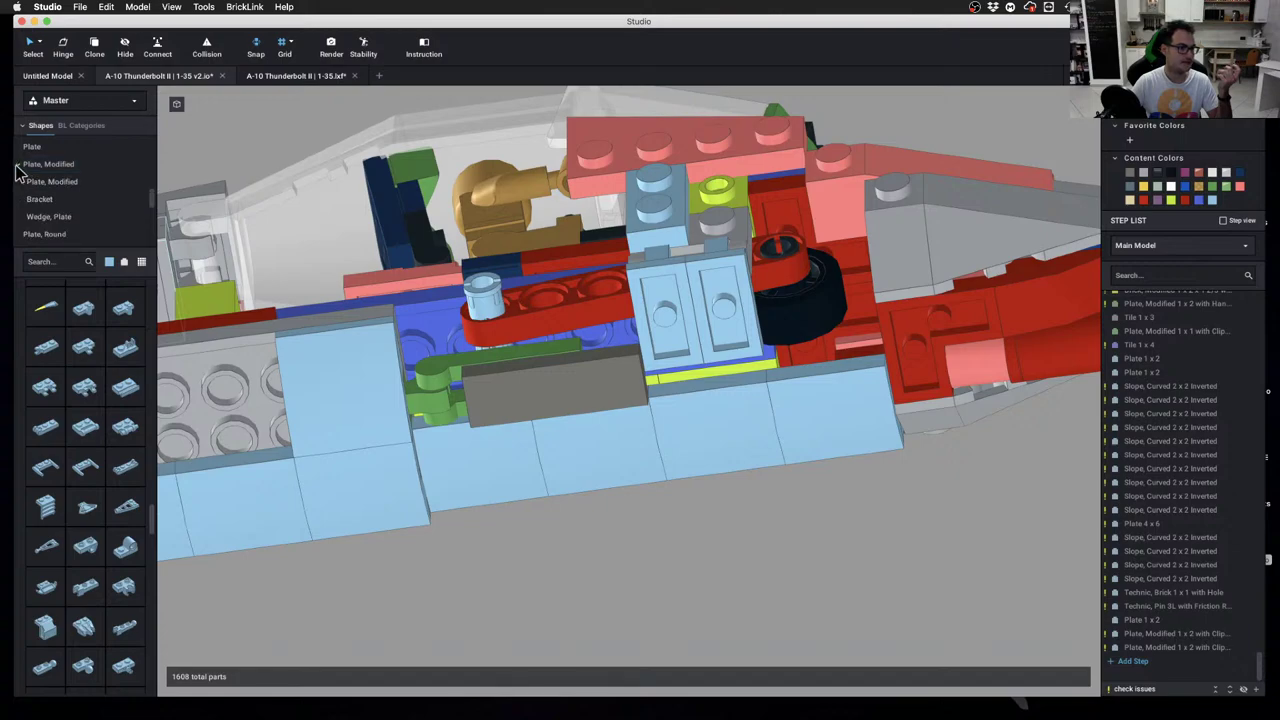
# Look through the Plate, Modified parts for a piece that fits under the clip plates below the cockpit
pyautogui.click(87, 195)
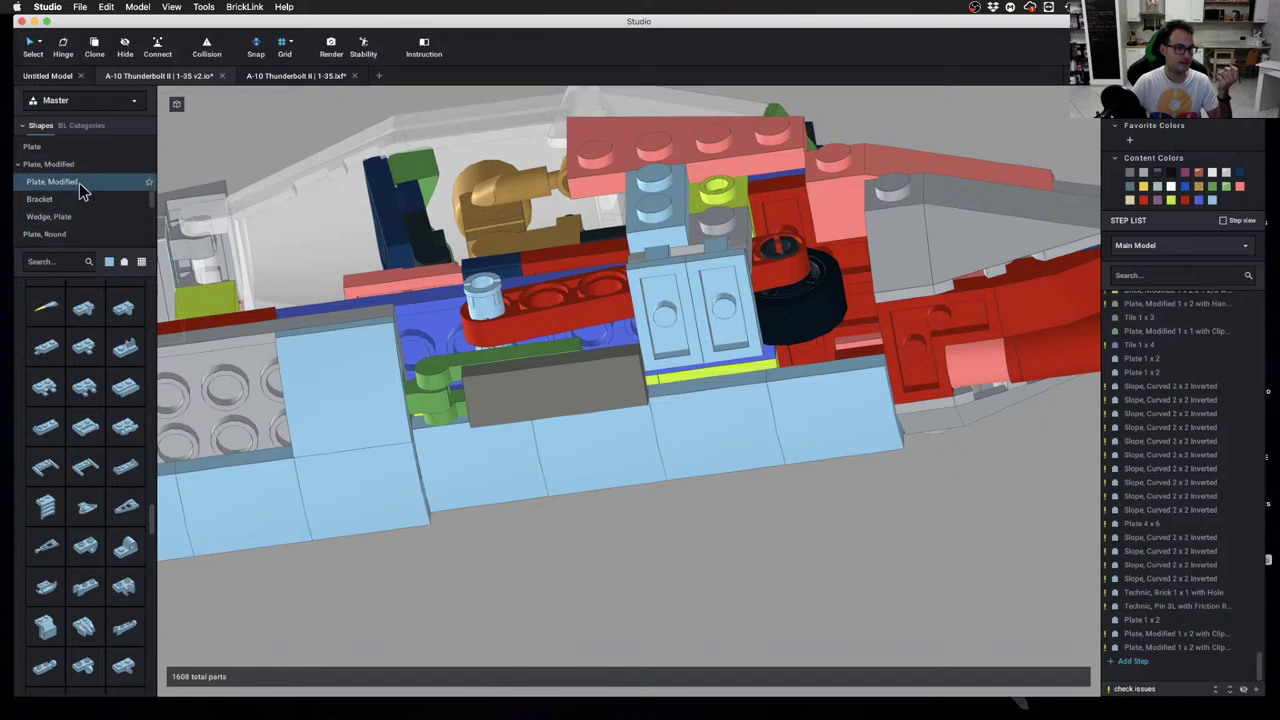
pyautogui.scroll(-1, 79, 181)
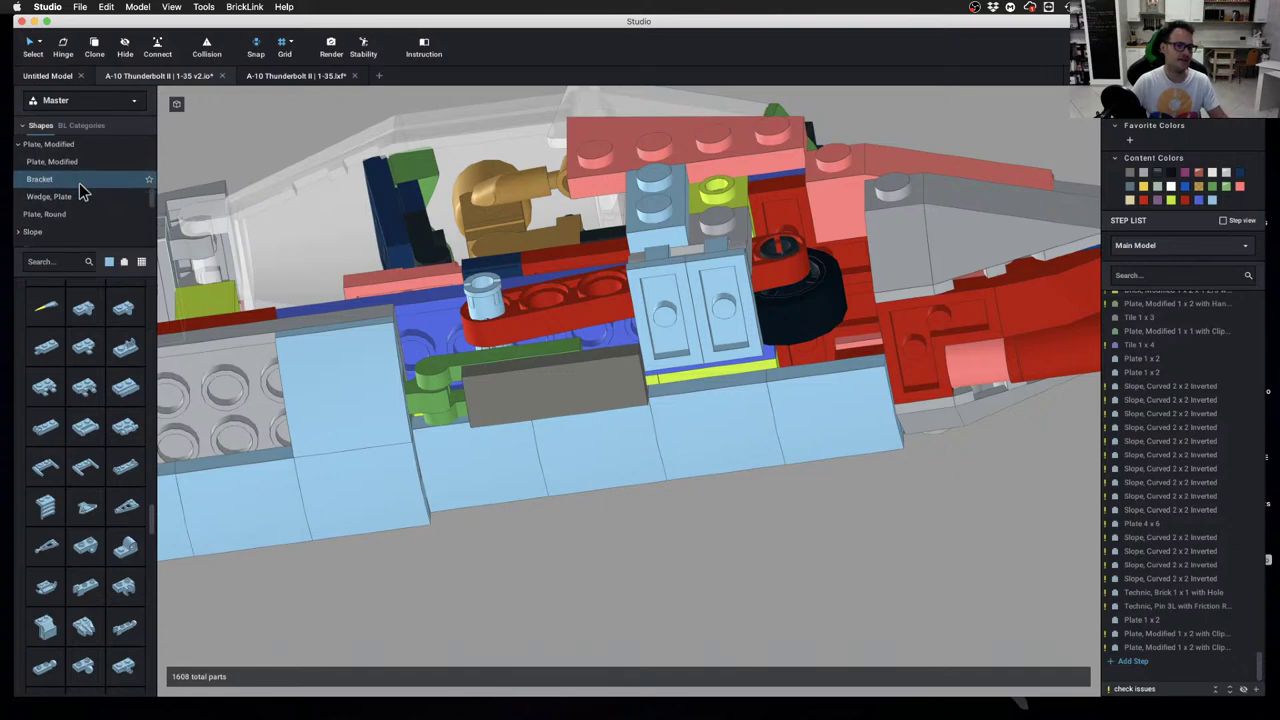
pyautogui.scroll(-1, 82, 195)
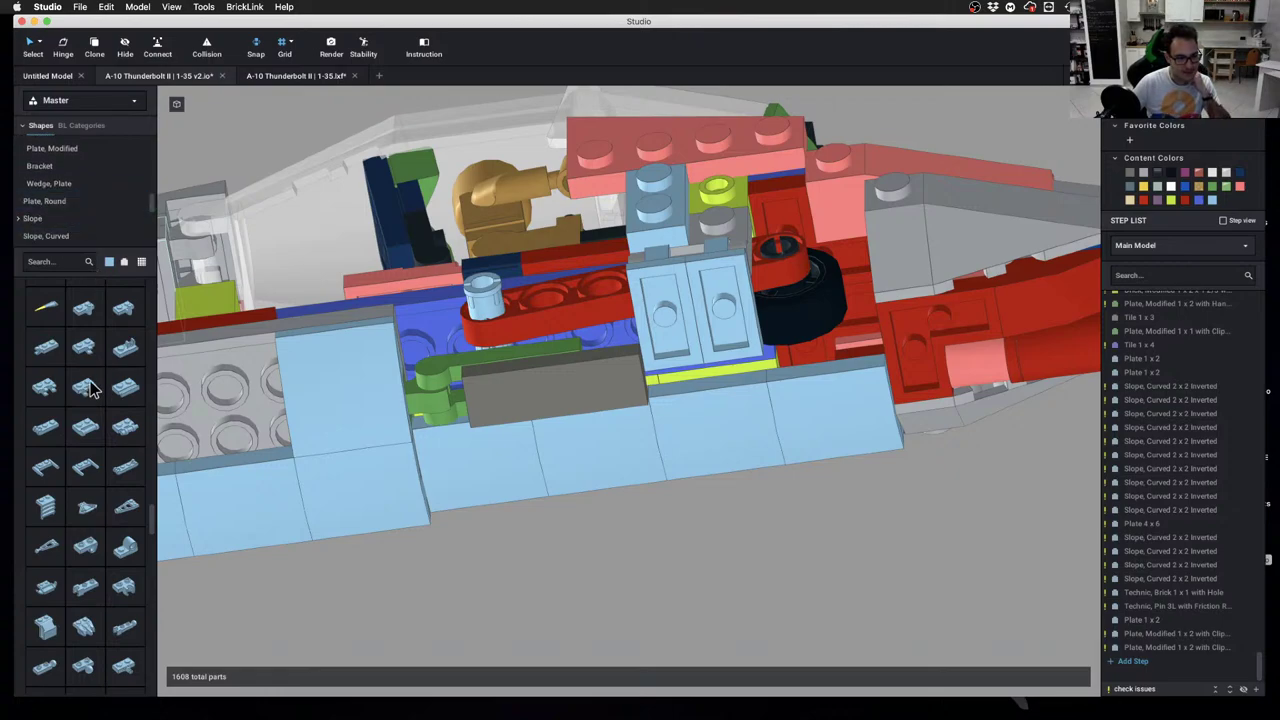
pyautogui.scroll(-3, 92, 390)
pyautogui.scroll(-8, 98, 385)
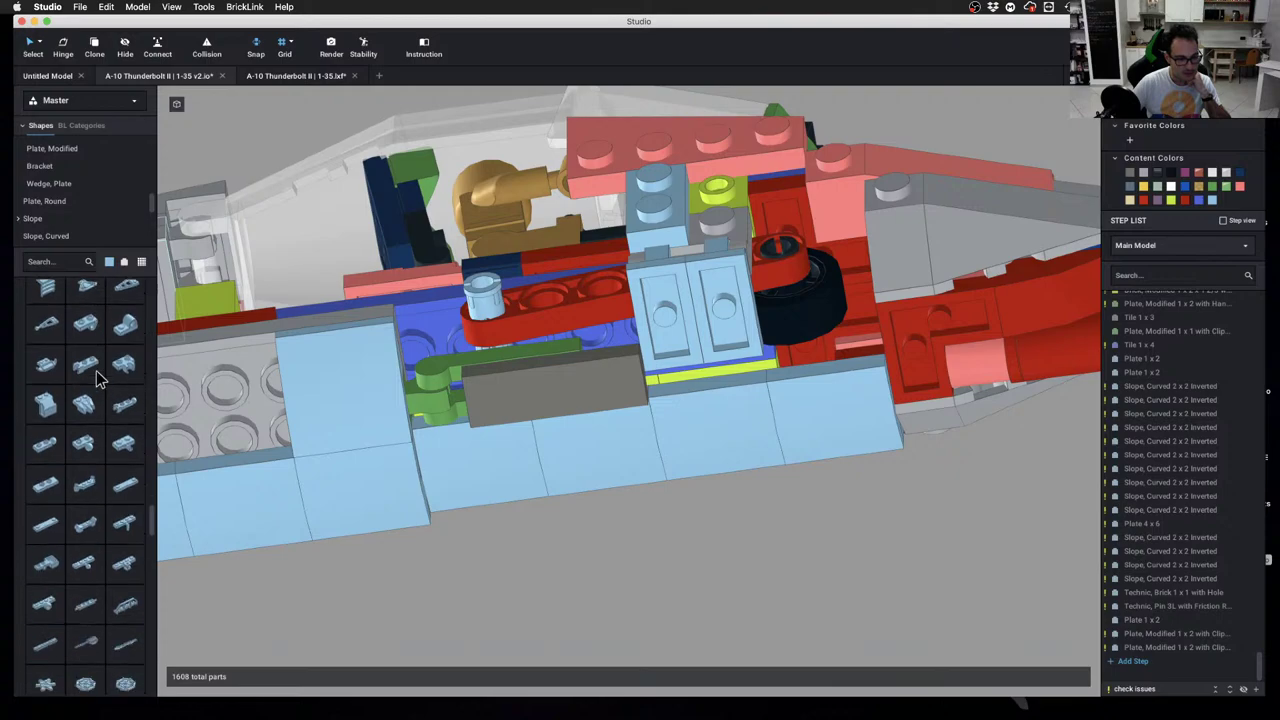
pyautogui.scroll(-8, 98, 378)
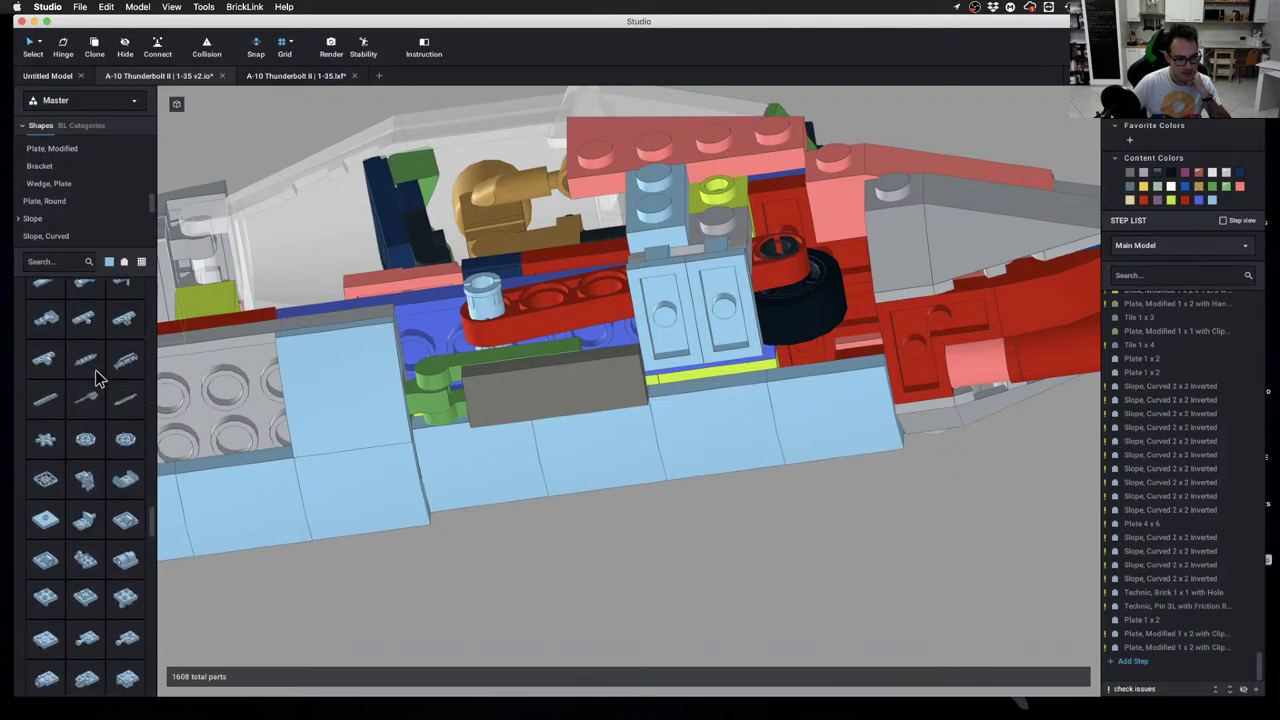
pyautogui.scroll(-7, 98, 378)
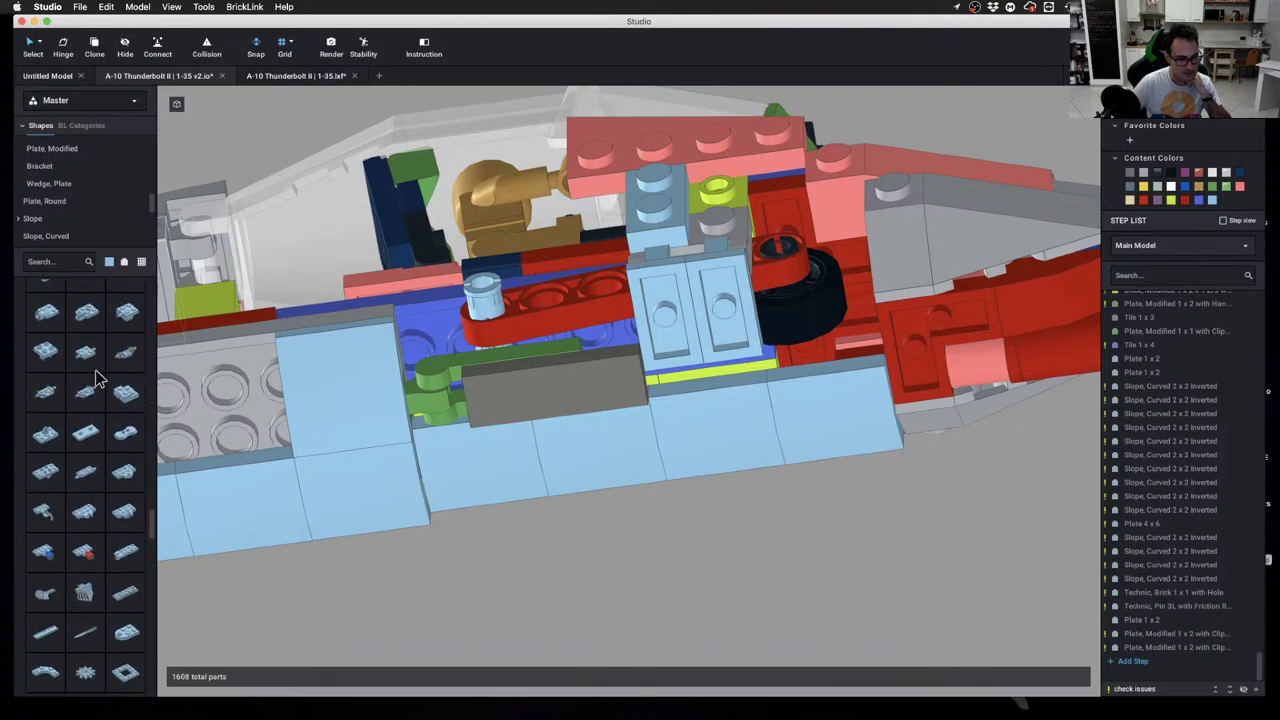
pyautogui.scroll(-8, 98, 378)
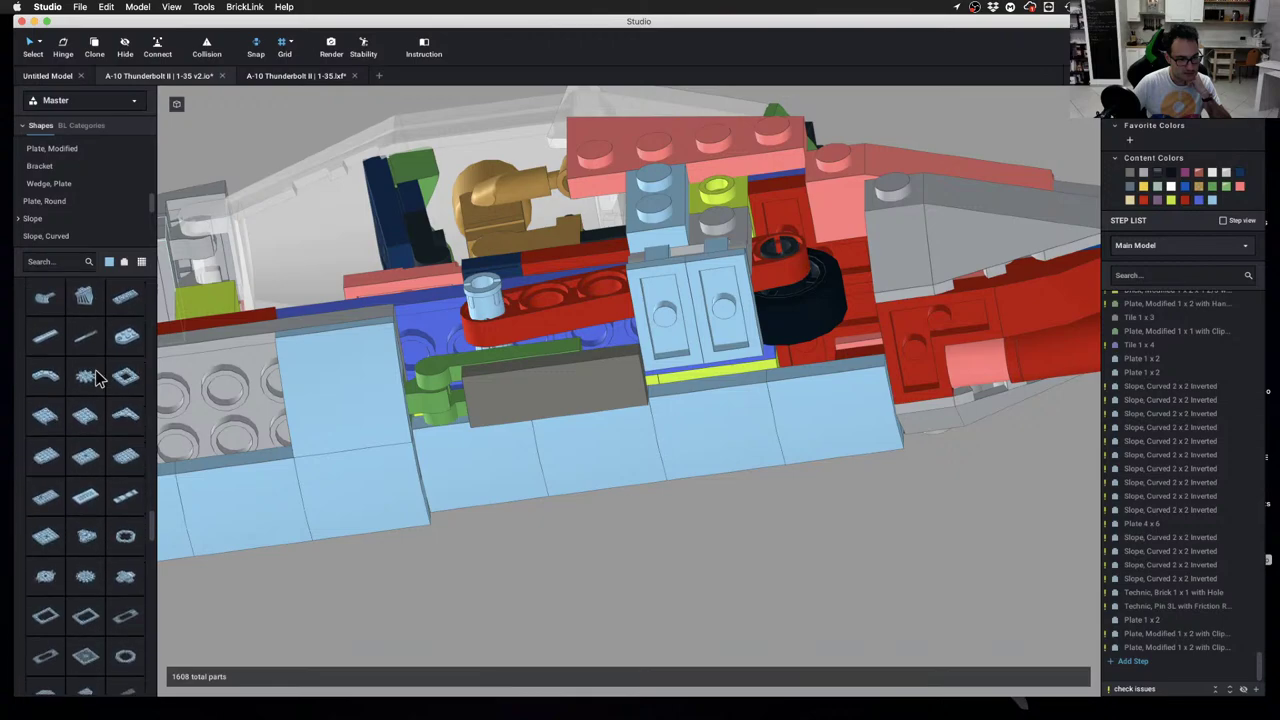
# Find the inverted 1 x 3 modified tile with hole and attach it beneath the two clip plates beside the nose wheel
pyautogui.click(45, 259)
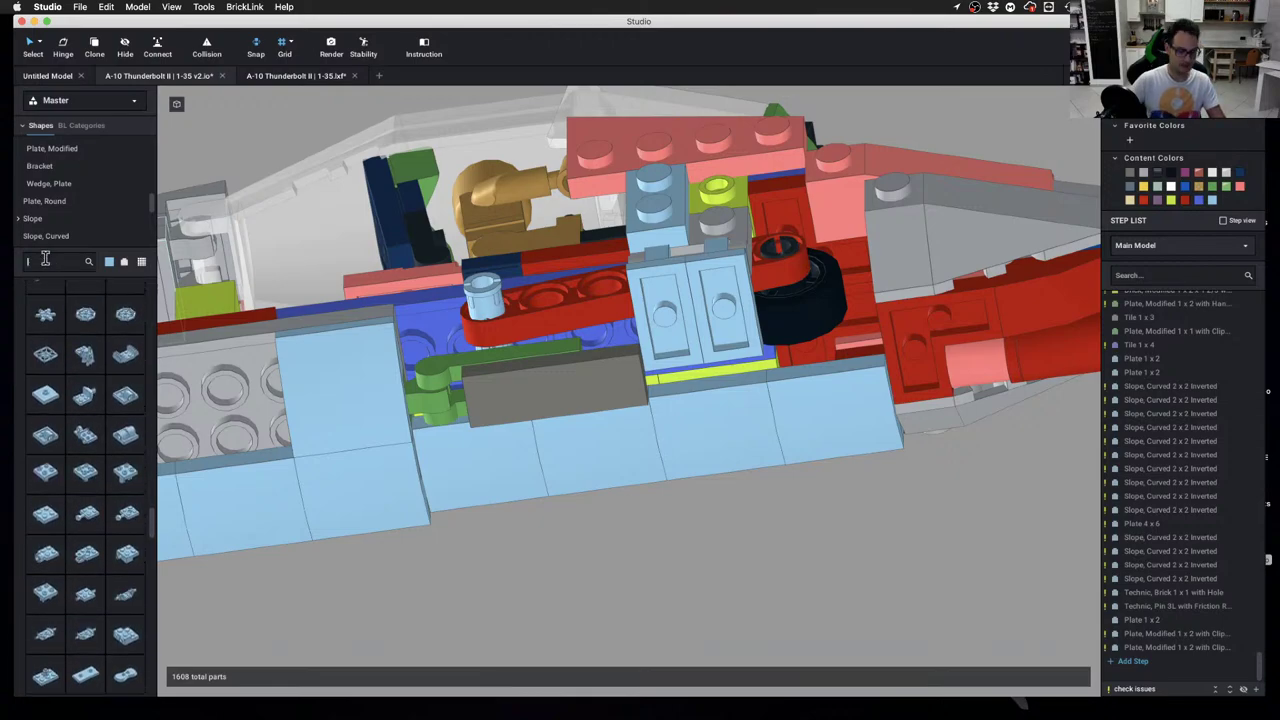
pyautogui.write('inverted')
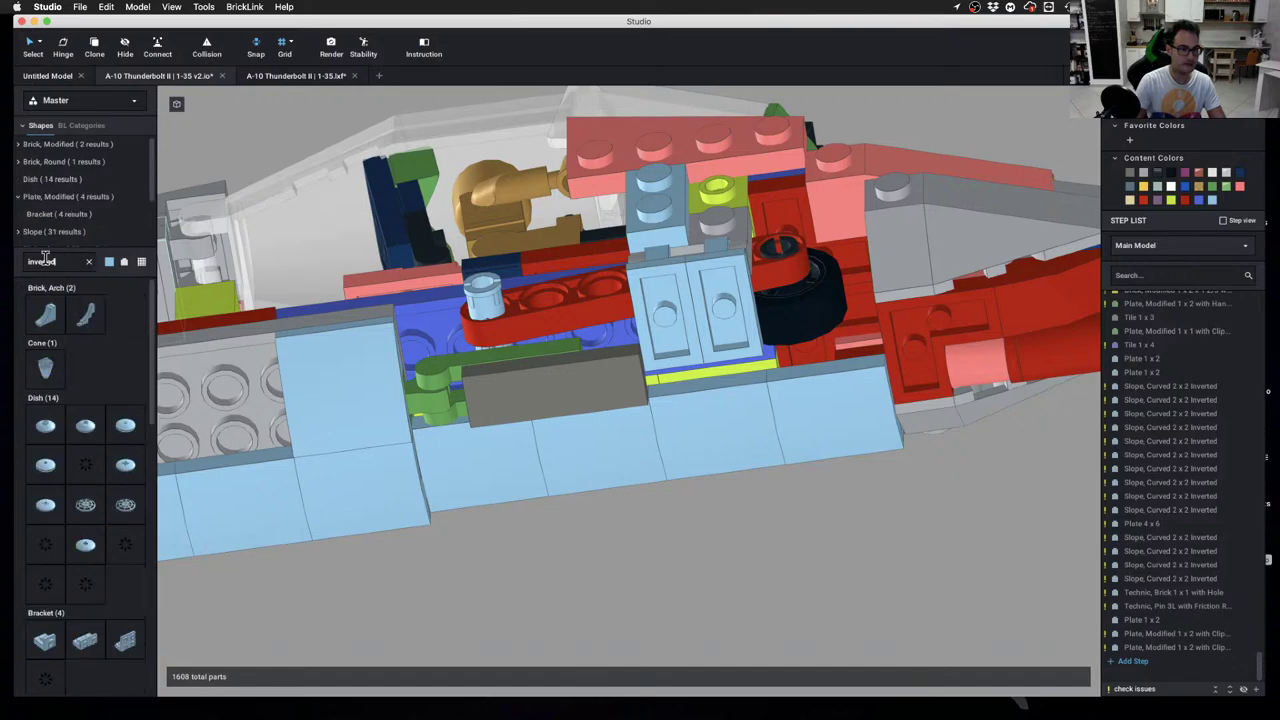
pyautogui.write(' 1 x 3')
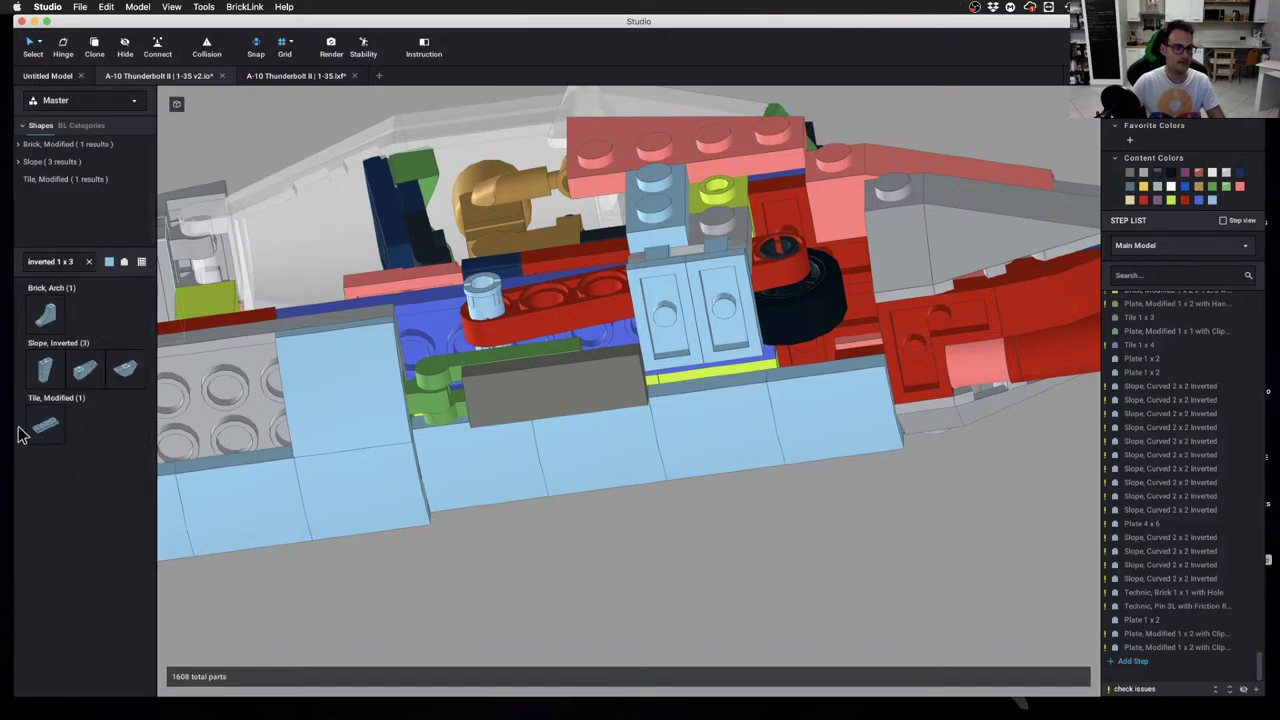
pyautogui.click(45, 424)
pyautogui.moveTo(95, 460); pyautogui.dragTo(690, 325)
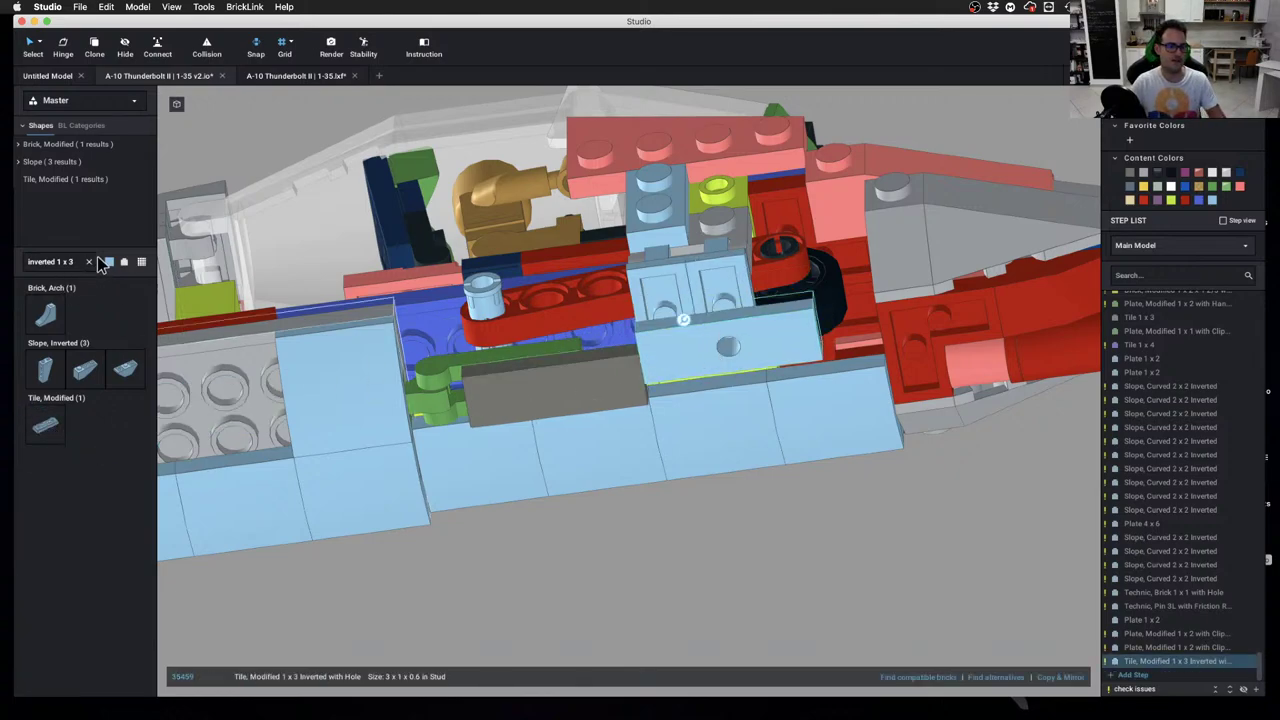
pyautogui.click(88, 262)
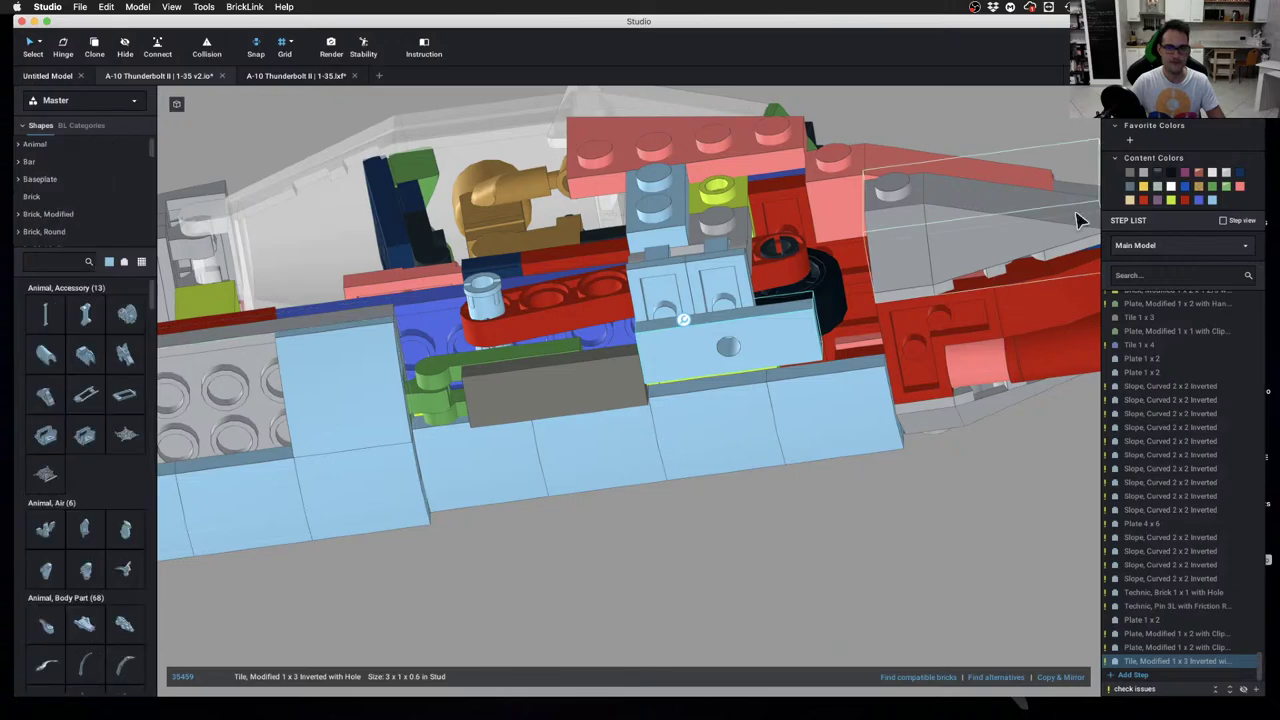
pyautogui.click(981, 118)
# Swing the two clip plates and the inverted 1 x 3 tile open around the handle bar beside the nose wheel
pyautogui.moveTo(700, 190); pyautogui.dragTo(532, 382, button='right')
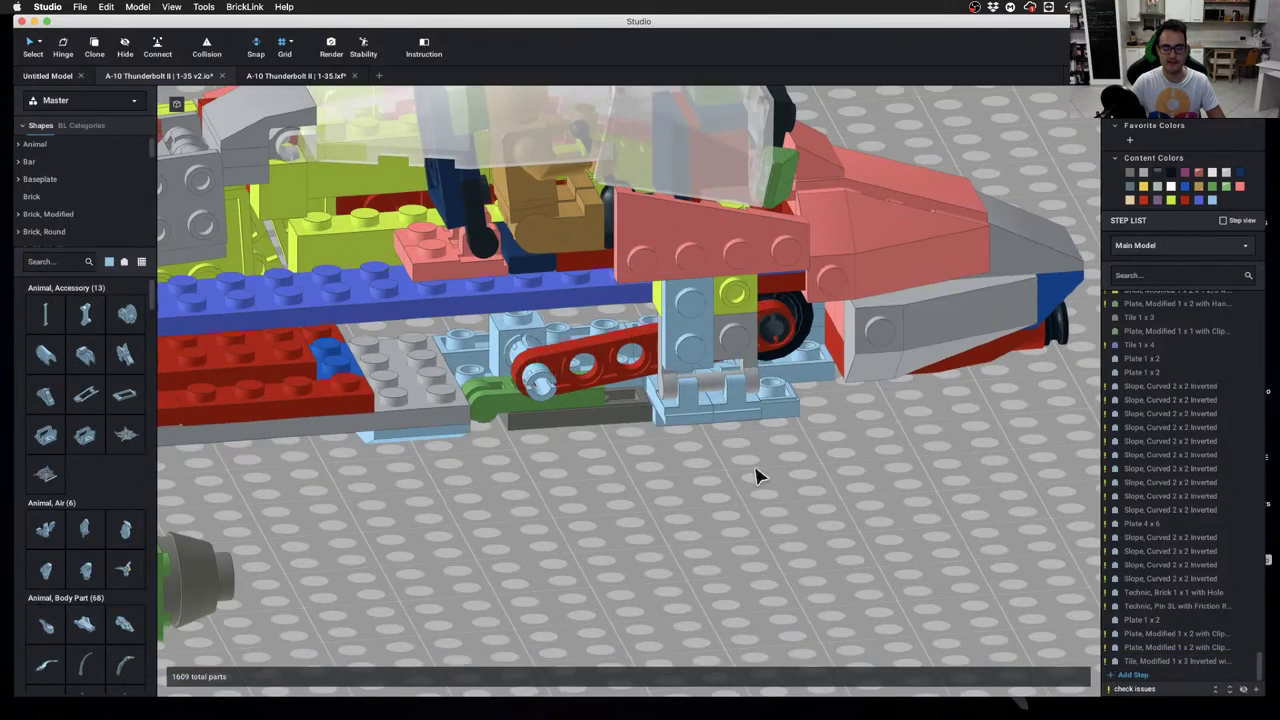
pyautogui.moveTo(755, 475); pyautogui.dragTo(686, 455, button='right')
pyautogui.click(547, 328)
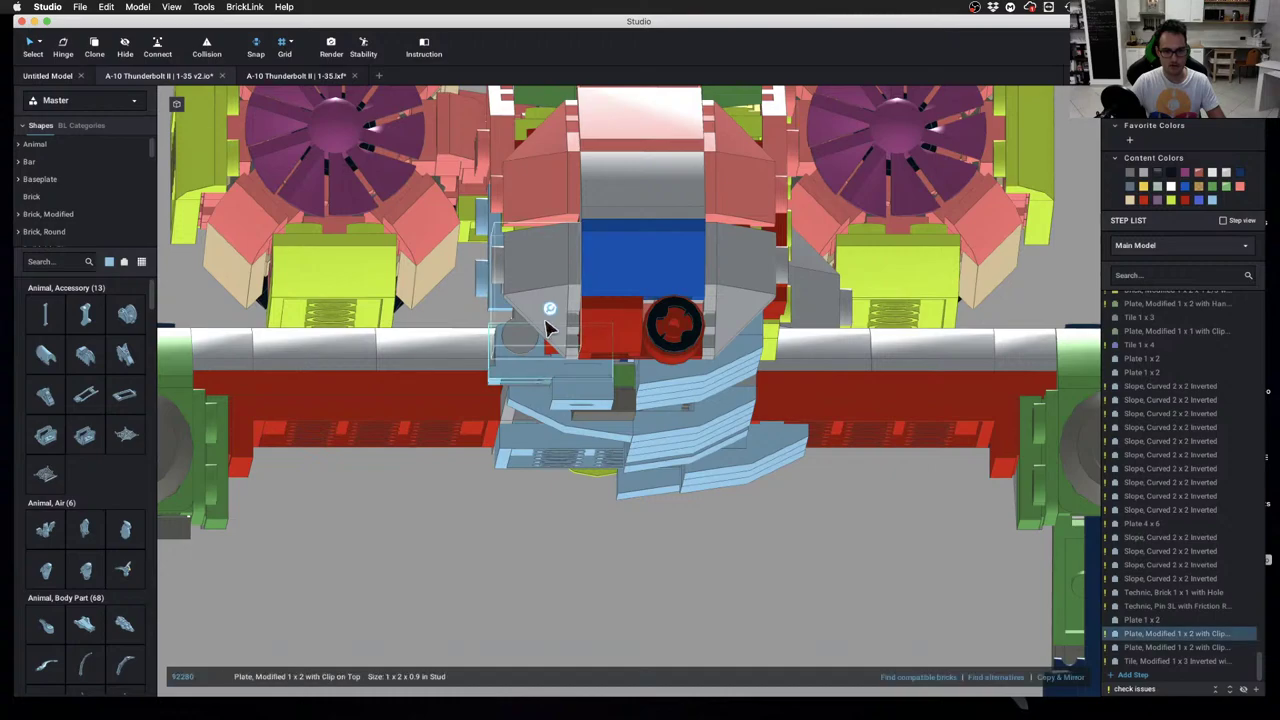
pyautogui.click(520, 340)
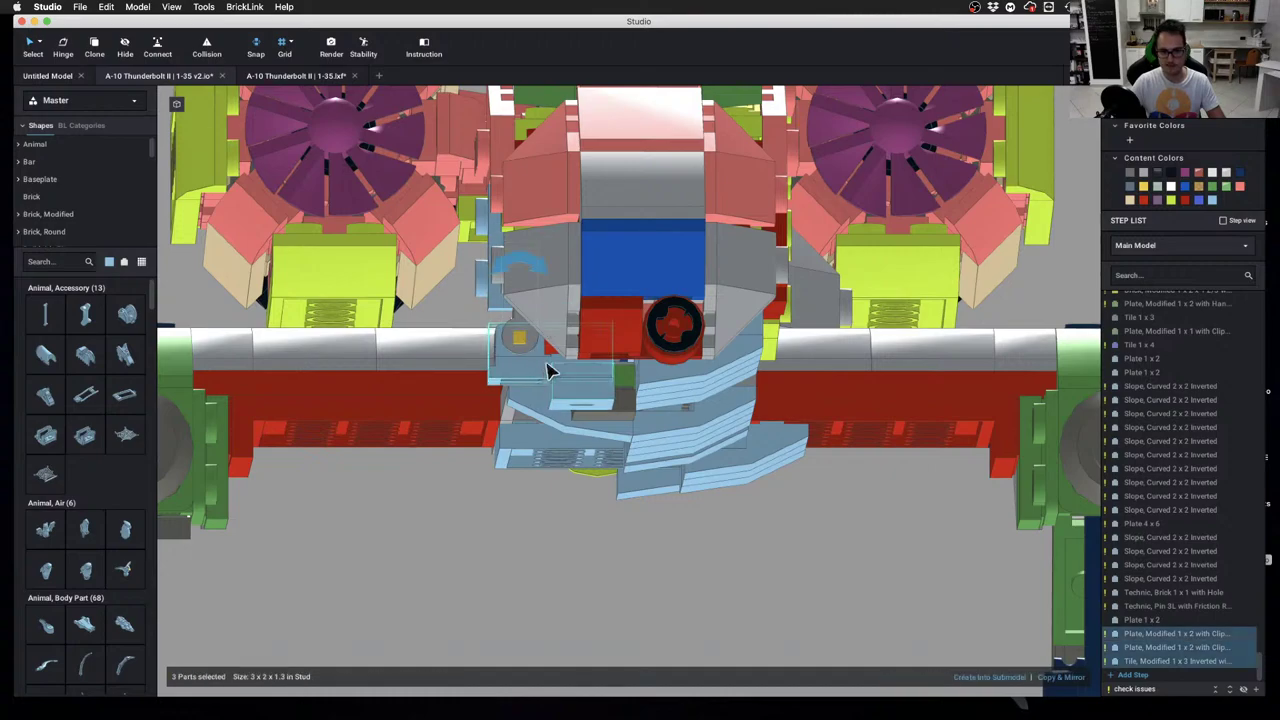
pyautogui.click(594, 554)
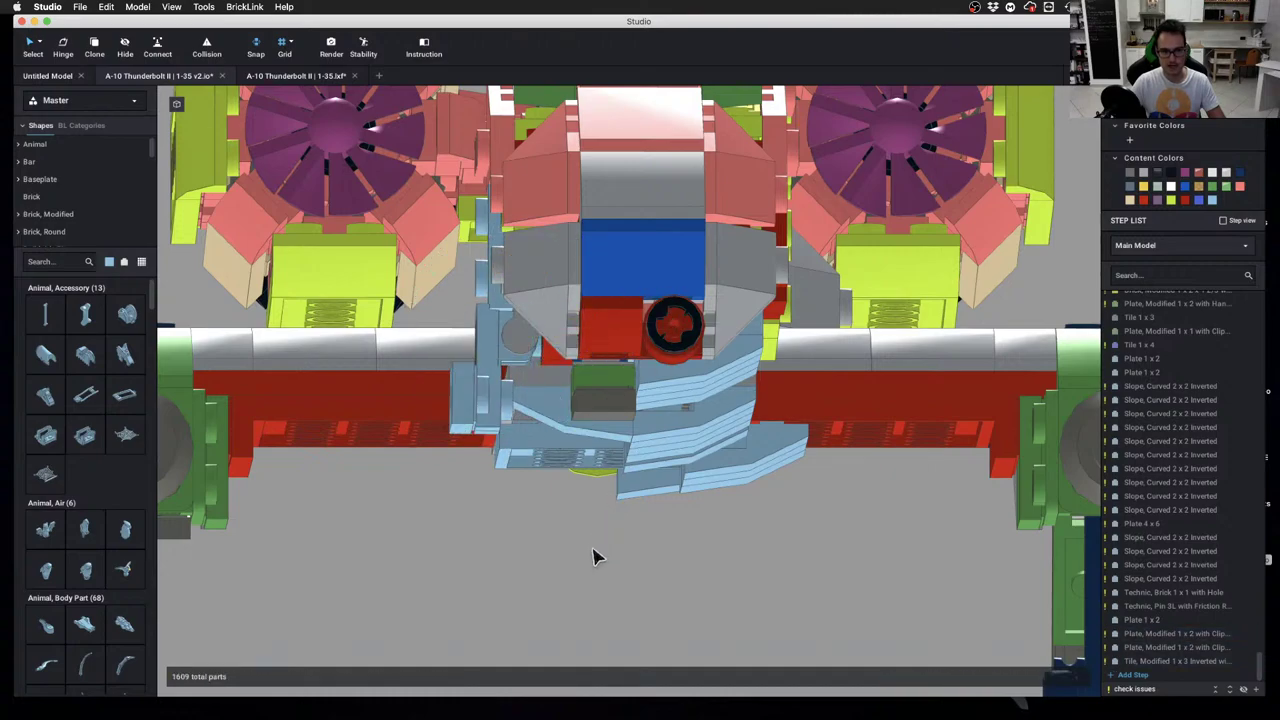
# Delete the inverted 1 x 3 tile and both 1 x 2 clip plates from the handle bar under the cockpit
pyautogui.moveTo(594, 554); pyautogui.dragTo(634, 554, button='right')
pyautogui.moveTo(714, 548); pyautogui.dragTo(694, 443, button='right')
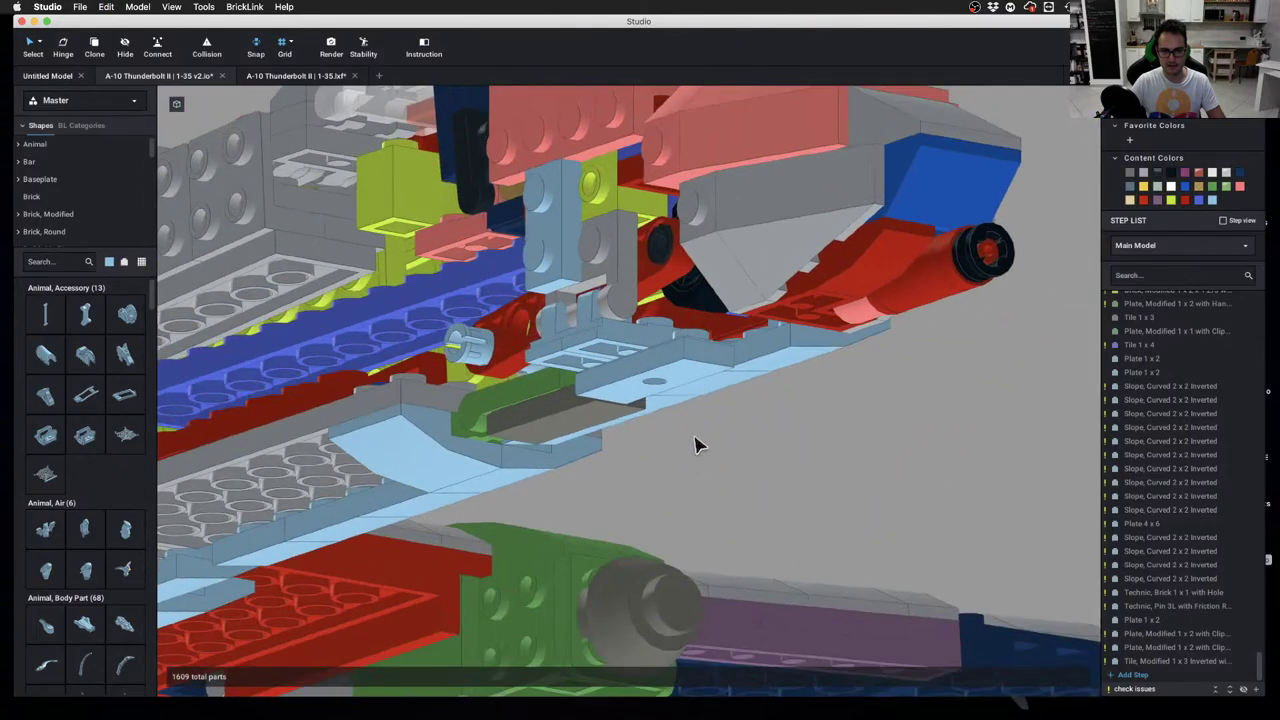
pyautogui.click(660, 366)
pyautogui.press('Delete')
pyautogui.click(655, 360)
pyautogui.press('Delete')
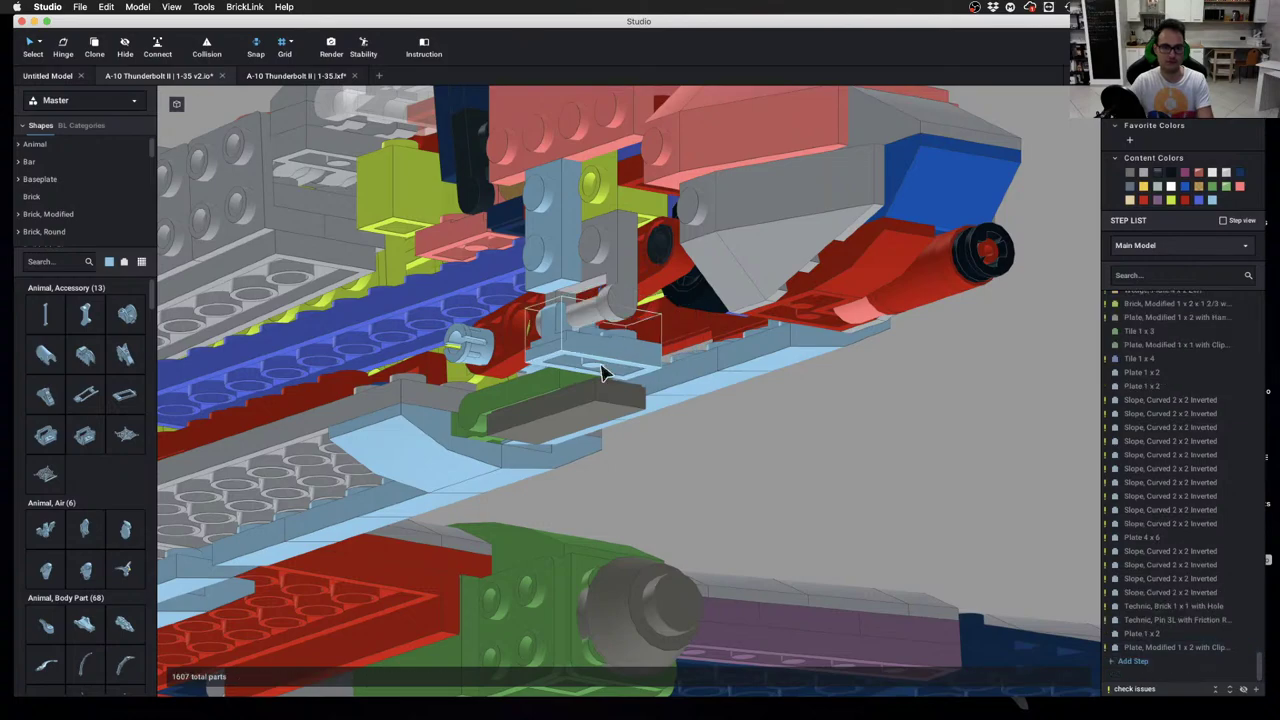
pyautogui.click(603, 371)
pyautogui.press('Delete')
pyautogui.moveTo(603, 371)
pyautogui.mouseDown(button='right')
pyautogui.moveTo(612, 389)
pyautogui.moveTo(600, 390)
pyautogui.mouseUp(button='right')
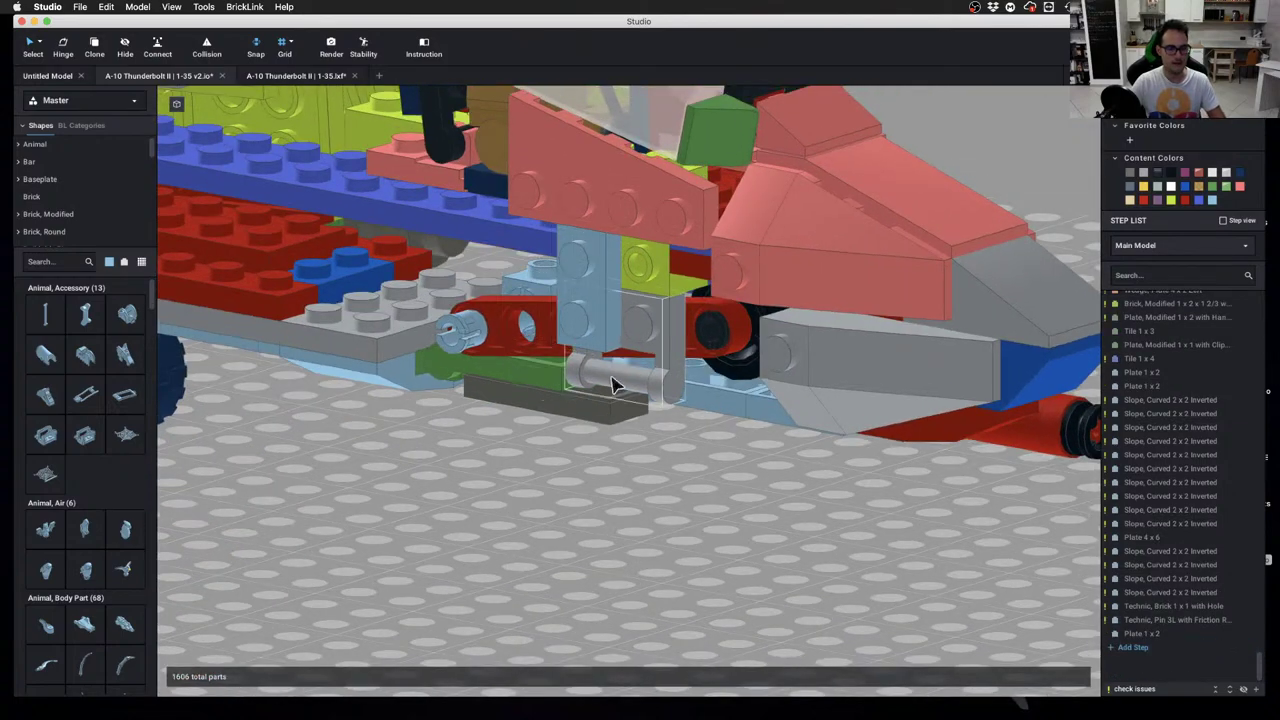
# Attach the spare grey clip plate with its blue 1 x 4 tile to the handle bar beside the nose wheel
pyautogui.scroll(-5, 77, 193)
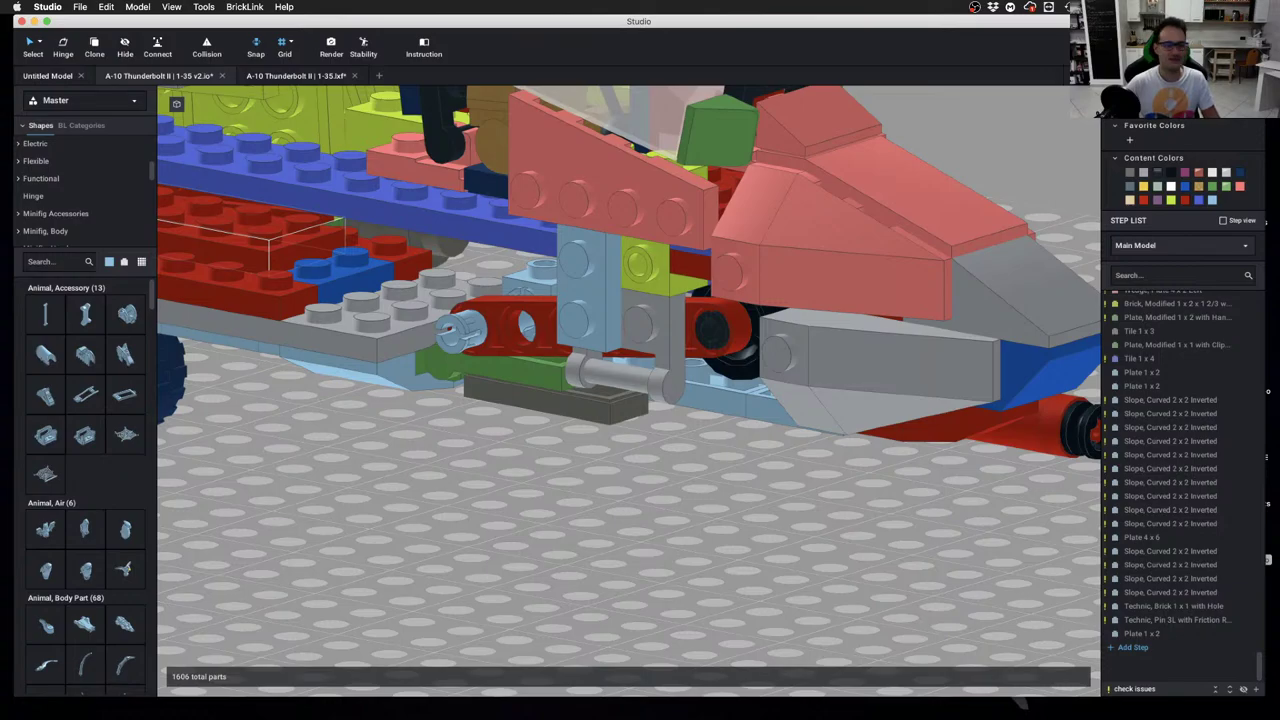
pyautogui.scroll(-3, 757, 394)
pyautogui.moveTo(757, 394); pyautogui.dragTo(768, 411, button='right')
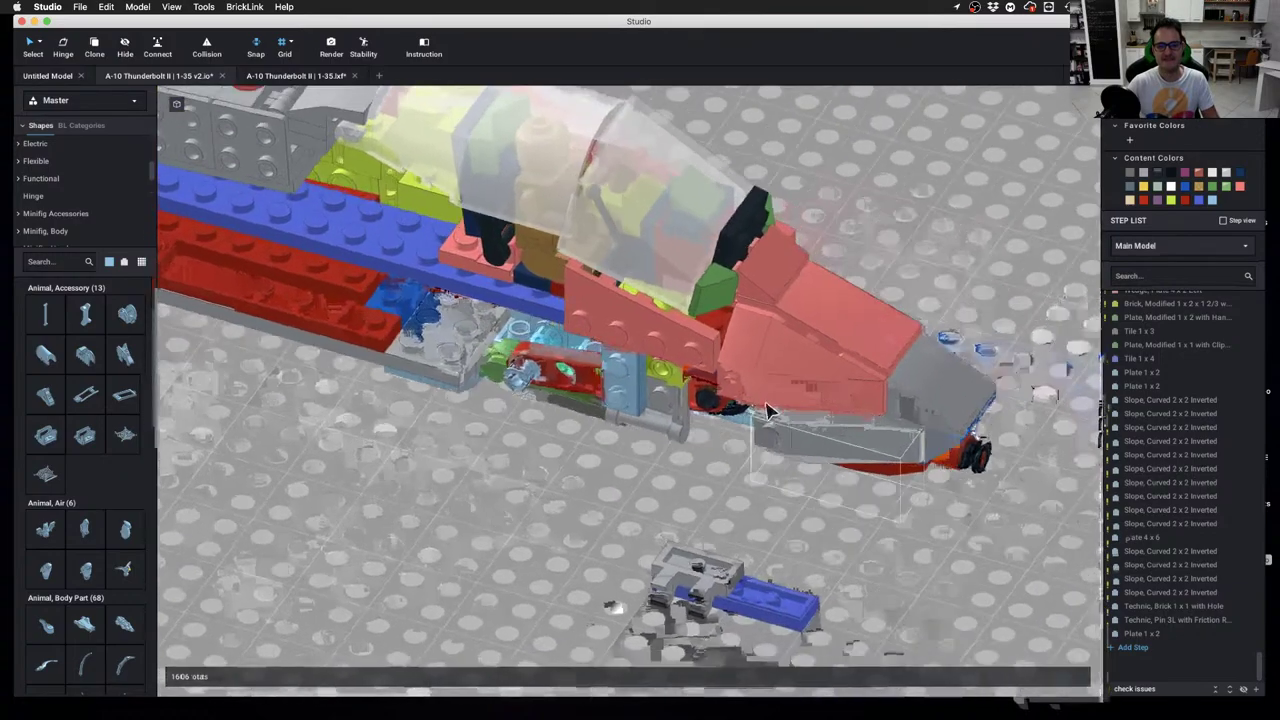
pyautogui.scroll(-6, 768, 412)
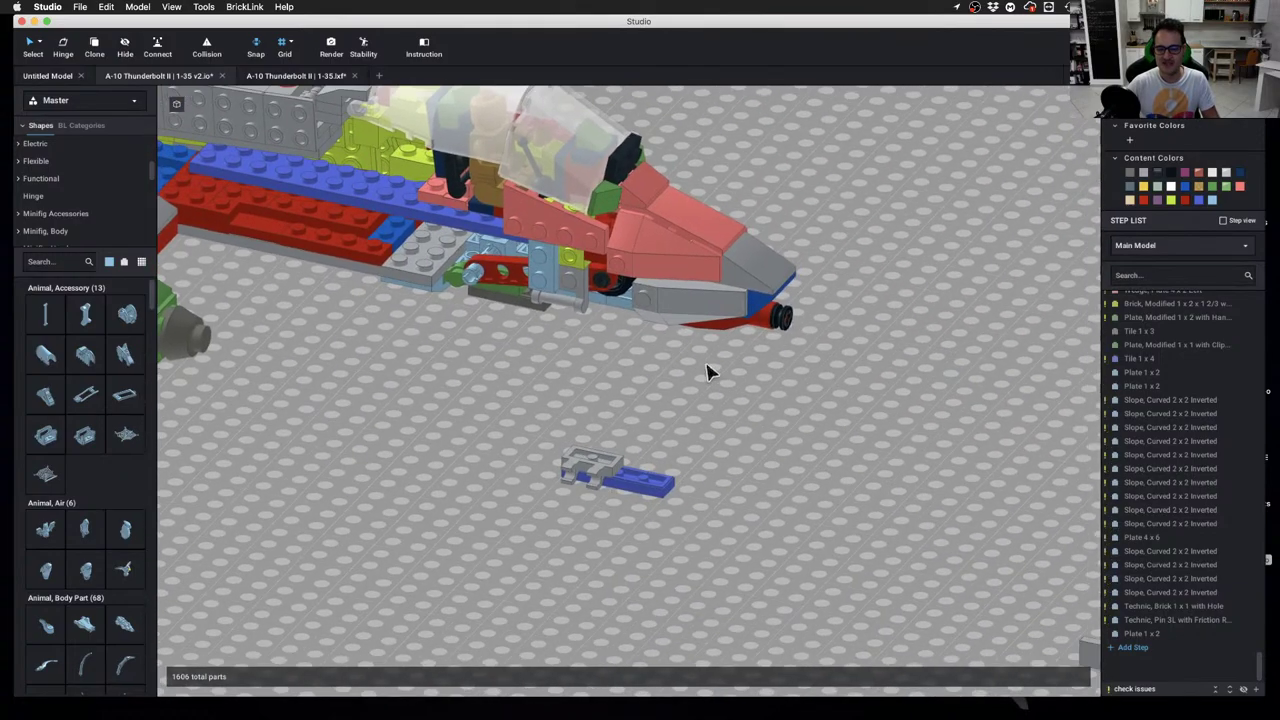
pyautogui.scroll(3, 707, 373)
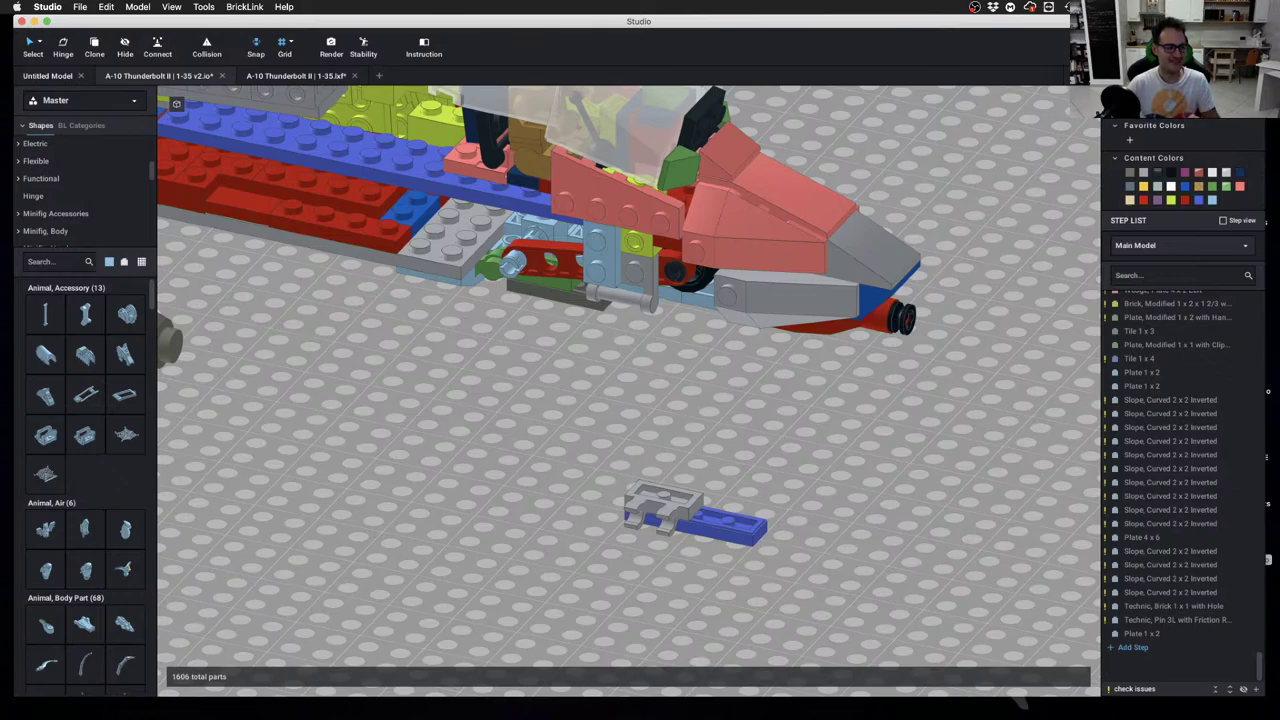
pyautogui.scroll(2, 683, 471)
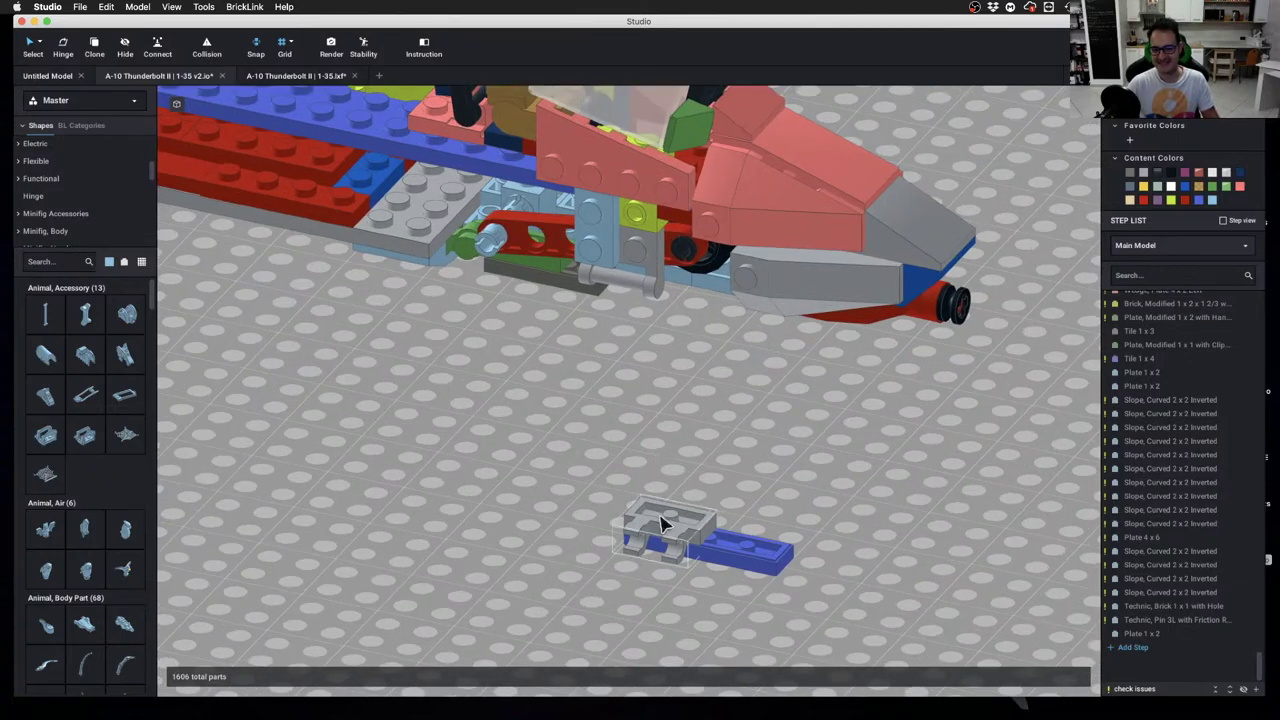
pyautogui.moveTo(668, 507); pyautogui.dragTo(625, 320)
pyautogui.moveTo(677, 534); pyautogui.dragTo(647, 342)
pyautogui.click(601, 451)
pyautogui.scroll(2, 597, 448)
pyautogui.moveTo(605, 436); pyautogui.dragTo(587, 535, button='middle')
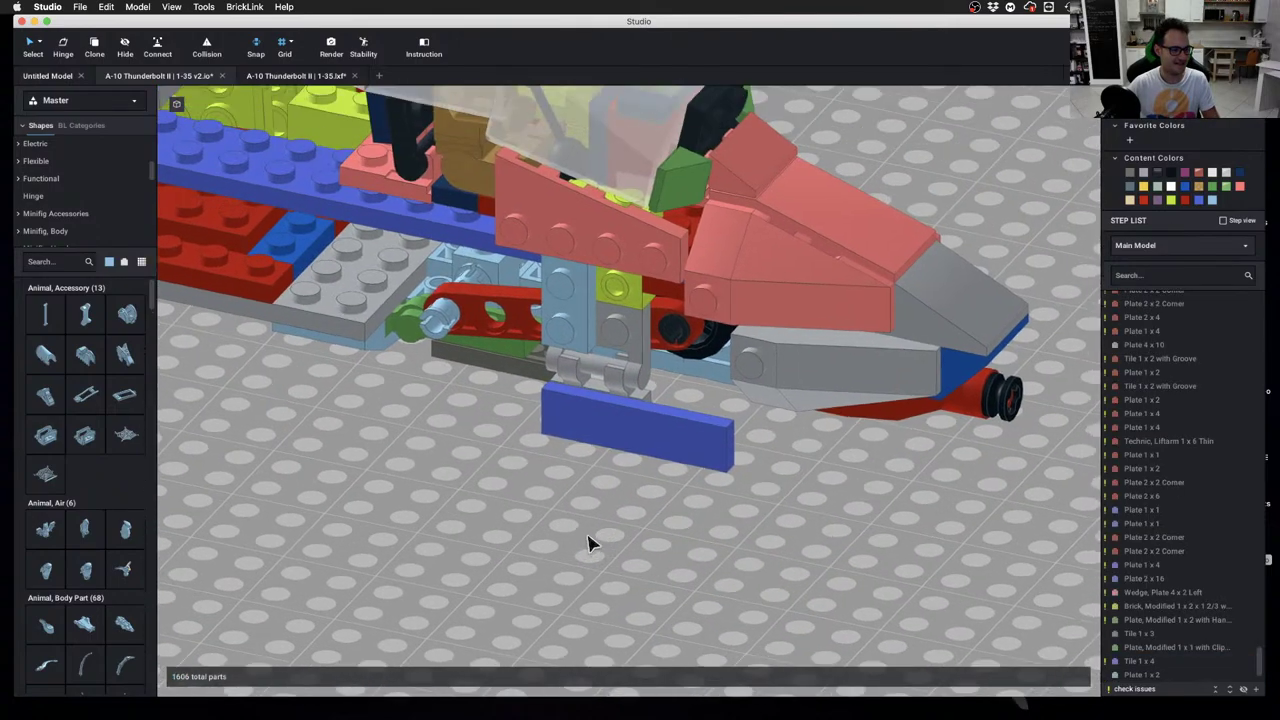
# Rotate the grey clip plate and blue tile around the handle bar until they lie flat under the fuselage
pyautogui.scroll(1, 587, 538)
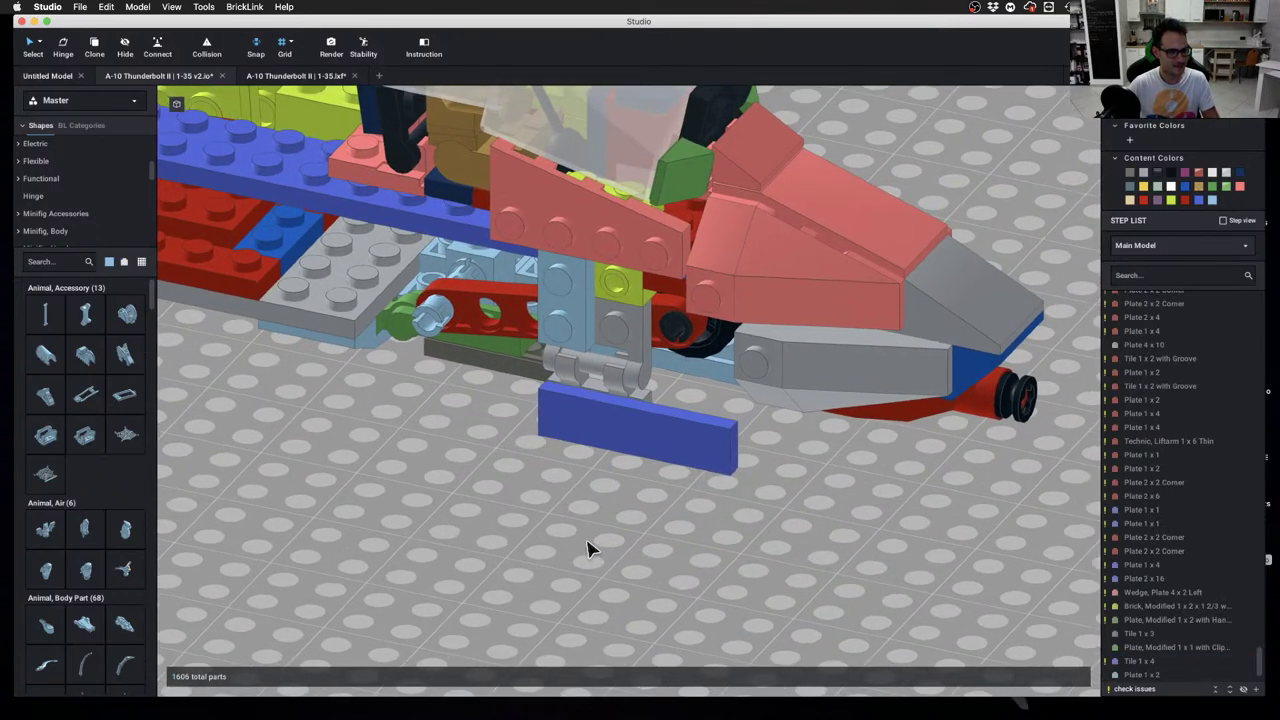
pyautogui.moveTo(586, 541); pyautogui.dragTo(633, 510, button='right')
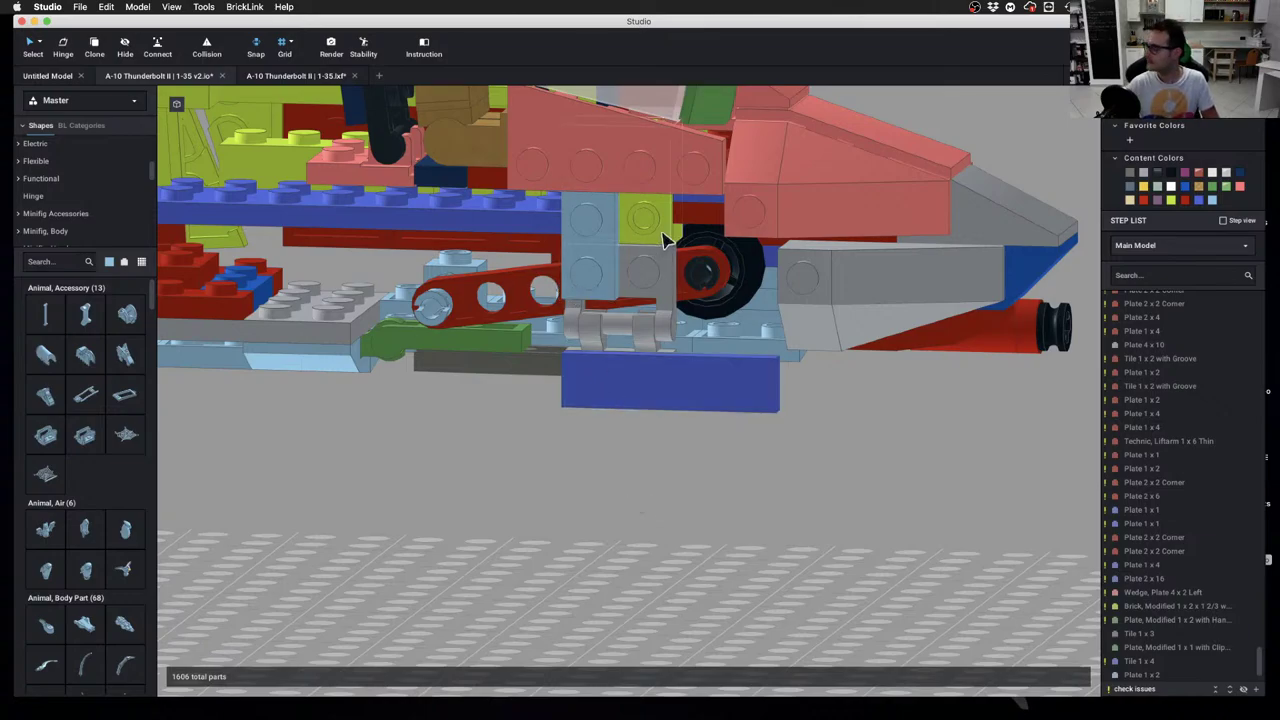
pyautogui.moveTo(666, 237); pyautogui.dragTo(590, 320, button='right')
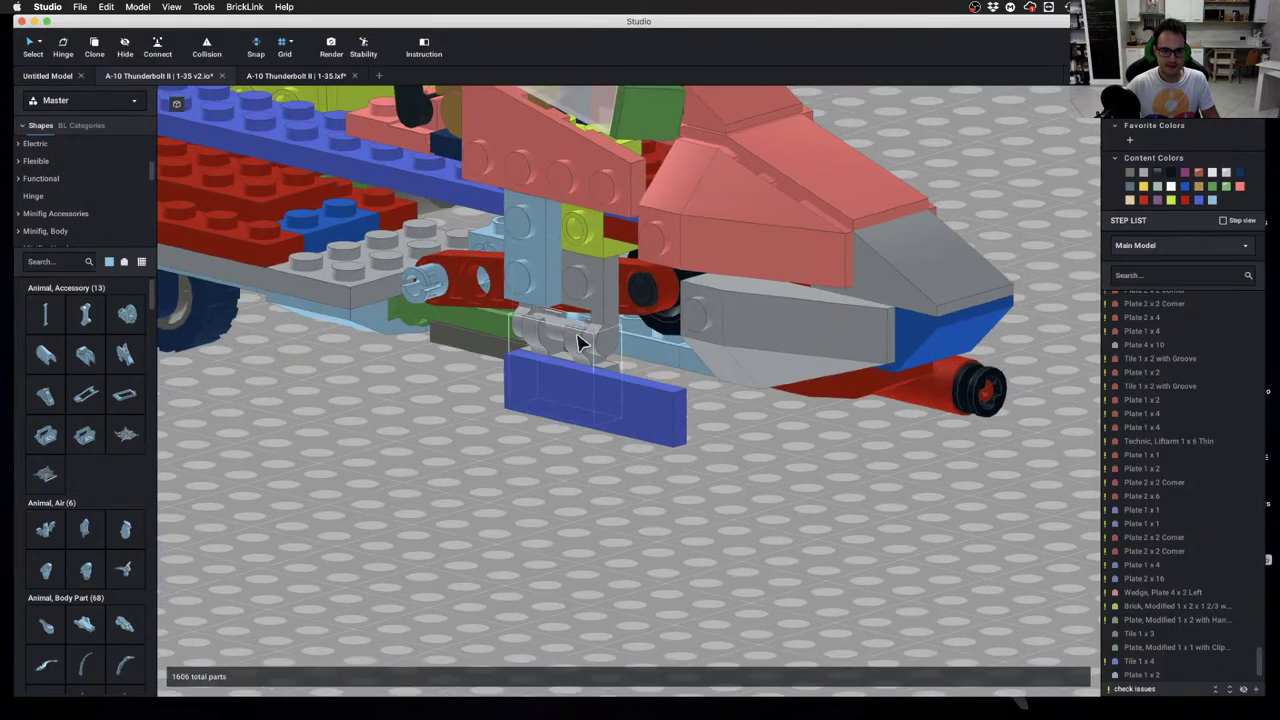
pyautogui.click(580, 343)
pyautogui.moveTo(590, 280); pyautogui.dragTo(580, 345)
pyautogui.moveTo(651, 417)
pyautogui.mouseDown(button='right')
pyautogui.moveTo(654, 406)
pyautogui.moveTo(640, 414)
pyautogui.mouseUp(button='right')
pyautogui.moveTo(540, 315); pyautogui.dragTo(523, 309)
pyautogui.moveTo(636, 314); pyautogui.dragTo(637, 302, button='right')
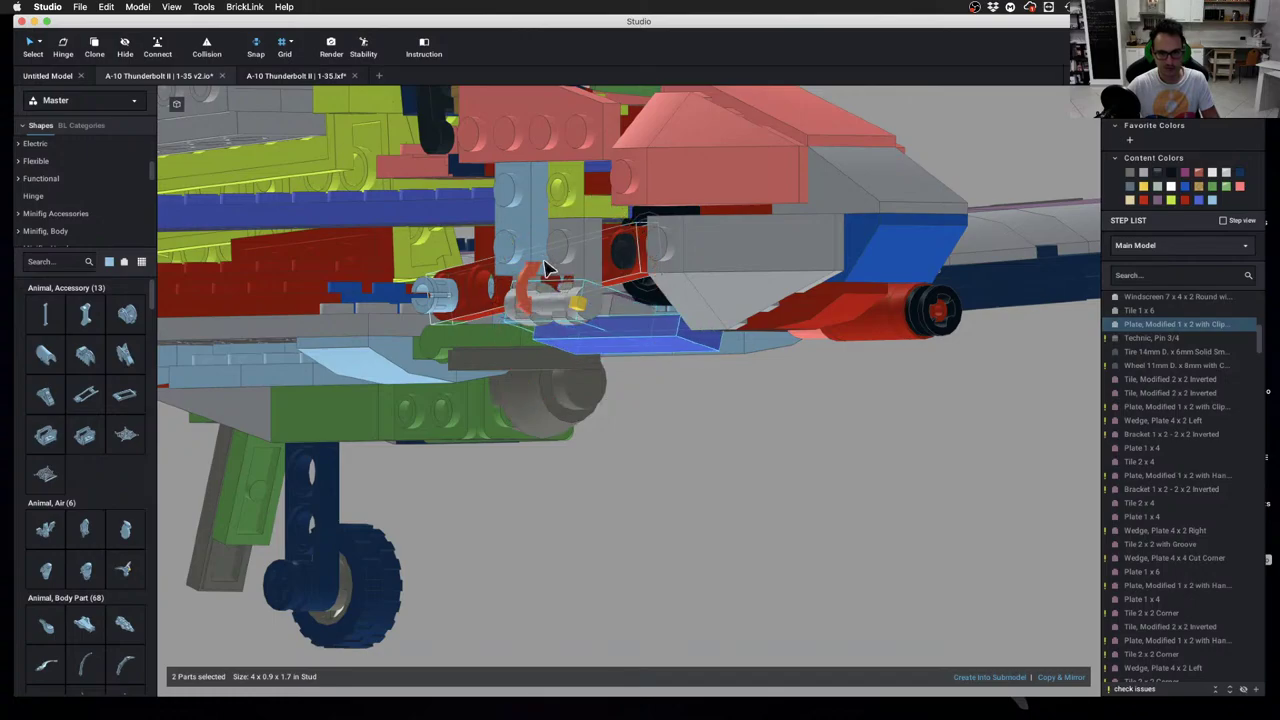
pyautogui.click(663, 446)
pyautogui.moveTo(663, 446)
pyautogui.mouseDown(button='right')
pyautogui.moveTo(637, 446)
pyautogui.moveTo(742, 447)
pyautogui.moveTo(754, 409)
pyautogui.moveTo(672, 456)
pyautogui.moveTo(643, 432)
pyautogui.mouseUp(button='right')
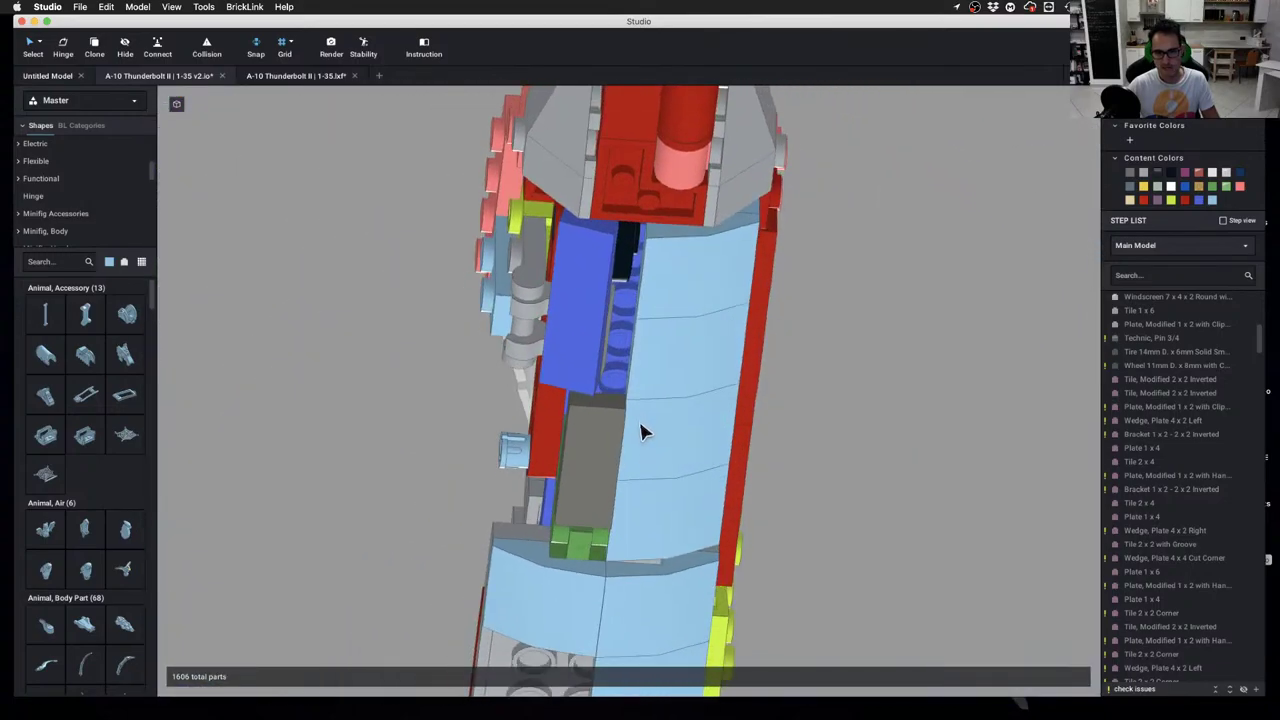
# Delete the blue 1 x 4 tile from the grey clip plate under the nose
pyautogui.click(588, 333)
pyautogui.press('Delete')
pyautogui.moveTo(589, 333)
pyautogui.mouseDown(button='right')
pyautogui.moveTo(606, 363)
pyautogui.moveTo(612, 322)
pyautogui.moveTo(603, 345)
pyautogui.mouseUp(button='right')
pyautogui.moveTo(594, 346); pyautogui.dragTo(593, 344, button='right')
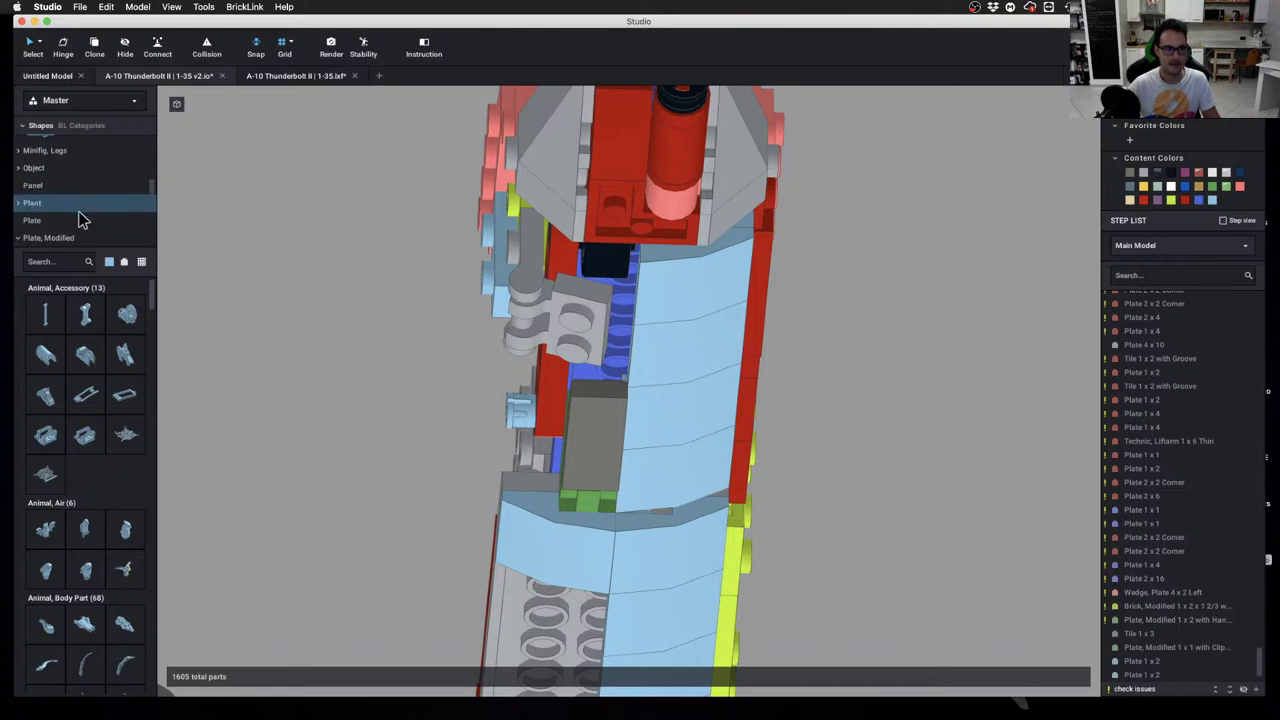
# Look through the Plate, Modified parts in the library for a piece that fits the grey clip plate
pyautogui.scroll(-10, 83, 220)
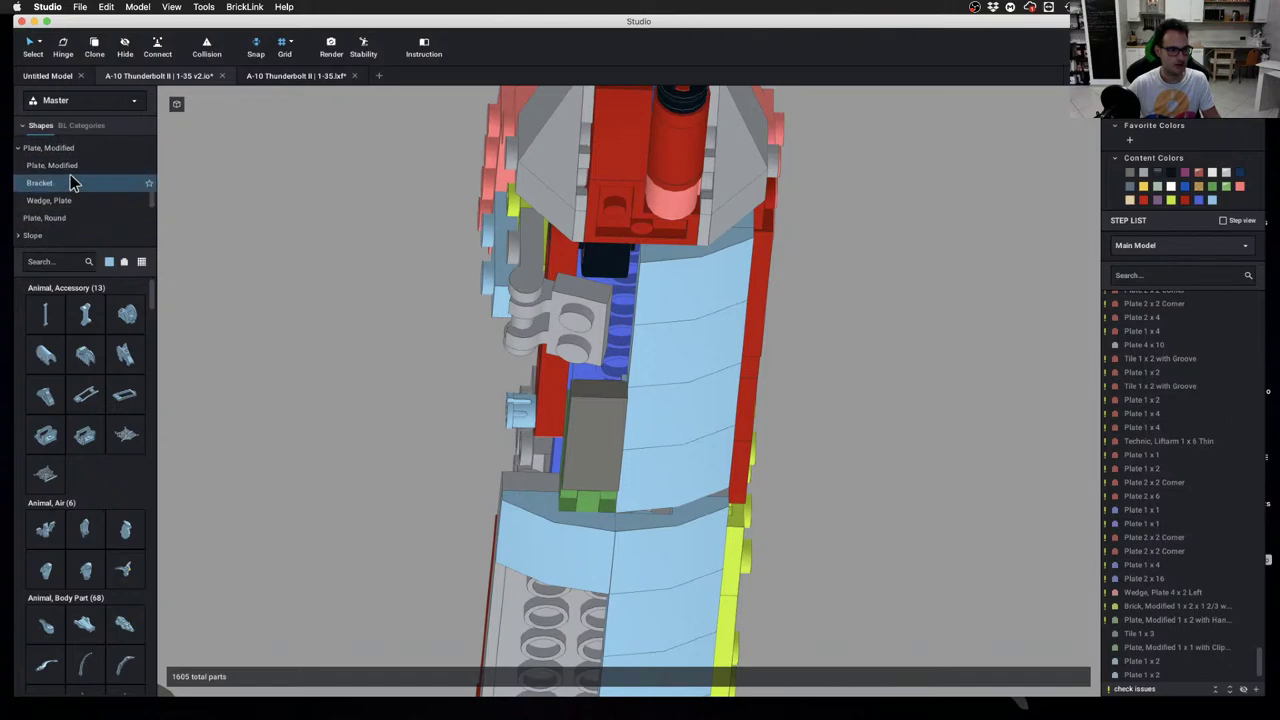
pyautogui.click(60, 160)
pyautogui.scroll(-7, 83, 443)
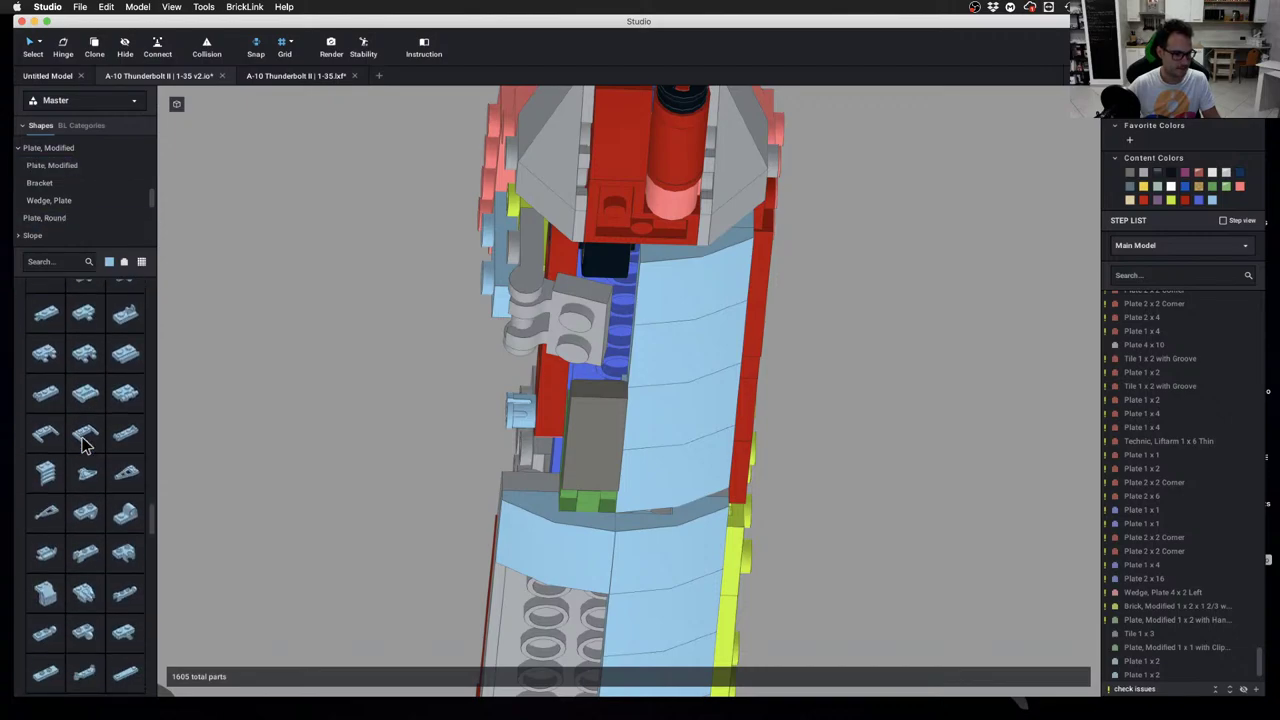
pyautogui.scroll(3, 83, 445)
pyautogui.scroll(5, 83, 445)
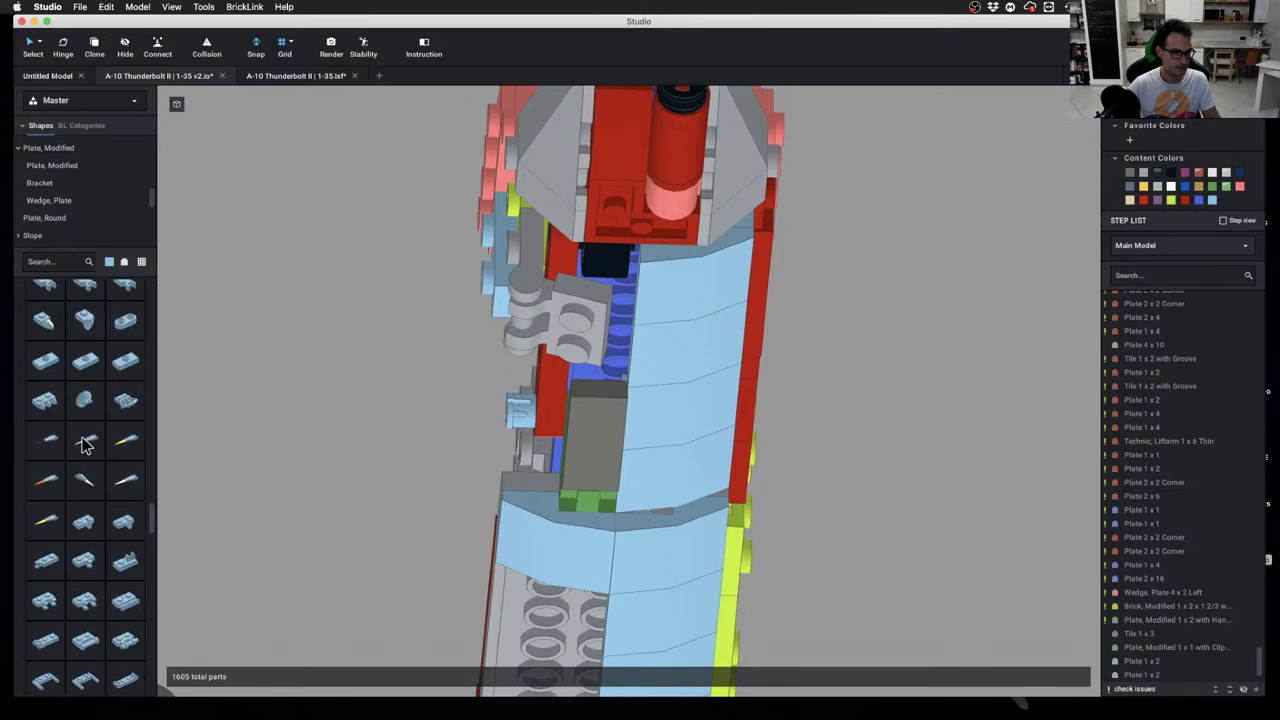
pyautogui.scroll(-6, 83, 443)
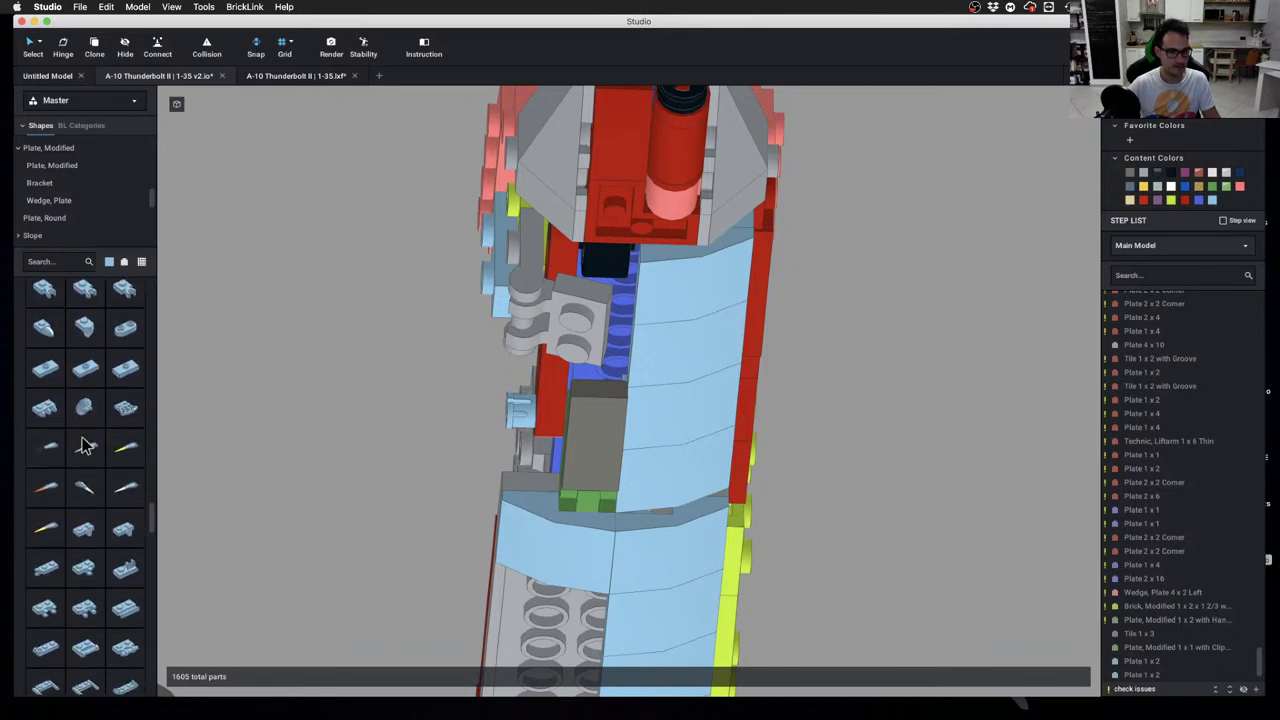
pyautogui.scroll(-6, 85, 433)
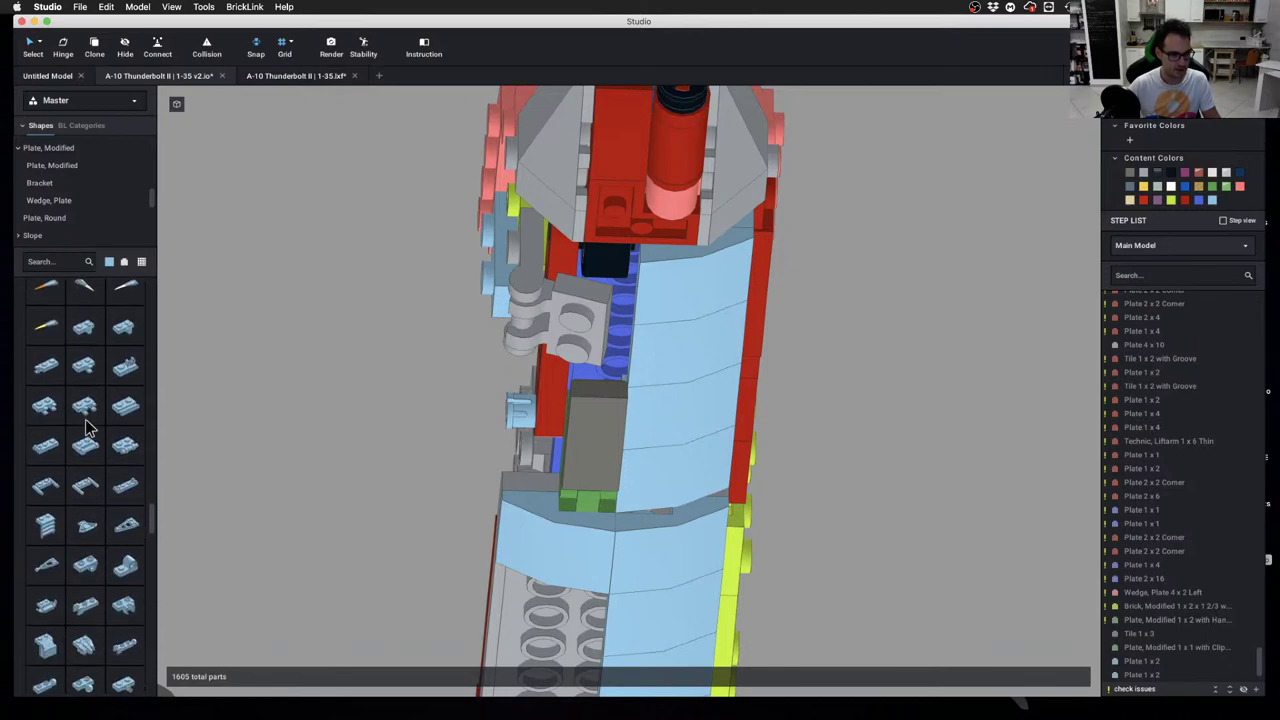
pyautogui.scroll(-5, 85, 428)
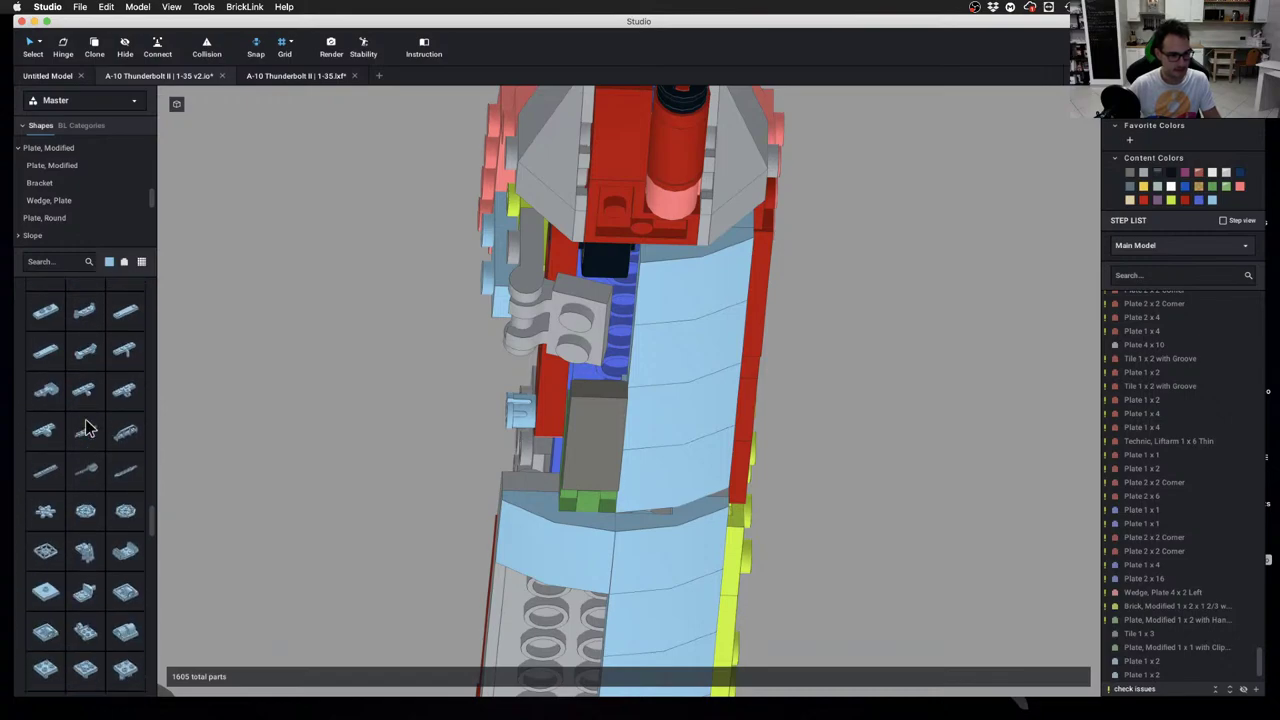
# Try a Bracket 1 x 2 - 1 x 2, and fit a Bracket 1 x 2 - 1 x 4 onto the grey clip plate
pyautogui.click(88, 185)
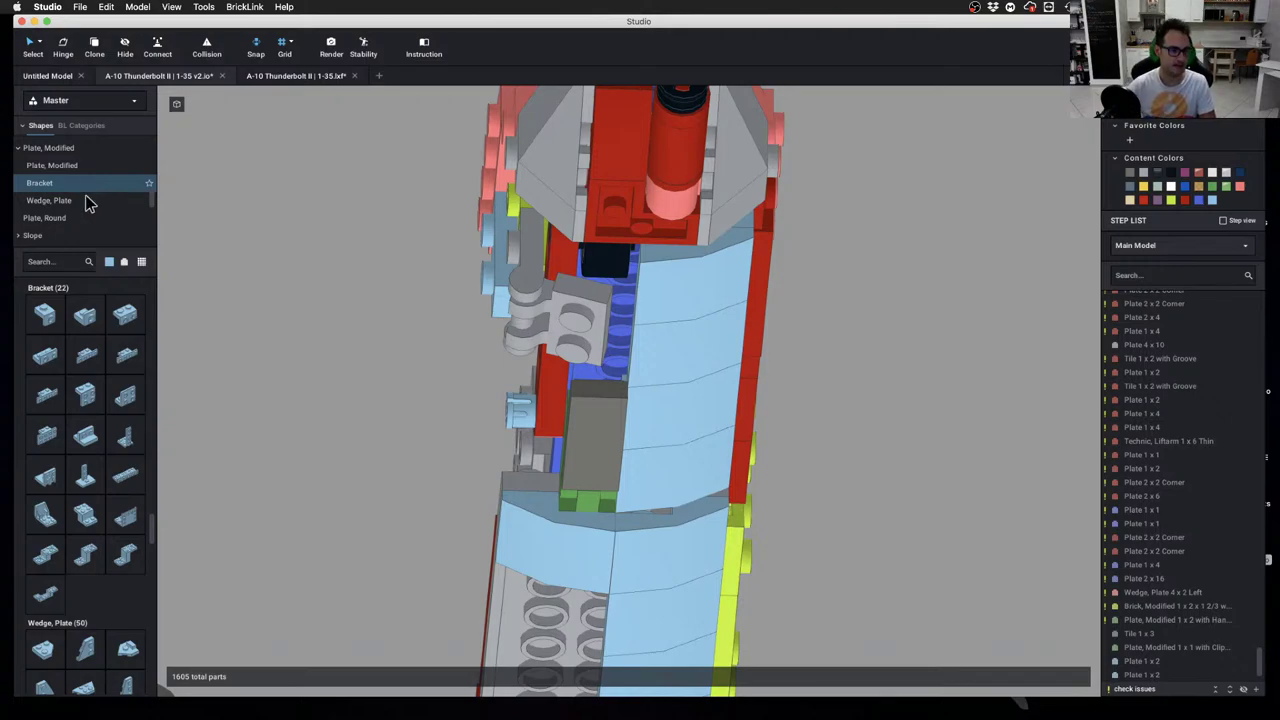
pyautogui.moveTo(130, 318); pyautogui.dragTo(579, 353)
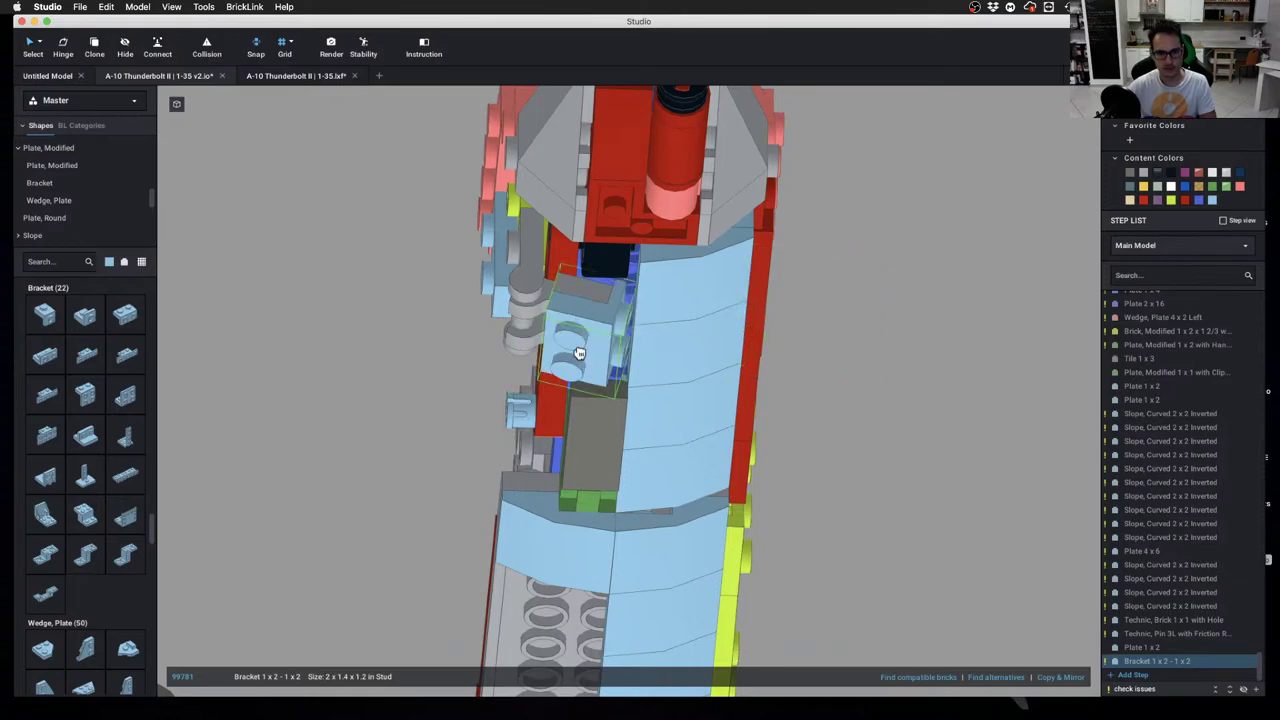
pyautogui.click(837, 358)
pyautogui.moveTo(837, 358); pyautogui.dragTo(843, 383, button='right')
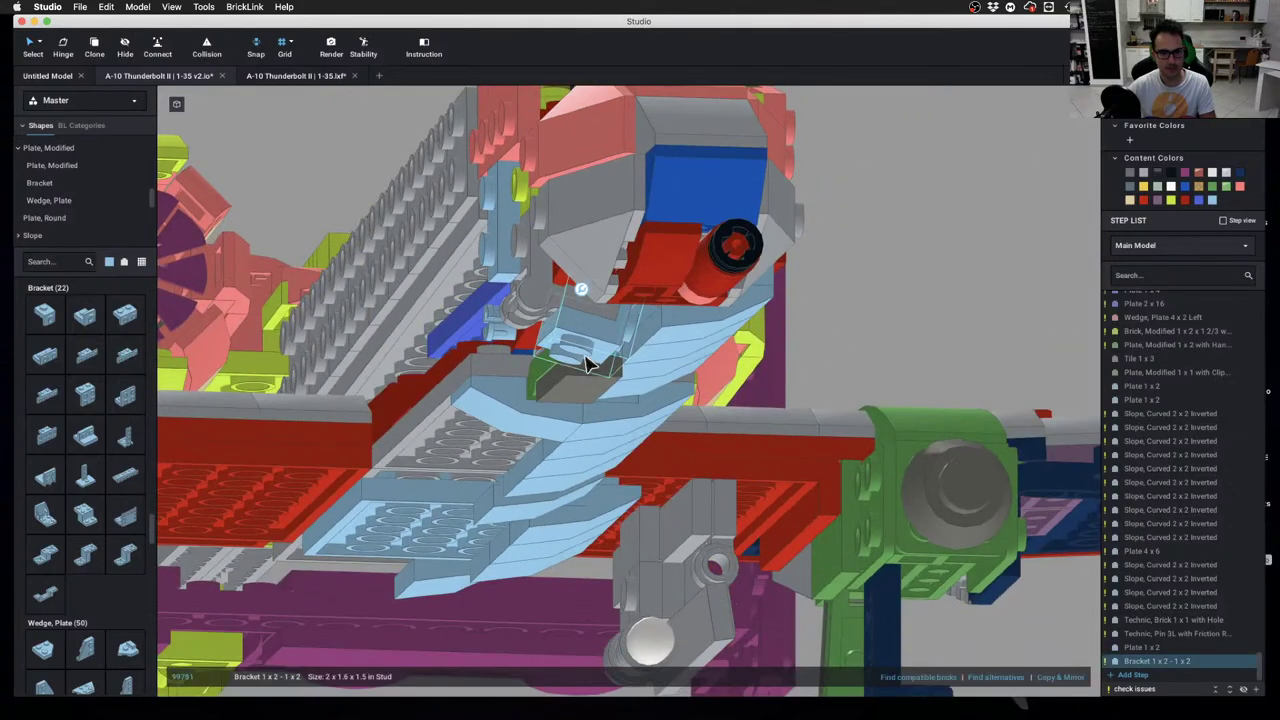
pyautogui.moveTo(776, 359); pyautogui.dragTo(822, 357, button='right')
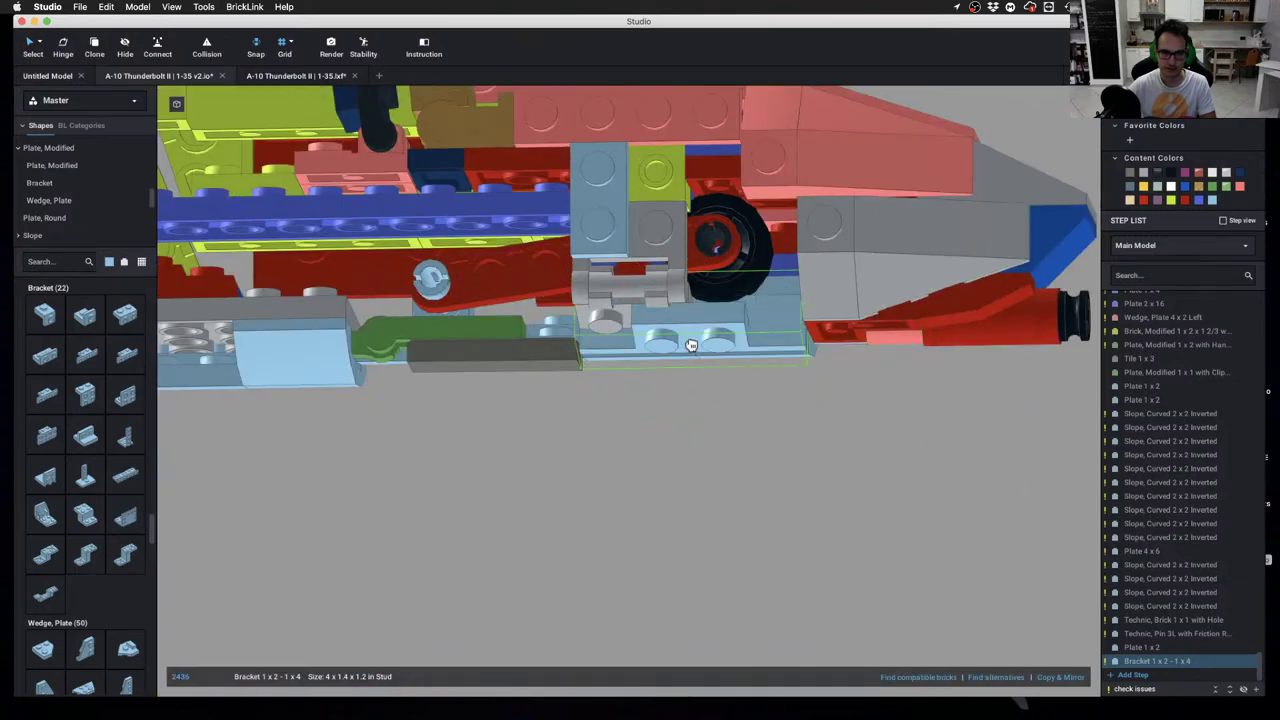
pyautogui.moveTo(808, 443)
pyautogui.mouseDown(button='right')
pyautogui.moveTo(757, 429)
pyautogui.moveTo(760, 451)
pyautogui.moveTo(814, 452)
pyautogui.moveTo(796, 458)
pyautogui.moveTo(829, 434)
pyautogui.moveTo(818, 398)
pyautogui.moveTo(757, 437)
pyautogui.moveTo(760, 456)
pyautogui.moveTo(817, 440)
pyautogui.moveTo(863, 449)
pyautogui.moveTo(760, 440)
pyautogui.moveTo(814, 451)
pyautogui.mouseUp(button='right')
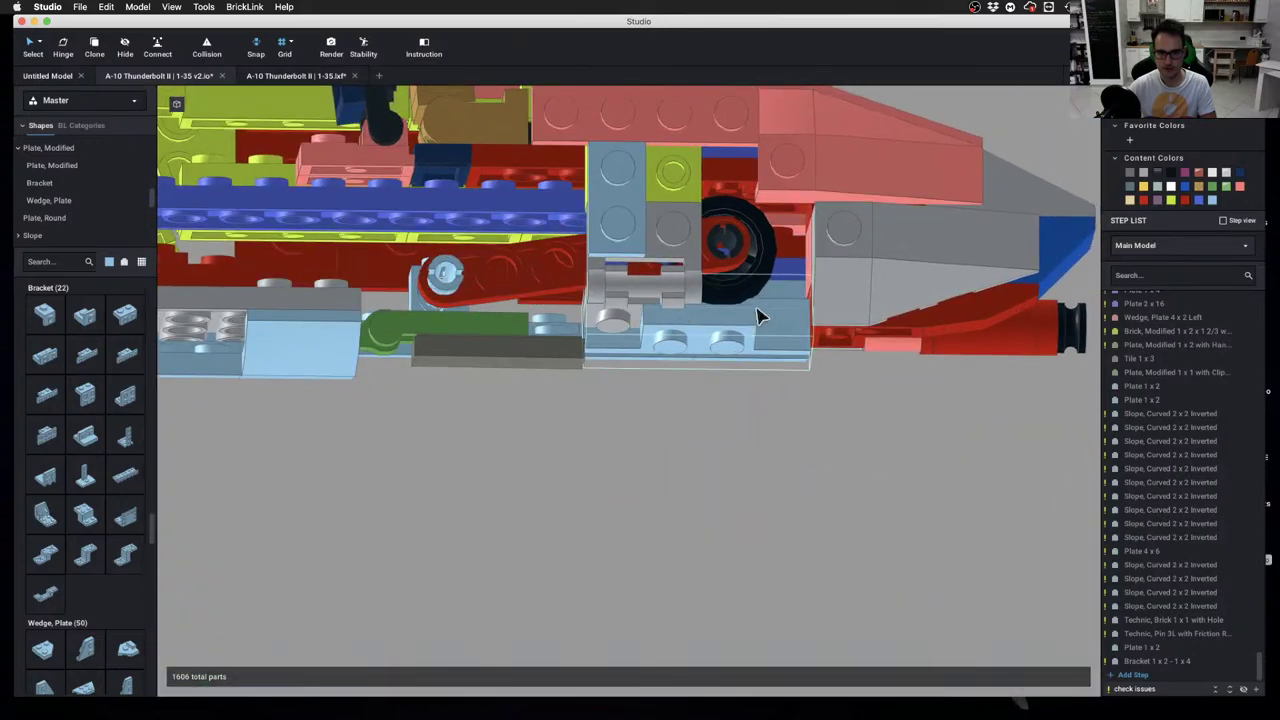
pyautogui.scroll(-2, 784, 309)
pyautogui.moveTo(784, 309)
pyautogui.mouseDown(button='right')
pyautogui.moveTo(763, 326)
pyautogui.moveTo(726, 317)
pyautogui.moveTo(726, 271)
pyautogui.moveTo(778, 289)
pyautogui.moveTo(763, 297)
pyautogui.moveTo(784, 316)
pyautogui.mouseUp(button='right')
# Try swinging the grey clip plate and its bracket around the handle bar beside the nose wheel
pyautogui.click(645, 348)
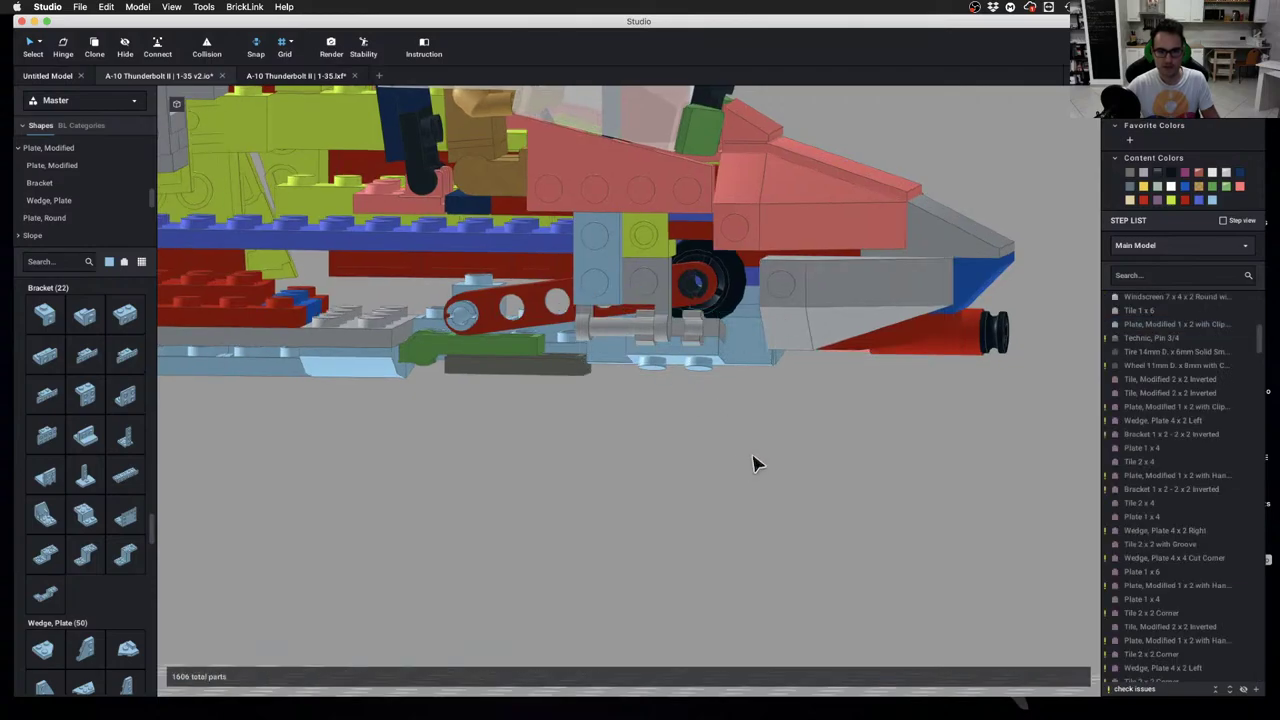
pyautogui.moveTo(757, 463); pyautogui.dragTo(705, 216, button='right')
pyautogui.scroll(3, 771, 420)
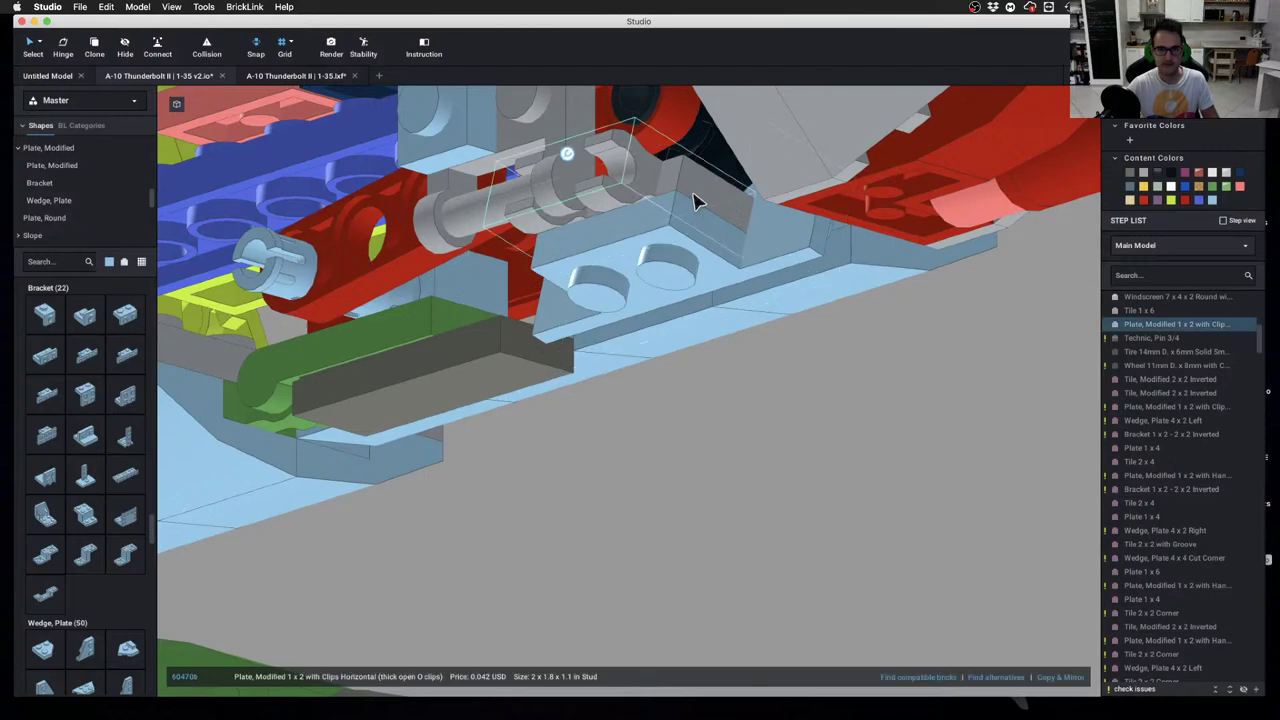
pyautogui.keyDown('shift'); pyautogui.click(562, 155); pyautogui.keyUp('shift')
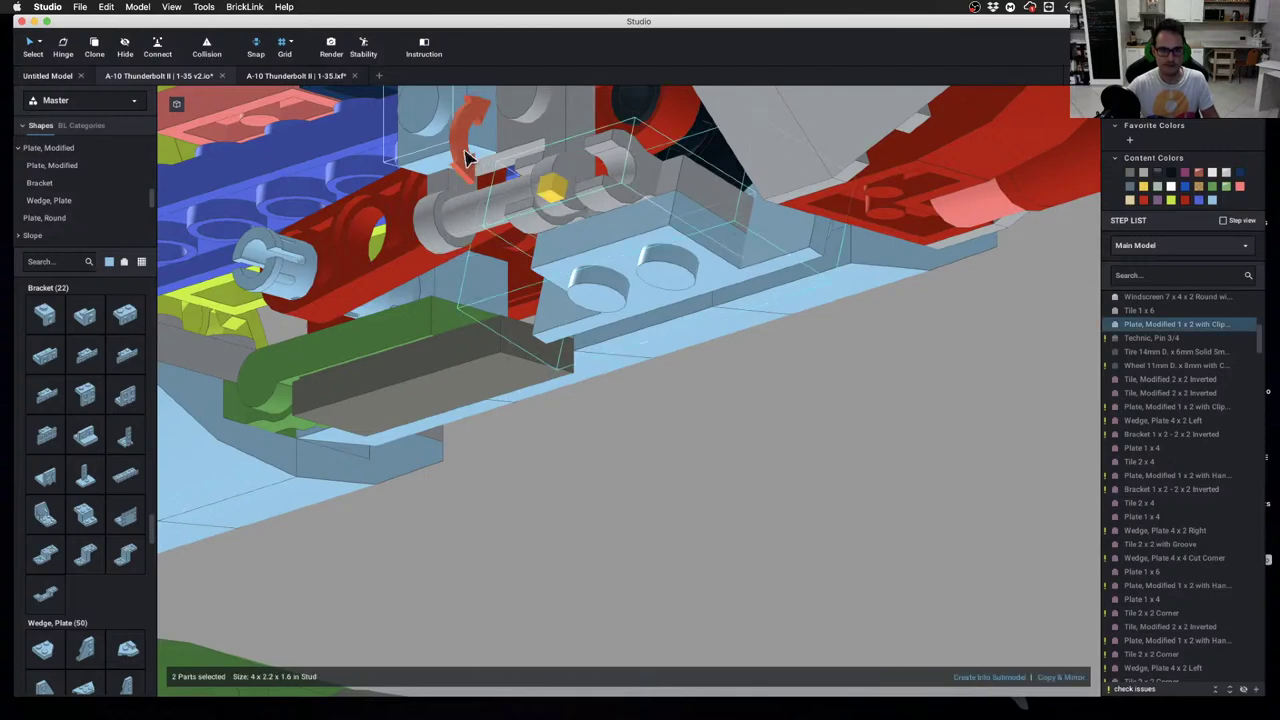
pyautogui.moveTo(684, 422); pyautogui.dragTo(664, 356, button='right')
pyautogui.scroll(-3, 677, 429)
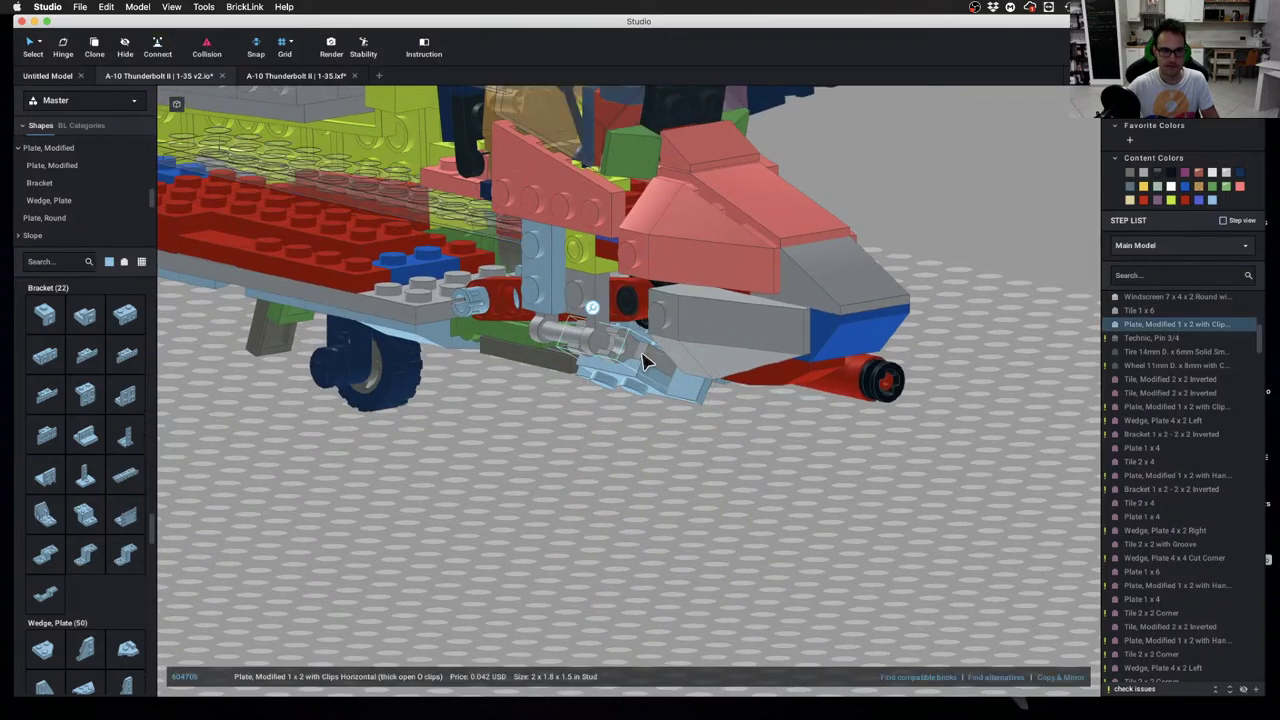
pyautogui.moveTo(467, 408)
pyautogui.mouseDown(button='right')
pyautogui.moveTo(543, 383)
pyautogui.moveTo(537, 408)
pyautogui.moveTo(463, 386)
pyautogui.moveTo(458, 401)
pyautogui.moveTo(546, 298)
pyautogui.mouseUp(button='right')
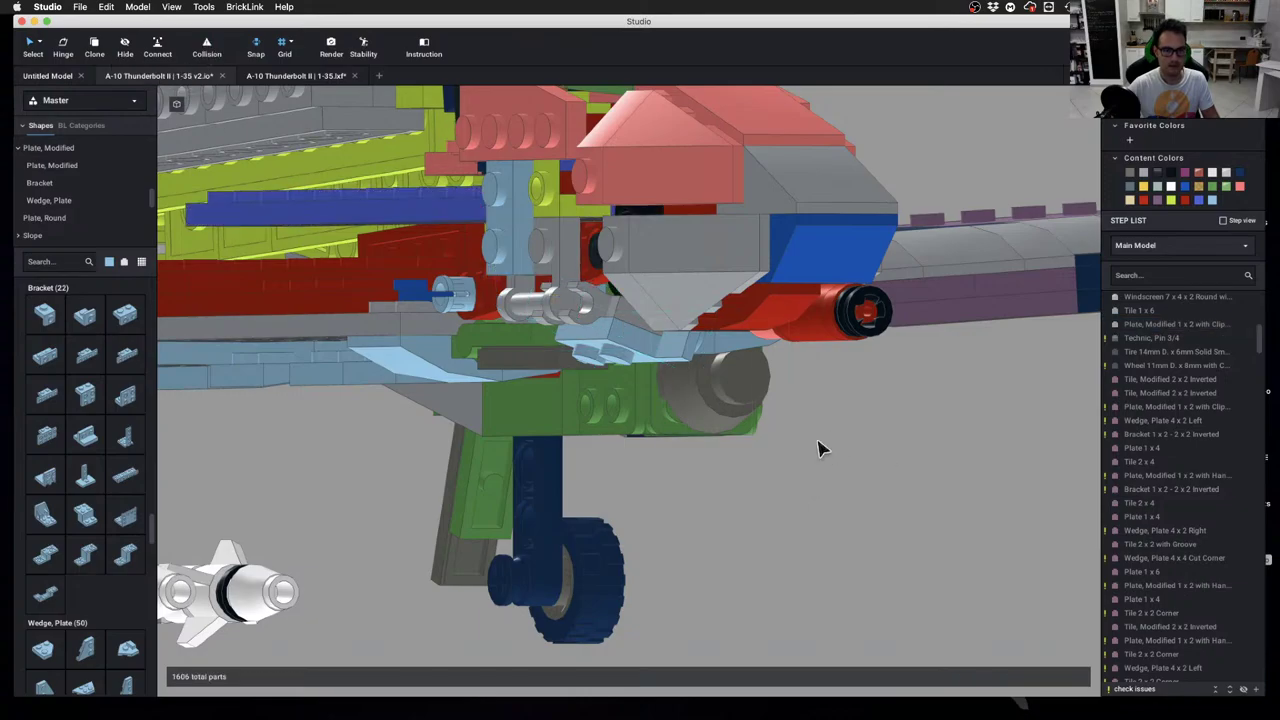
pyautogui.moveTo(818, 449); pyautogui.dragTo(848, 420, button='right')
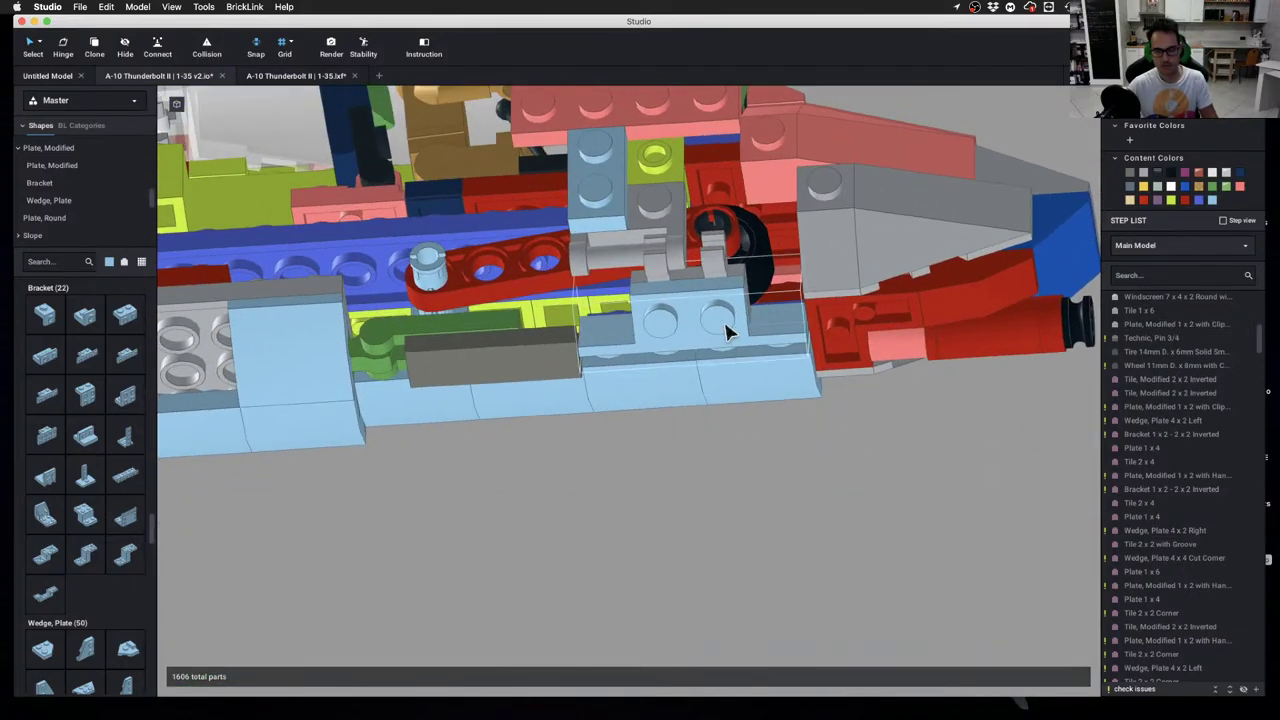
# Replace the 1 x 4 bracket under the nose with two Bracket 1 x 2 - 1 x 2 parts side by side
pyautogui.click(727, 333)
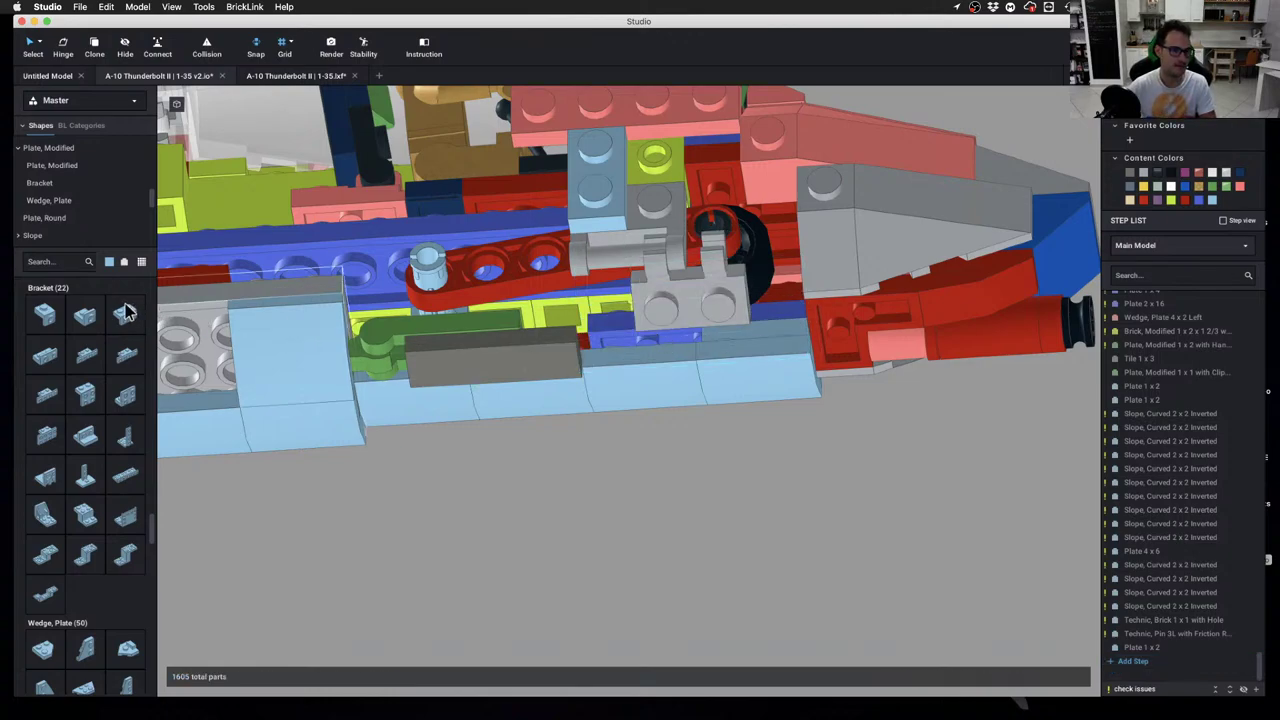
pyautogui.moveTo(125, 313); pyautogui.dragTo(707, 466)
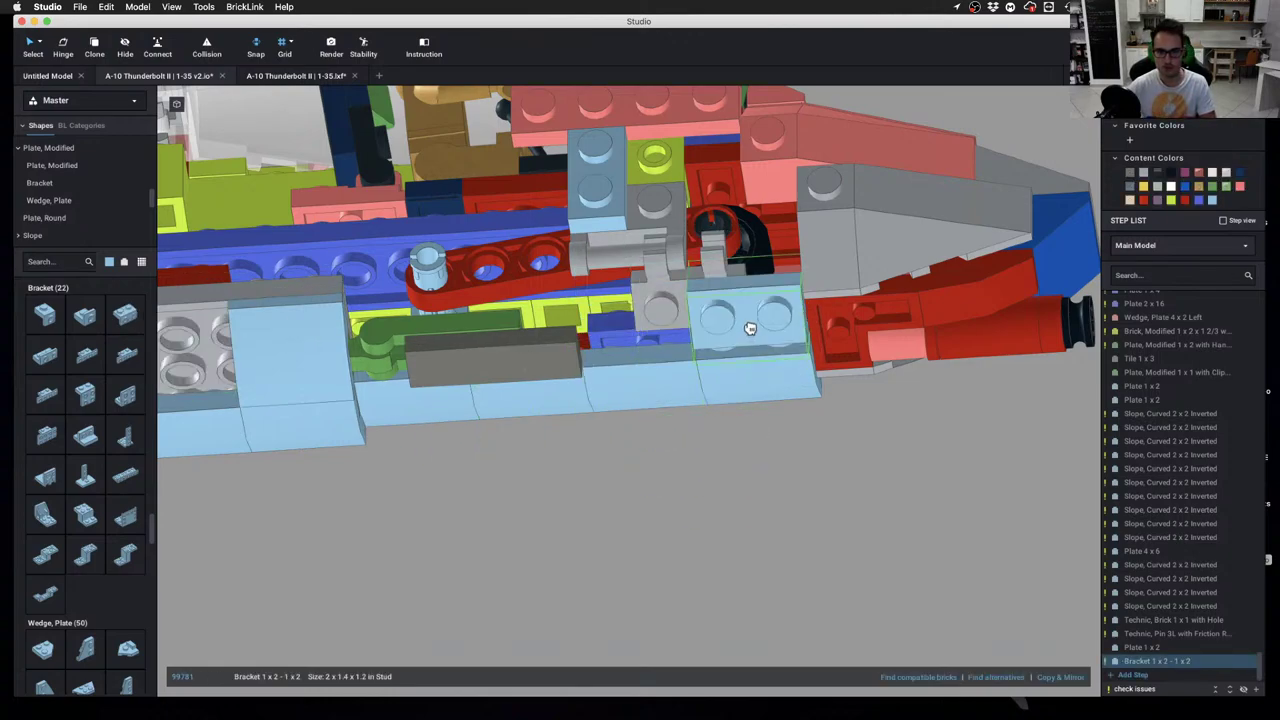
pyautogui.click(632, 330)
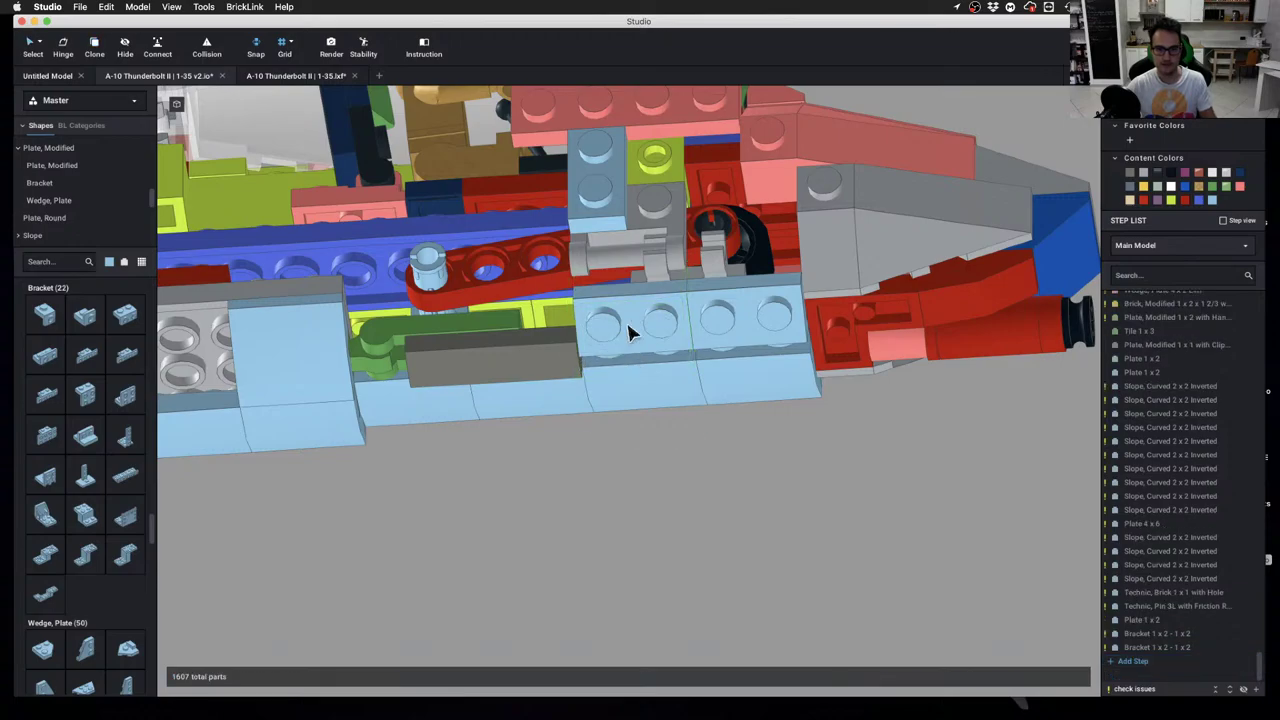
# Clone the grey 1 x 2 handle plate and place the copy beside it, toward the nose
pyautogui.moveTo(804, 445); pyautogui.dragTo(744, 466, button='right')
pyautogui.moveTo(432, 259); pyautogui.dragTo(655, 372, button='right')
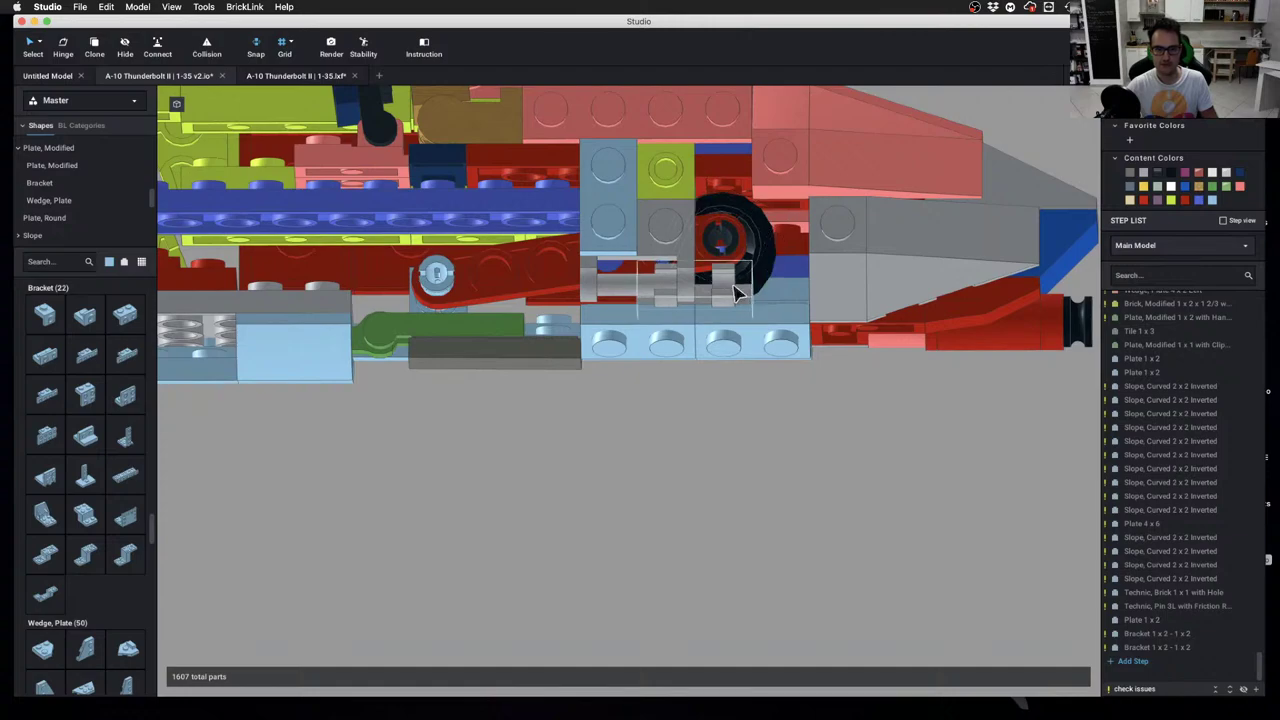
pyautogui.moveTo(728, 300); pyautogui.dragTo(689, 334, button='right')
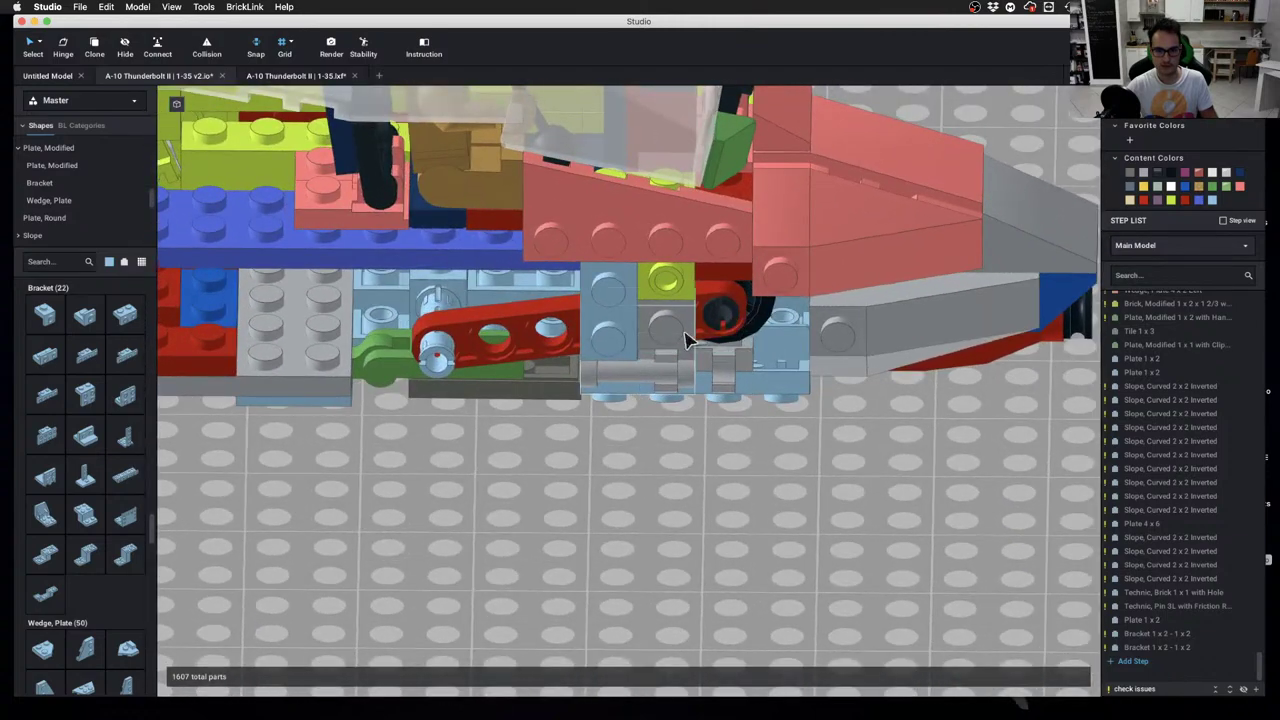
pyautogui.click(670, 330)
pyautogui.press('c')
pyautogui.click(670, 338)
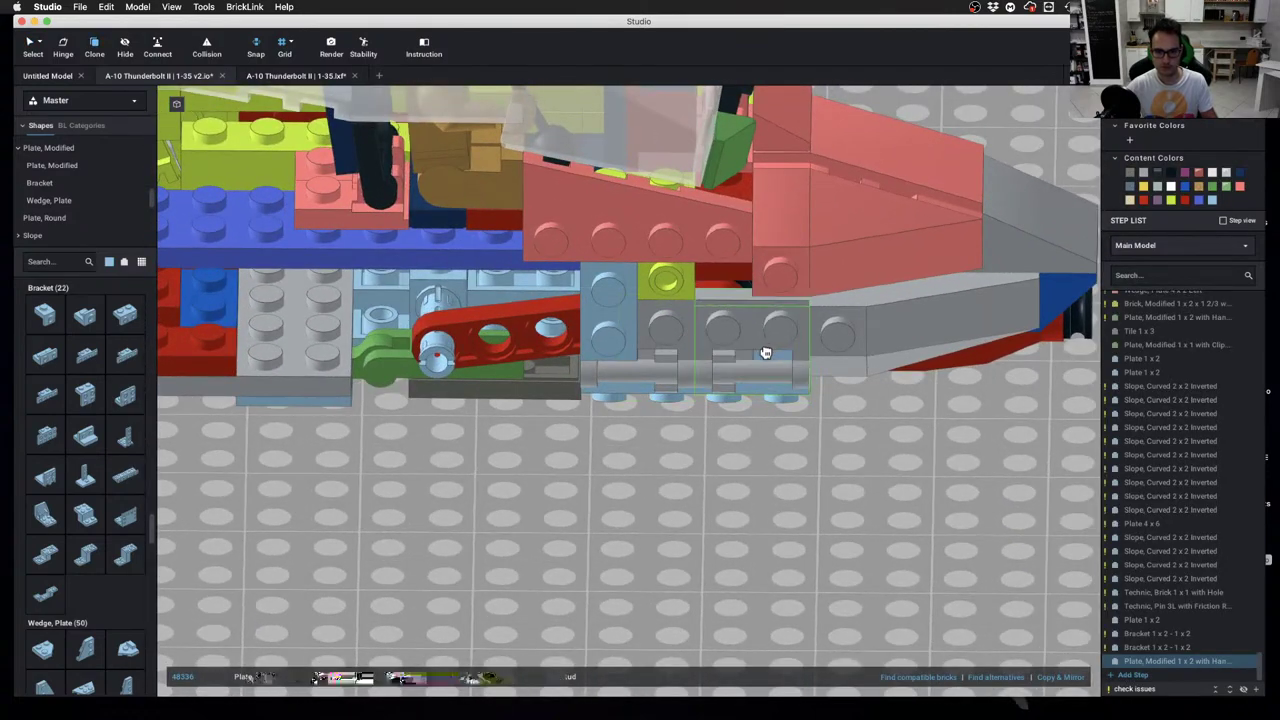
pyautogui.moveTo(765, 352); pyautogui.dragTo(921, 370, button='right')
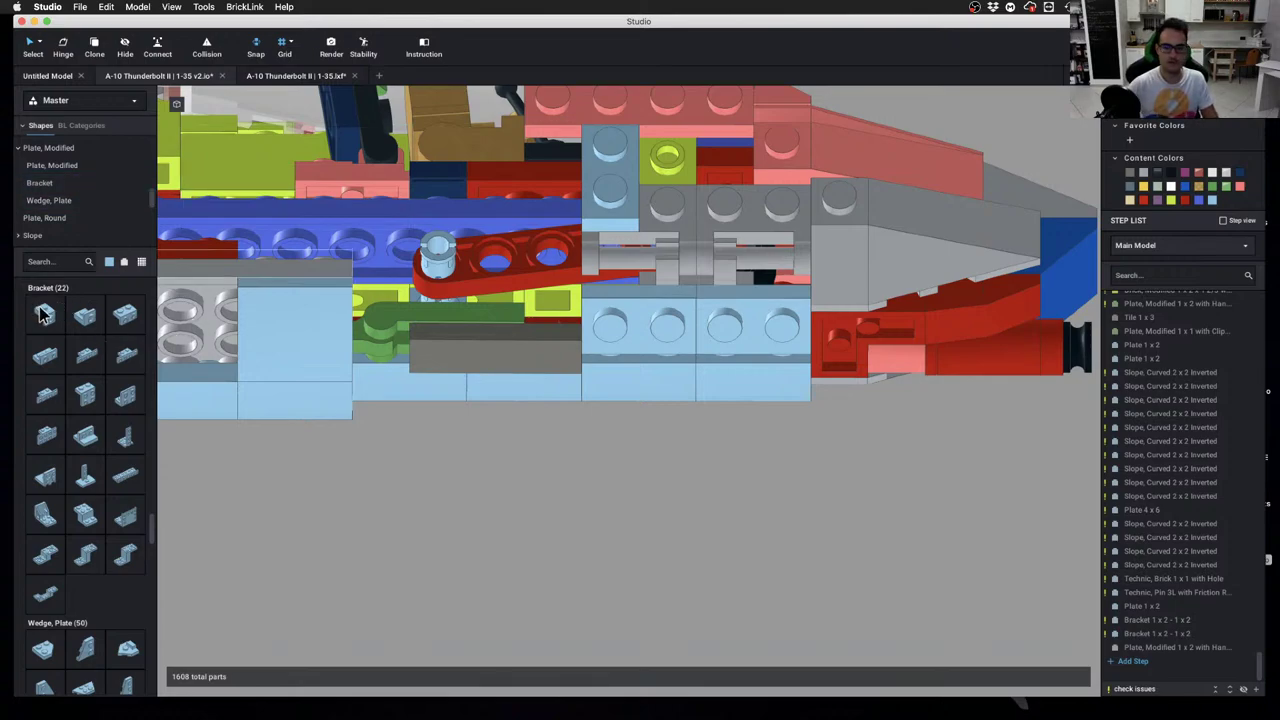
# Add a Plate, Modified 1 x 2 with Door Rail below the nose and turn it upside down
pyautogui.moveTo(43, 314); pyautogui.dragTo(528, 334)
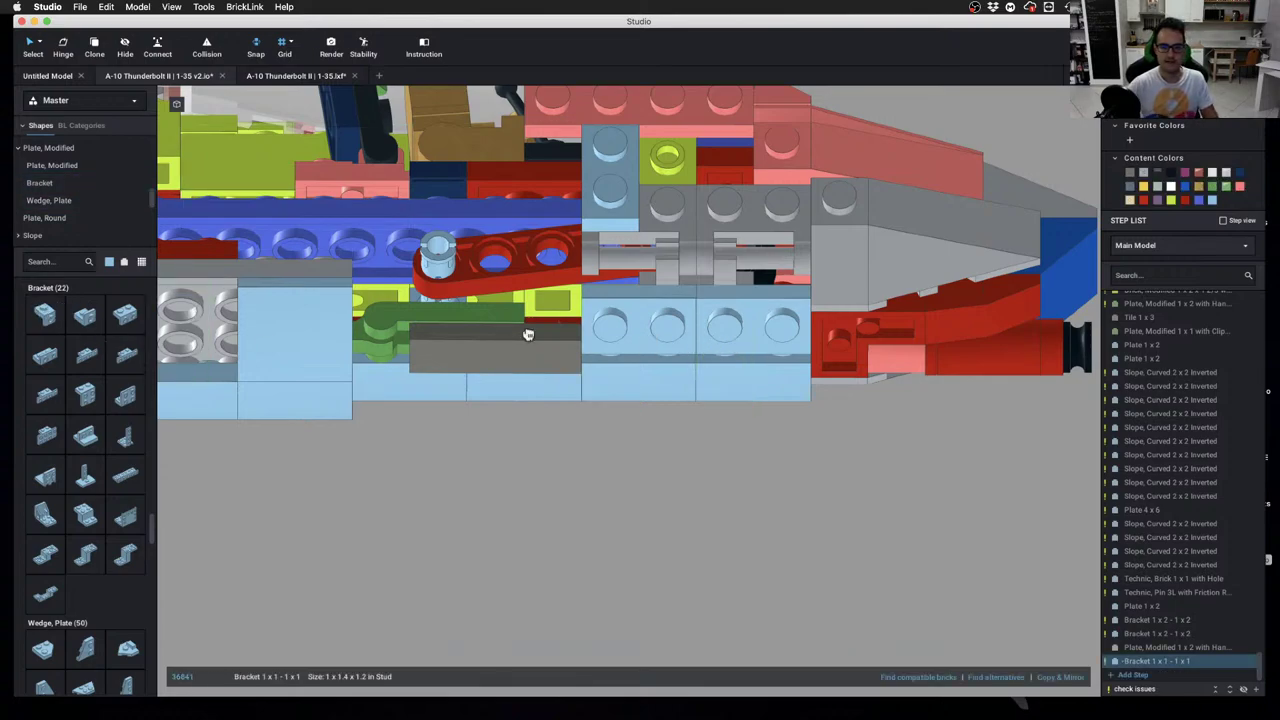
pyautogui.click(70, 168)
pyautogui.scroll(-3, 103, 432)
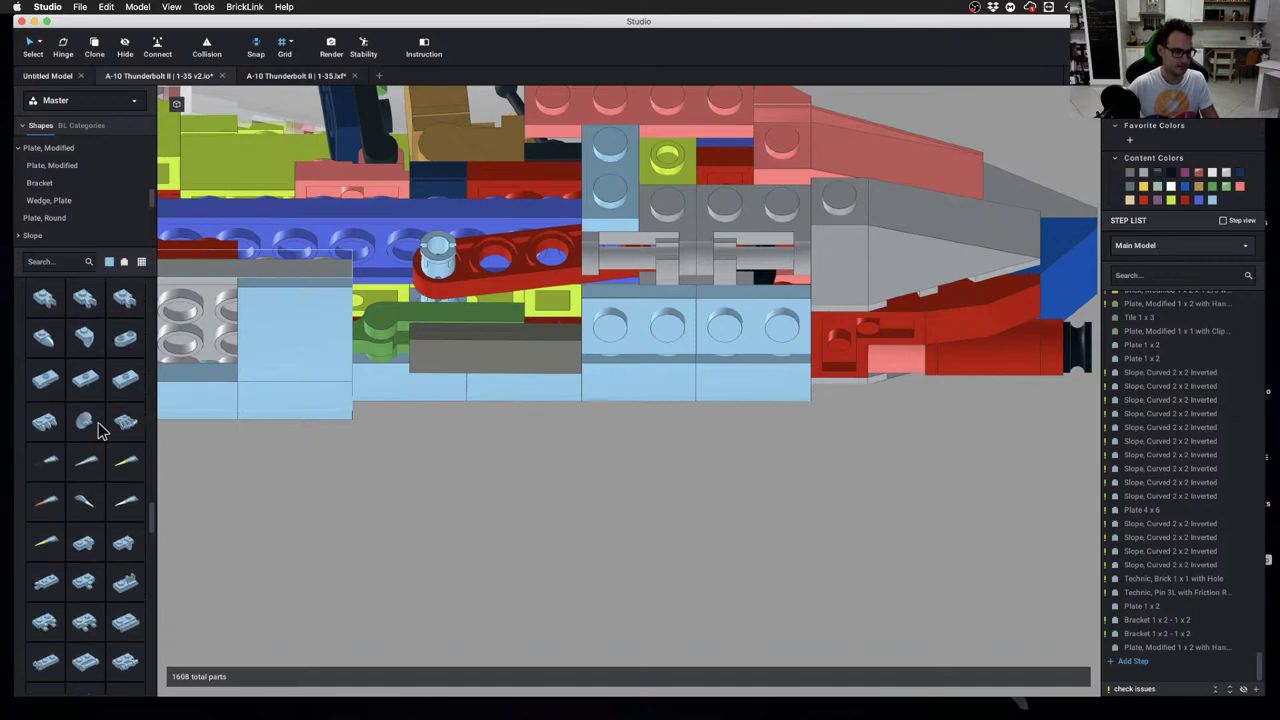
pyautogui.moveTo(100, 447); pyautogui.dragTo(720, 481)
pyautogui.moveTo(720, 481); pyautogui.dragTo(743, 527, button='right')
pyautogui.press('Up')
pyautogui.press('Up')
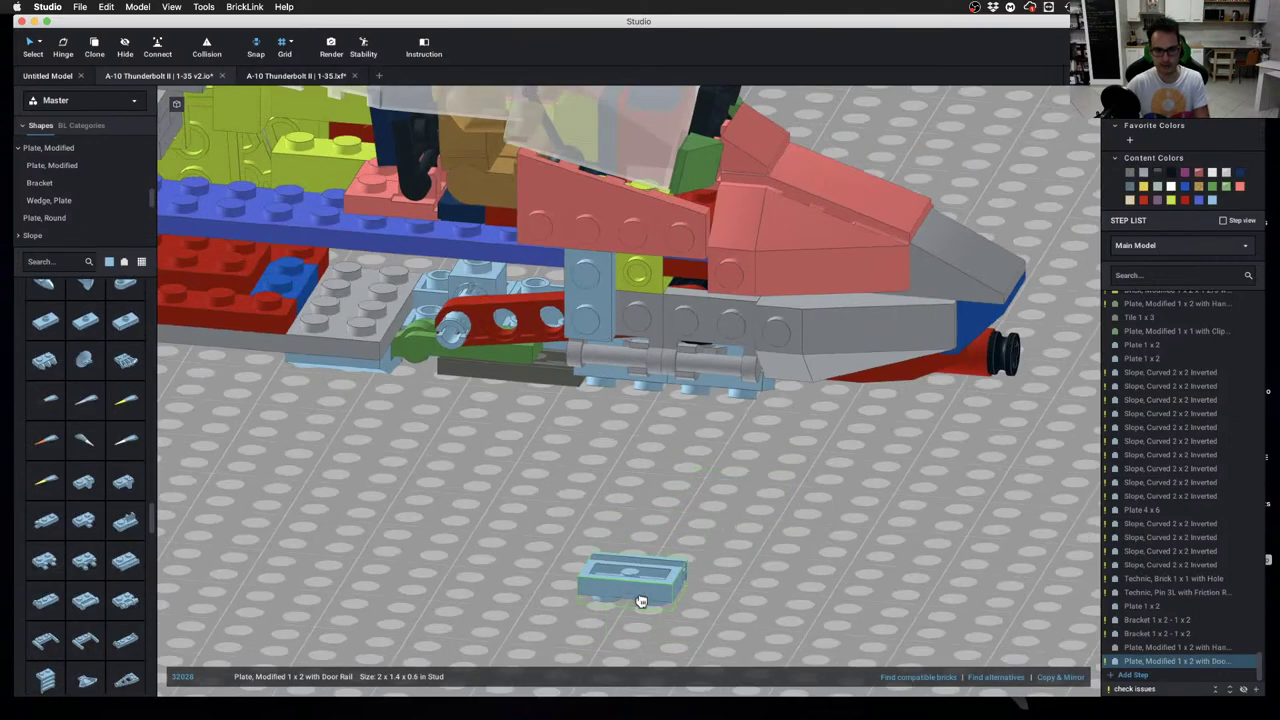
# Hide the two 1 x 2 - 1 x 2 brackets under the handle plates
pyautogui.moveTo(719, 409); pyautogui.dragTo(650, 435, button='right')
pyautogui.press('h')
pyautogui.click(697, 322)
pyautogui.press('Escape')
# Clone the door rail plate and attach two of them side by side on the grey clip plate
pyautogui.scroll(-4, 651, 386)
pyautogui.click(633, 527)
pyautogui.moveTo(633, 527); pyautogui.dragTo(649, 434, button='right')
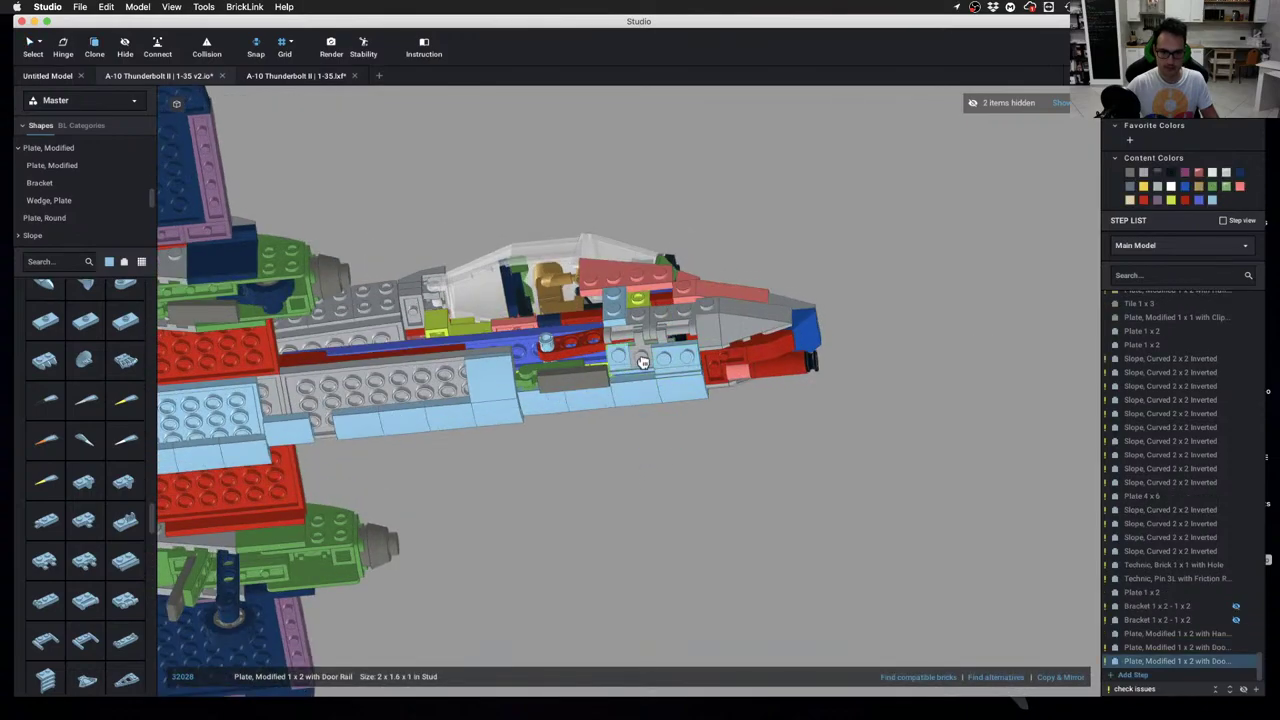
pyautogui.click(766, 477)
pyautogui.scroll(2, 766, 477)
pyautogui.moveTo(766, 477); pyautogui.dragTo(706, 503, button='right')
pyautogui.scroll(10, 706, 503)
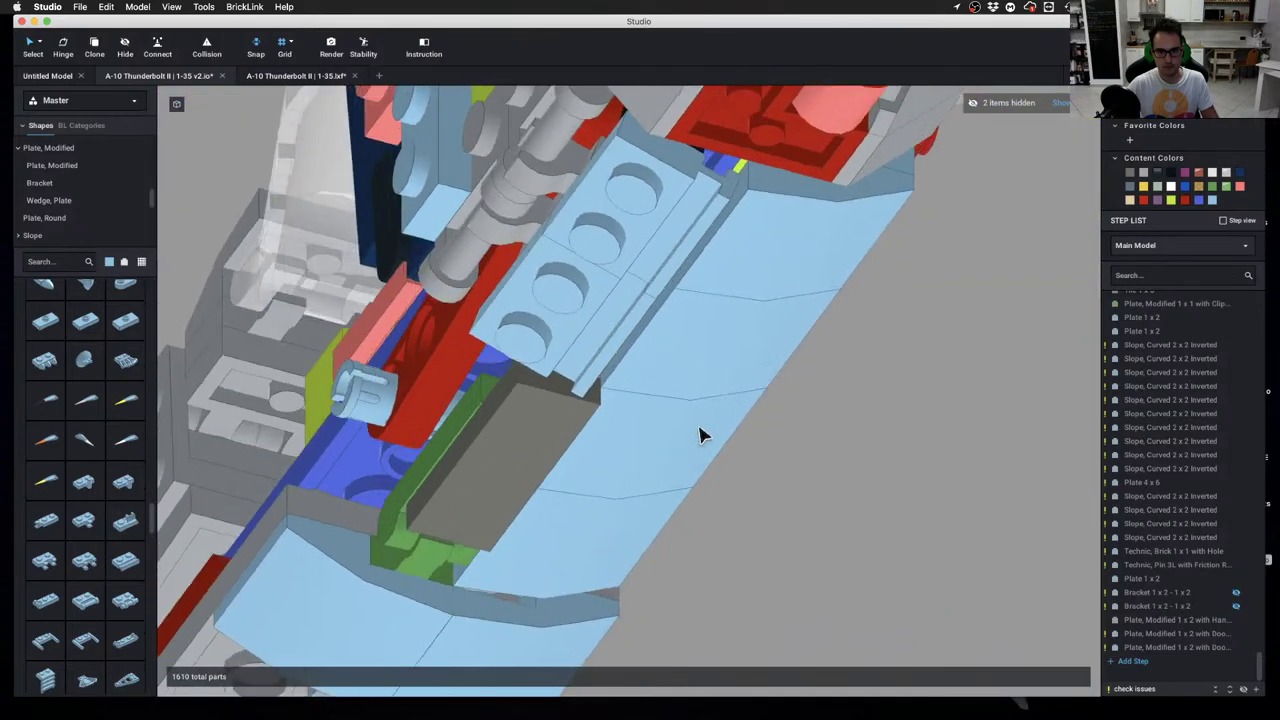
pyautogui.moveTo(700, 435); pyautogui.dragTo(993, 190, button='right')
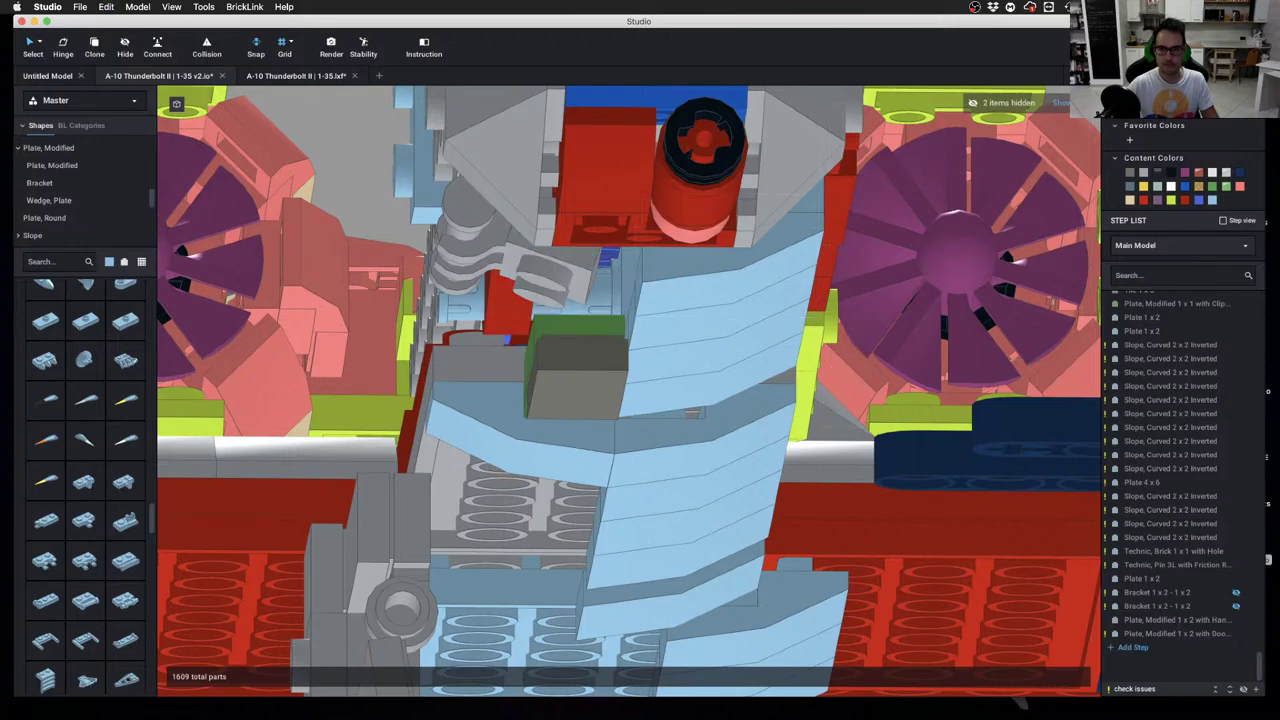
# Unhide the two brackets and examine the gear door from below, from the front and from the side
pyautogui.moveTo(784, 284)
pyautogui.mouseDown(button='right')
pyautogui.moveTo(786, 400)
pyautogui.moveTo(788, 275)
pyautogui.mouseUp(button='right')
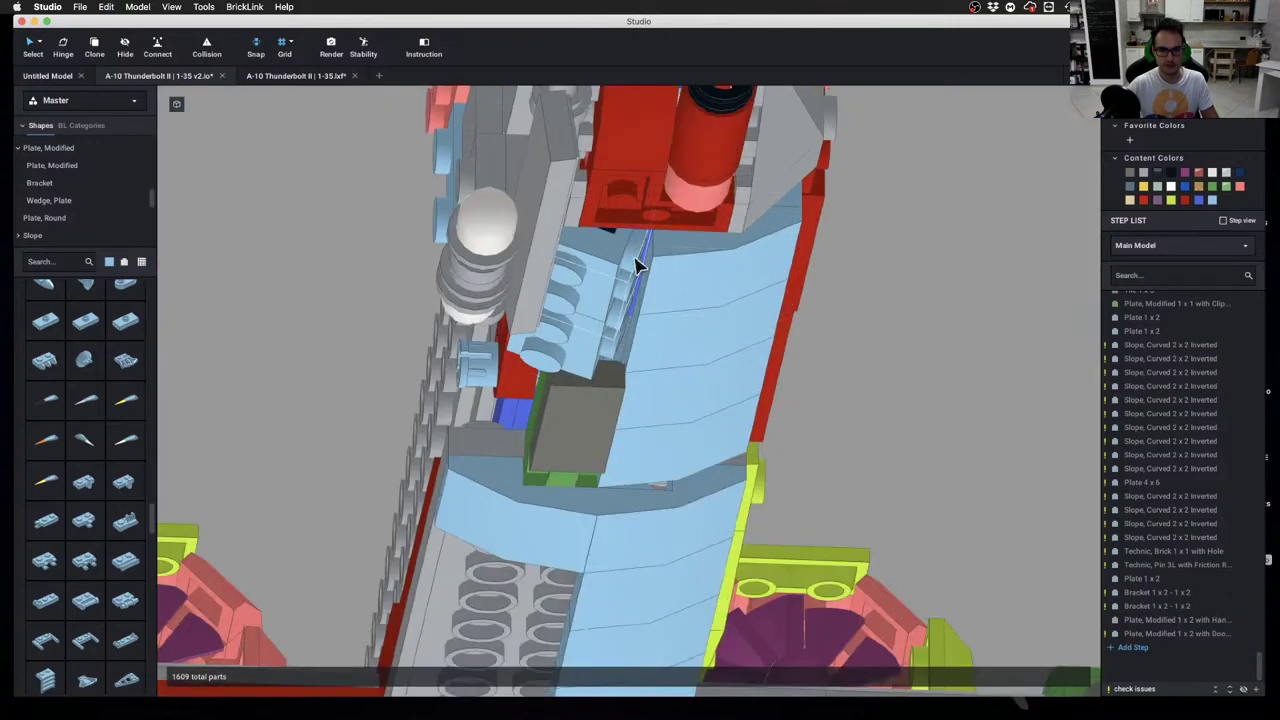
pyautogui.moveTo(636, 288); pyautogui.dragTo(662, 368, button='right')
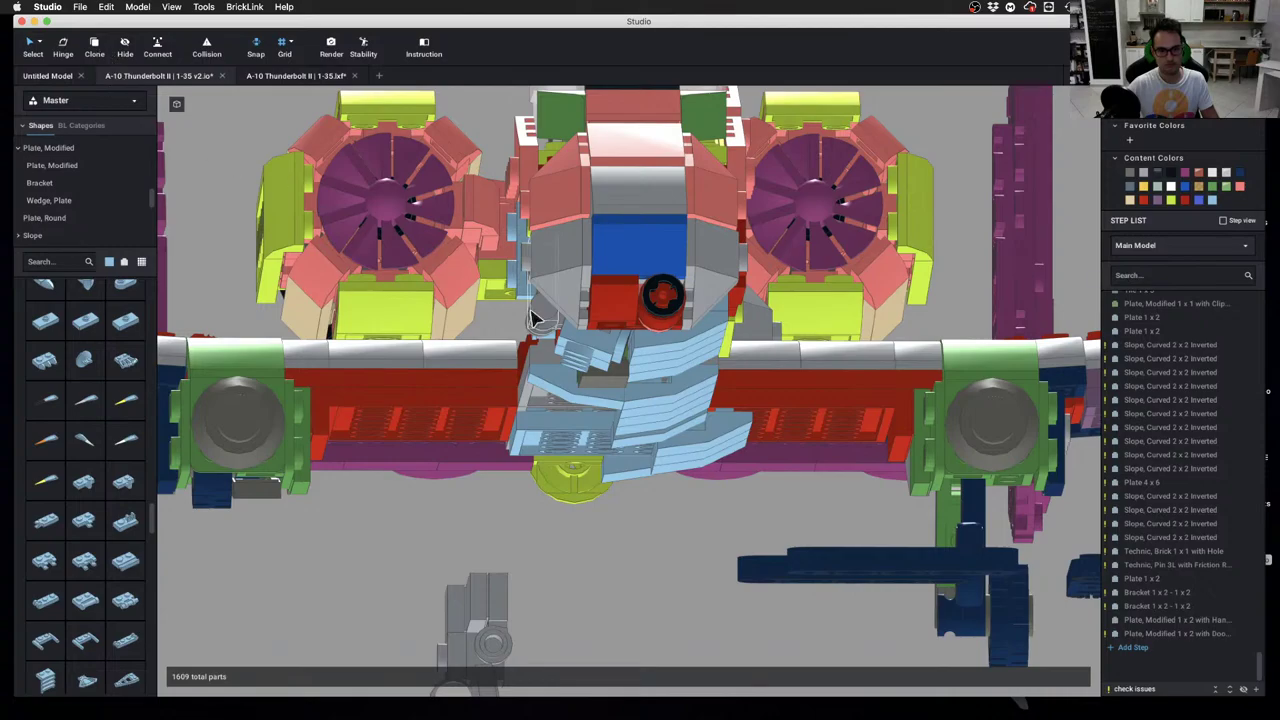
pyautogui.moveTo(746, 427)
pyautogui.mouseDown(button='right')
pyautogui.moveTo(801, 381)
pyautogui.moveTo(789, 431)
pyautogui.moveTo(769, 426)
pyautogui.mouseUp(button='right')
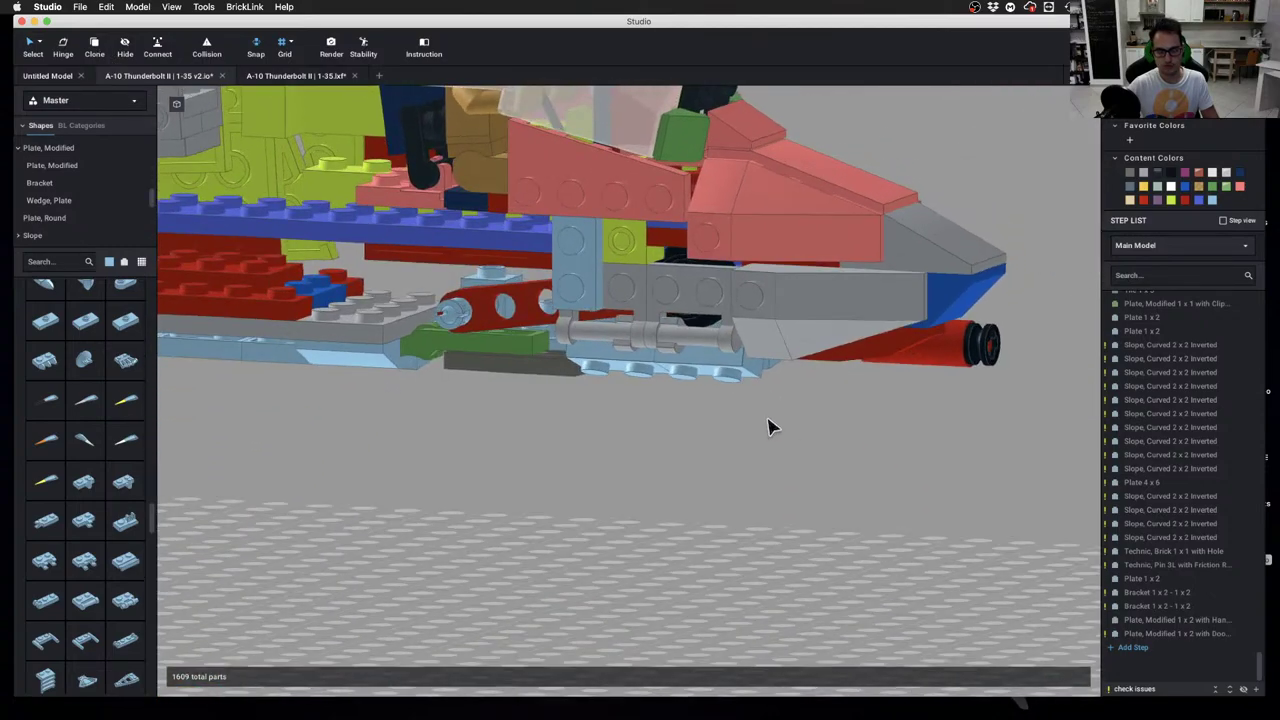
# Hide the two 1 x 2 - 1 x 2 brackets and attach a Plate, Modified 1 x 2 with Door Rail to the clip plate
pyautogui.click(705, 372)
pyautogui.click(632, 366)
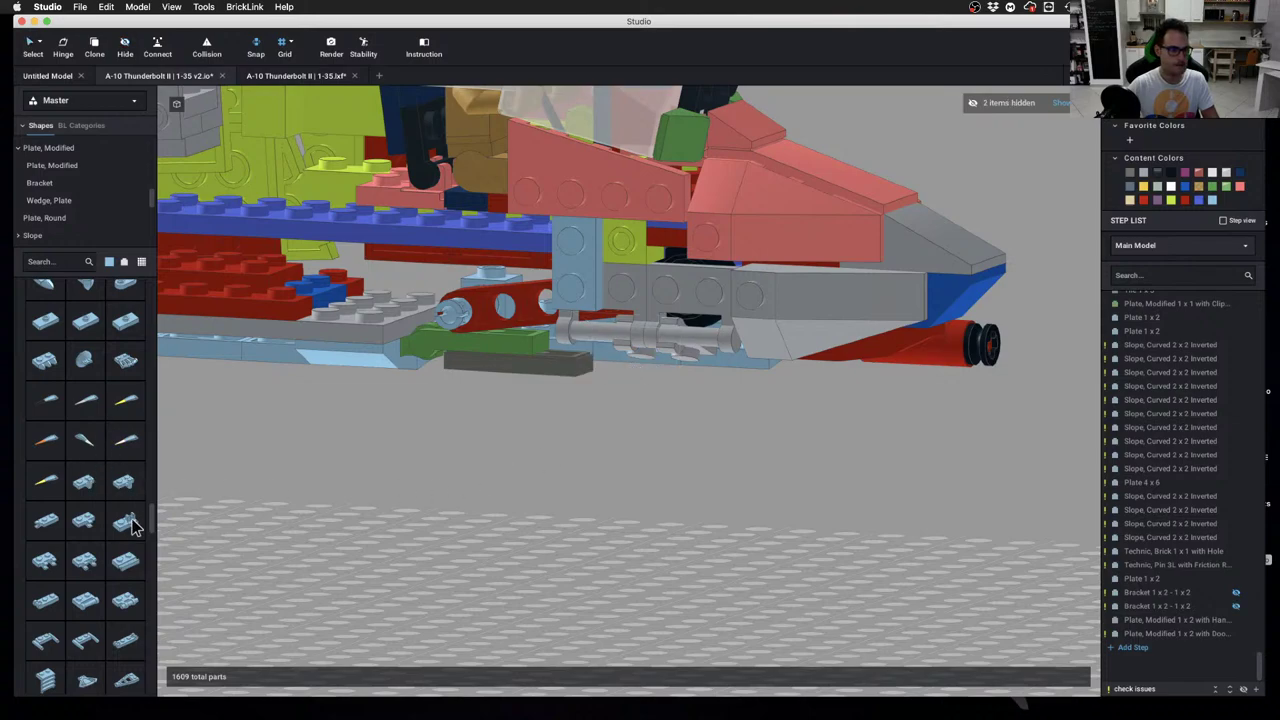
pyautogui.moveTo(126, 562); pyautogui.dragTo(560, 486)
pyautogui.moveTo(578, 505); pyautogui.dragTo(569, 480, button='right')
pyautogui.moveTo(560, 486)
pyautogui.mouseDown()
pyautogui.moveTo(577, 443)
pyautogui.moveTo(652, 368)
pyautogui.moveTo(646, 340)
pyautogui.mouseUp()
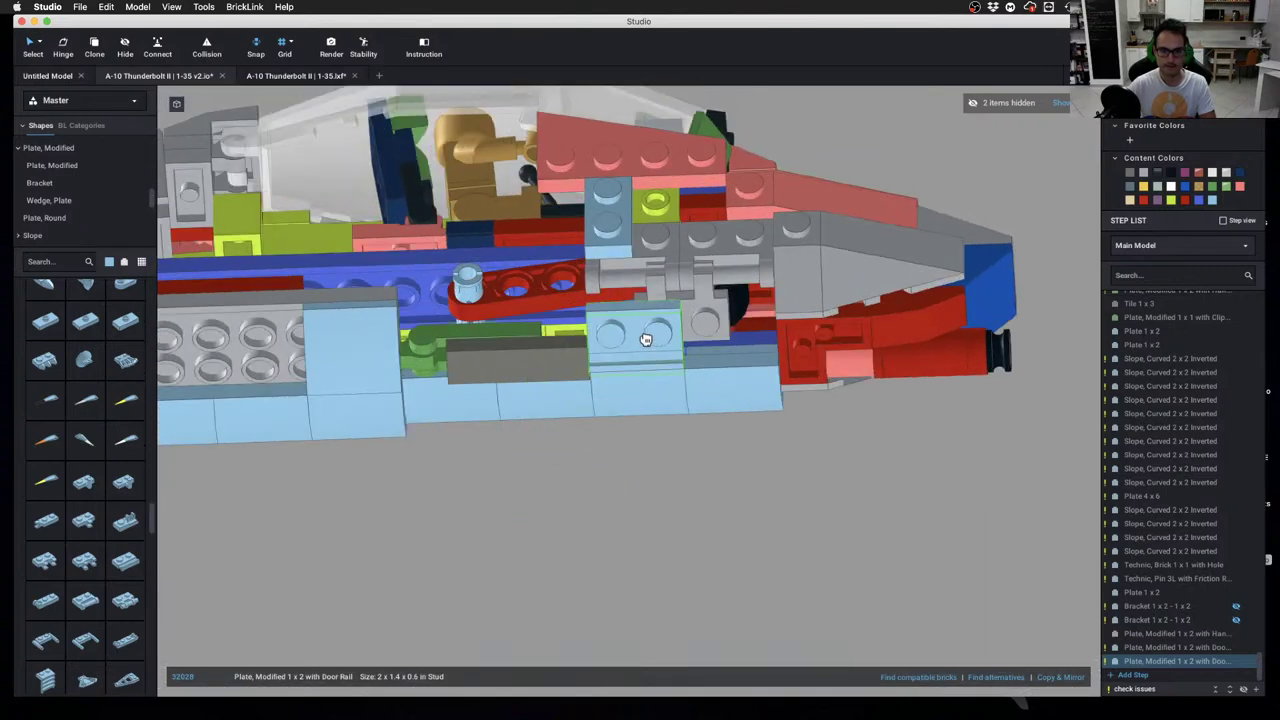
# Clone the attached door rail plate and place the copy directly beside it toward the nose
pyautogui.press('c')
pyautogui.click(644, 340)
pyautogui.click(740, 355)
pyautogui.press('Escape')
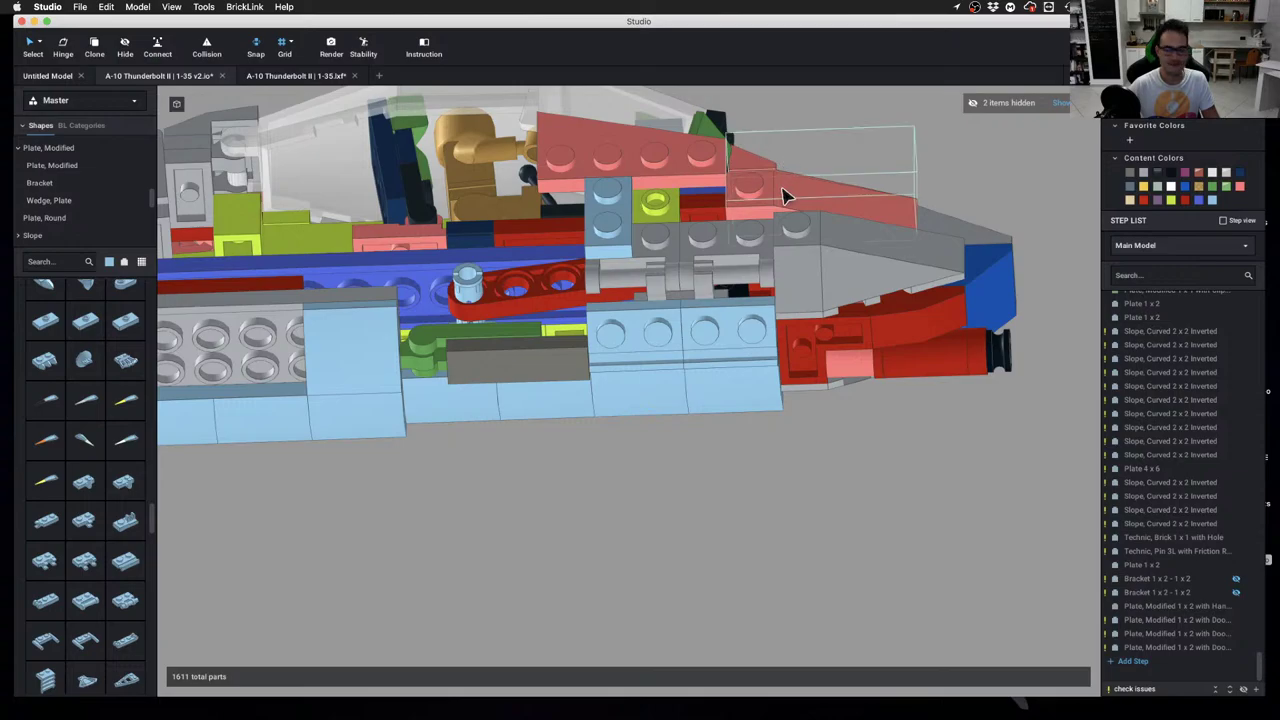
# Detach the grey 1 x 2 clip plate from the handle bar and stand it upright below the nose
pyautogui.moveTo(786, 194); pyautogui.dragTo(734, 266, button='right')
pyautogui.scroll(4, 661, 298)
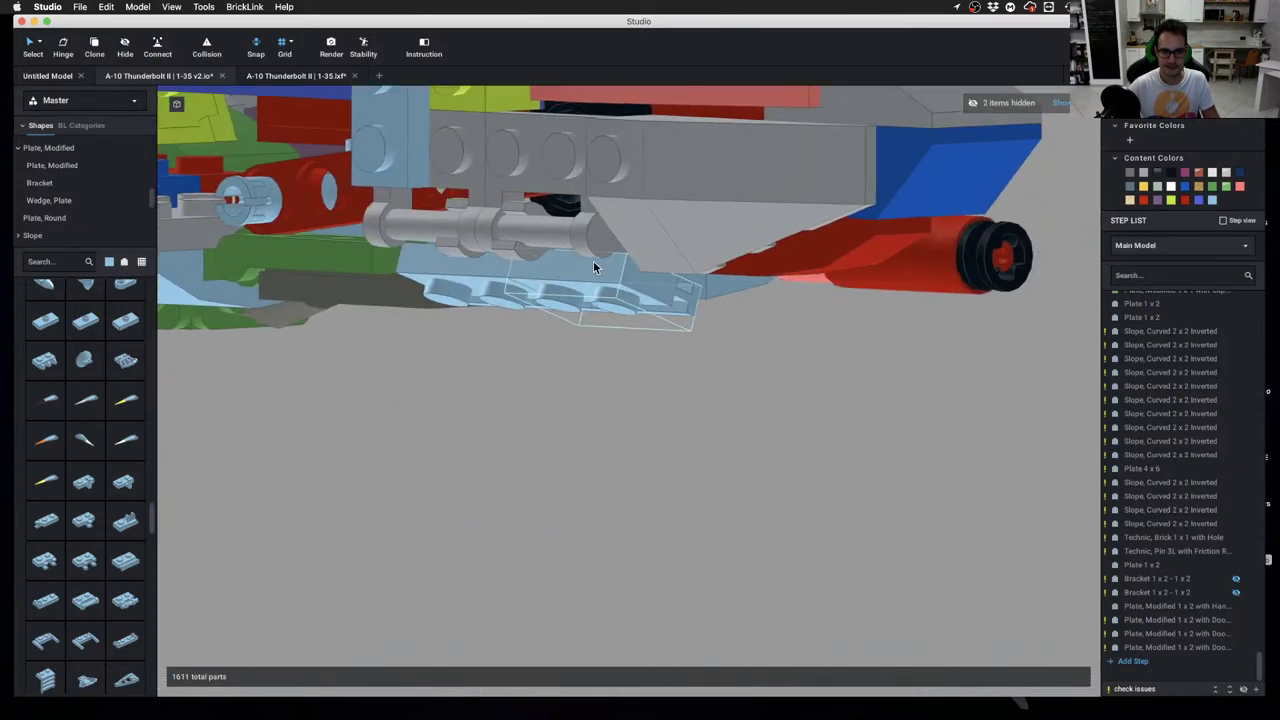
pyautogui.moveTo(593, 260); pyautogui.dragTo(474, 254, button='right')
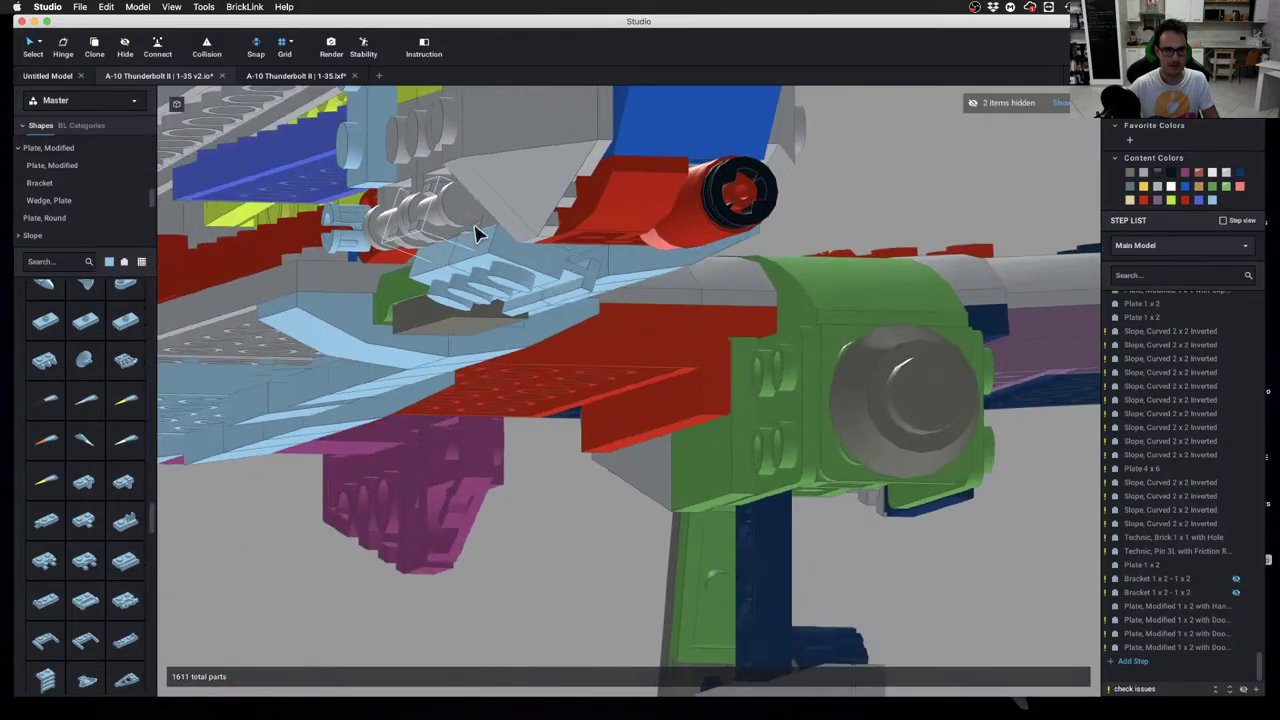
pyautogui.click(477, 460)
pyautogui.moveTo(477, 460); pyautogui.dragTo(580, 537, button='right')
pyautogui.press('Up')
pyautogui.press('Up')
pyautogui.press('Up')
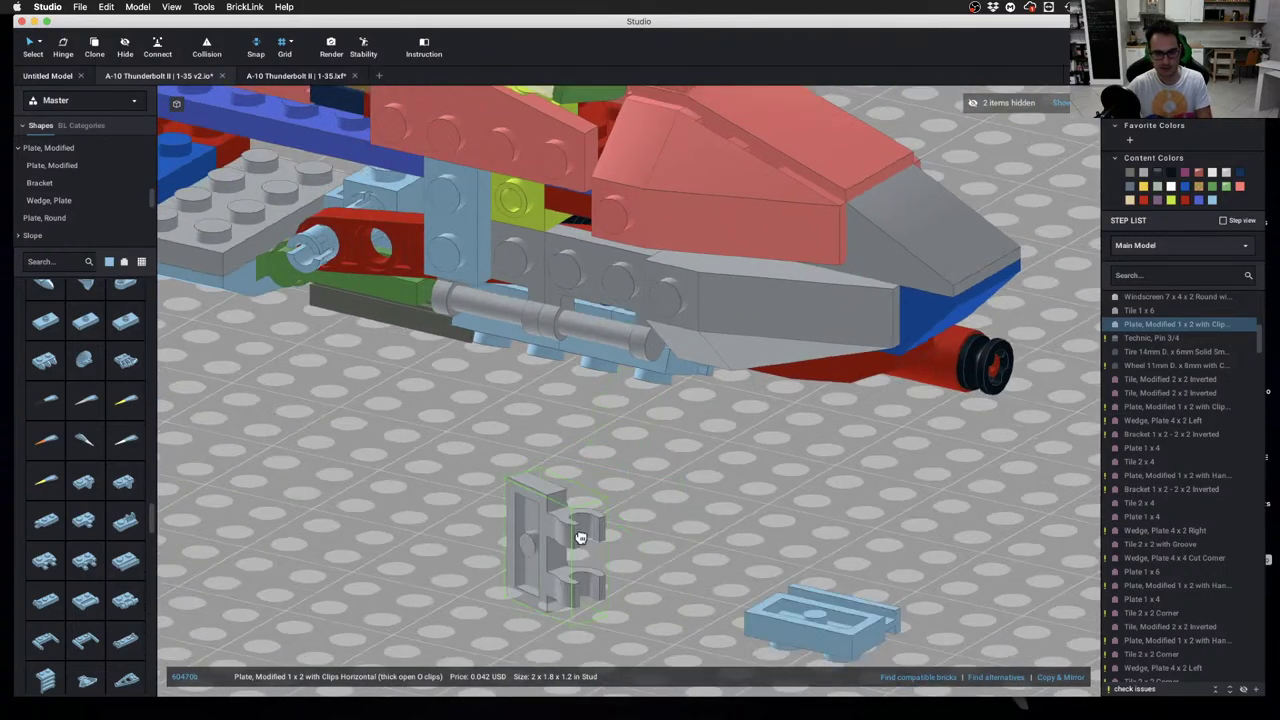
# Turn the clip plate so its clips face up and its studs face inward, and clip it back onto the bar
pyautogui.press('Down')
pyautogui.press('Up')
pyautogui.press('Up')
pyautogui.press('Right')
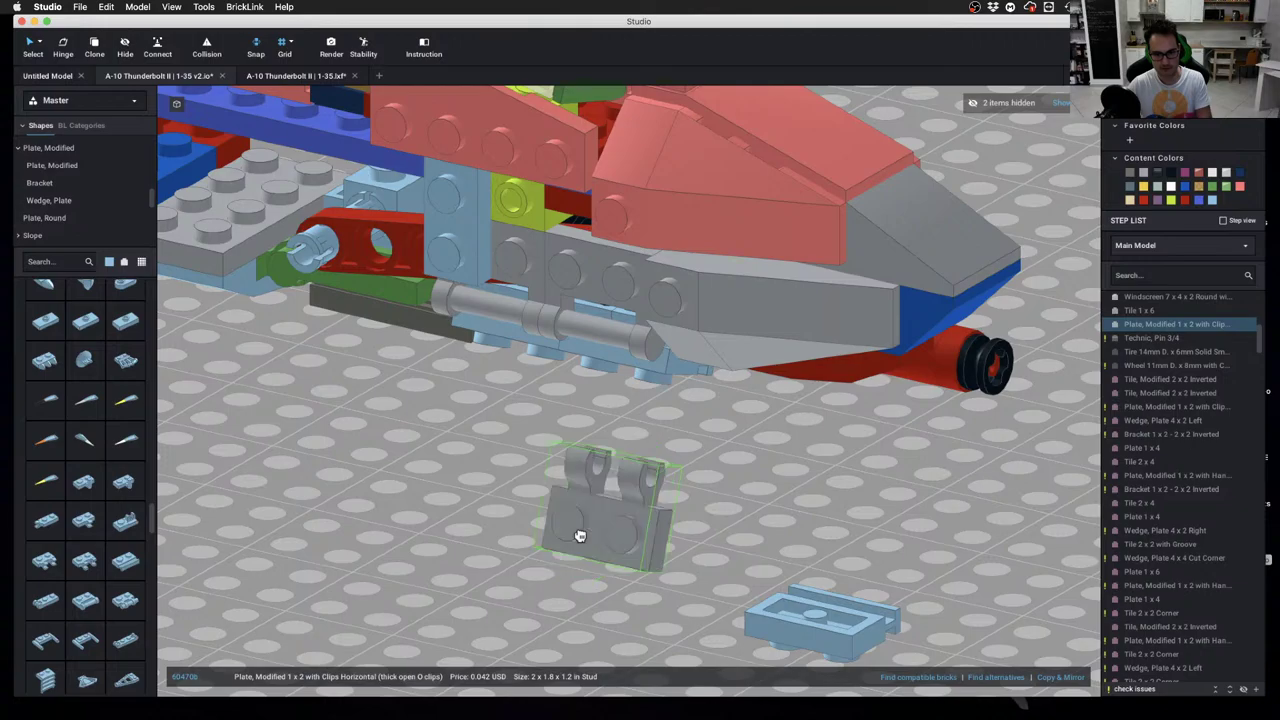
pyautogui.press('Down')
pyautogui.press('Down')
pyautogui.moveTo(580, 537); pyautogui.dragTo(560, 374)
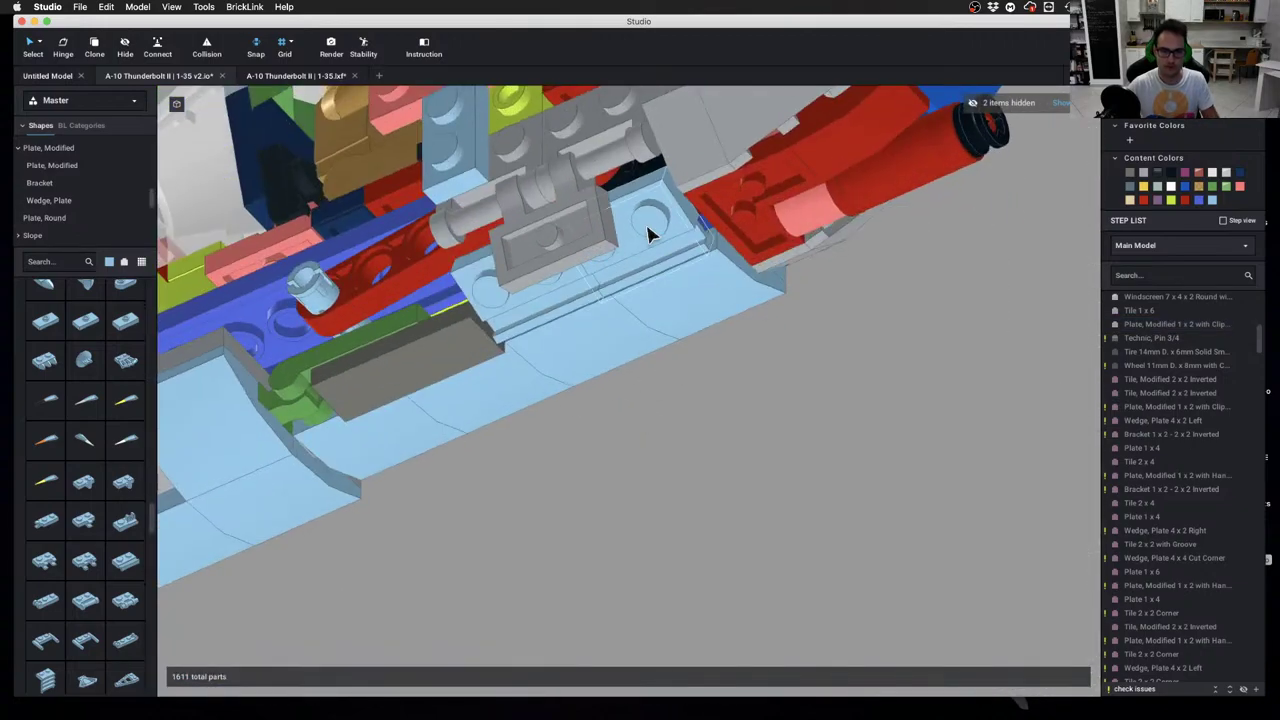
# Move the pair of door rail plates onto the reversed clip plate so they hang from the handle bar
pyautogui.click(540, 305)
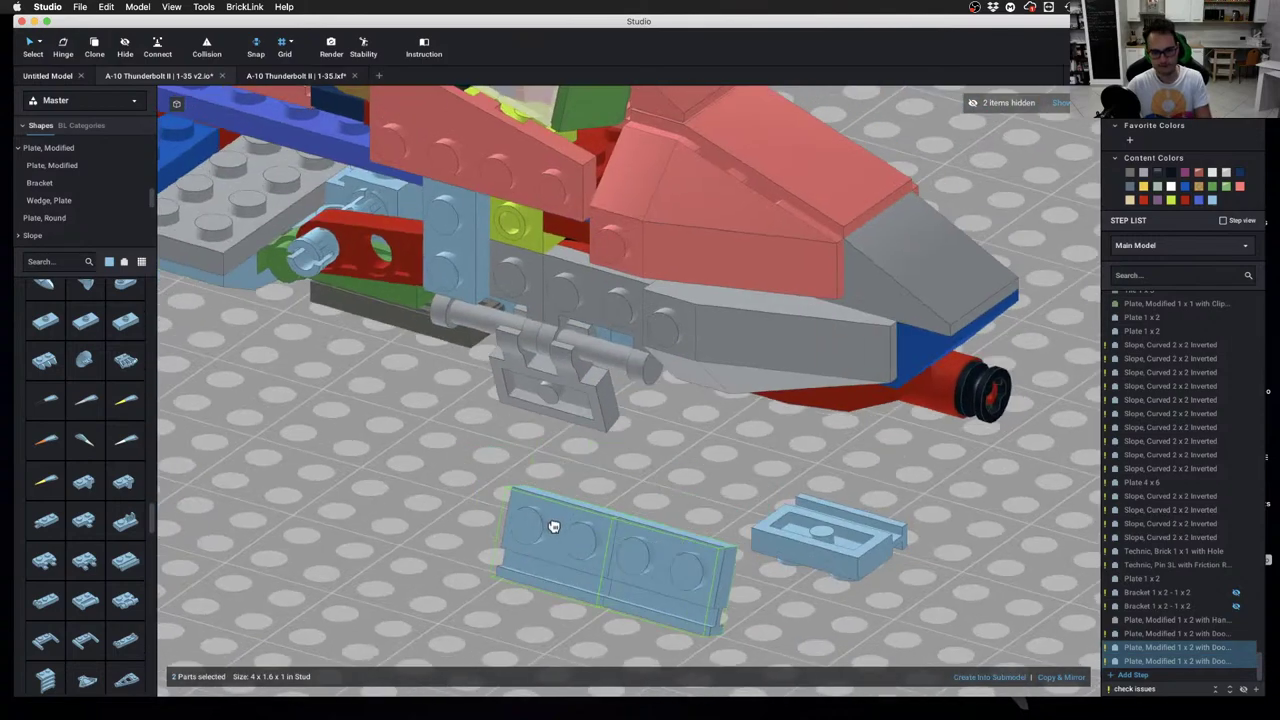
pyautogui.moveTo(552, 521); pyautogui.dragTo(587, 411)
pyautogui.click(600, 378)
# Turn off collision detection and swing the clip plate with both door rail plates around the bar to close the door
pyautogui.click(207, 45)
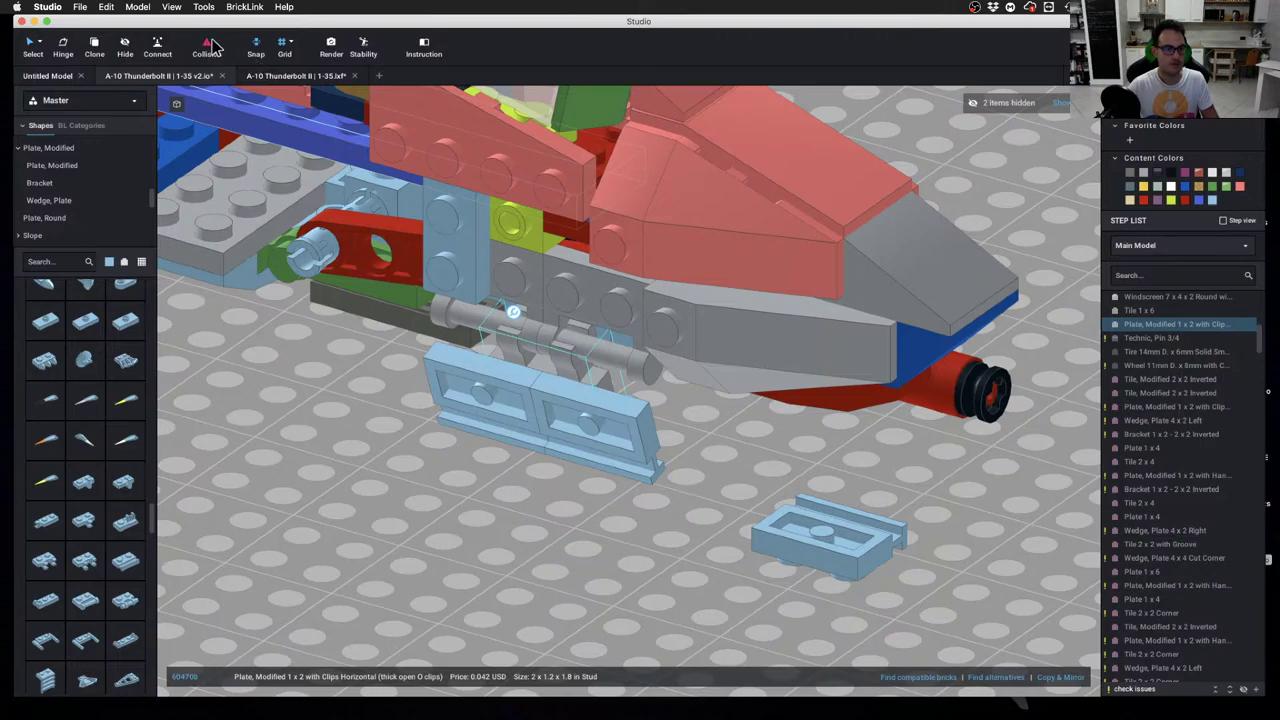
pyautogui.click(509, 314)
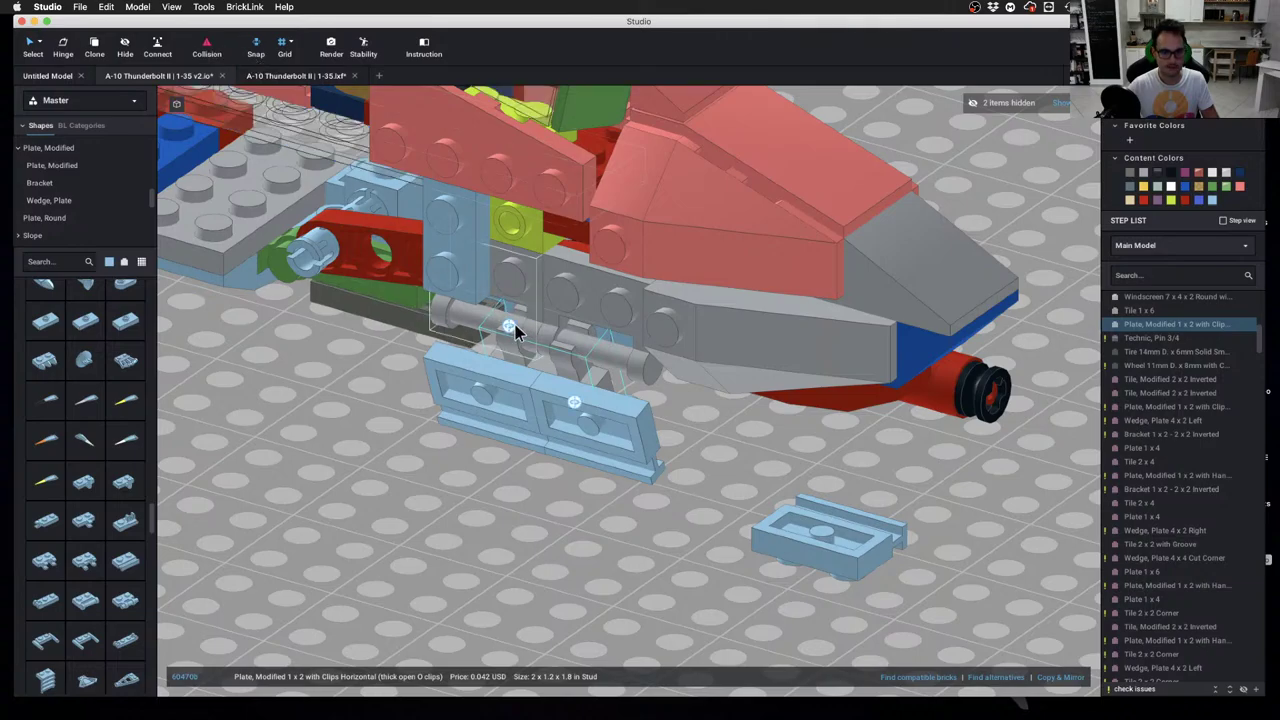
pyautogui.moveTo(514, 329); pyautogui.dragTo(473, 255, button='right')
pyautogui.moveTo(458, 256); pyautogui.dragTo(331, 309)
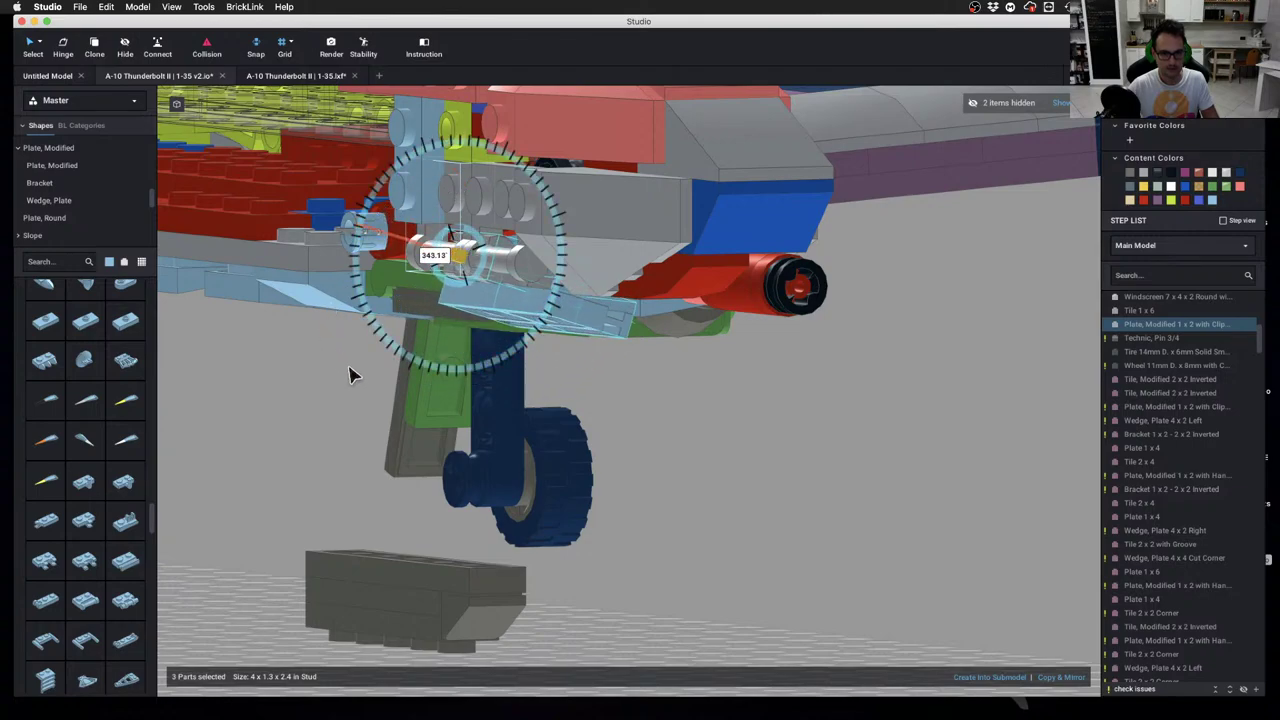
pyautogui.moveTo(358, 195); pyautogui.dragTo(634, 374)
pyautogui.moveTo(356, 212); pyautogui.dragTo(914, 584)
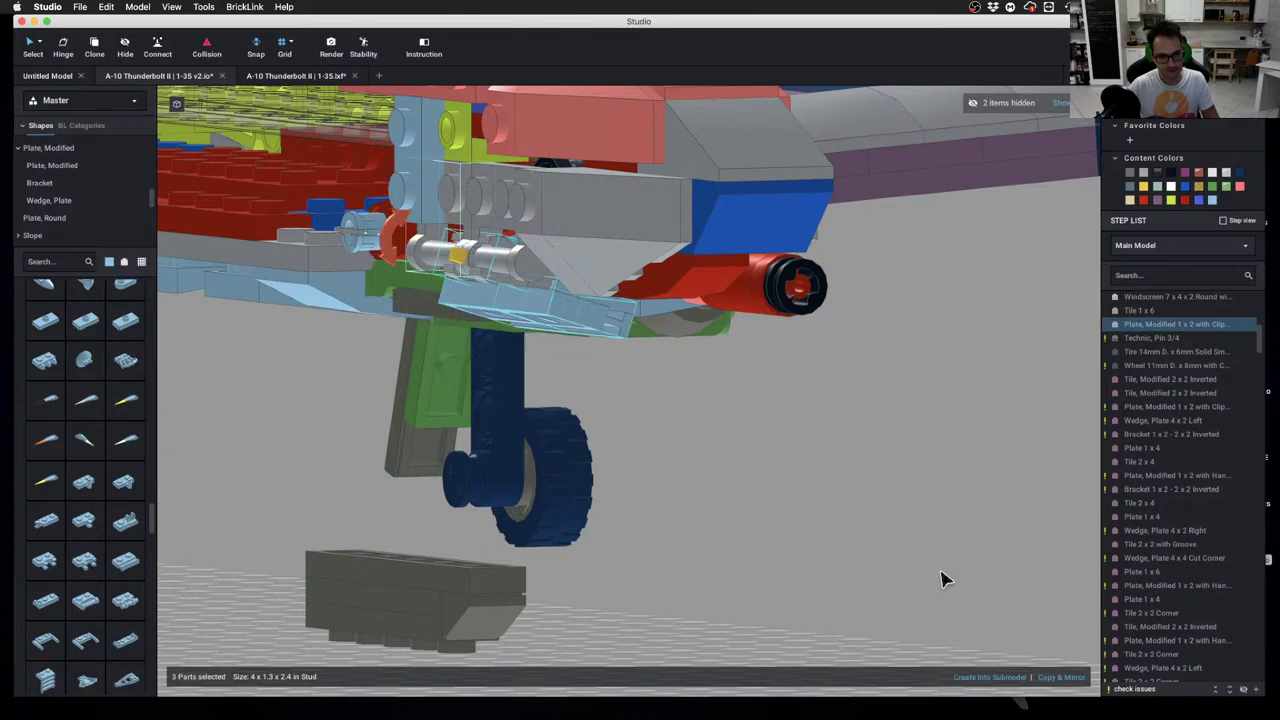
# Check the closed door's fit from below and from the side, and turn collision detection back on
pyautogui.moveTo(941, 575); pyautogui.dragTo(903, 556, button='right')
pyautogui.scroll(4, 586, 416)
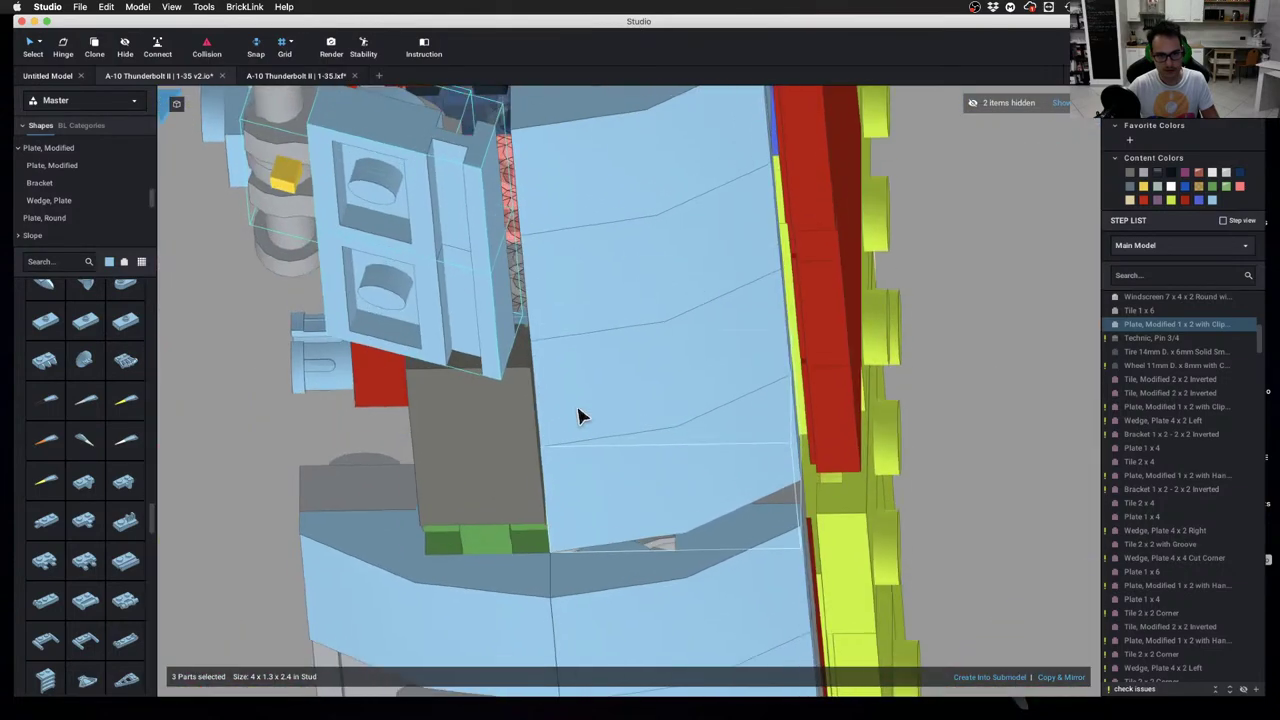
pyautogui.moveTo(577, 414); pyautogui.dragTo(609, 432, button='right')
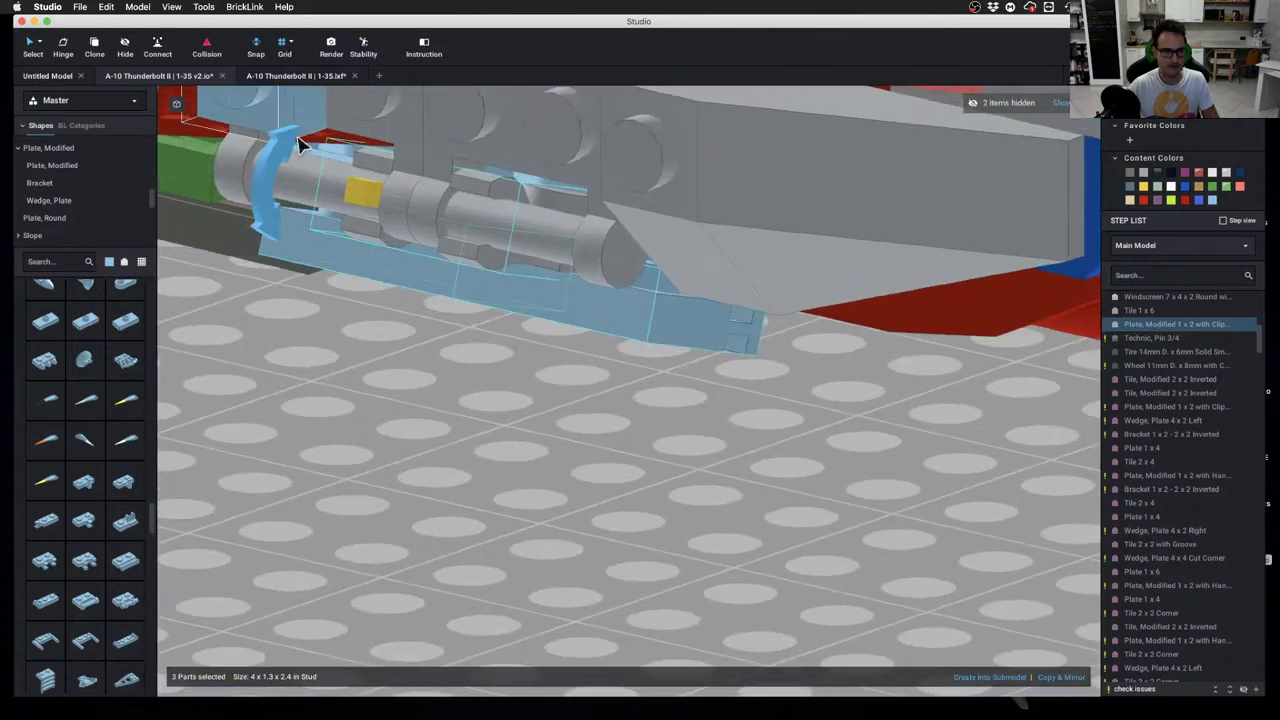
pyautogui.moveTo(292, 152); pyautogui.dragTo(234, 508)
pyautogui.click(234, 508)
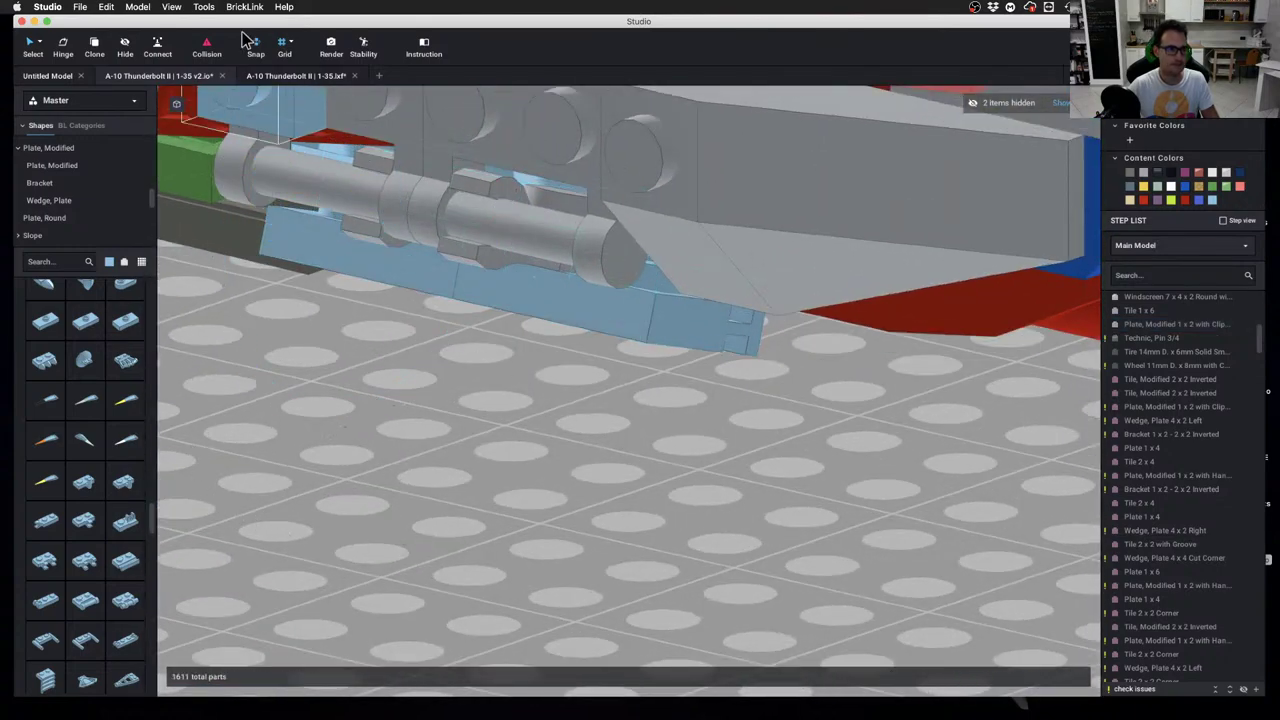
pyautogui.click(206, 47)
# Hide the grey wedge and side plates covering the door hinge, and undo the last hide
pyautogui.press('h')
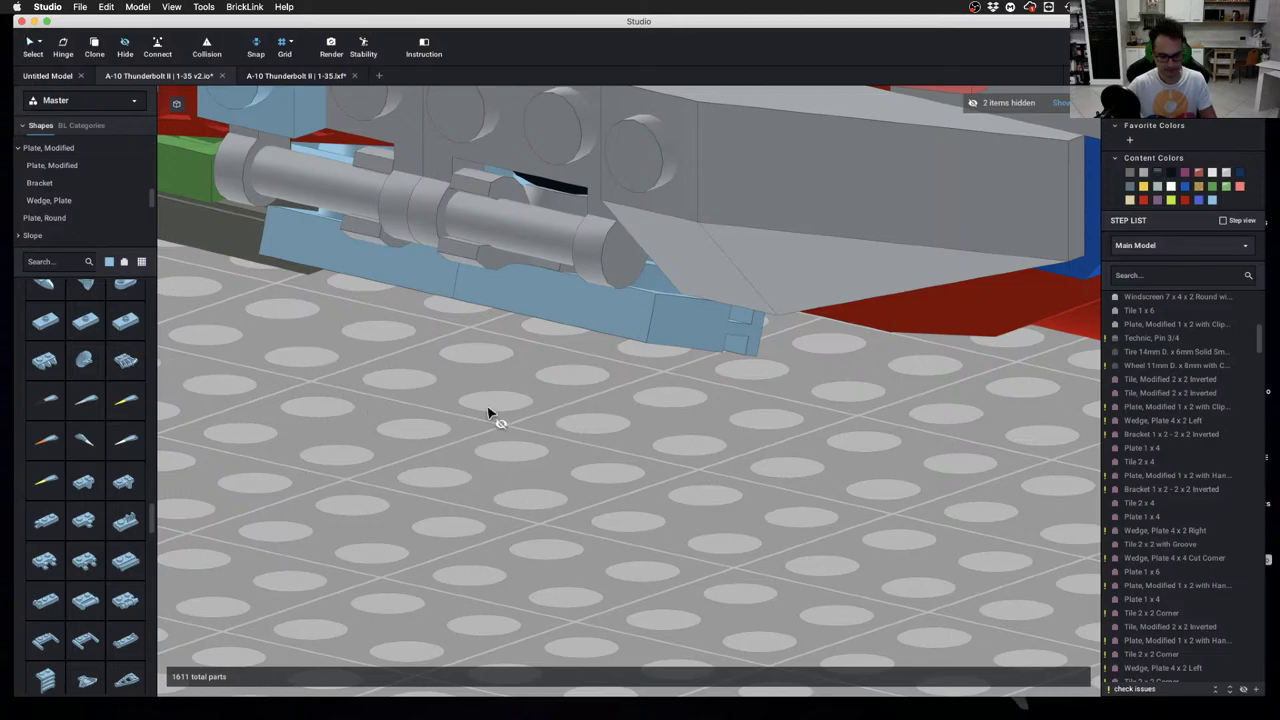
pyautogui.click(674, 199)
pyautogui.click(548, 140)
pyautogui.click(423, 143)
pyautogui.scroll(-3, 423, 143)
pyautogui.press('super+z')
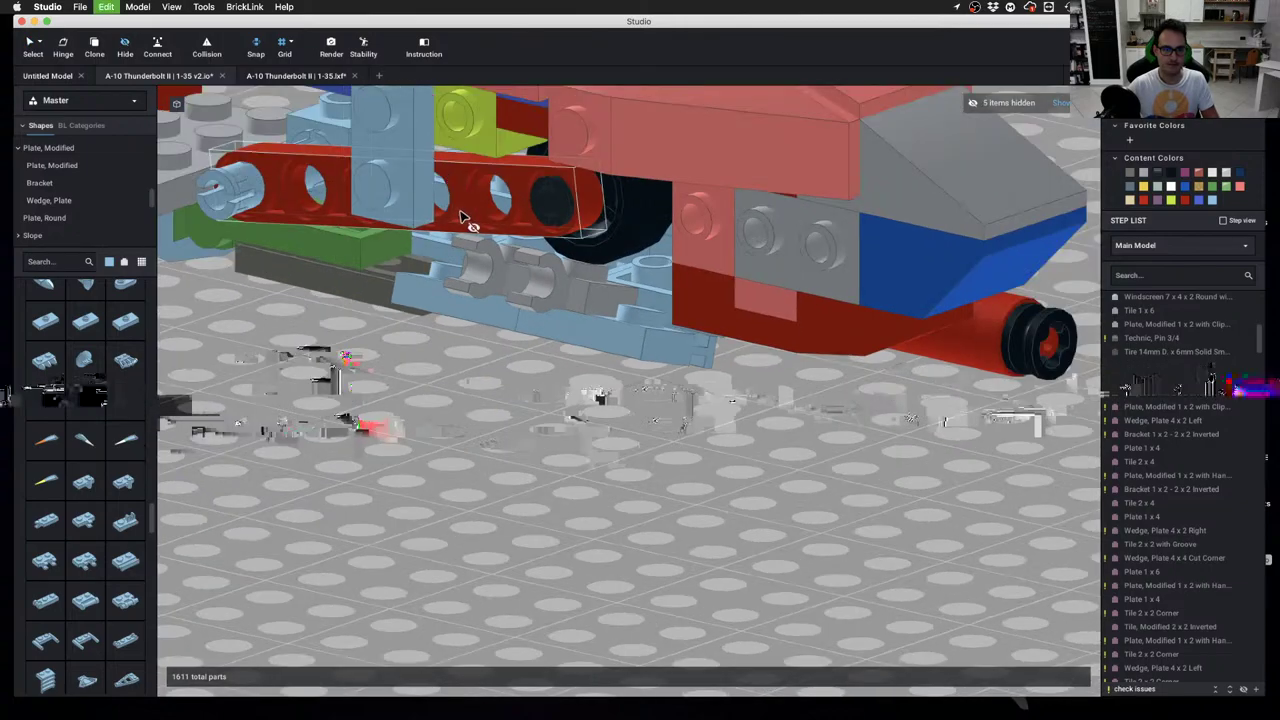
pyautogui.moveTo(663, 276); pyautogui.dragTo(580, 288, button='right')
pyautogui.press('Escape')
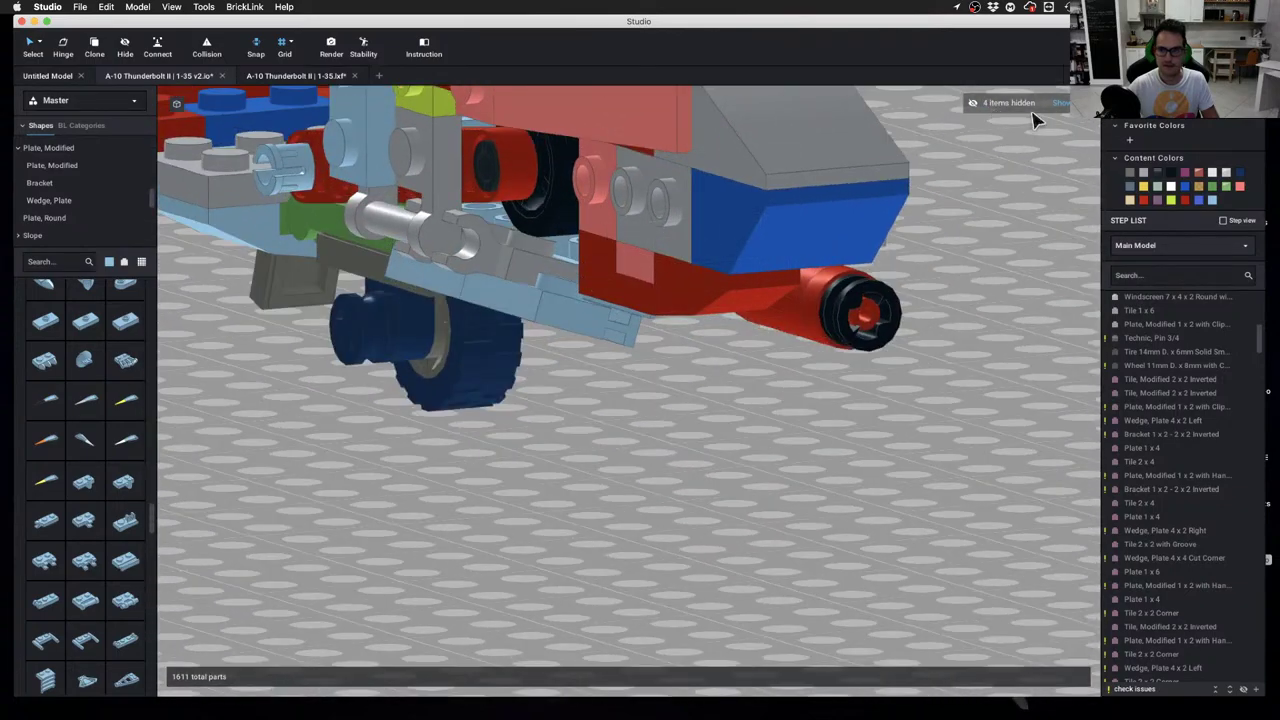
# Unhide all parts and delete one of the two 1 x 2 - 1 x 2 brackets
pyautogui.click(1061, 104)
pyautogui.moveTo(787, 360); pyautogui.dragTo(782, 342, button='right')
pyautogui.click(566, 236)
pyautogui.press('BackSpace')
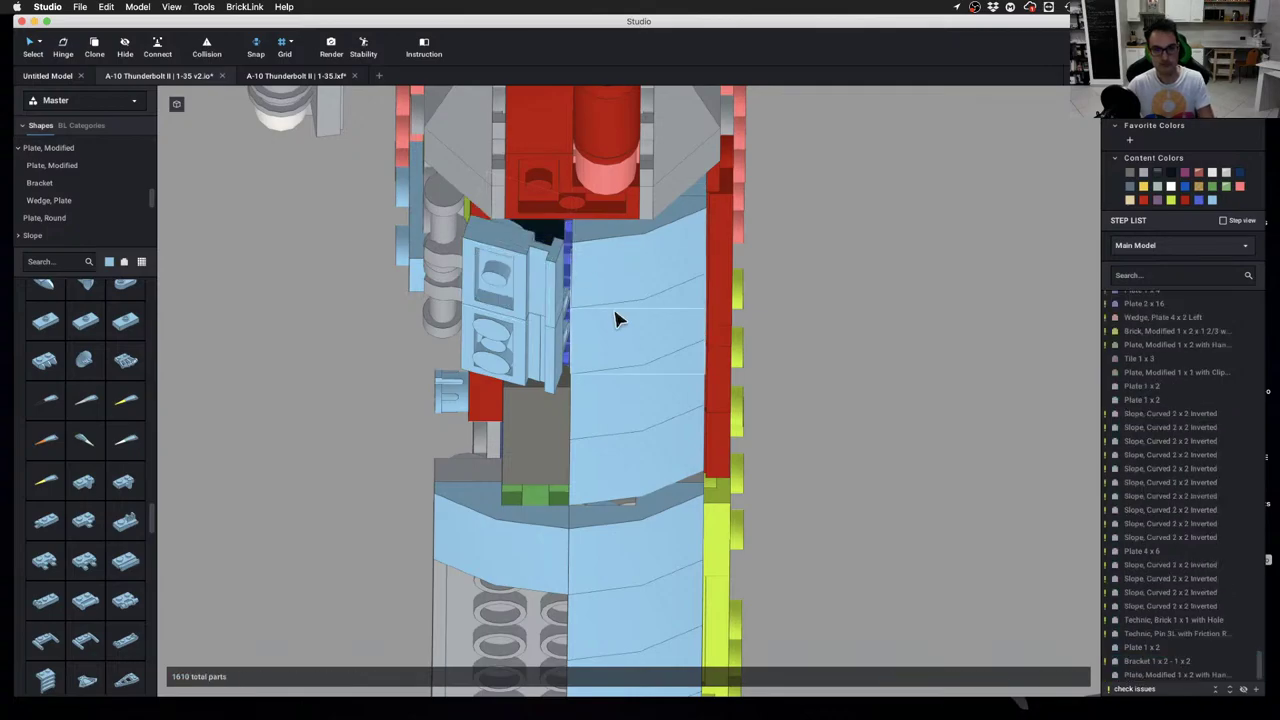
# Undo the edits back to the layout with both brackets on the clip plate and without the added door rail plates
pyautogui.moveTo(617, 317)
pyautogui.mouseDown(button='right')
pyautogui.moveTo(613, 337)
pyautogui.moveTo(626, 340)
pyautogui.mouseUp(button='right')
pyautogui.press('super+z')
pyautogui.press('super+z')
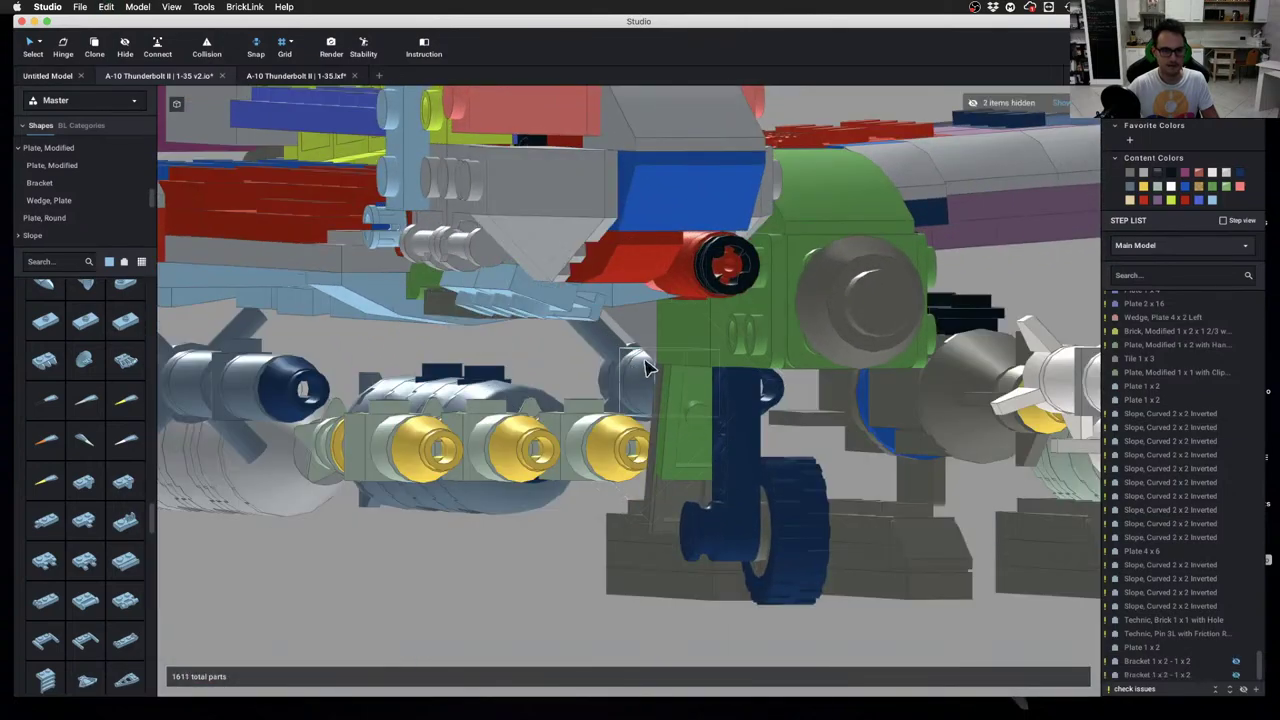
pyautogui.press('super+z')
pyautogui.press('super+z')
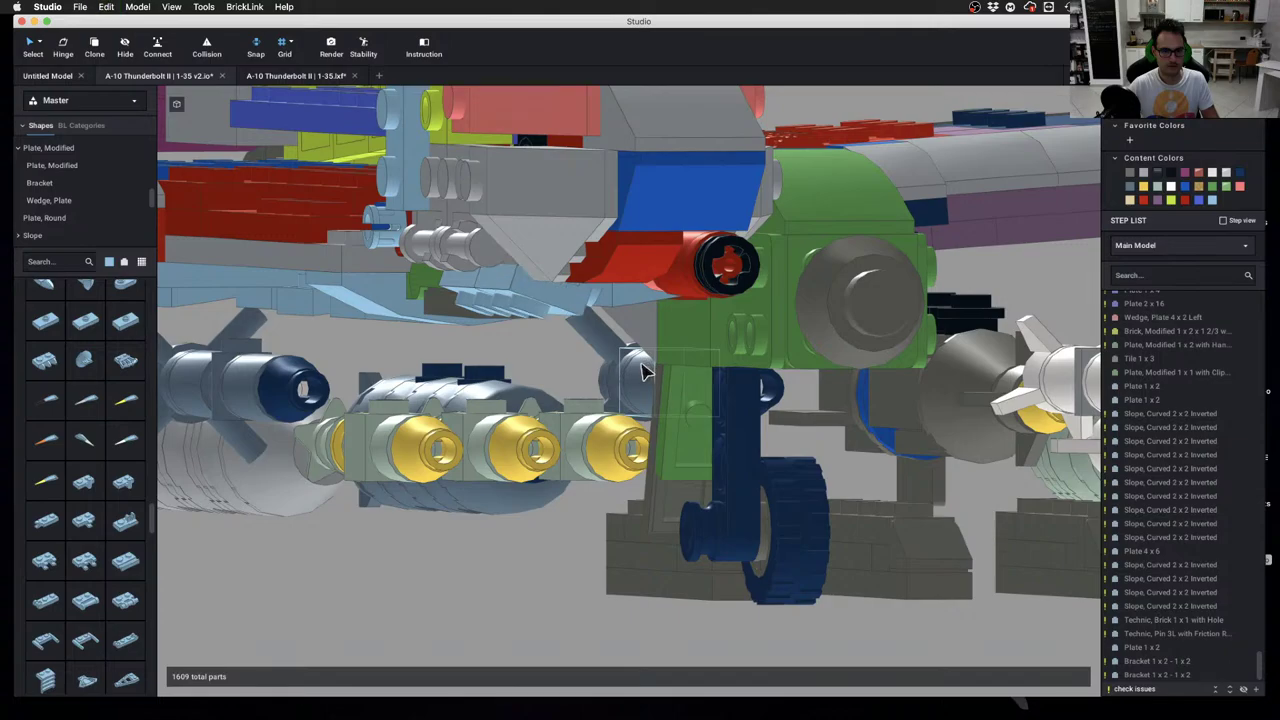
# Remove the two brackets and attach two Plate, Modified 1 x 2 with Door Rail side by side on the clip plate
pyautogui.moveTo(643, 362)
pyautogui.mouseDown(button='right')
pyautogui.moveTo(626, 361)
pyautogui.moveTo(640, 354)
pyautogui.mouseUp(button='right')
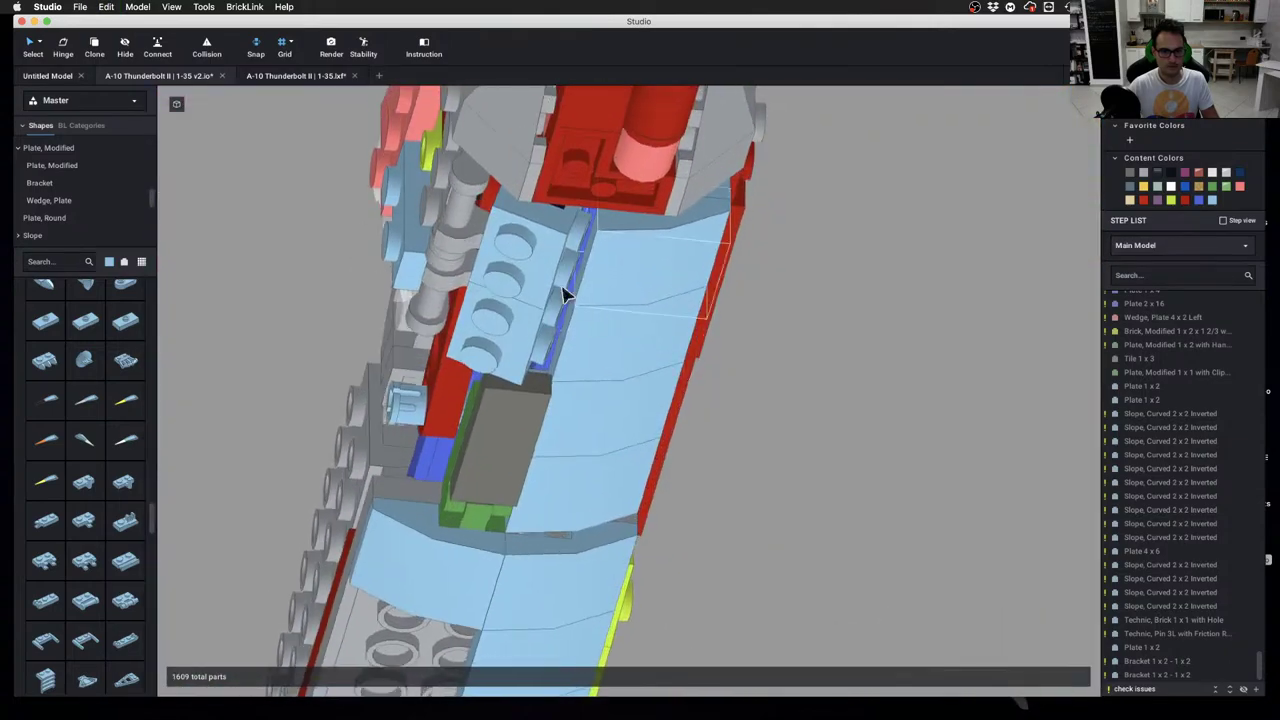
pyautogui.press('super+z')
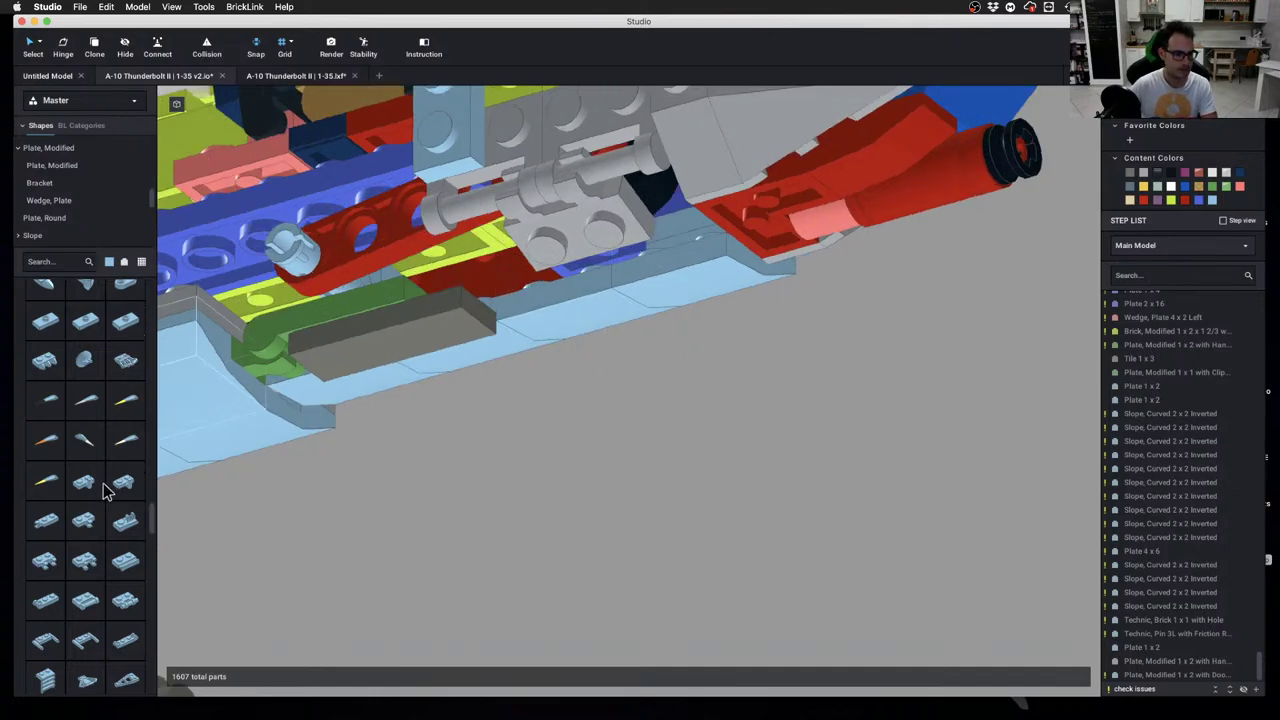
pyautogui.moveTo(113, 558); pyautogui.dragTo(458, 453)
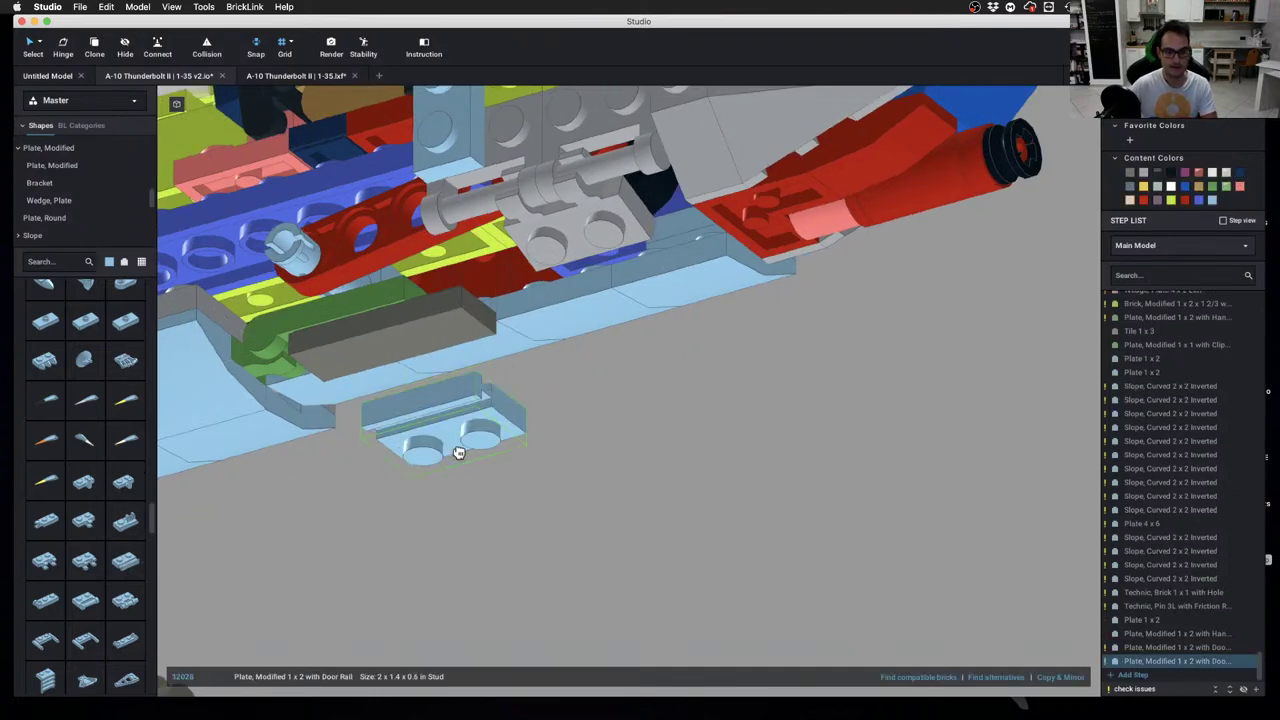
pyautogui.click(523, 266)
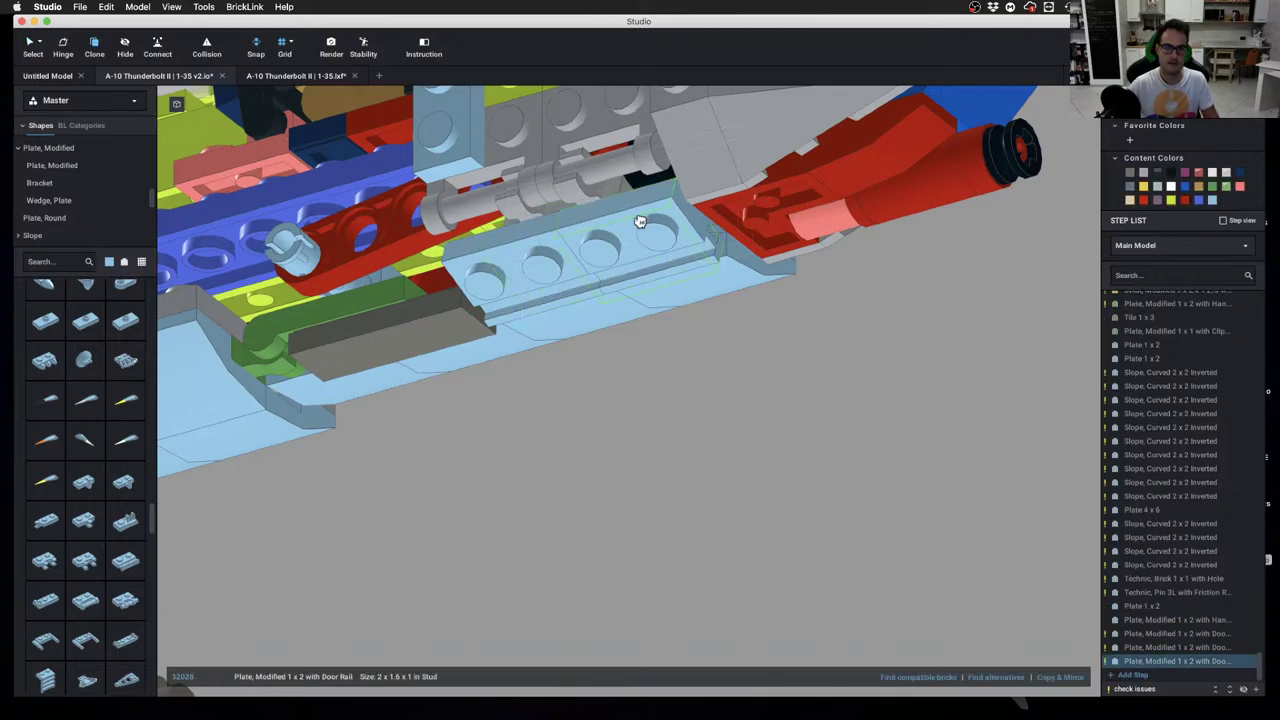
pyautogui.click(640, 223)
pyautogui.press('Escape')
# Hide the grey wedge and blue parts around the nose that cover the front of the door
pyautogui.moveTo(634, 361); pyautogui.dragTo(596, 381, button='right')
pyautogui.press('h')
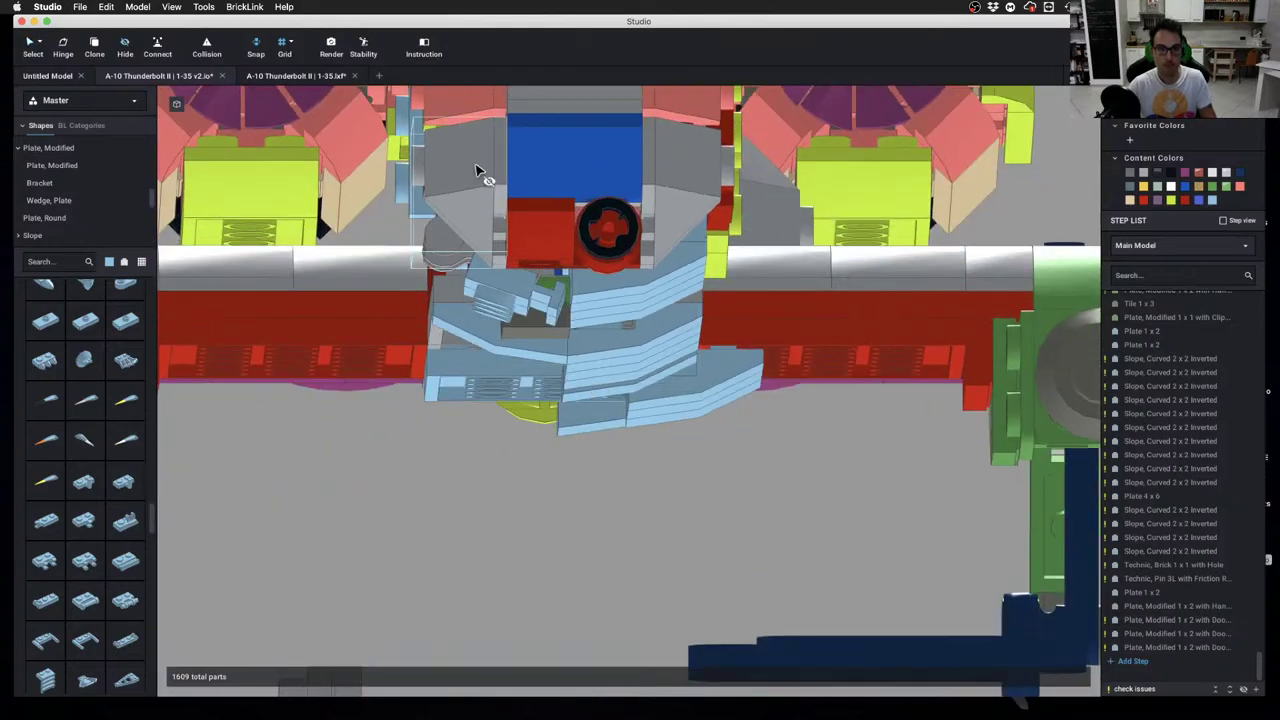
pyautogui.click(477, 169)
pyautogui.click(540, 160)
pyautogui.click(533, 224)
pyautogui.moveTo(533, 224); pyautogui.dragTo(666, 137, button='right')
pyautogui.click(666, 137)
pyautogui.moveTo(666, 137); pyautogui.dragTo(566, 240, button='middle')
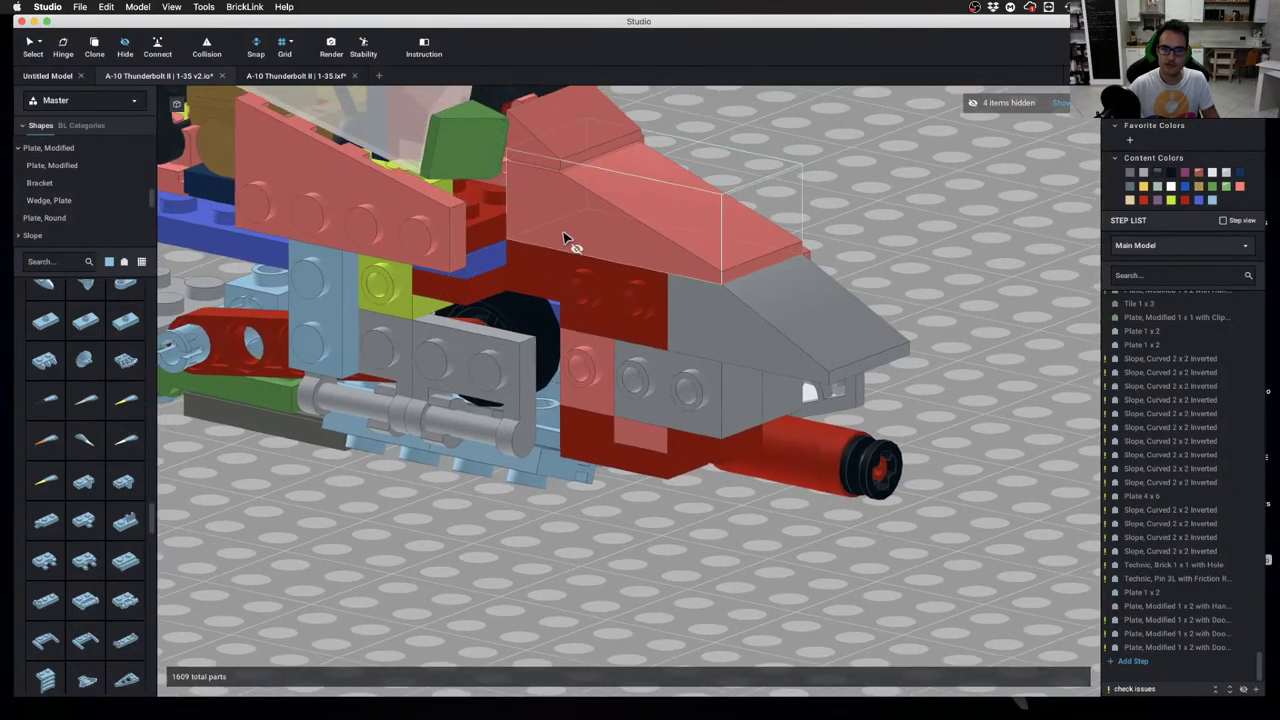
# Examine the door hinge and rail plates beside the nose wheel from the side, front, above and below
pyautogui.moveTo(566, 240)
pyautogui.mouseDown(button='right')
pyautogui.moveTo(526, 243)
pyautogui.moveTo(574, 246)
pyautogui.moveTo(569, 235)
pyautogui.moveTo(562, 250)
pyautogui.moveTo(531, 251)
pyautogui.moveTo(545, 244)
pyautogui.mouseUp(button='right')
pyautogui.scroll(2, 571, 243)
pyautogui.scroll(2, 555, 242)
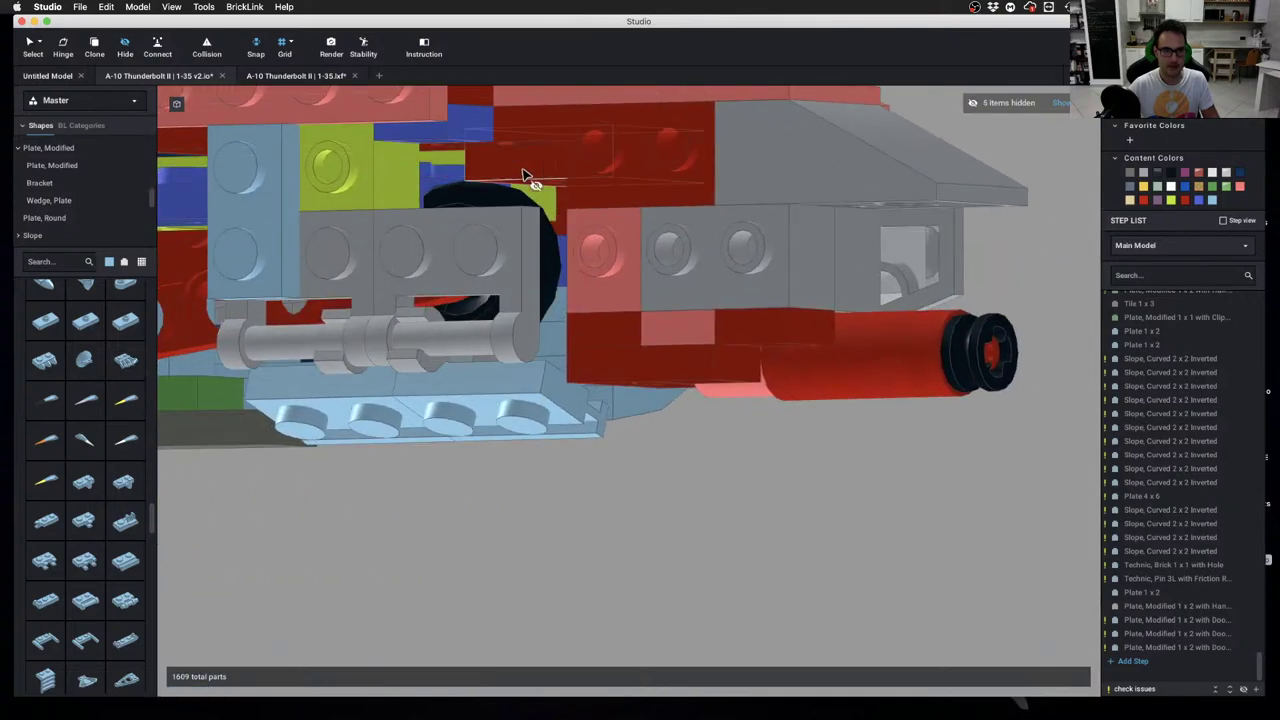
pyautogui.moveTo(523, 175)
pyautogui.mouseDown(button='right')
pyautogui.moveTo(549, 177)
pyautogui.moveTo(523, 186)
pyautogui.mouseUp(button='right')
pyautogui.scroll(2, 510, 191)
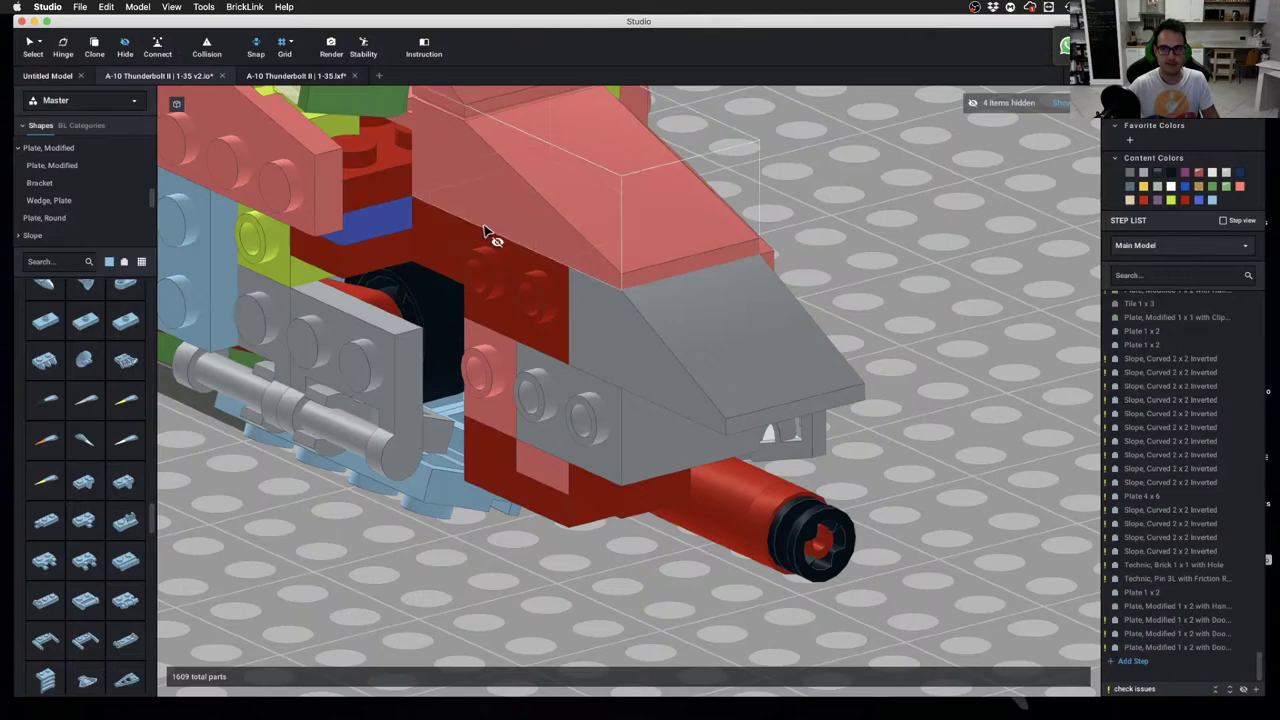
pyautogui.scroll(-3, 484, 238)
pyautogui.moveTo(468, 251); pyautogui.dragTo(520, 249, button='right')
pyautogui.scroll(-3, 609, 309)
pyautogui.moveTo(609, 309); pyautogui.dragTo(556, 319, button='right')
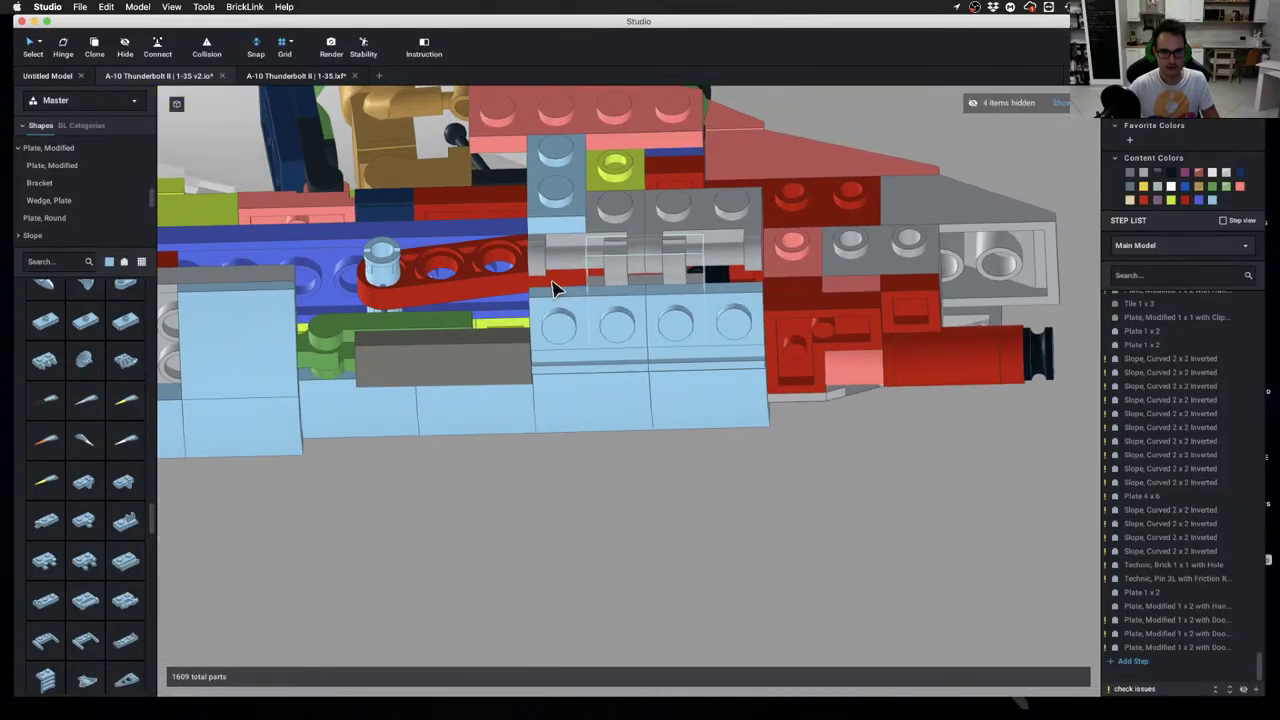
pyautogui.moveTo(549, 311)
pyautogui.mouseDown(button='right')
pyautogui.moveTo(510, 327)
pyautogui.moveTo(548, 316)
pyautogui.mouseUp(button='right')
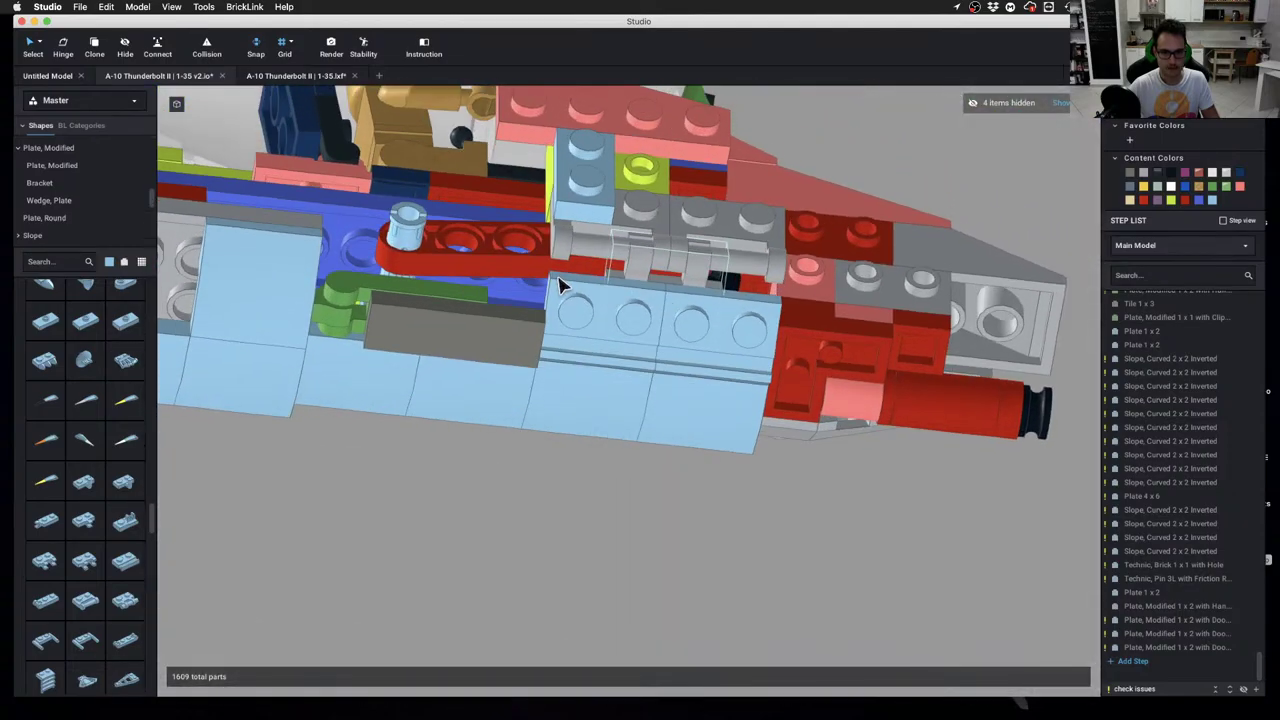
# Slide the grey clip plate along the handle bar toward the rear and check its position from the side
pyautogui.click(617, 275)
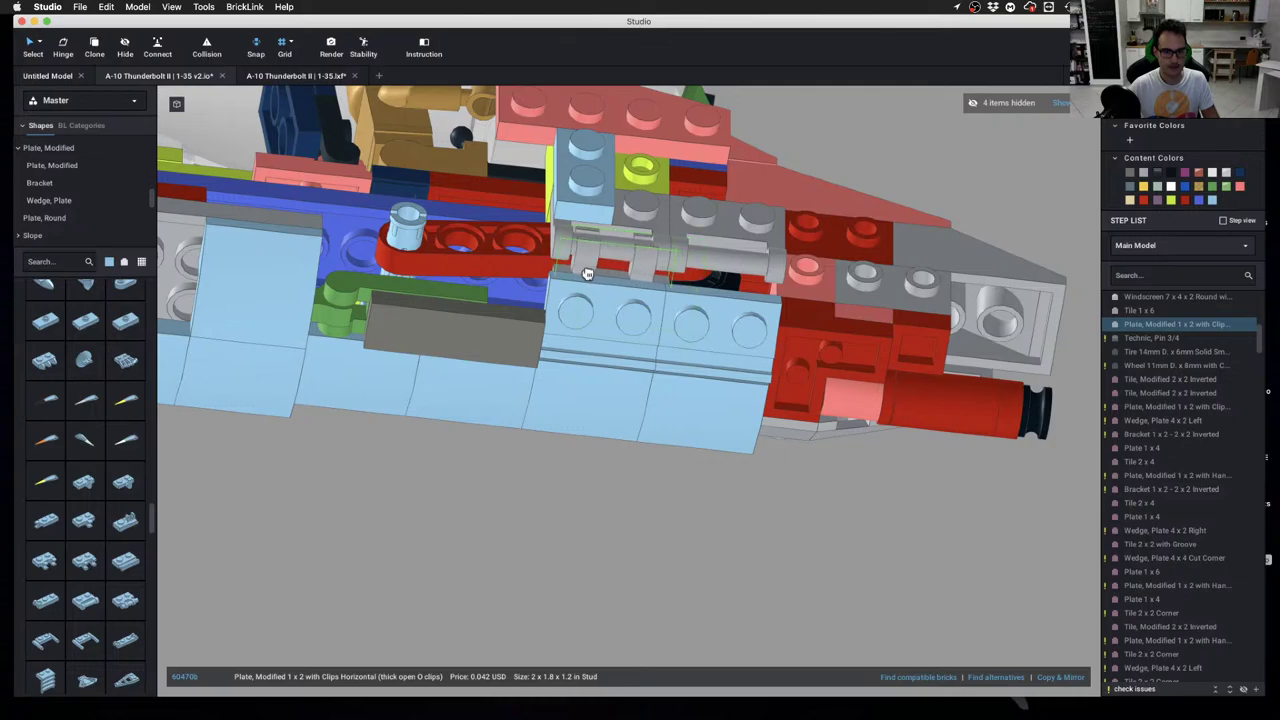
pyautogui.moveTo(581, 274); pyautogui.dragTo(588, 320, button='right')
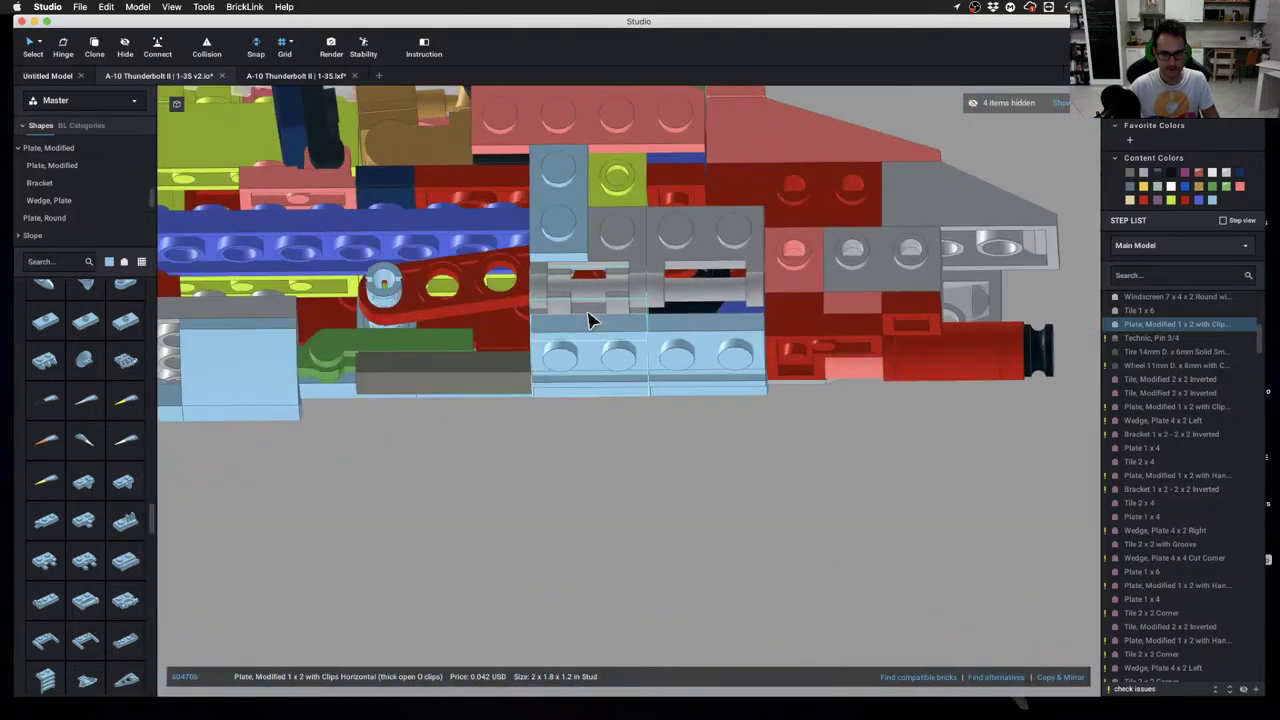
pyautogui.moveTo(614, 507)
pyautogui.mouseDown(button='right')
pyautogui.moveTo(629, 497)
pyautogui.moveTo(654, 517)
pyautogui.moveTo(615, 508)
pyautogui.mouseUp(button='right')
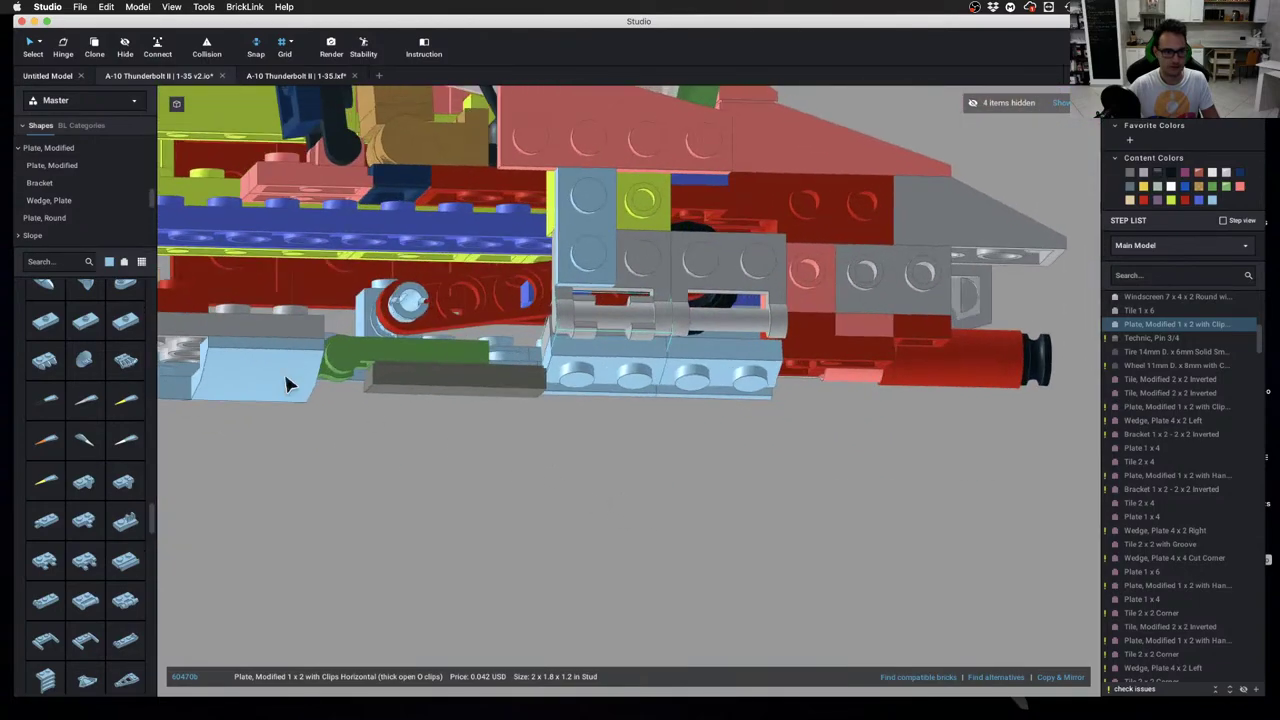
# Try to place a part from the Tile category on the door rail plates beside the nose wheel
pyautogui.scroll(-3, 73, 230)
pyautogui.scroll(-3, 73, 230)
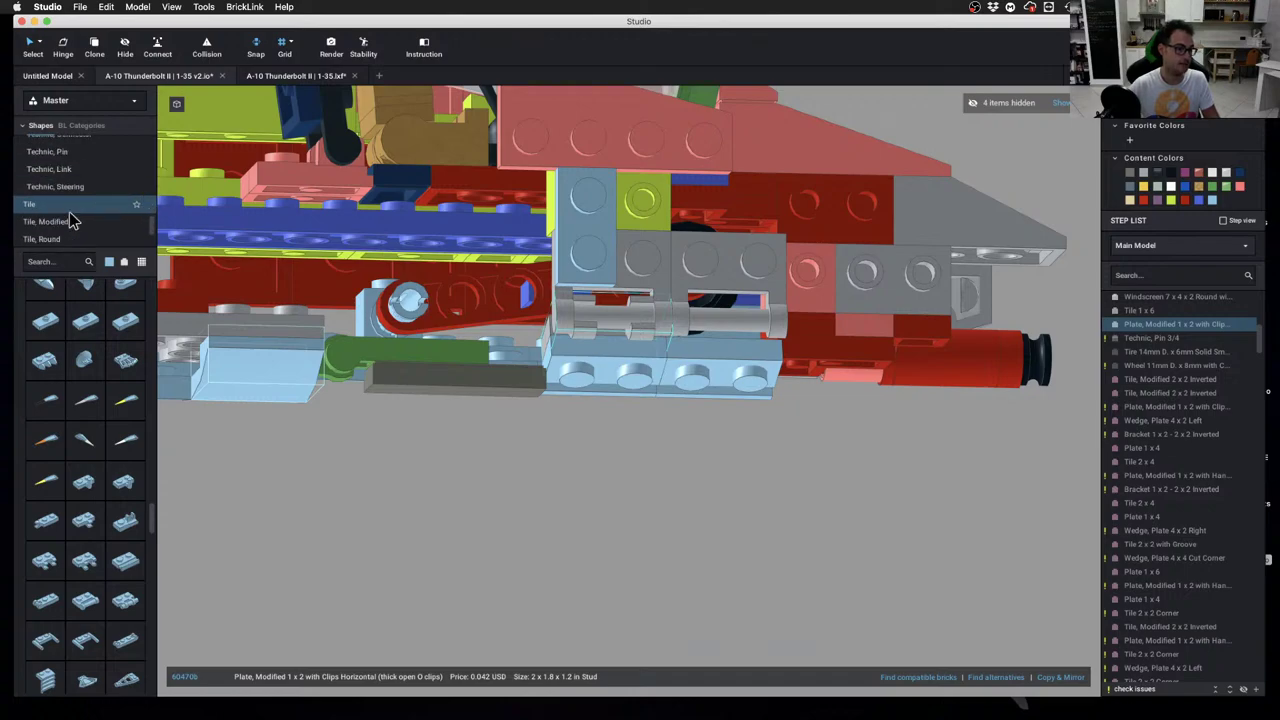
pyautogui.click(50, 183)
pyautogui.click(55, 168)
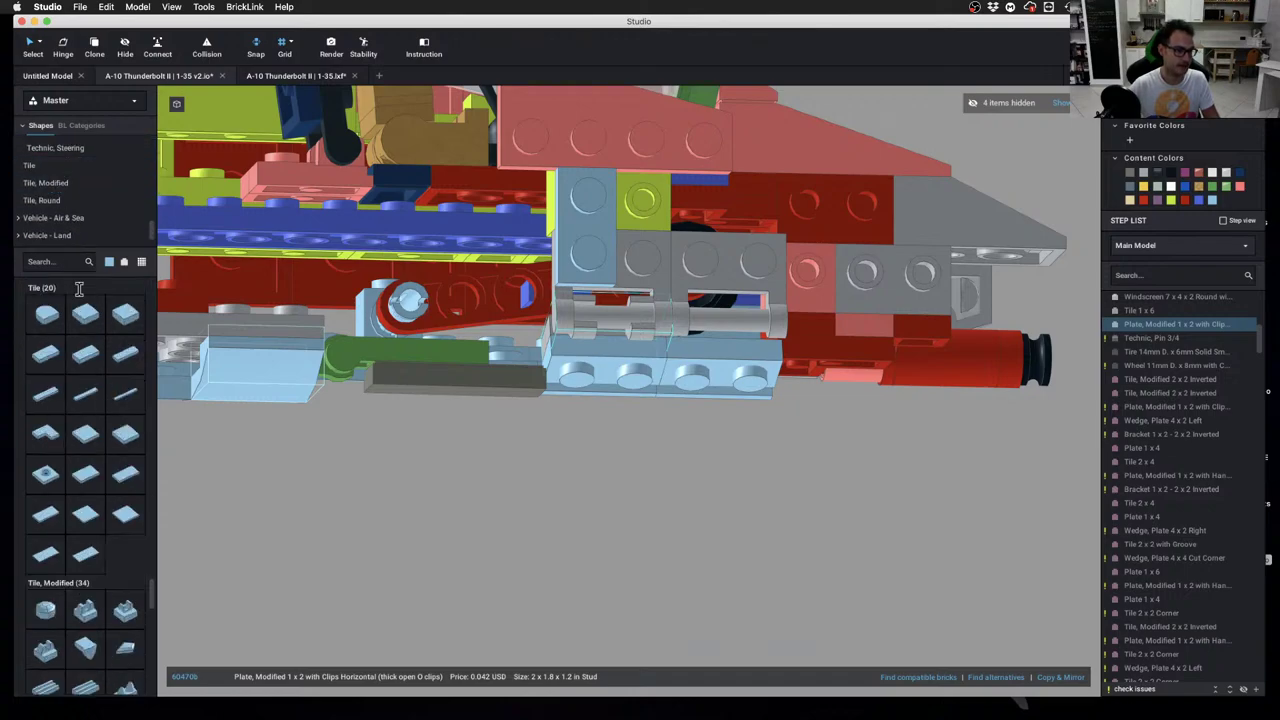
pyautogui.moveTo(66, 413); pyautogui.dragTo(670, 385)
# Examine the door's 1 x 2 clip plate and handle bar from the side, above and below
pyautogui.scroll(-3, 805, 460)
pyautogui.moveTo(805, 460); pyautogui.dragTo(727, 428, button='right')
pyautogui.moveTo(634, 445)
pyautogui.mouseDown(button='right')
pyautogui.moveTo(566, 469)
pyautogui.moveTo(600, 438)
pyautogui.moveTo(658, 456)
pyautogui.moveTo(651, 437)
pyautogui.moveTo(648, 455)
pyautogui.mouseUp(button='right')
pyautogui.scroll(4, 566, 469)
pyautogui.scroll(4, 651, 437)
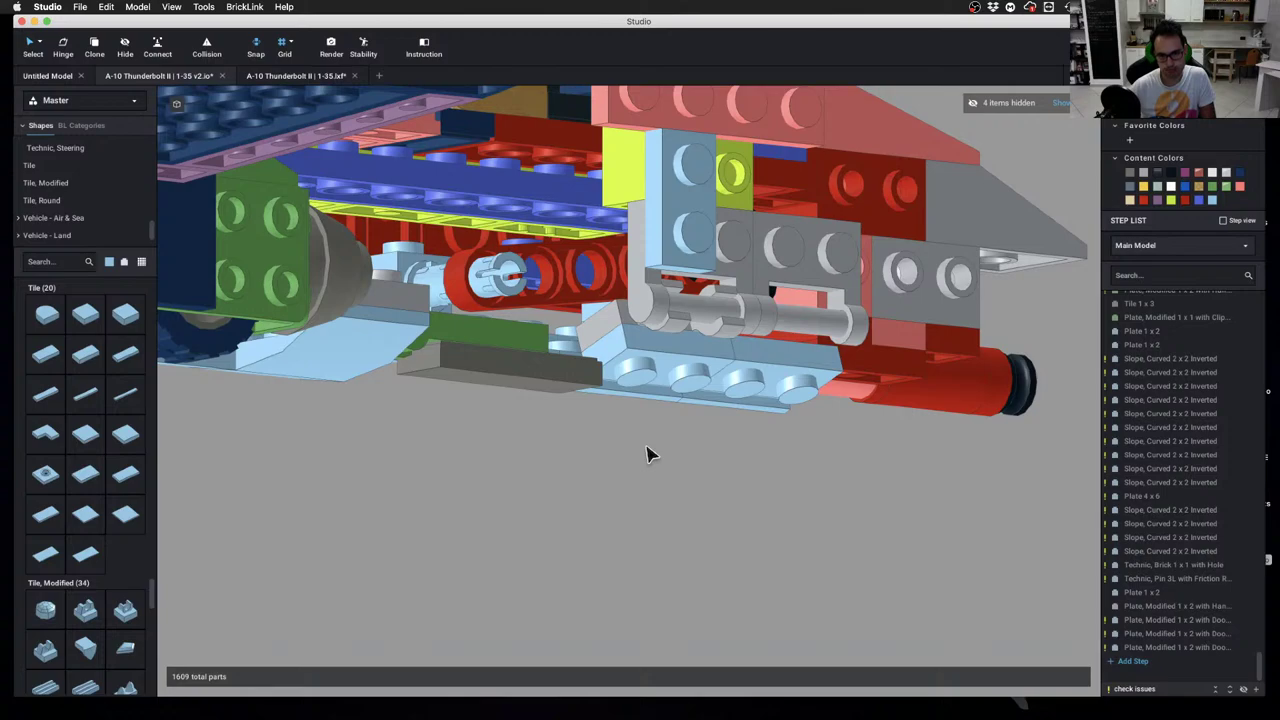
pyautogui.moveTo(647, 447); pyautogui.dragTo(611, 469, button='right')
pyautogui.click(549, 408)
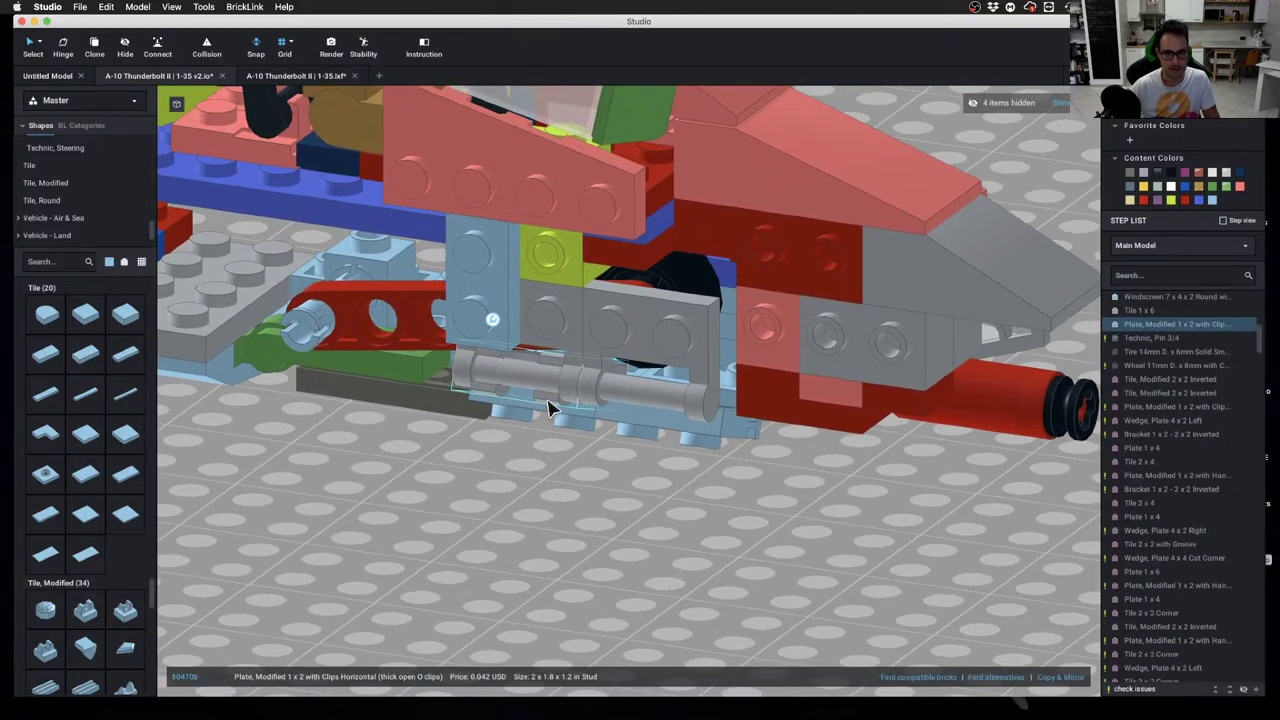
pyautogui.click(616, 499)
pyautogui.moveTo(616, 499)
pyautogui.mouseDown(button='right')
pyautogui.moveTo(634, 468)
pyautogui.moveTo(634, 484)
pyautogui.mouseUp(button='right')
pyautogui.click(628, 372)
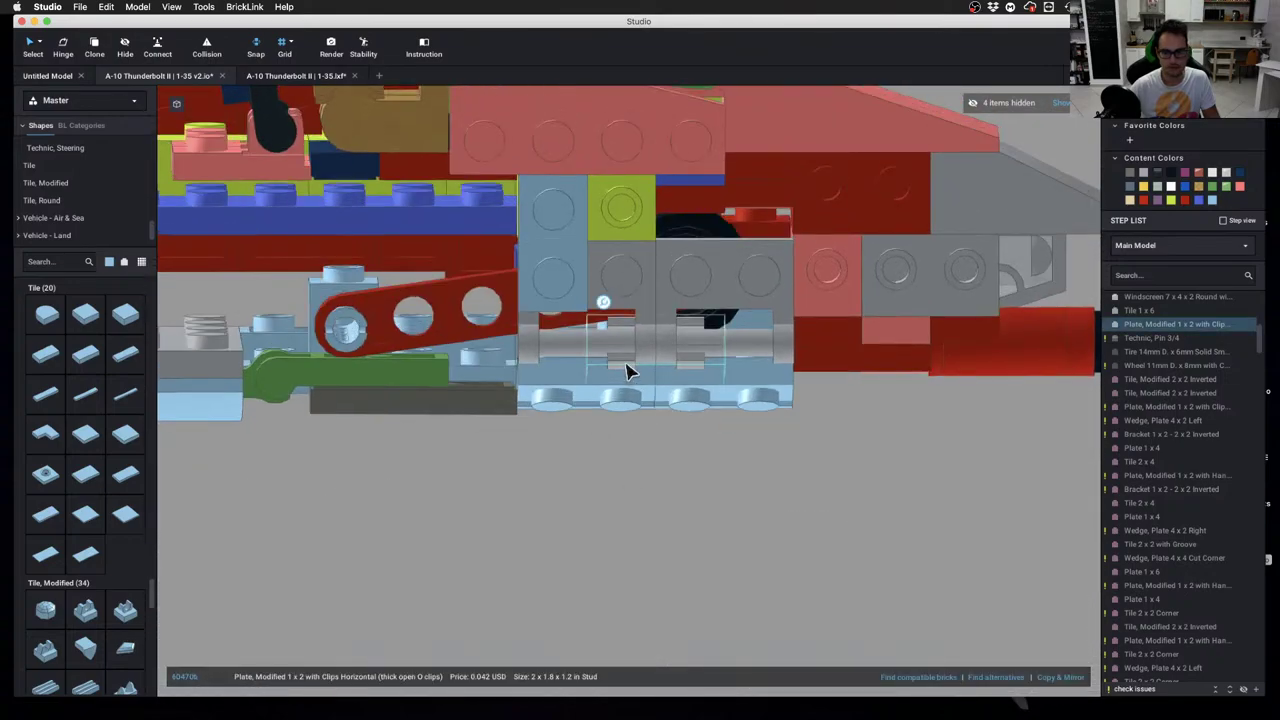
pyautogui.click(516, 524)
# Attach two Plate, Modified 1 x 1 with Clip Horizontal to the door rail plates, one at each end of the 1 x 2 clip plate
pyautogui.scroll(3, 69, 205)
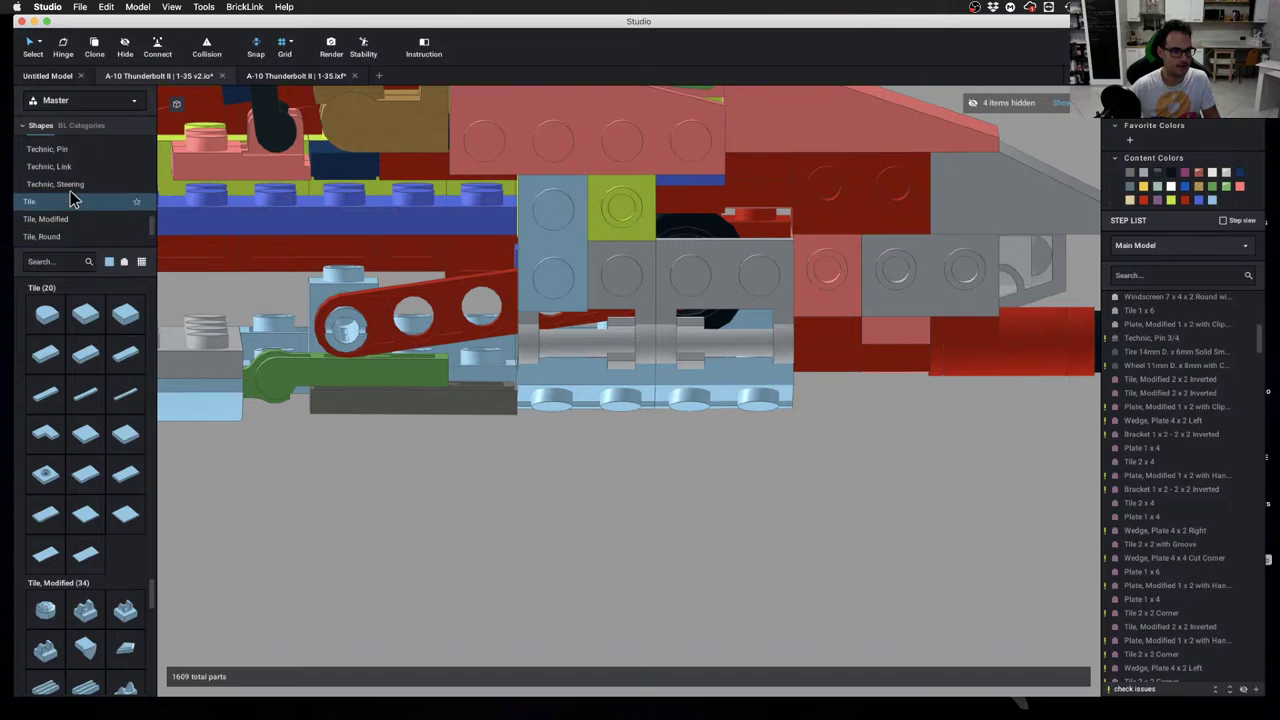
pyautogui.scroll(2, 70, 197)
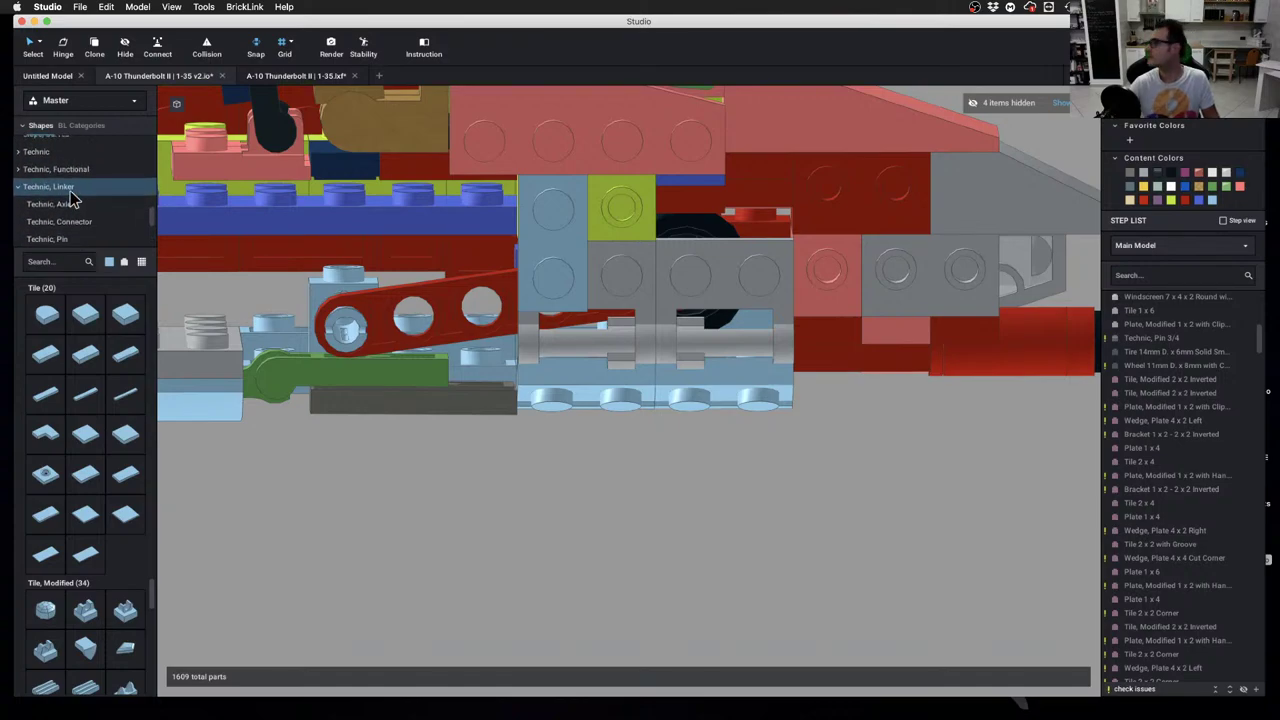
pyautogui.scroll(6, 72, 190)
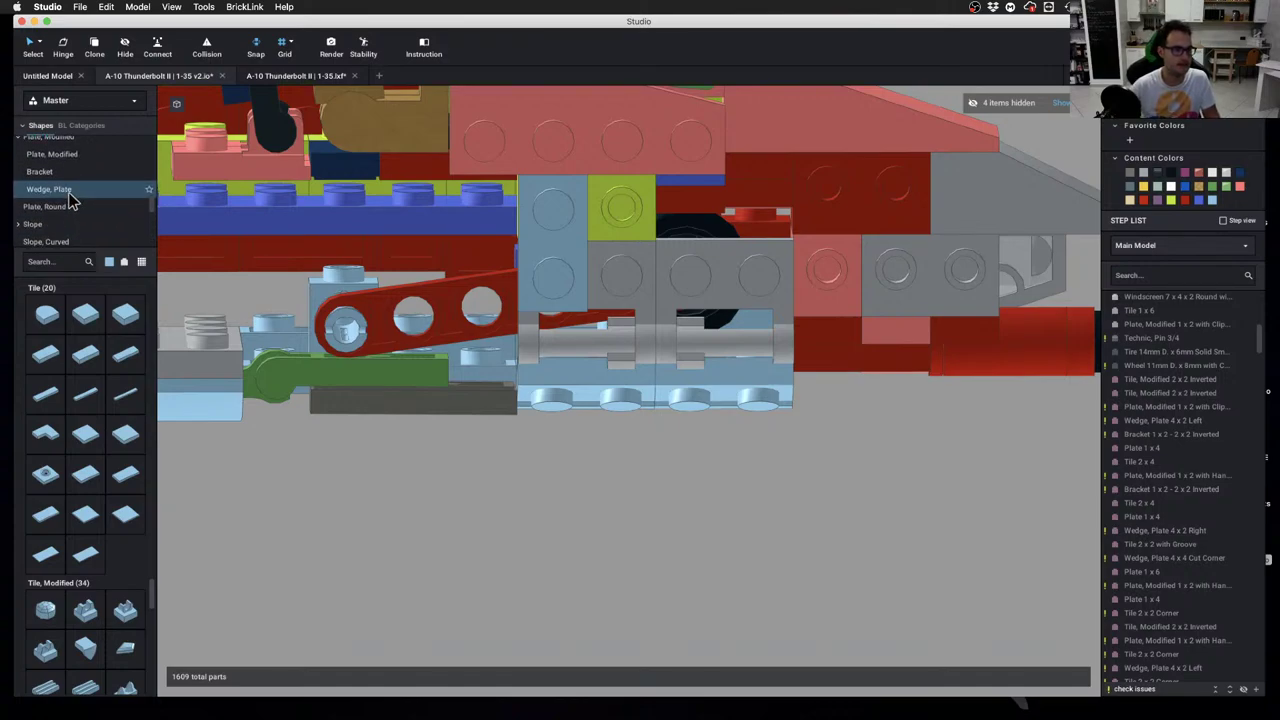
pyautogui.click(60, 161)
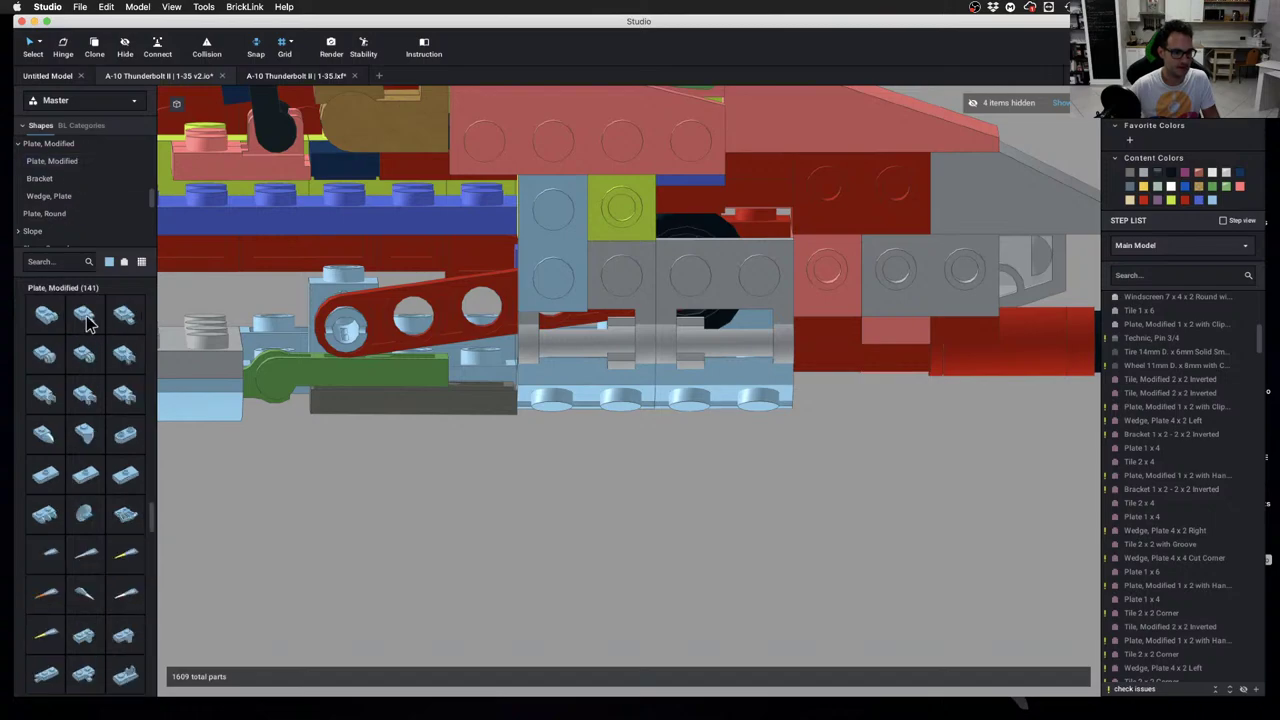
pyautogui.moveTo(86, 320); pyautogui.dragTo(752, 372)
pyautogui.click(784, 420)
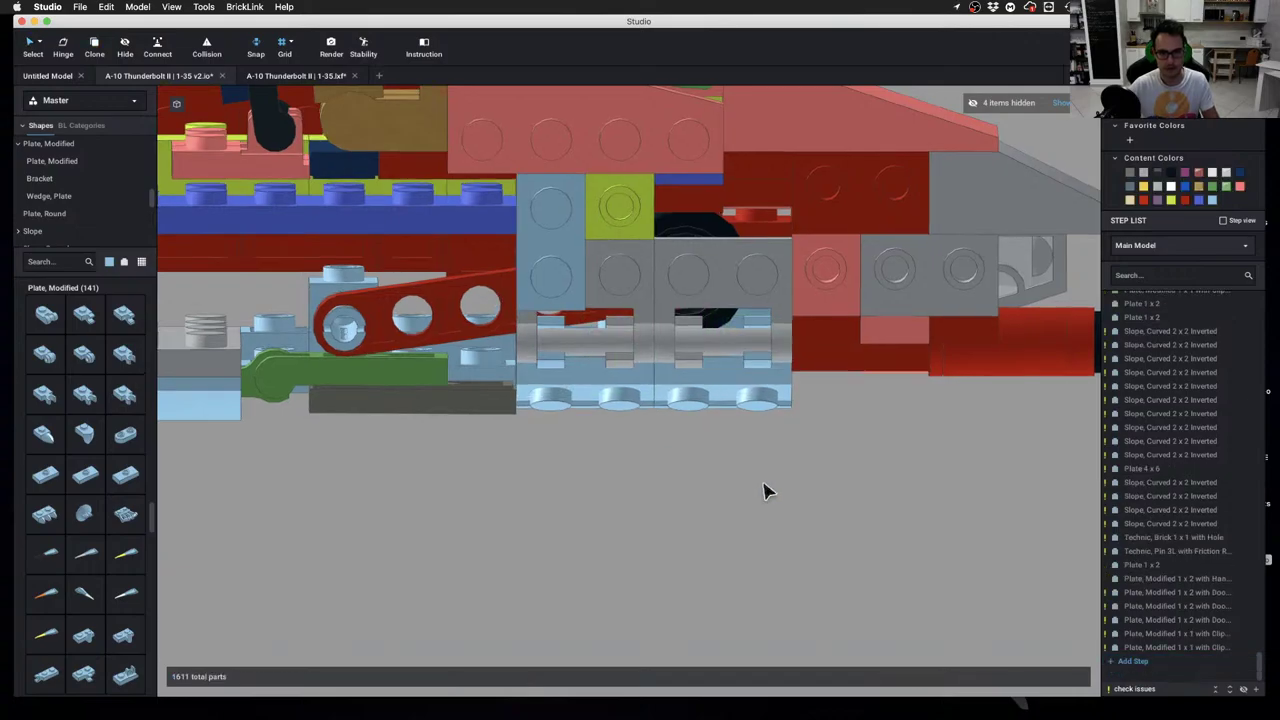
pyautogui.moveTo(765, 491); pyautogui.dragTo(710, 488, button='right')
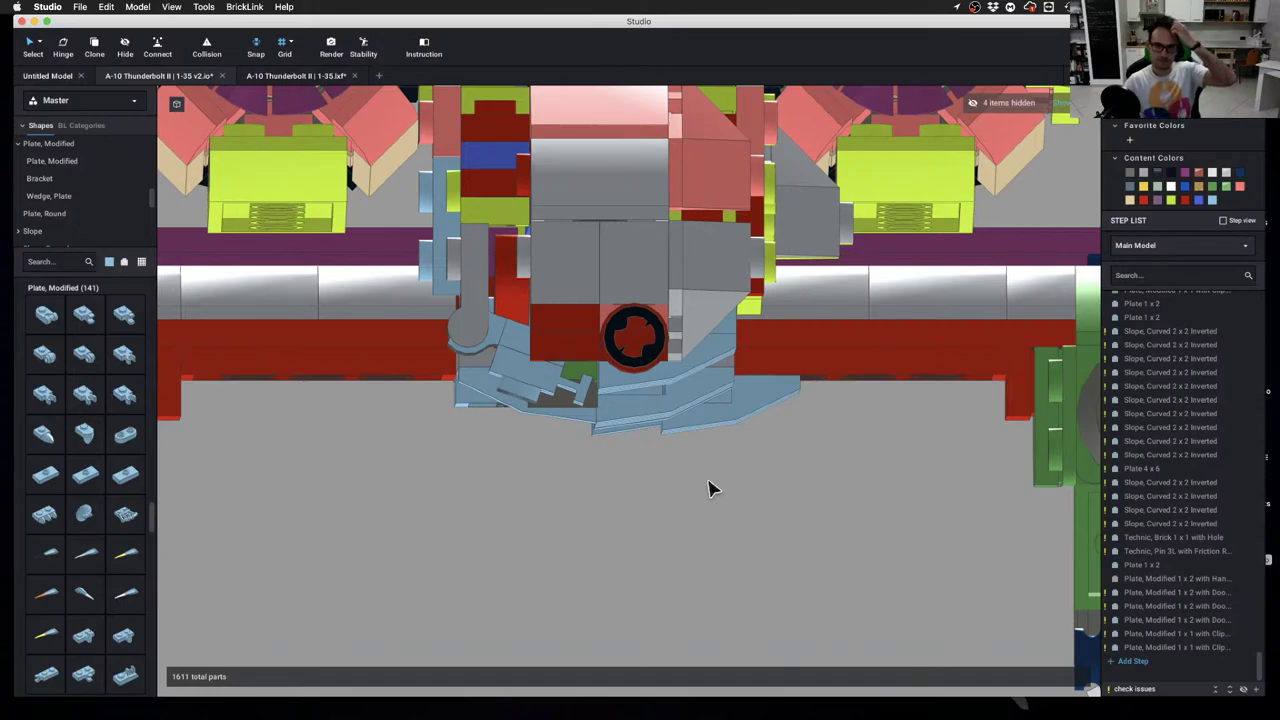
# Hide the light blue plate, lime brick, pink wedge and two grey handle plates covering the door and nose wheel
pyautogui.moveTo(708, 487); pyautogui.dragTo(772, 505, button='right')
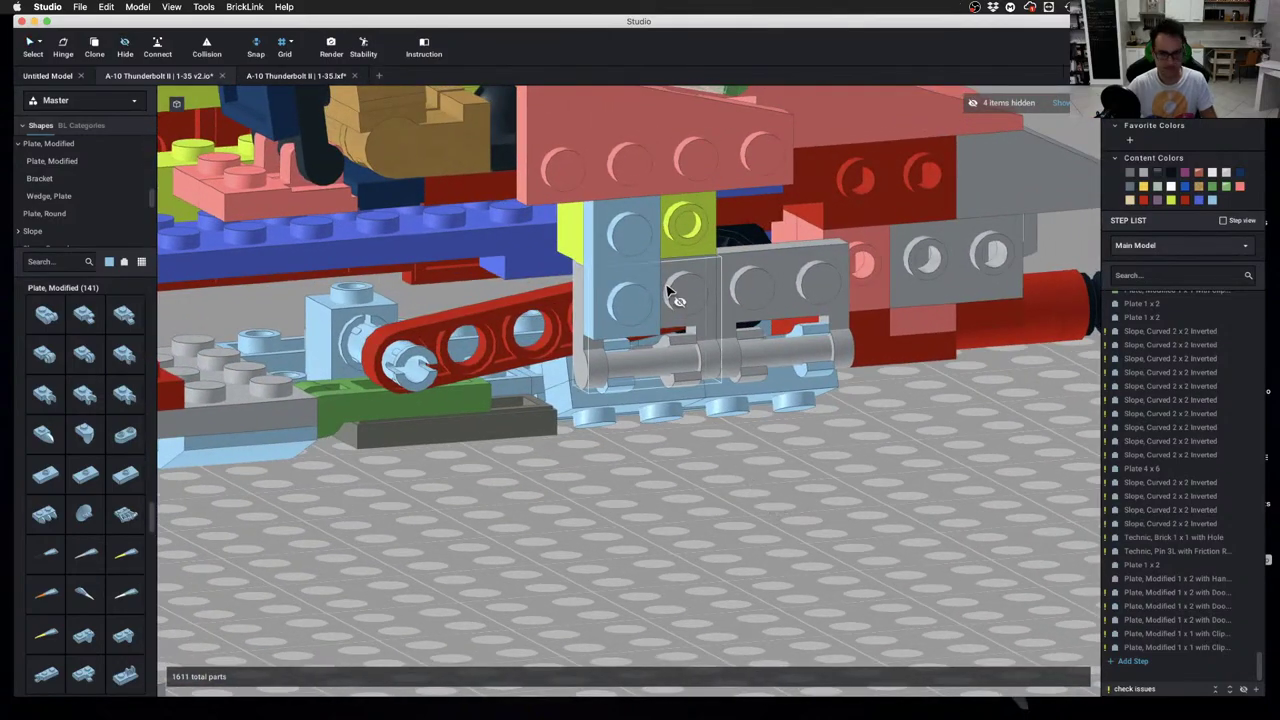
pyautogui.click(630, 285)
pyautogui.click(655, 200)
pyautogui.click(690, 215)
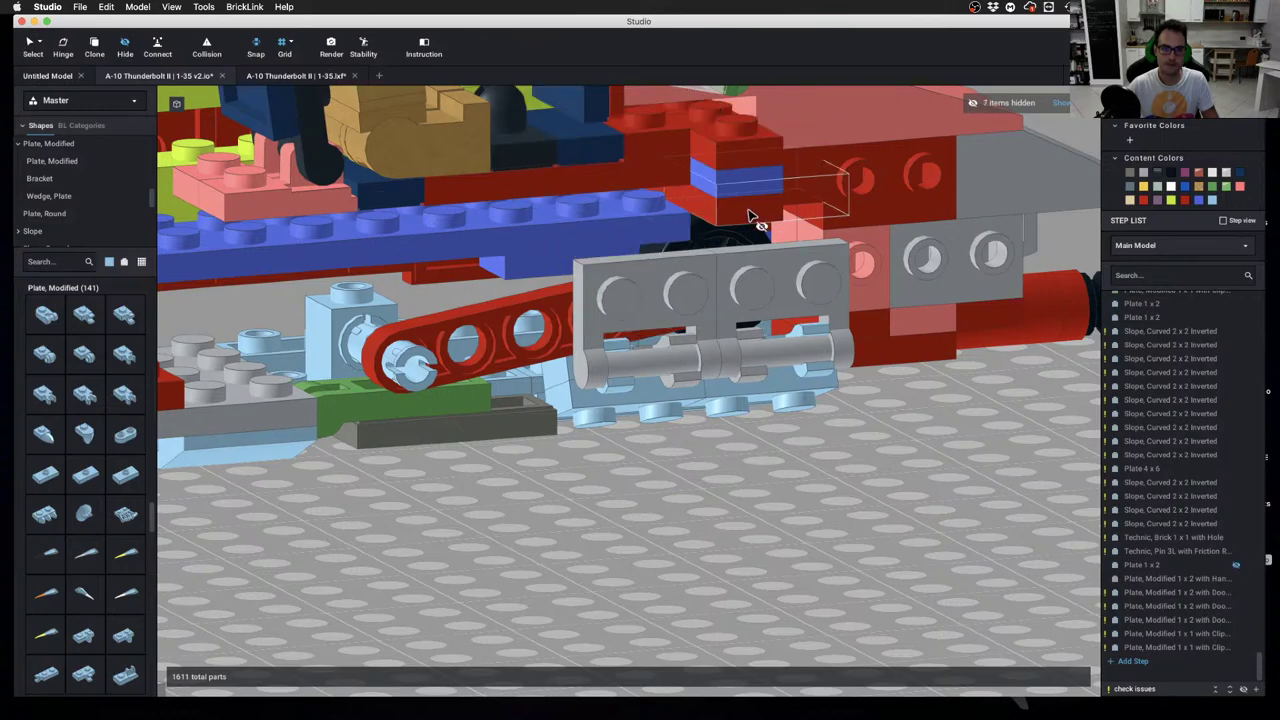
pyautogui.click(705, 296)
pyautogui.click(686, 290)
# Examine the clearance between the row of door clips, the red liftarm and the nose wheel
pyautogui.scroll(5, 680, 310)
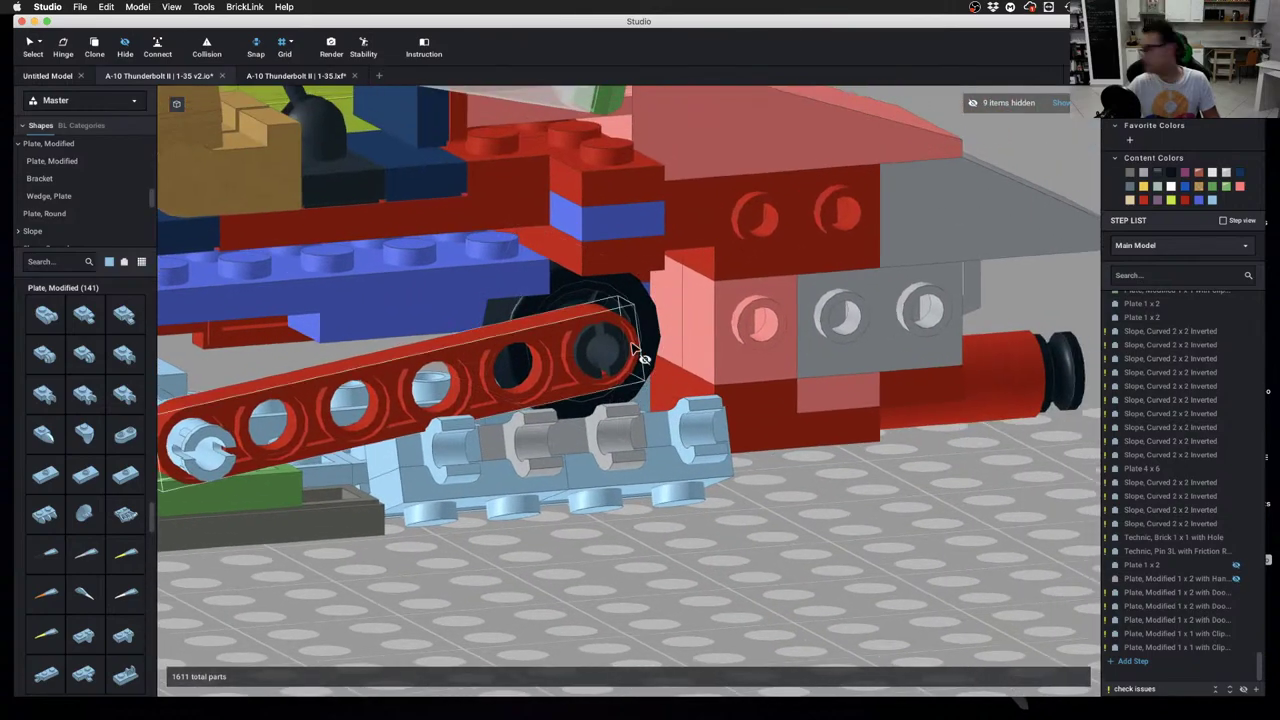
pyautogui.scroll(2, 632, 350)
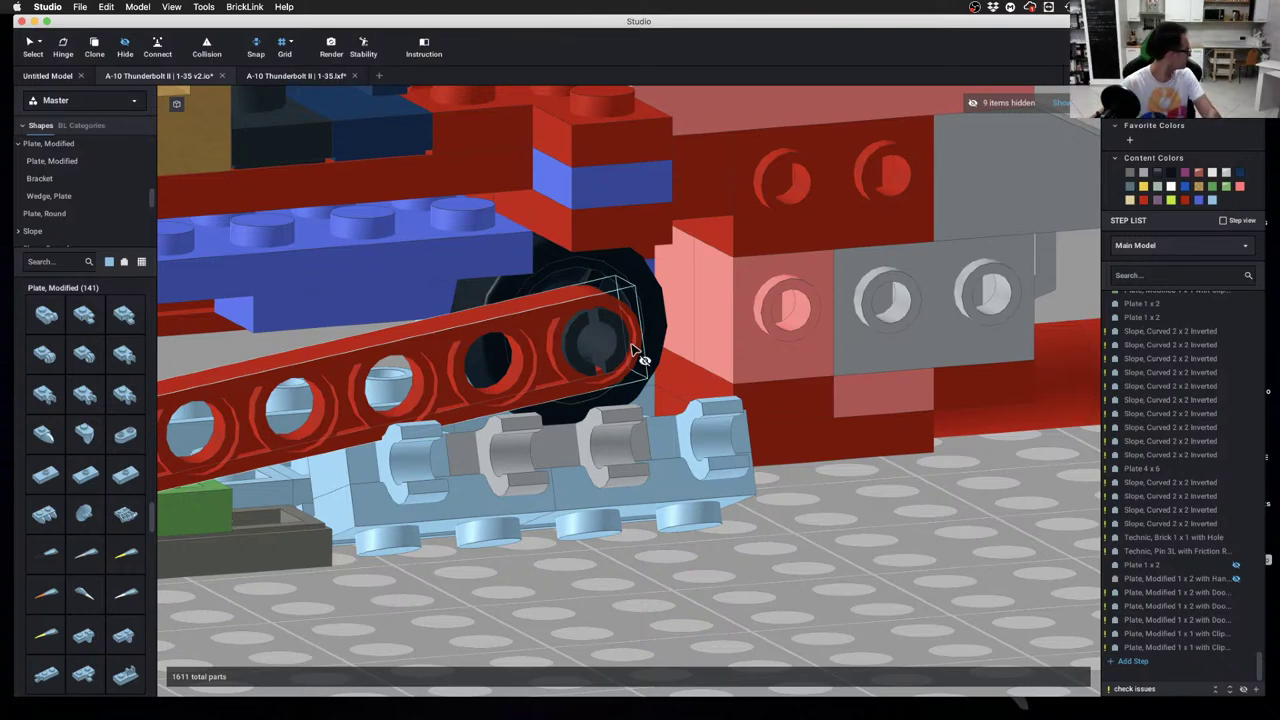
pyautogui.scroll(2, 632, 350)
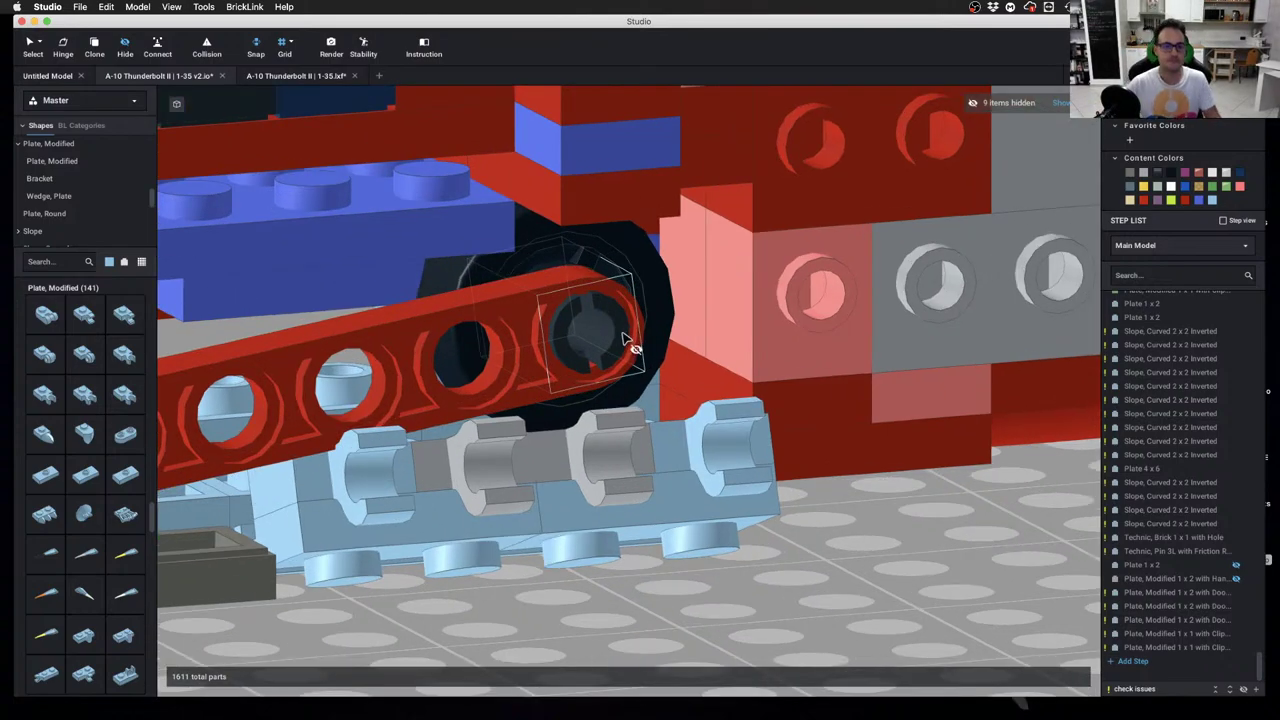
pyautogui.moveTo(623, 334); pyautogui.dragTo(689, 426, button='middle')
pyautogui.moveTo(689, 426); pyautogui.dragTo(623, 443, button='right')
pyautogui.click(497, 300)
pyautogui.moveTo(497, 300); pyautogui.dragTo(720, 343, button='middle')
pyautogui.scroll(-2, 720, 343)
pyautogui.moveTo(720, 343)
pyautogui.mouseDown(button='right')
pyautogui.moveTo(706, 335)
pyautogui.moveTo(726, 334)
pyautogui.moveTo(709, 335)
pyautogui.mouseUp(button='right')
pyautogui.scroll(-2, 709, 335)
pyautogui.scroll(-10, 709, 343)
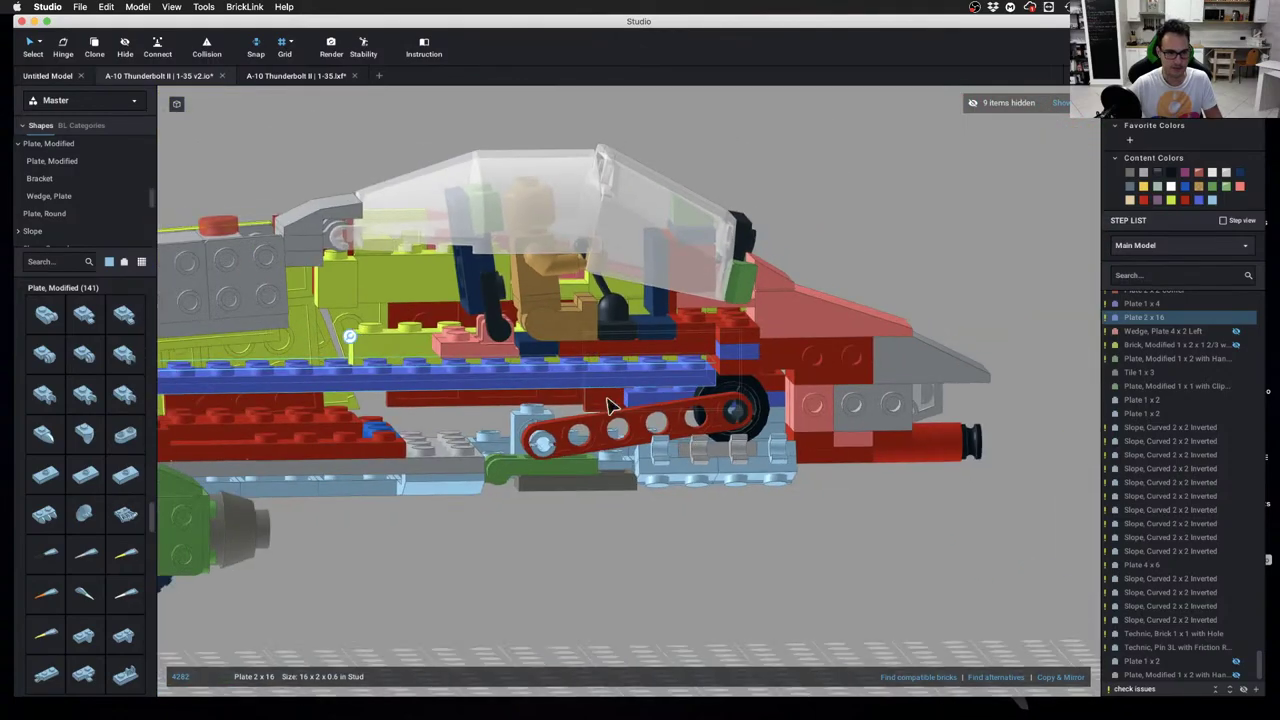
pyautogui.click(828, 279)
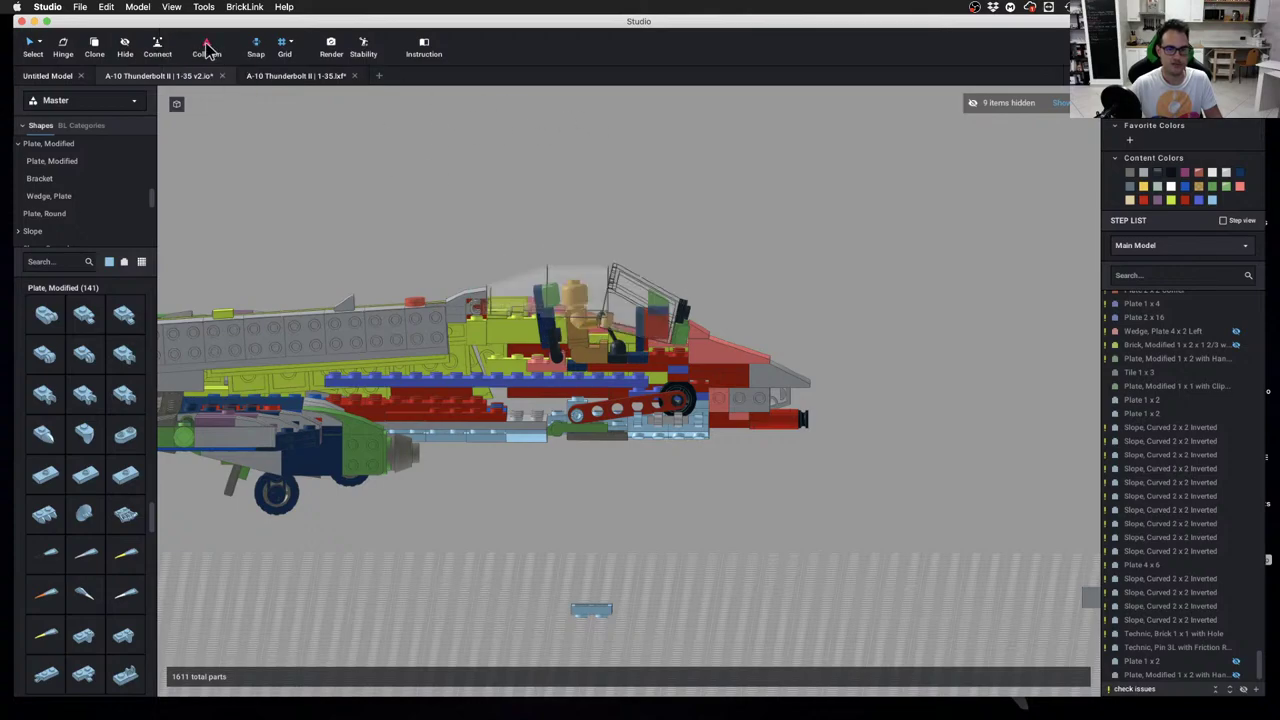
# Try deleting the red plate above the nose wheel, check the space it leaves, and undo the deletion
pyautogui.scroll(3, 700, 146)
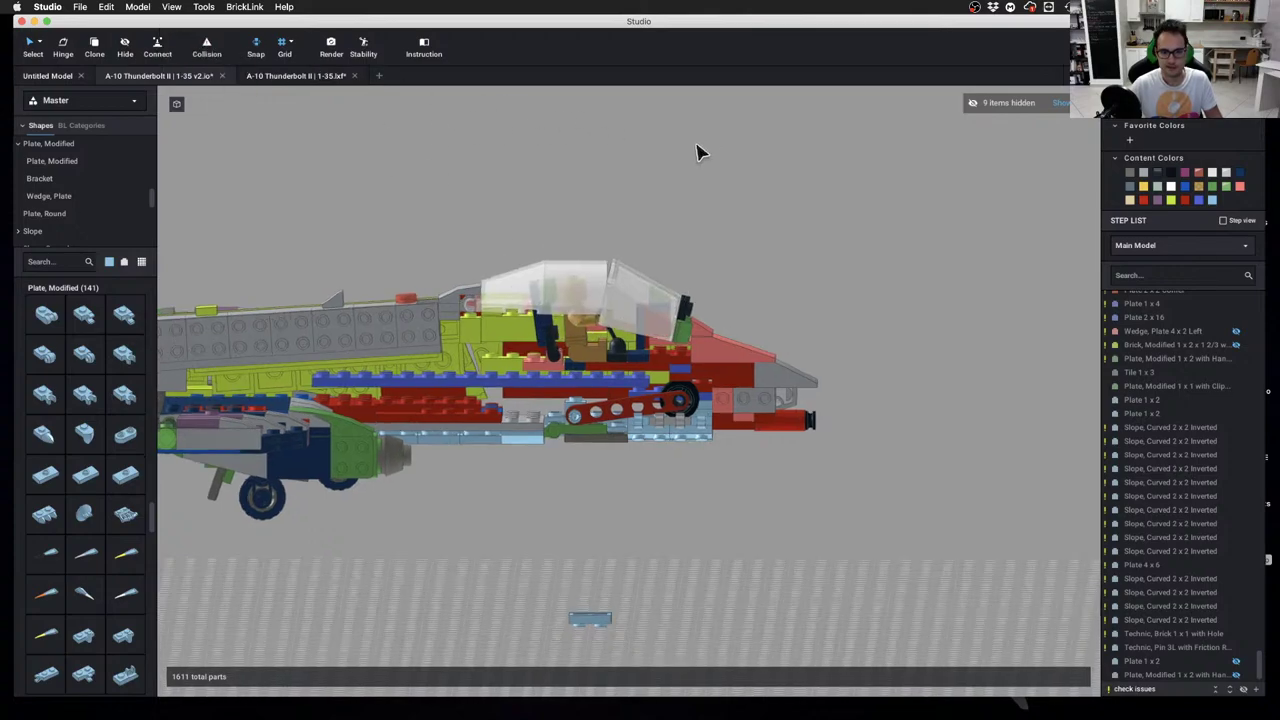
pyautogui.scroll(10, 645, 305)
pyautogui.moveTo(645, 303); pyautogui.dragTo(745, 258, button='right')
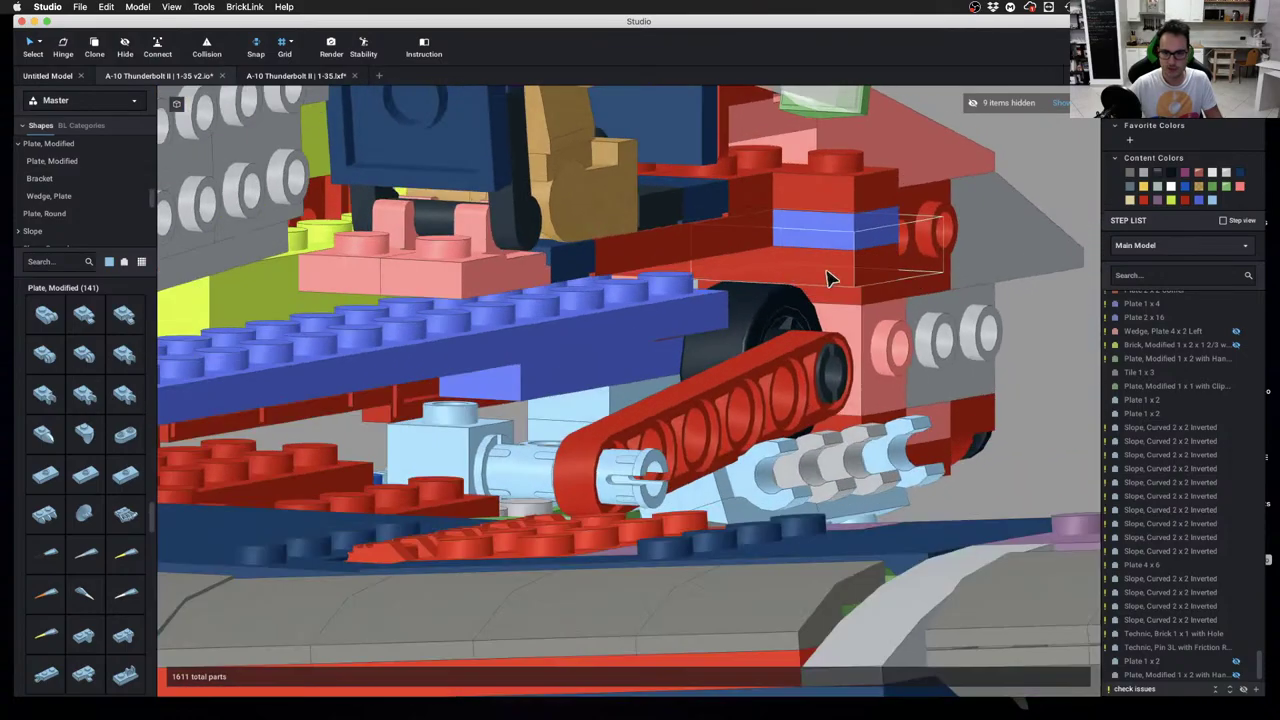
pyautogui.click(827, 271)
pyautogui.press('Delete')
pyautogui.moveTo(856, 360); pyautogui.dragTo(820, 320, button='right')
pyautogui.press('super+z')
# Delete the red plate under the blue plate by the nose wheel and inspect the gap from the side and below
pyautogui.moveTo(669, 322); pyautogui.dragTo(732, 270, button='right')
pyautogui.click(742, 284)
pyautogui.press('Delete')
pyautogui.moveTo(508, 272); pyautogui.dragTo(540, 276, button='right')
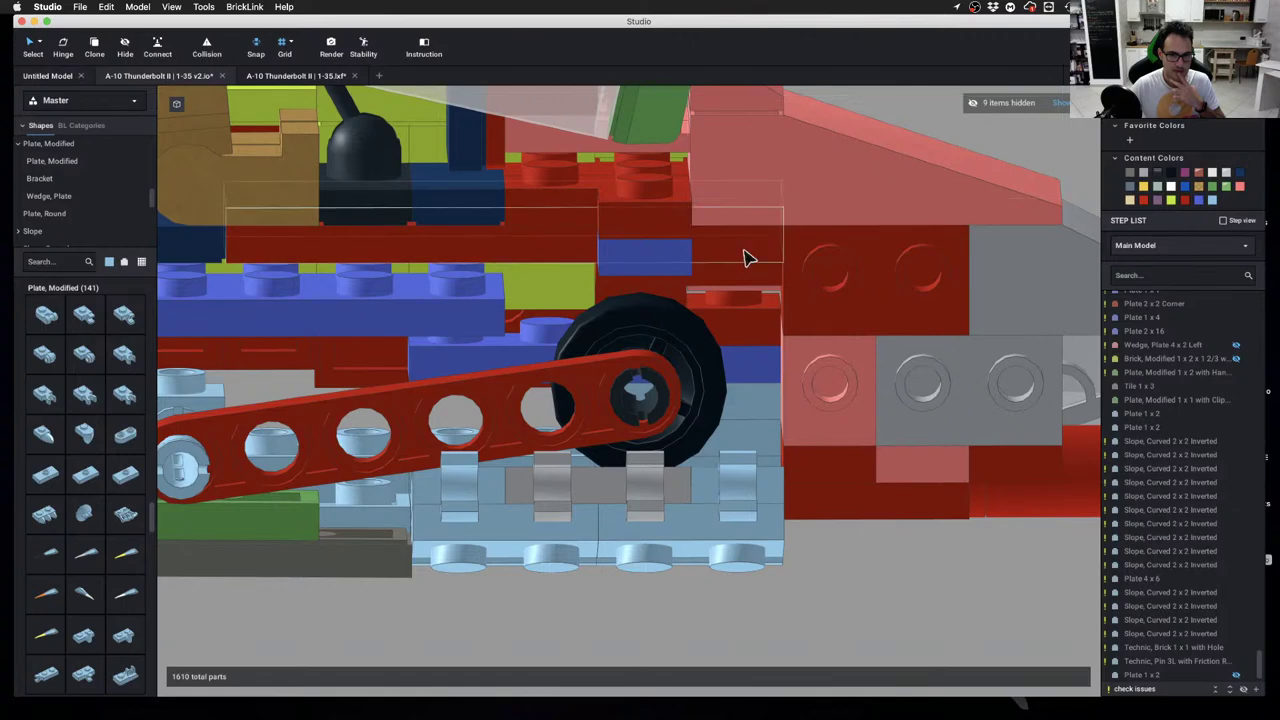
pyautogui.moveTo(743, 254); pyautogui.dragTo(718, 201, button='right')
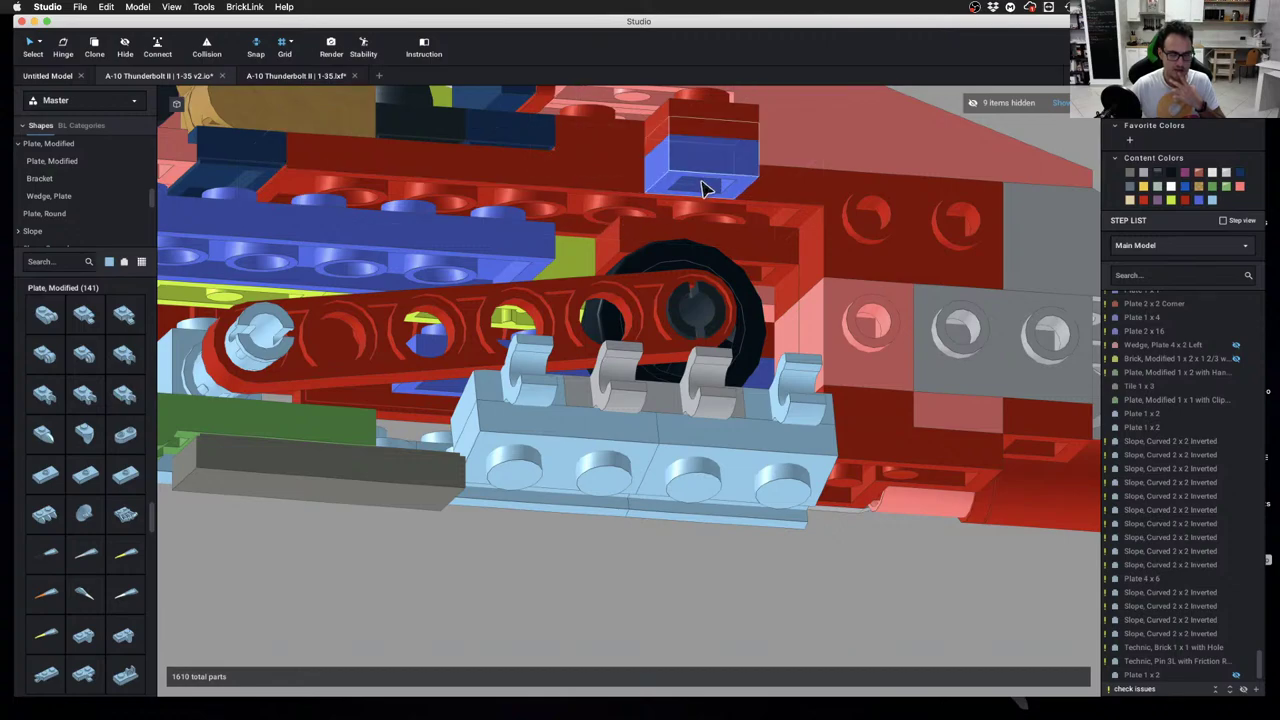
pyautogui.moveTo(693, 195)
pyautogui.mouseDown(button='right')
pyautogui.moveTo(681, 212)
pyautogui.moveTo(714, 194)
pyautogui.mouseUp(button='right')
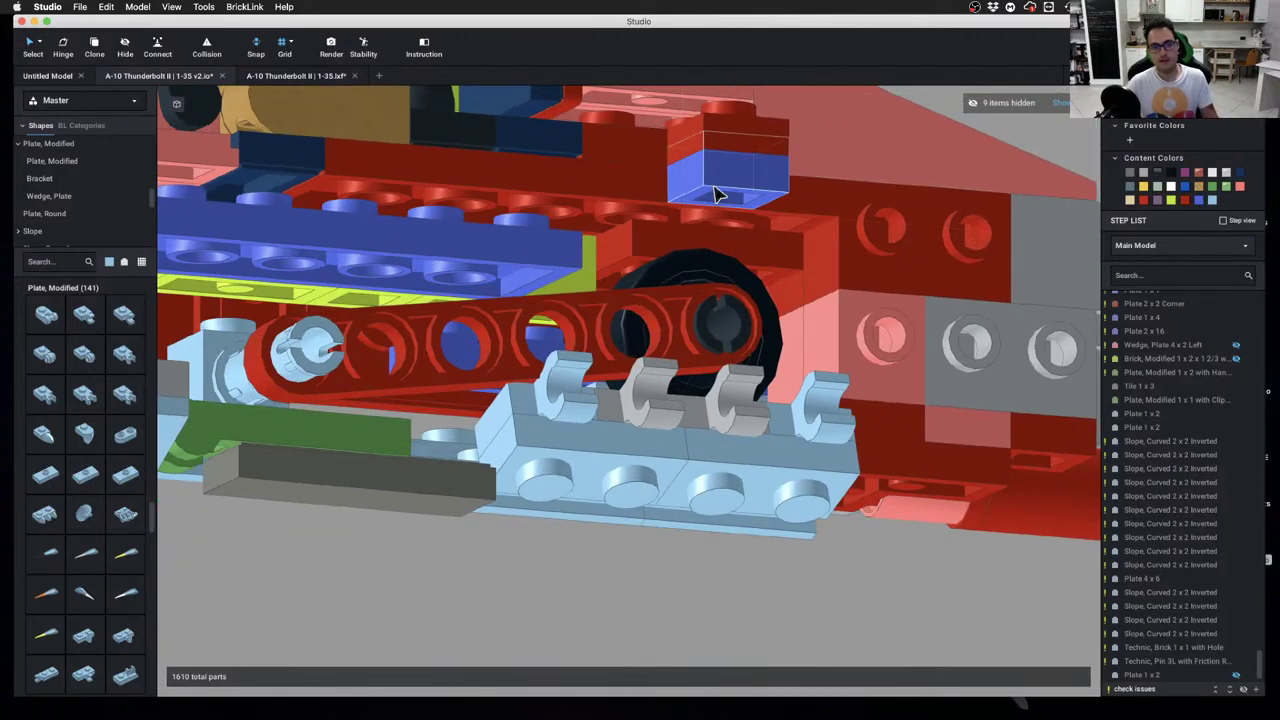
pyautogui.click(729, 218)
pyautogui.press('Escape')
# Unhide all parts, try hiding parts on the nose to compare its two sides, and undo these visibility changes
pyautogui.moveTo(763, 234); pyautogui.dragTo(738, 241, button='right')
pyautogui.click(1066, 103)
pyautogui.moveTo(893, 214); pyautogui.dragTo(818, 218, button='right')
pyautogui.press('l')
pyautogui.click(616, 255)
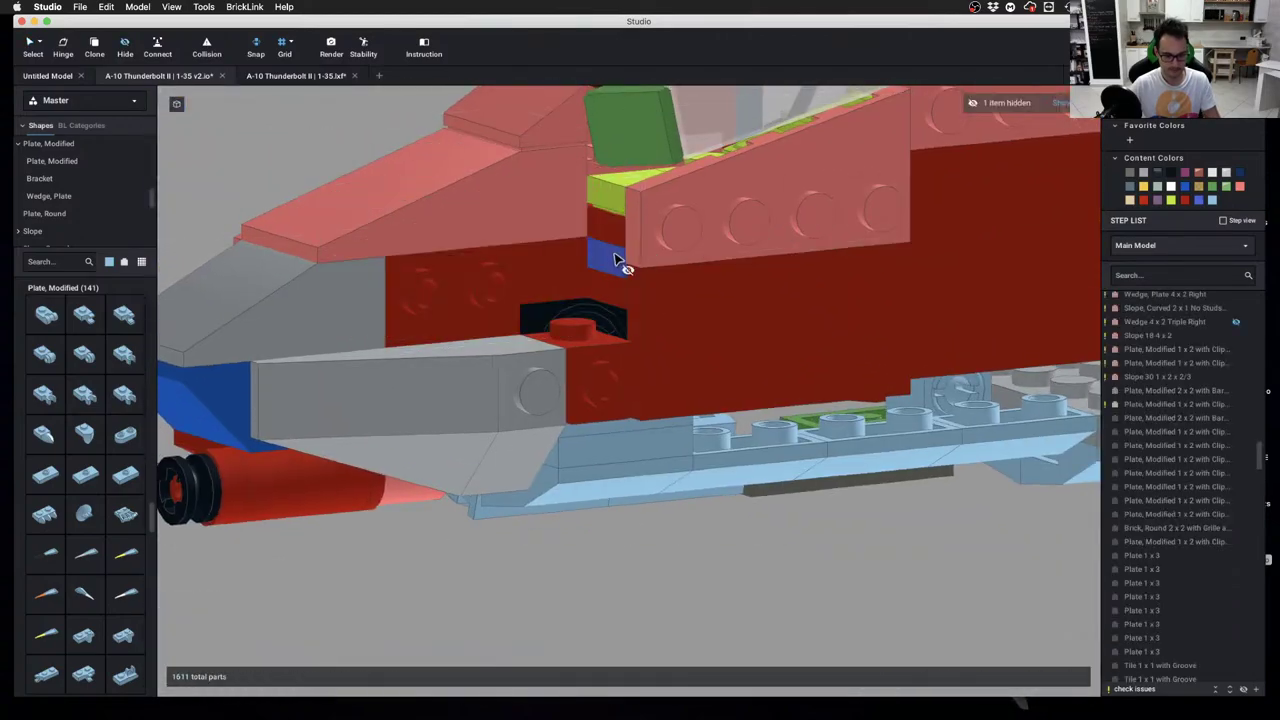
pyautogui.moveTo(632, 265); pyautogui.dragTo(718, 264, button='right')
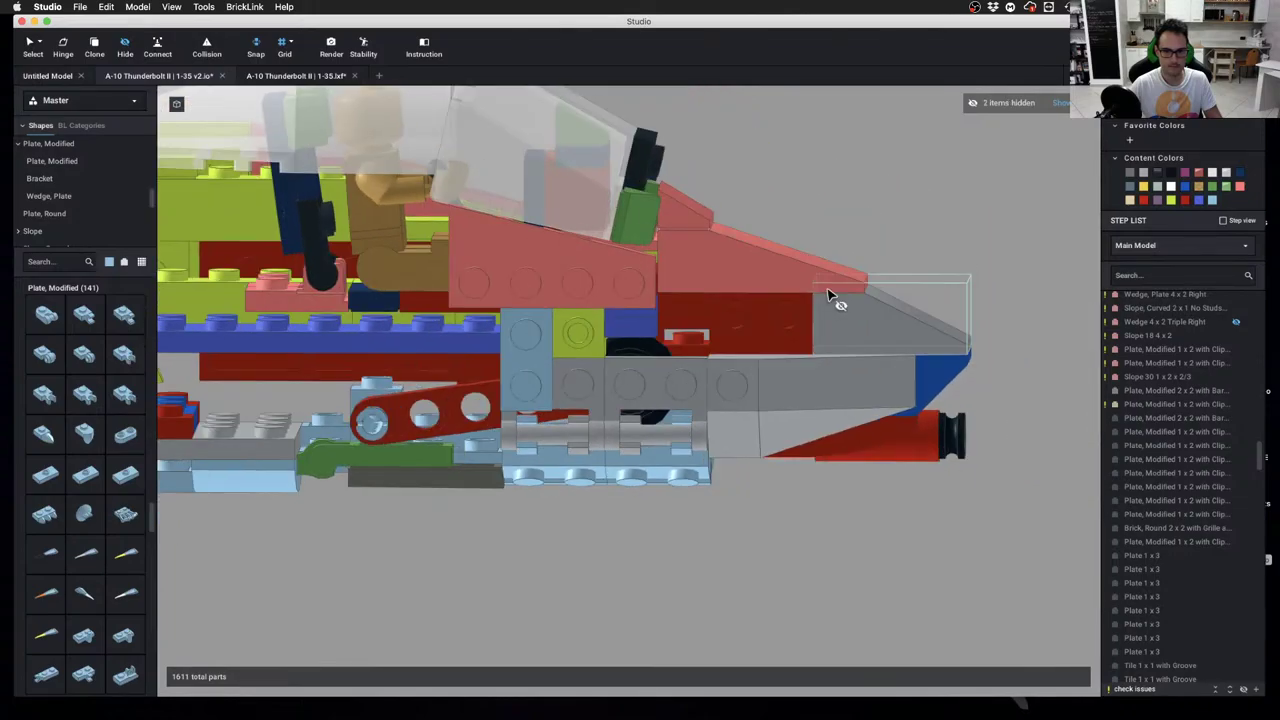
pyautogui.moveTo(828, 296); pyautogui.dragTo(710, 332, button='right')
pyautogui.press('super+z')
pyautogui.press('super+z')
pyautogui.press('Escape')
# Delete the red plate directly above the nose wheel and check the freed space from the side
pyautogui.click(727, 318)
pyautogui.press('Delete')
pyautogui.scroll(3, 729, 330)
pyautogui.scroll(-3, 711, 332)
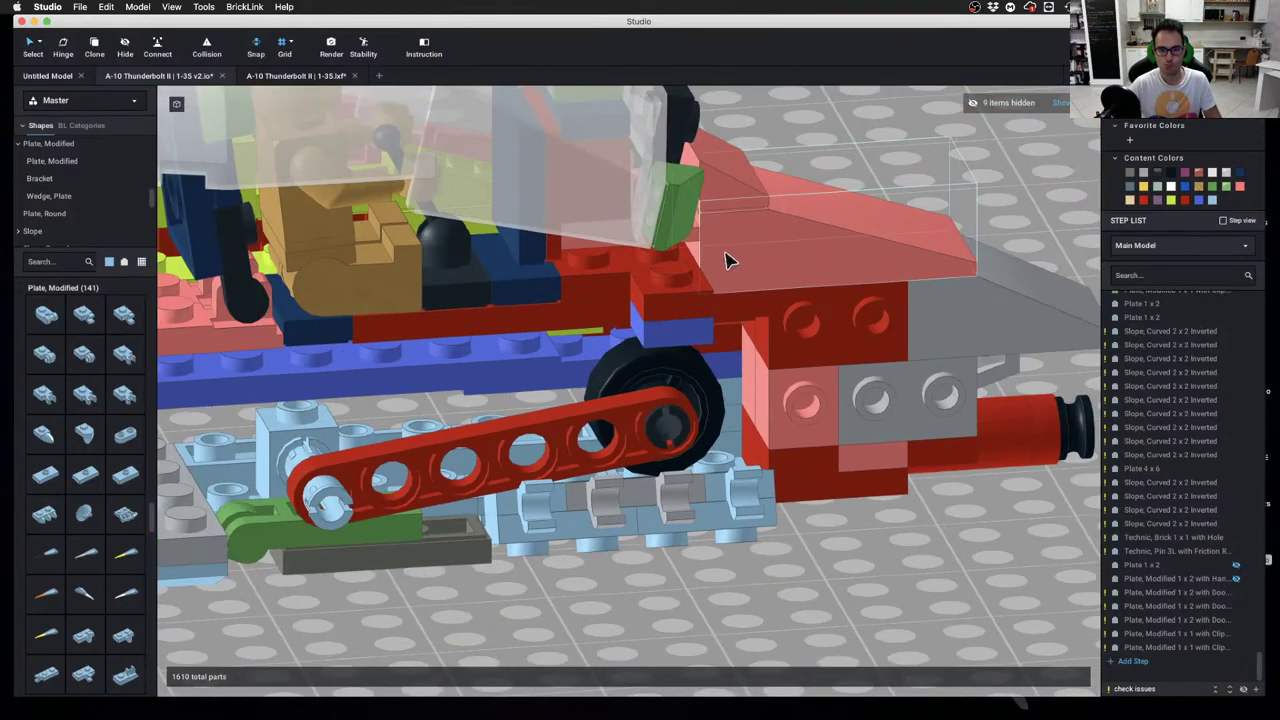
pyautogui.scroll(-3, 689, 277)
pyautogui.moveTo(689, 277); pyautogui.dragTo(680, 268, button='right')
pyautogui.scroll(5, 466, 360)
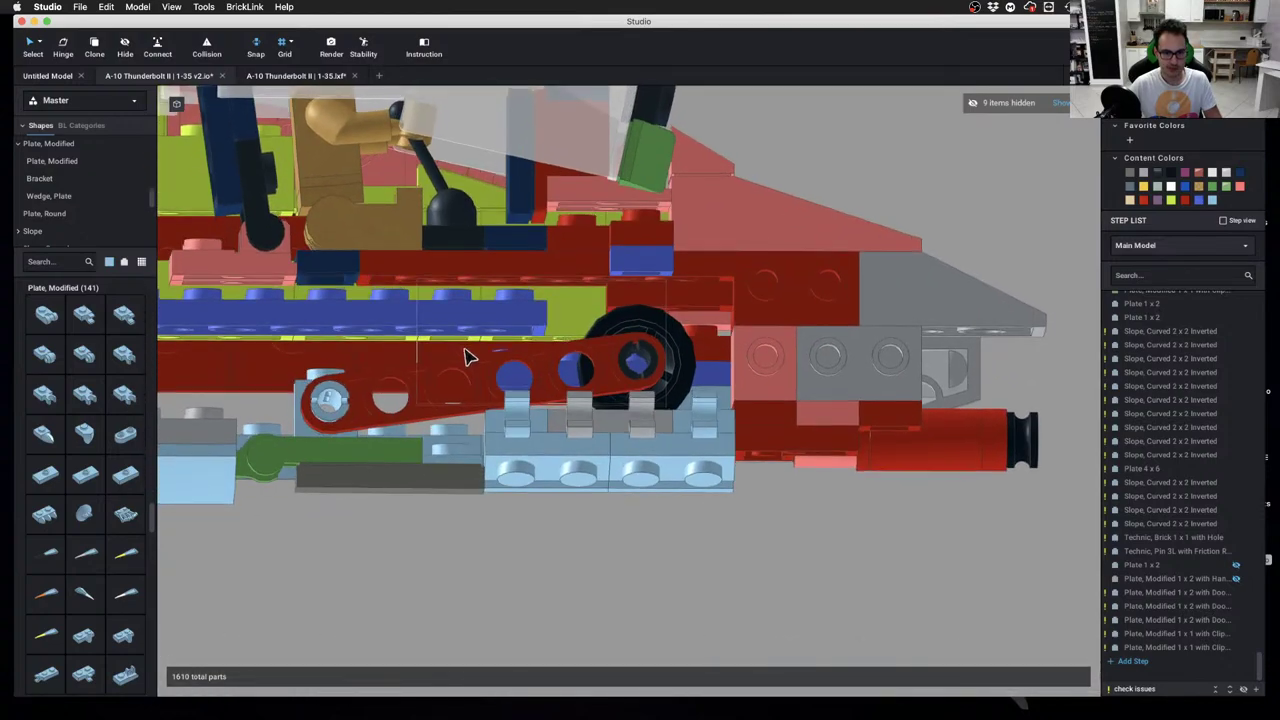
# Rotate the thin 1 x 6 liftarm with the nose wheel upward about its rear pin, and unhide all parts
pyautogui.click(438, 385)
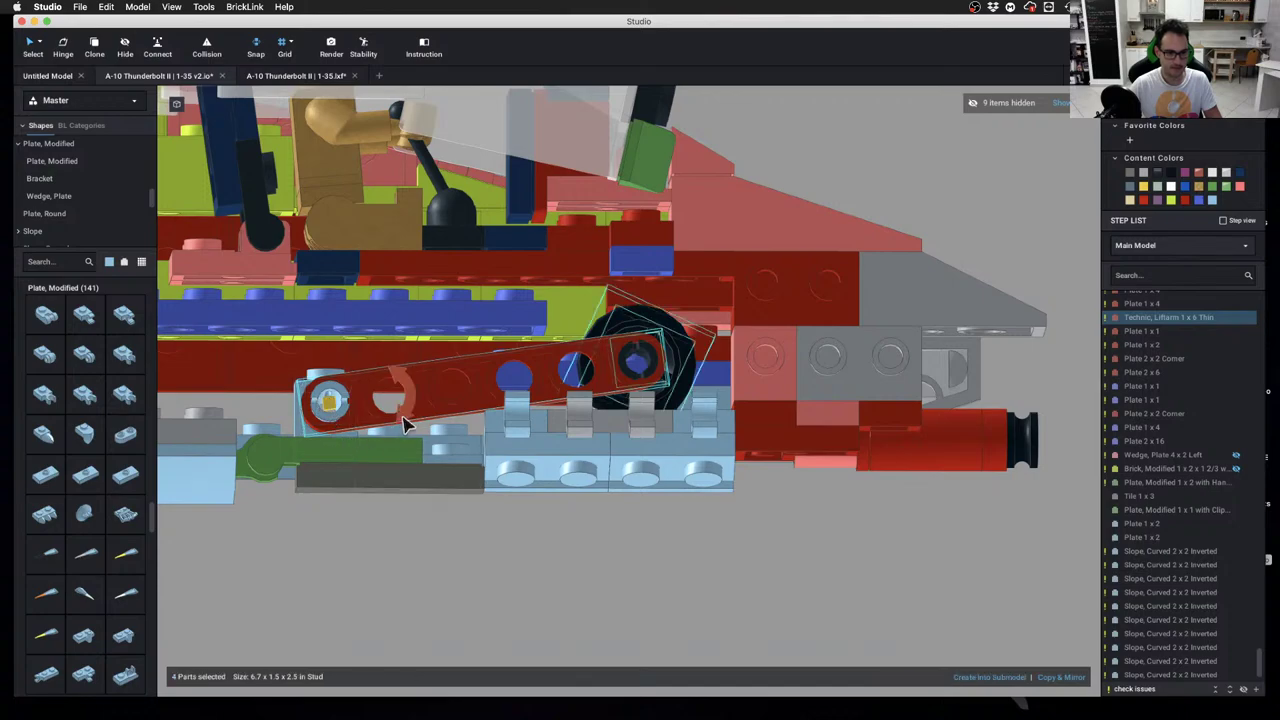
pyautogui.moveTo(404, 424); pyautogui.dragTo(460, 411)
pyautogui.moveTo(493, 416); pyautogui.dragTo(940, 127, button='right')
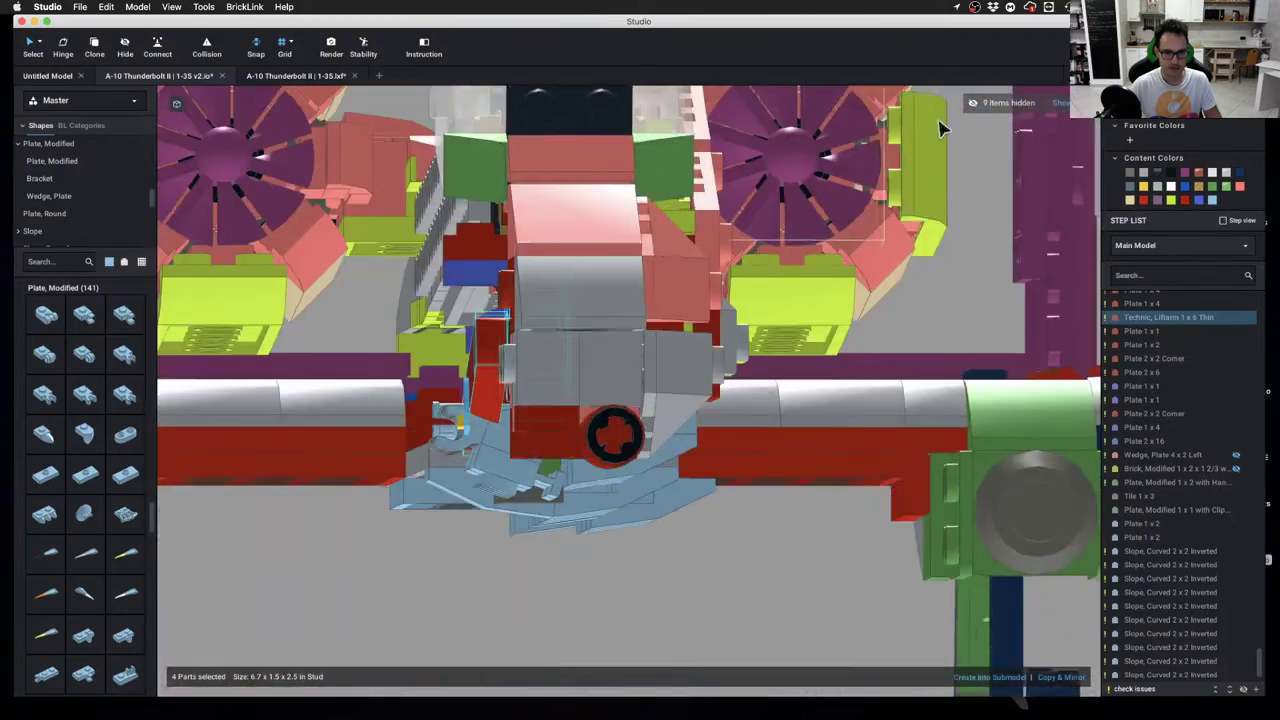
pyautogui.click(1060, 103)
# Bring up the door's hinge rotation at the handle bar and examine its fit from the front and side
pyautogui.moveTo(386, 403); pyautogui.dragTo(404, 335, button='right')
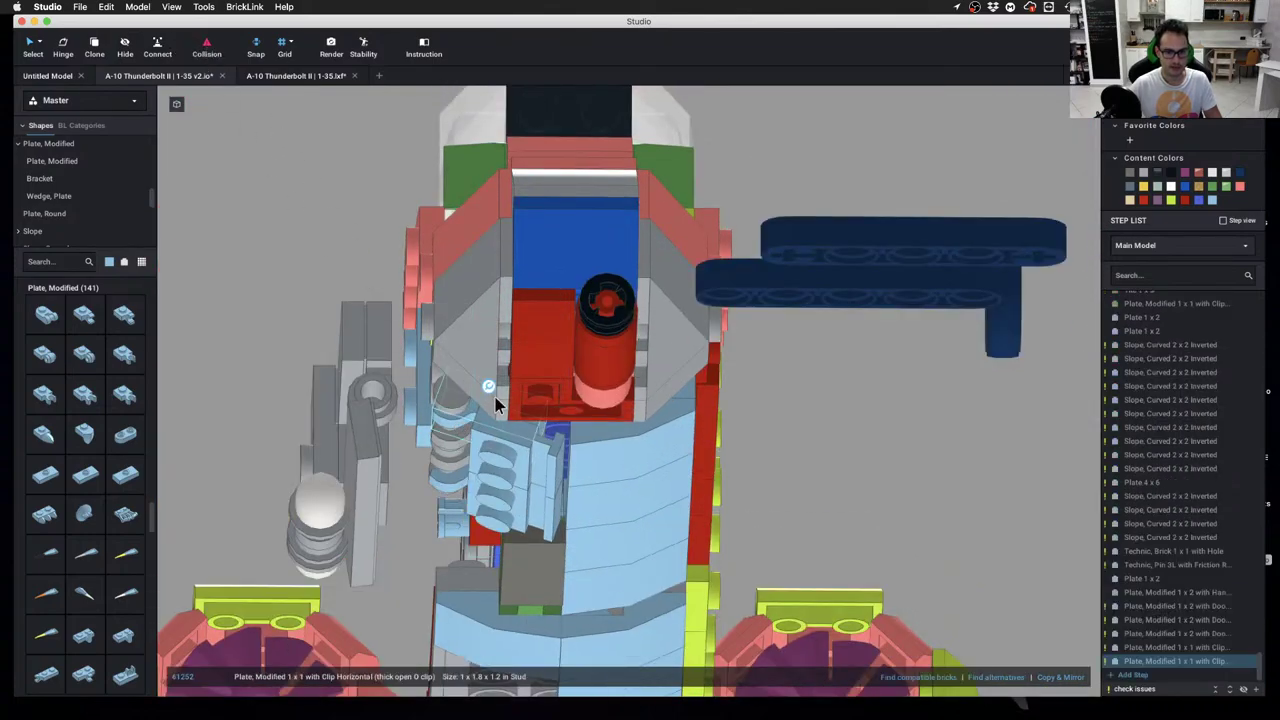
pyautogui.moveTo(490, 392); pyautogui.dragTo(497, 400, button='right')
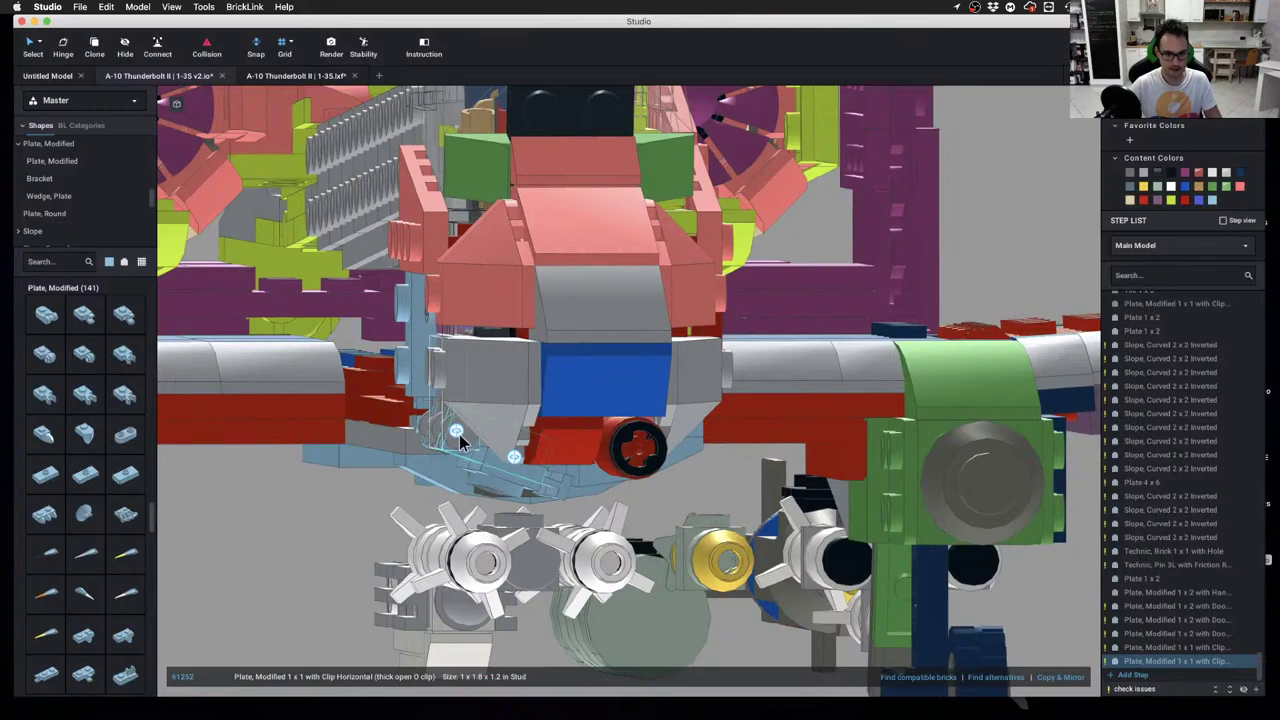
pyautogui.click(456, 432)
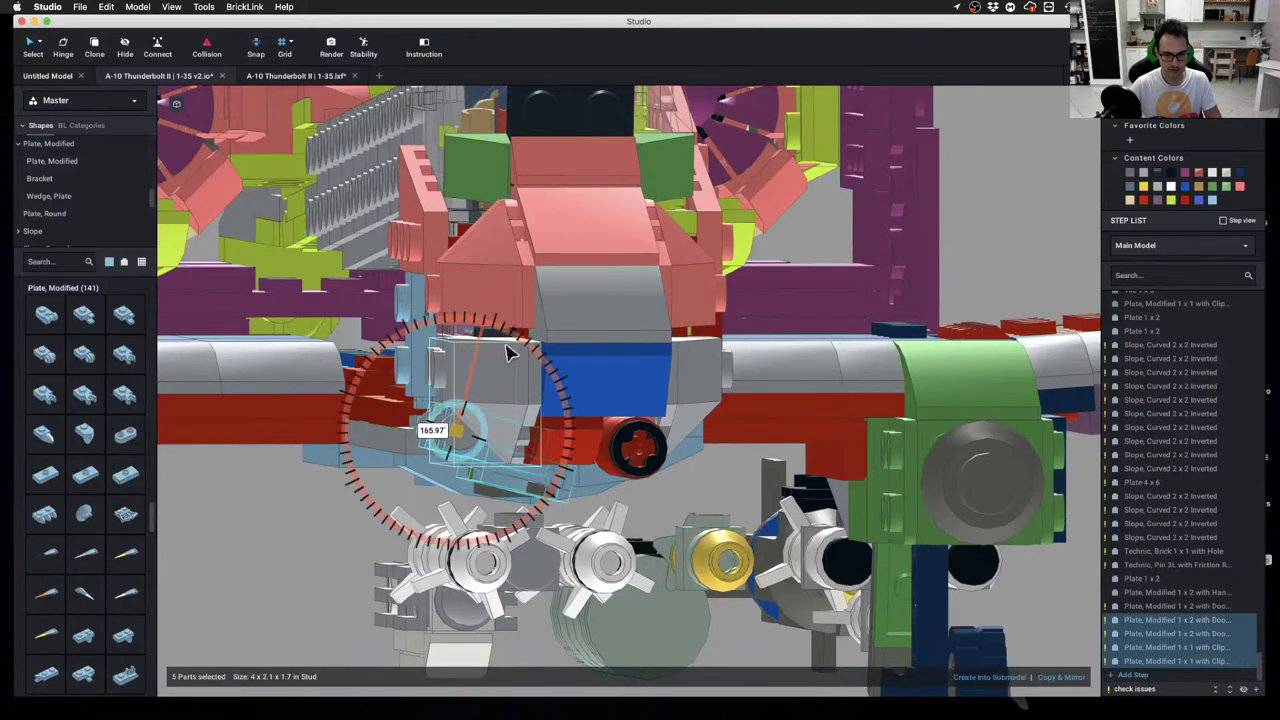
pyautogui.click(362, 575)
pyautogui.moveTo(362, 575); pyautogui.dragTo(484, 389, button='right')
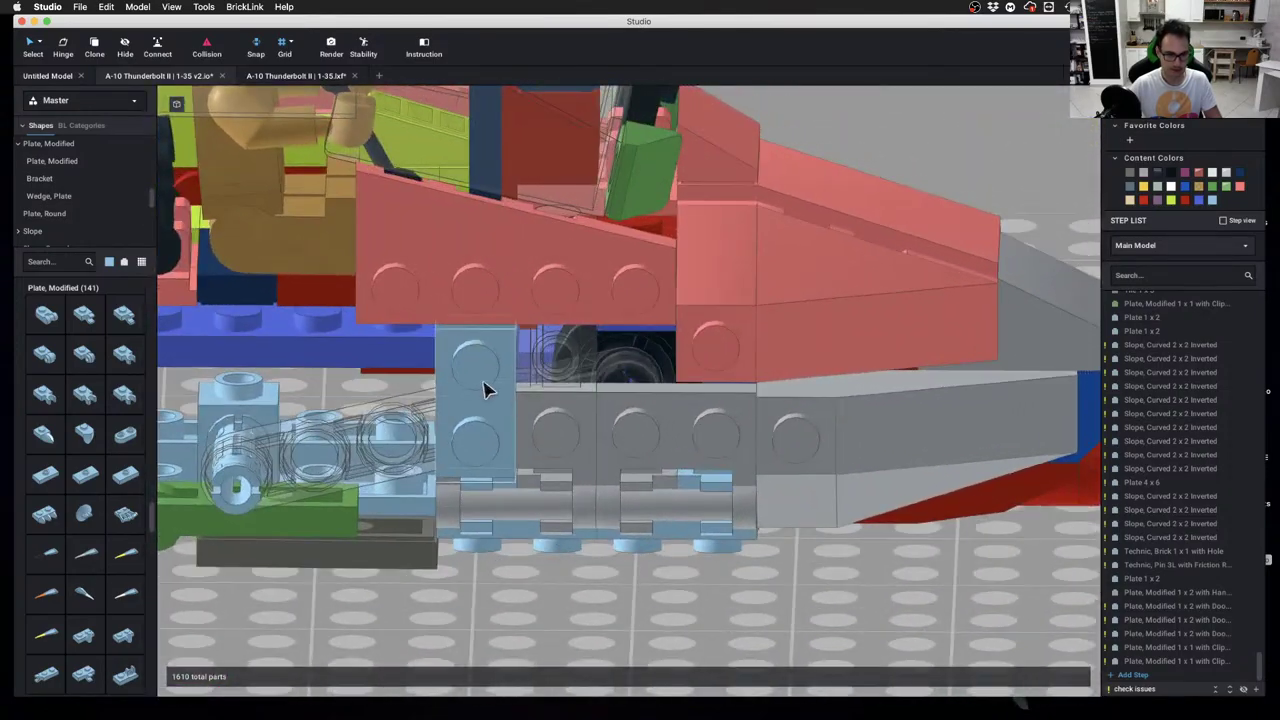
# Hide the light blue 1 x 2 plate and the two grey handle plates beside the wheel, and select the Technic, Liftarm 1 x 6 Thin
pyautogui.press('h')
pyautogui.click(477, 381)
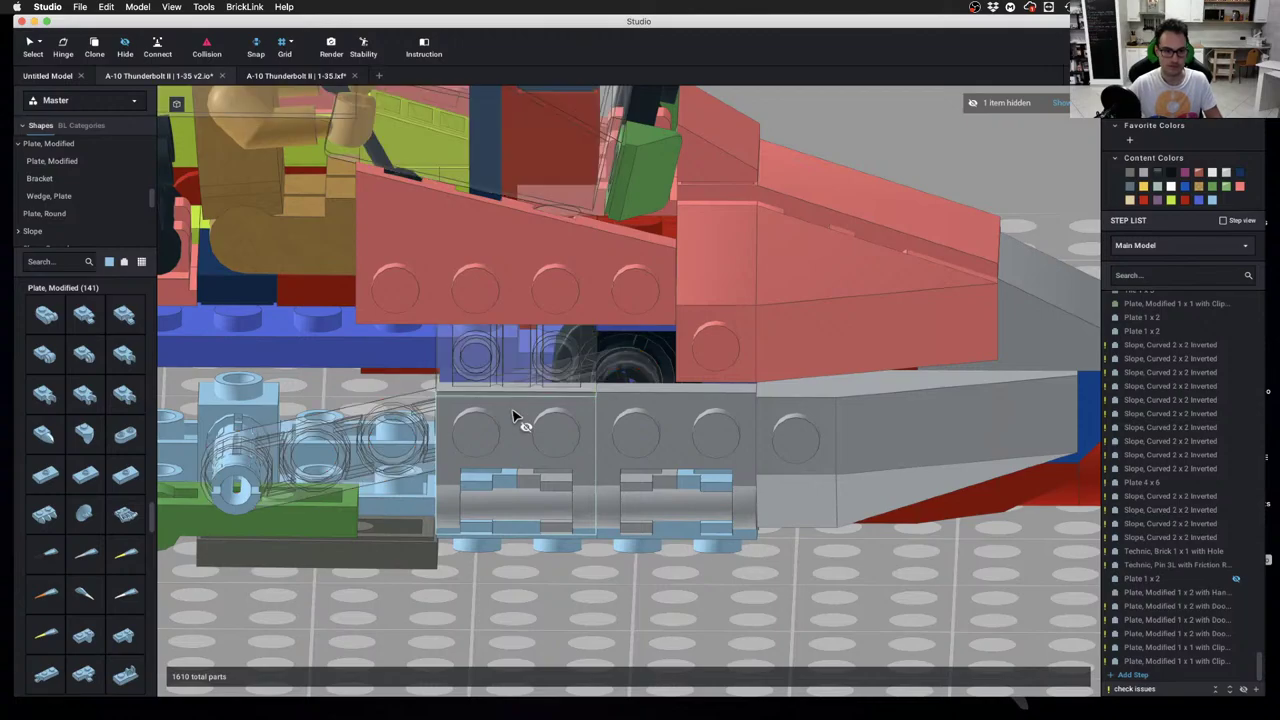
pyautogui.moveTo(524, 516); pyautogui.dragTo(560, 489, button='right')
pyautogui.click(445, 296)
pyautogui.moveTo(443, 291); pyautogui.dragTo(486, 403, button='right')
pyautogui.click(443, 368)
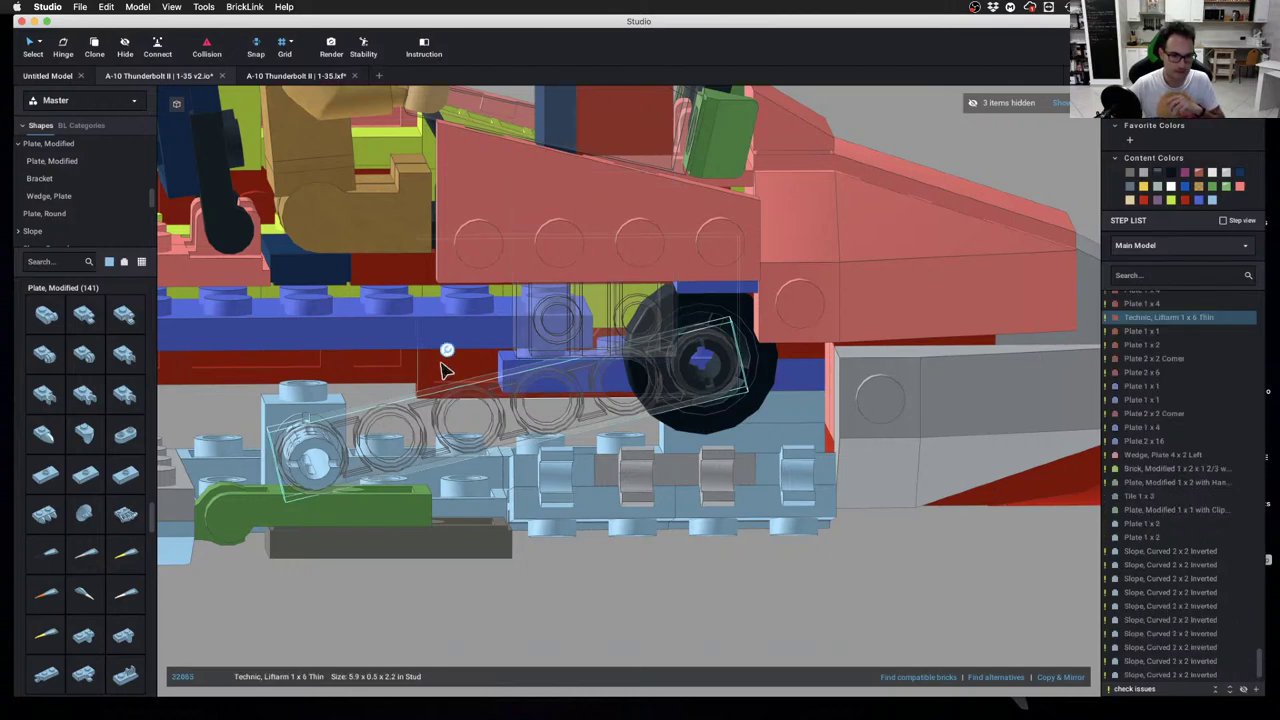
# Lower the thin 1 x 6 liftarm with the nose wheel slightly about its rear pin with collision detection off, and turn collision detection back on
pyautogui.click(312, 462)
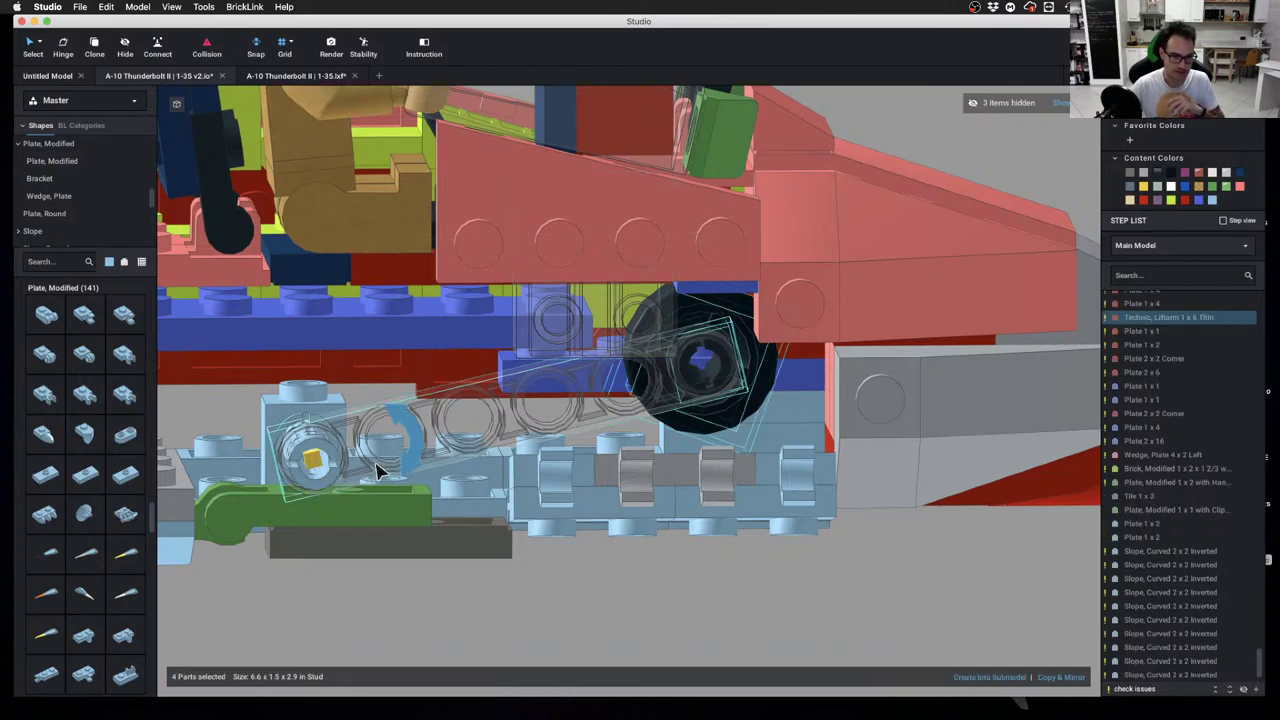
pyautogui.moveTo(417, 443); pyautogui.dragTo(664, 528)
pyautogui.moveTo(624, 558)
pyautogui.mouseDown(button='right')
pyautogui.moveTo(625, 536)
pyautogui.moveTo(623, 551)
pyautogui.mouseUp(button='right')
pyautogui.moveTo(405, 440); pyautogui.dragTo(532, 472)
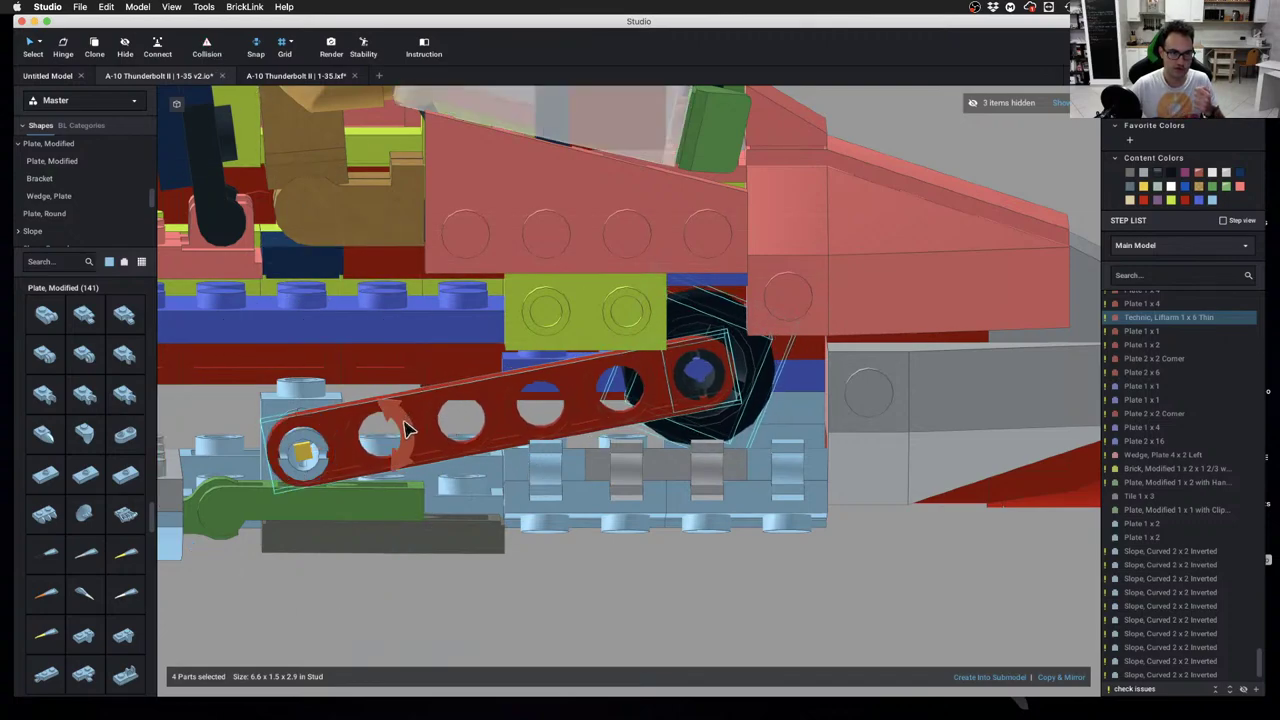
pyautogui.moveTo(405, 430); pyautogui.dragTo(478, 428)
pyautogui.click(695, 561)
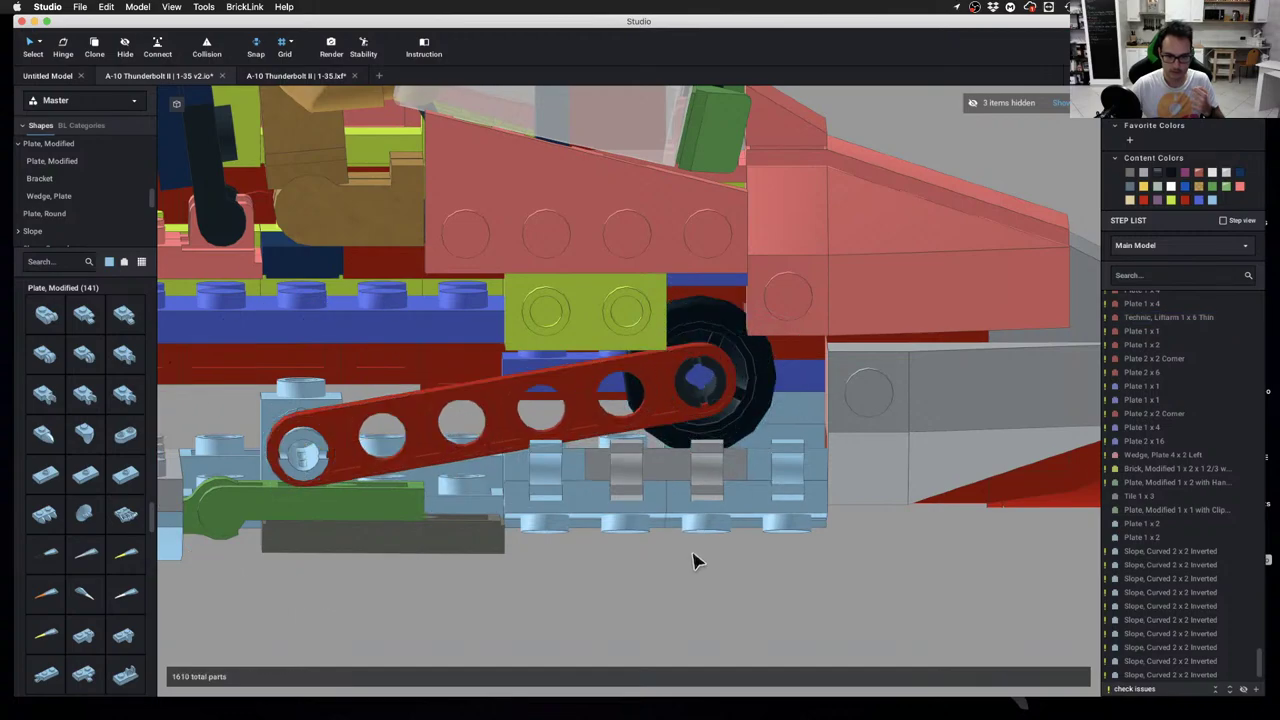
pyautogui.moveTo(695, 561)
pyautogui.mouseDown(button='right')
pyautogui.moveTo(690, 539)
pyautogui.moveTo(663, 543)
pyautogui.moveTo(678, 547)
pyautogui.mouseUp(button='right')
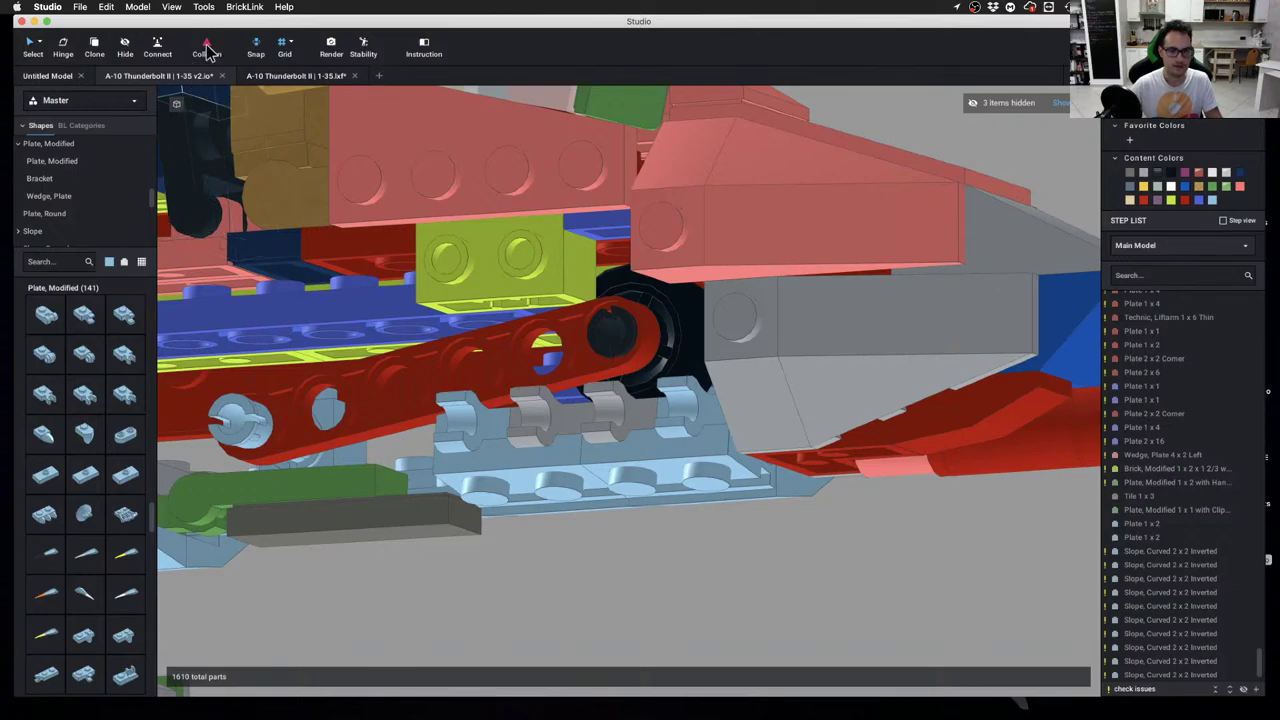
pyautogui.moveTo(500, 225); pyautogui.dragTo(534, 249, button='right')
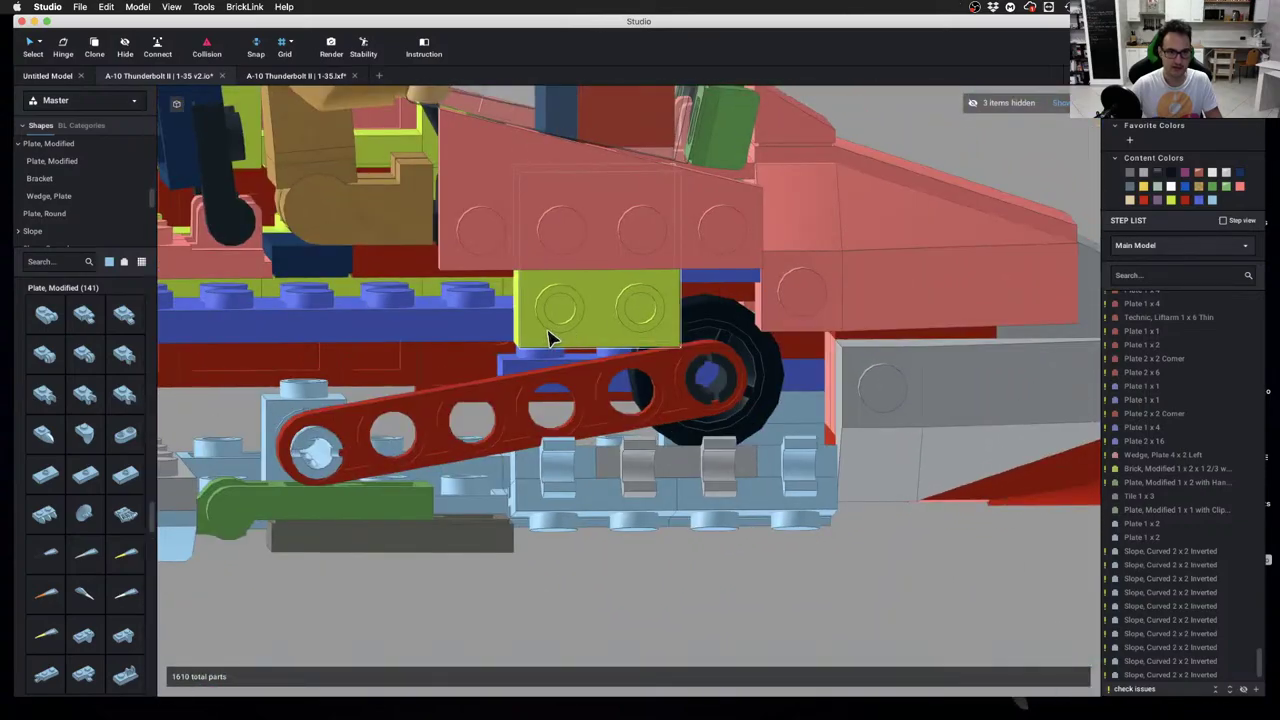
pyautogui.moveTo(555, 333); pyautogui.dragTo(631, 346, button='right')
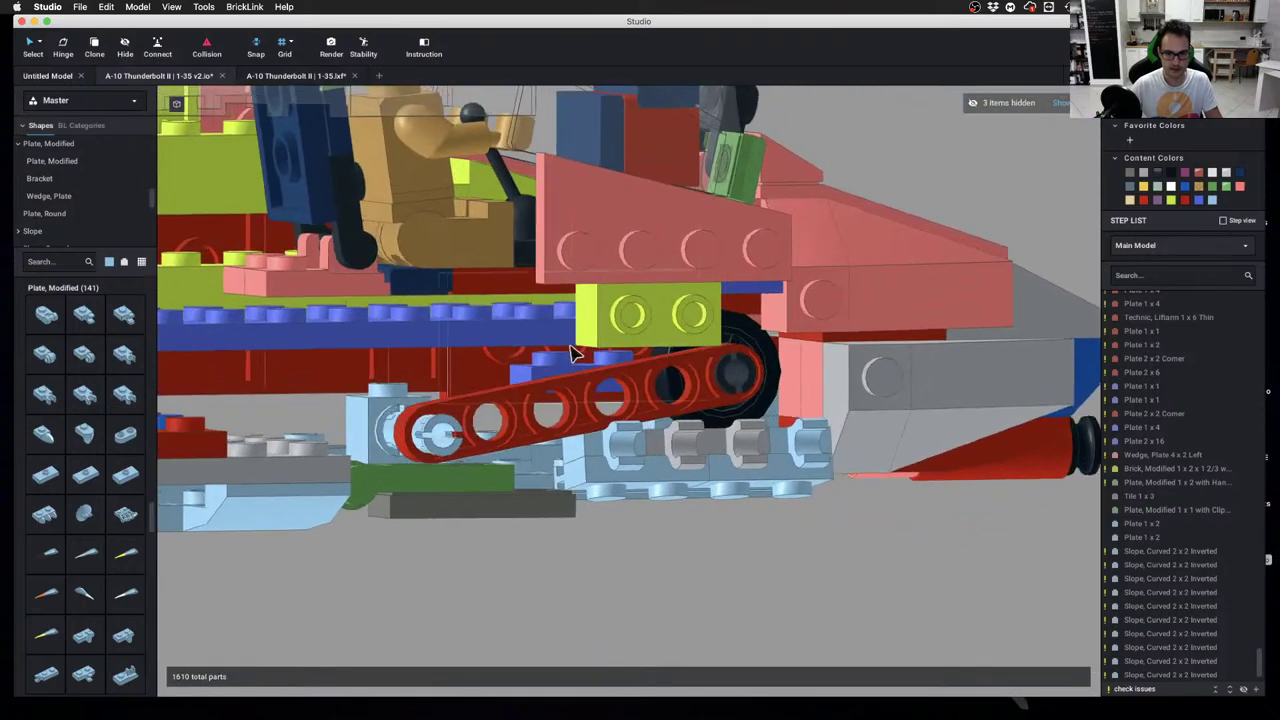
# Try a Plate 1 x 2 beneath the lime brick with side studs, just above the liftarm
pyautogui.scroll(5, 60, 200)
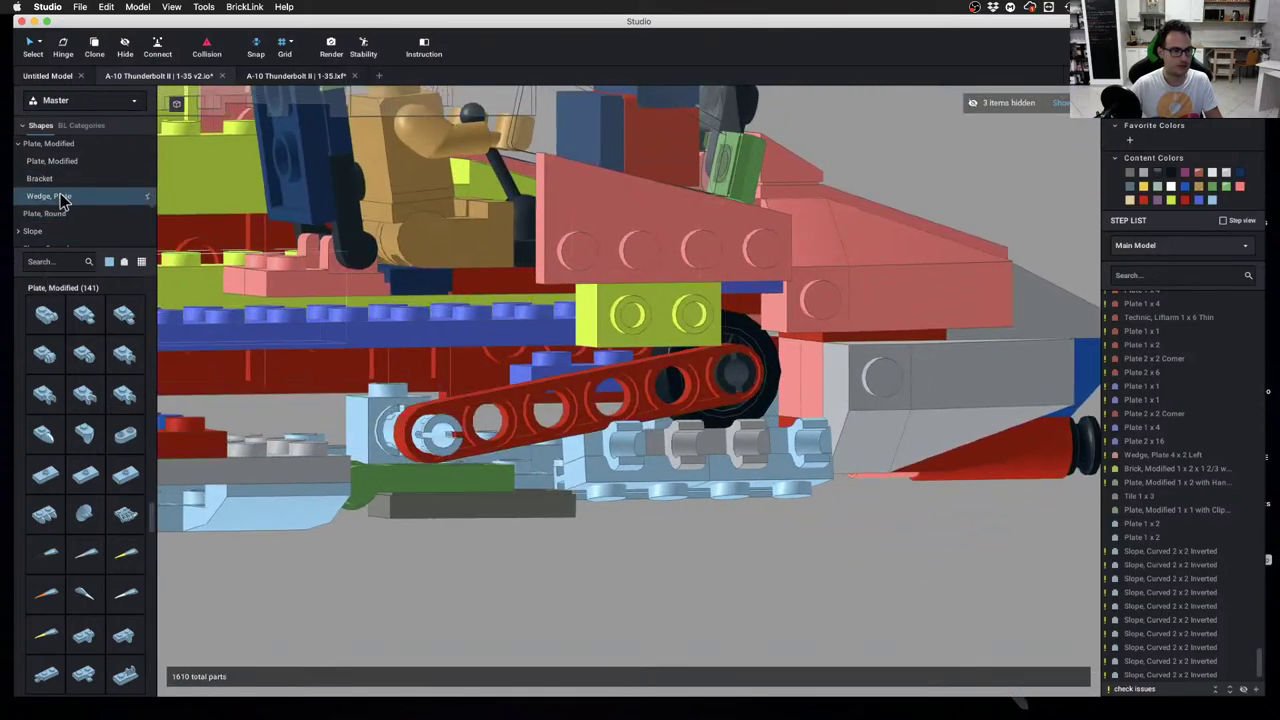
pyautogui.scroll(-2, 60, 200)
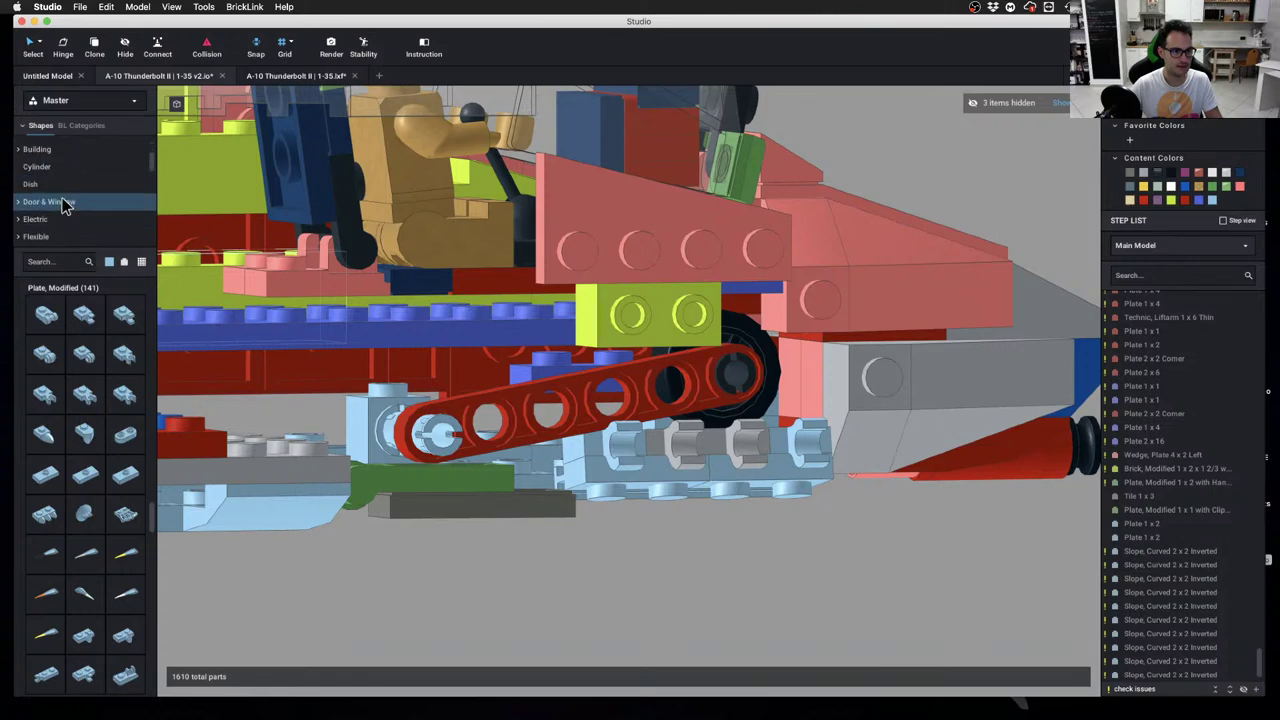
pyautogui.scroll(-4, 60, 200)
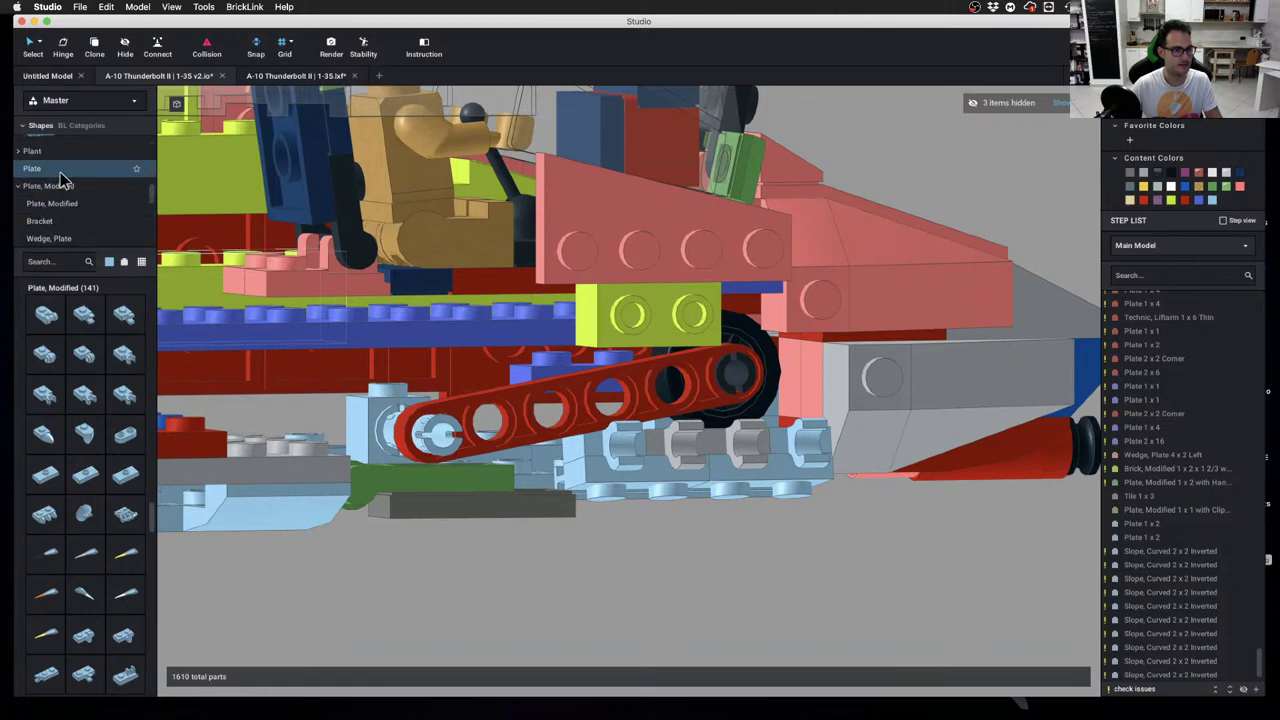
pyautogui.click(60, 170)
pyautogui.click(86, 318)
pyautogui.scroll(2, 611, 414)
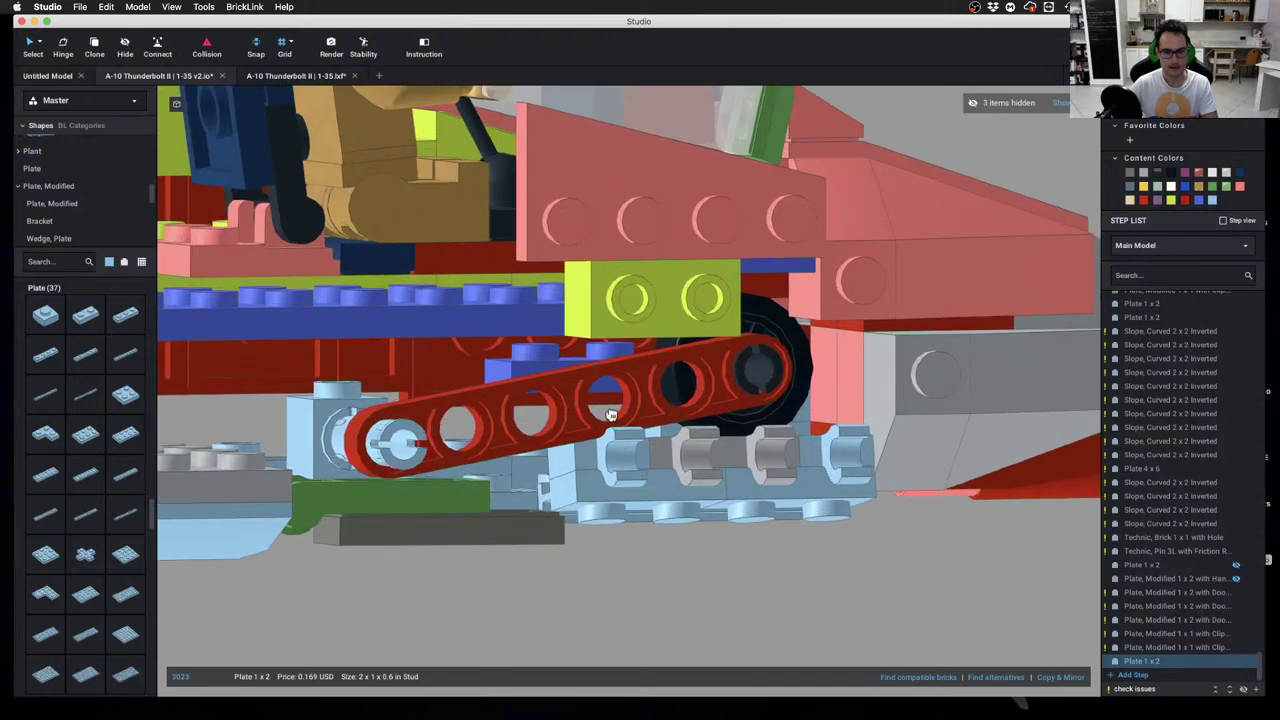
pyautogui.moveTo(617, 393); pyautogui.dragTo(623, 357, button='right')
pyautogui.press('Escape')
pyautogui.click(618, 357)
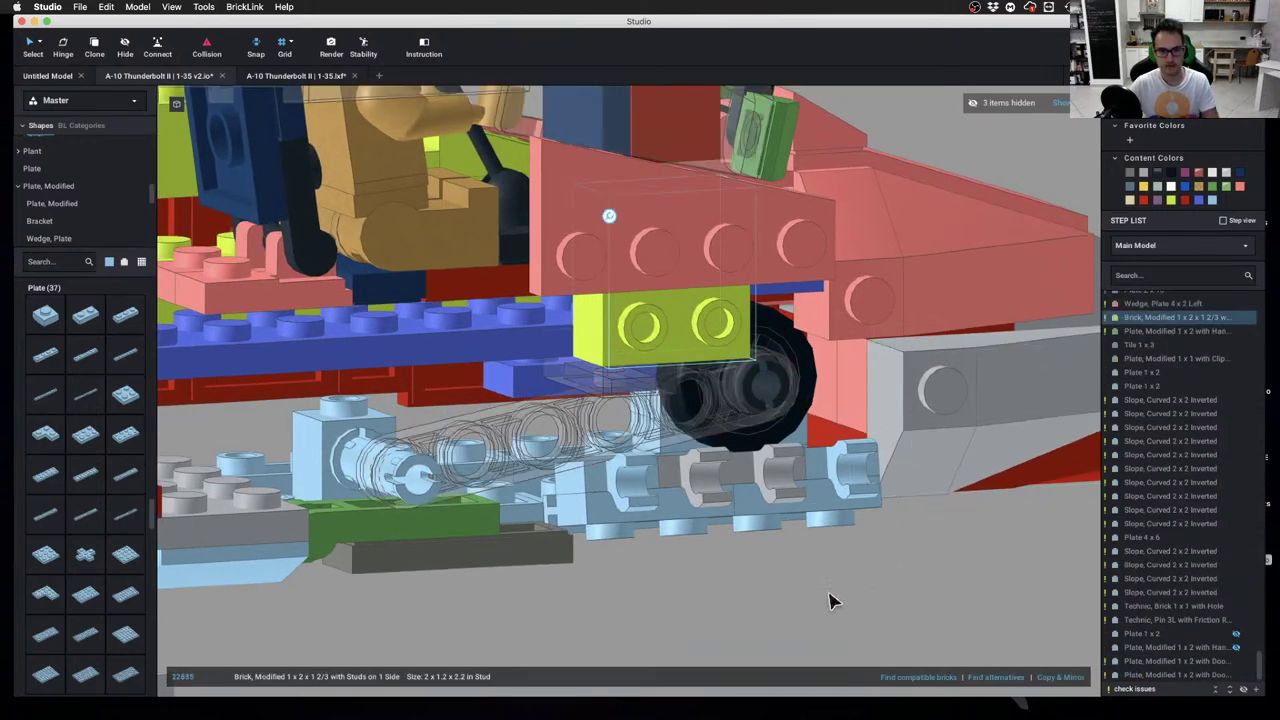
pyautogui.click(829, 596)
pyautogui.moveTo(829, 596); pyautogui.dragTo(771, 600, button='right')
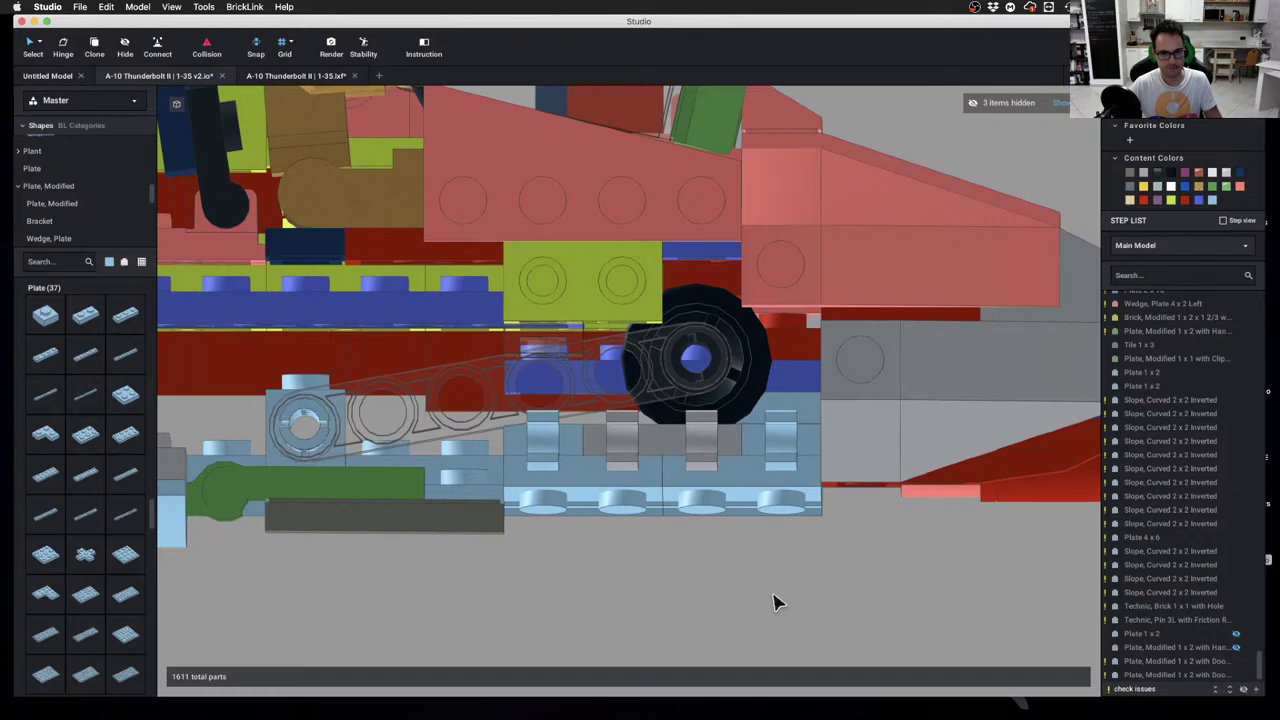
pyautogui.moveTo(689, 580)
pyautogui.mouseDown(button='right')
pyautogui.moveTo(675, 624)
pyautogui.moveTo(677, 594)
pyautogui.mouseUp(button='right')
pyautogui.scroll(3, 677, 594)
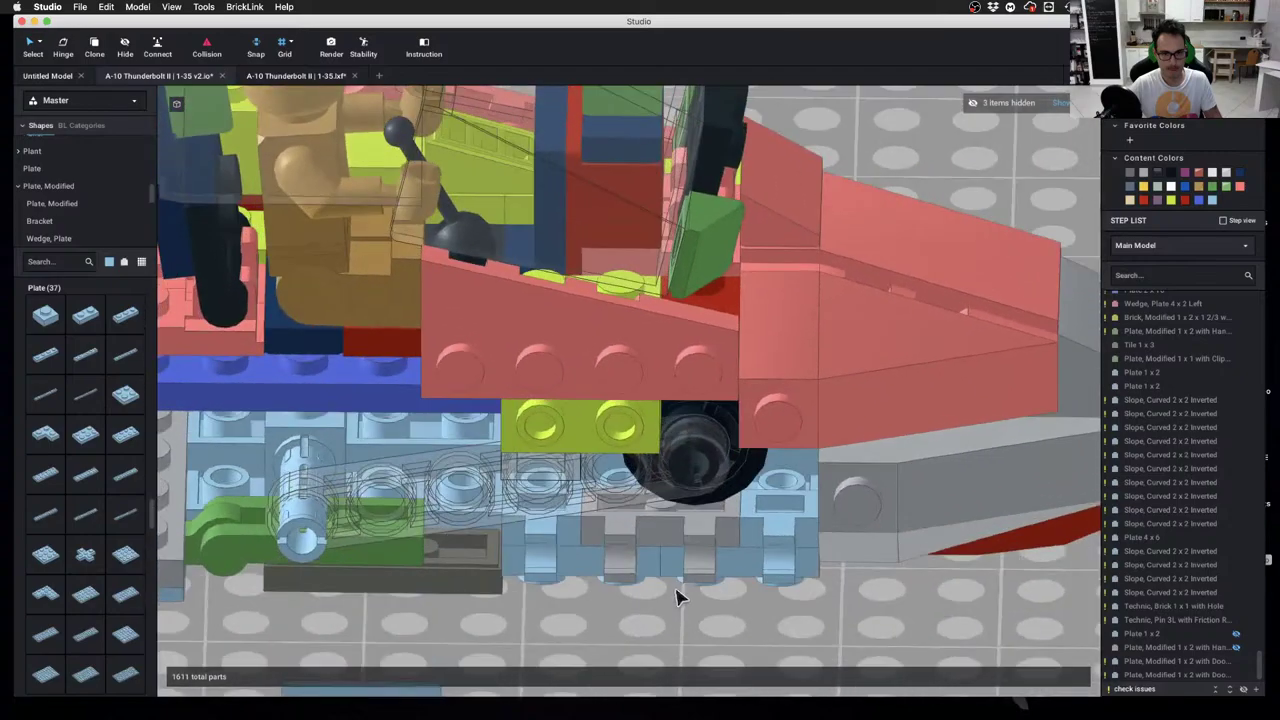
# Hide the pink wedge part and the large dark red part on the opposite side of the cockpit, and select the exposed lime 1 x 1 x 1 2/3 brick
pyautogui.moveTo(783, 546); pyautogui.dragTo(705, 482, button='right')
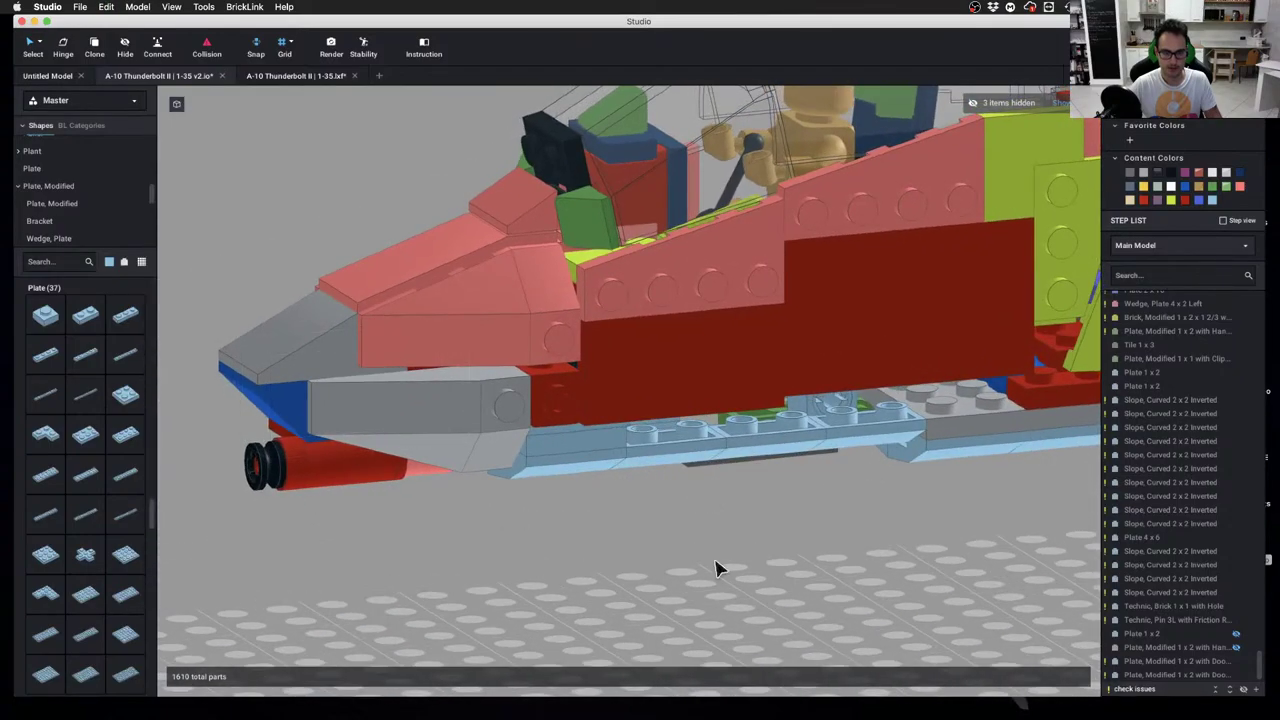
pyautogui.click(674, 271)
pyautogui.press('l')
pyautogui.click(721, 366)
pyautogui.press('l')
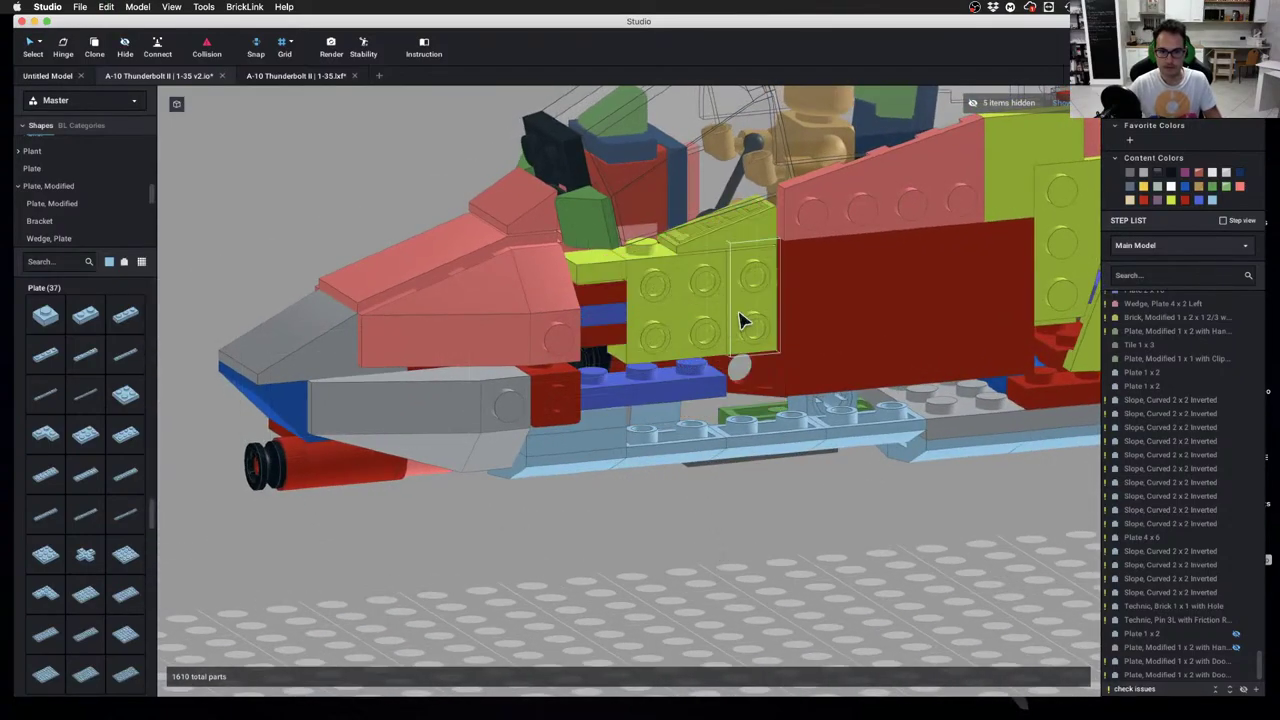
pyautogui.click(748, 304)
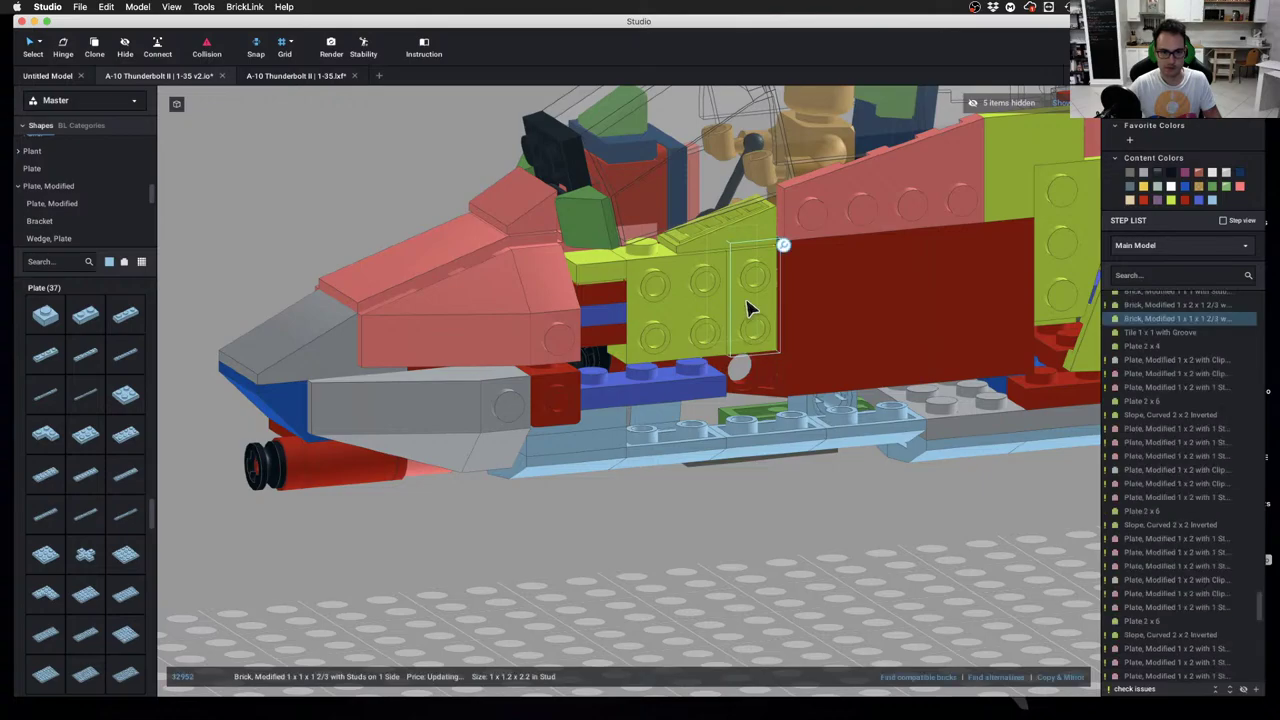
# Shift the lime 1 x 2 x 1 2/3 brick with side studs one stud rearward, away from the retracted nose wheel
pyautogui.click(655, 561)
pyautogui.moveTo(655, 561); pyautogui.dragTo(775, 583, button='right')
pyautogui.click(591, 369)
pyautogui.click(783, 589)
pyautogui.scroll(5, 775, 585)
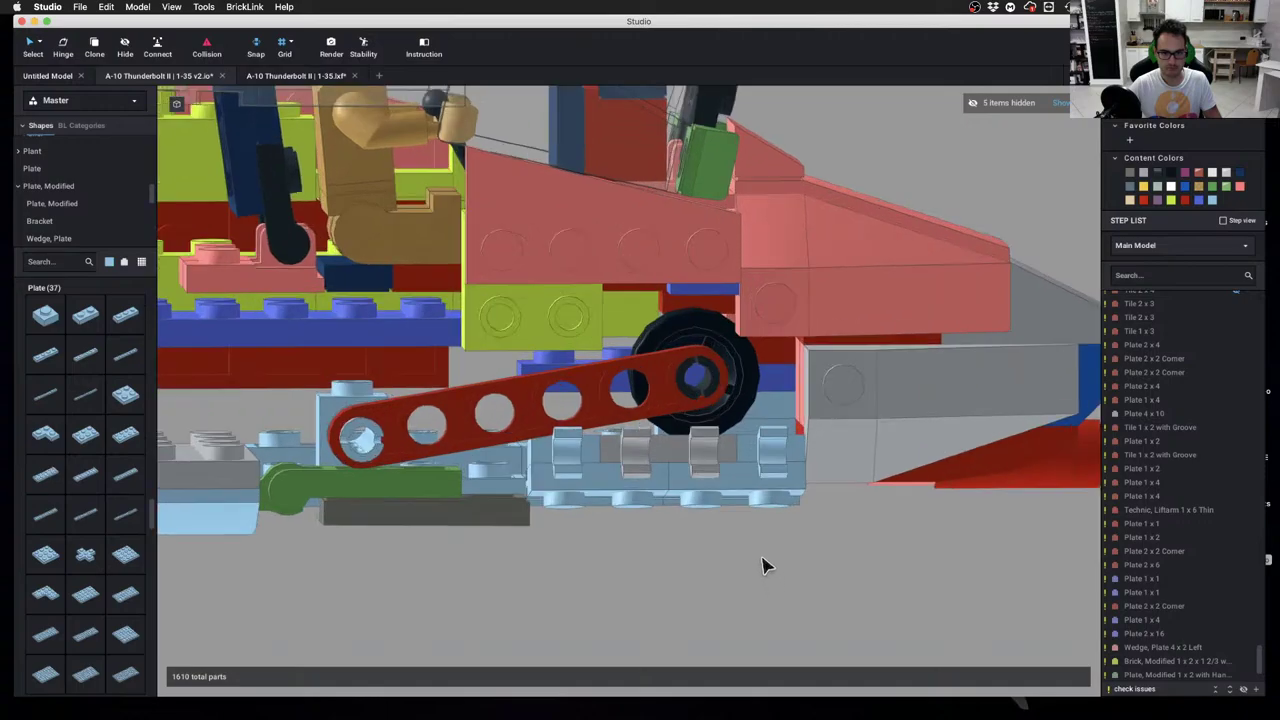
pyautogui.moveTo(757, 522)
pyautogui.mouseDown(button='right')
pyautogui.moveTo(749, 560)
pyautogui.moveTo(643, 558)
pyautogui.moveTo(754, 558)
pyautogui.moveTo(762, 546)
pyautogui.mouseUp(button='right')
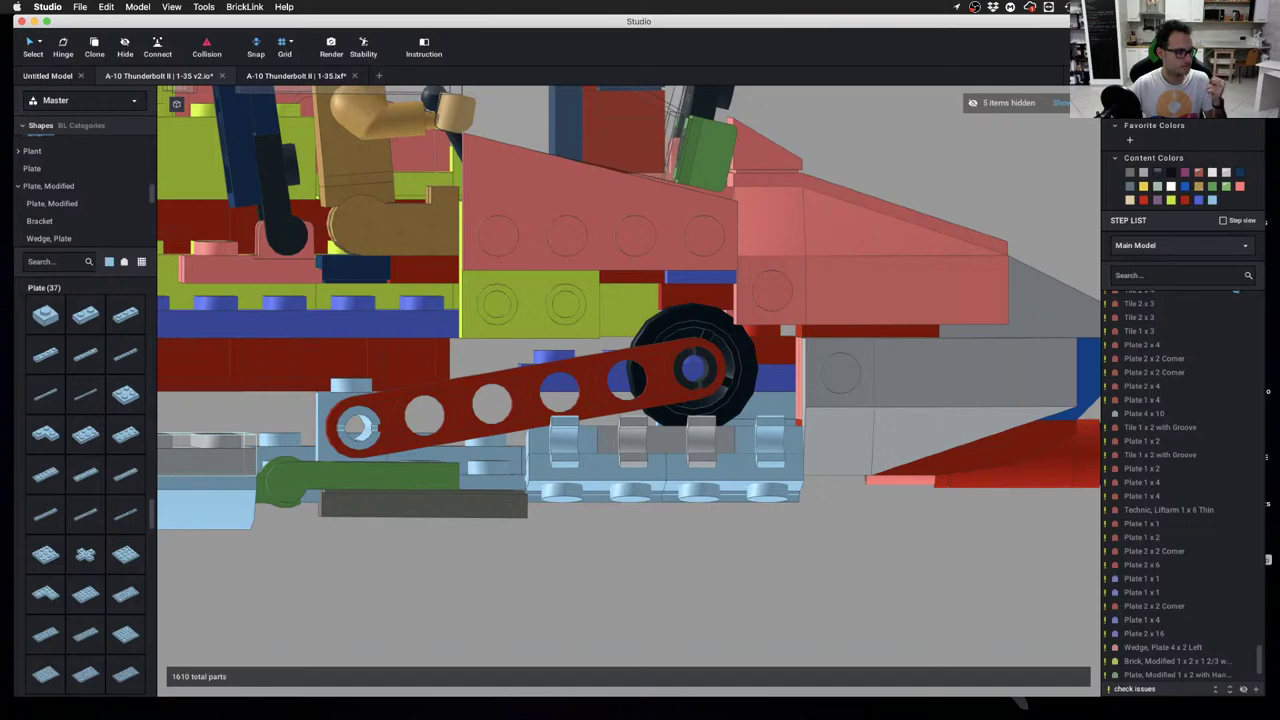
# Examine the nose section with the retracted wheel from the side and above, and check the whole aircraft
pyautogui.click(505, 381)
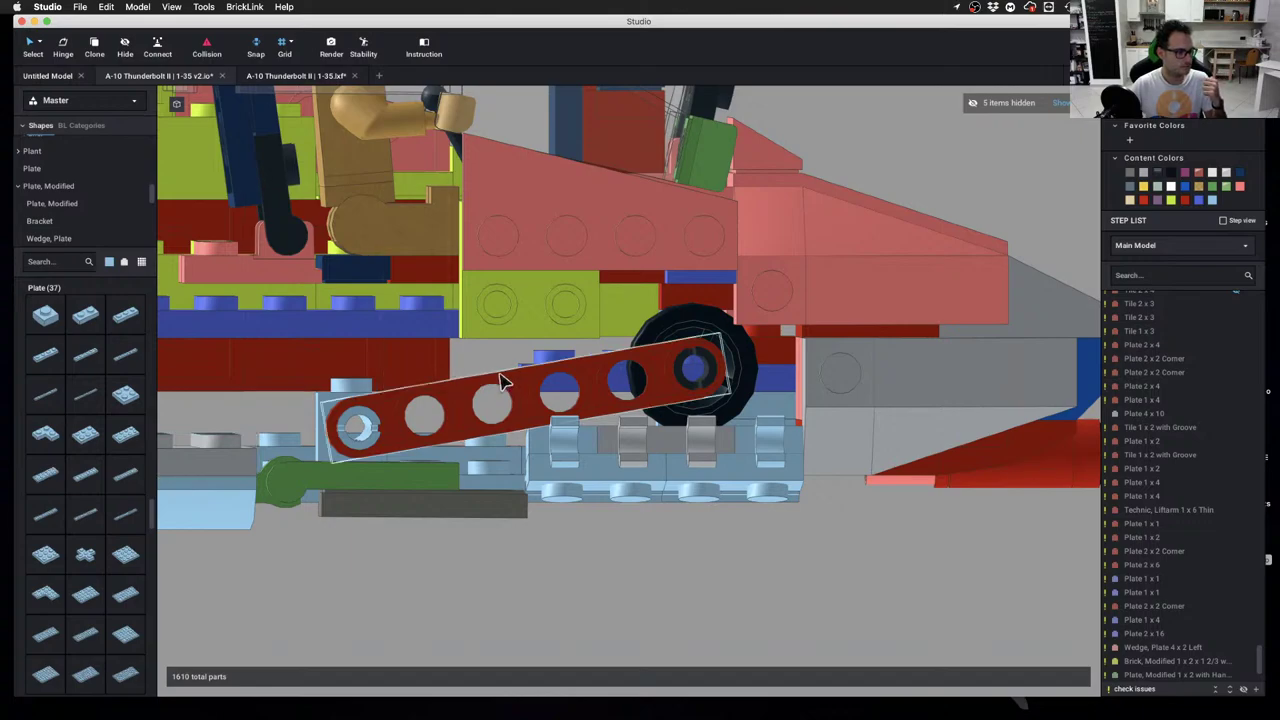
pyautogui.scroll(-5, 505, 381)
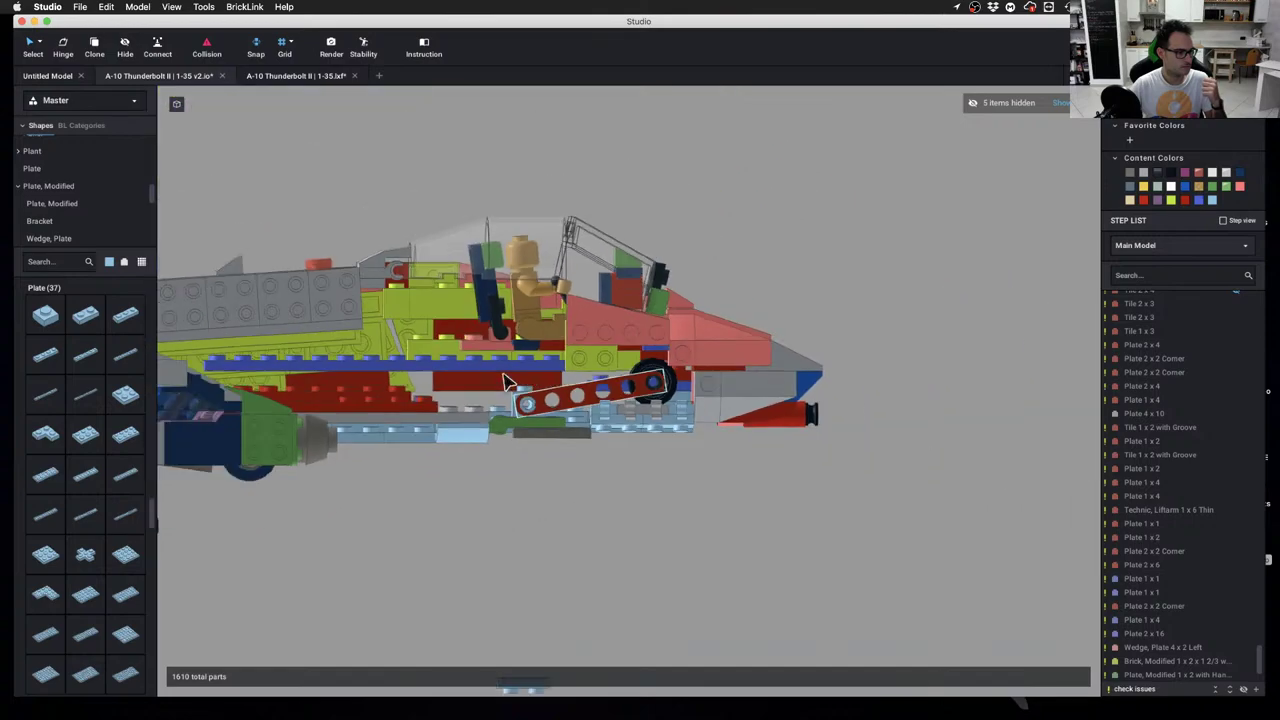
pyautogui.click(503, 375)
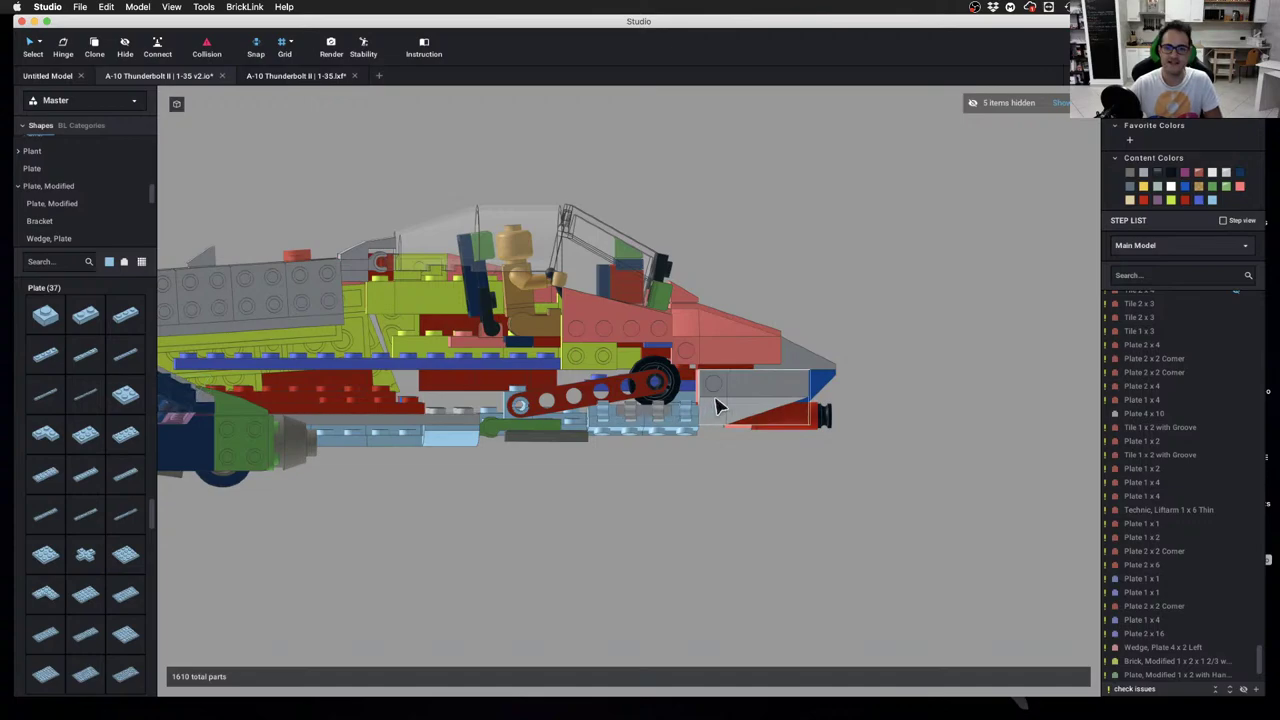
pyautogui.moveTo(720, 406); pyautogui.dragTo(846, 309, button='right')
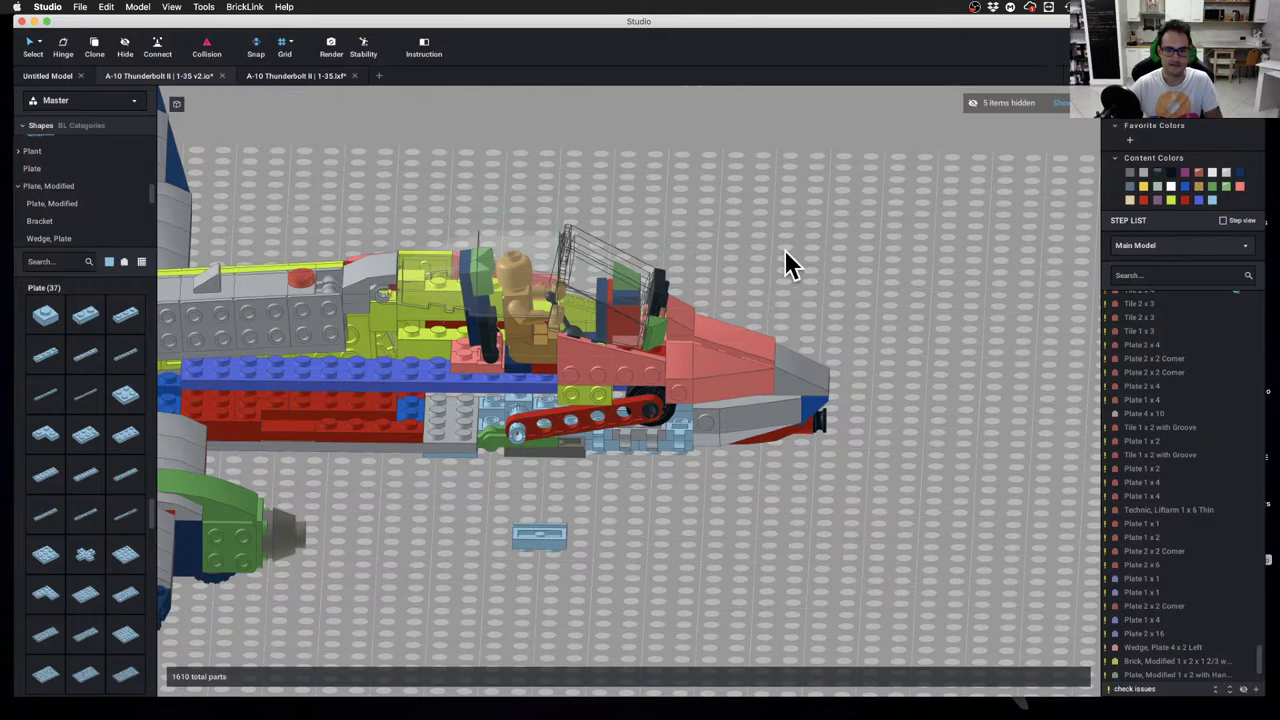
pyautogui.scroll(-10, 836, 252)
pyautogui.moveTo(869, 294); pyautogui.dragTo(806, 288, button='right')
pyautogui.scroll(6, 606, 284)
pyautogui.moveTo(606, 284); pyautogui.dragTo(662, 292, button='right')
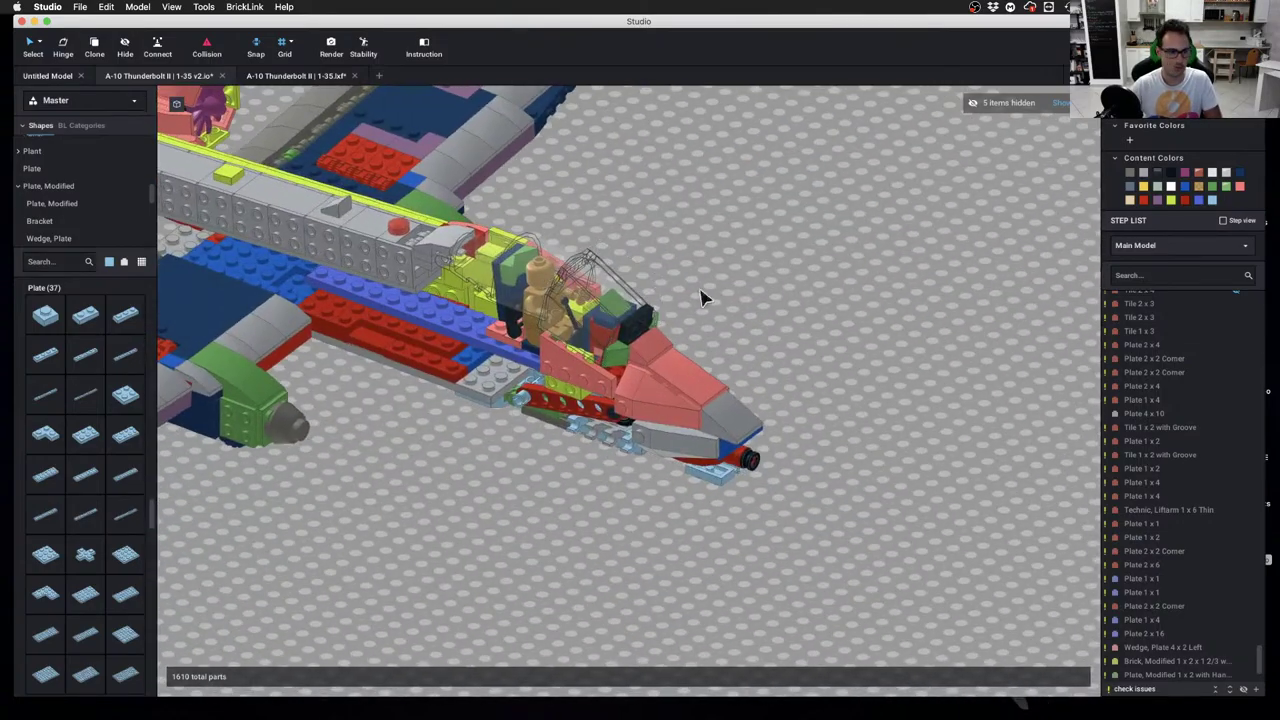
pyautogui.scroll(-5, 755, 313)
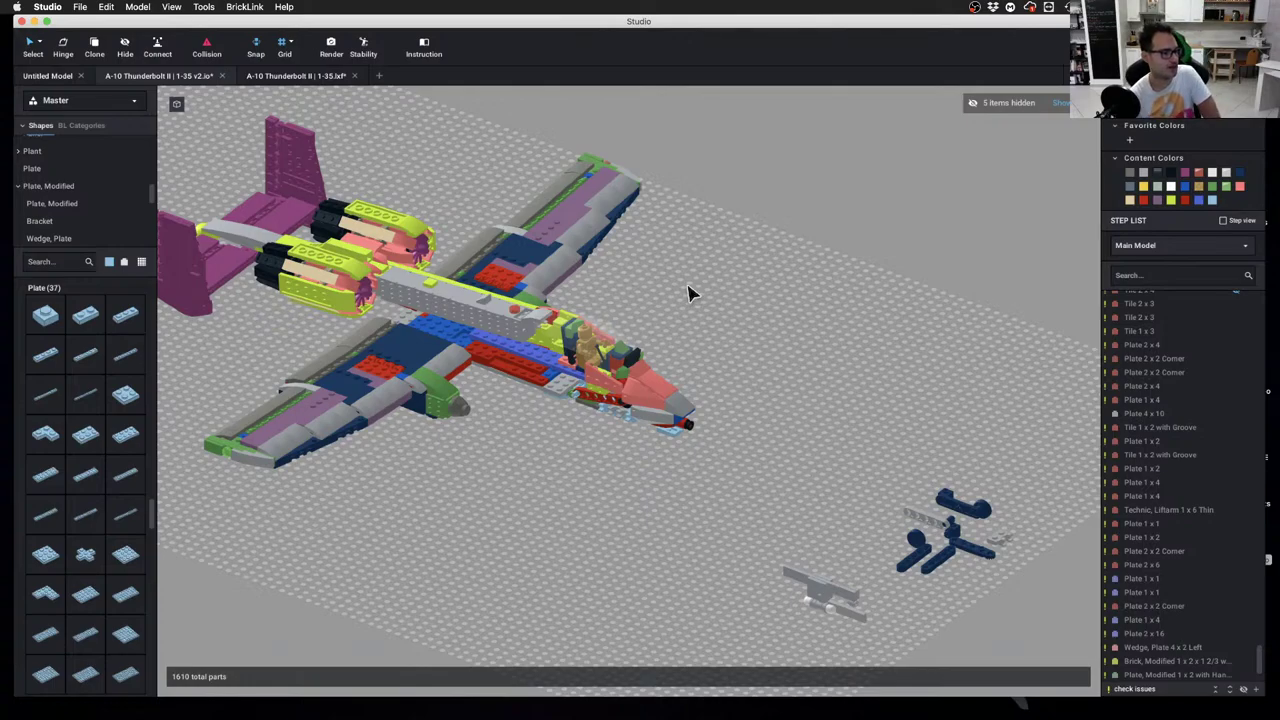
pyautogui.scroll(10, 688, 293)
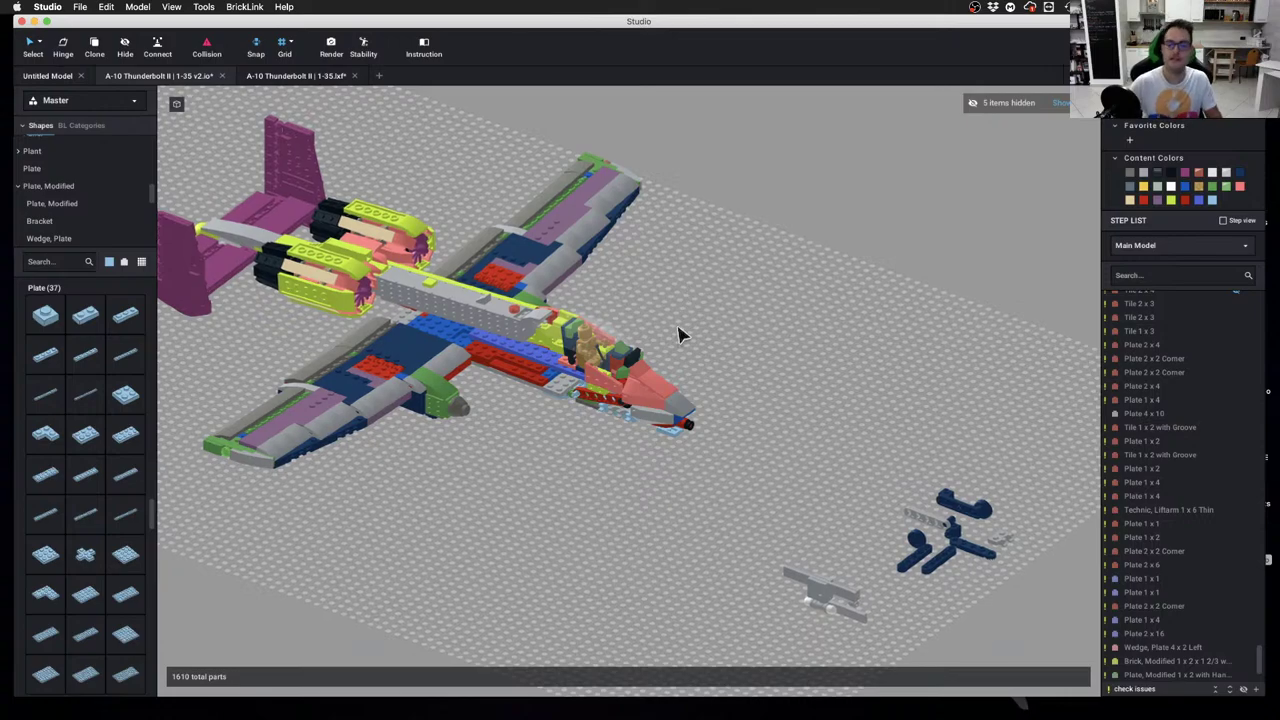
# Delete two of the spare dark blue Technic parts around the loose wheel on the baseplate
pyautogui.scroll(10, 612, 290)
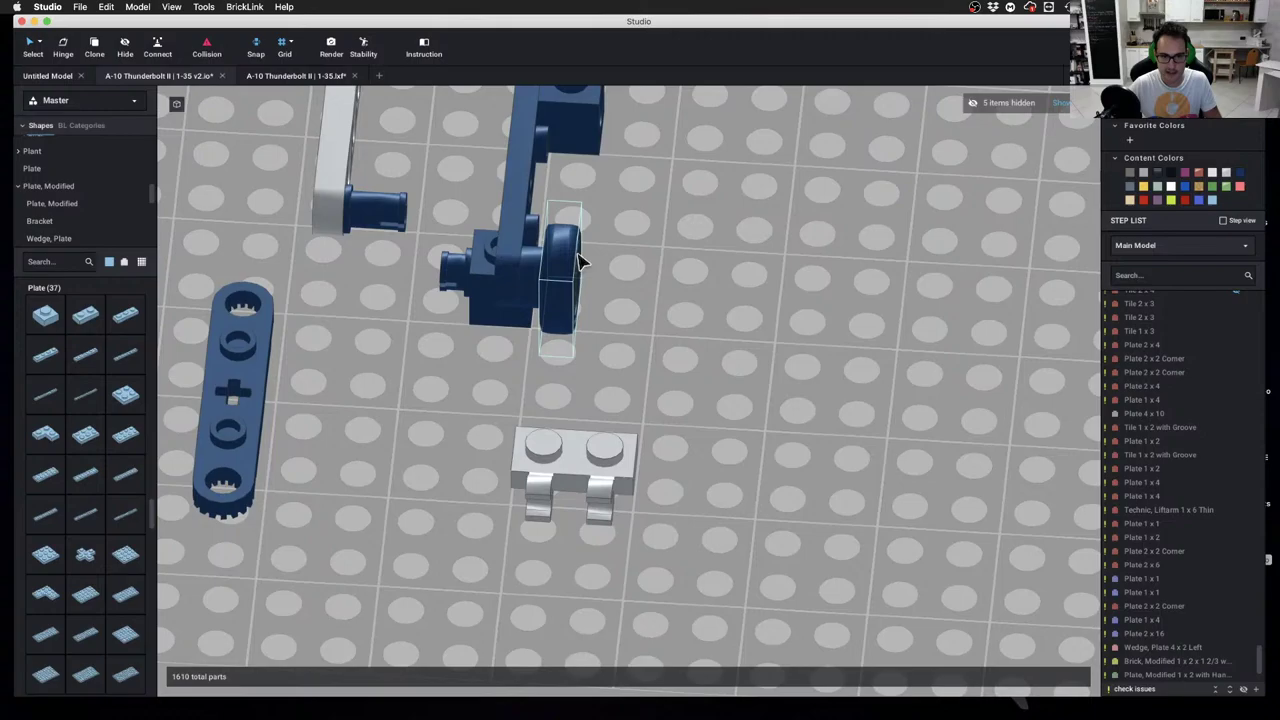
pyautogui.moveTo(582, 262); pyautogui.dragTo(586, 366, button='right')
pyautogui.click(614, 345)
pyautogui.click(580, 362)
pyautogui.press('Delete')
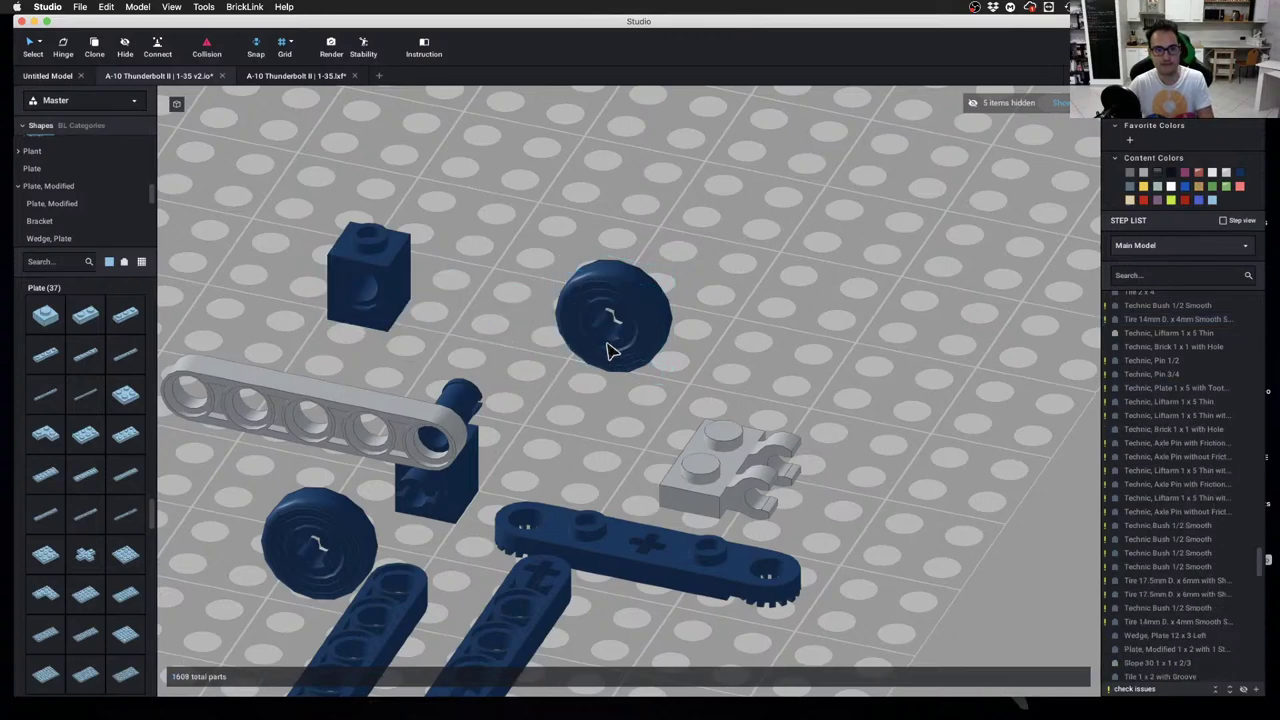
# Color the loose 14 mm smooth tire black and the Technic Bush 1/2 Smooth inside it light grey
pyautogui.click(630, 292)
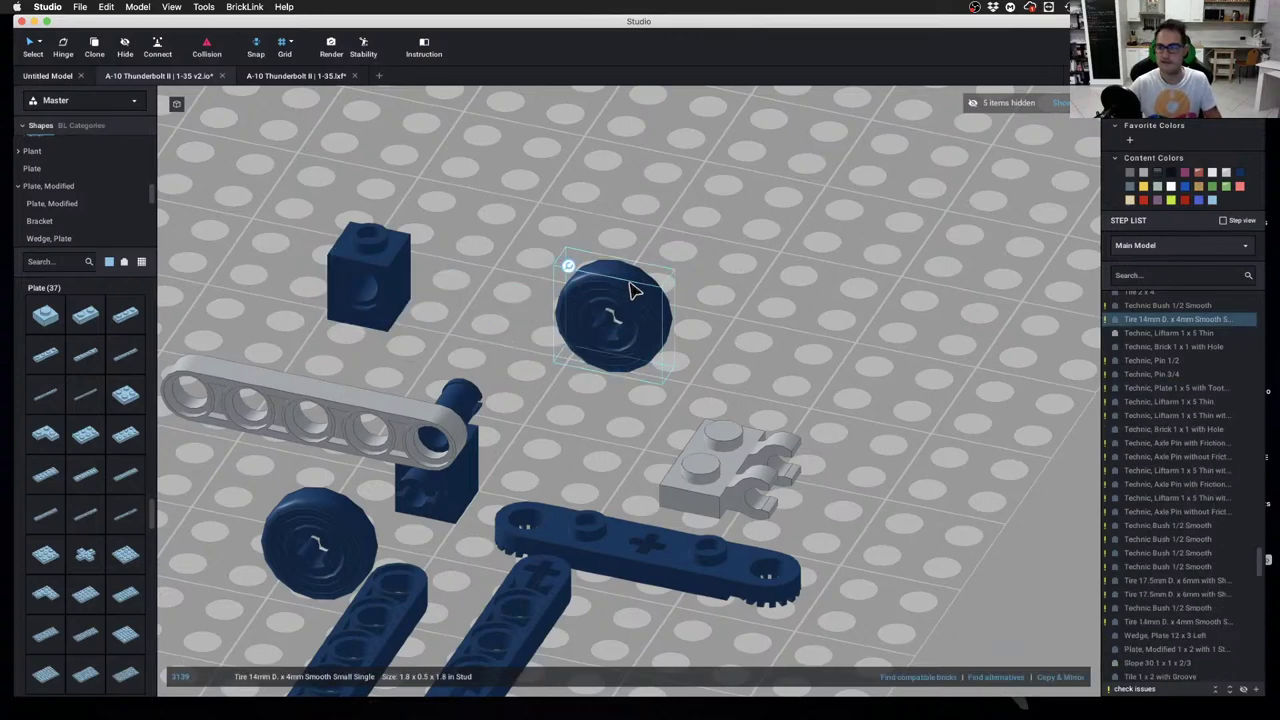
pyautogui.click(1171, 173)
pyautogui.click(610, 332)
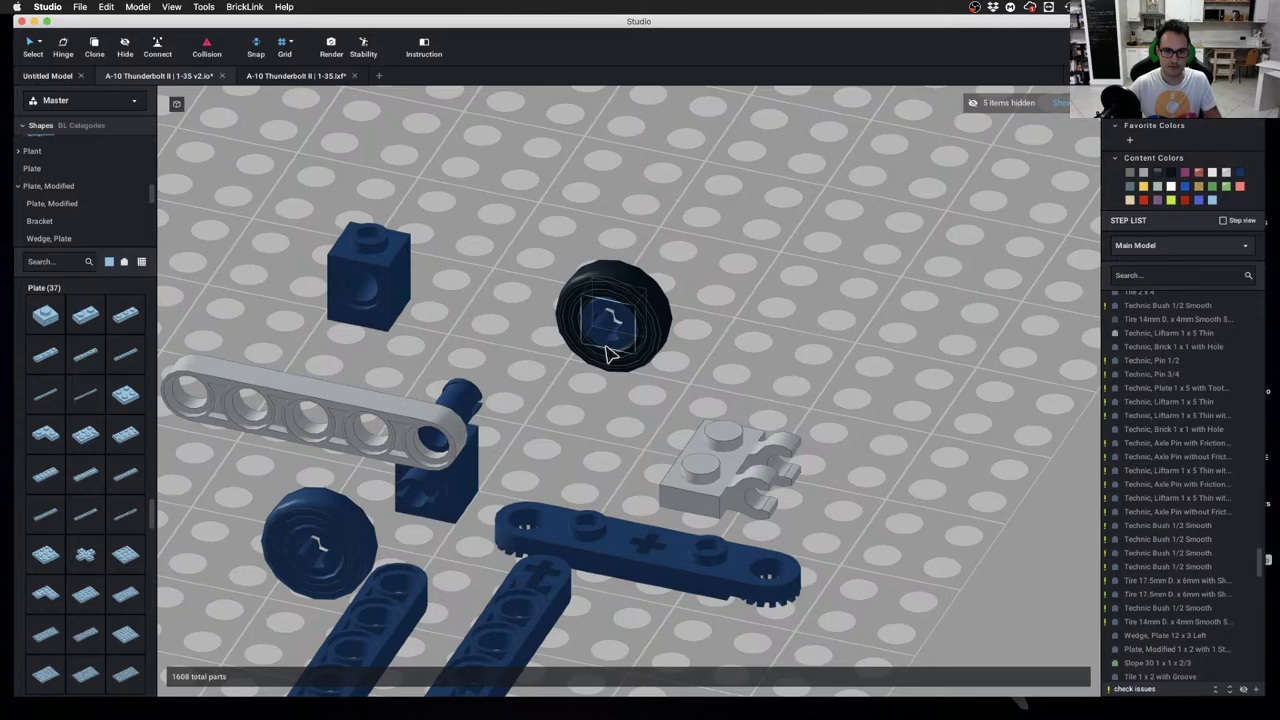
pyautogui.click(1144, 176)
pyautogui.click(717, 346)
pyautogui.moveTo(717, 346); pyautogui.dragTo(744, 358, button='right')
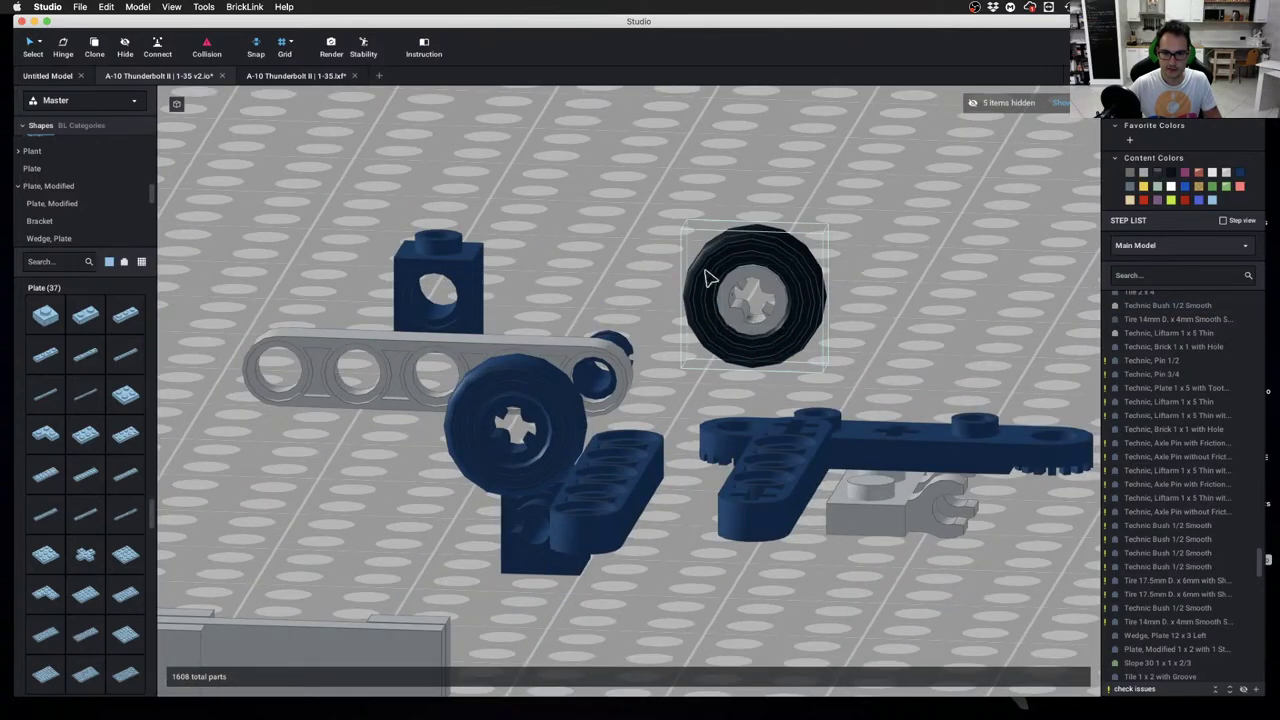
# Move the spare pins and the Technic, Brick 1 x 1 with Hole away from the light grey liftarm to beside the grey clip plate
pyautogui.click(755, 330)
pyautogui.scroll(-3, 703, 340)
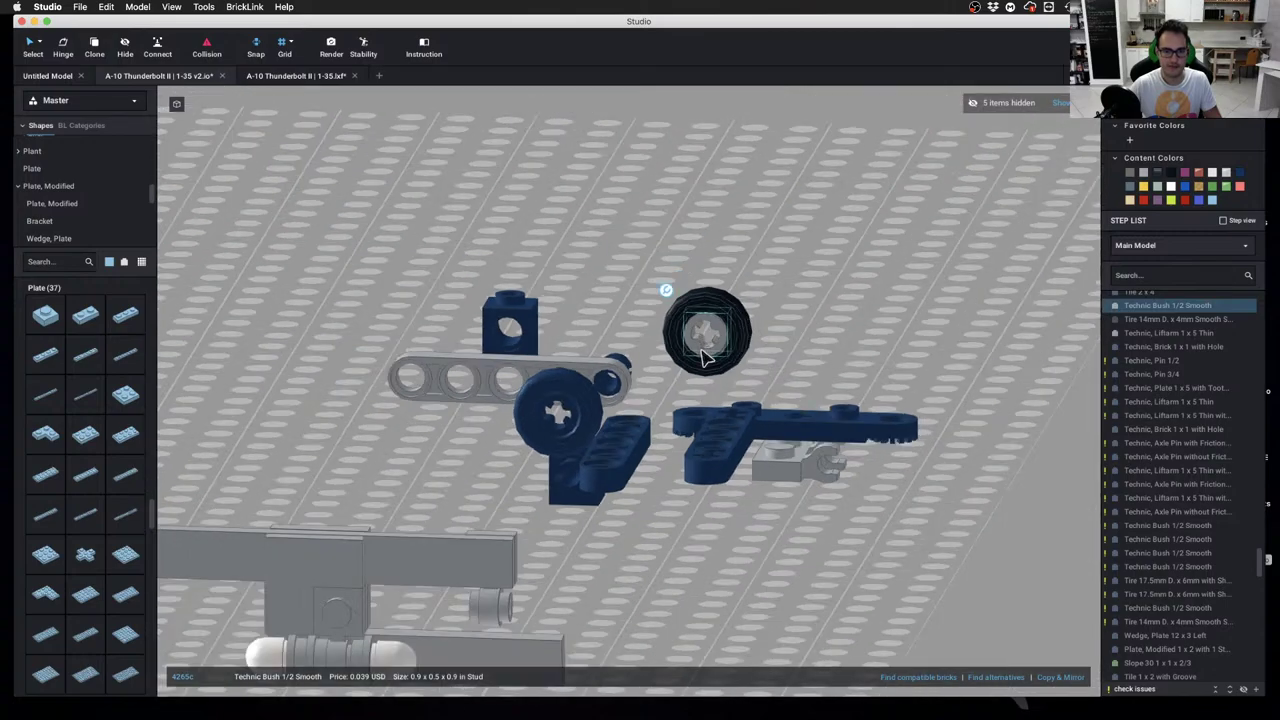
pyautogui.scroll(-2, 703, 355)
pyautogui.moveTo(631, 393); pyautogui.dragTo(571, 406, button='right')
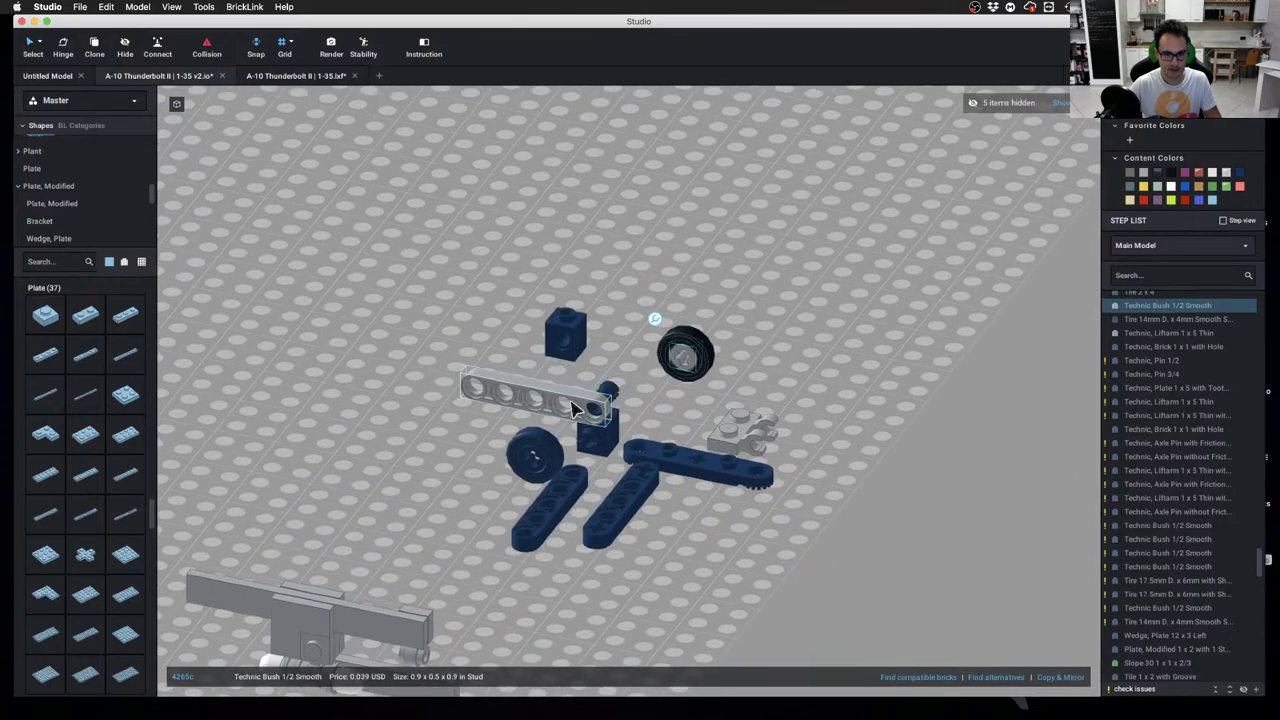
pyautogui.scroll(1, 571, 406)
pyautogui.click(503, 400)
pyautogui.scroll(1, 613, 411)
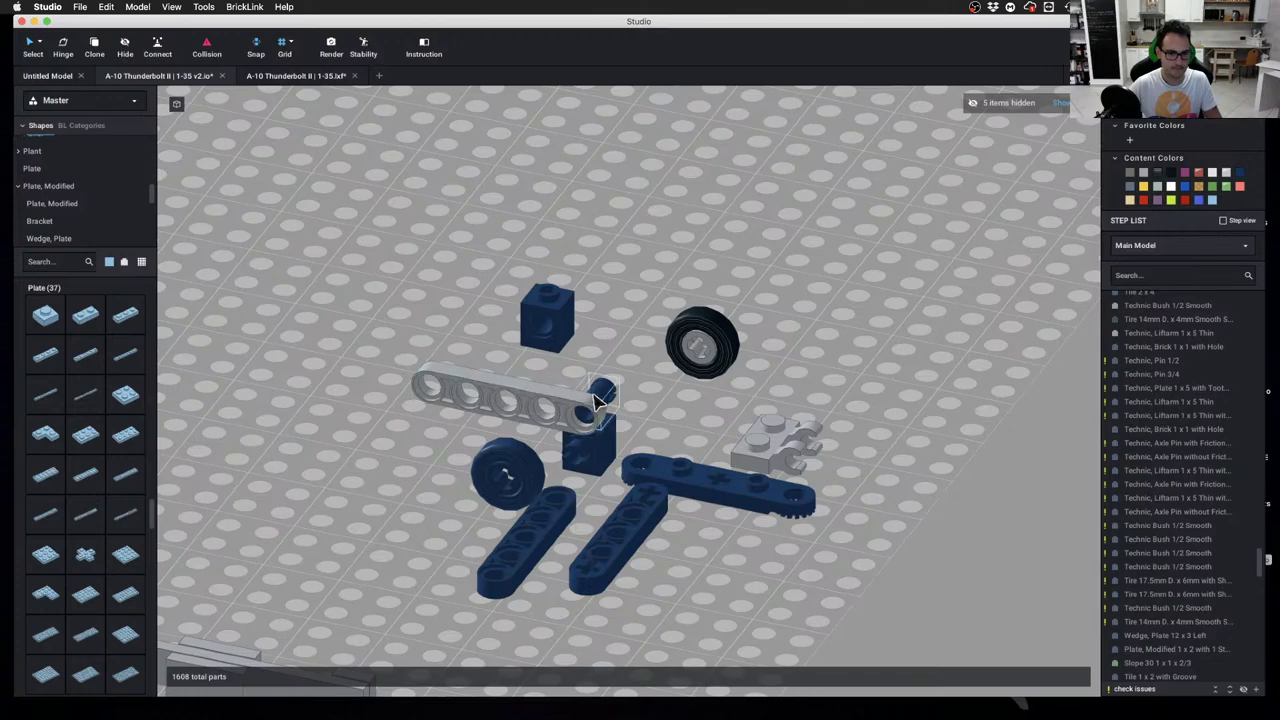
pyautogui.moveTo(612, 410); pyautogui.dragTo(873, 401)
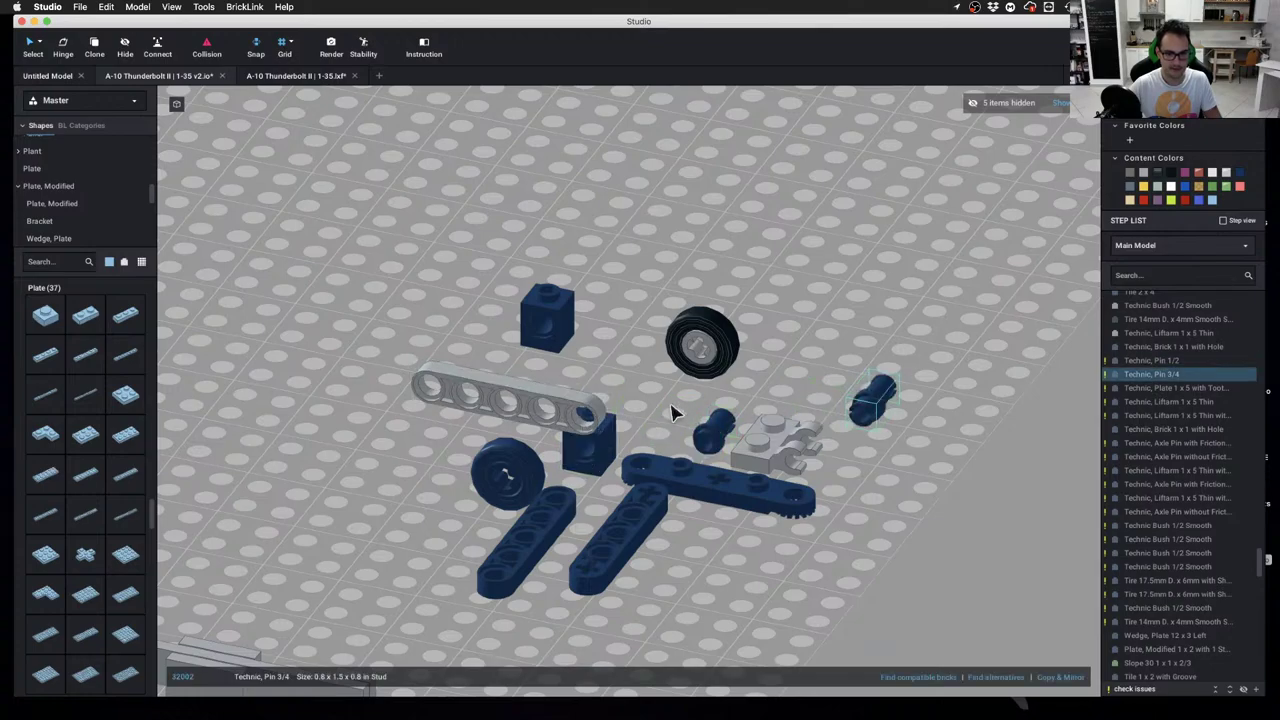
pyautogui.moveTo(670, 406); pyautogui.dragTo(645, 414, button='right')
pyautogui.moveTo(608, 420); pyautogui.dragTo(842, 388)
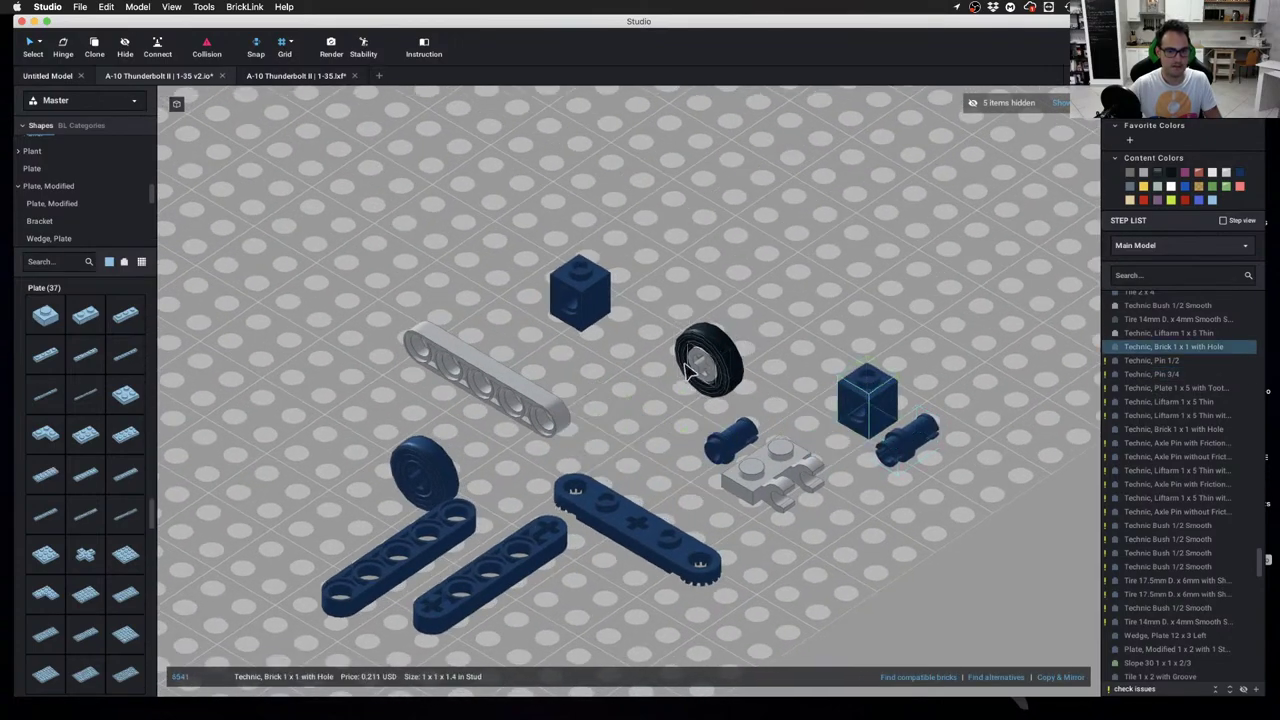
# Check the nose section and retracted wheel from the side, and return to the spare landing gear parts around the loose wheel
pyautogui.scroll(-10, 650, 382)
pyautogui.scroll(10, 651, 388)
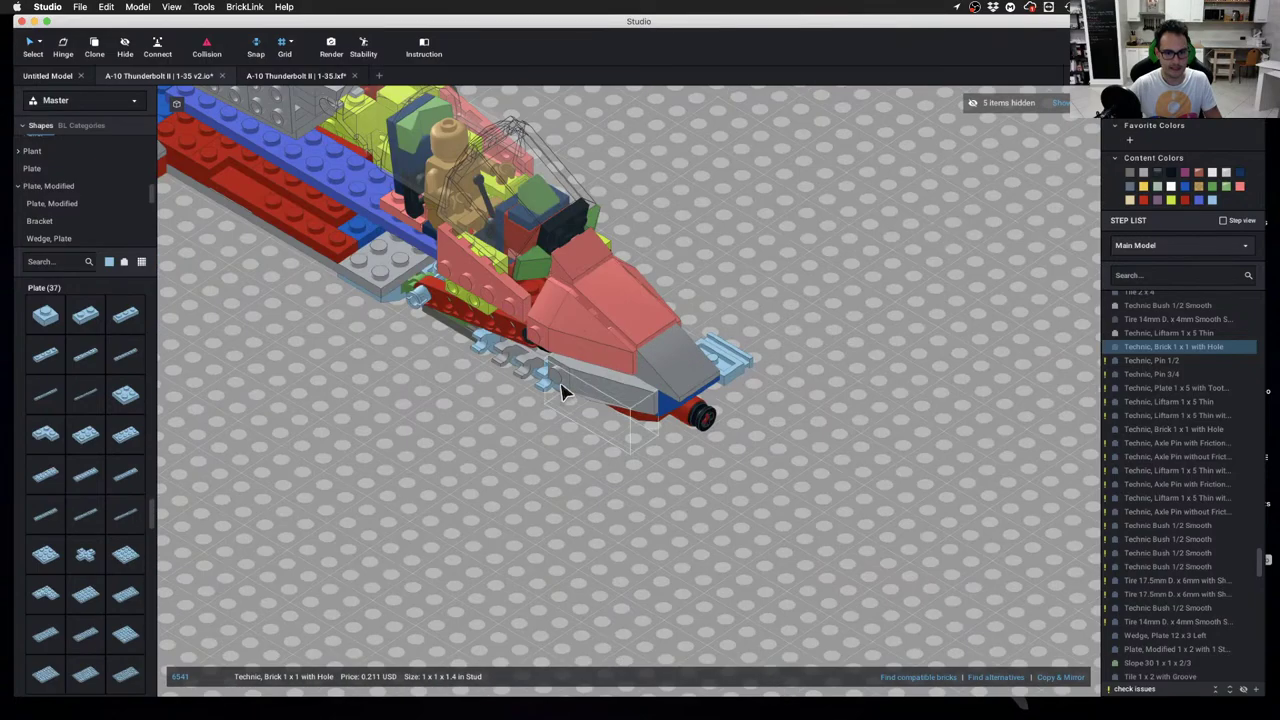
pyautogui.moveTo(651, 388); pyautogui.dragTo(502, 392, button='right')
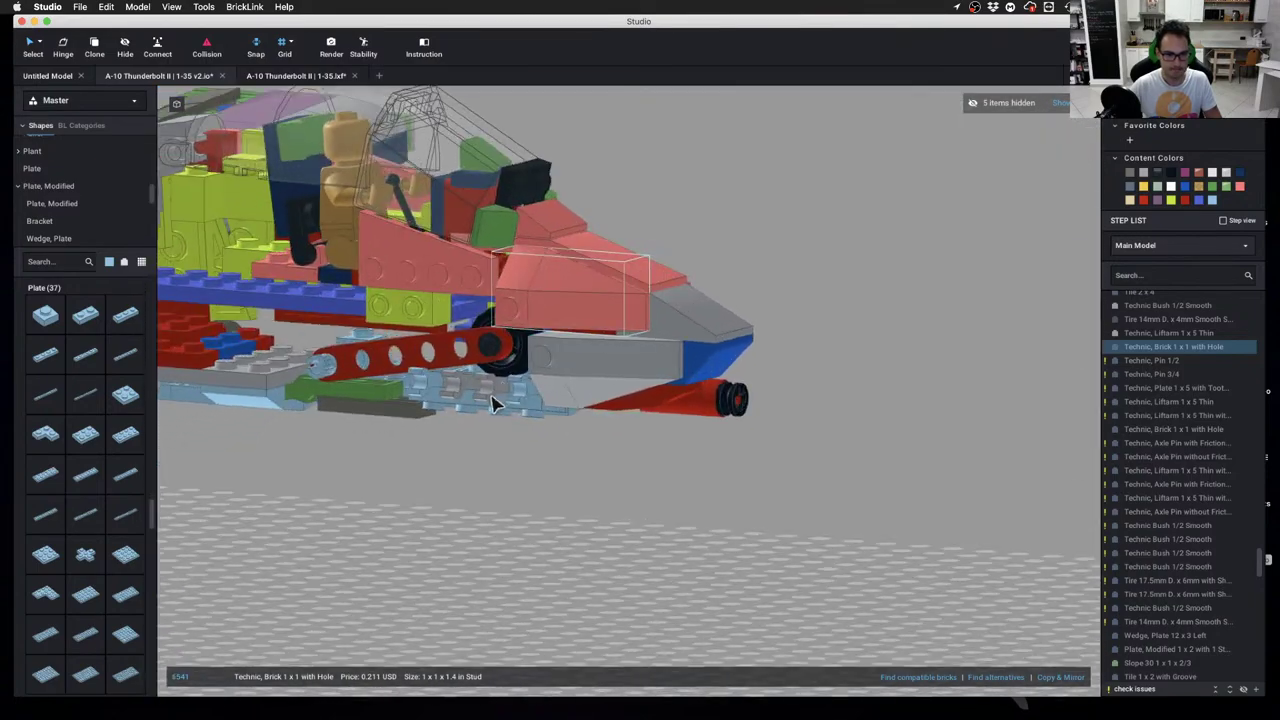
pyautogui.scroll(-8, 679, 353)
pyautogui.scroll(10, 709, 363)
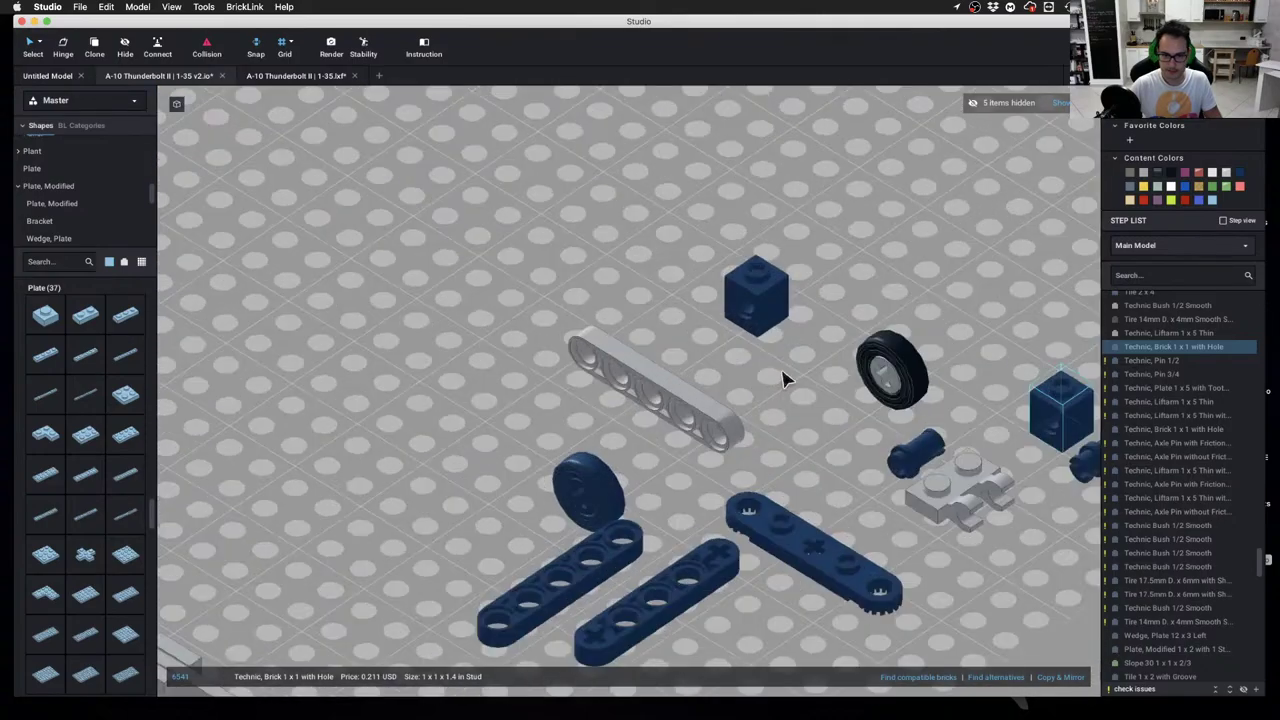
pyautogui.moveTo(941, 324); pyautogui.dragTo(868, 386)
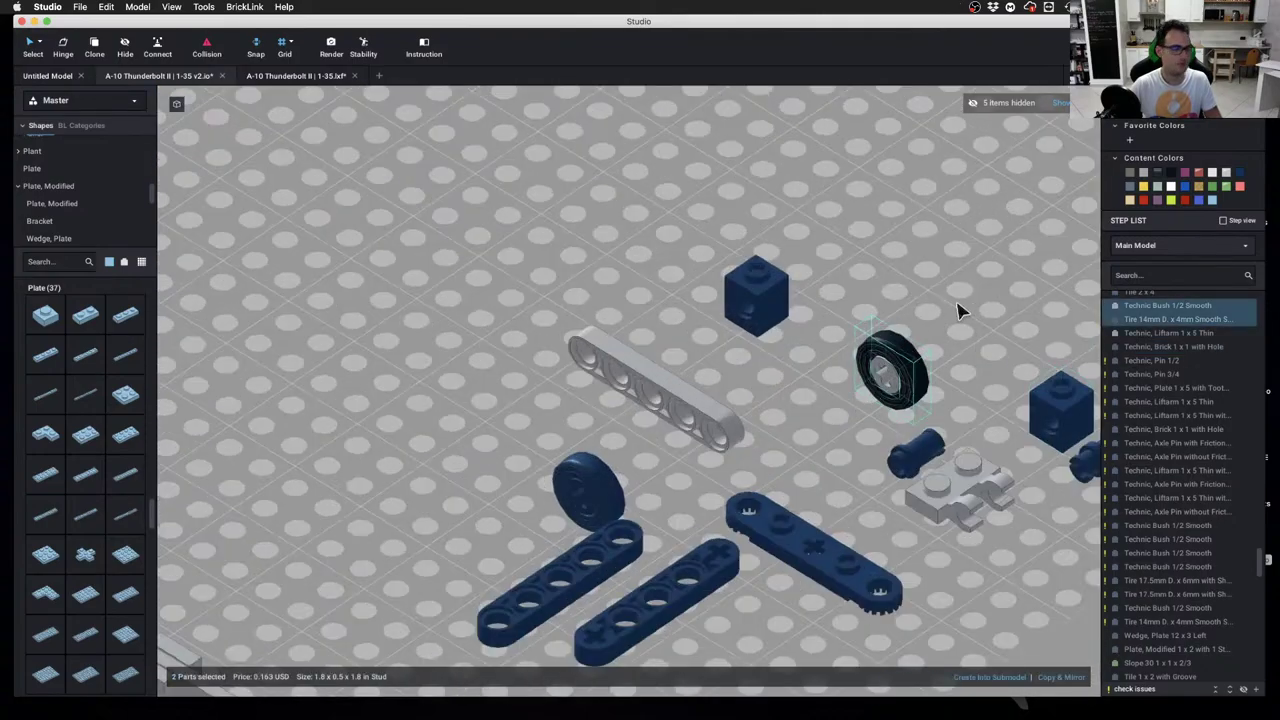
pyautogui.click(958, 311)
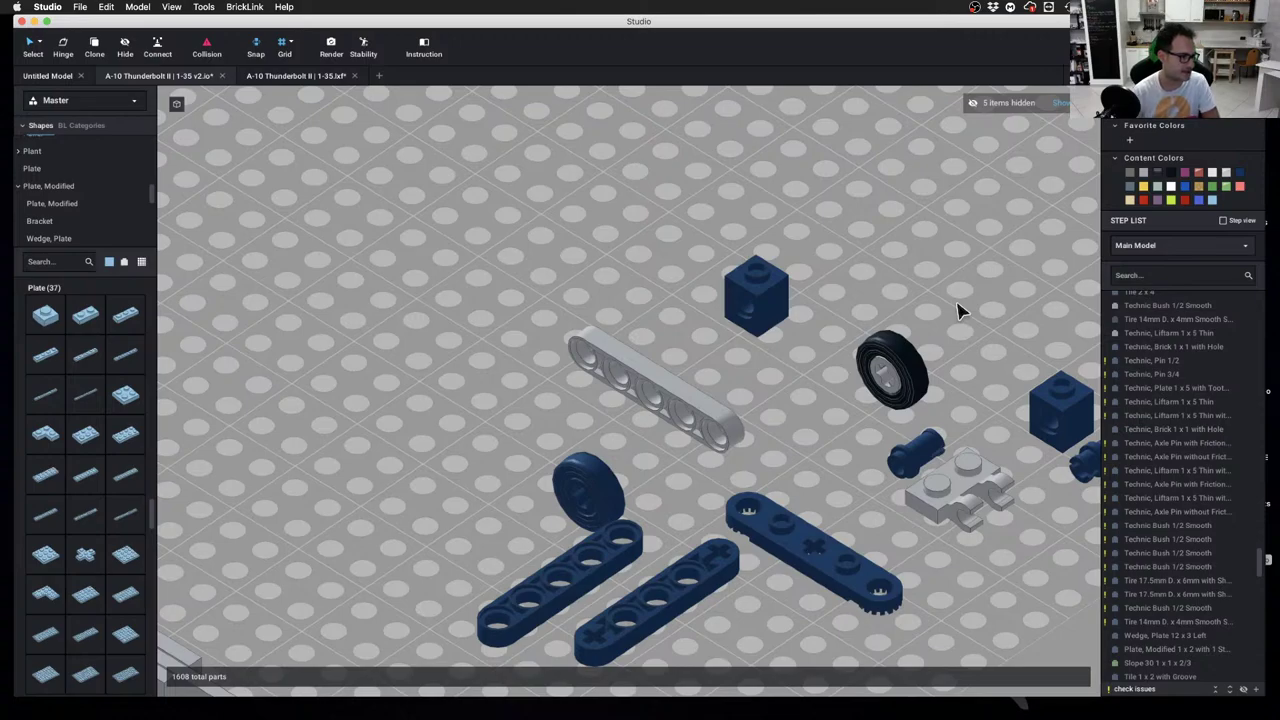
# Examine the gun barrel under the aircraft's nose up close and from the side
pyautogui.scroll(-5, 957, 311)
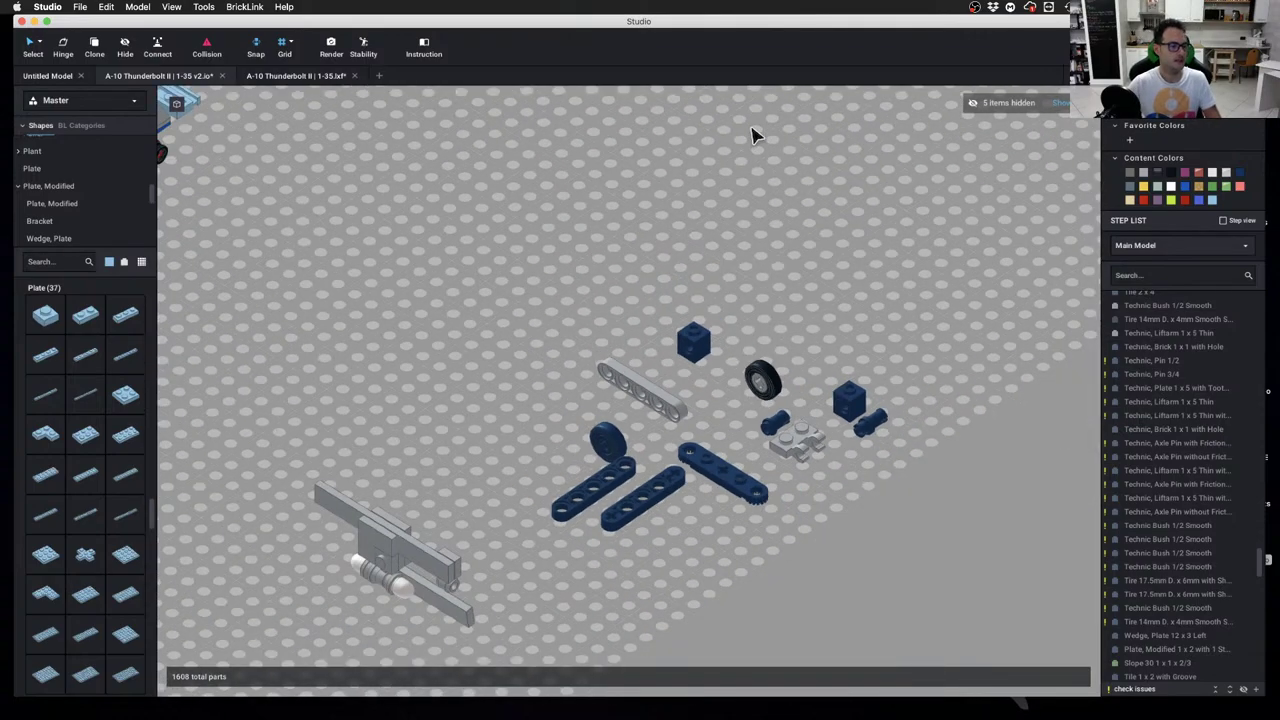
pyautogui.moveTo(671, 103); pyautogui.dragTo(754, 289, button='middle')
pyautogui.scroll(5, 776, 281)
pyautogui.scroll(2, 776, 281)
pyautogui.moveTo(776, 281); pyautogui.dragTo(563, 266, button='right')
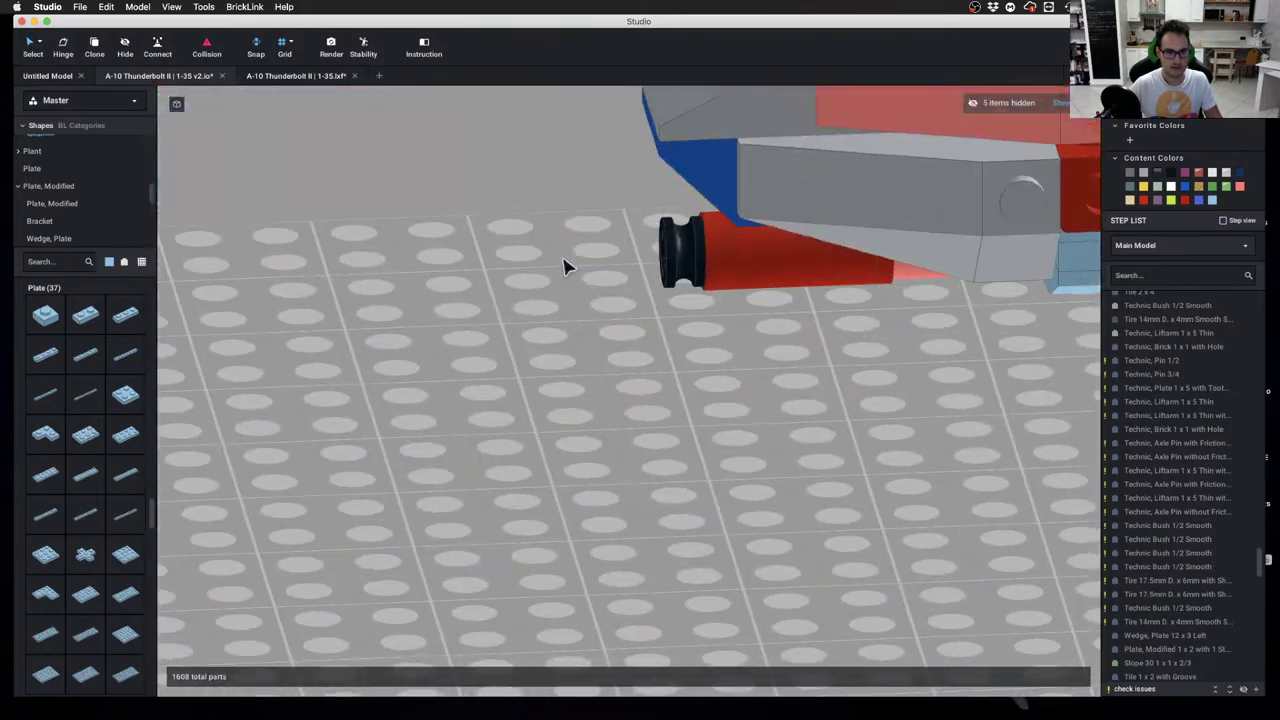
pyautogui.scroll(-7, 663, 291)
pyautogui.moveTo(663, 291); pyautogui.dragTo(717, 194, button='middle')
pyautogui.scroll(3, 655, 242)
pyautogui.moveTo(820, 155); pyautogui.dragTo(629, 263, button='right')
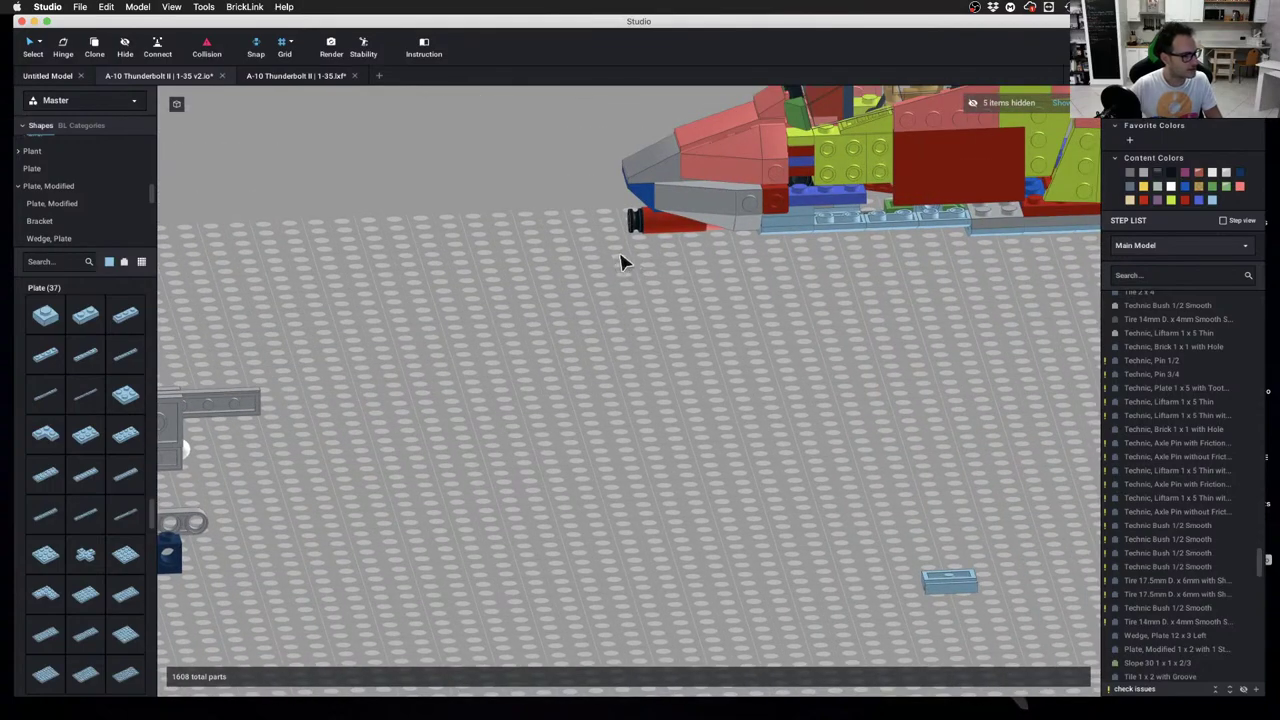
pyautogui.scroll(3, 624, 258)
pyautogui.moveTo(626, 257); pyautogui.dragTo(606, 367, button='middle')
pyautogui.scroll(2, 520, 331)
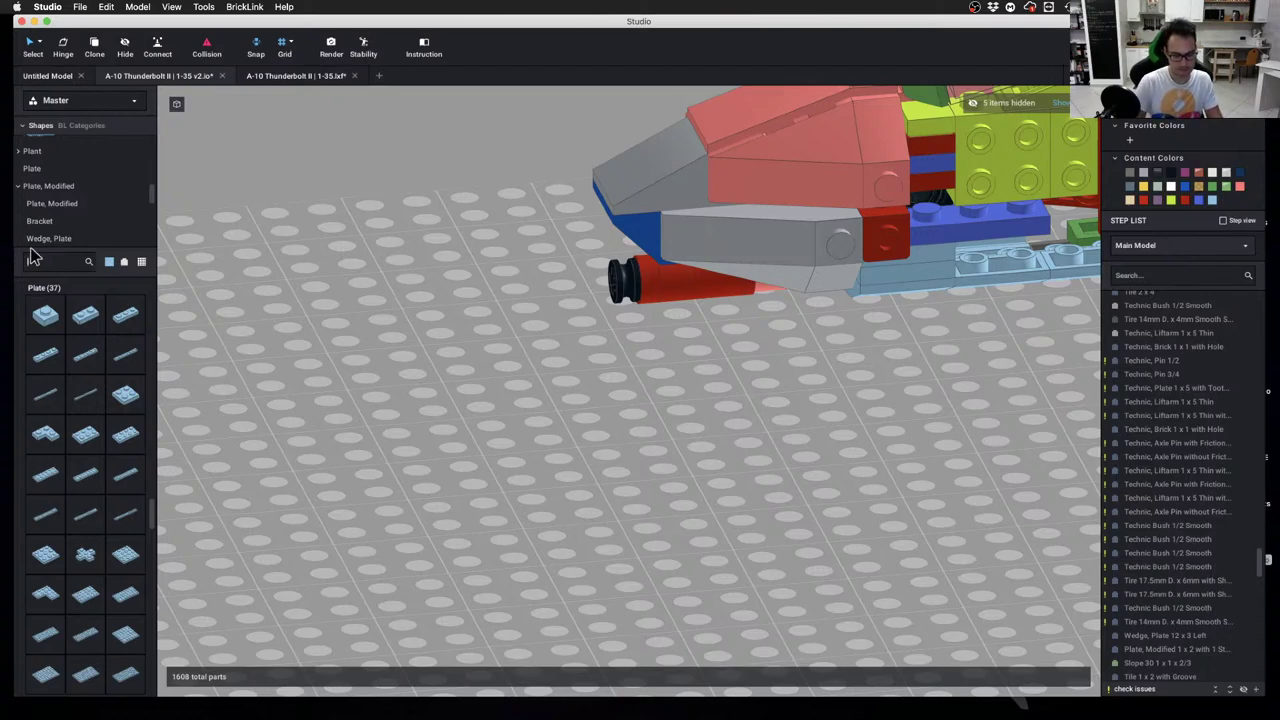
# Search the part library for sleeves and clear the search term
pyautogui.write('inven')
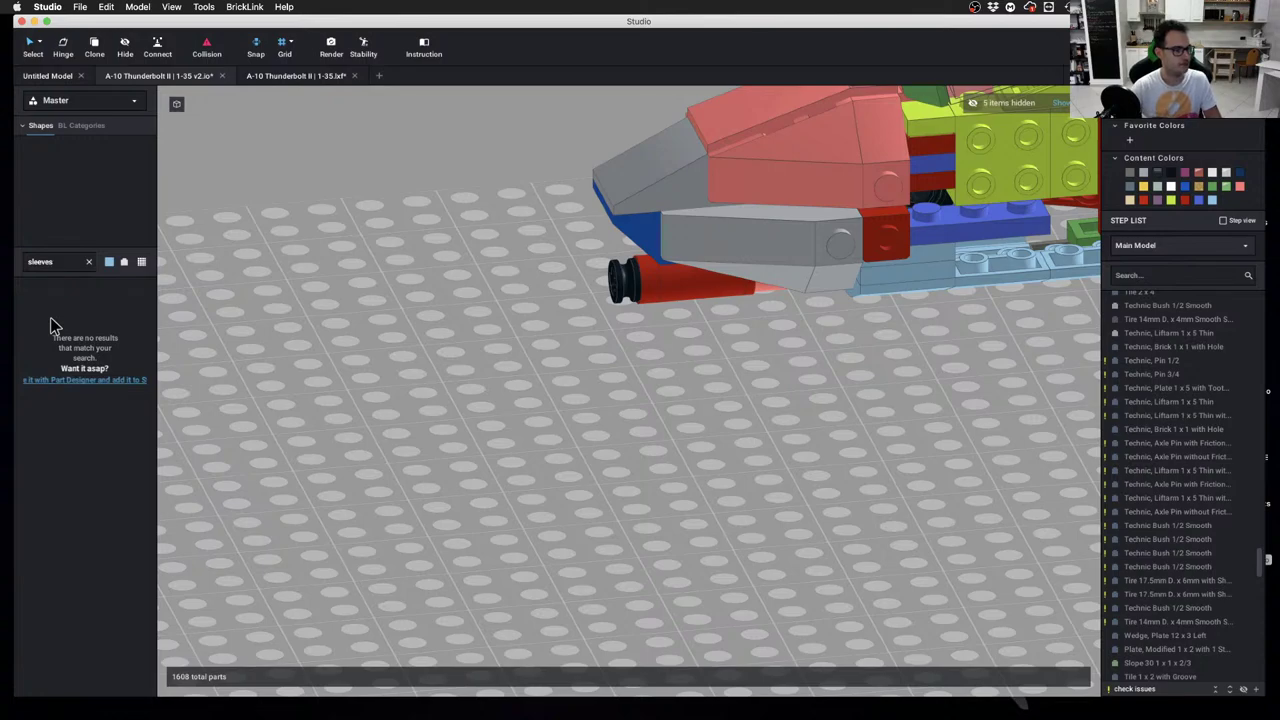
pyautogui.press('BackSpace')
pyautogui.press('BackSpace')
pyautogui.press('BackSpace')
pyautogui.press('BackSpace')
pyautogui.press('BackSpace')
pyautogui.press('BackSpace')
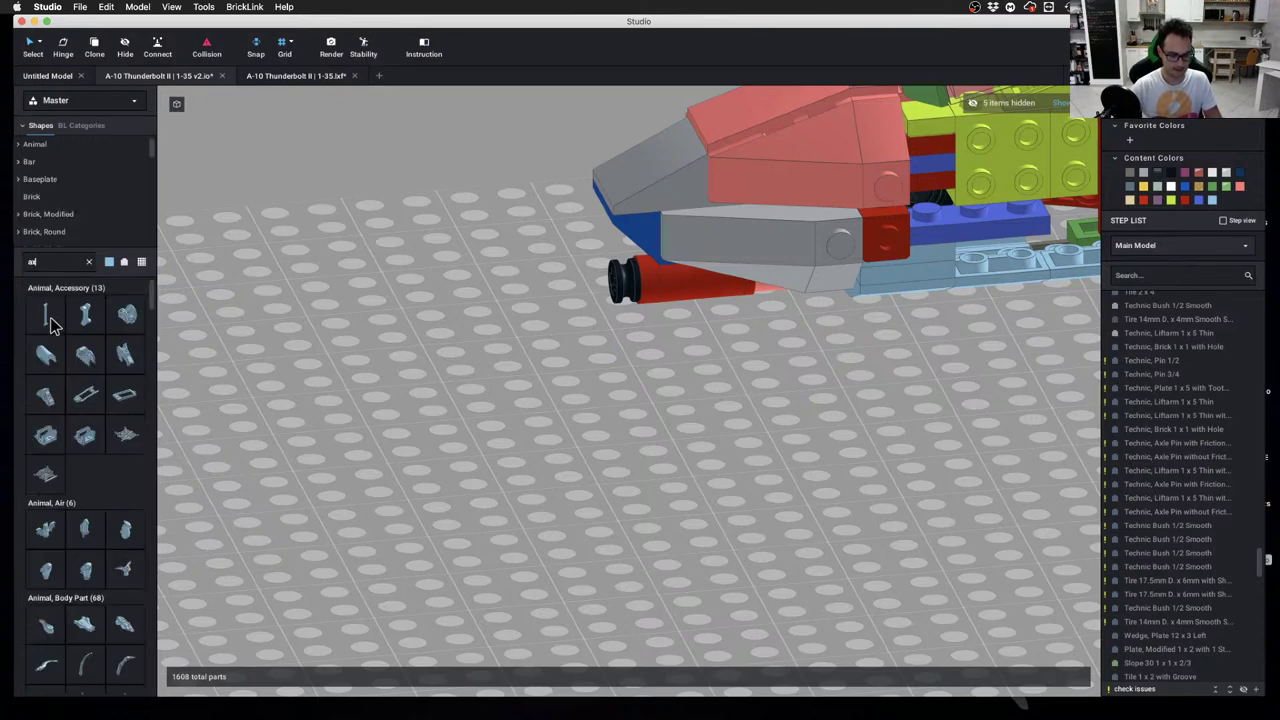
# Search the part library for axle and place a Technic, Axle 2 on the baseplate in front of the nose
pyautogui.write('xle')
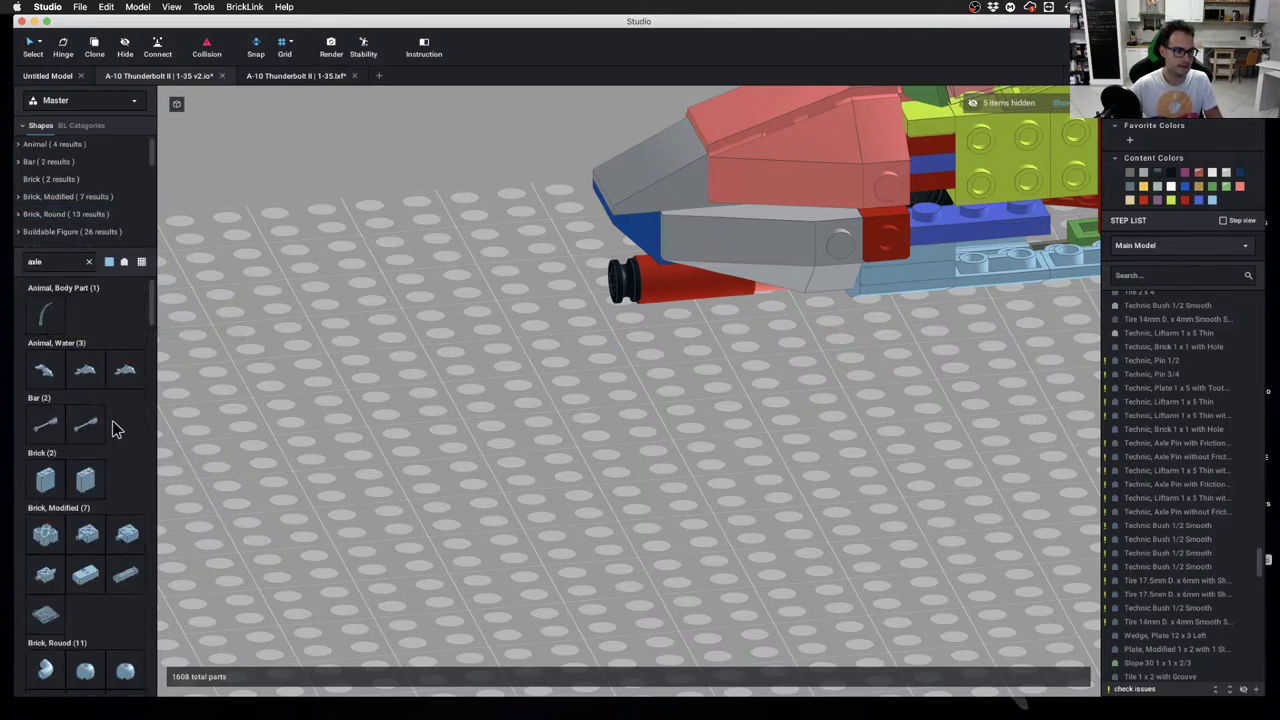
pyautogui.scroll(-10, 110, 428)
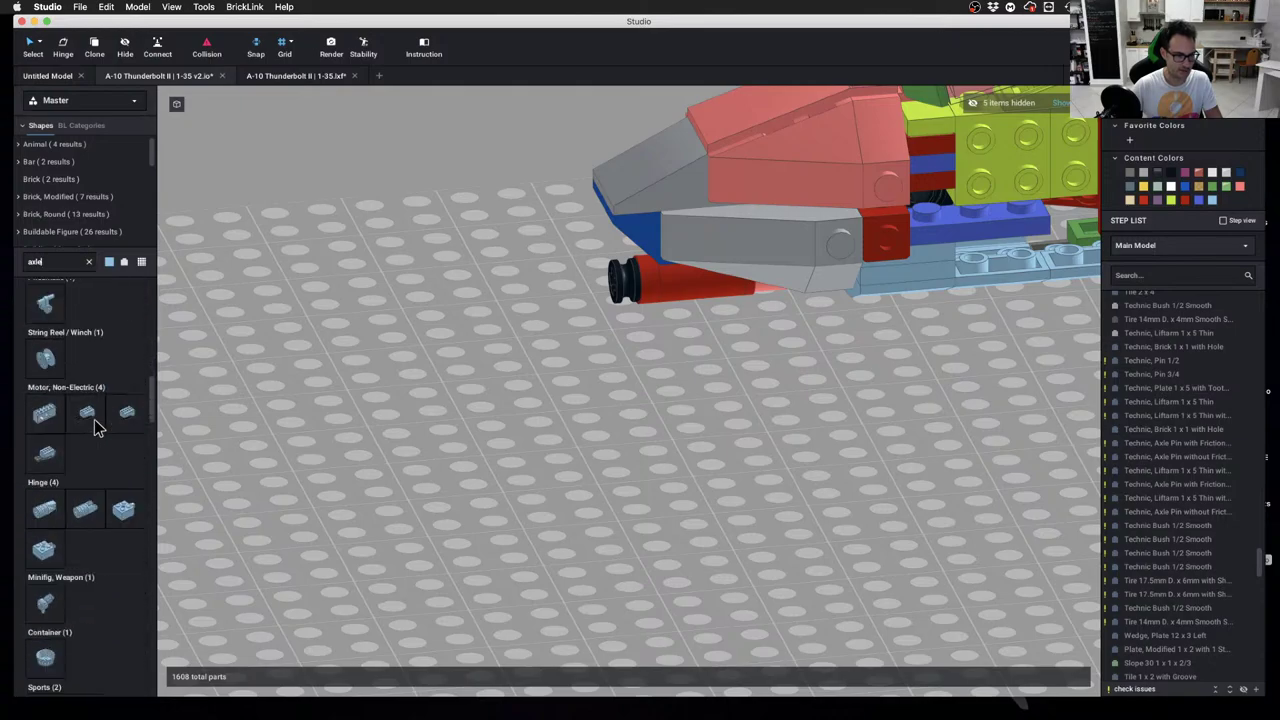
pyautogui.scroll(-10, 95, 428)
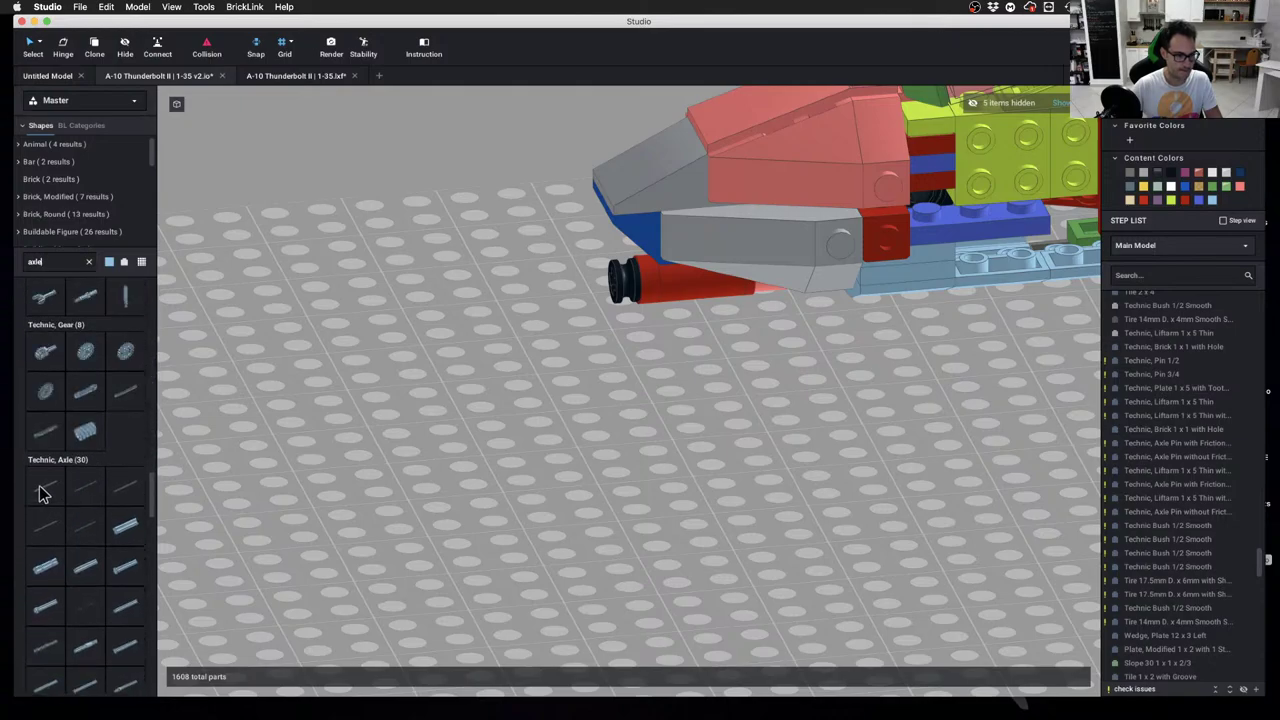
pyautogui.click(127, 527)
pyautogui.scroll(5, 405, 480)
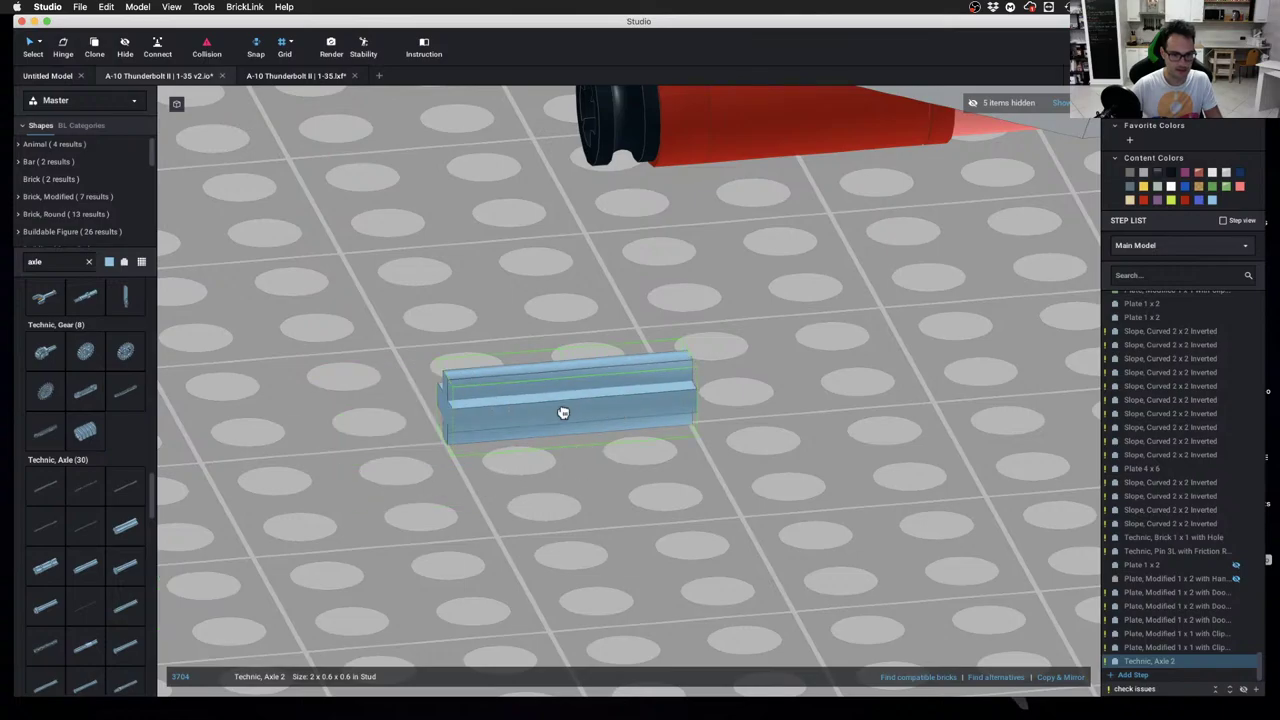
pyautogui.scroll(-4, 563, 413)
pyautogui.moveTo(560, 409); pyautogui.dragTo(686, 434, button='right')
pyautogui.scroll(-3, 645, 411)
pyautogui.scroll(4, 651, 409)
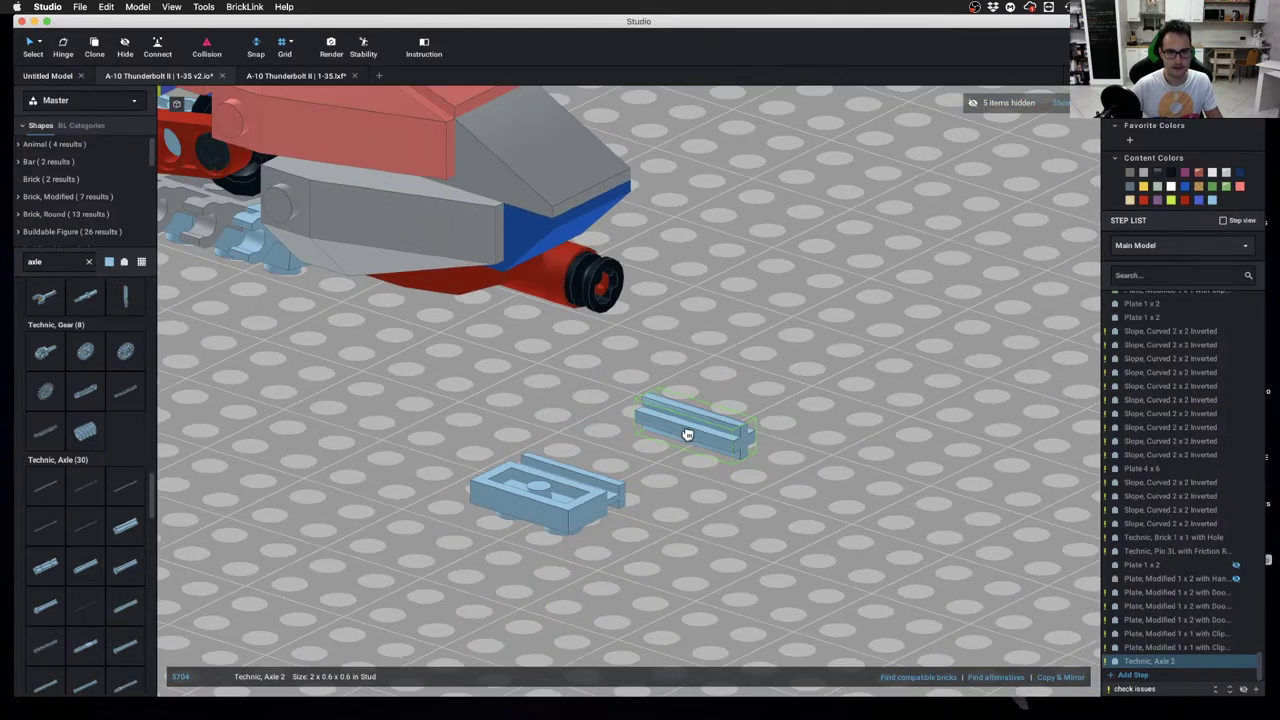
pyautogui.press('Delete')
pyautogui.moveTo(128, 530); pyautogui.dragTo(757, 440)
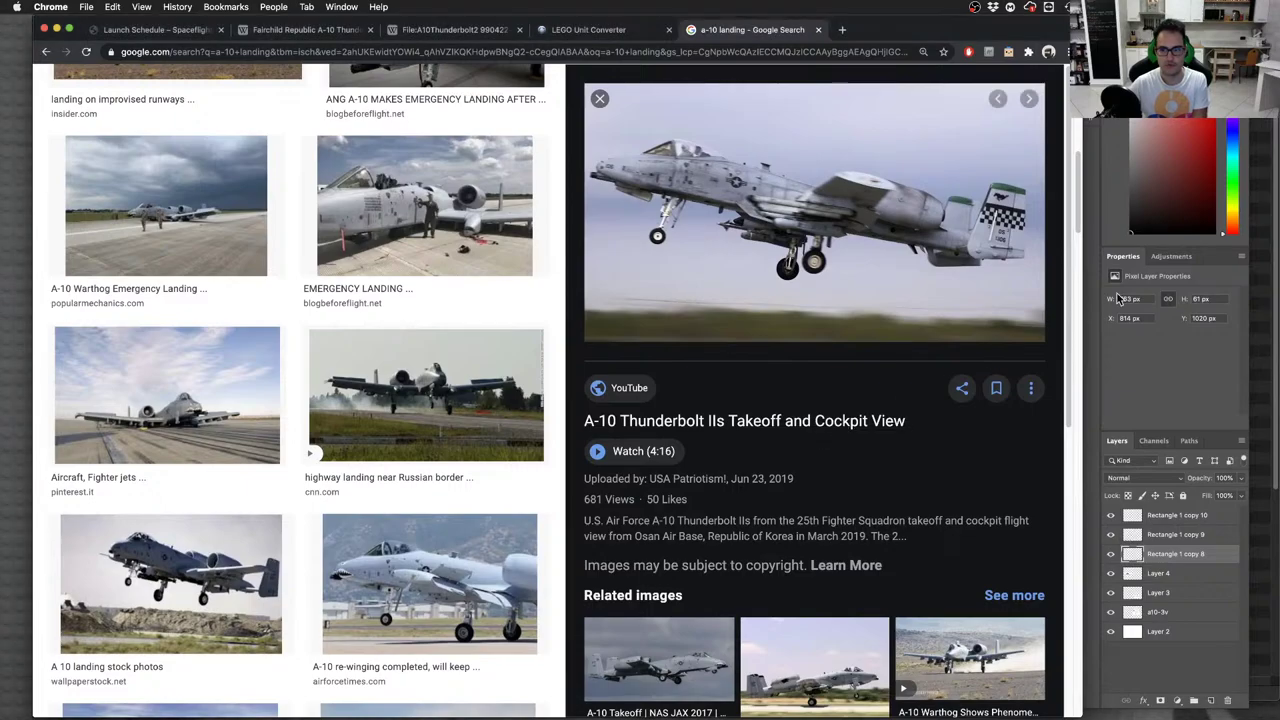
# Switch to the a10.psd drawing in Photoshop and examine the gun and nose wheel in the aircraft's side view
pyautogui.click(1219, 360)
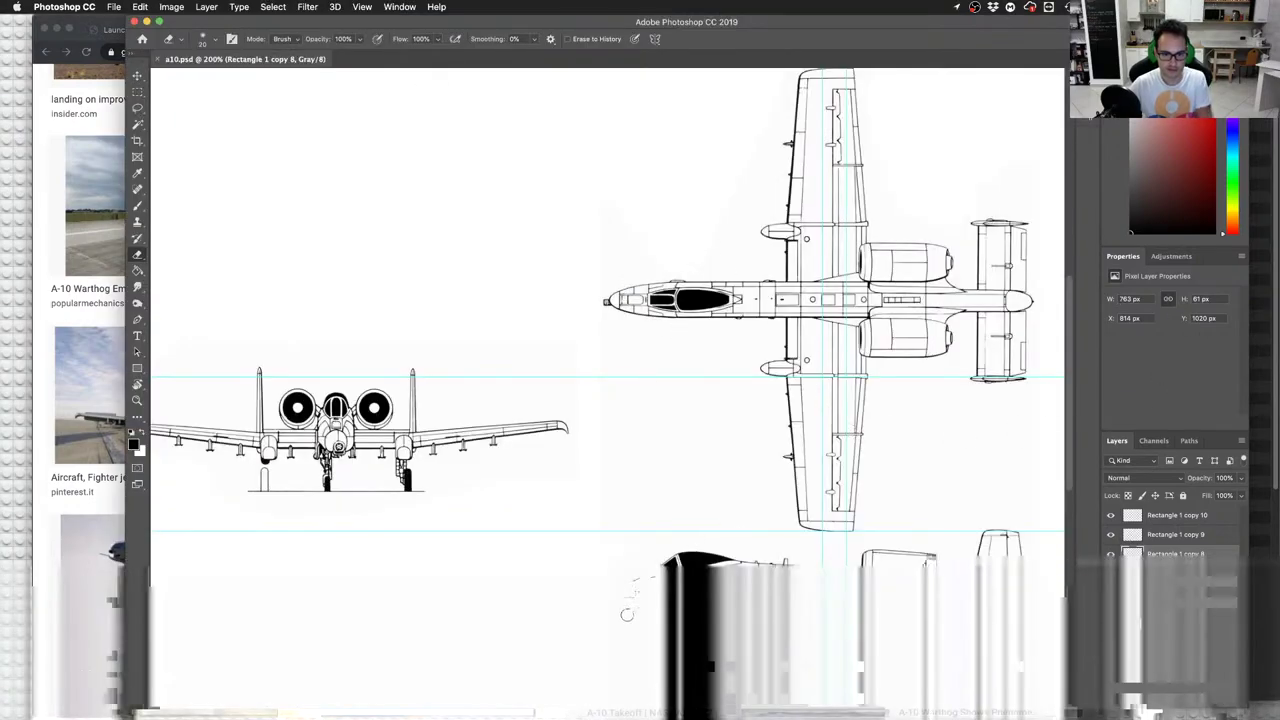
pyautogui.scroll(-5, 600, 555)
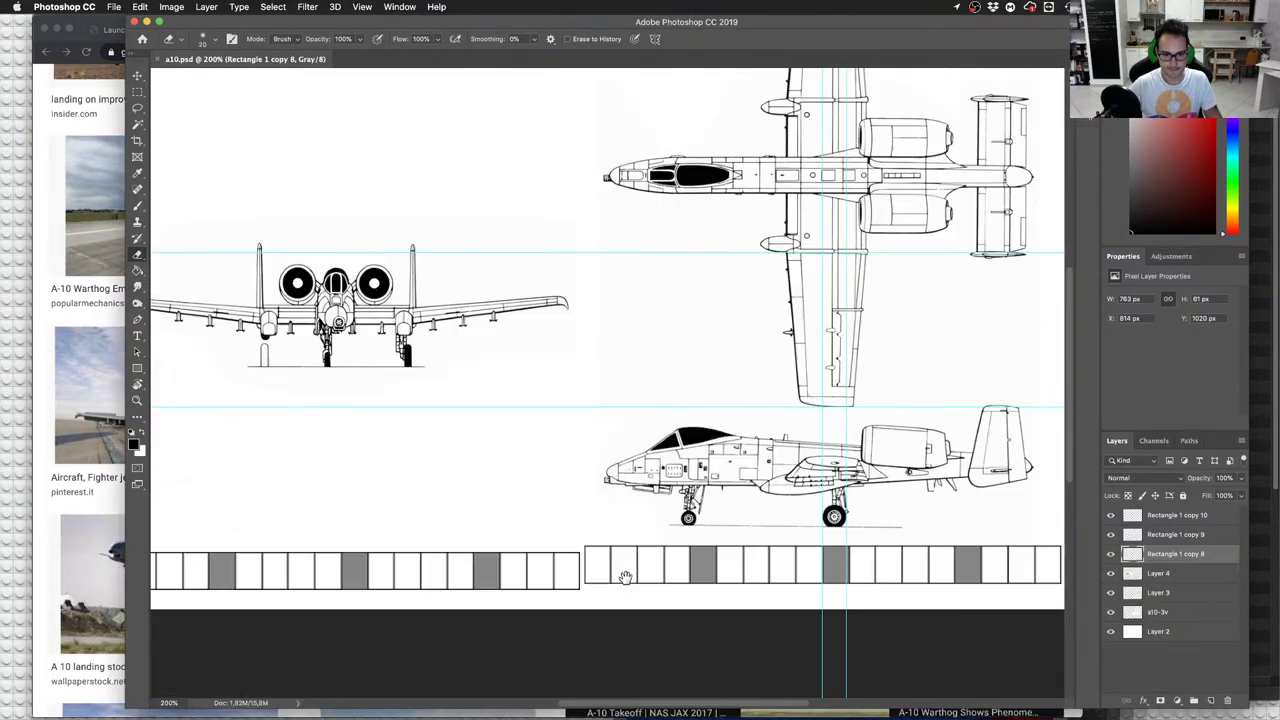
pyautogui.keyDown('alt'); pyautogui.scroll(6, 643, 400); pyautogui.keyUp('alt')
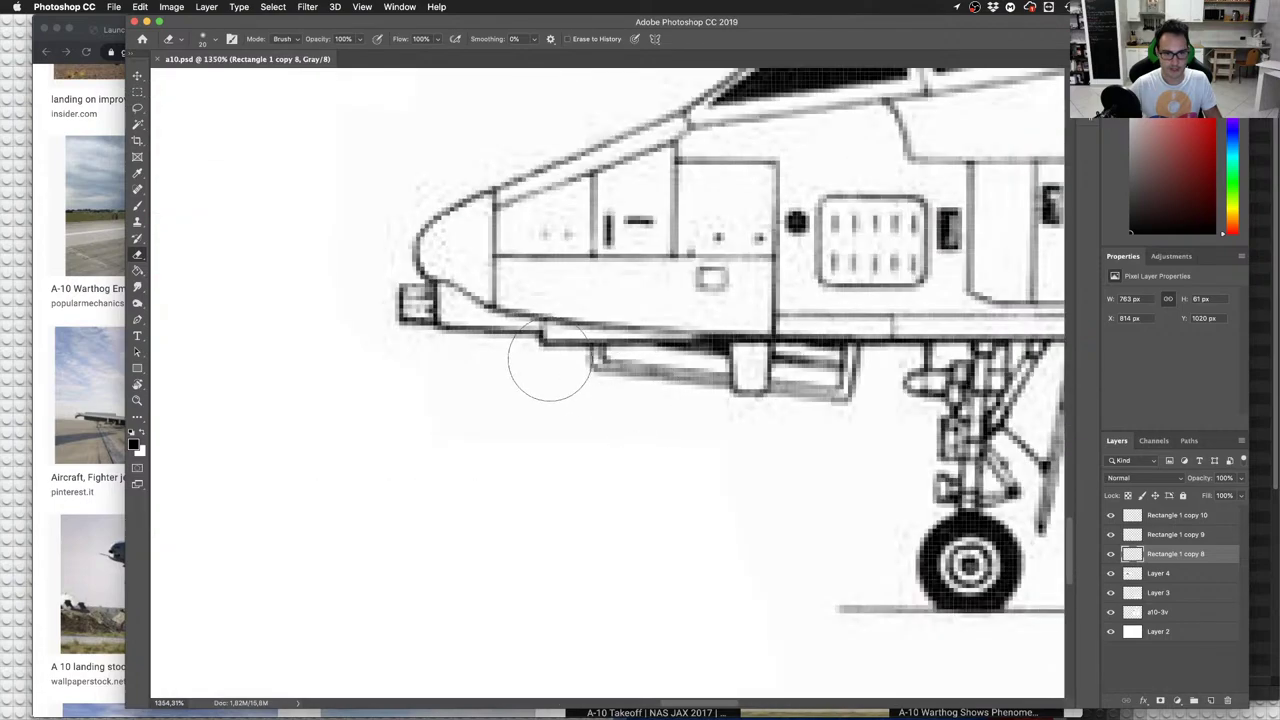
pyautogui.keyDown('alt'); pyautogui.scroll(-4, 554, 367); pyautogui.keyUp('alt')
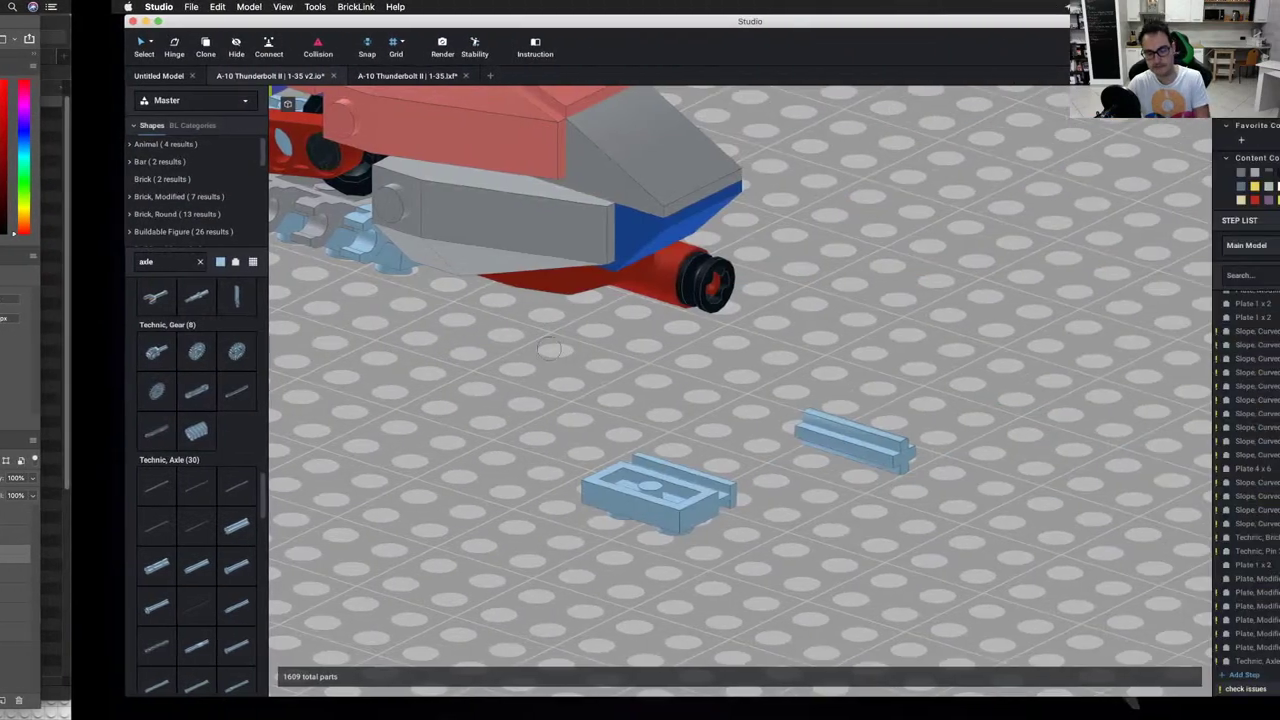
# Pull the red pin and the red round tile with pin out of the gun barrel onto the baseplate
pyautogui.scroll(5, 720, 314)
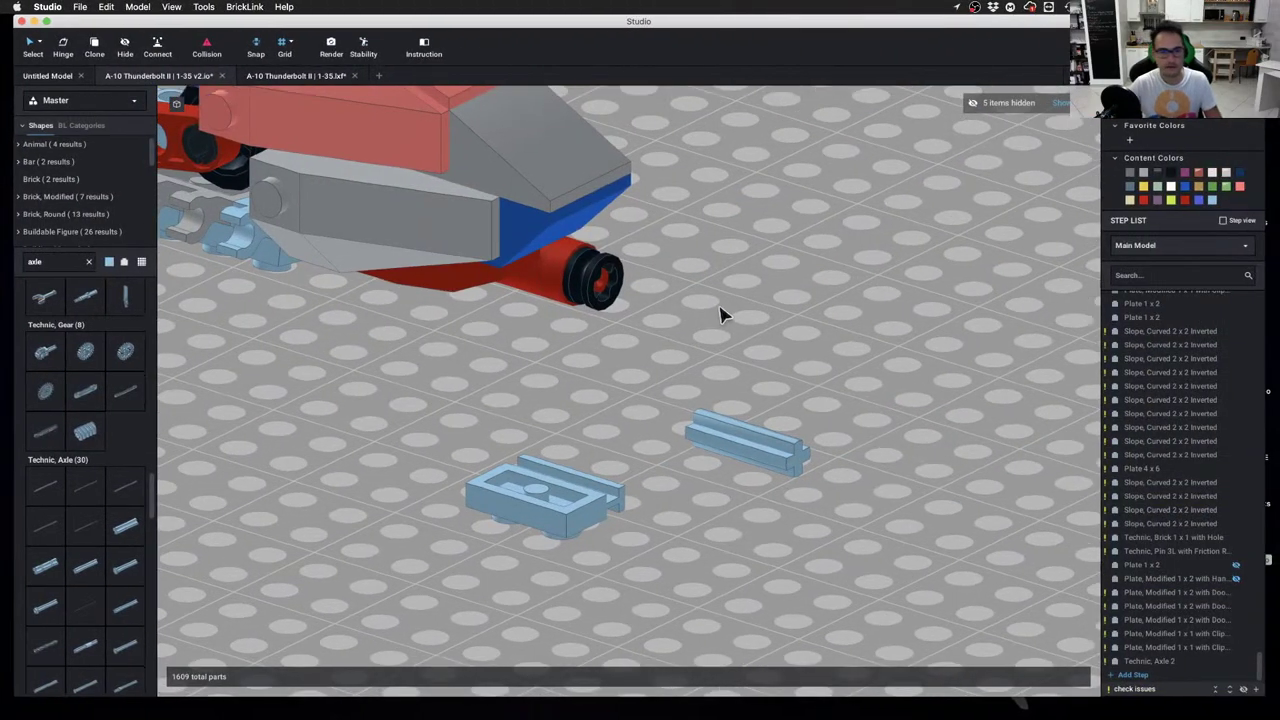
pyautogui.moveTo(620, 297); pyautogui.dragTo(811, 266, button='right')
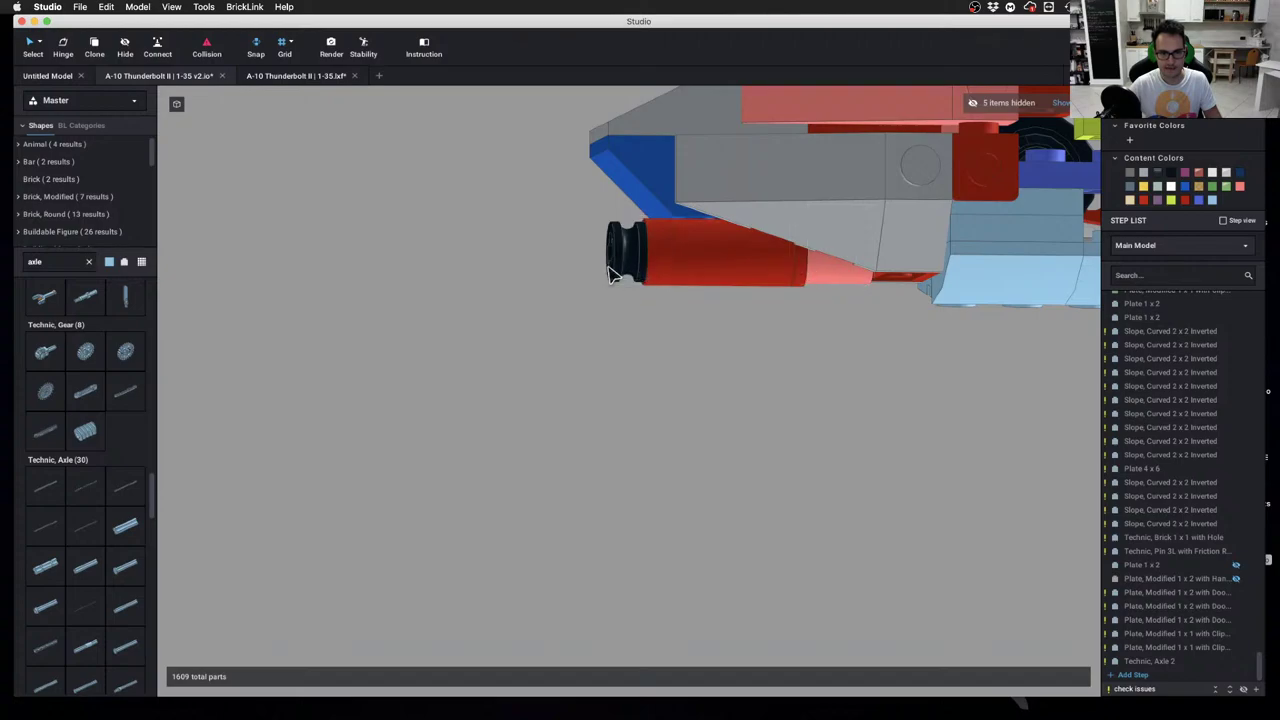
pyautogui.moveTo(668, 277); pyautogui.dragTo(726, 366, button='middle')
pyautogui.scroll(1, 726, 366)
pyautogui.moveTo(725, 366); pyautogui.dragTo(688, 320, button='right')
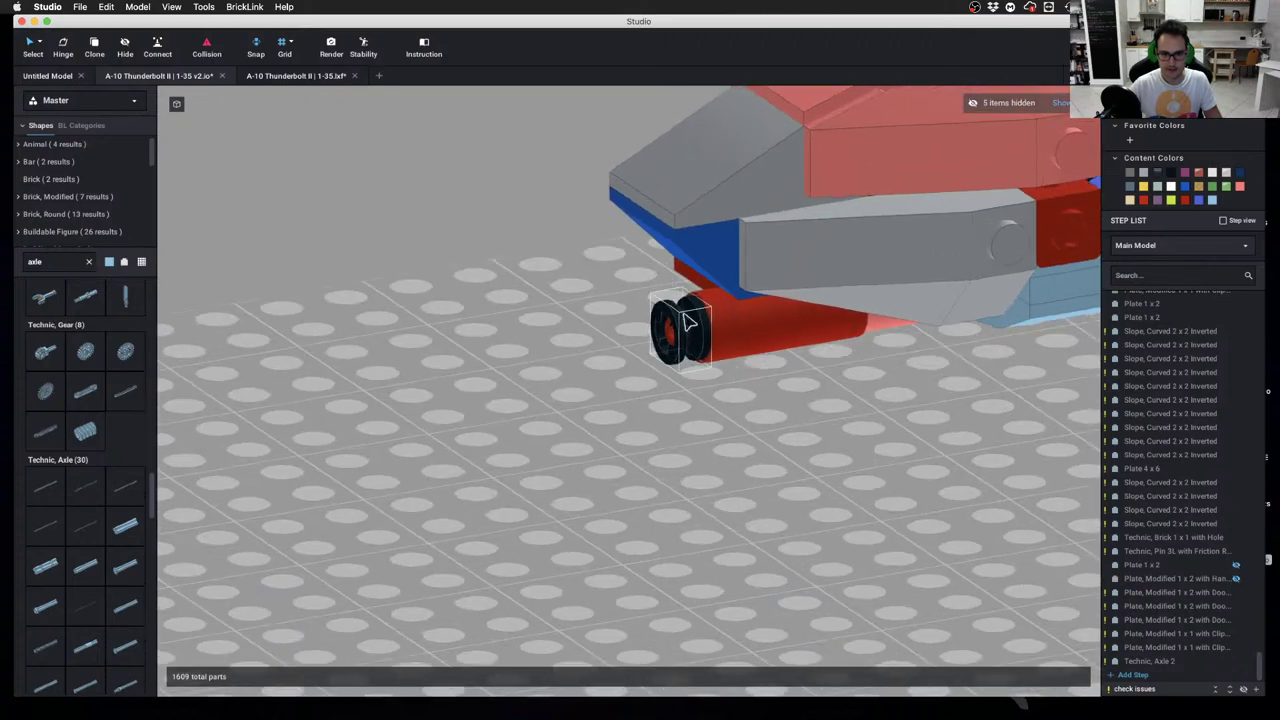
pyautogui.scroll(1, 681, 328)
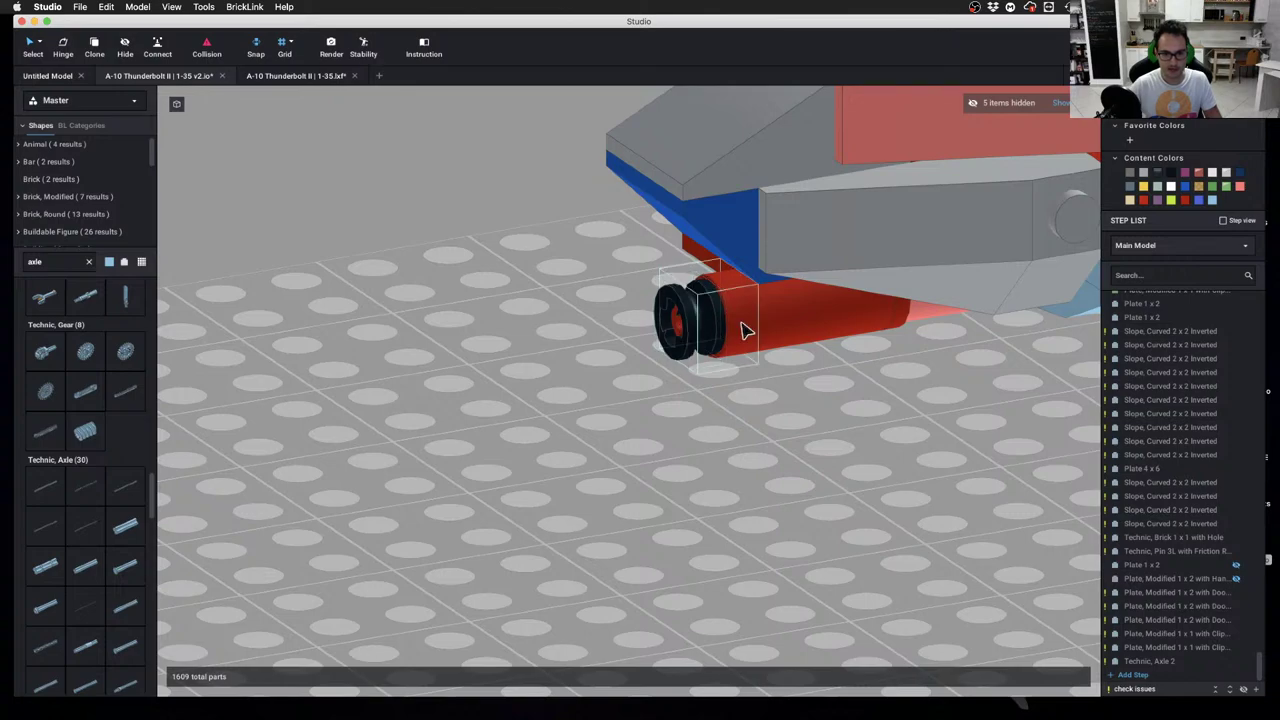
pyautogui.moveTo(766, 329); pyautogui.dragTo(784, 536)
pyautogui.moveTo(734, 312); pyautogui.dragTo(688, 611)
pyautogui.click(903, 531)
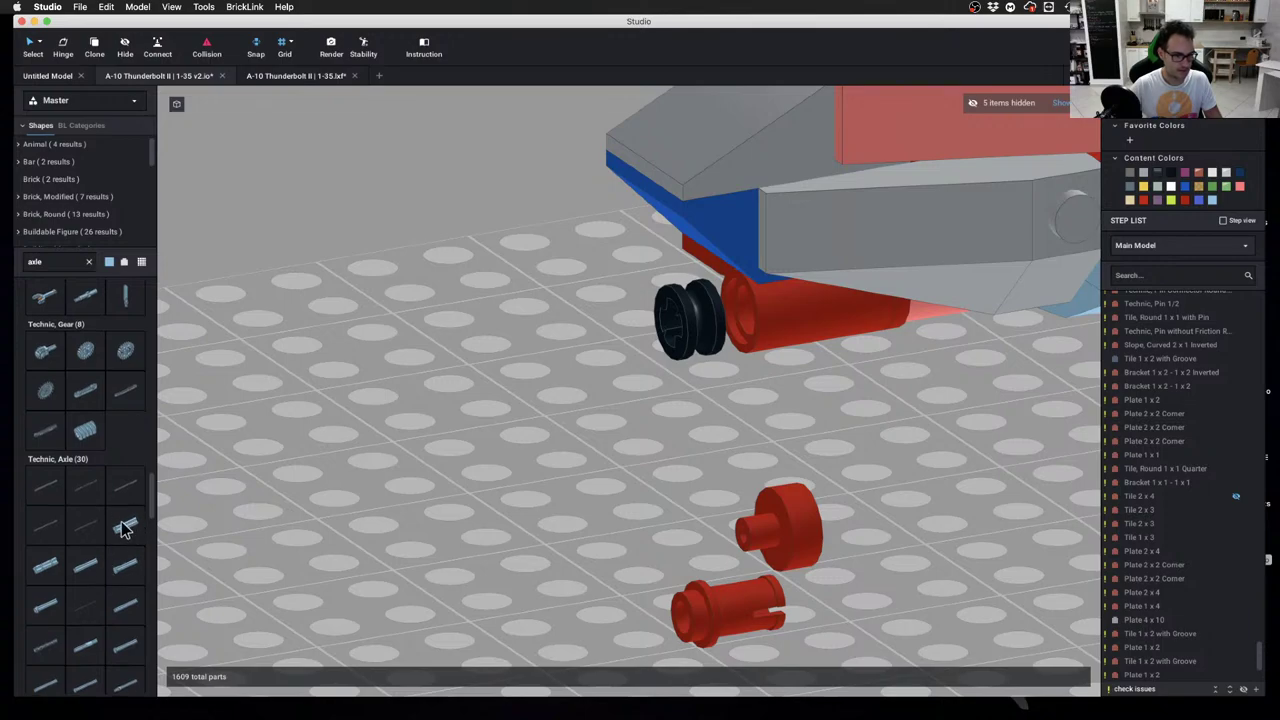
# Insert a Technic, Axle Pin with Friction into the gun and slide the black Technic Bush 1/2 Smooth against the red barrel
pyautogui.scroll(-5, 123, 530)
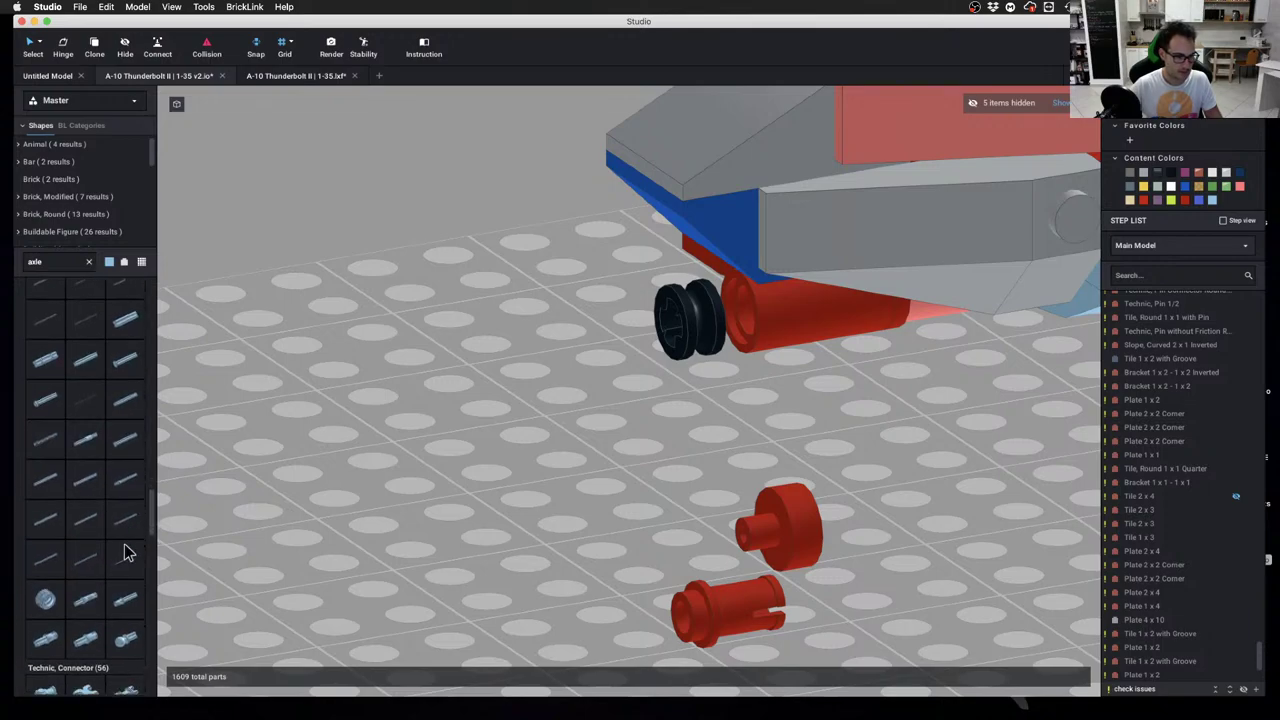
pyautogui.moveTo(125, 598); pyautogui.dragTo(744, 329)
pyautogui.click(710, 330)
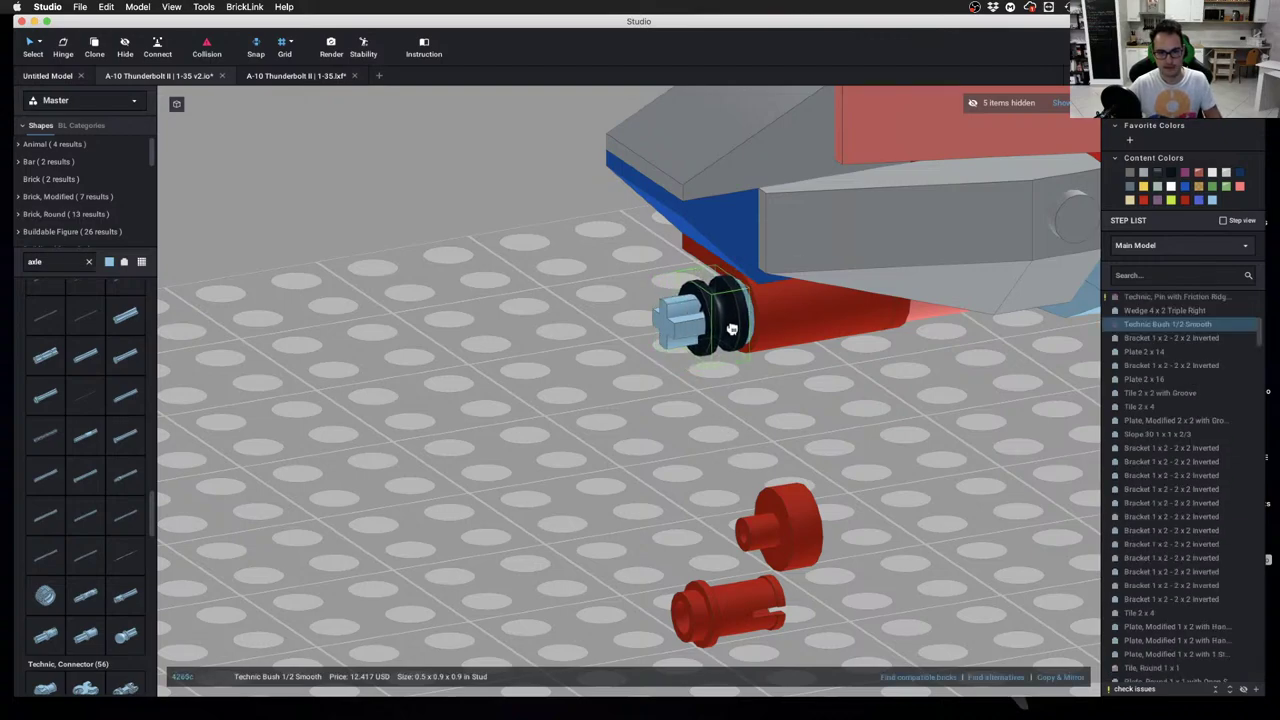
pyautogui.click(749, 429)
pyautogui.press('3')
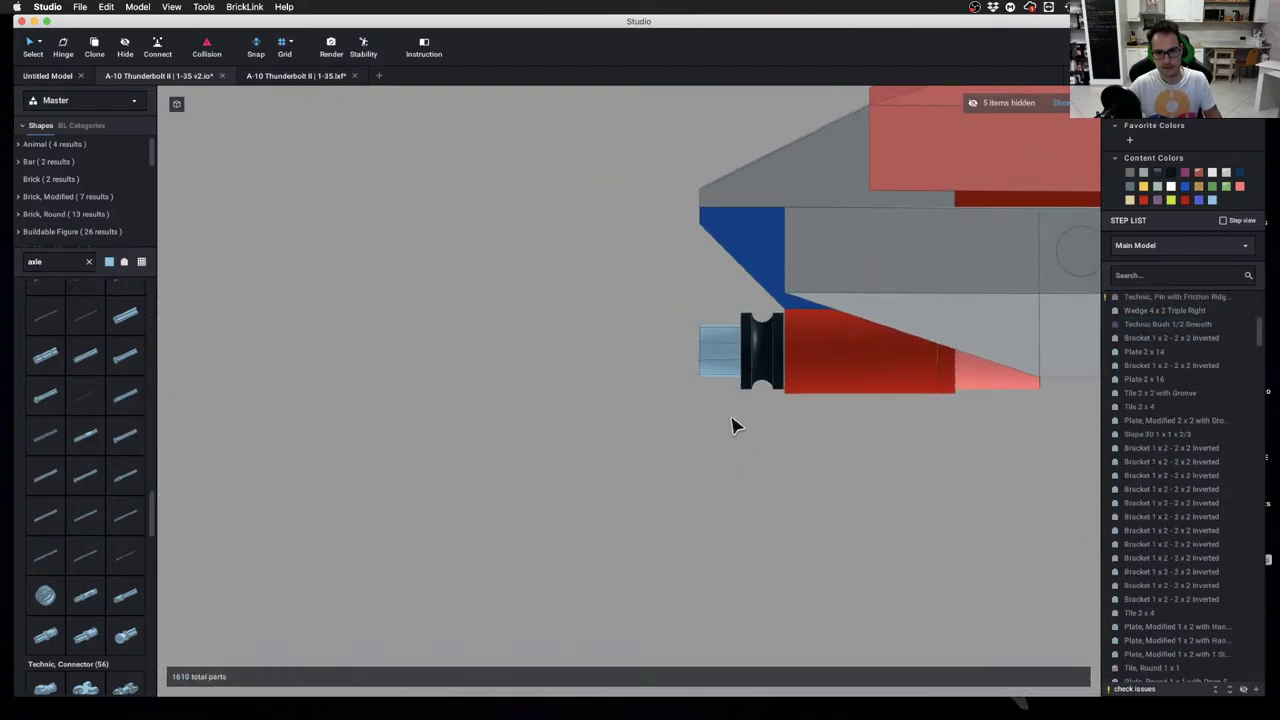
pyautogui.click(780, 365)
pyautogui.moveTo(780, 365); pyautogui.dragTo(782, 365)
pyautogui.click(648, 462)
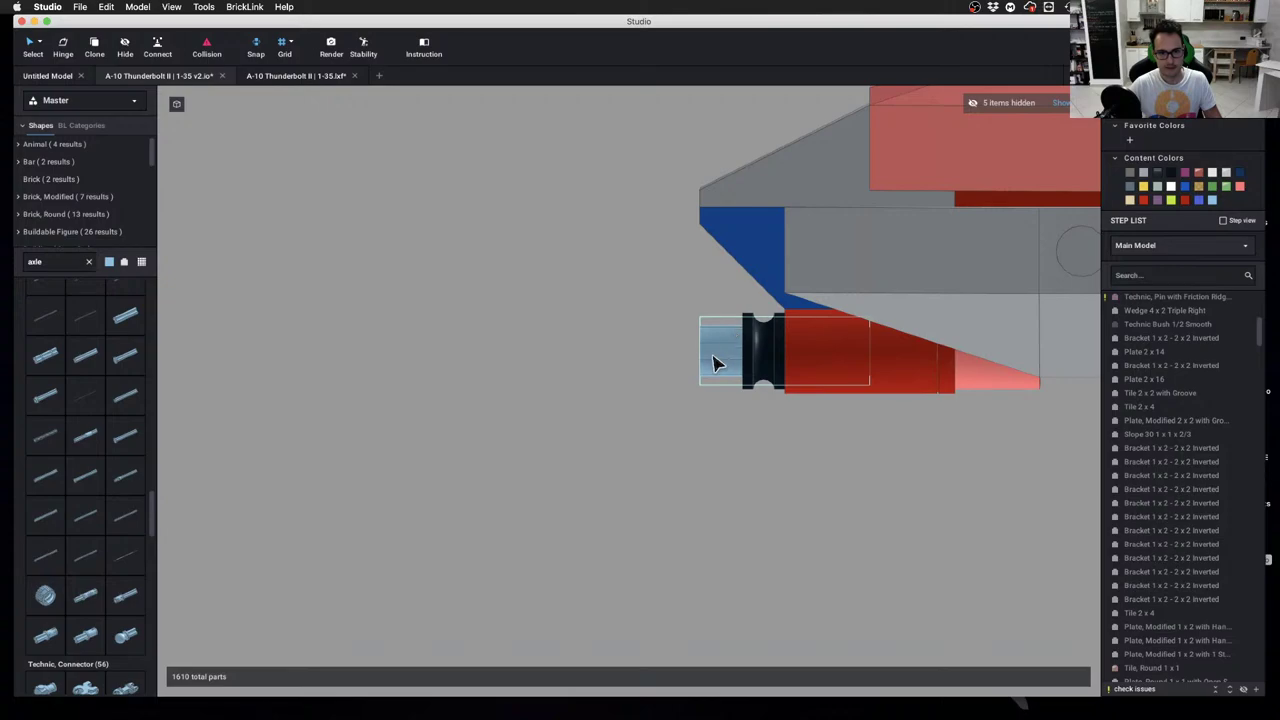
# Clone the black Technic Bush 1/2 Smooth and try it on the free end of the gun's axle pin
pyautogui.moveTo(714, 364); pyautogui.dragTo(724, 376, button='right')
pyautogui.press('c')
pyautogui.click(714, 345)
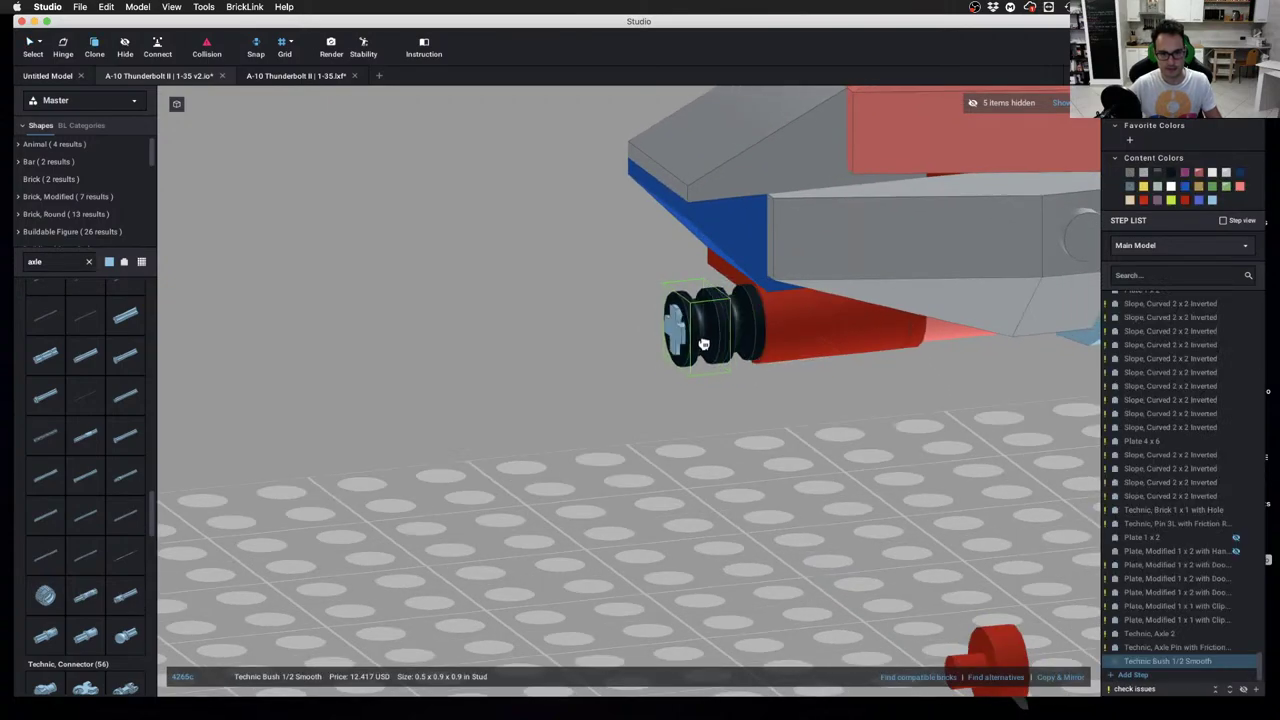
pyautogui.press('1')
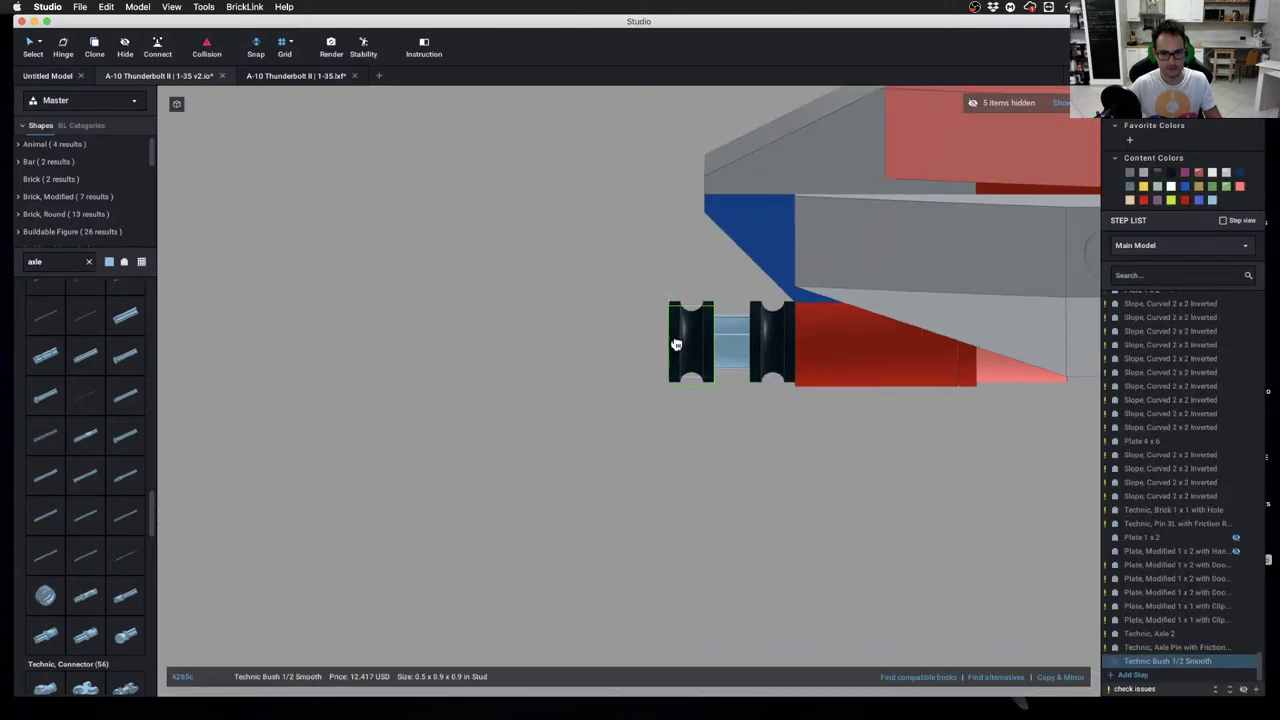
pyautogui.press('Escape')
pyautogui.press('0')
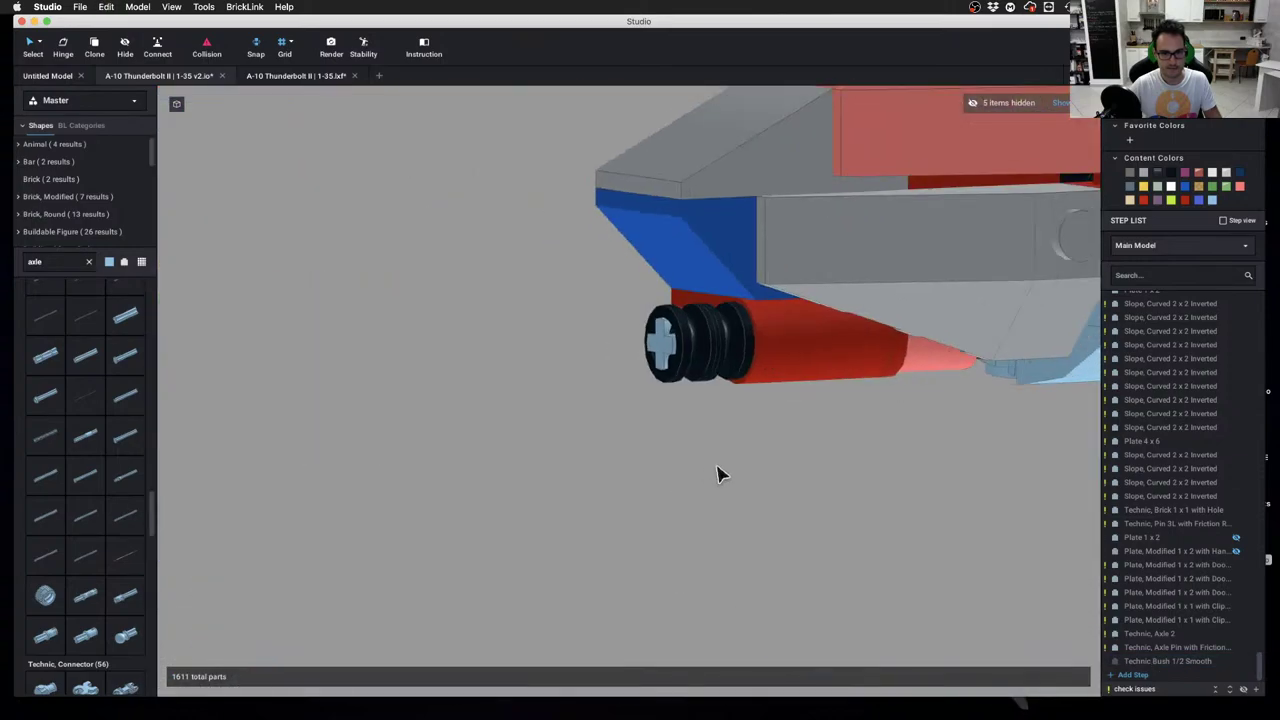
# Undo the cloned bush and check the gun with the single bush from the side
pyautogui.scroll(-4, 719, 475)
pyautogui.press('super+z')
pyautogui.scroll(-2, 720, 483)
pyautogui.moveTo(720, 483); pyautogui.dragTo(676, 487, button='right')
pyautogui.scroll(5, 769, 469)
pyautogui.scroll(-5, 676, 492)
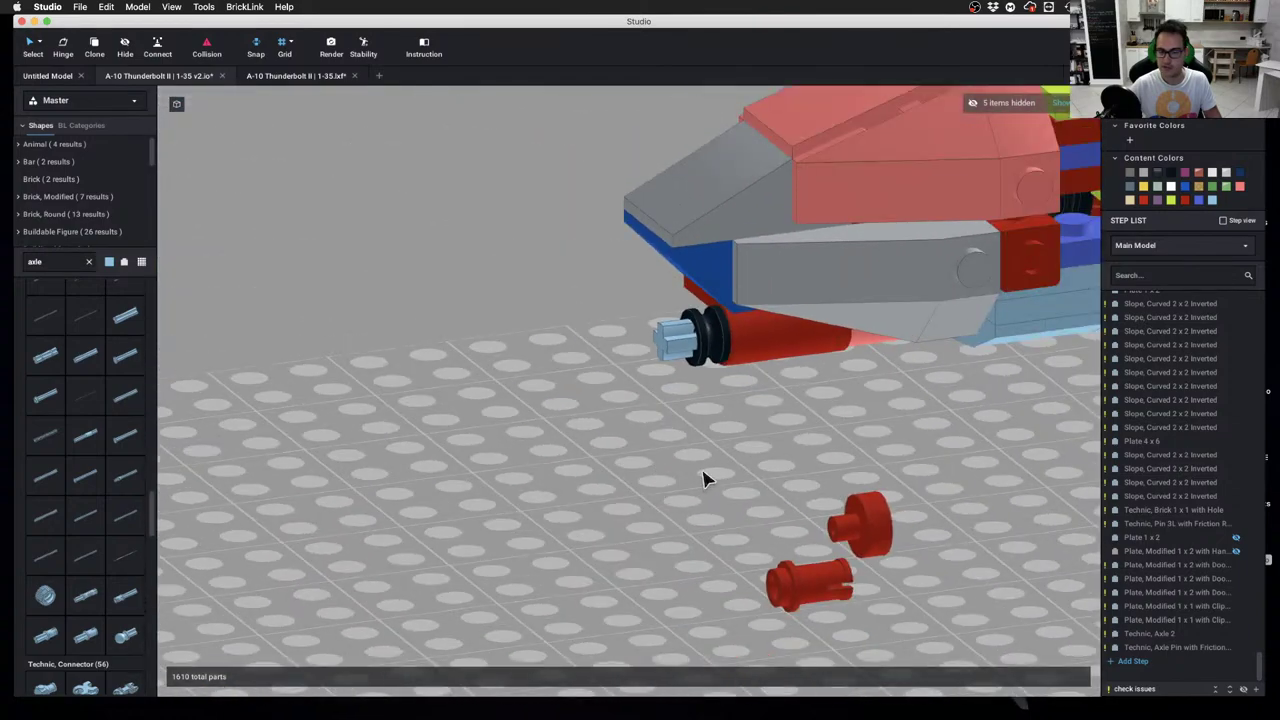
# Undo the bush shift, the axle pin insertion and the removal of the two red parts from the gun barrel
pyautogui.press('super+z')
pyautogui.press('super+z')
pyautogui.press('super+z')
pyautogui.press('super+z')
pyautogui.scroll(-3, 715, 480)
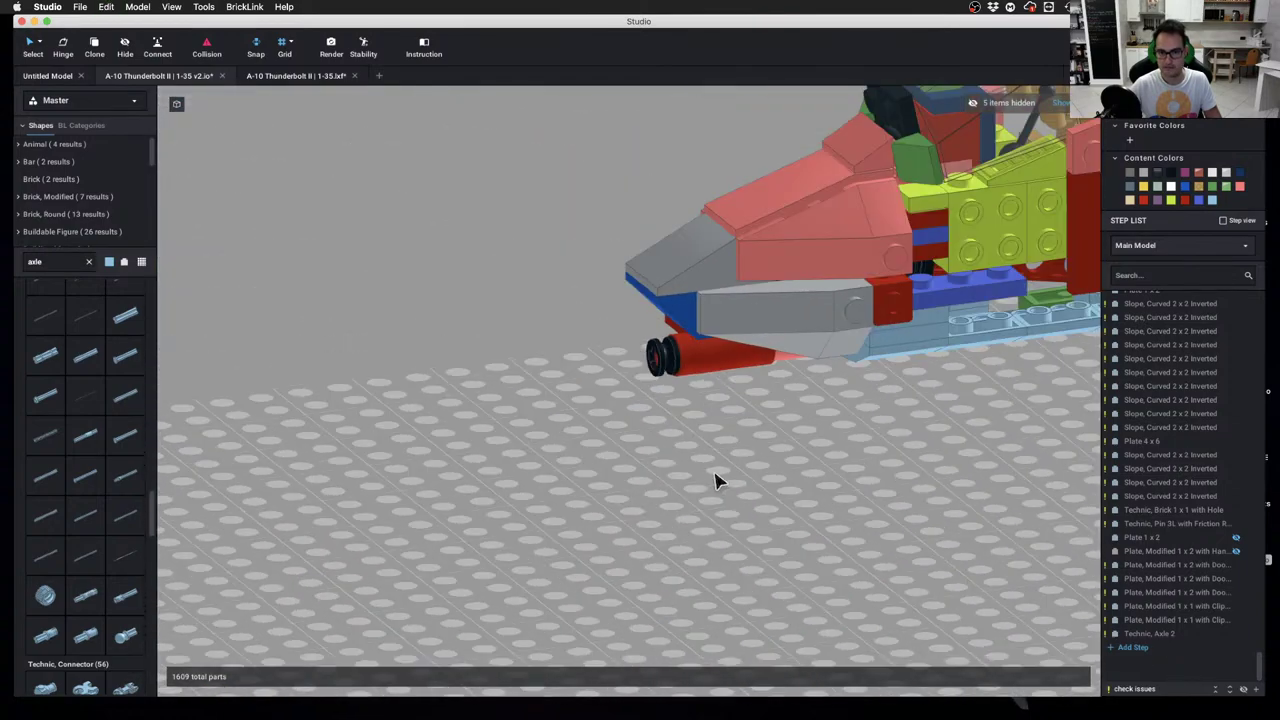
# Examine the gun muzzle with its black bush from the side and the front
pyautogui.moveTo(716, 474); pyautogui.dragTo(695, 362, button='right')
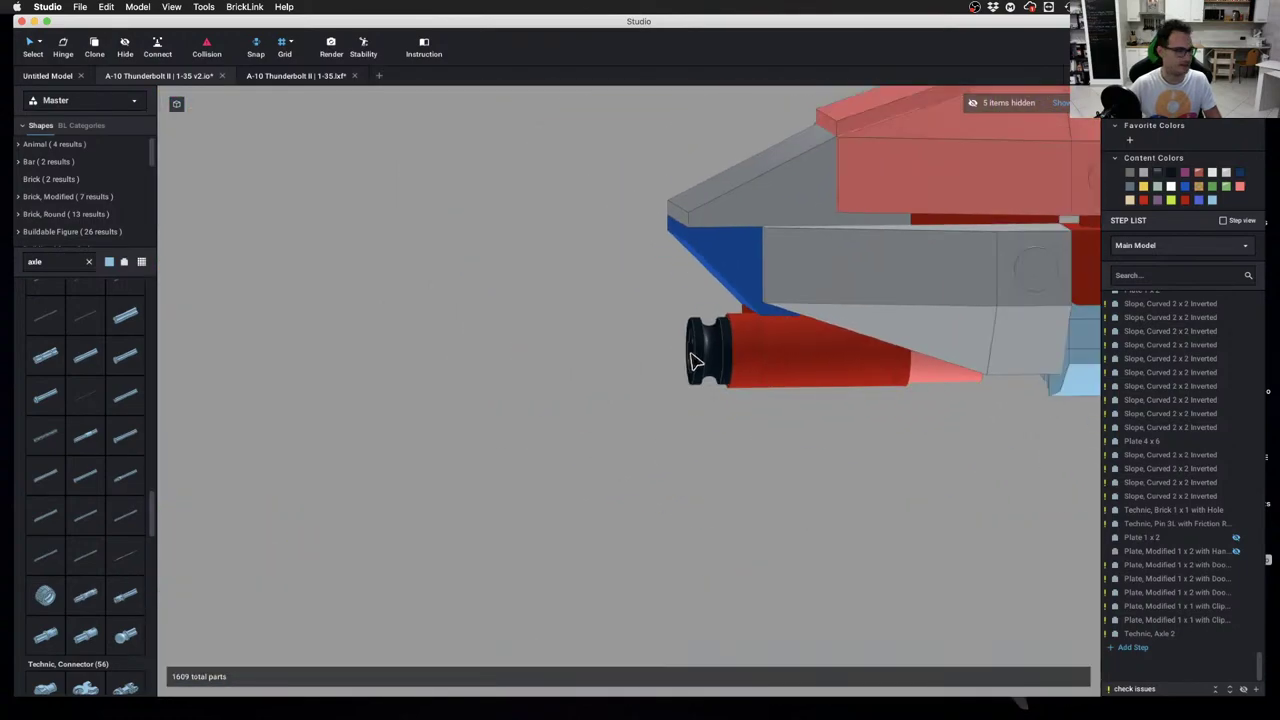
pyautogui.click(695, 360)
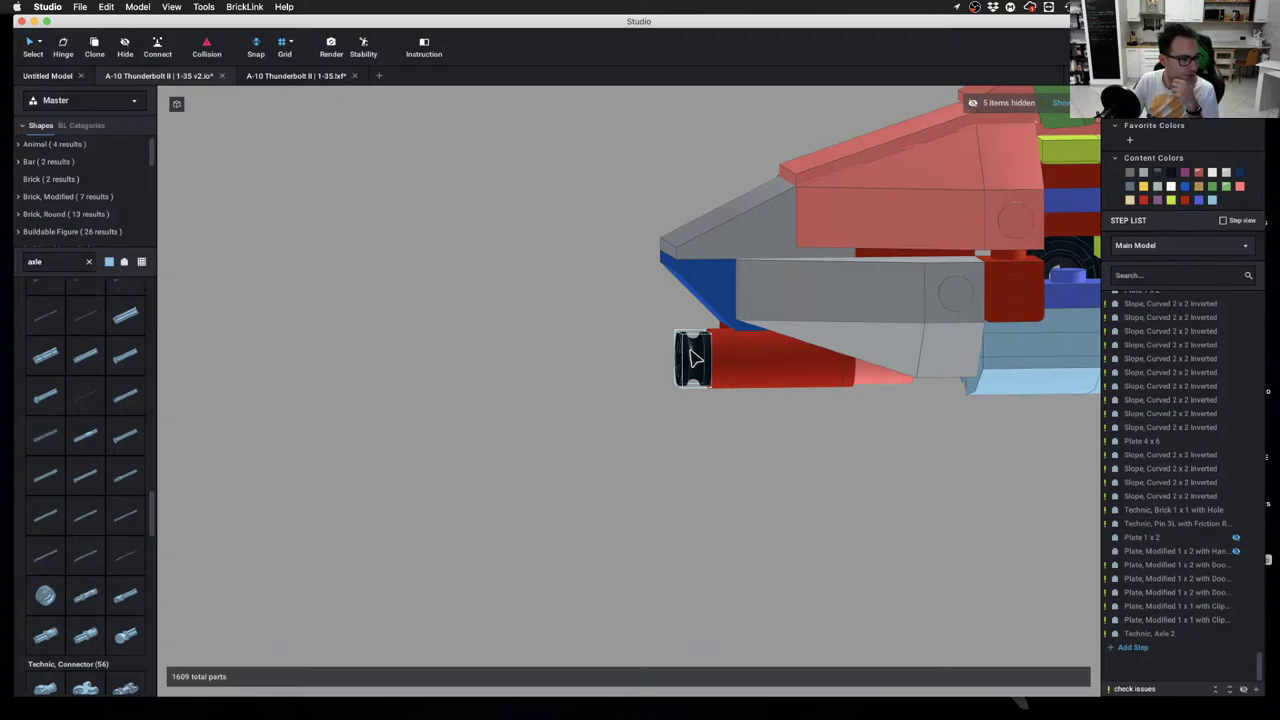
pyautogui.moveTo(695, 360); pyautogui.dragTo(735, 368)
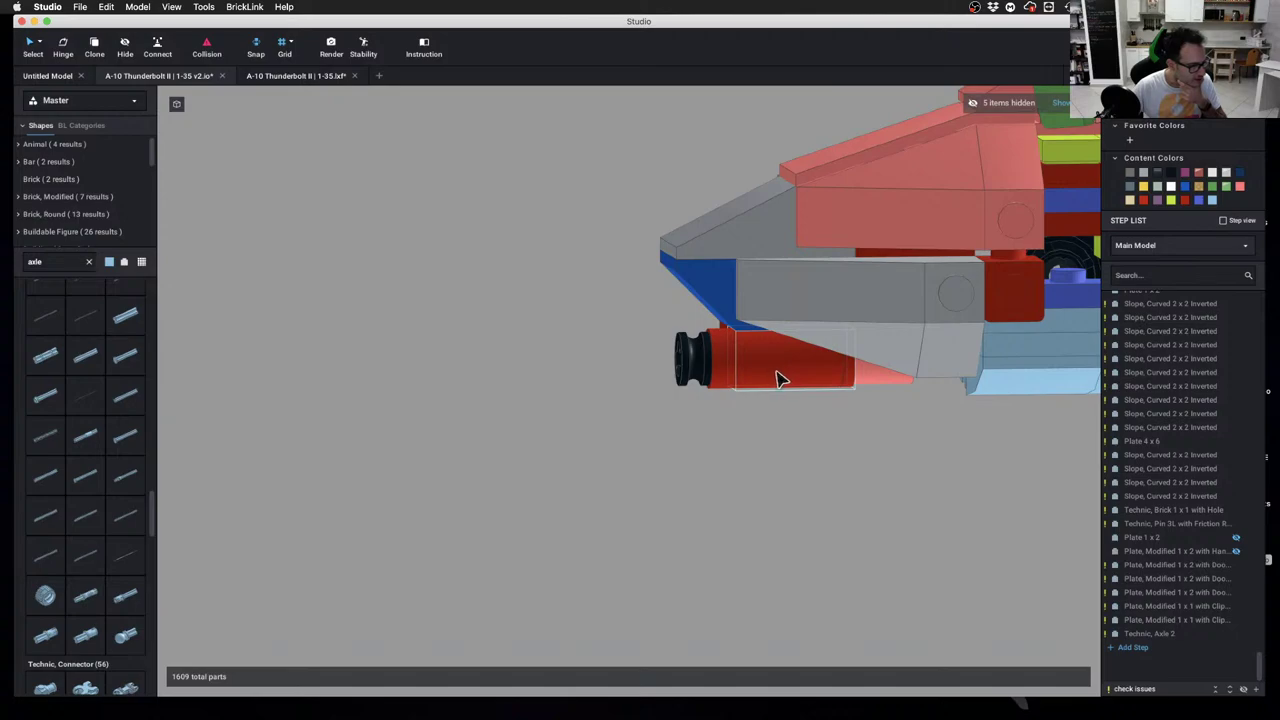
pyautogui.scroll(3, 723, 363)
pyautogui.moveTo(708, 360); pyautogui.dragTo(714, 368, button='right')
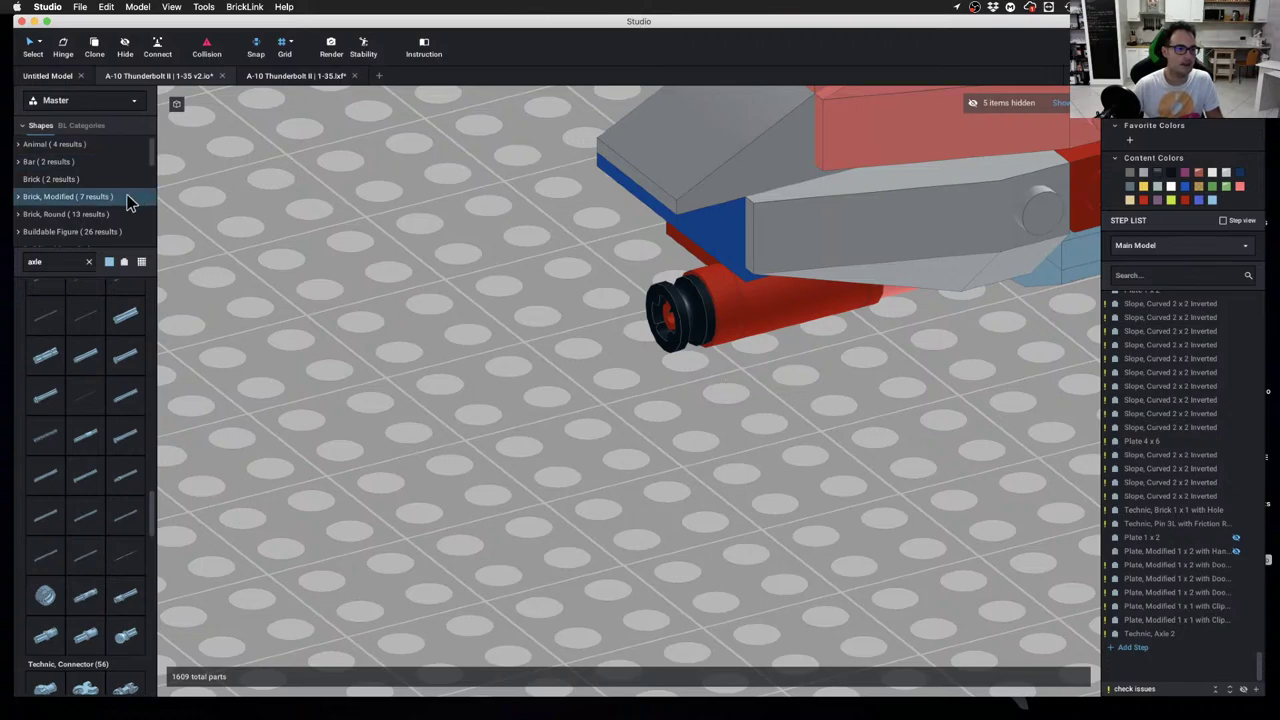
# Clear the axle part search and place a Plate, Round 1 x 1 with Open Stud, turned sideways, on the ground beside the gun
pyautogui.scroll(-5, 85, 189)
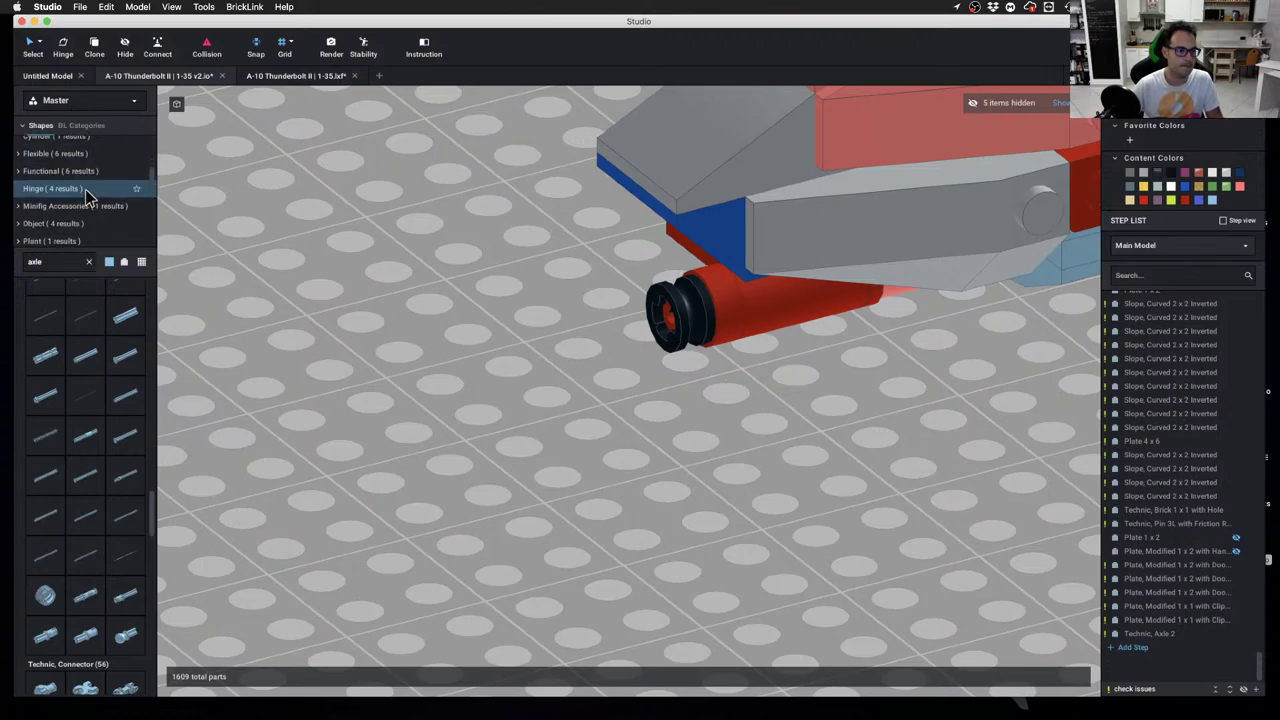
pyautogui.scroll(-5, 85, 189)
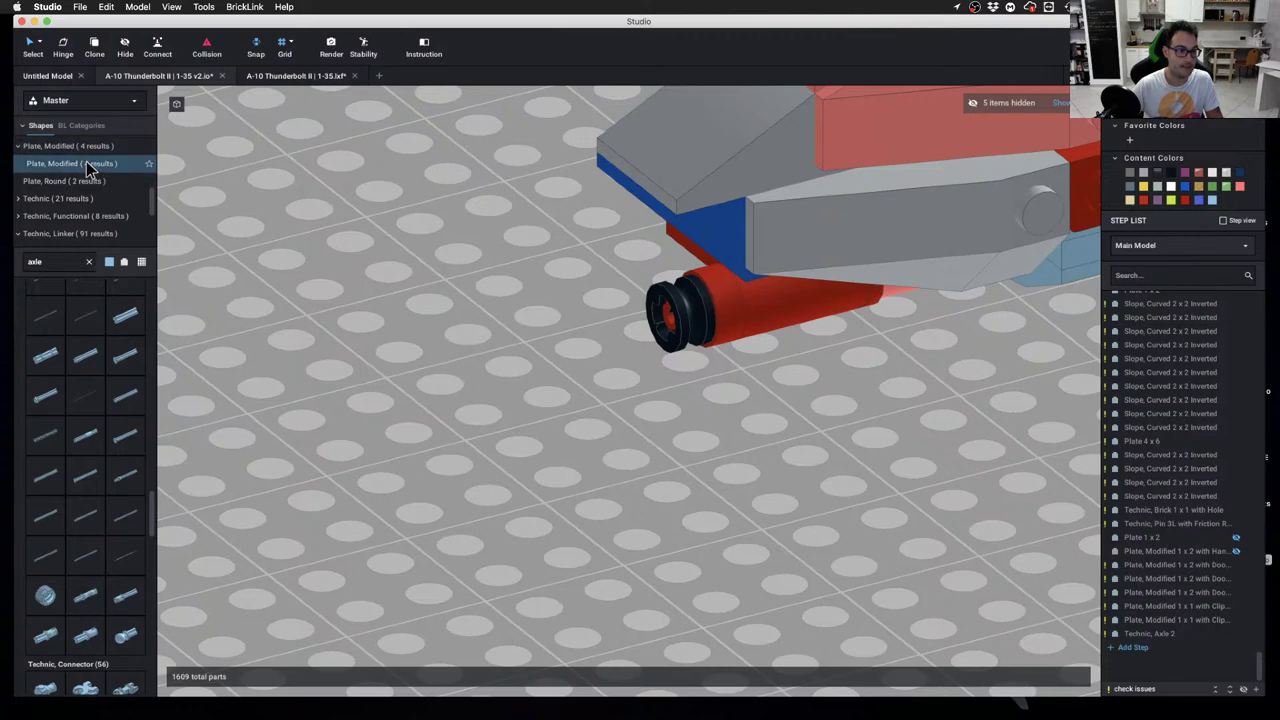
pyautogui.click(88, 261)
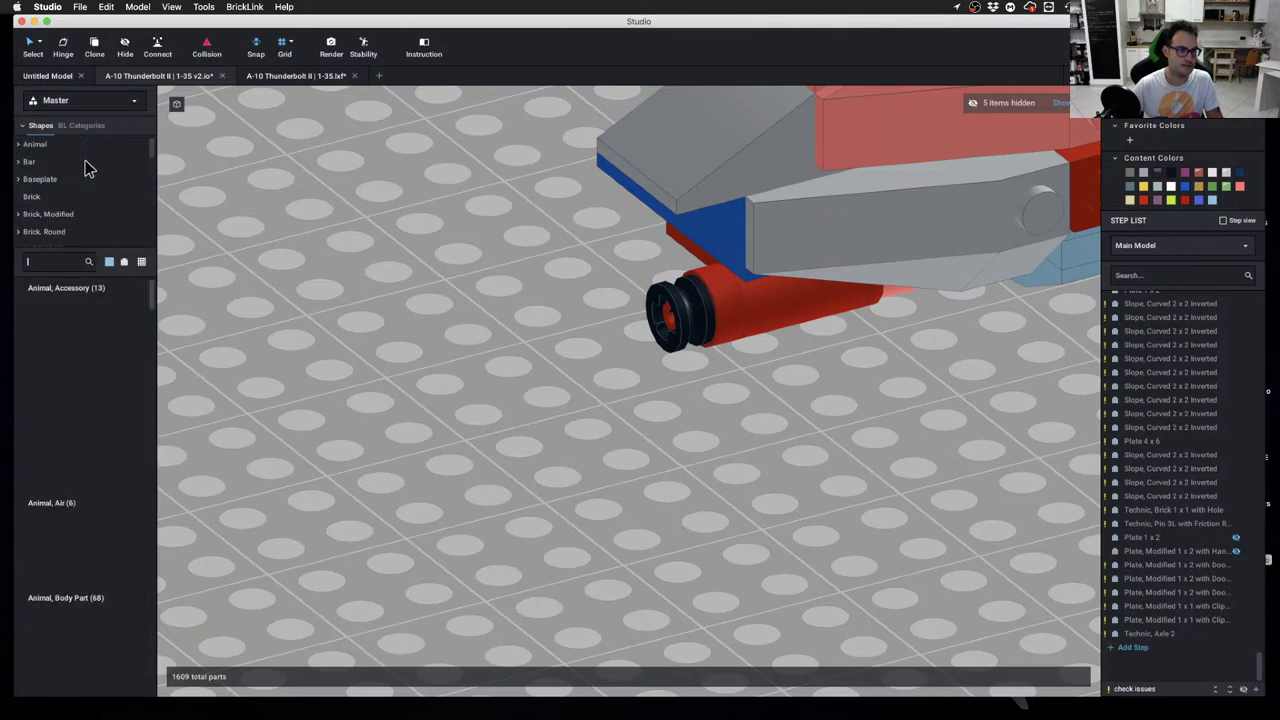
pyautogui.scroll(-10, 90, 176)
pyautogui.click(90, 176)
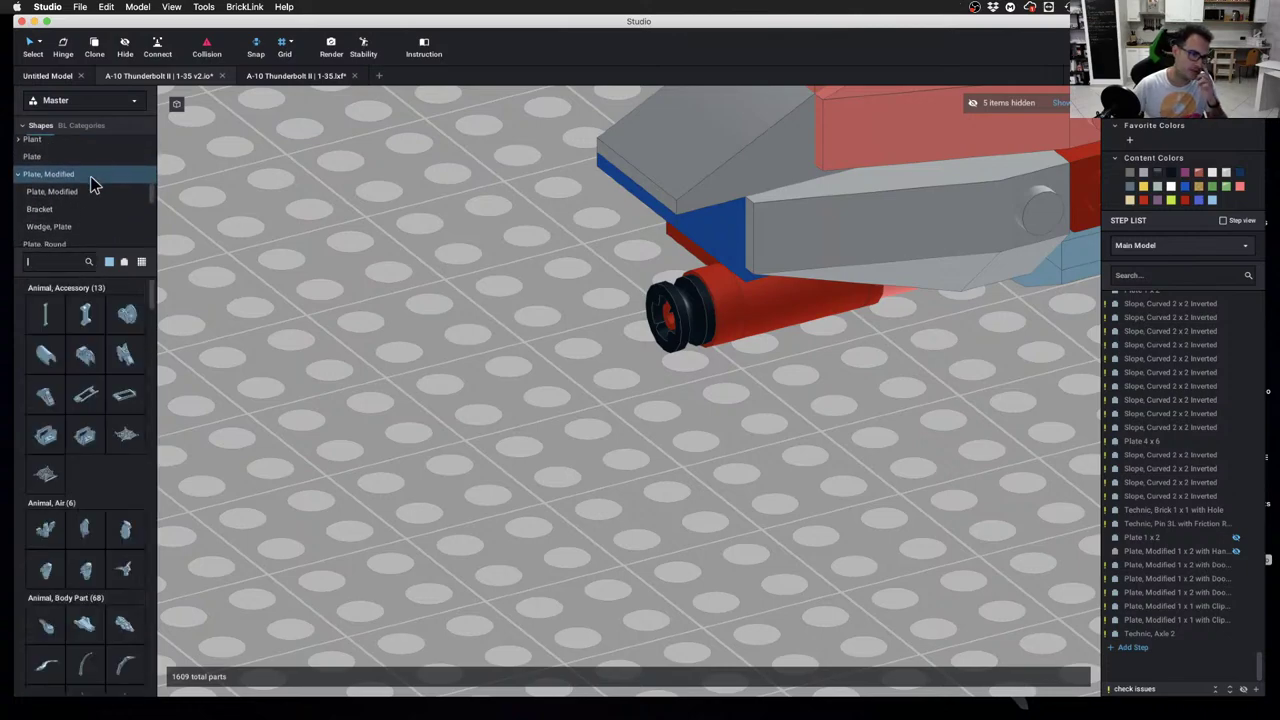
pyautogui.scroll(-1, 90, 176)
pyautogui.click(81, 232)
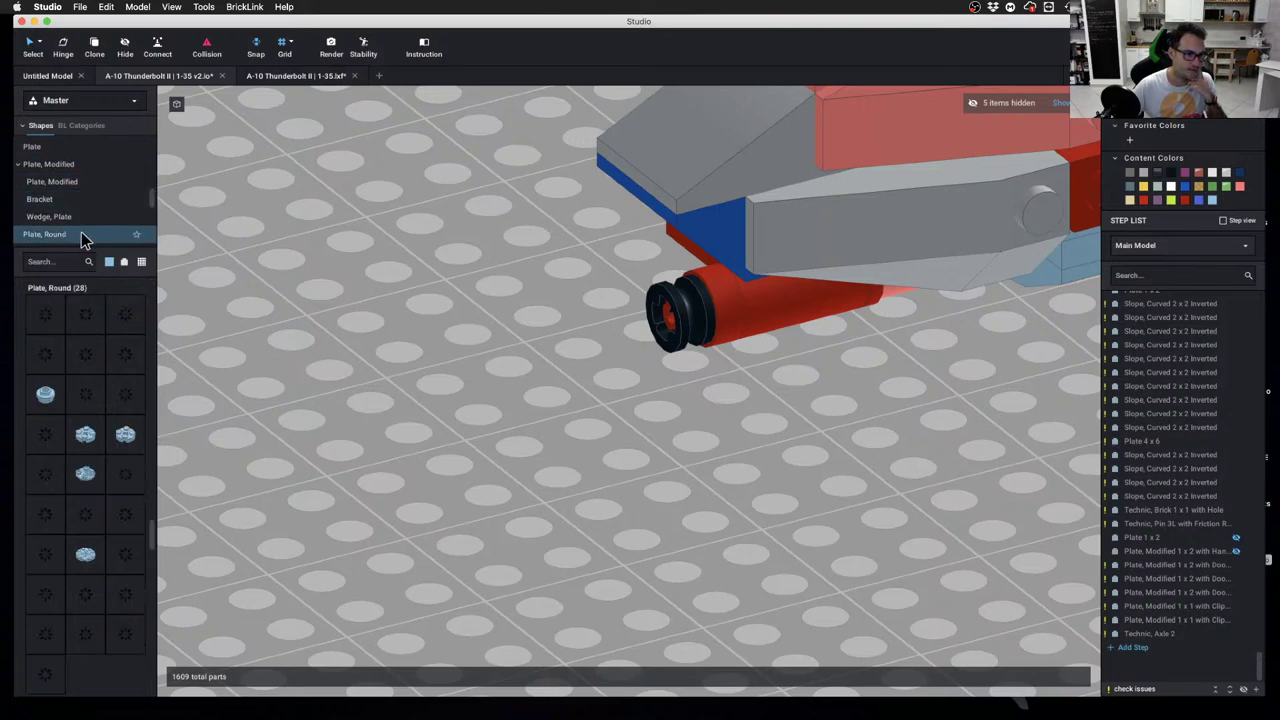
pyautogui.moveTo(45, 394); pyautogui.dragTo(405, 426)
pyautogui.press('Right')
pyautogui.press('Right')
pyautogui.press('Right')
pyautogui.press('Right')
pyautogui.click(563, 469)
# Take the black bush and the red Tile, Round 1 x 1 with Pin out of the gun barrel and set them aside
pyautogui.moveTo(655, 320); pyautogui.dragTo(758, 490)
pyautogui.moveTo(406, 420); pyautogui.dragTo(588, 500)
pyautogui.moveTo(731, 337); pyautogui.dragTo(809, 491)
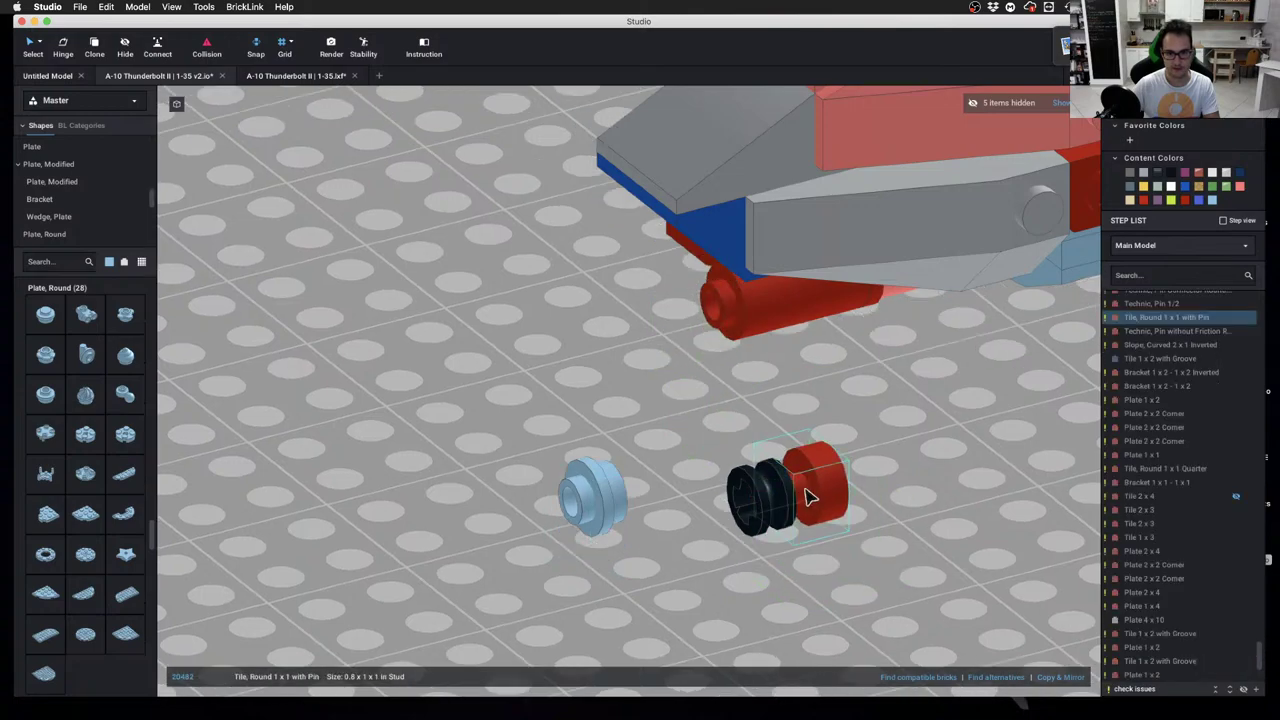
# Try the open-stud round plate on the end of the gun barrel with a clone of it, and undo the attempt
pyautogui.moveTo(603, 514); pyautogui.dragTo(689, 328)
pyautogui.press('super+d')
pyautogui.click(668, 463)
pyautogui.moveTo(672, 468)
pyautogui.mouseDown(button='right')
pyautogui.moveTo(646, 432)
pyautogui.moveTo(680, 457)
pyautogui.moveTo(646, 429)
pyautogui.moveTo(668, 457)
pyautogui.mouseUp(button='right')
pyautogui.press('super+z')
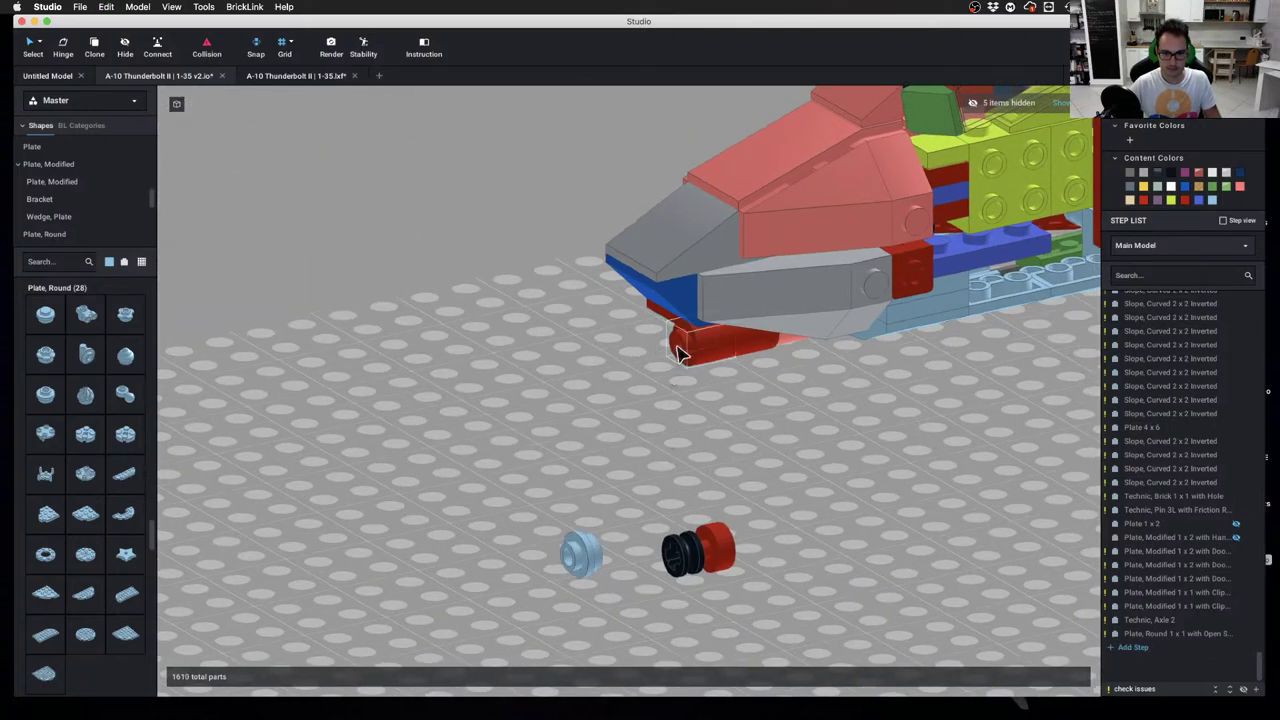
# Pull the red Technic, Pin 1/2 out of the barrel and stack two Plate, Round 1 x 1 with Open Stud on its end
pyautogui.moveTo(678, 354); pyautogui.dragTo(784, 568)
pyautogui.click(594, 537)
pyautogui.moveTo(580, 557); pyautogui.dragTo(607, 453)
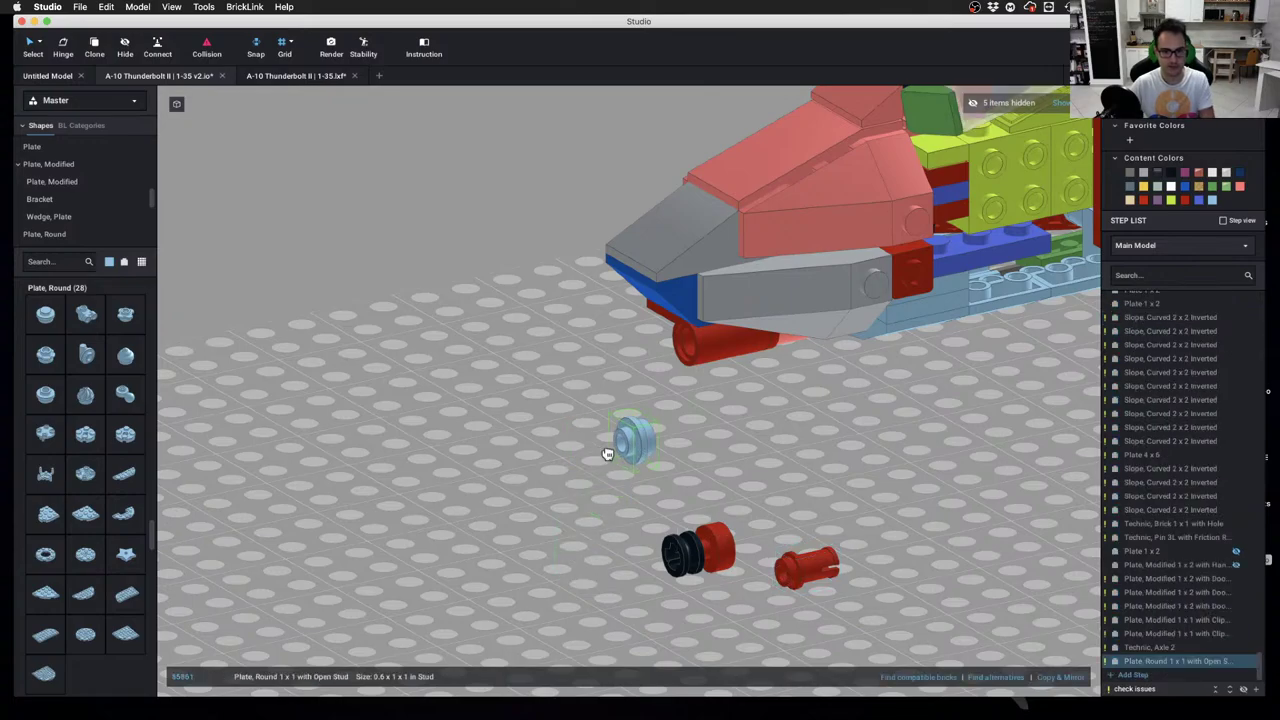
pyautogui.click(680, 341)
pyautogui.click(650, 349)
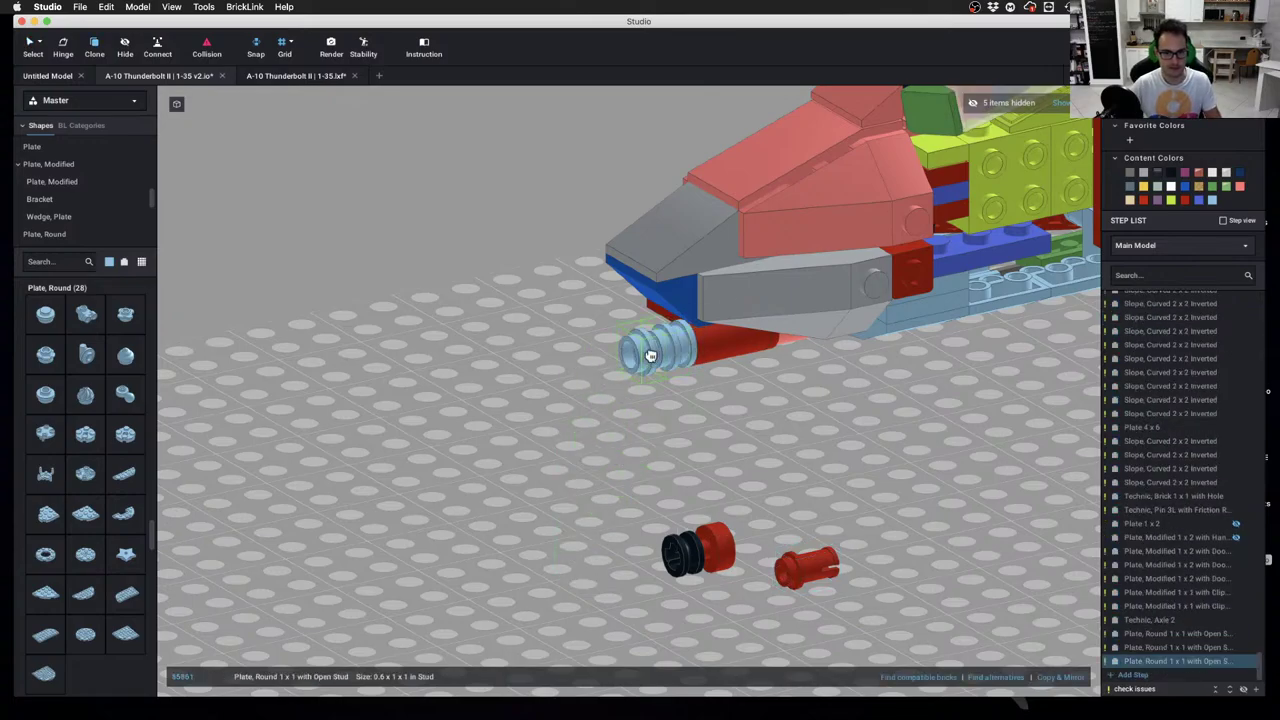
pyautogui.press('Escape')
pyautogui.moveTo(760, 520); pyautogui.dragTo(639, 474, button='right')
# Rejoin the red Technic, Pin 1/2 with the round tile and black bush beside the plane
pyautogui.click(864, 551)
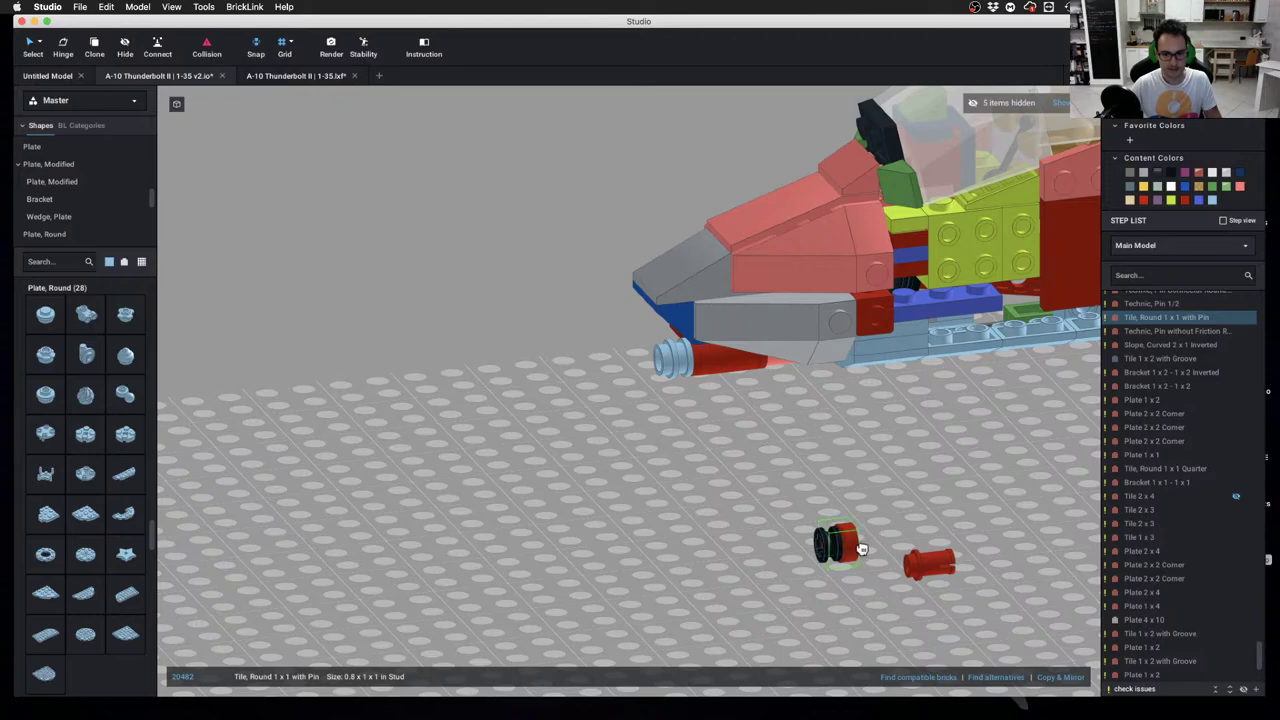
pyautogui.click(771, 459)
pyautogui.moveTo(938, 563); pyautogui.dragTo(874, 537)
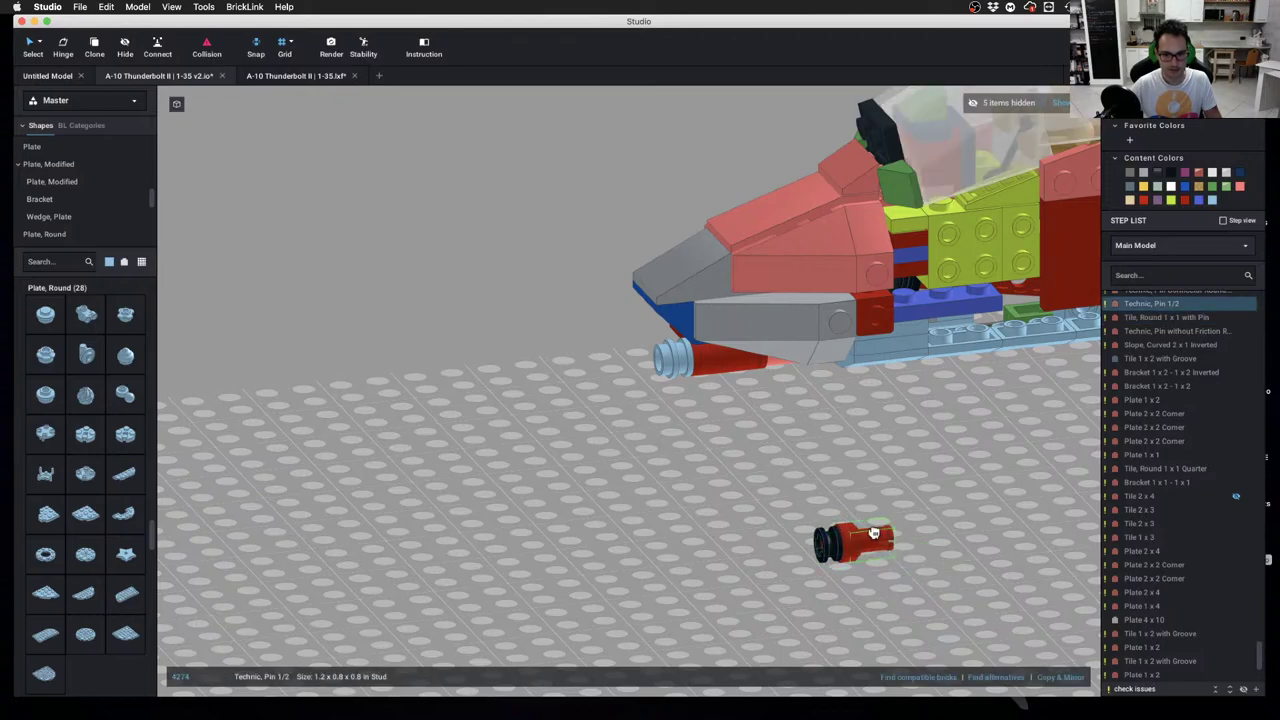
pyautogui.click(694, 531)
# Delete the two open-stud round plates from the end of the gun barrel
pyautogui.scroll(3, 743, 491)
pyautogui.moveTo(743, 491); pyautogui.dragTo(743, 520, button='right')
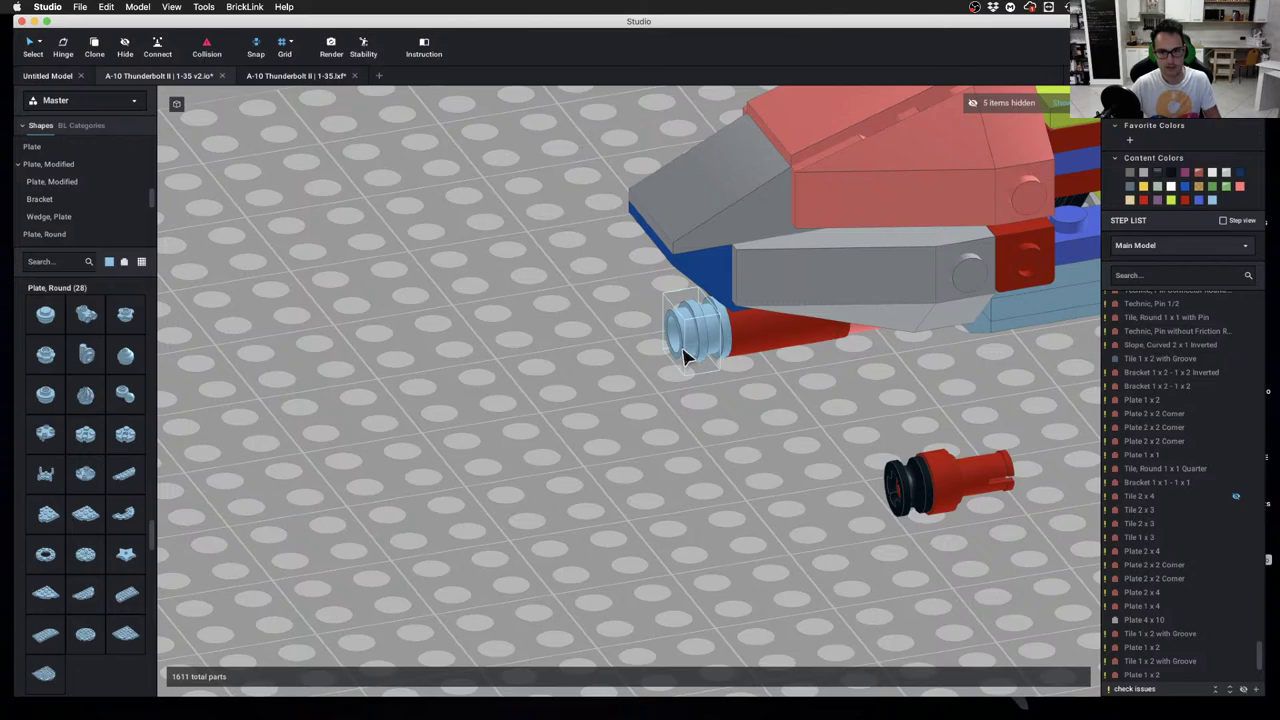
pyautogui.click(684, 350)
pyautogui.press('Delete')
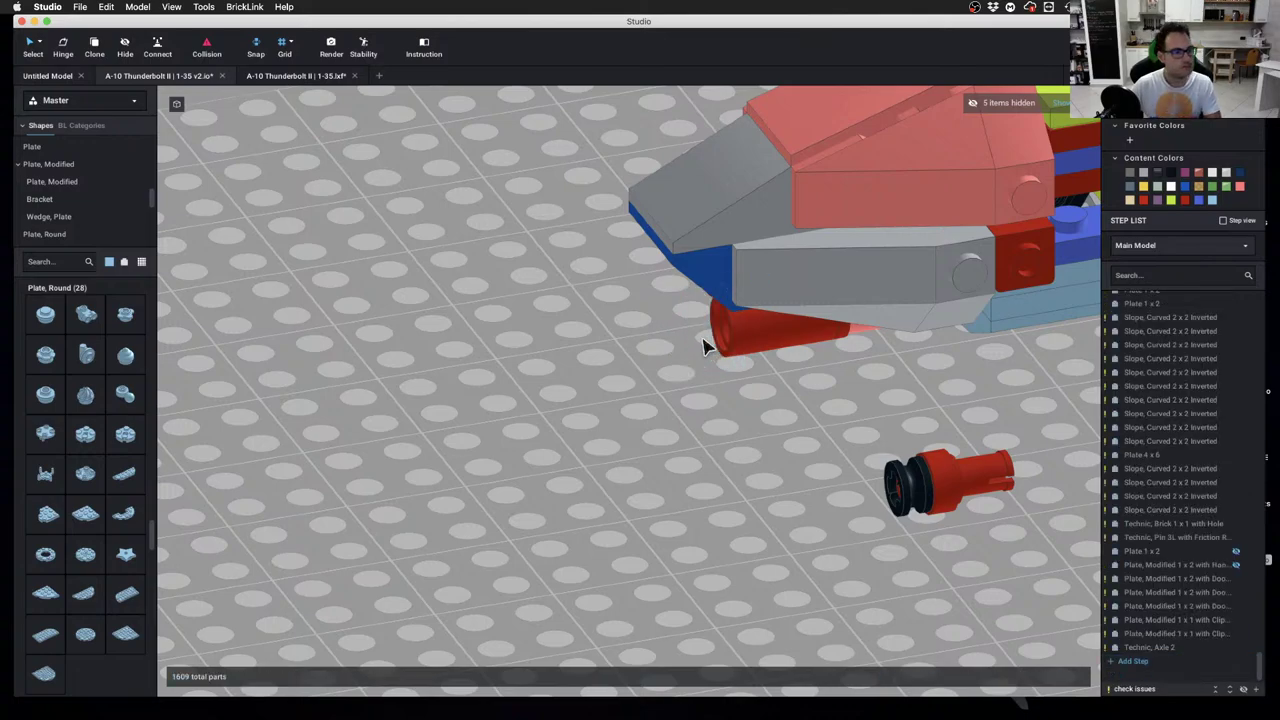
# Insert the bush, round tile and pin assembly back into the gun barrel
pyautogui.click(991, 491)
pyautogui.moveTo(991, 491); pyautogui.dragTo(737, 386)
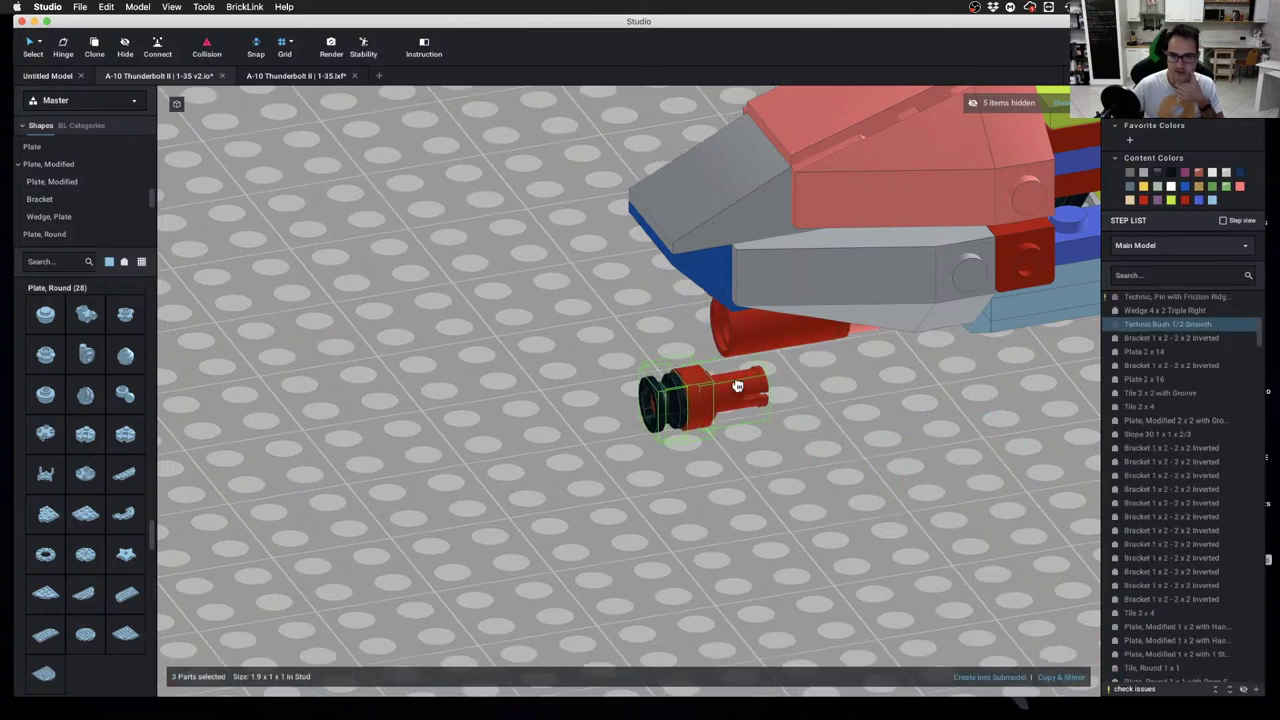
pyautogui.click(706, 391)
pyautogui.scroll(-3, 648, 333)
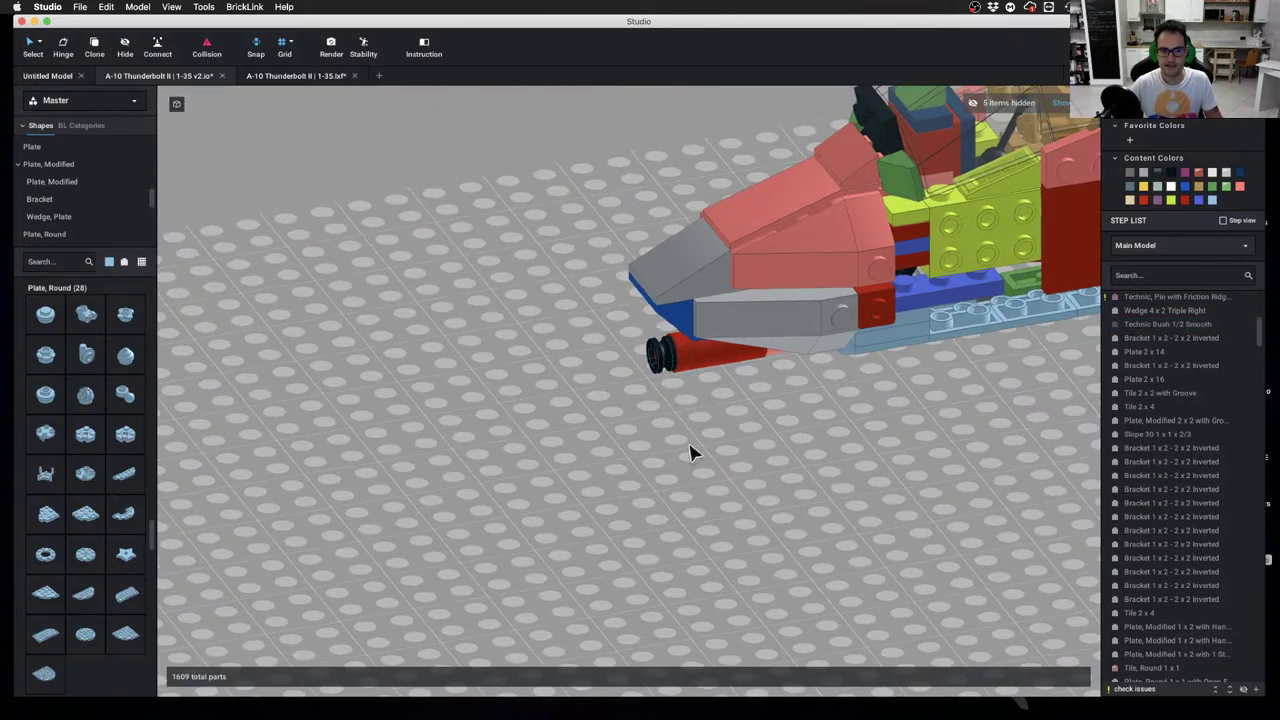
# Show all hidden parts and delete the light blue Plate 1 x 2 covering the landing gear arm on the nose's side
pyautogui.moveTo(690, 453); pyautogui.dragTo(541, 432, button='right')
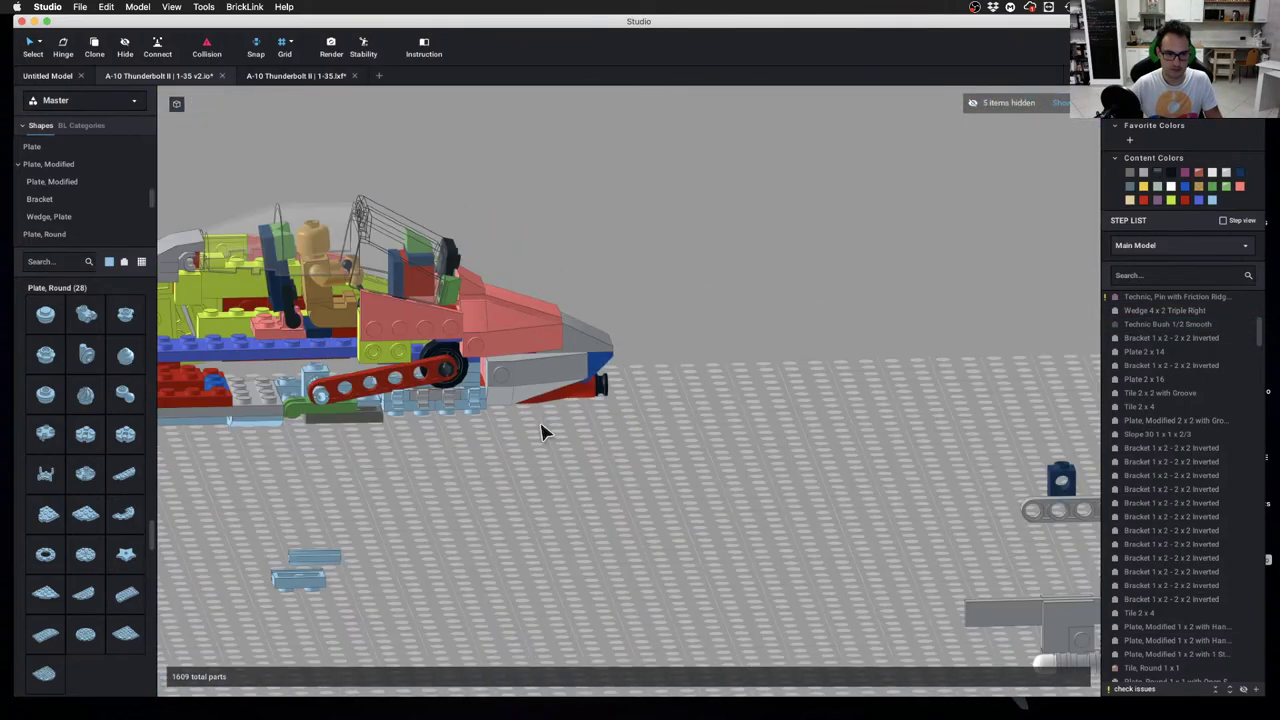
pyautogui.scroll(10, 541, 432)
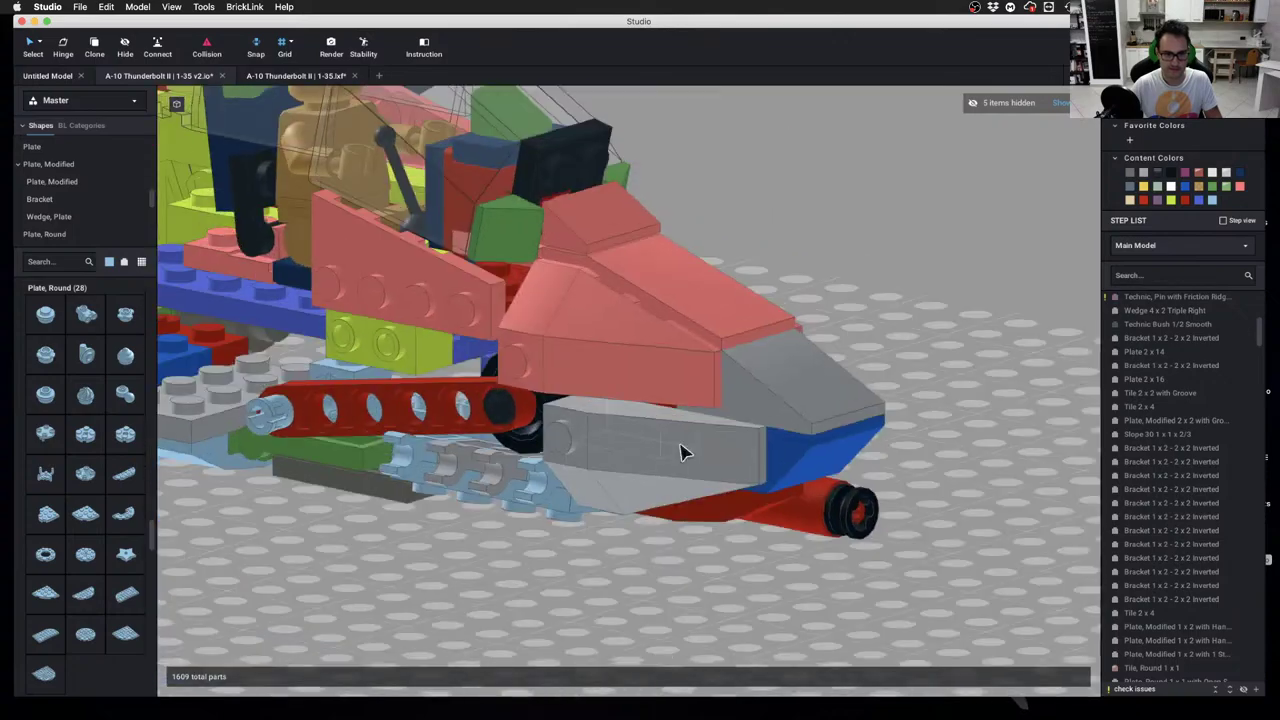
pyautogui.moveTo(680, 444); pyautogui.dragTo(707, 439, button='right')
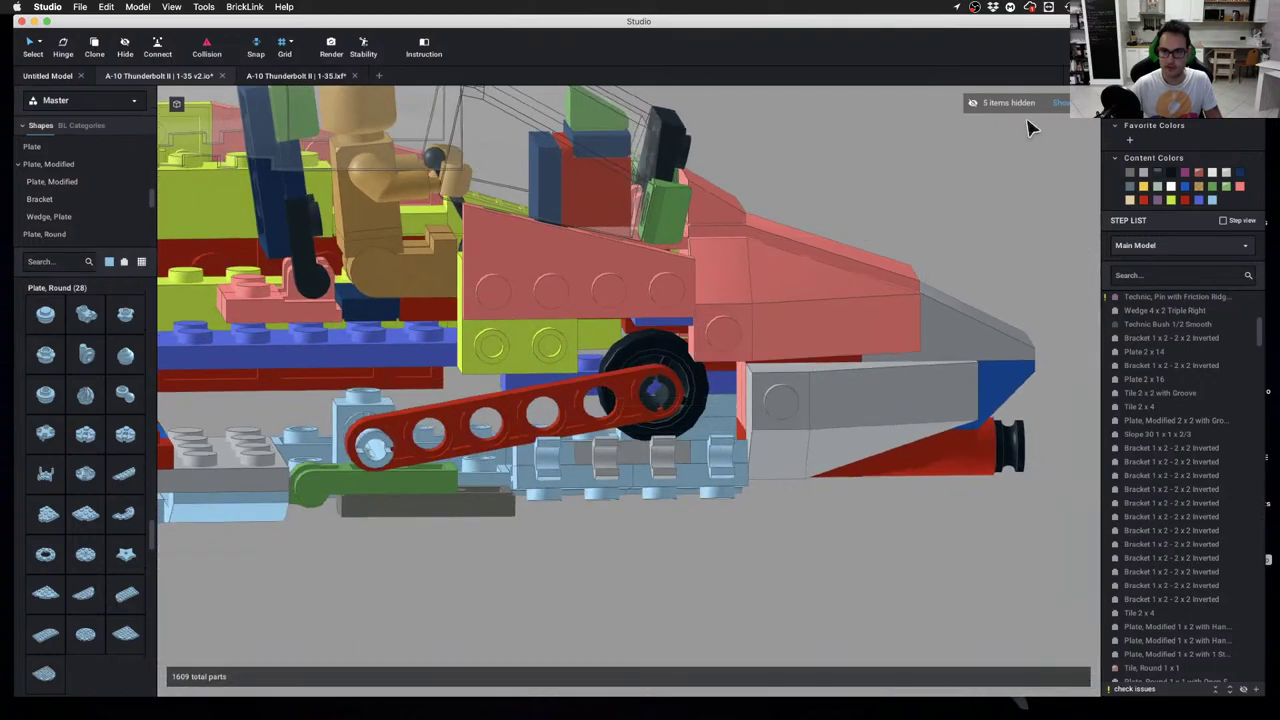
pyautogui.scroll(-2, 780, 298)
pyautogui.moveTo(780, 298); pyautogui.dragTo(630, 390, button='right')
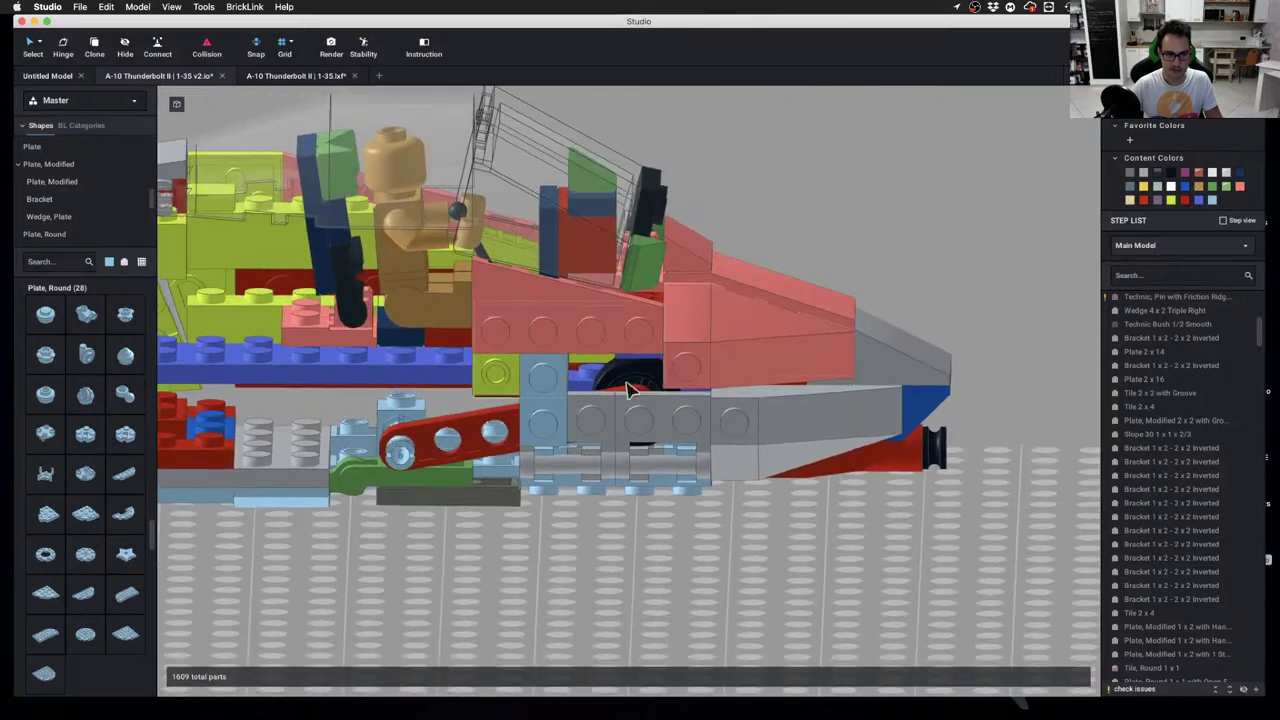
pyautogui.click(538, 427)
pyautogui.press('Delete')
# Hide the dark red panels on the fuselage side and the red landing gear arm
pyautogui.moveTo(563, 448); pyautogui.dragTo(673, 431, button='middle')
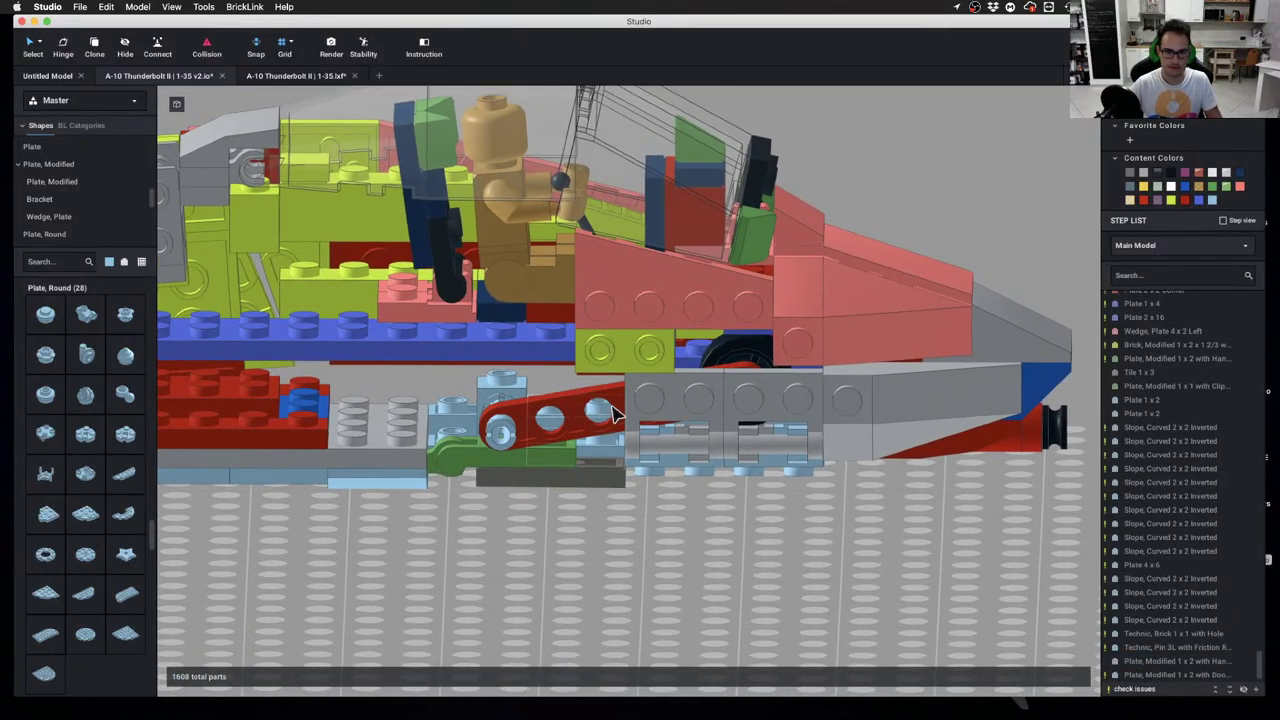
pyautogui.moveTo(617, 414); pyautogui.dragTo(505, 416, button='right')
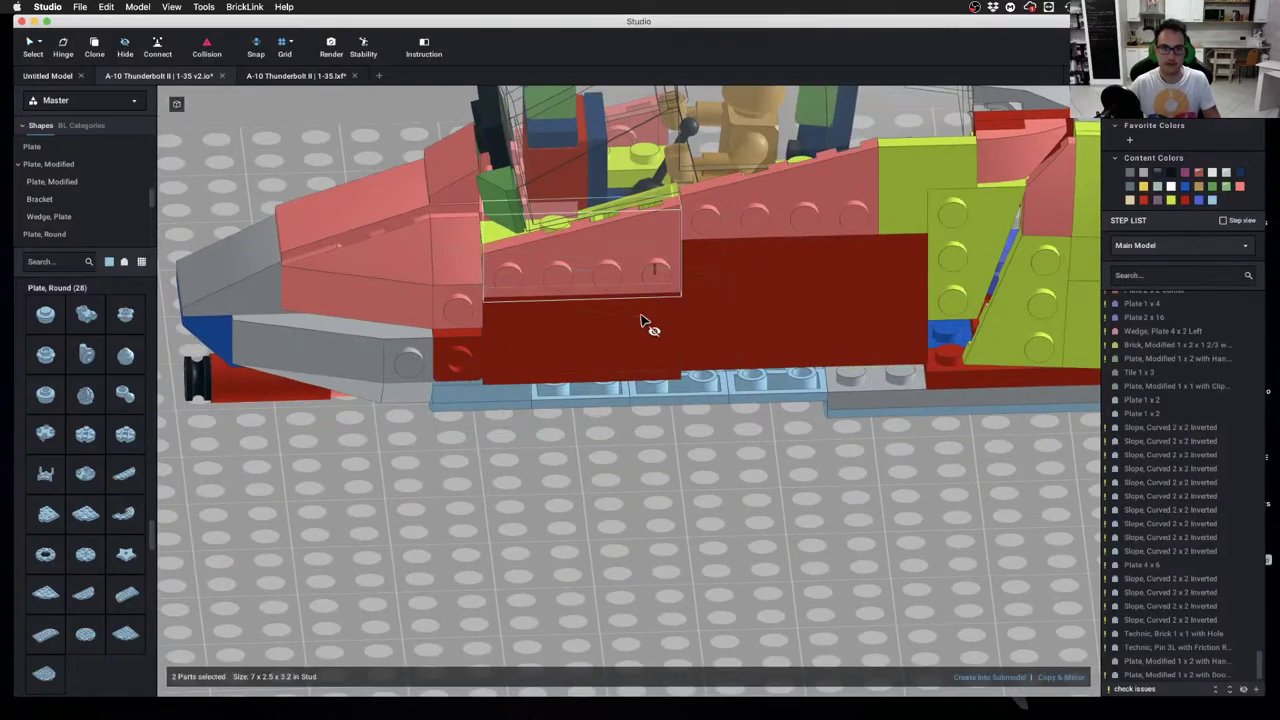
pyautogui.click(873, 314)
pyautogui.press('v')
pyautogui.scroll(-3, 649, 391)
# Clone the lime Slope 18 2 x 1 x 2/3 with 4 Slots and place it on the lime brick at the cockpit's landing gear side
pyautogui.moveTo(649, 391); pyautogui.dragTo(667, 294, button='right')
pyautogui.scroll(2, 574, 357)
pyautogui.click(646, 266)
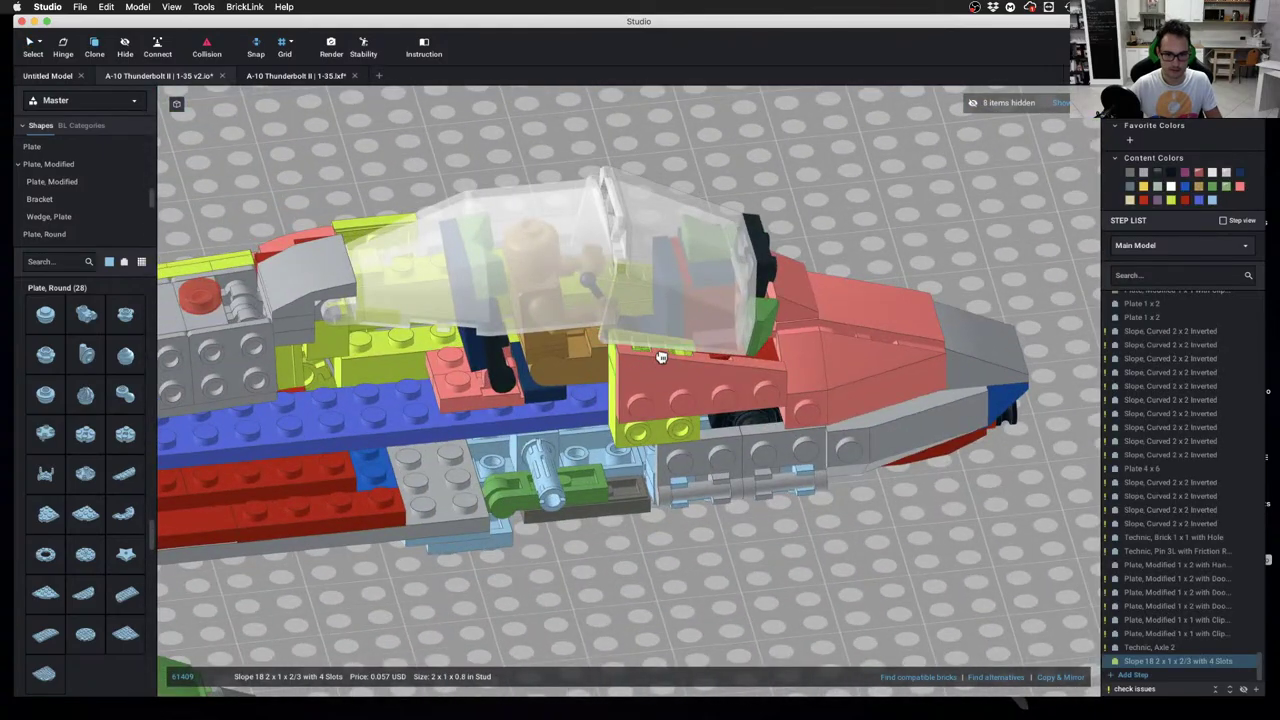
pyautogui.press('Delete')
pyautogui.moveTo(733, 425)
pyautogui.mouseDown(button='right')
pyautogui.moveTo(737, 466)
pyautogui.moveTo(740, 414)
pyautogui.moveTo(694, 446)
pyautogui.moveTo(640, 446)
pyautogui.moveTo(675, 425)
pyautogui.moveTo(726, 422)
pyautogui.mouseUp(button='right')
pyautogui.scroll(2, 682, 408)
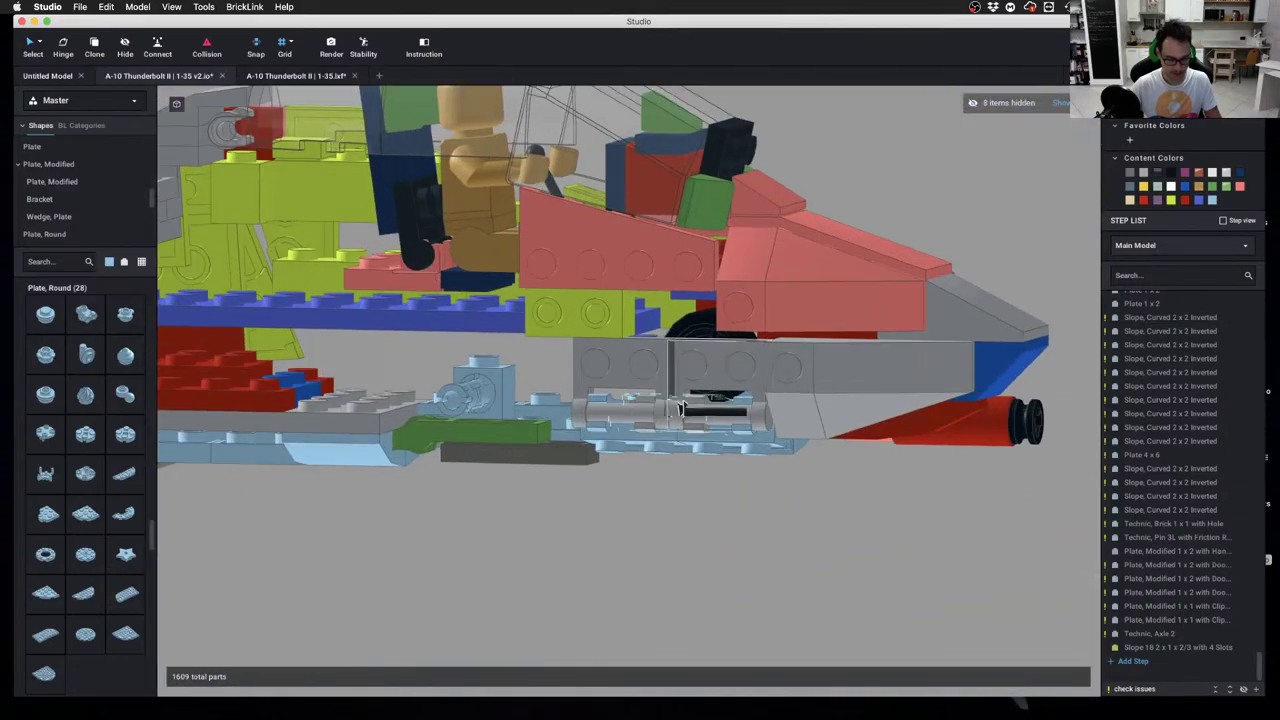
# Hide the pink slope on the cockpit's side and move the cloned lime slope one stud toward the nose
pyautogui.click(622, 270)
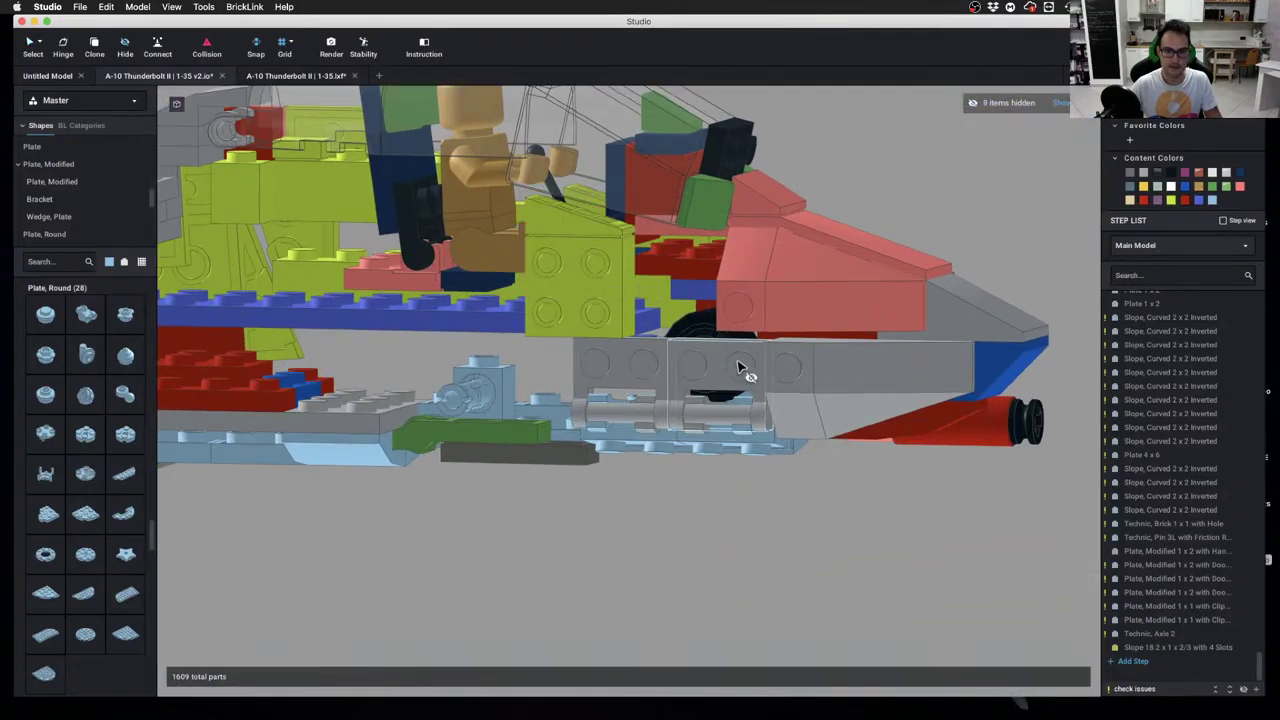
pyautogui.click(588, 226)
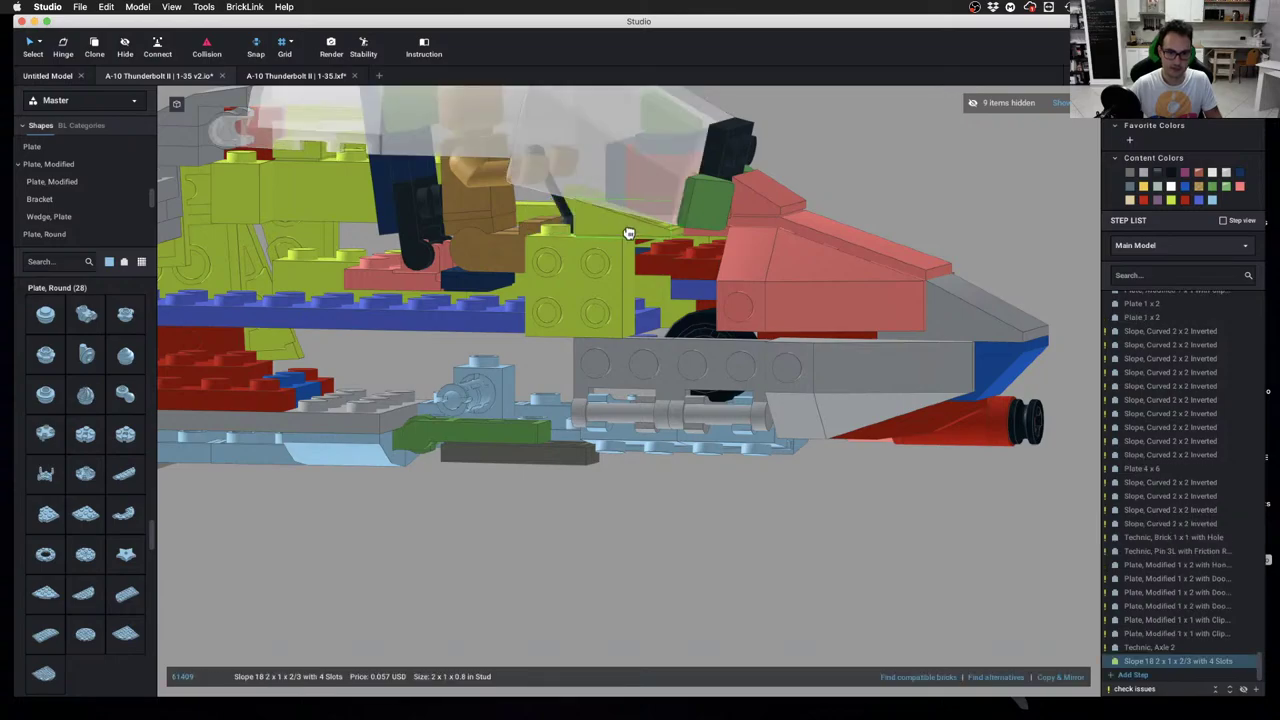
pyautogui.scroll(2, 820, 219)
pyautogui.moveTo(599, 289); pyautogui.dragTo(230, 335, button='right')
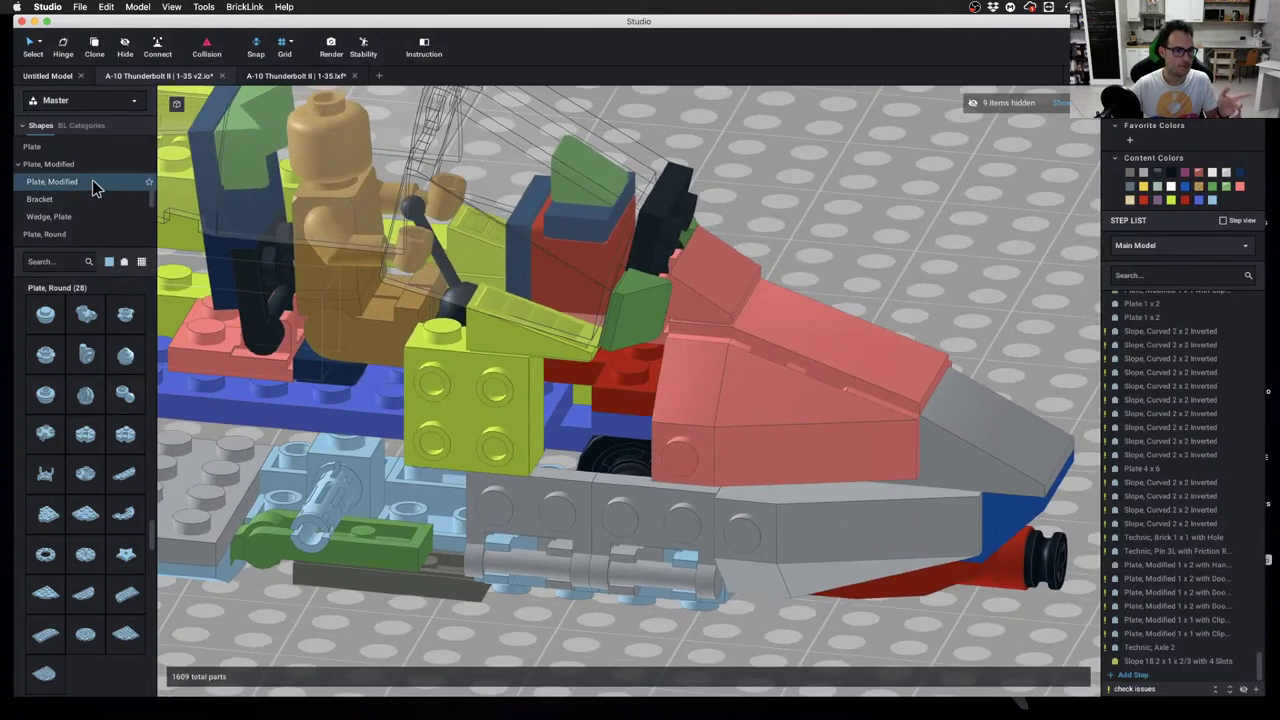
# Insert a Brick, Modified 1 x 1 with Stud on 1 Side under the lime slope's front end, next to the lime brick
pyautogui.scroll(10, 93, 189)
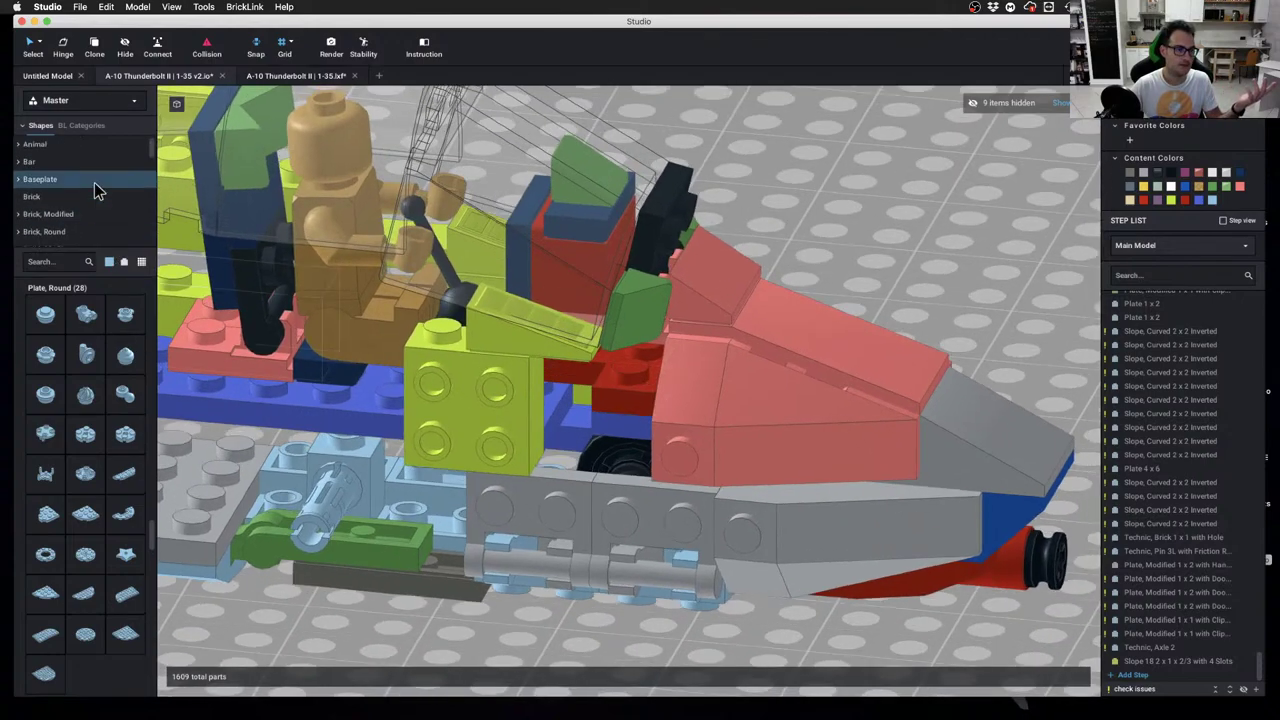
pyautogui.scroll(-1, 97, 191)
pyautogui.click(94, 164)
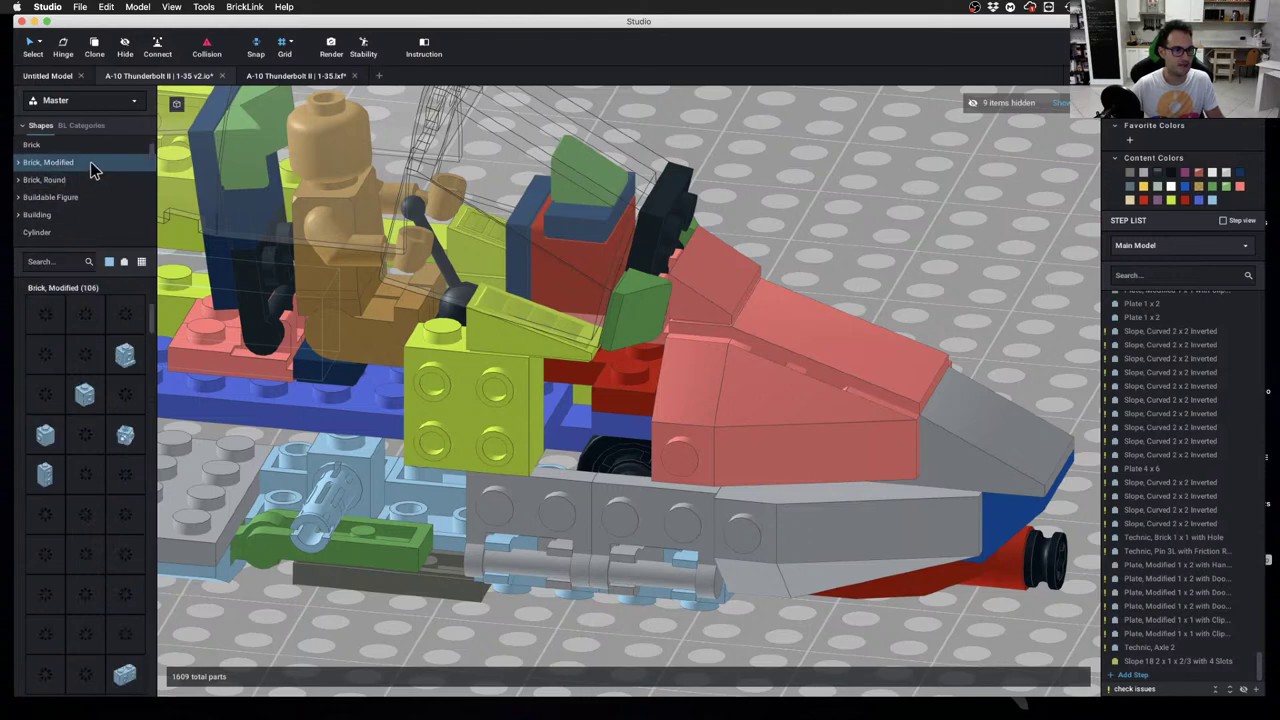
pyautogui.moveTo(224, 392); pyautogui.dragTo(550, 408)
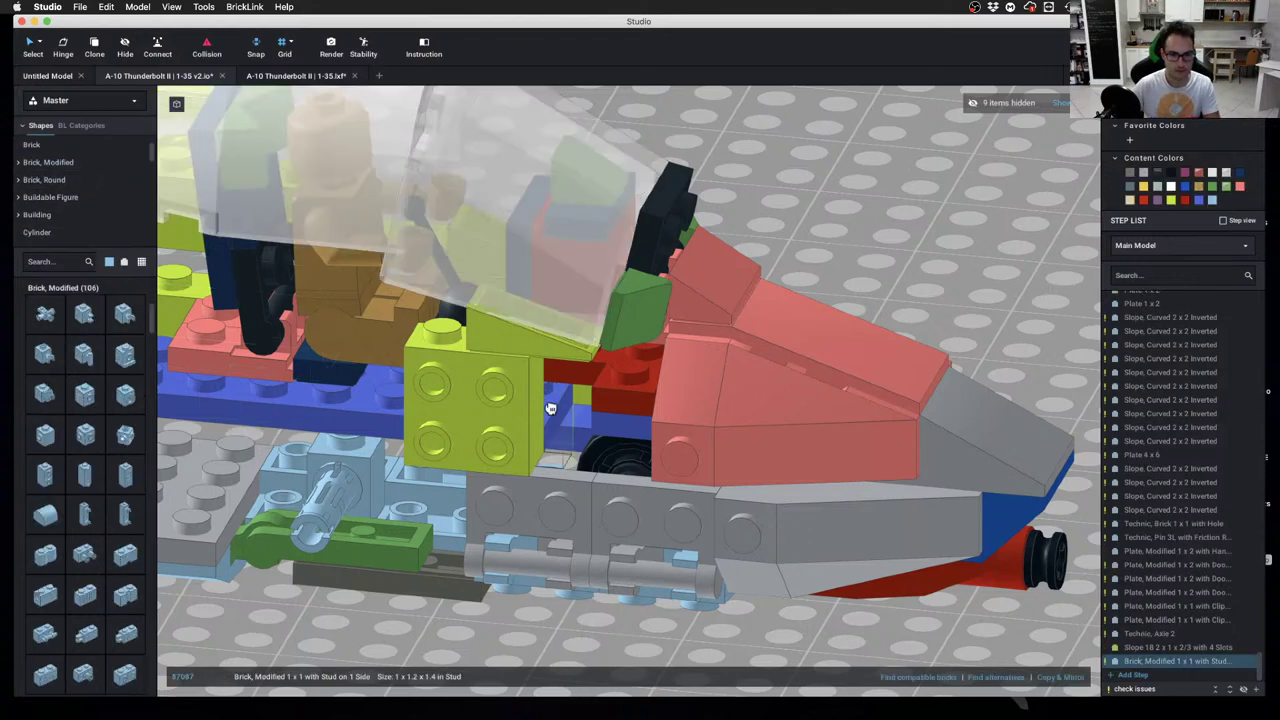
pyautogui.click(572, 363)
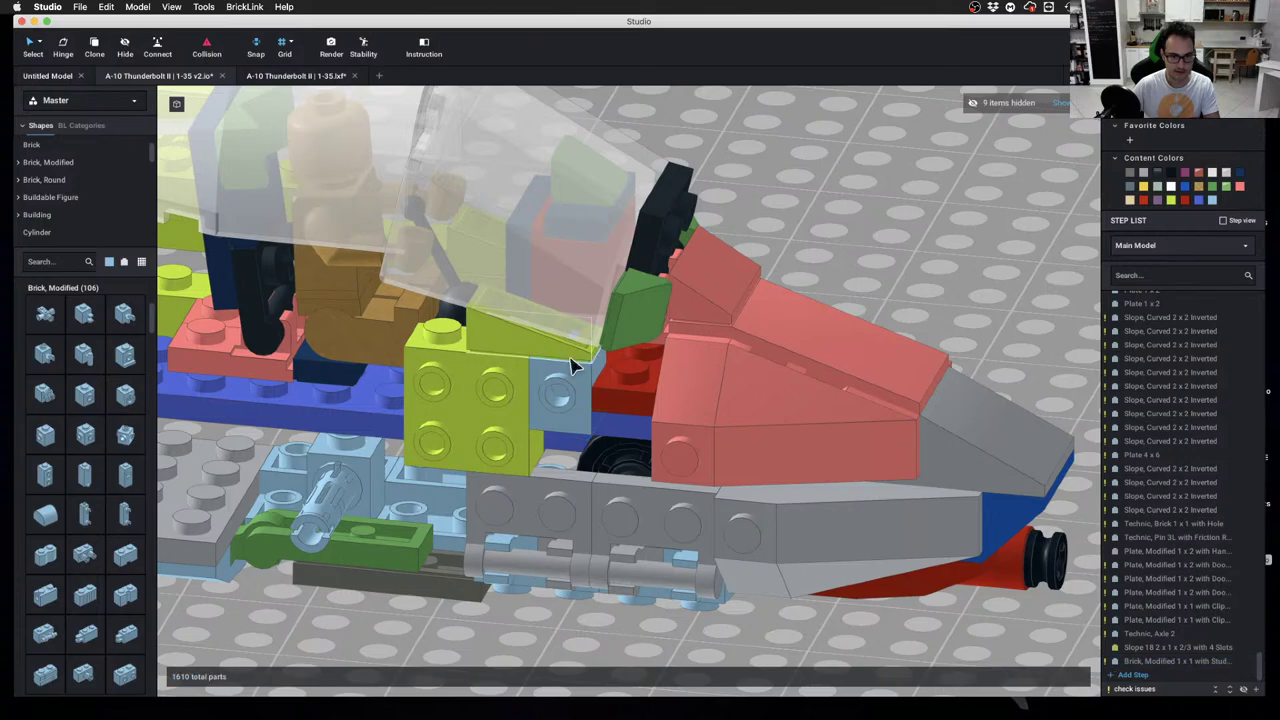
pyautogui.moveTo(810, 332); pyautogui.dragTo(637, 414, button='right')
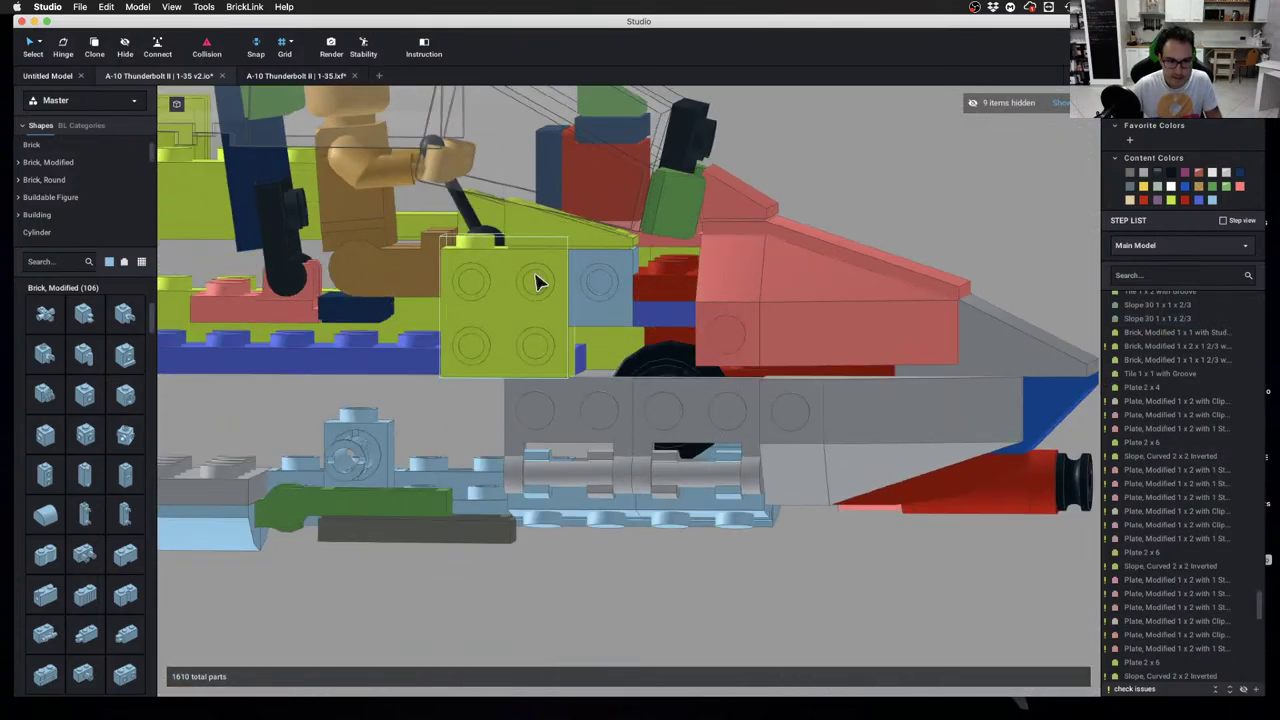
# Show all hidden parts again and hide the pink wedge on the landing gear side of the nose
pyautogui.moveTo(605, 293); pyautogui.dragTo(533, 376, button='right')
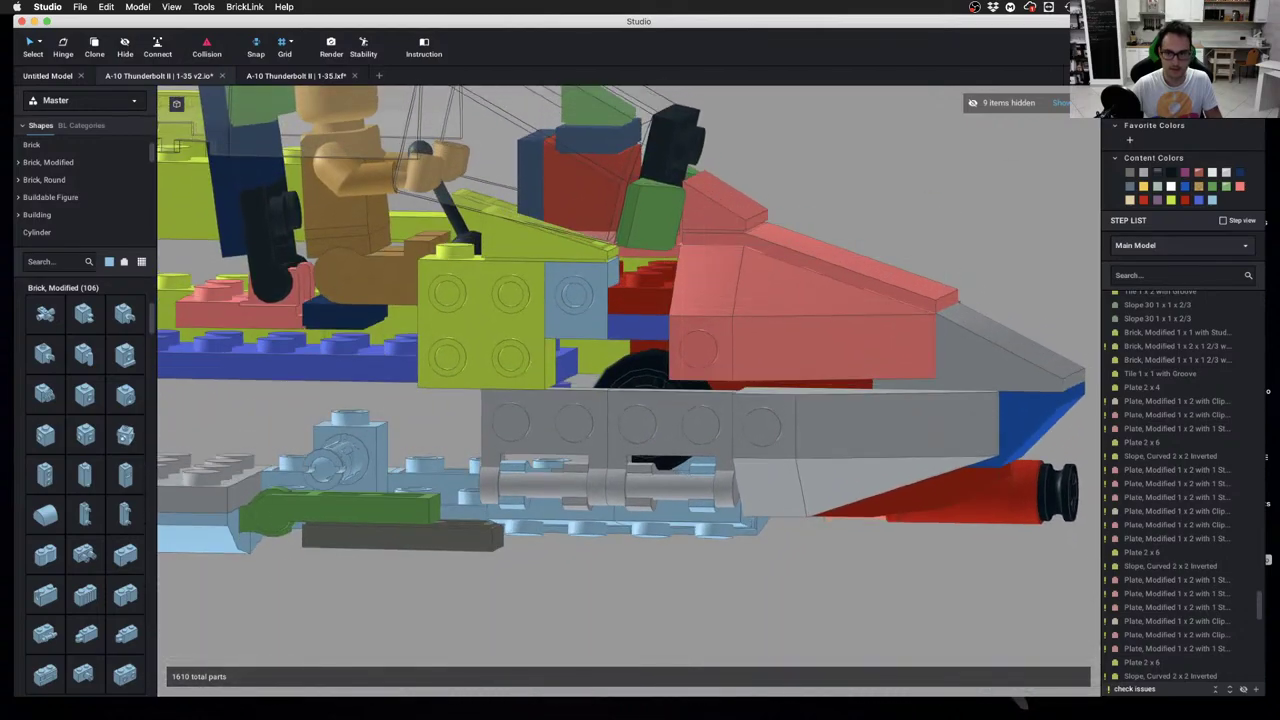
pyautogui.click(1061, 105)
pyautogui.moveTo(810, 260); pyautogui.dragTo(703, 275, button='right')
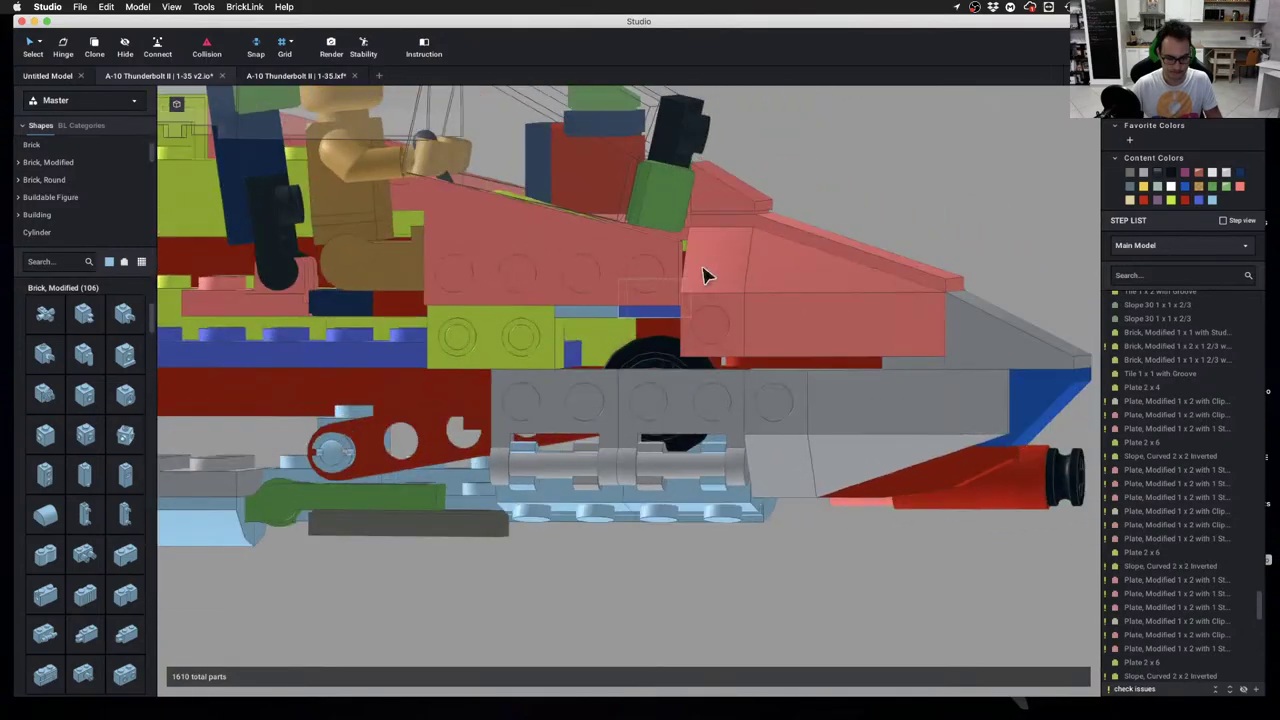
pyautogui.click(812, 346)
# Clone the blue Plate 1 x 1 under the cockpit's pink wedge plate and place it against the dark red brick of the nose
pyautogui.scroll(10, 743, 337)
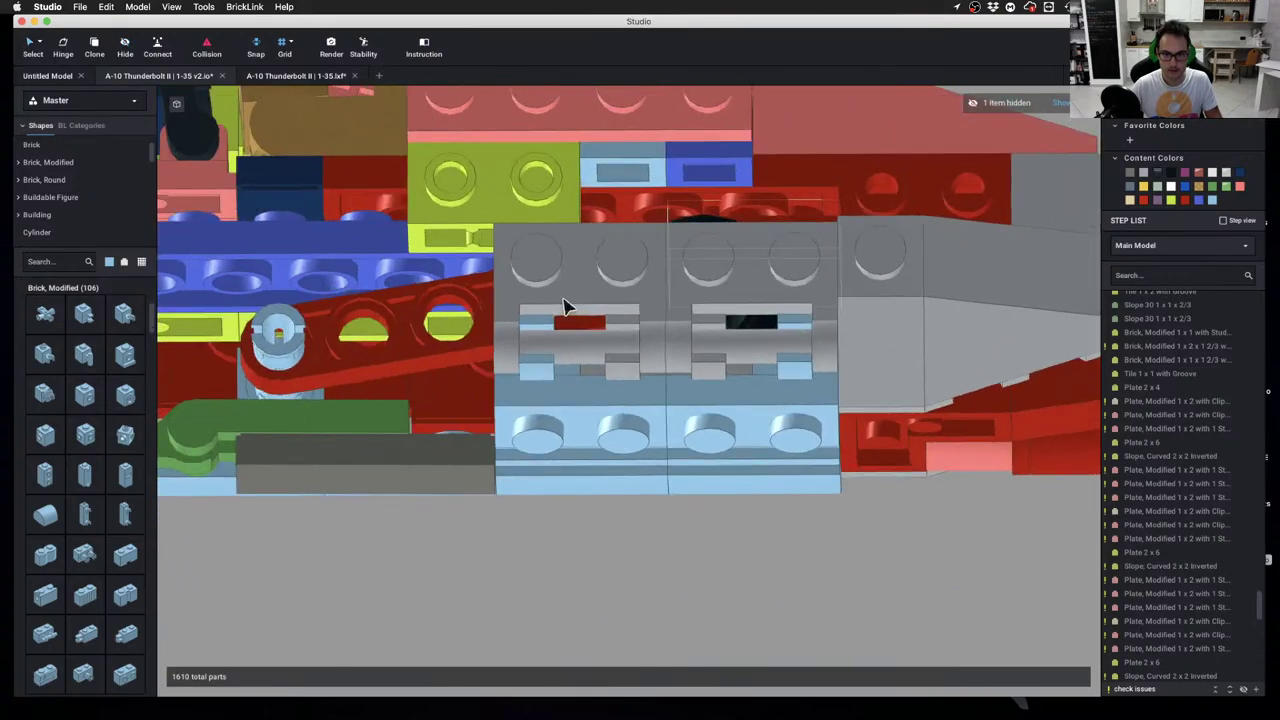
pyautogui.moveTo(563, 305)
pyautogui.mouseDown(button='right')
pyautogui.moveTo(797, 195)
pyautogui.moveTo(826, 225)
pyautogui.moveTo(823, 214)
pyautogui.mouseUp(button='right')
pyautogui.press('c')
pyautogui.click(756, 199)
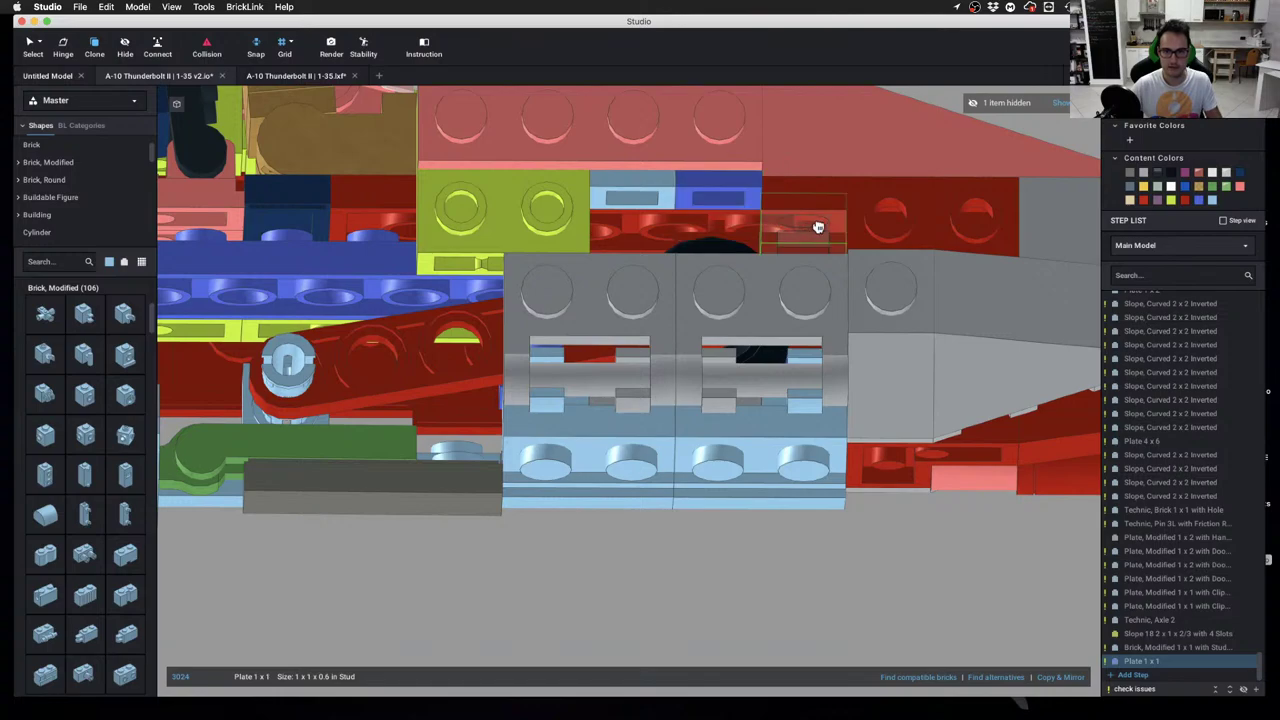
pyautogui.click(819, 227)
pyautogui.press('Escape')
# Try placing a second cloned Plate 1 x 1 beside the lime brick under the cockpit, and delete it
pyautogui.moveTo(810, 283)
pyautogui.mouseDown(button='right')
pyautogui.moveTo(805, 297)
pyautogui.moveTo(770, 230)
pyautogui.moveTo(711, 194)
pyautogui.moveTo(757, 249)
pyautogui.mouseUp(button='right')
pyautogui.click(697, 254)
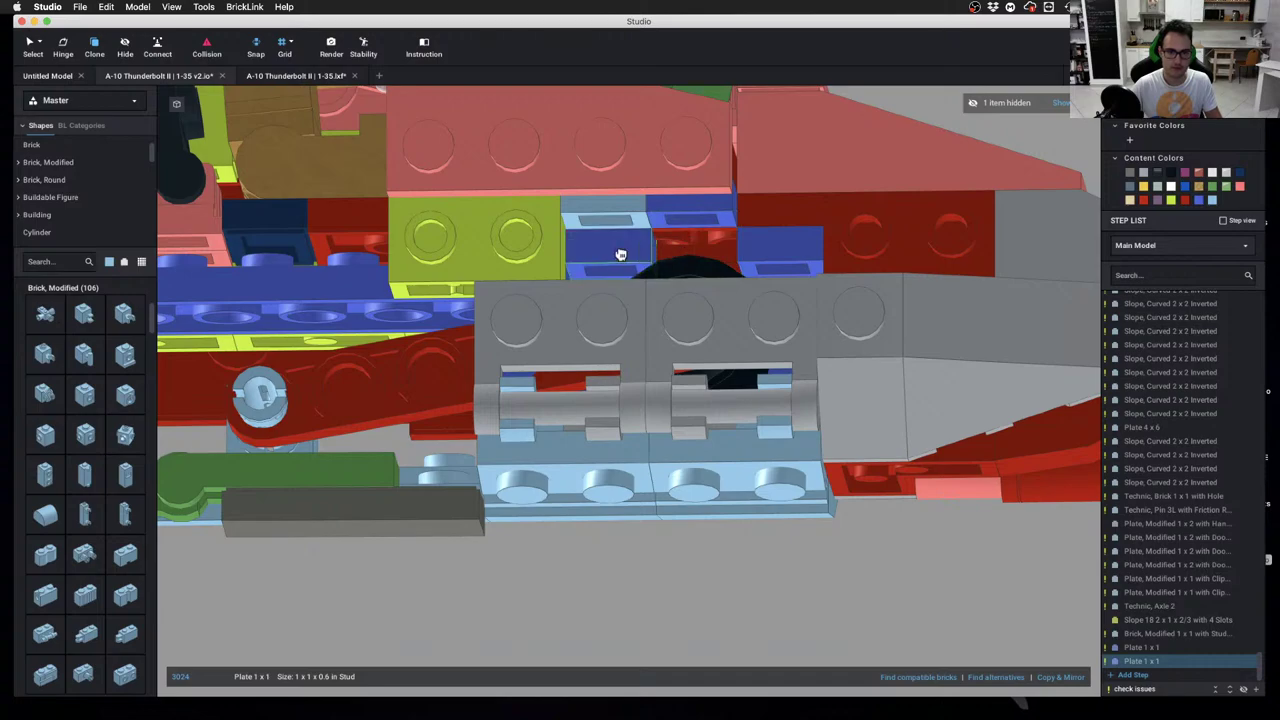
pyautogui.press('c')
pyautogui.moveTo(766, 329)
pyautogui.mouseDown(button='right')
pyautogui.moveTo(686, 333)
pyautogui.moveTo(656, 307)
pyautogui.moveTo(663, 334)
pyautogui.mouseUp(button='right')
pyautogui.press('Escape')
pyautogui.click(661, 322)
pyautogui.press('Delete')
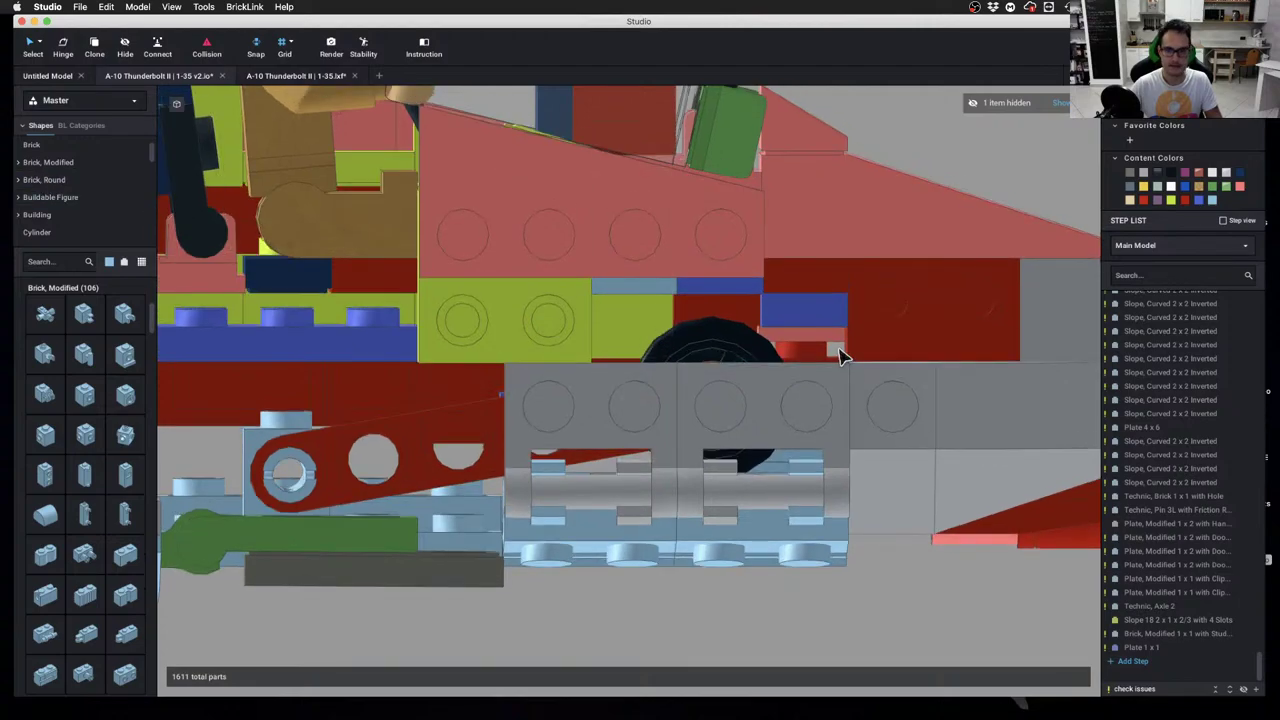
# Clone the Plate 2 x 2 Corner inside the nose and place it beside the lime brick, above the landing gear wheel
pyautogui.moveTo(841, 356); pyautogui.dragTo(836, 344, button='right')
pyautogui.press('c')
pyautogui.click(734, 289)
pyautogui.scroll(-5, 826, 580)
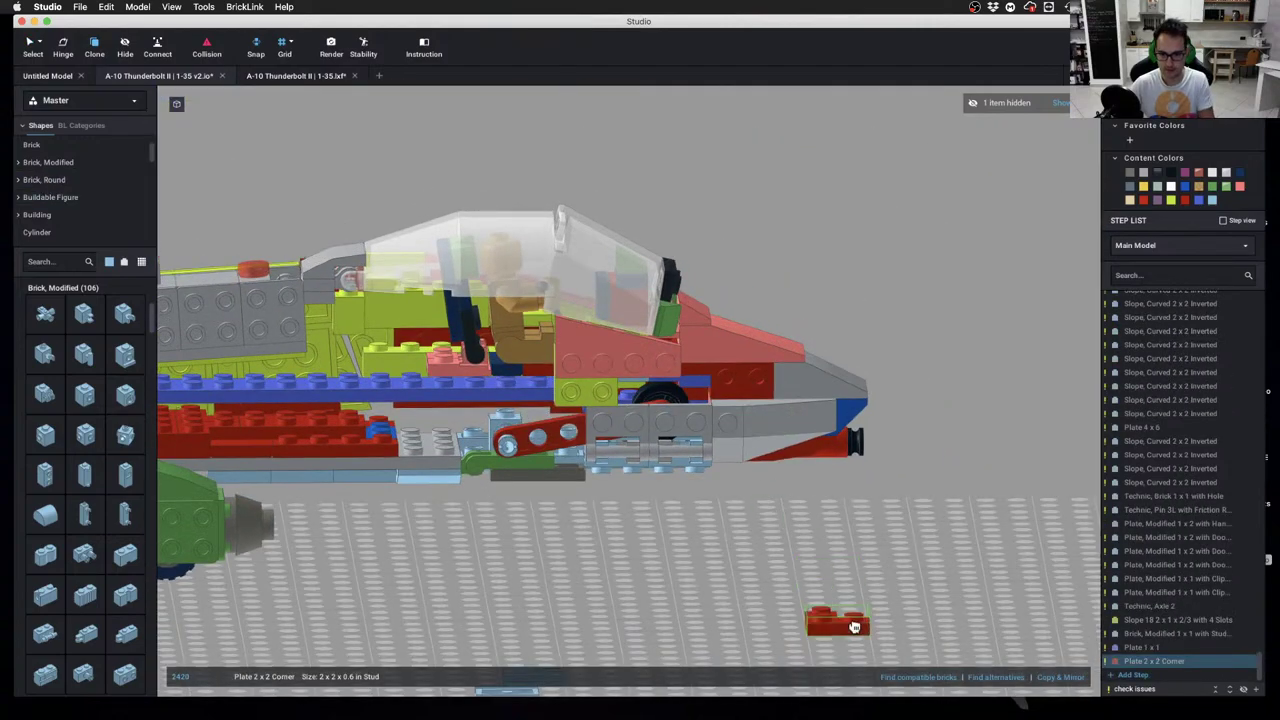
pyautogui.scroll(3, 655, 519)
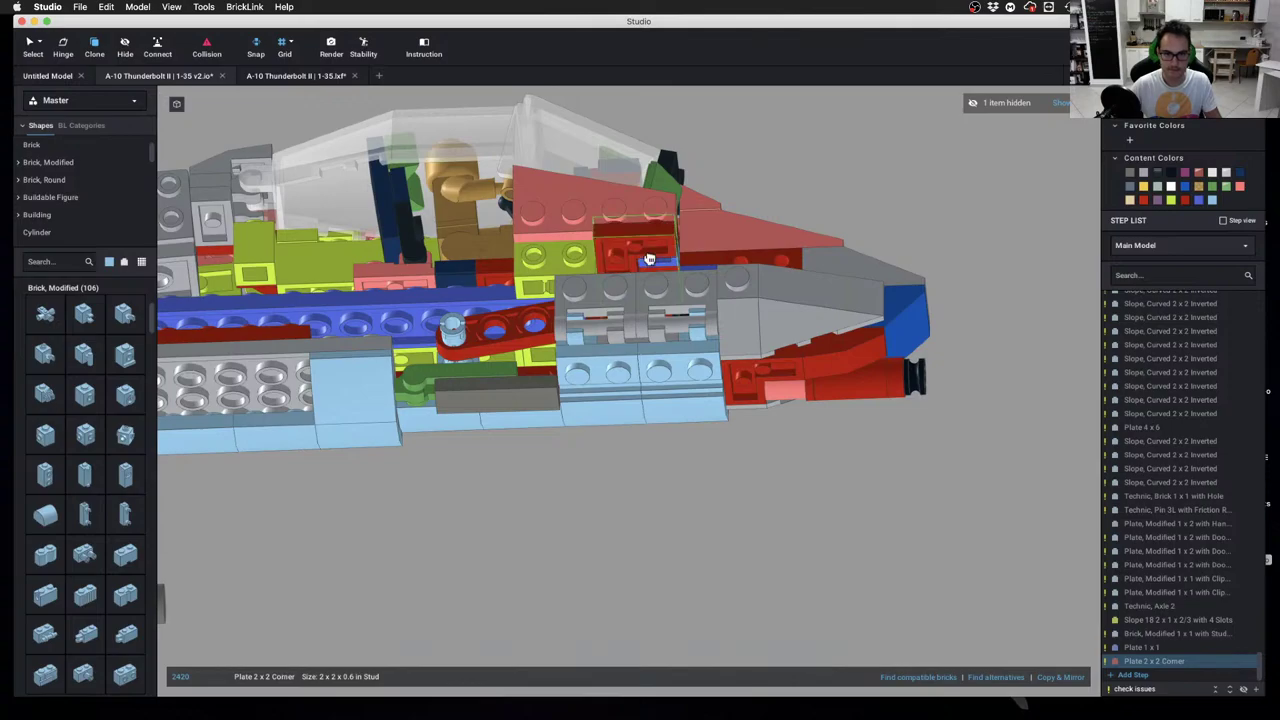
pyautogui.click(648, 278)
pyautogui.press('Escape')
pyautogui.moveTo(823, 200); pyautogui.dragTo(823, 251, button='right')
pyautogui.scroll(3, 790, 280)
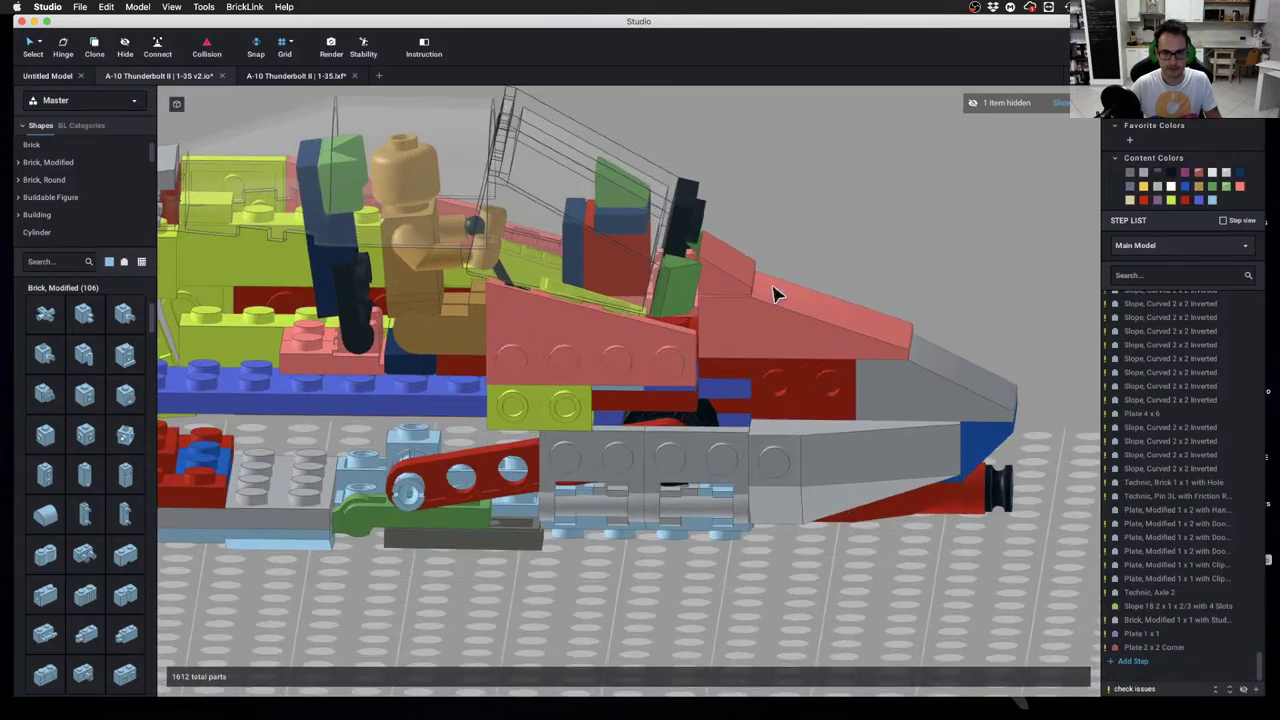
pyautogui.moveTo(774, 294)
pyautogui.mouseDown(button='right')
pyautogui.moveTo(761, 337)
pyautogui.moveTo(706, 346)
pyautogui.moveTo(771, 323)
pyautogui.moveTo(765, 341)
pyautogui.mouseUp(button='right')
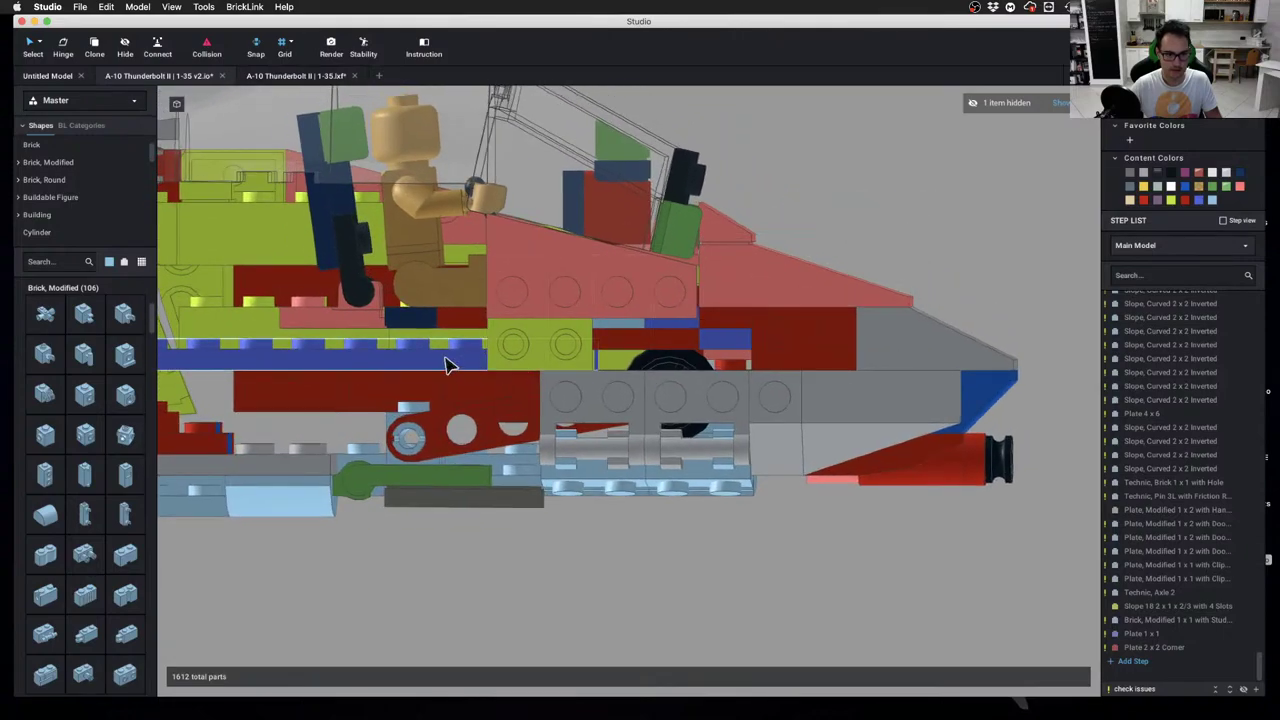
pyautogui.click(447, 365)
pyautogui.click(895, 263)
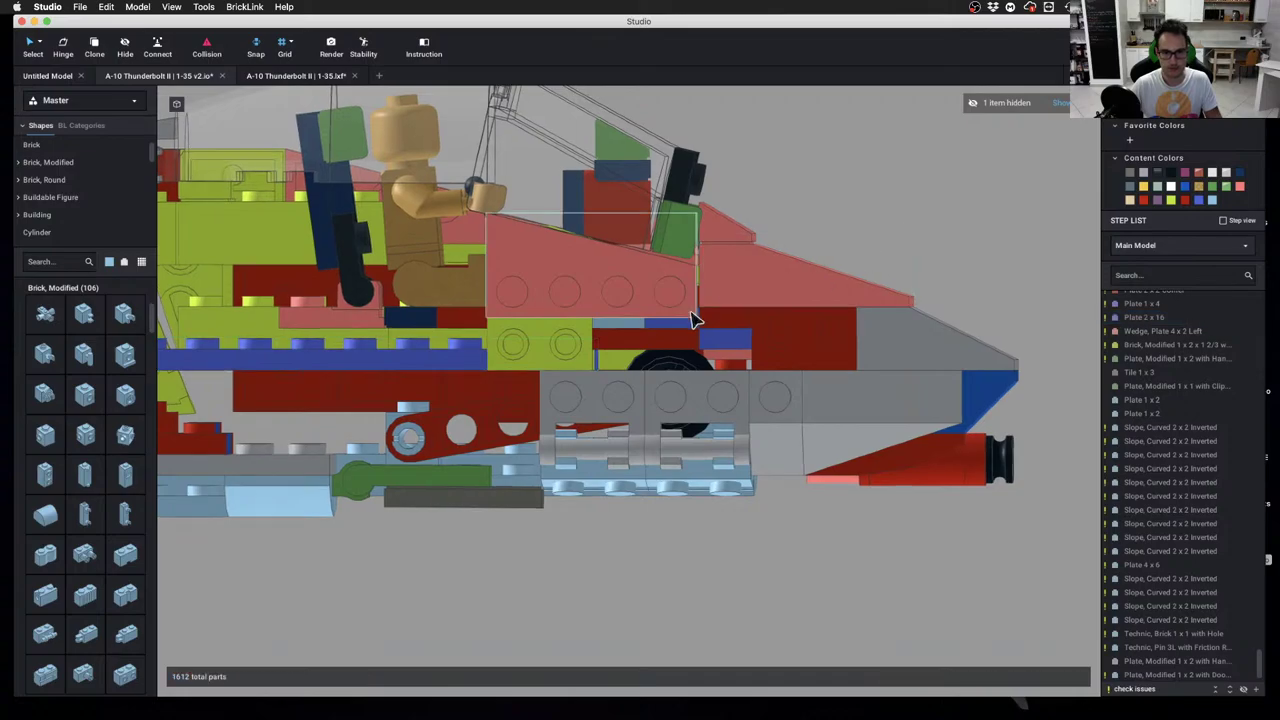
# Hide the two pink wedge plates and the dark red panels covering the opposite side of the cockpit
pyautogui.moveTo(697, 316)
pyautogui.mouseDown(button='right')
pyautogui.moveTo(746, 334)
pyautogui.moveTo(631, 360)
pyautogui.moveTo(688, 295)
pyautogui.mouseUp(button='right')
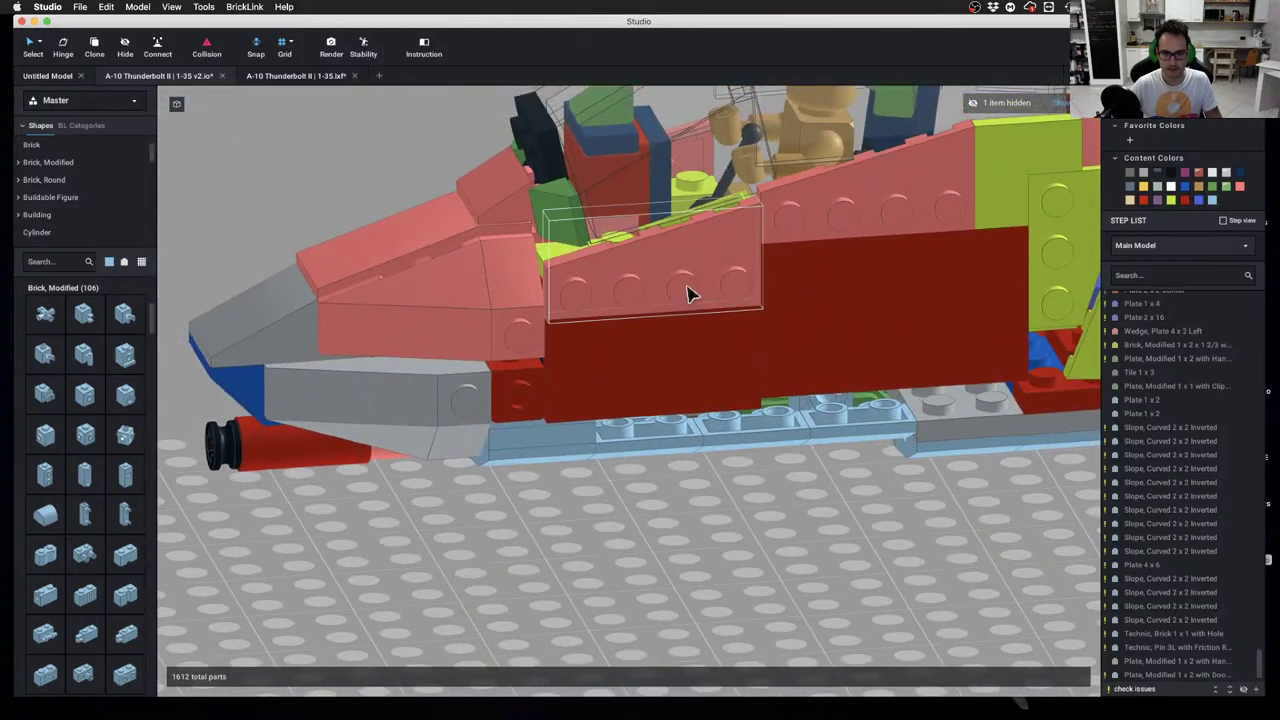
pyautogui.click(688, 295)
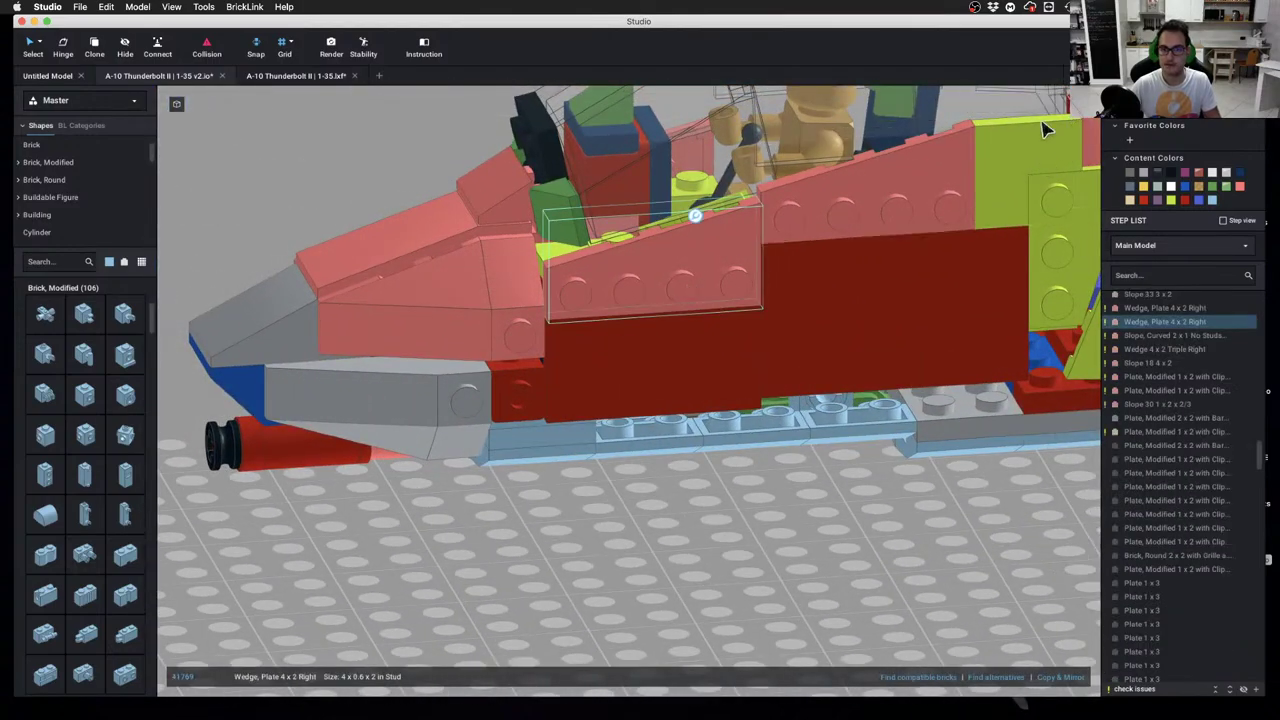
pyautogui.press('l')
pyautogui.click(714, 257)
pyautogui.click(698, 331)
pyautogui.click(852, 322)
pyautogui.click(840, 220)
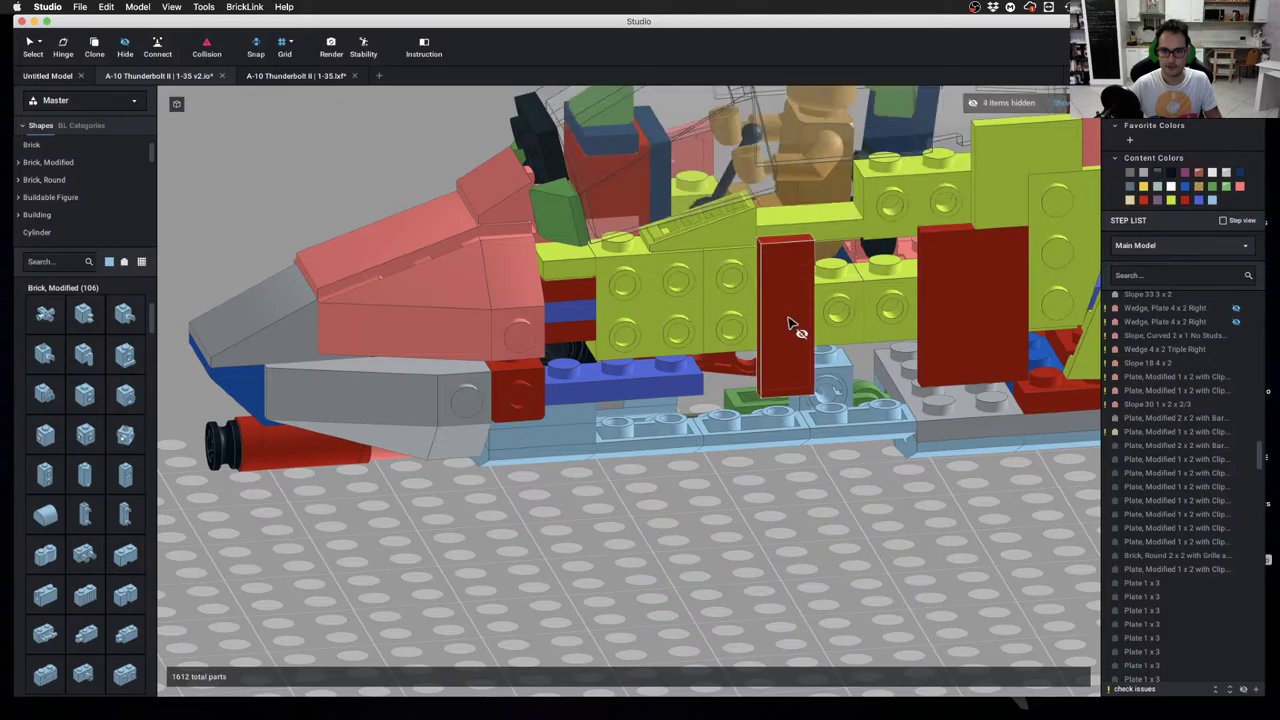
pyautogui.click(791, 326)
pyautogui.click(951, 323)
# Clone the exposed lime 1 x 4 and 1 x 2 bricks with side studs and place them on the landing gear side, behind the existing lime brick
pyautogui.moveTo(900, 325); pyautogui.dragTo(865, 376, button='right')
pyautogui.click(672, 336)
pyautogui.keyDown('shift'); pyautogui.click(794, 354); pyautogui.keyUp('shift')
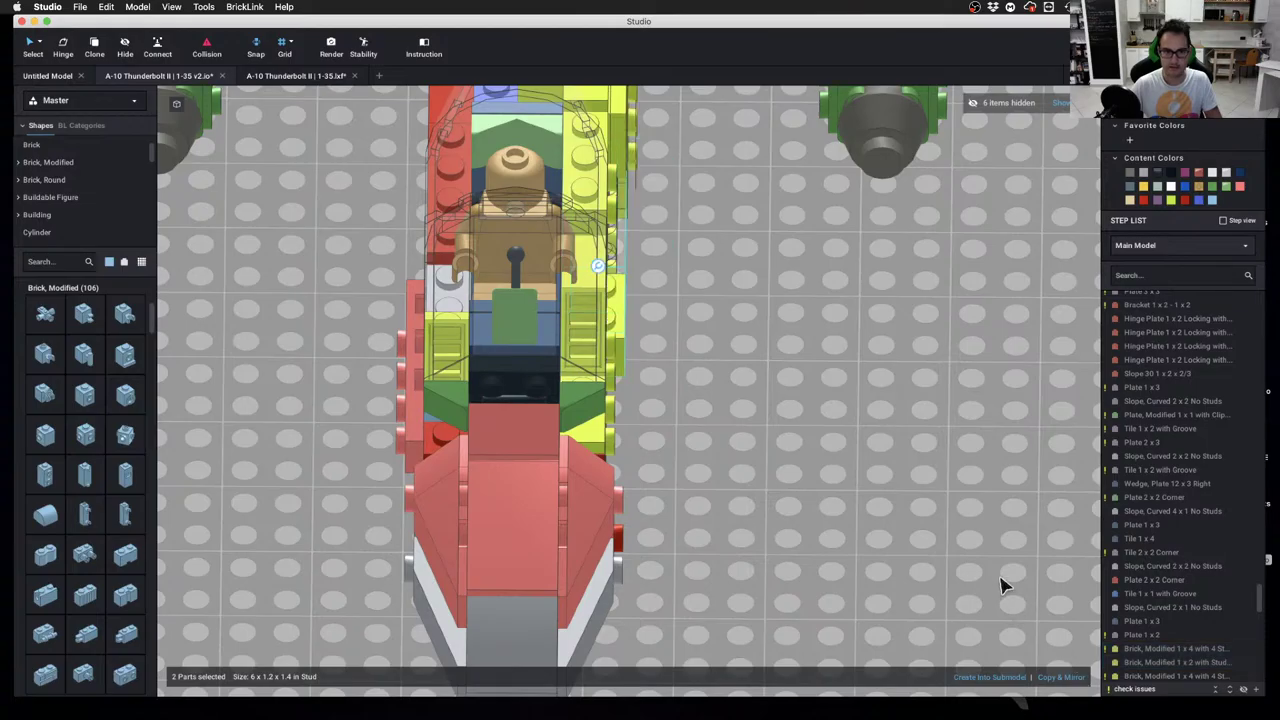
pyautogui.moveTo(906, 537)
pyautogui.mouseDown(button='right')
pyautogui.moveTo(913, 518)
pyautogui.moveTo(934, 523)
pyautogui.moveTo(910, 516)
pyautogui.mouseUp(button='right')
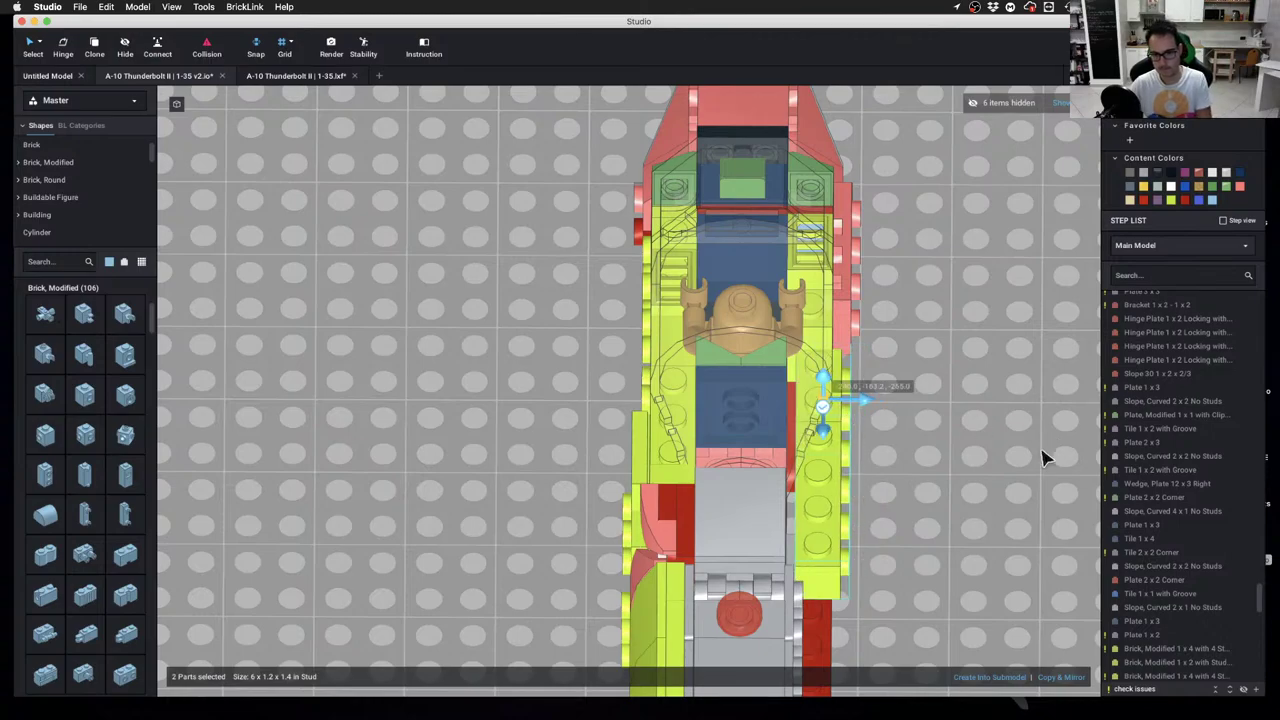
pyautogui.moveTo(1043, 451); pyautogui.dragTo(838, 547, button='right')
pyautogui.moveTo(826, 537); pyautogui.dragTo(693, 424, button='right')
pyautogui.moveTo(577, 392); pyautogui.dragTo(647, 392, button='right')
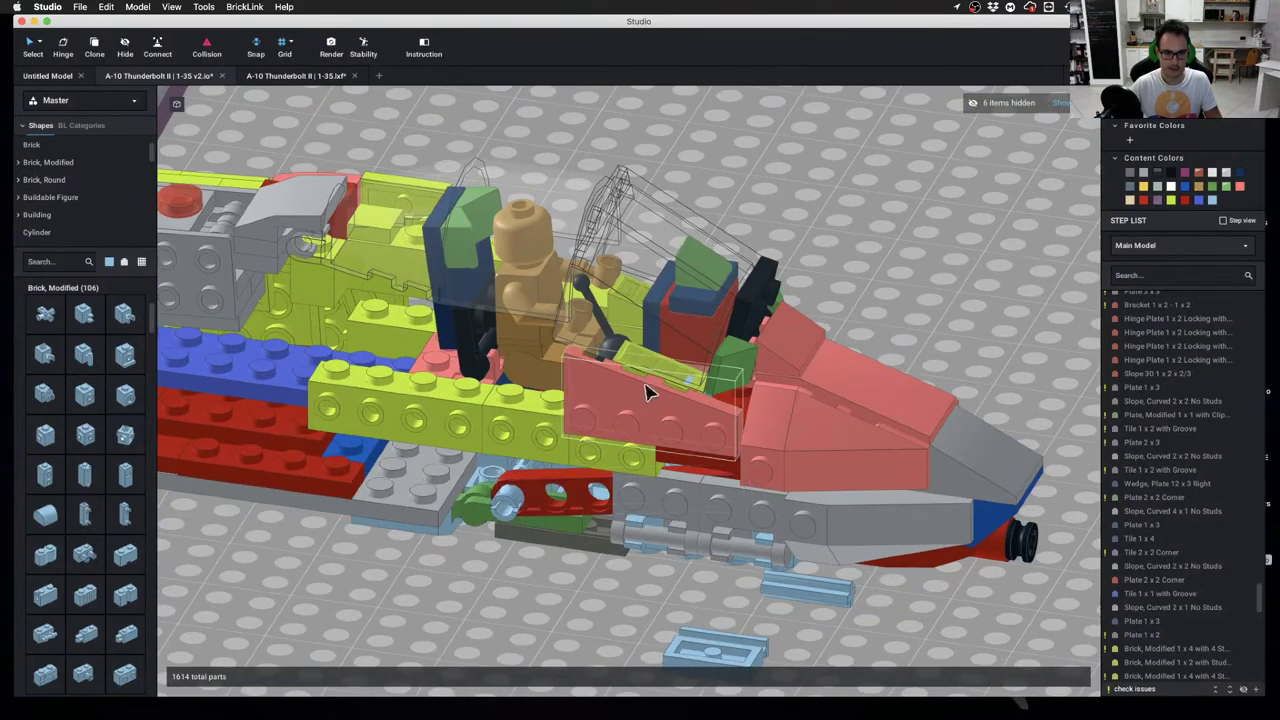
# Hide the pink wedge plate on the cockpit's landing gear side and move the lime slope one stud toward the tail
pyautogui.click(640, 414)
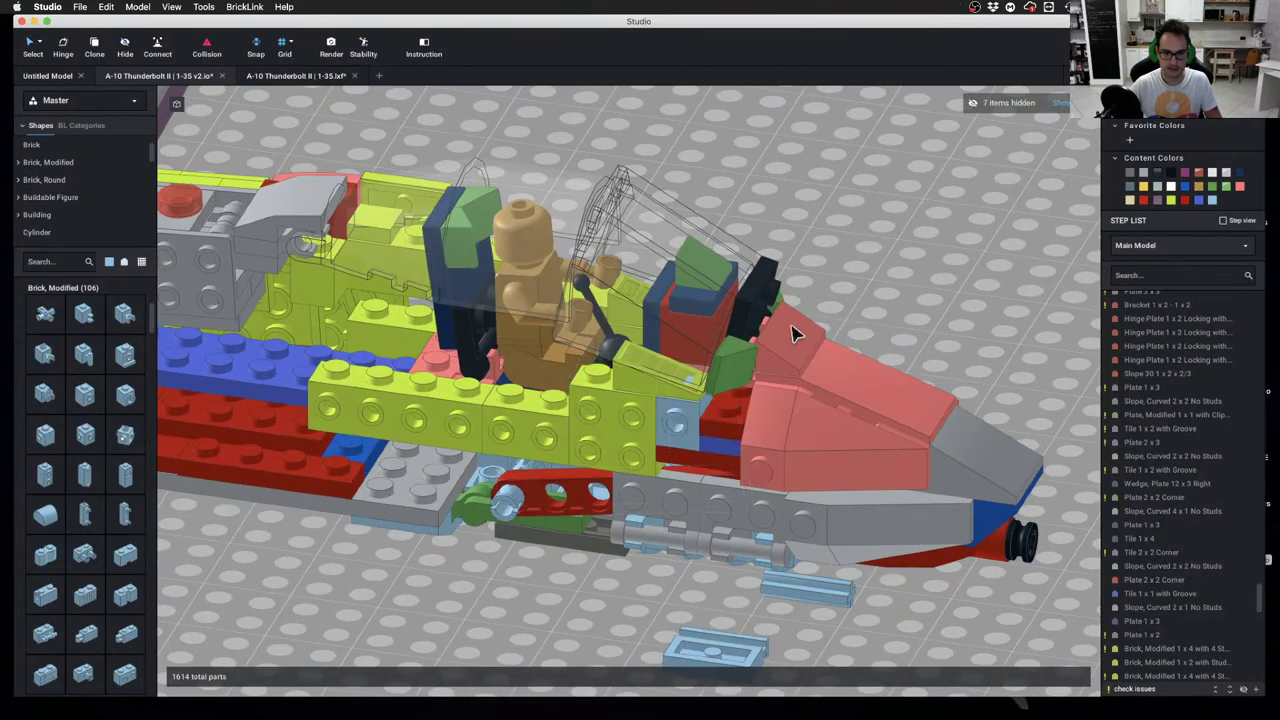
pyautogui.click(623, 385)
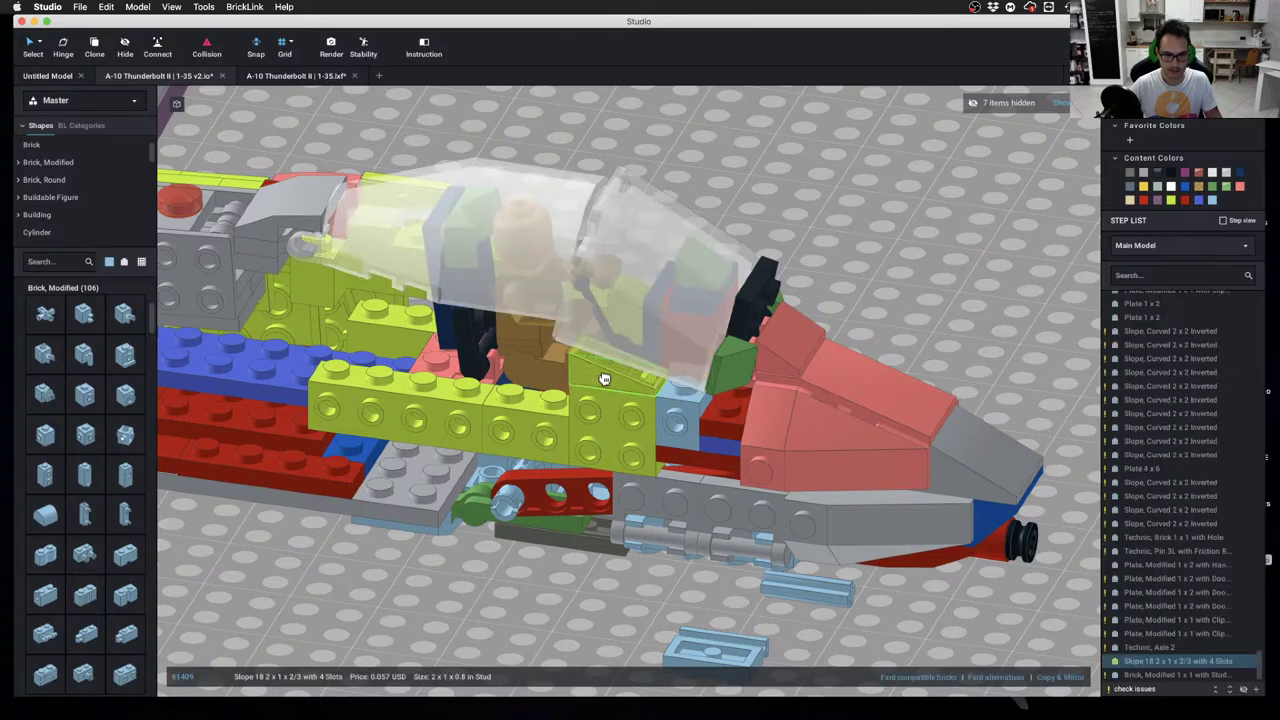
pyautogui.click(883, 322)
pyautogui.moveTo(883, 322); pyautogui.dragTo(731, 377, button='right')
# Delete the two stray light blue parts lying beside the aircraft's nose and save the model
pyautogui.scroll(-10, 697, 411)
pyautogui.scroll(8, 623, 454)
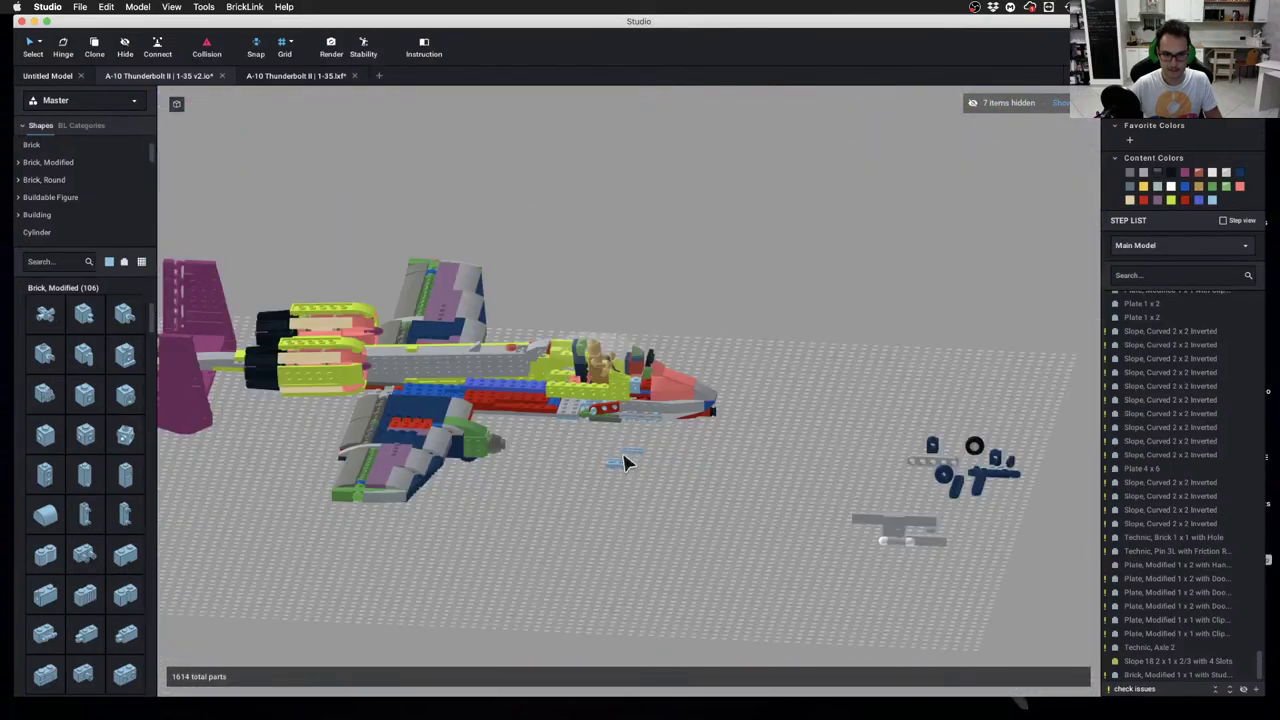
pyautogui.scroll(-2, 716, 489)
pyautogui.moveTo(582, 576); pyautogui.dragTo(594, 428, button='middle')
pyautogui.scroll(2, 590, 420)
pyautogui.moveTo(575, 389); pyautogui.dragTo(692, 473)
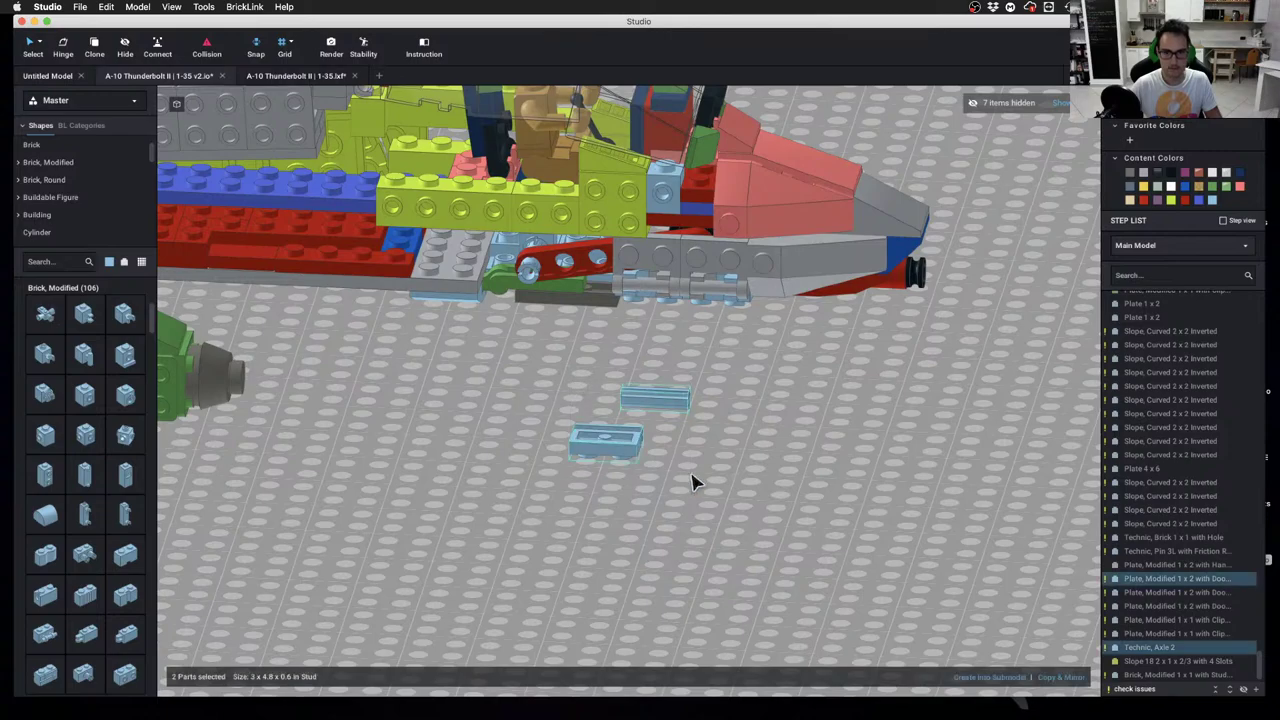
pyautogui.press('Delete')
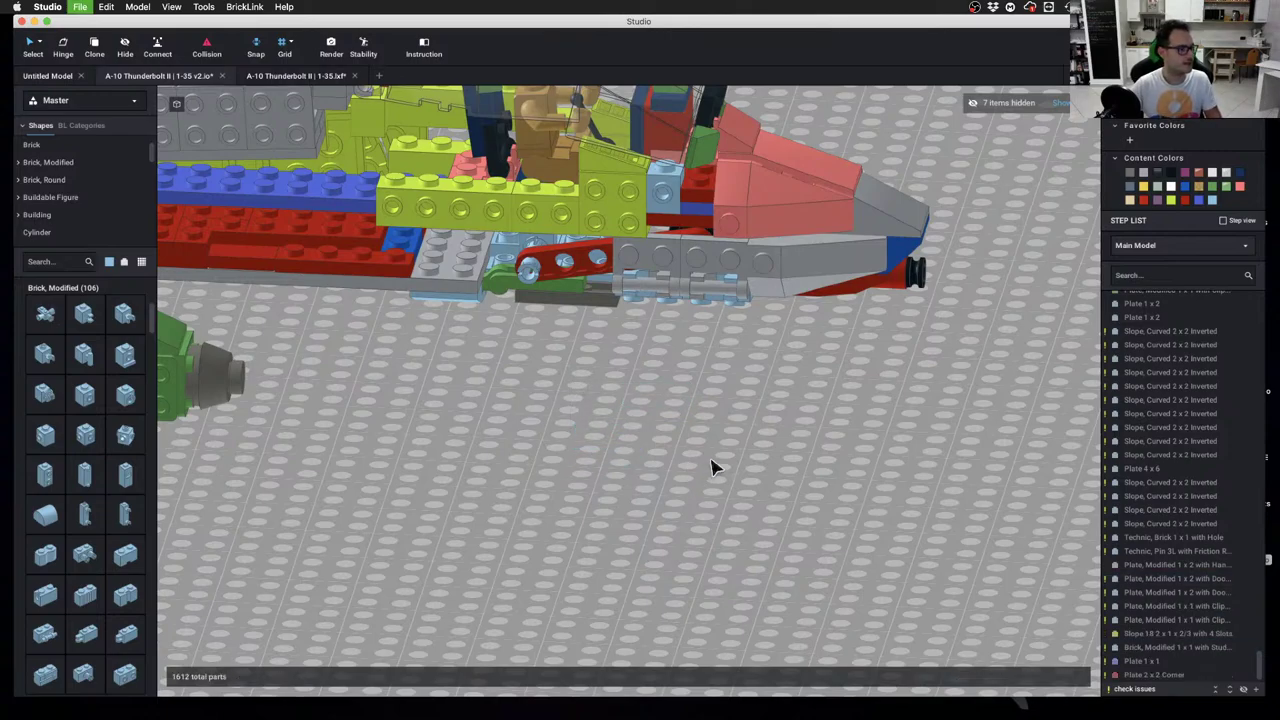
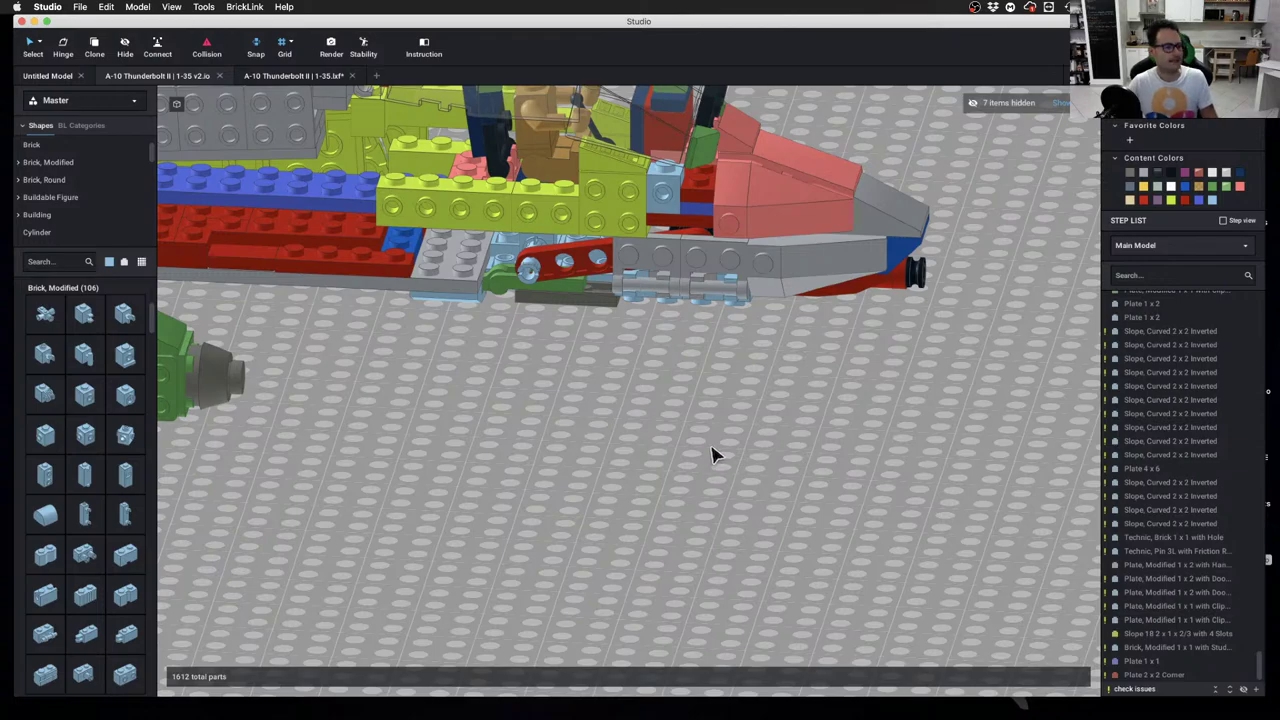
# Examine the nose from above and the loose wheel and Technic parts set aside on the baseplate
pyautogui.moveTo(742, 377); pyautogui.dragTo(626, 433, button='middle')
pyautogui.scroll(3, 634, 489)
pyautogui.moveTo(626, 433); pyautogui.dragTo(574, 474, button='right')
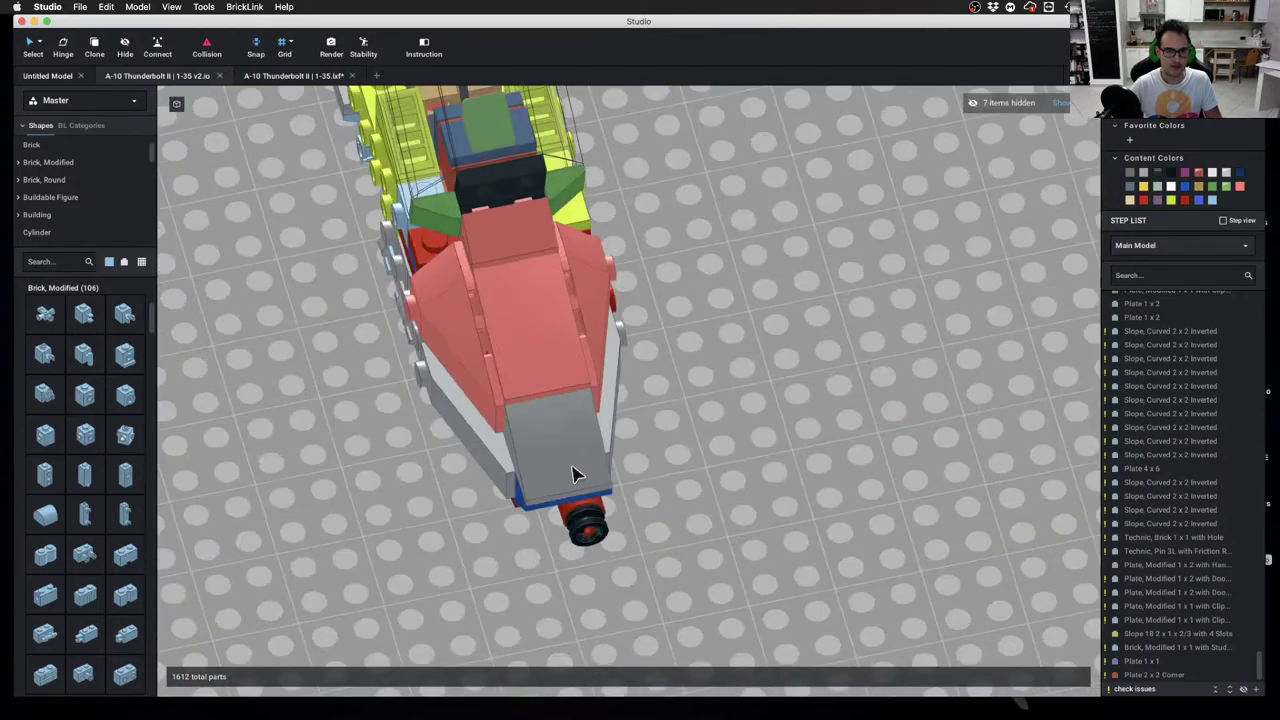
pyautogui.scroll(-4, 674, 394)
pyautogui.moveTo(674, 394); pyautogui.dragTo(585, 150, button='middle')
pyautogui.scroll(-2, 691, 486)
pyautogui.moveTo(750, 522); pyautogui.dragTo(622, 368, button='middle')
pyautogui.scroll(3, 622, 368)
pyautogui.moveTo(622, 368); pyautogui.dragTo(509, 409, button='right')
pyautogui.scroll(2, 614, 357)
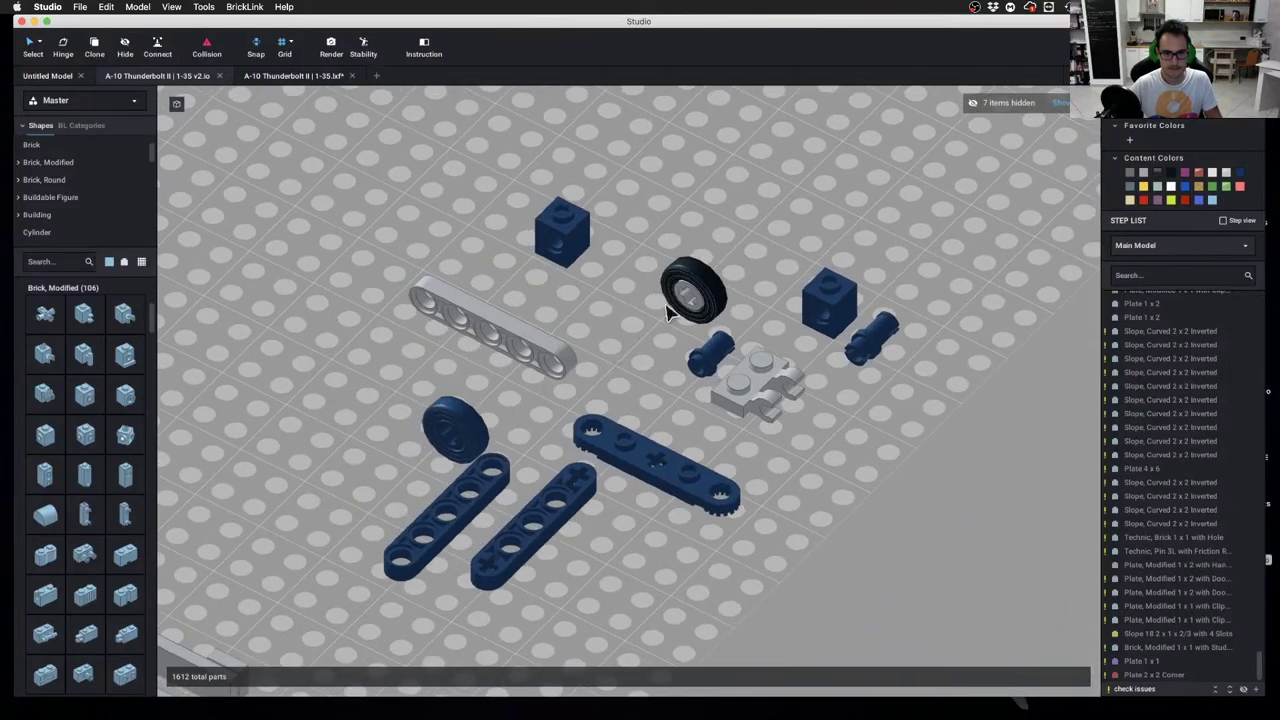
pyautogui.scroll(-3, 650, 345)
pyautogui.scroll(6, 700, 366)
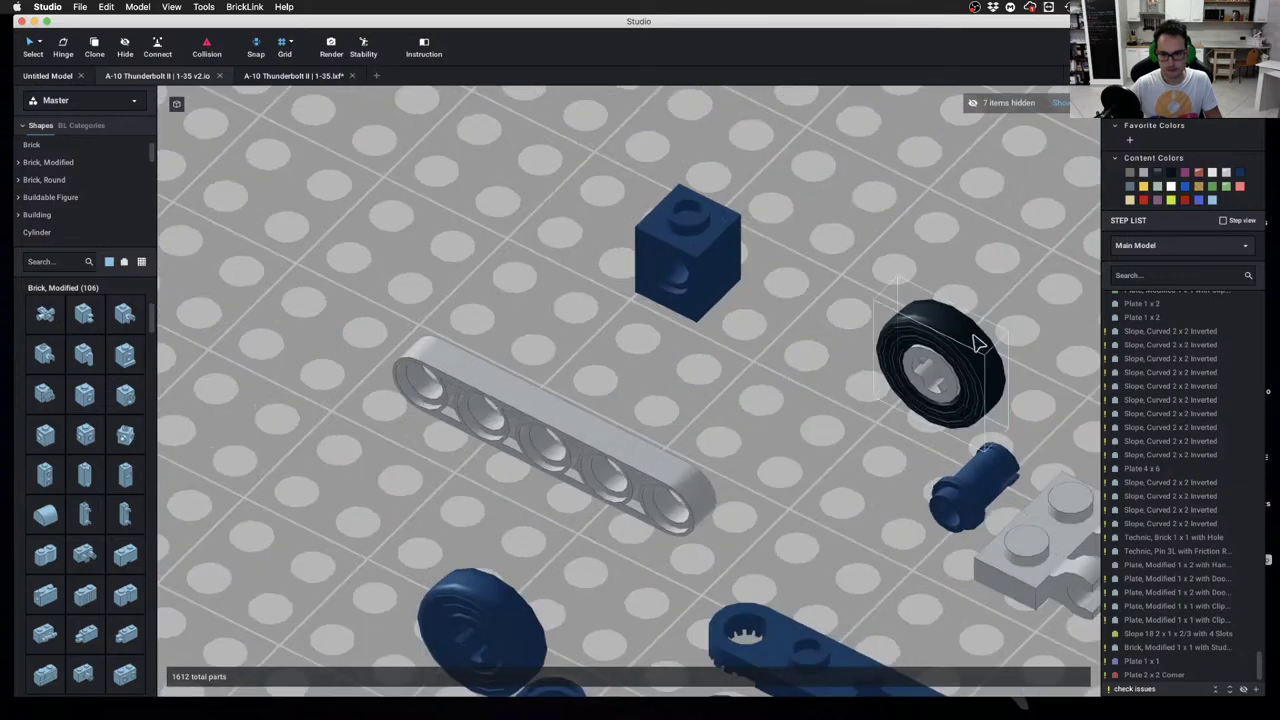
pyautogui.scroll(-3, 731, 380)
pyautogui.scroll(2, 703, 385)
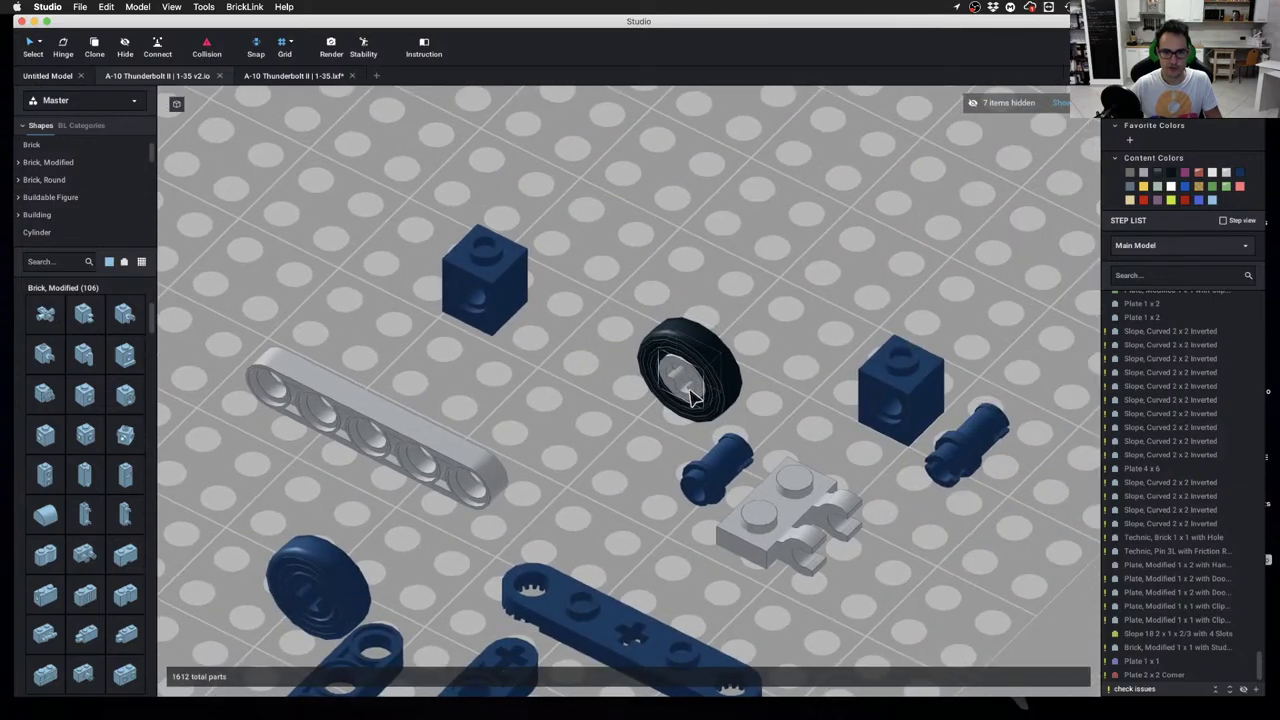
pyautogui.scroll(-6, 620, 391)
pyautogui.scroll(3, 646, 440)
pyautogui.moveTo(457, 380); pyautogui.dragTo(568, 355, button='middle')
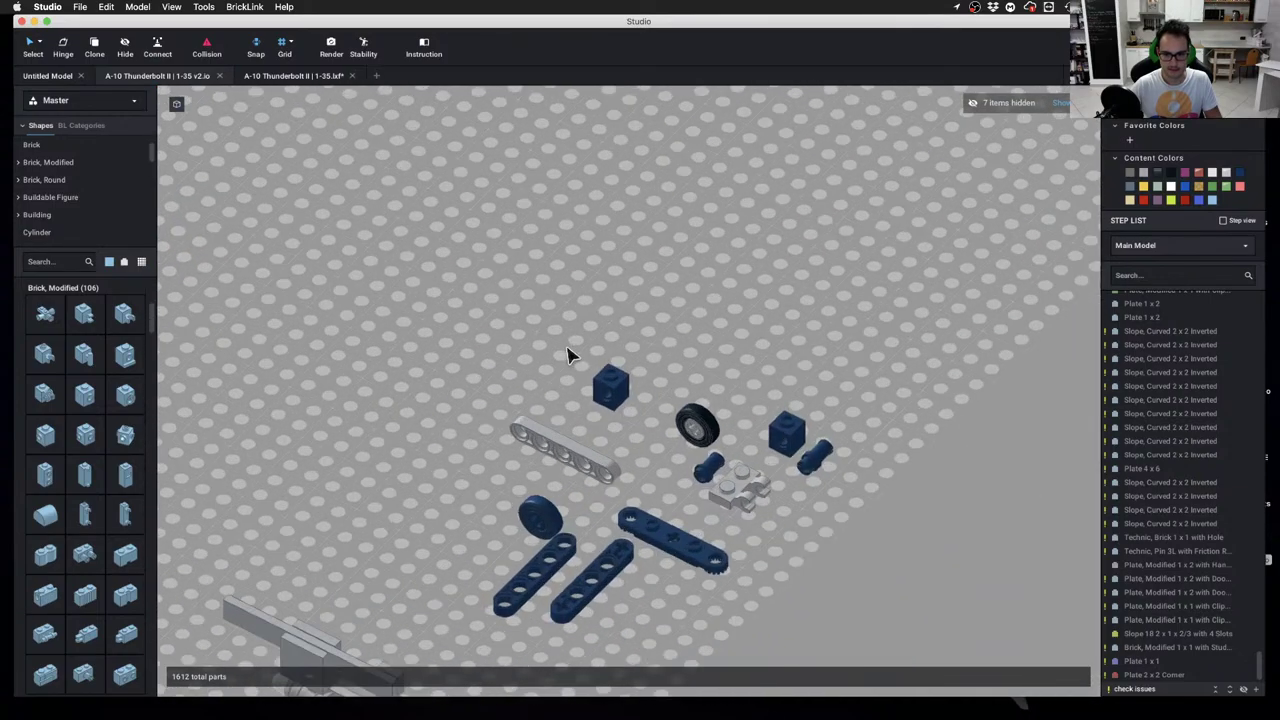
pyautogui.scroll(4, 690, 370)
pyautogui.scroll(-5, 700, 433)
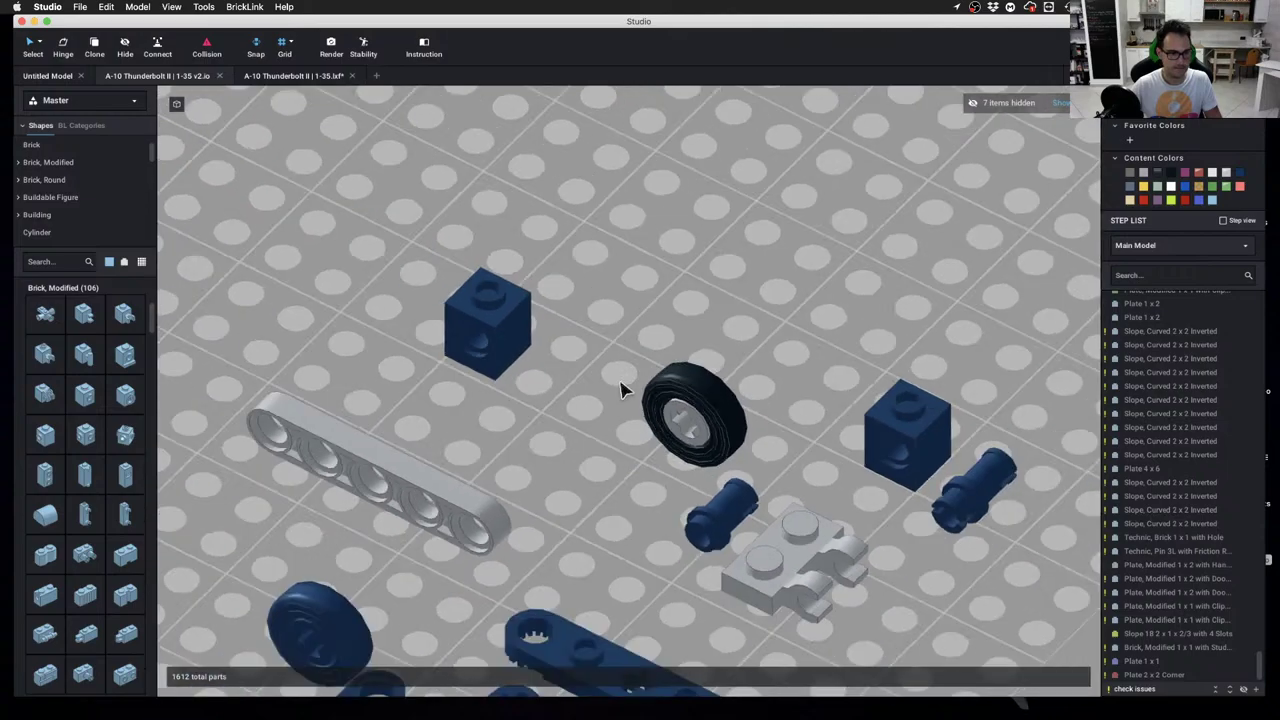
pyautogui.scroll(2, 643, 440)
pyautogui.scroll(2, 655, 424)
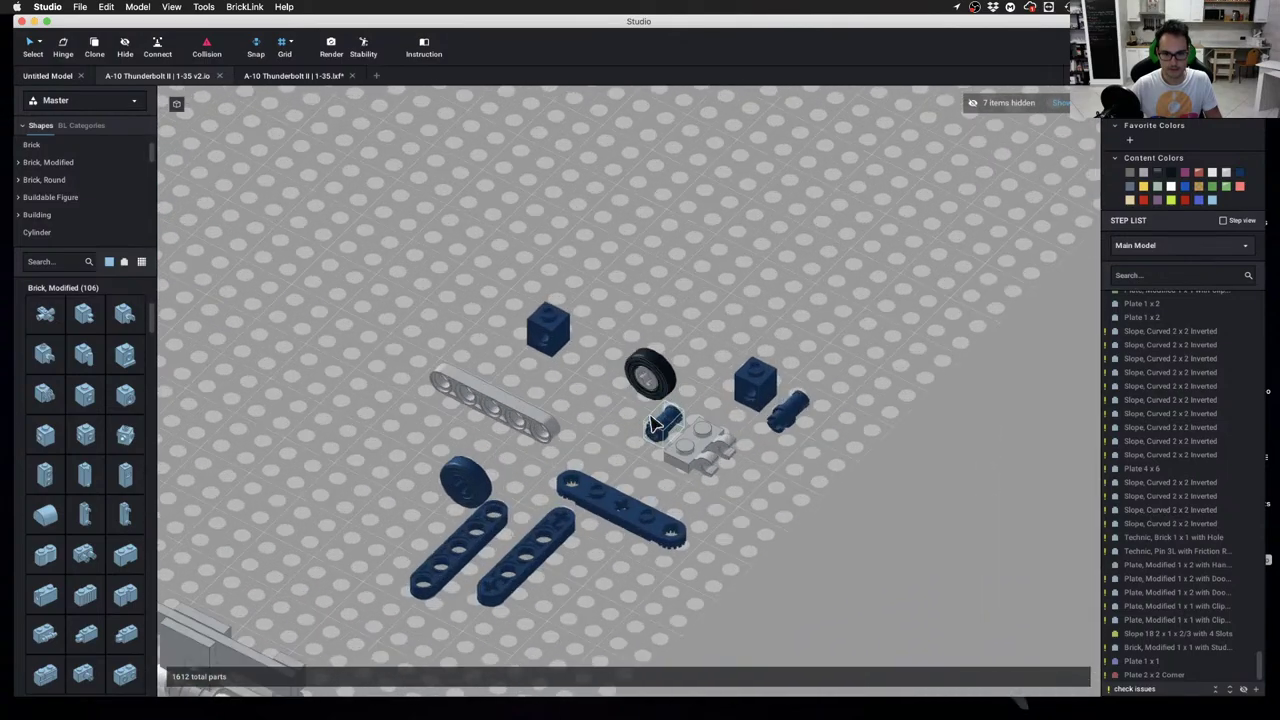
# Clone the red Tile, Round 1 x 1 with Pin from the gun muzzle and insert it into the loose black wheel's hub
pyautogui.scroll(-3, 601, 435)
pyautogui.moveTo(315, 381); pyautogui.dragTo(420, 338, button='middle')
pyautogui.press('c')
pyautogui.click(377, 300)
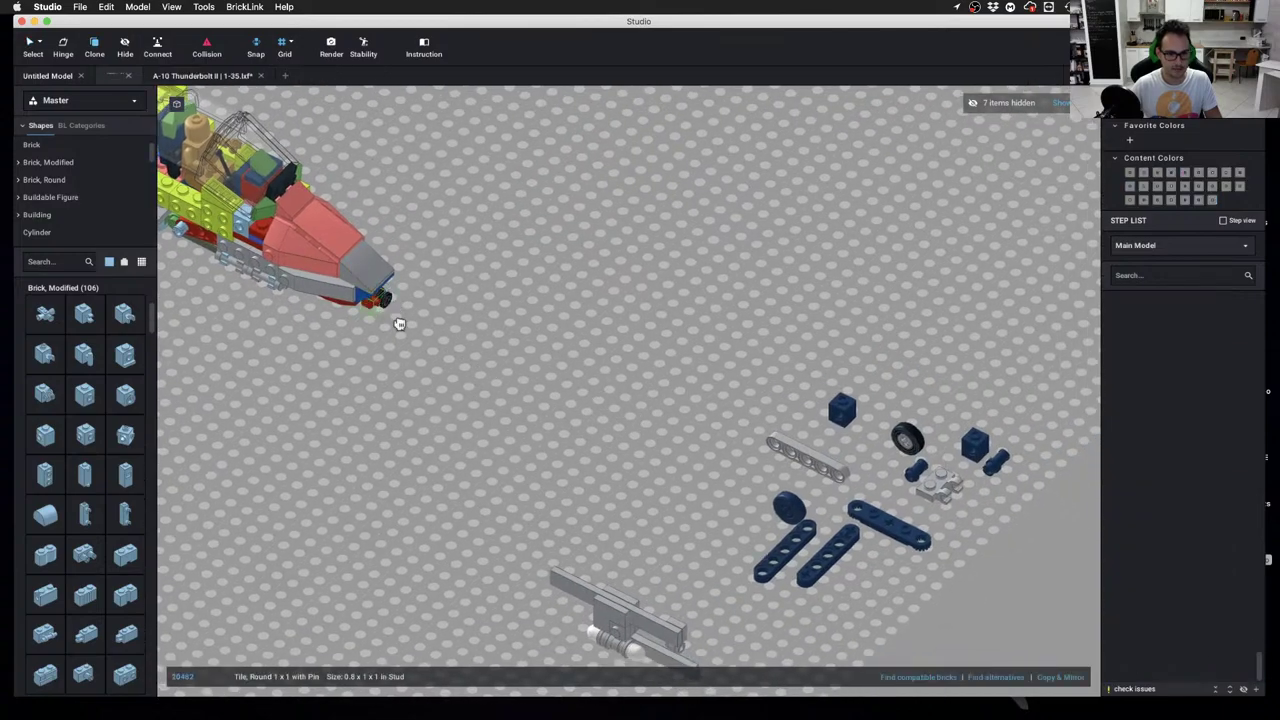
pyautogui.scroll(-1, 660, 420)
pyautogui.scroll(4, 690, 420)
pyautogui.keyDown('alt'); pyautogui.moveTo(880, 445); pyautogui.dragTo(860, 445); pyautogui.keyUp('alt')
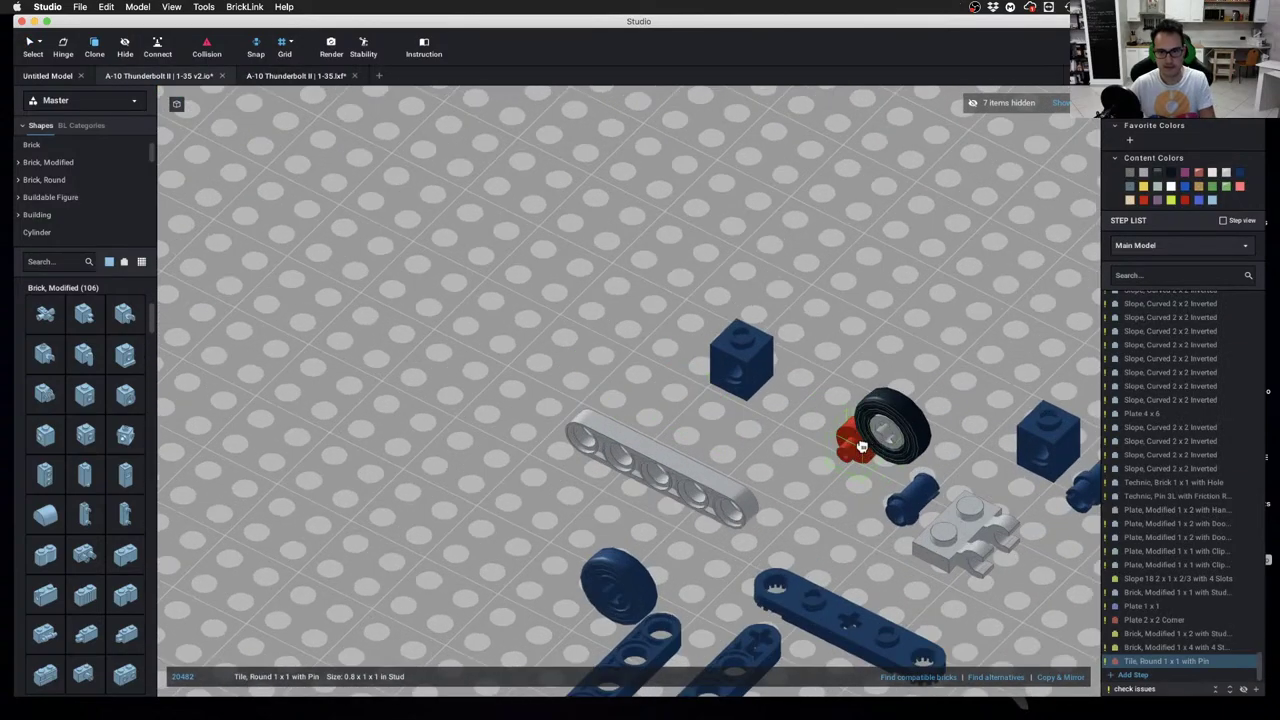
pyautogui.click(884, 439)
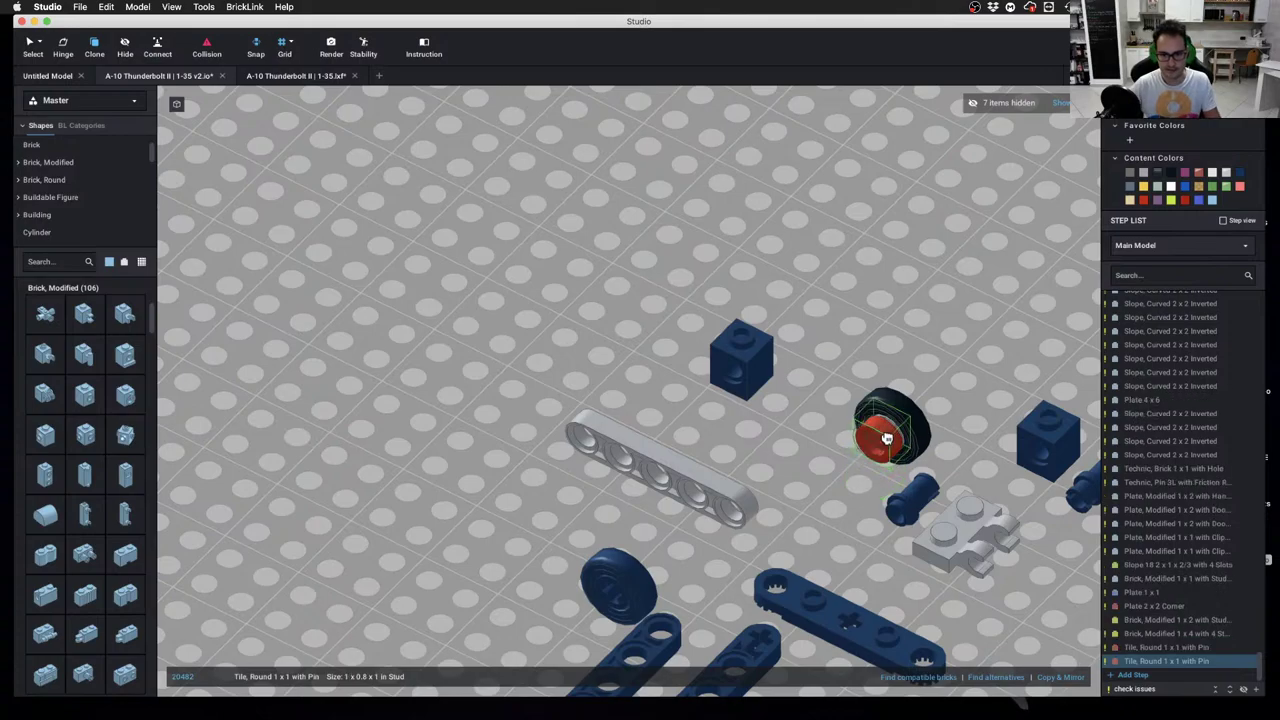
pyautogui.press('Escape')
pyautogui.click(884, 439)
# Move the loose dark blue Technic Liftarm 1 x 5 Thin between the light grey liftarm and the black wheel
pyautogui.moveTo(840, 528); pyautogui.dragTo(728, 471, button='middle')
pyautogui.click(455, 525)
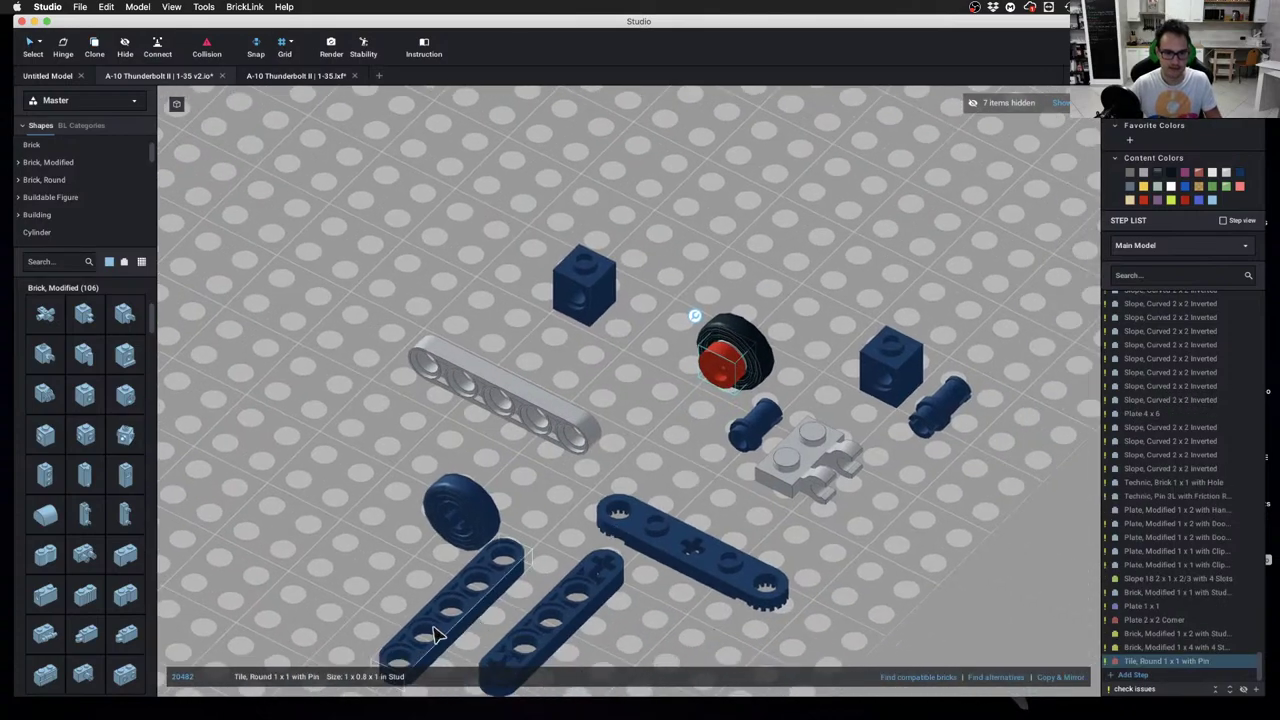
pyautogui.moveTo(452, 640); pyautogui.dragTo(624, 375)
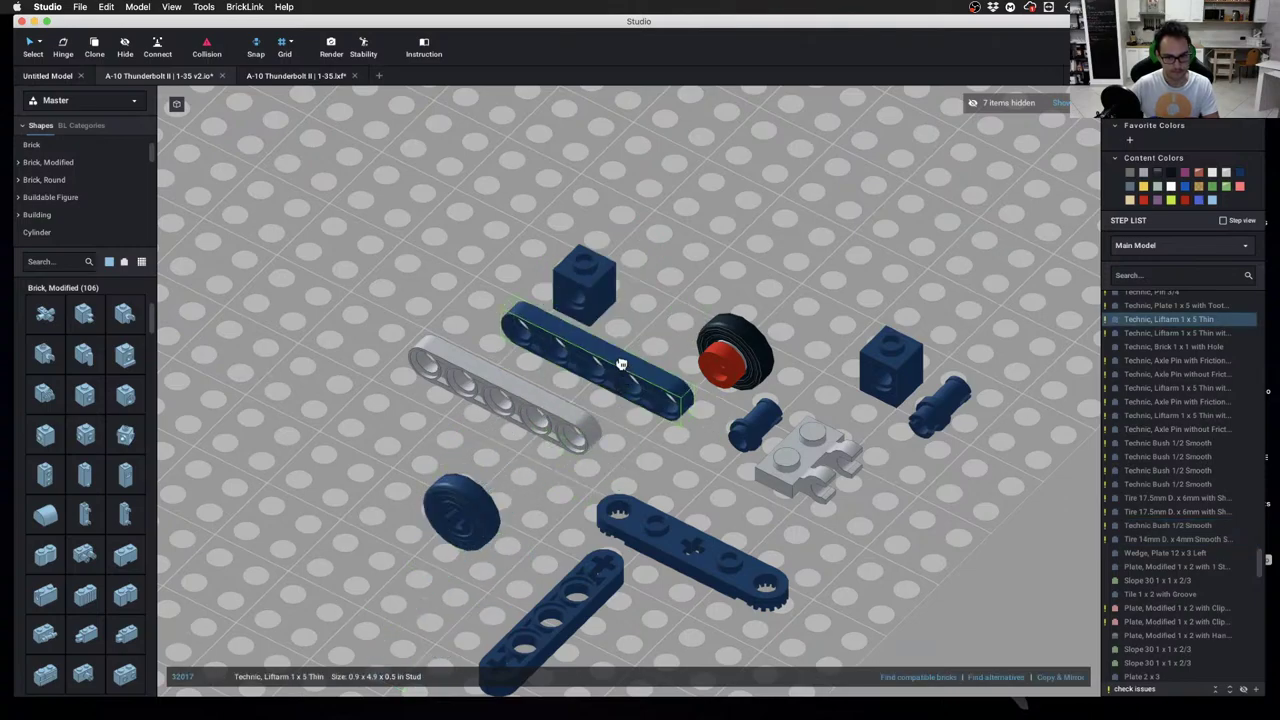
pyautogui.click(676, 276)
# Insert the loose dark blue Technic Pin 1/2 into the Liftarm 1 x 5 Thin's end hole nearest the wheel
pyautogui.scroll(-3, 670, 321)
pyautogui.scroll(4, 669, 323)
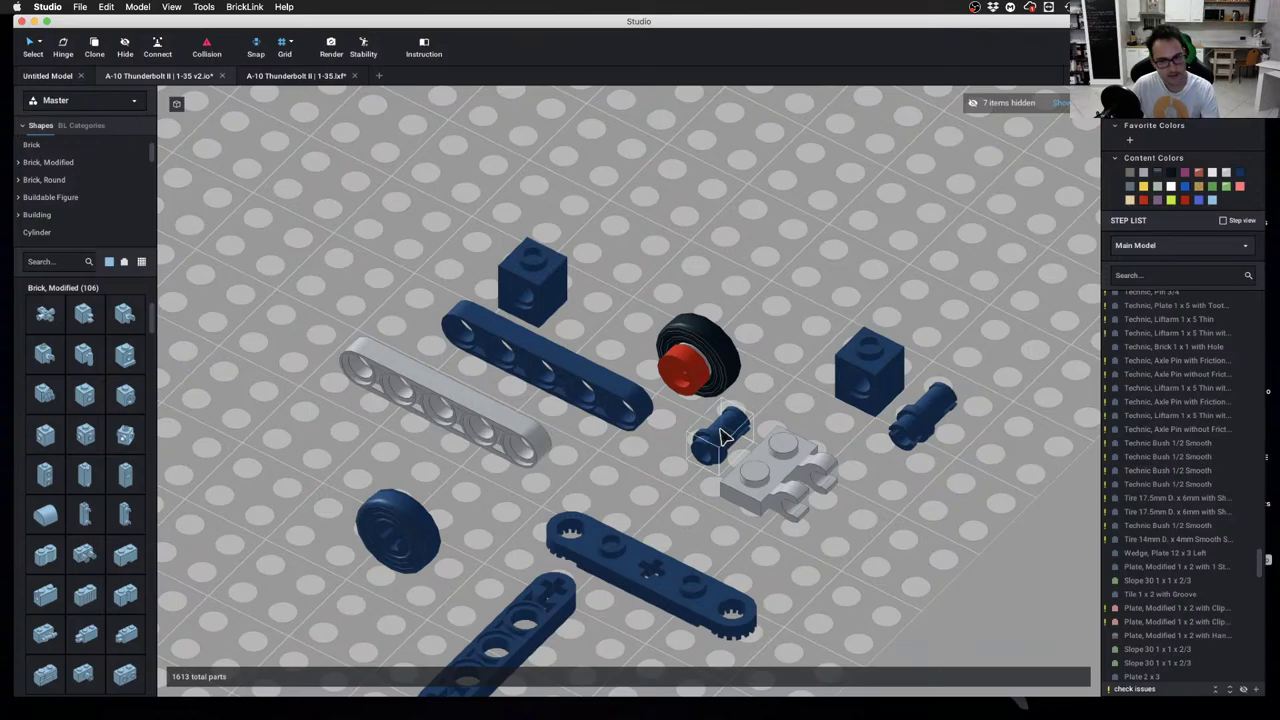
pyautogui.moveTo(724, 436); pyautogui.dragTo(642, 416)
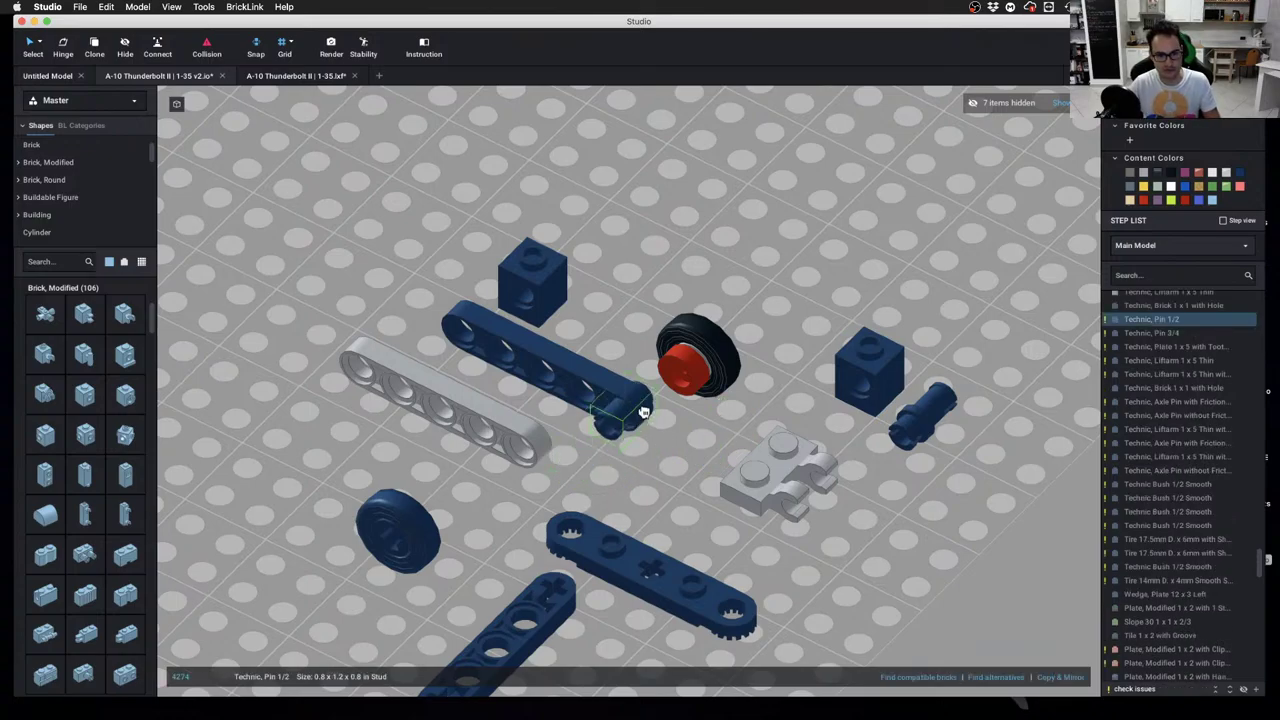
pyautogui.click(764, 436)
pyautogui.moveTo(764, 436); pyautogui.dragTo(706, 463, button='right')
pyautogui.moveTo(523, 539); pyautogui.dragTo(503, 489)
pyautogui.moveTo(700, 488); pyautogui.dragTo(596, 443, button='right')
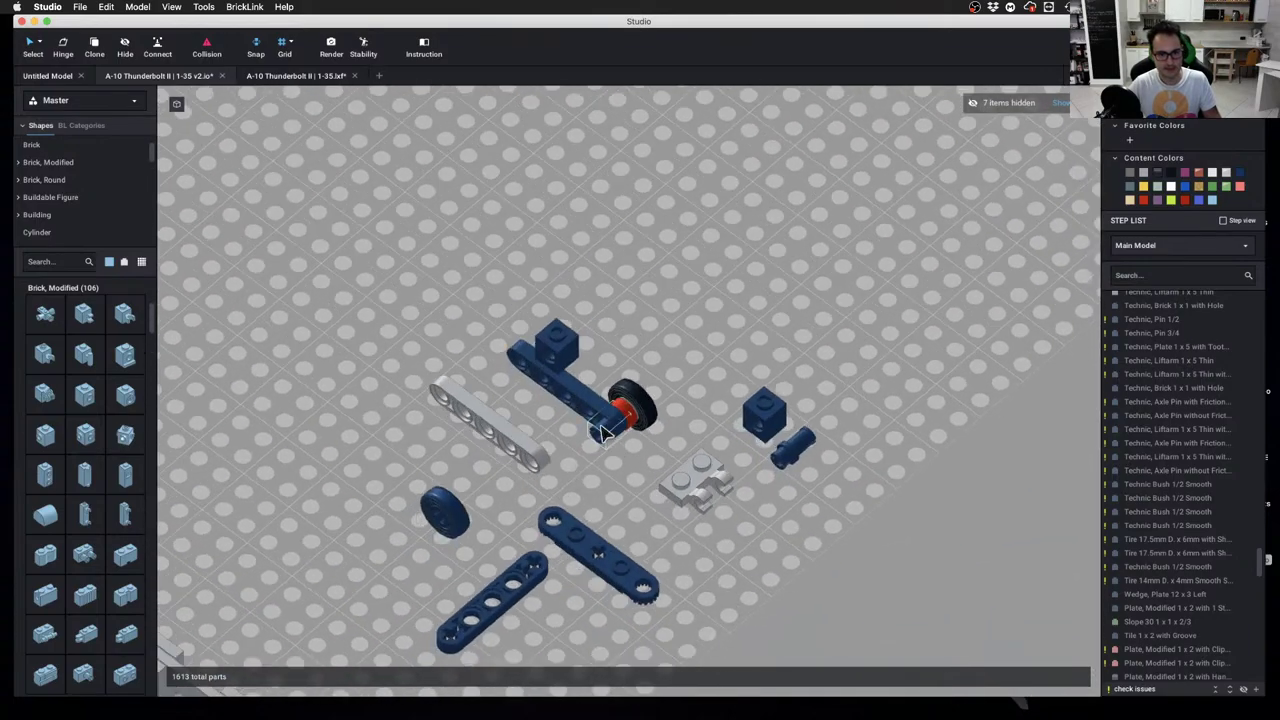
# Examine the whole aircraft from below and above, and the retracted gear arm beneath the cockpit from the side
pyautogui.moveTo(602, 432); pyautogui.dragTo(709, 563, button='middle')
pyautogui.moveTo(709, 563); pyautogui.dragTo(491, 274, button='right')
pyautogui.moveTo(491, 274); pyautogui.dragTo(696, 646, button='middle')
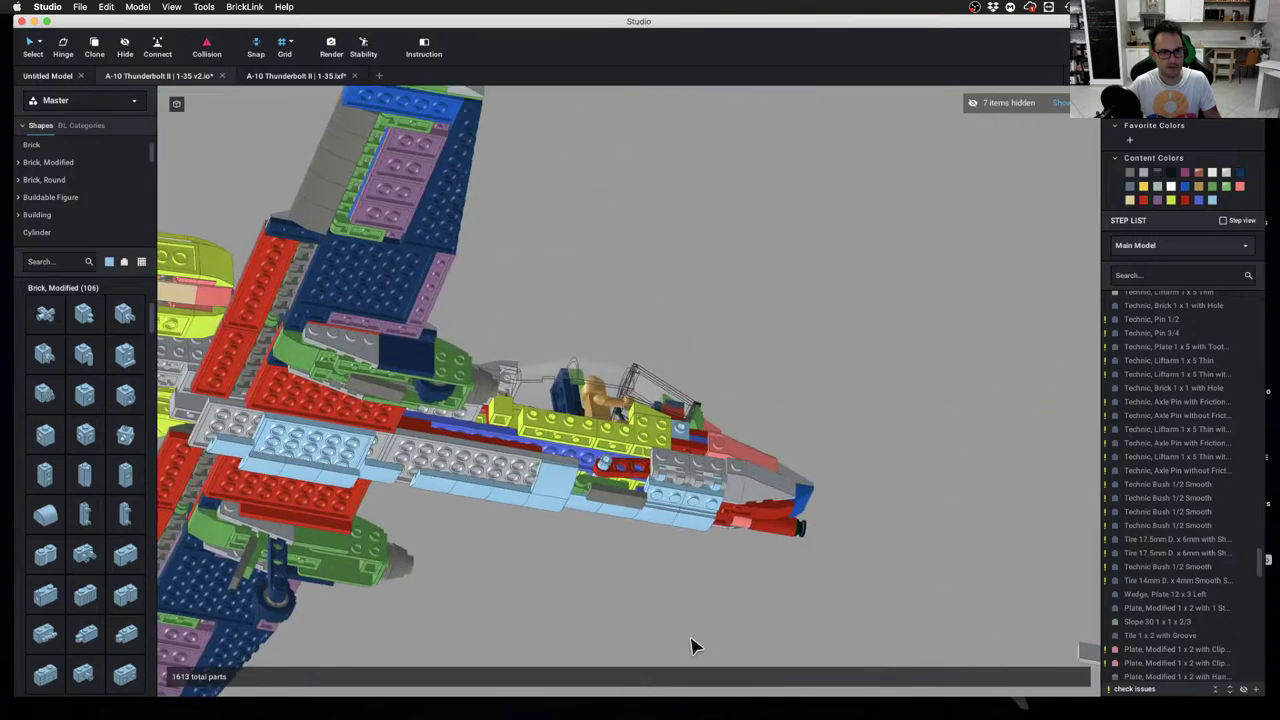
pyautogui.moveTo(695, 647); pyautogui.dragTo(687, 500, button='right')
pyautogui.scroll(-3, 705, 360)
pyautogui.moveTo(705, 360); pyautogui.dragTo(762, 525, button='right')
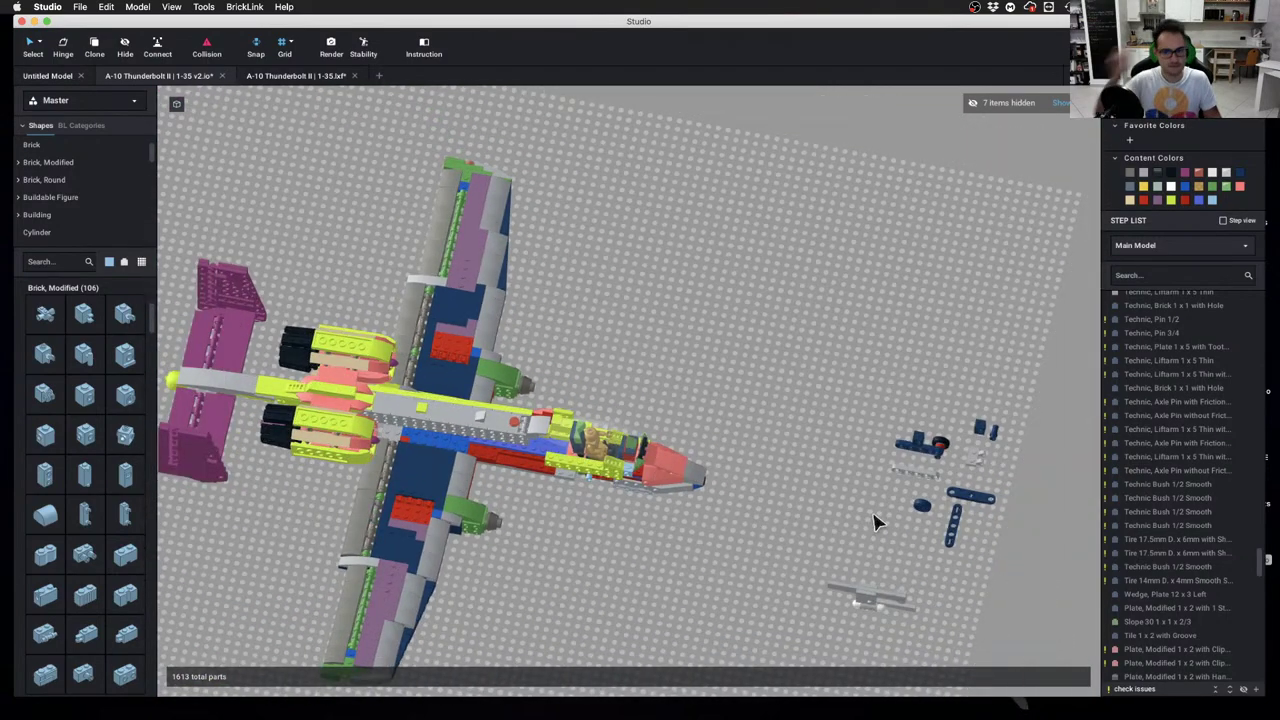
pyautogui.scroll(5, 663, 514)
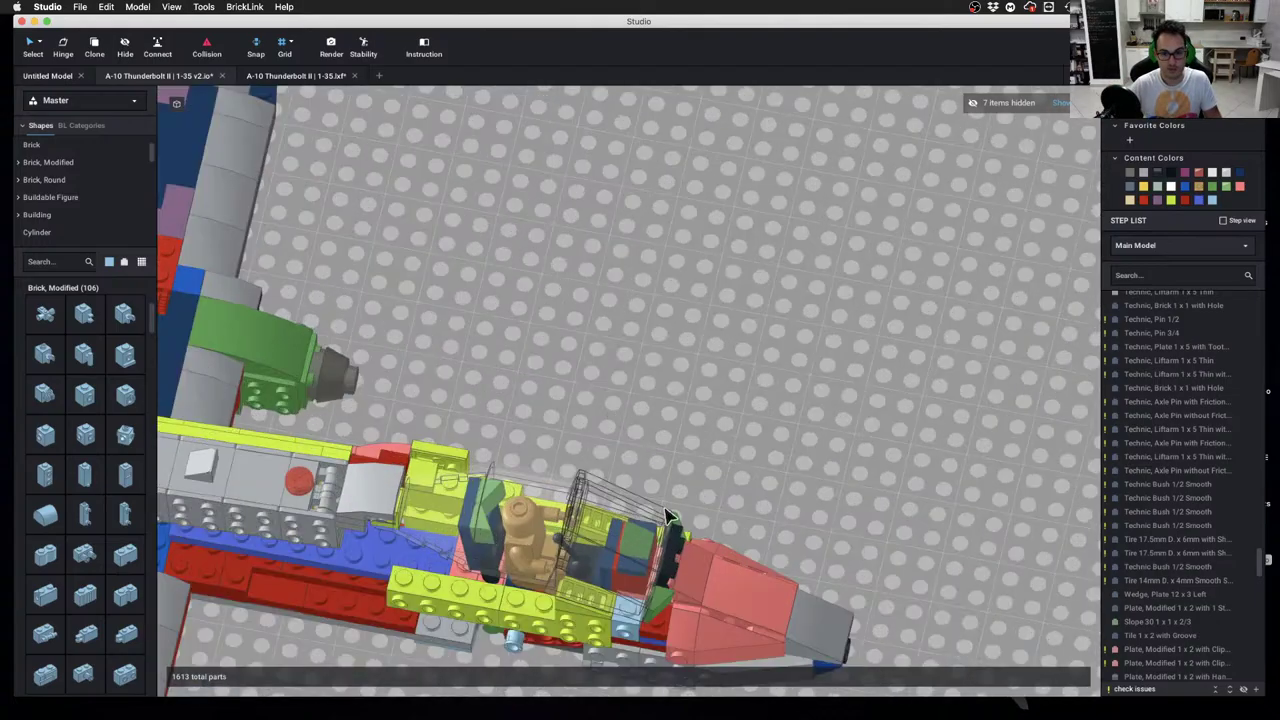
pyautogui.moveTo(663, 514); pyautogui.dragTo(571, 471, button='middle')
pyautogui.moveTo(571, 471); pyautogui.dragTo(574, 458, button='right')
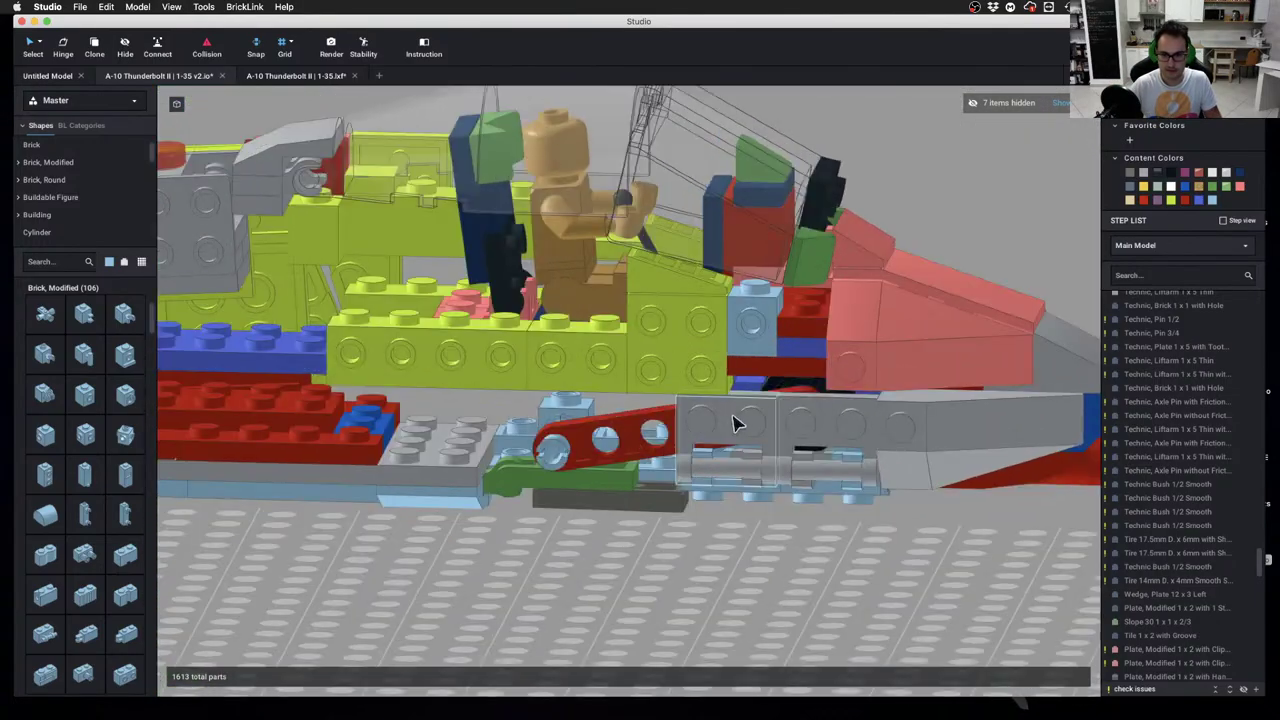
pyautogui.moveTo(733, 424)
pyautogui.mouseDown(button='right')
pyautogui.moveTo(737, 434)
pyautogui.moveTo(757, 418)
pyautogui.moveTo(724, 428)
pyautogui.mouseUp(button='right')
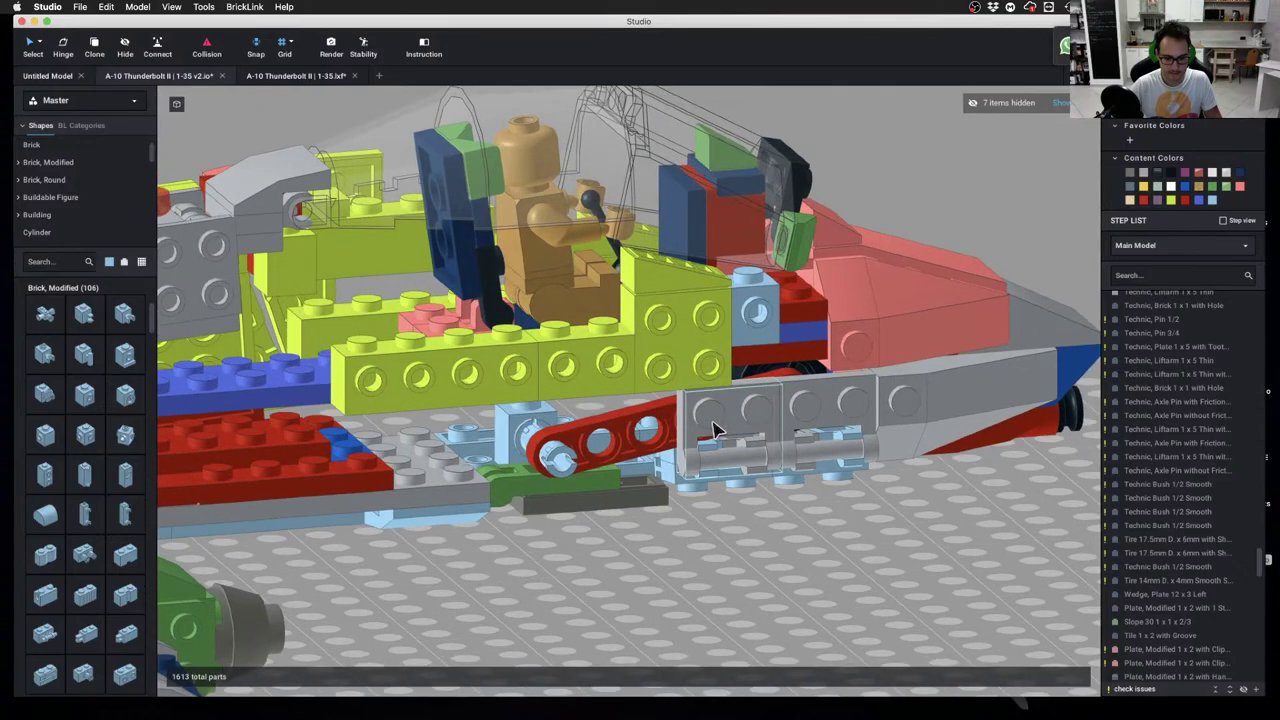
pyautogui.scroll(5, 650, 428)
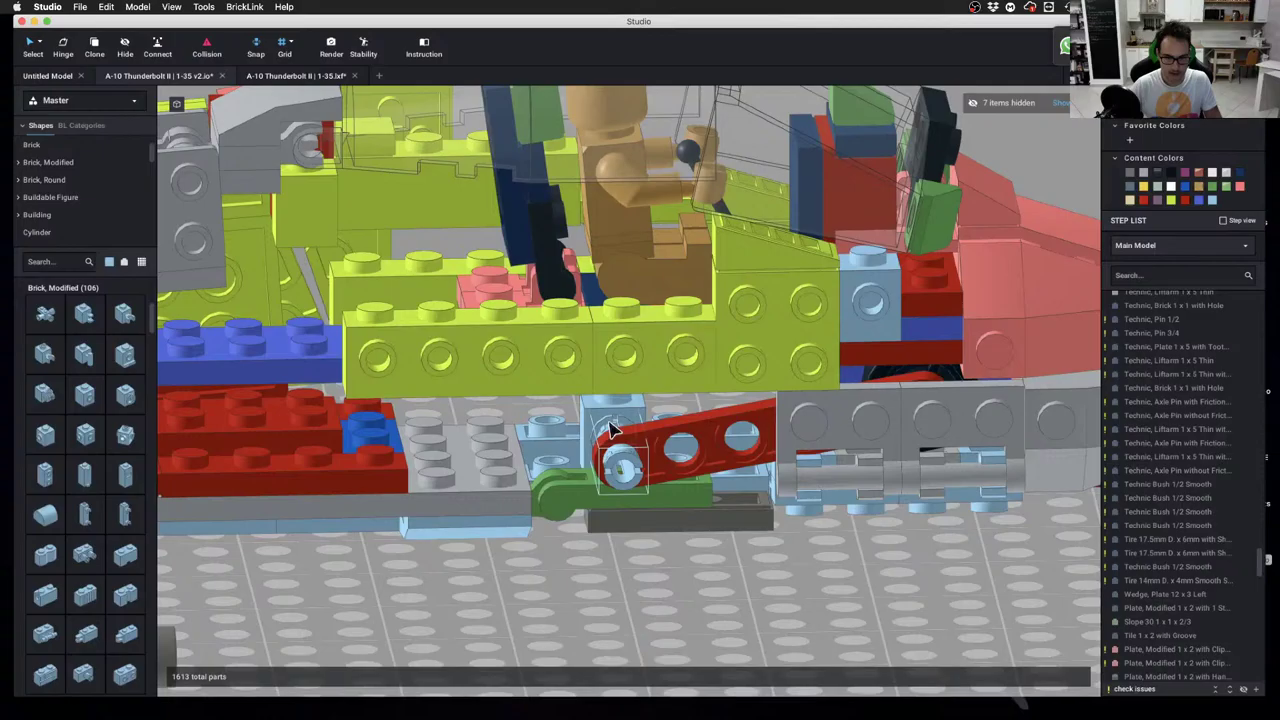
# Hide the pink Wedge 4 x 2 Triple pieces on both sides of the nose
pyautogui.click(608, 409)
pyautogui.moveTo(608, 409); pyautogui.dragTo(762, 367, button='right')
pyautogui.click(872, 325)
pyautogui.click(375, 359)
pyautogui.press('l')
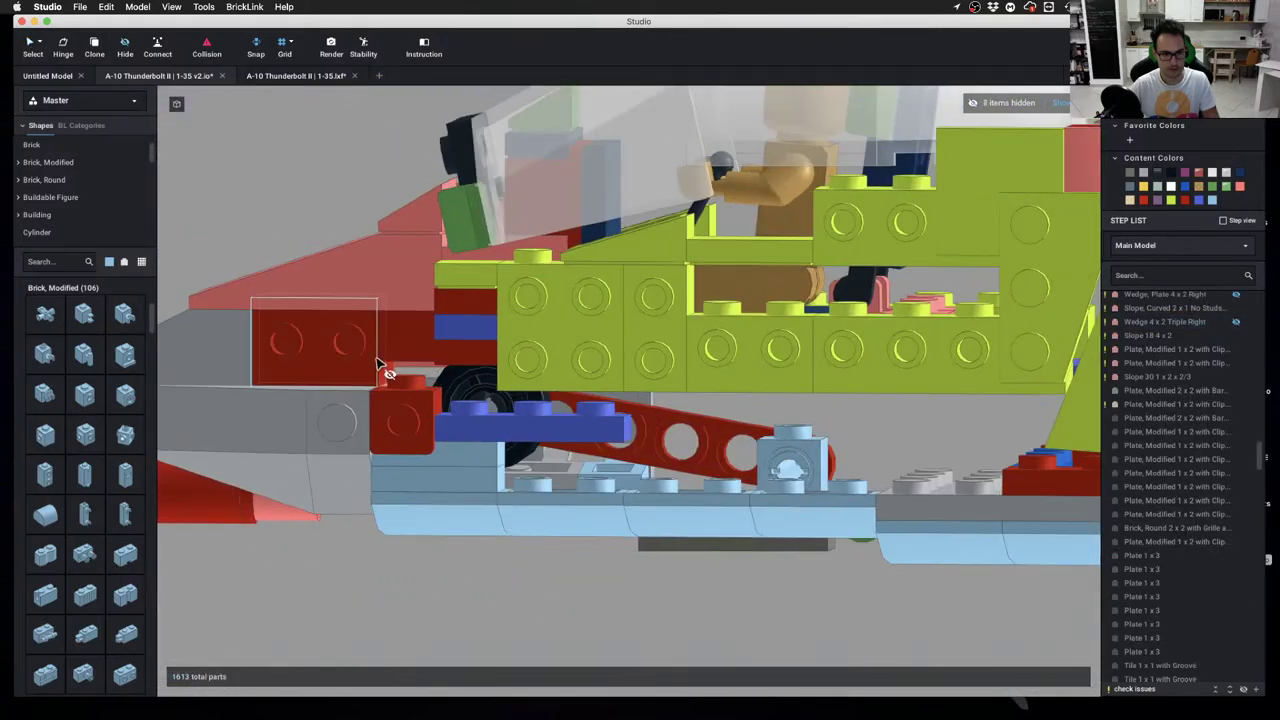
pyautogui.moveTo(380, 364); pyautogui.dragTo(823, 310, button='right')
pyautogui.press('h')
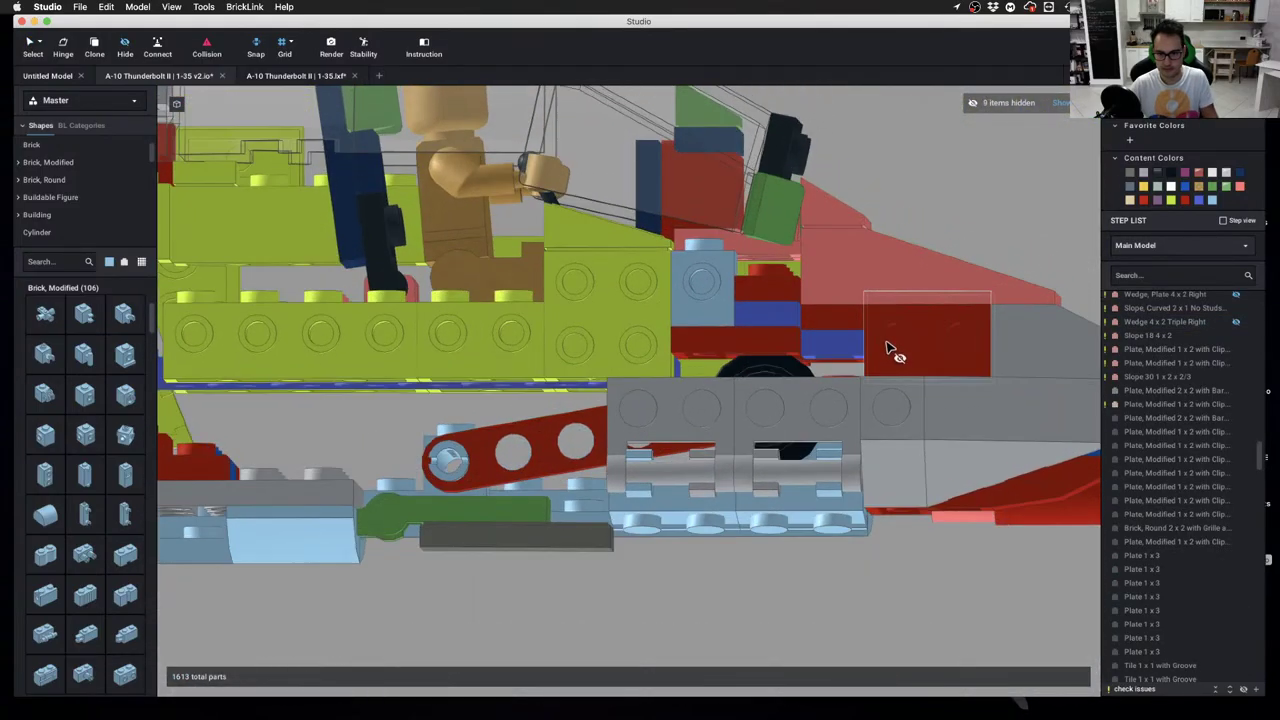
# Try a Plate 1 x 2 on top of the red brick beside the nose and delete it
pyautogui.moveTo(894, 351); pyautogui.dragTo(787, 378, button='right')
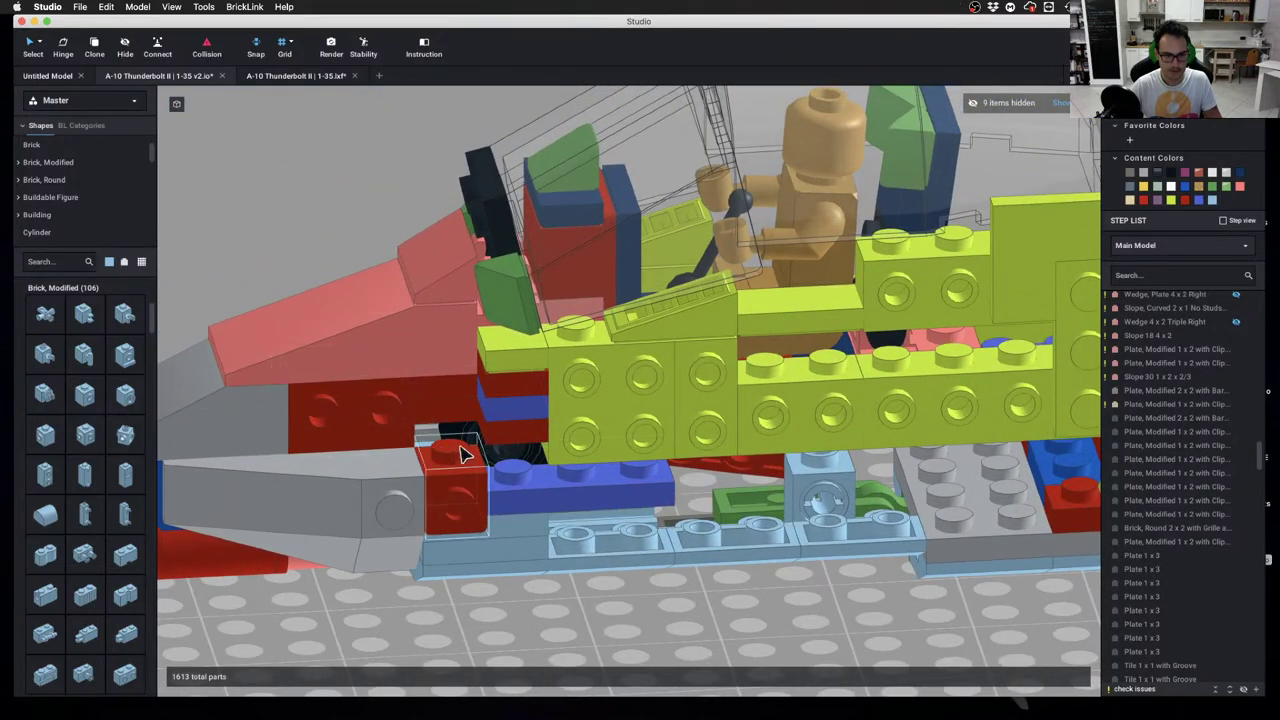
pyautogui.moveTo(462, 454); pyautogui.dragTo(442, 428, button='right')
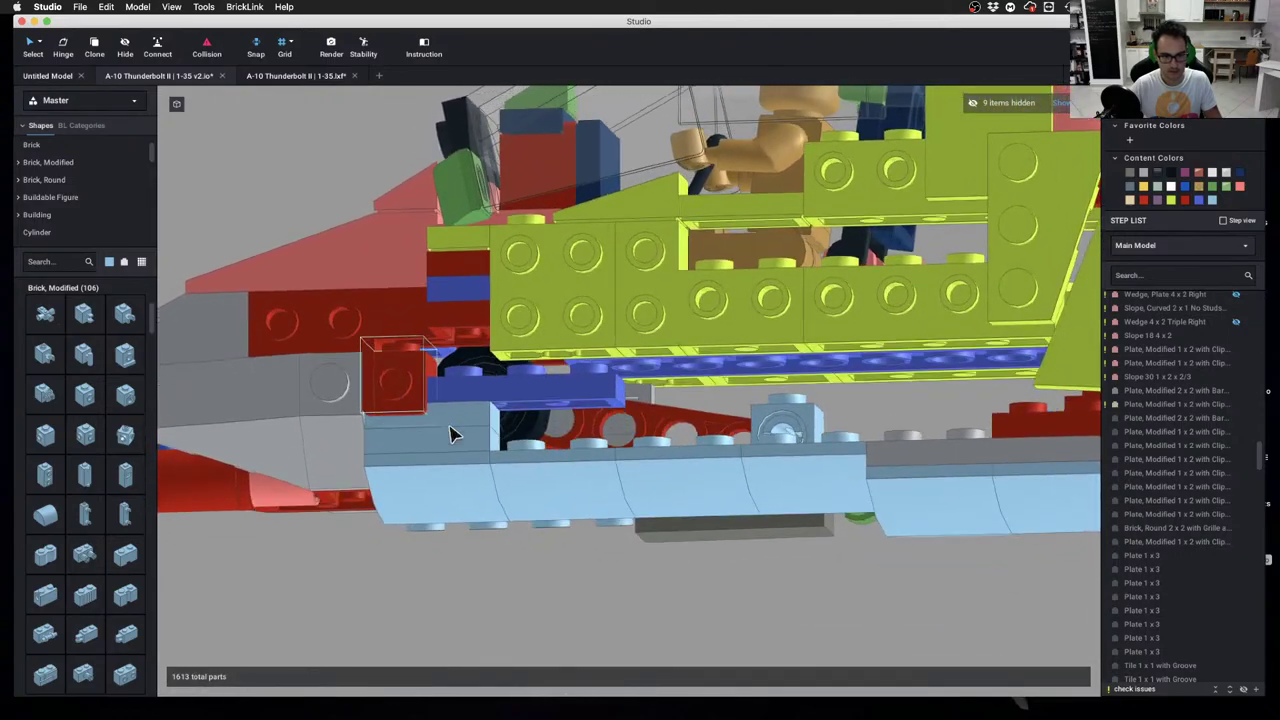
pyautogui.moveTo(455, 447)
pyautogui.mouseDown(button='right')
pyautogui.moveTo(543, 452)
pyautogui.moveTo(486, 449)
pyautogui.moveTo(471, 434)
pyautogui.moveTo(461, 456)
pyautogui.moveTo(443, 437)
pyautogui.moveTo(455, 432)
pyautogui.mouseUp(button='right')
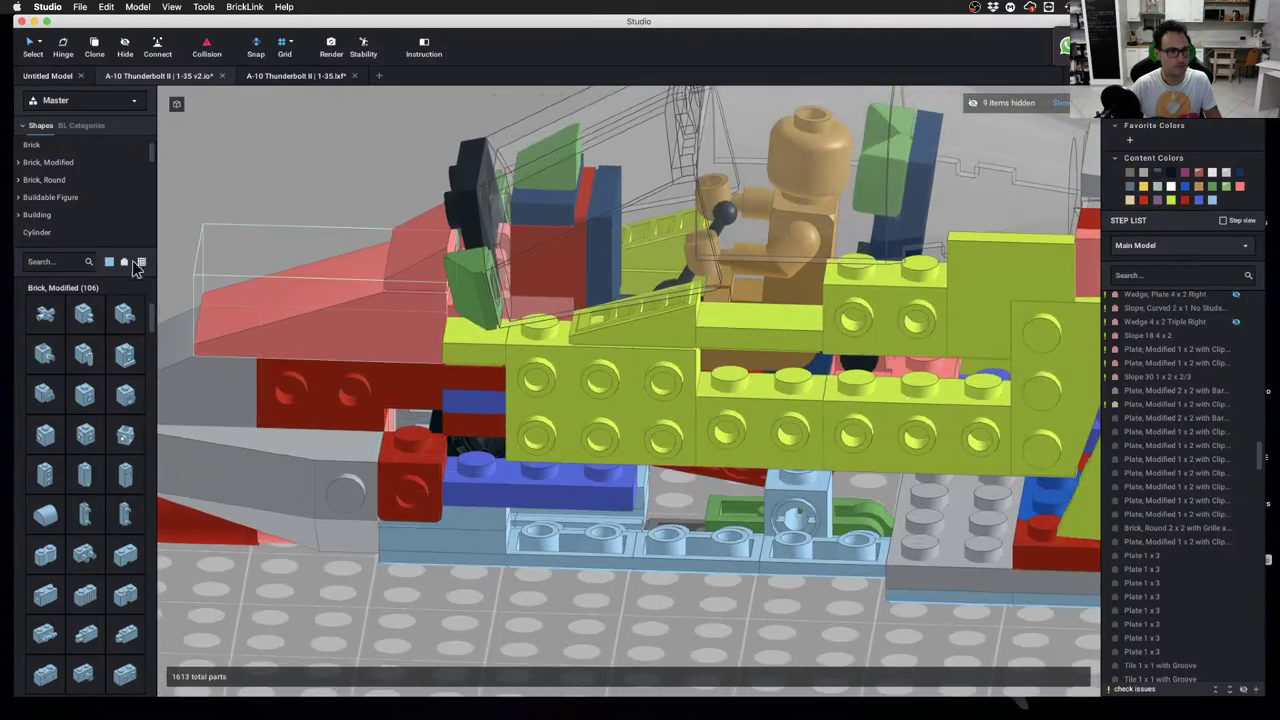
pyautogui.scroll(-3, 80, 195)
pyautogui.scroll(-6, 78, 193)
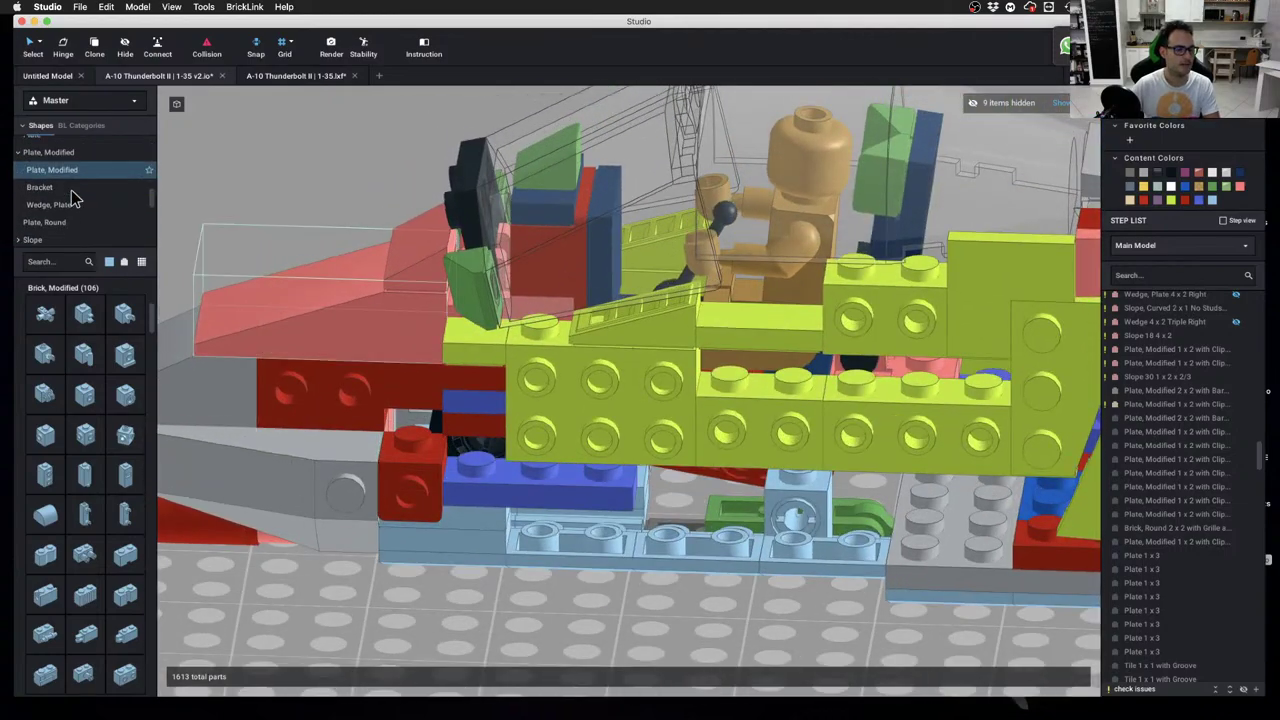
pyautogui.scroll(2, 65, 207)
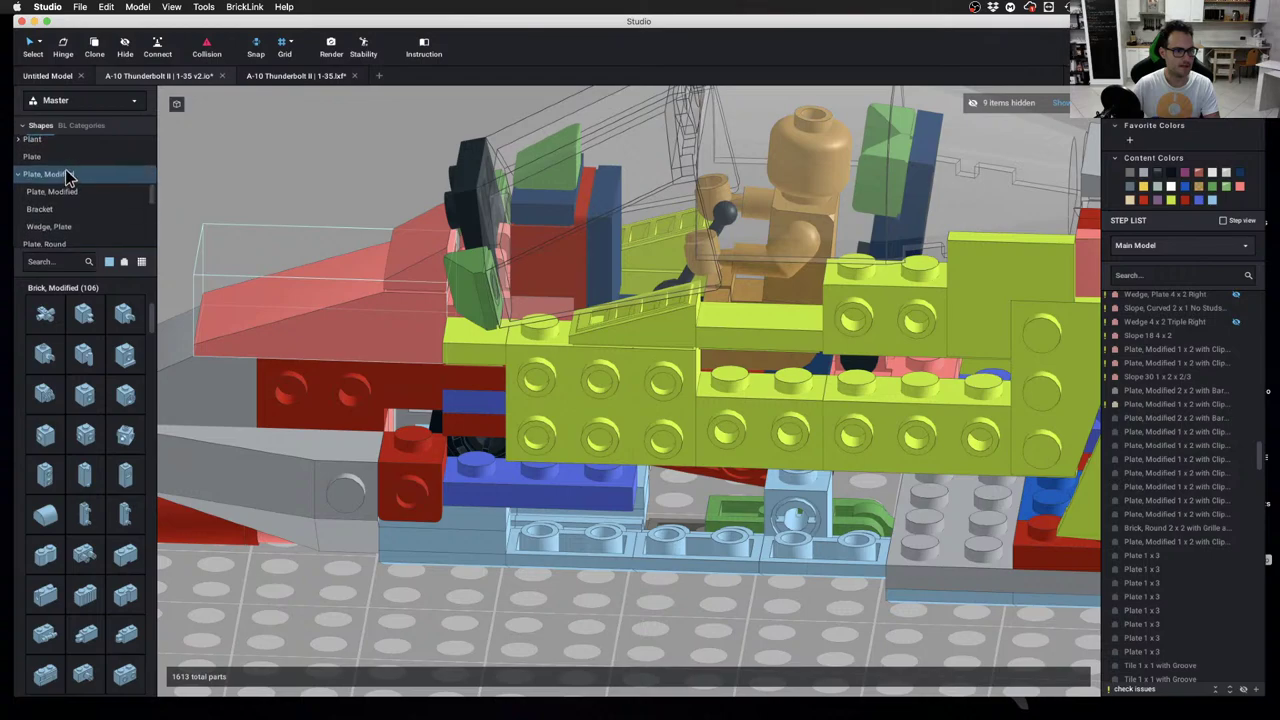
pyautogui.click(64, 158)
pyautogui.click(84, 316)
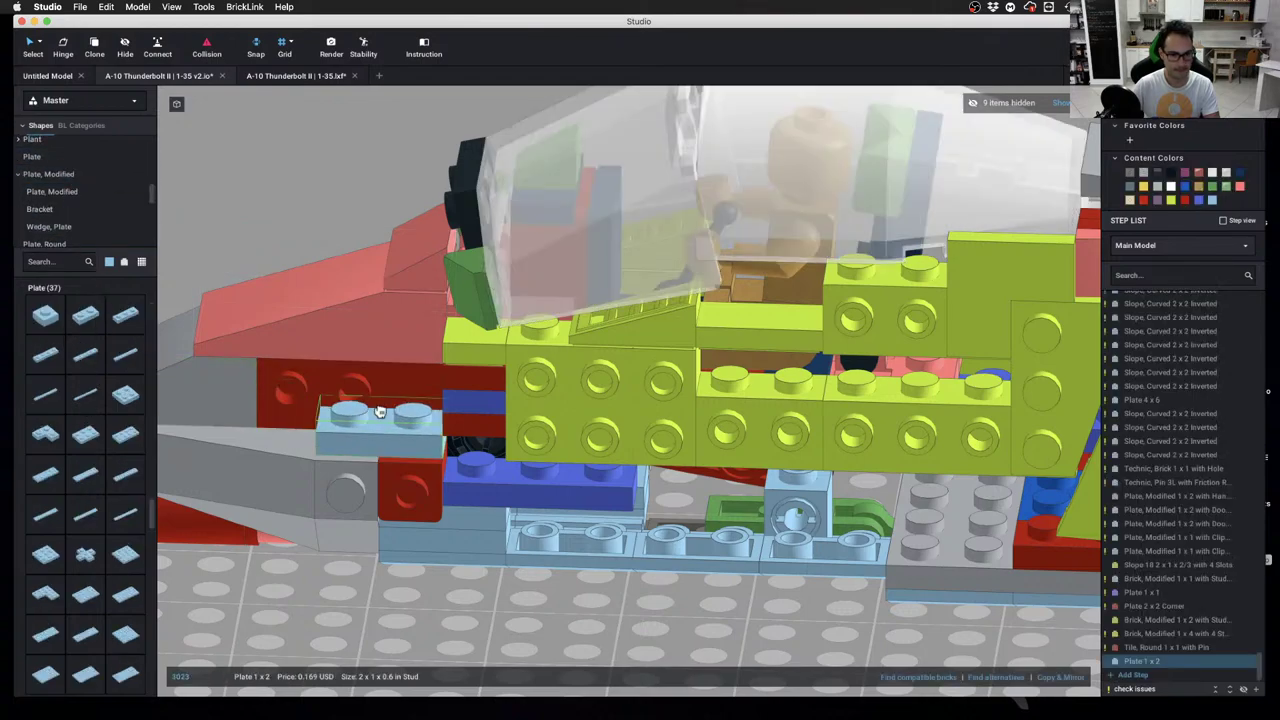
pyautogui.moveTo(394, 420); pyautogui.dragTo(414, 371, button='right')
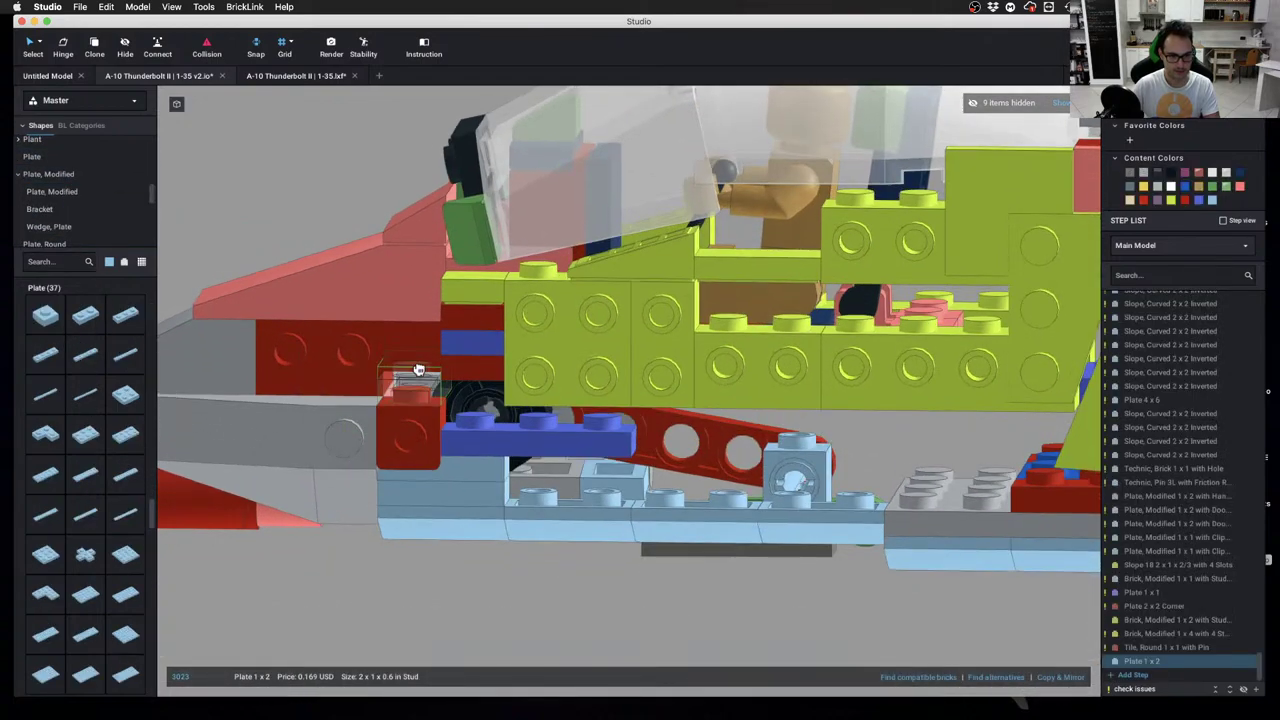
pyautogui.moveTo(420, 371); pyautogui.dragTo(618, 519, button='right')
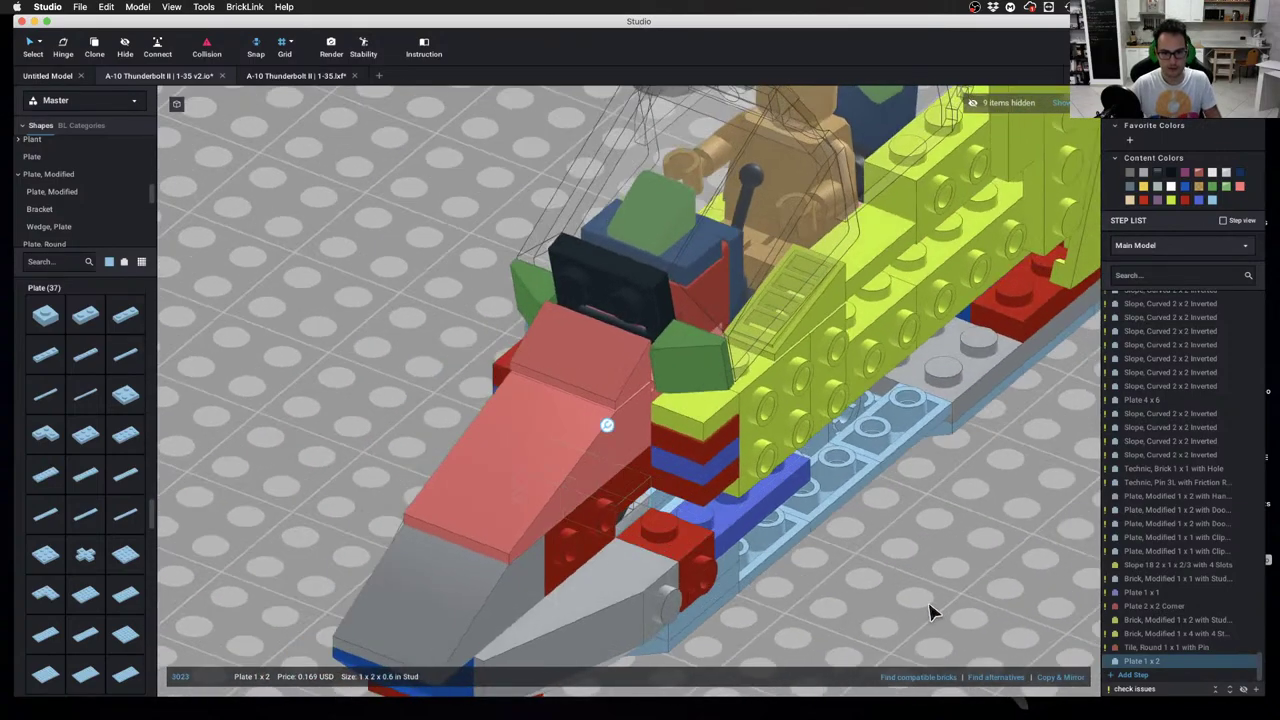
pyautogui.moveTo(913, 599); pyautogui.dragTo(872, 583, button='right')
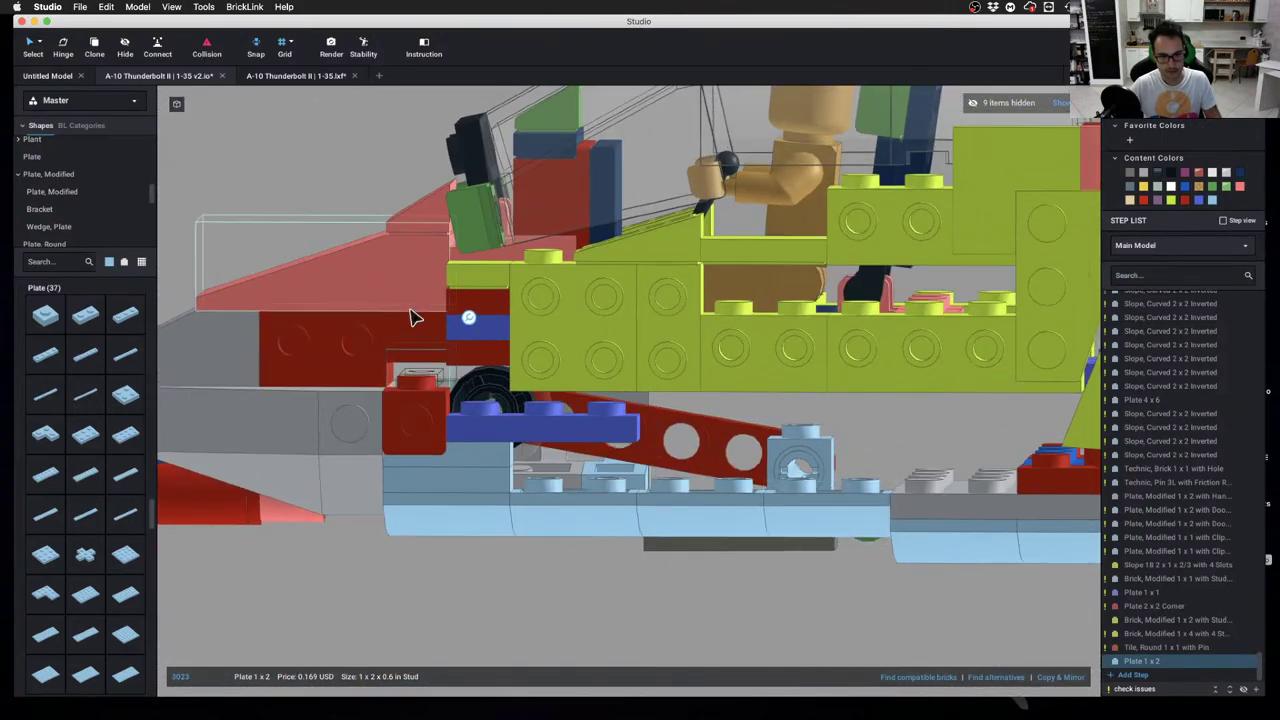
pyautogui.press('Delete')
# Show all hidden parts of the model, including the nose wedges and cockpit side panels
pyautogui.moveTo(356, 346); pyautogui.dragTo(528, 415, button='right')
pyautogui.click(532, 469)
pyautogui.scroll(-3, 557, 420)
pyautogui.scroll(3, 530, 418)
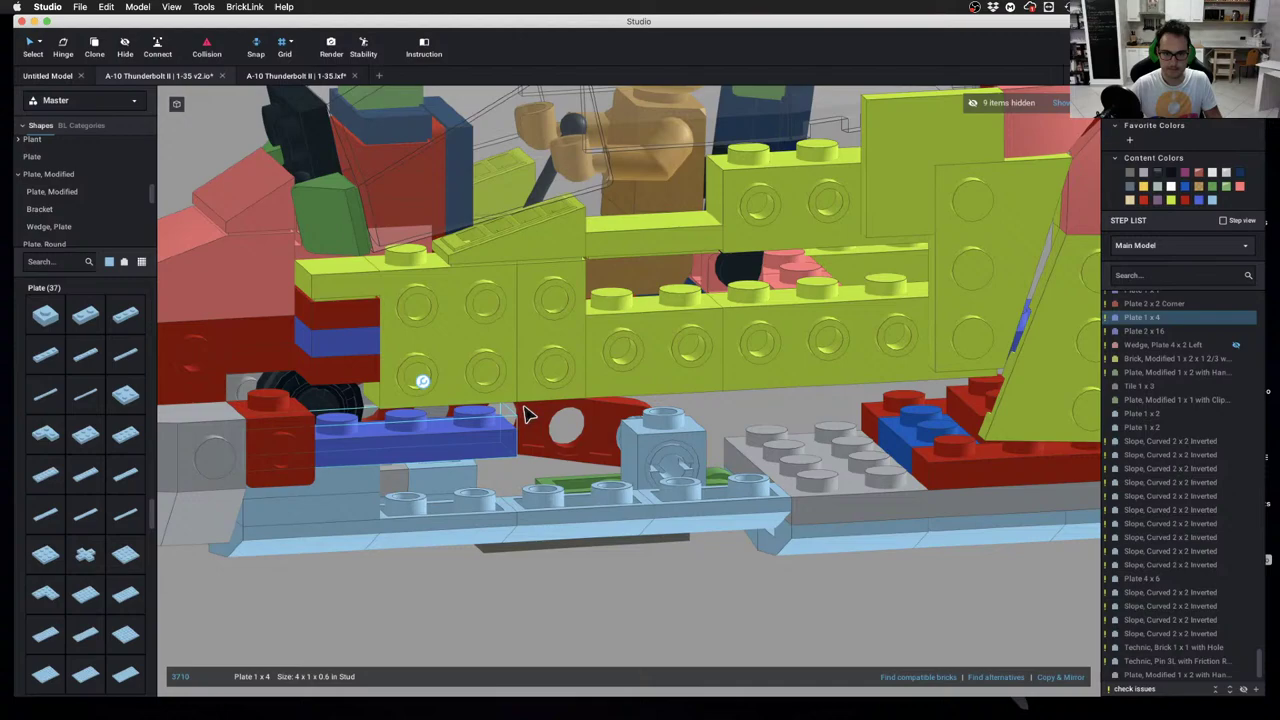
pyautogui.click(1062, 103)
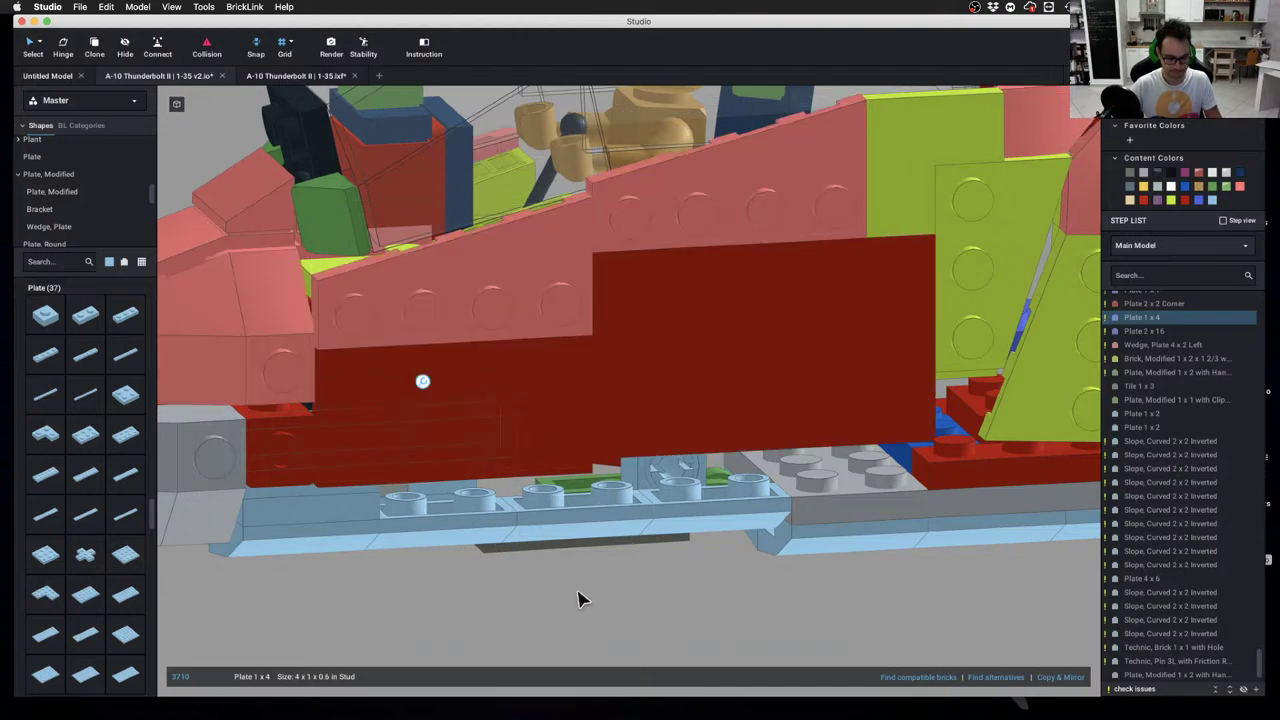
pyautogui.click(605, 620)
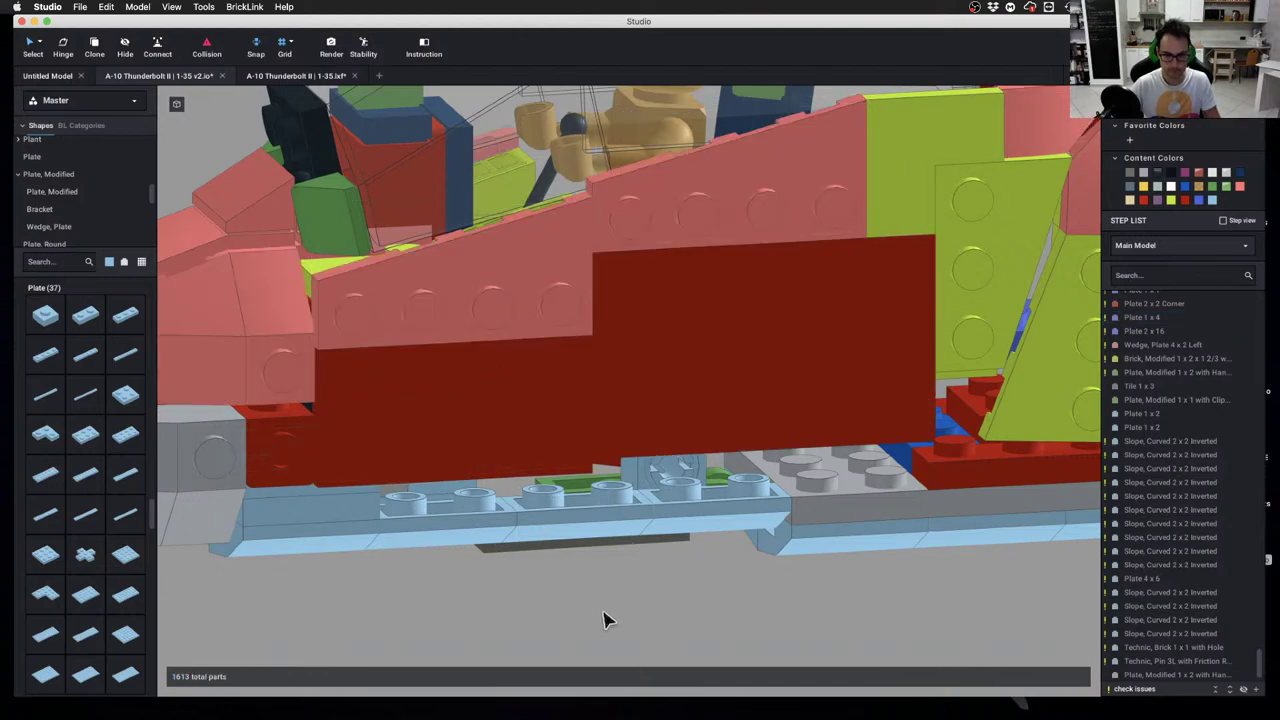
# Hide the pink wedge plates and dark red panels covering the lime cockpit side wall opposite the gear arm
pyautogui.click(718, 226)
pyautogui.click(700, 310)
pyautogui.click(640, 326)
pyautogui.click(846, 305)
pyautogui.press('c')
pyautogui.scroll(-3, 780, 346)
pyautogui.moveTo(750, 365)
pyautogui.mouseDown(button='right')
pyautogui.moveTo(726, 343)
pyautogui.moveTo(715, 356)
pyautogui.mouseUp(button='right')
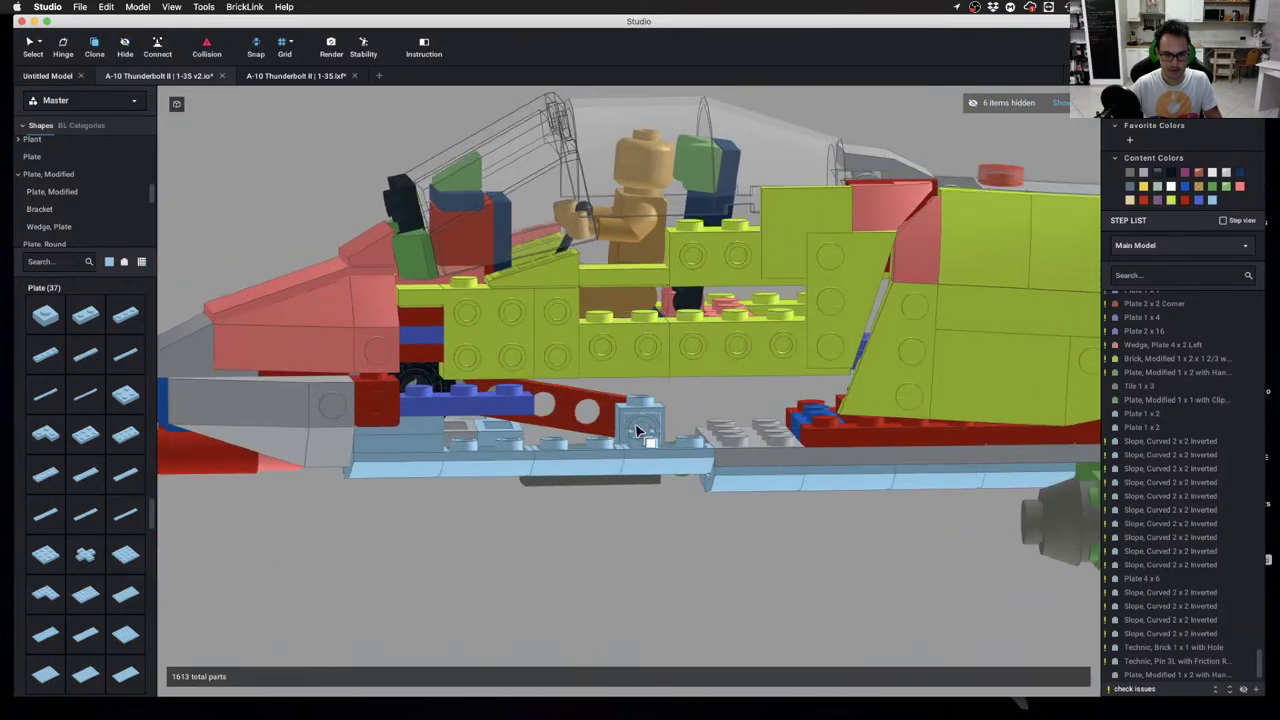
# Add a Plate 1 x 2 in the gap under the pink wedge plate on the gear arm's side
pyautogui.moveTo(440, 410); pyautogui.dragTo(197, 344, button='right')
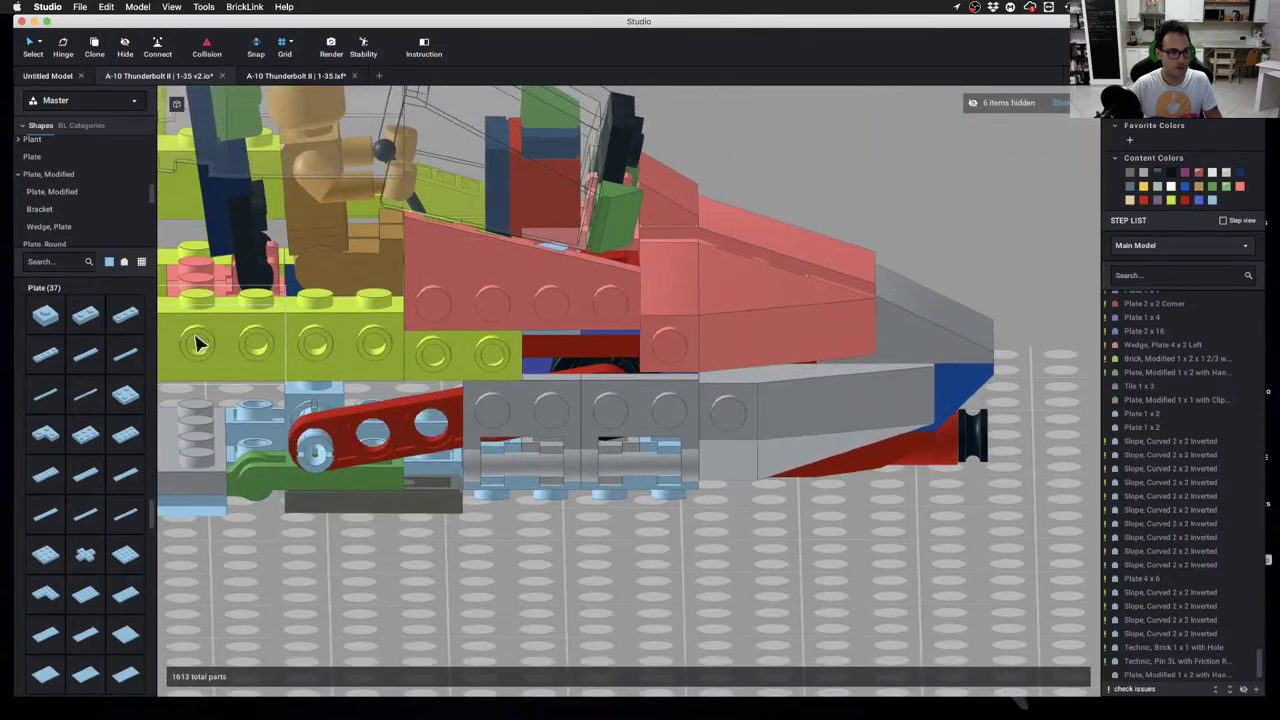
pyautogui.click(92, 321)
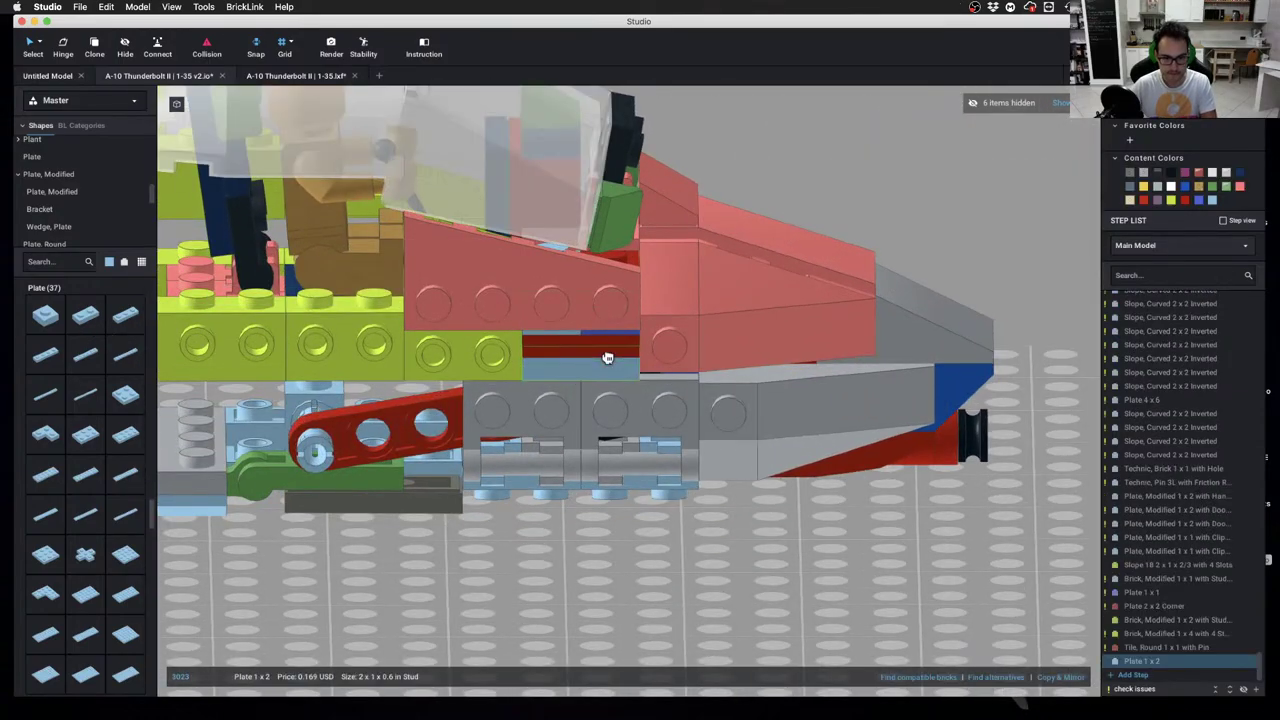
pyautogui.click(607, 357)
pyautogui.click(717, 557)
pyautogui.moveTo(717, 557)
pyautogui.mouseDown(button='right')
pyautogui.moveTo(714, 540)
pyautogui.moveTo(716, 555)
pyautogui.moveTo(728, 551)
pyautogui.moveTo(593, 553)
pyautogui.moveTo(710, 551)
pyautogui.moveTo(734, 525)
pyautogui.moveTo(735, 546)
pyautogui.mouseUp(button='right')
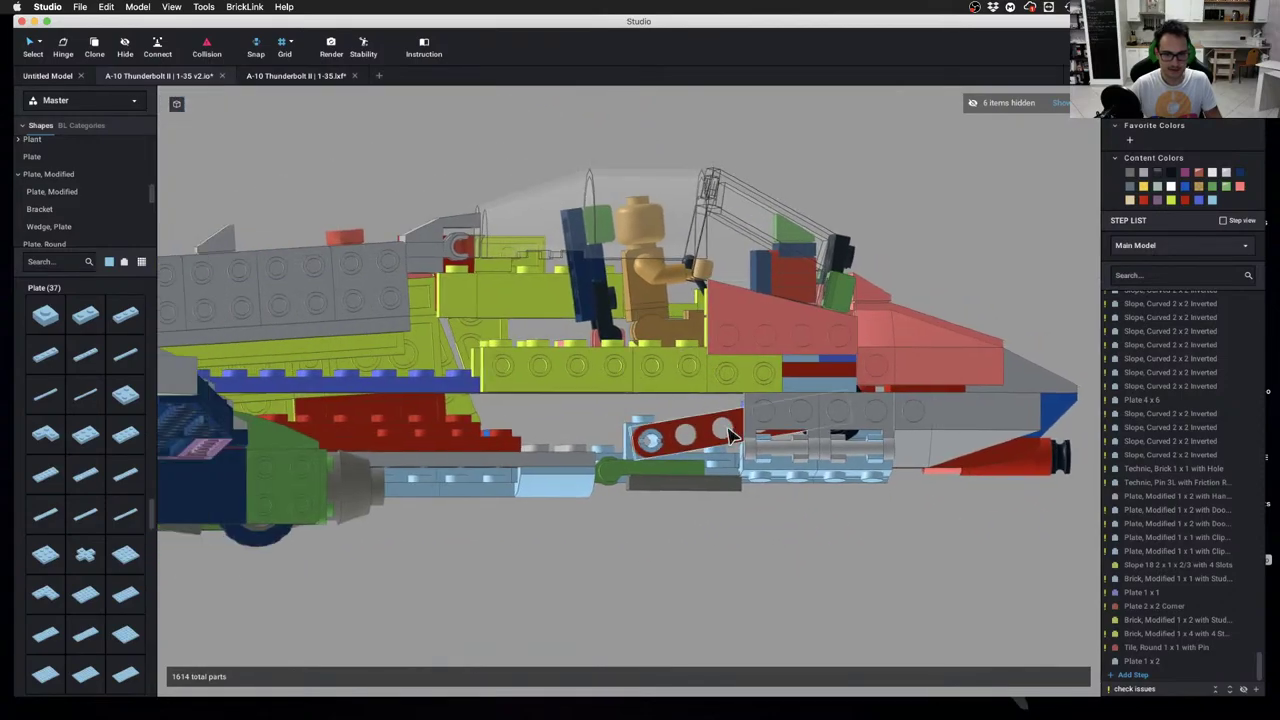
# Clone the blue Plate 1 x 4 under the lime side wall and place the copy end to end toward the tail
pyautogui.moveTo(728, 435); pyautogui.dragTo(528, 418, button='right')
pyautogui.click(331, 423)
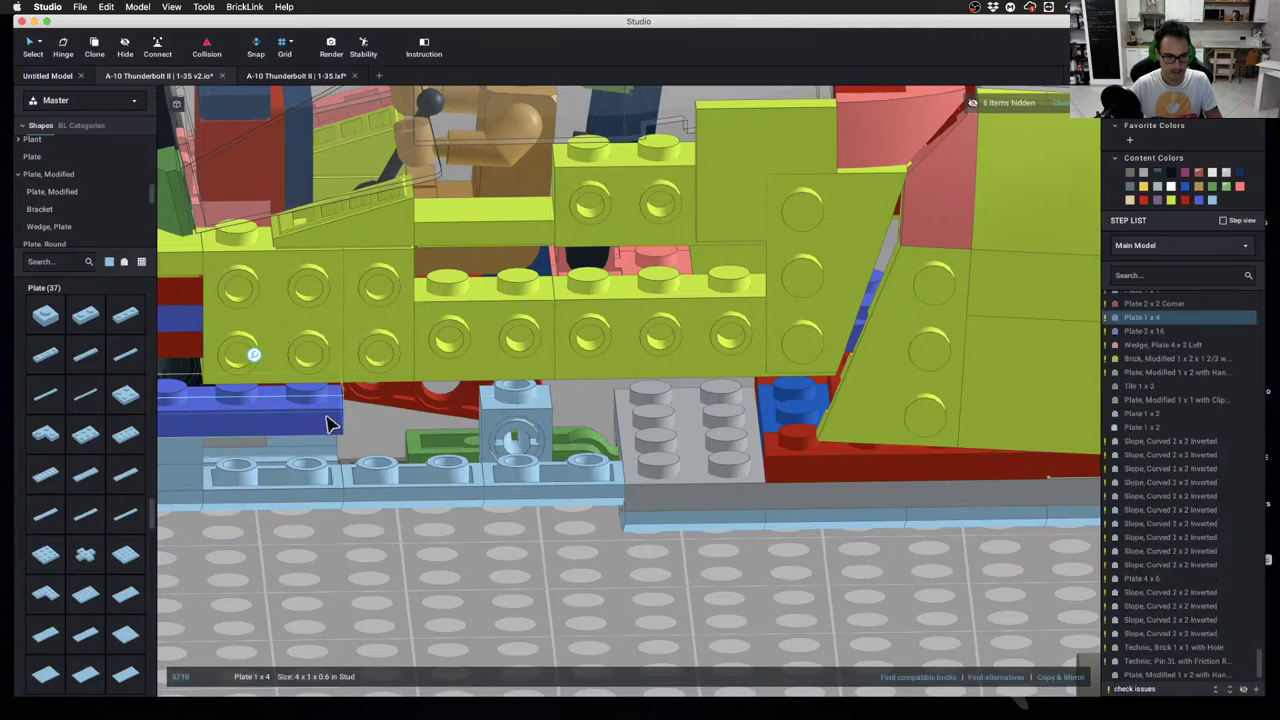
pyautogui.scroll(-3, 329, 416)
pyautogui.click(1073, 681)
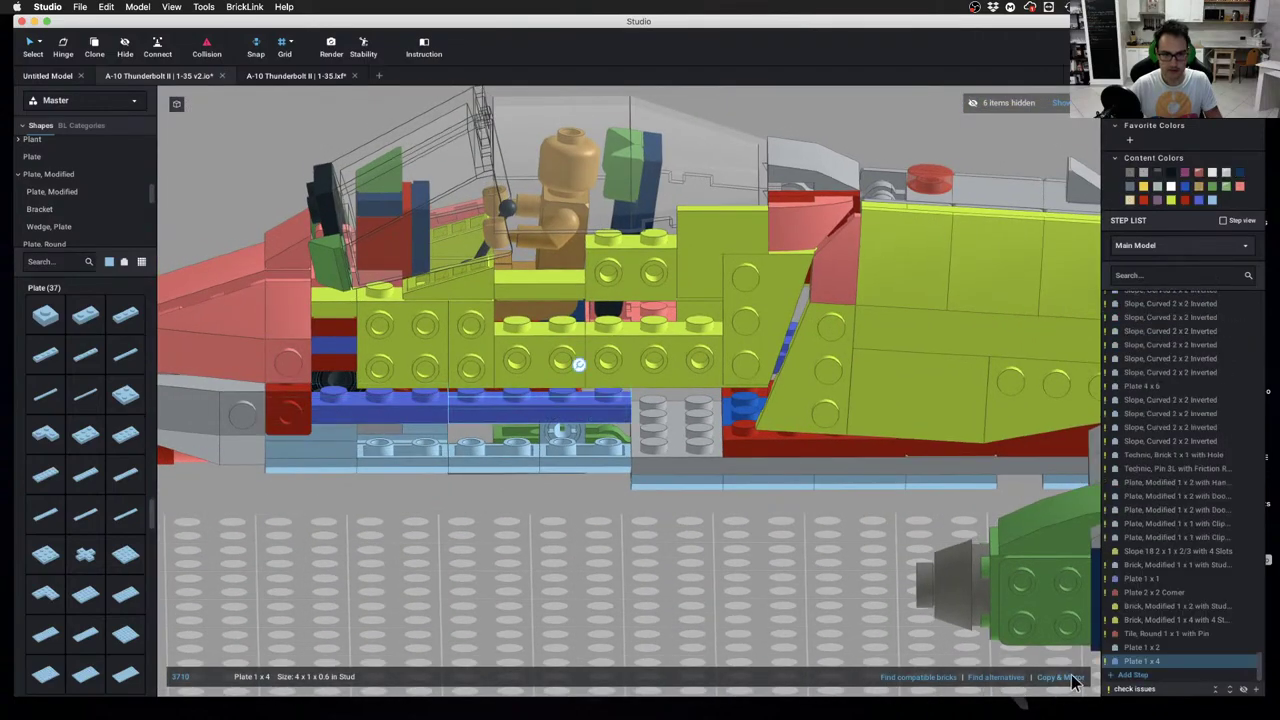
pyautogui.press('Escape')
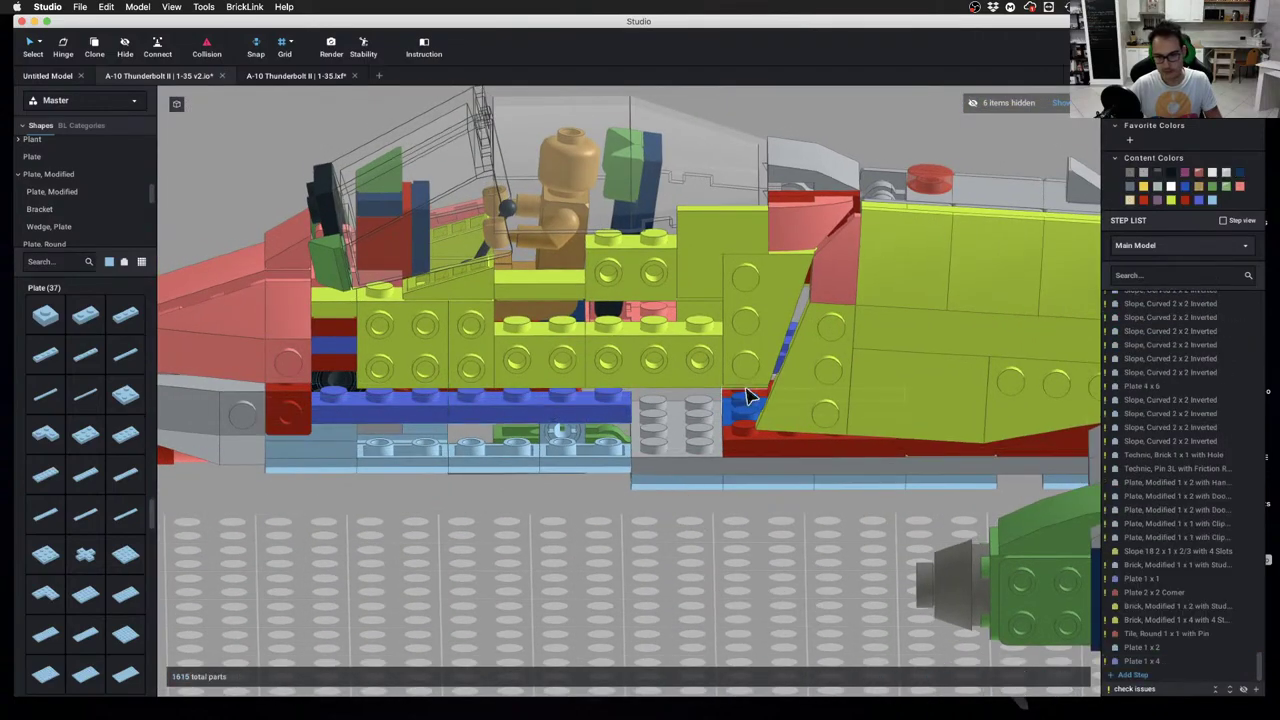
pyautogui.moveTo(751, 391)
pyautogui.mouseDown(button='right')
pyautogui.moveTo(743, 366)
pyautogui.moveTo(744, 408)
pyautogui.mouseUp(button='right')
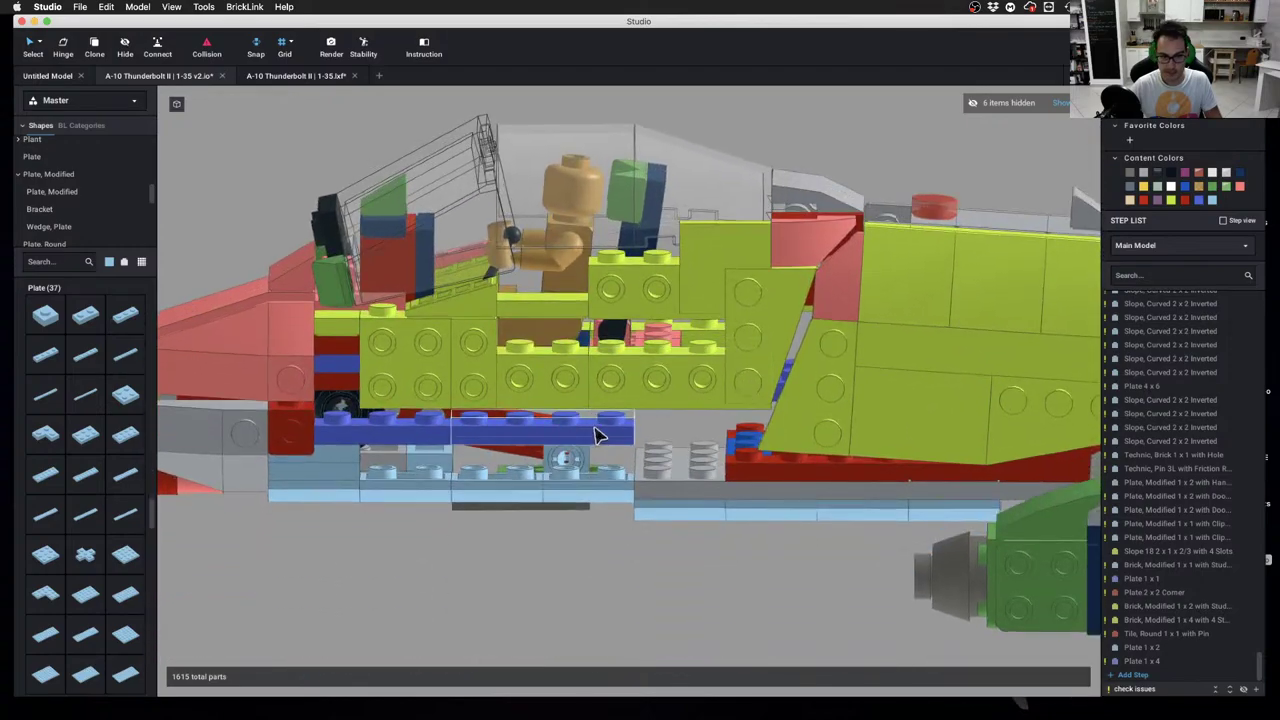
# Move the copied blue Plate 1 x 4 four studs toward the tail
pyautogui.click(577, 434)
pyautogui.moveTo(577, 434); pyautogui.dragTo(714, 436)
pyautogui.click(784, 617)
pyautogui.moveTo(783, 621)
pyautogui.mouseDown(button='right')
pyautogui.moveTo(820, 623)
pyautogui.moveTo(803, 582)
pyautogui.moveTo(786, 602)
pyautogui.mouseUp(button='right')
pyautogui.click(694, 502)
pyautogui.moveTo(694, 502); pyautogui.dragTo(739, 503)
pyautogui.click(709, 631)
pyautogui.moveTo(709, 631); pyautogui.dragTo(668, 534, button='right')
# Delete both the copied and the original blue Plate 1 x 4 under the lime side wall
pyautogui.click(664, 467)
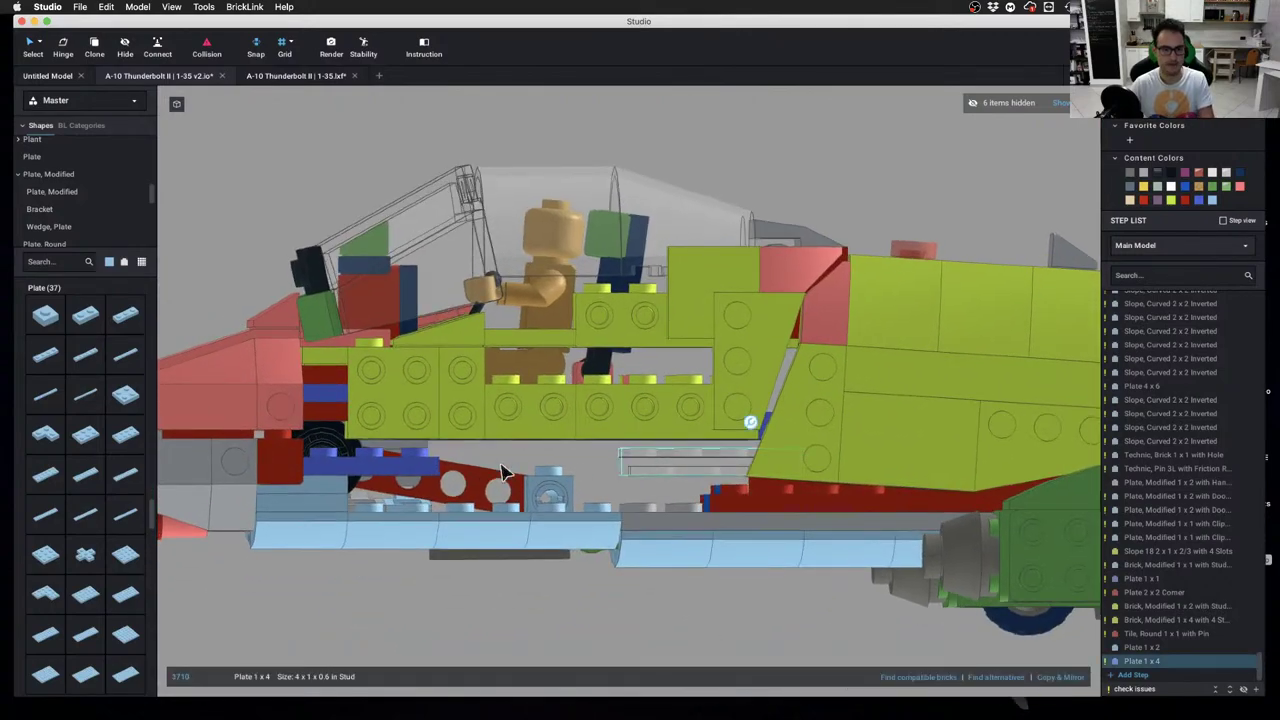
pyautogui.press('Delete')
pyautogui.click(392, 462)
pyautogui.press('Delete')
pyautogui.moveTo(400, 466); pyautogui.dragTo(445, 493, button='right')
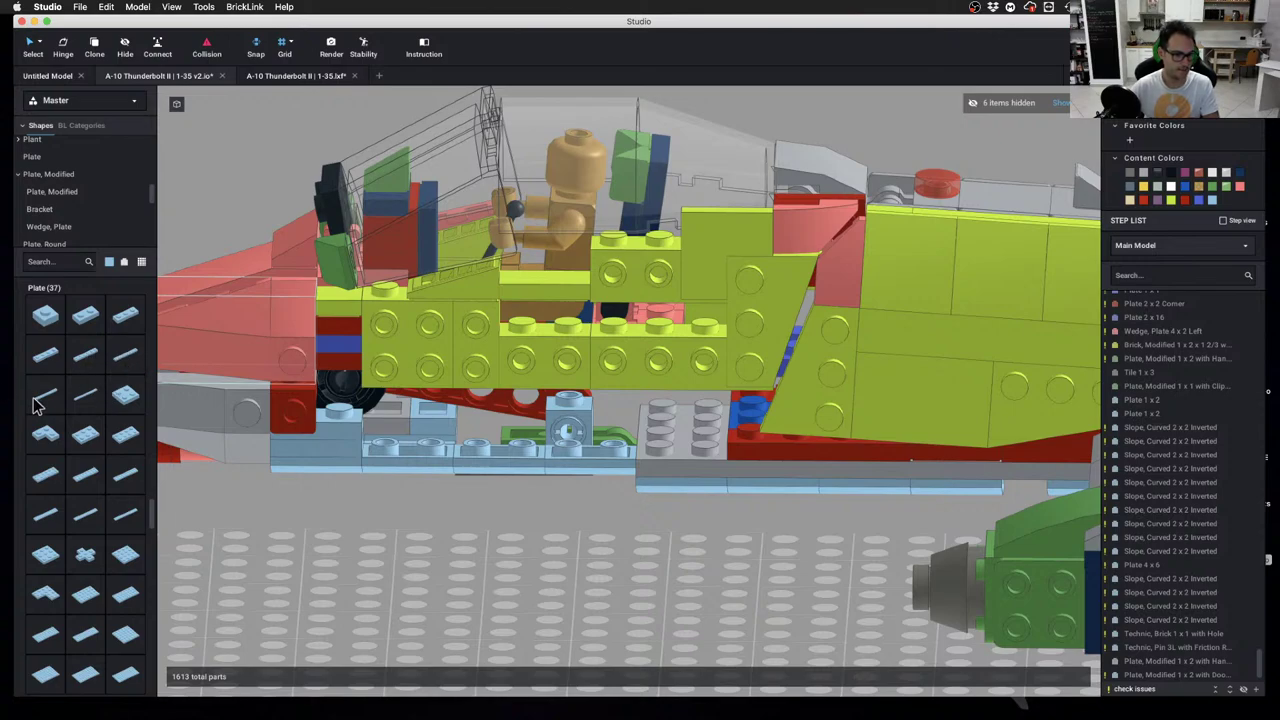
# Add a Plate 1 x 8 under the lime side wall, spanning from the red nose brick to the blue brick with hole
pyautogui.click(120, 360)
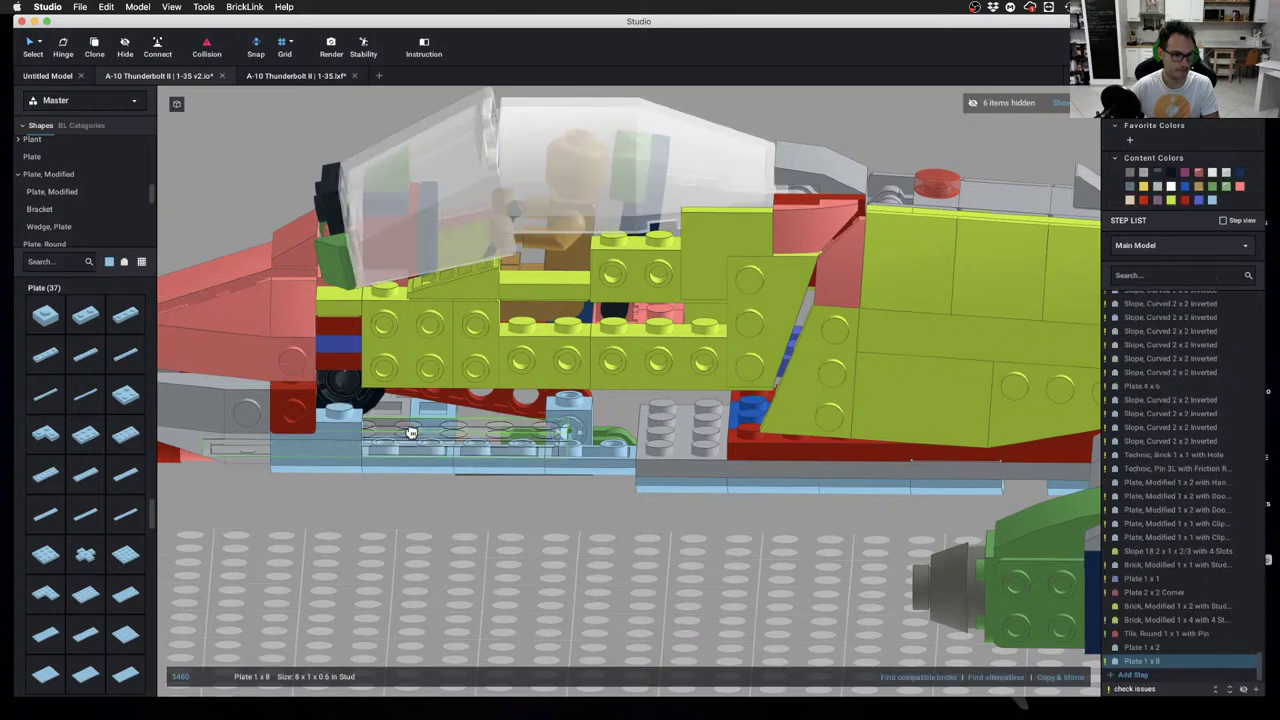
pyautogui.click(455, 430)
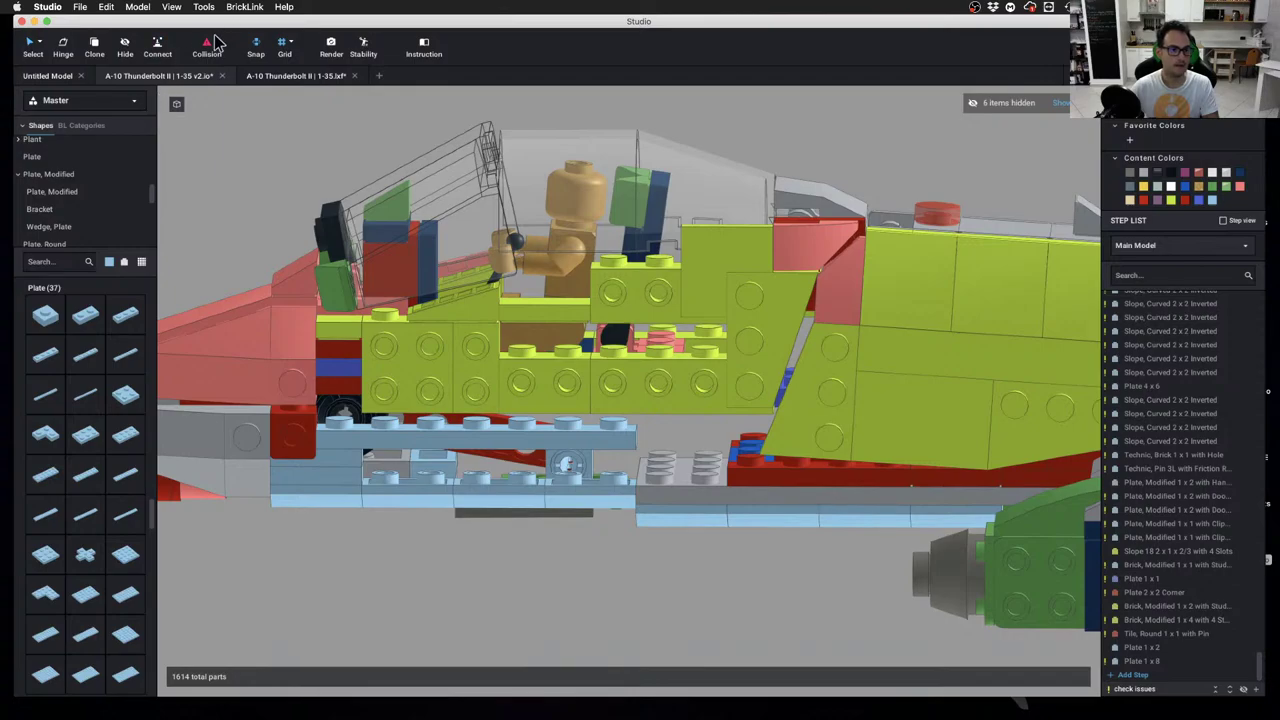
pyautogui.scroll(5, 503, 362)
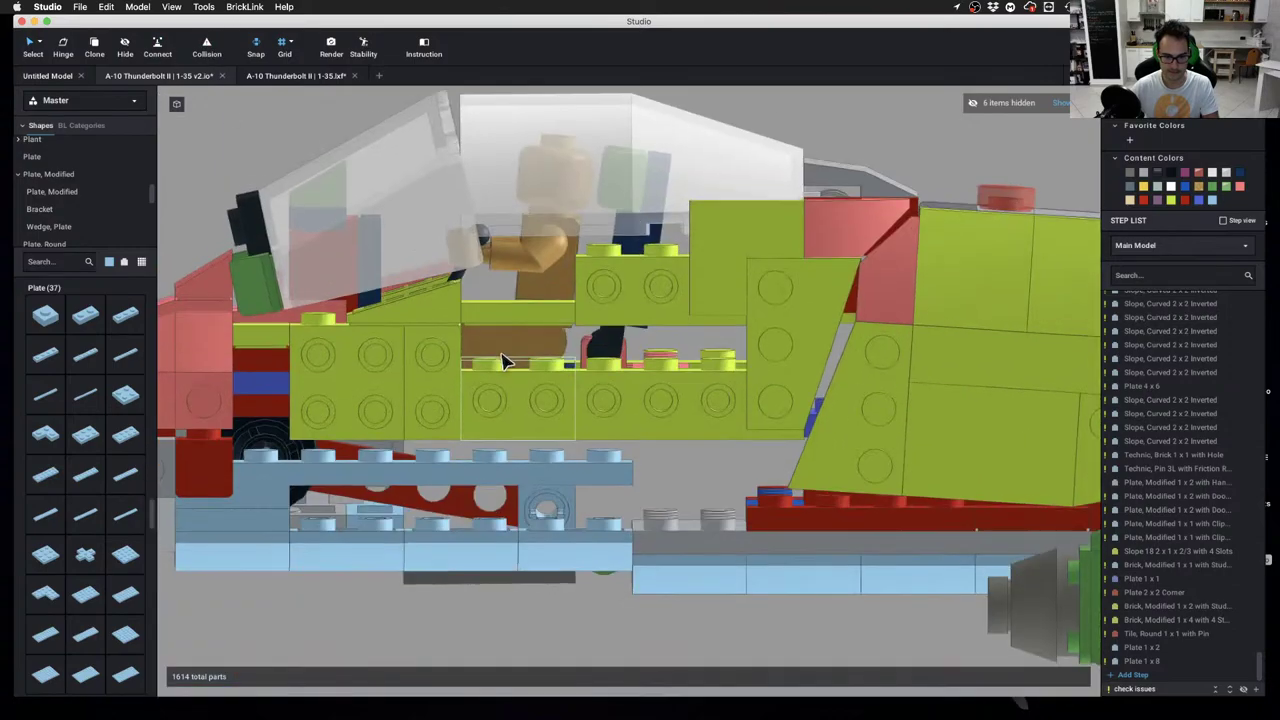
pyautogui.moveTo(502, 353); pyautogui.dragTo(483, 371, button='right')
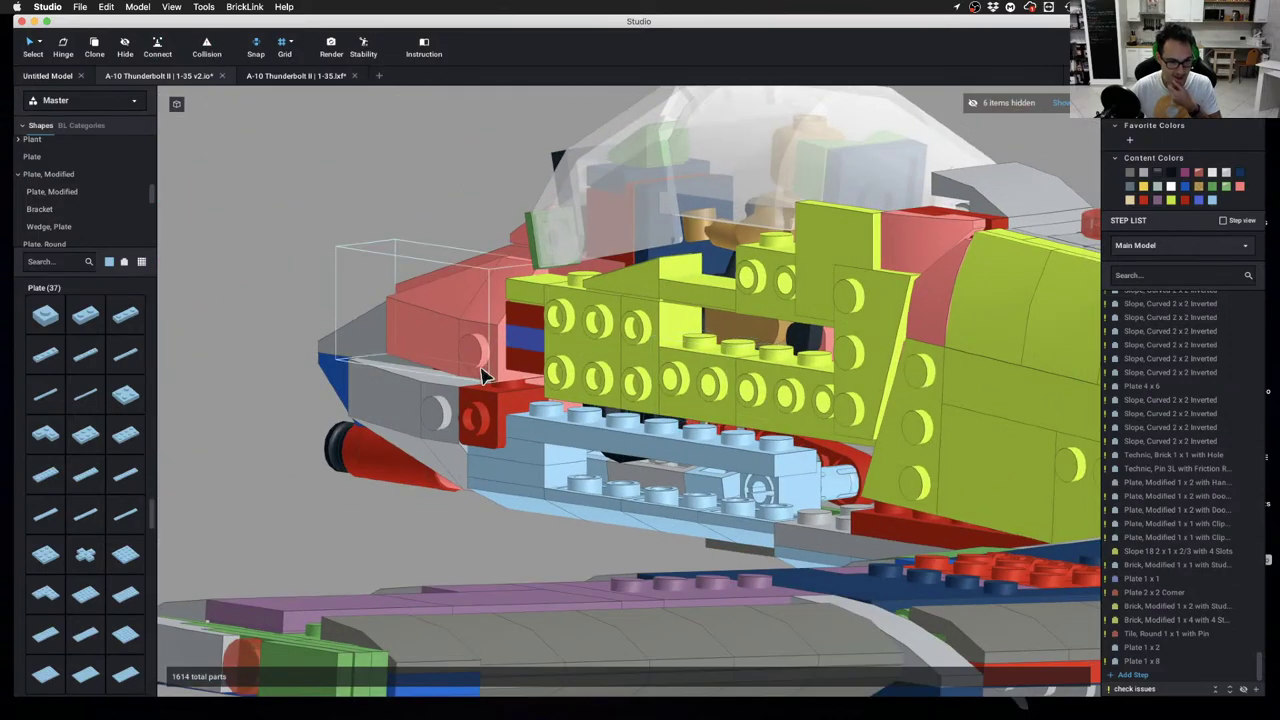
# Delete the blue Plate 1 x 2 parts stacked behind the red nose brick and the Plate 1 x 8 resting on them
pyautogui.click(536, 457)
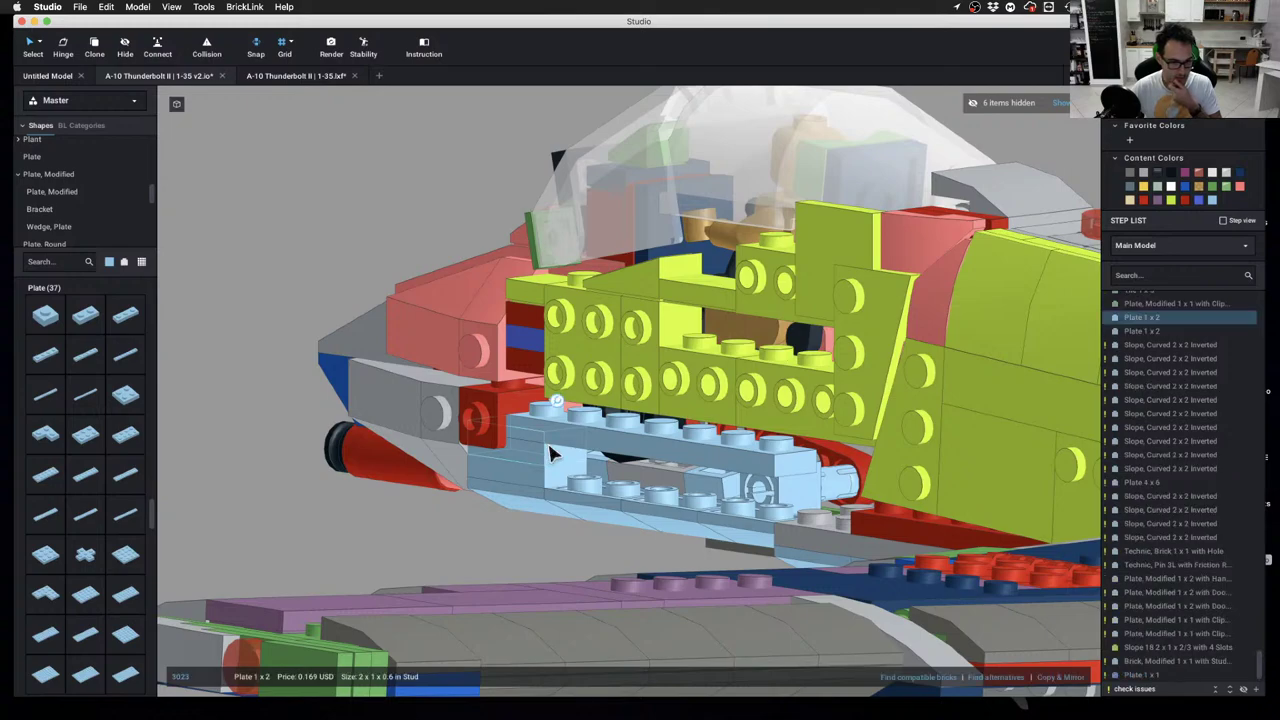
pyautogui.moveTo(556, 455); pyautogui.dragTo(397, 476, button='right')
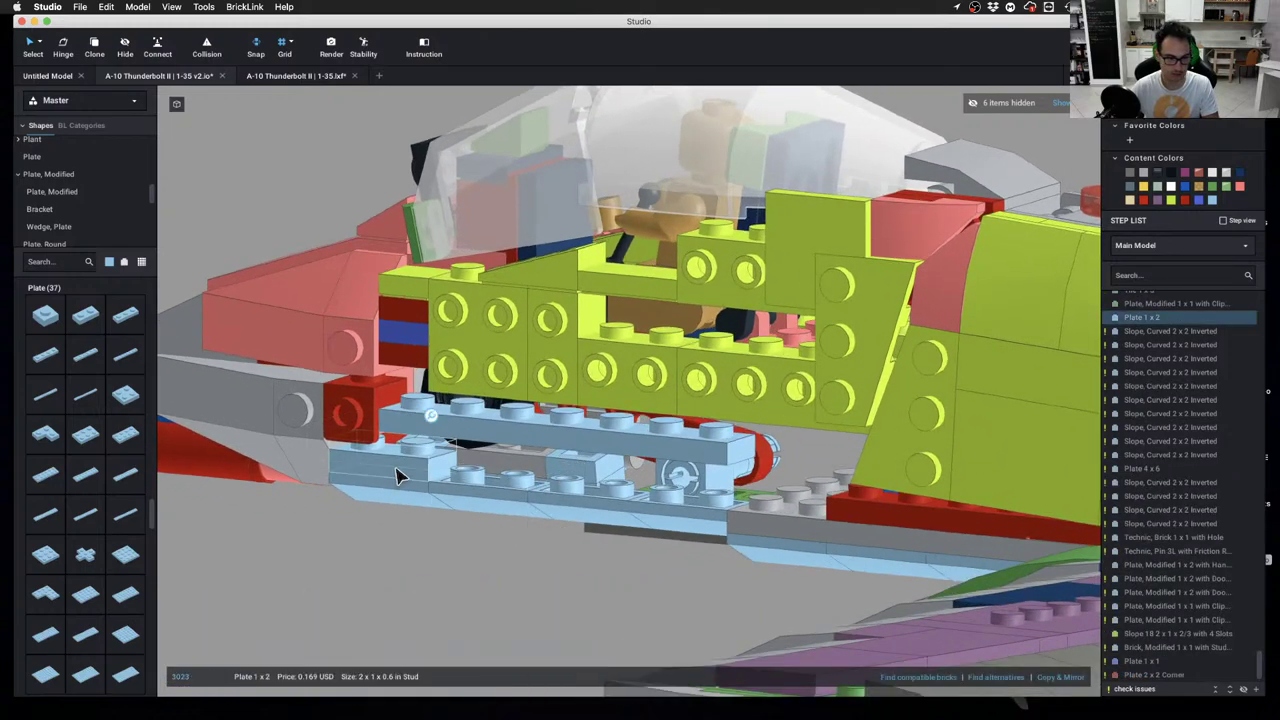
pyautogui.press('Delete')
pyautogui.moveTo(429, 563); pyautogui.dragTo(452, 560, button='right')
pyautogui.click(440, 449)
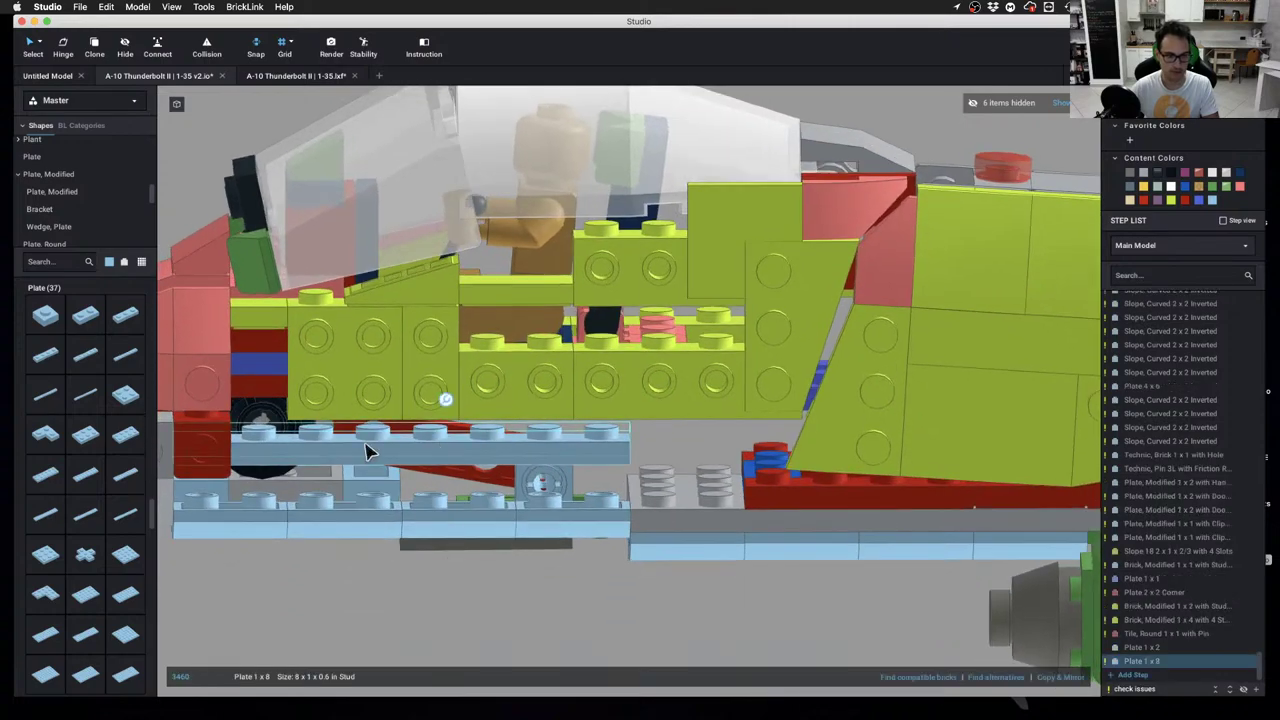
pyautogui.press('Delete')
pyautogui.scroll(-1, 366, 450)
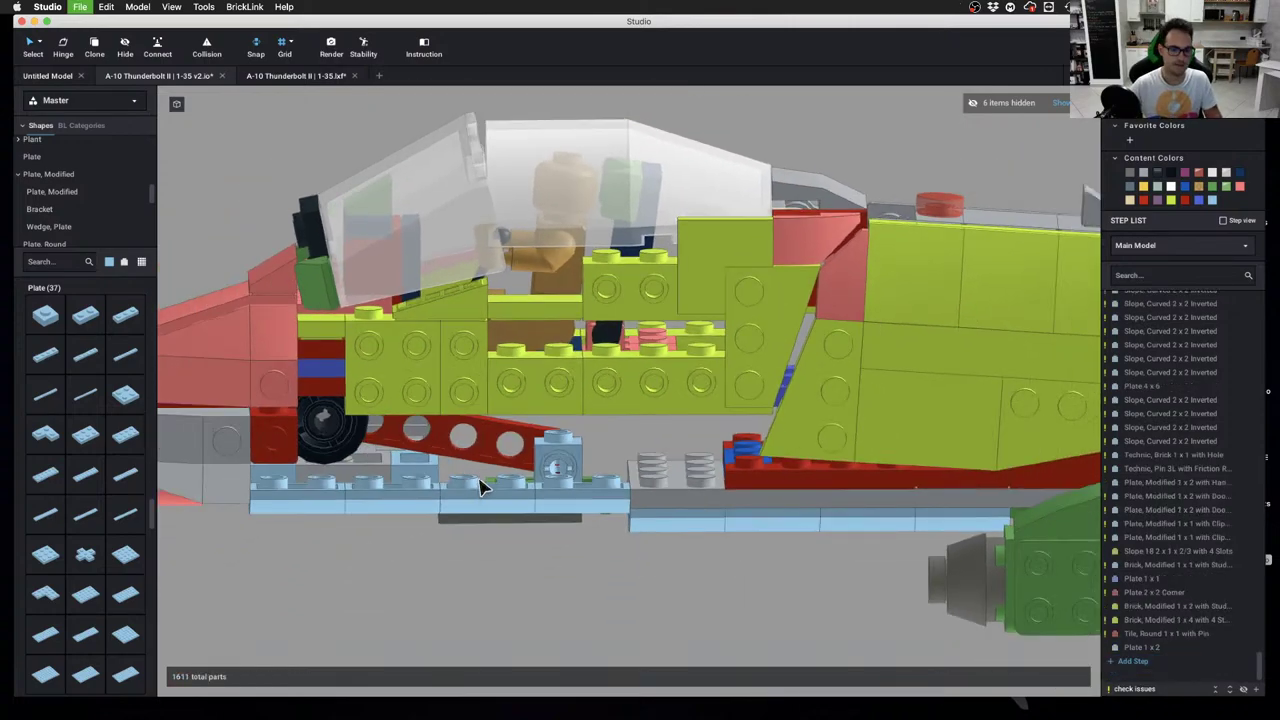
# Examine the forward fuselage and the open gap beside the landing gear from below, above and the side
pyautogui.moveTo(480, 487); pyautogui.dragTo(680, 600, button='right')
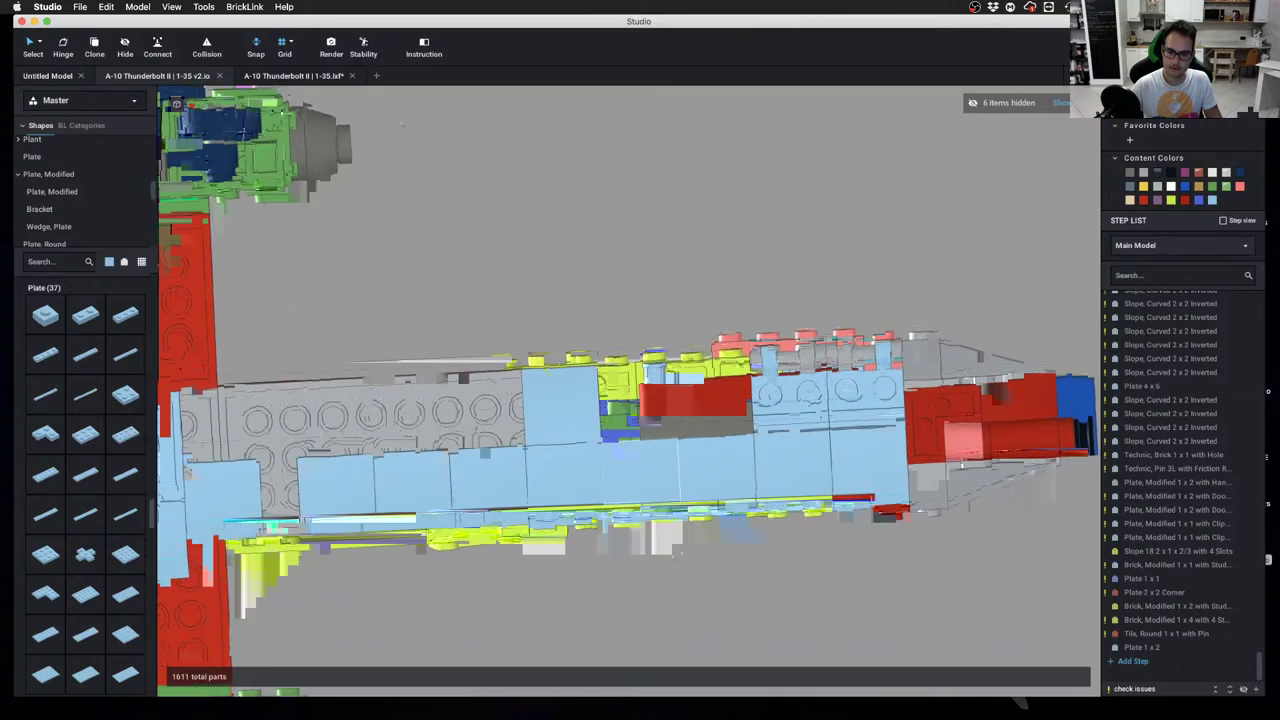
pyautogui.scroll(2, 711, 483)
pyautogui.moveTo(721, 464); pyautogui.dragTo(675, 555, button='middle')
pyautogui.moveTo(675, 555); pyautogui.dragTo(669, 626, button='right')
pyautogui.moveTo(990, 575); pyautogui.dragTo(663, 593, button='right')
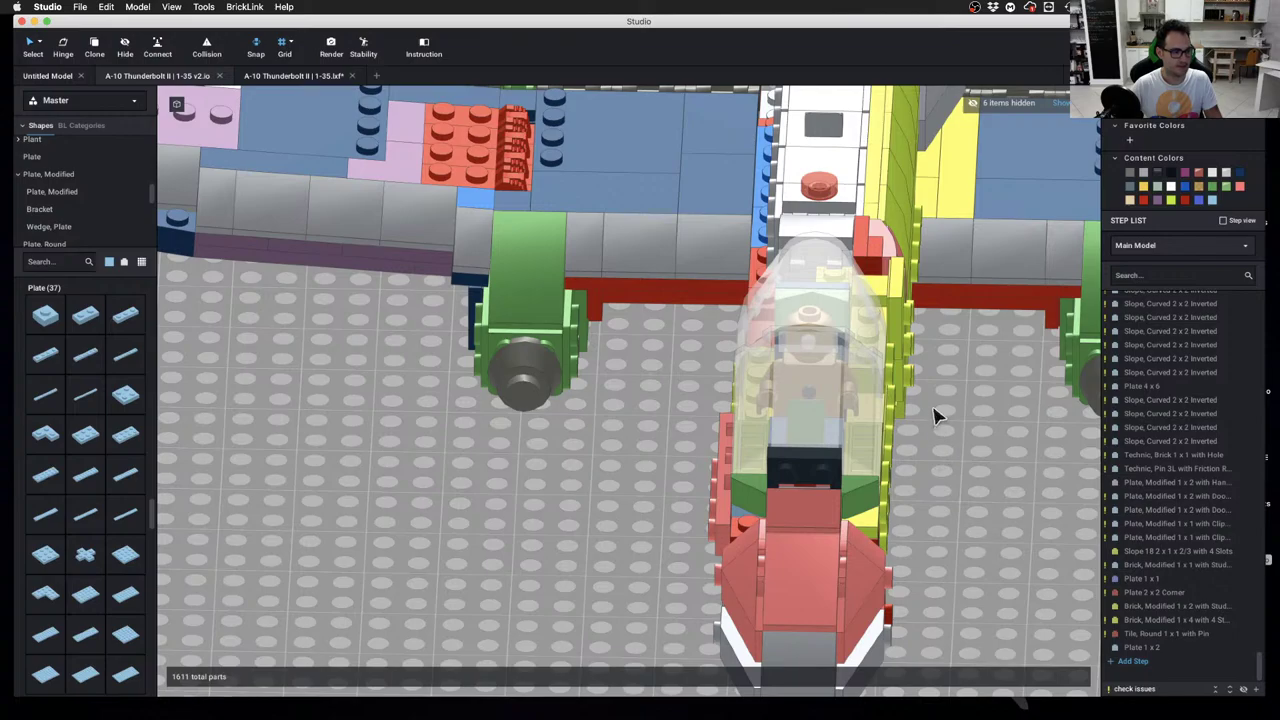
pyautogui.scroll(5, 955, 400)
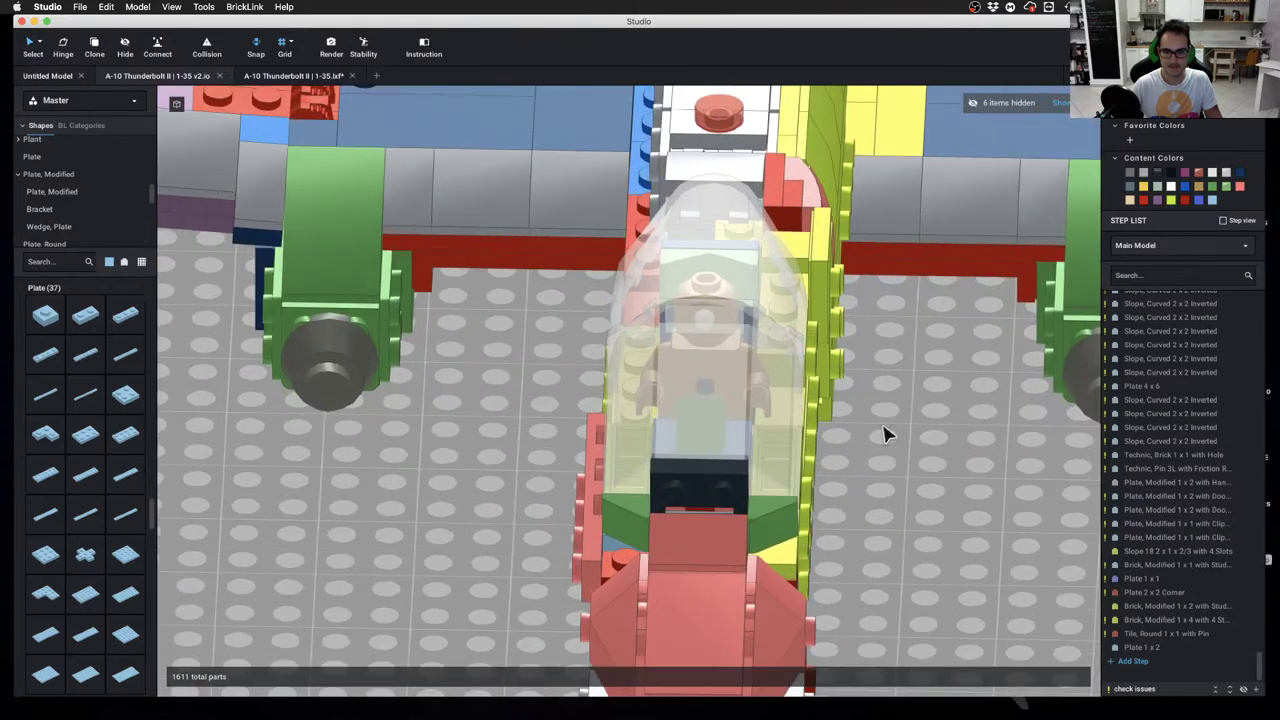
pyautogui.moveTo(873, 428); pyautogui.dragTo(836, 414, button='middle')
pyautogui.moveTo(838, 420); pyautogui.dragTo(638, 489, button='right')
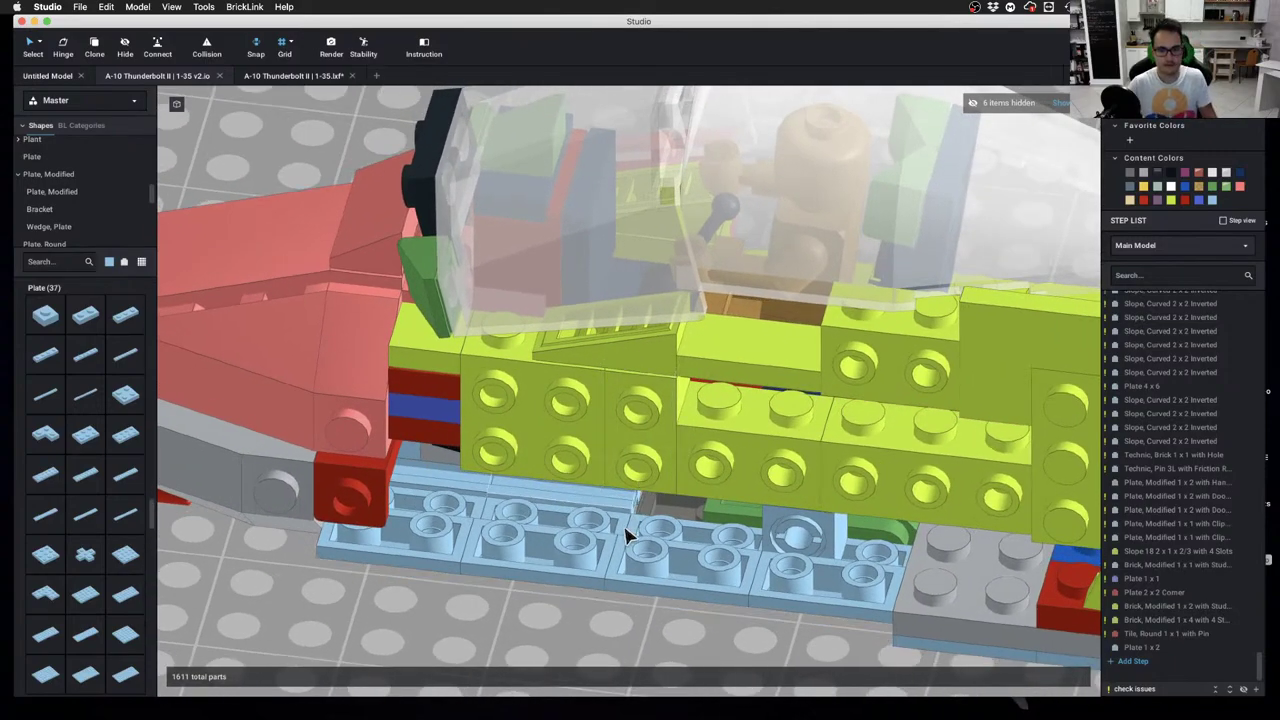
pyautogui.moveTo(600, 578)
pyautogui.mouseDown(button='right')
pyautogui.moveTo(603, 545)
pyautogui.moveTo(594, 571)
pyautogui.moveTo(569, 551)
pyautogui.moveTo(603, 574)
pyautogui.mouseUp(button='right')
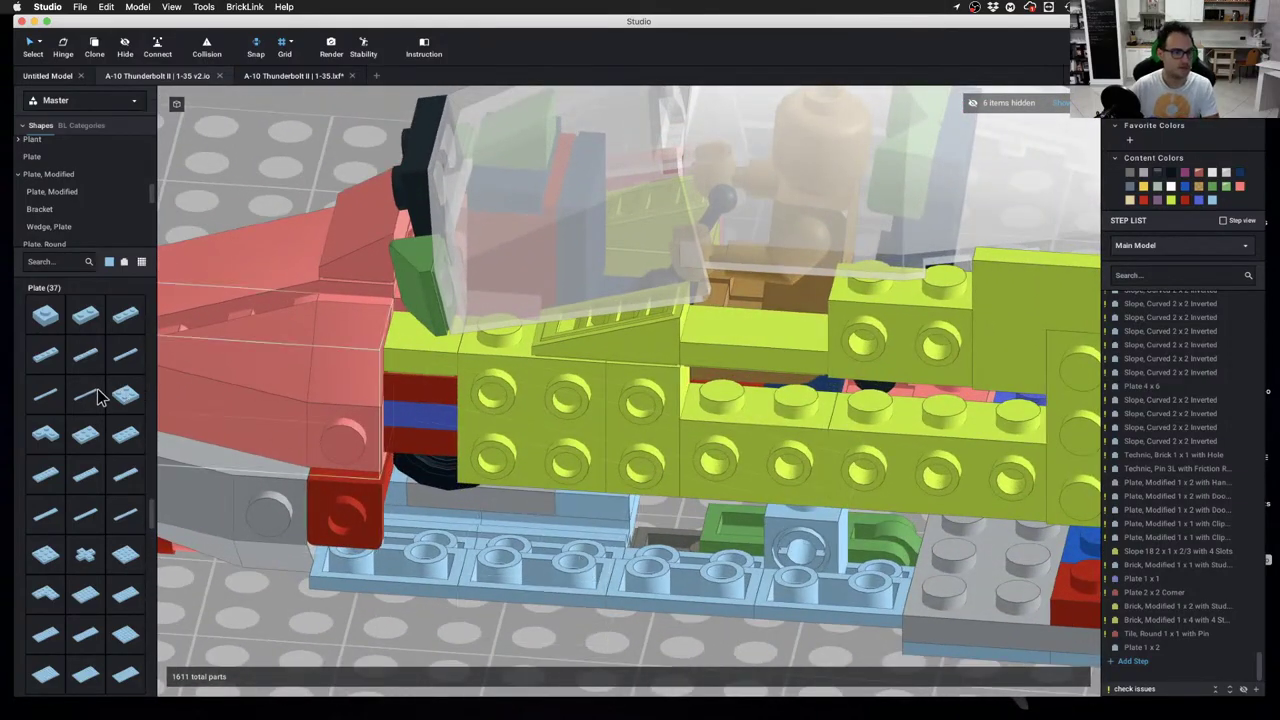
# Set the part color to Bright Green and place a Plate 1 x 6 along the inner stud row of the blue base under the lime wall
pyautogui.click(110, 262)
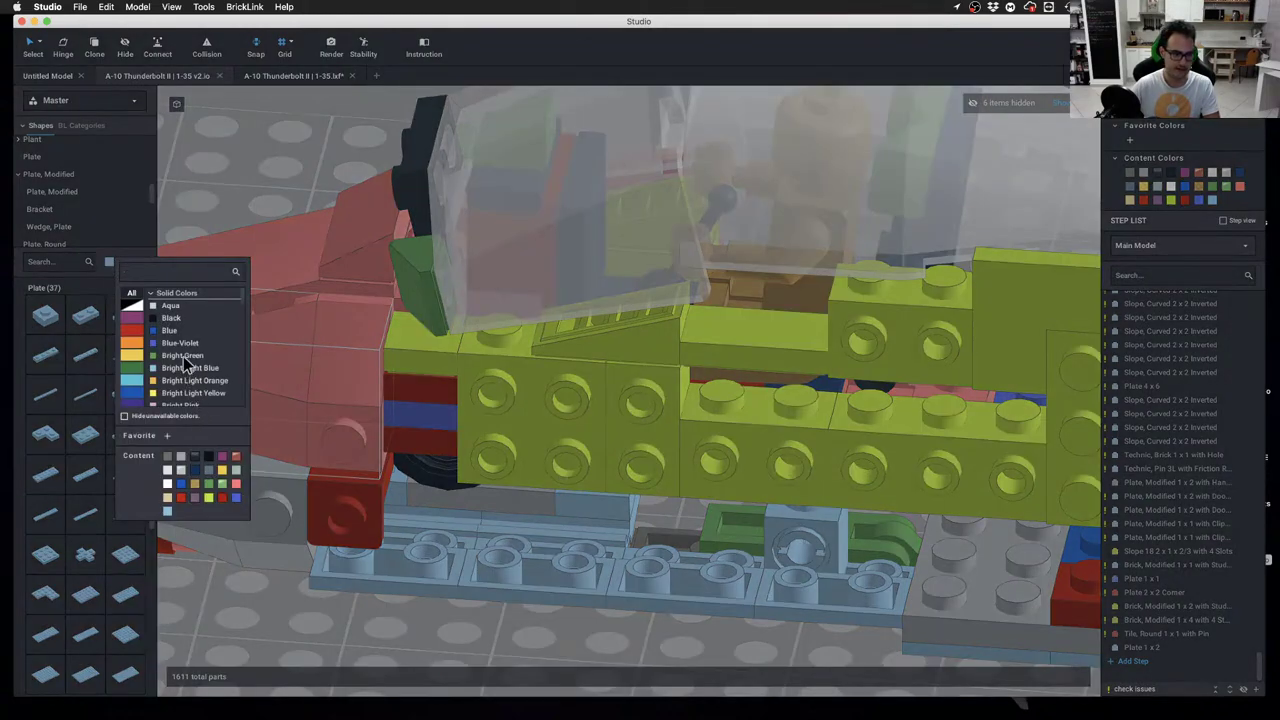
pyautogui.click(182, 356)
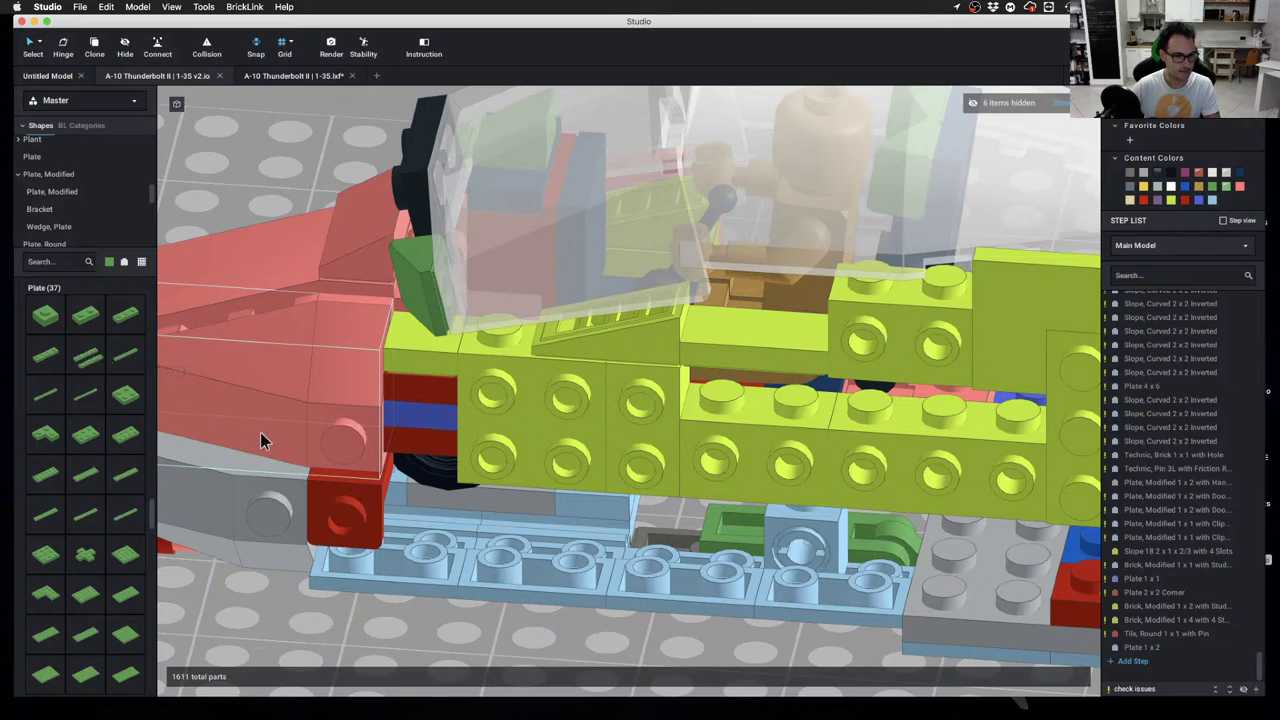
pyautogui.click(532, 543)
pyautogui.moveTo(535, 528); pyautogui.dragTo(535, 523)
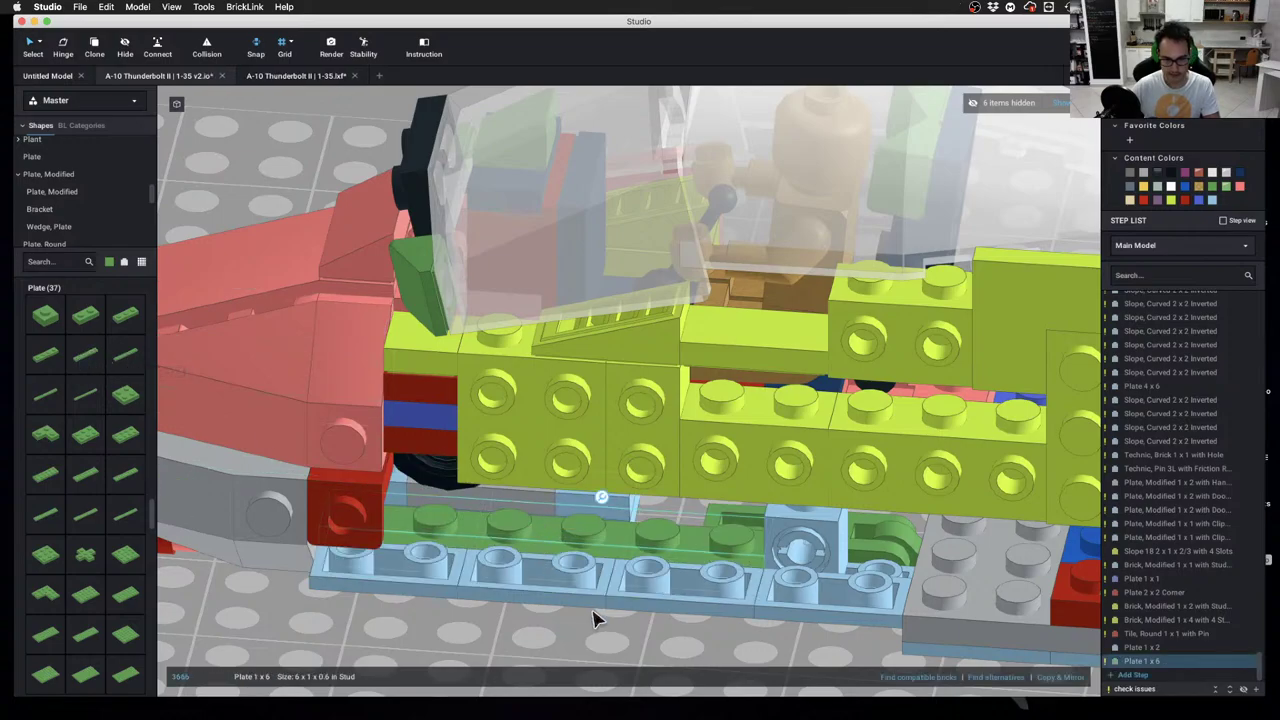
pyautogui.moveTo(594, 617); pyautogui.dragTo(562, 612, button='right')
pyautogui.click(394, 624)
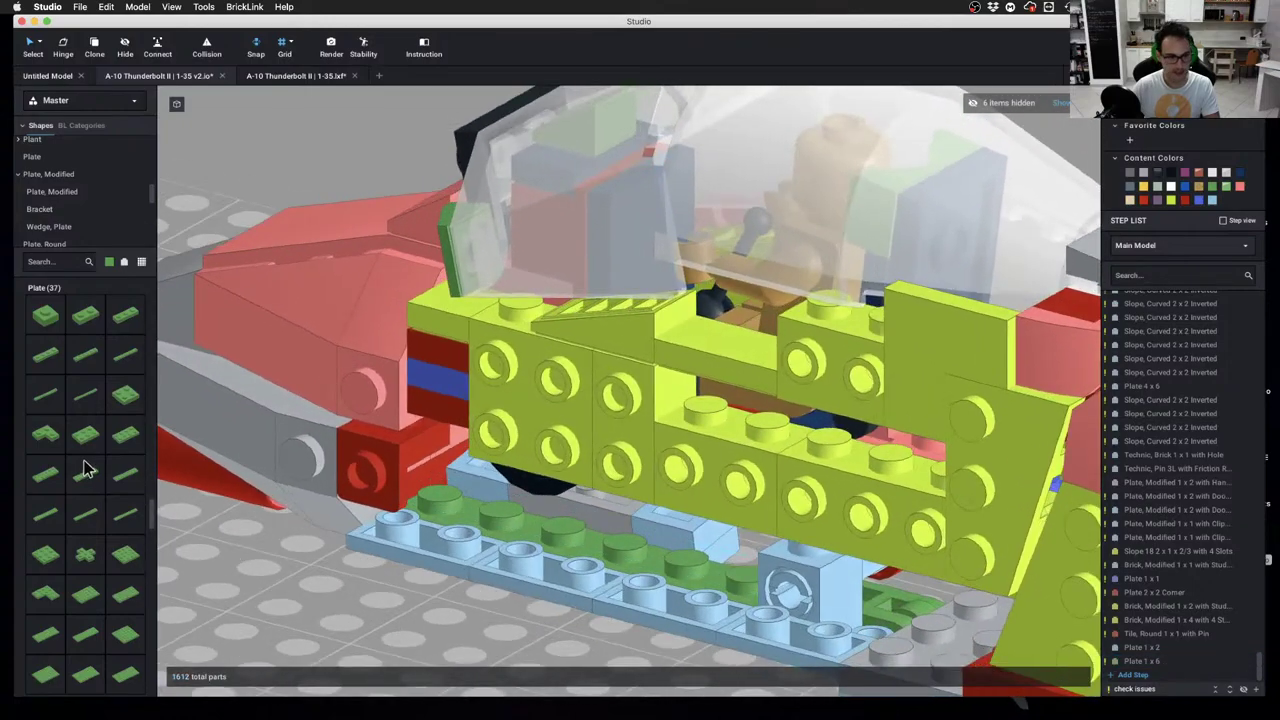
# Place a green Plate 2 x 6 over the blue base and the Plate 1 x 6, and stack cloned copies on it
pyautogui.moveTo(43, 483); pyautogui.dragTo(594, 536)
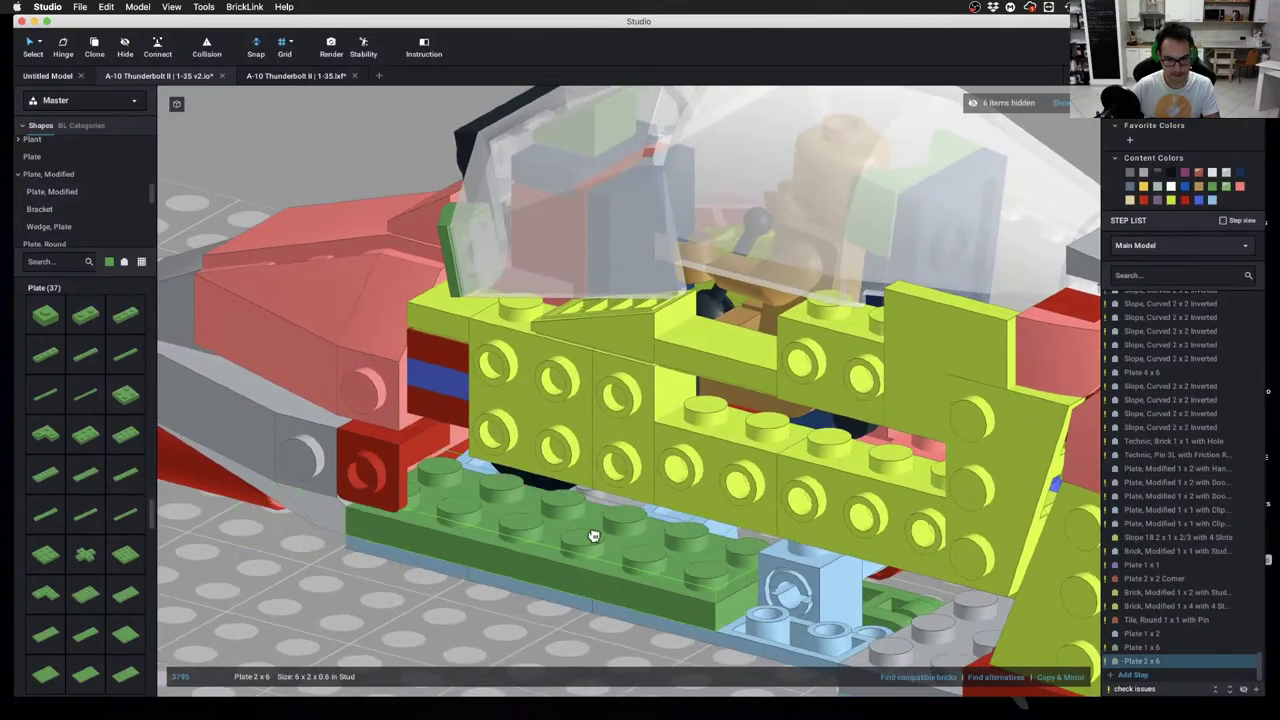
pyautogui.moveTo(437, 613); pyautogui.dragTo(463, 601)
pyautogui.scroll(-5, 463, 601)
pyautogui.scroll(5, 583, 560)
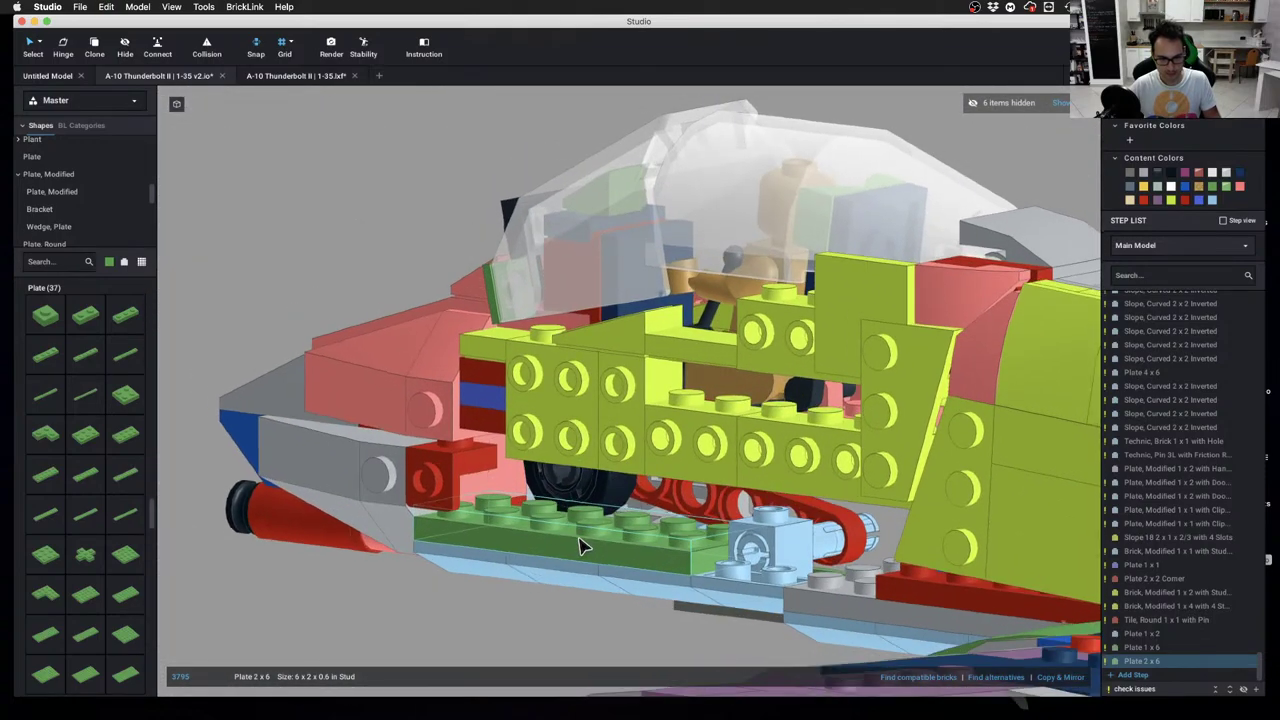
pyautogui.moveTo(580, 540); pyautogui.dragTo(583, 546, button='right')
pyautogui.press('c')
pyautogui.click(594, 491)
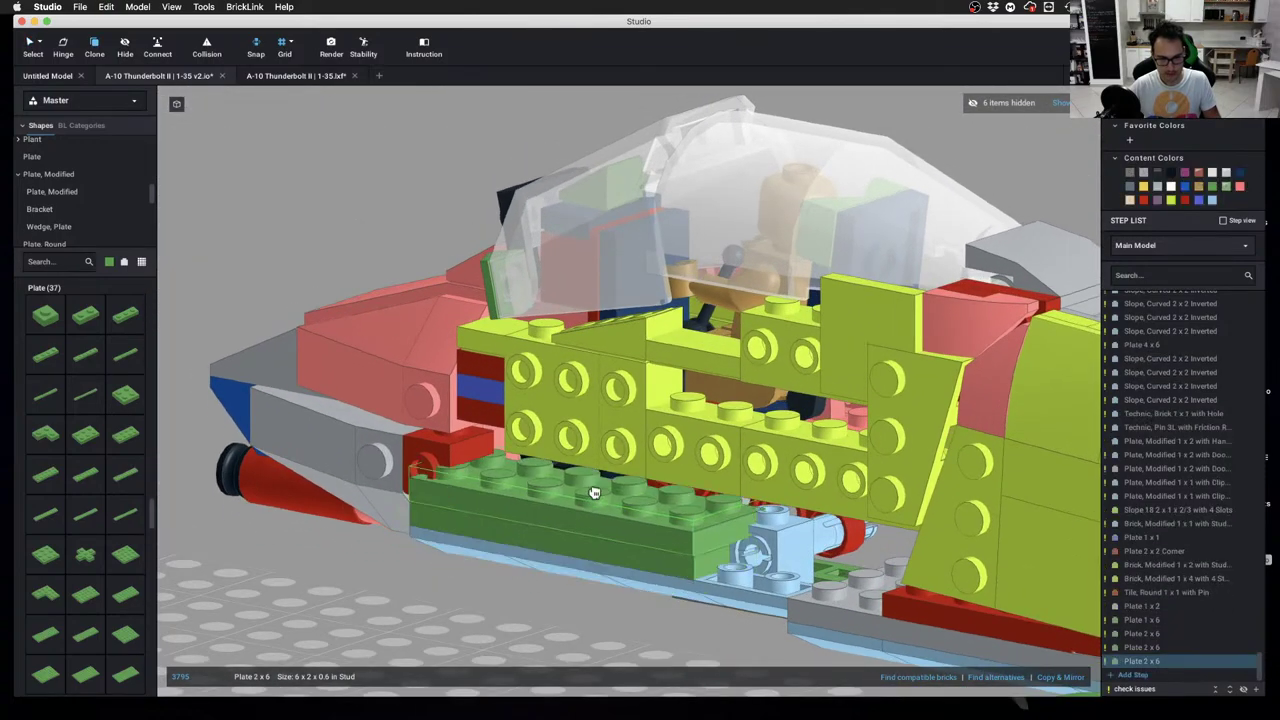
# Delete all the stacked green Plate 2 x 6 parts beside the landing gear wheel
pyautogui.press('Escape')
pyautogui.moveTo(623, 585)
pyautogui.mouseDown(button='right')
pyautogui.moveTo(654, 606)
pyautogui.moveTo(642, 610)
pyautogui.mouseUp(button='right')
pyautogui.click(640, 512)
pyautogui.press('Delete')
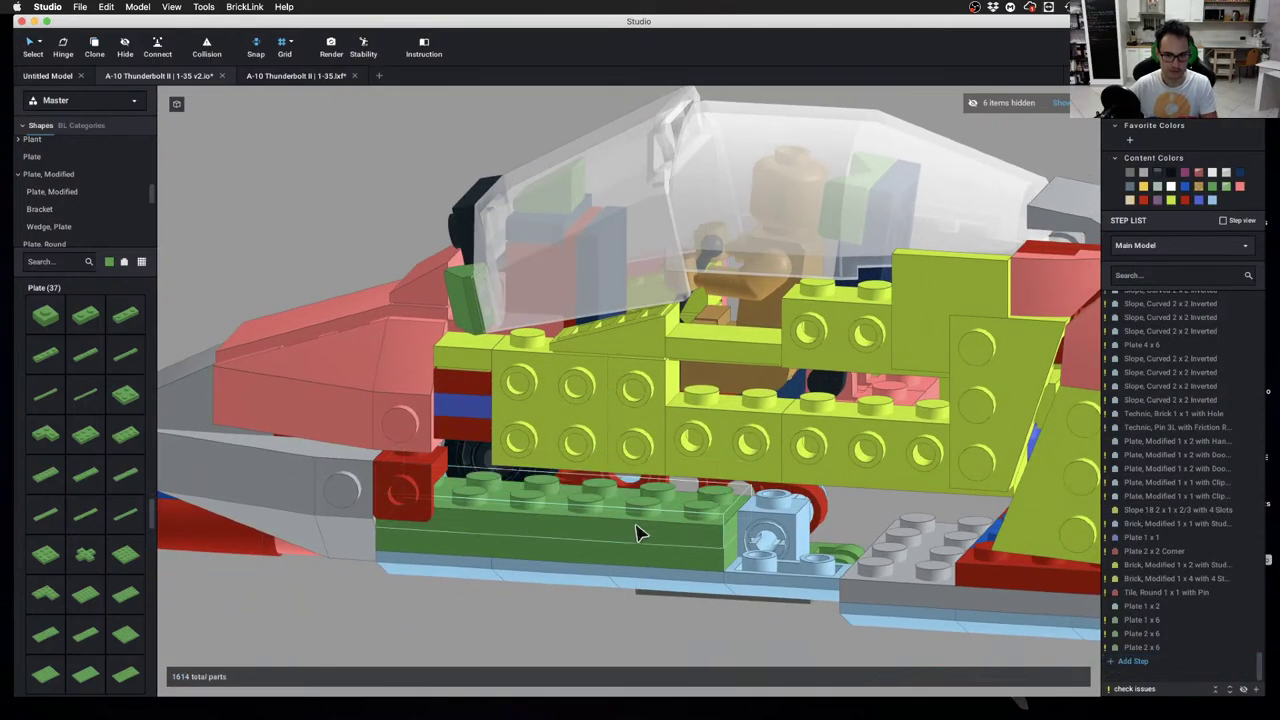
pyautogui.click(636, 528)
pyautogui.press('Delete')
pyautogui.press('Delete')
# Place a green Brick 2 x 3 behind the red nose brick and clone it end to end up to the blue brick with hole
pyautogui.scroll(5, 44, 152)
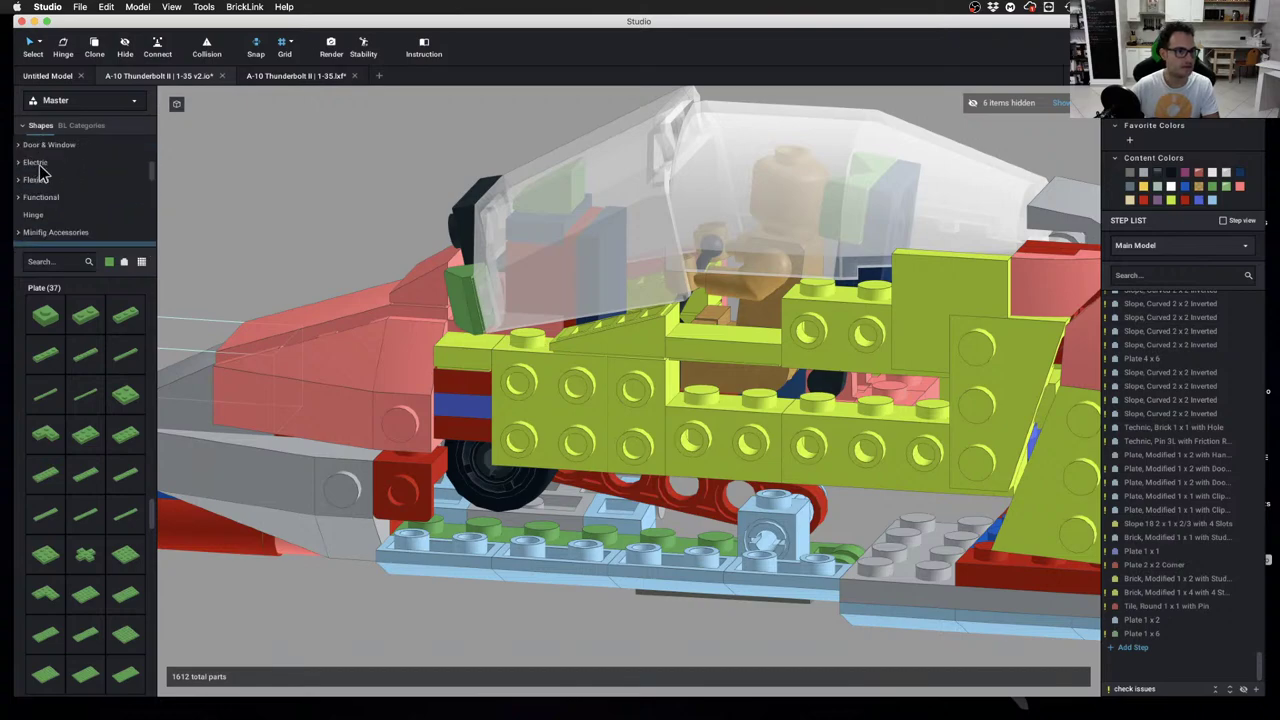
pyautogui.scroll(-1, 44, 152)
pyautogui.click(45, 189)
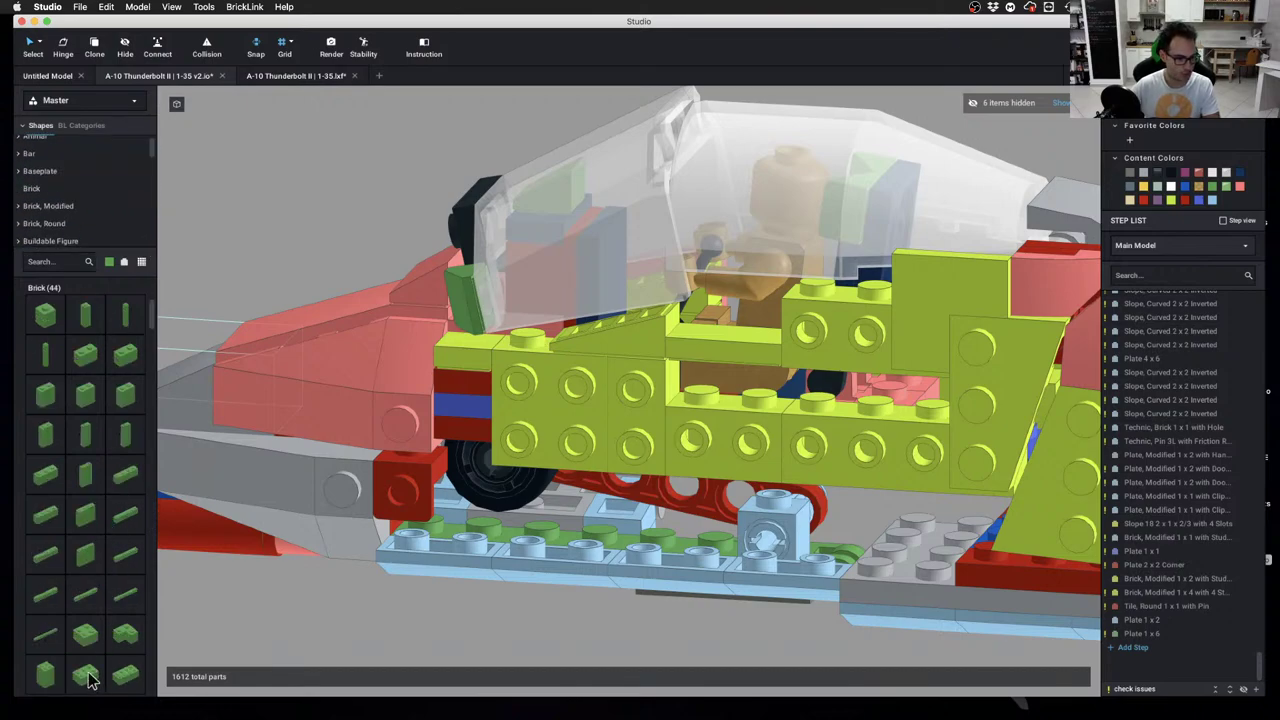
pyautogui.moveTo(88, 678); pyautogui.dragTo(481, 489)
pyautogui.press('c')
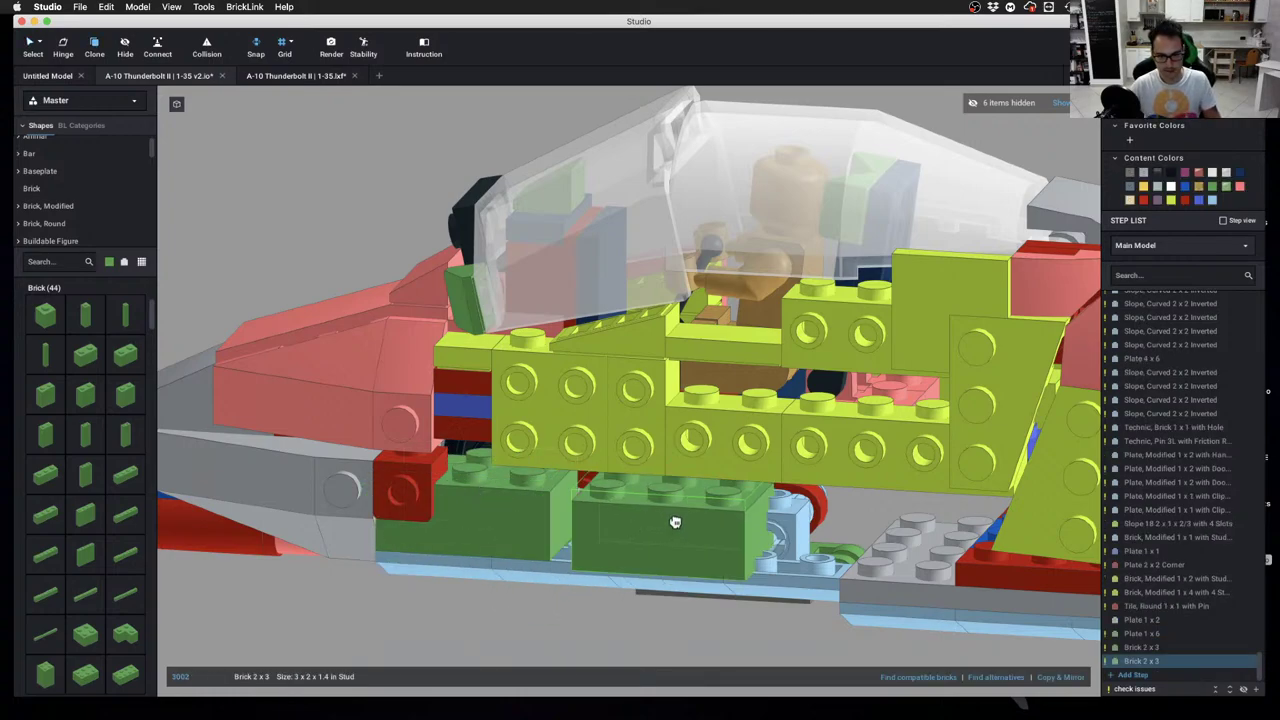
pyautogui.click(666, 518)
pyautogui.press('Escape')
# Add a green Plate 1 x 1 in the gap between the blue brick with hole and the gray plate
pyautogui.moveTo(816, 580); pyautogui.dragTo(750, 580, button='middle')
pyautogui.moveTo(748, 578); pyautogui.dragTo(549, 543, button='right')
pyautogui.click(810, 515)
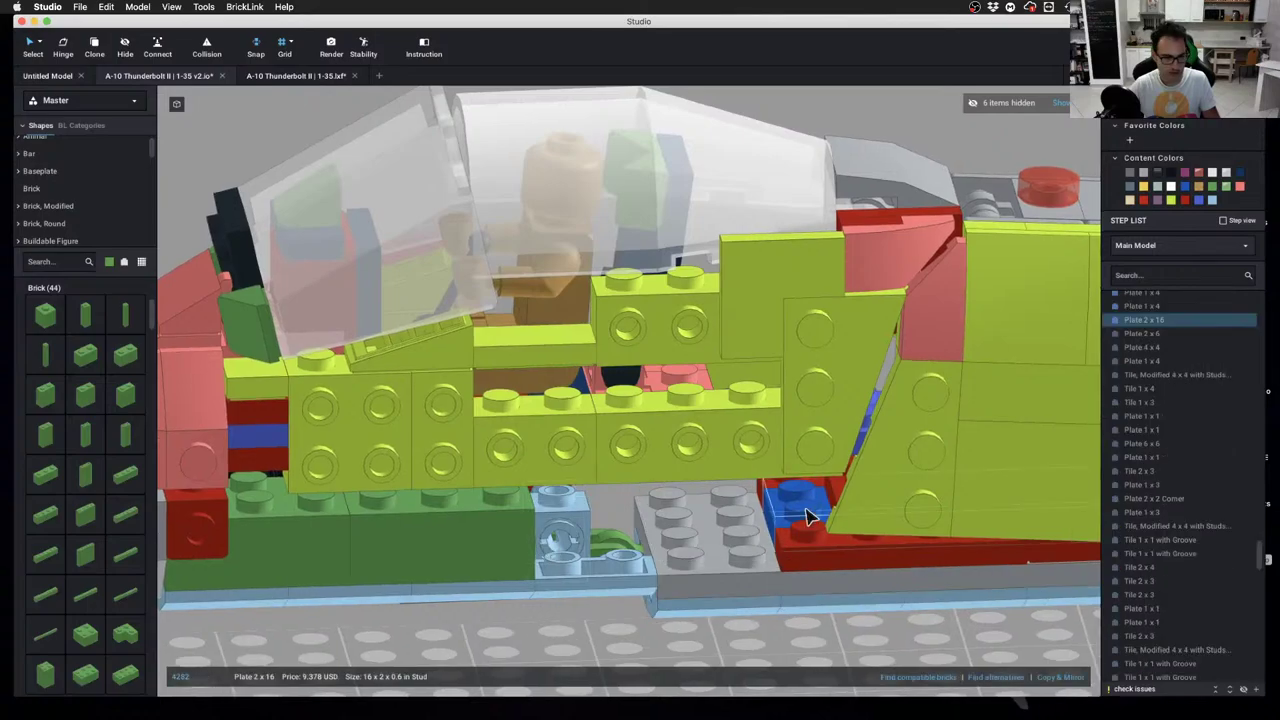
pyautogui.click(728, 651)
pyautogui.moveTo(728, 651)
pyautogui.mouseDown(button='right')
pyautogui.moveTo(721, 659)
pyautogui.moveTo(722, 648)
pyautogui.mouseUp(button='right')
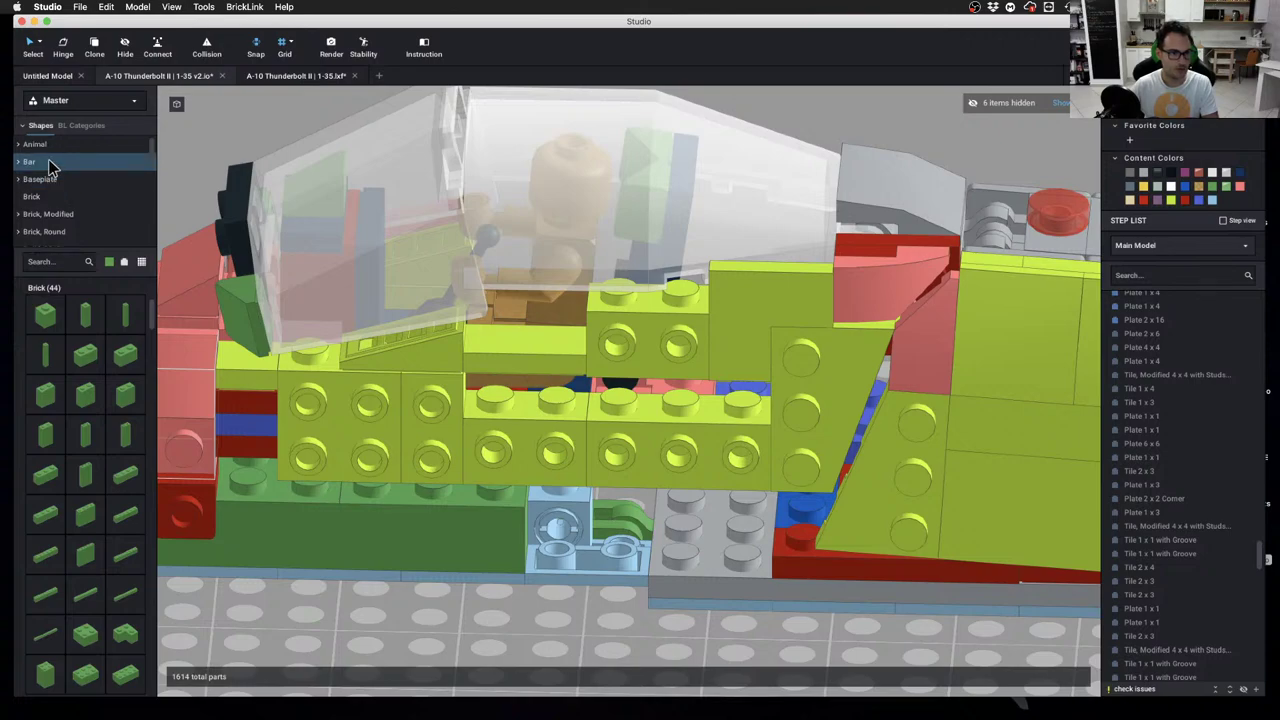
pyautogui.scroll(-3, 71, 203)
pyautogui.scroll(-6, 71, 203)
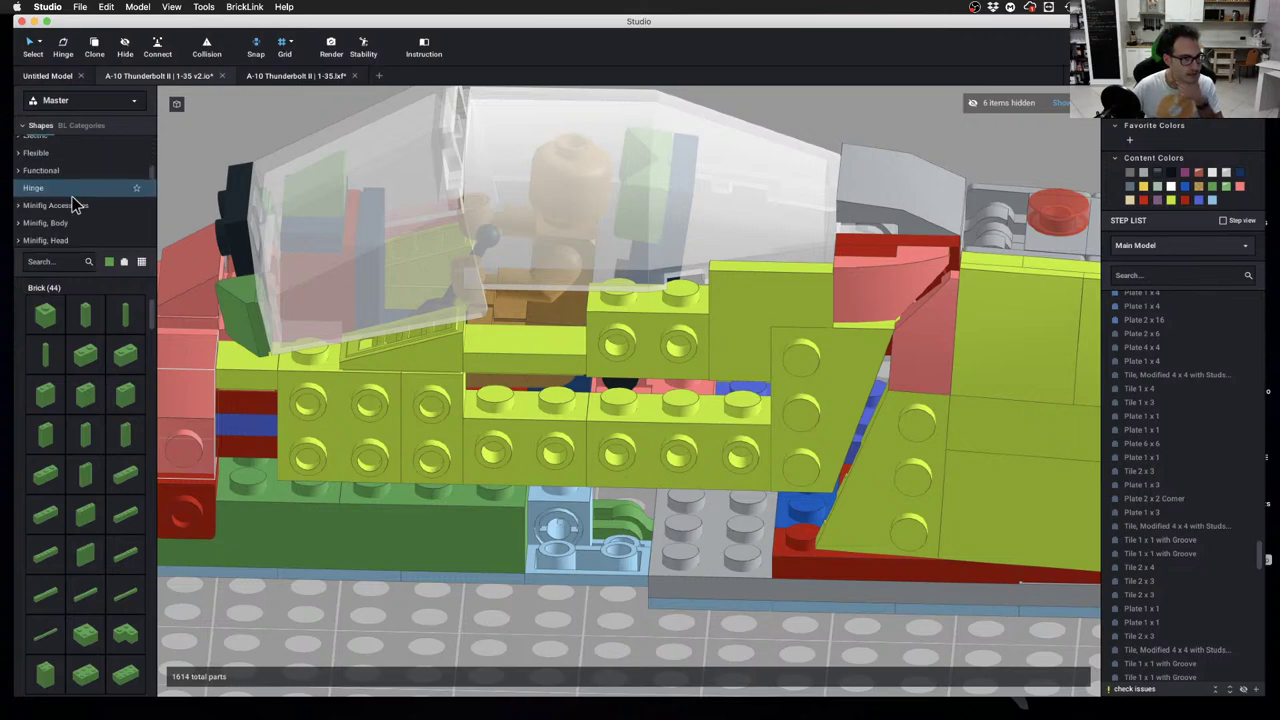
pyautogui.click(70, 183)
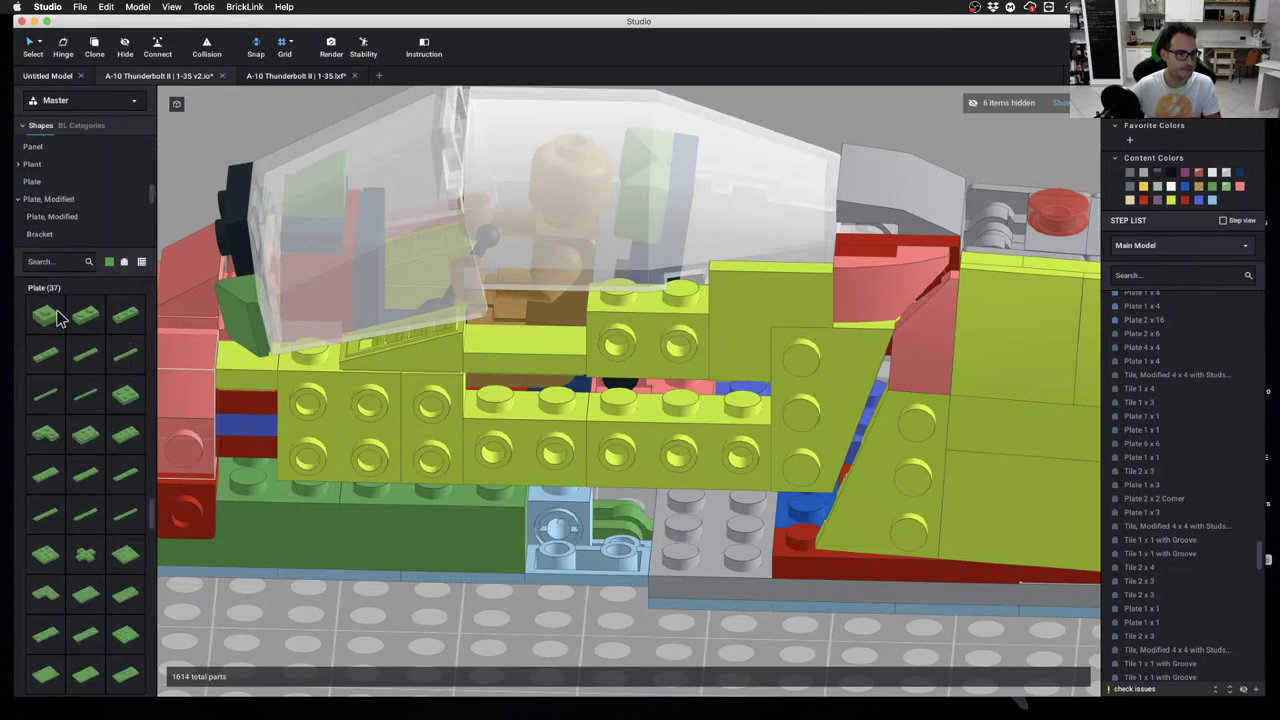
pyautogui.moveTo(45, 315); pyautogui.dragTo(636, 534)
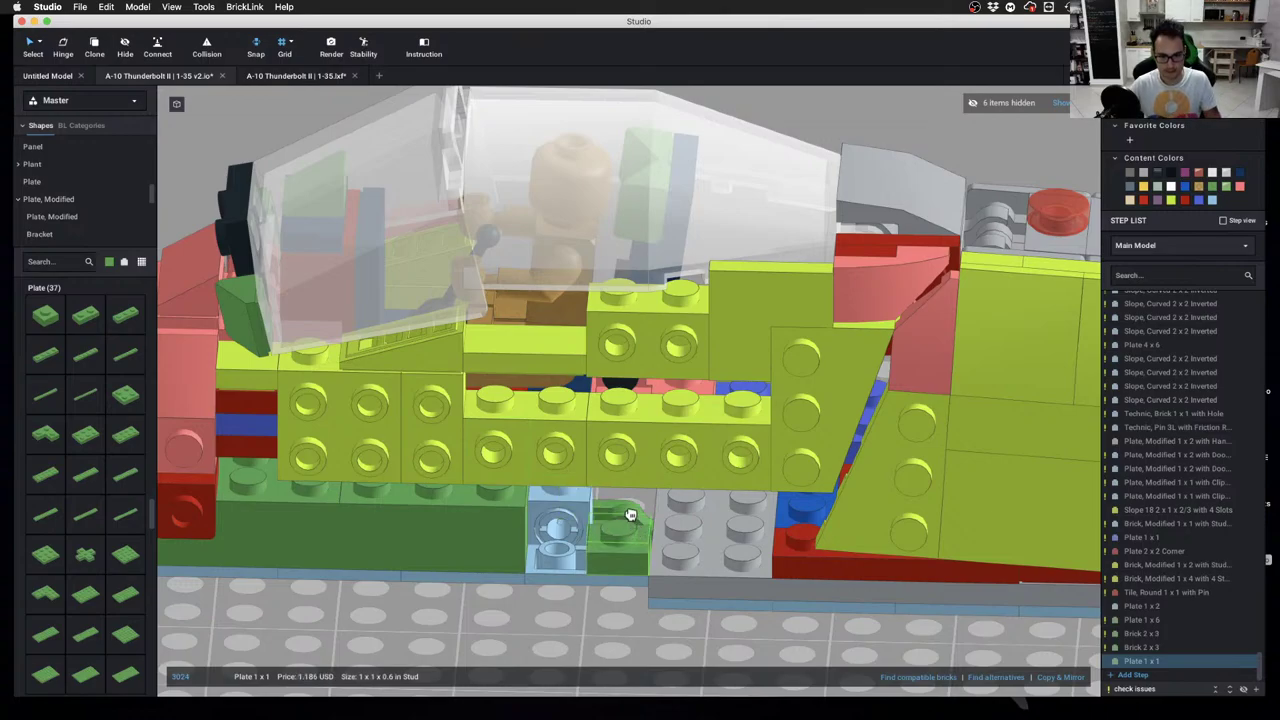
pyautogui.click(629, 511)
# Add a second green Plate 1 x 1 on the outer stud in front of the blue brick with hole
pyautogui.click(649, 634)
pyautogui.moveTo(649, 634); pyautogui.dragTo(545, 545, button='right')
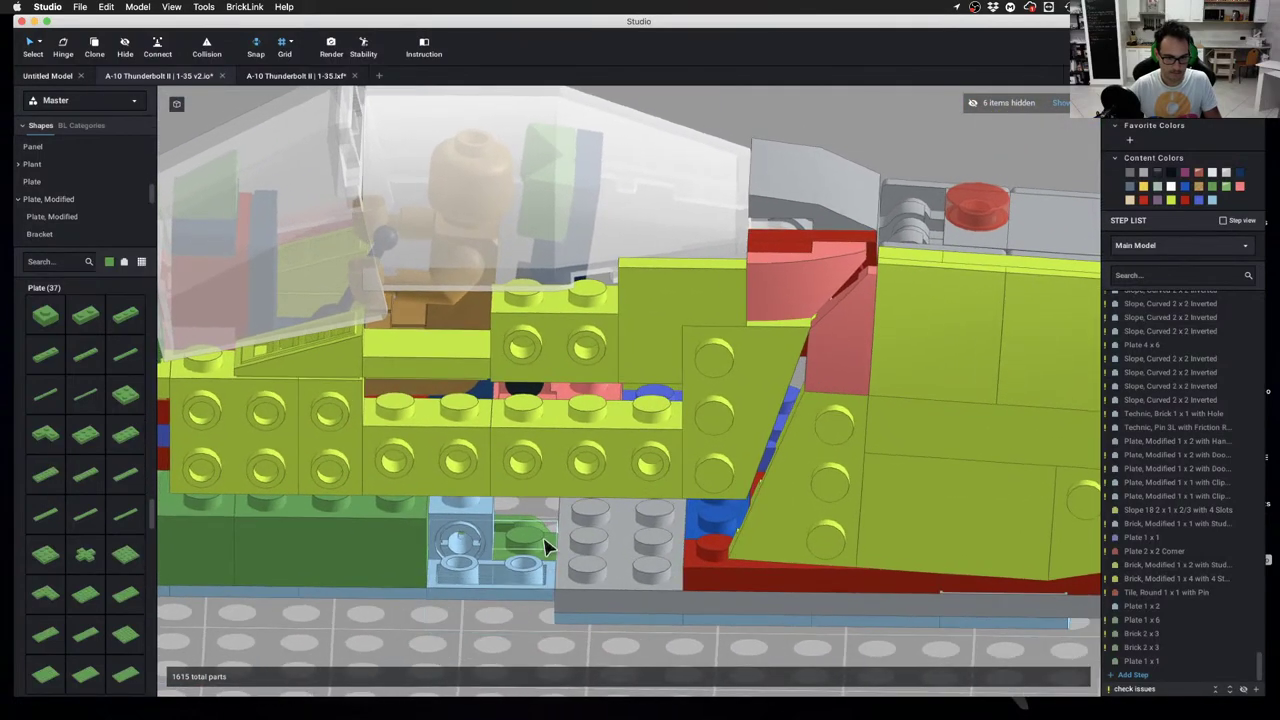
pyautogui.click(465, 549)
pyautogui.press('Escape')
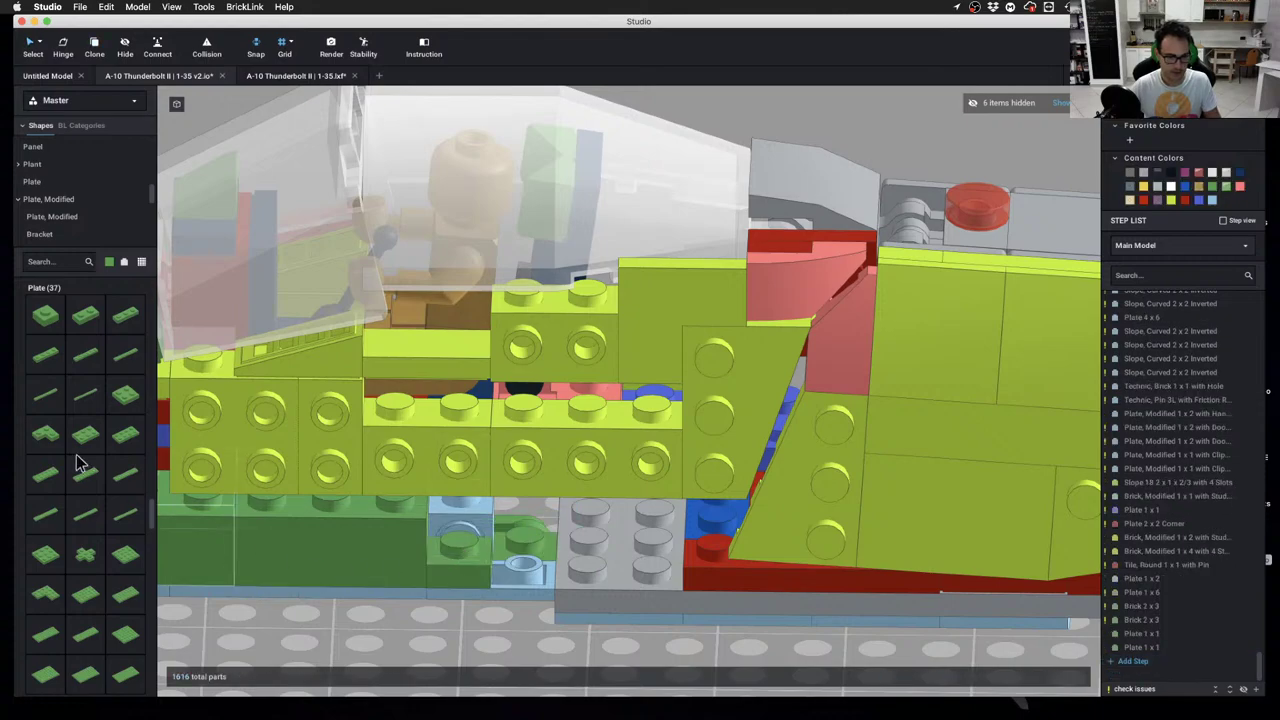
# Add a green Plate 2 x 3 on the gray plate studs between the blue brick with hole and the red brick
pyautogui.click(85, 432)
pyautogui.click(592, 541)
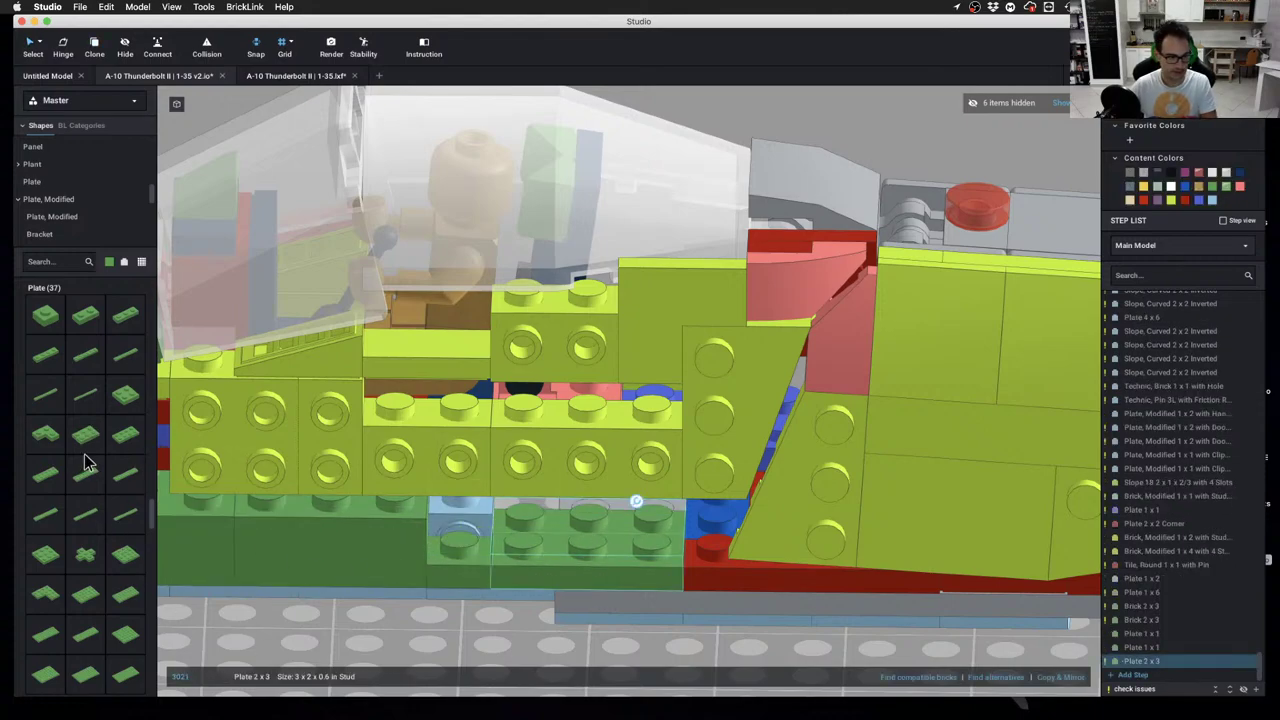
pyautogui.click(65, 358)
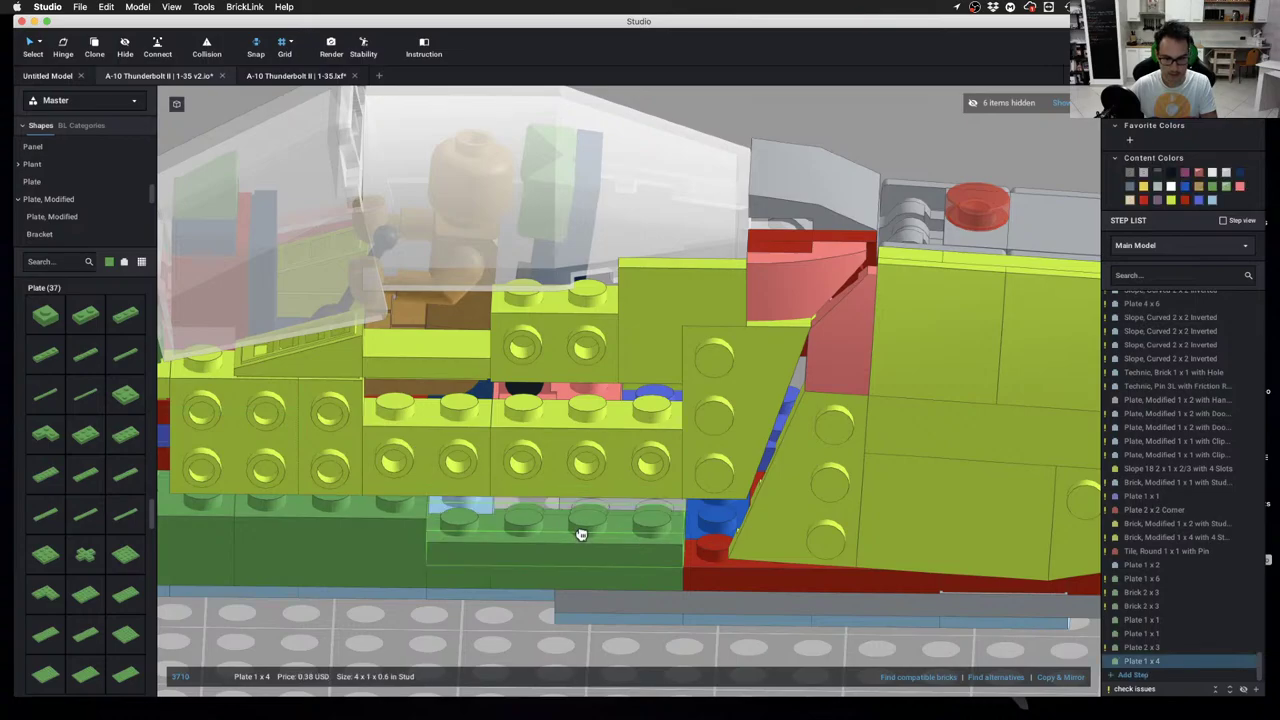
pyautogui.click(624, 540)
pyautogui.moveTo(628, 540); pyautogui.dragTo(676, 541)
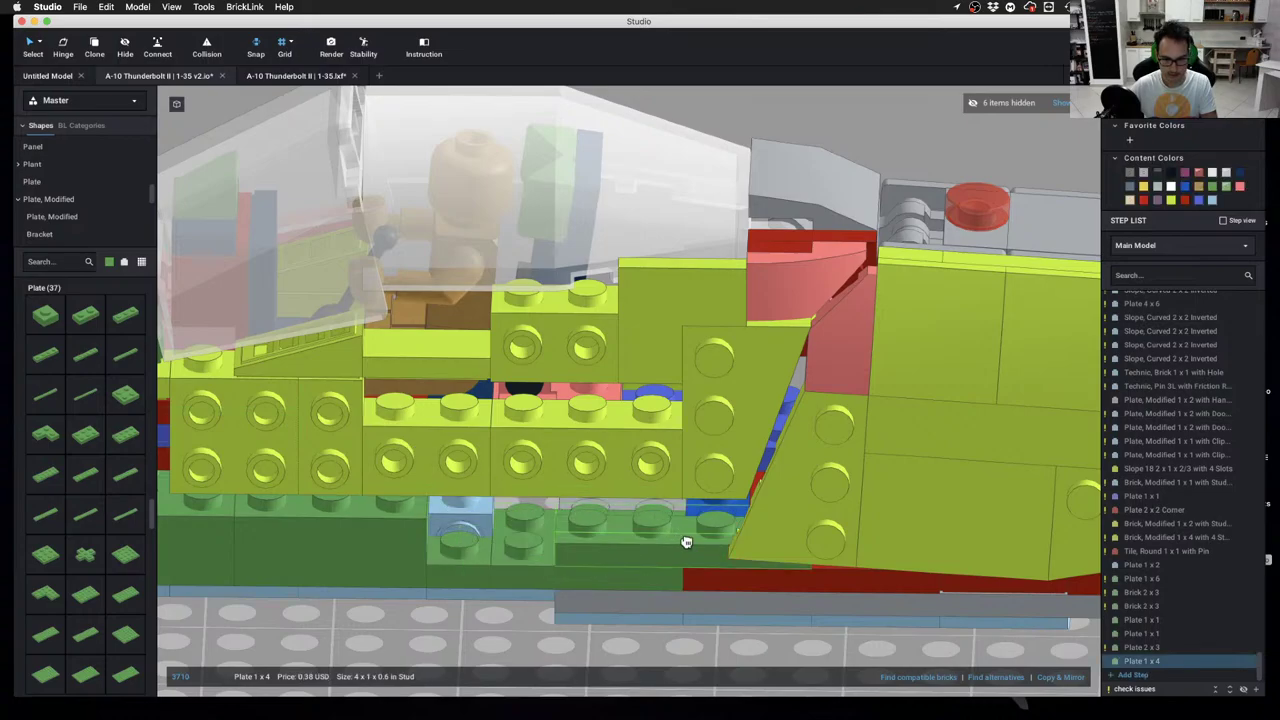
pyautogui.moveTo(686, 542)
pyautogui.mouseDown(button='right')
pyautogui.moveTo(786, 529)
pyautogui.moveTo(791, 540)
pyautogui.moveTo(686, 543)
pyautogui.mouseUp(button='right')
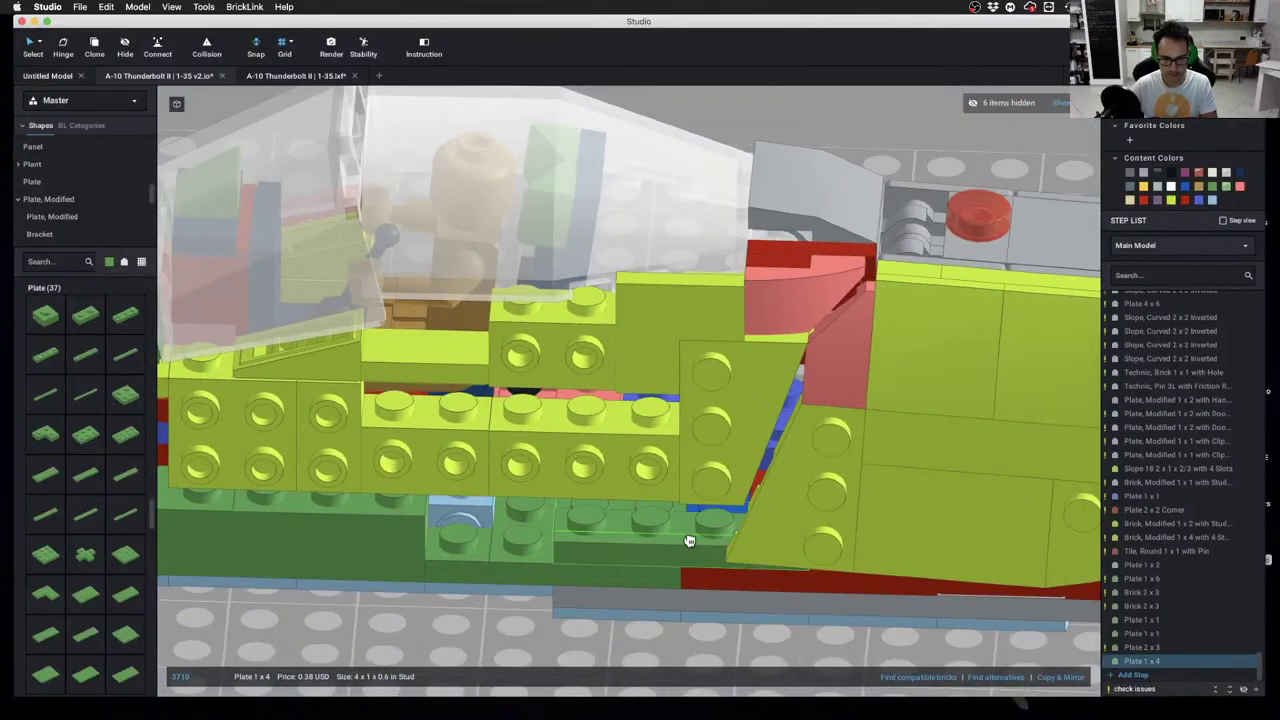
pyautogui.moveTo(722, 540); pyautogui.dragTo(860, 547)
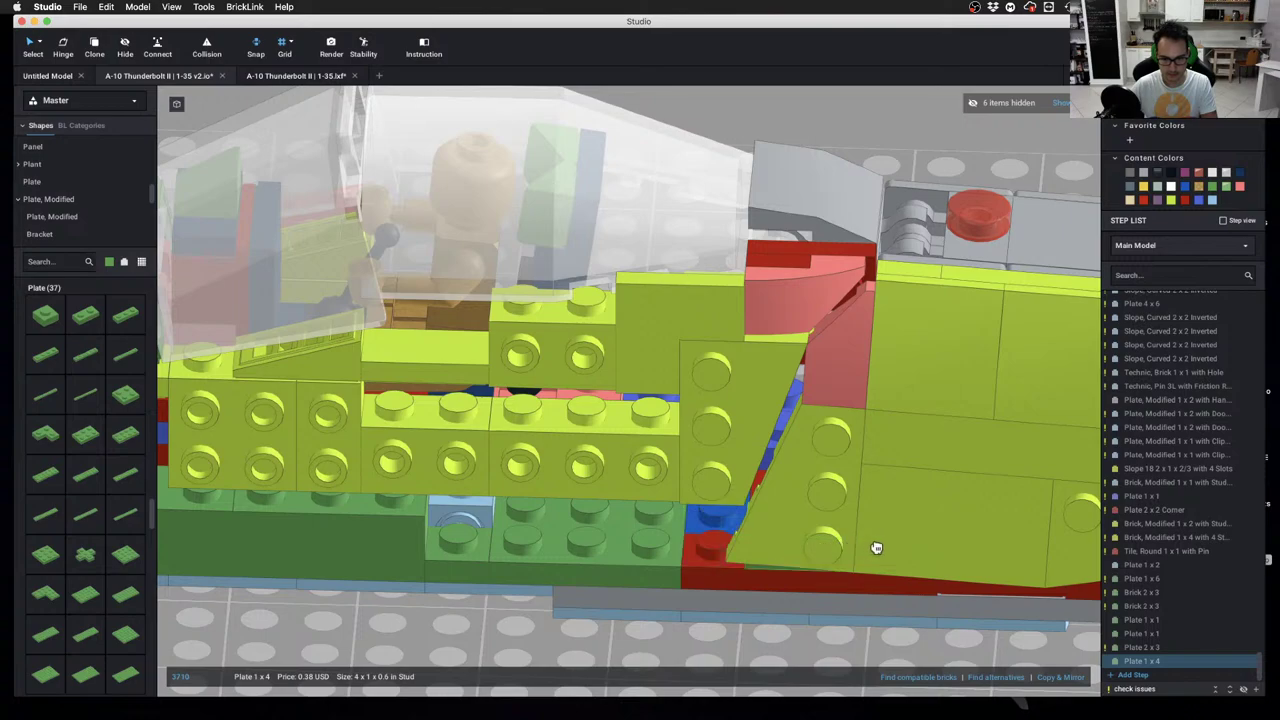
pyautogui.press('BackSpace')
# Hide the four lime side wall parts covering the red and blue bricks behind the cockpit
pyautogui.press('l')
pyautogui.click(822, 533)
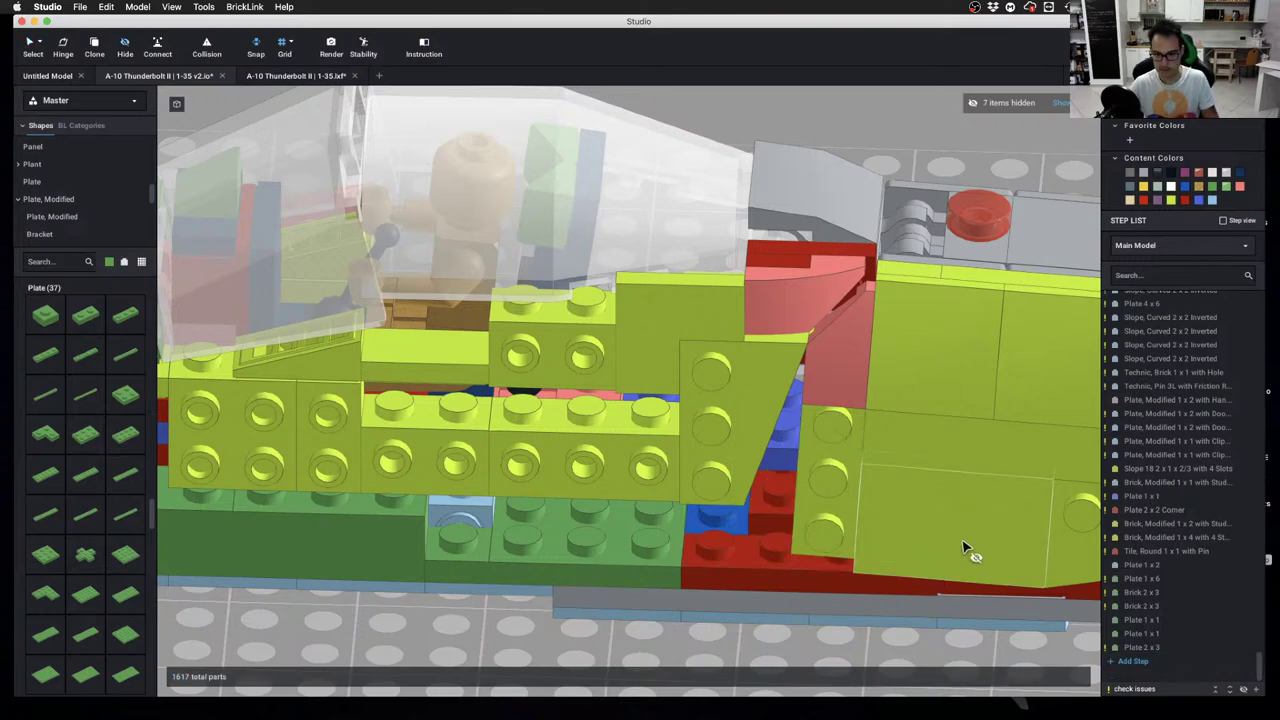
pyautogui.click(965, 546)
pyautogui.click(929, 455)
pyautogui.click(949, 506)
pyautogui.moveTo(949, 506); pyautogui.dragTo(797, 497, button='middle')
pyautogui.moveTo(797, 497)
pyautogui.mouseDown(button='right')
pyautogui.moveTo(800, 480)
pyautogui.moveTo(797, 496)
pyautogui.mouseUp(button='right')
pyautogui.moveTo(673, 512); pyautogui.dragTo(731, 543, button='right')
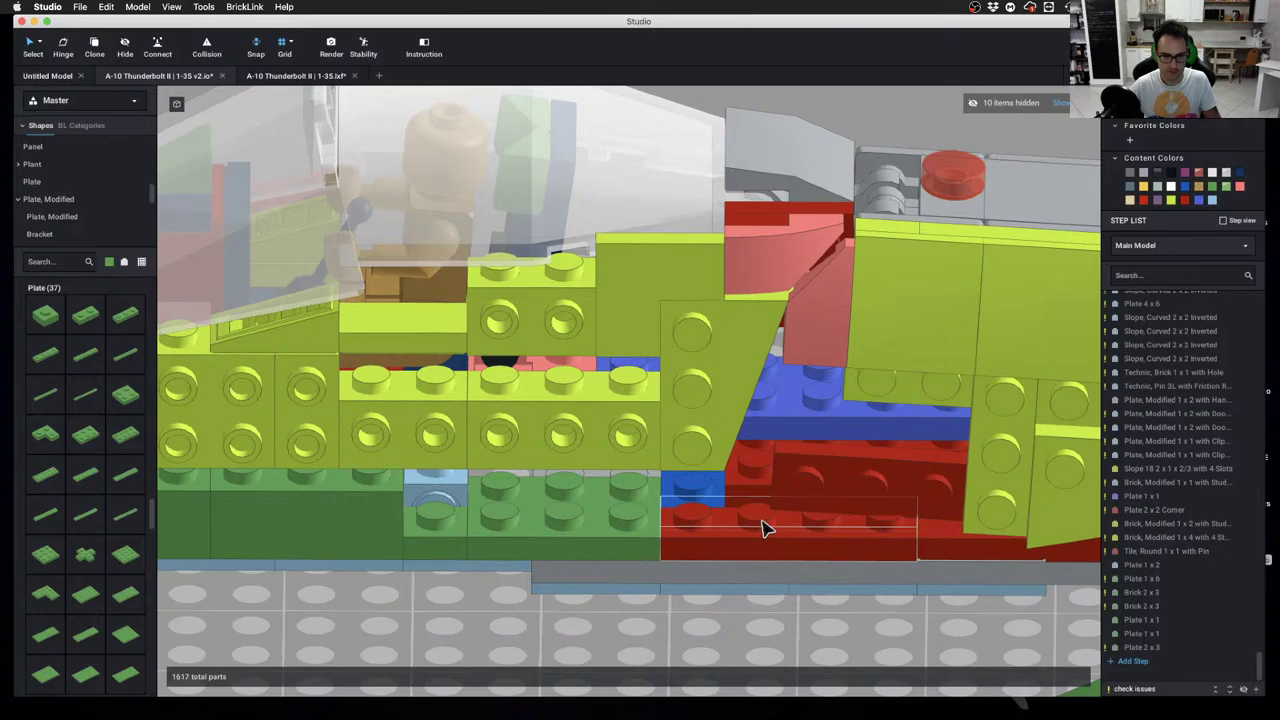
pyautogui.click(57, 318)
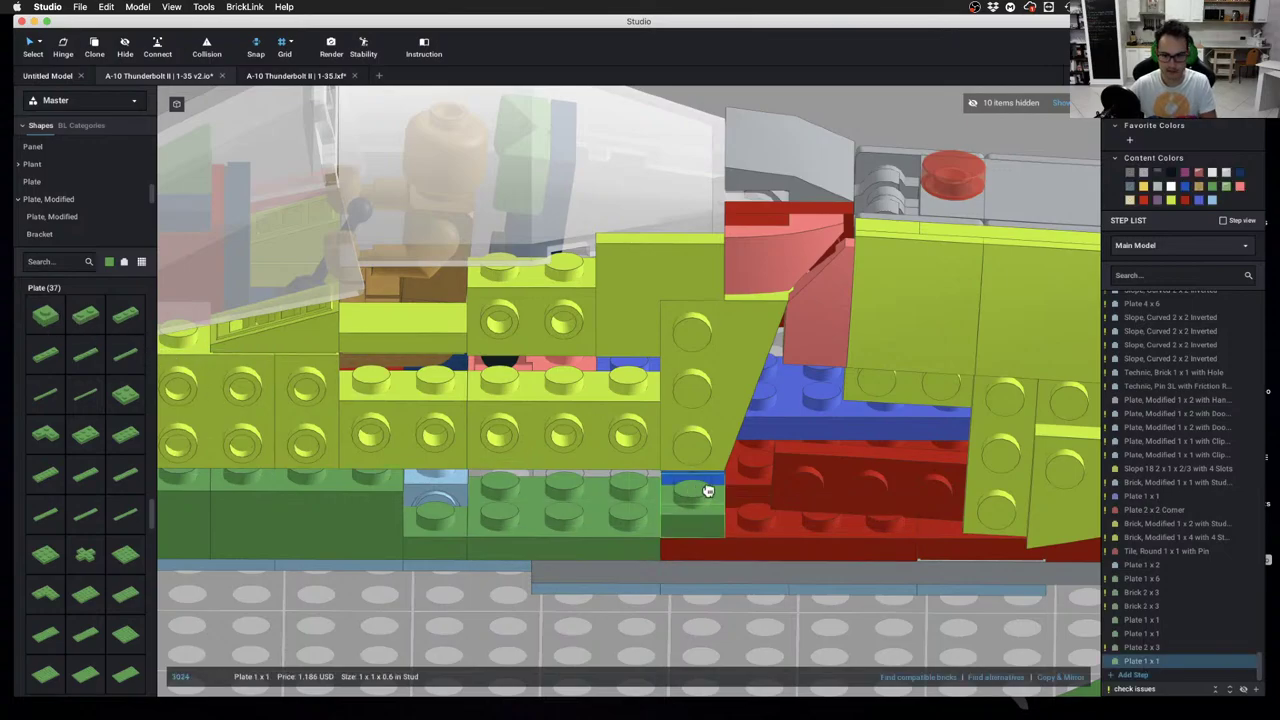
pyautogui.click(829, 514)
pyautogui.moveTo(851, 651)
pyautogui.mouseDown(button='right')
pyautogui.moveTo(893, 645)
pyautogui.moveTo(894, 629)
pyautogui.moveTo(856, 642)
pyautogui.mouseUp(button='right')
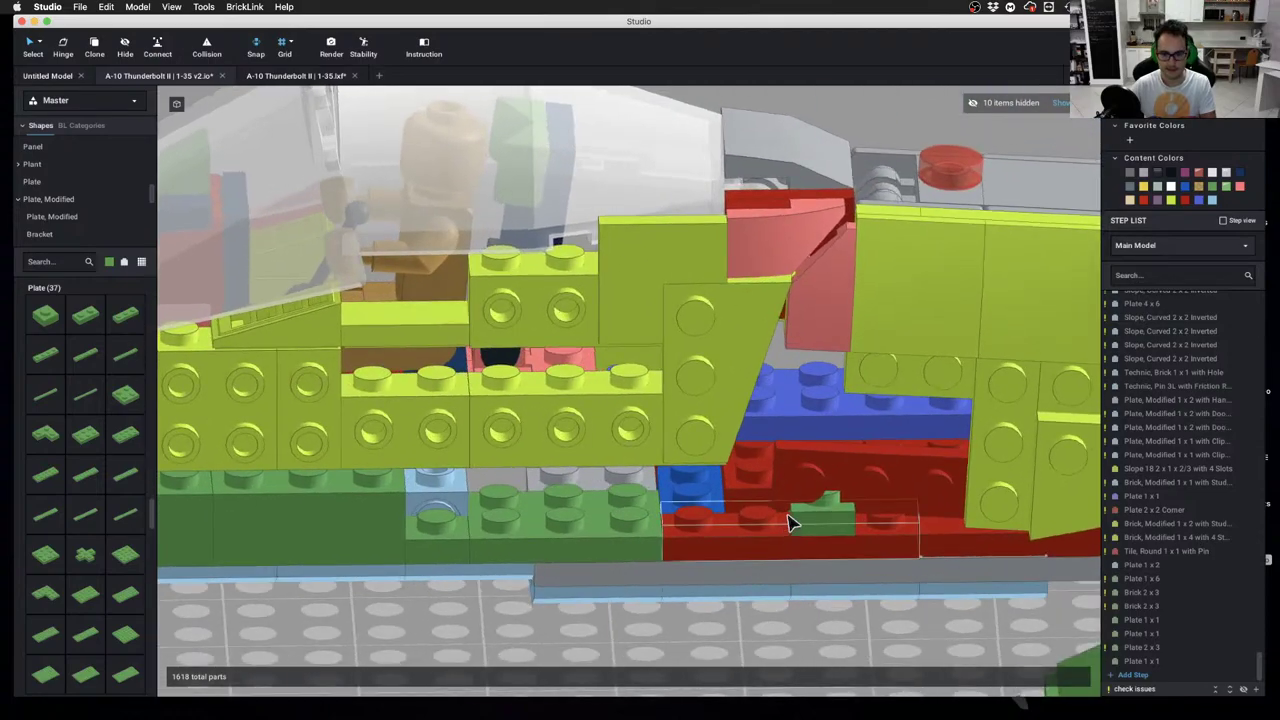
pyautogui.moveTo(800, 527); pyautogui.dragTo(737, 528)
pyautogui.click(791, 649)
pyautogui.moveTo(791, 649); pyautogui.dragTo(786, 639, button='right')
pyautogui.click(763, 519)
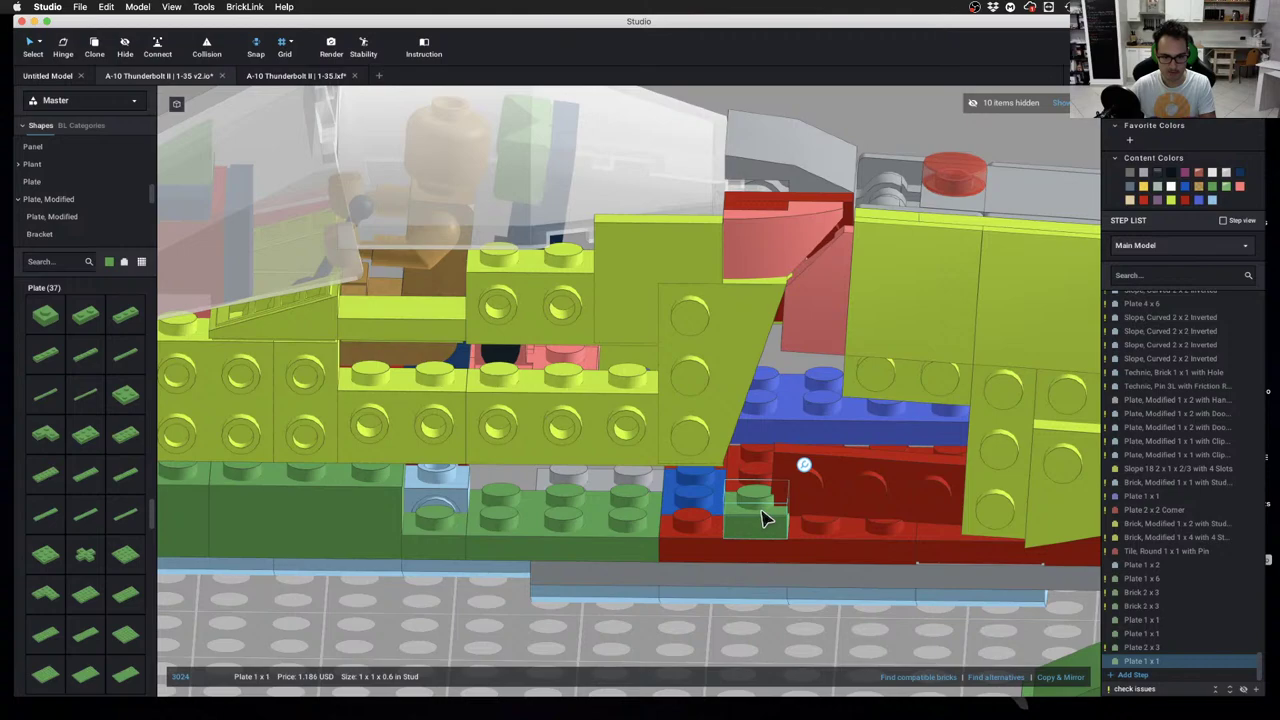
pyautogui.press('Delete')
# Add a green Plate 2 x 4 on top of the Plate 2 x 3, overlapping the front end of the red brick behind it
pyautogui.moveTo(680, 535); pyautogui.dragTo(750, 553, button='middle')
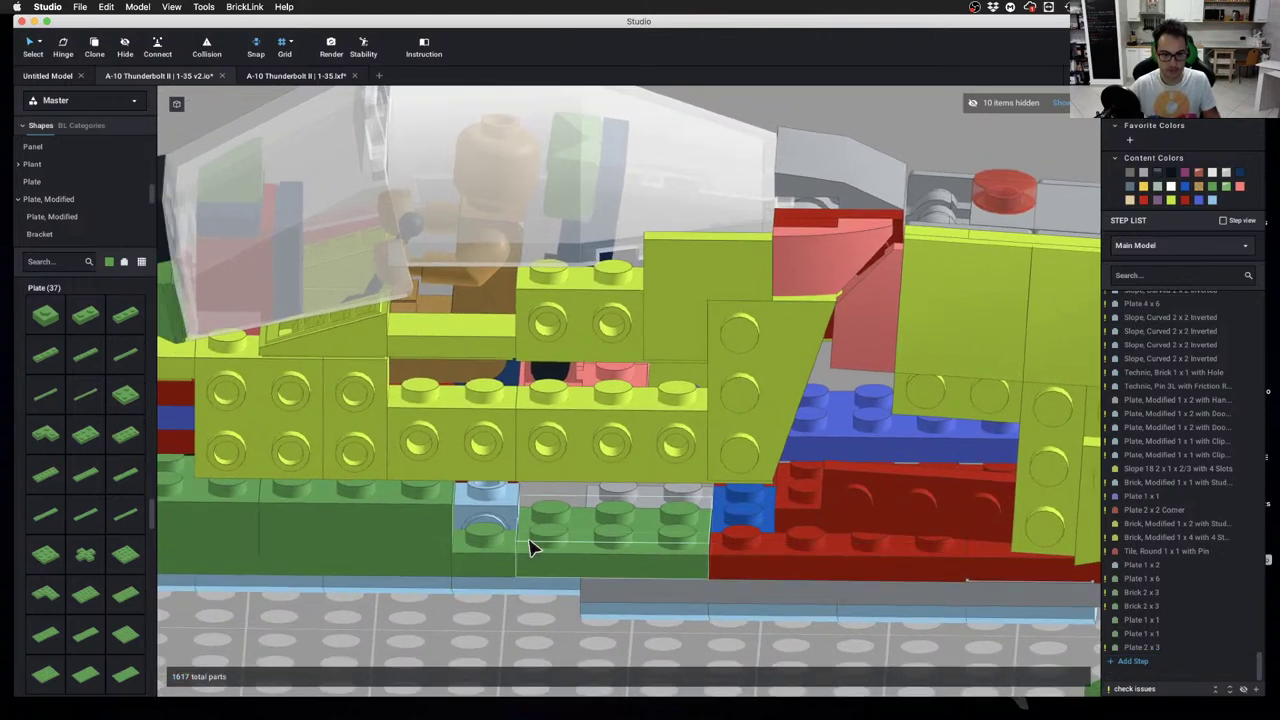
pyautogui.moveTo(529, 540)
pyautogui.mouseDown(button='right')
pyautogui.moveTo(538, 533)
pyautogui.moveTo(534, 546)
pyautogui.mouseUp(button='right')
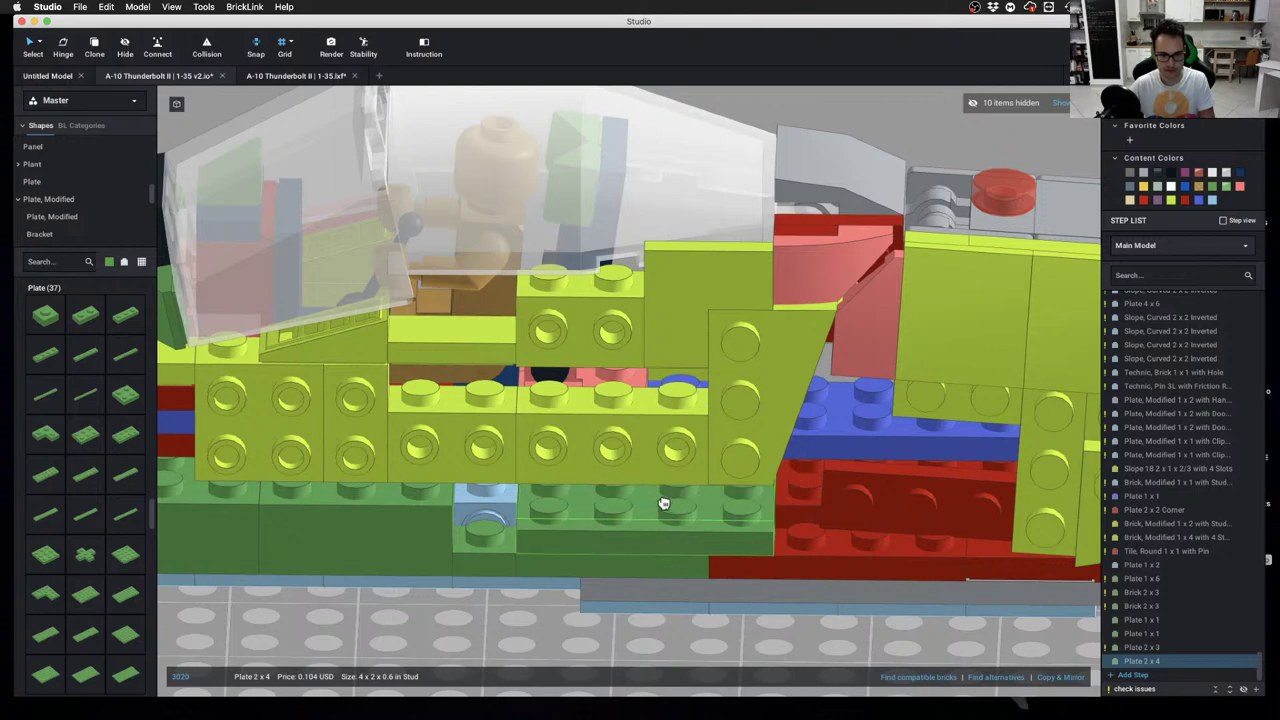
pyautogui.moveTo(475, 563); pyautogui.dragTo(480, 627, button='right')
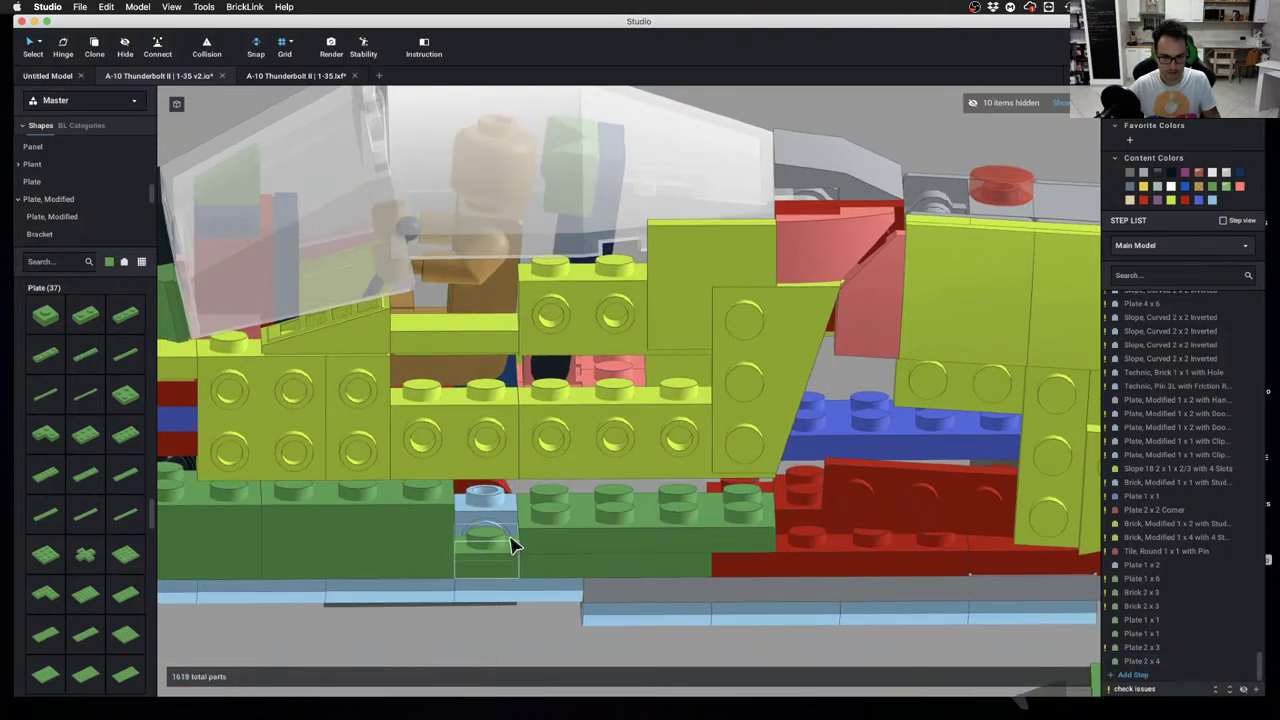
# Stack a green Plate 1 x 1 in the lower fuselage gap and place a copy of the green Plate 2 x 4 above it
pyautogui.moveTo(505, 560); pyautogui.dragTo(503, 535)
pyautogui.click(614, 530)
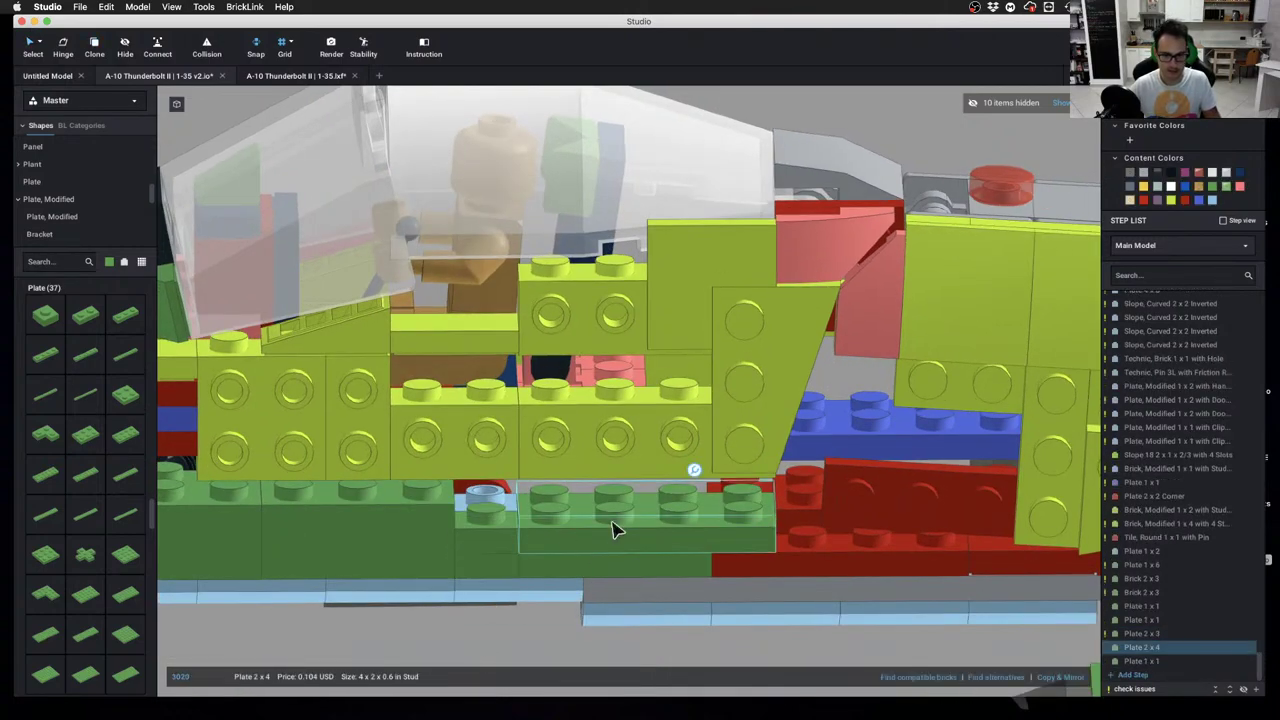
pyautogui.press('c')
pyautogui.click(590, 498)
pyautogui.press('Escape')
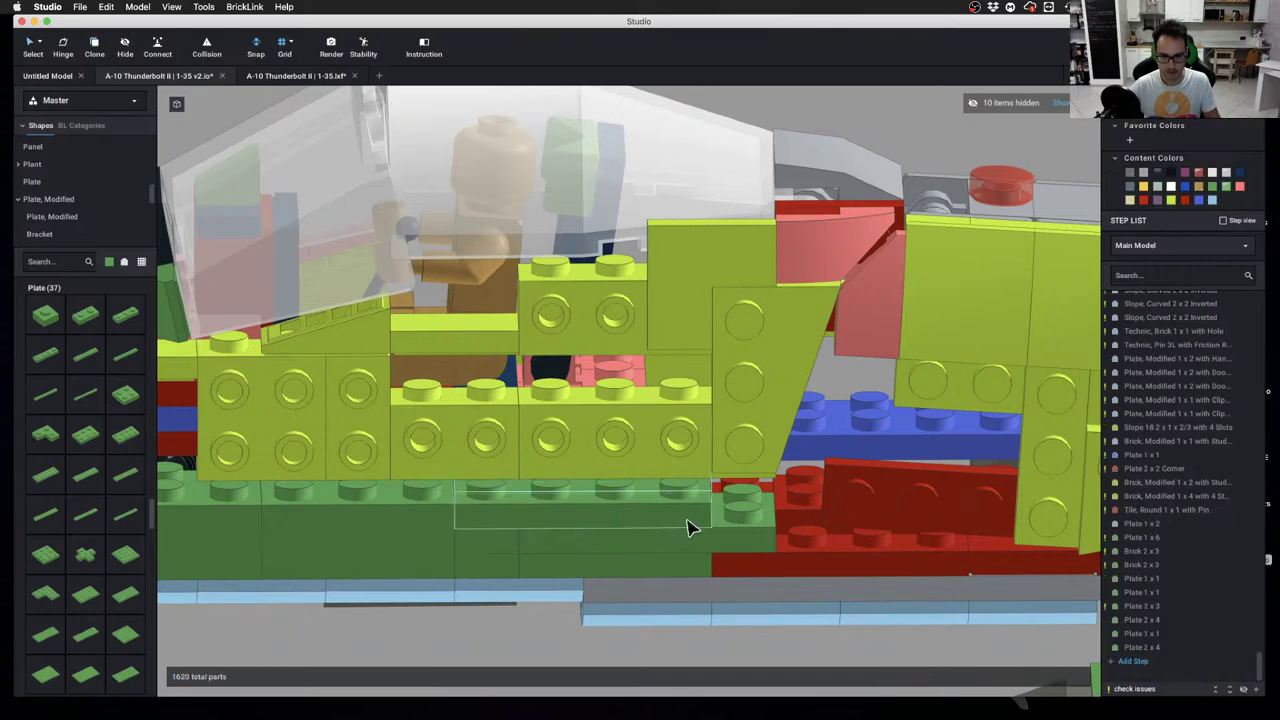
# Browse the Plate and Plate, Modified categories of the parts library for a piece to extend the fuselage layer
pyautogui.moveTo(686, 526)
pyautogui.mouseDown(button='right')
pyautogui.moveTo(683, 514)
pyautogui.moveTo(679, 525)
pyautogui.mouseUp(button='right')
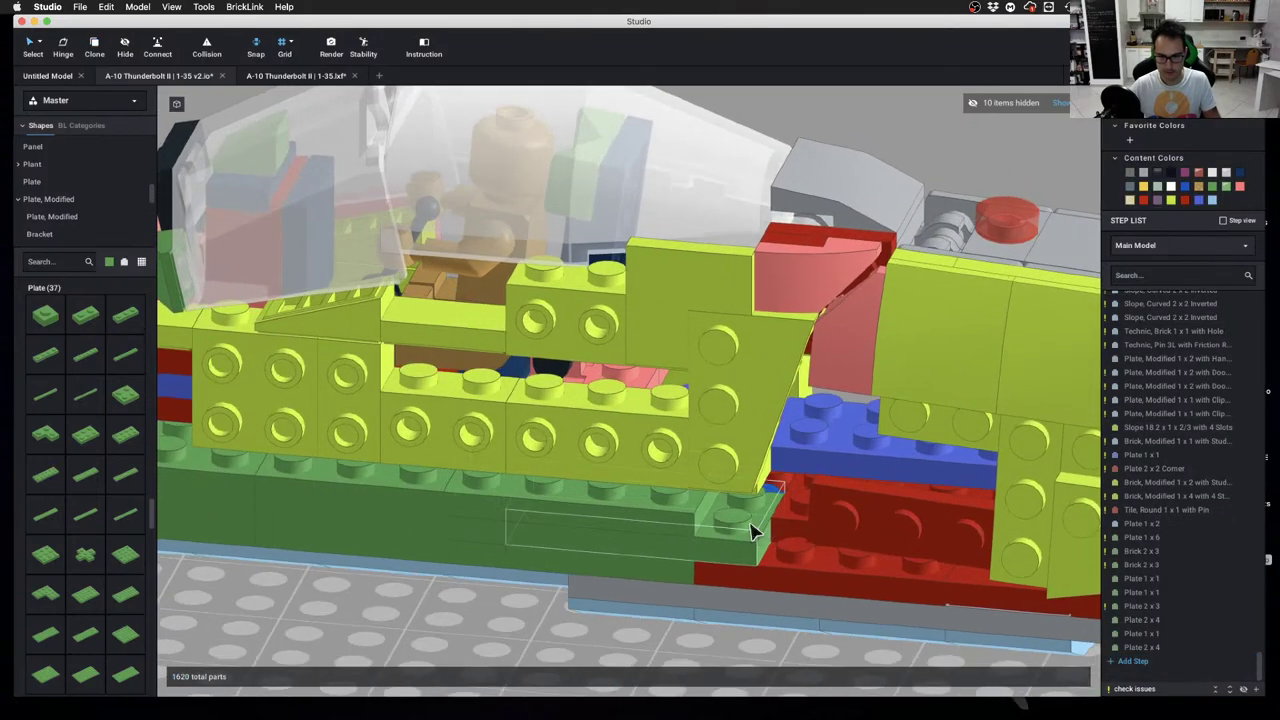
pyautogui.moveTo(854, 532)
pyautogui.mouseDown(button='right')
pyautogui.moveTo(881, 527)
pyautogui.moveTo(855, 535)
pyautogui.mouseUp(button='right')
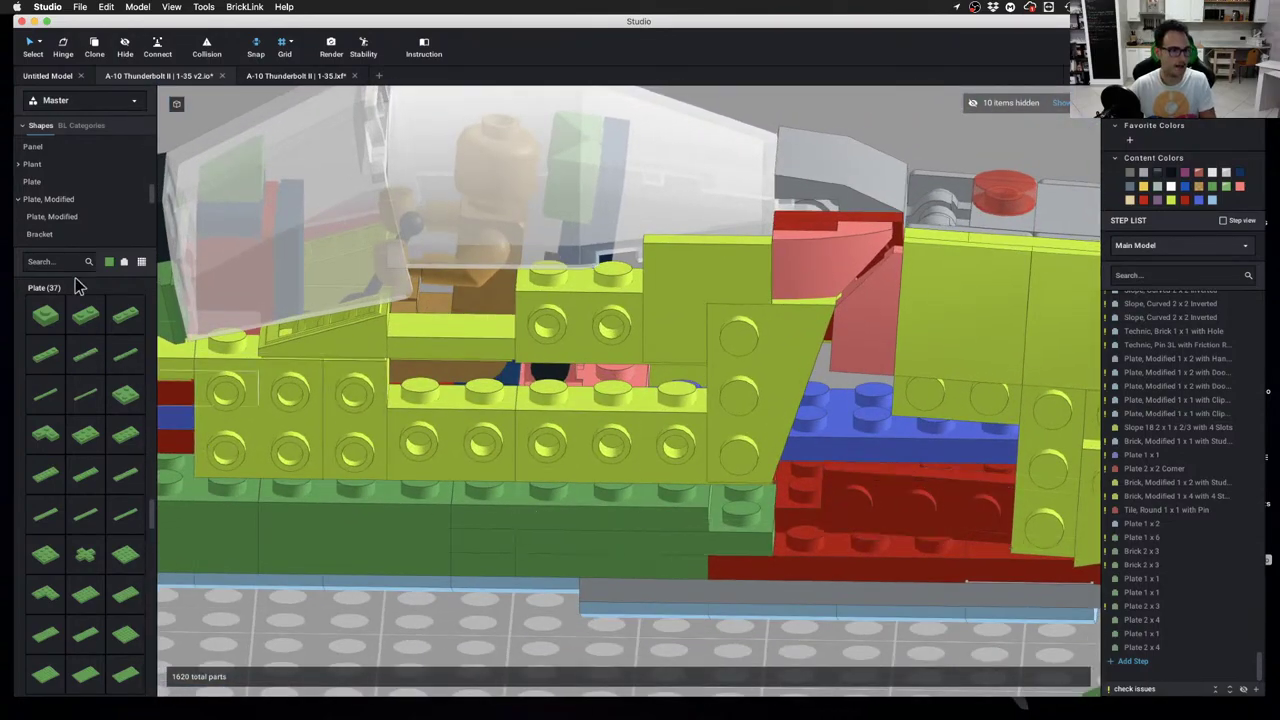
pyautogui.moveTo(525, 420); pyautogui.dragTo(527, 428, button='right')
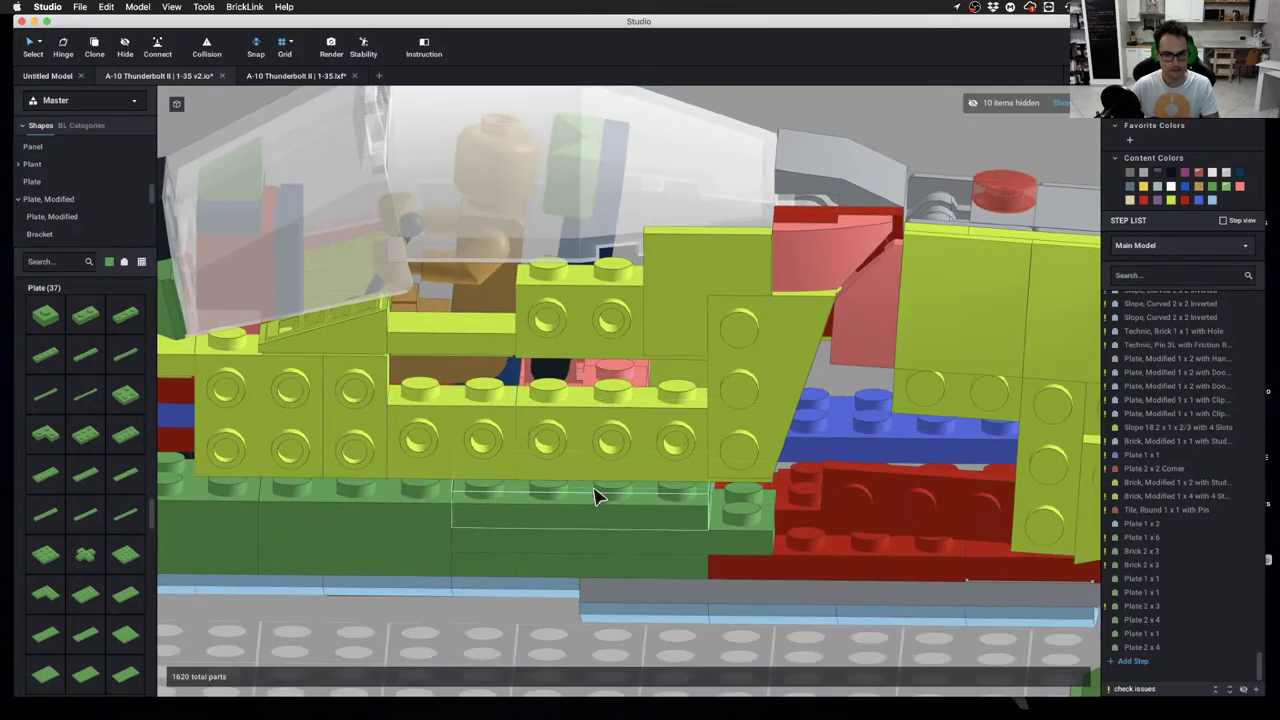
pyautogui.moveTo(575, 490)
pyautogui.mouseDown(button='right')
pyautogui.moveTo(580, 466)
pyautogui.moveTo(575, 488)
pyautogui.mouseUp(button='right')
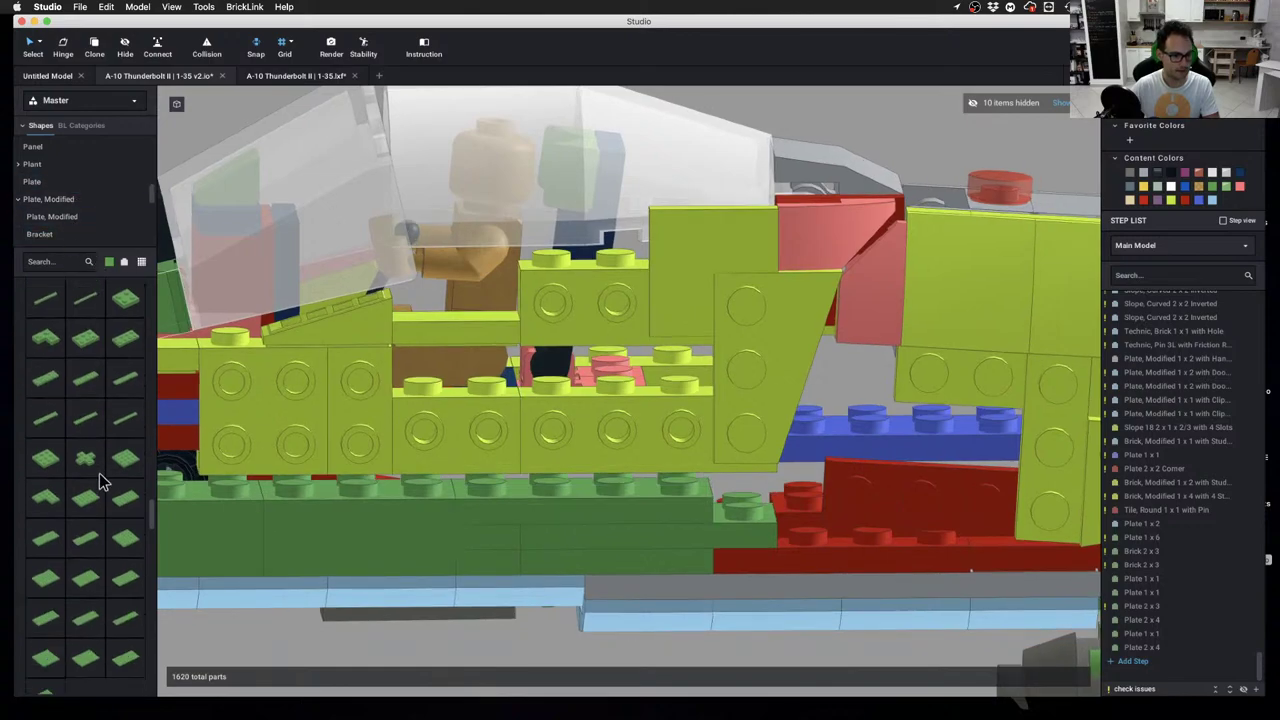
pyautogui.scroll(-1, 103, 480)
pyautogui.click(55, 219)
pyautogui.scroll(-10, 86, 405)
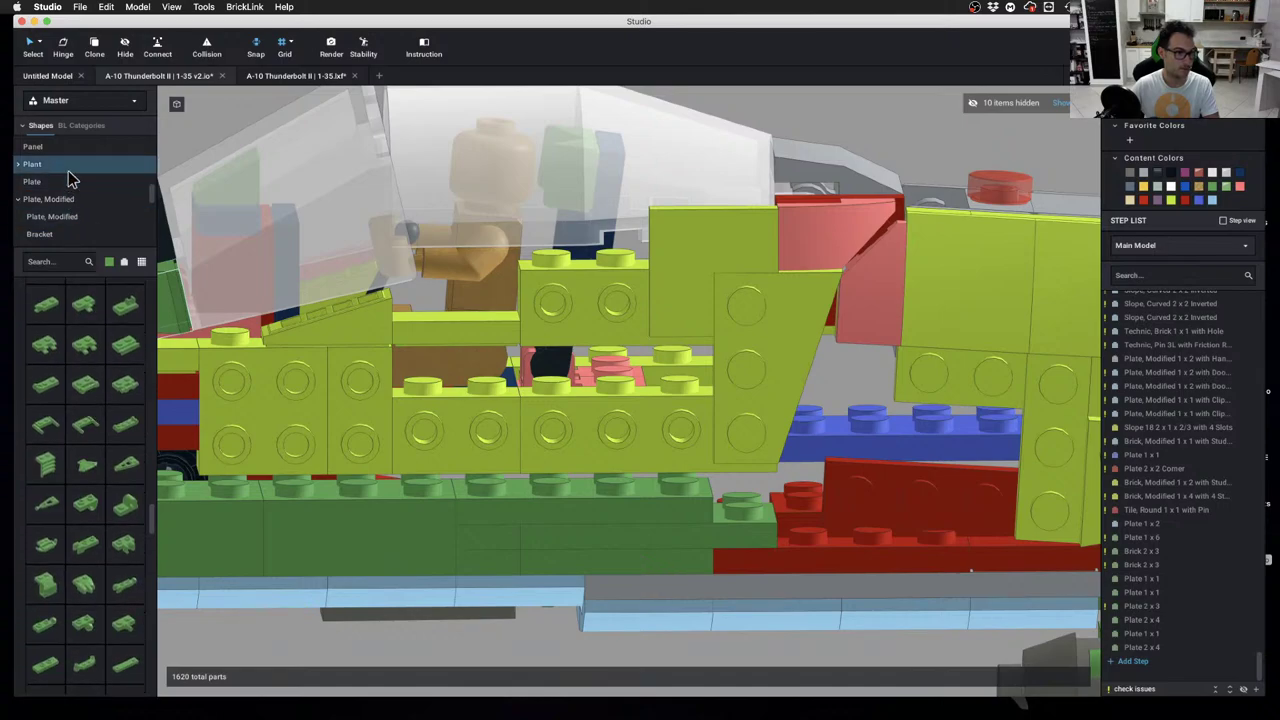
pyautogui.click(60, 182)
pyautogui.scroll(-5, 105, 388)
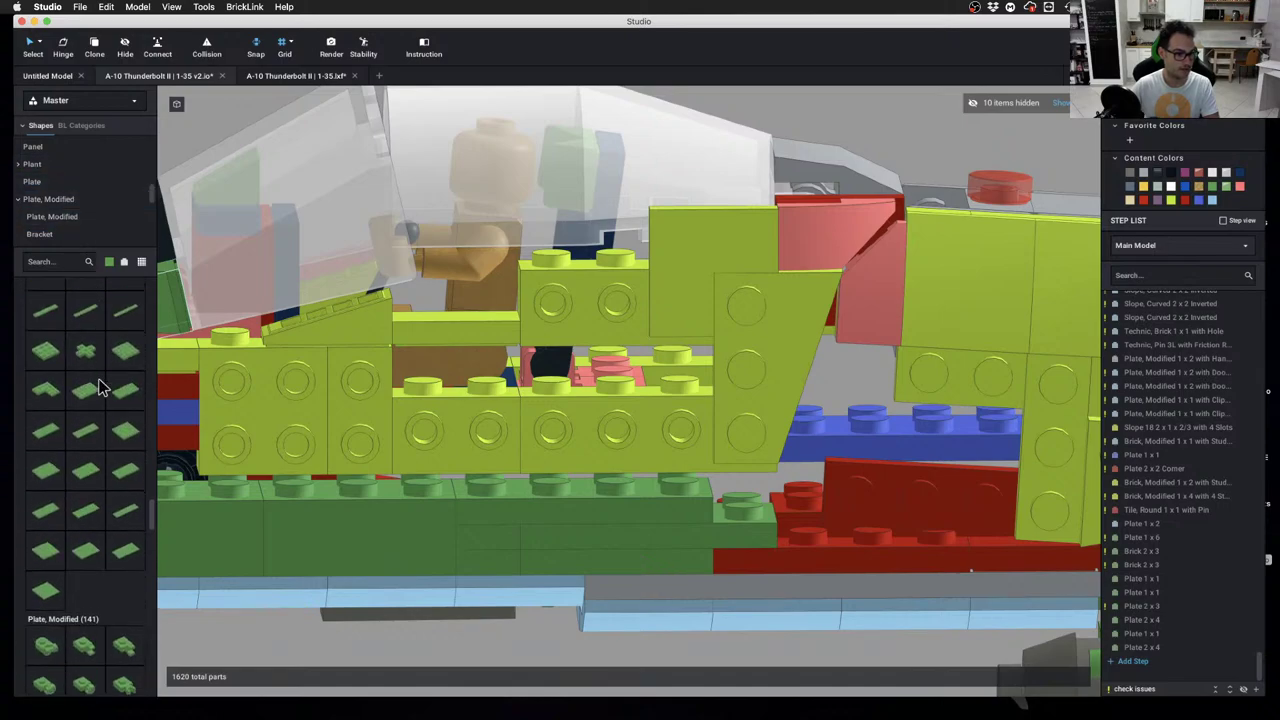
pyautogui.scroll(-3, 497, 494)
# Place a copy of the red Plate 2 x 2 Corner at the rear end of the upper green plate layer
pyautogui.moveTo(497, 494); pyautogui.dragTo(733, 497, button='right')
pyautogui.press('c')
pyautogui.click(366, 421)
pyautogui.moveTo(546, 583)
pyautogui.mouseDown(button='right')
pyautogui.moveTo(585, 605)
pyautogui.moveTo(647, 583)
pyautogui.mouseUp(button='right')
pyautogui.scroll(4, 643, 594)
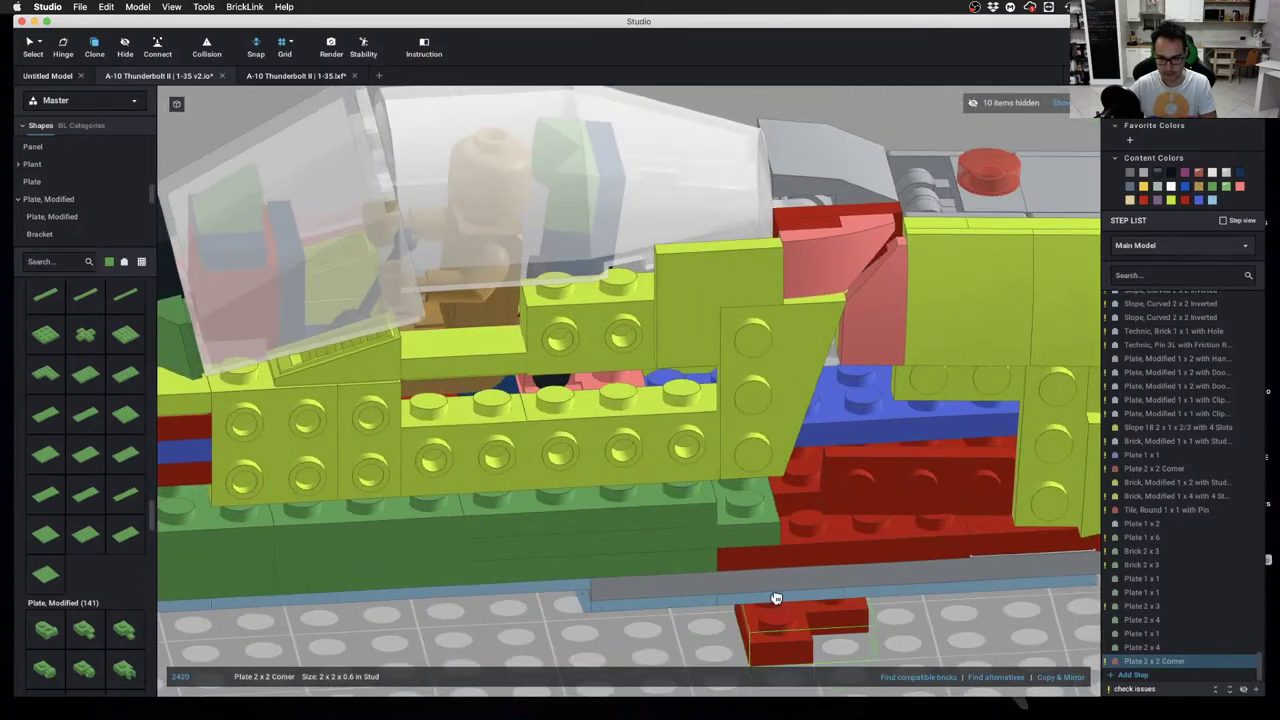
pyautogui.moveTo(765, 475); pyautogui.dragTo(765, 468, button='right')
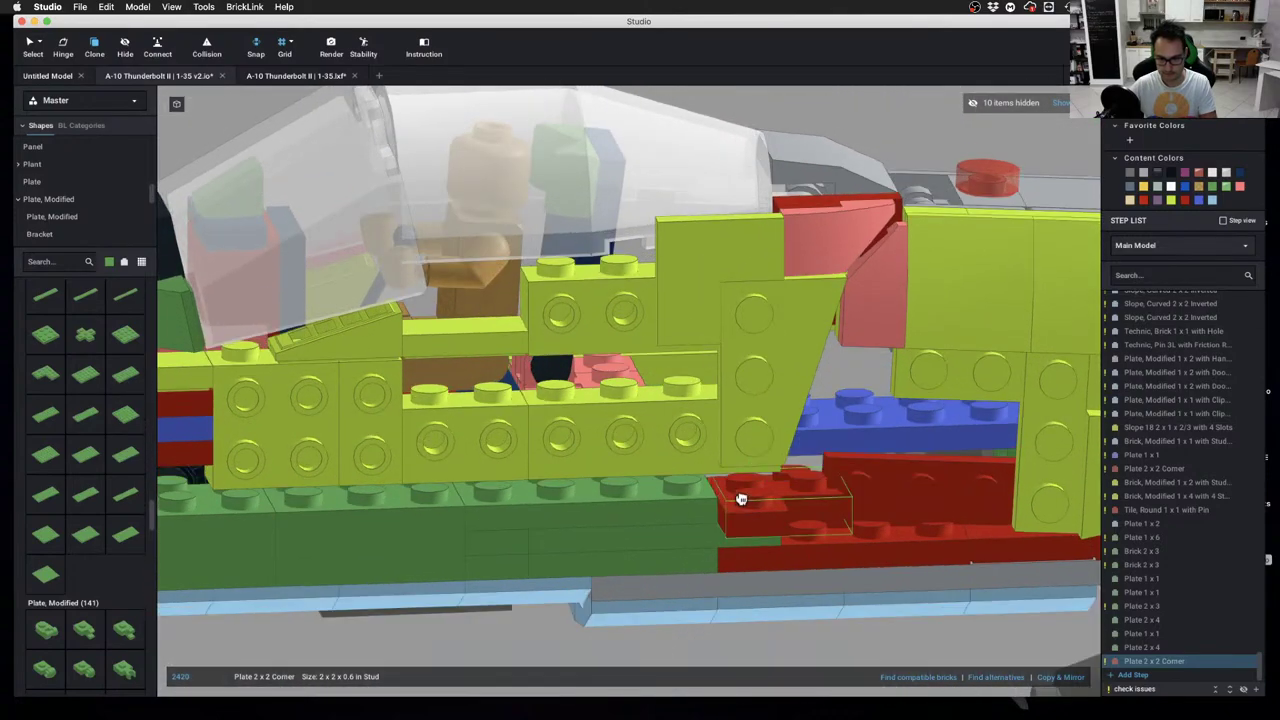
pyautogui.click(739, 493)
pyautogui.press('Escape')
# Examine the lower fuselage from both sides, including the landing-gear arm area and the plate layers under the cockpit
pyautogui.moveTo(671, 626); pyautogui.dragTo(671, 614, button='right')
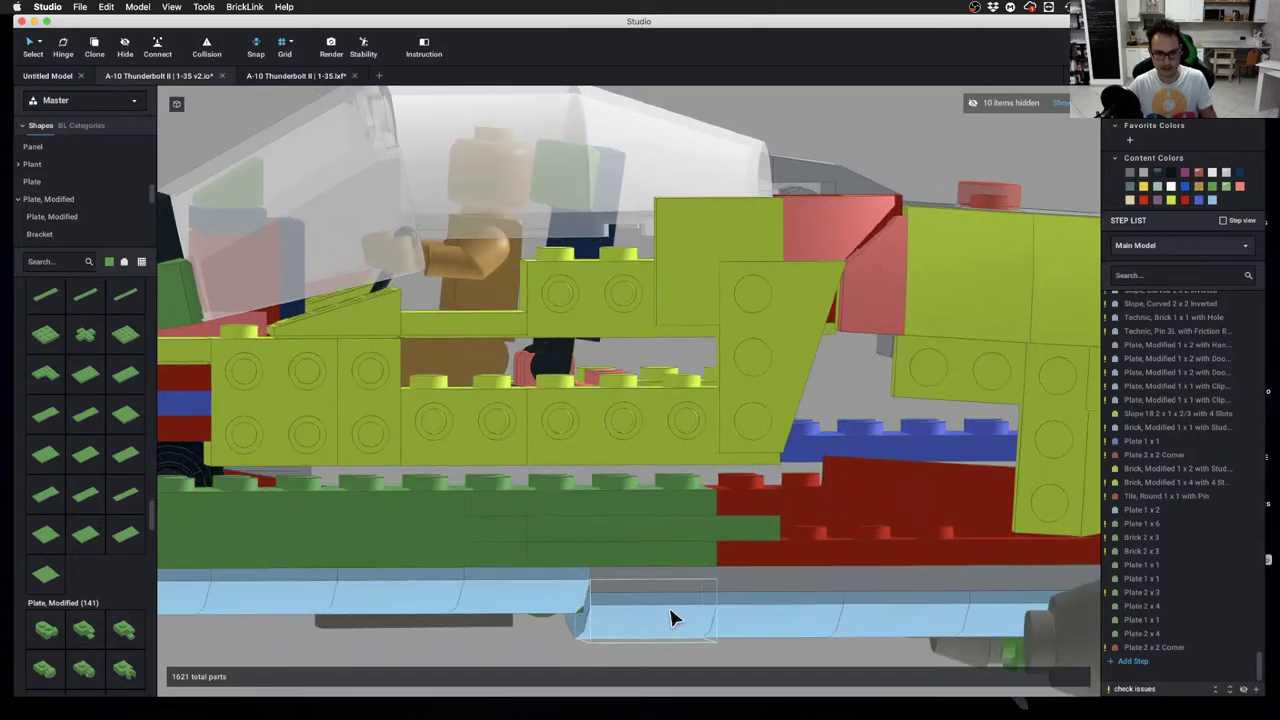
pyautogui.scroll(-4, 539, 589)
pyautogui.moveTo(535, 590); pyautogui.dragTo(720, 637, button='right')
pyautogui.scroll(3, 589, 609)
pyautogui.moveTo(589, 609); pyautogui.dragTo(543, 557, button='middle')
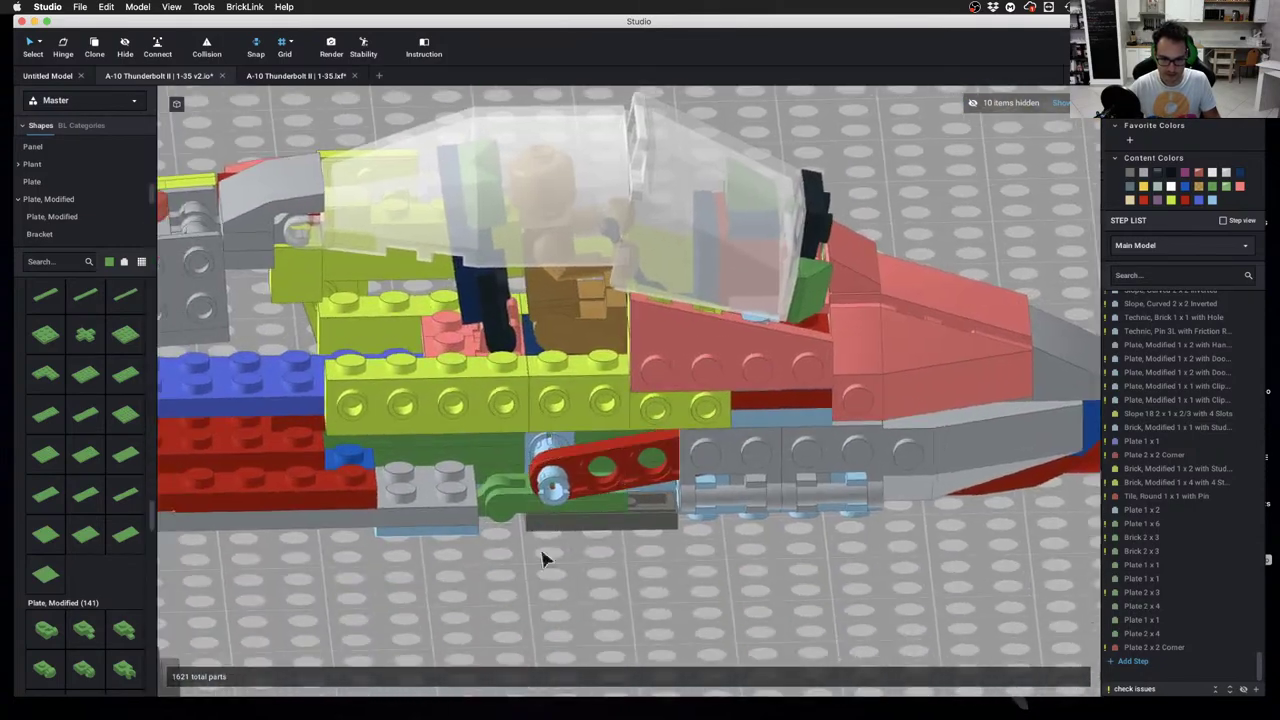
pyautogui.moveTo(543, 557)
pyautogui.mouseDown(button='right')
pyautogui.moveTo(530, 563)
pyautogui.moveTo(529, 550)
pyautogui.moveTo(555, 572)
pyautogui.moveTo(531, 557)
pyautogui.moveTo(532, 521)
pyautogui.moveTo(523, 569)
pyautogui.mouseUp(button='right')
pyautogui.scroll(-3, 531, 535)
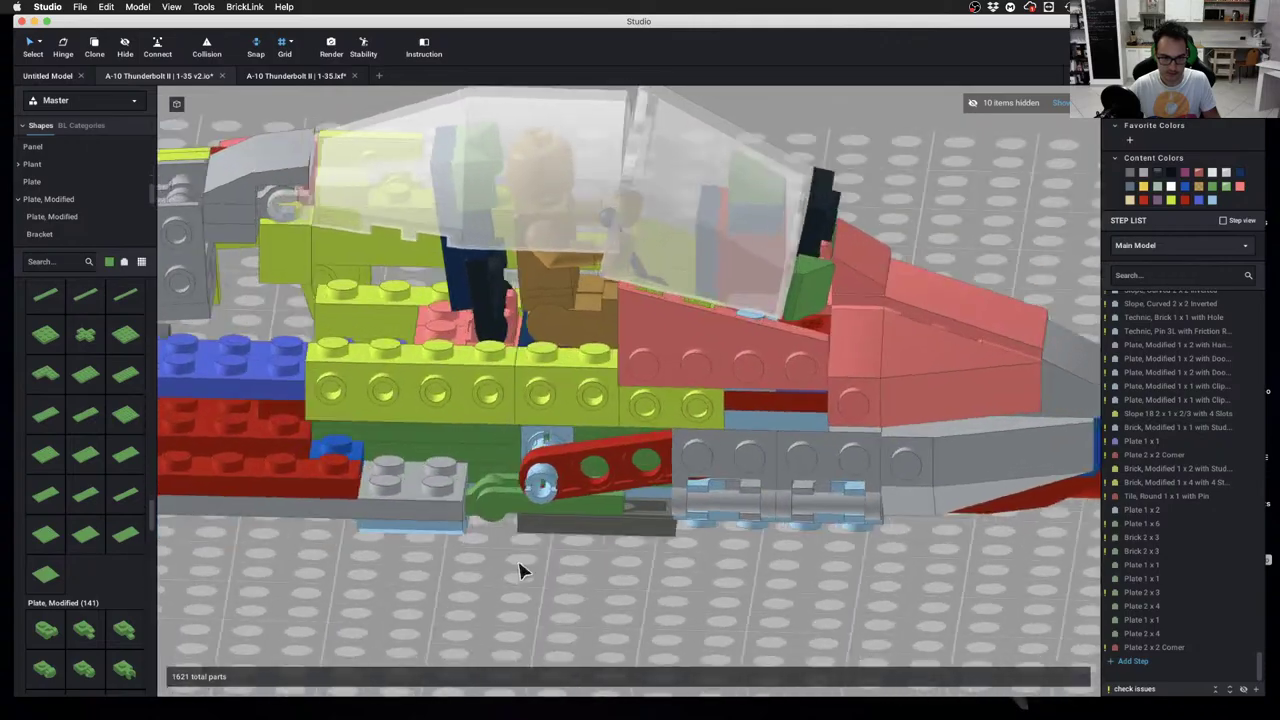
pyautogui.scroll(4, 432, 563)
pyautogui.moveTo(432, 563); pyautogui.dragTo(507, 544, button='right')
pyautogui.scroll(3, 540, 555)
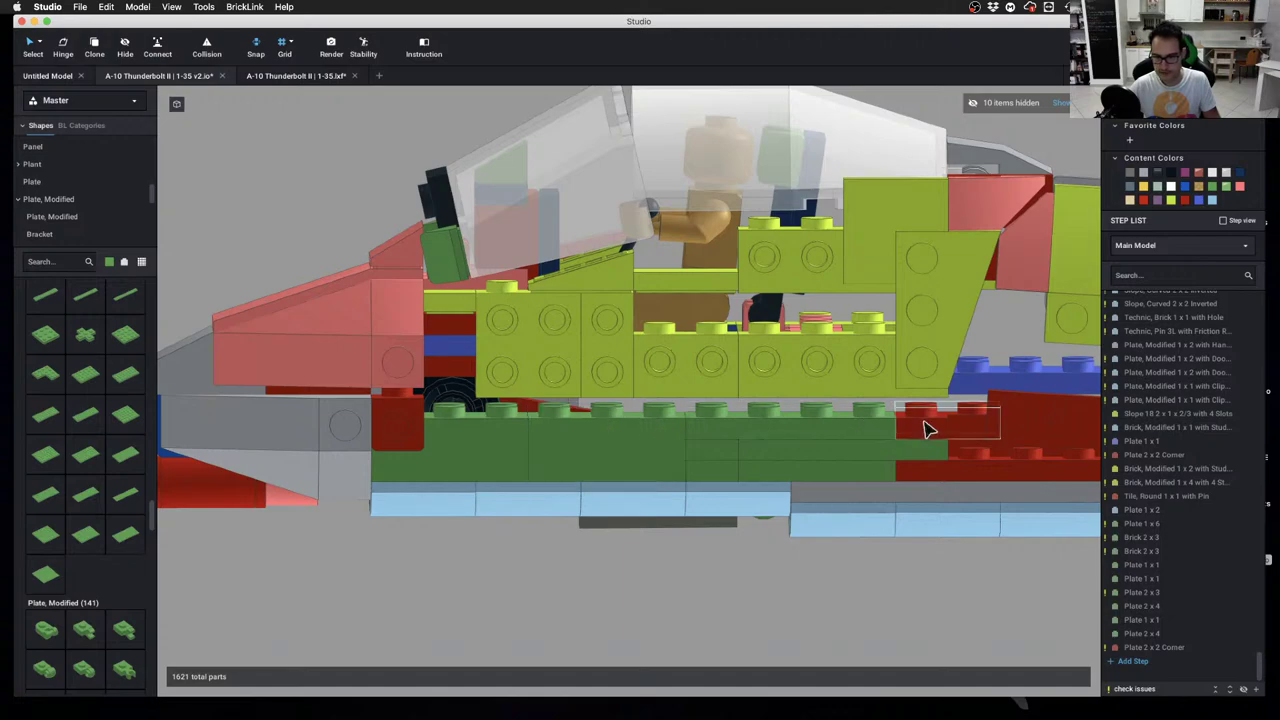
pyautogui.moveTo(925, 428); pyautogui.dragTo(745, 462, button='right')
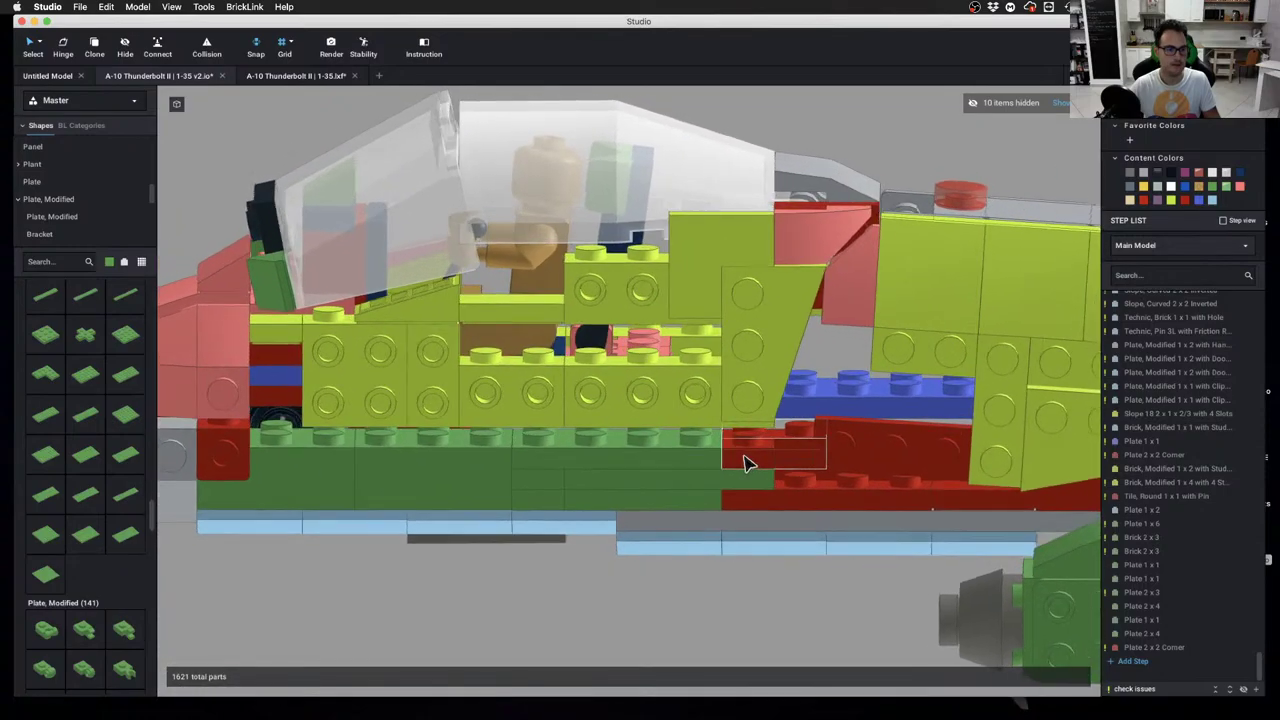
# Add a green Plate 4 x 6 on the green fuselage layer beneath the lime bricks, flush with the layer's rear end
pyautogui.moveTo(95, 381); pyautogui.dragTo(494, 457)
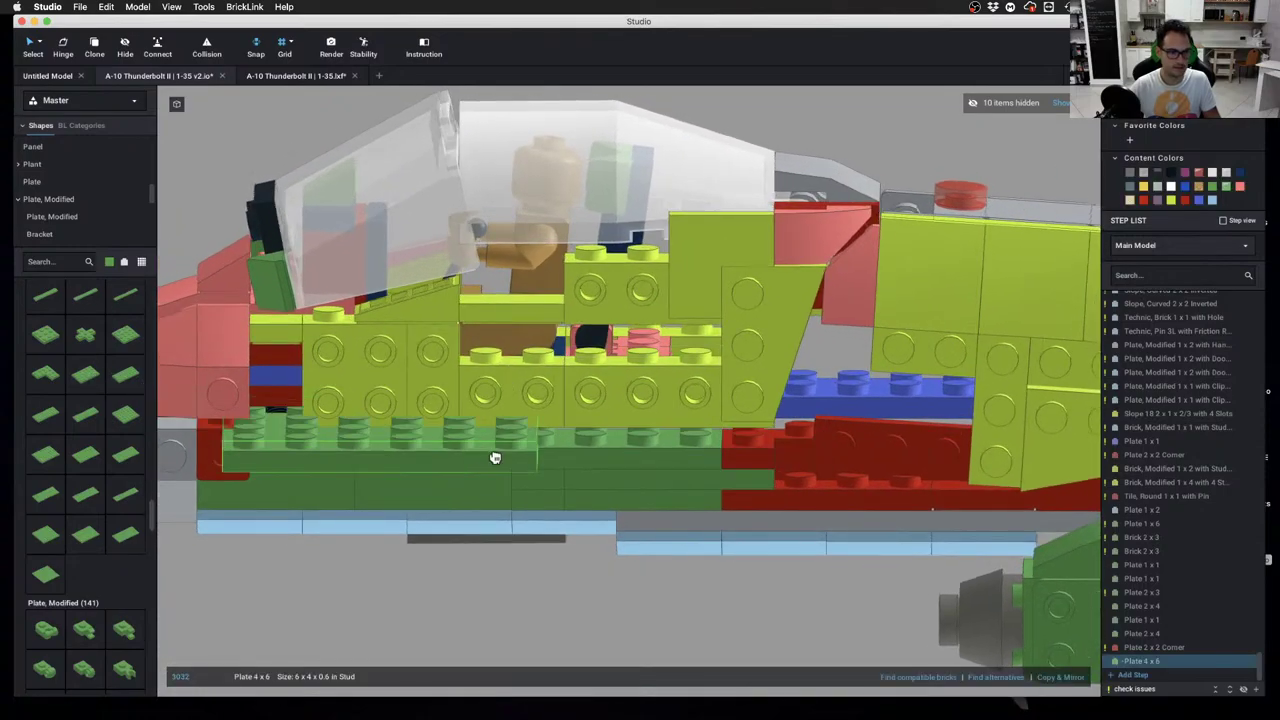
pyautogui.click(658, 420)
pyautogui.click(571, 600)
pyautogui.moveTo(571, 600); pyautogui.dragTo(570, 572, button='right')
pyautogui.click(519, 377)
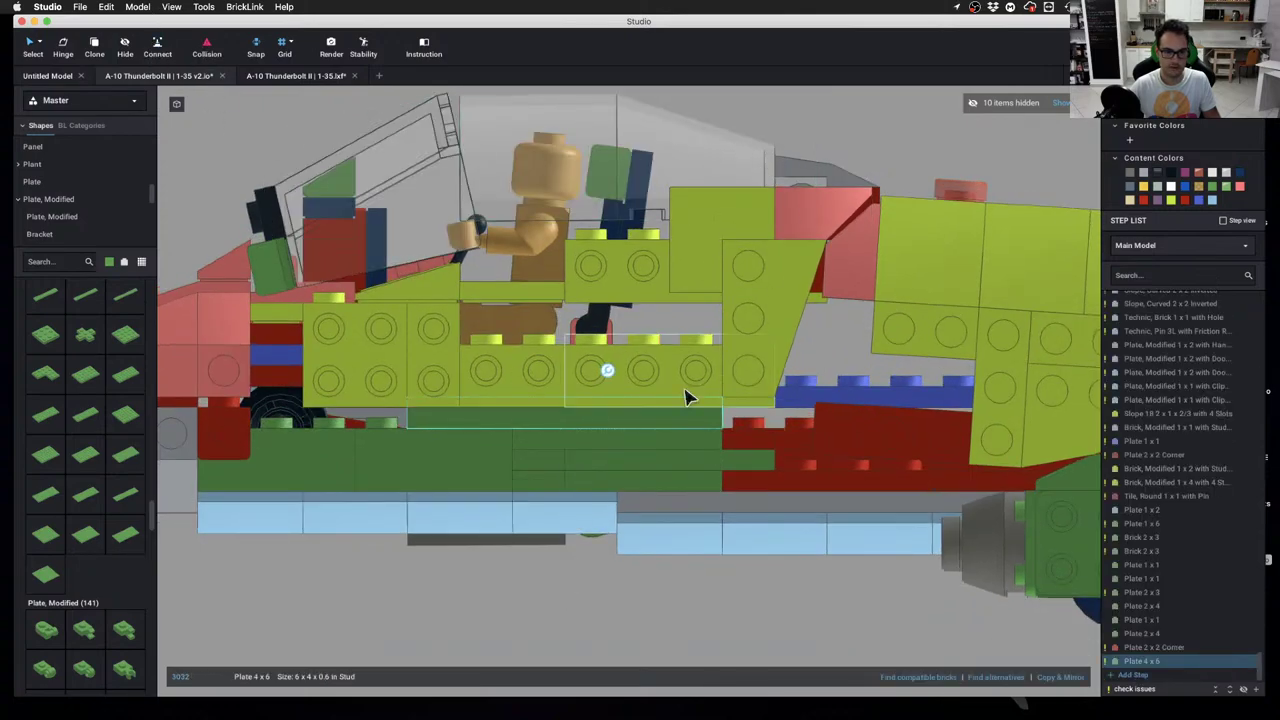
pyautogui.click(536, 606)
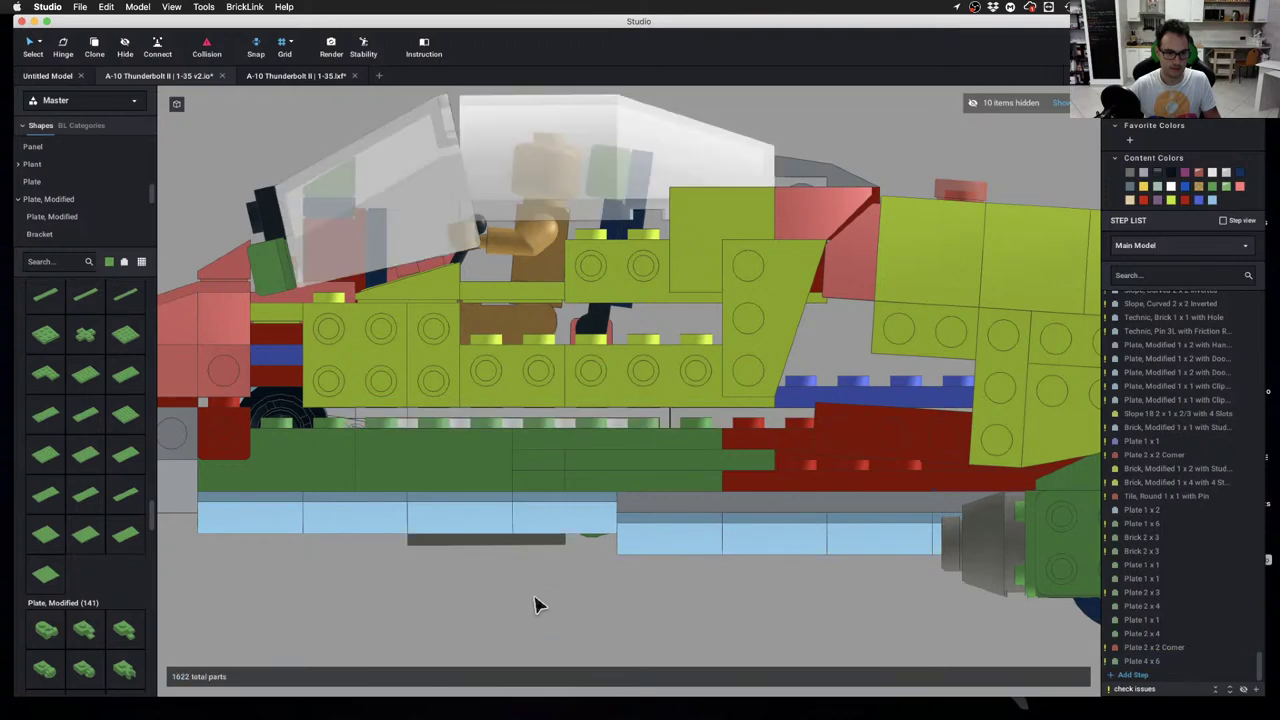
# Place a copy of the green Plate 2 x 3 in front of the Plate 4 x 6 on the same fuselage layer
pyautogui.moveTo(543, 589)
pyautogui.mouseDown(button='right')
pyautogui.moveTo(674, 597)
pyautogui.moveTo(660, 570)
pyautogui.moveTo(626, 591)
pyautogui.moveTo(534, 594)
pyautogui.moveTo(548, 589)
pyautogui.mouseUp(button='right')
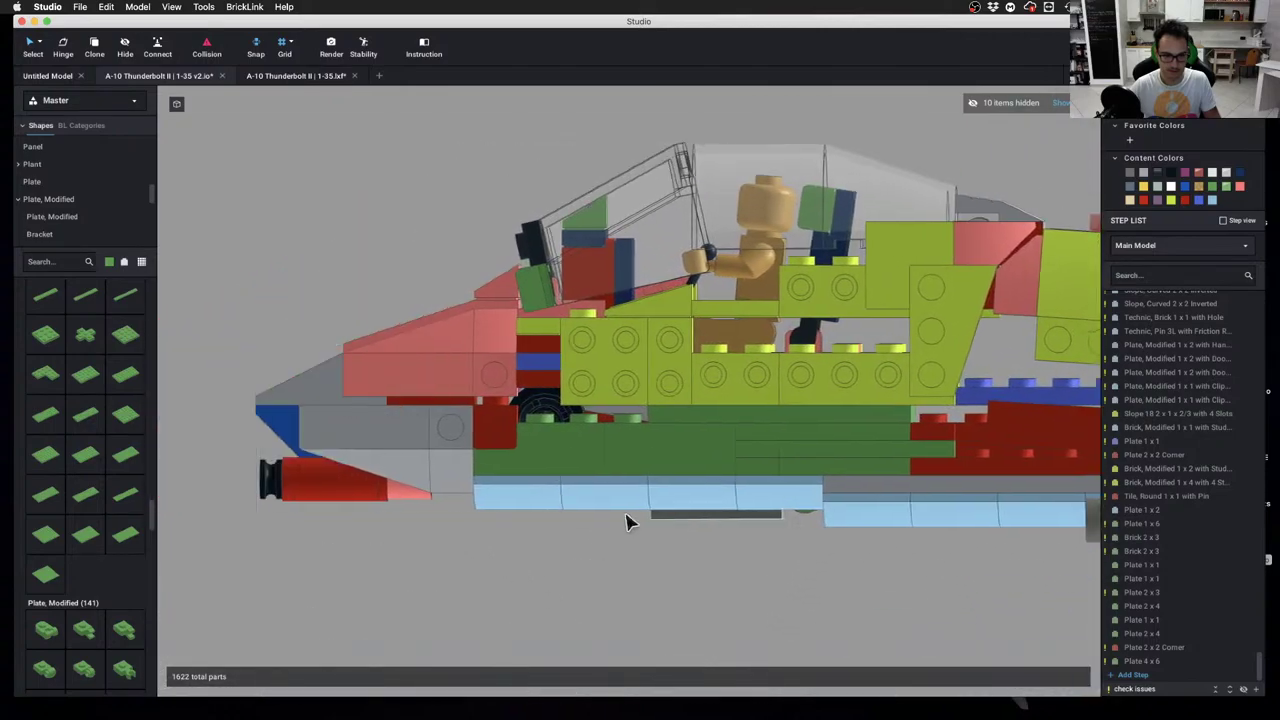
pyautogui.moveTo(626, 521); pyautogui.dragTo(728, 510, button='right')
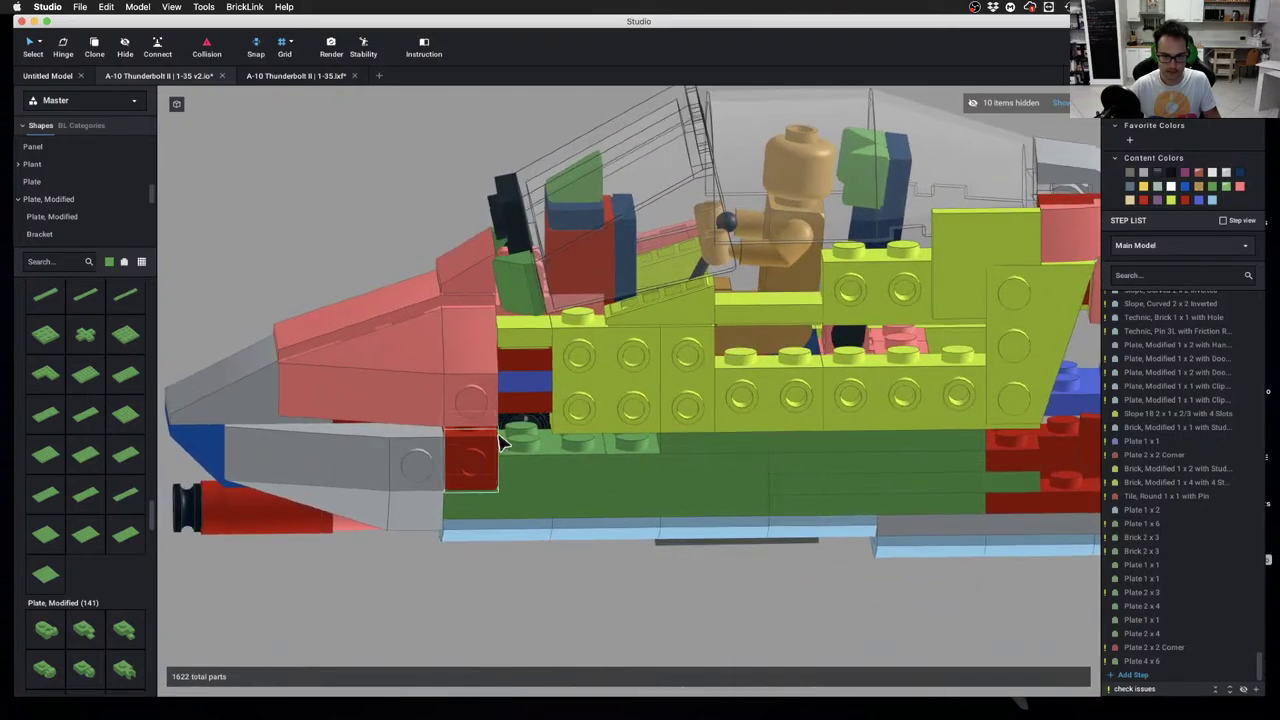
pyautogui.moveTo(495, 437); pyautogui.dragTo(818, 486, button='right')
pyautogui.press('c')
pyautogui.click(897, 516)
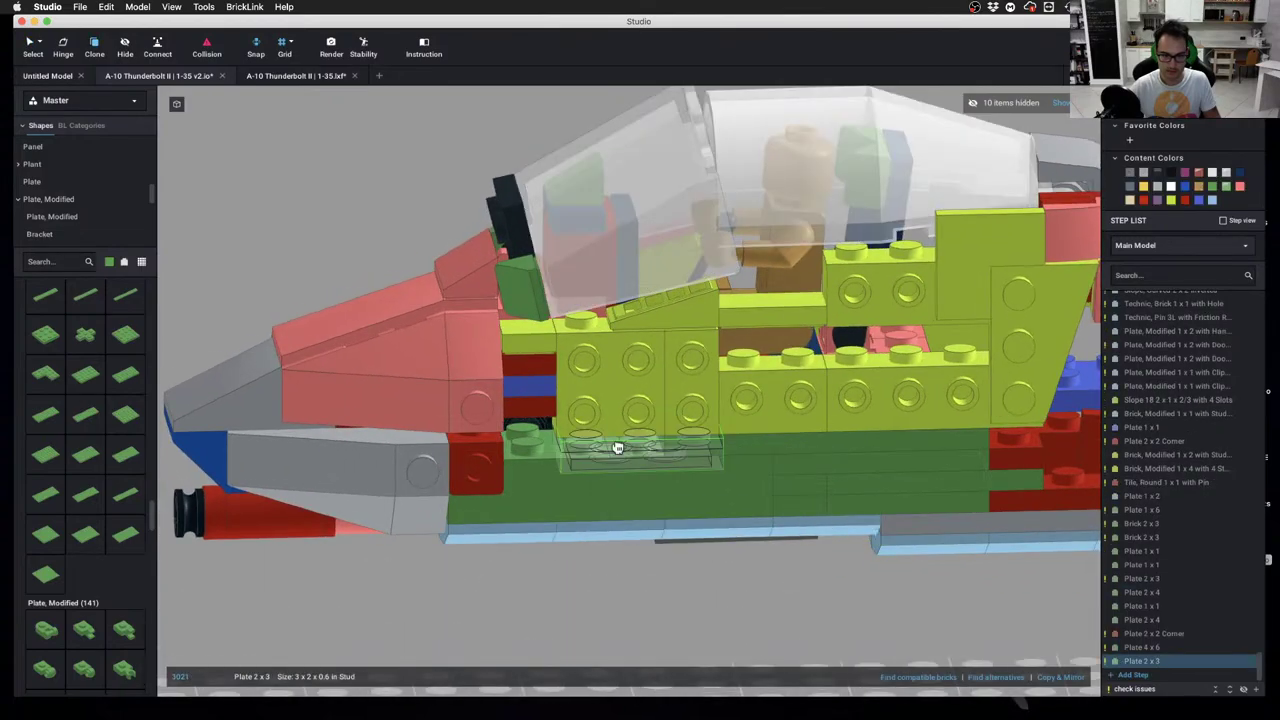
pyautogui.moveTo(582, 440)
pyautogui.mouseDown(button='right')
pyautogui.moveTo(543, 543)
pyautogui.moveTo(568, 528)
pyautogui.mouseUp(button='right')
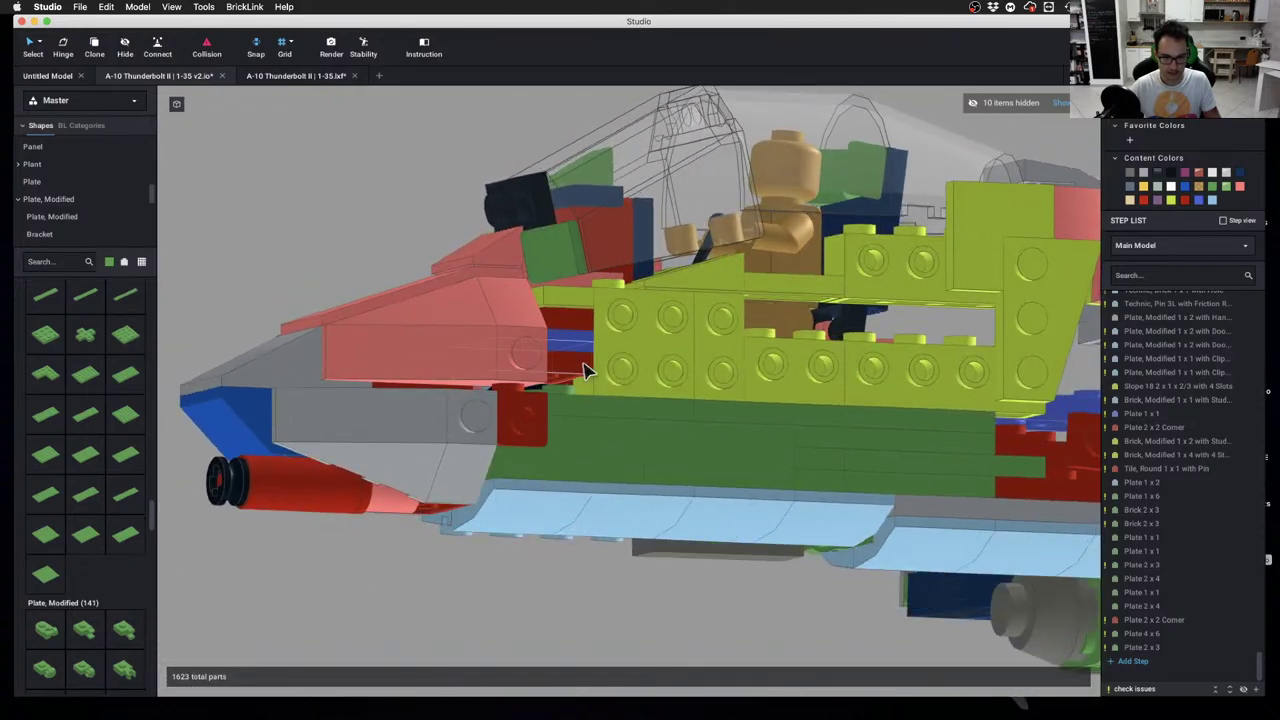
pyautogui.moveTo(585, 370); pyautogui.dragTo(612, 605, button='right')
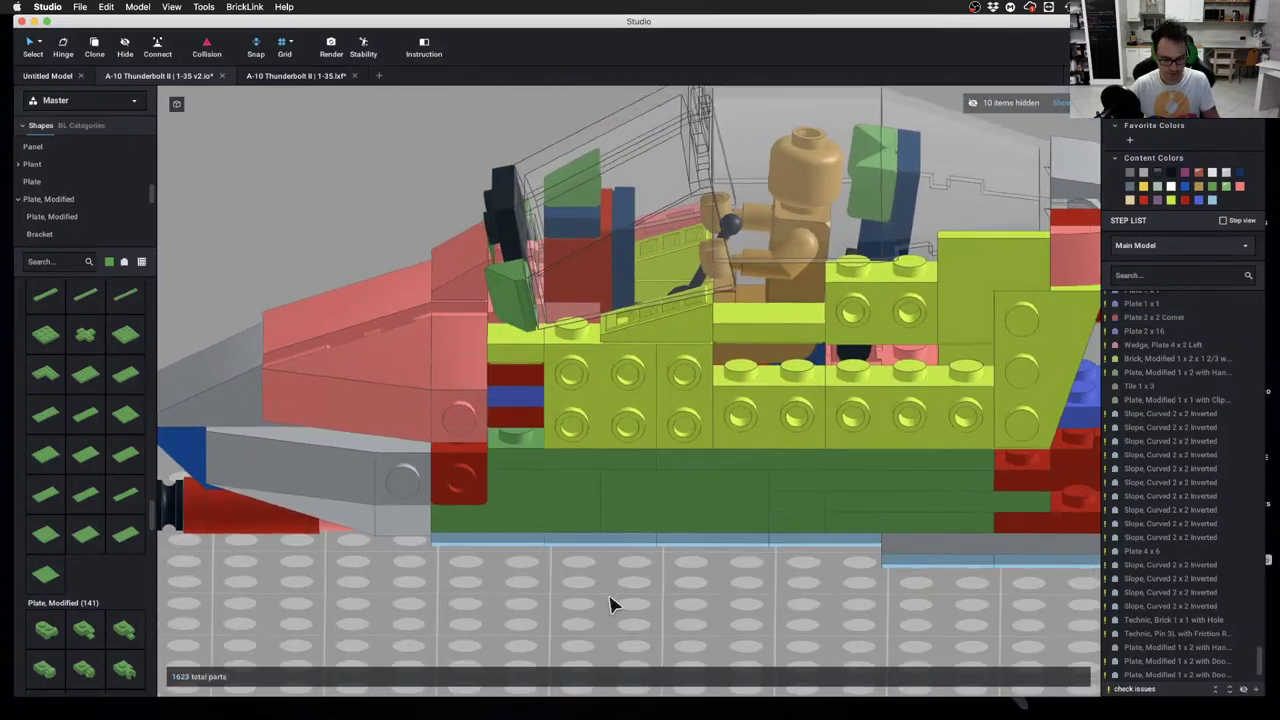
# Hide the two front lime side pieces and place a copy of the red Plate 2 x 2 Corner under the column behind the nose
pyautogui.click(598, 448)
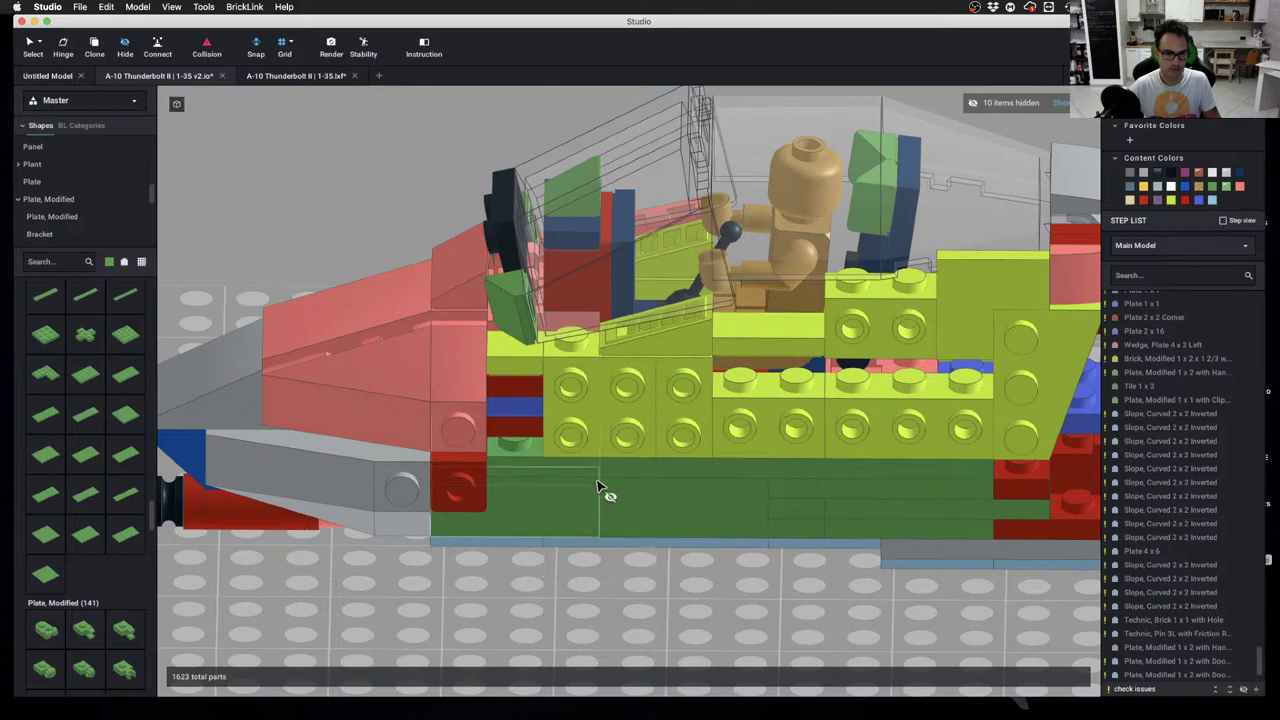
pyautogui.moveTo(678, 437); pyautogui.dragTo(558, 585, button='right')
pyautogui.click(1025, 478)
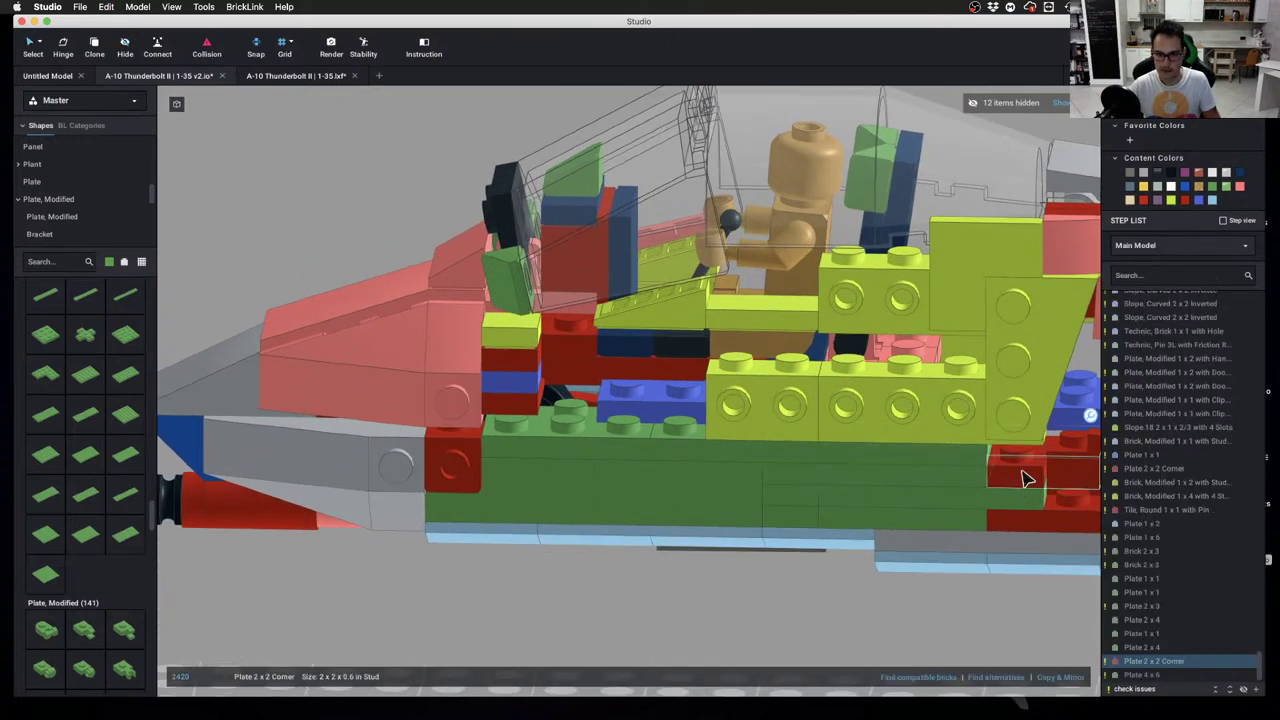
pyautogui.click(542, 411)
pyautogui.press('Escape')
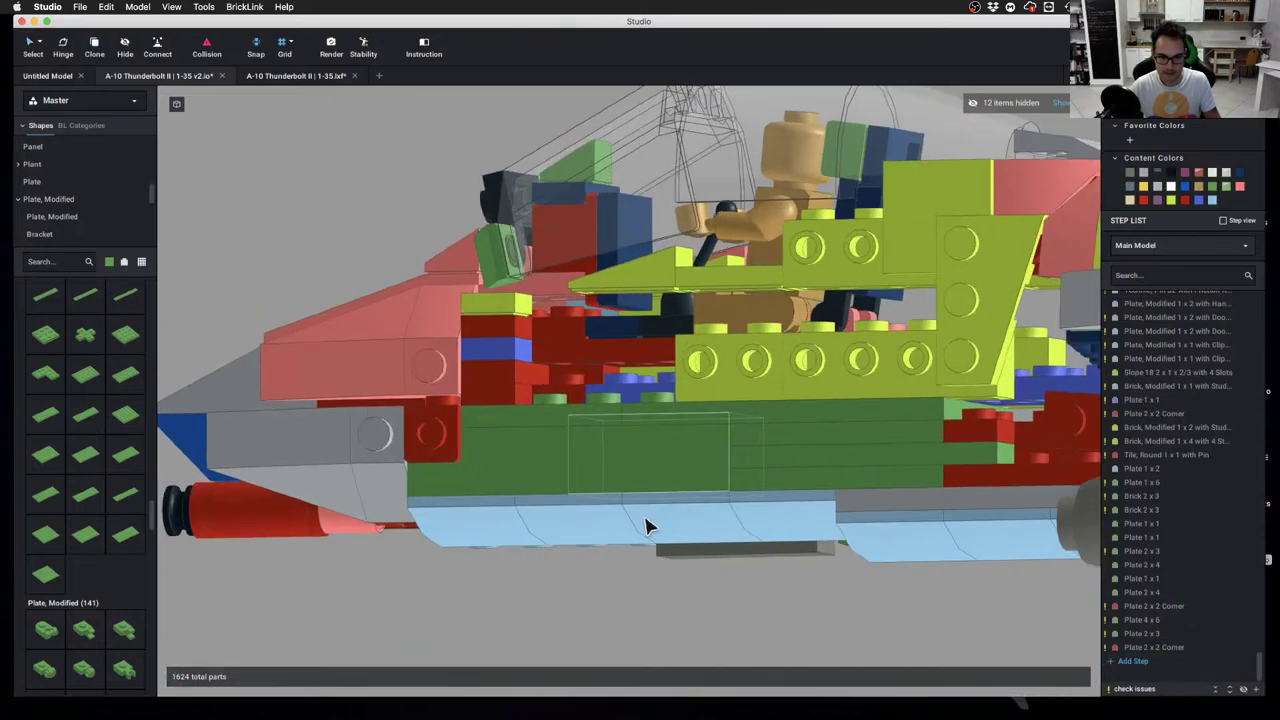
# Delete the green Plate 2 x 4 beneath the Plate 4 x 6 and the red Plate 2 x 2 Corner at its rear end
pyautogui.moveTo(645, 527)
pyautogui.mouseDown(button='right')
pyautogui.moveTo(675, 521)
pyautogui.moveTo(645, 532)
pyautogui.mouseUp(button='right')
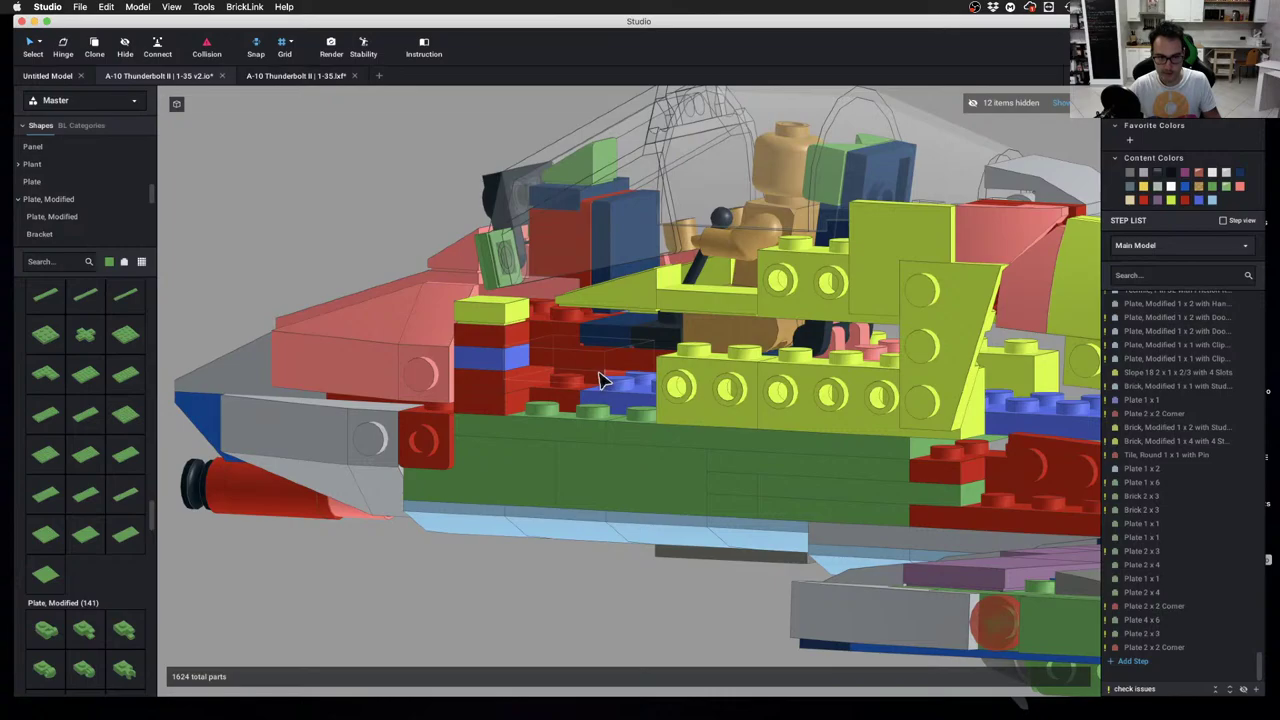
pyautogui.moveTo(563, 586)
pyautogui.mouseDown(button='right')
pyautogui.moveTo(590, 594)
pyautogui.moveTo(580, 600)
pyautogui.moveTo(591, 580)
pyautogui.moveTo(585, 597)
pyautogui.moveTo(525, 585)
pyautogui.moveTo(567, 590)
pyautogui.mouseUp(button='right')
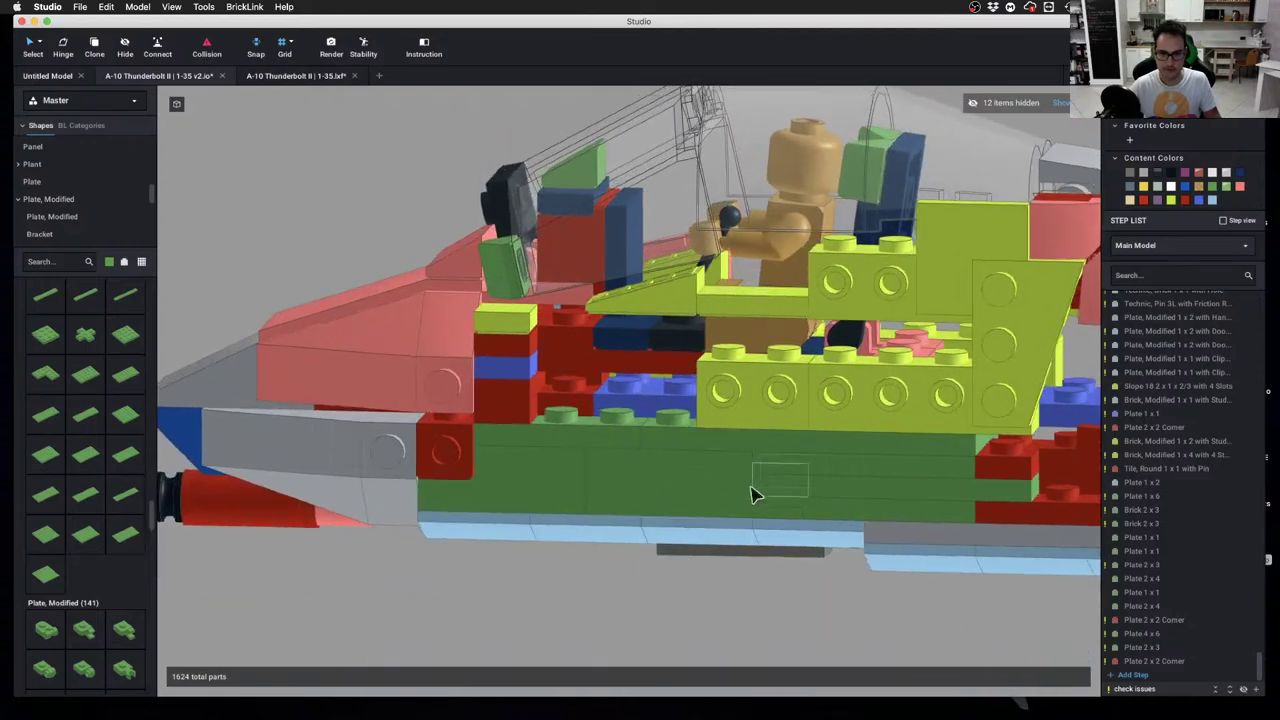
pyautogui.scroll(5, 806, 470)
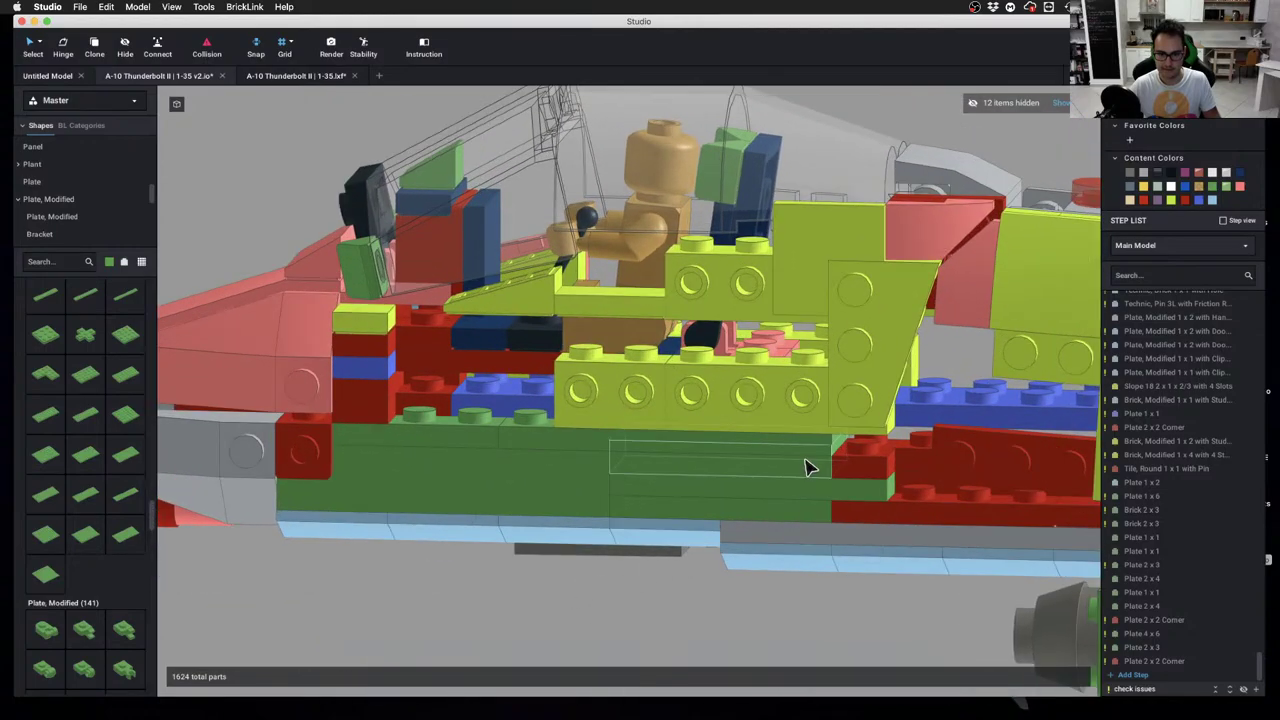
pyautogui.click(678, 443)
pyautogui.moveTo(678, 443); pyautogui.dragTo(757, 467, button='right')
pyautogui.press('Delete')
pyautogui.click(800, 432)
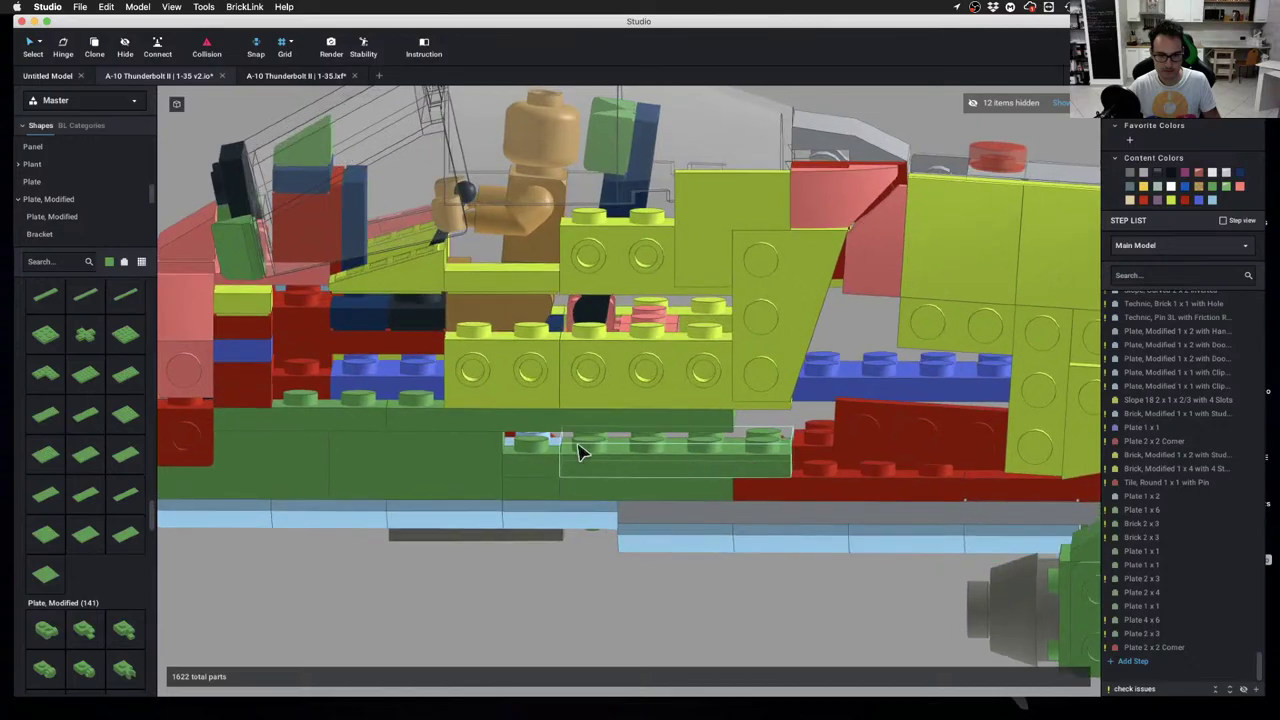
pyautogui.scroll(-5, 550, 520)
pyautogui.moveTo(533, 566); pyautogui.dragTo(577, 424, button='right')
pyautogui.moveTo(632, 374); pyautogui.dragTo(510, 432, button='right')
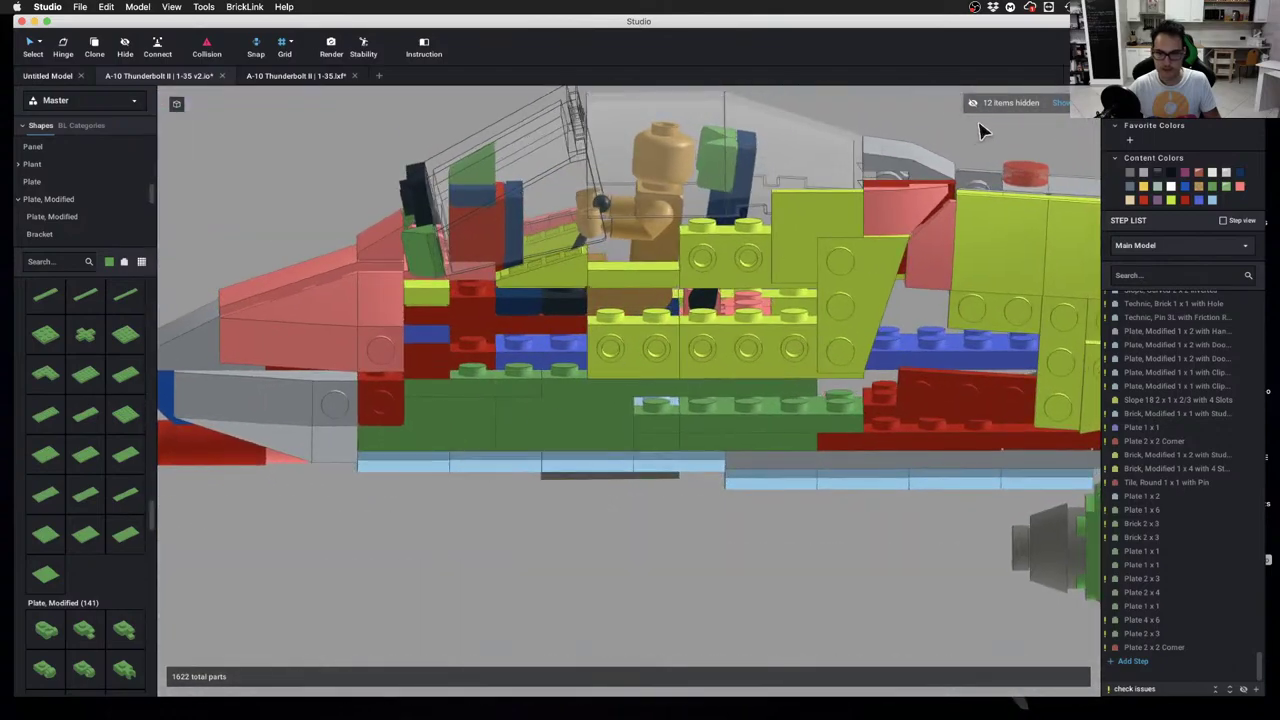
pyautogui.moveTo(660, 487); pyautogui.dragTo(752, 508, button='right')
pyautogui.press('super+z')
# Try fitting a copy of the red Plate 1 x 4 on the opposite fuselage side beside the landing-gear liftarm, and delete it
pyautogui.moveTo(517, 465); pyautogui.dragTo(473, 548, button='right')
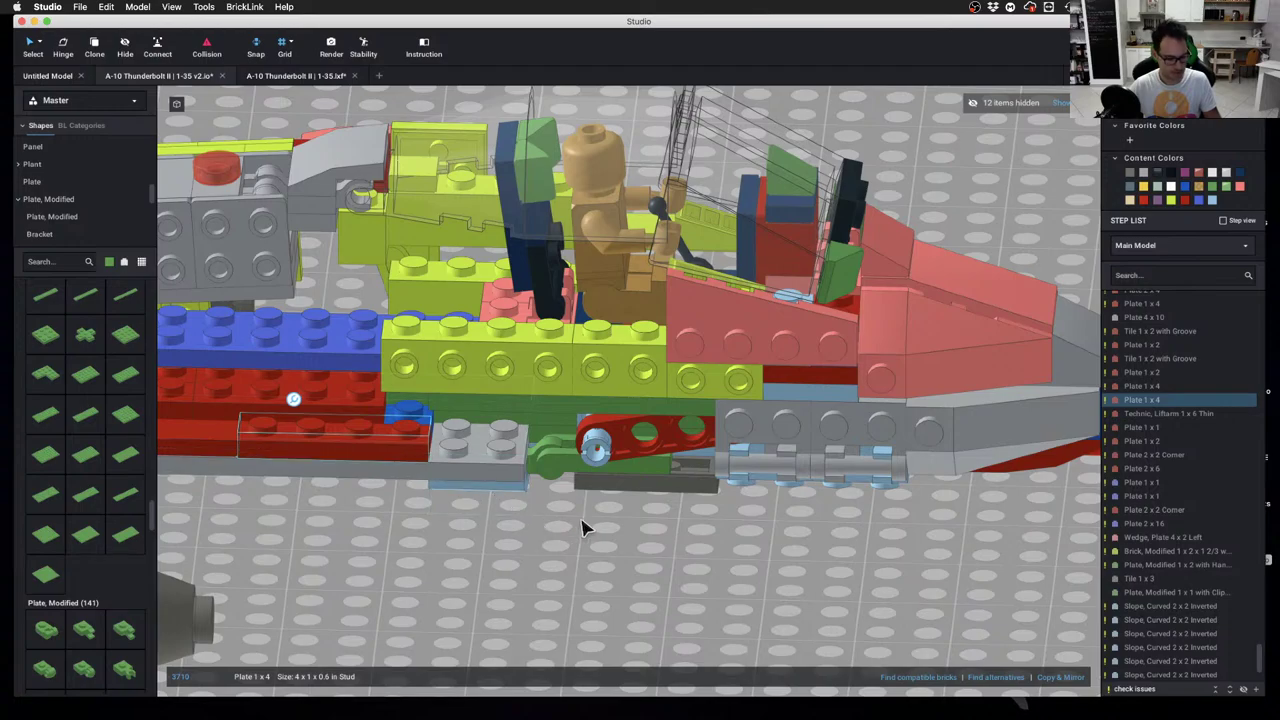
pyautogui.click(1082, 677)
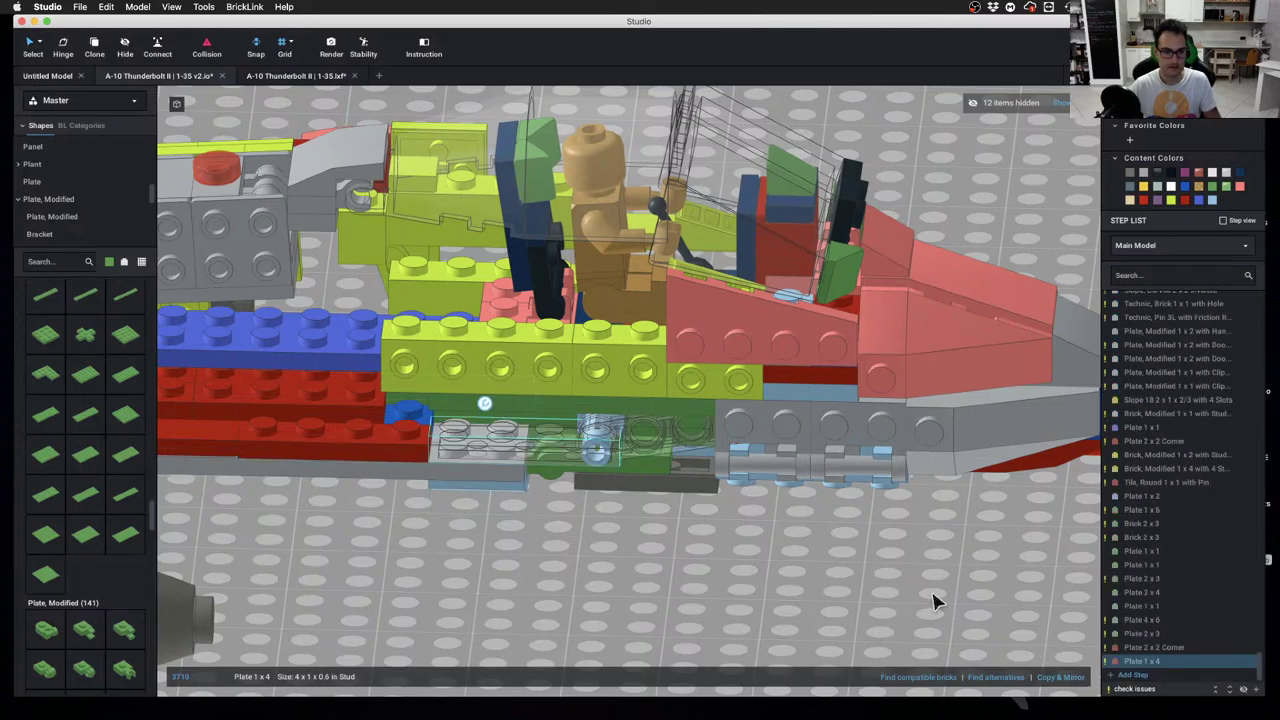
pyautogui.moveTo(783, 613); pyautogui.dragTo(787, 593, button='right')
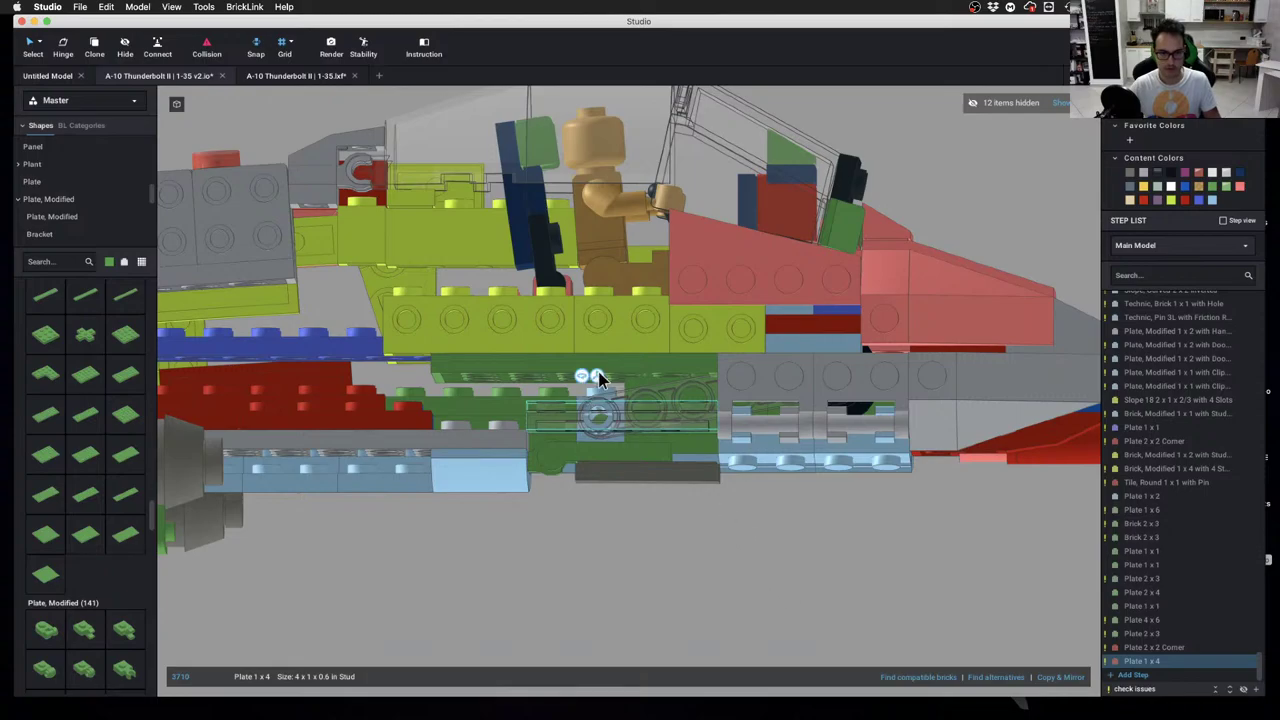
pyautogui.click(688, 582)
pyautogui.moveTo(674, 586)
pyautogui.mouseDown(button='right')
pyautogui.moveTo(689, 609)
pyautogui.moveTo(720, 598)
pyautogui.moveTo(677, 594)
pyautogui.moveTo(672, 565)
pyautogui.mouseUp(button='right')
pyautogui.click(672, 470)
pyautogui.press('Delete')
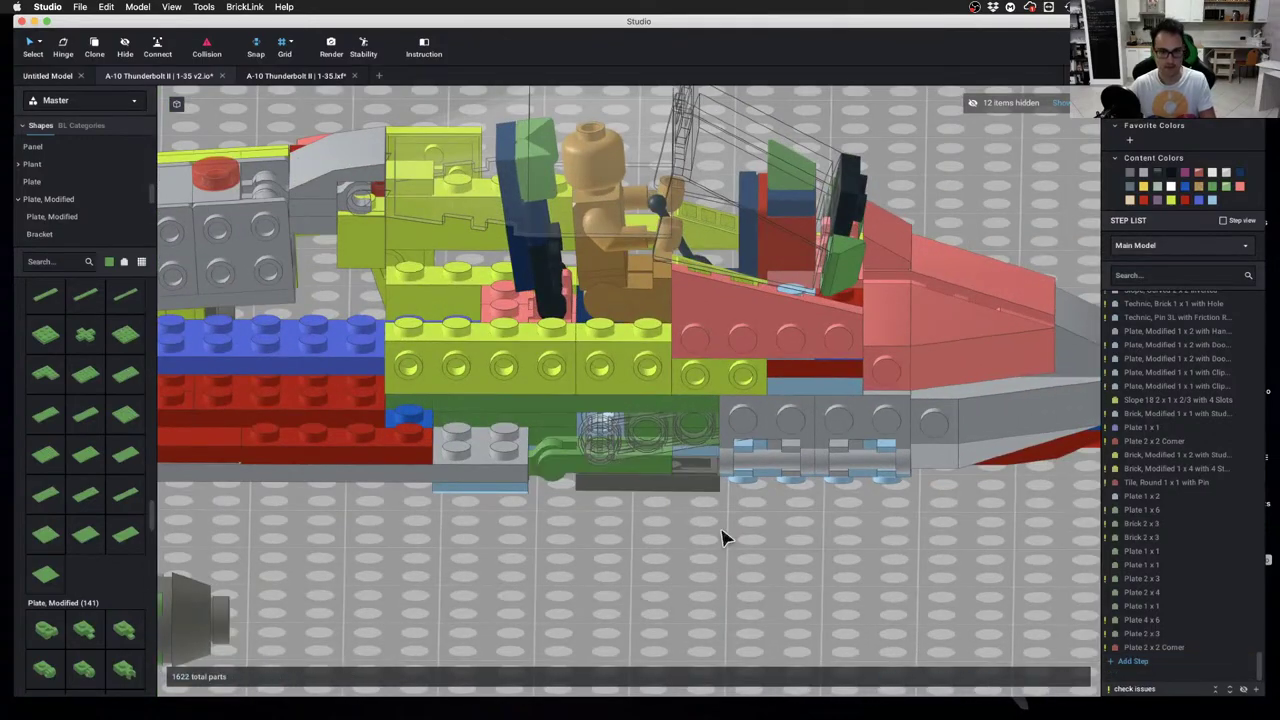
# Turn off the collision display and move the green Plate, Modified 1 x 1 with Clip Horizontal one stud outward under the fuselage
pyautogui.click(204, 48)
pyautogui.moveTo(655, 597); pyautogui.dragTo(600, 542, button='right')
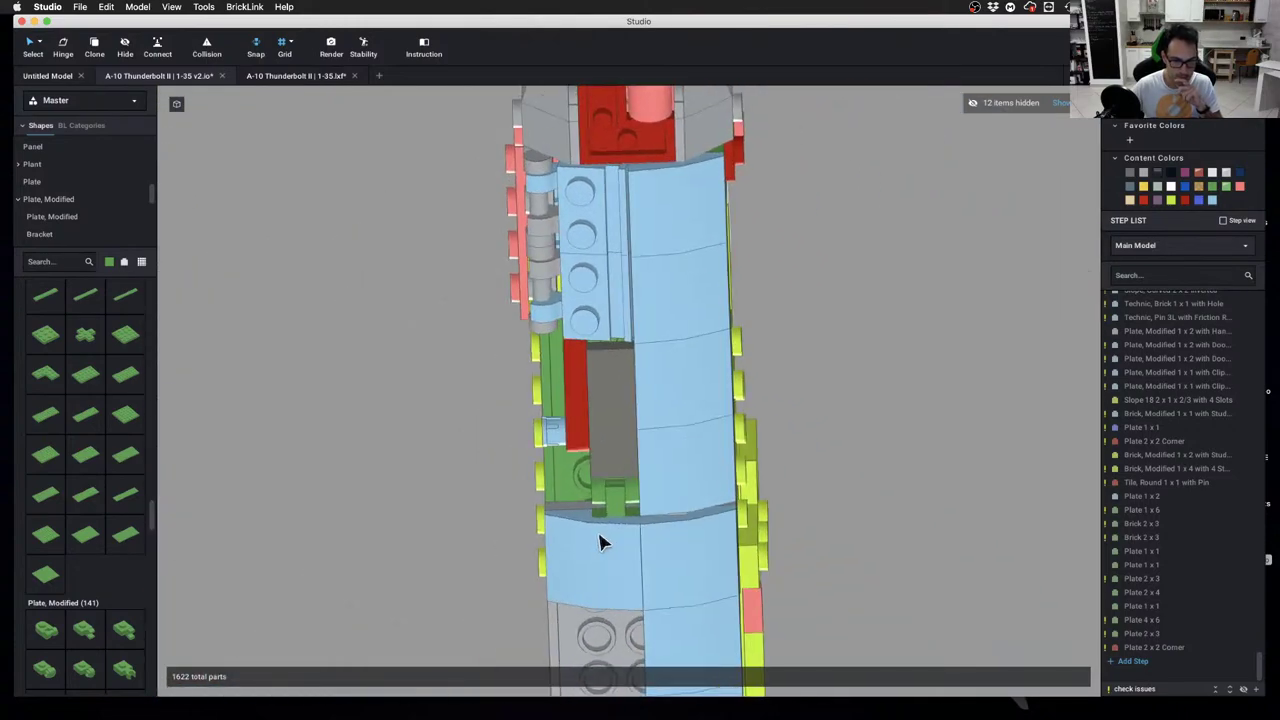
pyautogui.click(619, 514)
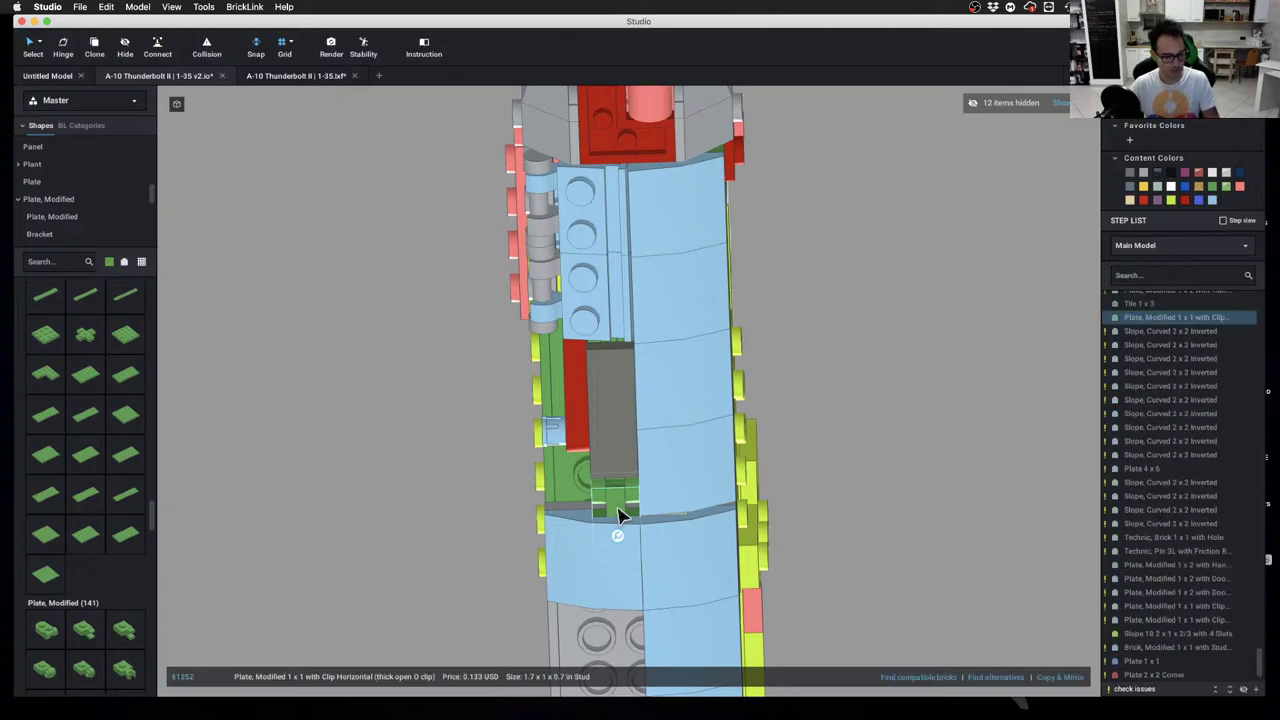
pyautogui.click(946, 549)
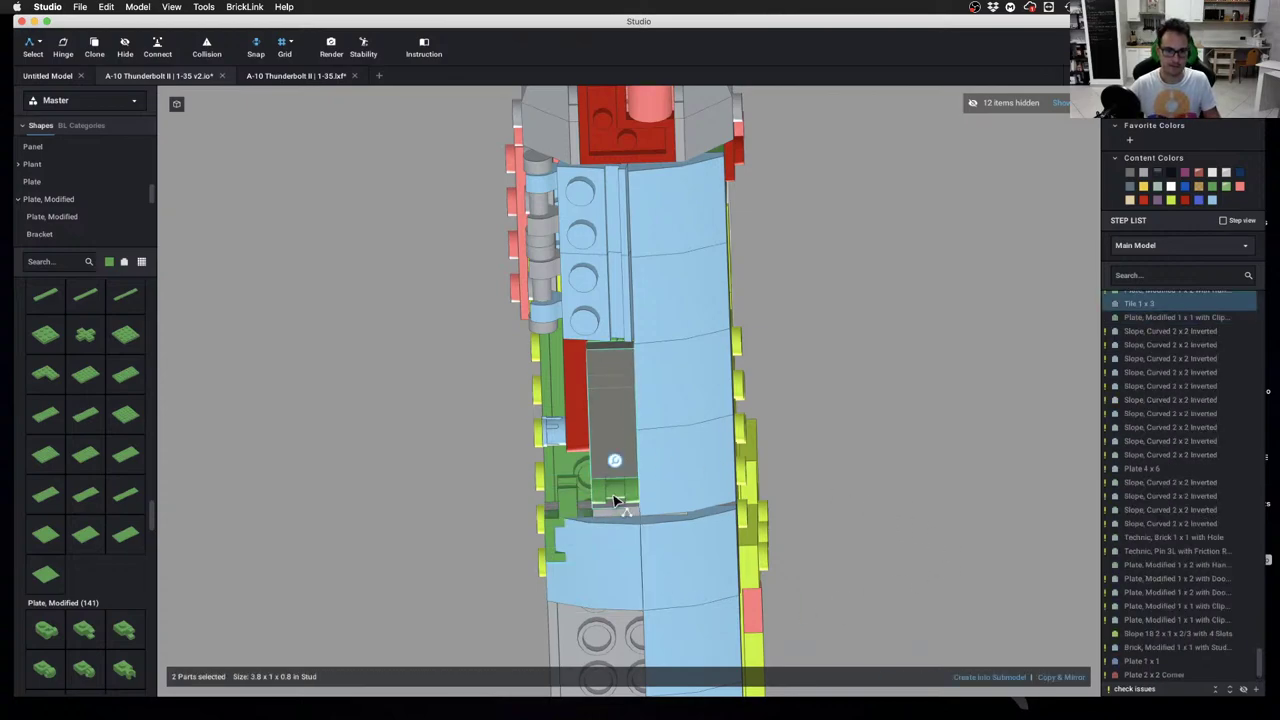
# Try moving the Tile 1 x 3 door and its green handle plate one stud outward and swinging it open at the clip, and undo both changes
pyautogui.moveTo(788, 509)
pyautogui.mouseDown(button='right')
pyautogui.moveTo(770, 496)
pyautogui.moveTo(820, 560)
pyautogui.moveTo(876, 571)
pyautogui.moveTo(820, 571)
pyautogui.moveTo(771, 506)
pyautogui.moveTo(802, 540)
pyautogui.moveTo(803, 515)
pyautogui.mouseUp(button='right')
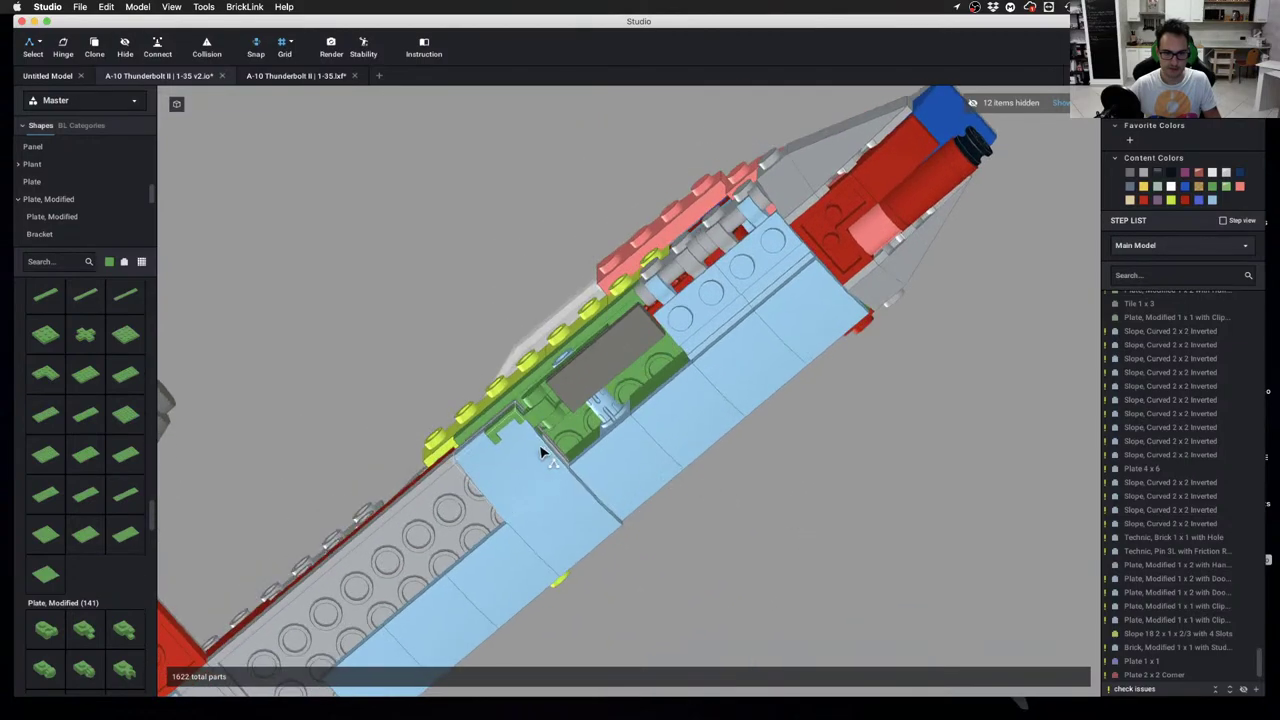
pyautogui.moveTo(730, 543); pyautogui.dragTo(618, 470, button='right')
pyautogui.click(618, 435)
pyautogui.click(567, 423)
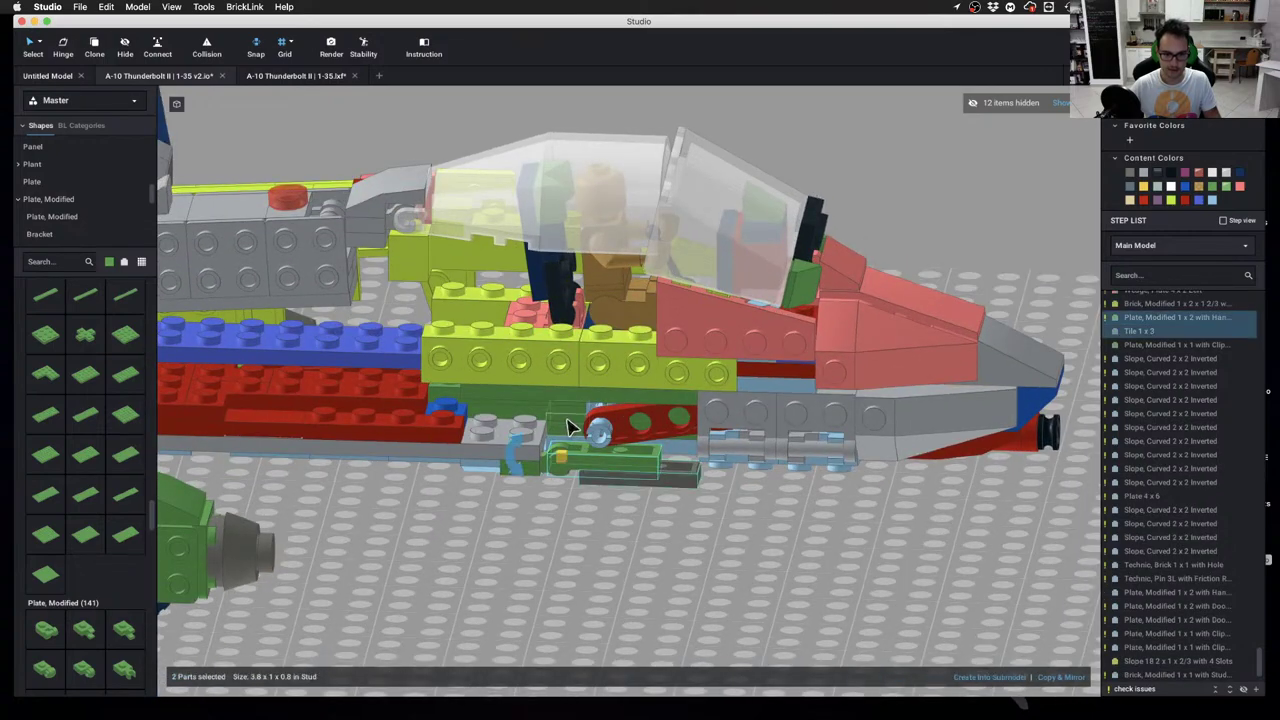
pyautogui.moveTo(520, 454); pyautogui.dragTo(563, 446)
pyautogui.click(723, 545)
pyautogui.moveTo(723, 545); pyautogui.dragTo(670, 493, button='right')
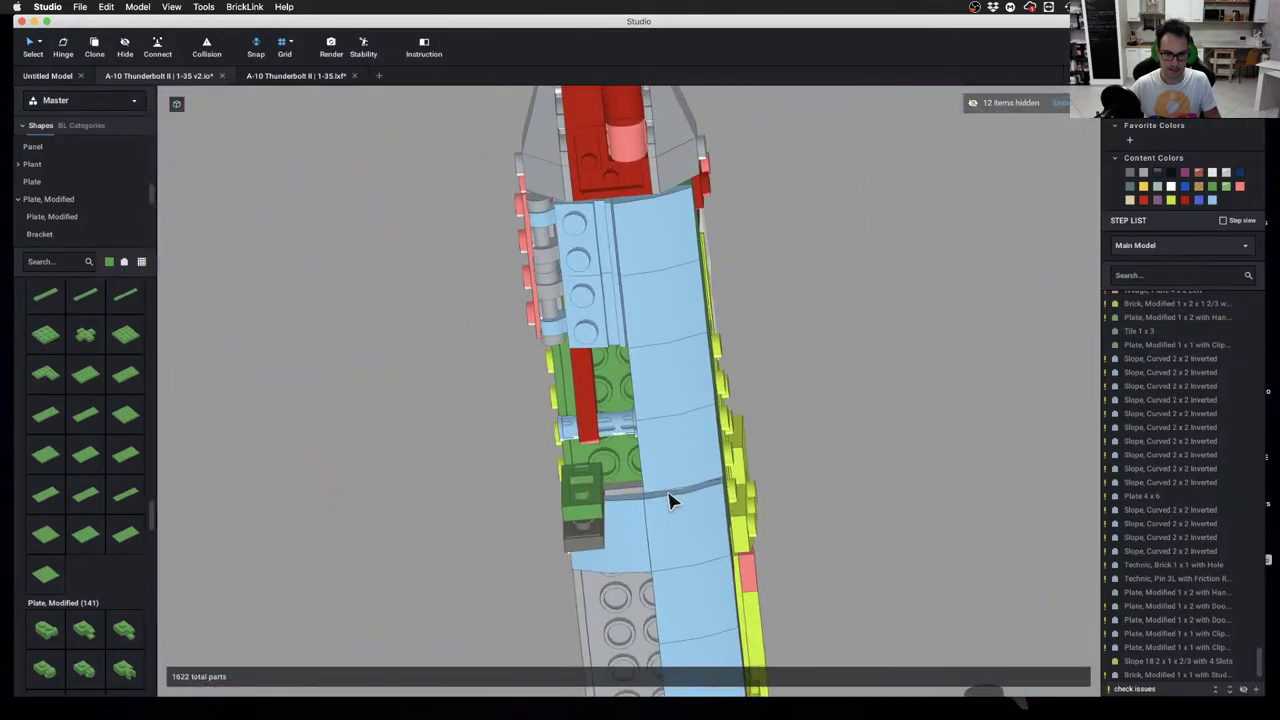
pyautogui.press('super+z')
pyautogui.press('super+z')
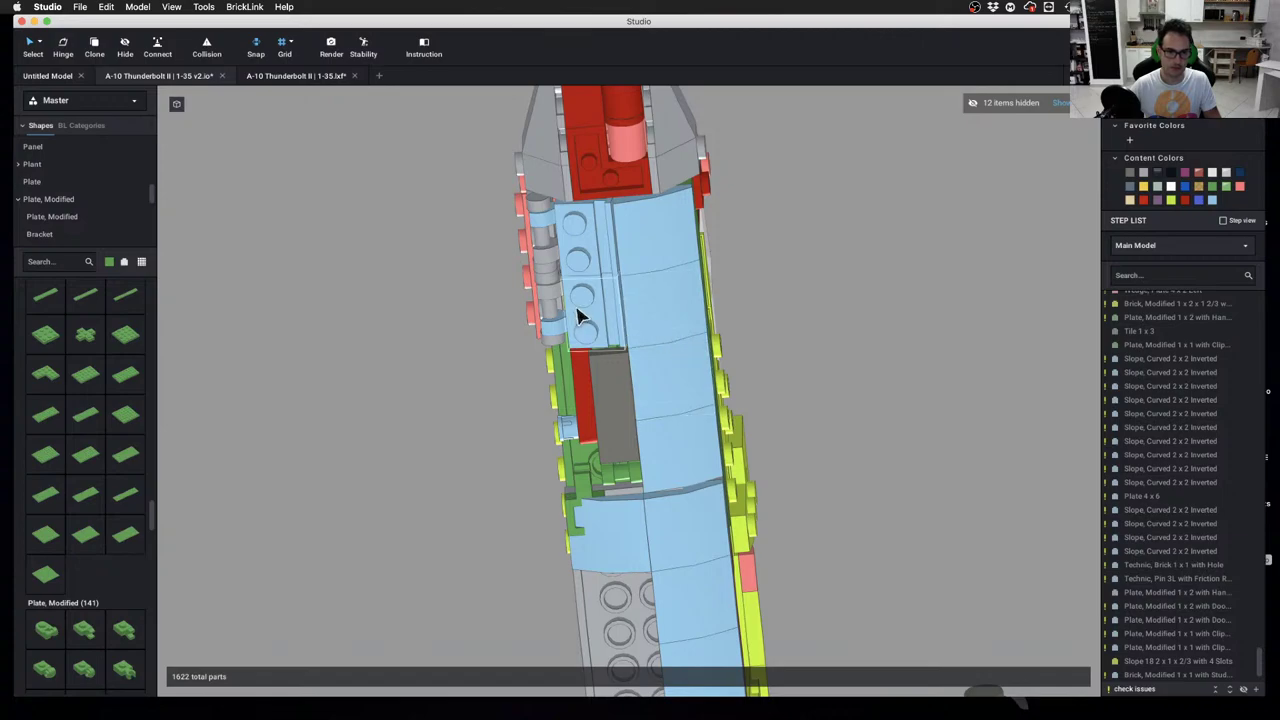
# Pull the red round part, the blue Technic Liftarm 1 x 5 Thin, the blue pin and the Technic Bush 1/2 Smooth apart from the loose tire
pyautogui.moveTo(572, 318); pyautogui.dragTo(656, 357, button='right')
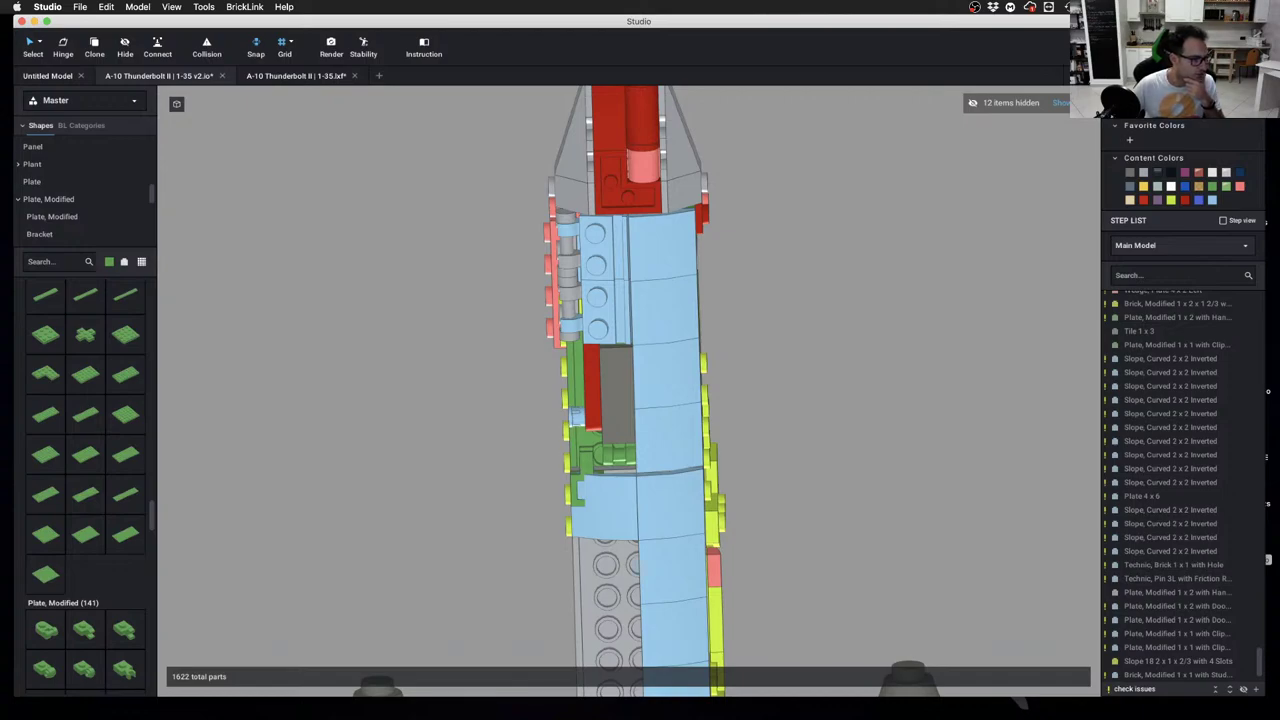
pyautogui.scroll(-3, 709, 283)
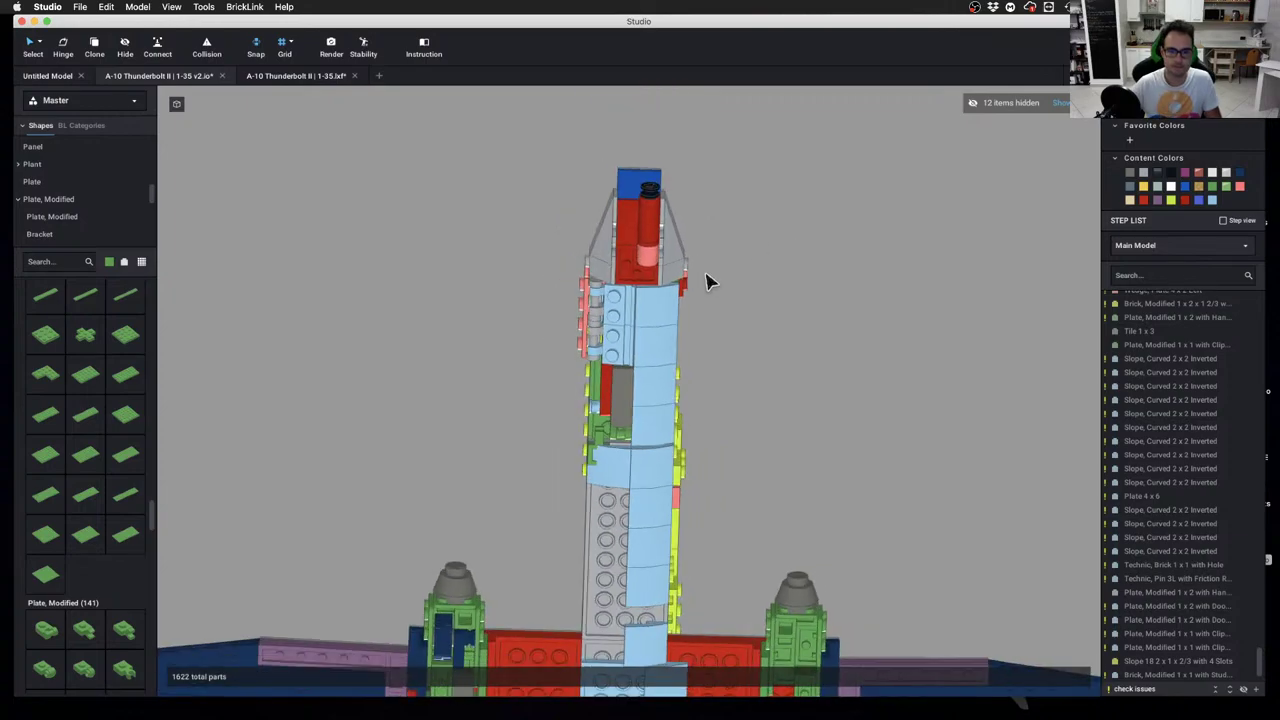
pyautogui.scroll(3, 517, 331)
pyautogui.moveTo(535, 309); pyautogui.dragTo(537, 370, button='right')
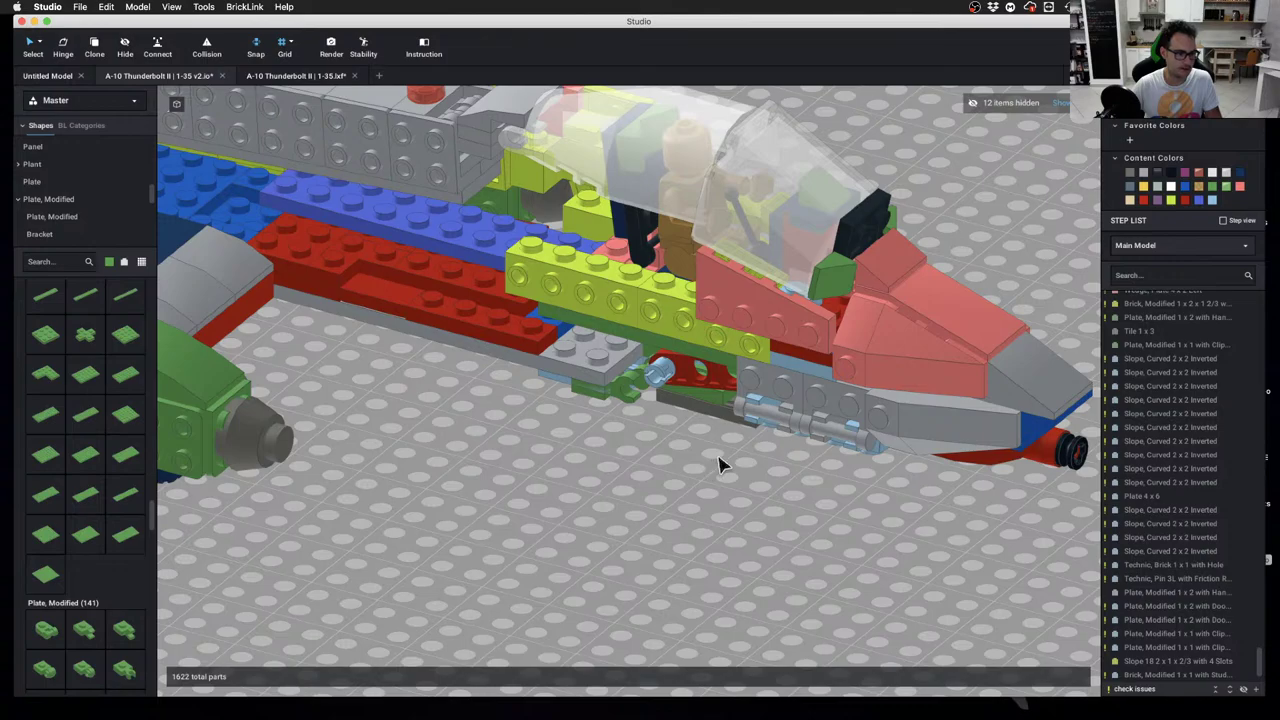
pyautogui.moveTo(718, 465)
pyautogui.mouseDown(button='middle')
pyautogui.moveTo(551, 460)
pyautogui.moveTo(491, 414)
pyautogui.mouseUp(button='middle')
pyautogui.scroll(-3, 620, 400)
pyautogui.moveTo(880, 452); pyautogui.dragTo(520, 369, button='middle')
pyautogui.scroll(4, 774, 449)
pyautogui.moveTo(617, 460); pyautogui.dragTo(617, 469, button='right')
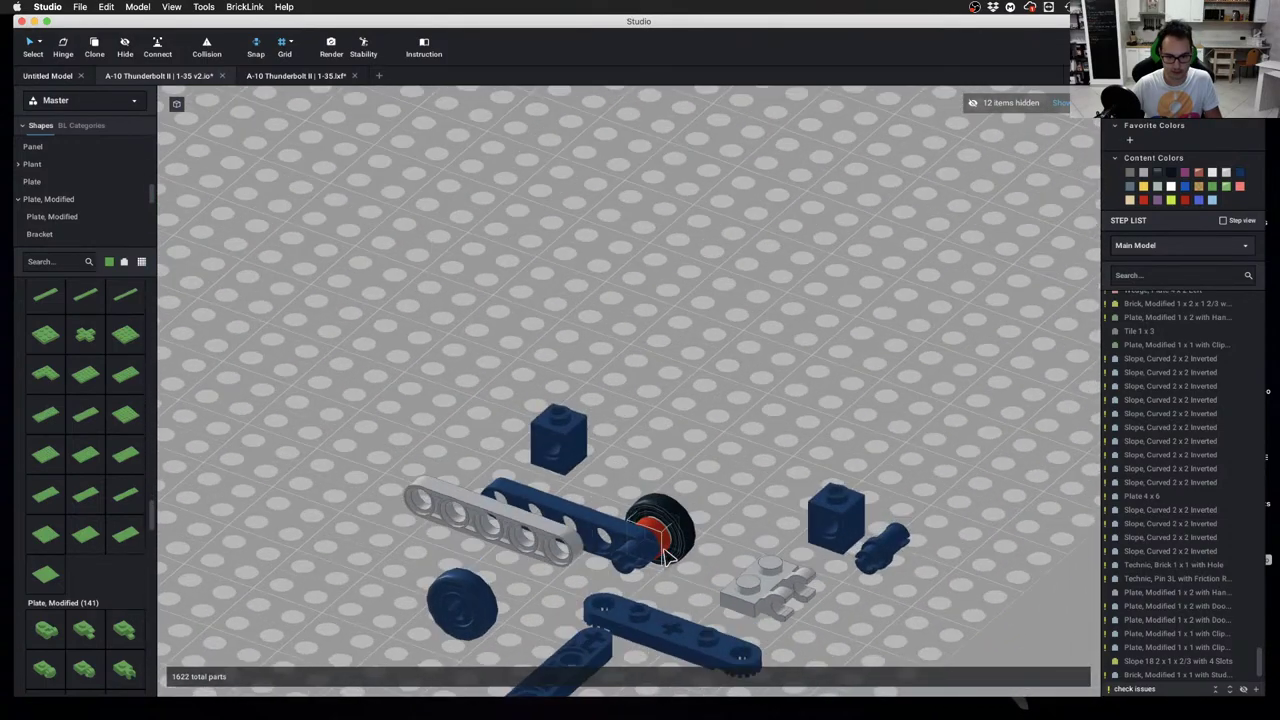
pyautogui.moveTo(663, 550); pyautogui.dragTo(729, 462)
pyautogui.moveTo(598, 532); pyautogui.dragTo(527, 491)
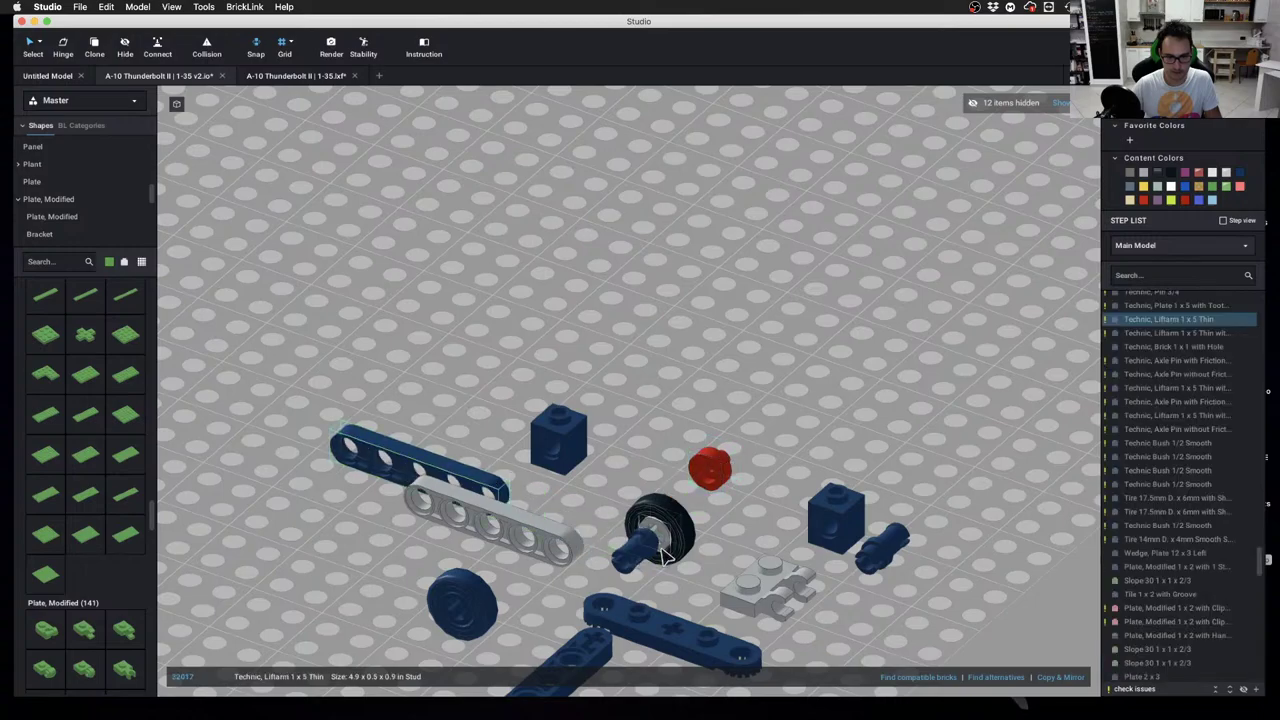
pyautogui.moveTo(667, 557); pyautogui.dragTo(490, 428)
pyautogui.moveTo(655, 530); pyautogui.dragTo(657, 405)
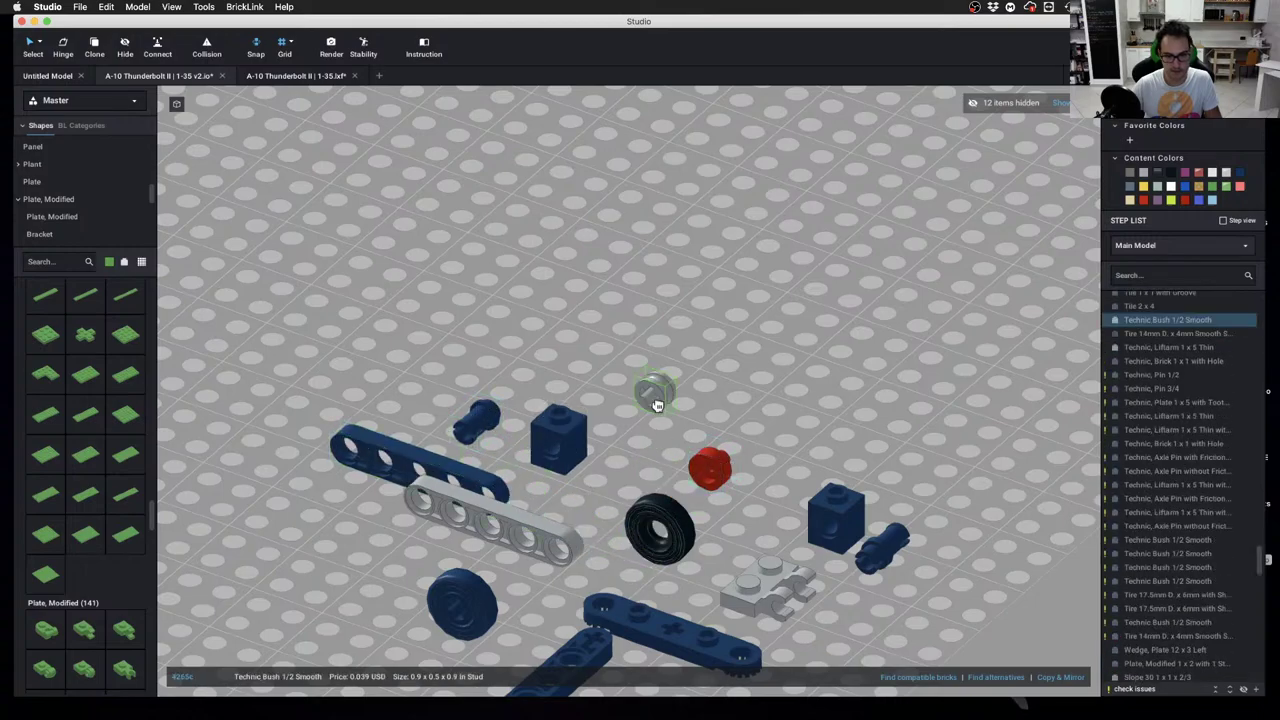
# Look up the bricks compatible with the Tire 14mm D. x 4mm Smooth Small Single and clear the compatibility filter
pyautogui.click(660, 527)
pyautogui.click(918, 678)
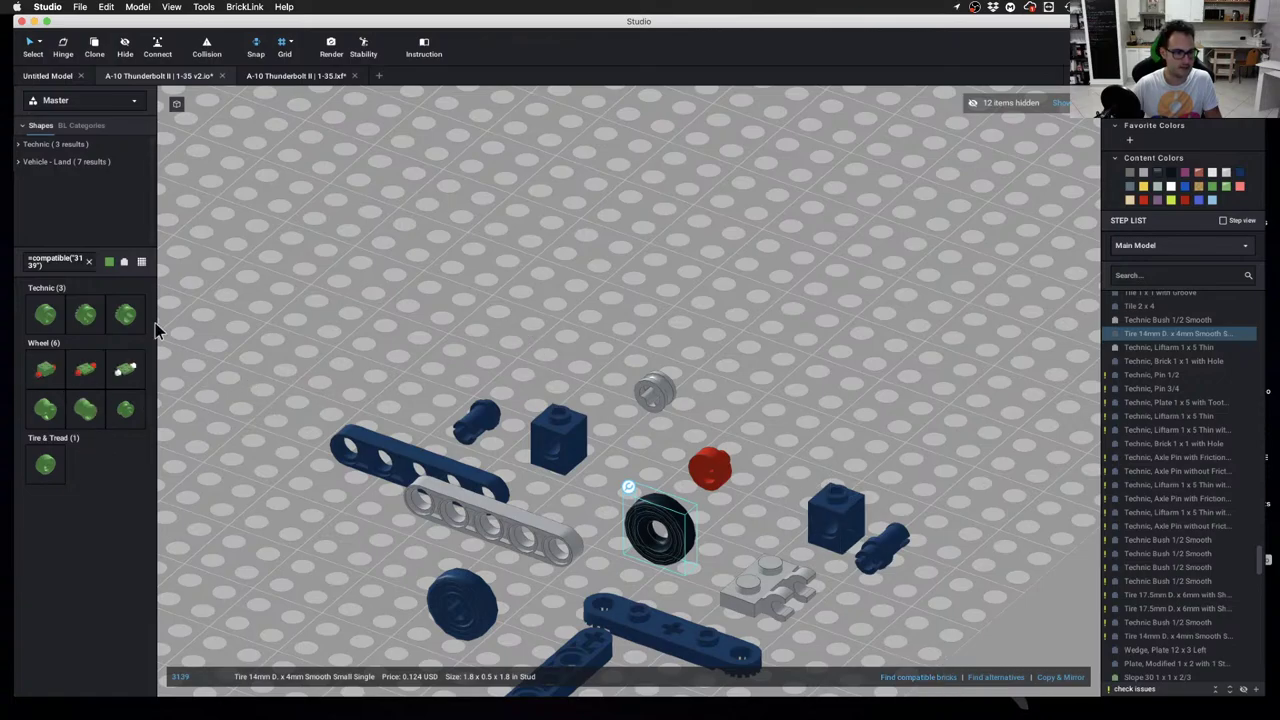
pyautogui.click(418, 320)
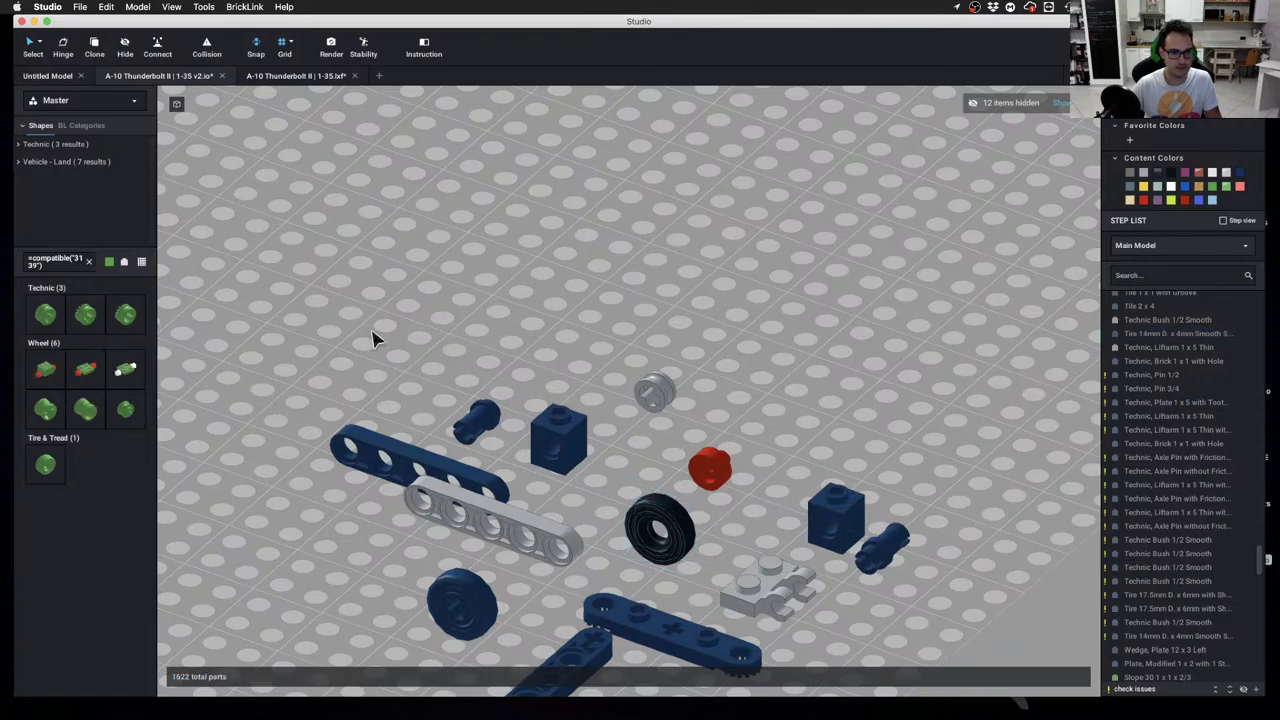
pyautogui.click(89, 263)
# Try a Plate, Round 1 x 1 Straight Side in the tire's hole, and replace it with a Plate, Round 1 x 1 with Open Stud
pyautogui.scroll(-3, 47, 185)
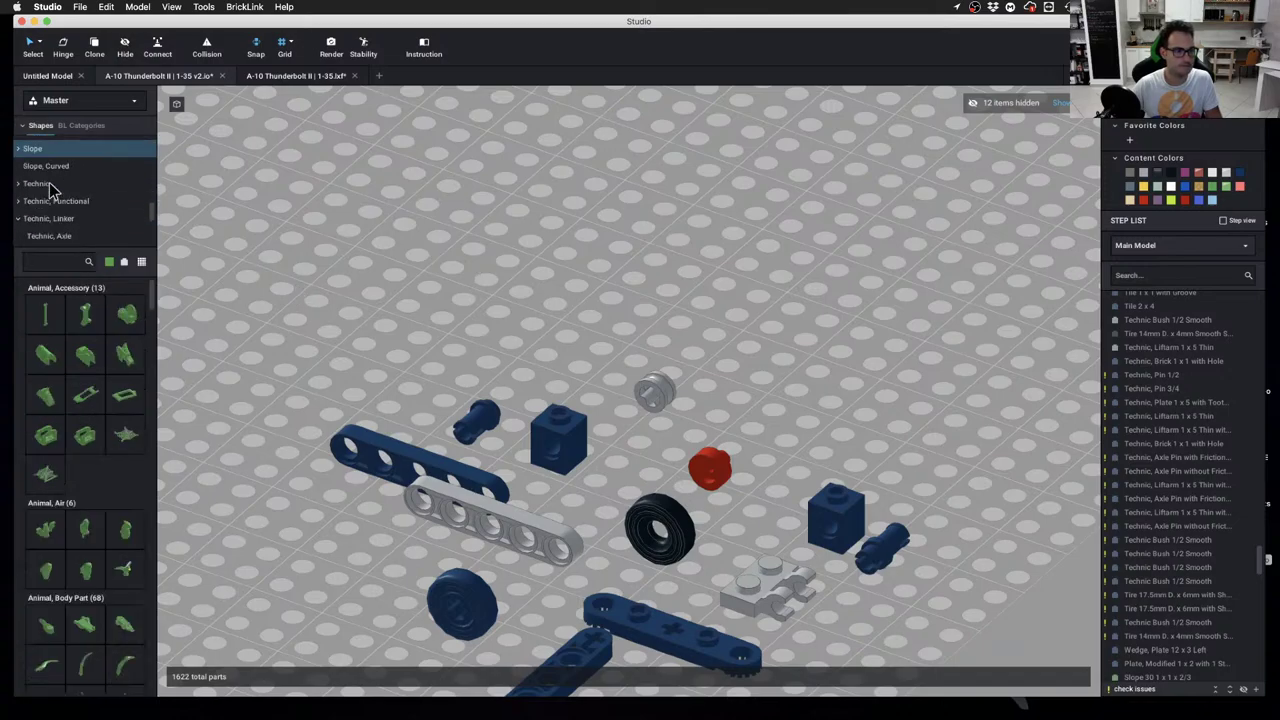
pyautogui.scroll(-5, 50, 182)
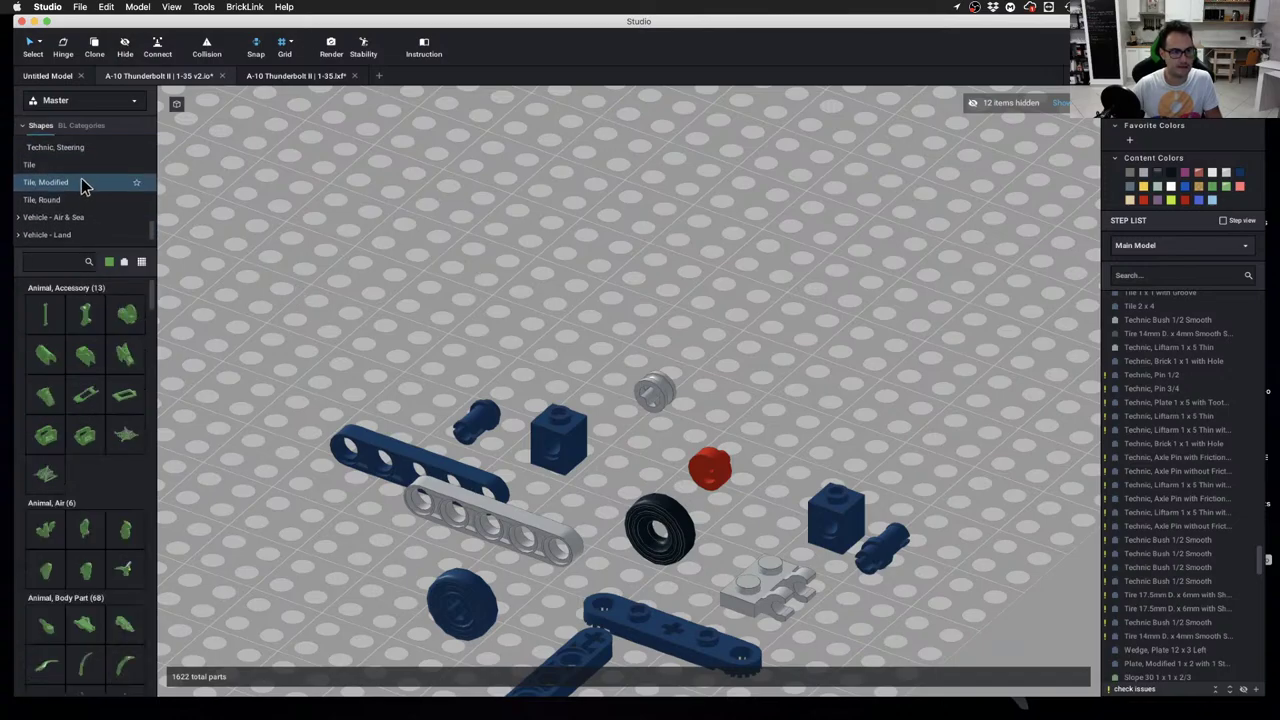
pyautogui.scroll(3, 84, 186)
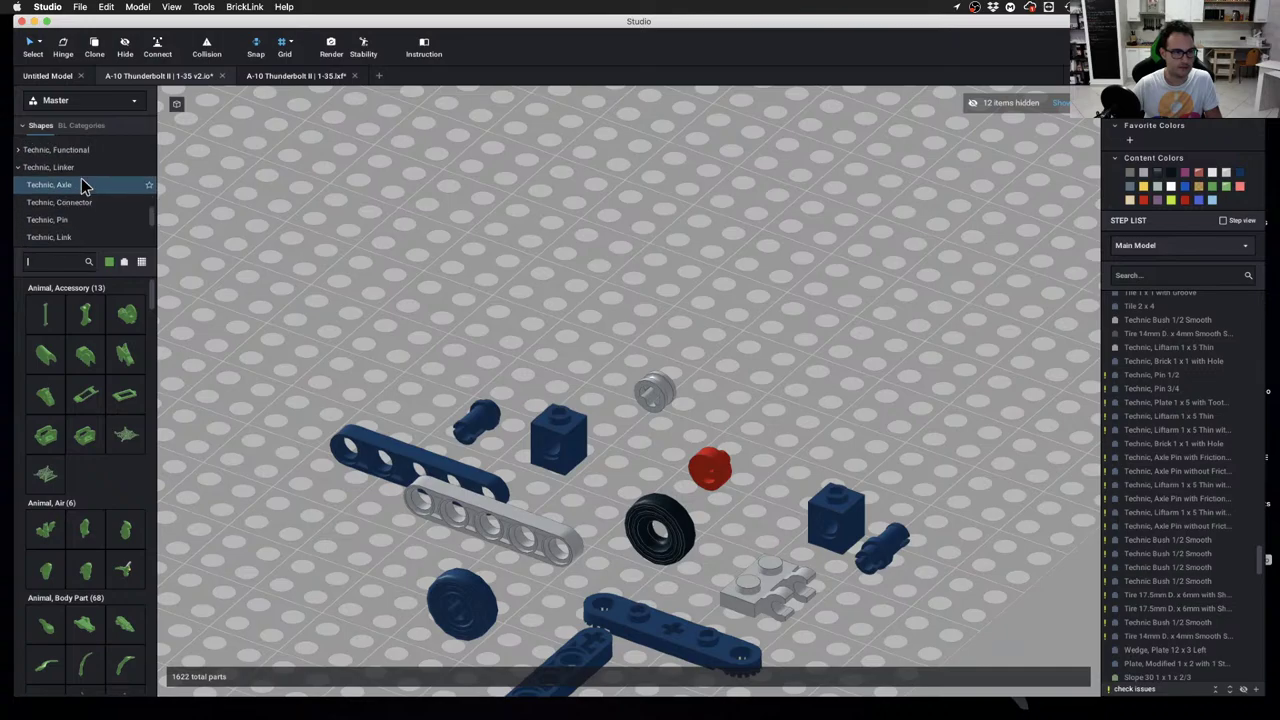
pyautogui.scroll(4, 84, 186)
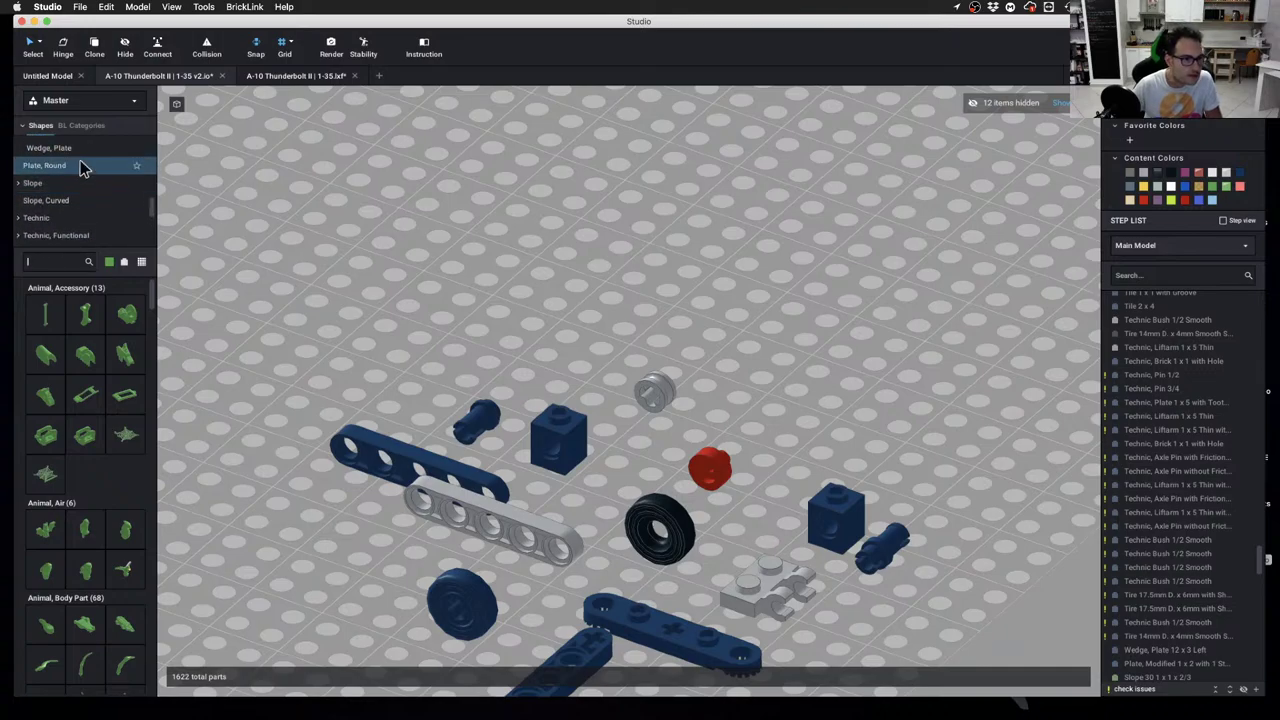
pyautogui.click(84, 168)
pyautogui.moveTo(45, 318); pyautogui.dragTo(665, 537)
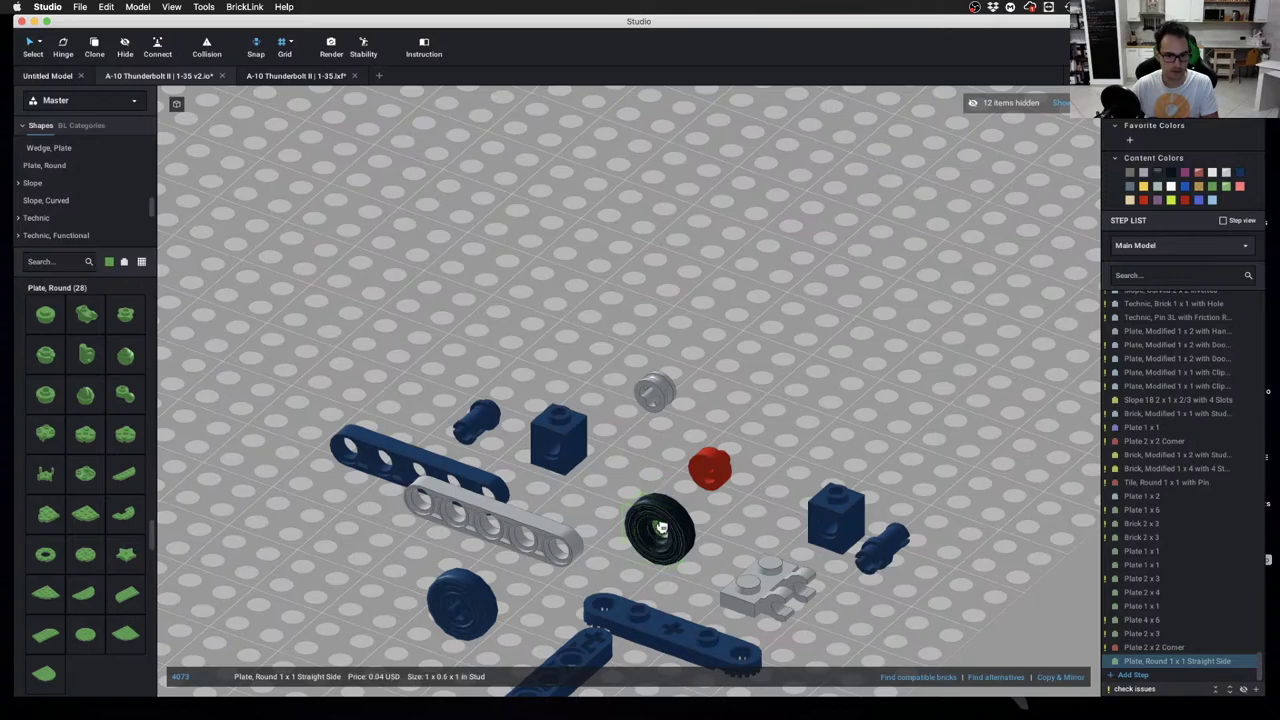
pyautogui.moveTo(650, 543); pyautogui.dragTo(82, 345)
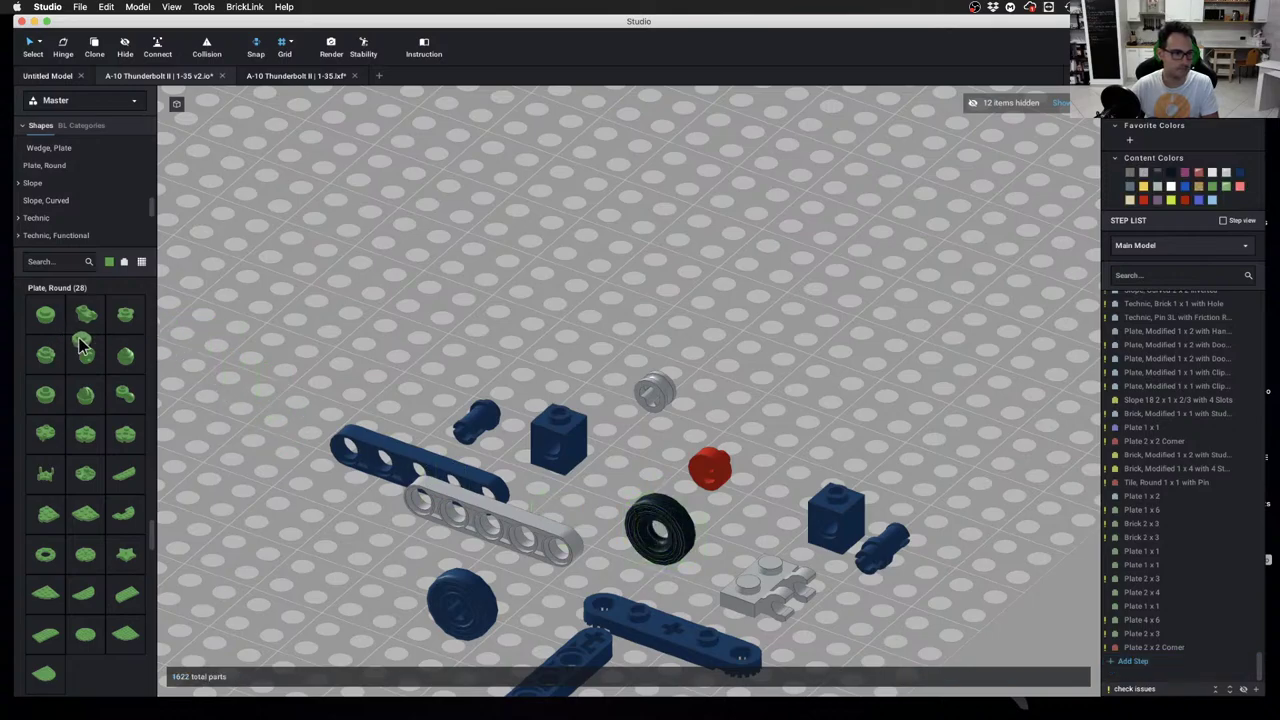
pyautogui.moveTo(50, 398); pyautogui.dragTo(653, 545)
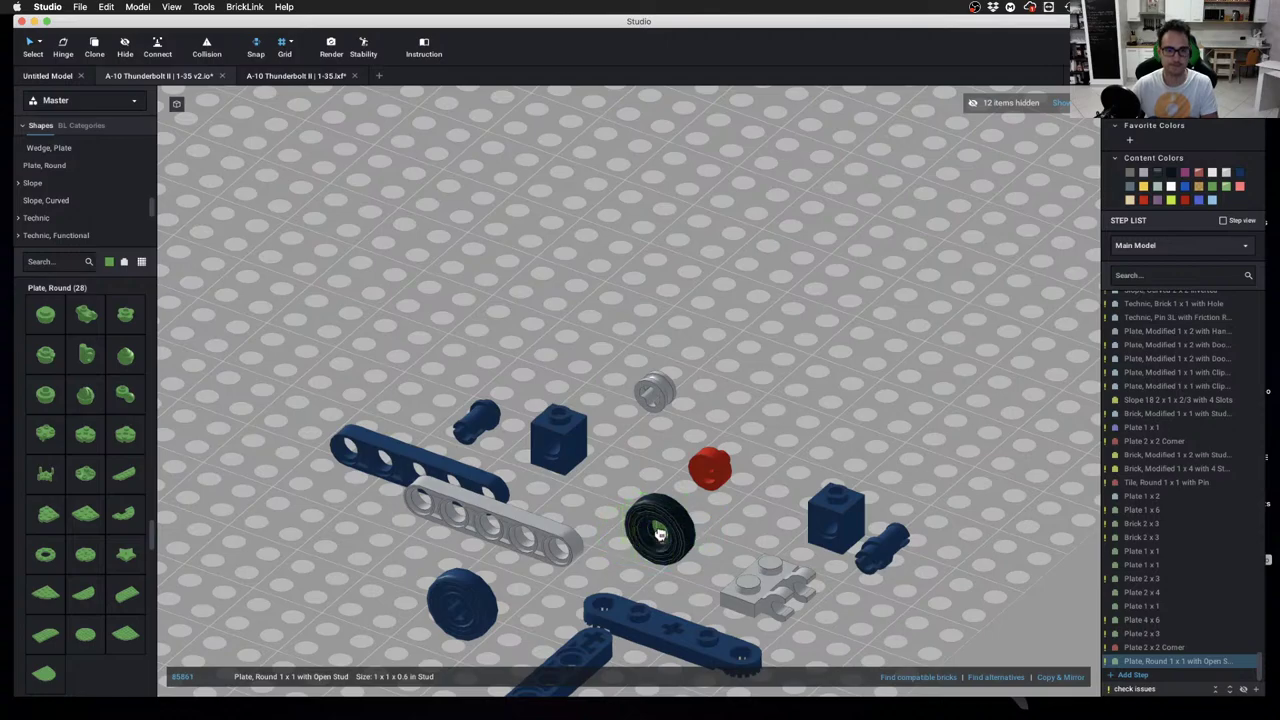
pyautogui.press('Escape')
# Examine the landing-gear bay, its hinged doors and the liftarm beneath the cockpit from the side and from below
pyautogui.scroll(-3, 625, 444)
pyautogui.moveTo(620, 440); pyautogui.dragTo(886, 474, button='middle')
pyautogui.scroll(-4, 666, 454)
pyautogui.scroll(10, 551, 471)
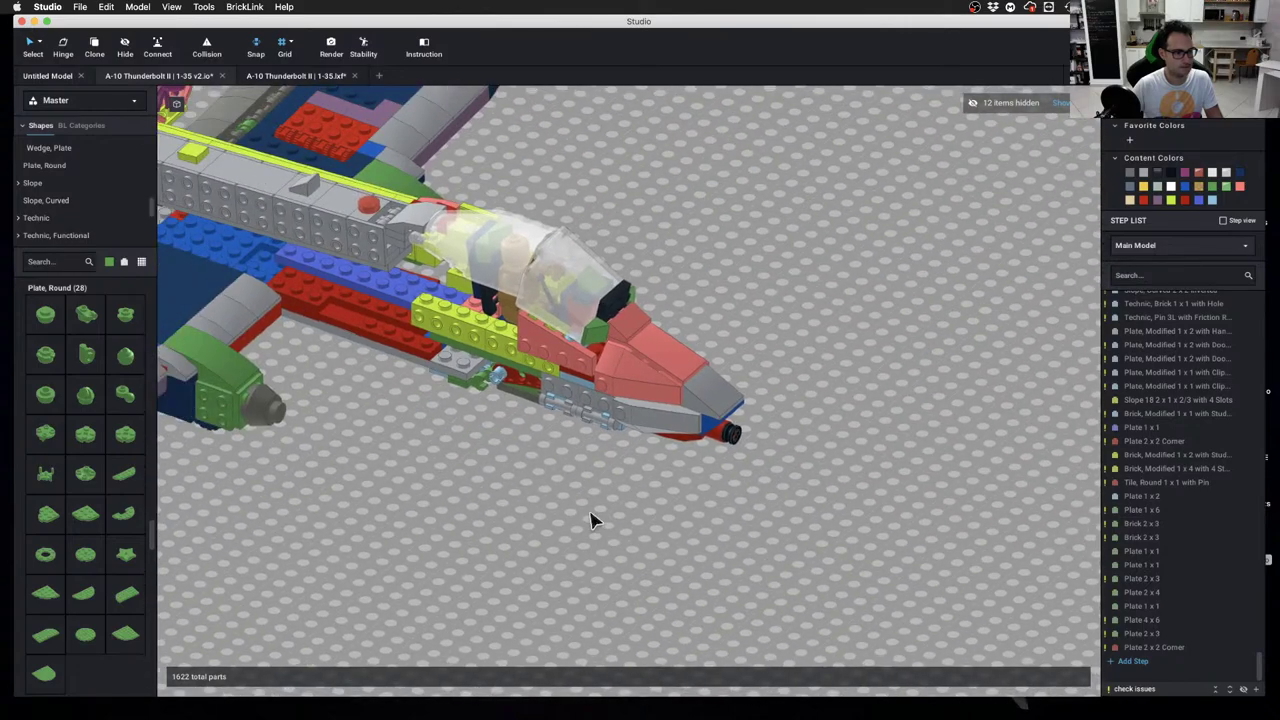
pyautogui.moveTo(664, 536); pyautogui.dragTo(570, 483, button='right')
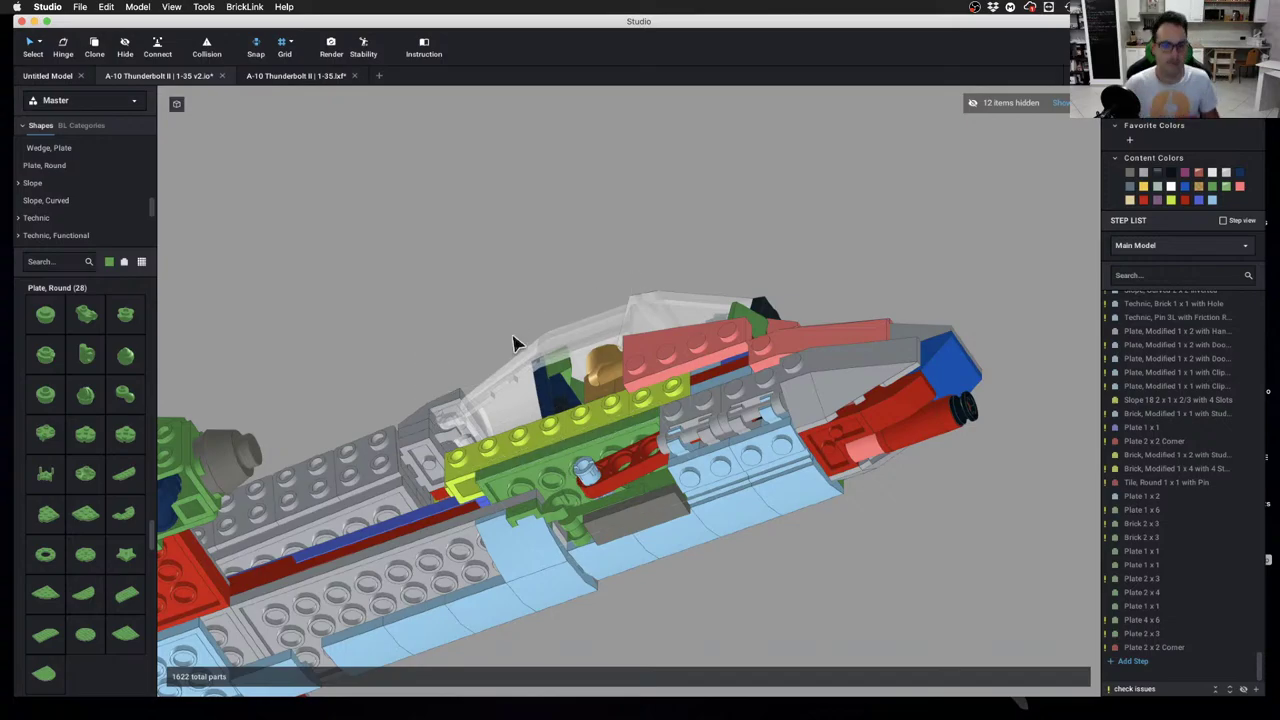
pyautogui.moveTo(600, 505); pyautogui.dragTo(650, 505, button='right')
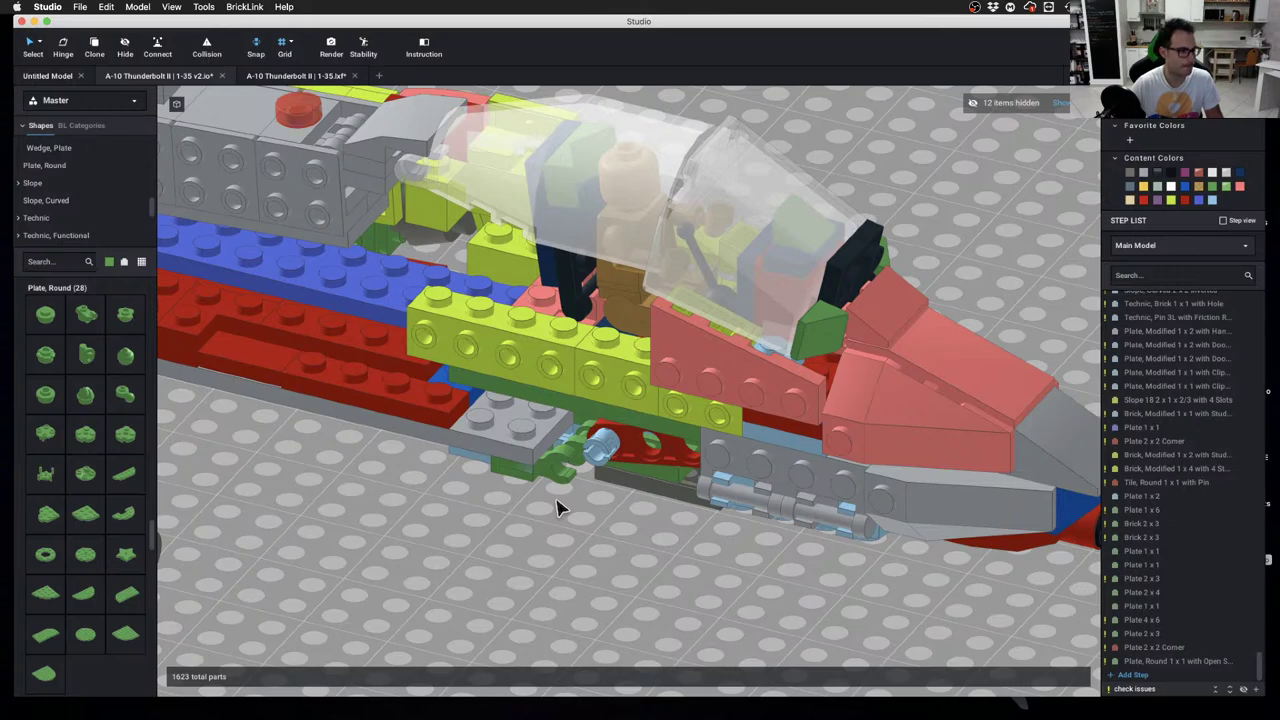
pyautogui.moveTo(555, 462); pyautogui.dragTo(703, 441, button='right')
pyautogui.moveTo(686, 363); pyautogui.dragTo(762, 337, button='right')
# Swing the five-part front landing-gear door outward about its clips and examine the wheel bay from below
pyautogui.click(751, 354)
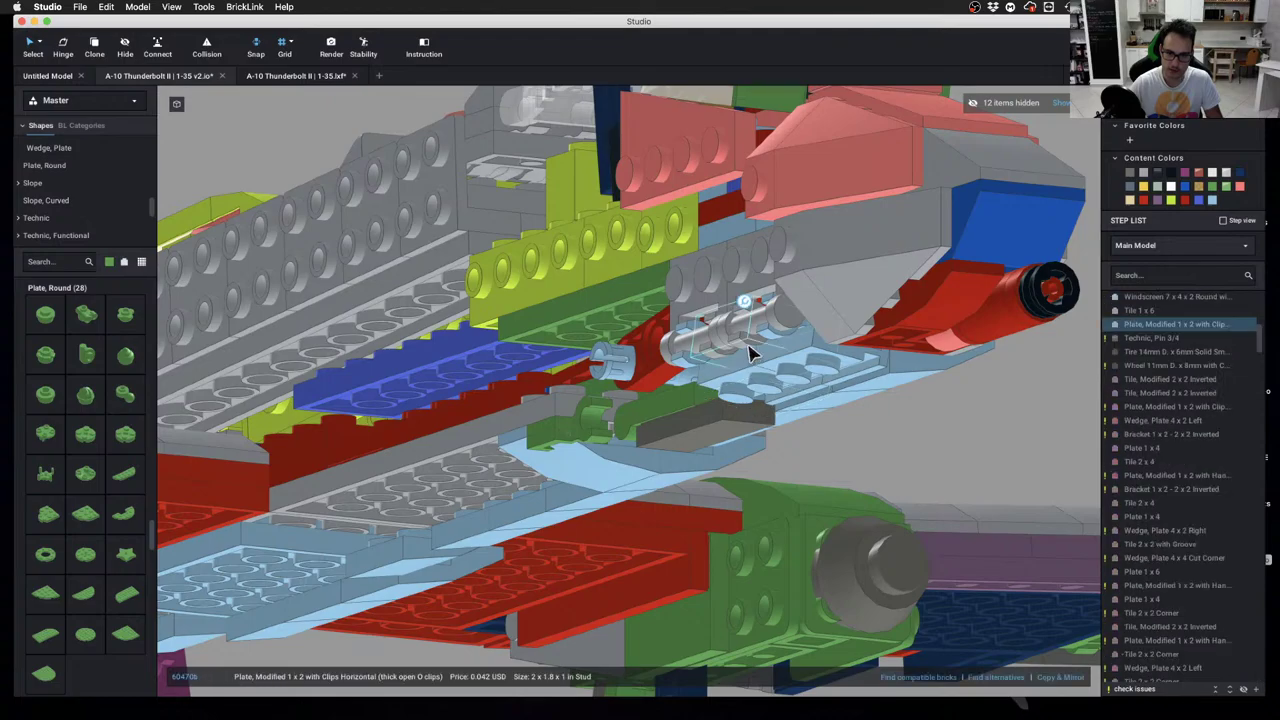
pyautogui.click(746, 299)
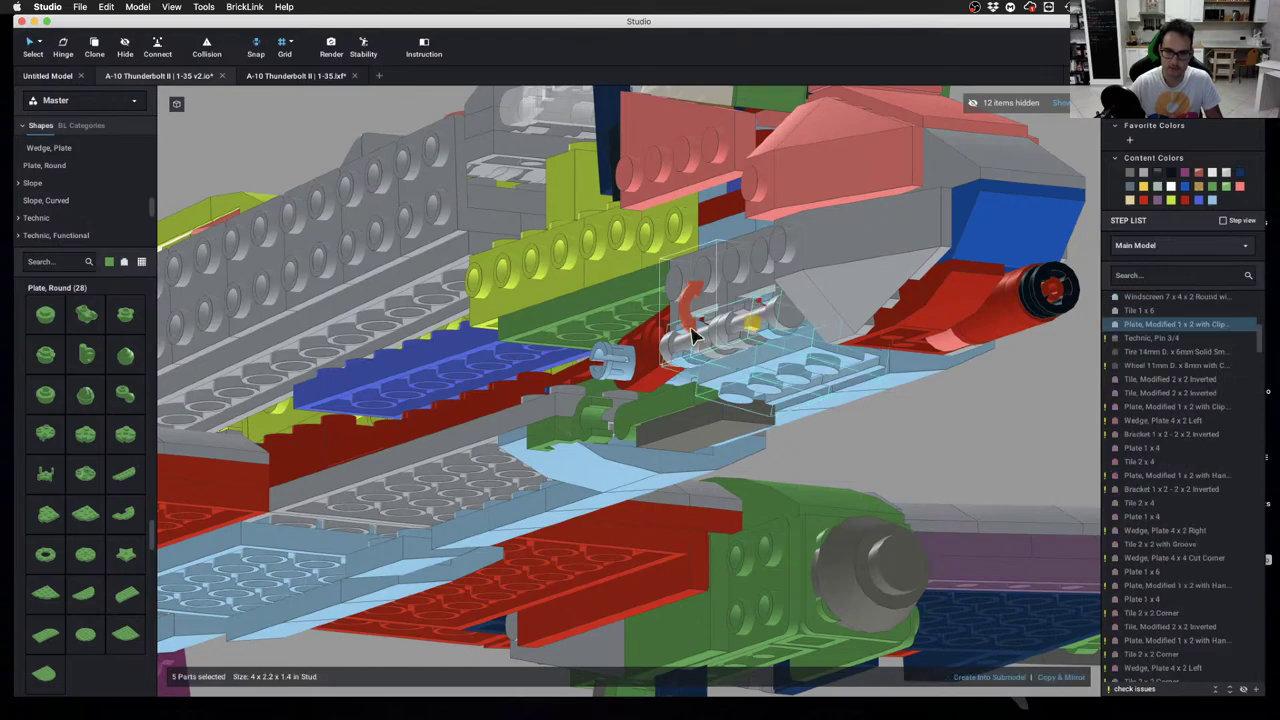
pyautogui.moveTo(692, 336); pyautogui.dragTo(808, 172)
pyautogui.click(934, 434)
pyautogui.moveTo(934, 434); pyautogui.dragTo(869, 471, button='right')
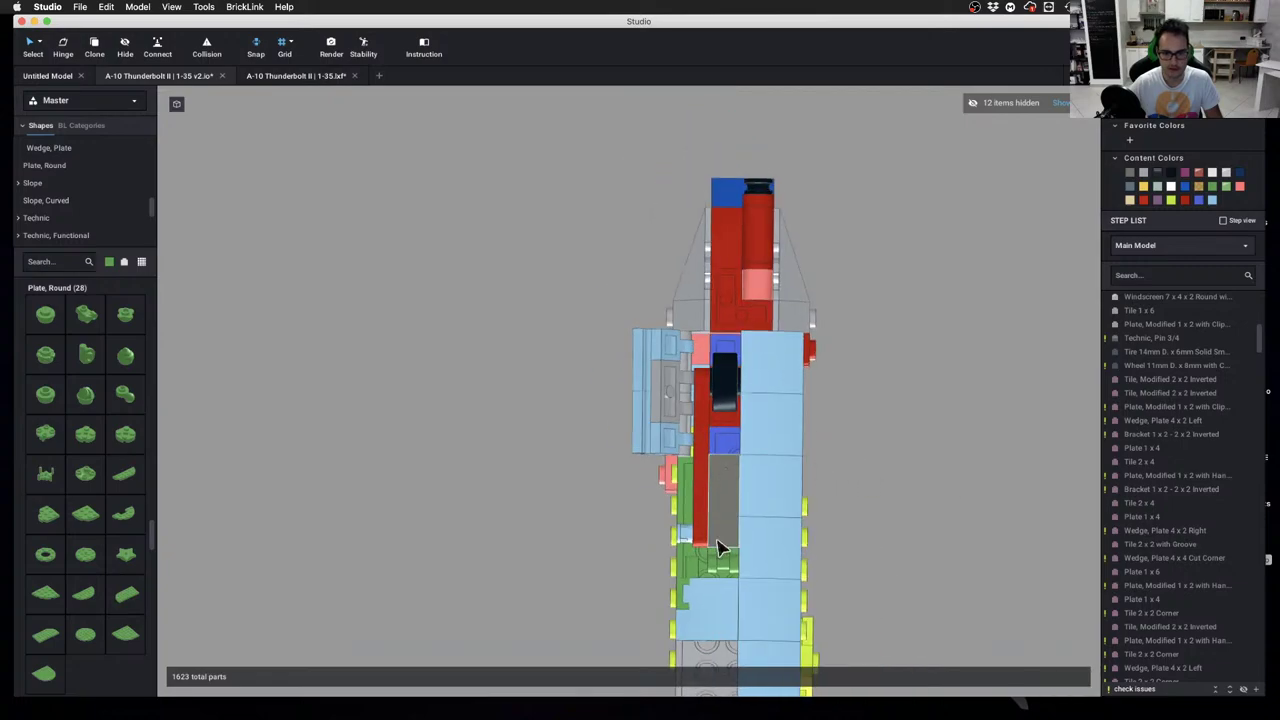
pyautogui.moveTo(720, 548); pyautogui.dragTo(796, 526, button='right')
pyautogui.moveTo(529, 441); pyautogui.dragTo(464, 393, button='right')
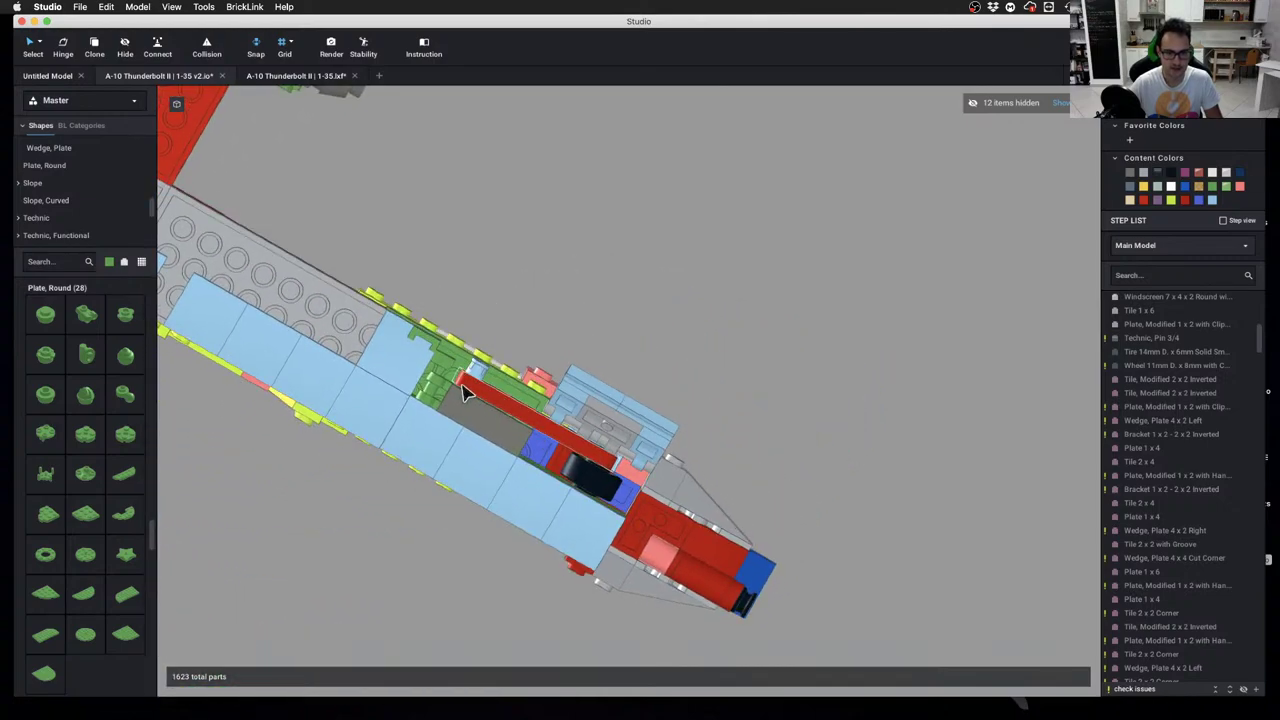
pyautogui.scroll(-3, 449, 443)
pyautogui.moveTo(449, 443); pyautogui.dragTo(375, 444, button='right')
pyautogui.scroll(3, 733, 465)
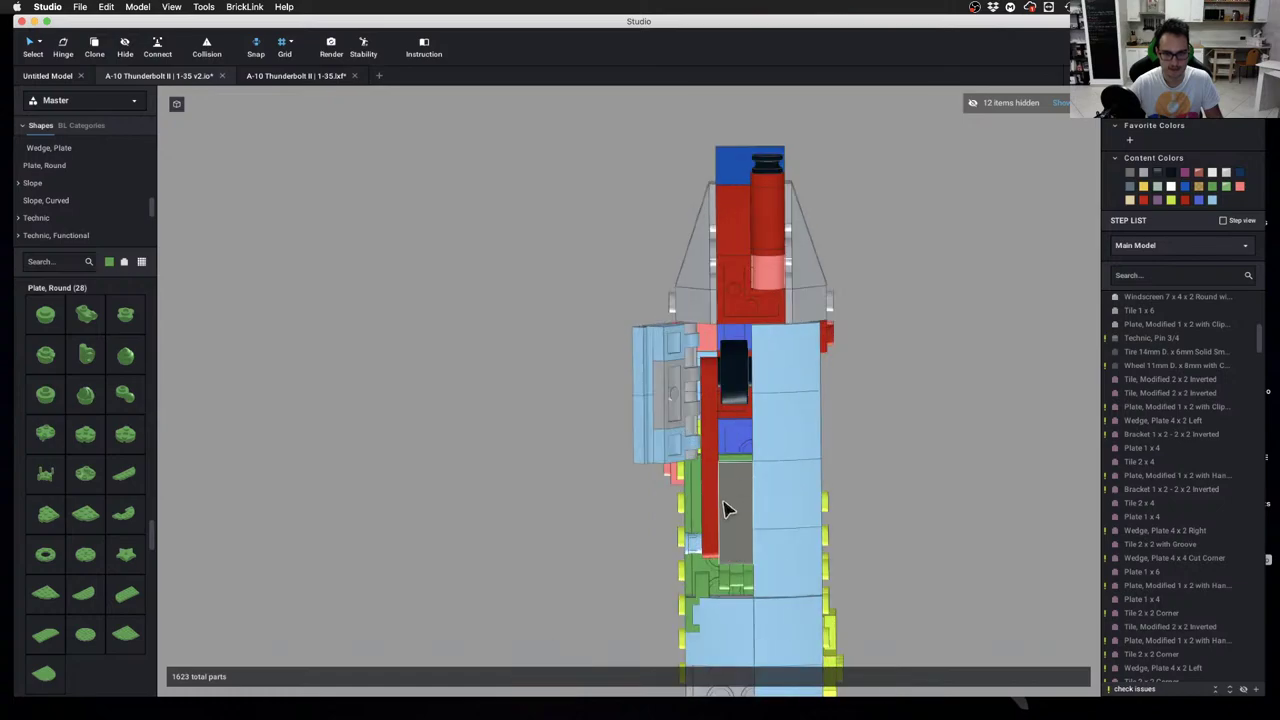
# Delete the green Plate, Modified 1 x 1 with Clip Horizontal behind the Tile 1 x 3 door under the fuselage
pyautogui.moveTo(727, 508)
pyautogui.mouseDown(button='right')
pyautogui.moveTo(780, 489)
pyautogui.moveTo(694, 446)
pyautogui.moveTo(714, 492)
pyautogui.mouseUp(button='right')
pyautogui.scroll(-2, 896, 448)
pyautogui.scroll(3, 567, 421)
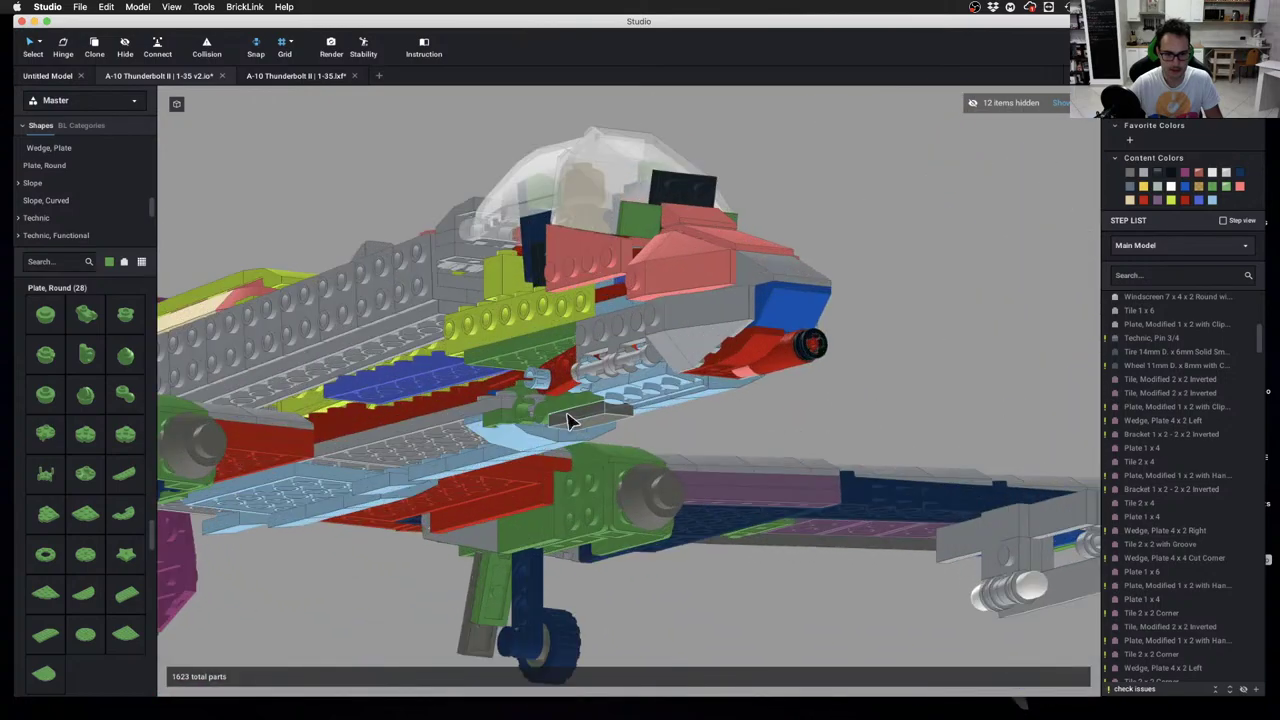
pyautogui.click(523, 425)
pyautogui.press('Delete')
# Move the loose Technic, Brick 1 x 1 with Hole and the light gray liftarm aside, and set the blue Liftarm 1 x 5 Thin beside the tire
pyautogui.moveTo(688, 449); pyautogui.dragTo(703, 477, button='right')
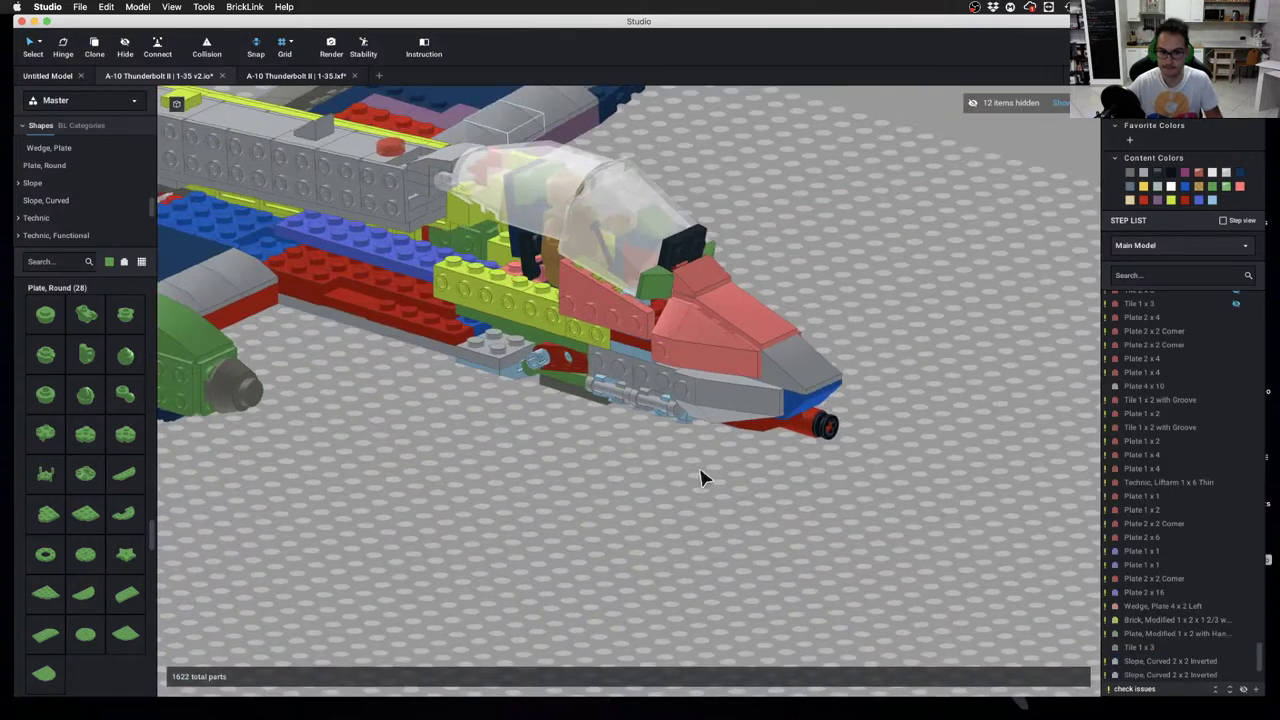
pyautogui.scroll(-3, 707, 392)
pyautogui.moveTo(707, 392); pyautogui.dragTo(659, 384, button='middle')
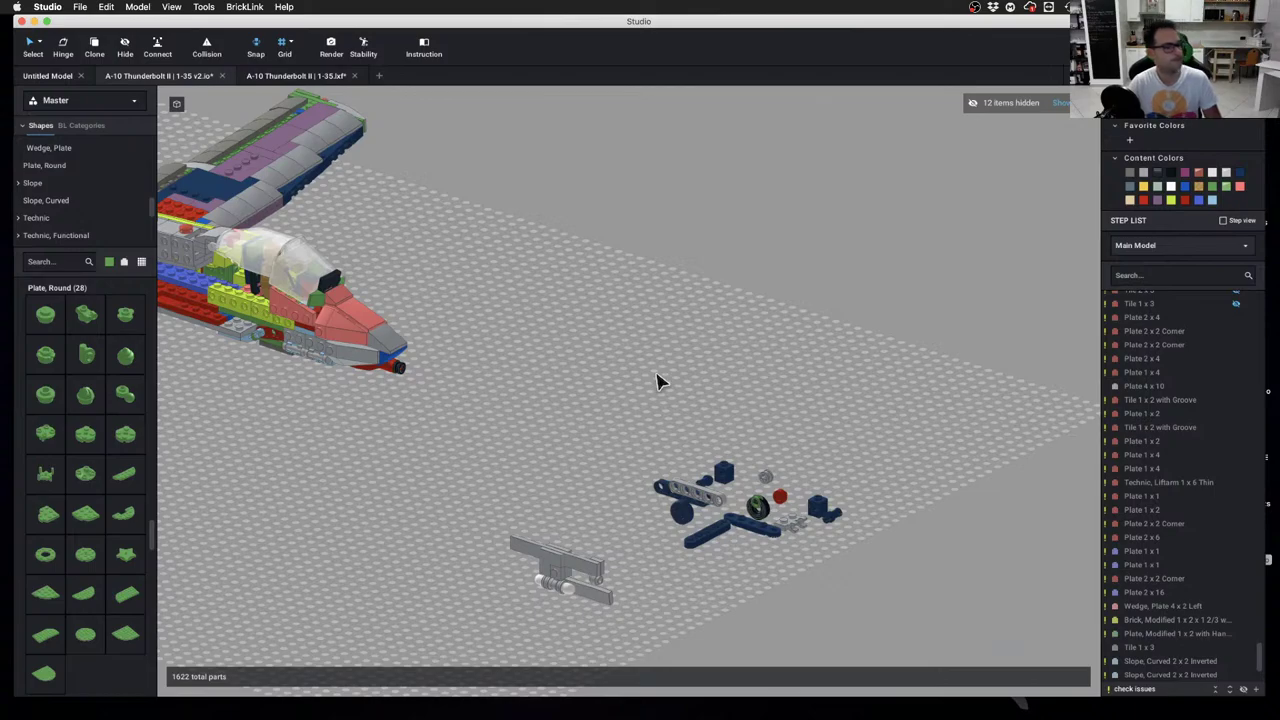
pyautogui.scroll(-1, 656, 378)
pyautogui.scroll(-1, 661, 379)
pyautogui.moveTo(661, 379); pyautogui.dragTo(606, 338, button='middle')
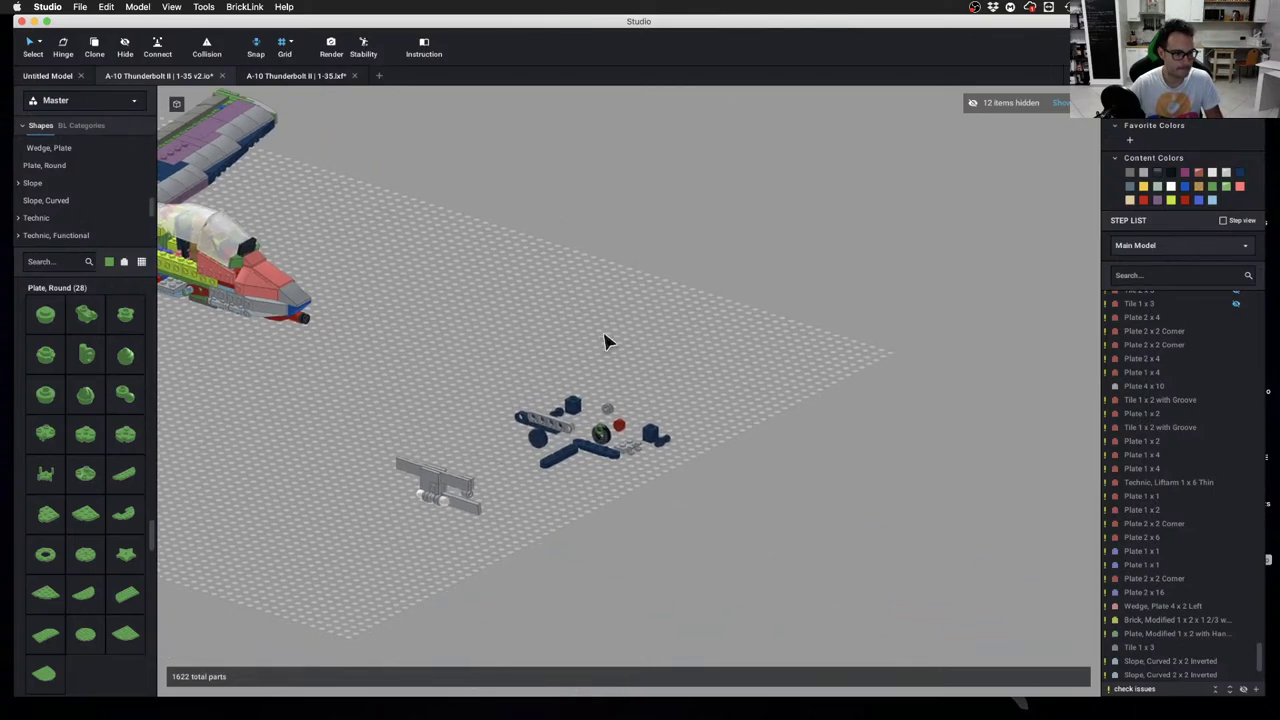
pyautogui.scroll(8, 601, 345)
pyautogui.moveTo(497, 408); pyautogui.dragTo(553, 383, button='middle')
pyautogui.moveTo(555, 390); pyautogui.dragTo(558, 533, button='right')
pyautogui.click(545, 513)
pyautogui.scroll(-5, 506, 480)
pyautogui.scroll(3, 583, 465)
pyautogui.moveTo(506, 480); pyautogui.dragTo(603, 480, button='middle')
pyautogui.scroll(-5, 566, 463)
pyautogui.scroll(-4, 631, 524)
pyautogui.scroll(2, 603, 480)
pyautogui.moveTo(603, 480)
pyautogui.mouseDown(button='right')
pyautogui.moveTo(589, 483)
pyautogui.moveTo(600, 466)
pyautogui.mouseUp(button='right')
pyautogui.moveTo(600, 354)
pyautogui.mouseDown()
pyautogui.moveTo(633, 444)
pyautogui.moveTo(612, 360)
pyautogui.mouseUp()
pyautogui.scroll(5, 672, 505)
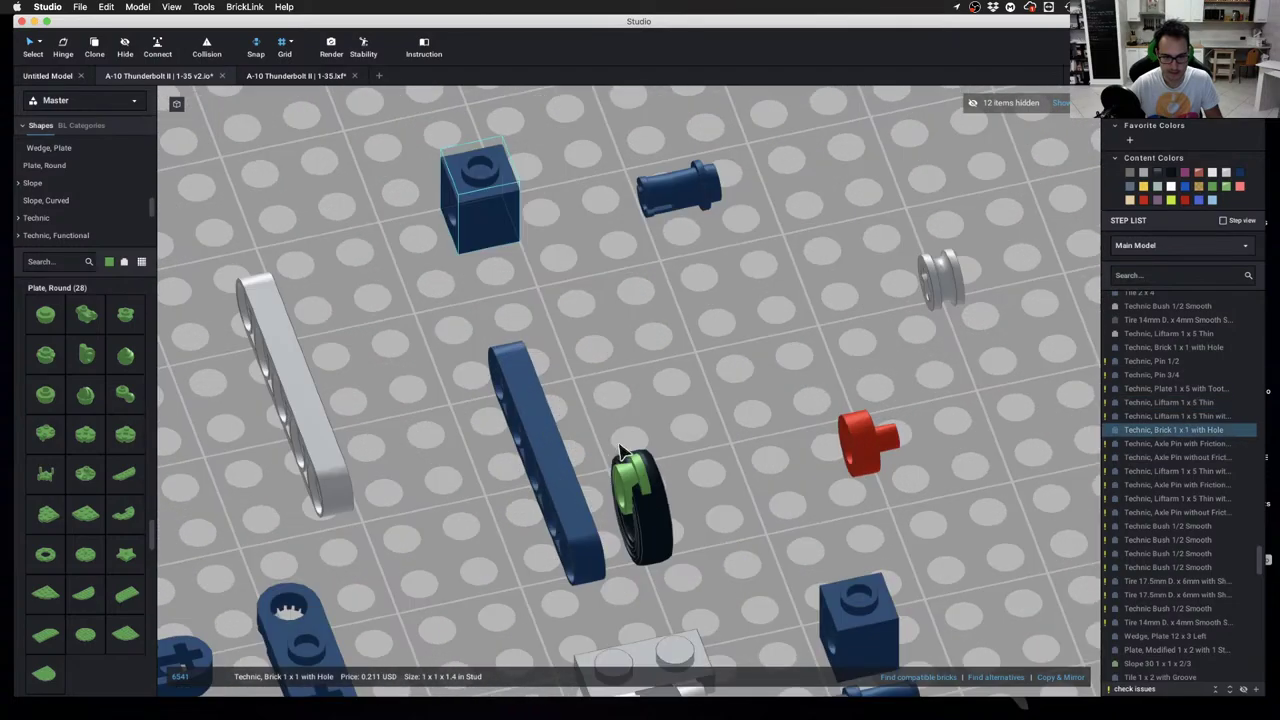
# Set the small green round part against the end of the blue liftarm and move the black Tire 14mm D. x 4mm aside
pyautogui.click(585, 560)
pyautogui.moveTo(588, 552); pyautogui.dragTo(728, 401)
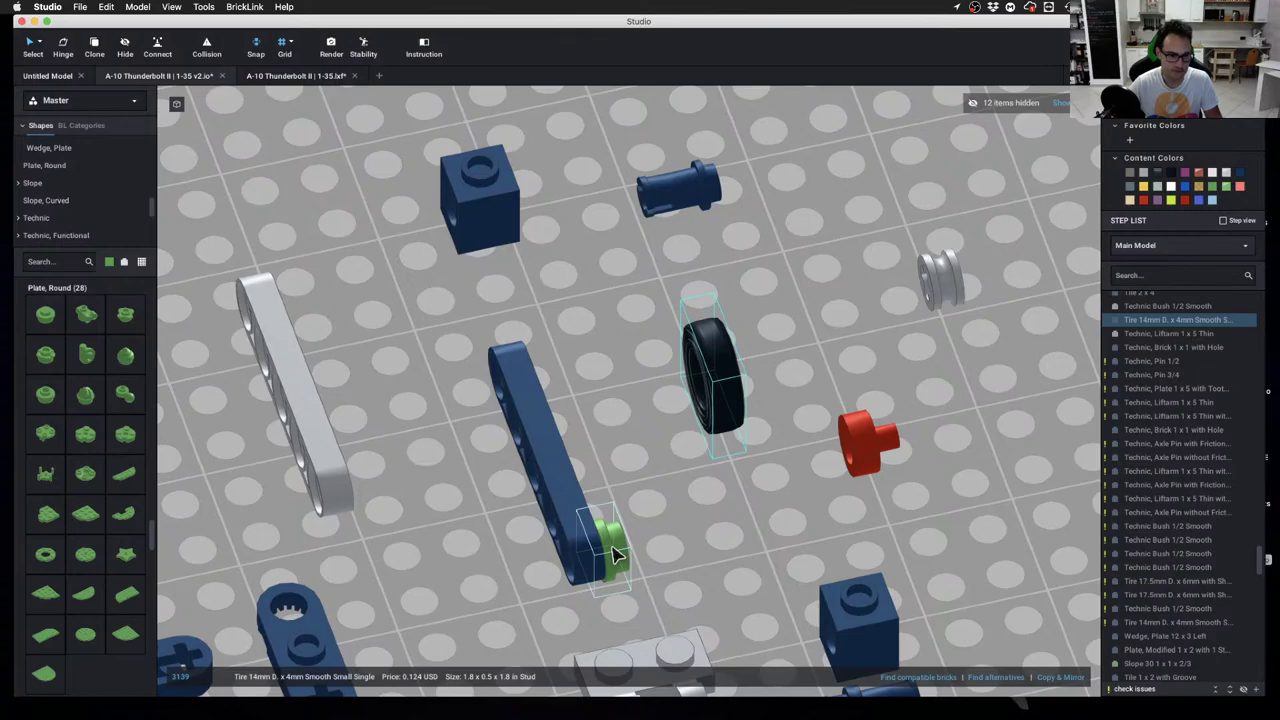
# Examine the aircraft's nose and cockpit from above and the side, and the front wheel bay from below
pyautogui.scroll(-5, 615, 546)
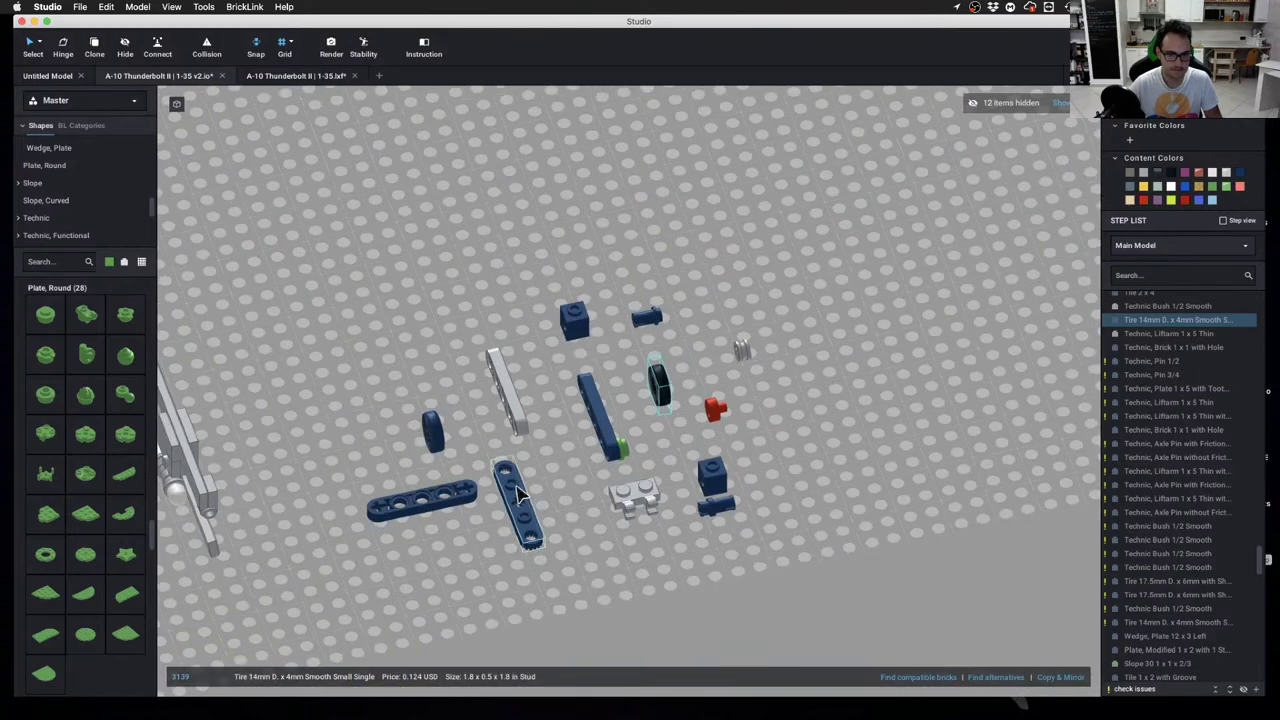
pyautogui.moveTo(492, 456); pyautogui.dragTo(648, 600, button='middle')
pyautogui.moveTo(550, 454); pyautogui.dragTo(726, 643, button='middle')
pyautogui.moveTo(726, 643); pyautogui.dragTo(583, 546, button='right')
pyautogui.moveTo(471, 441); pyautogui.dragTo(674, 583, button='middle')
pyautogui.scroll(3, 674, 583)
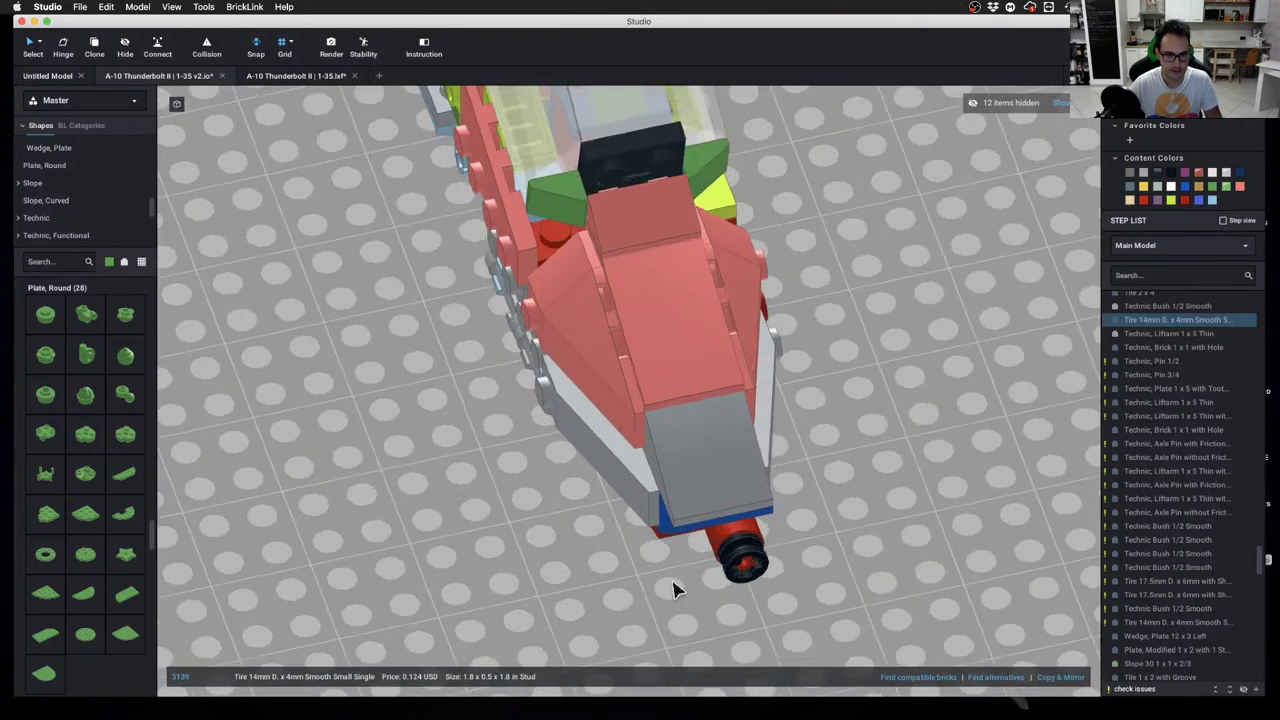
pyautogui.moveTo(674, 583); pyautogui.dragTo(585, 566, button='right')
pyautogui.scroll(-5, 585, 566)
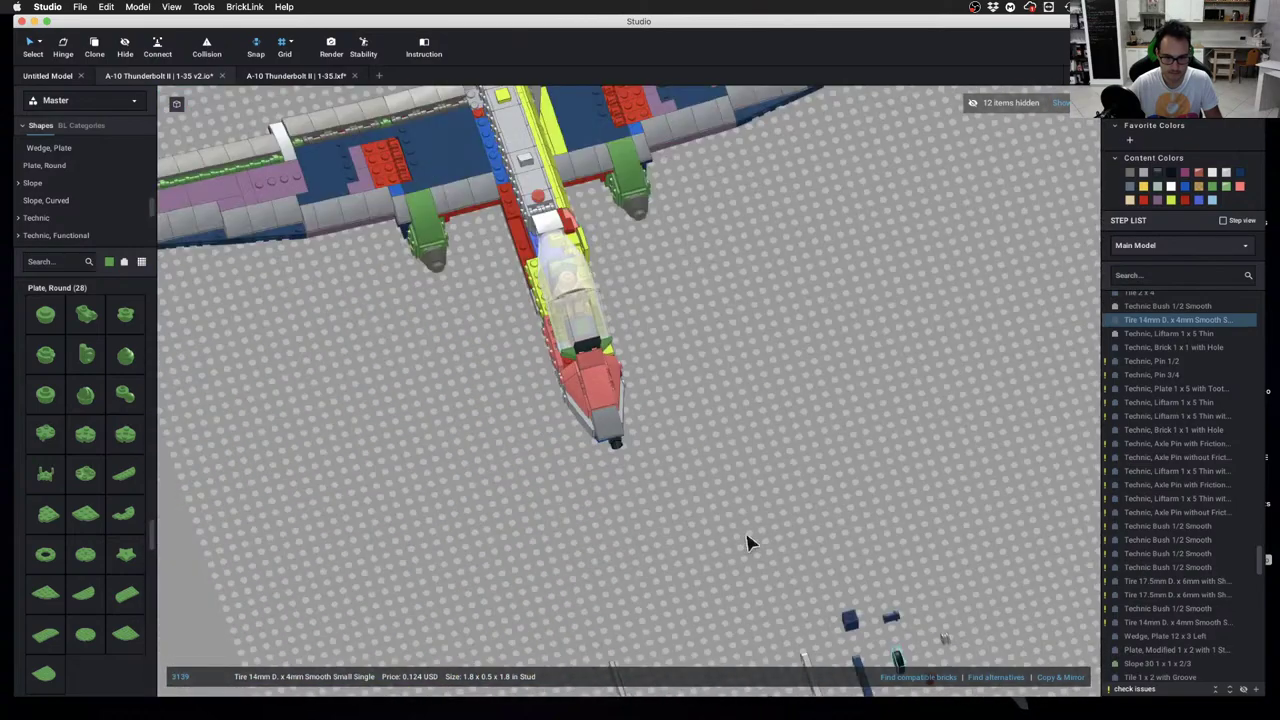
pyautogui.moveTo(809, 665); pyautogui.dragTo(680, 451, button='middle')
pyautogui.scroll(2, 680, 451)
pyautogui.moveTo(830, 534); pyautogui.dragTo(689, 469, button='middle')
pyautogui.scroll(4, 689, 469)
pyautogui.moveTo(390, 430); pyautogui.dragTo(690, 448, button='middle')
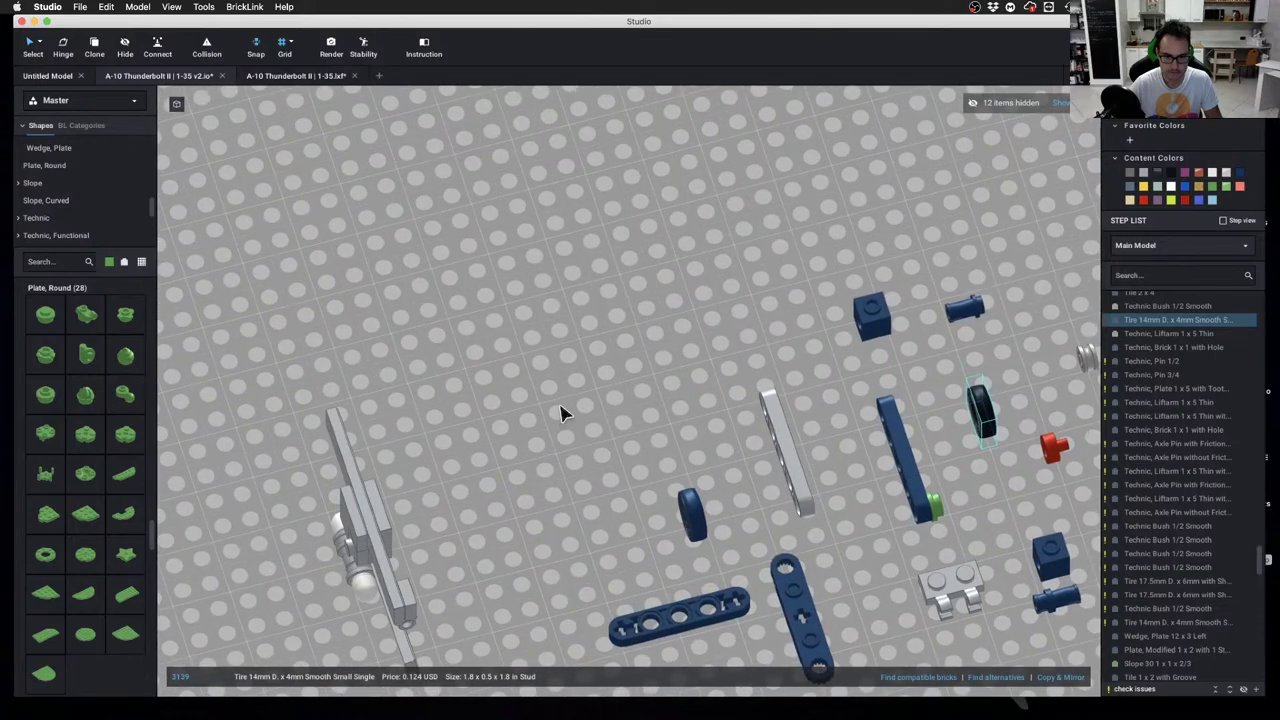
pyautogui.moveTo(551, 334); pyautogui.dragTo(657, 500, button='middle')
pyautogui.scroll(-5, 658, 540)
pyautogui.moveTo(537, 401); pyautogui.dragTo(500, 510, button='middle')
pyautogui.scroll(3, 500, 510)
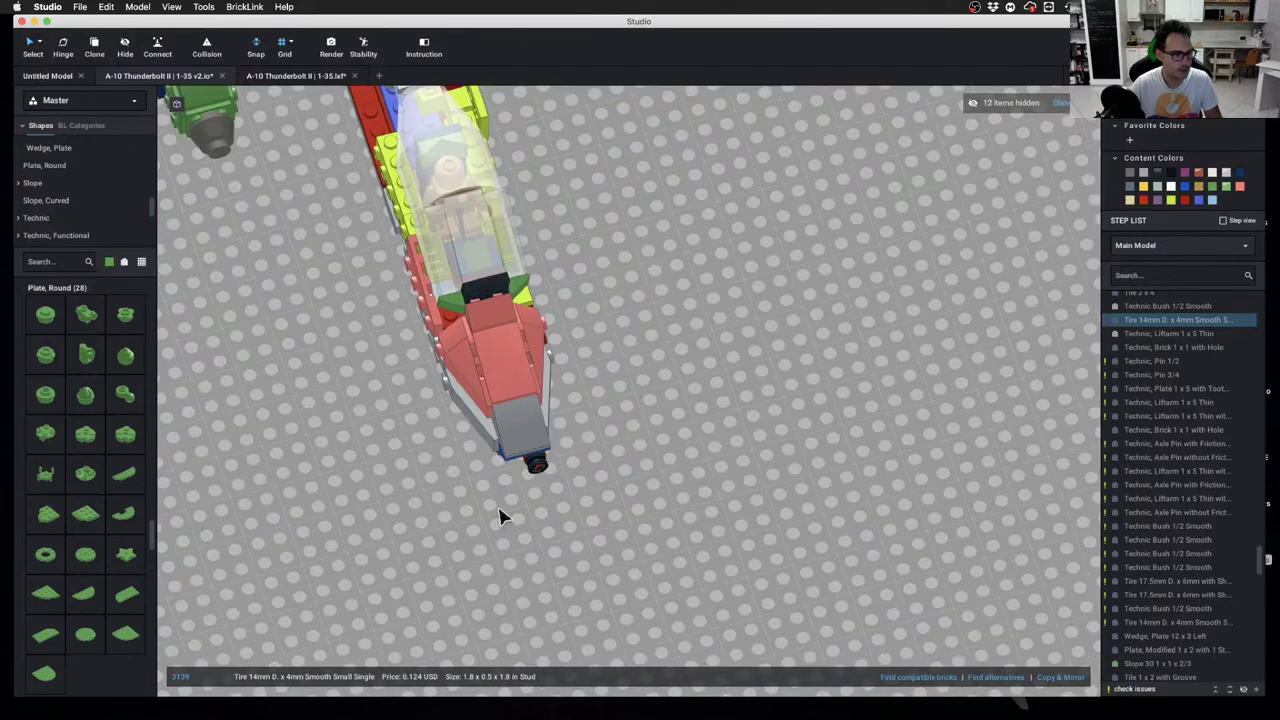
pyautogui.moveTo(502, 517); pyautogui.dragTo(617, 512, button='right')
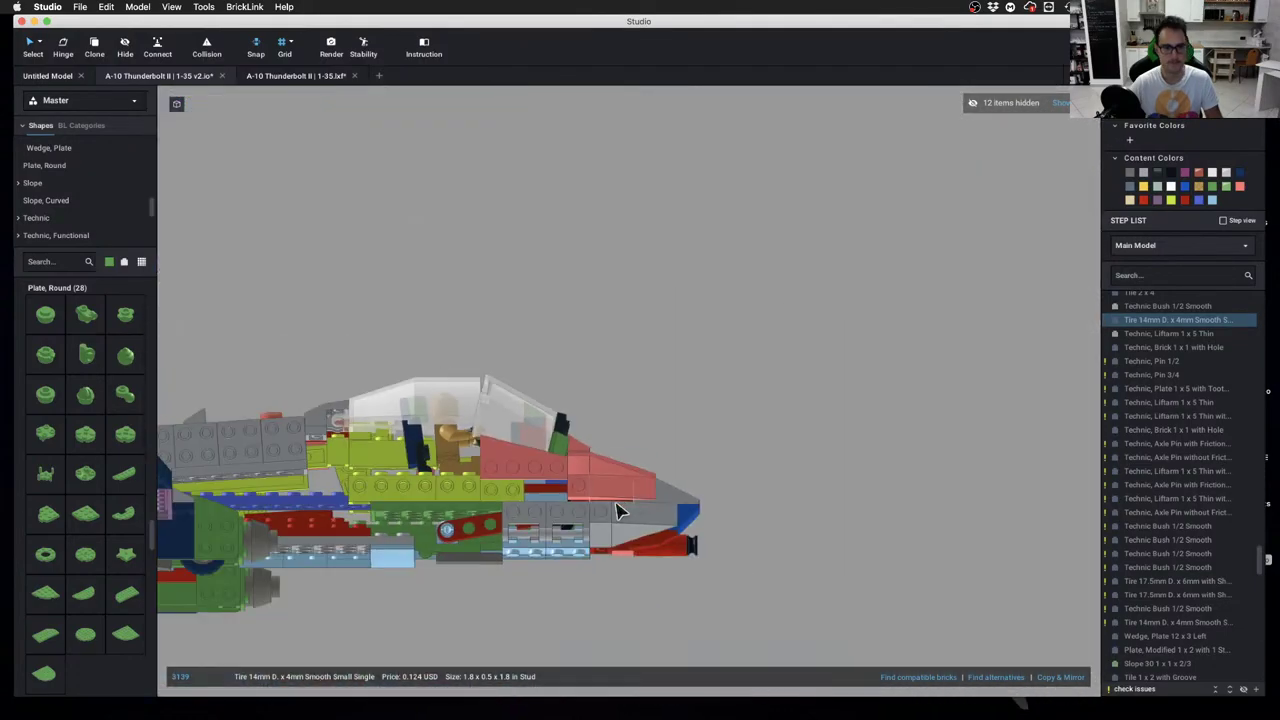
pyautogui.scroll(-2, 617, 512)
pyautogui.scroll(-2, 620, 490)
pyautogui.scroll(6, 683, 409)
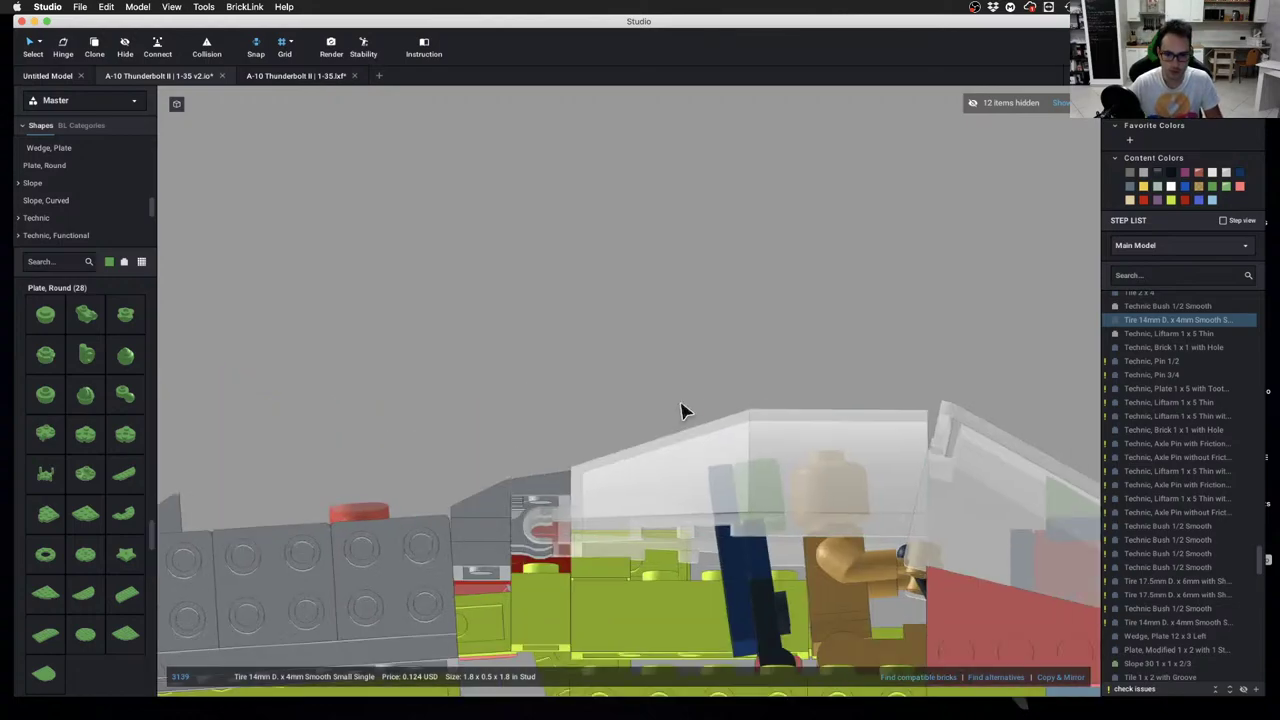
pyautogui.scroll(-3, 600, 418)
pyautogui.moveTo(600, 418); pyautogui.dragTo(585, 343, button='right')
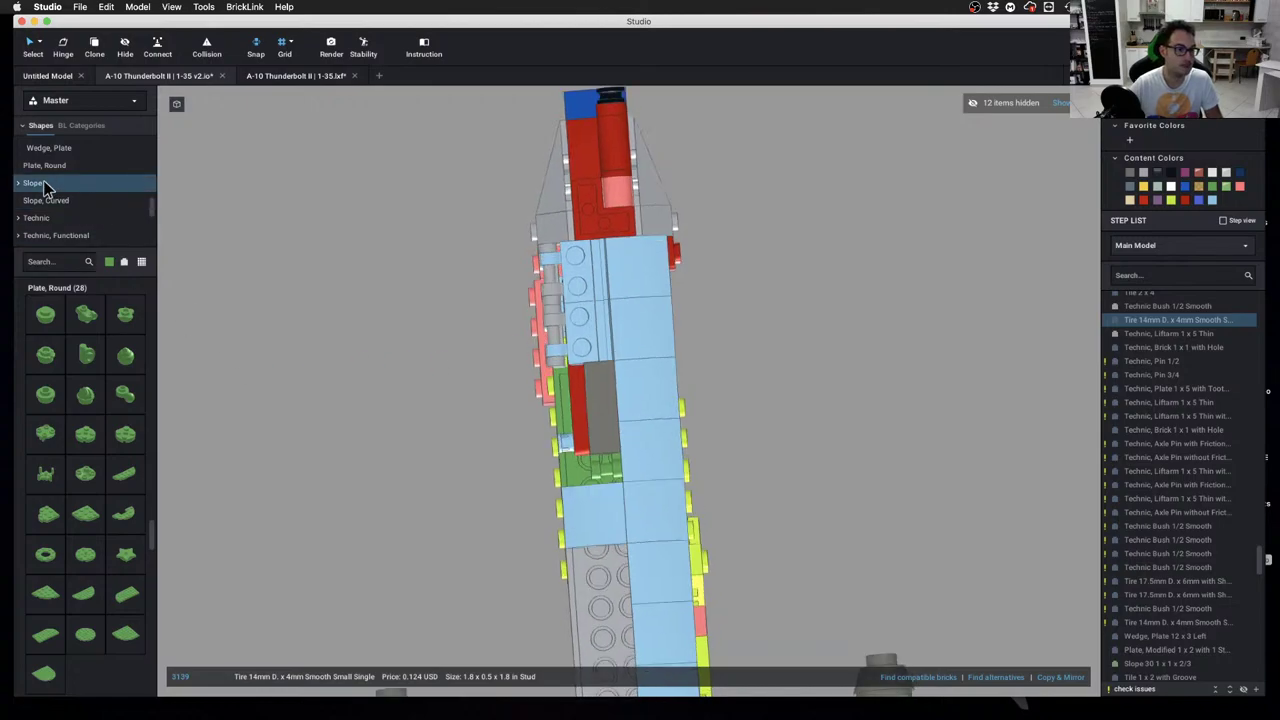
# Add a green Plate, Modified 1 x 2 with Clip Horizontal on Side, rotated to face the door, behind the Tile 1 x 3 in the wheel bay
pyautogui.scroll(5, 60, 178)
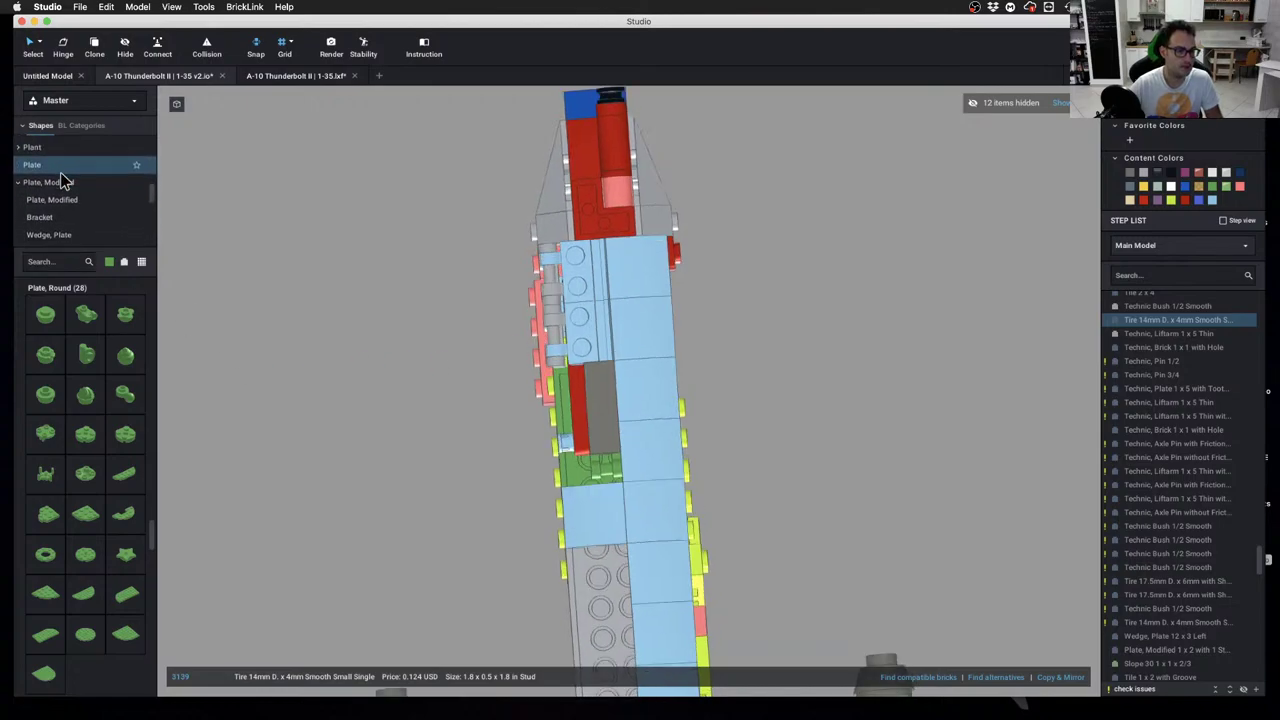
pyautogui.click(55, 200)
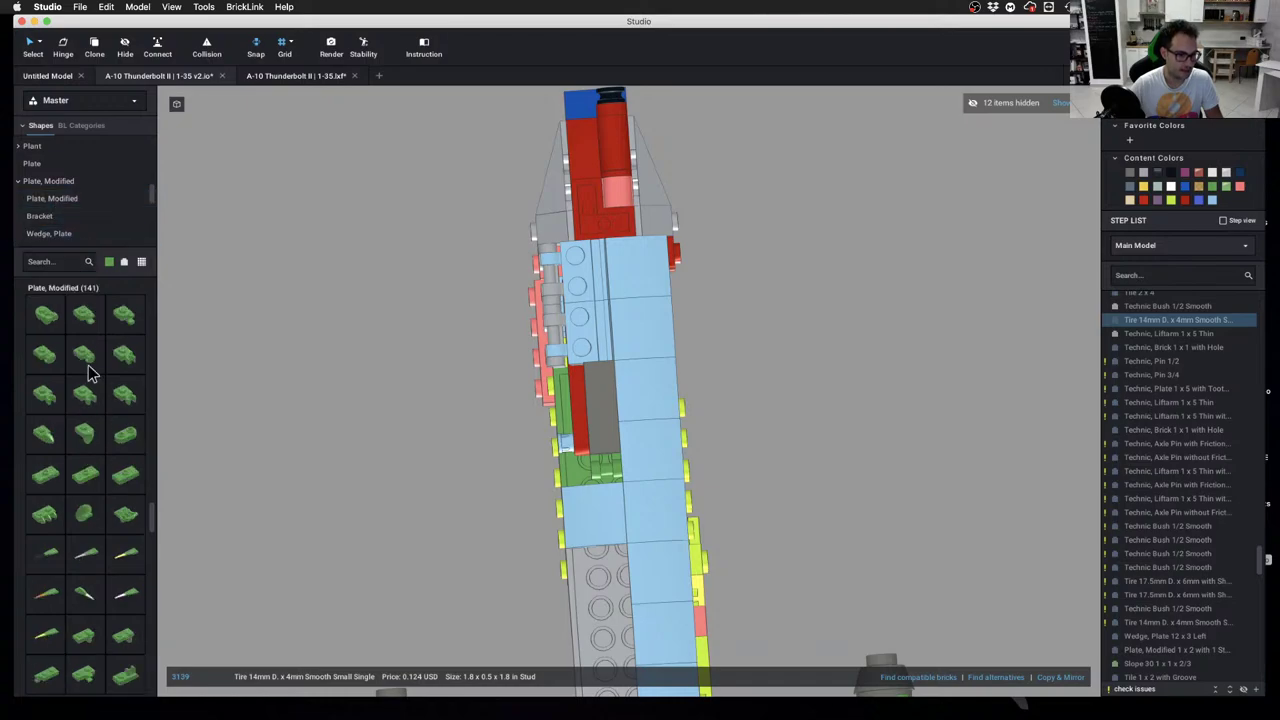
pyautogui.scroll(-1, 113, 668)
pyautogui.moveTo(94, 663); pyautogui.dragTo(532, 598)
pyautogui.press('Right')
pyautogui.press('Right')
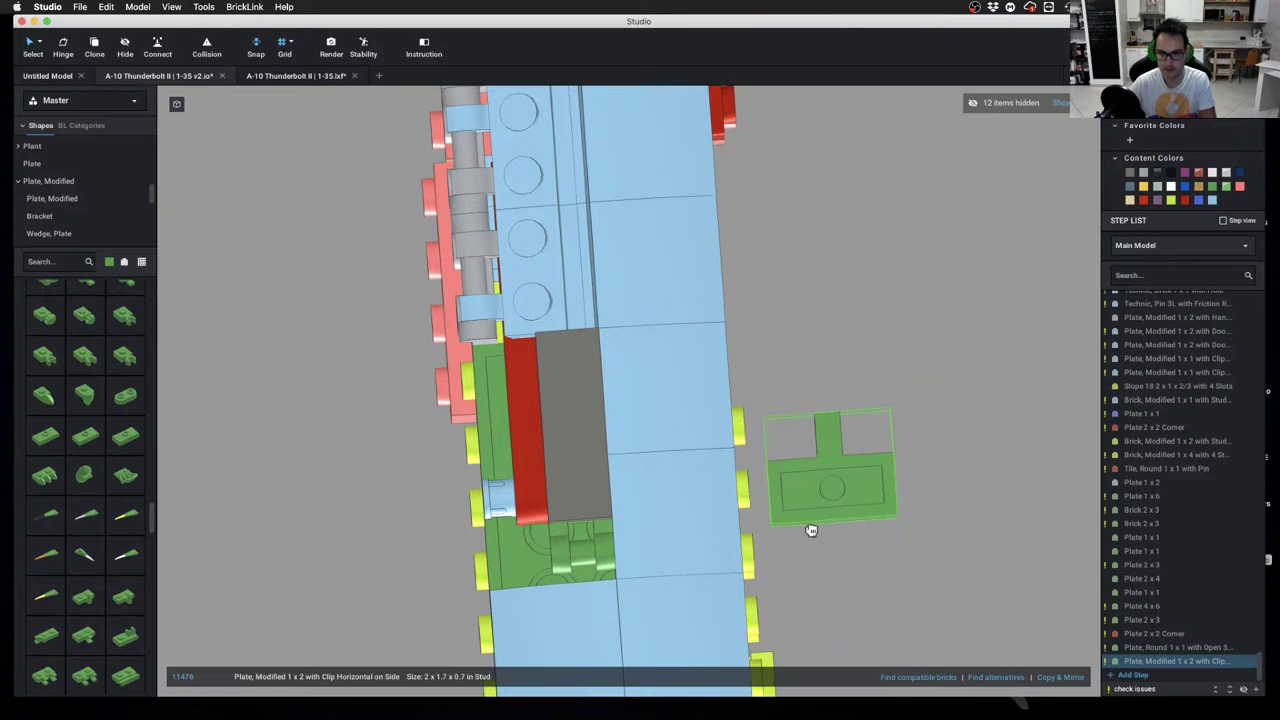
pyautogui.moveTo(811, 529); pyautogui.dragTo(750, 590, button='right')
pyautogui.moveTo(577, 620); pyautogui.dragTo(497, 634)
pyautogui.click(520, 634)
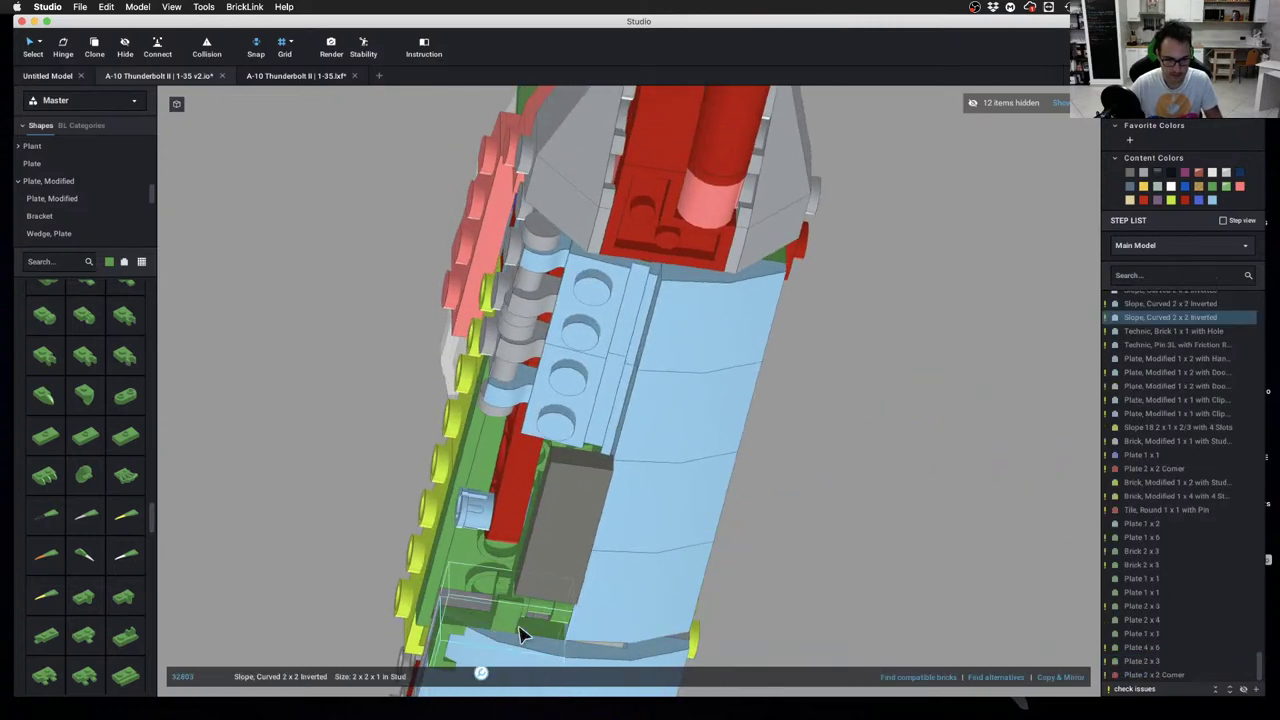
# Slide the two-part door made of the Tile 1 x 3 and handle plate half a stud outward onto the clip
pyautogui.press('Escape')
pyautogui.doubleClick(542, 610)
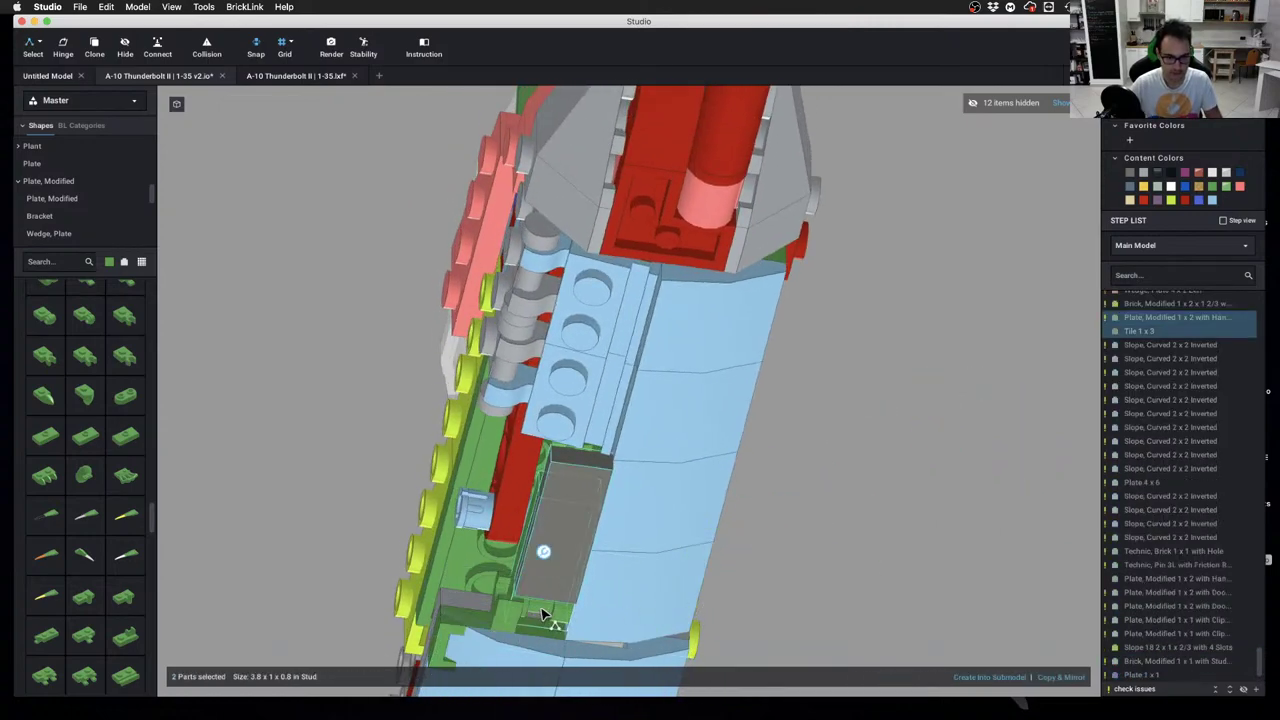
pyautogui.moveTo(542, 610); pyautogui.dragTo(508, 605)
pyautogui.scroll(-3, 714, 600)
pyautogui.click(714, 600)
# Examine the clip plate, the bay door and the red liftarm beneath the cockpit from the side and from below
pyautogui.moveTo(714, 600); pyautogui.dragTo(594, 423, button='right')
pyautogui.moveTo(600, 583); pyautogui.dragTo(509, 477, button='right')
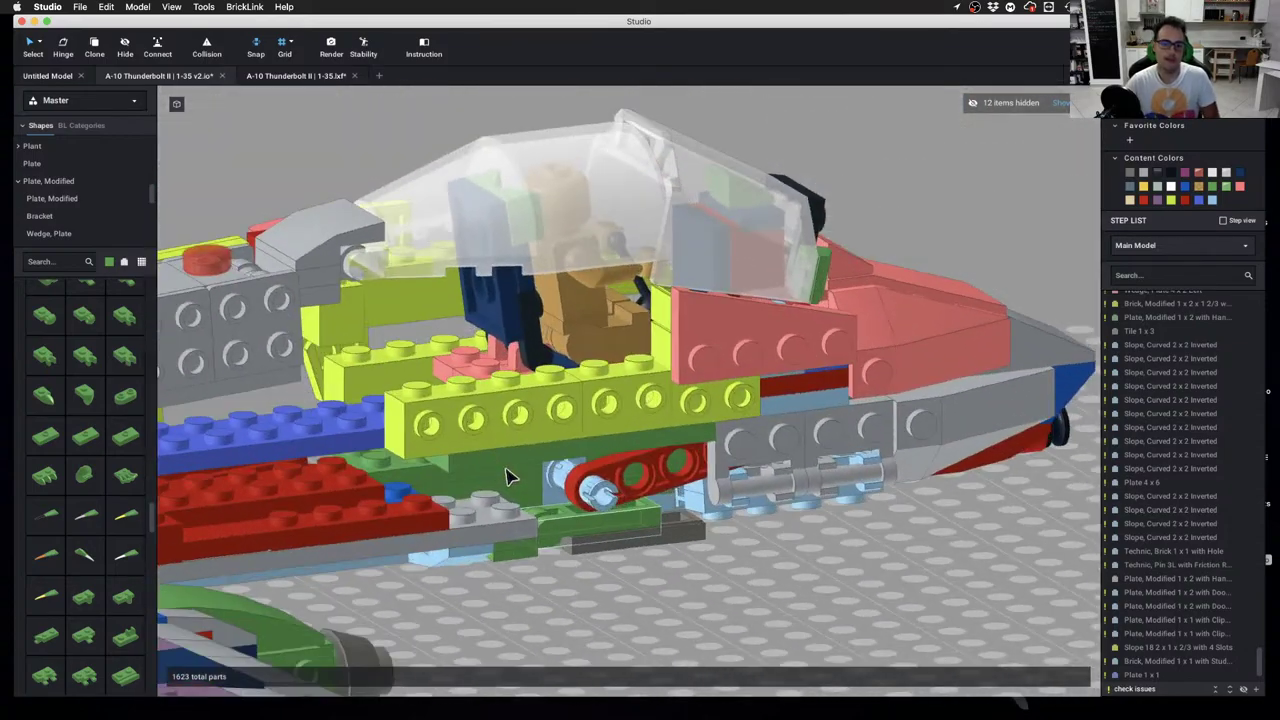
pyautogui.moveTo(611, 580); pyautogui.dragTo(645, 575, button='right')
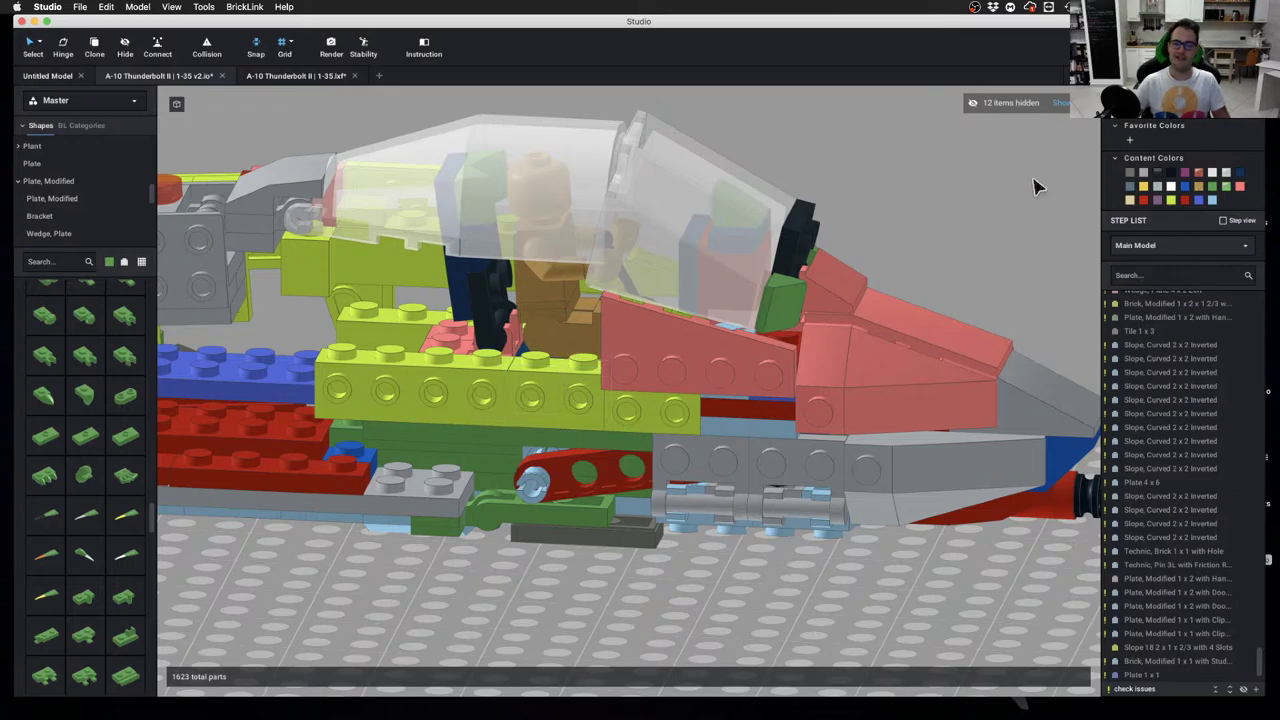
pyautogui.hotkey('ctrl', 'Up')
pyautogui.click(809, 286)
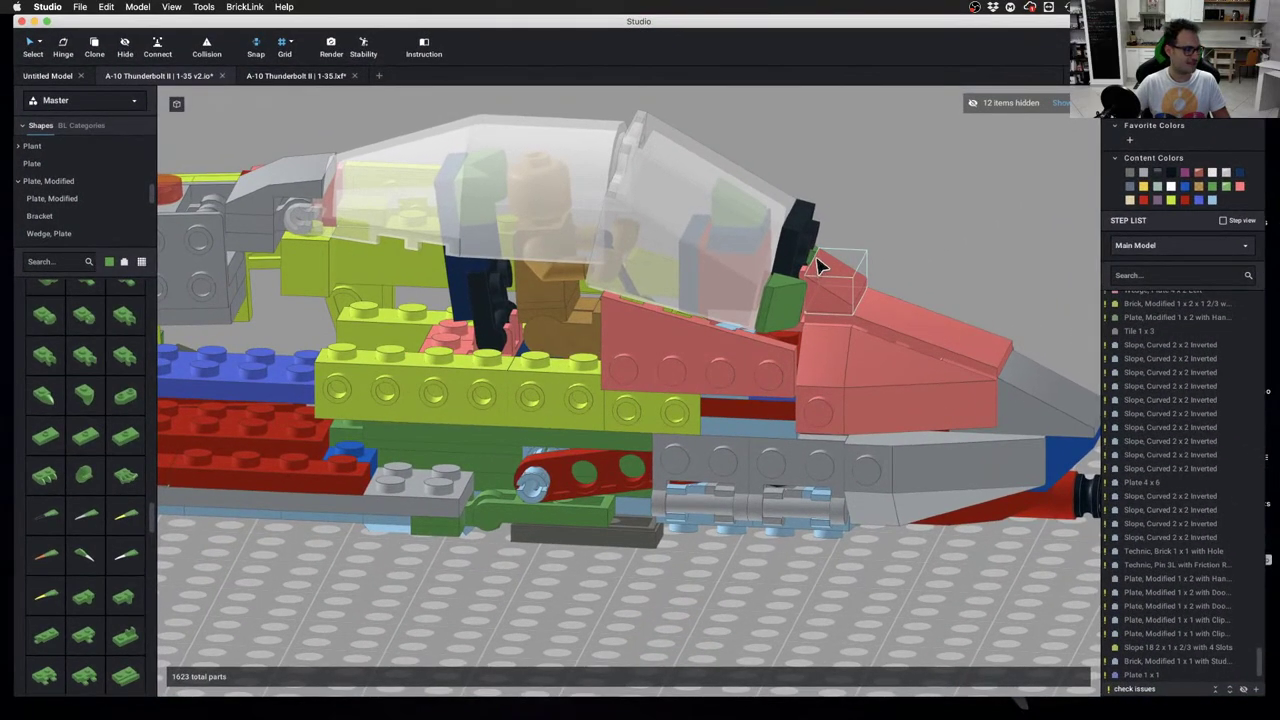
pyautogui.scroll(2, 968, 236)
pyautogui.moveTo(937, 246); pyautogui.dragTo(820, 246, button='middle')
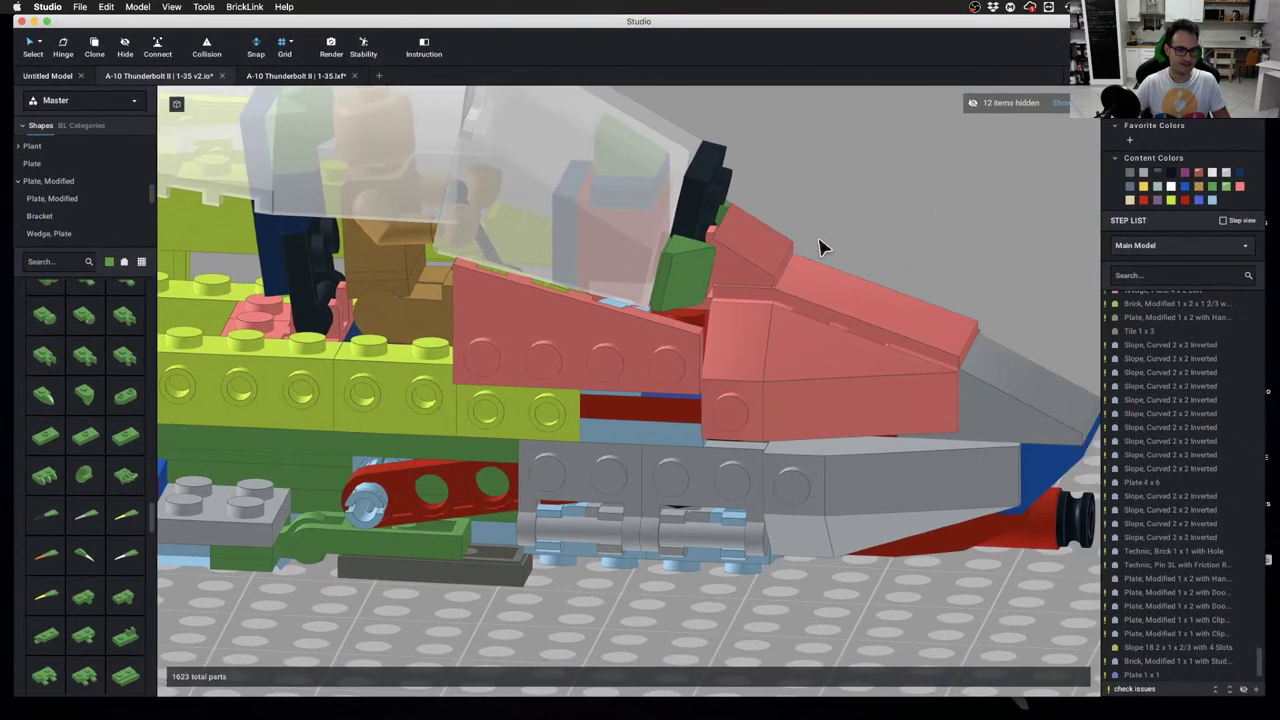
pyautogui.scroll(-3, 800, 258)
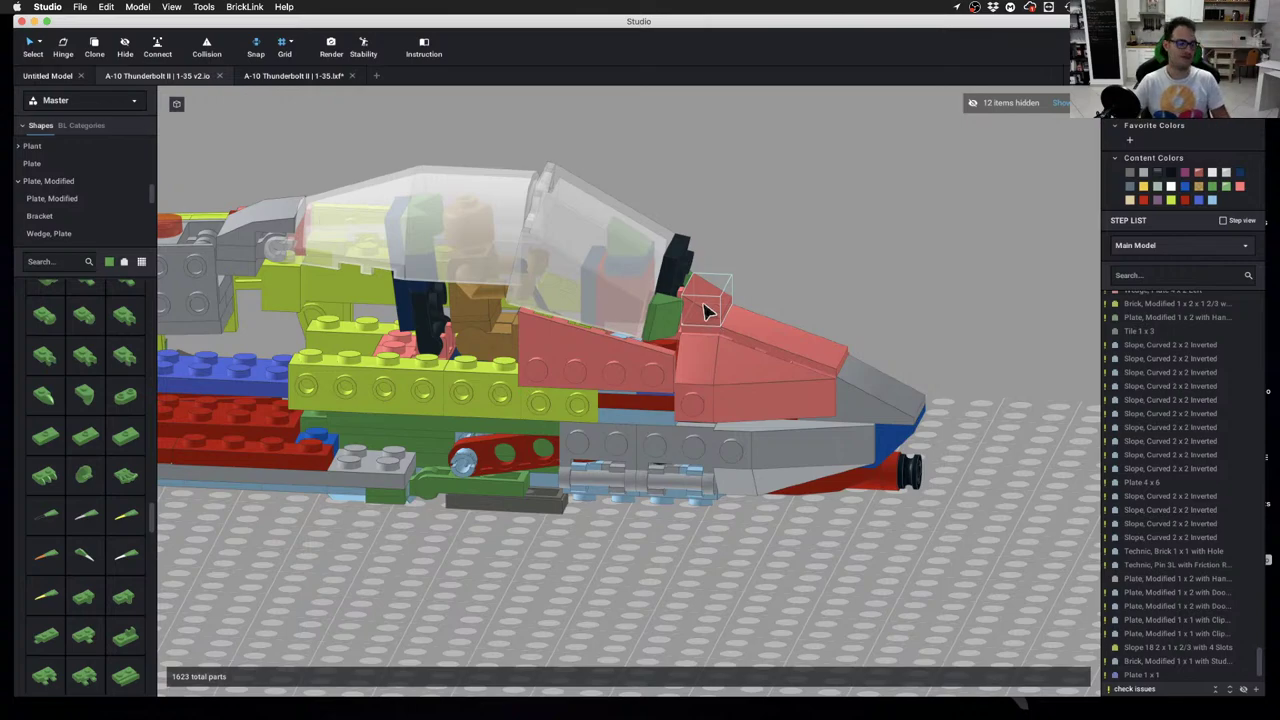
pyautogui.scroll(-3, 729, 306)
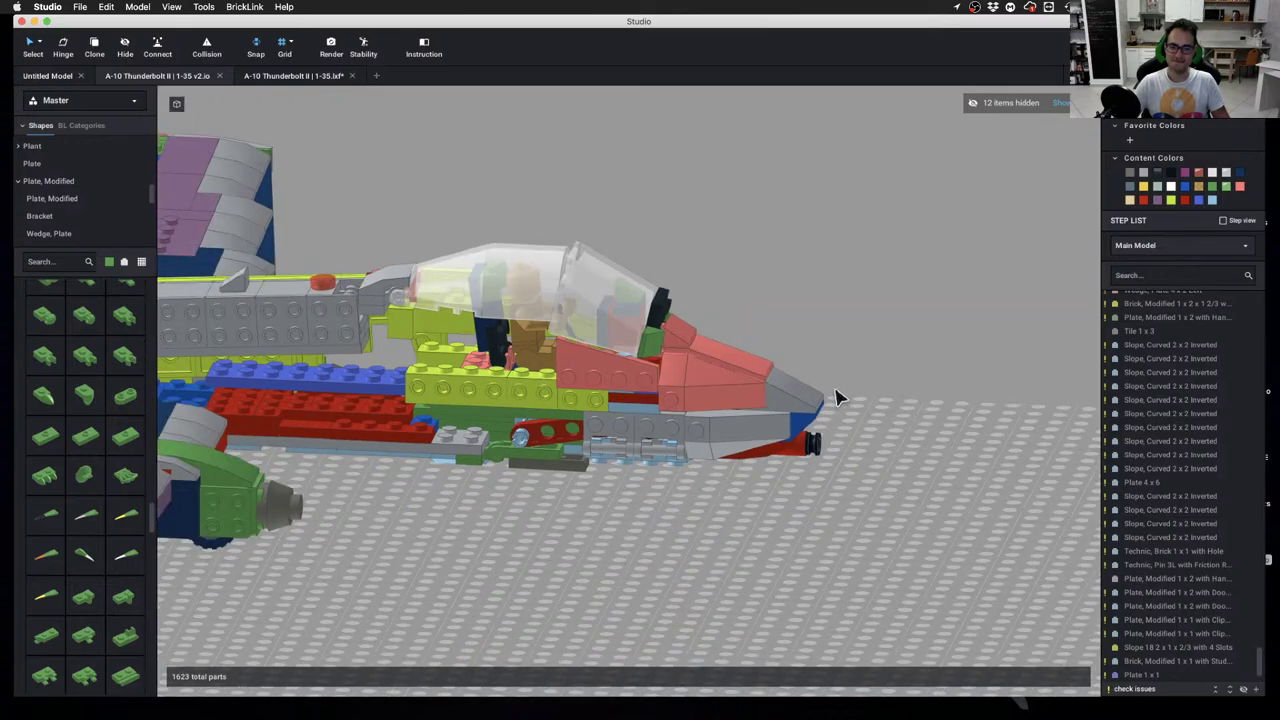
pyautogui.scroll(4, 837, 394)
pyautogui.moveTo(837, 394)
pyautogui.mouseDown(button='right')
pyautogui.moveTo(852, 350)
pyautogui.moveTo(837, 366)
pyautogui.moveTo(843, 389)
pyautogui.mouseUp(button='right')
pyautogui.scroll(2, 590, 424)
pyautogui.moveTo(590, 425); pyautogui.dragTo(664, 387, button='right')
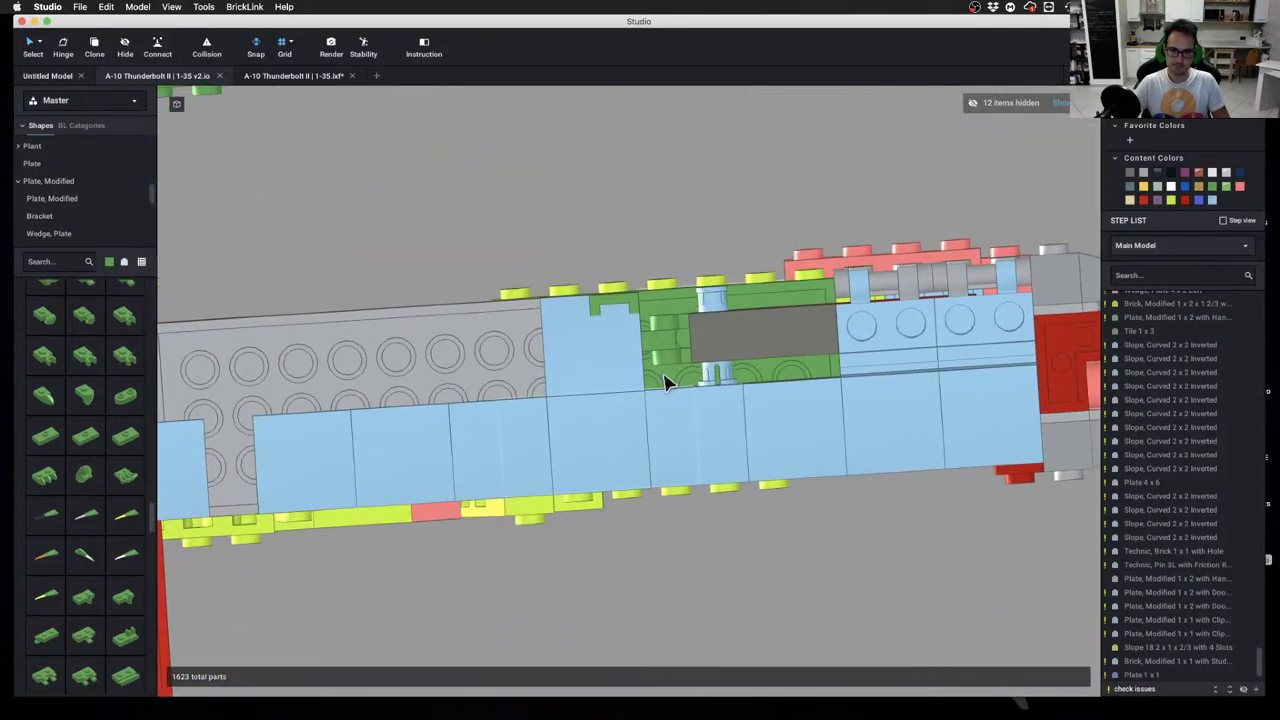
pyautogui.moveTo(660, 413); pyautogui.dragTo(655, 390, button='right')
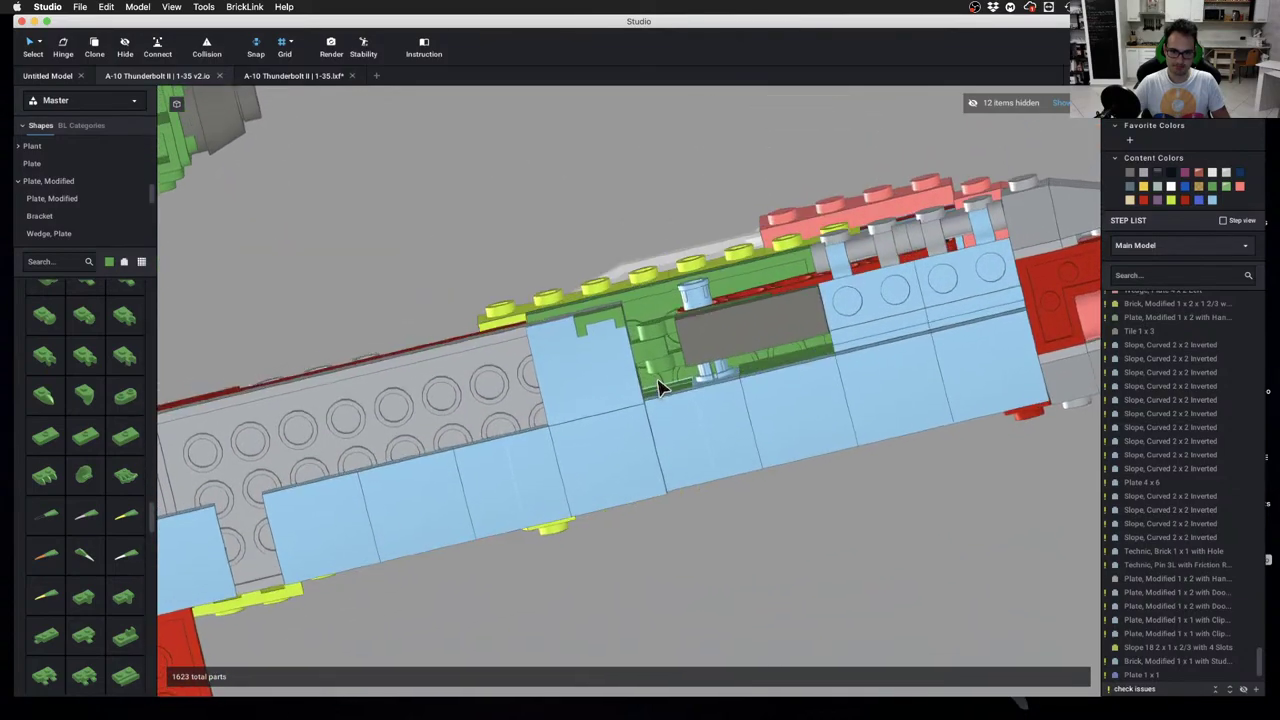
pyautogui.moveTo(659, 418); pyautogui.dragTo(698, 416, button='right')
pyautogui.scroll(-3, 760, 397)
pyautogui.scroll(3, 726, 354)
pyautogui.click(693, 360)
pyautogui.click(676, 488)
pyautogui.moveTo(676, 488); pyautogui.dragTo(679, 429, button='right')
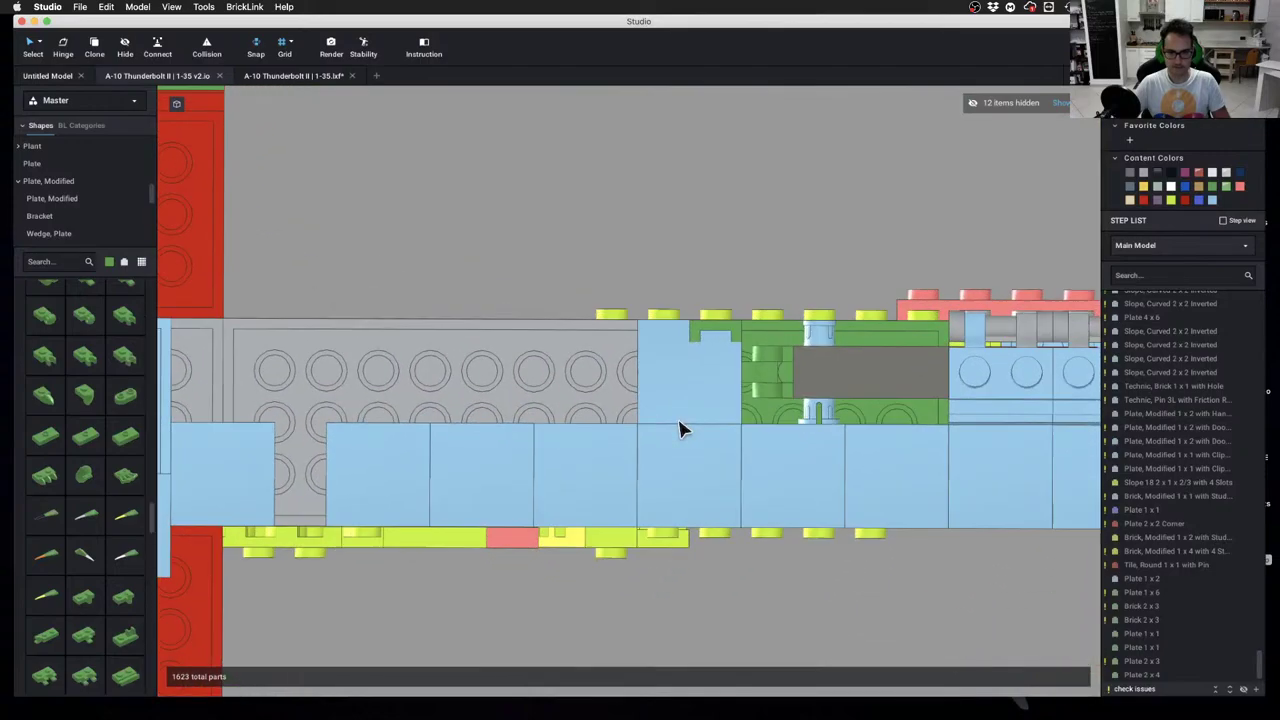
# Replace the 1 x 2 clip plate behind the bay door with a green Plate, Modified 1 x 1 with Clip Horizontal (thick open O clip)
pyautogui.moveTo(757, 408); pyautogui.dragTo(655, 473, button='right')
pyautogui.click(551, 414)
pyautogui.press('Delete')
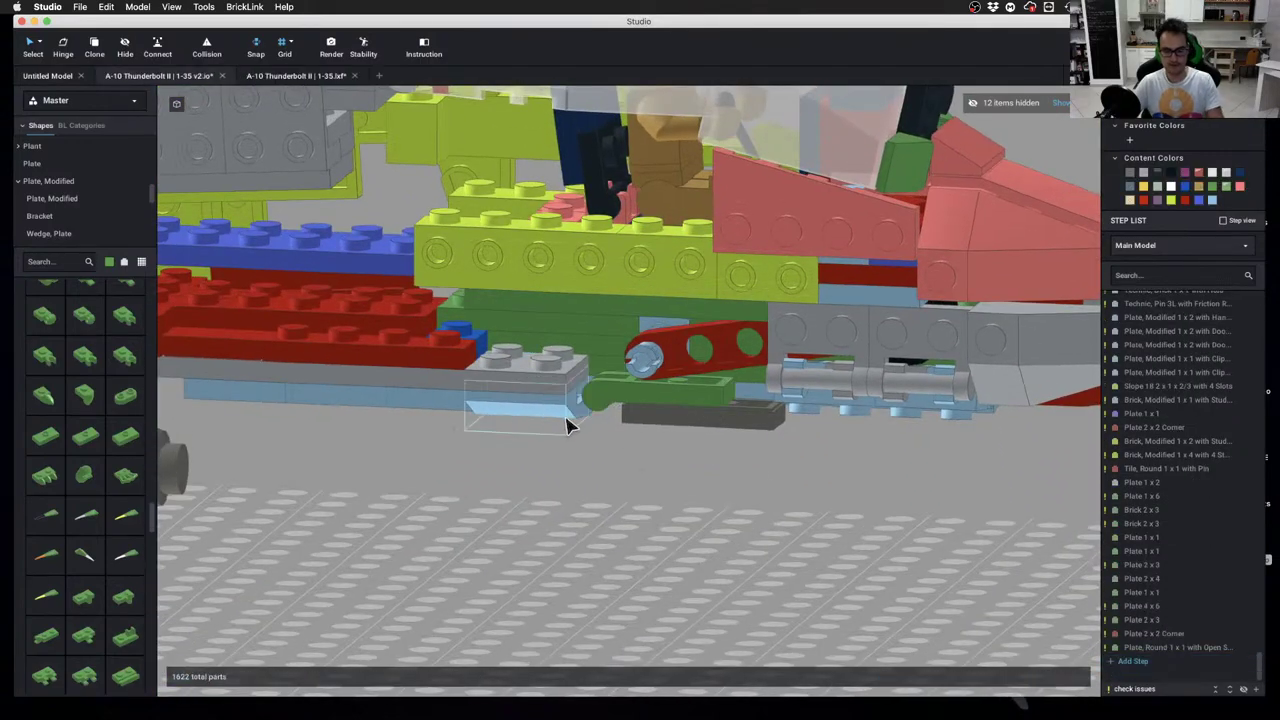
pyautogui.moveTo(566, 420); pyautogui.dragTo(563, 434, button='right')
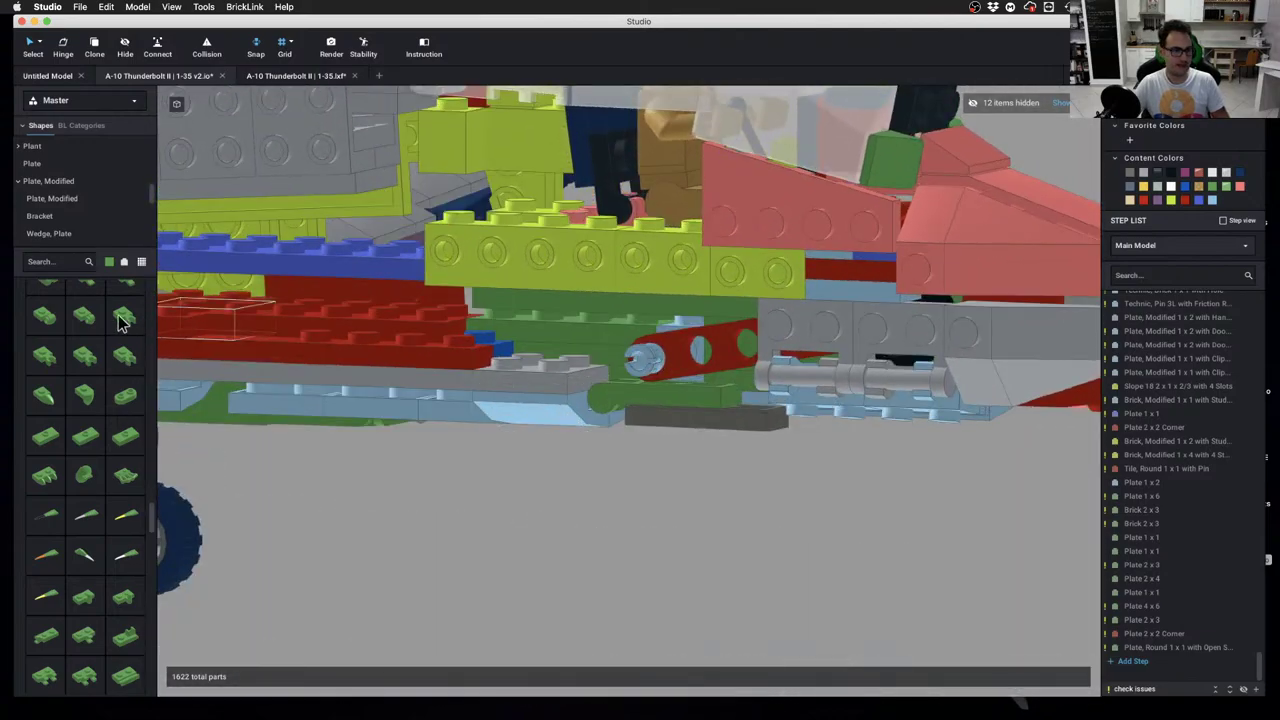
pyautogui.scroll(3, 120, 322)
pyautogui.moveTo(84, 345); pyautogui.dragTo(615, 366)
pyautogui.moveTo(615, 366); pyautogui.dragTo(619, 478, button='right')
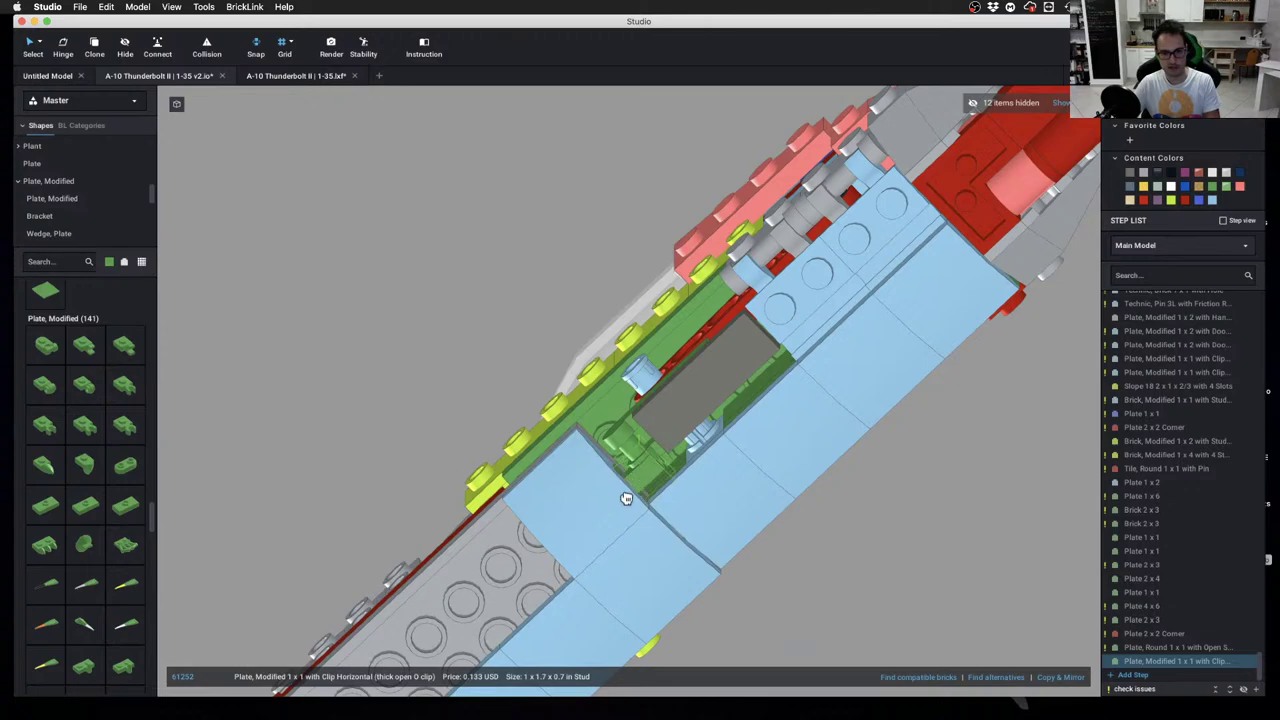
pyautogui.click(626, 498)
# Try the 1 x 1 clip plate in the bay's outer stud column, with the two-part door slid half a stud outward to match
pyautogui.click(514, 426)
pyautogui.moveTo(514, 426); pyautogui.dragTo(540, 400, button='right')
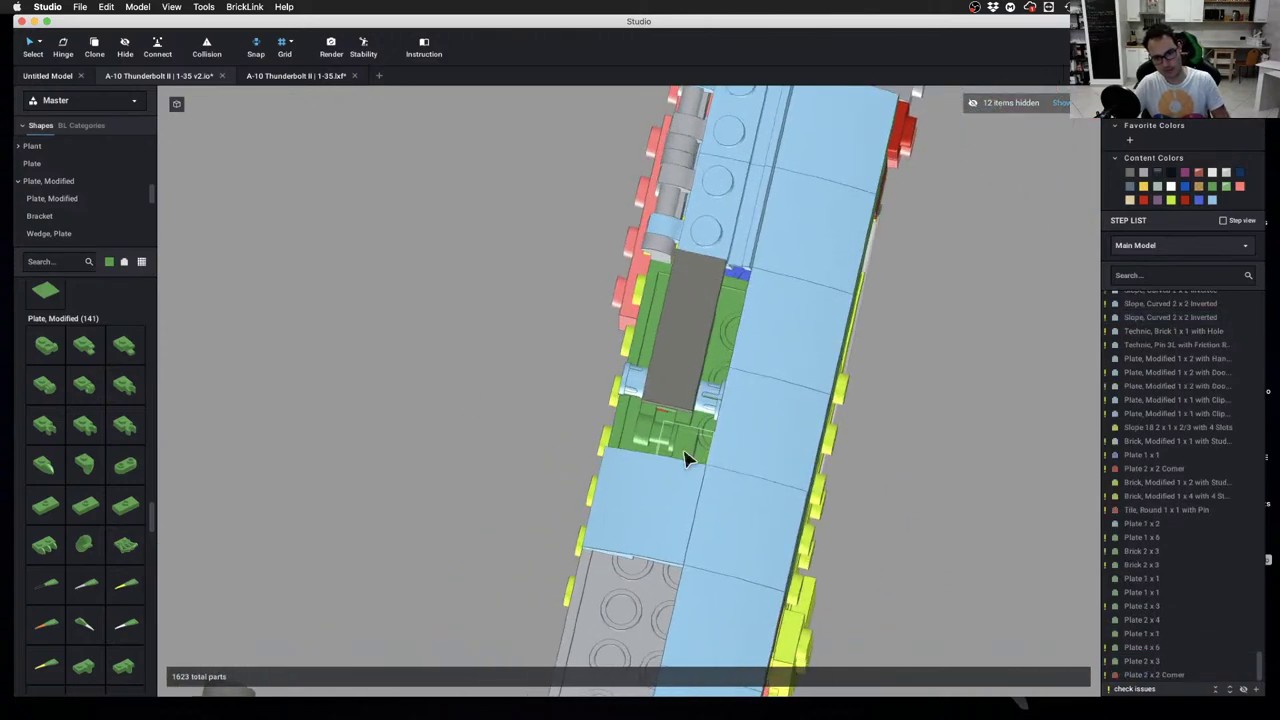
pyautogui.click(686, 458)
pyautogui.click(943, 489)
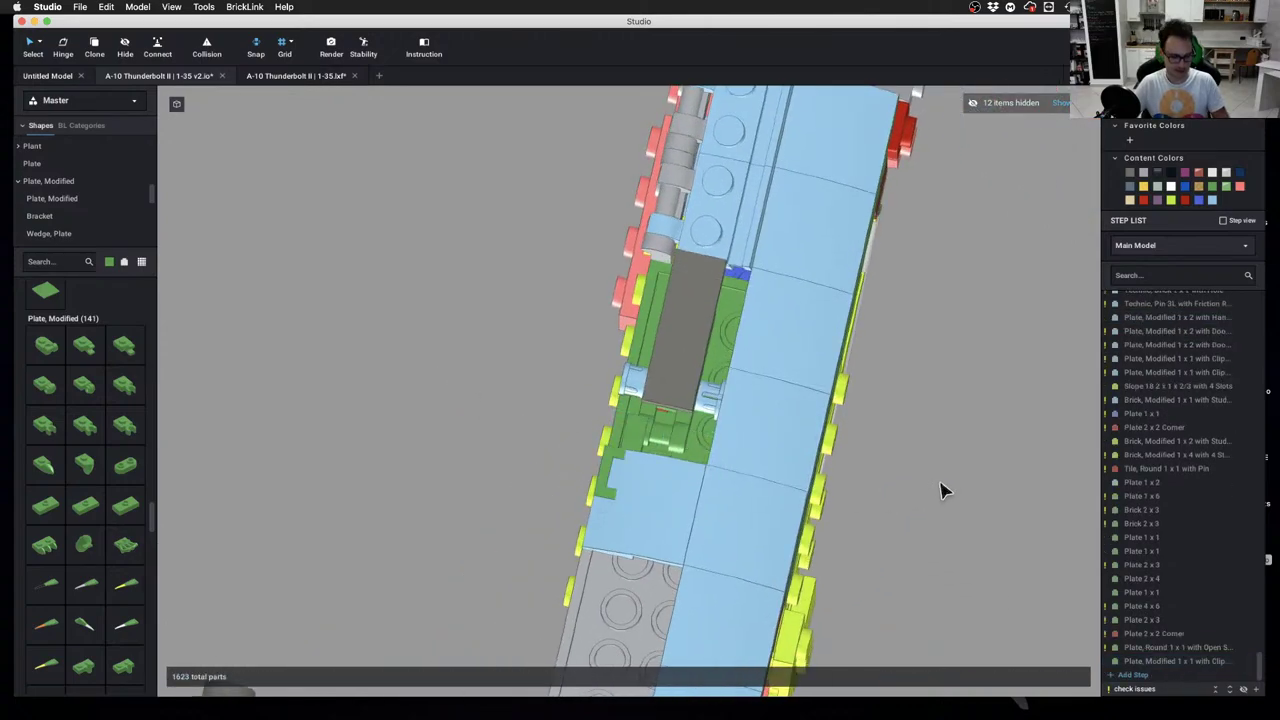
pyautogui.moveTo(943, 489); pyautogui.dragTo(668, 448, button='right')
pyautogui.moveTo(665, 446); pyautogui.dragTo(646, 440)
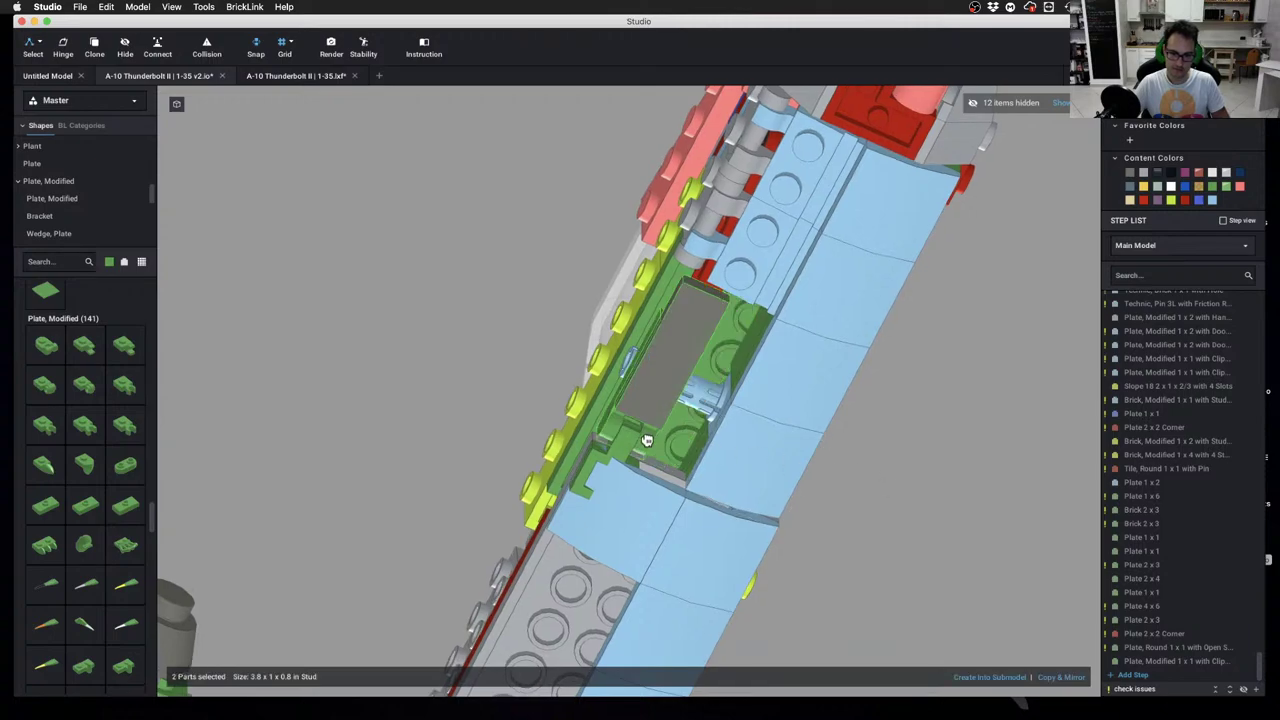
pyautogui.click(903, 474)
pyautogui.scroll(-2, 903, 474)
pyautogui.moveTo(902, 473); pyautogui.dragTo(884, 514, button='right')
pyautogui.scroll(10, 722, 372)
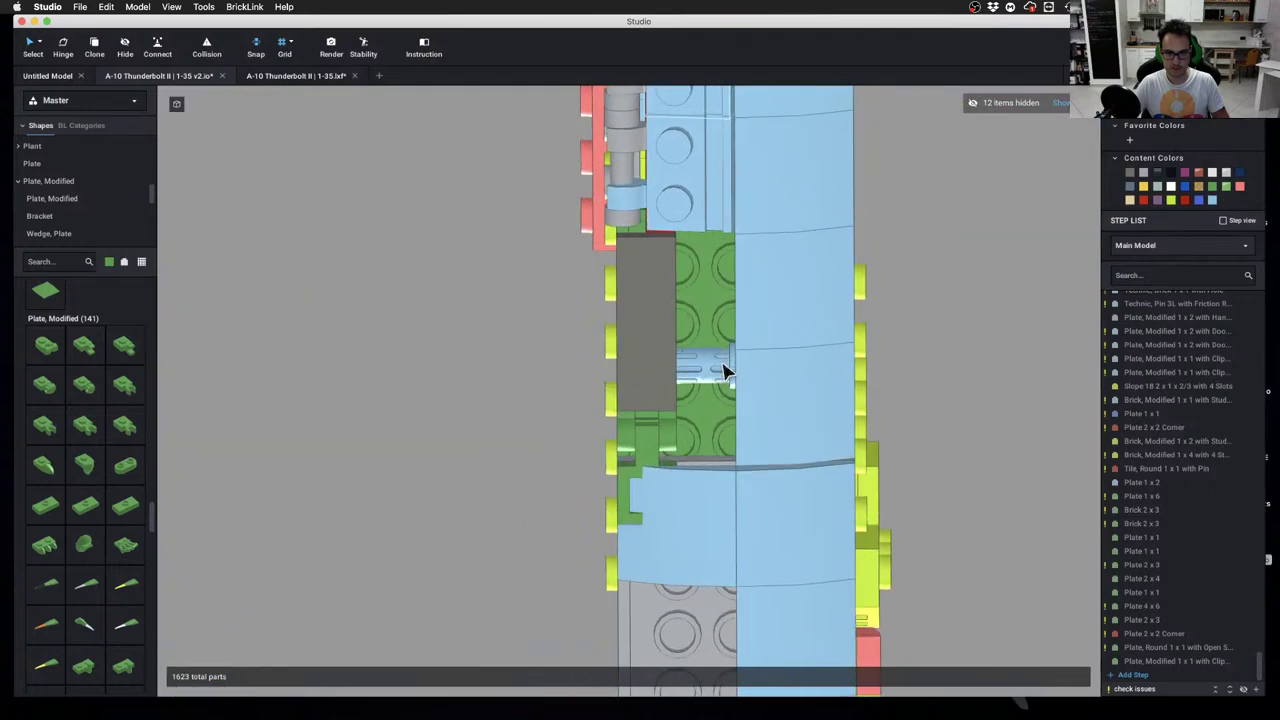
# Undo the outward moves of the clip plate and door, and slide the two-part door half a stud toward the fuselage centreline
pyautogui.press('super+z')
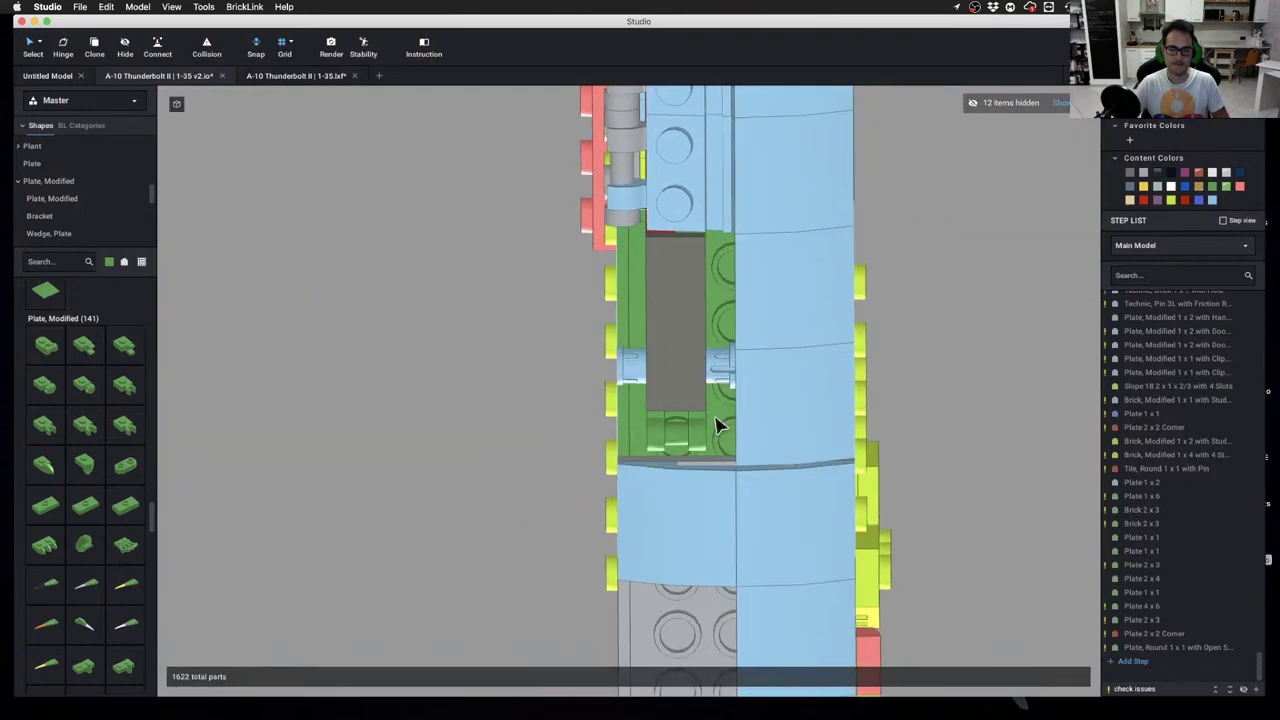
pyautogui.press('super+shift+z')
pyautogui.doubleClick(677, 449)
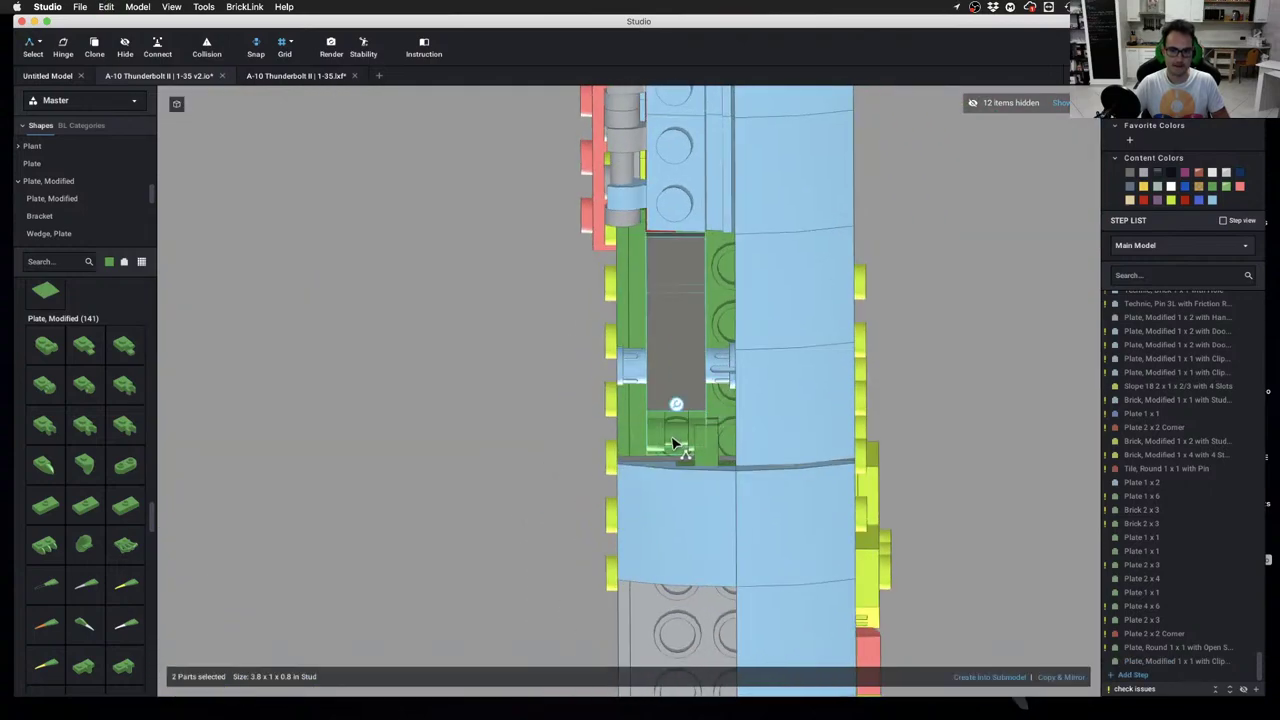
pyautogui.moveTo(677, 450); pyautogui.dragTo(722, 450)
pyautogui.click(951, 407)
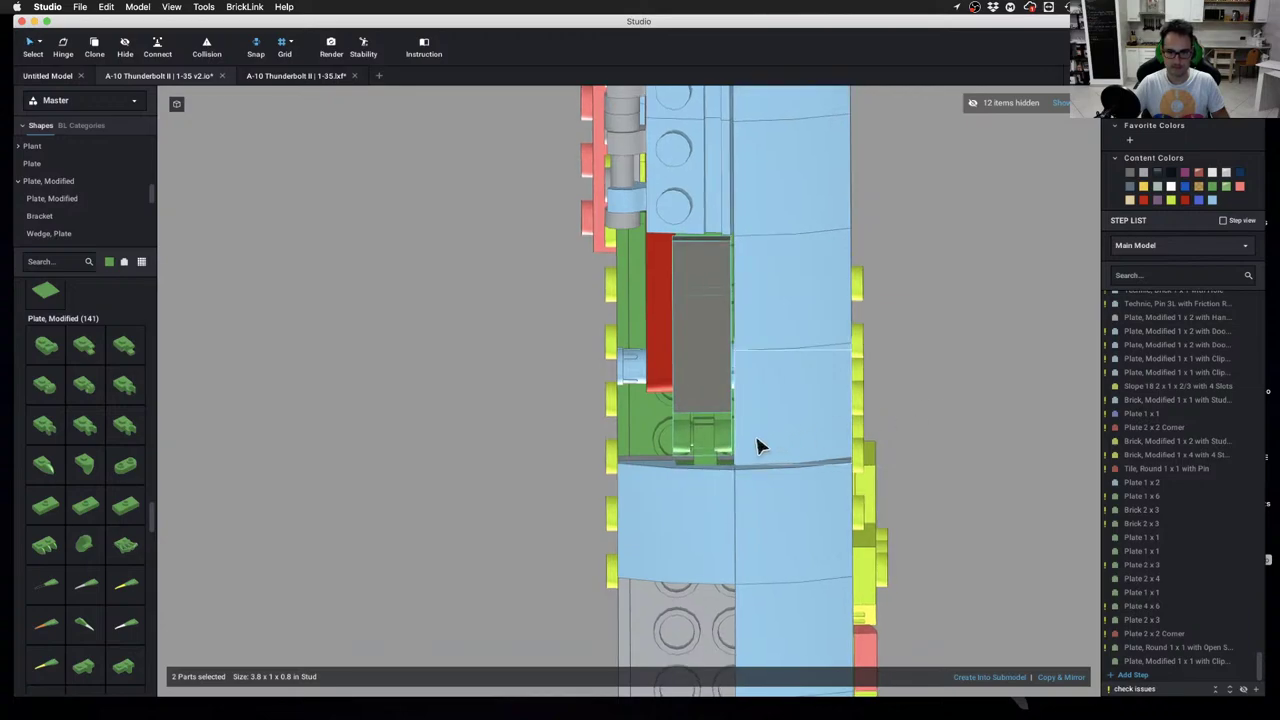
pyautogui.moveTo(797, 384)
pyautogui.mouseDown(button='right')
pyautogui.moveTo(831, 400)
pyautogui.moveTo(829, 380)
pyautogui.moveTo(720, 377)
pyautogui.moveTo(698, 416)
pyautogui.moveTo(745, 478)
pyautogui.moveTo(769, 480)
pyautogui.moveTo(770, 420)
pyautogui.moveTo(661, 430)
pyautogui.moveTo(694, 380)
pyautogui.mouseUp(button='right')
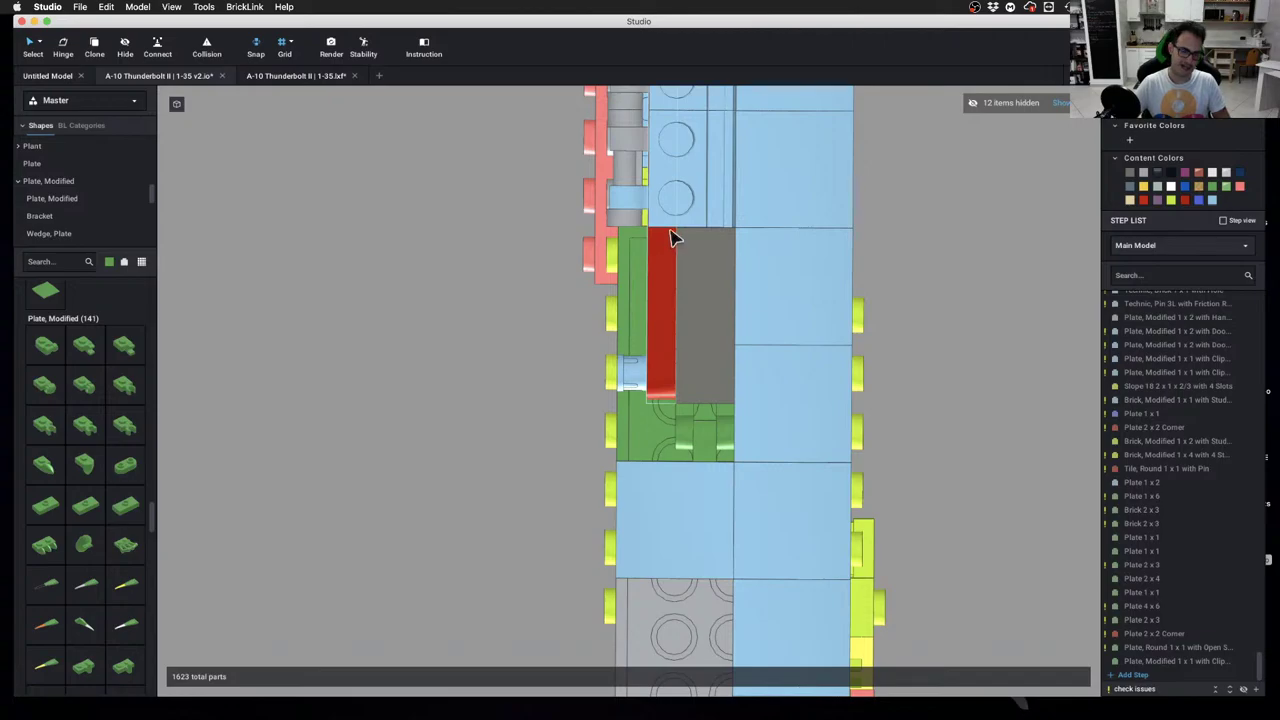
pyautogui.moveTo(651, 274); pyautogui.dragTo(739, 450, button='right')
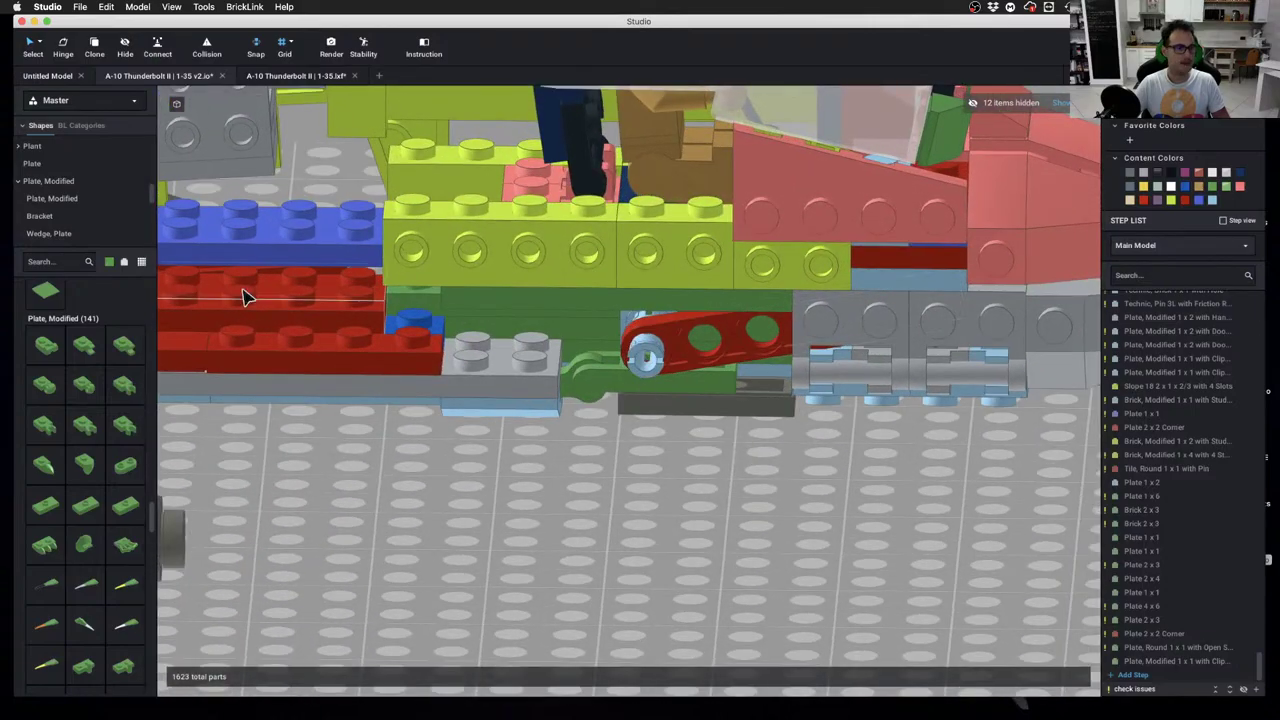
# Place a green Plate 2 x 2 on the grey plate behind the bay's clip and delete the Plate 2 x 4 above it
pyautogui.click(32, 163)
pyautogui.moveTo(125, 396); pyautogui.dragTo(489, 343)
pyautogui.moveTo(390, 510); pyautogui.dragTo(388, 475, button='right')
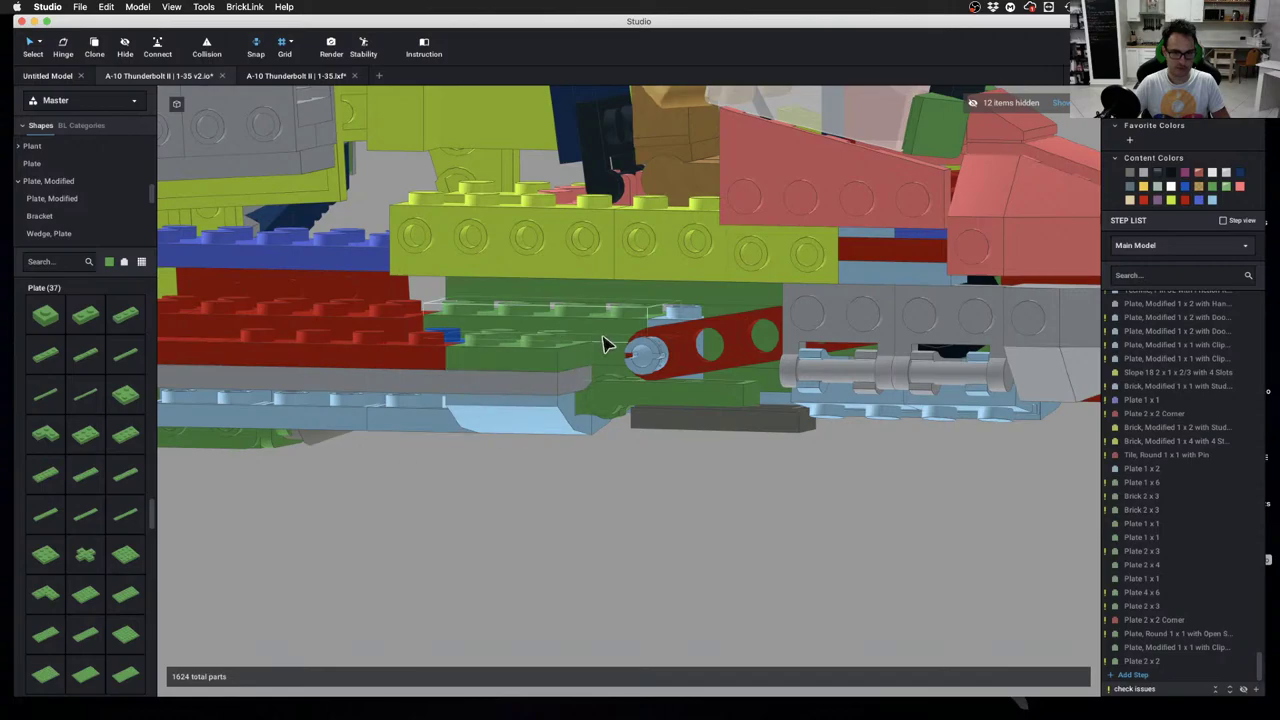
pyautogui.moveTo(601, 335); pyautogui.dragTo(543, 420, button='right')
pyautogui.click(563, 333)
pyautogui.click(486, 346)
pyautogui.press('Delete')
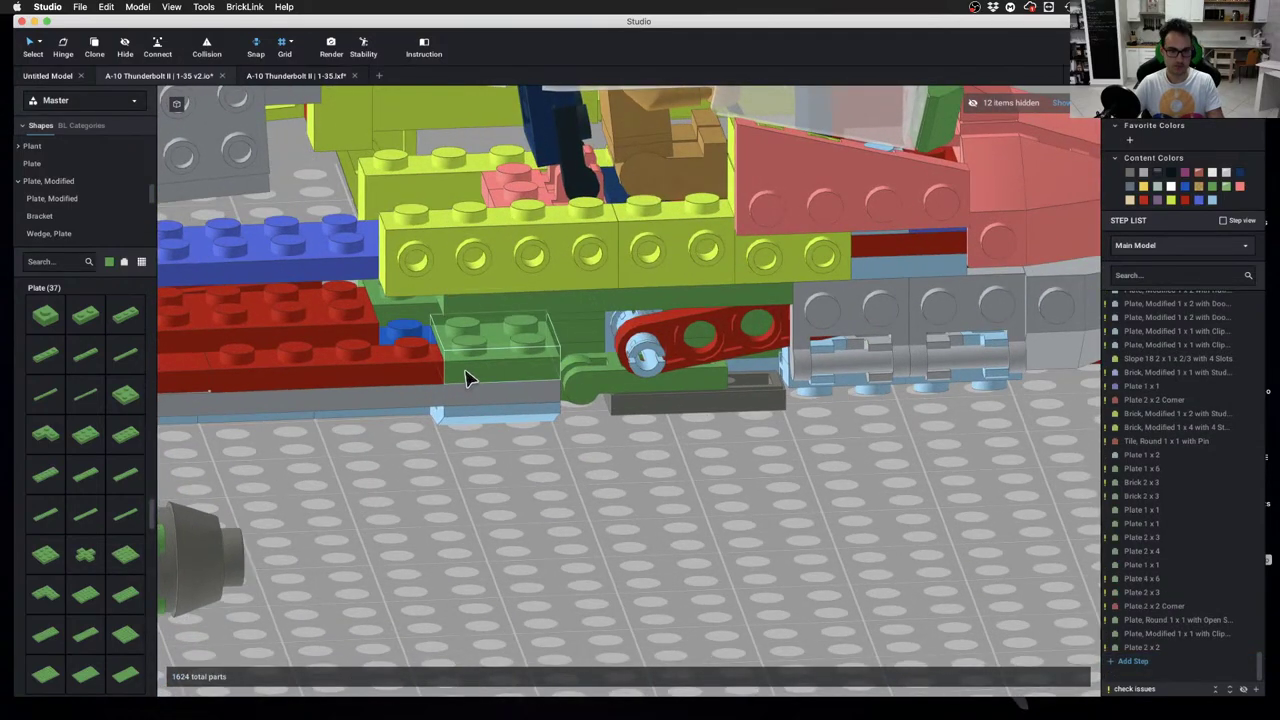
# Clear the space above the new 2 x 2 plate and fit a green Plate 4 x 4 there, under the lime studded bricks
pyautogui.moveTo(466, 374); pyautogui.dragTo(470, 407, button='right')
pyautogui.click(470, 336)
pyautogui.press('Delete')
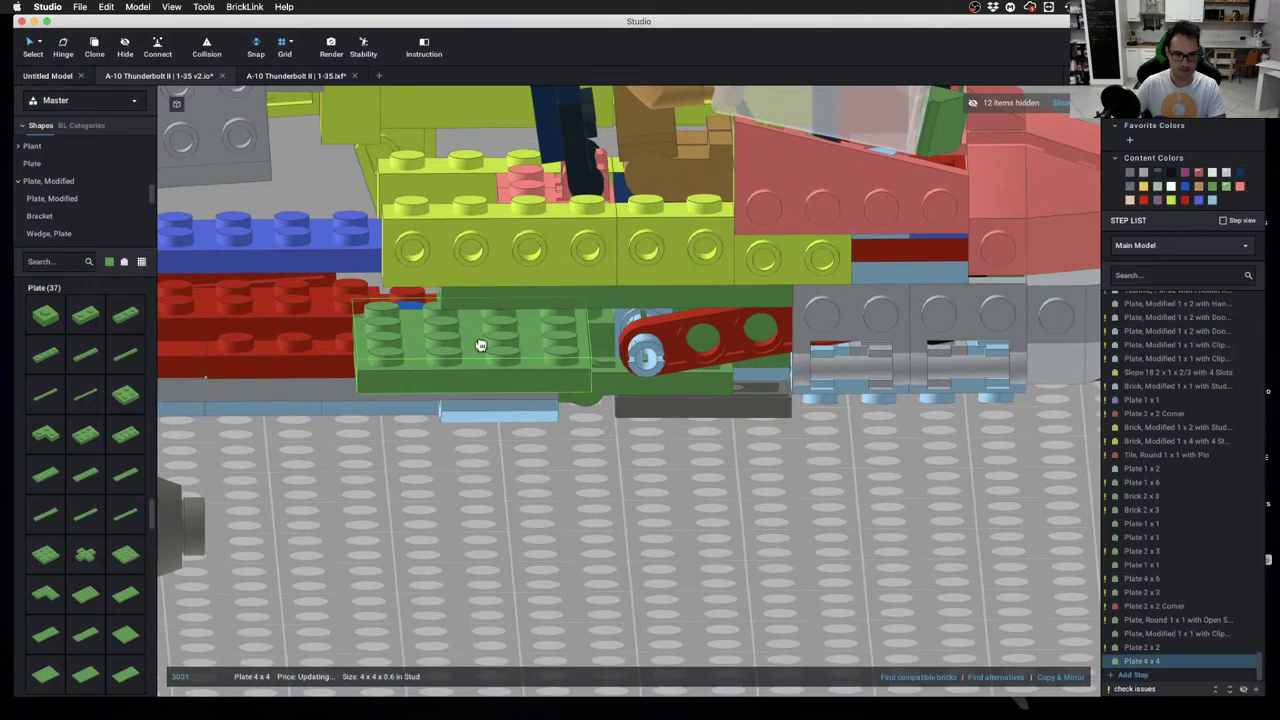
pyautogui.moveTo(480, 346); pyautogui.dragTo(499, 314, button='right')
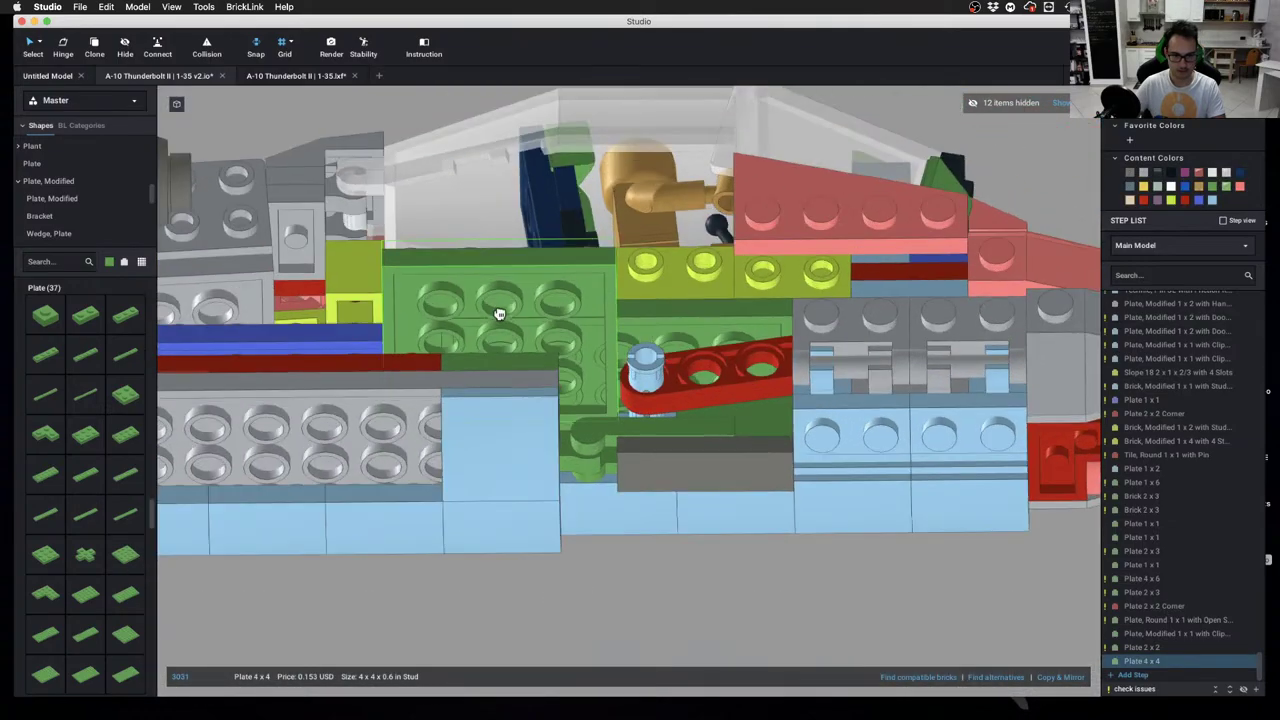
pyautogui.moveTo(515, 358); pyautogui.dragTo(521, 330)
# Place a copy of the green Plate 2 x 3 over the 4 x 4 plate on the fuselage's opposite side and delete the extra copy
pyautogui.moveTo(518, 343); pyautogui.dragTo(591, 557, button='right')
pyautogui.click(825, 490)
pyautogui.moveTo(825, 492); pyautogui.dragTo(832, 452, button='right')
pyautogui.click(659, 352)
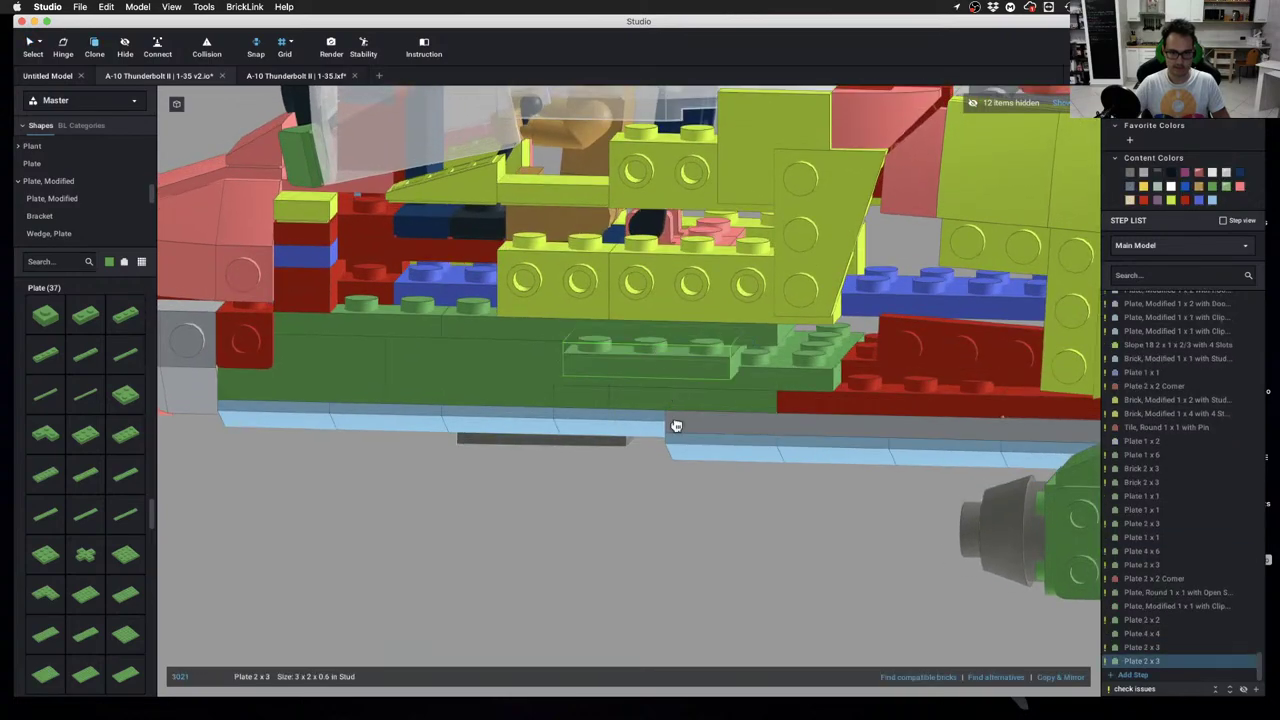
pyautogui.moveTo(676, 425); pyautogui.dragTo(694, 508)
pyautogui.press('Delete')
# Try a mirrored copy of the green Plate 2 x 3 for the liftarm side, and delete it
pyautogui.moveTo(694, 508); pyautogui.dragTo(590, 511, button='right')
pyautogui.click(523, 406)
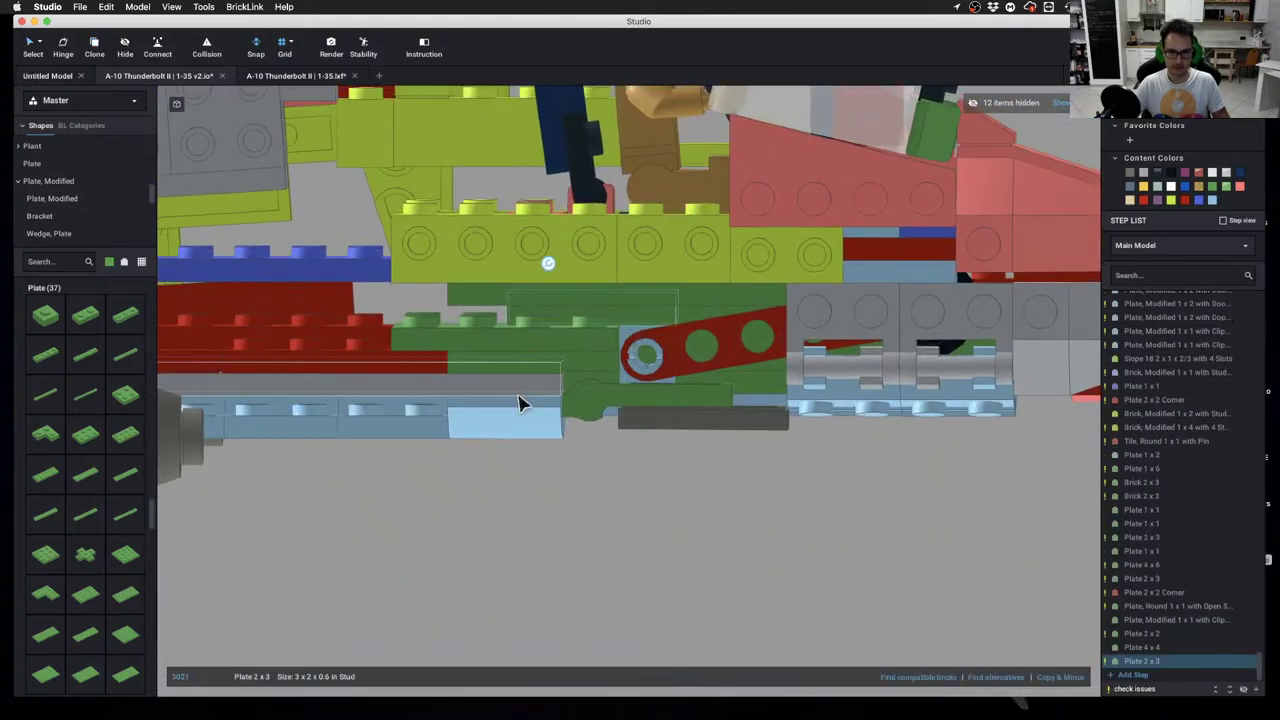
pyautogui.moveTo(523, 406); pyautogui.dragTo(613, 461, button='right')
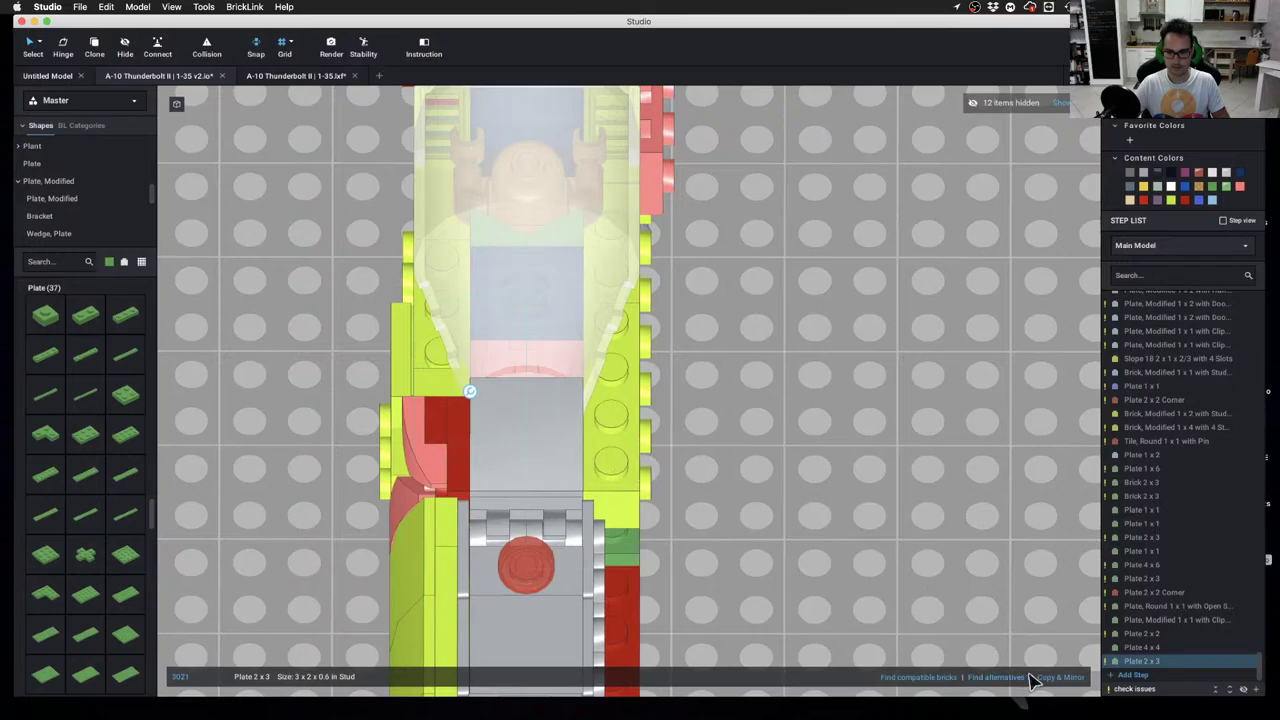
pyautogui.click(925, 545)
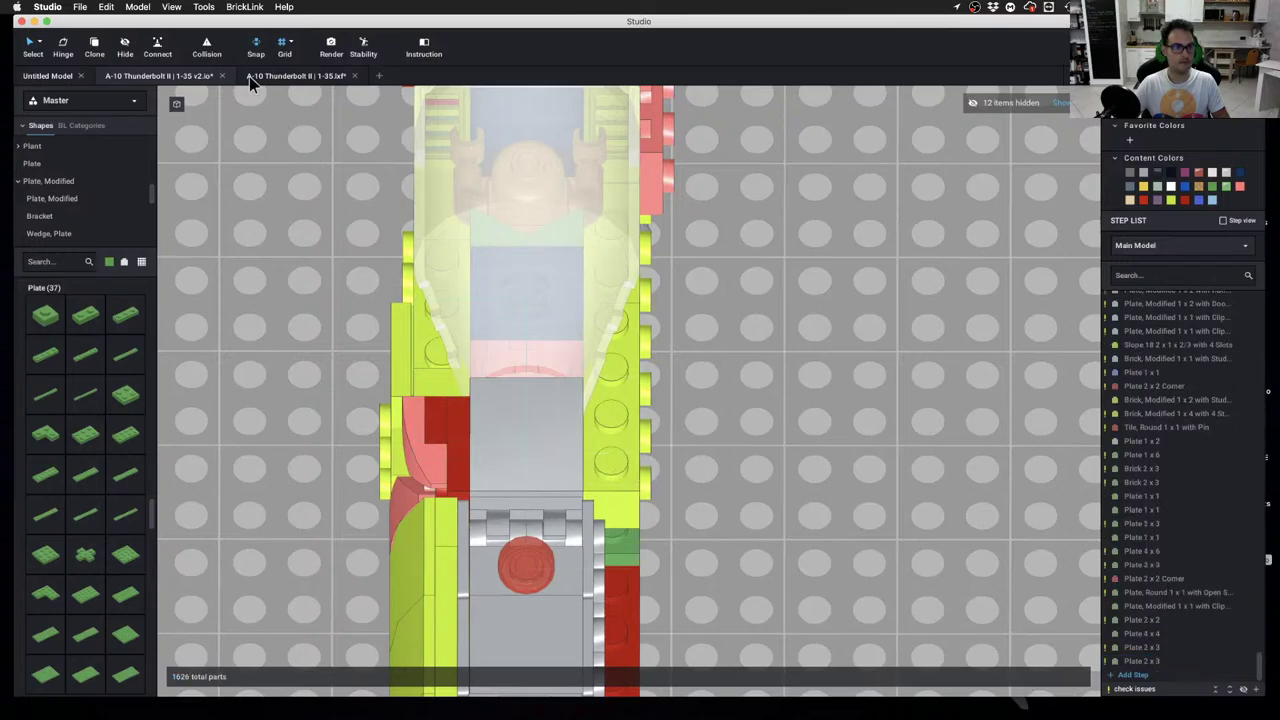
pyautogui.moveTo(785, 480); pyautogui.dragTo(686, 403, button='right')
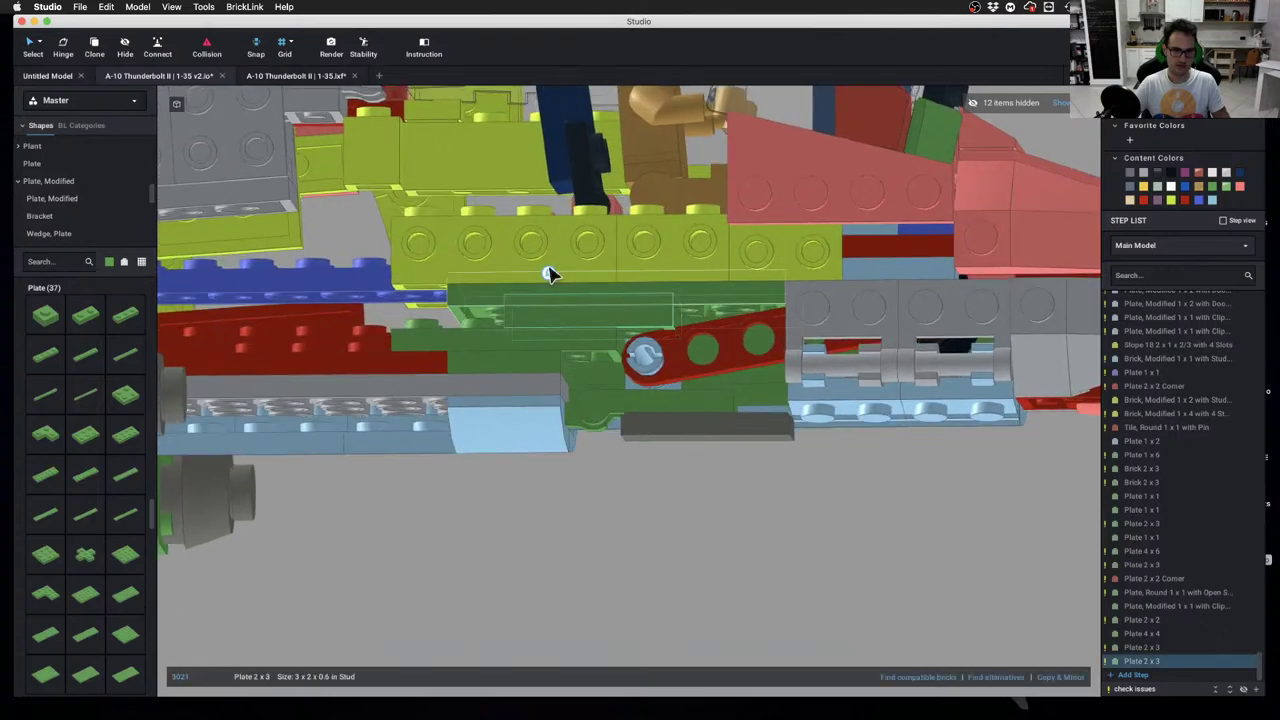
pyautogui.click(204, 46)
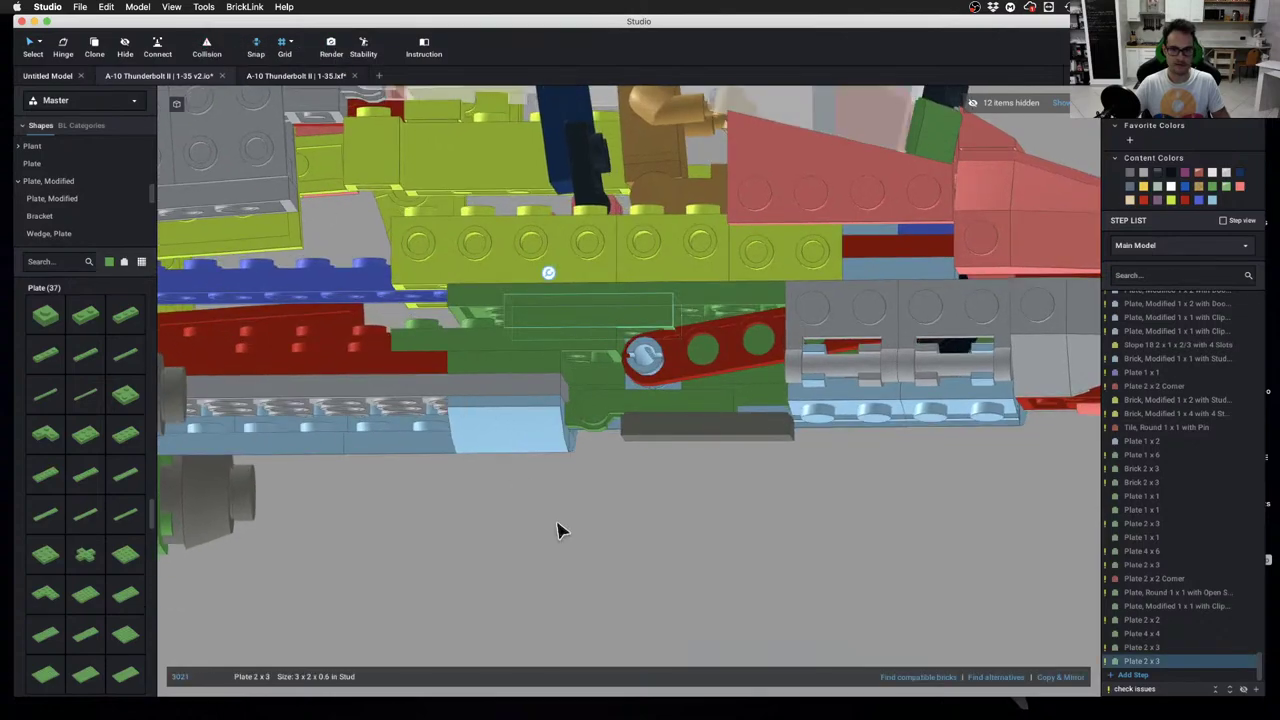
pyautogui.click(630, 345)
pyautogui.press('Delete')
# Place a green Plate 2 x 2 on the 4 x 4 plate behind the red liftarm, beneath the lime studded bricks
pyautogui.scroll(3, 606, 437)
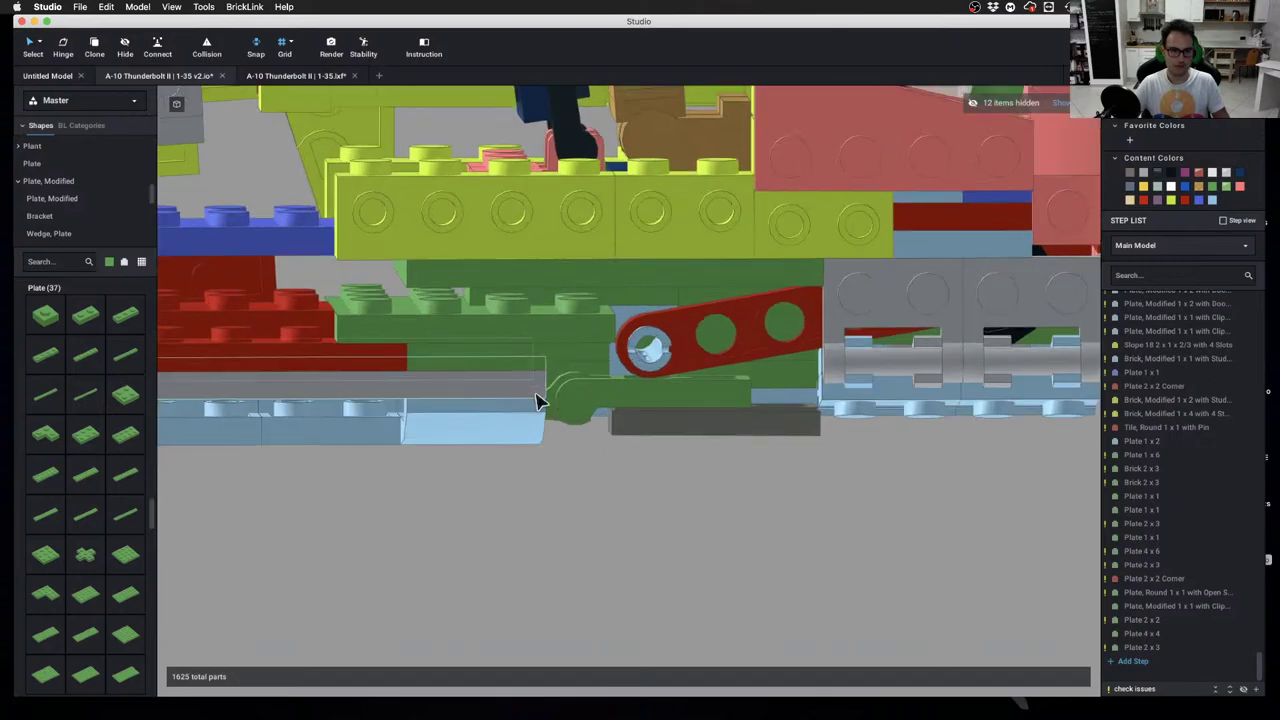
pyautogui.moveTo(537, 400); pyautogui.dragTo(627, 453, button='right')
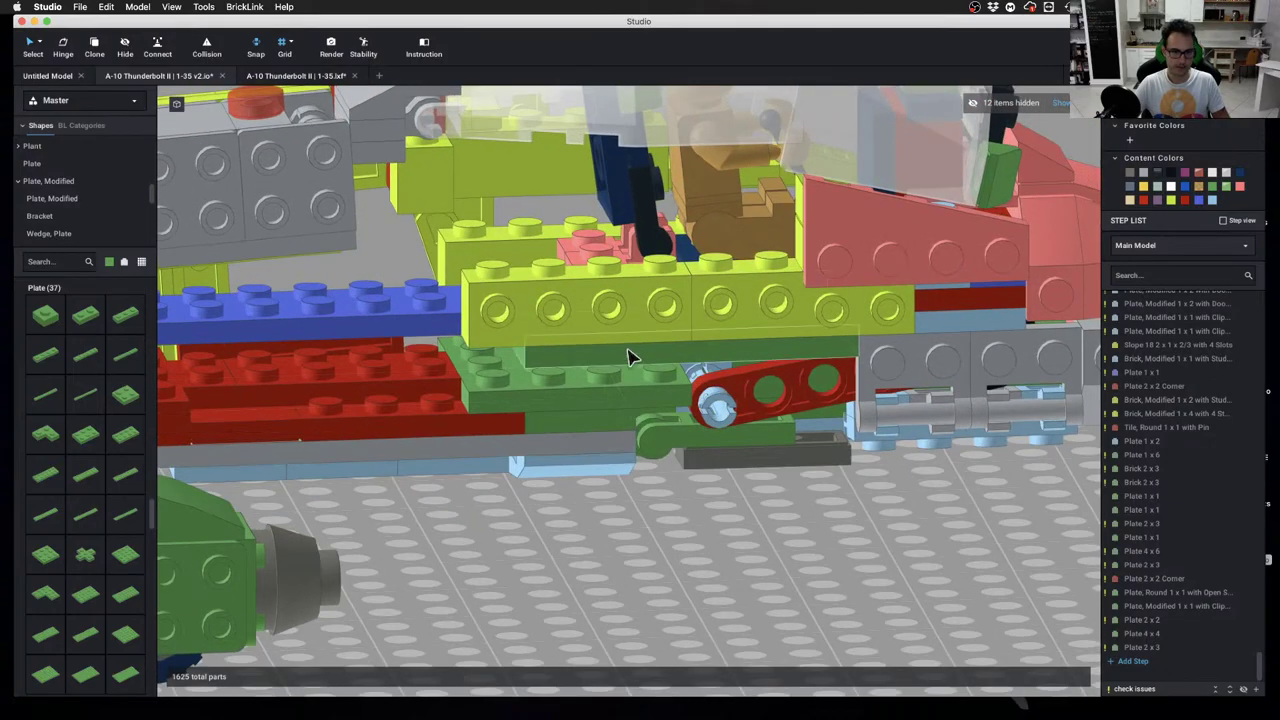
pyautogui.moveTo(628, 356); pyautogui.dragTo(610, 378, button='right')
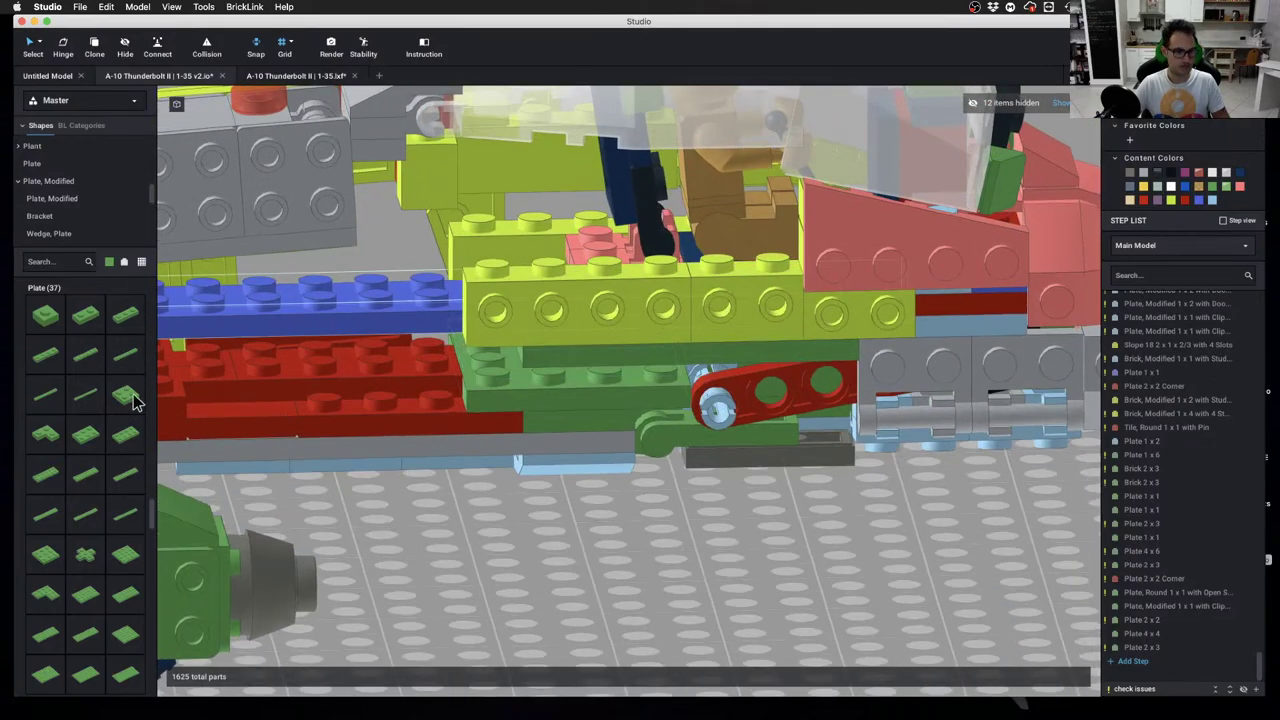
pyautogui.moveTo(135, 400); pyautogui.dragTo(611, 375)
pyautogui.moveTo(622, 557); pyautogui.dragTo(611, 524, button='right')
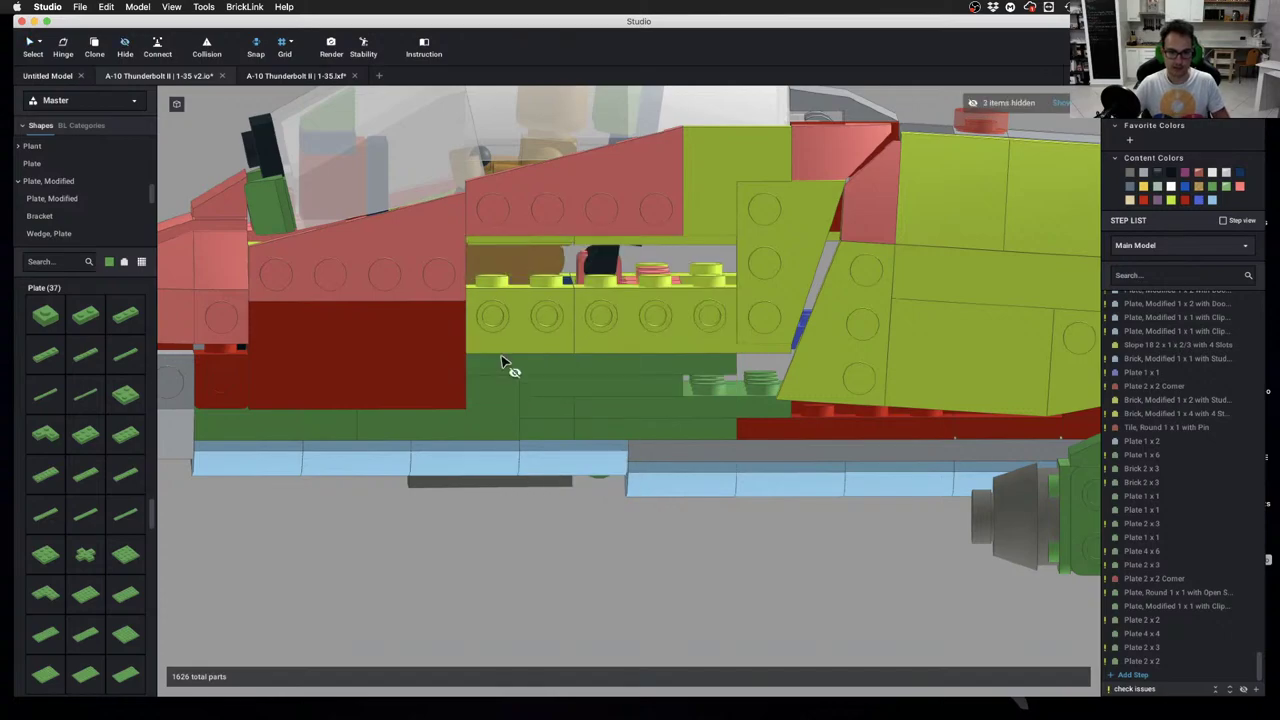
# Show all hidden parts and place a copy of the dark red Tile 2 x 4 beneath the pink sloped panel on the liftarm side
pyautogui.moveTo(420, 455)
pyautogui.mouseDown(button='right')
pyautogui.moveTo(418, 440)
pyautogui.moveTo(414, 456)
pyautogui.mouseUp(button='right')
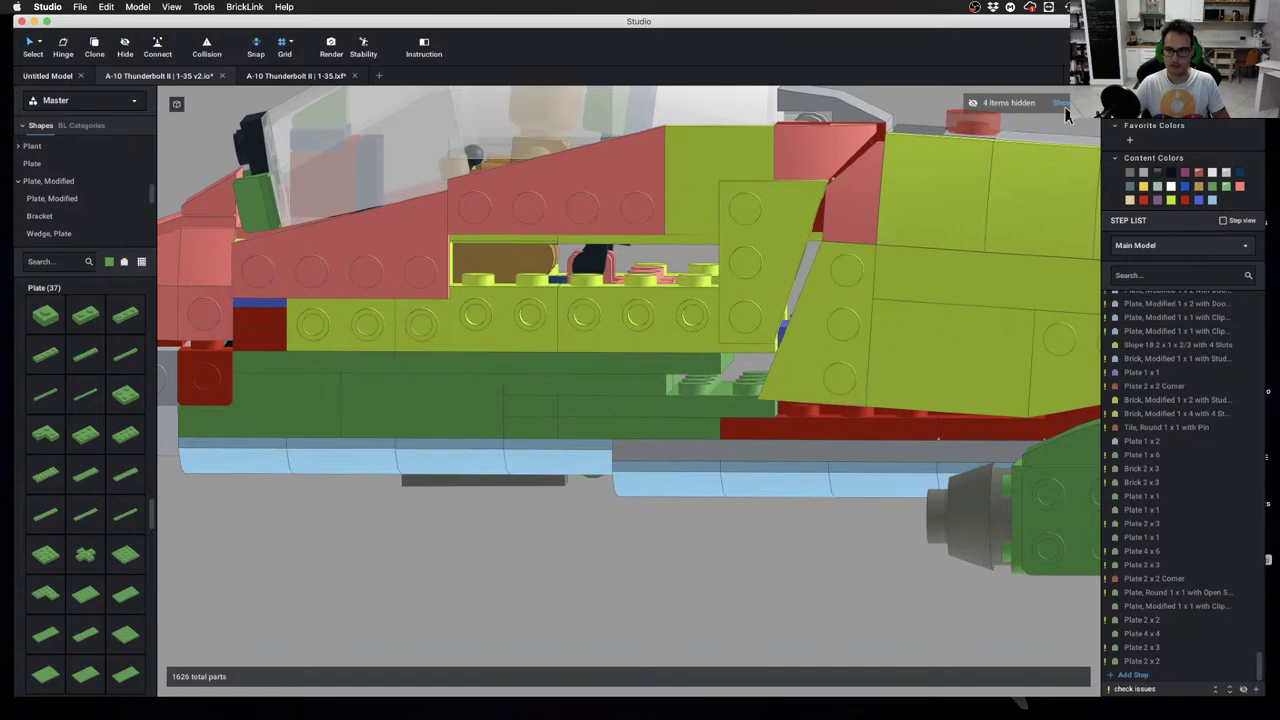
pyautogui.scroll(-3, 637, 485)
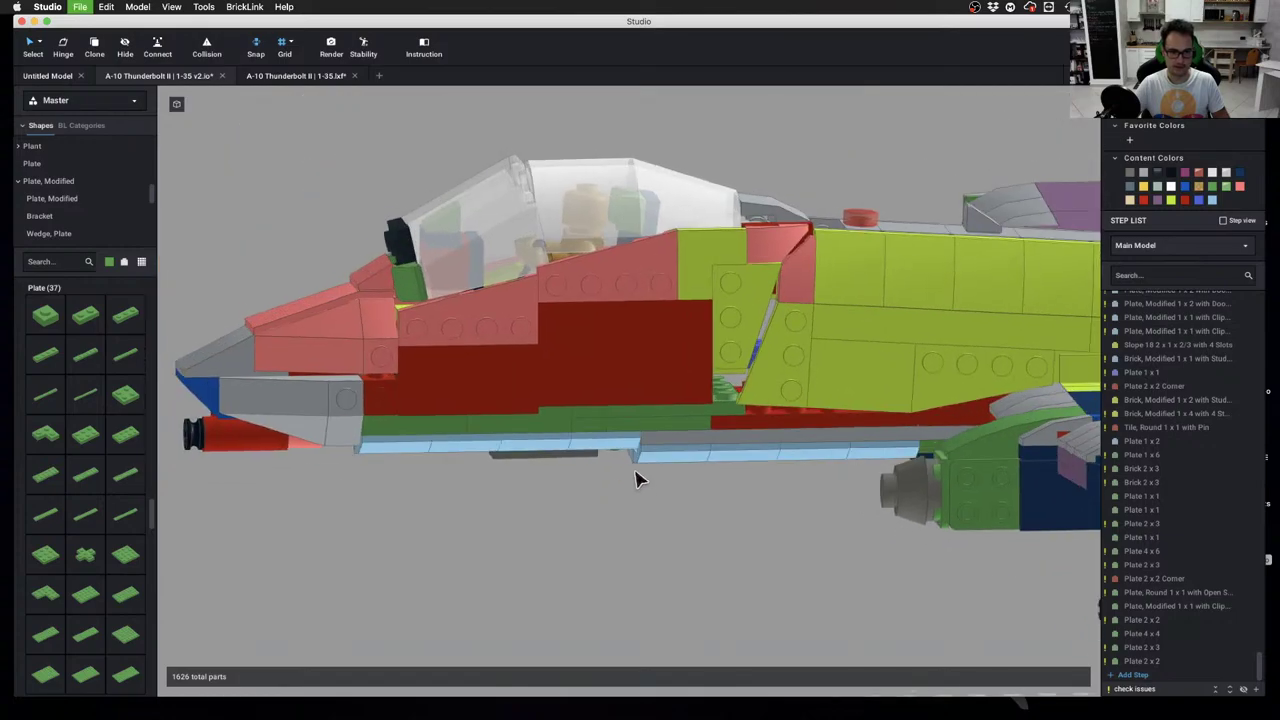
pyautogui.moveTo(570, 540); pyautogui.dragTo(835, 456, button='right')
pyautogui.click(835, 456)
pyautogui.click(780, 406)
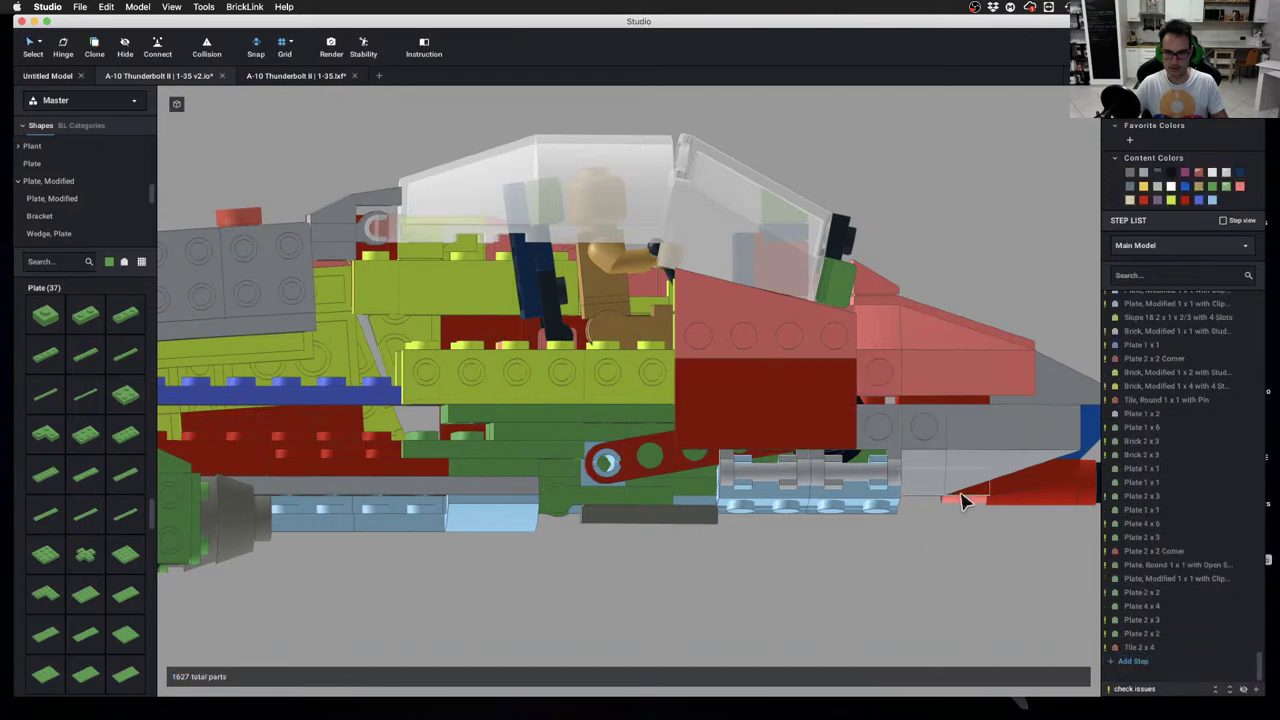
# Cover the exposed grey side stud just ahead of the dark red tile with a green Tile 1 x 1 with Groove
pyautogui.moveTo(963, 497); pyautogui.dragTo(790, 540, button='middle')
pyautogui.scroll(2, 790, 548)
pyautogui.moveTo(790, 548); pyautogui.dragTo(773, 481, button='right')
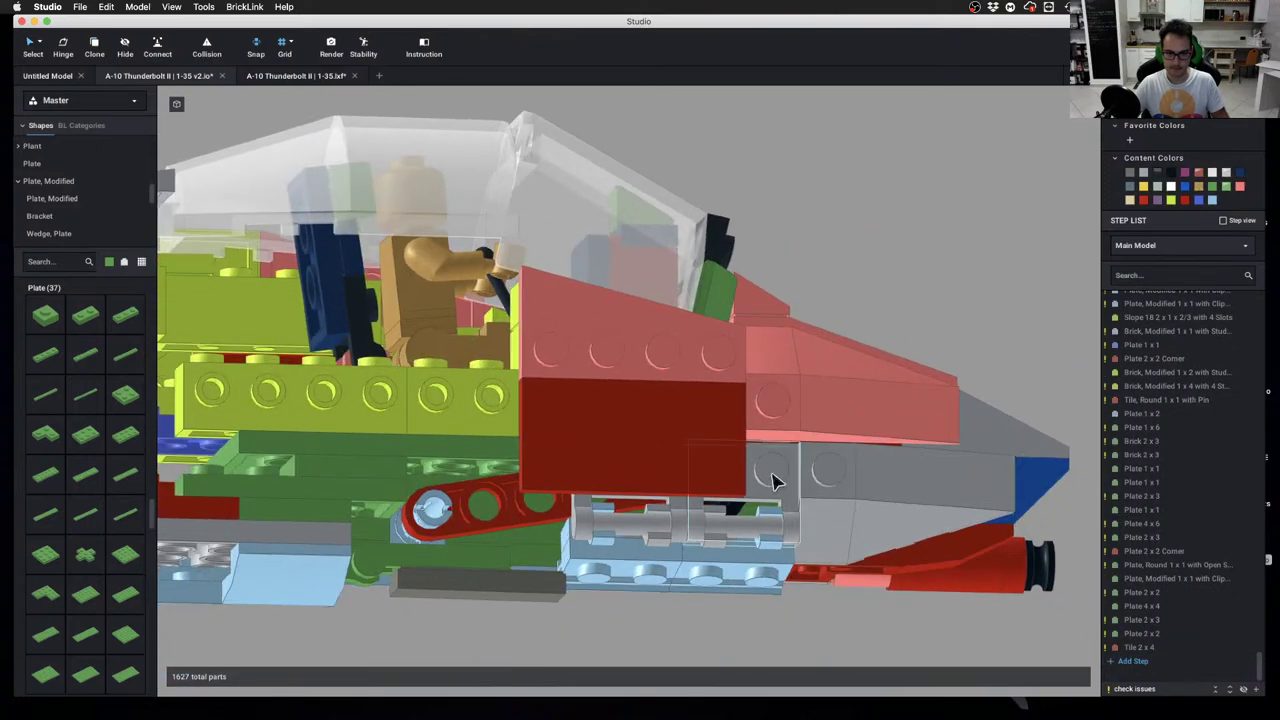
pyautogui.scroll(10, 88, 210)
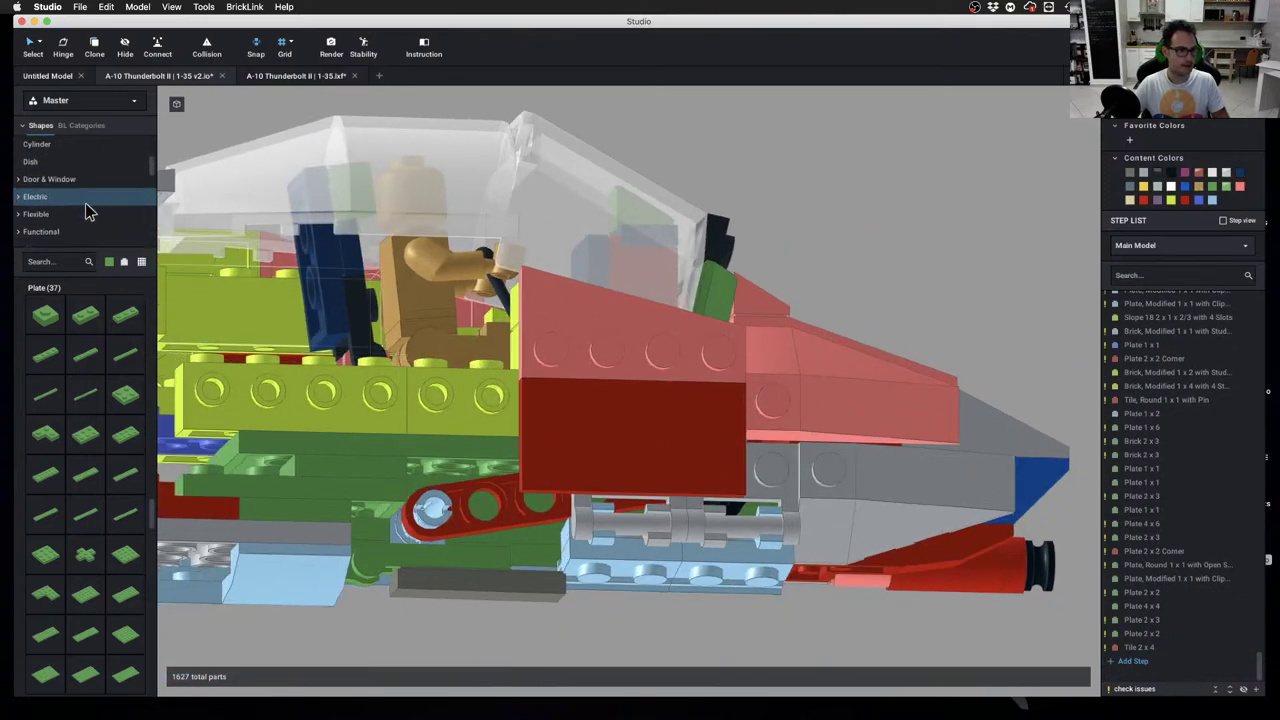
pyautogui.scroll(-10, 85, 205)
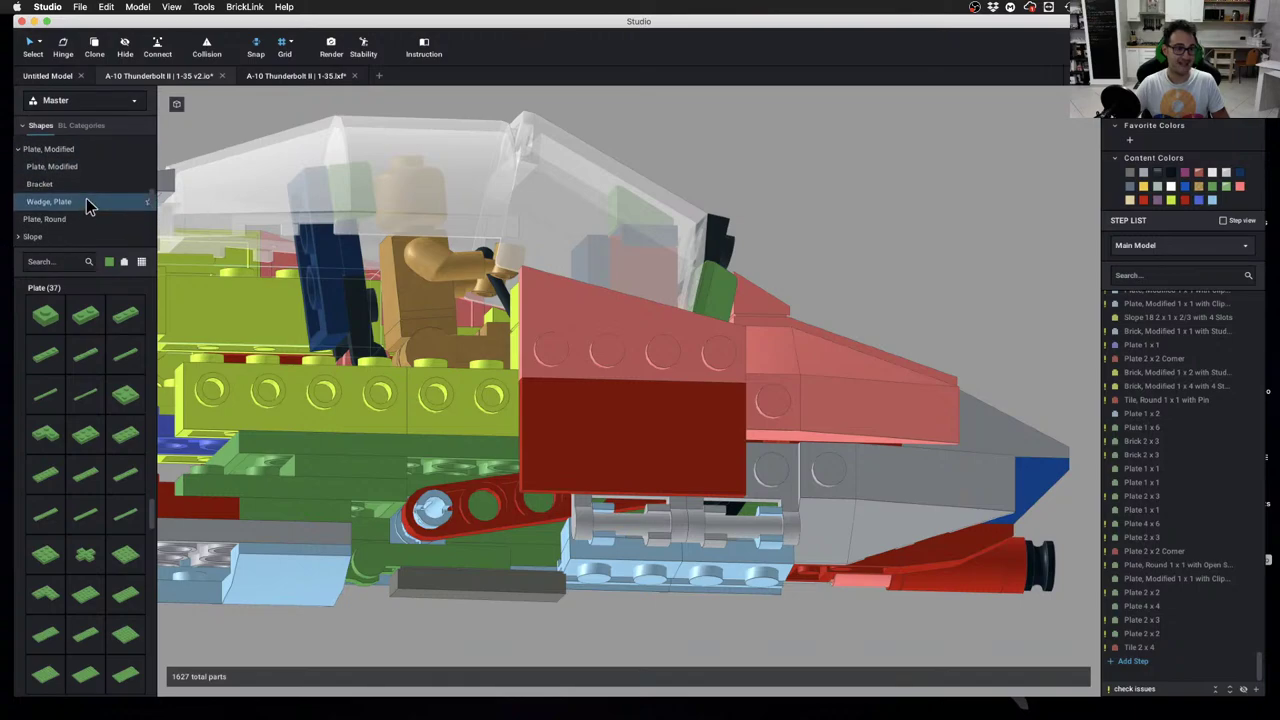
pyautogui.scroll(-5, 85, 203)
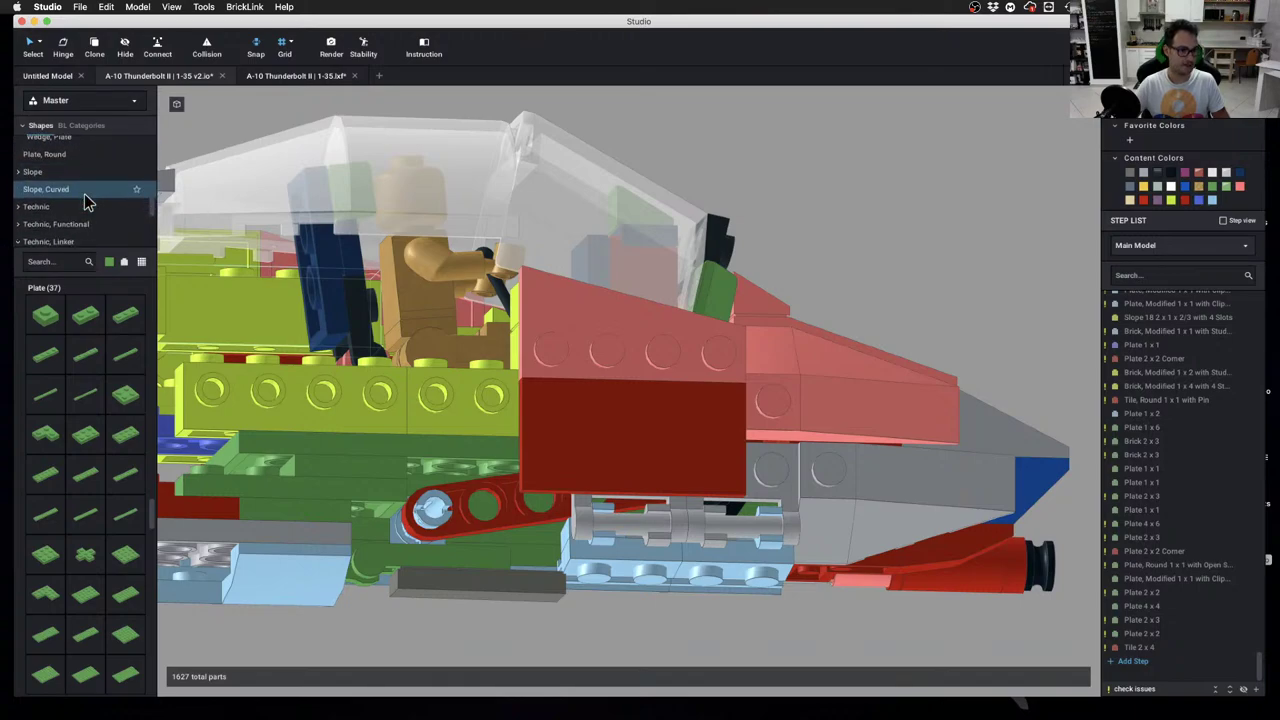
pyautogui.scroll(-2, 85, 205)
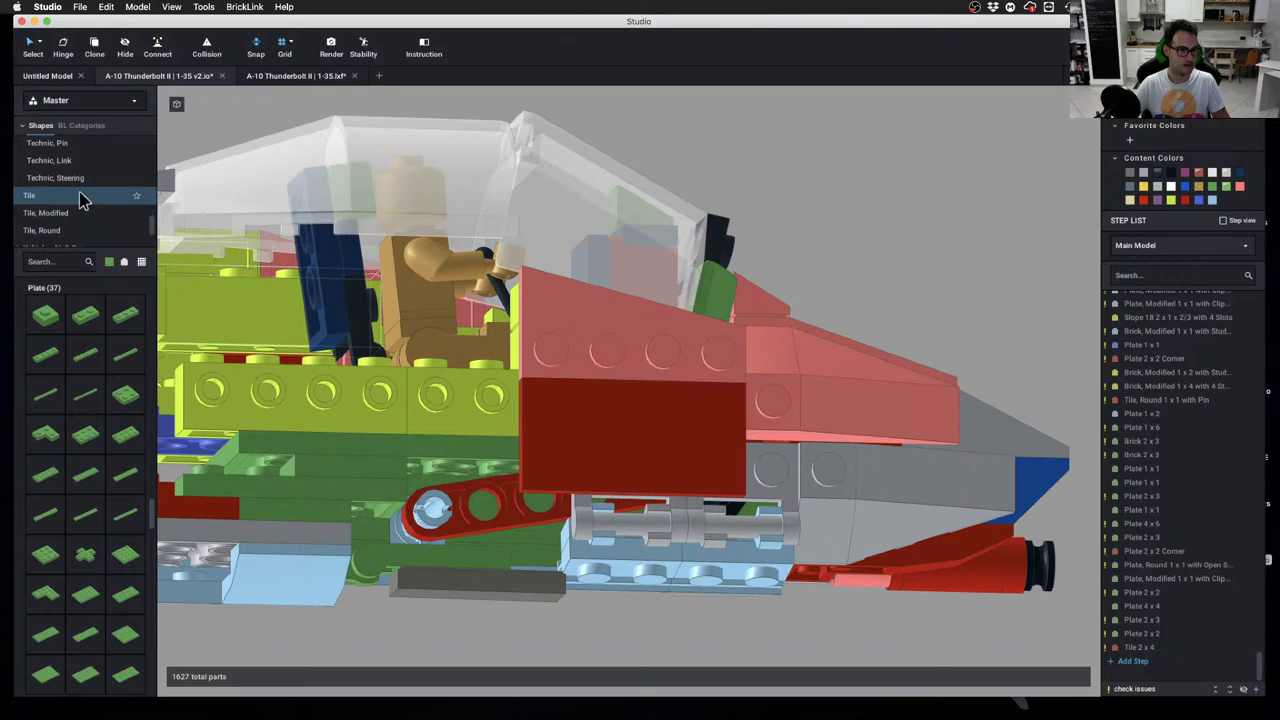
pyautogui.click(83, 197)
pyautogui.moveTo(82, 316); pyautogui.dragTo(700, 470)
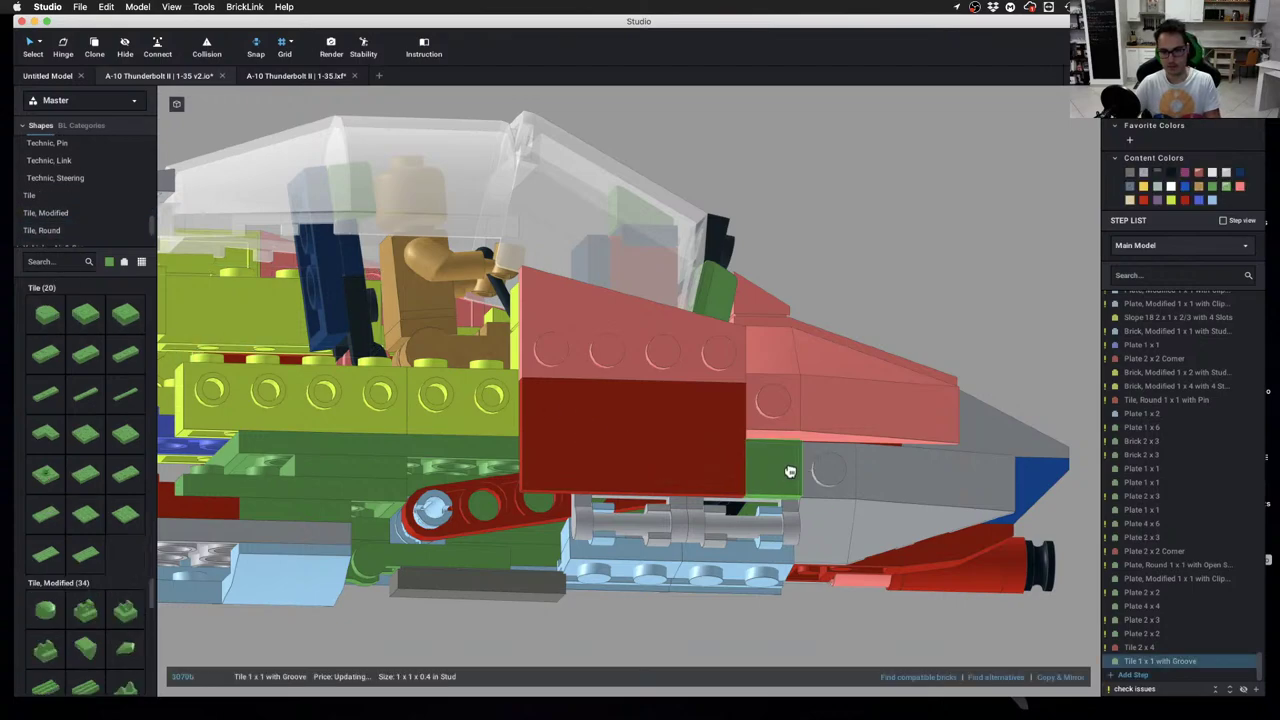
pyautogui.click(860, 342)
pyautogui.scroll(-3, 860, 346)
pyautogui.moveTo(860, 346); pyautogui.dragTo(851, 353, button='right')
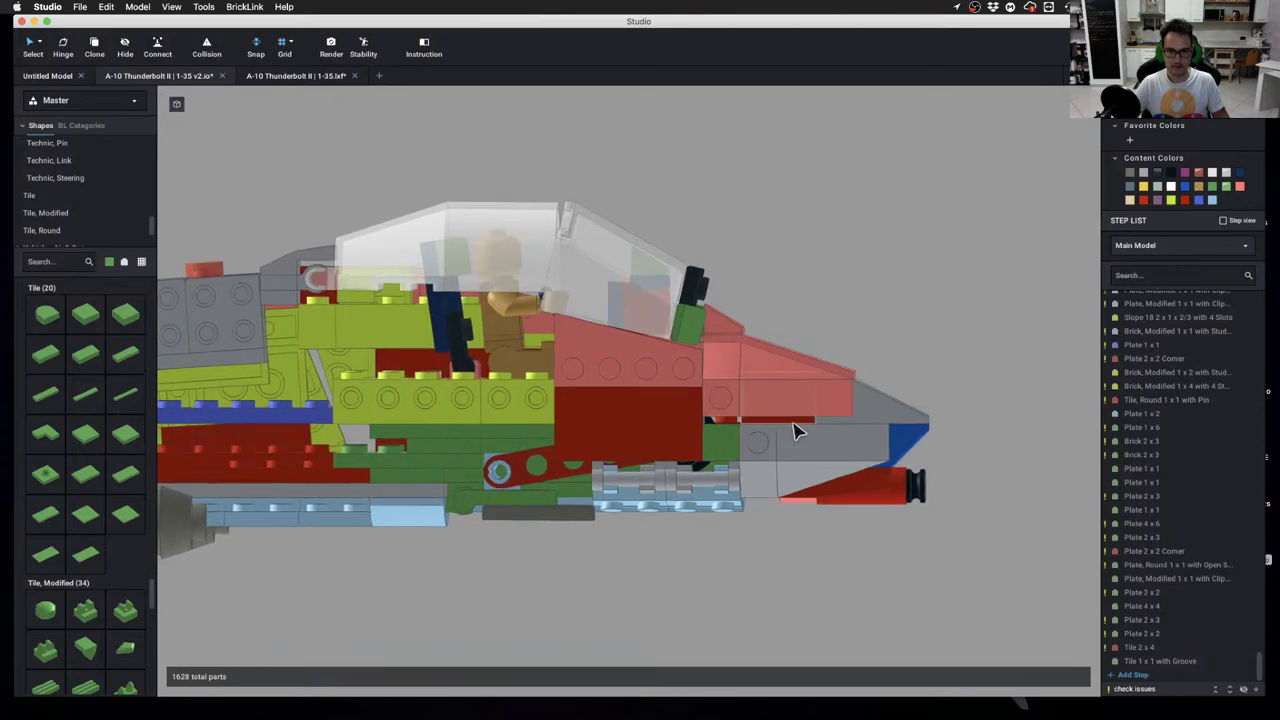
# Try a copy of the red Bracket 1 x 1 - 1 x 1 in place of the green 1 x 1 tile ahead of the dark red tile
pyautogui.scroll(5, 689, 383)
pyautogui.moveTo(740, 383); pyautogui.dragTo(625, 388, button='right')
pyautogui.moveTo(568, 450); pyautogui.dragTo(643, 462, button='right')
pyautogui.click(640, 469)
pyautogui.press('Delete')
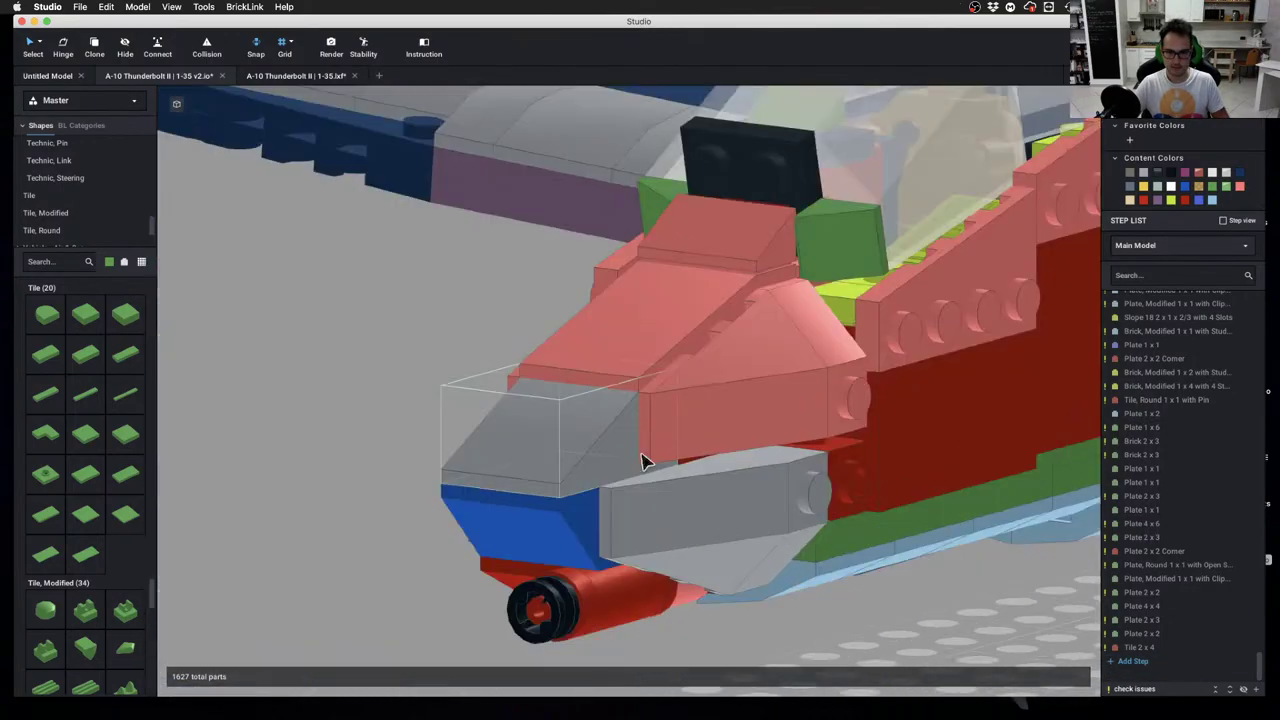
pyautogui.moveTo(843, 481); pyautogui.dragTo(791, 480, button='right')
pyautogui.click(825, 643)
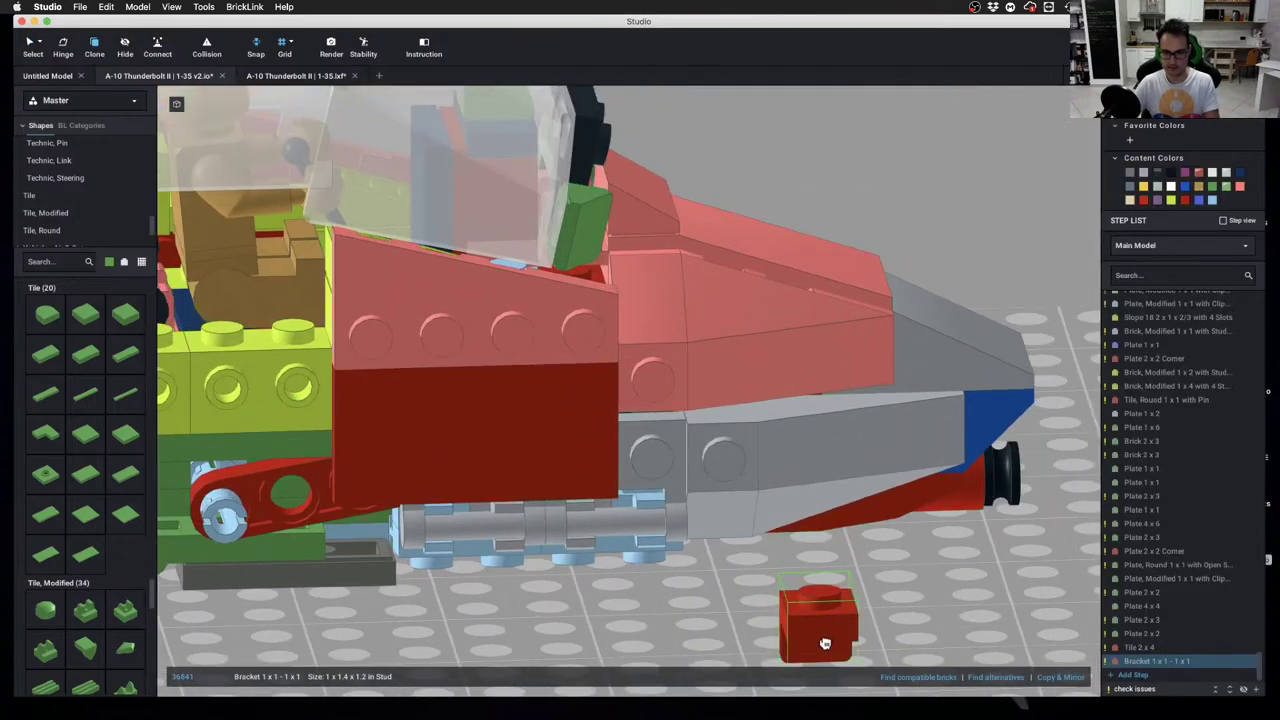
pyautogui.click(682, 462)
pyautogui.press('Escape')
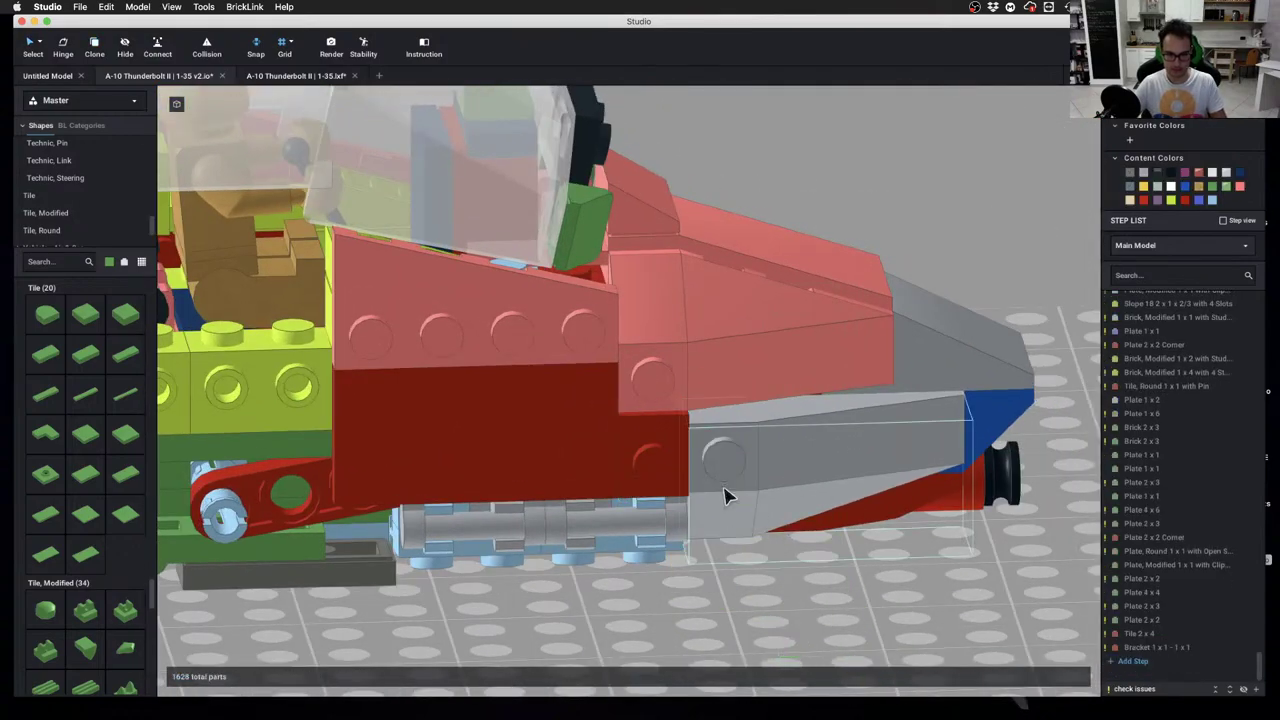
pyautogui.moveTo(726, 494); pyautogui.dragTo(530, 452, button='right')
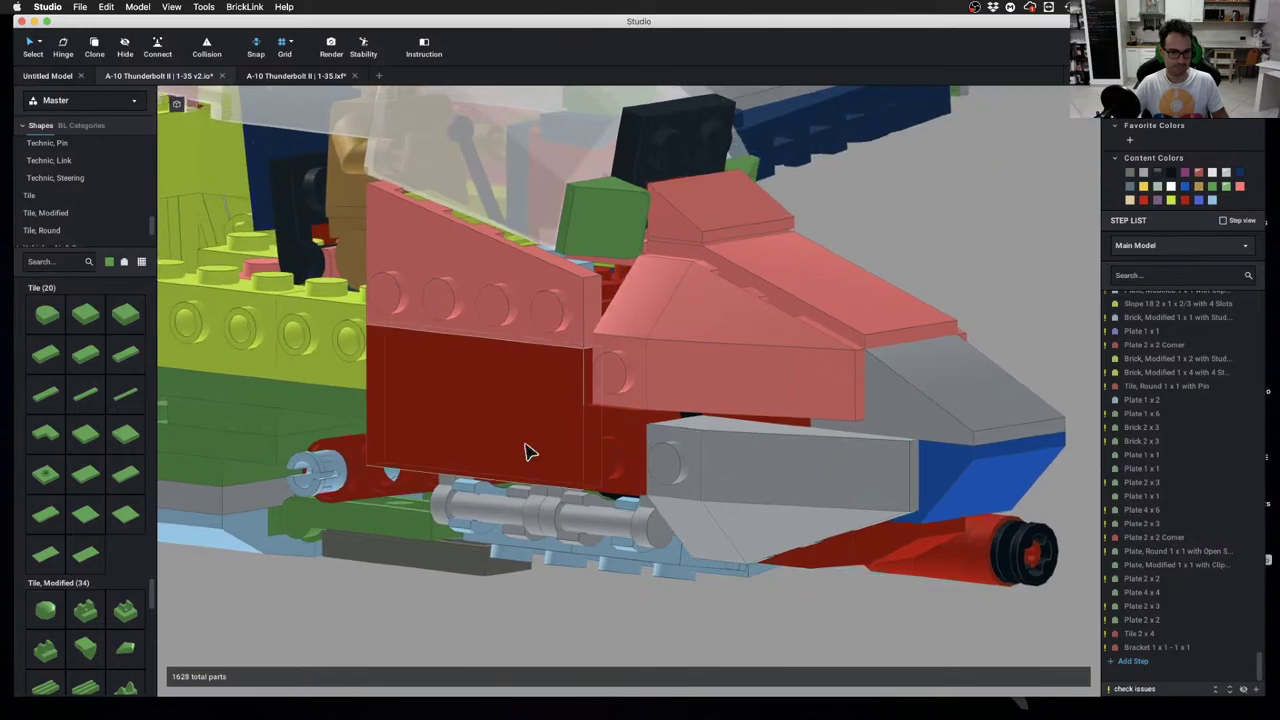
# Remove the trial bracket and restore the green Tile 1 x 1 with Groove behind the grey nose wedge
pyautogui.click(611, 464)
pyautogui.press('Delete')
pyautogui.moveTo(654, 466); pyautogui.dragTo(697, 470, button='right')
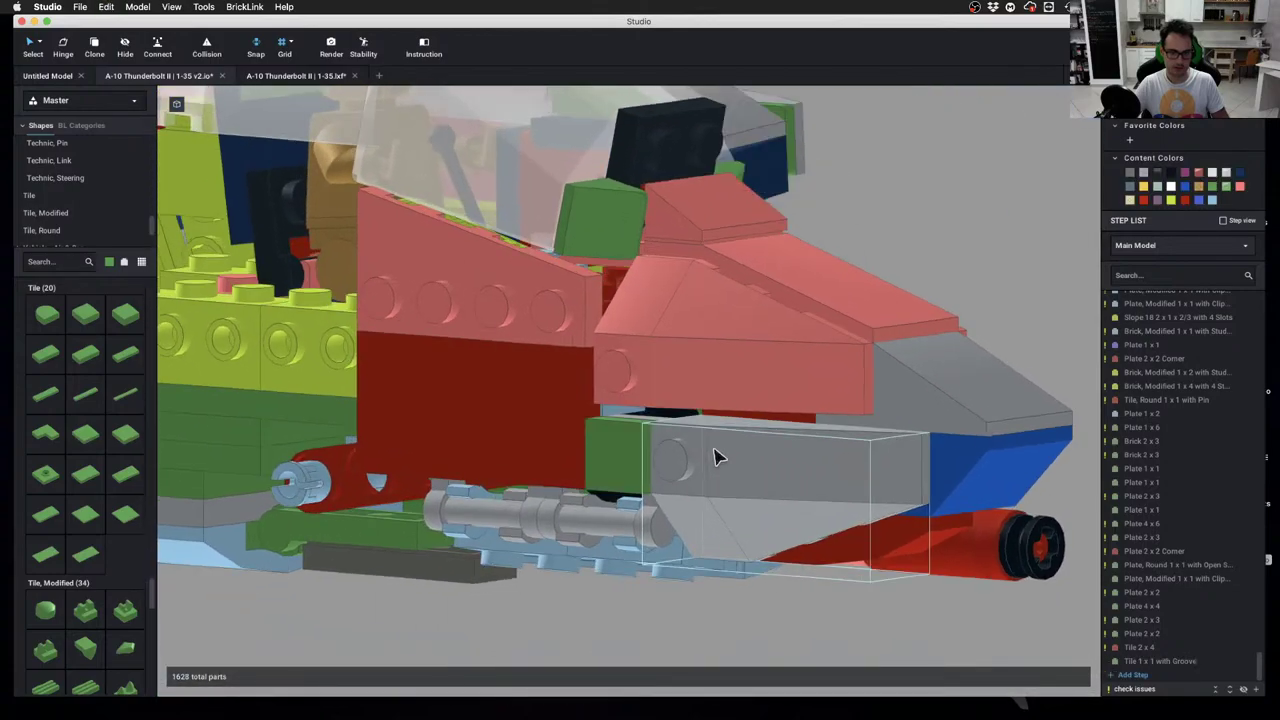
# Hide the pink wedge above the grey nose wedge and fill the small gap behind the grey wedge with a green Plate 1 x 1
pyautogui.moveTo(770, 470); pyautogui.dragTo(1005, 369, button='right')
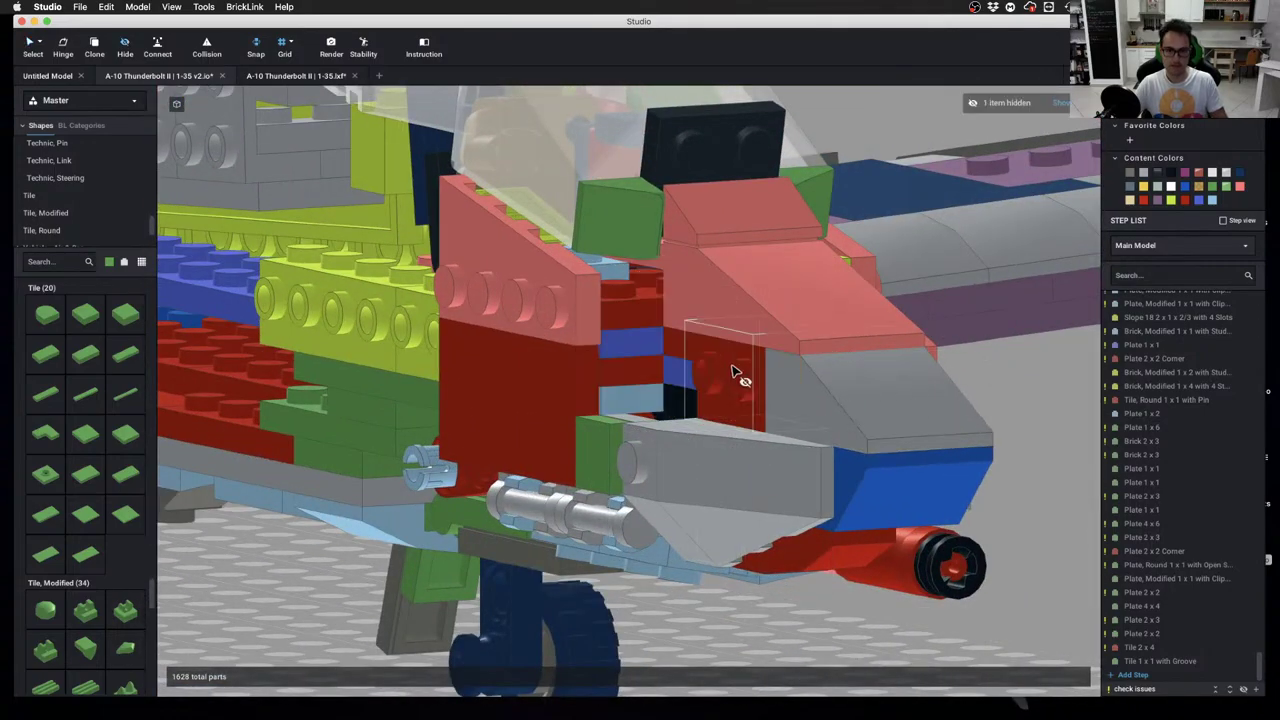
pyautogui.moveTo(733, 373); pyautogui.dragTo(745, 400, button='right')
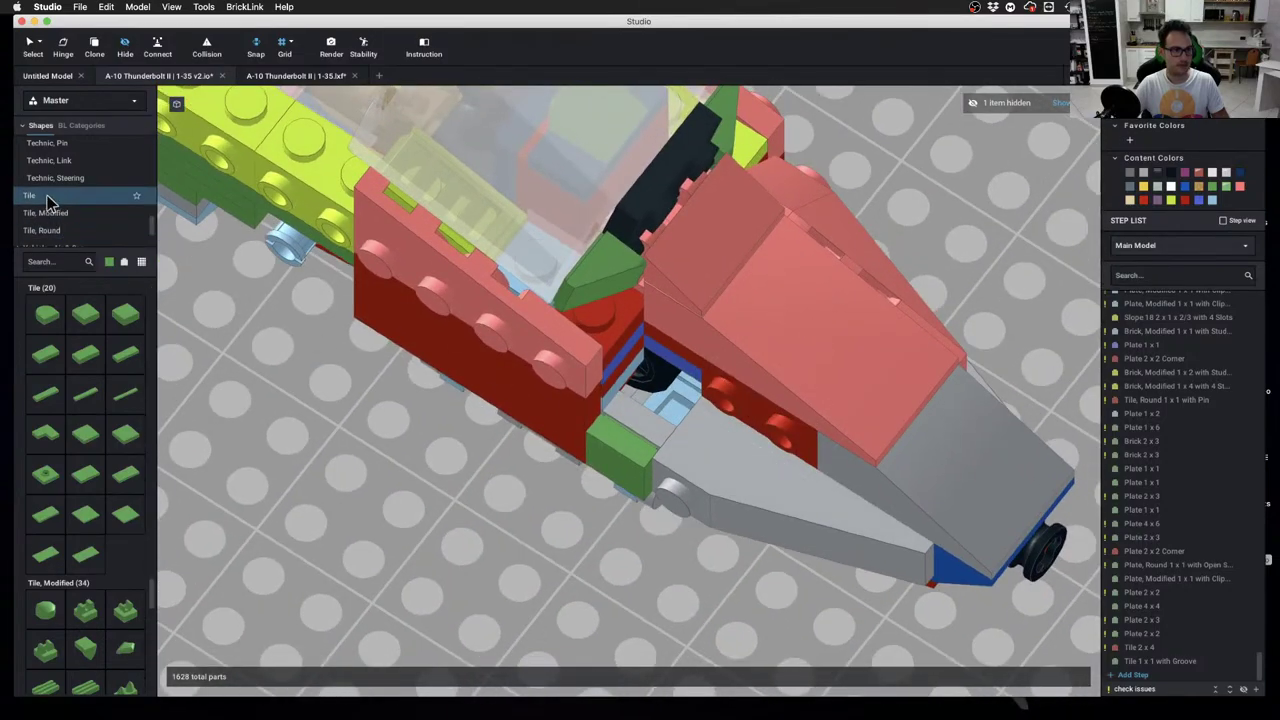
pyautogui.scroll(-1, 64, 215)
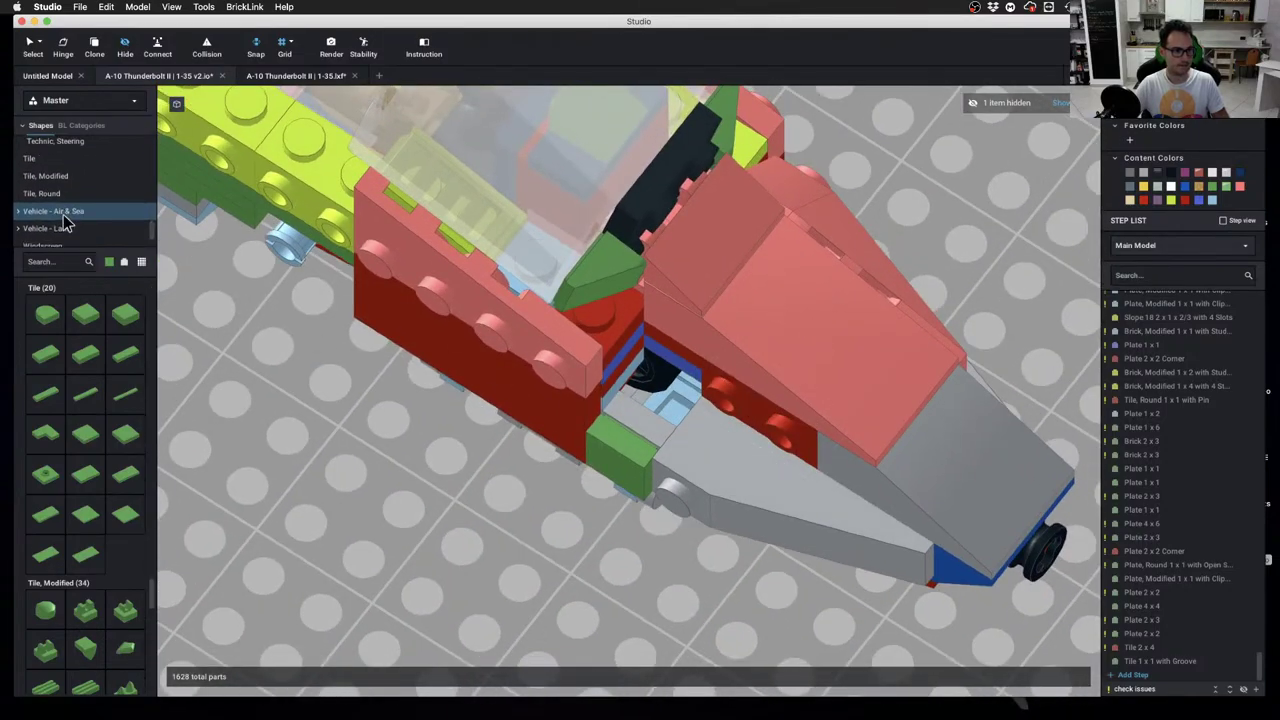
pyautogui.scroll(3, 66, 216)
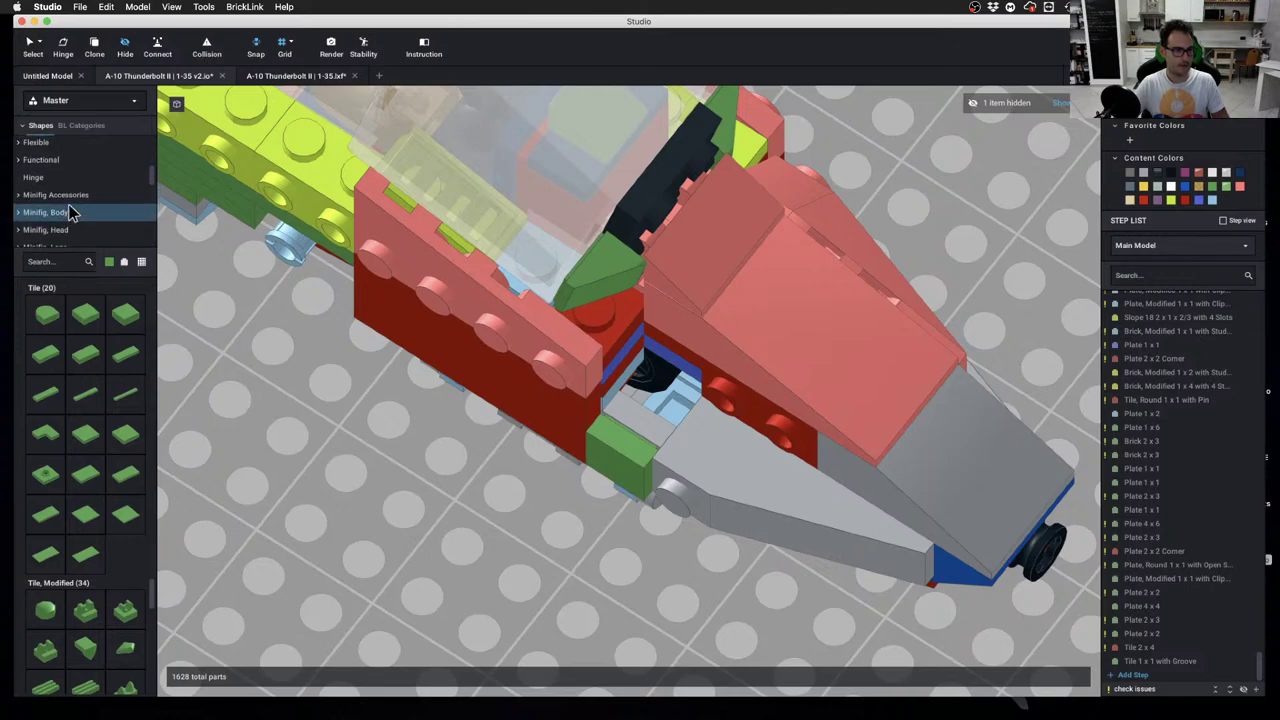
pyautogui.scroll(-5, 70, 212)
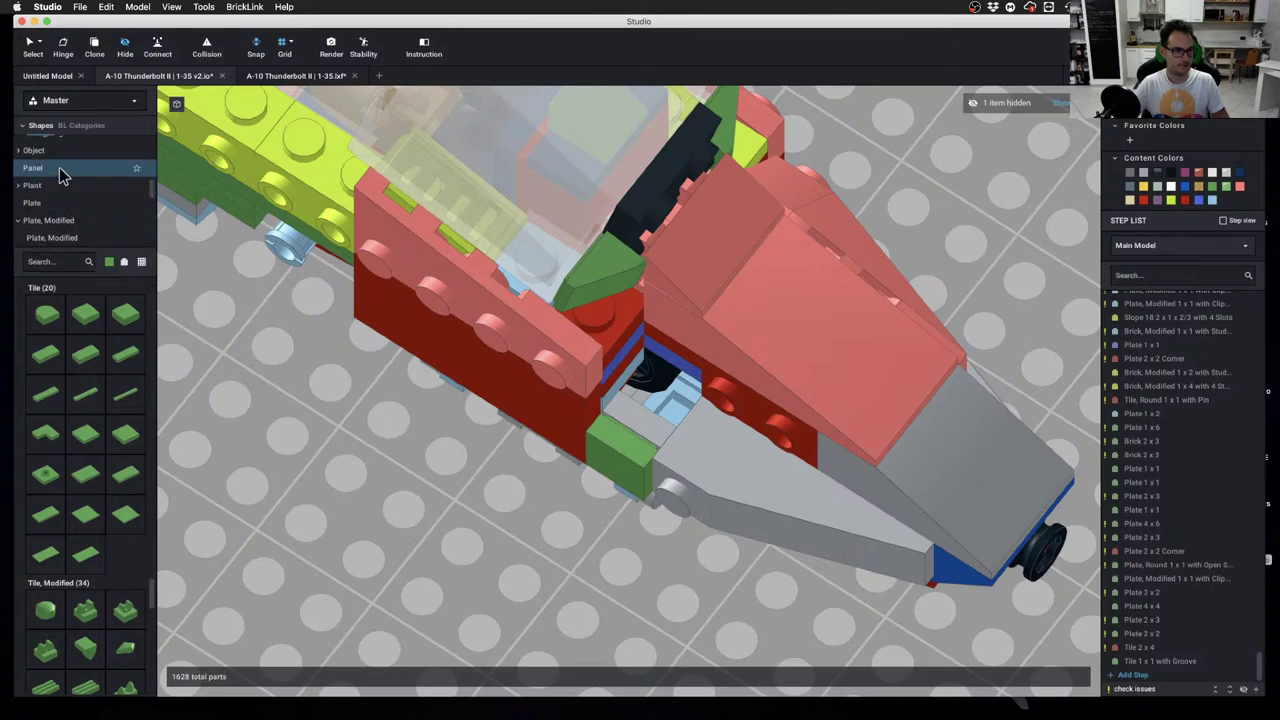
pyautogui.scroll(-1, 58, 190)
pyautogui.click(58, 157)
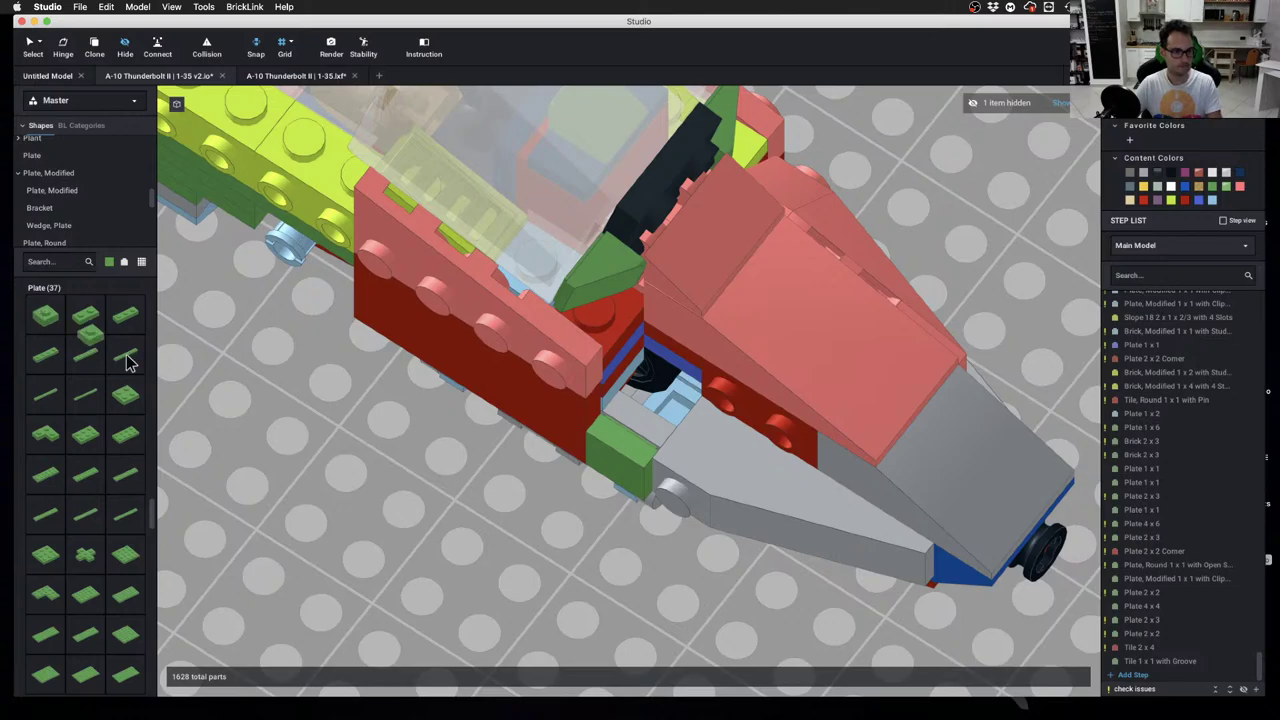
pyautogui.moveTo(127, 362); pyautogui.dragTo(674, 431)
pyautogui.click(657, 494)
pyautogui.click(634, 531)
pyautogui.moveTo(637, 534)
pyautogui.mouseDown(button='right')
pyautogui.moveTo(610, 518)
pyautogui.moveTo(629, 509)
pyautogui.moveTo(646, 523)
pyautogui.moveTo(634, 523)
pyautogui.mouseUp(button='right')
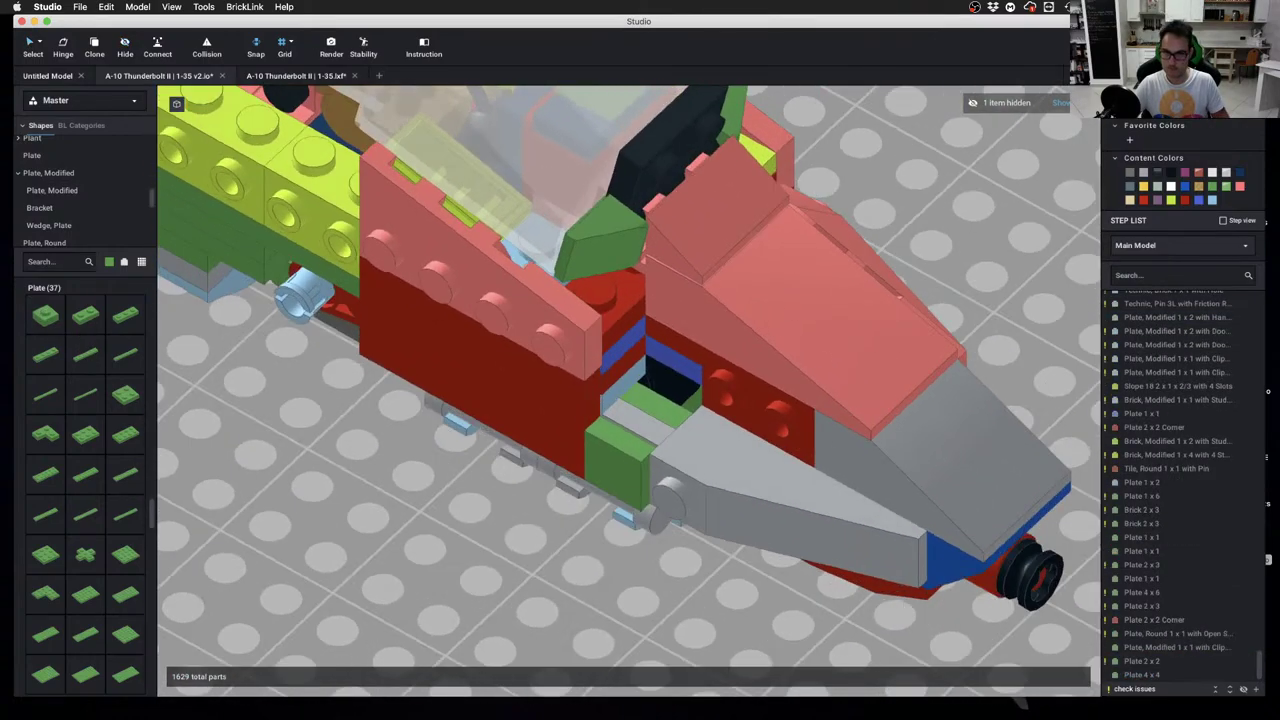
# Inspect the nose side with the pink wedge shown, and hide the wedge again to examine the stacked plates around the new Plate 1 x 1
pyautogui.scroll(10, 955, 290)
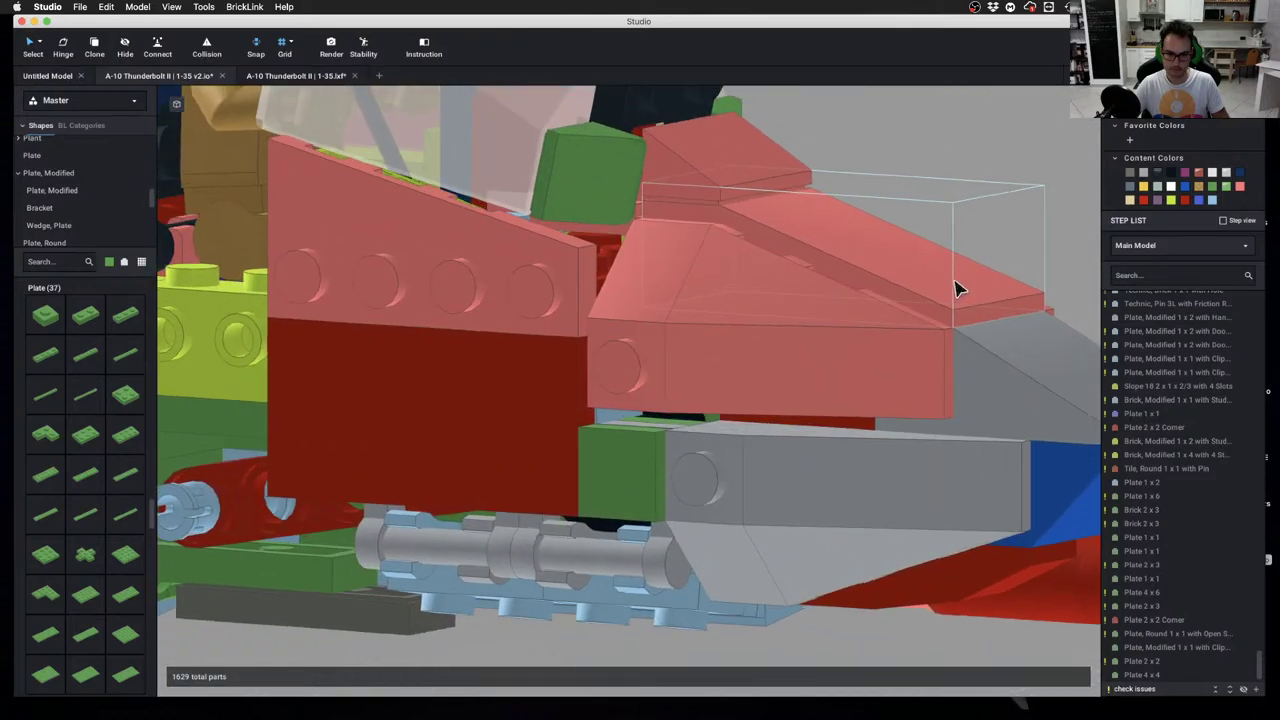
pyautogui.moveTo(955, 282); pyautogui.dragTo(925, 300, button='right')
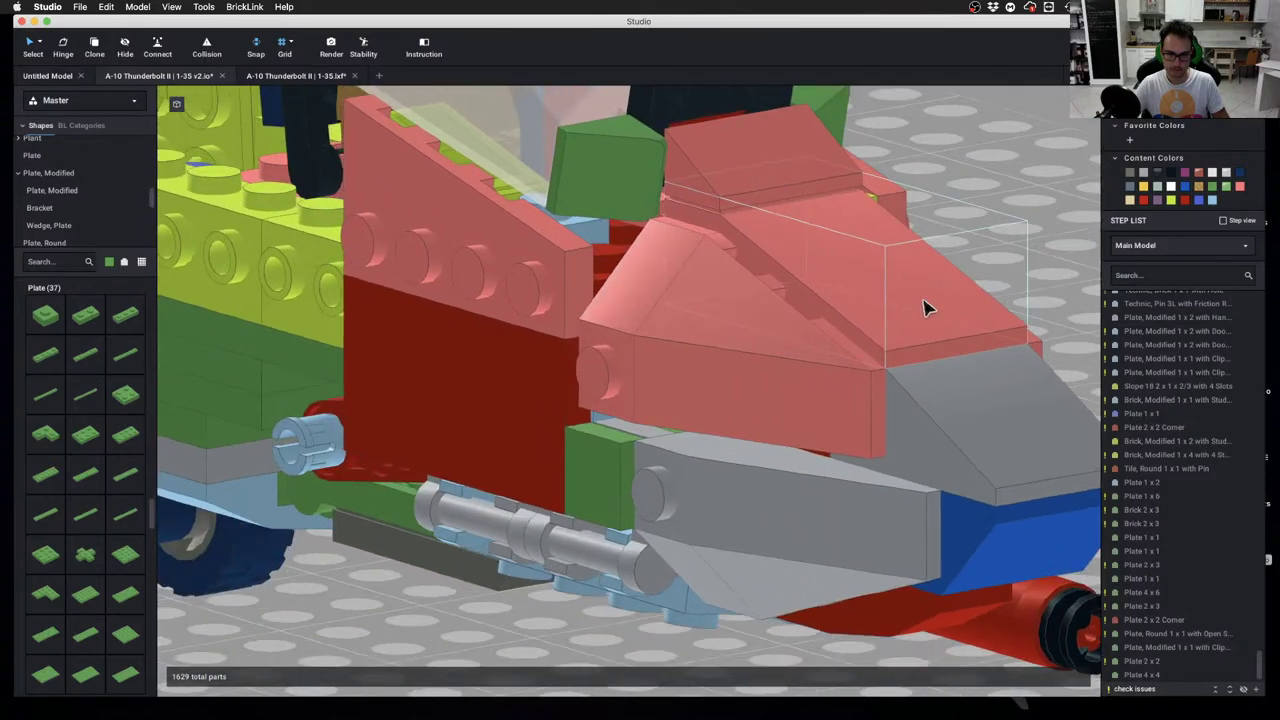
pyautogui.click(716, 353)
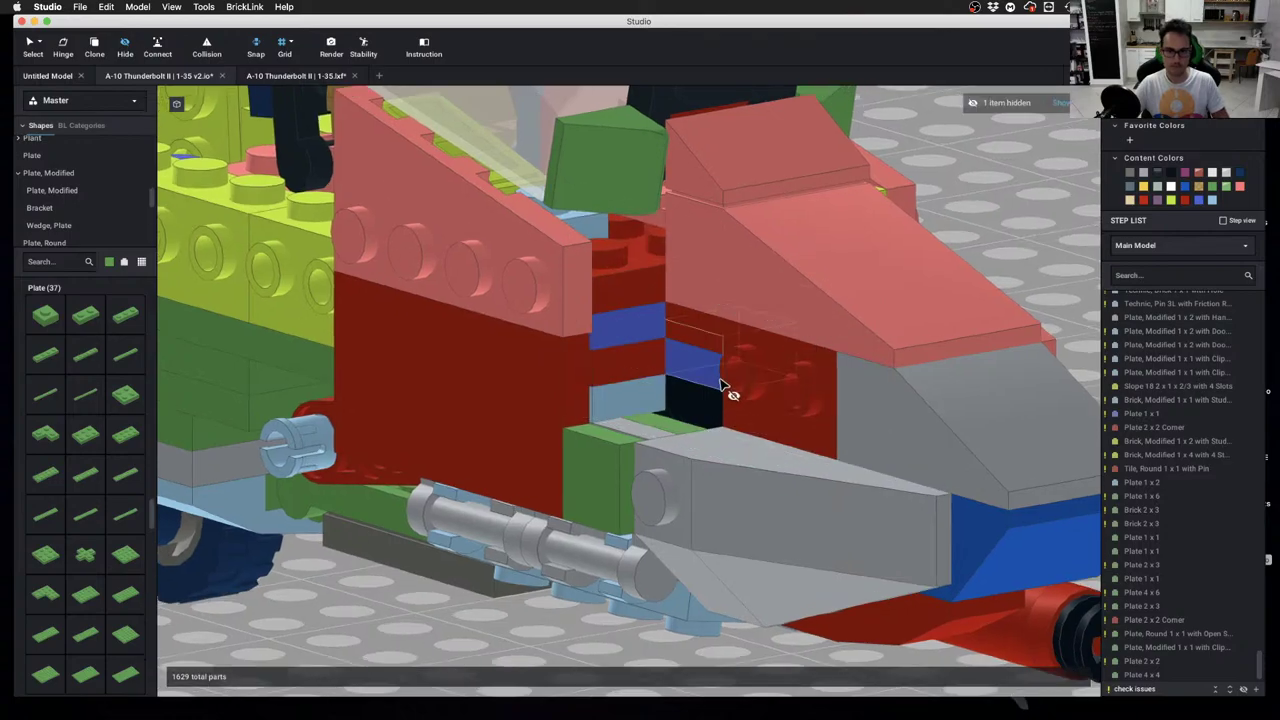
pyautogui.moveTo(731, 391); pyautogui.dragTo(628, 366, button='right')
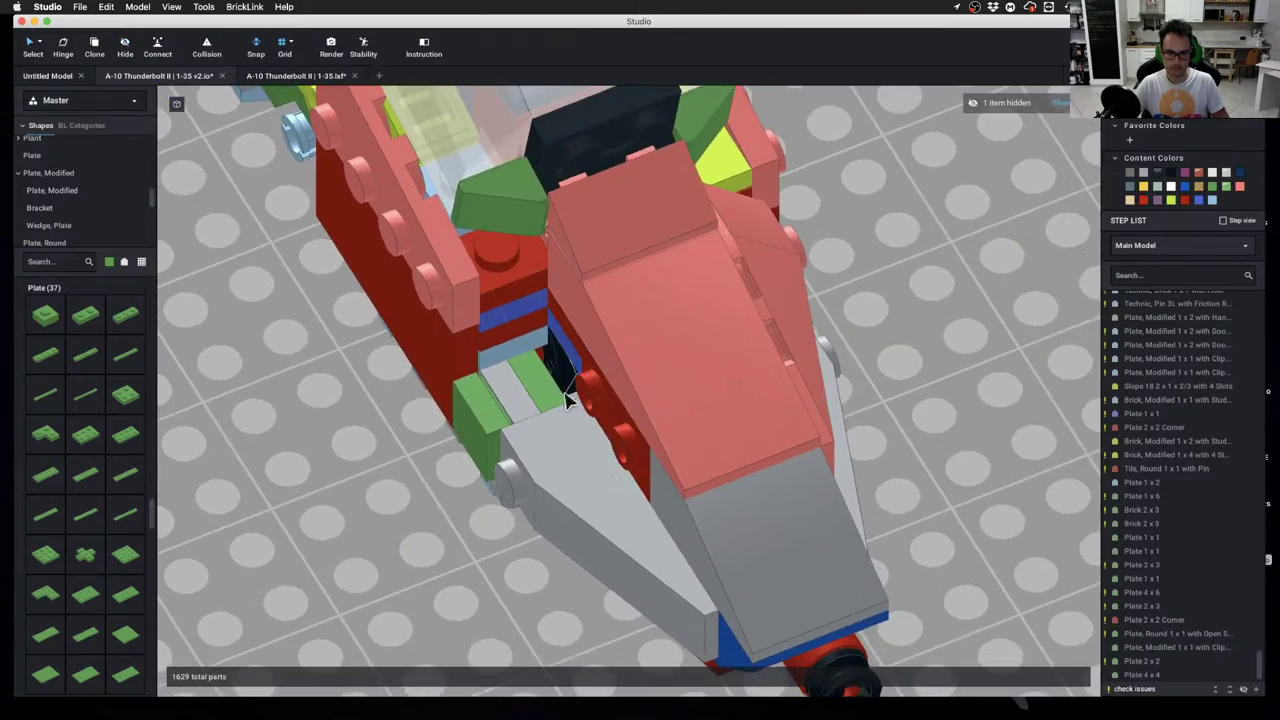
pyautogui.moveTo(566, 400)
pyautogui.mouseDown(button='right')
pyautogui.moveTo(563, 385)
pyautogui.moveTo(583, 380)
pyautogui.moveTo(545, 440)
pyautogui.moveTo(620, 413)
pyautogui.moveTo(589, 409)
pyautogui.moveTo(597, 421)
pyautogui.moveTo(572, 390)
pyautogui.mouseUp(button='right')
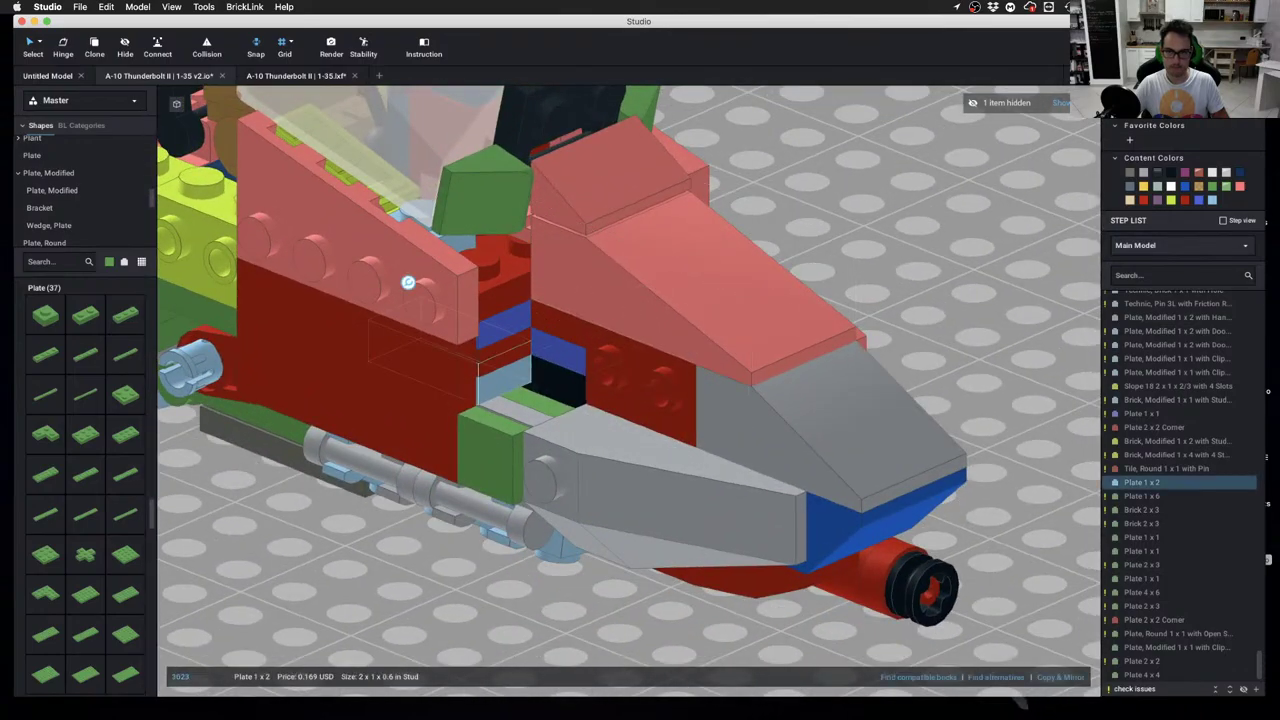
# Copy and mirror the two dark red Tile 2 x 3 and the Tile 1 x 3 onto the liftarm side beneath the cockpit
pyautogui.moveTo(928, 281); pyautogui.dragTo(669, 430, button='right')
pyautogui.click(590, 428)
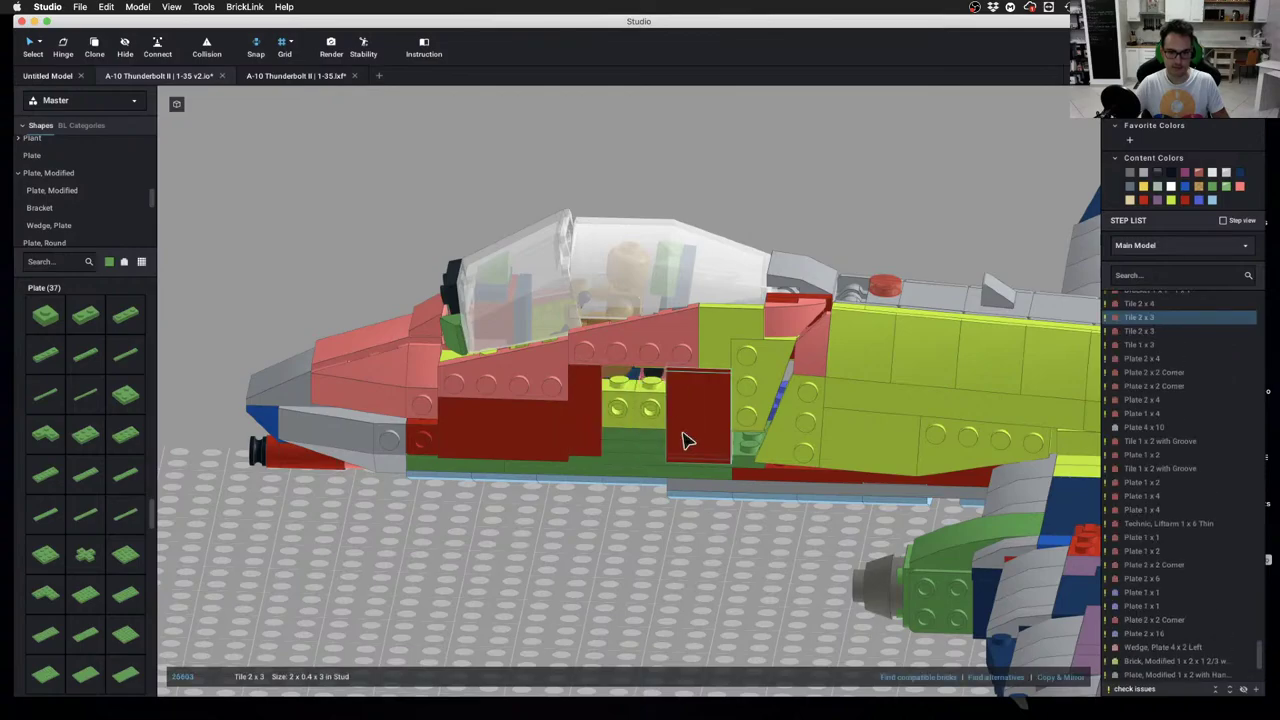
pyautogui.click(595, 433)
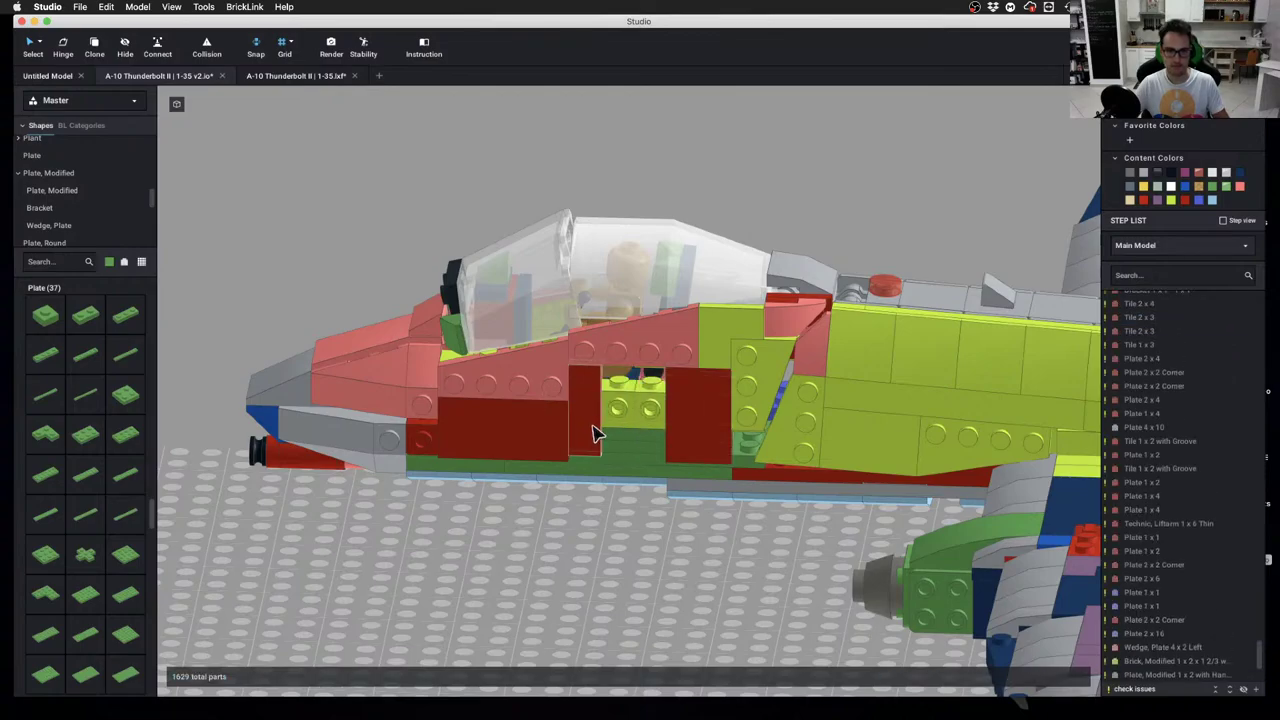
pyautogui.keyDown('shift'); pyautogui.click(699, 430); pyautogui.keyUp('shift')
pyautogui.moveTo(699, 430); pyautogui.dragTo(760, 450, button='right')
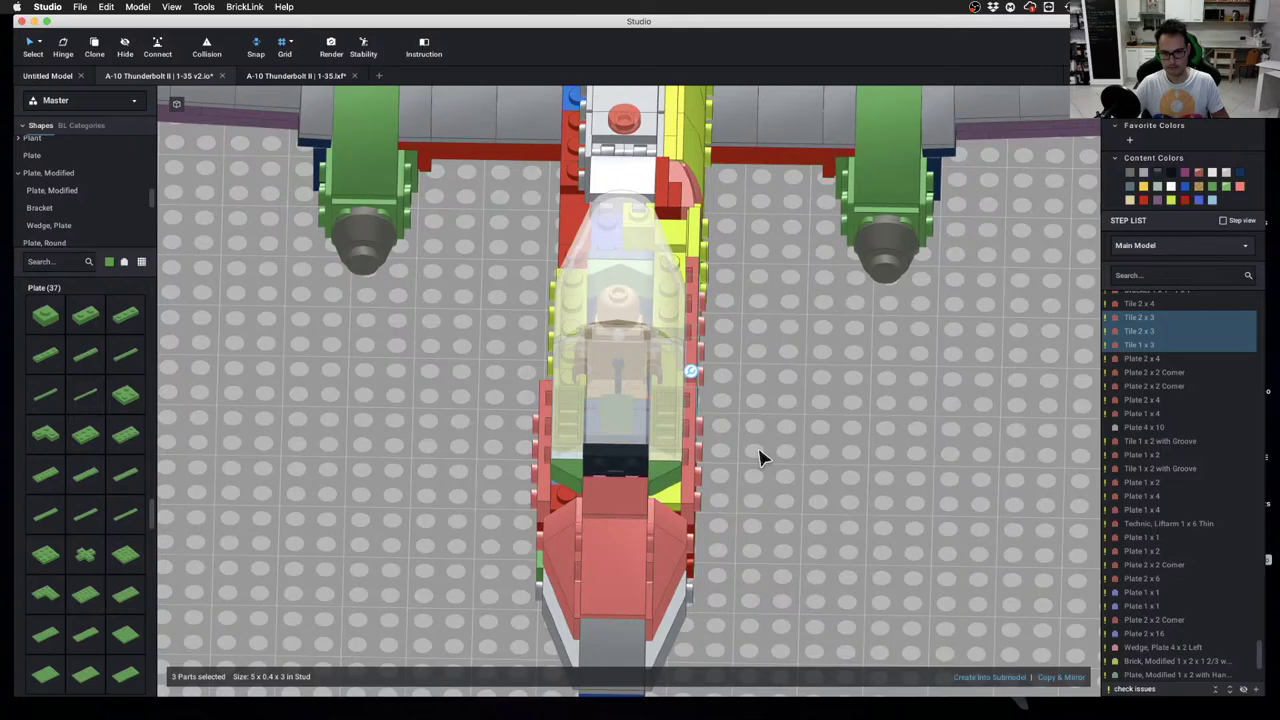
pyautogui.click(1066, 678)
pyautogui.moveTo(866, 593); pyautogui.dragTo(932, 519, button='right')
pyautogui.scroll(2, 975, 571)
pyautogui.moveTo(762, 450); pyautogui.dragTo(816, 488, button='right')
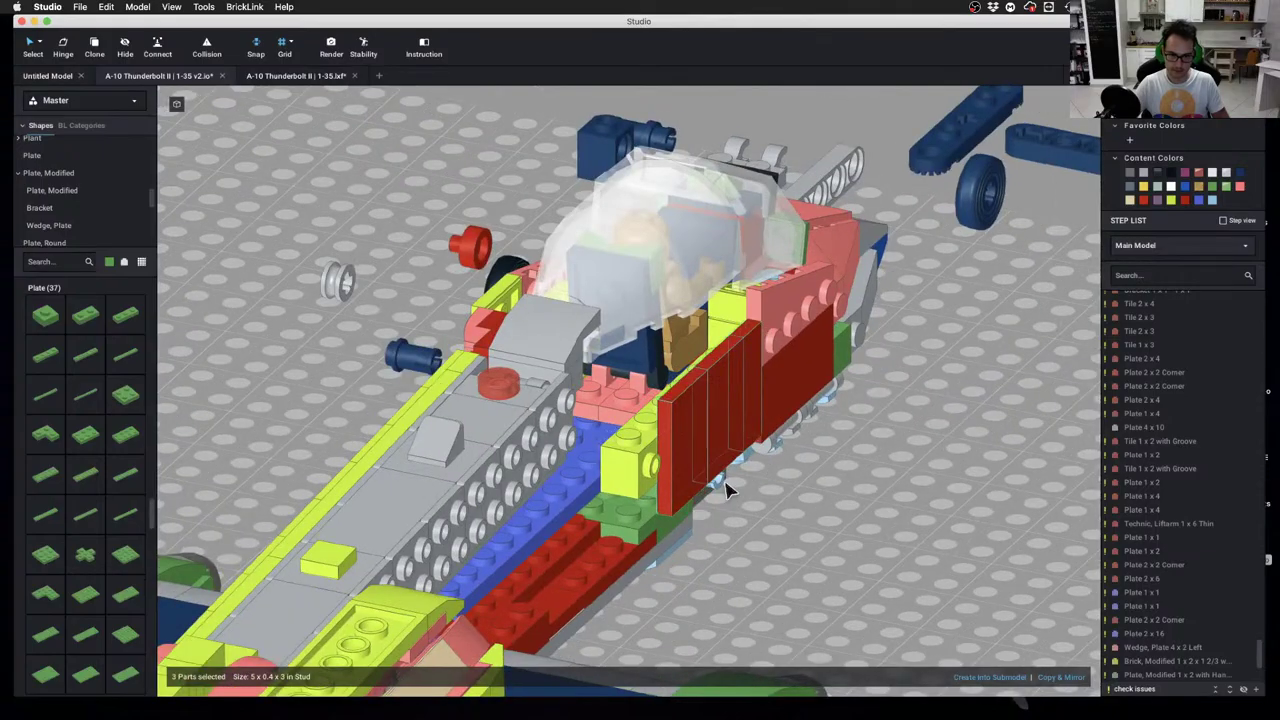
pyautogui.click(808, 545)
pyautogui.moveTo(812, 550); pyautogui.dragTo(884, 532, button='right')
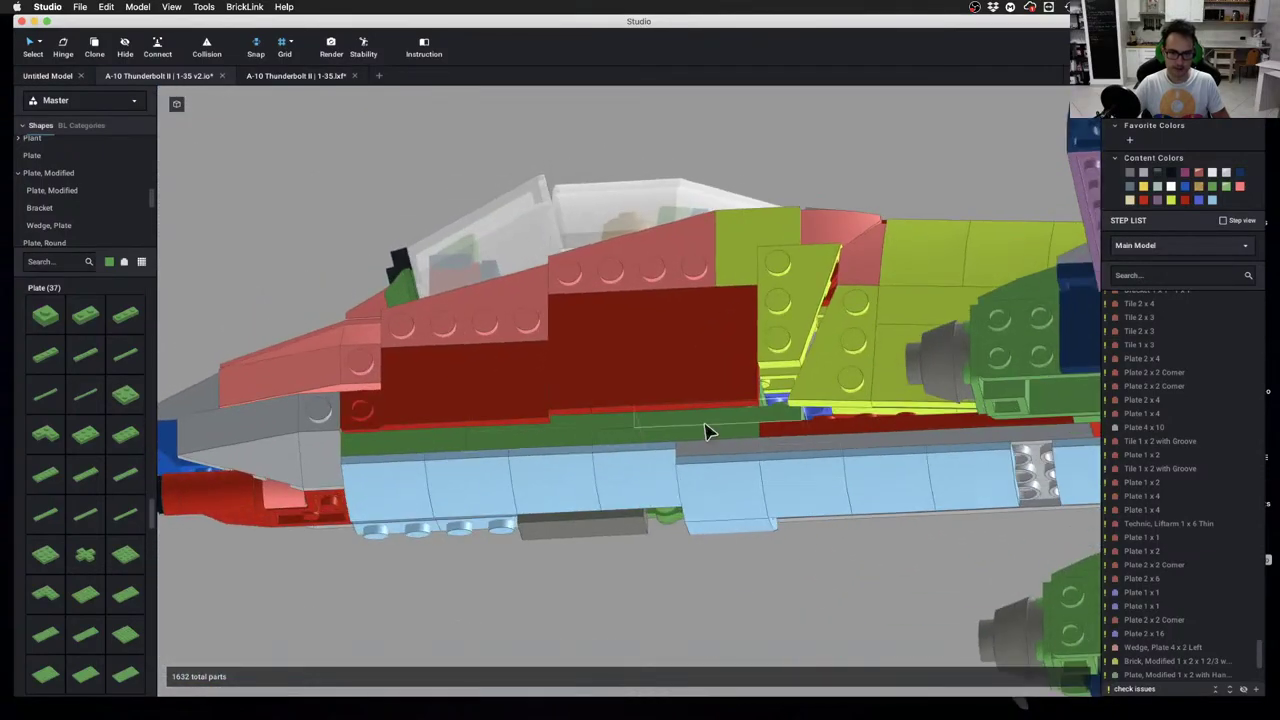
# Replace the middle mirrored Tile 2 x 3 with a vertical copy of the dark red Tile 2 x 4 reaching down over the liftarm's pin end
pyautogui.moveTo(705, 431); pyautogui.dragTo(653, 426, button='right')
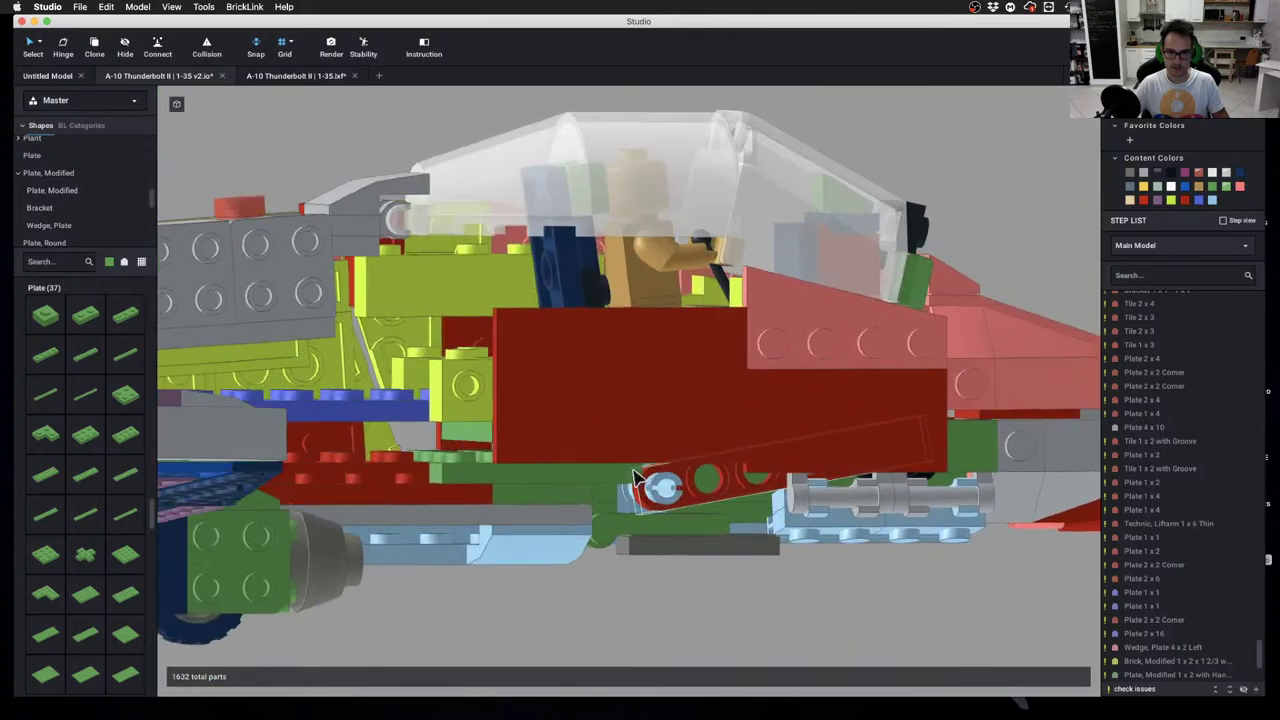
pyautogui.click(712, 428)
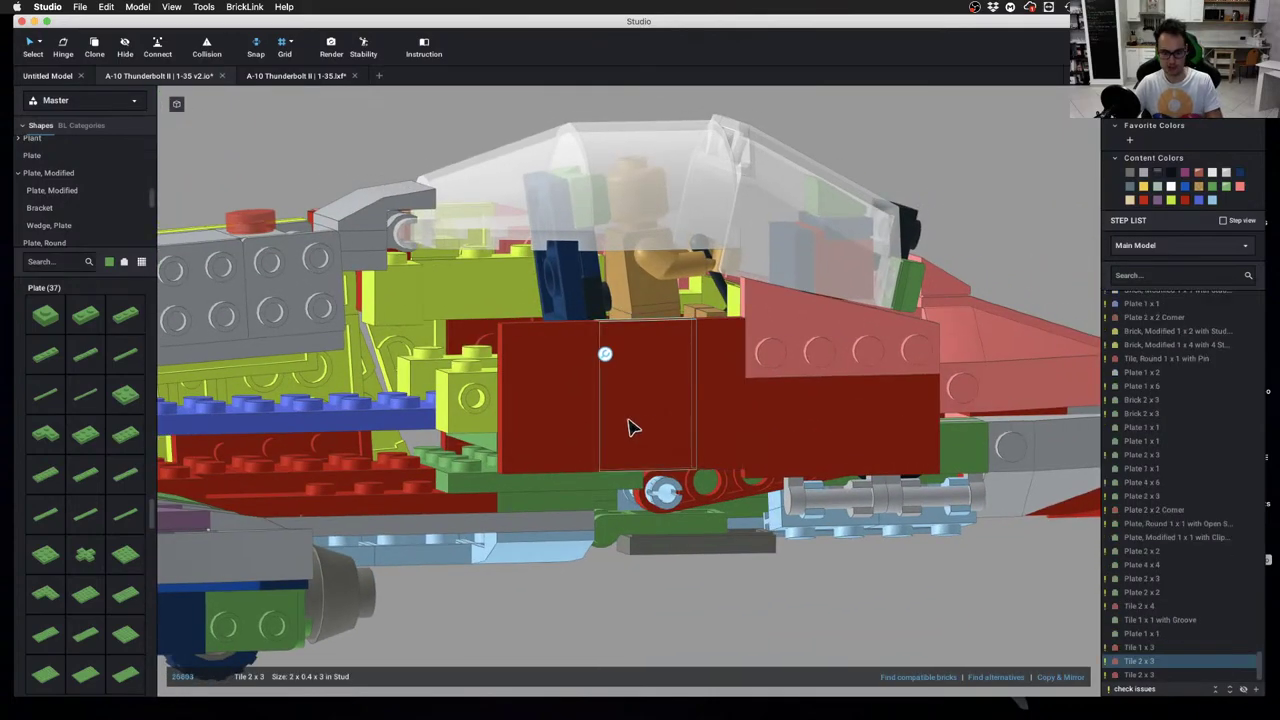
pyautogui.press('Delete')
pyautogui.press('c')
pyautogui.click(843, 455)
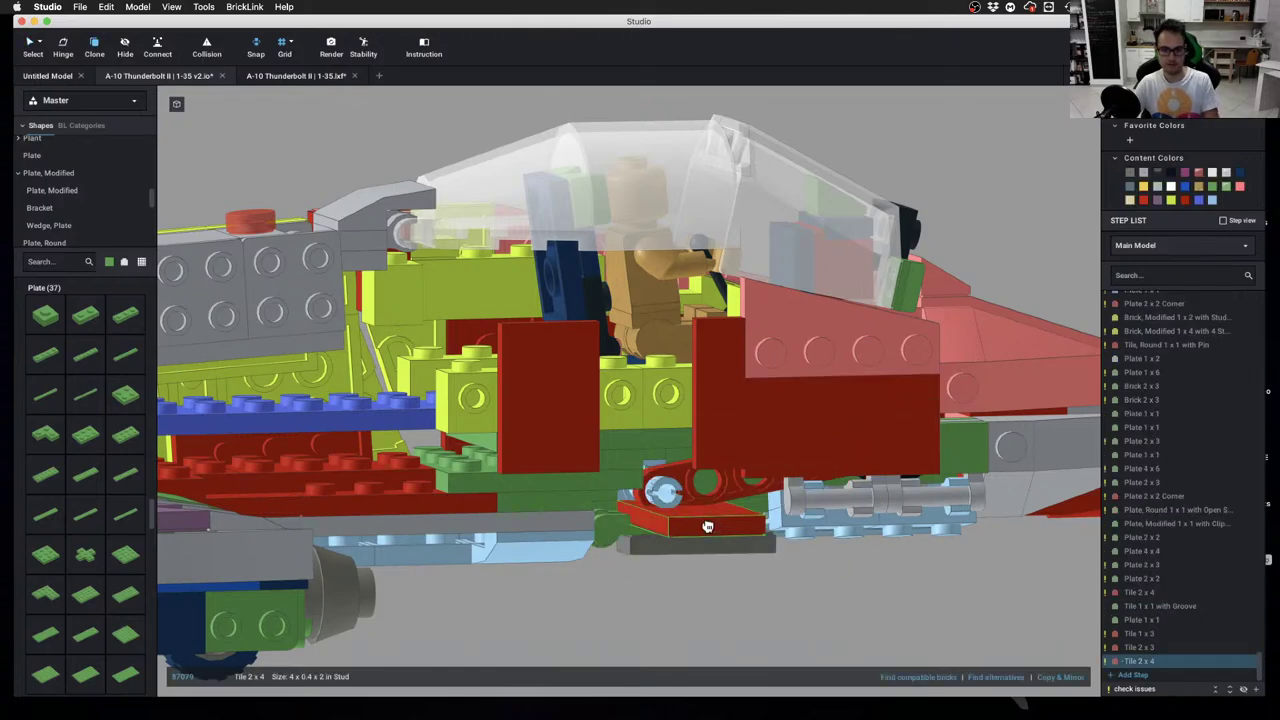
pyautogui.click(655, 404)
pyautogui.press('Escape')
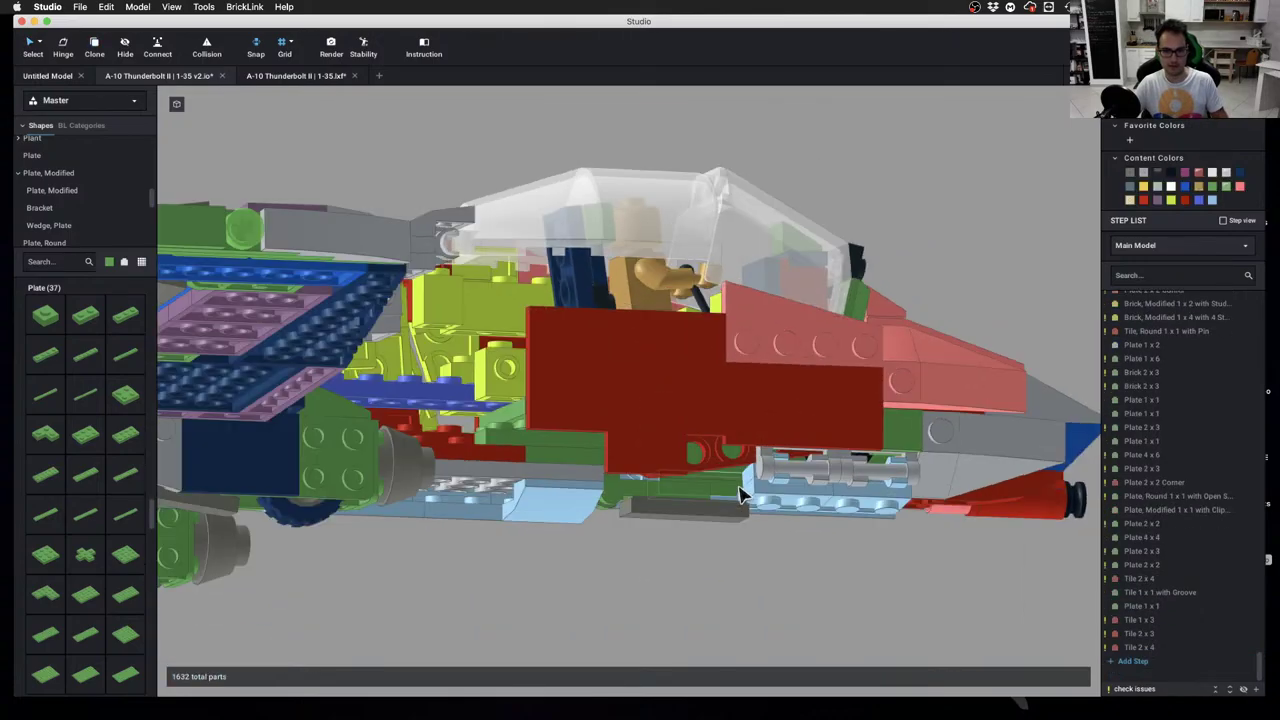
pyautogui.moveTo(740, 495); pyautogui.dragTo(592, 528, button='right')
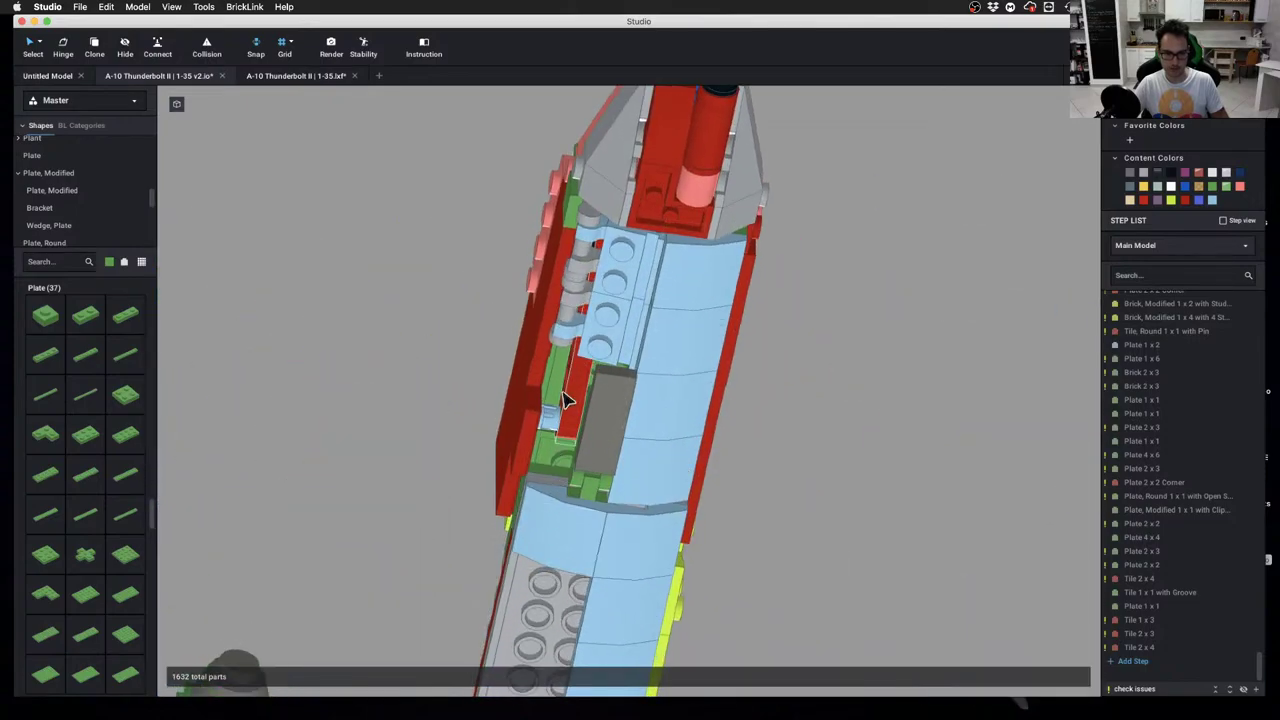
pyautogui.moveTo(565, 400); pyautogui.dragTo(556, 531, button='right')
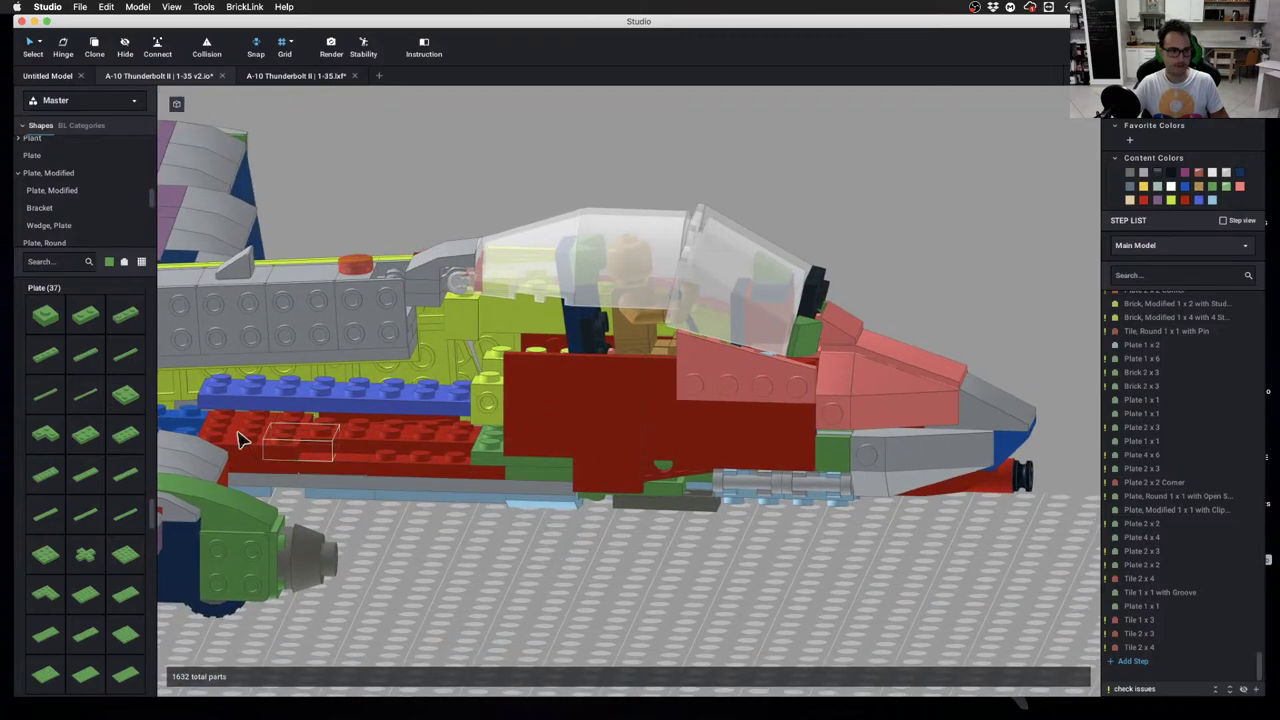
# Find the green Plate, Modified 1 x 4 with 2 Studs and place one behind the dark red tiles on the liftarm side
pyautogui.scroll(-10, 80, 203)
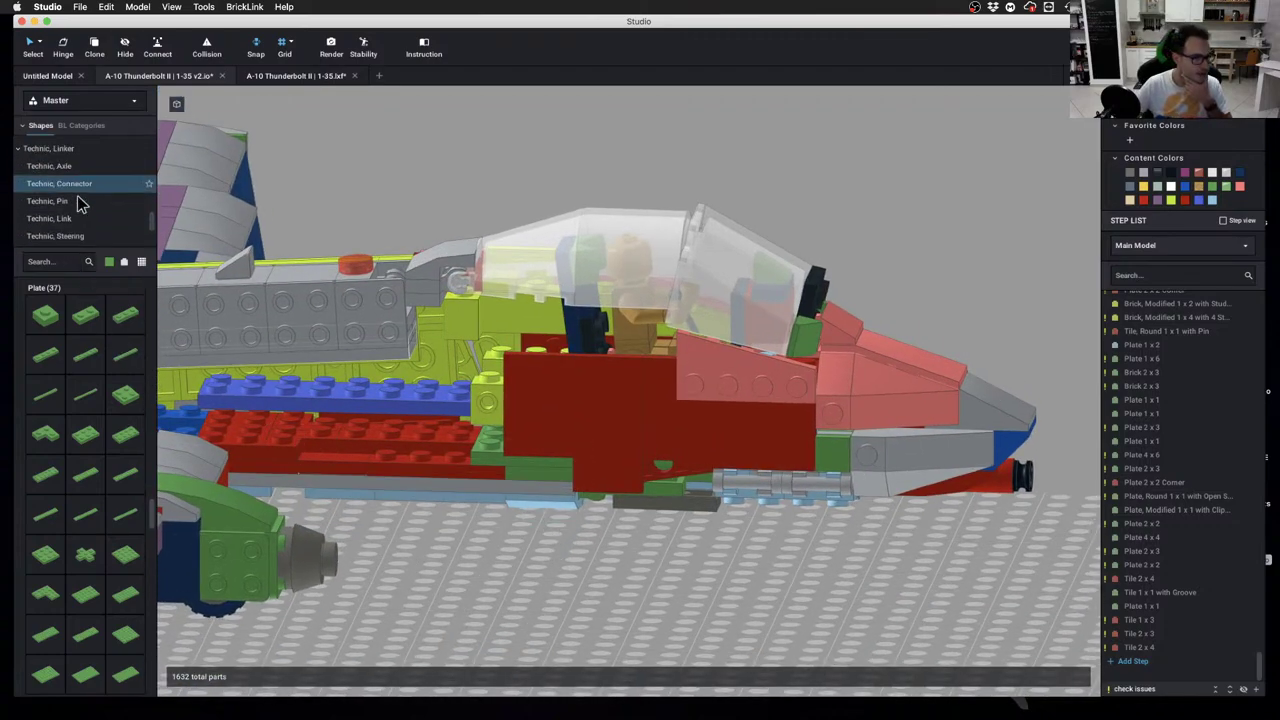
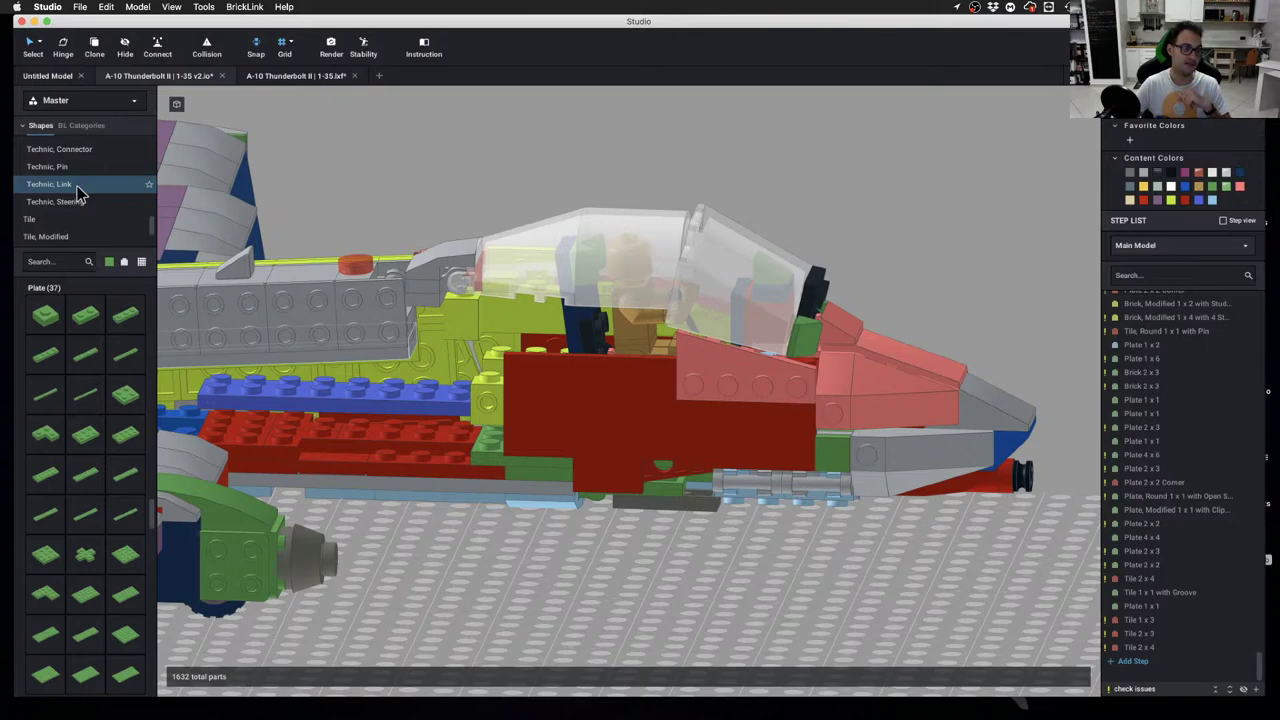
pyautogui.scroll(-1, 80, 193)
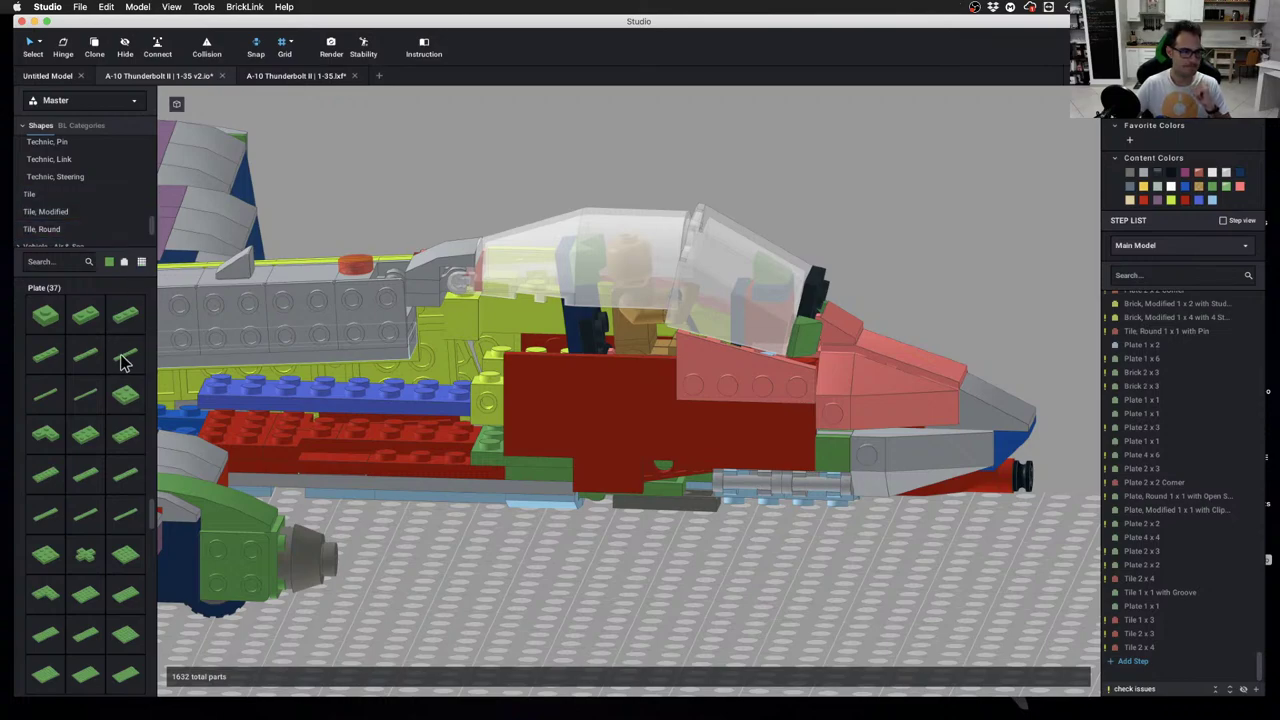
pyautogui.scroll(-10, 120, 362)
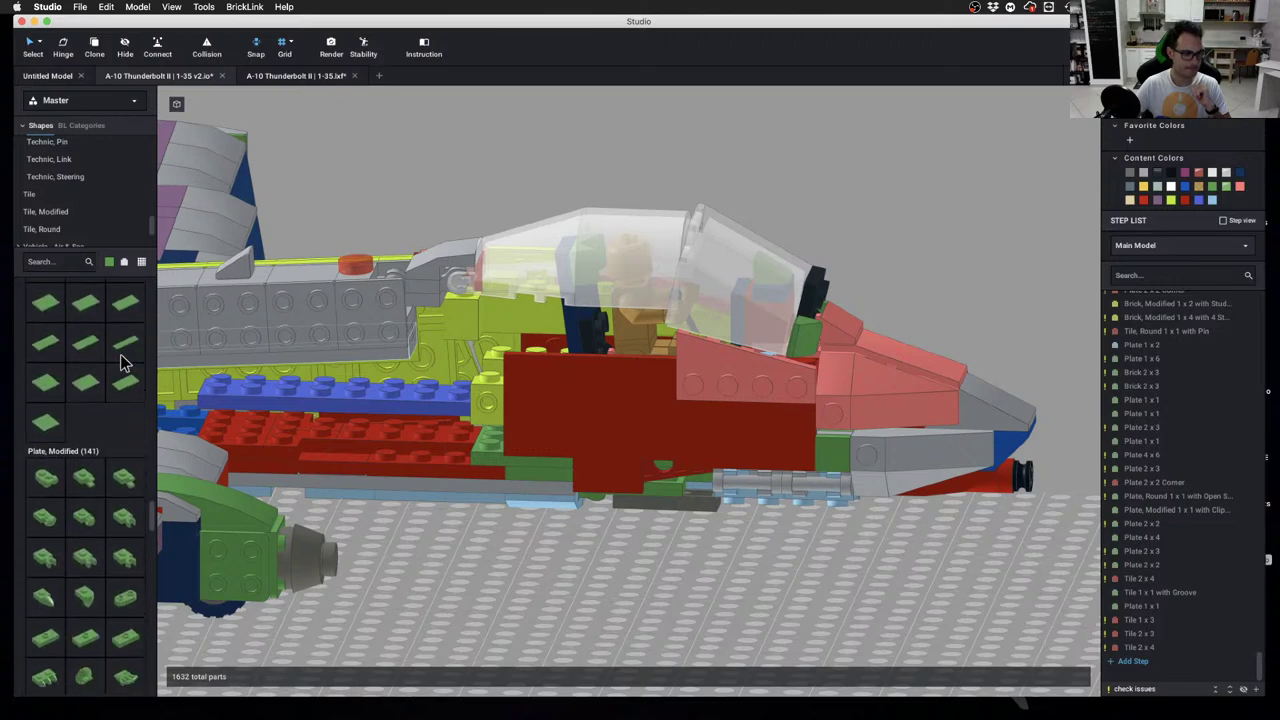
pyautogui.scroll(-8, 120, 362)
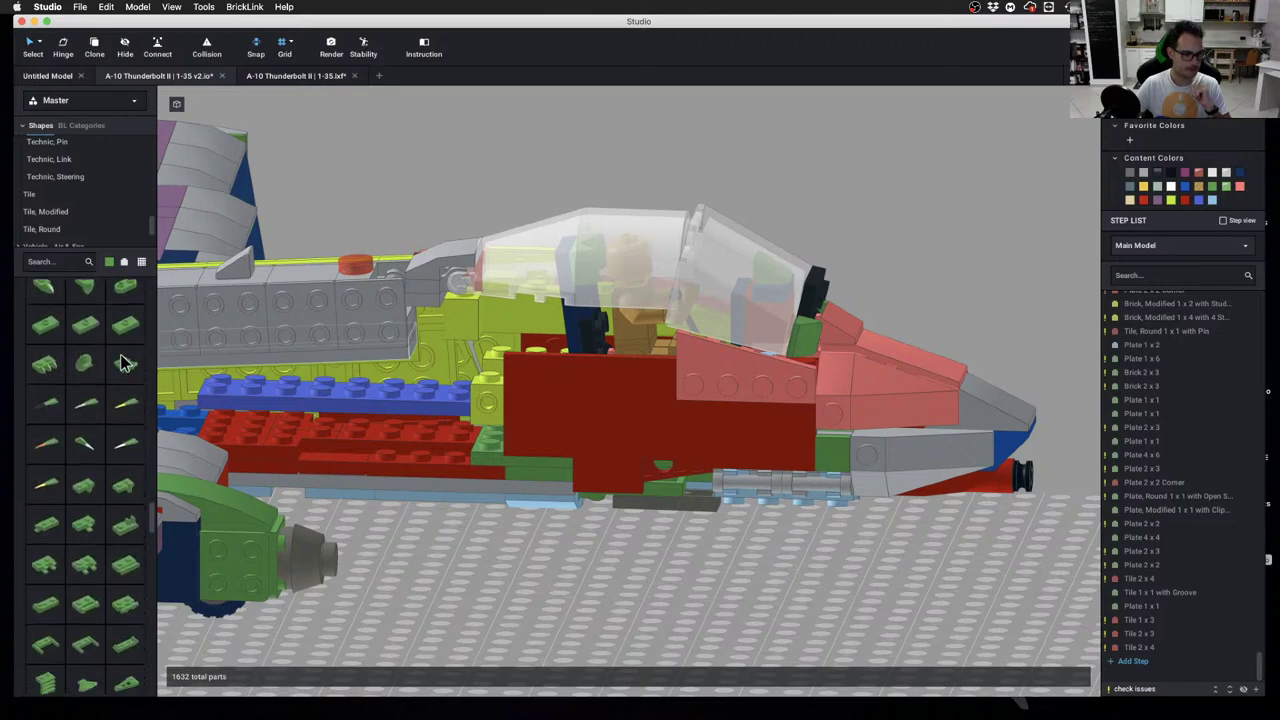
pyautogui.scroll(-10, 122, 362)
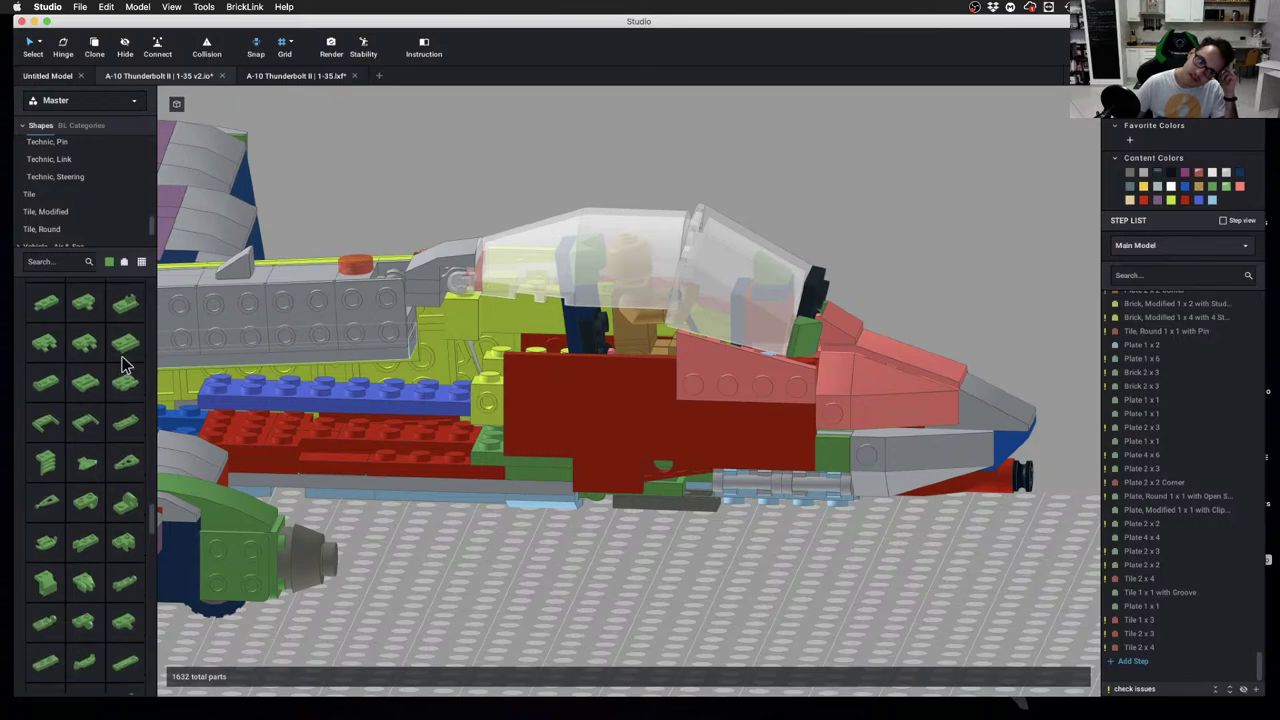
pyautogui.scroll(-3, 122, 365)
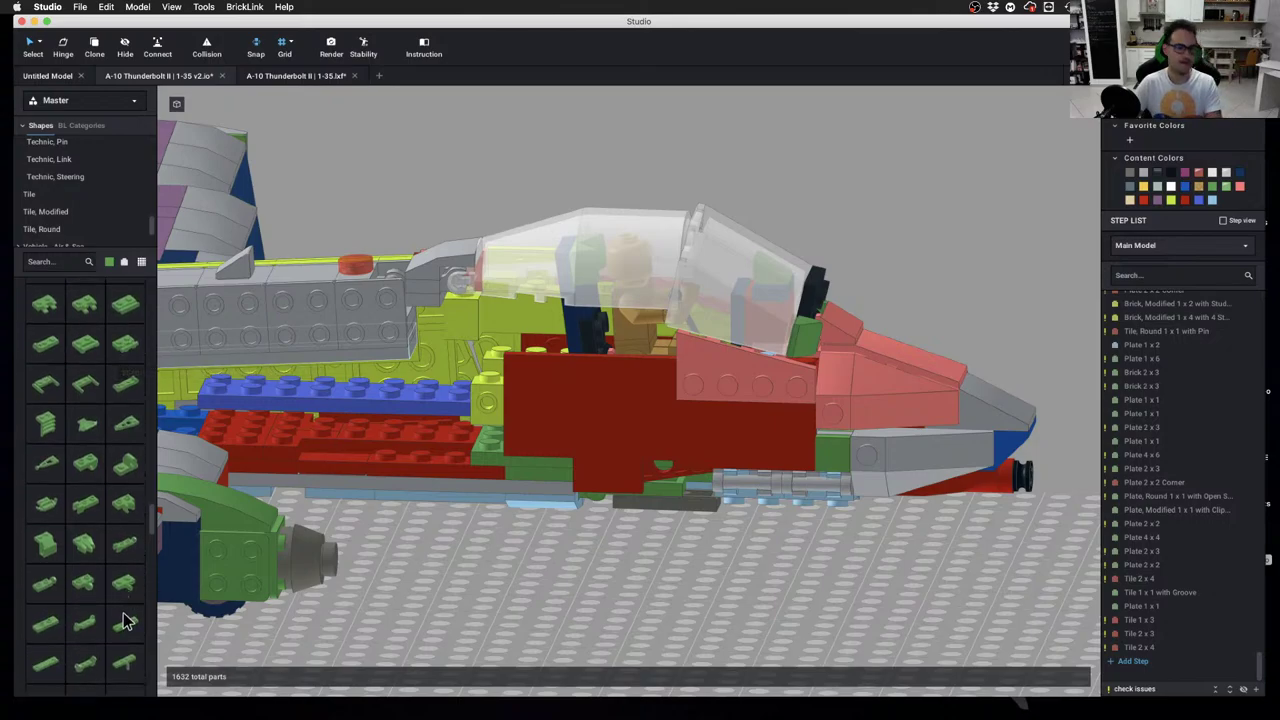
pyautogui.moveTo(124, 622); pyautogui.dragTo(513, 517)
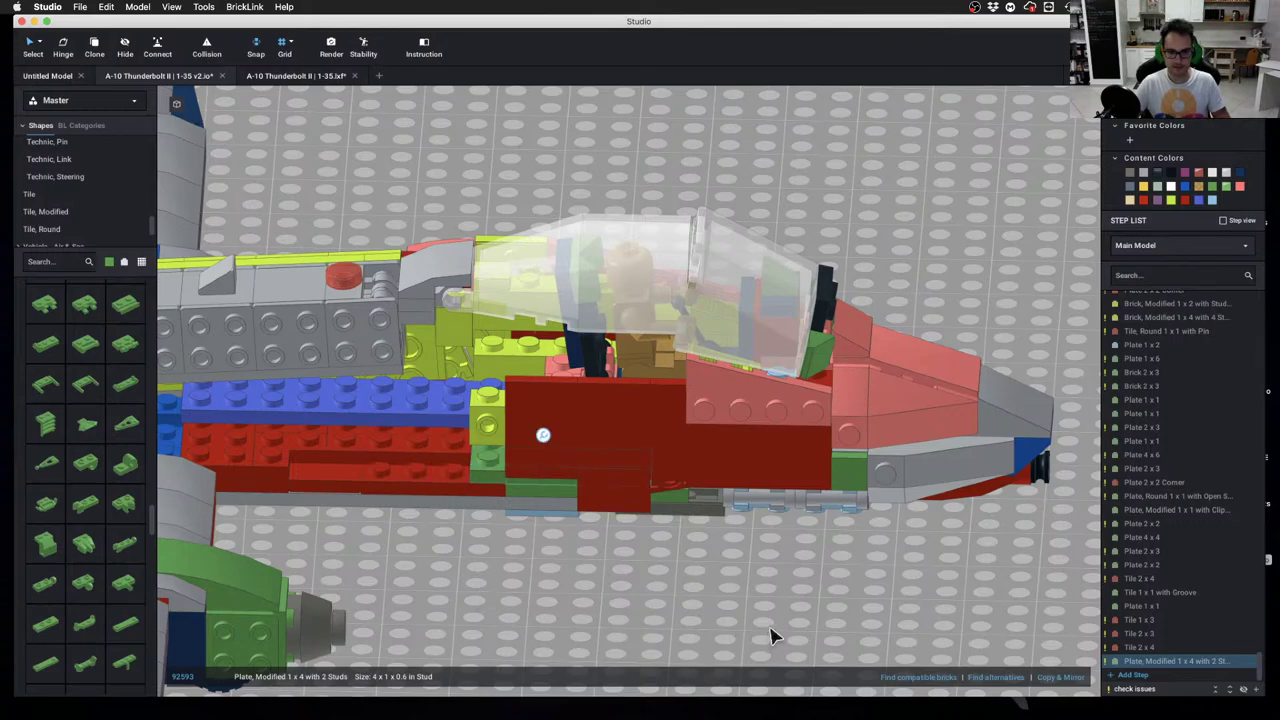
# Move the modified 1 x 4 plate forward so its rear end sits behind the vertical dark red Tile 2 x 4
pyautogui.moveTo(770, 635)
pyautogui.mouseDown(button='right')
pyautogui.moveTo(774, 566)
pyautogui.moveTo(770, 622)
pyautogui.mouseUp(button='right')
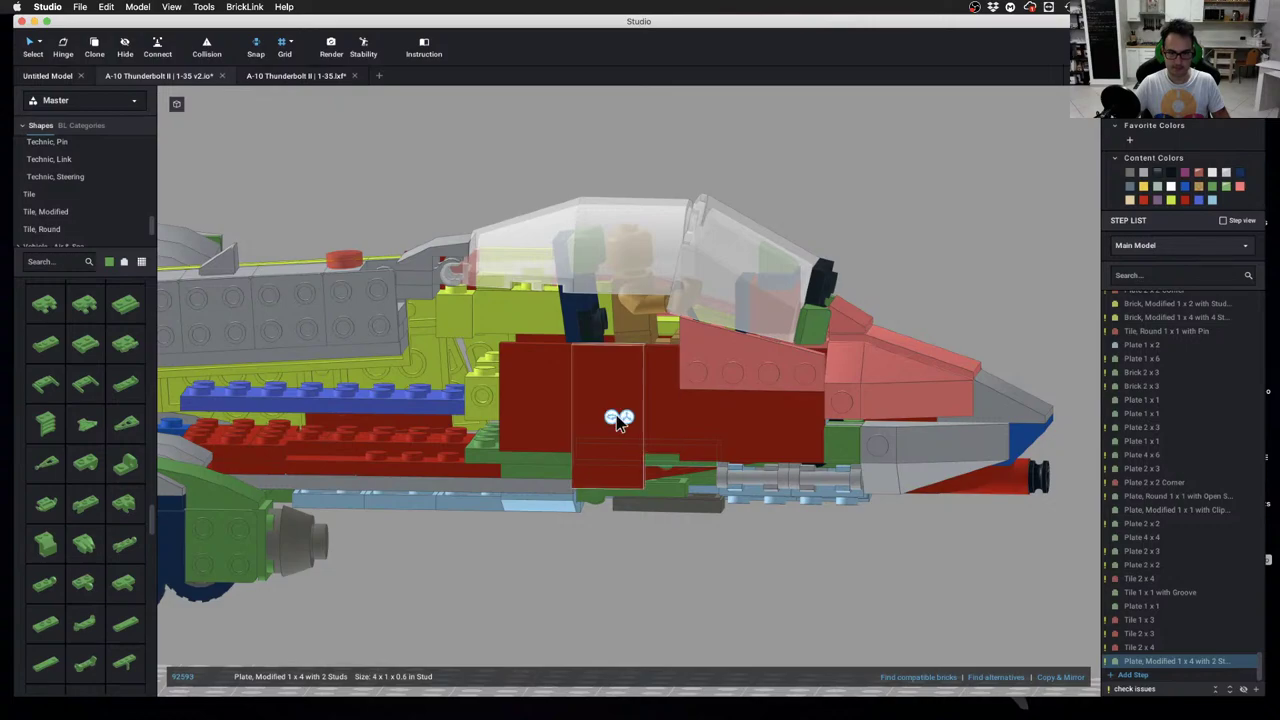
pyautogui.moveTo(790, 621); pyautogui.dragTo(794, 594, button='right')
pyautogui.scroll(3, 729, 643)
pyautogui.click(729, 648)
pyautogui.scroll(2, 729, 648)
pyautogui.moveTo(729, 648)
pyautogui.mouseDown(button='right')
pyautogui.moveTo(726, 660)
pyautogui.moveTo(729, 645)
pyautogui.mouseUp(button='right')
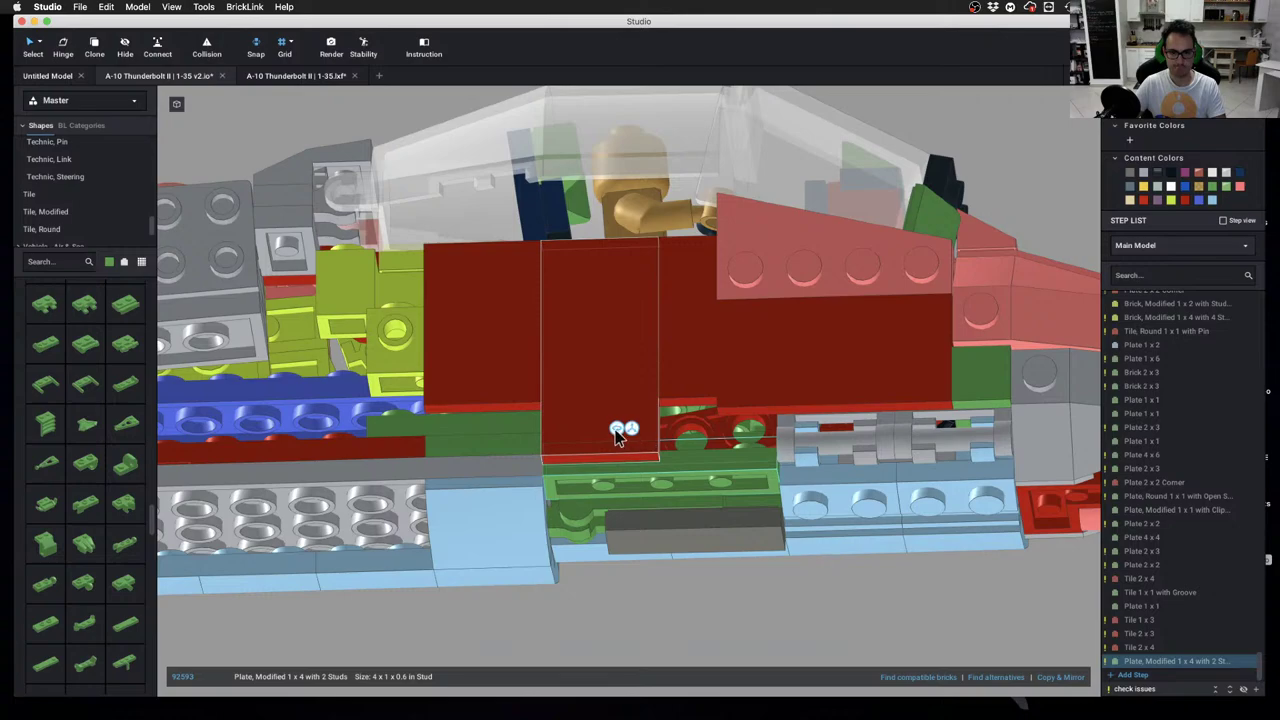
pyautogui.click(631, 428)
pyautogui.click(749, 590)
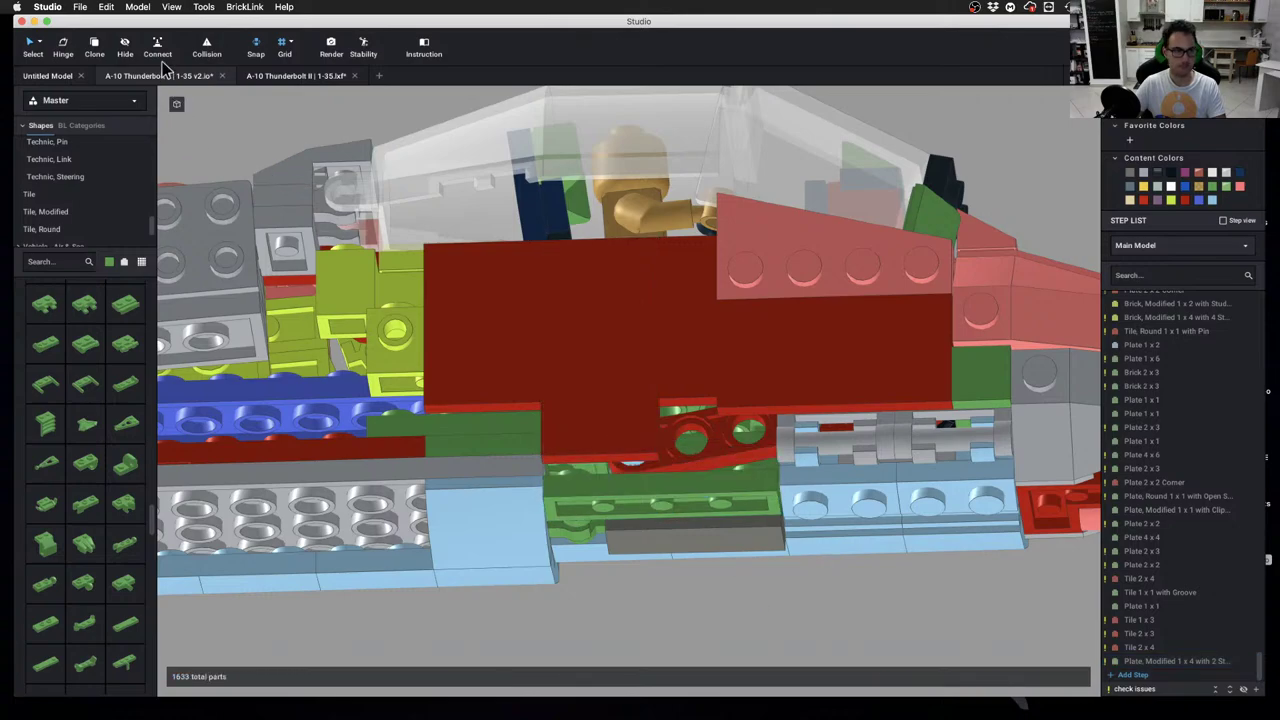
pyautogui.scroll(5, 609, 334)
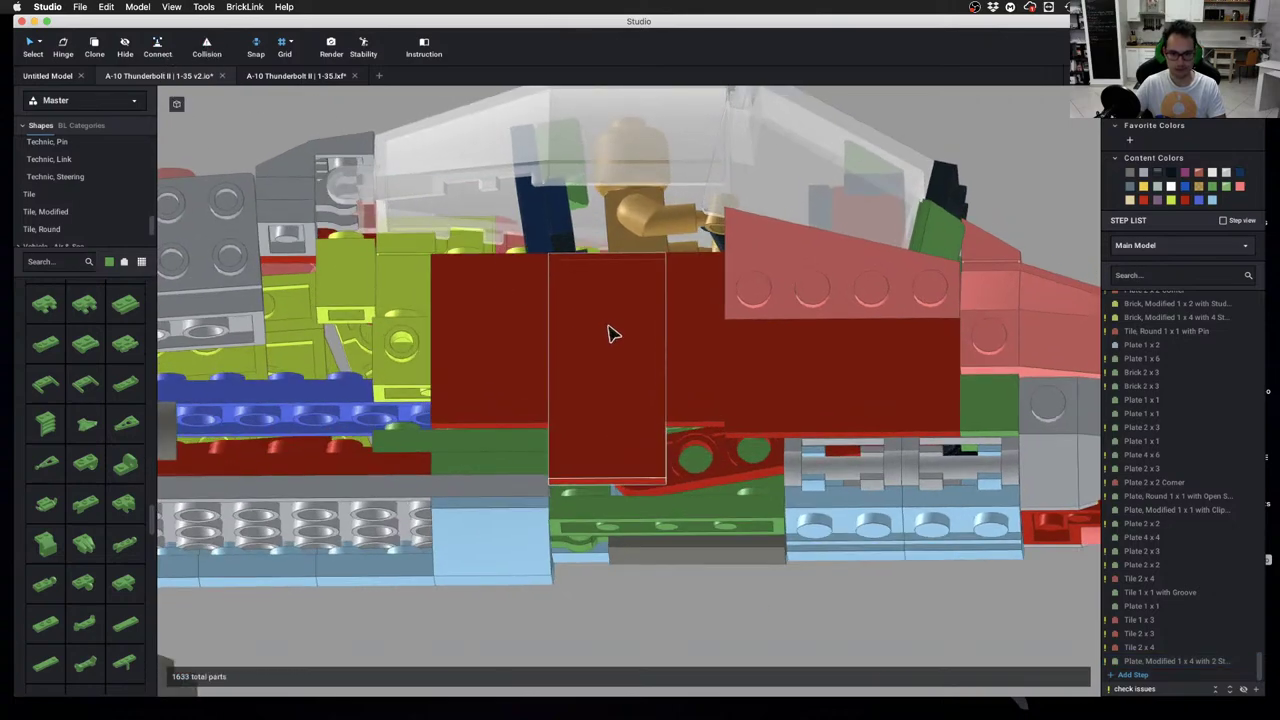
# Delete the green Plate, Modified 1 x 4 with 2 Studs behind the dark red tiles on the liftarm side
pyautogui.moveTo(609, 334); pyautogui.dragTo(584, 322, button='right')
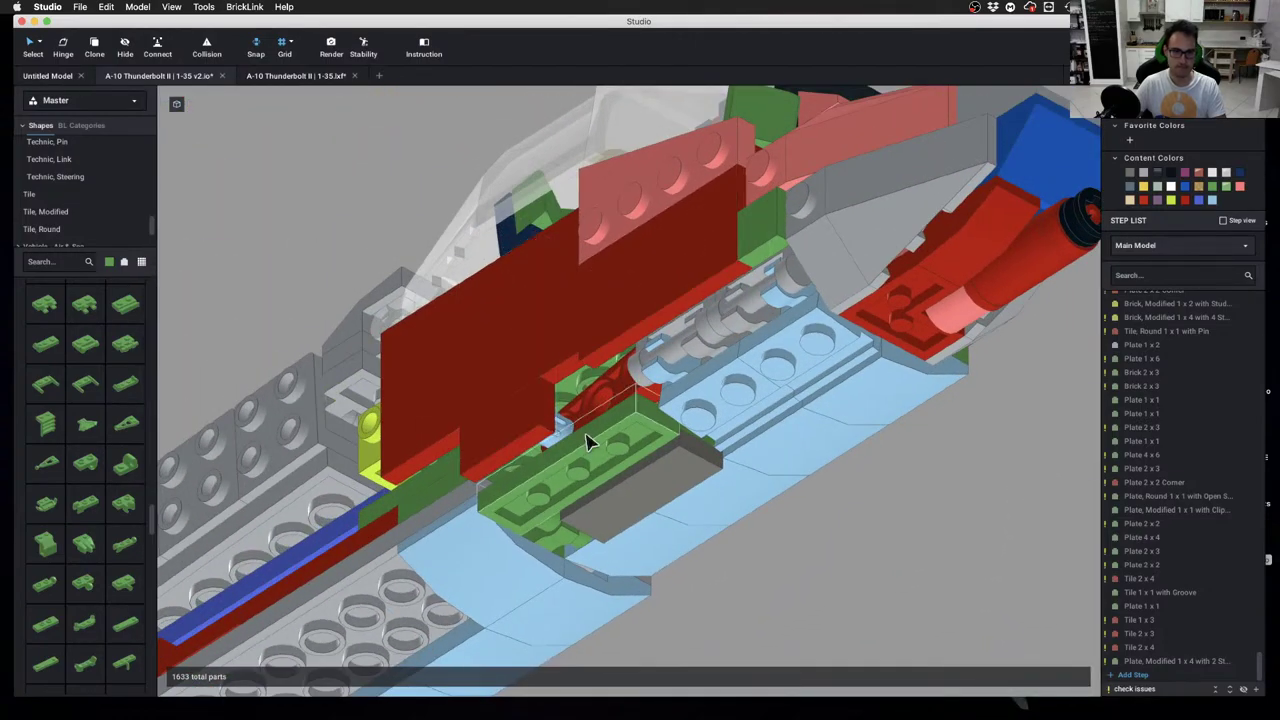
pyautogui.press('Delete')
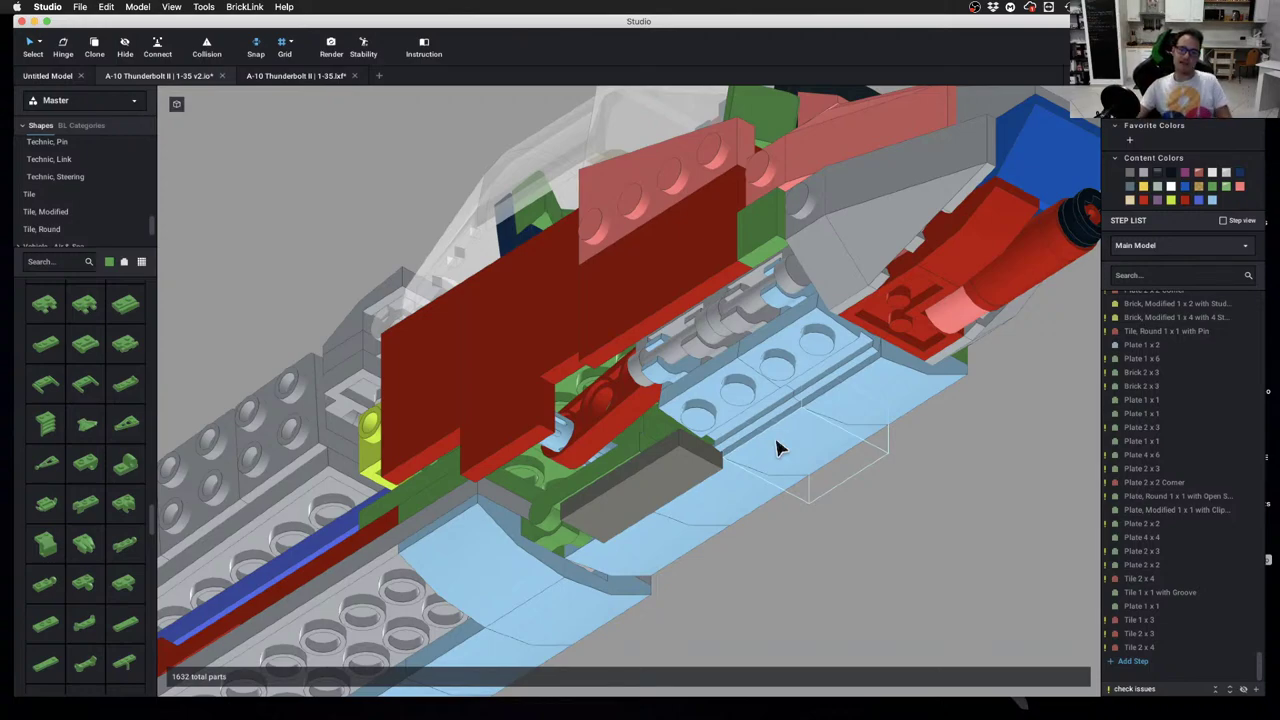
# Try shifting the dark grey cover and its attached green plate sideways toward the liftarm side
pyautogui.moveTo(755, 490); pyautogui.dragTo(785, 492, button='right')
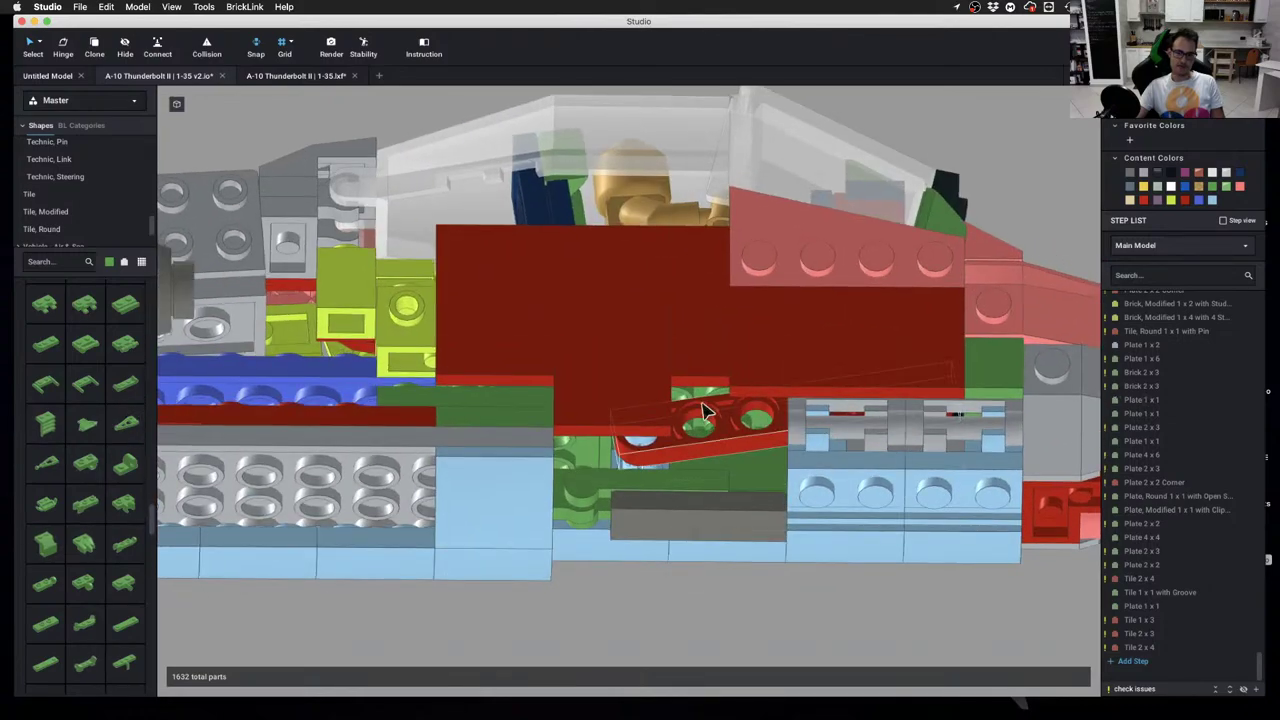
pyautogui.moveTo(688, 422); pyautogui.dragTo(630, 540, button='right')
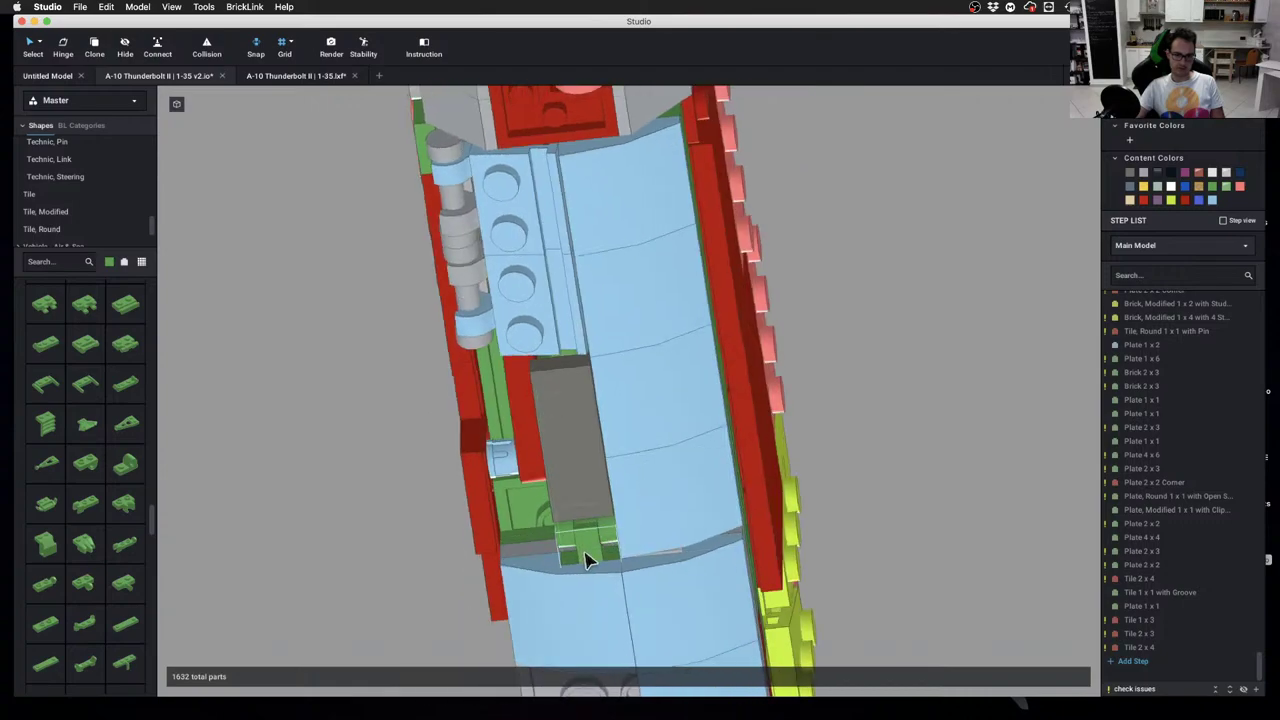
pyautogui.click(587, 560)
pyautogui.click(595, 538)
pyautogui.moveTo(582, 535); pyautogui.dragTo(513, 533)
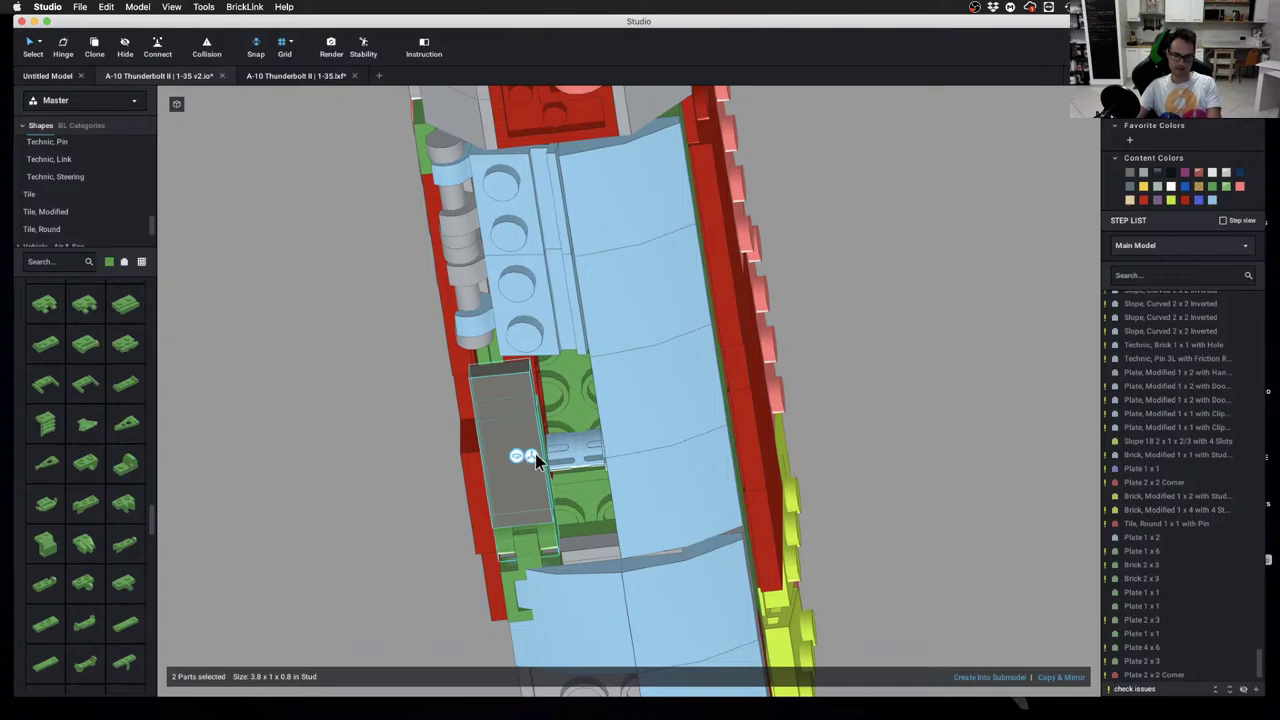
pyautogui.press('Delete')
pyautogui.click(649, 431)
pyautogui.press('super+z')
# Try replacing the shifted dark grey cover with a green Slope, Curved 2 x 2 No Studs below the liftarm
pyautogui.moveTo(649, 431); pyautogui.dragTo(554, 455, button='right')
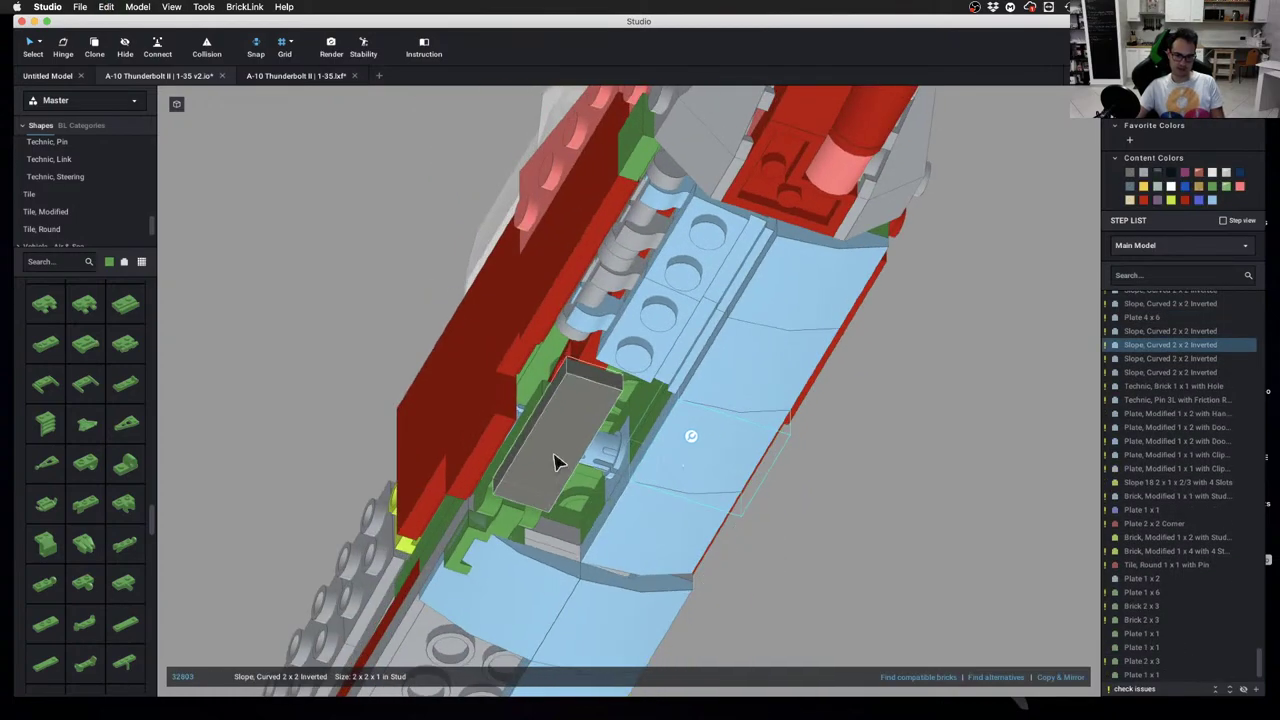
pyautogui.click(559, 463)
pyautogui.press('Delete')
pyautogui.moveTo(666, 486); pyautogui.dragTo(476, 557, button='right')
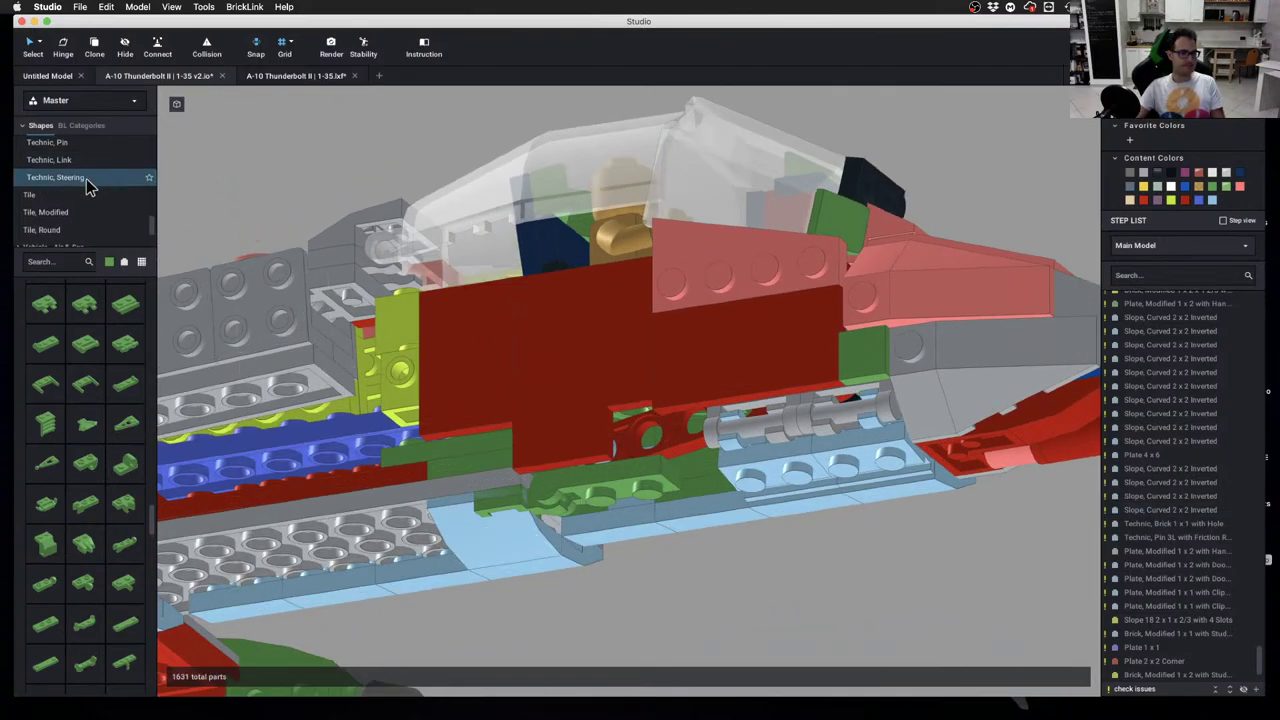
pyautogui.scroll(5, 83, 176)
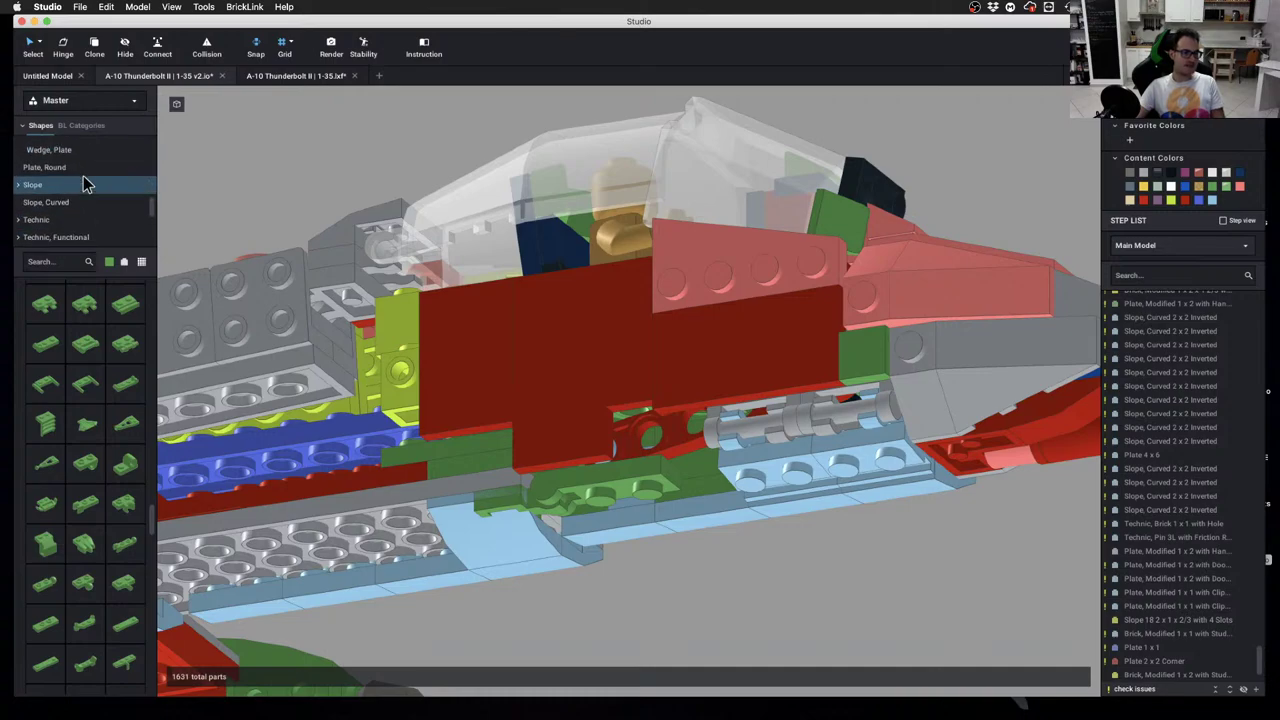
pyautogui.click(82, 205)
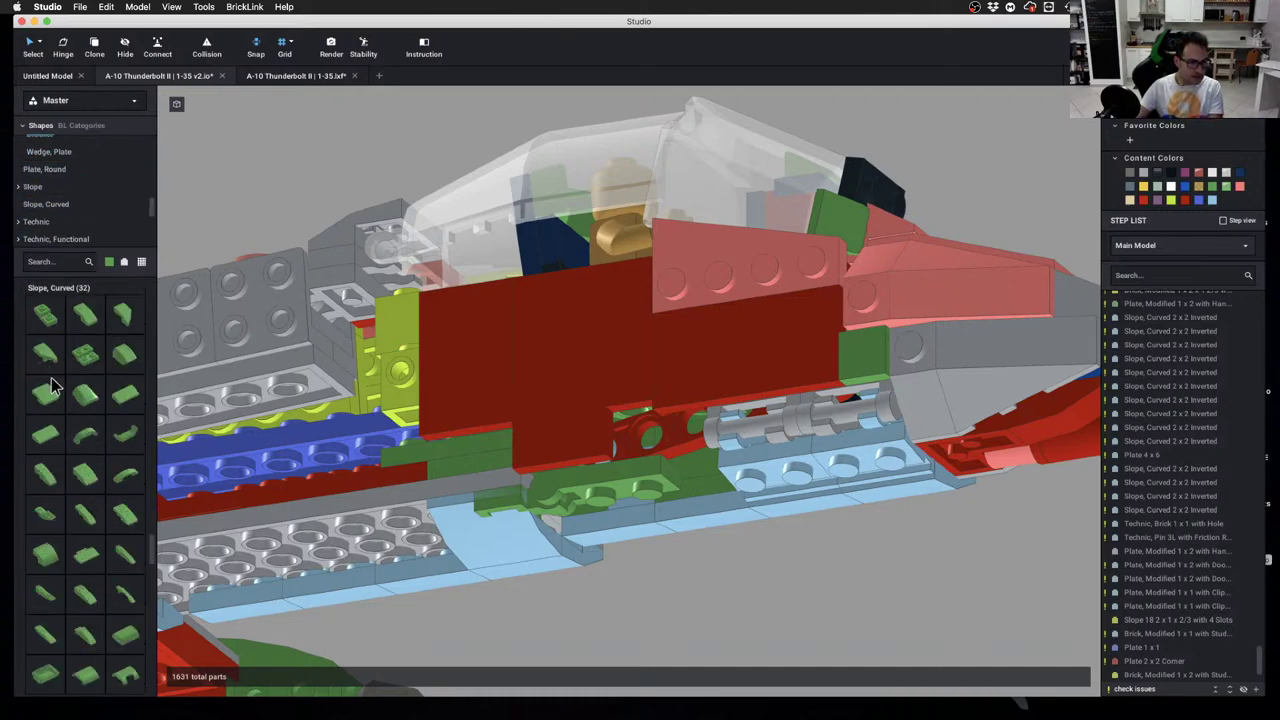
pyautogui.moveTo(43, 399); pyautogui.dragTo(652, 498)
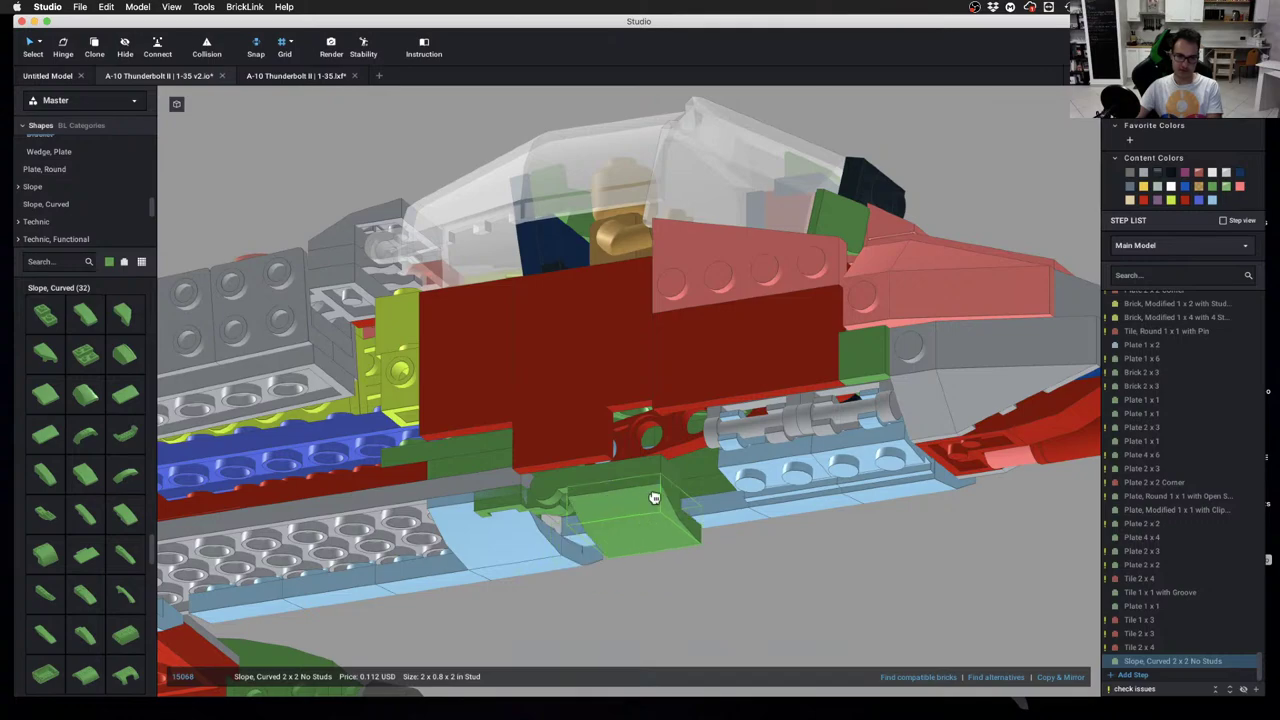
pyautogui.click(645, 575)
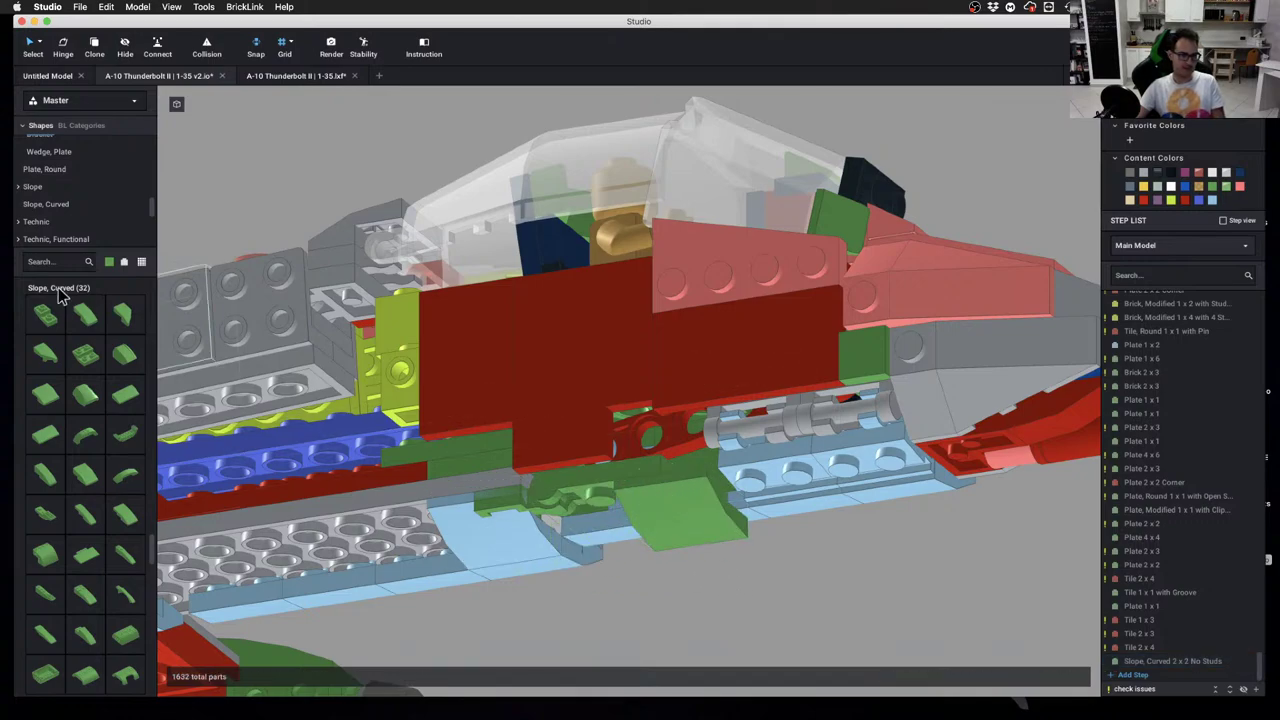
# Try adding a green Slope, Curved 2 x 1 No Studs directly behind the 2 x 2 curved slope
pyautogui.moveTo(78, 315); pyautogui.dragTo(697, 592)
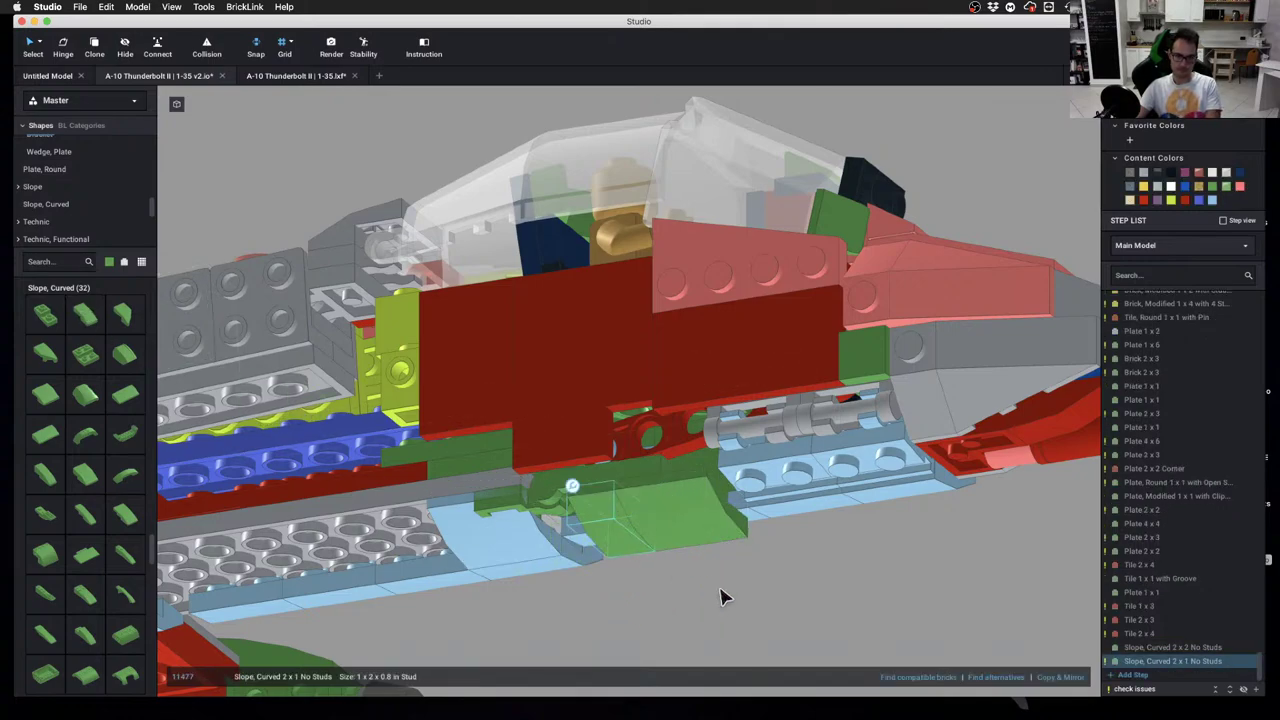
pyautogui.click(722, 591)
pyautogui.moveTo(722, 591)
pyautogui.mouseDown(button='right')
pyautogui.moveTo(754, 602)
pyautogui.moveTo(741, 606)
pyautogui.mouseUp(button='right')
pyautogui.scroll(2, 669, 580)
pyautogui.moveTo(669, 580); pyautogui.dragTo(675, 449, button='middle')
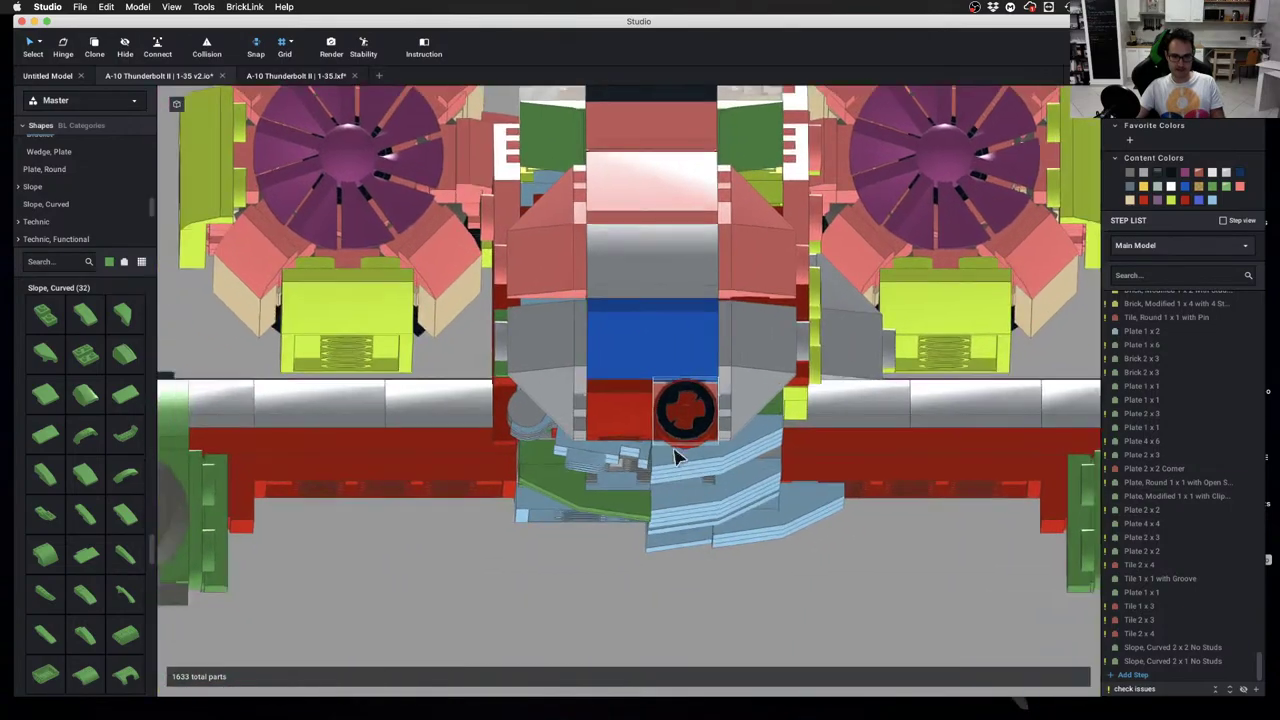
# Examine the gap around the liftarm and dark grey cover from beneath, the front and the side of the fuselage
pyautogui.moveTo(675, 449)
pyautogui.mouseDown(button='right')
pyautogui.moveTo(678, 417)
pyautogui.moveTo(678, 442)
pyautogui.mouseUp(button='right')
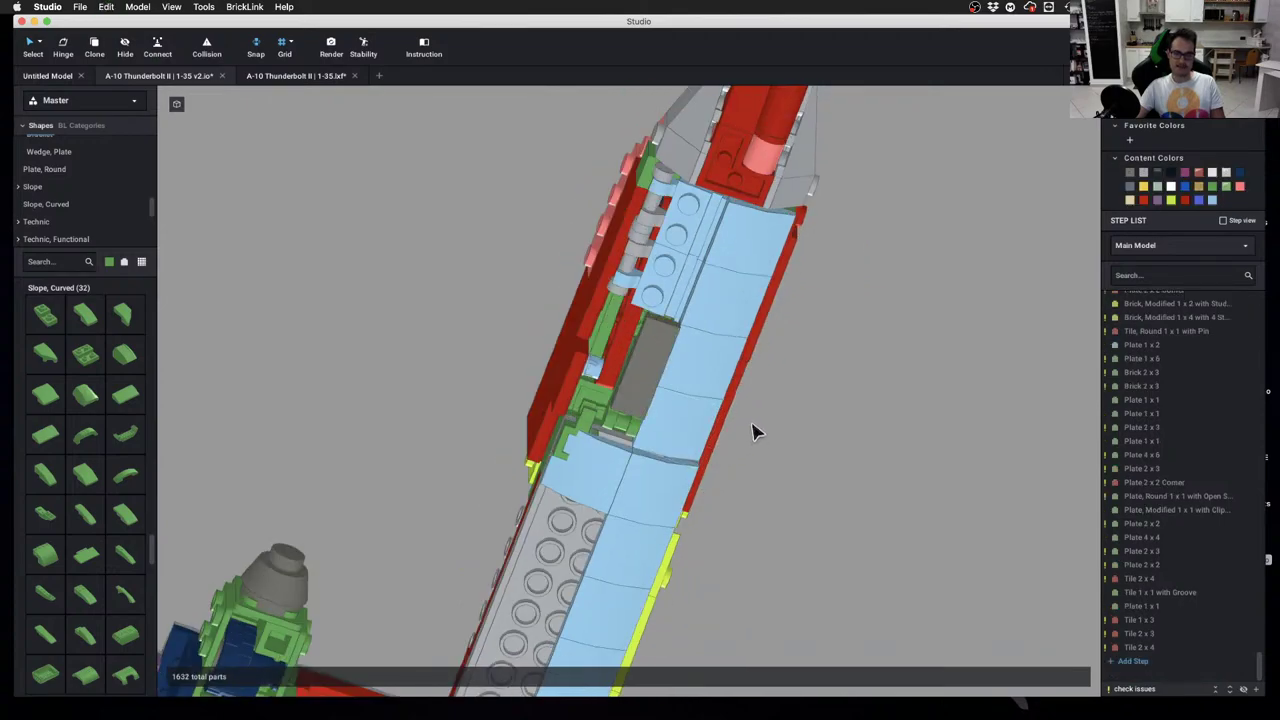
pyautogui.moveTo(811, 419); pyautogui.dragTo(617, 431, button='right')
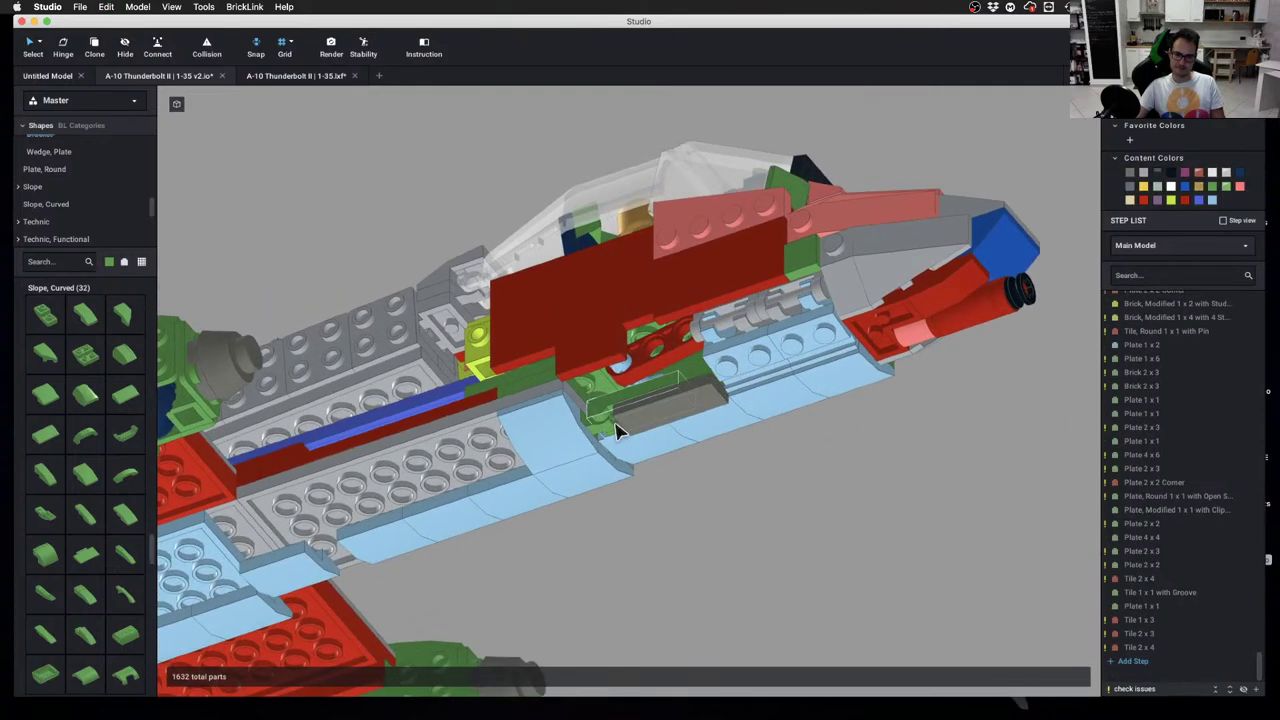
pyautogui.scroll(2, 617, 431)
pyautogui.moveTo(617, 431); pyautogui.dragTo(711, 429, button='middle')
pyautogui.moveTo(711, 429); pyautogui.dragTo(761, 437, button='right')
pyautogui.scroll(-10, 756, 402)
pyautogui.scroll(-8, 720, 422)
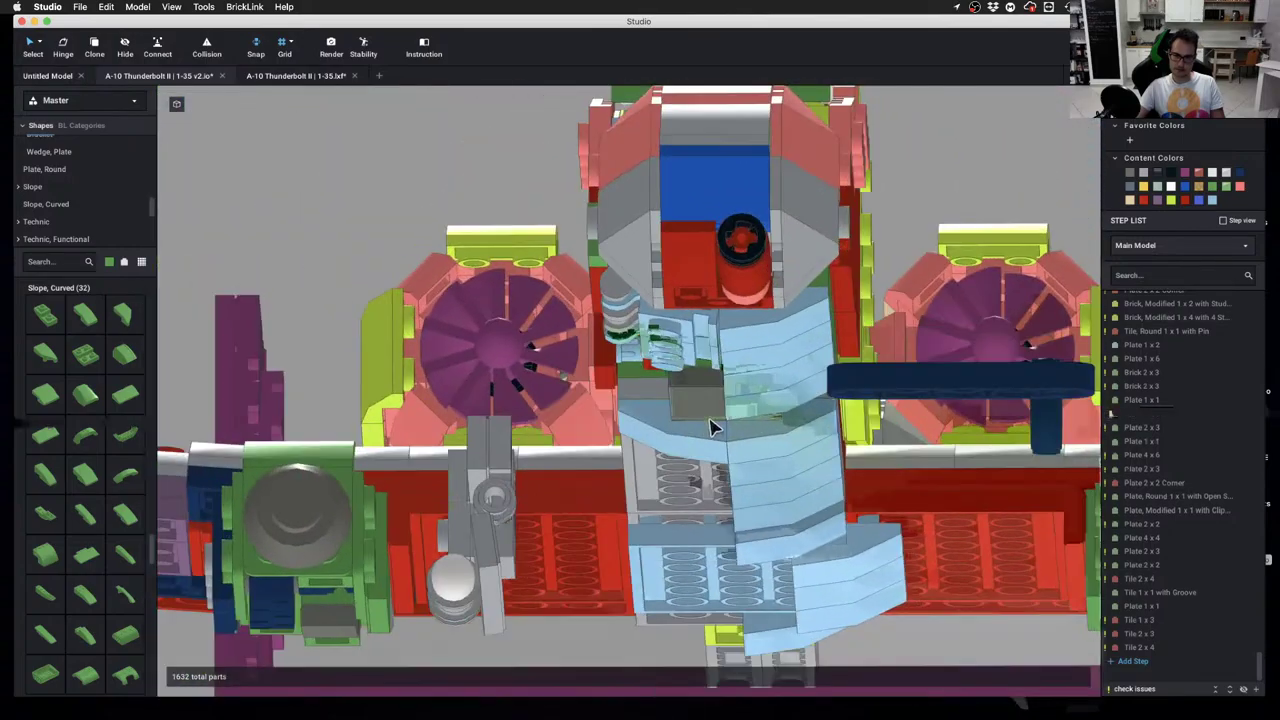
pyautogui.scroll(8, 716, 424)
pyautogui.scroll(-8, 730, 428)
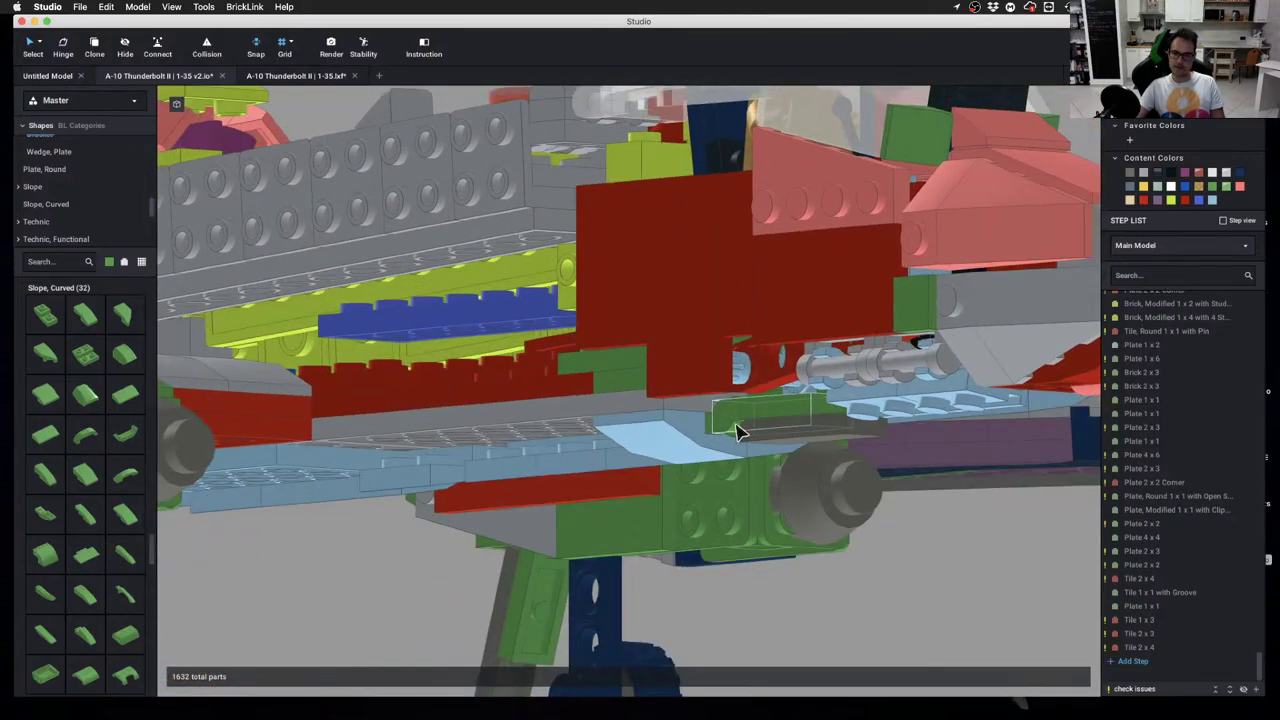
pyautogui.scroll(8, 766, 395)
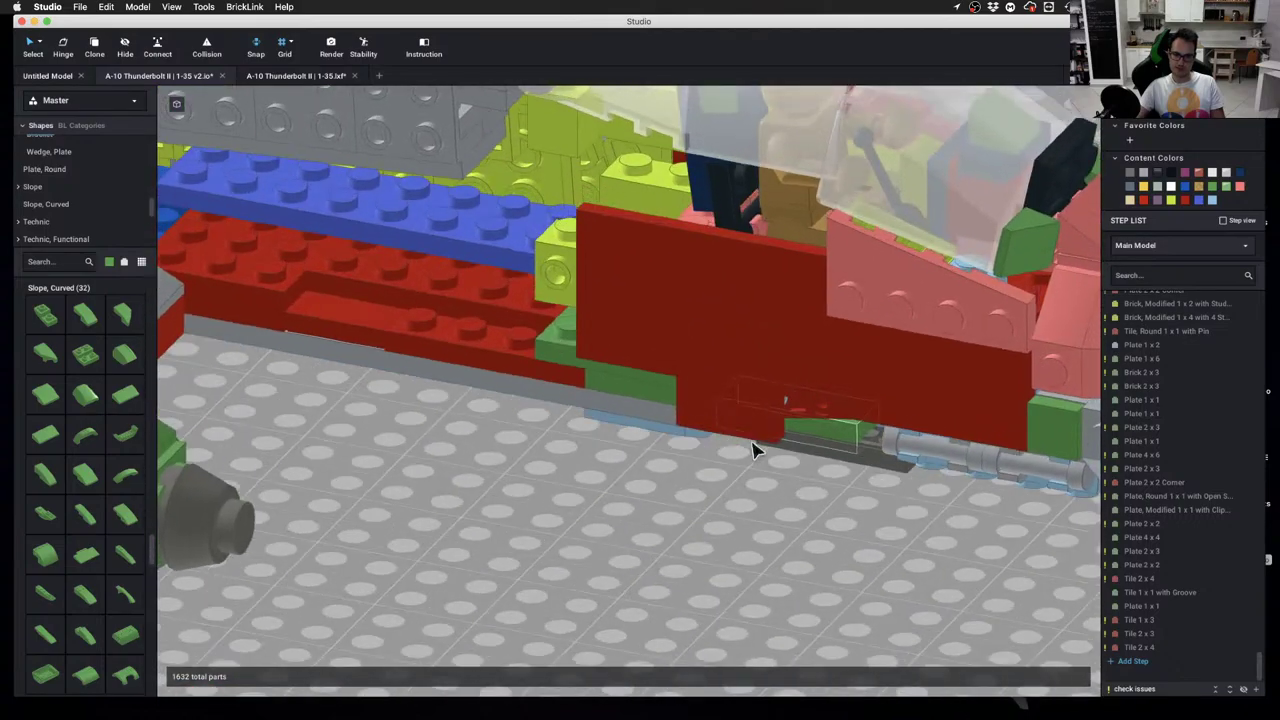
# Try removing the dark red Tile 1 x 3 in front of the vertical Tile 2 x 4 and undo the removal
pyautogui.click(818, 352)
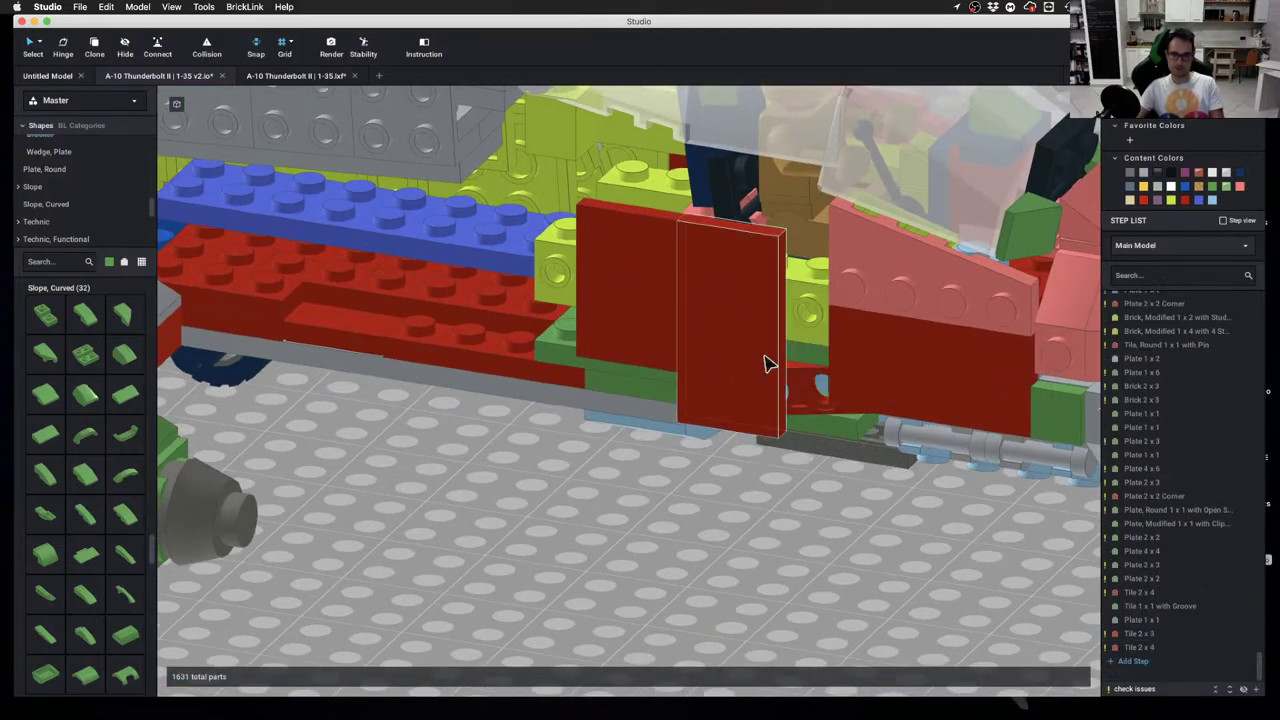
pyautogui.scroll(-8, 766, 365)
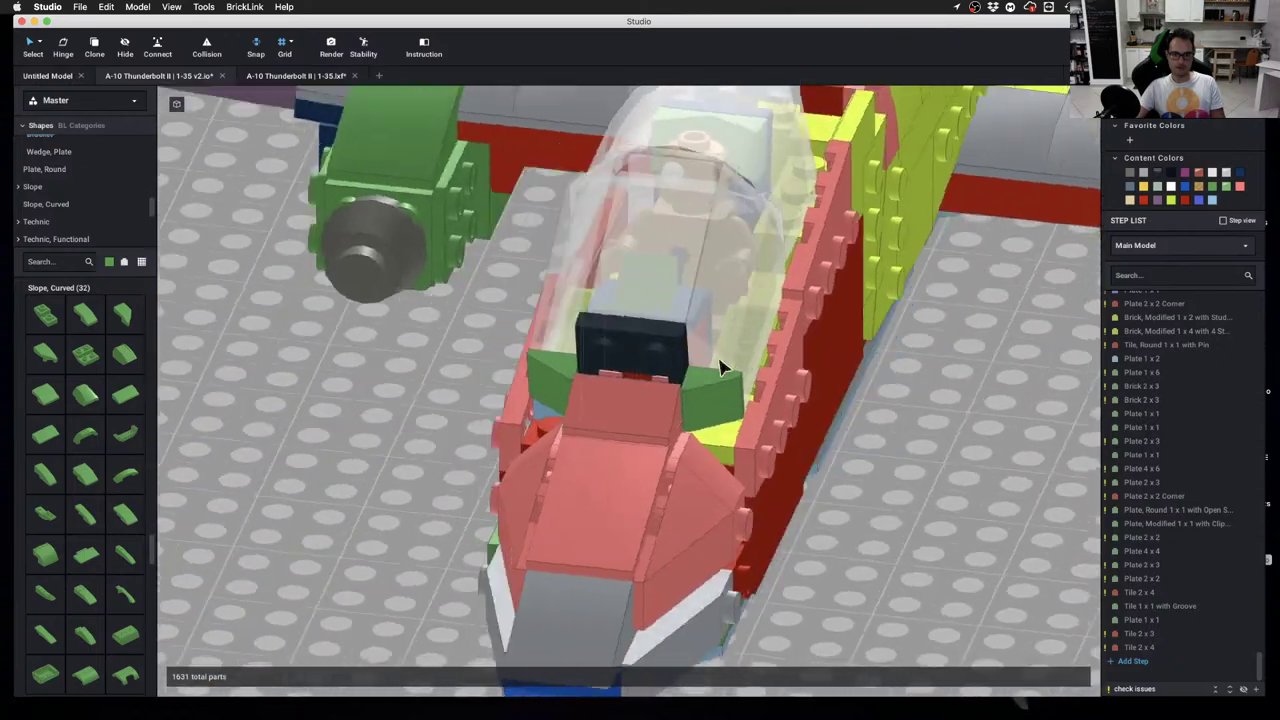
pyautogui.scroll(8, 722, 368)
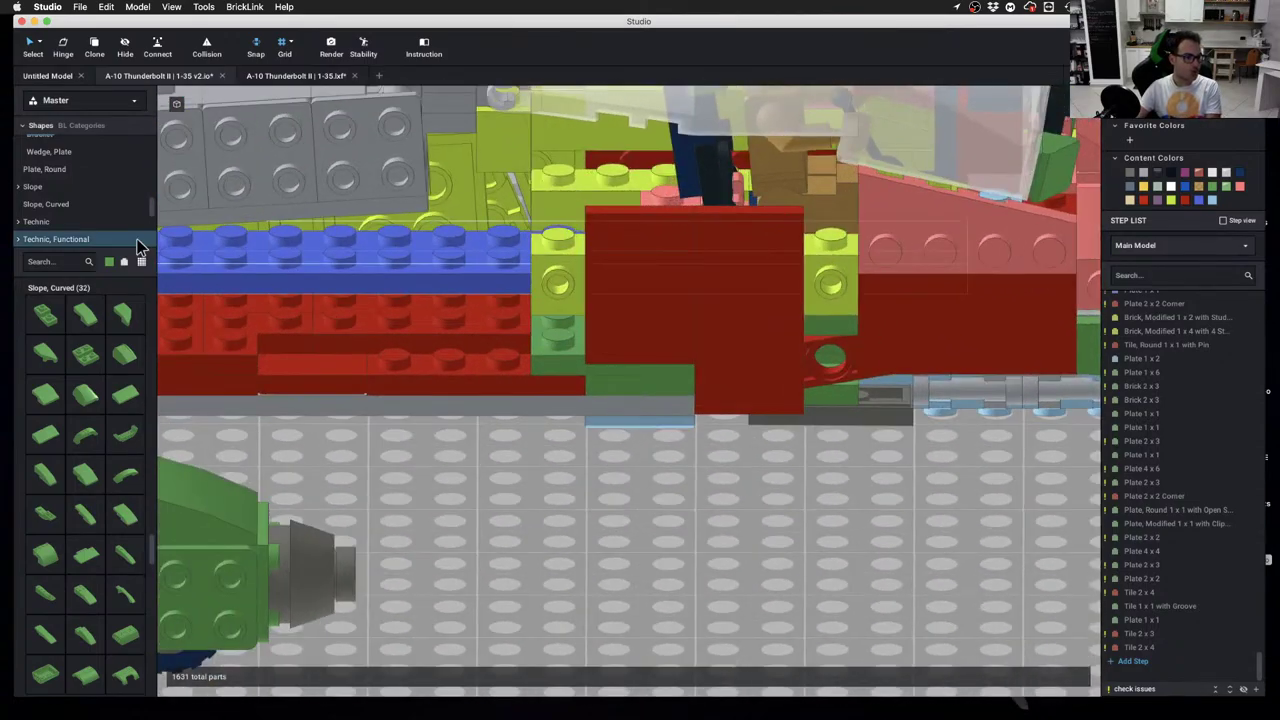
pyautogui.scroll(3, 60, 180)
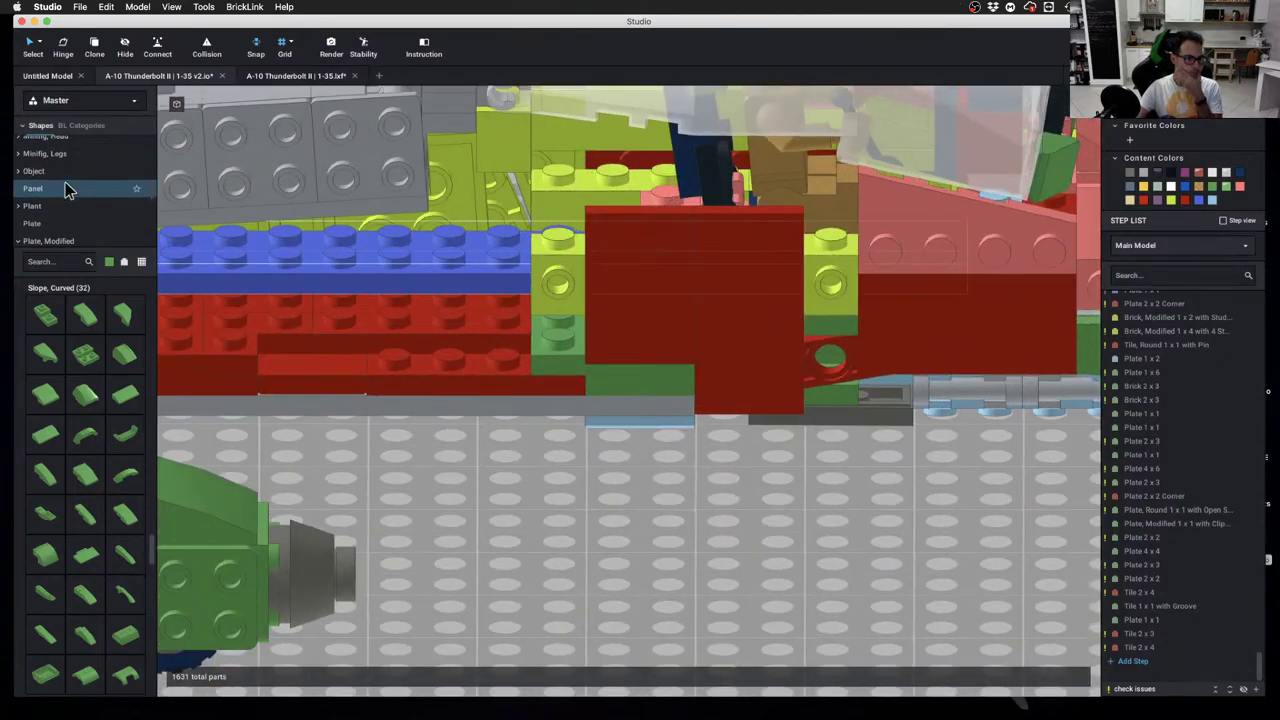
pyautogui.press('super+z')
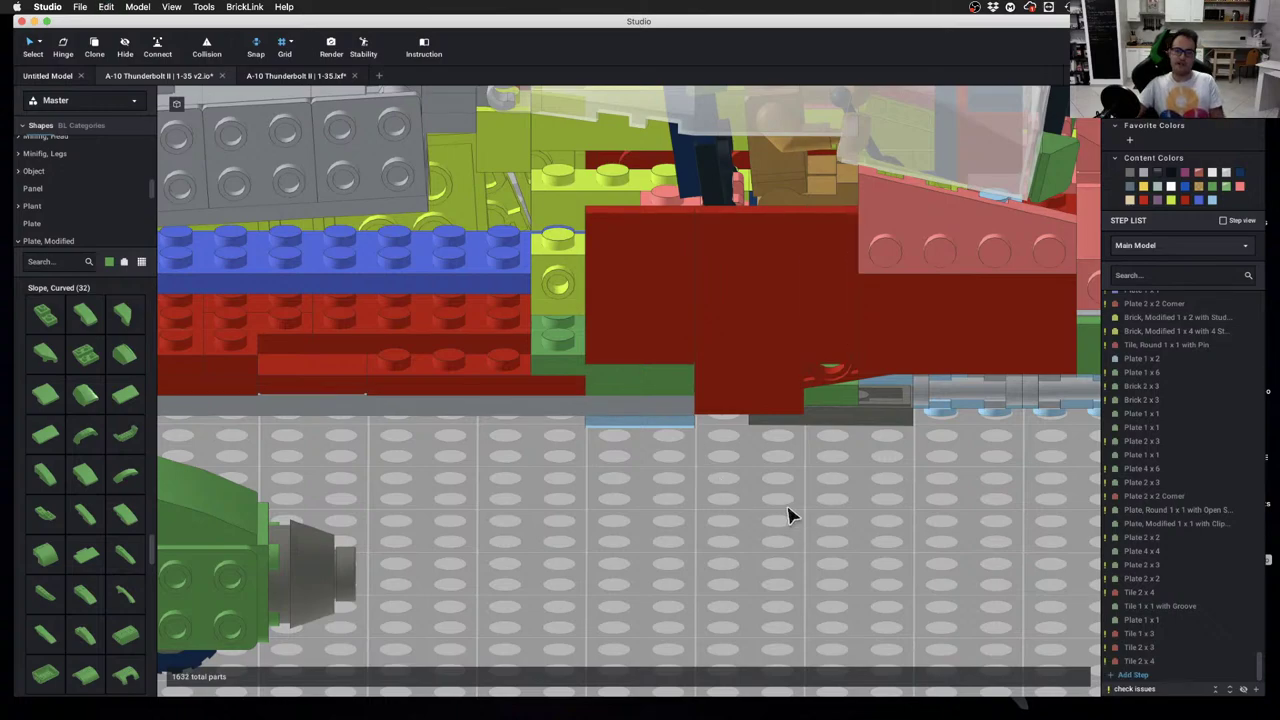
# Find the Bracket 1 x 1 - 1 x 1 in the part library and bring a green one to the liftarm side
pyautogui.moveTo(609, 296); pyautogui.dragTo(390, 308, button='middle')
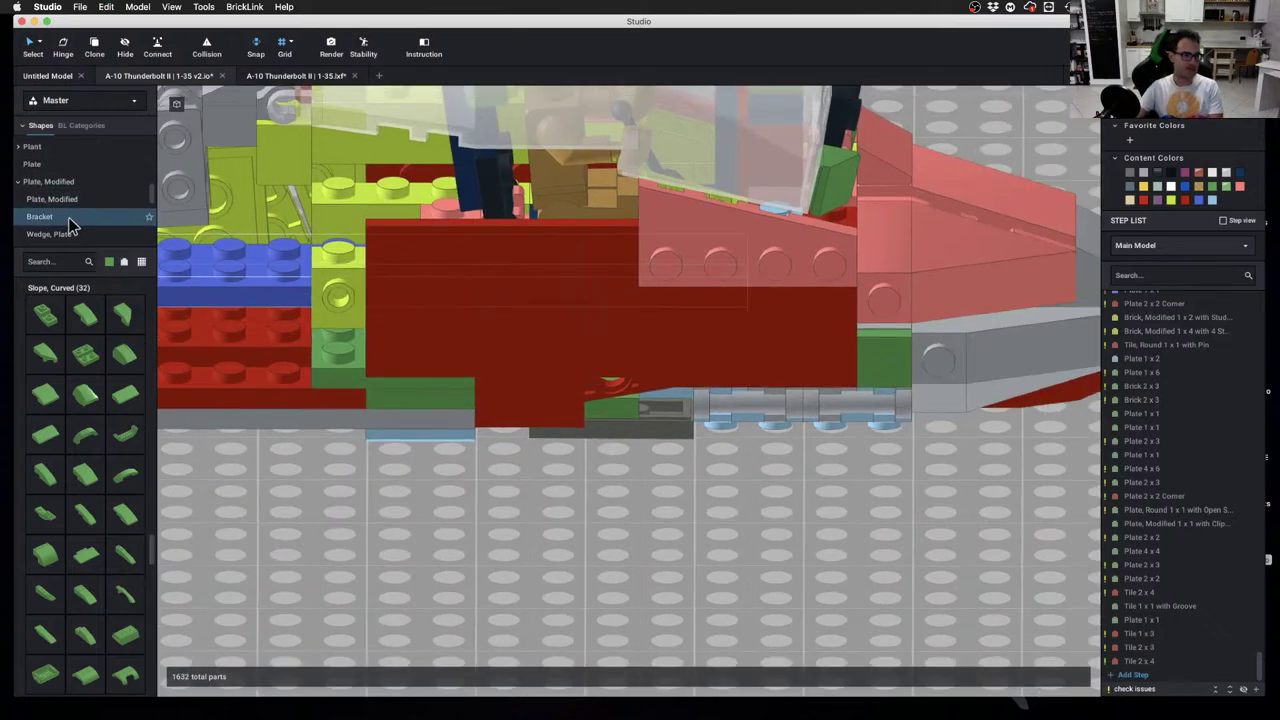
pyautogui.click(85, 200)
pyautogui.scroll(-1, 90, 215)
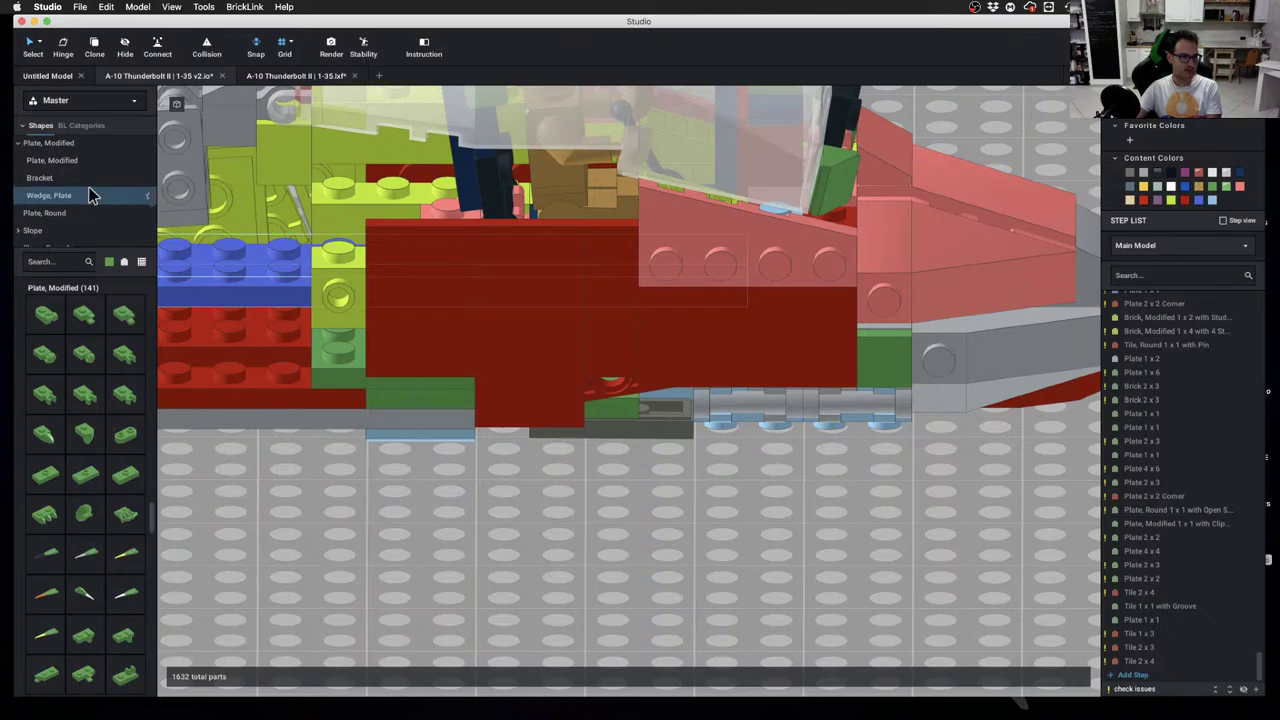
pyautogui.click(89, 183)
pyautogui.click(46, 318)
pyautogui.scroll(3, 643, 457)
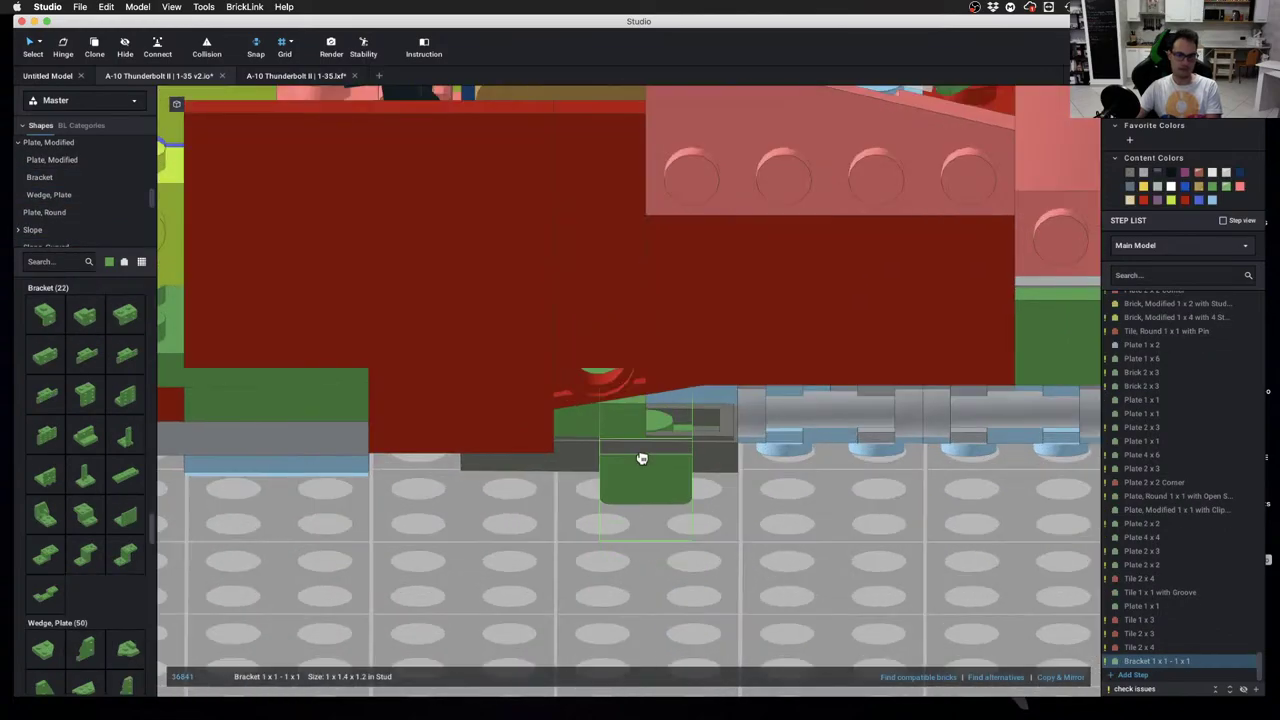
# Rotate the bracket and attach it behind the lower end of the vertical dark red Tile 2 x 4, with one stud facing down
pyautogui.moveTo(643, 457); pyautogui.dragTo(597, 397, button='right')
pyautogui.moveTo(454, 318); pyautogui.dragTo(430, 467)
pyautogui.moveTo(462, 446); pyautogui.dragTo(414, 500, button='right')
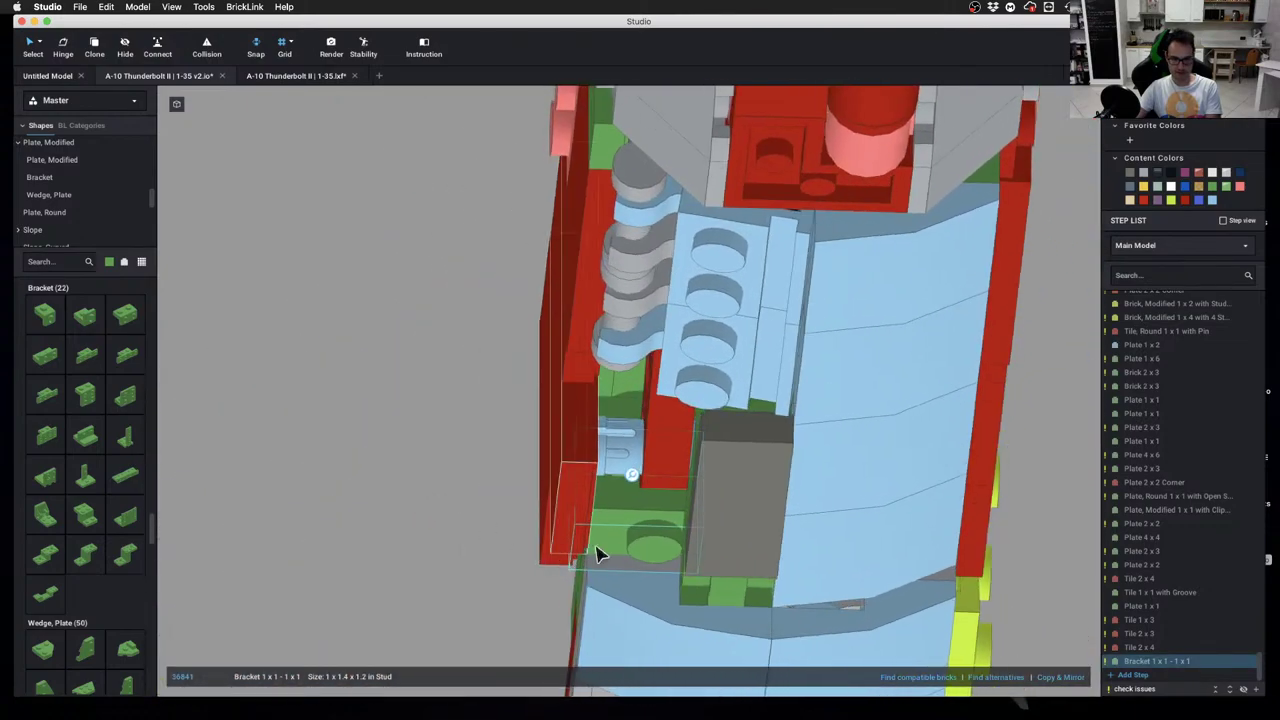
pyautogui.moveTo(600, 551); pyautogui.dragTo(429, 509)
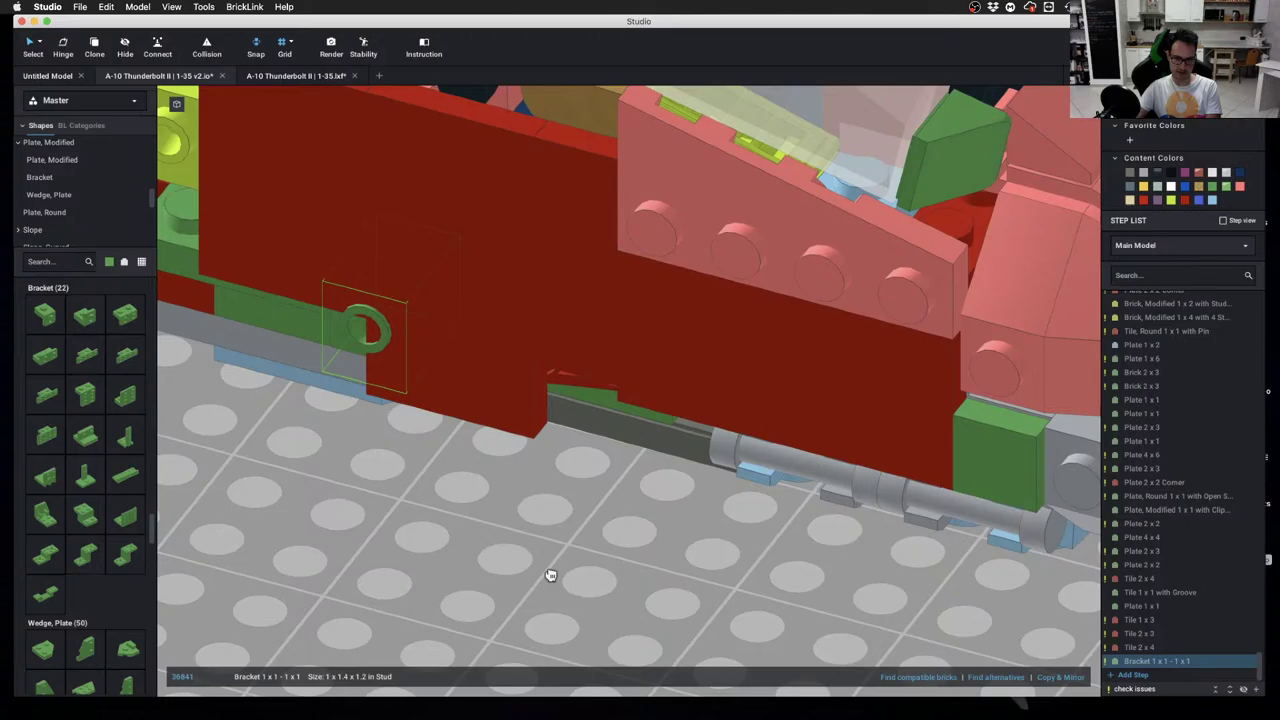
pyautogui.hotkey('ctrl', 'v')
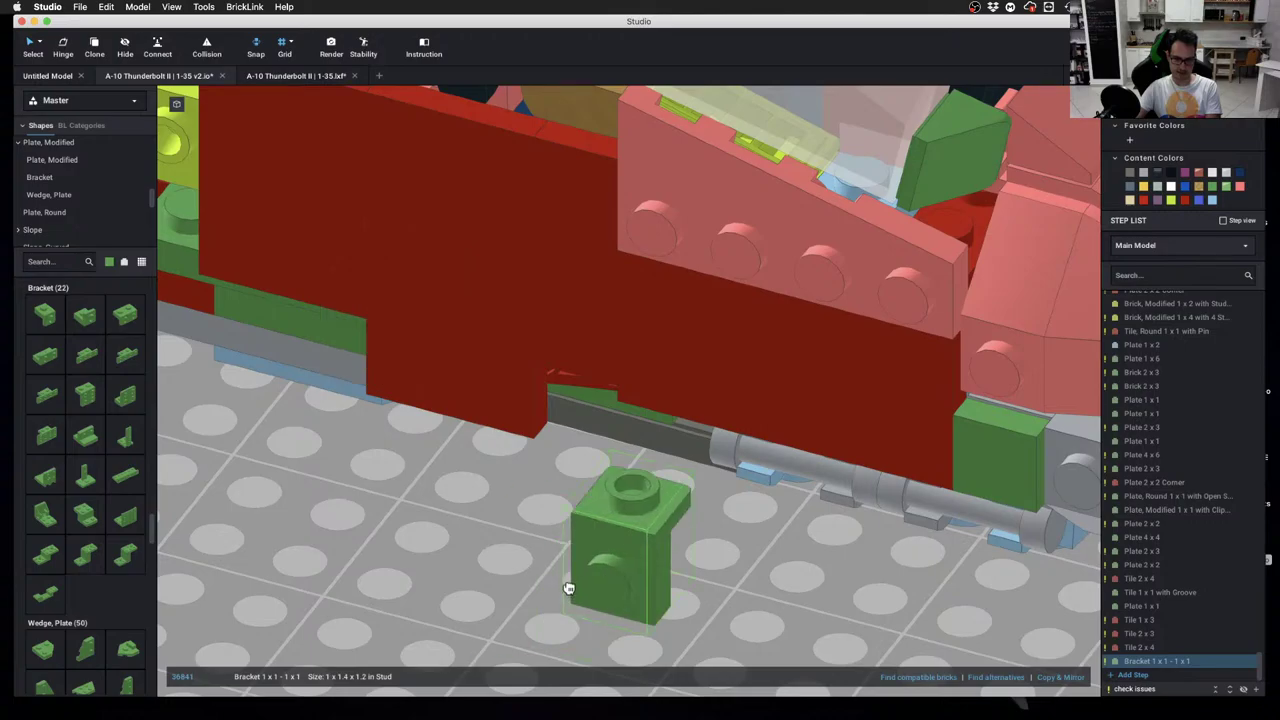
pyautogui.press('Up')
pyautogui.press('Right')
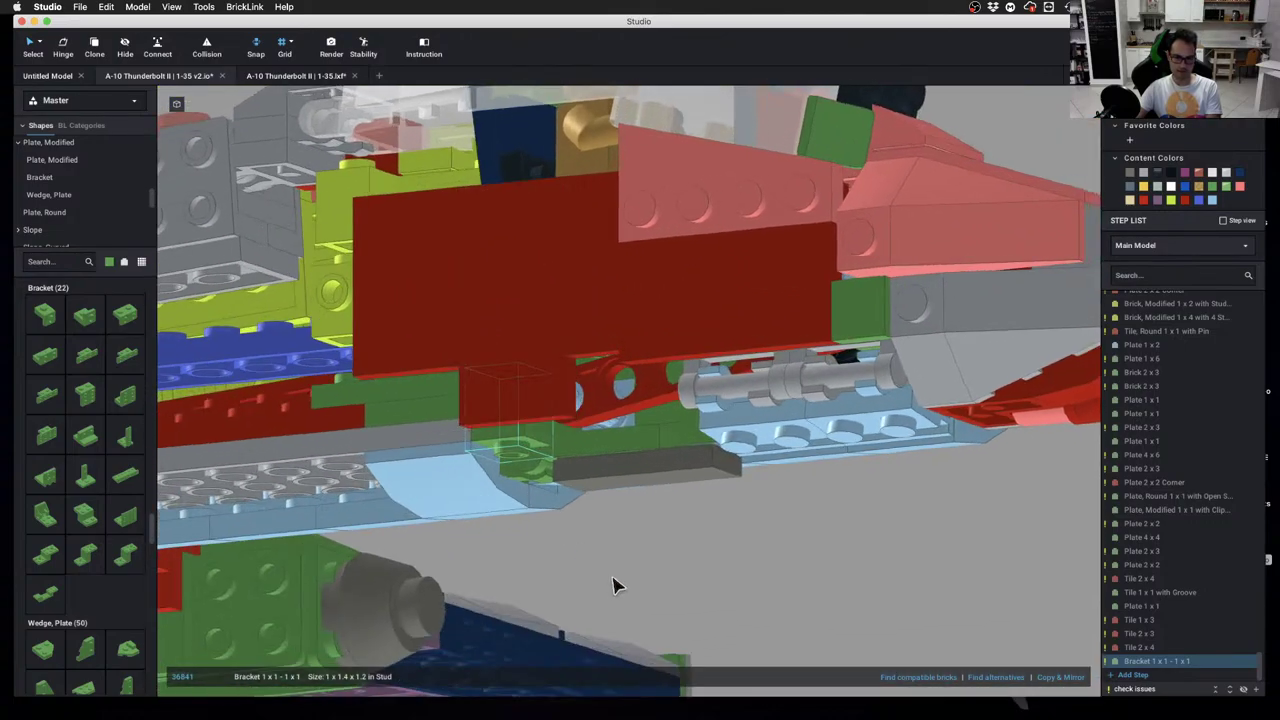
pyautogui.click(614, 586)
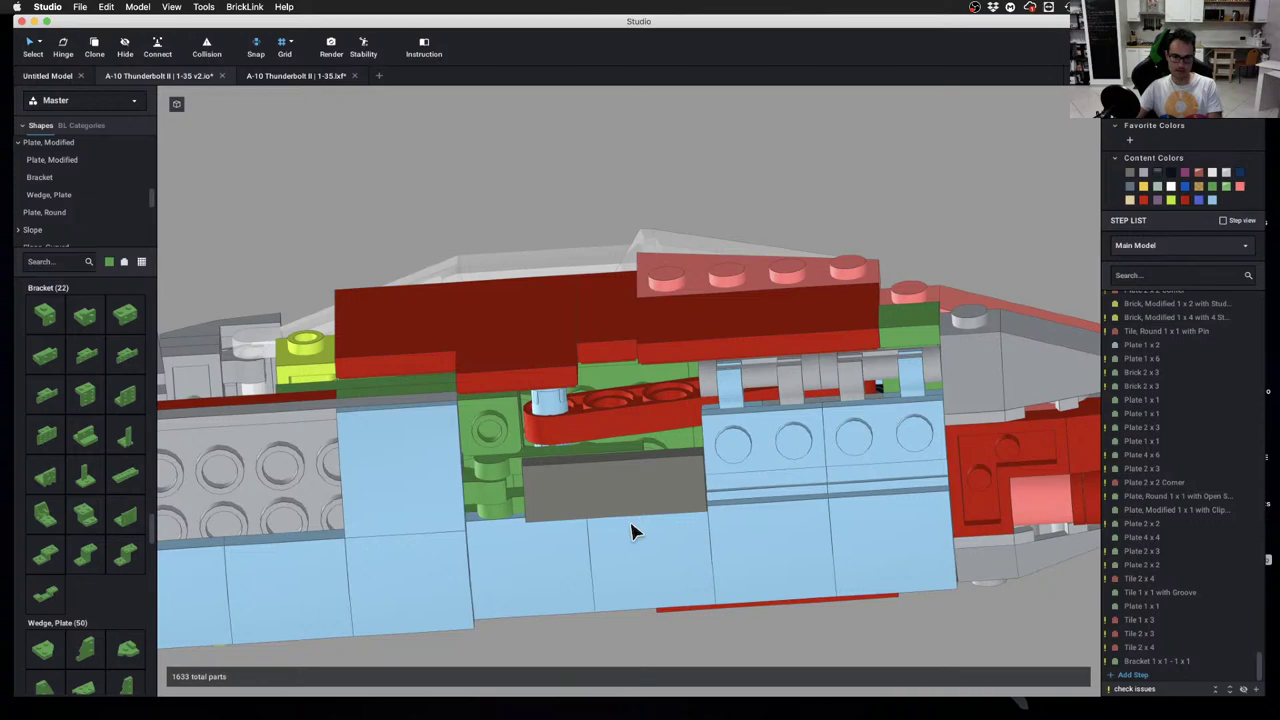
# Bring up the Tile parts and delete the dark red Tile 1 x 3 in front of the vertical Tile 2 x 4
pyautogui.scroll(2, 636, 515)
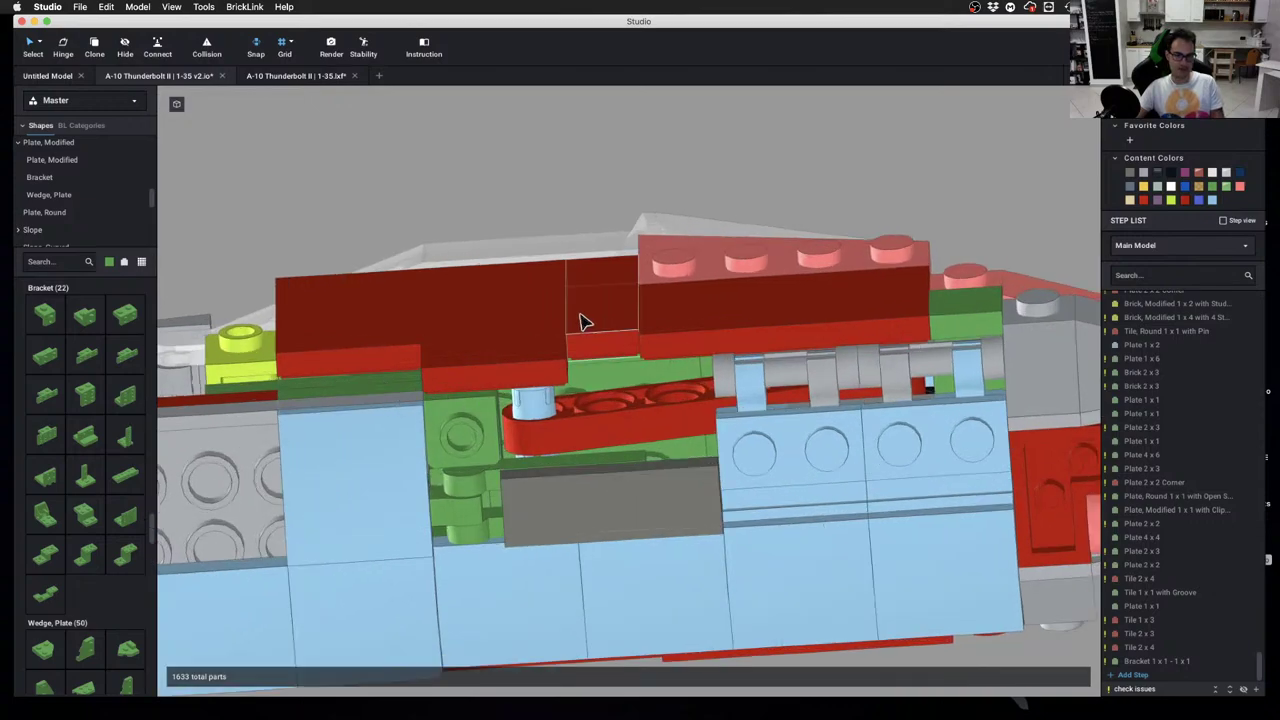
pyautogui.scroll(-5, 108, 216)
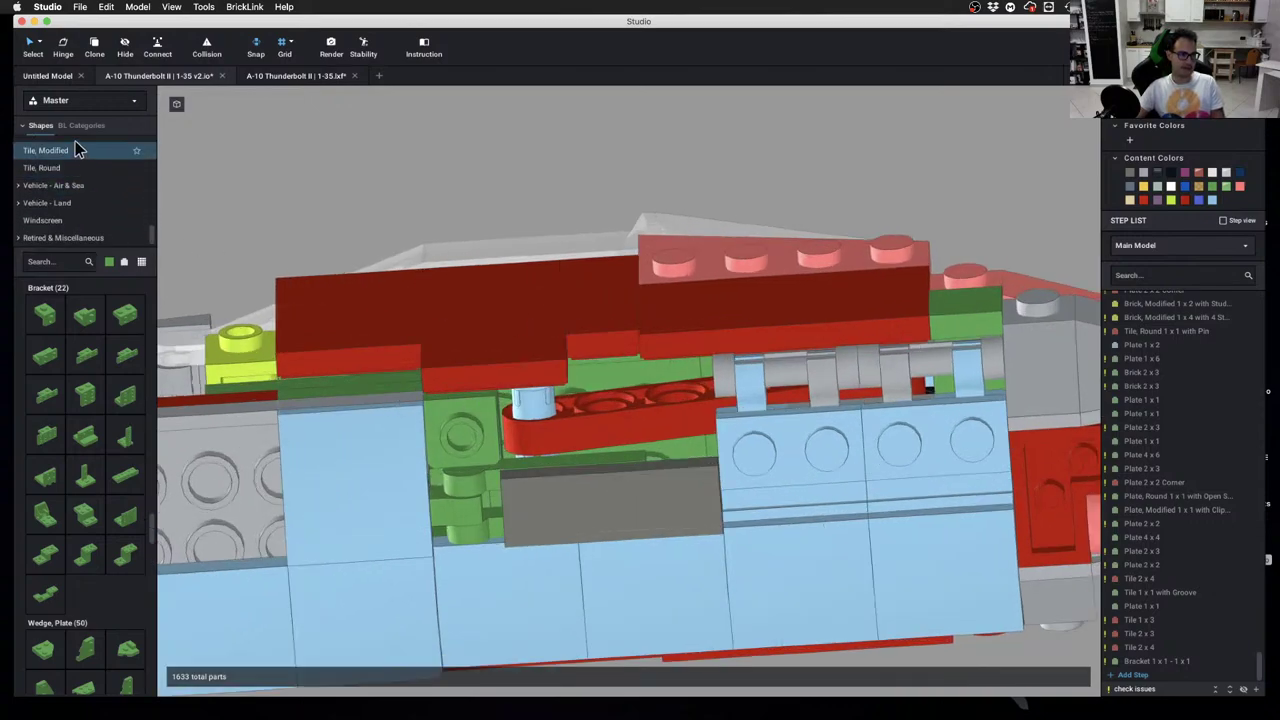
pyautogui.click(71, 148)
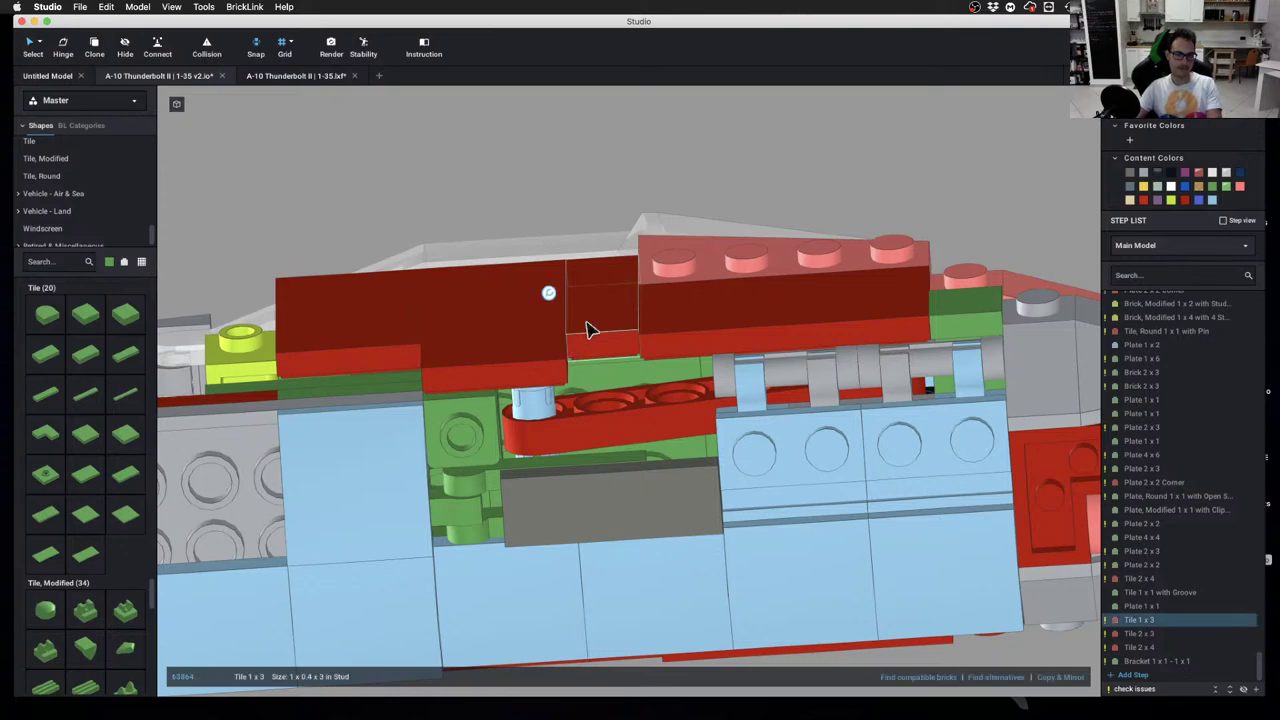
pyautogui.press('Delete')
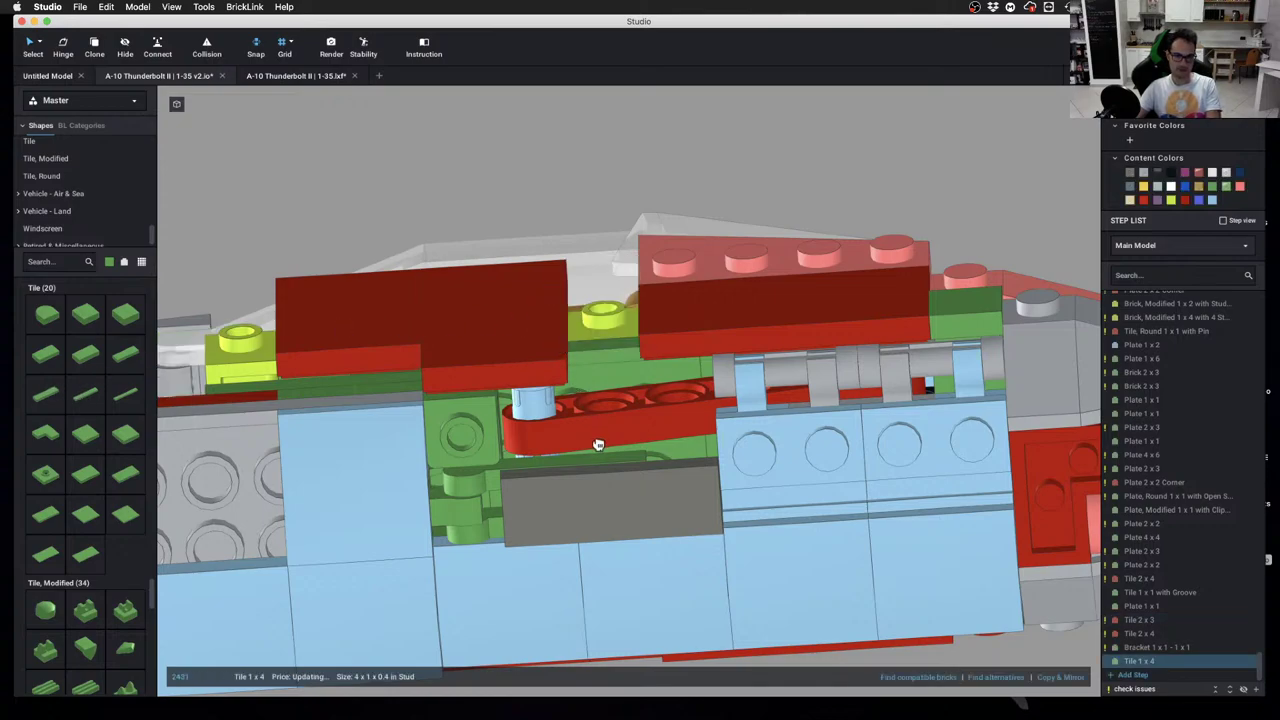
# Place a green Tile 1 x 4 lengthwise beneath the vertical dark red Tile 2 x 4, above the dark grey cover
pyautogui.click(591, 432)
pyautogui.moveTo(591, 429); pyautogui.dragTo(598, 497, button='right')
pyautogui.scroll(3, 598, 497)
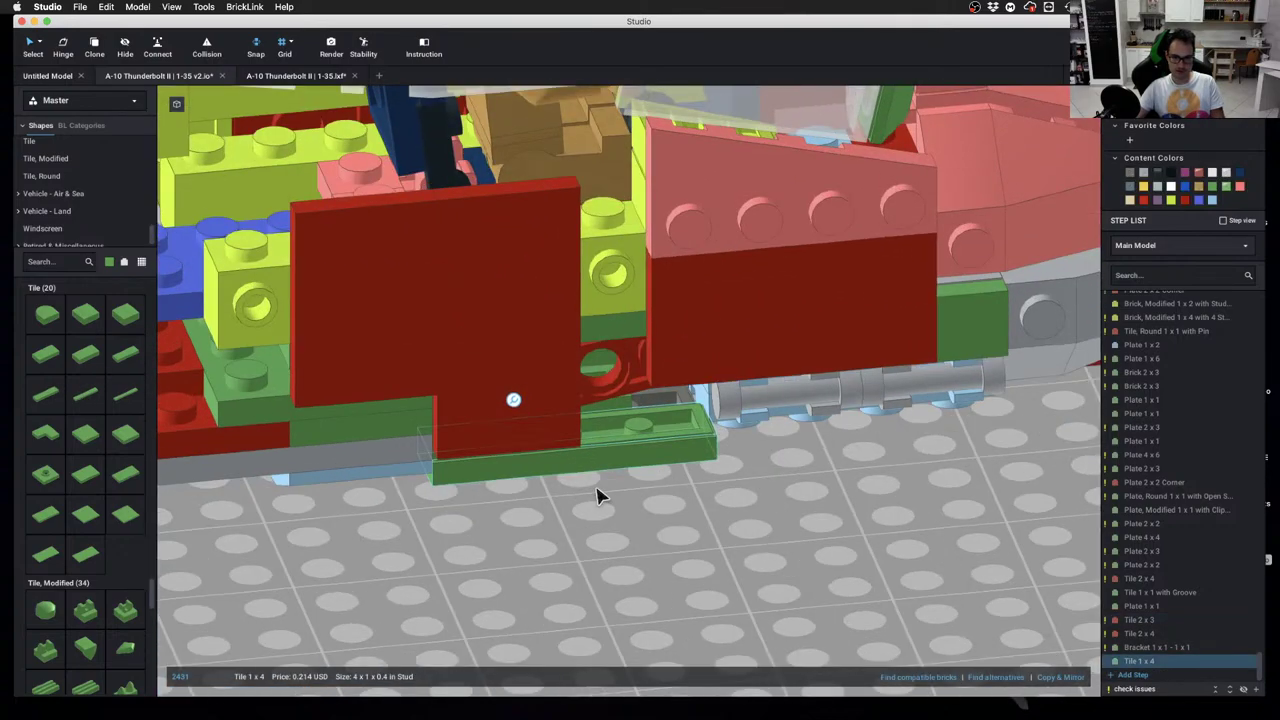
# Clone the green Tile 1 x 4, rotate it upright and attach it in the gap between the dark red side tiles
pyautogui.press('c')
pyautogui.press('Up')
pyautogui.press('Left')
pyautogui.press('Up')
pyautogui.press('Left')
pyautogui.press('Left')
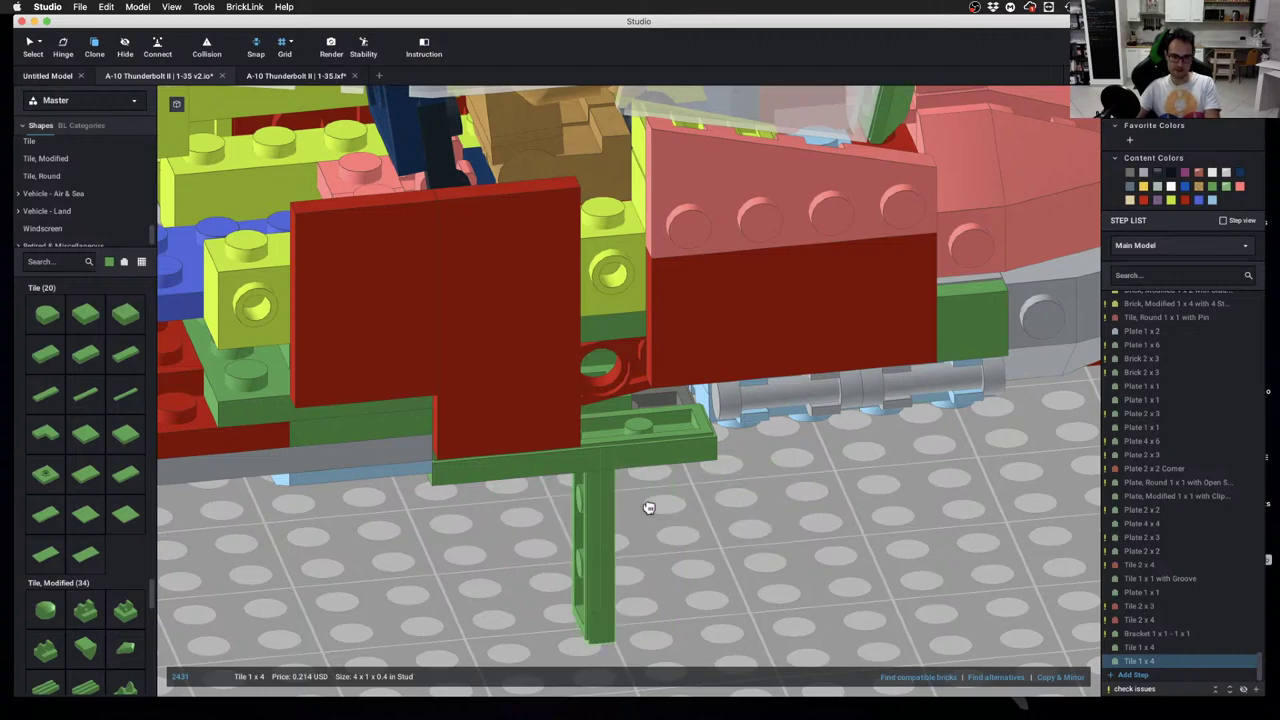
pyautogui.click(638, 314)
pyautogui.press('Escape')
# Try a second green Bracket 1 x 1 - 1 x 1 behind the lower end of the vertical Tile 1 x 4 and delete it
pyautogui.moveTo(780, 560); pyautogui.dragTo(764, 481, button='right')
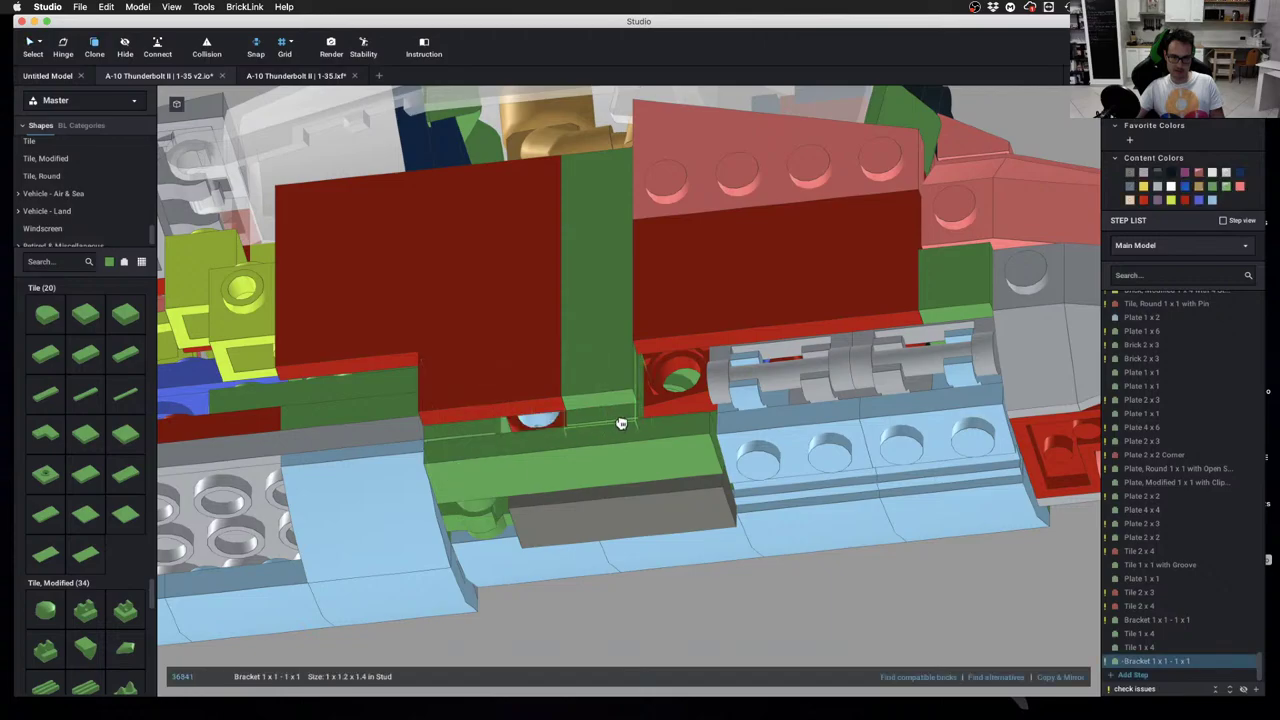
pyautogui.click(621, 424)
pyautogui.moveTo(611, 423); pyautogui.dragTo(660, 510, button='right')
pyautogui.click(621, 431)
pyautogui.press('Delete')
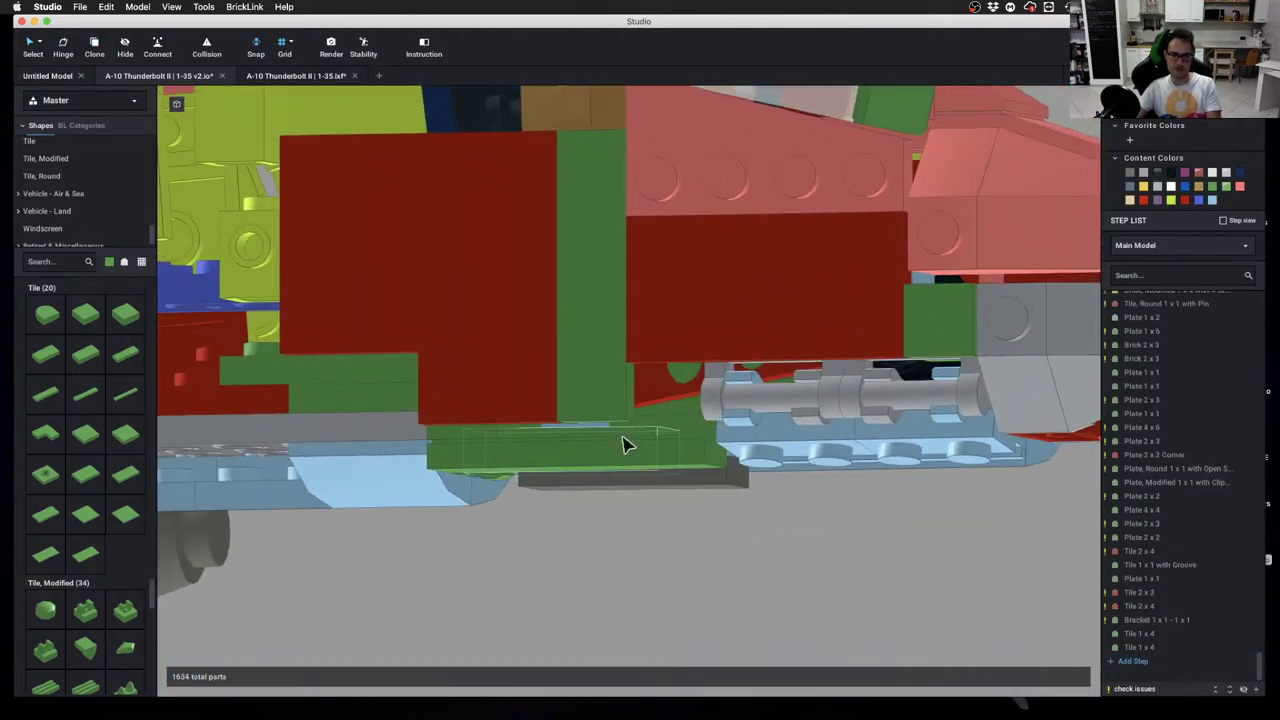
# Find the Bracket 1 x 2 - 1 x 2 in the part library and attach a green one behind the vertical Tile 1 x 4's lower end
pyautogui.moveTo(623, 438); pyautogui.dragTo(640, 444, button='right')
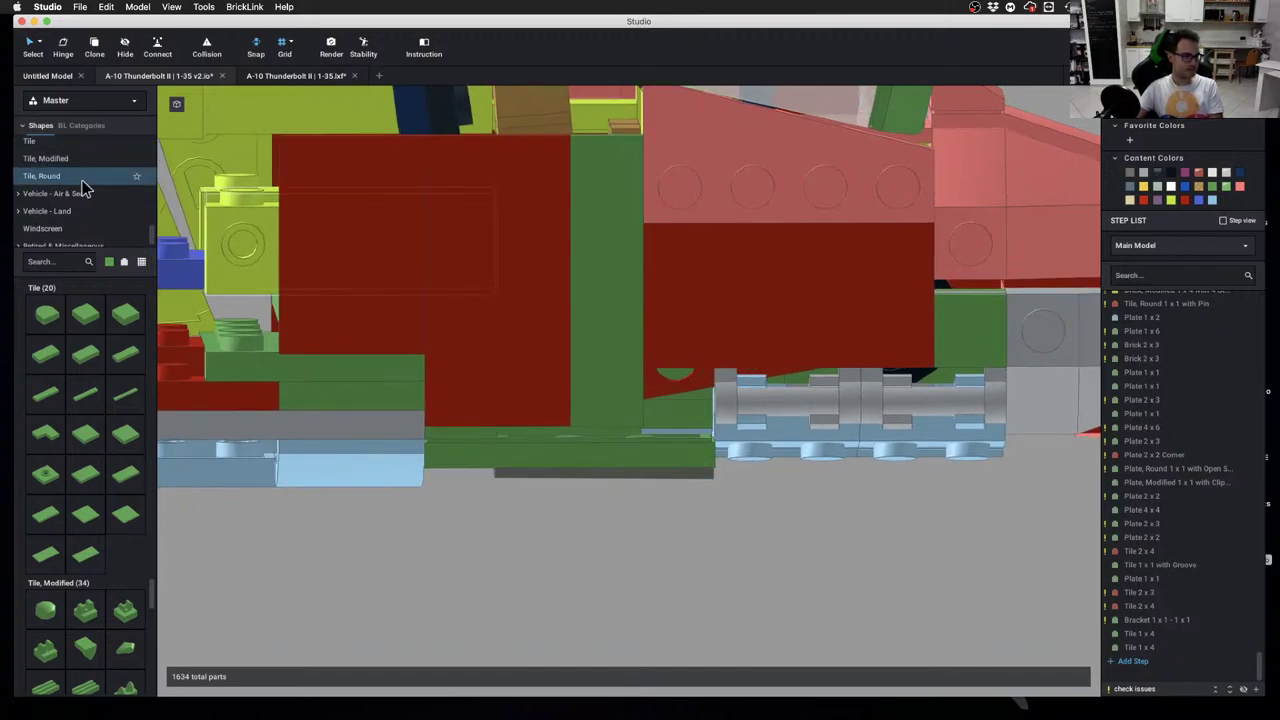
pyautogui.scroll(5, 74, 161)
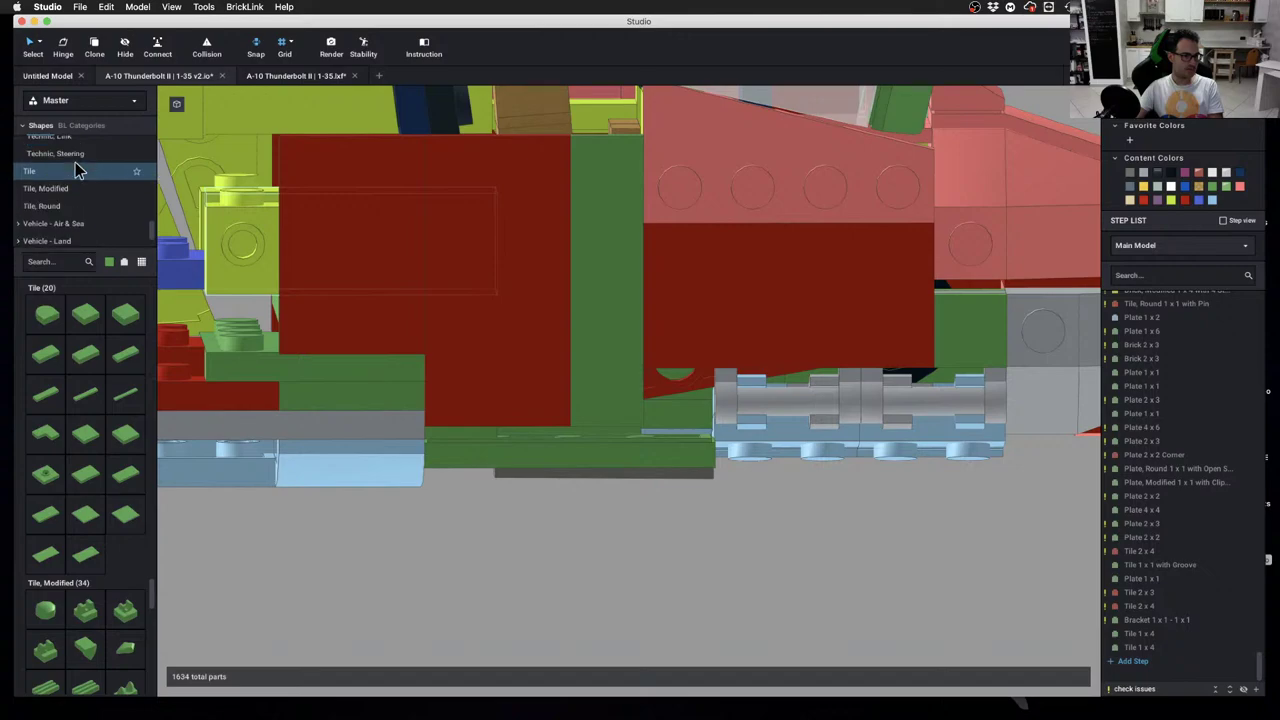
pyautogui.scroll(5, 80, 175)
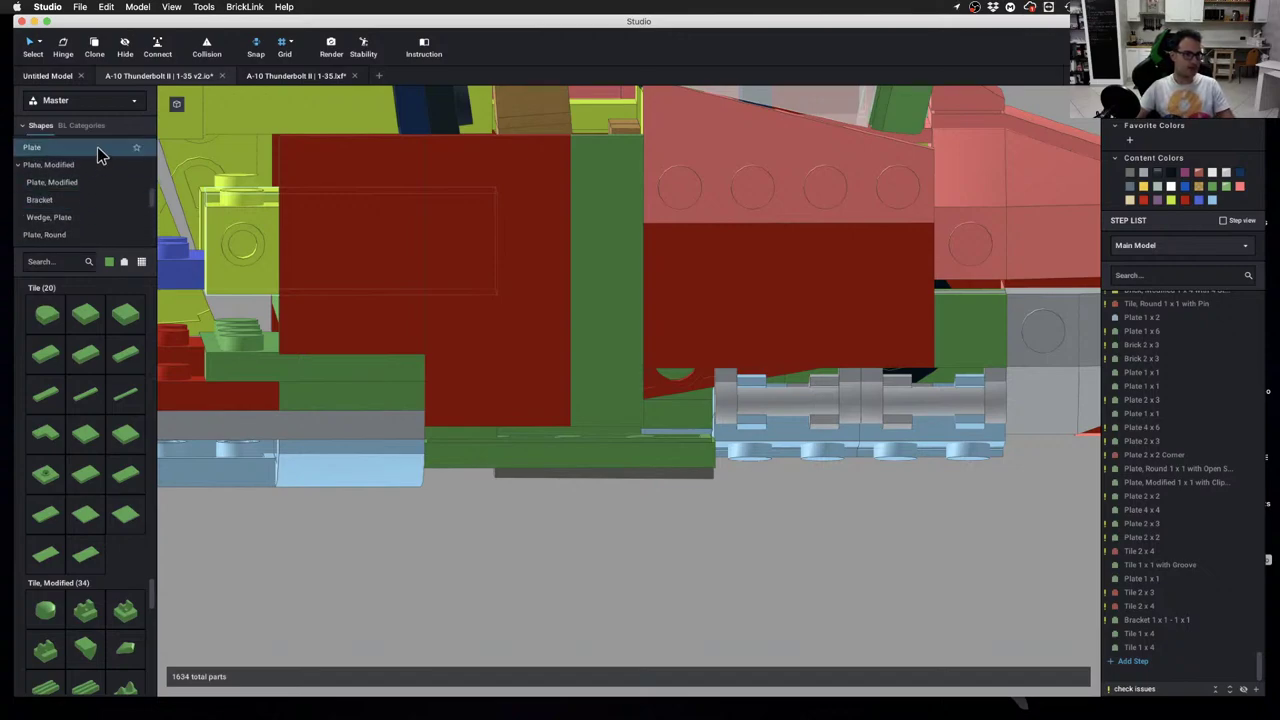
pyautogui.click(98, 167)
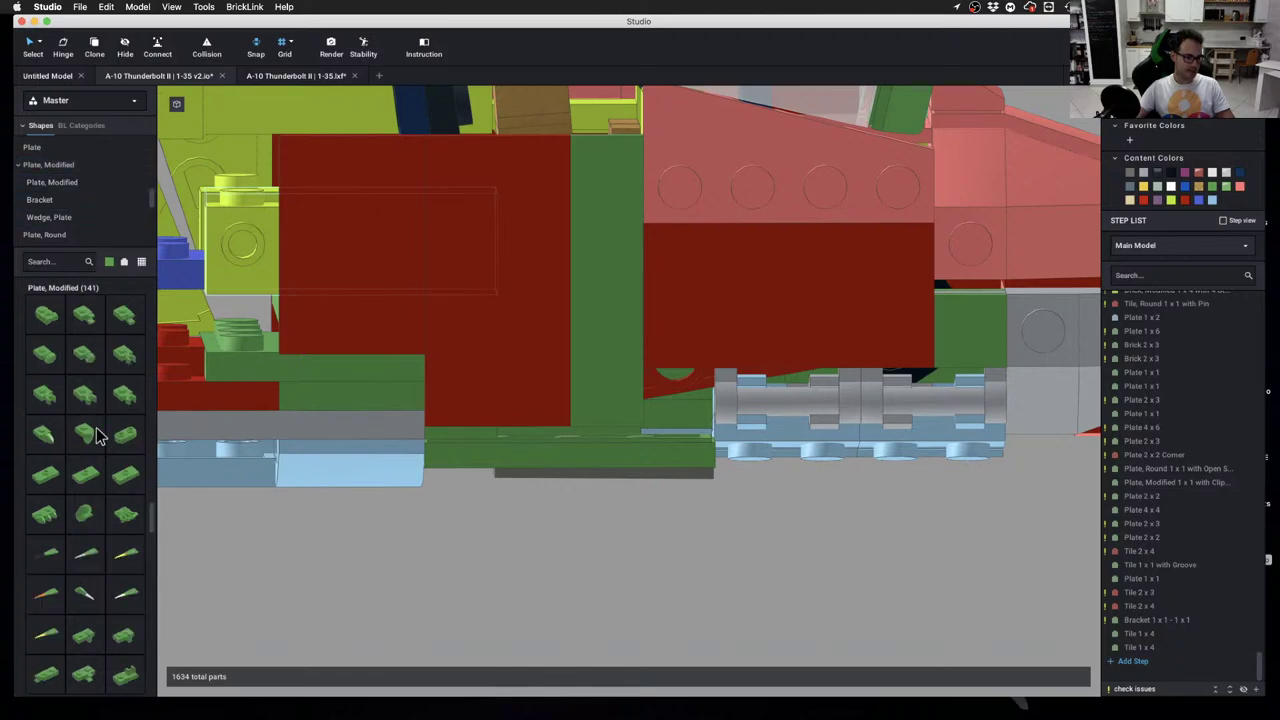
pyautogui.scroll(-2, 95, 434)
pyautogui.click(100, 203)
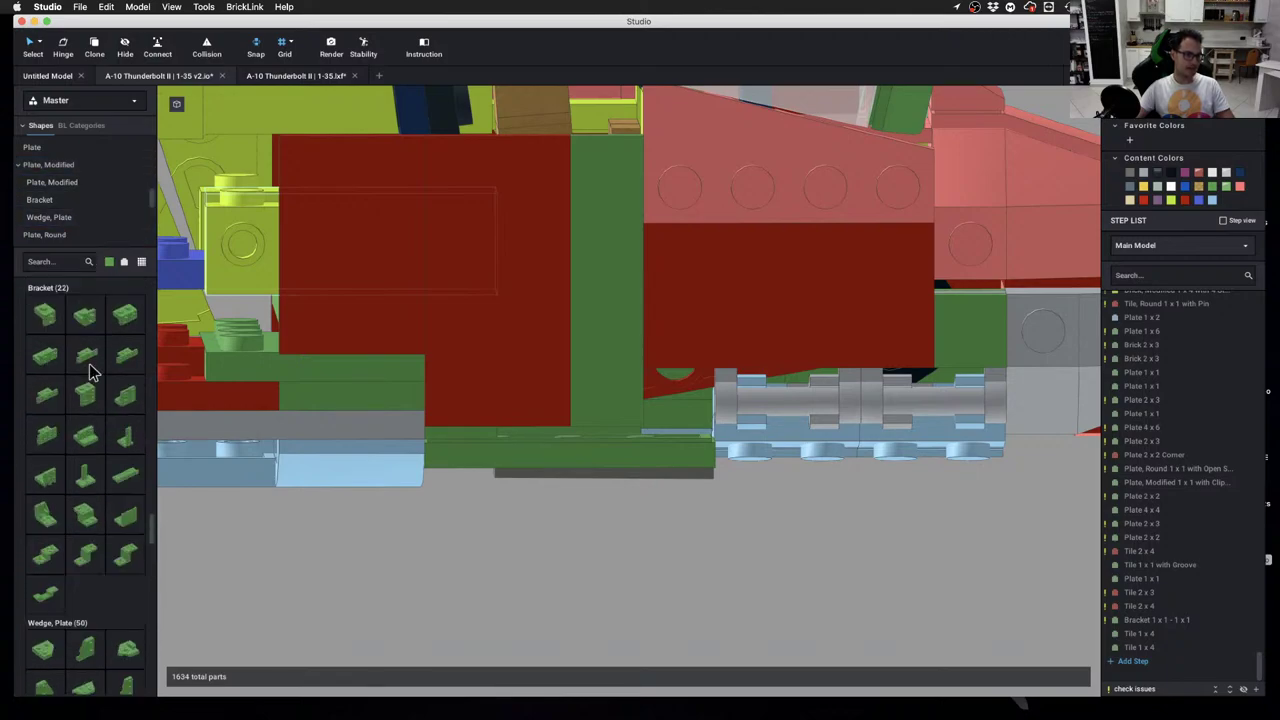
pyautogui.moveTo(124, 316); pyautogui.dragTo(656, 397)
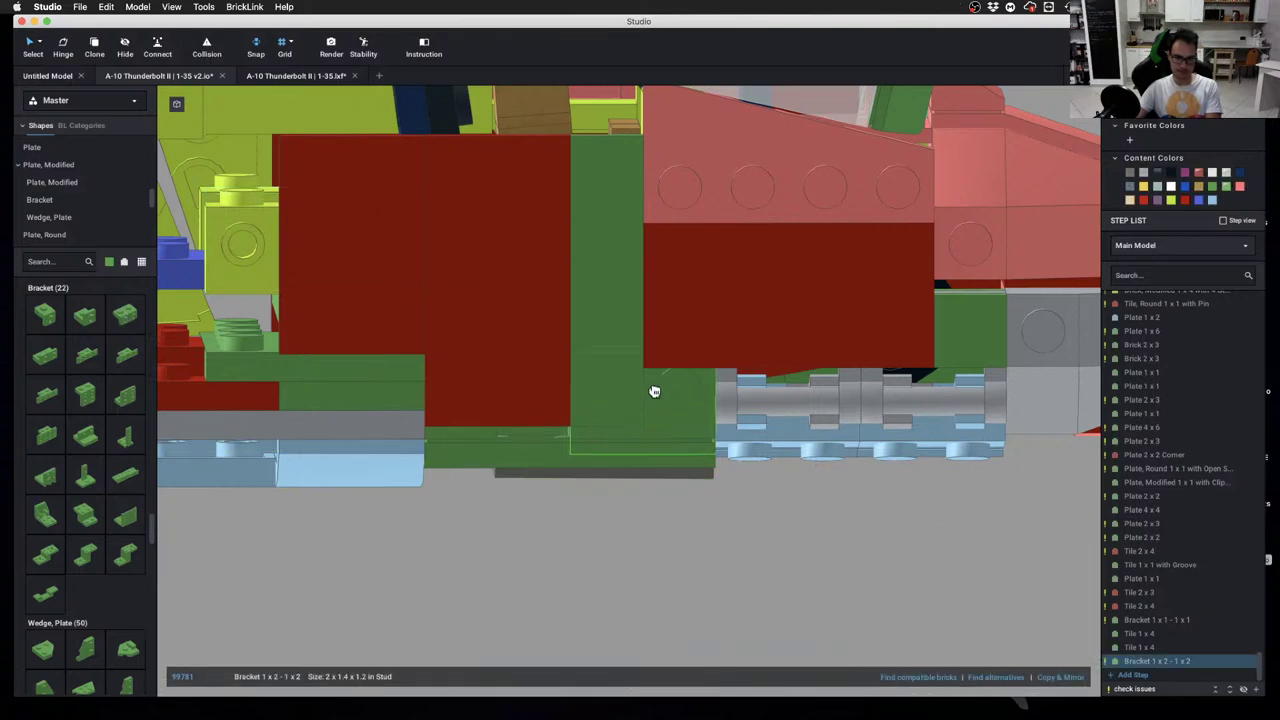
pyautogui.press('Delete')
pyautogui.press('super+z')
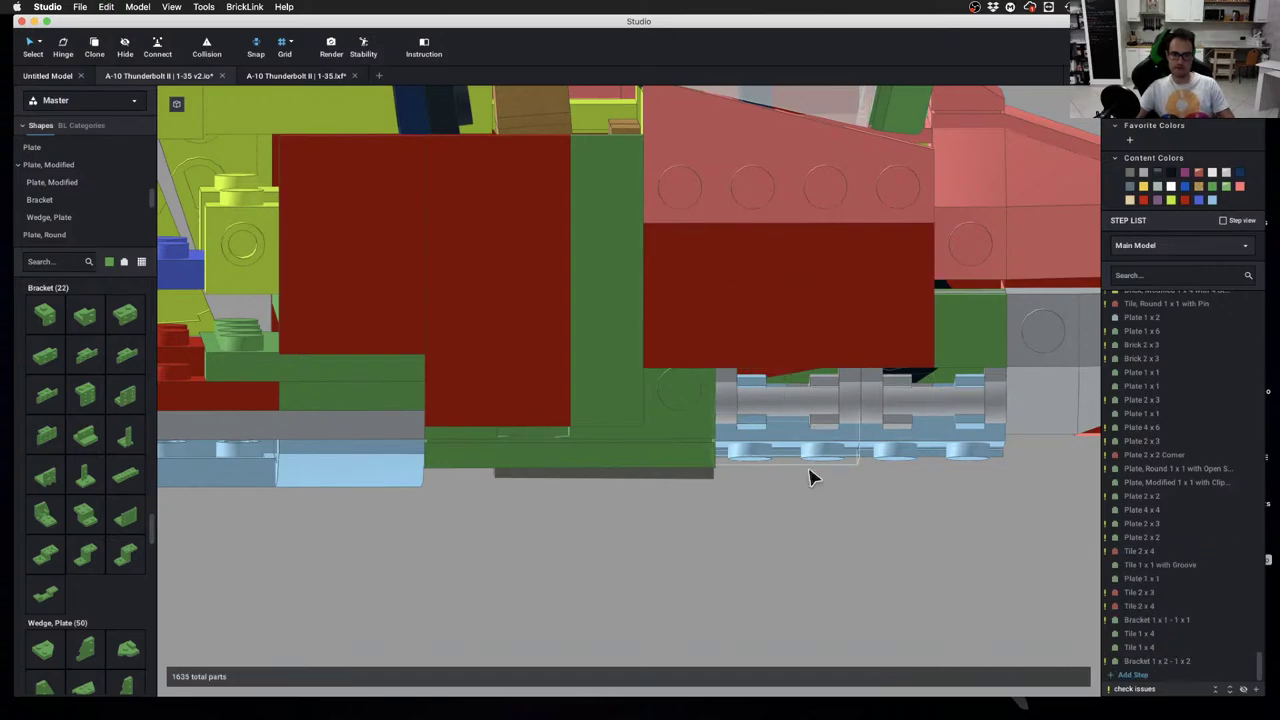
# Try swinging the dark grey Tile 1 x 3 cover together with its handle plate, and undo the rotation
pyautogui.moveTo(809, 474); pyautogui.dragTo(767, 515, button='right')
pyautogui.scroll(3, 611, 449)
pyautogui.moveTo(611, 449); pyautogui.dragTo(485, 521, button='right')
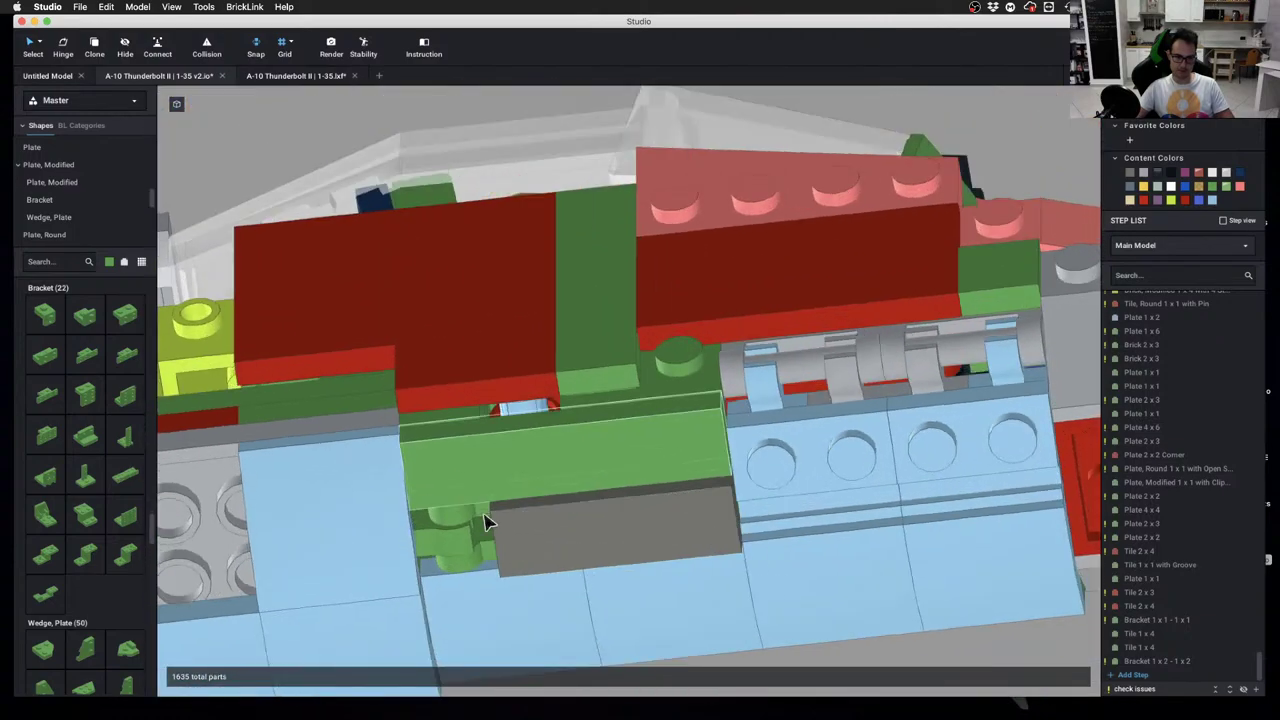
pyautogui.click(481, 528)
pyautogui.click(483, 489)
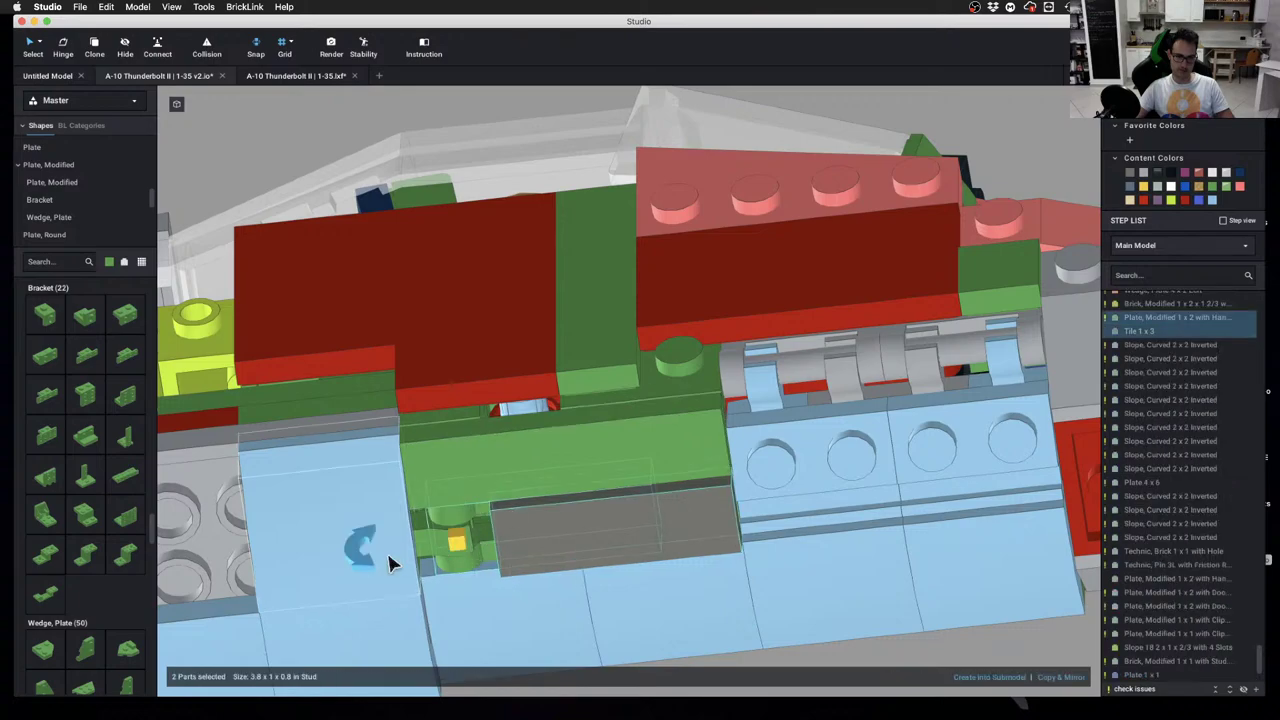
pyautogui.moveTo(362, 548); pyautogui.dragTo(422, 425)
pyautogui.moveTo(422, 432); pyautogui.dragTo(532, 314, button='right')
pyautogui.moveTo(530, 352); pyautogui.dragTo(740, 394, button='right')
pyautogui.press('super+z')
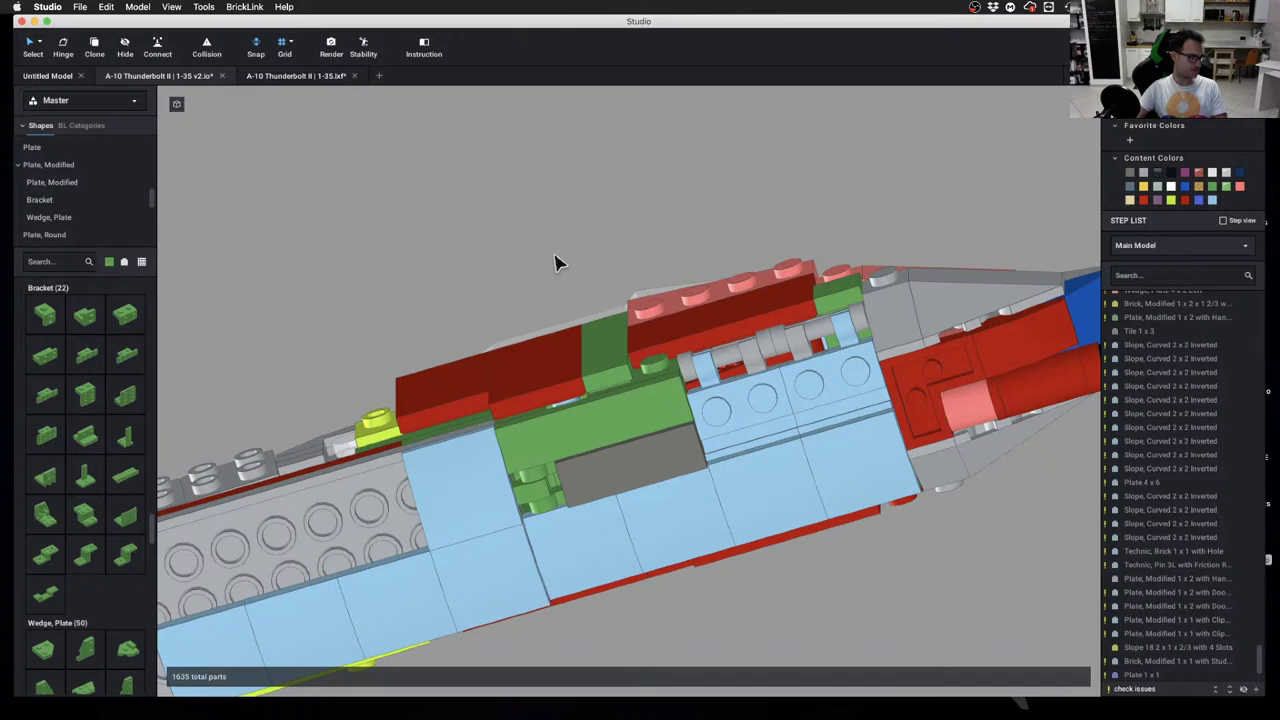
# Find the Technic, Pin 1/2 in the part library and put a green one on the baseplate beside the fuselage
pyautogui.moveTo(555, 255); pyautogui.dragTo(578, 317, button='right')
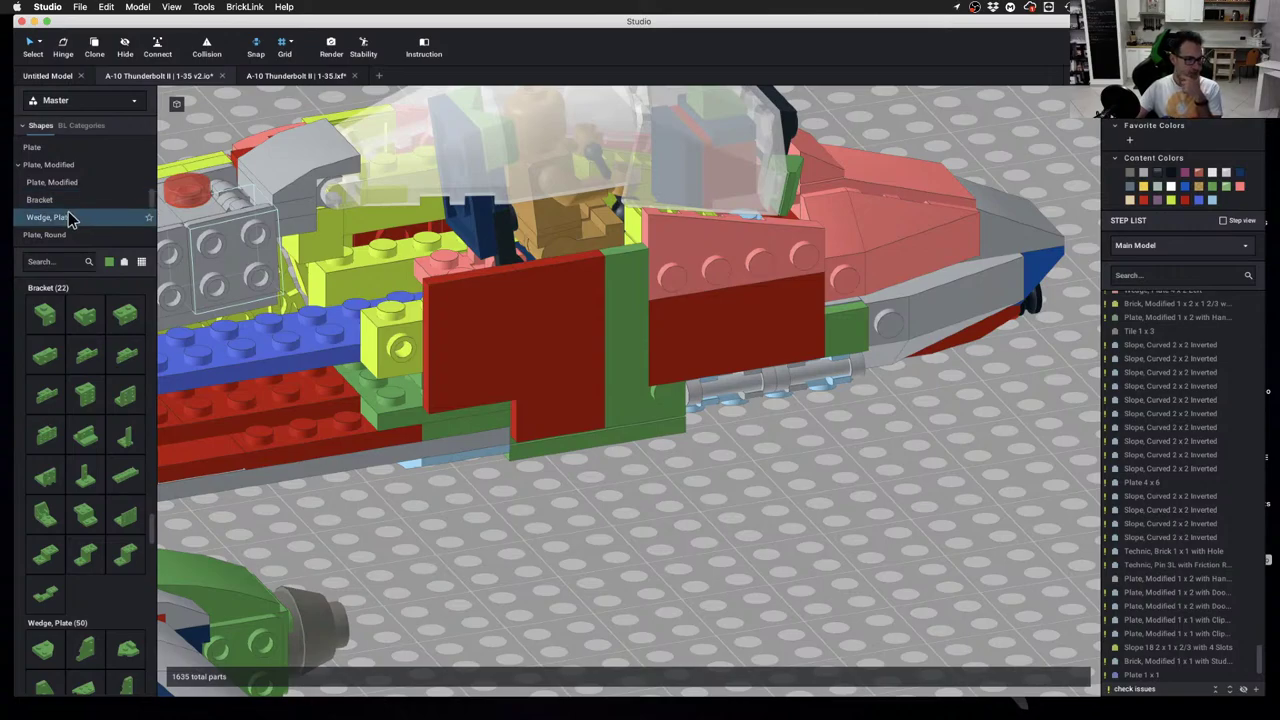
pyautogui.scroll(-5, 90, 200)
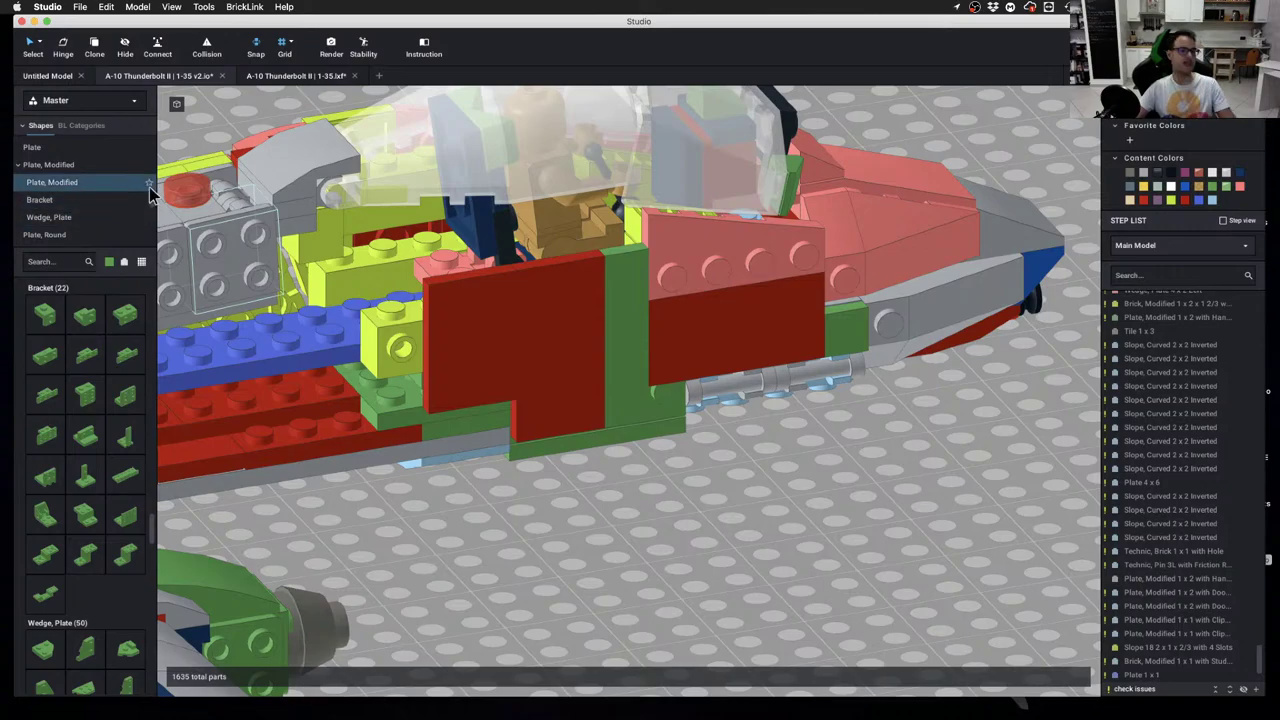
pyautogui.scroll(3, 93, 190)
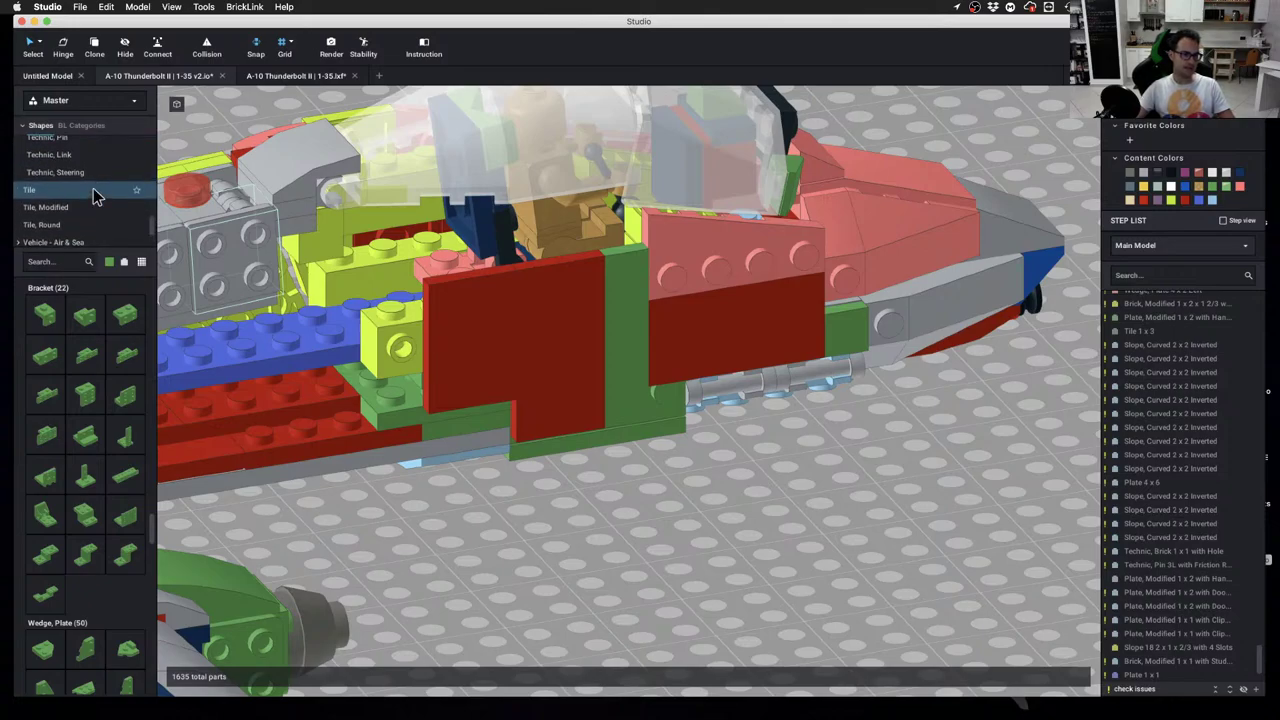
pyautogui.click(90, 197)
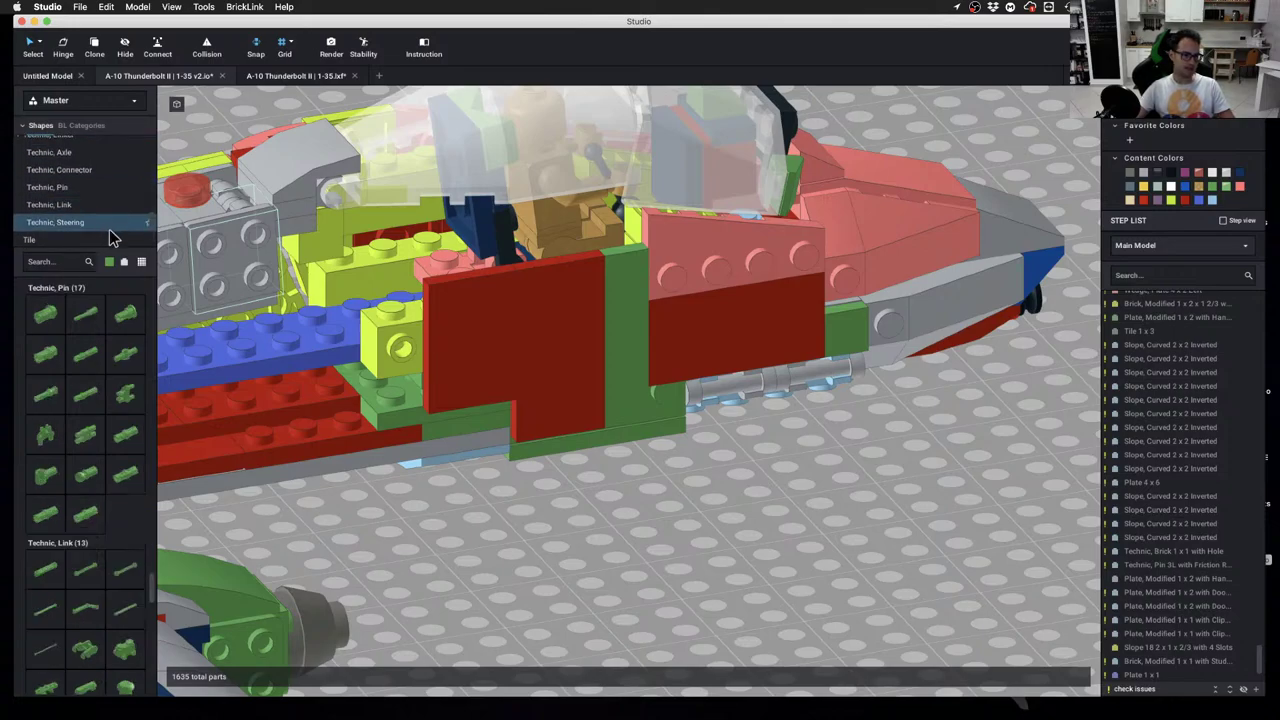
pyautogui.click(52, 318)
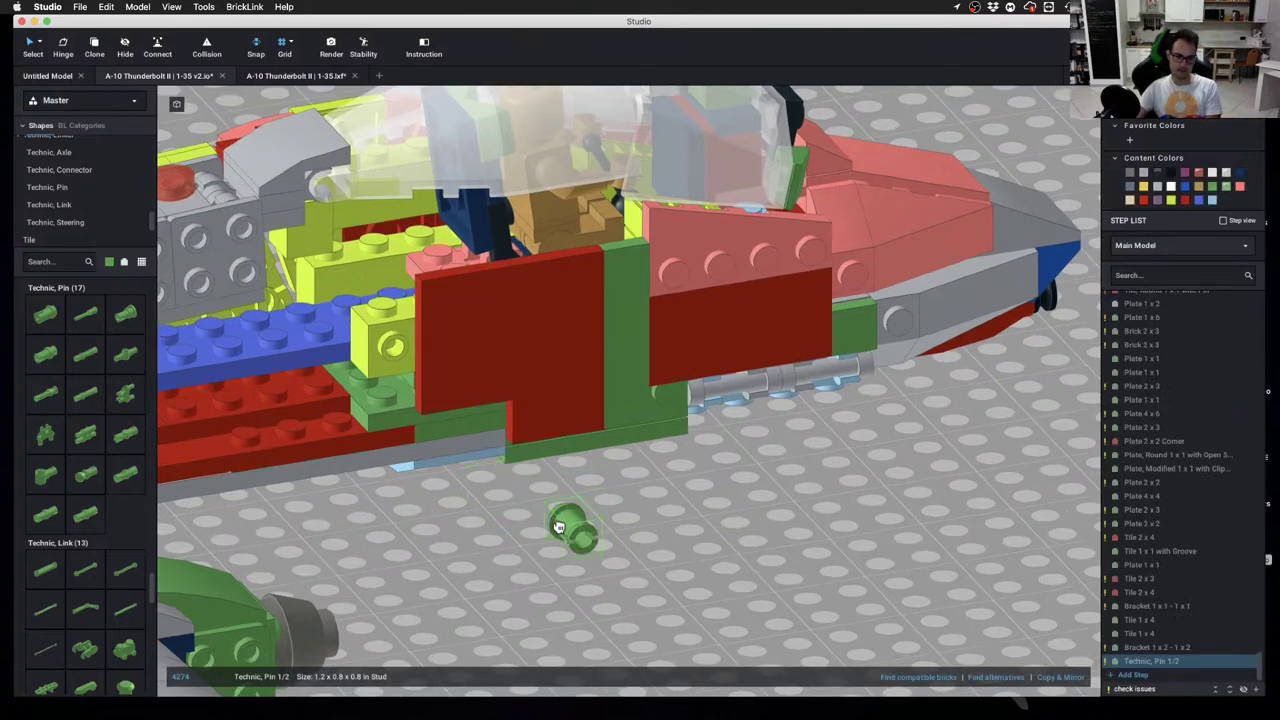
pyautogui.moveTo(588, 512); pyautogui.dragTo(574, 474, button='right')
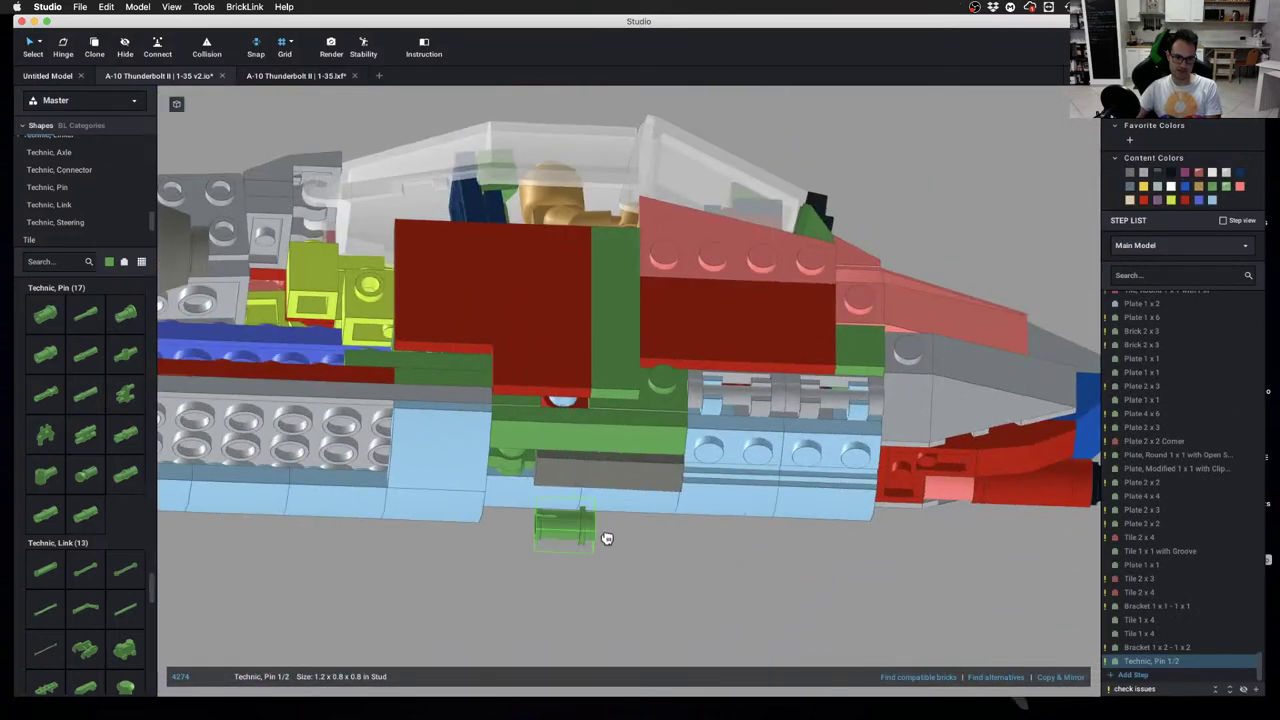
pyautogui.moveTo(635, 620); pyautogui.dragTo(660, 535, button='right')
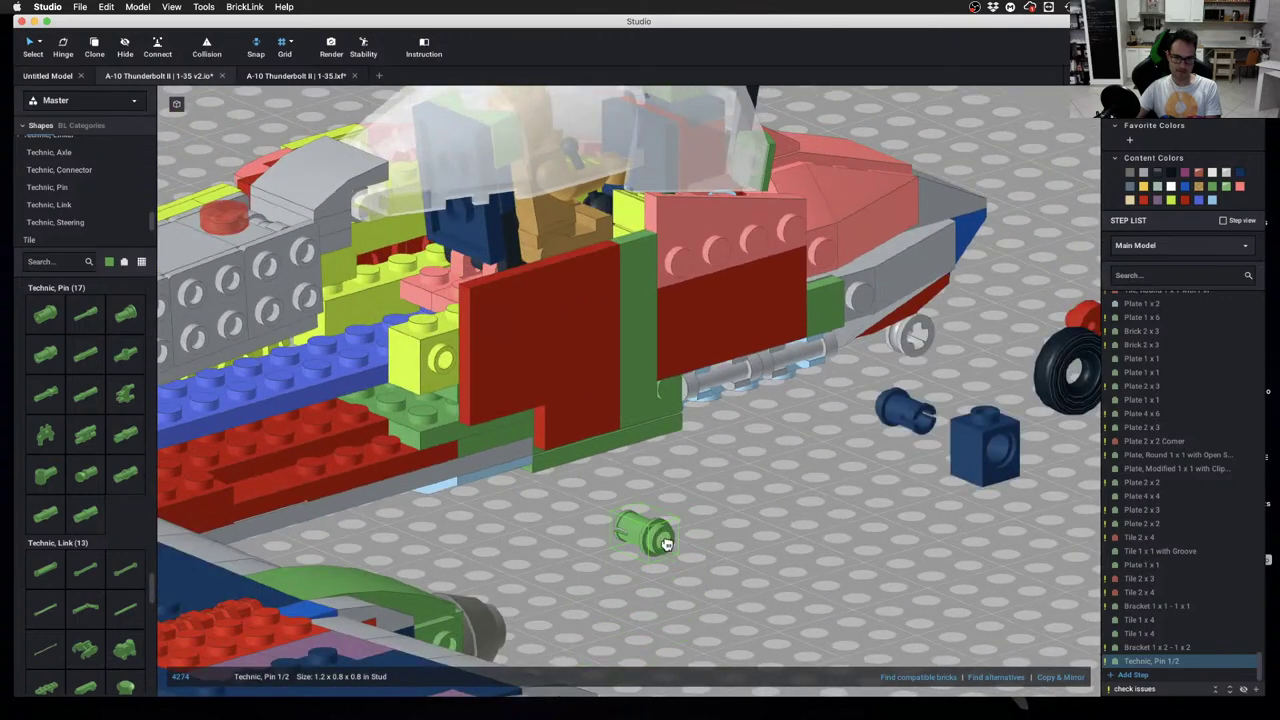
pyautogui.click(755, 532)
# Try hiding the vertical side tiles and the Bracket 1 x 2 - 1 x 2 around the liftarm, and show all hidden parts again
pyautogui.scroll(2, 740, 496)
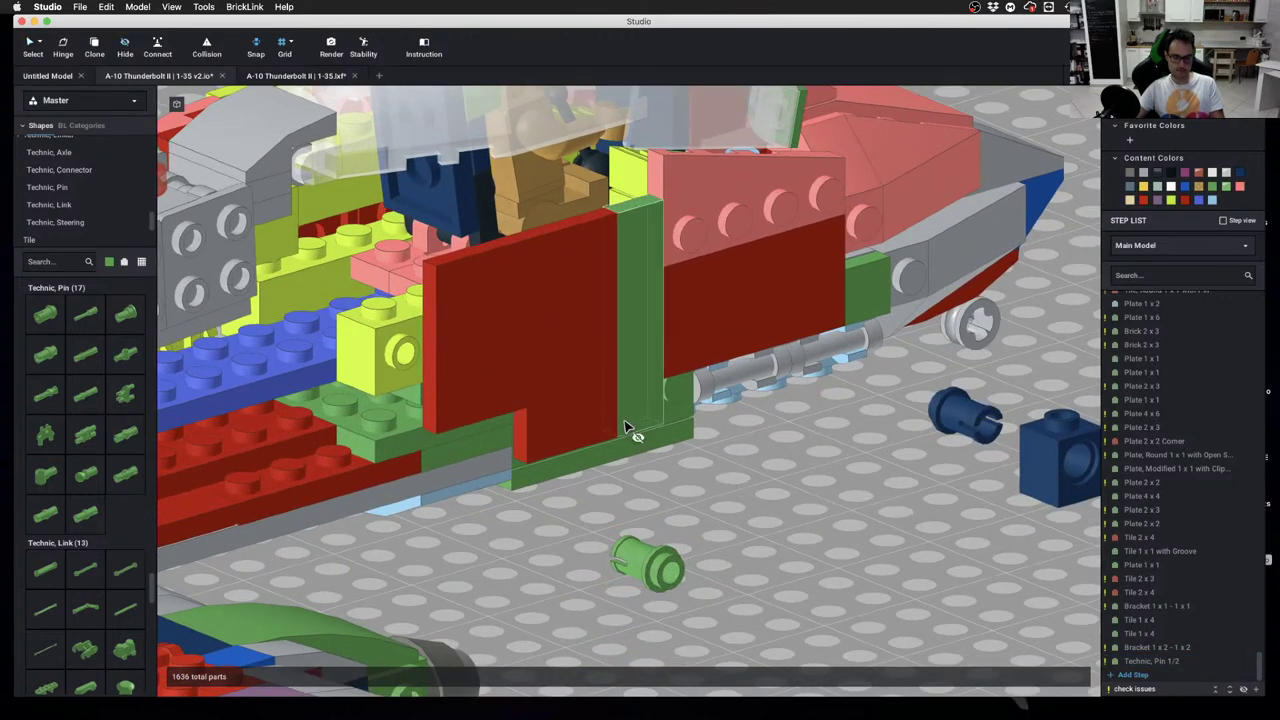
pyautogui.press('h')
pyautogui.click(648, 392)
pyautogui.click(600, 422)
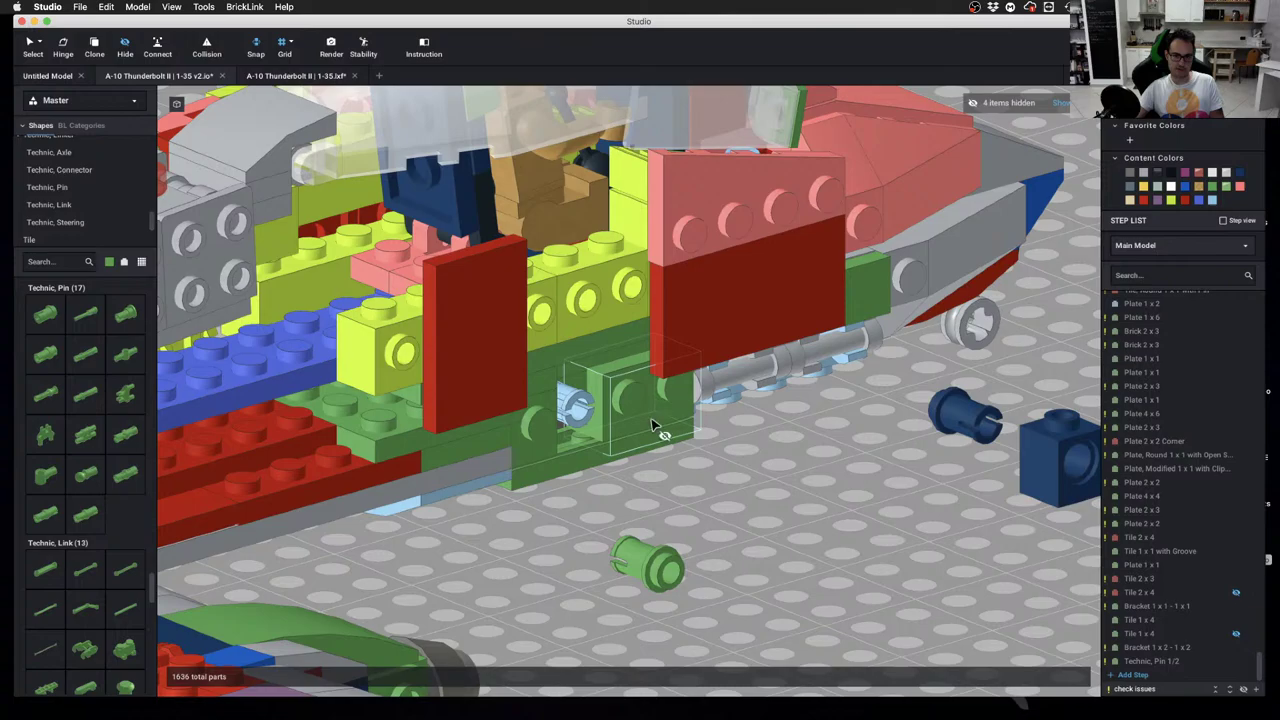
pyautogui.moveTo(652, 425)
pyautogui.mouseDown(button='right')
pyautogui.moveTo(606, 418)
pyautogui.moveTo(630, 424)
pyautogui.mouseUp(button='right')
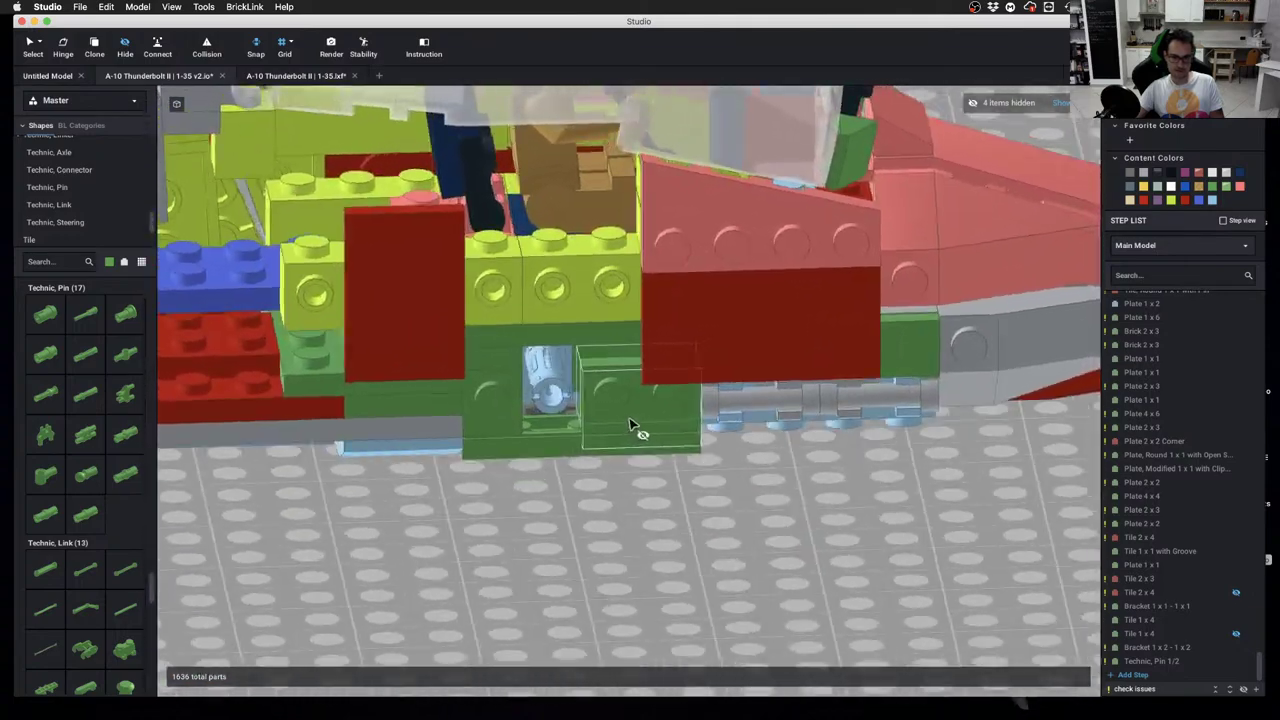
pyautogui.click(630, 425)
pyautogui.scroll(5, 612, 440)
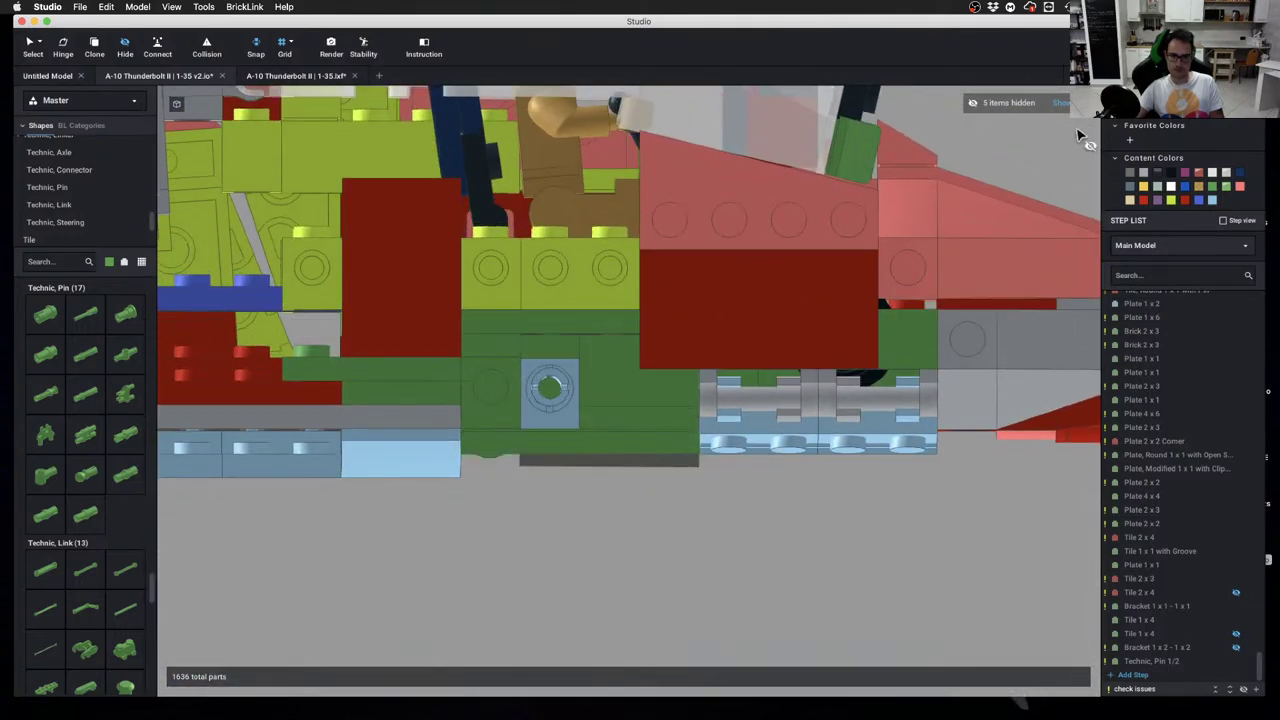
pyautogui.click(1073, 105)
# Hide the vertical dark red Tile 2 x 4, both green Tiles 1 x 4, both green brackets and the dark grey cover with its handle plate
pyautogui.click(618, 398)
pyautogui.click(572, 384)
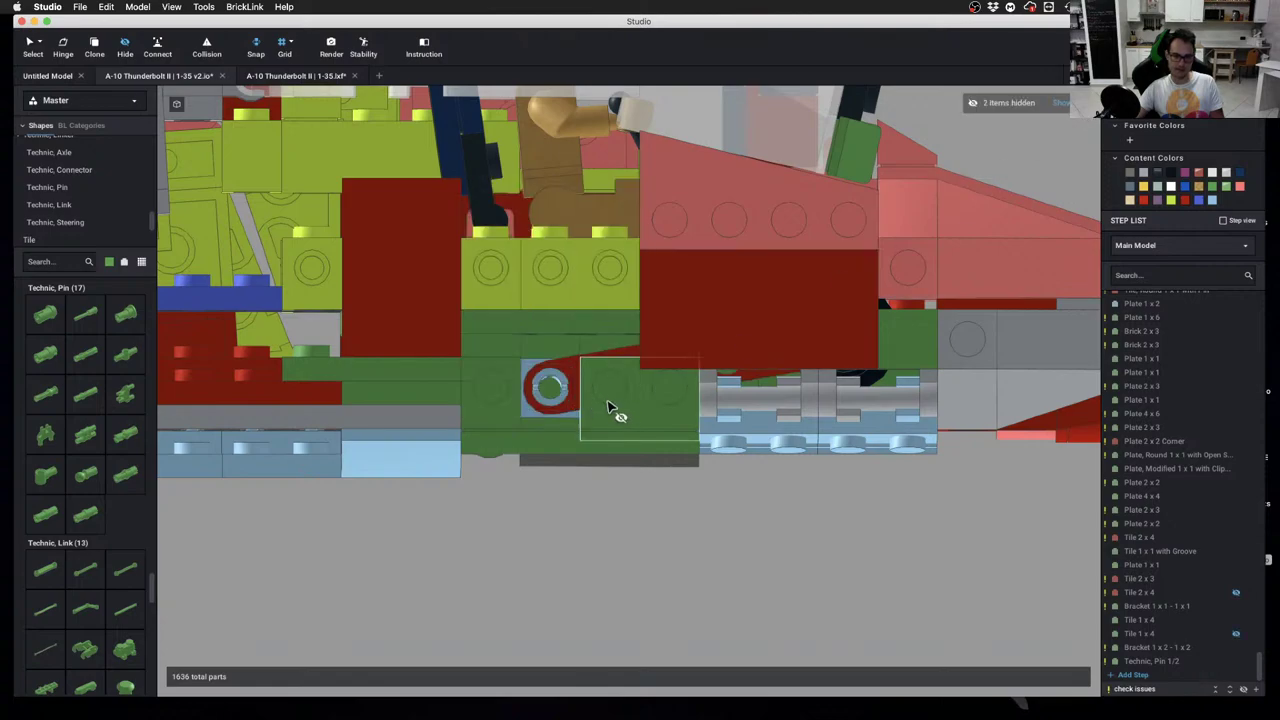
pyautogui.click(609, 406)
pyautogui.click(503, 436)
pyautogui.moveTo(503, 436); pyautogui.dragTo(543, 426, button='right')
pyautogui.click(543, 428)
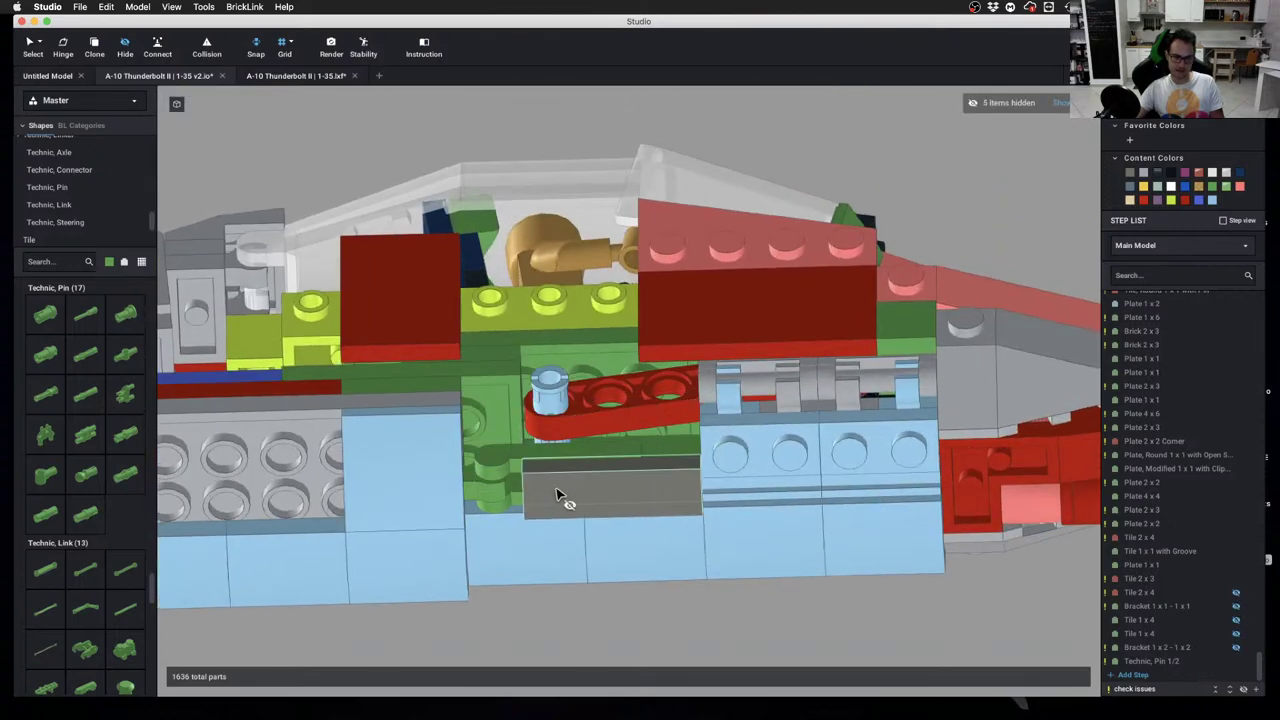
pyautogui.click(558, 474)
pyautogui.click(591, 495)
pyautogui.moveTo(591, 495); pyautogui.dragTo(576, 516, button='right')
pyautogui.scroll(-5, 614, 534)
pyautogui.press('Escape')
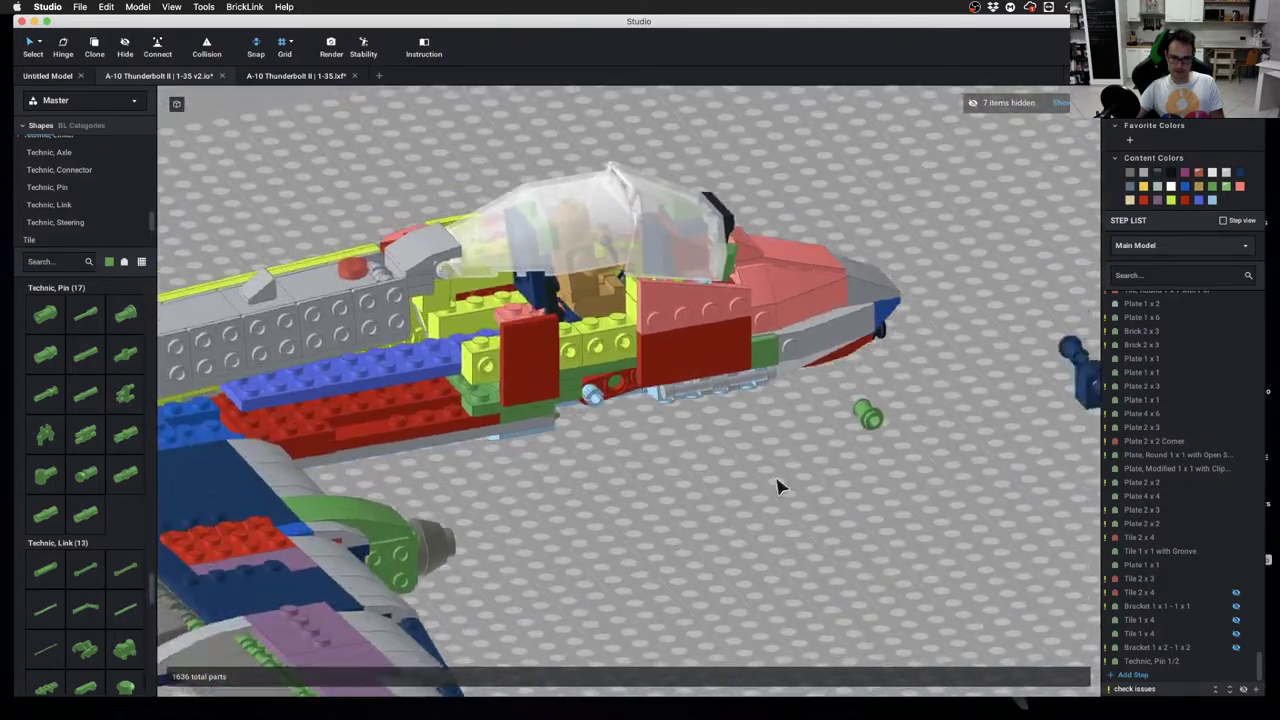
# Pull the light blue Technic Pin 3L out of the red liftarm's end and insert the green Technic, Pin 1/2 instead
pyautogui.moveTo(873, 418); pyautogui.dragTo(621, 520)
pyautogui.scroll(3, 621, 520)
pyautogui.moveTo(585, 400); pyautogui.dragTo(951, 508)
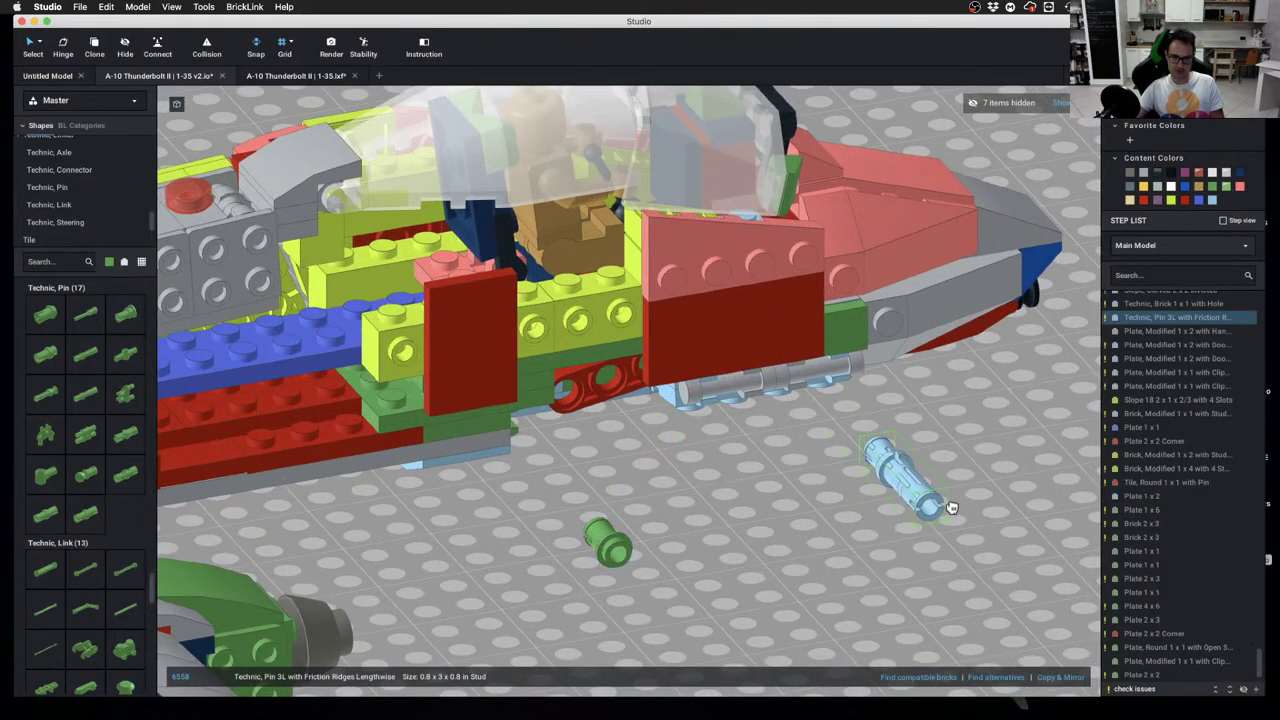
pyautogui.moveTo(628, 528); pyautogui.dragTo(588, 422)
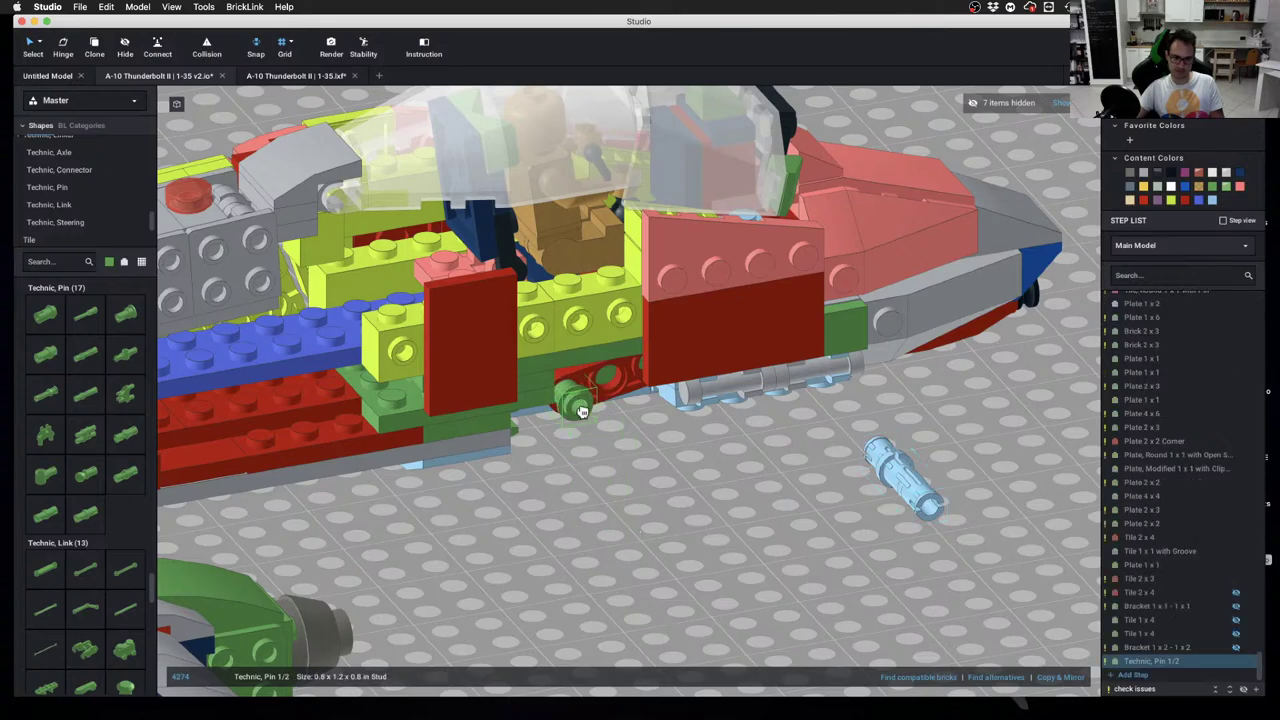
pyautogui.moveTo(655, 485); pyautogui.dragTo(690, 420, button='right')
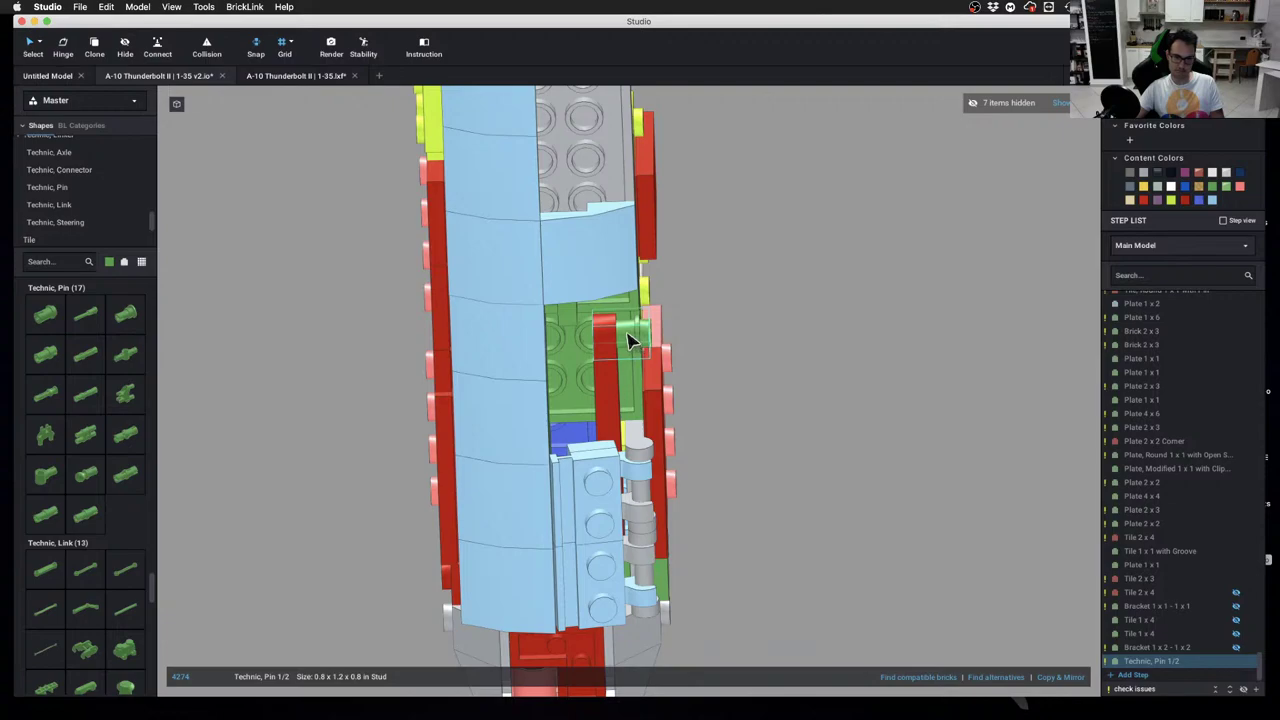
# Try pulling the green Technic, Pin 1/2 out of the red liftarm's end, and undo the move
pyautogui.moveTo(613, 355); pyautogui.dragTo(557, 320, button='right')
pyautogui.click(745, 355)
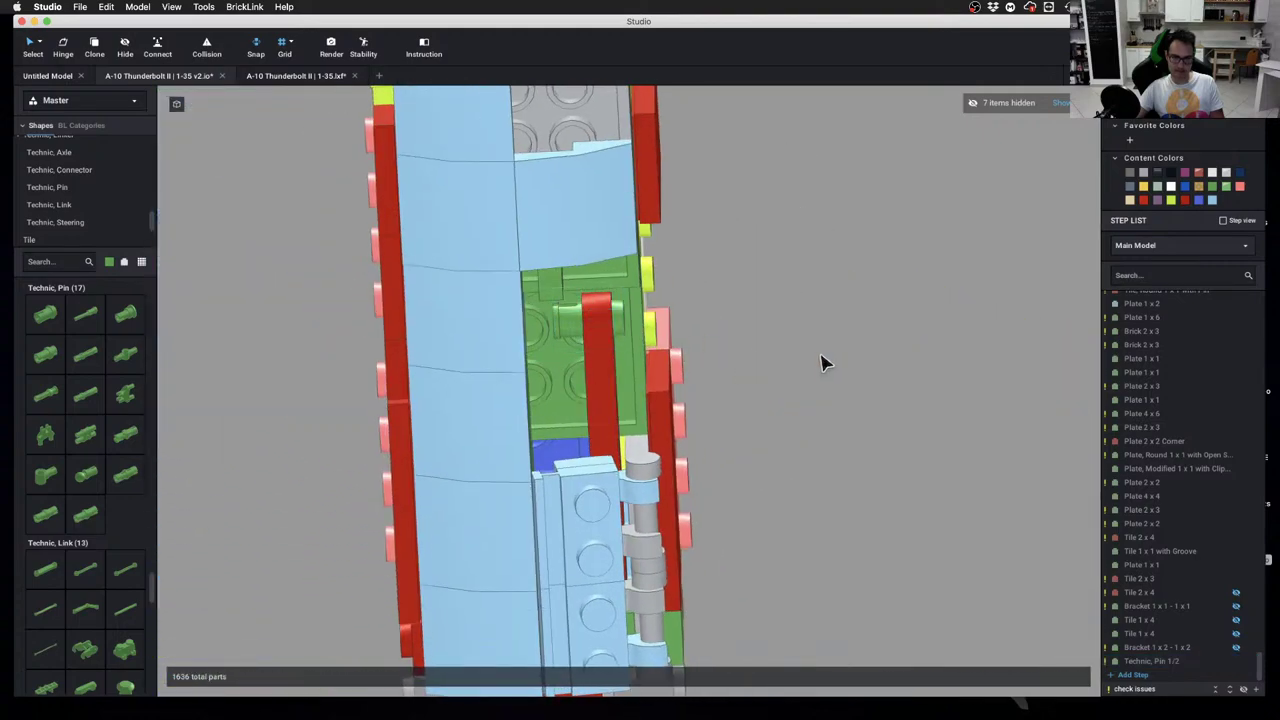
pyautogui.moveTo(823, 363); pyautogui.dragTo(603, 373, button='right')
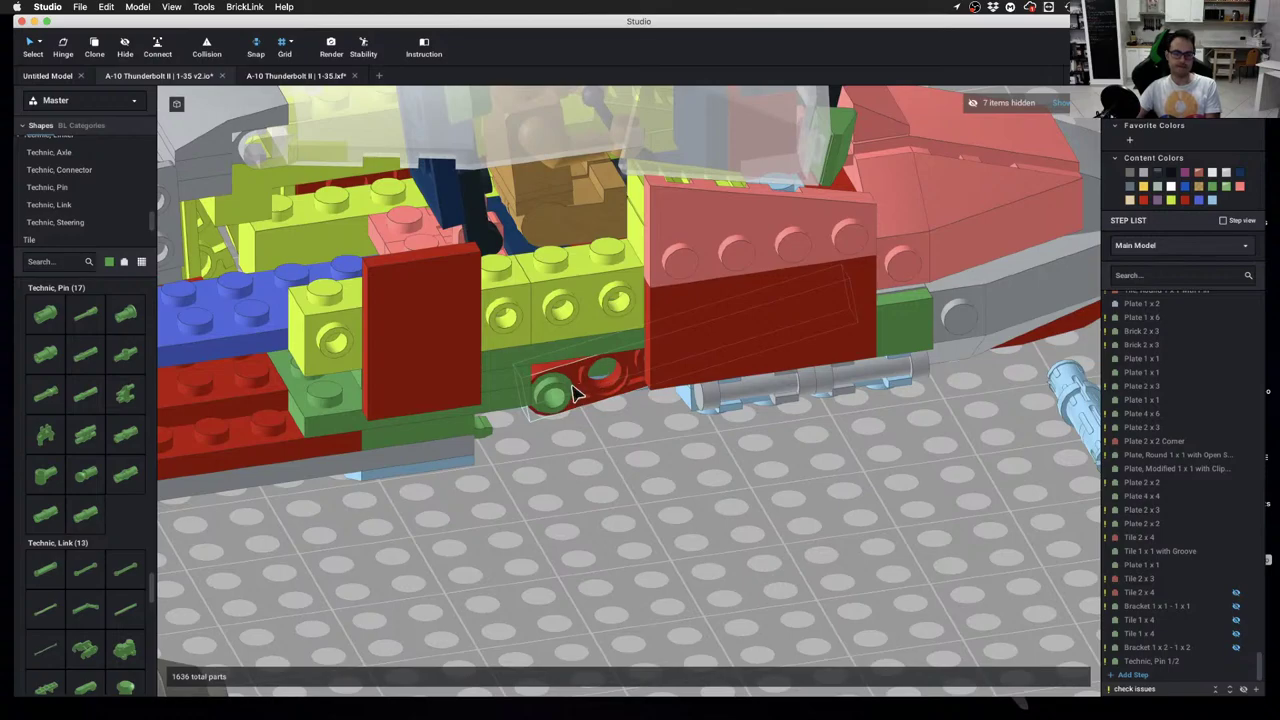
pyautogui.moveTo(557, 397); pyautogui.dragTo(565, 462)
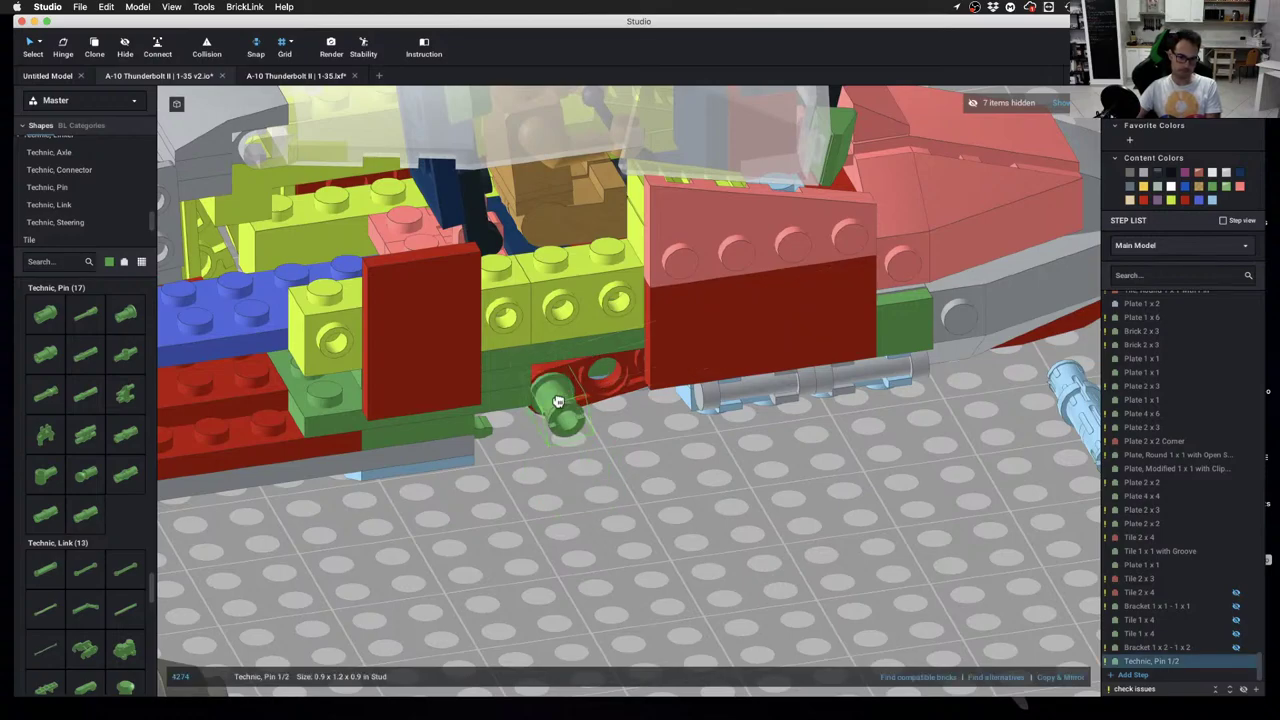
pyautogui.click(617, 509)
pyautogui.moveTo(617, 509); pyautogui.dragTo(651, 499, button='right')
pyautogui.press('super+z')
pyautogui.scroll(-3, 633, 493)
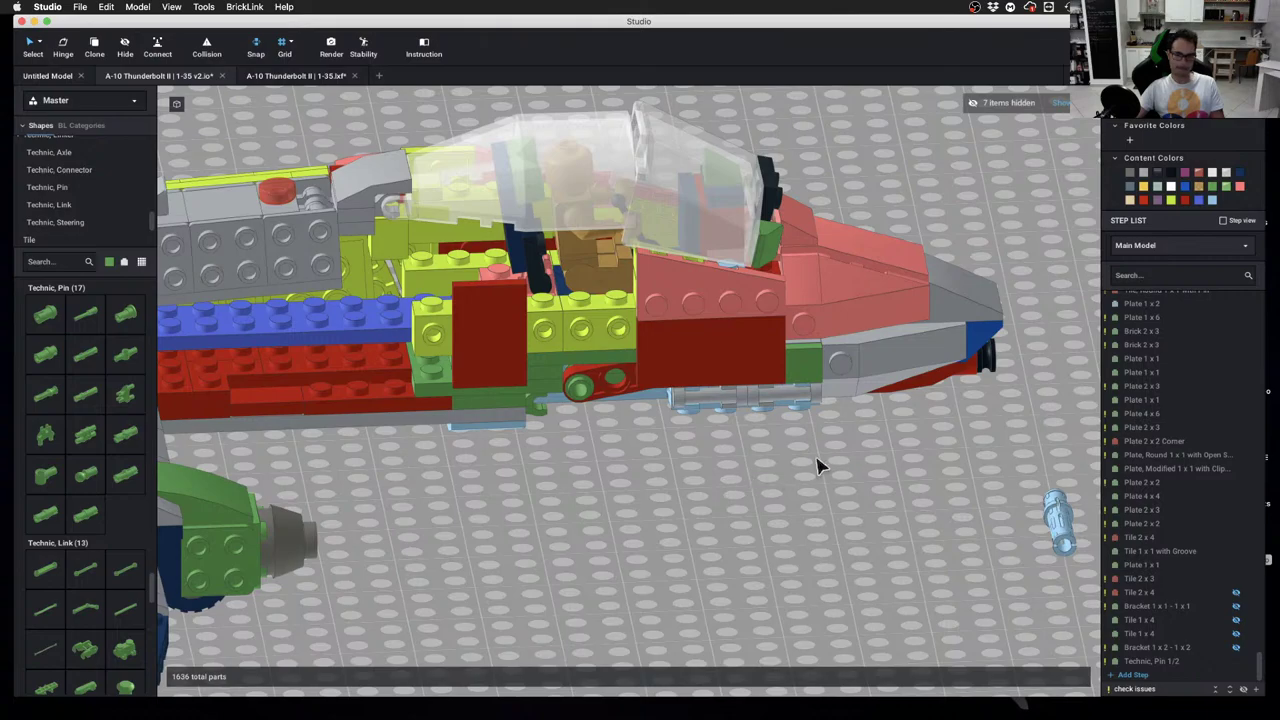
# Examine the spare landing gear parts and the small black tire on the baseplate in front of the nose
pyautogui.moveTo(817, 466); pyautogui.dragTo(686, 463, button='middle')
pyautogui.moveTo(686, 463)
pyautogui.mouseDown(button='right')
pyautogui.moveTo(680, 426)
pyautogui.moveTo(716, 455)
pyautogui.moveTo(740, 418)
pyautogui.moveTo(677, 471)
pyautogui.mouseUp(button='right')
pyautogui.scroll(-3, 883, 420)
pyautogui.moveTo(883, 420); pyautogui.dragTo(628, 438, button='middle')
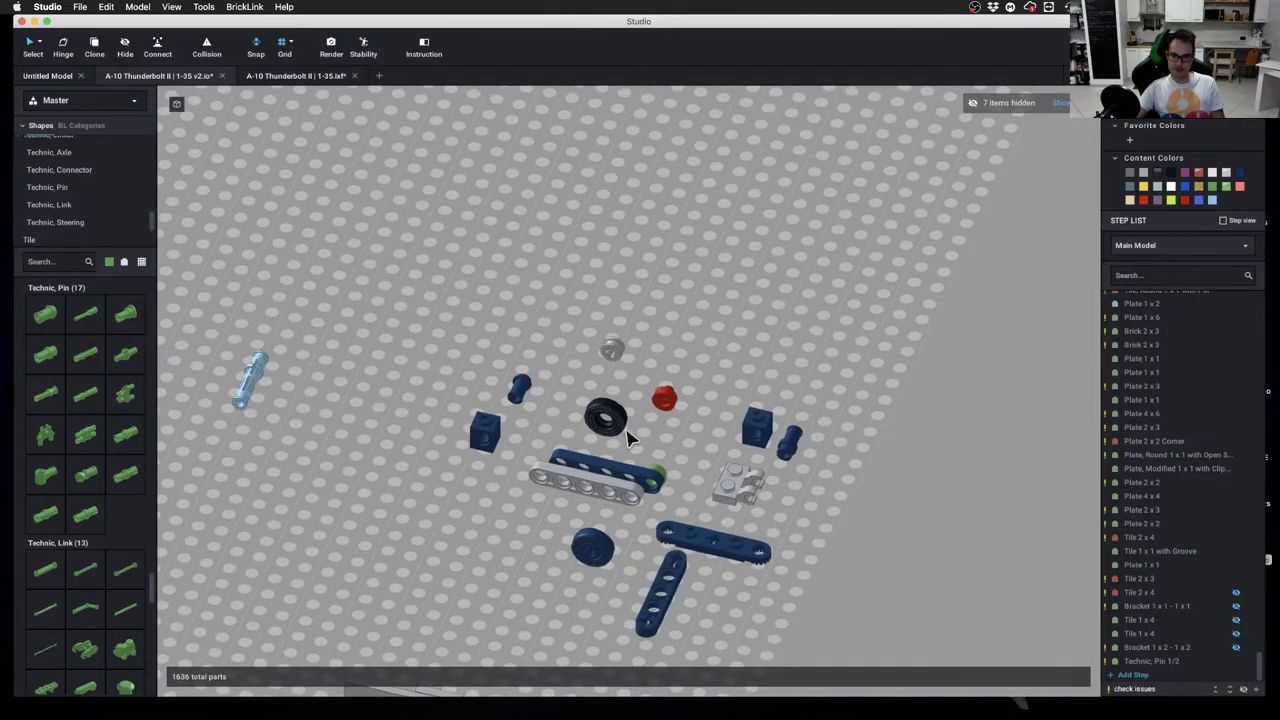
pyautogui.moveTo(628, 437); pyautogui.dragTo(845, 392, button='right')
pyautogui.click(811, 385)
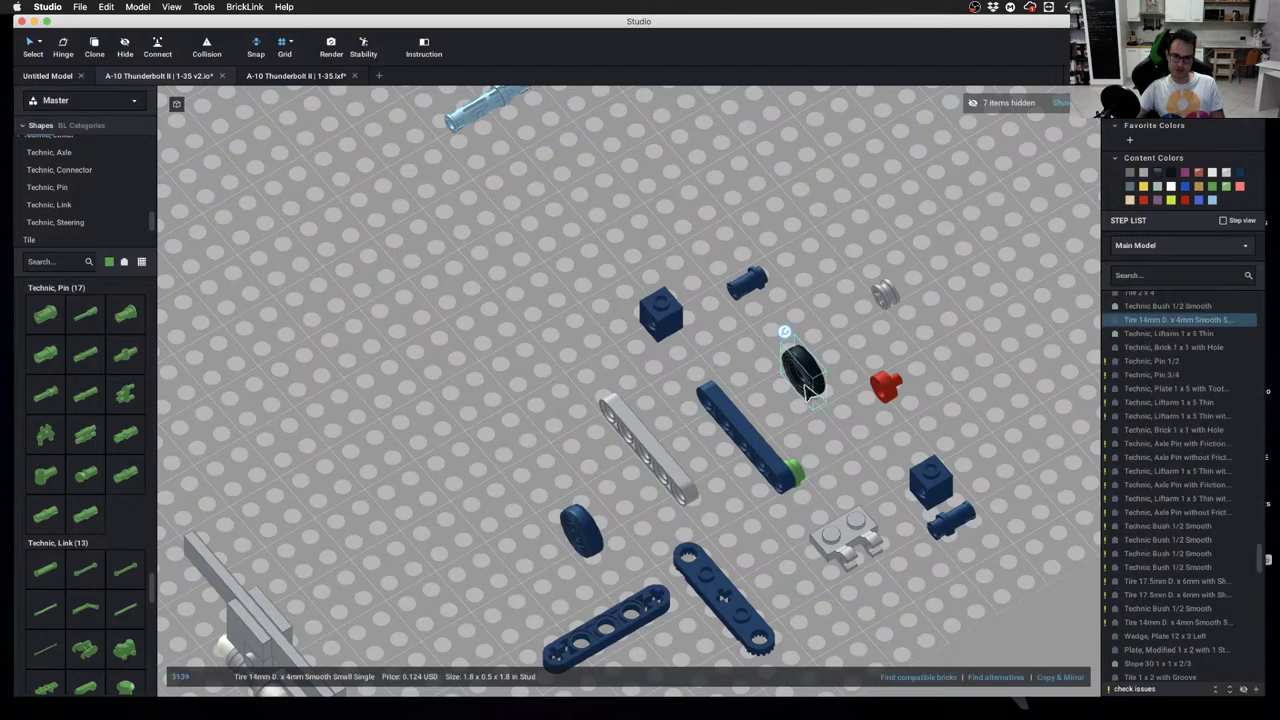
pyautogui.scroll(-2, 678, 484)
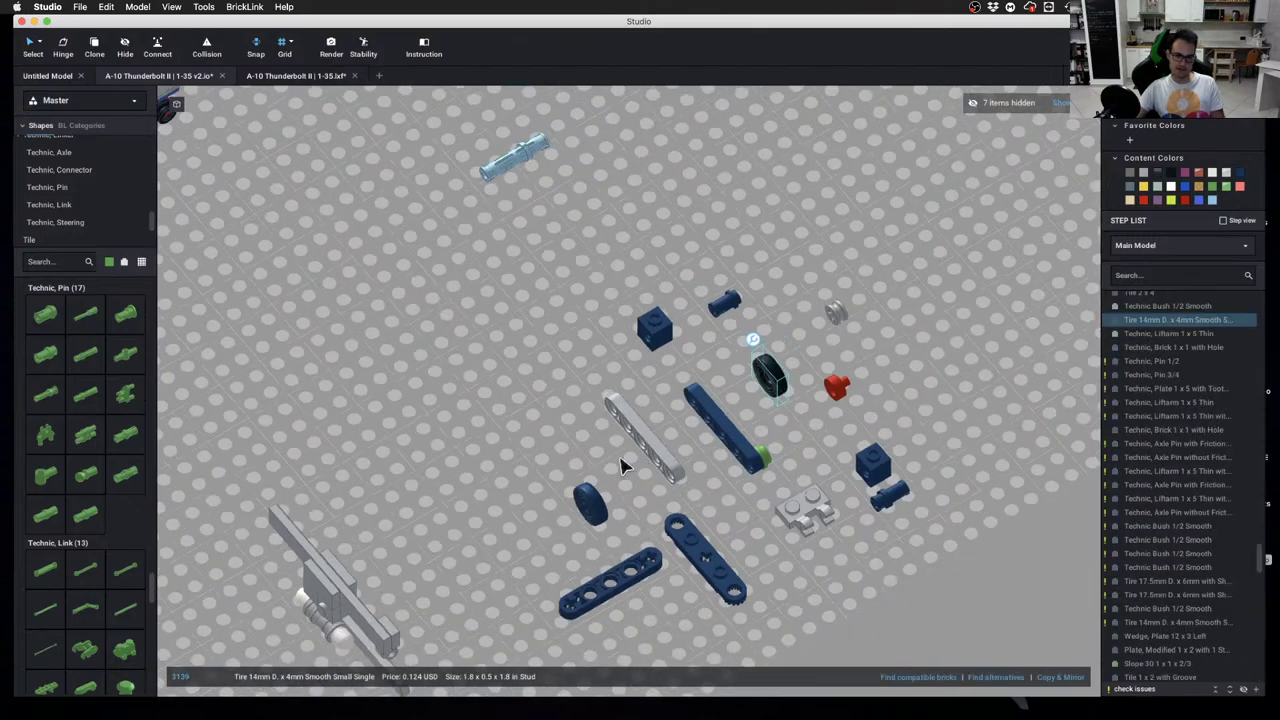
pyautogui.click(483, 457)
# Clone the fuselage's red Technic, Liftarm 1 x 6 Thin and place the copy among the spare landing gear parts on the baseplate
pyautogui.scroll(-3, 357, 466)
pyautogui.moveTo(357, 466); pyautogui.dragTo(469, 460, button='middle')
pyautogui.scroll(1, 469, 460)
pyautogui.moveTo(469, 460); pyautogui.dragTo(494, 382, button='right')
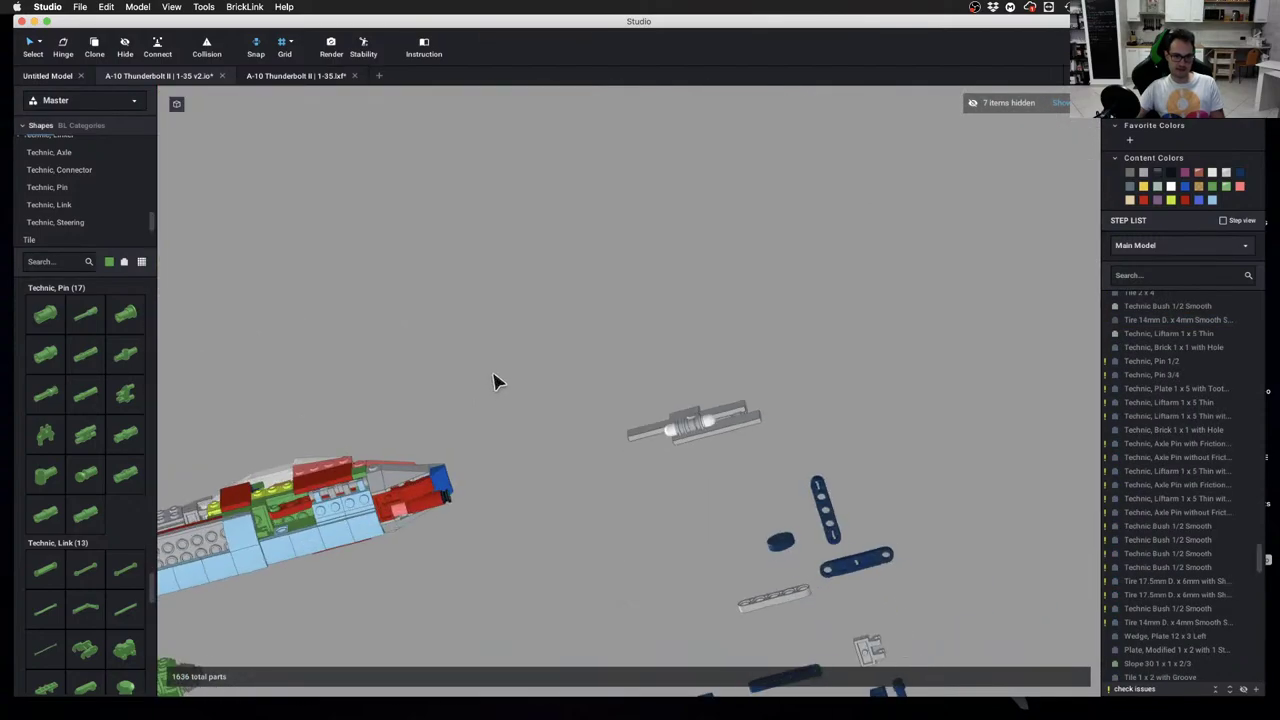
pyautogui.press('c')
pyautogui.click(293, 510)
pyautogui.moveTo(577, 500)
pyautogui.mouseDown(button='right')
pyautogui.moveTo(683, 571)
pyautogui.moveTo(886, 528)
pyautogui.mouseUp(button='right')
pyautogui.scroll(3, 886, 528)
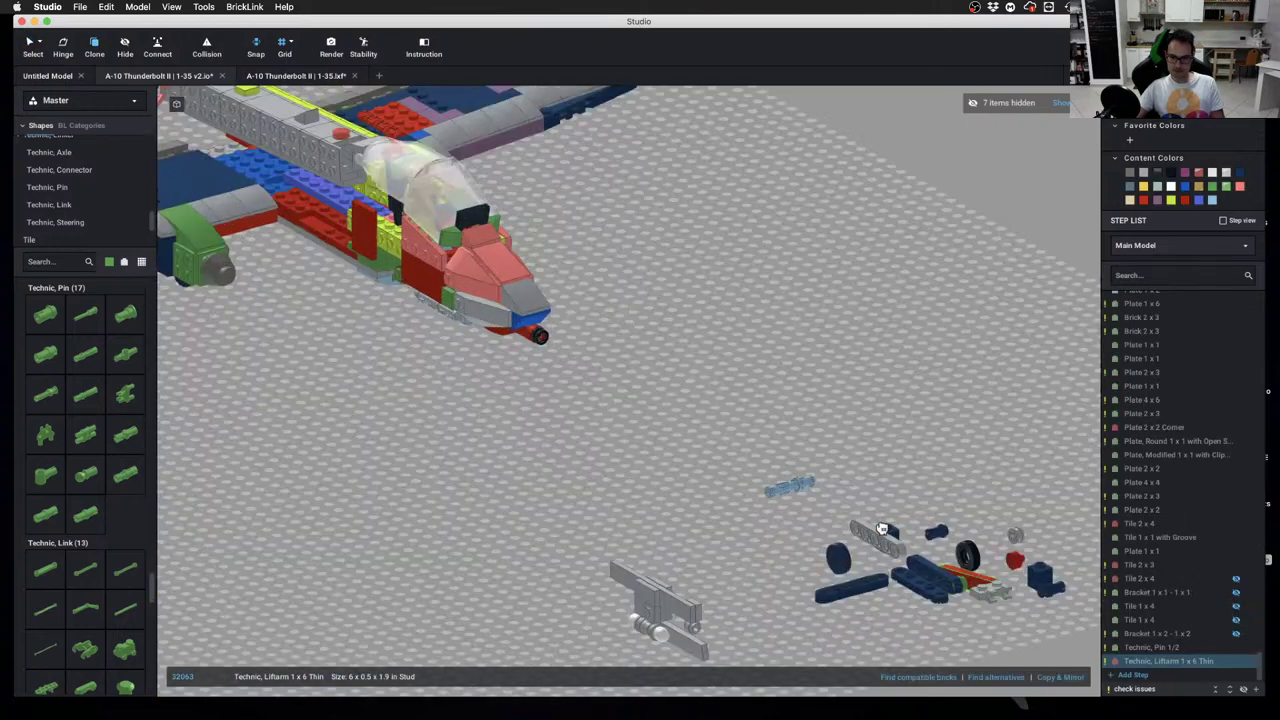
pyautogui.moveTo(886, 528); pyautogui.dragTo(684, 512, button='middle')
pyautogui.moveTo(684, 512)
pyautogui.mouseDown(button='right')
pyautogui.moveTo(677, 534)
pyautogui.moveTo(869, 486)
pyautogui.mouseUp(button='right')
pyautogui.scroll(3, 869, 486)
pyautogui.moveTo(869, 486); pyautogui.dragTo(626, 469, button='middle')
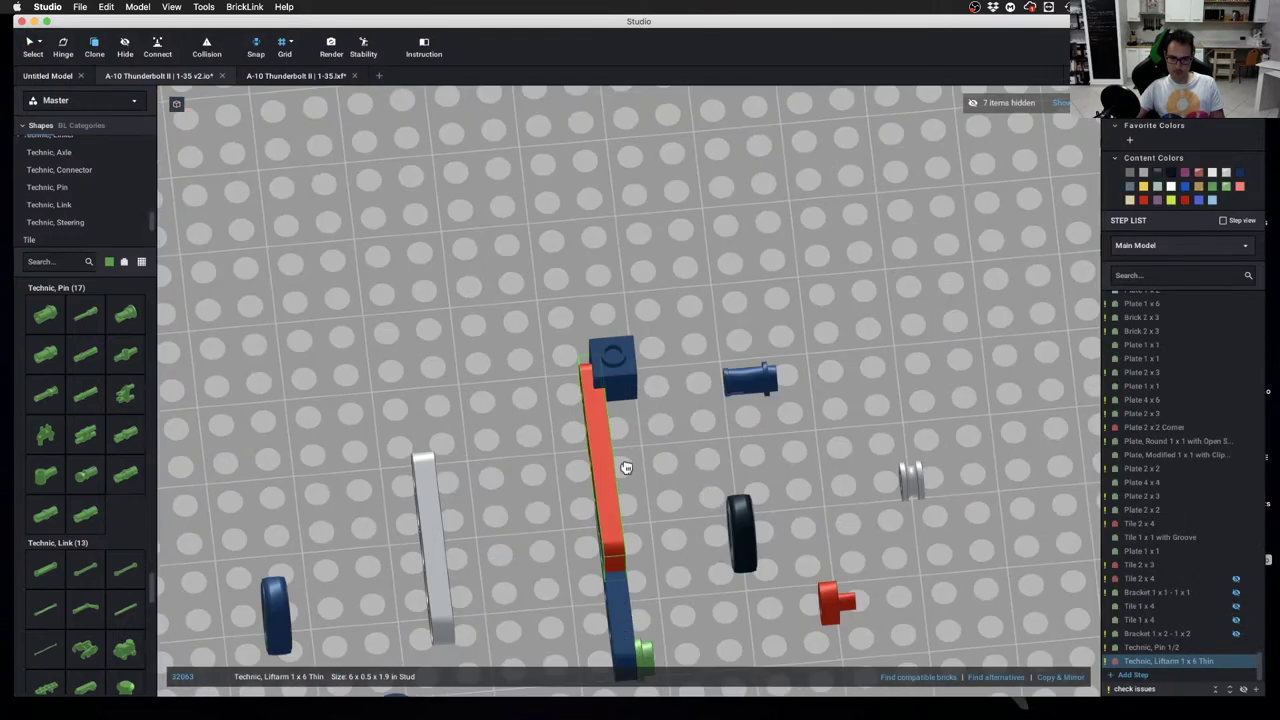
pyautogui.click(702, 468)
pyautogui.press('Escape')
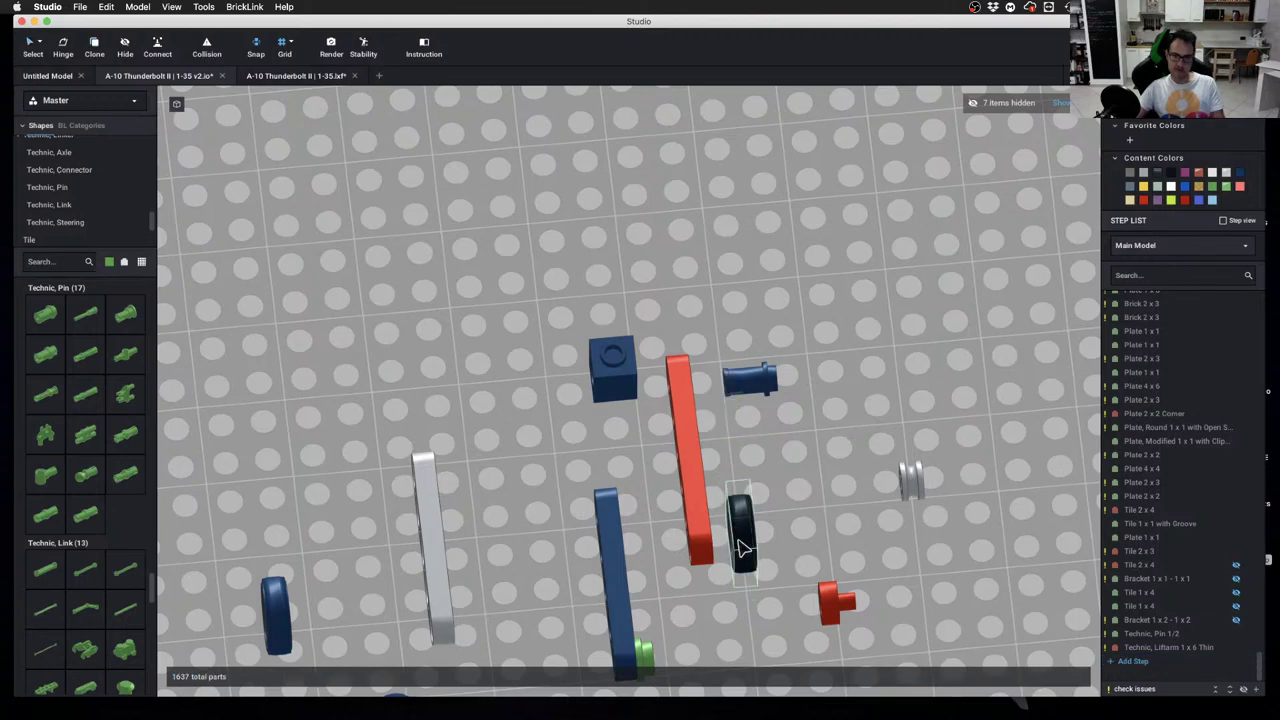
# Move the 14mm tire away from the cloned liftarm and turn the red Tile, Round 1 x 1 with Pin to face the liftarm
pyautogui.moveTo(741, 546)
pyautogui.mouseDown()
pyautogui.moveTo(710, 546)
pyautogui.moveTo(724, 545)
pyautogui.mouseUp()
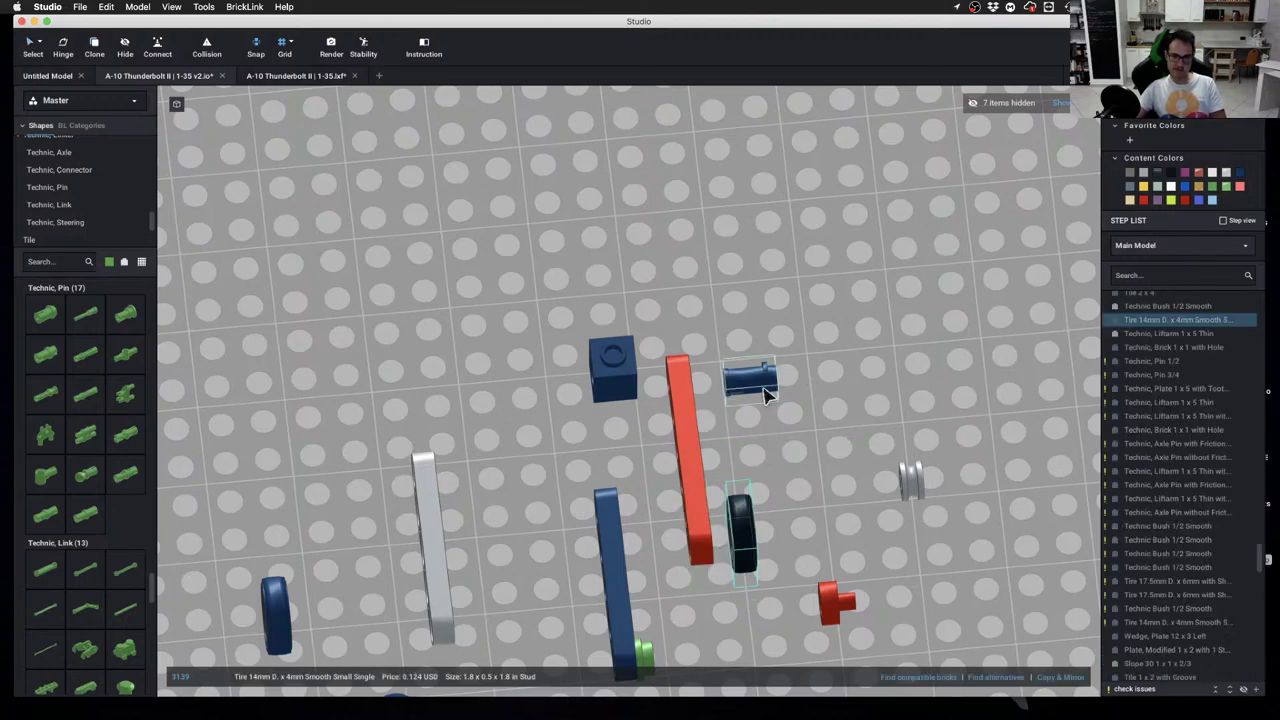
pyautogui.click(790, 475)
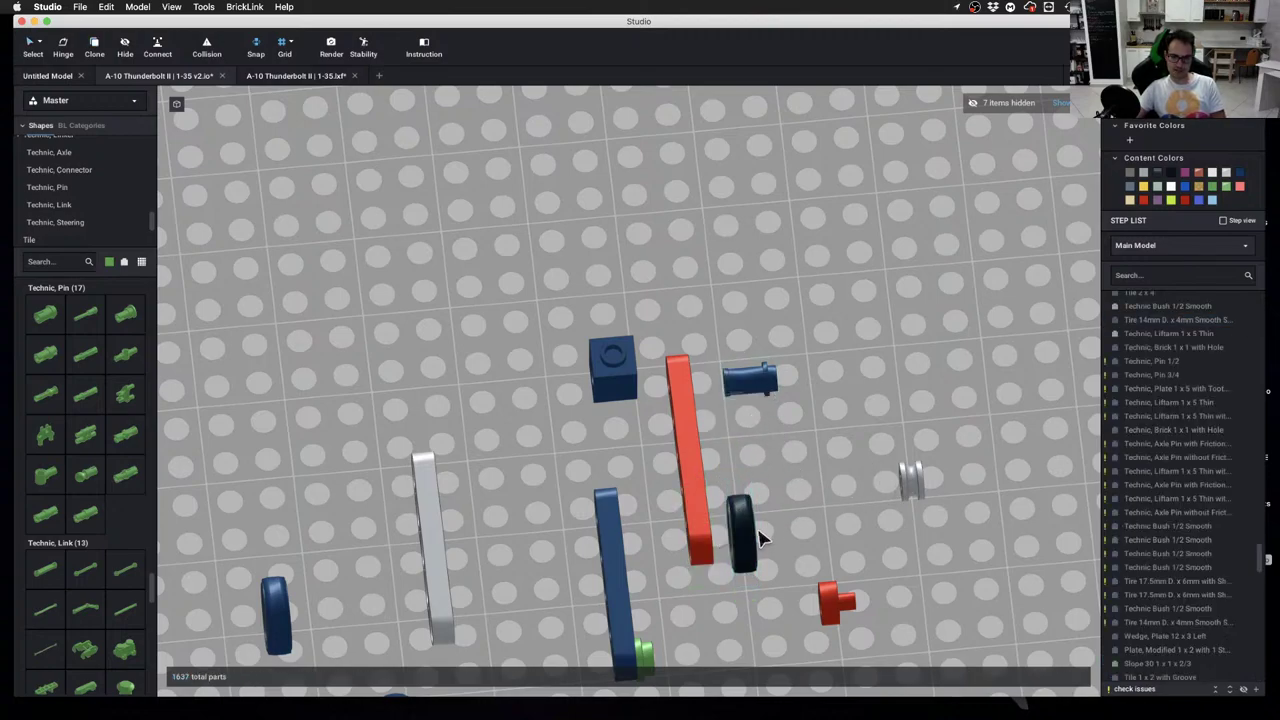
pyautogui.moveTo(758, 538); pyautogui.dragTo(888, 405)
pyautogui.click(730, 548)
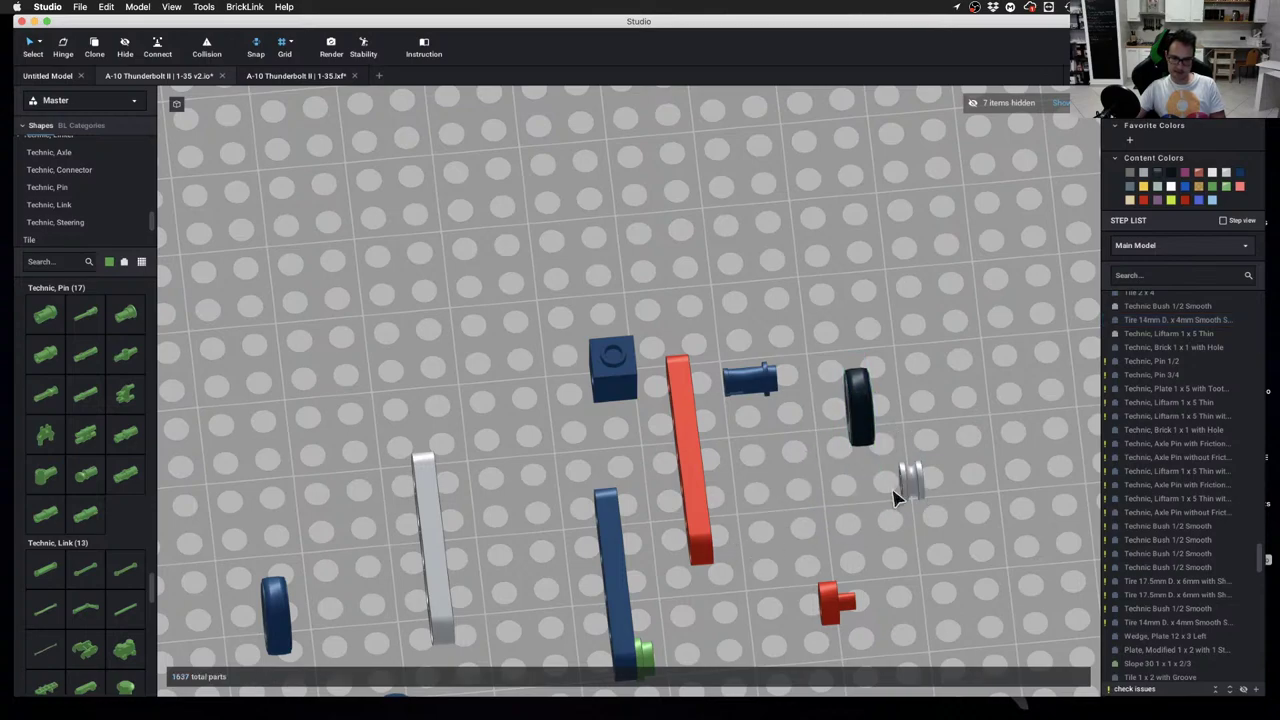
pyautogui.moveTo(836, 600); pyautogui.dragTo(838, 532)
pyautogui.click(776, 473)
pyautogui.scroll(-2, 774, 474)
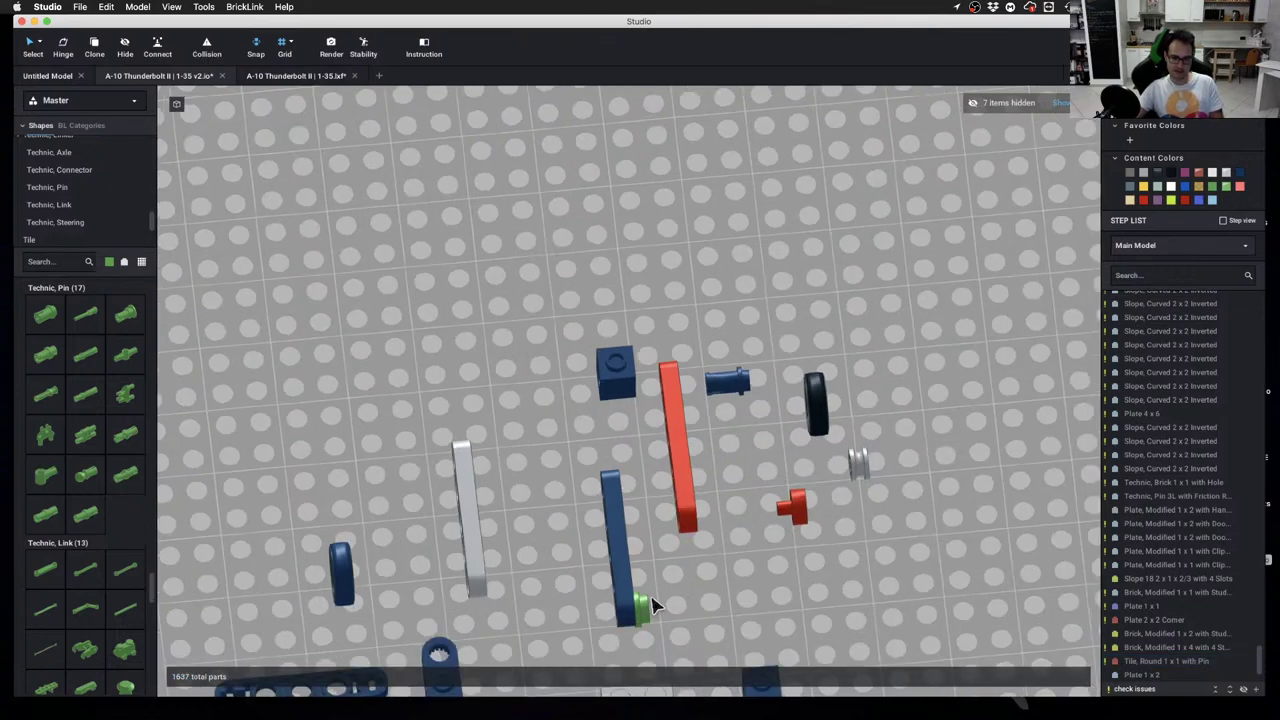
# Fit the Technic Bush 1/2 Smooth and red round tile with pin into the tire, and set the wheel beside the cloned liftarm's end
pyautogui.moveTo(648, 612); pyautogui.dragTo(718, 527)
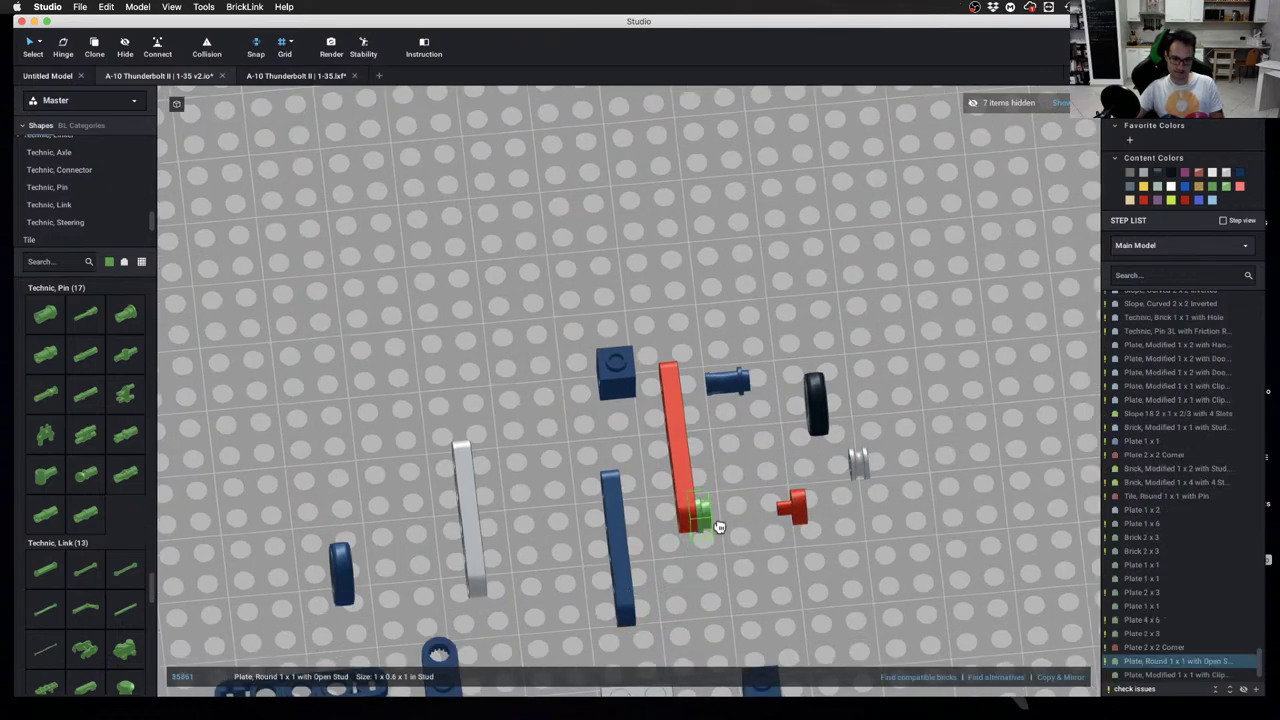
pyautogui.scroll(2, 853, 532)
pyautogui.moveTo(853, 532); pyautogui.dragTo(840, 507)
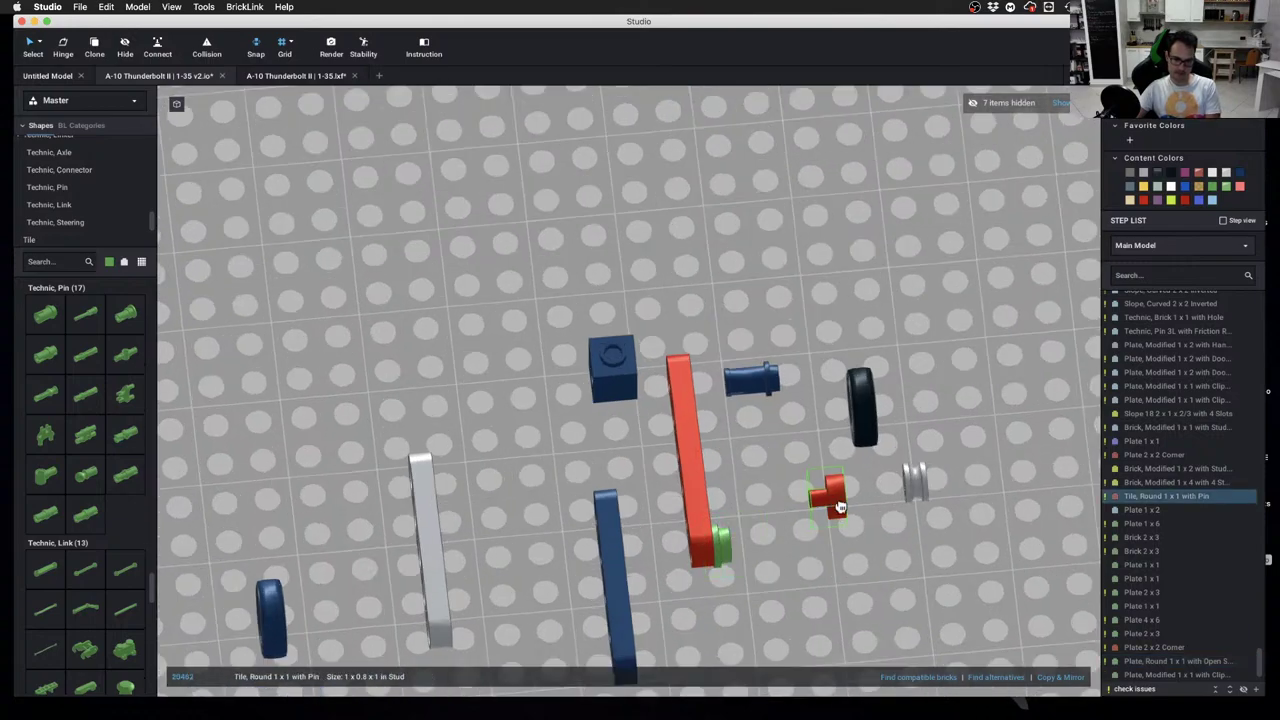
pyautogui.moveTo(910, 484); pyautogui.dragTo(877, 438)
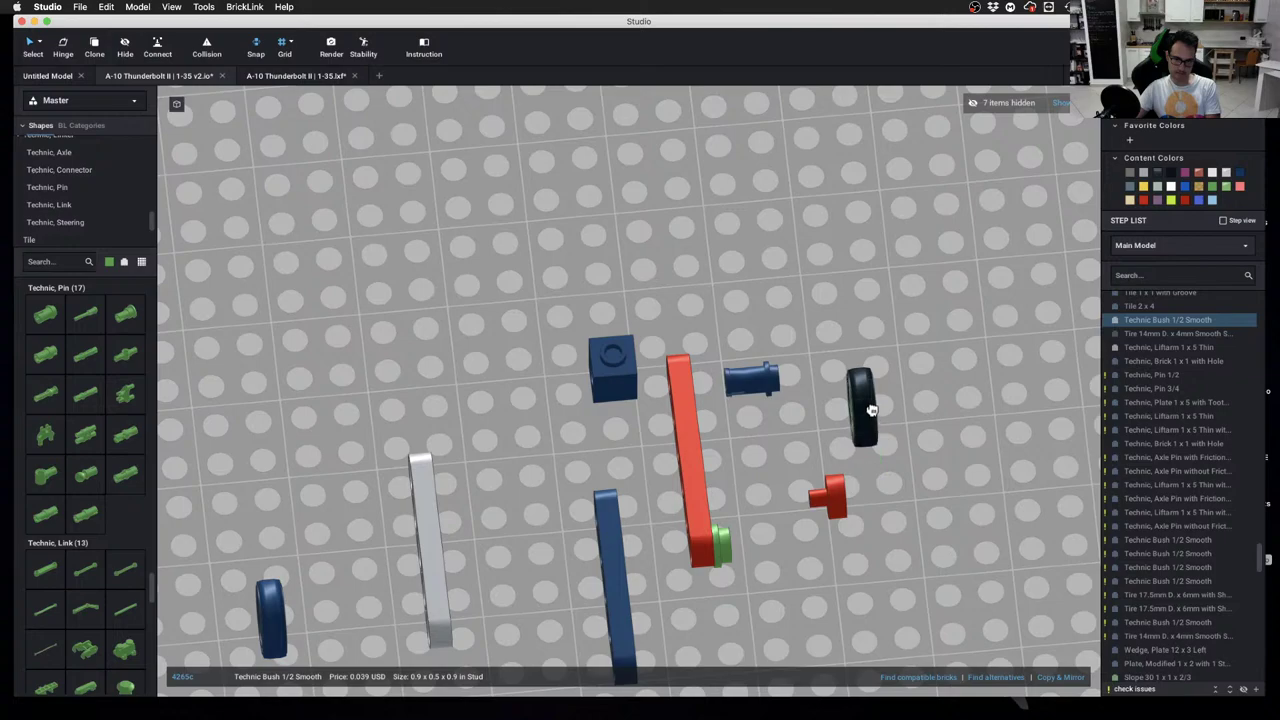
pyautogui.moveTo(735, 537); pyautogui.dragTo(949, 484)
pyautogui.moveTo(838, 505); pyautogui.dragTo(840, 418)
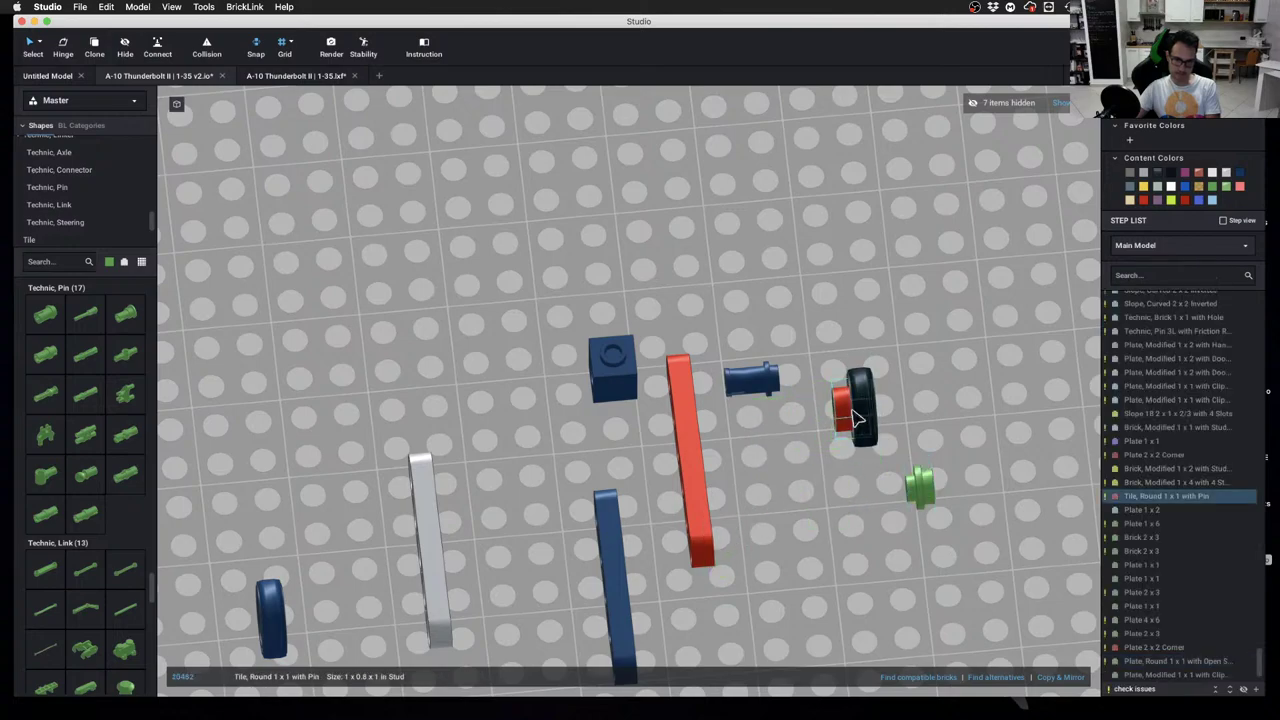
pyautogui.moveTo(940, 348); pyautogui.dragTo(760, 529)
# Look up alternatives for the cloned Technic, Liftarm 1 x 6 Thin in the part library, and clear the search
pyautogui.click(700, 493)
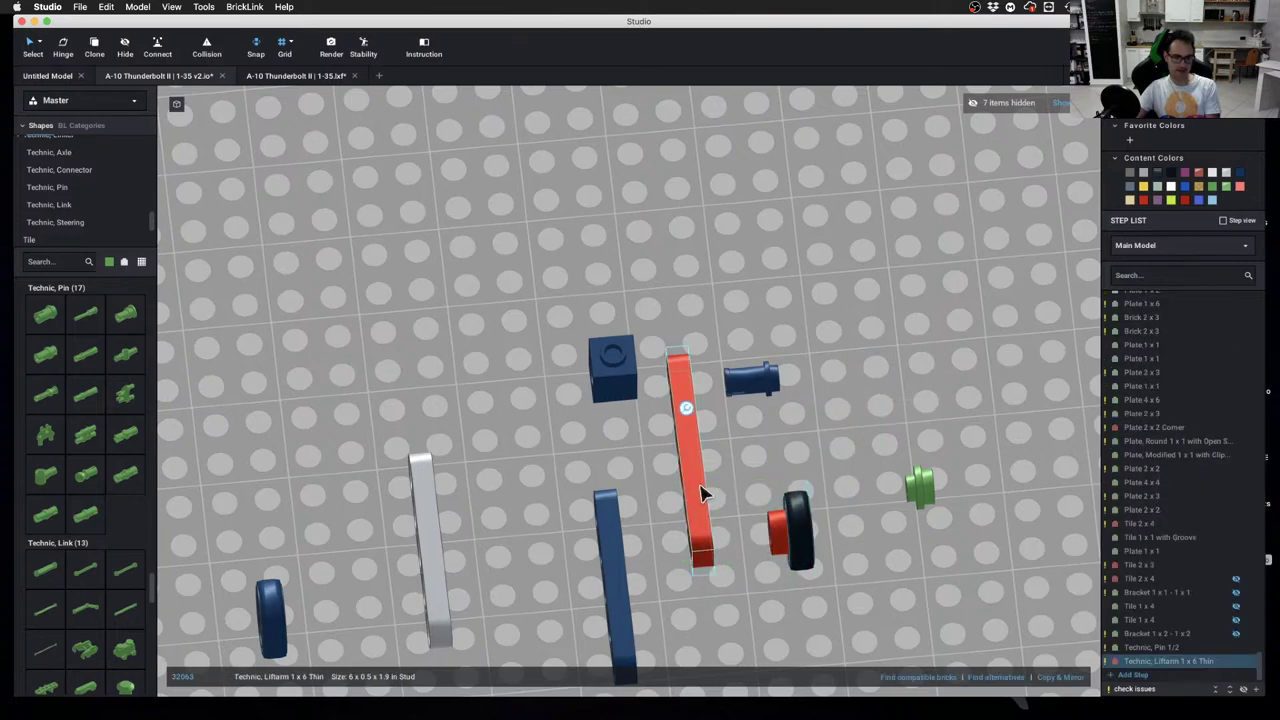
pyautogui.click(988, 677)
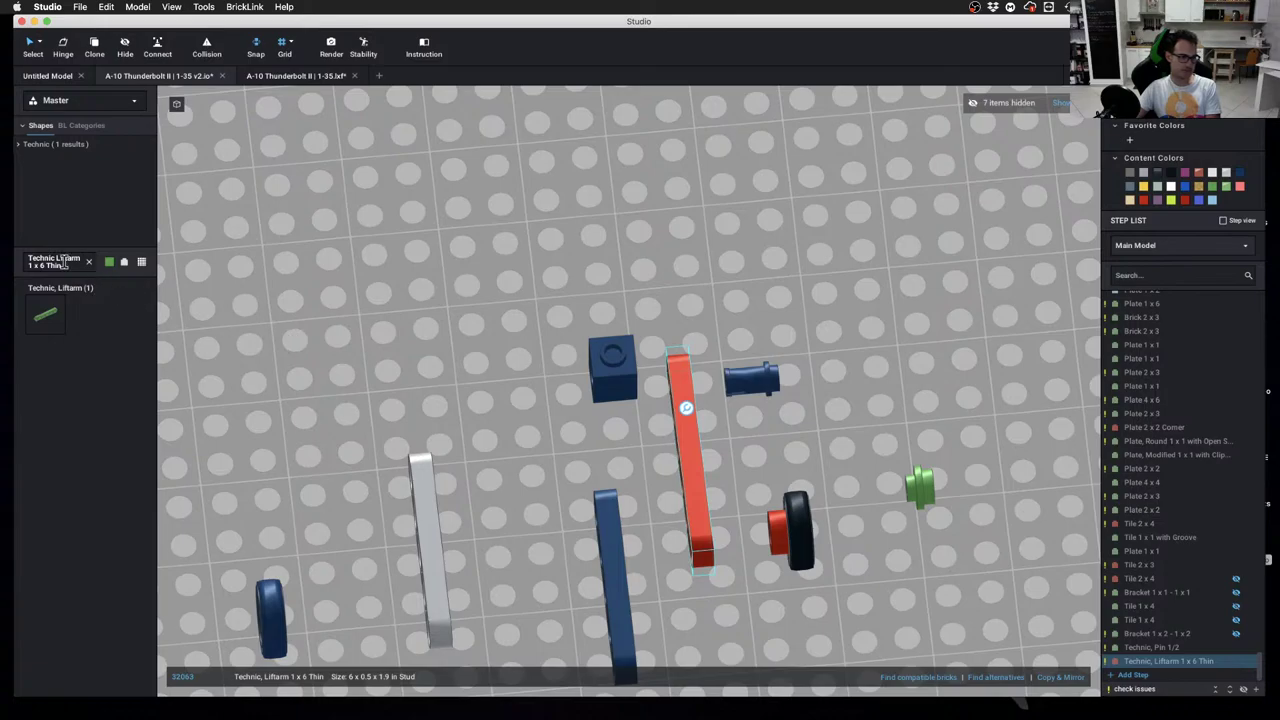
pyautogui.click(90, 262)
pyautogui.click(483, 328)
# Show all hidden parts of the model again and leave nothing selected
pyautogui.scroll(-5, 488, 326)
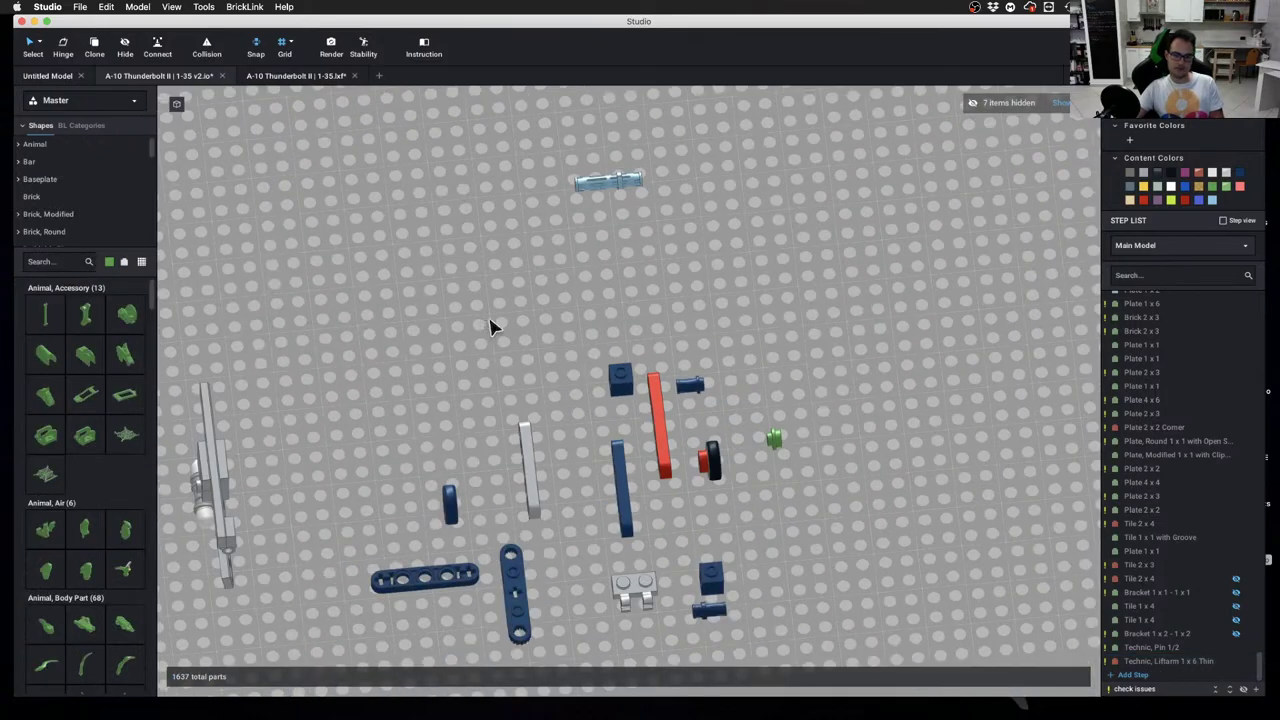
pyautogui.scroll(4, 482, 340)
pyautogui.scroll(3, 529, 394)
pyautogui.scroll(-10, 534, 366)
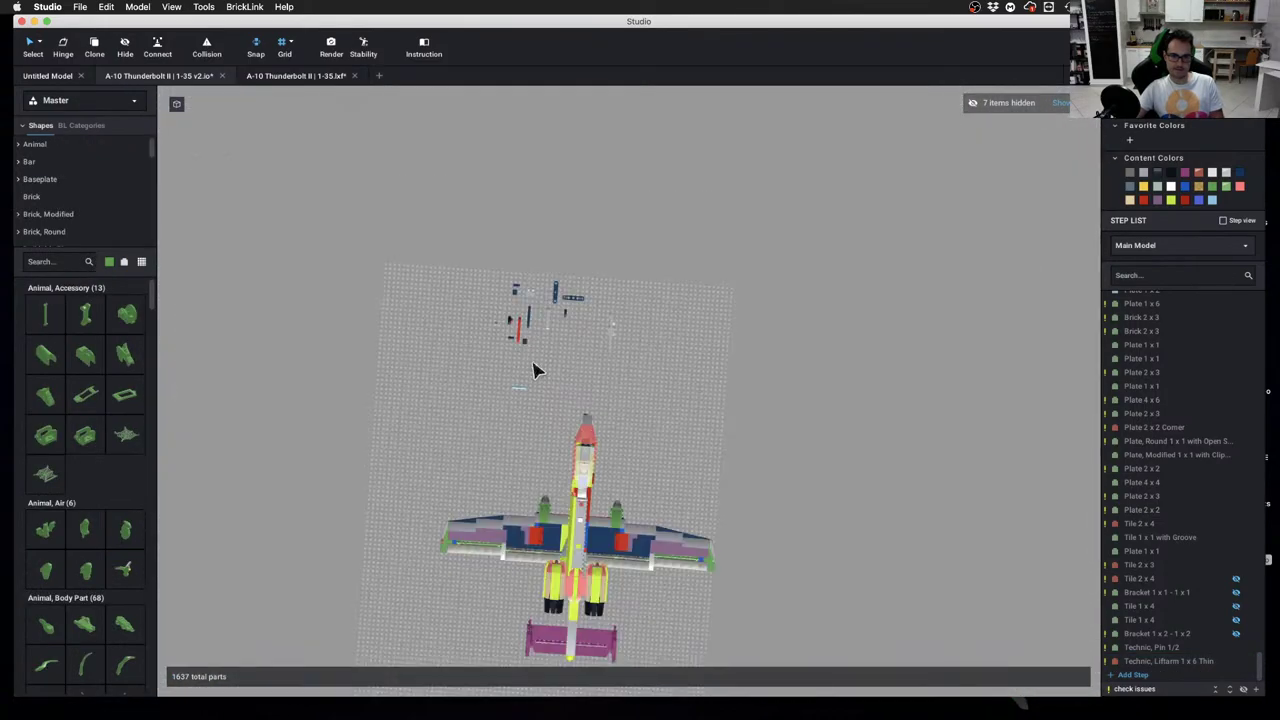
pyautogui.click(1062, 103)
pyautogui.scroll(-3, 749, 403)
pyautogui.moveTo(780, 403); pyautogui.dragTo(640, 372, button='right')
pyautogui.moveTo(541, 319); pyautogui.dragTo(646, 376)
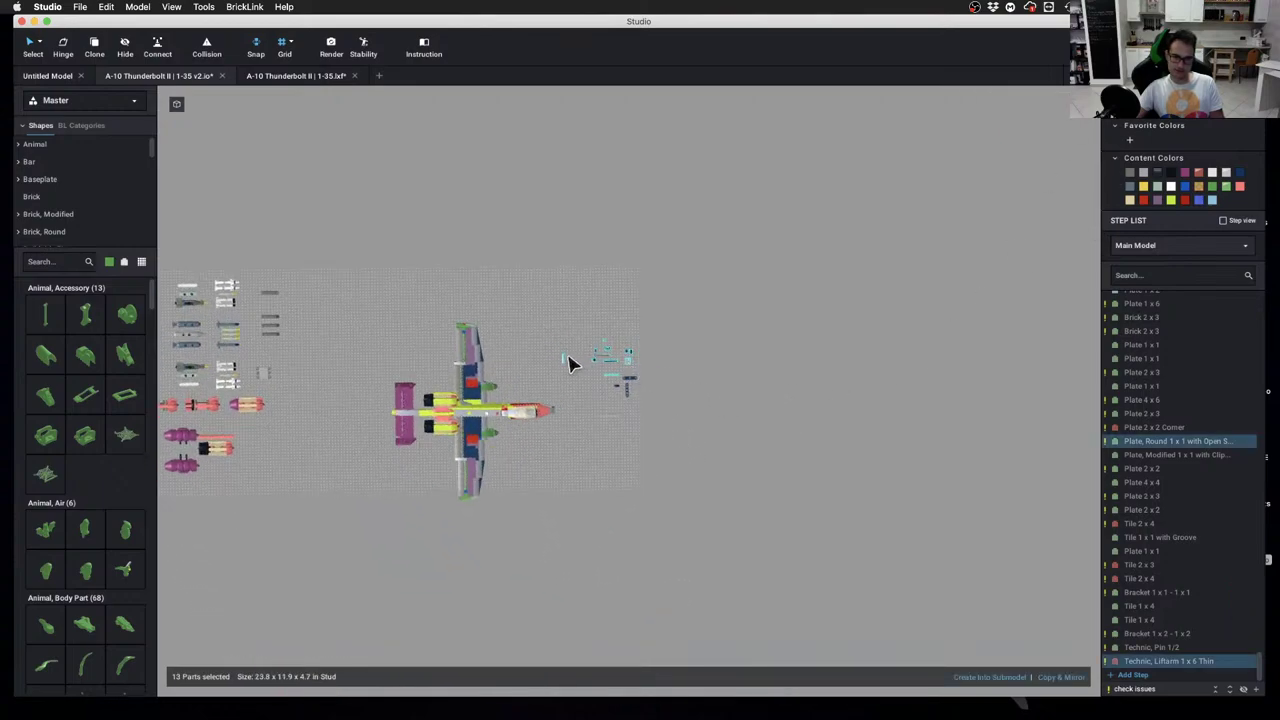
pyautogui.moveTo(337, 274); pyautogui.dragTo(568, 516)
pyautogui.click(565, 533)
# Swing the dark grey cover and its green handle plate open beneath the front fuselage
pyautogui.scroll(8, 555, 500)
pyautogui.moveTo(390, 515); pyautogui.dragTo(740, 469, button='middle')
pyautogui.scroll(-3, 740, 469)
pyautogui.scroll(5, 780, 497)
pyautogui.moveTo(818, 527); pyautogui.dragTo(671, 457, button='right')
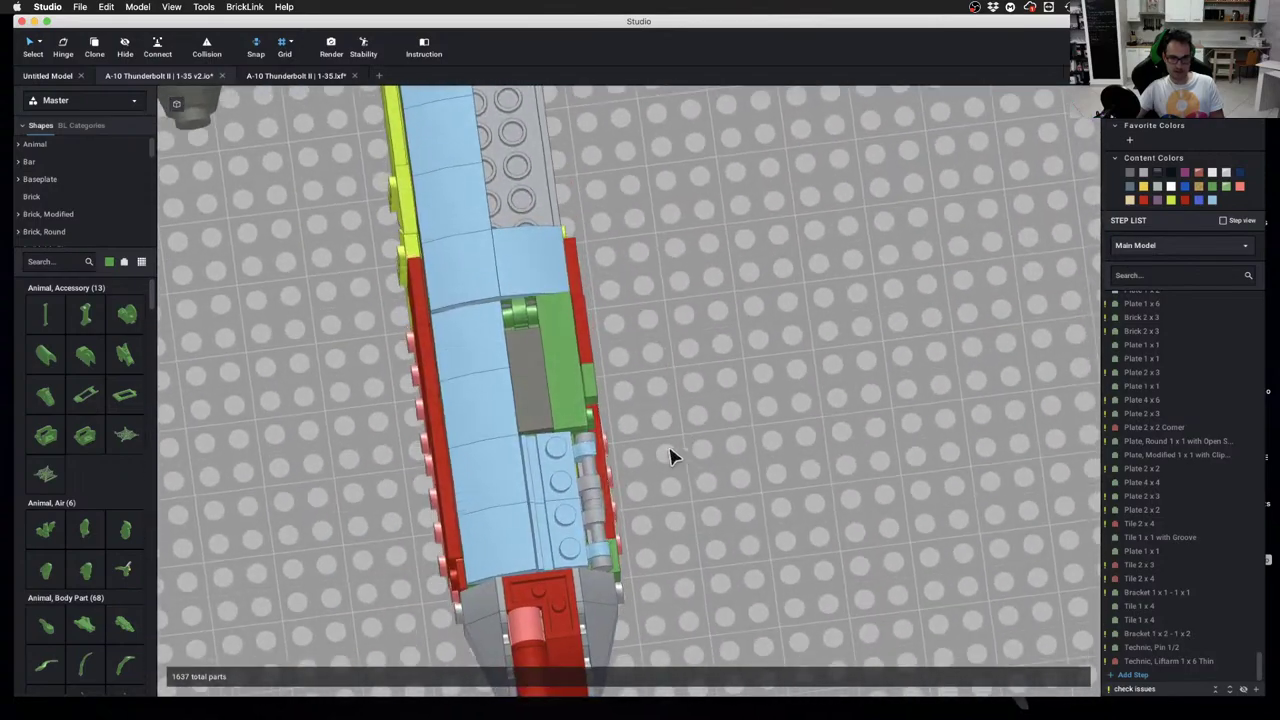
pyautogui.moveTo(671, 457); pyautogui.dragTo(694, 454, button='middle')
pyautogui.scroll(3, 729, 455)
pyautogui.moveTo(730, 455); pyautogui.dragTo(674, 437, button='right')
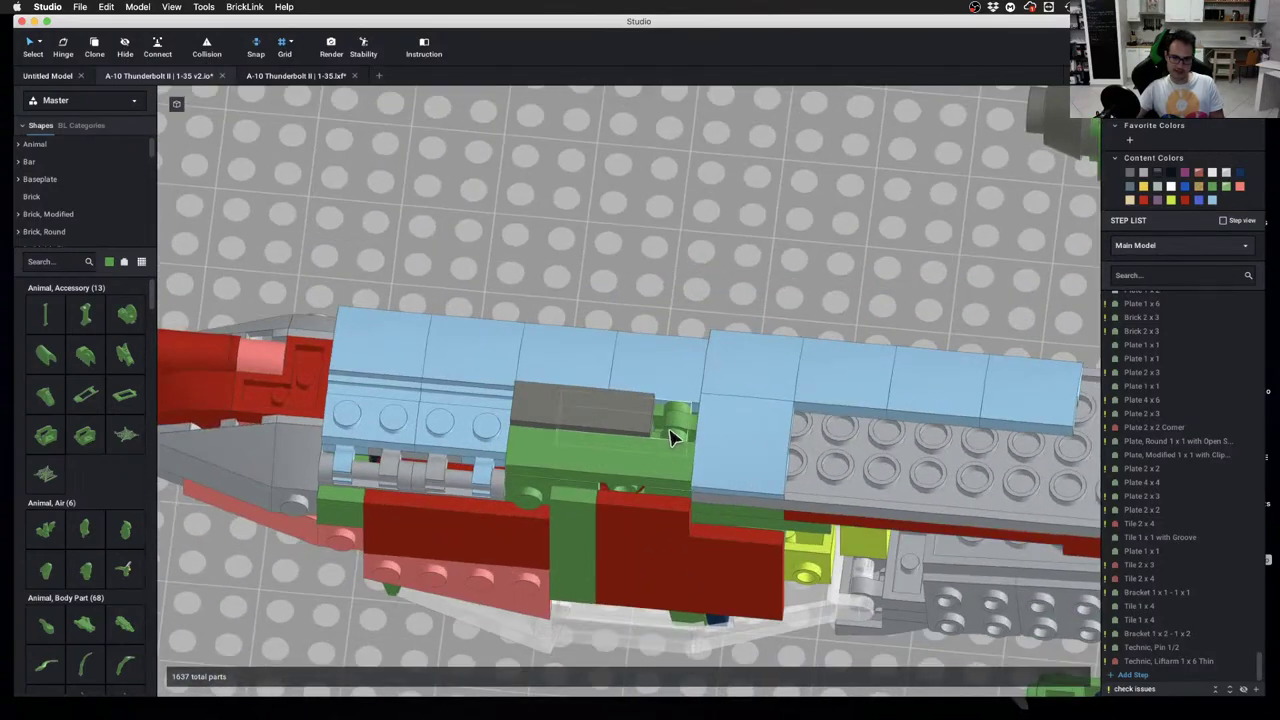
pyautogui.click(636, 427)
pyautogui.moveTo(743, 443); pyautogui.dragTo(514, 323)
pyautogui.click(517, 302)
pyautogui.moveTo(518, 302); pyautogui.dragTo(705, 456, button='right')
# Swing the light blue clip-hinged gear door outward around its bar by about 181 degrees
pyautogui.click(708, 443)
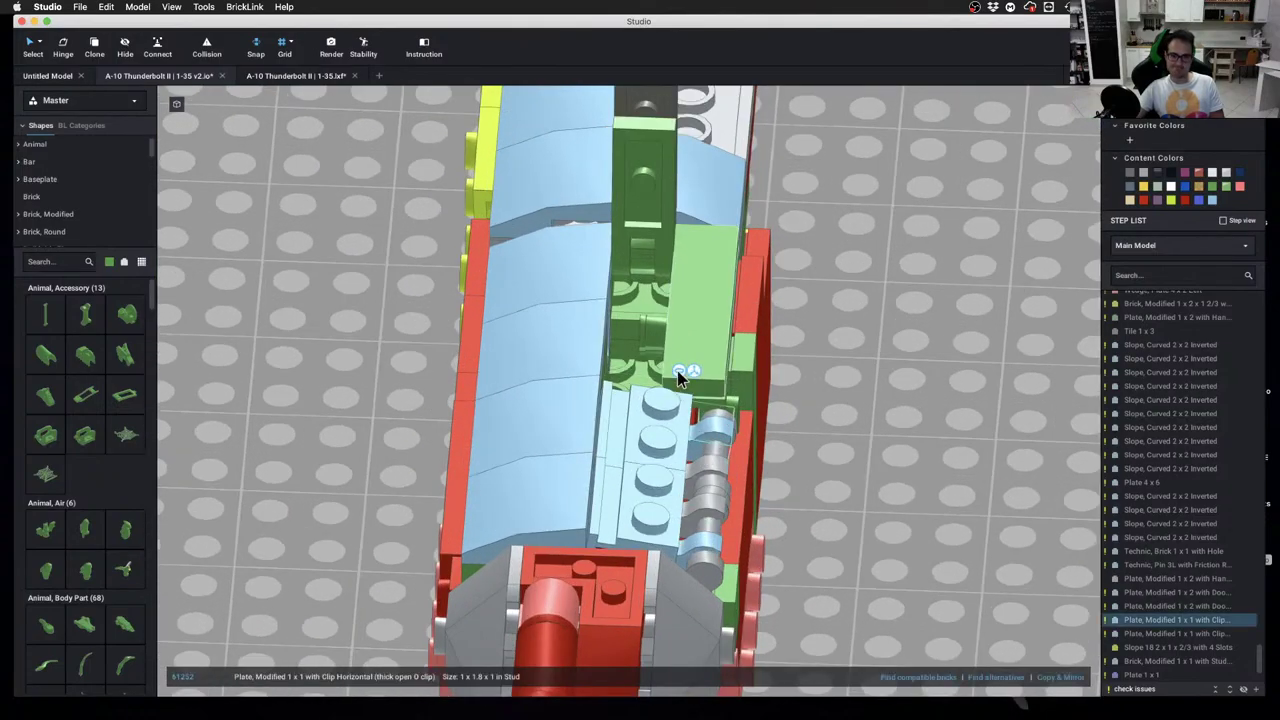
pyautogui.click(716, 432)
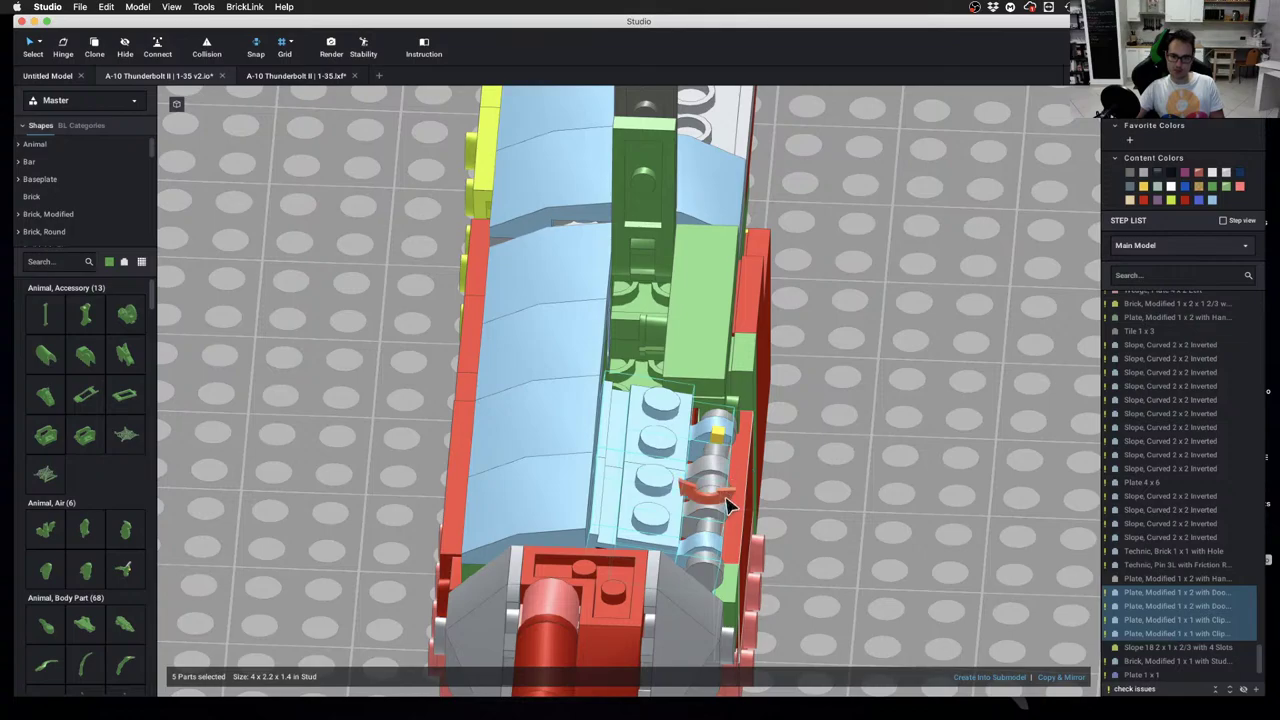
pyautogui.moveTo(727, 507); pyautogui.dragTo(703, 370)
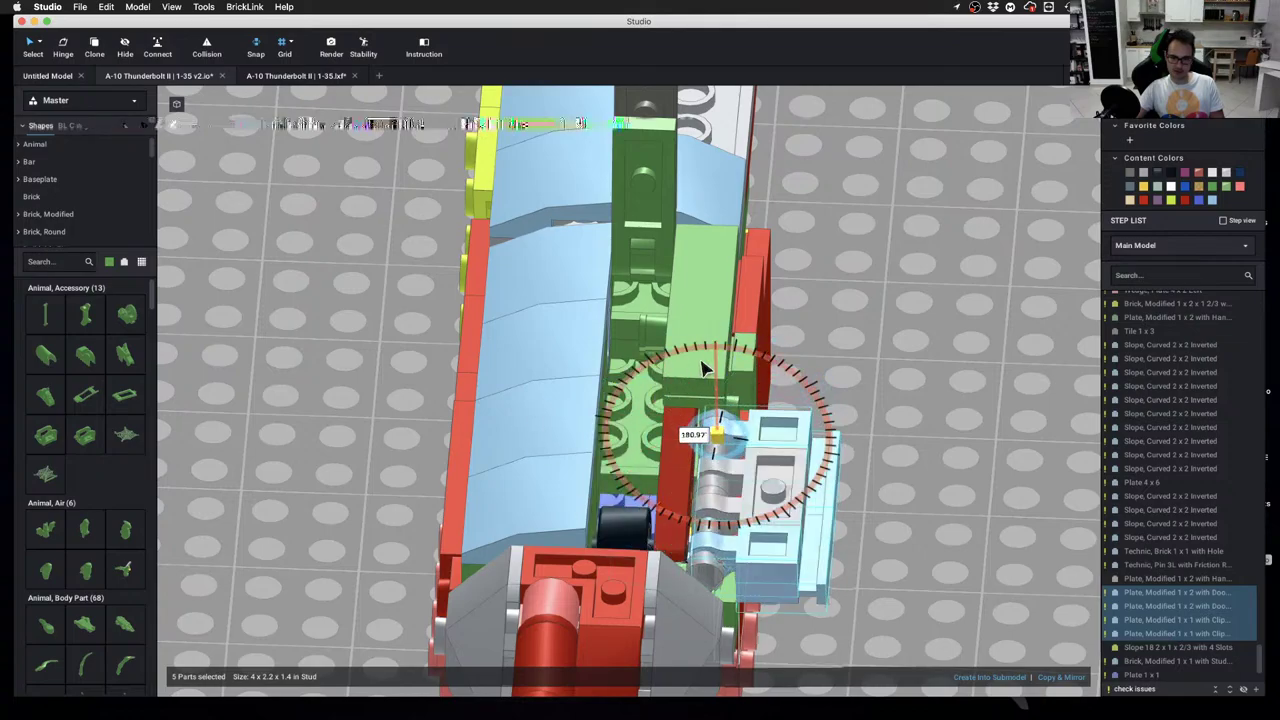
pyautogui.click(885, 428)
pyautogui.moveTo(885, 428); pyautogui.dragTo(843, 352, button='right')
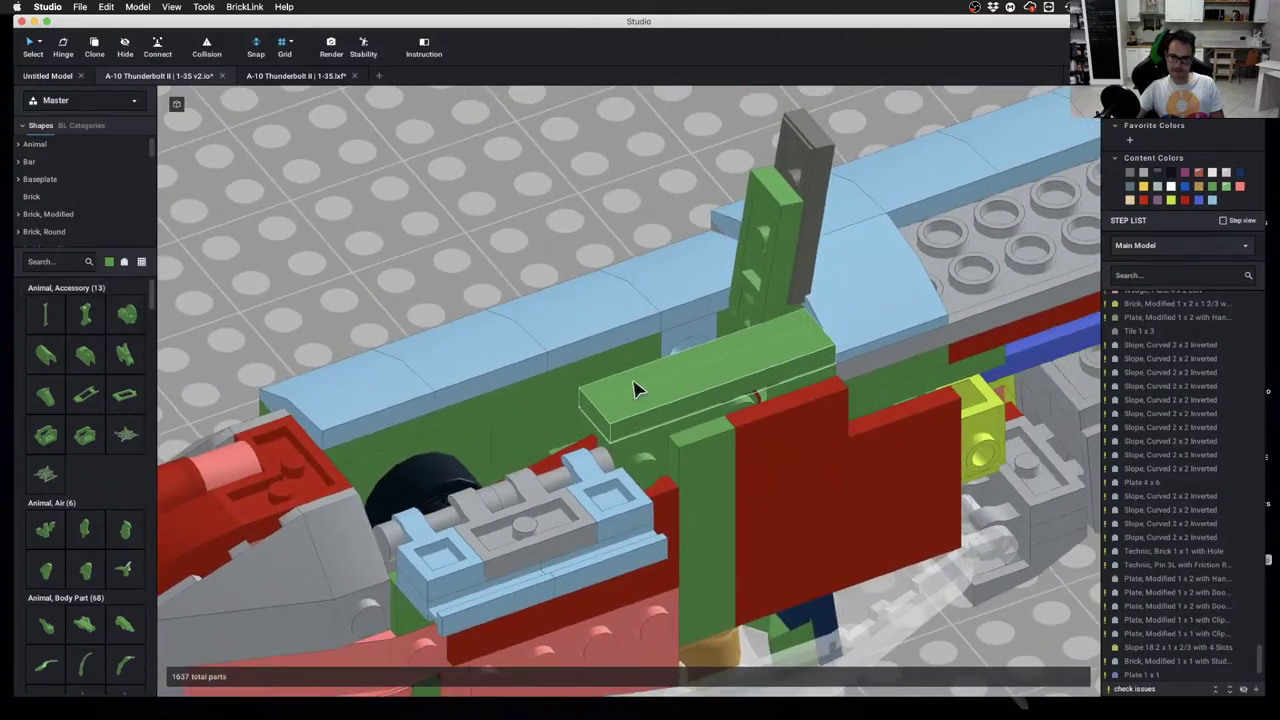
# Delete the green Tile 1 x 4 over the liftarm together with the Bracket 1 x 1 - 1 x 1 and Bracket 1 x 2 - 1 x 2
pyautogui.click(633, 389)
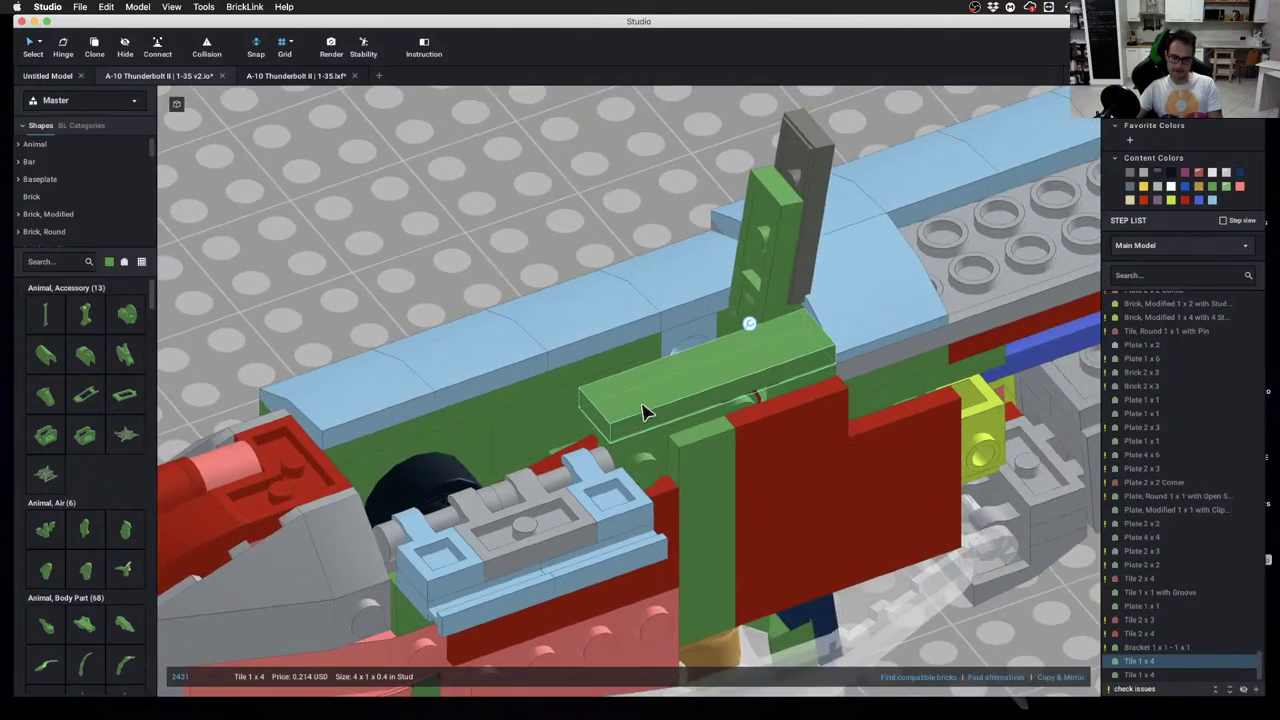
pyautogui.moveTo(643, 411); pyautogui.dragTo(662, 400, button='right')
pyautogui.press('Delete')
pyautogui.click(670, 402)
pyautogui.press('Delete')
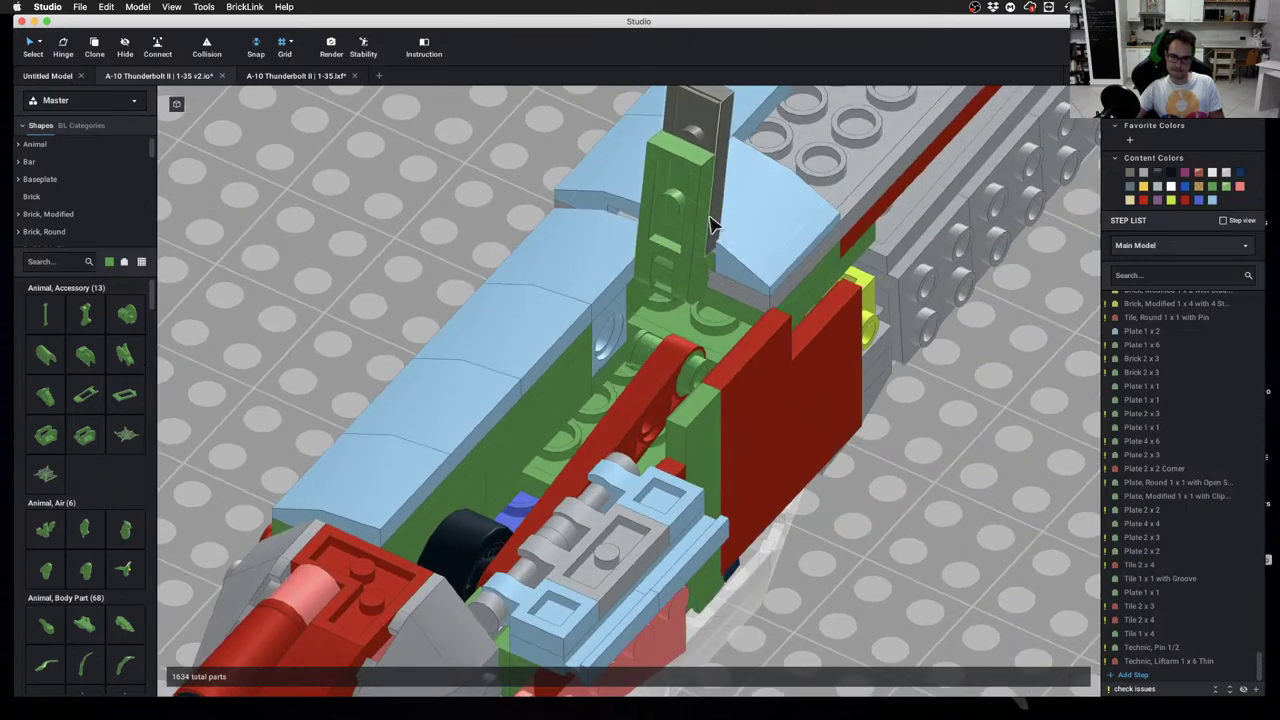
# Swing the dark grey Tile 1 x 3 cover and its handle plate back down over the gear bay beside the liftarm
pyautogui.moveTo(711, 225); pyautogui.dragTo(700, 222, button='right')
pyautogui.click(700, 222)
pyautogui.keyDown('shift'); pyautogui.click(730, 298); pyautogui.keyUp('shift')
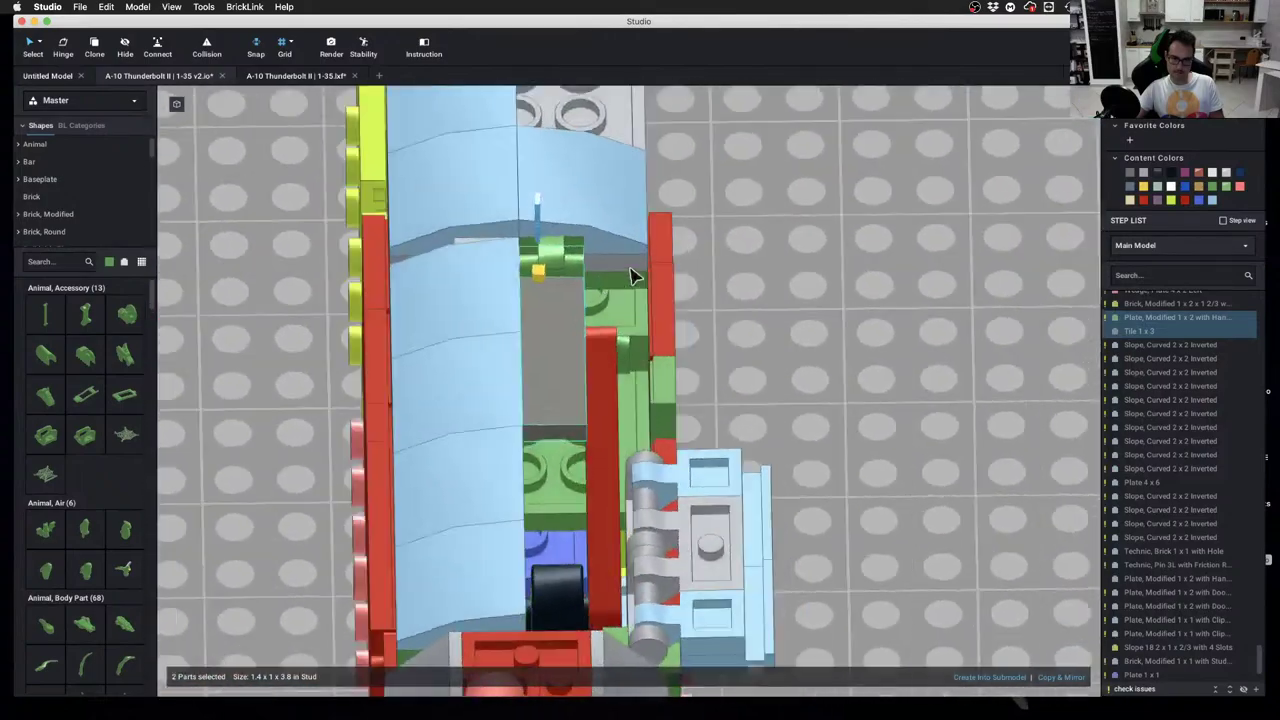
pyautogui.moveTo(630, 268); pyautogui.dragTo(631, 269, button='right')
pyautogui.click(755, 334)
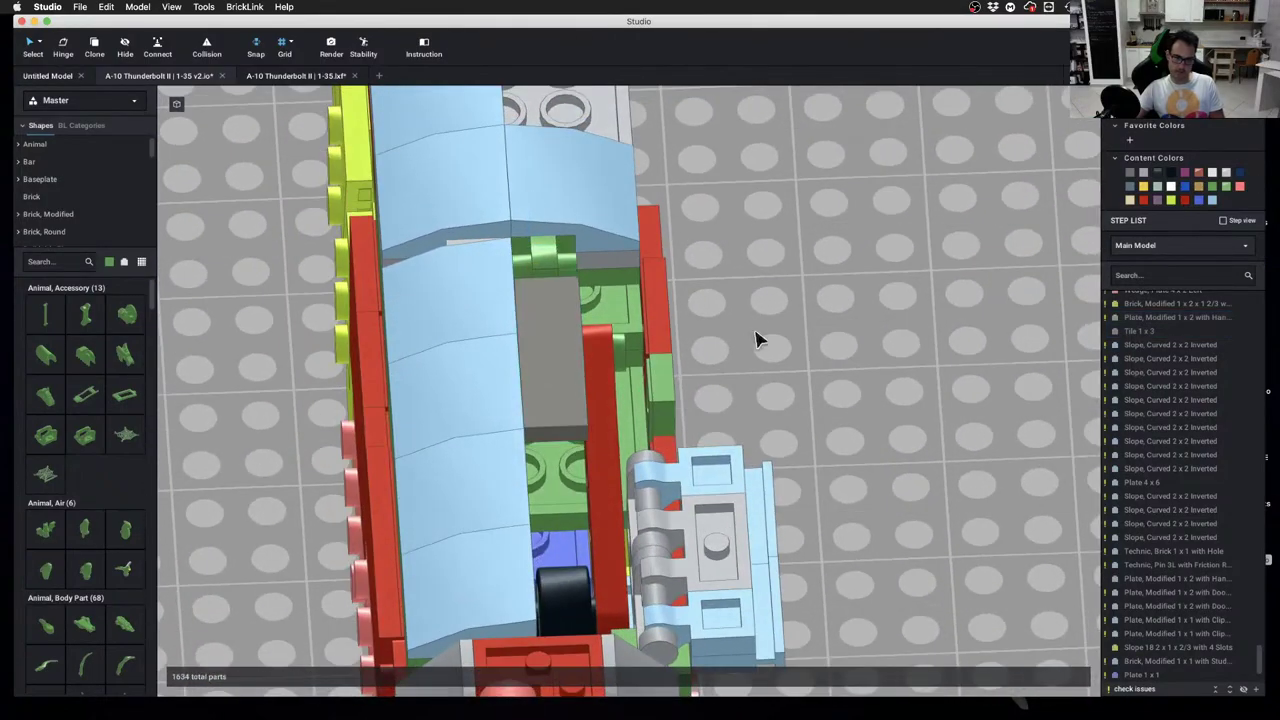
pyautogui.moveTo(755, 334); pyautogui.dragTo(560, 318, button='right')
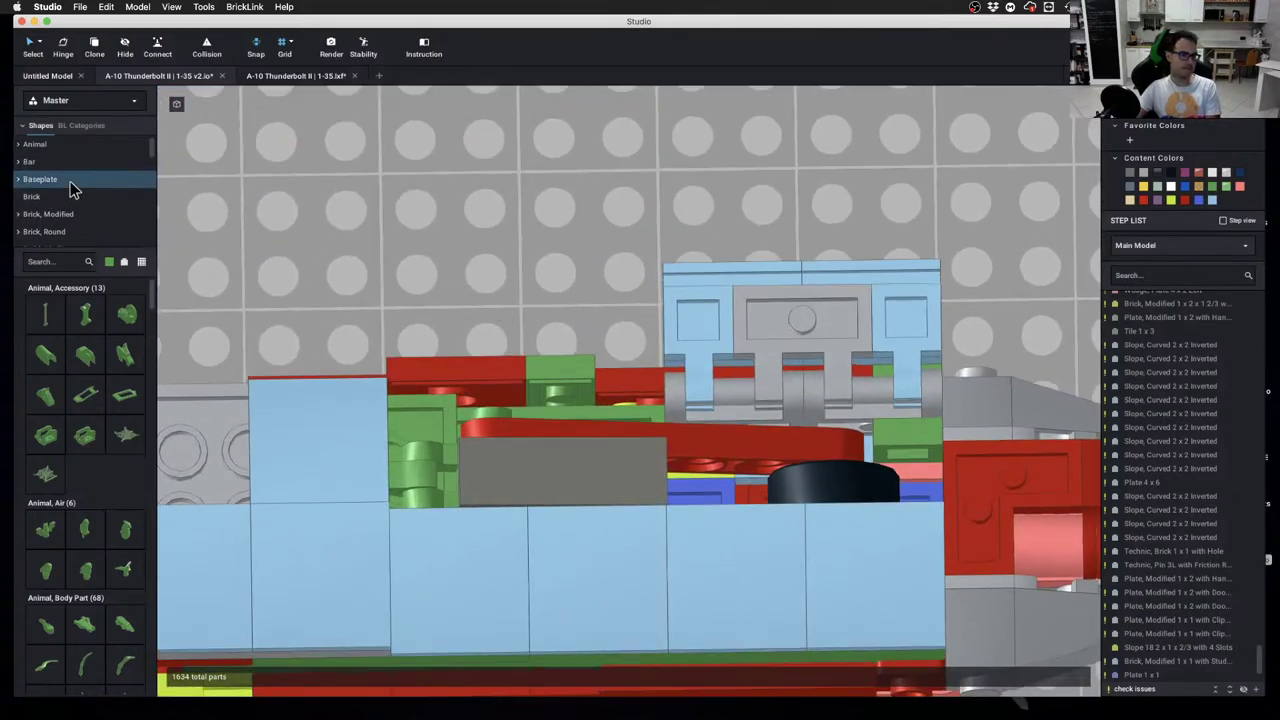
# Add a green Plate 1 x 4 along the edge of the gear bay beside the liftarm and delete the Tile 1 x 4
pyautogui.scroll(-5, 72, 183)
pyautogui.scroll(-3, 70, 185)
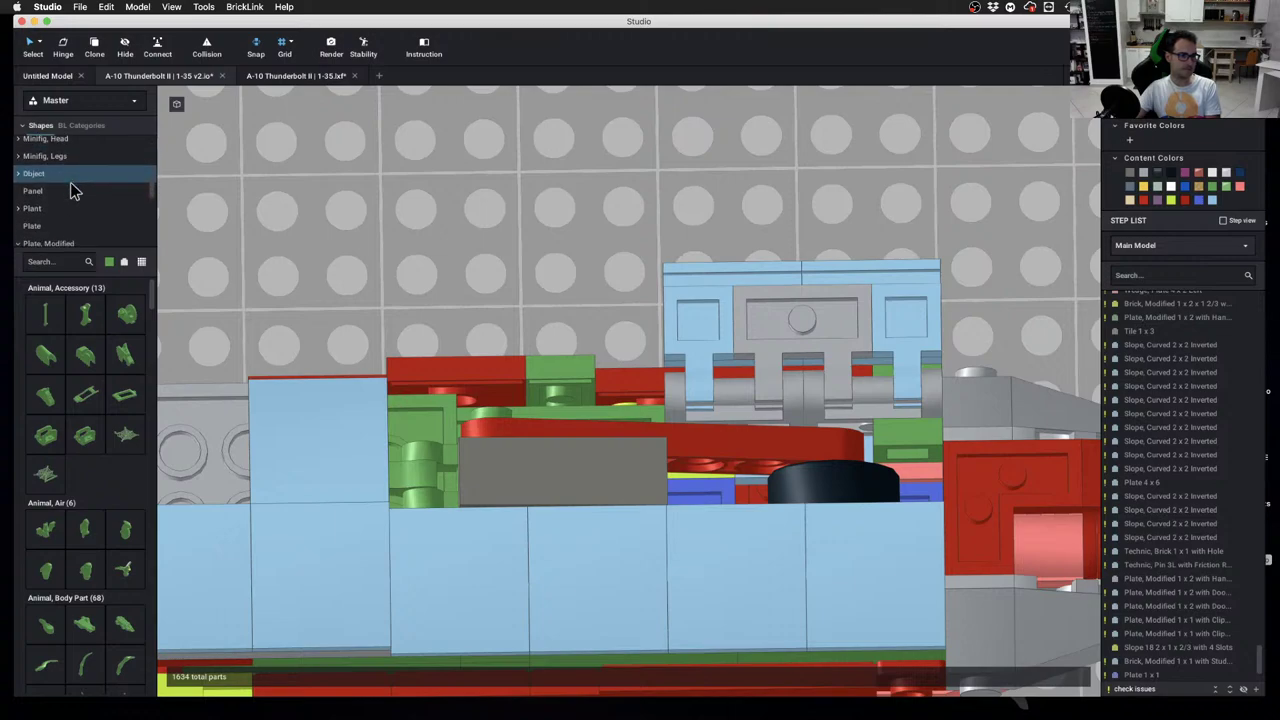
pyautogui.click(71, 215)
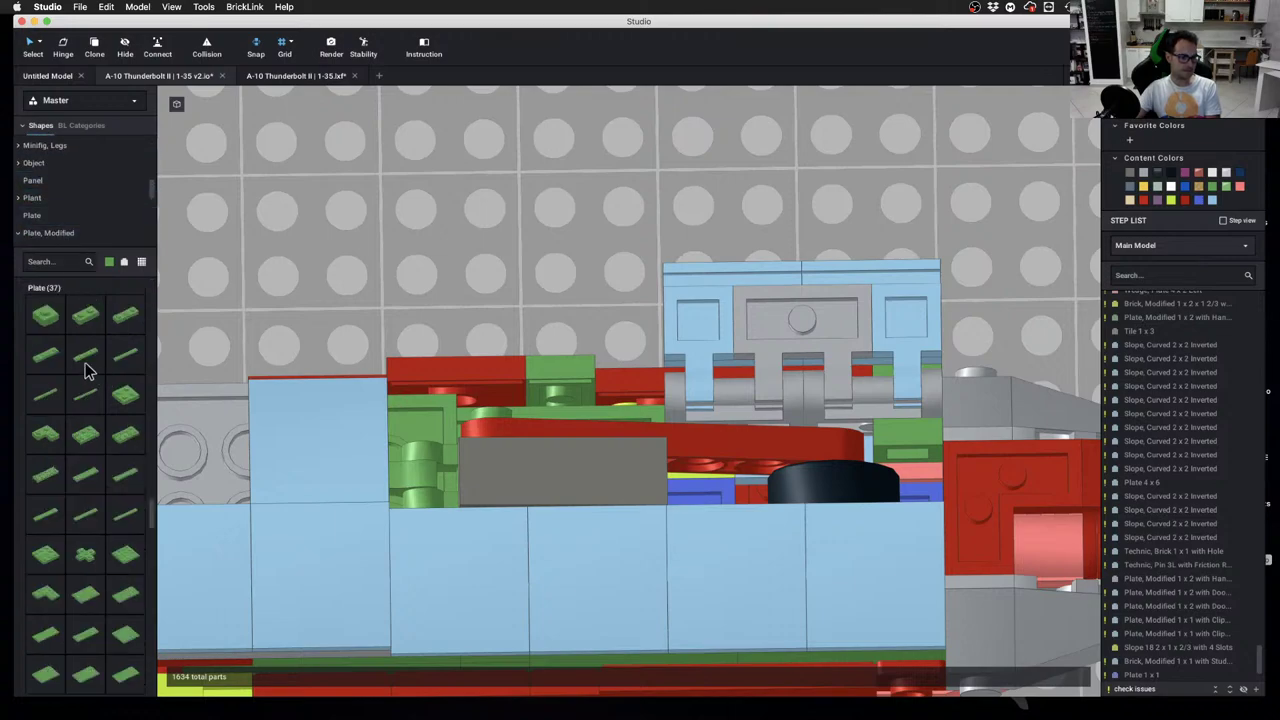
pyautogui.moveTo(87, 371); pyautogui.dragTo(529, 277)
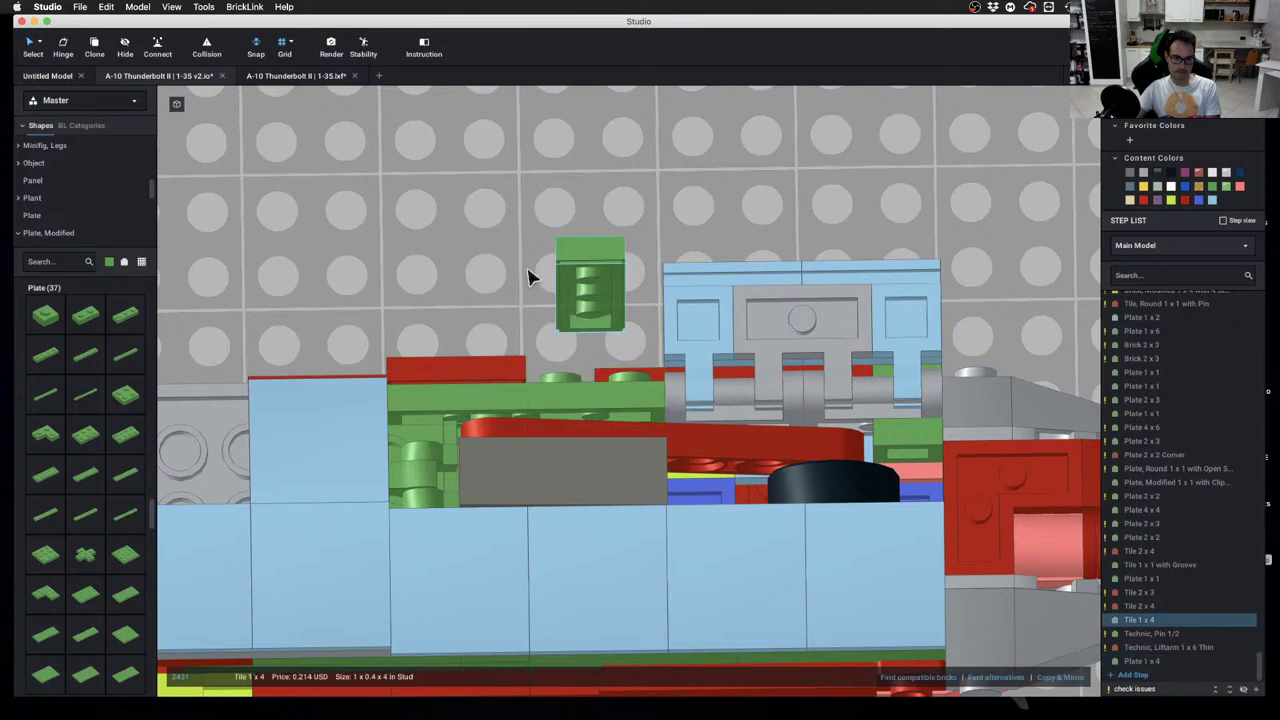
pyautogui.moveTo(529, 277); pyautogui.dragTo(600, 322, button='right')
pyautogui.press('Delete')
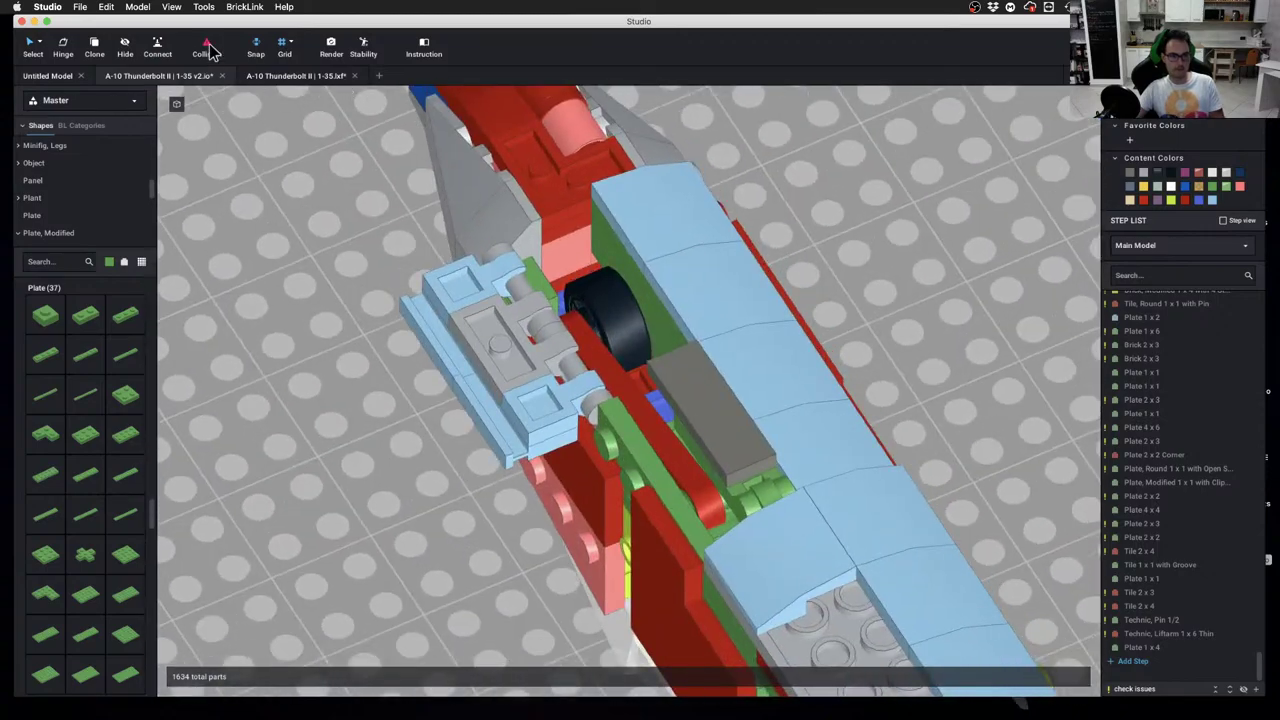
# Hide the red Tile 2 x 4 beside the gear bay to examine the parts behind it, and show it again
pyautogui.click(209, 48)
pyautogui.moveTo(558, 440); pyautogui.dragTo(486, 331, button='middle')
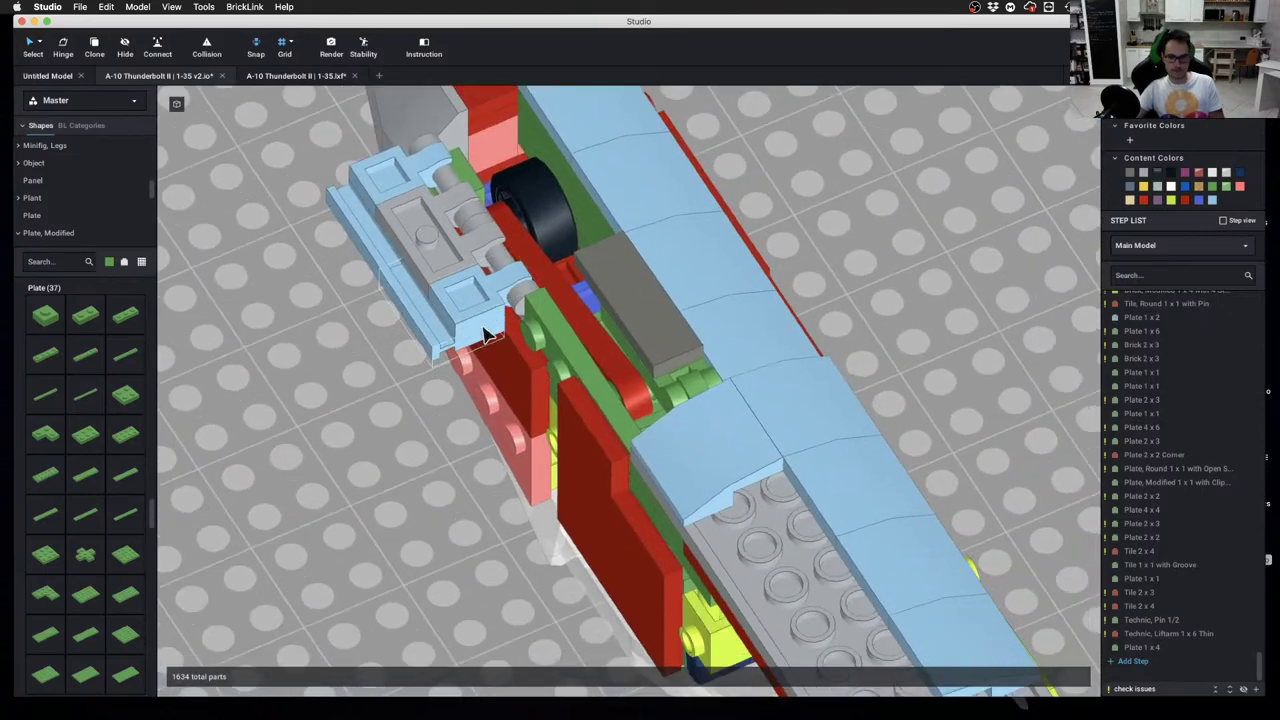
pyautogui.moveTo(486, 331); pyautogui.dragTo(614, 374, button='right')
pyautogui.click(706, 497)
pyautogui.moveTo(706, 497); pyautogui.dragTo(680, 441, button='right')
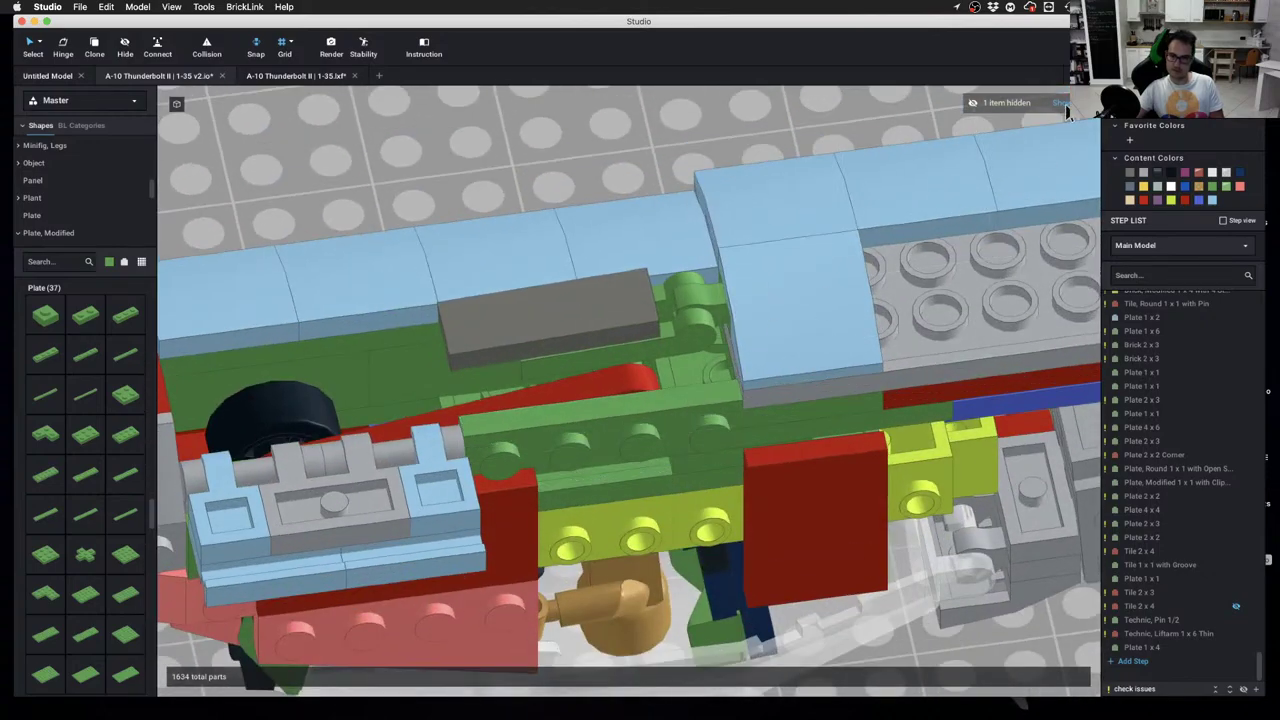
pyautogui.click(1062, 104)
# Delete the green Plate 1 x 4 from the bay edge beside the liftarm
pyautogui.moveTo(806, 329); pyautogui.dragTo(563, 451, button='right')
pyautogui.click(667, 478)
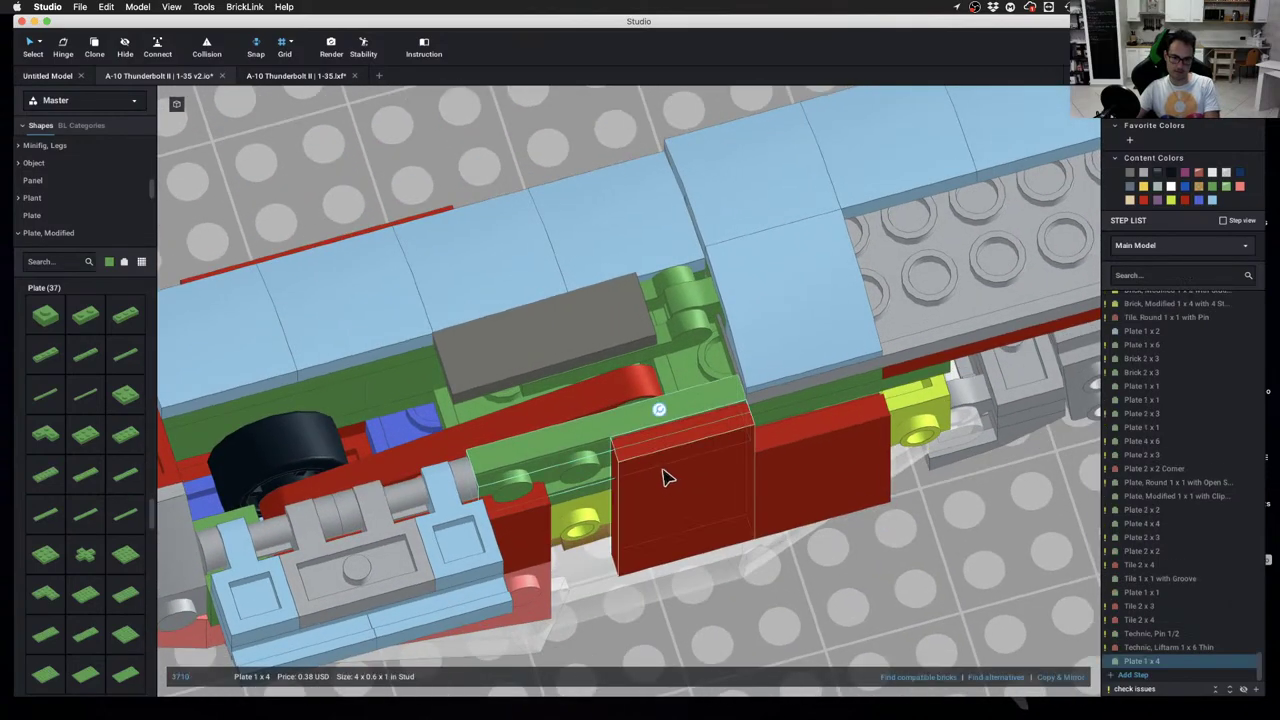
pyautogui.moveTo(668, 478); pyautogui.dragTo(640, 506, button='right')
pyautogui.press('Delete')
# Try a copy of the light blue Plate, Modified 1 x 2 with Door Rail in place of the dark grey Tile 1 x 3, and undo both changes
pyautogui.click(551, 349)
pyautogui.press('Delete')
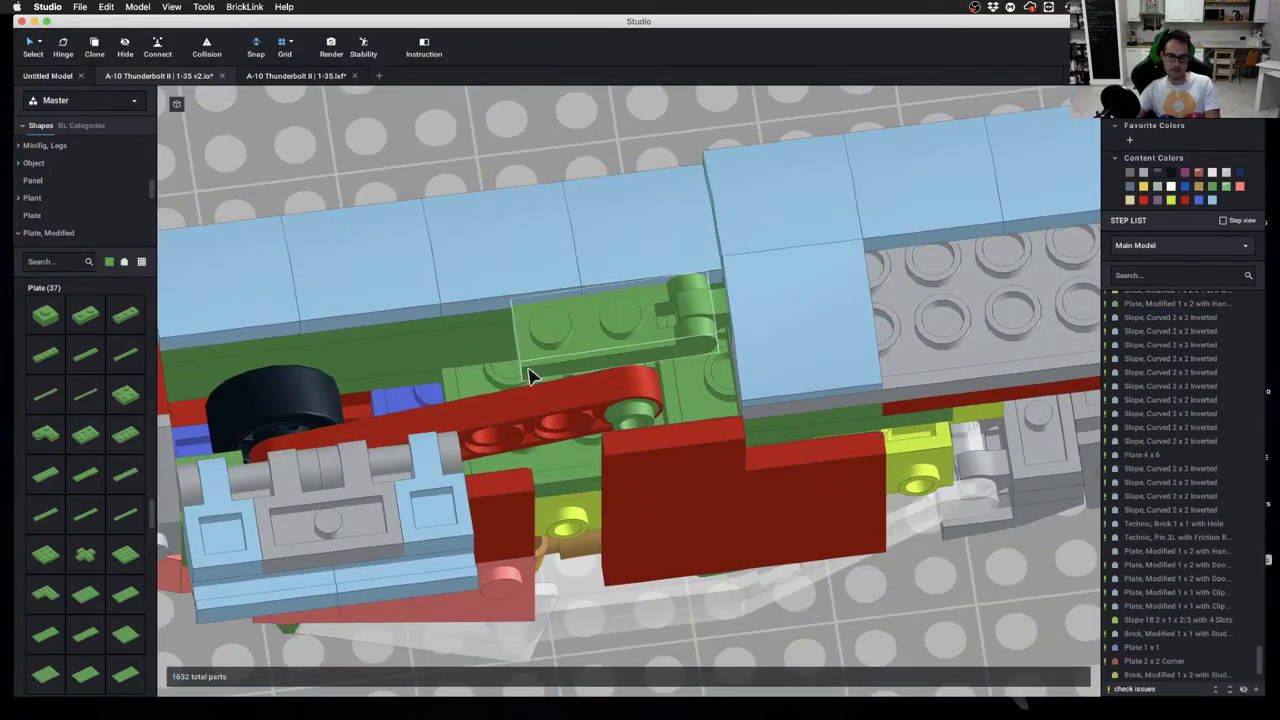
pyautogui.click(385, 573)
pyautogui.press('c')
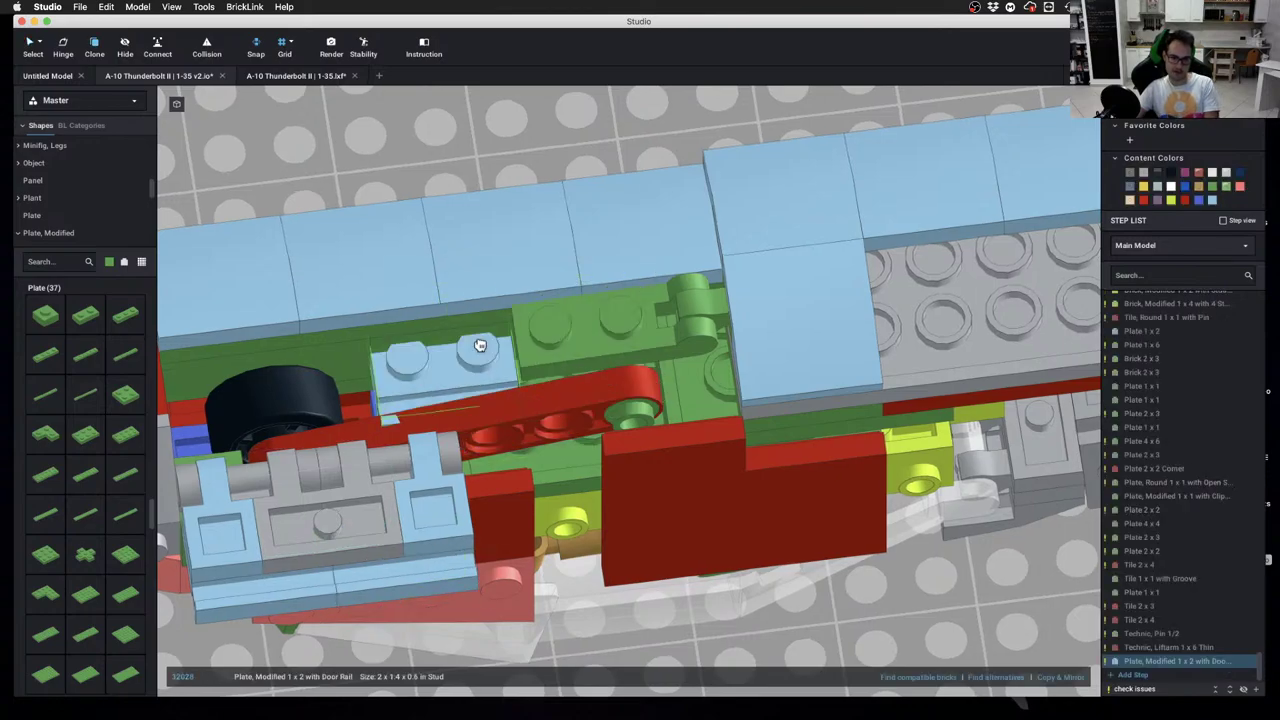
pyautogui.click(634, 374)
pyautogui.moveTo(634, 374)
pyautogui.mouseDown(button='right')
pyautogui.moveTo(788, 388)
pyautogui.moveTo(794, 409)
pyautogui.moveTo(740, 400)
pyautogui.mouseUp(button='right')
pyautogui.press('Escape')
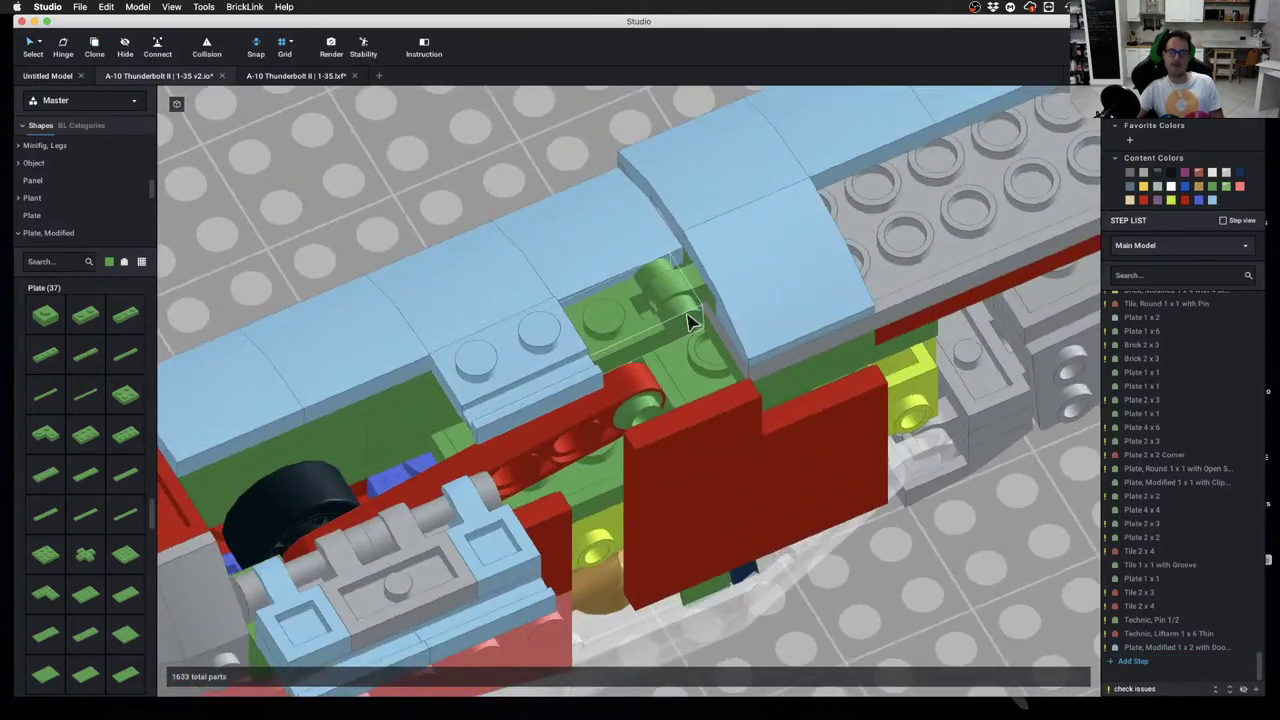
pyautogui.press('super+z')
pyautogui.press('super+z')
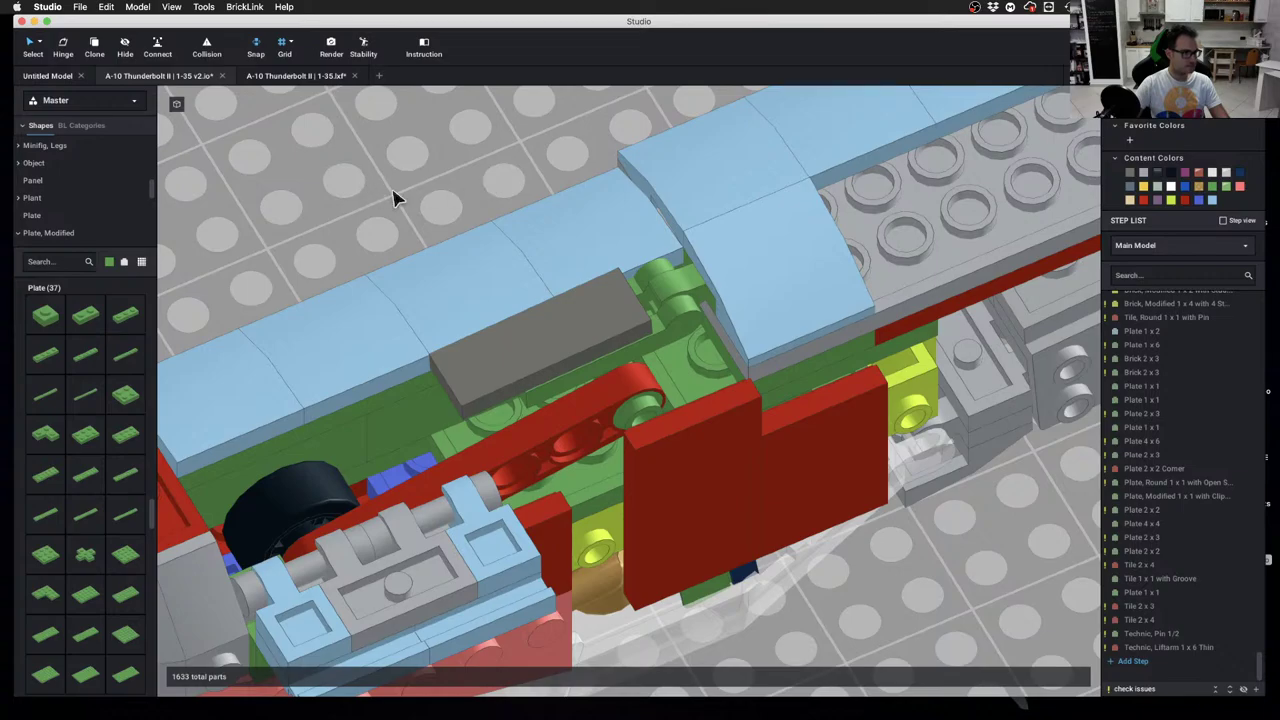
# Hide the light blue Slope, Curved 2 x 2 Inverted next to the gear bay to expose the fuselage underside
pyautogui.scroll(-3, 491, 219)
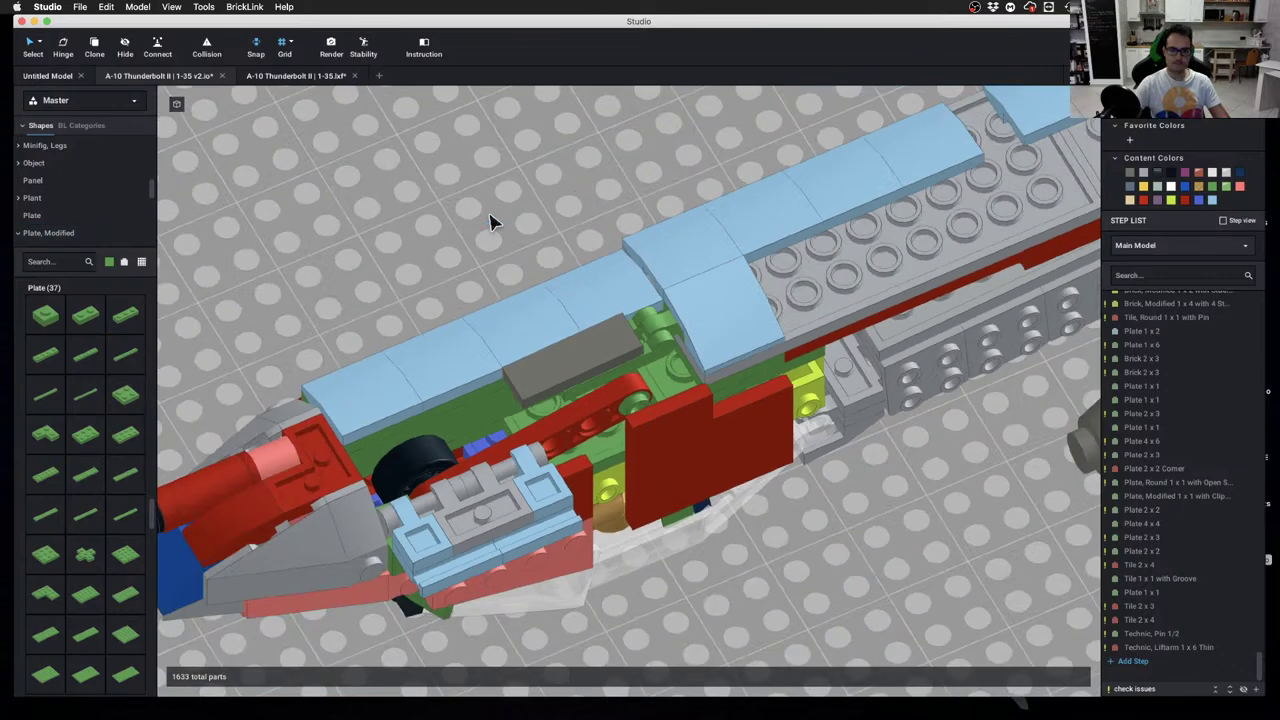
pyautogui.moveTo(547, 239); pyautogui.dragTo(484, 270, button='right')
pyautogui.scroll(-5, 642, 265)
pyautogui.moveTo(582, 266); pyautogui.dragTo(454, 314, button='right')
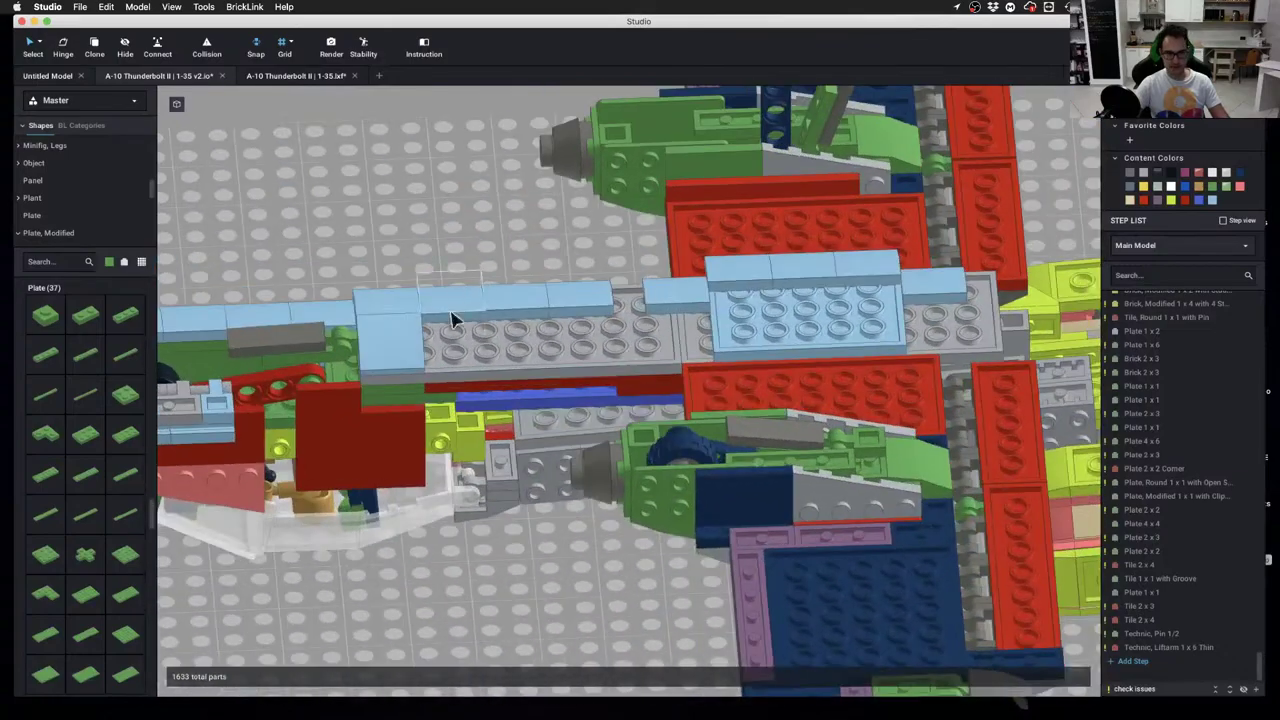
pyautogui.click(400, 349)
pyautogui.press('h')
pyautogui.scroll(3, 405, 342)
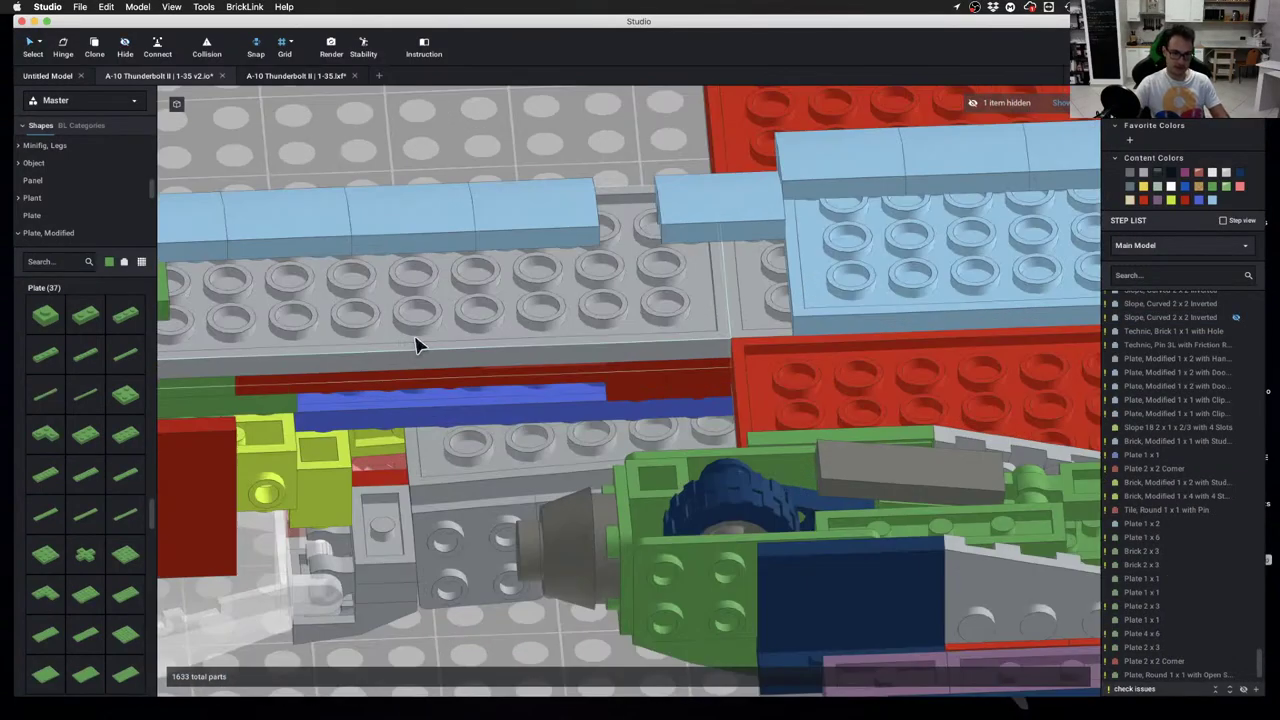
pyautogui.scroll(-3, 417, 342)
pyautogui.moveTo(417, 342); pyautogui.dragTo(517, 423, button='middle')
pyautogui.moveTo(517, 423); pyautogui.dragTo(506, 418, button='right')
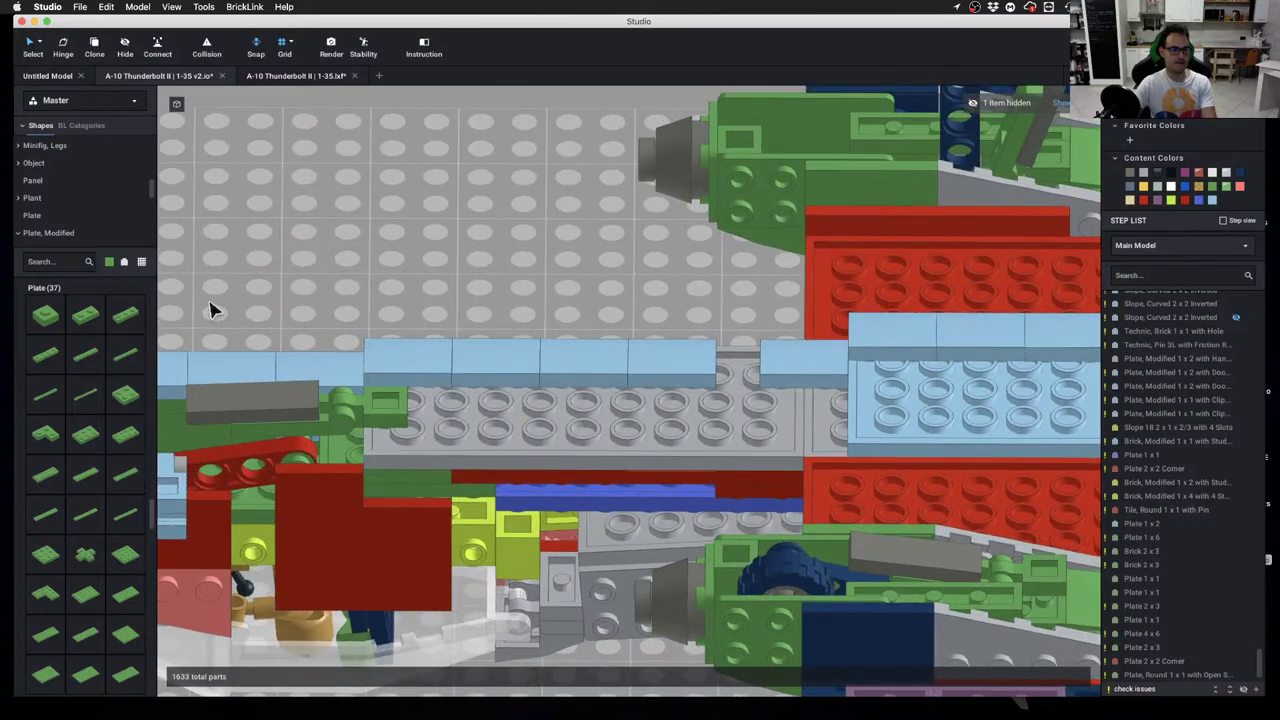
# Set the part colour to orange and place a Plate 2 x 10 along the grey fuselage underside behind the gear bay
pyautogui.click(116, 262)
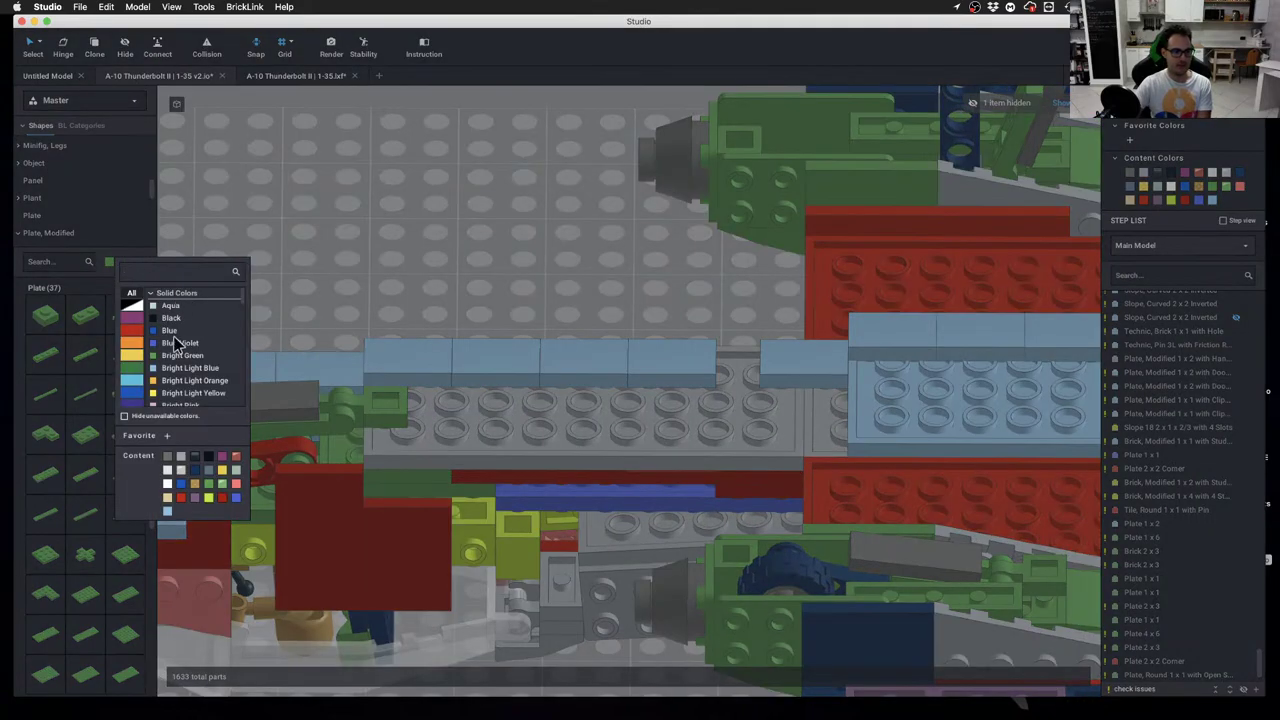
pyautogui.click(135, 357)
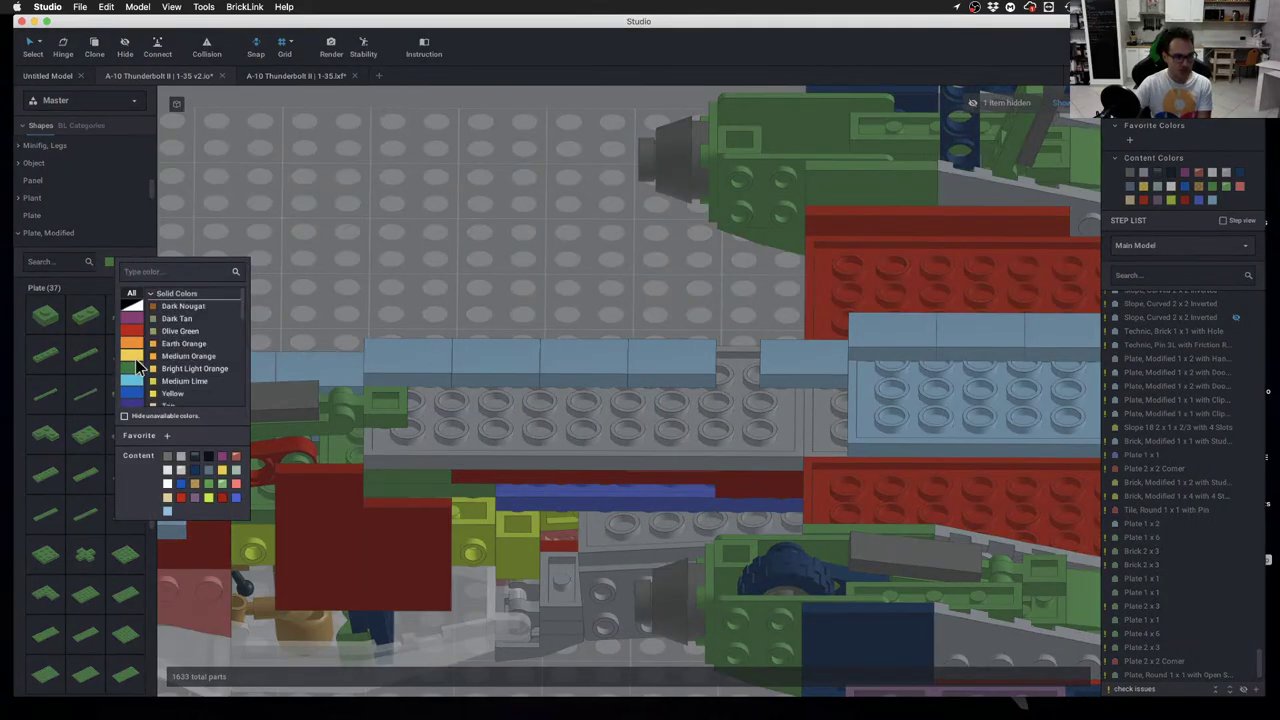
pyautogui.click(188, 360)
pyautogui.moveTo(118, 484); pyautogui.dragTo(630, 414)
pyautogui.click(597, 290)
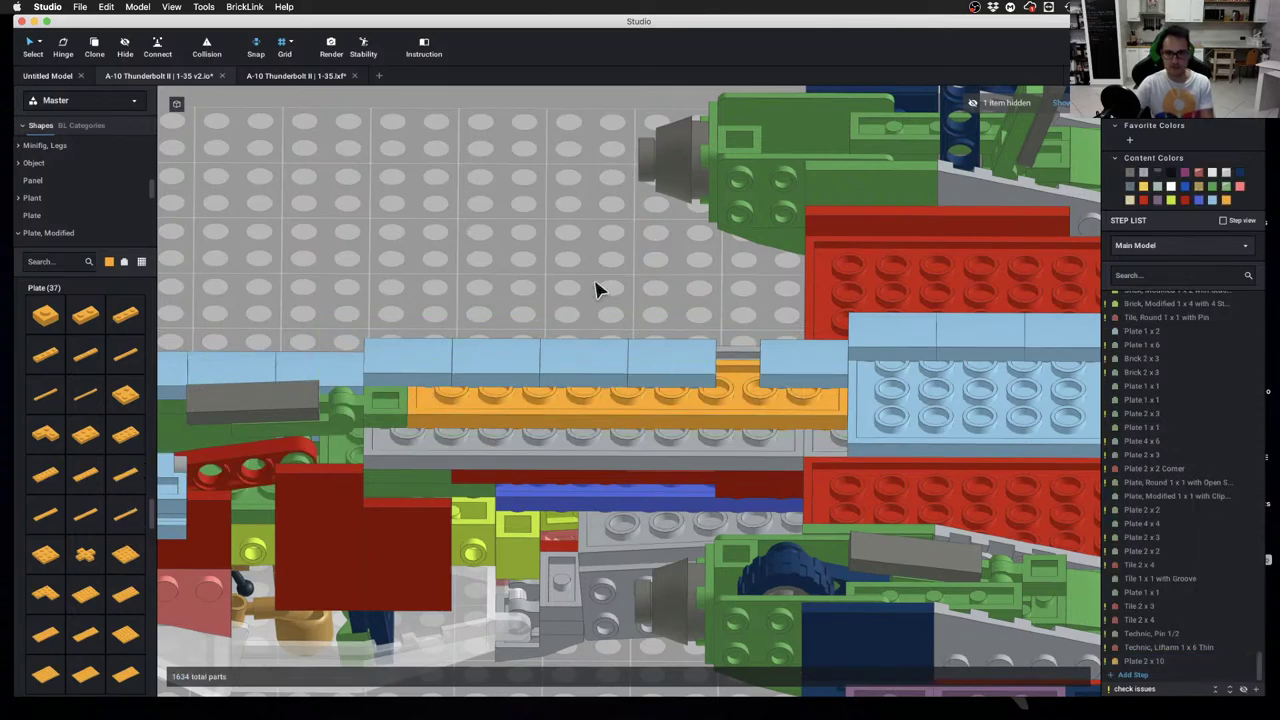
# Show the hidden slope and clone it as four Slope, Curved 2 x 2 Inverted pieces along the bare half of the fuselage underside
pyautogui.click(1062, 103)
pyautogui.moveTo(474, 364); pyautogui.dragTo(471, 374, button='right')
pyautogui.press('c')
pyautogui.click(473, 371)
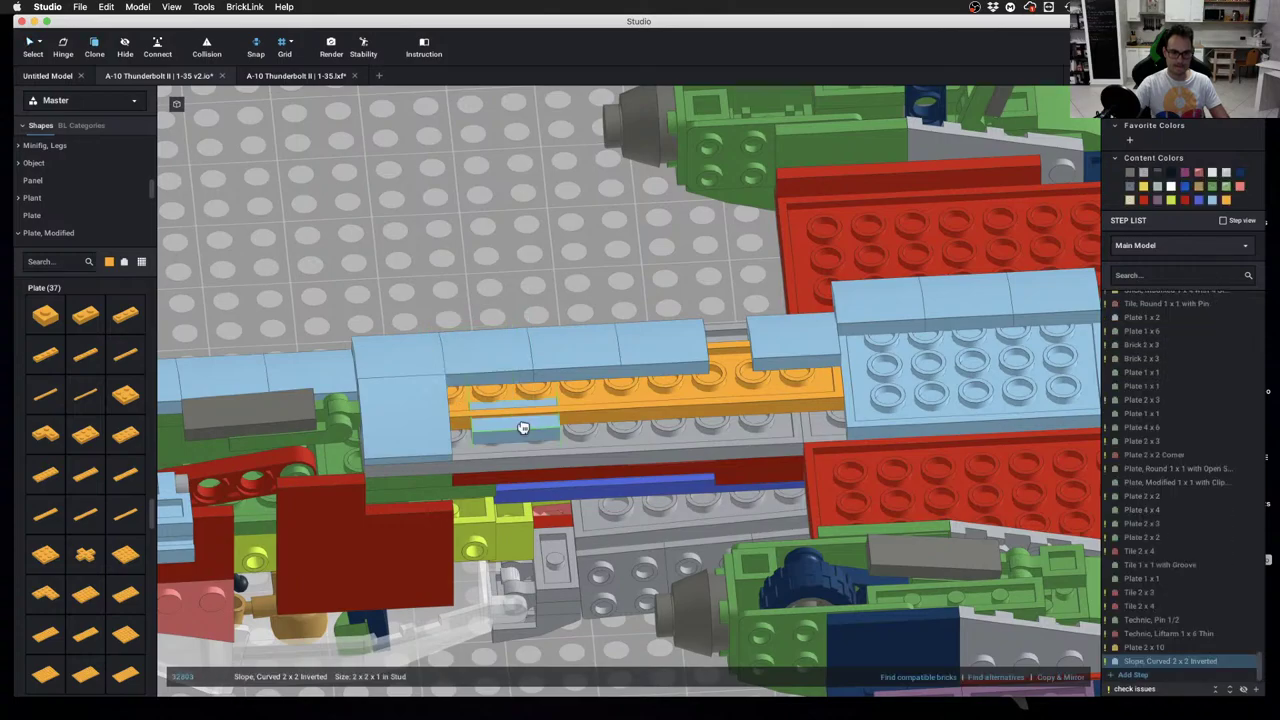
pyautogui.click(497, 428)
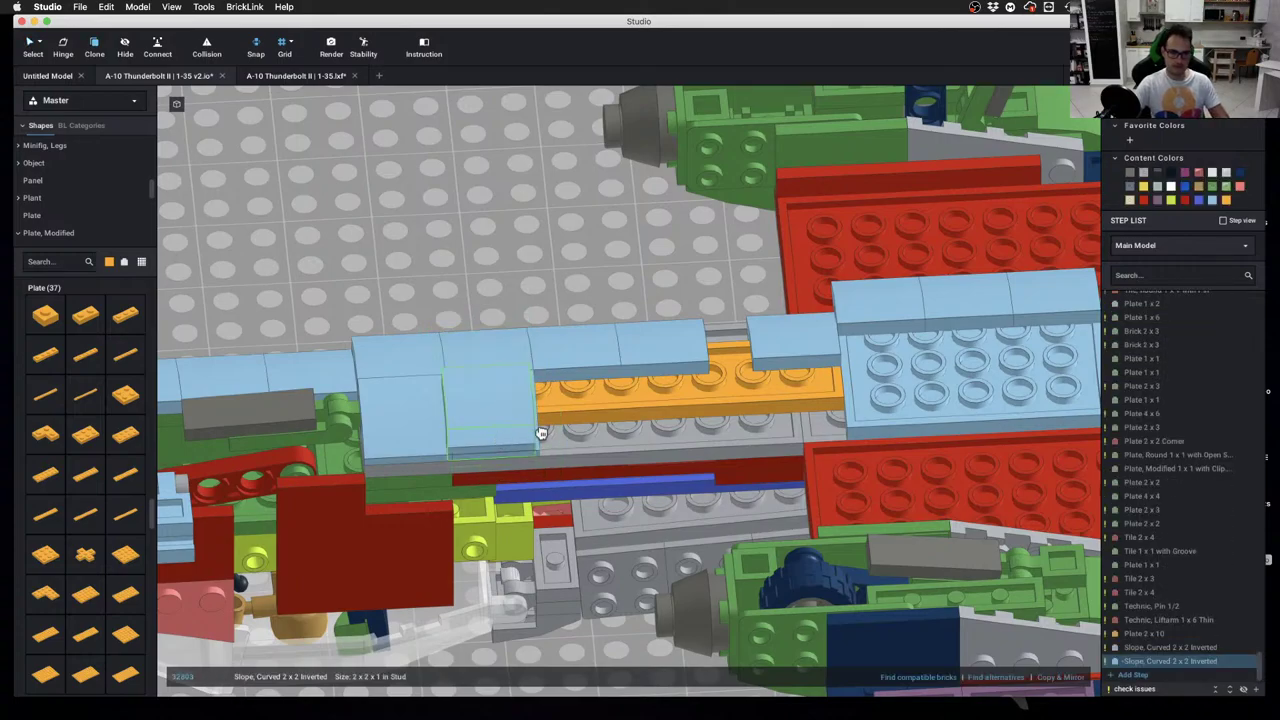
pyautogui.click(582, 417)
pyautogui.click(672, 417)
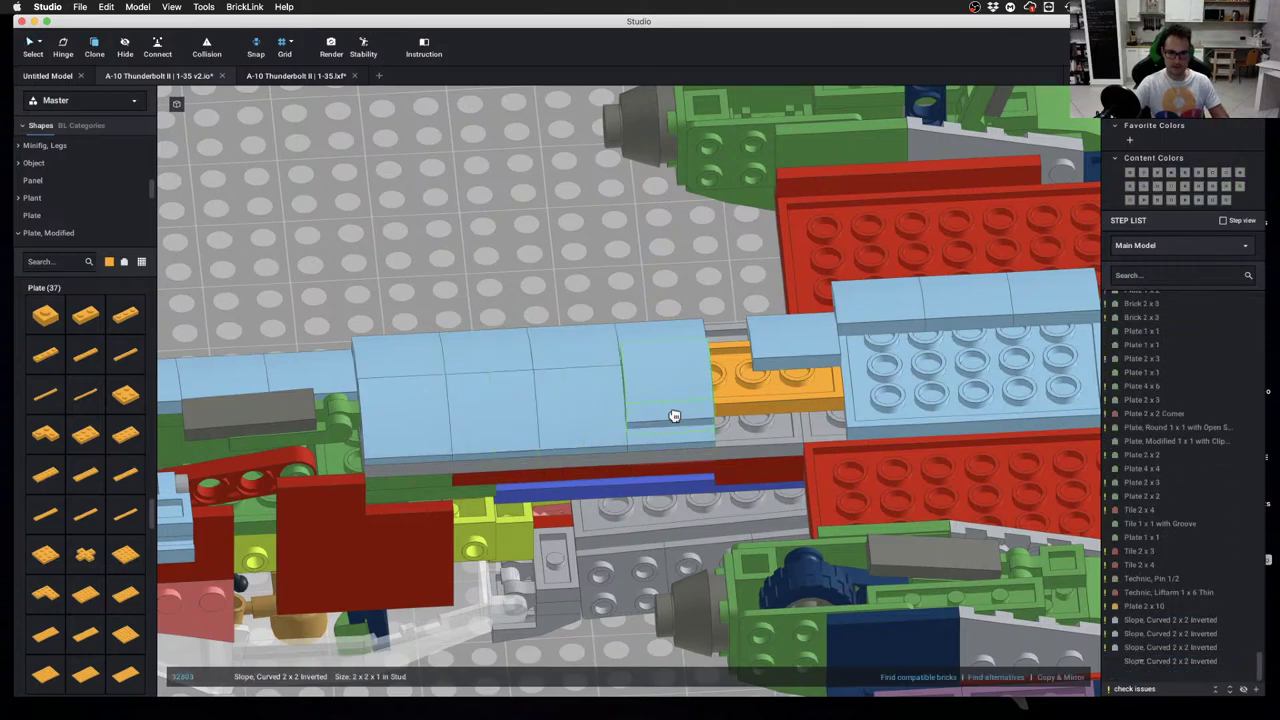
pyautogui.click(804, 414)
pyautogui.press('Escape')
# Fill the one-stud gap between the light blue belly slopes with two orange Slope, Curved 2 x 1 Inverted pieces
pyautogui.click(770, 393)
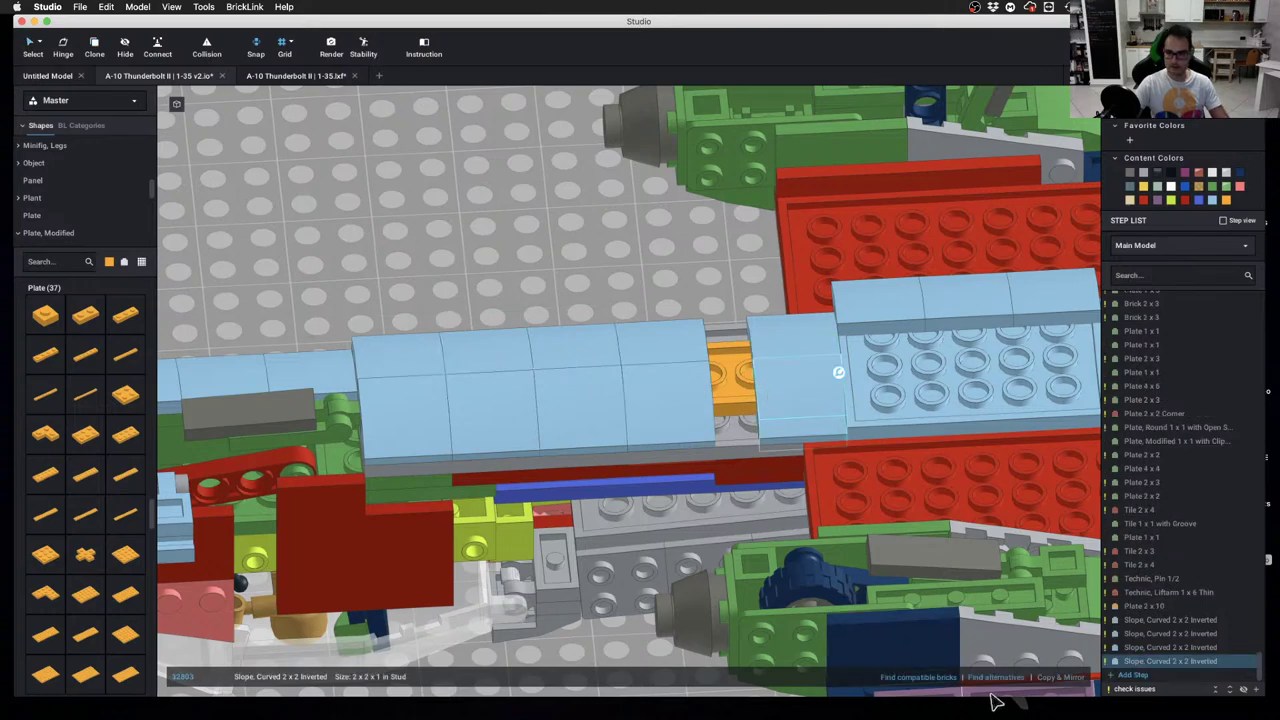
pyautogui.click(1012, 678)
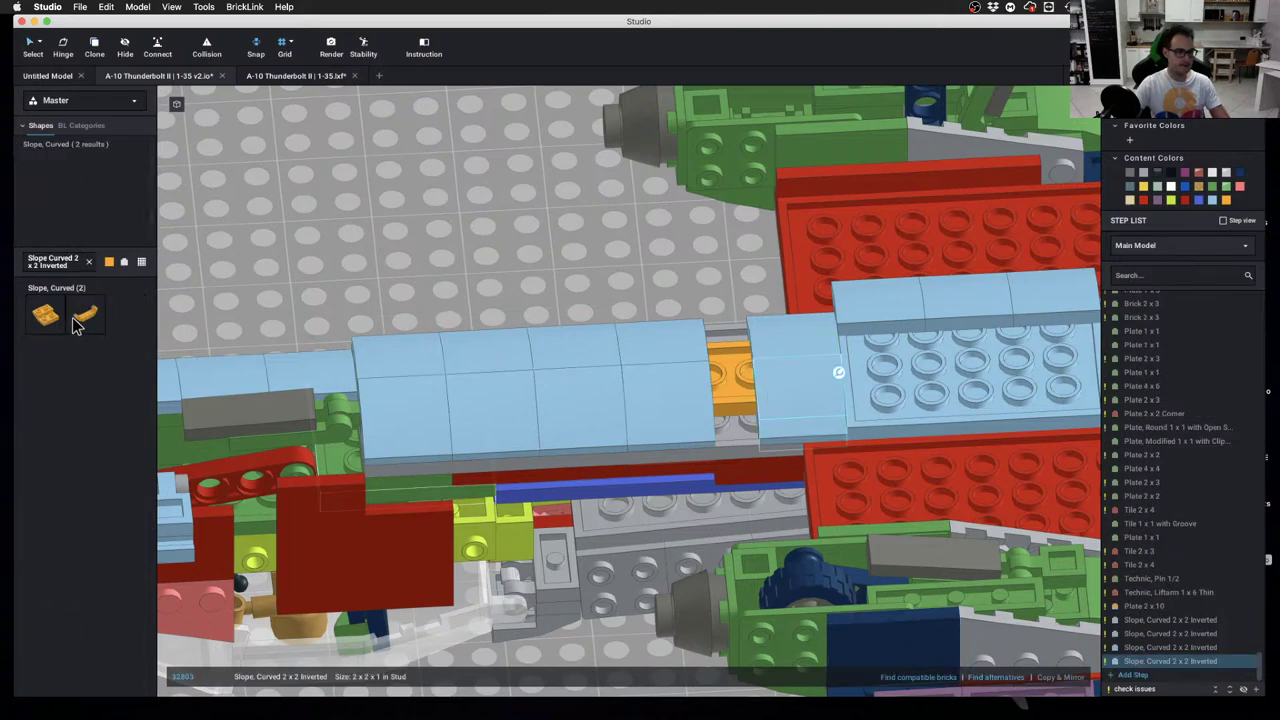
pyautogui.click(90, 228)
pyautogui.scroll(-5, 94, 194)
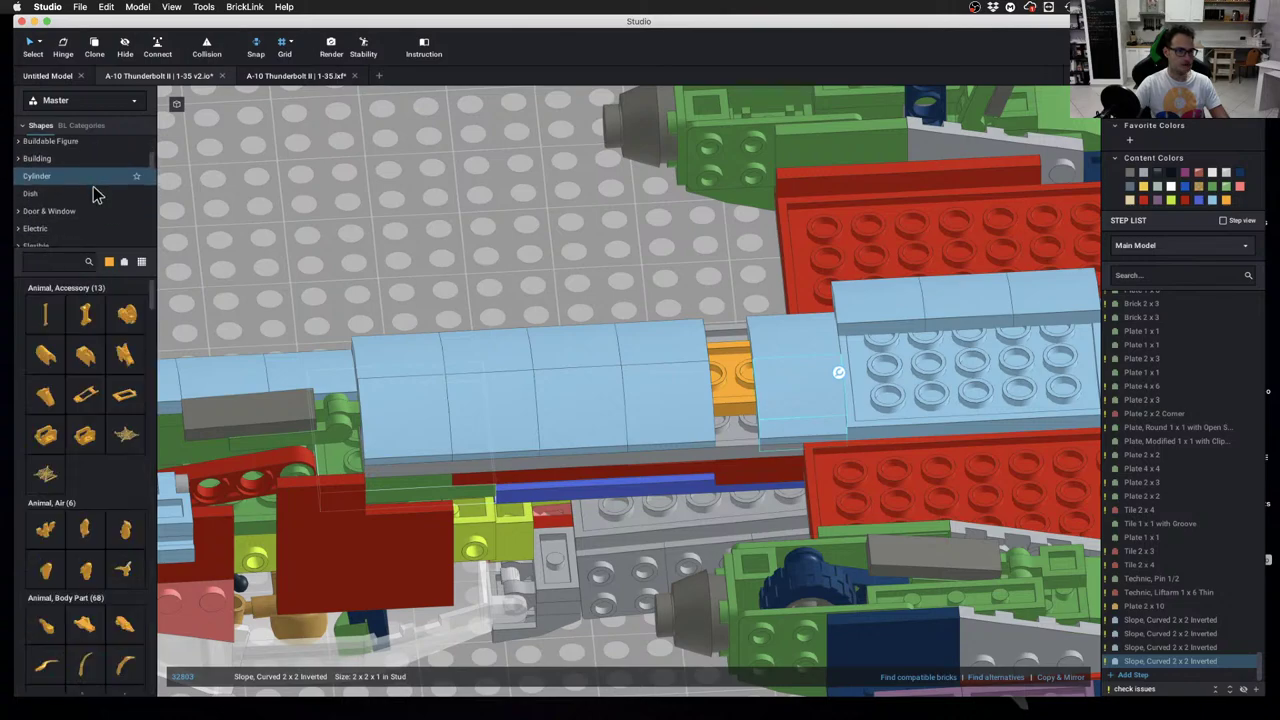
pyautogui.scroll(-10, 94, 194)
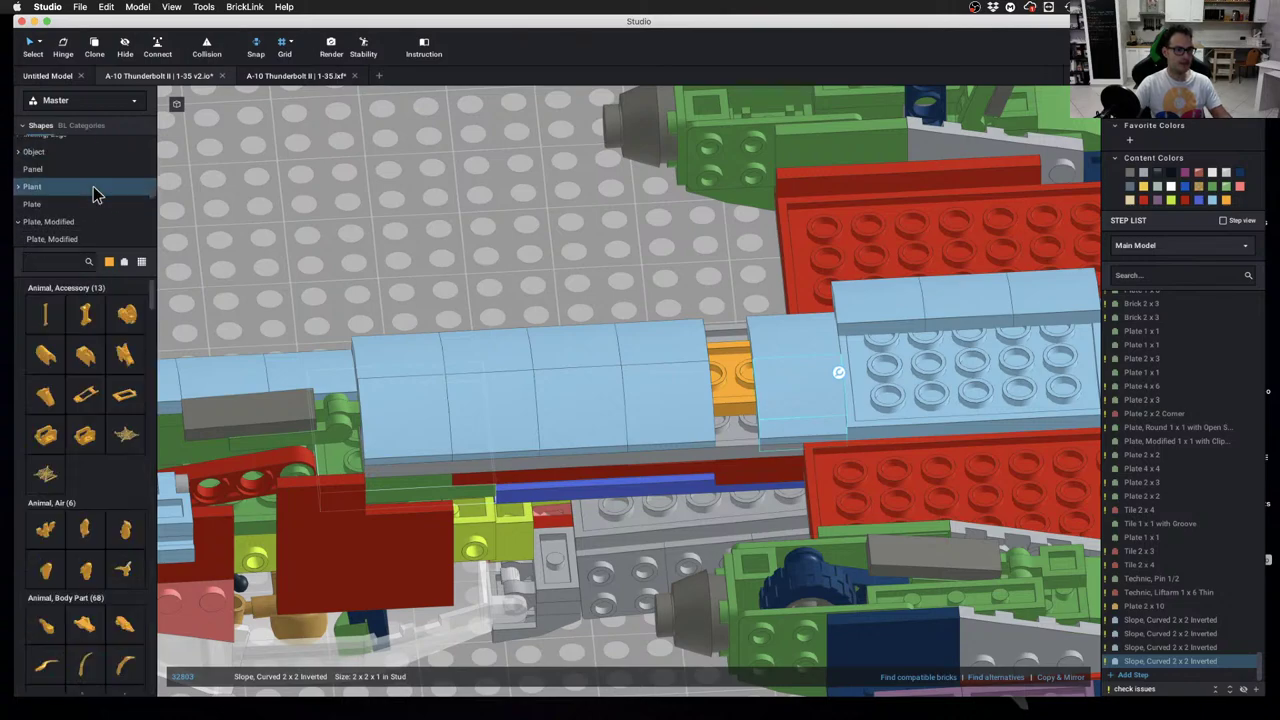
pyautogui.scroll(-4, 94, 194)
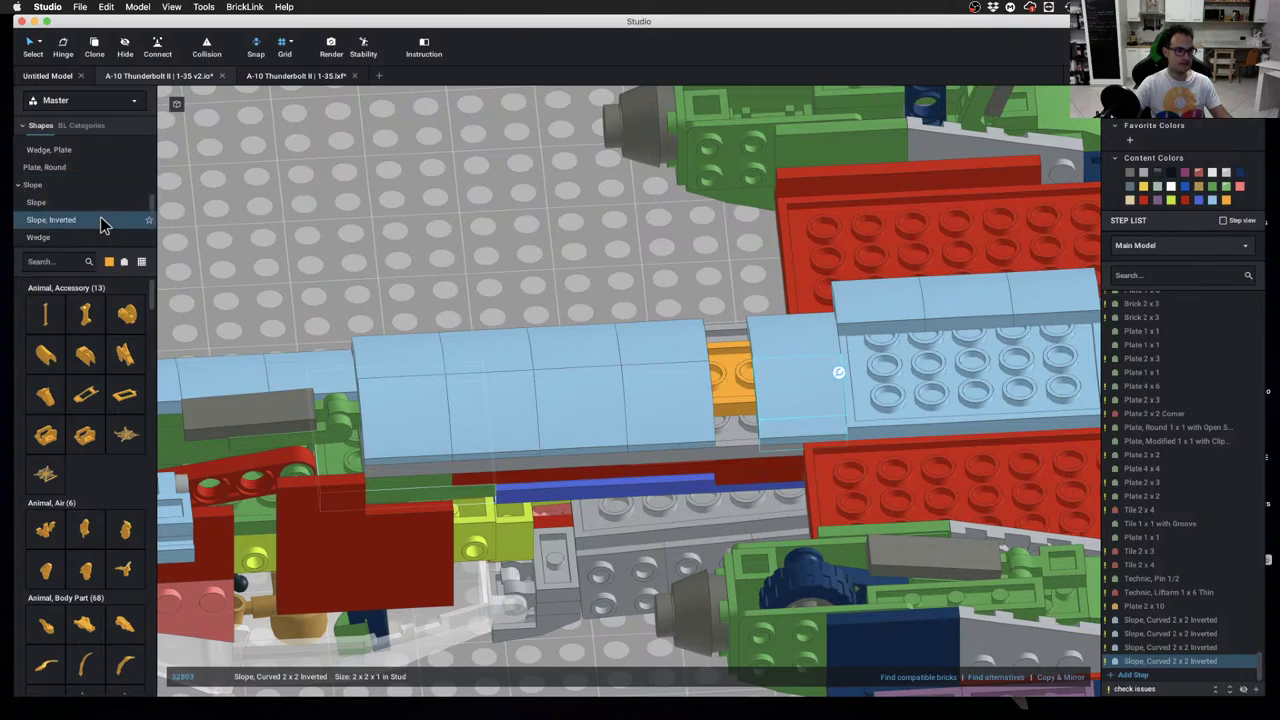
pyautogui.click(98, 220)
pyautogui.scroll(-2, 70, 297)
pyautogui.scroll(-3, 70, 297)
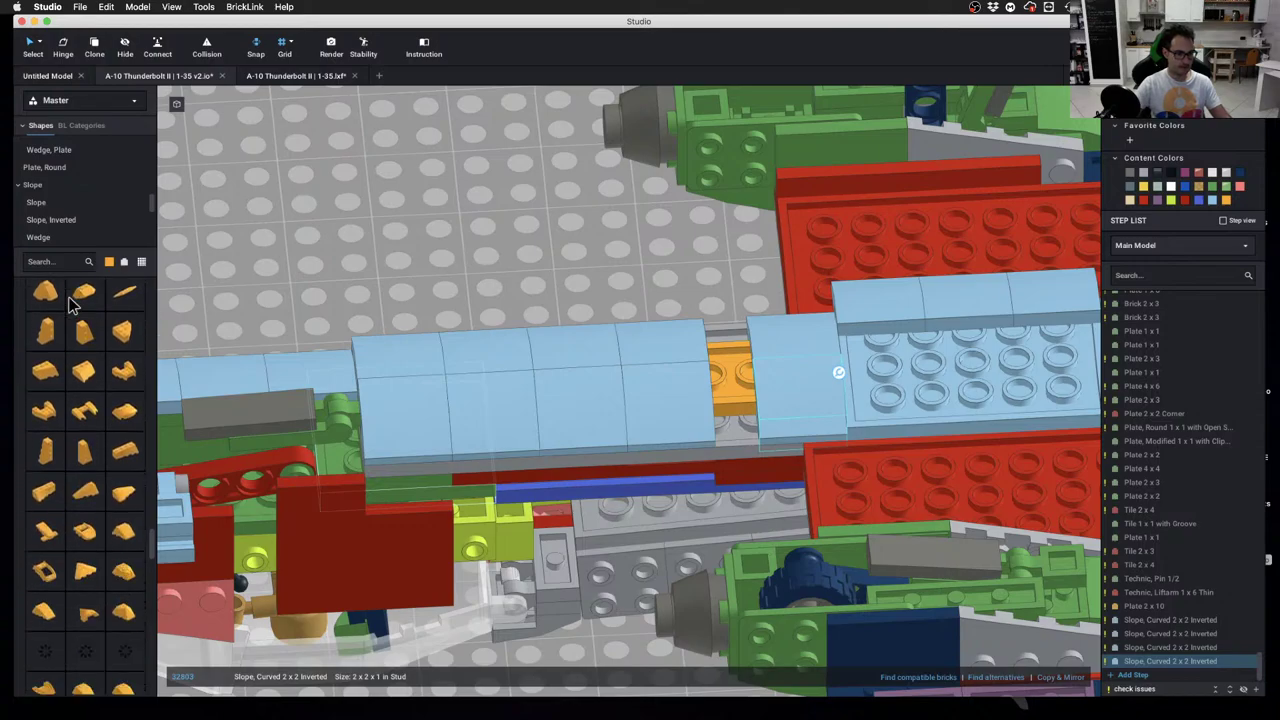
pyautogui.scroll(-2, 80, 170)
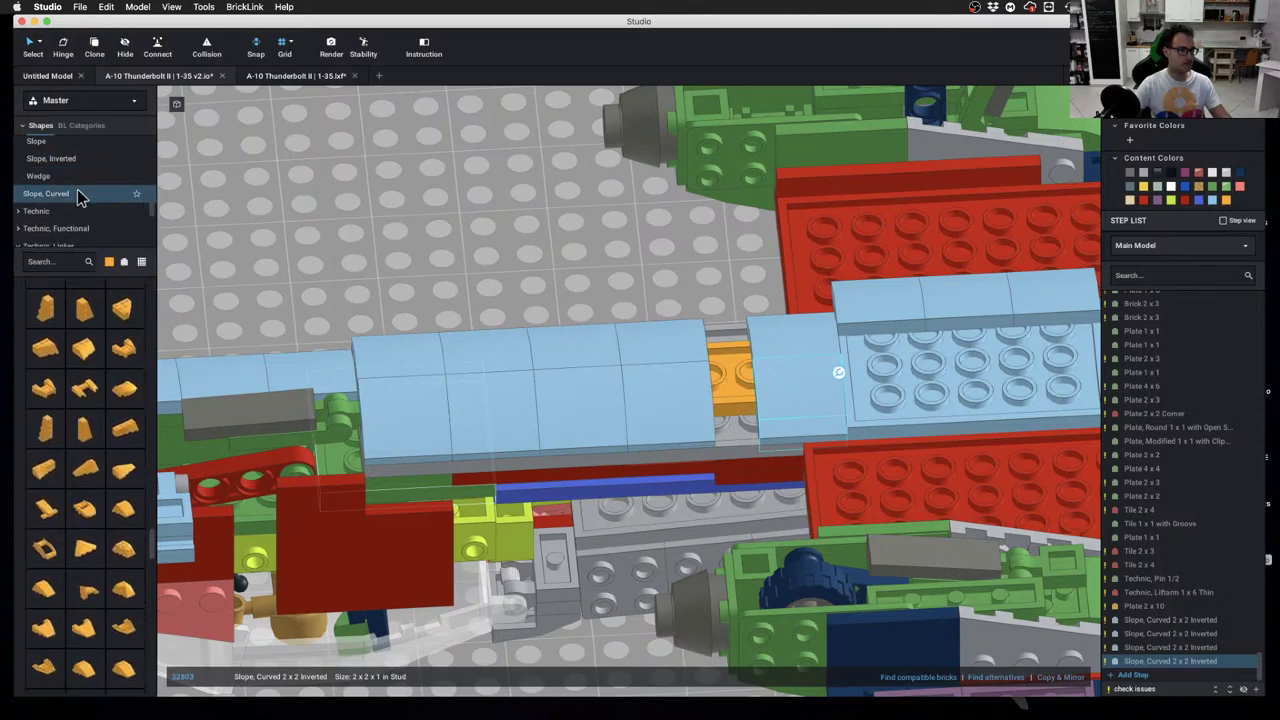
pyautogui.click(80, 194)
pyautogui.moveTo(55, 325); pyautogui.dragTo(746, 421)
pyautogui.press('Escape')
# Copy the three light blue curved slopes on the wider belly section, rotated 180 degrees, onto the opposite side of the light blue plate
pyautogui.scroll(-4, 740, 410)
pyautogui.moveTo(734, 400); pyautogui.dragTo(611, 420, button='right')
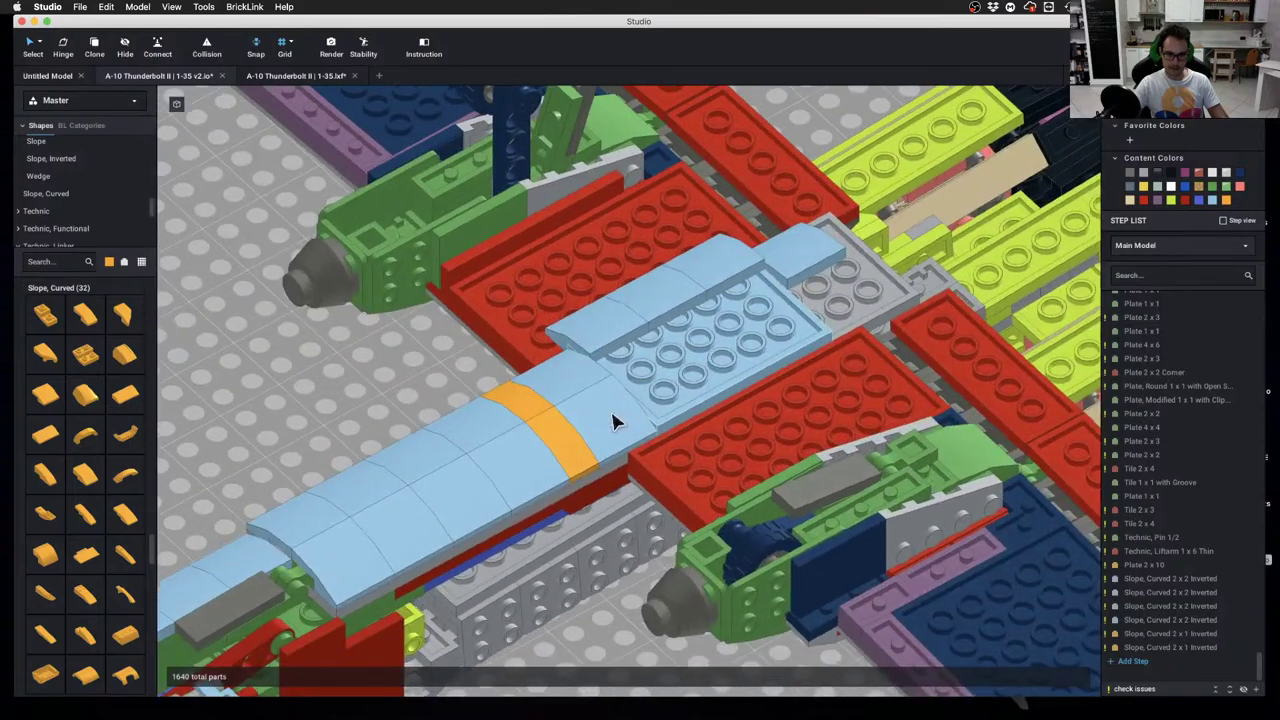
pyautogui.click(668, 319)
pyautogui.keyDown('shift'); pyautogui.click(668, 319); pyautogui.keyUp('shift')
pyautogui.keyDown('shift'); pyautogui.click(728, 286); pyautogui.keyUp('shift')
pyautogui.moveTo(729, 286); pyautogui.dragTo(750, 330, button='right')
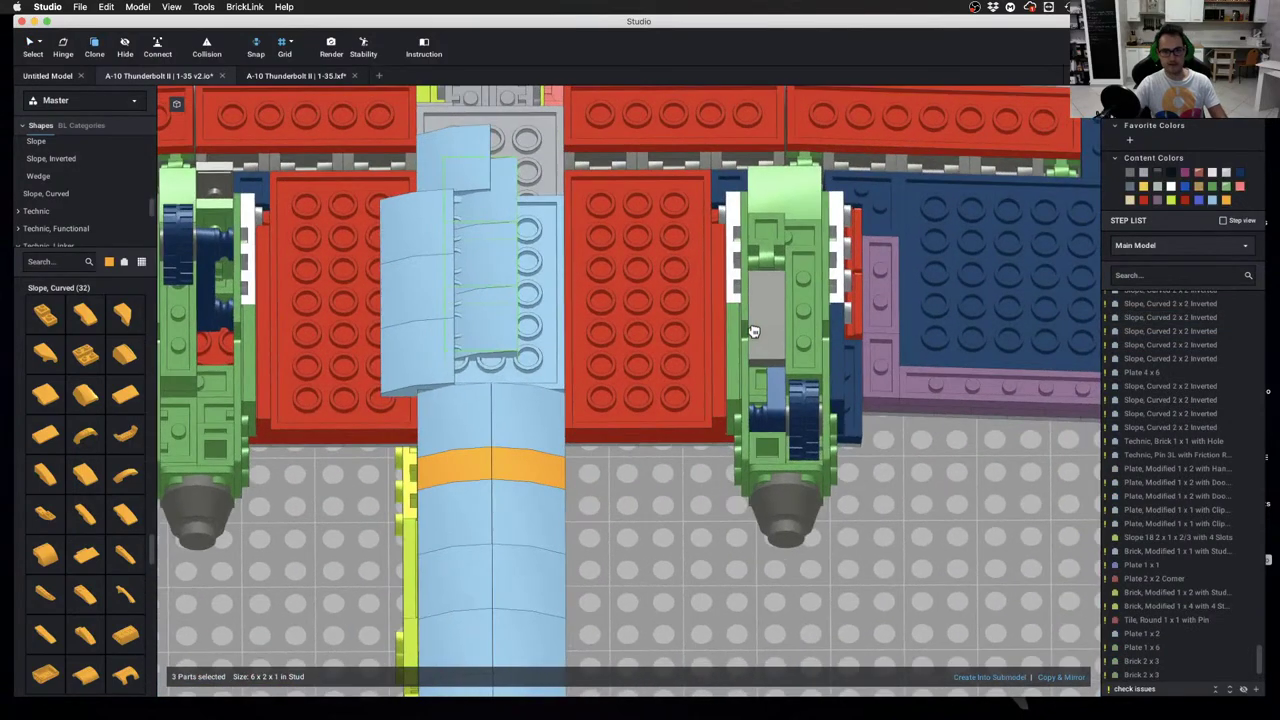
pyautogui.press('c')
pyautogui.press('Right')
pyautogui.press('Right')
pyautogui.click(585, 238)
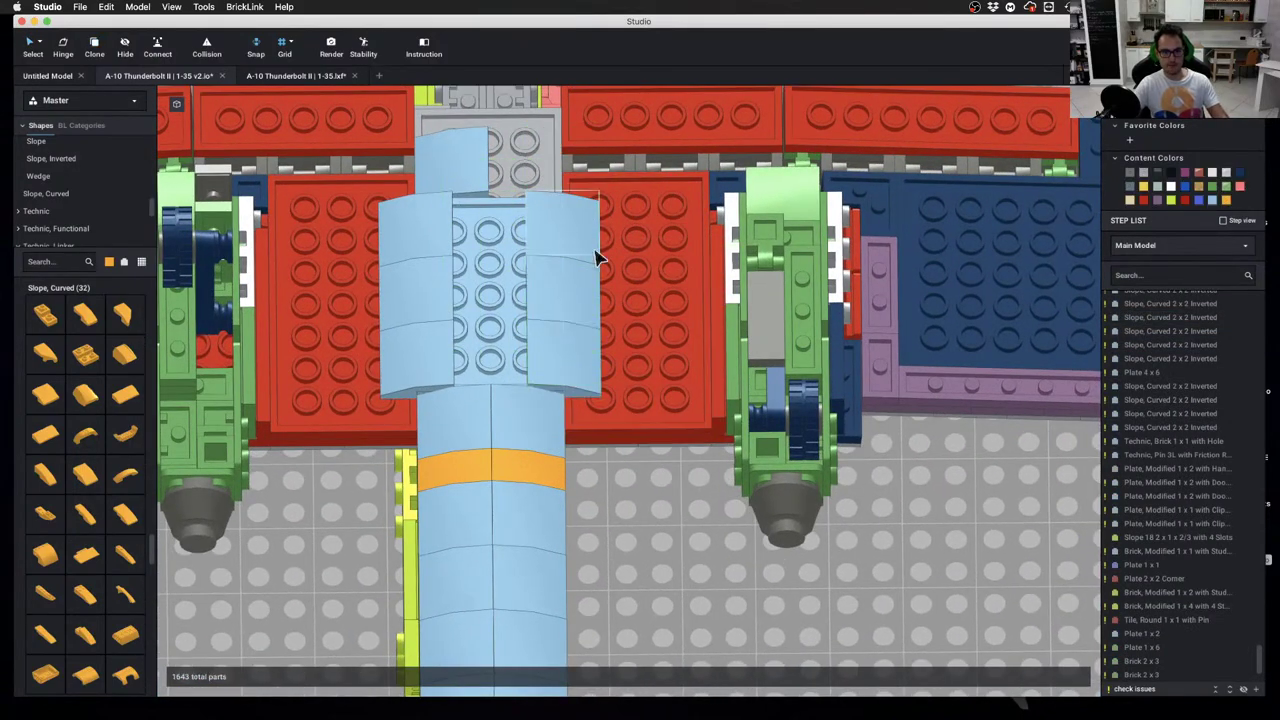
# Examine the A-10 side view in Photoshop and the landing photos in the browser, and return to Studio to inspect the model from the front
pyautogui.moveTo(629, 309); pyautogui.dragTo(717, 337, button='middle')
pyautogui.moveTo(655, 395); pyautogui.dragTo(651, 325, button='right')
pyautogui.scroll(-3, 651, 333)
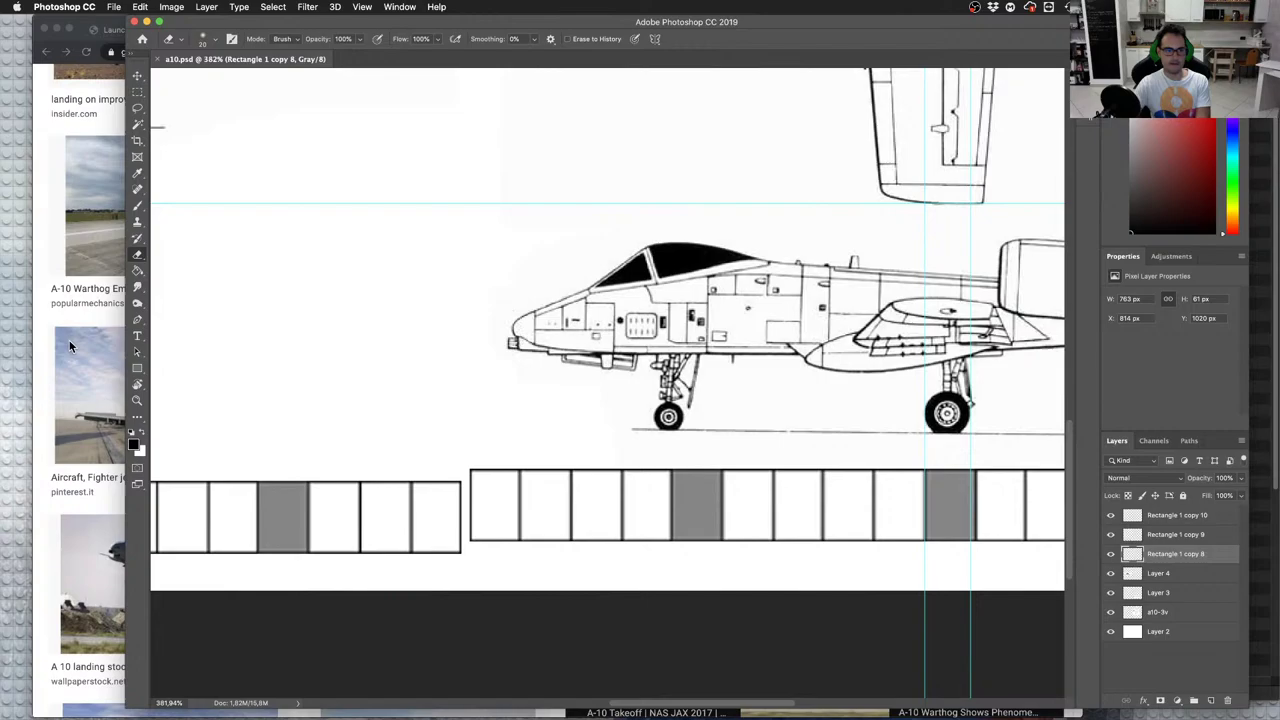
pyautogui.click(80, 318)
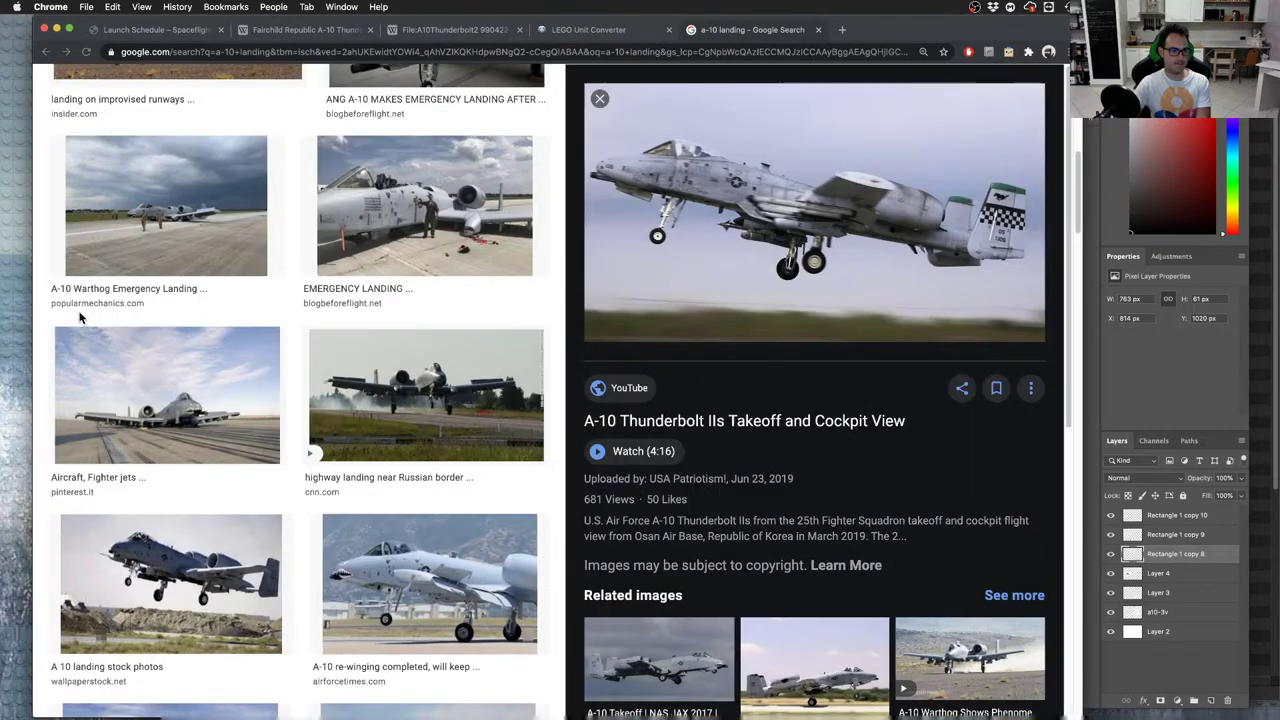
pyautogui.hotkey('ctrl', 'Right')
pyautogui.moveTo(726, 529); pyautogui.dragTo(588, 469, button='right')
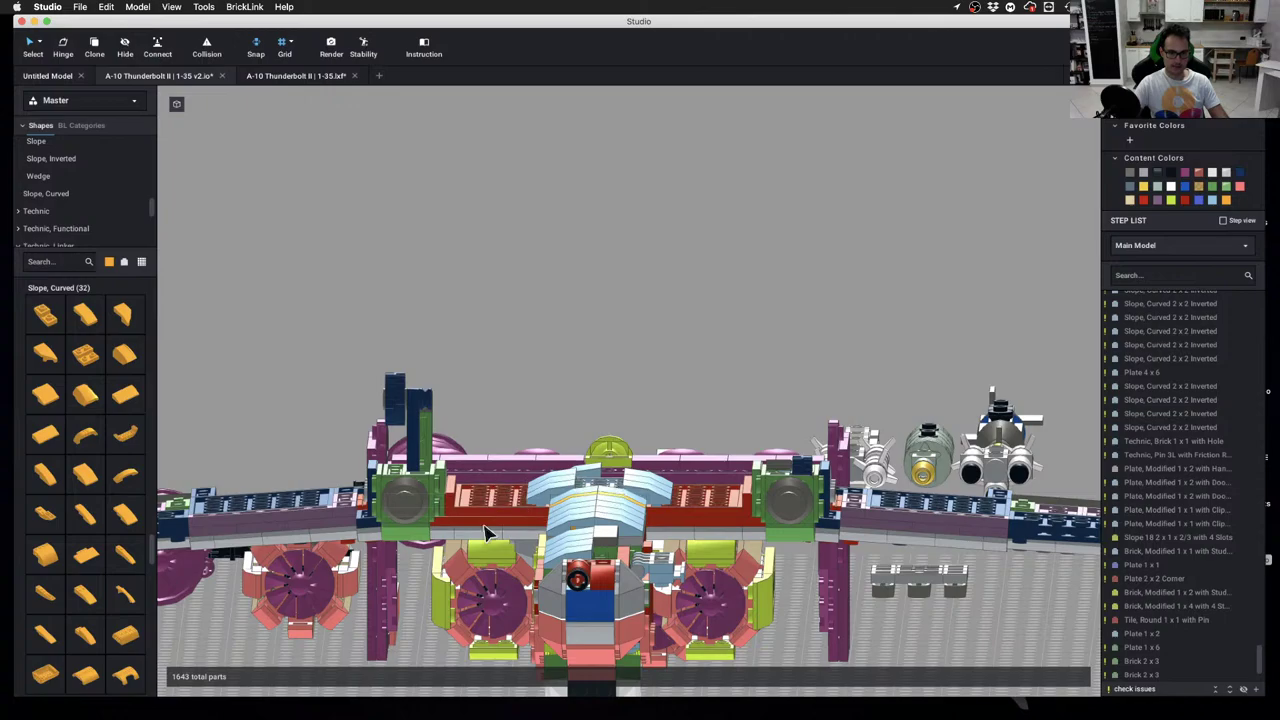
pyautogui.moveTo(704, 481); pyautogui.dragTo(585, 474, button='right')
pyautogui.scroll(5, 590, 470)
pyautogui.scroll(-2, 600, 470)
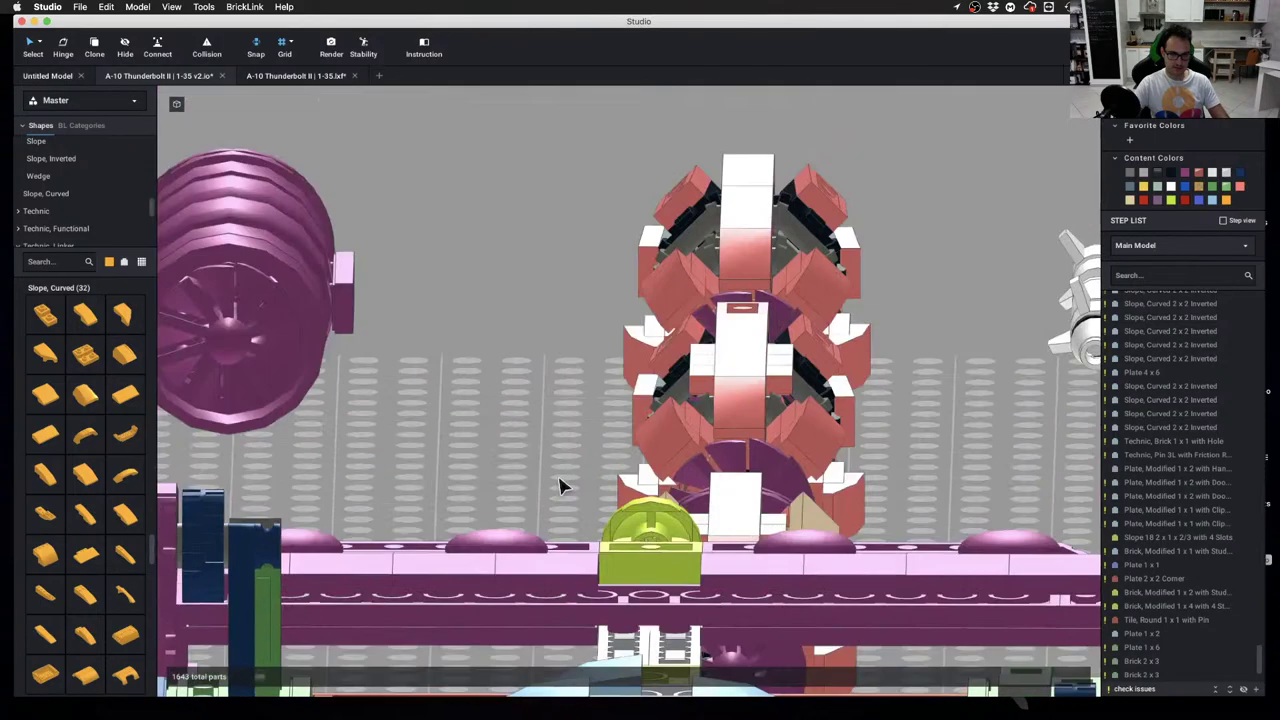
# Delete the six light blue curved slopes flanking the light blue 4 x 6 plate on the wider belly section
pyautogui.scroll(-3, 560, 485)
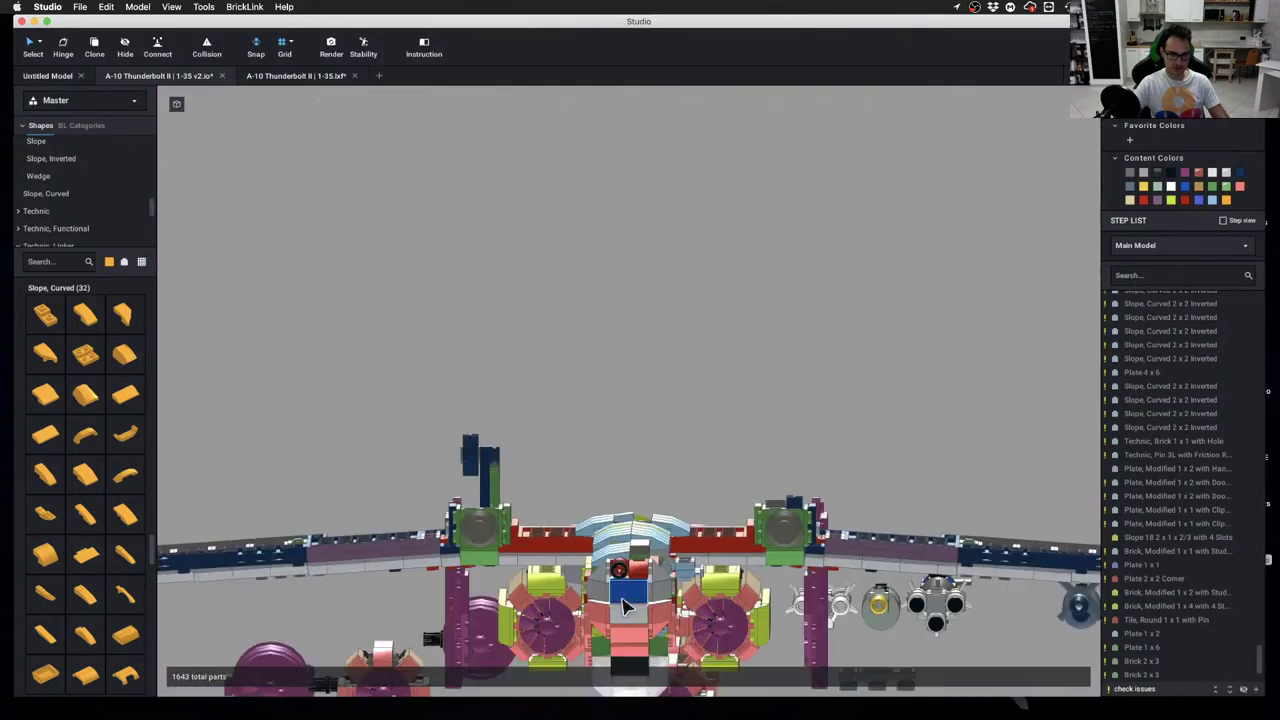
pyautogui.scroll(3, 600, 480)
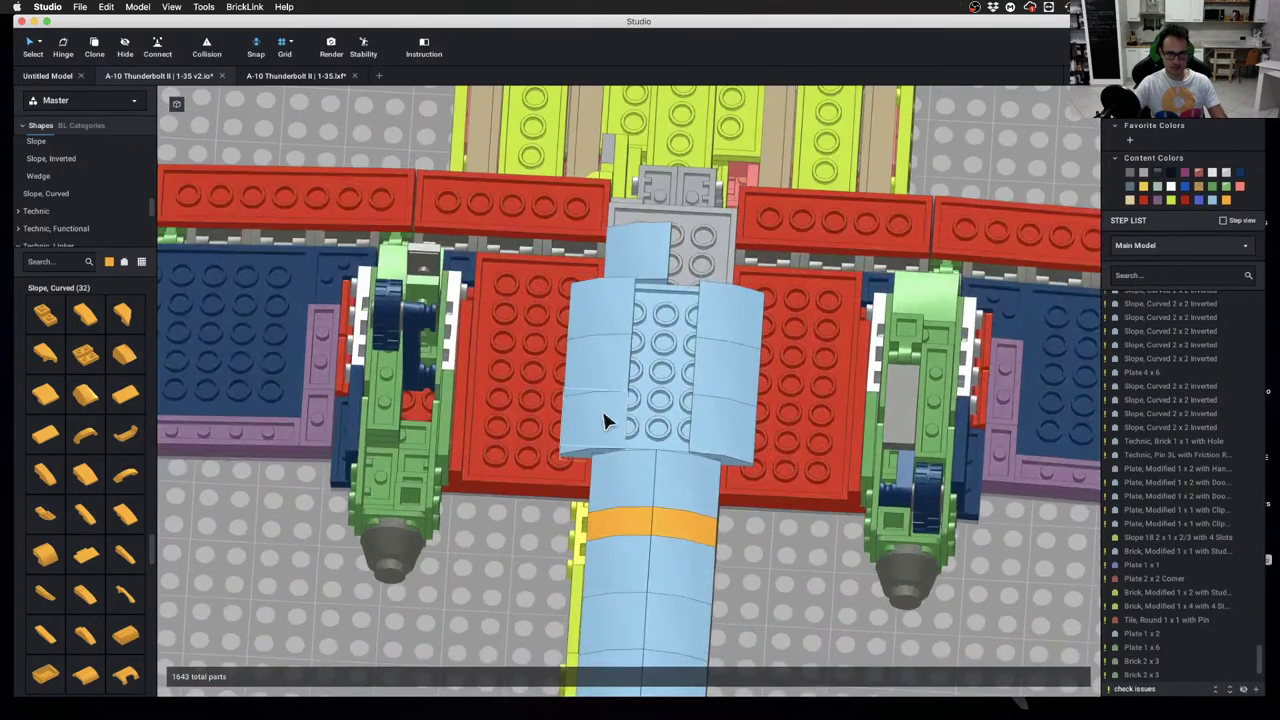
pyautogui.click(604, 335)
pyautogui.press('Delete')
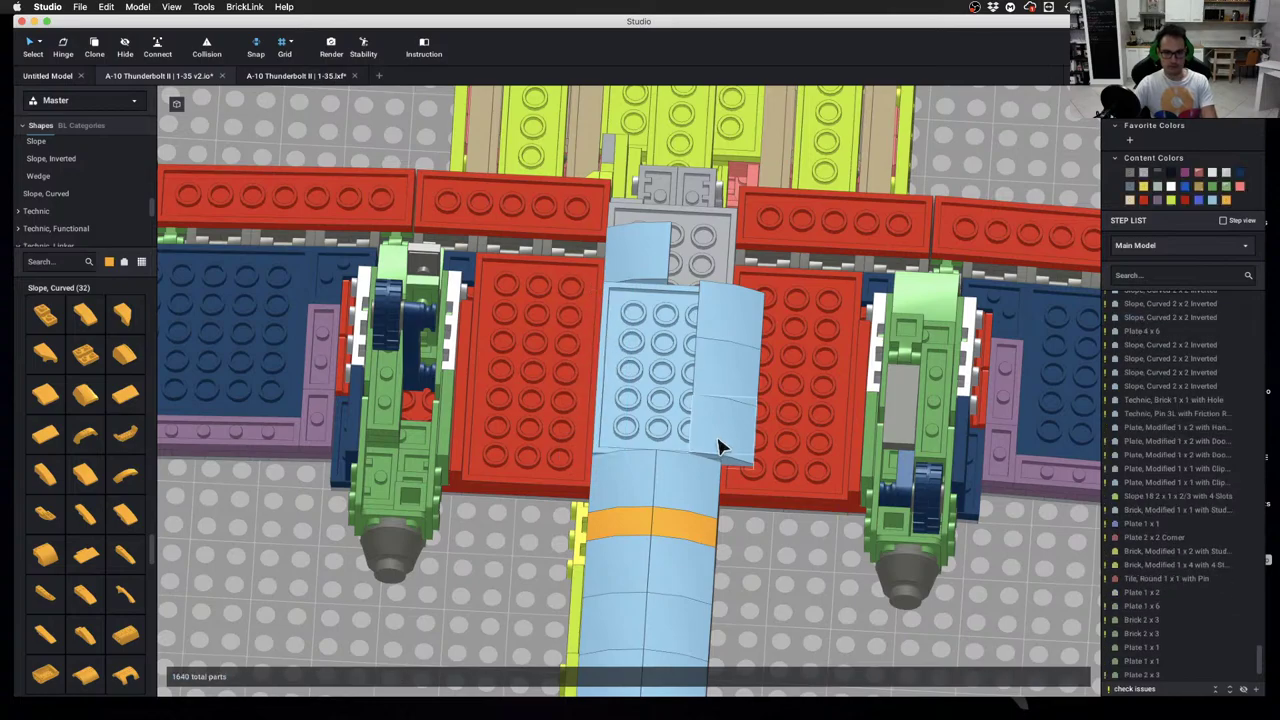
pyautogui.click(717, 446)
pyautogui.press('Delete')
pyautogui.click(729, 369)
pyautogui.press('Delete')
pyautogui.click(729, 329)
pyautogui.press('Delete')
# Delete the light blue 4 x 6 plate from the belly to expose the grey plates beneath
pyautogui.moveTo(716, 431); pyautogui.dragTo(674, 440, button='right')
pyautogui.click(694, 486)
pyautogui.moveTo(694, 486); pyautogui.dragTo(646, 466, button='right')
pyautogui.press('Delete')
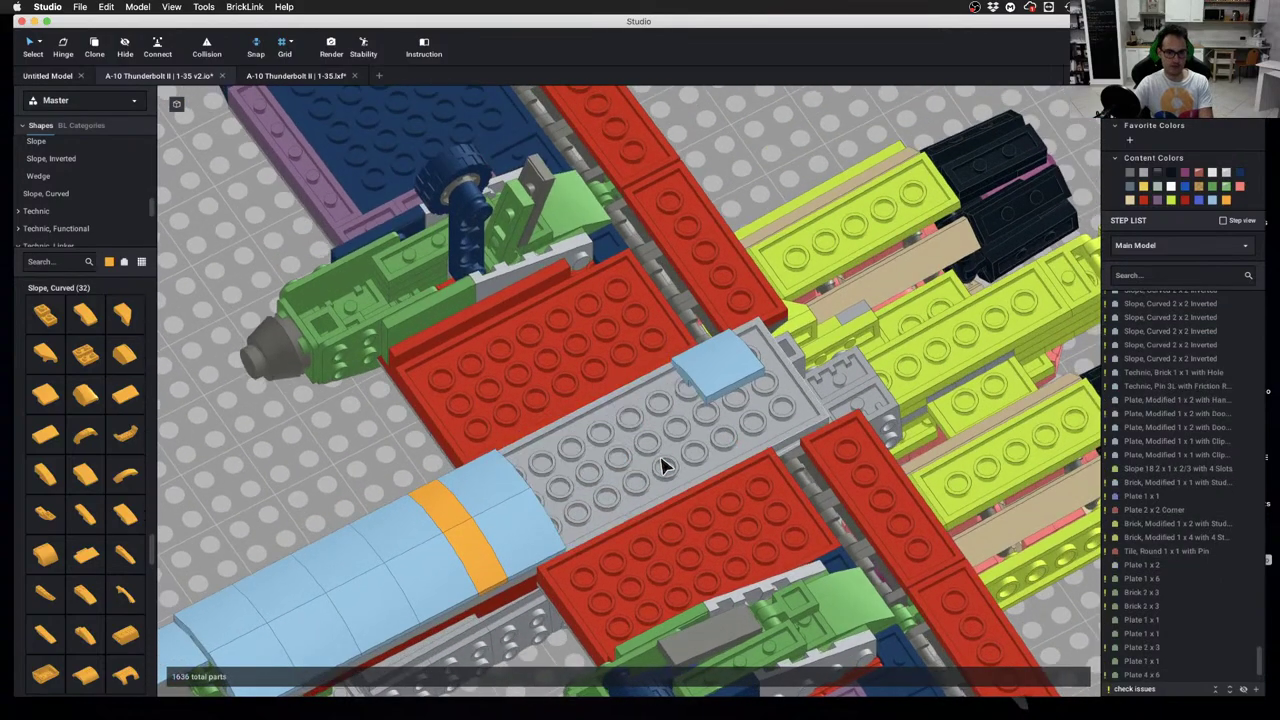
# Search the parts for 6 x 6 and place an orange Plate 6 x 6 centred on the bare grey belly section
pyautogui.scroll(5, 70, 186)
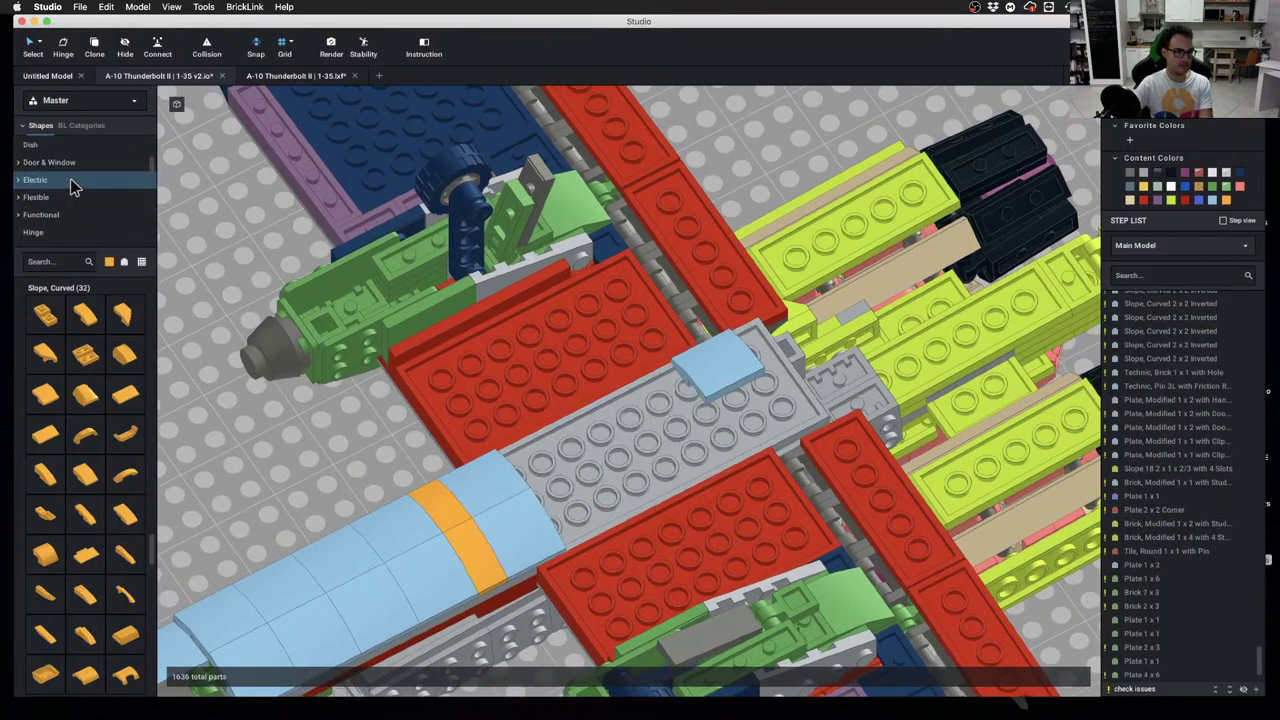
pyautogui.scroll(5, 75, 187)
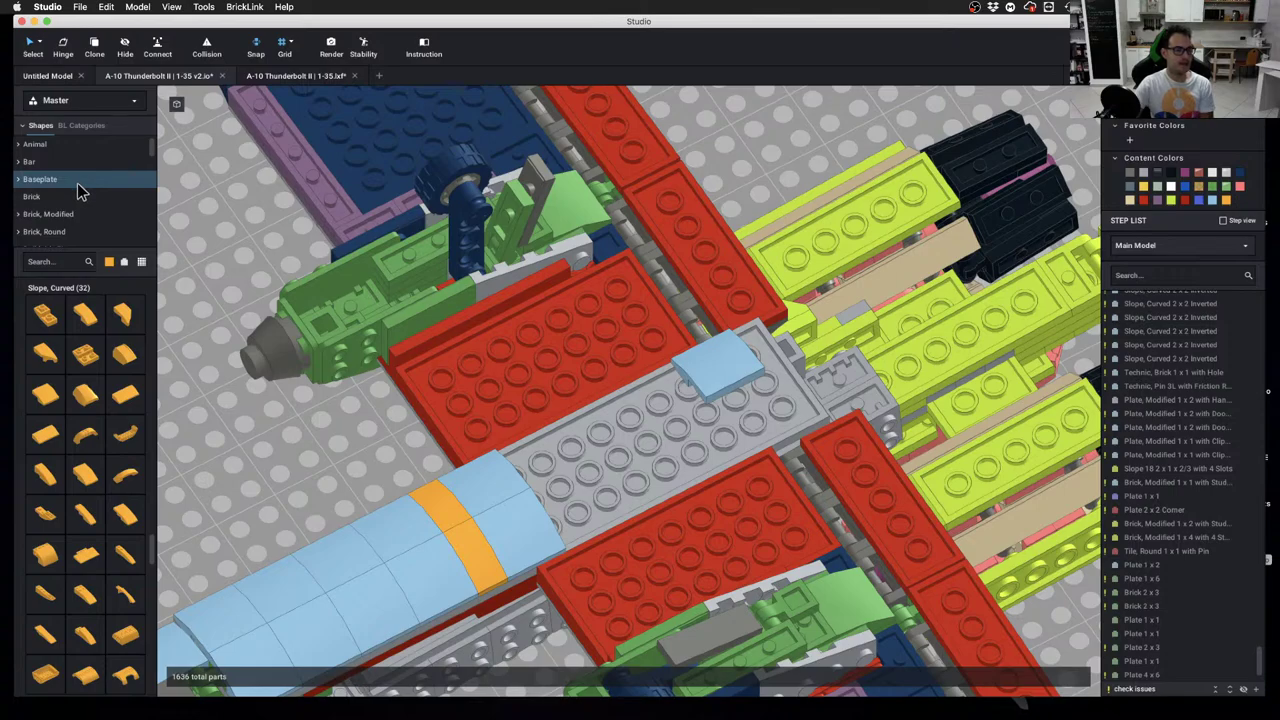
pyautogui.scroll(-10, 80, 192)
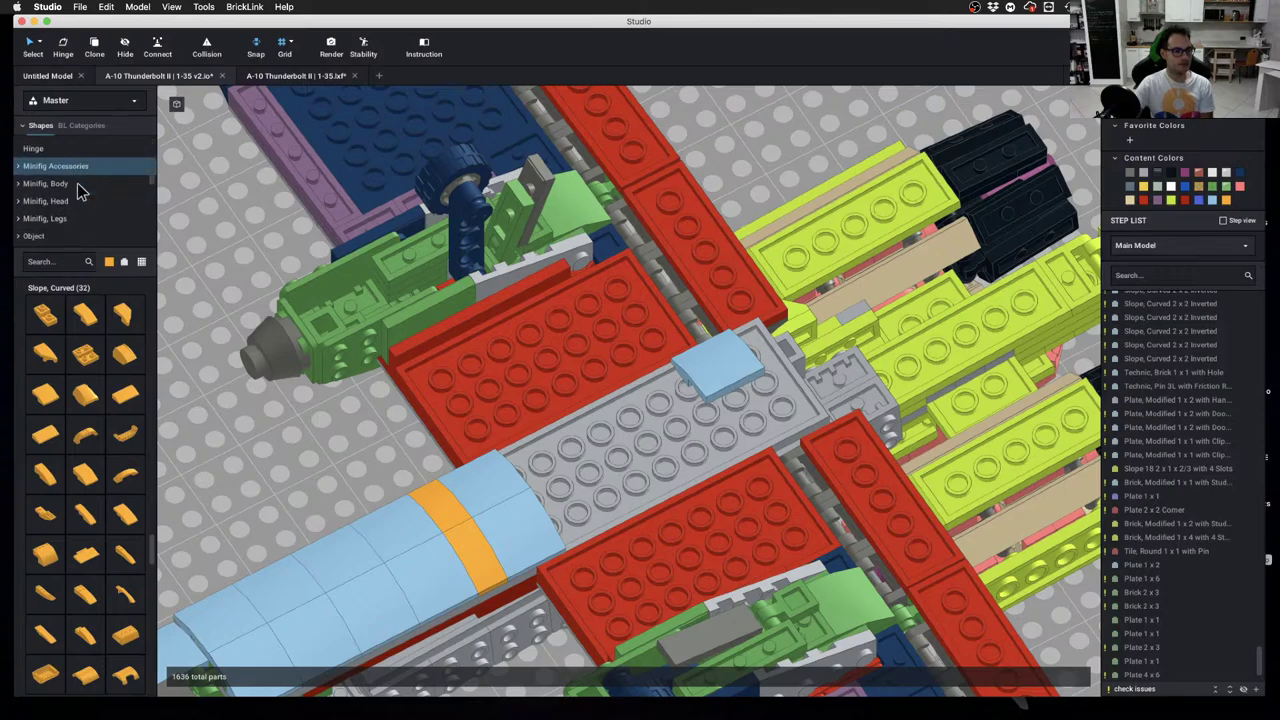
pyautogui.click(57, 261)
pyautogui.write('6 xd')
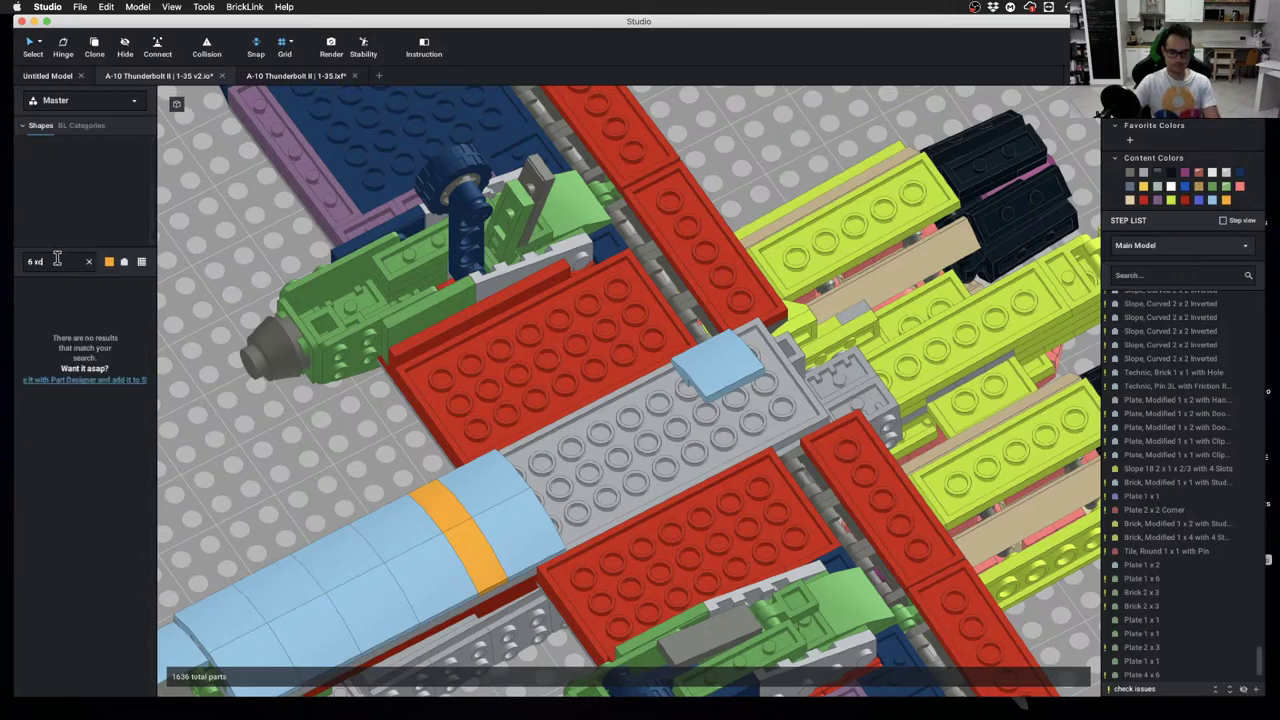
pyautogui.press('BackSpace')
pyautogui.write('6')
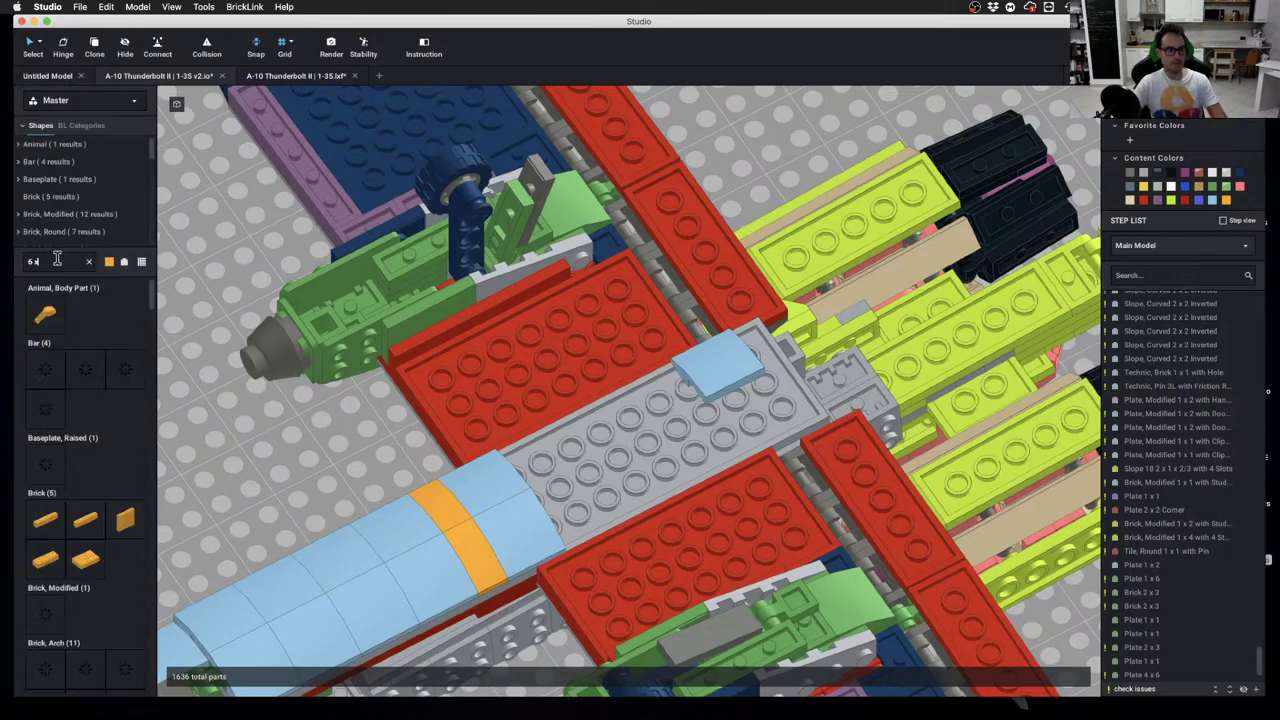
pyautogui.scroll(-2, 92, 170)
pyautogui.scroll(-8, 92, 170)
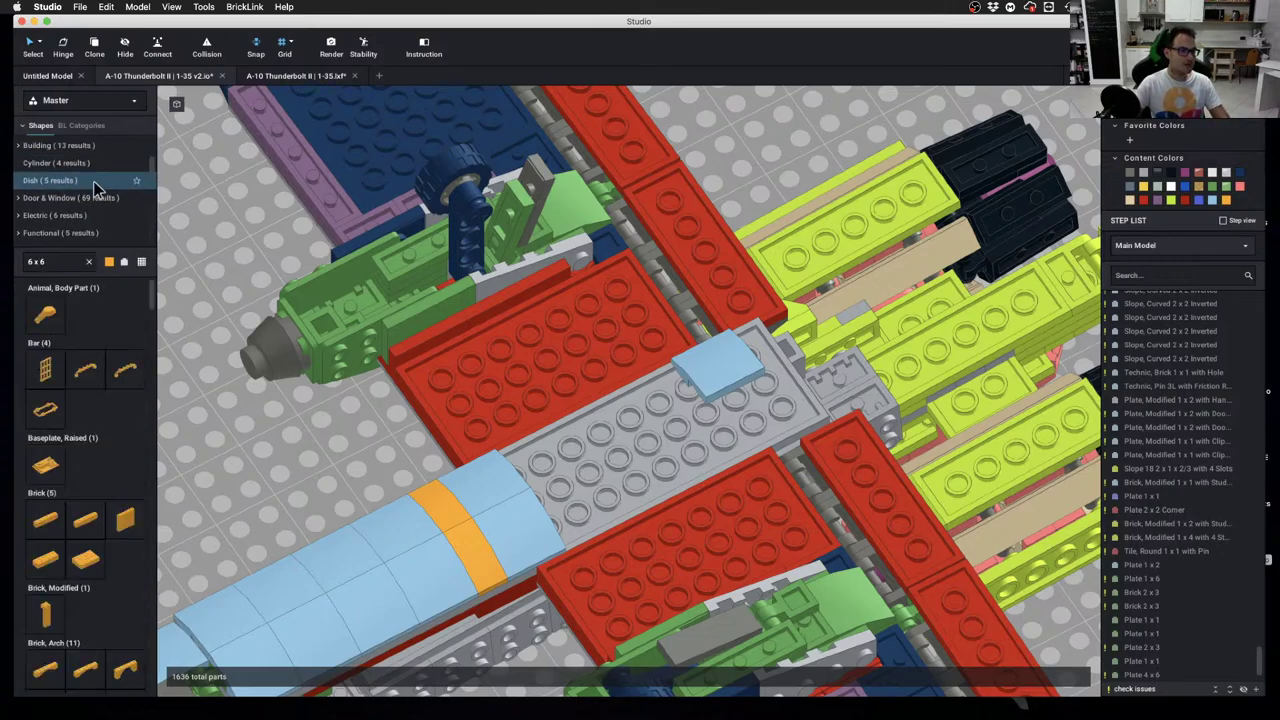
pyautogui.scroll(2, 95, 188)
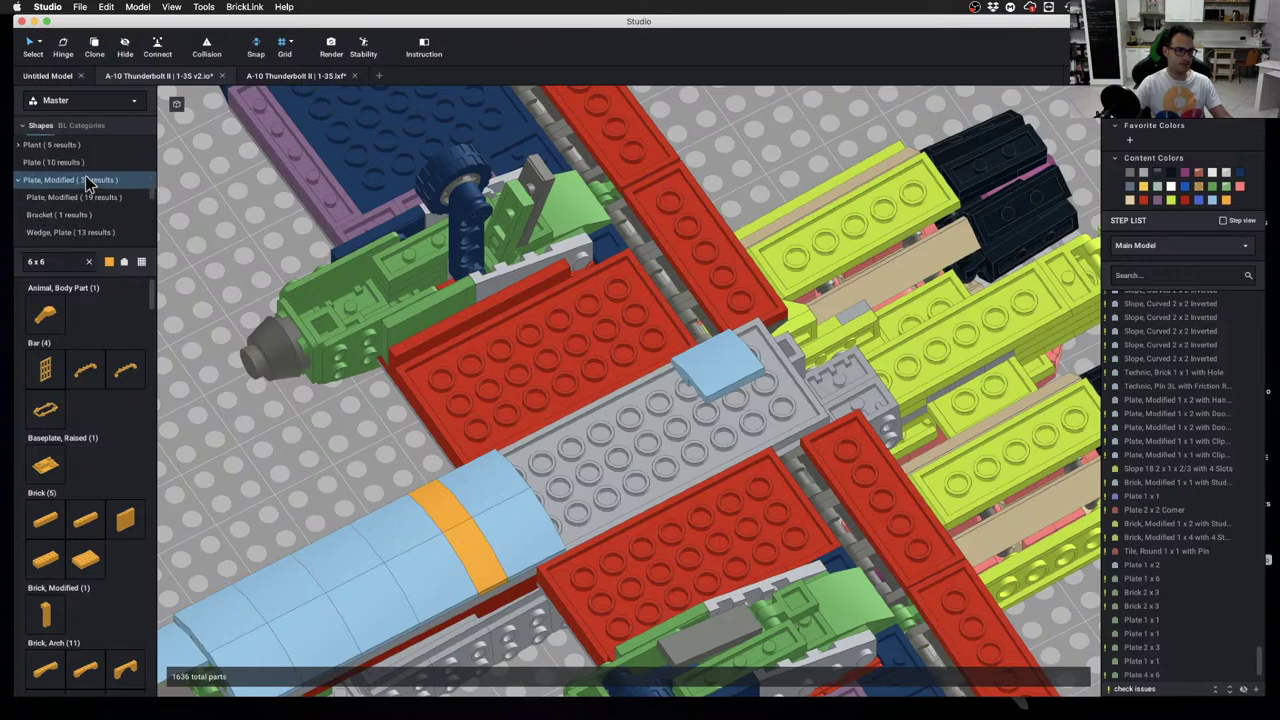
pyautogui.click(84, 163)
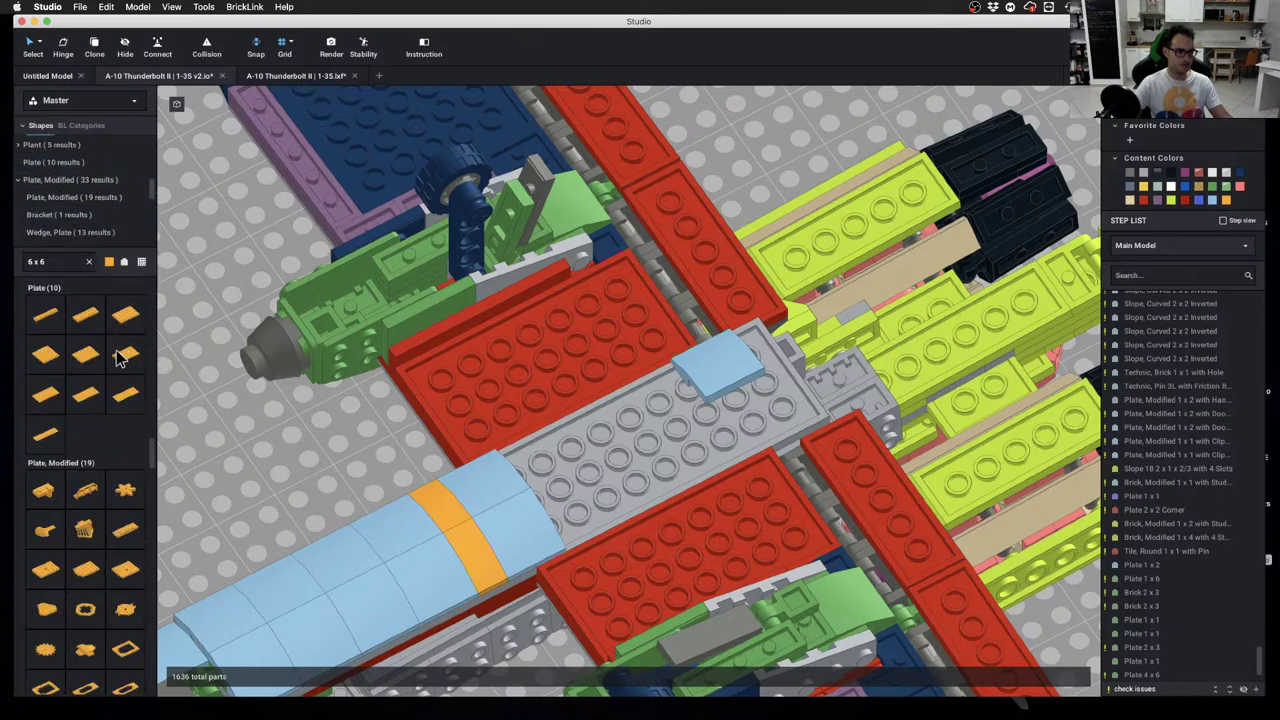
pyautogui.moveTo(44, 360); pyautogui.dragTo(617, 465)
pyautogui.click(617, 465)
pyautogui.moveTo(366, 431); pyautogui.dragTo(452, 474, button='right')
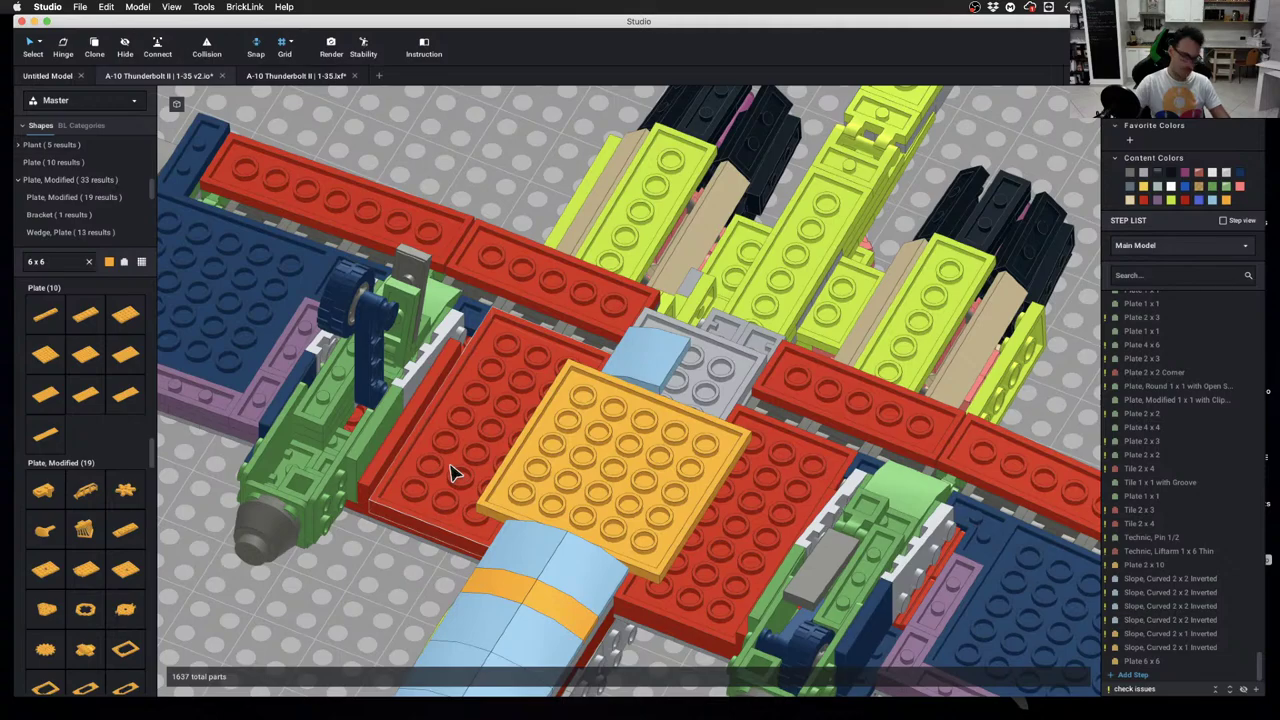
pyautogui.moveTo(577, 477); pyautogui.dragTo(633, 417, button='right')
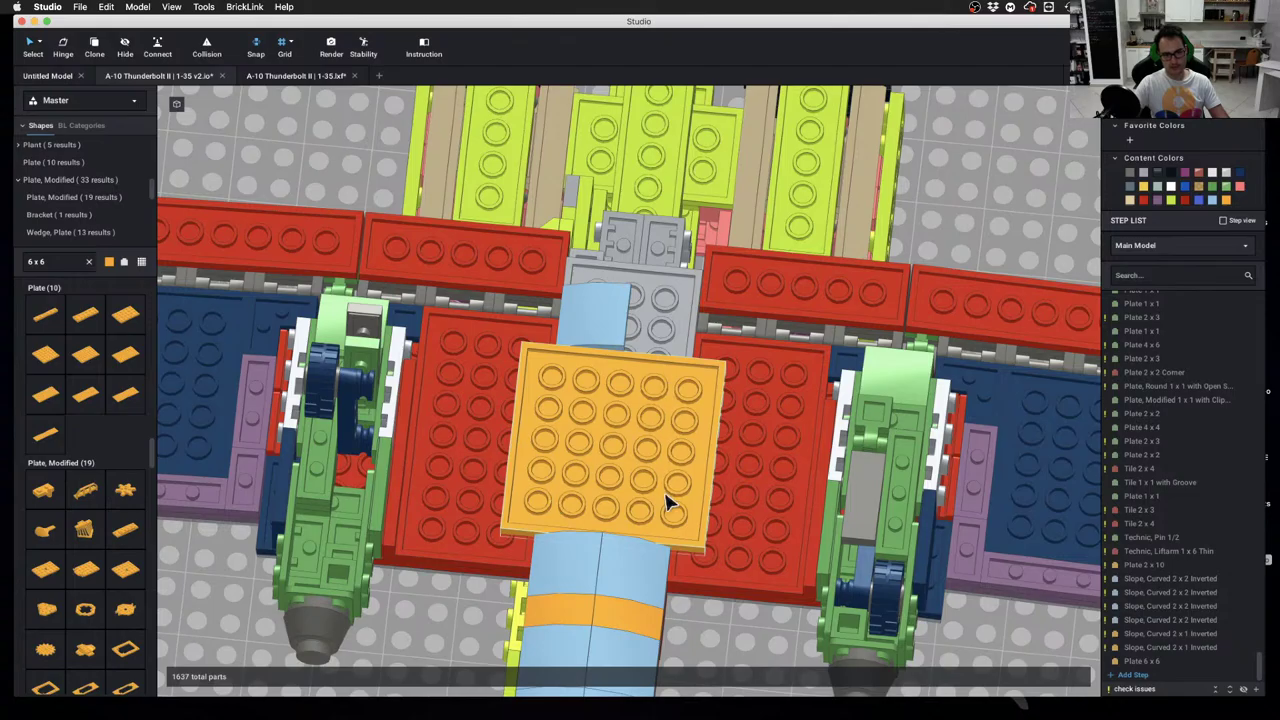
# Add a second light blue Slope, Curved 2 x 2 Inverted, facing the opposite way, beside the single one at the belly's rear end
pyautogui.moveTo(668, 505); pyautogui.dragTo(520, 194, button='right')
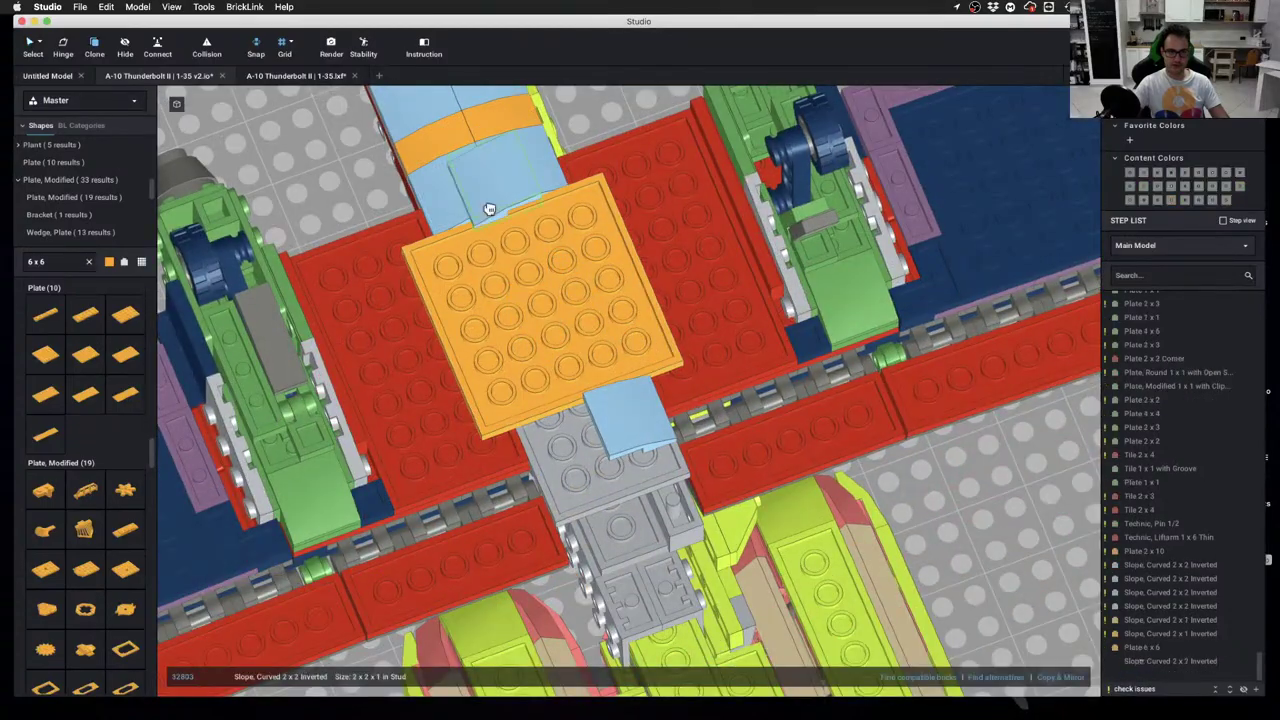
pyautogui.click(556, 429)
pyautogui.press('Escape')
# Try removing the orange 6 x 6 plate from the belly and undo the deletion
pyautogui.moveTo(565, 448); pyautogui.dragTo(531, 486, button='right')
pyautogui.click(558, 483)
pyautogui.press('Delete')
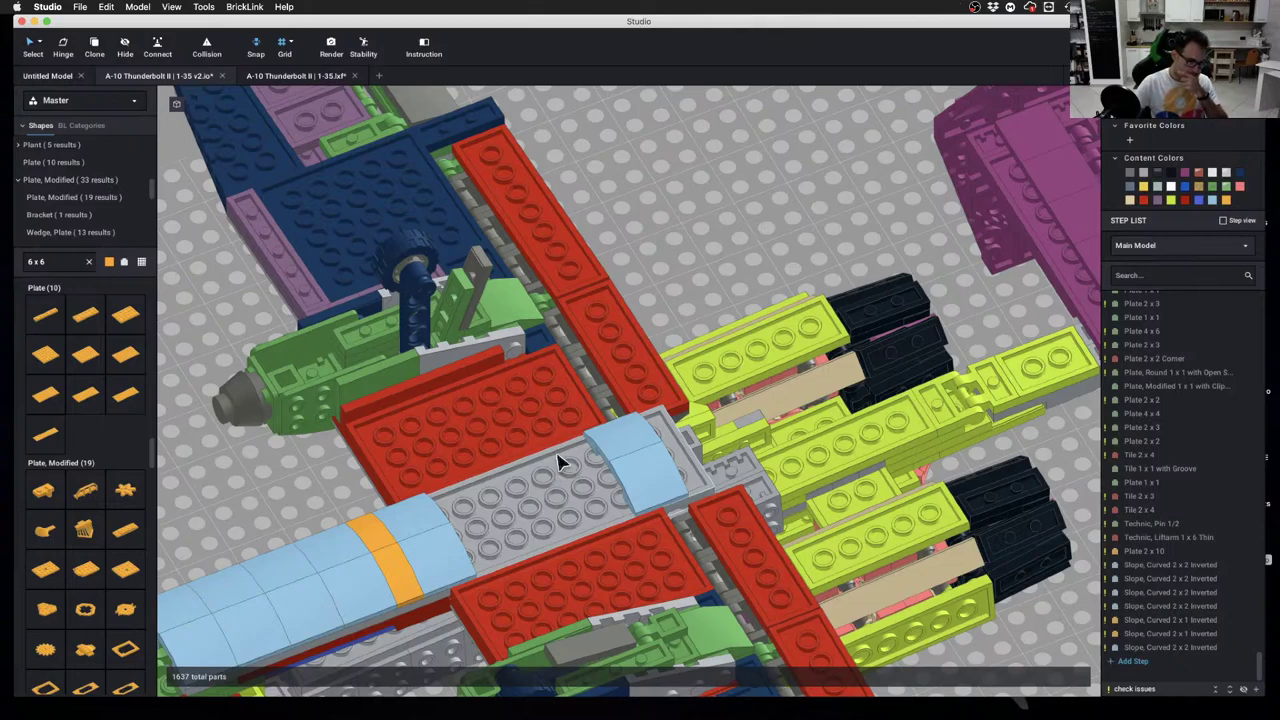
pyautogui.scroll(5, 563, 471)
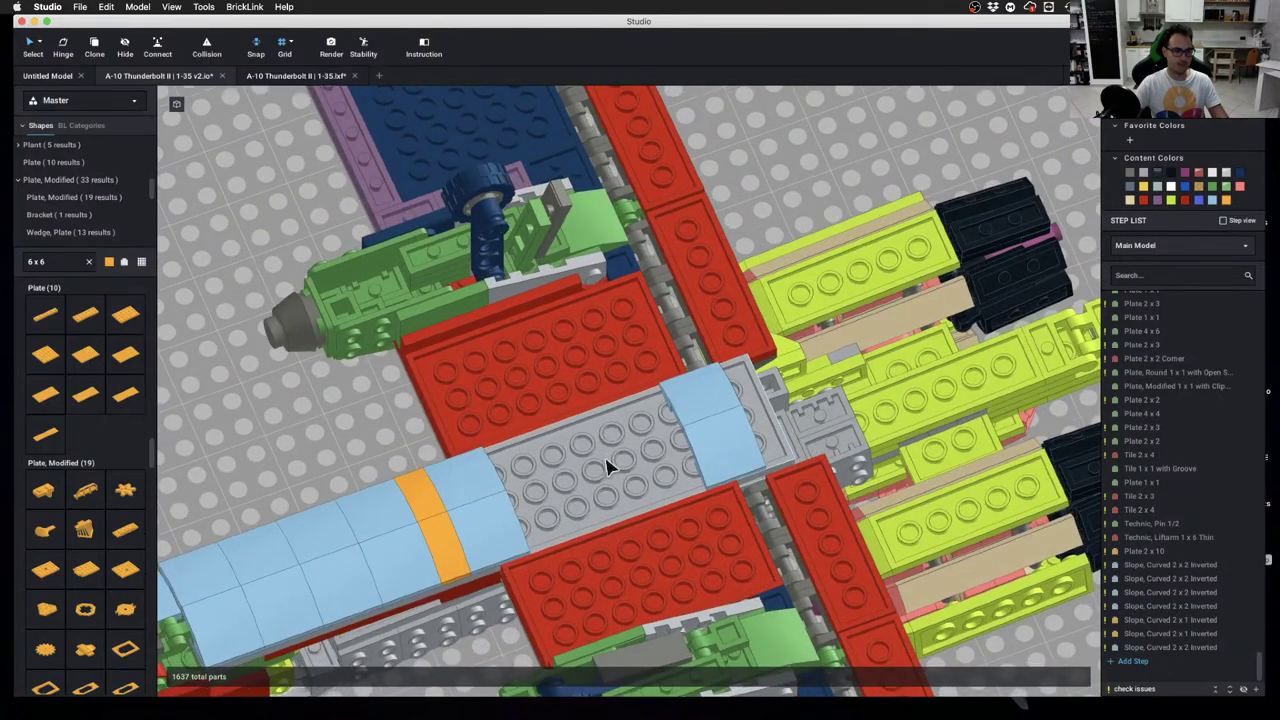
pyautogui.moveTo(607, 467); pyautogui.dragTo(289, 404, button='right')
pyautogui.press('super+z')
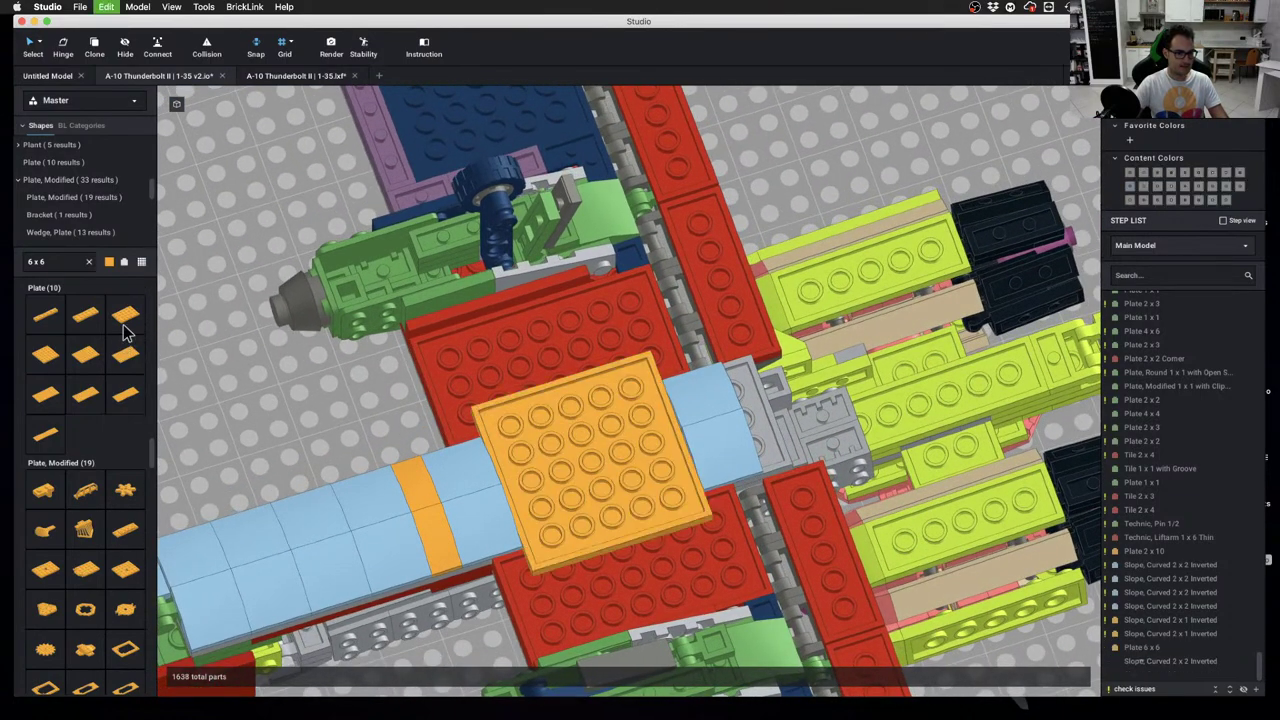
# Replace the orange 6 x 6 belly plate with a Plate 4 x 6 matching the fuselage width
pyautogui.click(120, 325)
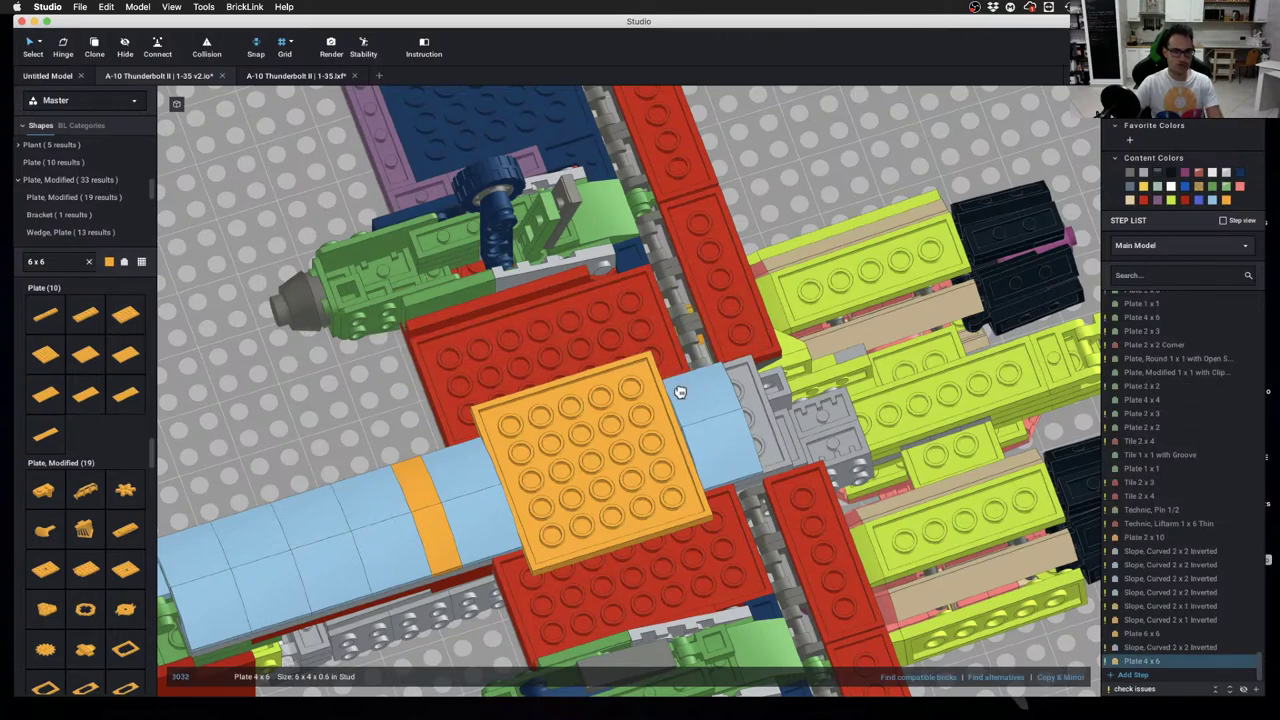
pyautogui.click(596, 460)
pyautogui.moveTo(596, 460); pyautogui.dragTo(713, 490, button='right')
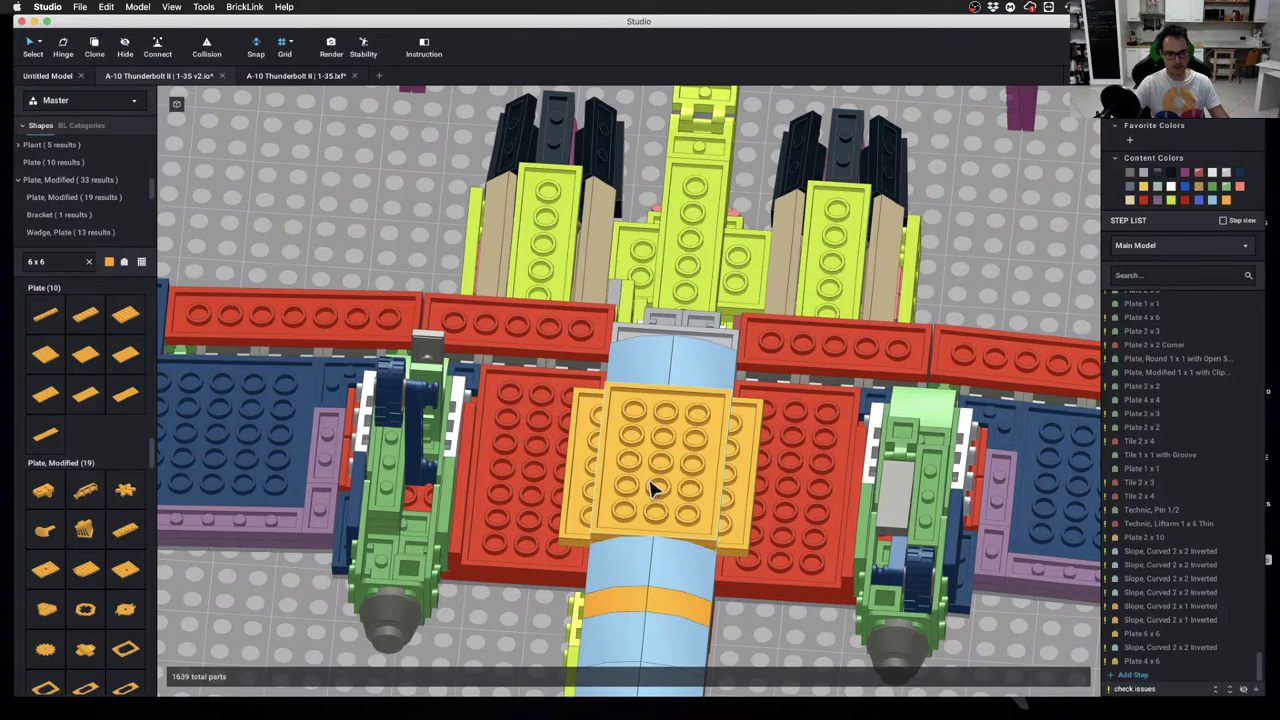
pyautogui.click(734, 500)
pyautogui.press('Delete')
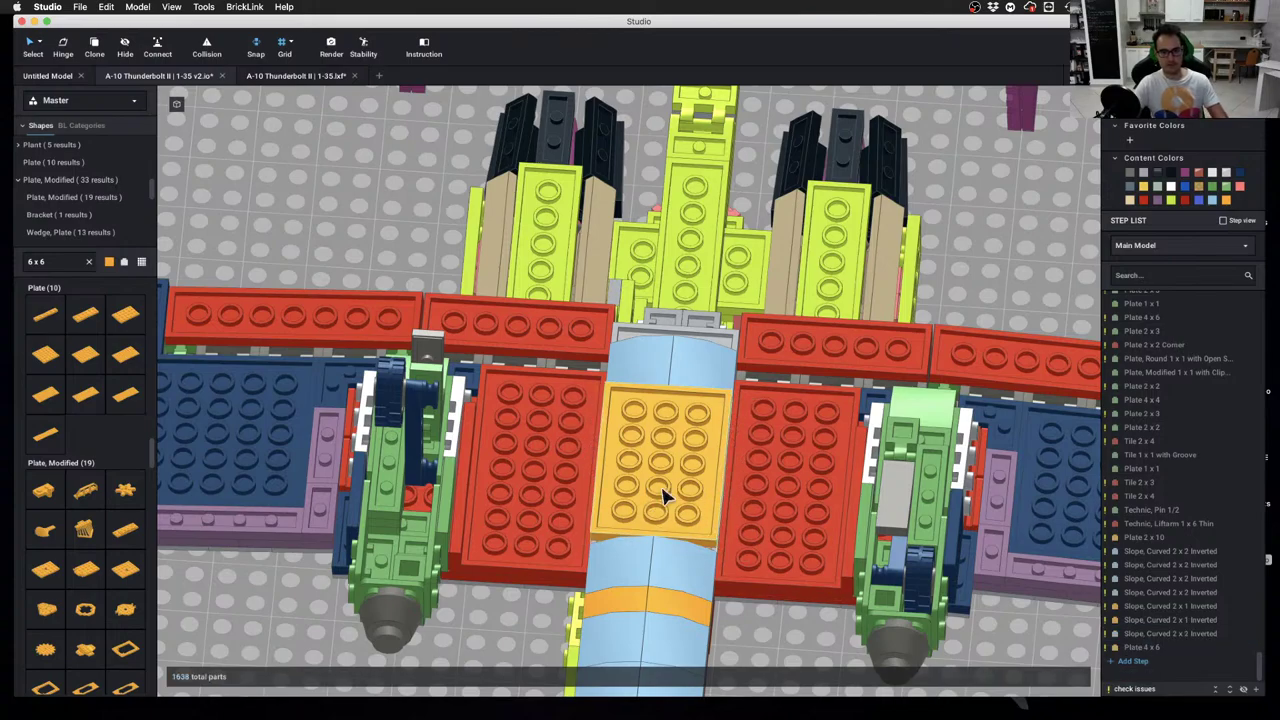
pyautogui.click(663, 500)
pyautogui.moveTo(663, 507); pyautogui.dragTo(857, 334, button='right')
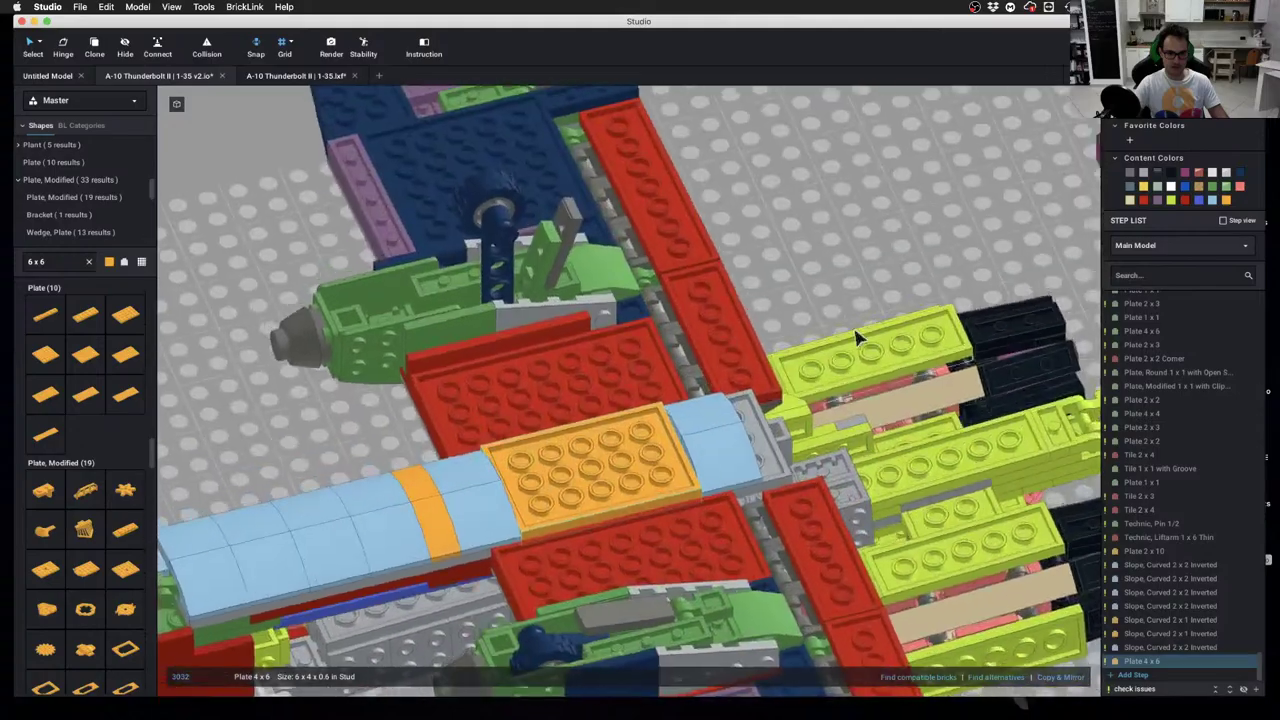
pyautogui.click(900, 248)
pyautogui.moveTo(577, 443); pyautogui.dragTo(635, 424, button='right')
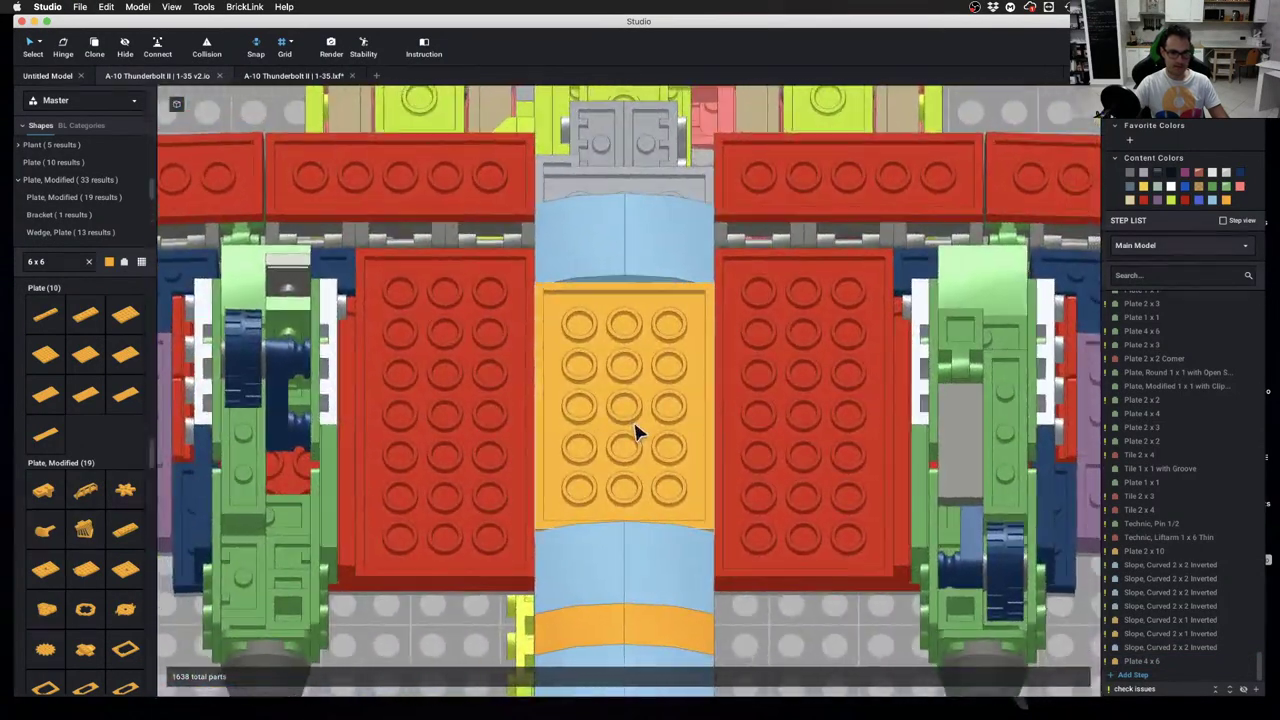
# Try a Plate 1 x 6 lengthwise along one edge of the orange 4 x 6 plate
pyautogui.click(38, 320)
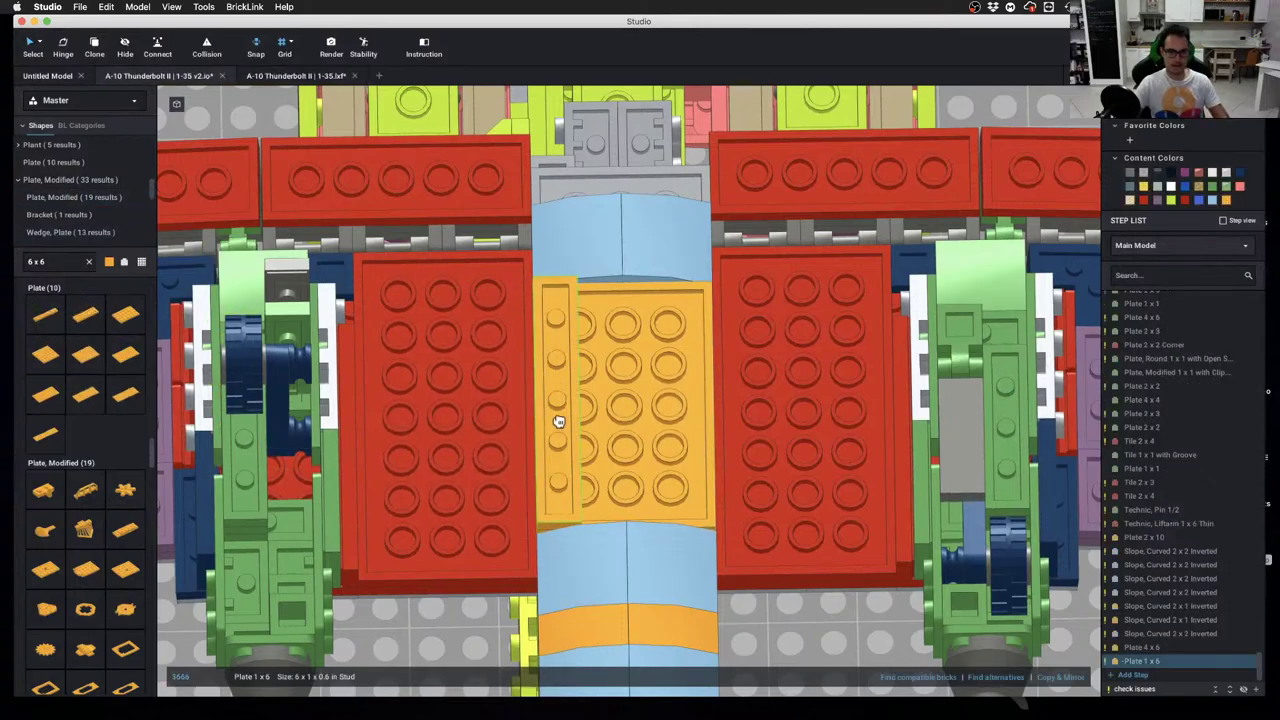
pyautogui.click(558, 421)
pyautogui.press('Delete')
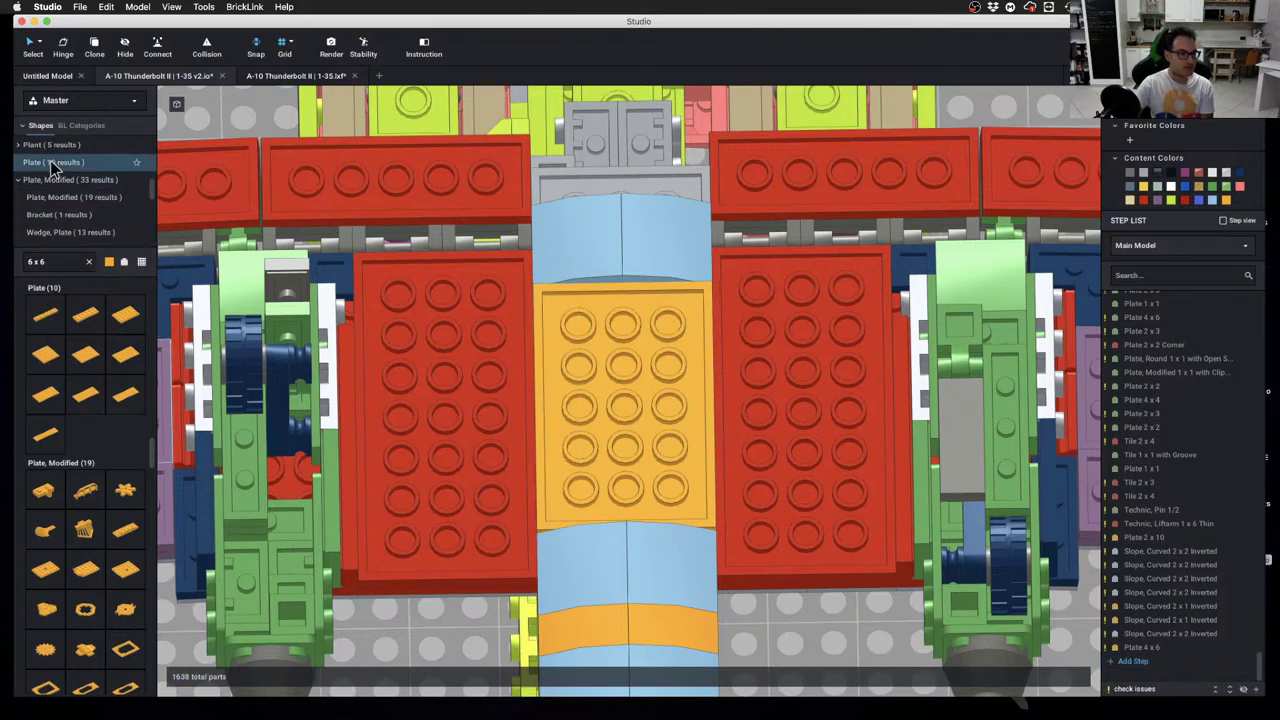
# Place a Plate 1 x 4 lengthwise on the middle of the orange 4 x 6 plate and clone it along both side edges
pyautogui.click(89, 263)
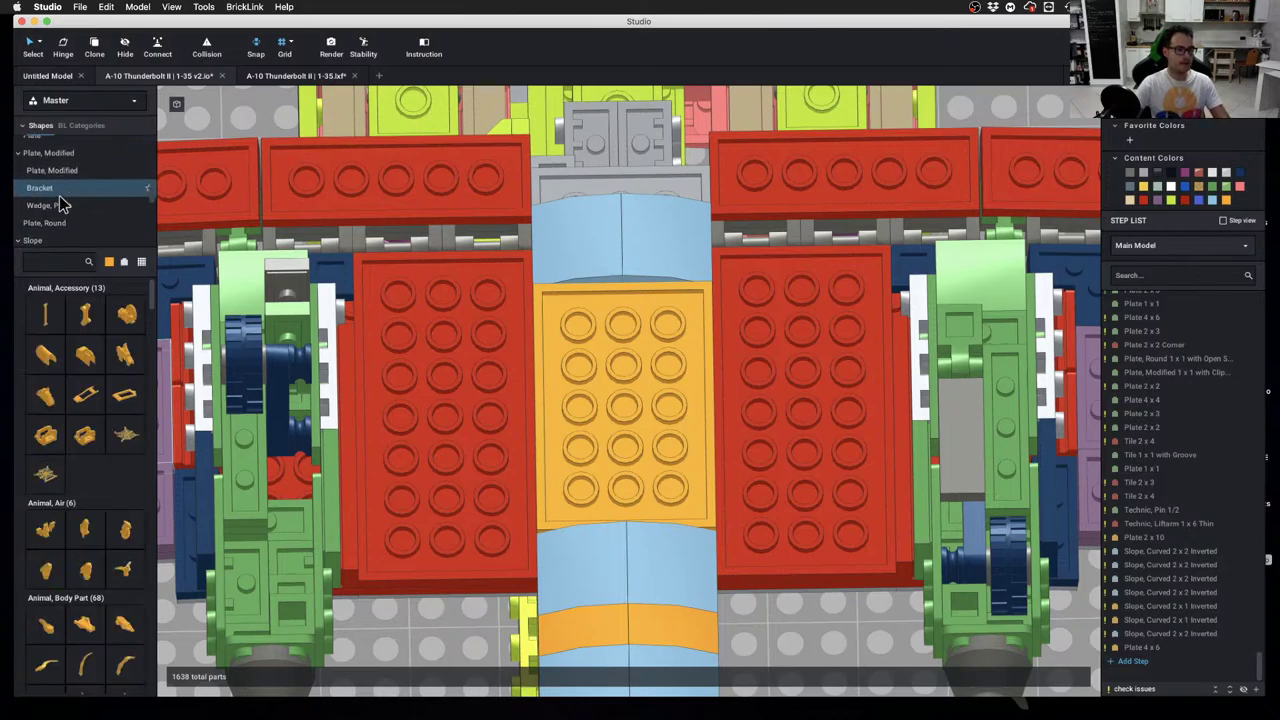
pyautogui.scroll(1, 62, 170)
pyautogui.click(62, 147)
pyautogui.moveTo(68, 352); pyautogui.dragTo(627, 423)
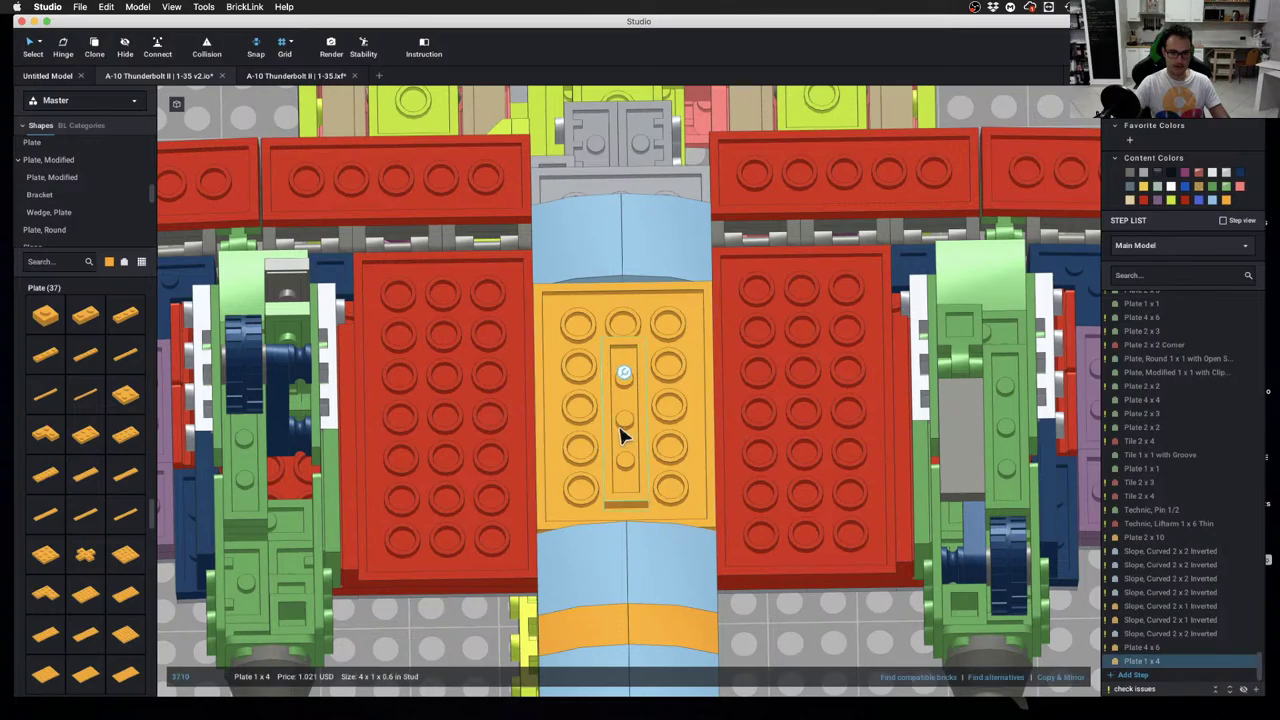
pyautogui.press('c')
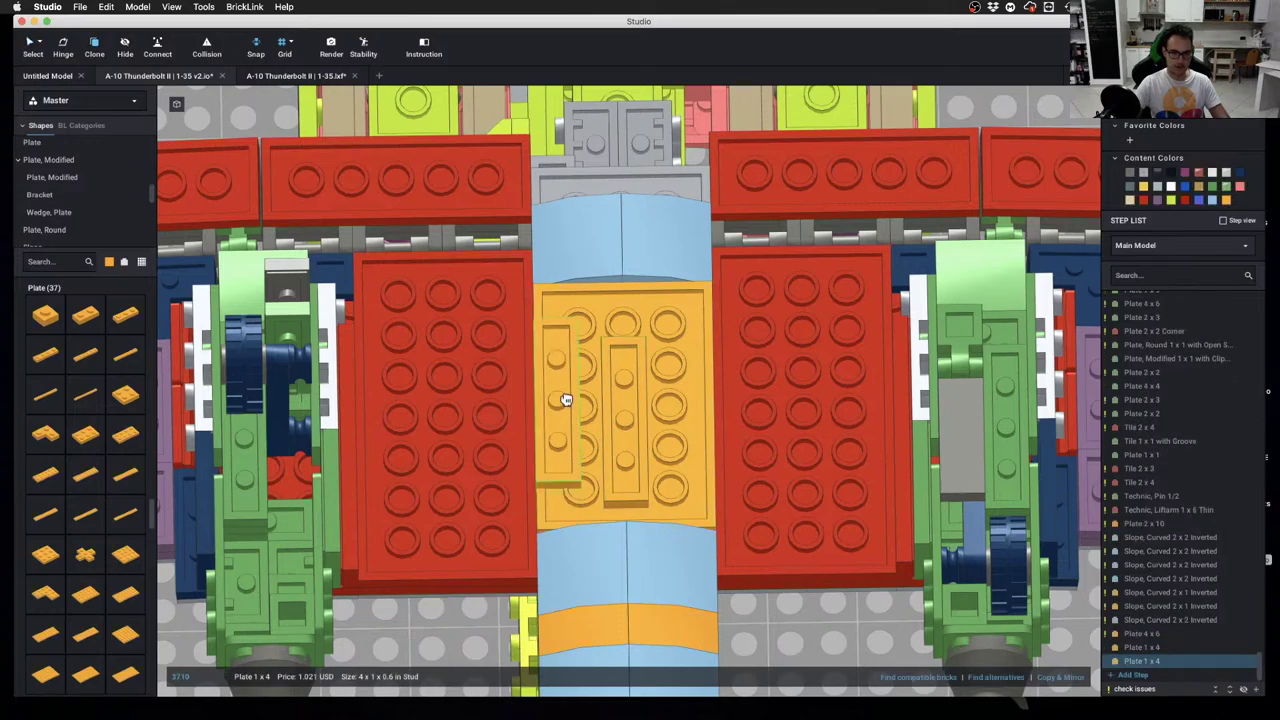
pyautogui.click(563, 400)
pyautogui.press('Escape')
pyautogui.moveTo(688, 401)
pyautogui.mouseDown(button='right')
pyautogui.moveTo(738, 400)
pyautogui.moveTo(680, 419)
pyautogui.moveTo(644, 410)
pyautogui.moveTo(657, 383)
pyautogui.moveTo(686, 409)
pyautogui.moveTo(763, 394)
pyautogui.moveTo(766, 433)
pyautogui.moveTo(742, 425)
pyautogui.moveTo(749, 433)
pyautogui.moveTo(739, 399)
pyautogui.moveTo(736, 411)
pyautogui.moveTo(765, 411)
pyautogui.mouseUp(button='right')
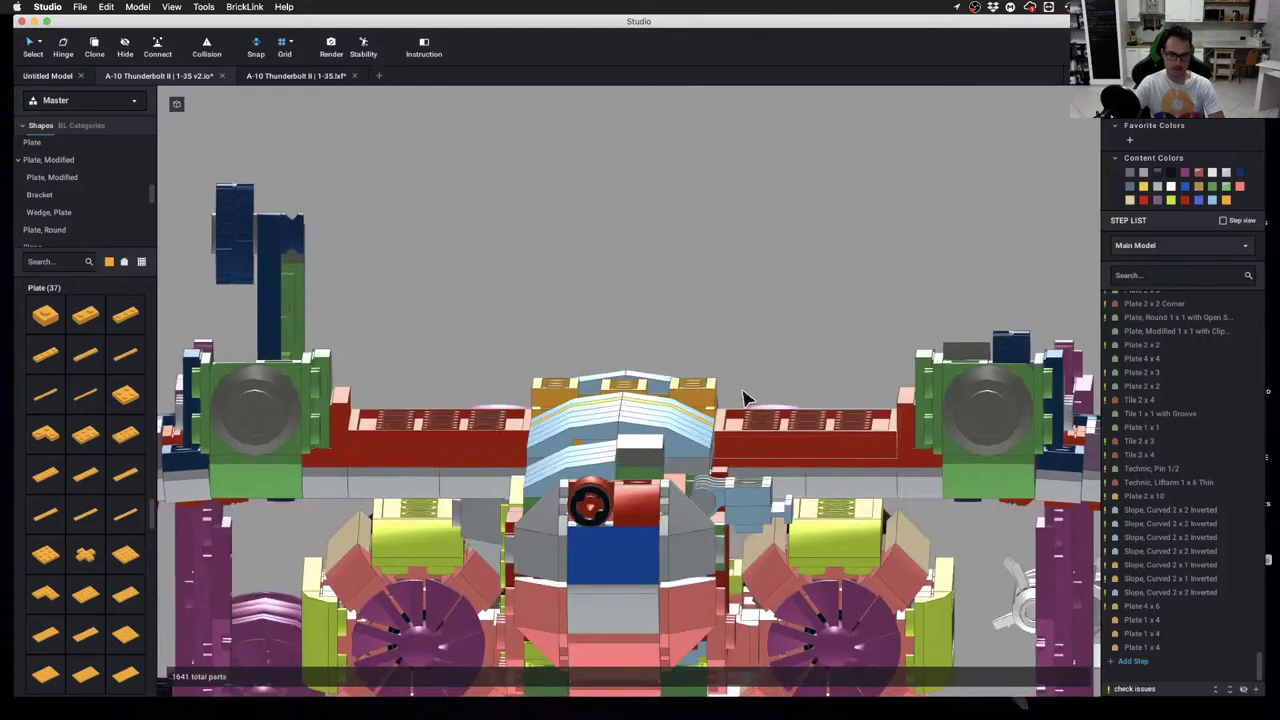
pyautogui.moveTo(743, 394); pyautogui.dragTo(743, 426, button='right')
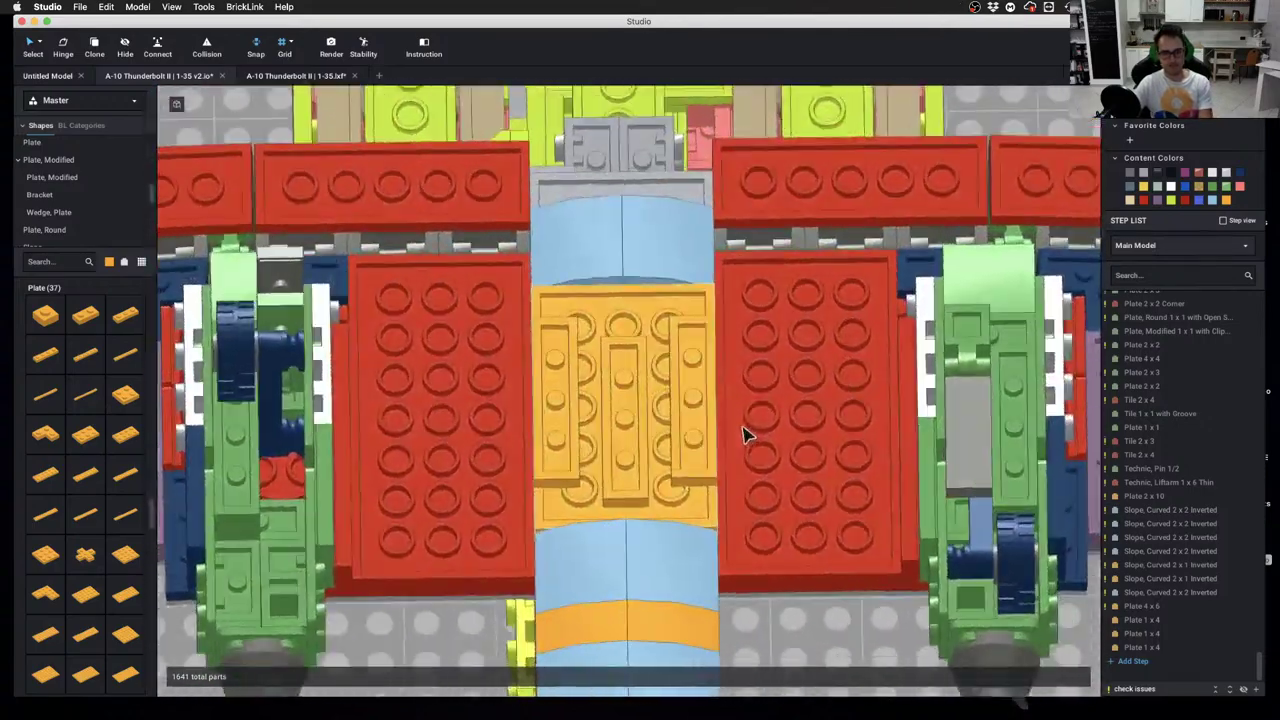
# Replace the orange 4 x 6 plate with a Plate 6 x 6 and move the two outer 1 x 4 plates outward towards its sides
pyautogui.click(645, 323)
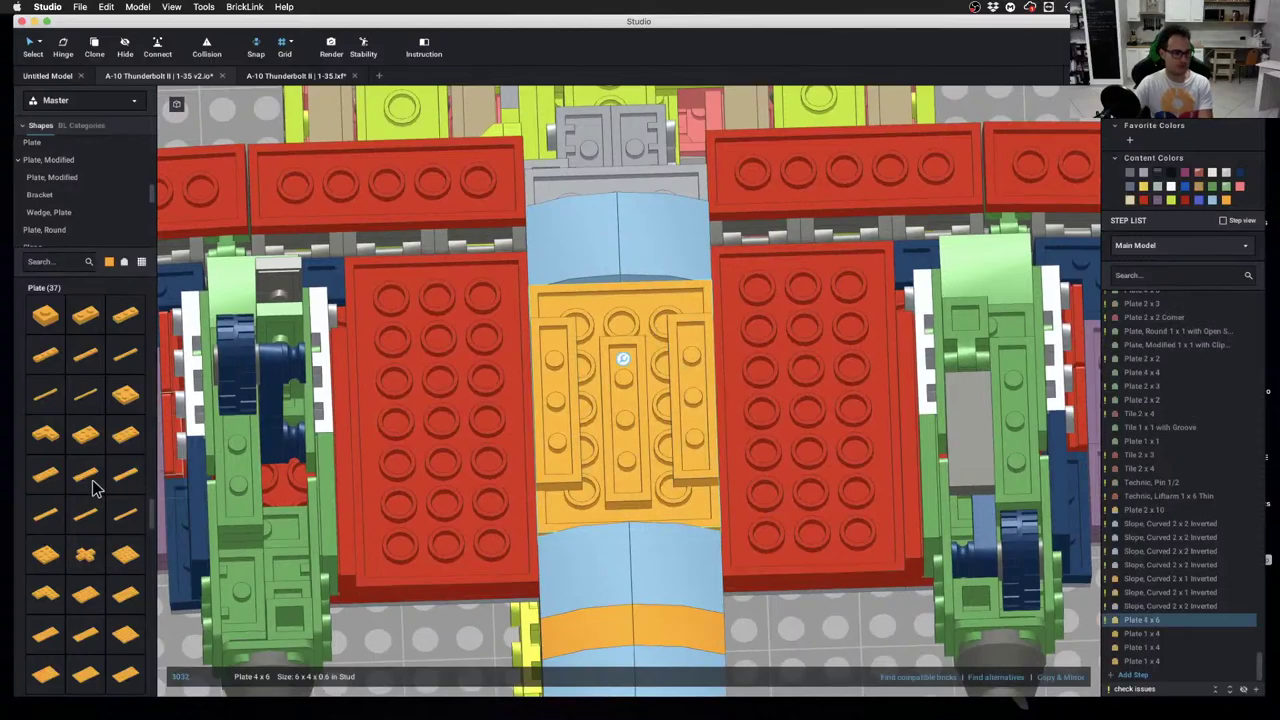
pyautogui.scroll(-3, 92, 488)
pyautogui.press('Delete')
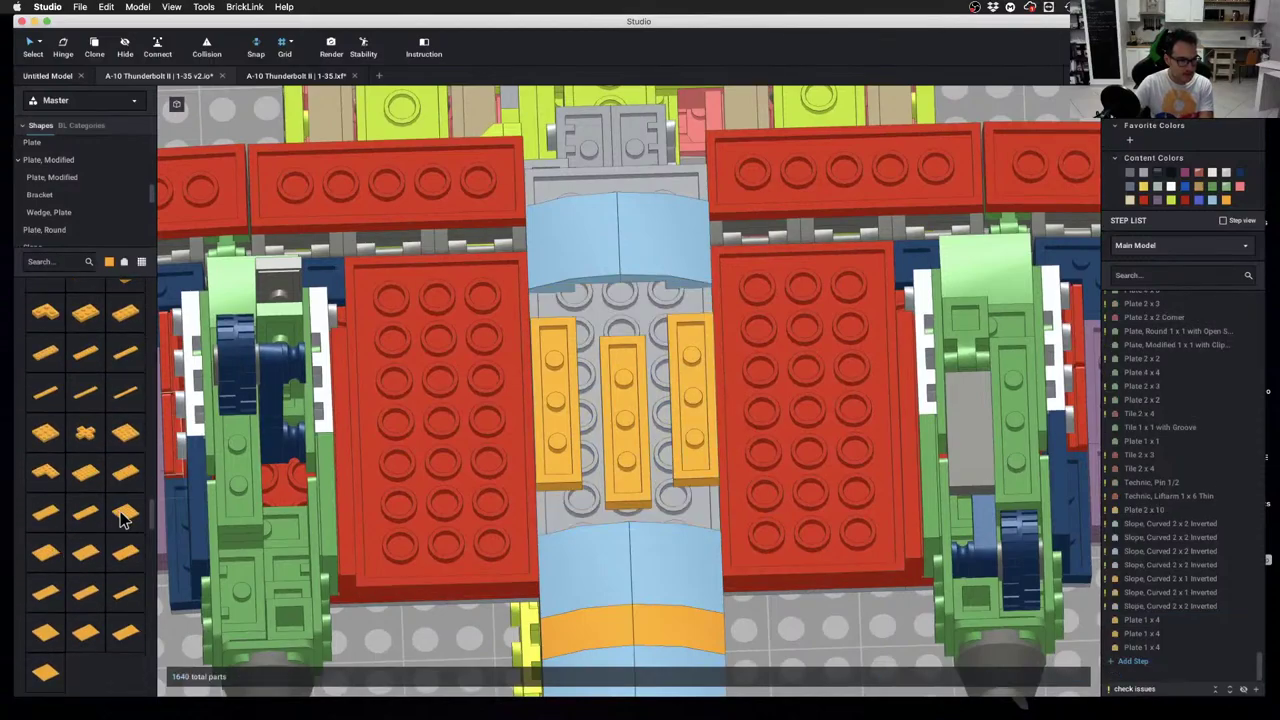
pyautogui.moveTo(124, 517); pyautogui.dragTo(666, 390)
pyautogui.moveTo(560, 420)
pyautogui.mouseDown()
pyautogui.moveTo(571, 428)
pyautogui.moveTo(537, 415)
pyautogui.mouseUp()
pyautogui.click(696, 421)
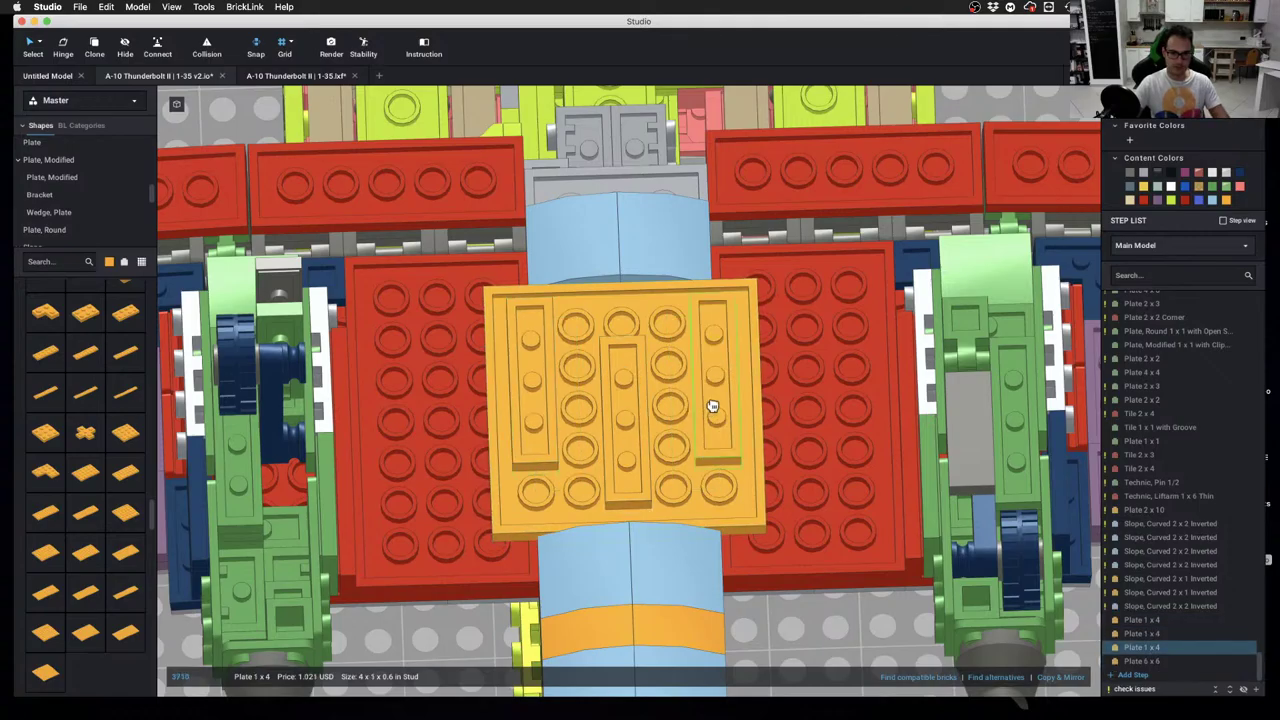
# Examine the widened orange belly plate and the surrounding fuselage underside from several angles
pyautogui.moveTo(712, 406); pyautogui.dragTo(727, 465, button='right')
pyautogui.scroll(5, 766, 451)
pyautogui.click(262, 368)
pyautogui.scroll(-7, 640, 360)
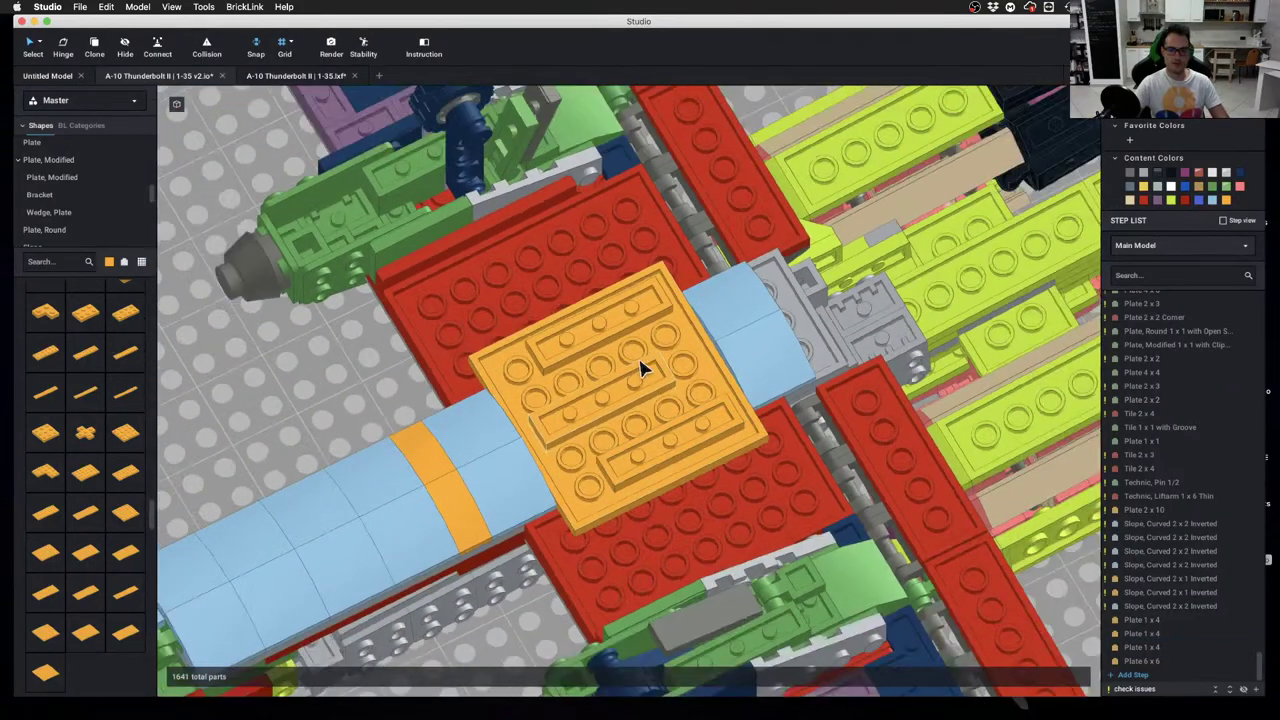
pyautogui.moveTo(854, 408); pyautogui.dragTo(749, 419, button='right')
pyautogui.scroll(5, 749, 419)
pyautogui.scroll(-2, 752, 426)
pyautogui.moveTo(752, 426); pyautogui.dragTo(604, 382, button='middle')
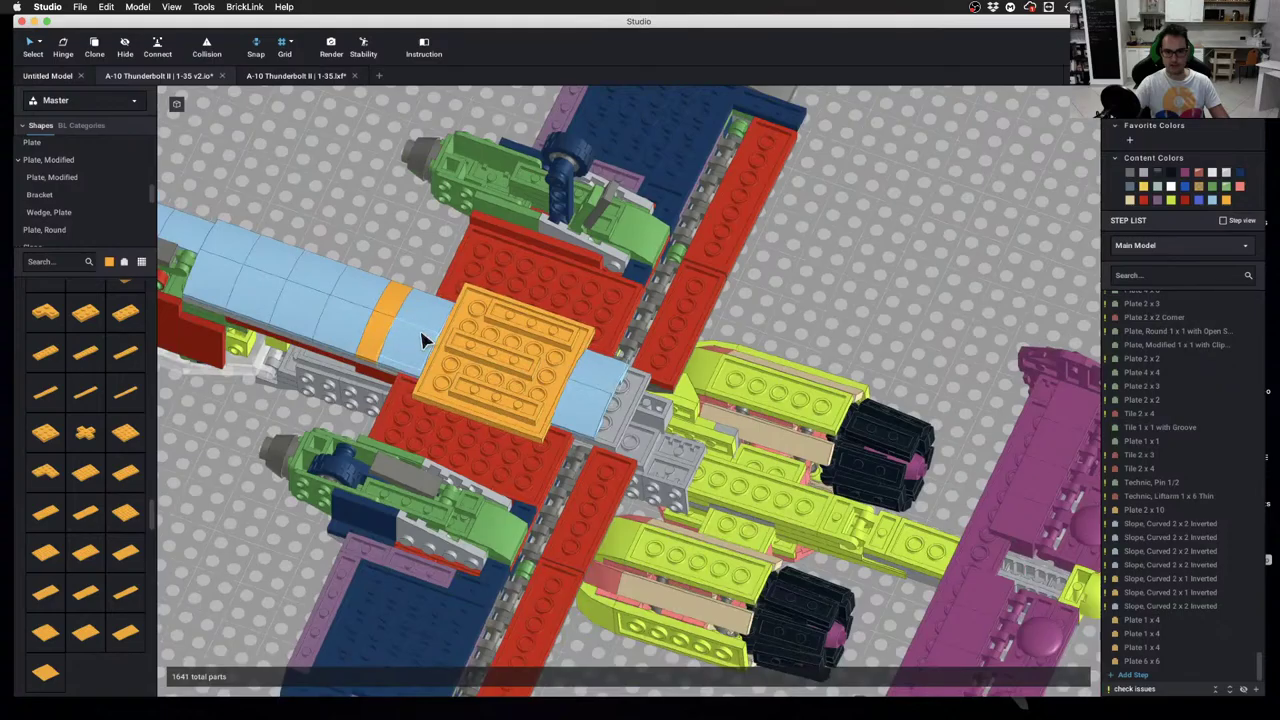
# Examine the belly plate, the overall model, and the engine and tail section from below, from the side and from above
pyautogui.moveTo(421, 340); pyautogui.dragTo(569, 368, button='right')
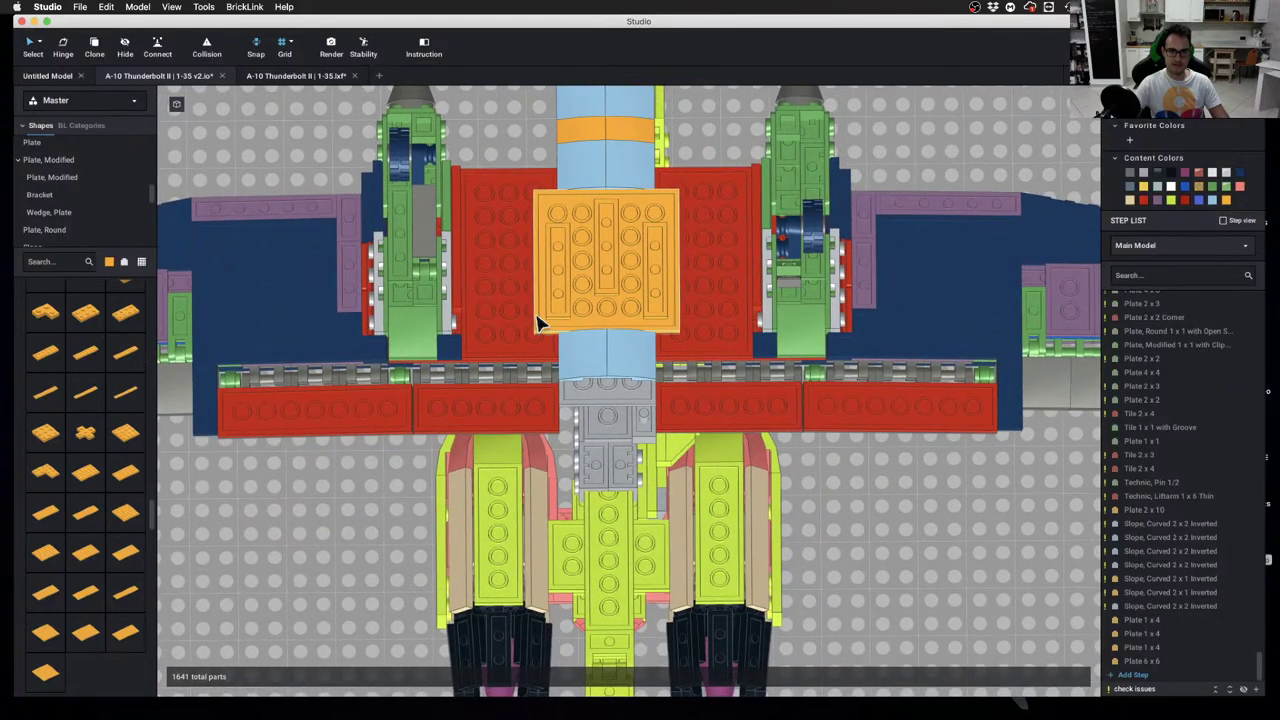
pyautogui.moveTo(537, 323); pyautogui.dragTo(684, 354, button='right')
pyautogui.scroll(-10, 670, 357)
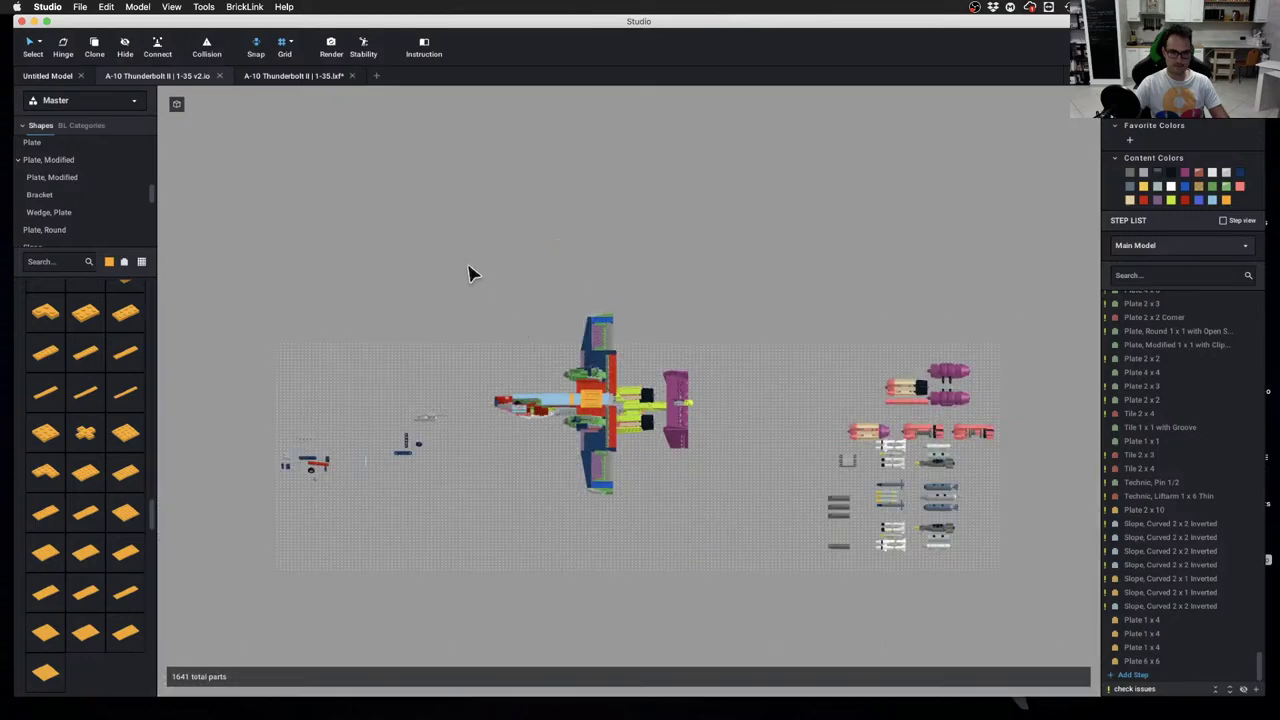
pyautogui.moveTo(469, 271); pyautogui.dragTo(752, 543)
pyautogui.click(752, 543)
pyautogui.scroll(10, 714, 457)
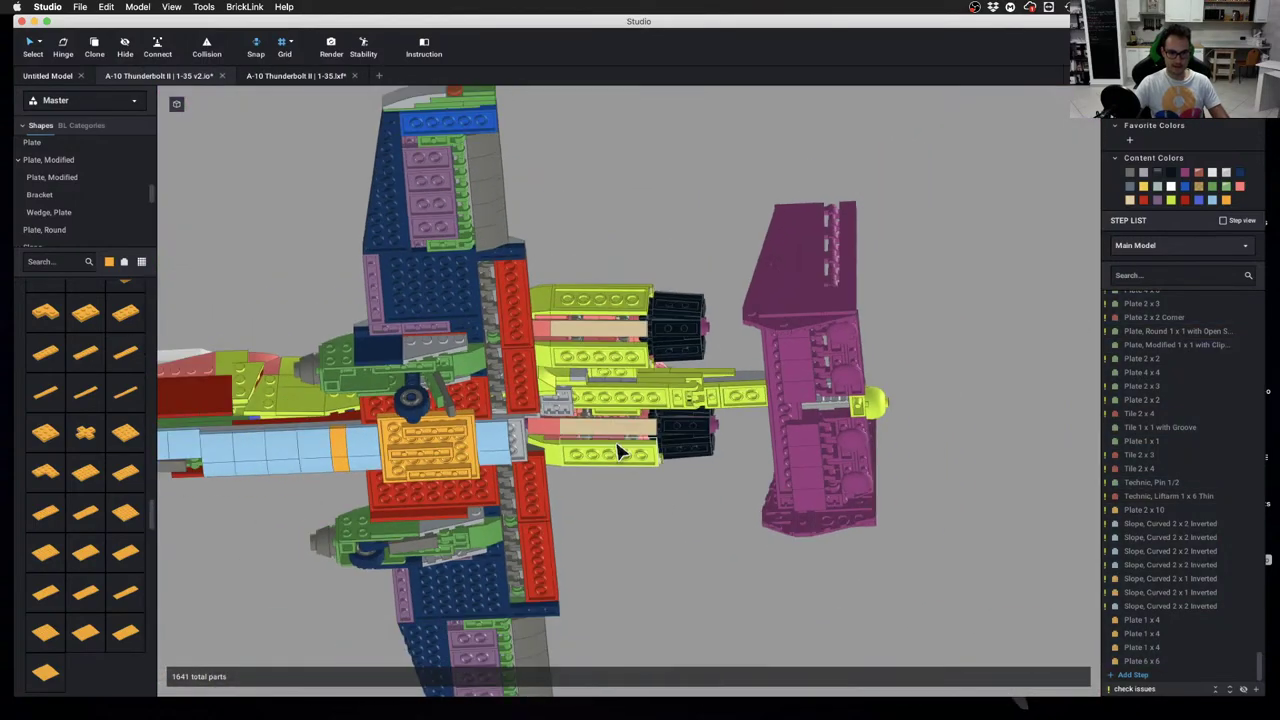
pyautogui.moveTo(618, 452); pyautogui.dragTo(600, 506, button='right')
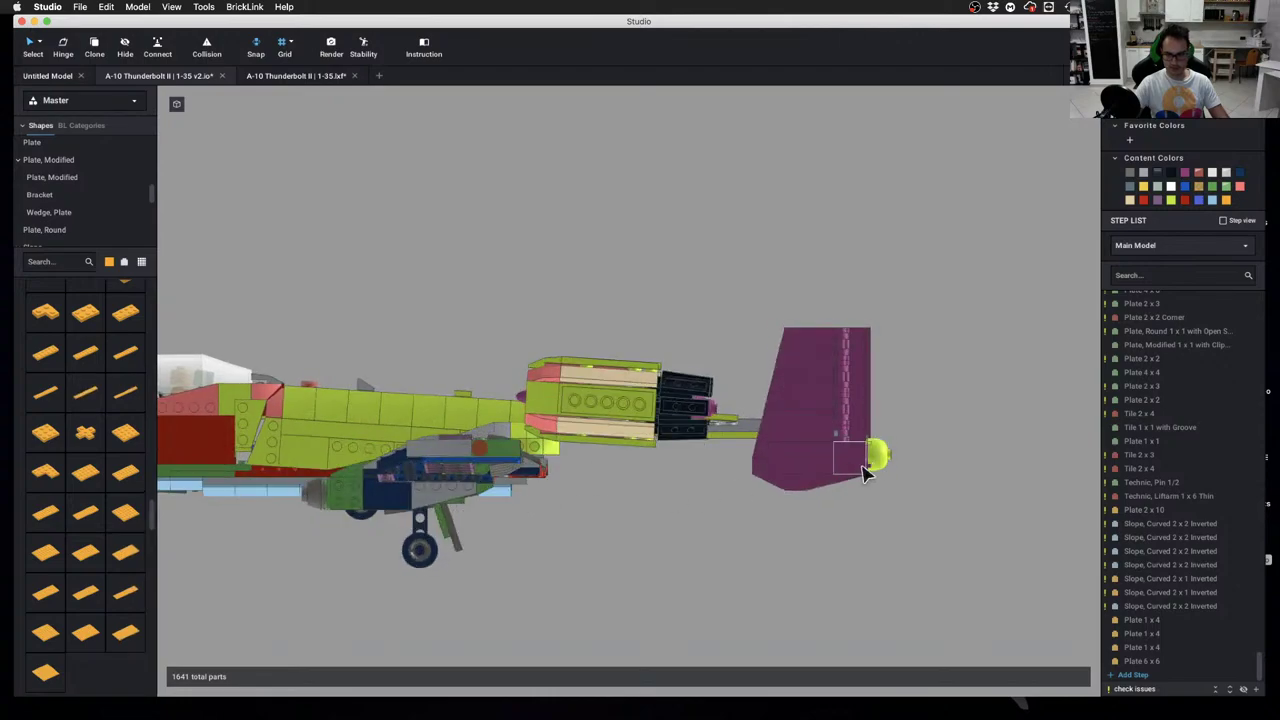
pyautogui.moveTo(863, 471); pyautogui.dragTo(681, 557, button='right')
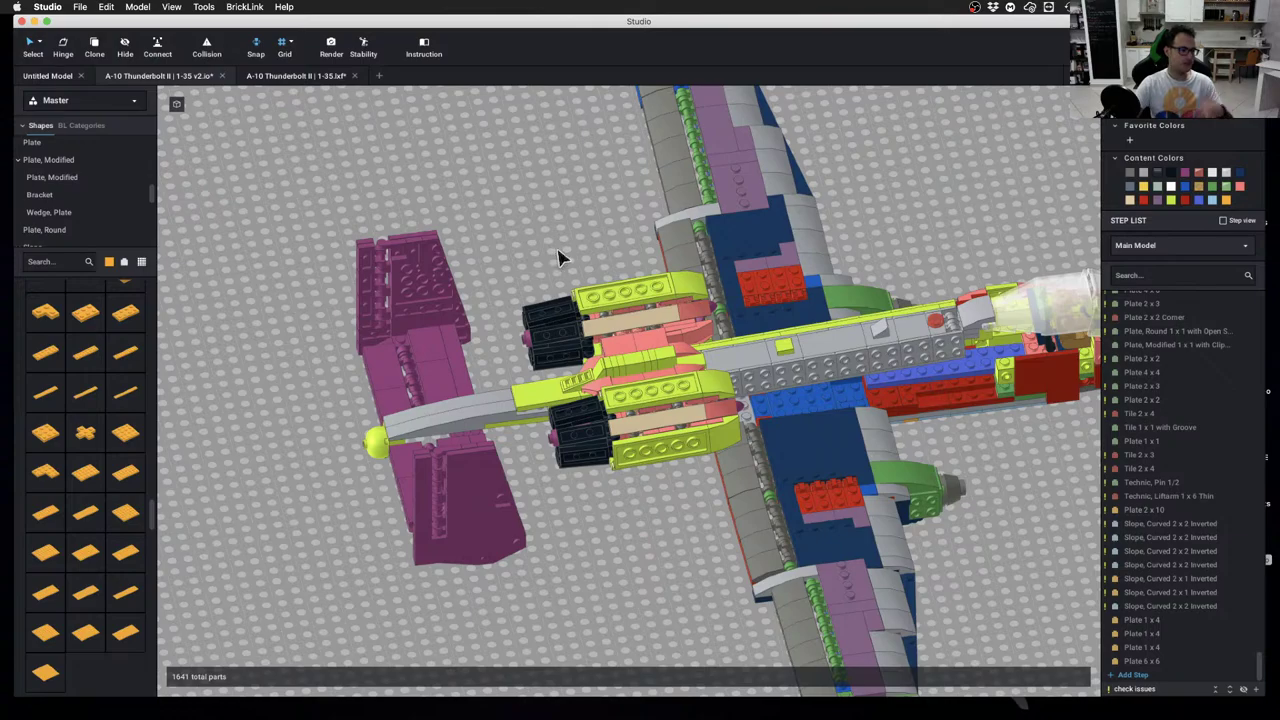
pyautogui.scroll(-3, 858, 365)
pyautogui.moveTo(825, 372); pyautogui.dragTo(780, 369, button='middle')
pyautogui.scroll(4, 642, 370)
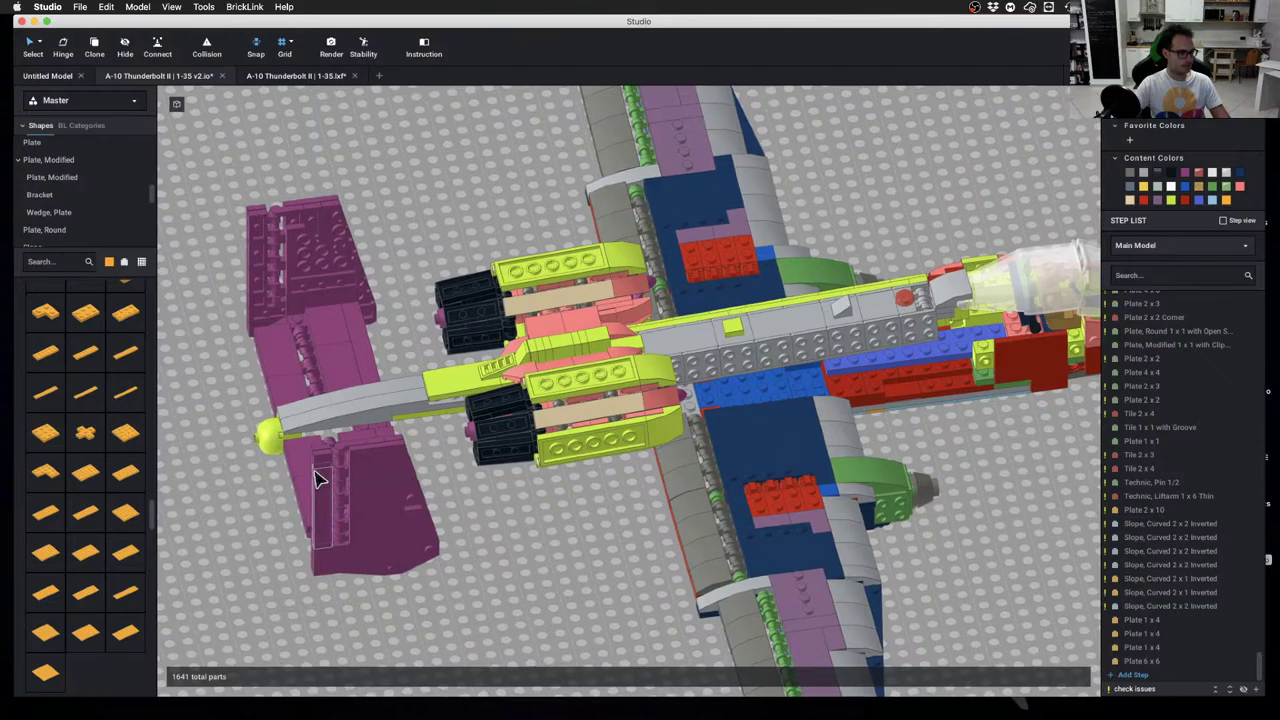
pyautogui.moveTo(316, 480); pyautogui.dragTo(528, 511, button='right')
pyautogui.scroll(-3, 38, 185)
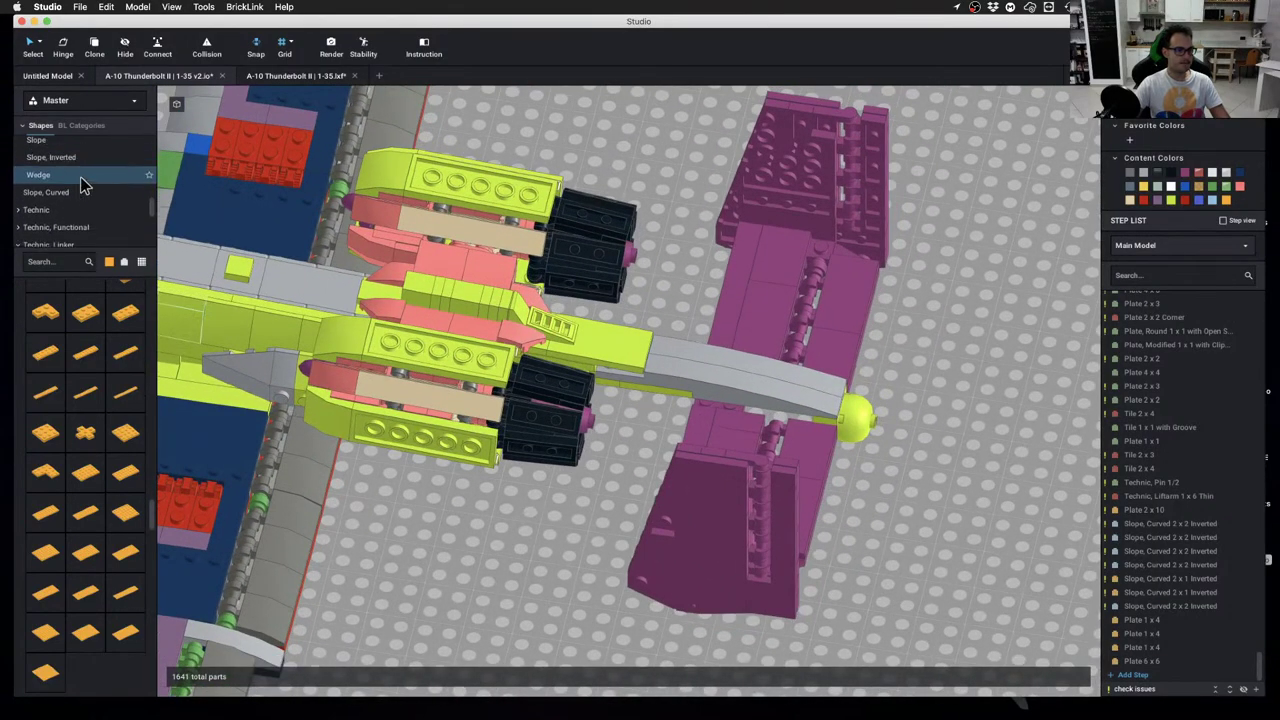
# Place a Slope, Curved 6 x 1 Inverted under the rear fuselage between the tailplanes and clone it alongside
pyautogui.click(60, 181)
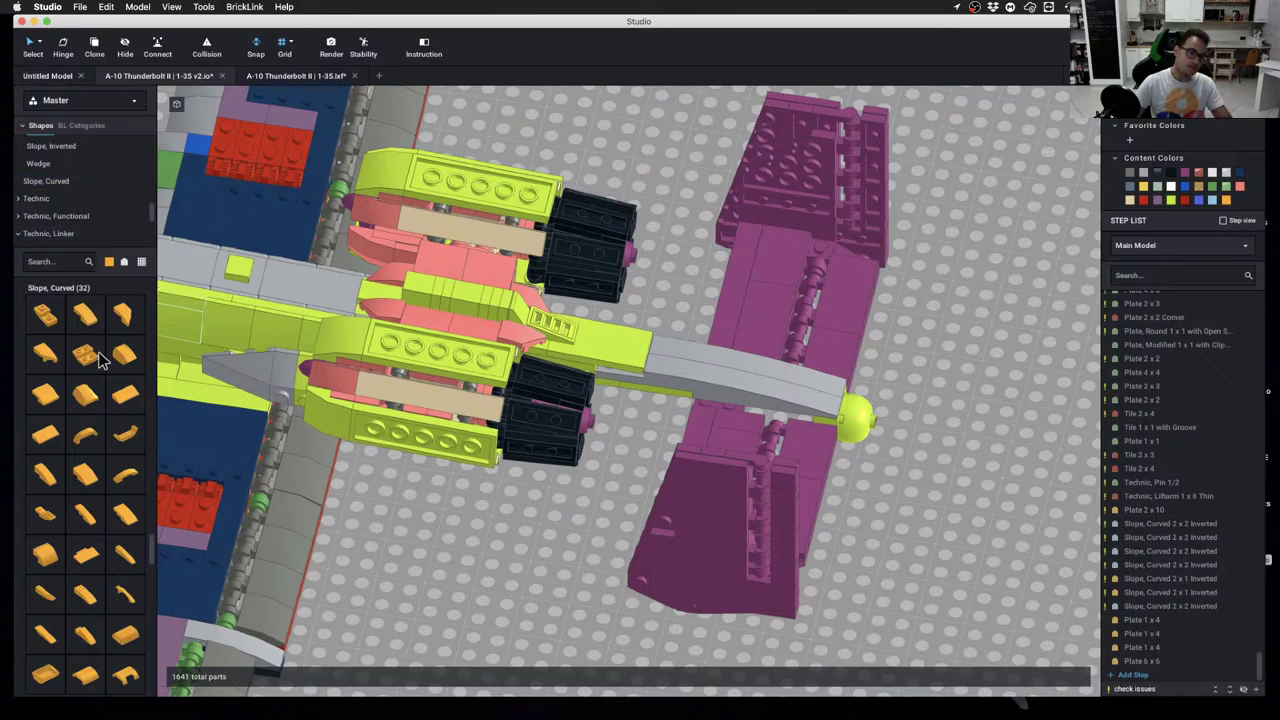
pyautogui.scroll(-2, 90, 537)
pyautogui.scroll(-1, 33, 541)
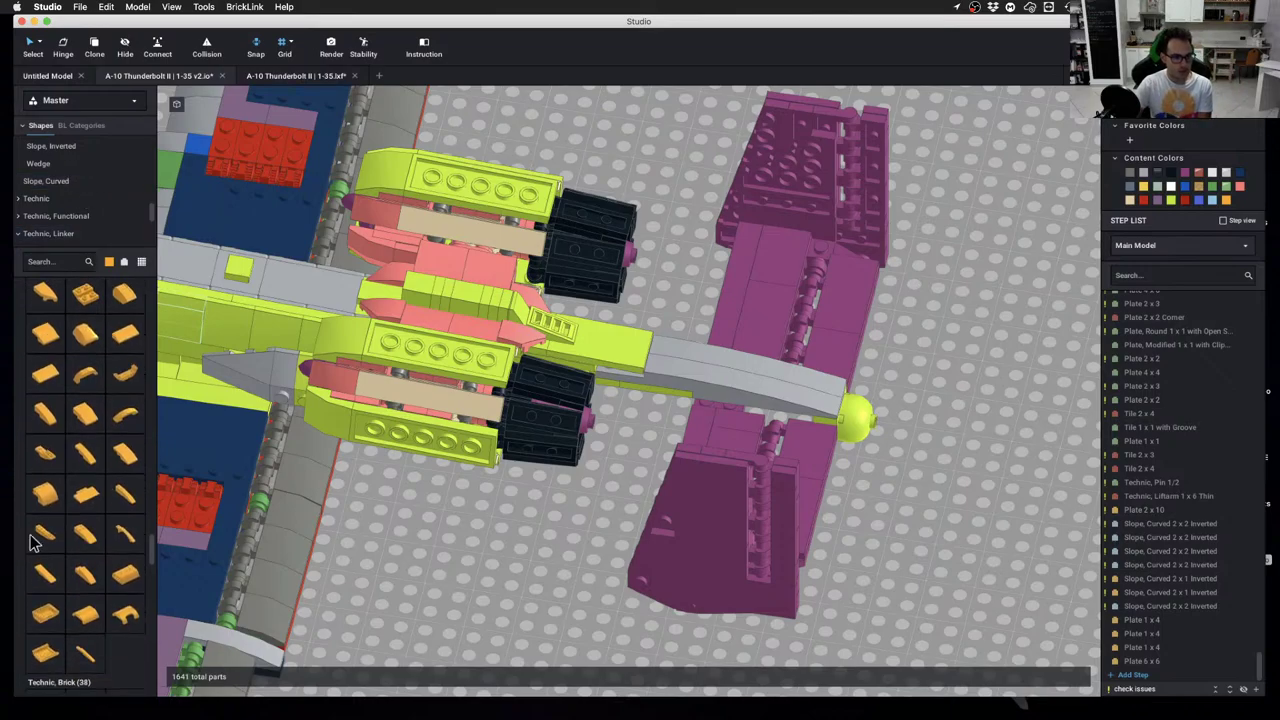
pyautogui.moveTo(43, 537)
pyautogui.mouseDown()
pyautogui.moveTo(495, 602)
pyautogui.moveTo(508, 521)
pyautogui.moveTo(745, 366)
pyautogui.moveTo(733, 409)
pyautogui.mouseUp()
pyautogui.press('c')
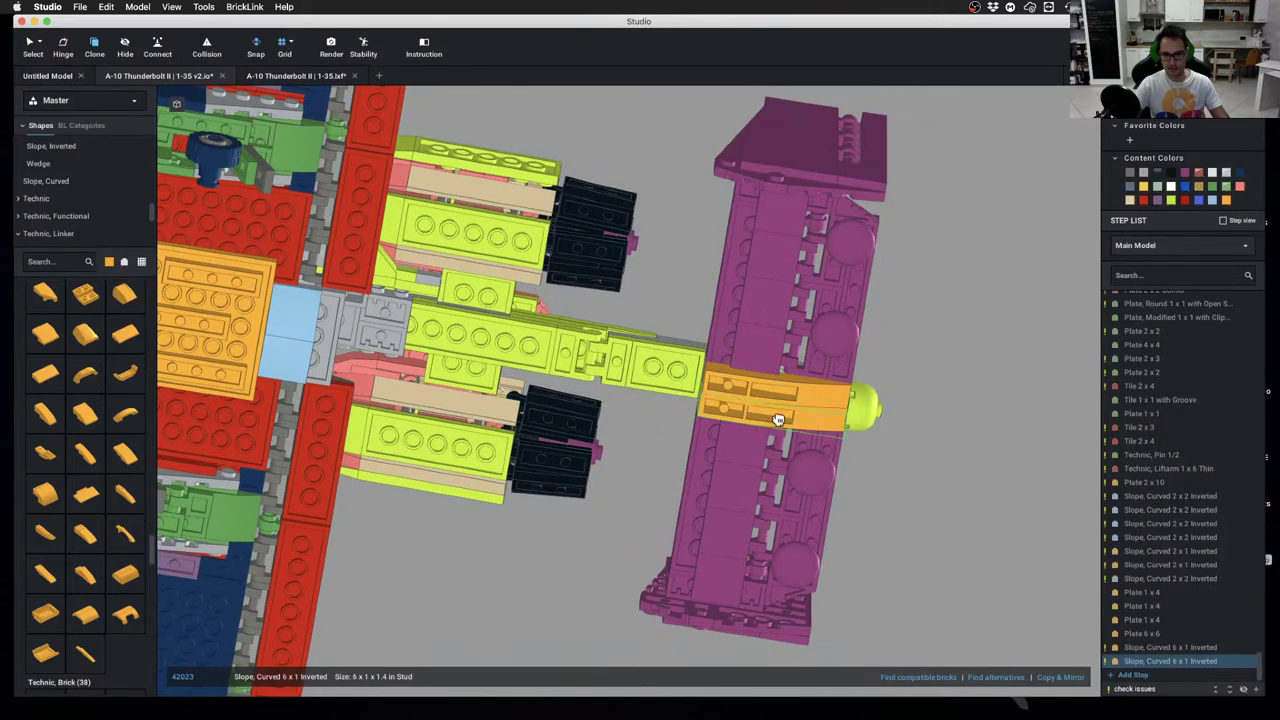
# Delete the two inverted 6 x 1 curved slopes from the underside of the tail's centre
pyautogui.moveTo(778, 419)
pyautogui.mouseDown(button='right')
pyautogui.moveTo(766, 466)
pyautogui.moveTo(720, 474)
pyautogui.moveTo(769, 466)
pyautogui.moveTo(771, 452)
pyautogui.moveTo(745, 432)
pyautogui.moveTo(634, 423)
pyautogui.moveTo(631, 398)
pyautogui.moveTo(666, 420)
pyautogui.moveTo(651, 423)
pyautogui.moveTo(640, 402)
pyautogui.mouseUp(button='right')
pyautogui.click(523, 407)
pyautogui.press('Delete')
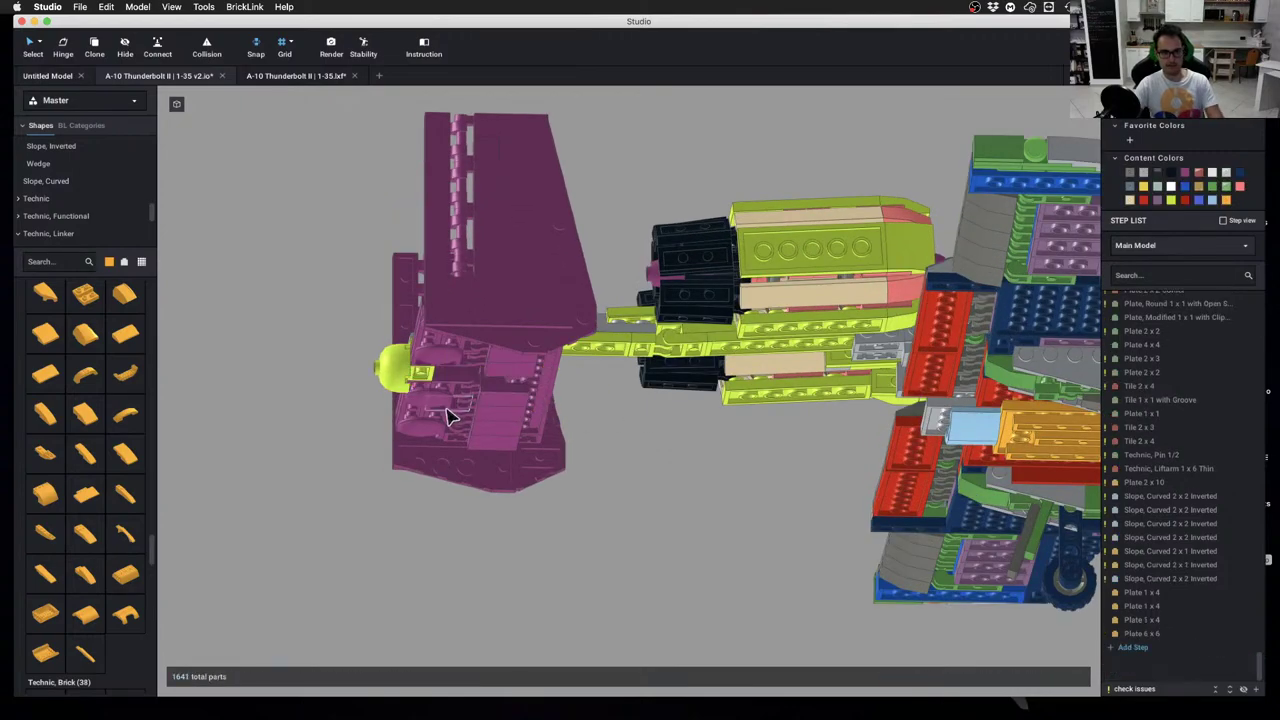
# Clone the purple 2 x 16 plate, rotate it lengthwise and place it along the centreline beneath the tail
pyautogui.scroll(5, 448, 418)
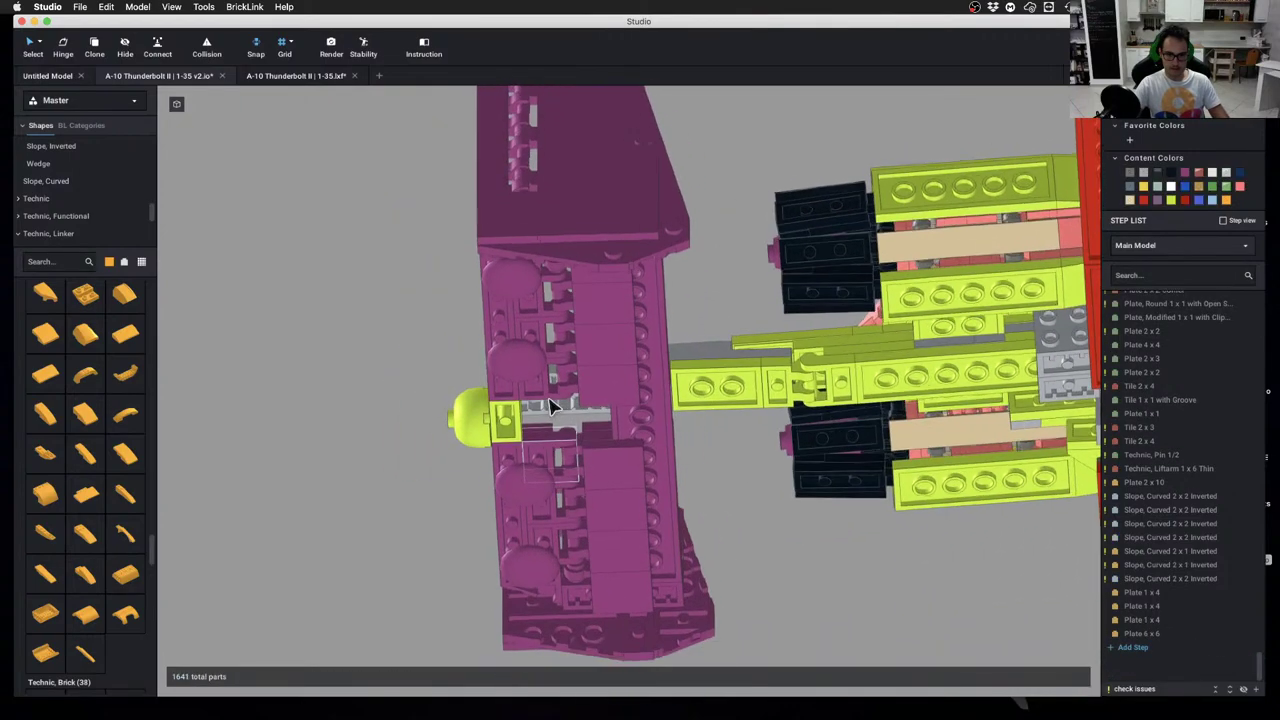
pyautogui.moveTo(549, 399)
pyautogui.mouseDown(button='right')
pyautogui.moveTo(531, 411)
pyautogui.moveTo(563, 397)
pyautogui.mouseUp(button='right')
pyautogui.click(649, 421)
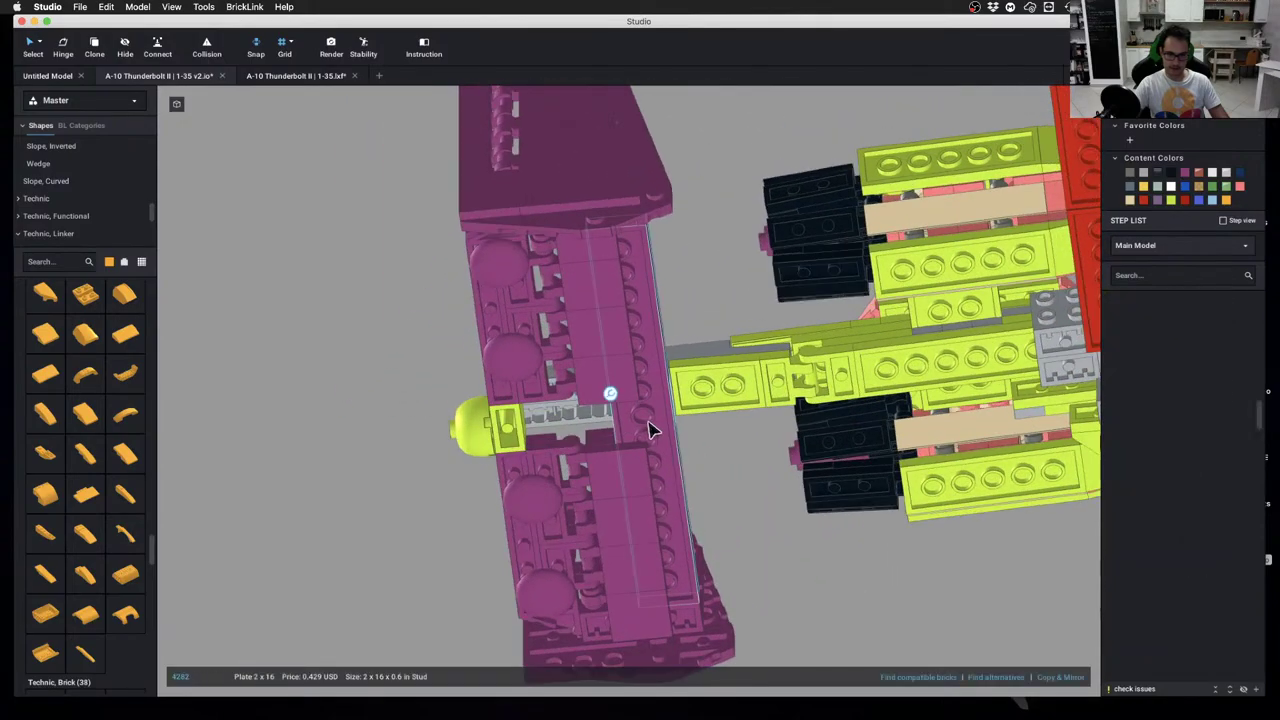
pyautogui.press('c')
pyautogui.press('Right')
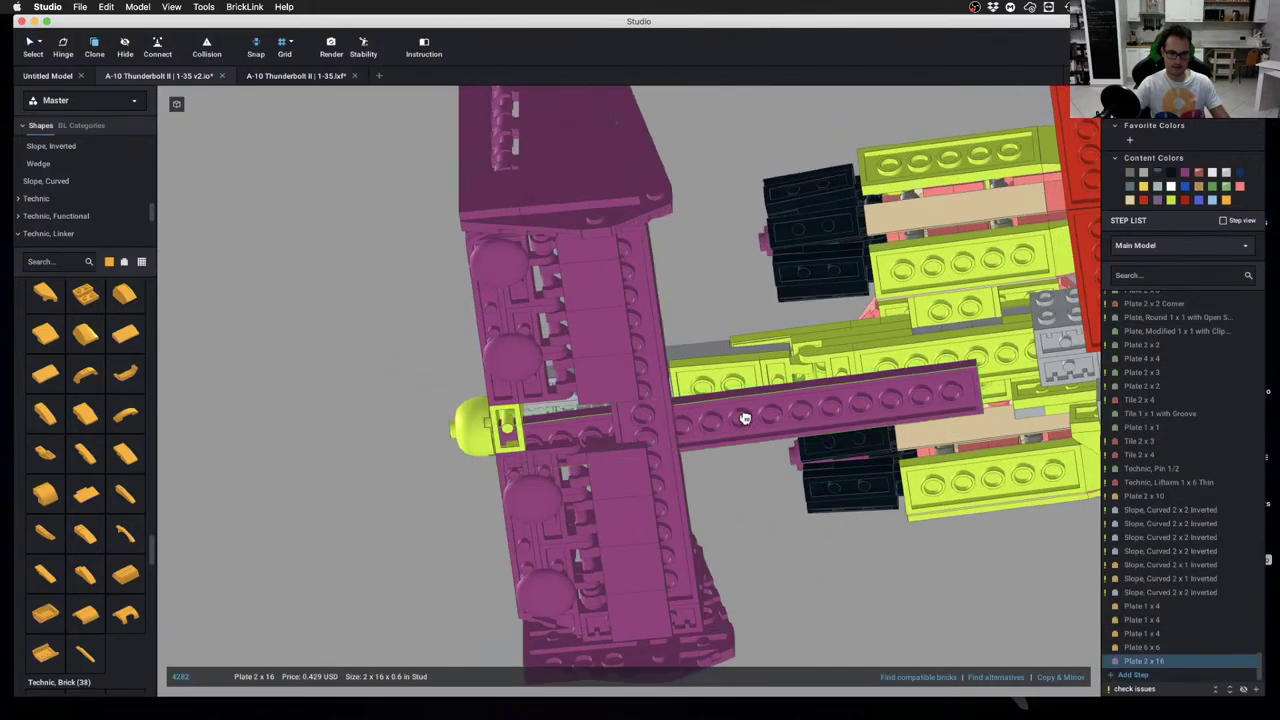
pyautogui.click(743, 412)
pyautogui.press('Escape')
pyautogui.moveTo(775, 487)
pyautogui.mouseDown(button='right')
pyautogui.moveTo(775, 518)
pyautogui.moveTo(786, 480)
pyautogui.moveTo(781, 513)
pyautogui.mouseUp(button='right')
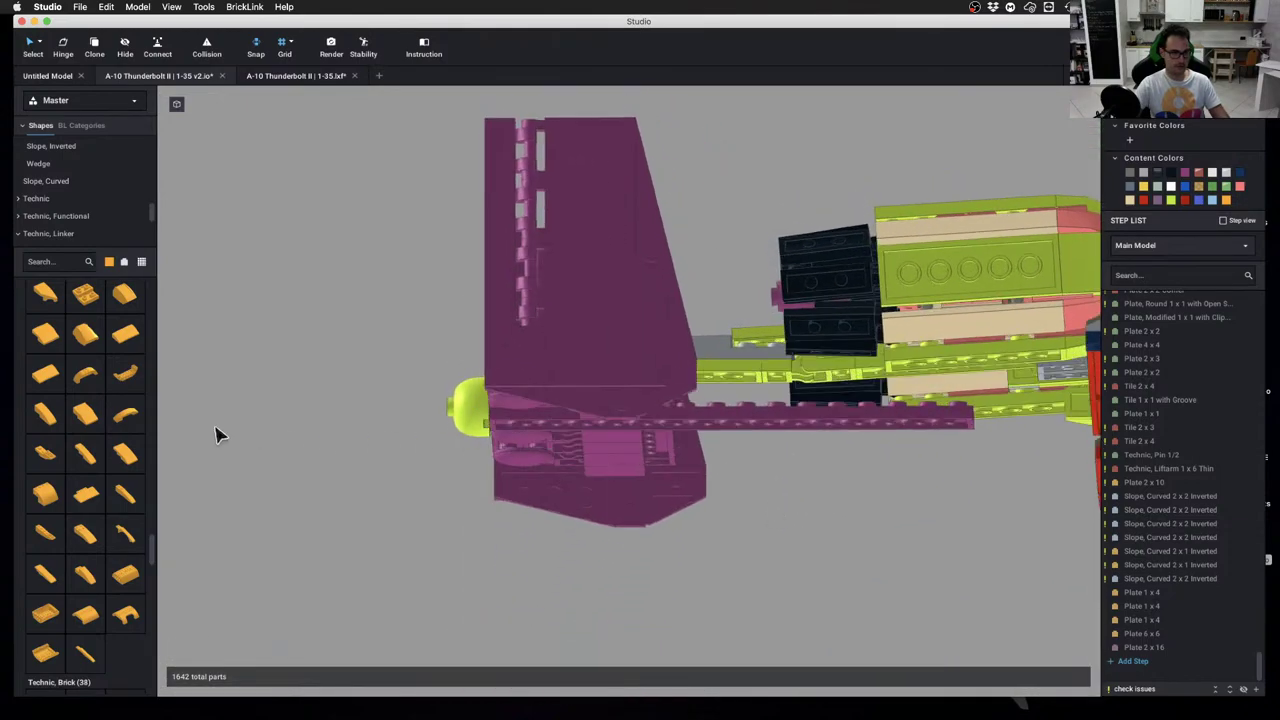
# Place two inverted 6 x 1 curved slopes side by side under the tail end of the lengthwise plate
pyautogui.click(52, 538)
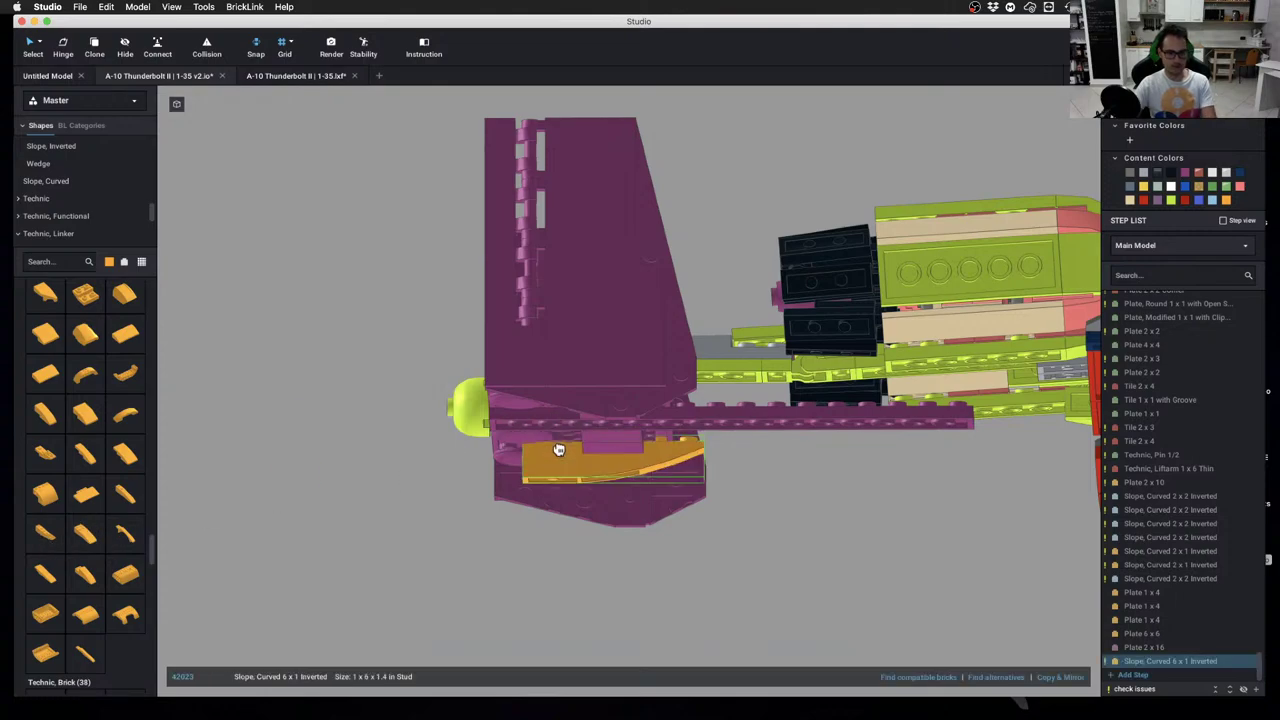
pyautogui.moveTo(558, 450); pyautogui.dragTo(686, 480, button='right')
pyautogui.click(677, 446)
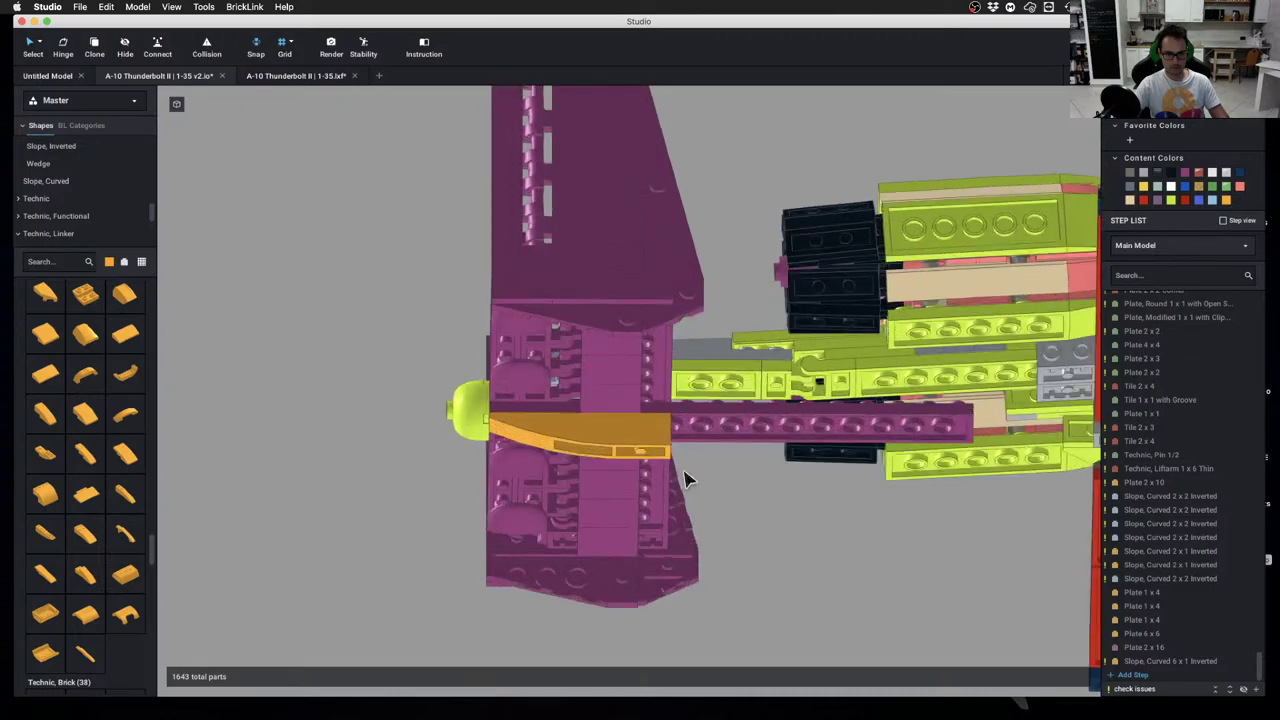
pyautogui.click(590, 447)
pyautogui.scroll(3, 596, 436)
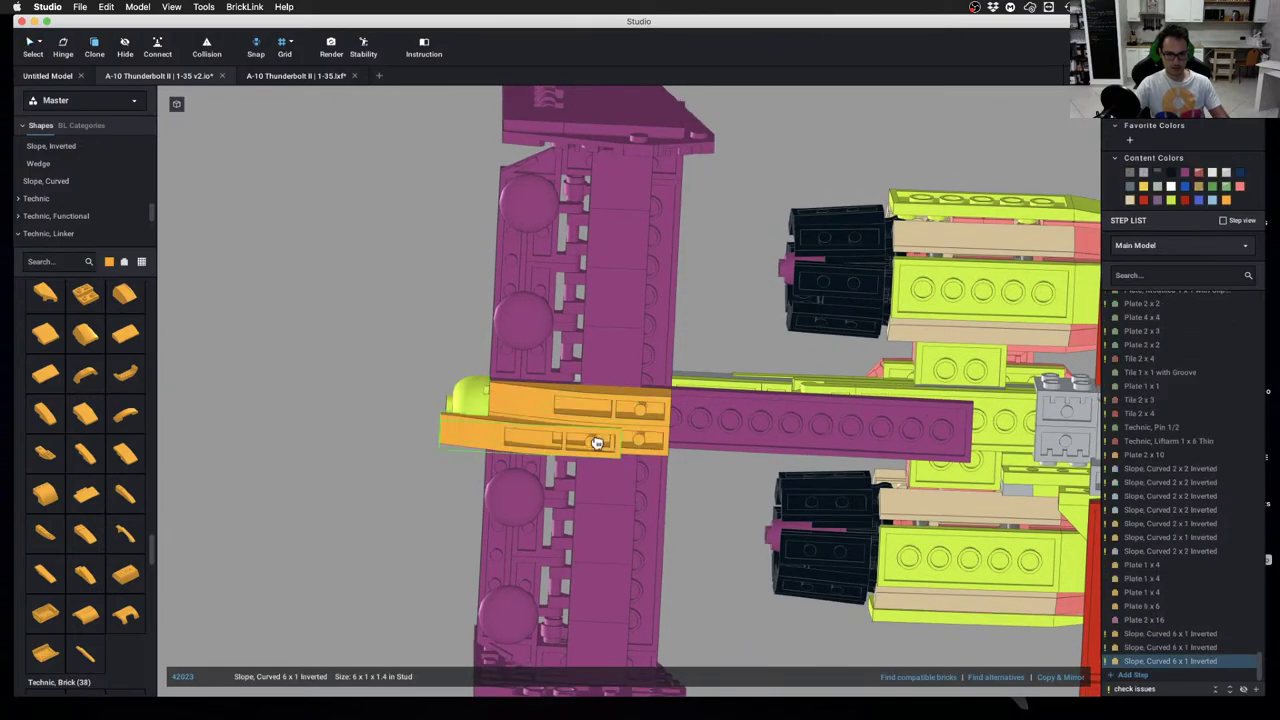
pyautogui.press('Delete')
# Switch to Photoshop and examine the tail and rear fuselage in the A-10 side and top drawings
pyautogui.scroll(-3, 596, 443)
pyautogui.moveTo(596, 443); pyautogui.dragTo(664, 484, button='right')
pyautogui.scroll(2, 614, 486)
pyautogui.scroll(-3, 443, 449)
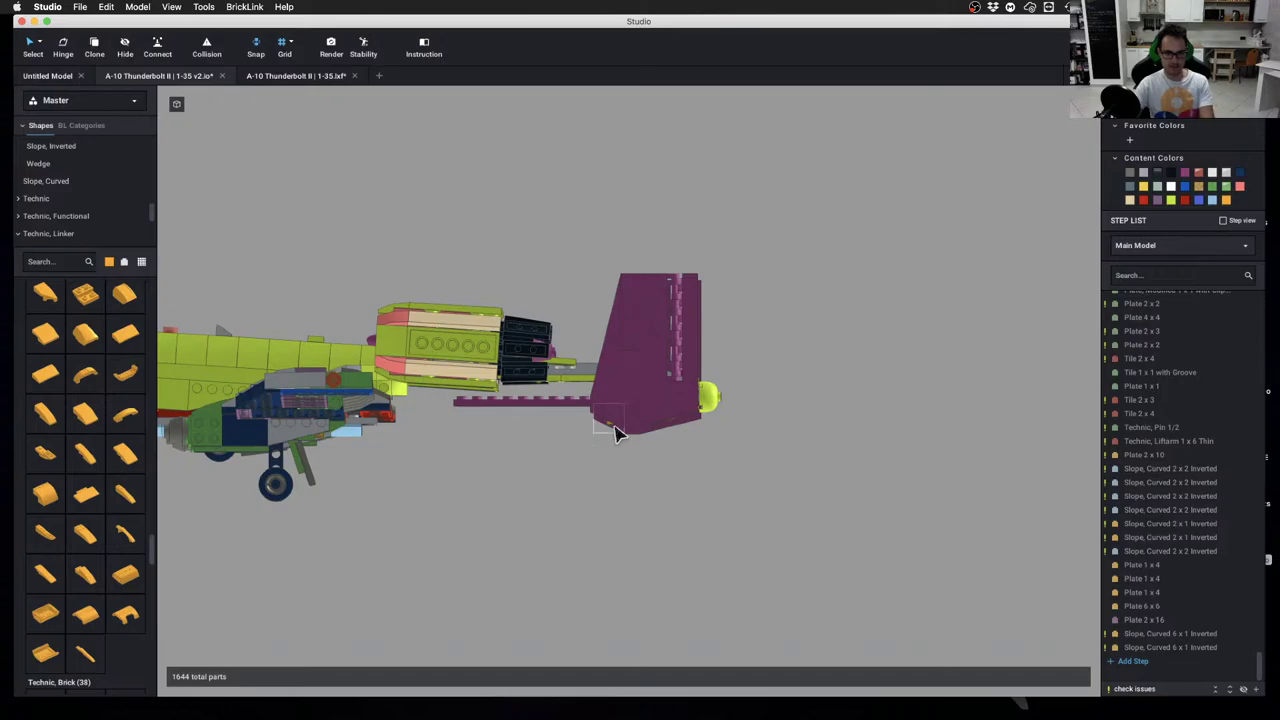
pyautogui.hotkey('ctrl', 'Left')
pyautogui.hotkey('ctrl', 'Up')
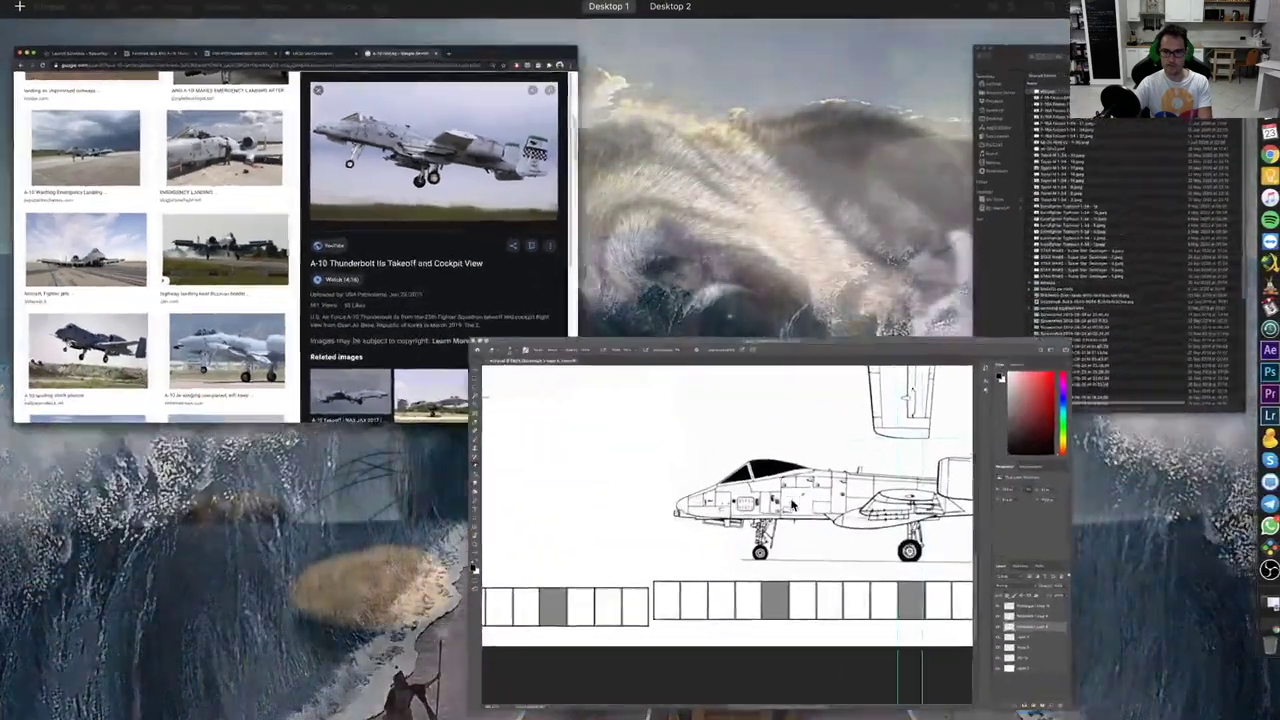
pyautogui.click(793, 505)
pyautogui.moveTo(783, 705); pyautogui.dragTo(871, 703)
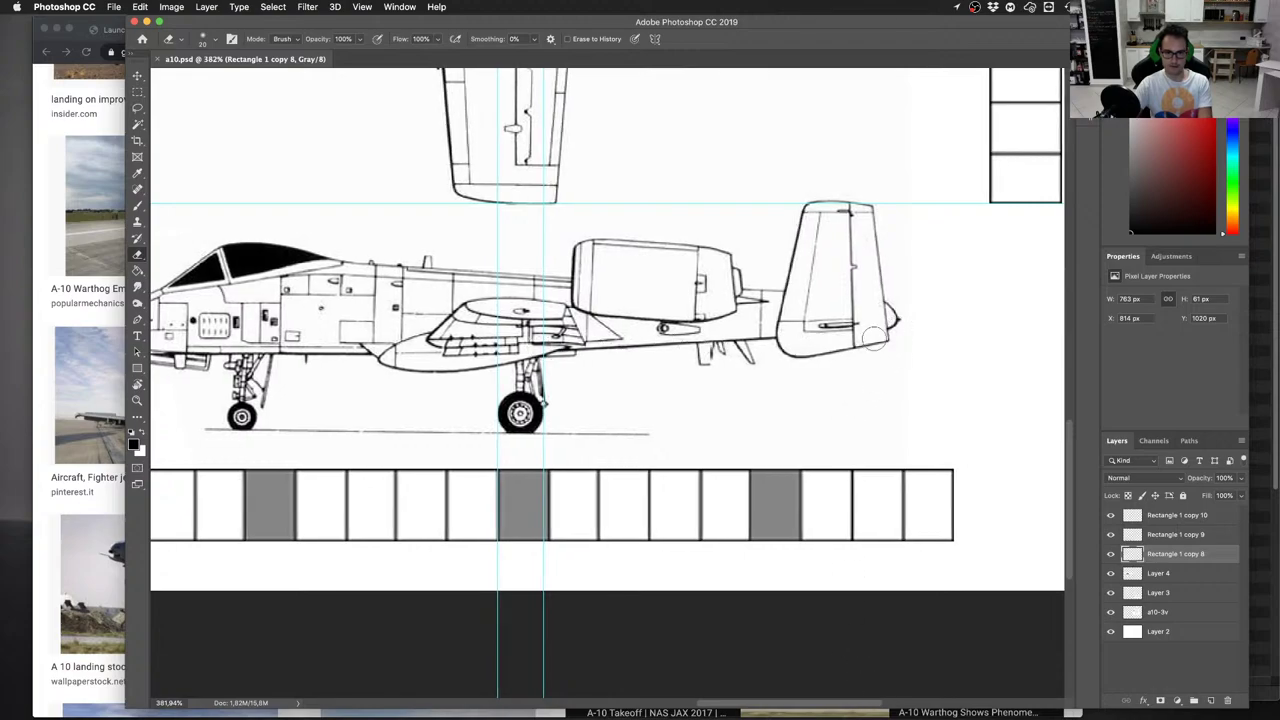
pyautogui.scroll(5, 724, 400)
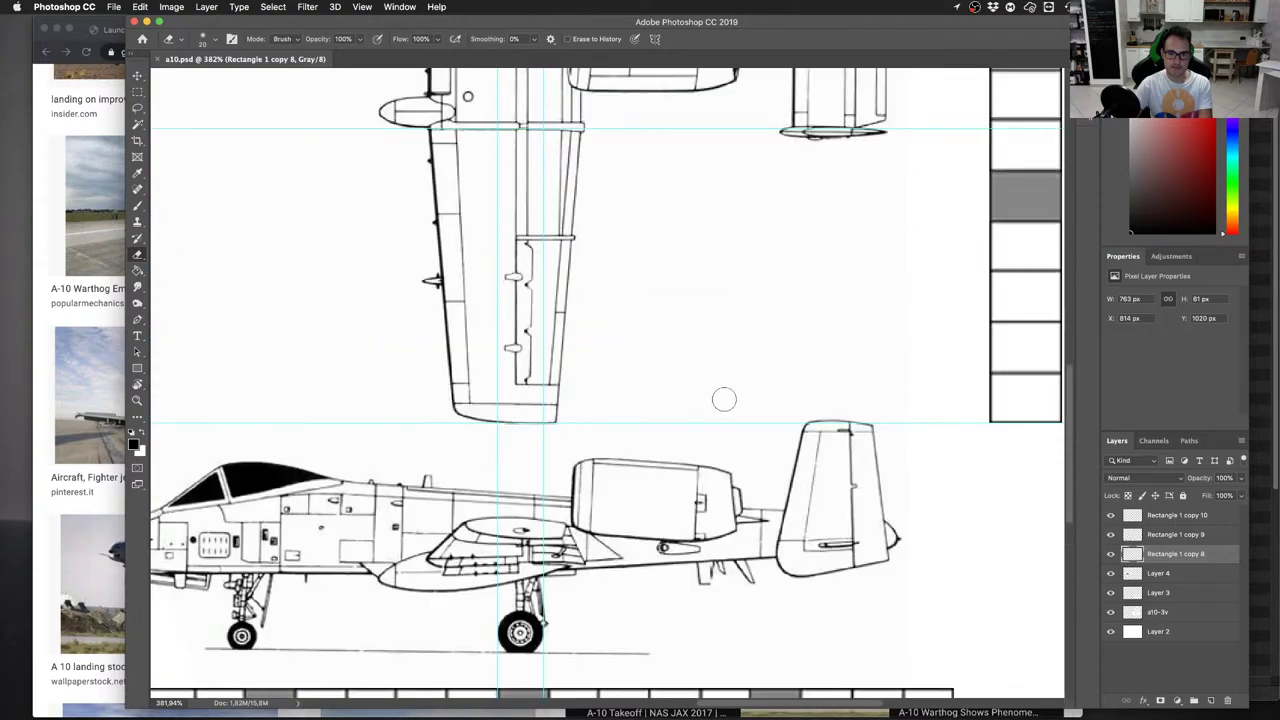
pyautogui.scroll(-6, 725, 404)
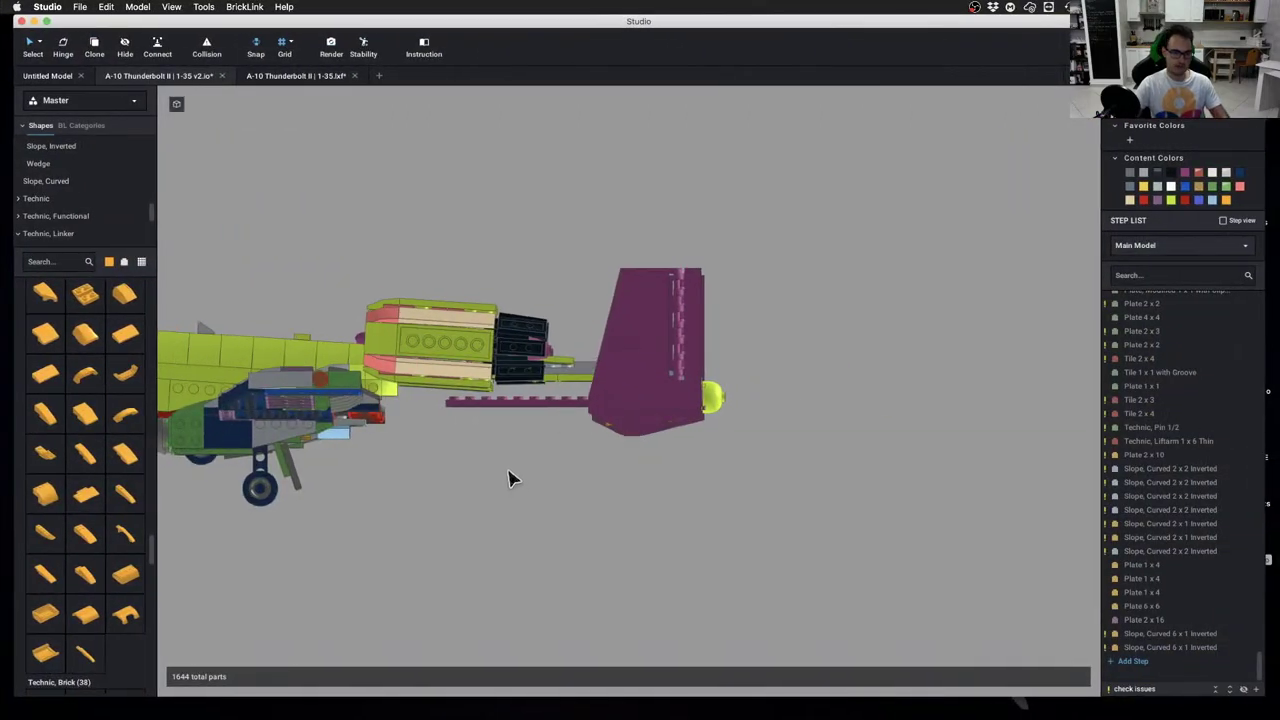
# Switch back to Studio and hide the two long grey pieces covering the top of the tail boom
pyautogui.moveTo(508, 479)
pyautogui.mouseDown(button='right')
pyautogui.moveTo(511, 426)
pyautogui.moveTo(520, 480)
pyautogui.mouseUp(button='right')
pyautogui.scroll(2, 640, 452)
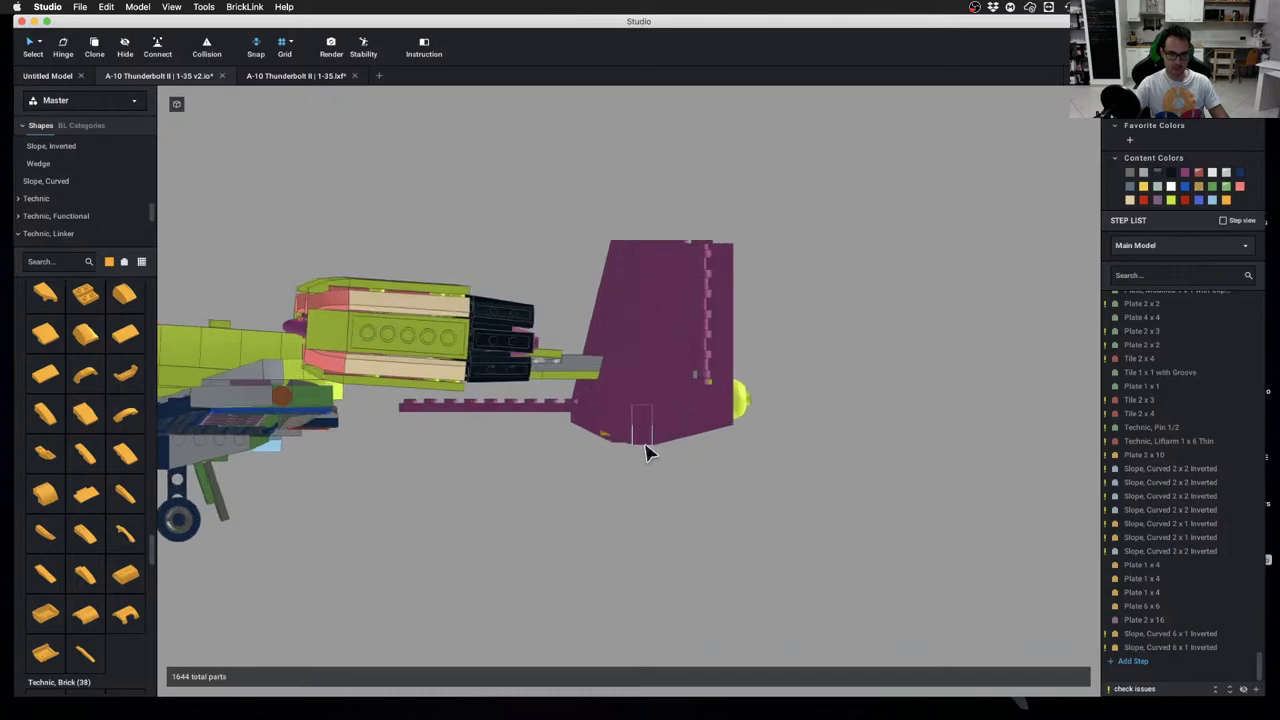
pyautogui.moveTo(645, 453); pyautogui.dragTo(925, 327, button='right')
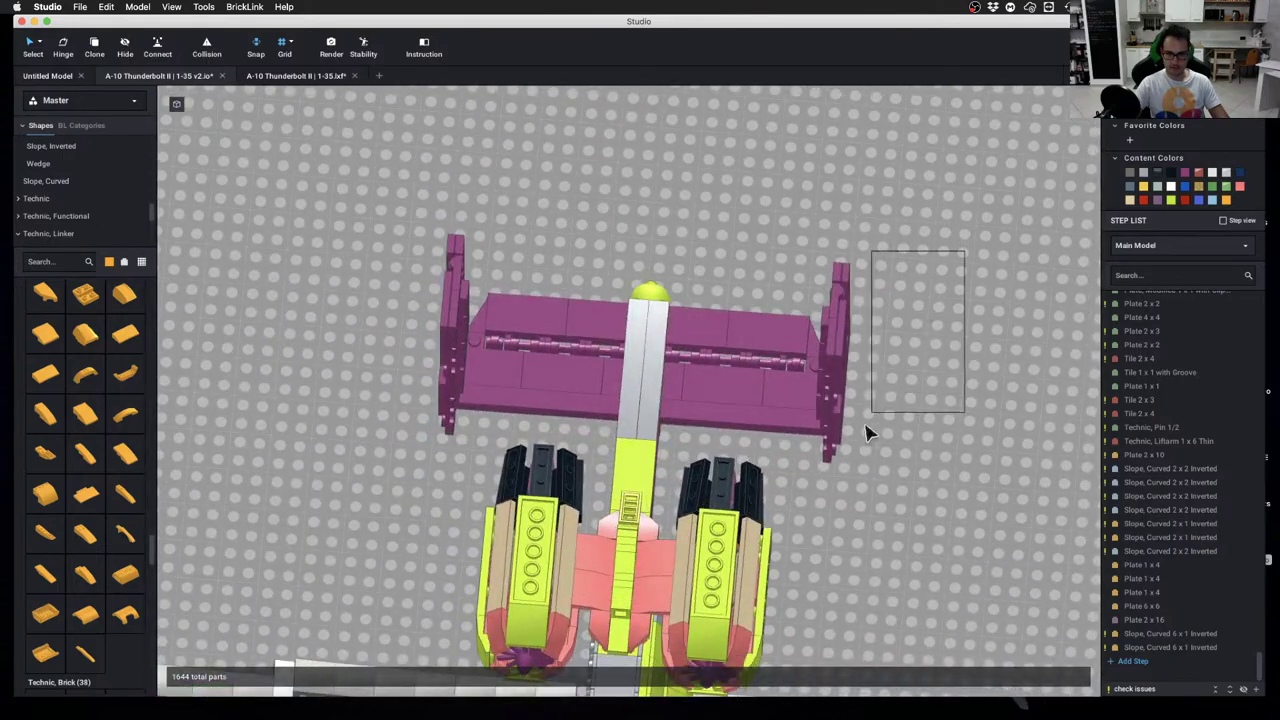
pyautogui.moveTo(866, 432); pyautogui.dragTo(822, 476)
pyautogui.moveTo(829, 472); pyautogui.dragTo(740, 485, button='right')
pyautogui.scroll(2, 737, 484)
pyautogui.click(623, 411)
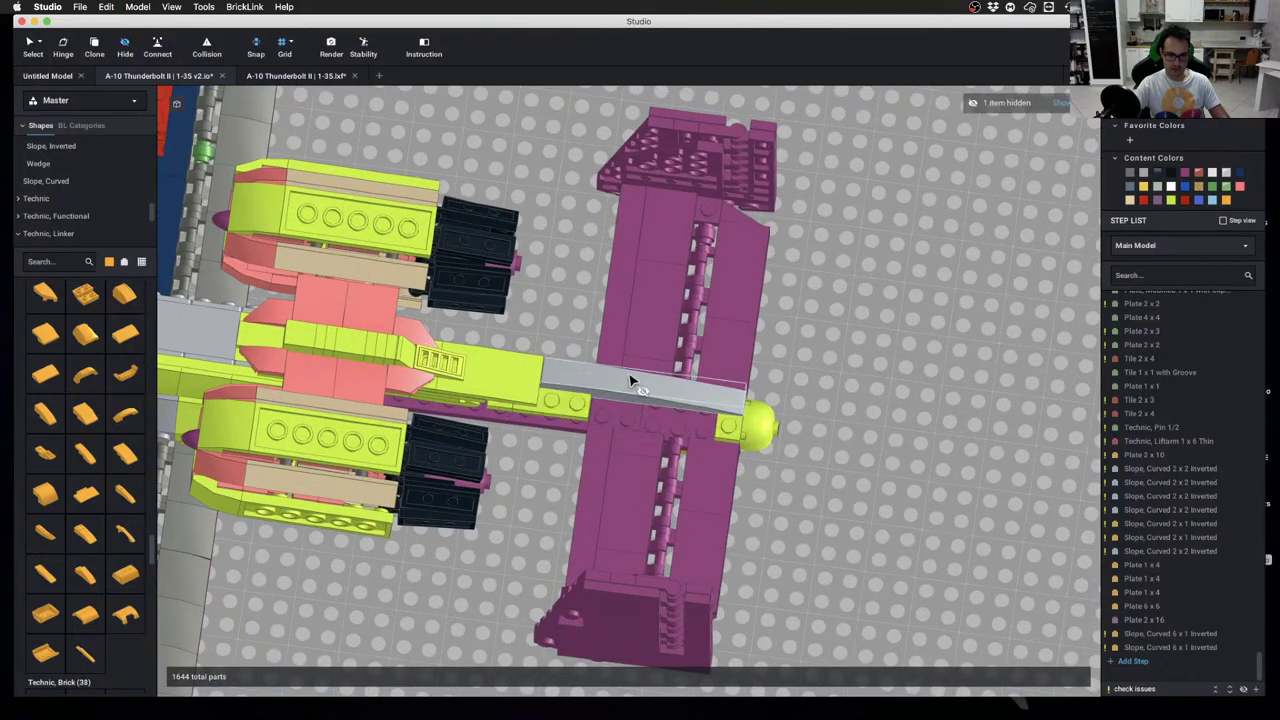
pyautogui.click(631, 380)
pyautogui.scroll(2, 697, 429)
pyautogui.moveTo(697, 429)
pyautogui.mouseDown(button='right')
pyautogui.moveTo(660, 403)
pyautogui.moveTo(729, 406)
pyautogui.moveTo(711, 411)
pyautogui.mouseUp(button='right')
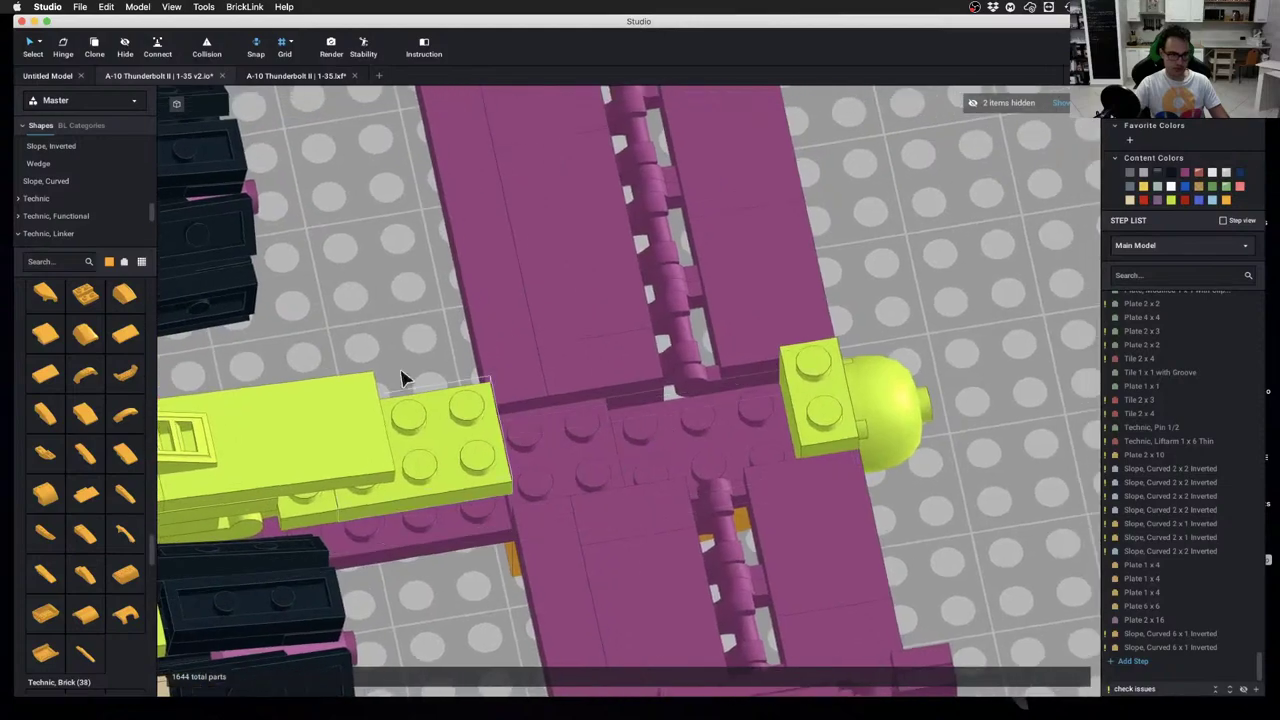
# Place a 2 x 3 plate on the lengthwise plate beside the tail-cone brick and show all hidden parts again
pyautogui.scroll(-1, 58, 200)
pyautogui.scroll(-1, 60, 202)
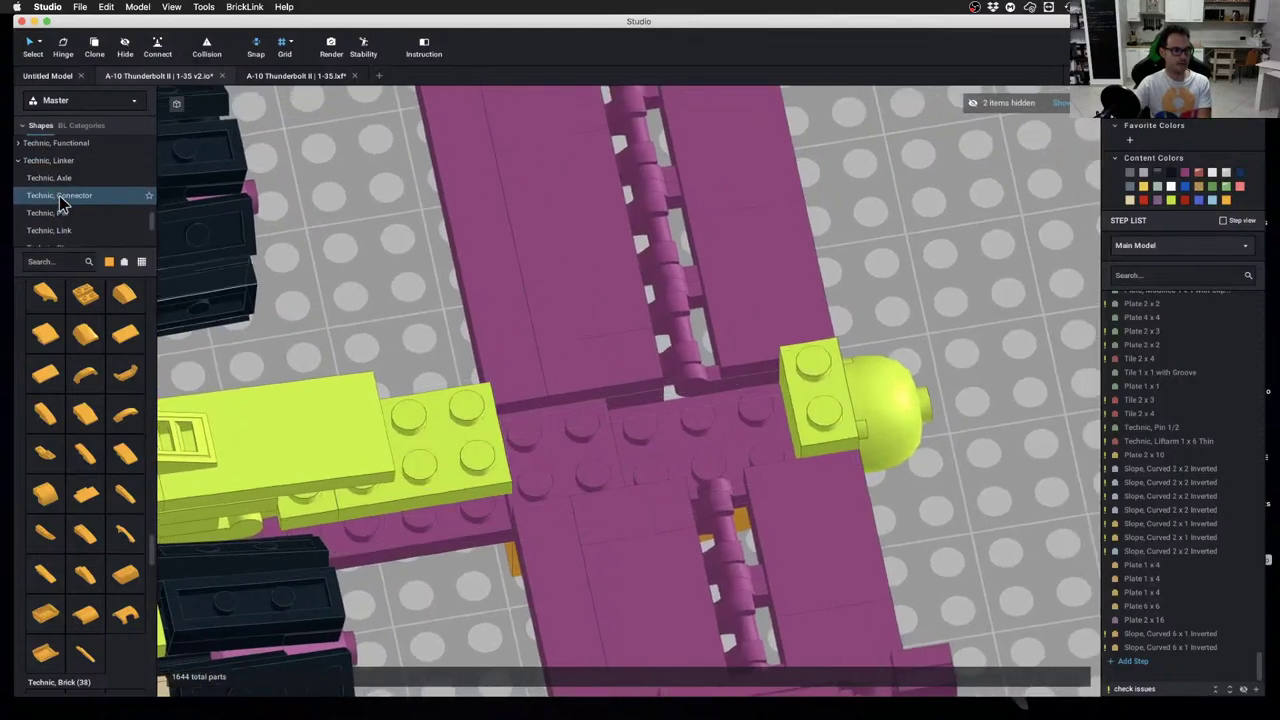
pyautogui.scroll(8, 59, 202)
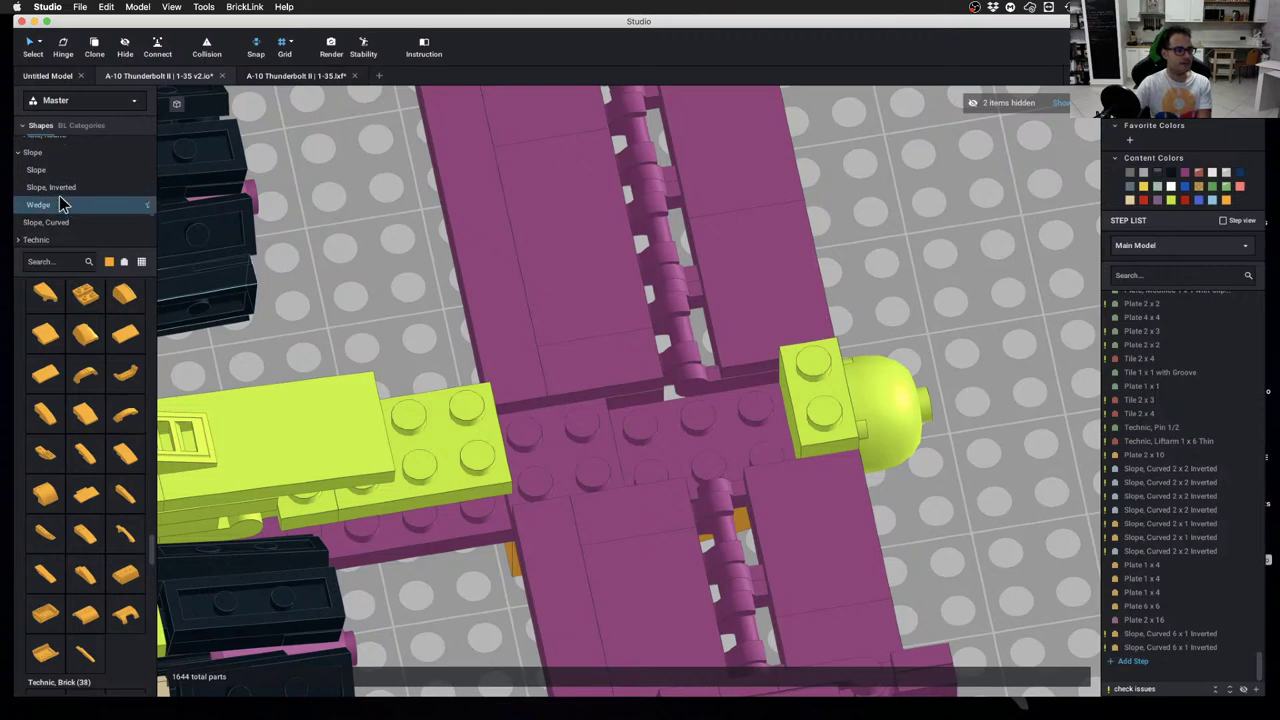
pyautogui.scroll(5, 60, 195)
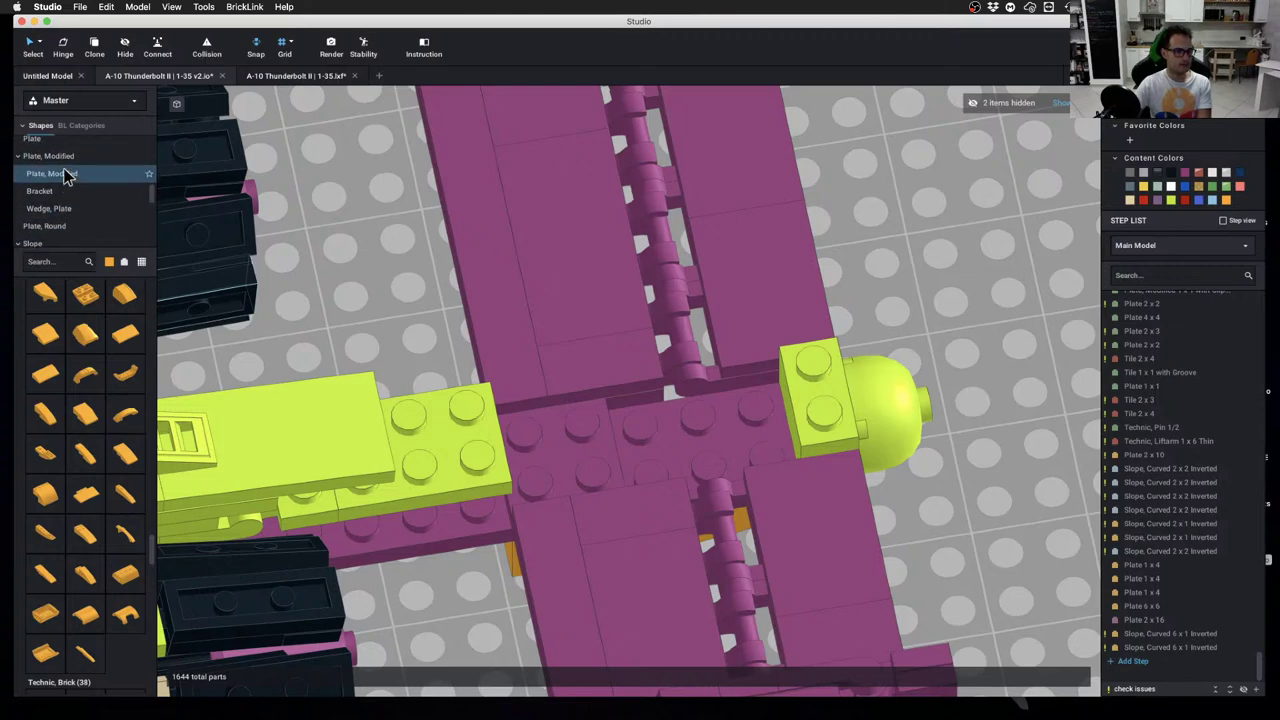
pyautogui.scroll(1, 65, 172)
pyautogui.click(67, 152)
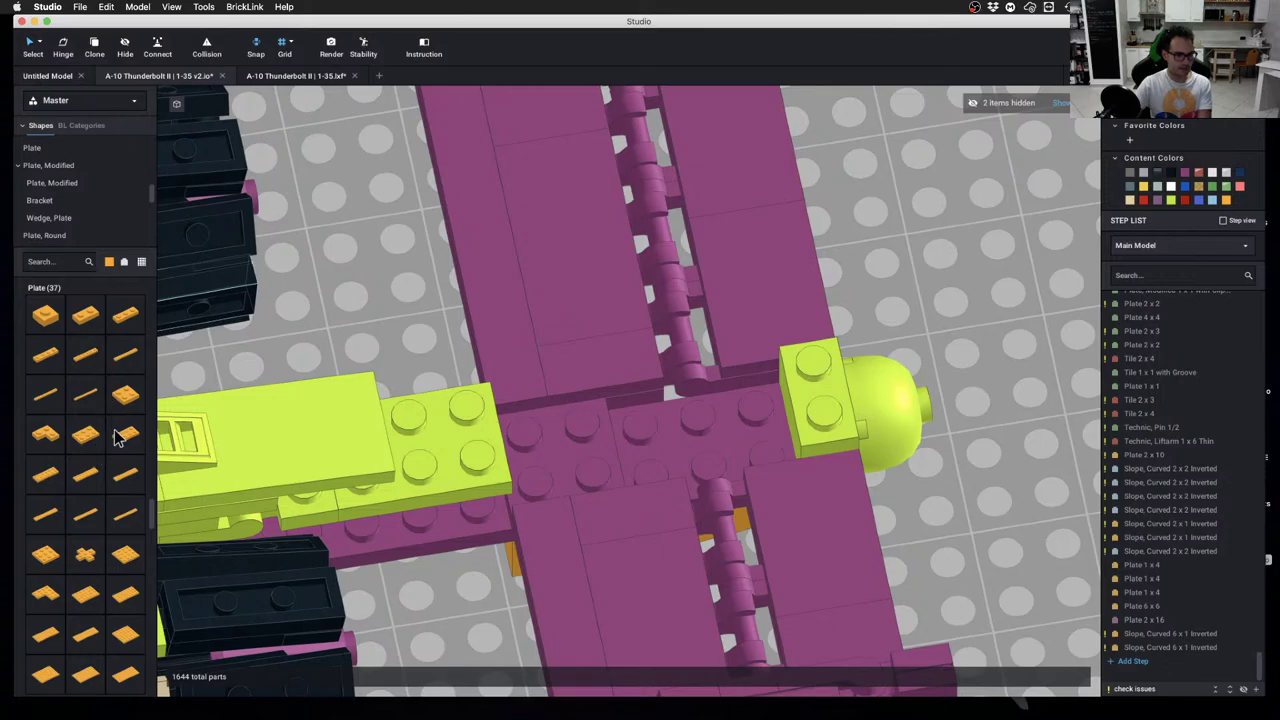
pyautogui.moveTo(93, 432); pyautogui.dragTo(729, 443)
pyautogui.moveTo(925, 415); pyautogui.dragTo(1035, 200, button='right')
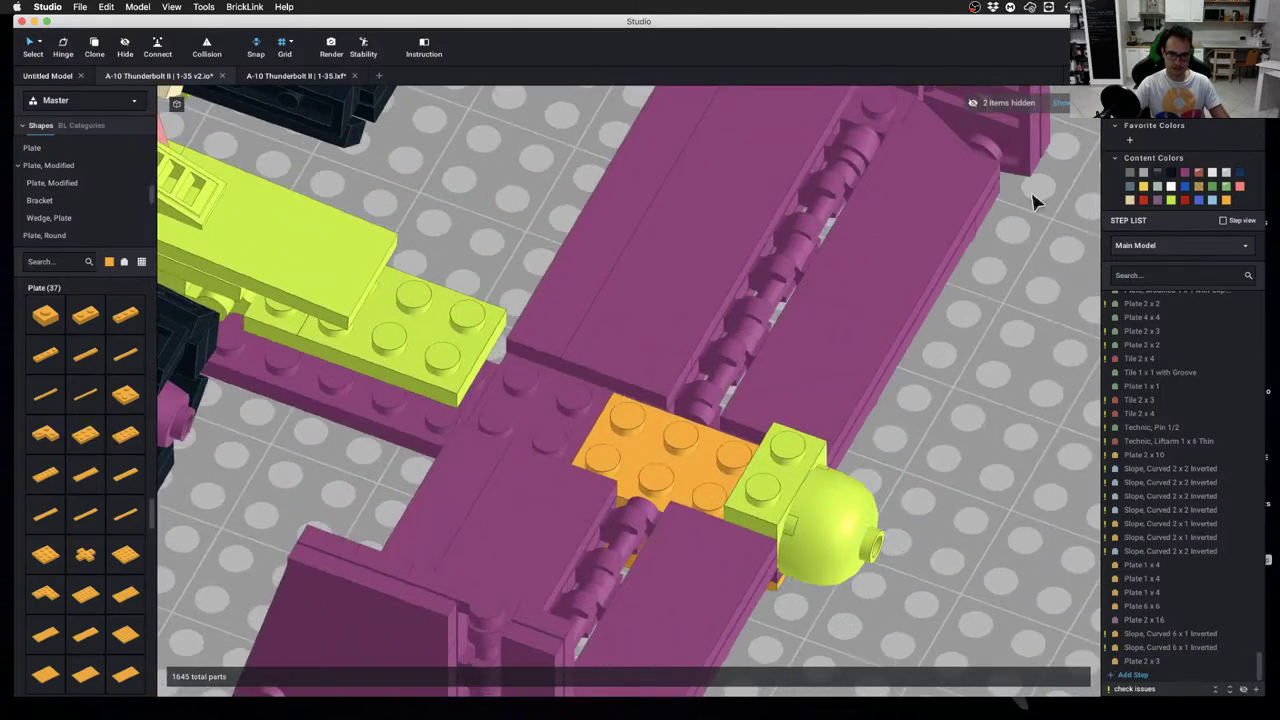
pyautogui.click(1062, 104)
# Compare the model's tail boom and engines from above with the A-10 top-view drawing in Photoshop
pyautogui.moveTo(903, 369); pyautogui.dragTo(920, 325, button='right')
pyautogui.scroll(-3, 714, 380)
pyautogui.moveTo(714, 380); pyautogui.dragTo(626, 472, button='right')
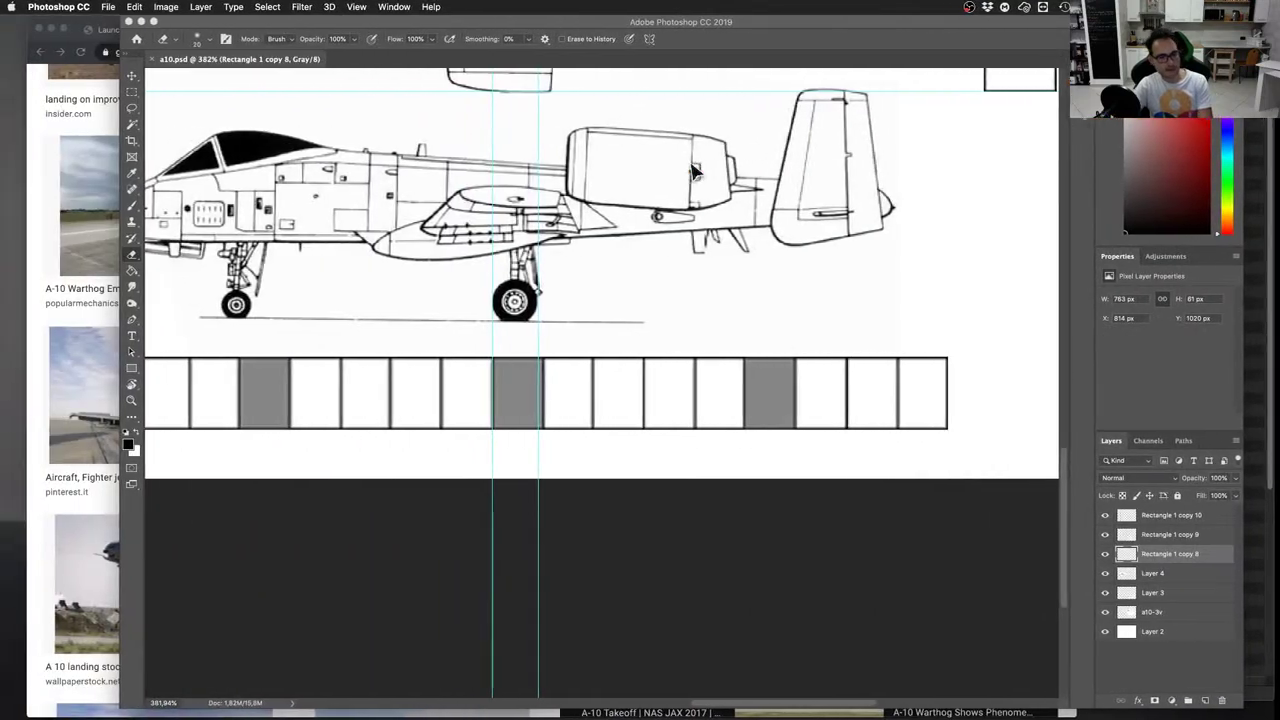
pyautogui.scroll(10, 620, 280)
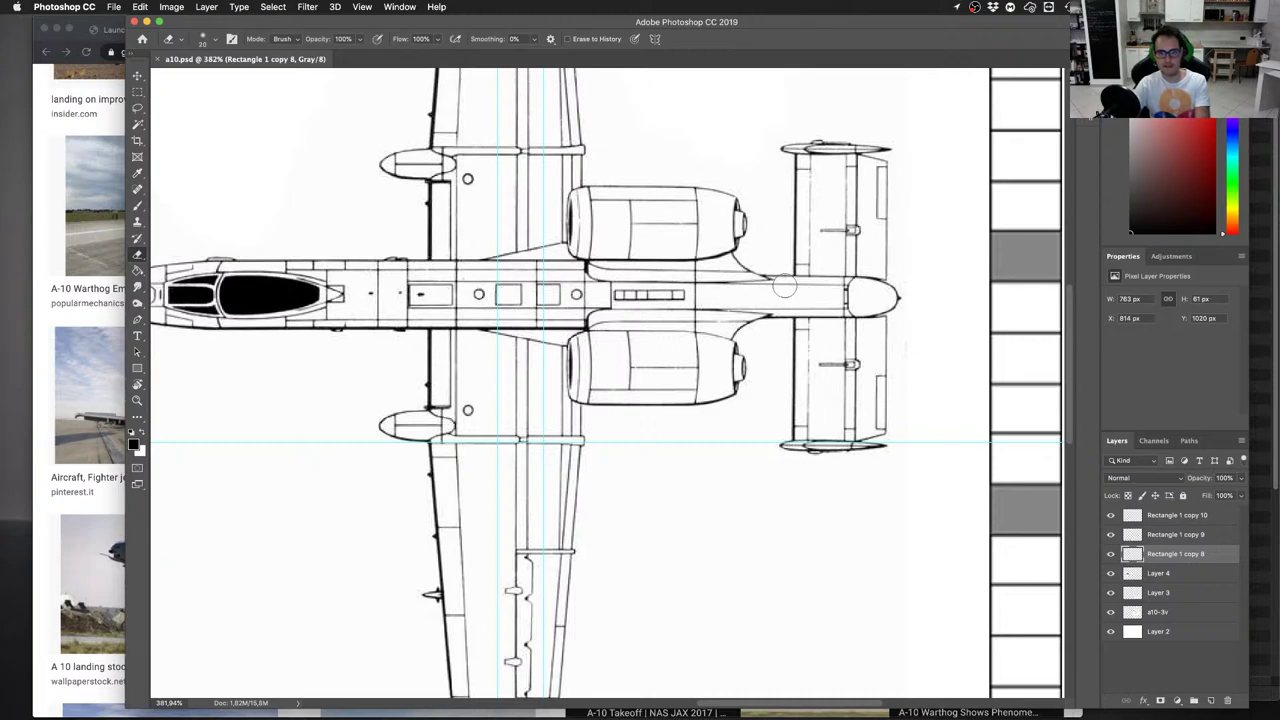
pyautogui.hotkey('ctrl', 'Right')
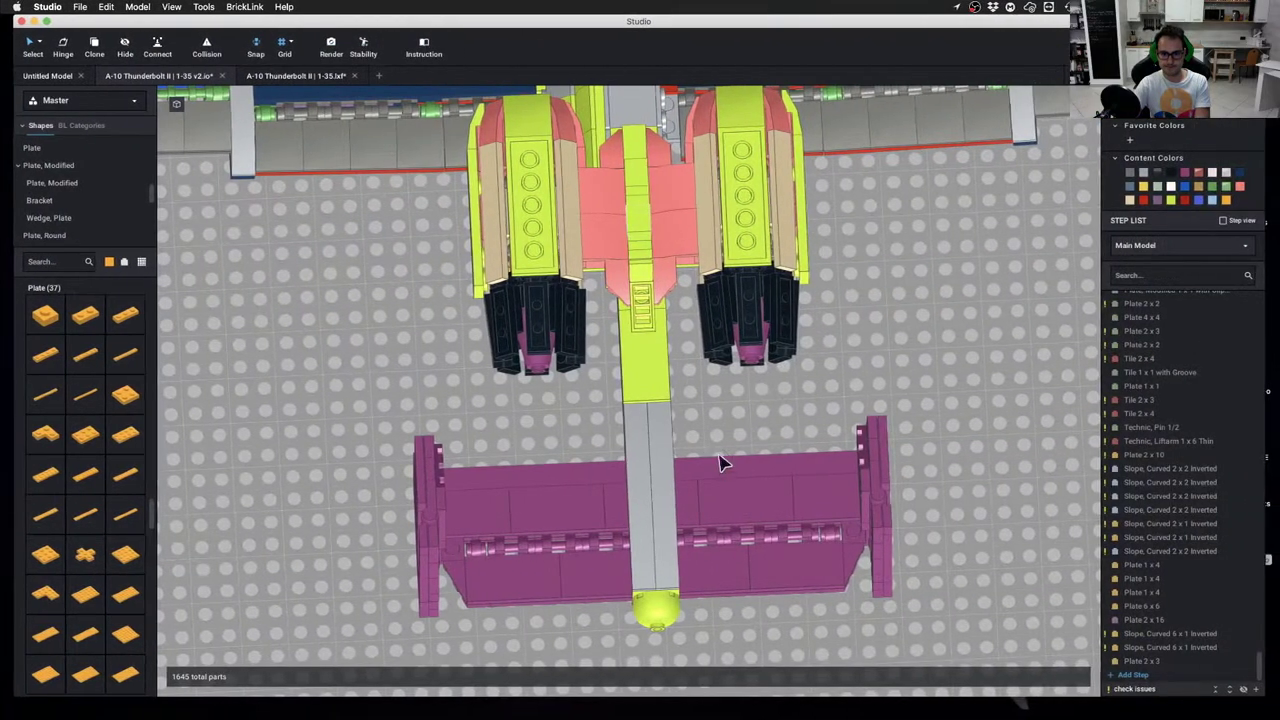
pyautogui.hotkey('ctrl', 'Left')
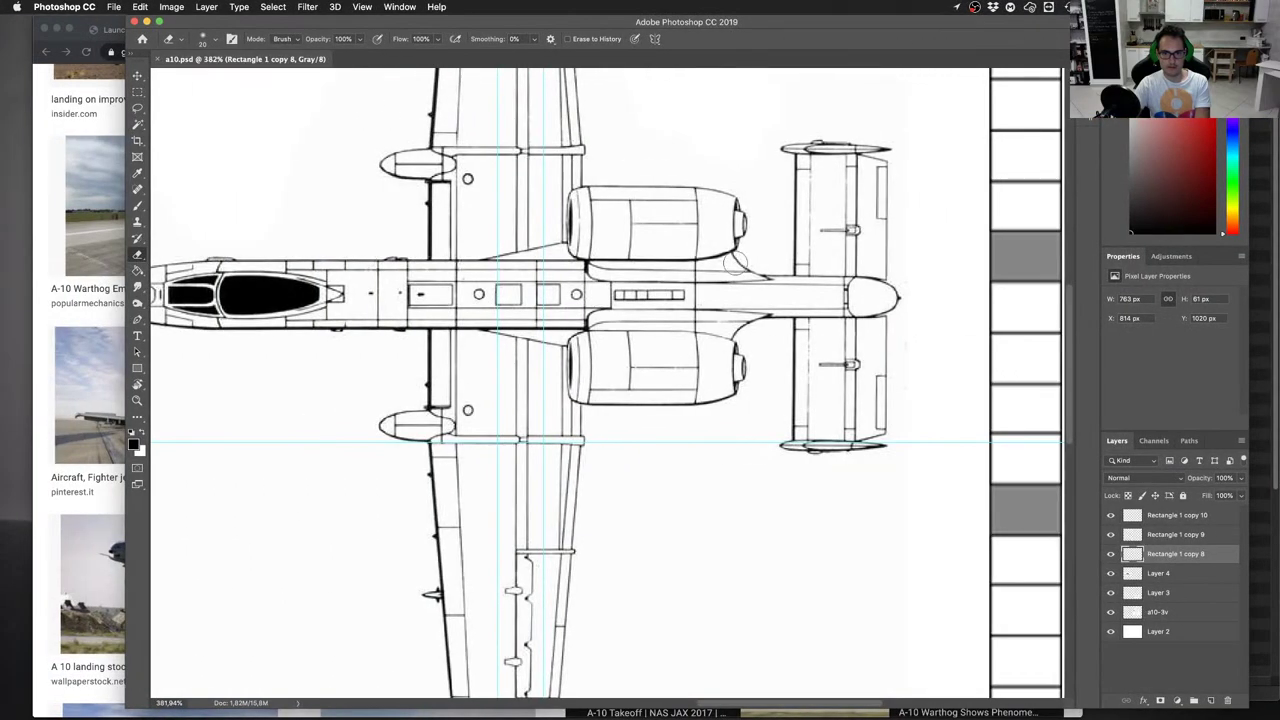
pyautogui.scroll(-2, 727, 331)
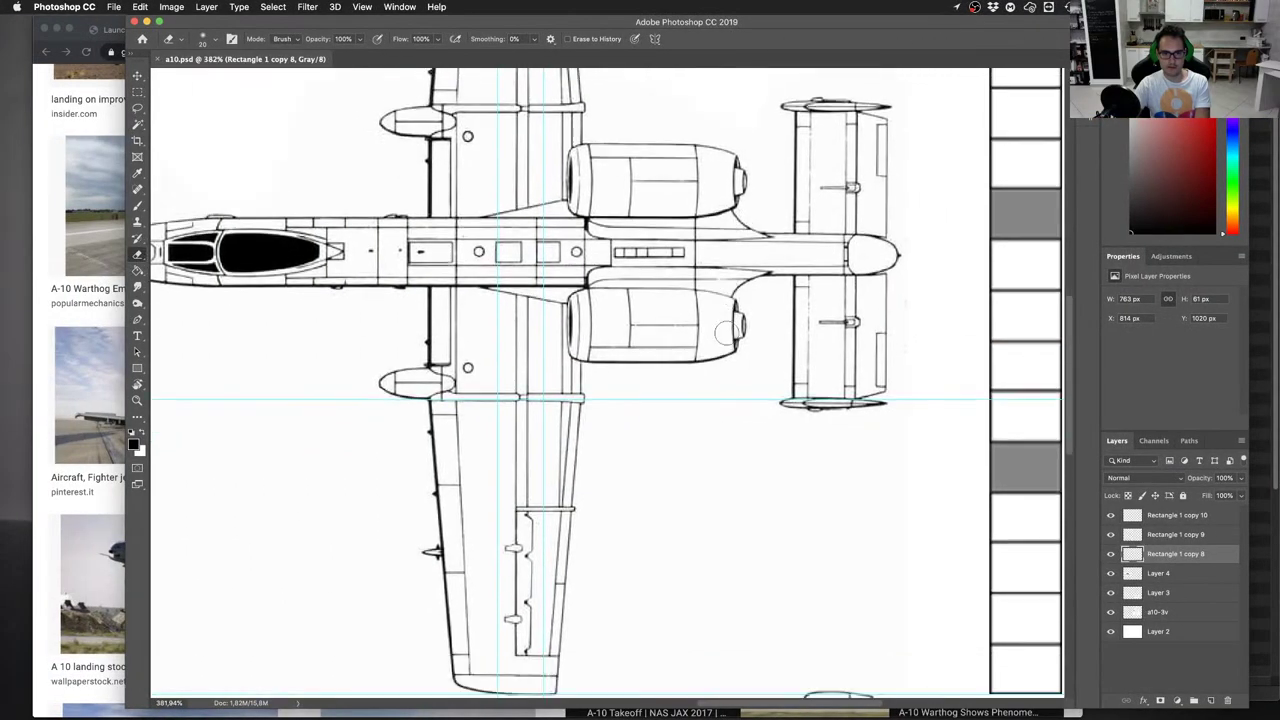
pyautogui.keyDown('alt'); pyautogui.scroll(-10, 846, 435); pyautogui.keyUp('alt')
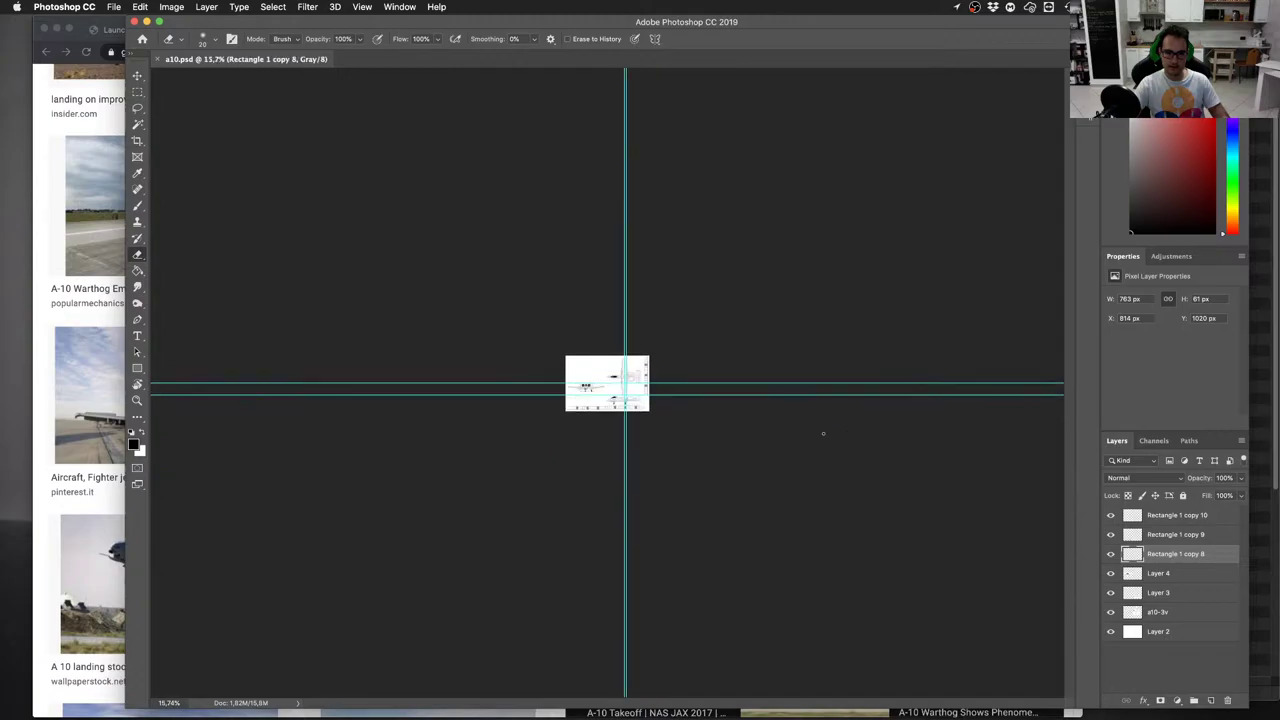
pyautogui.keyDown('alt'); pyautogui.scroll(8, 646, 399); pyautogui.keyUp('alt')
# Switch to Chrome, search Google Images for "a-10 bottom" and view photos of the aircraft's underside
pyautogui.hotkey('ctrl', 'Up')
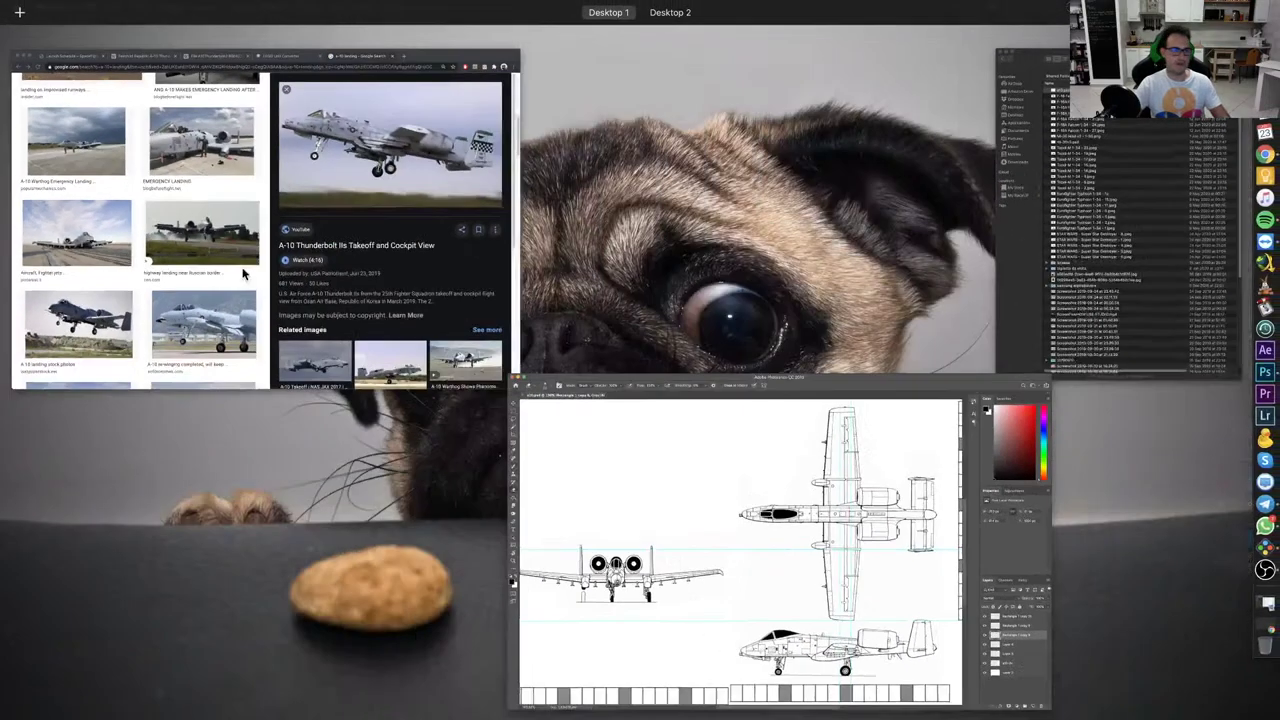
pyautogui.click(275, 264)
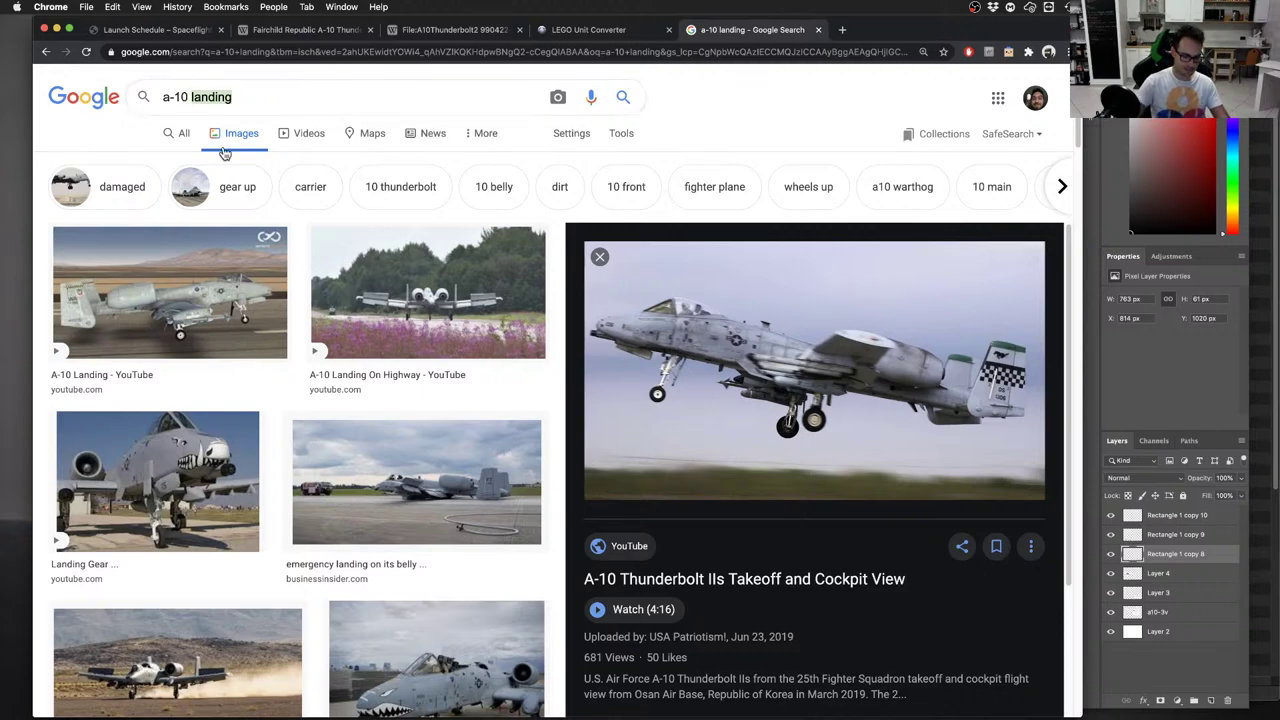
pyautogui.write('bottom')
pyautogui.press('Return')
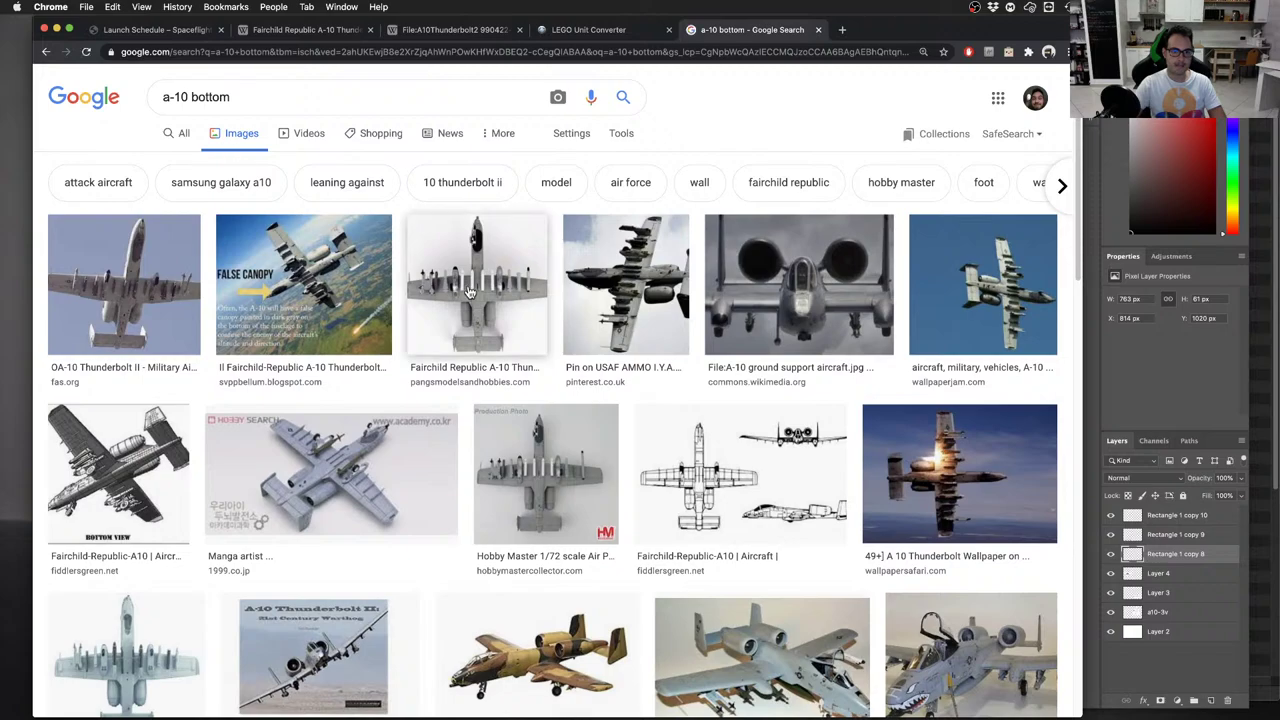
pyautogui.click(471, 291)
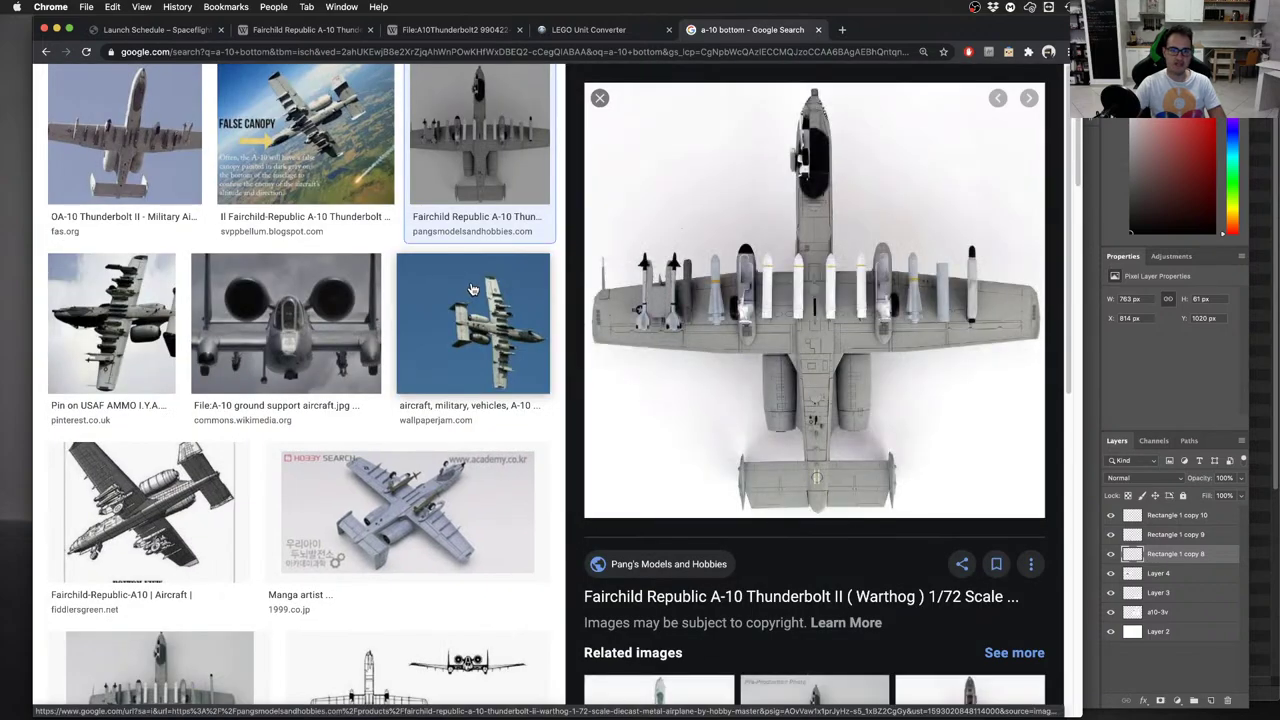
pyautogui.click(124, 140)
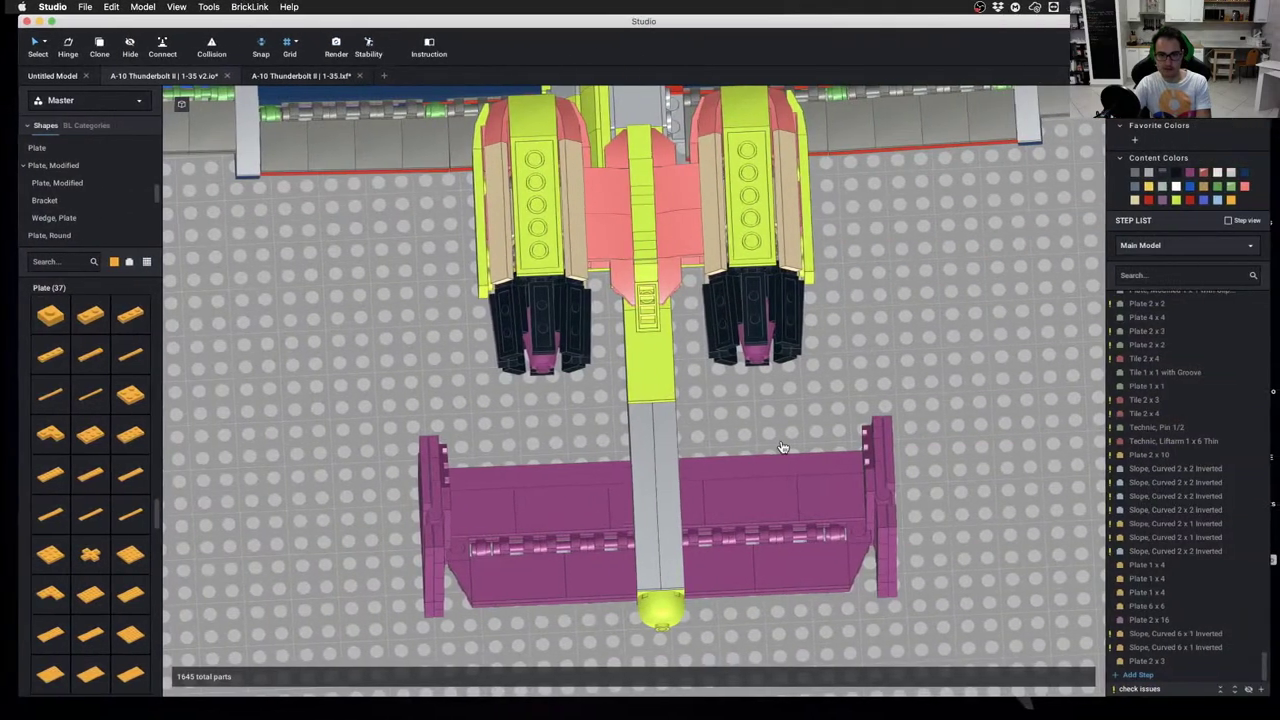
# Switch back to Studio and examine the underside of the aircraft's nose and fuselage
pyautogui.scroll(-5, 651, 366)
pyautogui.moveTo(677, 403); pyautogui.dragTo(474, 286, button='right')
pyautogui.scroll(-3, 741, 392)
pyautogui.moveTo(371, 174); pyautogui.dragTo(760, 590)
pyautogui.moveTo(760, 590); pyautogui.dragTo(646, 491, button='right')
pyautogui.scroll(6, 711, 497)
pyautogui.scroll(-5, 1018, 608)
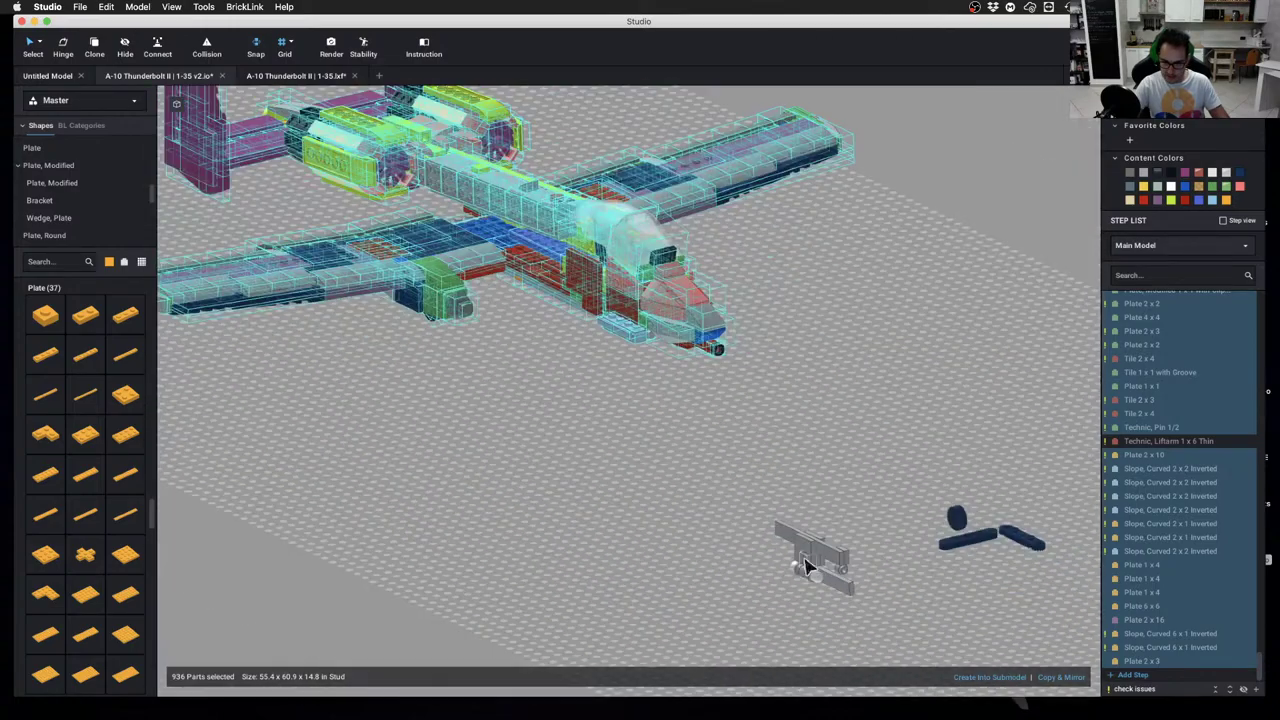
pyautogui.moveTo(778, 411); pyautogui.dragTo(716, 449, button='right')
pyautogui.click(855, 468)
pyautogui.scroll(7, 914, 466)
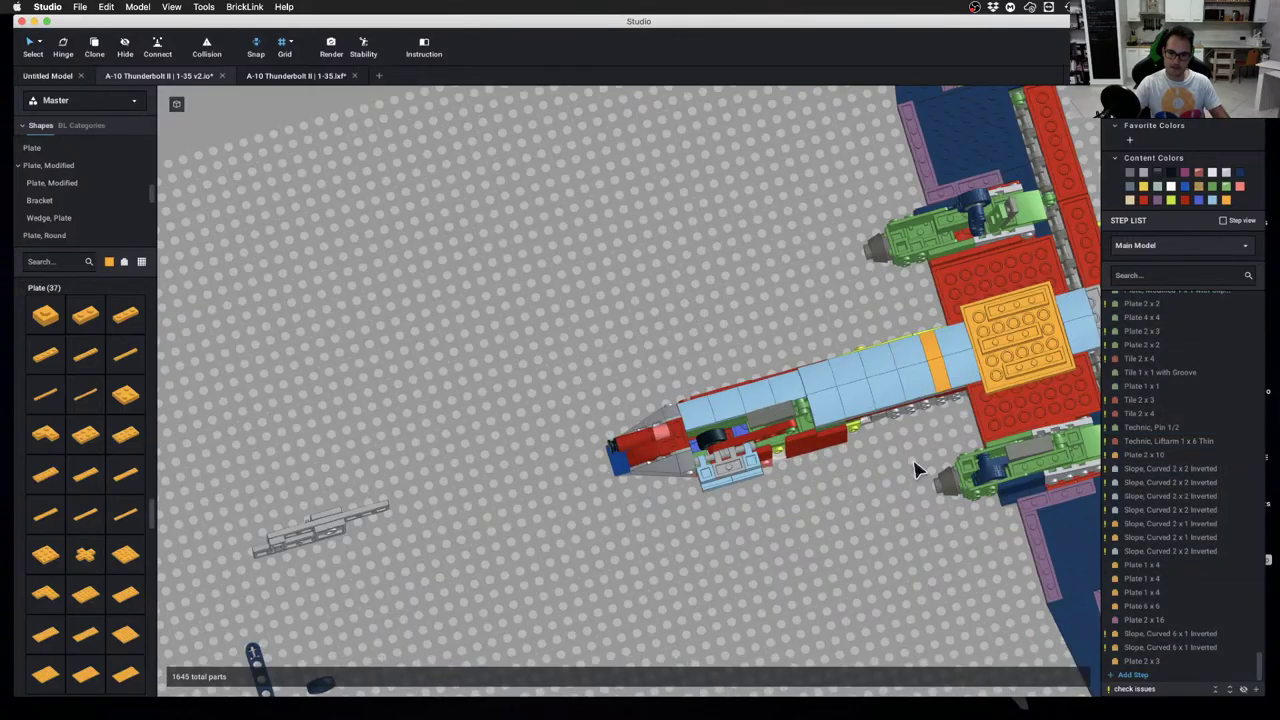
# Compare the underside between the wing's rear edge, engines and tail boom with the A-10 underside photo in Chrome, returning to Studio
pyautogui.moveTo(914, 466); pyautogui.dragTo(603, 466, button='middle')
pyautogui.scroll(-4, 640, 468)
pyautogui.moveTo(603, 466)
pyautogui.mouseDown(button='right')
pyautogui.moveTo(636, 424)
pyautogui.moveTo(600, 455)
pyautogui.mouseUp(button='right')
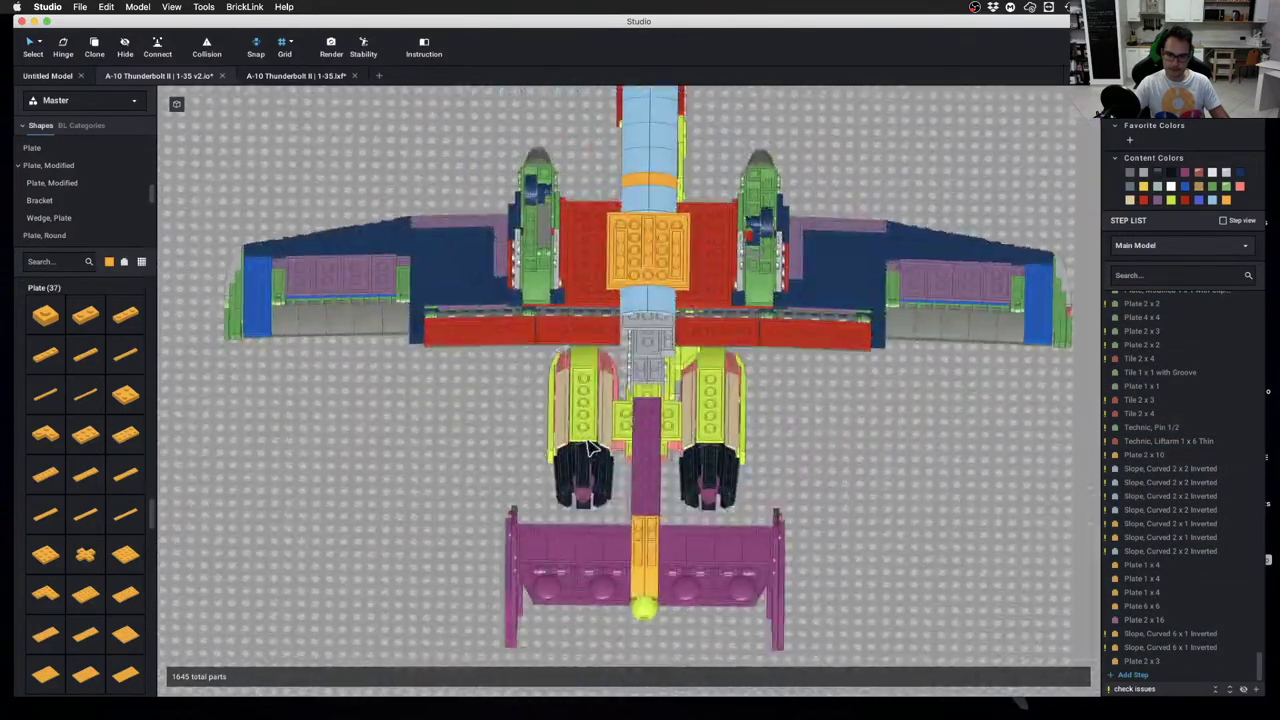
pyautogui.scroll(5, 586, 463)
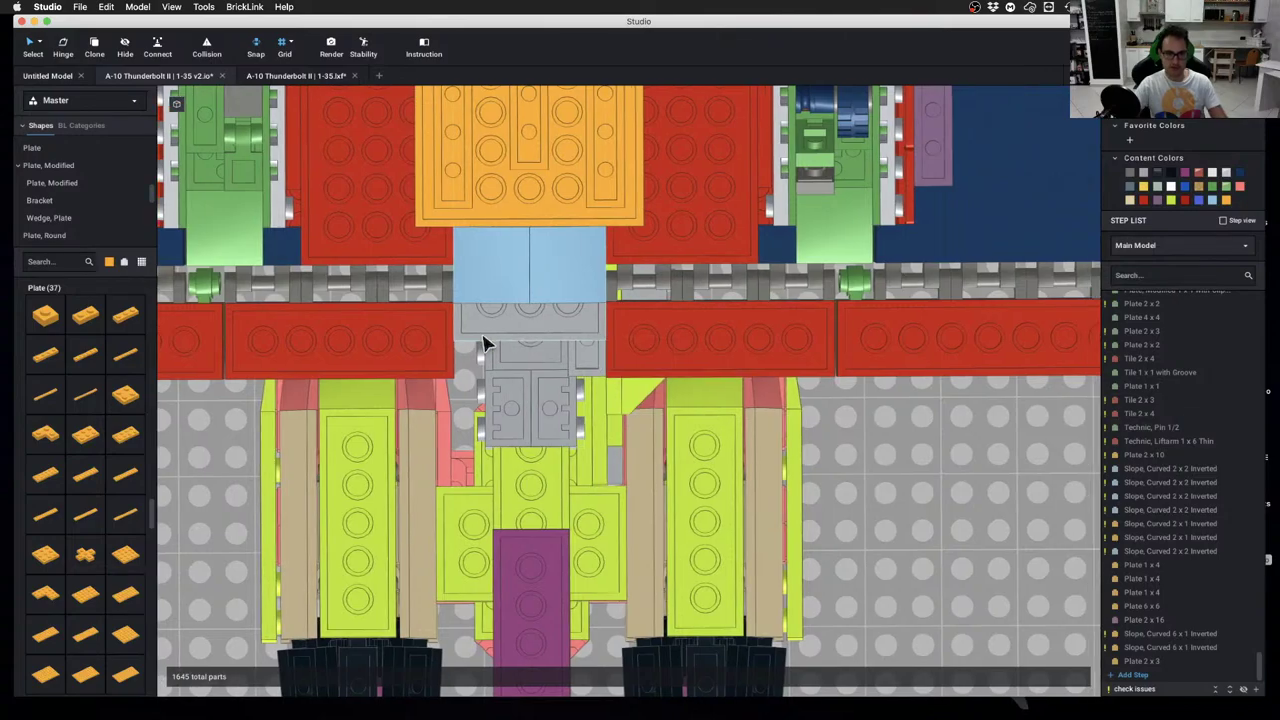
pyautogui.hotkey('ctrl', 'Left')
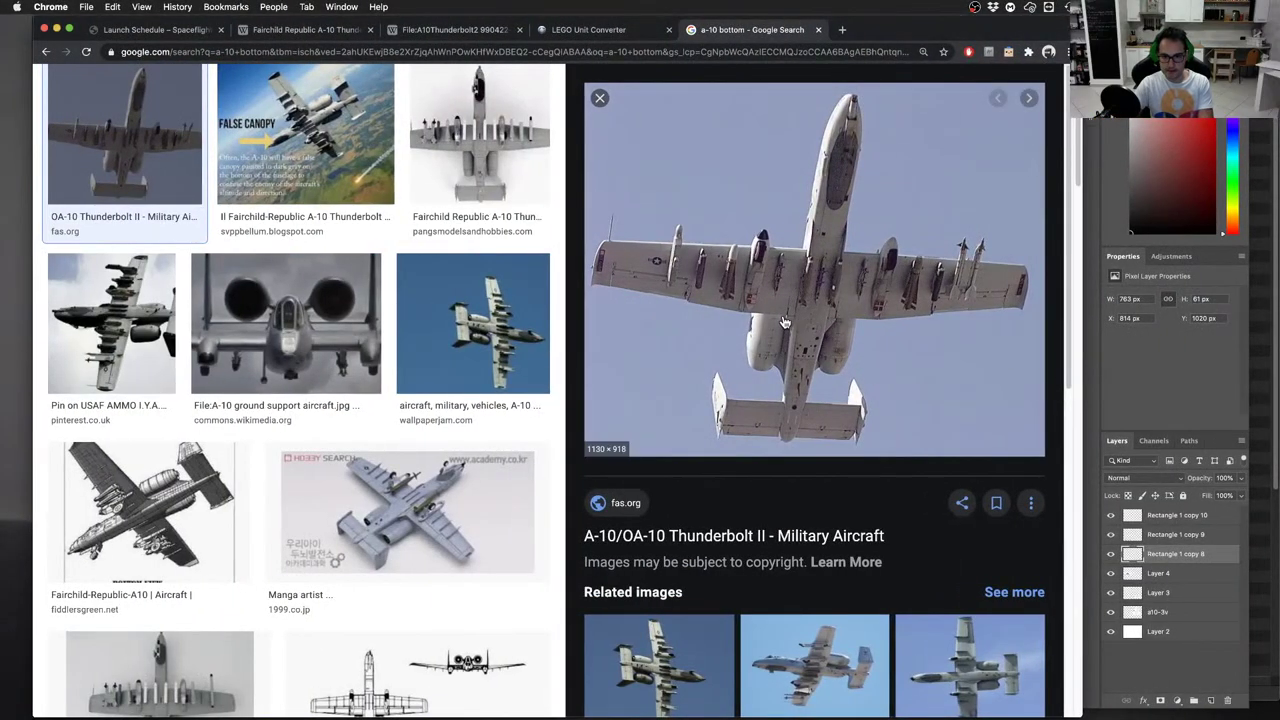
pyautogui.hotkey('ctrl', 'Right')
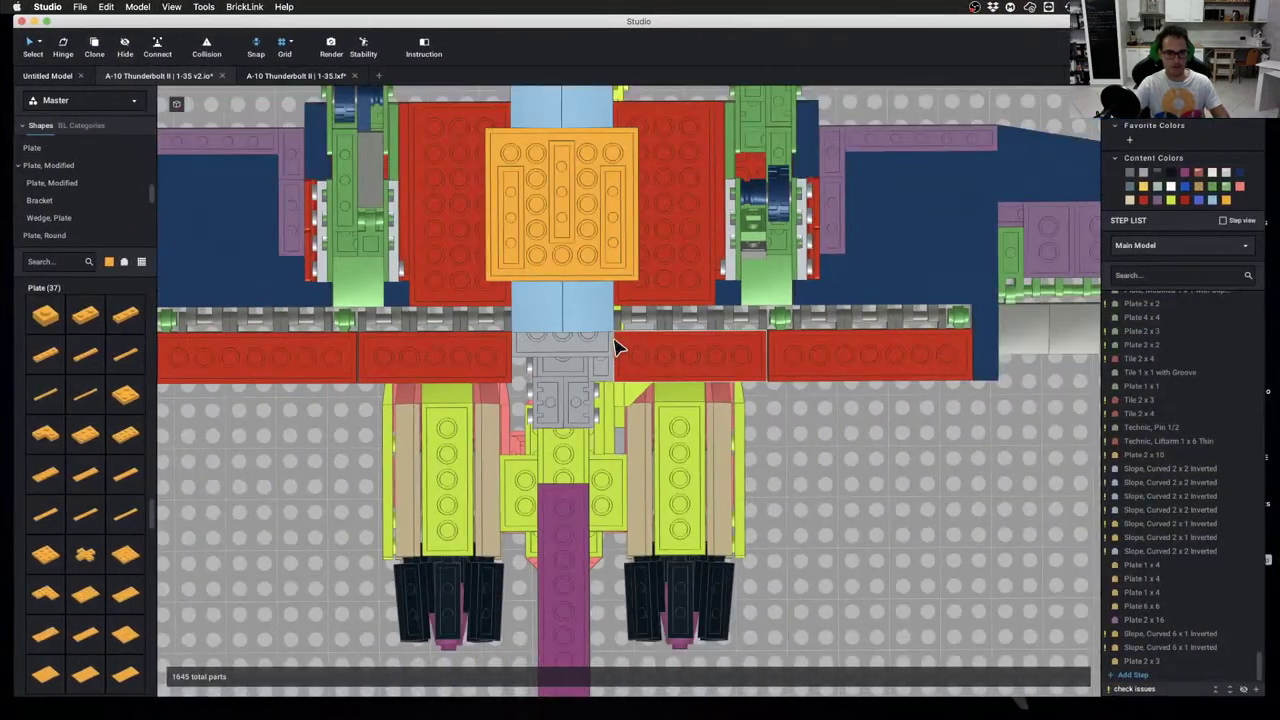
pyautogui.moveTo(600, 344); pyautogui.dragTo(691, 323, button='middle')
pyautogui.moveTo(691, 323); pyautogui.dragTo(640, 254, button='right')
pyautogui.scroll(2, 640, 254)
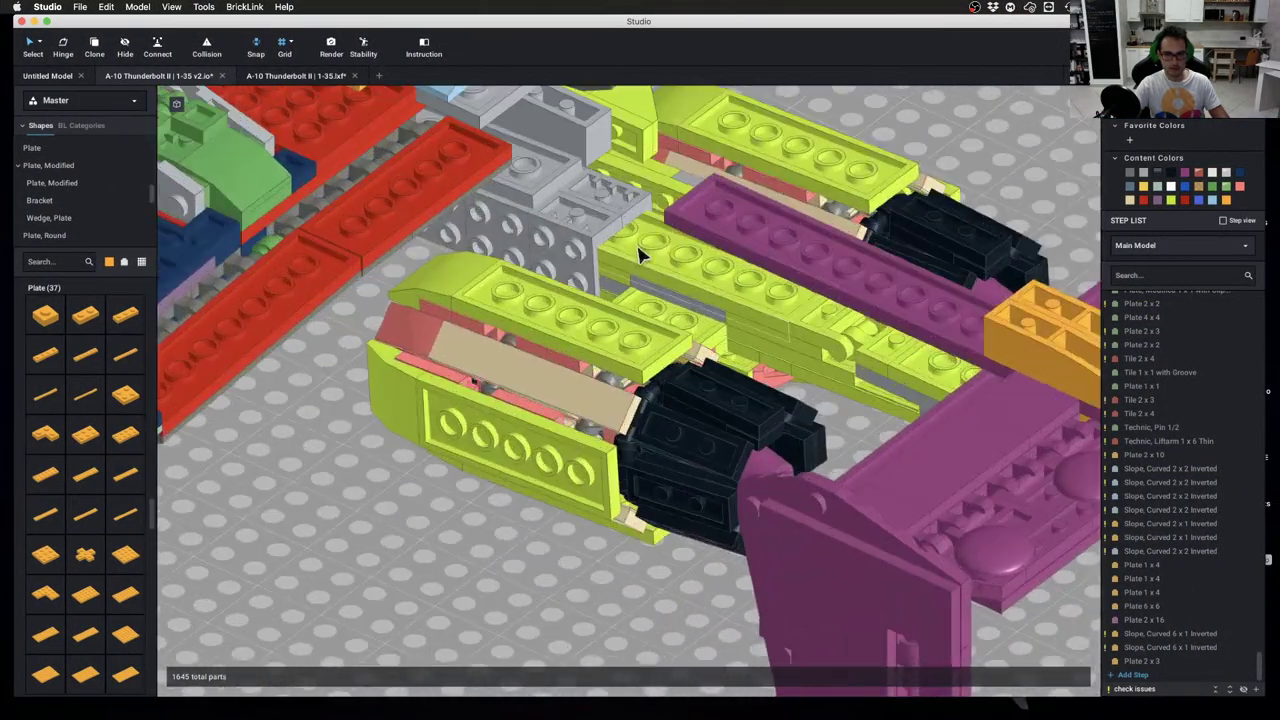
pyautogui.moveTo(640, 254); pyautogui.dragTo(668, 460, button='middle')
pyautogui.click(545, 343)
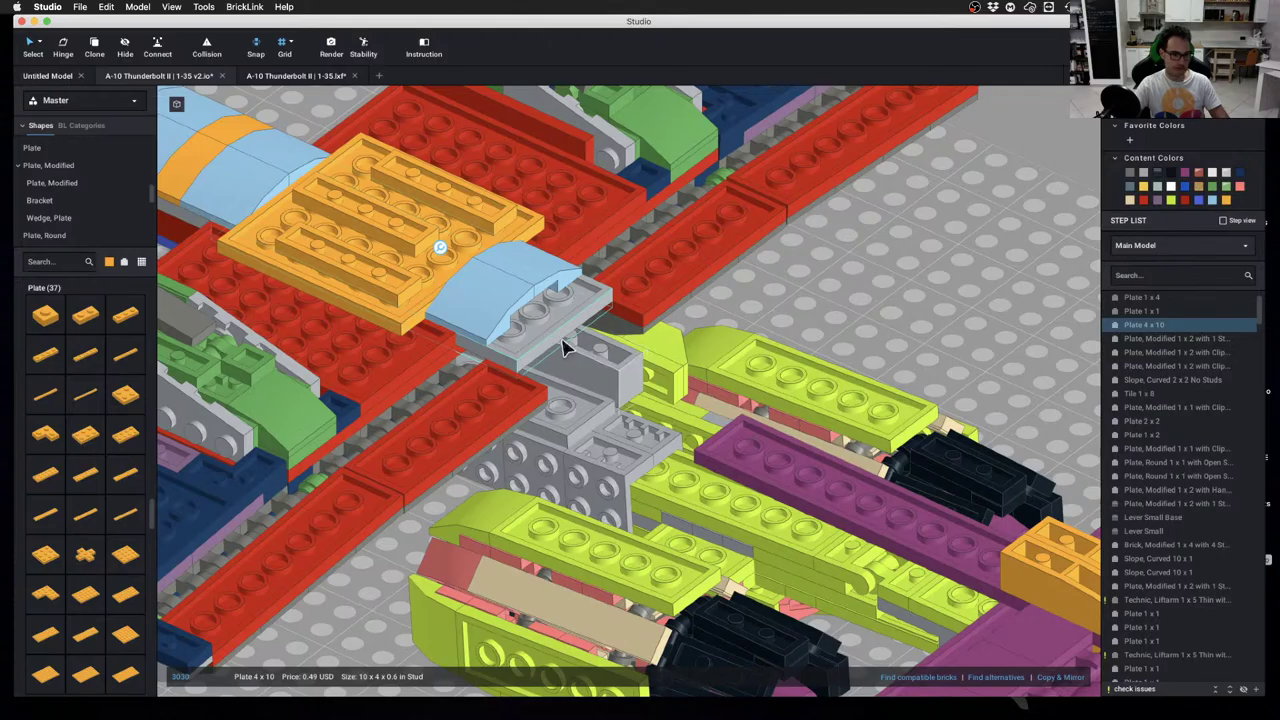
pyautogui.moveTo(565, 345); pyautogui.dragTo(598, 393, button='right')
pyautogui.hotkey('ctrl', 'Left')
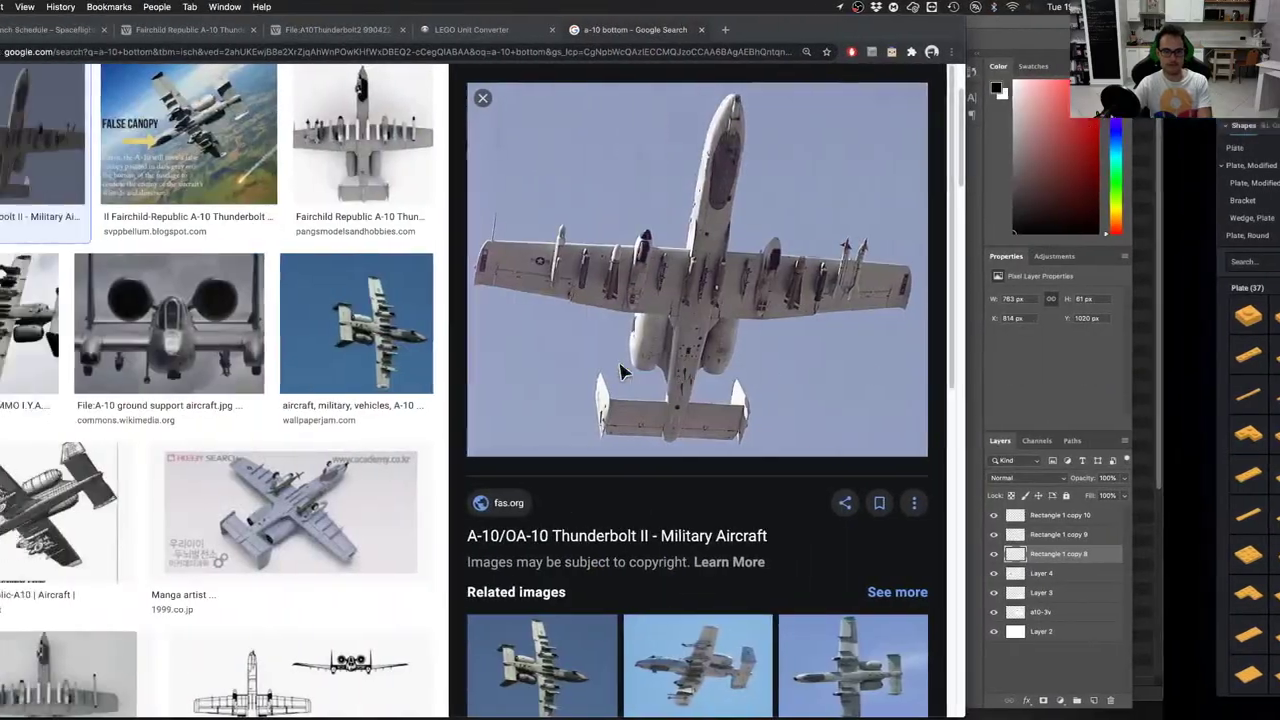
pyautogui.hotkey('ctrl', 'Right')
pyautogui.moveTo(748, 403); pyautogui.dragTo(714, 366, button='right')
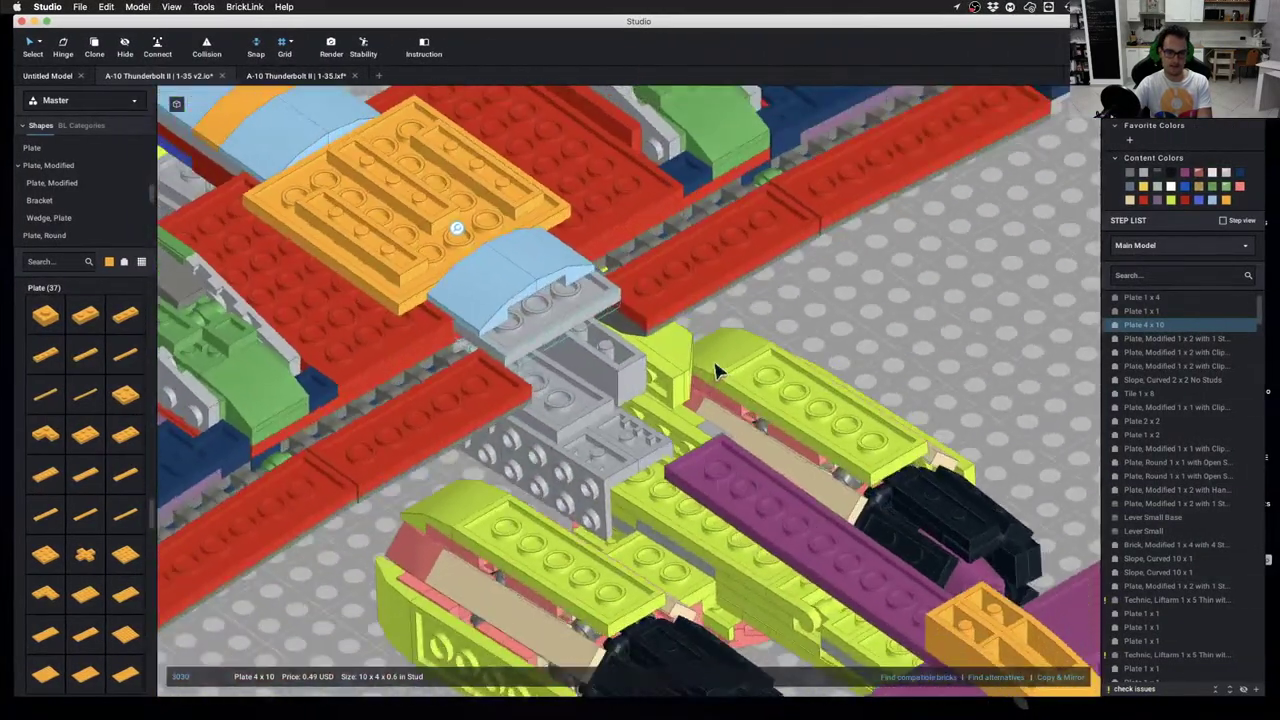
# Clone the light blue 2 x 2 inverted curved slope and place two copies side by side on the grey plate behind the existing pair
pyautogui.scroll(3, 497, 362)
pyautogui.press('c')
pyautogui.click(499, 362)
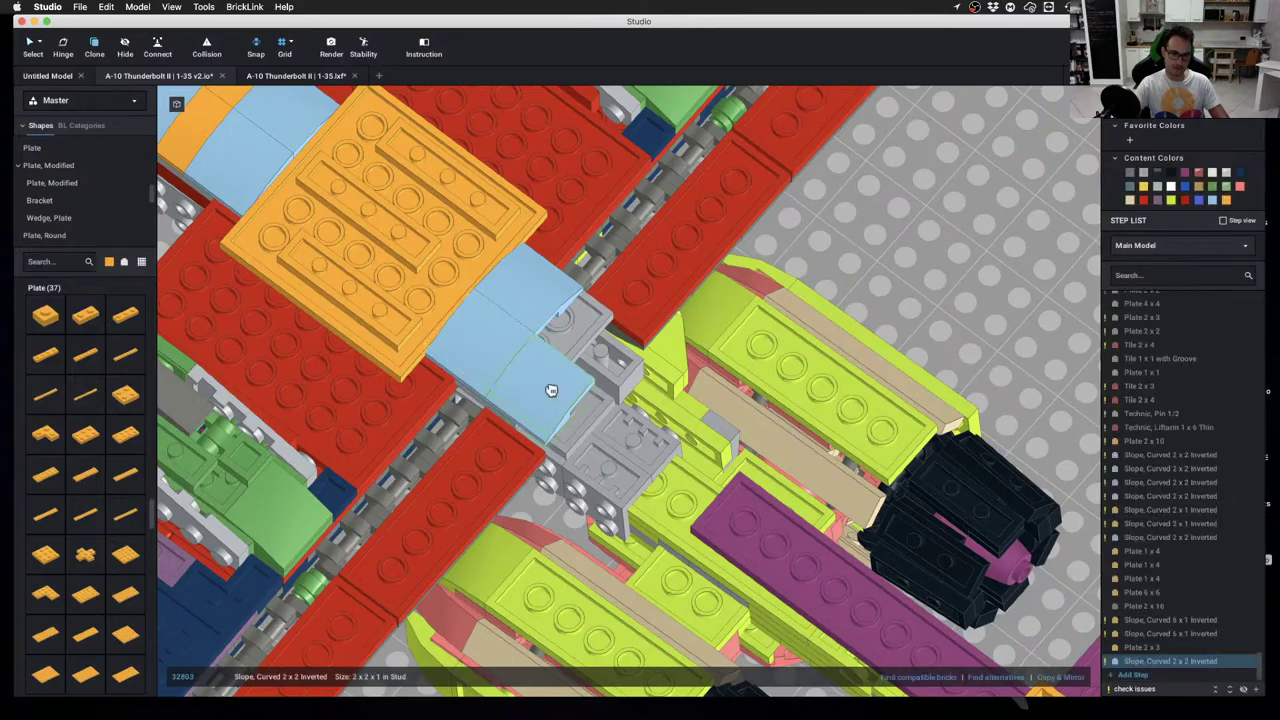
pyautogui.click(551, 391)
pyautogui.press('Escape')
pyautogui.click(560, 297)
pyautogui.click(597, 333)
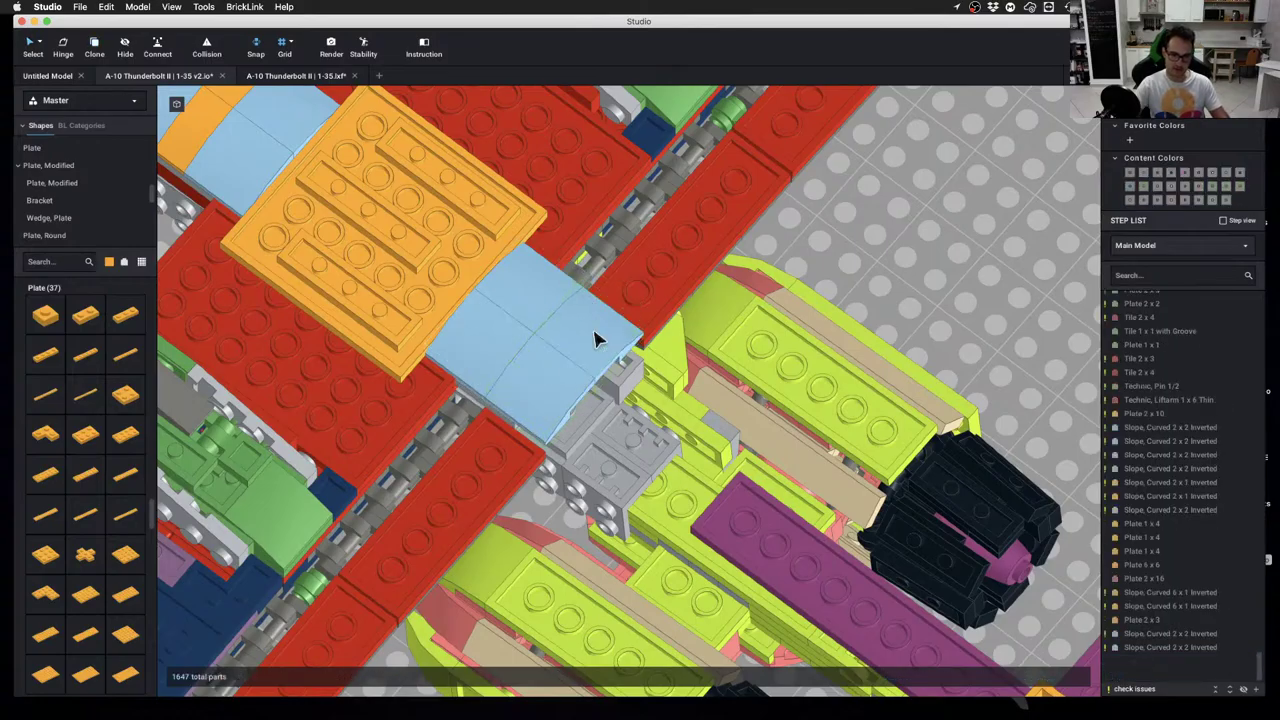
pyautogui.moveTo(594, 337)
pyautogui.mouseDown(button='right')
pyautogui.moveTo(583, 326)
pyautogui.moveTo(576, 340)
pyautogui.mouseUp(button='right')
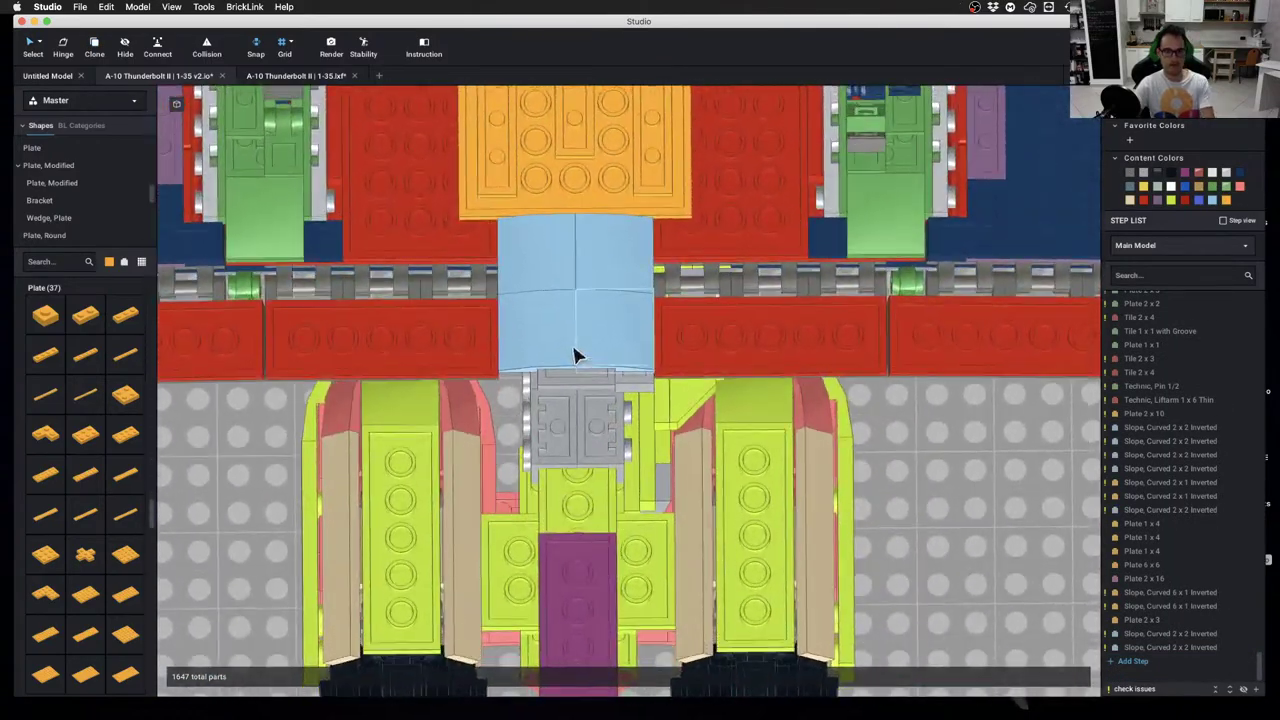
# Check the extended fuselage underside against the A-10 photo in Chrome and examine the inner flap beside the engine from both sides in Studio
pyautogui.press('super+Tab')
pyautogui.hotkey('ctrl', 'Right')
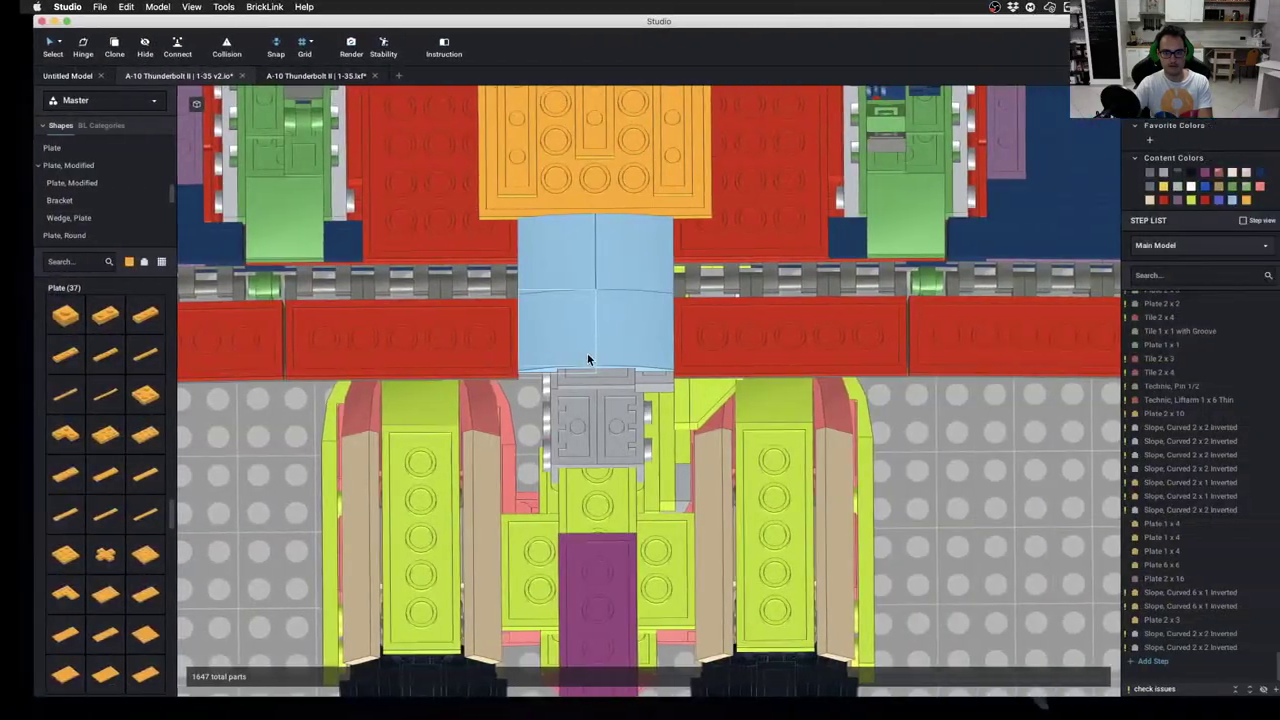
pyautogui.scroll(-3, 597, 366)
pyautogui.hotkey('ctrl', 'Left')
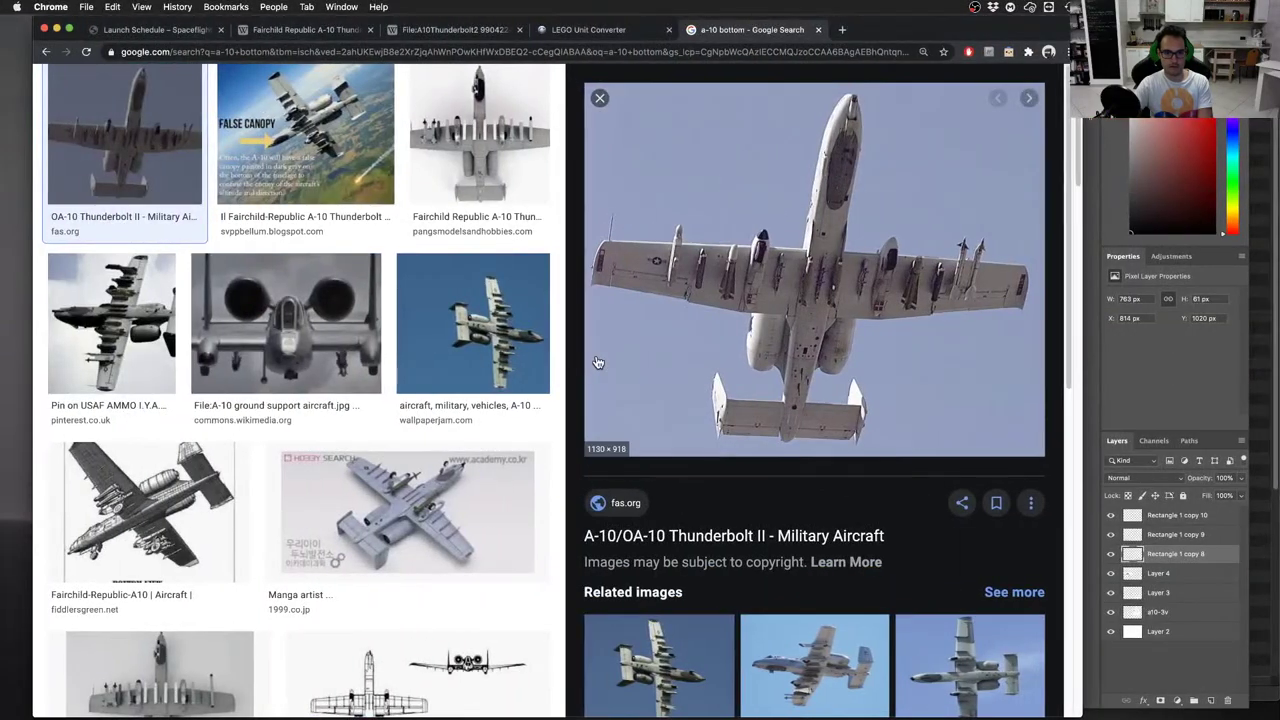
pyautogui.hotkey('ctrl', 'Right')
pyautogui.scroll(4, 552, 337)
pyautogui.moveTo(614, 364); pyautogui.dragTo(549, 374, button='right')
pyautogui.click(530, 358)
pyautogui.moveTo(532, 360); pyautogui.dragTo(637, 363, button='middle')
pyautogui.moveTo(637, 363); pyautogui.dragTo(651, 249, button='right')
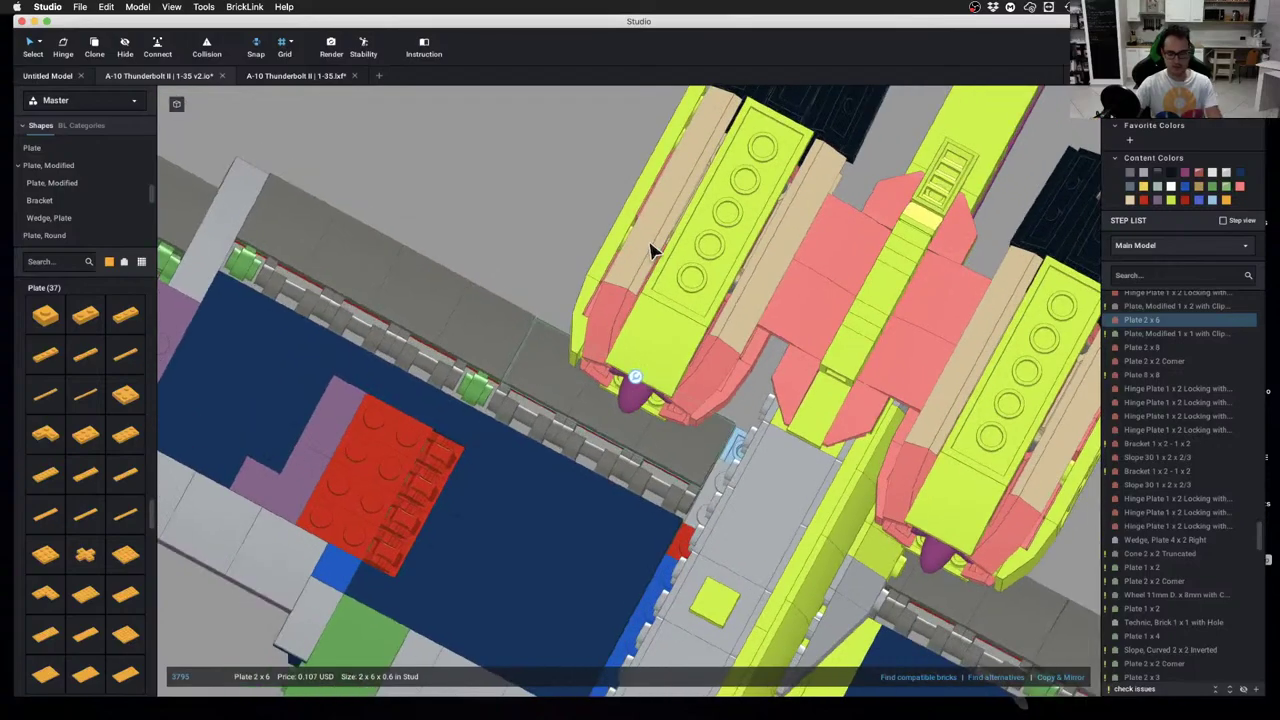
pyautogui.press('super+Tab')
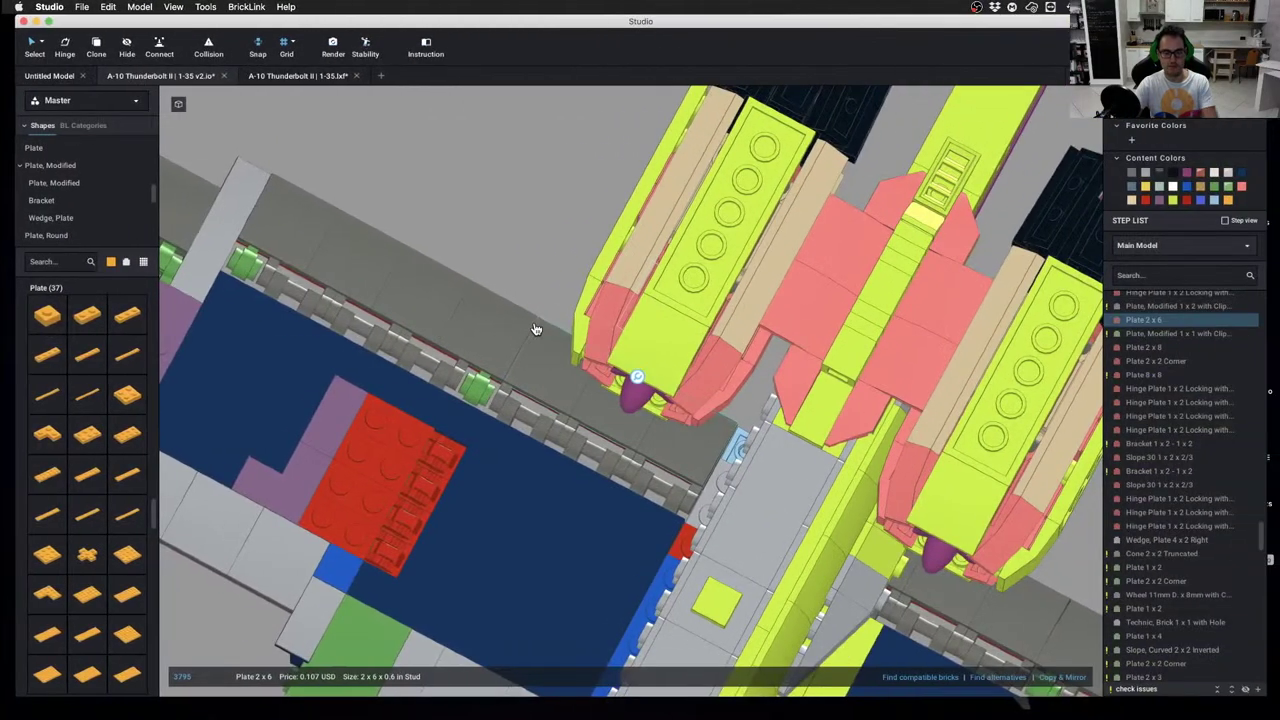
pyautogui.moveTo(535, 329); pyautogui.dragTo(548, 430, button='right')
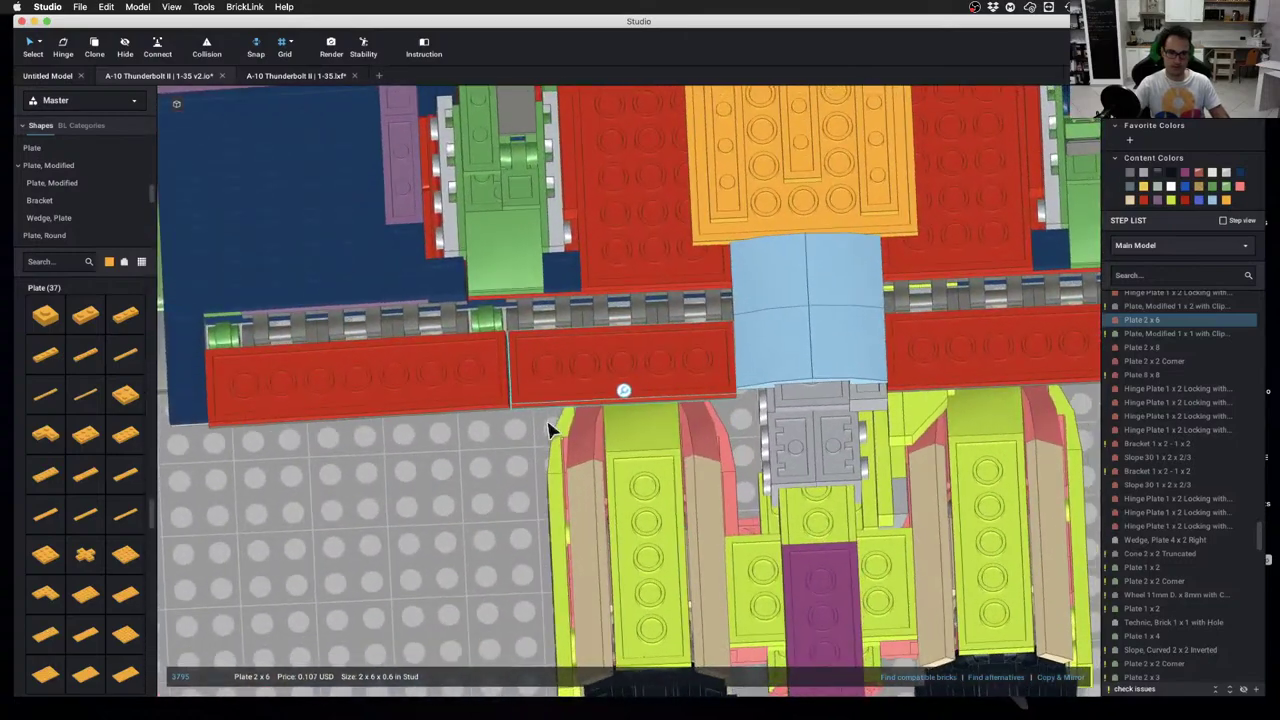
# Delete the red 2 x 6 plate under the inner flap on each side of the fuselage
pyautogui.click(437, 463)
pyautogui.moveTo(675, 366); pyautogui.dragTo(583, 394, button='middle')
pyautogui.moveTo(583, 394); pyautogui.dragTo(574, 369, button='right')
pyautogui.click(560, 348)
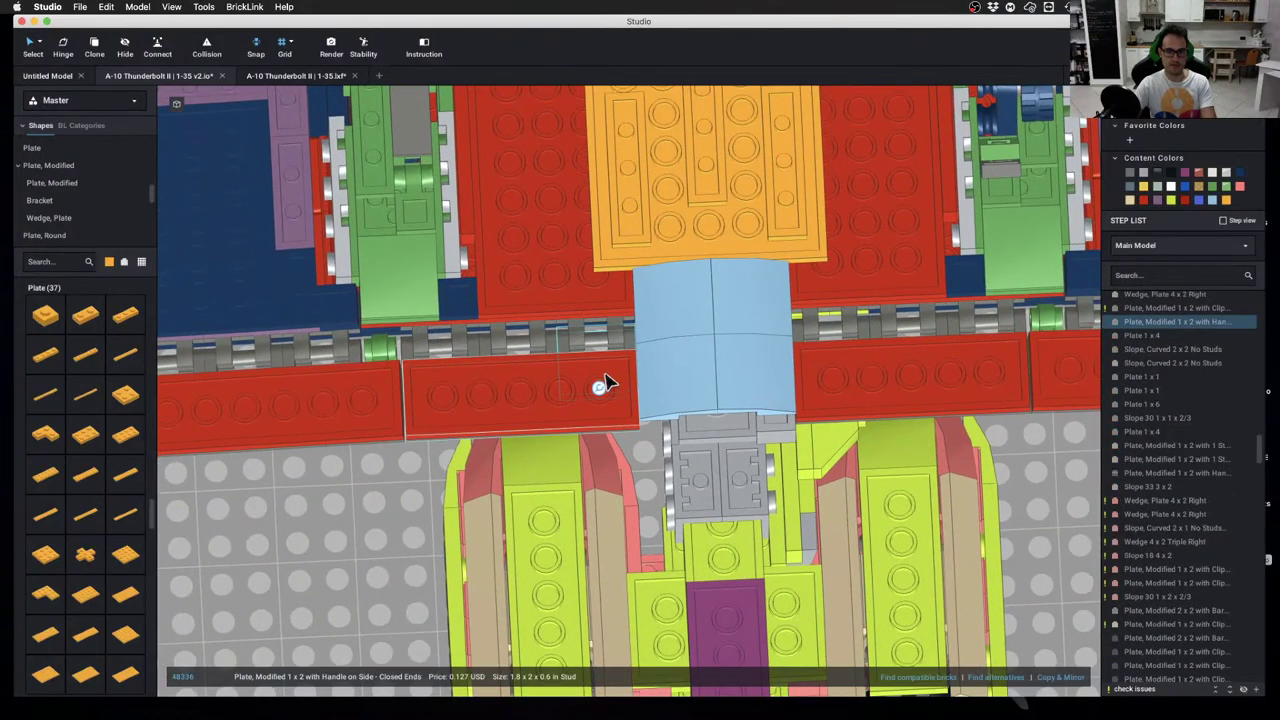
pyautogui.click(605, 377)
pyautogui.press('Delete')
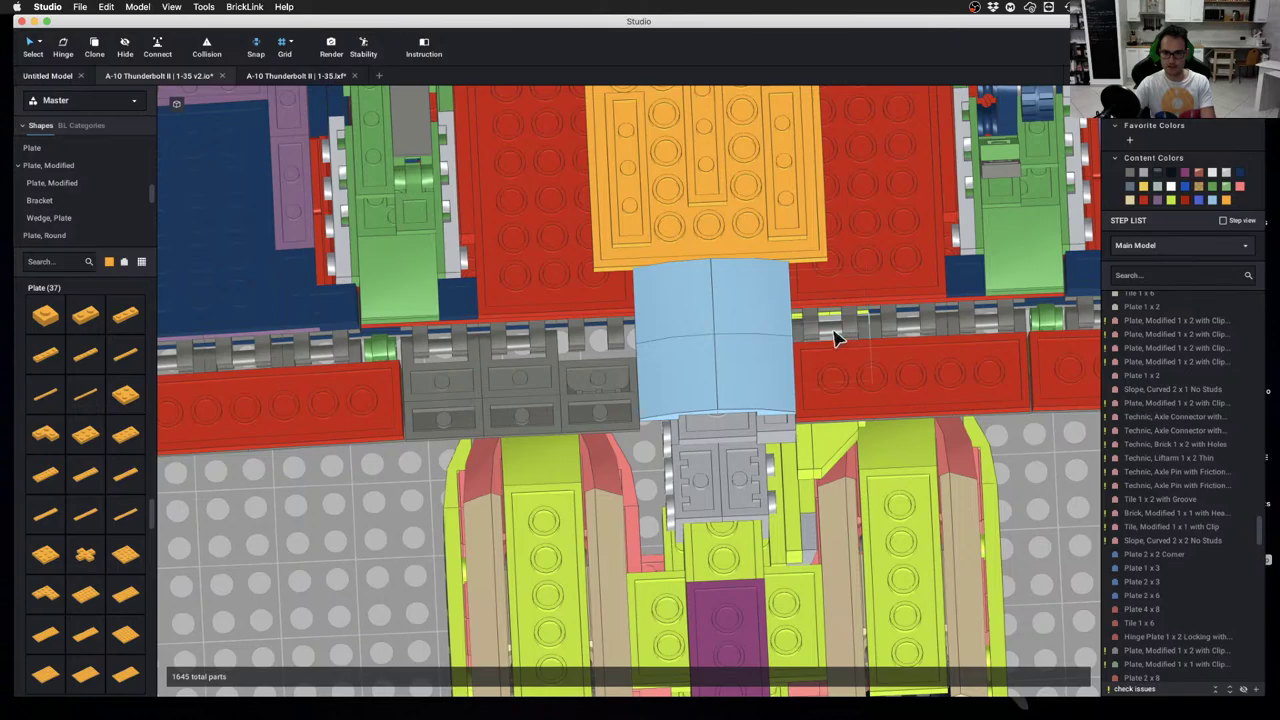
pyautogui.click(845, 375)
pyautogui.press('Delete')
pyautogui.moveTo(857, 414); pyautogui.dragTo(857, 398, button='right')
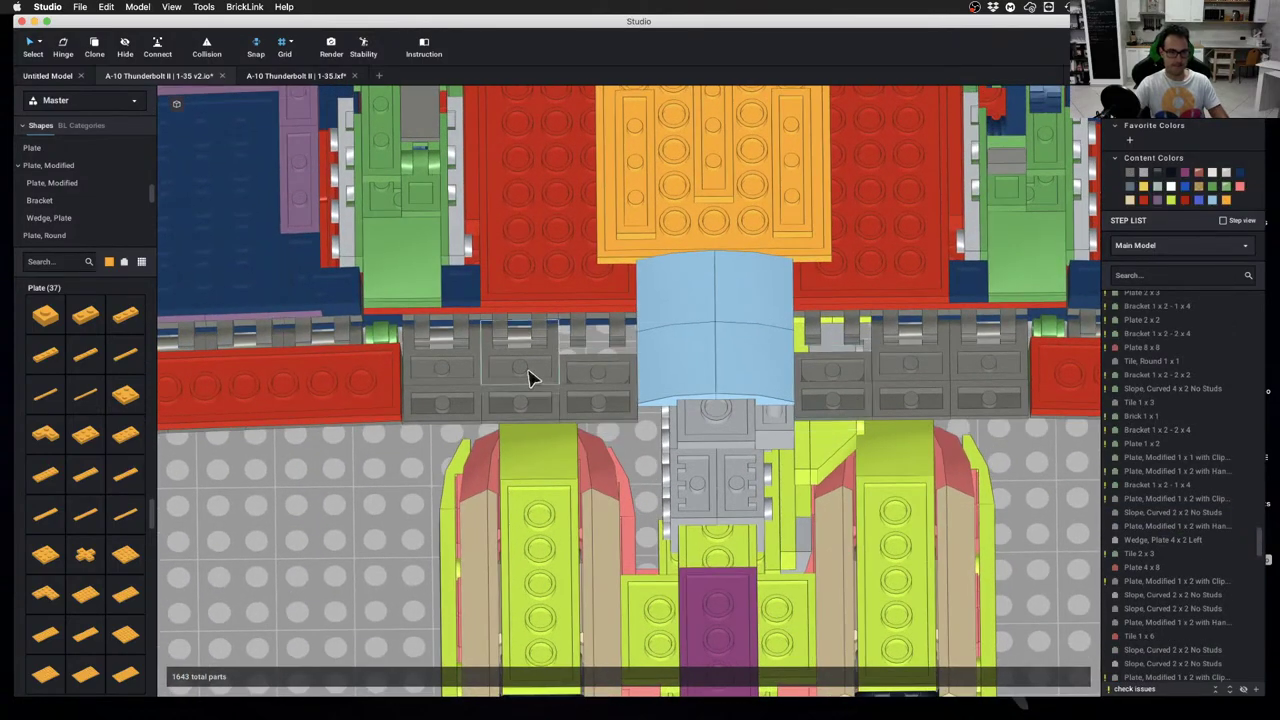
# Select the six 1 x 2 clip plates of the inner flap hinges on both sides and move them onto the baseplate beside the model
pyautogui.moveTo(530, 378); pyautogui.dragTo(372, 548)
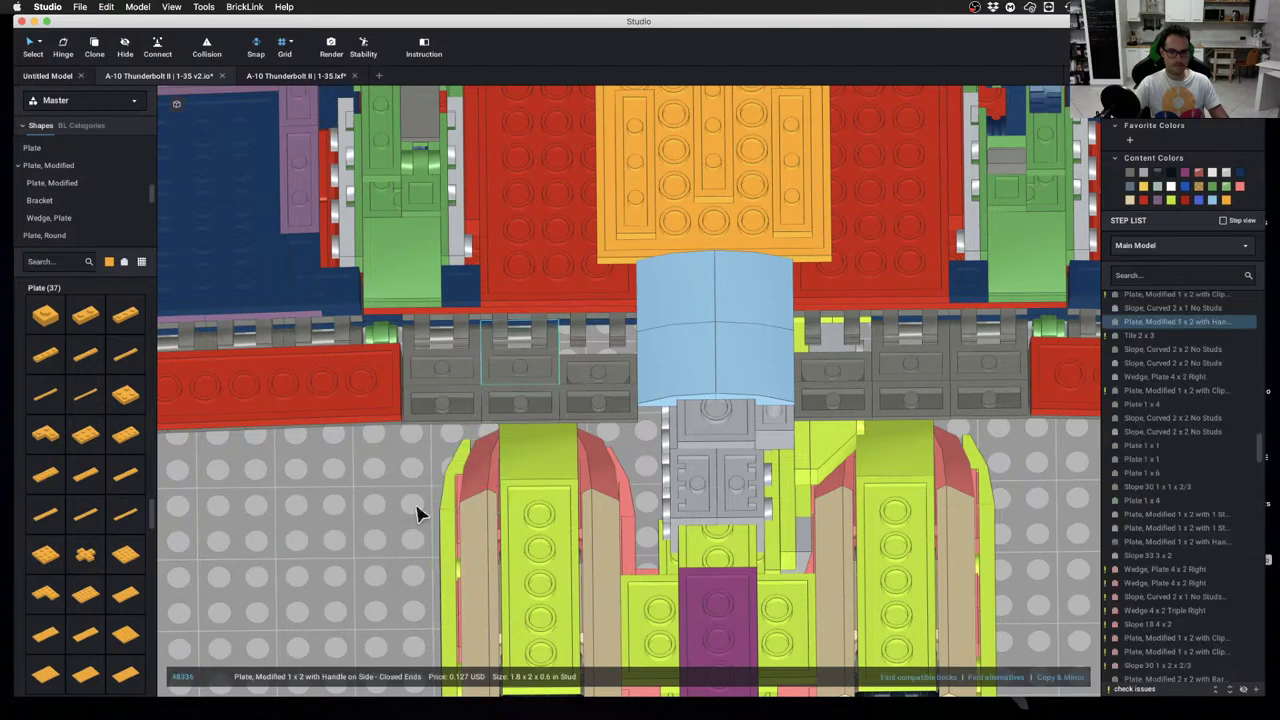
pyautogui.click(540, 335)
pyautogui.keyDown('shift'); pyautogui.click(460, 327); pyautogui.keyUp('shift')
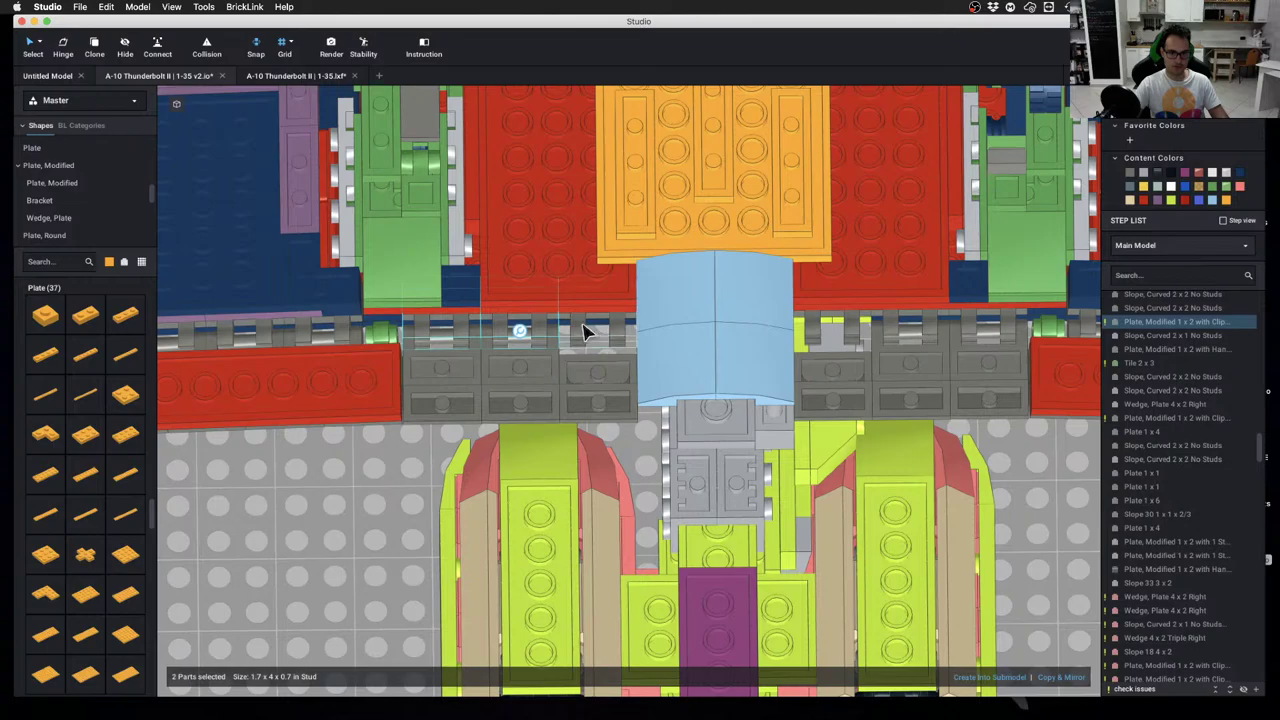
pyautogui.keyDown('shift'); pyautogui.click(585, 333); pyautogui.keyUp('shift')
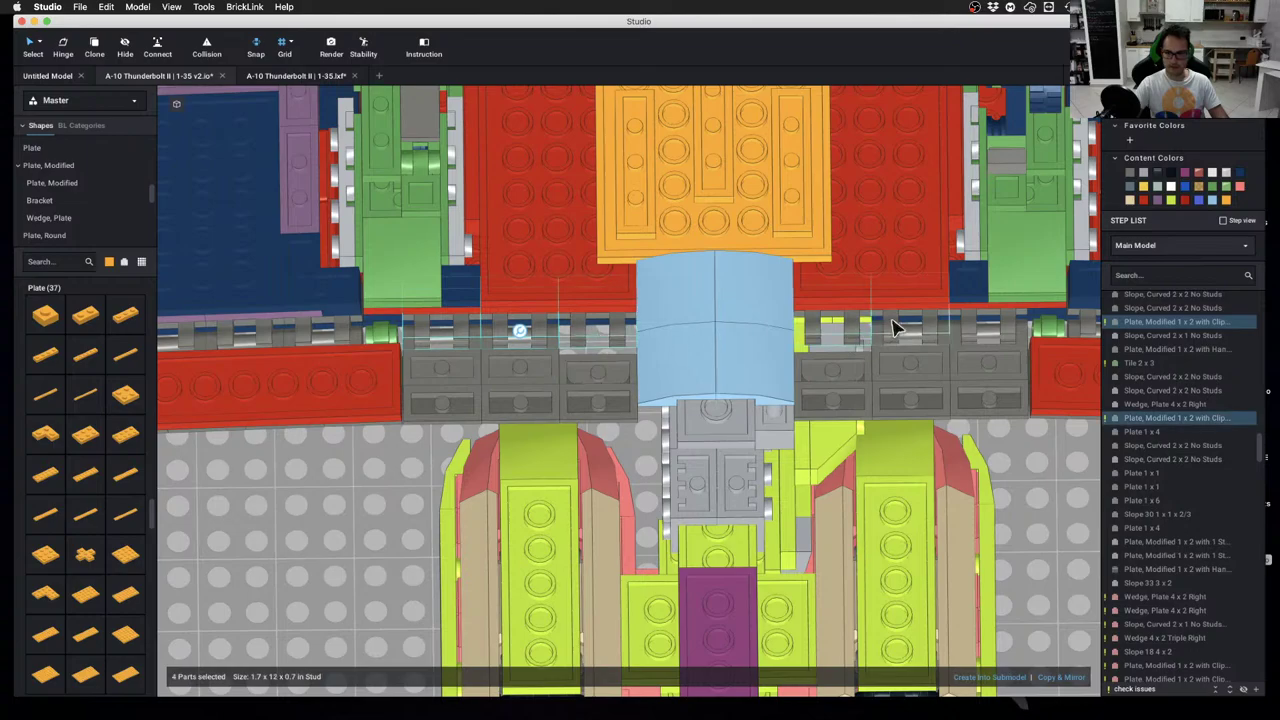
pyautogui.scroll(-4, 523, 517)
pyautogui.moveTo(977, 326); pyautogui.dragTo(388, 540)
pyautogui.click(462, 460)
# Copy the 1 x 2 plate with handle into the slot next to the fuselage on both inner flaps
pyautogui.scroll(4, 463, 458)
pyautogui.click(455, 362)
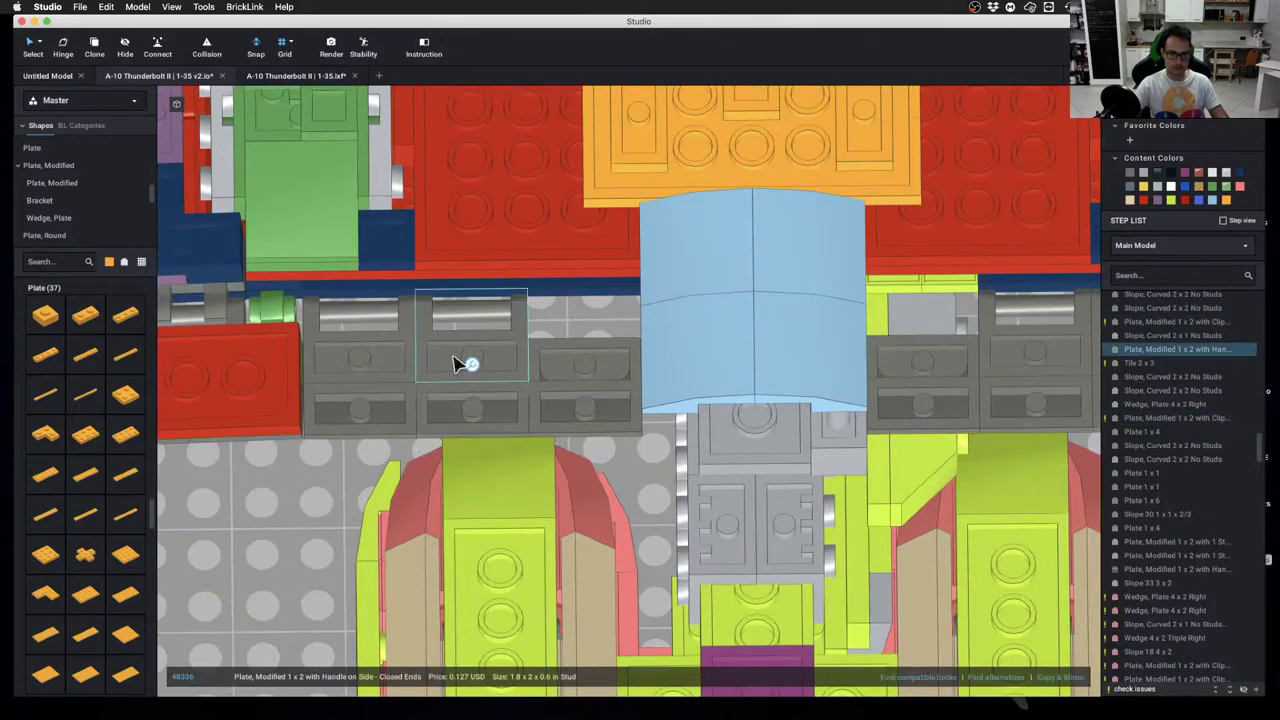
pyautogui.keyDown('shift'); pyautogui.click(390, 365); pyautogui.keyUp('shift')
pyautogui.scroll(-2, 517, 363)
pyautogui.click(520, 365)
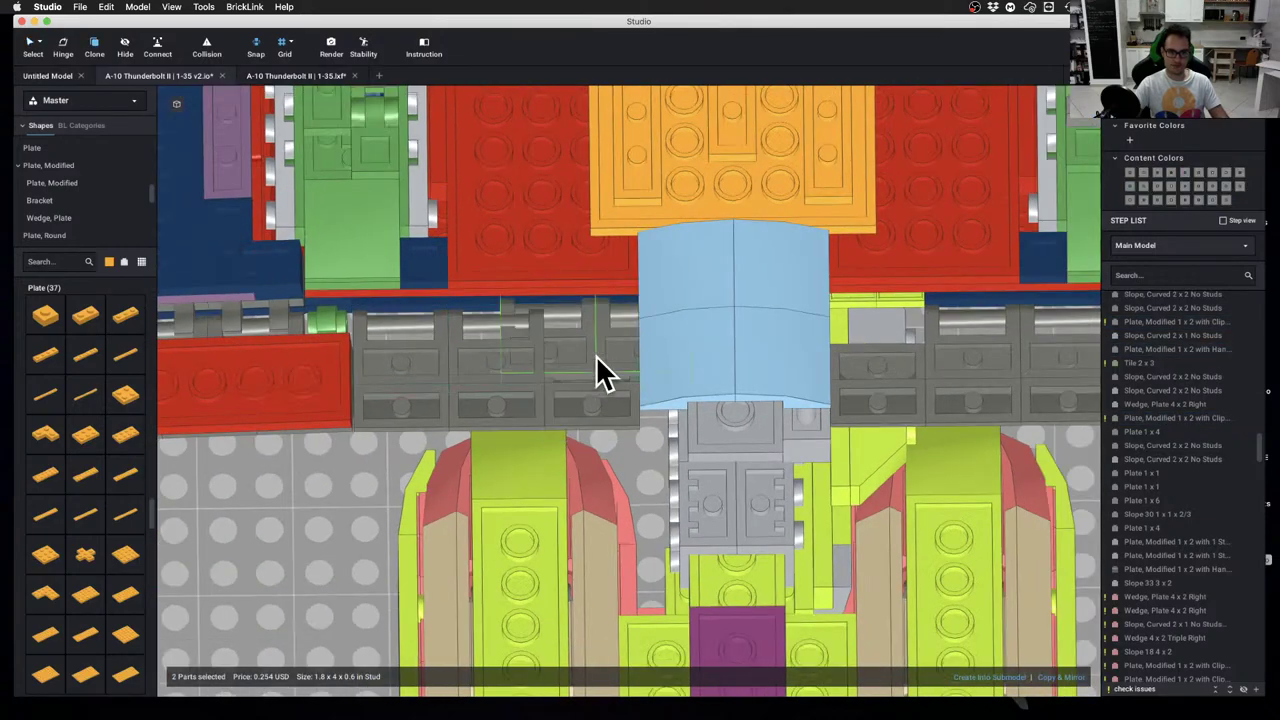
pyautogui.press('super+v')
pyautogui.click(617, 363)
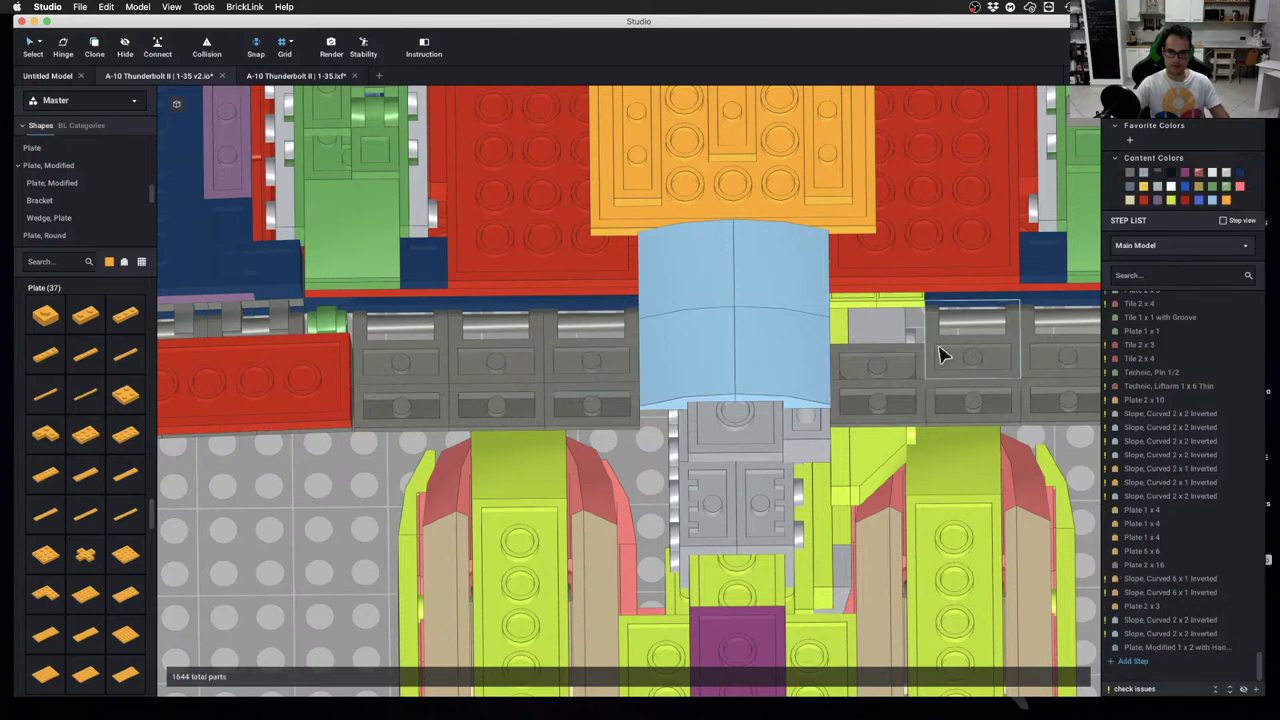
pyautogui.press('super+v')
pyautogui.click(877, 358)
# Turn the six 1 x 2 handle plates around under the wing's rear edge and delete the one nearest the fuselage on each side
pyautogui.click(604, 365)
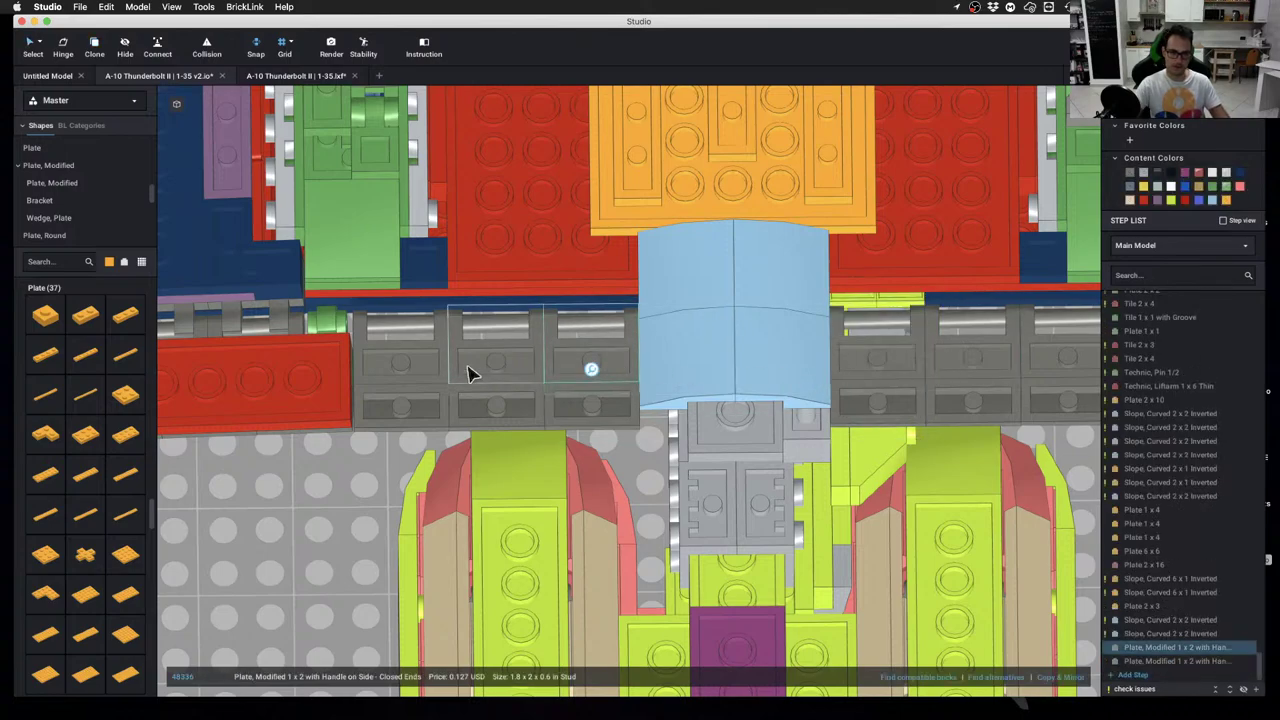
pyautogui.keyDown('shift'); pyautogui.click(405, 373); pyautogui.keyUp('shift')
pyautogui.keyDown('shift'); pyautogui.click(970, 362); pyautogui.keyUp('shift')
pyautogui.keyDown('shift'); pyautogui.click(1052, 368); pyautogui.keyUp('shift')
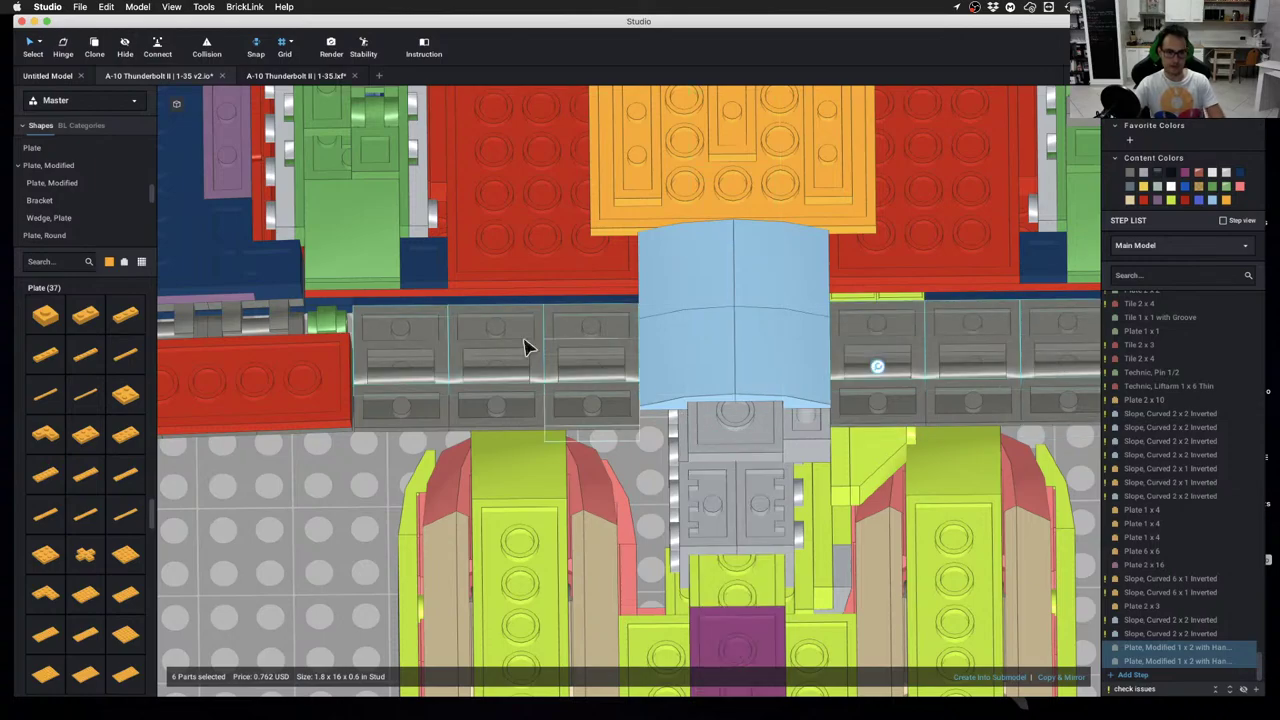
pyautogui.moveTo(466, 346); pyautogui.dragTo(527, 330, button='right')
pyautogui.moveTo(389, 331); pyautogui.dragTo(386, 303)
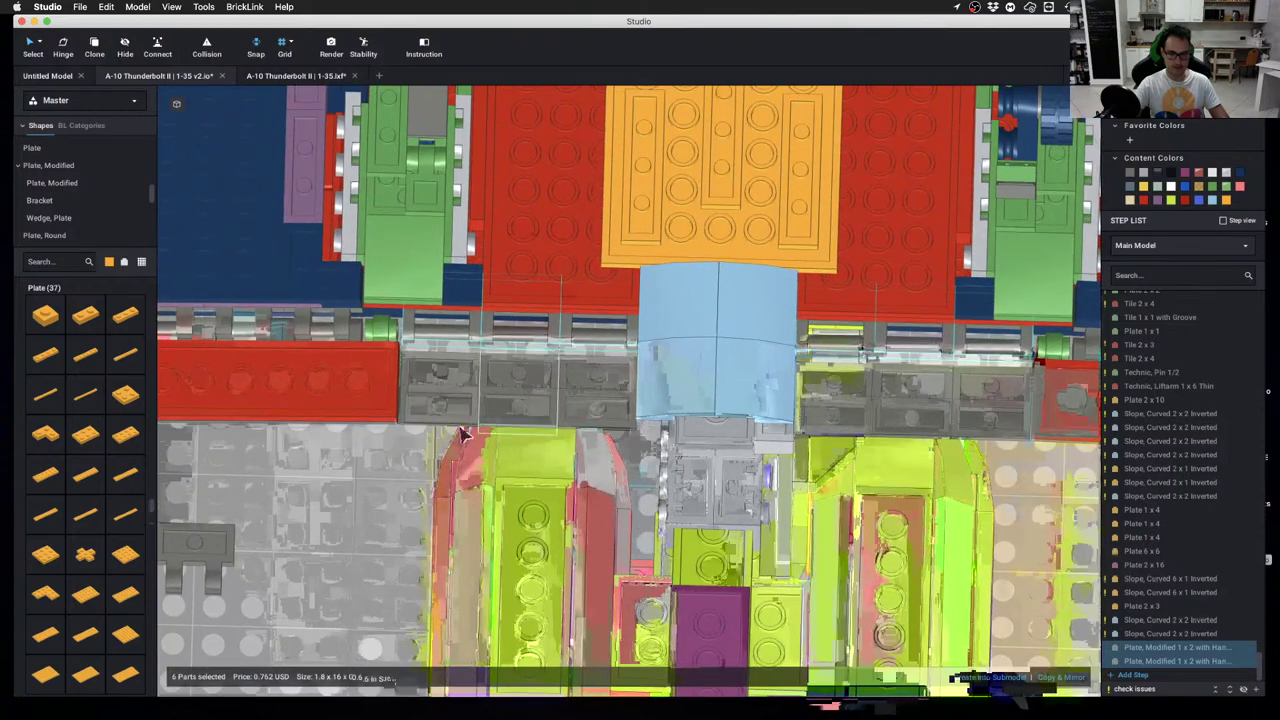
pyautogui.press('Escape')
pyautogui.click(608, 343)
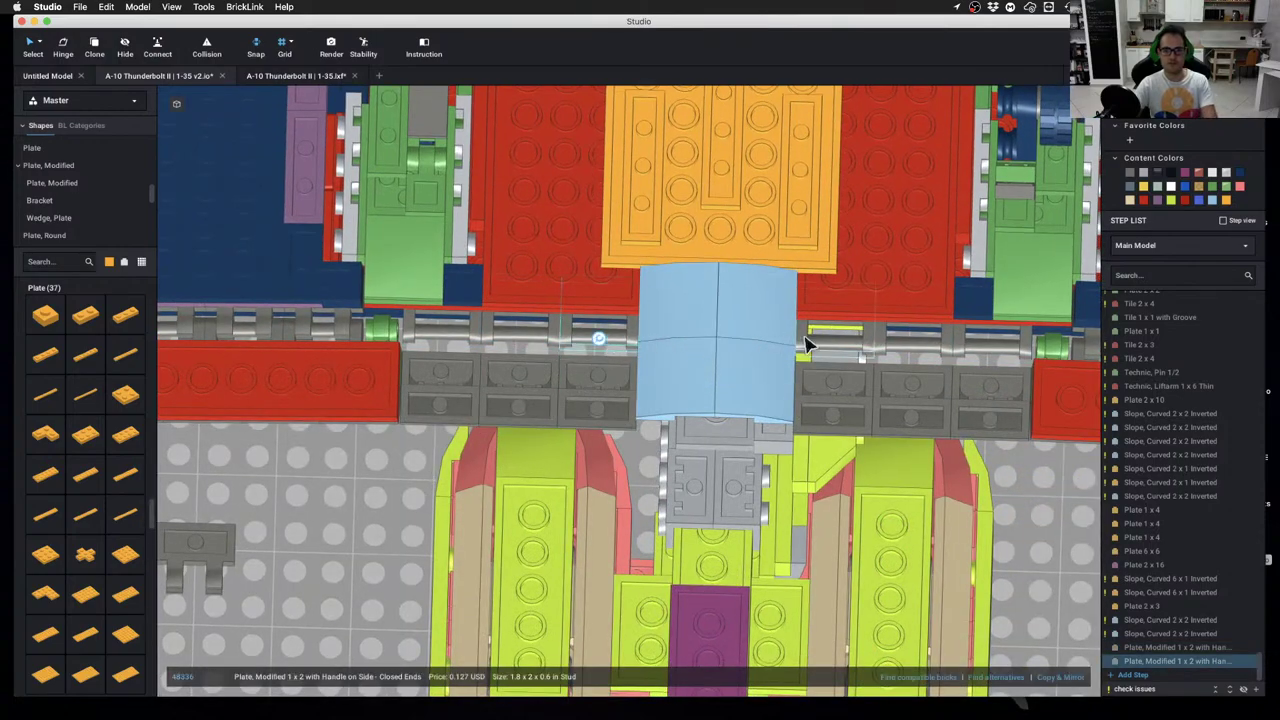
pyautogui.press('Delete')
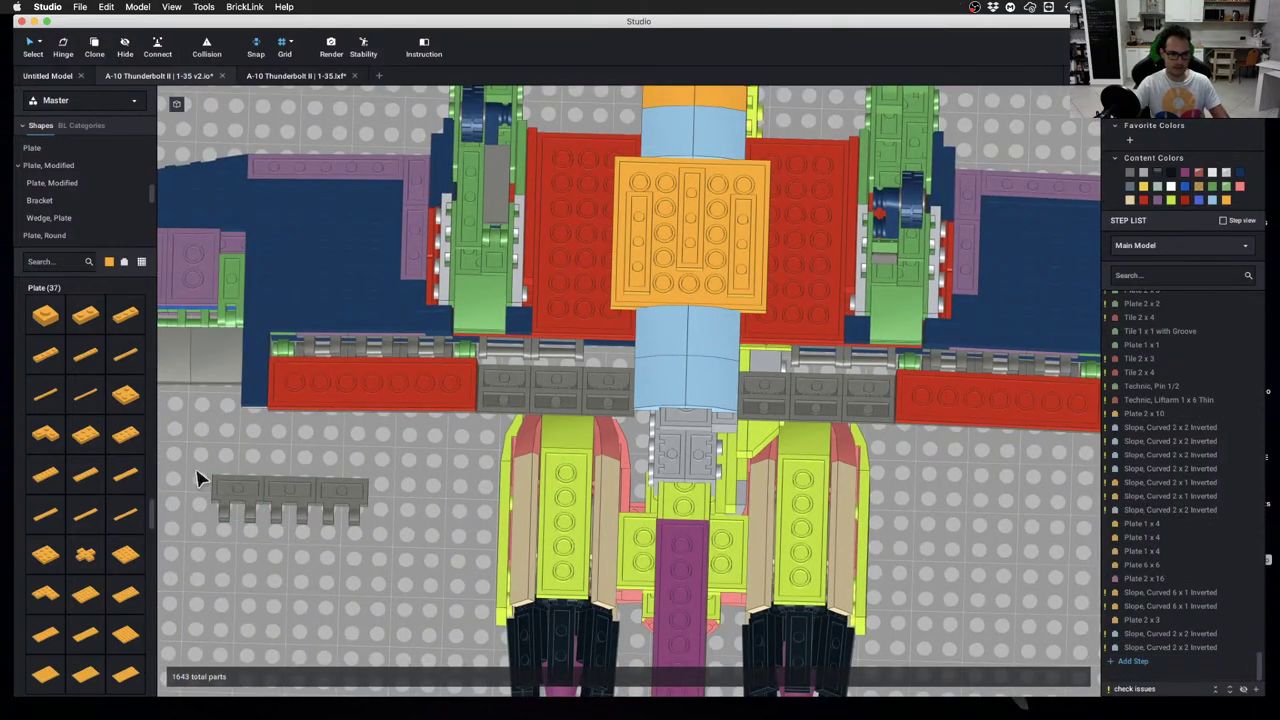
pyautogui.click(352, 505)
pyautogui.press('Delete')
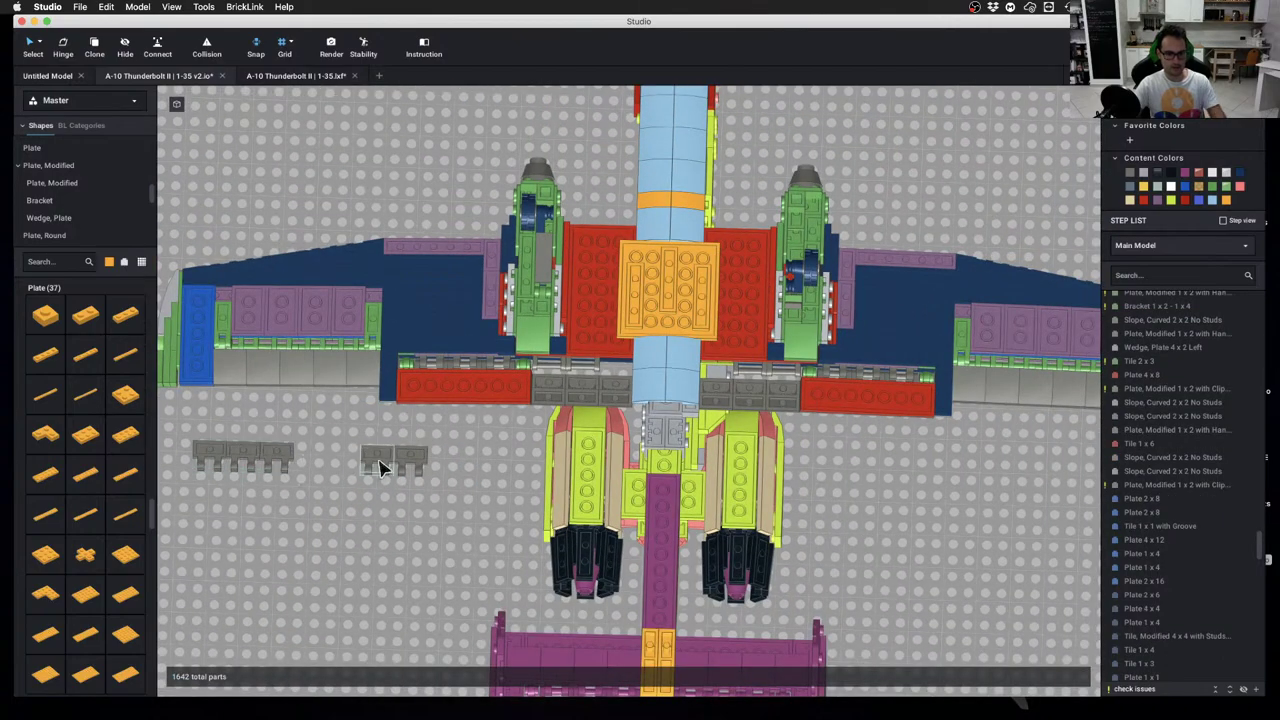
pyautogui.press('super+z')
pyautogui.click(375, 463)
pyautogui.press('Delete')
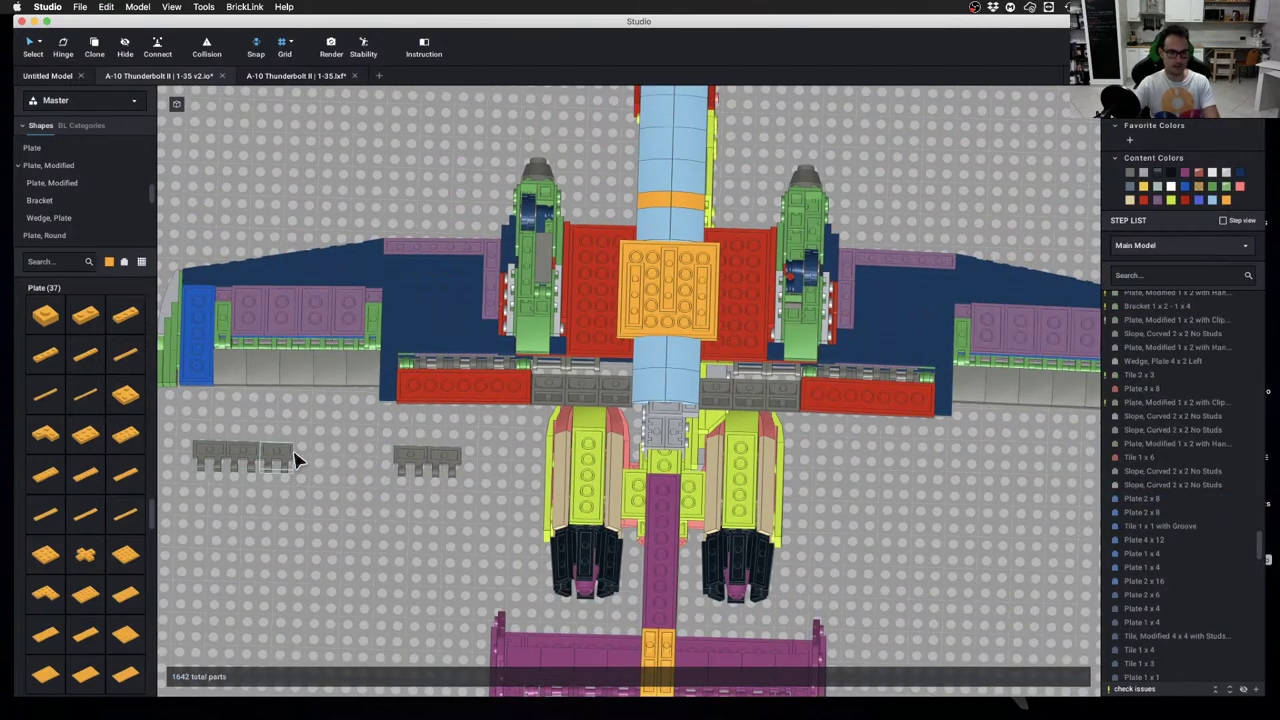
pyautogui.press('super+z')
# Delete one 1 x 2 clip plate from each of the two groups set aside on the baseplate
pyautogui.moveTo(176, 438); pyautogui.dragTo(472, 498)
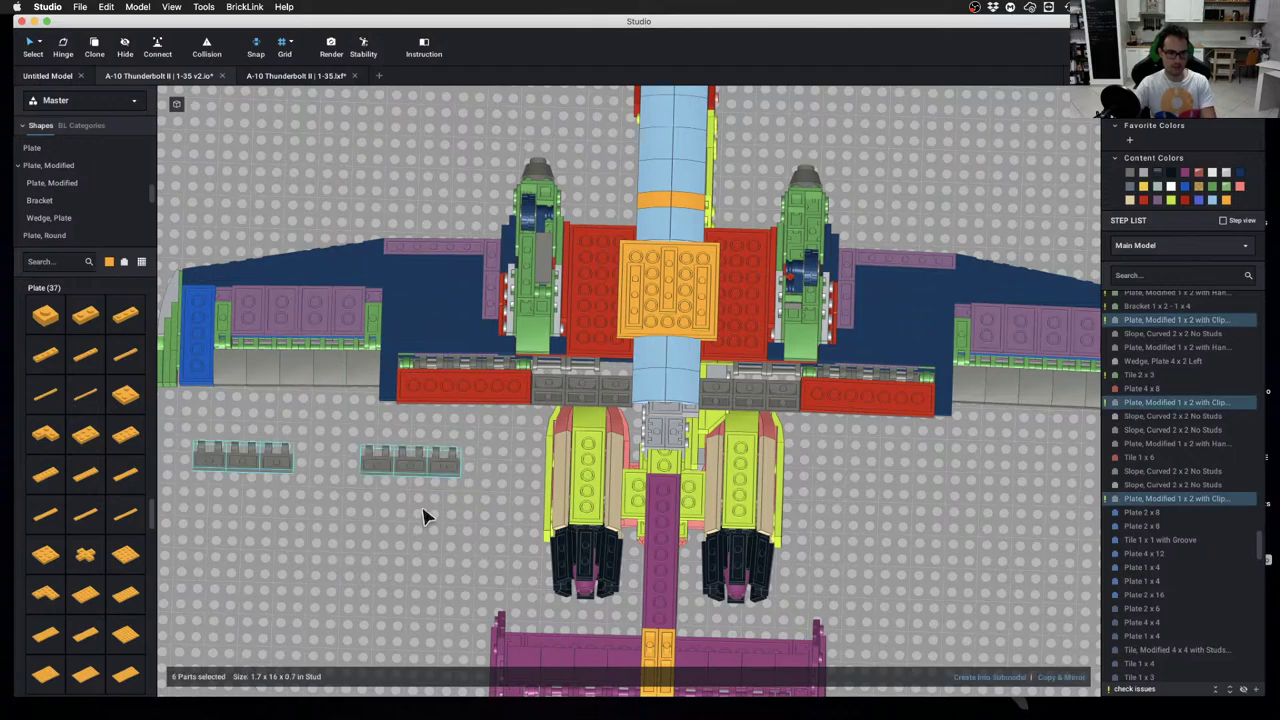
pyautogui.click(366, 466)
pyautogui.press('Delete')
pyautogui.click(278, 469)
pyautogui.press('Delete')
# Move the four remaining 1 x 2 clip plates back onto the inner flaps so they clip onto the reversed handle plates
pyautogui.moveTo(186, 437); pyautogui.dragTo(752, 392)
pyautogui.scroll(2, 629, 388)
pyautogui.scroll(3, 689, 432)
pyautogui.press('Escape')
pyautogui.click(913, 554)
pyautogui.moveTo(659, 494); pyautogui.dragTo(668, 490, button='right')
pyautogui.scroll(2, 665, 491)
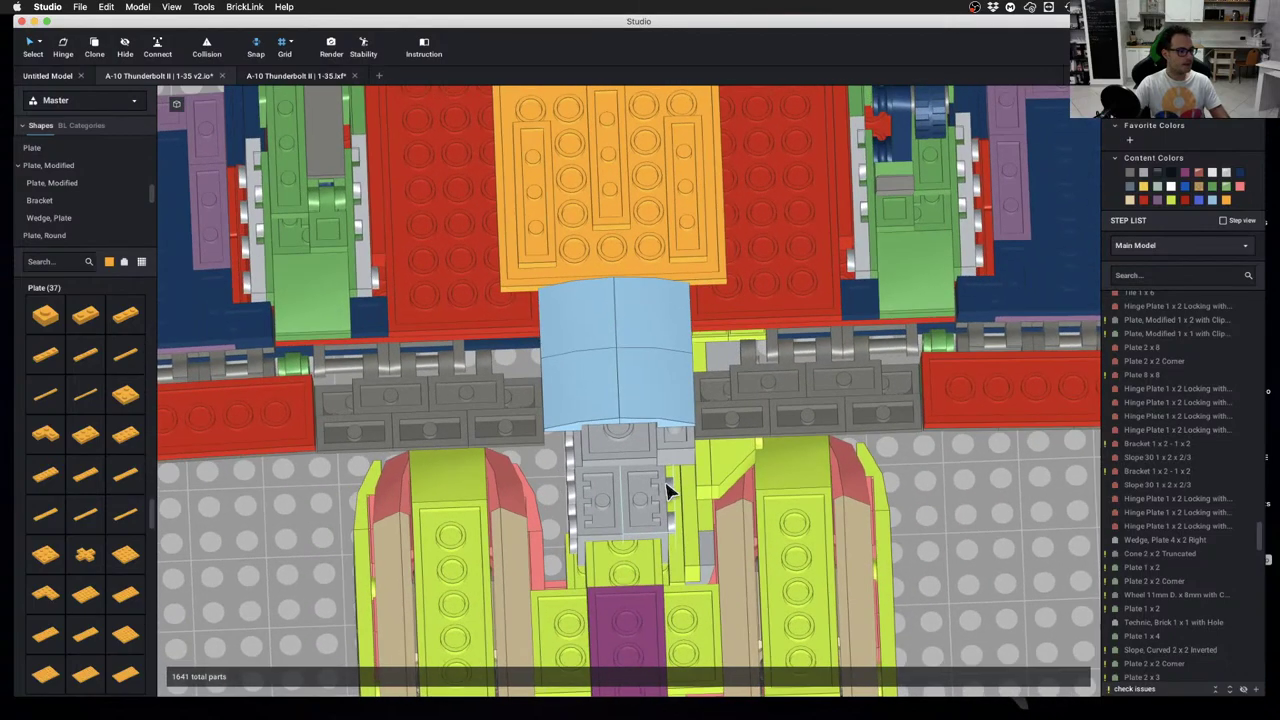
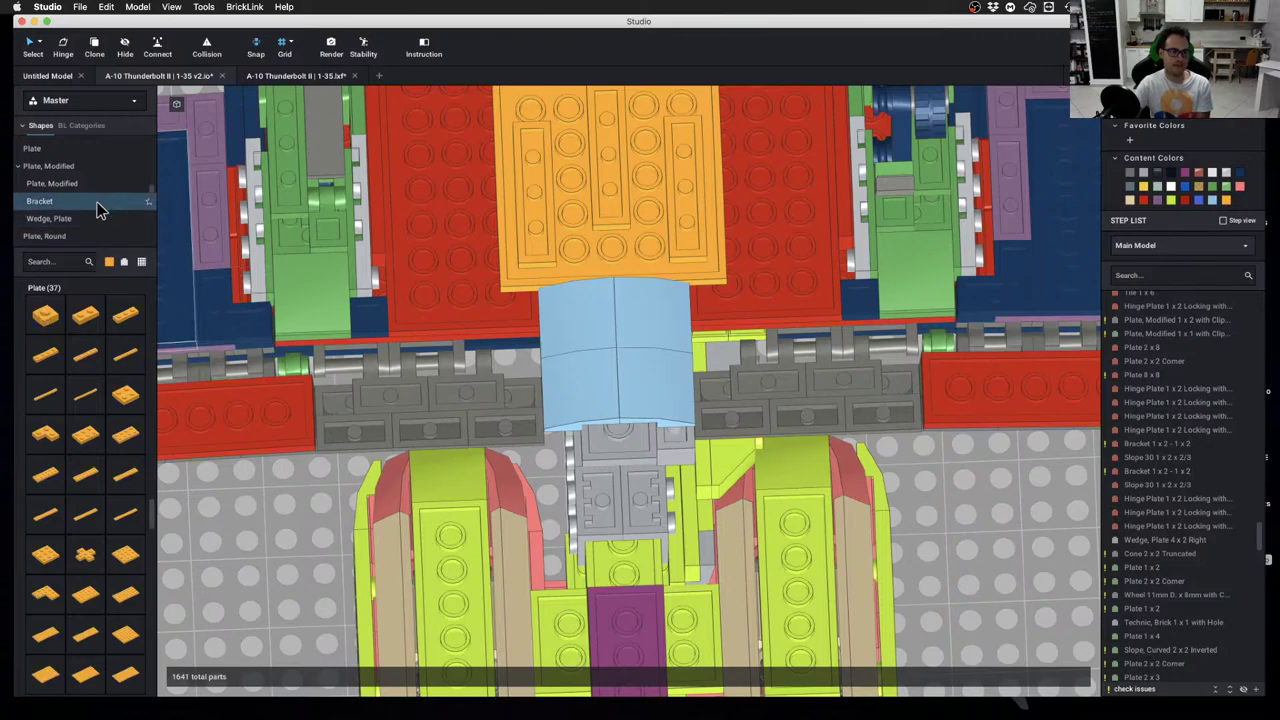
# Add a Plate, Modified 1 x 1 with Clip Horizontal to the outer end of the front row on both inner flaps
pyautogui.scroll(-2, 86, 200)
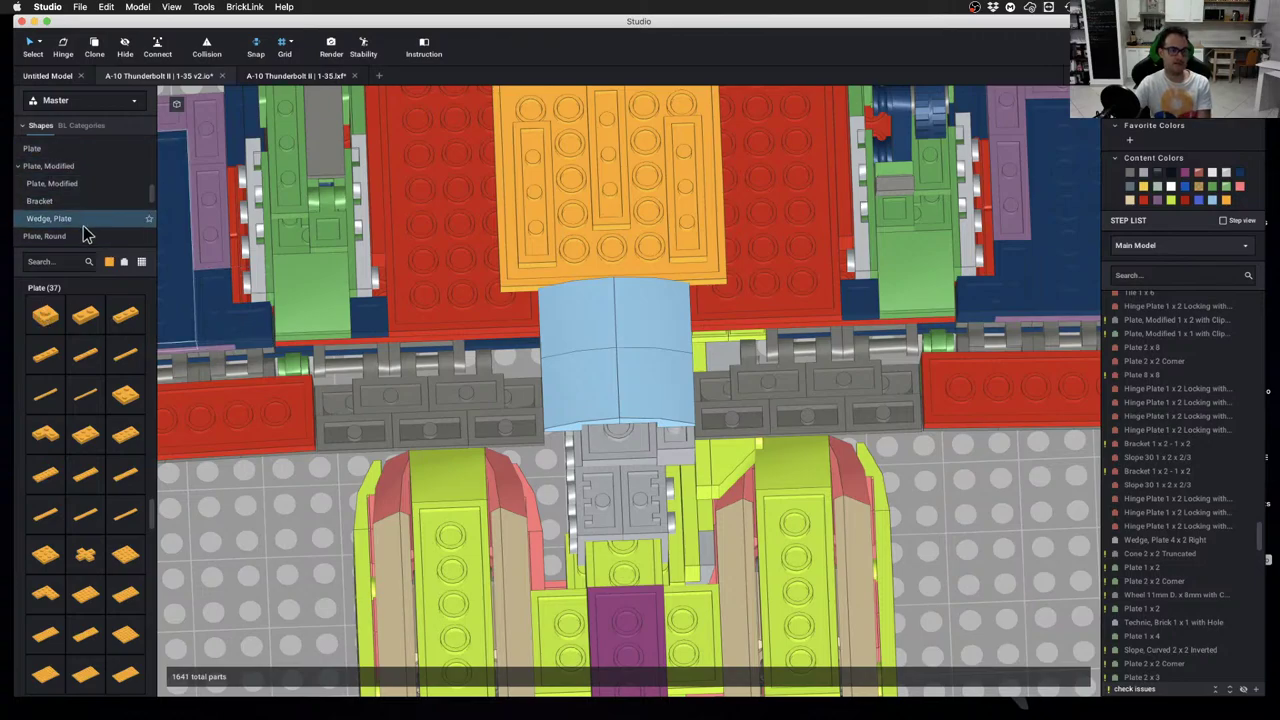
pyautogui.click(88, 229)
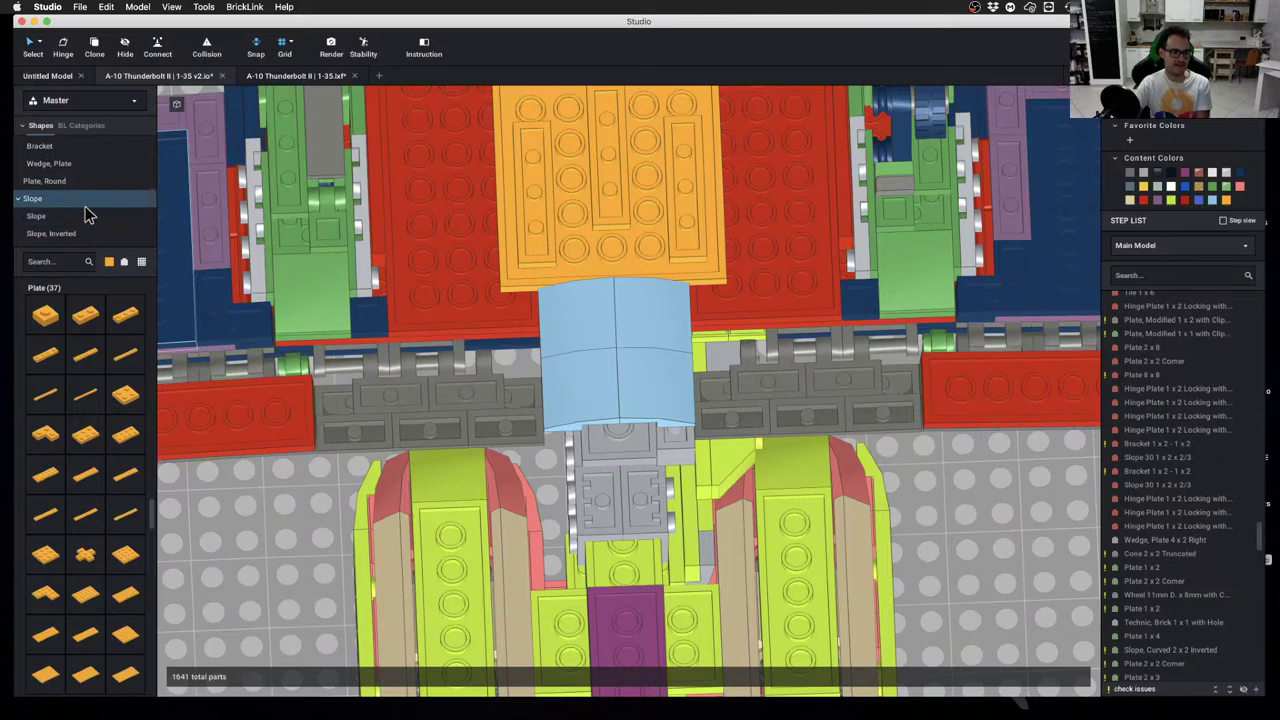
pyautogui.scroll(1, 74, 210)
pyautogui.scroll(3, 76, 210)
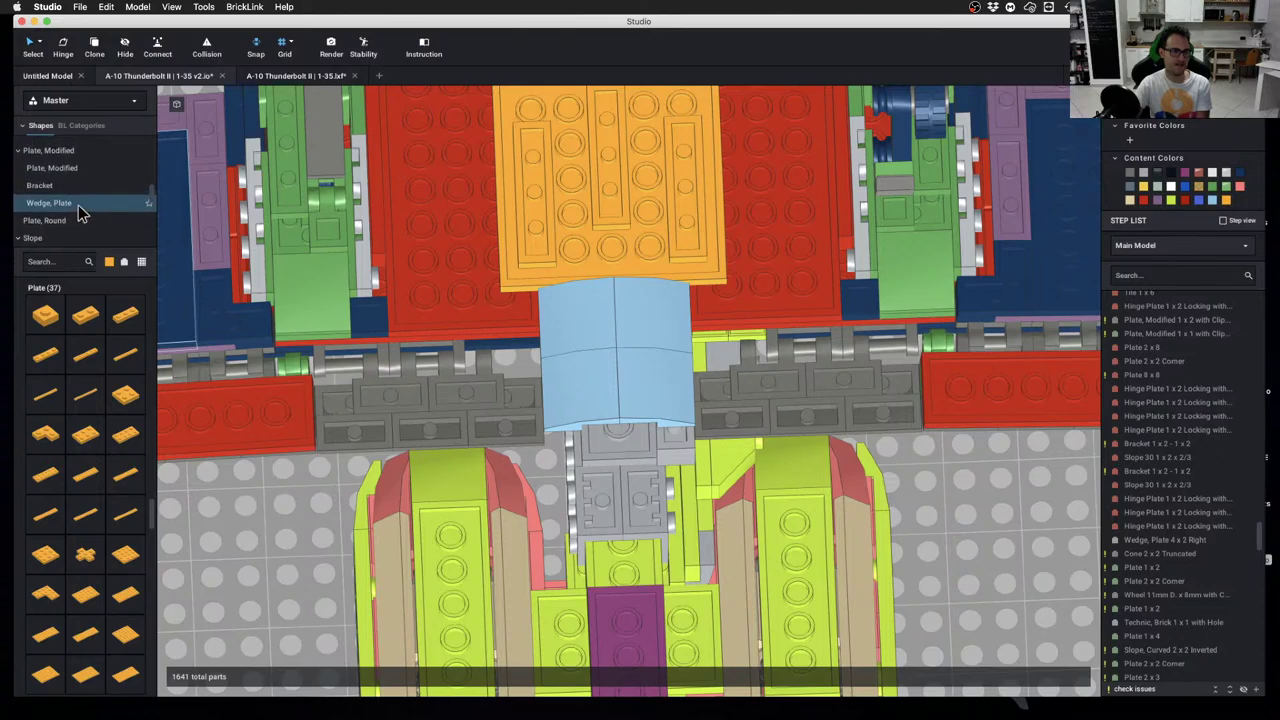
pyautogui.scroll(4, 72, 205)
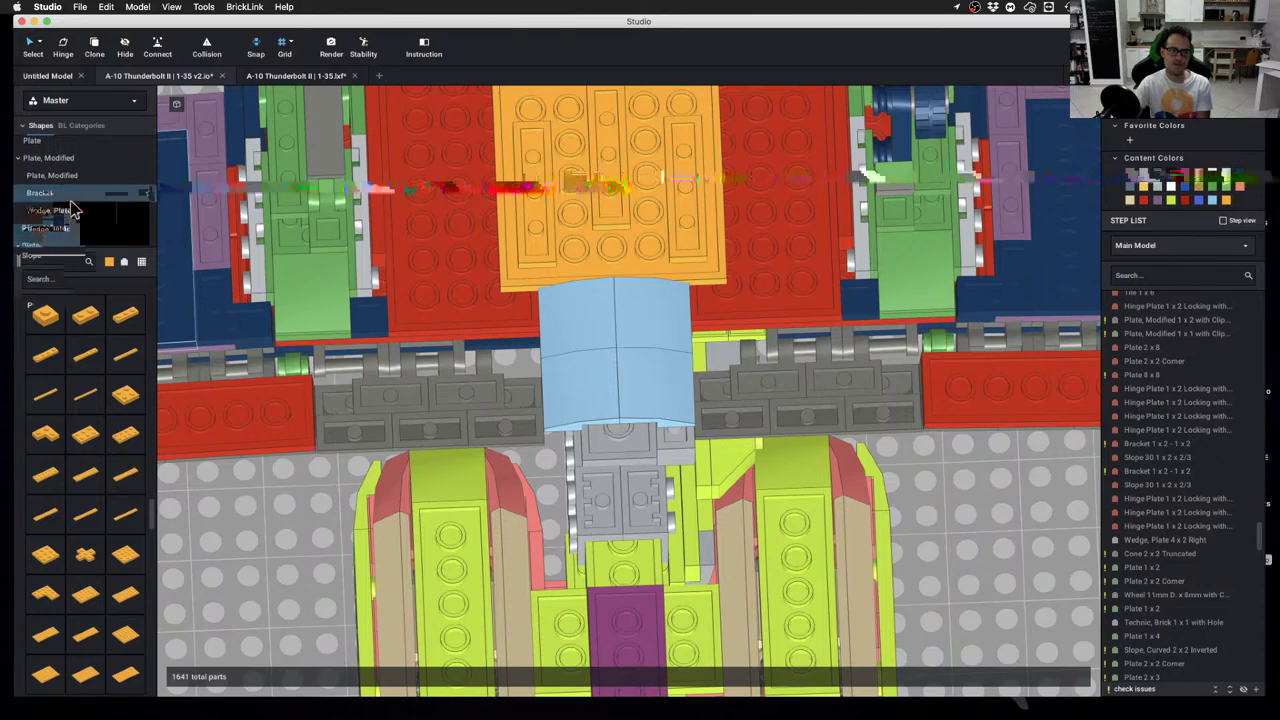
pyautogui.scroll(-3, 72, 208)
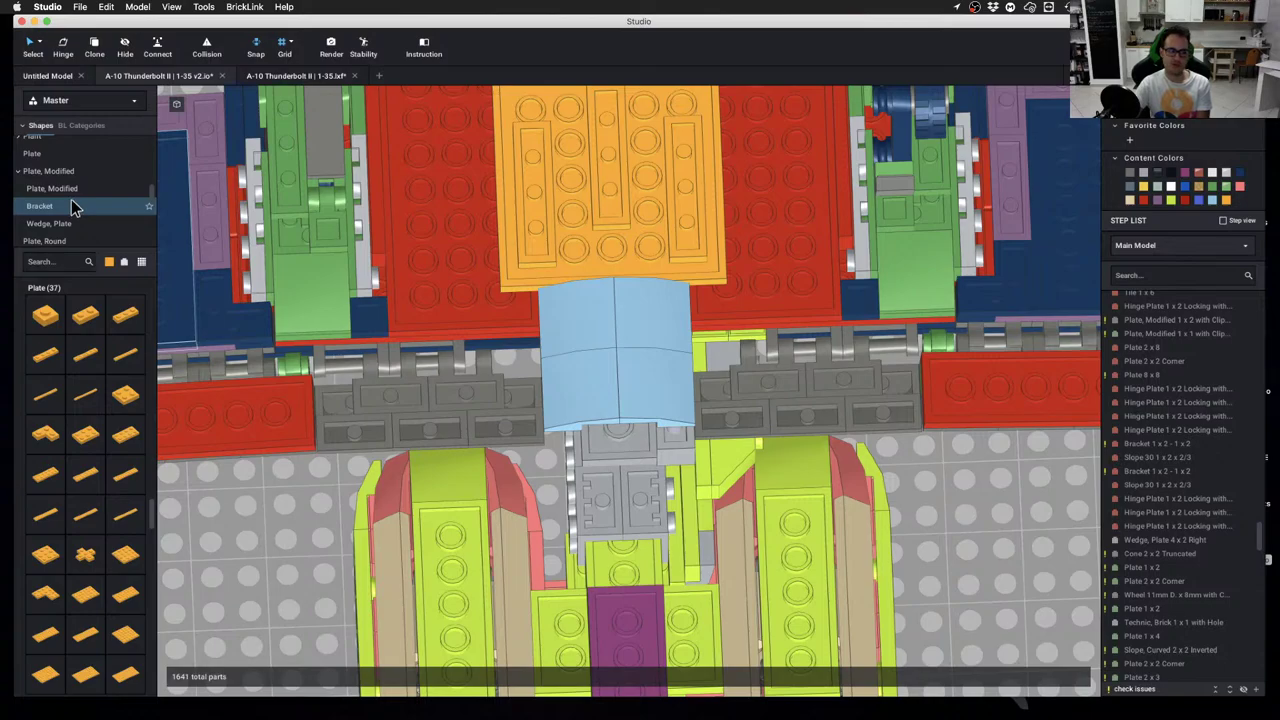
pyautogui.scroll(-5, 72, 205)
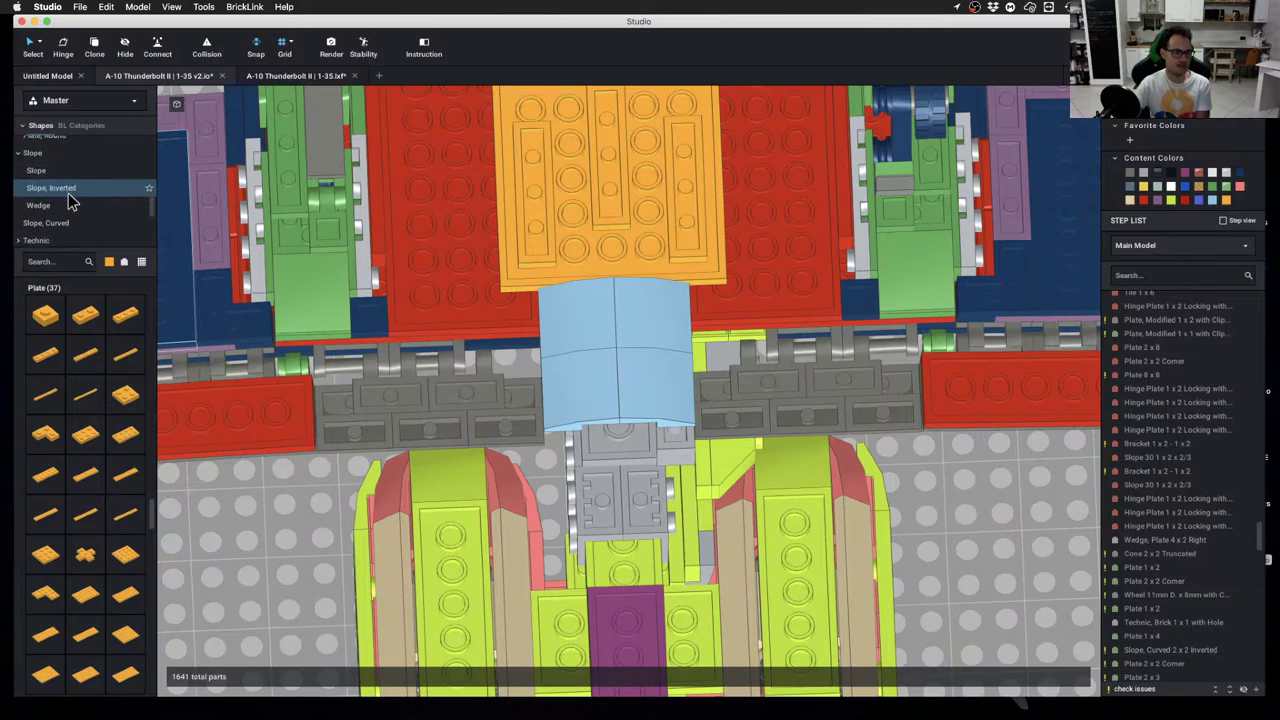
pyautogui.scroll(10, 70, 200)
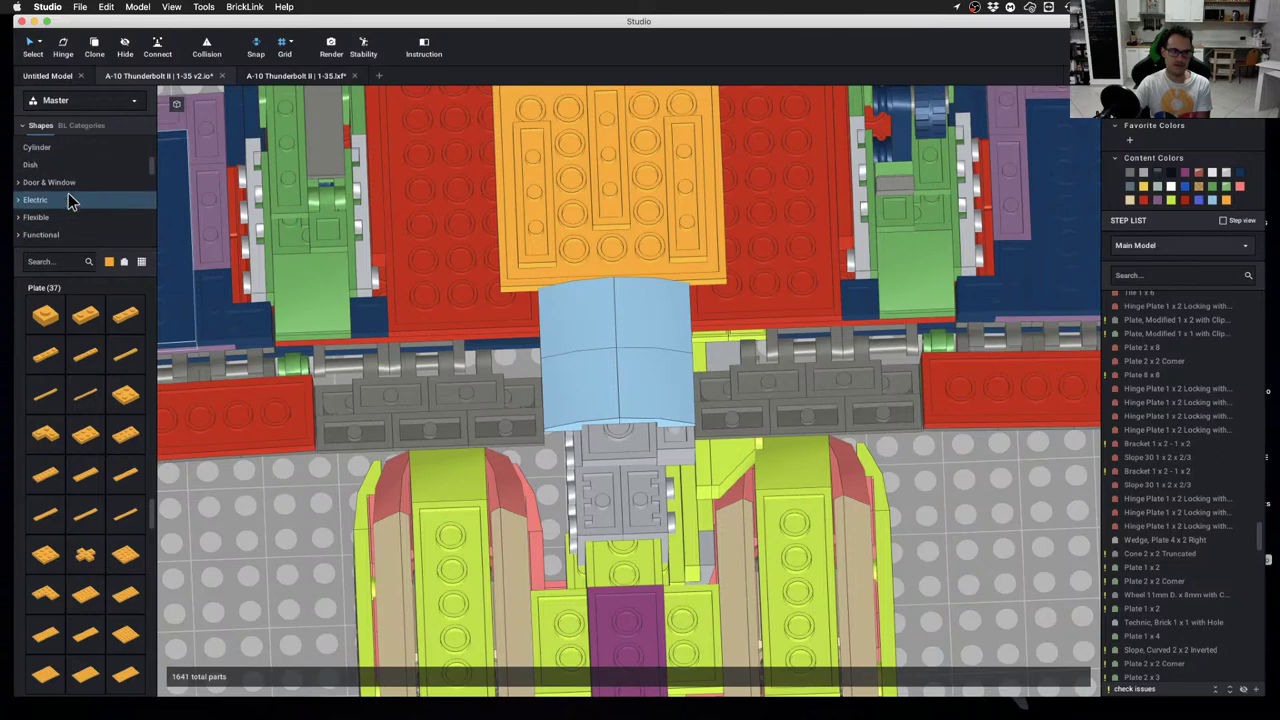
pyautogui.scroll(1, 68, 195)
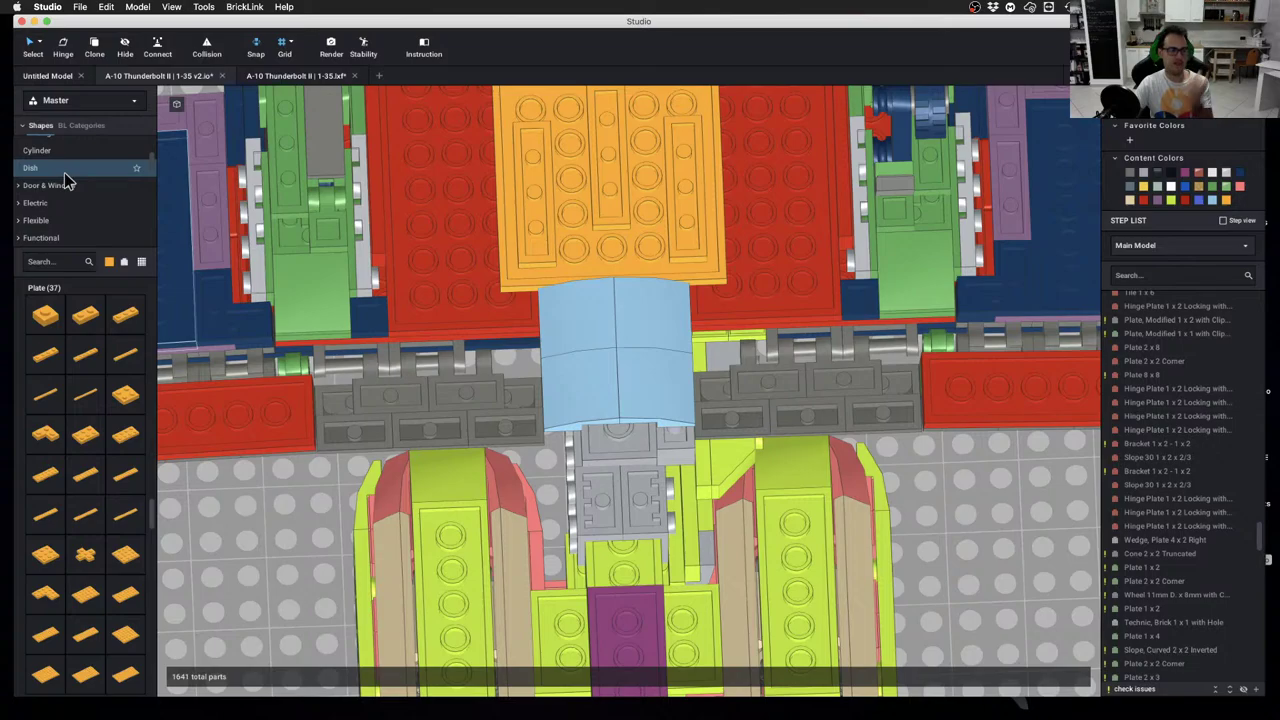
pyautogui.scroll(5, 64, 172)
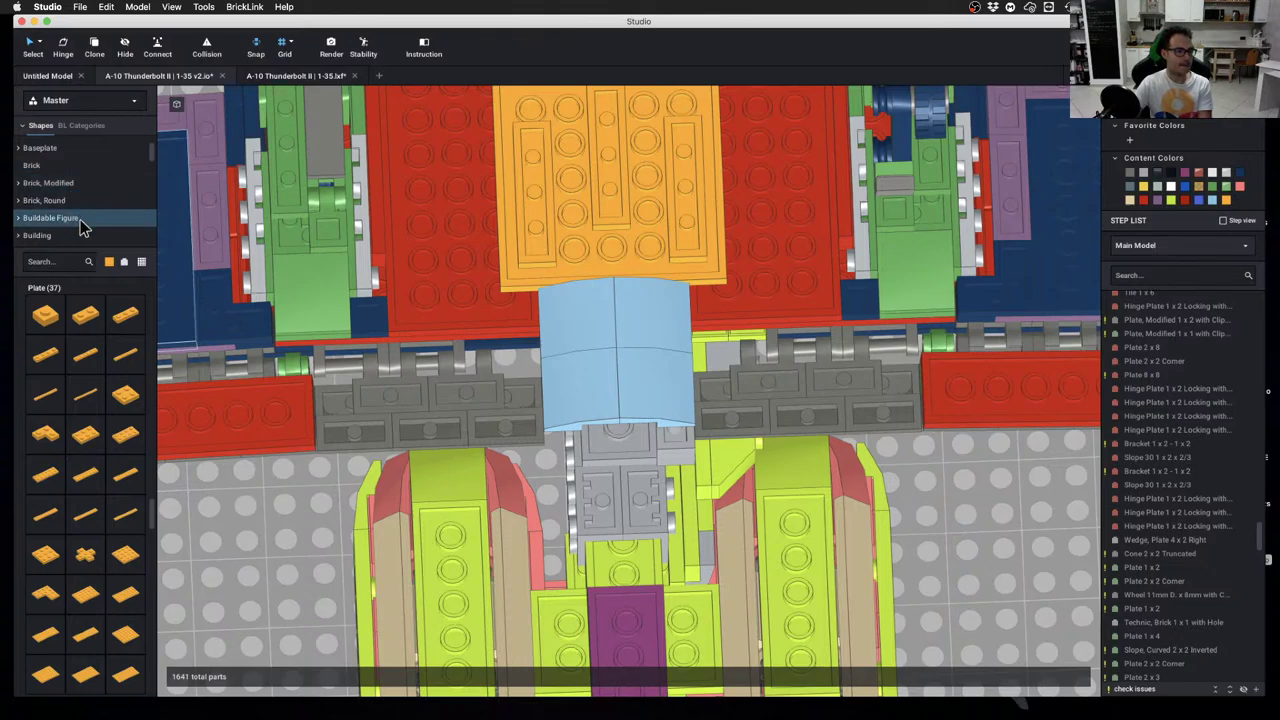
pyautogui.scroll(-5, 80, 220)
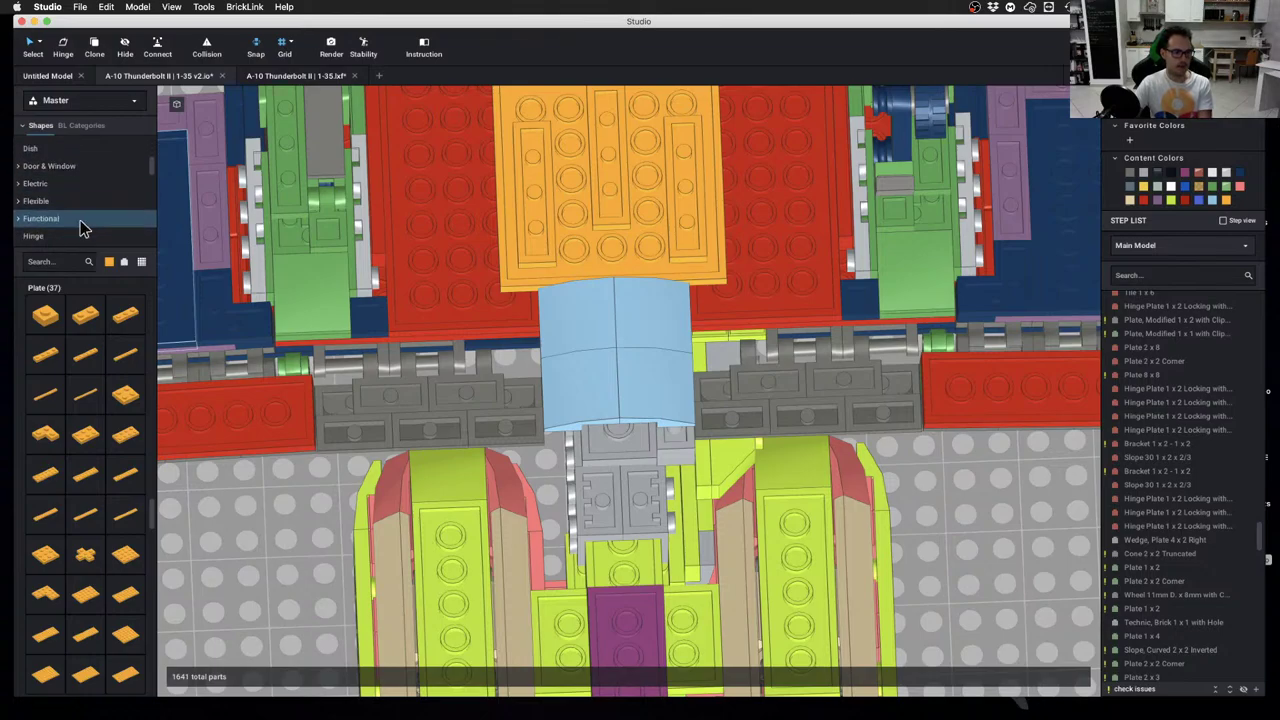
pyautogui.scroll(-3, 80, 220)
pyautogui.click(78, 200)
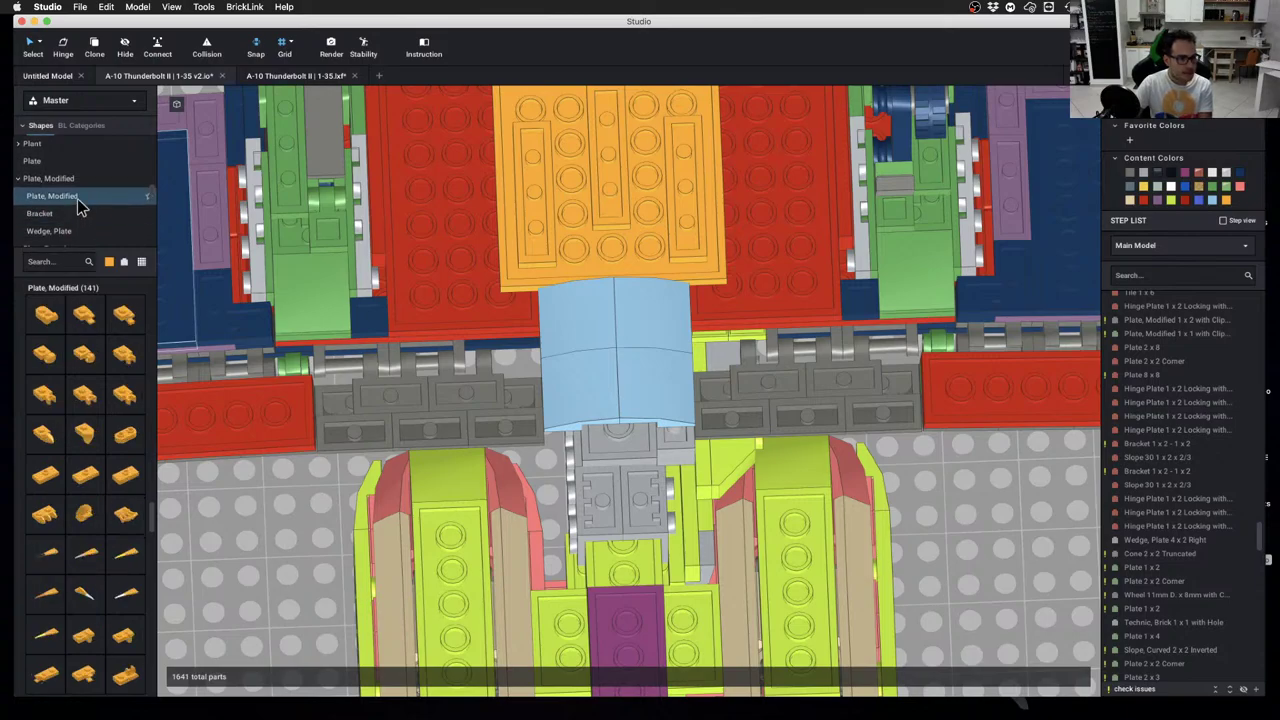
pyautogui.moveTo(84, 316)
pyautogui.mouseDown()
pyautogui.moveTo(337, 378)
pyautogui.moveTo(337, 398)
pyautogui.moveTo(345, 360)
pyautogui.moveTo(902, 376)
pyautogui.mouseUp()
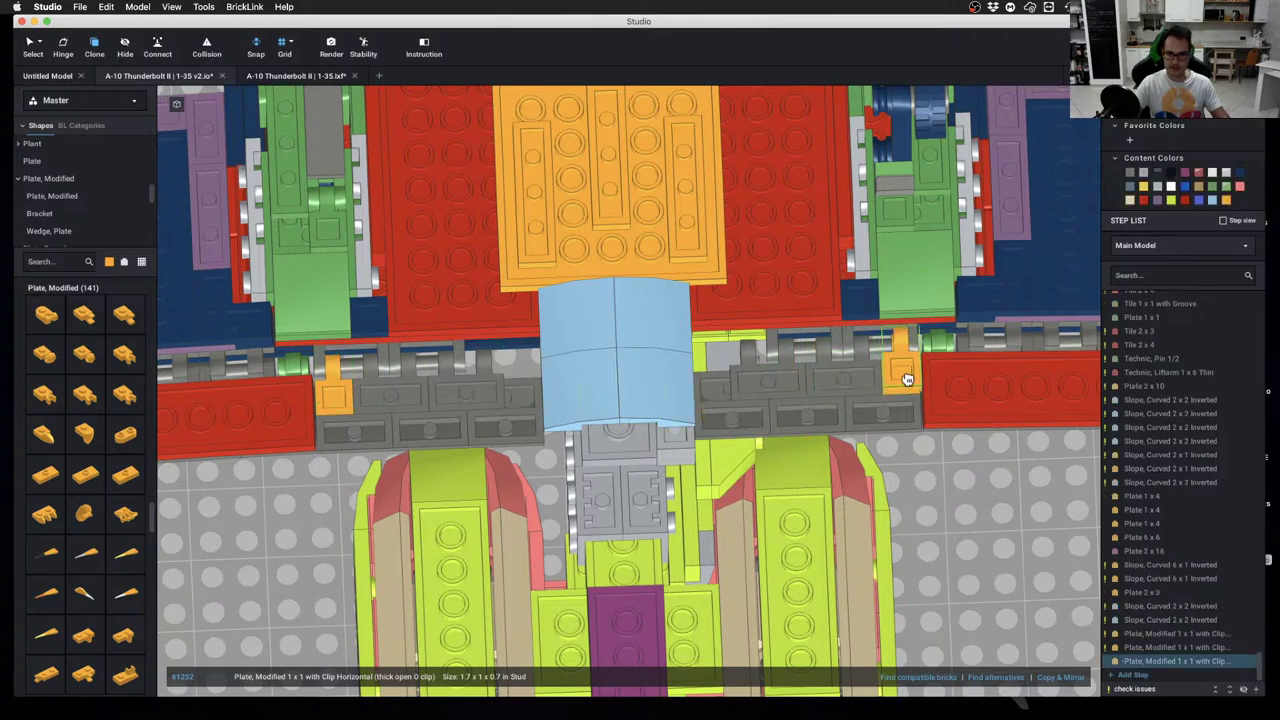
# Delete the trailing-edge slope nearest the fuselage from each inner flap
pyautogui.click(727, 435)
pyautogui.press('Delete')
pyautogui.click(520, 428)
pyautogui.press('Delete')
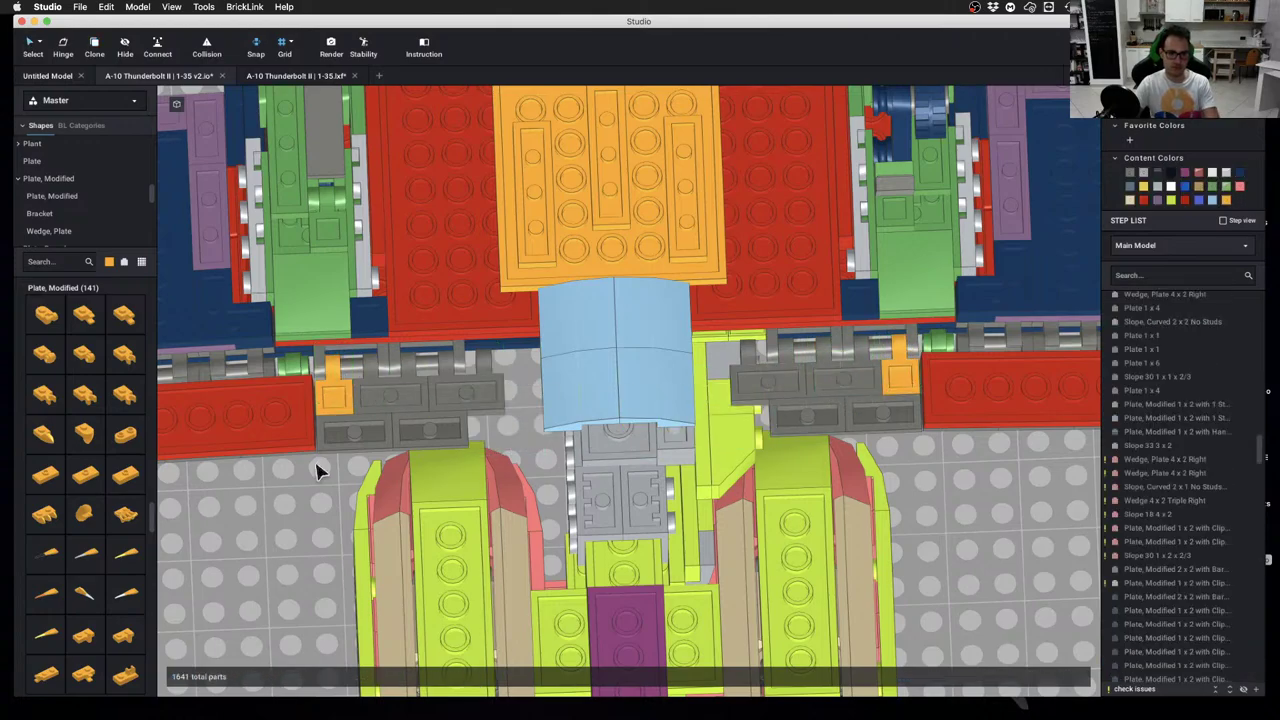
# Place a Slope, Curved 2 x 1 No Studs at the fuselage end of the trailing edge on both inner flaps
pyautogui.moveTo(317, 469); pyautogui.dragTo(628, 377, button='right')
pyautogui.scroll(-3, 308, 400)
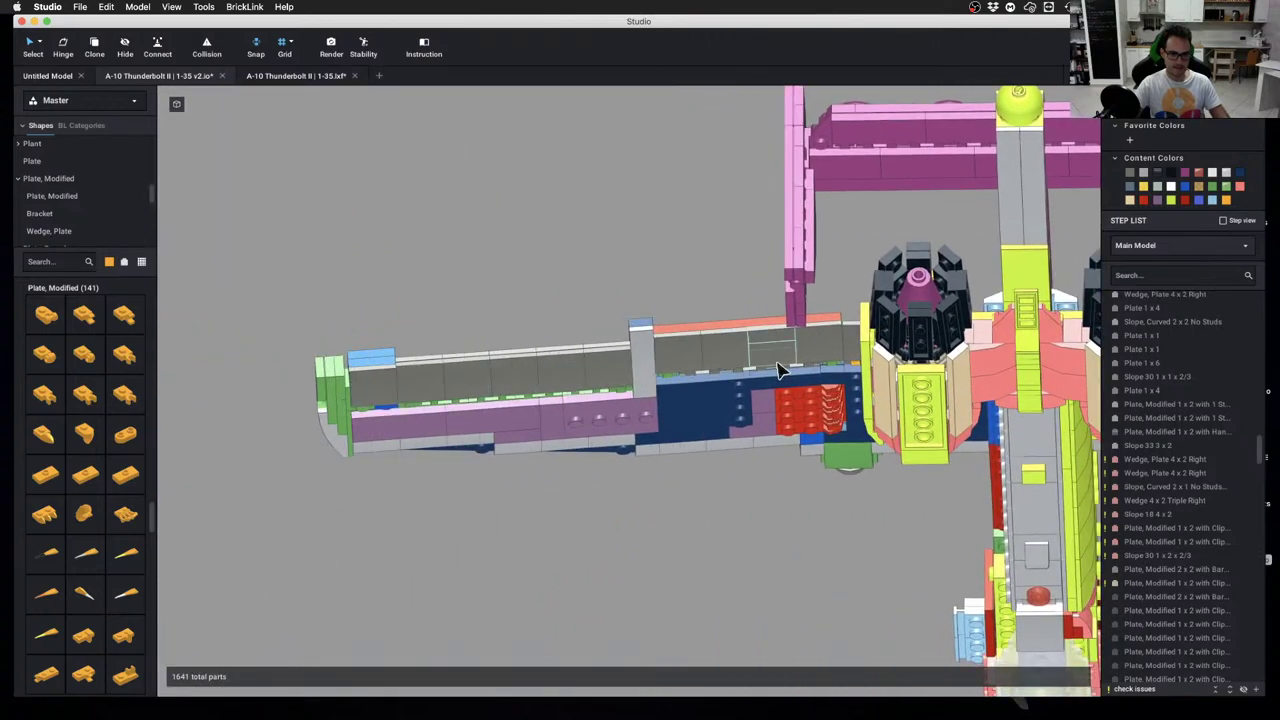
pyautogui.moveTo(779, 370); pyautogui.dragTo(625, 440, button='right')
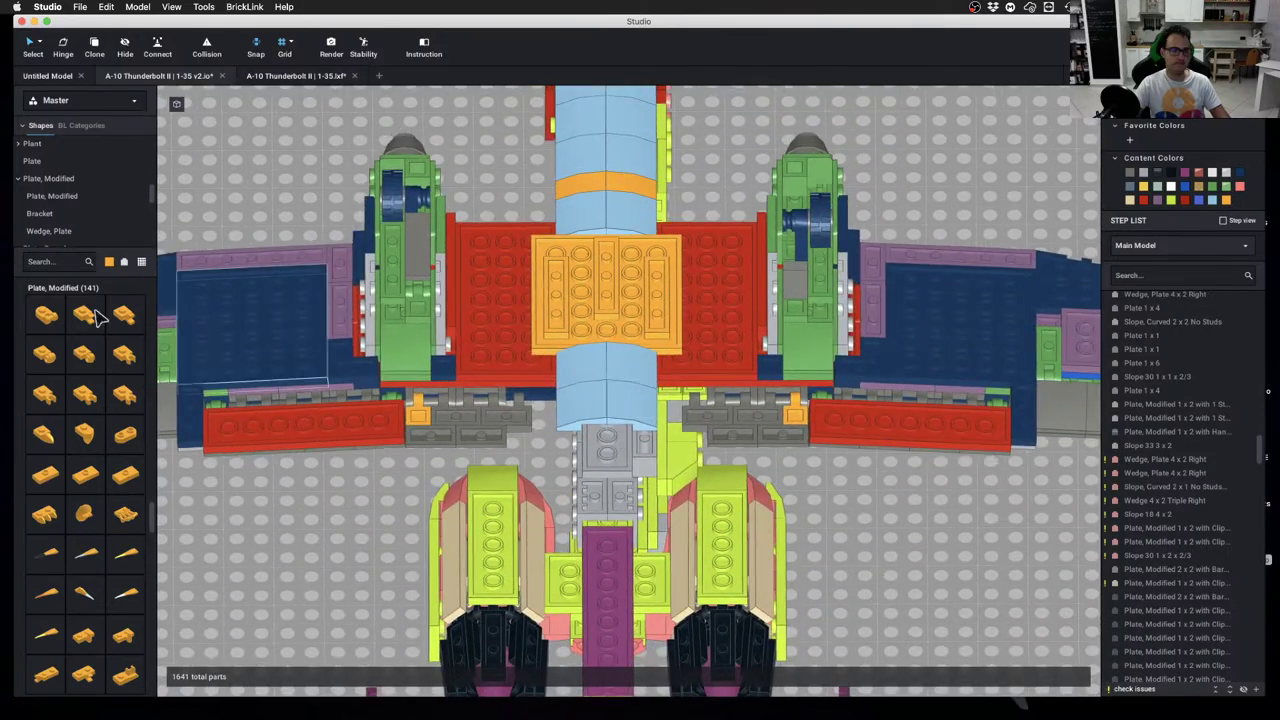
pyautogui.scroll(-10, 149, 194)
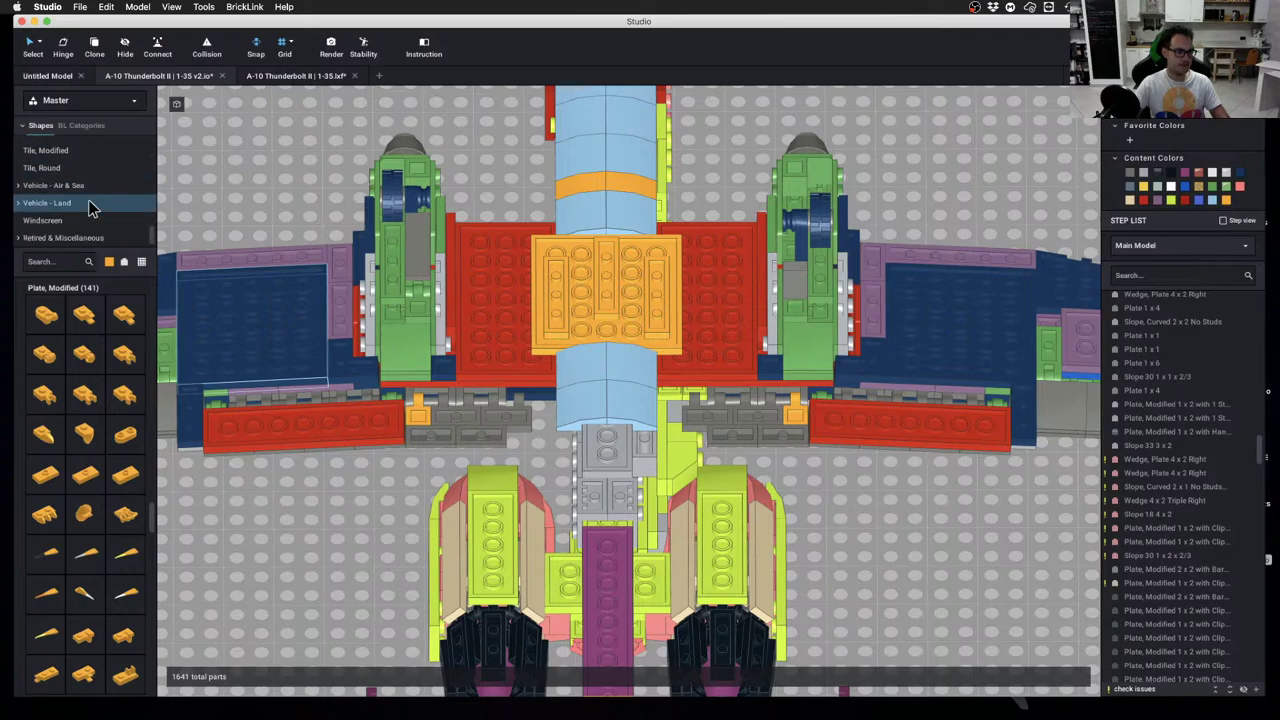
pyautogui.scroll(5, 89, 207)
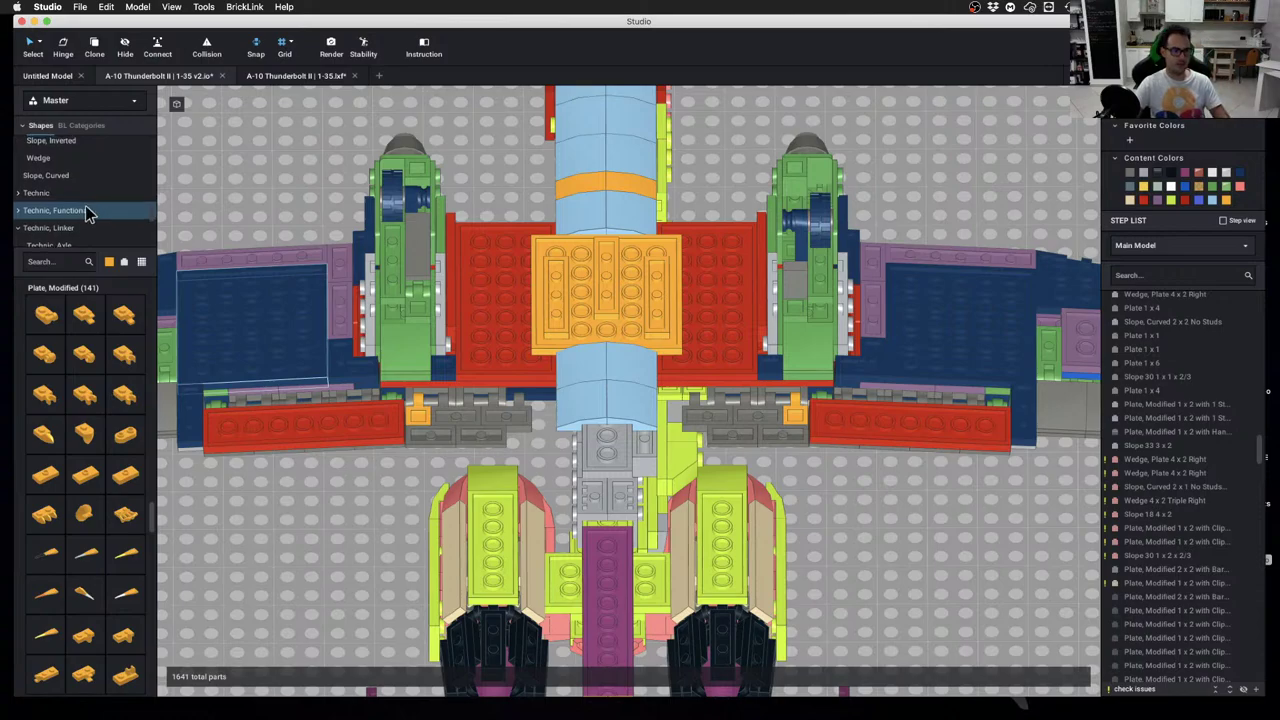
pyautogui.scroll(1, 85, 210)
pyautogui.click(80, 180)
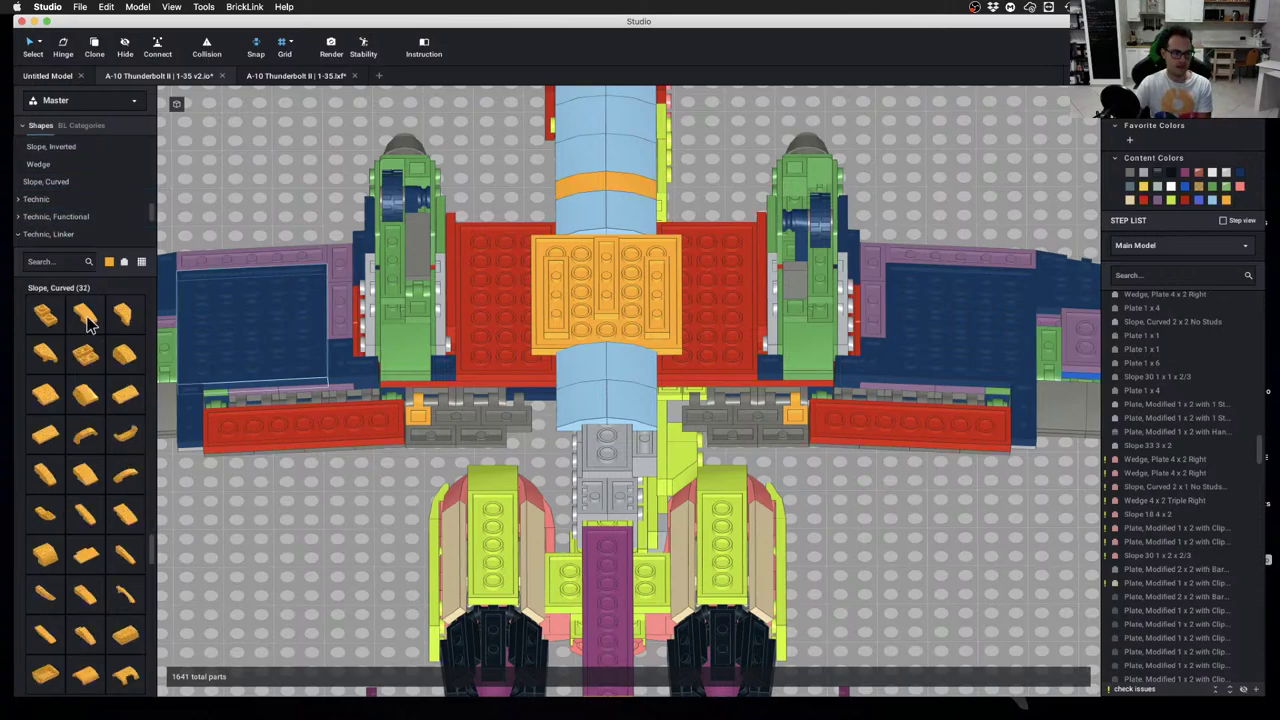
pyautogui.moveTo(86, 318)
pyautogui.mouseDown()
pyautogui.moveTo(324, 170)
pyautogui.moveTo(509, 449)
pyautogui.moveTo(517, 434)
pyautogui.moveTo(697, 434)
pyautogui.mouseUp()
pyautogui.click(895, 528)
pyautogui.click(838, 495)
# Hide the orange 6 x 6 and 1 x 4 plates under the fuselage and the red plates covering the inner wing
pyautogui.scroll(1, 838, 495)
pyautogui.scroll(5, 838, 495)
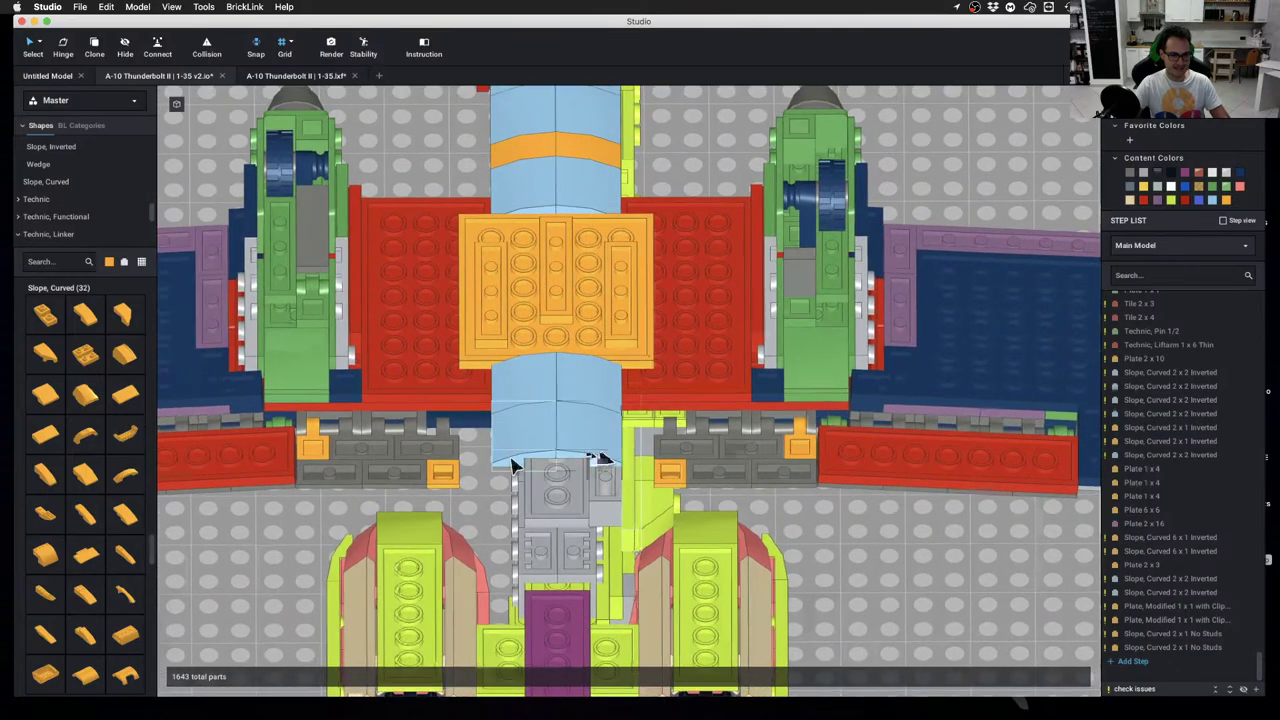
pyautogui.moveTo(512, 463)
pyautogui.mouseDown(button='right')
pyautogui.moveTo(515, 437)
pyautogui.moveTo(508, 471)
pyautogui.mouseUp(button='right')
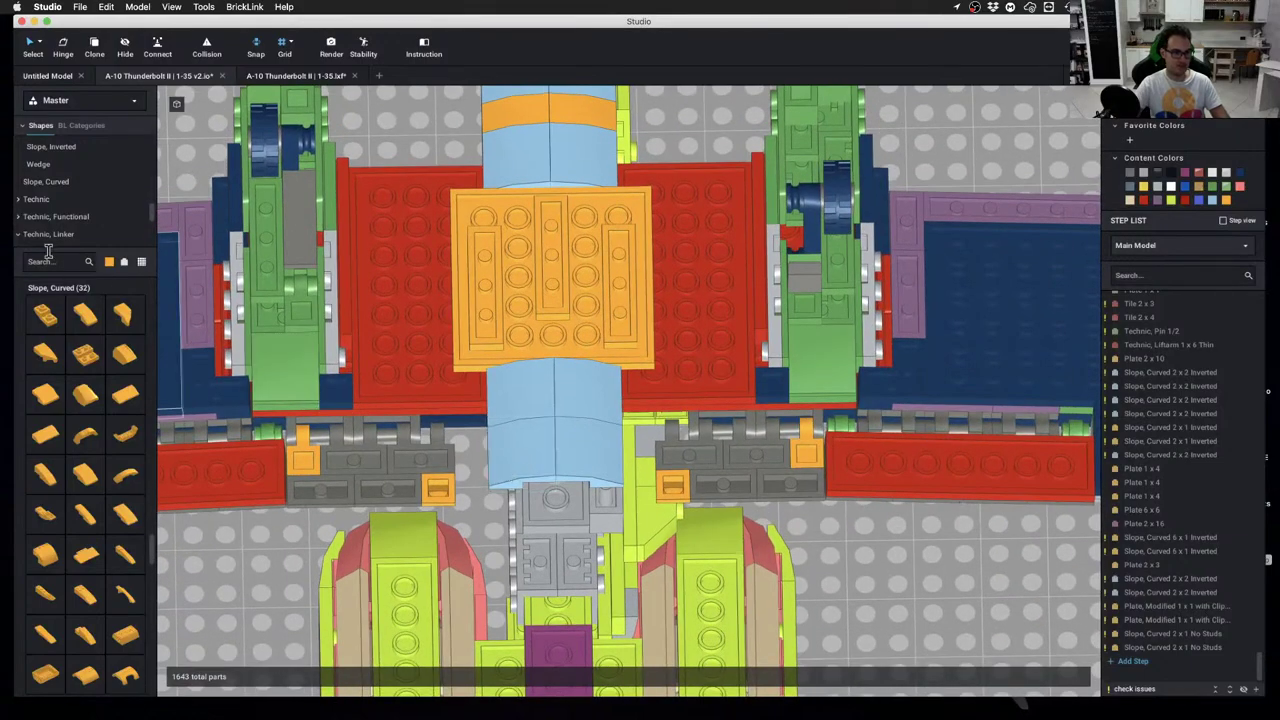
pyautogui.moveTo(494, 372); pyautogui.dragTo(481, 376, button='right')
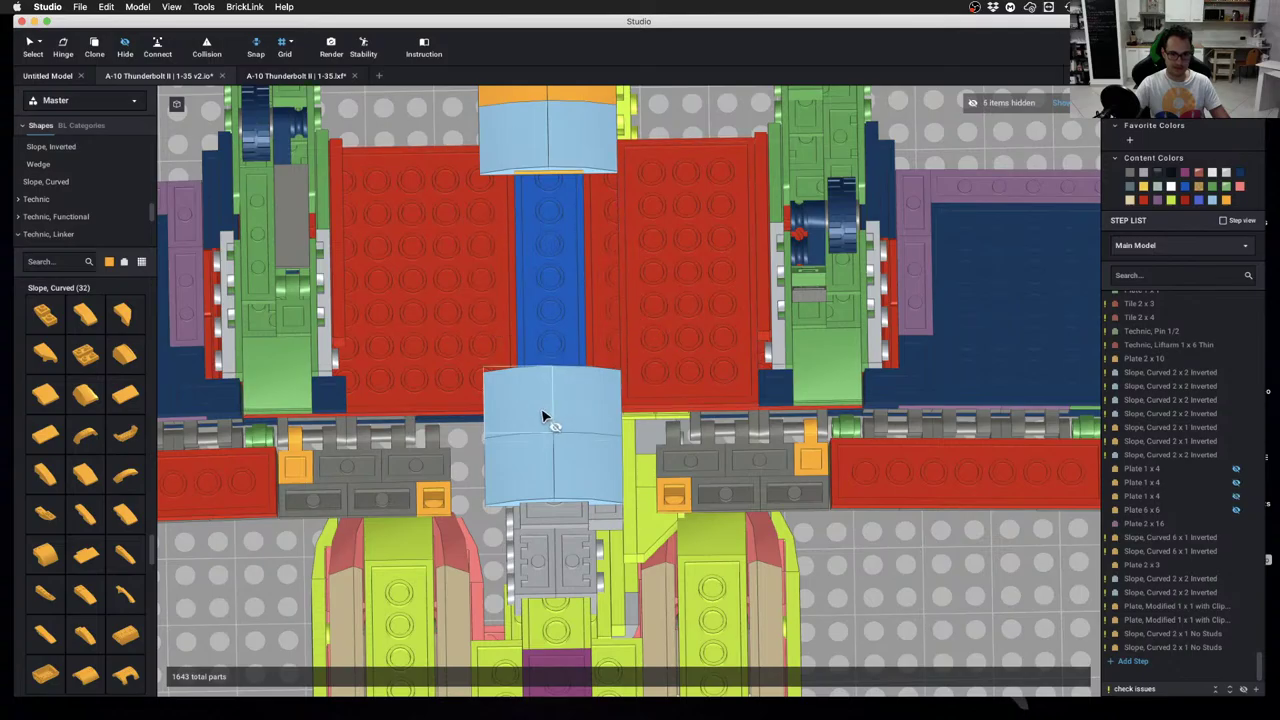
pyautogui.moveTo(542, 416); pyautogui.dragTo(383, 393, button='right')
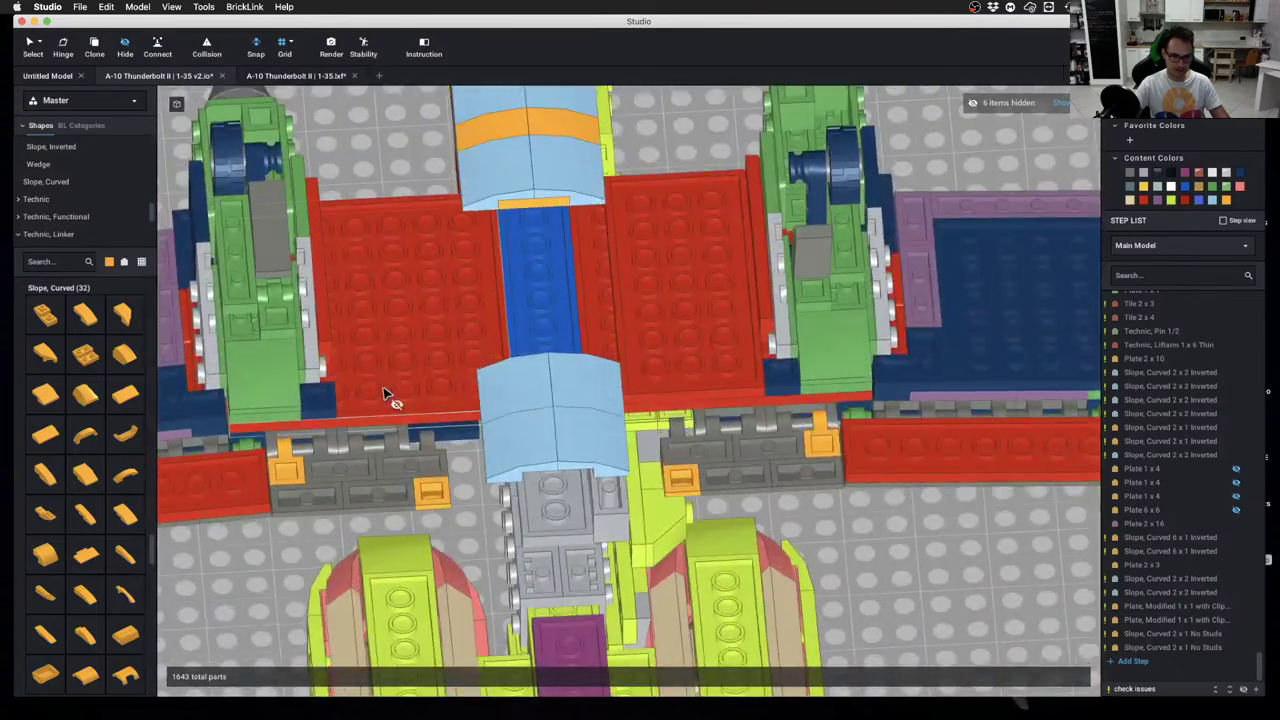
pyautogui.moveTo(702, 330); pyautogui.dragTo(723, 486, button='right')
pyautogui.click(689, 349)
pyautogui.scroll(2, 666, 432)
pyautogui.moveTo(668, 435); pyautogui.dragTo(586, 410, button='right')
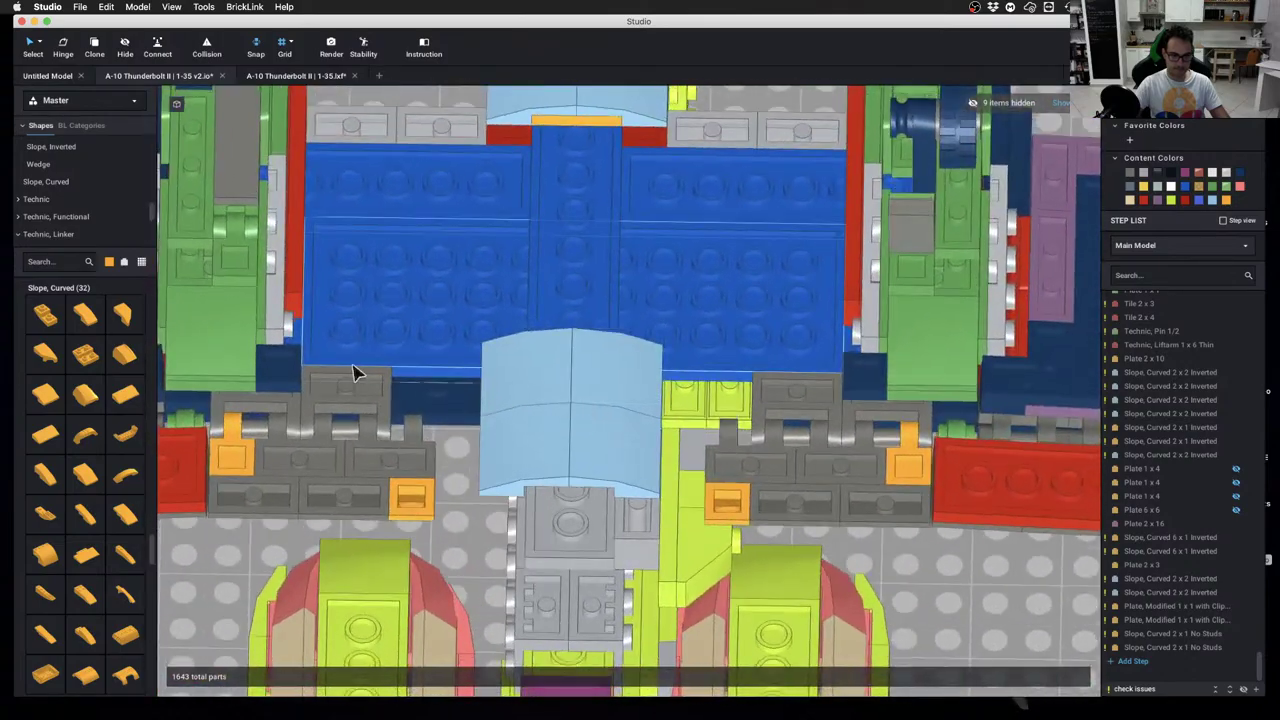
# Hide the 1 x 1 plate at the wing's rear edge and the landing gear pods to expose the handle plates
pyautogui.moveTo(354, 374); pyautogui.dragTo(382, 323)
pyautogui.moveTo(372, 344); pyautogui.dragTo(365, 314, button='right')
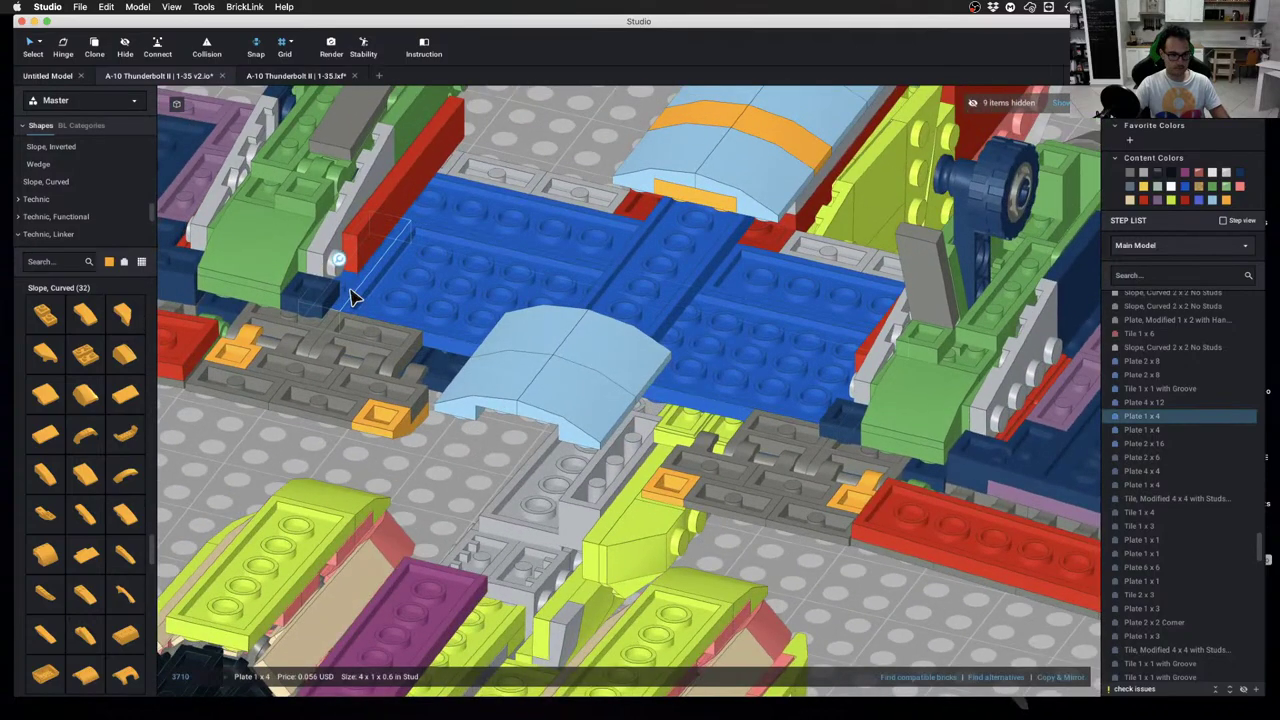
pyautogui.click(260, 457)
pyautogui.moveTo(263, 457); pyautogui.dragTo(265, 283, button='right')
pyautogui.press('h')
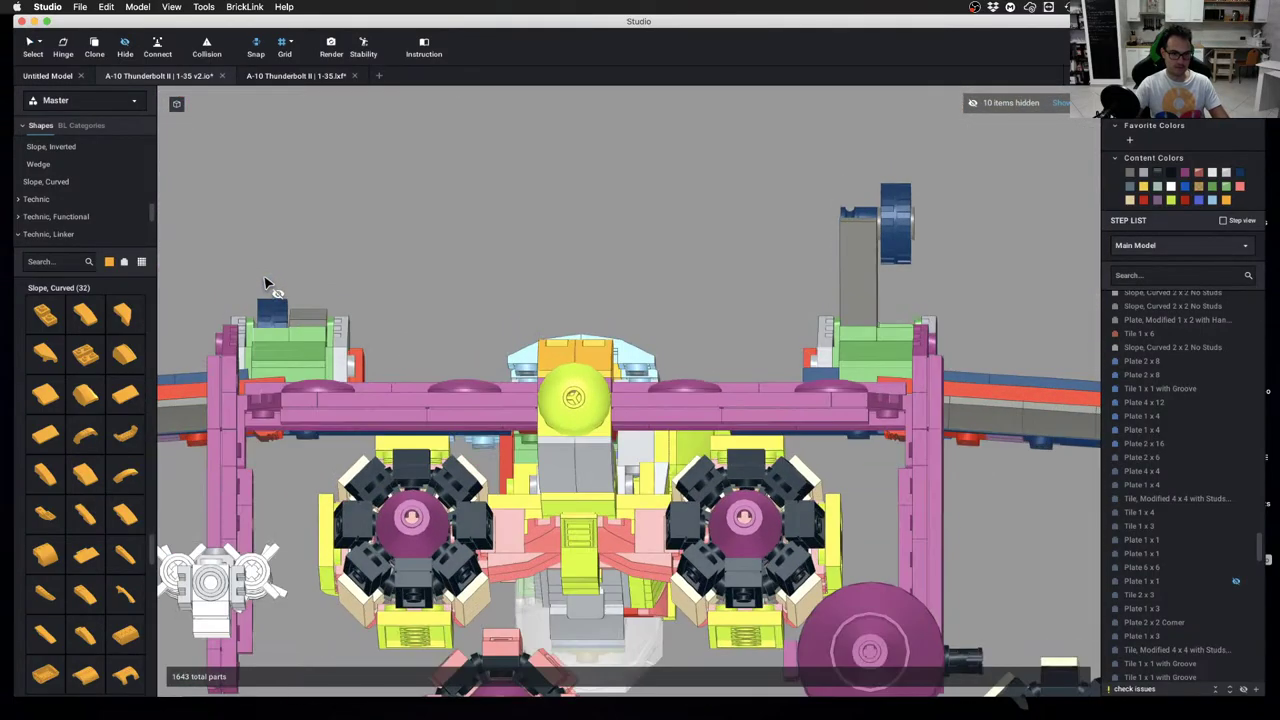
pyautogui.moveTo(410, 294); pyautogui.dragTo(285, 370)
pyautogui.scroll(-3, 394, 334)
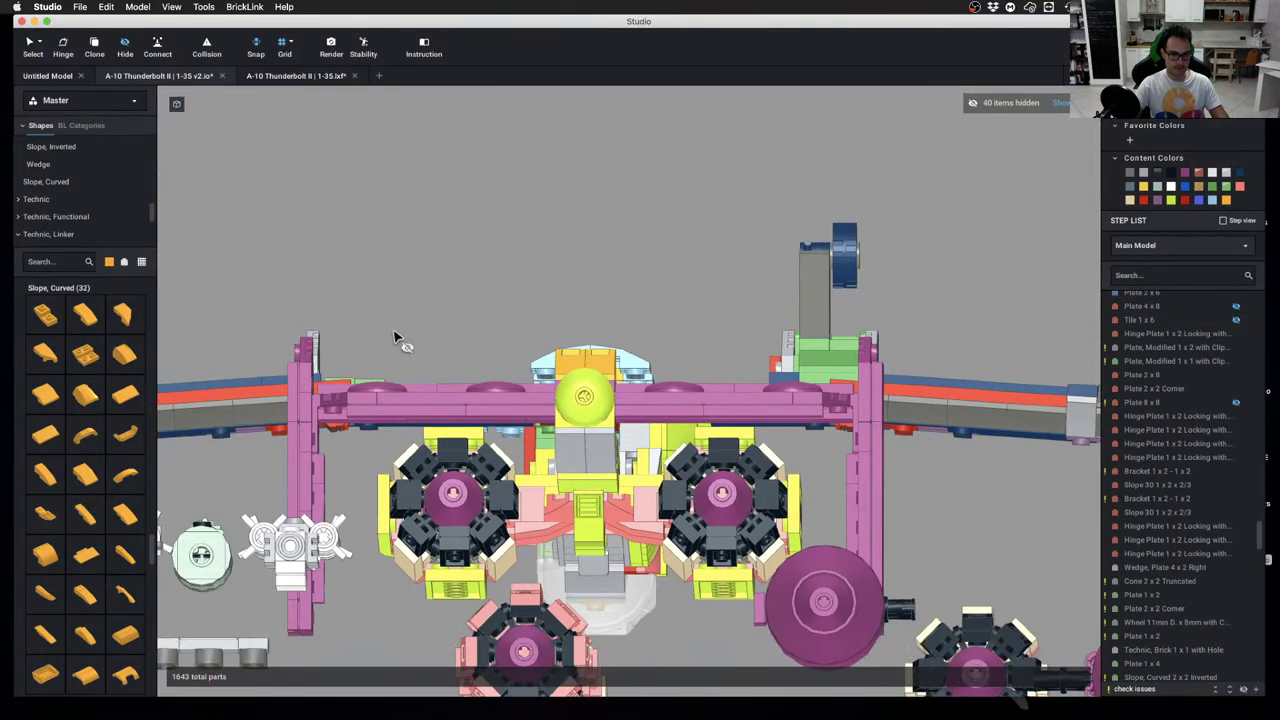
pyautogui.moveTo(394, 334)
pyautogui.mouseDown(button='right')
pyautogui.moveTo(400, 430)
pyautogui.moveTo(399, 344)
pyautogui.mouseUp(button='right')
pyautogui.moveTo(689, 218); pyautogui.dragTo(853, 379)
pyautogui.moveTo(840, 290); pyautogui.dragTo(800, 400, button='right')
pyautogui.scroll(5, 577, 338)
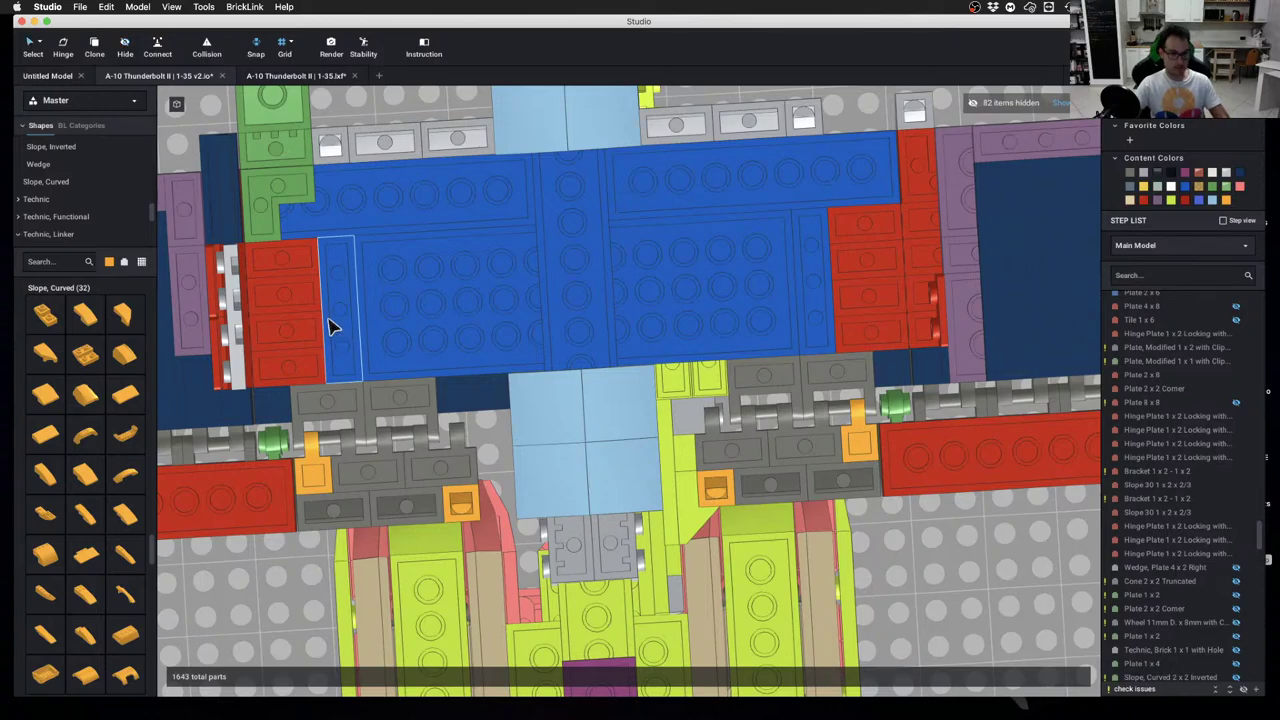
# Move the left wing's inner 1 x 2 handle plate closer to the fuselage, leaving a gap between it and the outer one
pyautogui.click(333, 327)
pyautogui.moveTo(366, 391); pyautogui.dragTo(378, 395, button='right')
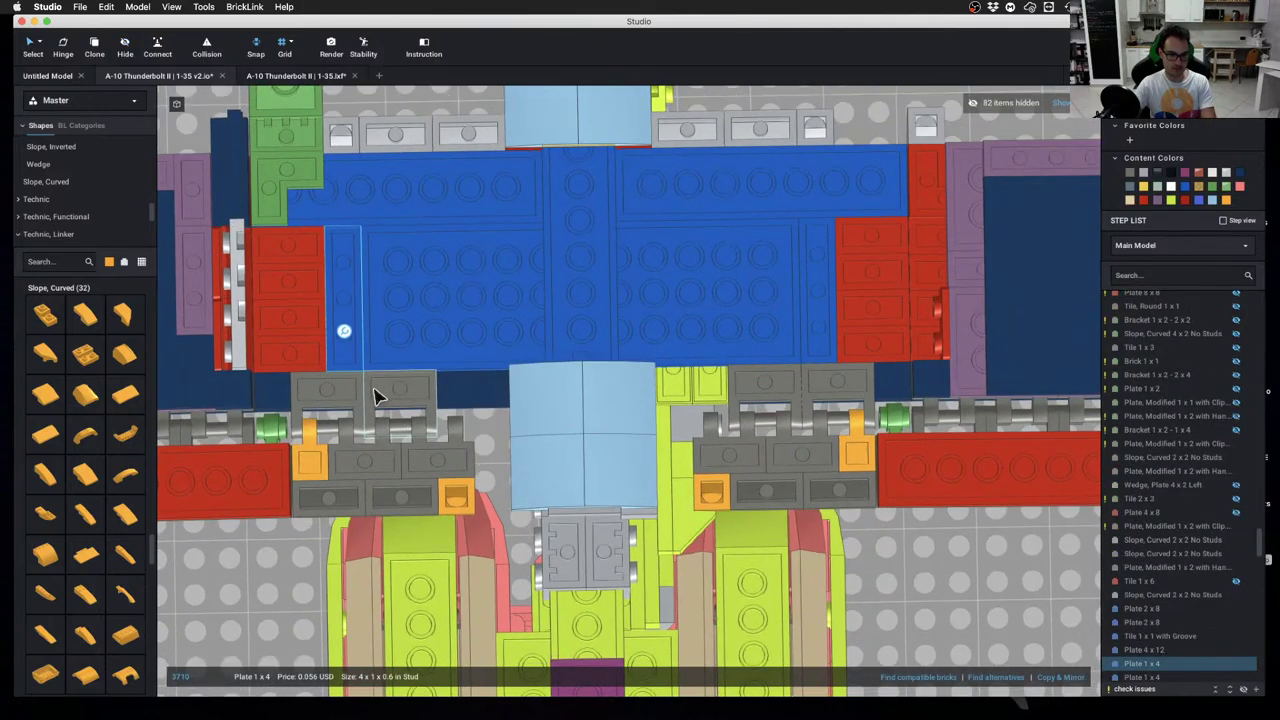
pyautogui.click(398, 407)
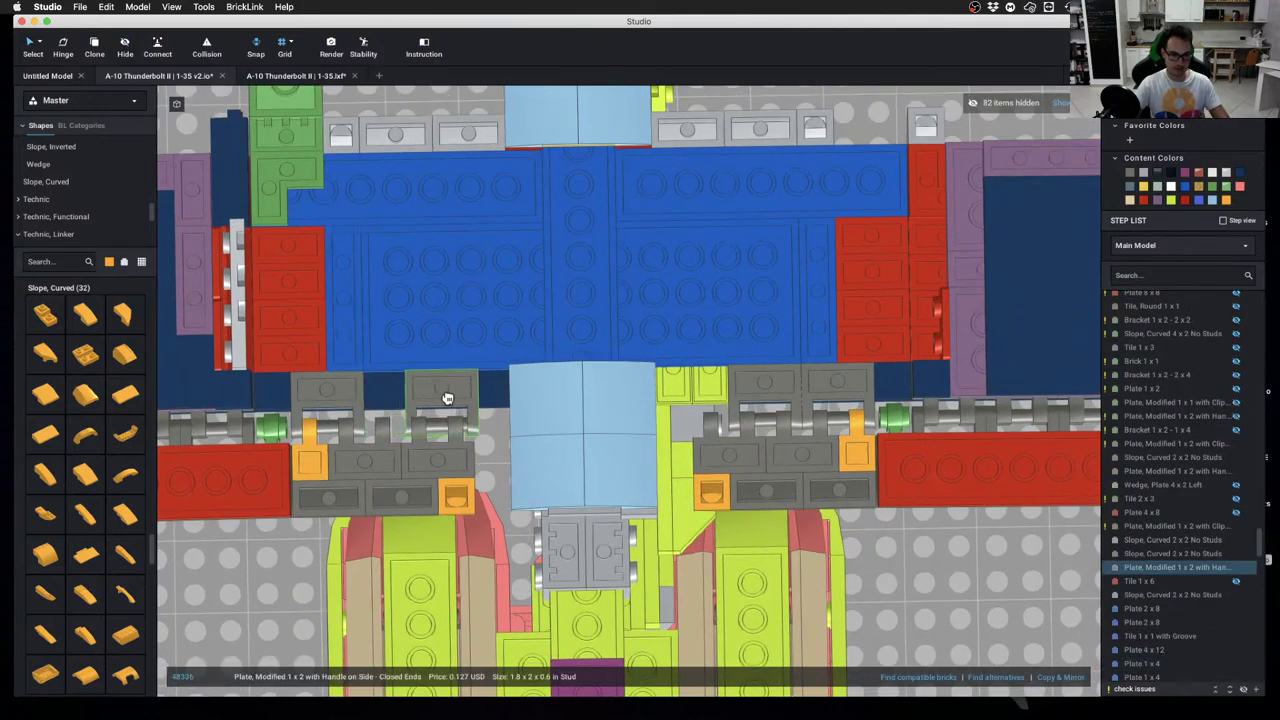
pyautogui.click(363, 393)
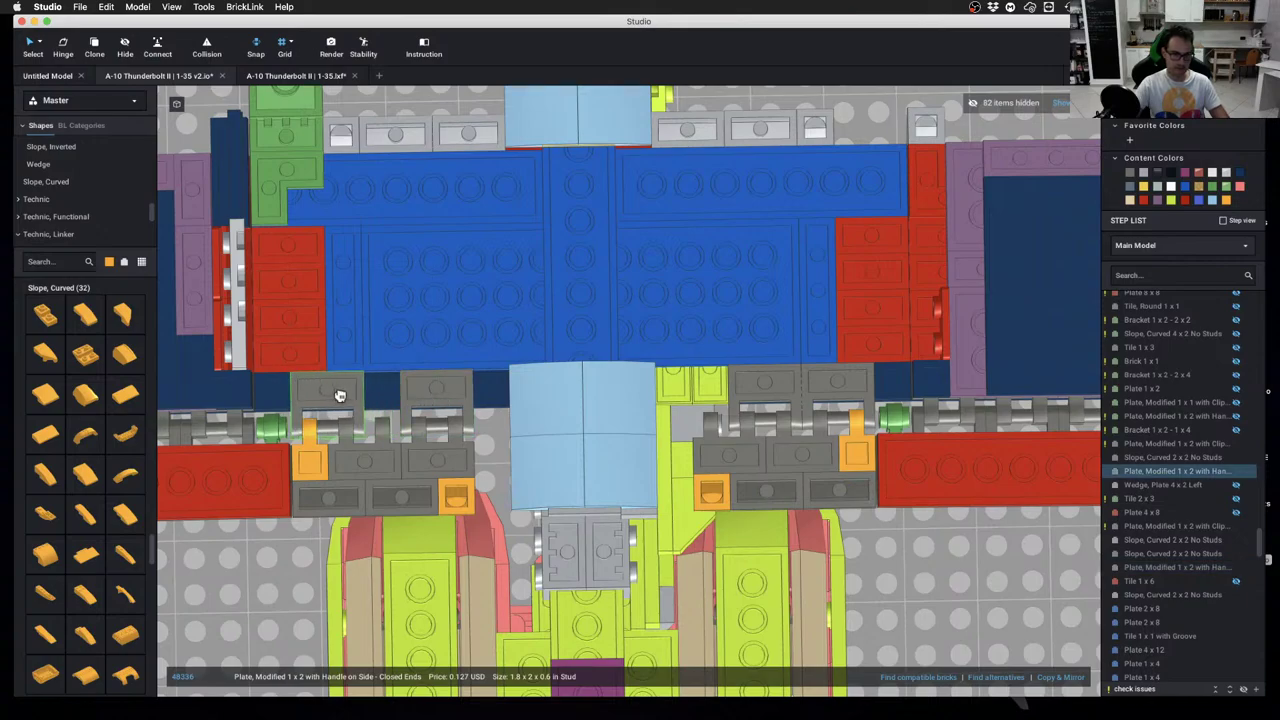
pyautogui.moveTo(339, 395)
pyautogui.mouseDown(button='right')
pyautogui.moveTo(348, 369)
pyautogui.moveTo(350, 382)
pyautogui.mouseUp(button='right')
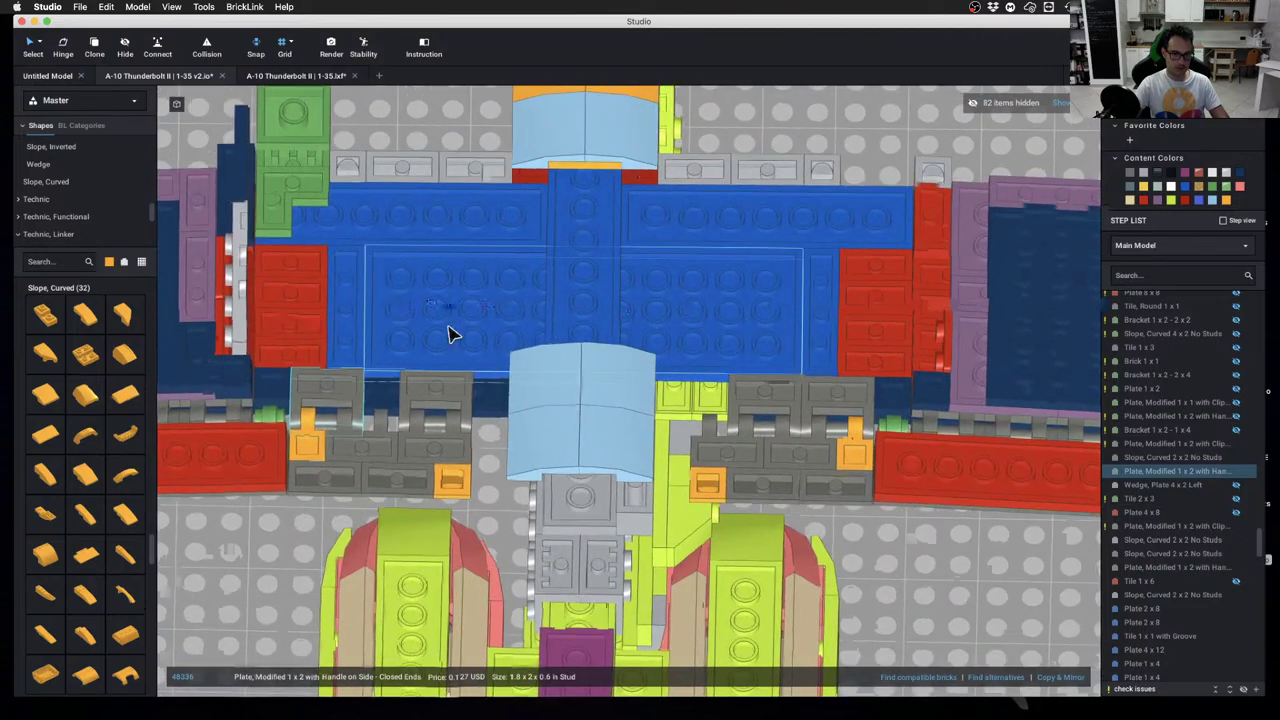
pyautogui.click(343, 329)
pyautogui.click(281, 395)
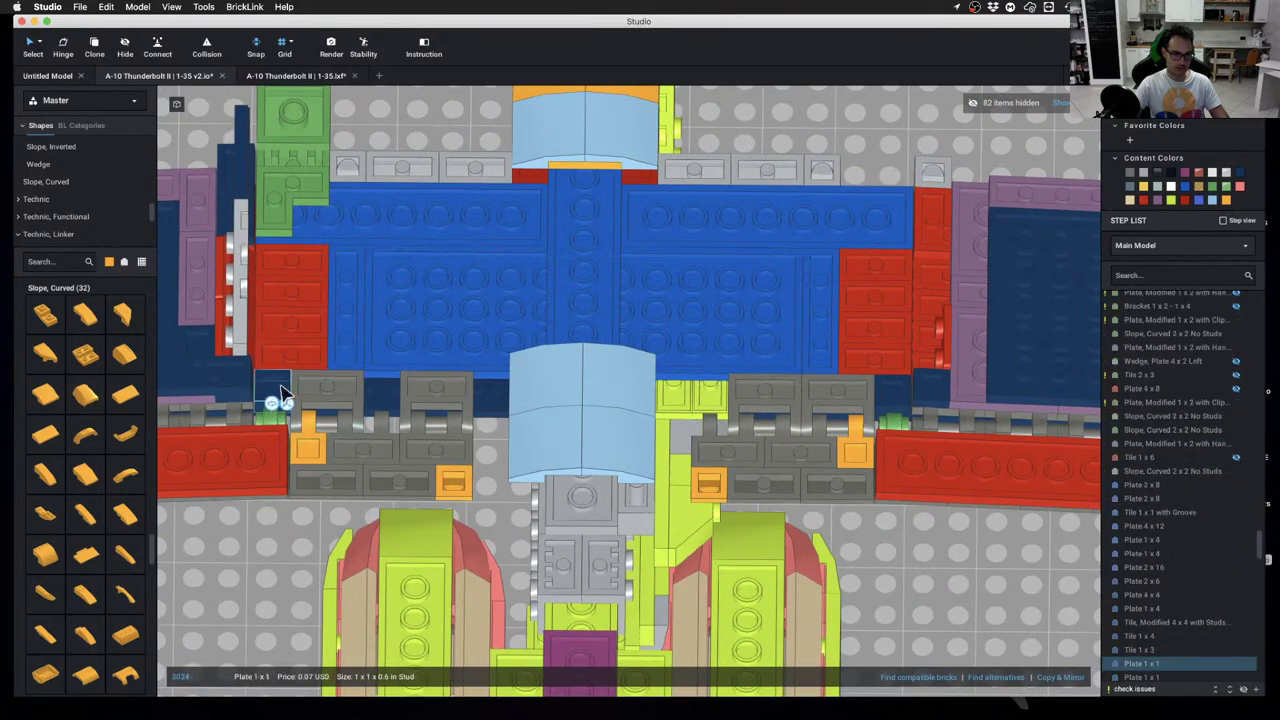
pyautogui.click(422, 125)
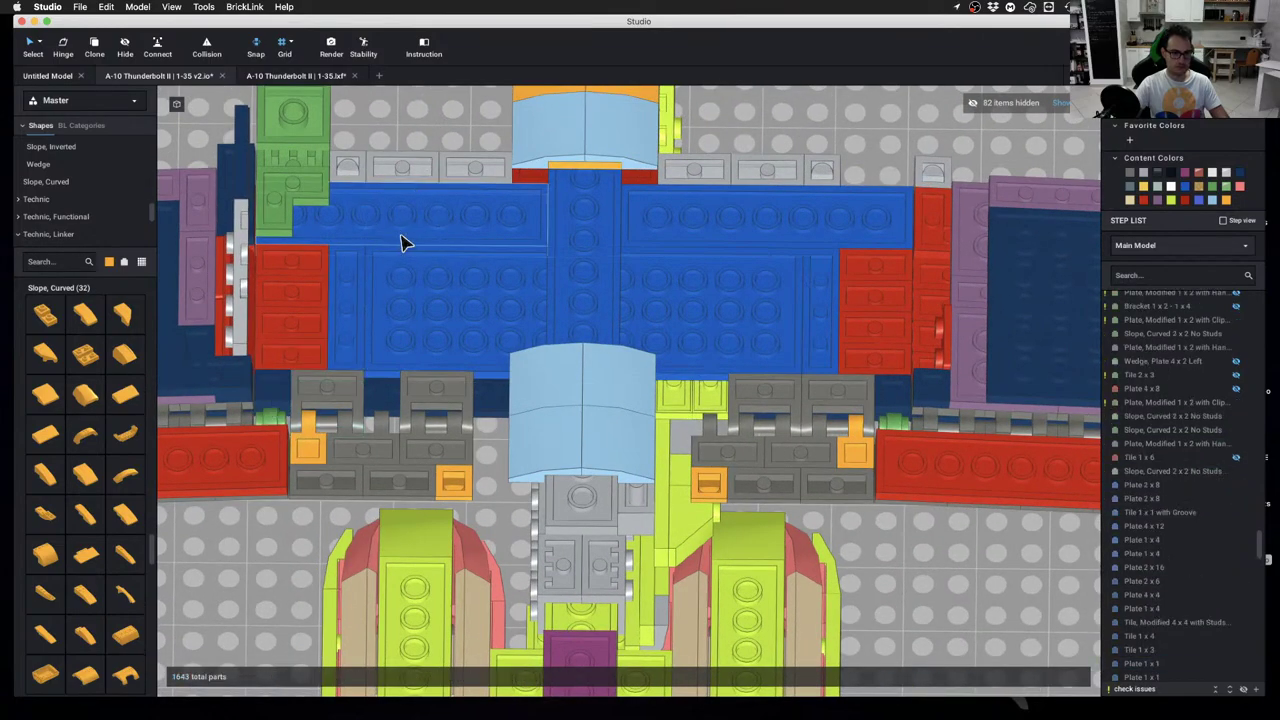
pyautogui.moveTo(403, 243)
pyautogui.mouseDown(button='right')
pyautogui.moveTo(403, 254)
pyautogui.moveTo(400, 217)
pyautogui.moveTo(402, 243)
pyautogui.mouseUp(button='right')
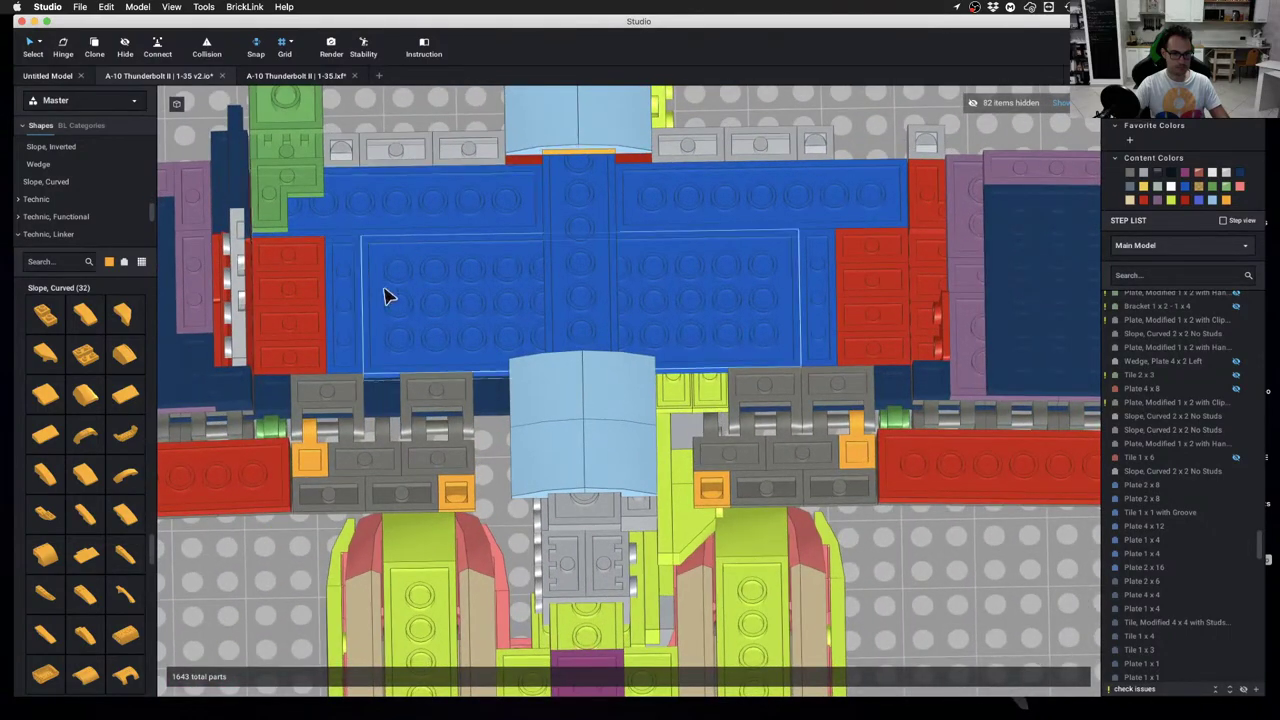
# Delete the orange 1 x 1 clip plate from the left inner flap and move the adjacent 1 x 2 clip plate outward into its place
pyautogui.click(316, 468)
pyautogui.press('Delete')
pyautogui.moveTo(346, 470); pyautogui.dragTo(315, 472)
pyautogui.moveTo(311, 475)
pyautogui.mouseDown(button='right')
pyautogui.moveTo(311, 414)
pyautogui.moveTo(311, 471)
pyautogui.mouseUp(button='right')
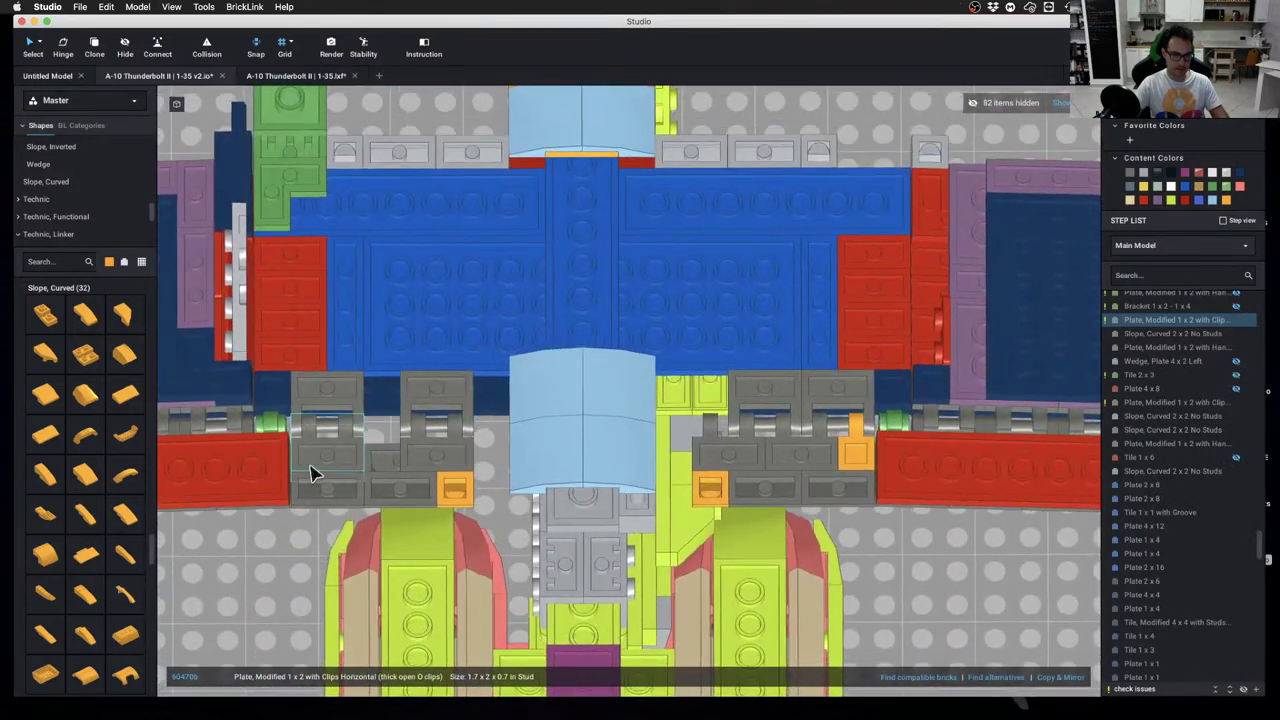
# Move the left wing's outer 1 x 2 handle plate against its inner one, and shift both right-wing handle plates one stud toward the fuselage
pyautogui.click(300, 550)
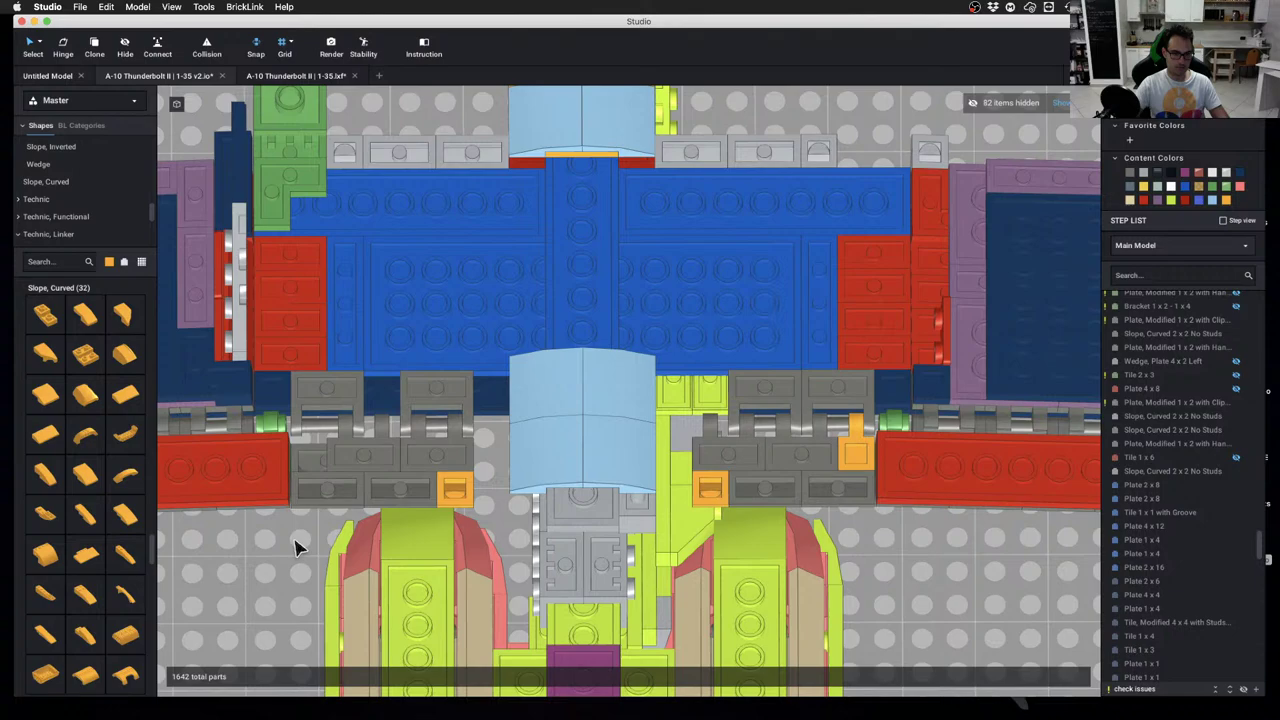
pyautogui.moveTo(331, 384); pyautogui.dragTo(368, 382)
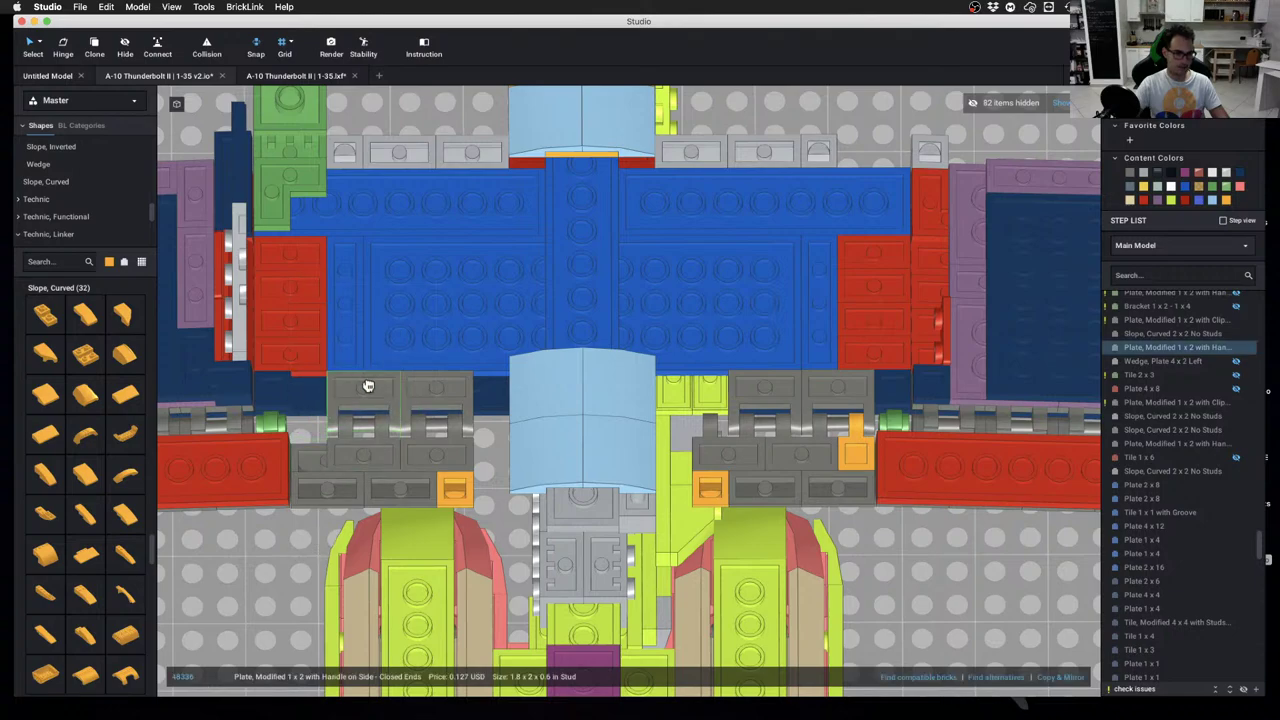
pyautogui.click(293, 590)
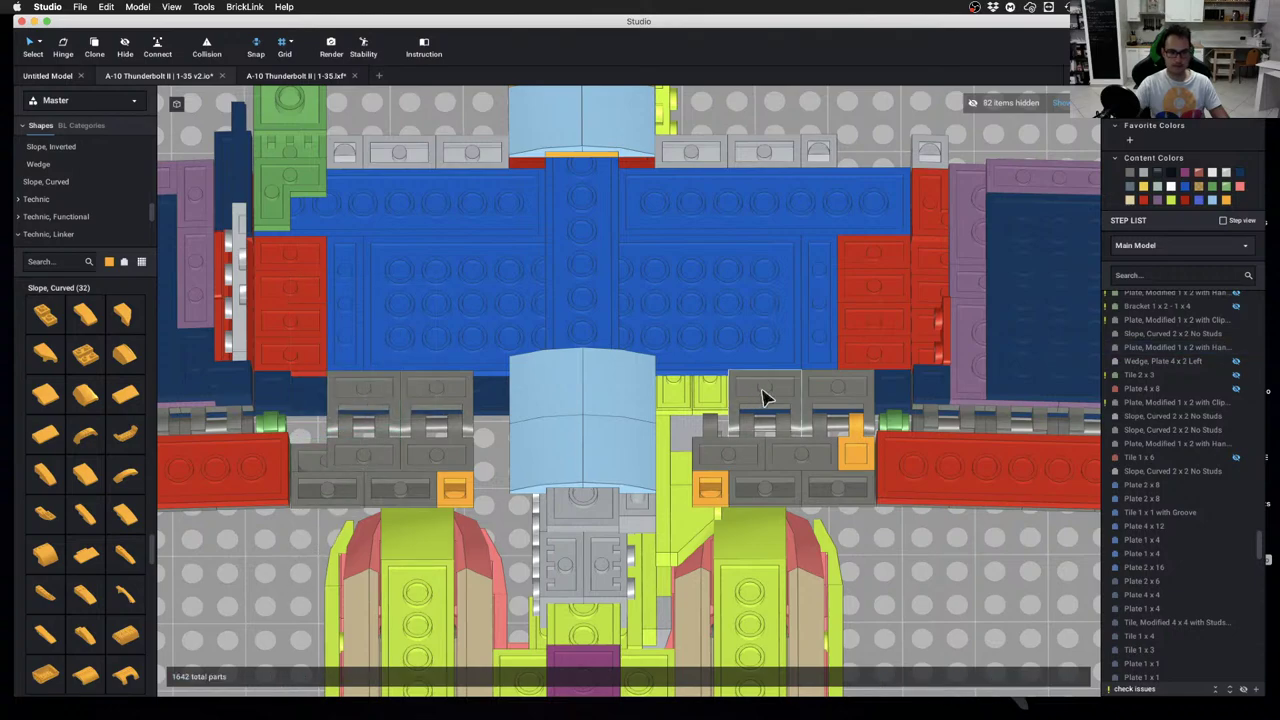
pyautogui.moveTo(762, 397); pyautogui.dragTo(733, 397)
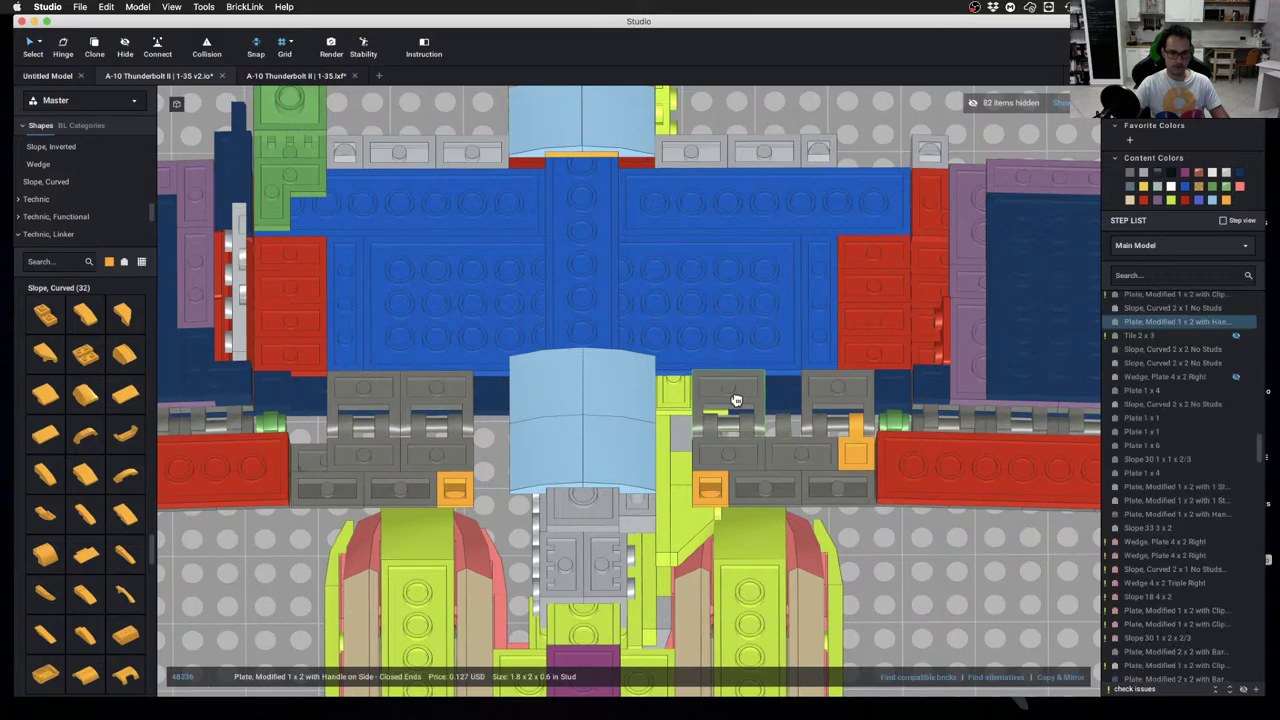
pyautogui.moveTo(864, 398); pyautogui.dragTo(824, 402)
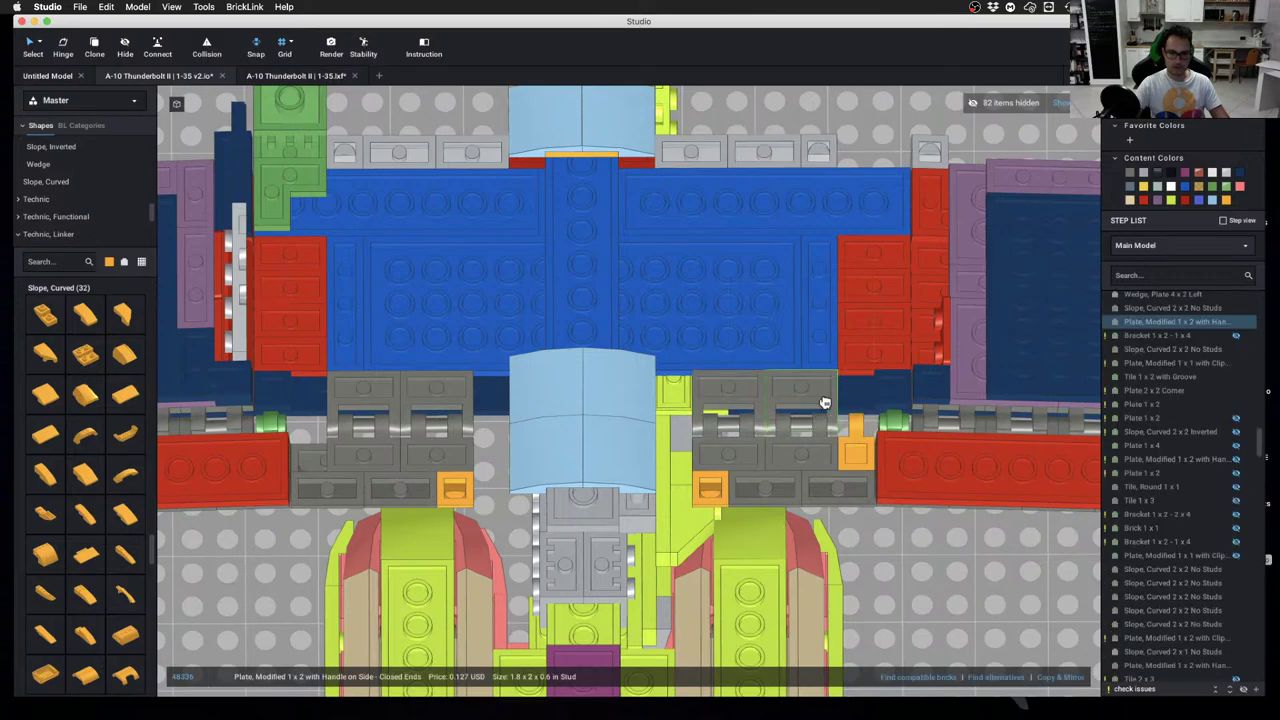
# Delete the right inner flap's orange 1 x 1 clip plate and place copies of the green 1 x 1 clip plate on both inner flaps
pyautogui.moveTo(820, 397); pyautogui.dragTo(855, 455, button='right')
pyautogui.click(855, 455)
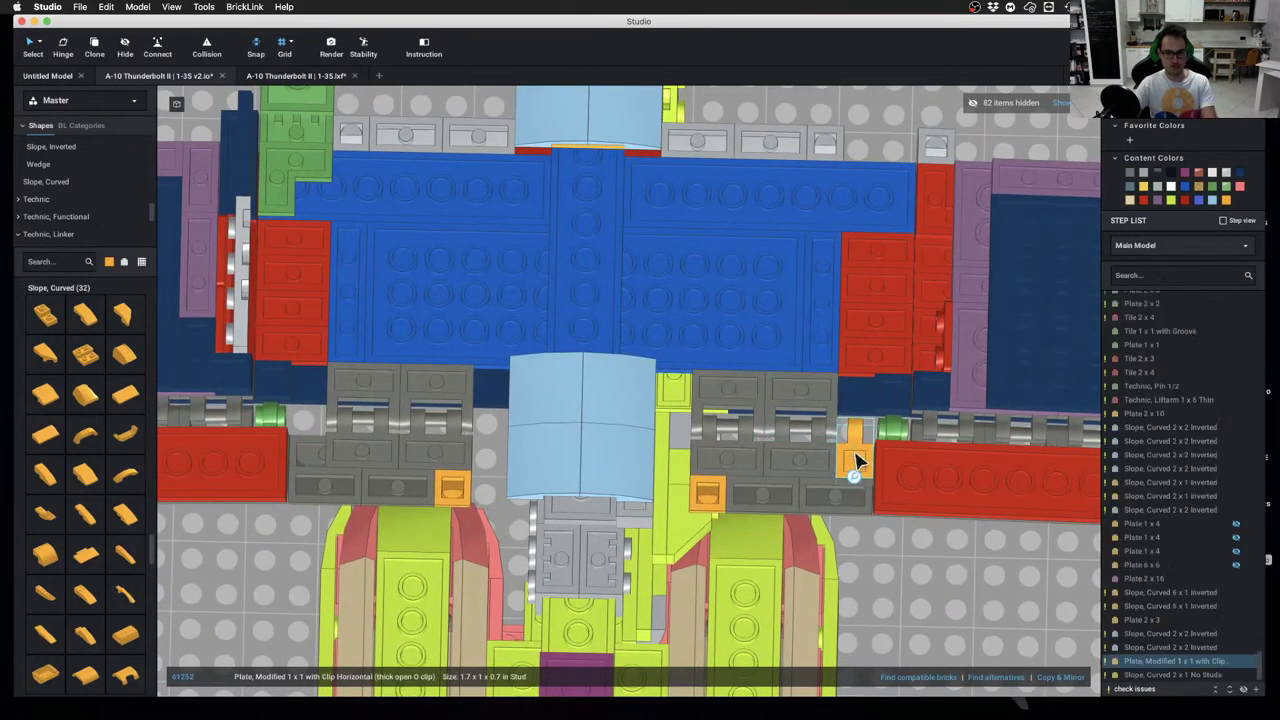
pyautogui.press('Delete')
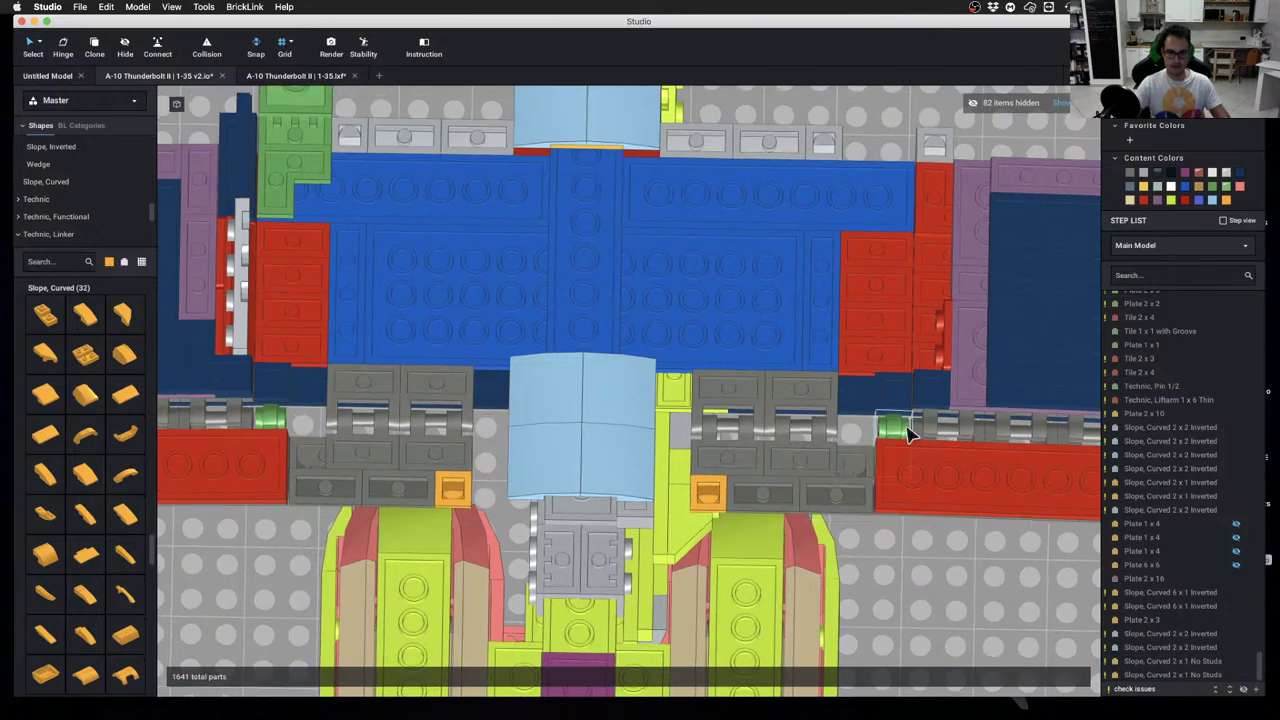
pyautogui.click(876, 440)
pyautogui.click(866, 441)
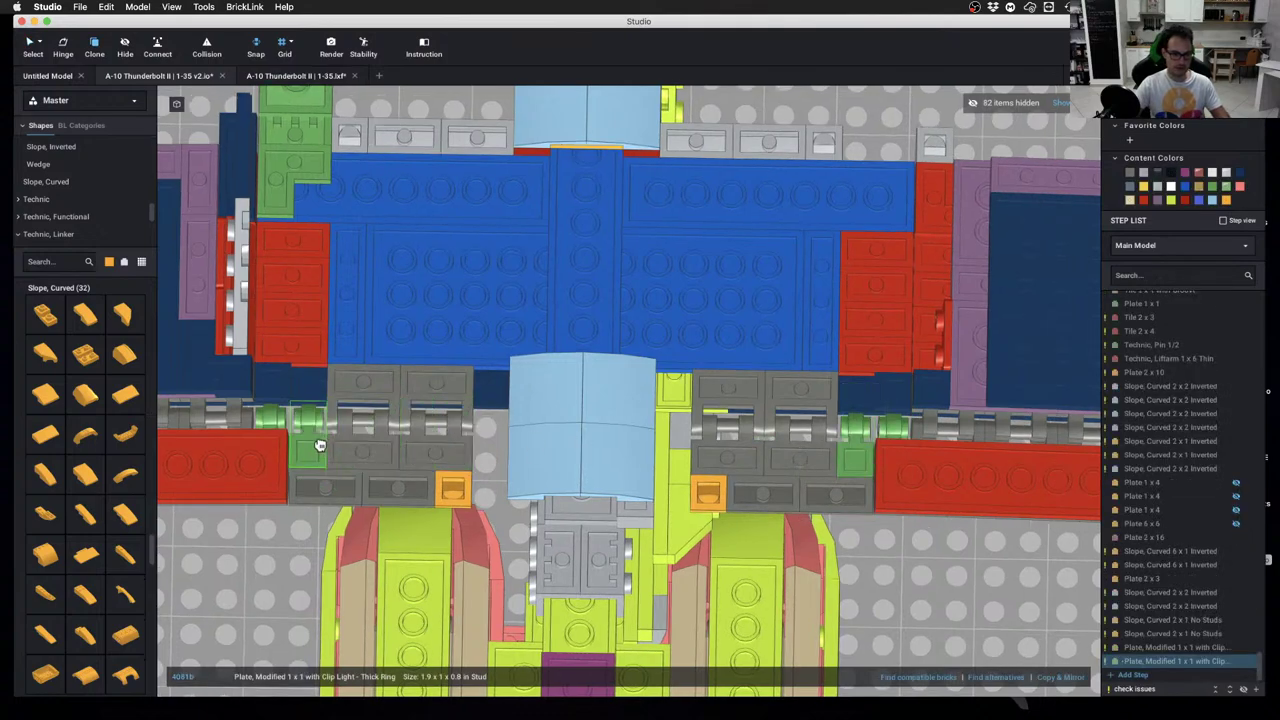
pyautogui.click(318, 444)
pyautogui.press('Escape')
# Delete the dark blue 1 x 1 plate beside the handle plates at the rear edge of each wing
pyautogui.moveTo(463, 474)
pyautogui.mouseDown(button='right')
pyautogui.moveTo(466, 444)
pyautogui.moveTo(486, 451)
pyautogui.moveTo(315, 430)
pyautogui.mouseUp(button='right')
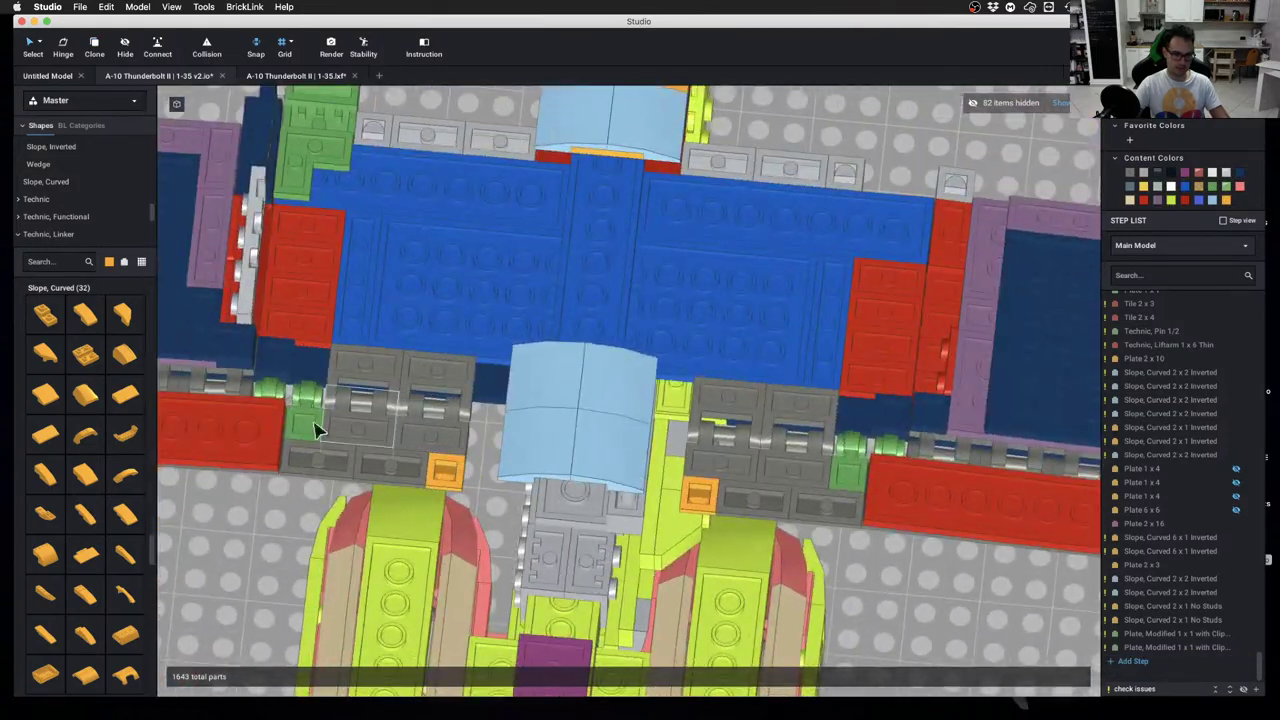
pyautogui.click(279, 368)
pyautogui.moveTo(279, 368); pyautogui.dragTo(360, 387, button='right')
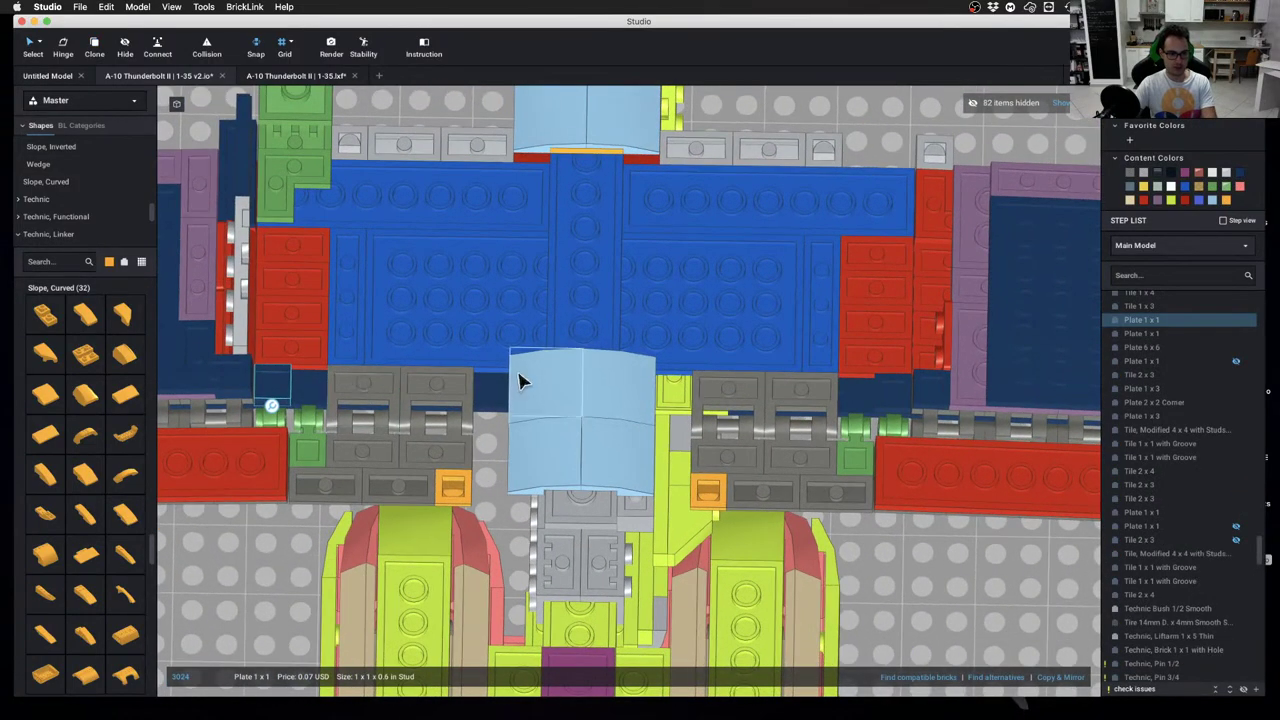
pyautogui.press('Delete')
pyautogui.click(905, 400)
pyautogui.press('Delete')
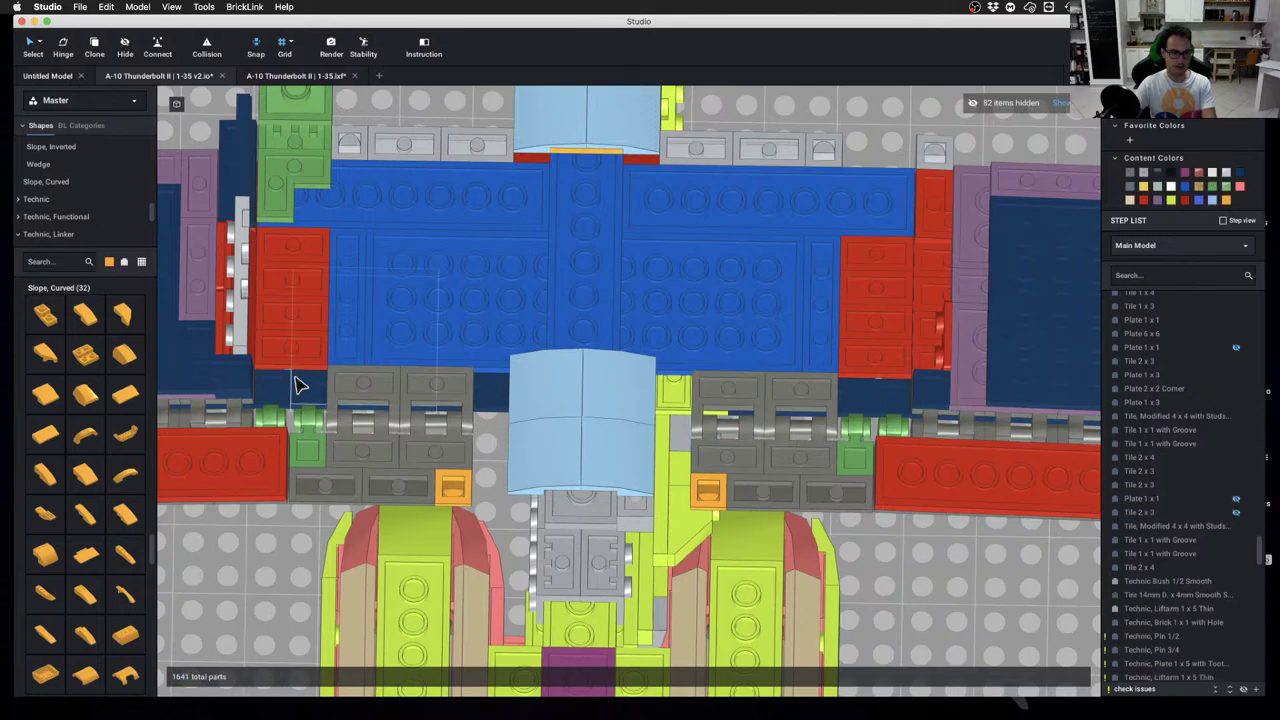
# Place an orange 1 x 2 plate beside the handle plates at the rear edge of both wings
pyautogui.moveTo(295, 377)
pyautogui.mouseDown(button='right')
pyautogui.moveTo(298, 343)
pyautogui.moveTo(298, 371)
pyautogui.mouseUp(button='right')
pyautogui.scroll(5, 55, 198)
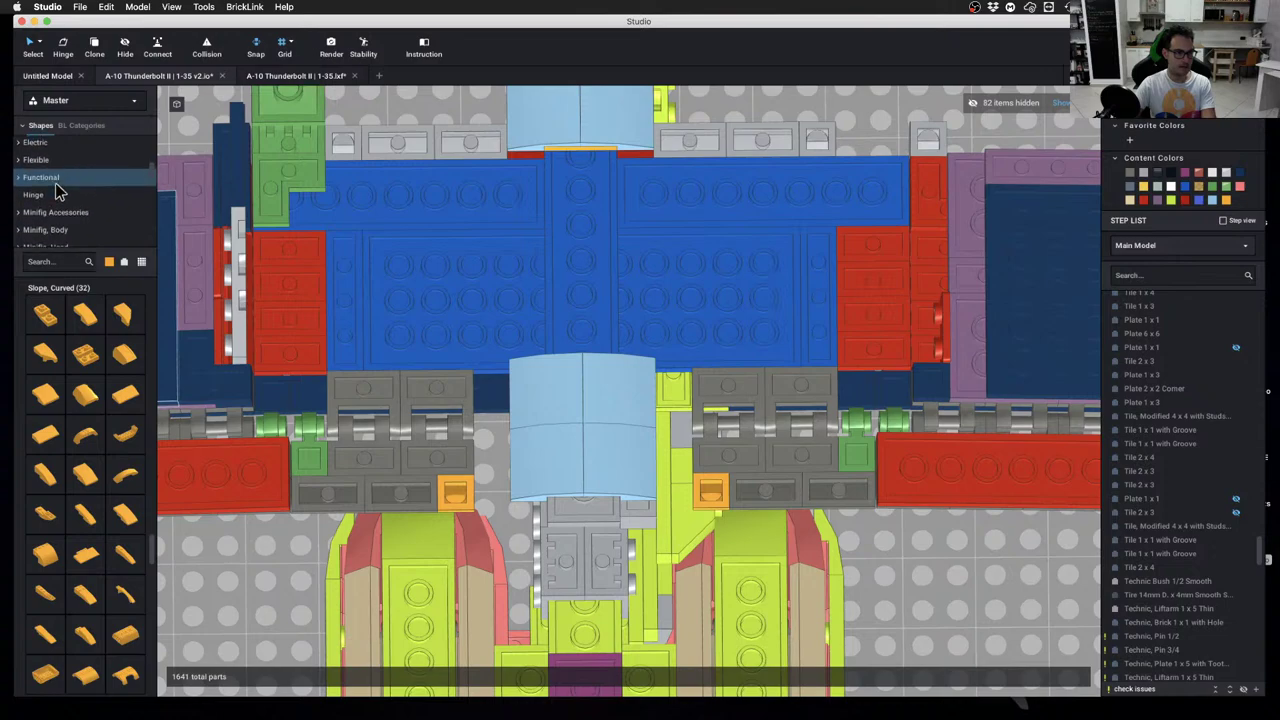
pyautogui.scroll(-5, 68, 197)
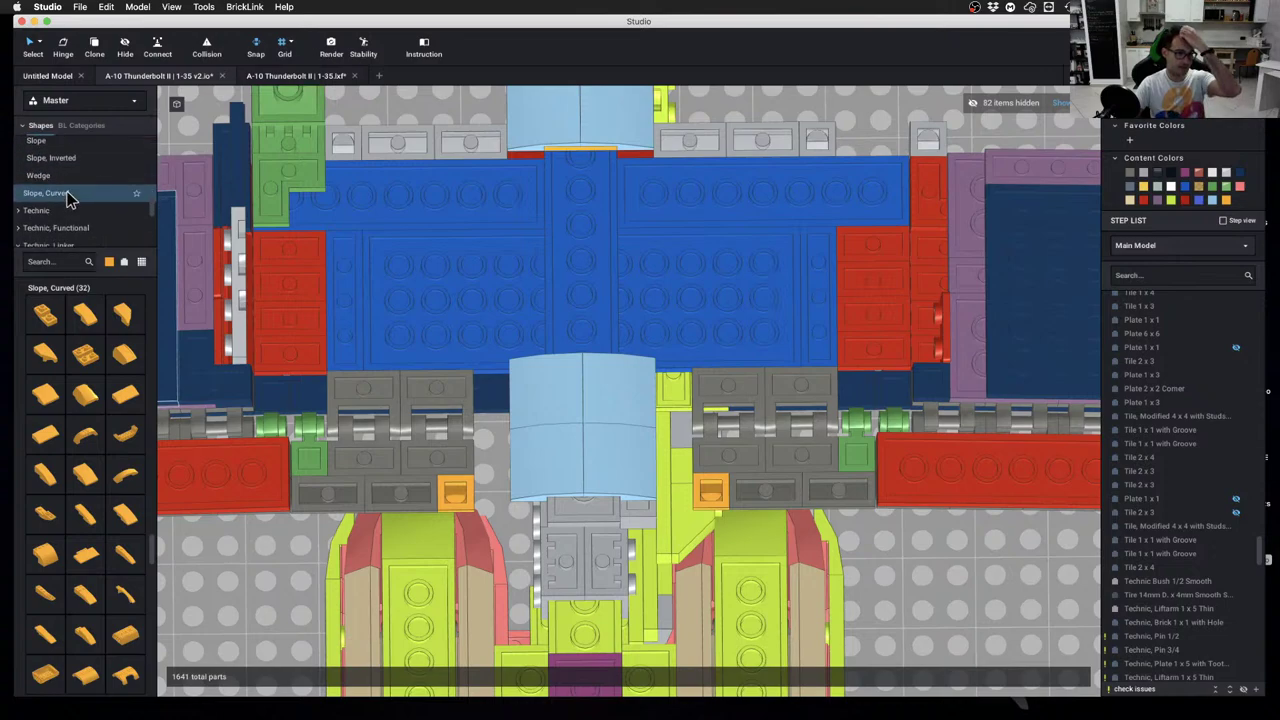
pyautogui.scroll(2, 70, 201)
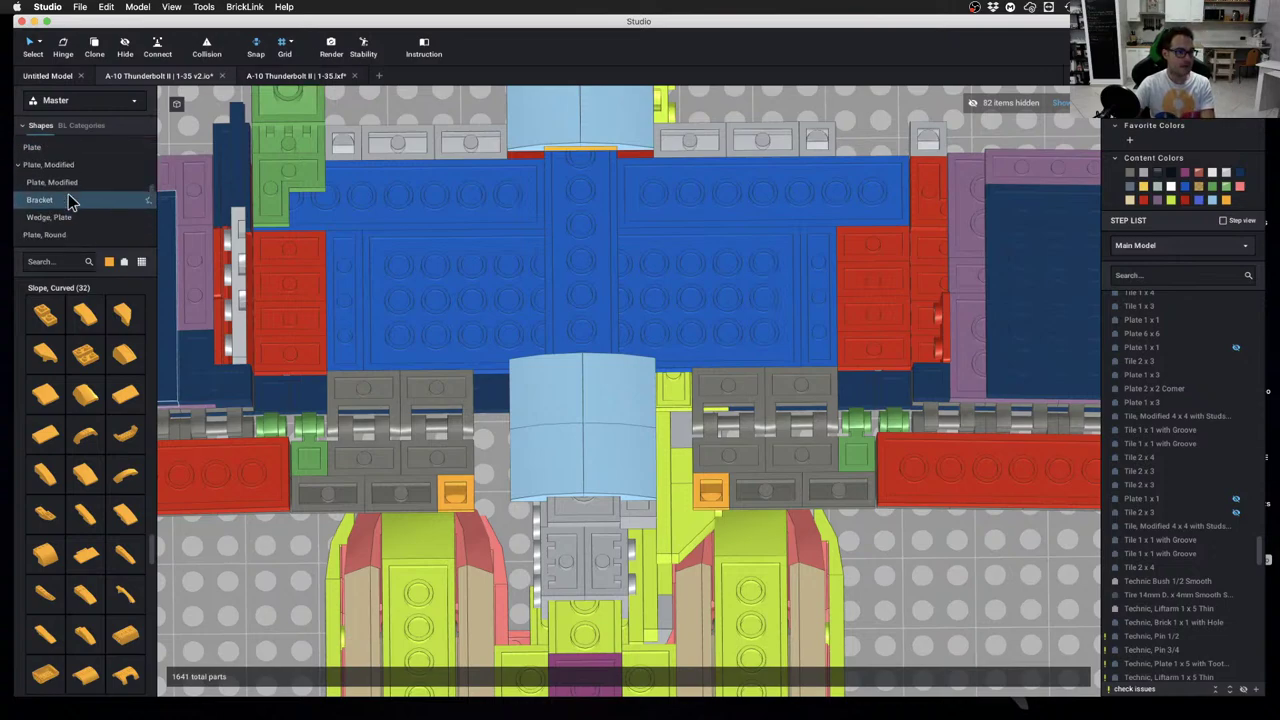
pyautogui.scroll(1, 66, 191)
pyautogui.click(52, 173)
pyautogui.moveTo(88, 316); pyautogui.dragTo(325, 399)
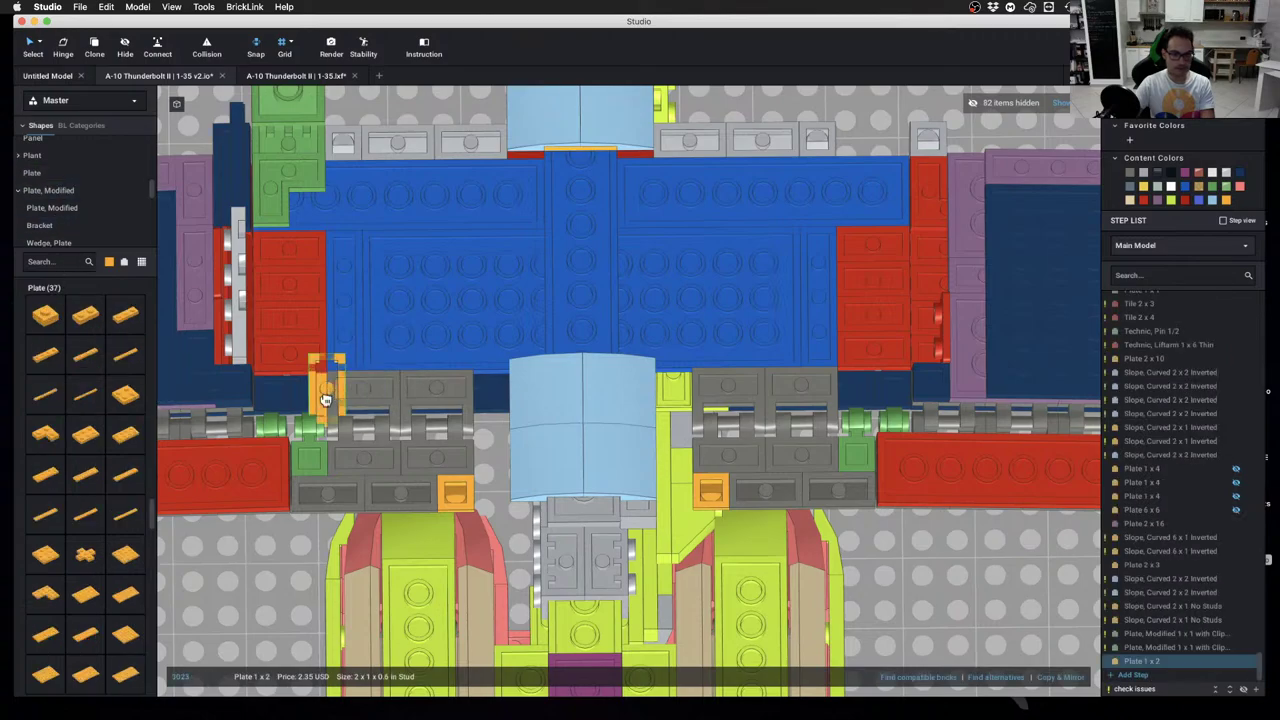
pyautogui.click(292, 394)
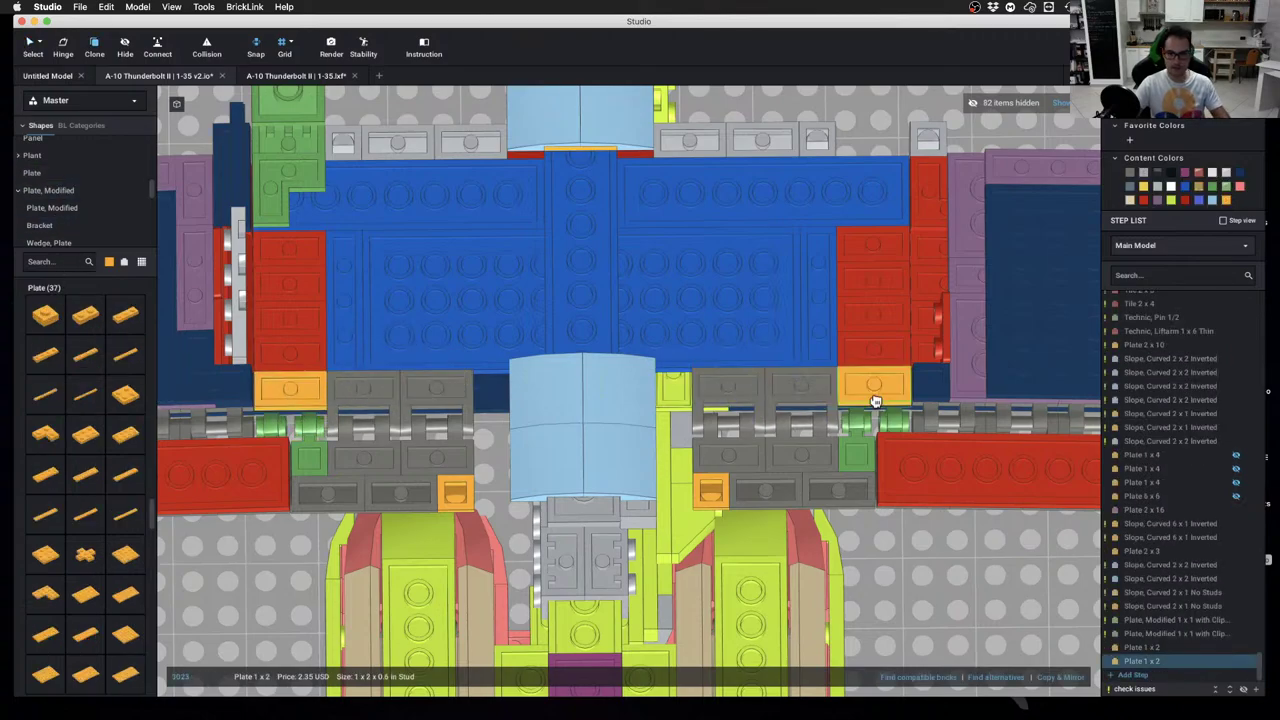
pyautogui.click(873, 398)
pyautogui.press('Escape')
# Show all hidden parts again and view the underside around the inner flaps
pyautogui.moveTo(874, 426); pyautogui.dragTo(991, 196, button='right')
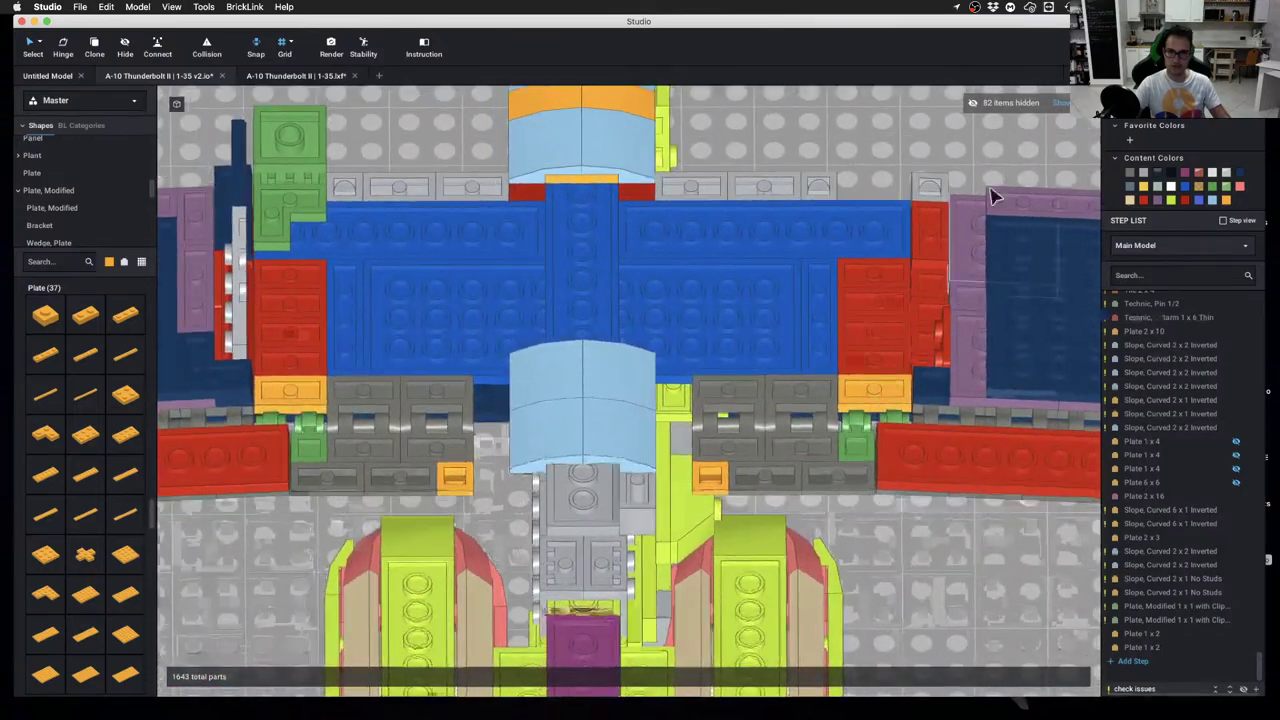
pyautogui.click(1061, 105)
pyautogui.moveTo(1061, 108); pyautogui.dragTo(797, 322, button='right')
pyautogui.moveTo(598, 372); pyautogui.dragTo(592, 458, button='right')
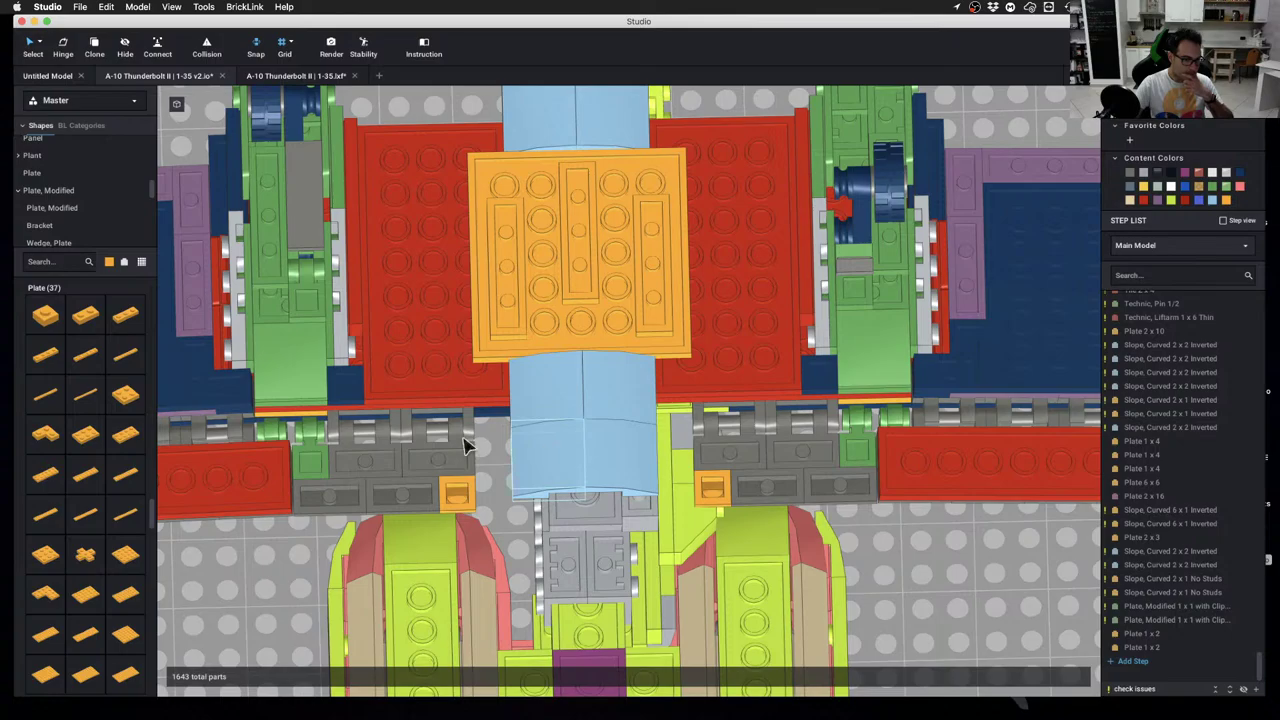
# Cover the clip plates under both inner flaps with orange 2 x 4 plates, placing one on each side
pyautogui.moveTo(112, 445); pyautogui.dragTo(363, 486)
pyautogui.moveTo(363, 486); pyautogui.dragTo(361, 401, button='right')
pyautogui.moveTo(361, 400); pyautogui.dragTo(369, 459)
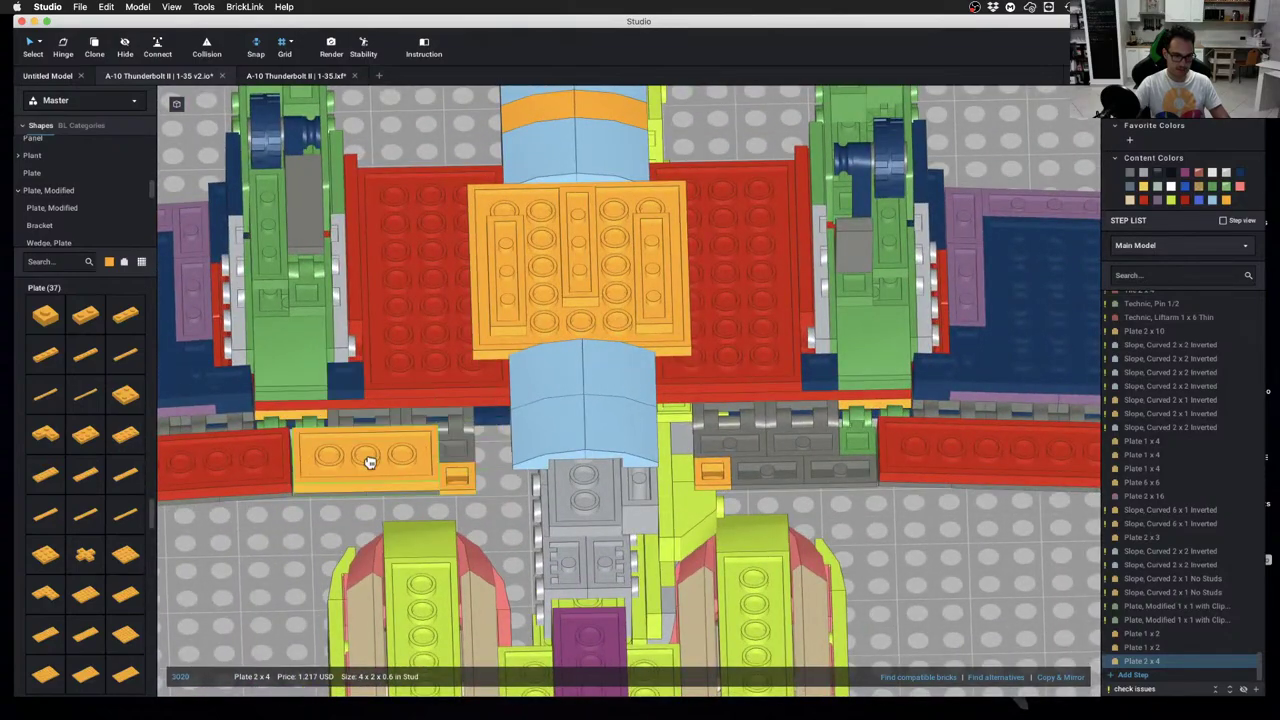
pyautogui.click(369, 462)
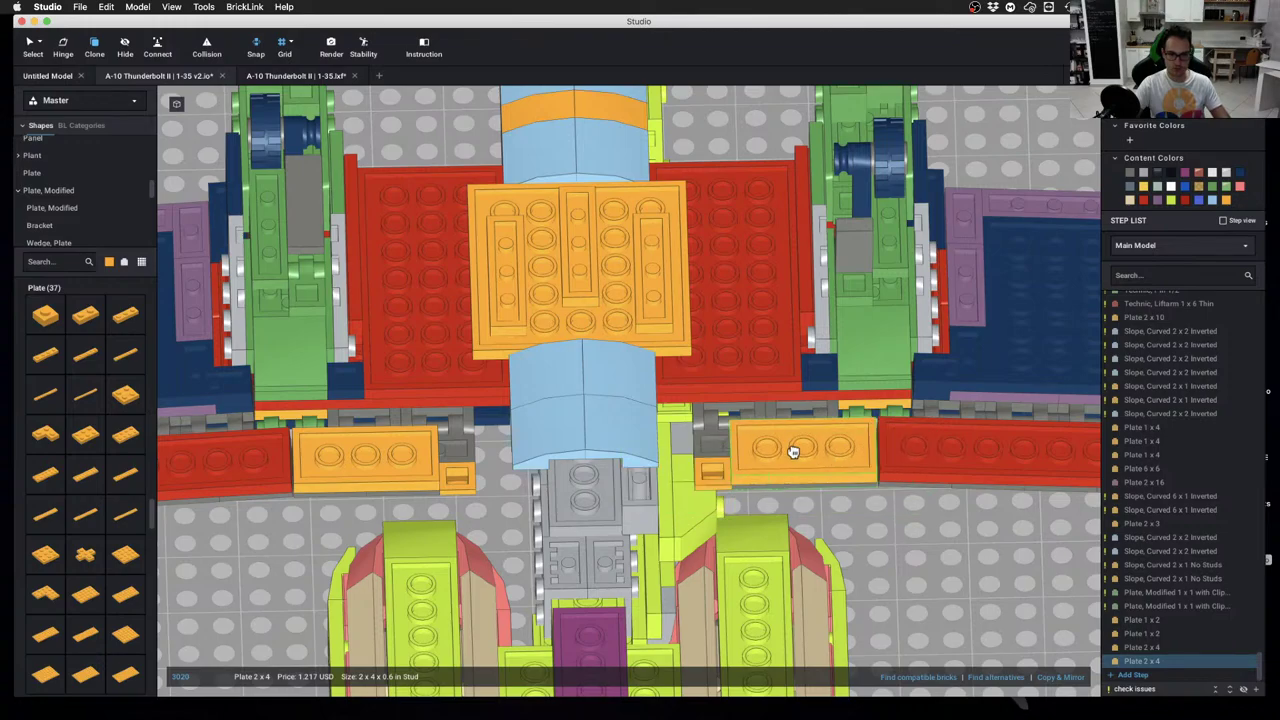
pyautogui.click(789, 452)
# Add an orange 1 x 2 plate at the fuselage end of both inner flaps, beside the 2 x 4 plates
pyautogui.click(80, 317)
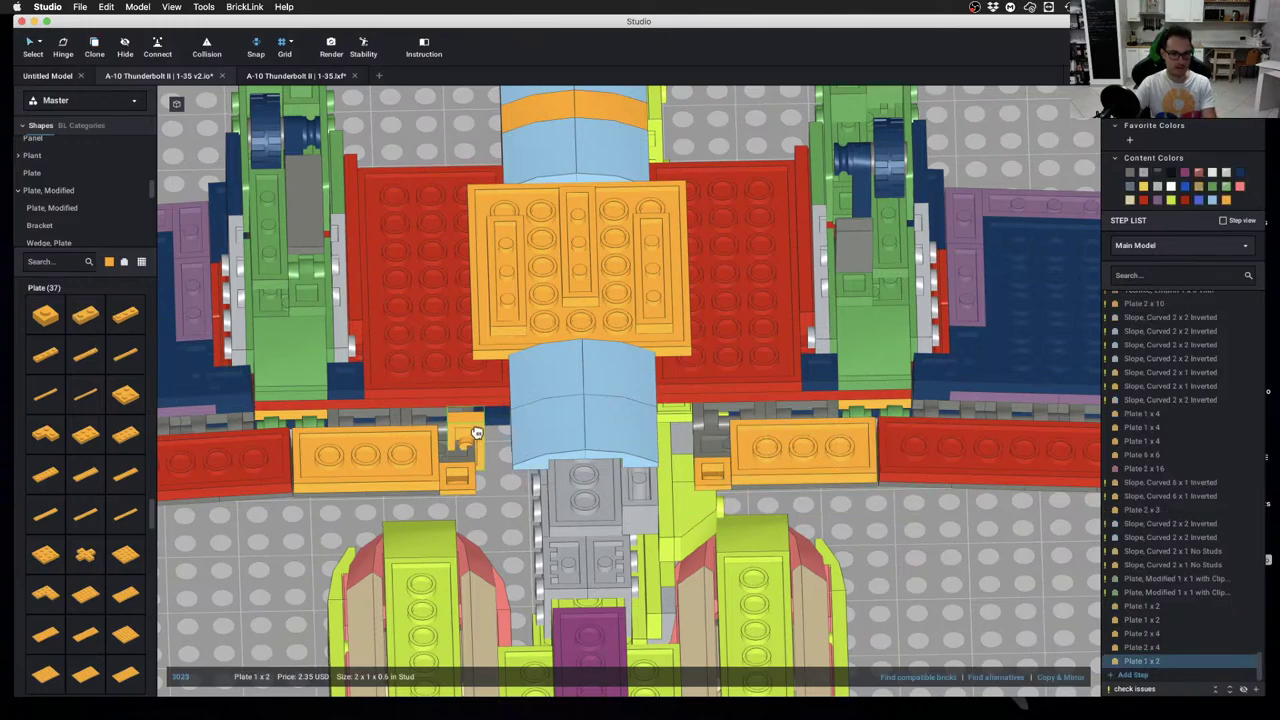
pyautogui.click(724, 452)
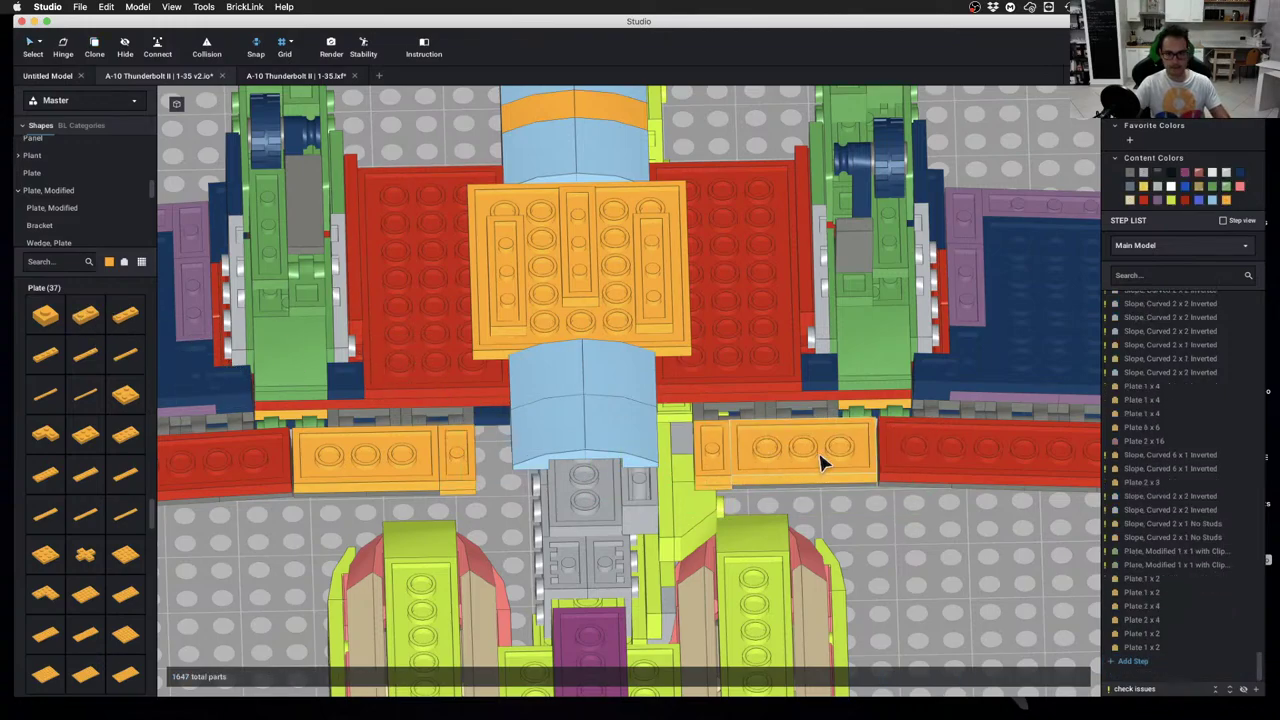
pyautogui.moveTo(823, 460); pyautogui.dragTo(1013, 607)
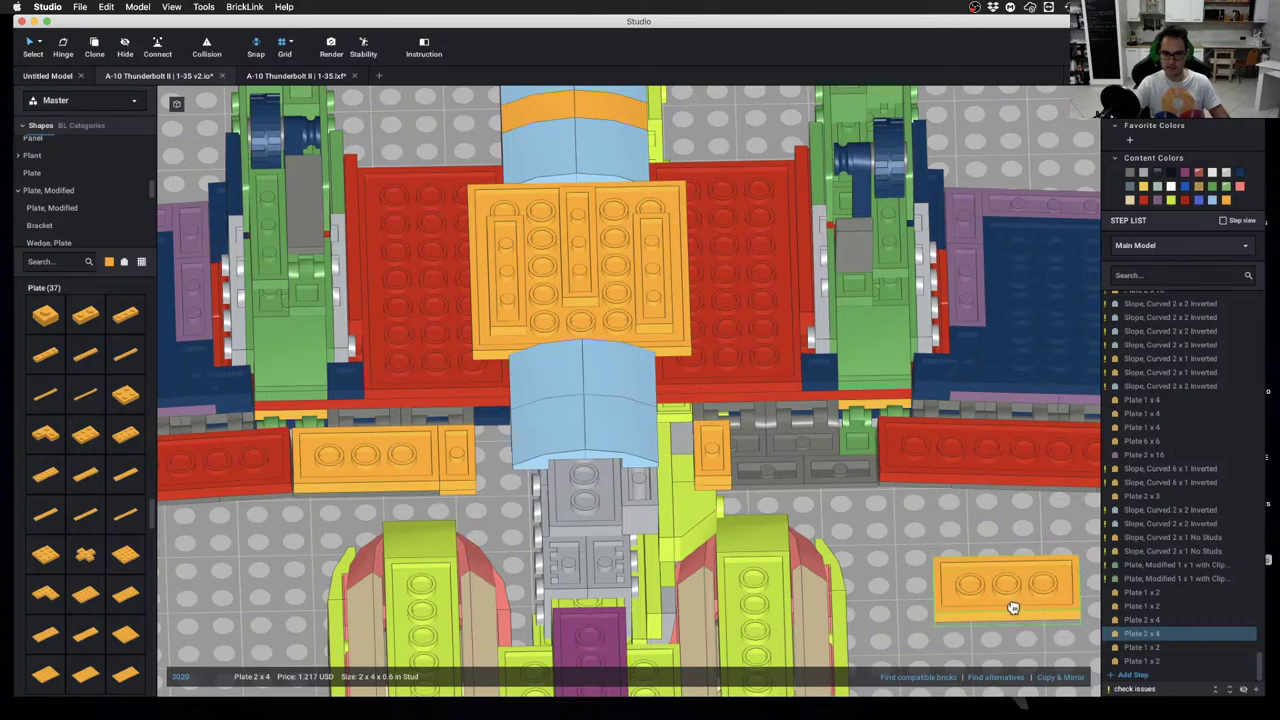
pyautogui.press('super+z')
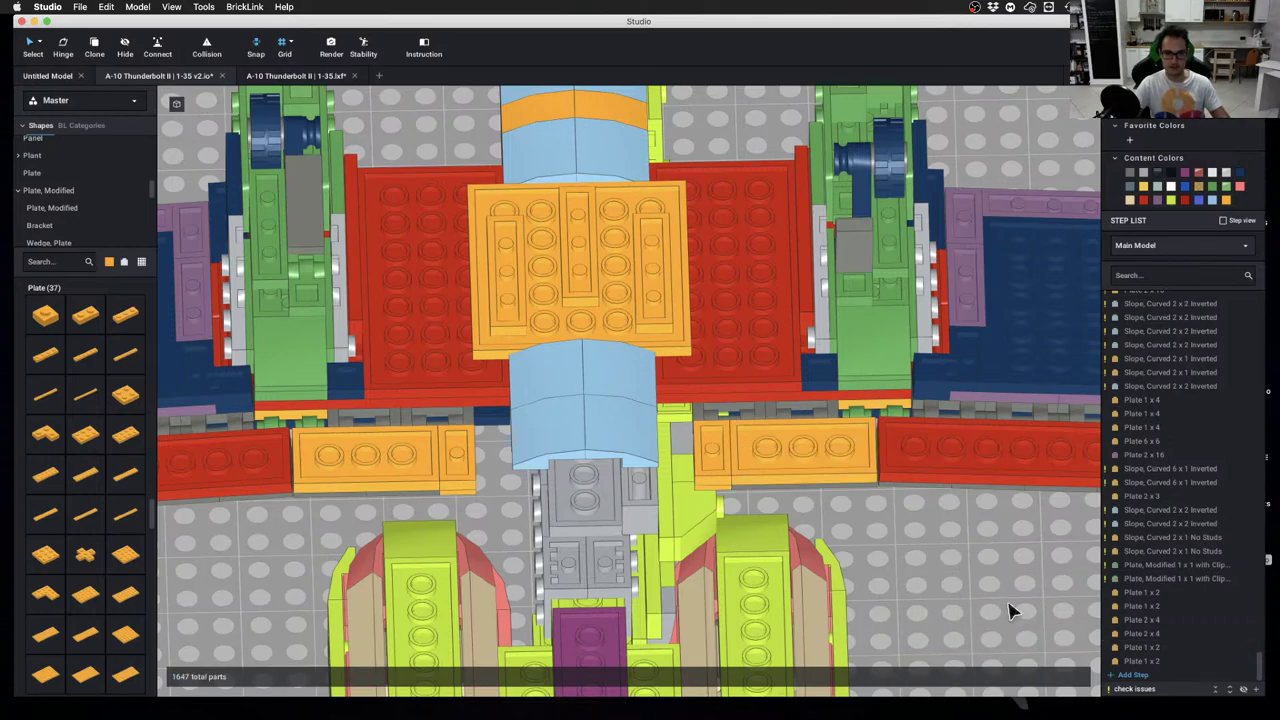
# Delete the unneeded parts around the fuselage just behind the wing
pyautogui.moveTo(890, 583); pyautogui.dragTo(678, 430, button='right')
pyautogui.click(659, 465)
pyautogui.press('Delete')
pyautogui.click(634, 417)
pyautogui.press('Delete')
pyautogui.click(591, 437)
pyautogui.press('Delete')
pyautogui.click(586, 417)
# Hide the upper fuselage and engine parts above the wing
pyautogui.scroll(-5, 629, 409)
pyautogui.scroll(3, 678, 430)
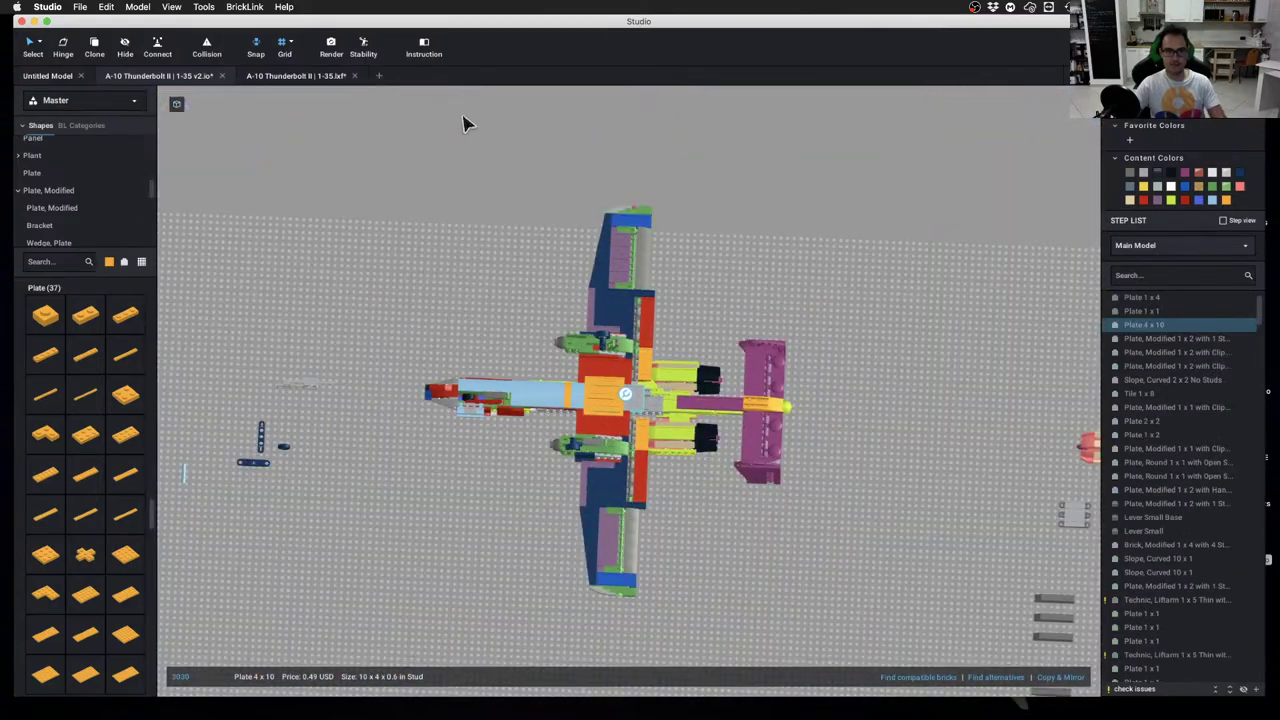
pyautogui.moveTo(425, 116); pyautogui.dragTo(699, 400)
pyautogui.click(848, 608)
pyautogui.scroll(8, 754, 529)
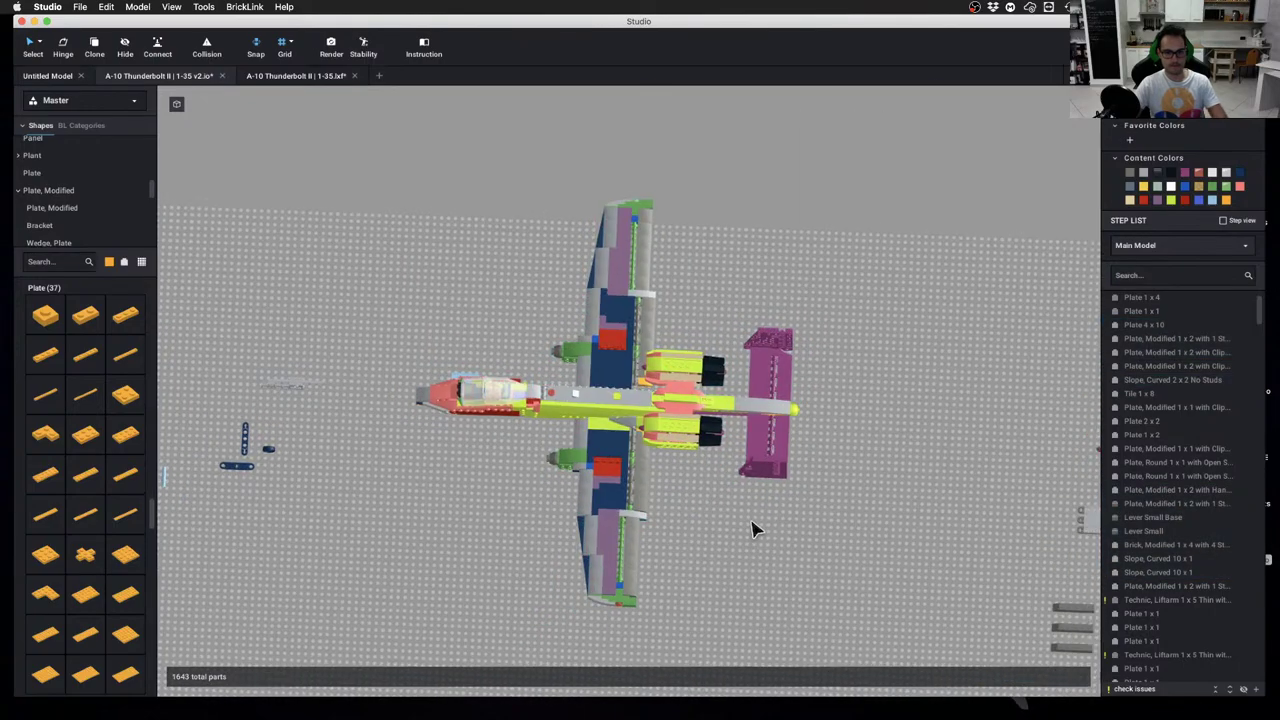
pyautogui.scroll(-2, 606, 471)
pyautogui.moveTo(606, 471); pyautogui.dragTo(600, 420, button='right')
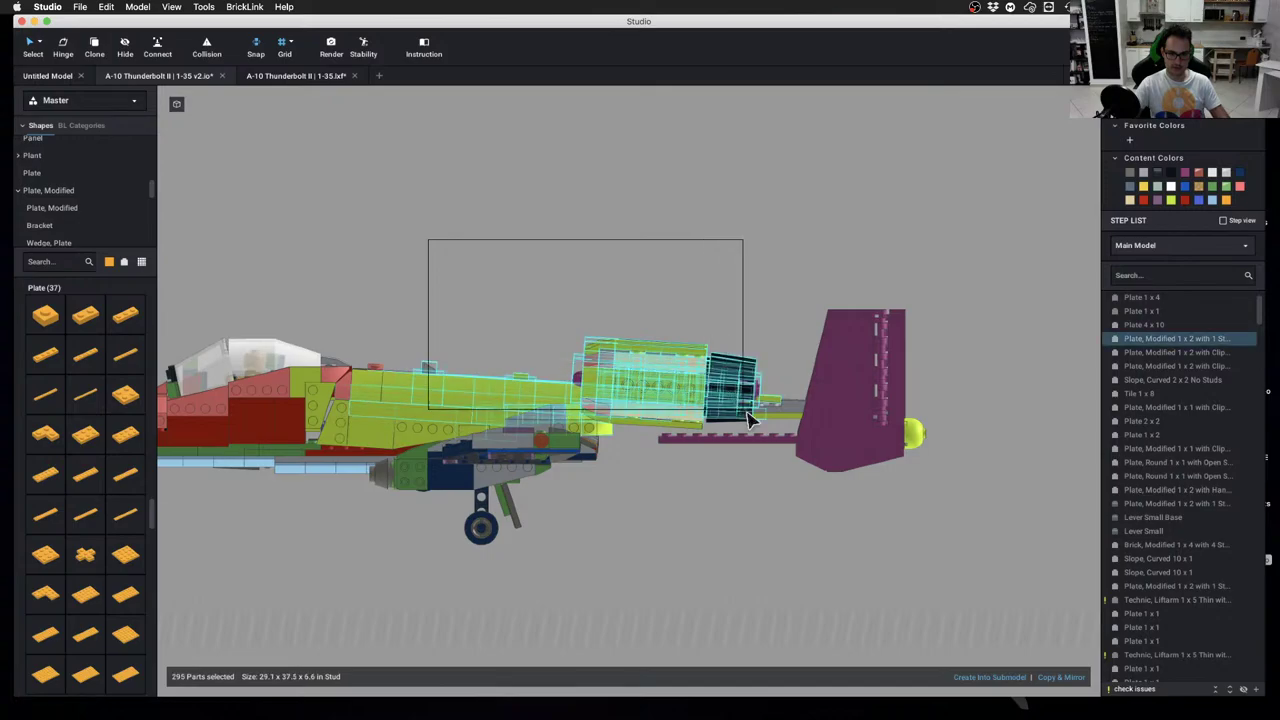
pyautogui.moveTo(750, 420); pyautogui.dragTo(757, 432)
pyautogui.press('h')
# Delete the dark blue tiles on top of the wing beside the fuselage, on the side without lime strips
pyautogui.moveTo(757, 432); pyautogui.dragTo(686, 434, button='right')
pyautogui.scroll(3, 640, 405)
pyautogui.moveTo(634, 395); pyautogui.dragTo(660, 246, button='right')
pyautogui.moveTo(660, 246); pyautogui.dragTo(637, 391, button='middle')
pyautogui.scroll(3, 637, 391)
pyautogui.moveTo(637, 391); pyautogui.dragTo(633, 368, button='right')
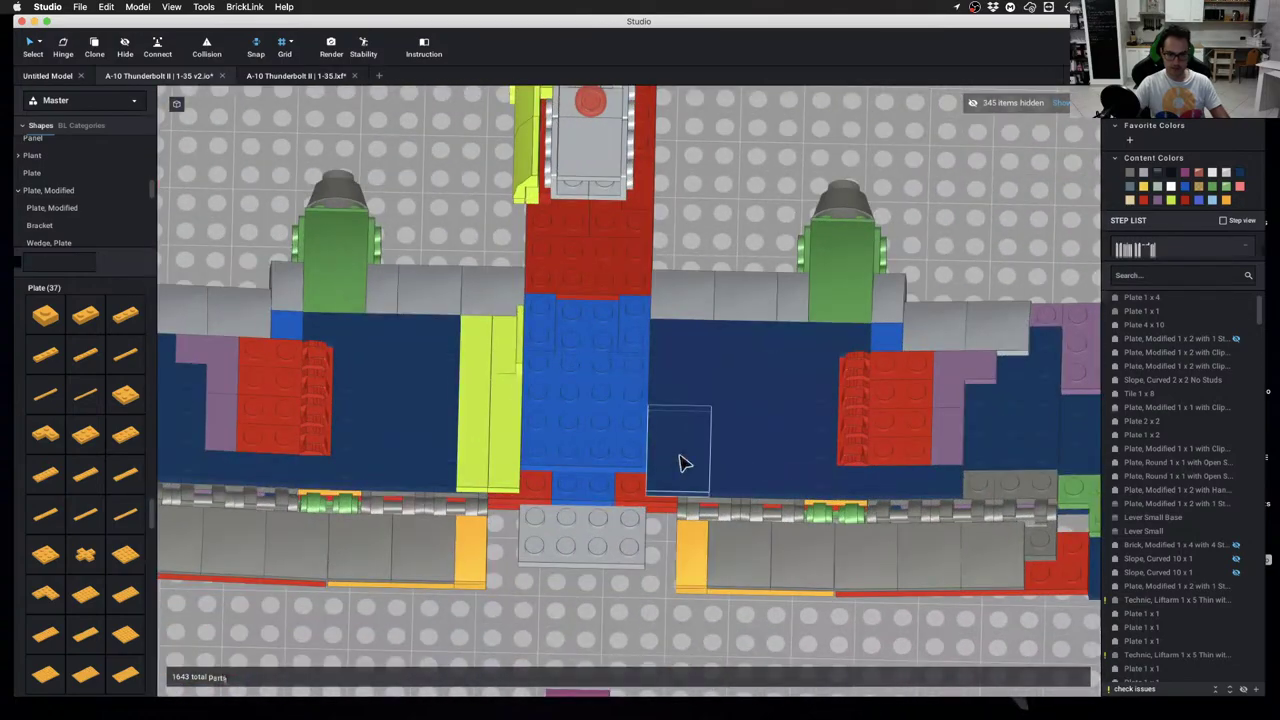
pyautogui.click(697, 373)
pyautogui.press('Delete')
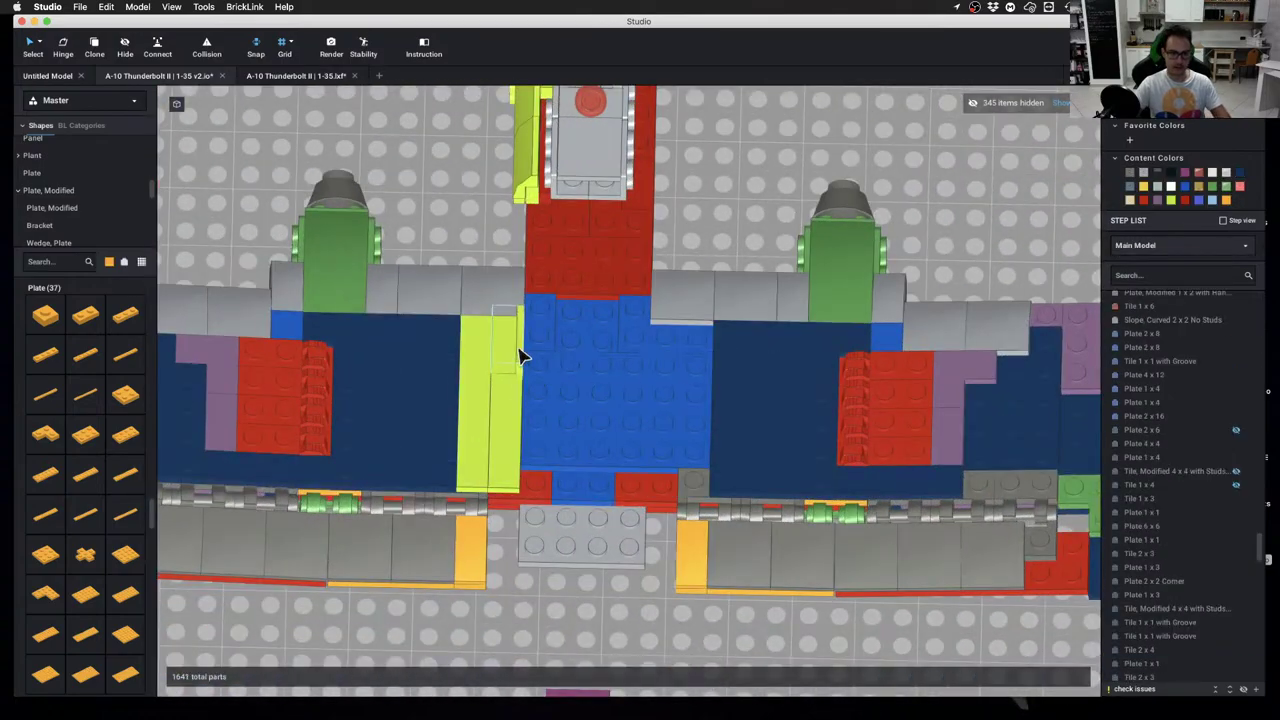
# Copy and mirror the three lime parts beside the fuselage onto the opposite side of the wing
pyautogui.click(481, 357)
pyautogui.click(1075, 678)
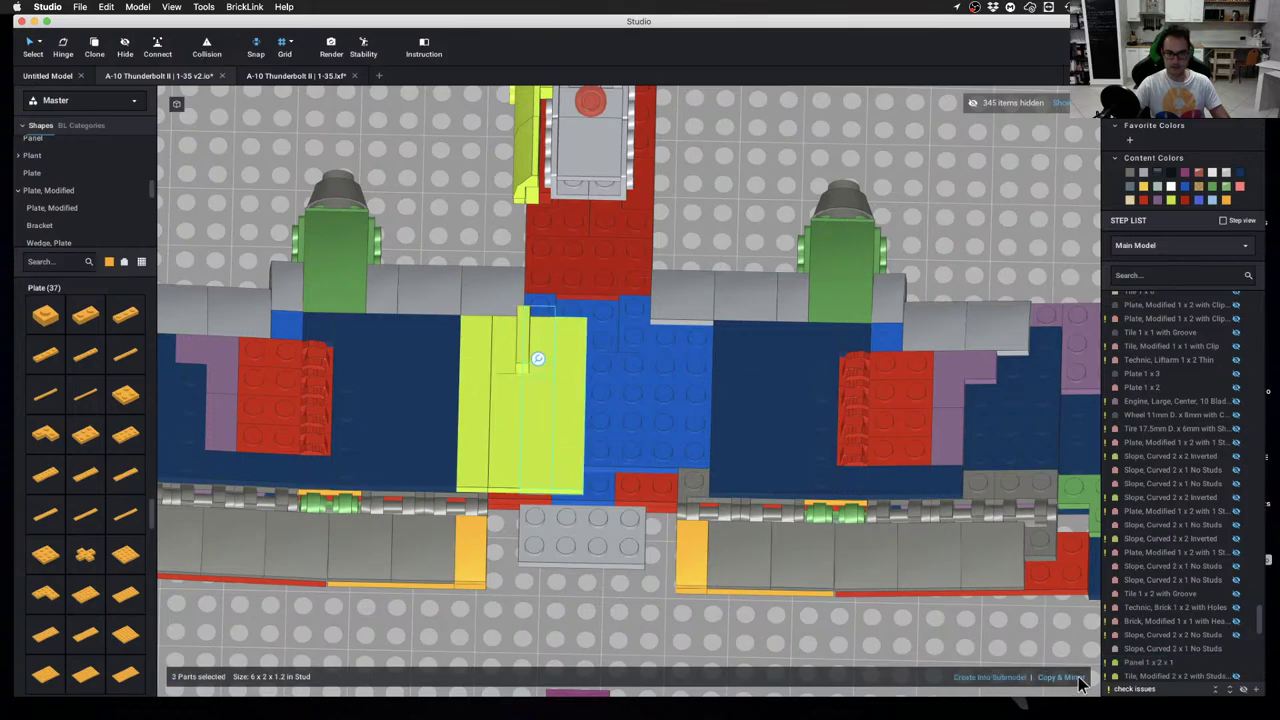
pyautogui.moveTo(585, 375); pyautogui.dragTo(665, 543, button='right')
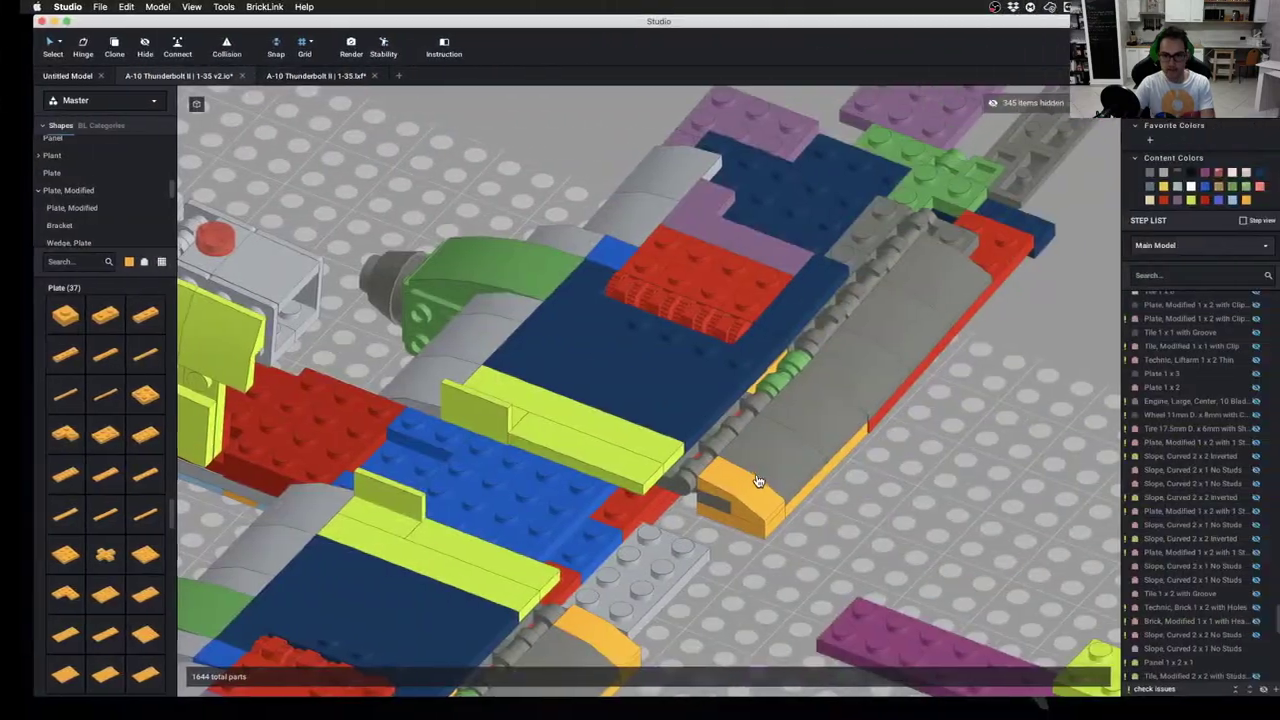
# Add an orange Wedge, Plate 2 x 2 Right behind the wing, between the inner flap end and the grey fuselage plate
pyautogui.scroll(10, 734, 491)
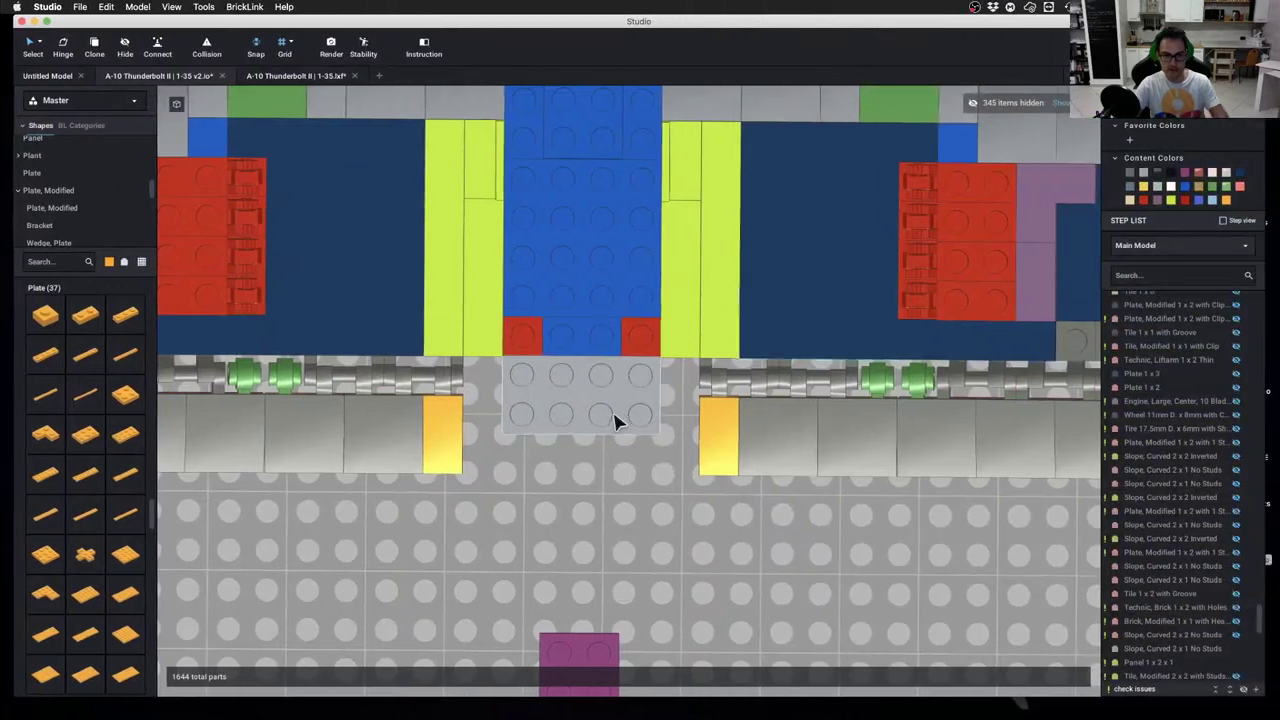
pyautogui.moveTo(720, 445); pyautogui.dragTo(643, 423, button='right')
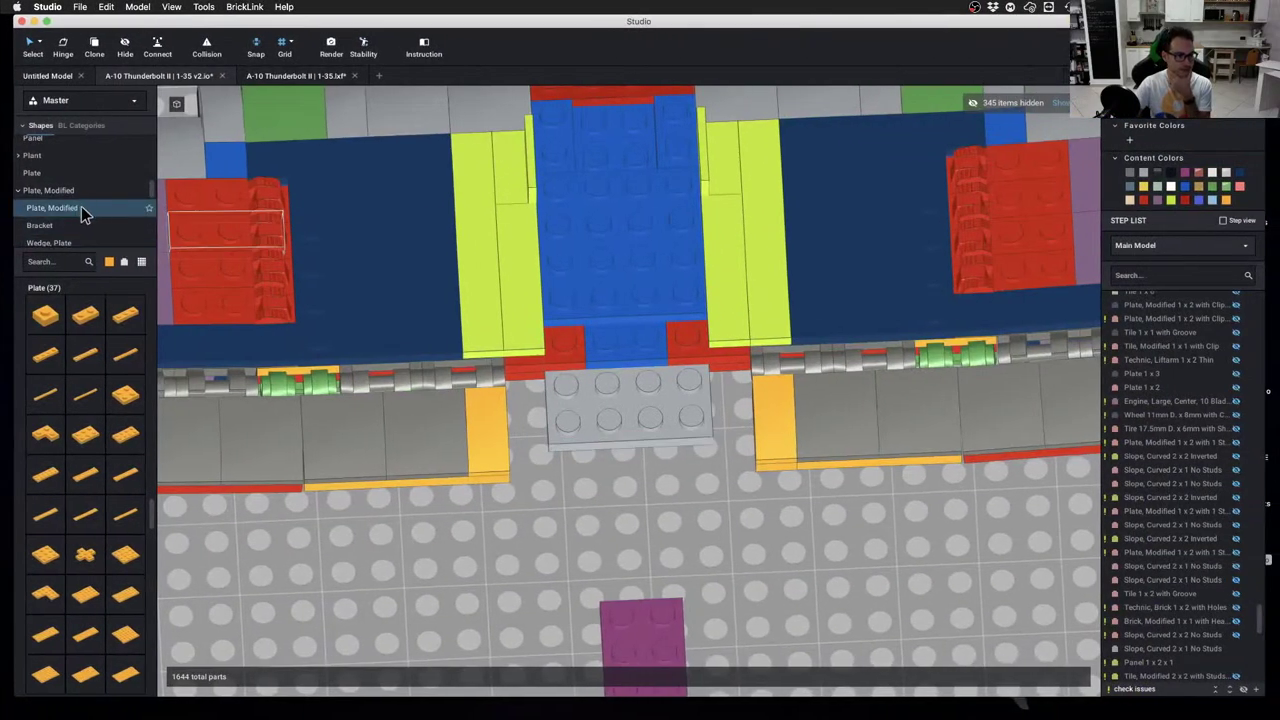
pyautogui.scroll(-1, 82, 208)
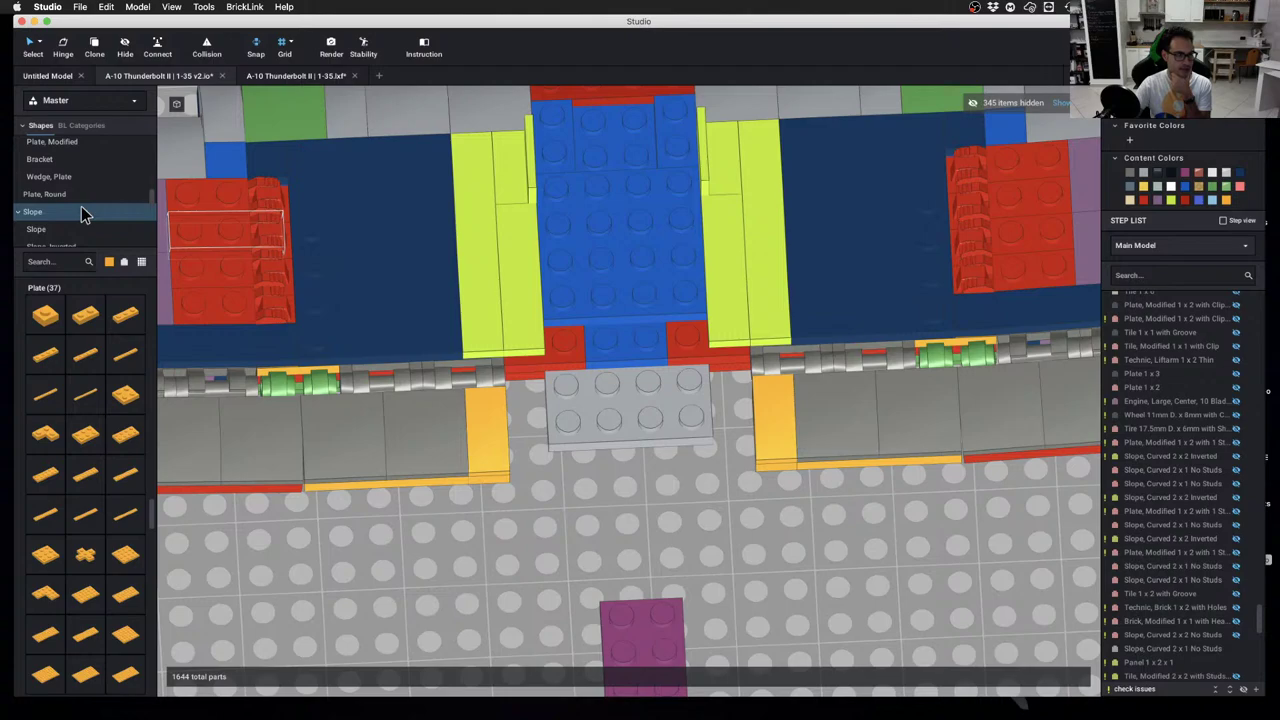
pyautogui.scroll(-3, 84, 215)
pyautogui.scroll(1, 85, 214)
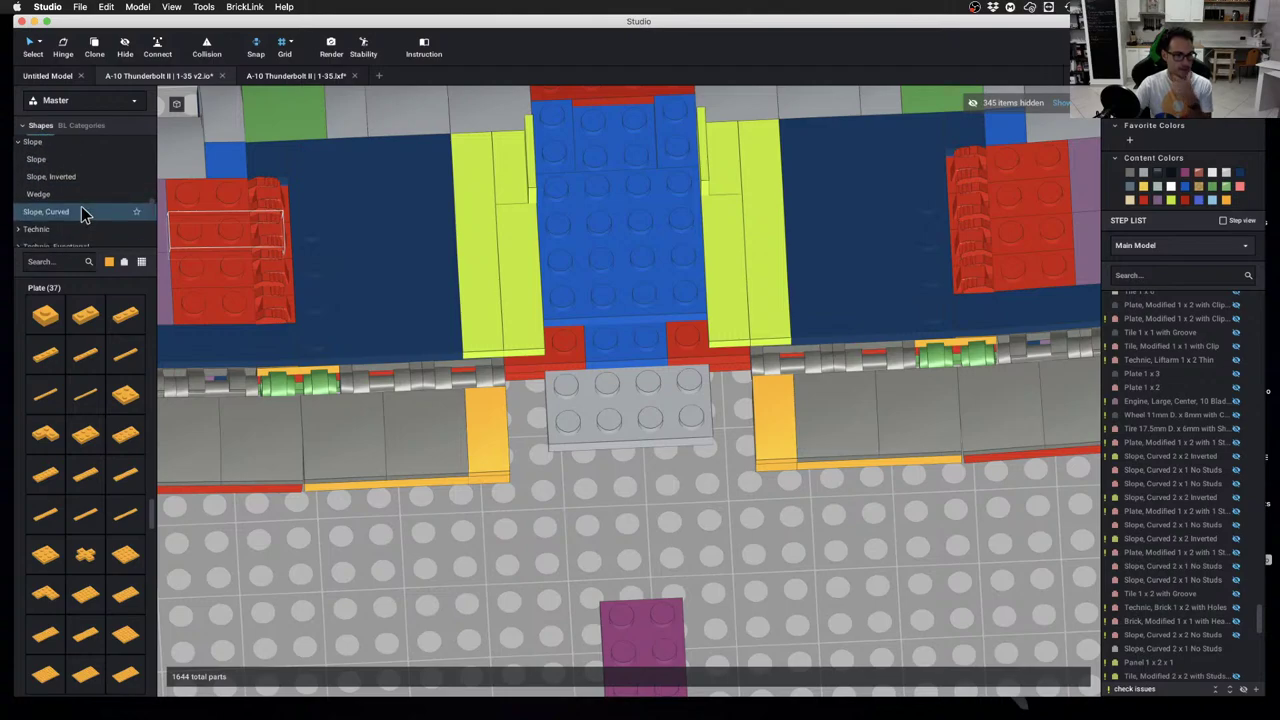
pyautogui.scroll(5, 82, 208)
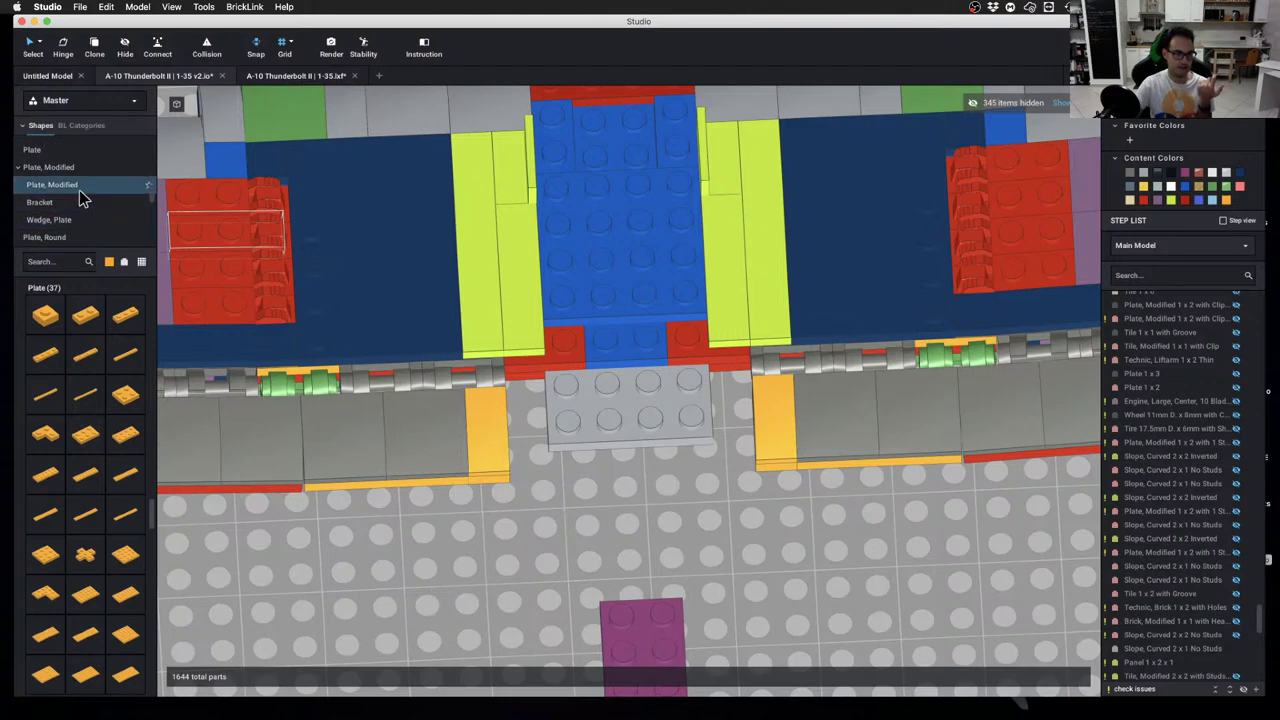
pyautogui.click(74, 224)
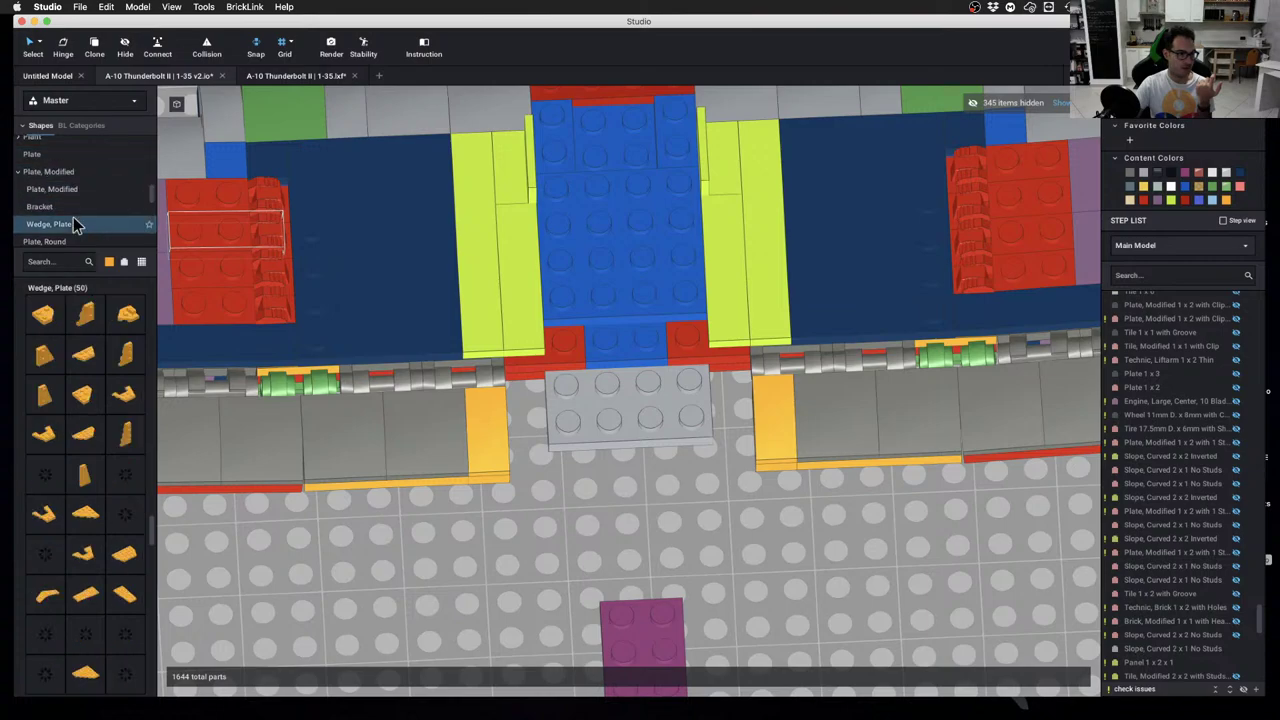
pyautogui.moveTo(52, 365); pyautogui.dragTo(700, 517)
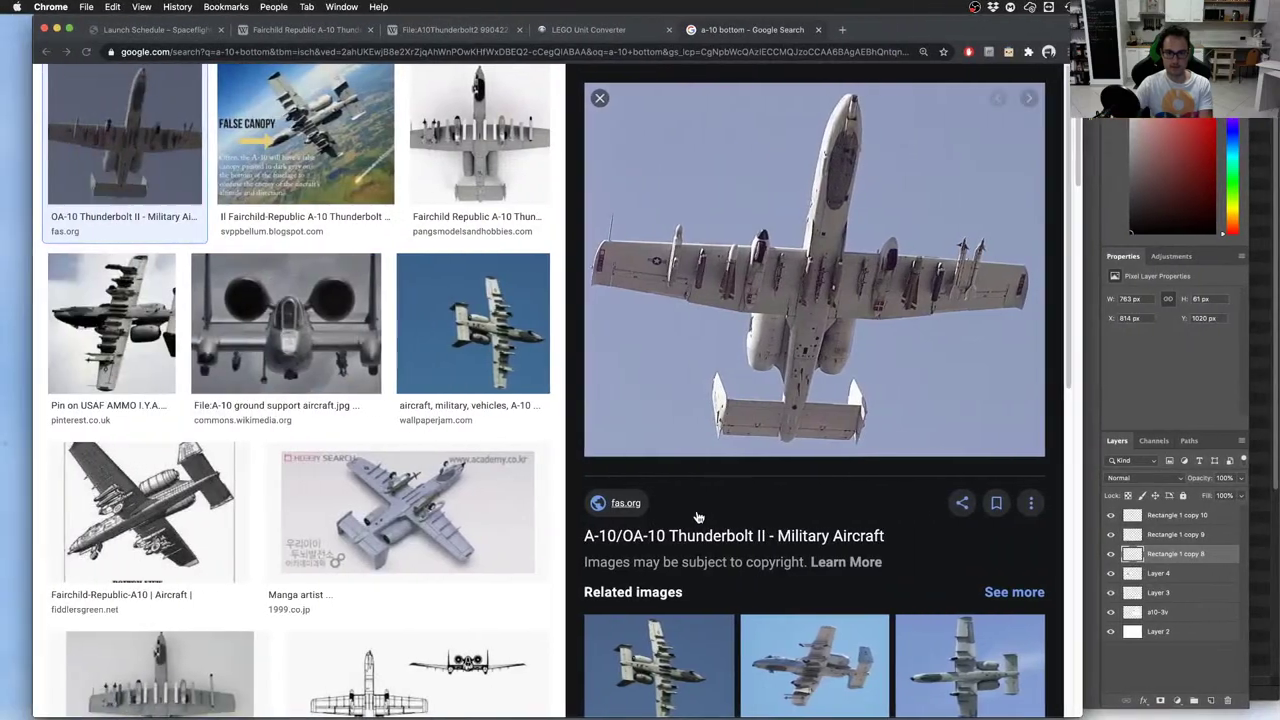
pyautogui.hotkey('ctrl', 'Right')
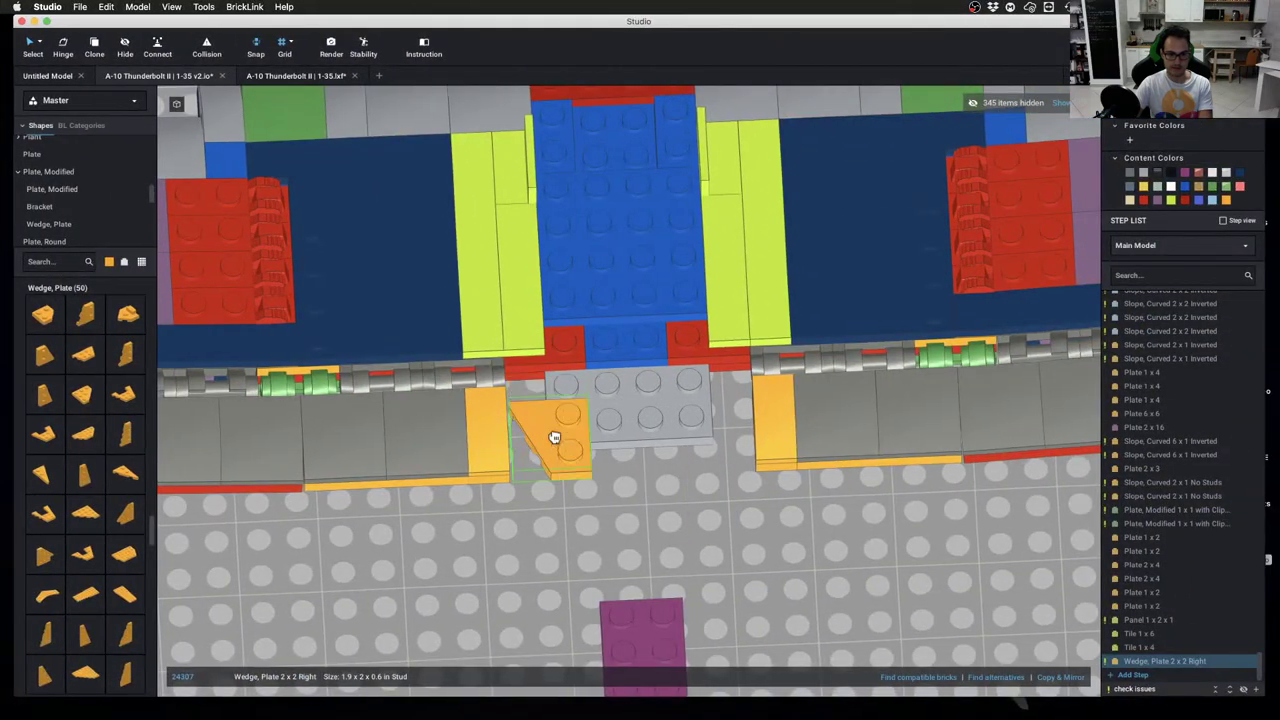
pyautogui.click(557, 449)
pyautogui.press('Escape')
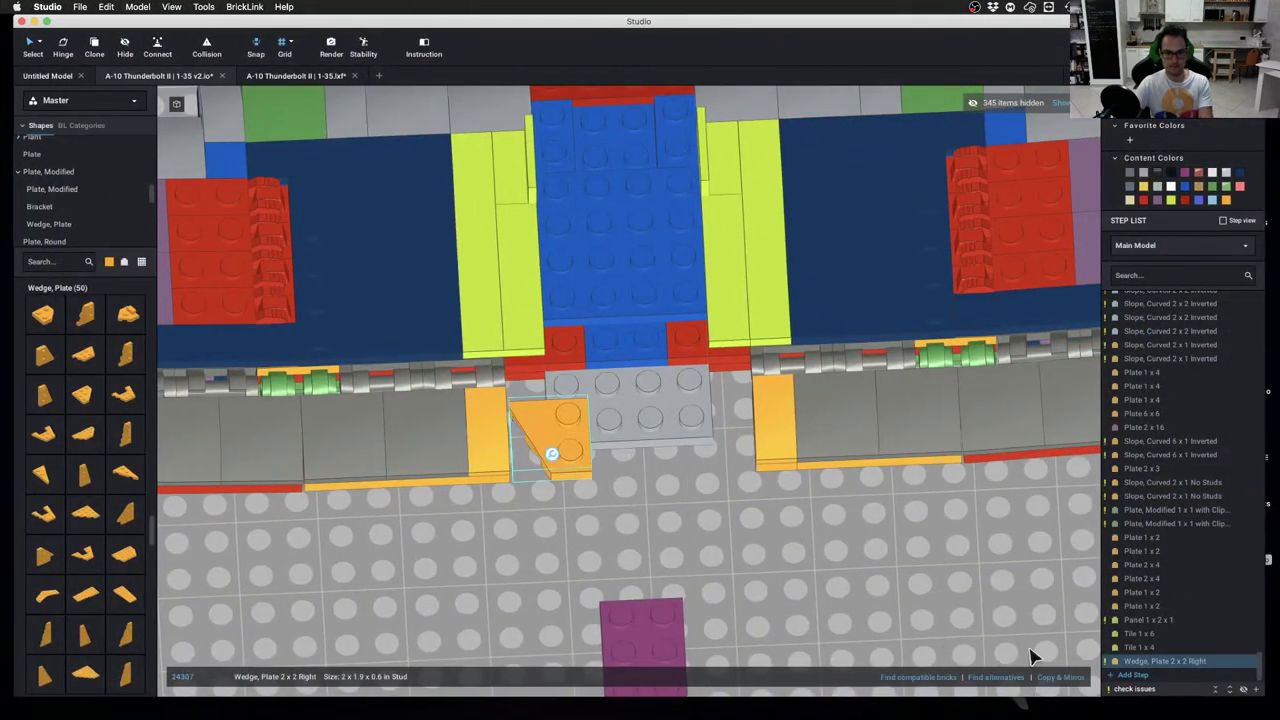
# Copy and mirror the 2 x 2 wedge plate and place the mirrored part beside the opposite flap
pyautogui.click(1058, 678)
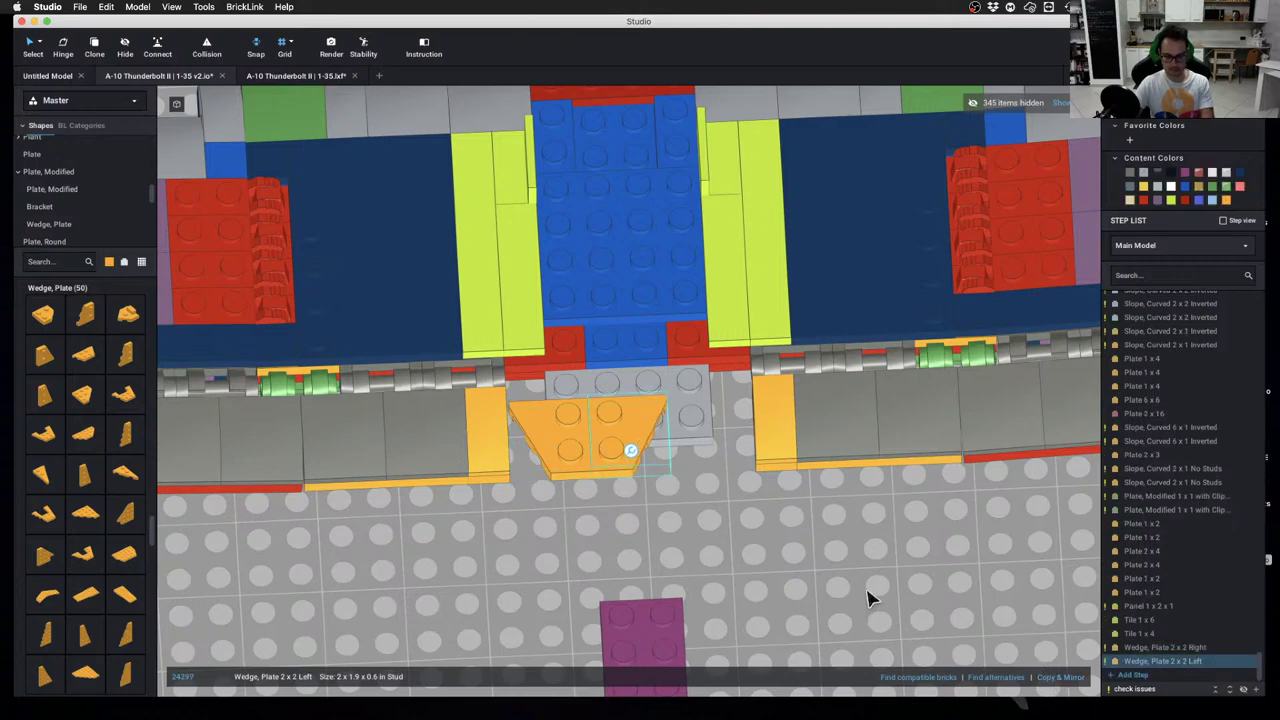
pyautogui.press('d')
pyautogui.press('d')
pyautogui.click(706, 604)
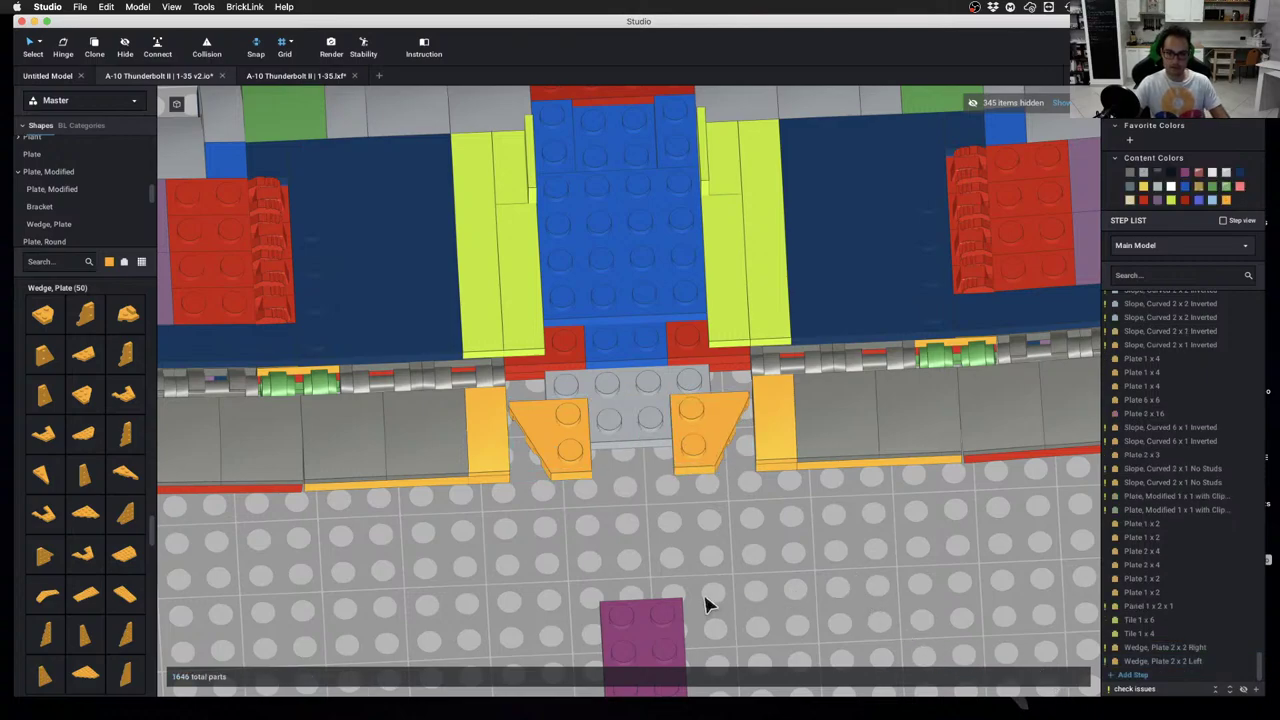
# Move both 2 x 2 wedge plates rearward so they start at the trailing edge of the flaps
pyautogui.moveTo(706, 604); pyautogui.dragTo(547, 452, button='right')
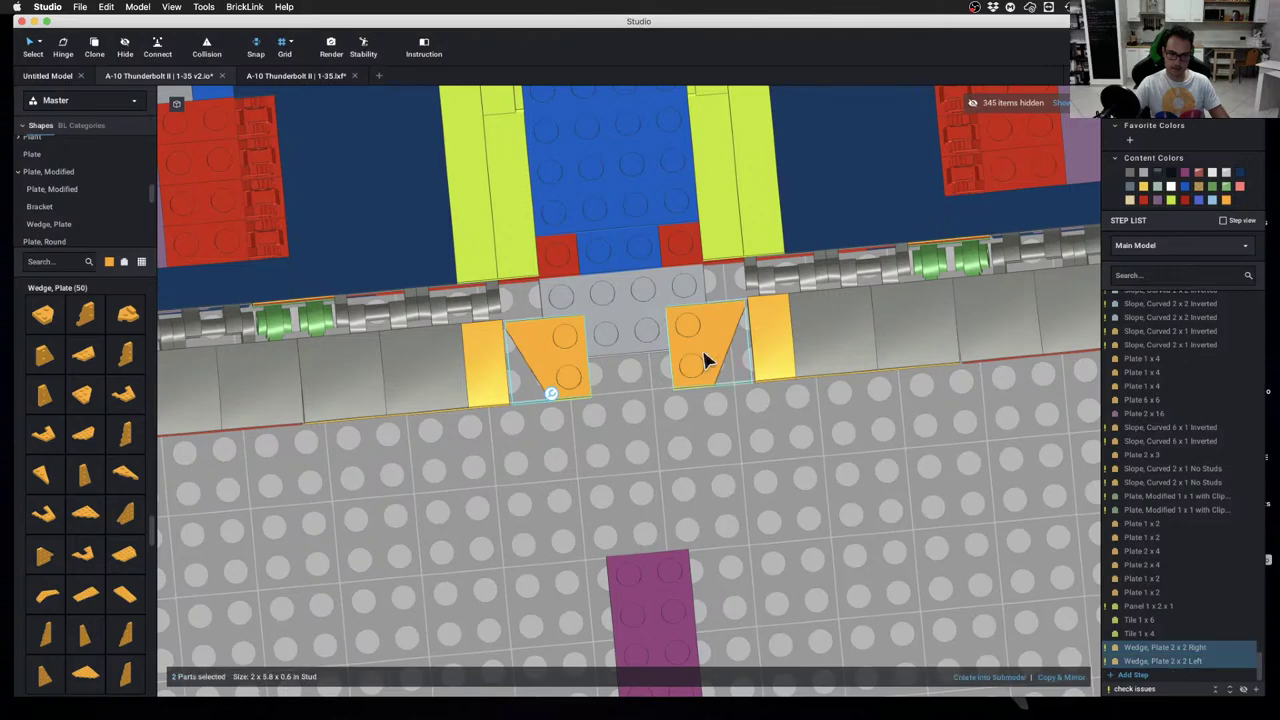
pyautogui.moveTo(726, 408); pyautogui.dragTo(822, 491, button='right')
pyautogui.press('d')
pyautogui.press('d')
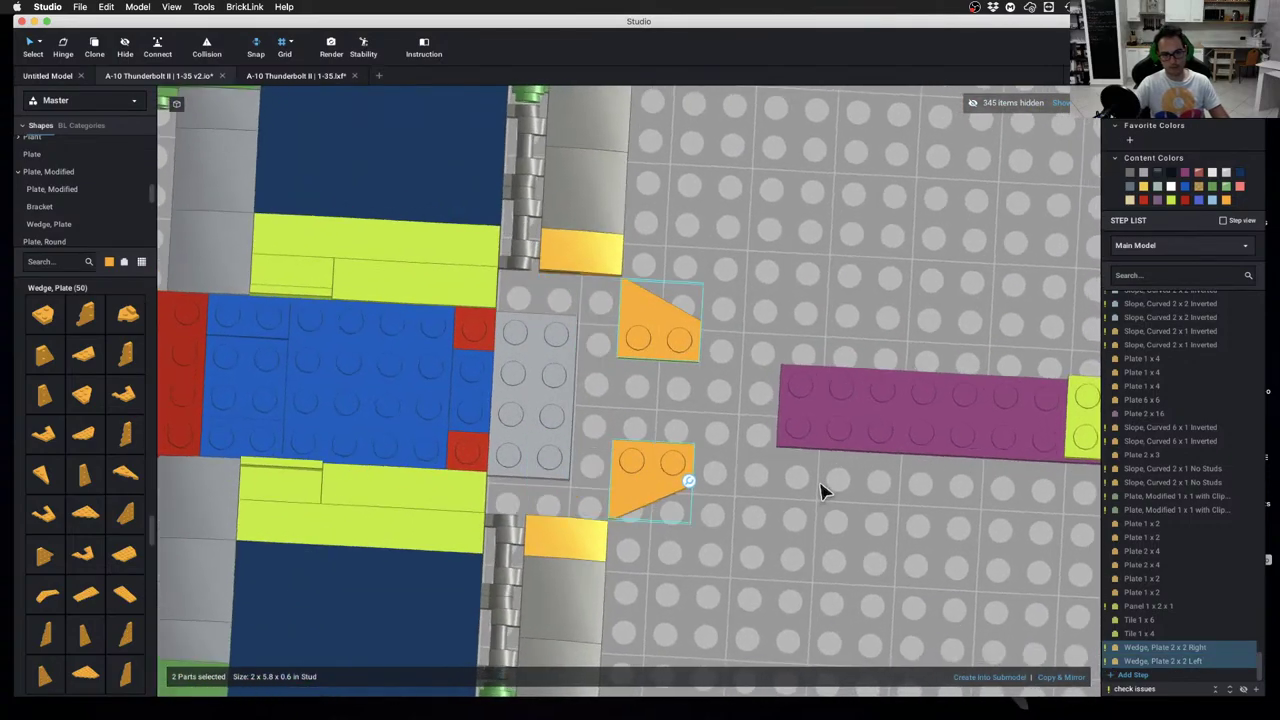
# Compare the wedge plates behind the wing with the A-10 underside reference photo in Chrome
pyautogui.hotkey('ctrl', 'Left')
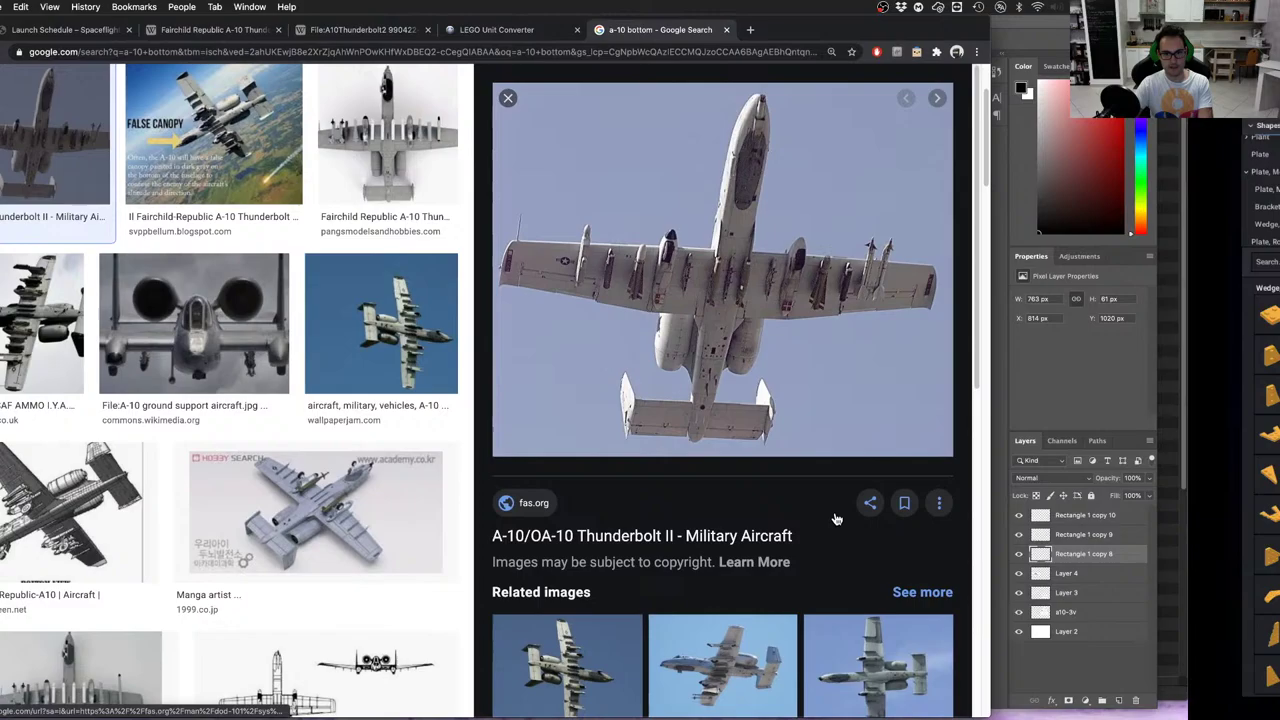
pyautogui.hotkey('ctrl', 'Right')
pyautogui.moveTo(846, 517); pyautogui.dragTo(849, 521, button='right')
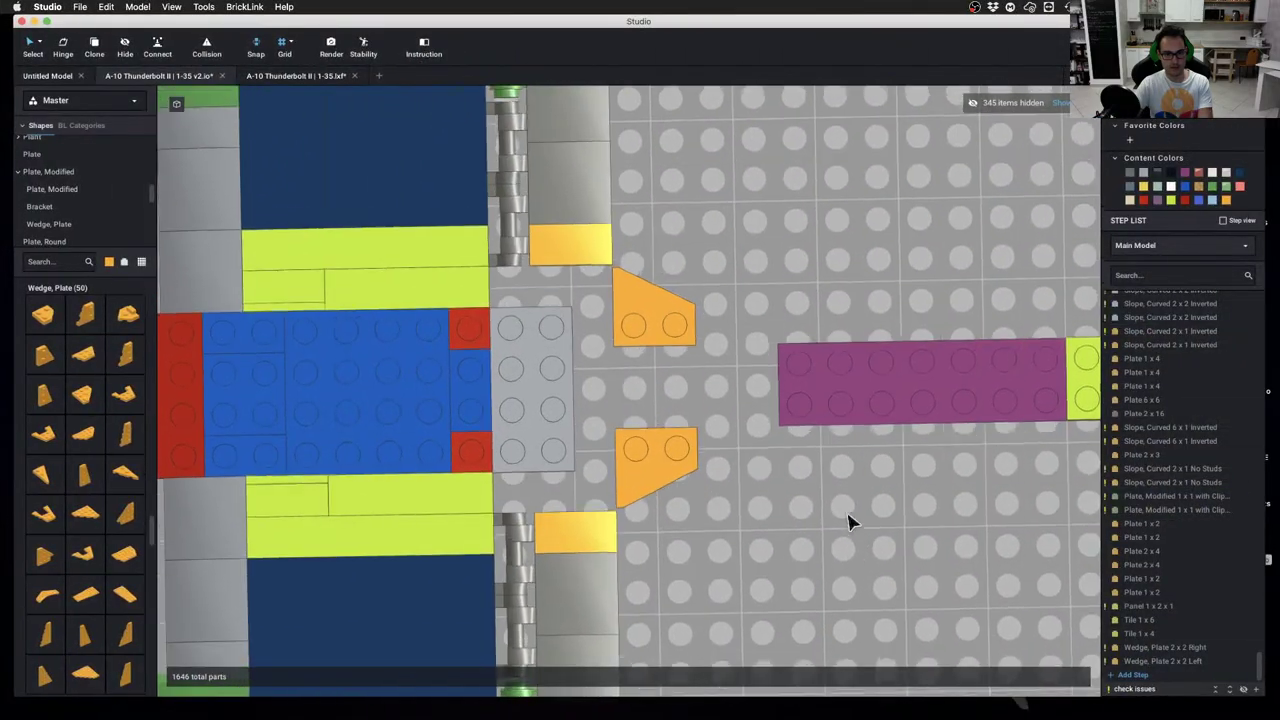
pyautogui.hotkey('ctrl', 'Left')
pyautogui.hotkey('ctrl', 'Right')
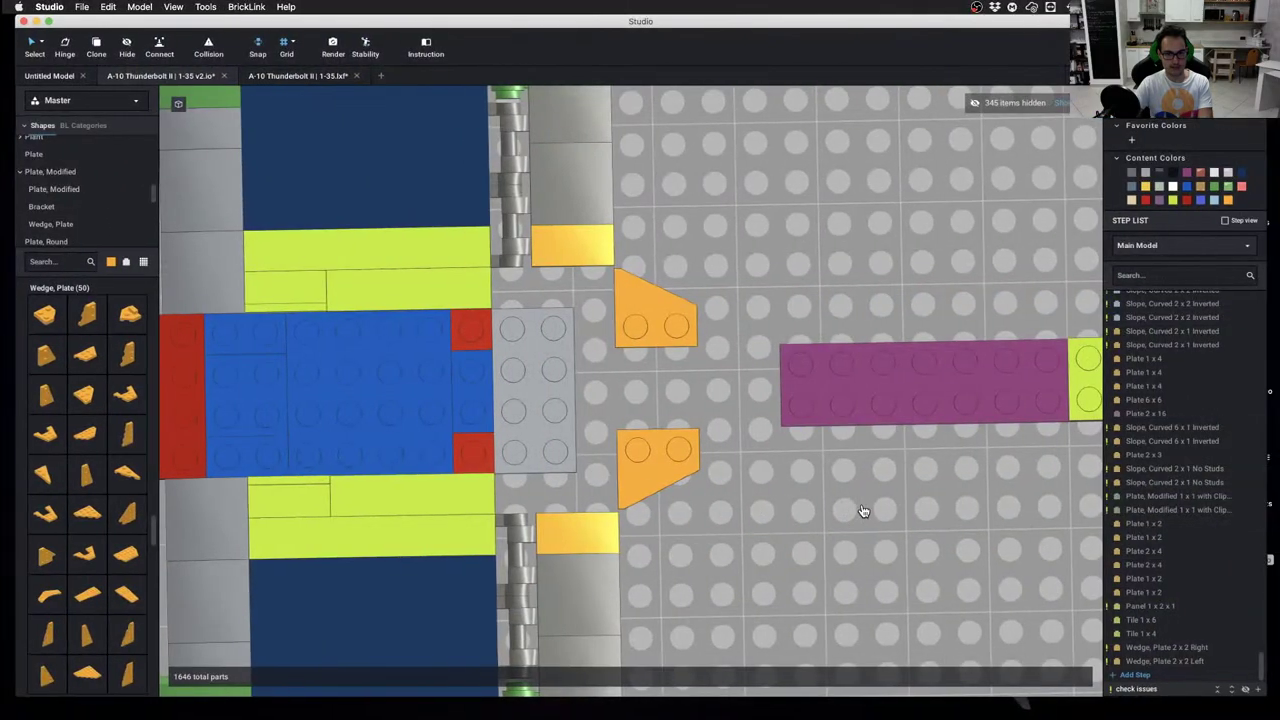
pyautogui.hotkey('ctrl', 'Left')
pyautogui.hotkey('ctrl', 'Right')
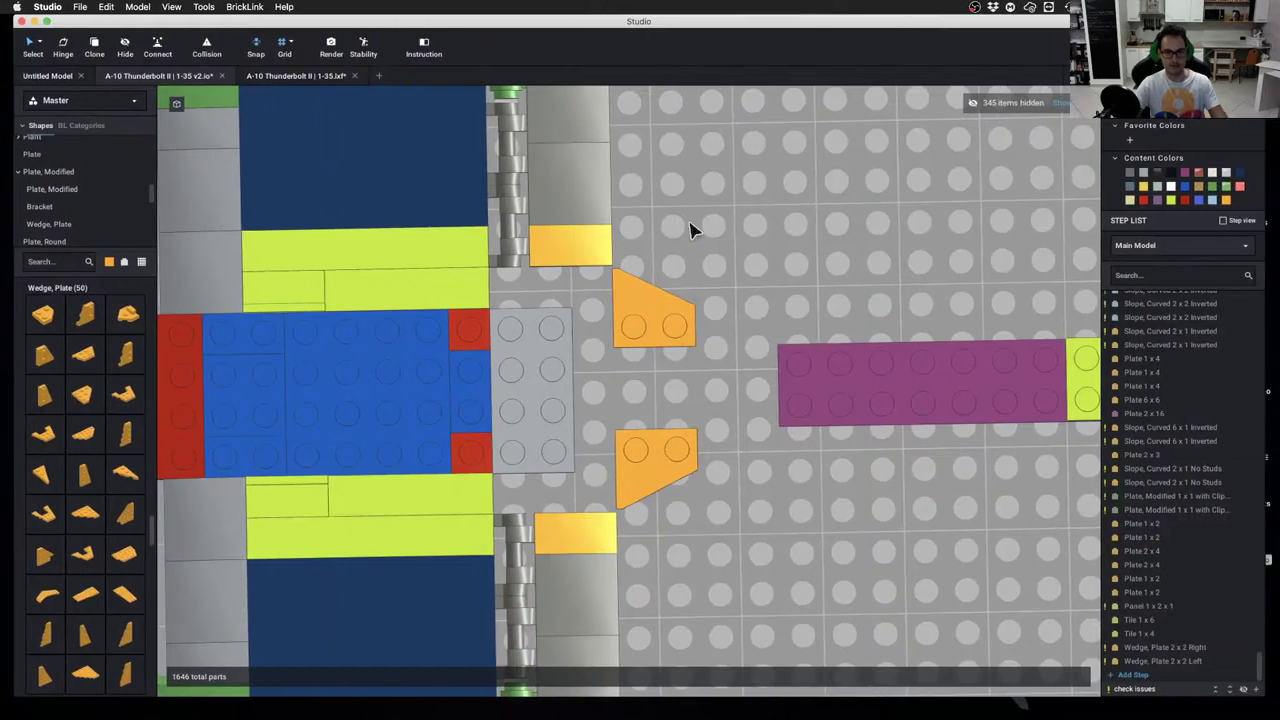
pyautogui.moveTo(765, 428); pyautogui.dragTo(674, 337, button='right')
pyautogui.hotkey('ctrl', 'Left')
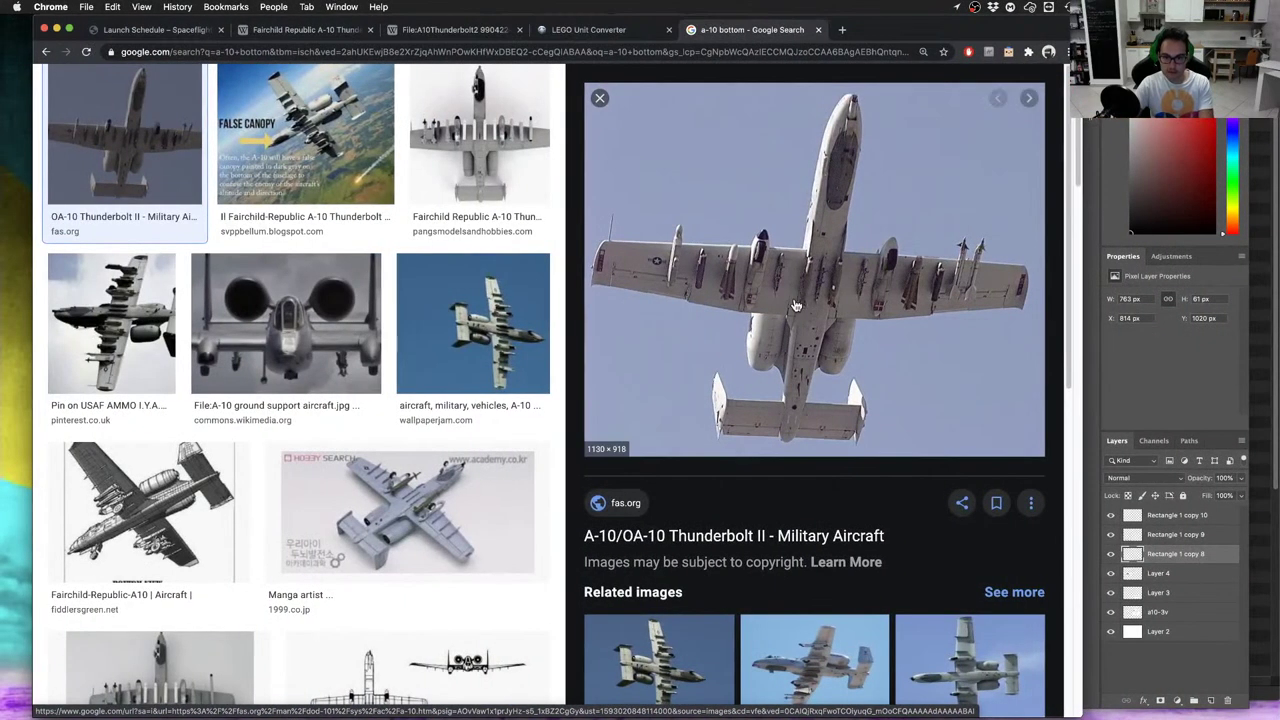
pyautogui.hotkey('ctrl', 'Right')
# Adjust the height of the two wedge plates behind the flaps, checking them from the side
pyautogui.moveTo(563, 371); pyautogui.dragTo(590, 452, button='right')
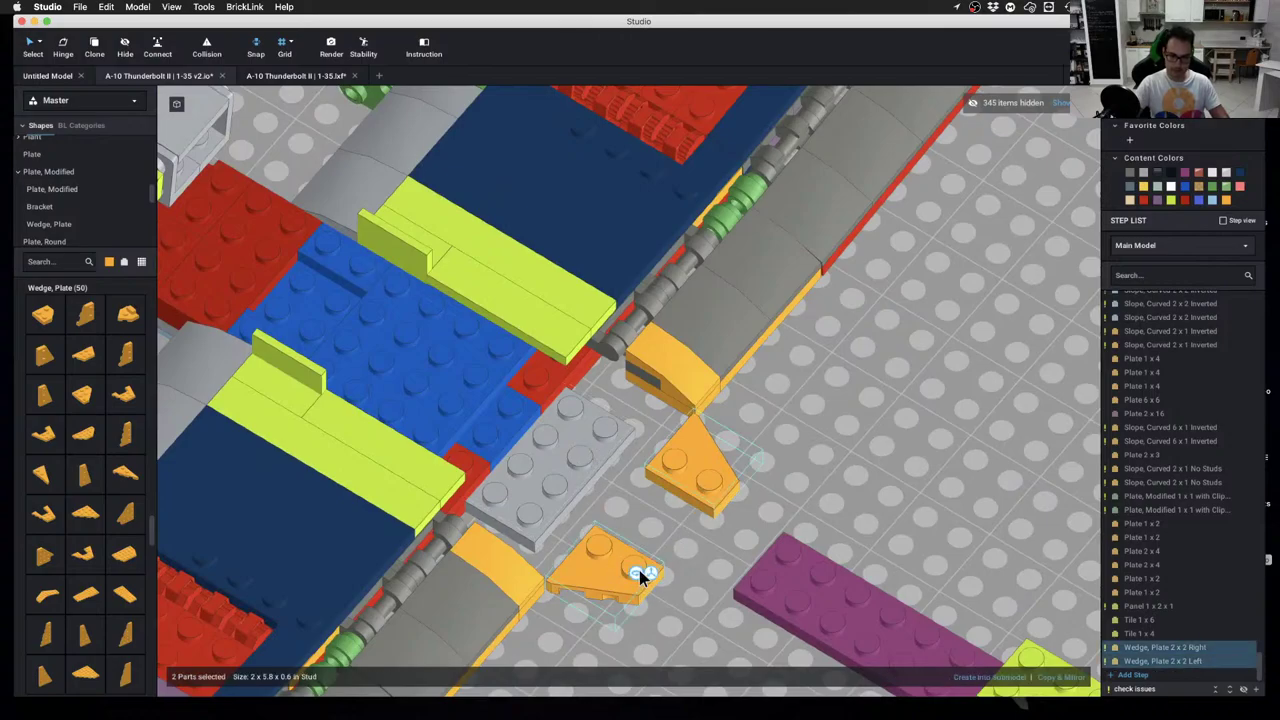
pyautogui.moveTo(740, 556); pyautogui.dragTo(755, 525, button='right')
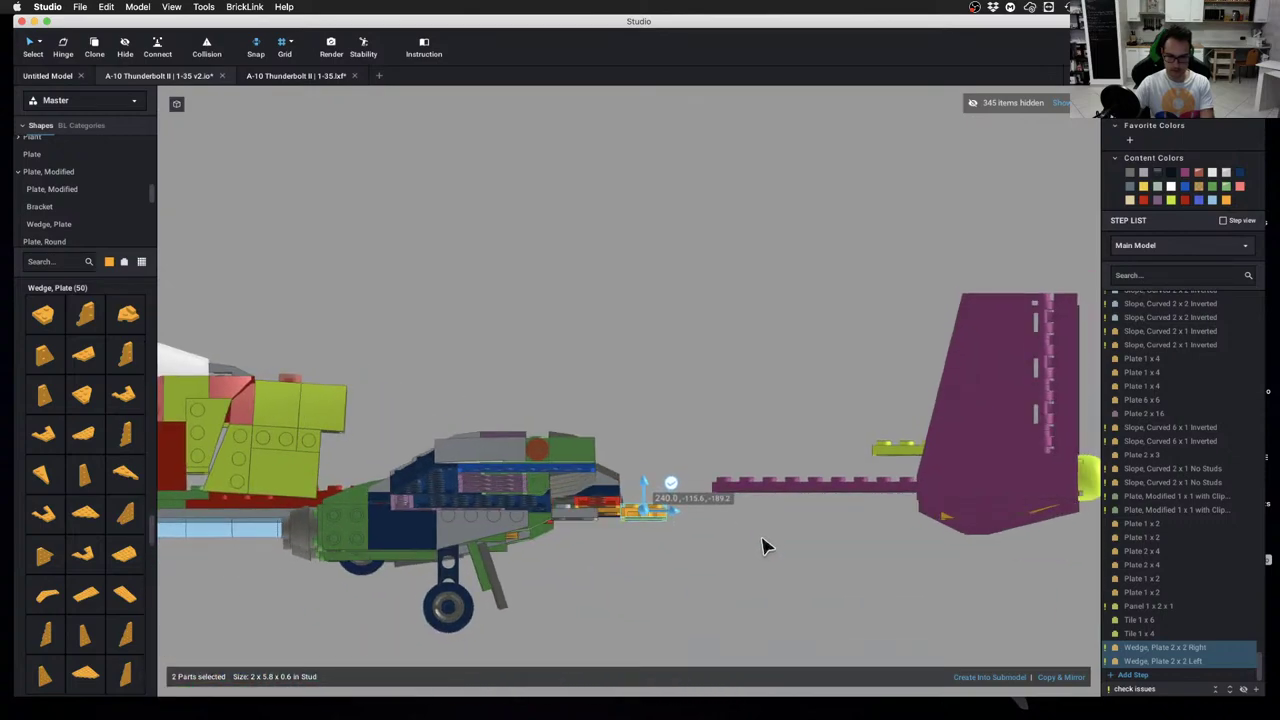
pyautogui.click(762, 546)
pyautogui.scroll(3, 762, 544)
pyautogui.moveTo(762, 543); pyautogui.dragTo(709, 589, button='right')
pyautogui.scroll(3, 688, 541)
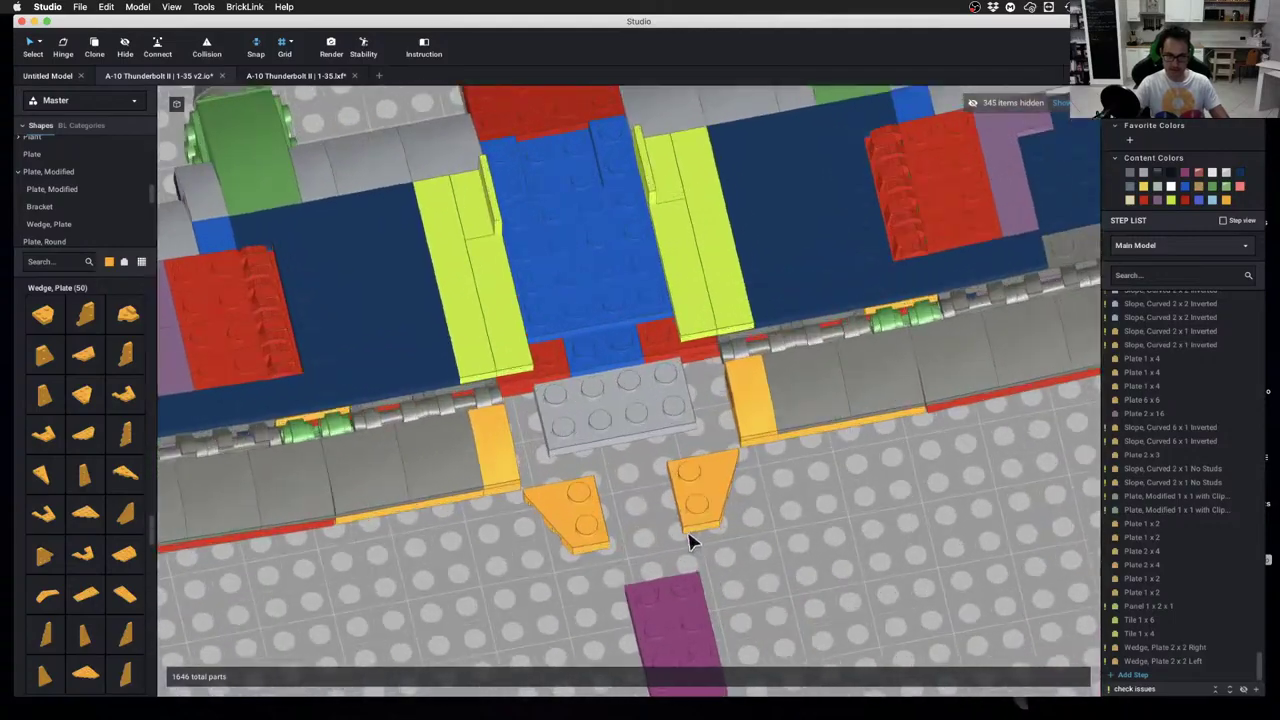
# Try covering the area behind the wing with two orange 3 x 3 plates, and delete them
pyautogui.moveTo(688, 542); pyautogui.dragTo(543, 463, button='right')
pyautogui.click(535, 462)
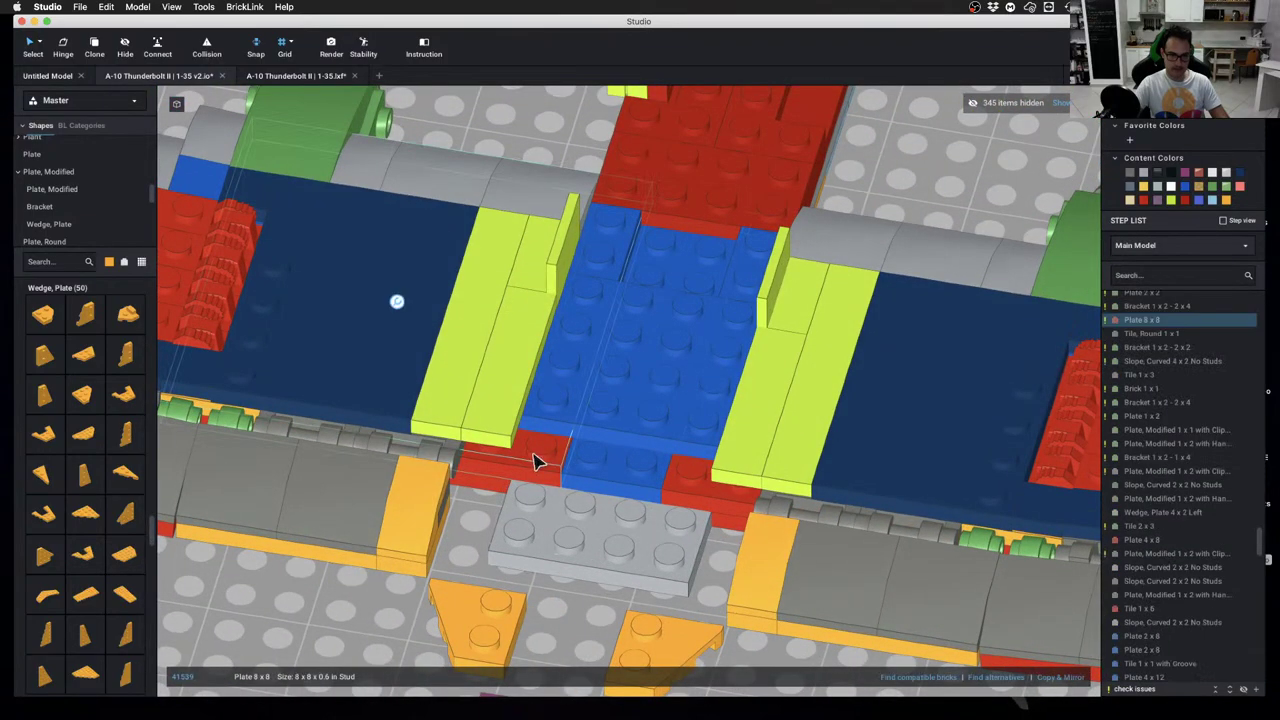
pyautogui.click(620, 481)
pyautogui.moveTo(620, 481); pyautogui.dragTo(290, 428, button='right')
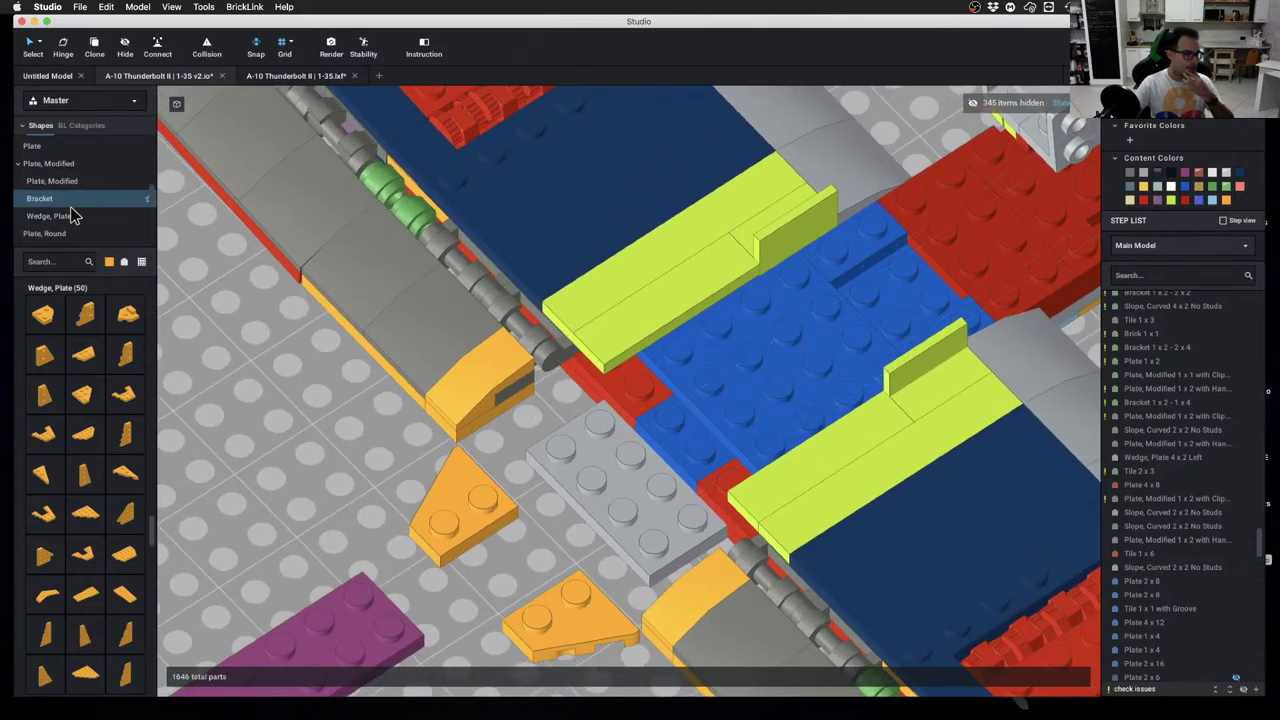
pyautogui.scroll(-2, 70, 218)
pyautogui.scroll(3, 70, 220)
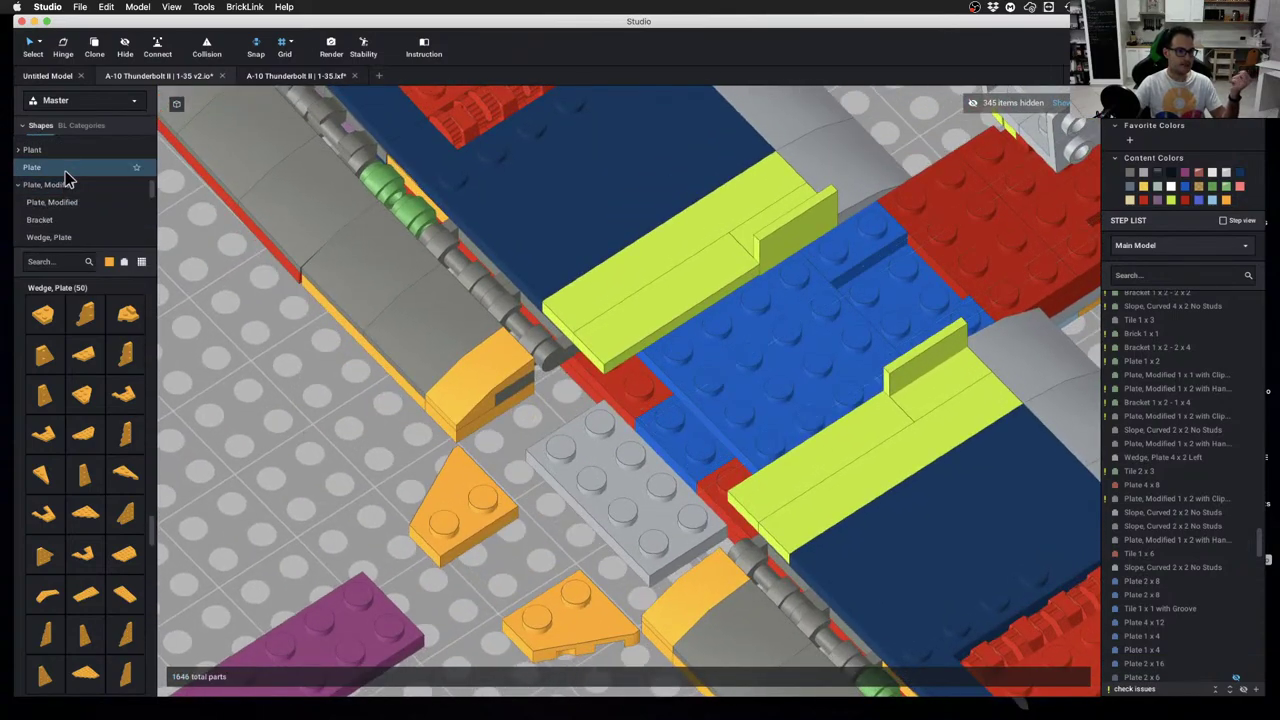
pyautogui.click(33, 167)
pyautogui.moveTo(57, 543)
pyautogui.mouseDown()
pyautogui.moveTo(260, 470)
pyautogui.moveTo(537, 458)
pyautogui.moveTo(684, 541)
pyautogui.mouseUp()
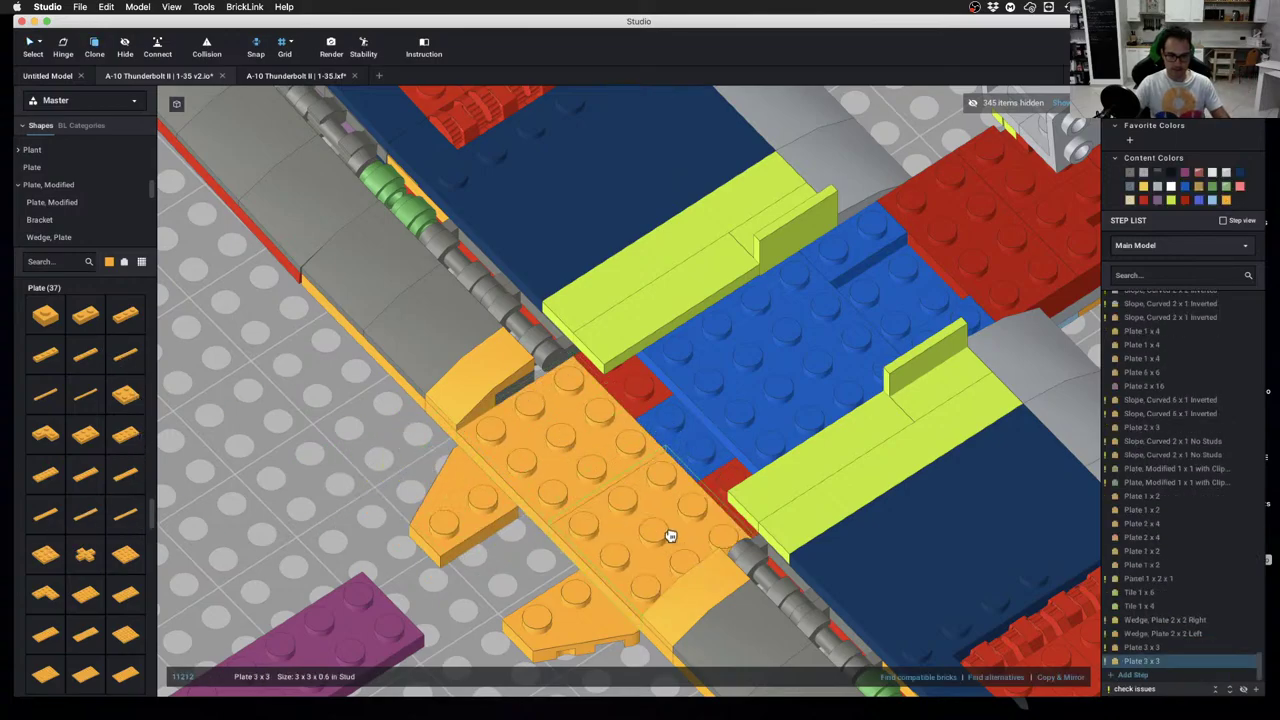
pyautogui.click(670, 535)
pyautogui.press('Escape')
pyautogui.scroll(-3, 660, 528)
pyautogui.moveTo(654, 524)
pyautogui.mouseDown(button='right')
pyautogui.moveTo(706, 537)
pyautogui.moveTo(749, 509)
pyautogui.moveTo(755, 437)
pyautogui.moveTo(729, 506)
pyautogui.moveTo(672, 520)
pyautogui.moveTo(669, 386)
pyautogui.moveTo(614, 434)
pyautogui.moveTo(687, 437)
pyautogui.mouseUp(button='right')
pyautogui.press('Delete')
pyautogui.press('Delete')
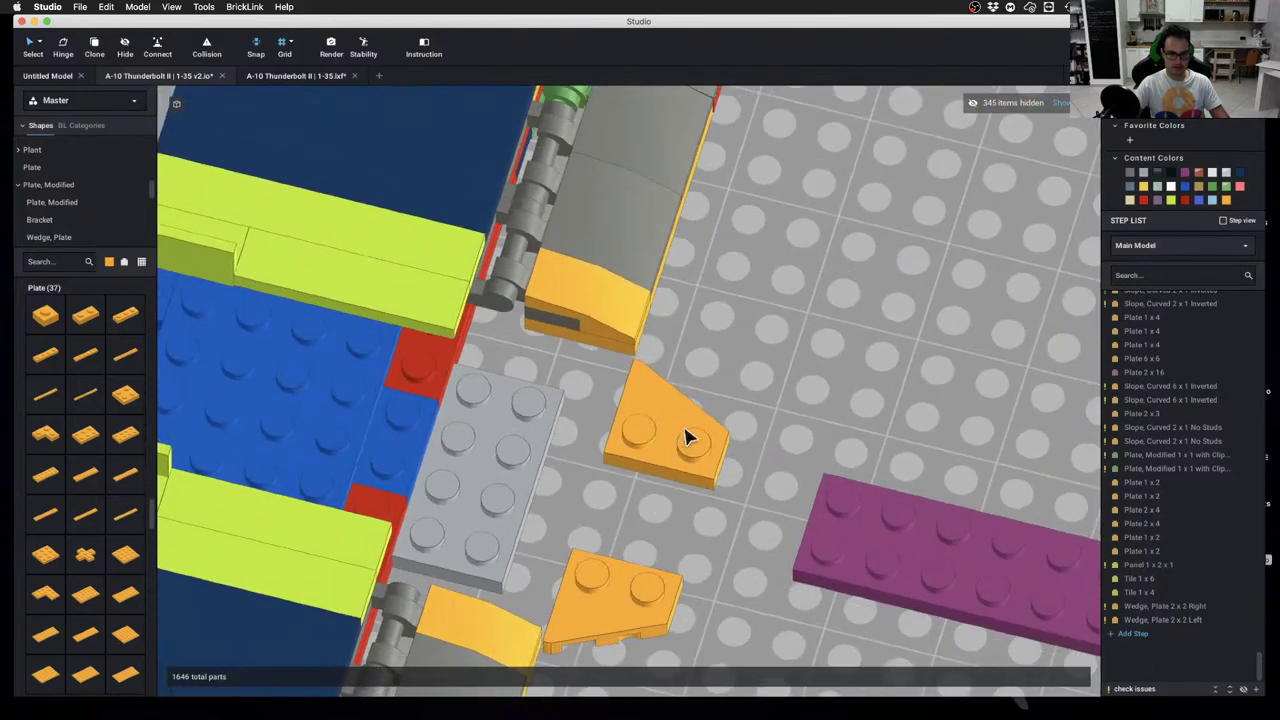
# Clone the grey 4 x 10 plate and place the copy behind the wing, under the front end of the purple tail plate
pyautogui.click(466, 447)
pyautogui.scroll(-1, 466, 448)
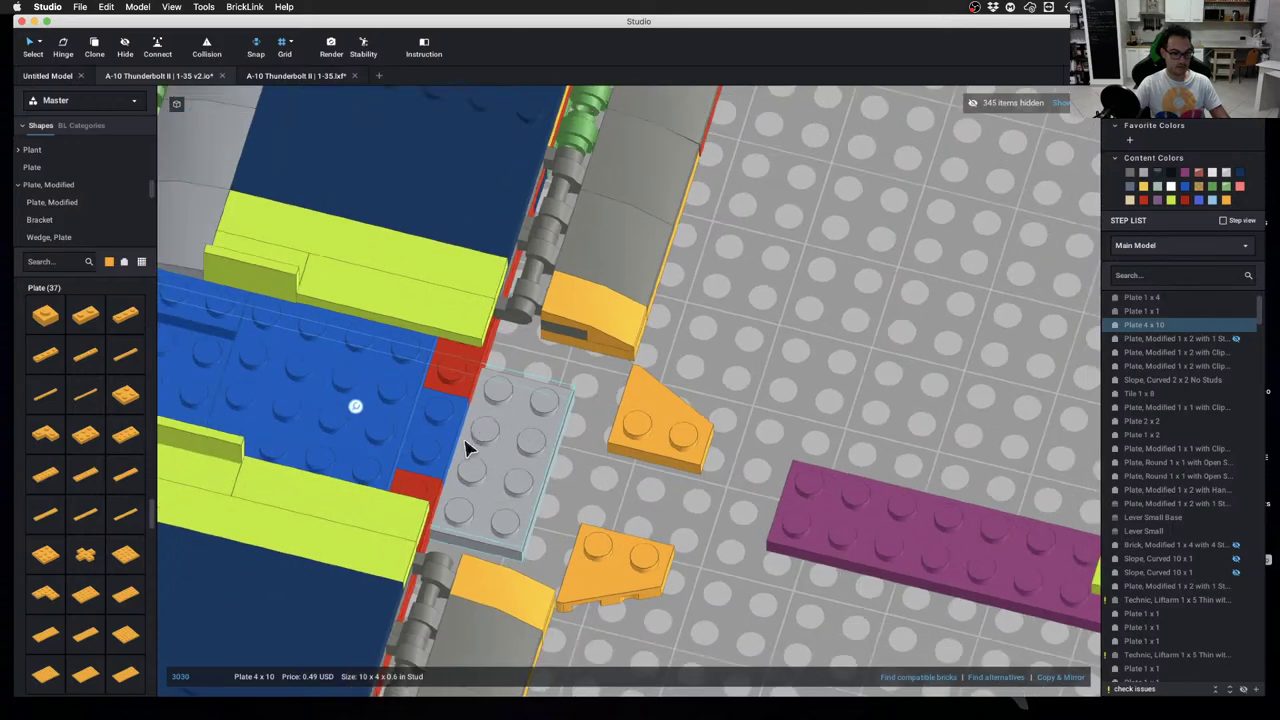
pyautogui.press('c')
pyautogui.moveTo(700, 511)
pyautogui.mouseDown(button='right')
pyautogui.moveTo(691, 477)
pyautogui.moveTo(704, 530)
pyautogui.moveTo(717, 437)
pyautogui.mouseUp(button='right')
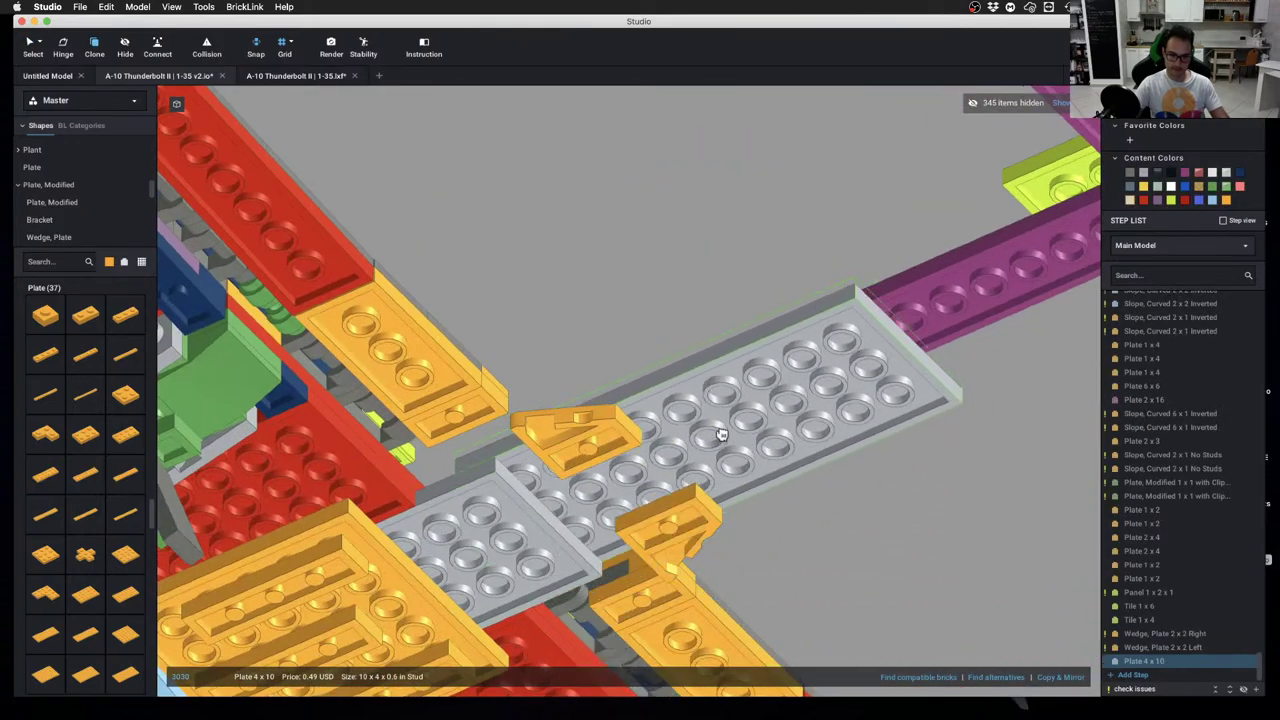
pyautogui.click(727, 450)
pyautogui.press('Escape')
pyautogui.moveTo(729, 454)
pyautogui.mouseDown(button='right')
pyautogui.moveTo(755, 517)
pyautogui.moveTo(680, 520)
pyautogui.mouseUp(button='right')
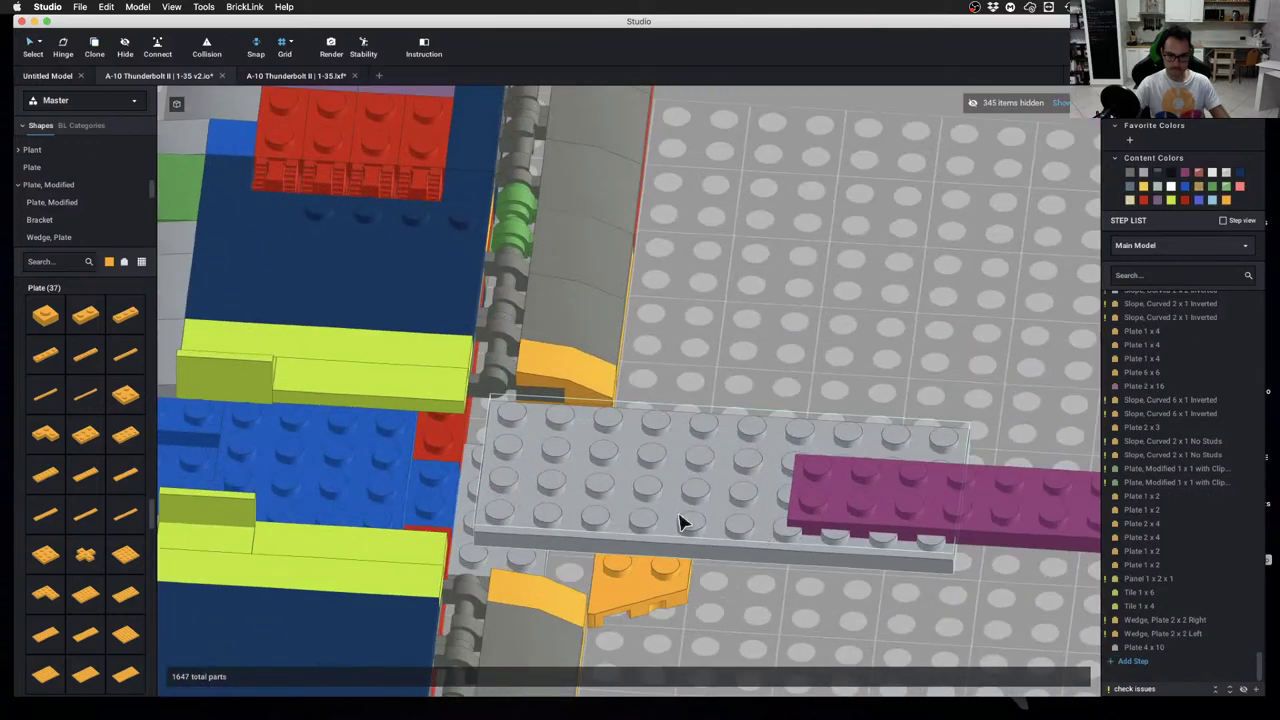
pyautogui.click(678, 526)
pyautogui.moveTo(671, 543); pyautogui.dragTo(666, 549)
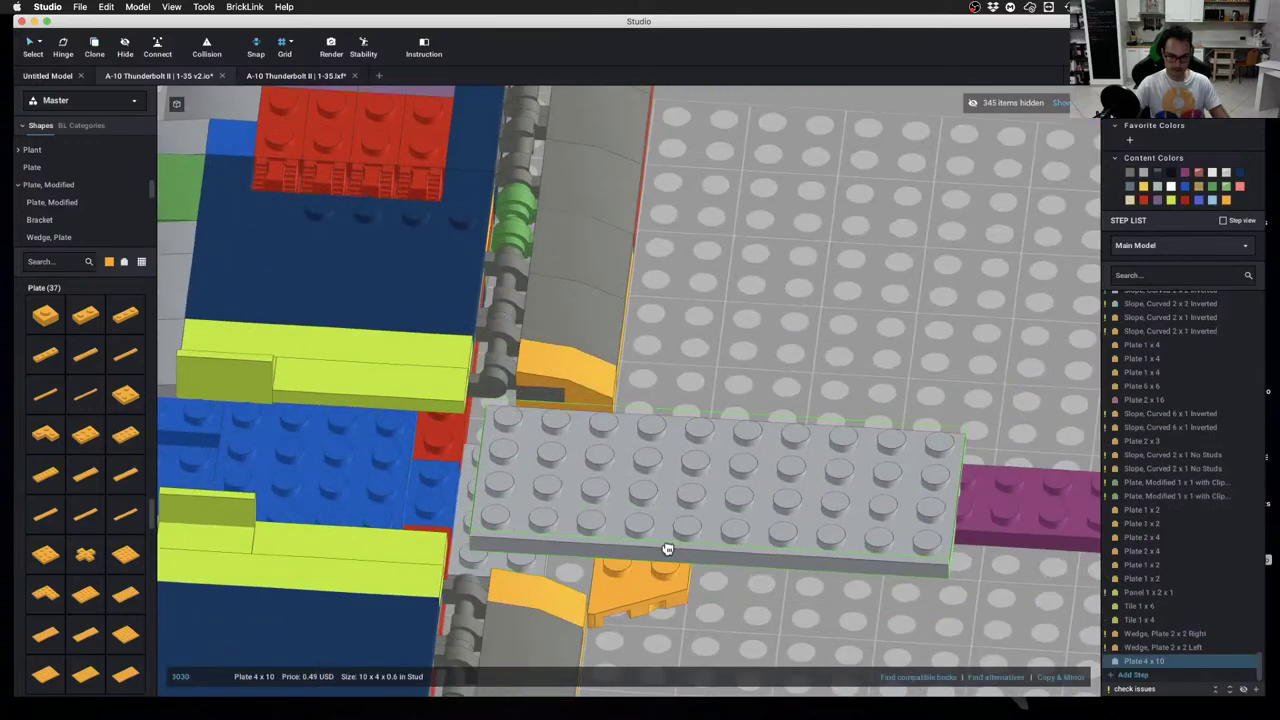
pyautogui.moveTo(666, 549); pyautogui.dragTo(663, 557, button='right')
pyautogui.moveTo(663, 557); pyautogui.dragTo(660, 554)
pyautogui.click(734, 384)
# Examine the rear fuselage from the side and compare its taper towards the tail with the A-10 reference photo in Chrome
pyautogui.scroll(-1, 734, 384)
pyautogui.moveTo(734, 384)
pyautogui.mouseDown(button='right')
pyautogui.moveTo(731, 354)
pyautogui.moveTo(706, 374)
pyautogui.moveTo(743, 363)
pyautogui.mouseUp(button='right')
pyautogui.scroll(-2, 800, 355)
pyautogui.moveTo(834, 353); pyautogui.dragTo(834, 329, button='right')
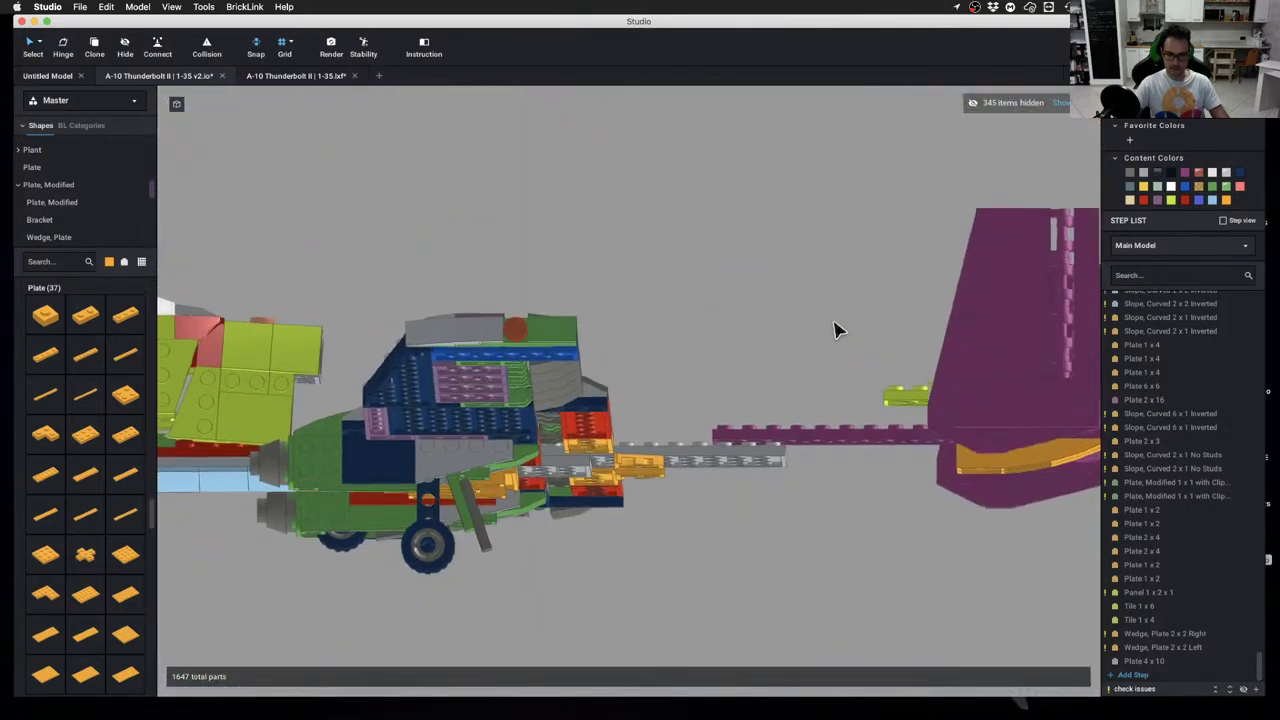
pyautogui.scroll(-3, 836, 330)
pyautogui.moveTo(785, 428); pyautogui.dragTo(760, 470, button='right')
pyautogui.hotkey('ctrl', 'Left')
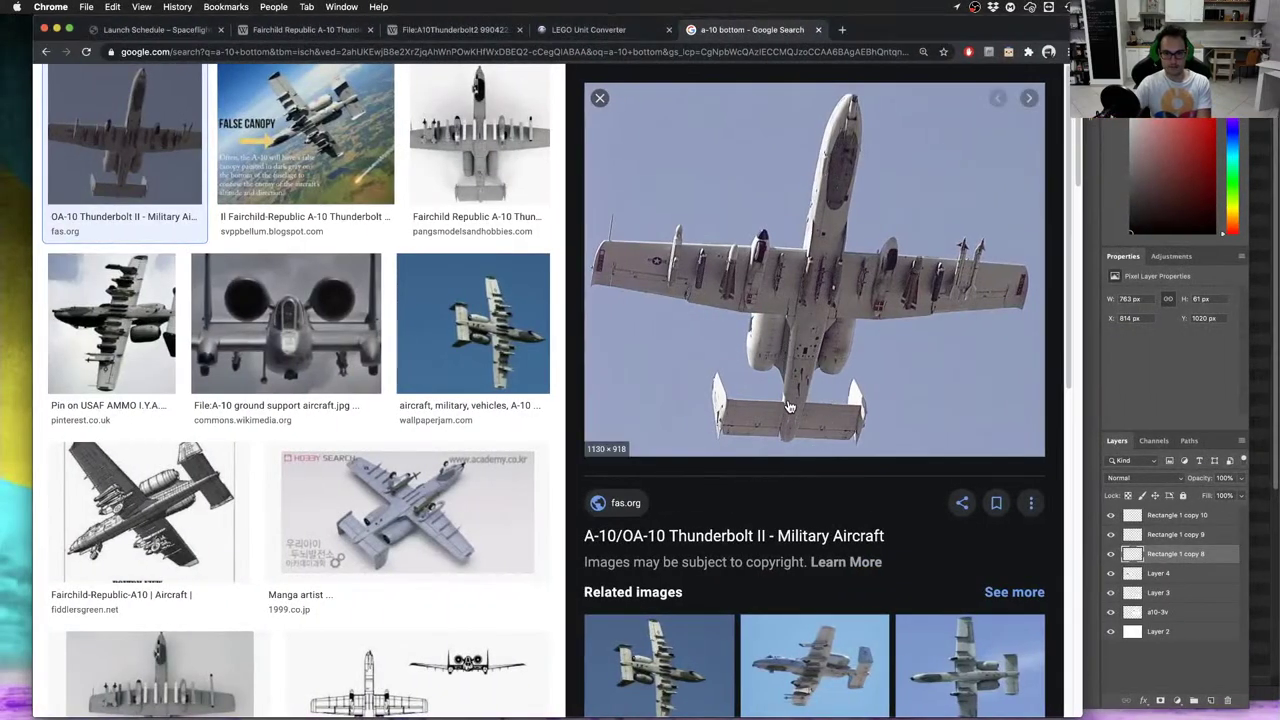
pyautogui.hotkey('ctrl', 'Right')
# Unhide all hidden parts of the model and view the complete aircraft from above
pyautogui.moveTo(723, 420); pyautogui.dragTo(785, 398, button='right')
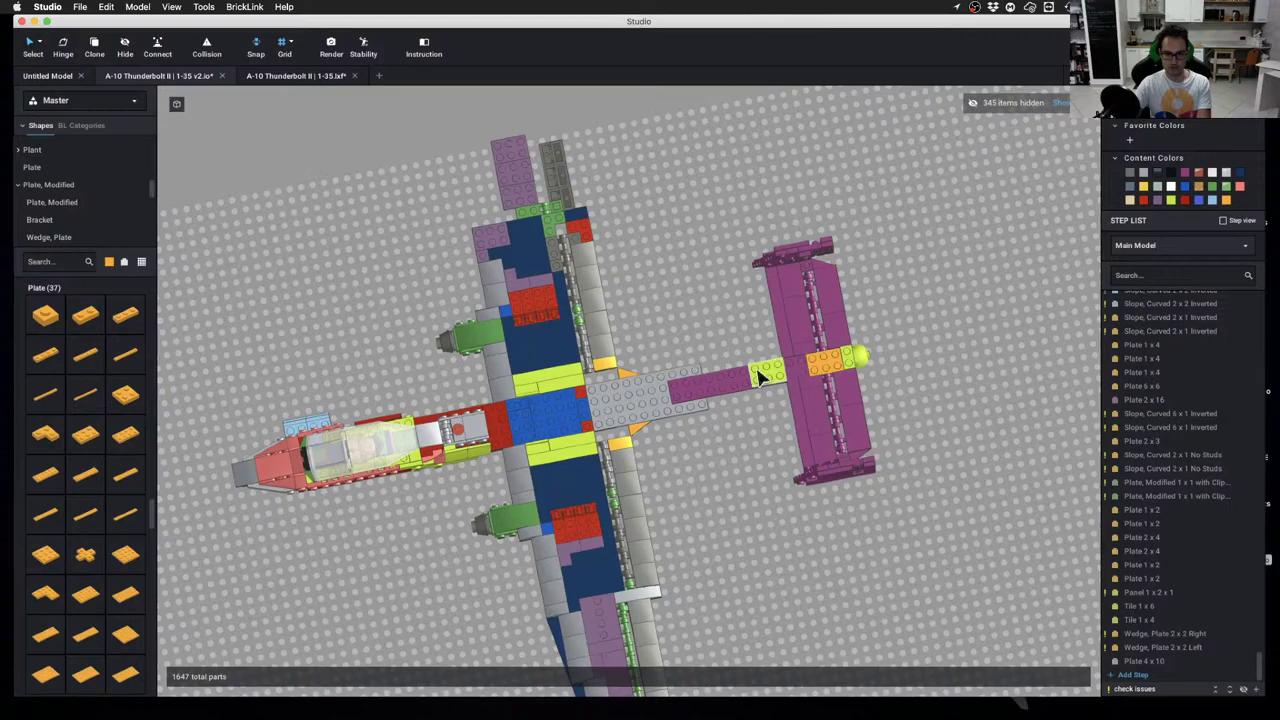
pyautogui.moveTo(645, 390); pyautogui.dragTo(715, 383, button='right')
pyautogui.scroll(1, 716, 383)
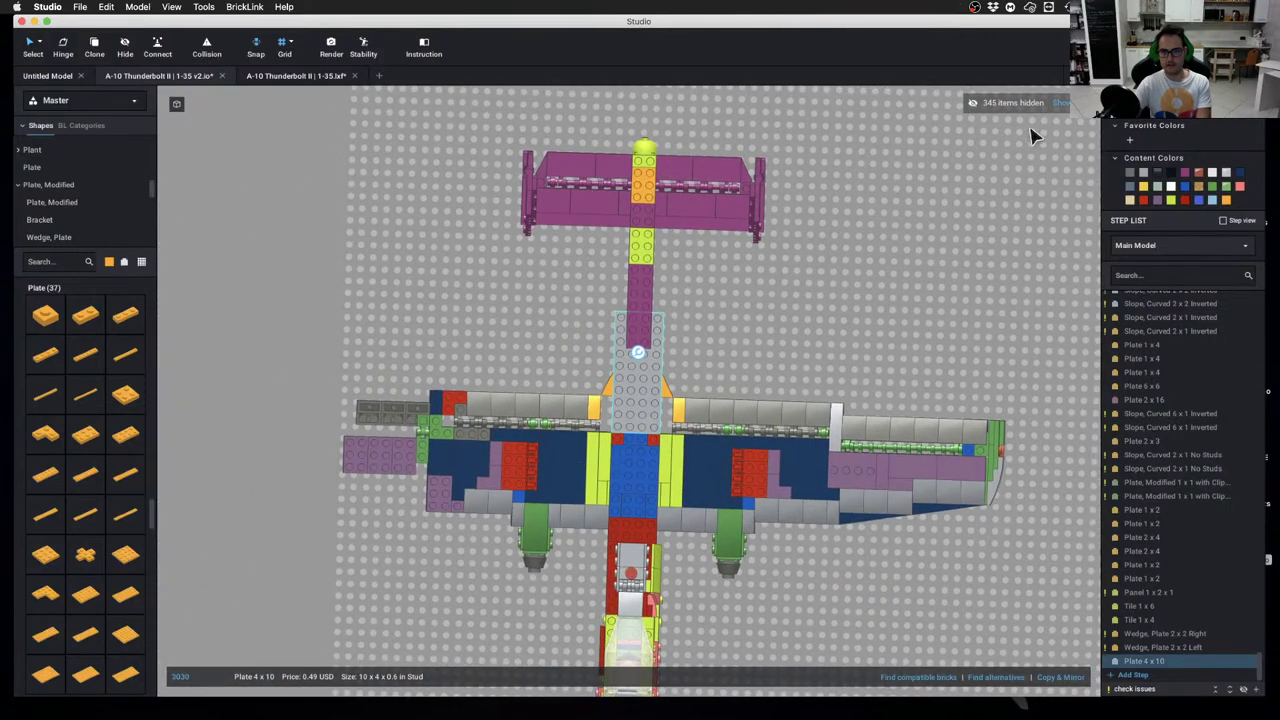
pyautogui.click(1060, 103)
pyautogui.moveTo(949, 274); pyautogui.dragTo(880, 289, button='right')
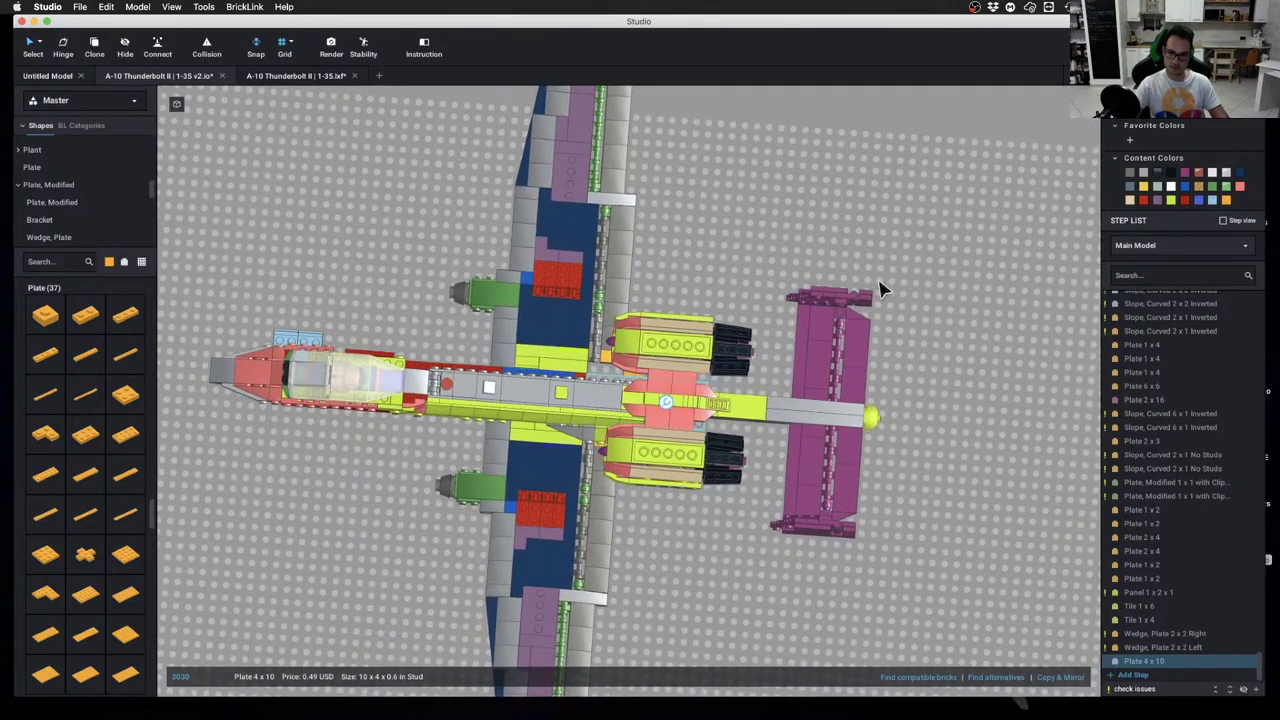
# Undo the unhiding of the parts and delete the cloned grey 4 x 10 plate behind the wing
pyautogui.scroll(3, 720, 405)
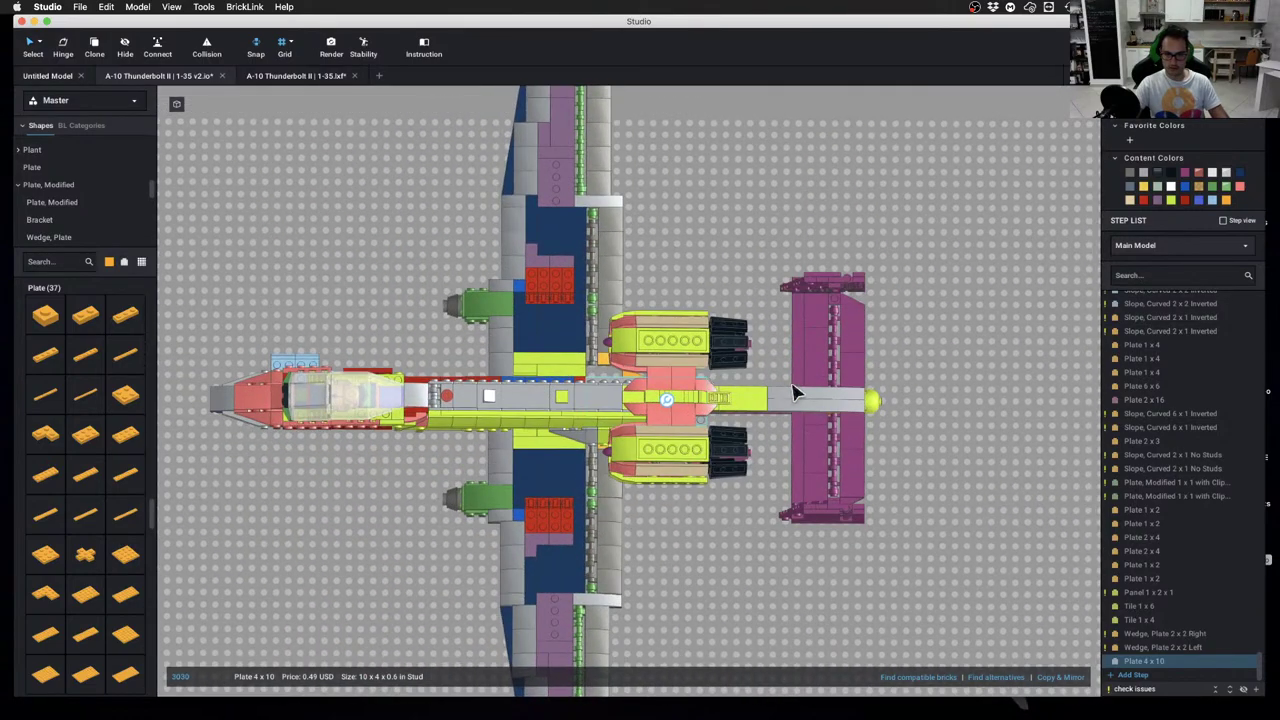
pyautogui.press('super+z')
pyautogui.click(937, 437)
pyautogui.scroll(2, 749, 451)
pyautogui.moveTo(749, 451); pyautogui.dragTo(733, 422, button='right')
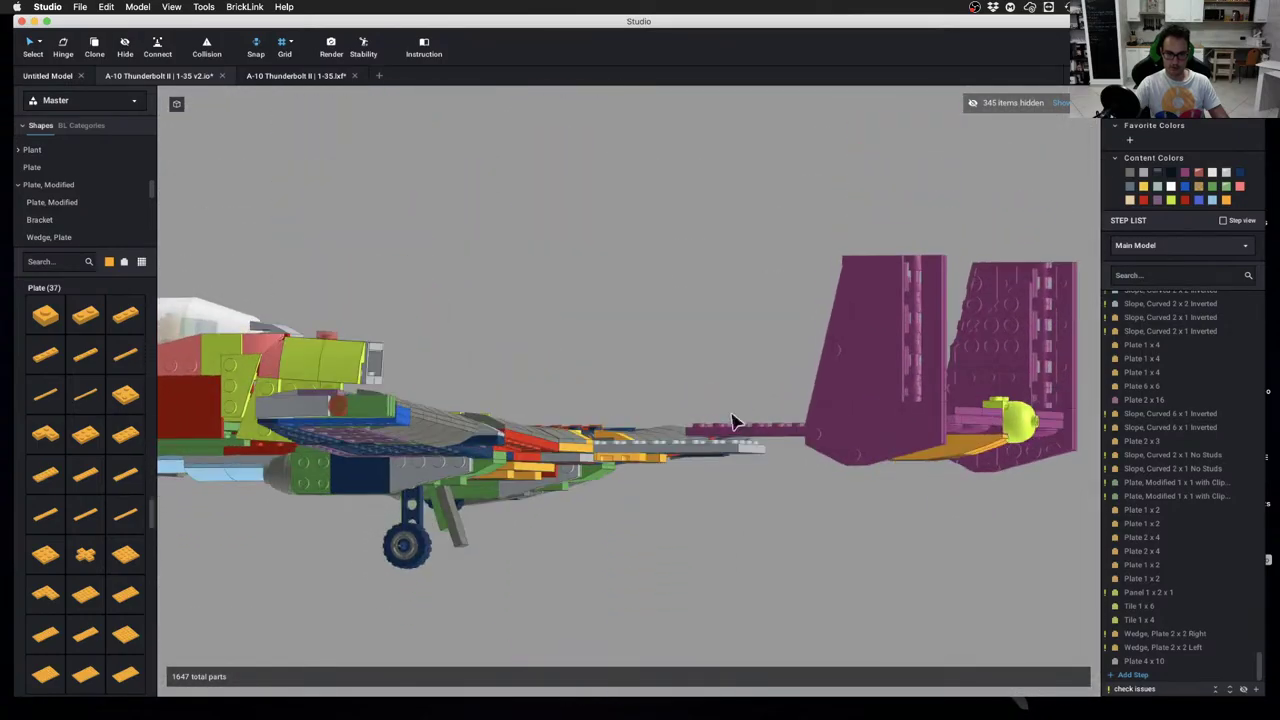
pyautogui.click(670, 450)
pyautogui.moveTo(670, 450); pyautogui.dragTo(654, 414, button='right')
pyautogui.scroll(5, 663, 506)
pyautogui.press('Delete')
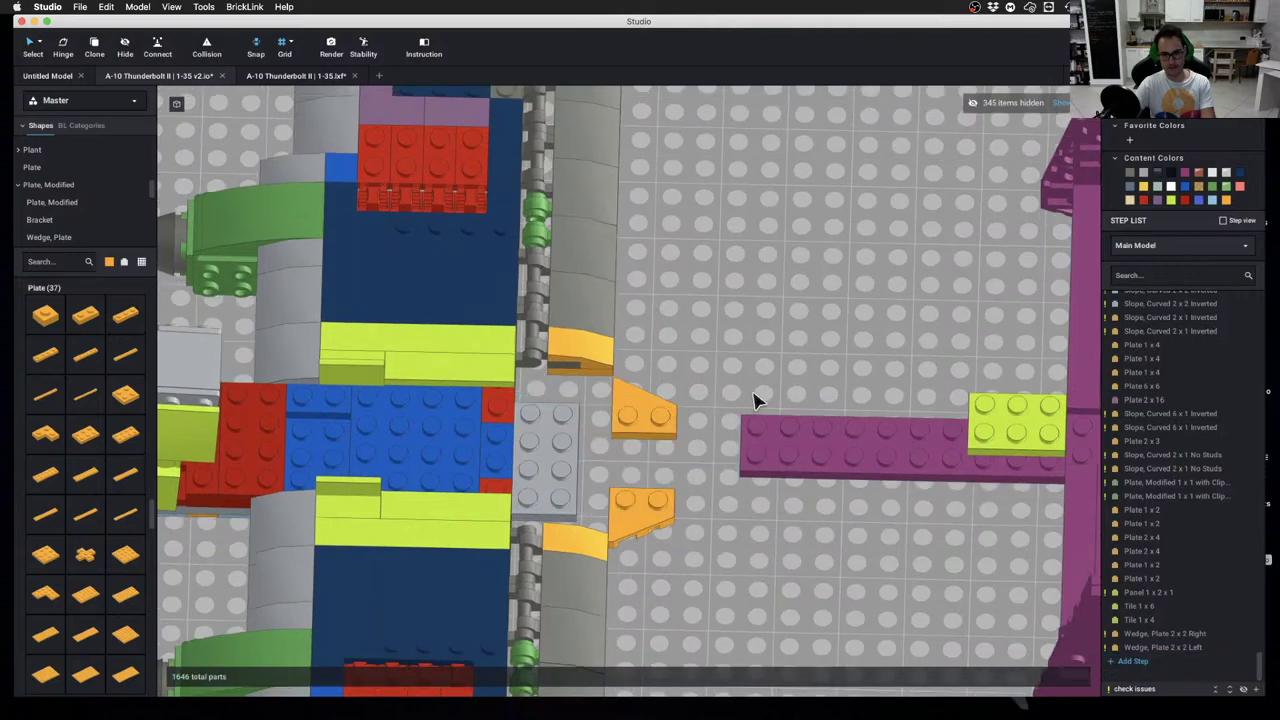
# Place an orange 4 x 6 plate behind the wing, on top of the grey plate and the two wedge plates
pyautogui.moveTo(749, 403); pyautogui.dragTo(714, 393, button='right')
pyautogui.click(539, 433)
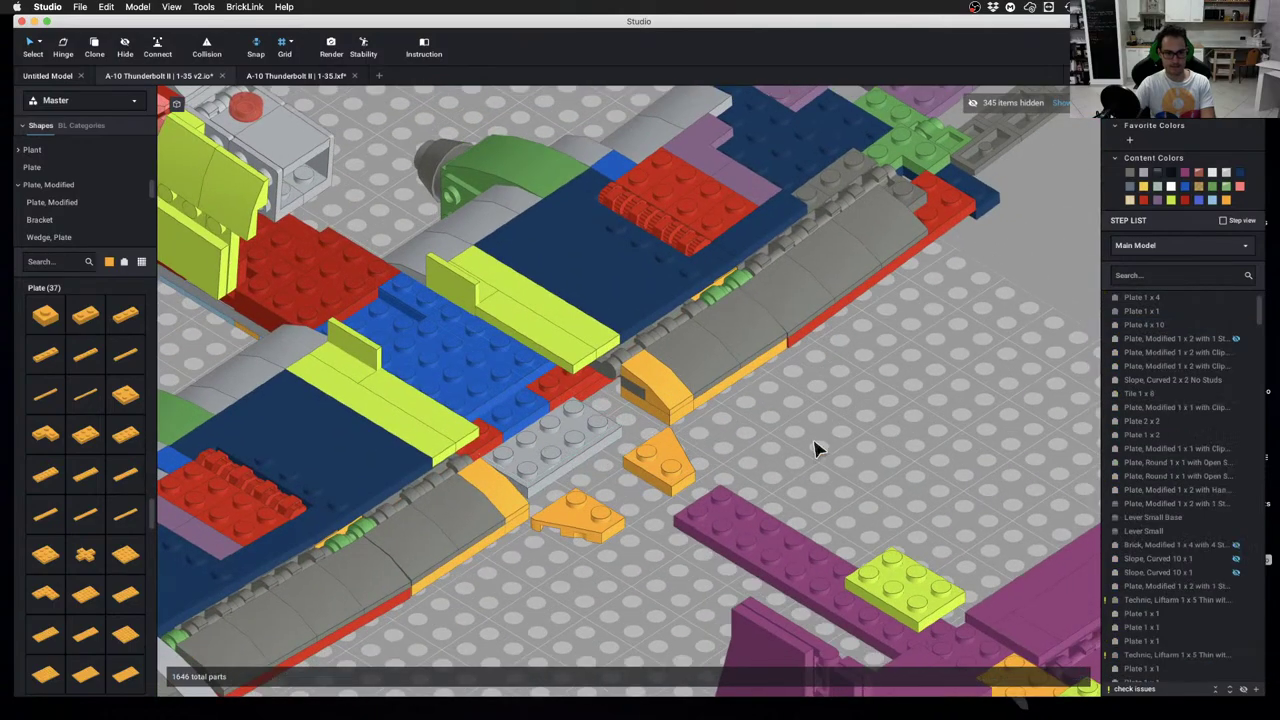
pyautogui.moveTo(815, 450); pyautogui.dragTo(735, 466, button='right')
pyautogui.click(88, 597)
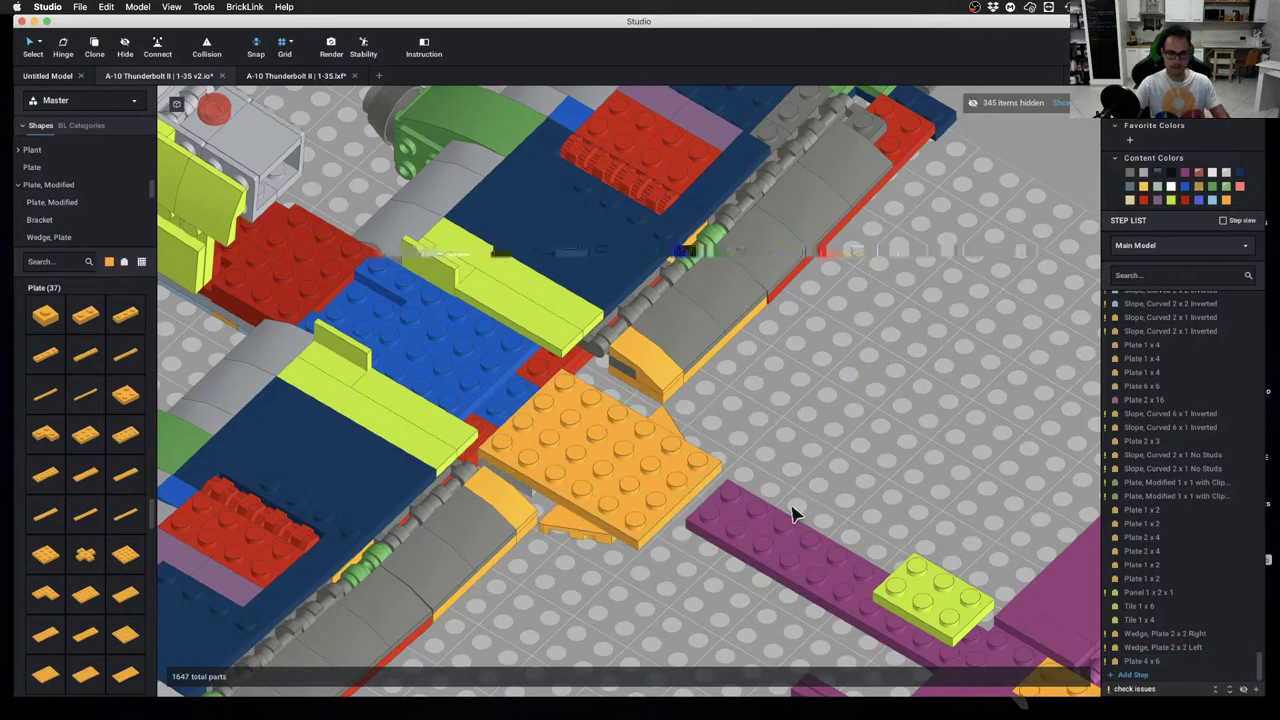
pyautogui.moveTo(792, 506); pyautogui.dragTo(812, 423, button='right')
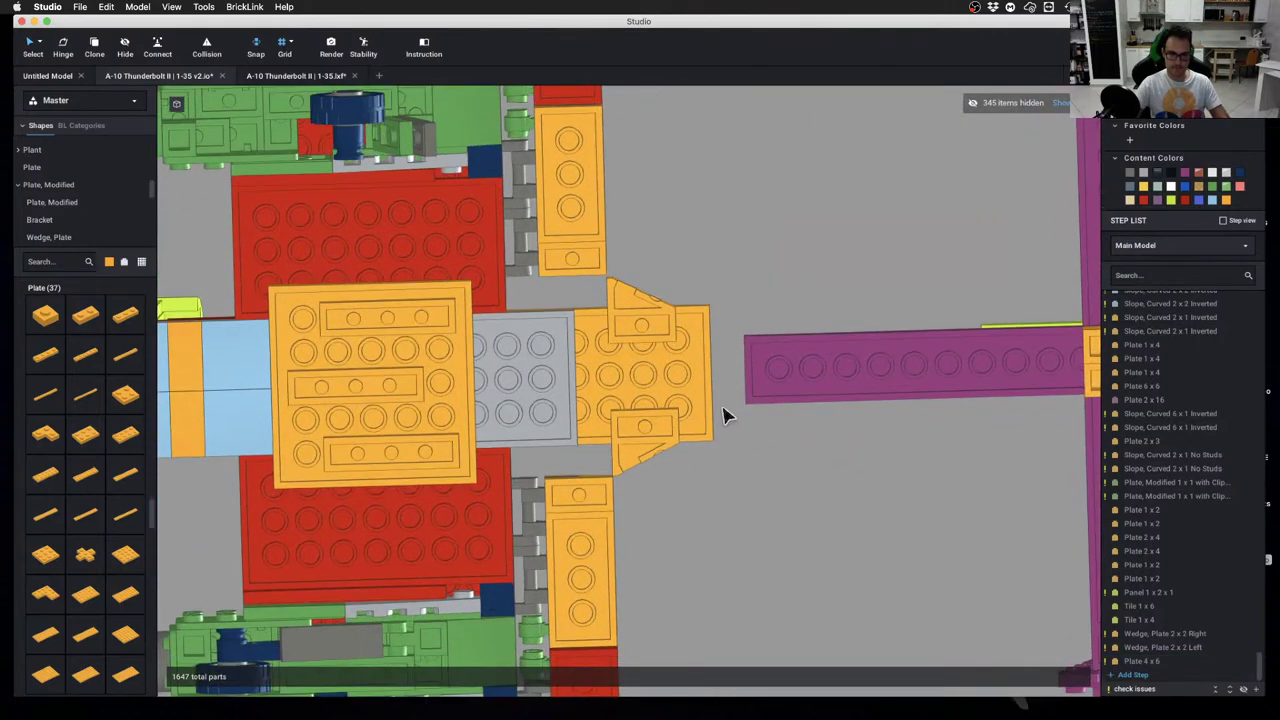
# Add an orange 1 x 6 plate crosswise under the 4 x 6 plate, between the grey plate and the wedge plates
pyautogui.moveTo(726, 416); pyautogui.dragTo(489, 416, button='right')
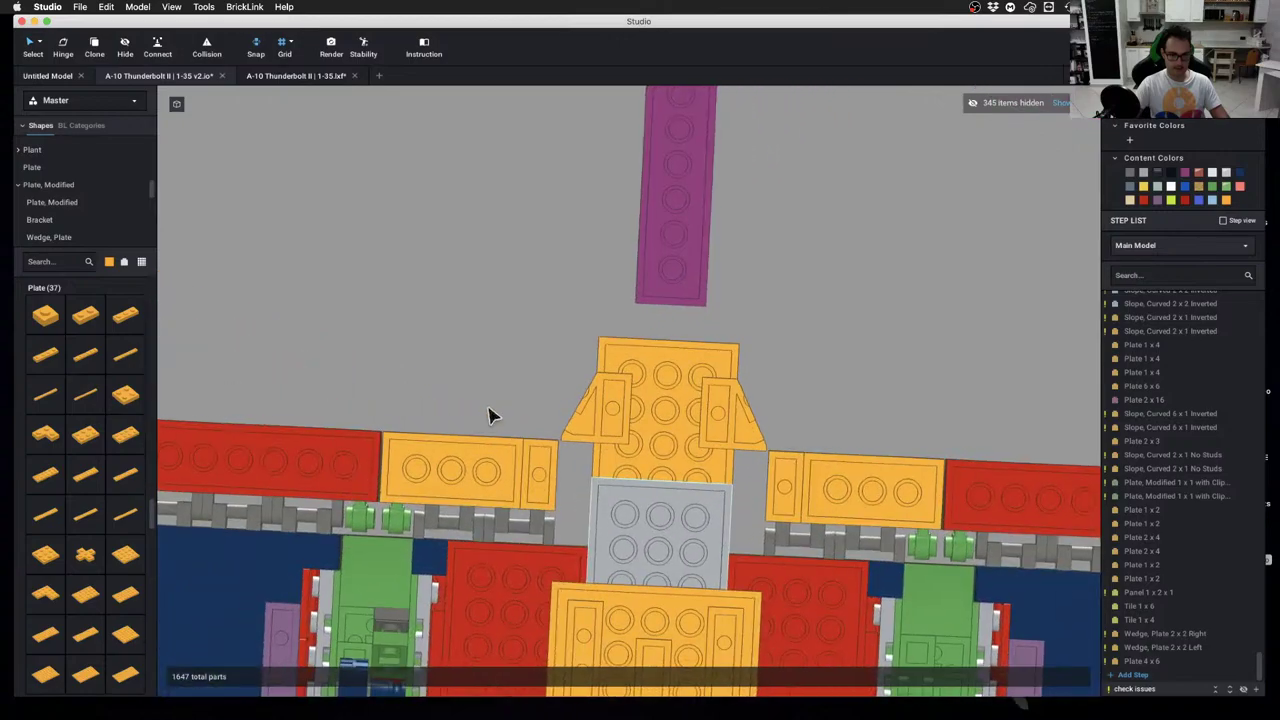
pyautogui.click(97, 357)
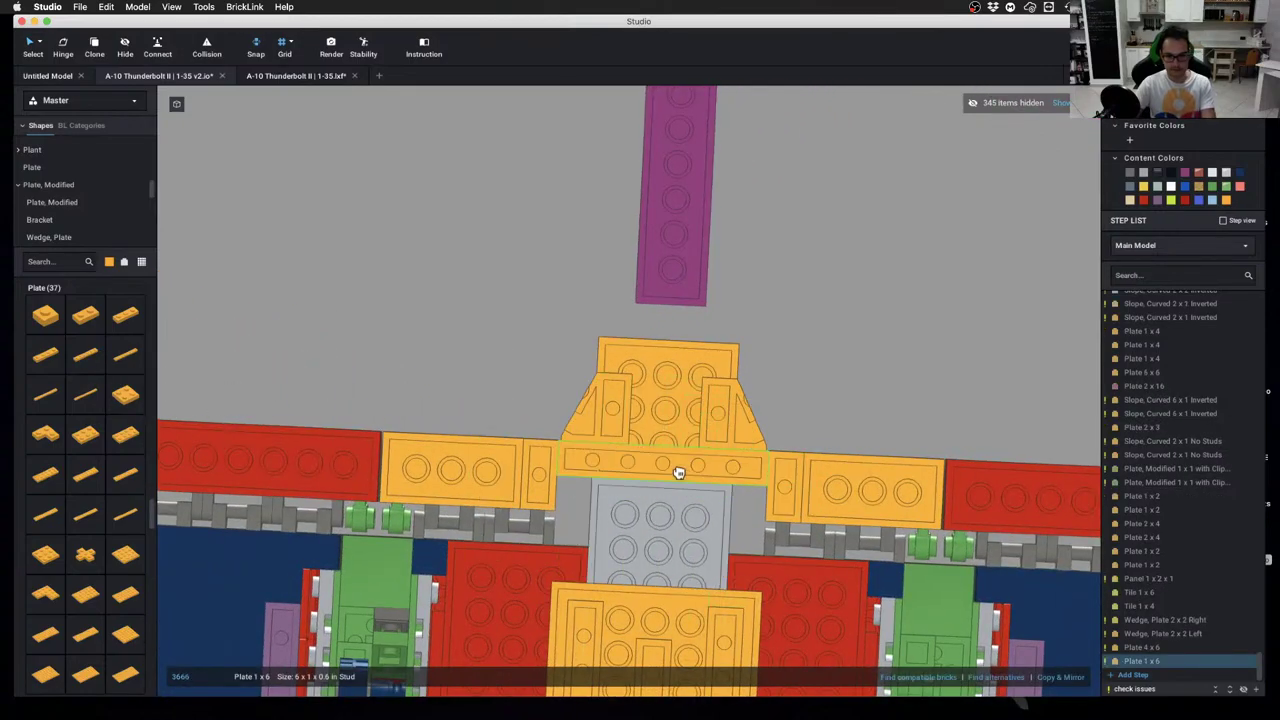
pyautogui.click(726, 443)
pyautogui.moveTo(843, 406); pyautogui.dragTo(886, 394, button='right')
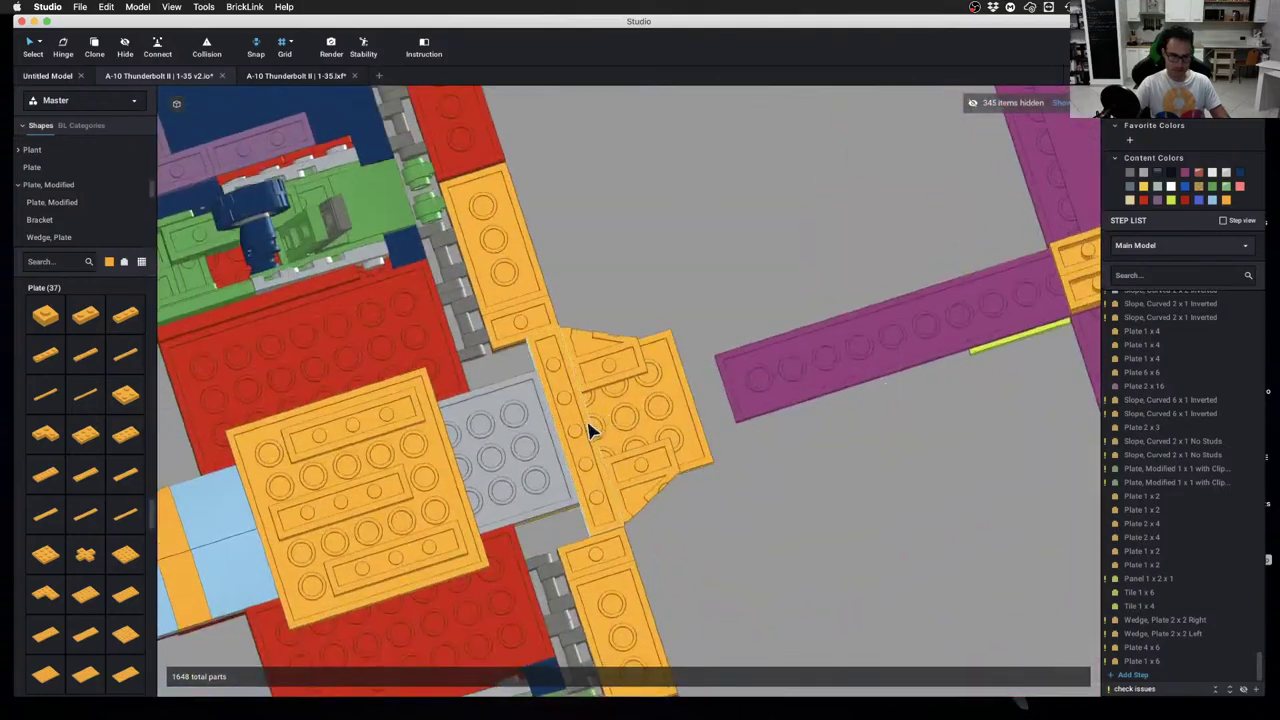
# Examine the new plates behind the wing and the gap to the purple tail plate from above and from the side
pyautogui.click(505, 432)
pyautogui.moveTo(505, 432); pyautogui.dragTo(714, 449, button='right')
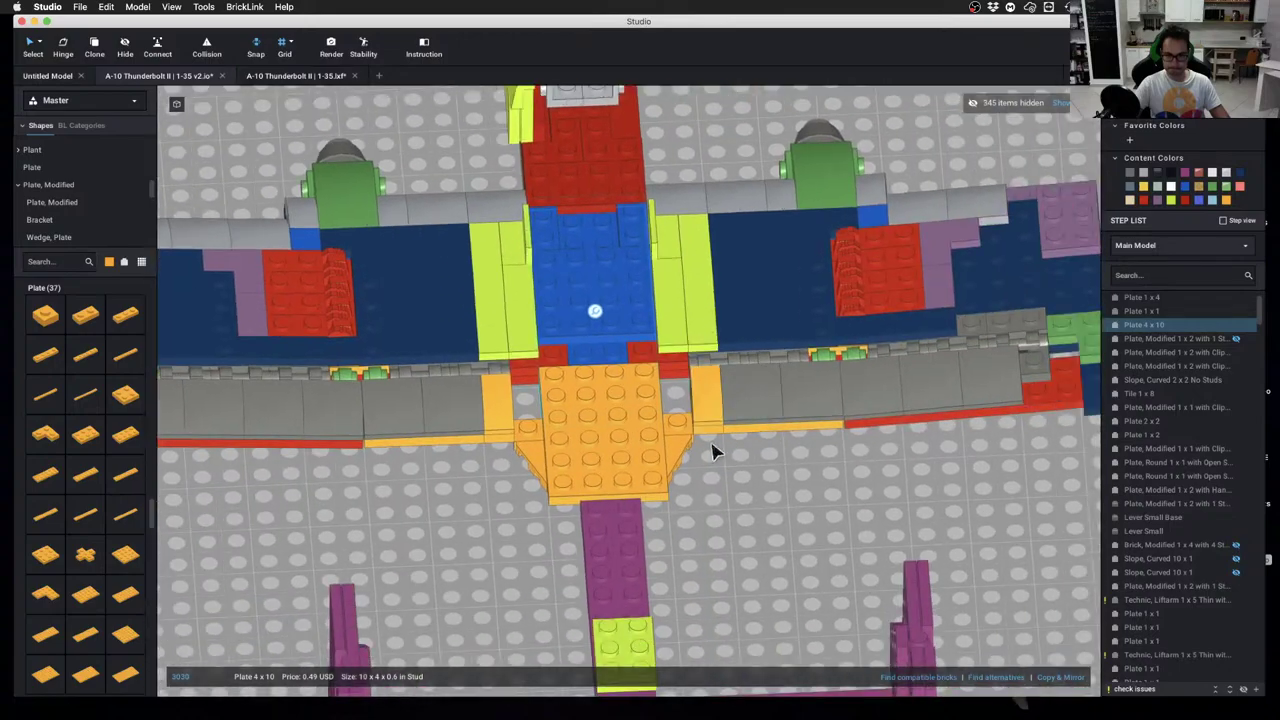
pyautogui.click(798, 535)
pyautogui.moveTo(798, 535); pyautogui.dragTo(814, 537, button='right')
pyautogui.scroll(4, 766, 486)
pyautogui.moveTo(766, 486); pyautogui.dragTo(789, 467, button='right')
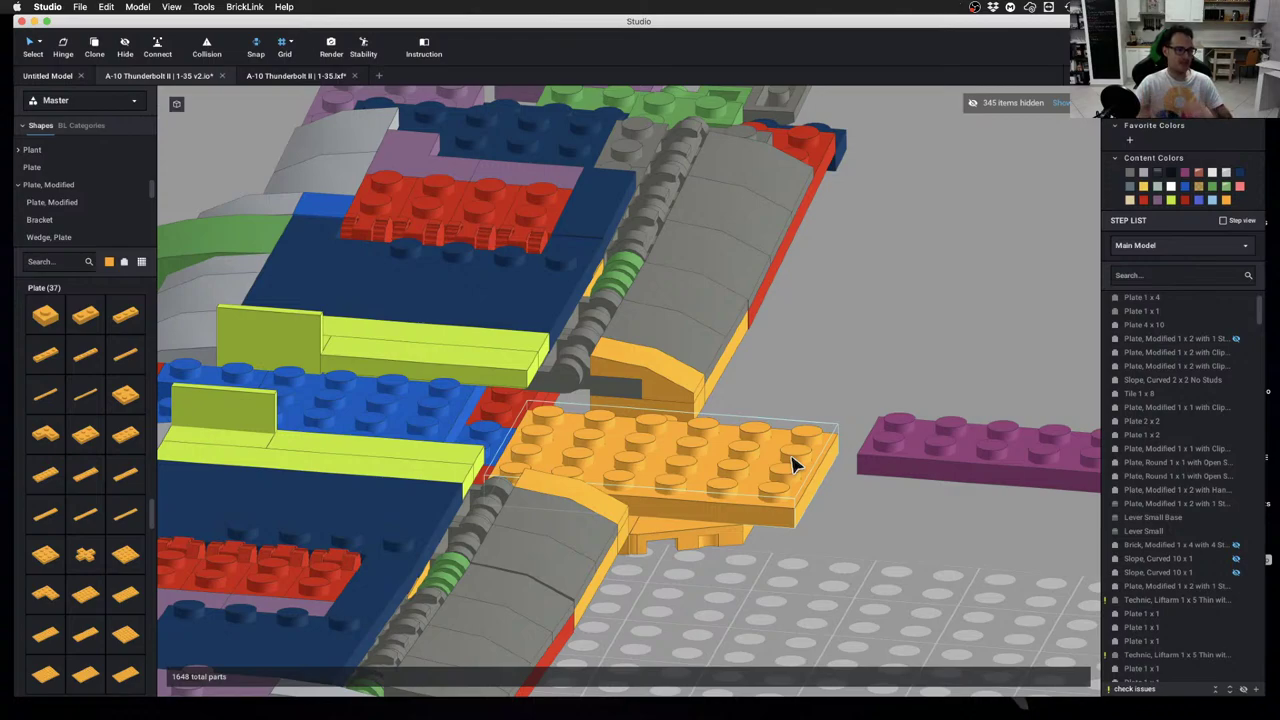
pyautogui.scroll(-2, 909, 392)
pyautogui.moveTo(909, 392); pyautogui.dragTo(920, 426, button='right')
pyautogui.moveTo(920, 426); pyautogui.dragTo(783, 395, button='middle')
pyautogui.scroll(-1, 783, 395)
pyautogui.scroll(-3, 783, 396)
pyautogui.moveTo(783, 396); pyautogui.dragTo(491, 391, button='right')
pyautogui.moveTo(491, 391); pyautogui.dragTo(551, 431, button='middle')
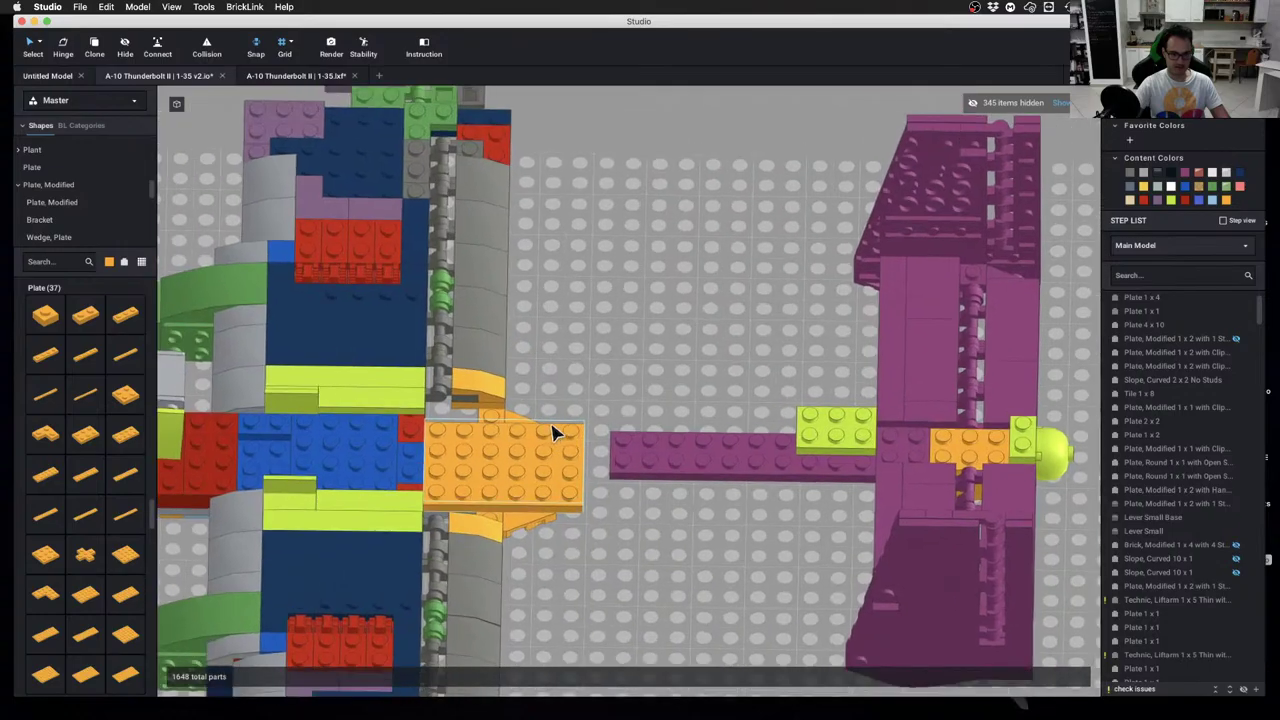
# Clone the purple 2 x 16 tail plate and place the copy under the rear fuselage, directly behind the 1 x 6 plate
pyautogui.moveTo(551, 431)
pyautogui.mouseDown(button='right')
pyautogui.moveTo(557, 456)
pyautogui.moveTo(623, 406)
pyautogui.moveTo(620, 394)
pyautogui.moveTo(631, 423)
pyautogui.moveTo(634, 360)
pyautogui.moveTo(620, 360)
pyautogui.moveTo(691, 391)
pyautogui.moveTo(690, 408)
pyautogui.moveTo(691, 384)
pyautogui.mouseUp(button='right')
pyautogui.scroll(-3, 560, 455)
pyautogui.scroll(3, 635, 370)
pyautogui.press('c')
pyautogui.click(691, 386)
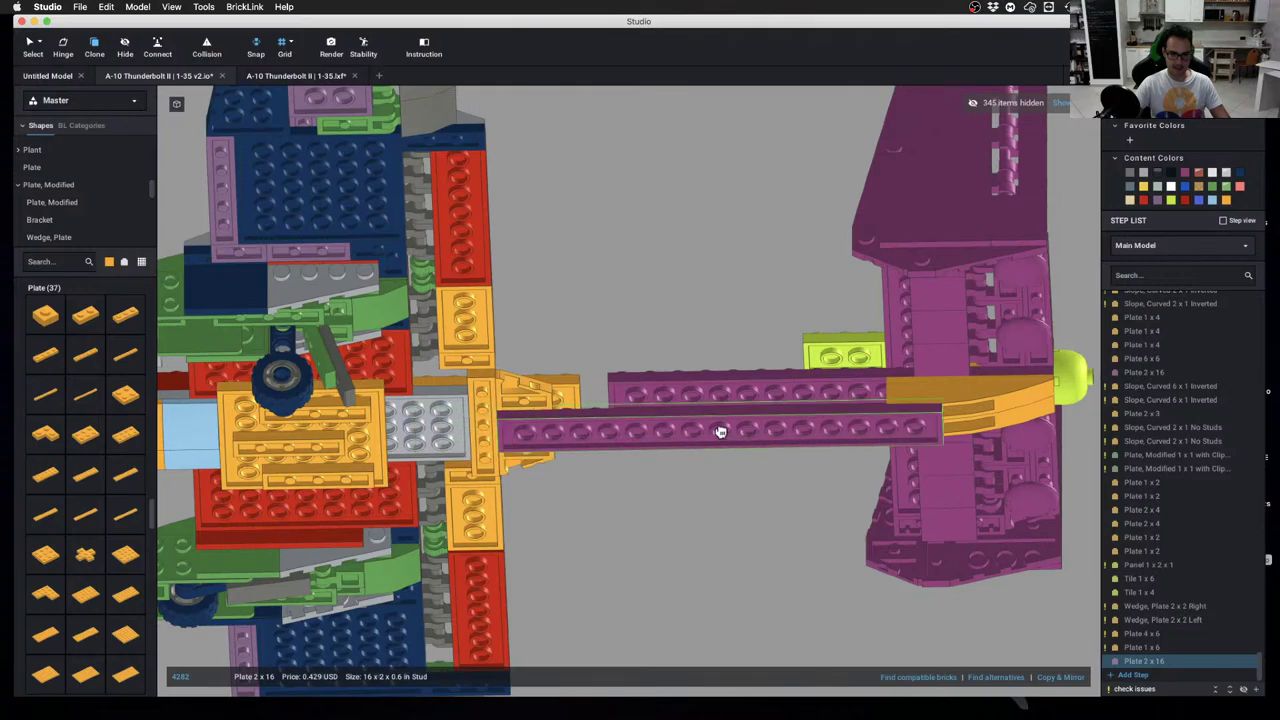
pyautogui.click(755, 509)
# Try shifting the cloned 2 x 16 plate forward to clear the orange tail slopes, and delete it
pyautogui.moveTo(755, 509)
pyautogui.mouseDown(button='right')
pyautogui.moveTo(755, 520)
pyautogui.moveTo(752, 488)
pyautogui.mouseUp(button='right')
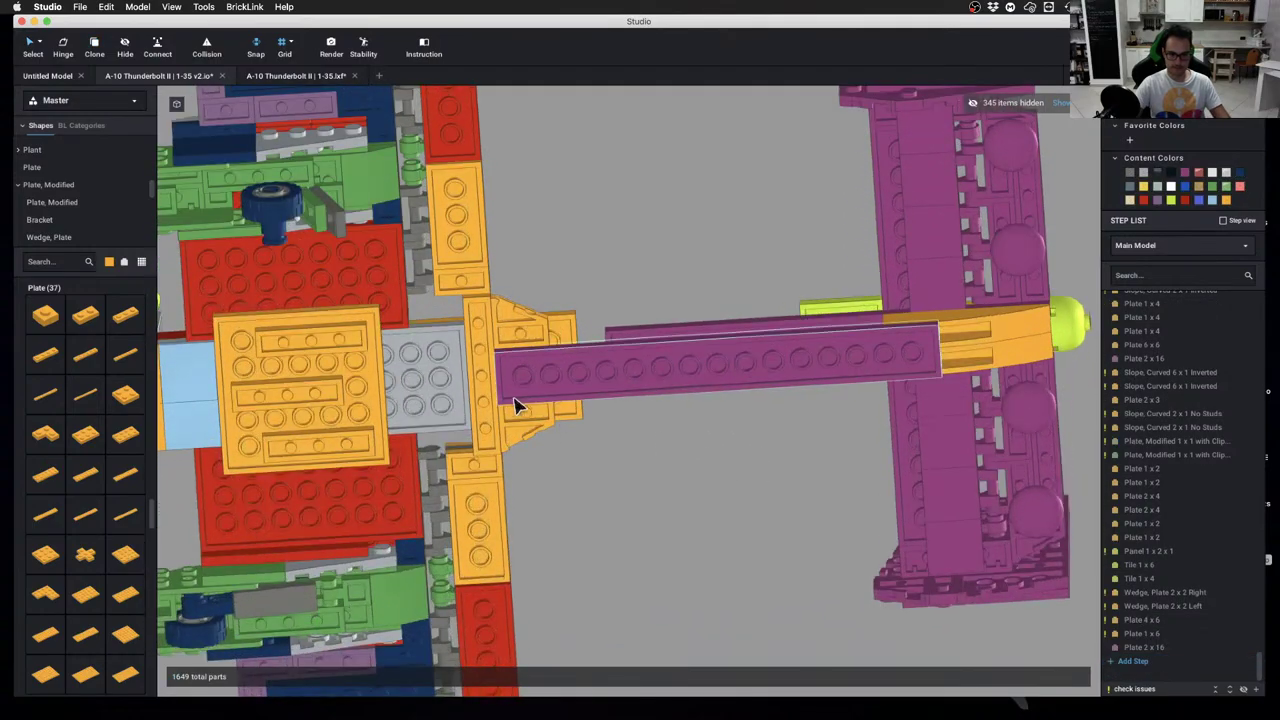
pyautogui.moveTo(516, 396); pyautogui.dragTo(521, 376)
pyautogui.moveTo(519, 377); pyautogui.dragTo(643, 512, button='right')
pyautogui.moveTo(630, 420)
pyautogui.mouseDown(button='right')
pyautogui.moveTo(634, 451)
pyautogui.moveTo(630, 430)
pyautogui.mouseUp(button='right')
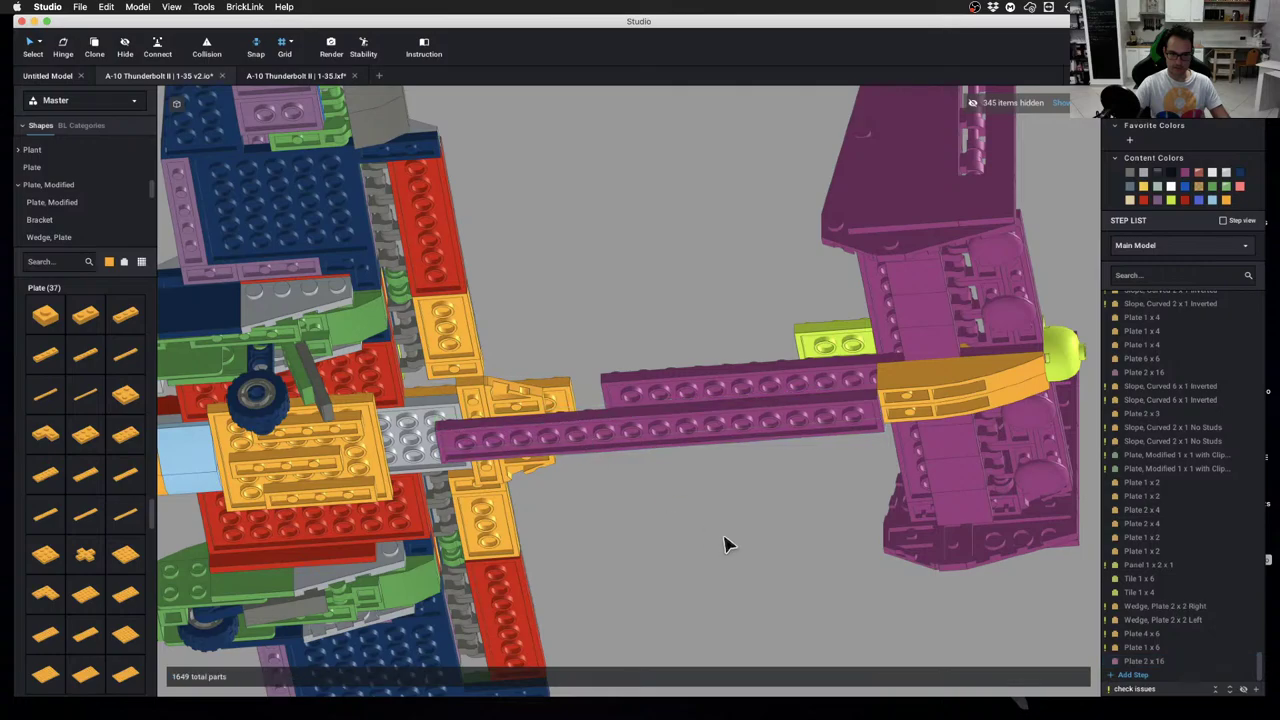
pyautogui.moveTo(724, 544); pyautogui.dragTo(750, 535, button='right')
pyautogui.scroll(-5, 750, 535)
pyautogui.scroll(3, 731, 523)
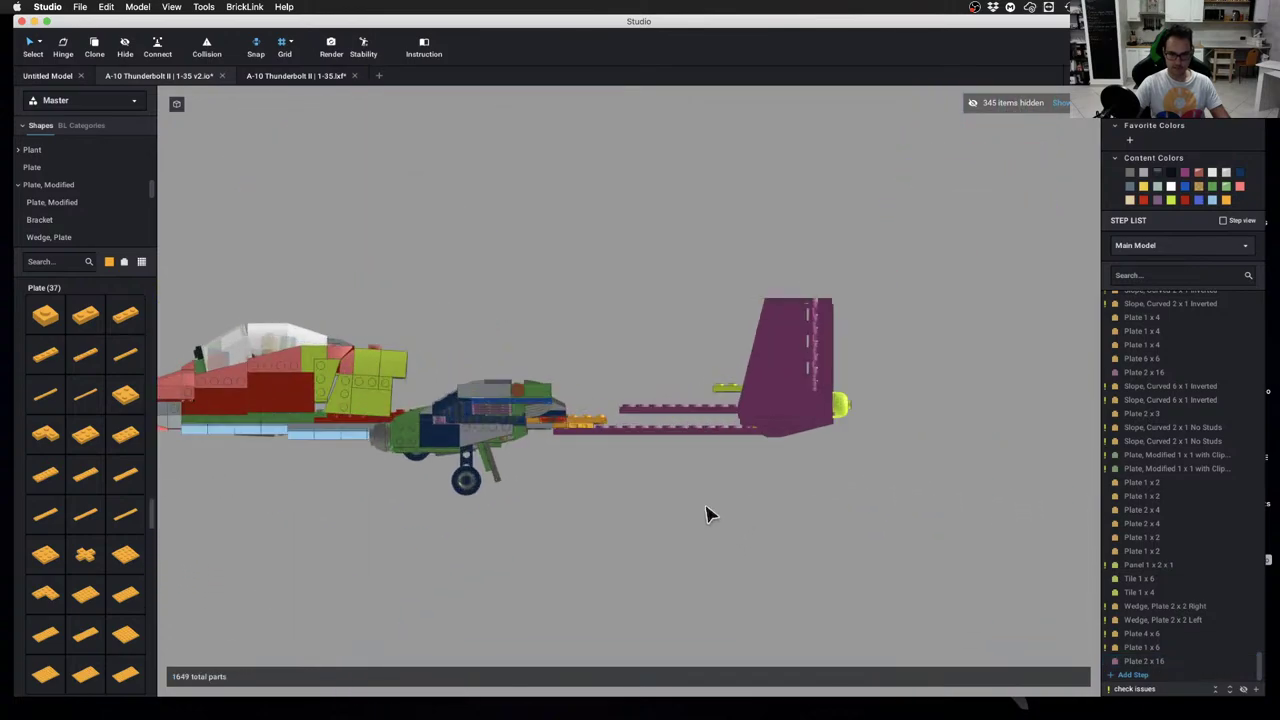
pyautogui.scroll(10, 632, 503)
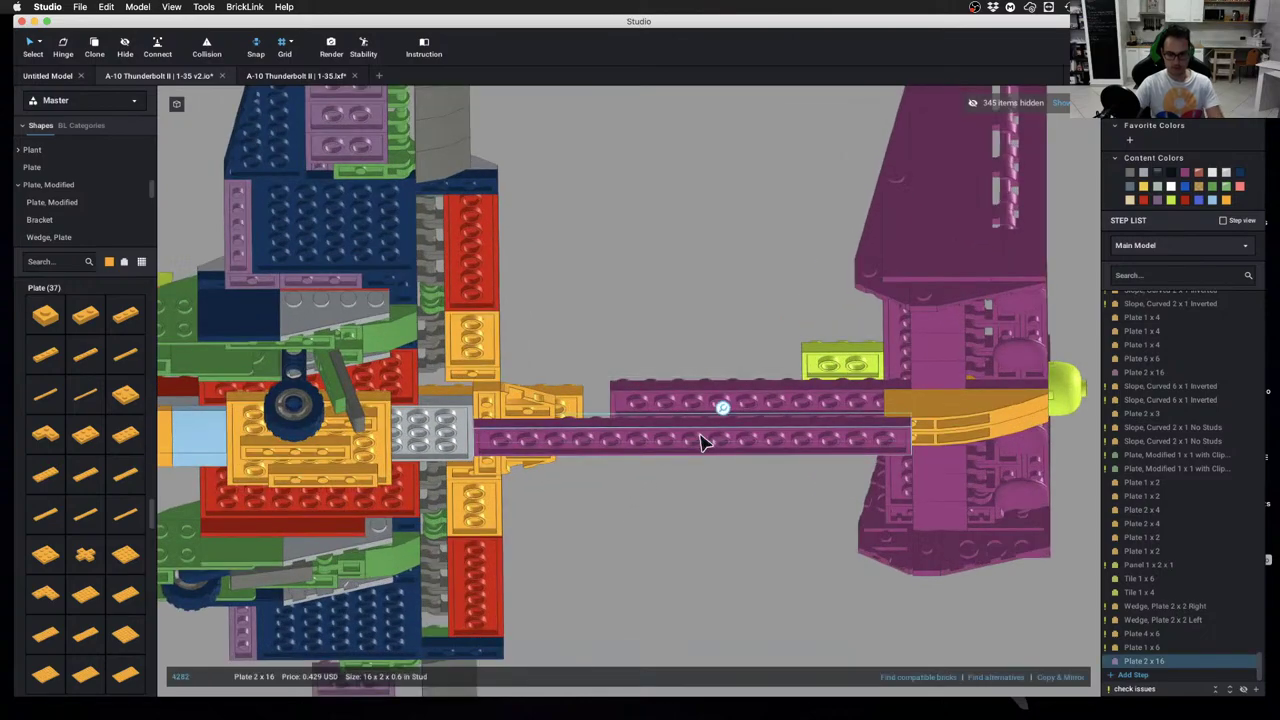
pyautogui.press('Delete')
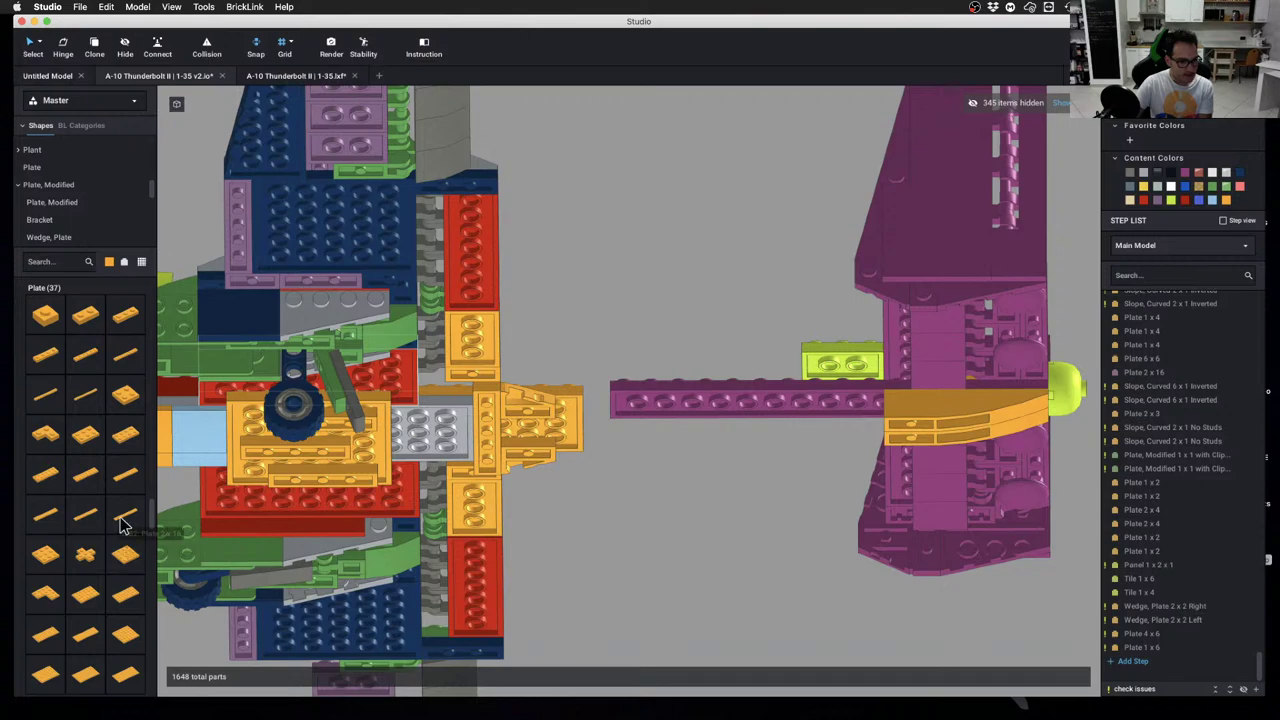
# Bridge the underside between the 1 x 6 plate and the orange tail slopes with an orange 2 x 14 plate, and unhide all parts
pyautogui.moveTo(85, 523); pyautogui.dragTo(623, 438)
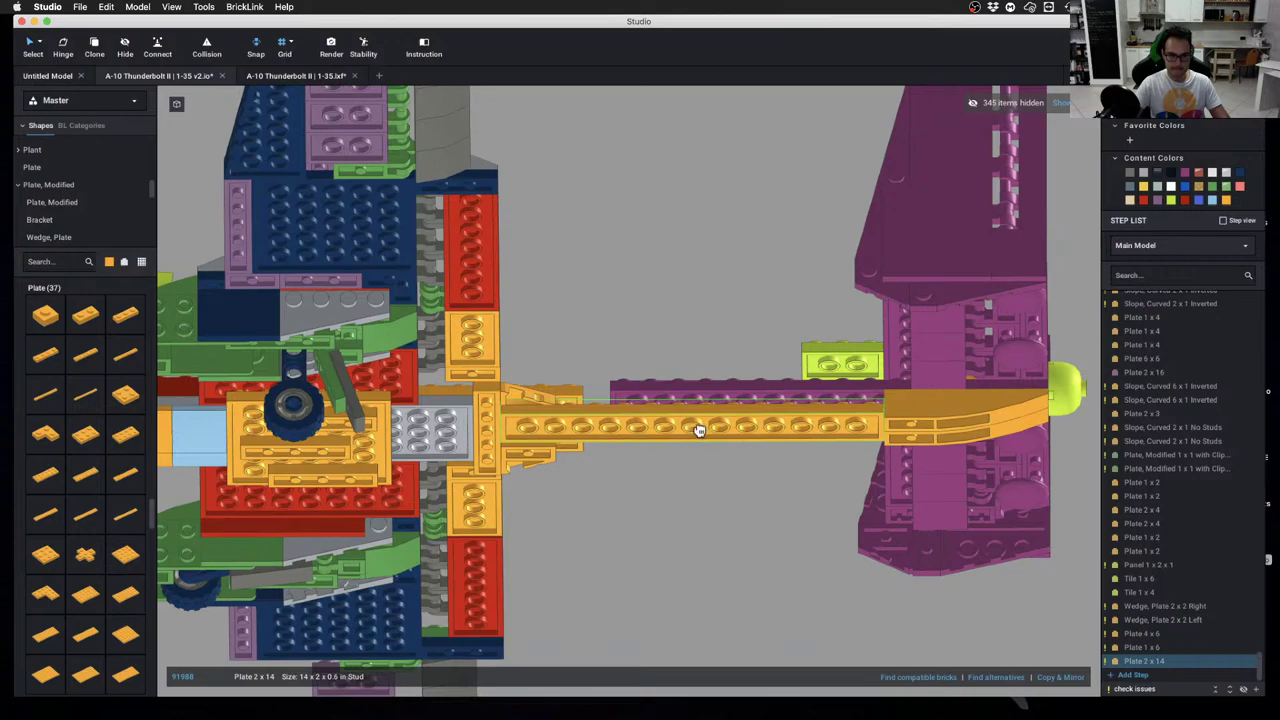
pyautogui.moveTo(693, 434); pyautogui.dragTo(1067, 203, button='right')
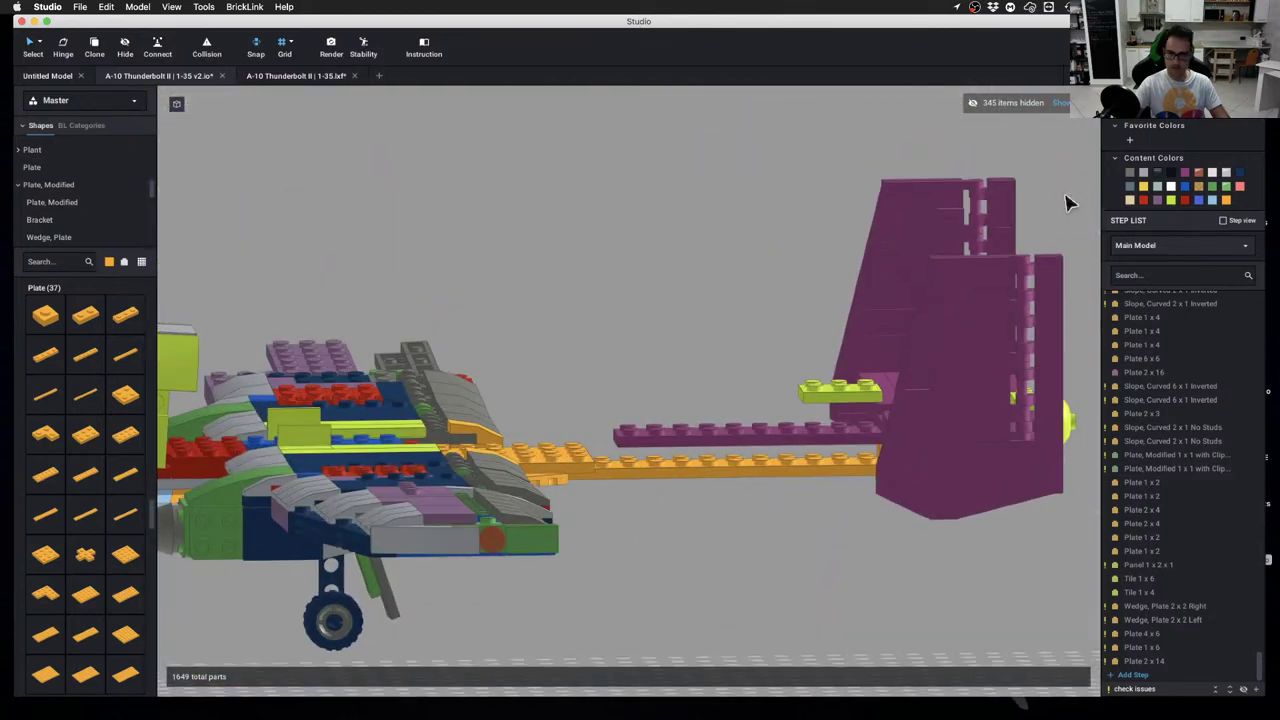
pyautogui.click(1060, 102)
pyautogui.moveTo(877, 357); pyautogui.dragTo(728, 483, button='right')
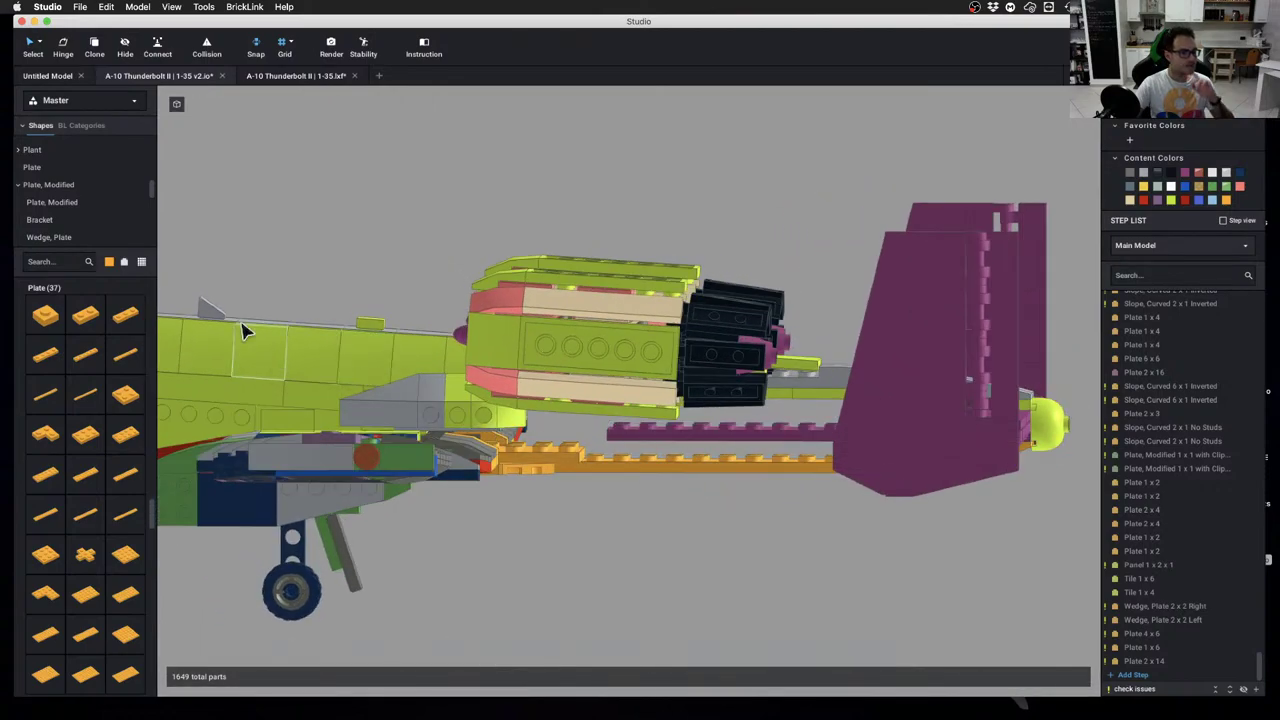
# Search the parts library for "bracket"
pyautogui.scroll(1, 38, 173)
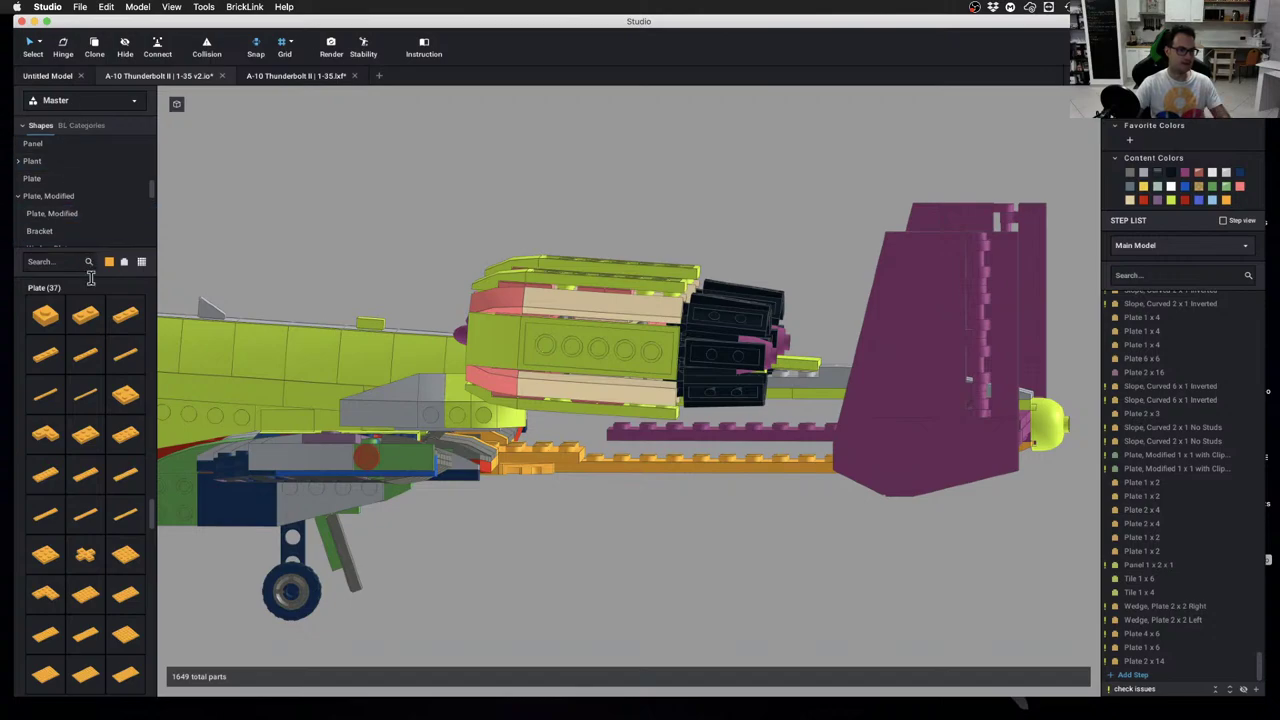
pyautogui.click(51, 261)
pyautogui.write('bracket')
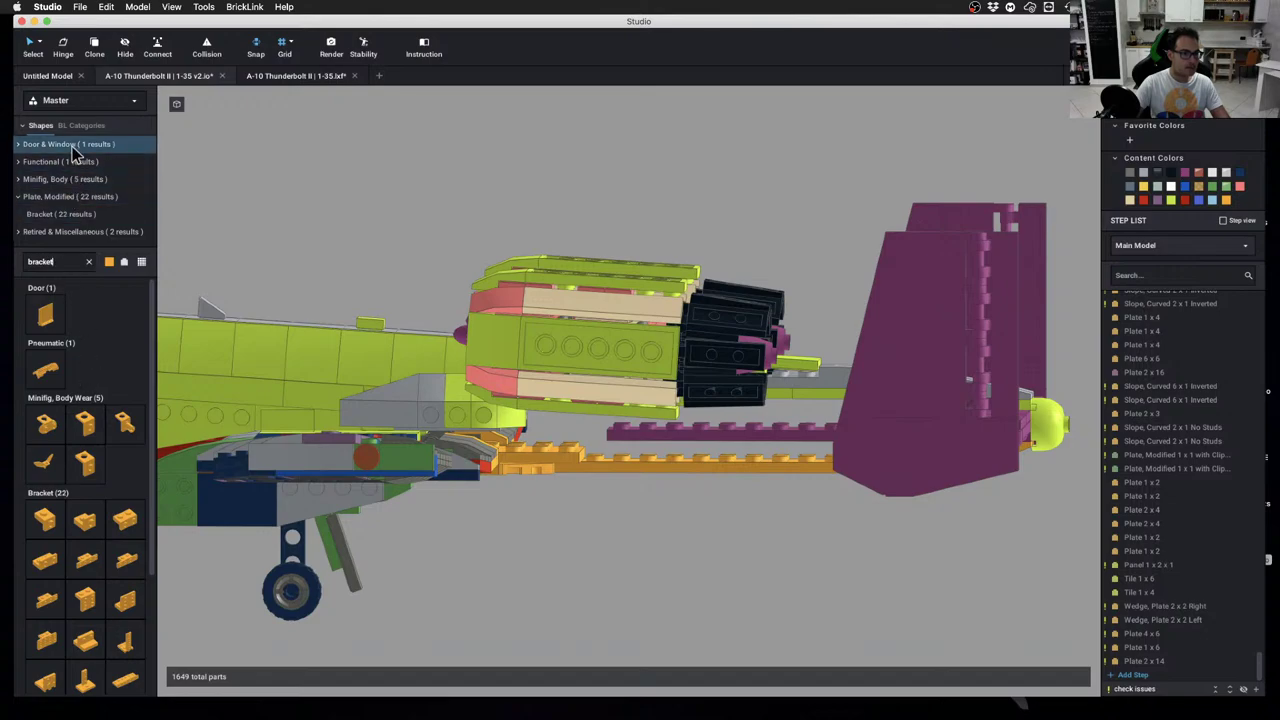
pyautogui.click(60, 216)
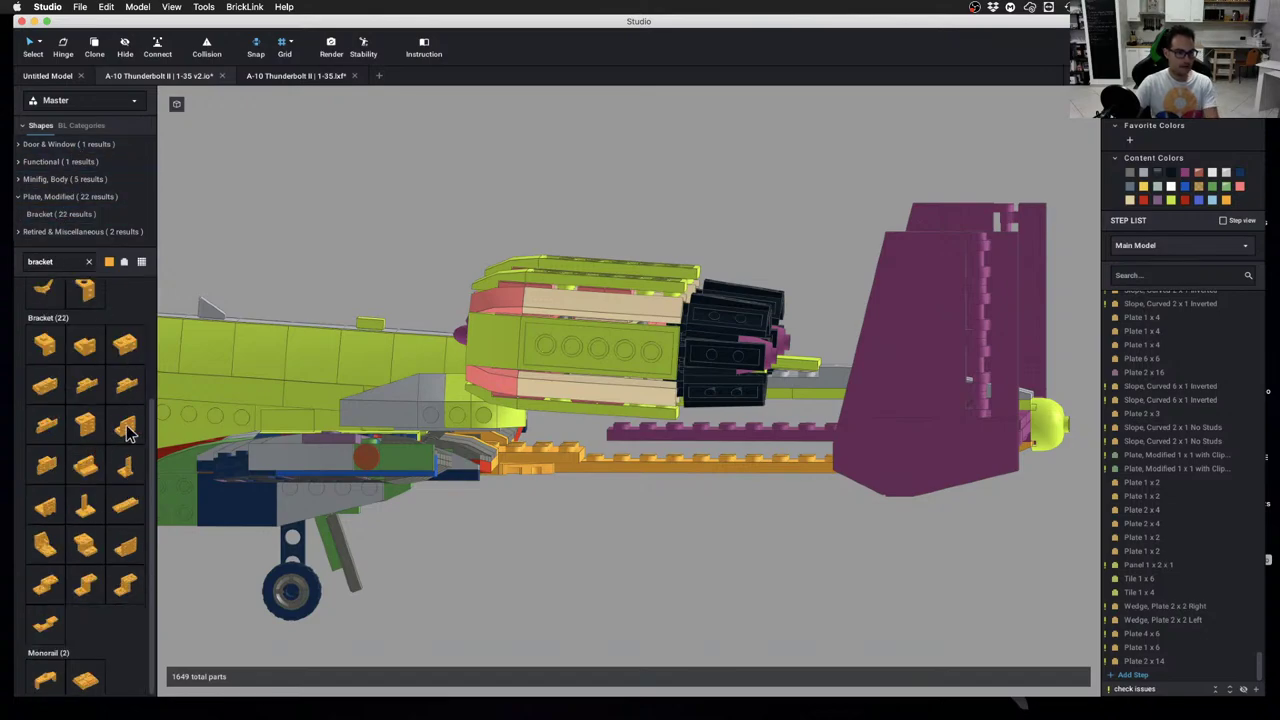
# Try a Bracket 1 x 2 - 2 x 2 on the side of the rear fuselage, and delete it
pyautogui.moveTo(90, 428); pyautogui.dragTo(605, 470)
pyautogui.click(615, 505)
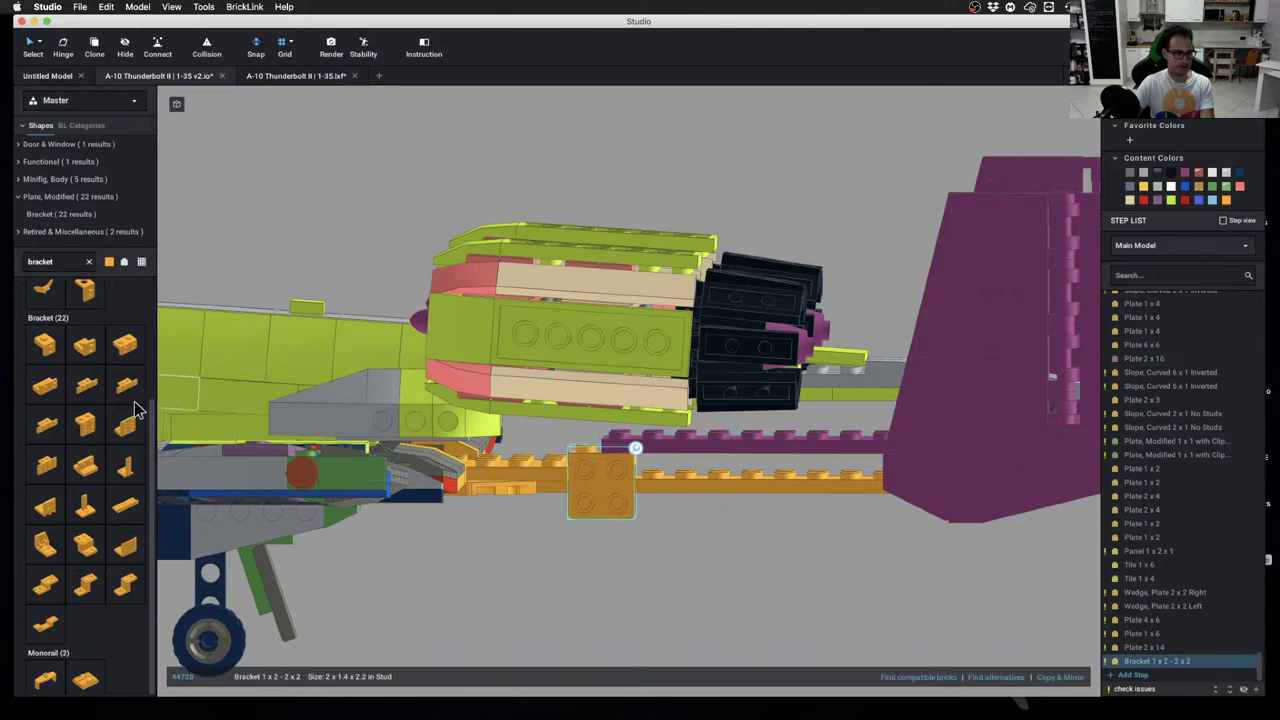
pyautogui.press('Delete')
# Place a Bracket 1 x 2 - 2 x 2 Inverted on the 2 x 14 plate and clone it three times in a row towards the tail
pyautogui.click(124, 433)
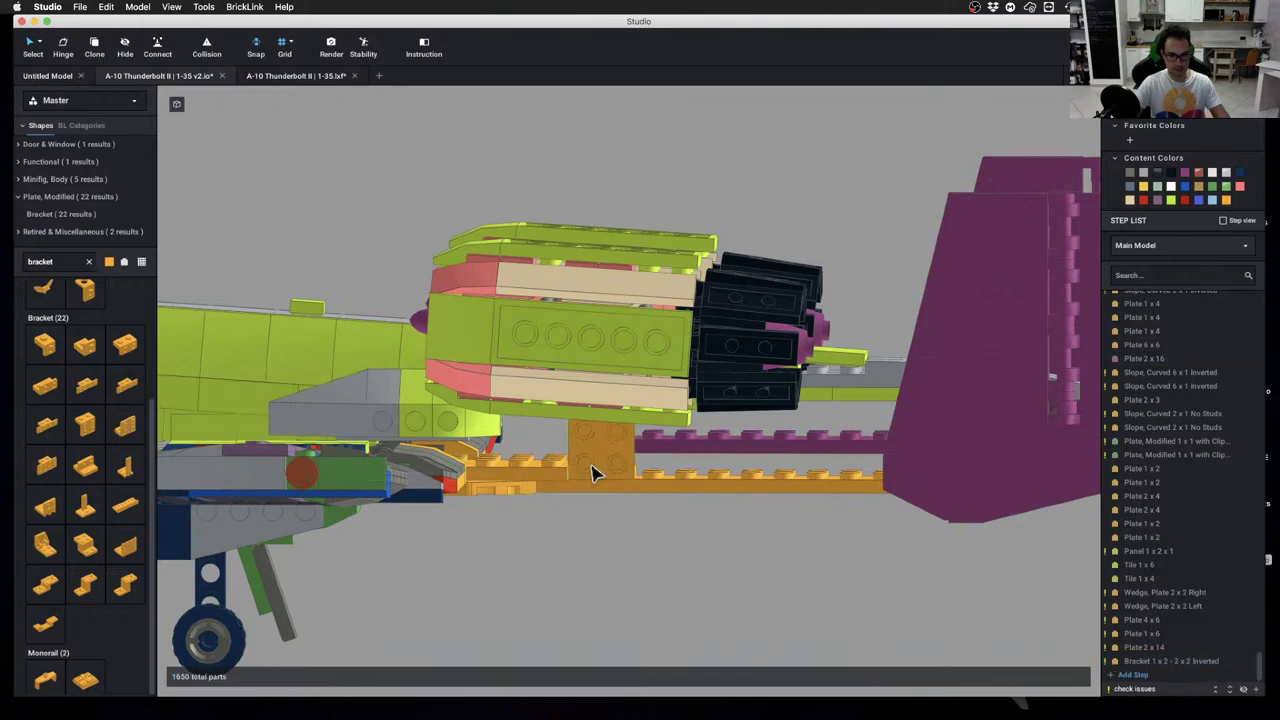
pyautogui.moveTo(600, 466); pyautogui.dragTo(640, 423, button='right')
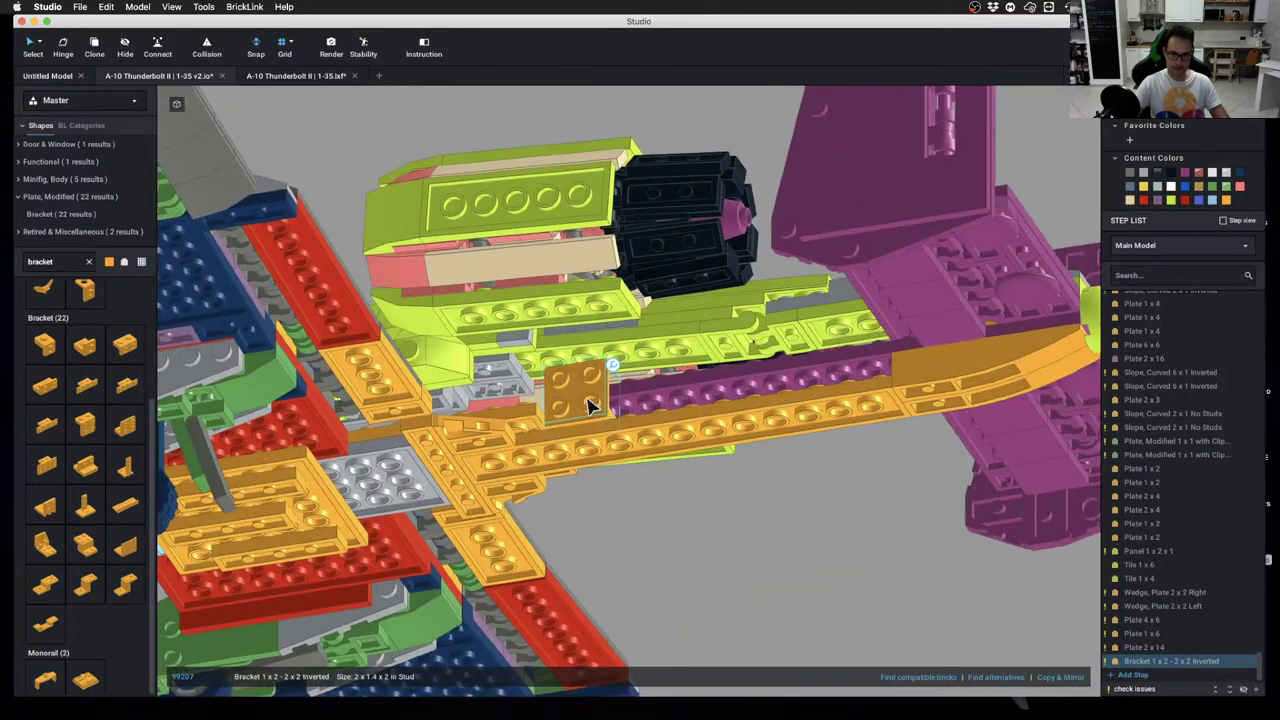
pyautogui.press('c')
pyautogui.click(633, 403)
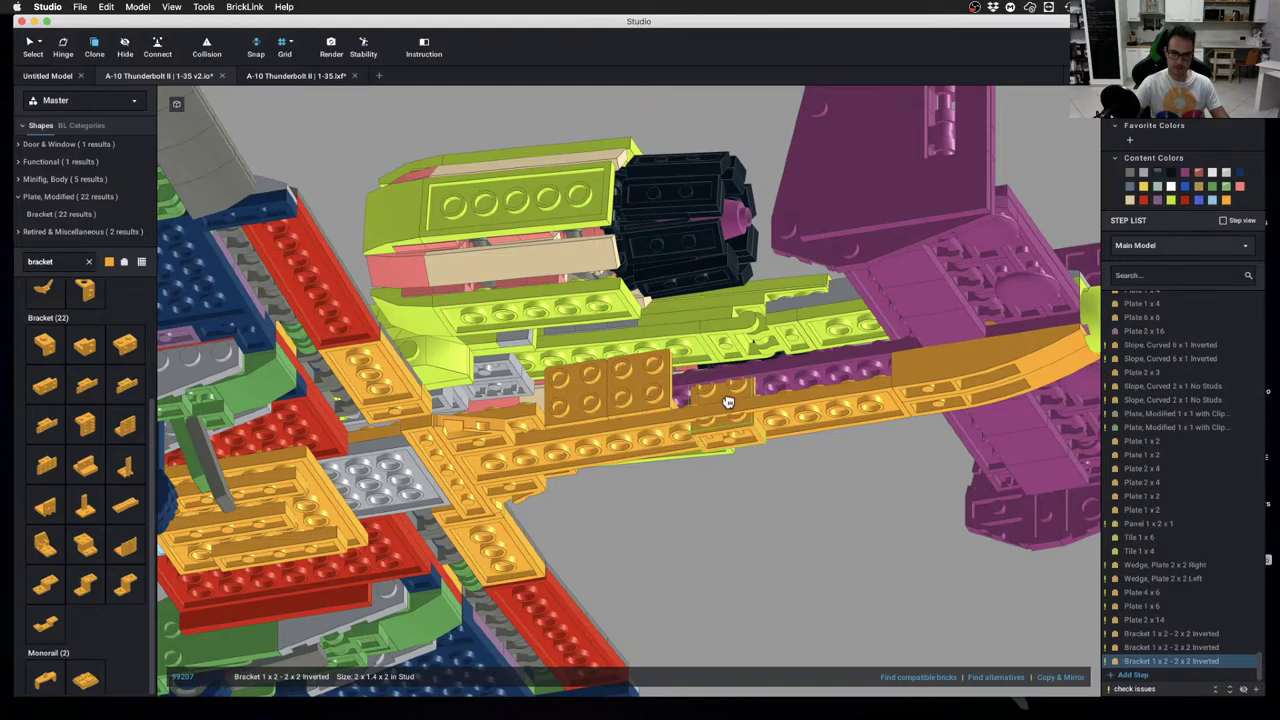
pyautogui.click(724, 387)
pyautogui.click(786, 377)
pyautogui.press('Escape')
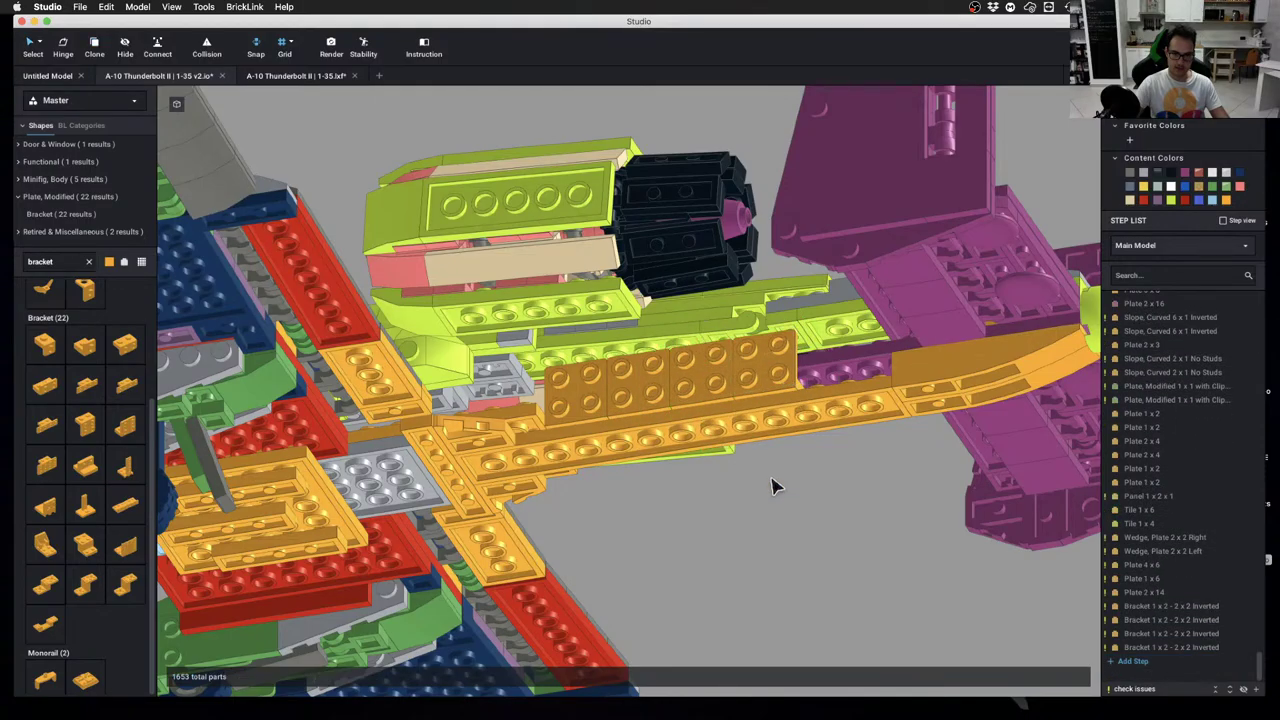
# Clone a dark red 2 x 4 tile and line the bracketed side of the rear fuselage with three copies end to end
pyautogui.moveTo(771, 483)
pyautogui.mouseDown(button='right')
pyautogui.moveTo(725, 512)
pyautogui.moveTo(763, 491)
pyautogui.moveTo(809, 486)
pyautogui.moveTo(814, 500)
pyautogui.moveTo(737, 534)
pyautogui.moveTo(791, 486)
pyautogui.moveTo(783, 511)
pyautogui.moveTo(481, 437)
pyautogui.mouseUp(button='right')
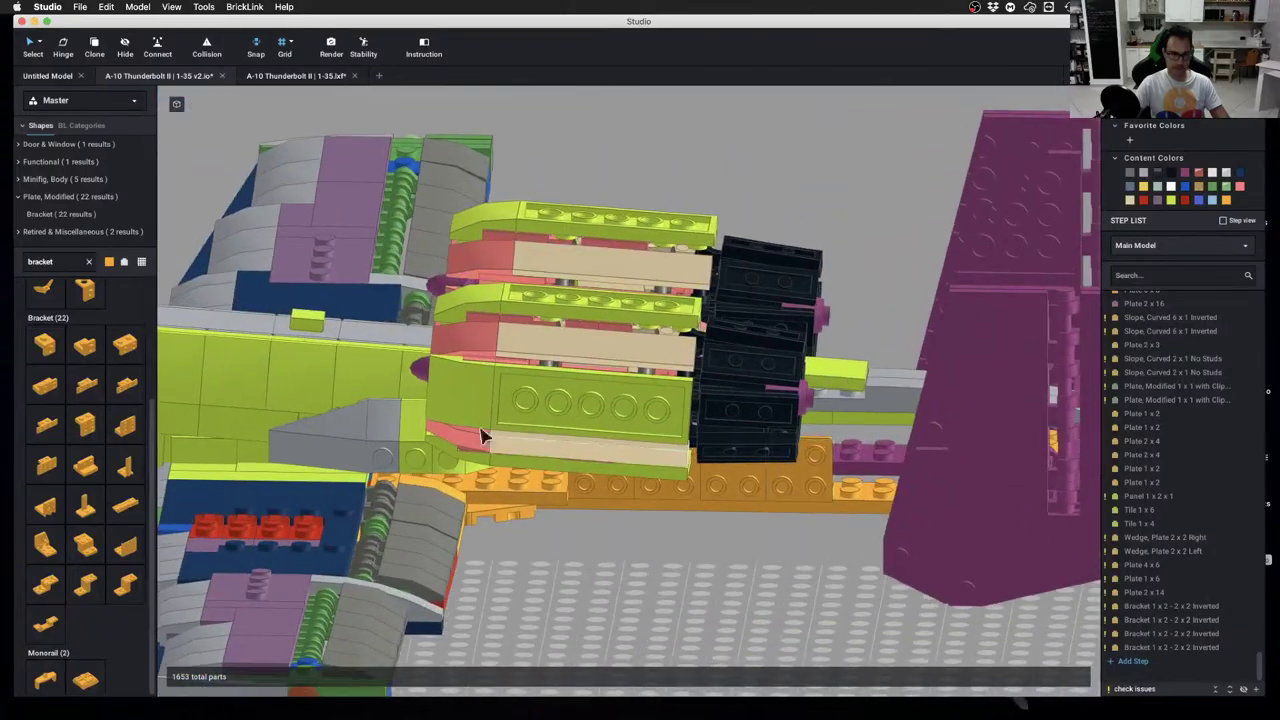
pyautogui.scroll(-5, 286, 431)
pyautogui.click(246, 420)
pyautogui.press('c')
pyautogui.scroll(5, 560, 477)
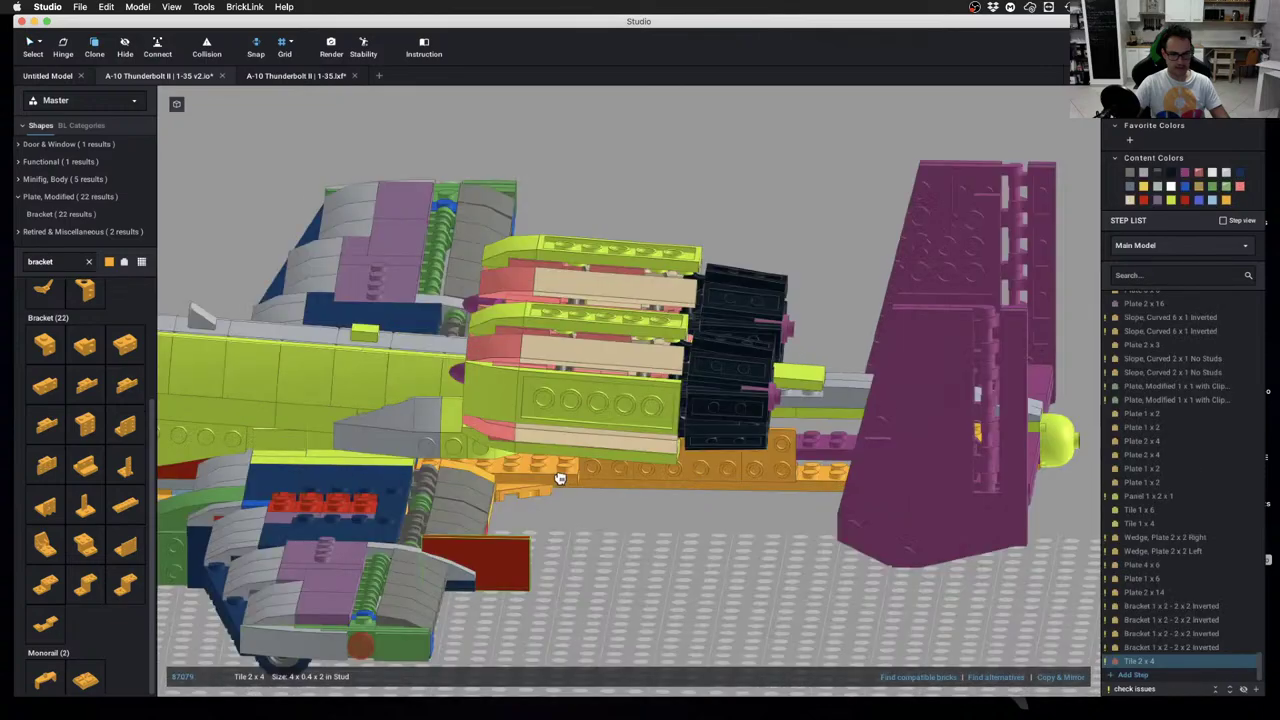
pyautogui.moveTo(810, 510); pyautogui.dragTo(800, 496, button='right')
pyautogui.click(929, 486)
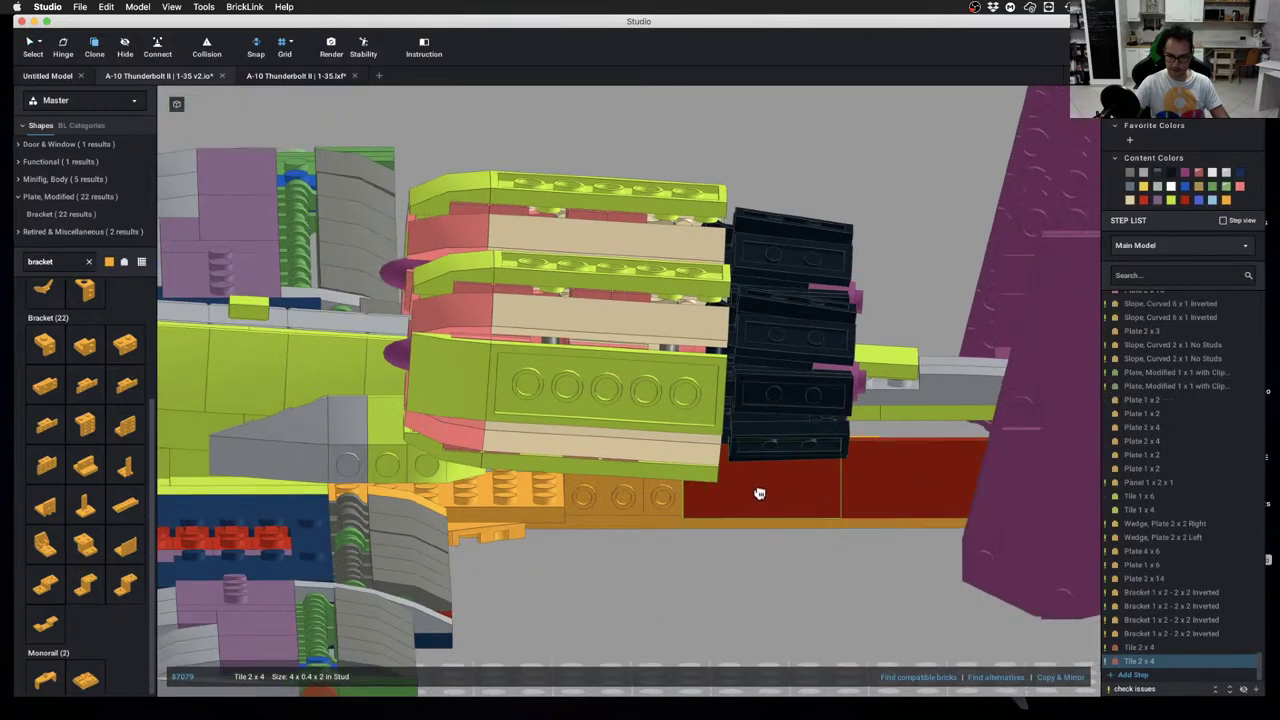
pyautogui.click(760, 494)
pyautogui.click(604, 489)
pyautogui.press('Escape')
# Examine the tiled rear fuselage and its joint with the wing from the side and from below
pyautogui.scroll(-5, 748, 543)
pyautogui.moveTo(808, 546)
pyautogui.mouseDown(button='right')
pyautogui.moveTo(805, 530)
pyautogui.moveTo(753, 539)
pyautogui.moveTo(809, 533)
pyautogui.moveTo(814, 566)
pyautogui.moveTo(797, 509)
pyautogui.moveTo(797, 534)
pyautogui.mouseUp(button='right')
pyautogui.scroll(3, 730, 516)
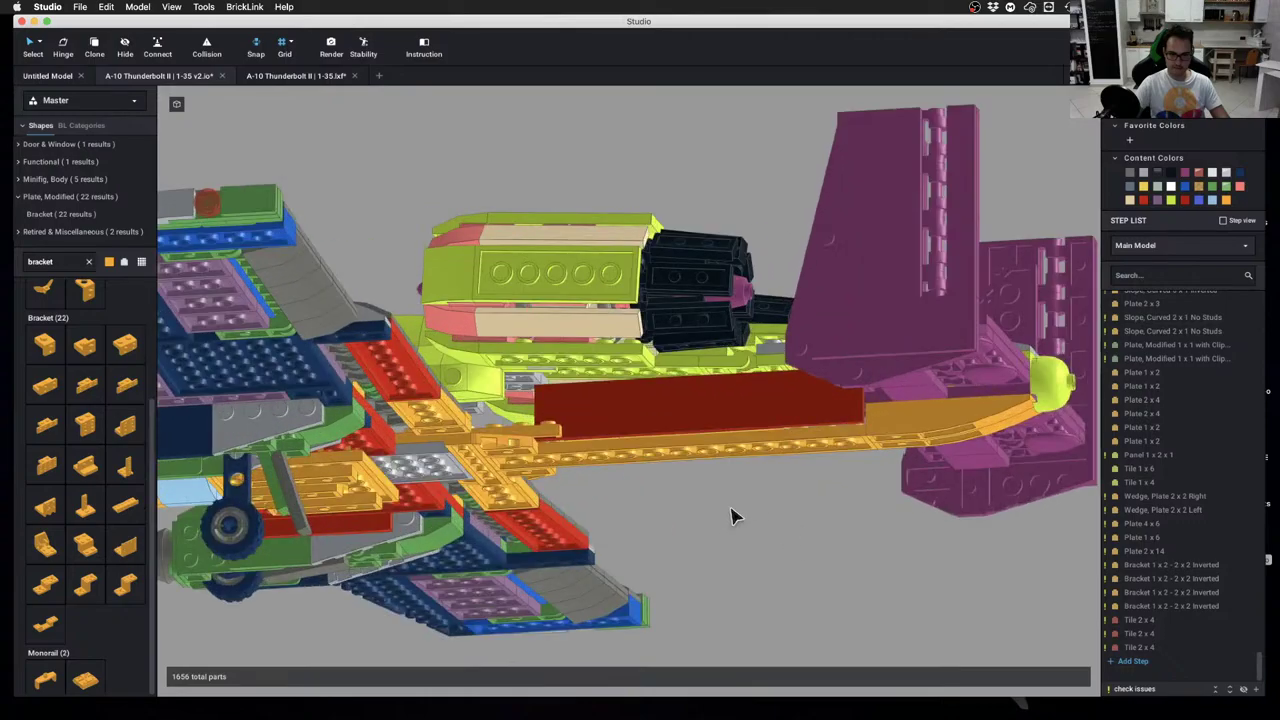
pyautogui.moveTo(656, 508); pyautogui.dragTo(654, 405, button='middle')
pyautogui.moveTo(654, 405)
pyautogui.mouseDown(button='right')
pyautogui.moveTo(660, 436)
pyautogui.moveTo(660, 421)
pyautogui.mouseUp(button='right')
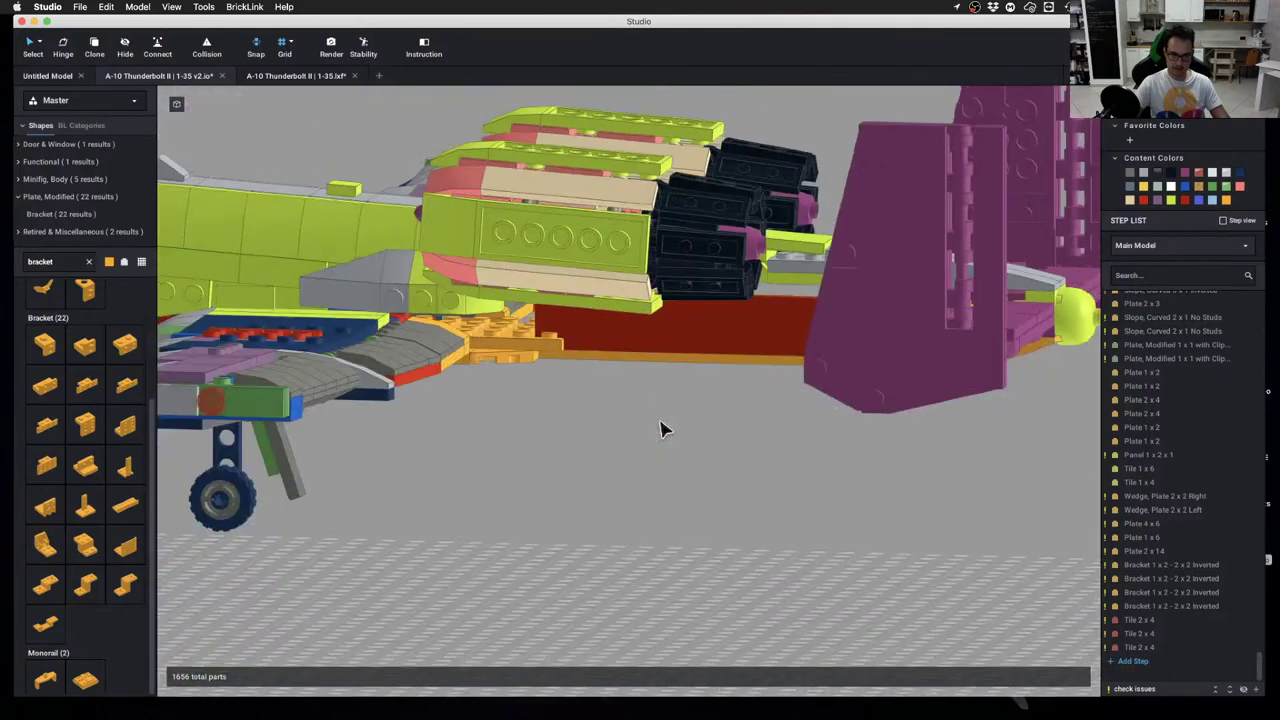
pyautogui.click(530, 347)
pyautogui.moveTo(530, 347); pyautogui.dragTo(606, 343, button='right')
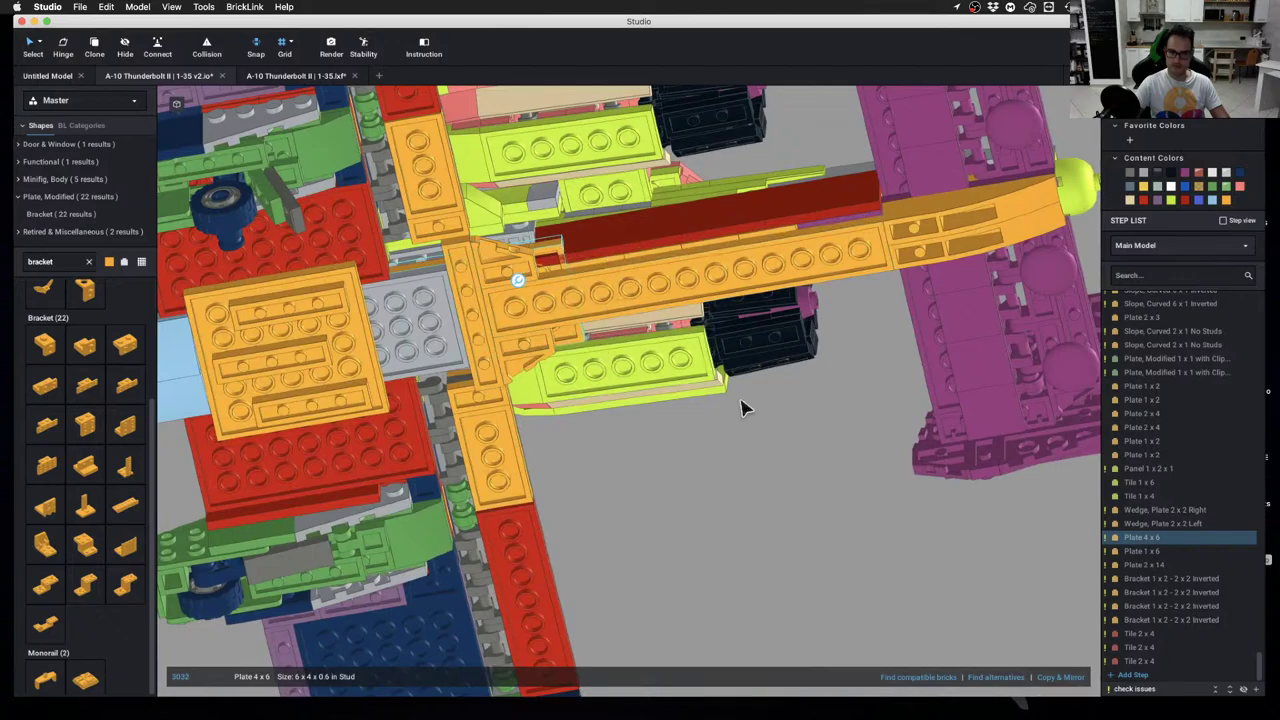
pyautogui.scroll(-2, 814, 441)
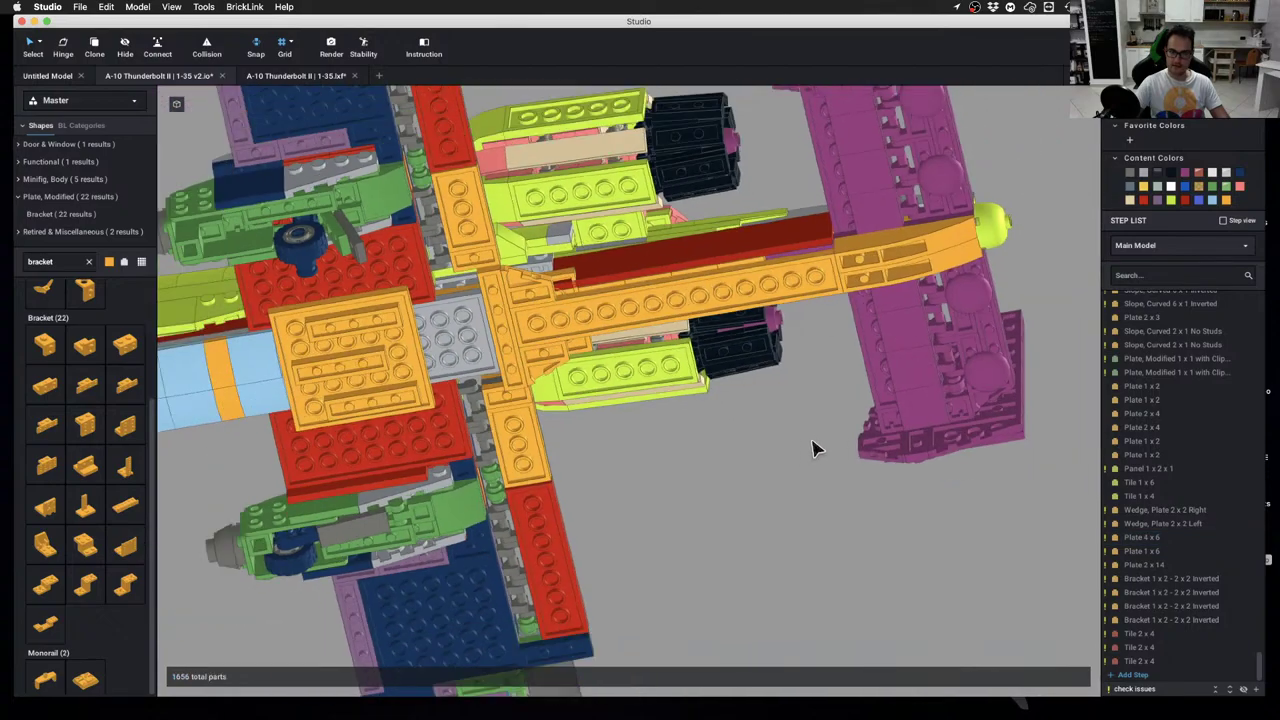
# Undo the dark red 2 x 4 tiles and the inverted brackets on the rear fuselage, back to where the upper parts are hidden
pyautogui.moveTo(812, 434)
pyautogui.mouseDown(button='right')
pyautogui.moveTo(814, 406)
pyautogui.moveTo(814, 458)
pyautogui.mouseUp(button='right')
pyautogui.press('super+z')
pyautogui.press('super+z')
pyautogui.press('super+z')
pyautogui.press('super+z')
pyautogui.press('super+z')
pyautogui.press('super+z')
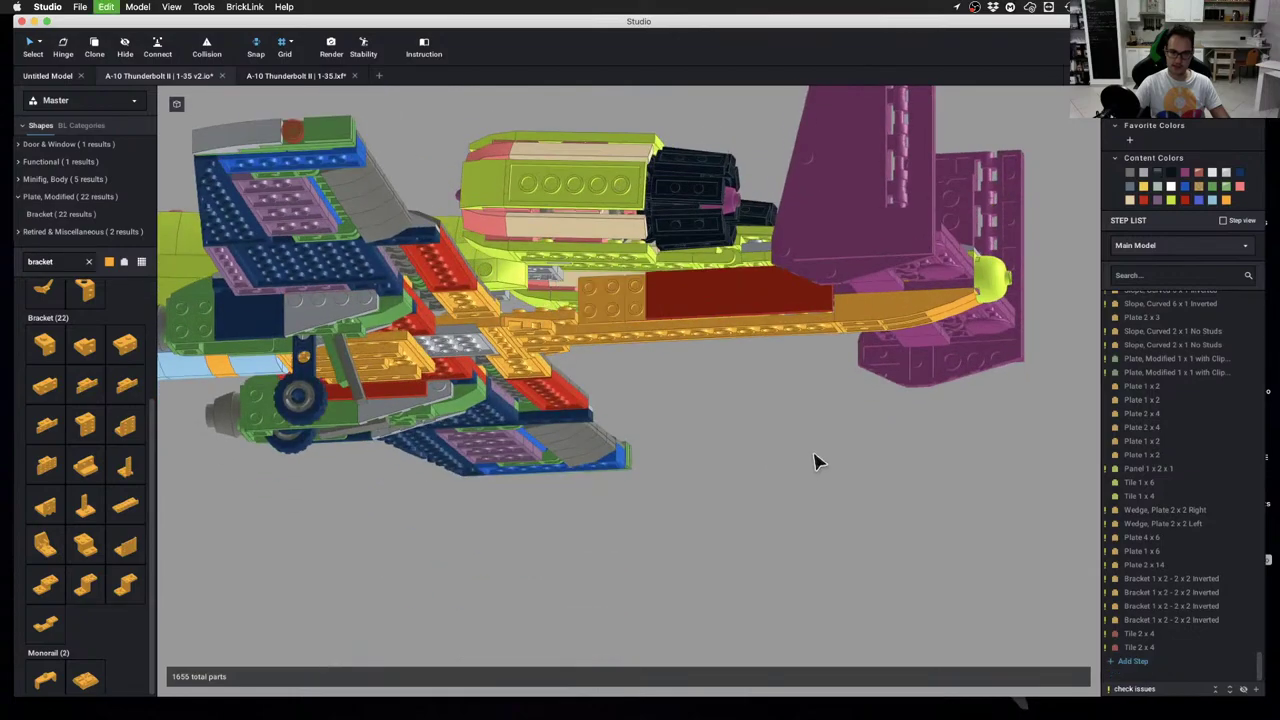
pyautogui.press('super+shift+z')
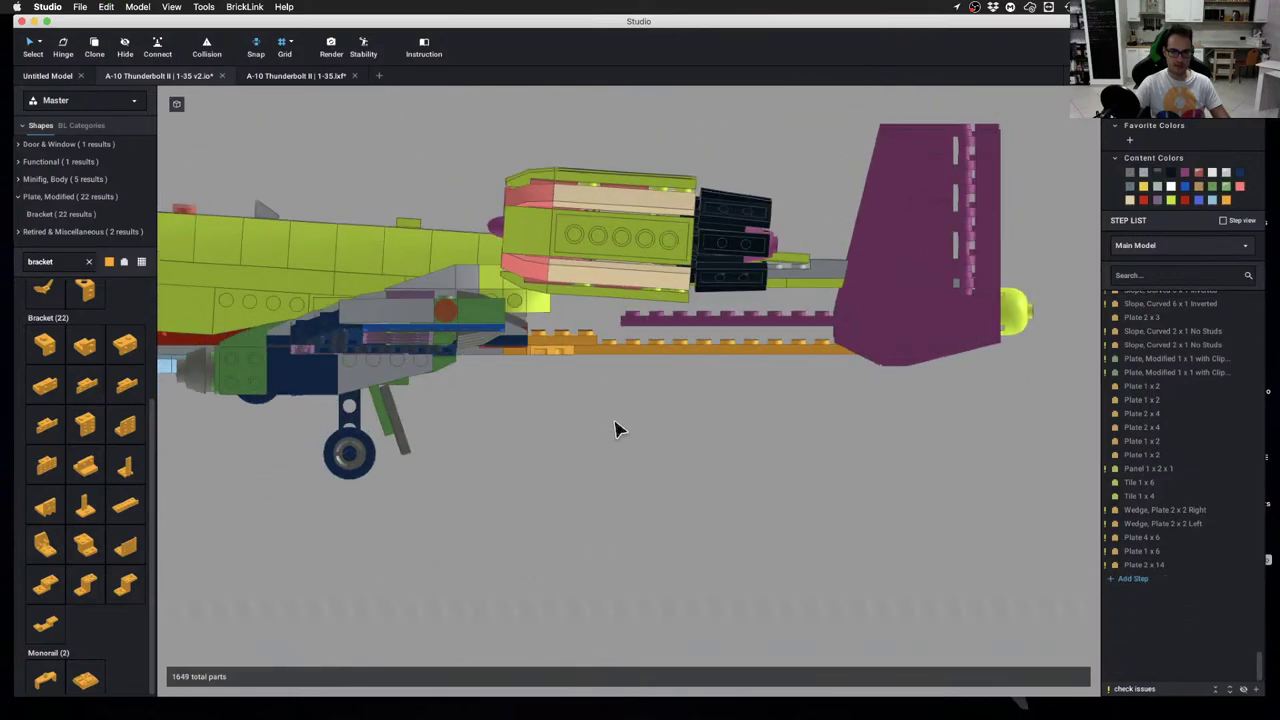
pyautogui.press('super+shift+z')
pyautogui.press('super+z')
pyautogui.scroll(-2, 674, 437)
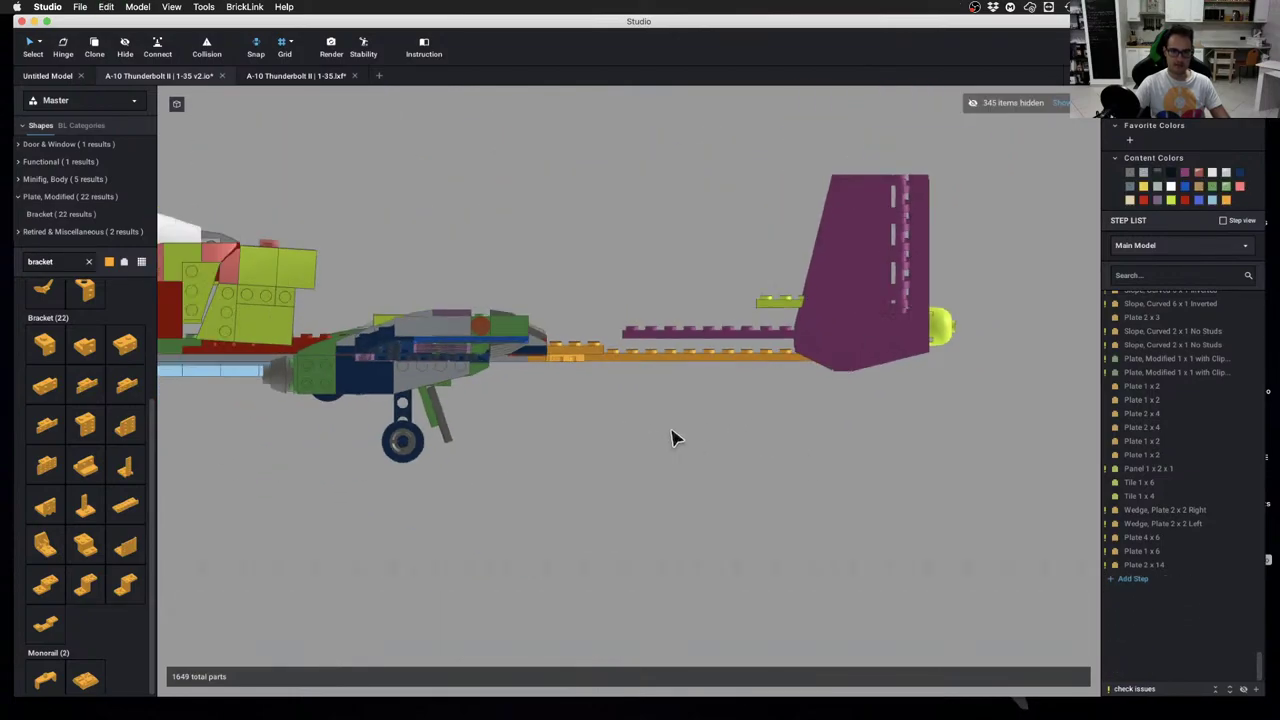
# Delete the 4 x 6 plate covering the joint between the wing and the rear fuselage
pyautogui.moveTo(674, 437)
pyautogui.mouseDown(button='right')
pyautogui.moveTo(666, 480)
pyautogui.moveTo(635, 404)
pyautogui.moveTo(580, 414)
pyautogui.moveTo(659, 428)
pyautogui.mouseUp(button='right')
pyautogui.scroll(5, 635, 404)
pyautogui.click(571, 397)
pyautogui.press('Delete')
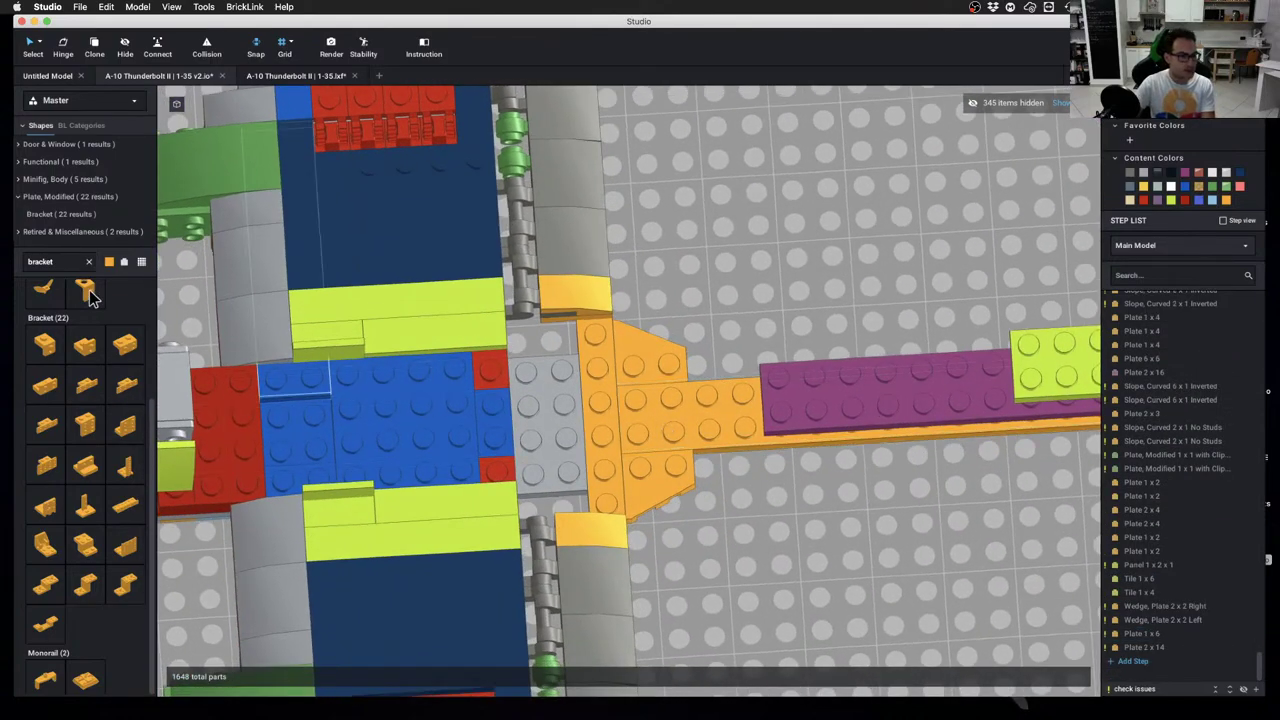
# Place a Plate 4 x 4 from the Plate category over the wing-to-fuselage joint, centred on the 2 x 14 plate
pyautogui.scroll(-2, 76, 142)
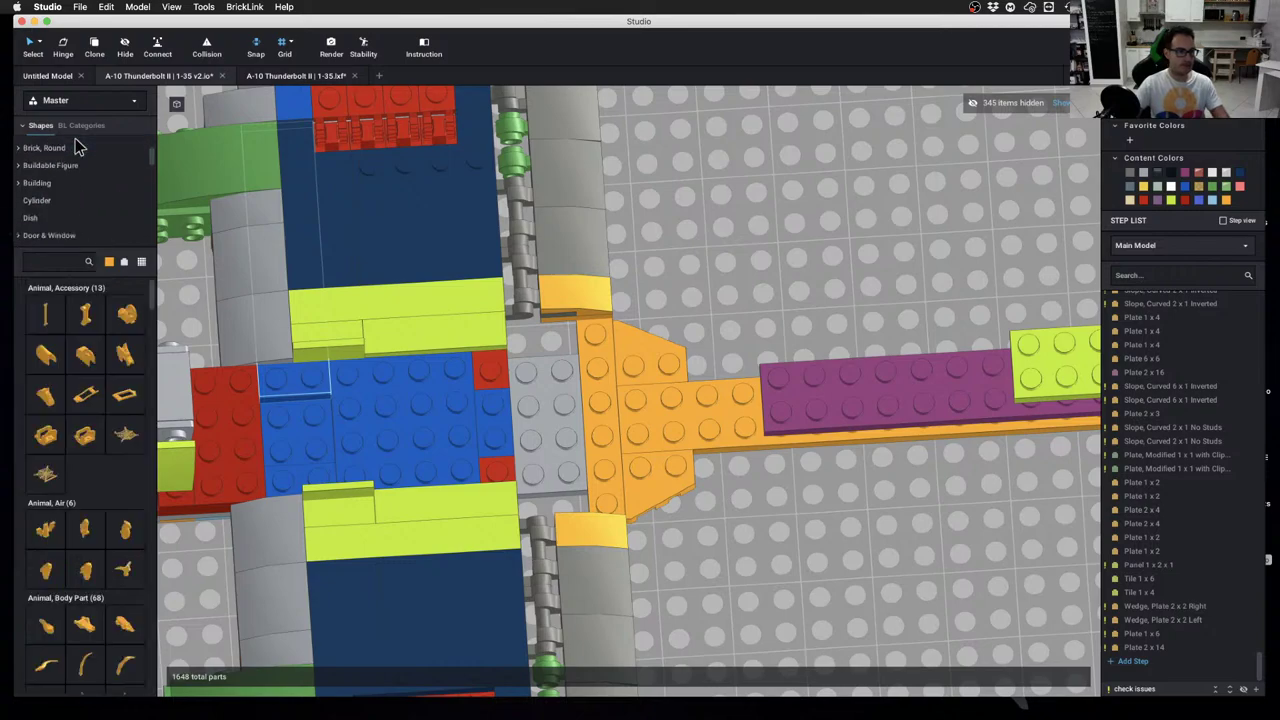
pyautogui.scroll(-5, 72, 195)
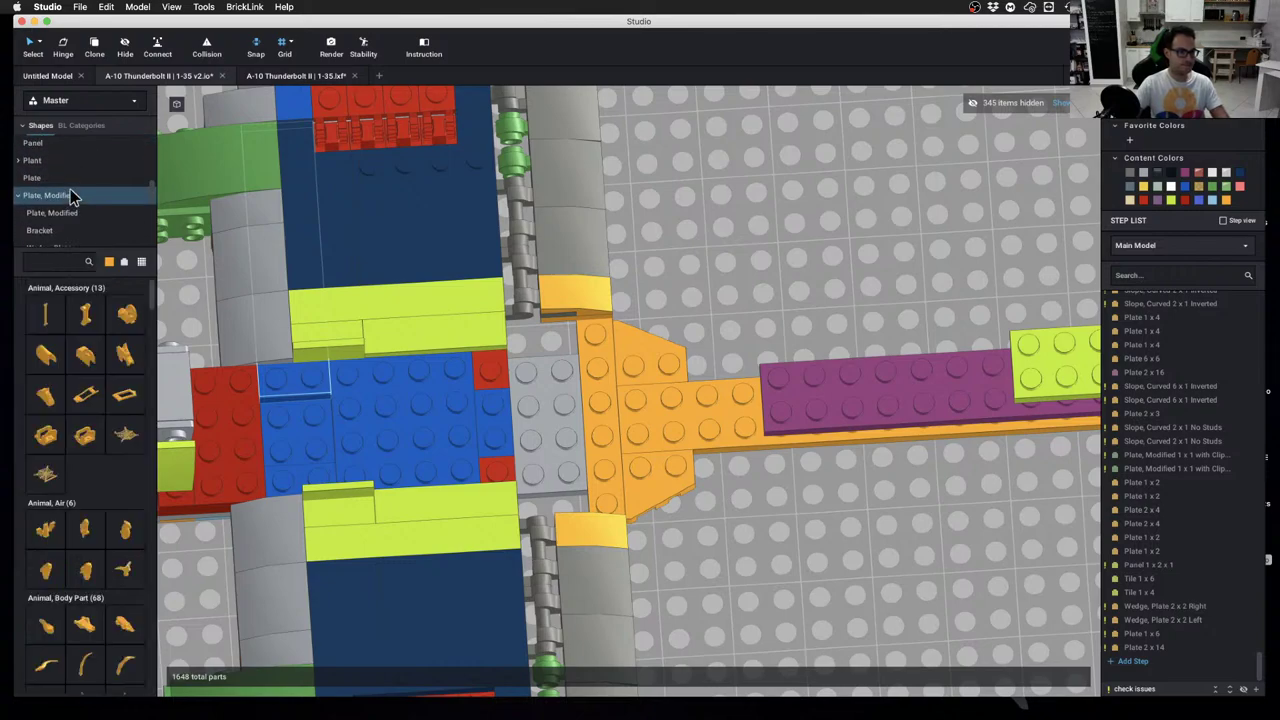
pyautogui.click(70, 186)
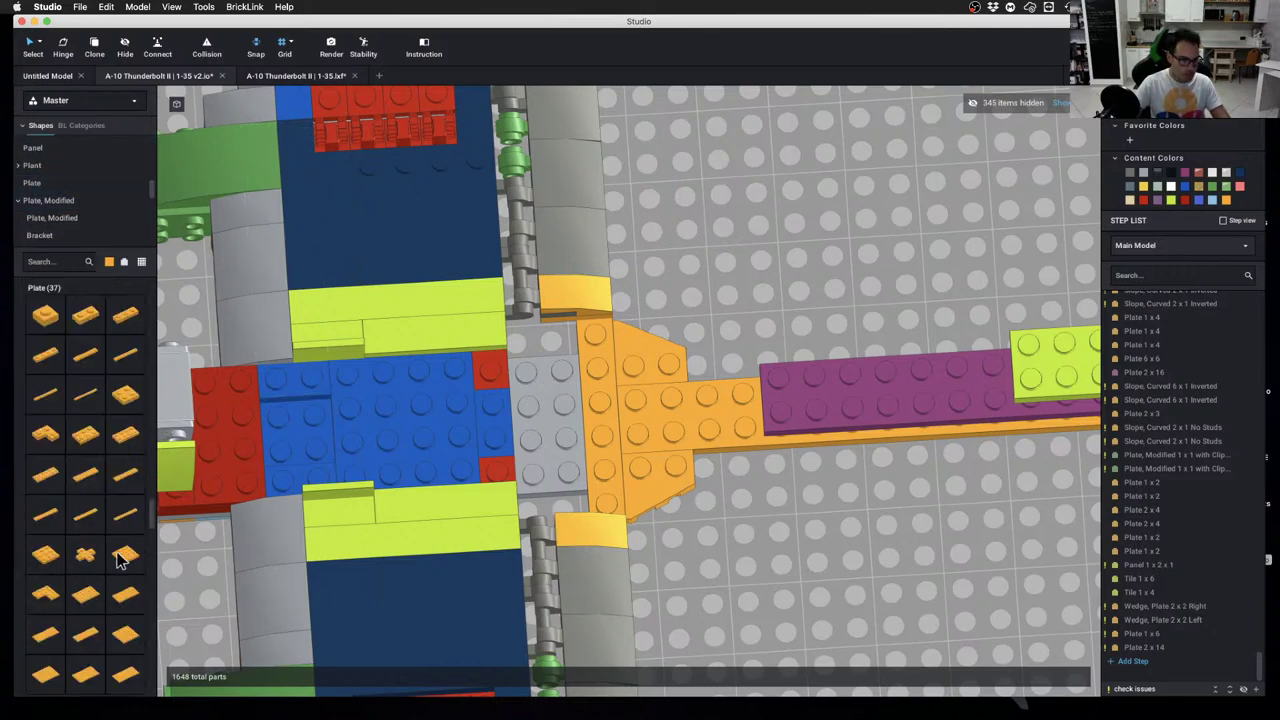
pyautogui.moveTo(118, 558); pyautogui.dragTo(623, 426)
pyautogui.scroll(2, 602, 466)
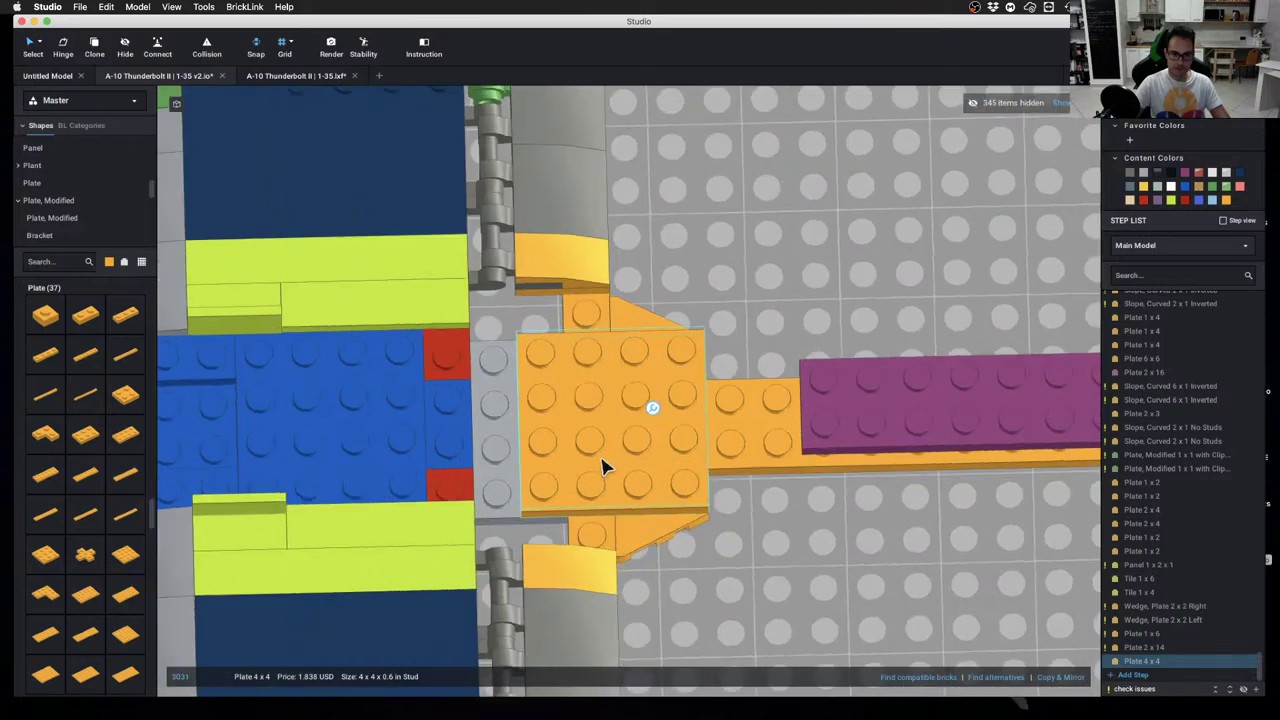
# Clone the orange 1 x 6 plate onto the grey stud row in front of the 4 x 4 plate
pyautogui.moveTo(602, 466); pyautogui.dragTo(729, 391, button='right')
pyautogui.scroll(2, 555, 473)
pyautogui.press('c')
pyautogui.click(498, 441)
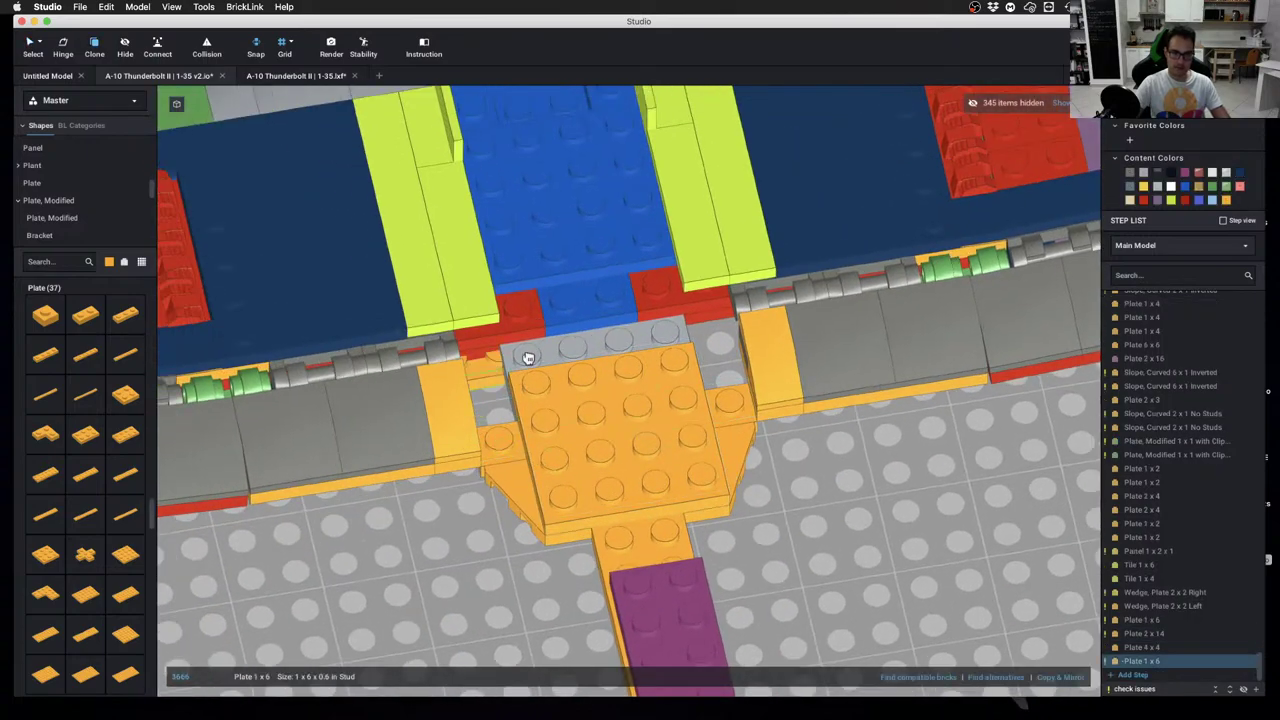
pyautogui.click(606, 341)
pyautogui.press('Escape')
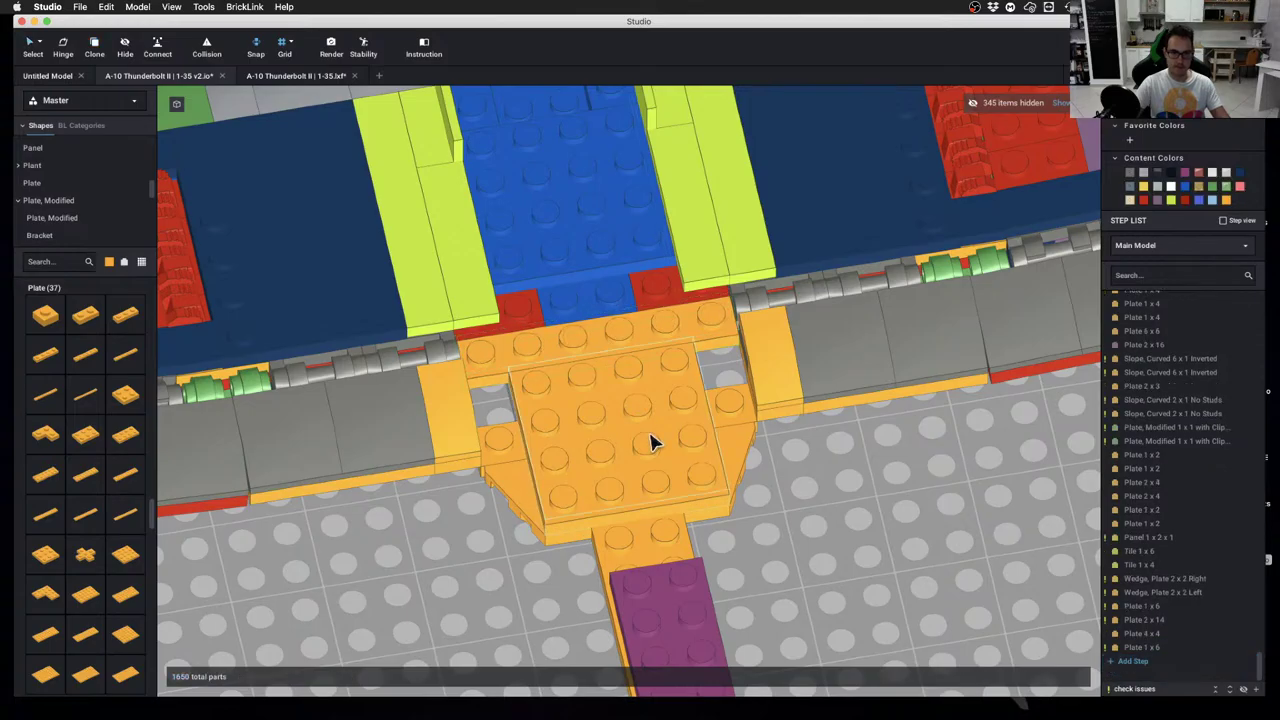
# Place a Plate 1 x 2 in each gap on both sides of the 4 x 4 plate, behind the 1 x 6 plate
pyautogui.moveTo(651, 436)
pyautogui.mouseDown(button='right')
pyautogui.moveTo(629, 313)
pyautogui.moveTo(588, 321)
pyautogui.moveTo(580, 343)
pyautogui.moveTo(529, 363)
pyautogui.moveTo(578, 341)
pyautogui.moveTo(534, 280)
pyautogui.moveTo(569, 397)
pyautogui.moveTo(477, 383)
pyautogui.mouseUp(button='right')
pyautogui.moveTo(83, 318); pyautogui.dragTo(647, 313)
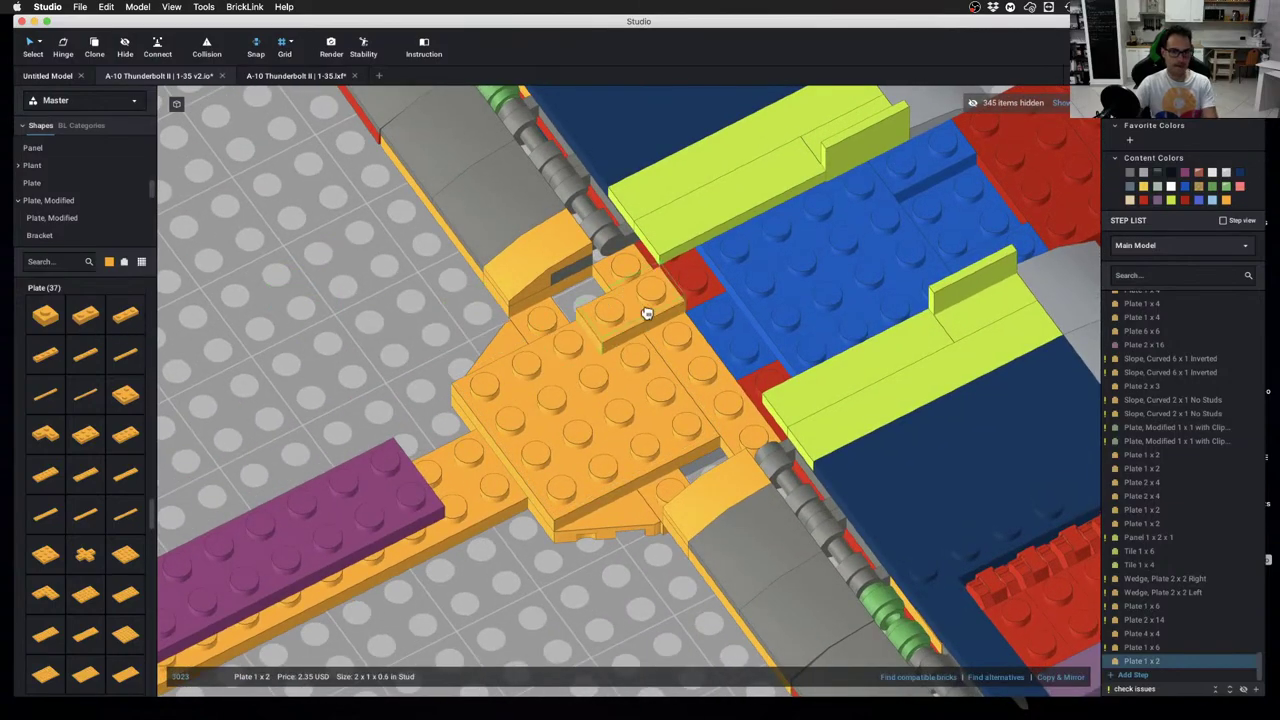
pyautogui.moveTo(587, 308); pyautogui.dragTo(567, 513, button='right')
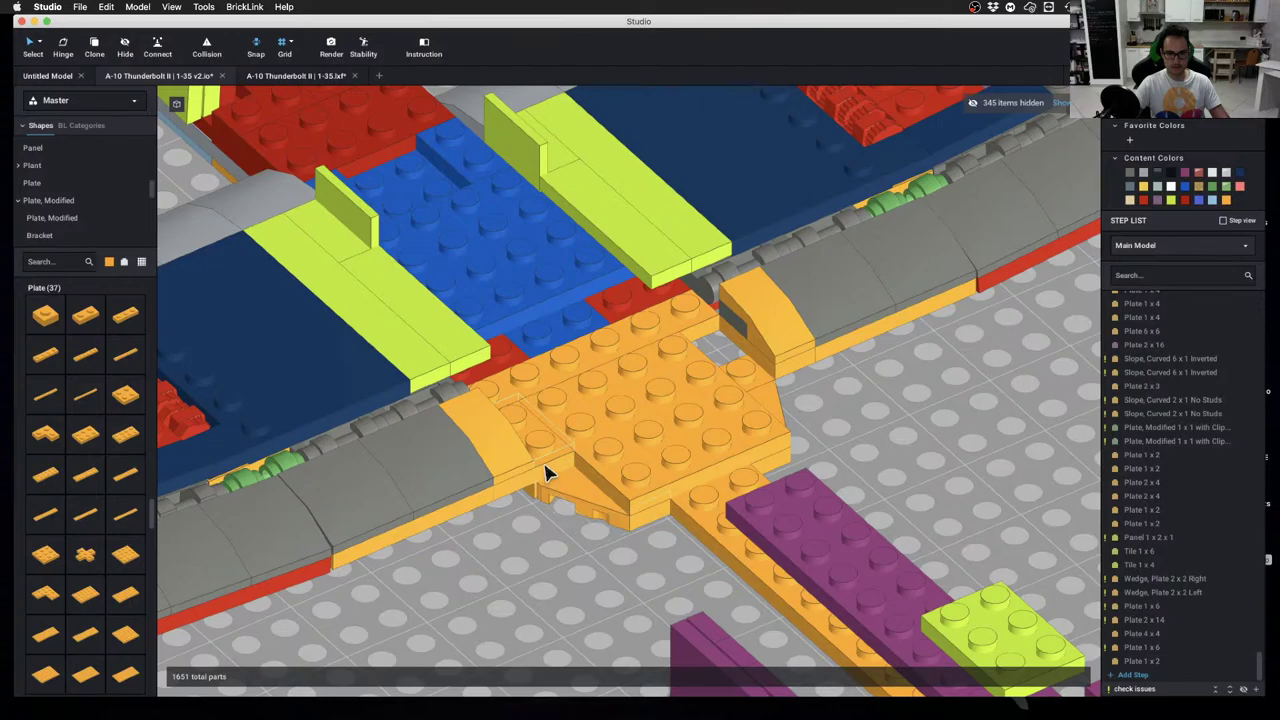
pyautogui.keyDown('alt'); pyautogui.moveTo(553, 451); pyautogui.dragTo(731, 349); pyautogui.keyUp('alt')
pyautogui.moveTo(731, 349); pyautogui.dragTo(683, 313, button='right')
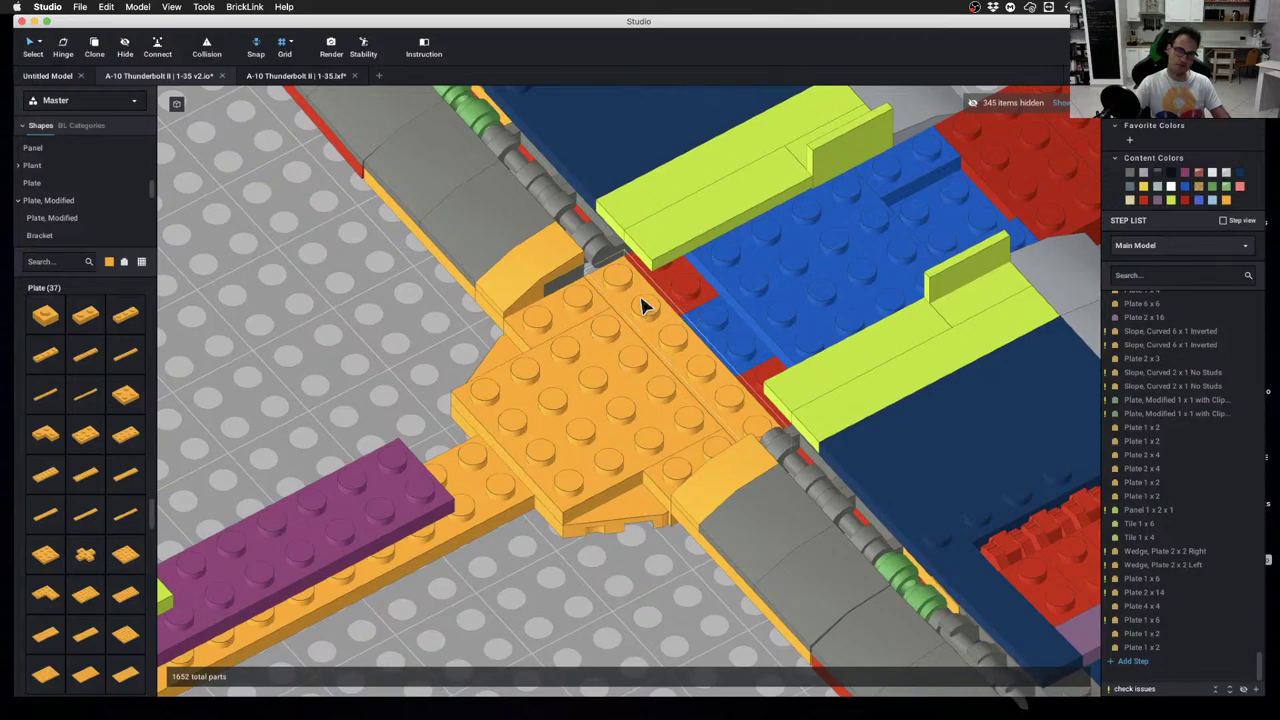
# Lay a Plate 4 x 6 over the 1 x 6, 1 x 2 and 4 x 4 plates, and check it against the unhidden model
pyautogui.moveTo(557, 316); pyautogui.dragTo(597, 311, button='right')
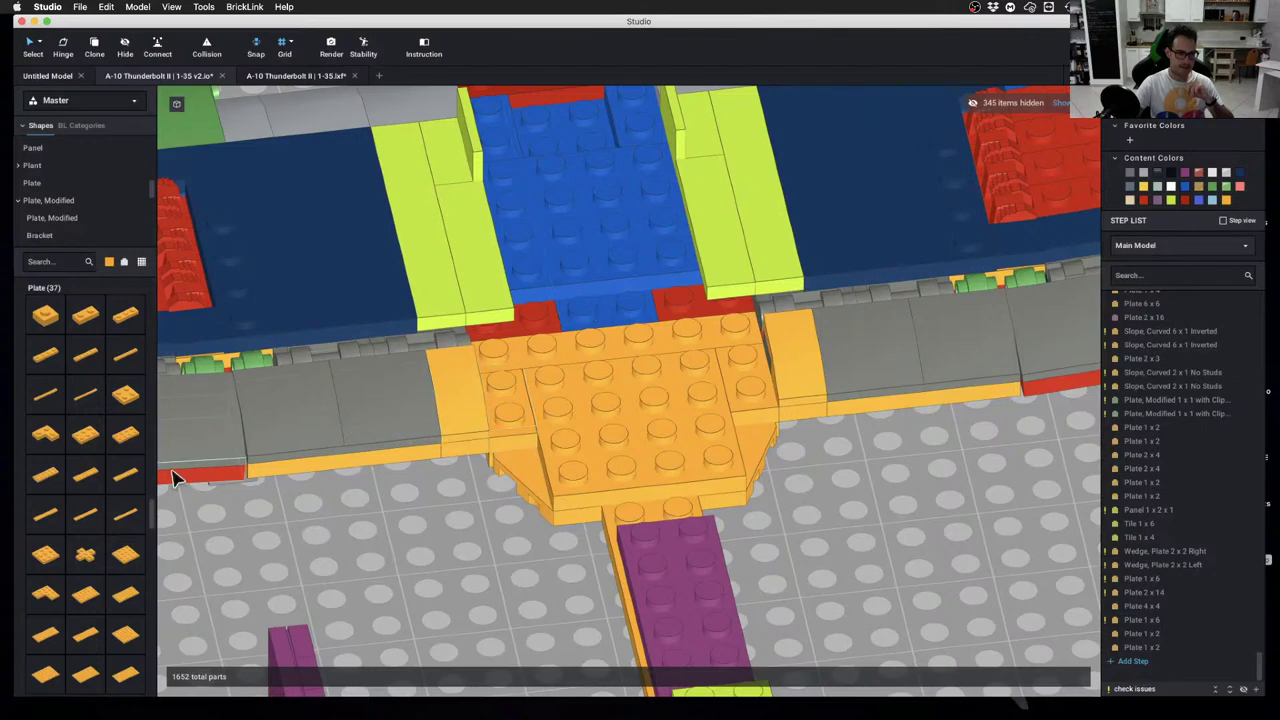
pyautogui.moveTo(100, 595); pyautogui.dragTo(646, 378)
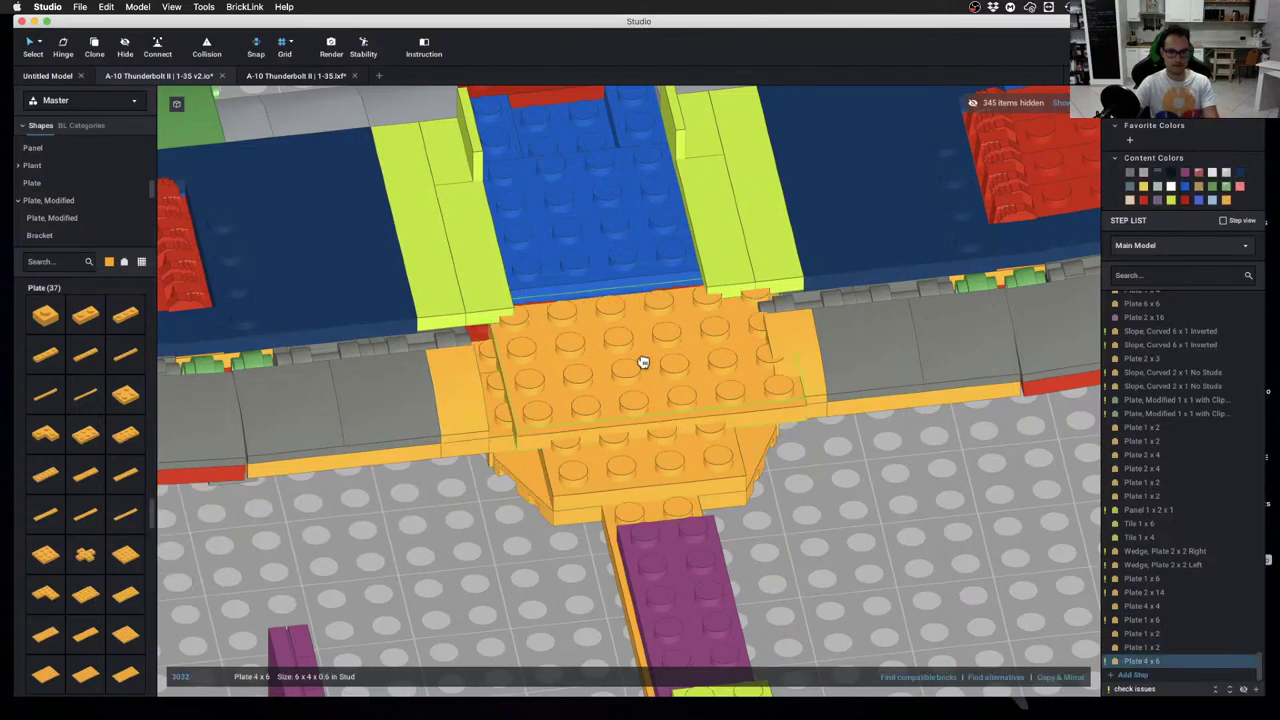
pyautogui.click(845, 487)
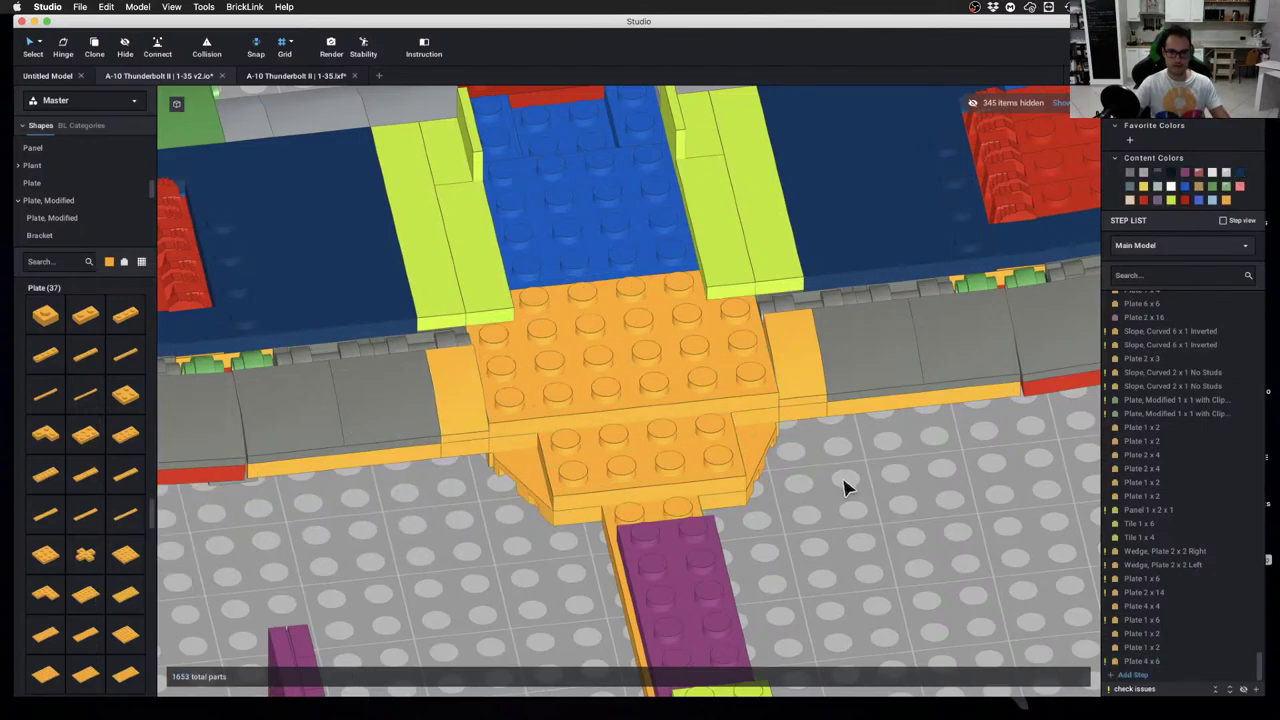
pyautogui.click(1061, 103)
pyautogui.moveTo(1066, 189); pyautogui.dragTo(777, 469, button='right')
pyautogui.press('super+z')
pyautogui.moveTo(777, 469); pyautogui.dragTo(662, 398, button='middle')
# Search for "bracket" and place a Bracket 1 x 2 - 1 x 2 and a Bracket 1 x 2 - 2 x 2 Inverted at the rear fuselage's front end
pyautogui.moveTo(577, 426); pyautogui.dragTo(613, 423, button='right')
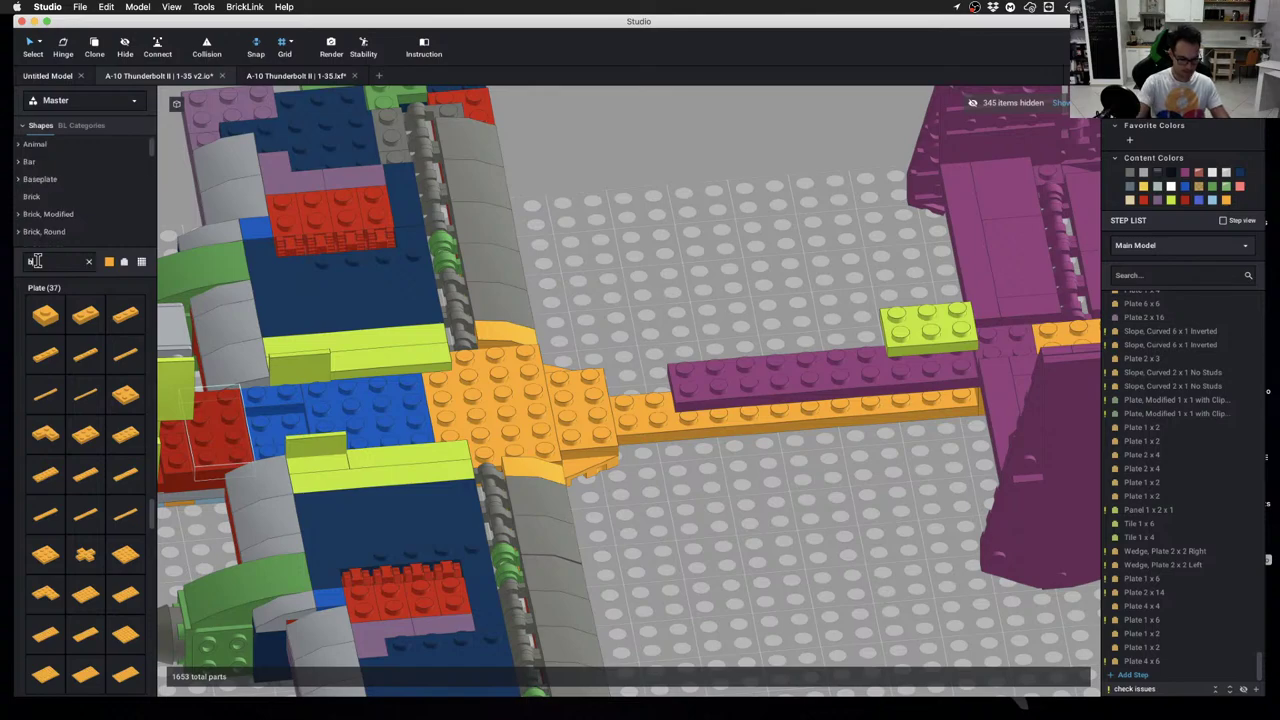
pyautogui.write('racket')
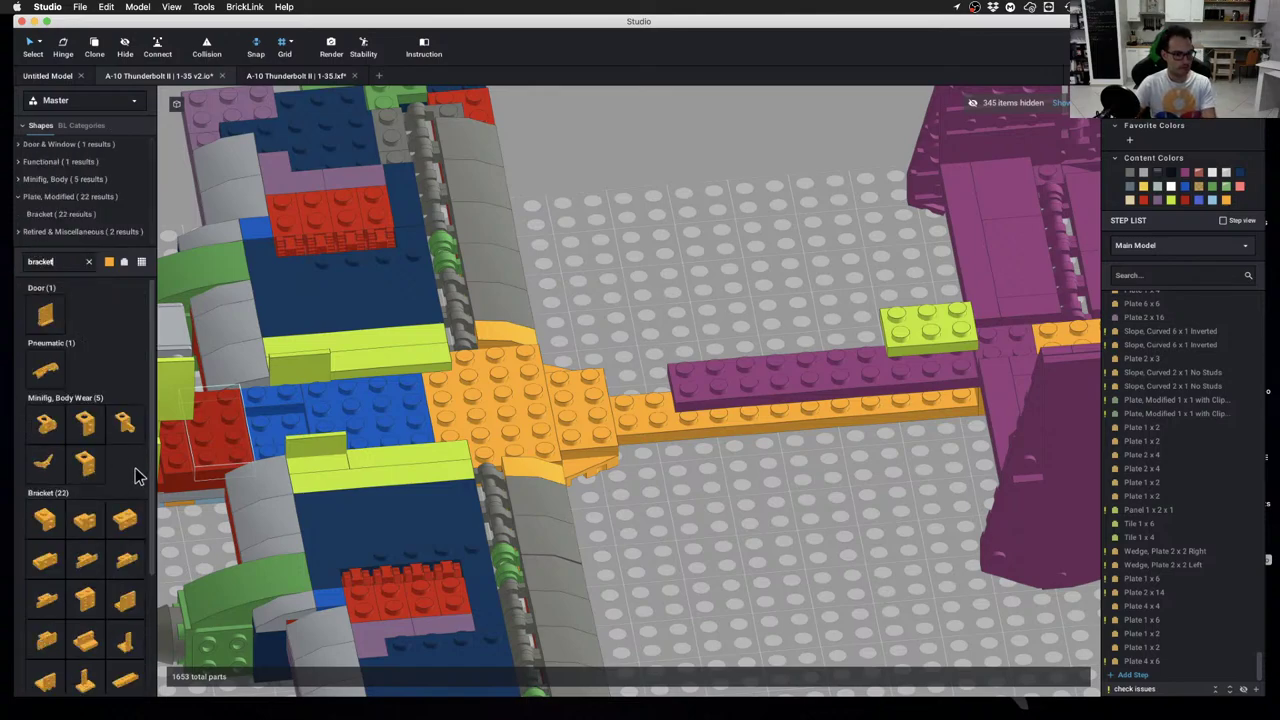
pyautogui.moveTo(125, 520); pyautogui.dragTo(787, 401)
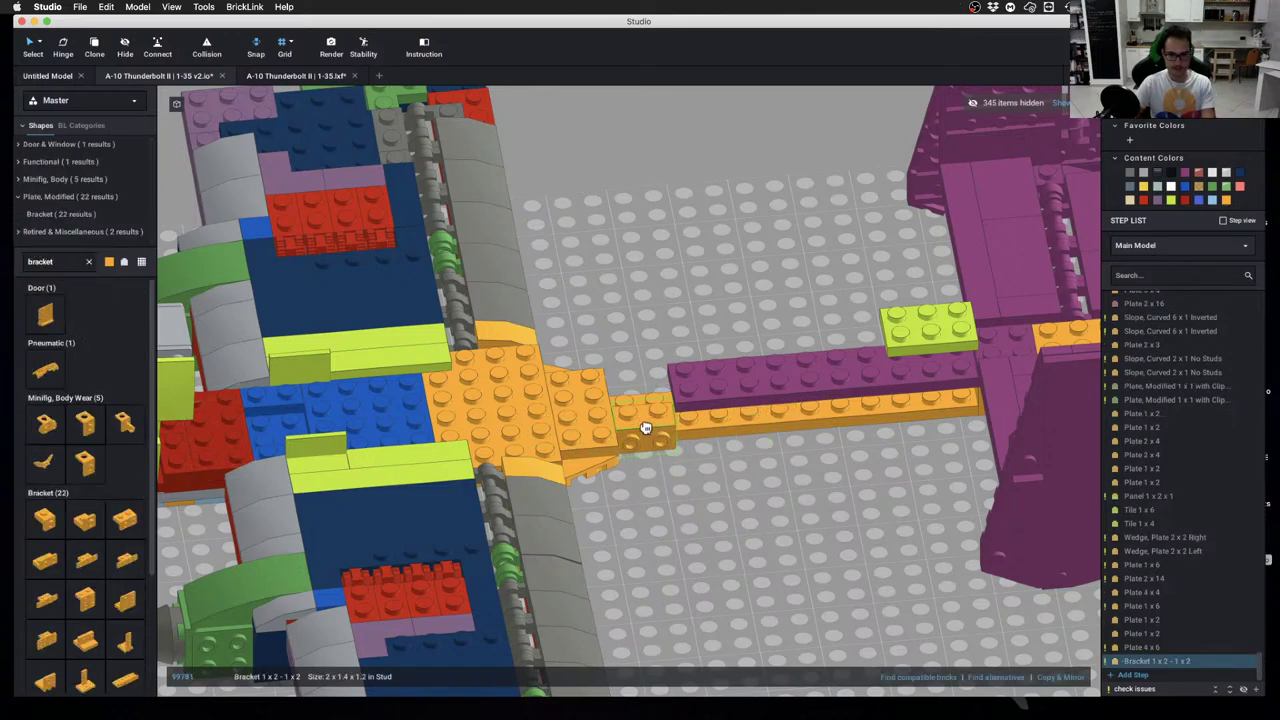
pyautogui.click(684, 527)
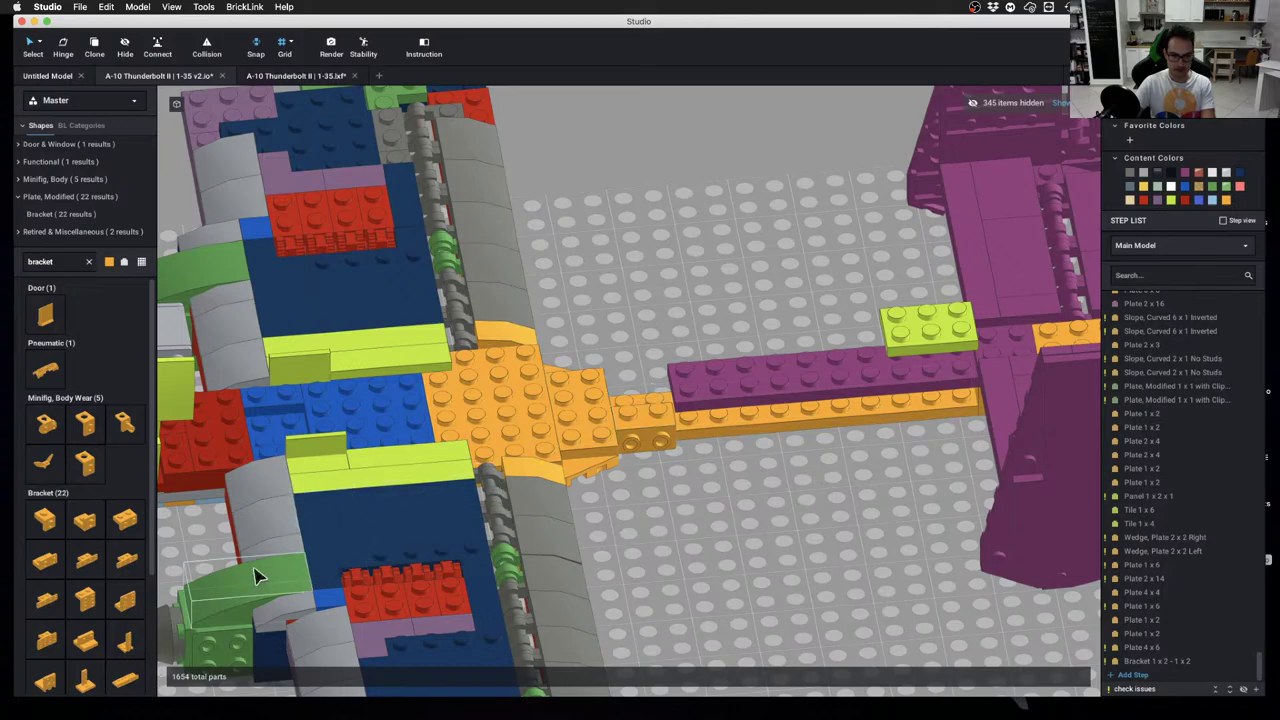
pyautogui.moveTo(118, 610); pyautogui.dragTo(522, 450)
pyautogui.click(749, 517)
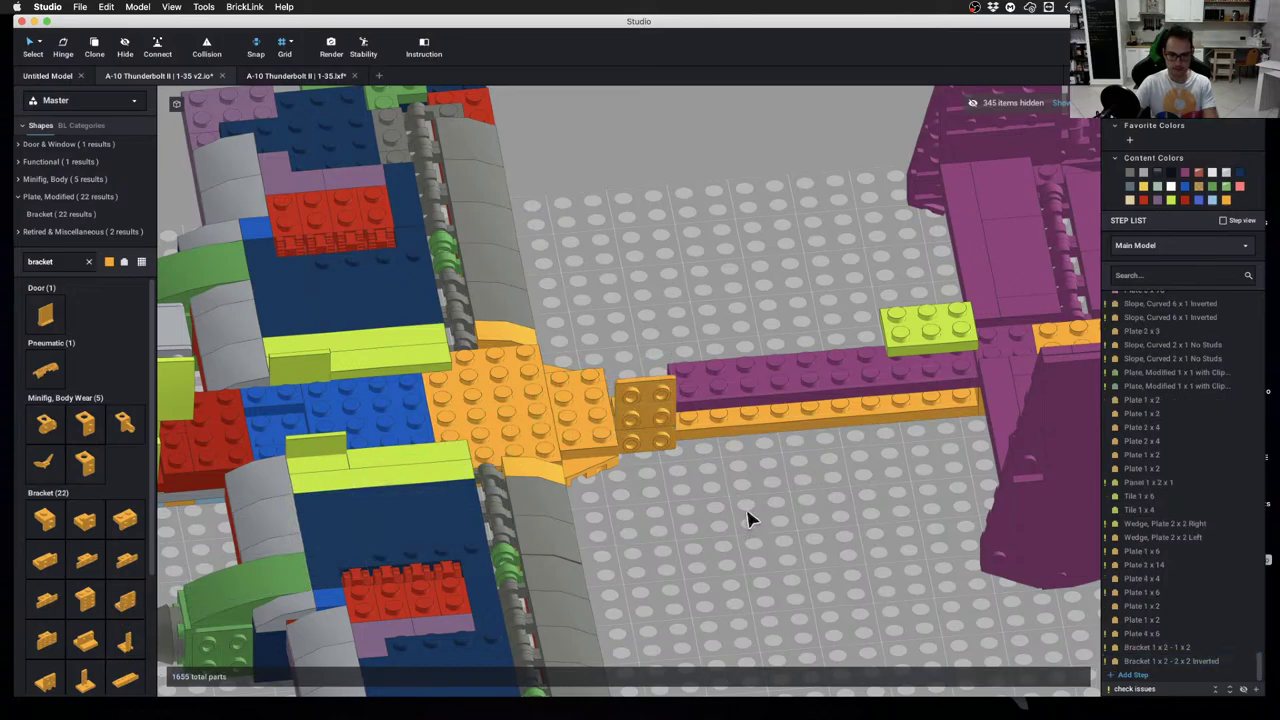
# Show all hidden parts and replace the Bracket 1 x 2 - 1 x 2 with a Bracket 1 x 2 - 1 x 4
pyautogui.moveTo(749, 517); pyautogui.dragTo(742, 480, button='right')
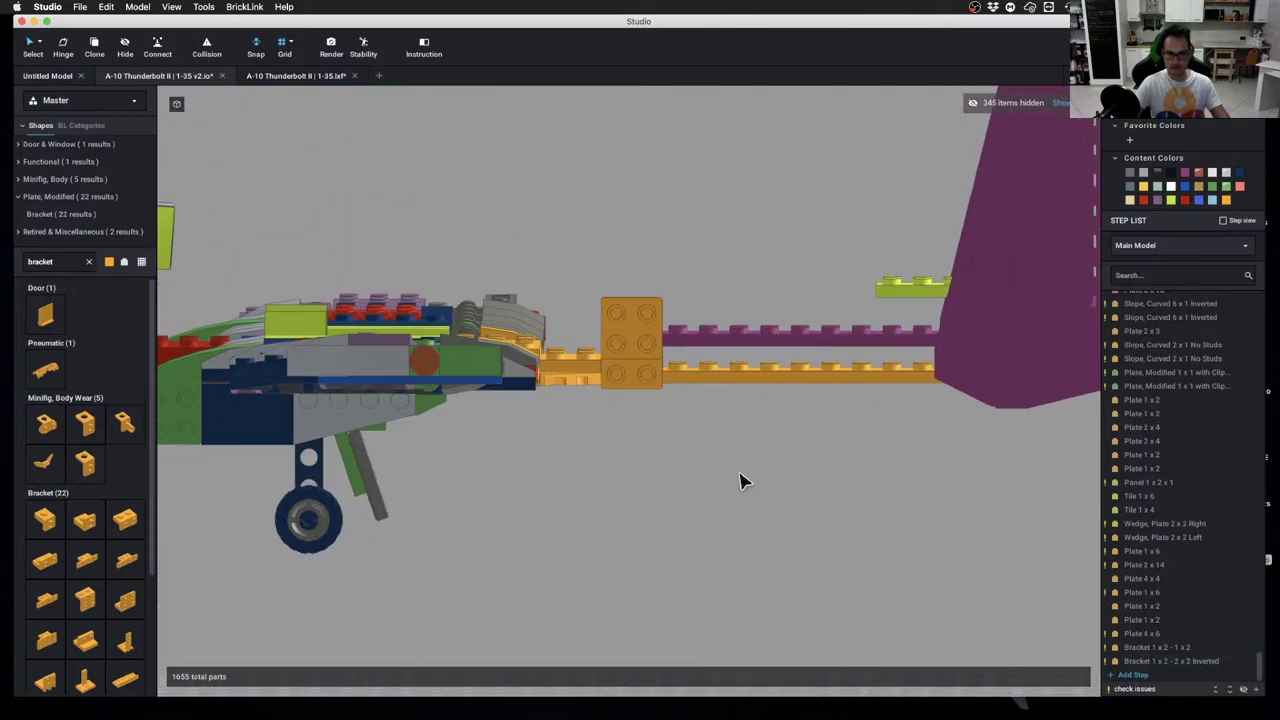
pyautogui.click(1063, 102)
pyautogui.moveTo(943, 216); pyautogui.dragTo(607, 298, button='right')
pyautogui.press('Delete')
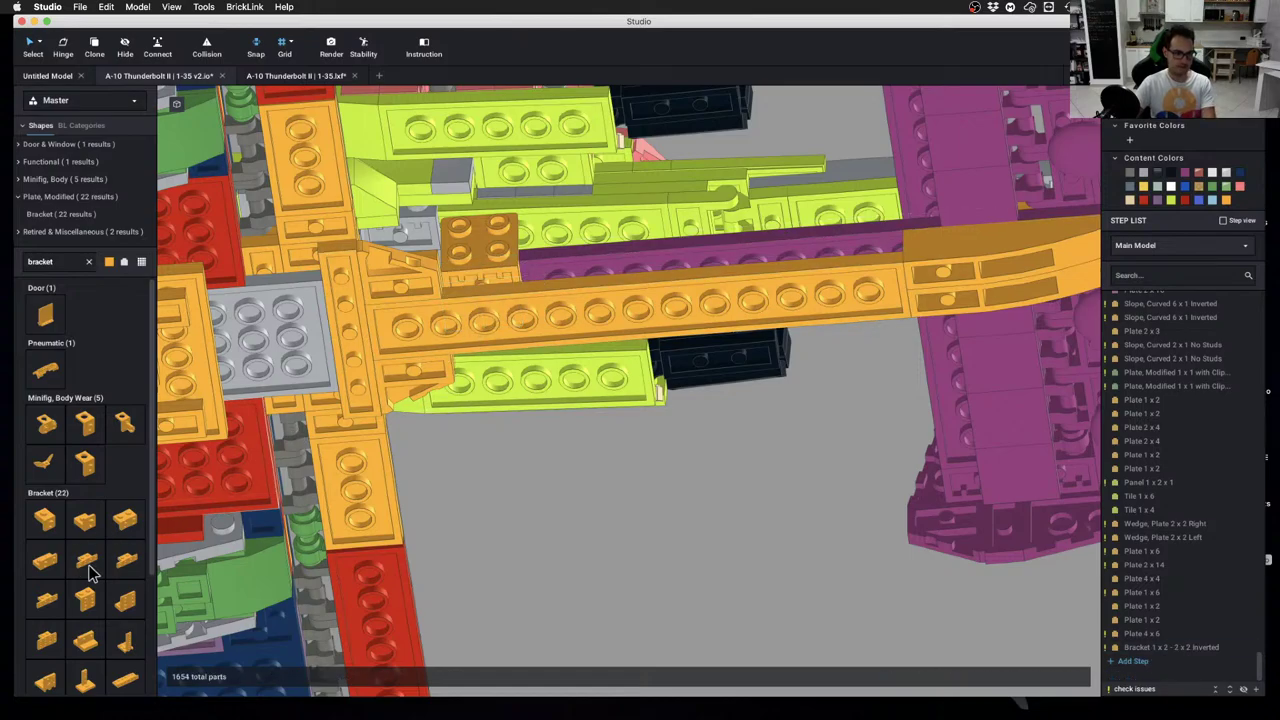
pyautogui.click(586, 449)
pyautogui.moveTo(586, 449); pyautogui.dragTo(628, 477, button='right')
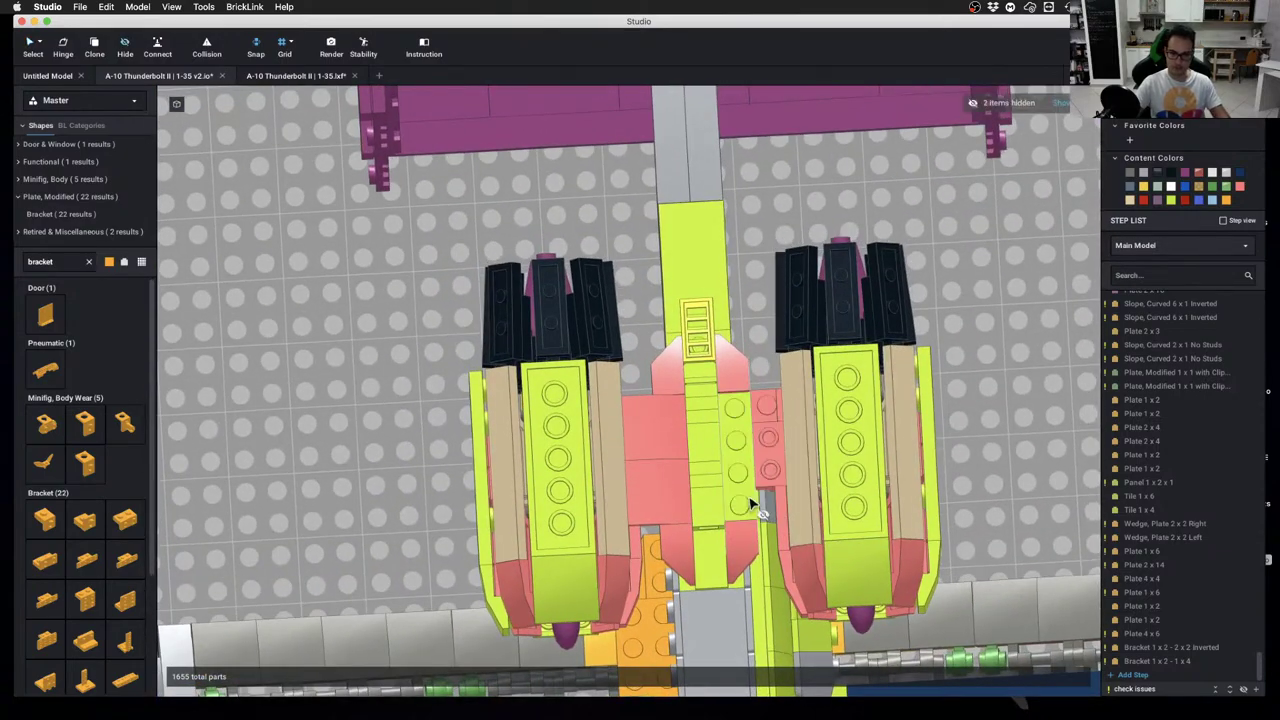
# Hide the engine mount cover parts, the engine nacelle and the tail fin on the bracketed side of the fuselage
pyautogui.moveTo(752, 503); pyautogui.dragTo(762, 407, button='right')
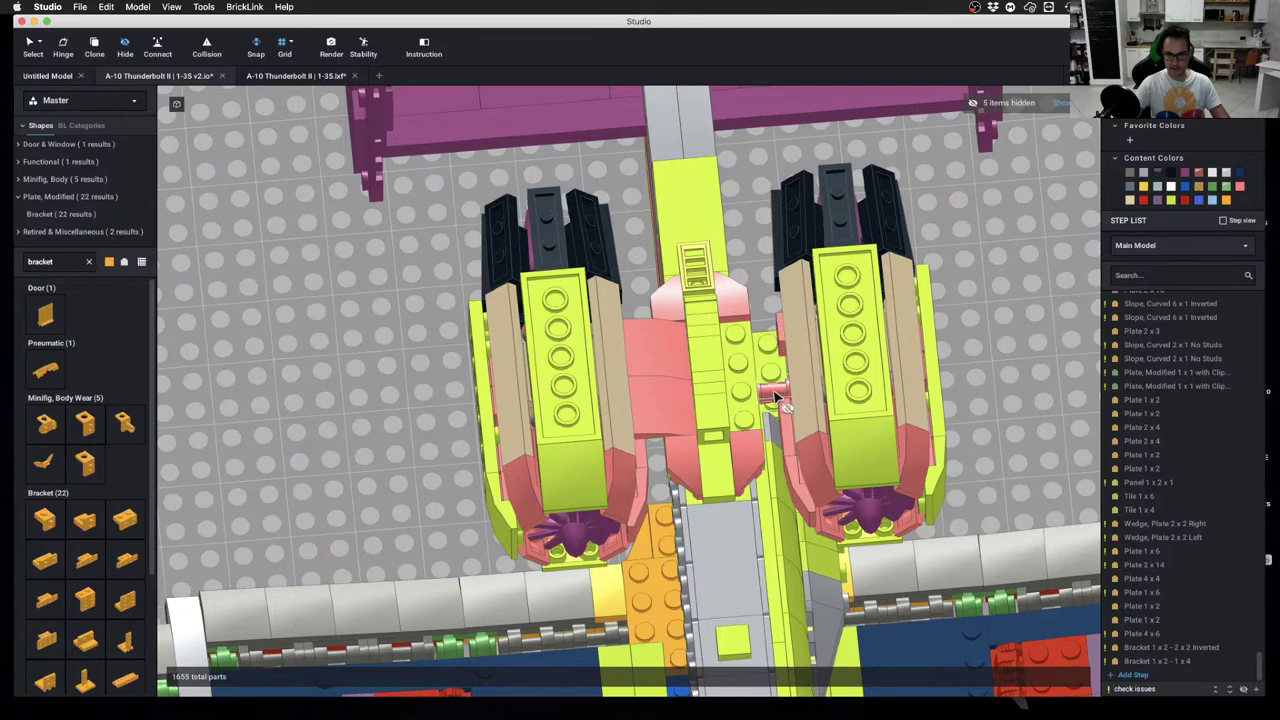
pyautogui.click(868, 357)
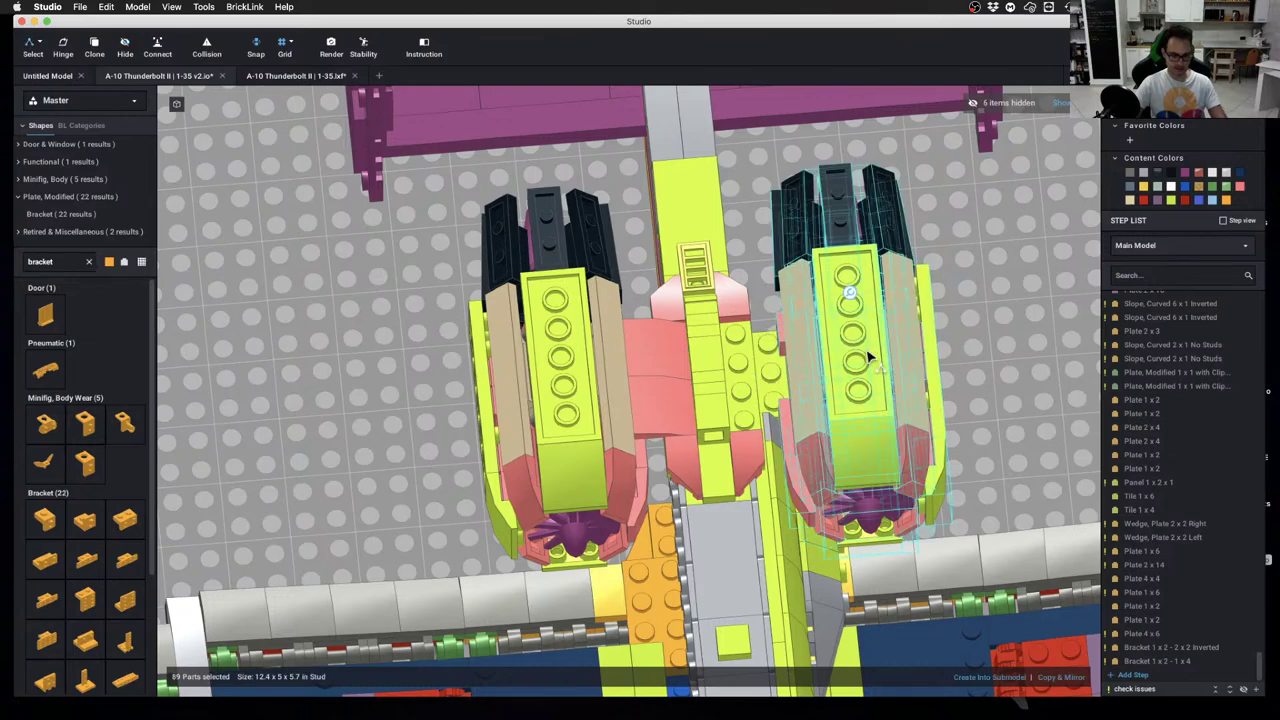
pyautogui.press('h')
pyautogui.moveTo(878, 418); pyautogui.dragTo(814, 377, button='right')
pyautogui.moveTo(635, 343); pyautogui.dragTo(783, 97, button='right')
pyautogui.moveTo(762, 113); pyautogui.dragTo(712, 360)
pyautogui.press('v')
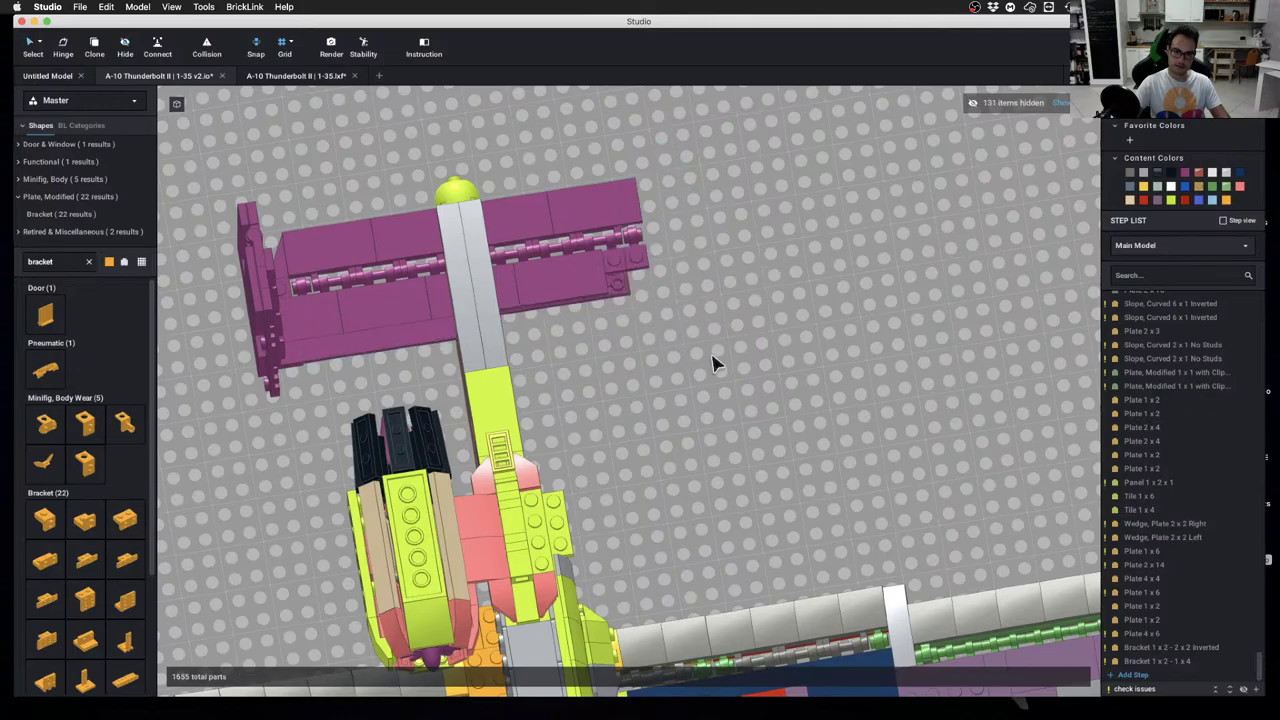
# Clone the Bracket 1 x 2 - 2 x 2 Inverted right beside the first one, above the 1 x 2 - 1 x 4 bracket
pyautogui.moveTo(714, 360); pyautogui.dragTo(603, 331, button='right')
pyautogui.scroll(3, 603, 331)
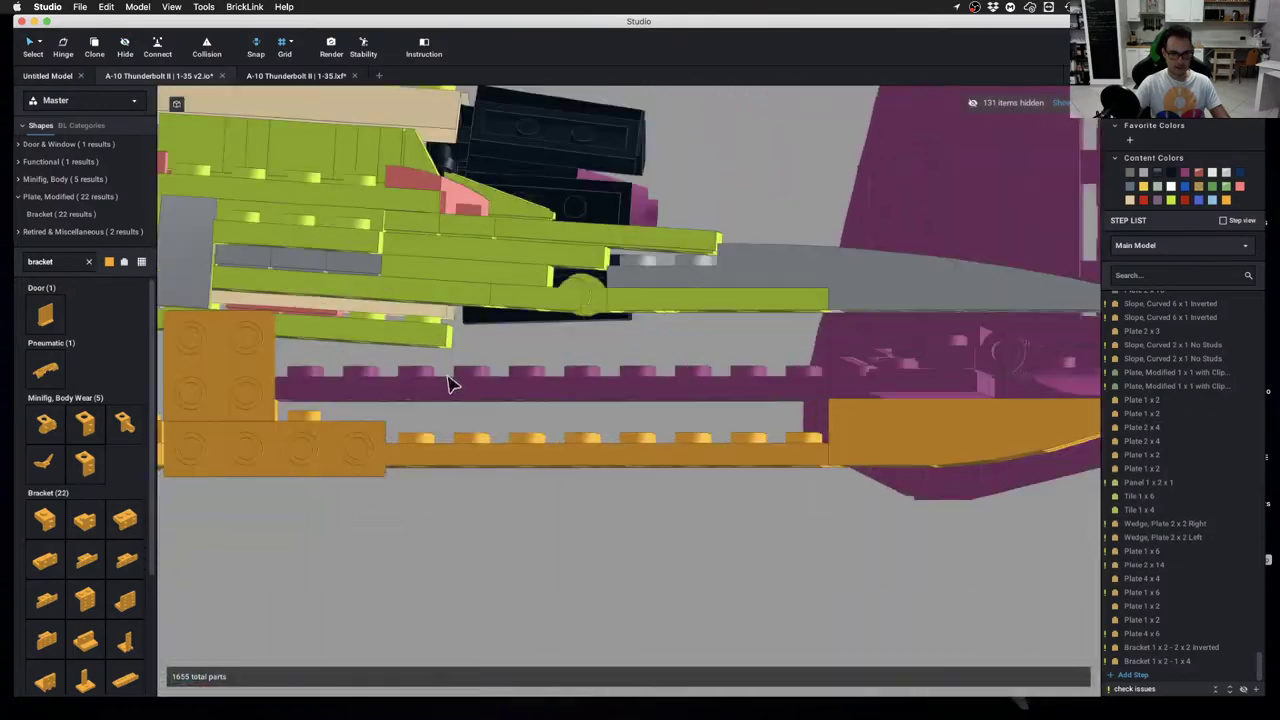
pyautogui.moveTo(451, 383); pyautogui.dragTo(446, 380, button='right')
pyautogui.scroll(-1, 518, 382)
pyautogui.moveTo(446, 380); pyautogui.dragTo(508, 398, button='middle')
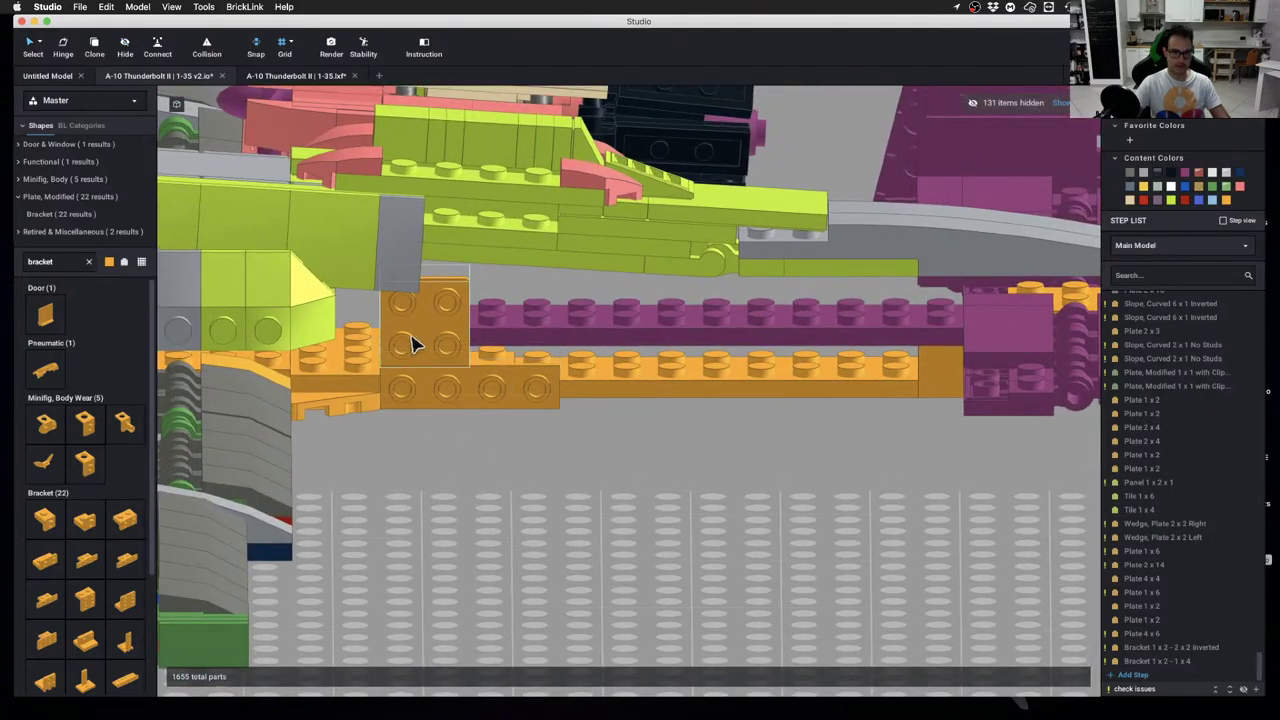
pyautogui.press('c')
pyautogui.click(411, 336)
pyautogui.click(522, 324)
pyautogui.click(514, 340)
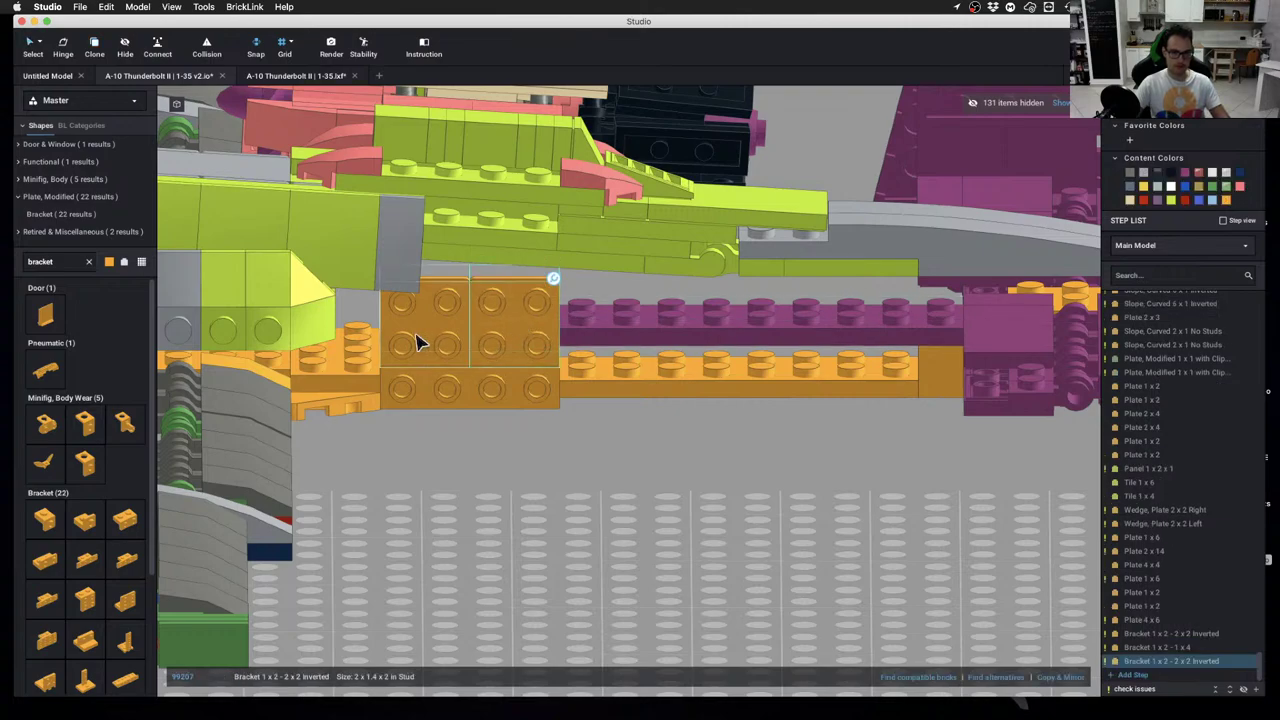
# Clone the group of two inverted brackets and the 1 x 2 - 1 x 4 bracket twice in a row towards the tail
pyautogui.keyDown('super'); pyautogui.click(417, 340); pyautogui.keyUp('super')
pyautogui.keyDown('super'); pyautogui.click(460, 406); pyautogui.keyUp('super')
pyautogui.press('c')
pyautogui.moveTo(644, 347); pyautogui.dragTo(867, 348)
pyautogui.press('Escape')
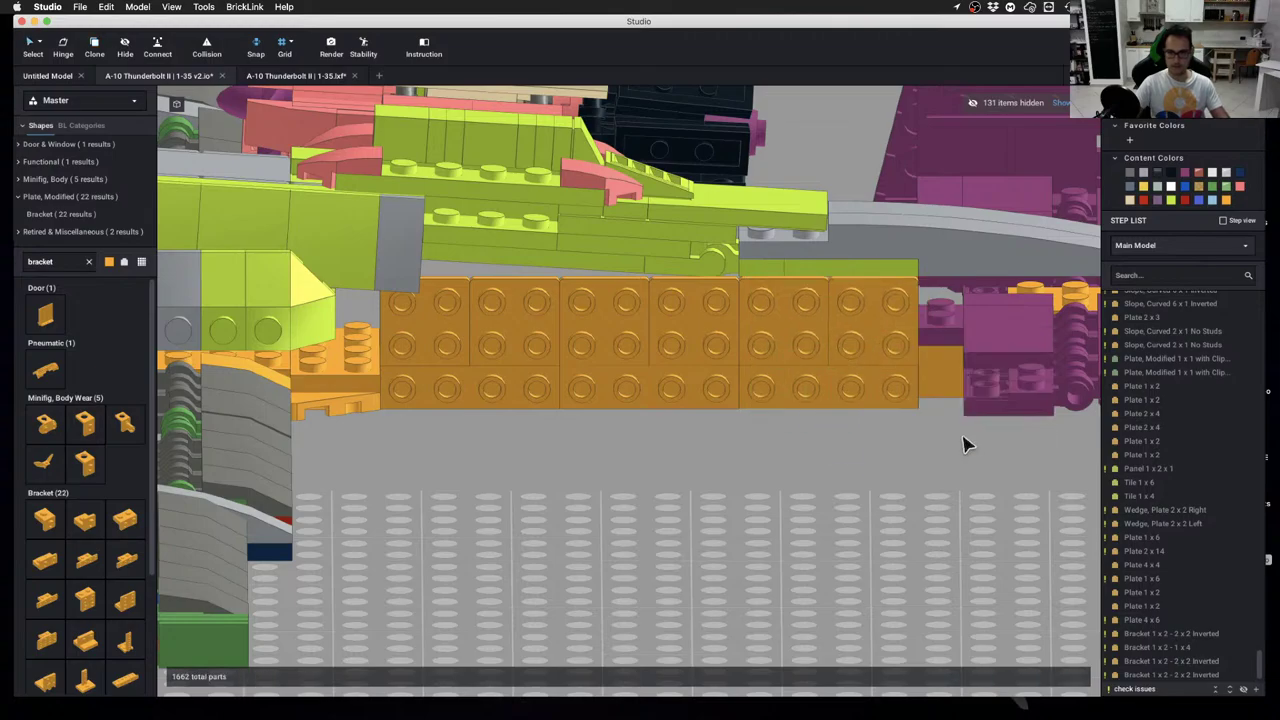
# Search the parts for tile and cover the side bracket studs with a row of six Tile 2 x 3 starting at the tail
pyautogui.moveTo(963, 443)
pyautogui.mouseDown(button='right')
pyautogui.moveTo(971, 423)
pyautogui.moveTo(968, 486)
pyautogui.moveTo(816, 521)
pyautogui.moveTo(798, 552)
pyautogui.moveTo(824, 562)
pyautogui.moveTo(816, 462)
pyautogui.mouseUp(button='right')
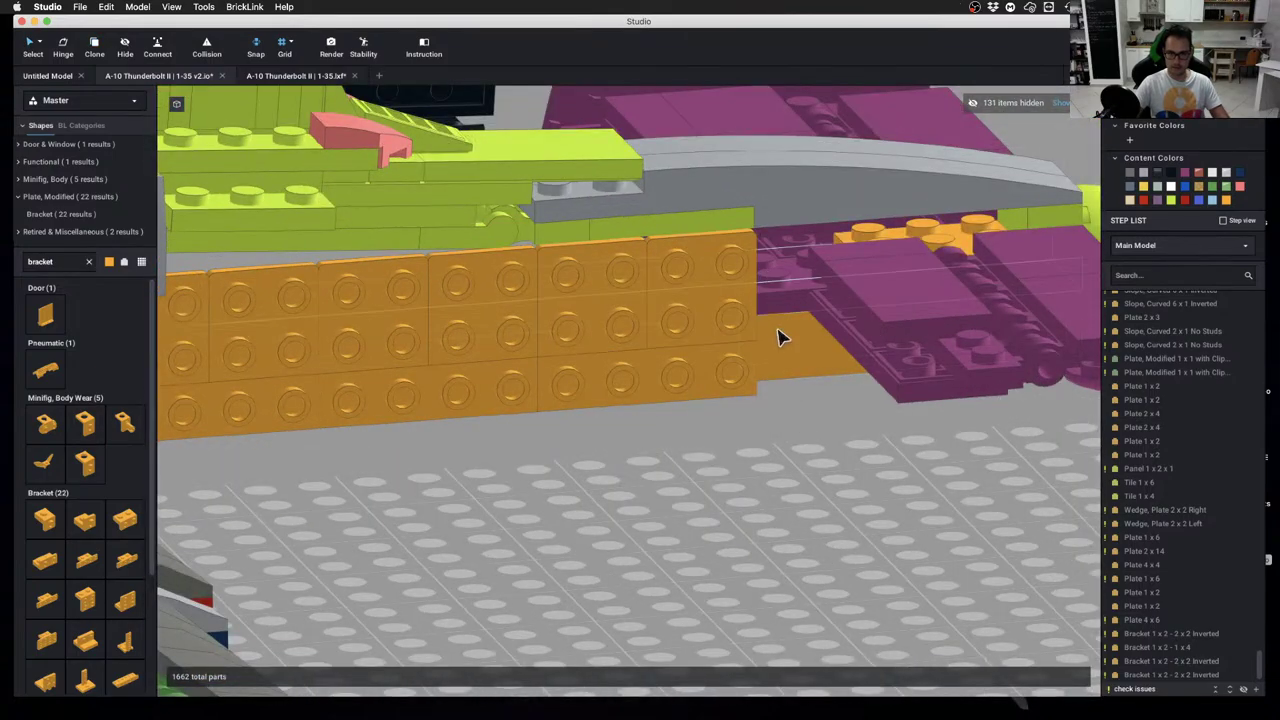
pyautogui.moveTo(785, 330)
pyautogui.mouseDown(button='right')
pyautogui.moveTo(773, 281)
pyautogui.moveTo(729, 294)
pyautogui.moveTo(780, 297)
pyautogui.moveTo(793, 335)
pyautogui.mouseUp(button='right')
pyautogui.scroll(-5, 637, 339)
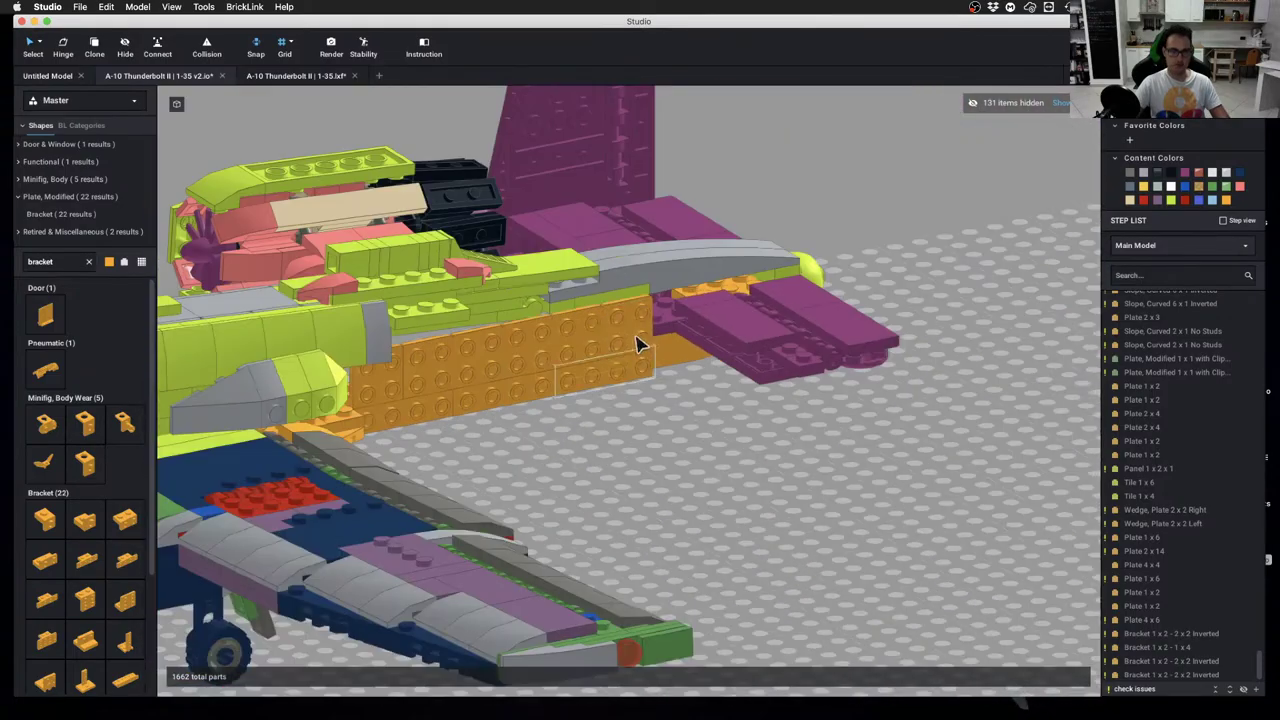
pyautogui.moveTo(637, 339); pyautogui.dragTo(589, 470, button='right')
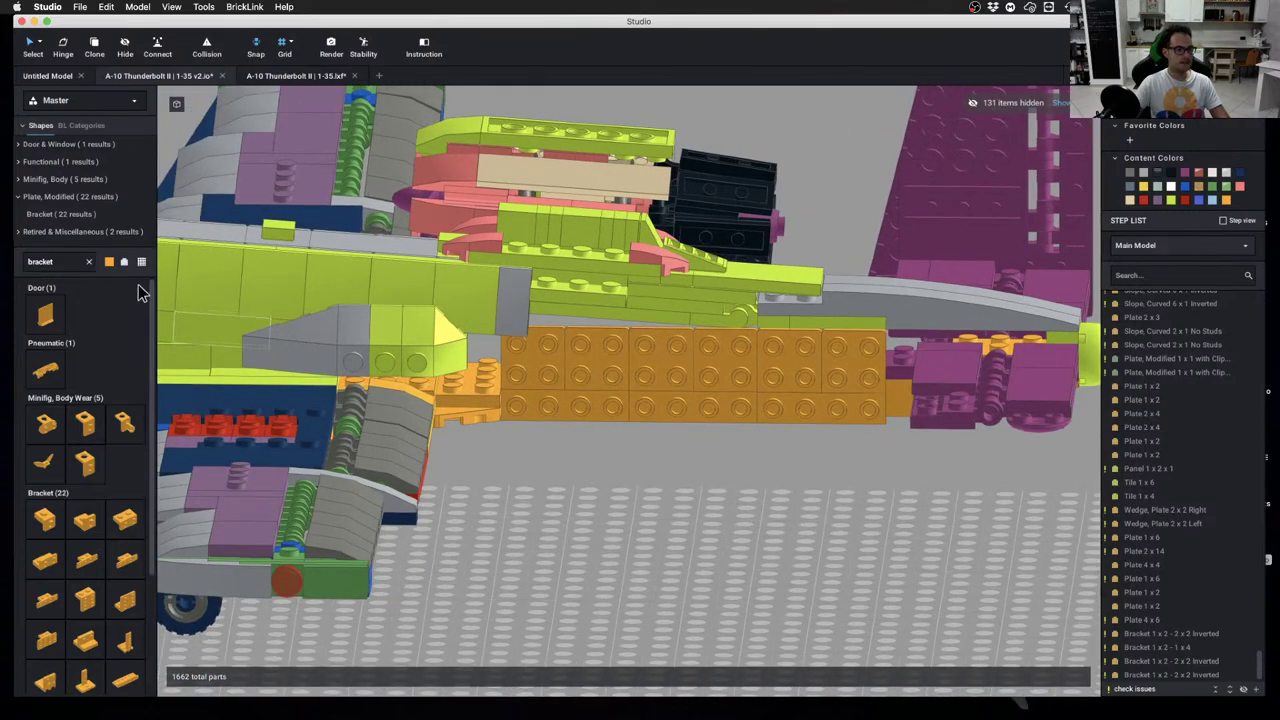
pyautogui.scroll(-1, 119, 317)
pyautogui.click(24, 261)
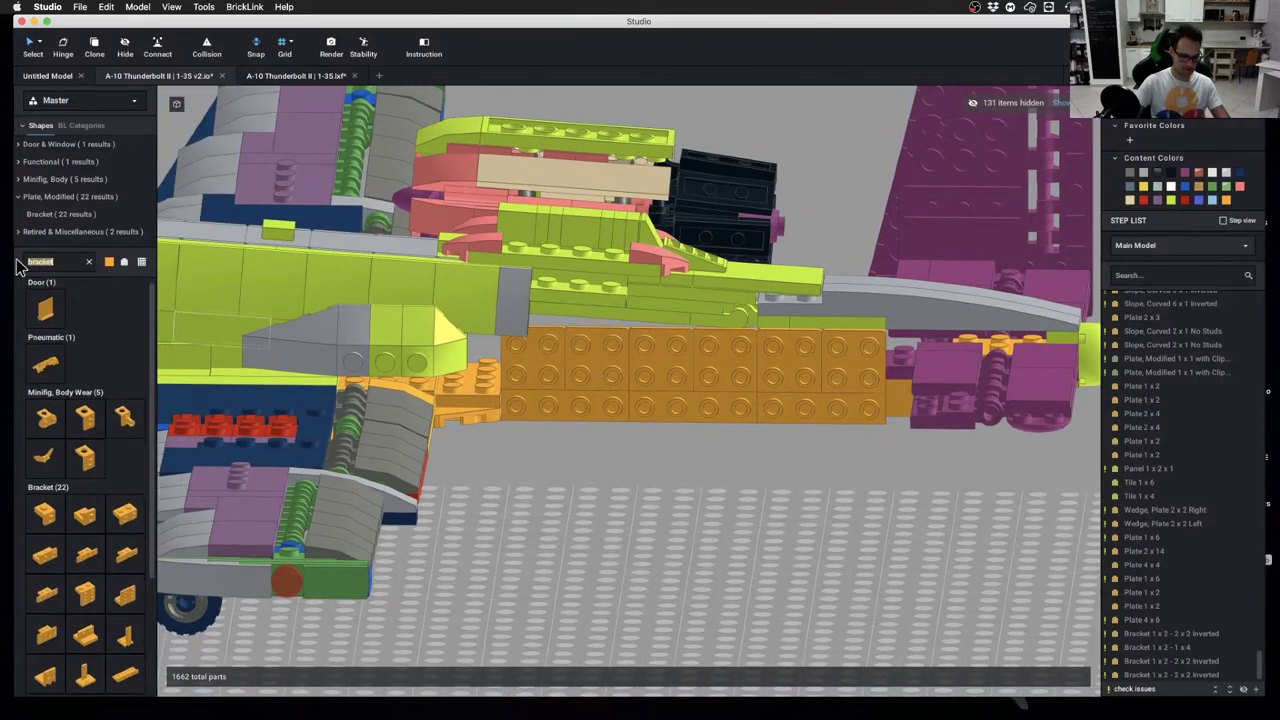
pyautogui.write('tile')
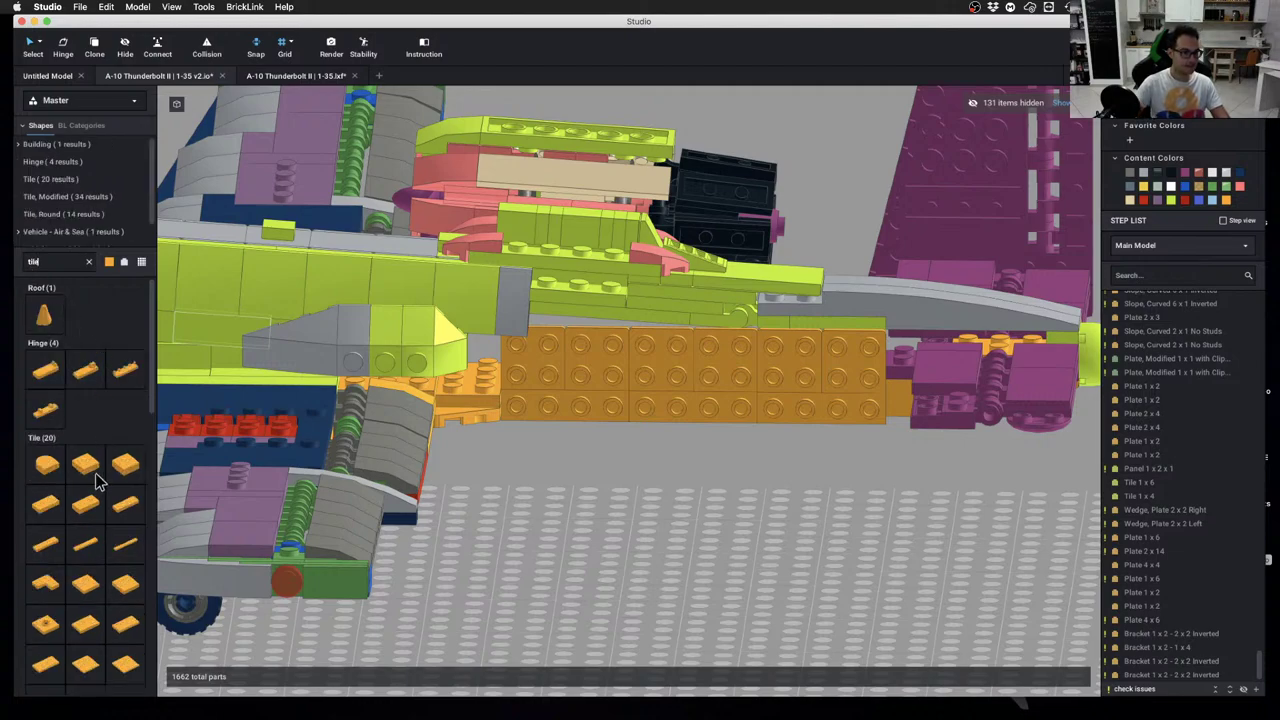
pyautogui.scroll(-1, 110, 625)
pyautogui.moveTo(82, 620)
pyautogui.mouseDown()
pyautogui.moveTo(686, 490)
pyautogui.moveTo(655, 503)
pyautogui.moveTo(571, 378)
pyautogui.moveTo(894, 391)
pyautogui.moveTo(884, 379)
pyautogui.mouseUp()
pyautogui.click(893, 382)
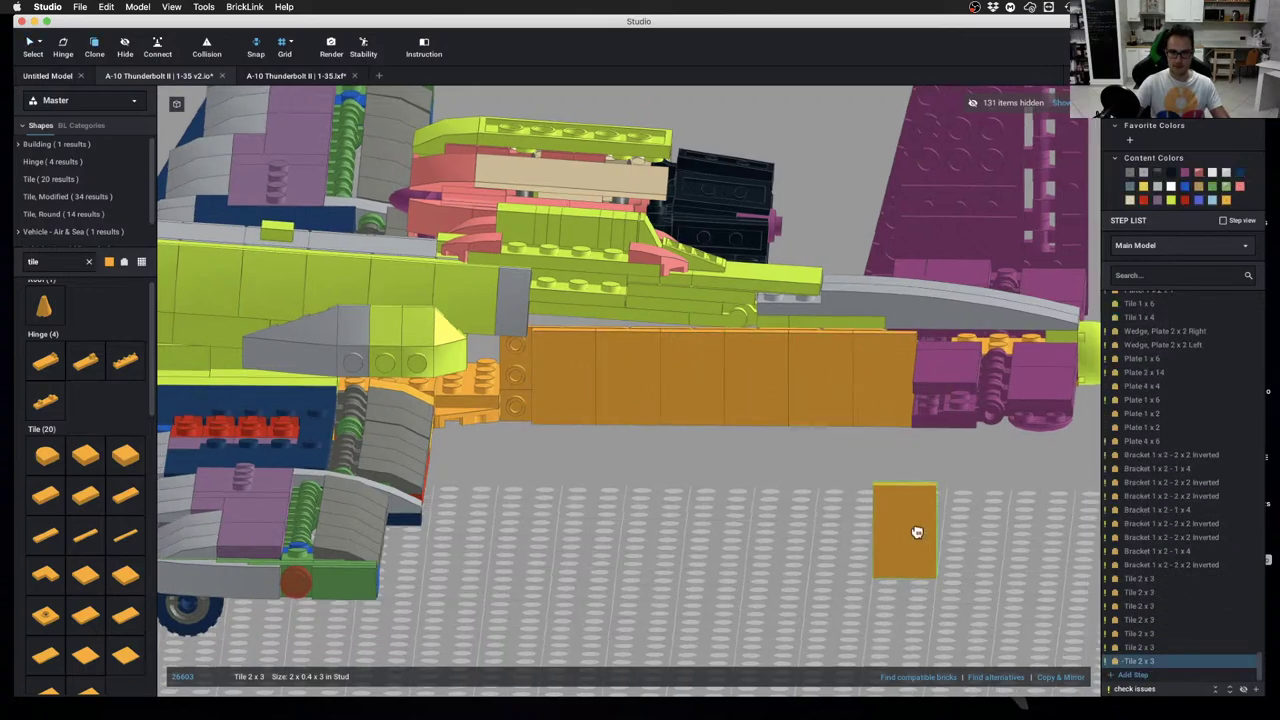
pyautogui.moveTo(917, 531); pyautogui.dragTo(917, 532, button='right')
pyautogui.press('Escape')
# Add a Tile 1 x 3 on the uncovered column of bracket studs at the wing end
pyautogui.moveTo(85, 530); pyautogui.dragTo(514, 383)
pyautogui.click(737, 534)
pyautogui.scroll(-3, 737, 534)
pyautogui.moveTo(737, 534); pyautogui.dragTo(750, 521, button='right')
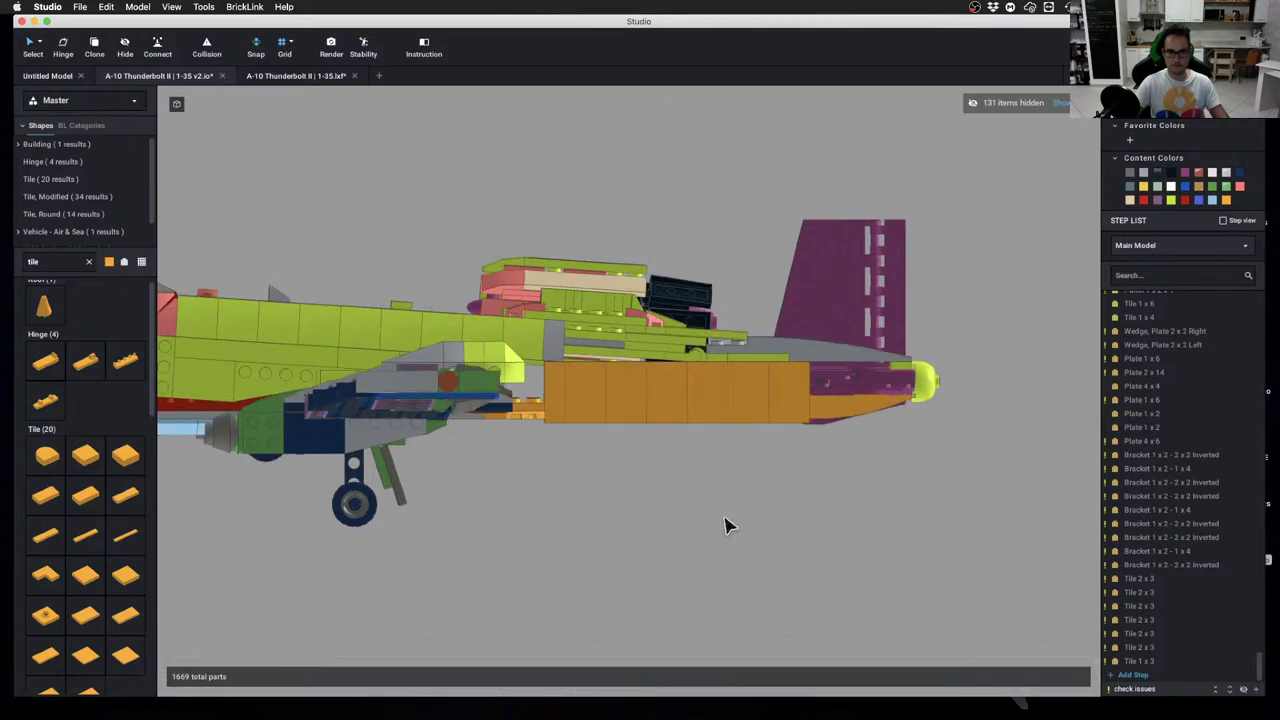
pyautogui.scroll(5, 709, 506)
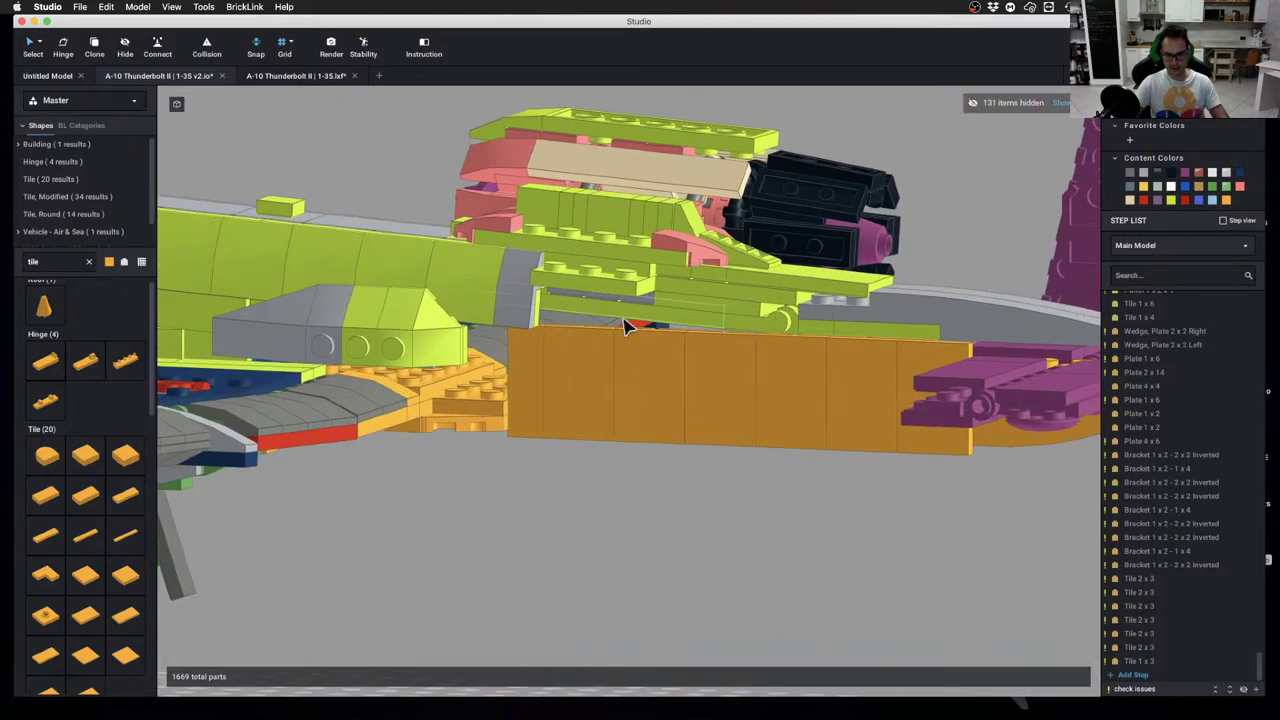
pyautogui.moveTo(566, 316); pyautogui.dragTo(963, 205, button='right')
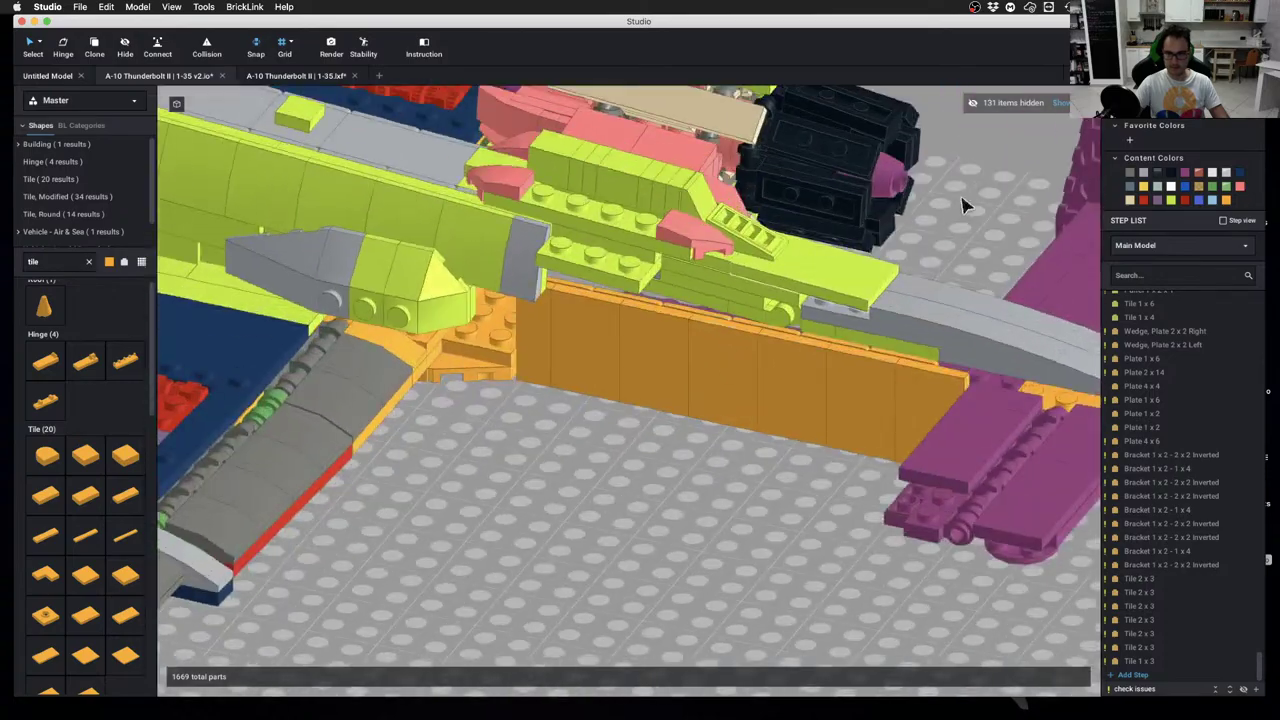
# Show all hidden parts and replace the rearmost Tile 2 x 3 beside the tail with a Tile 1 x 3
pyautogui.click(1062, 103)
pyautogui.scroll(-5, 980, 293)
pyautogui.moveTo(980, 293)
pyautogui.mouseDown(button='right')
pyautogui.moveTo(938, 341)
pyautogui.moveTo(990, 312)
pyautogui.mouseUp(button='right')
pyautogui.moveTo(857, 341); pyautogui.dragTo(665, 367, button='middle')
pyautogui.scroll(2, 665, 367)
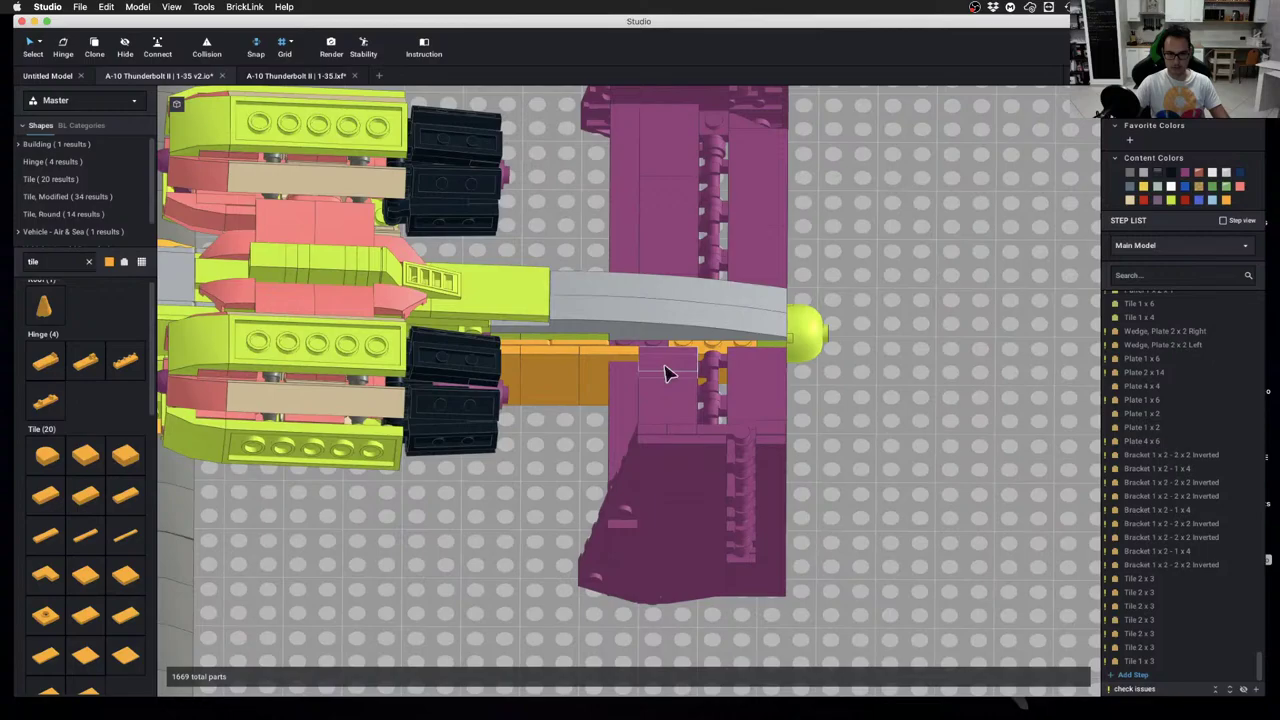
pyautogui.click(589, 371)
pyautogui.press('Delete')
pyautogui.moveTo(730, 441); pyautogui.dragTo(745, 385, button='right')
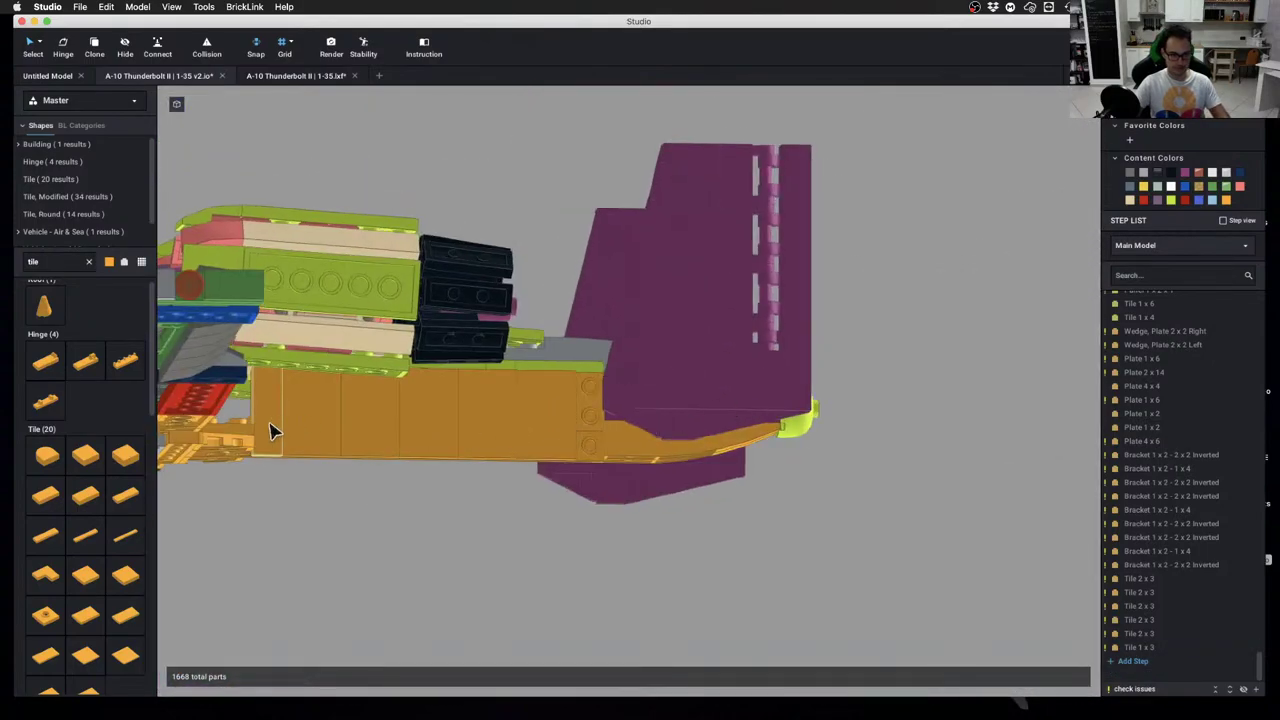
pyautogui.press('super+z')
# Clone two light blue Slope, Curved 2 x 2 Inverted from the belly to the underside behind the orange plate
pyautogui.scroll(-3, 733, 487)
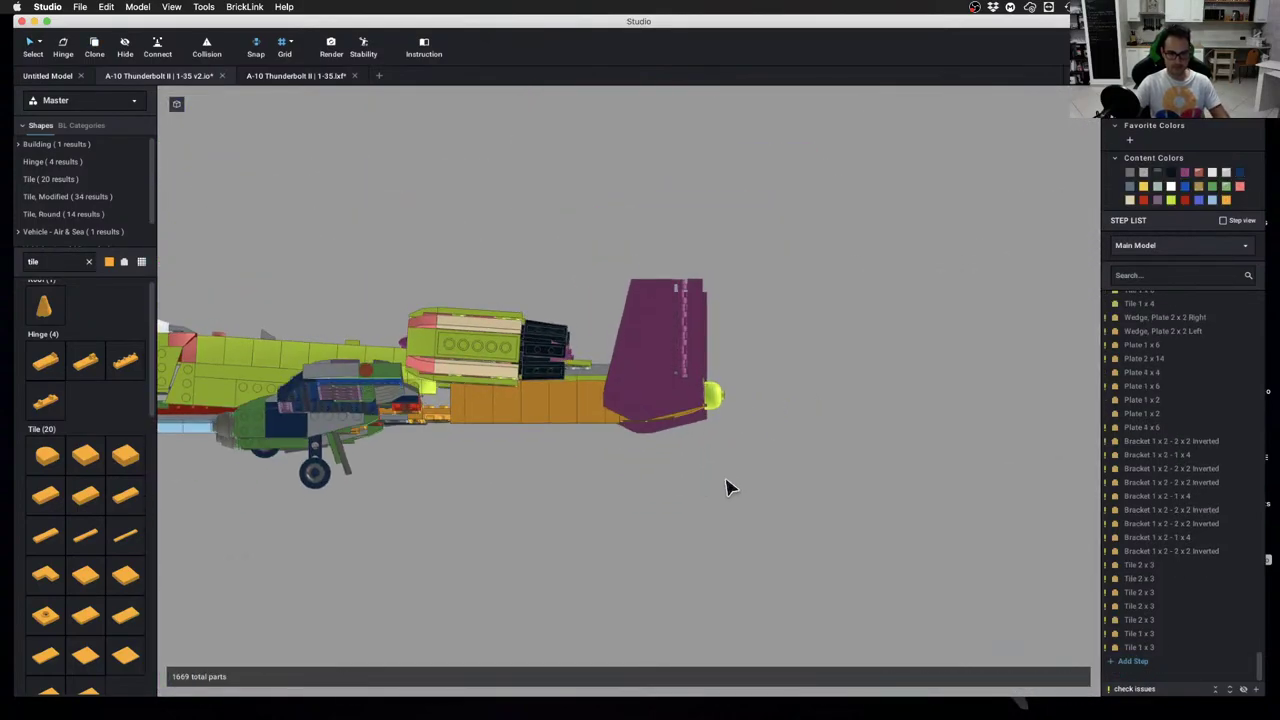
pyautogui.moveTo(750, 484); pyautogui.dragTo(586, 466, button='right')
pyautogui.scroll(5, 586, 440)
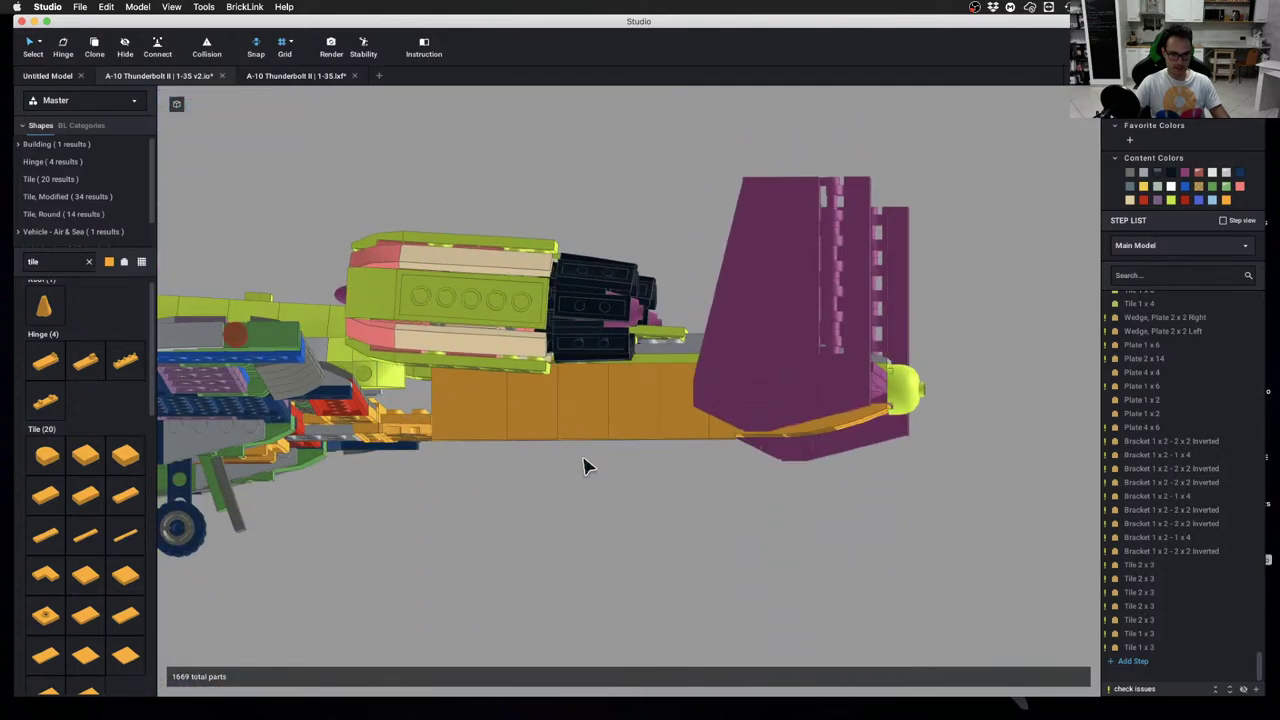
pyautogui.scroll(-3, 505, 345)
pyautogui.moveTo(509, 349)
pyautogui.mouseDown(button='right')
pyautogui.moveTo(511, 326)
pyautogui.moveTo(418, 428)
pyautogui.moveTo(377, 380)
pyautogui.moveTo(375, 400)
pyautogui.moveTo(442, 455)
pyautogui.moveTo(526, 500)
pyautogui.moveTo(523, 449)
pyautogui.moveTo(470, 405)
pyautogui.moveTo(500, 429)
pyautogui.moveTo(486, 429)
pyautogui.mouseUp(button='right')
pyautogui.click(314, 374)
pyautogui.press('c')
pyautogui.scroll(3, 355, 379)
pyautogui.click(456, 443)
pyautogui.press('Escape')
pyautogui.scroll(-3, 456, 443)
pyautogui.click(284, 389)
pyautogui.keyDown('super'); pyautogui.click(288, 418); pyautogui.keyUp('super')
pyautogui.press('c')
pyautogui.click(483, 454)
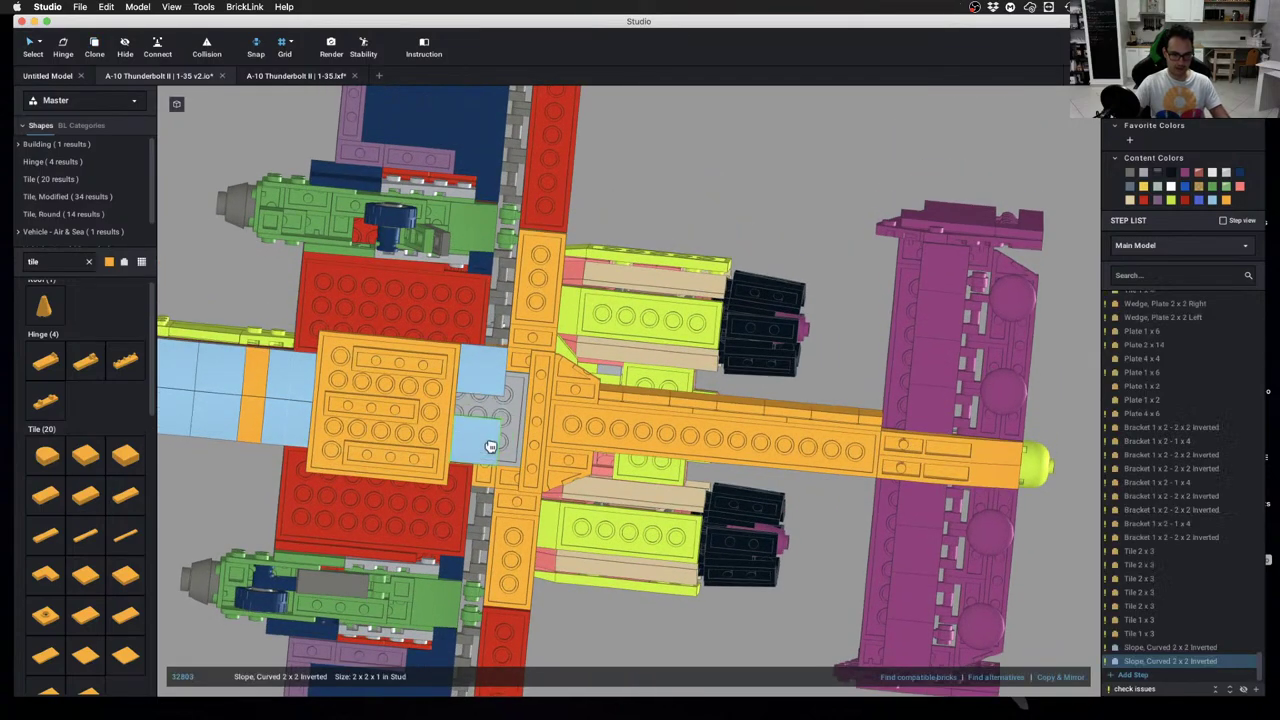
pyautogui.press('Escape')
# Set the two cloned inverted slopes side by side and clone the pair towards the tail to form three rows
pyautogui.moveTo(486, 444); pyautogui.dragTo(626, 457, button='right')
pyautogui.moveTo(626, 457); pyautogui.dragTo(500, 451, button='middle')
pyautogui.scroll(3, 500, 451)
pyautogui.click(477, 508)
pyautogui.moveTo(478, 510)
pyautogui.mouseDown()
pyautogui.moveTo(391, 533)
pyautogui.moveTo(449, 552)
pyautogui.moveTo(434, 534)
pyautogui.moveTo(447, 541)
pyautogui.moveTo(451, 446)
pyautogui.moveTo(439, 469)
pyautogui.mouseUp()
pyautogui.click(444, 533)
pyautogui.keyDown('shift'); pyautogui.click(483, 529); pyautogui.keyUp('shift')
pyautogui.scroll(-3, 514, 500)
pyautogui.moveTo(514, 500); pyautogui.dragTo(506, 446, button='right')
pyautogui.click(514, 417)
pyautogui.keyDown('shift'); pyautogui.click(475, 411); pyautogui.keyUp('shift')
pyautogui.moveTo(475, 411)
pyautogui.keyDown('alt'); pyautogui.mouseDown()
pyautogui.moveTo(514, 358)
pyautogui.moveTo(494, 354)
pyautogui.mouseUp(); pyautogui.keyUp('alt')
pyautogui.click(494, 358)
# Examine the tiled rear fuselage, belly slopes and tail from the side and from below
pyautogui.moveTo(508, 398)
pyautogui.mouseDown(button='right')
pyautogui.moveTo(549, 432)
pyautogui.moveTo(613, 455)
pyautogui.mouseUp(button='right')
pyautogui.scroll(-3, 595, 450)
pyautogui.moveTo(672, 368); pyautogui.dragTo(611, 367, button='middle')
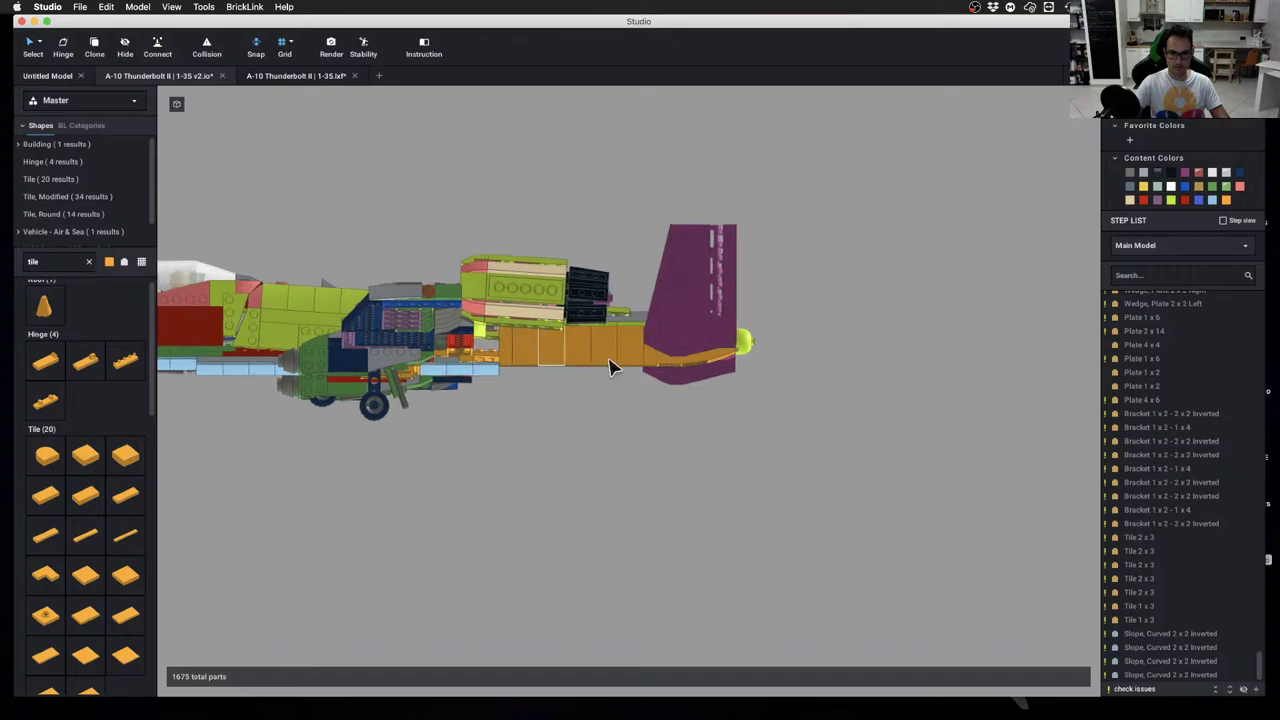
pyautogui.scroll(1, 610, 367)
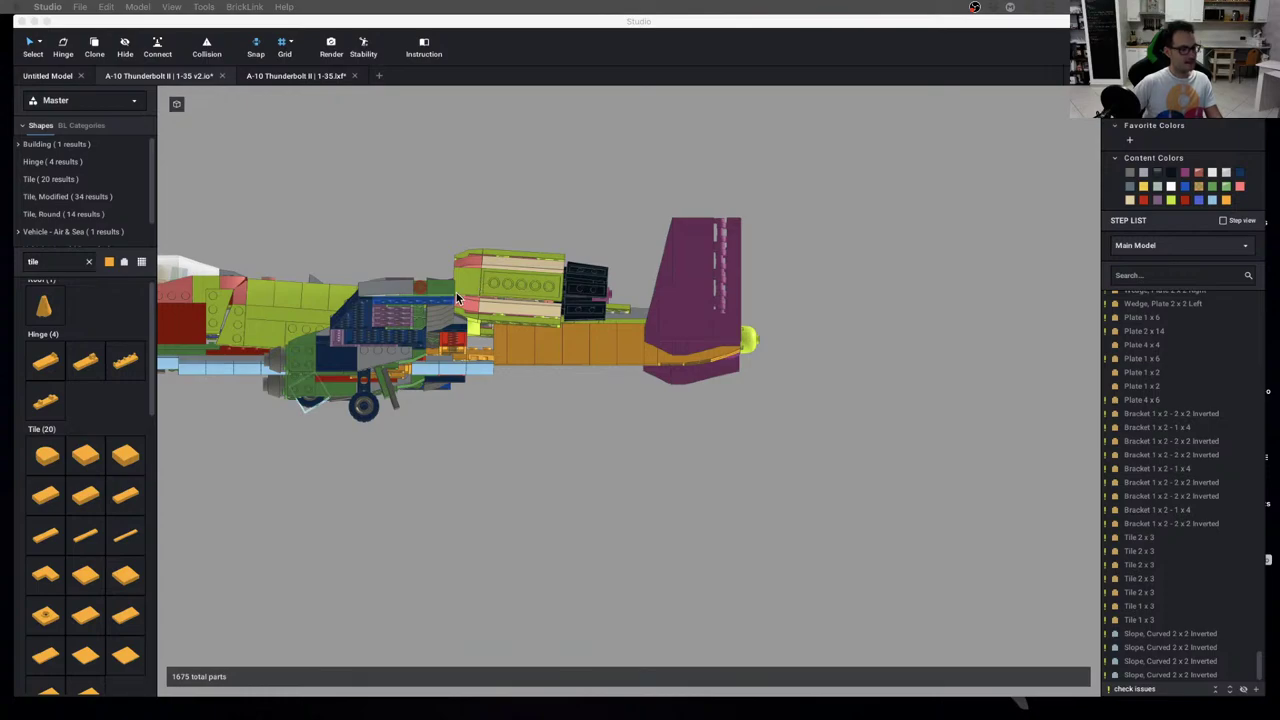
pyautogui.scroll(5, 456, 290)
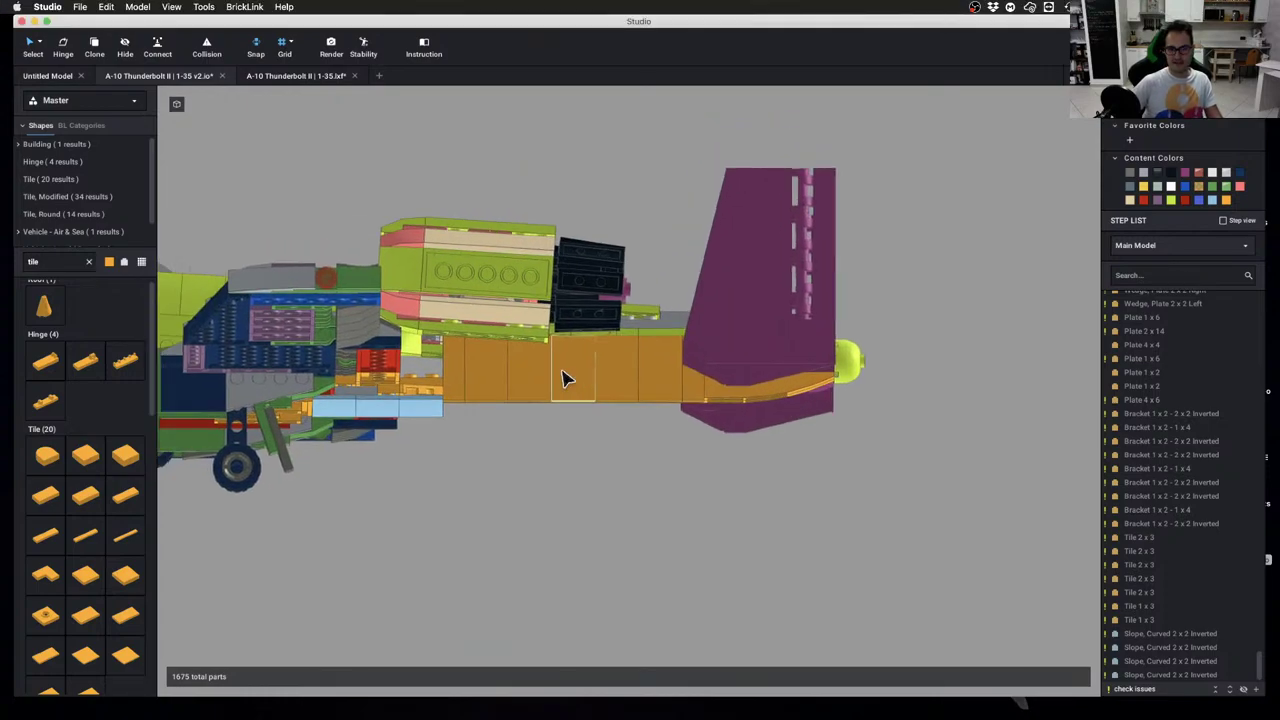
pyautogui.moveTo(565, 378); pyautogui.dragTo(651, 383, button='right')
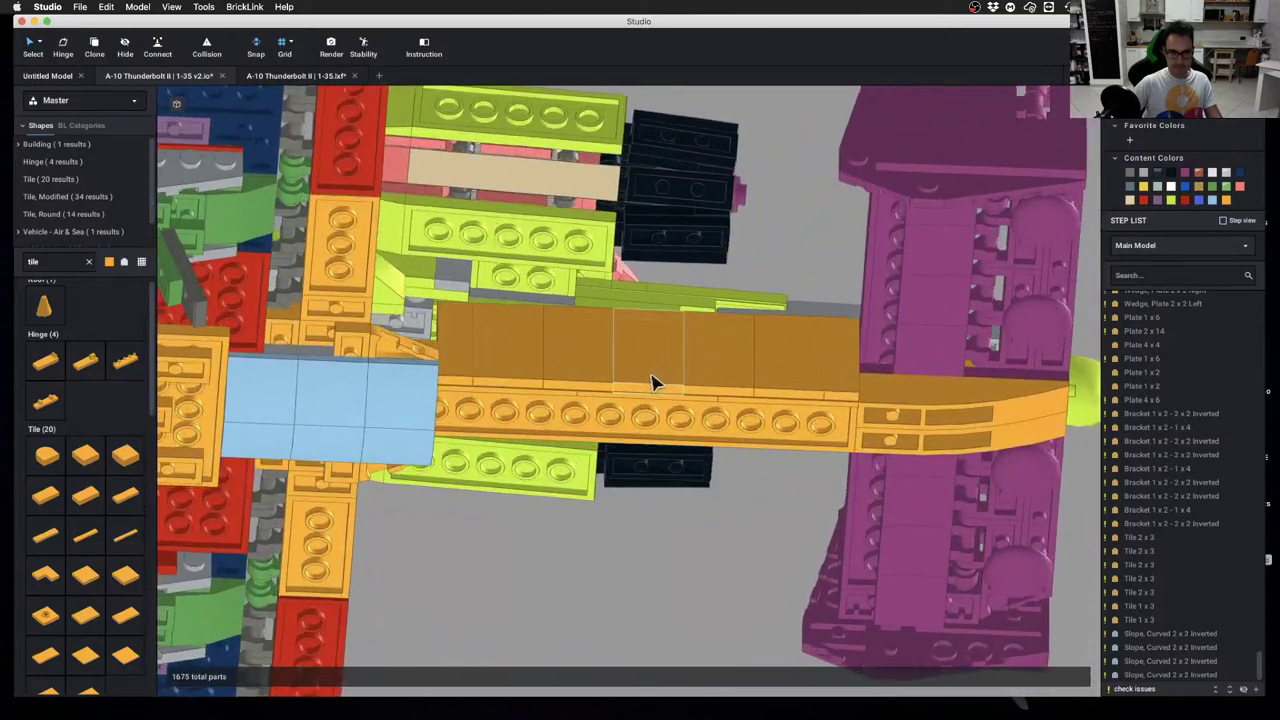
pyautogui.scroll(-3, 559, 385)
pyautogui.moveTo(559, 394); pyautogui.dragTo(555, 428, button='right')
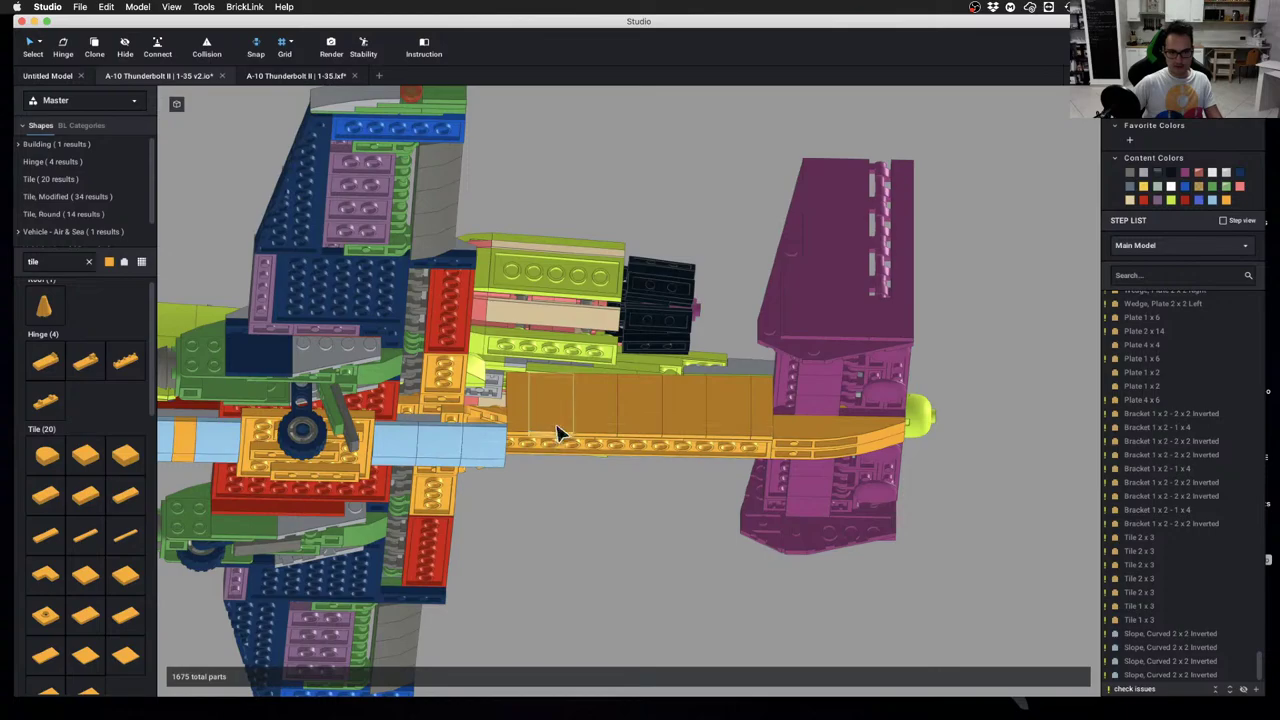
pyautogui.moveTo(585, 310); pyautogui.dragTo(583, 381, button='right')
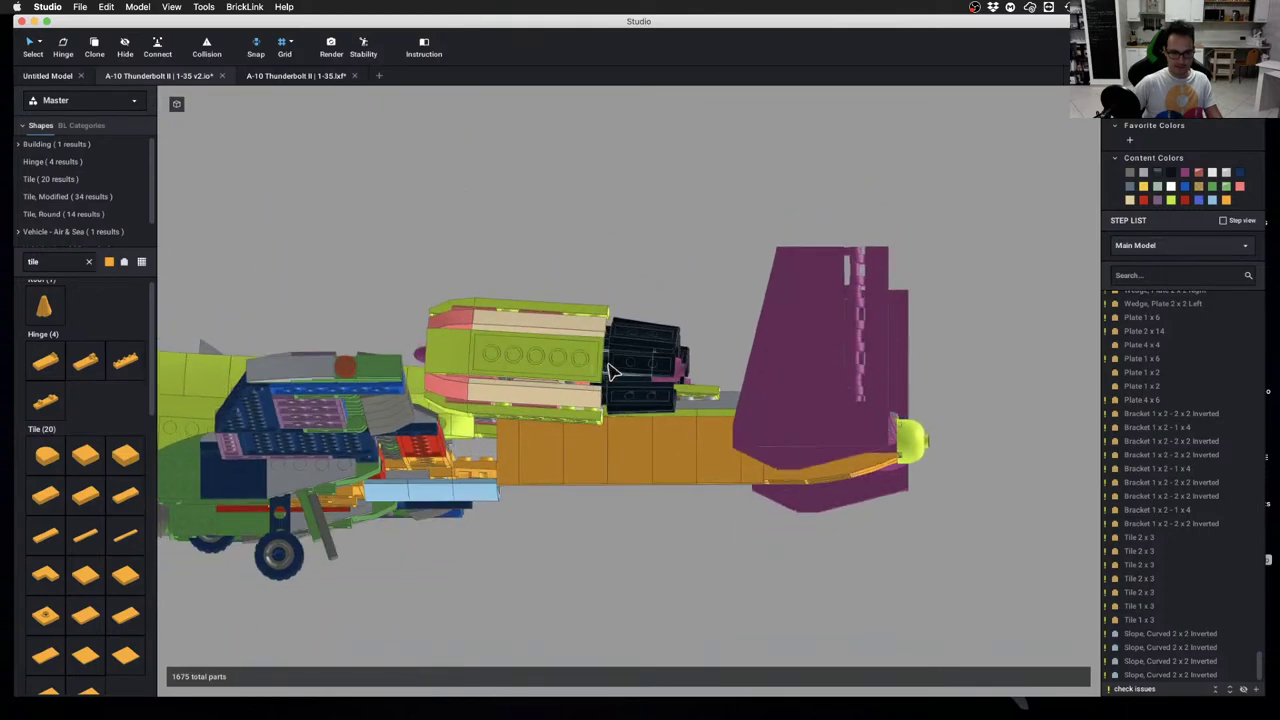
pyautogui.press('Delete')
pyautogui.press('super+z')
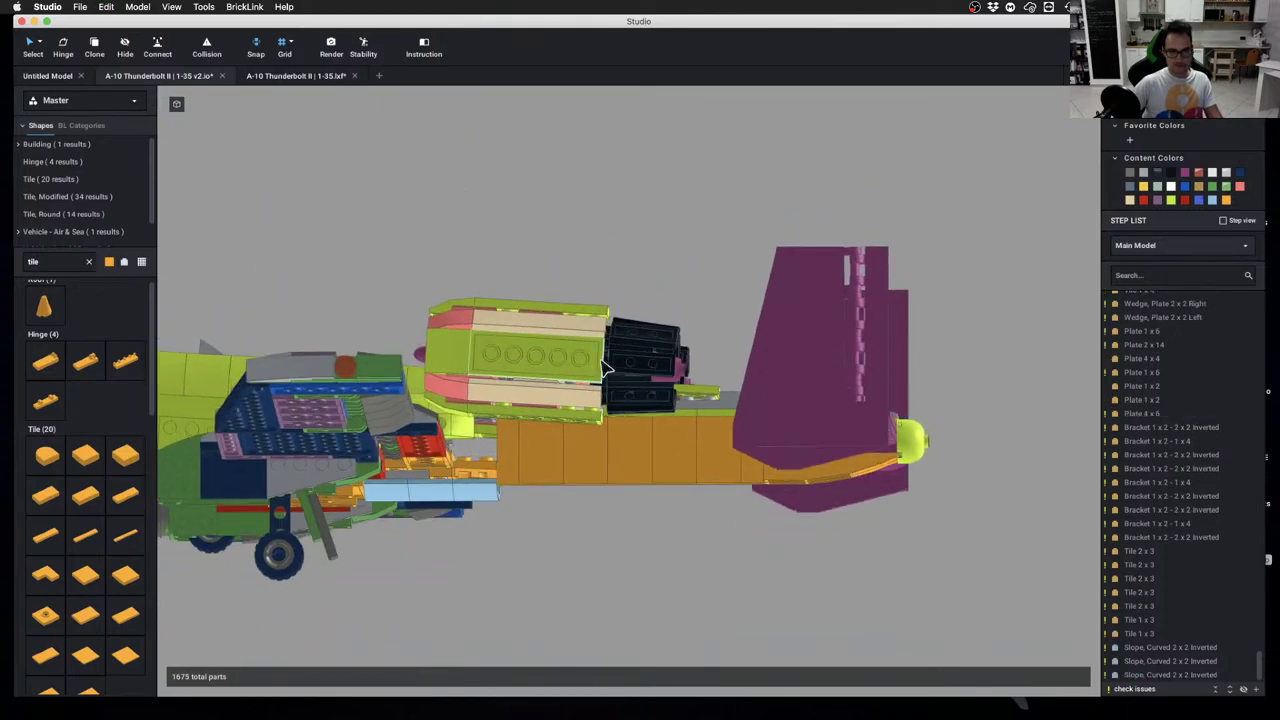
# Hide the engine mount cover parts and the engine nacelle on the tiled side of the fuselage
pyautogui.moveTo(603, 368); pyautogui.dragTo(656, 428, button='right')
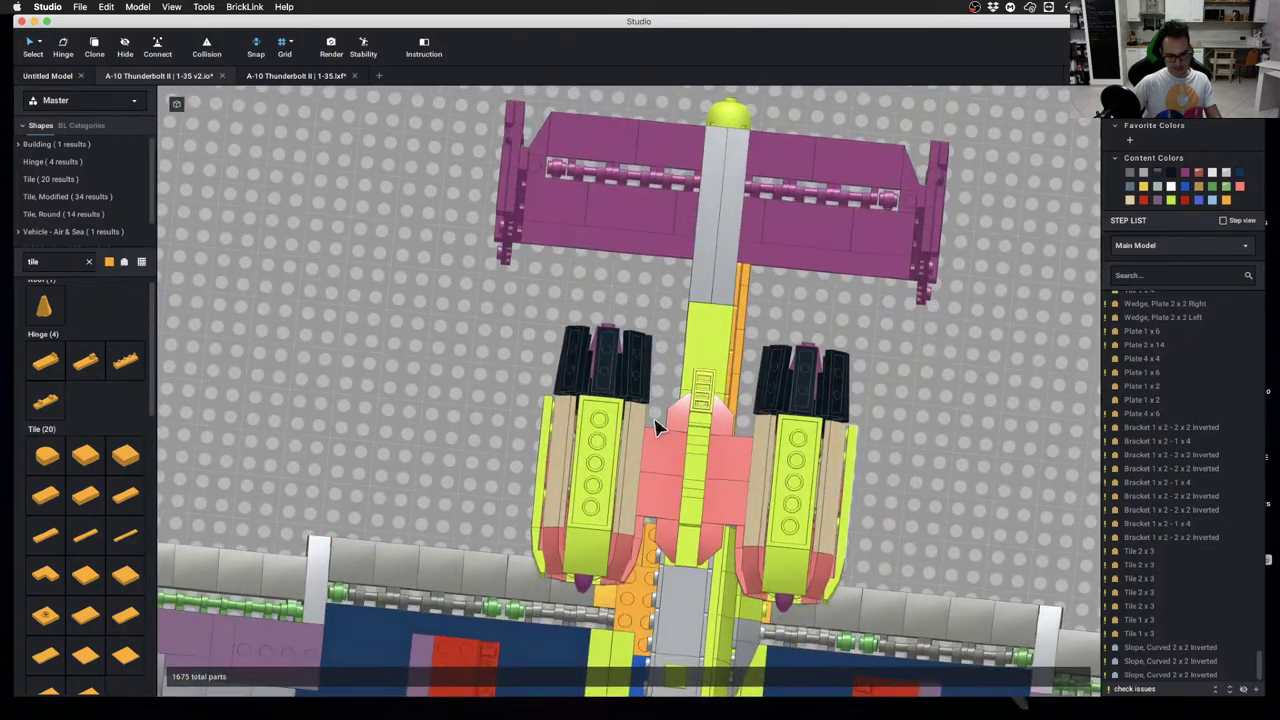
pyautogui.moveTo(712, 473); pyautogui.dragTo(732, 489, button='right')
pyautogui.click(734, 468)
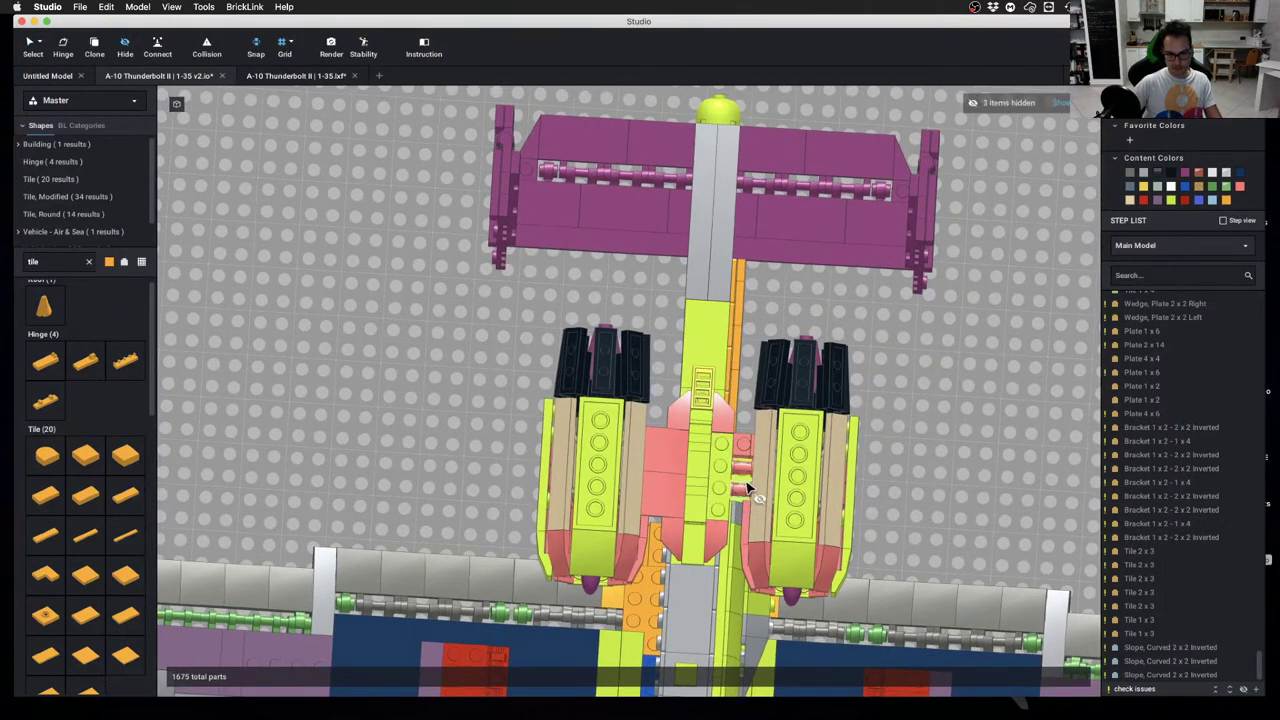
pyautogui.click(801, 469)
pyautogui.click(948, 472)
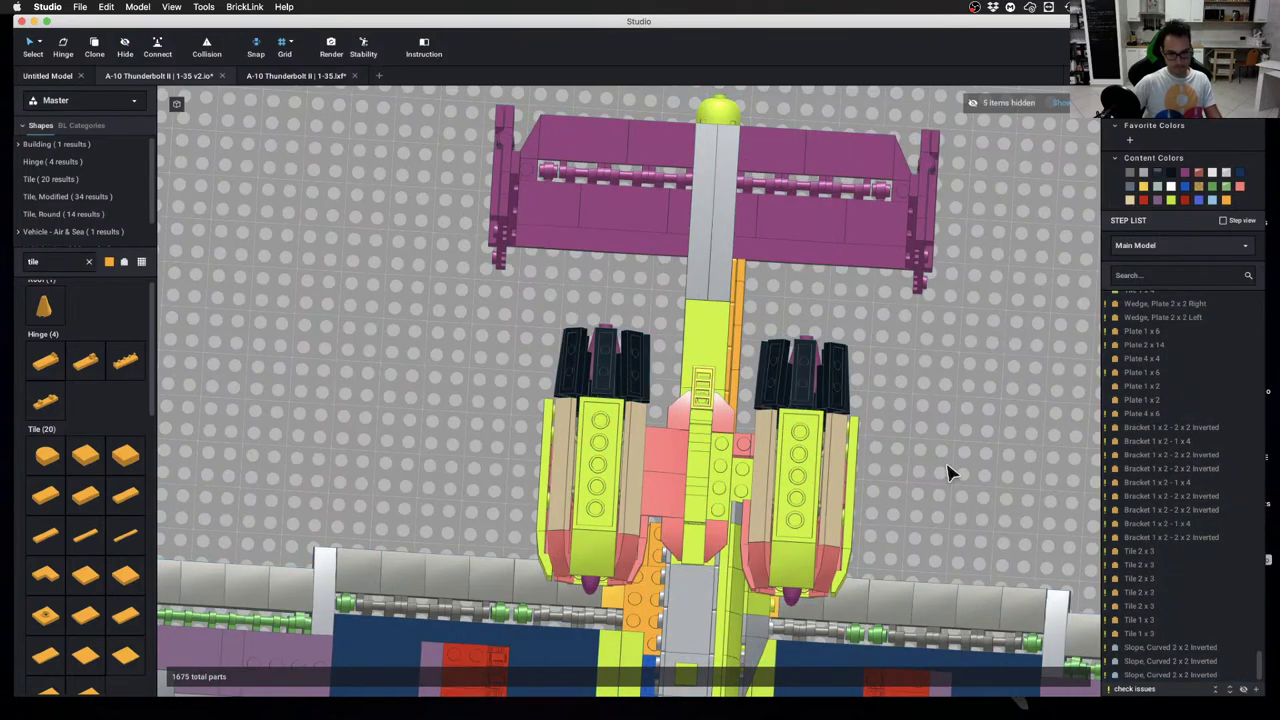
pyautogui.click(742, 454)
pyautogui.press('h')
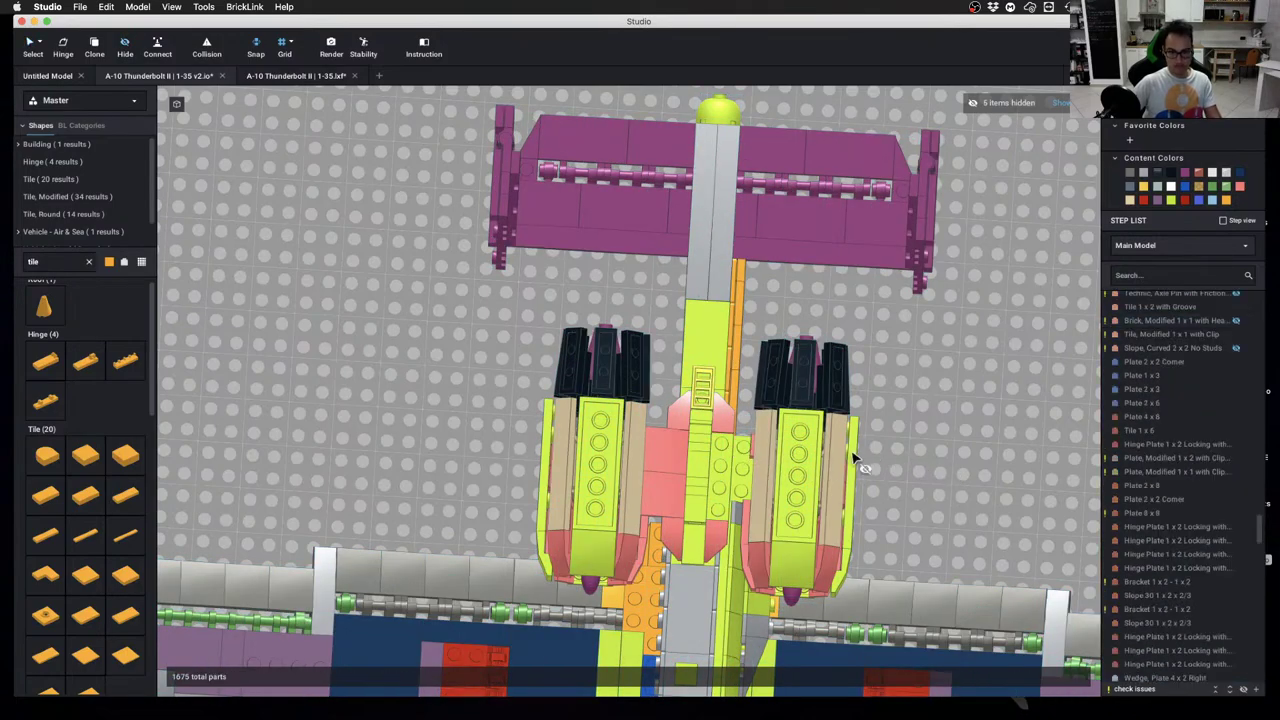
pyautogui.doubleClick(808, 466)
pyautogui.press('h')
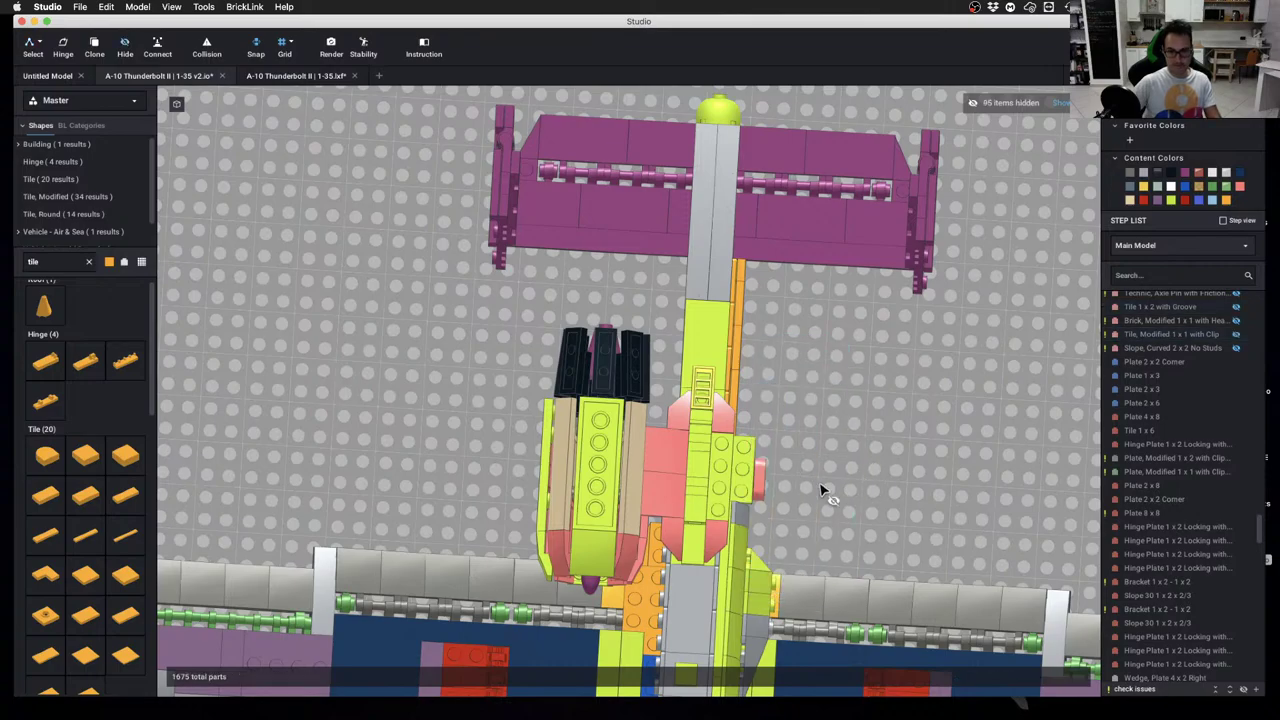
# Move all seven side tiles off the brackets to the free area beside the rear fuselage
pyautogui.moveTo(803, 506); pyautogui.dragTo(517, 471, button='right')
pyautogui.click(537, 434)
pyautogui.keyDown('shift'); pyautogui.click(668, 480); pyautogui.keyUp('shift')
pyautogui.keyDown('shift'); pyautogui.click(705, 472); pyautogui.keyUp('shift')
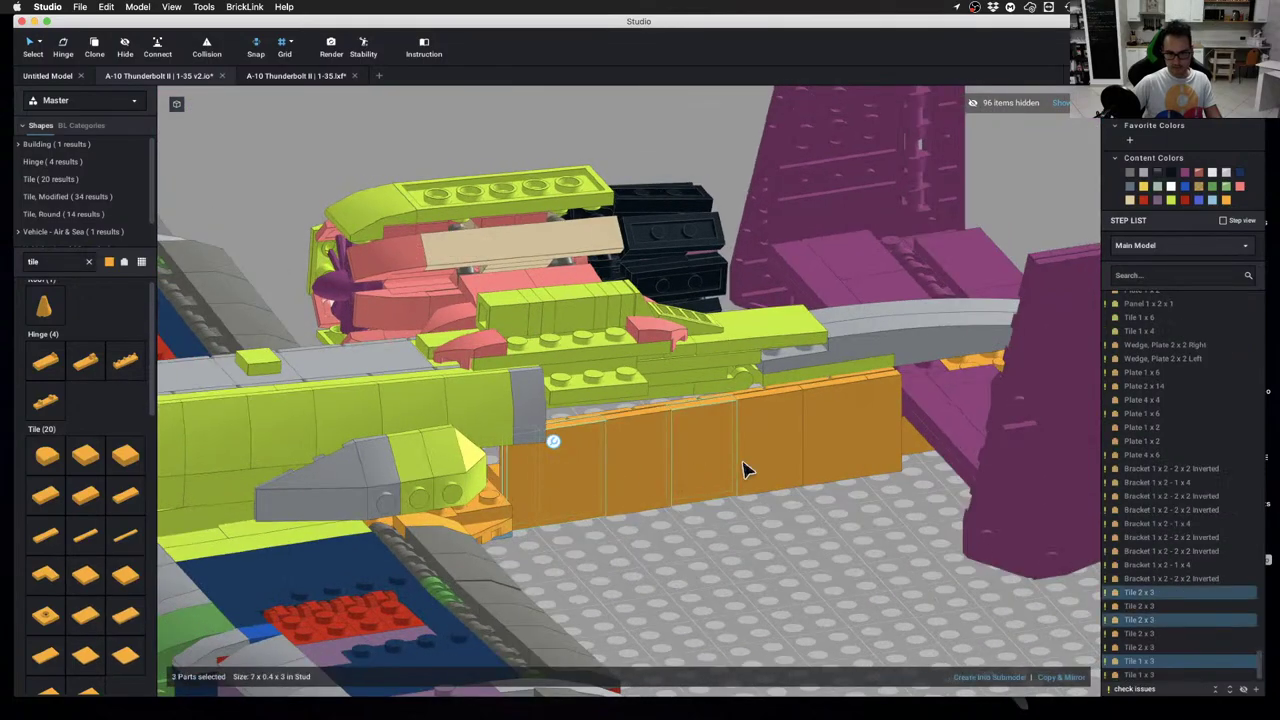
pyautogui.keyDown('shift'); pyautogui.click(765, 468); pyautogui.keyUp('shift')
pyautogui.keyDown('shift'); pyautogui.click(835, 455); pyautogui.keyUp('shift')
pyautogui.keyDown('shift'); pyautogui.click(880, 445); pyautogui.keyUp('shift')
pyautogui.keyDown('shift'); pyautogui.click(652, 498); pyautogui.keyUp('shift')
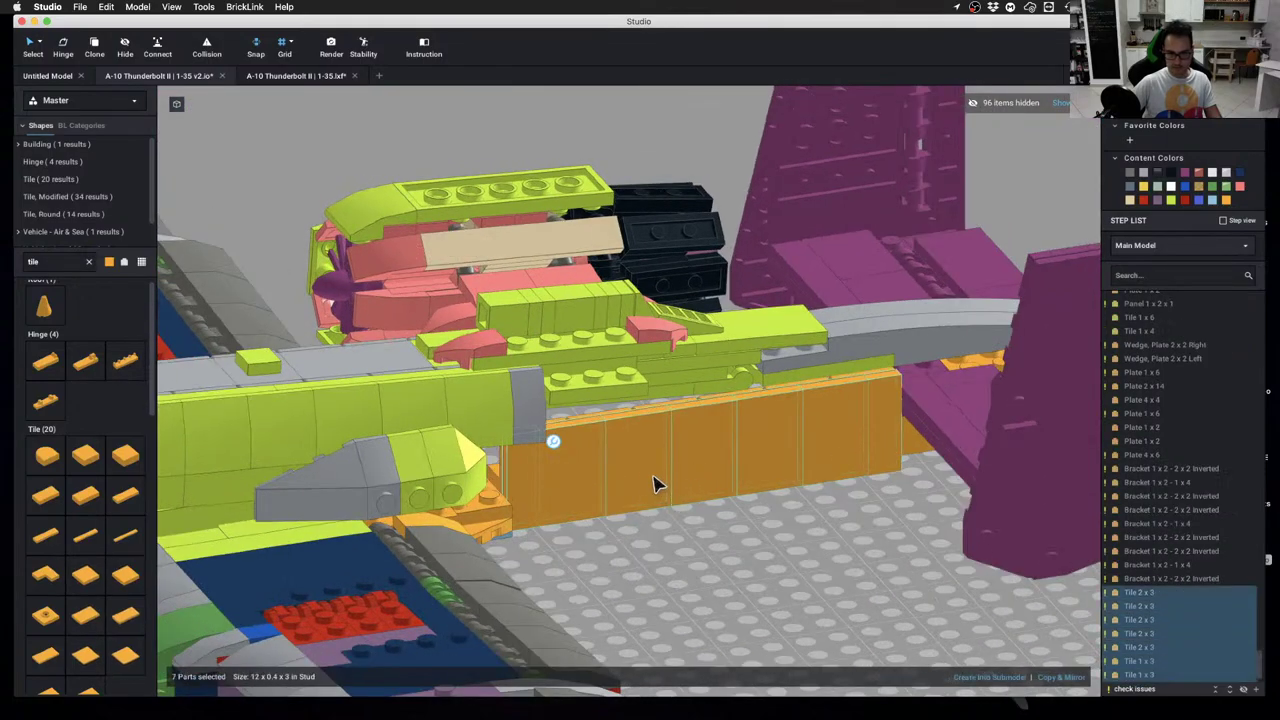
pyautogui.moveTo(655, 484); pyautogui.dragTo(771, 659)
pyautogui.scroll(-1, 771, 659)
# Raise the three Bracket 1 x 2 - 1 x 4 and the four front Bracket 1 x 2 - 2 x 2 Inverted
pyautogui.click(637, 536)
pyautogui.click(543, 468)
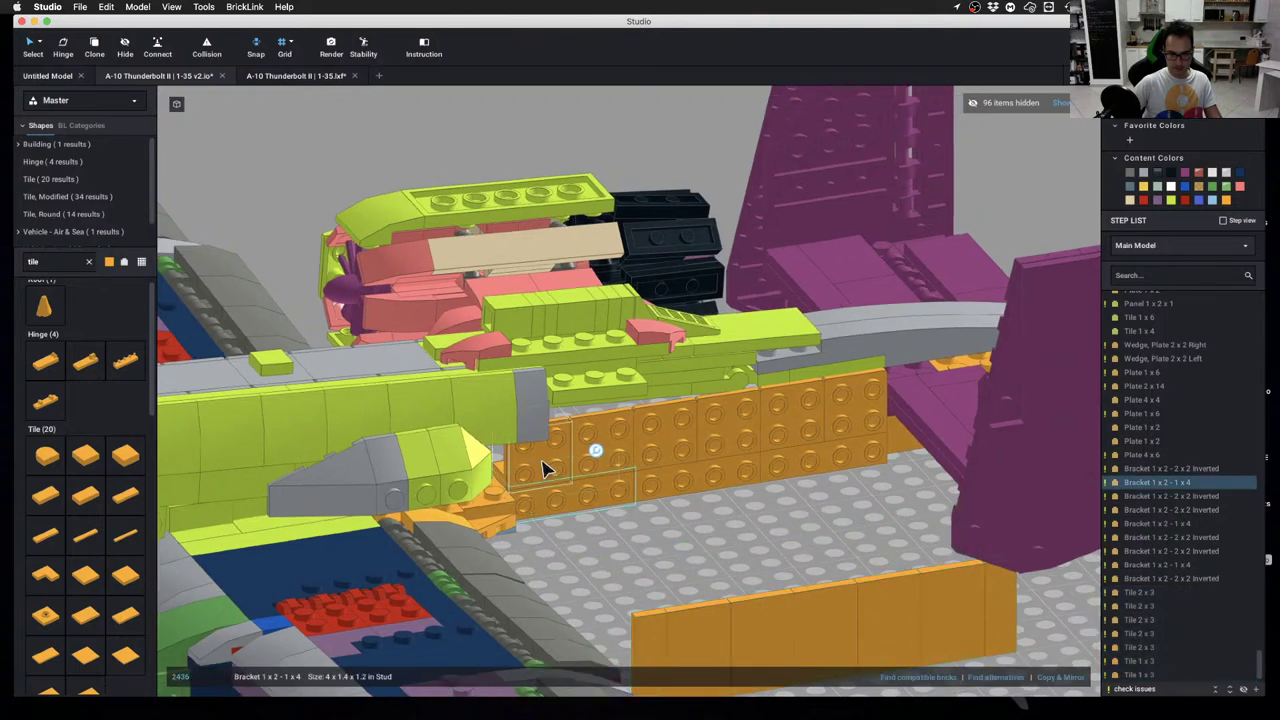
pyautogui.keyDown('shift'); pyautogui.click(600, 442); pyautogui.keyUp('shift')
pyautogui.keyDown('shift'); pyautogui.click(666, 444); pyautogui.keyUp('shift')
pyautogui.keyDown('shift'); pyautogui.click(738, 436); pyautogui.keyUp('shift')
pyautogui.keyDown('shift'); pyautogui.click(792, 432); pyautogui.keyUp('shift')
pyautogui.keyDown('shift'); pyautogui.click(868, 416); pyautogui.keyUp('shift')
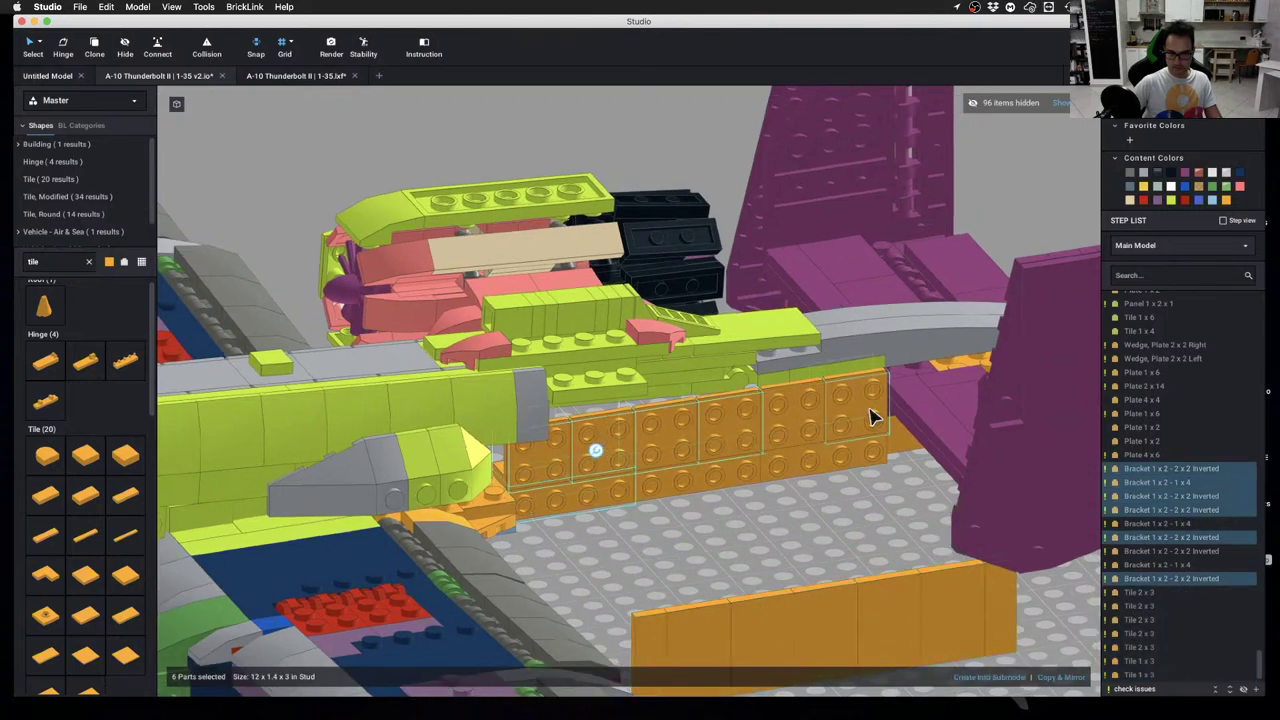
pyautogui.keyDown('shift'); pyautogui.click(780, 478); pyautogui.keyUp('shift')
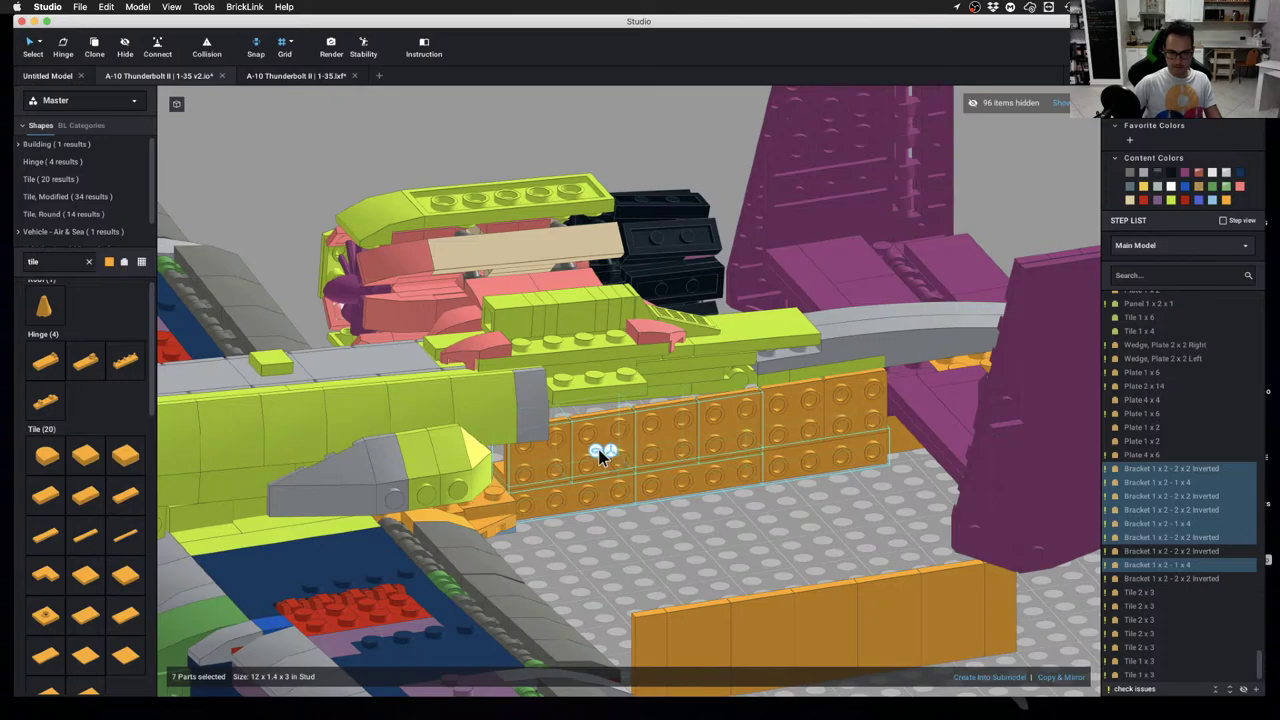
pyautogui.click(608, 452)
pyautogui.press('Up')
pyautogui.press('Up')
pyautogui.click(714, 571)
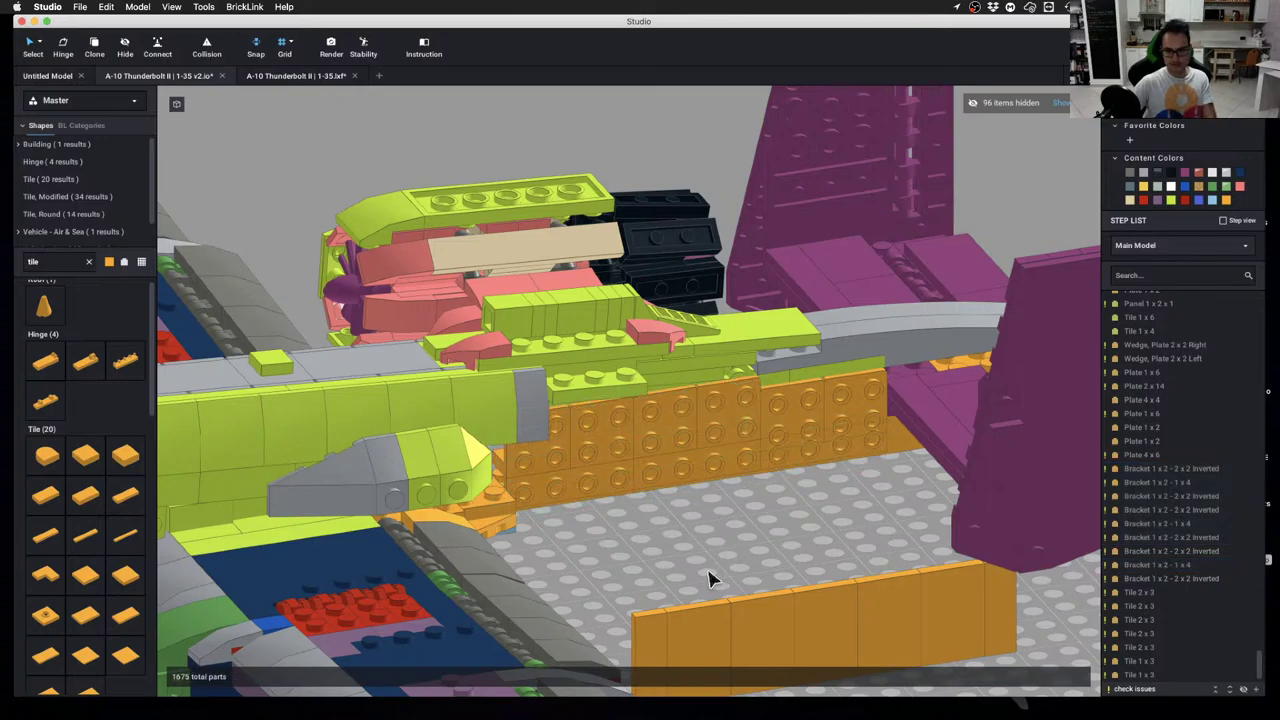
# Raise the two rear Bracket 1 x 2 - 2 x 2 Inverted level with the other brackets
pyautogui.moveTo(708, 571); pyautogui.dragTo(693, 556, button='right')
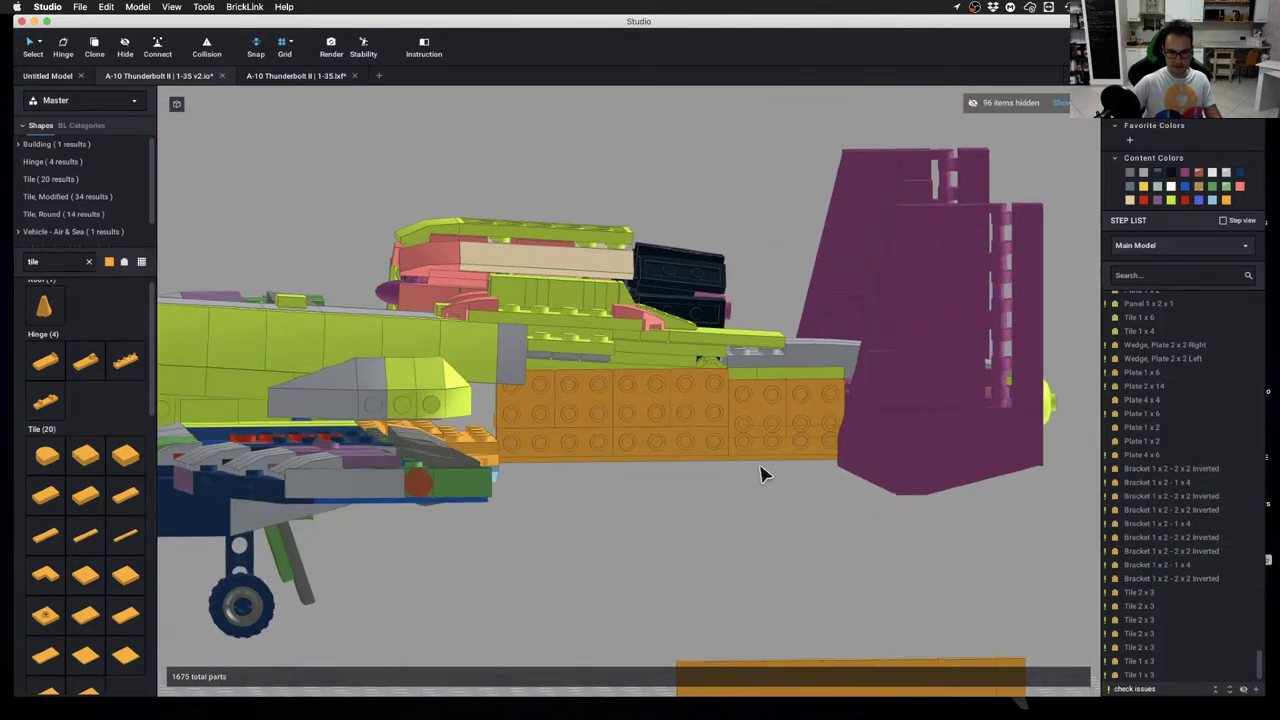
pyautogui.click(748, 396)
pyautogui.keyDown('shift'); pyautogui.click(778, 372); pyautogui.keyUp('shift')
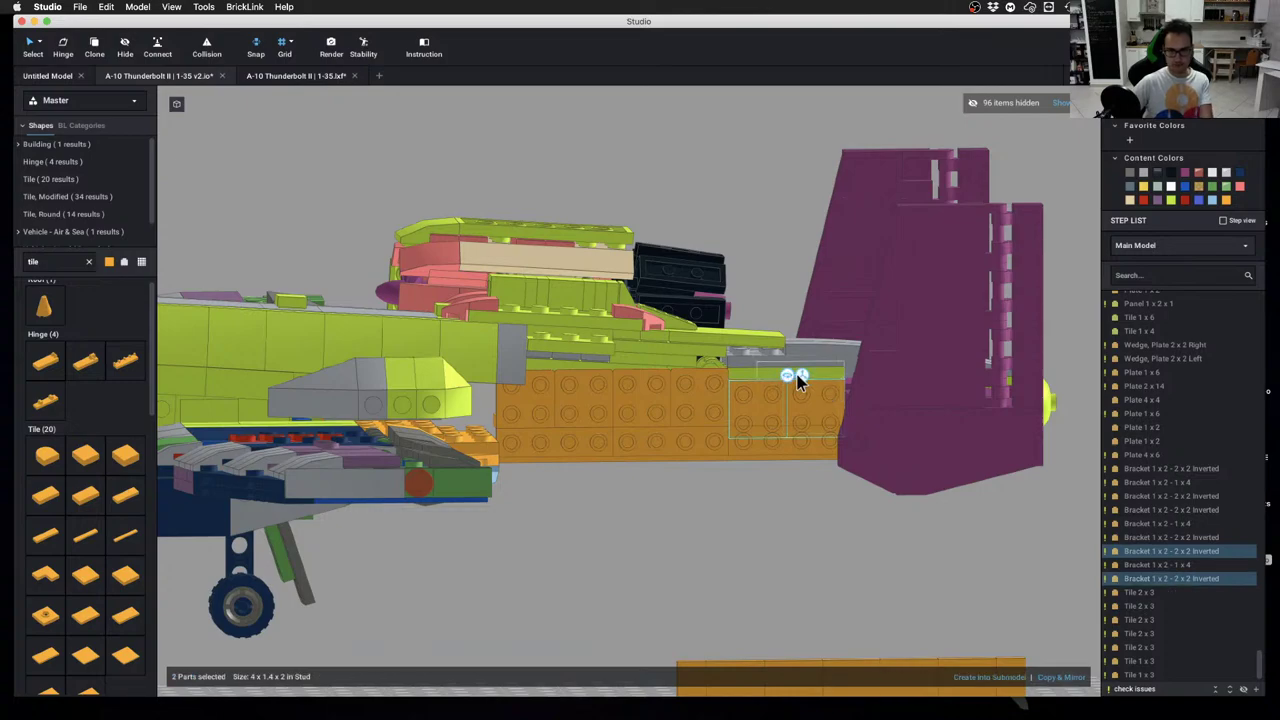
pyautogui.click(801, 376)
pyautogui.press('Up')
pyautogui.click(794, 577)
# Move the seven Tile 2 x 3 and Tile 1 x 3 parts back onto the raised side brackets of the rear fuselage
pyautogui.scroll(-3, 760, 582)
pyautogui.moveTo(646, 532); pyautogui.dragTo(866, 607)
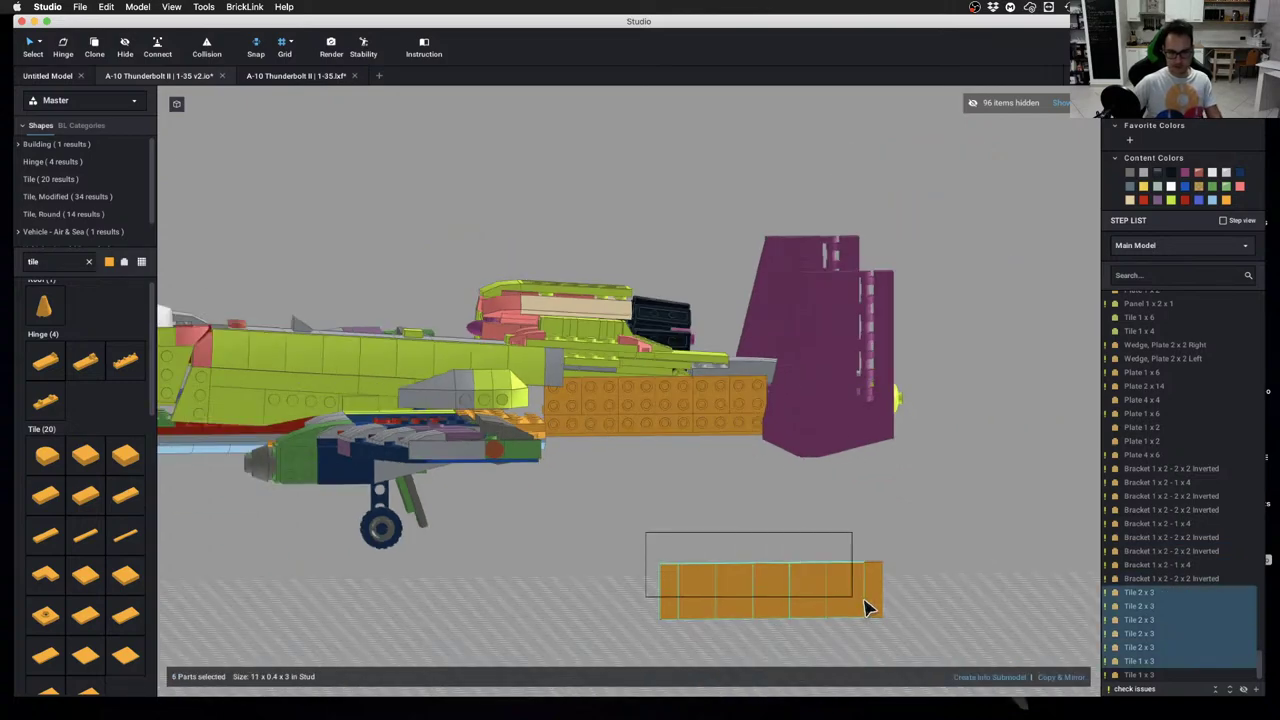
pyautogui.moveTo(760, 600); pyautogui.dragTo(643, 406)
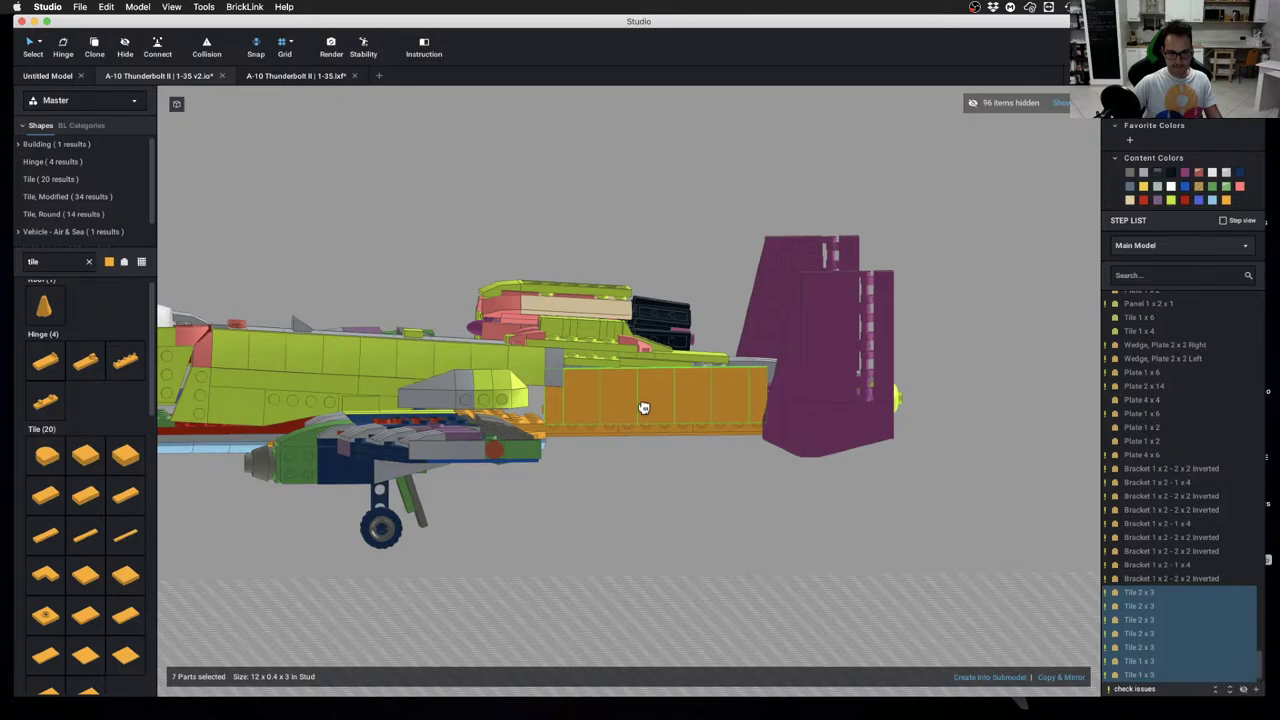
pyautogui.click(648, 481)
# Show all hidden parts of the aircraft again
pyautogui.moveTo(648, 481); pyautogui.dragTo(640, 503, button='right')
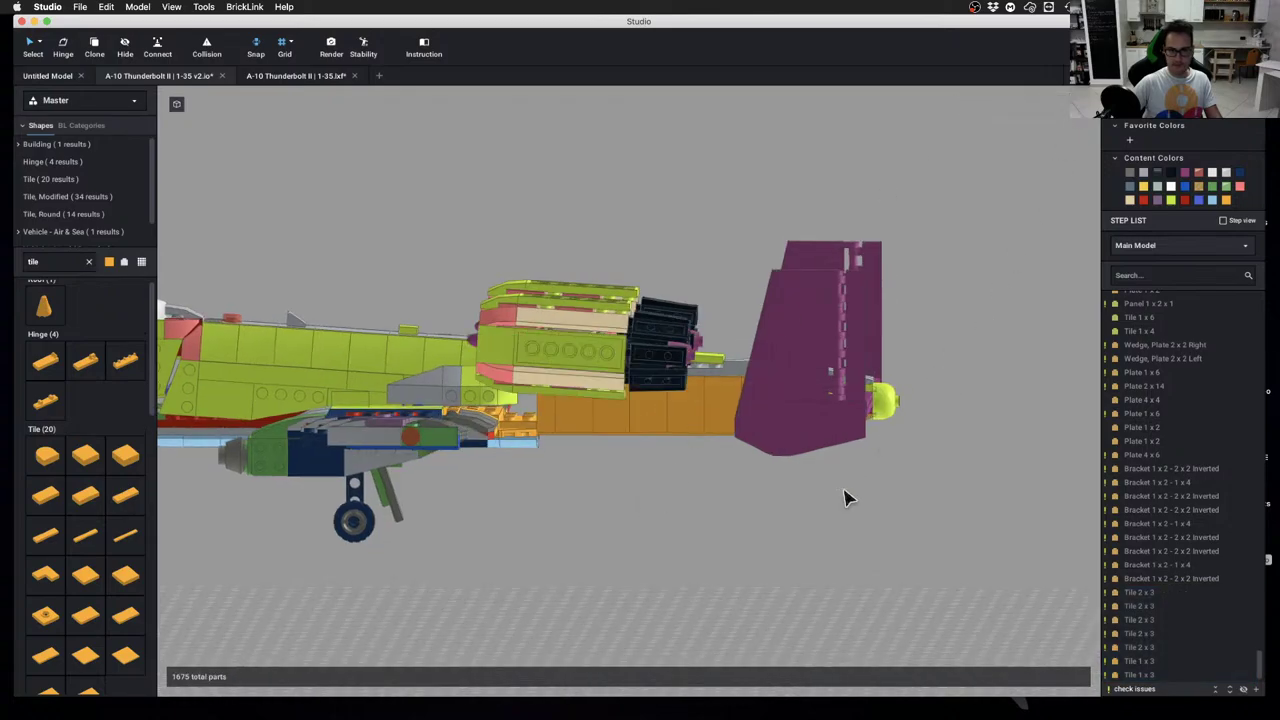
pyautogui.moveTo(846, 497); pyautogui.dragTo(658, 537, button='right')
pyautogui.scroll(5, 640, 530)
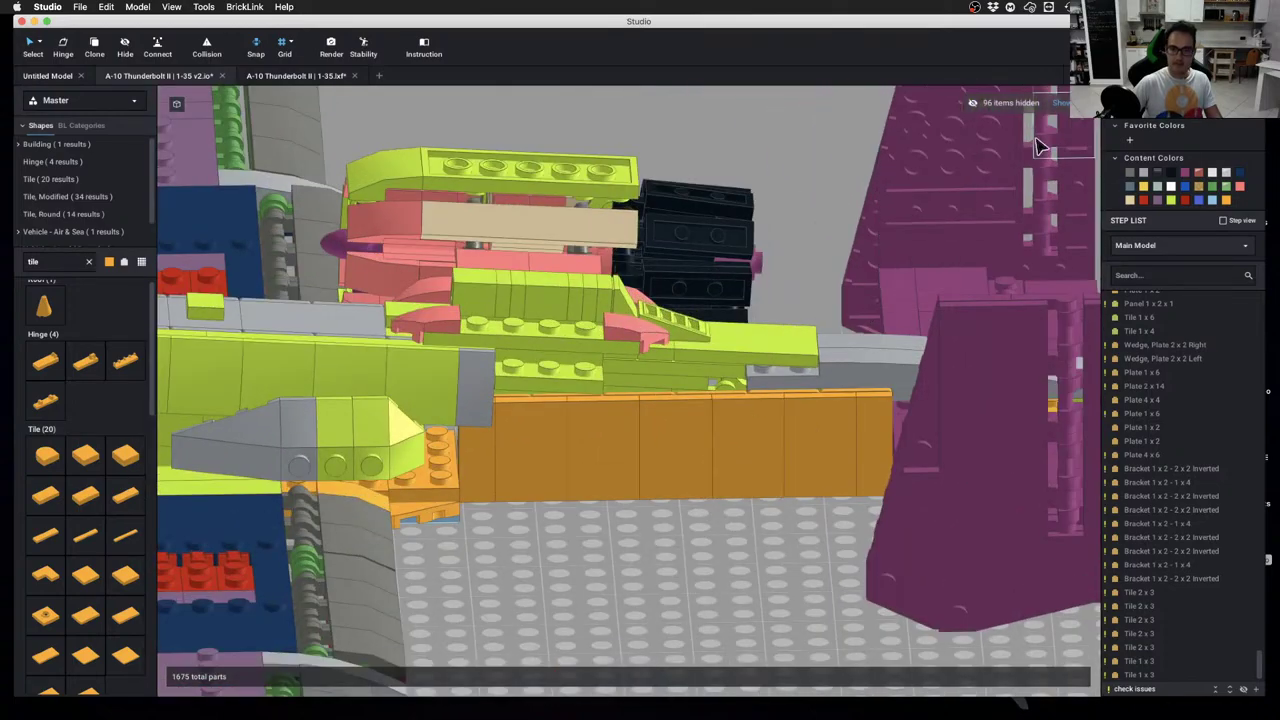
pyautogui.click(1062, 103)
pyautogui.scroll(-3, 860, 405)
pyautogui.scroll(-1, 668, 522)
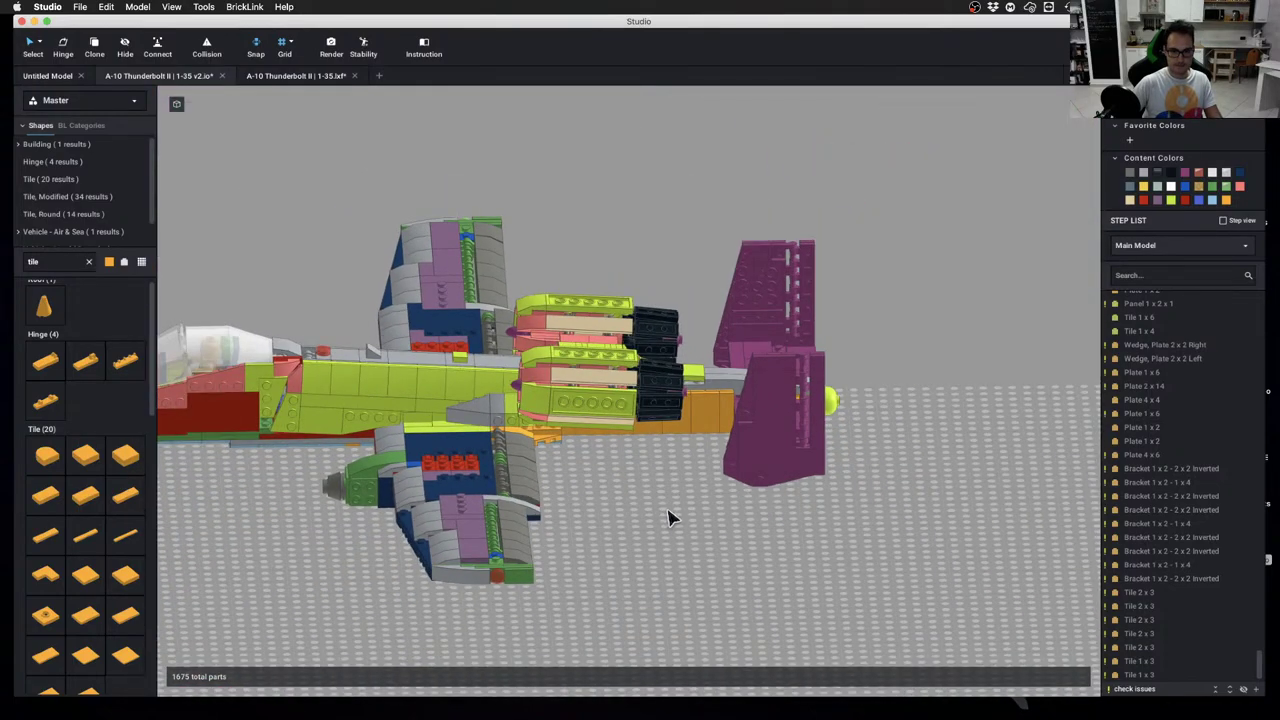
# Find the Tile, Modified 2 x 2 Inverted with the search "inverted 2 x 2" and place it under the front end of the belly's Plate 2 x 14
pyautogui.moveTo(669, 514); pyautogui.dragTo(669, 503, button='right')
pyautogui.scroll(5, 666, 496)
pyautogui.moveTo(666, 496); pyautogui.dragTo(520, 466, button='right')
pyautogui.scroll(-3, 646, 450)
pyautogui.moveTo(646, 450); pyautogui.dragTo(640, 442, button='right')
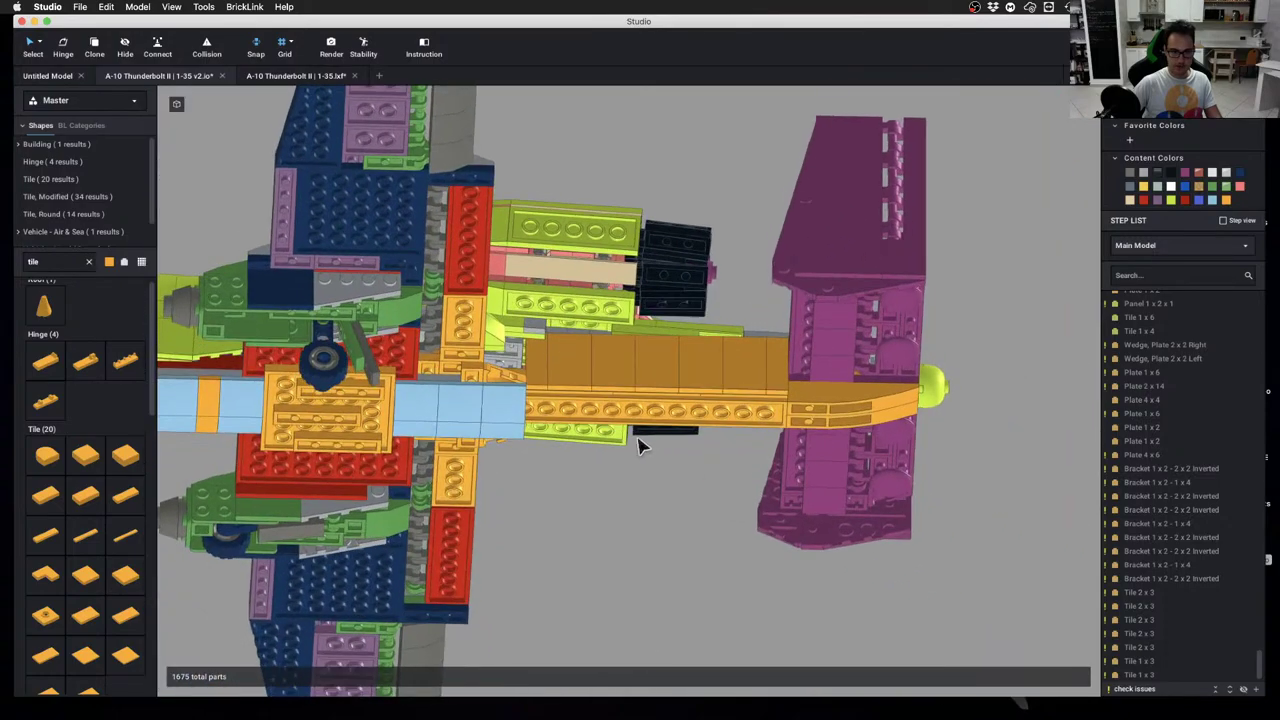
pyautogui.scroll(-3, 640, 442)
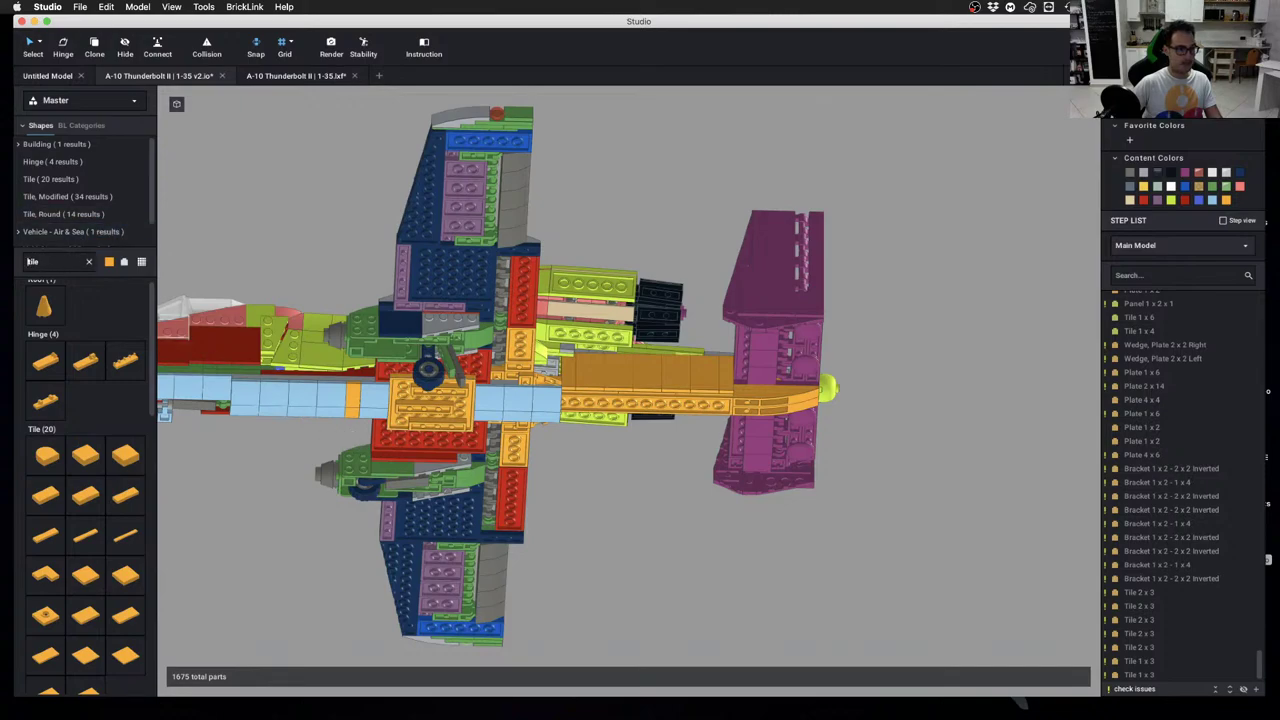
pyautogui.doubleClick(42, 261)
pyautogui.write('inverte')
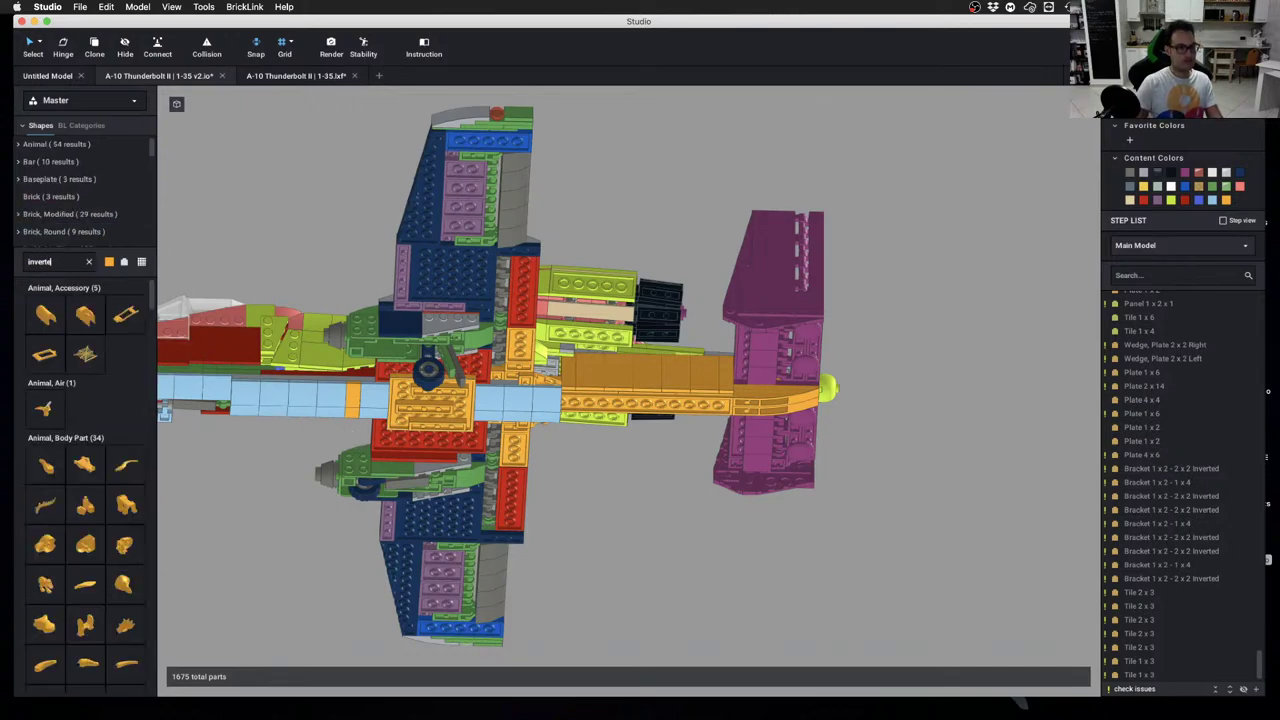
pyautogui.write('d 2 x 2')
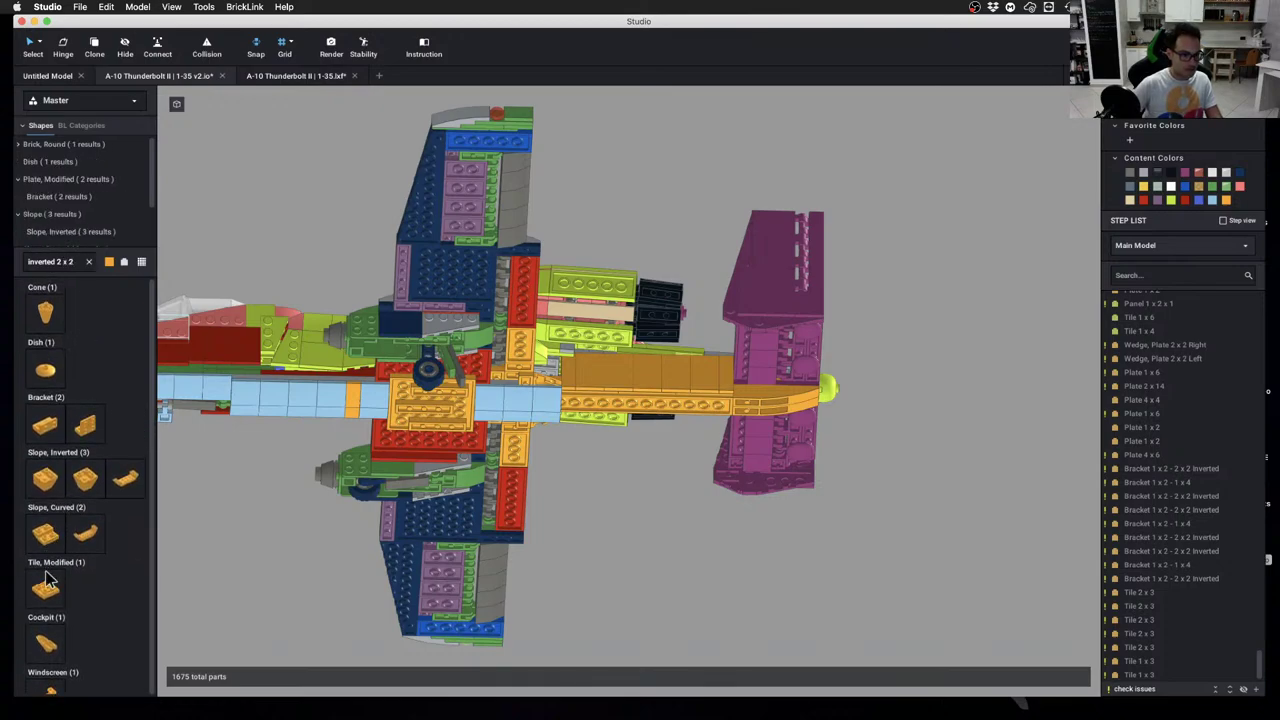
pyautogui.moveTo(45, 588); pyautogui.dragTo(590, 412)
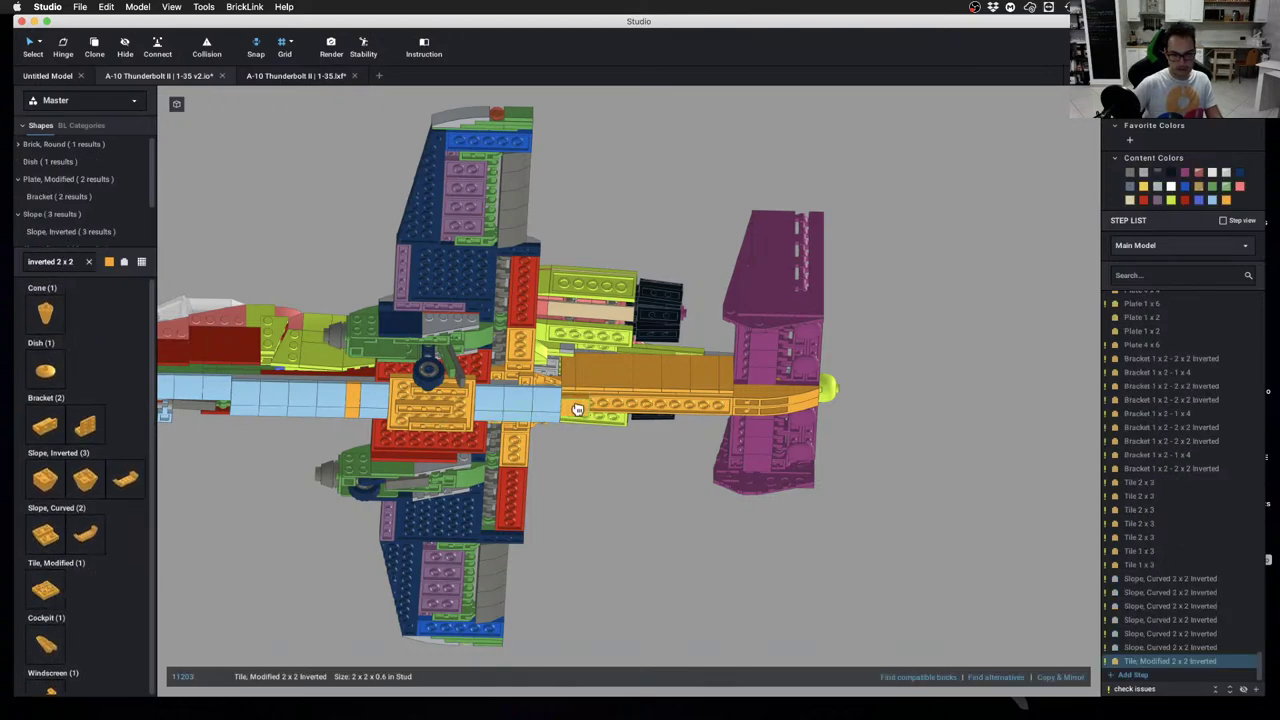
# Clone the Tile, Modified 2 x 2 Inverted and place the copy directly behind it on the rear fuselage's belly
pyautogui.click(690, 232)
pyautogui.click(571, 398)
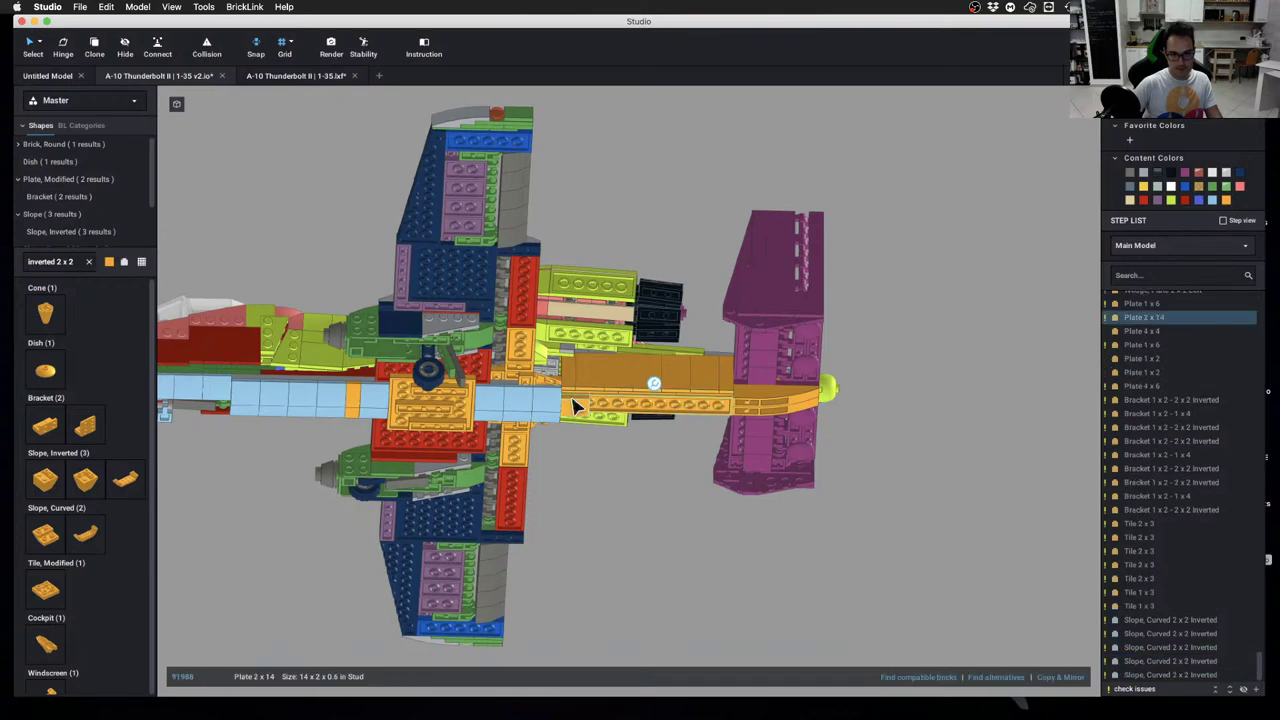
pyautogui.click(578, 404)
pyautogui.press('c')
pyautogui.click(610, 409)
pyautogui.press('Escape')
# Examine the aircraft's side profile and compare its rear fuselage with the a10.psd reference drawing in Photoshop
pyautogui.moveTo(672, 424); pyautogui.dragTo(660, 450, button='right')
pyautogui.scroll(-2, 712, 442)
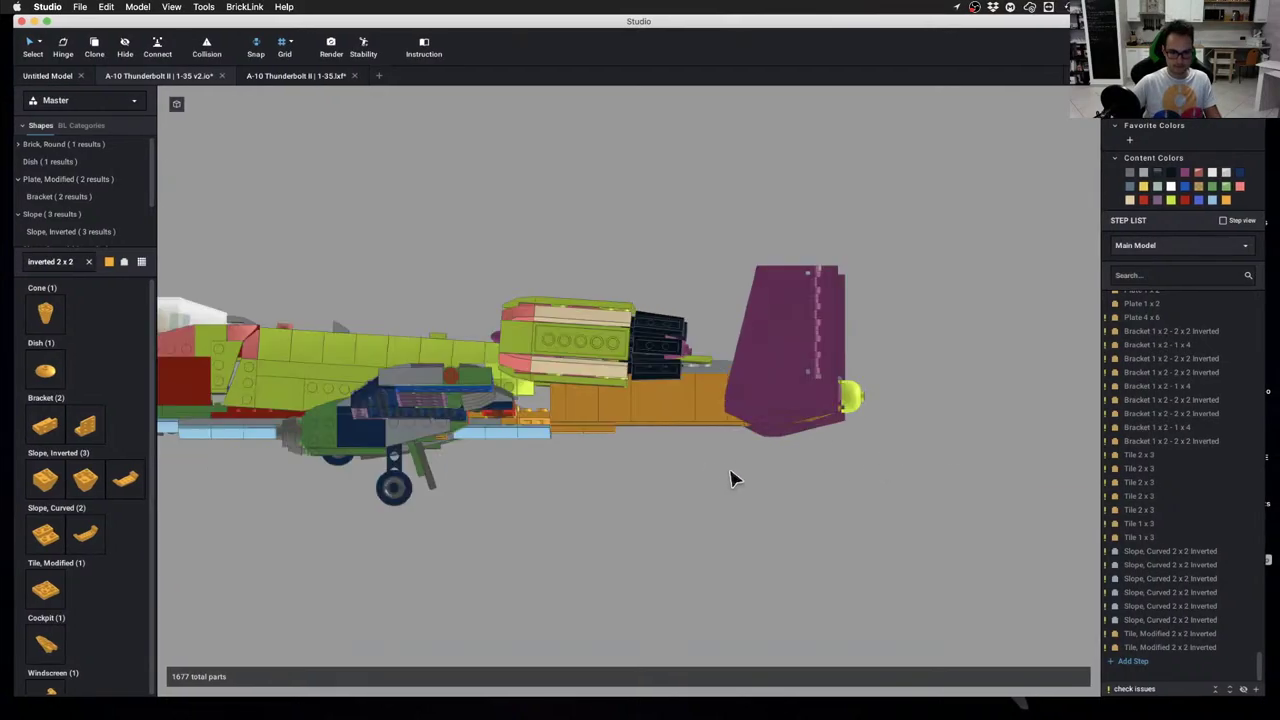
pyautogui.scroll(-4, 731, 471)
pyautogui.moveTo(703, 470); pyautogui.dragTo(786, 497, button='middle')
pyautogui.scroll(2, 786, 497)
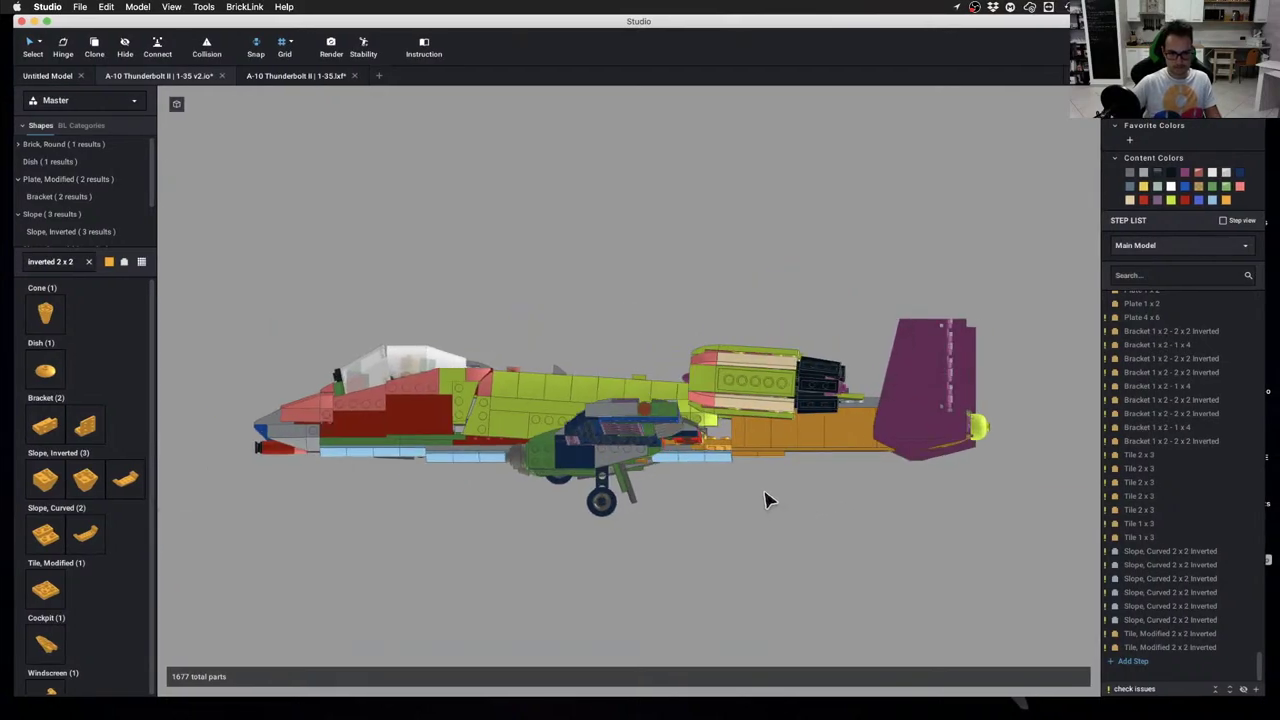
pyautogui.scroll(-2, 765, 500)
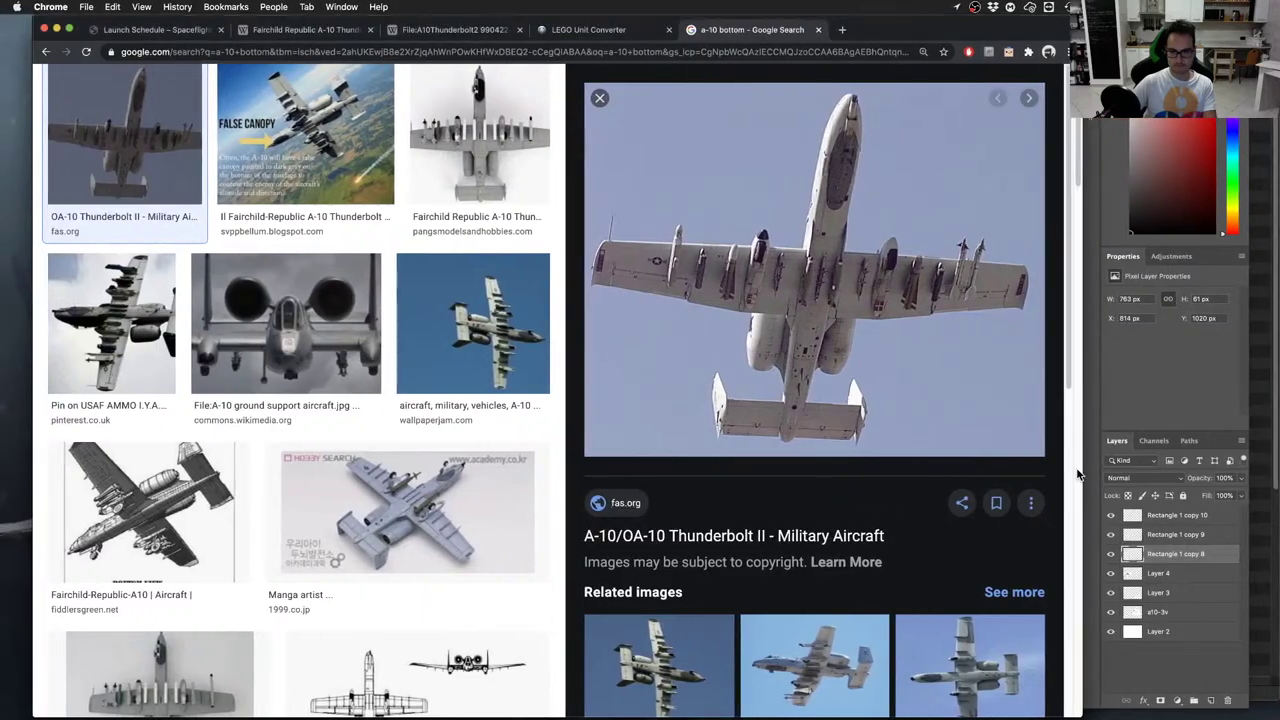
pyautogui.hotkey('ctrl', 'Up')
pyautogui.click(829, 554)
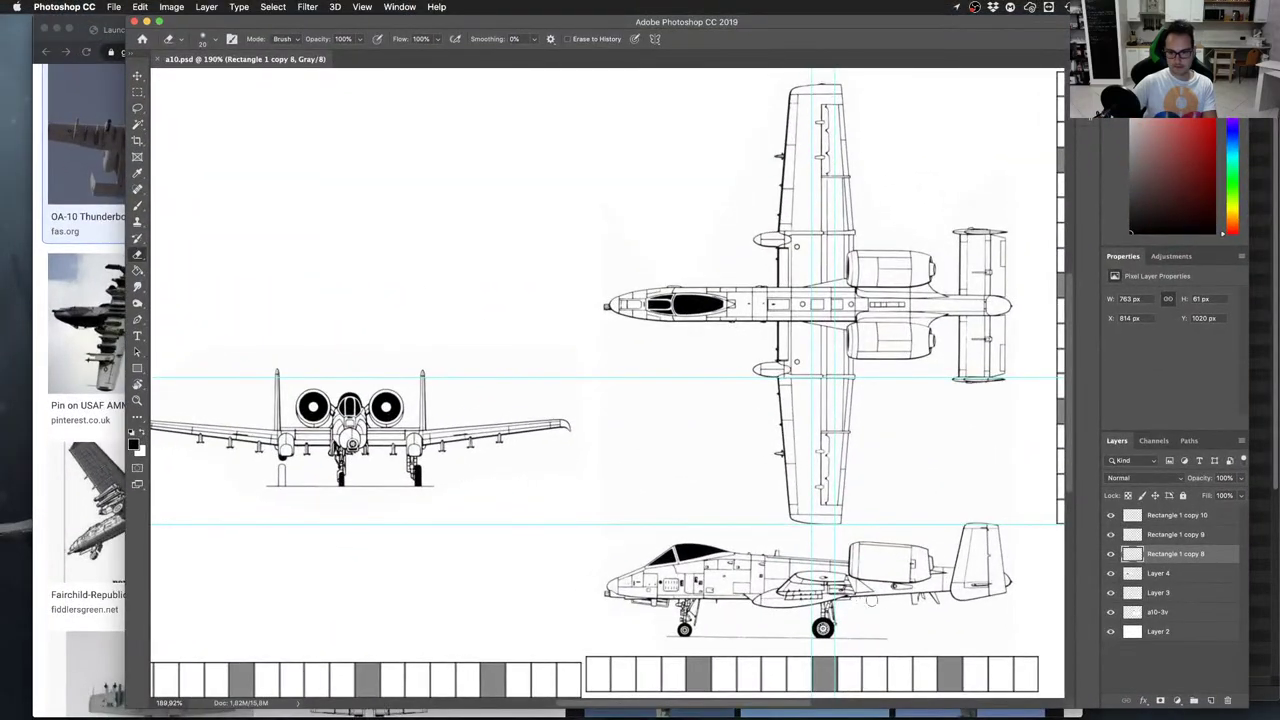
pyautogui.hotkey('ctrl', 'Right')
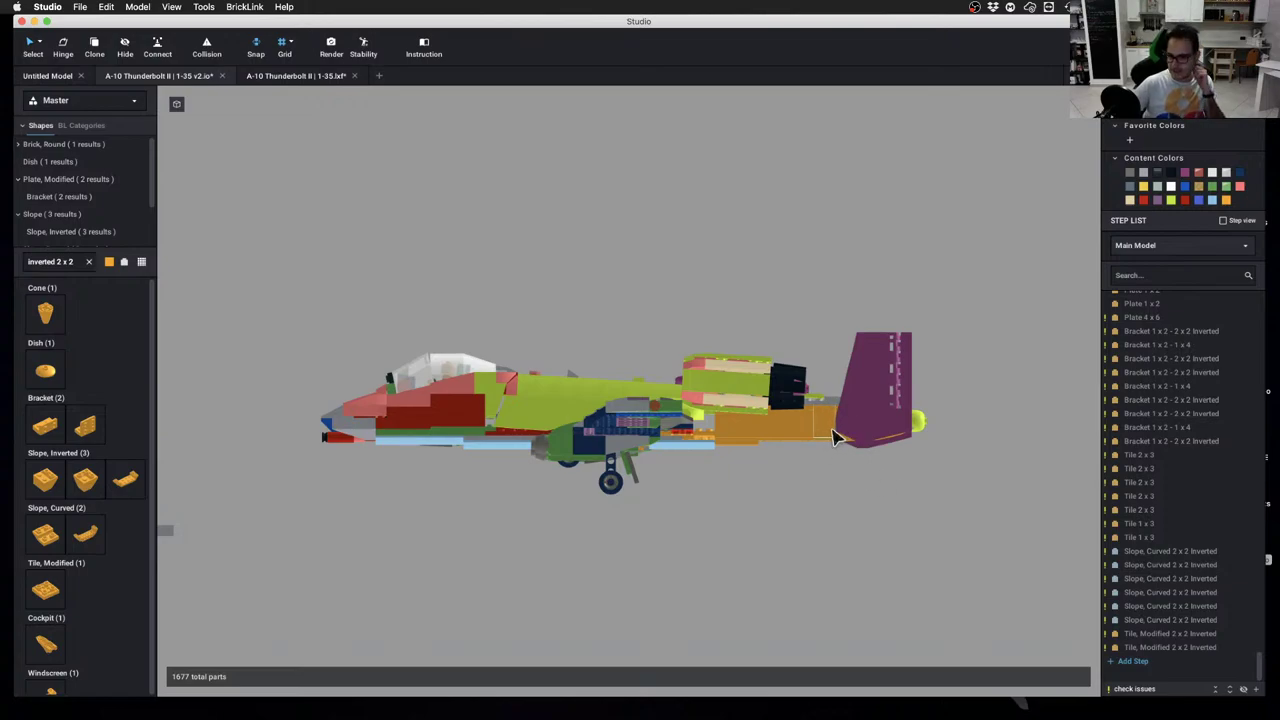
# Delete two Tile 2 x 3 from the rear end of the fuselage side and move the rearmost Tile 1 x 3 against the remaining tiles
pyautogui.scroll(5, 866, 430)
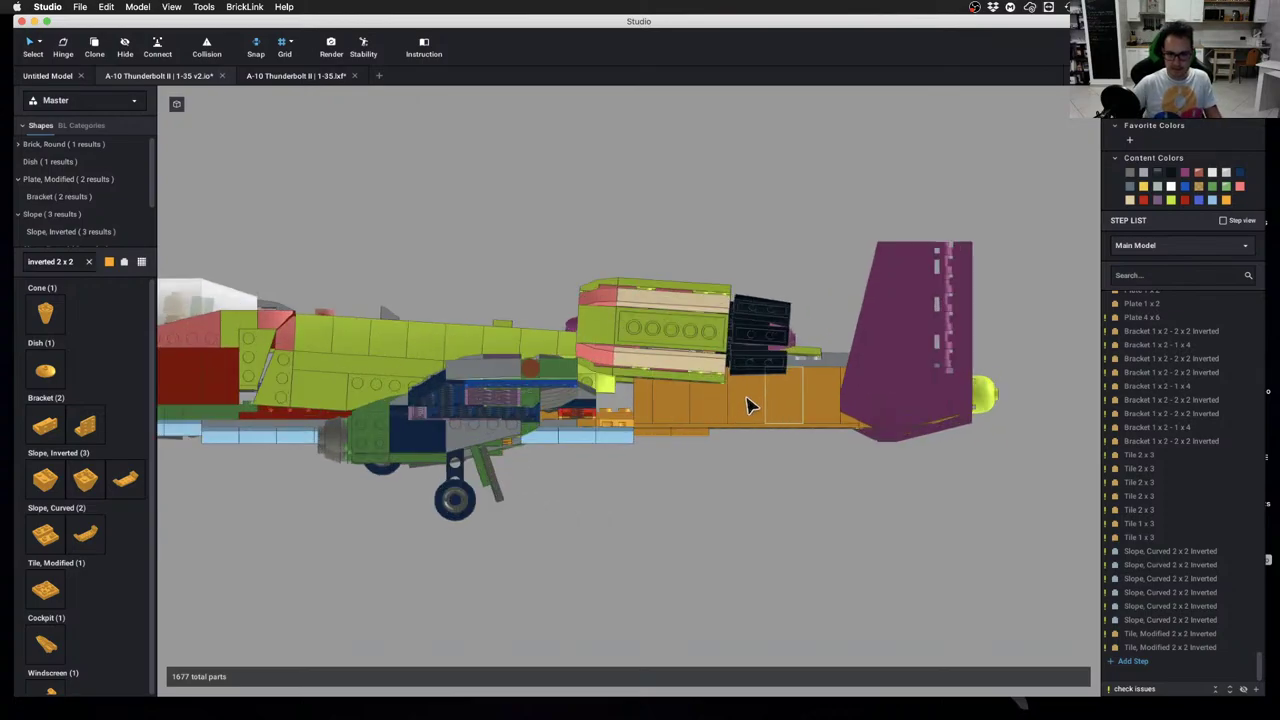
pyautogui.scroll(4, 860, 418)
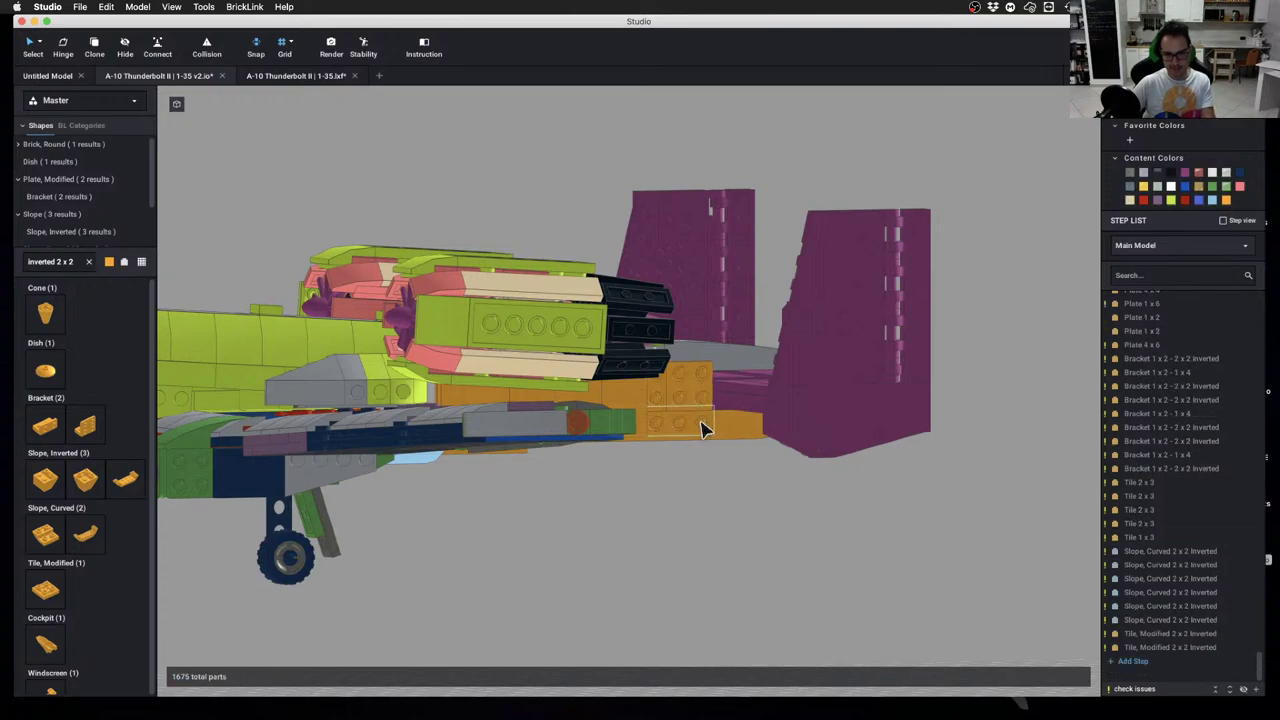
pyautogui.moveTo(701, 428); pyautogui.dragTo(689, 429, button='right')
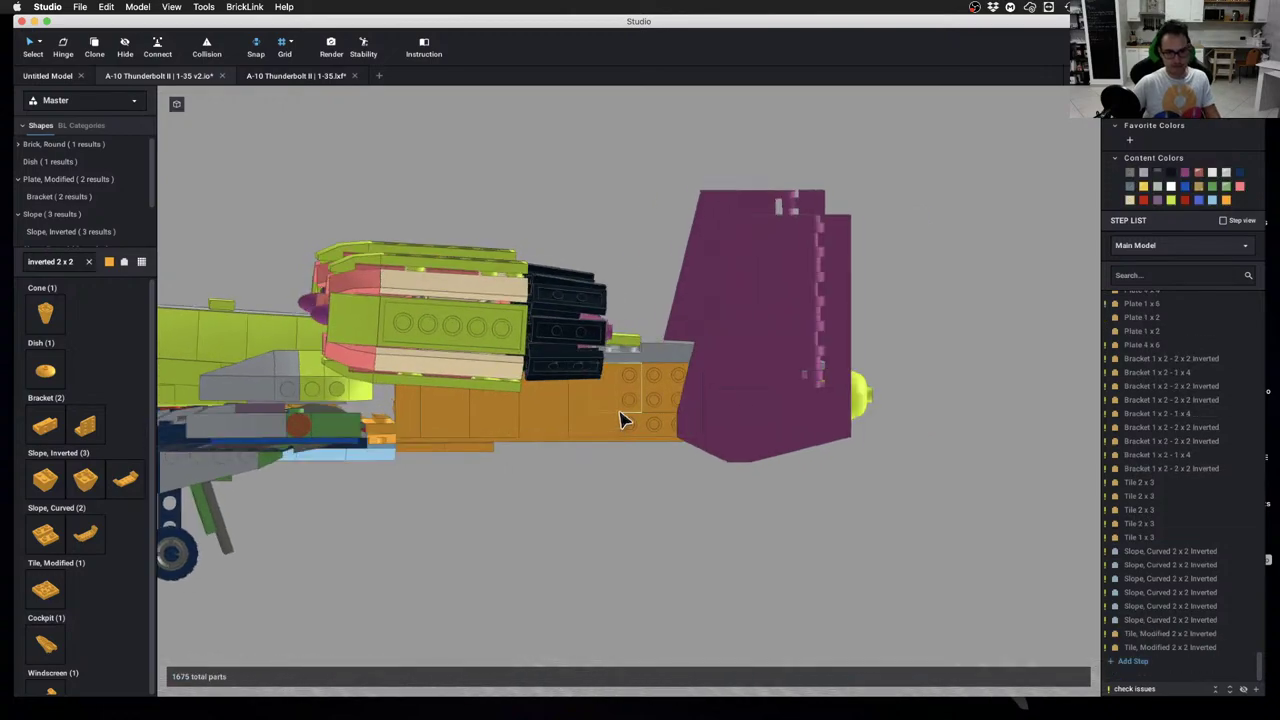
pyautogui.press('super+z')
pyautogui.press('super+z')
pyautogui.click(636, 421)
pyautogui.press('BackSpace')
pyautogui.click(609, 425)
pyautogui.press('BackSpace')
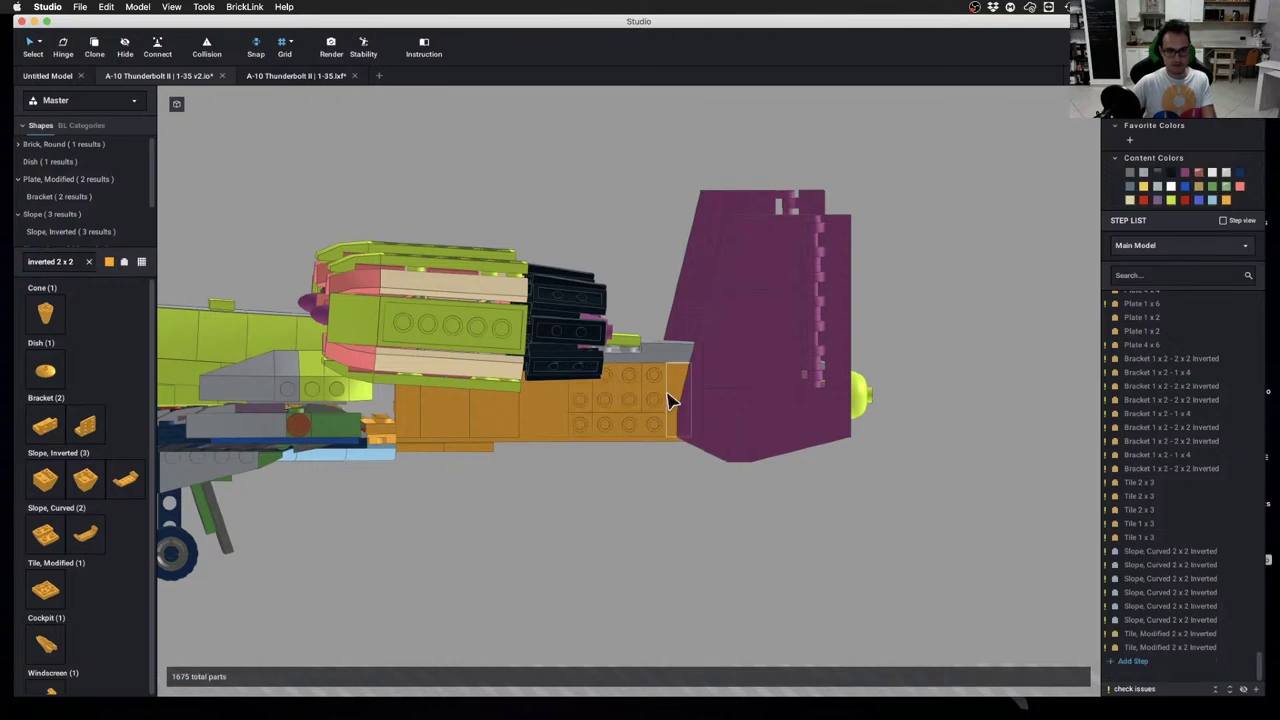
pyautogui.click(588, 399)
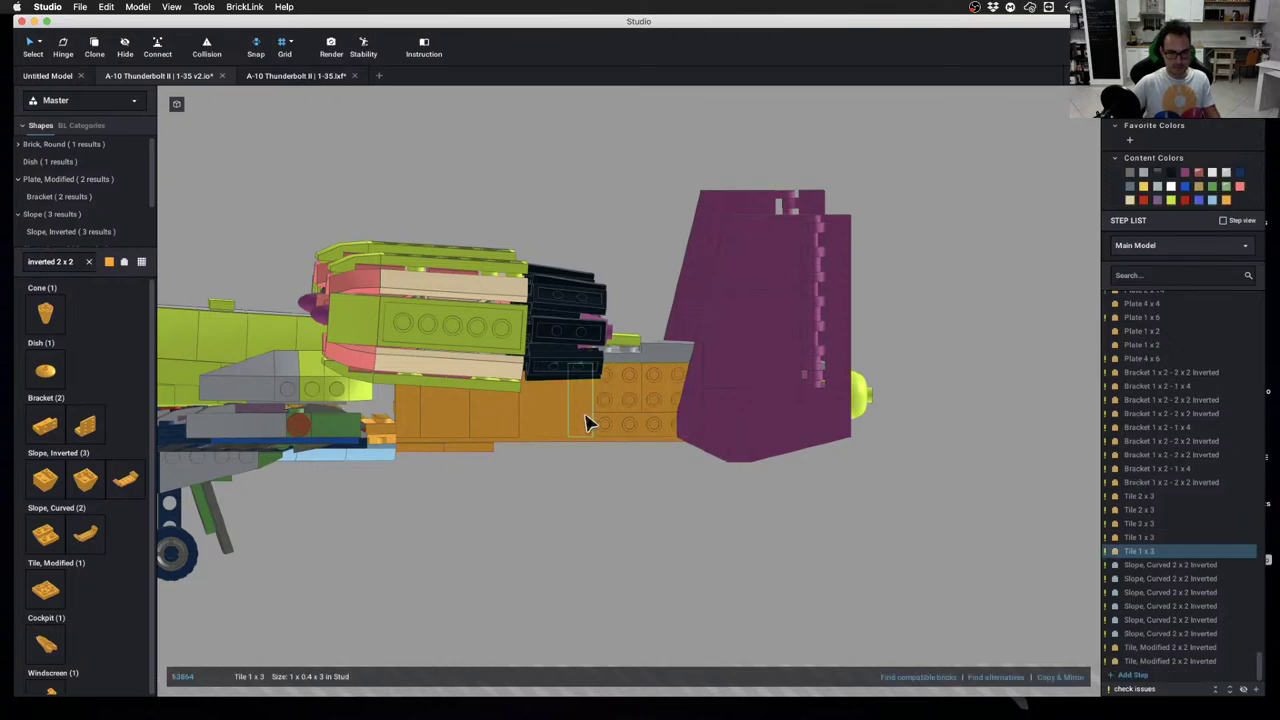
pyautogui.click(616, 474)
# Delete the exposed Bracket 1 x 2 - 1 x 4 at the rear end of the fuselage side
pyautogui.click(631, 431)
pyautogui.press('BackSpace')
pyautogui.scroll(1, 625, 426)
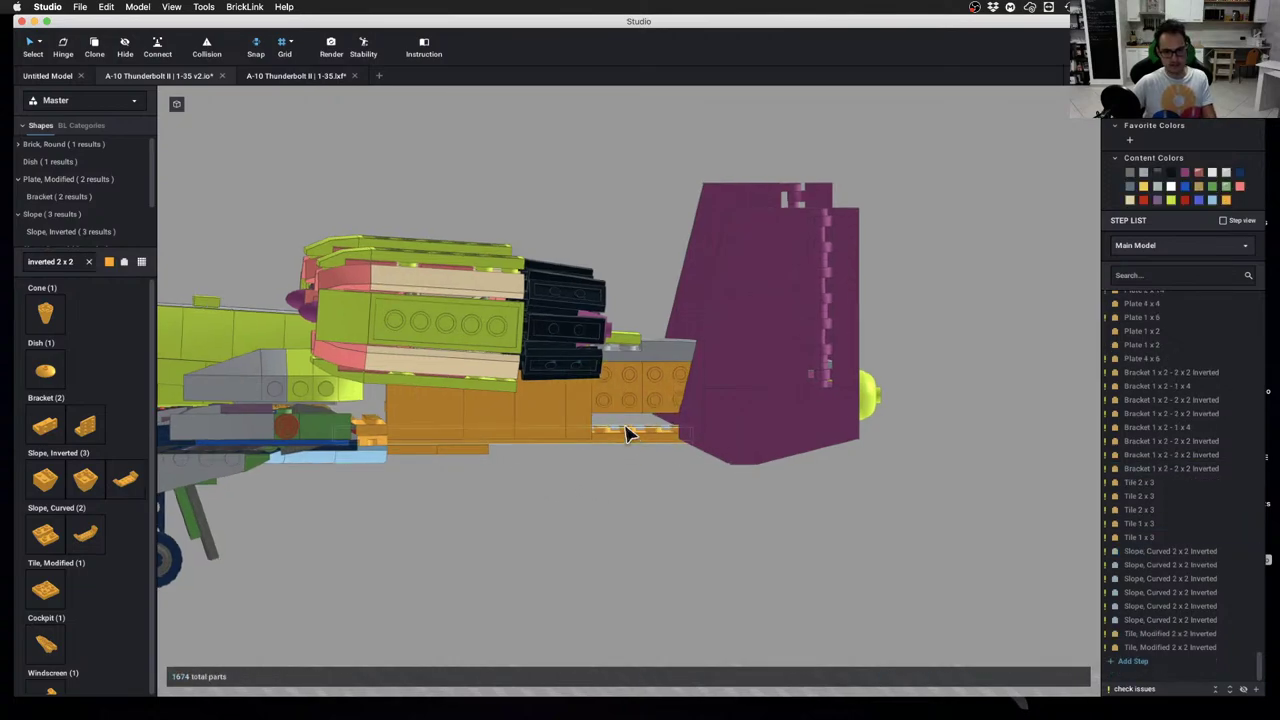
# Lower the two rear Bracket 1 x 2 - 2 x 2 Inverted toward the gap left by the deleted bracket
pyautogui.moveTo(625, 433); pyautogui.dragTo(620, 411, button='right')
pyautogui.click(620, 408)
pyautogui.keyDown('shift'); pyautogui.click(662, 402); pyautogui.keyUp('shift')
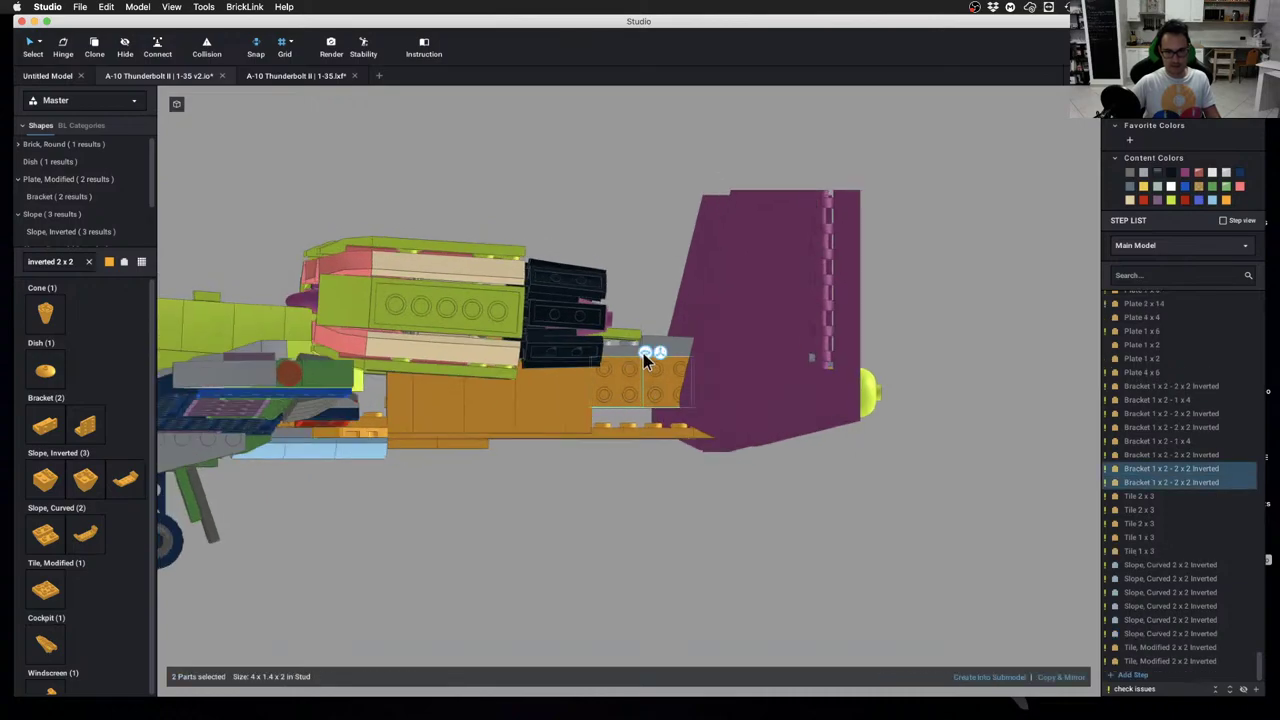
pyautogui.click(660, 354)
pyautogui.click(630, 502)
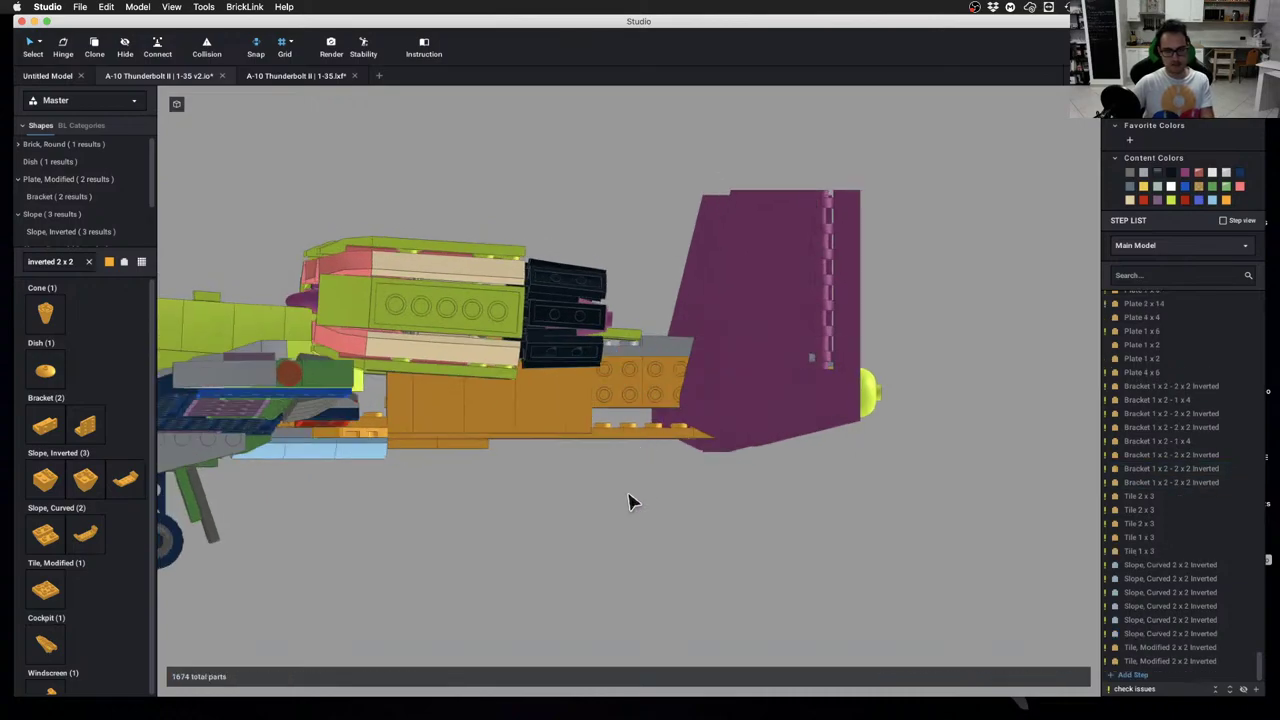
pyautogui.press('super+v')
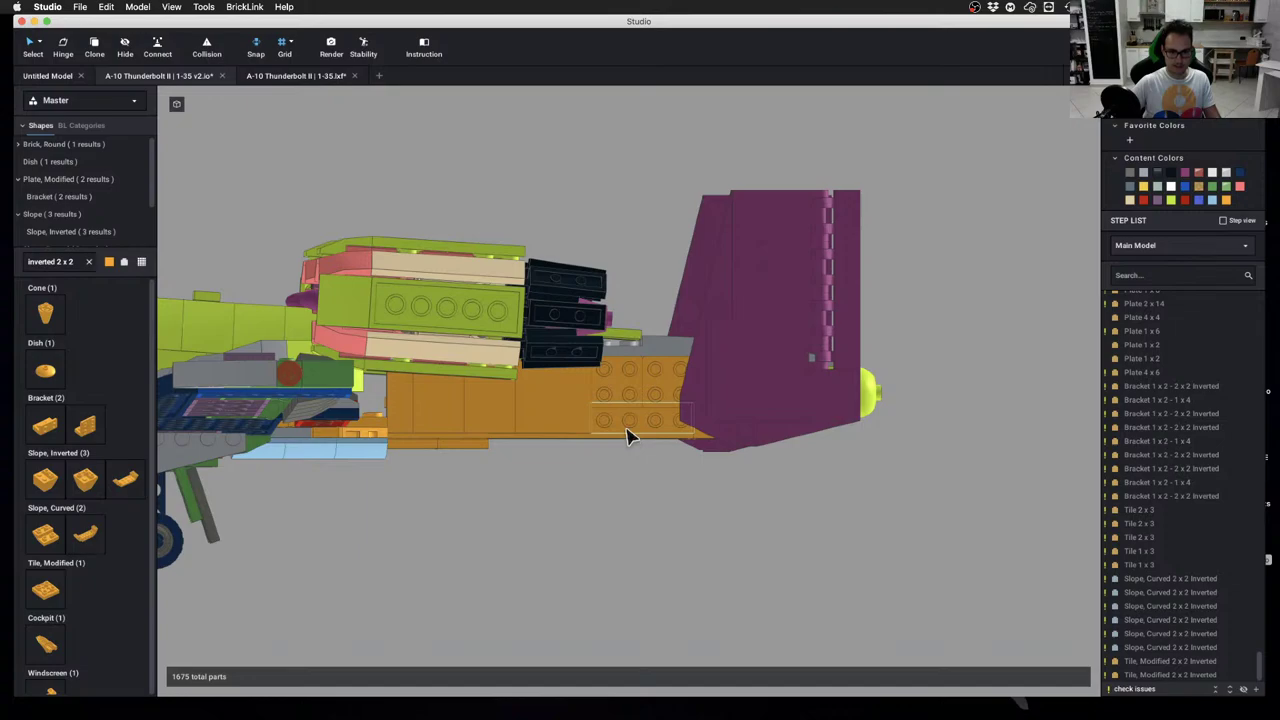
pyautogui.moveTo(628, 436); pyautogui.dragTo(647, 360)
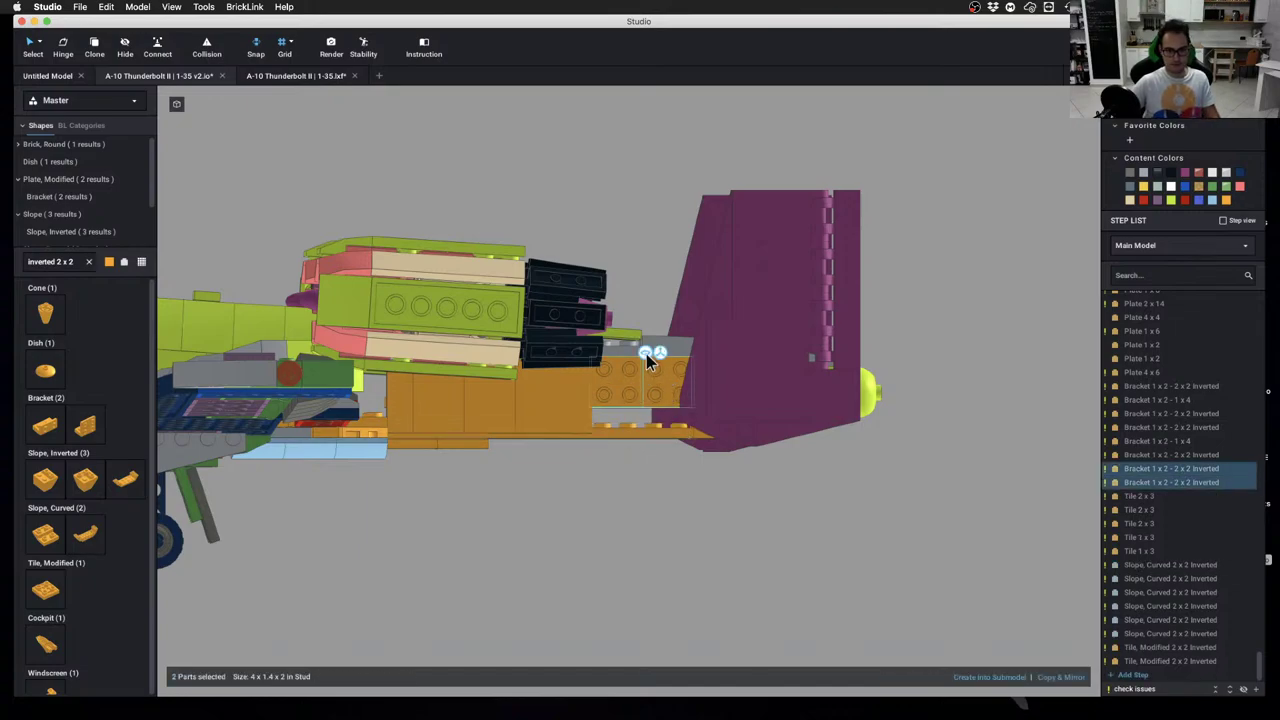
pyautogui.click(692, 582)
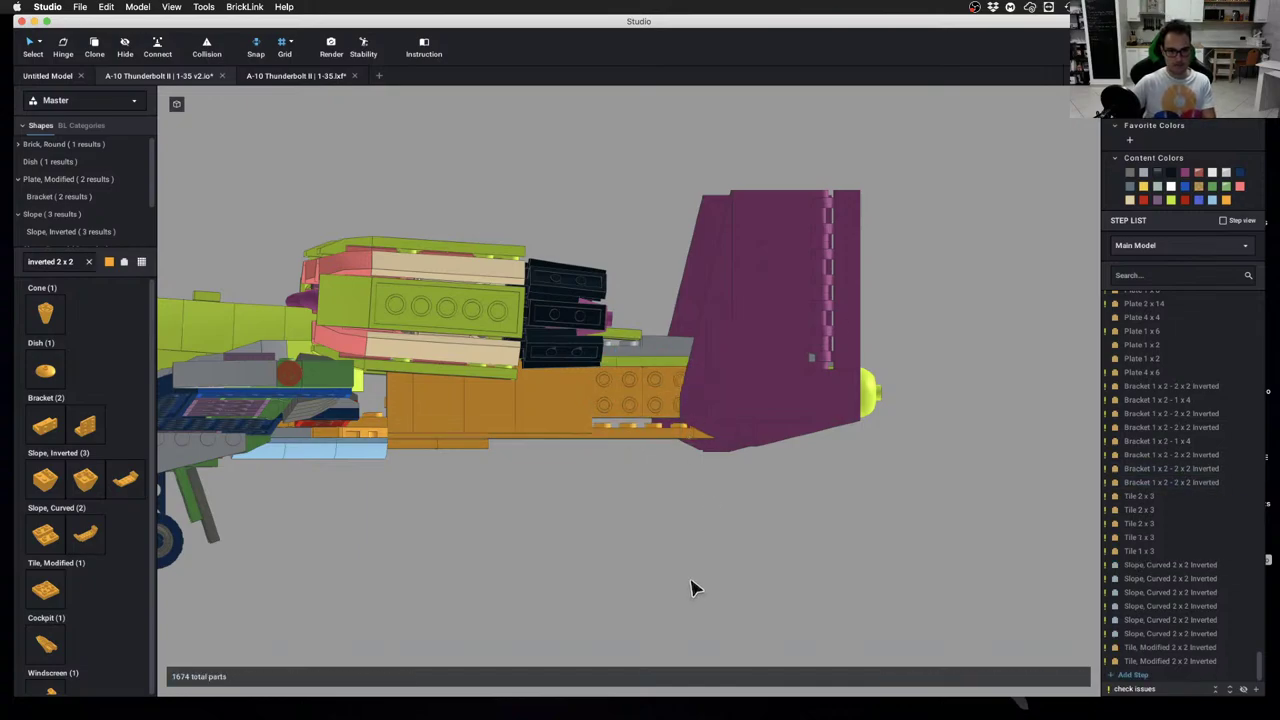
# Lower the same two inverted brackets further until they sit on the Plate 2 x 14 of the belly
pyautogui.scroll(2, 563, 548)
pyautogui.scroll(1, 543, 520)
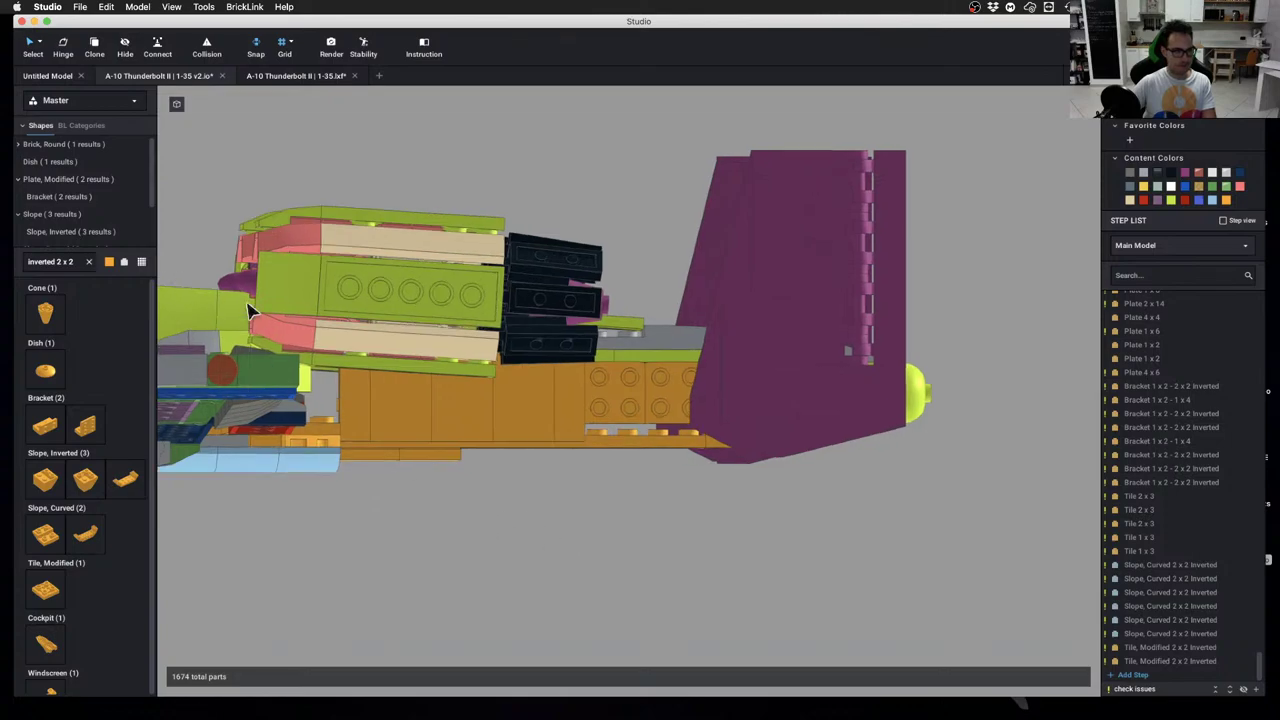
pyautogui.scroll(1, 634, 483)
pyautogui.click(613, 397)
pyautogui.keyDown('shift'); pyautogui.click(647, 368); pyautogui.keyUp('shift')
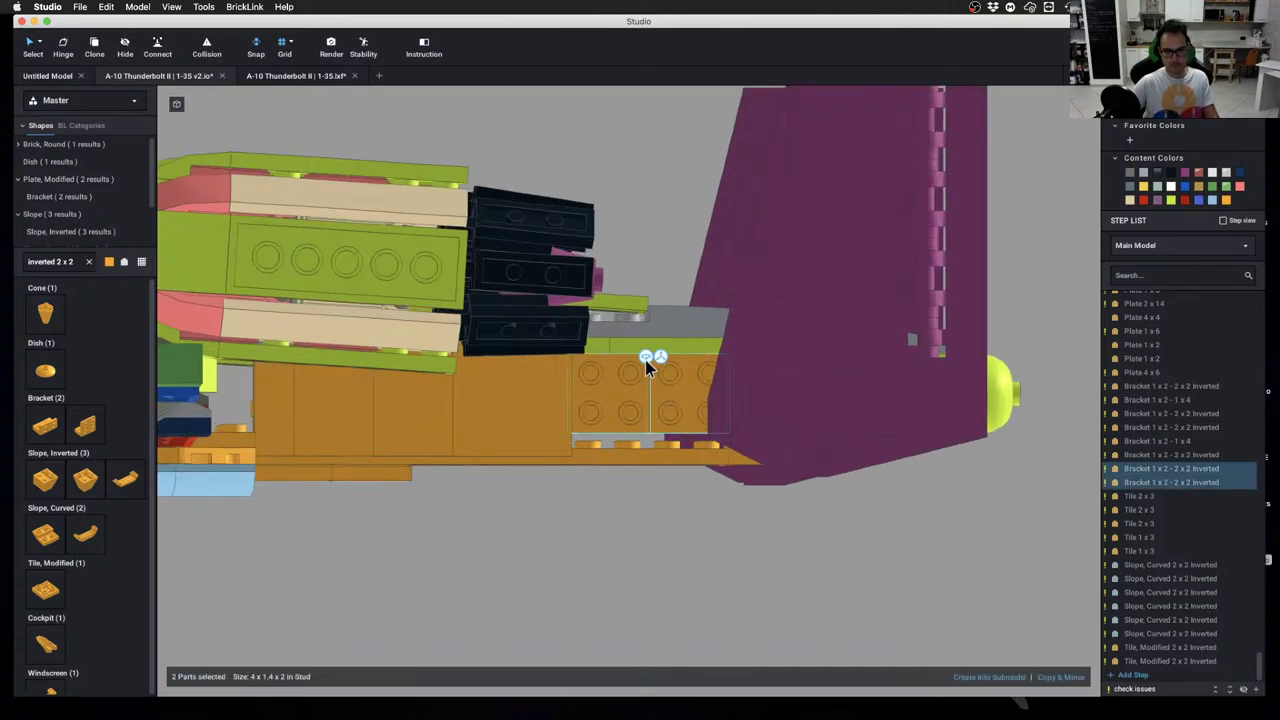
pyautogui.moveTo(645, 440); pyautogui.dragTo(647, 505, button='right')
pyautogui.click(615, 569)
pyautogui.moveTo(615, 569)
pyautogui.mouseDown(button='right')
pyautogui.moveTo(617, 534)
pyautogui.moveTo(617, 559)
pyautogui.mouseUp(button='right')
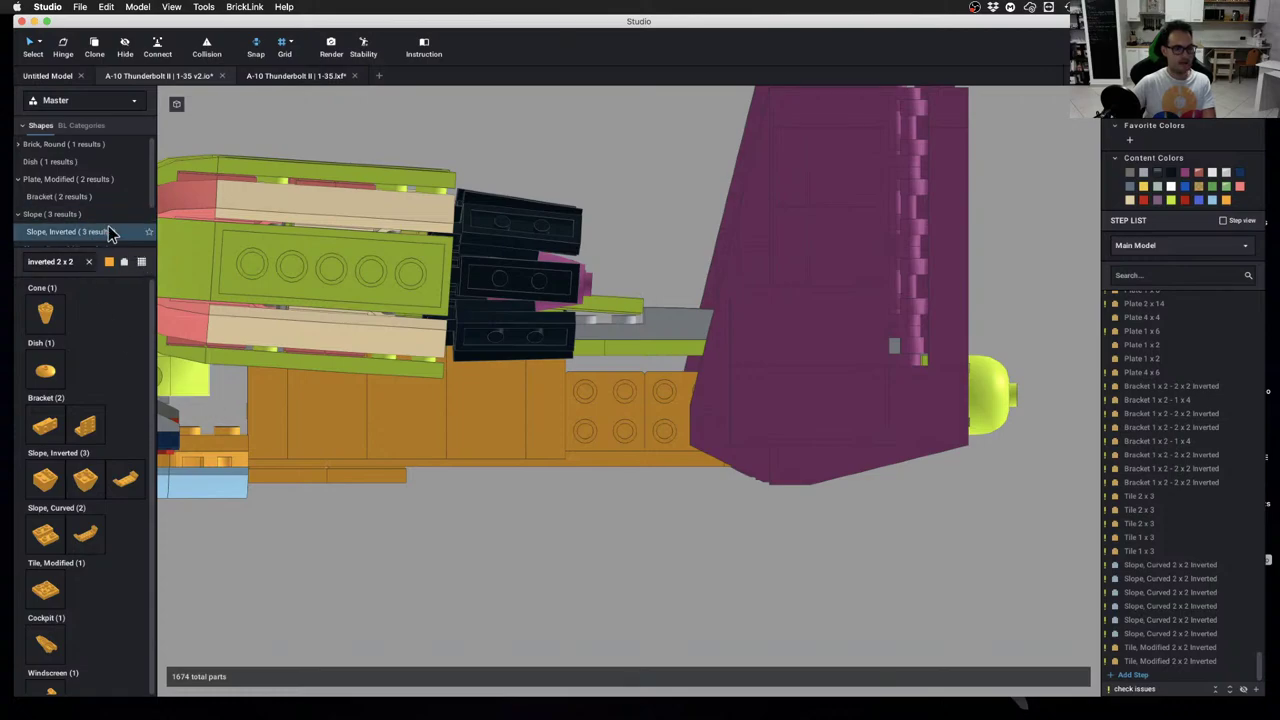
# Find the Tile 2 x 4 with the search "tile" and place it on the studs of the two lowered inverted brackets
pyautogui.click(48, 260)
pyautogui.write('tile')
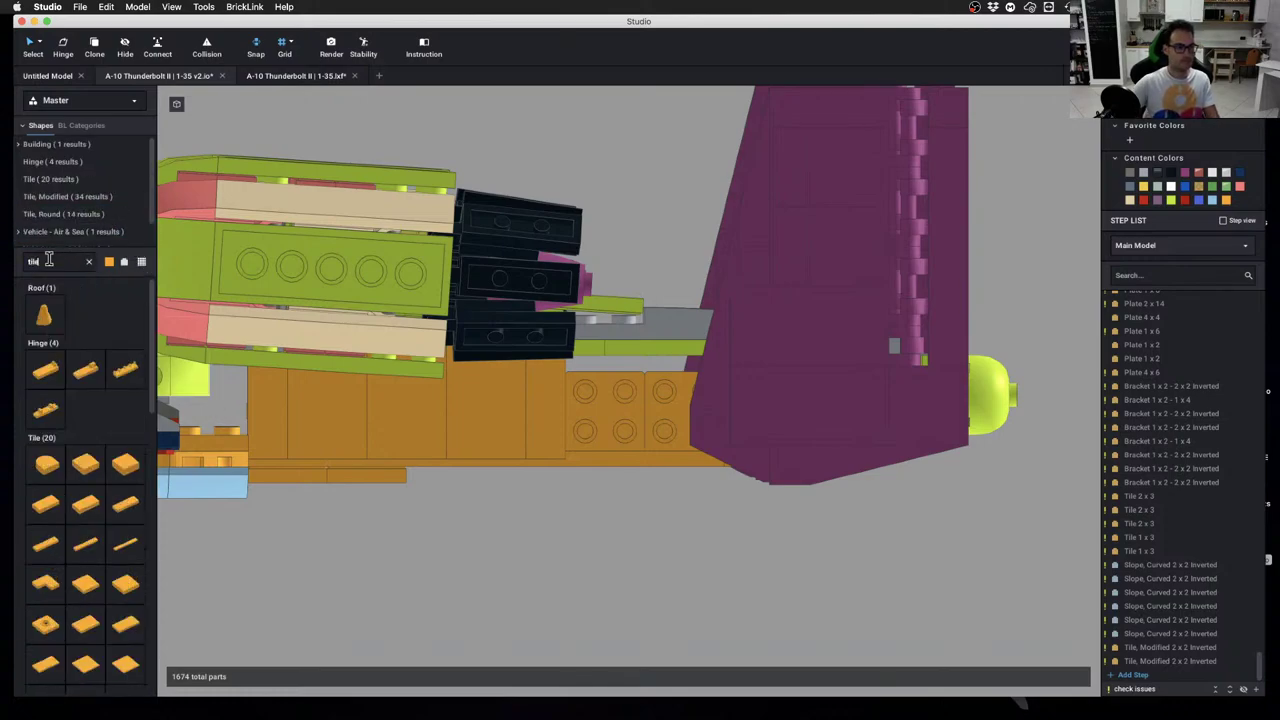
pyautogui.scroll(-2, 100, 430)
pyautogui.moveTo(125, 560); pyautogui.dragTo(587, 483)
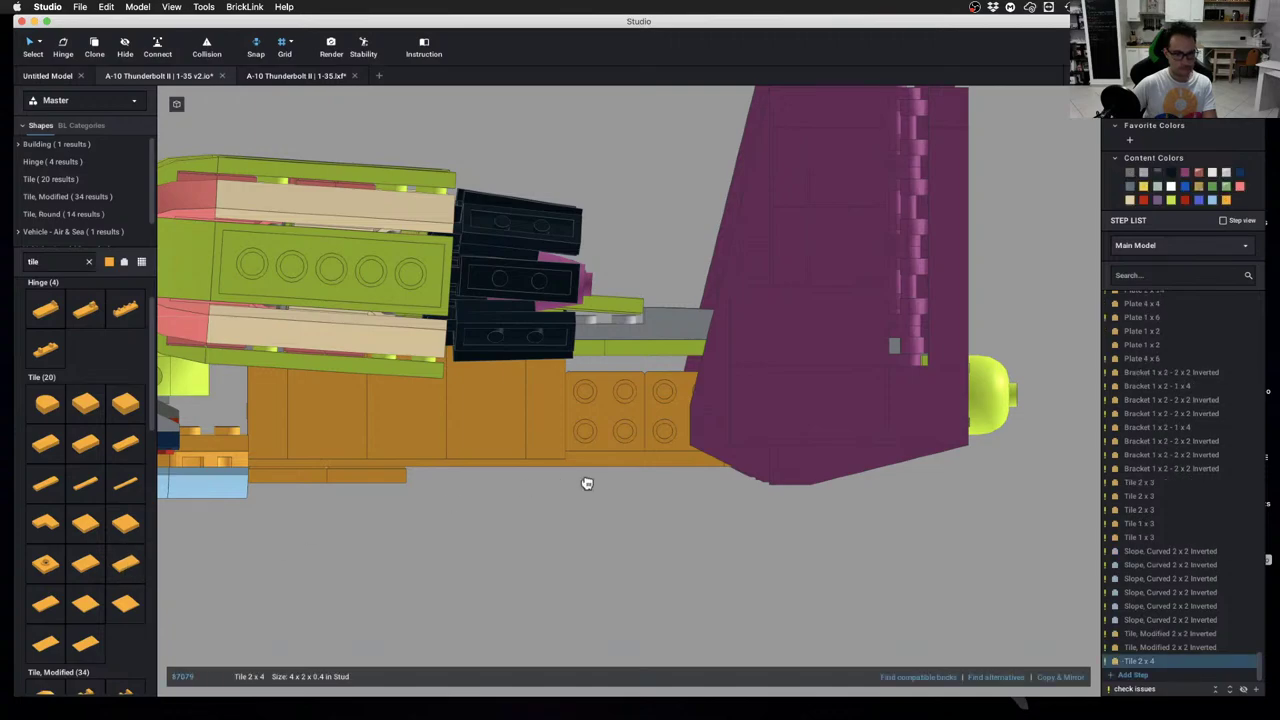
pyautogui.moveTo(673, 621); pyautogui.dragTo(674, 626, button='right')
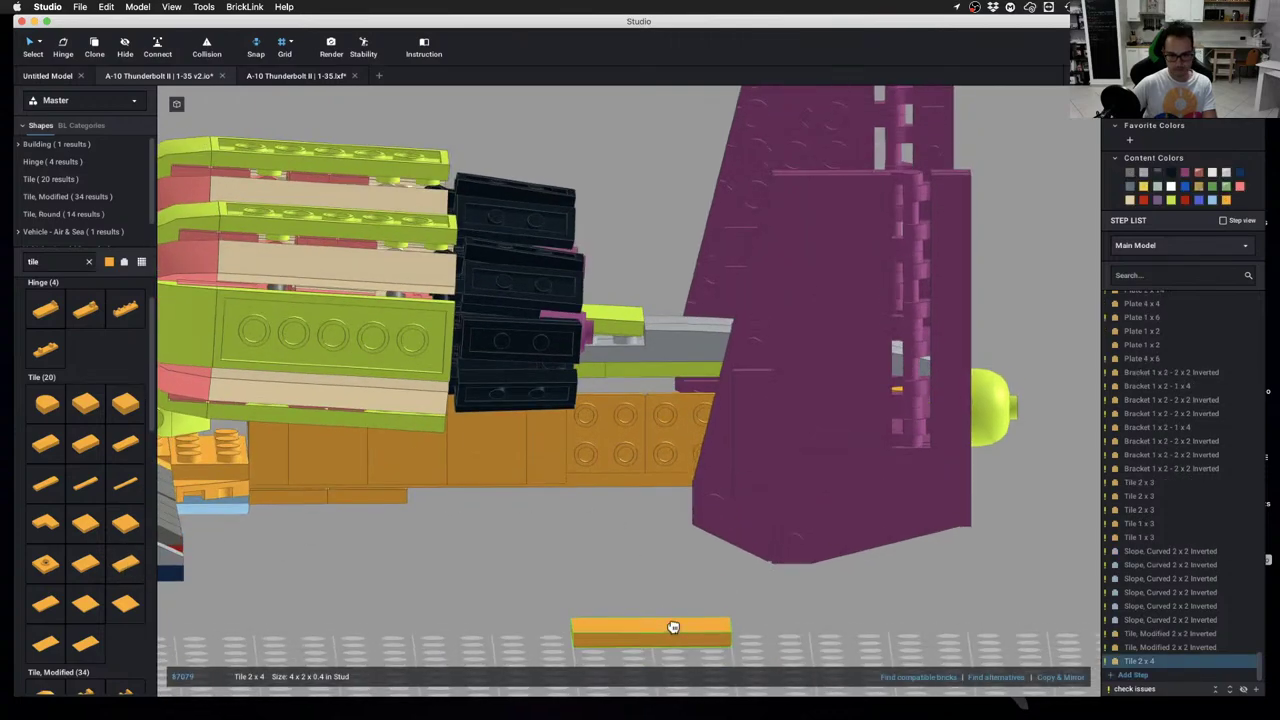
pyautogui.click(660, 451)
pyautogui.click(630, 567)
# Delete the Plate 2 x 14 from the belly of the rear fuselage
pyautogui.scroll(-4, 628, 555)
pyautogui.moveTo(628, 562); pyautogui.dragTo(643, 449, button='right')
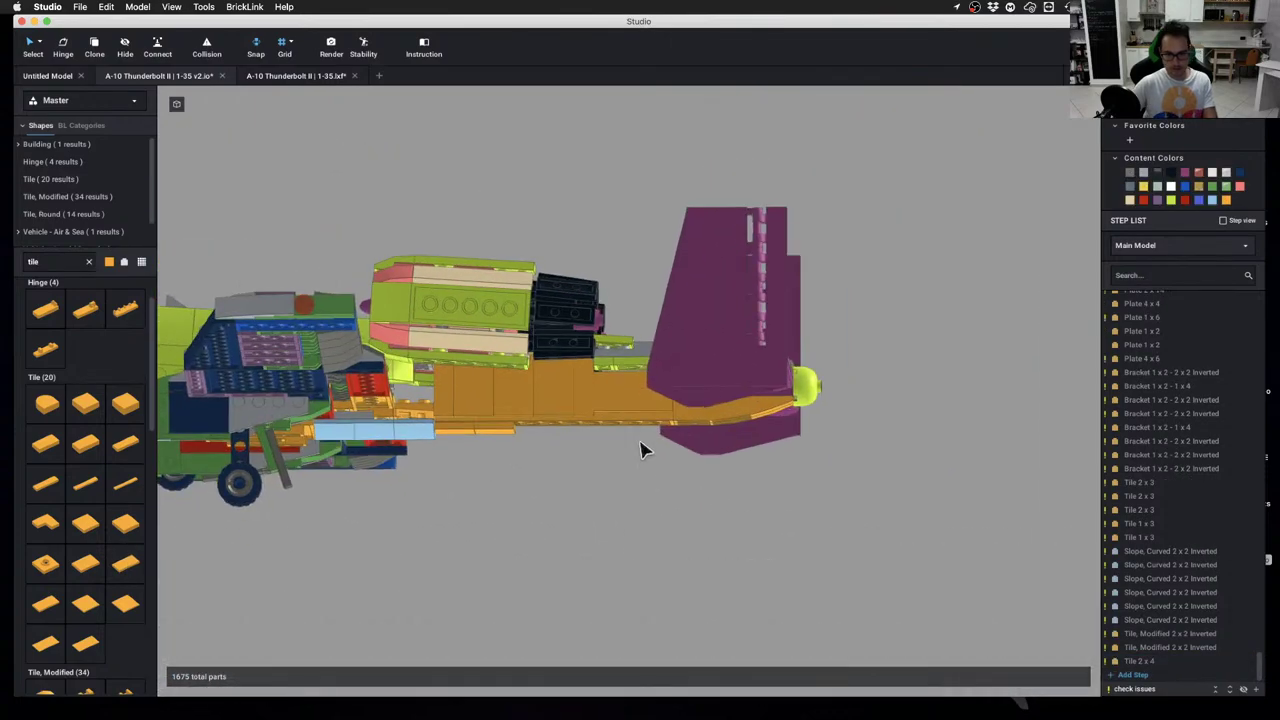
pyautogui.scroll(5, 617, 434)
pyautogui.click(640, 443)
pyautogui.scroll(5, 657, 445)
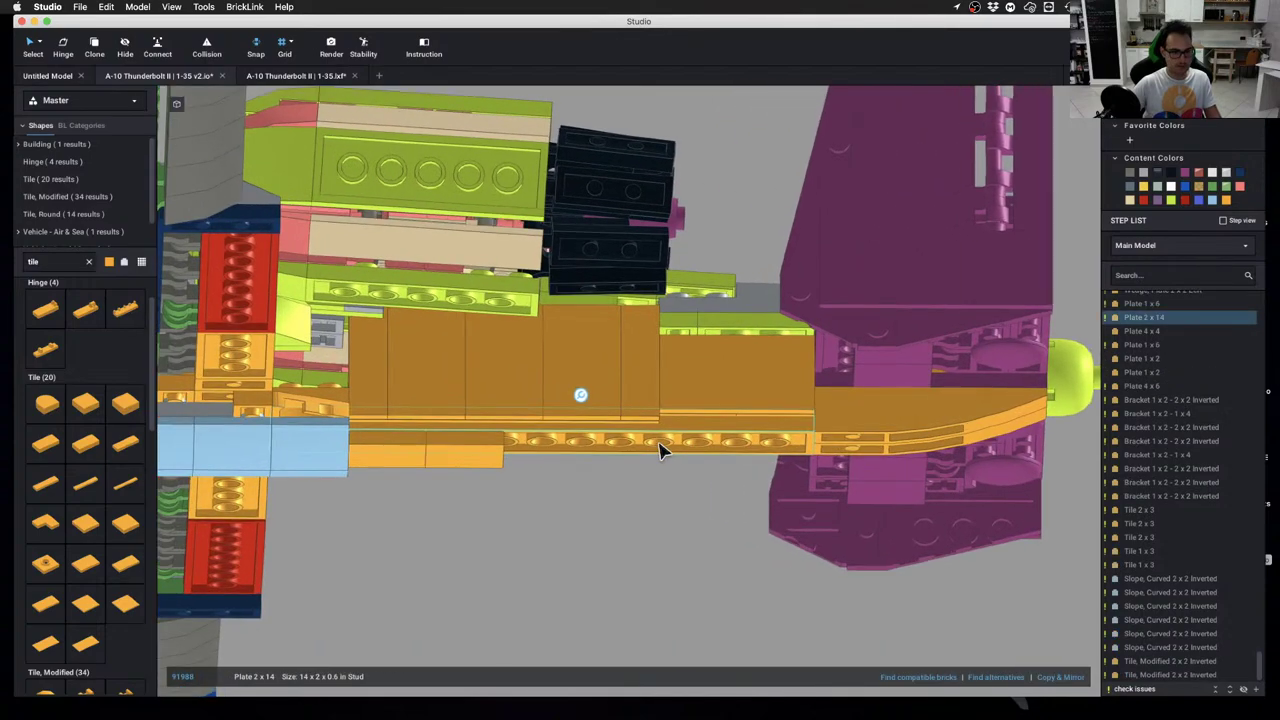
pyautogui.press('Delete')
pyautogui.moveTo(659, 441); pyautogui.dragTo(666, 433, button='right')
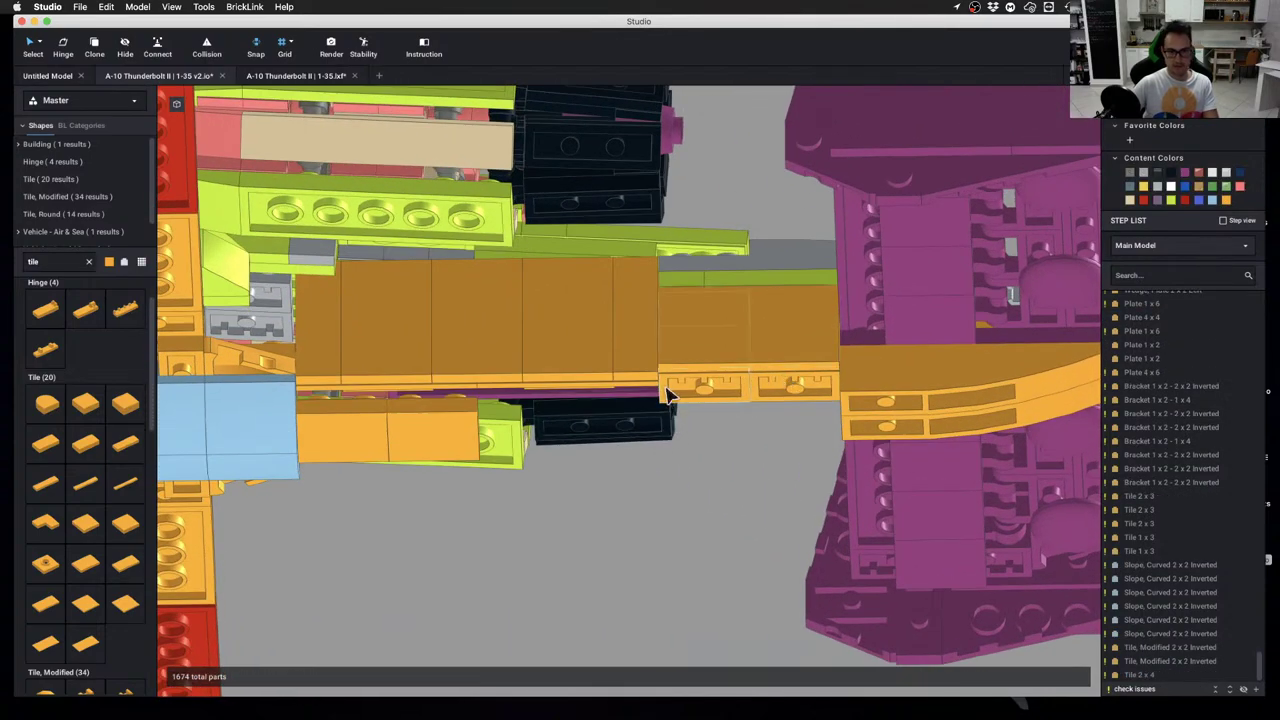
pyautogui.press('super+z')
pyautogui.moveTo(766, 424)
pyautogui.mouseDown(button='right')
pyautogui.moveTo(769, 446)
pyautogui.moveTo(771, 423)
pyautogui.mouseUp(button='right')
pyautogui.click(772, 430)
pyautogui.press('Delete')
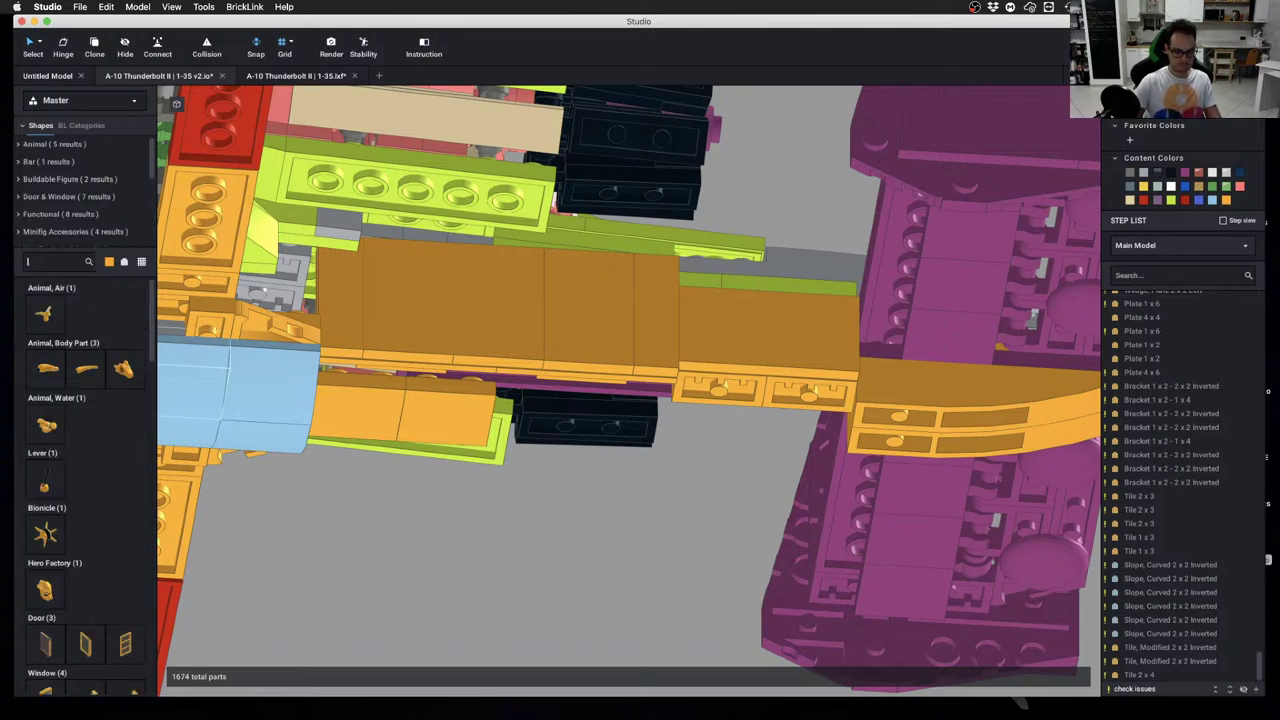
# Find the Plate 2 x 10 with the search "plate" and place it under the belly where the longer plate was removed
pyautogui.write('plate')
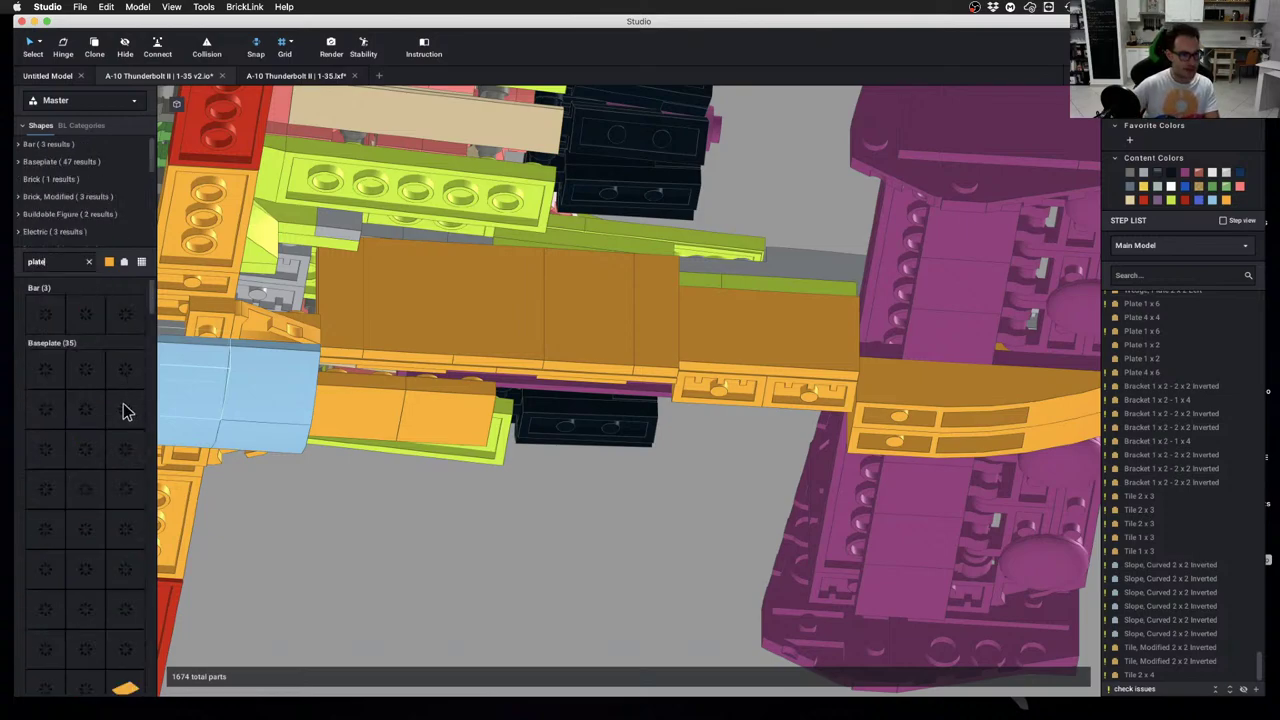
pyautogui.scroll(-1, 77, 360)
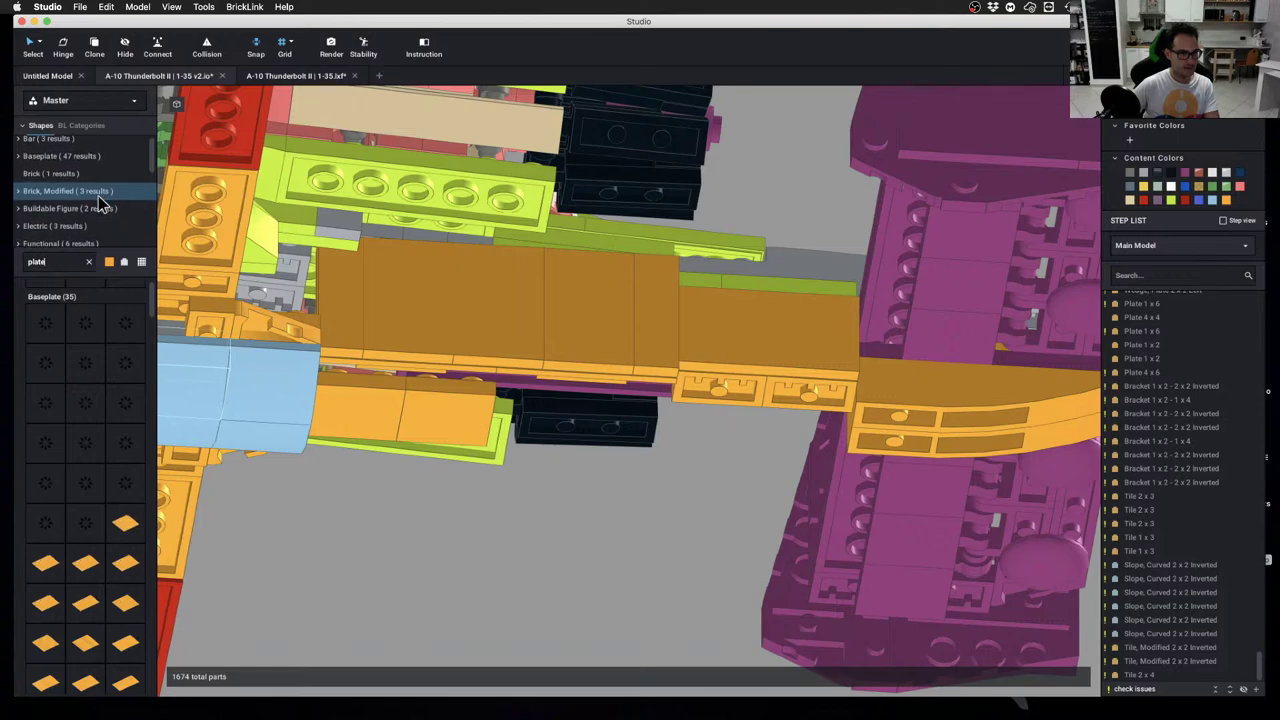
pyautogui.scroll(-5, 90, 200)
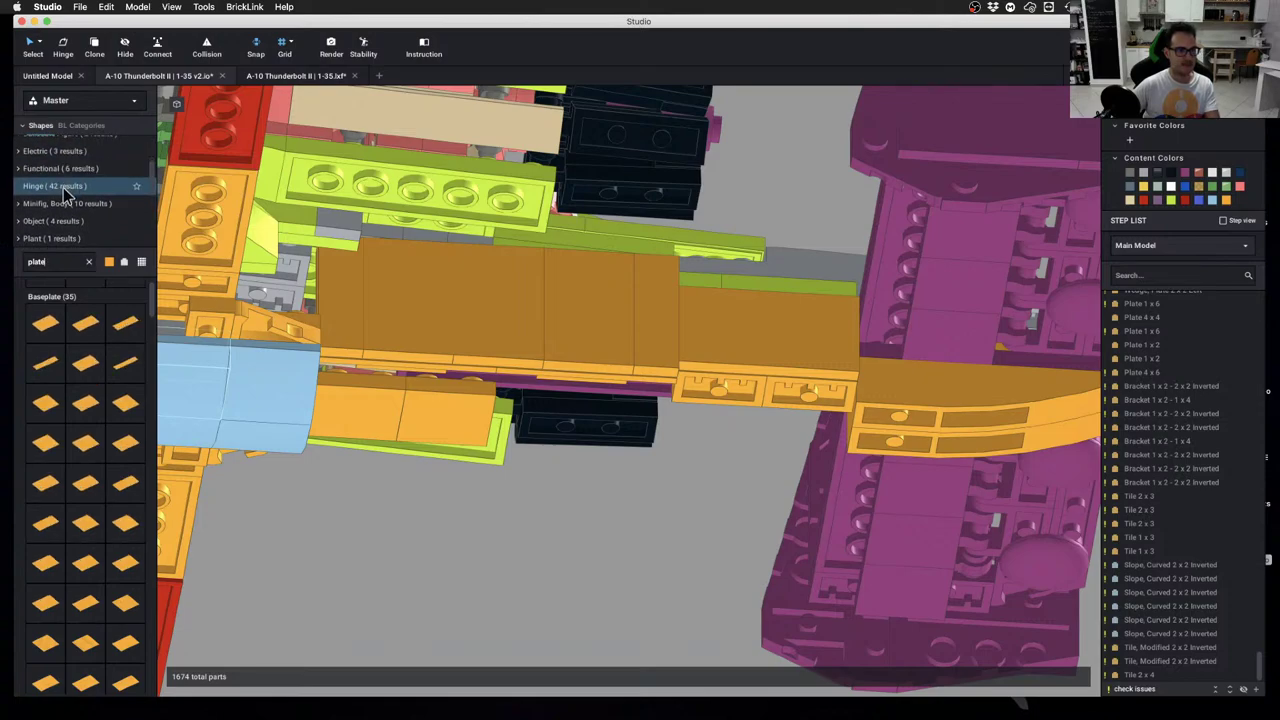
pyautogui.click(72, 208)
pyautogui.scroll(-2, 95, 480)
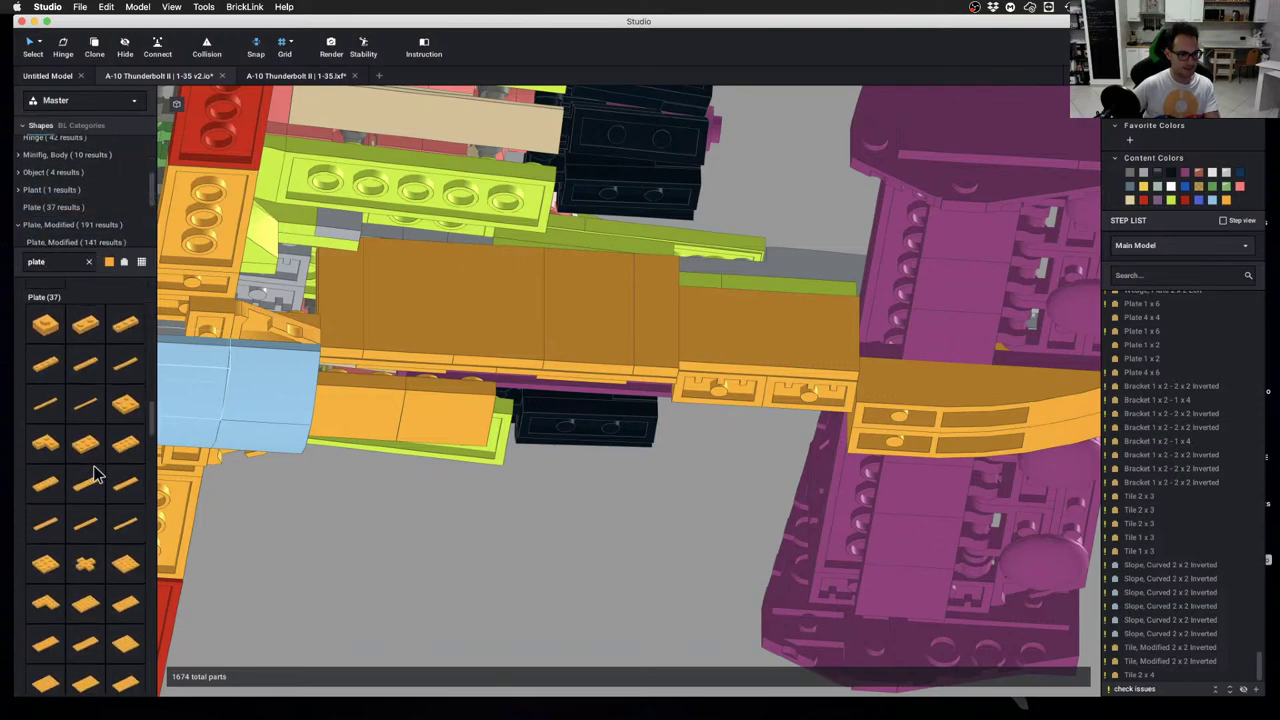
pyautogui.scroll(-1, 92, 510)
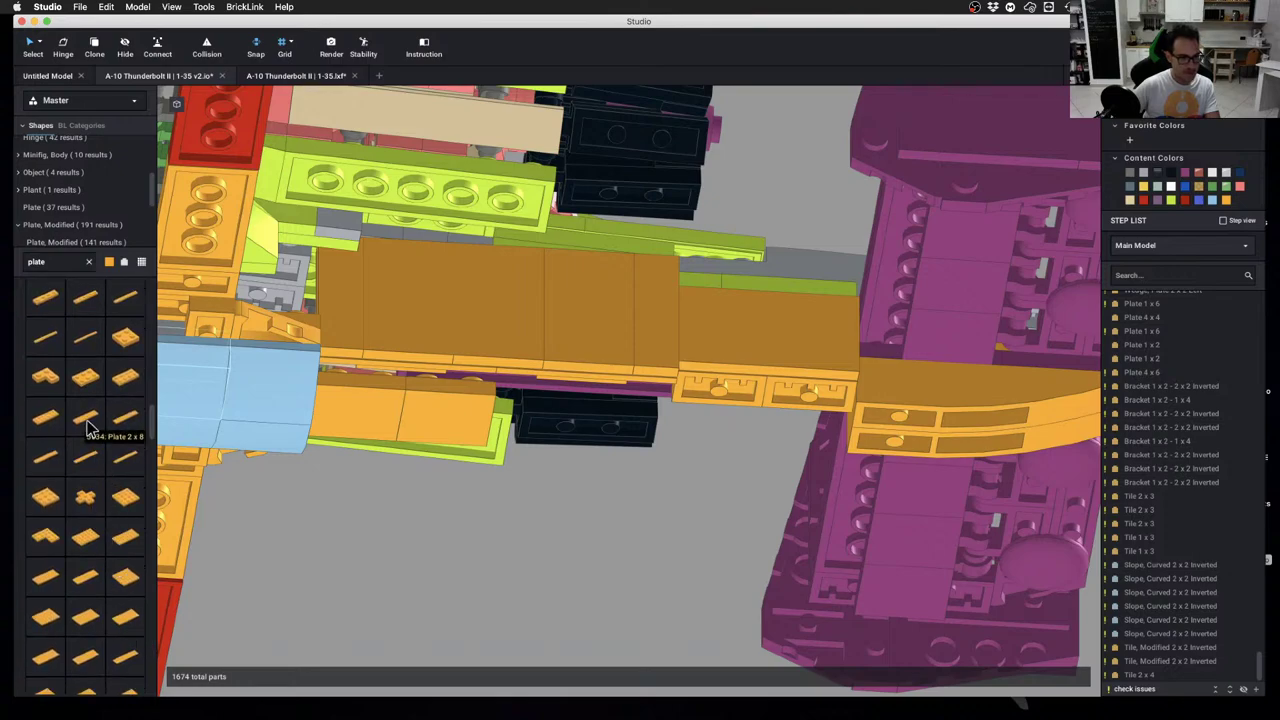
pyautogui.moveTo(125, 417); pyautogui.dragTo(444, 388)
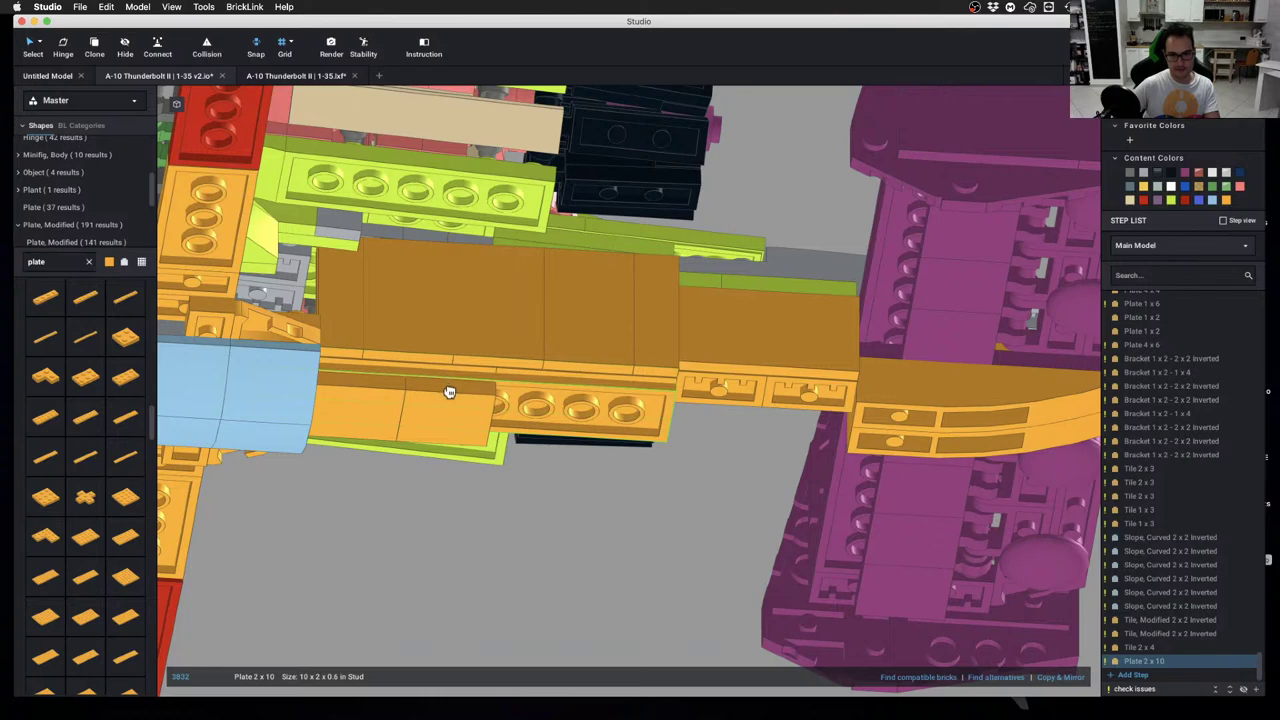
pyautogui.click(450, 392)
pyautogui.click(617, 518)
# Examine the underside and side profile of the rear fuselage and the curved slopes beneath the tail
pyautogui.moveTo(617, 518); pyautogui.dragTo(614, 535, button='right')
pyautogui.scroll(-2, 623, 490)
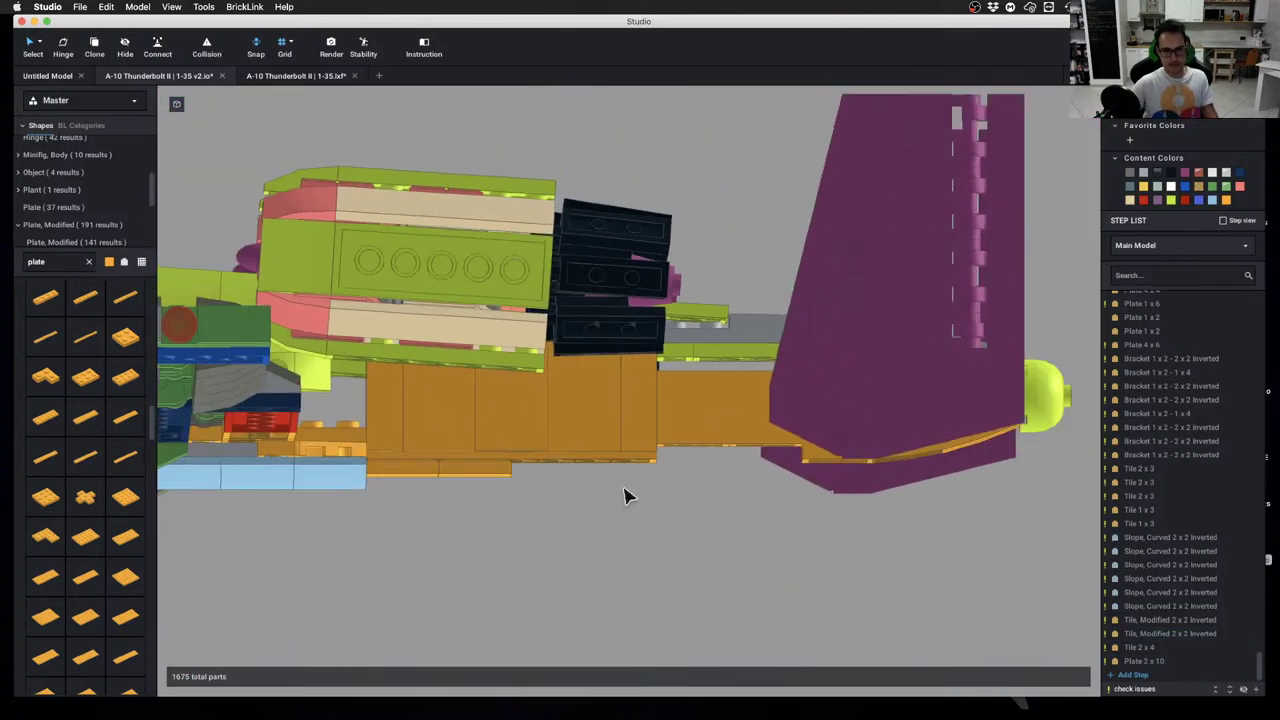
pyautogui.moveTo(697, 437); pyautogui.dragTo(734, 371, button='right')
pyautogui.click(736, 380)
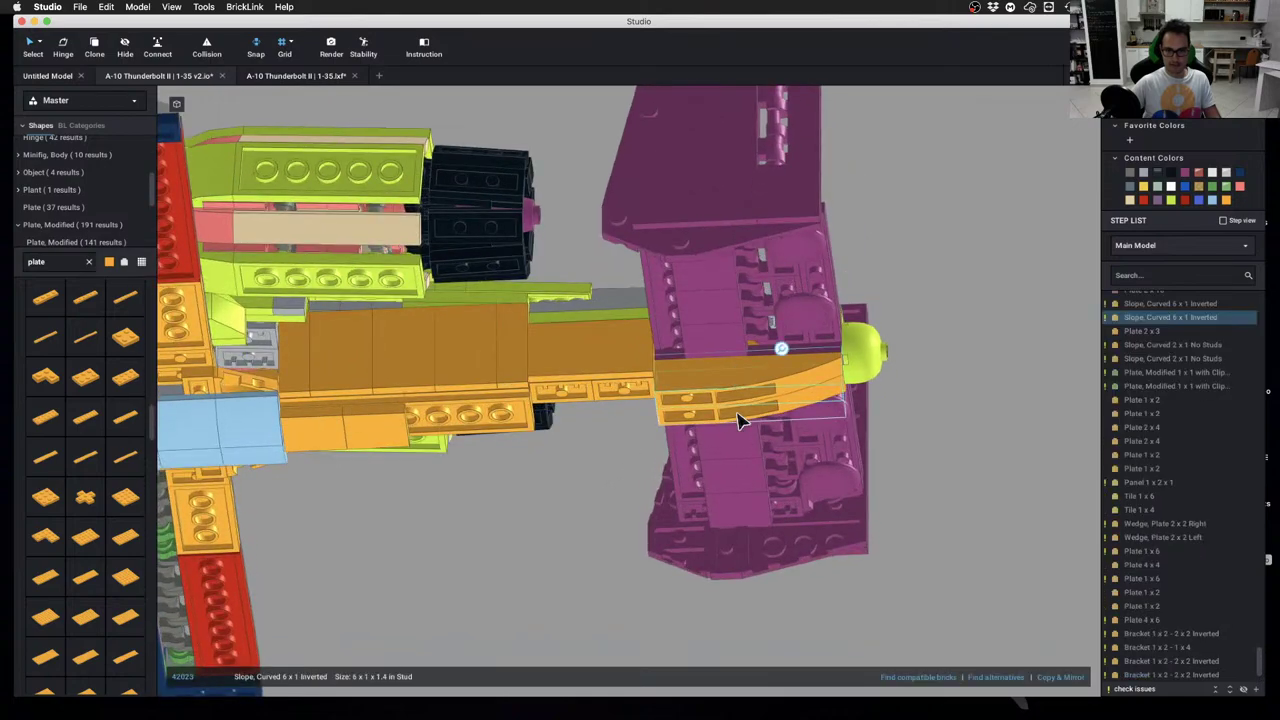
pyautogui.click(738, 414)
pyautogui.scroll(-2, 722, 492)
pyautogui.click(712, 548)
pyautogui.scroll(-2, 700, 572)
pyautogui.moveTo(700, 572); pyautogui.dragTo(704, 588, button='right')
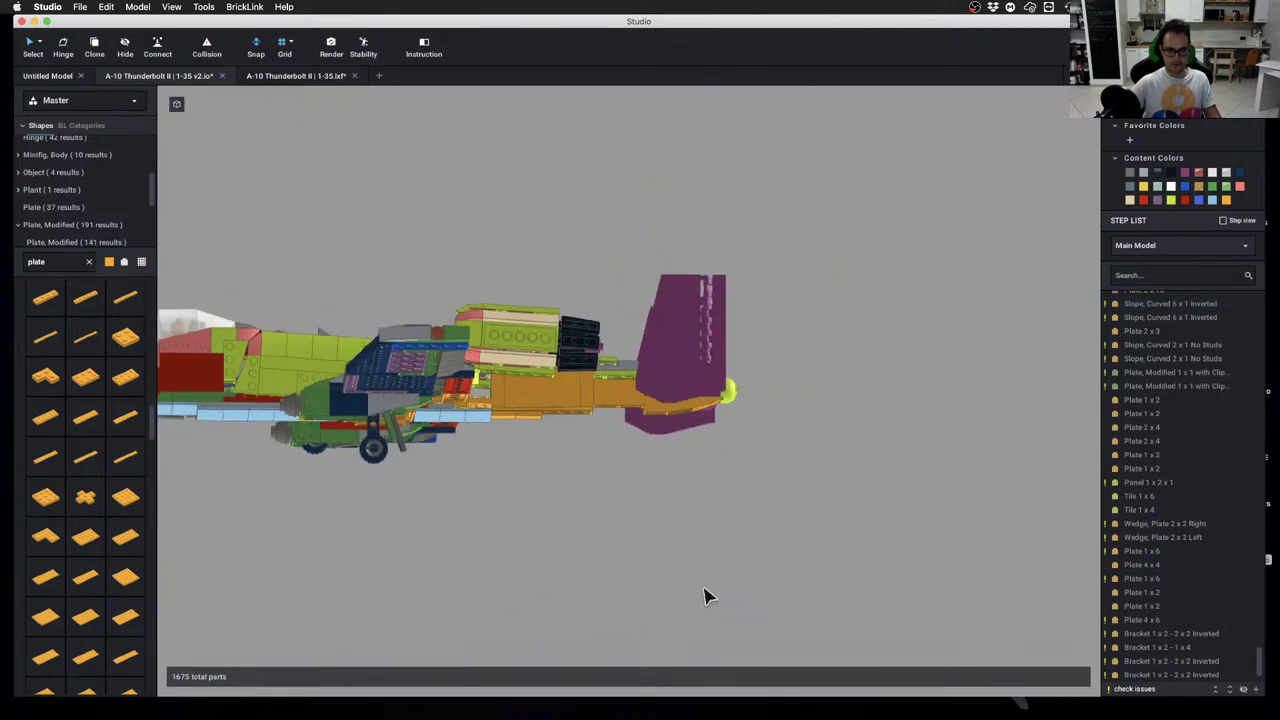
pyautogui.scroll(-4, 668, 597)
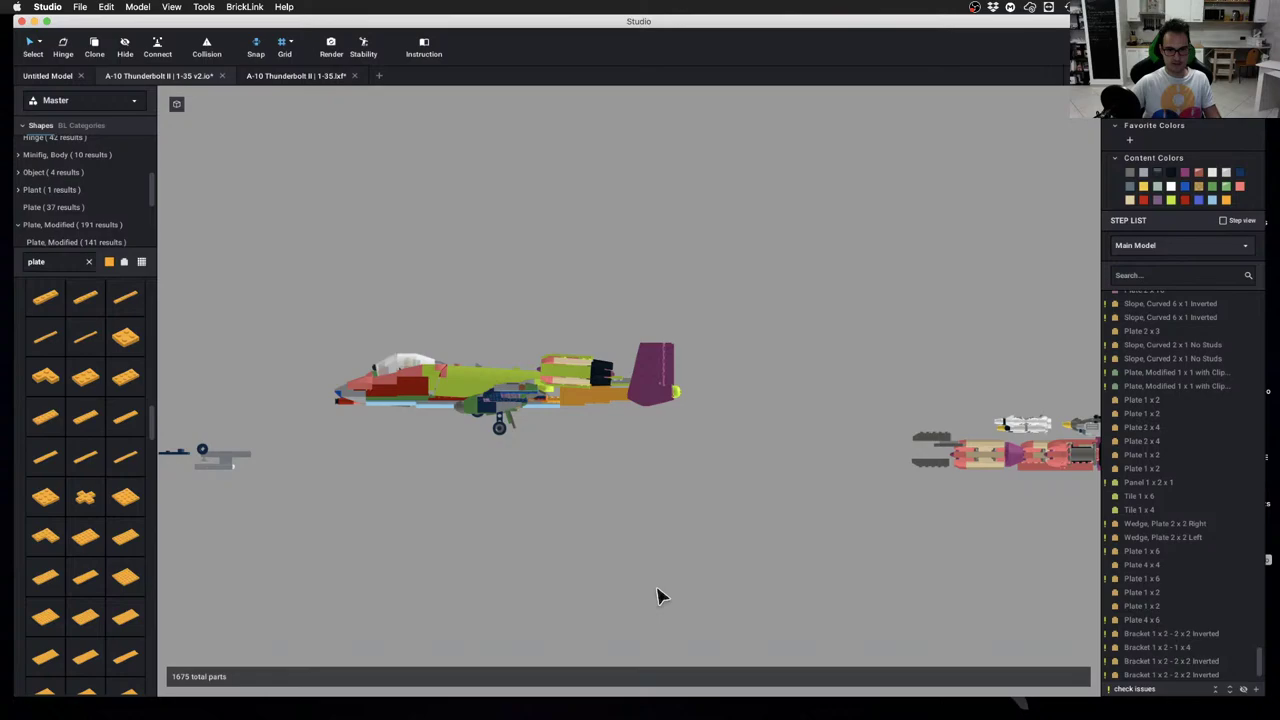
pyautogui.scroll(10, 658, 596)
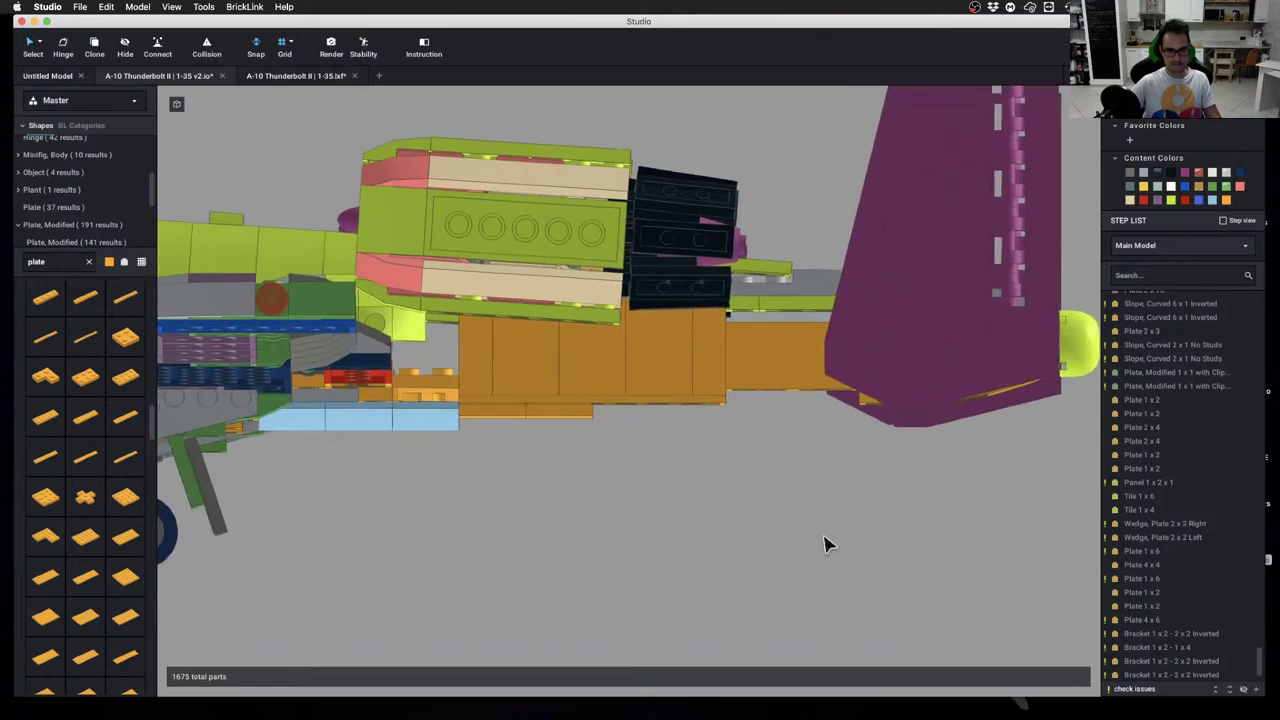
pyautogui.scroll(-5, 762, 460)
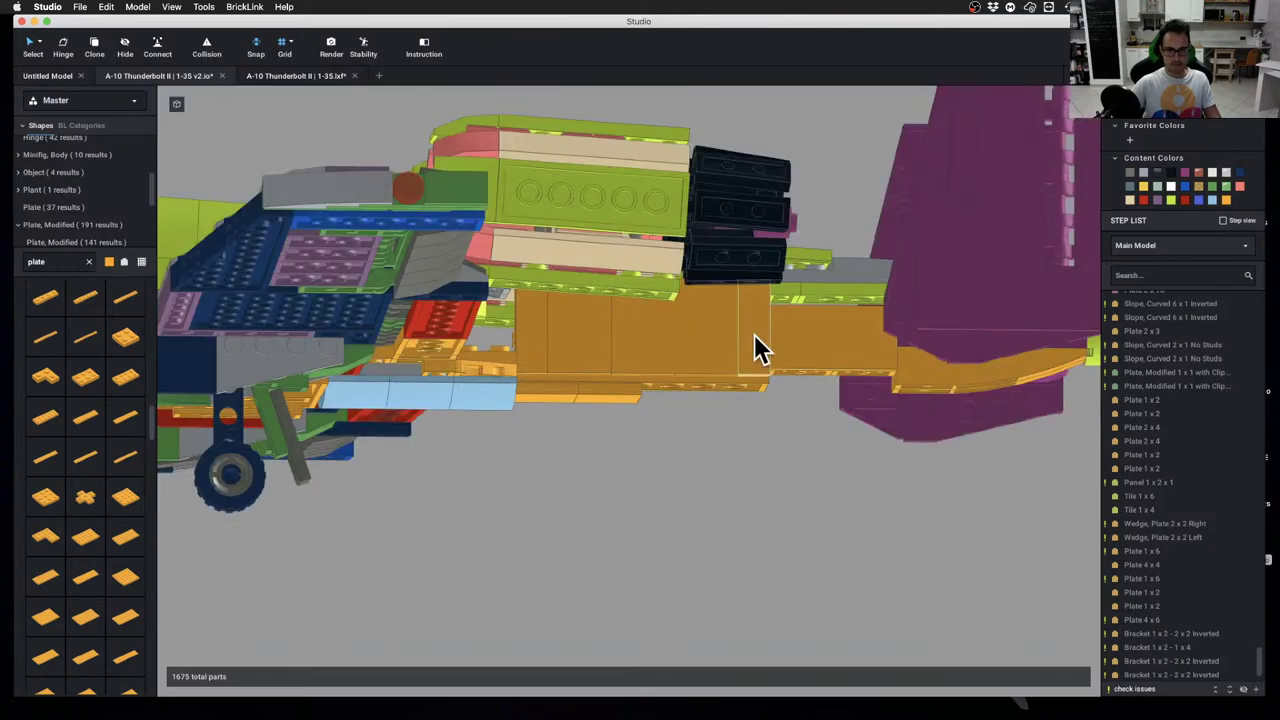
# Hide the salmon curved slopes and the pins joining the engine nacelle to the tiled side of the fuselage
pyautogui.moveTo(757, 349); pyautogui.dragTo(750, 405, button='right')
pyautogui.scroll(4, 777, 400)
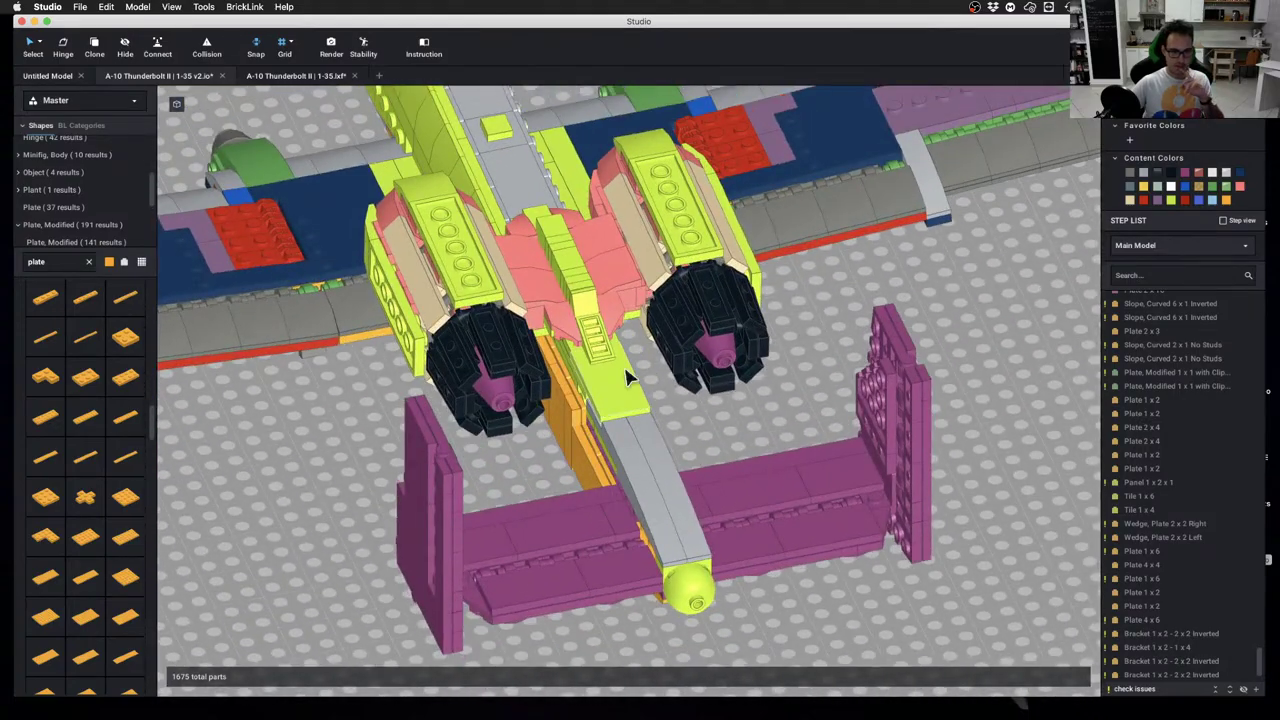
pyautogui.scroll(-3, 628, 376)
pyautogui.moveTo(630, 376); pyautogui.dragTo(737, 357, button='right')
pyautogui.scroll(-1, 737, 357)
pyautogui.scroll(3, 660, 380)
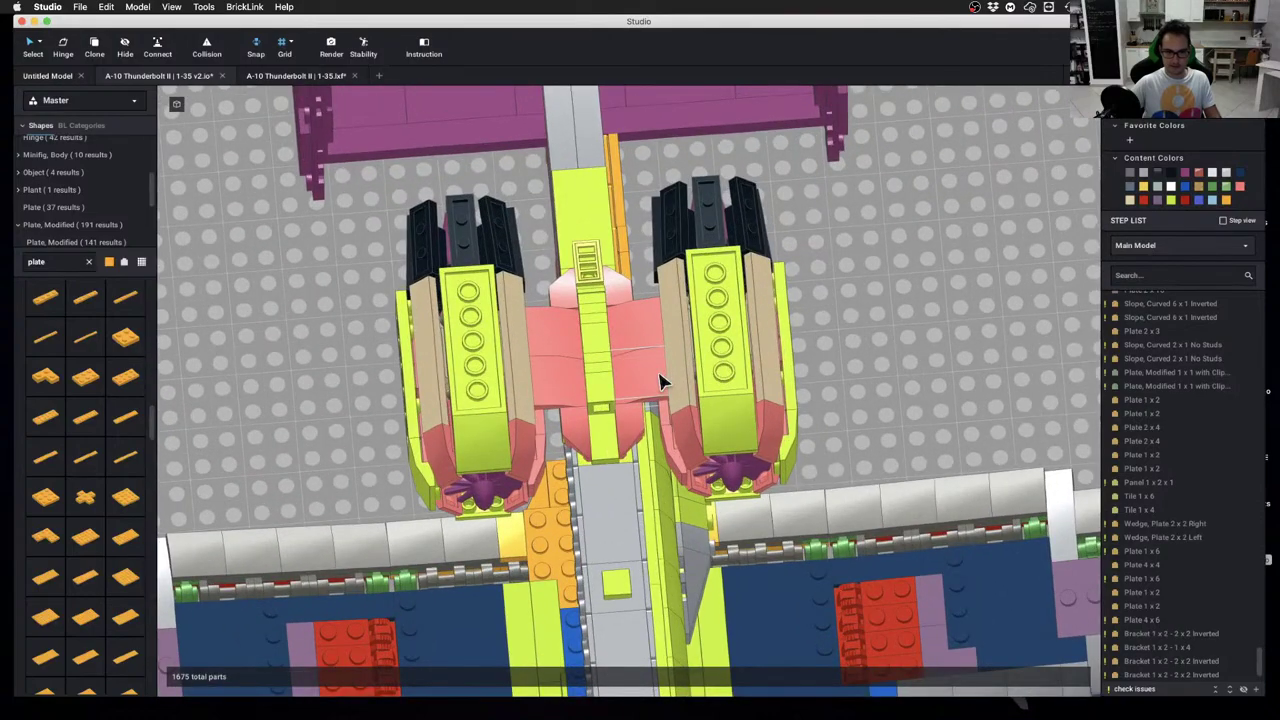
pyautogui.press('l')
pyautogui.click(659, 378)
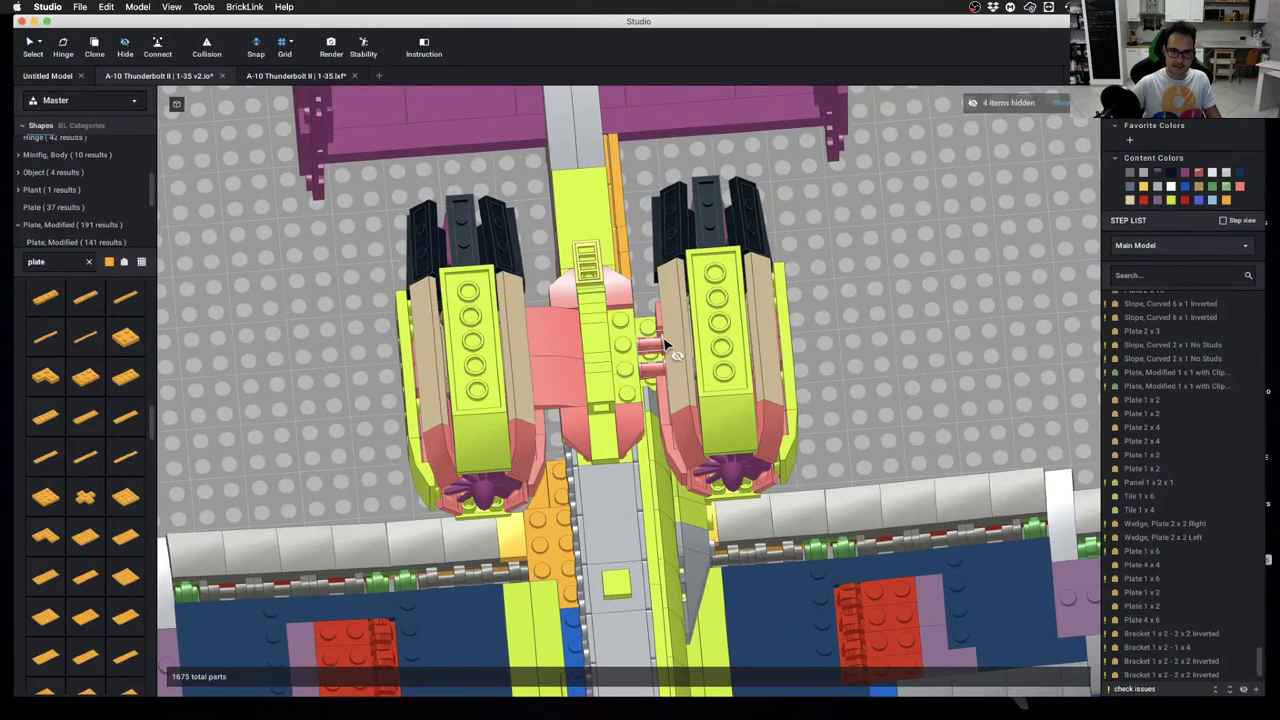
pyautogui.click(658, 340)
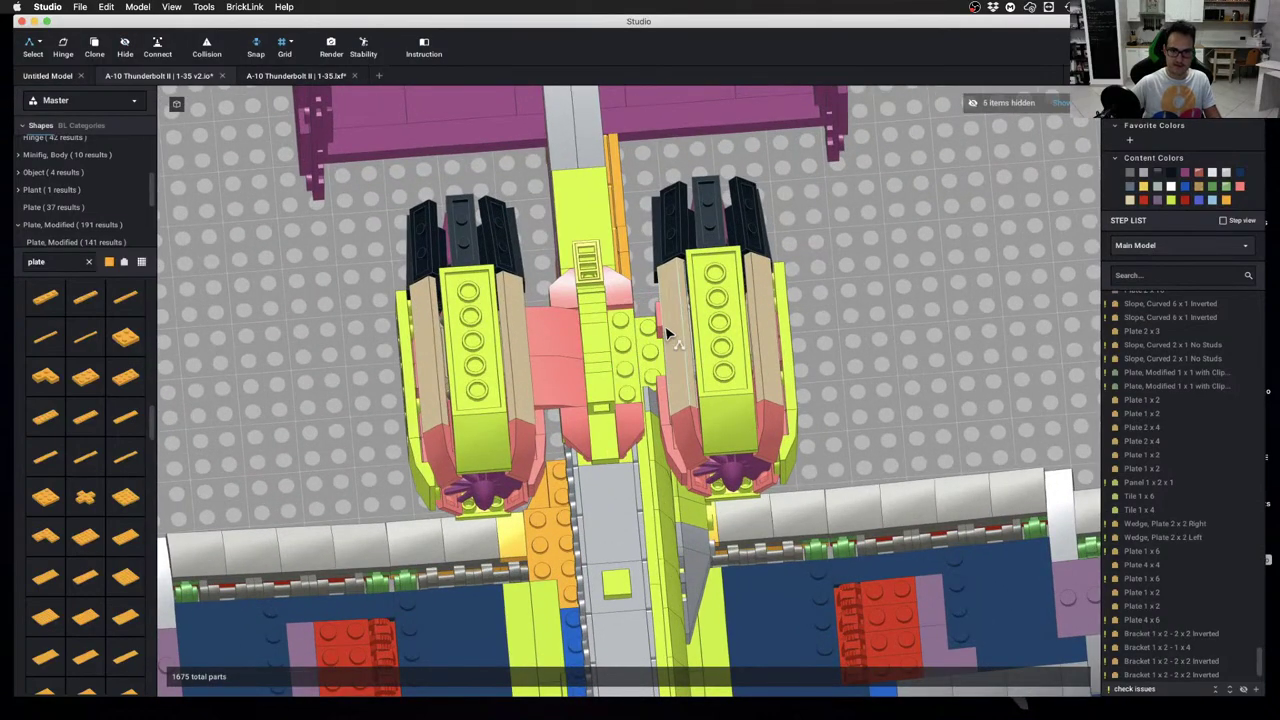
# Hide the entire engine nacelle on the tiled side together with its leftover salmon connector piece
pyautogui.press('v')
pyautogui.click(668, 331)
pyautogui.press('h')
pyautogui.click(735, 340)
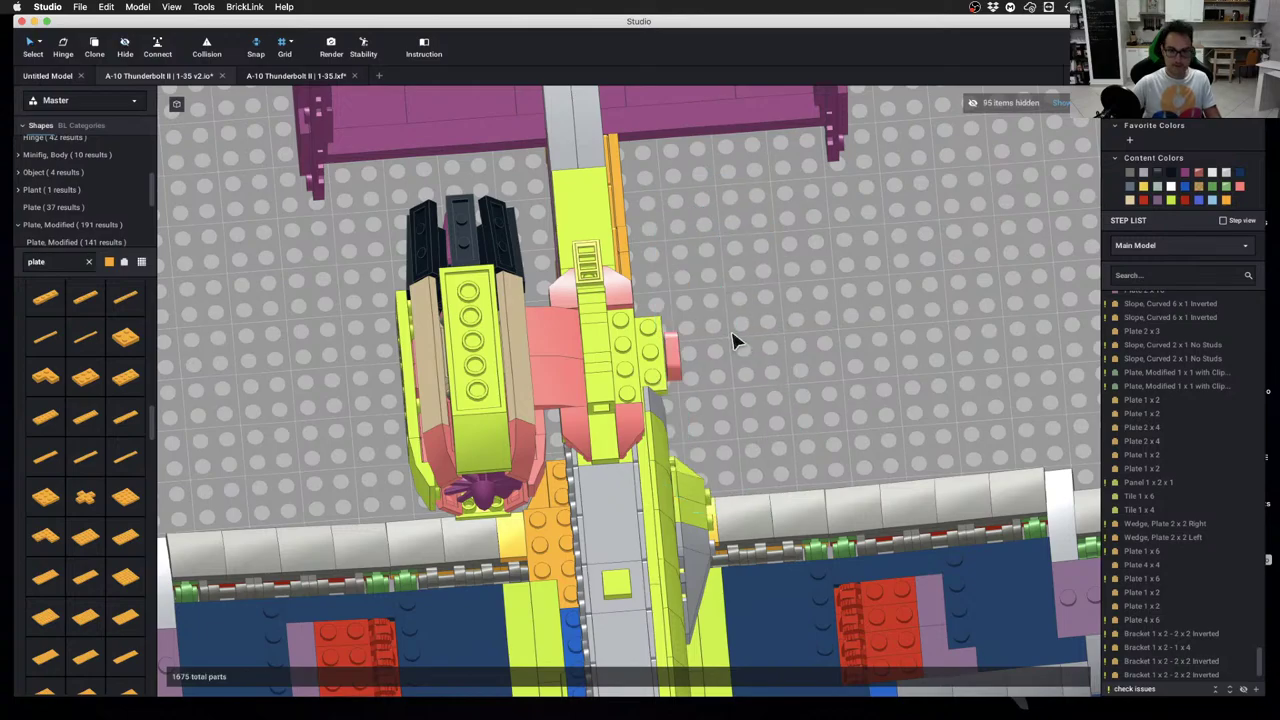
pyautogui.click(680, 356)
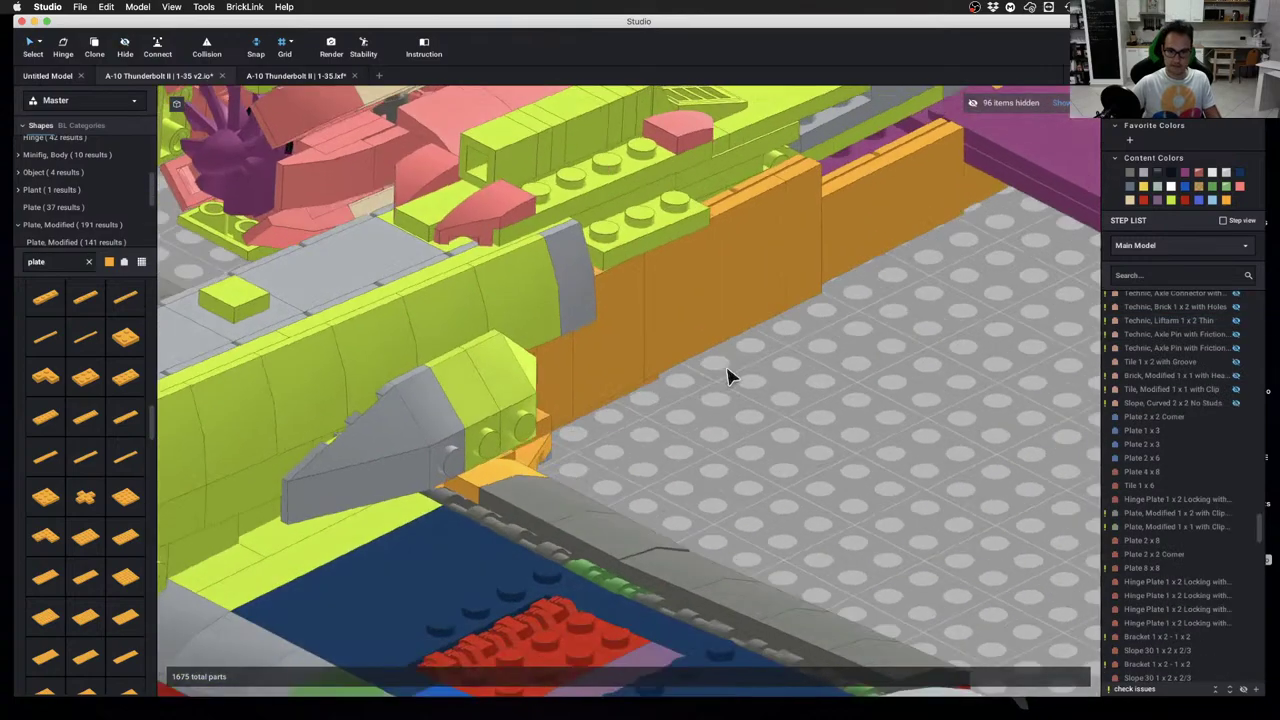
# Raise the Tile 2 x 4 at the rear of the fuselage side by one stud on the inverted brackets
pyautogui.moveTo(729, 376)
pyautogui.mouseDown(button='right')
pyautogui.moveTo(696, 354)
pyautogui.moveTo(729, 354)
pyautogui.mouseUp(button='right')
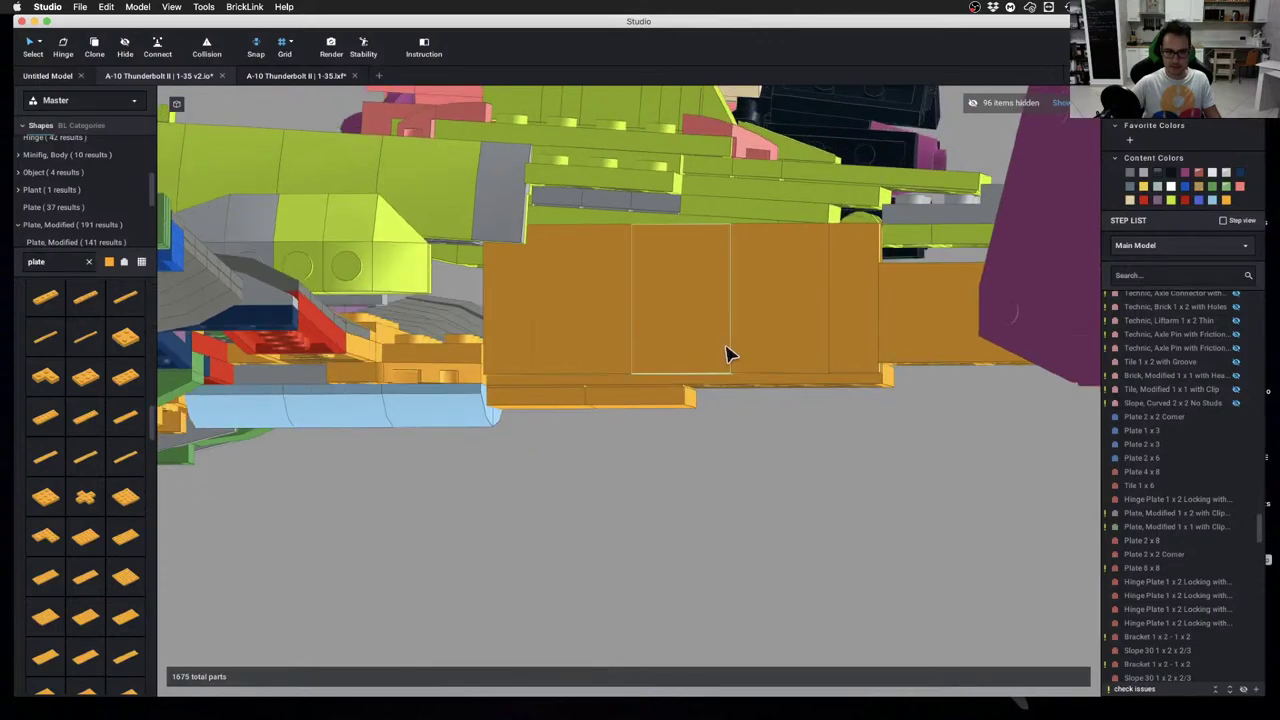
pyautogui.scroll(-3, 734, 329)
pyautogui.moveTo(734, 329); pyautogui.dragTo(612, 329, button='middle')
pyautogui.scroll(4, 697, 343)
pyautogui.moveTo(697, 342); pyautogui.dragTo(726, 308, button='right')
pyautogui.click(726, 308)
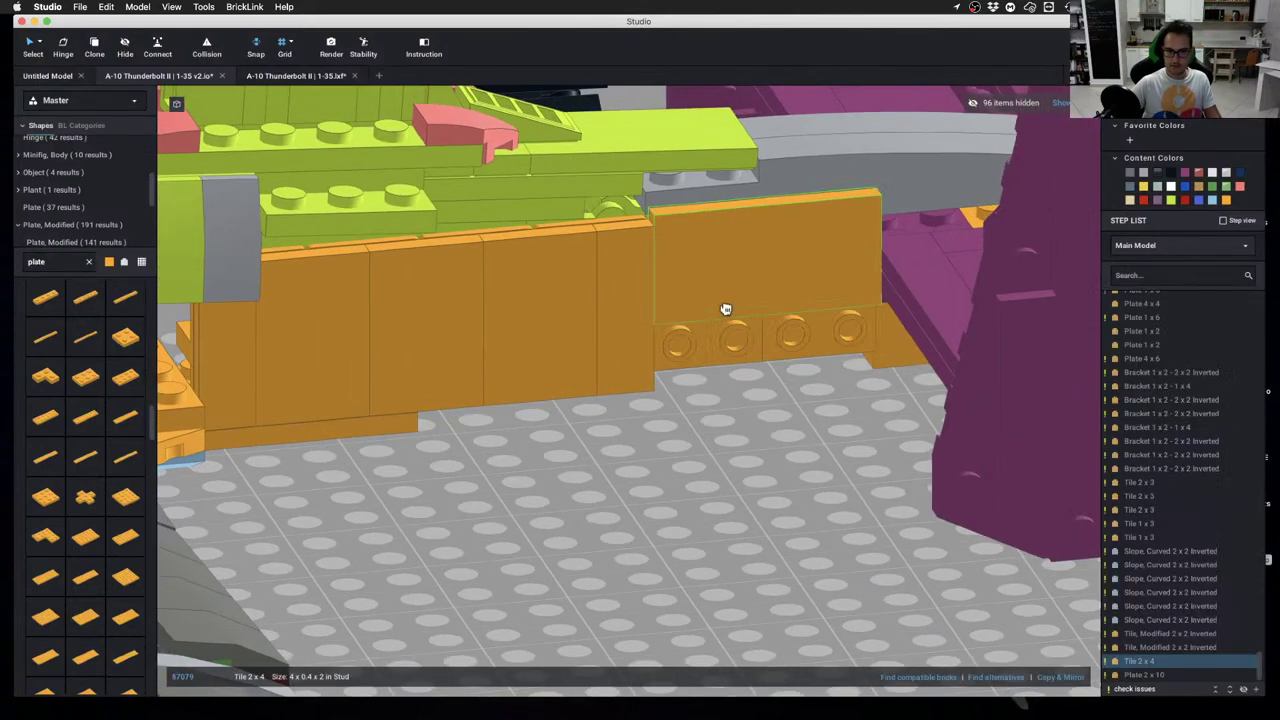
pyautogui.click(744, 404)
pyautogui.moveTo(754, 458); pyautogui.dragTo(691, 426, button='right')
pyautogui.scroll(-3, 751, 431)
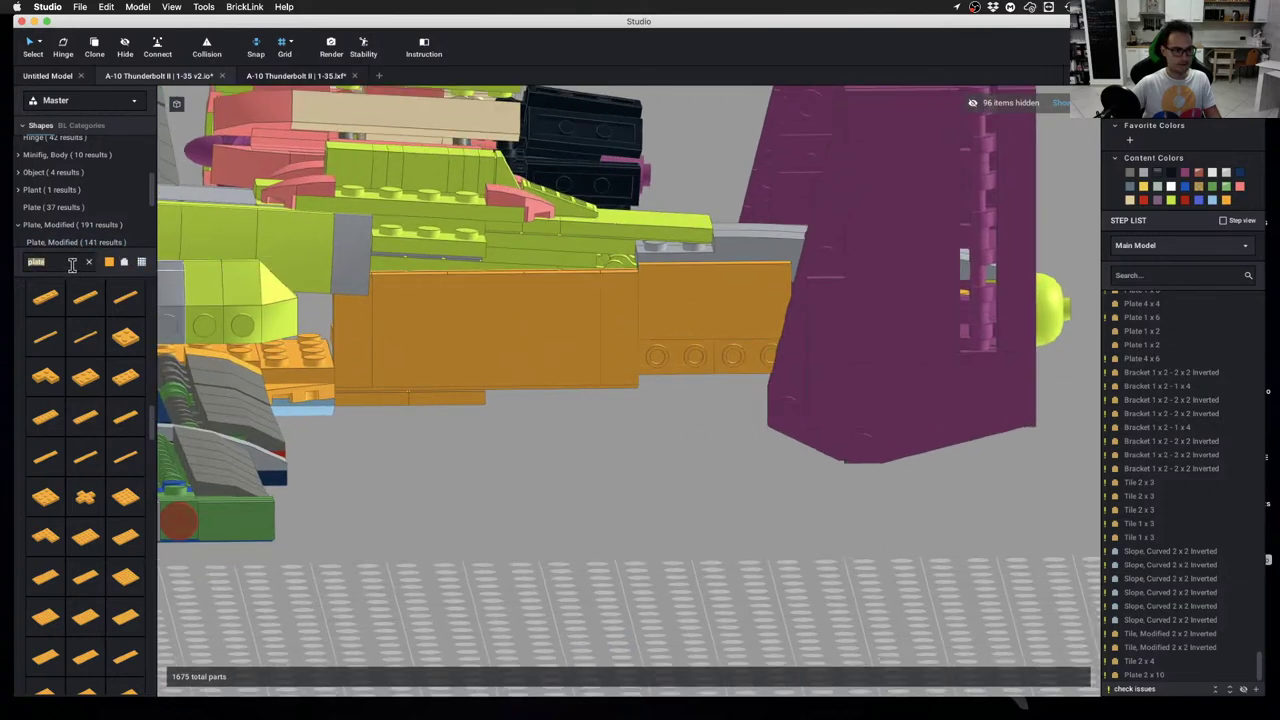
# Find the Tile 1 x 4 with the search "tile" and place it on the exposed bracket studs below the Tile 2 x 4
pyautogui.write('tile')
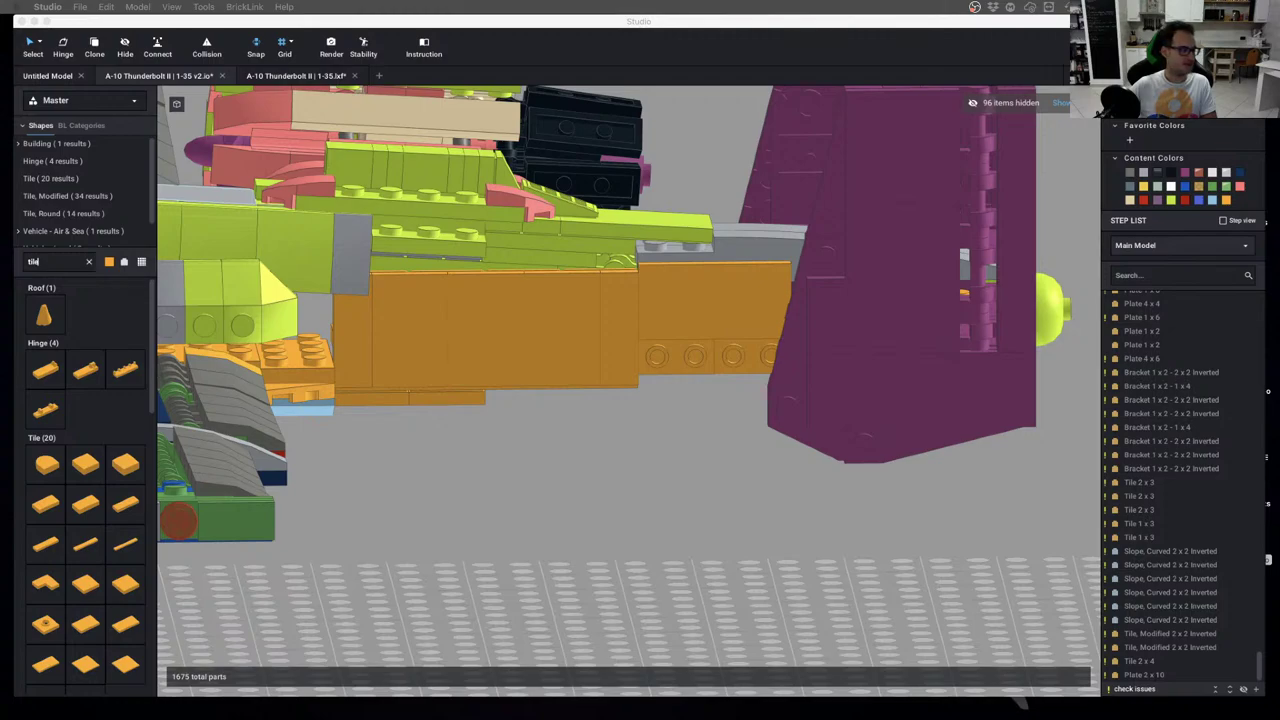
pyautogui.click(582, 453)
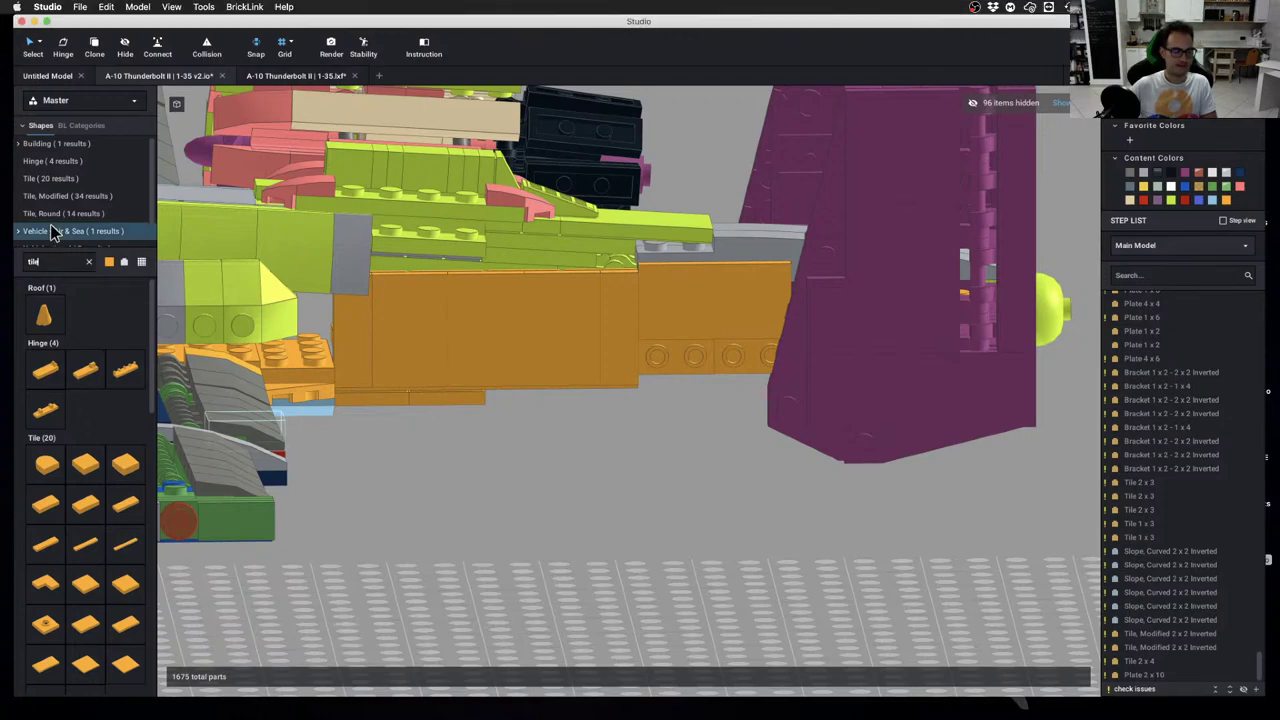
pyautogui.scroll(-1, 62, 388)
pyautogui.moveTo(70, 545); pyautogui.dragTo(707, 369)
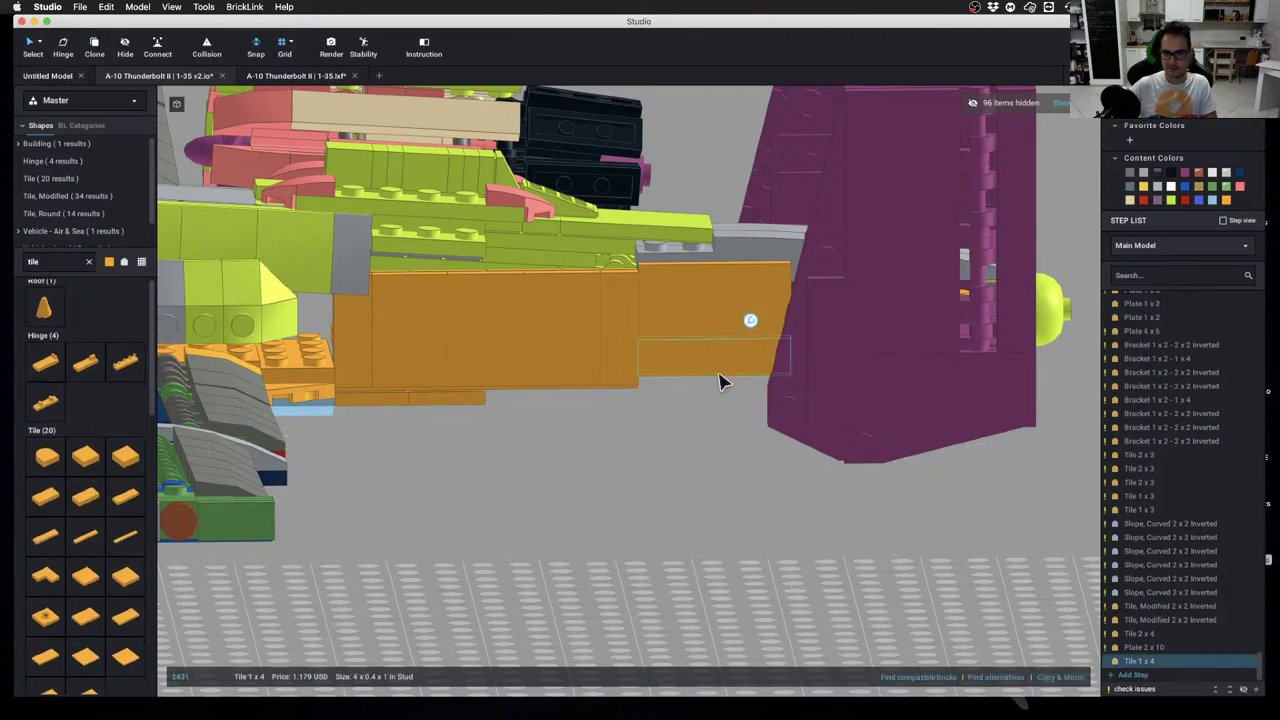
pyautogui.click(720, 381)
# Hide the Tile 2 x 4 and Tile 1 x 4 covering the two rear inverted brackets
pyautogui.scroll(-3, 718, 490)
pyautogui.moveTo(717, 497); pyautogui.dragTo(714, 326, button='right')
pyautogui.click(708, 374)
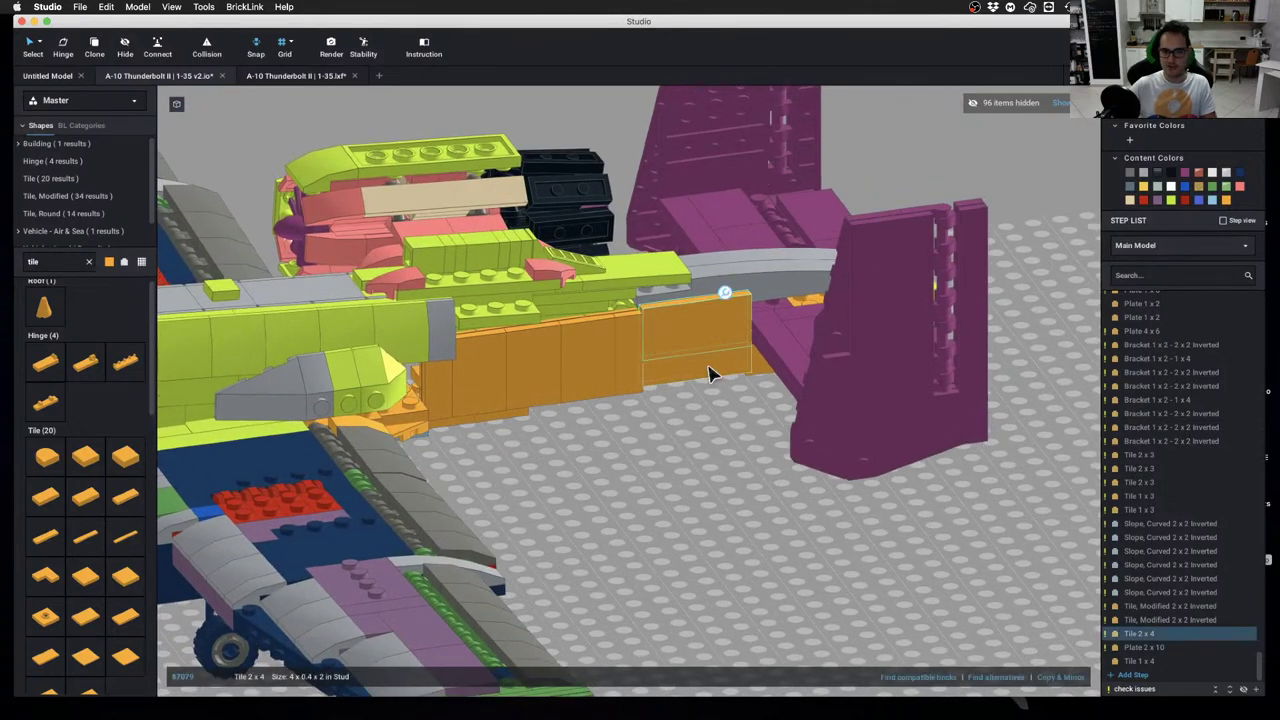
pyautogui.moveTo(722, 421); pyautogui.dragTo(730, 431, button='right')
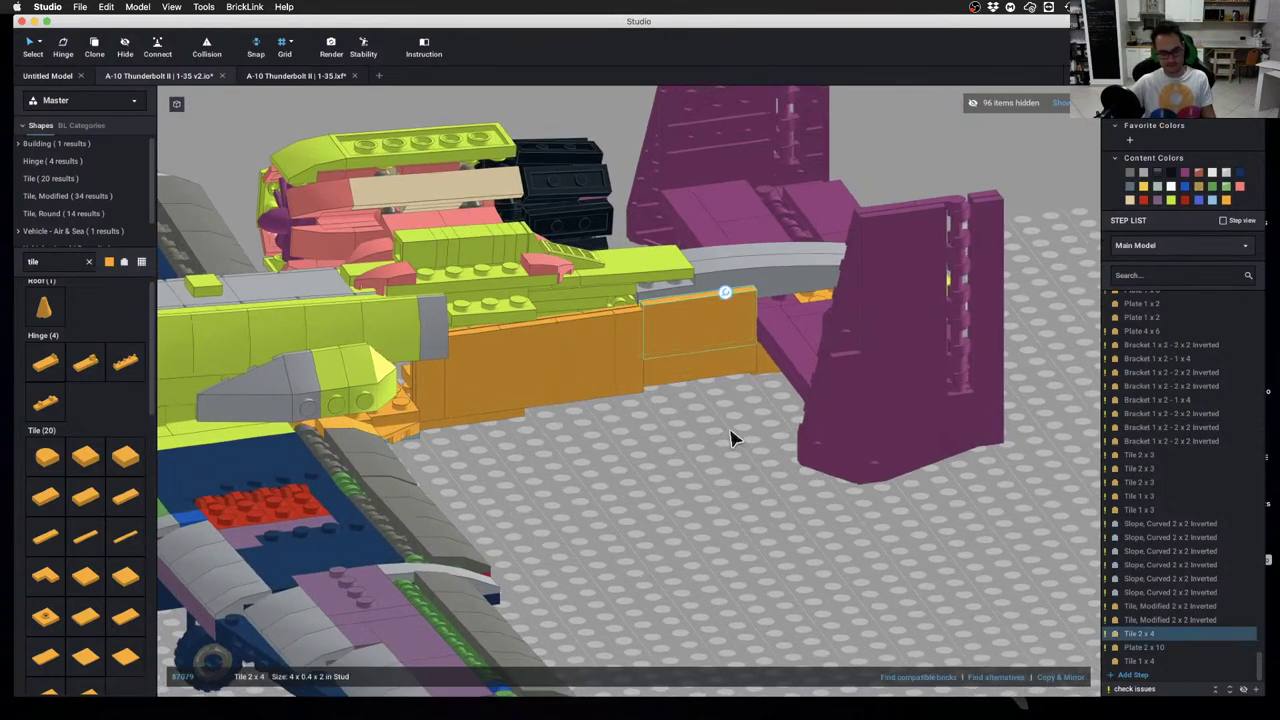
pyautogui.press('h')
pyautogui.scroll(2, 713, 378)
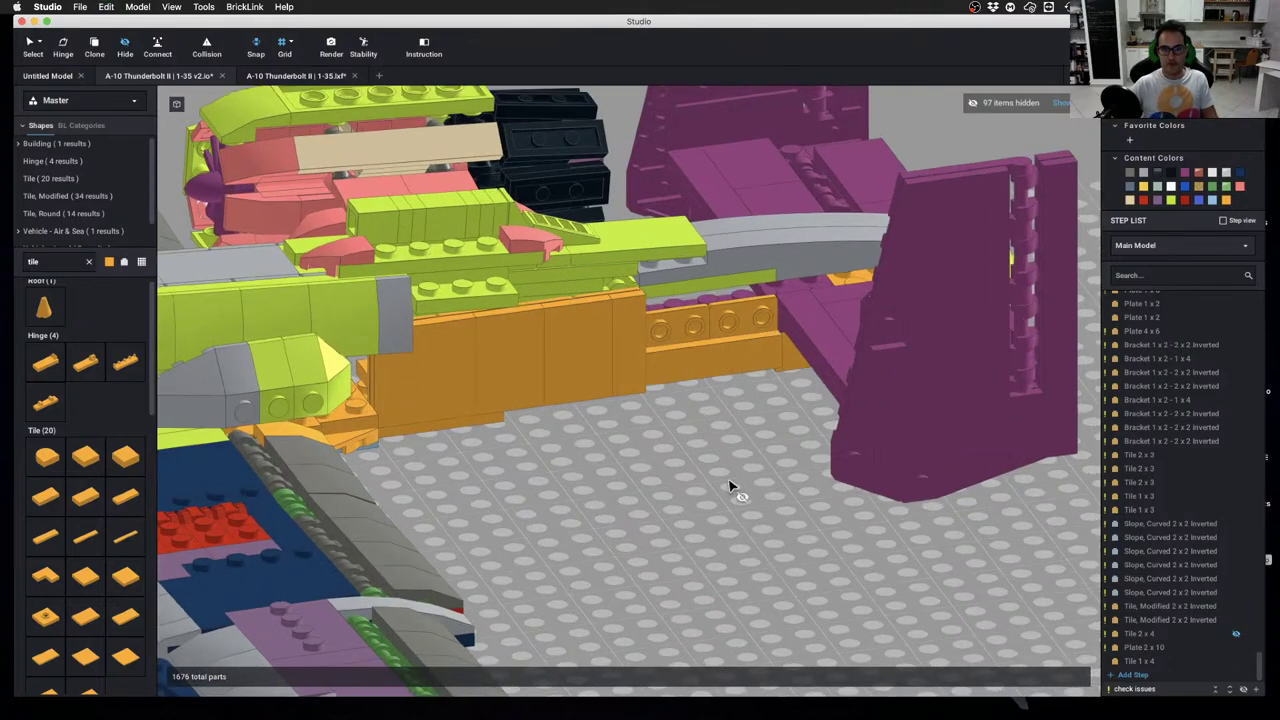
pyautogui.click(737, 363)
pyautogui.moveTo(727, 477)
pyautogui.mouseDown(button='right')
pyautogui.moveTo(714, 429)
pyautogui.moveTo(712, 463)
pyautogui.mouseUp(button='right')
pyautogui.moveTo(694, 468); pyautogui.dragTo(800, 500, button='right')
# Find the Bracket 1 x 2 - 2 x 2 with the search "bracket" and place it at the front of the rear two-bracket section
pyautogui.click(719, 297)
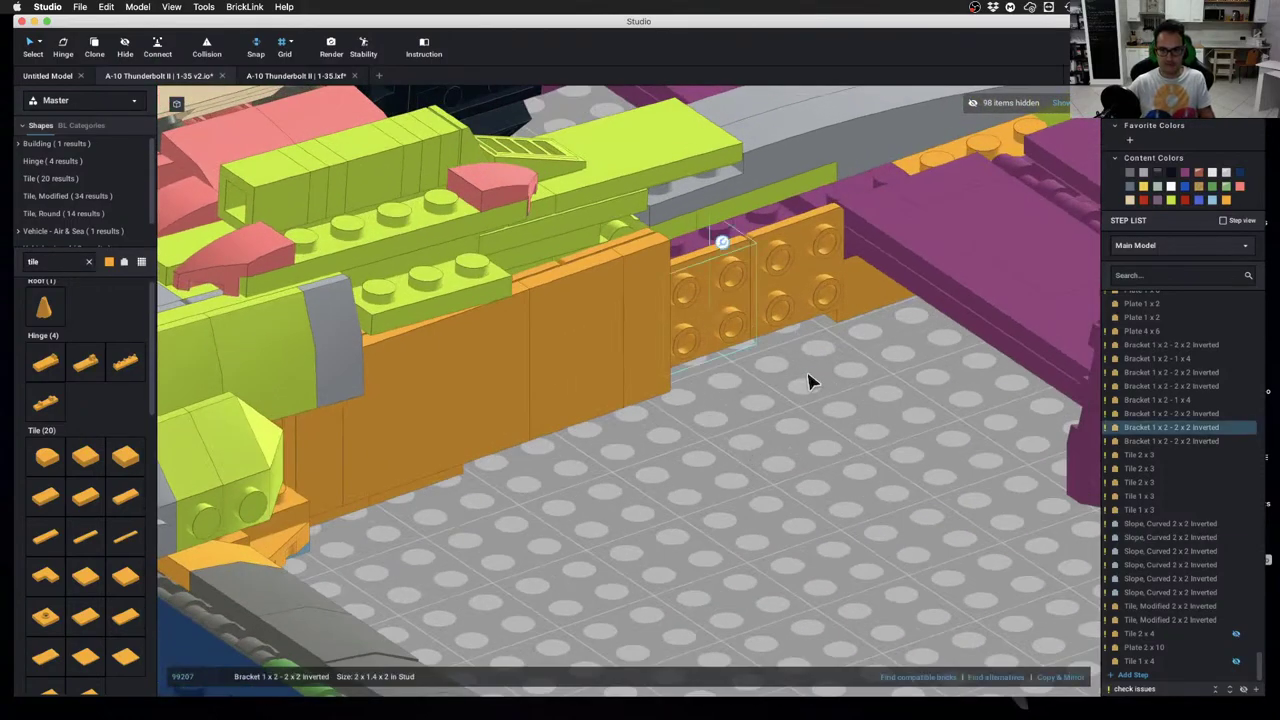
pyautogui.moveTo(808, 381); pyautogui.dragTo(855, 521, button='right')
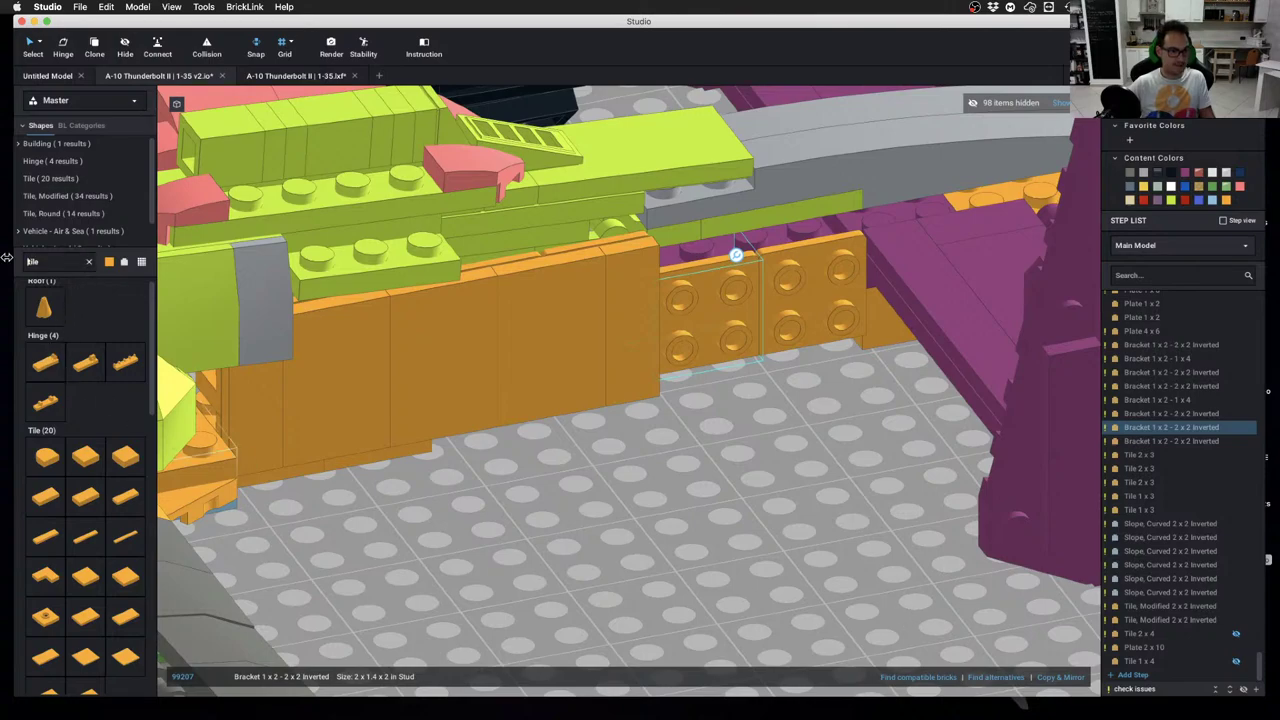
pyautogui.write('b')
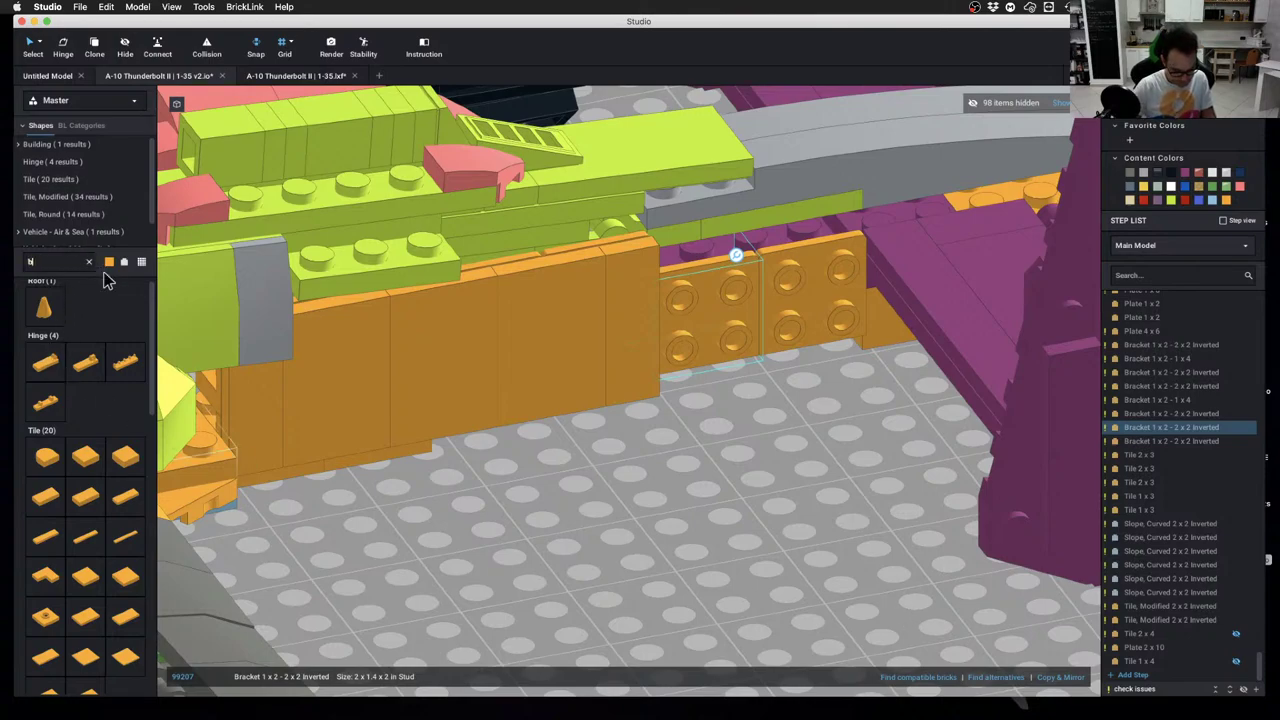
pyautogui.write('racket')
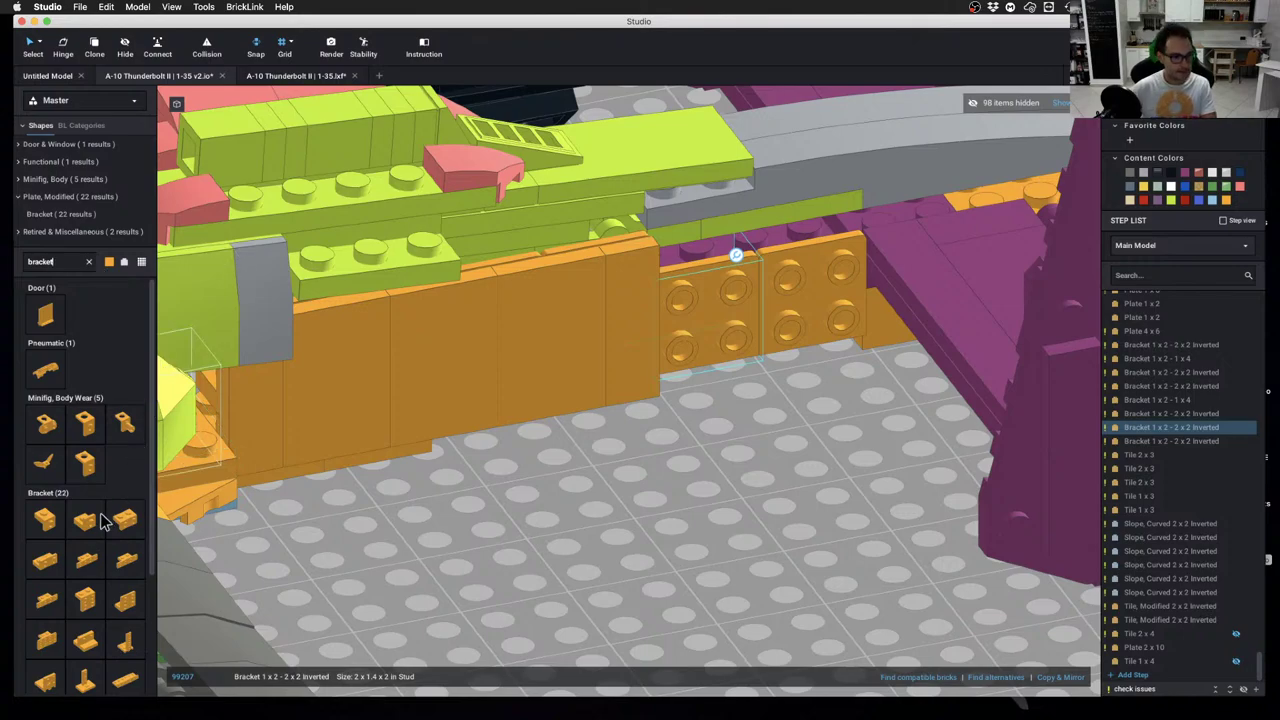
pyautogui.moveTo(84, 598); pyautogui.dragTo(693, 256)
pyautogui.press('Escape')
# Delete the two rear Bracket 1 x 2 - 2 x 2 Inverted parts on the fuselage side
pyautogui.moveTo(748, 408); pyautogui.dragTo(729, 360, button='right')
pyautogui.click(700, 355)
pyautogui.press('Delete')
pyautogui.click(806, 337)
pyautogui.press('Delete')
# Duplicate the new Bracket 1 x 2 - 2 x 2 and place the copy directly behind it, toward the tail
pyautogui.moveTo(806, 337); pyautogui.dragTo(800, 352, button='right')
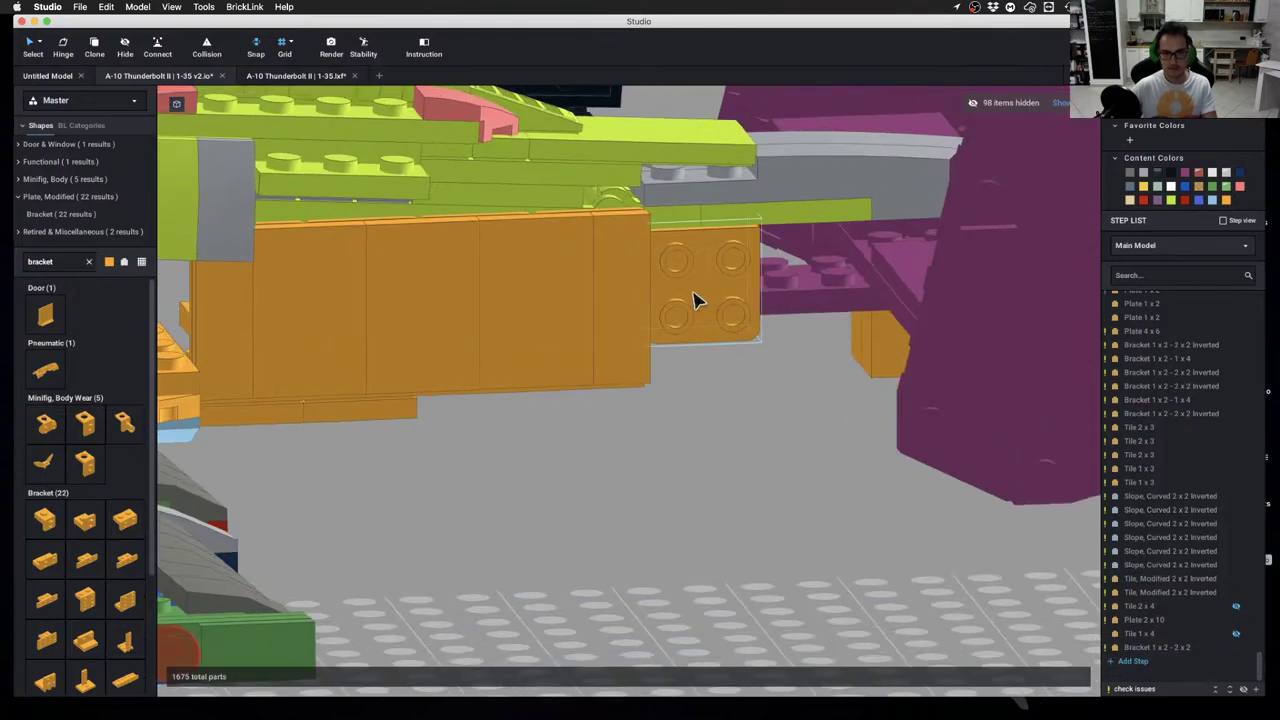
pyautogui.click(697, 300)
pyautogui.keyDown('alt'); pyautogui.moveTo(694, 294); pyautogui.dragTo(797, 280); pyautogui.keyUp('alt')
pyautogui.press('Escape')
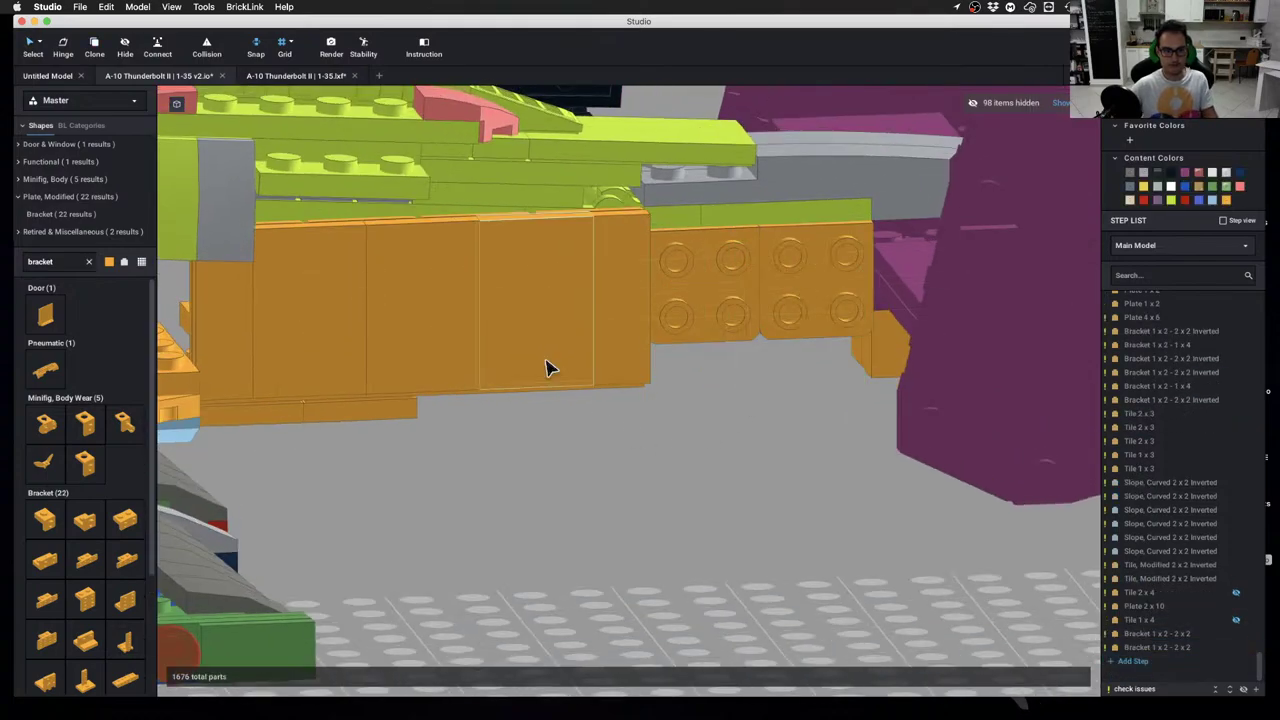
# Unhide all parts, pull the Tile 1 x 4 off the rear brackets and lower the Tile 2 x 4 by one stud
pyautogui.scroll(-3, 546, 369)
pyautogui.moveTo(541, 378)
pyautogui.mouseDown(button='right')
pyautogui.moveTo(549, 354)
pyautogui.moveTo(552, 366)
pyautogui.mouseUp(button='right')
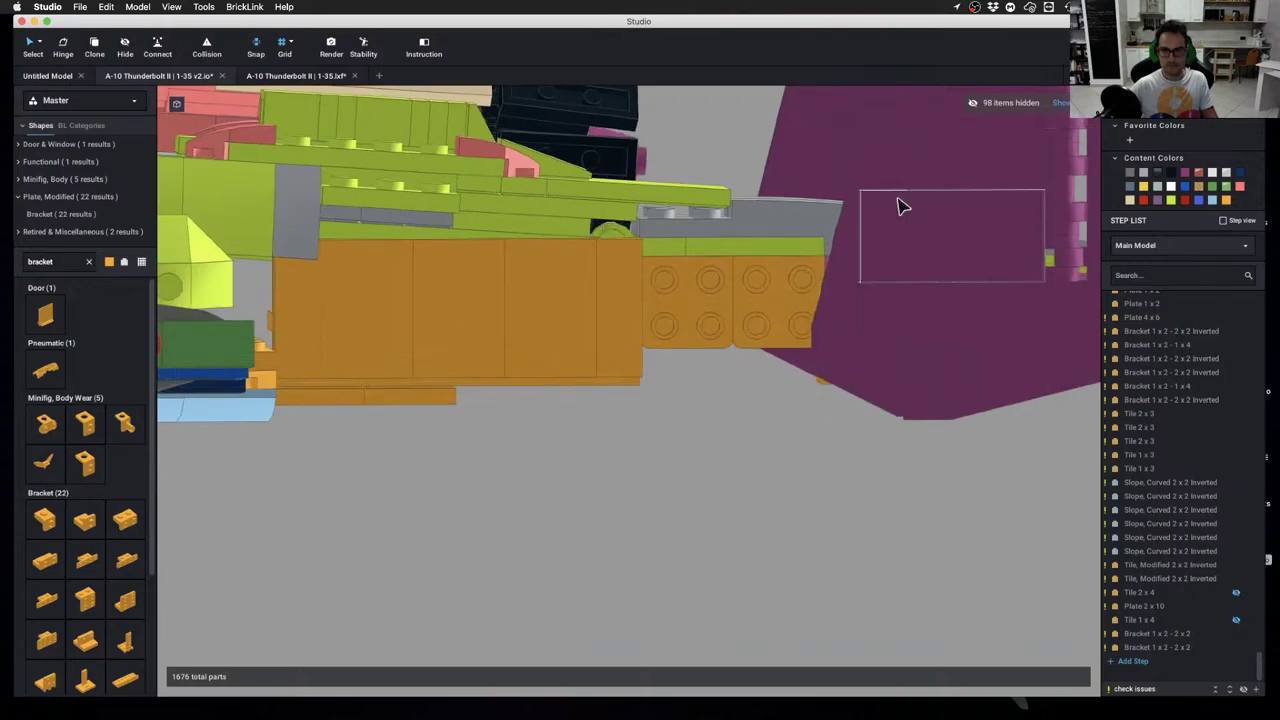
pyautogui.click(1062, 104)
pyautogui.moveTo(580, 500); pyautogui.dragTo(746, 498, button='right')
pyautogui.click(715, 357)
pyautogui.moveTo(746, 498); pyautogui.dragTo(716, 572)
pyautogui.moveTo(740, 300); pyautogui.dragTo(749, 377)
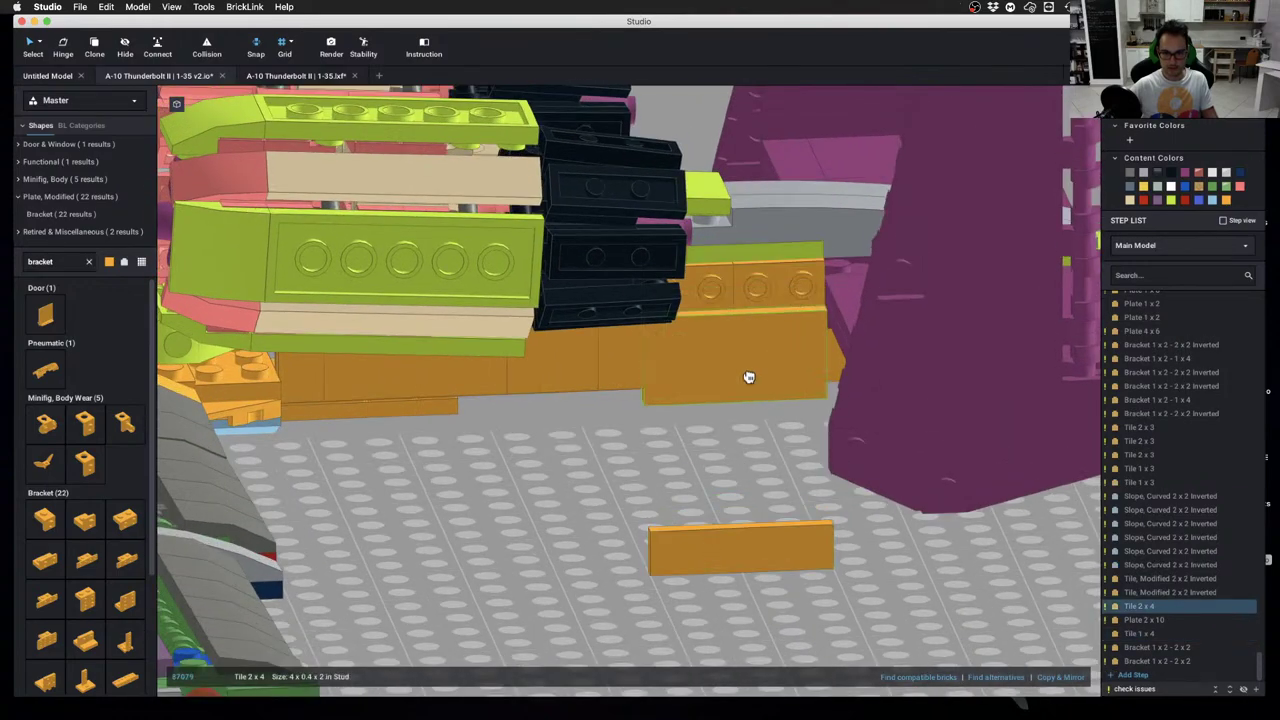
pyautogui.click(720, 428)
pyautogui.moveTo(720, 428); pyautogui.dragTo(700, 478, button='right')
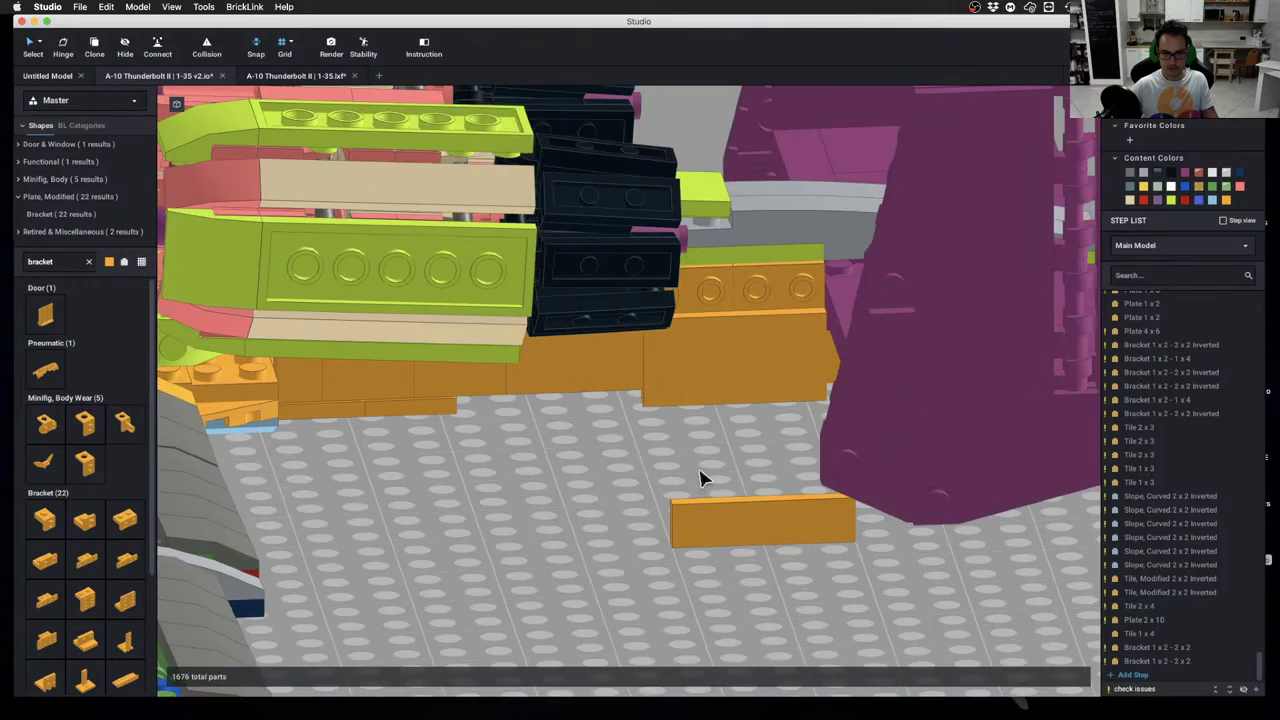
# Undo the moves of the Tile 1 x 4 and Tile 2 x 4 and the unhiding of the parts
pyautogui.click(775, 262)
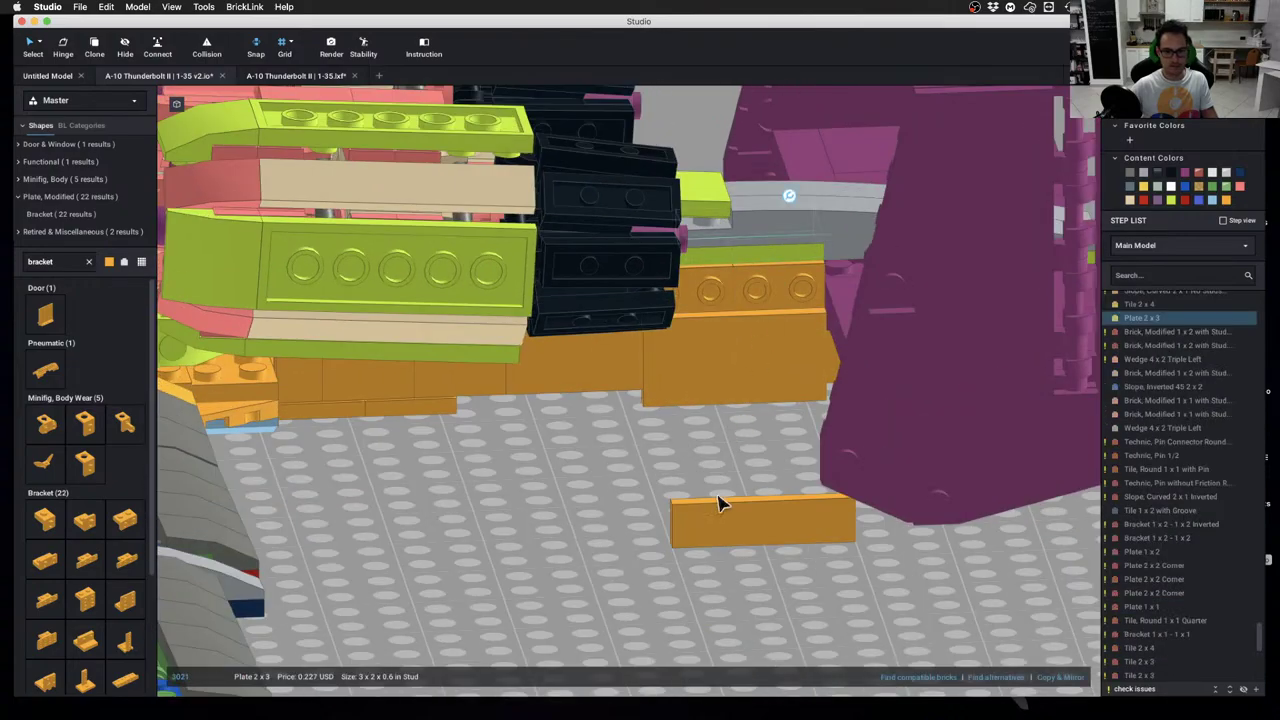
pyautogui.moveTo(718, 495); pyautogui.dragTo(662, 548, button='right')
pyautogui.press('super+z')
pyautogui.press('super+z')
pyautogui.press('super+z')
pyautogui.press('super+z')
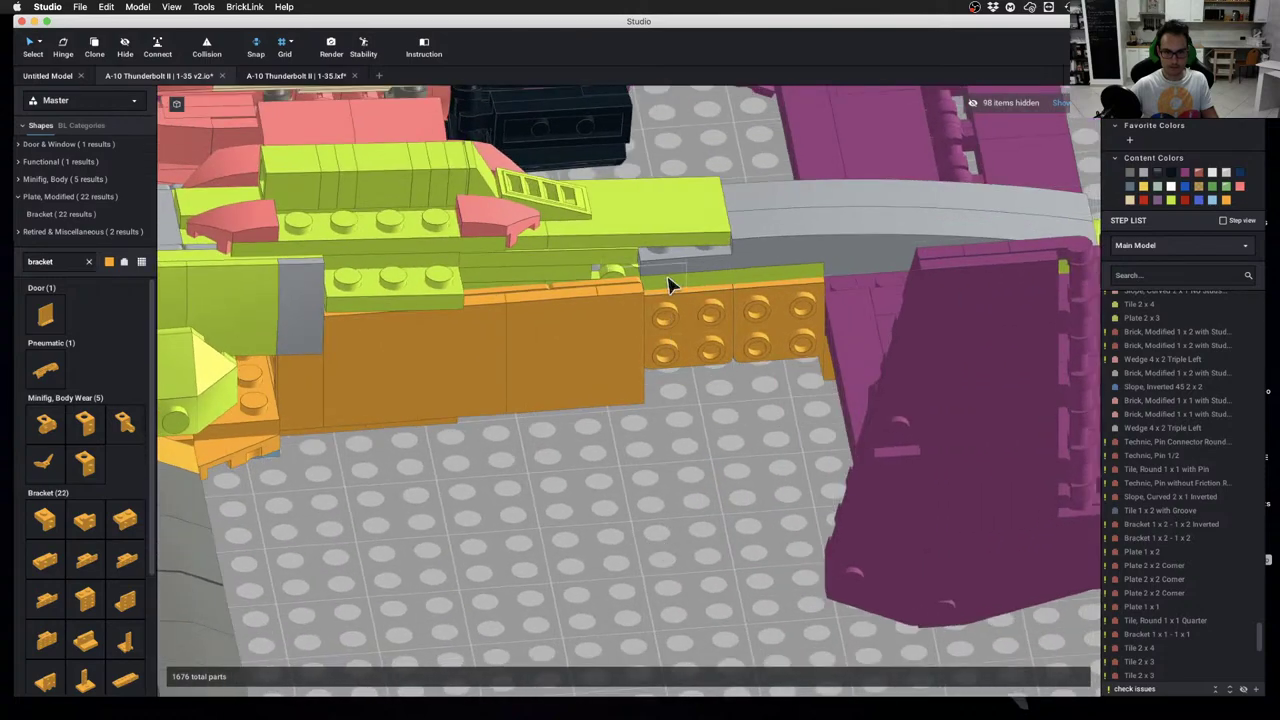
# Delete both Bracket 1 x 2 - 2 x 2 parts and the lime Plate 2 x 3 above them
pyautogui.click(668, 285)
pyautogui.click(757, 281)
pyautogui.click(780, 337)
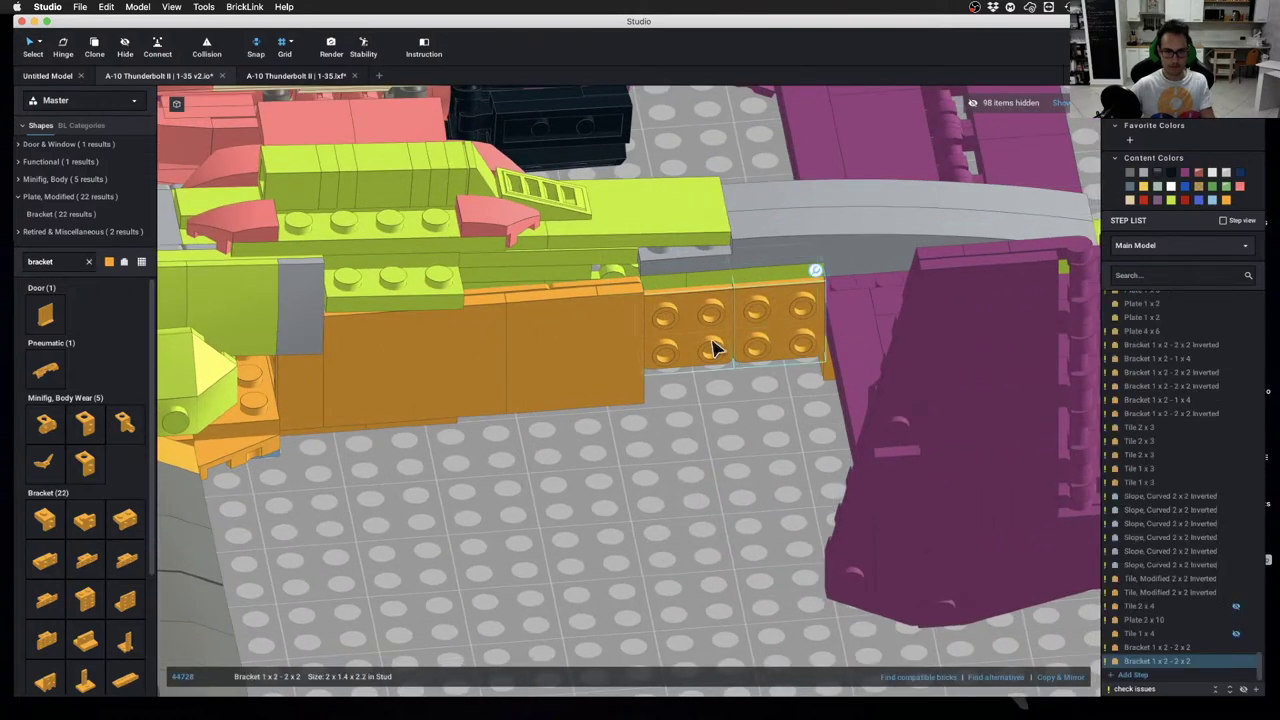
pyautogui.press('Delete')
pyautogui.click(706, 350)
pyautogui.press('Delete')
pyautogui.moveTo(737, 437); pyautogui.dragTo(697, 308, button='right')
pyautogui.click(746, 251)
pyautogui.press('Delete')
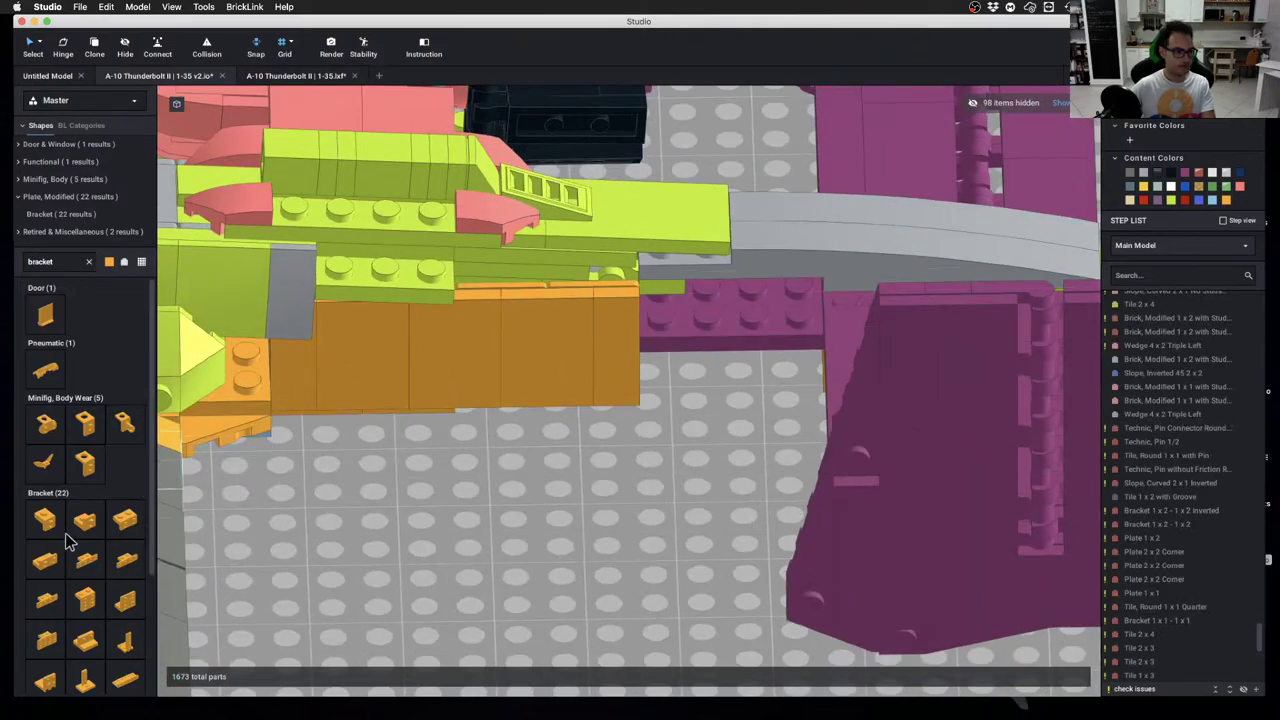
# Place a Bracket 1 x 2 - 2 x 4 in the gap behind the tiled fuselage side, studs facing outward
pyautogui.scroll(-3, 67, 540)
pyautogui.moveTo(85, 550); pyautogui.dragTo(743, 270)
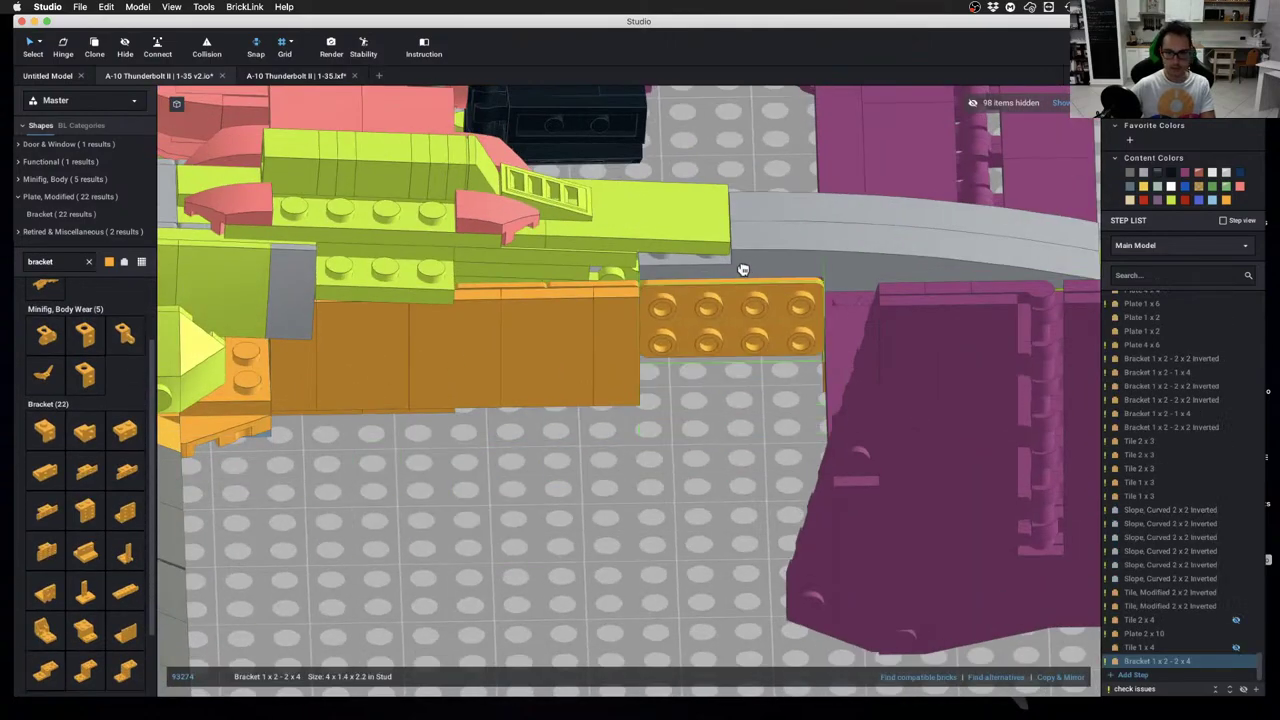
pyautogui.click(760, 369)
# With all parts shown again, move the Tile 2 x 4 off the new bracket and the Tile 1 x 4 onto its upper stud row
pyautogui.click(1062, 103)
pyautogui.moveTo(700, 440); pyautogui.dragTo(723, 289, button='right')
pyautogui.moveTo(708, 310); pyautogui.dragTo(655, 512)
pyautogui.moveTo(704, 333); pyautogui.dragTo(720, 264)
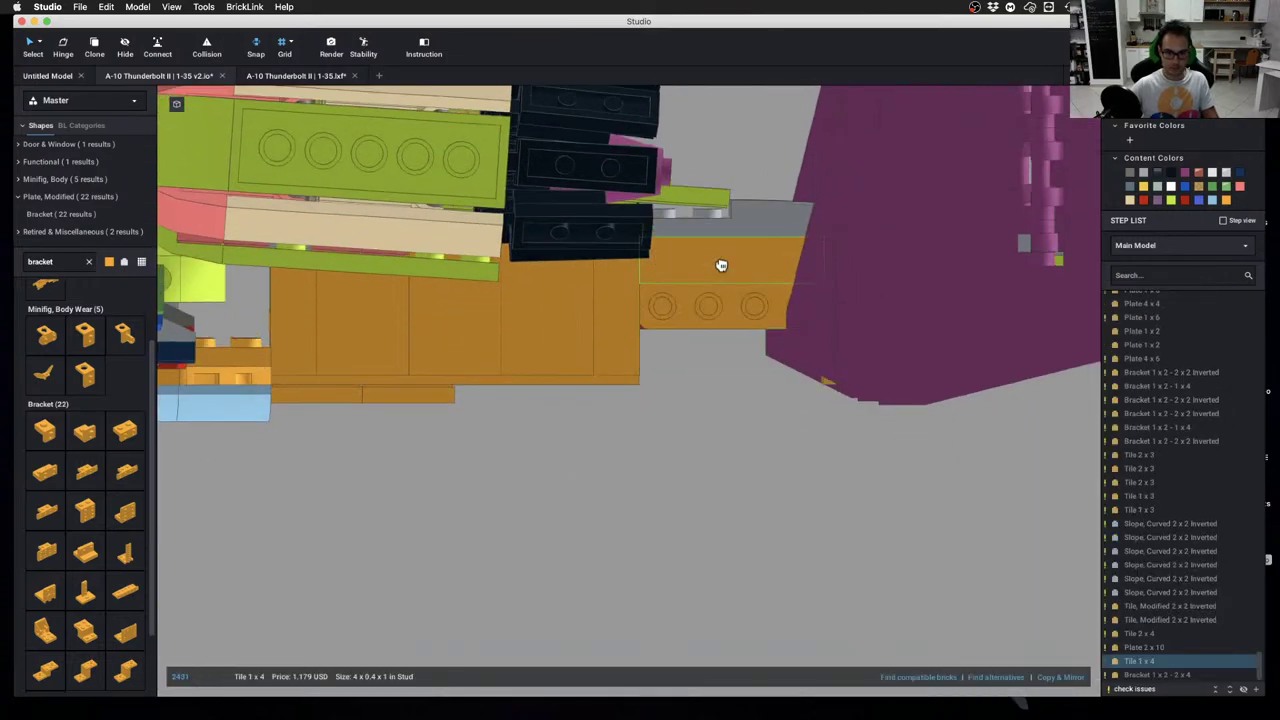
# Try refitting the 2 x 4 tile on the side of the orange rear fuselage beside the tail
pyautogui.scroll(-2, 749, 417)
pyautogui.moveTo(749, 417); pyautogui.dragTo(752, 486, button='right')
pyautogui.scroll(-8, 740, 530)
pyautogui.scroll(-5, 730, 556)
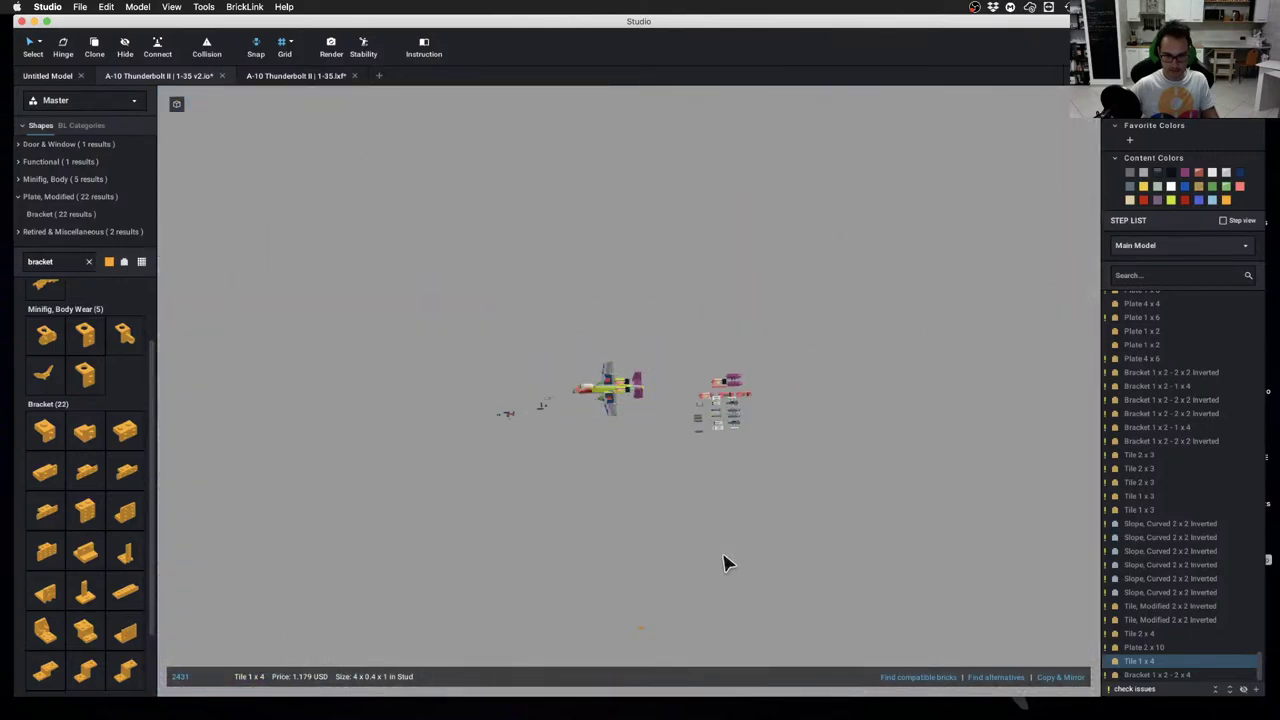
pyautogui.moveTo(921, 443); pyautogui.dragTo(968, 528)
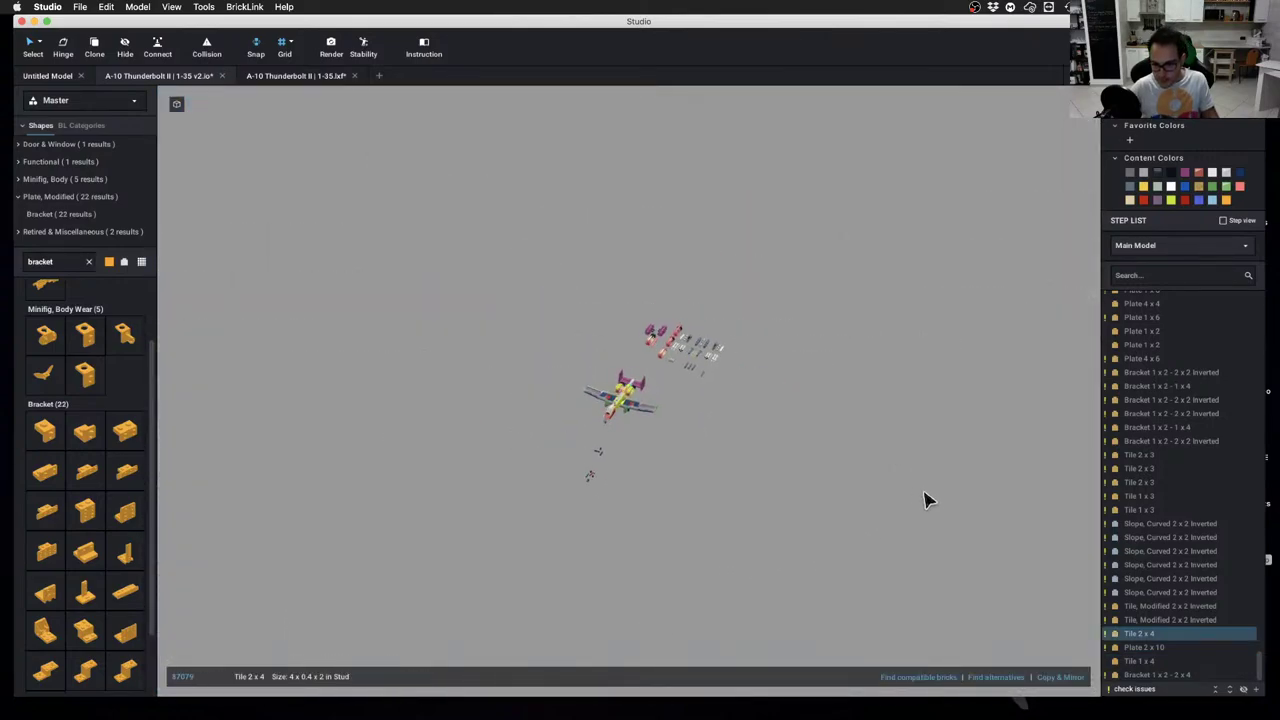
pyautogui.scroll(10, 631, 420)
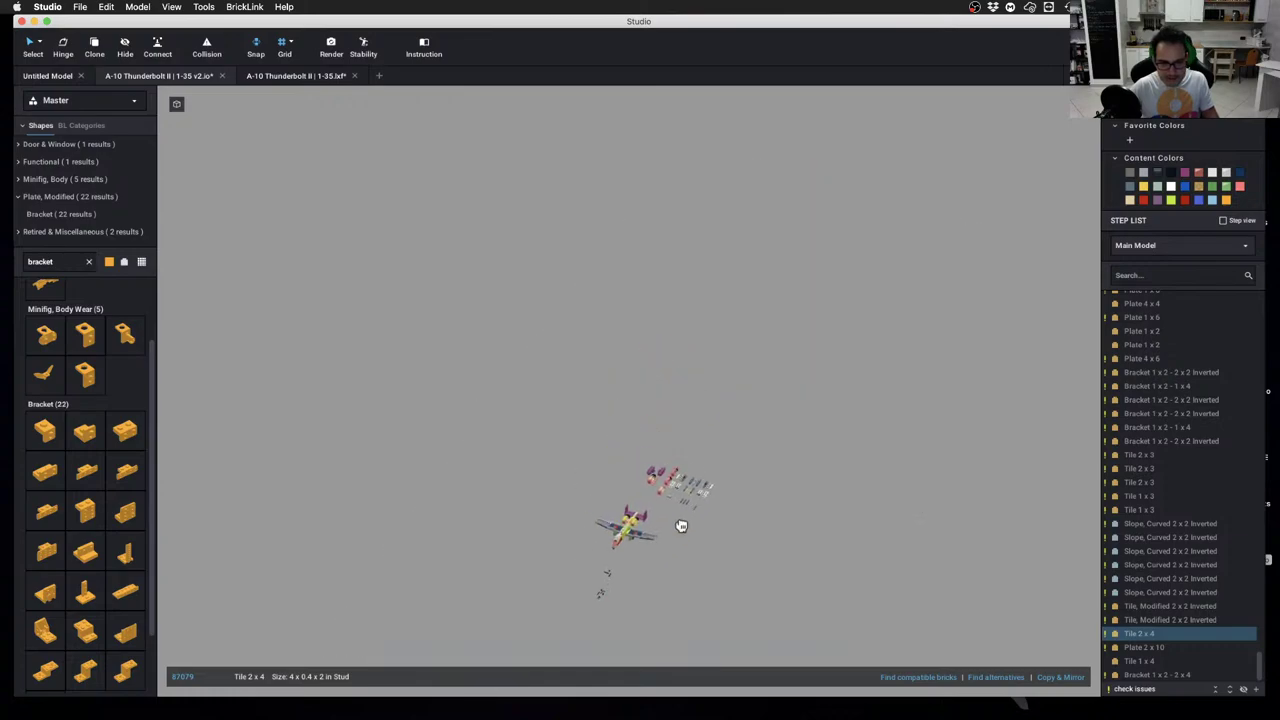
pyautogui.moveTo(602, 469); pyautogui.dragTo(714, 429, button='middle')
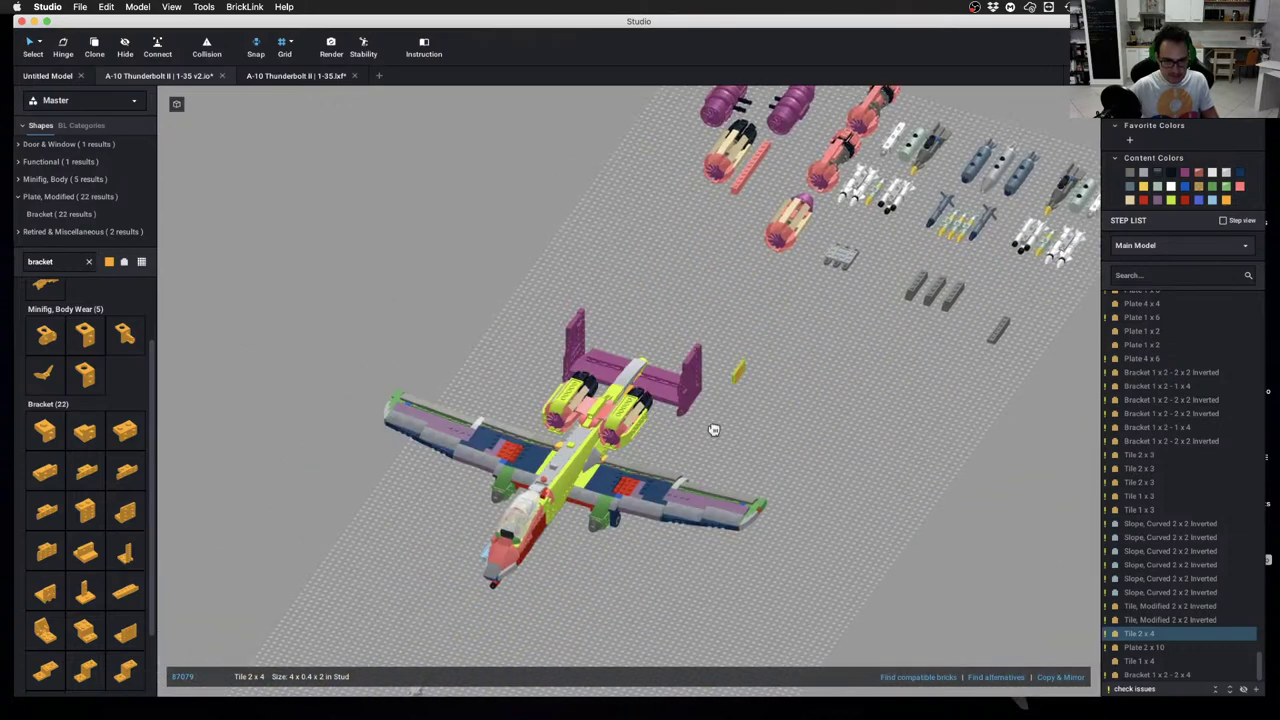
pyautogui.scroll(4, 668, 542)
pyautogui.moveTo(668, 542); pyautogui.dragTo(631, 508, button='right')
pyautogui.scroll(3, 631, 508)
pyautogui.moveTo(728, 524); pyautogui.dragTo(648, 562, button='right')
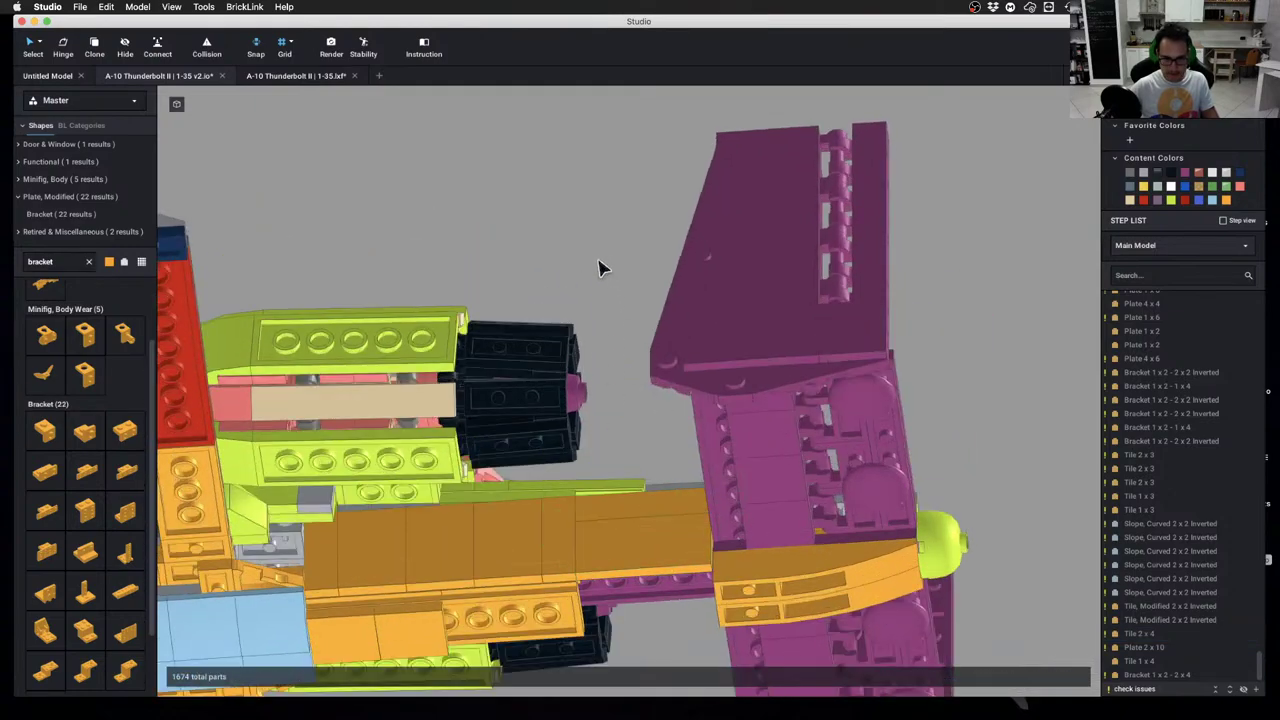
pyautogui.moveTo(600, 266); pyautogui.dragTo(610, 350, button='right')
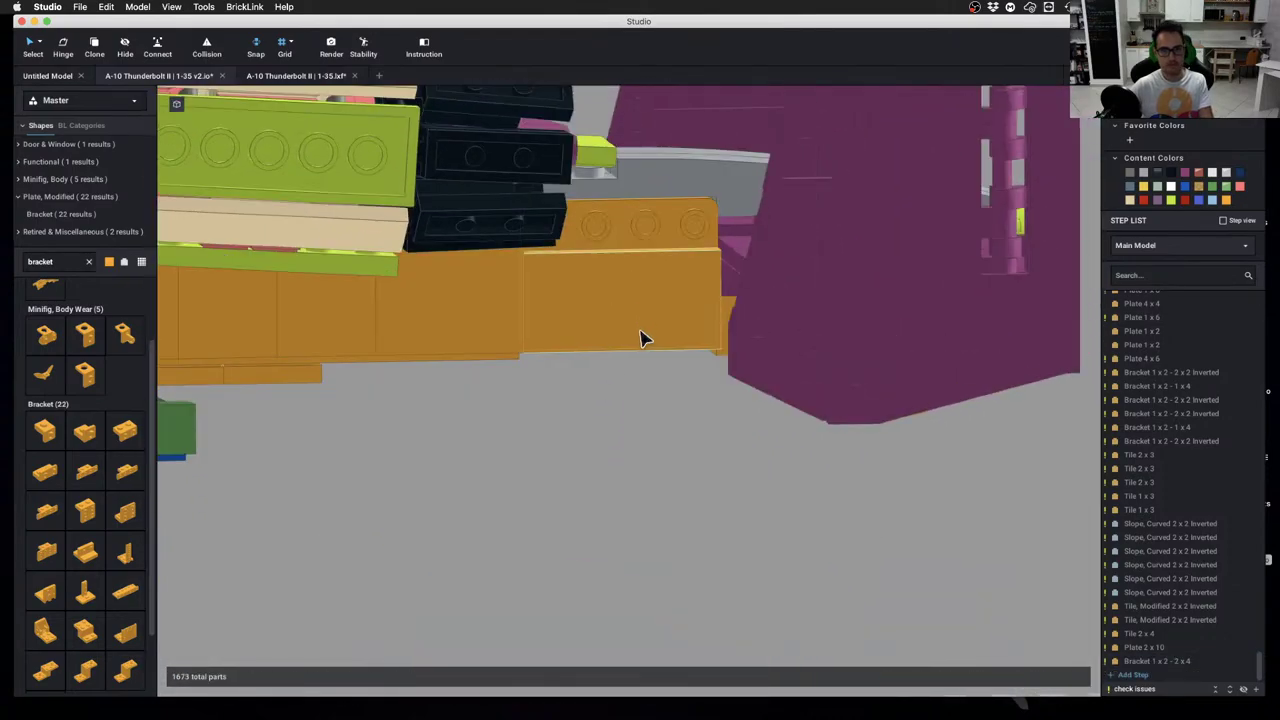
# Undo the latest tile and bracket edits on the rear fuselage, back to the two 1 x 2 - 2 x 2 brackets
pyautogui.click(629, 271)
pyautogui.press('Delete')
pyautogui.moveTo(624, 393); pyautogui.dragTo(508, 343, button='right')
pyautogui.press('super+z')
pyautogui.press('super+z')
pyautogui.press('super+z')
# Select both 1 x 2 - 2 x 2 brackets in front of the tail and lower them by two increments
pyautogui.click(412, 254)
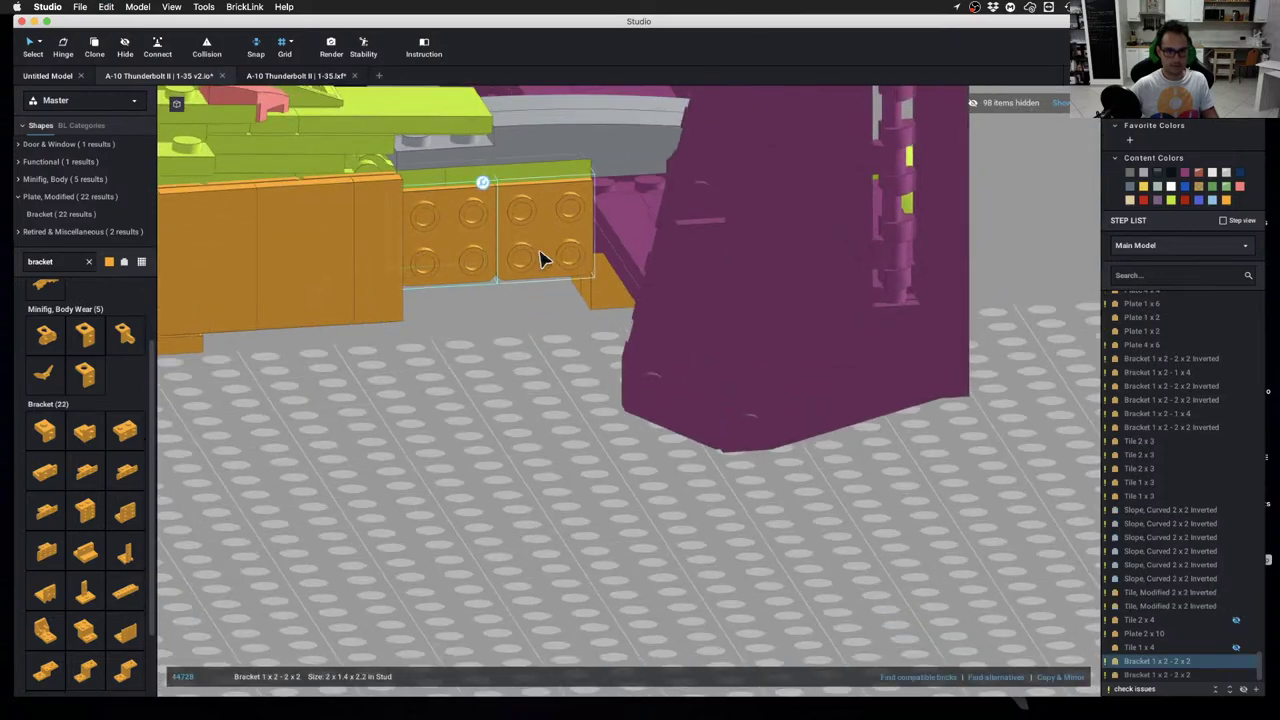
pyautogui.keyDown('shift'); pyautogui.click(540, 257); pyautogui.keyUp('shift')
pyautogui.press('s')
pyautogui.press('s')
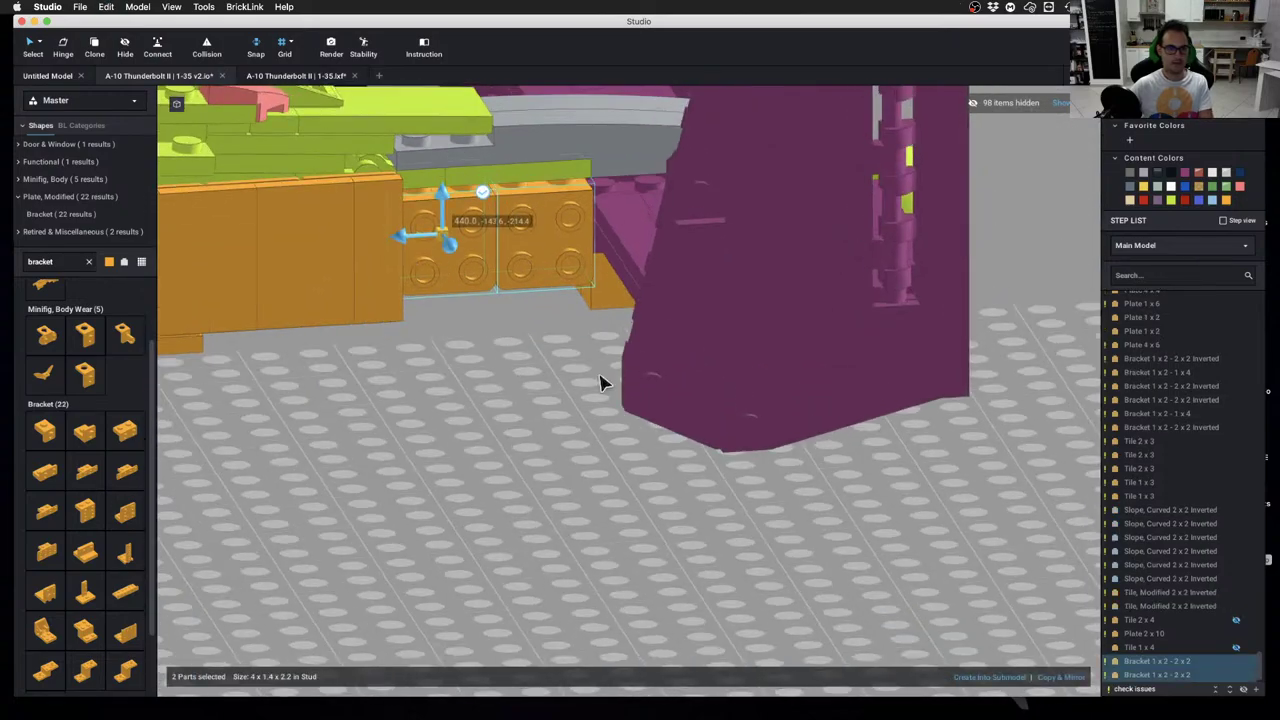
pyautogui.click(548, 395)
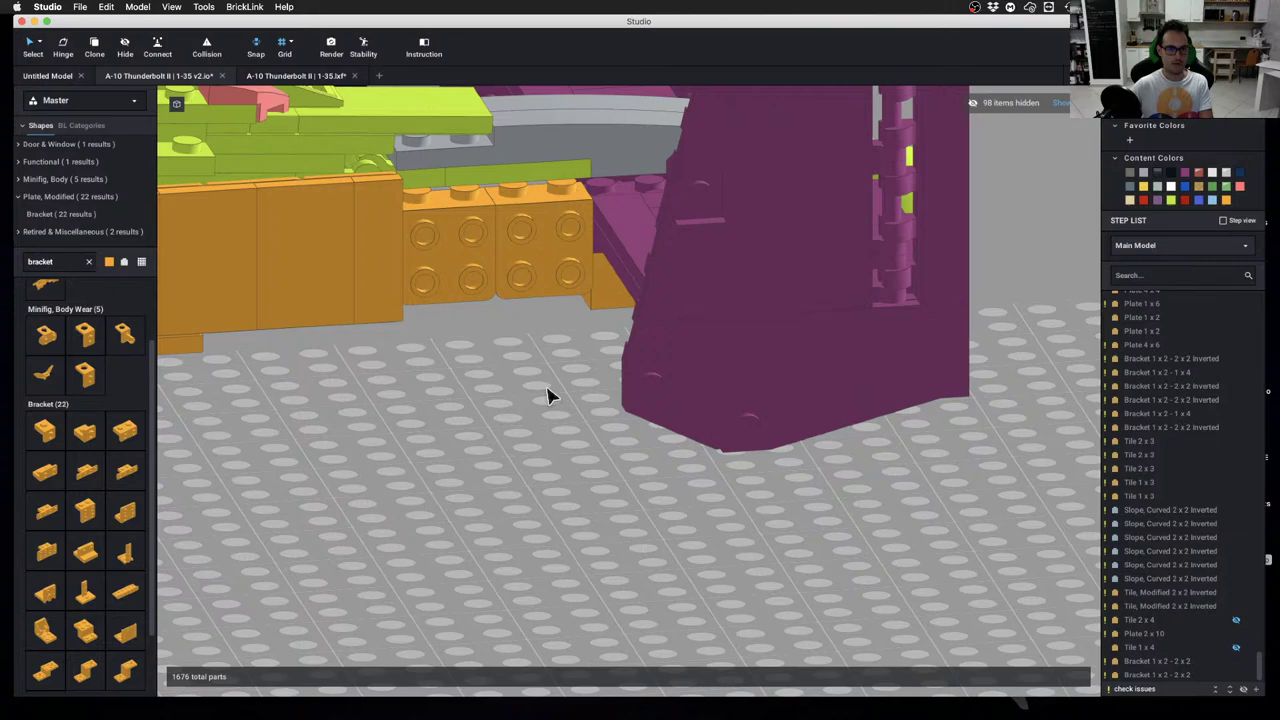
# With all parts unhidden, delete the 1 x 4 tile and seat the 2 x 4 tile over the two lowered brackets
pyautogui.click(1058, 103)
pyautogui.click(539, 235)
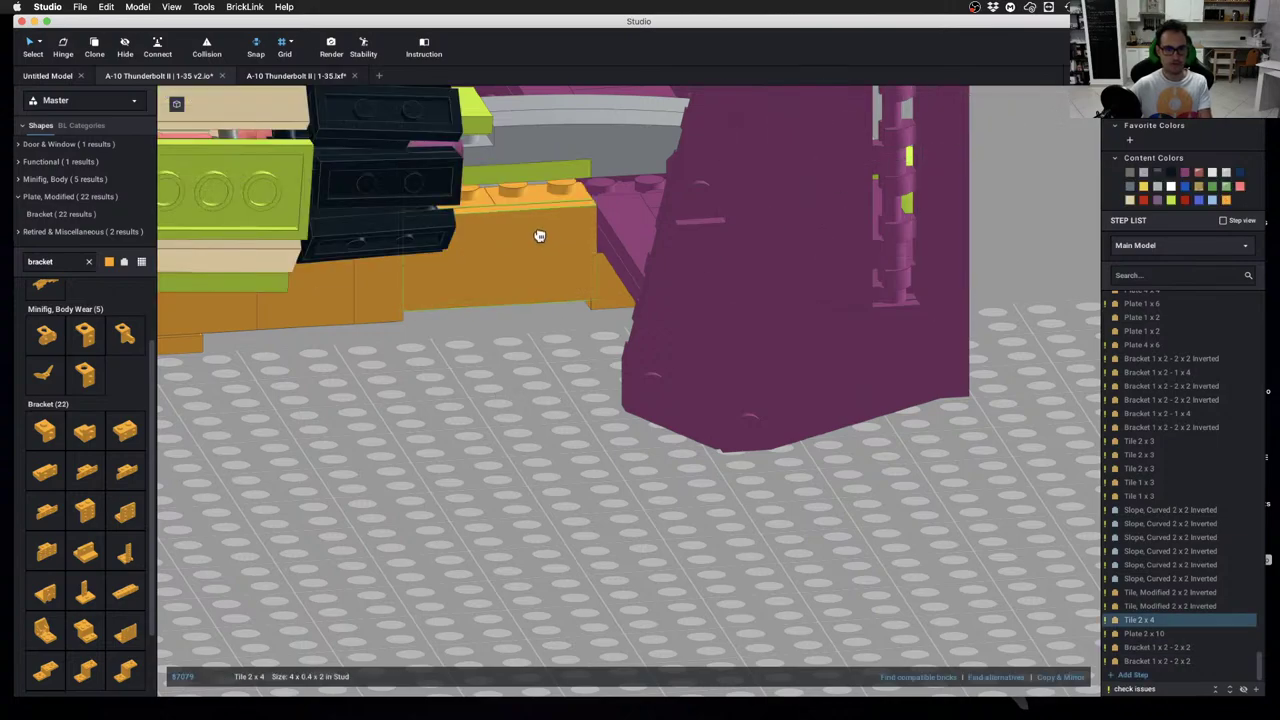
pyautogui.click(528, 353)
# Add two Bracket 1 x 2 - 1 x 2 Inverted parts with their studs below the 2 x 4 tile beside the tail
pyautogui.moveTo(528, 353); pyautogui.dragTo(155, 427, button='right')
pyautogui.moveTo(45, 478); pyautogui.dragTo(531, 277)
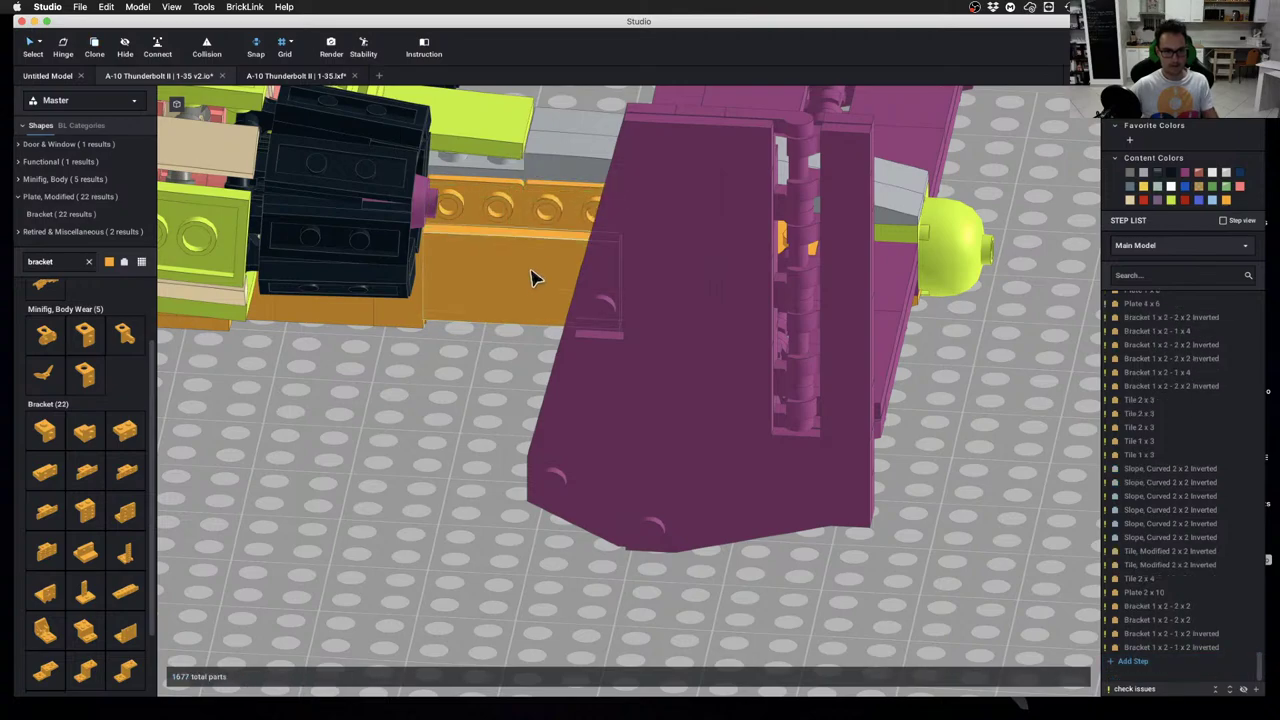
pyautogui.moveTo(455, 384); pyautogui.dragTo(503, 371, button='right')
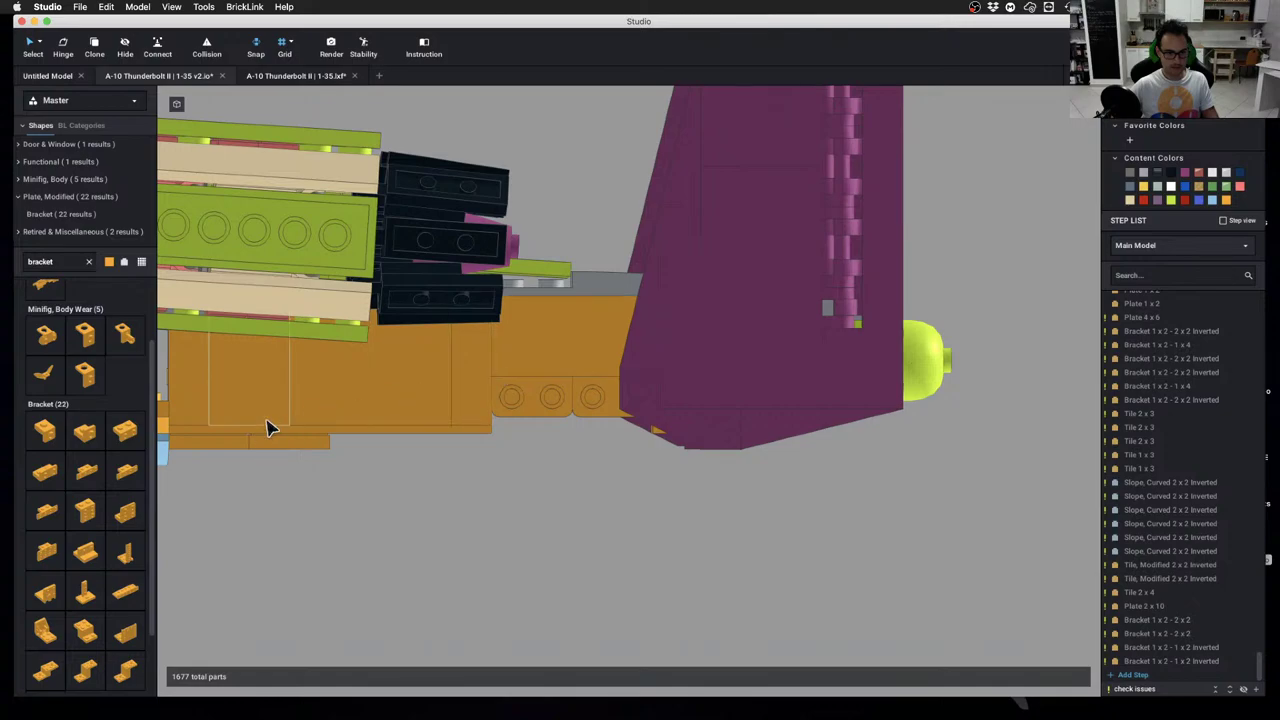
# Clone a 1 x 3 tile and place it on the inverted brackets' side studs below the 2 x 4 tile
pyautogui.moveTo(269, 429); pyautogui.dragTo(510, 398, button='right')
pyautogui.press('c')
pyautogui.click(511, 398)
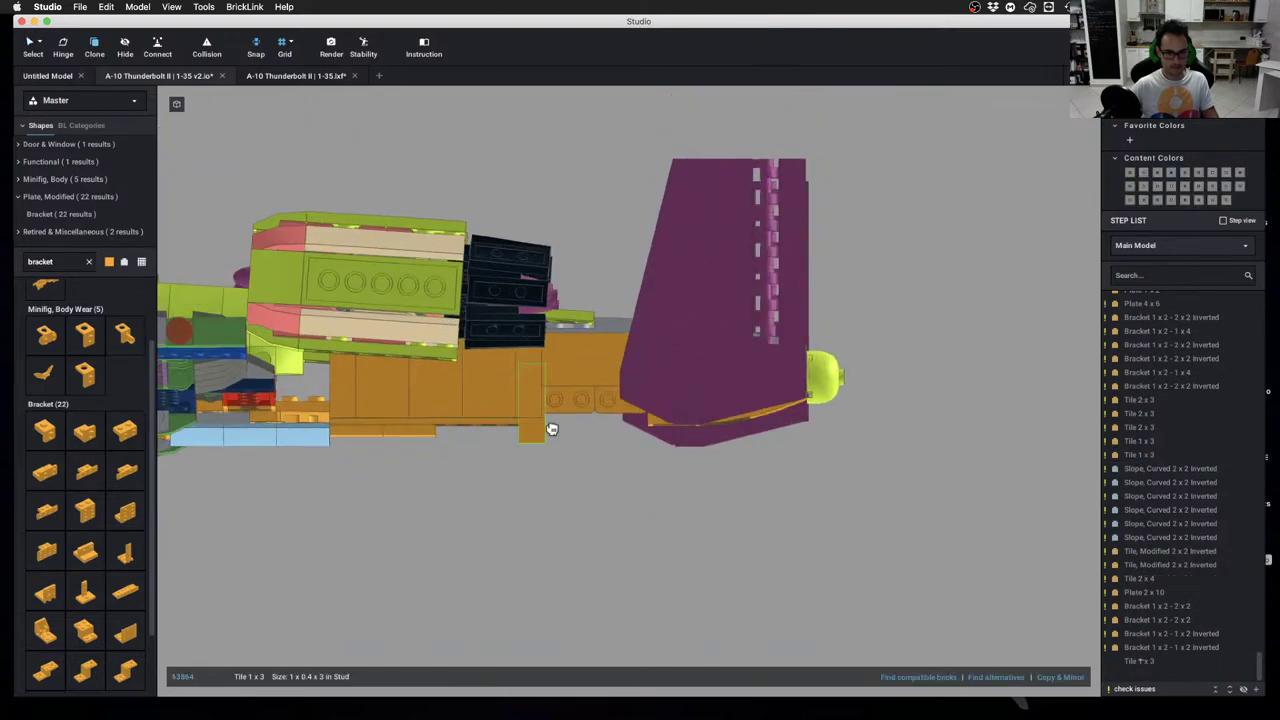
pyautogui.scroll(3, 553, 430)
pyautogui.click(533, 401)
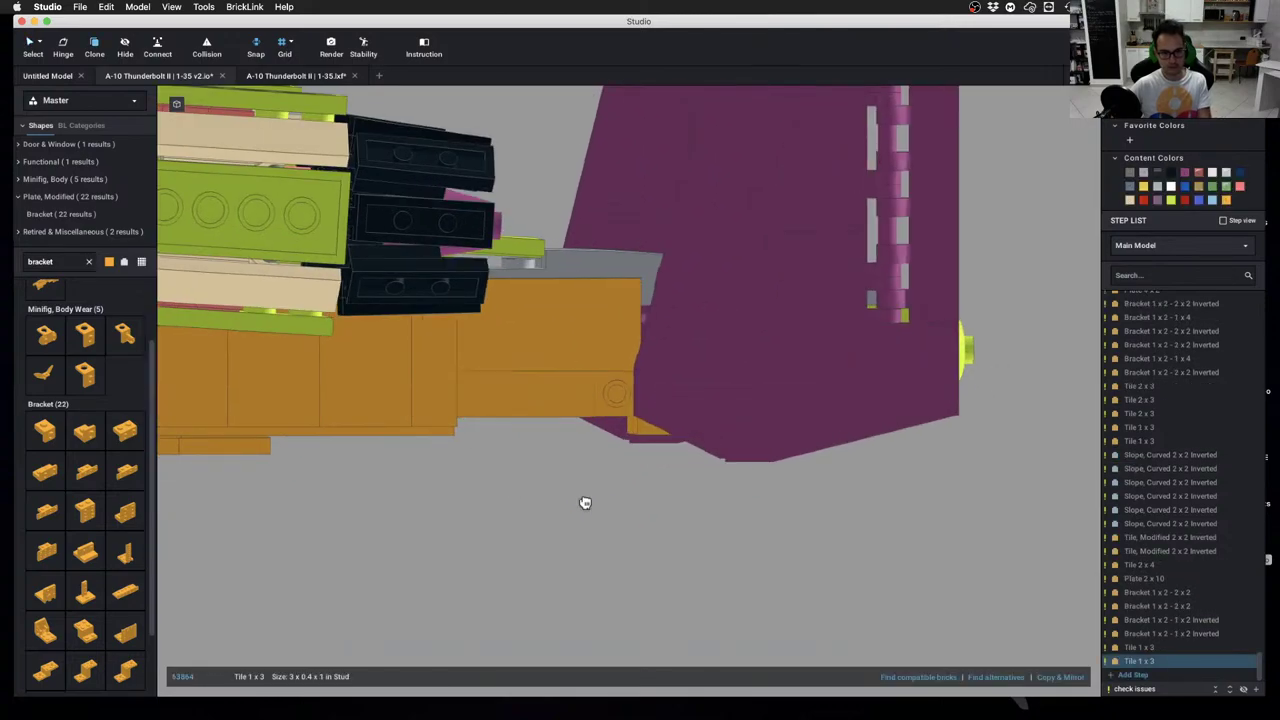
pyautogui.scroll(-5, 621, 520)
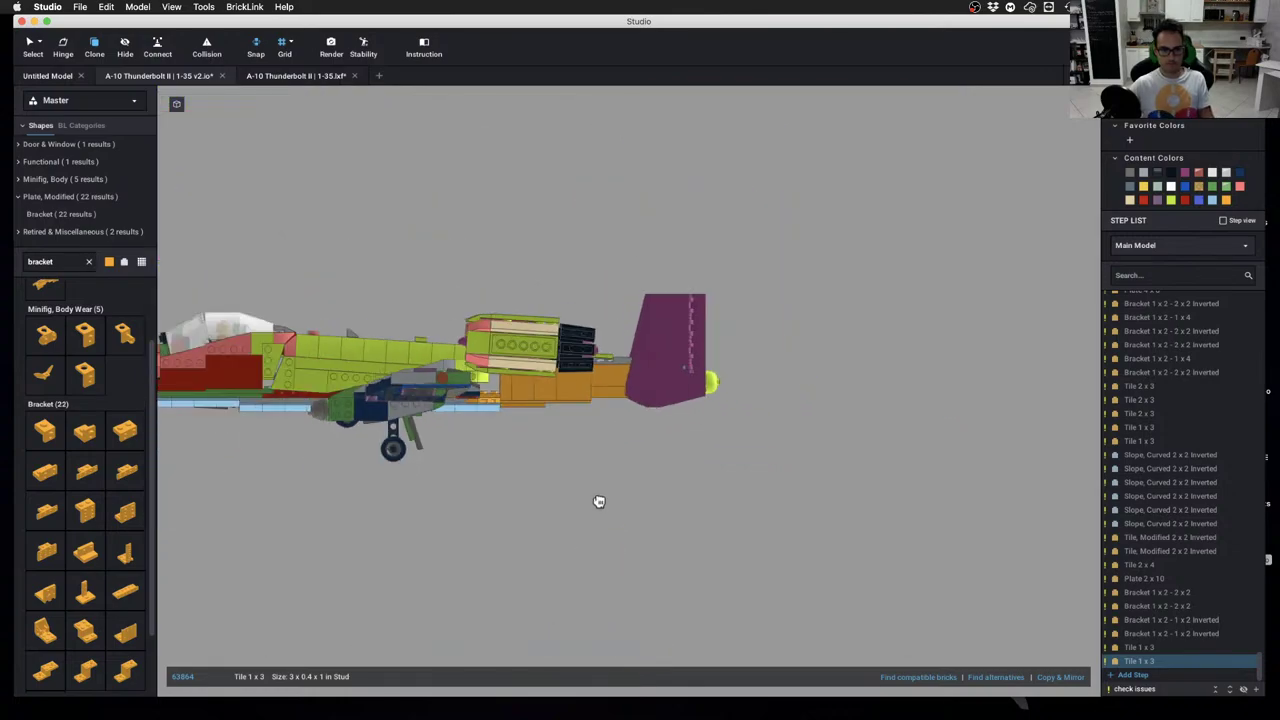
pyautogui.scroll(2, 599, 501)
pyautogui.moveTo(600, 500)
pyautogui.mouseDown(button='right')
pyautogui.moveTo(608, 480)
pyautogui.moveTo(606, 517)
pyautogui.moveTo(595, 498)
pyautogui.mouseUp(button='right')
pyautogui.scroll(4, 606, 517)
pyautogui.press('Escape')
# Delete the 1 x 3 tile covering the inverted brackets' side studs
pyautogui.scroll(2, 586, 537)
pyautogui.scroll(2, 595, 498)
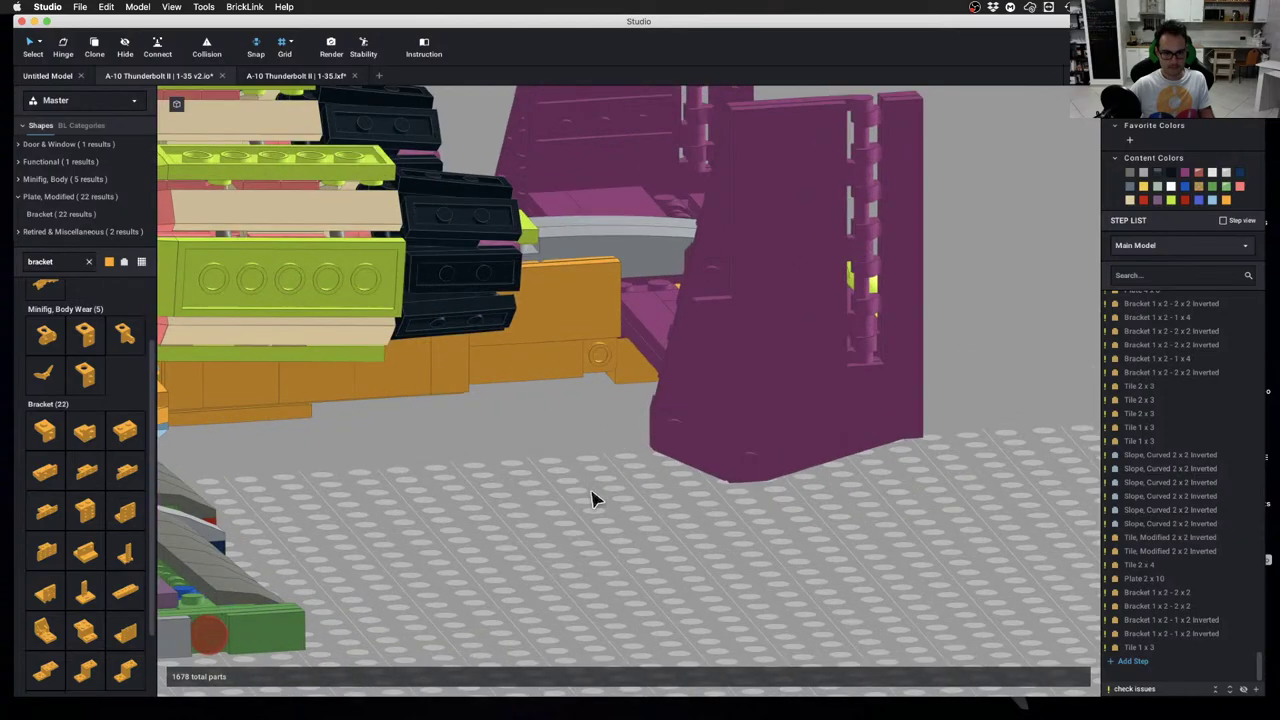
pyautogui.click(530, 381)
pyautogui.press('Delete')
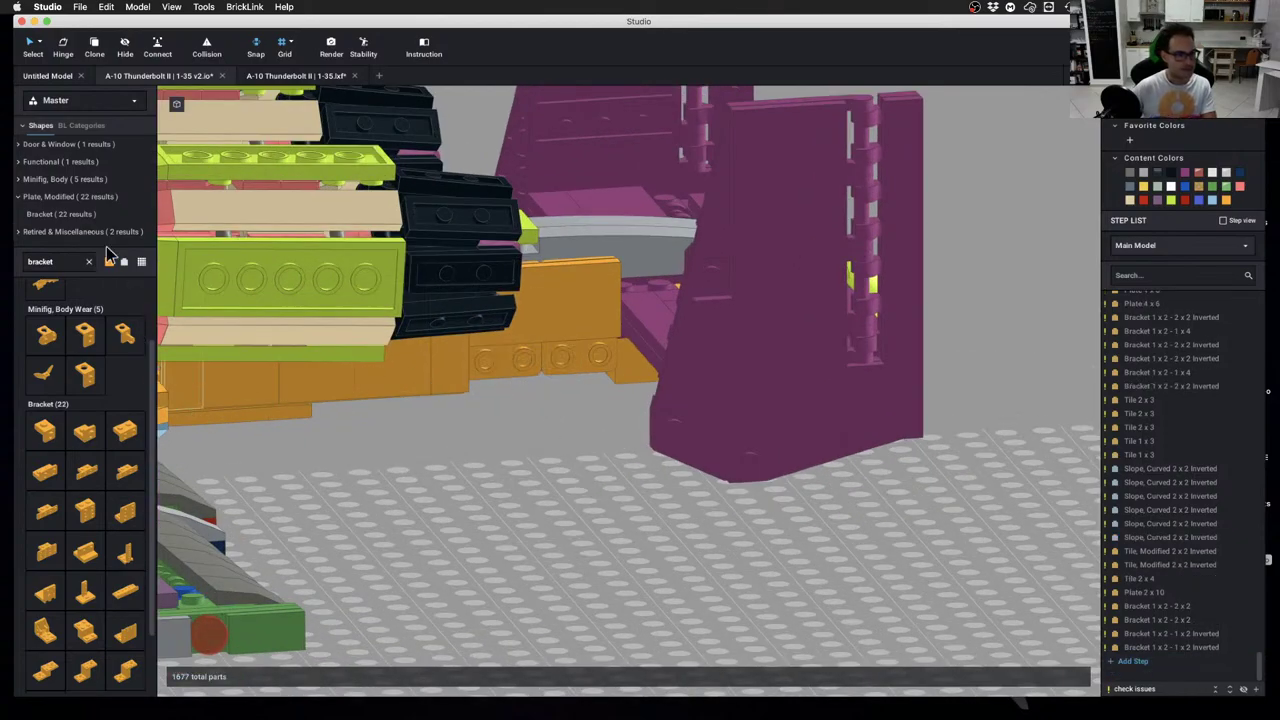
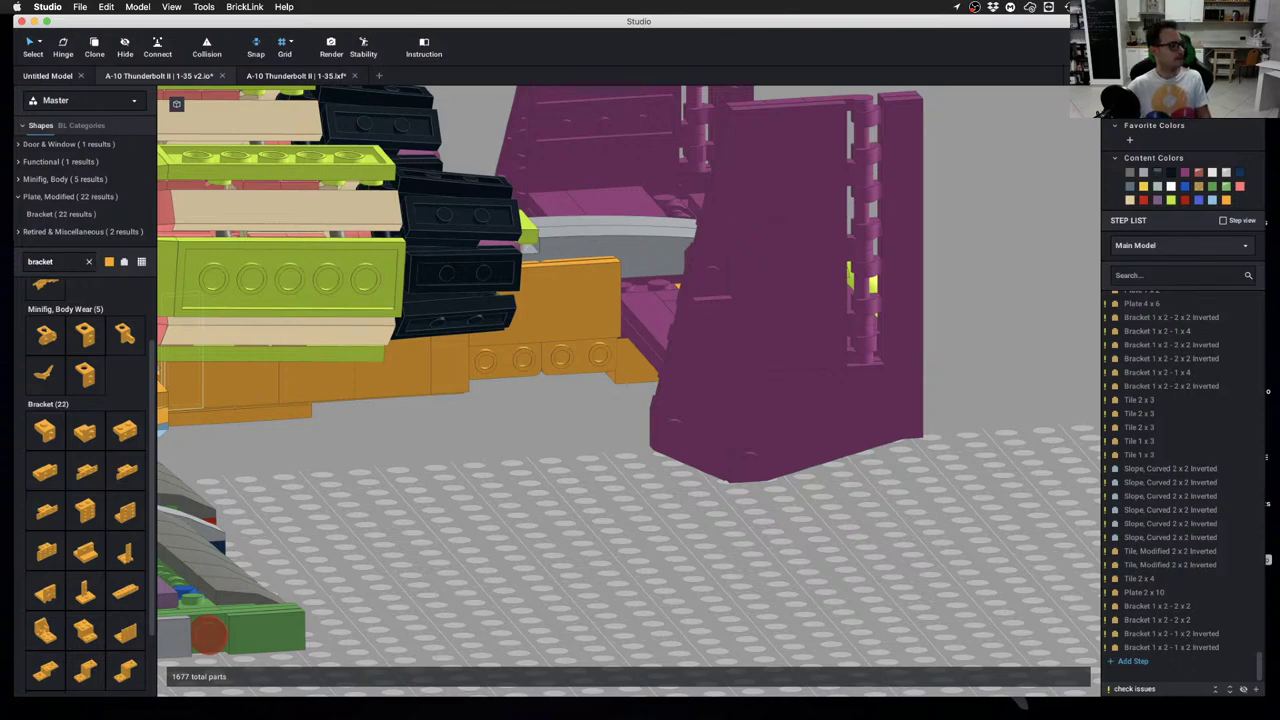
# Save the A-10 Thunderbolt II model
pyautogui.click(686, 453)
pyautogui.click(572, 483)
pyautogui.scroll(1, 572, 483)
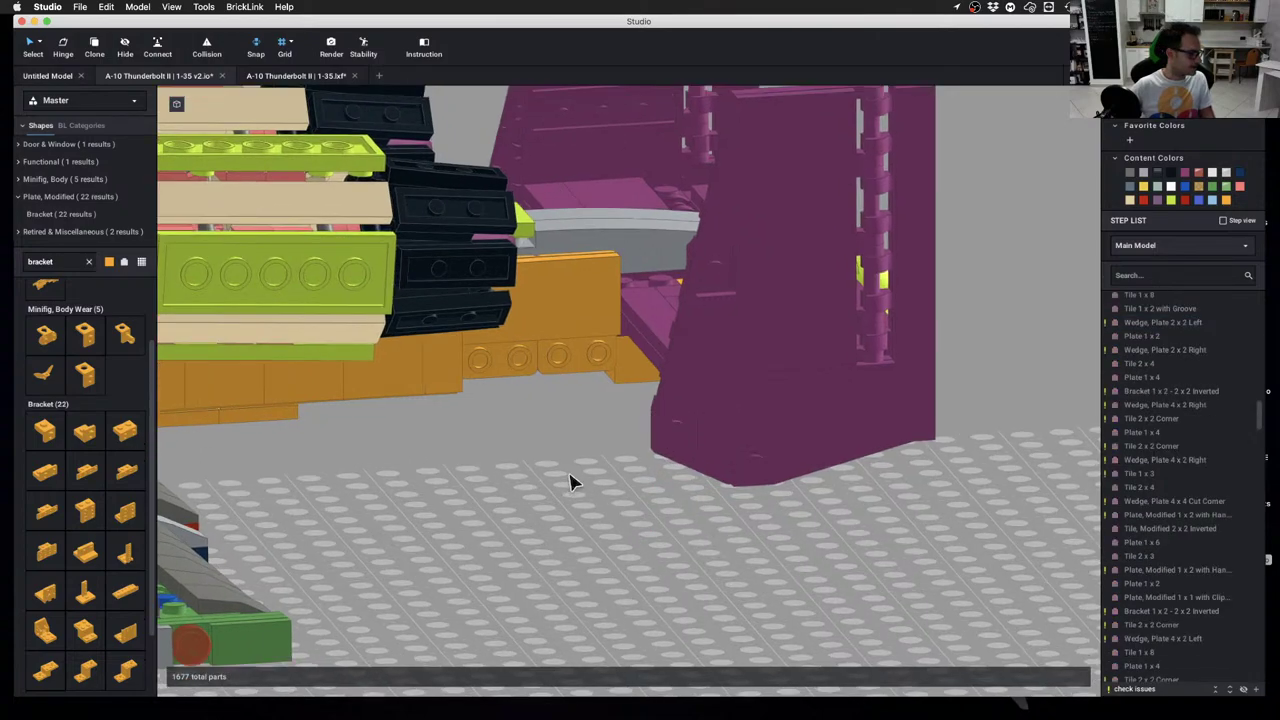
pyautogui.scroll(1, 568, 486)
pyautogui.press('super+s')
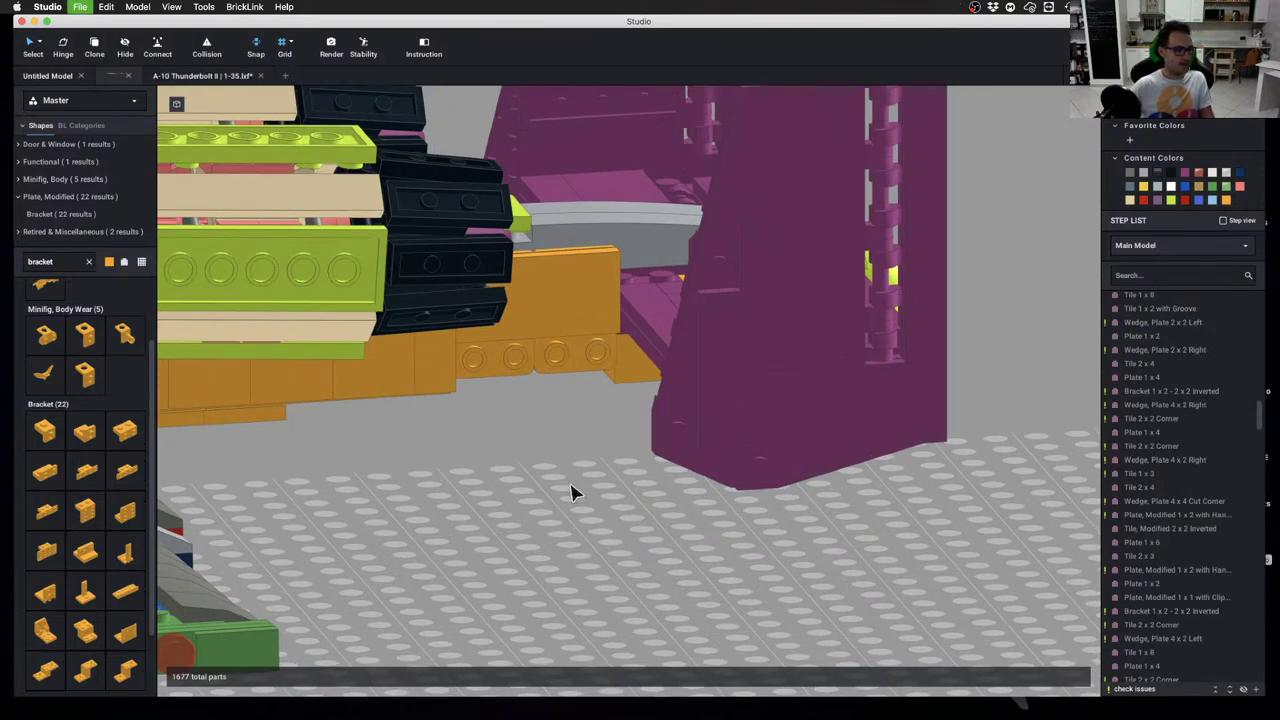
# Examine the aircraft's top, underside, wing joint and tail, and the spare assemblies laid out around it
pyautogui.moveTo(571, 485); pyautogui.dragTo(480, 507, button='right')
pyautogui.scroll(-5, 657, 533)
pyautogui.moveTo(815, 530); pyautogui.dragTo(655, 498, button='middle')
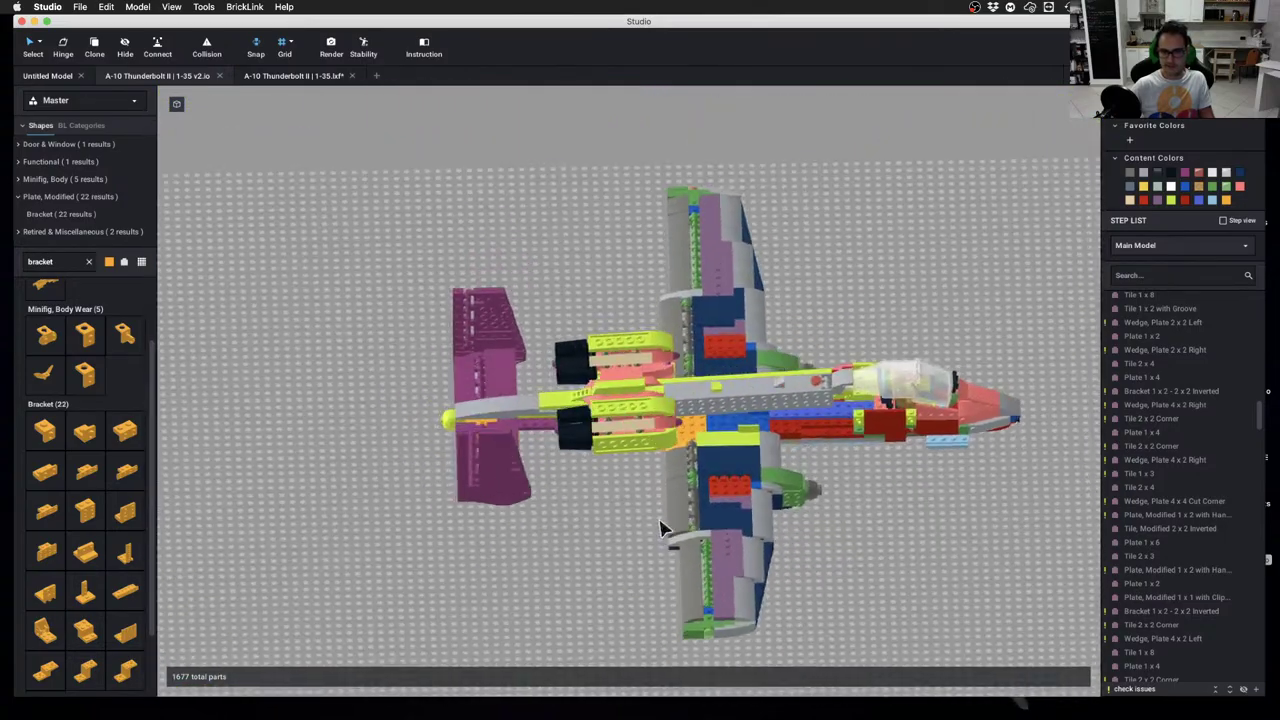
pyautogui.moveTo(660, 530)
pyautogui.mouseDown(button='right')
pyautogui.moveTo(666, 549)
pyautogui.moveTo(663, 530)
pyautogui.mouseUp(button='right')
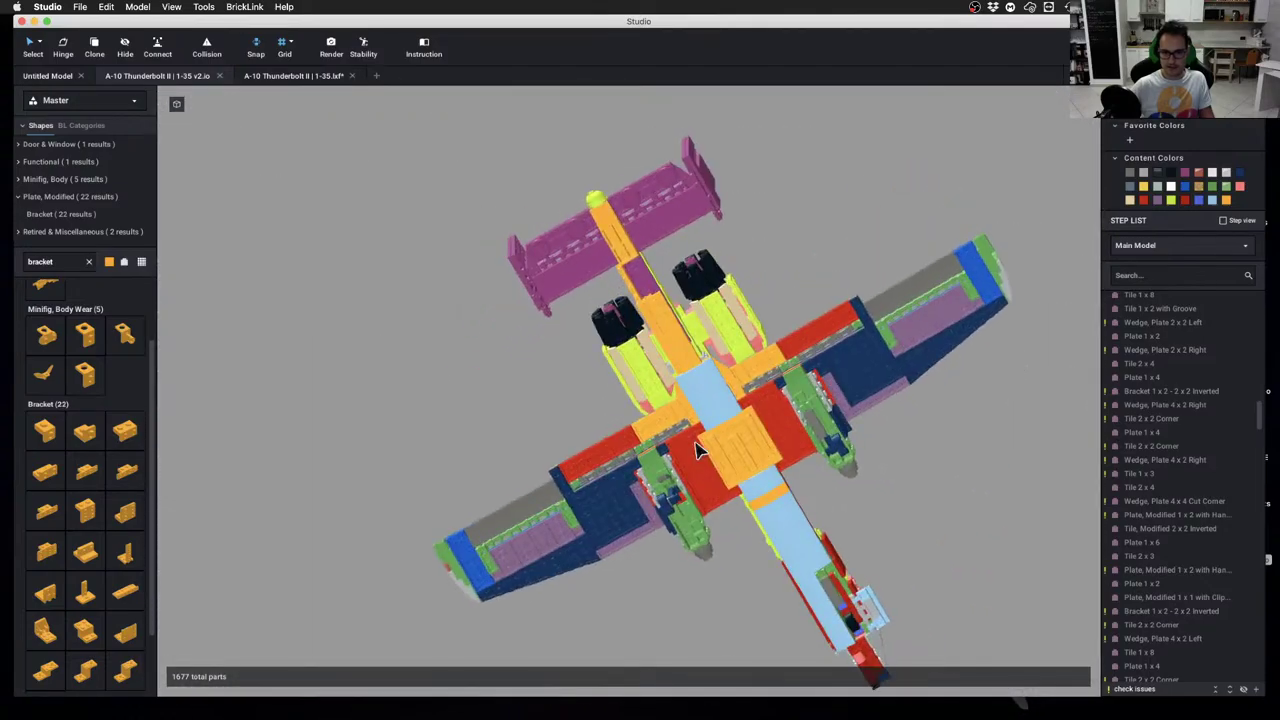
pyautogui.moveTo(699, 452); pyautogui.dragTo(745, 468, button='right')
pyautogui.scroll(5, 742, 446)
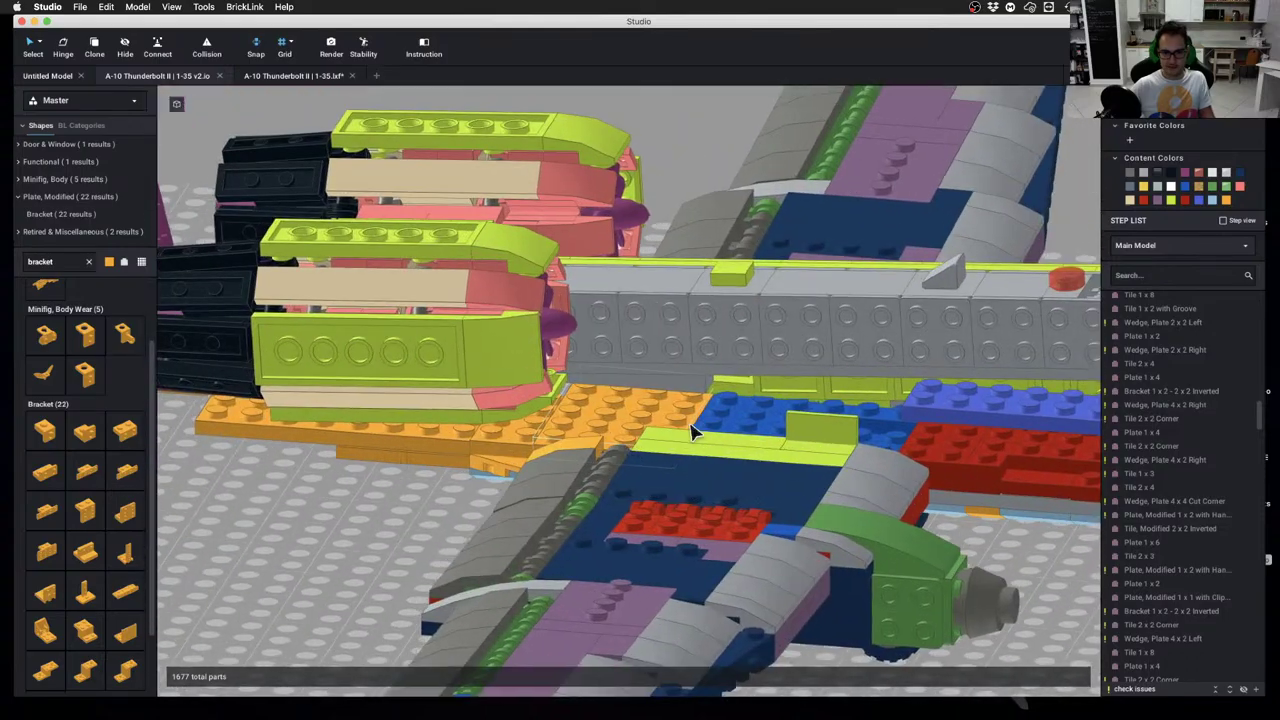
pyautogui.moveTo(694, 427); pyautogui.dragTo(629, 350, button='right')
pyautogui.scroll(-3, 627, 408)
pyautogui.scroll(1, 627, 411)
pyautogui.moveTo(449, 403); pyautogui.dragTo(652, 414, button='middle')
pyautogui.scroll(4, 652, 414)
pyautogui.moveTo(651, 410); pyautogui.dragTo(600, 486, button='right')
pyautogui.scroll(-6, 649, 466)
pyautogui.scroll(-1, 600, 486)
pyautogui.scroll(4, 566, 484)
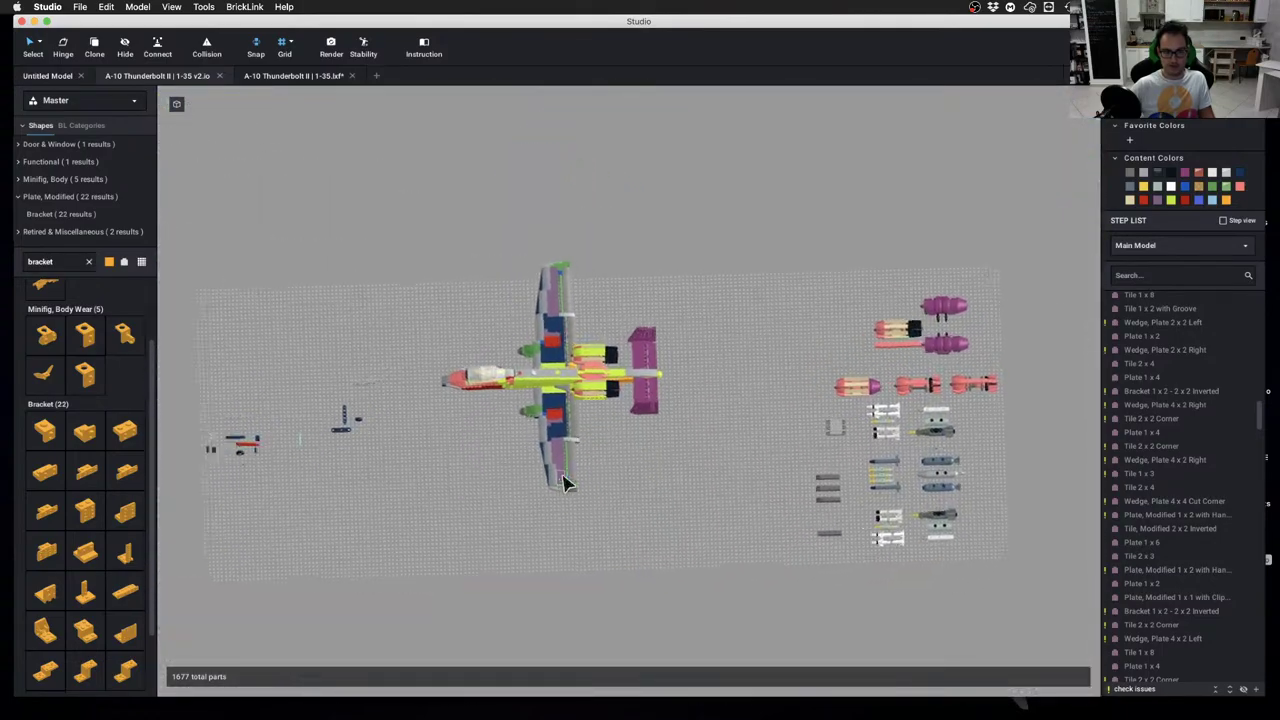
pyautogui.scroll(-4, 636, 508)
pyautogui.scroll(2, 791, 443)
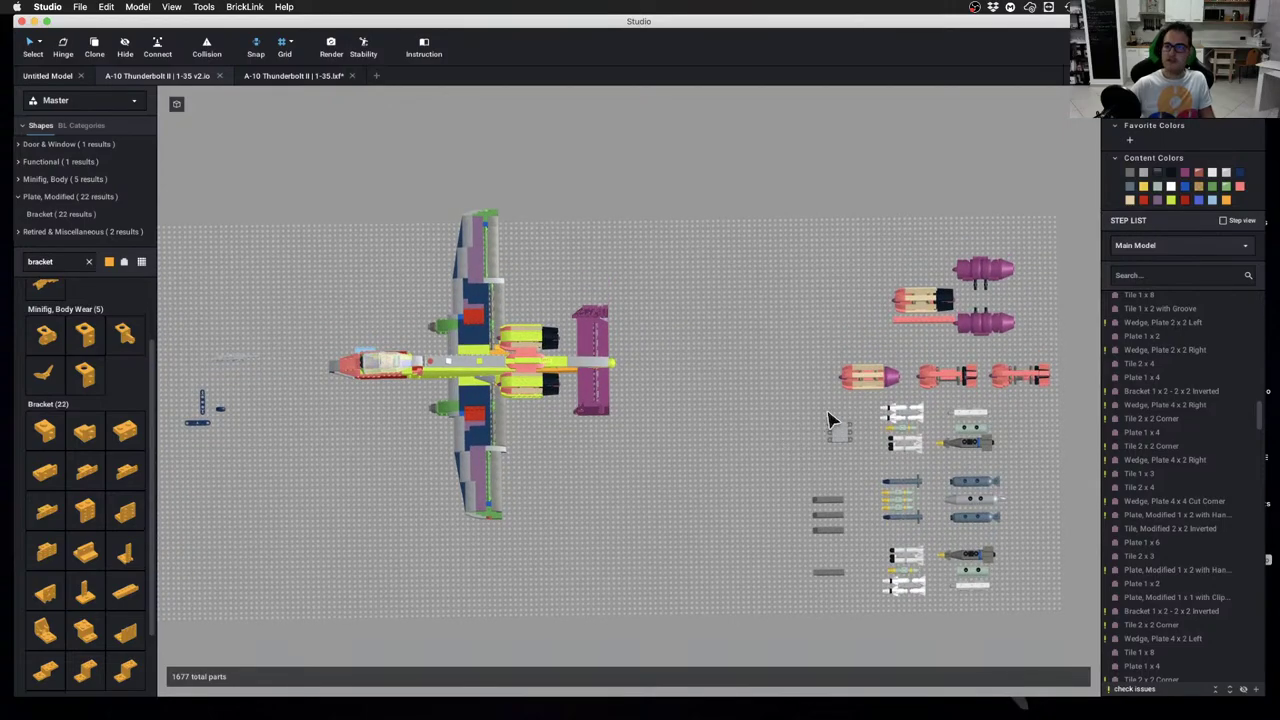
# Select all the spare engine assemblies and move them together farther away from the weapons layout
pyautogui.scroll(3, 850, 435)
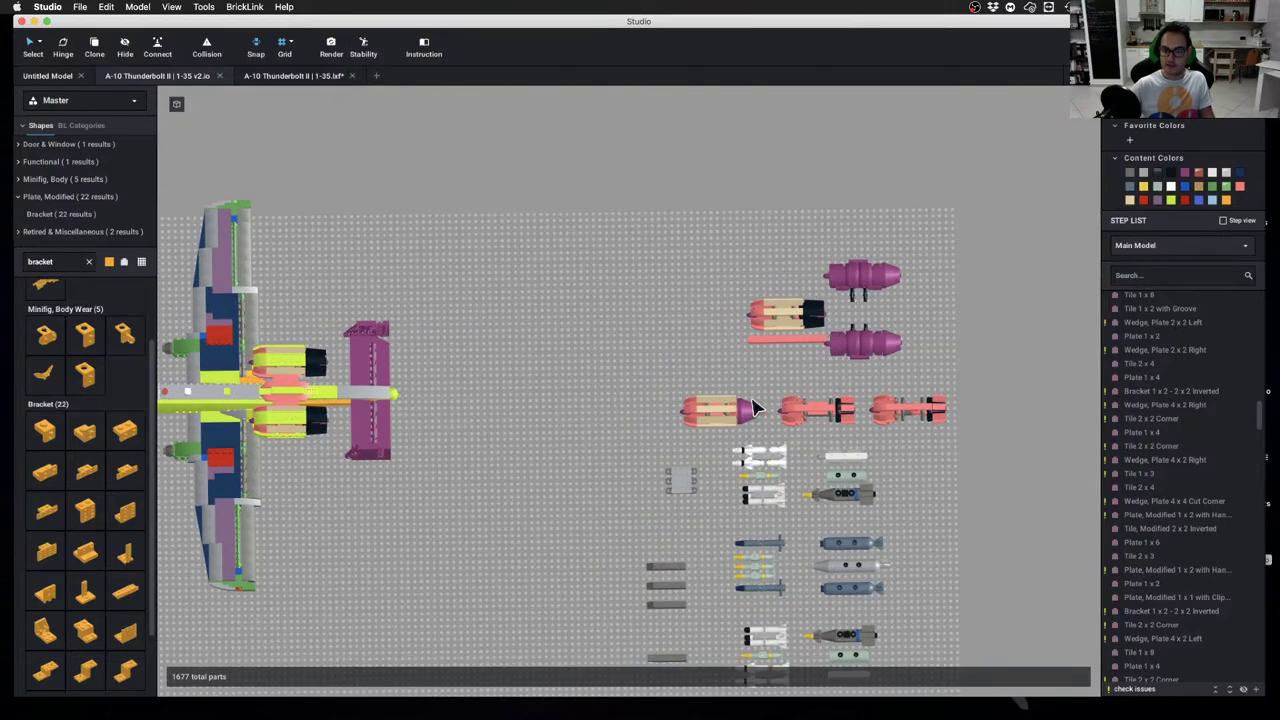
pyautogui.moveTo(645, 230); pyautogui.dragTo(900, 440)
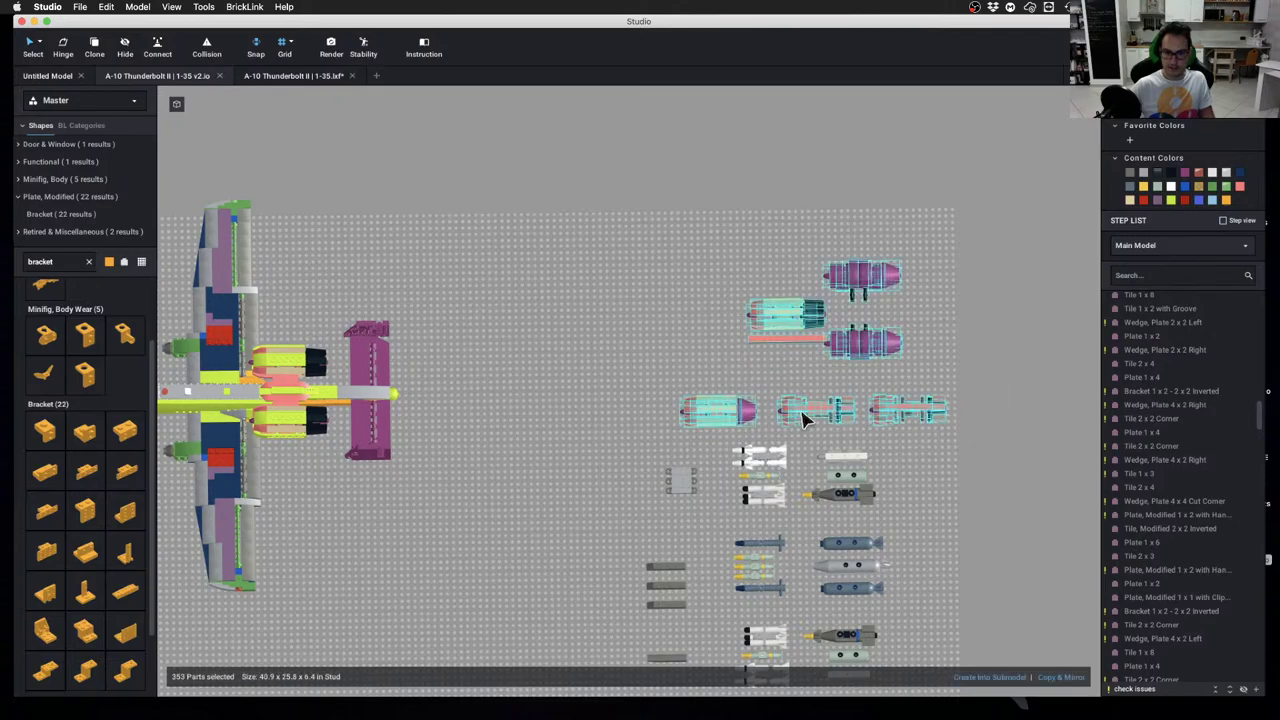
pyautogui.moveTo(801, 411); pyautogui.dragTo(805, 275)
pyautogui.click(657, 394)
pyautogui.scroll(-2, 661, 410)
pyautogui.moveTo(664, 416); pyautogui.dragTo(690, 257, button='middle')
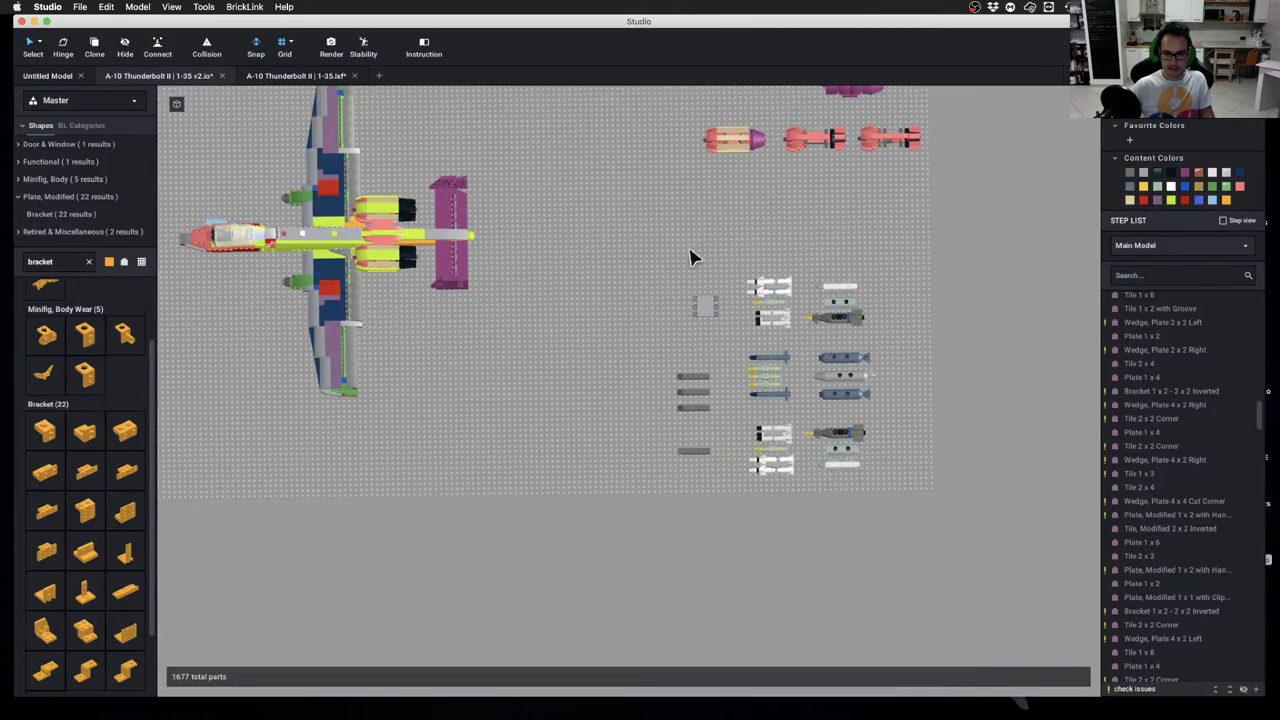
pyautogui.scroll(2, 676, 343)
pyautogui.moveTo(695, 335)
pyautogui.mouseDown(button='right')
pyautogui.moveTo(721, 299)
pyautogui.moveTo(692, 338)
pyautogui.mouseUp(button='right')
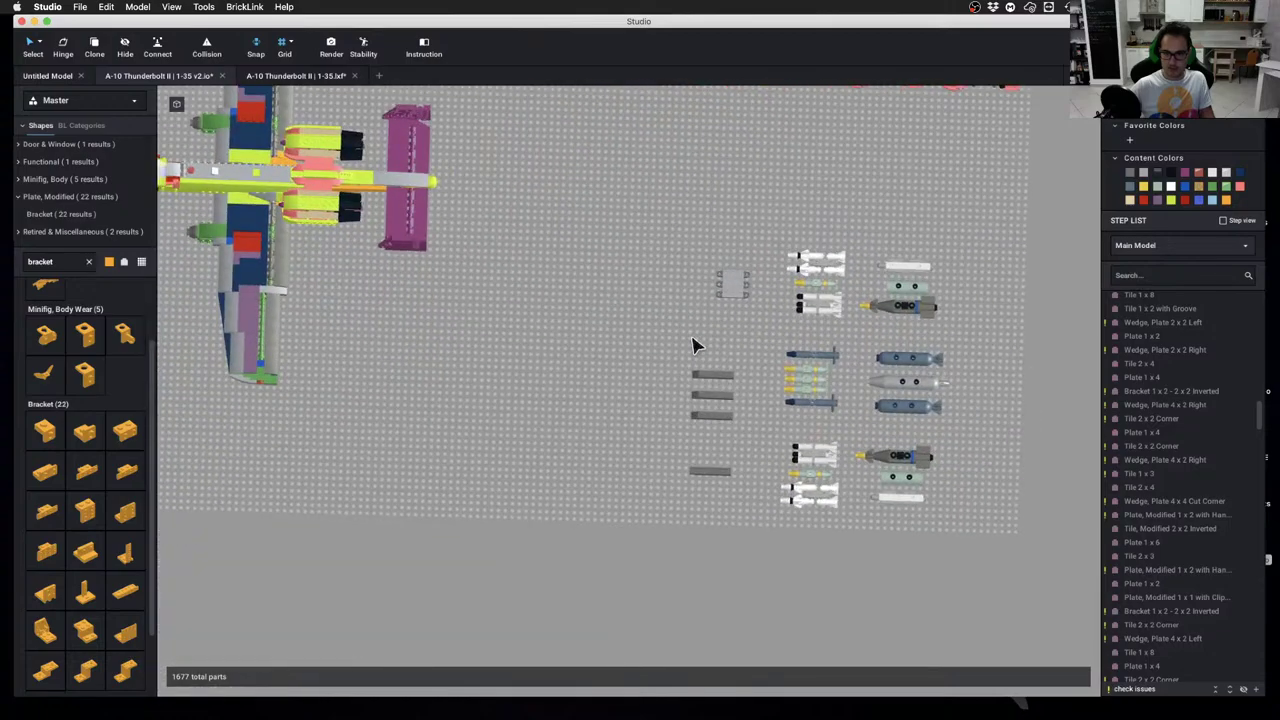
pyautogui.scroll(-2, 697, 345)
# Switch to Chrome and open the Fairchild Republic A-10 Thunderbolt II Wikipedia tab, moving it to the end of the open tabs
pyautogui.hotkey('ctrl', 'Left')
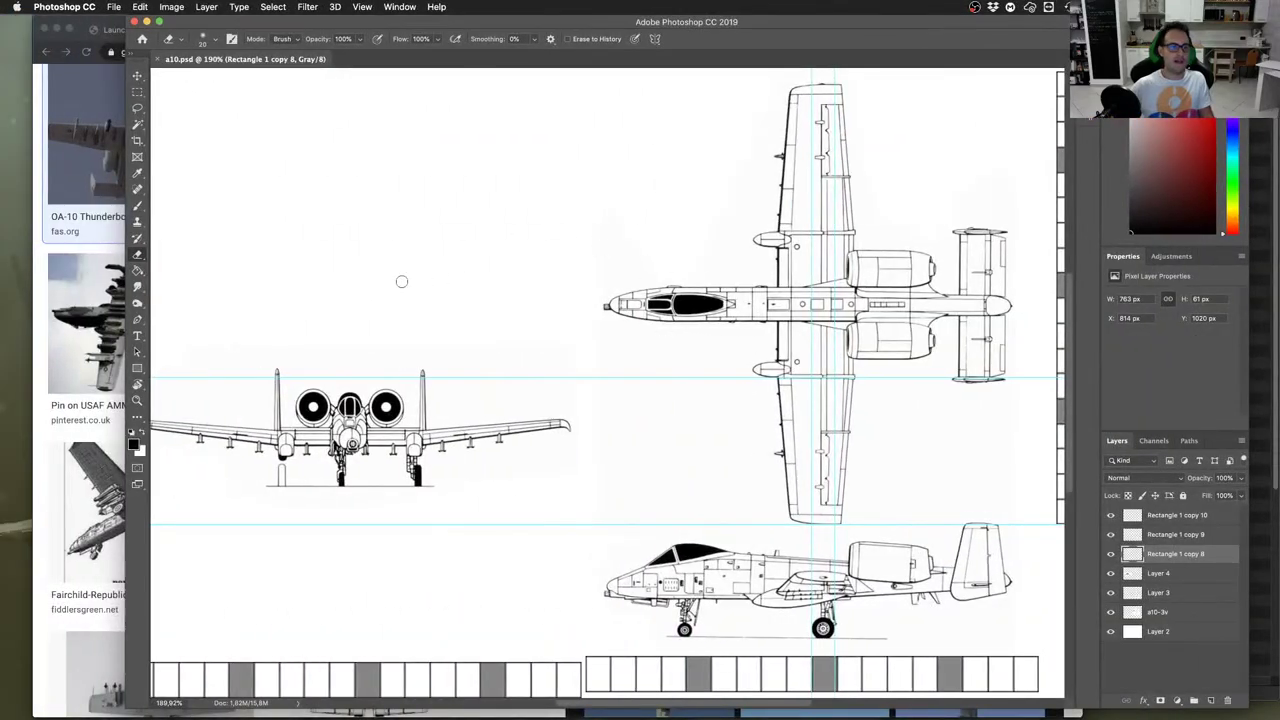
pyautogui.click(90, 286)
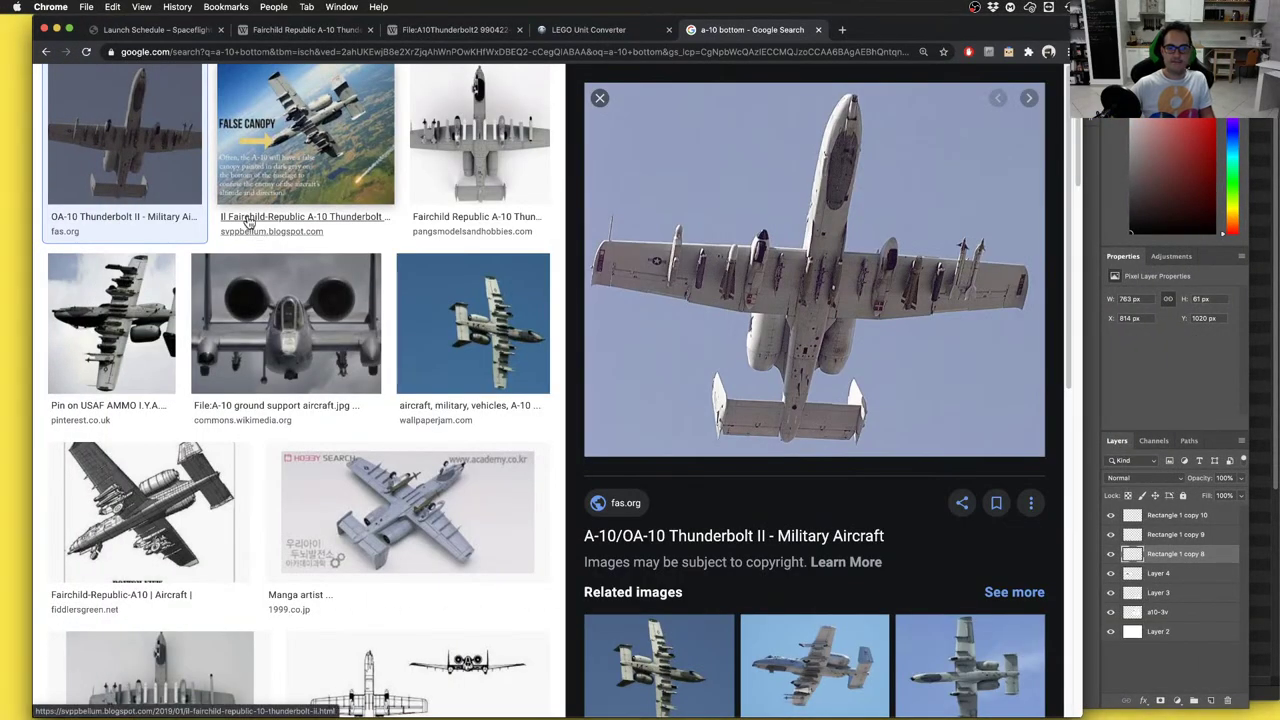
pyautogui.click(300, 30)
pyautogui.moveTo(313, 32); pyautogui.dragTo(757, 30)
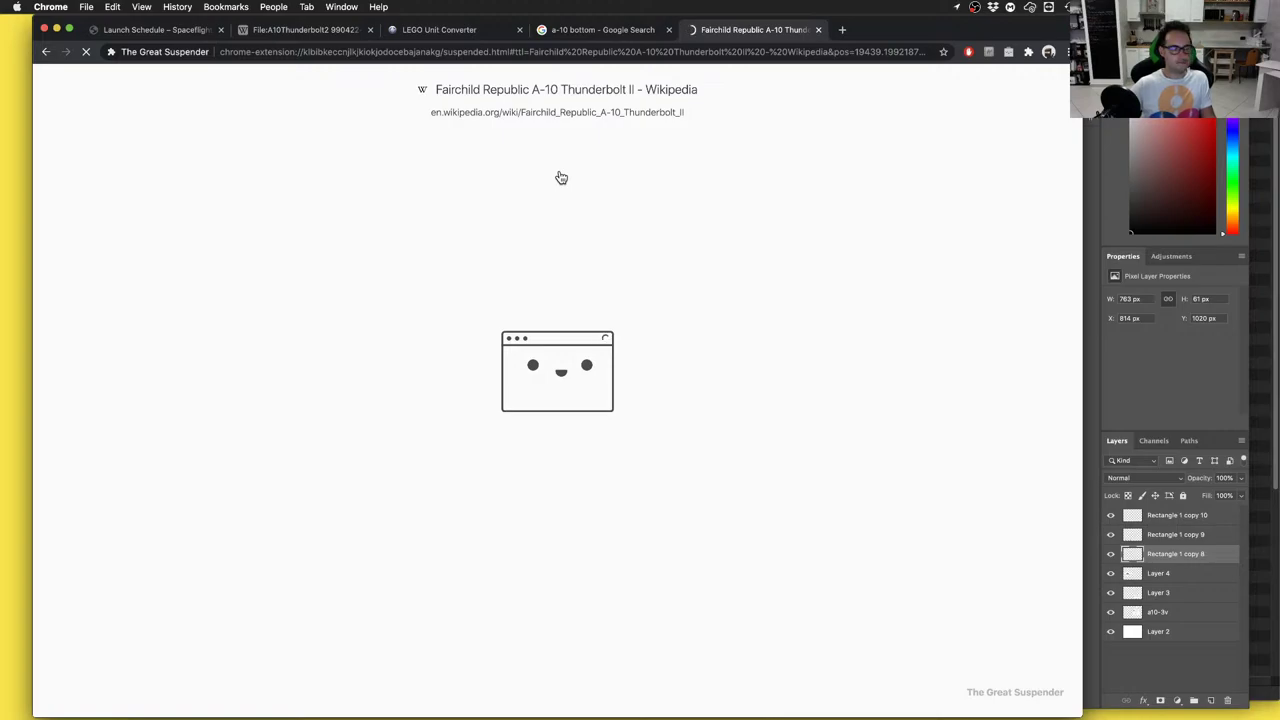
# Return to Studio and examine the spare weapons and pylons laid out beside the aircraft
pyautogui.hotkey('ctrl', 'Right')
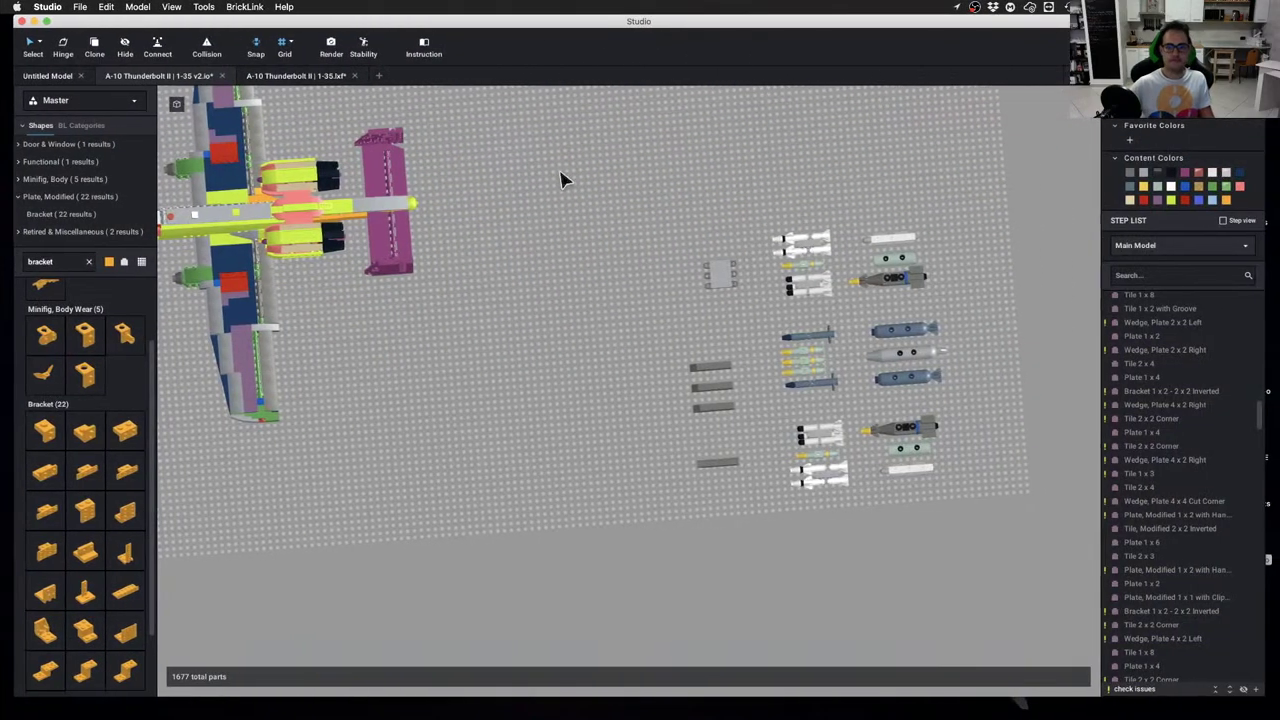
pyautogui.scroll(2, 895, 388)
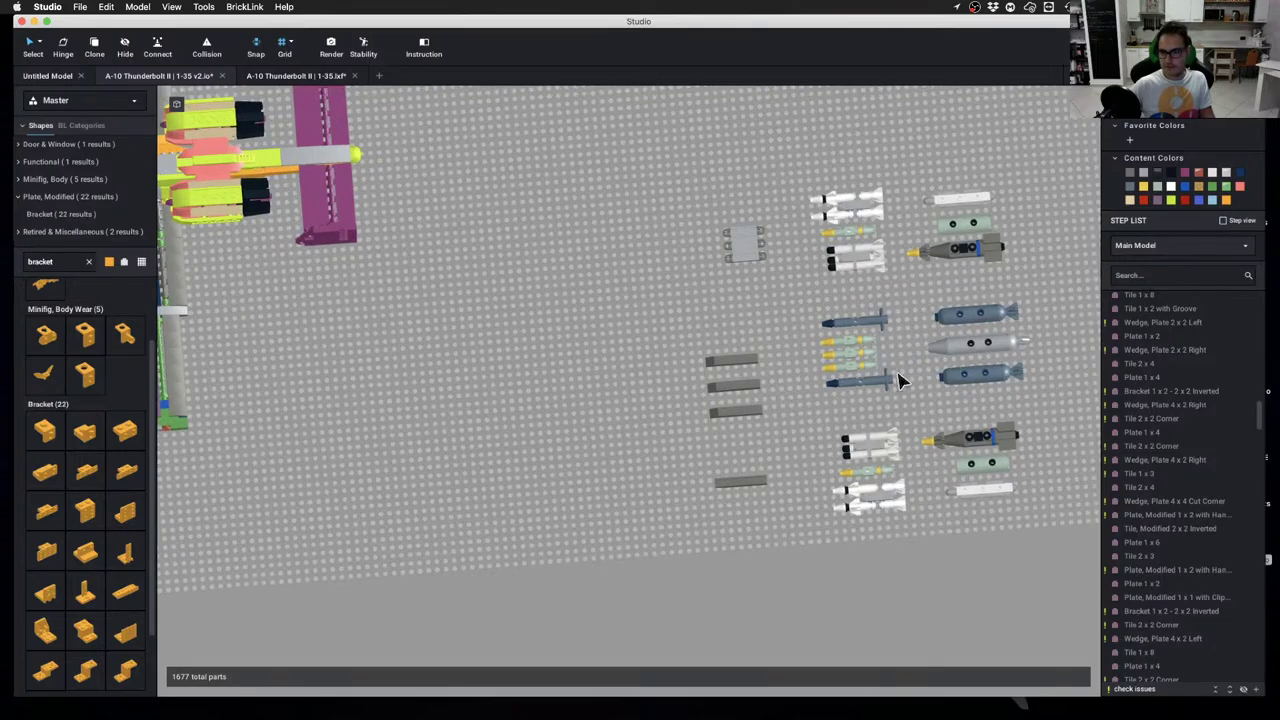
pyautogui.moveTo(898, 380)
pyautogui.mouseDown(button='right')
pyautogui.moveTo(916, 360)
pyautogui.moveTo(905, 363)
pyautogui.mouseUp(button='right')
pyautogui.scroll(-2, 893, 360)
pyautogui.moveTo(646, 377); pyautogui.dragTo(812, 368, button='middle')
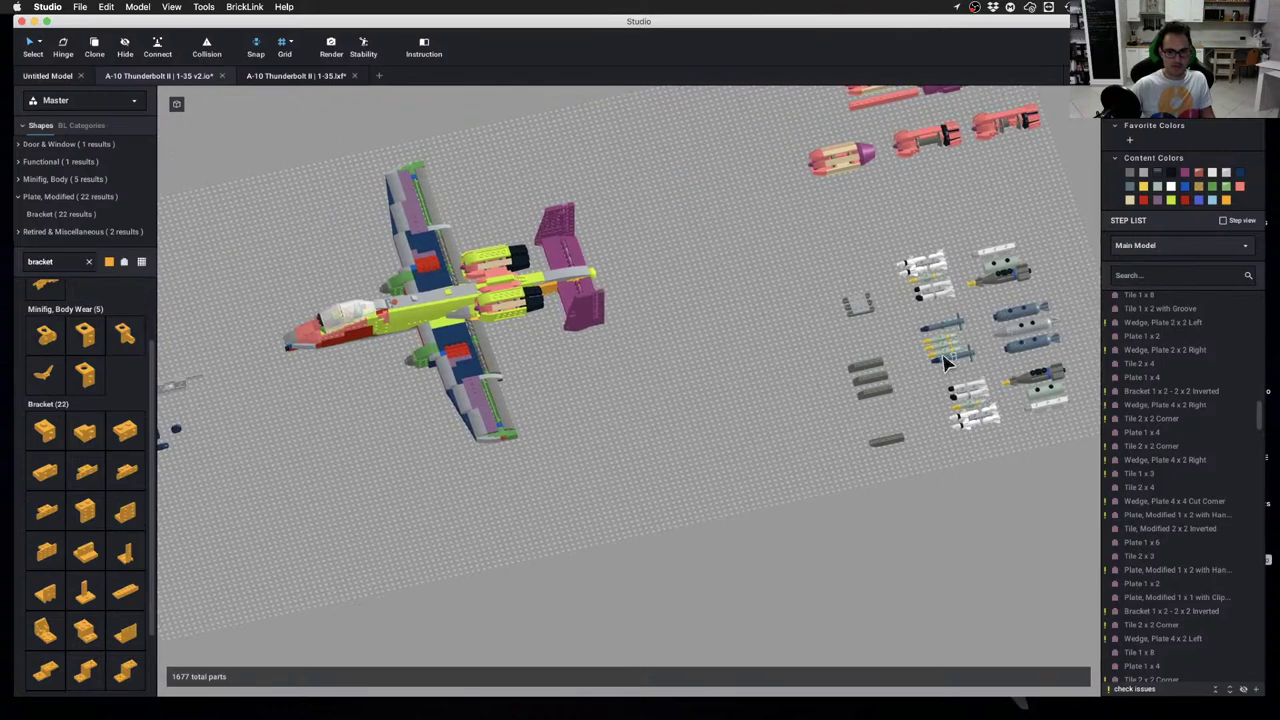
# Switch to Chrome and view the Hydra 70 and APKWS articles linked from the A-10 armament list, closing both
pyautogui.hotkey('ctrl', 'Left')
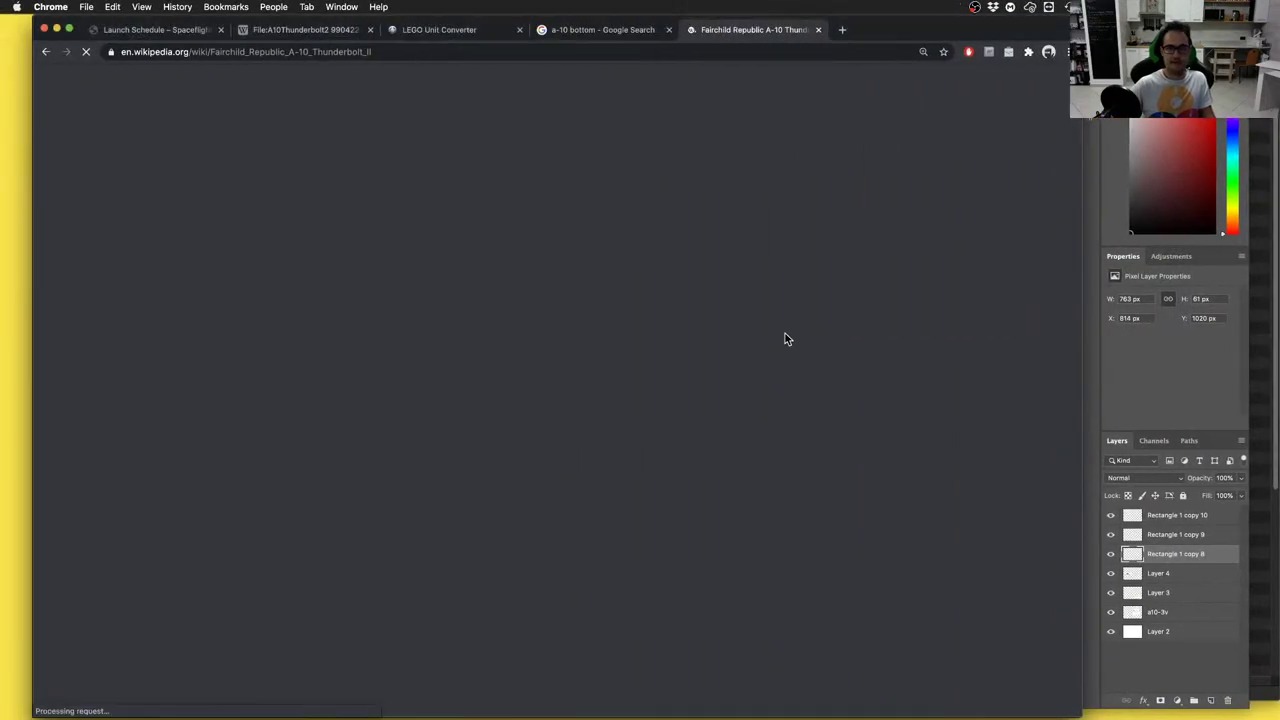
pyautogui.hotkey('ctrl', 'Right')
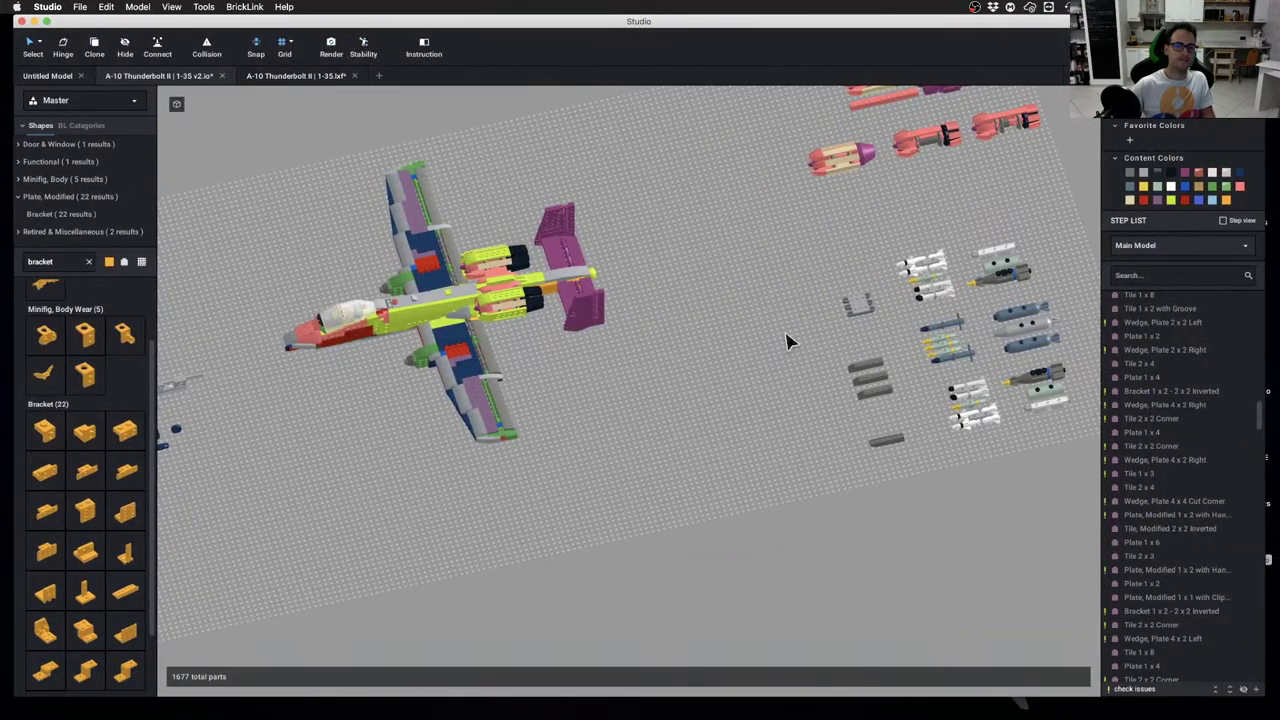
pyautogui.press('super+Tab')
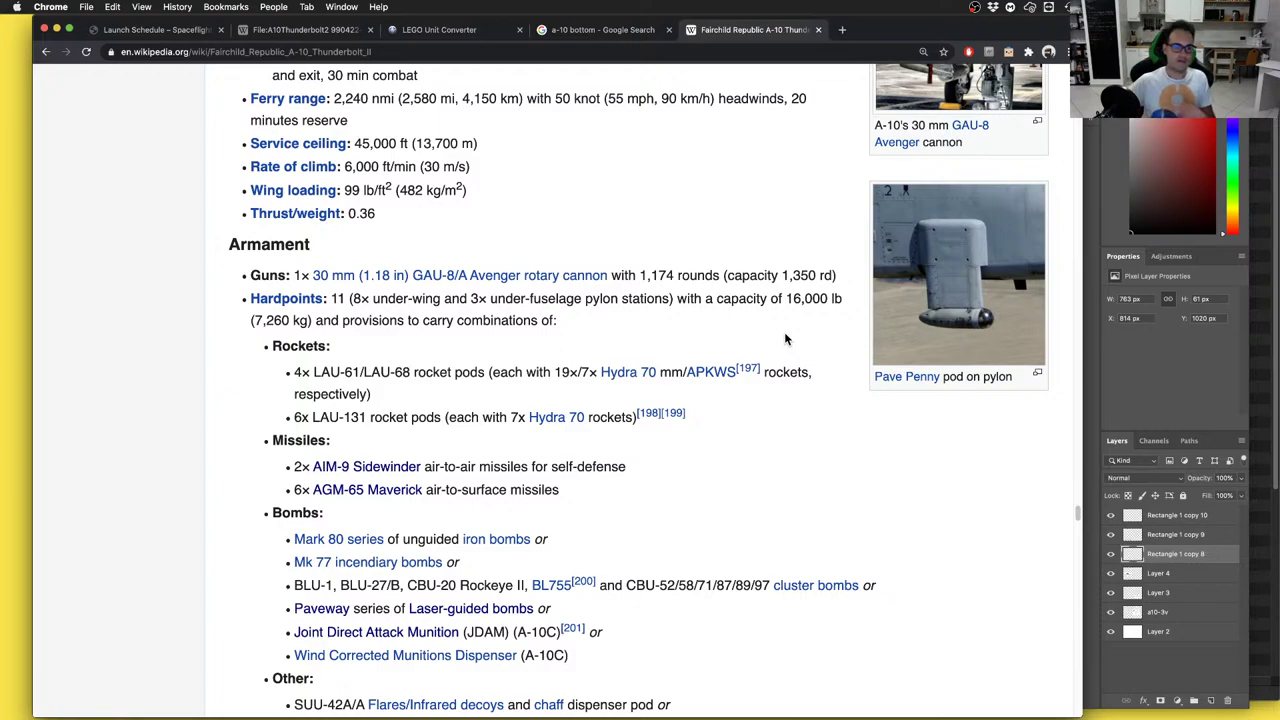
pyautogui.keyDown('super'); pyautogui.click(630, 373); pyautogui.keyUp('super')
pyautogui.keyDown('super'); pyautogui.click(710, 374); pyautogui.keyUp('super')
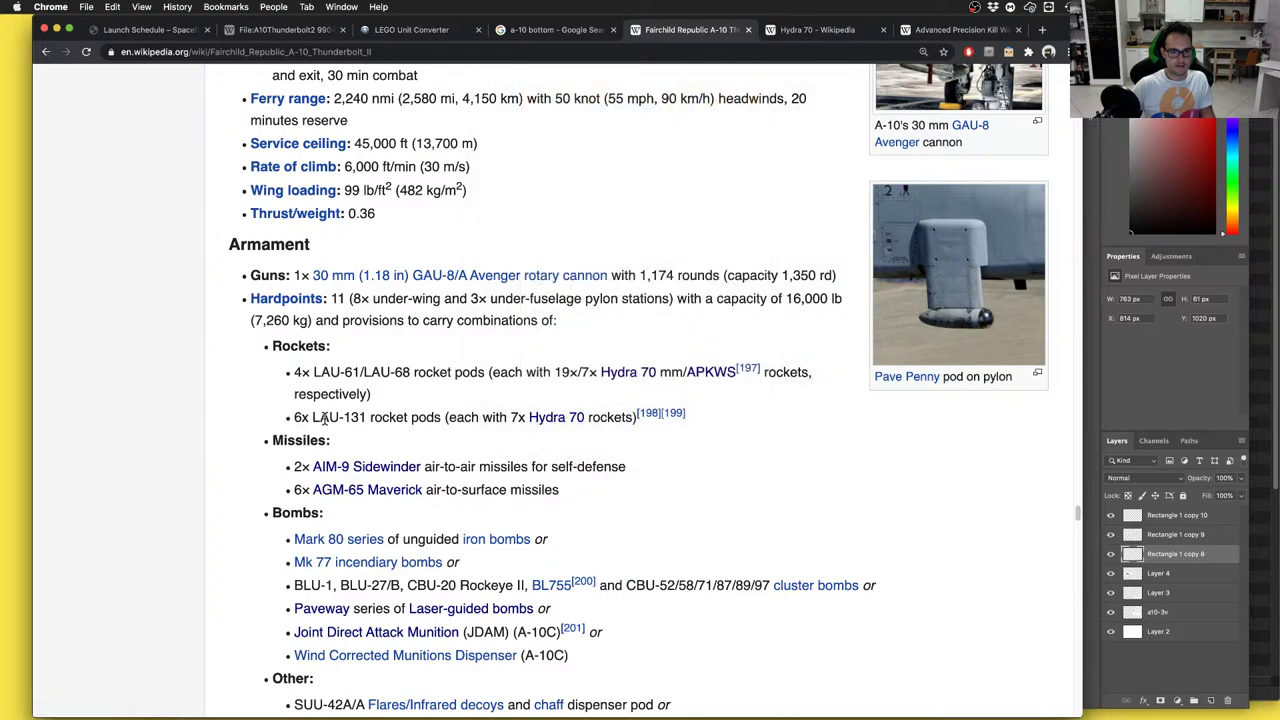
pyautogui.click(815, 32)
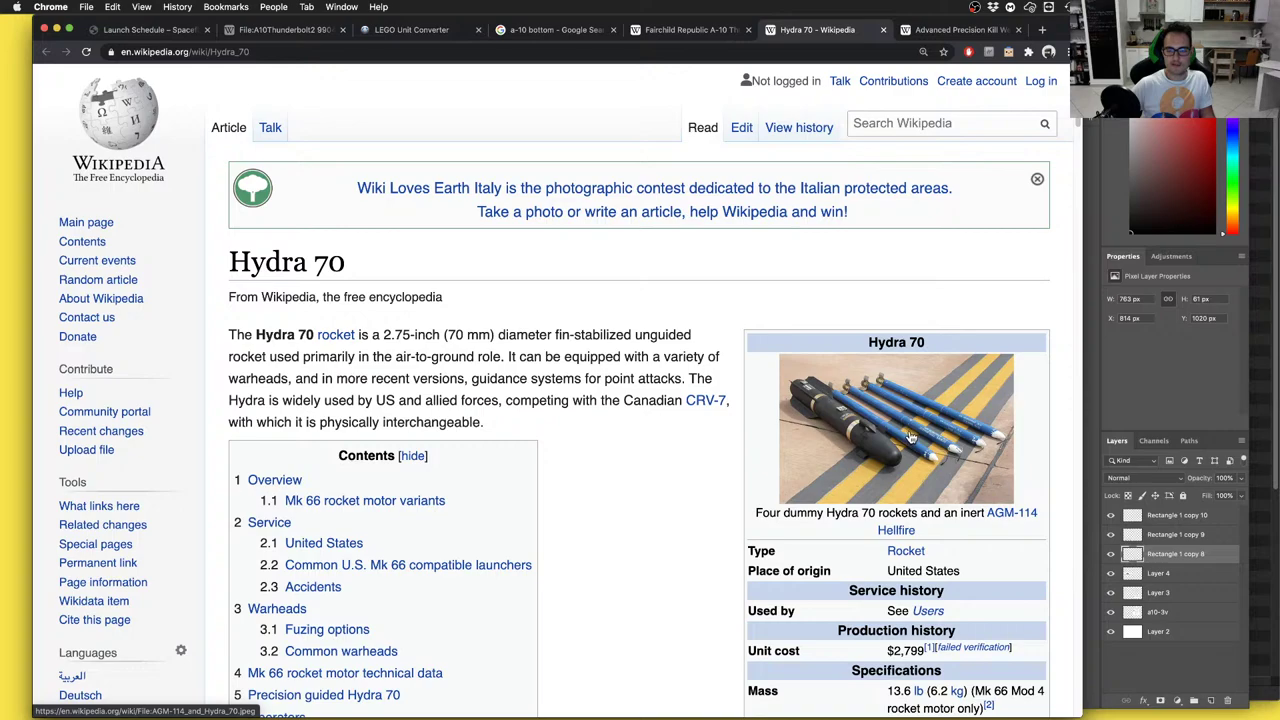
pyautogui.press('super+w')
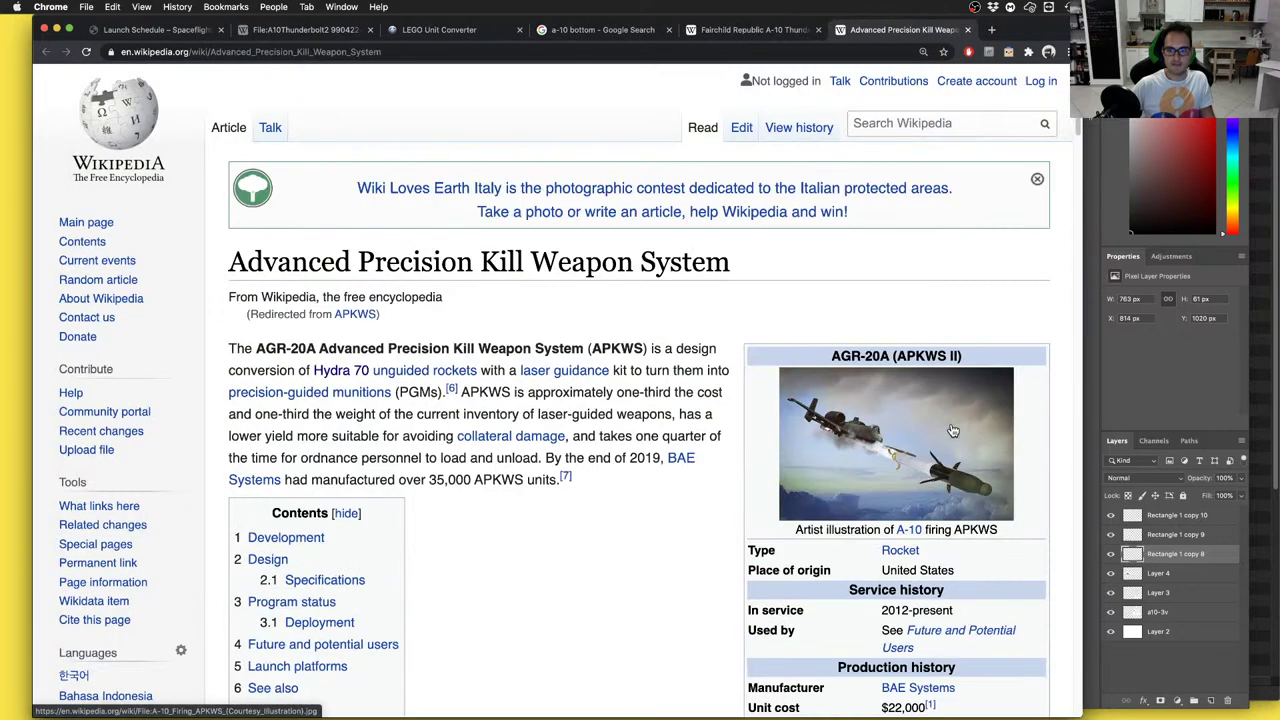
pyautogui.press('super+w')
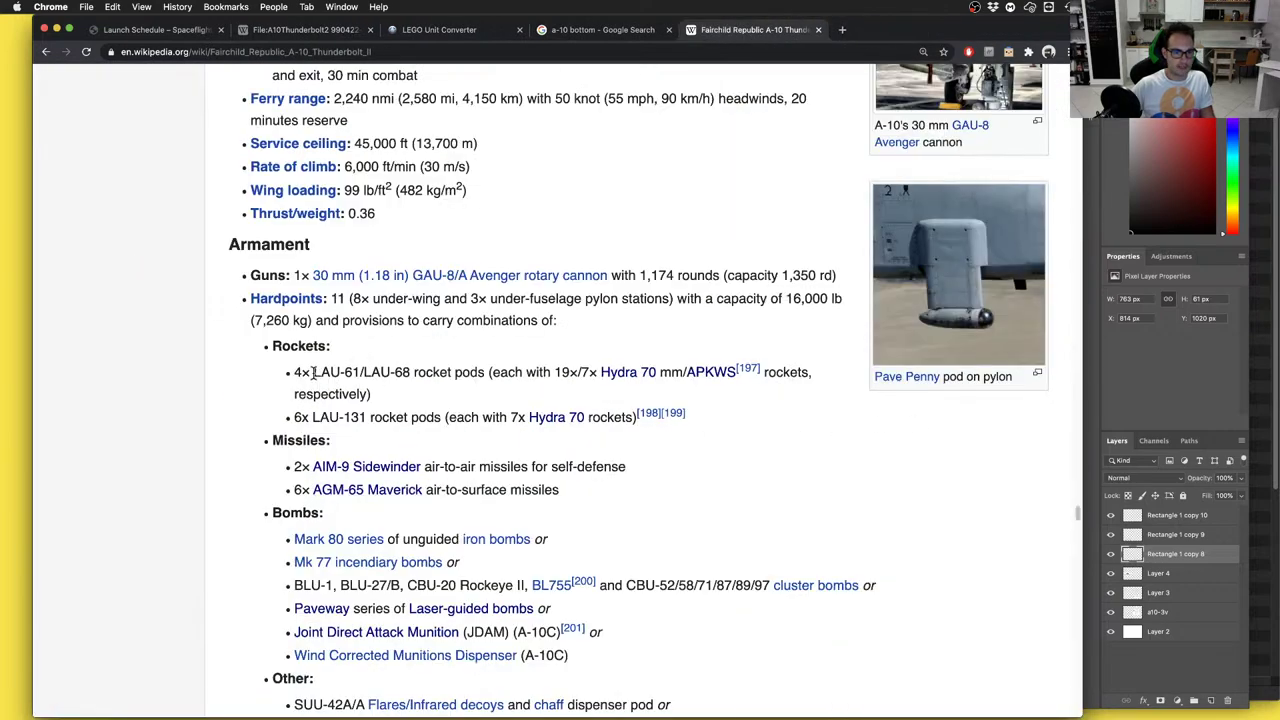
# Search Google for the LAU-61 rocket pod from the armament list, review the results, close them and return to Studio
pyautogui.moveTo(313, 372); pyautogui.dragTo(356, 372)
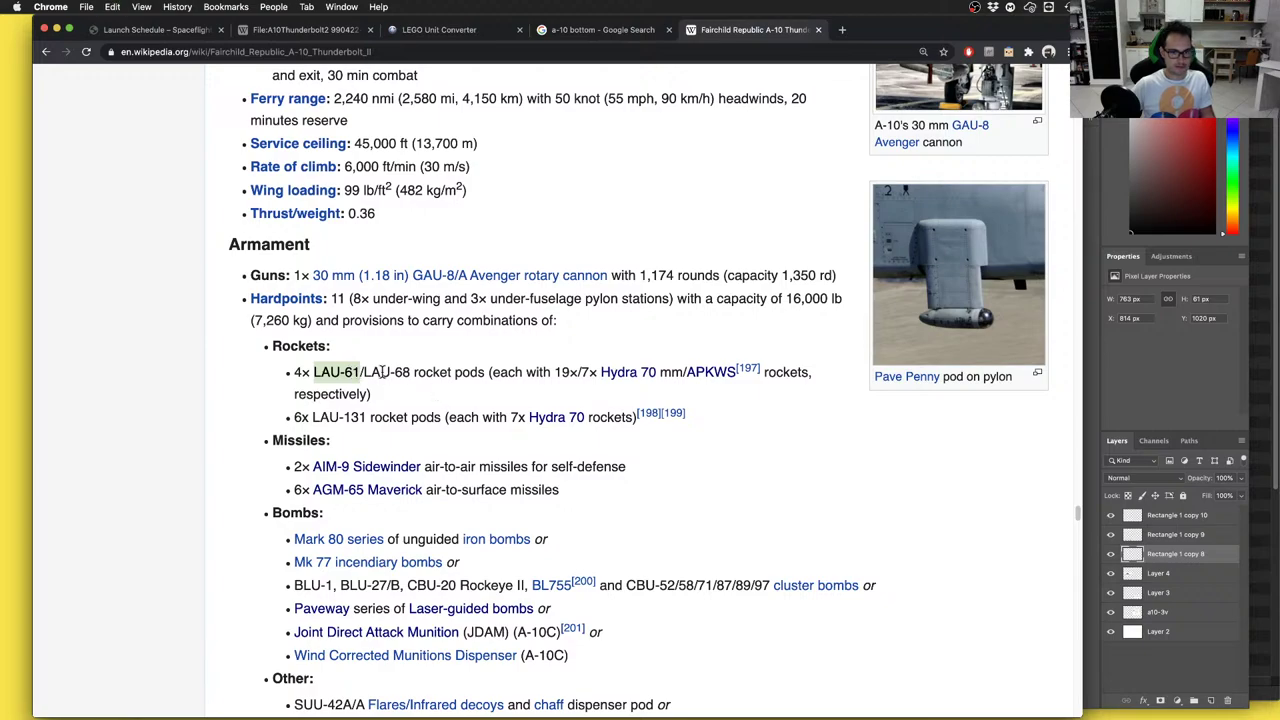
pyautogui.press('super+shift+l')
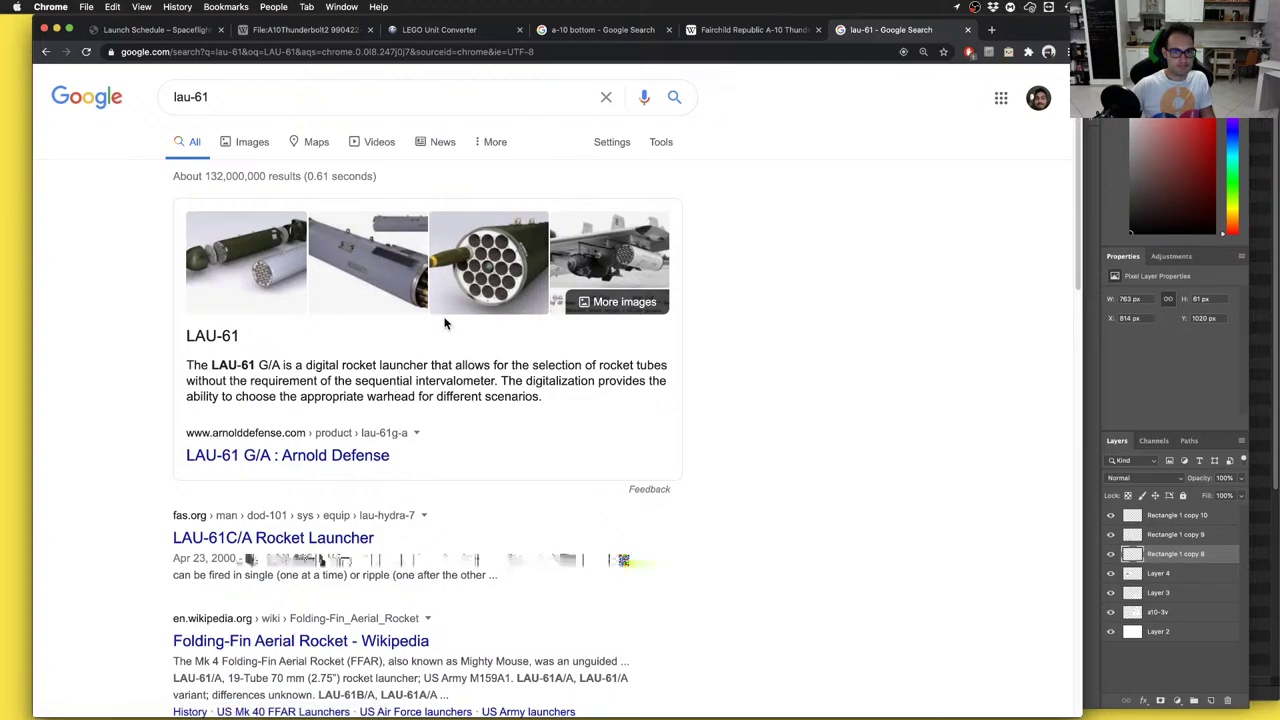
pyautogui.press('super+w')
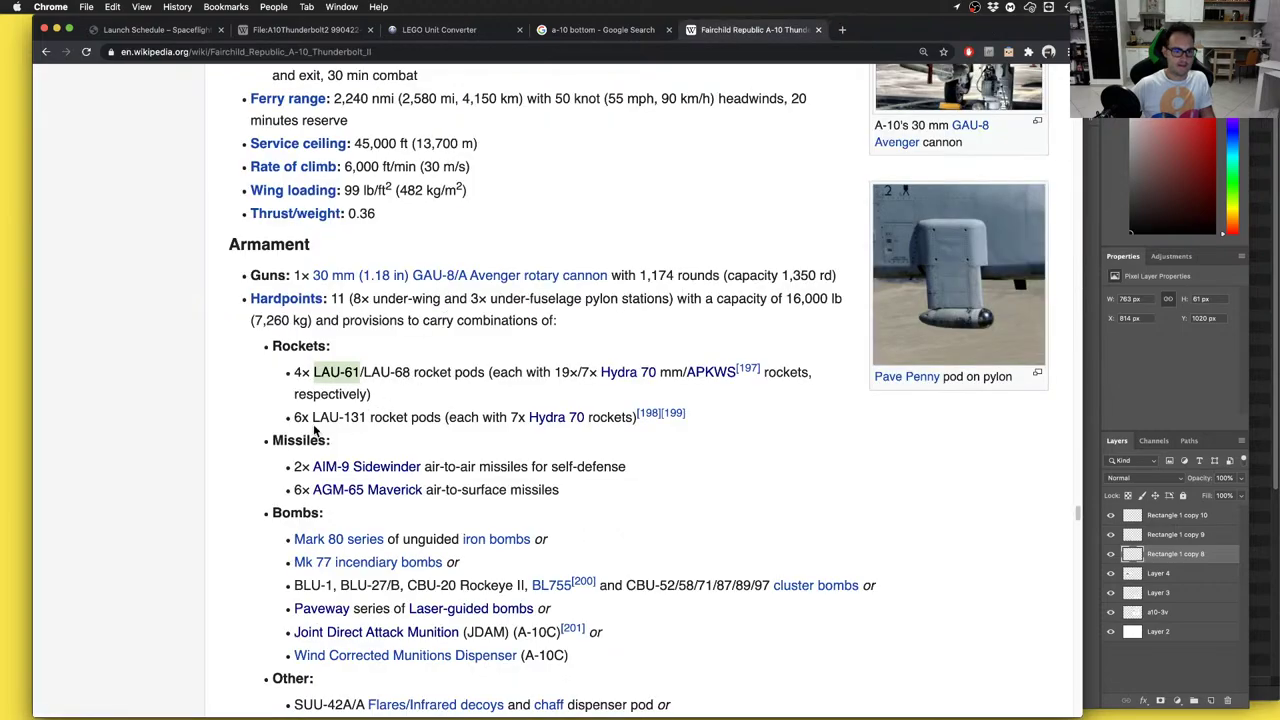
pyautogui.press('shift+super+t')
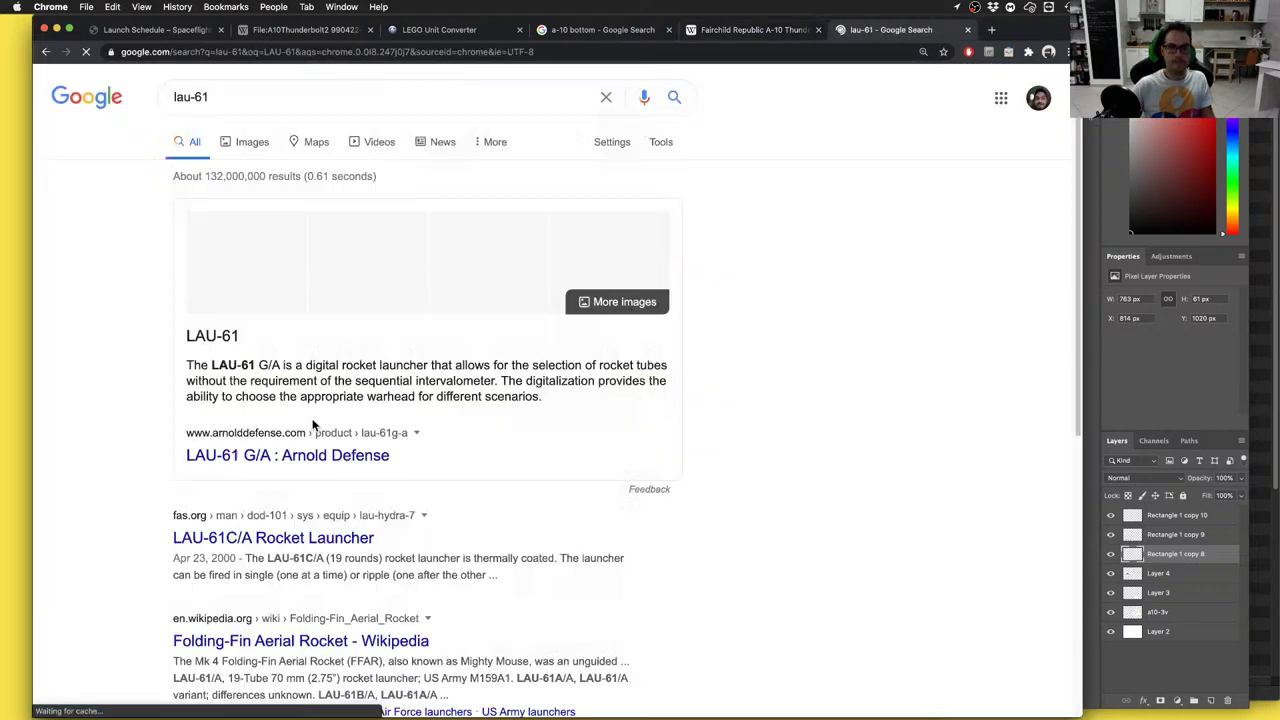
pyautogui.scroll(-2, 256, 456)
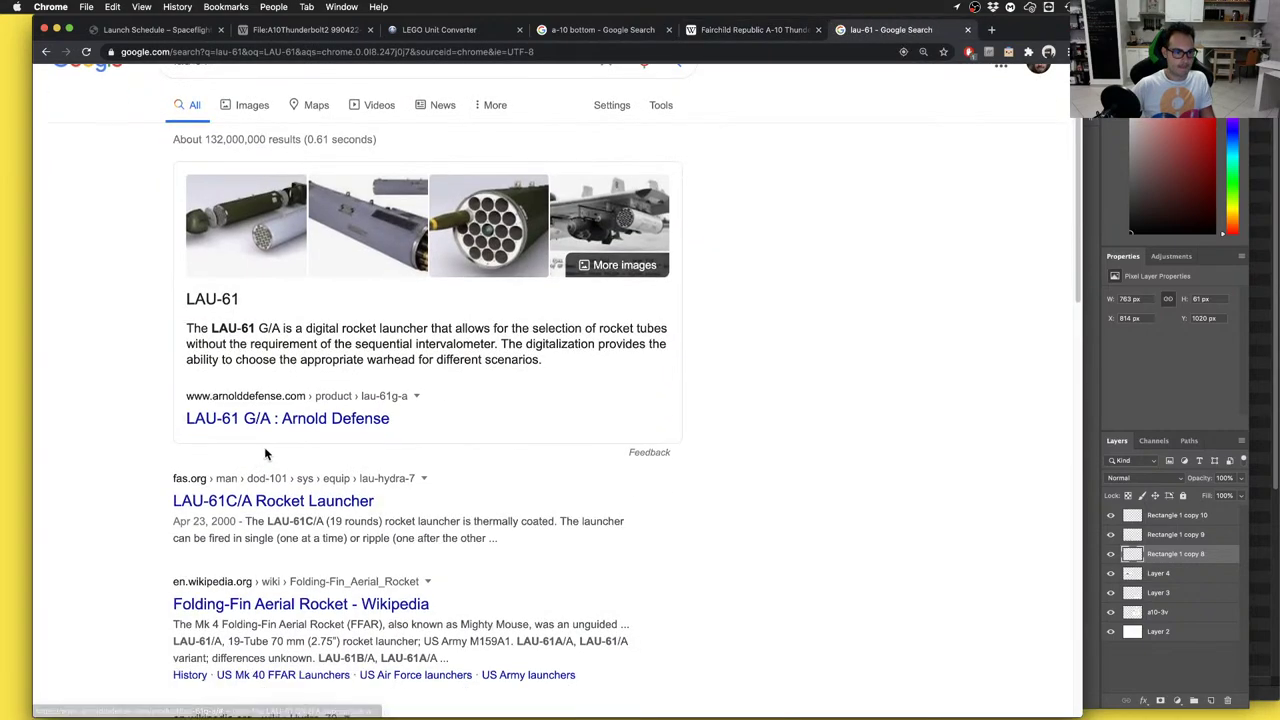
pyautogui.scroll(-1, 253, 566)
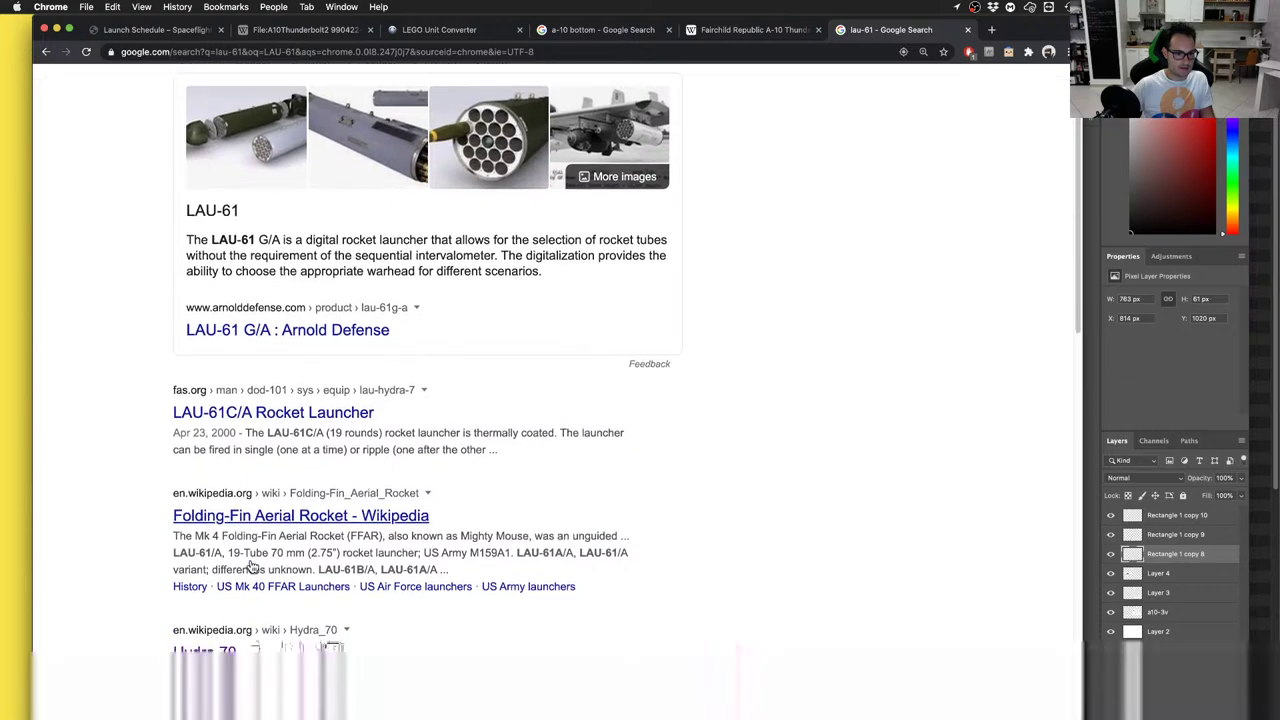
pyautogui.scroll(-1, 268, 508)
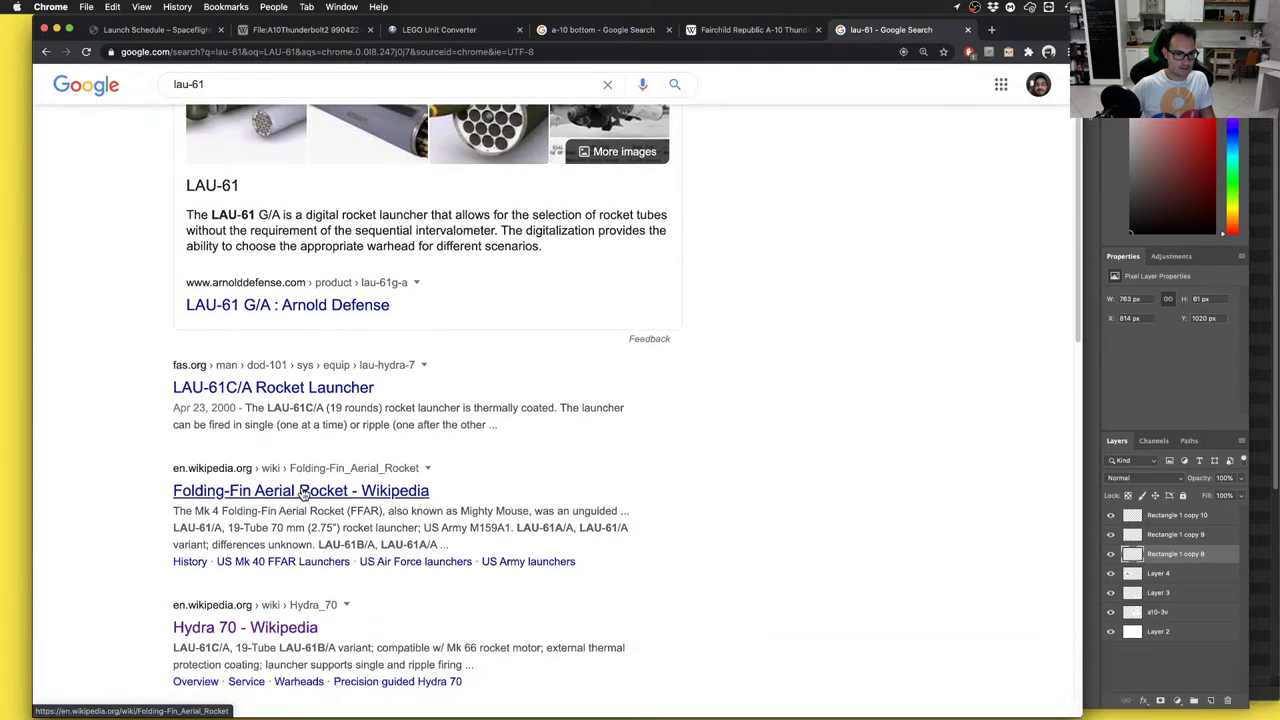
pyautogui.scroll(-2, 268, 530)
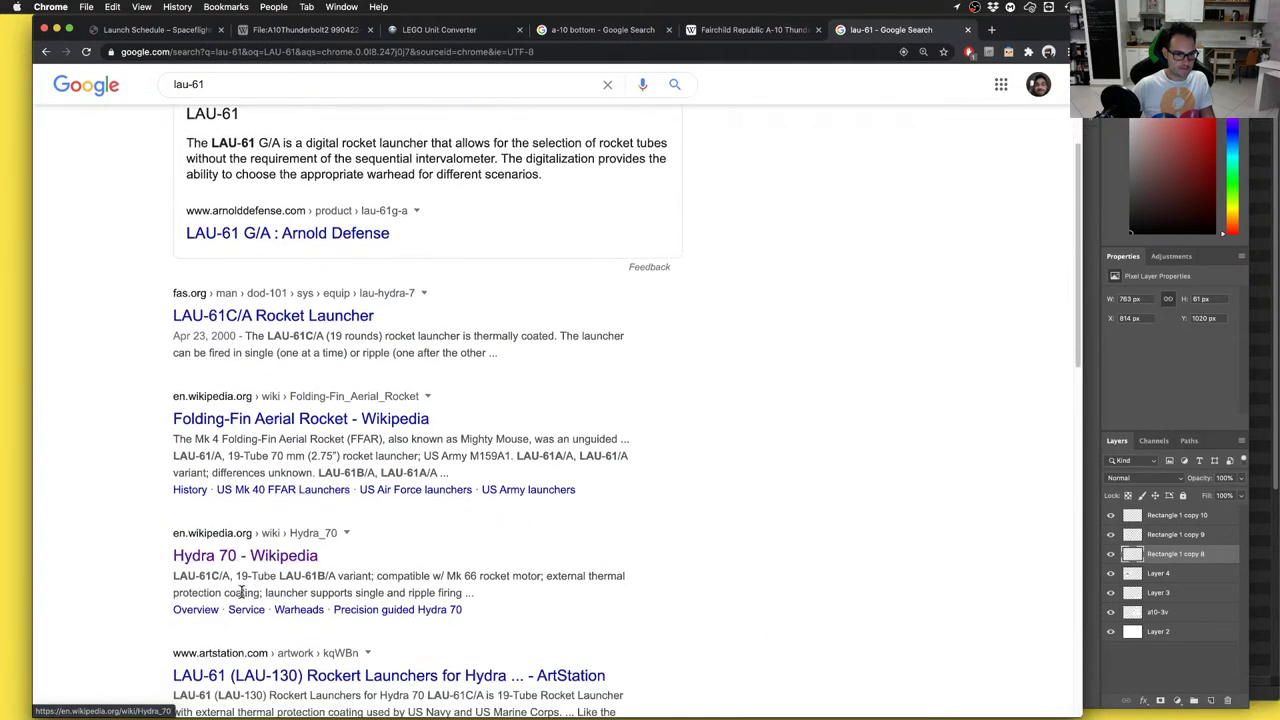
pyautogui.scroll(-2, 262, 575)
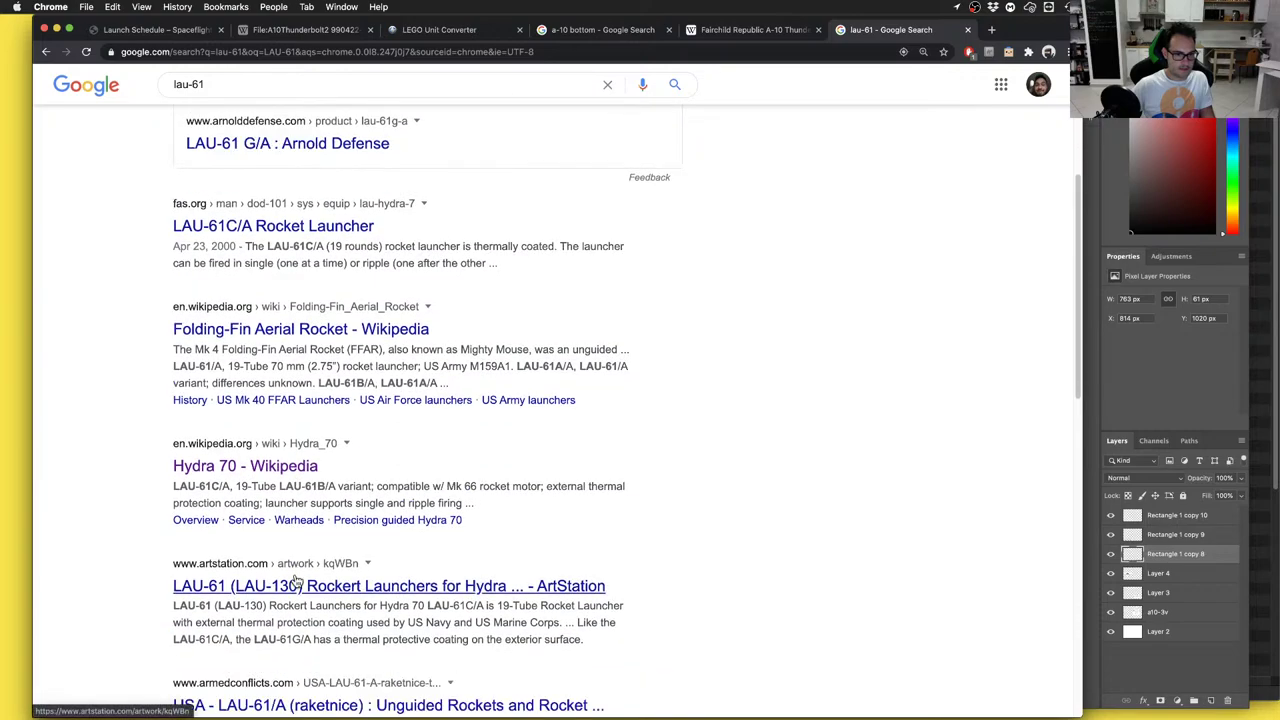
pyautogui.press('super+w')
pyautogui.hotkey('ctrl', 'Right')
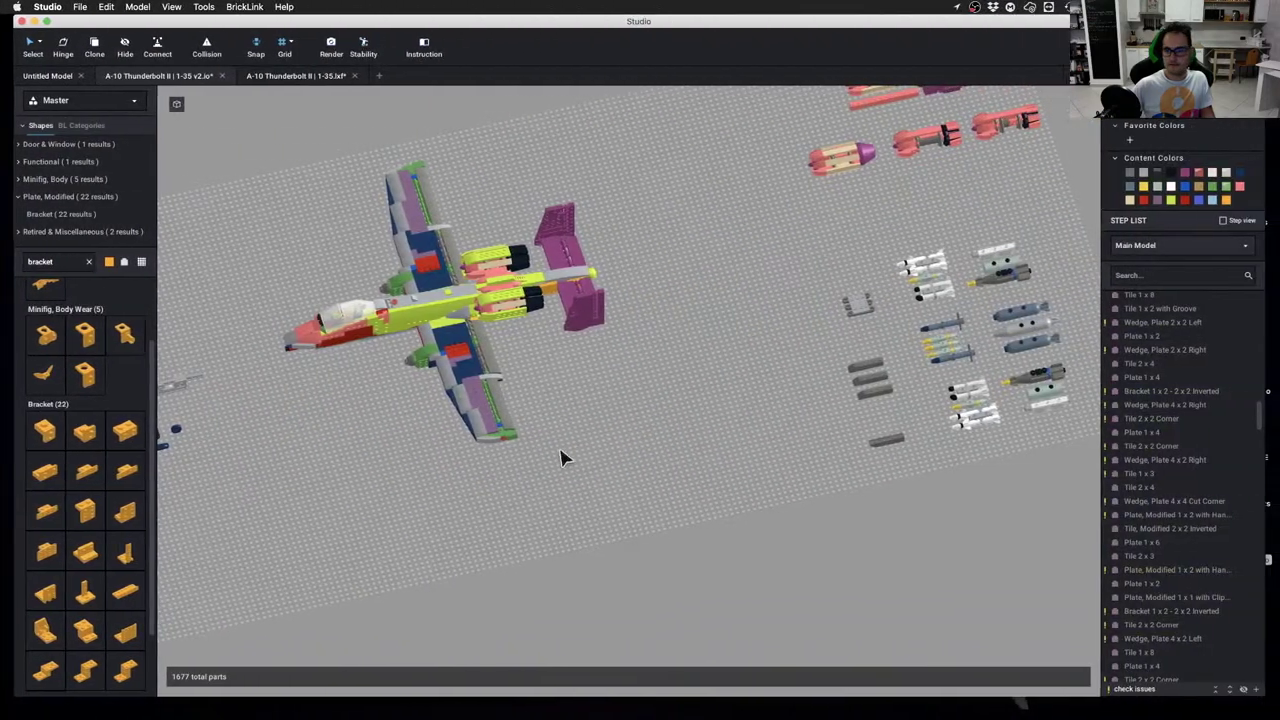
# Move one pale green pod assembly out of the weapons layout onto empty baseplate beyond the dark grey pylons
pyautogui.scroll(-1, 686, 402)
pyautogui.moveTo(940, 370); pyautogui.dragTo(752, 448, button='middle')
pyautogui.scroll(3, 752, 448)
pyautogui.moveTo(886, 430); pyautogui.dragTo(674, 455, button='middle')
pyautogui.scroll(3, 674, 455)
pyautogui.moveTo(674, 455); pyautogui.dragTo(745, 527, button='right')
pyautogui.click(824, 495)
pyautogui.scroll(-3, 822, 528)
pyautogui.moveTo(669, 510); pyautogui.dragTo(464, 566)
pyautogui.moveTo(464, 566); pyautogui.dragTo(640, 496, button='middle')
pyautogui.moveTo(640, 496); pyautogui.dragTo(410, 558)
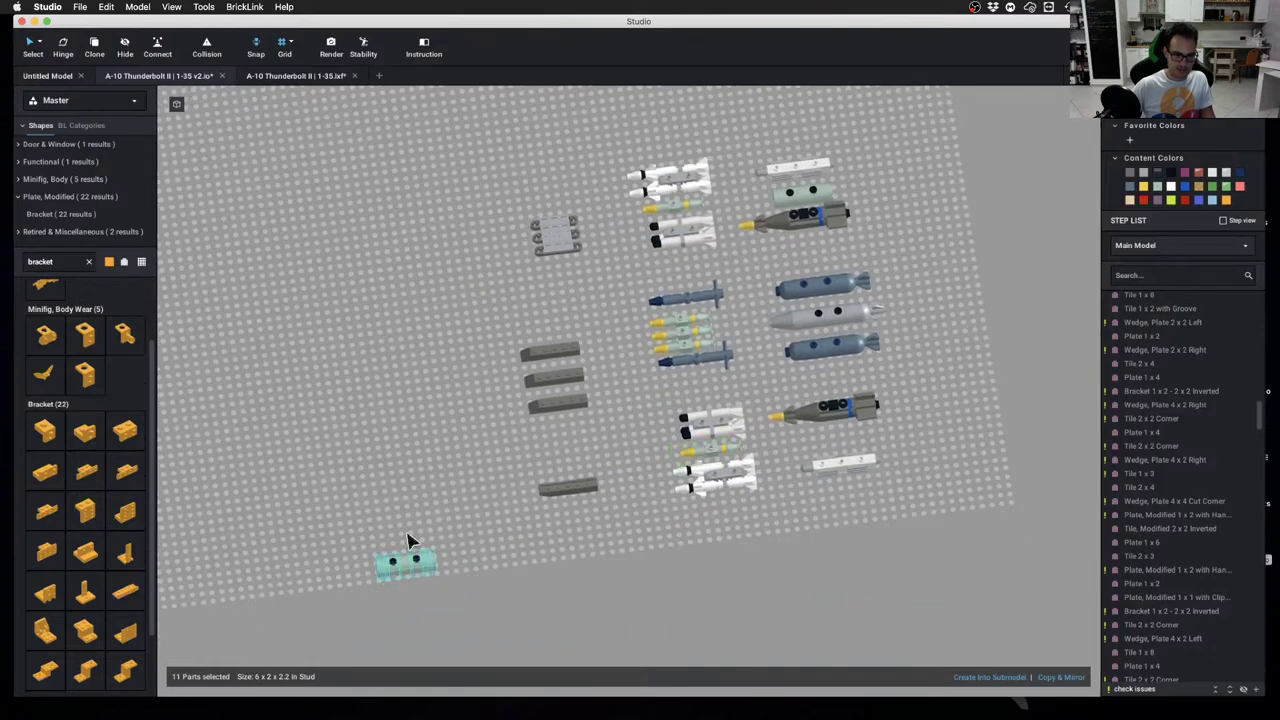
# Move the separated pale green pod farther from the weapons, along the baseplate edge towards the aircraft, and deselect it
pyautogui.click(409, 438)
pyautogui.moveTo(422, 491); pyautogui.dragTo(567, 463, button='middle')
pyautogui.moveTo(477, 483); pyautogui.dragTo(614, 590)
pyautogui.moveTo(556, 535); pyautogui.dragTo(430, 532)
pyautogui.moveTo(430, 532); pyautogui.dragTo(842, 533, button='middle')
pyautogui.moveTo(855, 532); pyautogui.dragTo(409, 571)
pyautogui.moveTo(409, 571); pyautogui.dragTo(578, 517, button='middle')
pyautogui.moveTo(578, 517); pyautogui.dragTo(772, 494)
pyautogui.scroll(-3, 772, 494)
pyautogui.moveTo(773, 494); pyautogui.dragTo(717, 526, button='right')
pyautogui.click(712, 440)
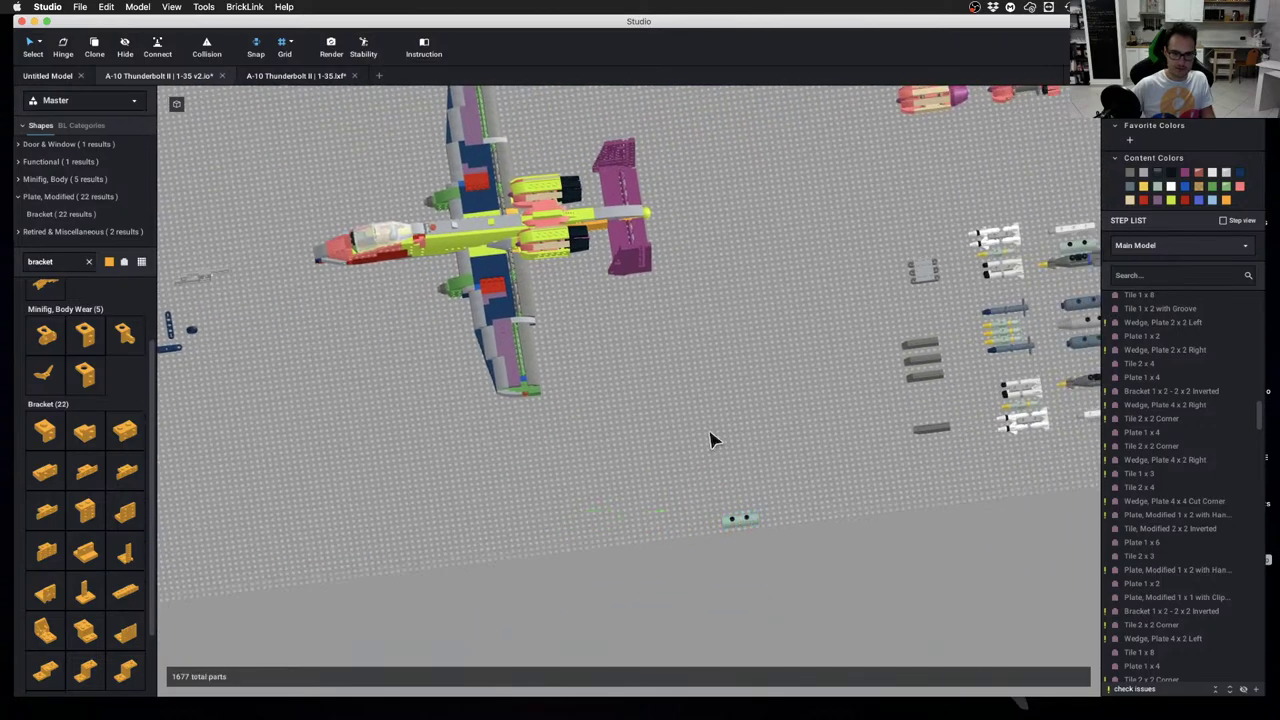
# Check the Wikipedia armament list and examine the aircraft's underside and the separated pod in Studio
pyautogui.press('super+Tab')
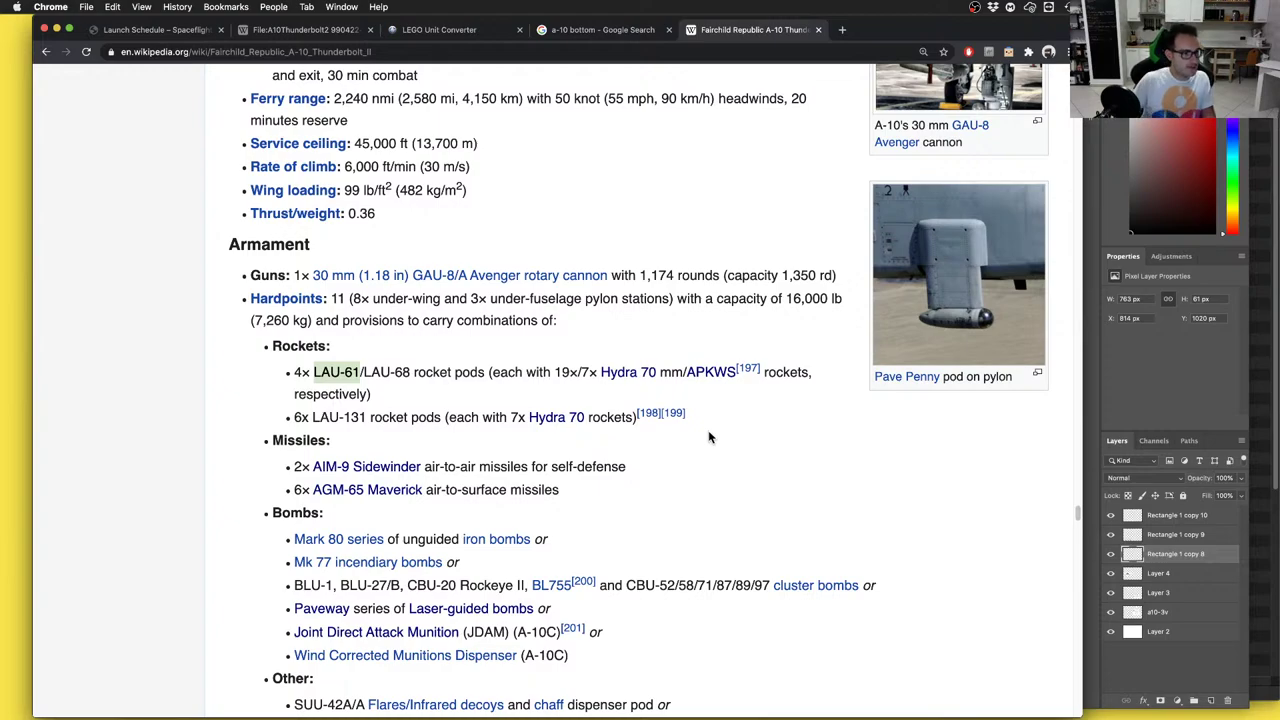
pyautogui.press('super+Tab')
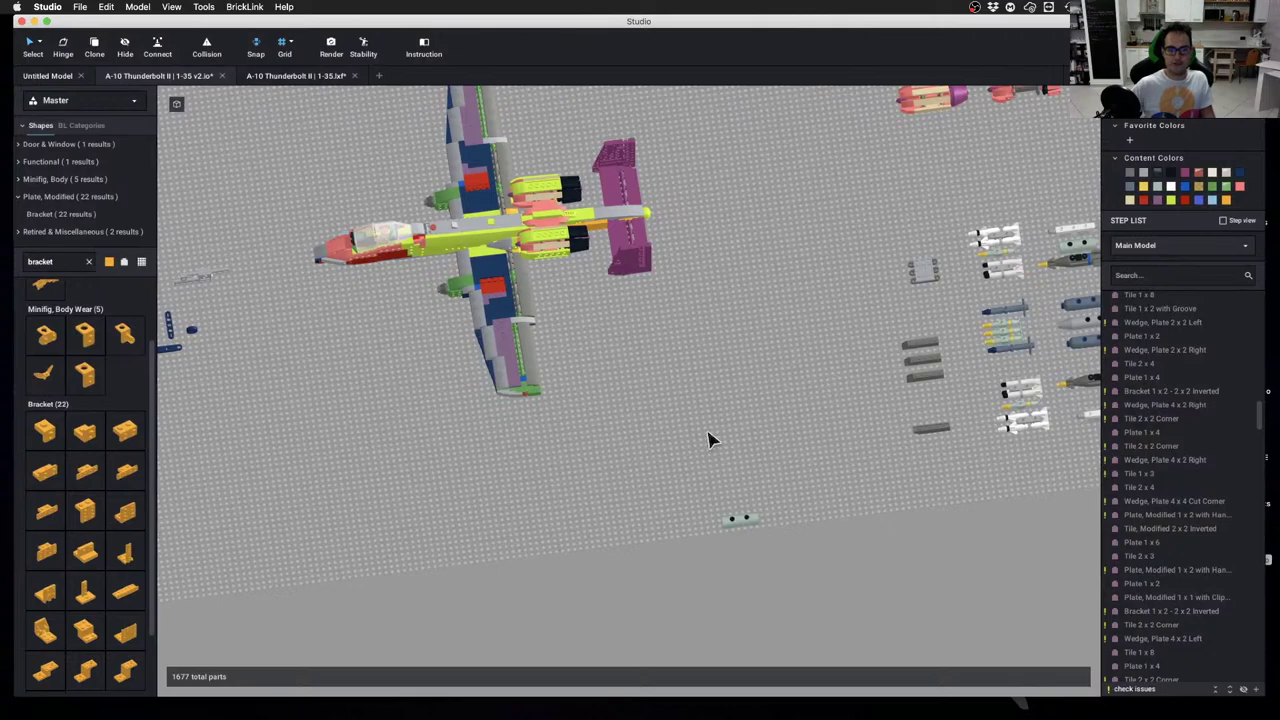
pyautogui.moveTo(708, 440); pyautogui.dragTo(600, 455, button='right')
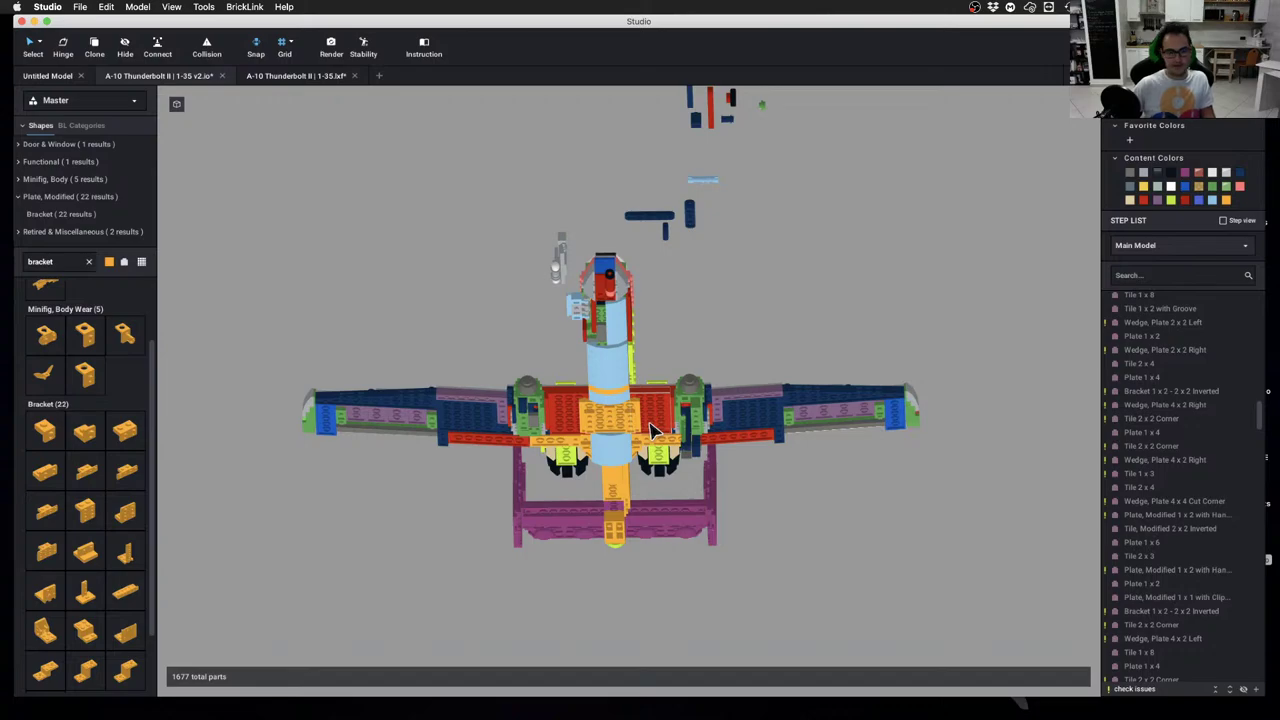
pyautogui.scroll(5, 650, 432)
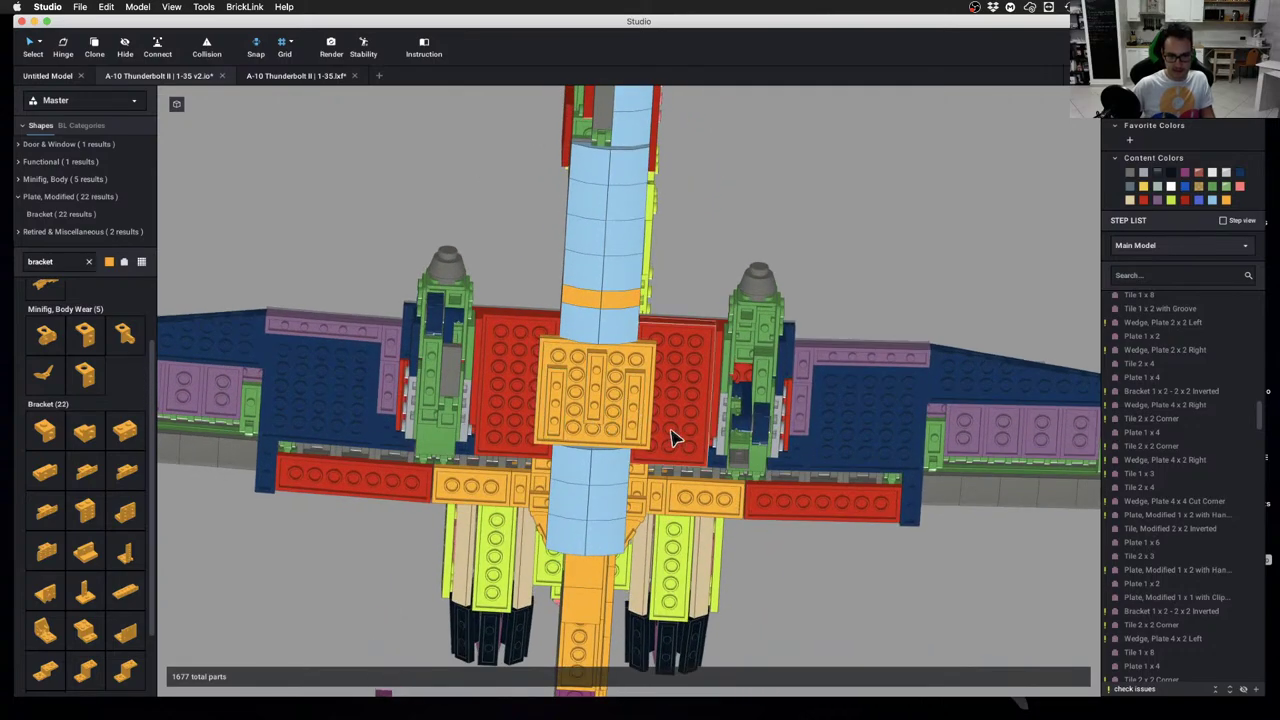
pyautogui.scroll(-10, 672, 437)
pyautogui.moveTo(763, 431); pyautogui.dragTo(849, 477, button='right')
pyautogui.scroll(8, 849, 477)
pyautogui.moveTo(733, 470); pyautogui.dragTo(606, 381, button='middle')
pyautogui.scroll(-2, 620, 387)
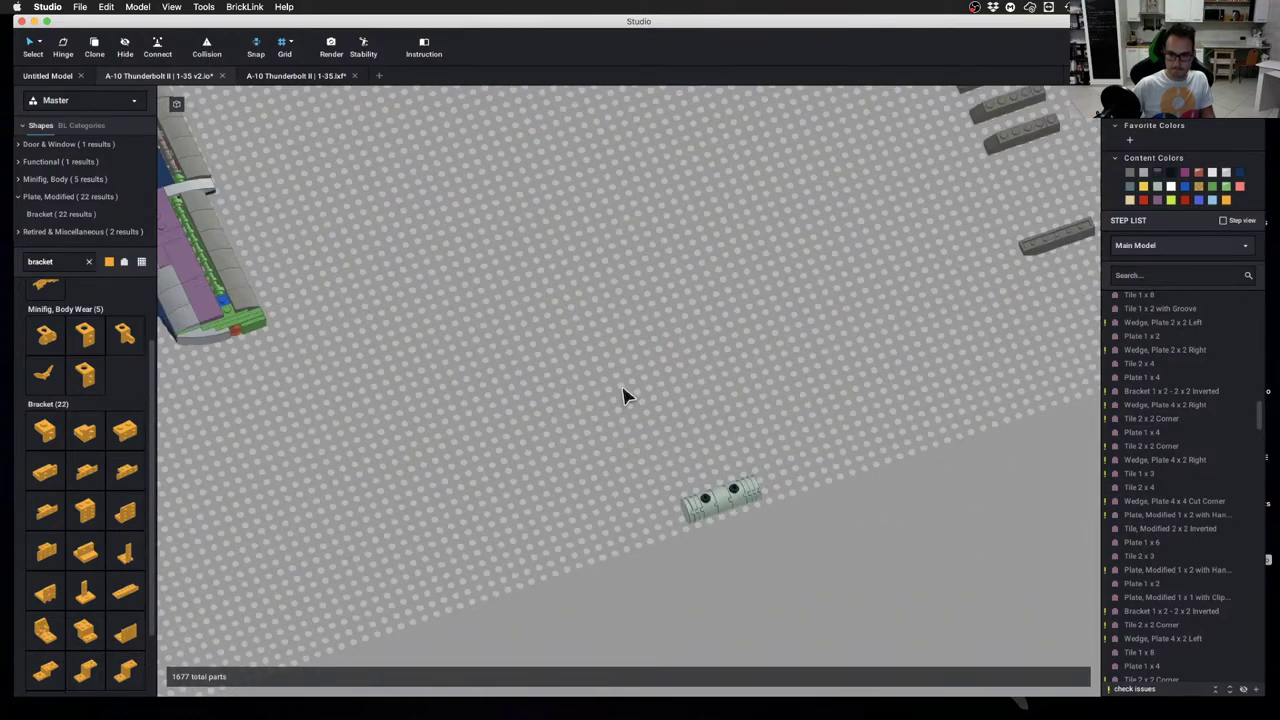
# Preview the AIM-9 Sidewinder and AGM-65 Maverick entries in Chrome's Wikipedia article and return to the full Studio layout
pyautogui.hotkey('ctrl', 'Left')
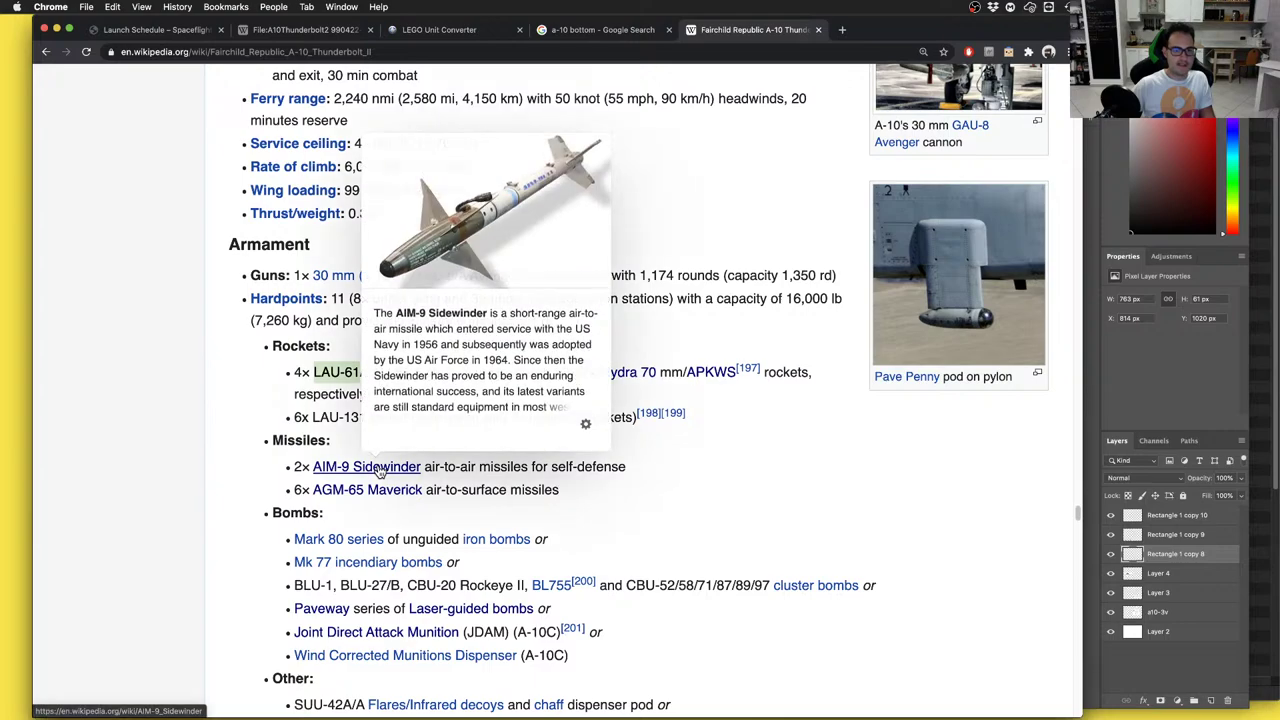
pyautogui.moveTo(381, 497)
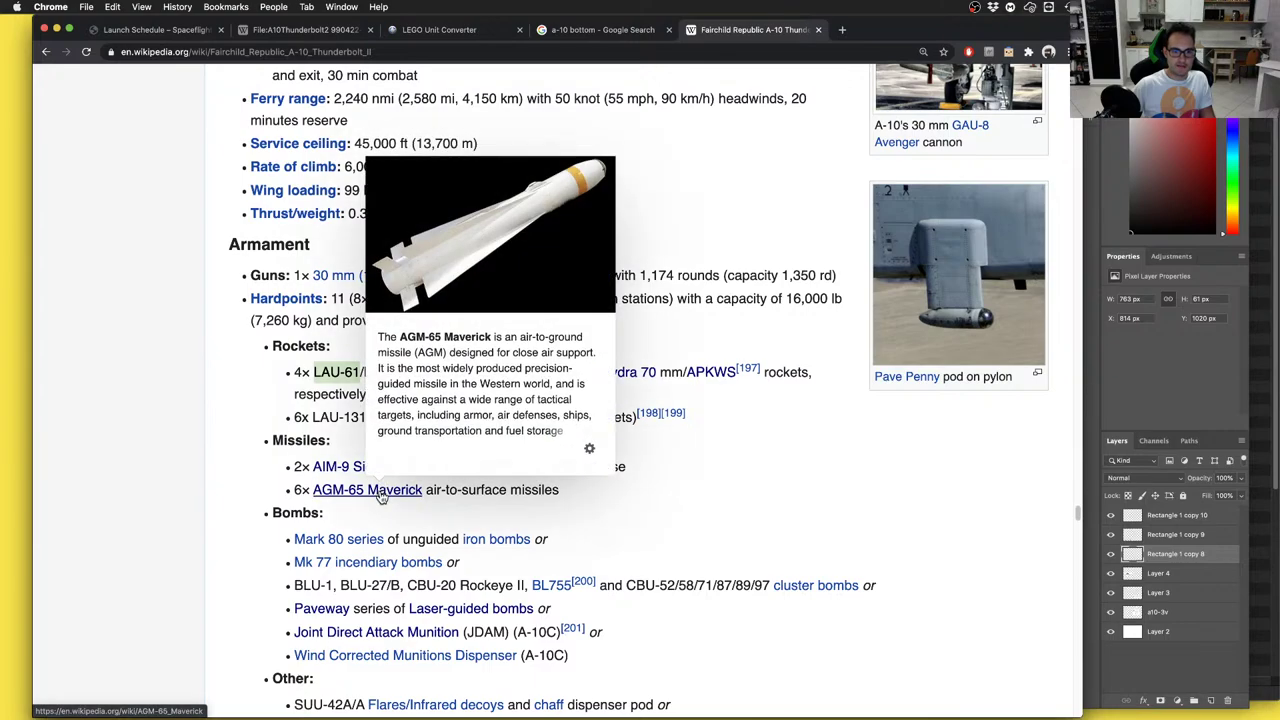
pyautogui.hotkey('ctrl', 'Right')
pyautogui.scroll(-5, 646, 320)
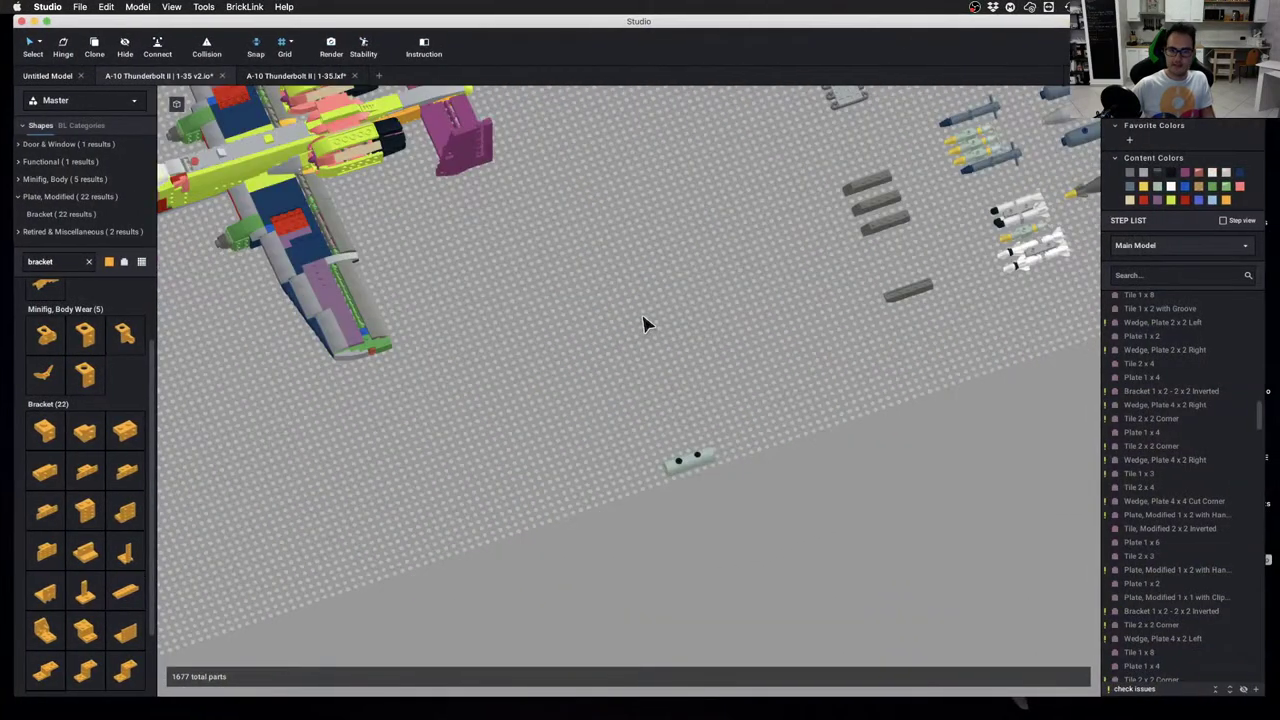
pyautogui.scroll(-3, 614, 343)
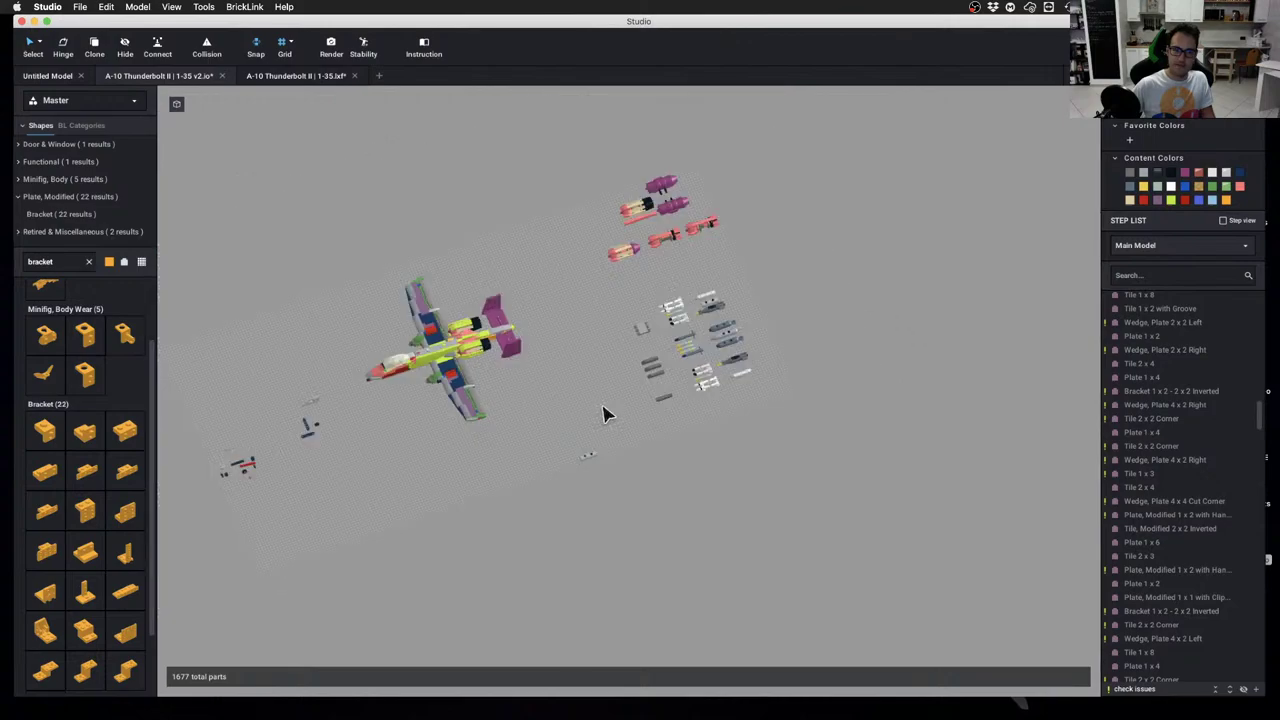
# Close the A-10 Thunderbolt II | 1-35.lxf model and open the recent file F-16 Falcon 1-34.io
pyautogui.click(287, 76)
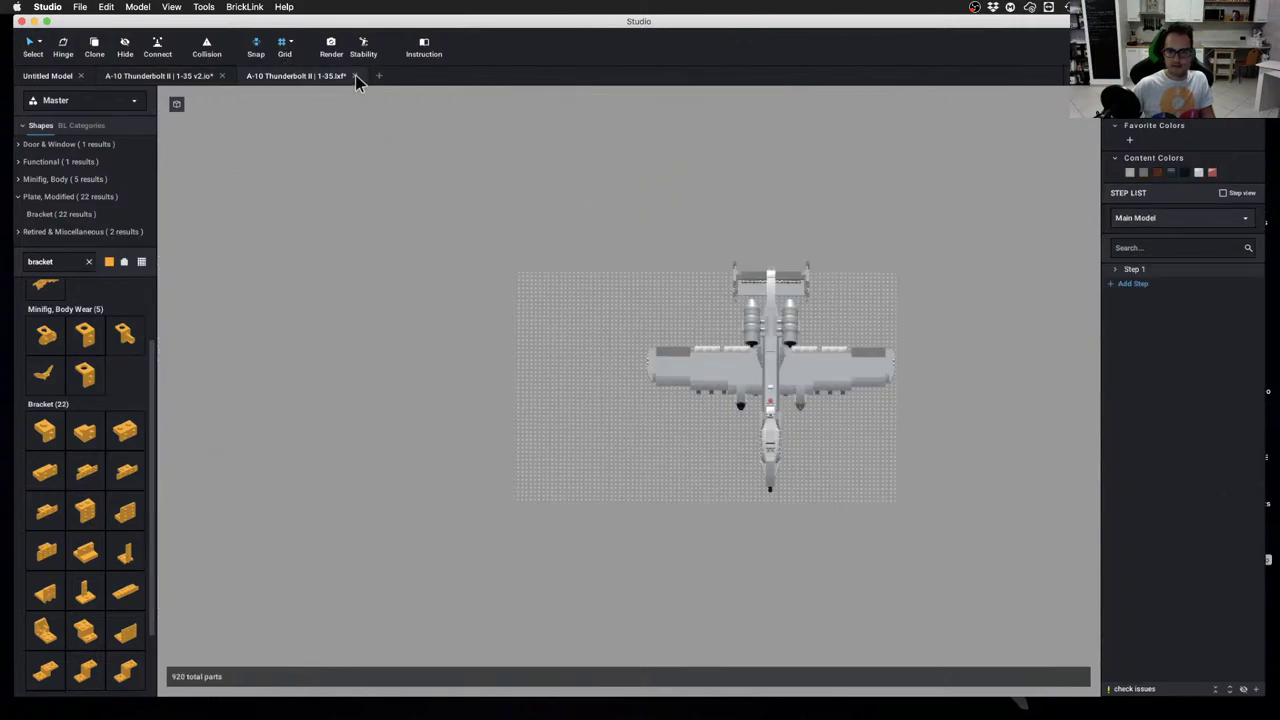
pyautogui.click(355, 76)
pyautogui.click(580, 386)
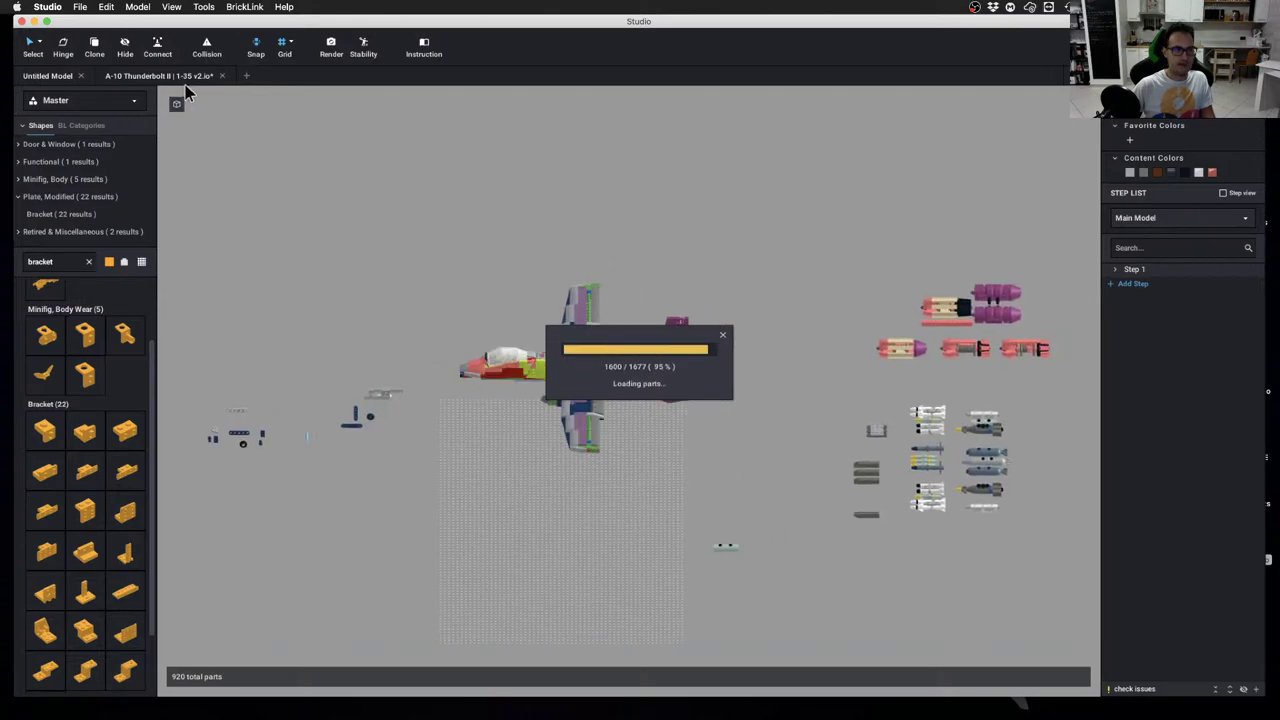
pyautogui.click(79, 7)
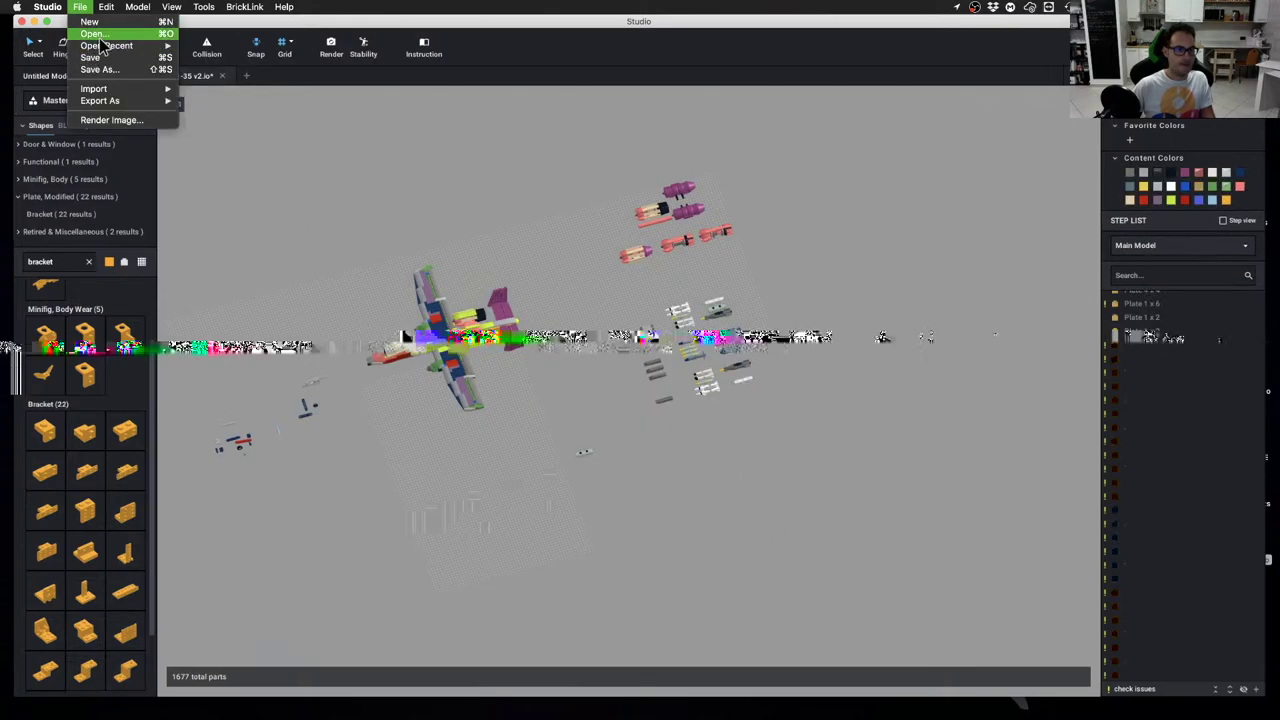
pyautogui.moveTo(110, 45)
pyautogui.click(305, 72)
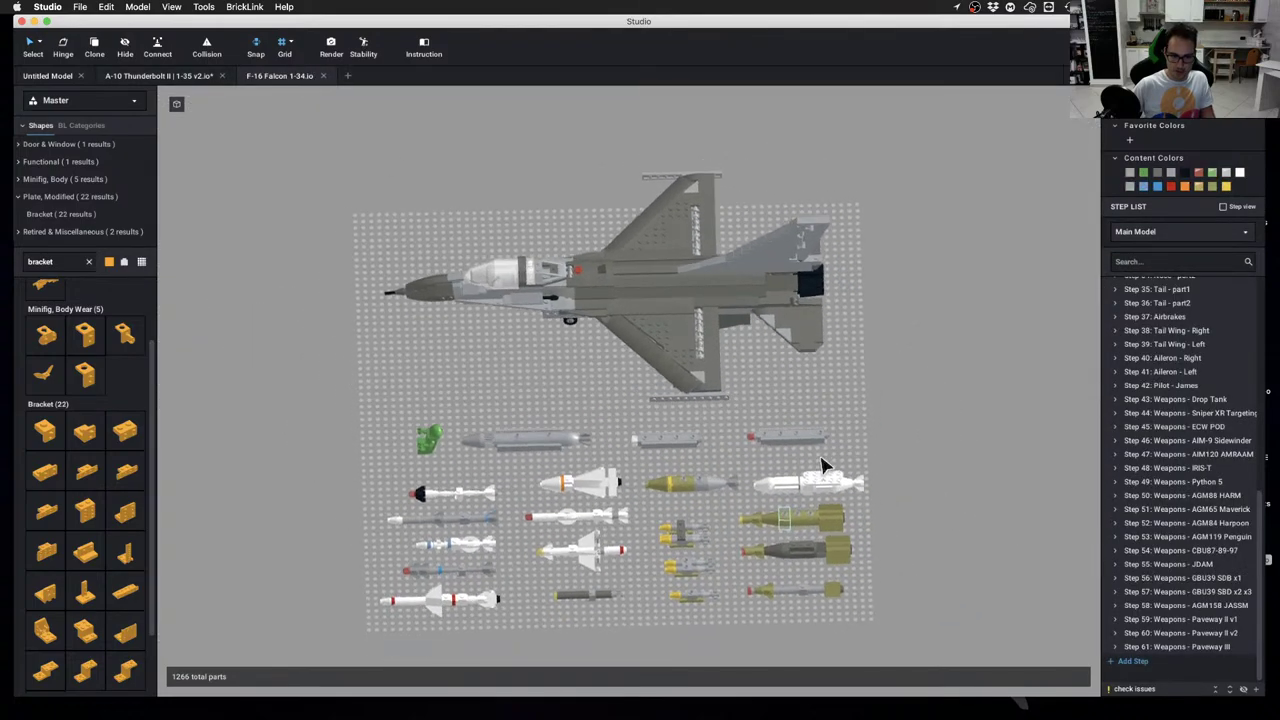
# Delete the green pilot figure from the F-16 model and copy all its weapon assemblies onto the A-10 model's baseplate near the aircraft
pyautogui.moveTo(444, 463)
pyautogui.mouseDown()
pyautogui.moveTo(814, 580)
pyautogui.moveTo(508, 486)
pyautogui.moveTo(387, 400)
pyautogui.moveTo(455, 468)
pyautogui.mouseUp()
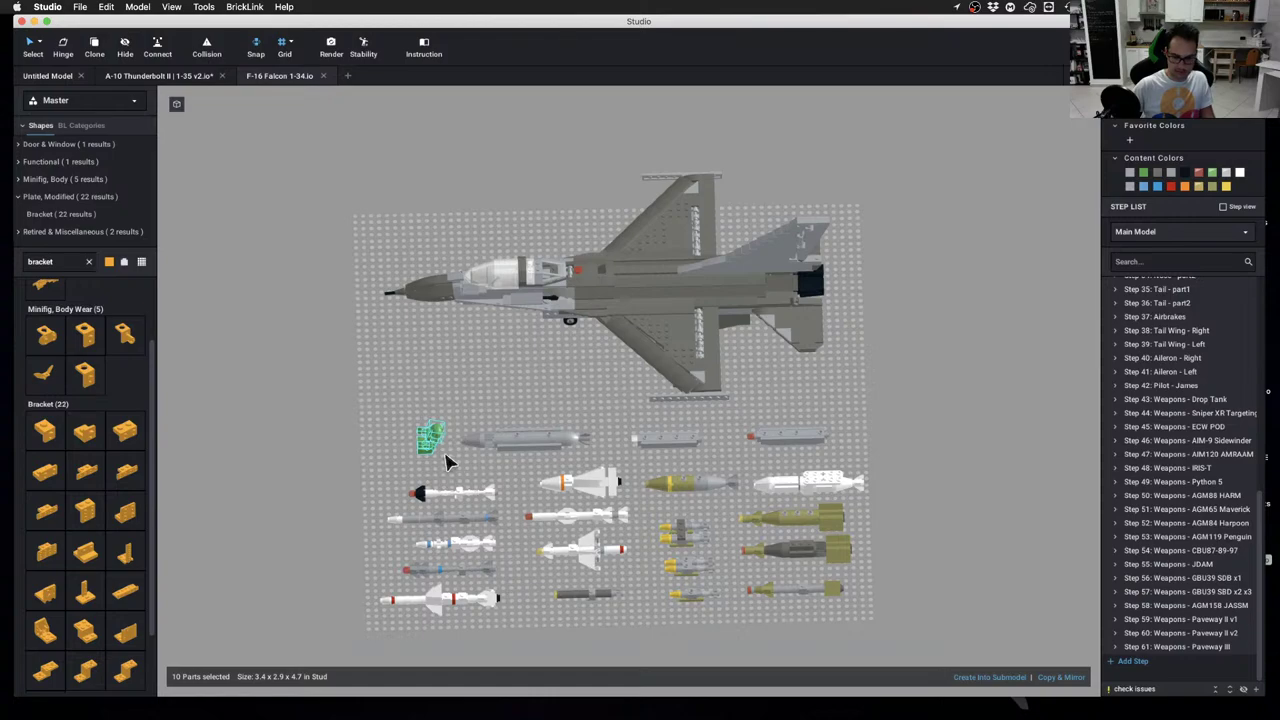
pyautogui.click(450, 463)
pyautogui.moveTo(345, 422); pyautogui.dragTo(908, 638)
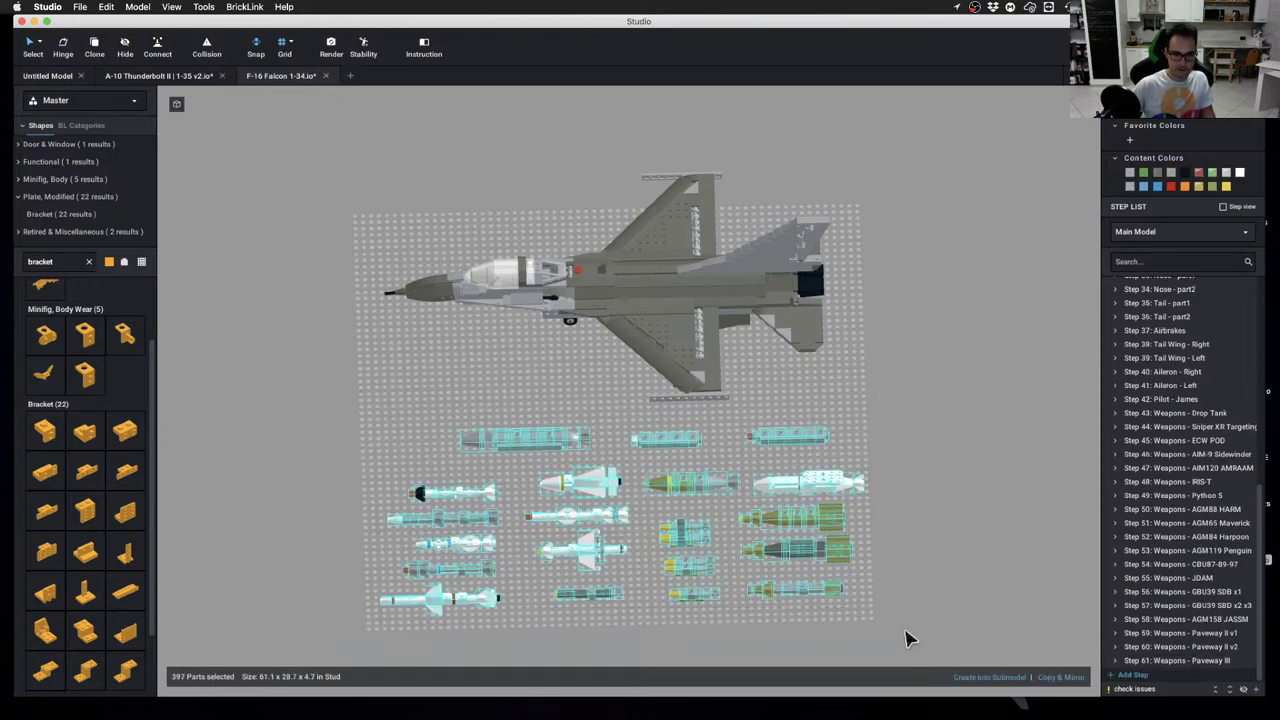
pyautogui.click(182, 77)
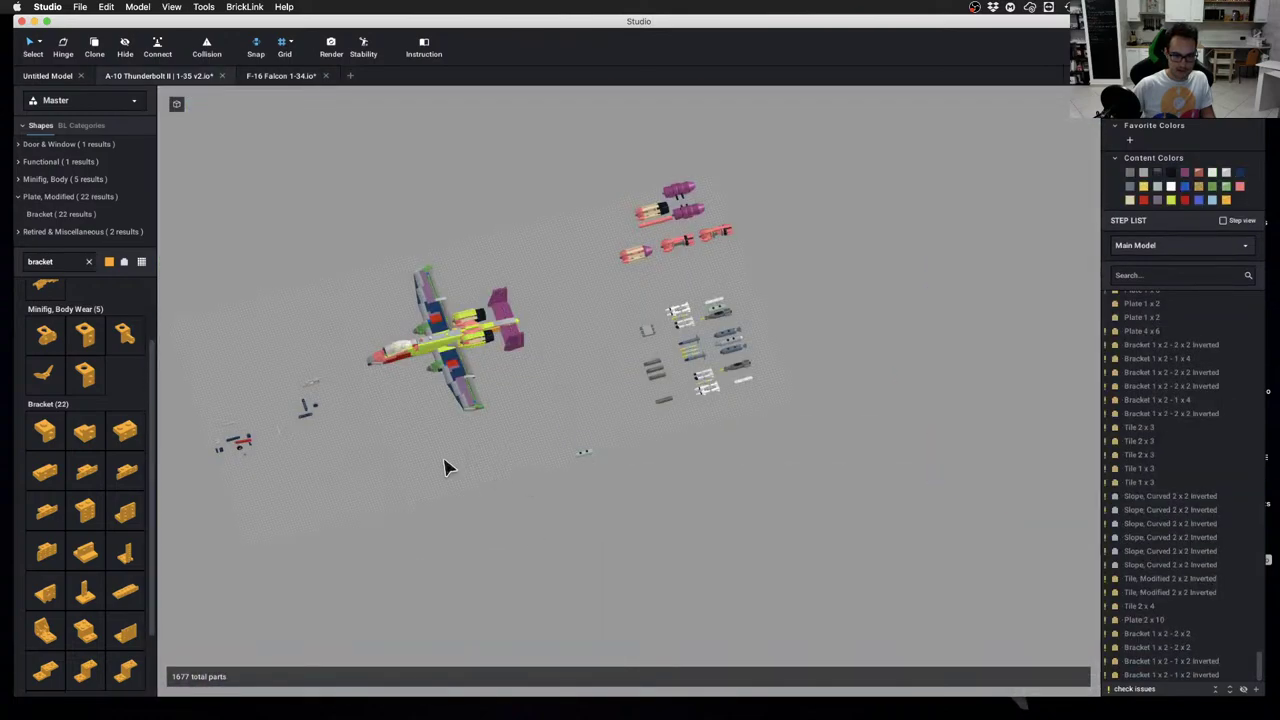
pyautogui.press('super+v')
pyautogui.click(460, 482)
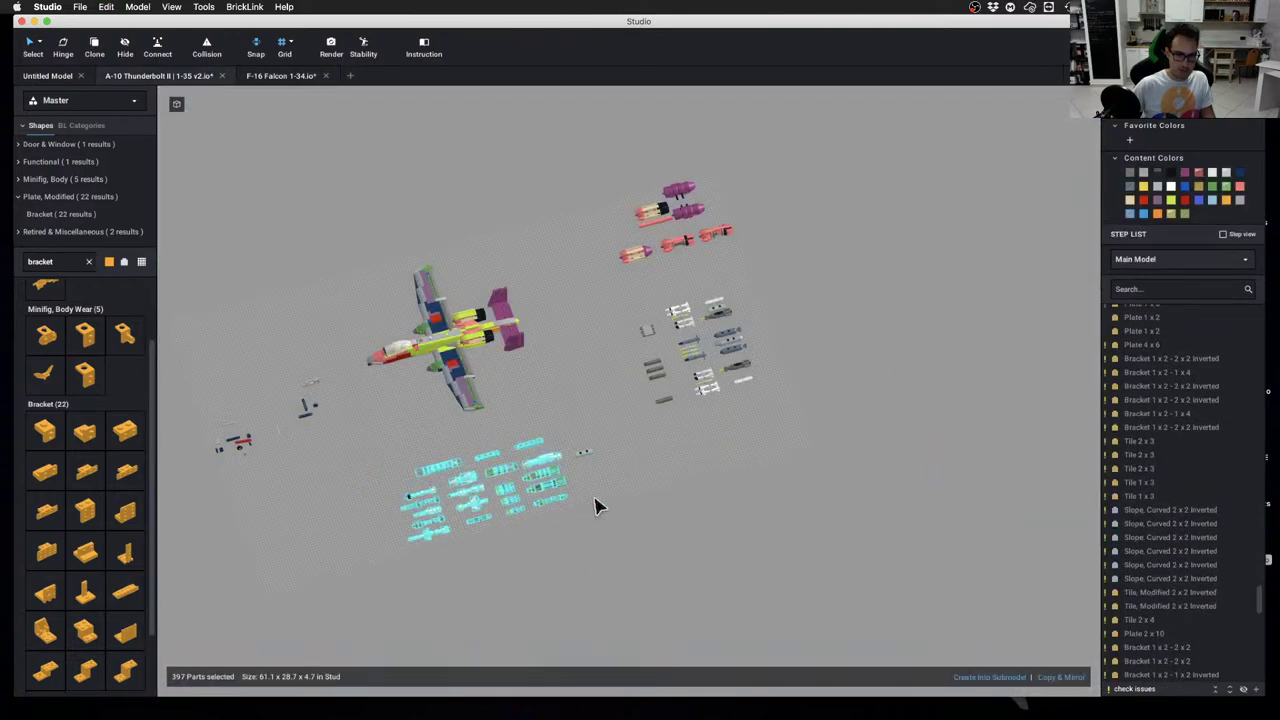
# Move the pale green pod away from the pasted weapons, along the baseplate edge towards the dark grey launch rails, and deselect it
pyautogui.click(598, 506)
pyautogui.scroll(5, 598, 506)
pyautogui.moveTo(598, 506); pyautogui.dragTo(736, 437, button='middle')
pyautogui.moveTo(765, 389); pyautogui.dragTo(708, 452)
pyautogui.click(722, 436)
pyautogui.moveTo(305, 468); pyautogui.dragTo(386, 402, button='middle')
pyautogui.click(808, 364)
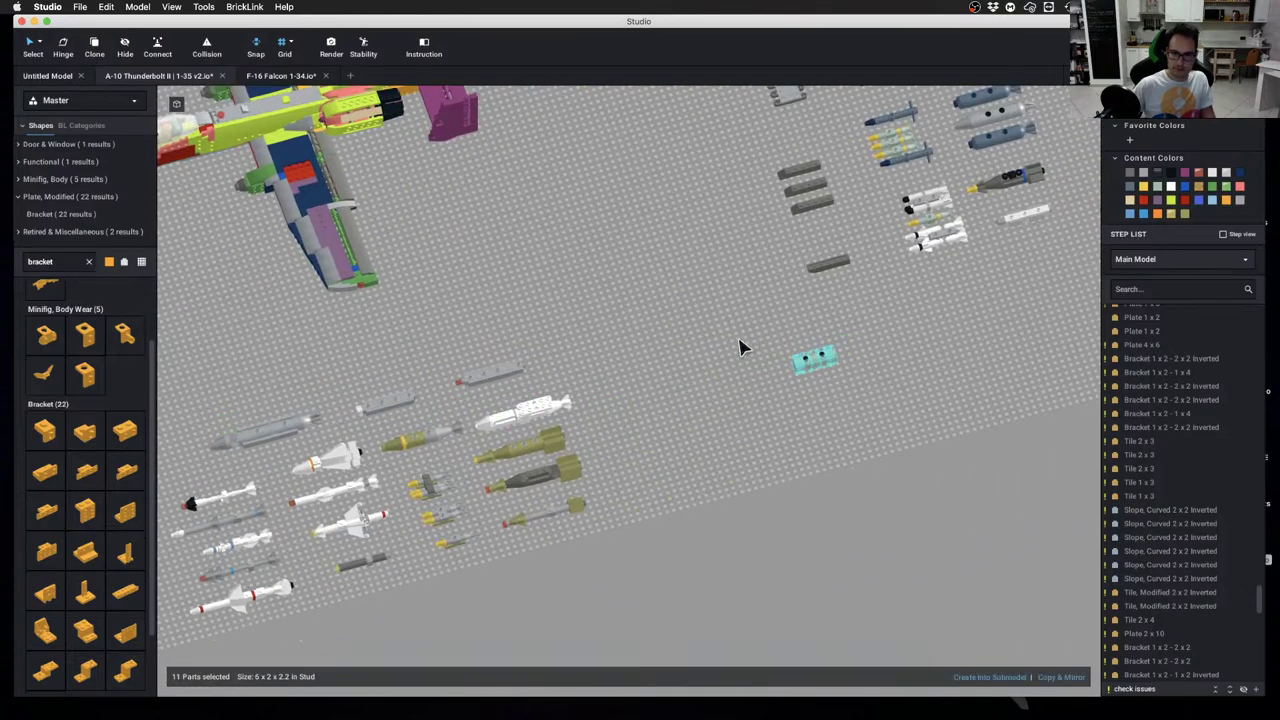
pyautogui.click(740, 345)
# Move the white missile with black front fins and a red nose from the pasted weapons to beside the pale green pod
pyautogui.moveTo(740, 355); pyautogui.dragTo(848, 323, button='middle')
pyautogui.scroll(3, 682, 364)
pyautogui.scroll(-3, 680, 363)
pyautogui.scroll(3, 365, 437)
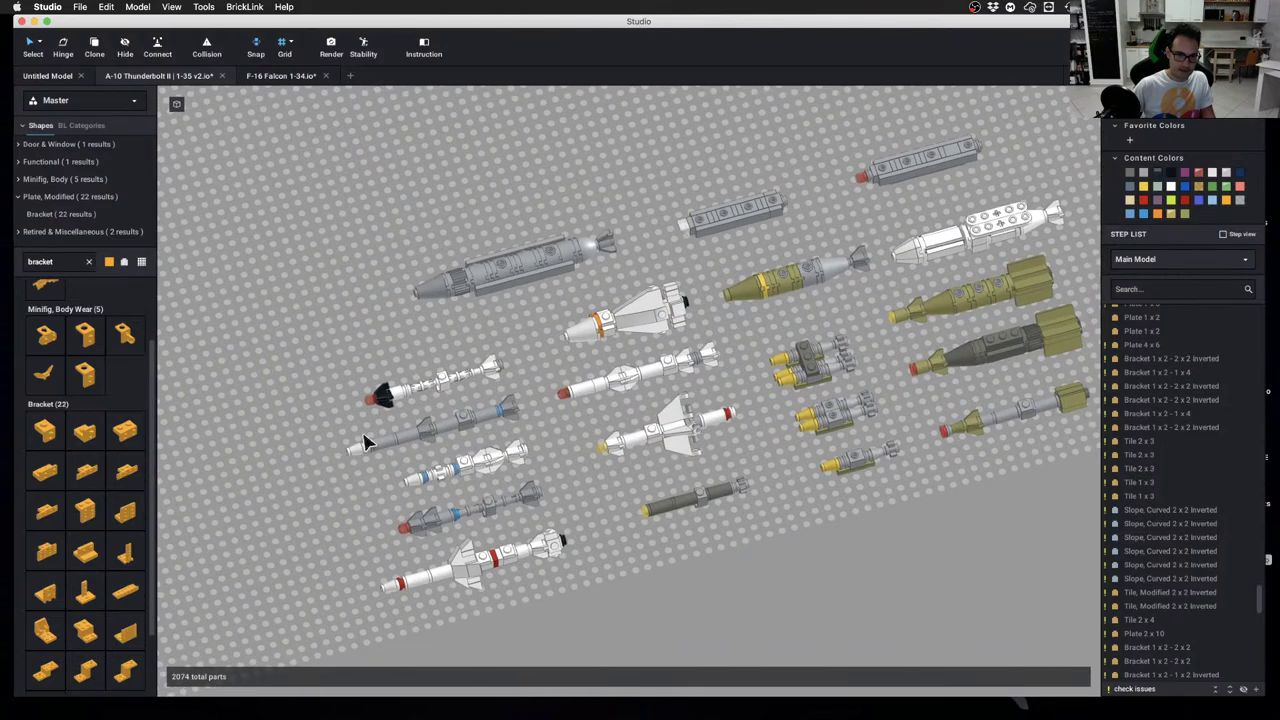
pyautogui.click(440, 386)
pyautogui.click(440, 384)
pyautogui.scroll(-3, 626, 396)
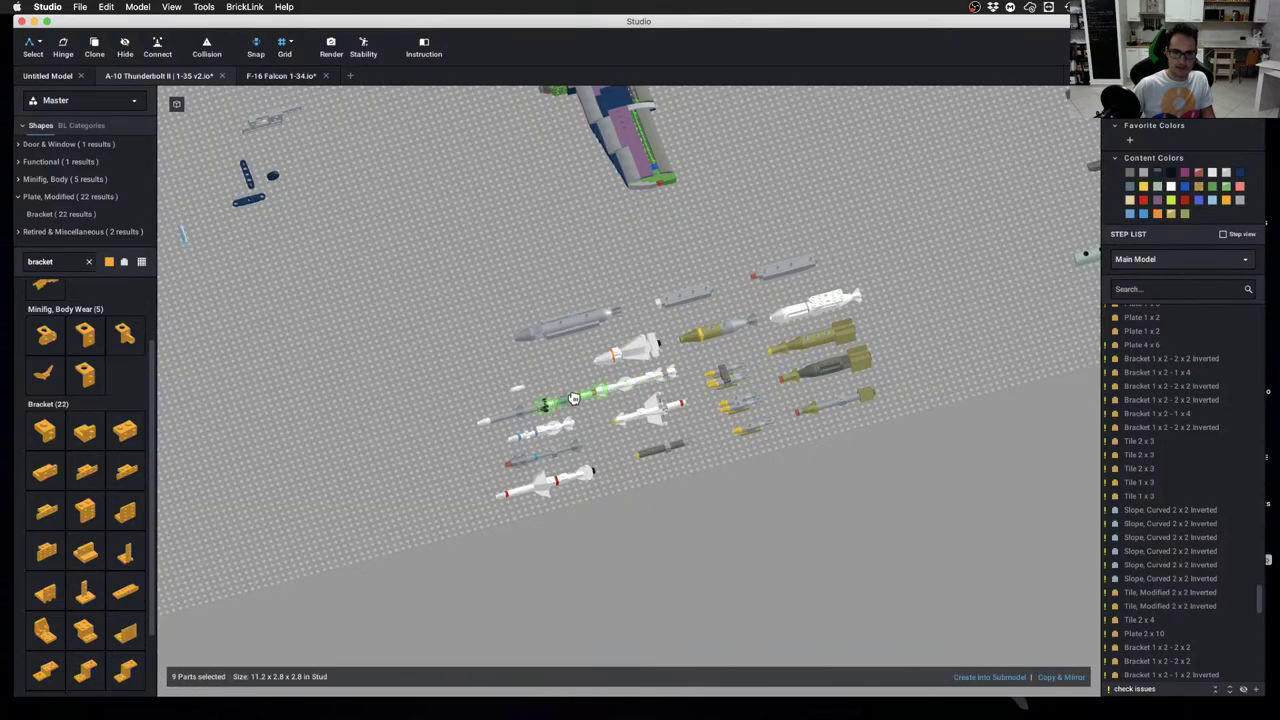
pyautogui.press('Escape')
pyautogui.press('5')
pyautogui.moveTo(443, 340); pyautogui.dragTo(897, 423)
pyautogui.scroll(-5, 680, 420)
pyautogui.scroll(5, 820, 434)
pyautogui.click(765, 404)
# Check the AGM-65 Maverick entry in Chrome's Wikipedia article and move Studio's white missile with the orange band beside the black-finned missile
pyautogui.hotkey('ctrl', 'Left')
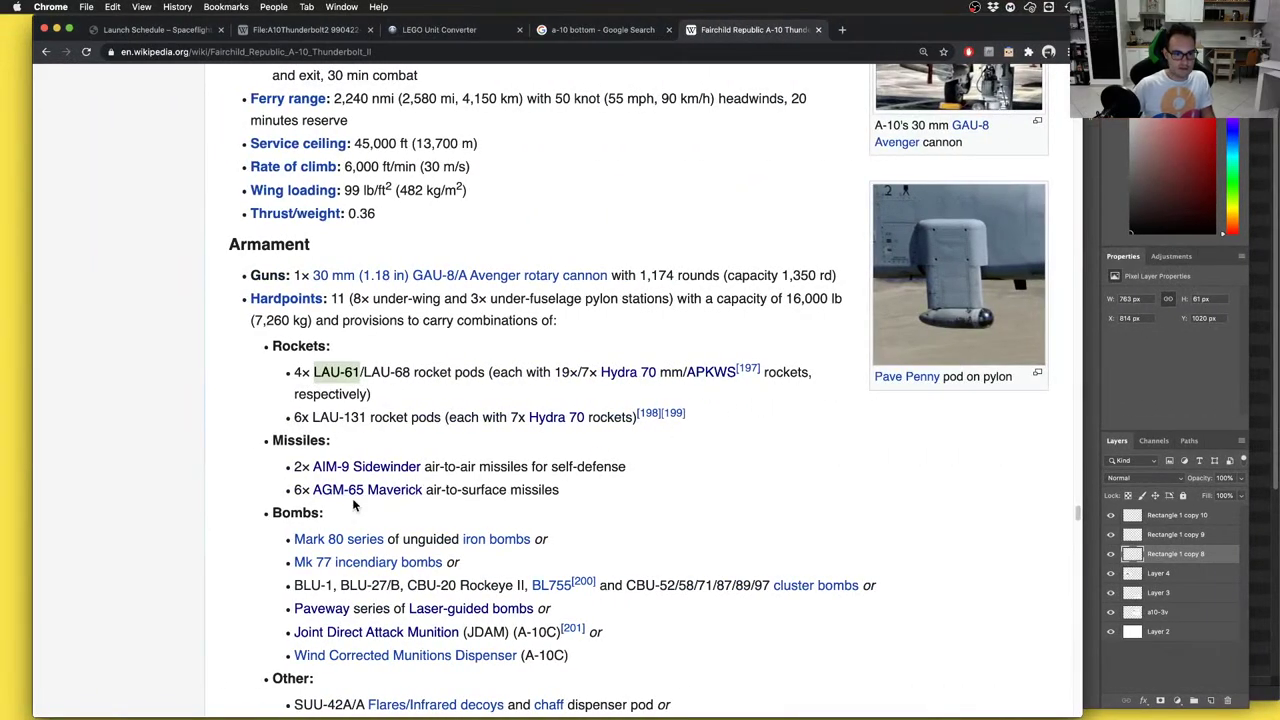
pyautogui.moveTo(360, 493)
pyautogui.hotkey('ctrl', 'Right')
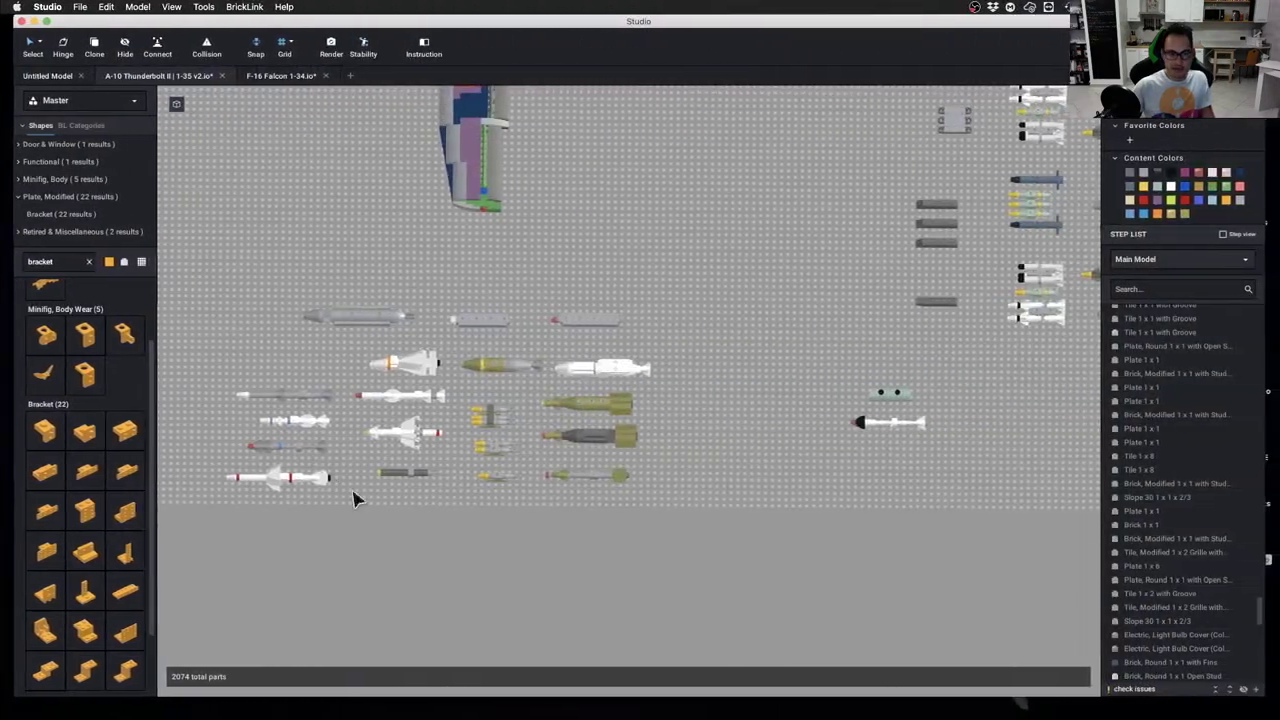
pyautogui.click(380, 358)
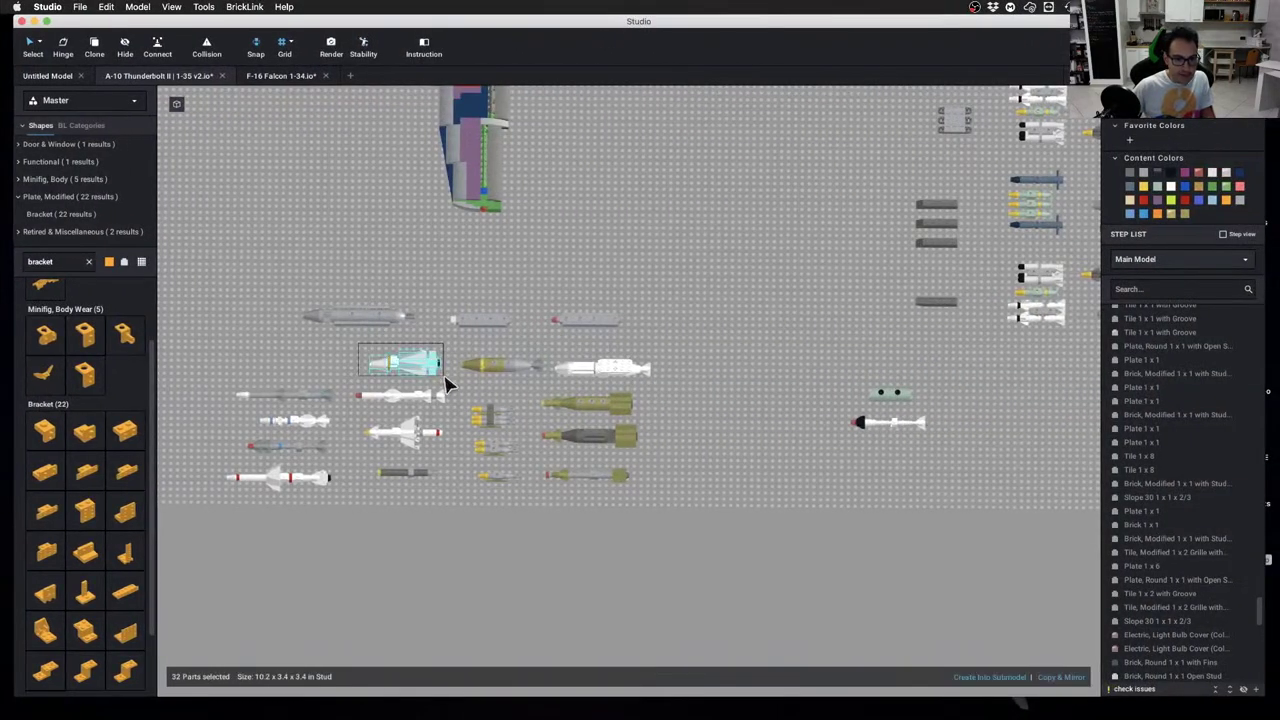
pyautogui.moveTo(382, 366); pyautogui.dragTo(871, 462)
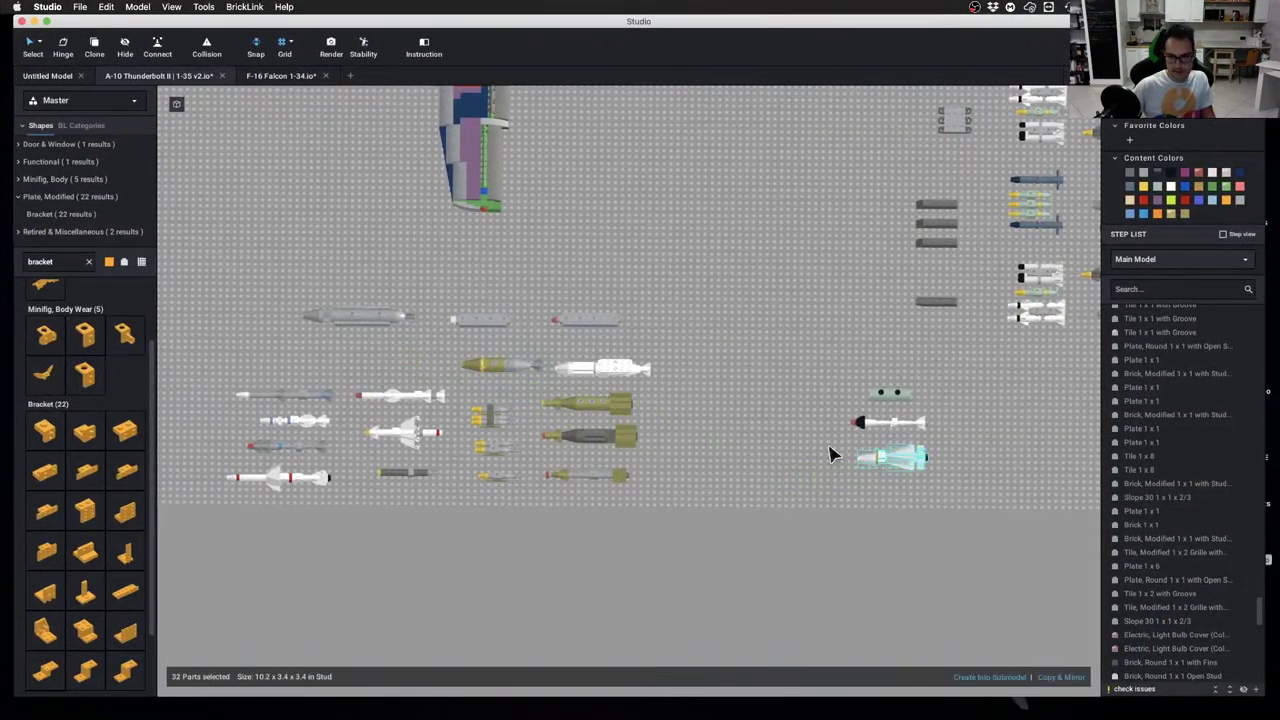
# Look up the Mark 80 series and Mk 77 bombs from Chrome's Wikipedia armament list, close the extra articles and return to Studio
pyautogui.hotkey('ctrl', 'Left')
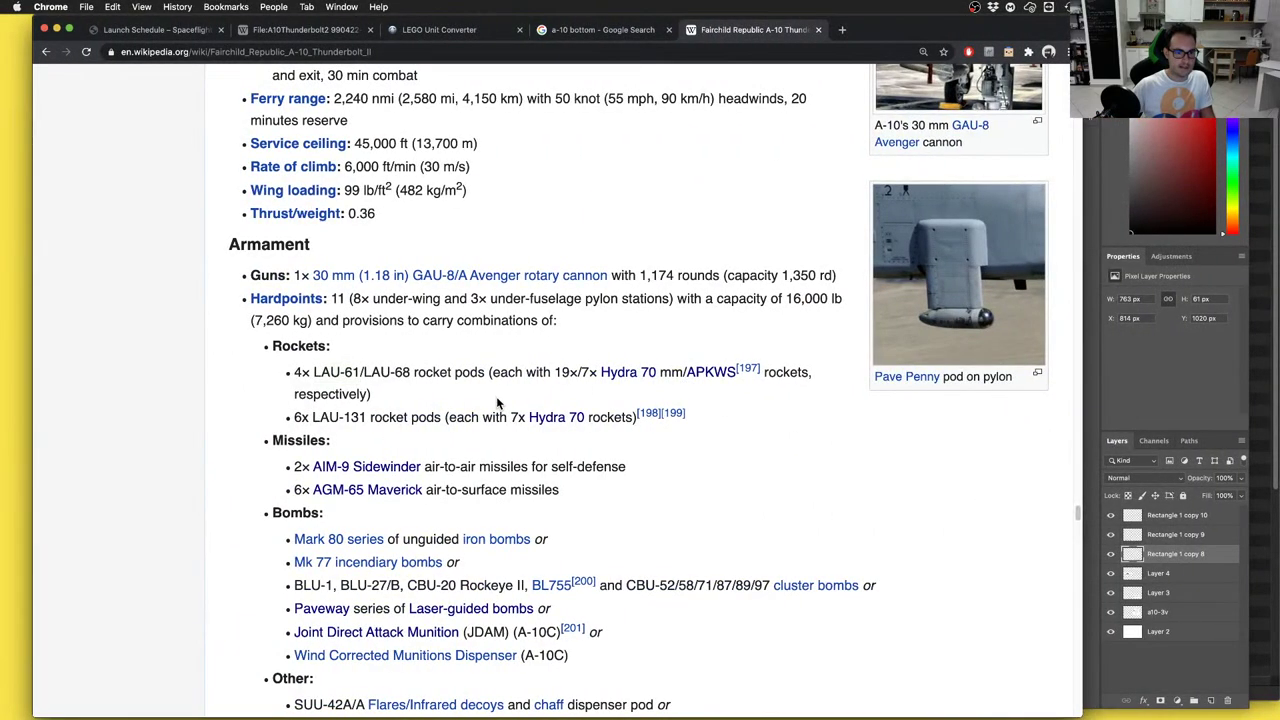
pyautogui.scroll(-2, 497, 402)
pyautogui.moveTo(357, 456)
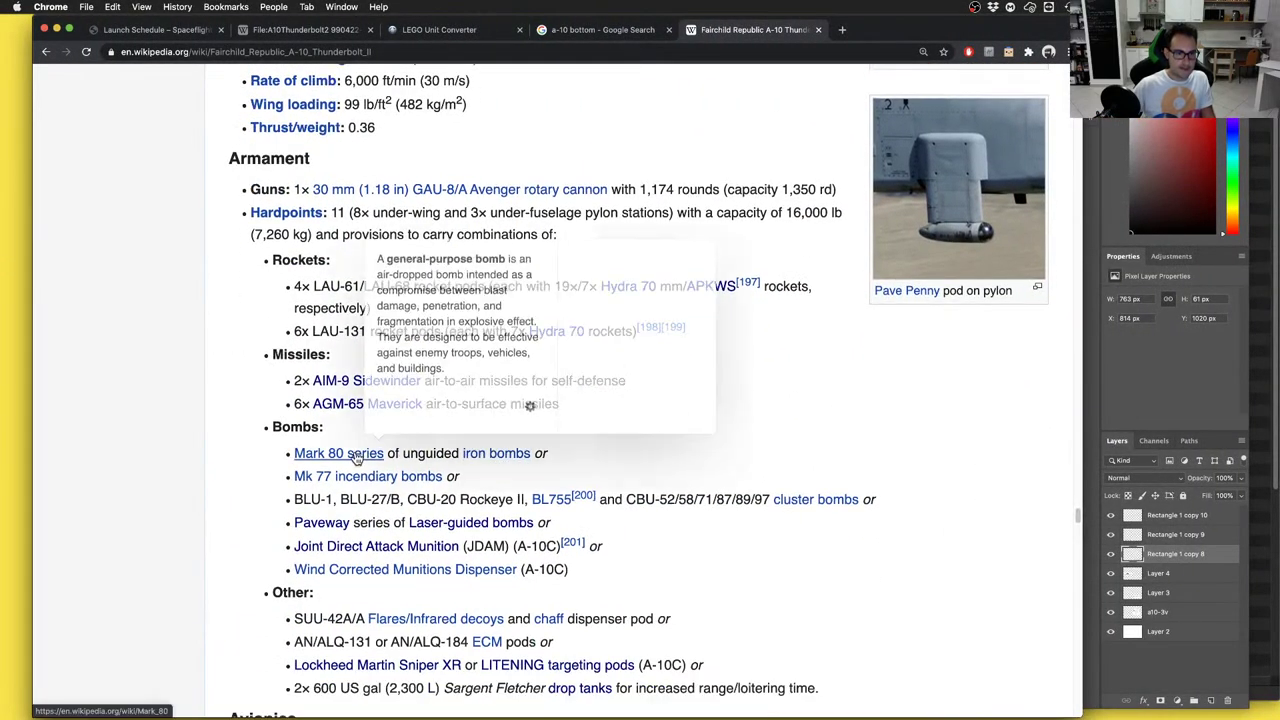
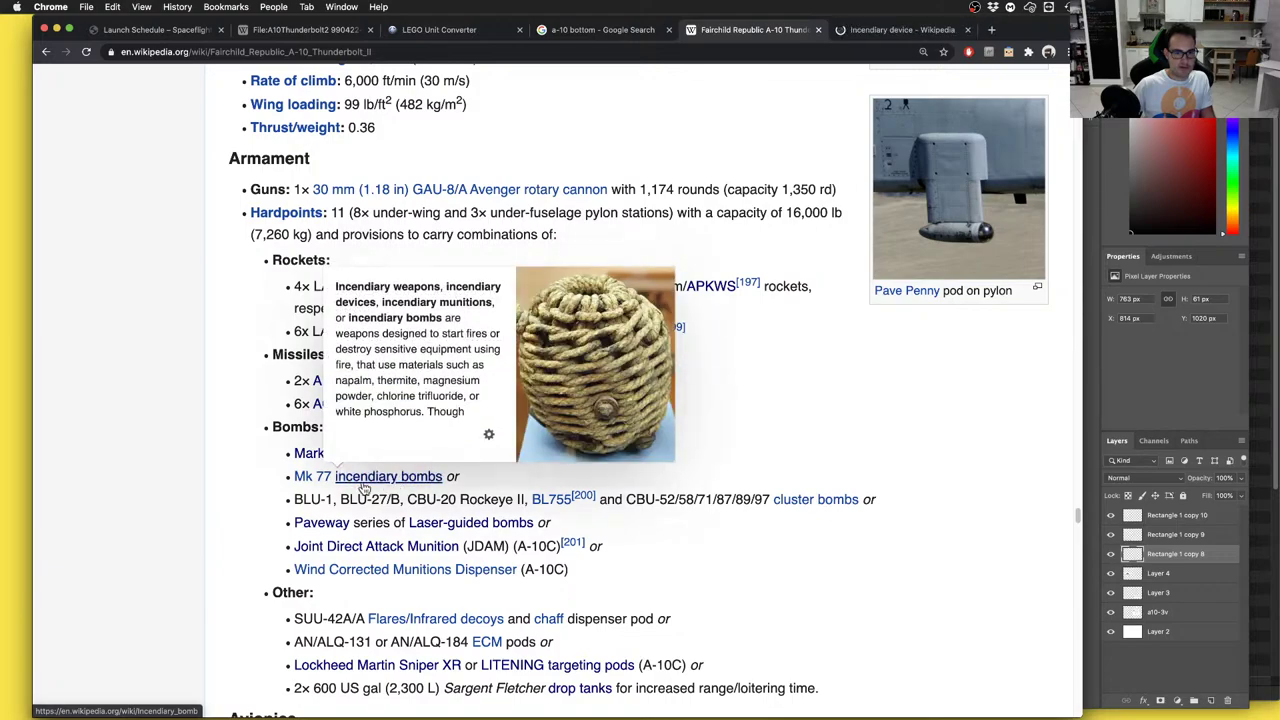
pyautogui.keyDown('super'); pyautogui.click(313, 477); pyautogui.keyUp('super')
pyautogui.click(820, 30)
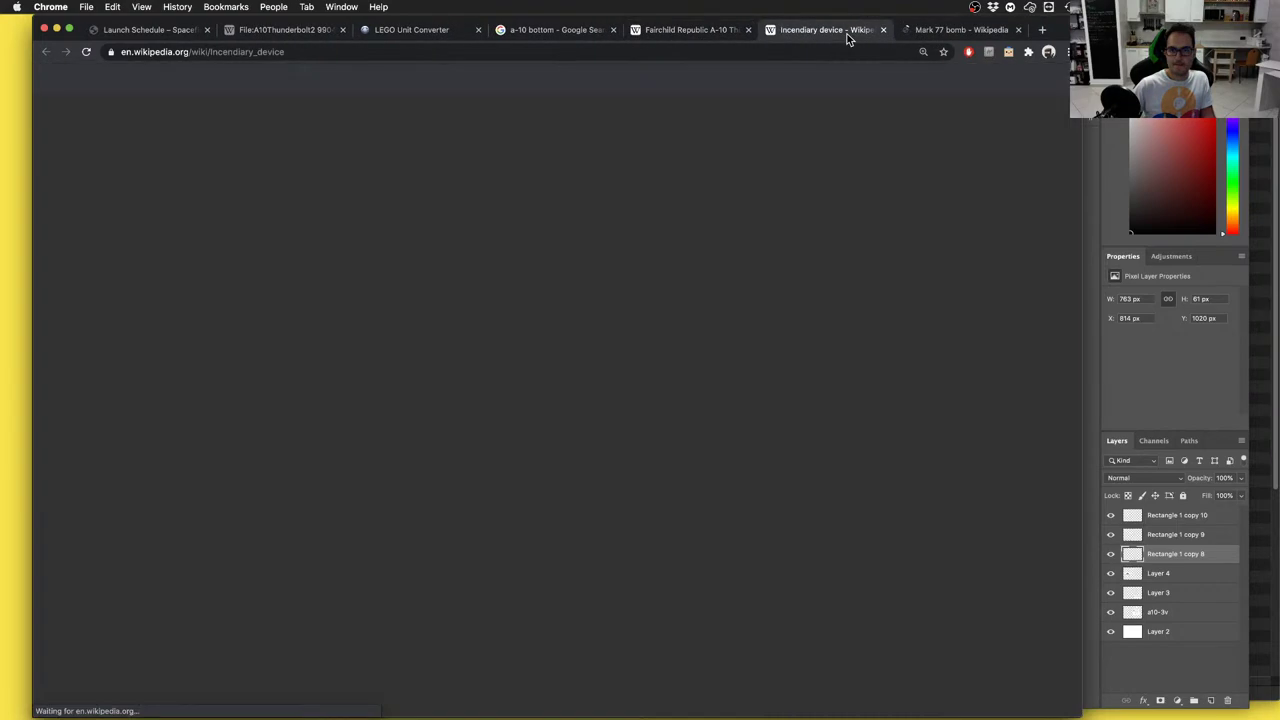
pyautogui.press('super+w')
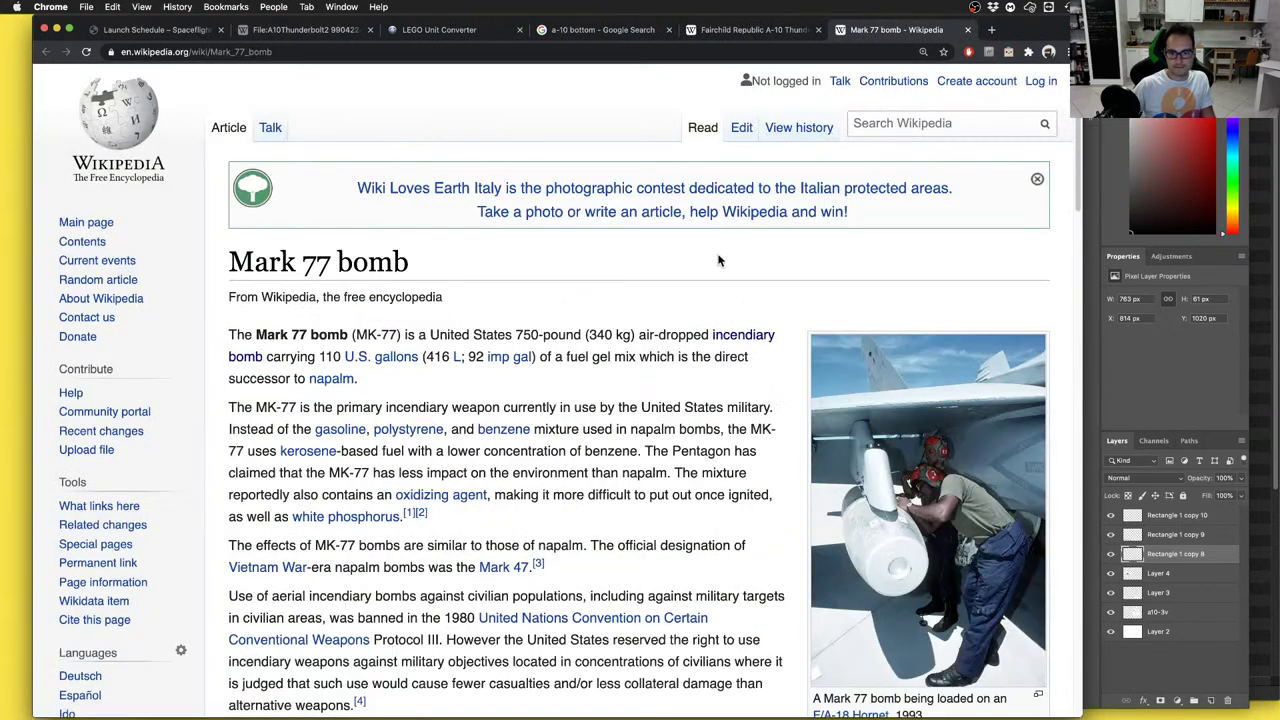
pyautogui.press('super+w')
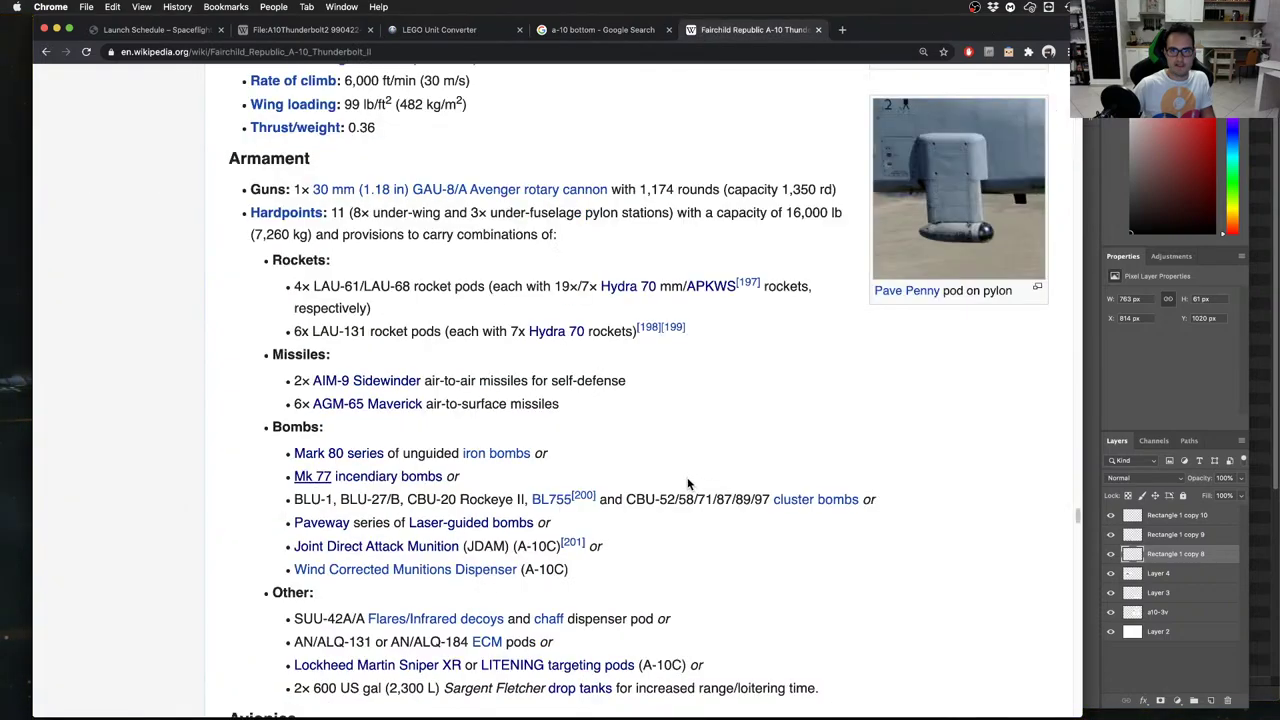
pyautogui.hotkey('ctrl', 'Right')
# Clone the smallest single yellow-nosed bomb from the pasted weapons and place the copy near the baseplate edge by the orange-banded missile
pyautogui.scroll(-3, 688, 483)
pyautogui.moveTo(777, 217); pyautogui.dragTo(729, 264, button='right')
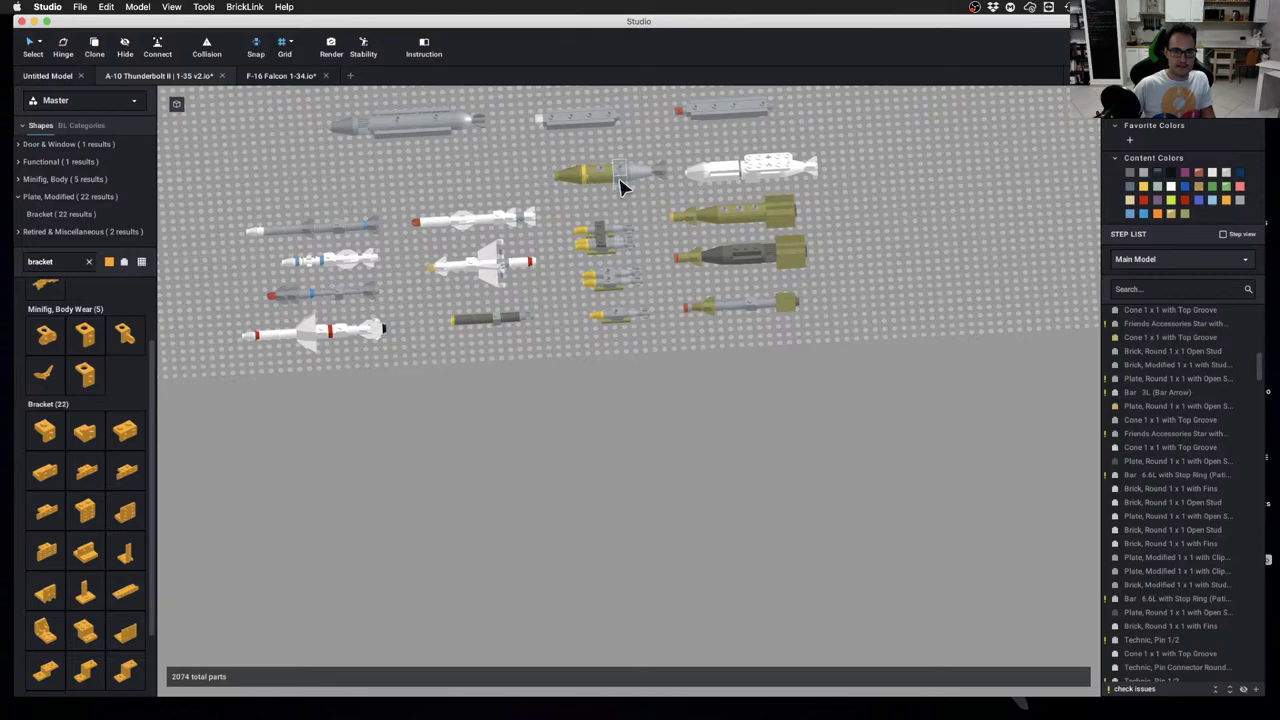
pyautogui.moveTo(618, 178); pyautogui.dragTo(628, 176, button='right')
pyautogui.moveTo(792, 327); pyautogui.dragTo(791, 325, button='right')
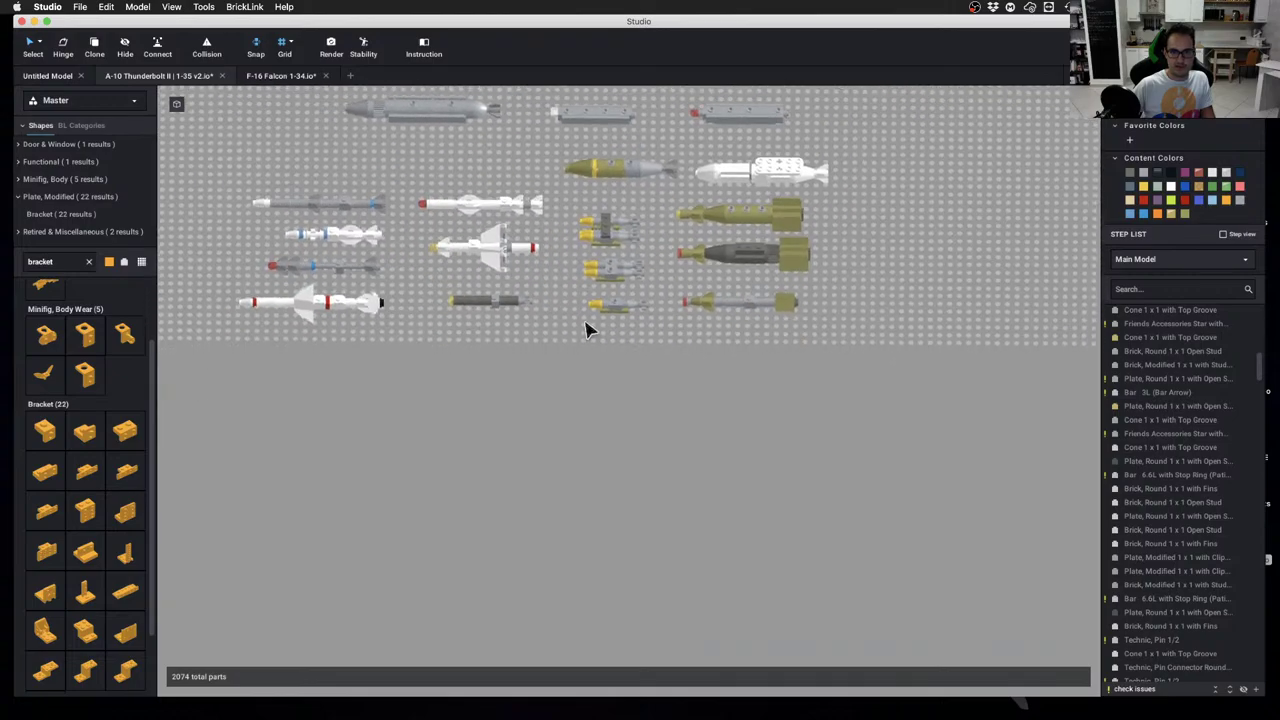
pyautogui.scroll(3, 587, 324)
pyautogui.moveTo(540, 216); pyautogui.dragTo(677, 277)
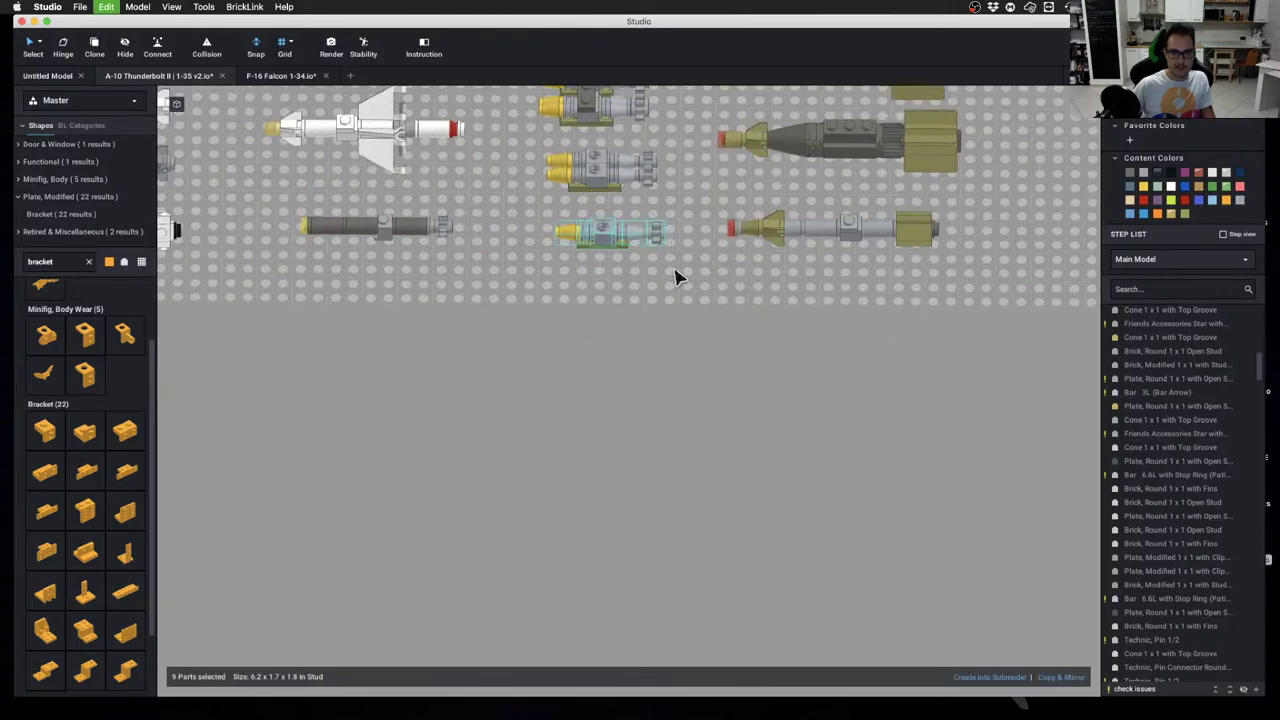
pyautogui.scroll(-2, 760, 290)
pyautogui.press('c')
pyautogui.scroll(-1, 990, 269)
pyautogui.moveTo(990, 269)
pyautogui.mouseDown(button='middle')
pyautogui.moveTo(600, 314)
pyautogui.moveTo(714, 337)
pyautogui.moveTo(643, 353)
pyautogui.mouseUp(button='middle')
pyautogui.click(770, 460)
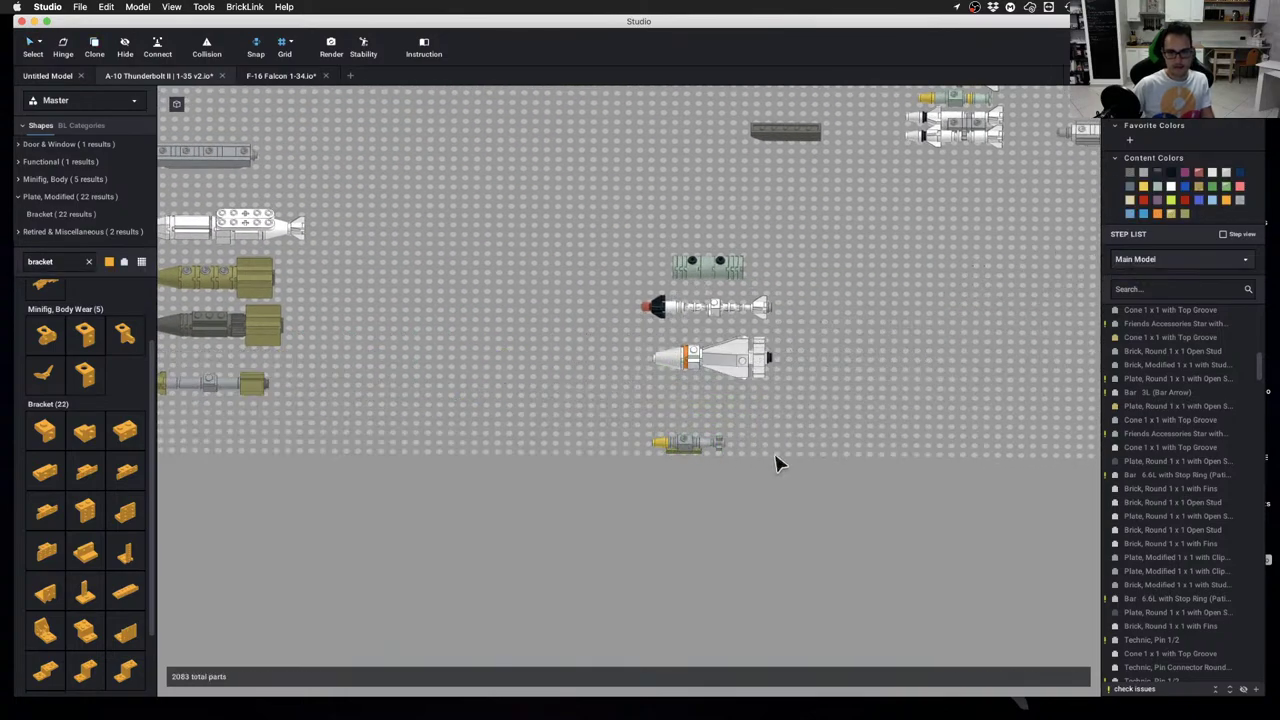
# Replace the cloned bomb's grey middle brick and olive tile with a copy of the black-finned missile's white modified 1 x 1 brick
pyautogui.scroll(5, 666, 349)
pyautogui.scroll(-1, 657, 300)
pyautogui.moveTo(657, 290); pyautogui.dragTo(654, 377, button='middle')
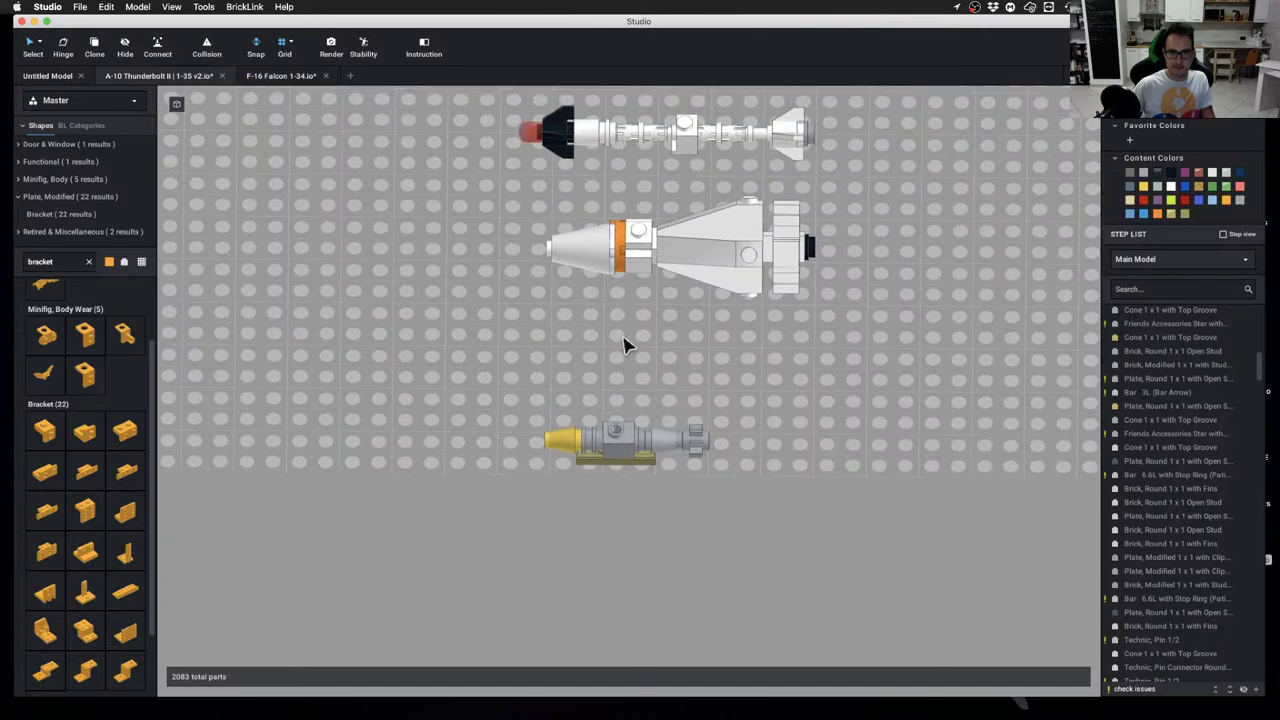
pyautogui.click(620, 467)
pyautogui.press('Delete')
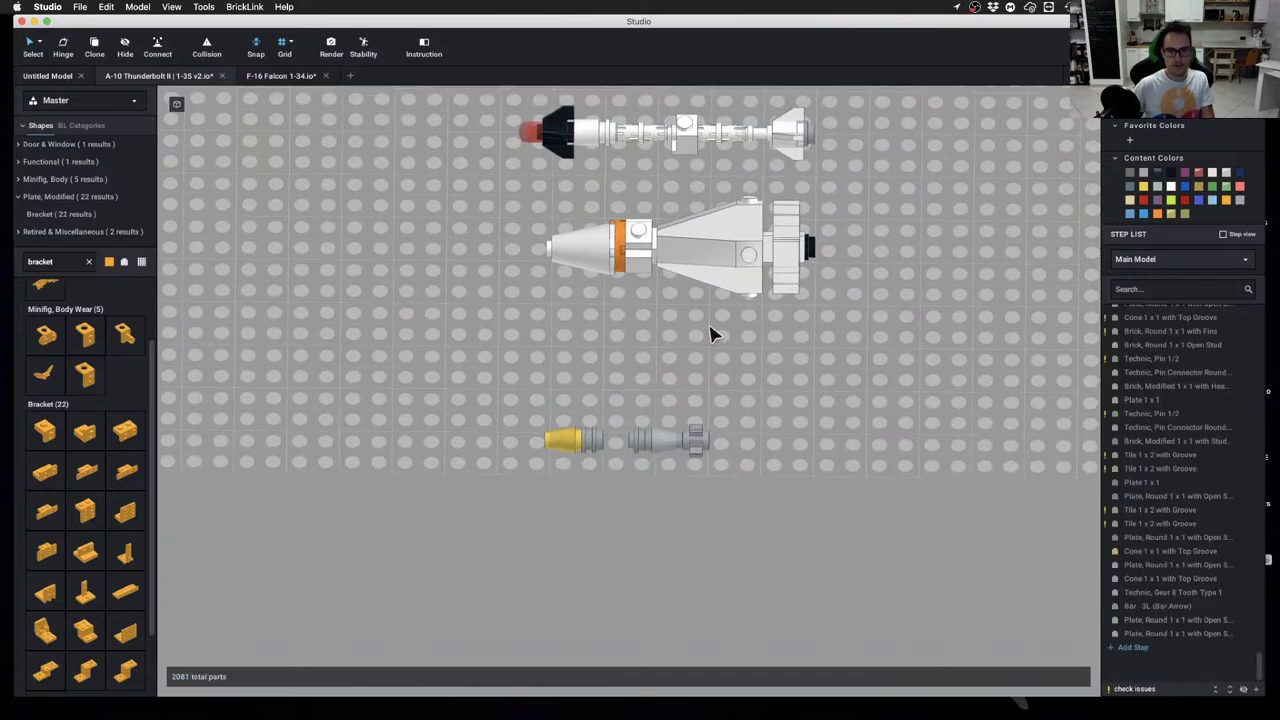
pyautogui.moveTo(685, 131)
pyautogui.keyDown('alt'); pyautogui.mouseDown()
pyautogui.moveTo(672, 409)
pyautogui.moveTo(632, 441)
pyautogui.mouseUp(); pyautogui.keyUp('alt')
pyautogui.click(552, 422)
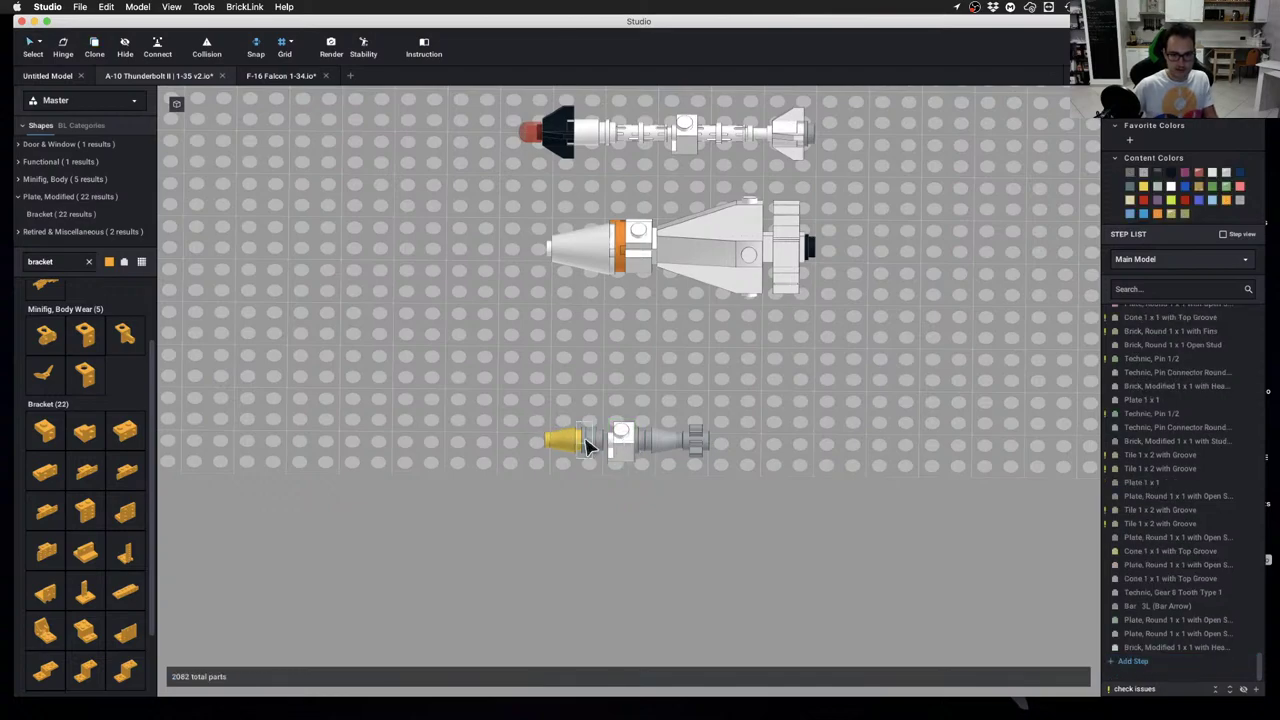
# Replace the two grey round plates behind the yellow nose with a copy of the missile's white Brick, Round 1 x 1 Open Stud
pyautogui.click(582, 440)
pyautogui.press('Delete')
pyautogui.click(595, 441)
pyautogui.press('Delete')
pyautogui.click(588, 131)
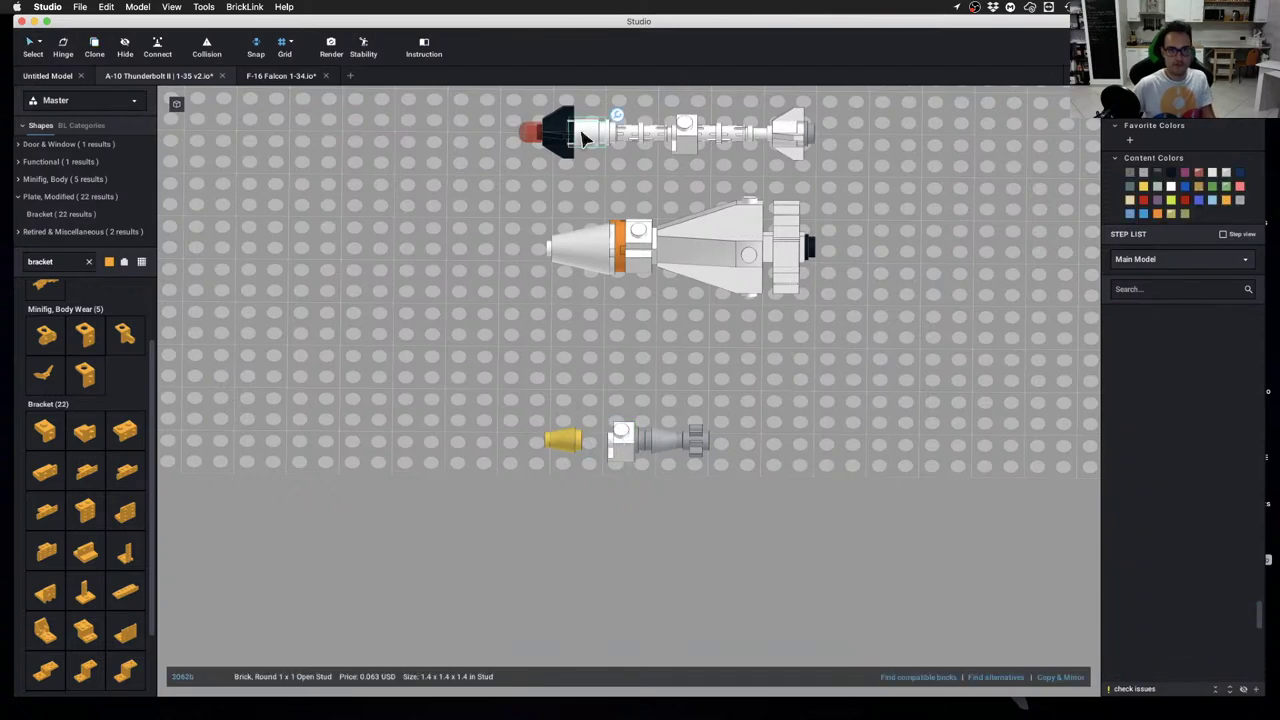
pyautogui.press('c')
pyautogui.click(596, 441)
# Refit the yellow nose cone against the white round brick and pull the grey tail cone and gear off the green bar
pyautogui.moveTo(570, 440); pyautogui.dragTo(514, 435)
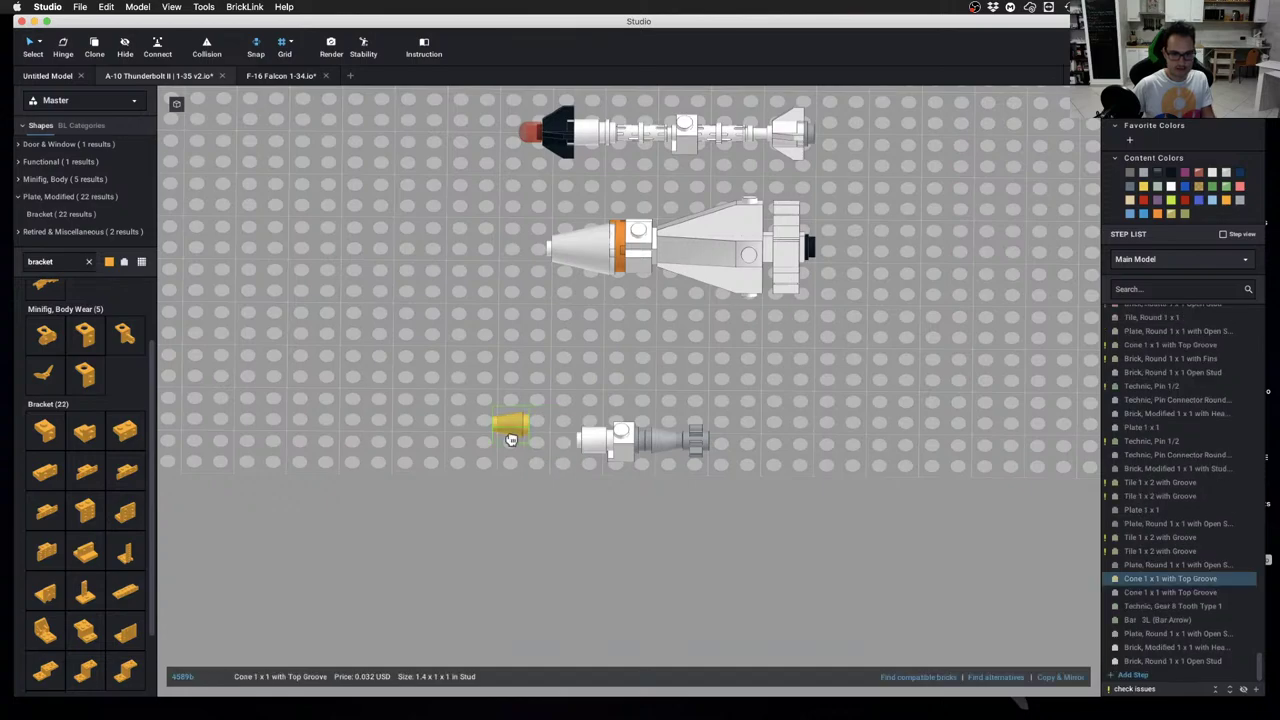
pyautogui.moveTo(480, 375); pyautogui.dragTo(785, 446)
pyautogui.click(669, 446)
pyautogui.keyDown('shift'); pyautogui.click(694, 443); pyautogui.keyUp('shift')
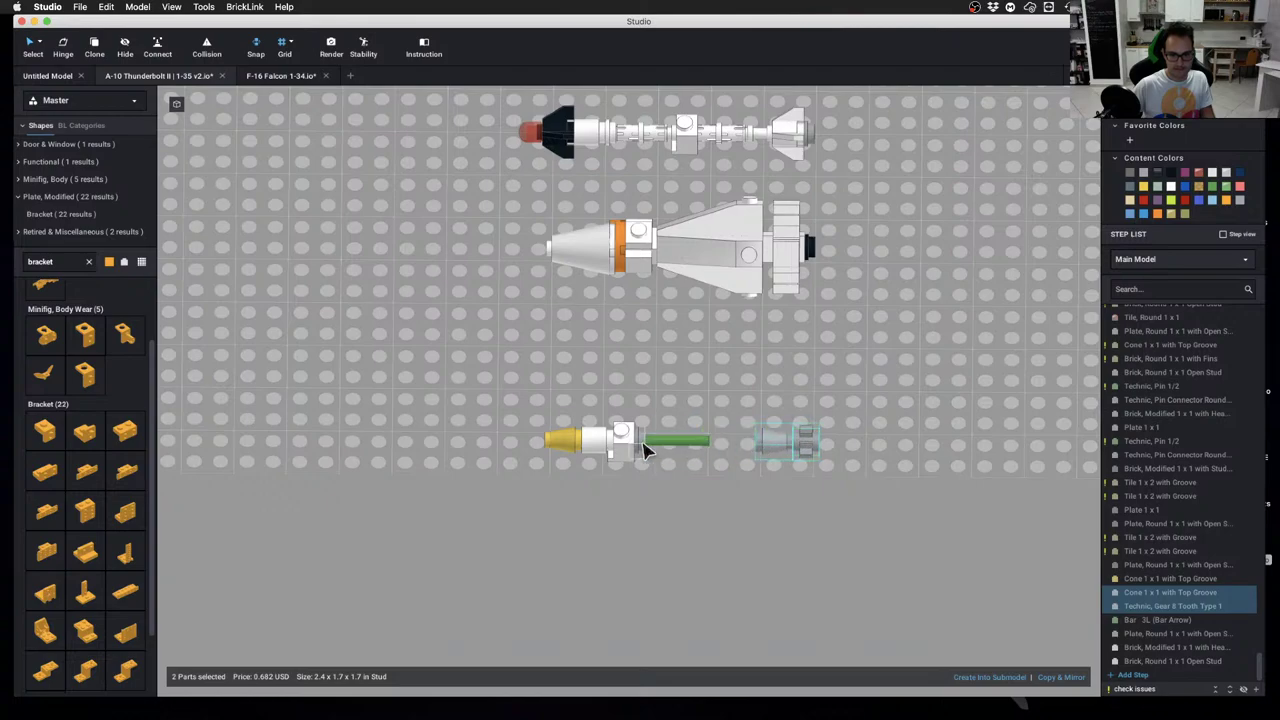
pyautogui.click(695, 389)
# Replace the grey round plate behind the middle brick with a clone of the white round 1 x 1 brick on the green bar
pyautogui.press('c')
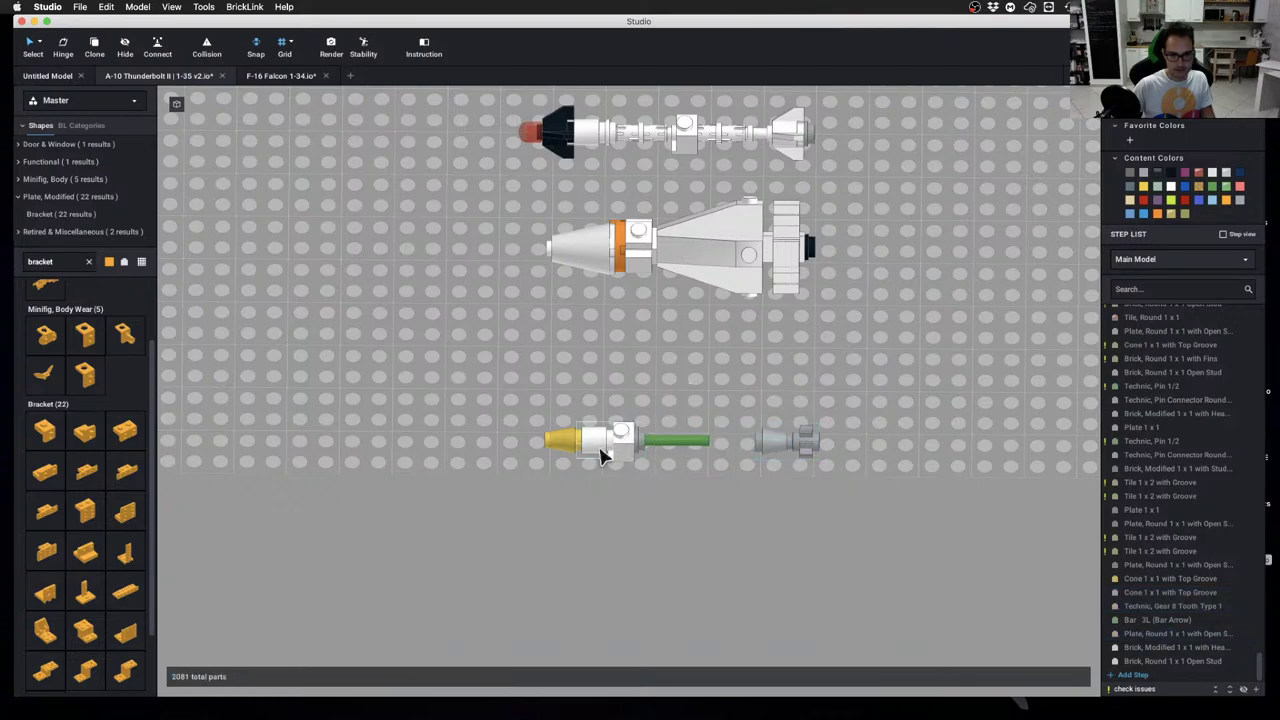
pyautogui.click(603, 447)
pyautogui.click(667, 442)
pyautogui.click(673, 404)
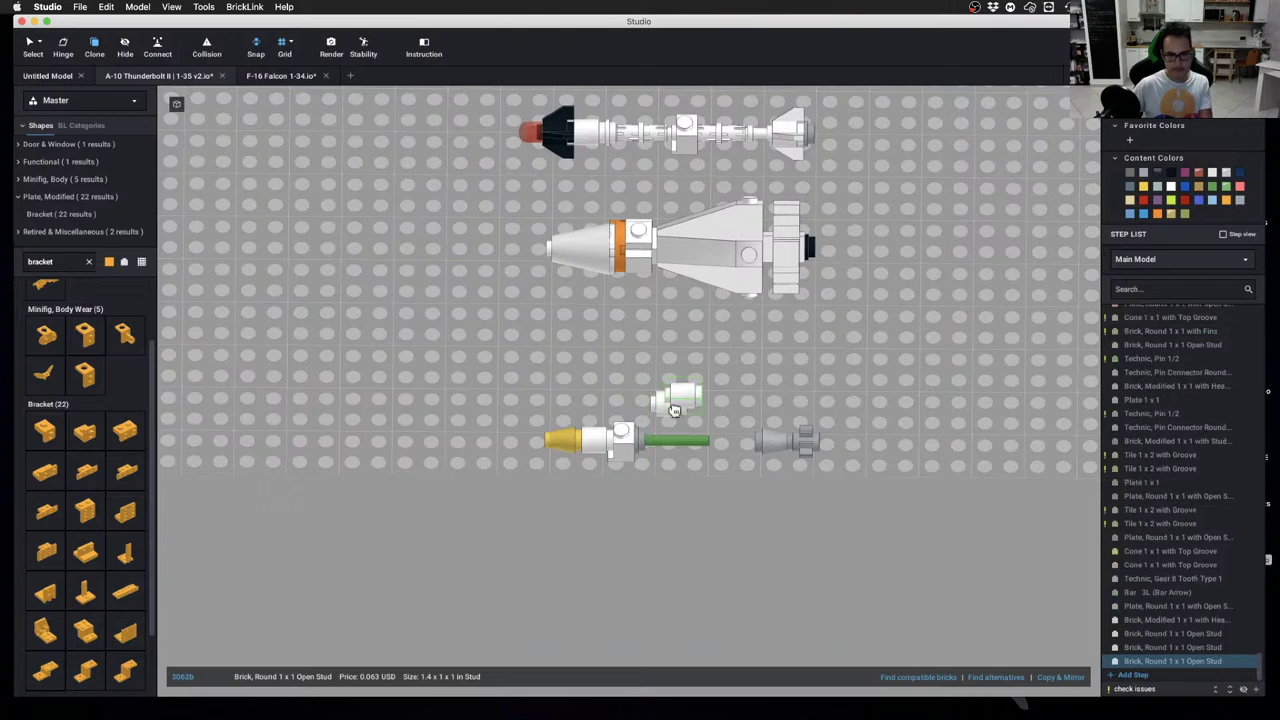
pyautogui.press('Escape')
pyautogui.click(640, 442)
pyautogui.press('Delete')
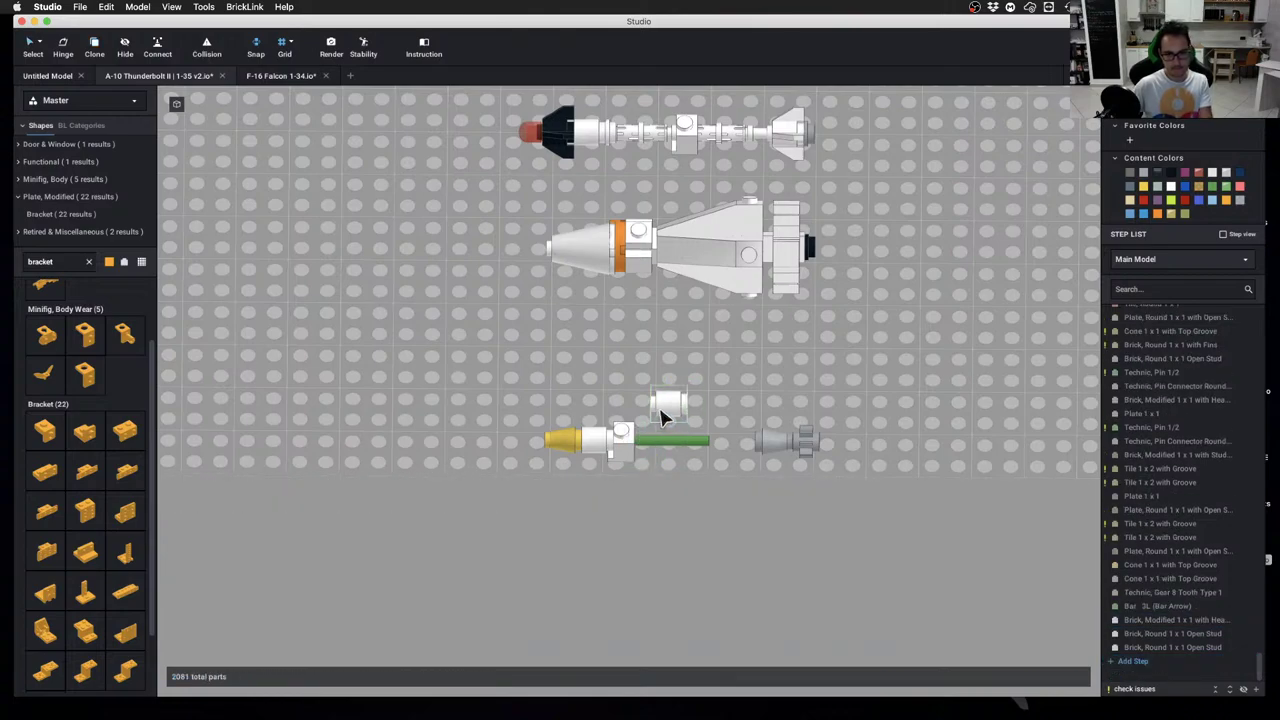
pyautogui.moveTo(663, 408); pyautogui.dragTo(644, 447)
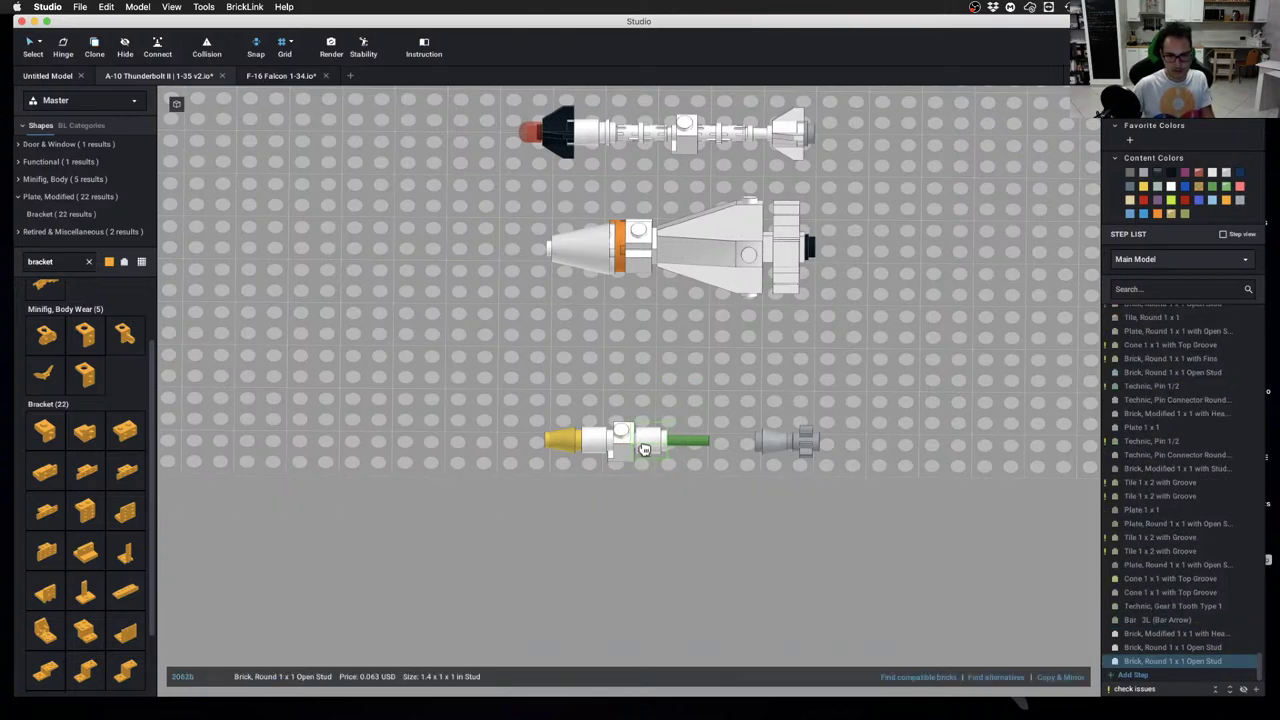
# Slide the grey tail cone and gear back onto the green bar against the rear white round brick and deselect them
pyautogui.click(757, 423)
pyautogui.click(783, 447)
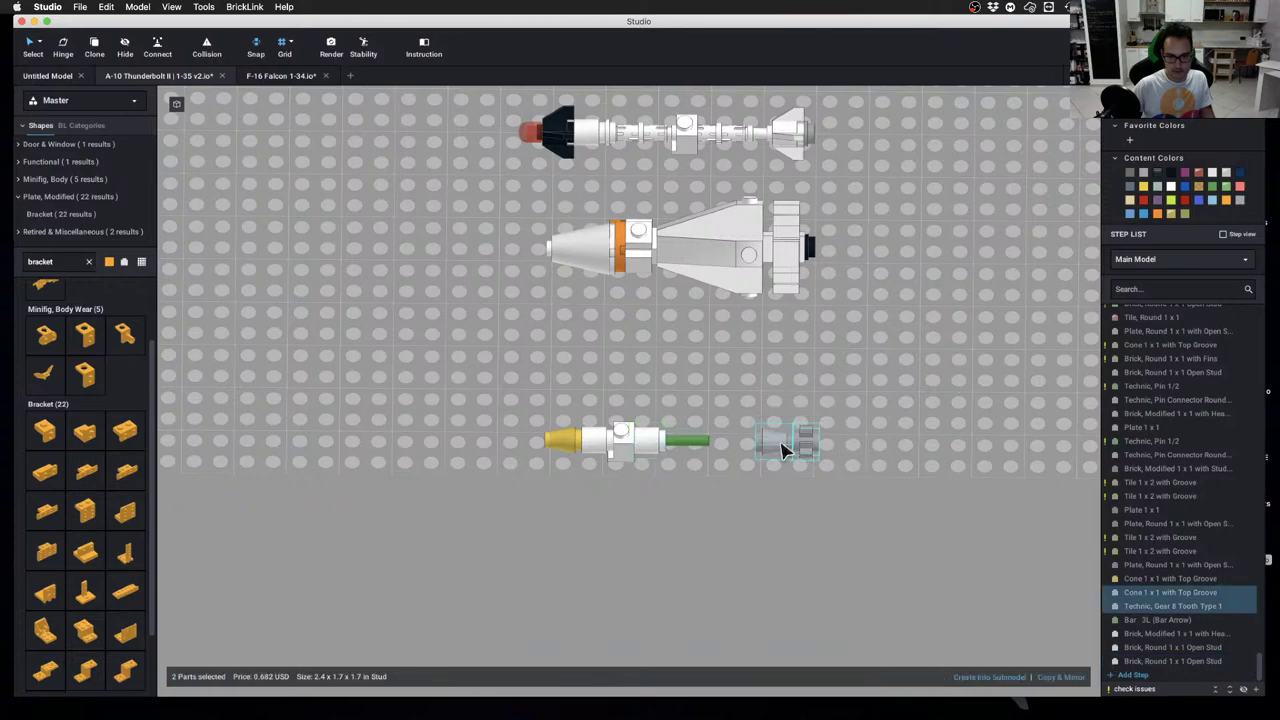
pyautogui.moveTo(783, 449); pyautogui.dragTo(683, 448)
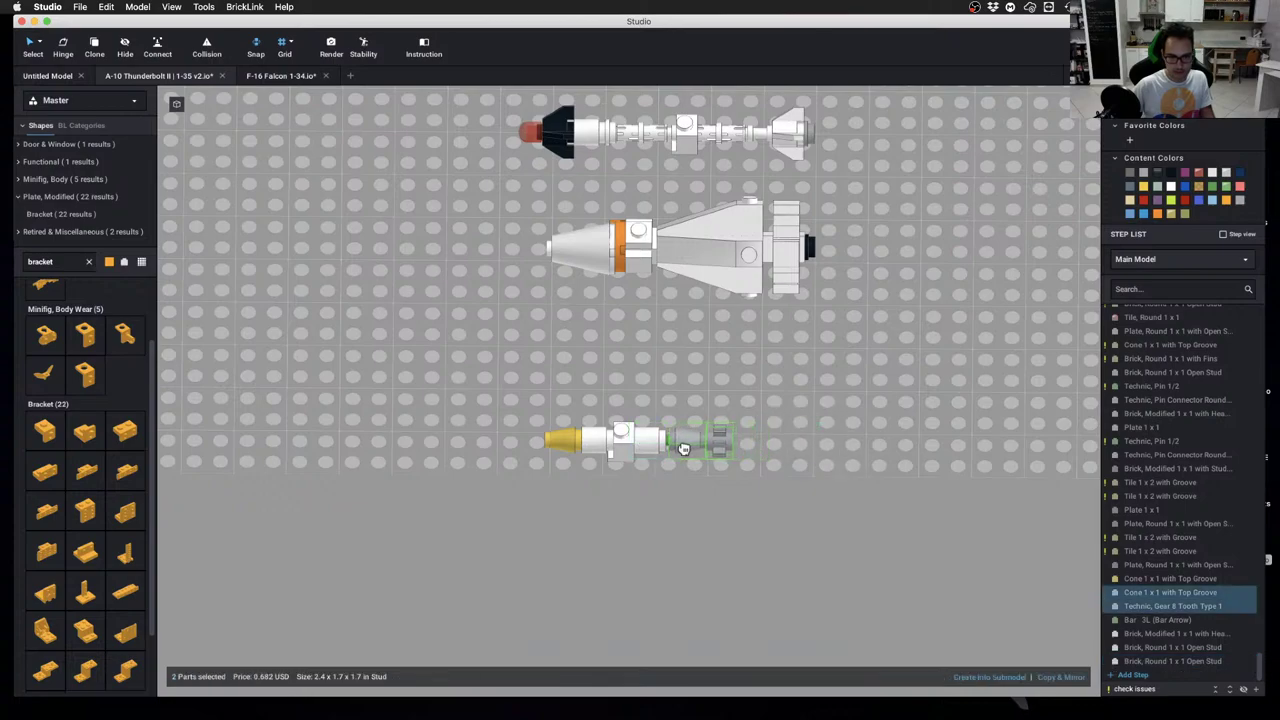
pyautogui.click(709, 523)
# Hide the bomb's white middle brick and the white round brick behind it
pyautogui.moveTo(709, 523); pyautogui.dragTo(651, 500, button='right')
pyautogui.moveTo(482, 276); pyautogui.dragTo(788, 541, button='middle')
pyautogui.scroll(2, 717, 460)
pyautogui.moveTo(724, 466); pyautogui.dragTo(660, 437, button='right')
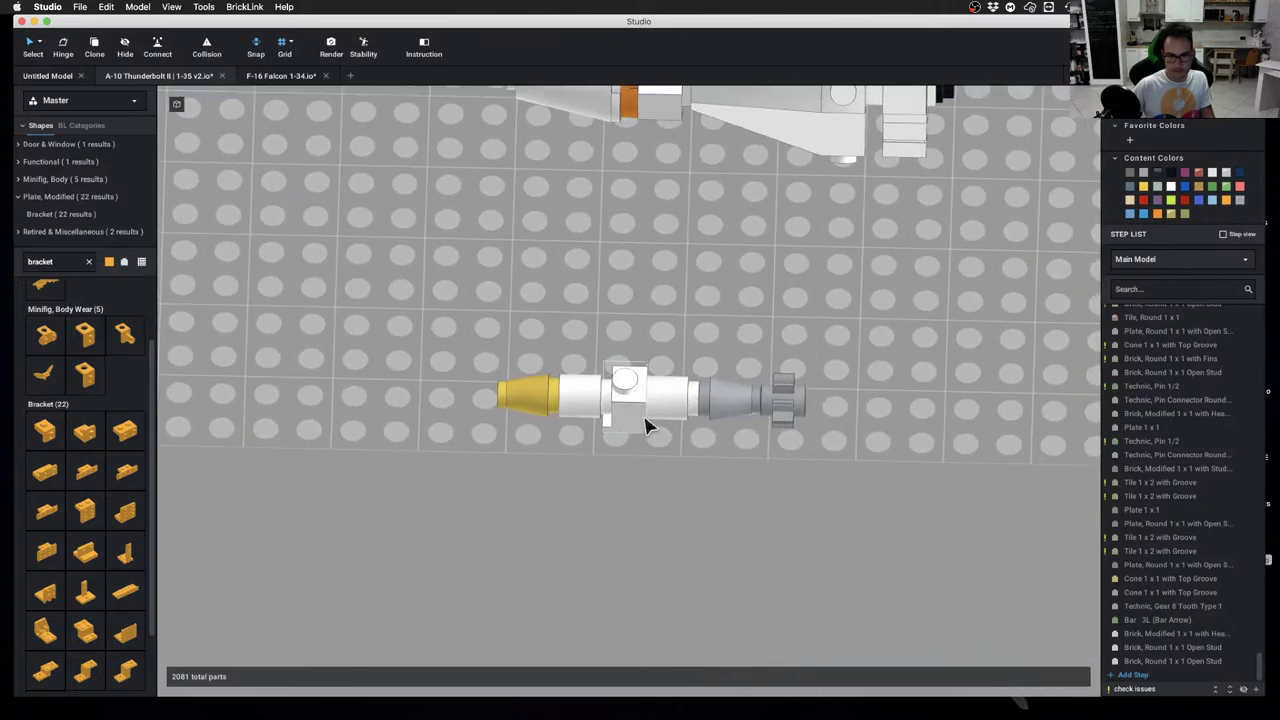
pyautogui.press('h')
pyautogui.click(623, 417)
pyautogui.click(664, 418)
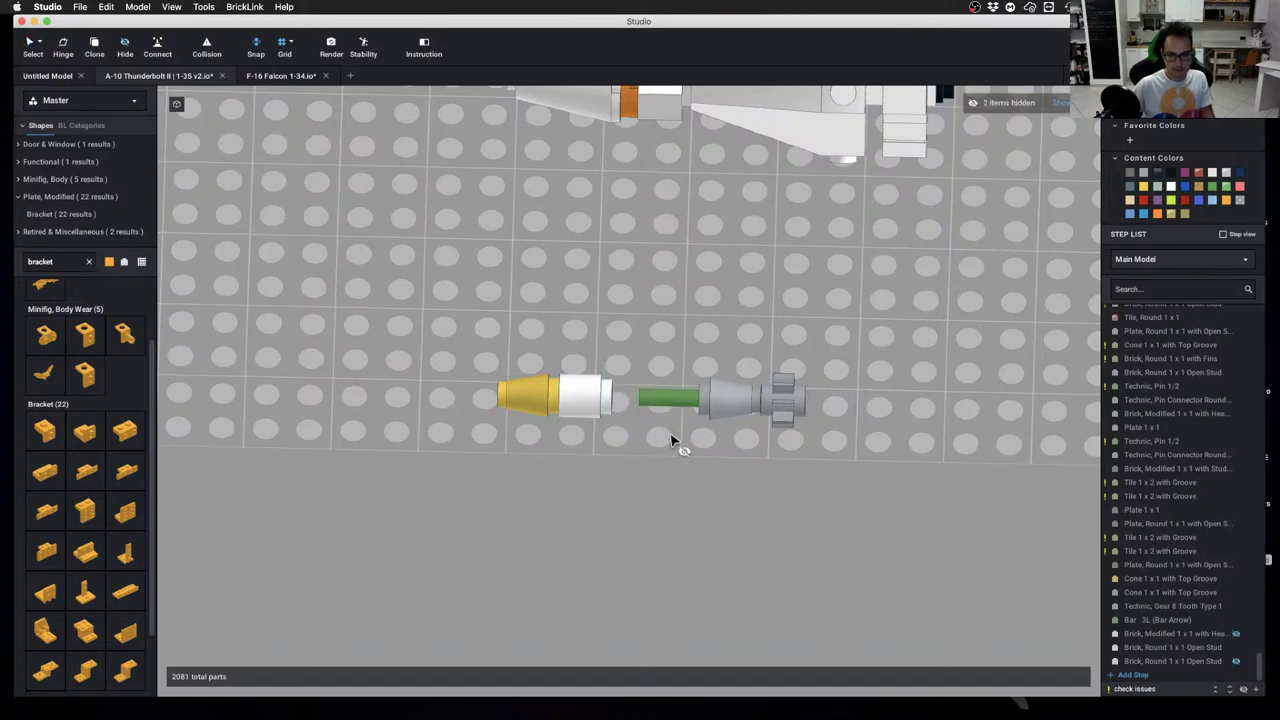
# Keep the bomb's middle brick and rear white round brick hidden, delete the green 3L bar, and show all hidden parts again
pyautogui.press('super+z')
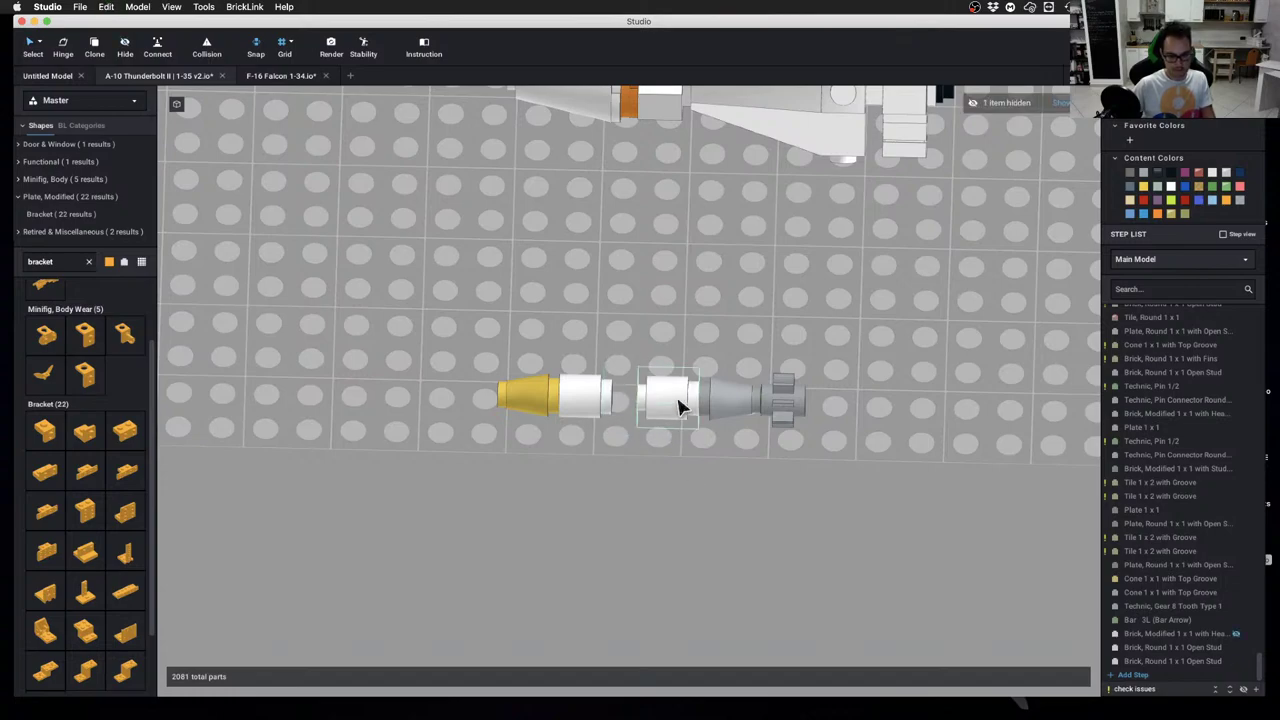
pyautogui.click(678, 405)
pyautogui.click(668, 402)
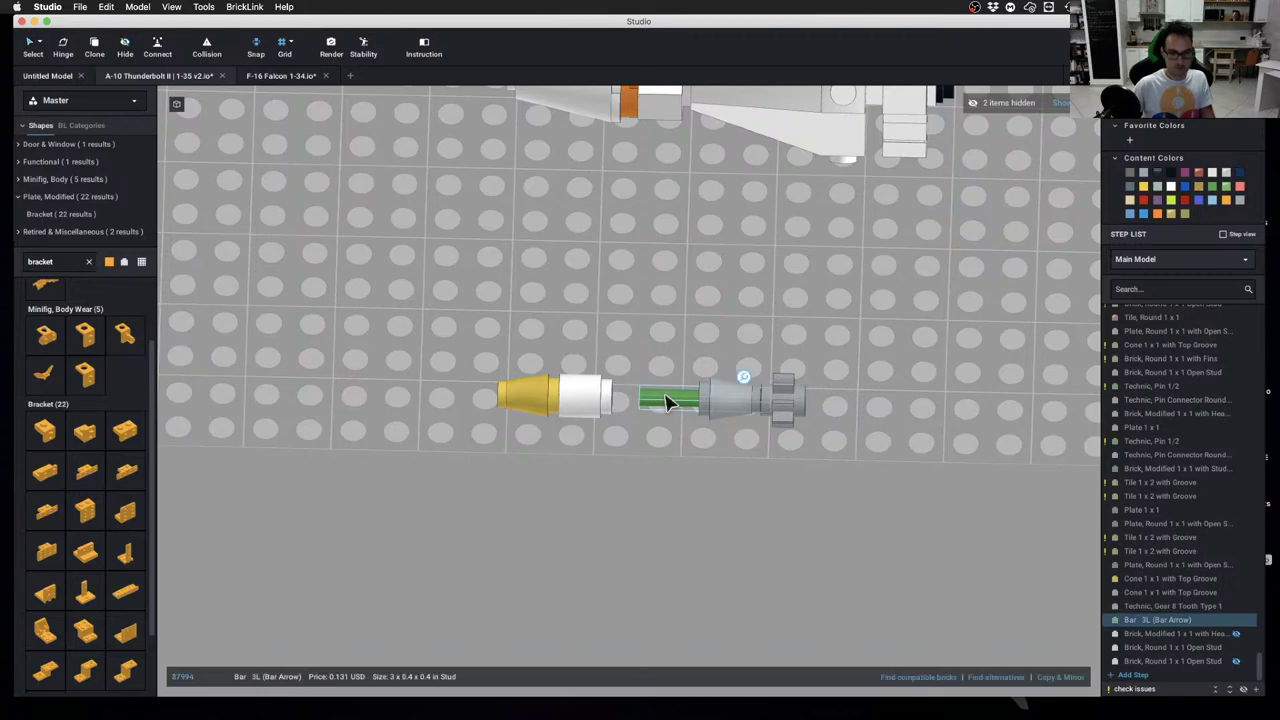
pyautogui.press('Delete')
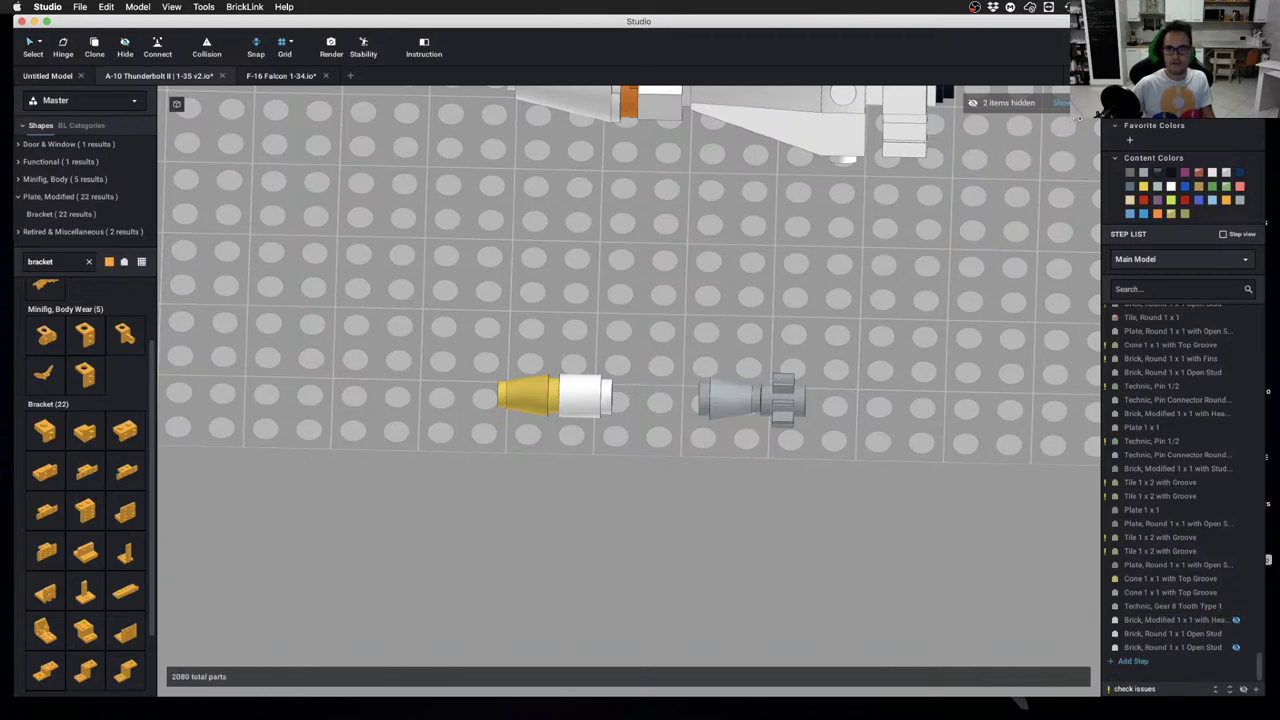
pyautogui.click(1061, 102)
# Search the parts library for "rod", clear the search, and look through the part categories from Plate, Modified to Tile
pyautogui.doubleClick(40, 261)
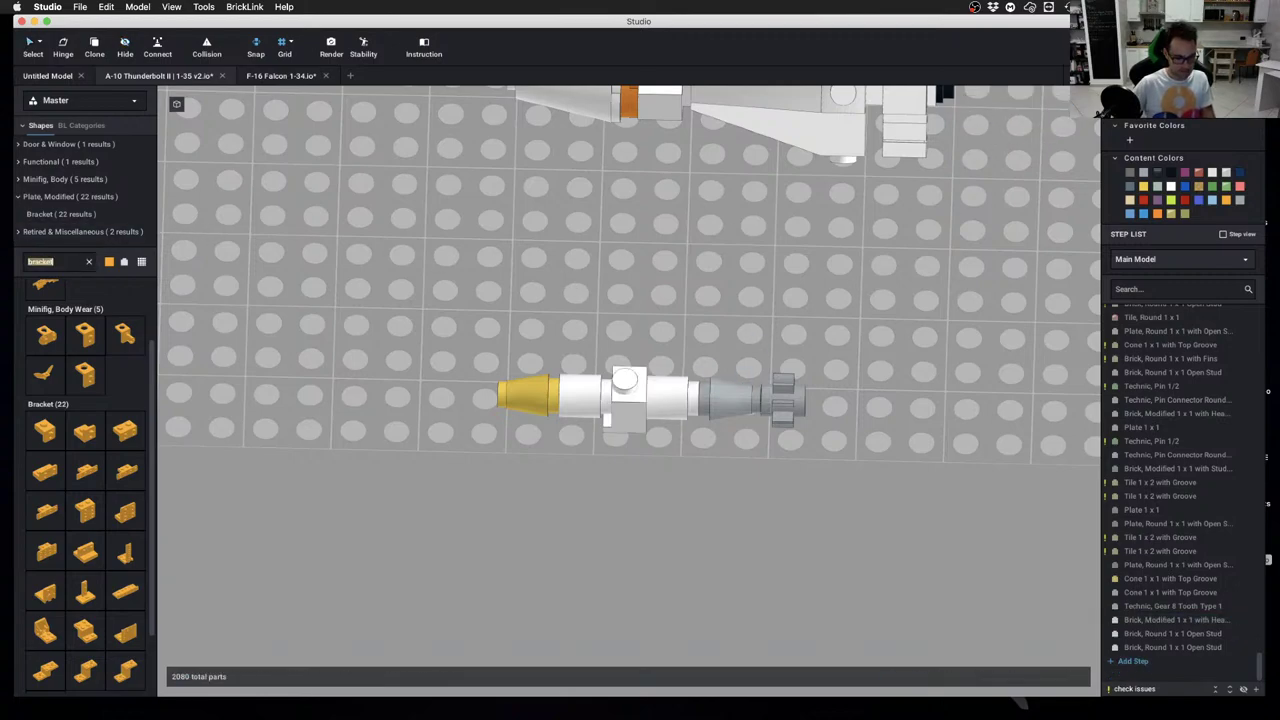
pyautogui.scroll(-1, 84, 470)
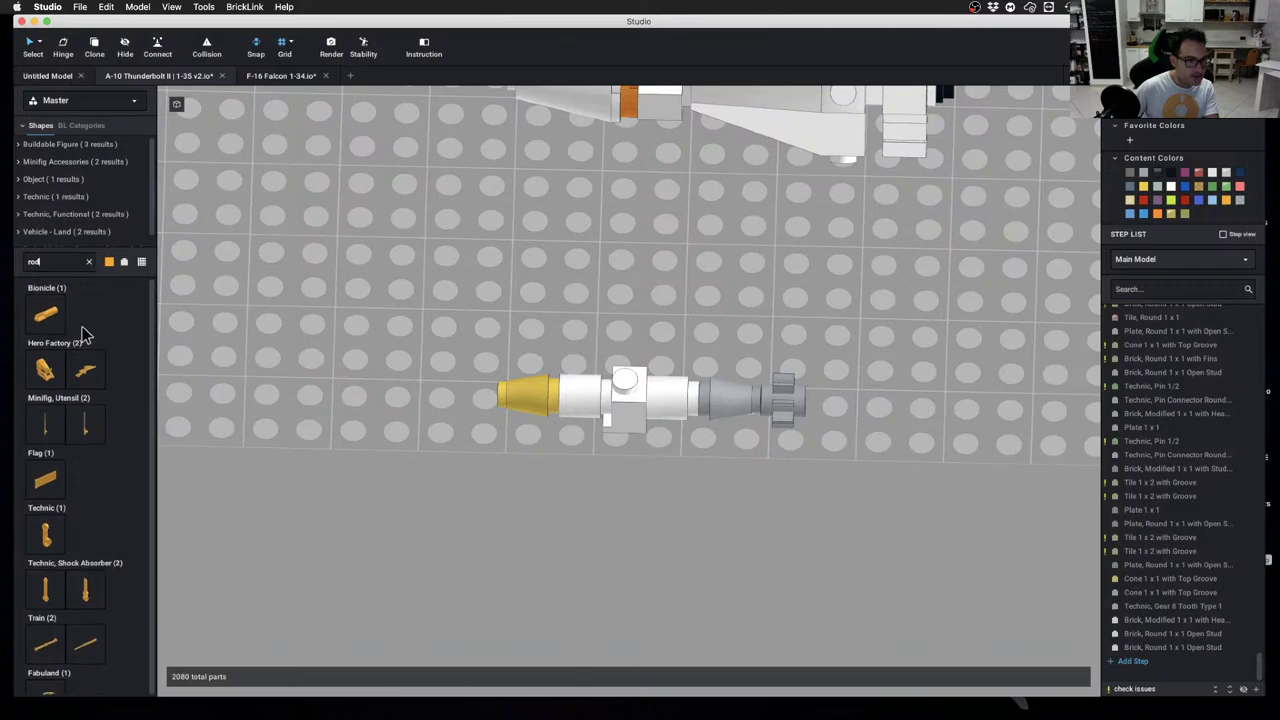
pyautogui.press('BackSpace')
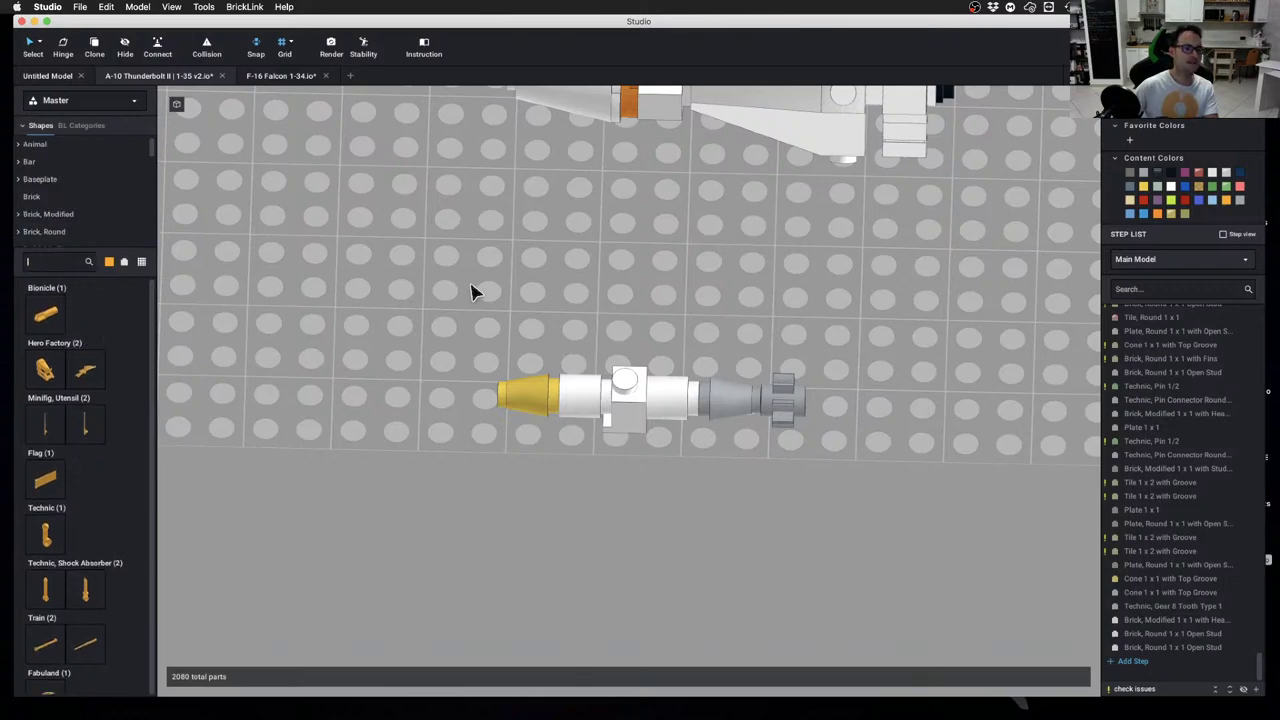
pyautogui.scroll(-5, 123, 370)
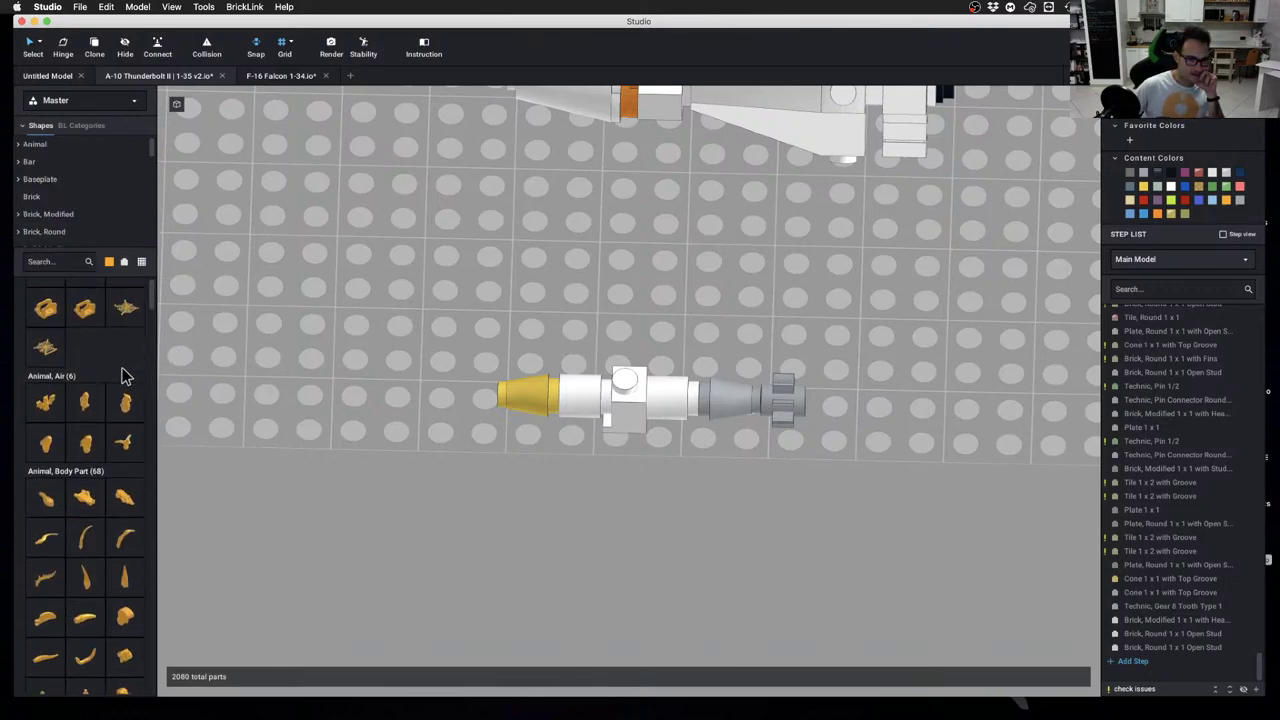
pyautogui.scroll(-3, 75, 197)
pyautogui.scroll(-10, 75, 197)
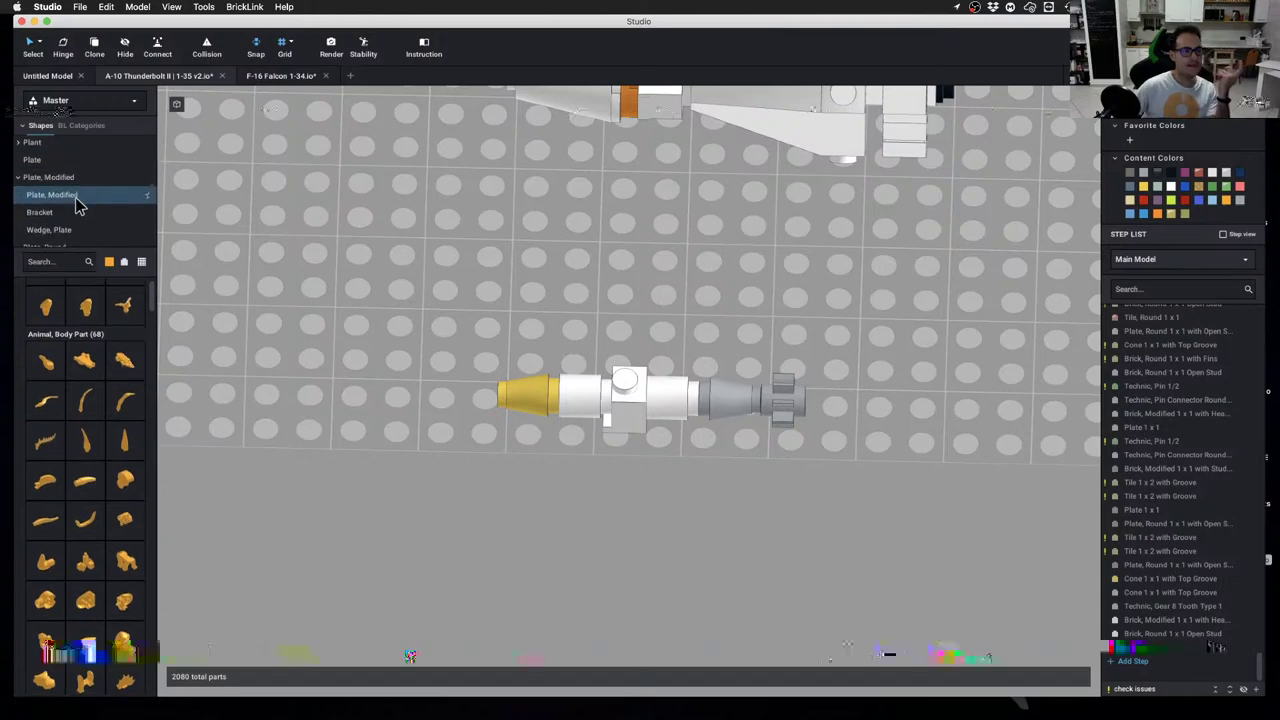
pyautogui.scroll(-5, 78, 205)
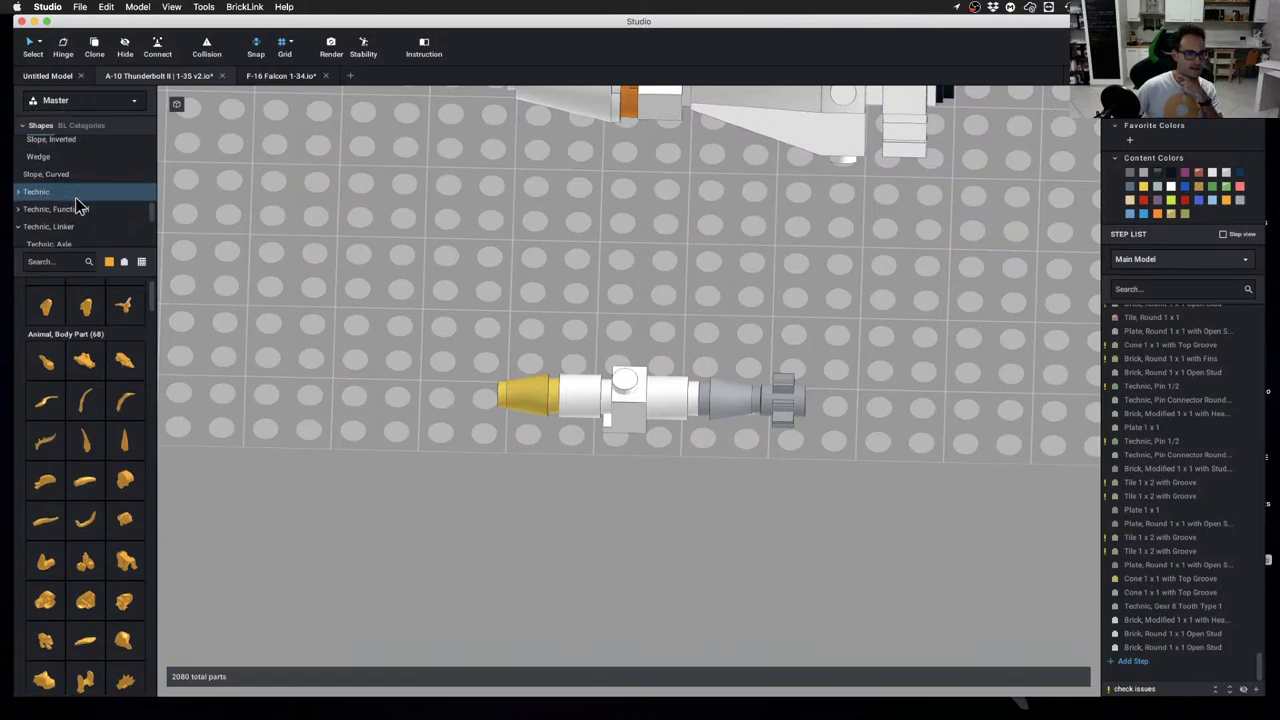
pyautogui.scroll(5, 78, 205)
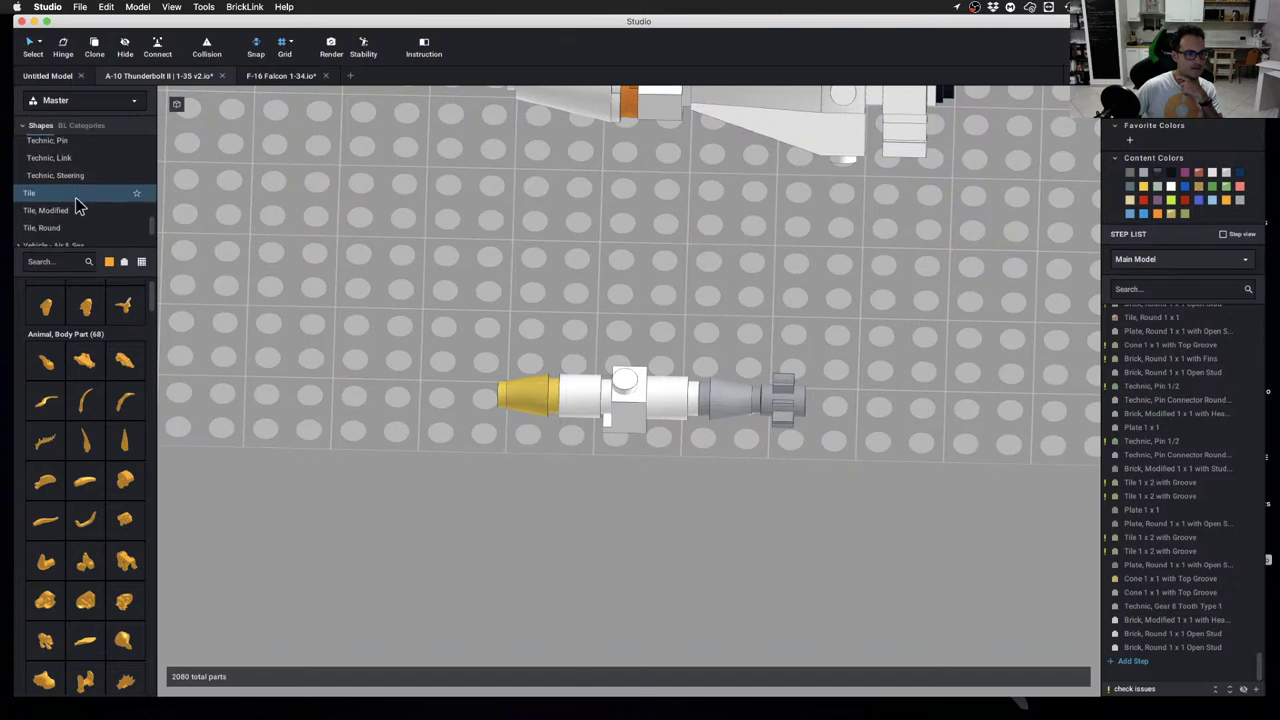
pyautogui.scroll(4, 78, 205)
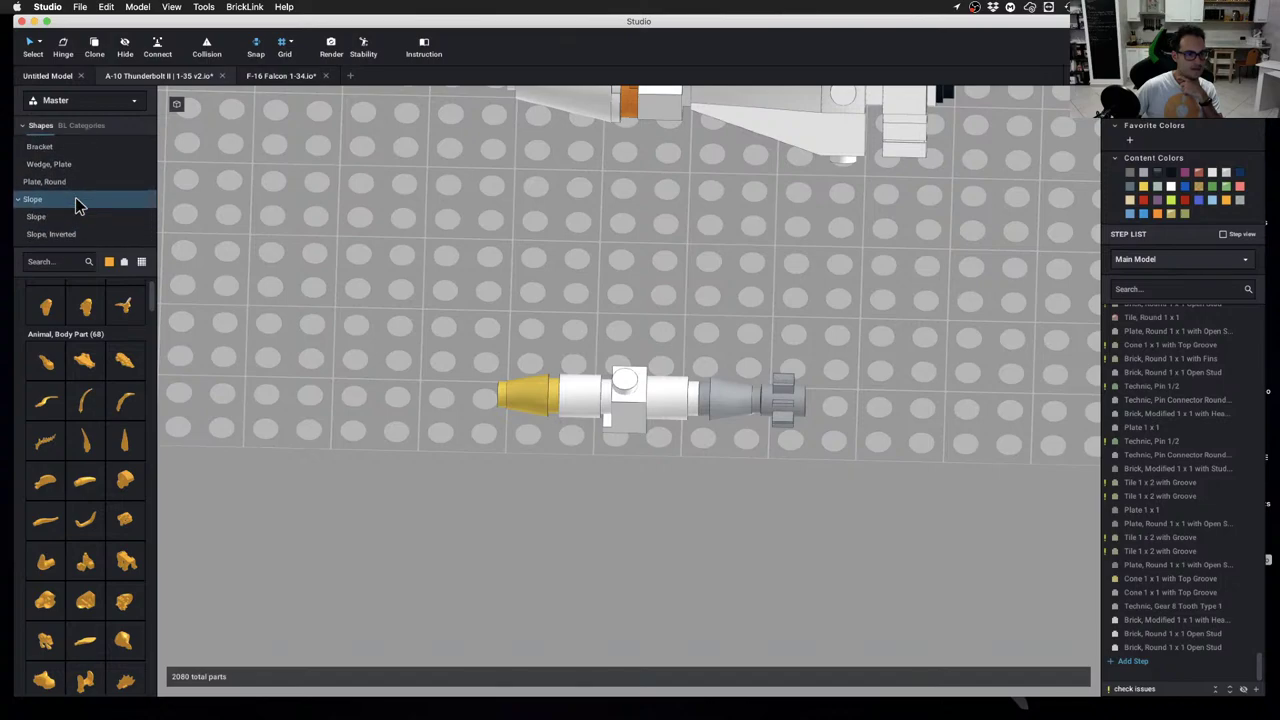
pyautogui.scroll(-2, 78, 205)
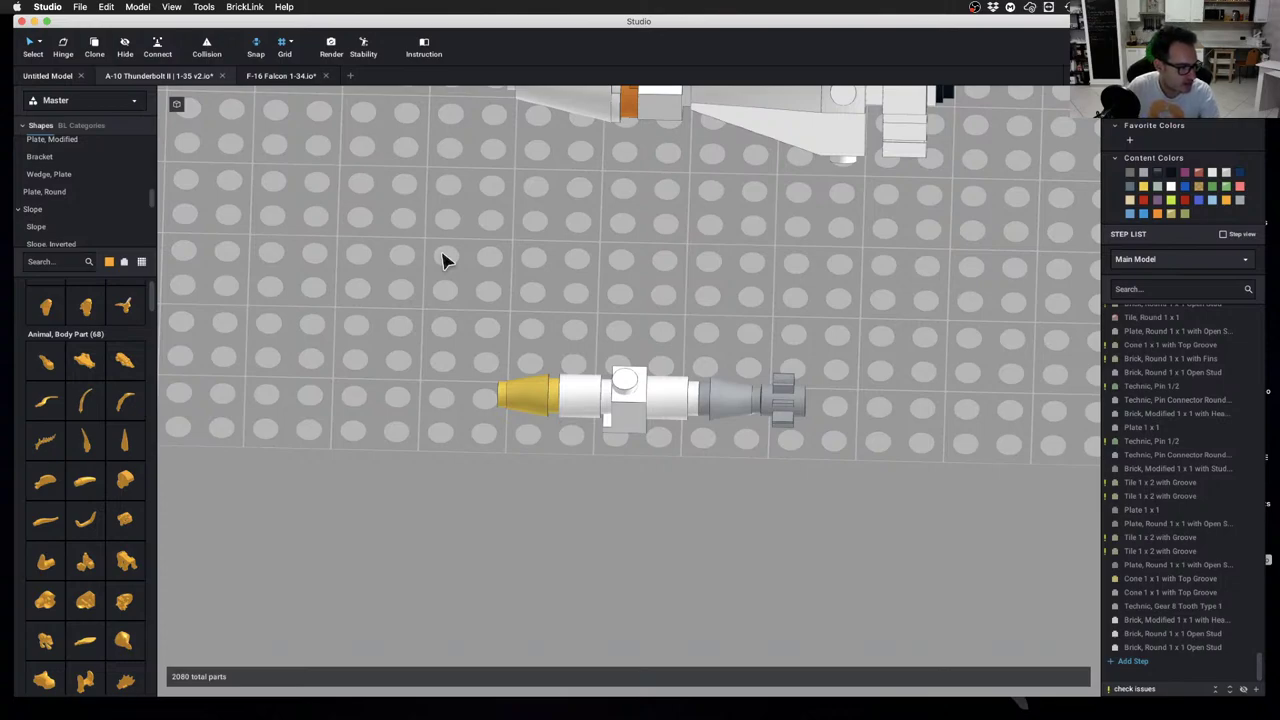
# Select the front round 2 x 2 tile of the light green pod, include decorated parts and search the library for "tile 2x2"
pyautogui.scroll(-8, 488, 270)
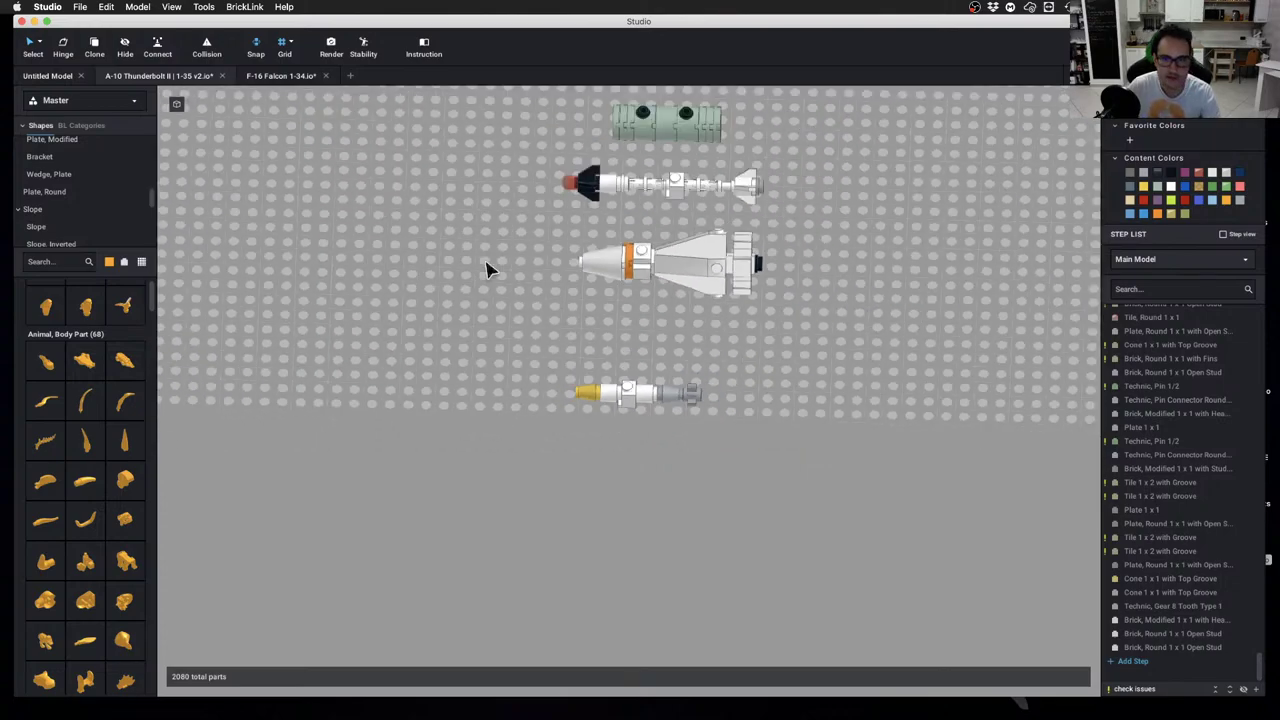
pyautogui.moveTo(488, 270); pyautogui.dragTo(471, 323, button='right')
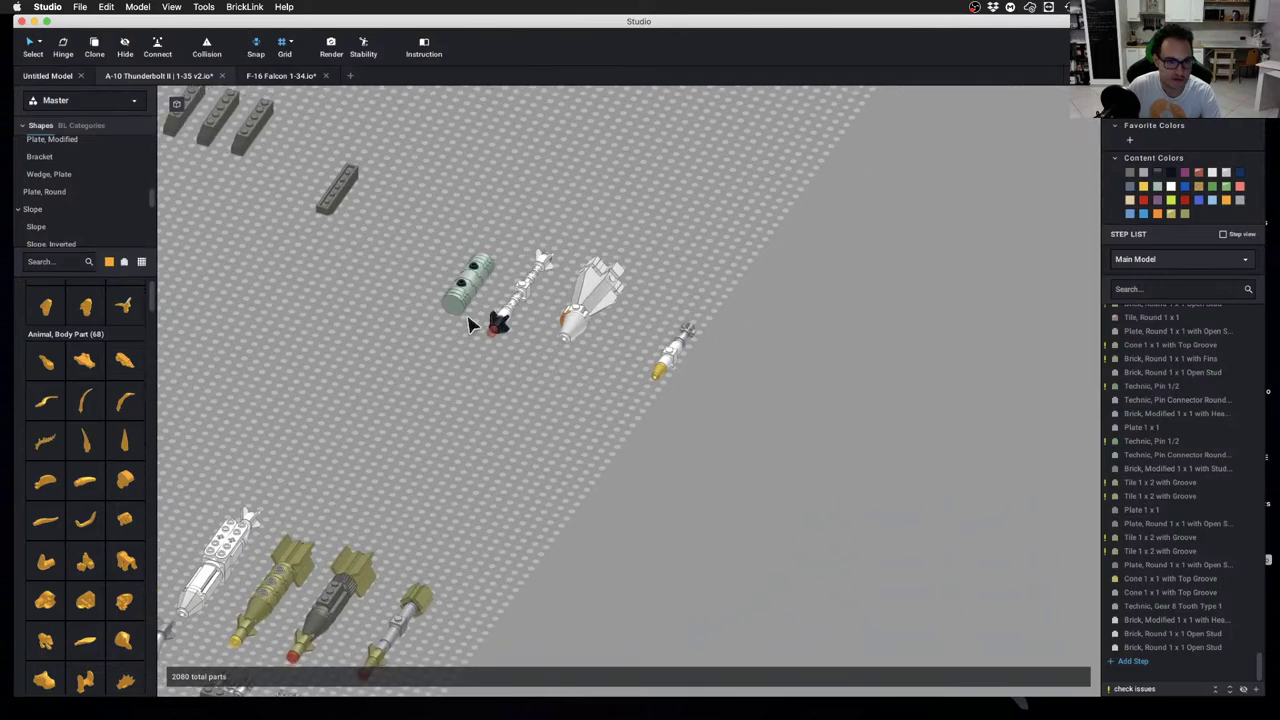
pyautogui.click(462, 314)
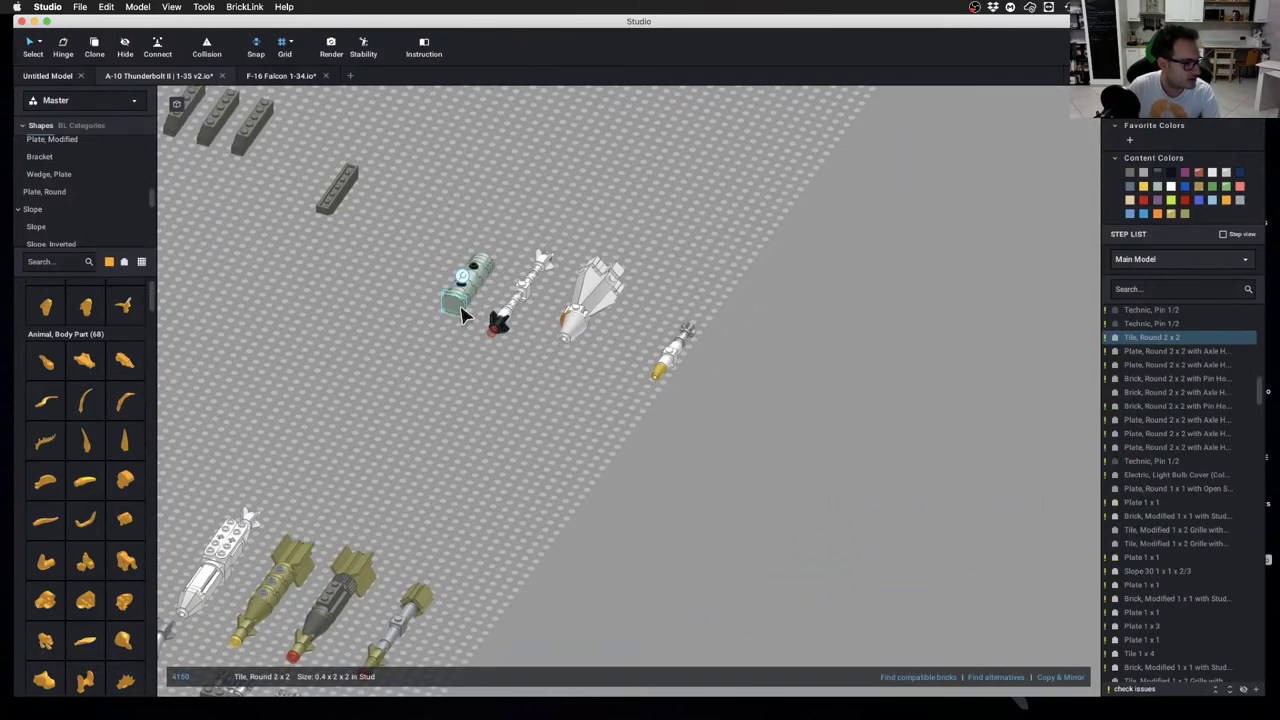
pyautogui.scroll(3, 462, 314)
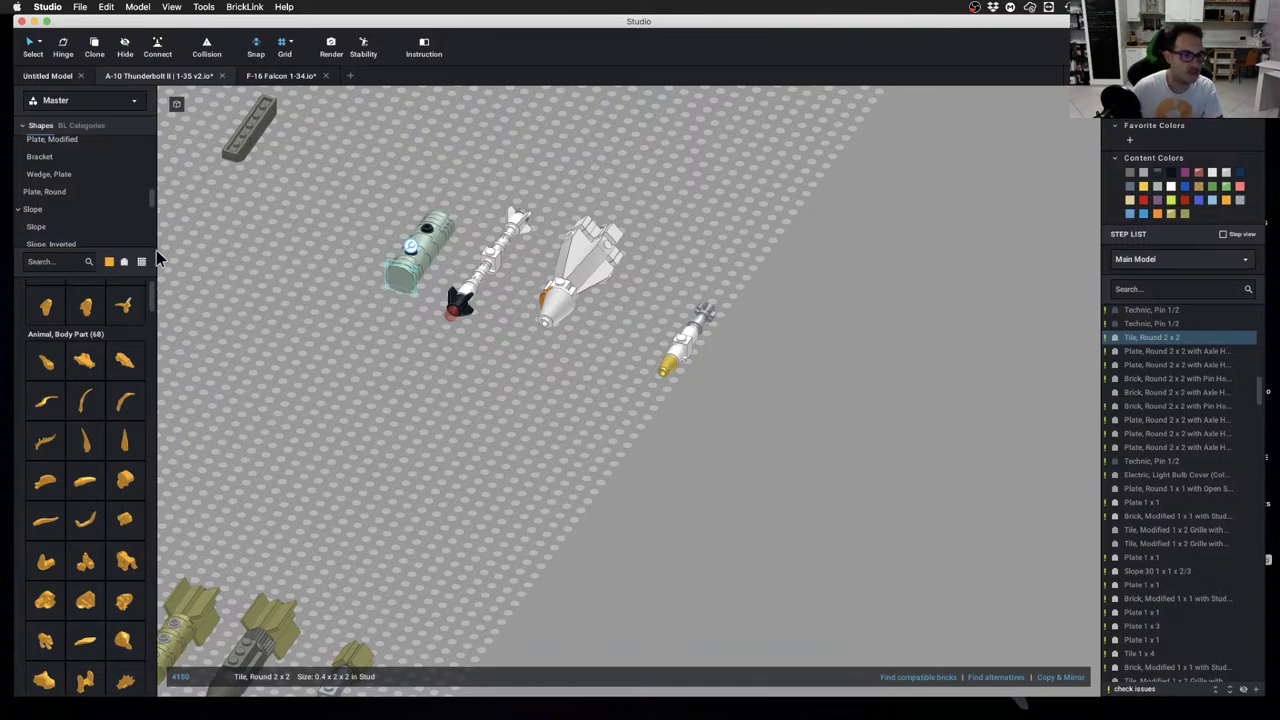
pyautogui.click(110, 263)
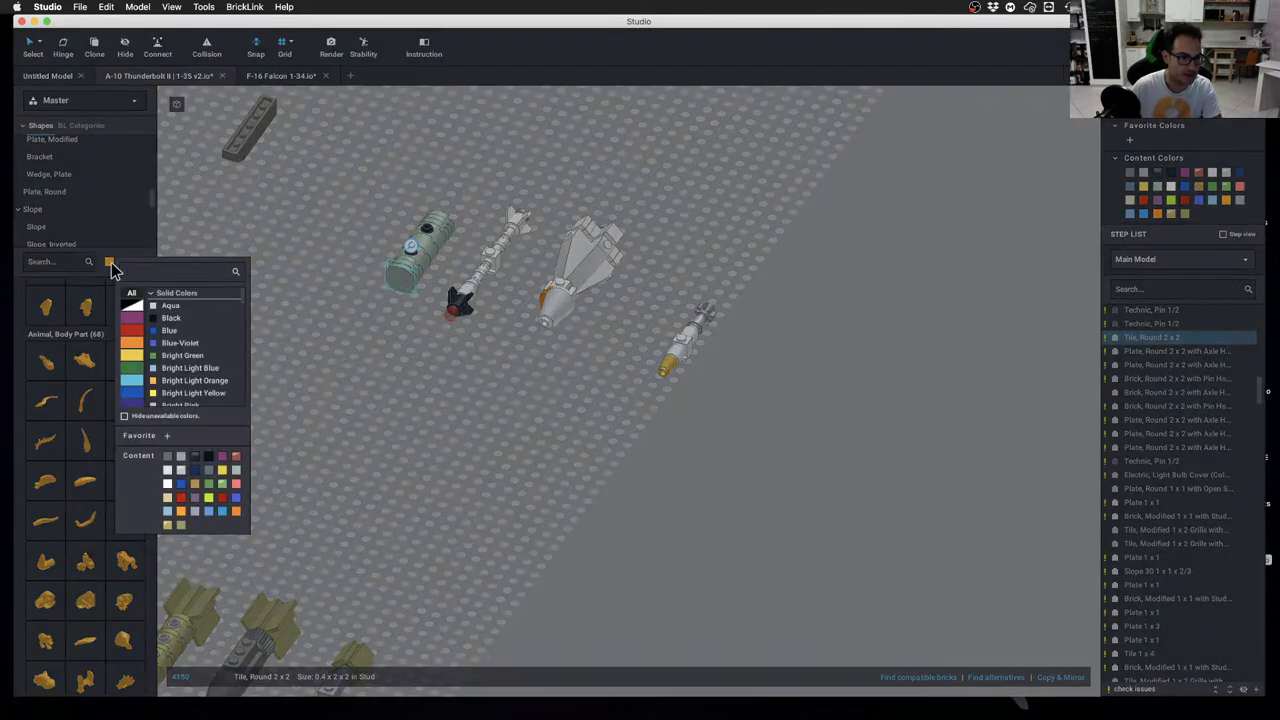
pyautogui.click(112, 264)
pyautogui.click(124, 264)
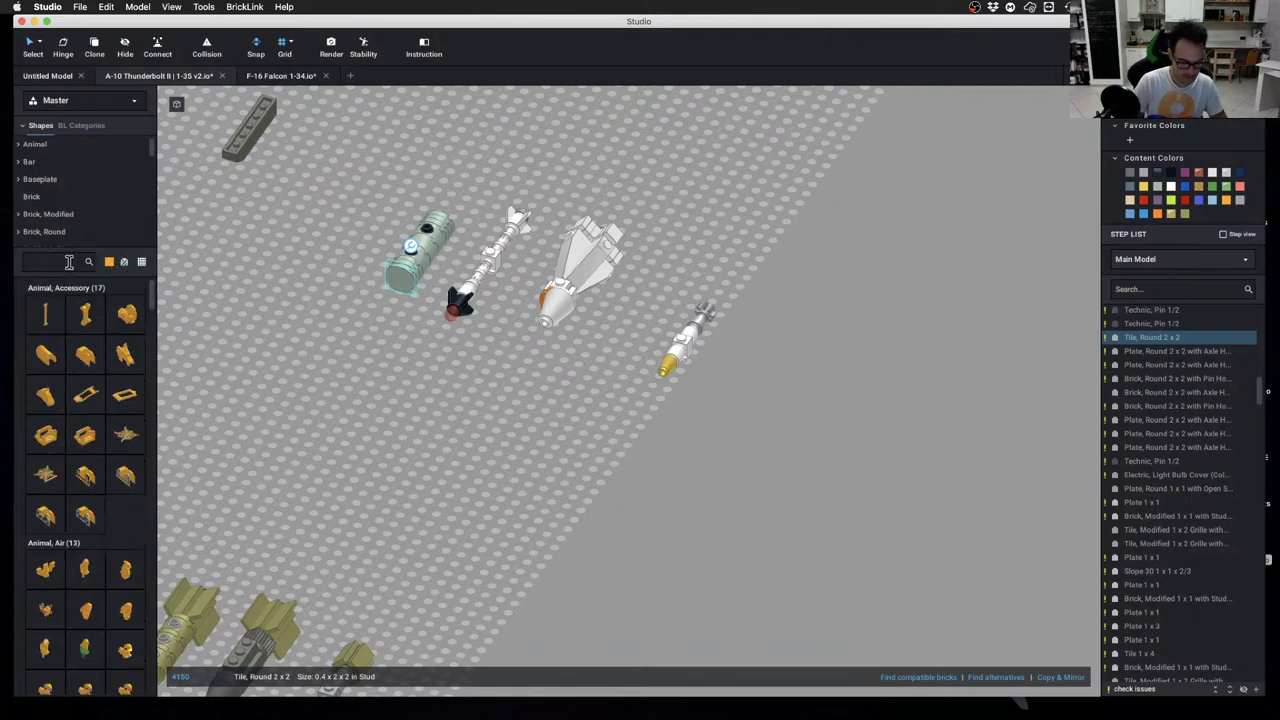
pyautogui.write('tile')
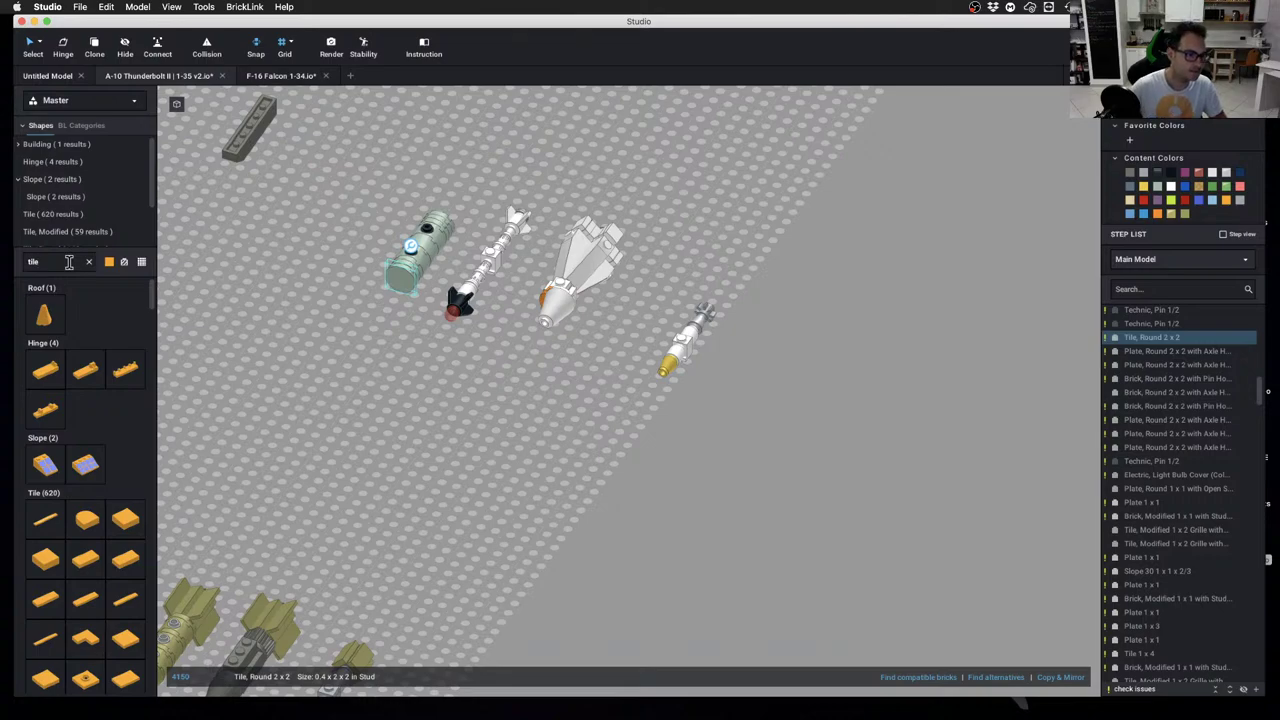
pyautogui.scroll(-10, 78, 396)
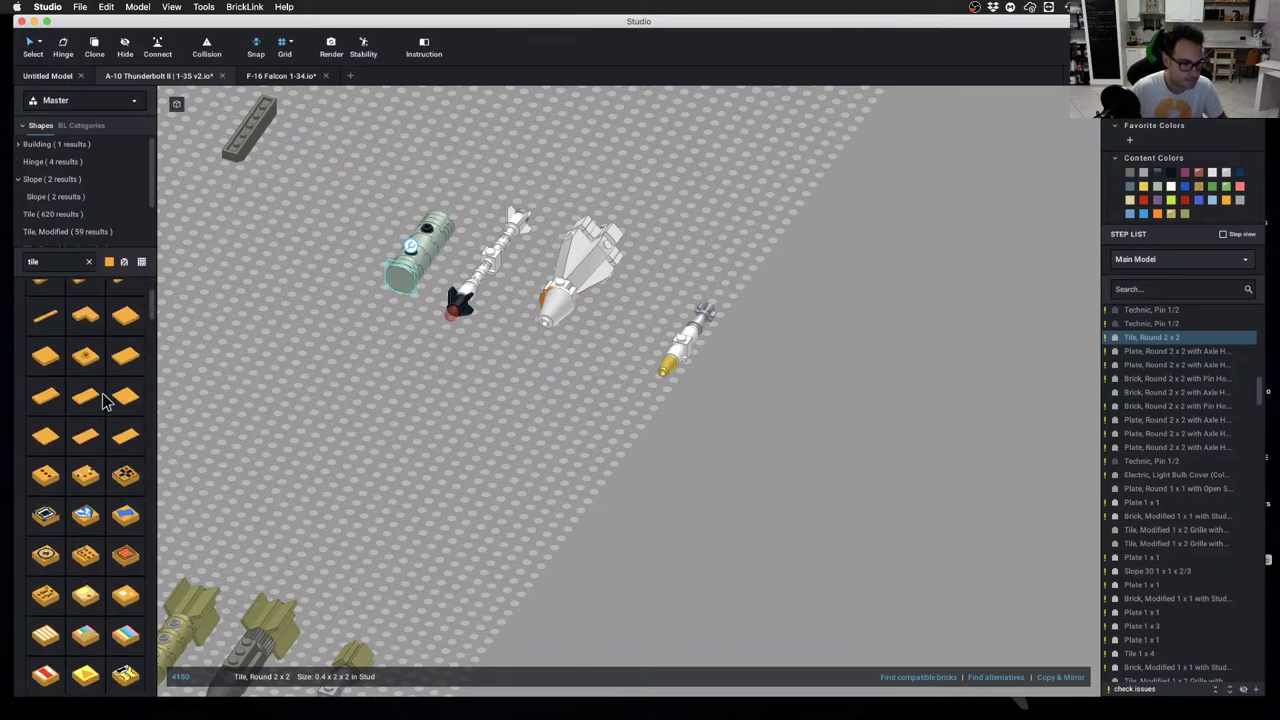
pyautogui.write('2x2')
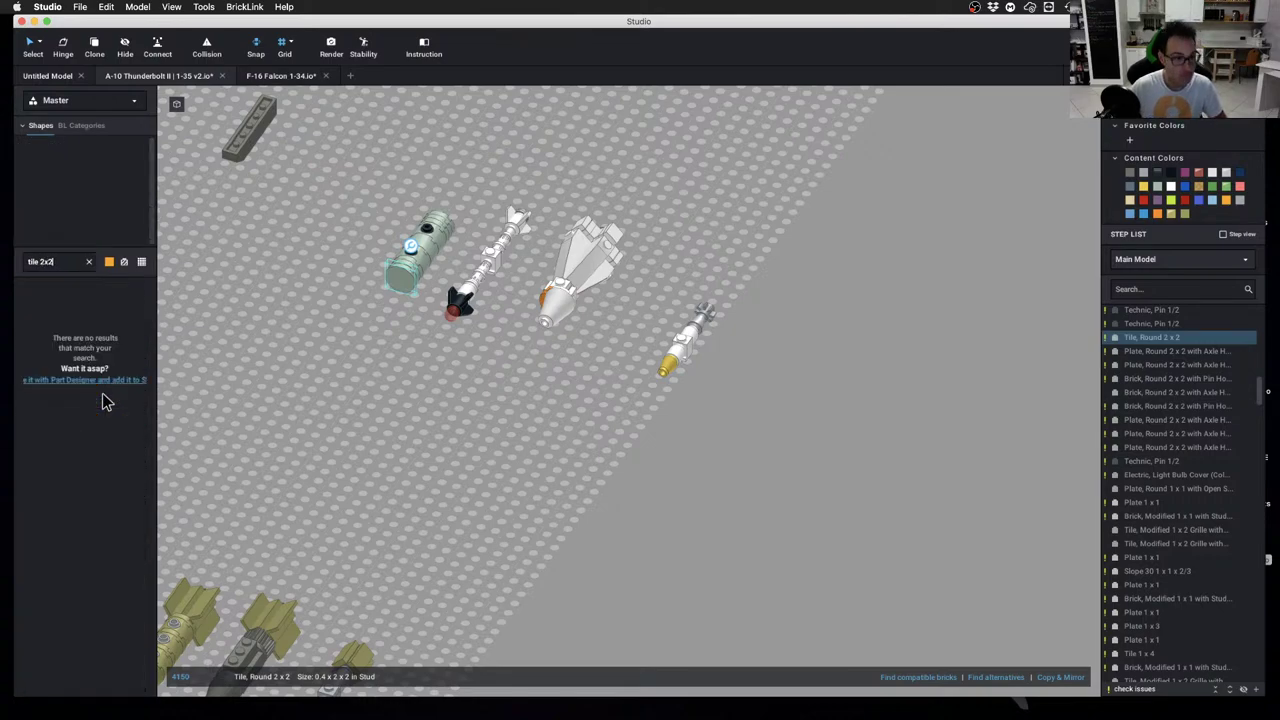
# Replace the plain front tile of the light green pod with the round 2 x 2 tile with the black grid pattern
pyautogui.scroll(-8, 103, 402)
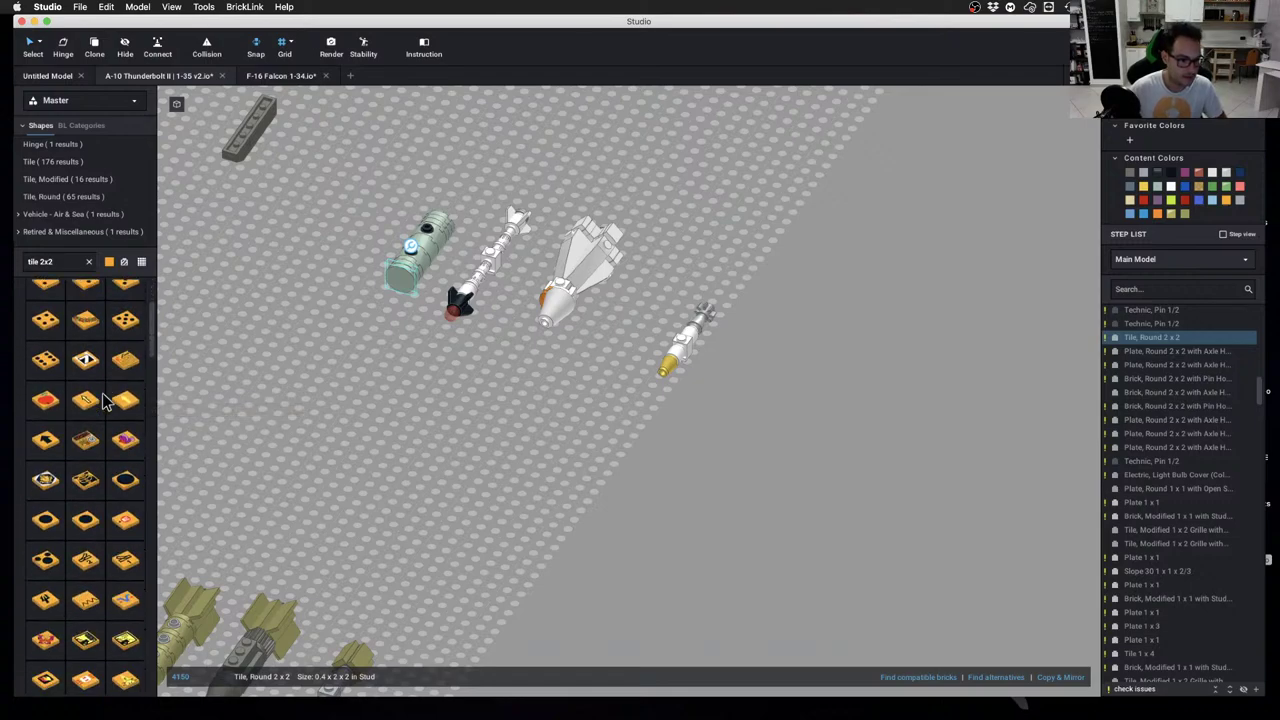
pyautogui.scroll(-10, 103, 402)
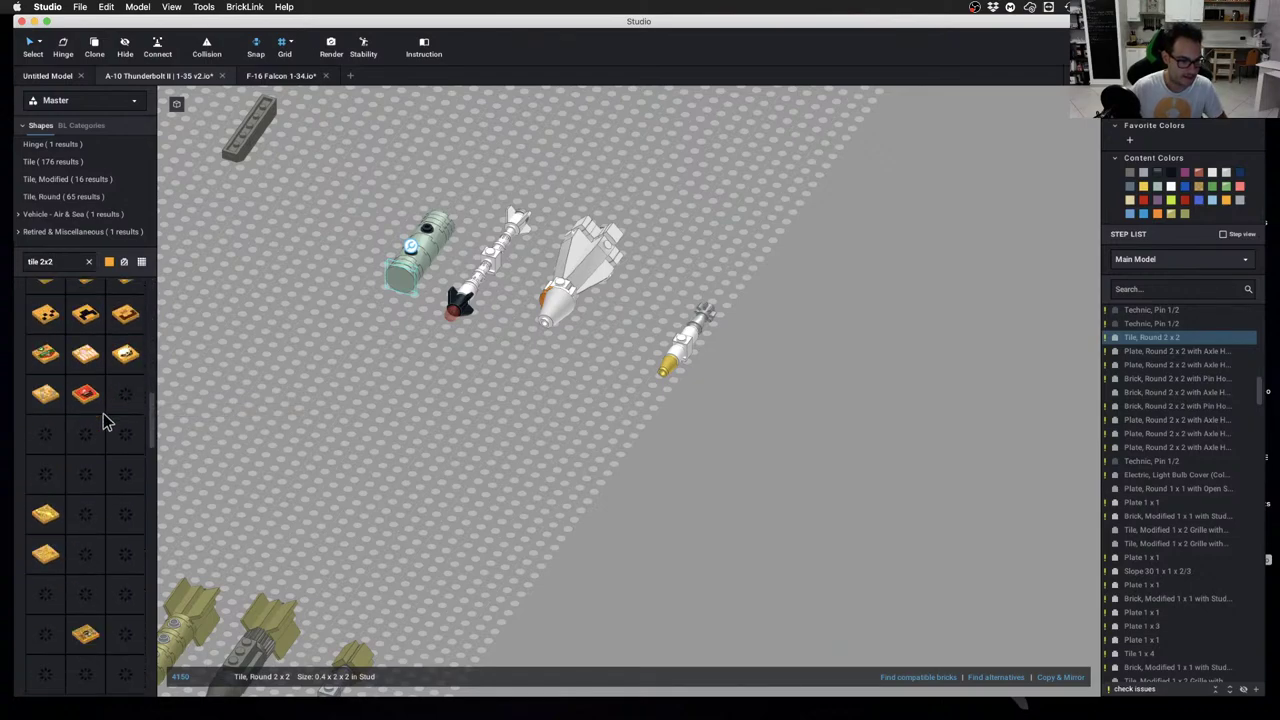
pyautogui.scroll(-10, 88, 430)
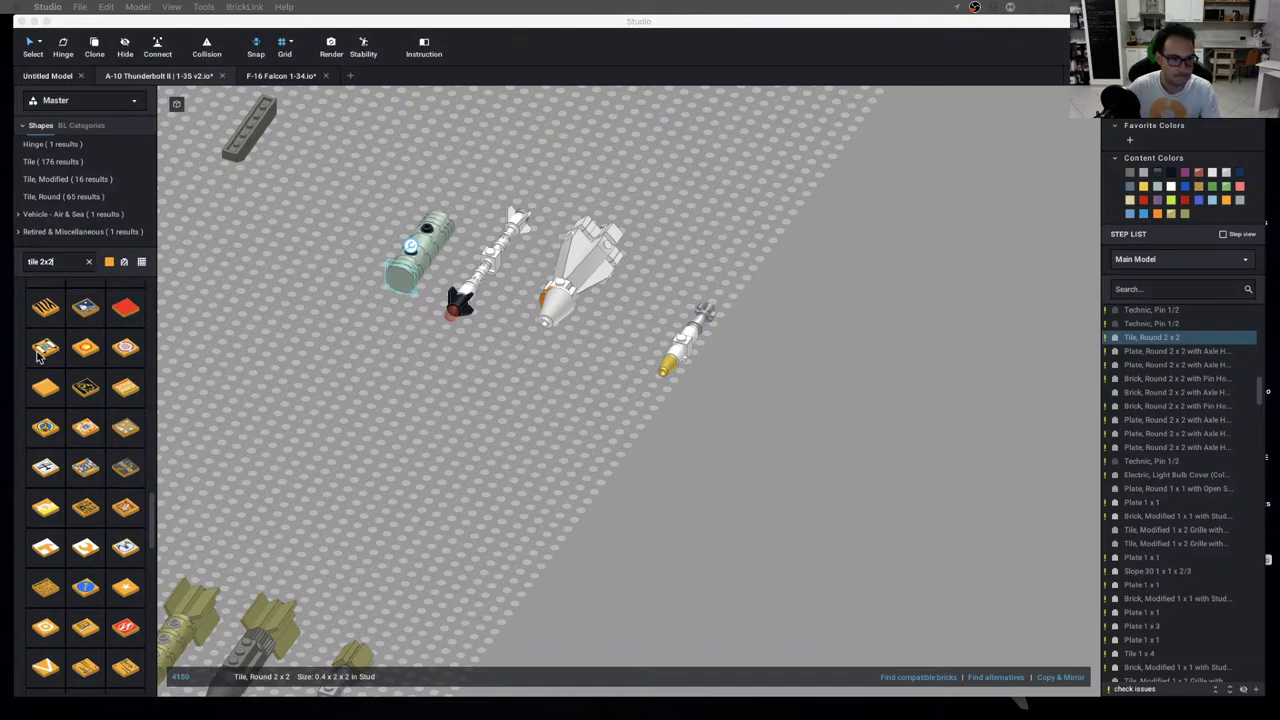
pyautogui.scroll(-10, 113, 420)
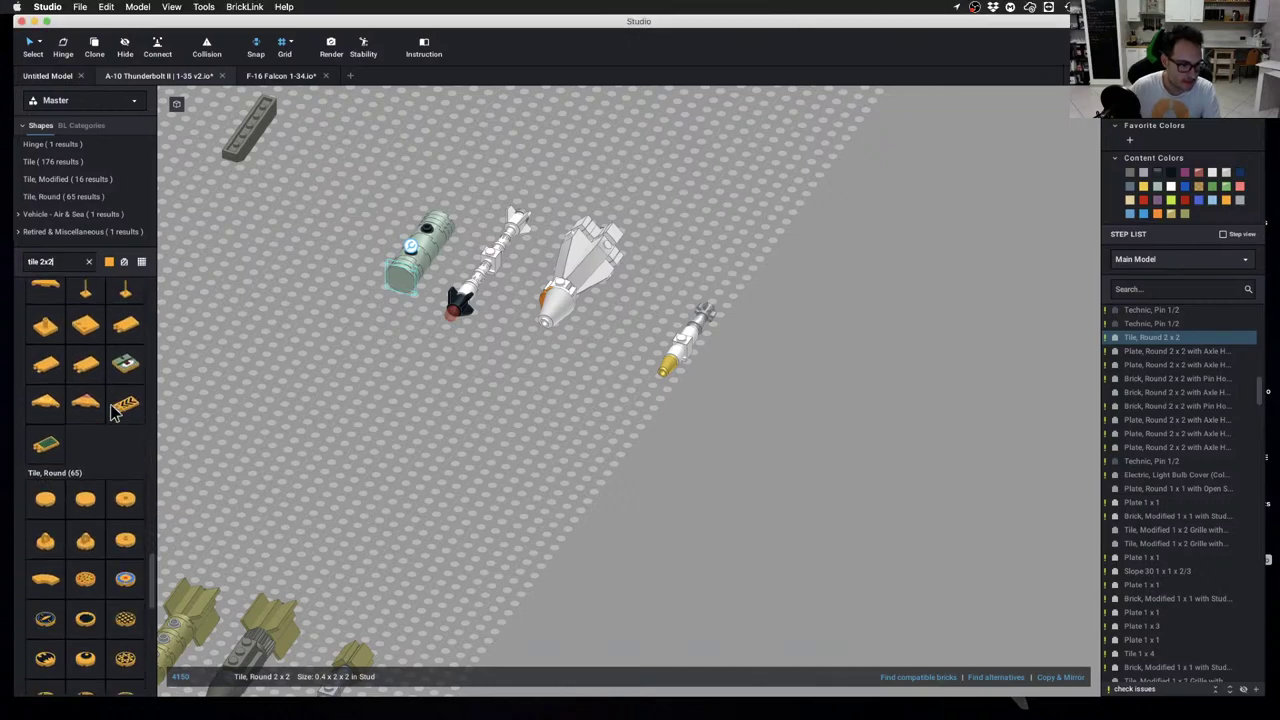
pyautogui.moveTo(125, 557); pyautogui.dragTo(408, 288)
pyautogui.click(378, 373)
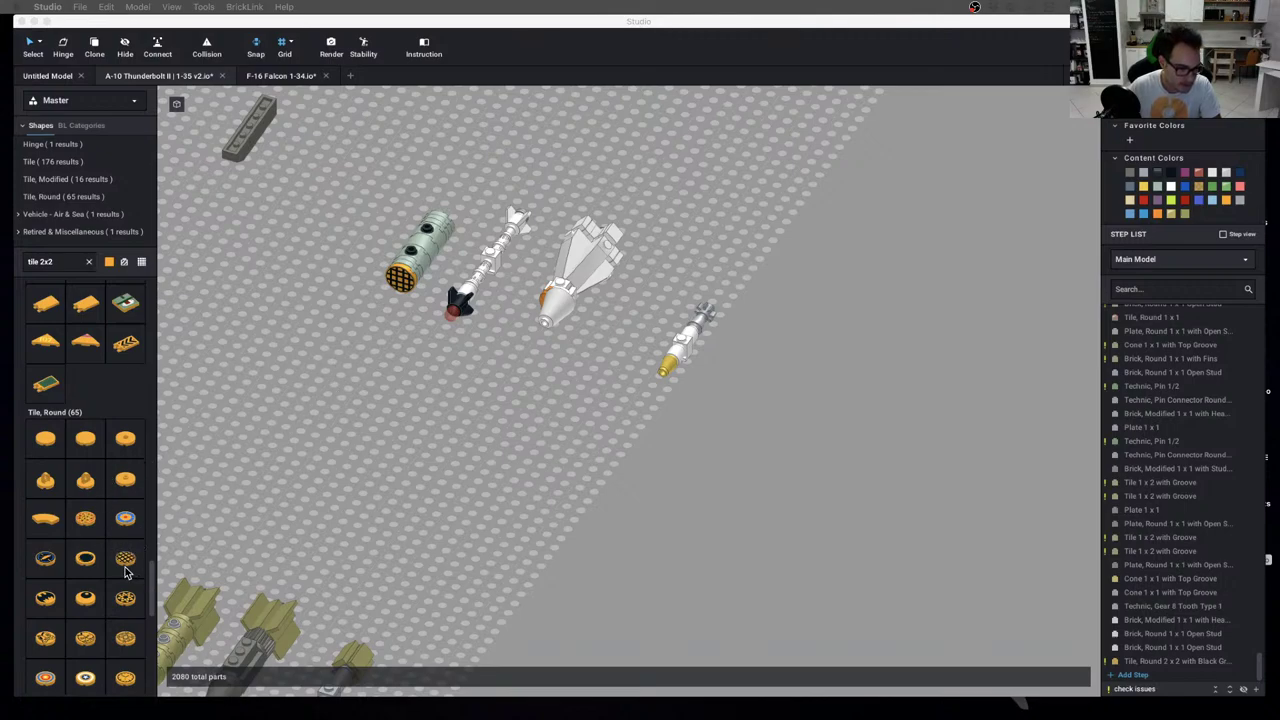
# Place a round 2 x 2 tile with Grille Fine Mesh Pattern beside the pod's front to compare it with the grid tile
pyautogui.scroll(-3, 125, 572)
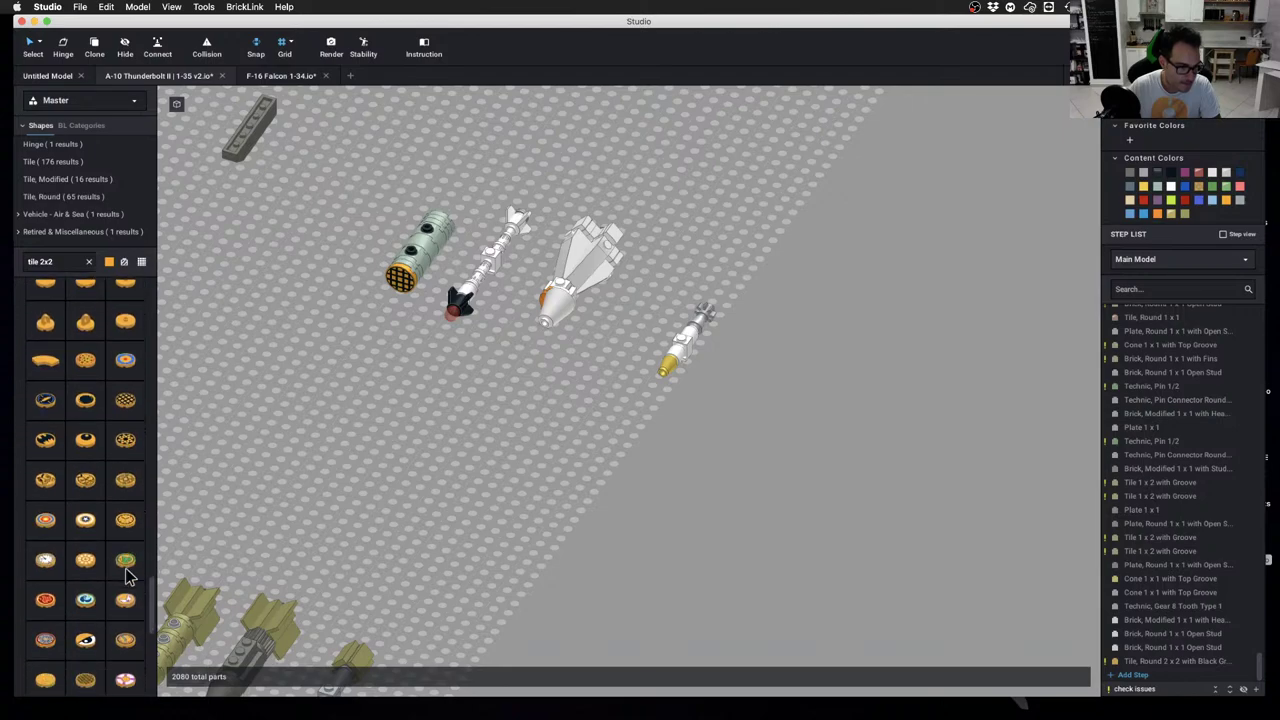
pyautogui.scroll(-1, 125, 572)
pyautogui.moveTo(85, 660); pyautogui.dragTo(405, 318)
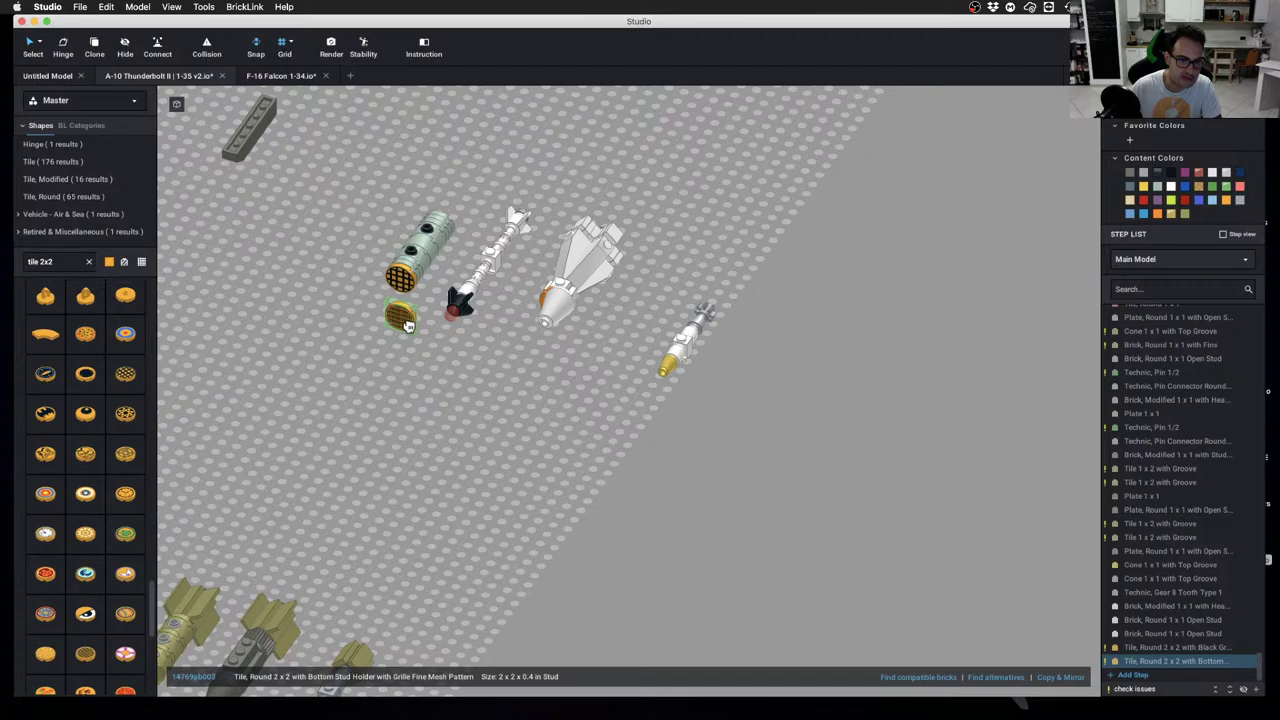
pyautogui.click(425, 430)
pyautogui.scroll(-10, 425, 430)
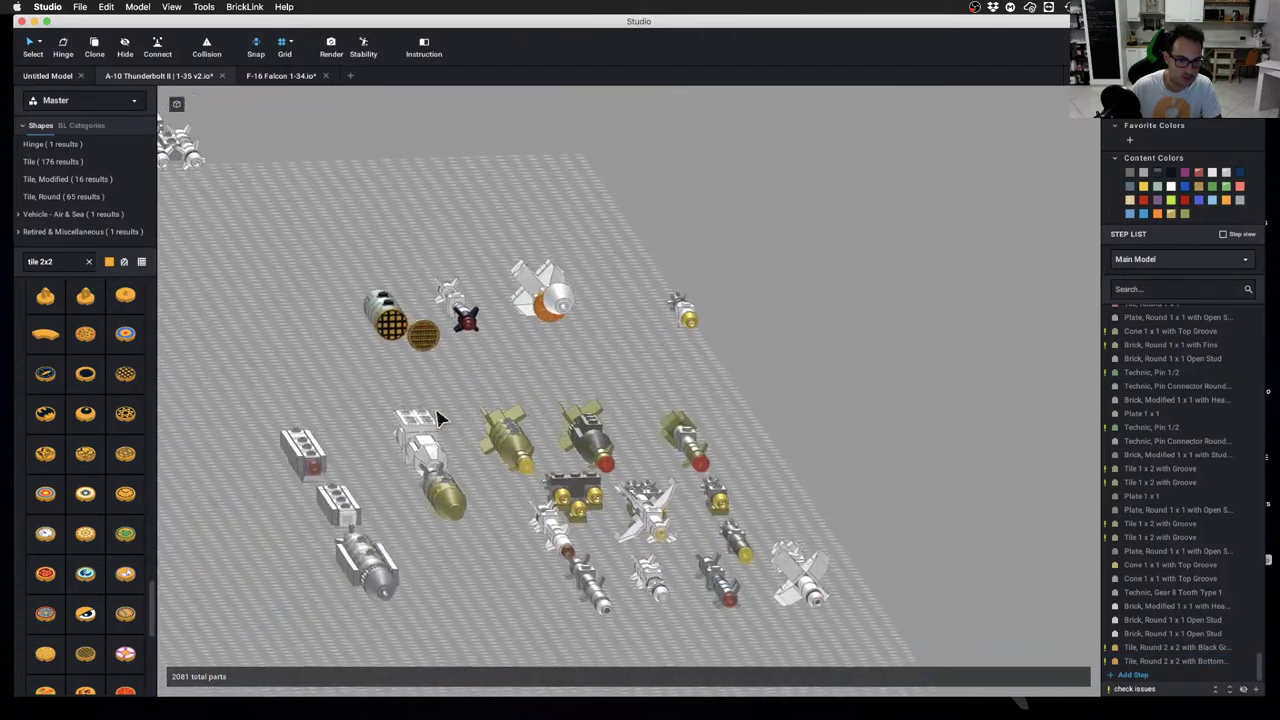
pyautogui.moveTo(440, 420); pyautogui.dragTo(414, 420, button='right')
pyautogui.scroll(5, 357, 391)
pyautogui.scroll(-3, 351, 394)
pyautogui.scroll(1, 351, 394)
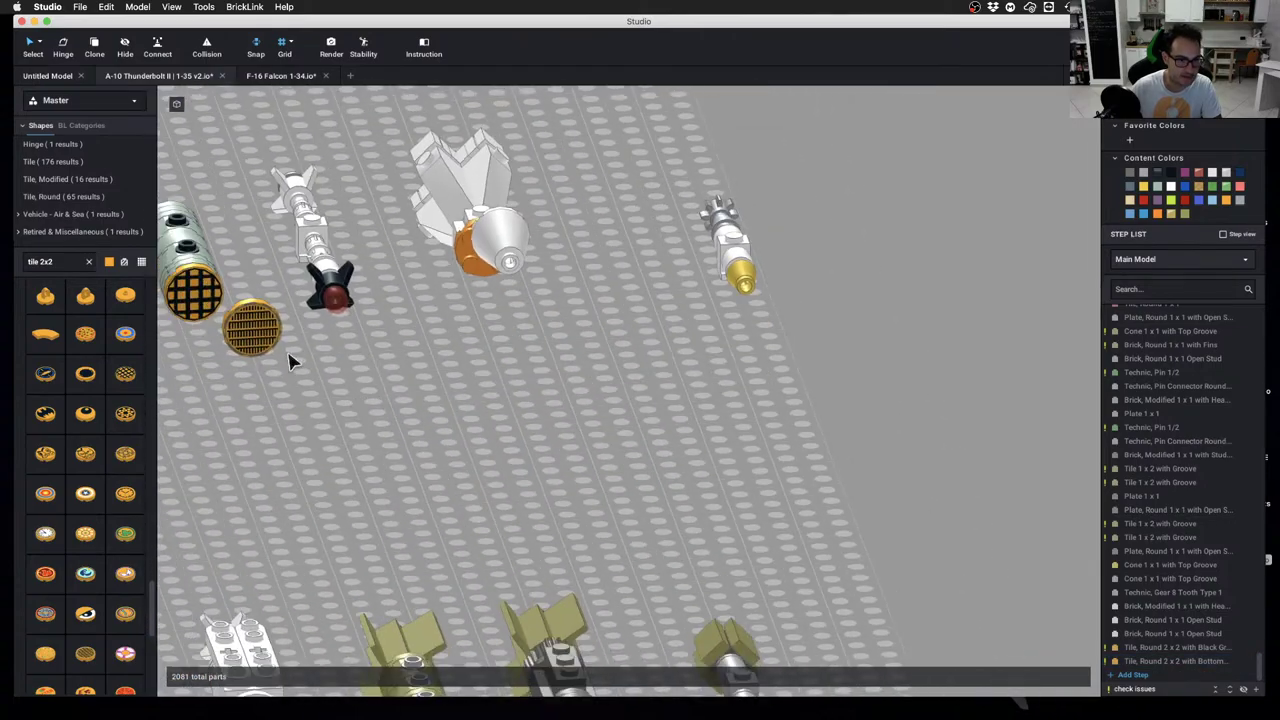
# Move the fine mesh tile closer to the pod's grid tile for comparison, and delete it
pyautogui.moveTo(255, 338); pyautogui.dragTo(247, 318)
pyautogui.click(262, 413)
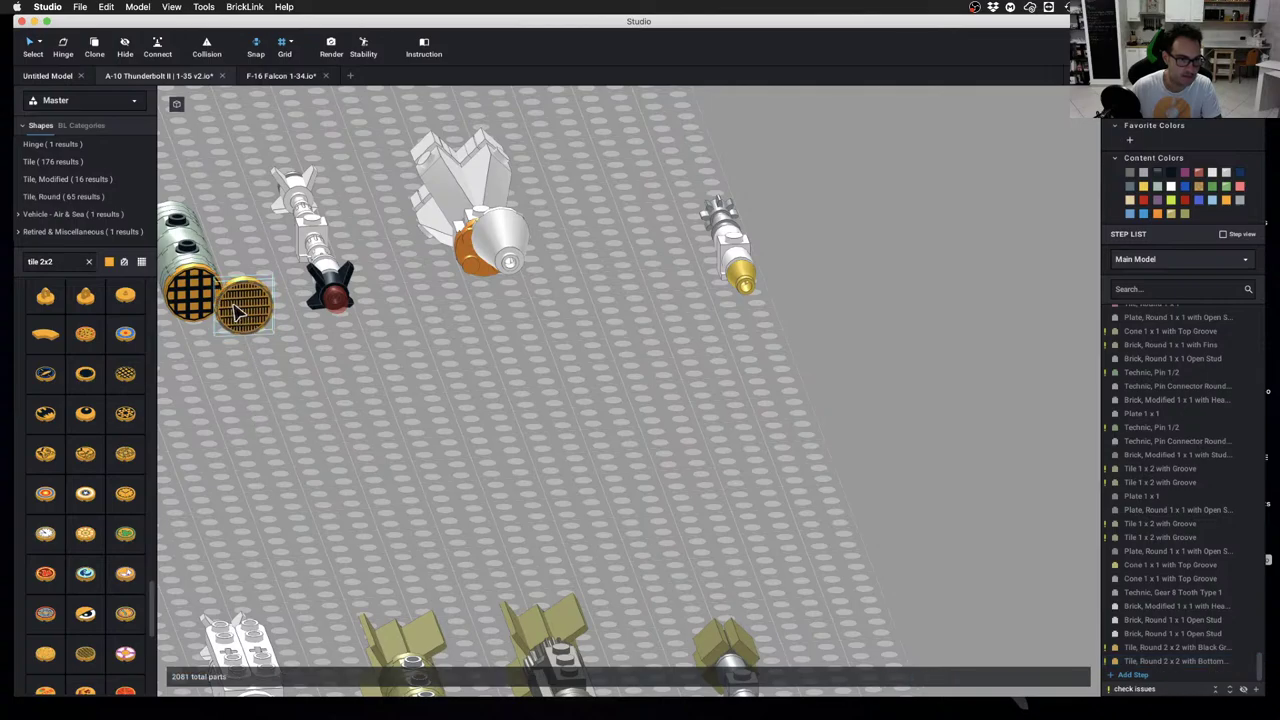
pyautogui.press('Delete')
# Look through the remaining decorated round 2 x 2 tiles, including the Black SW Tie Fighter Pattern, for an alternative pod front
pyautogui.scroll(-3, 125, 400)
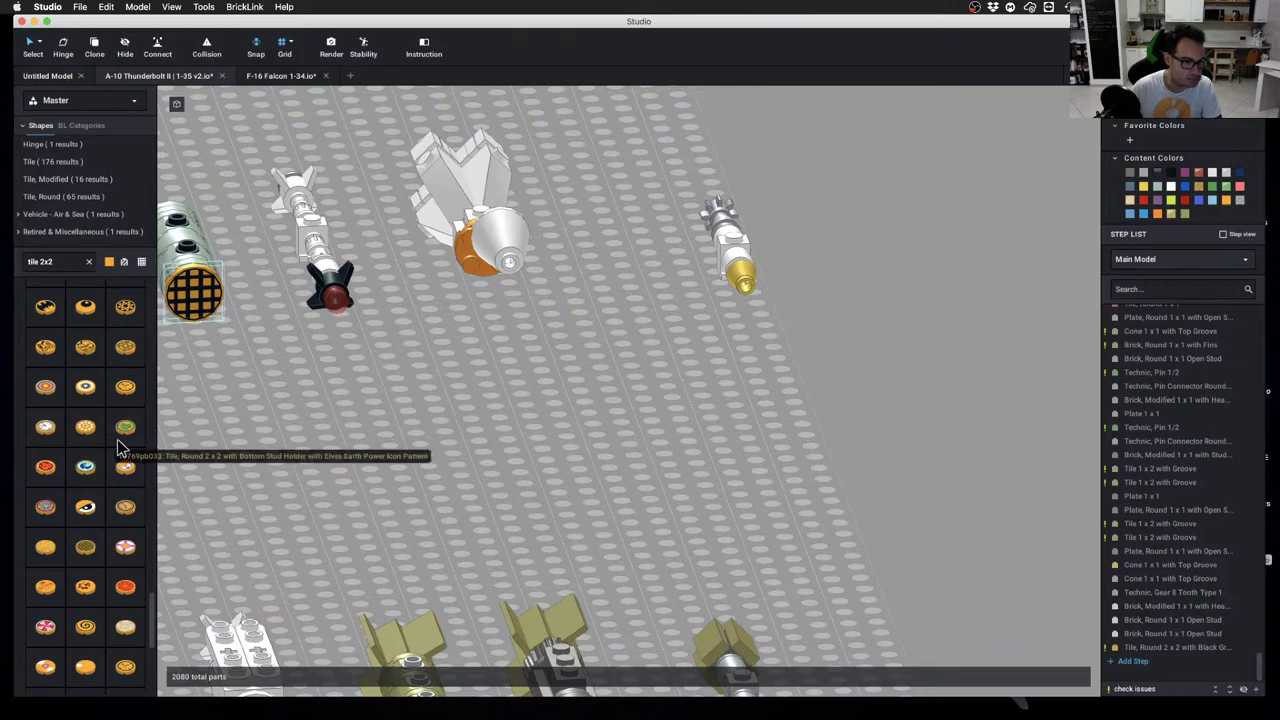
pyautogui.click(121, 350)
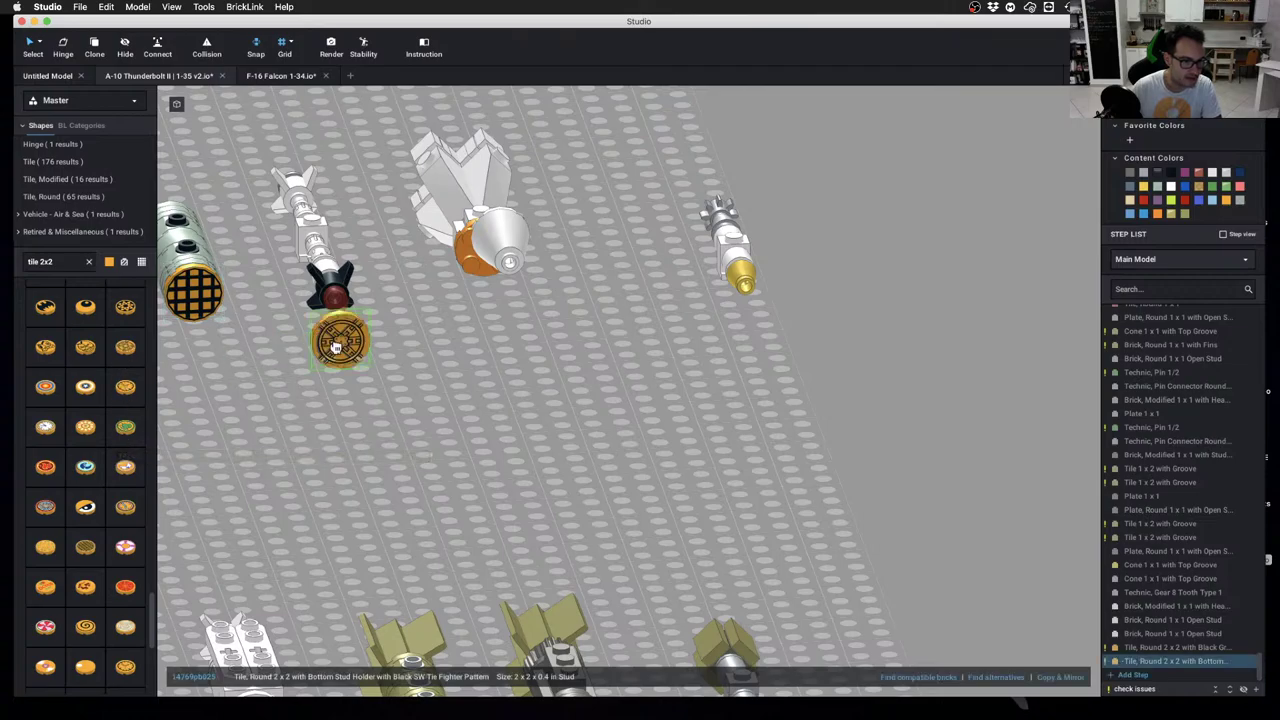
pyautogui.click(120, 312)
pyautogui.moveTo(225, 318); pyautogui.dragTo(149, 471)
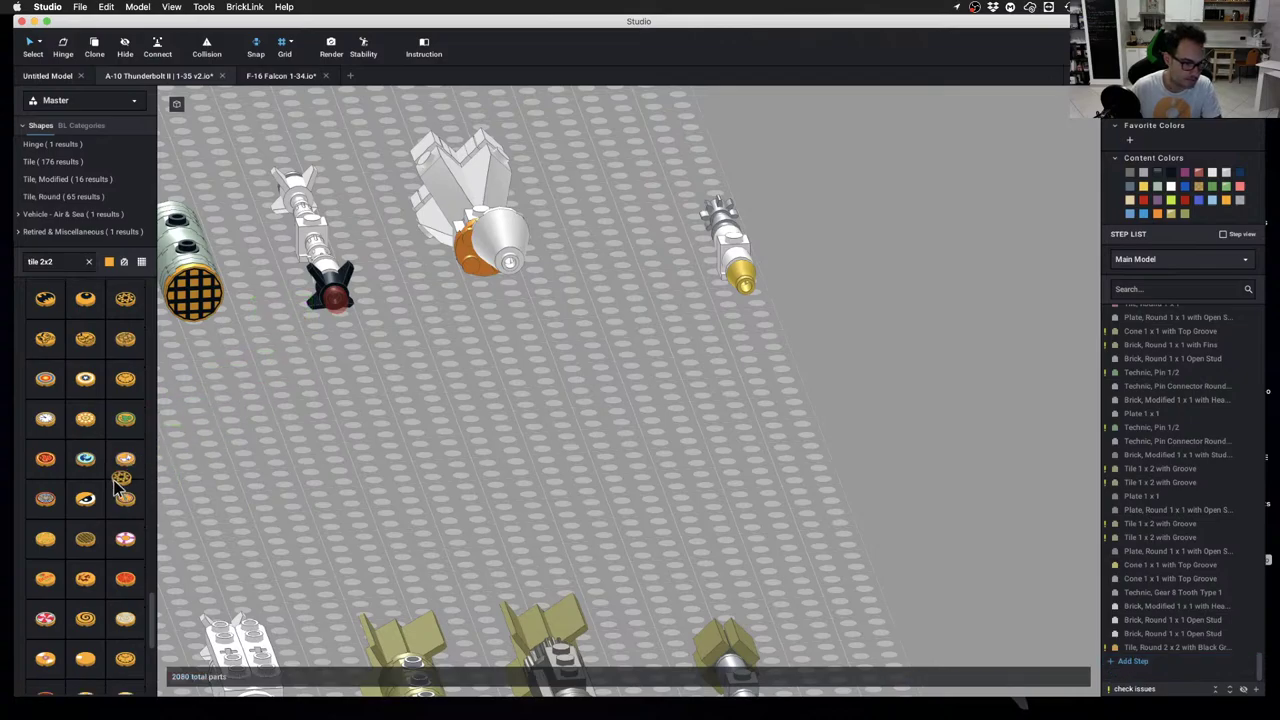
pyautogui.scroll(-5, 60, 600)
pyautogui.moveTo(52, 632); pyautogui.dragTo(90, 507)
pyautogui.scroll(-1, 86, 540)
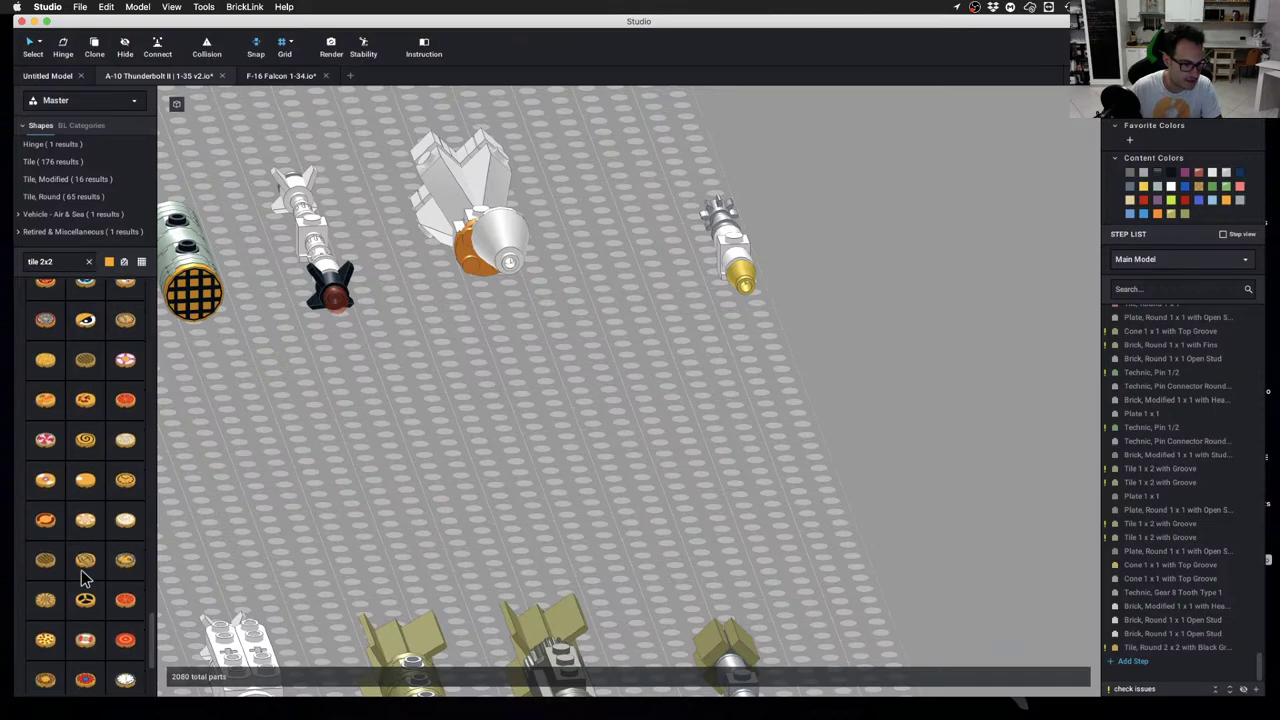
pyautogui.scroll(-5, 122, 588)
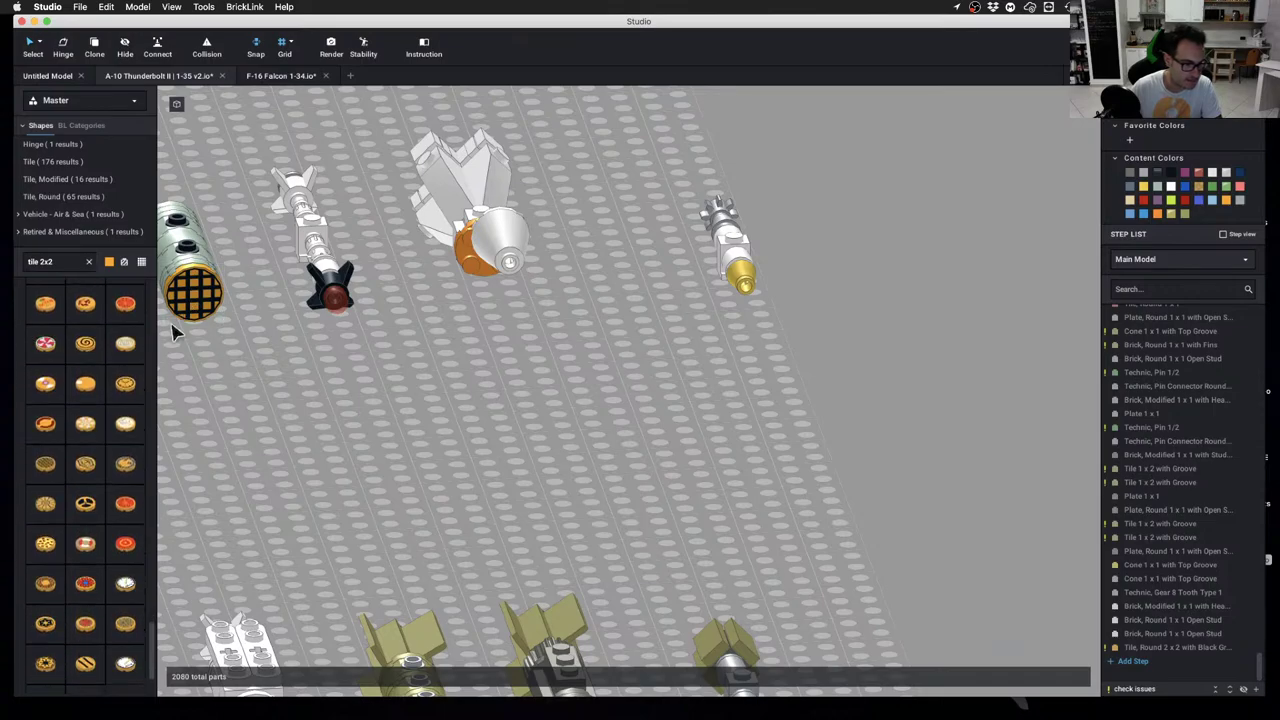
pyautogui.scroll(-4, 112, 500)
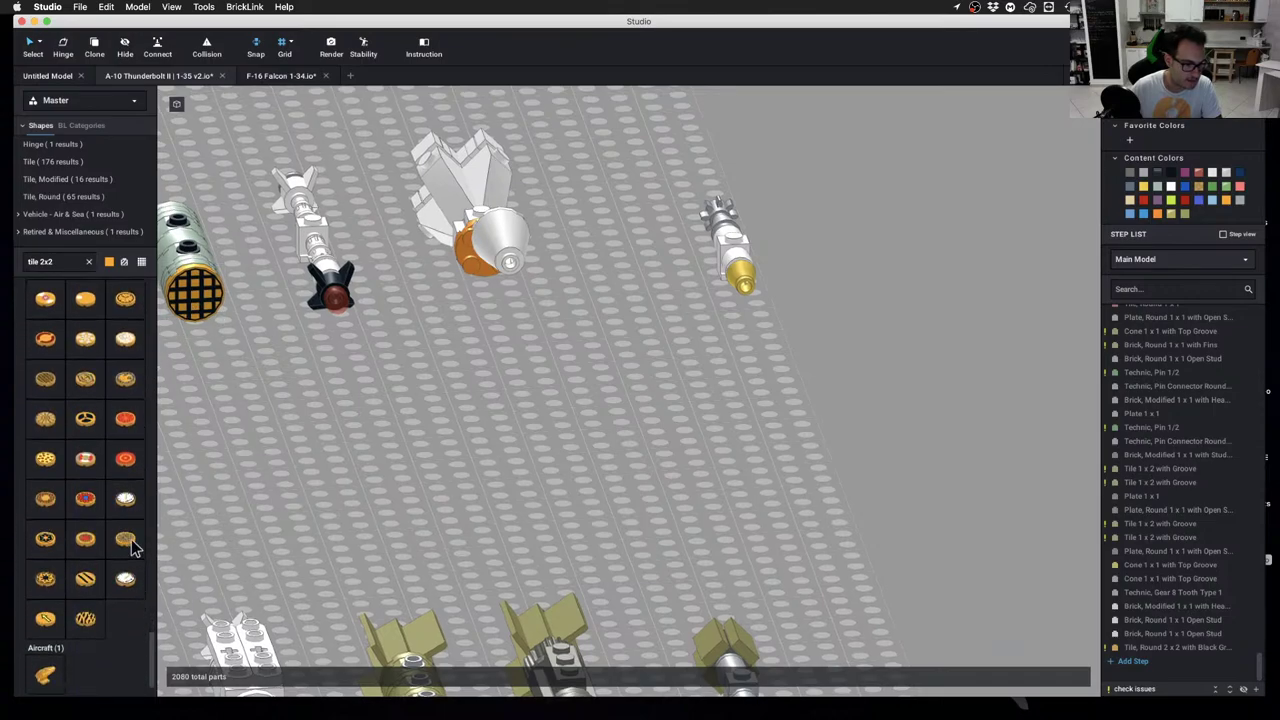
pyautogui.moveTo(132, 546); pyautogui.dragTo(143, 471)
pyautogui.scroll(-3, 100, 490)
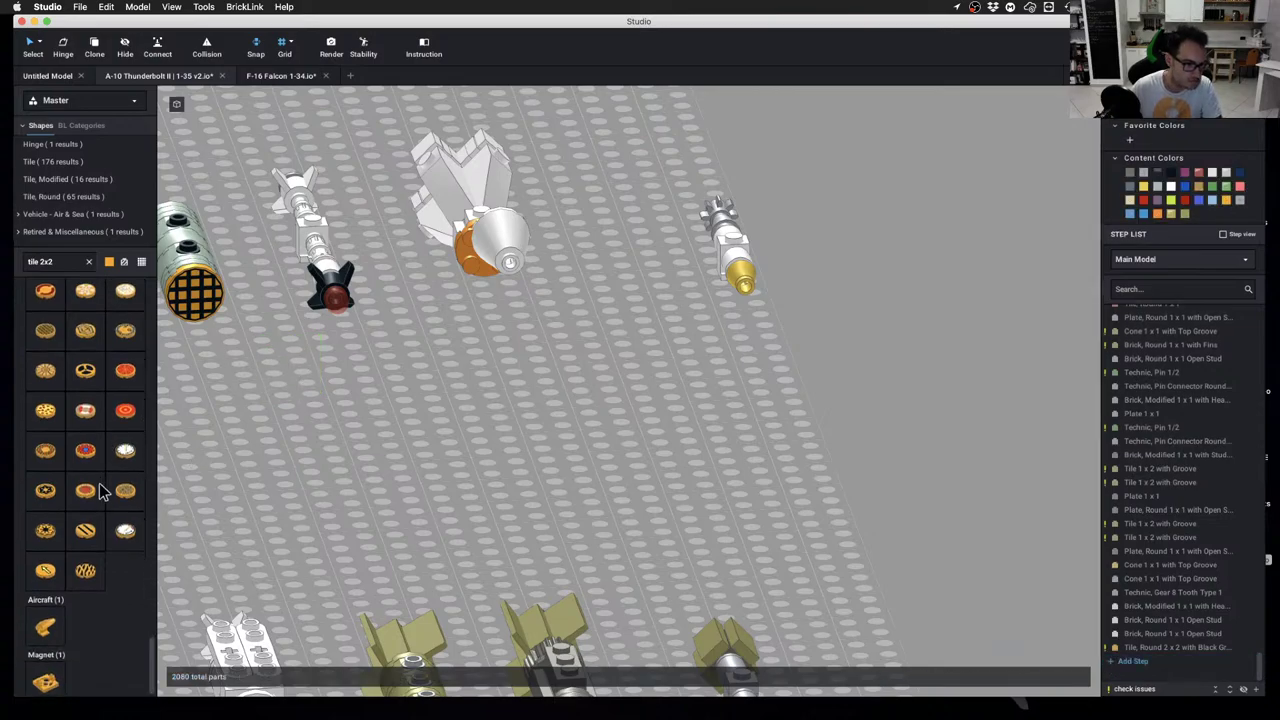
# Switch to the LEGO Unit Converter in Chrome, convert 1.8 meters at scale 1:34, and return to Studio
pyautogui.moveTo(371, 417); pyautogui.dragTo(668, 412, button='right')
pyautogui.scroll(-5, 335, 215)
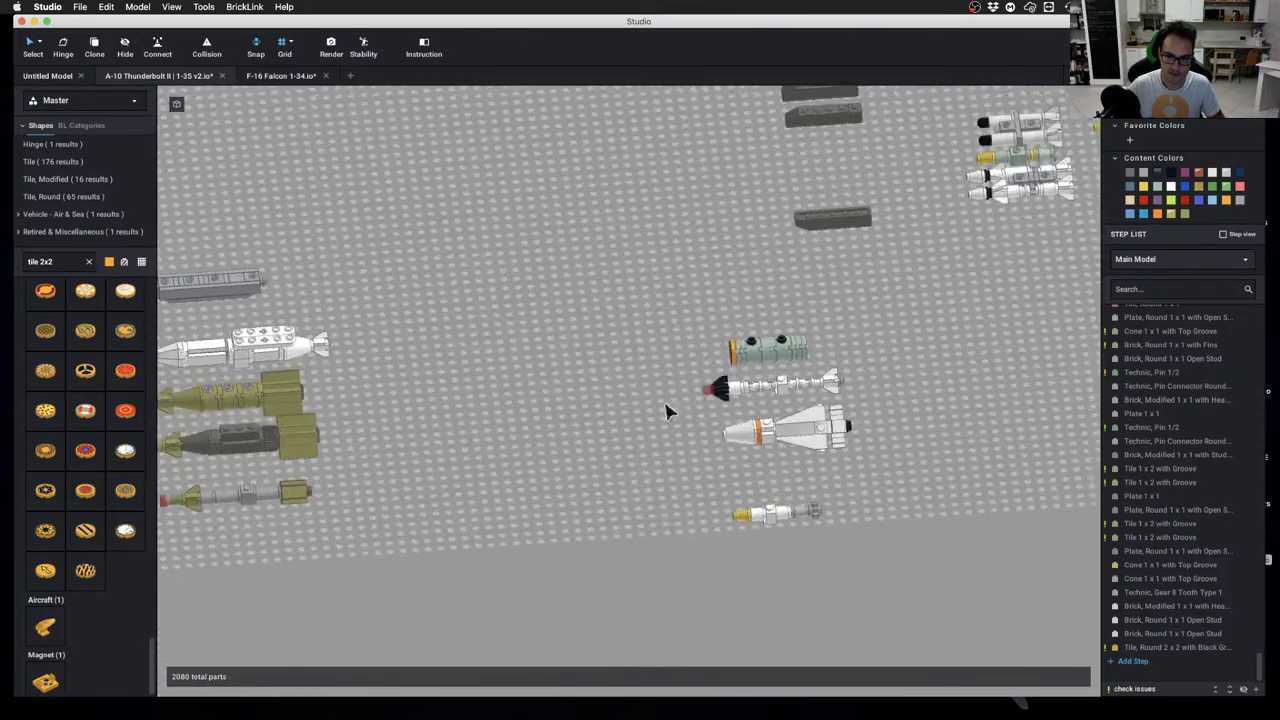
pyautogui.moveTo(668, 412); pyautogui.dragTo(553, 400, button='middle')
pyautogui.press('super+Tab')
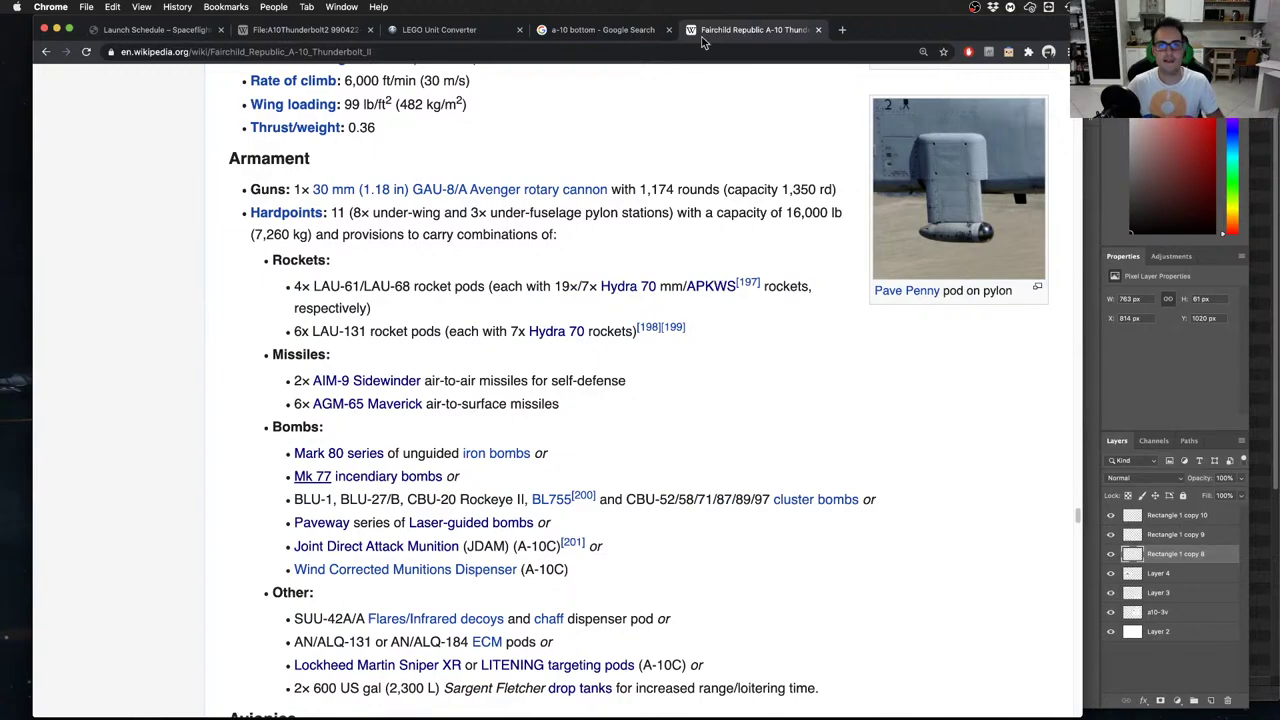
pyautogui.click(438, 32)
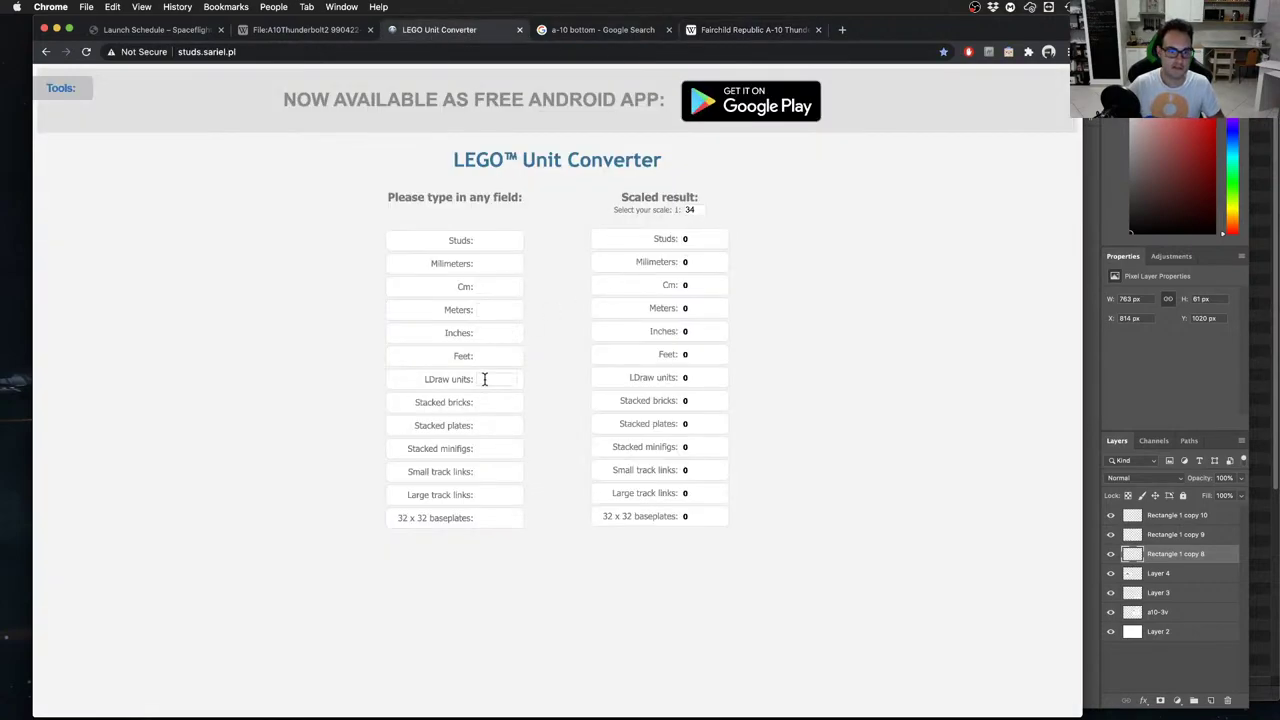
pyautogui.click(492, 310)
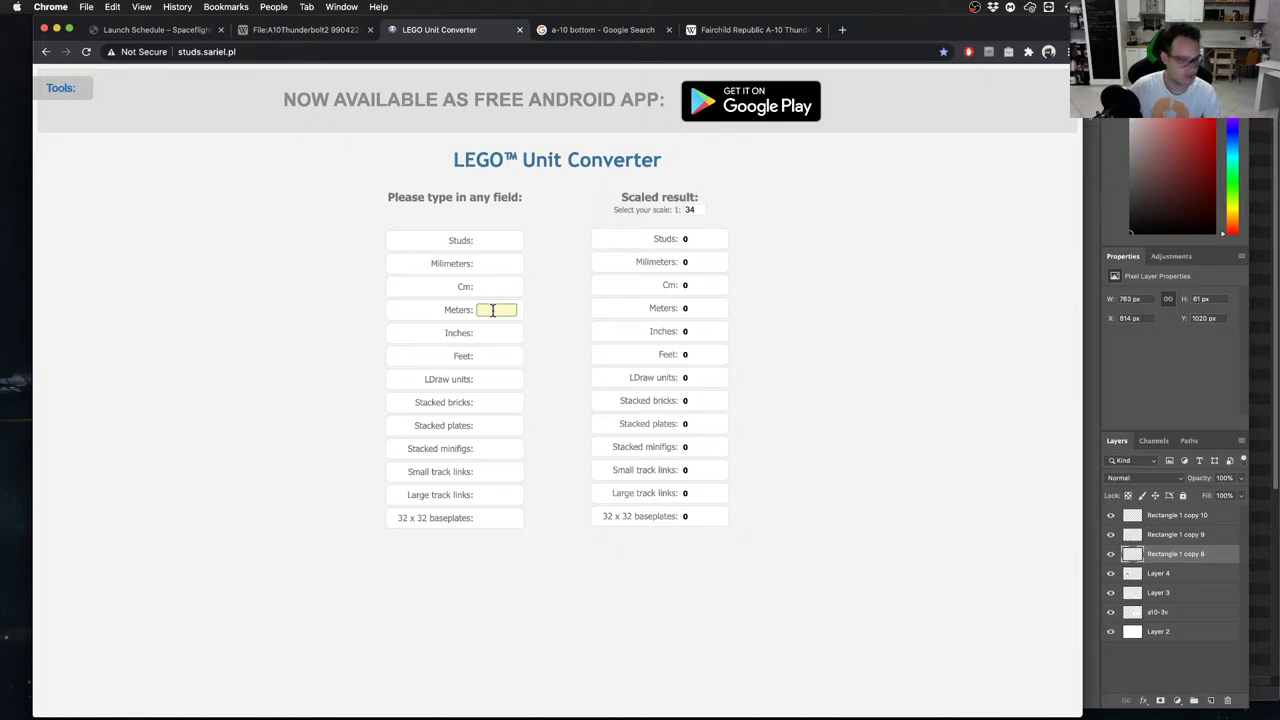
pyautogui.write('1.8')
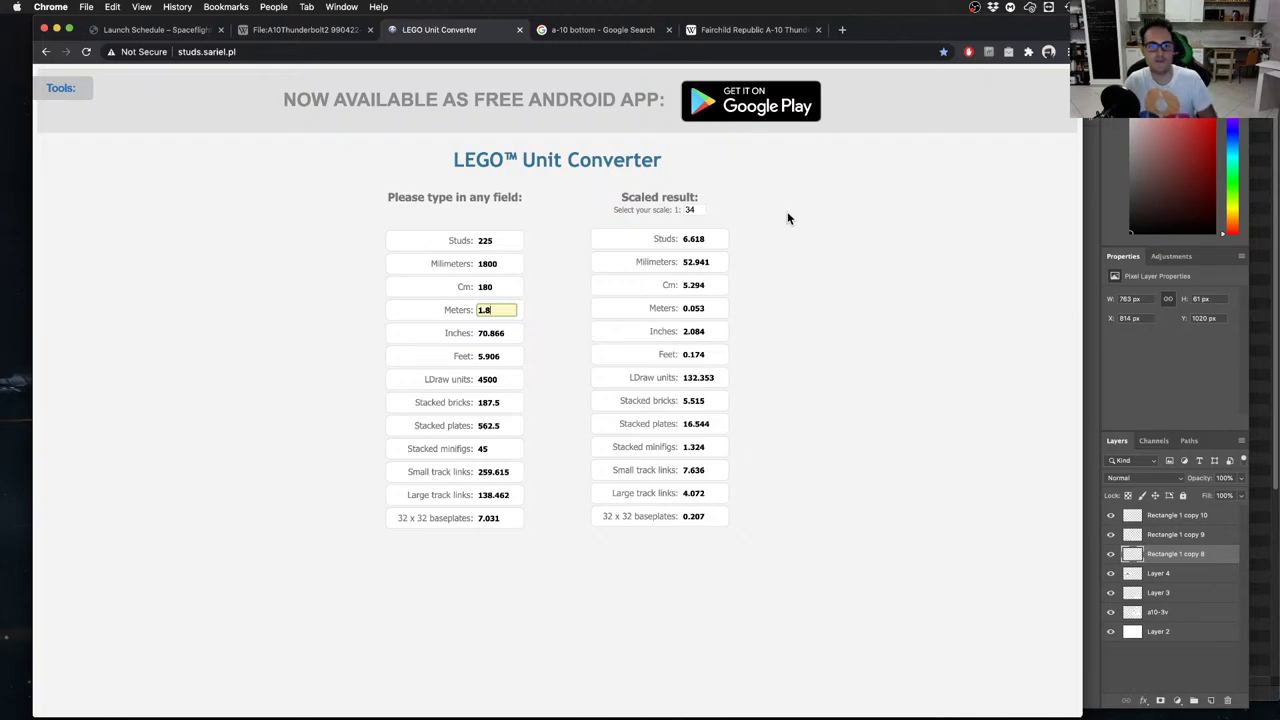
pyautogui.hotkey('ctrl', 'Right')
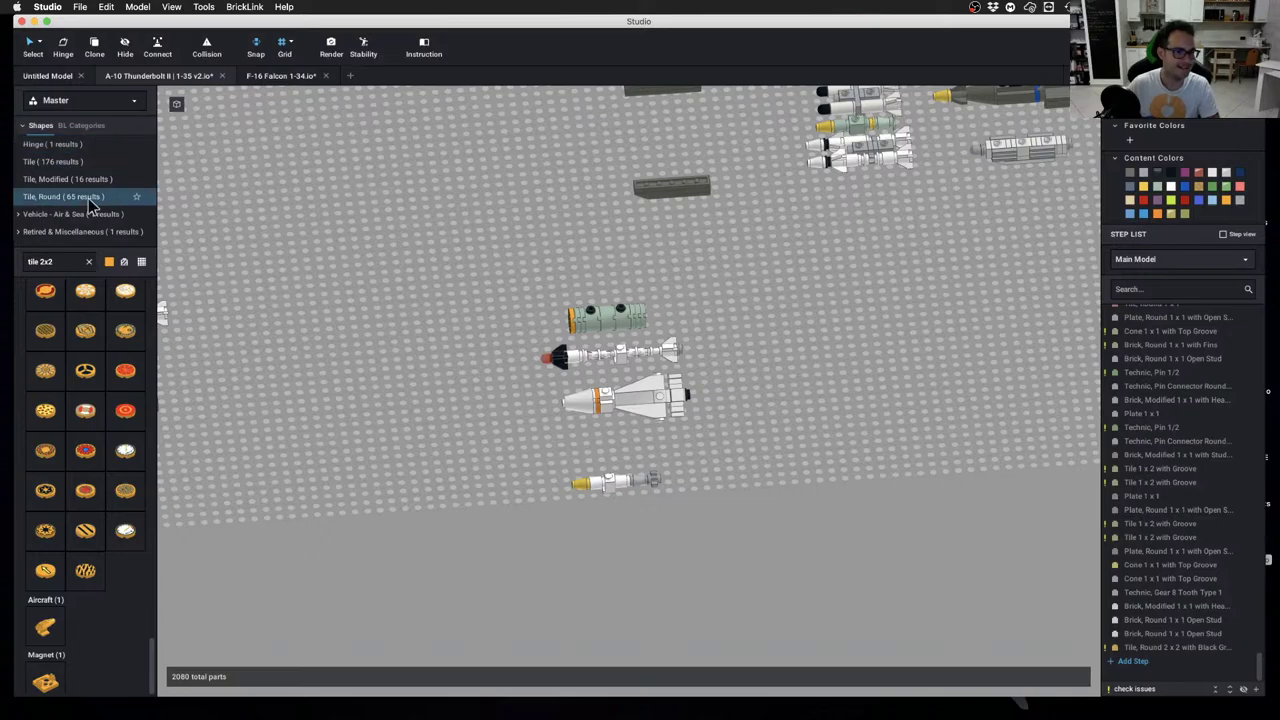
# Clear the part search and place a Brick 1 x 10 from the Brick category beside the small yellow-tipped bomb for length comparison
pyautogui.click(88, 261)
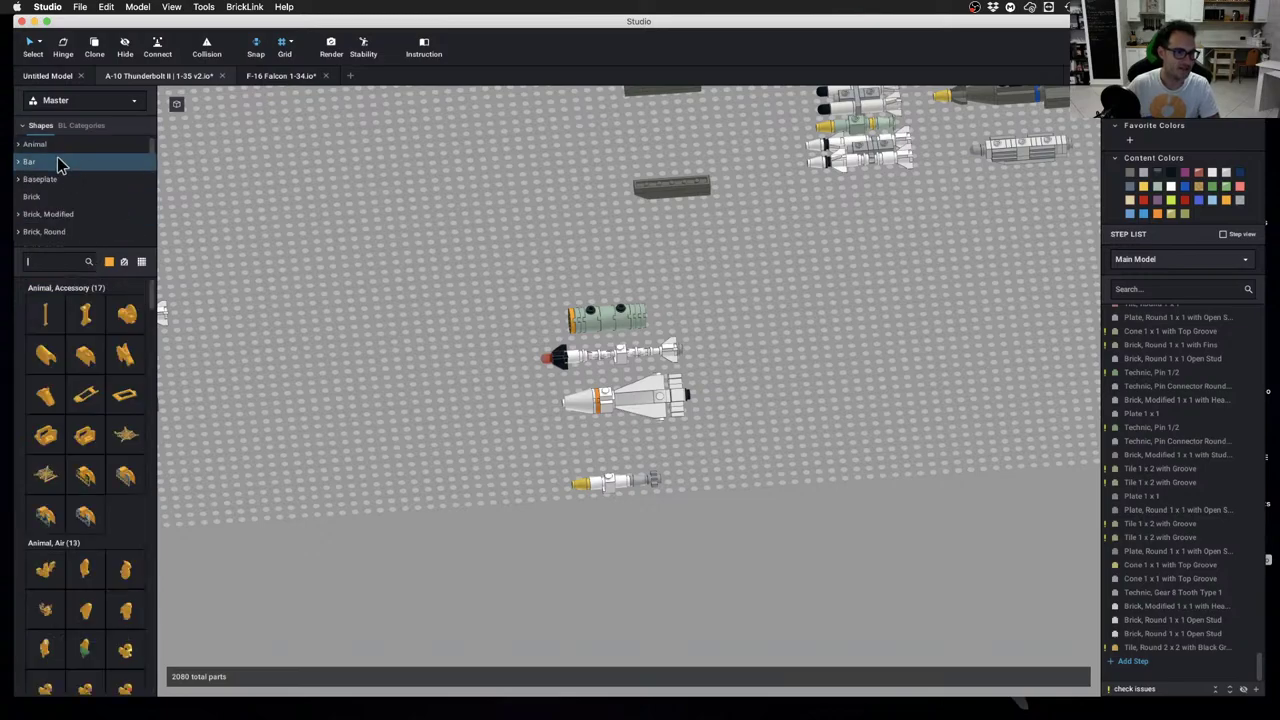
pyautogui.click(60, 196)
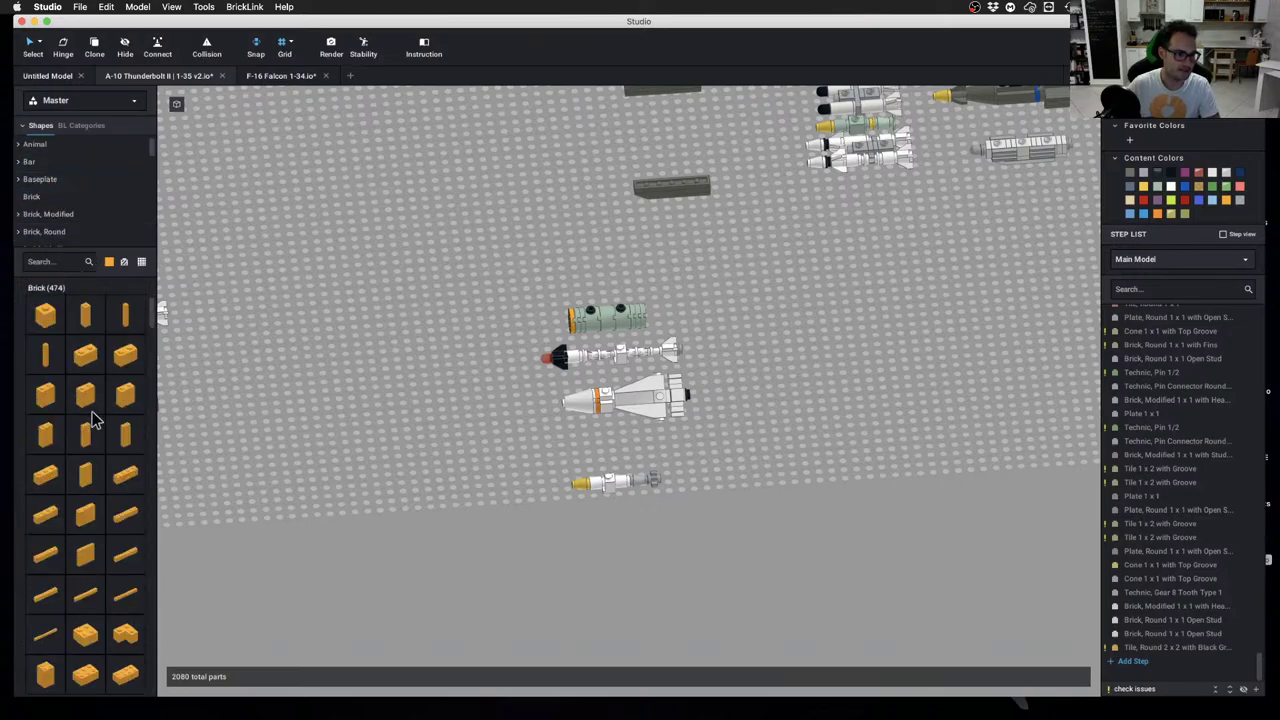
pyautogui.click(125, 555)
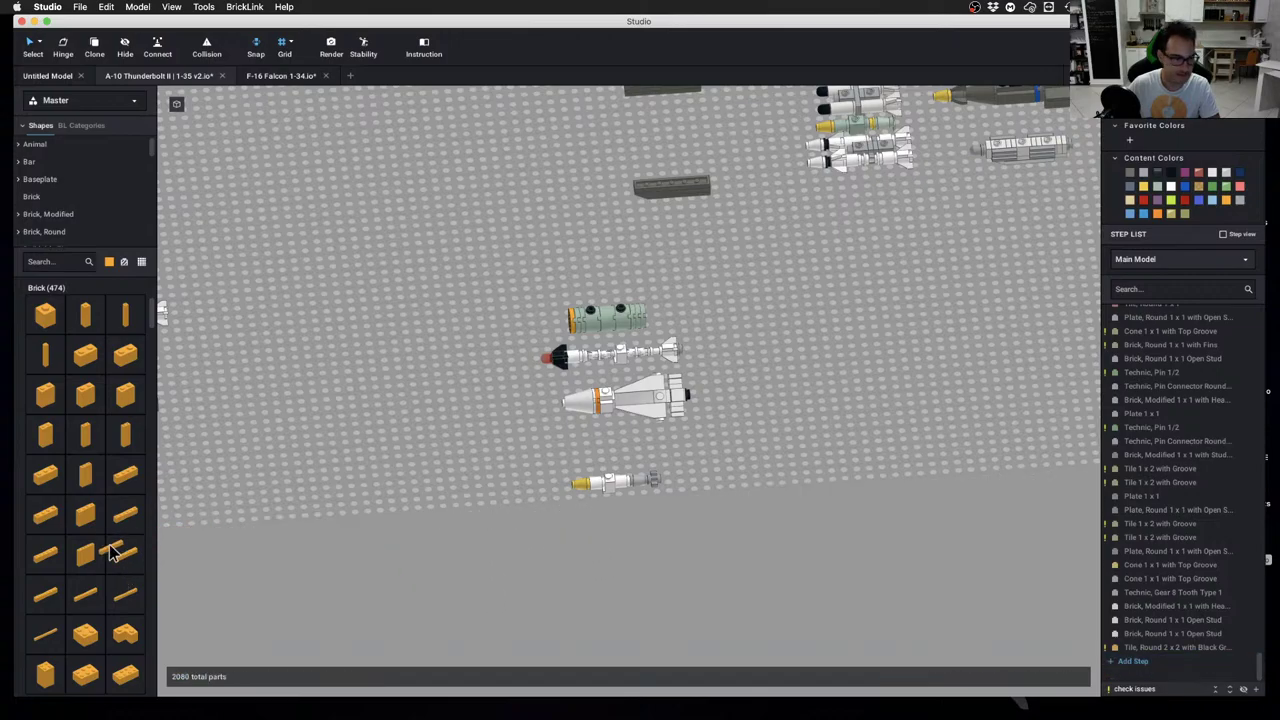
pyautogui.moveTo(118, 557); pyautogui.dragTo(650, 525)
pyautogui.scroll(1, 704, 513)
pyautogui.click(697, 506)
pyautogui.scroll(3, 703, 500)
pyautogui.moveTo(703, 500); pyautogui.dragTo(686, 529, button='right')
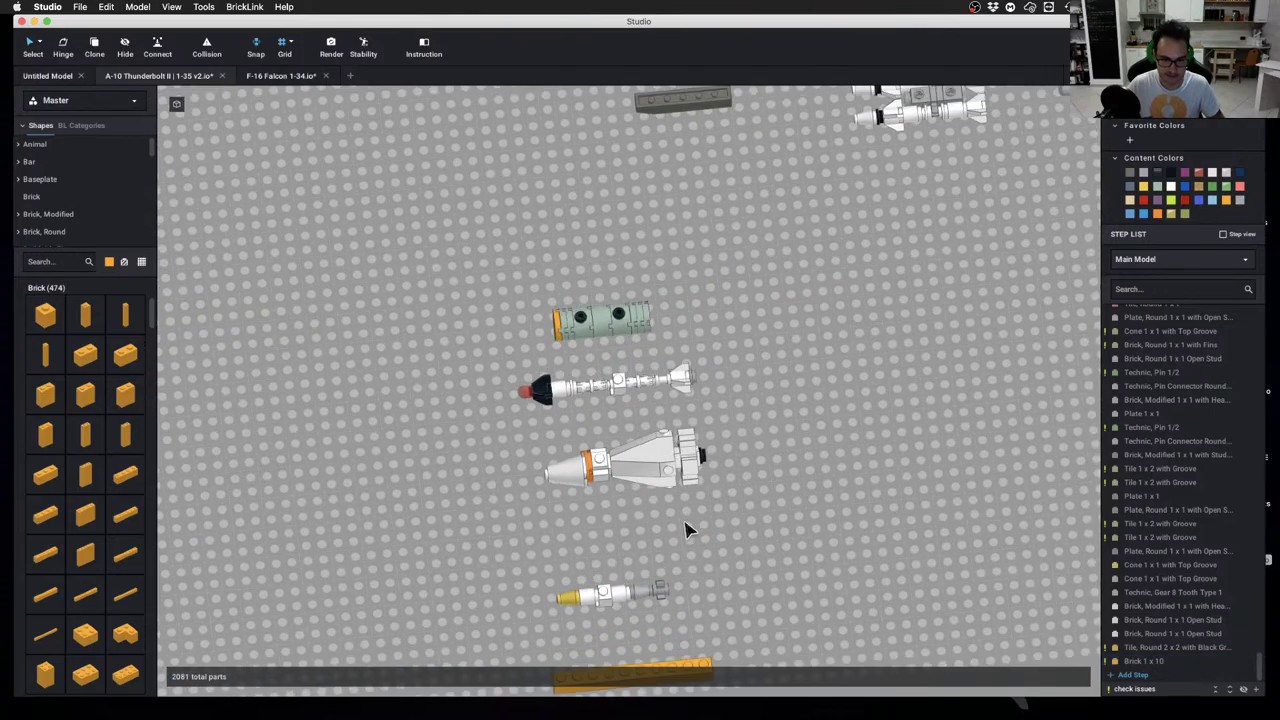
pyautogui.moveTo(686, 529); pyautogui.dragTo(676, 429, button='middle')
pyautogui.scroll(2, 660, 464)
pyautogui.moveTo(660, 464); pyautogui.dragTo(655, 471, button='right')
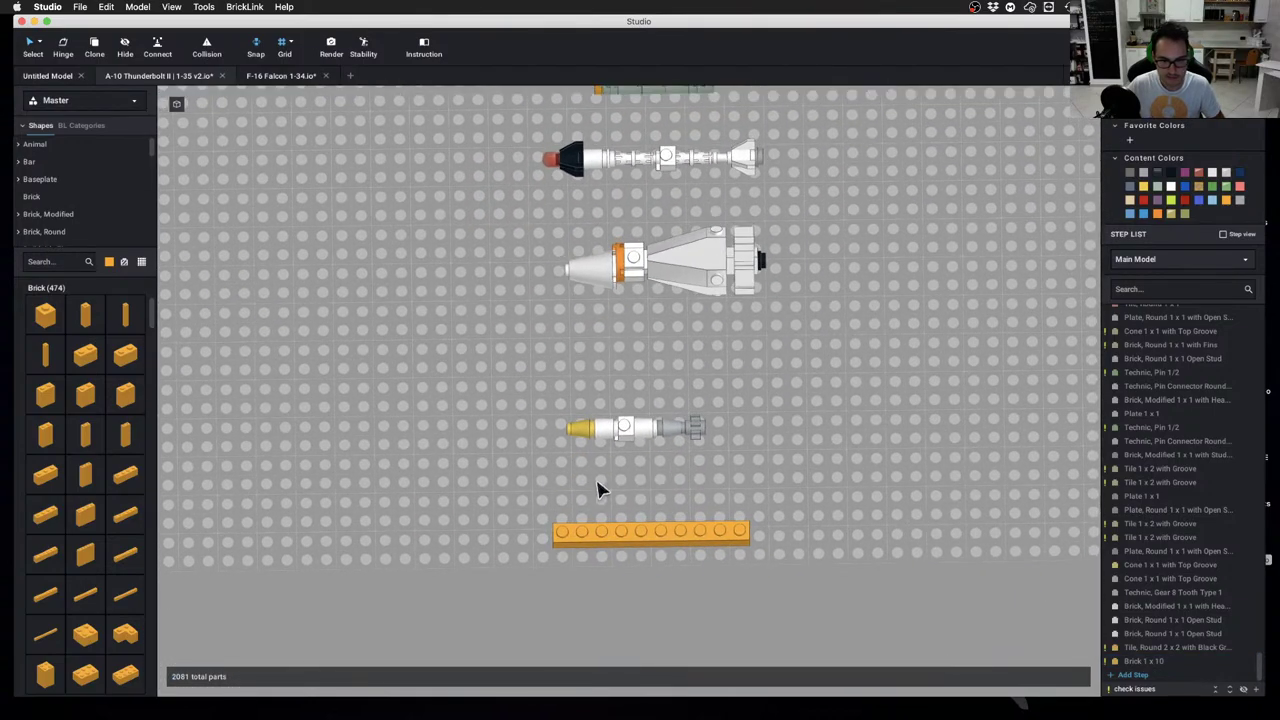
# Search the library for "bar" and insert a Bar 4L (Lightsaber Blade / Wand) lengthwise into the rear of the small yellow-tipped bomb
pyautogui.scroll(1, 597, 481)
pyautogui.scroll(1, 604, 473)
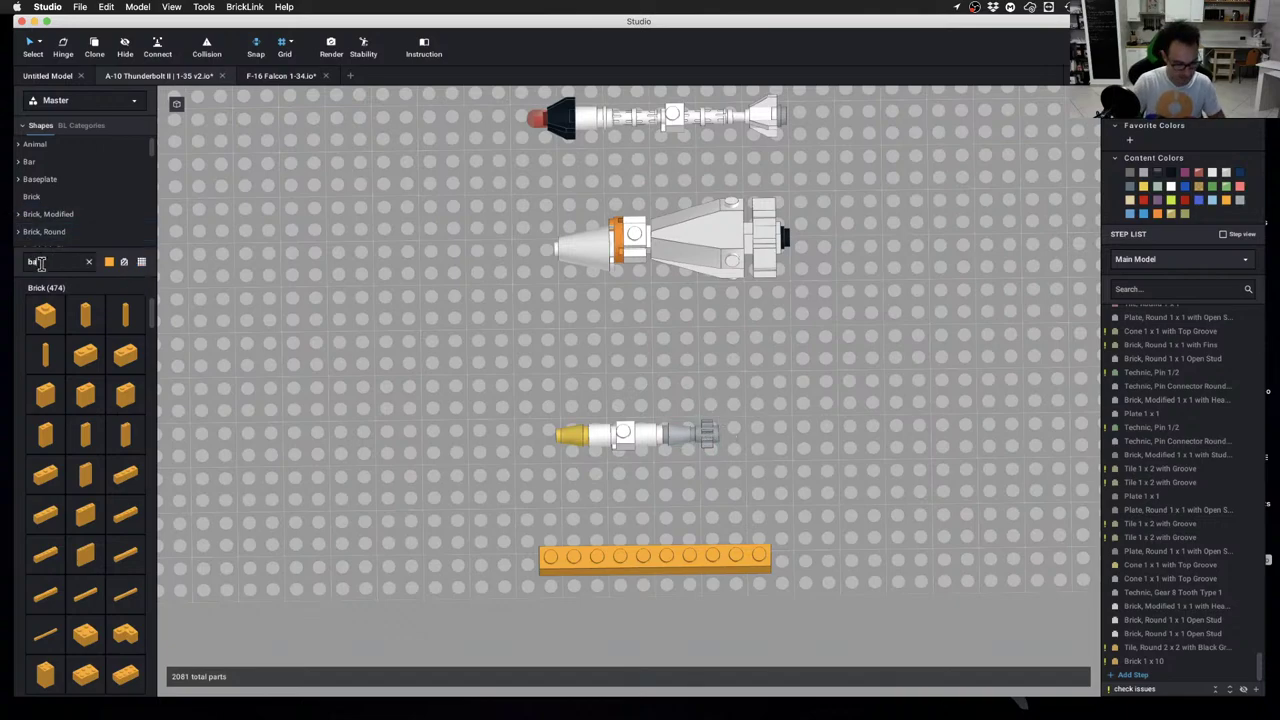
pyautogui.write('r')
pyautogui.scroll(-2, 105, 385)
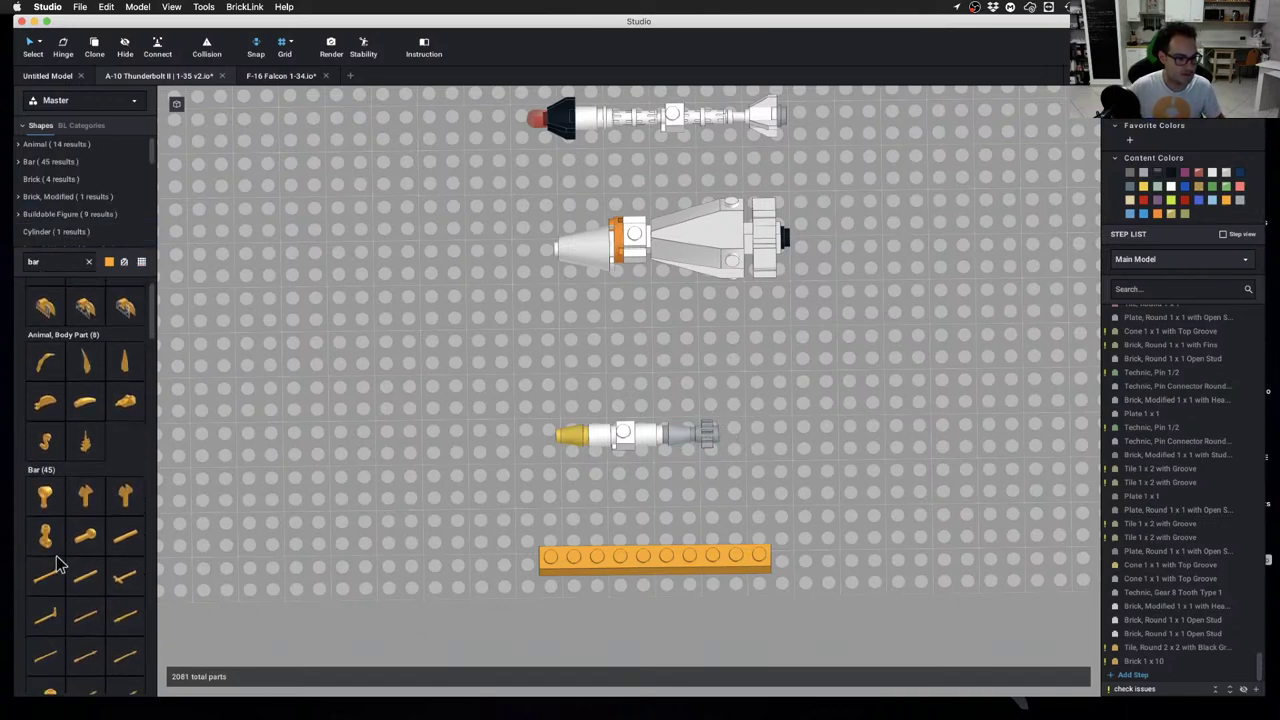
pyautogui.click(86, 578)
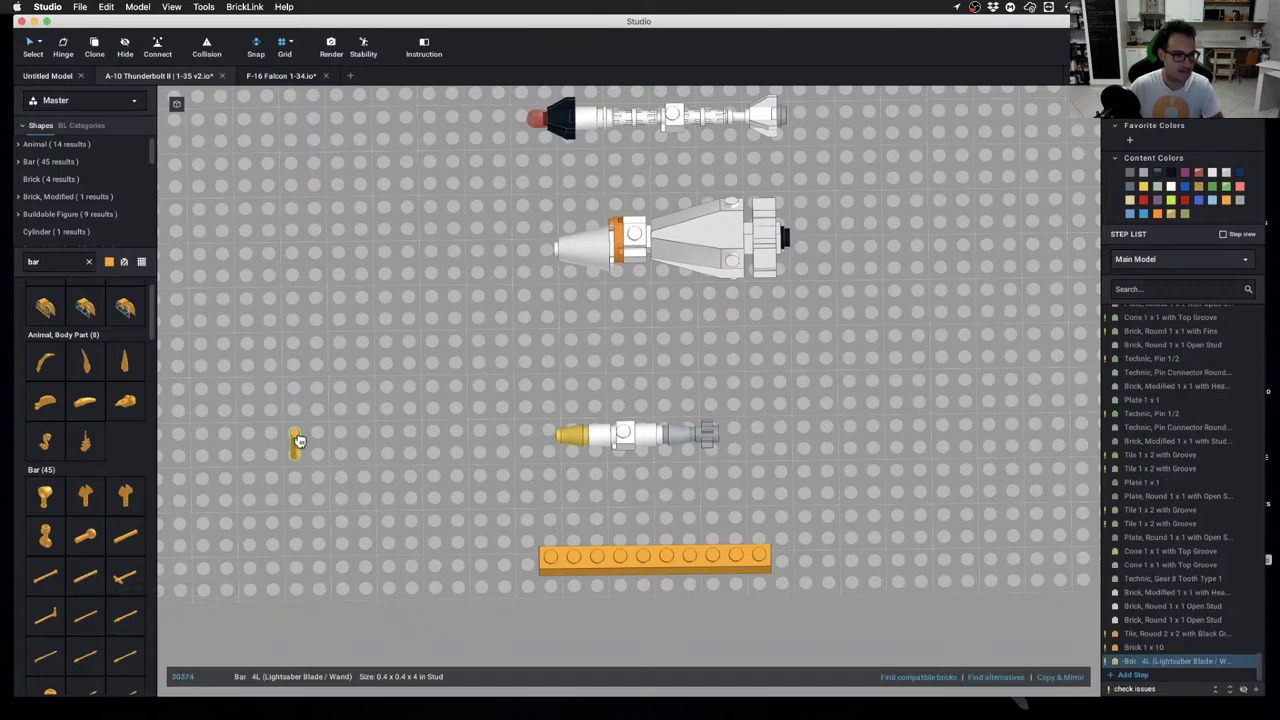
pyautogui.press('Down')
pyautogui.press('Right')
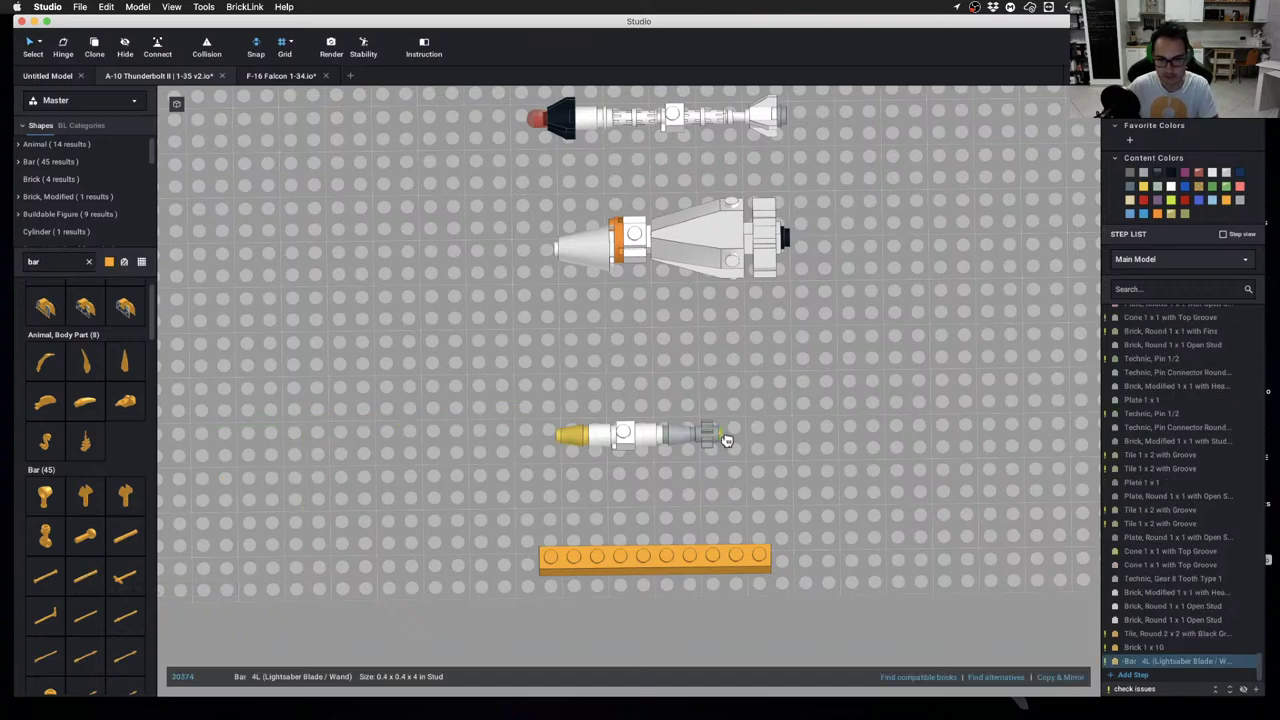
pyautogui.click(722, 442)
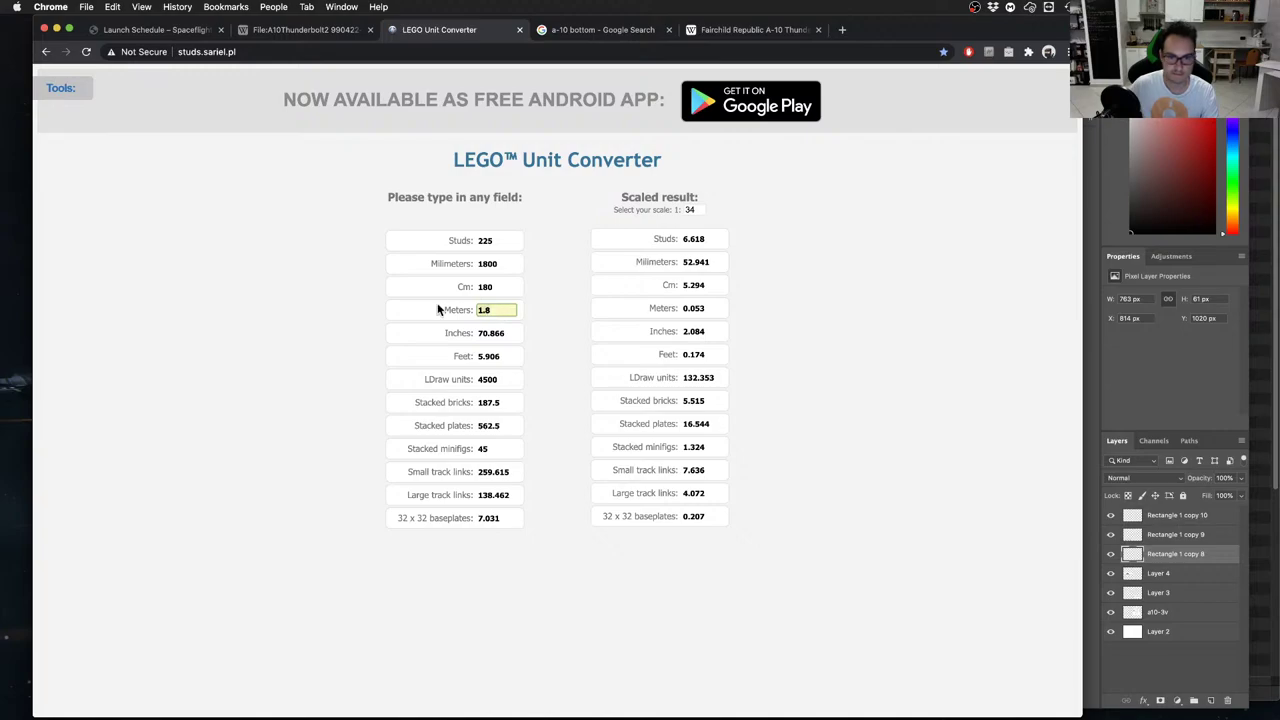
# Convert 2.2 meters at scale 1:34 in the LEGO Unit Converter and return to Studio
pyautogui.write('2.2')
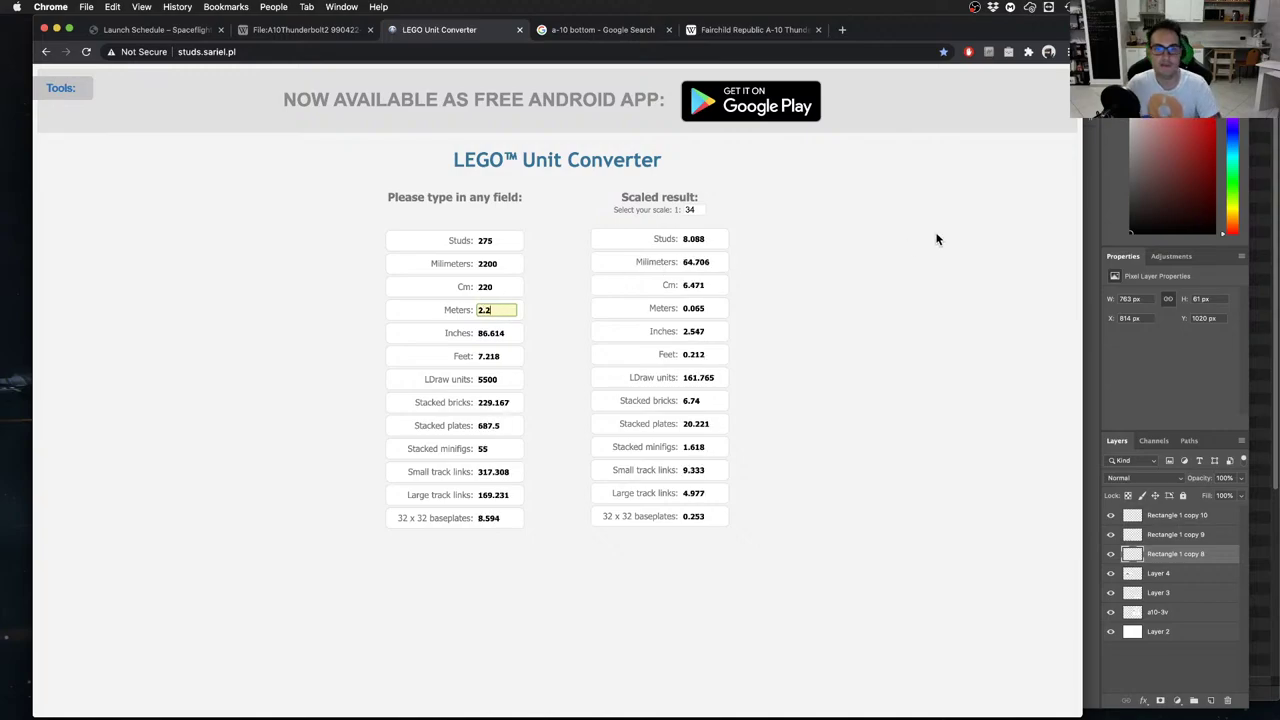
pyautogui.press('super+Tab')
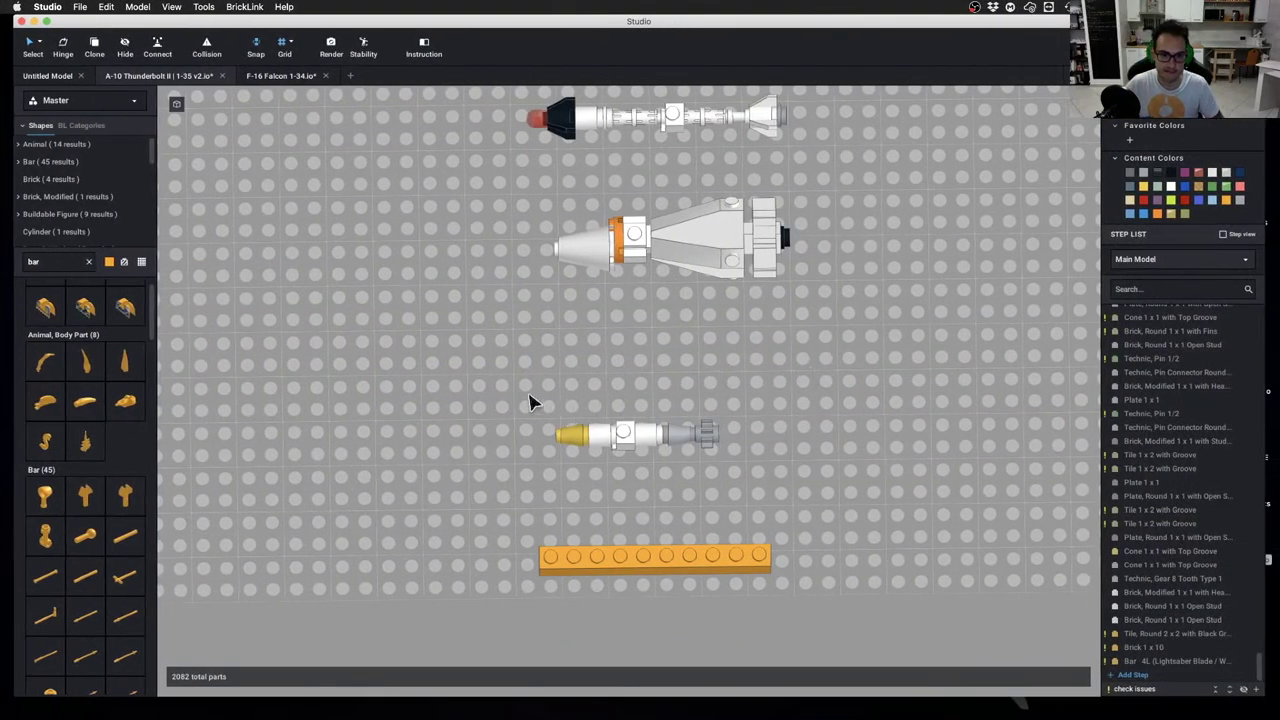
# Move the whole small yellow-tipped bomb closer to the large-finned white missile, away from the 1 x 10 brick
pyautogui.moveTo(531, 396); pyautogui.dragTo(735, 485)
pyautogui.moveTo(625, 438); pyautogui.dragTo(620, 359)
pyautogui.click(612, 418)
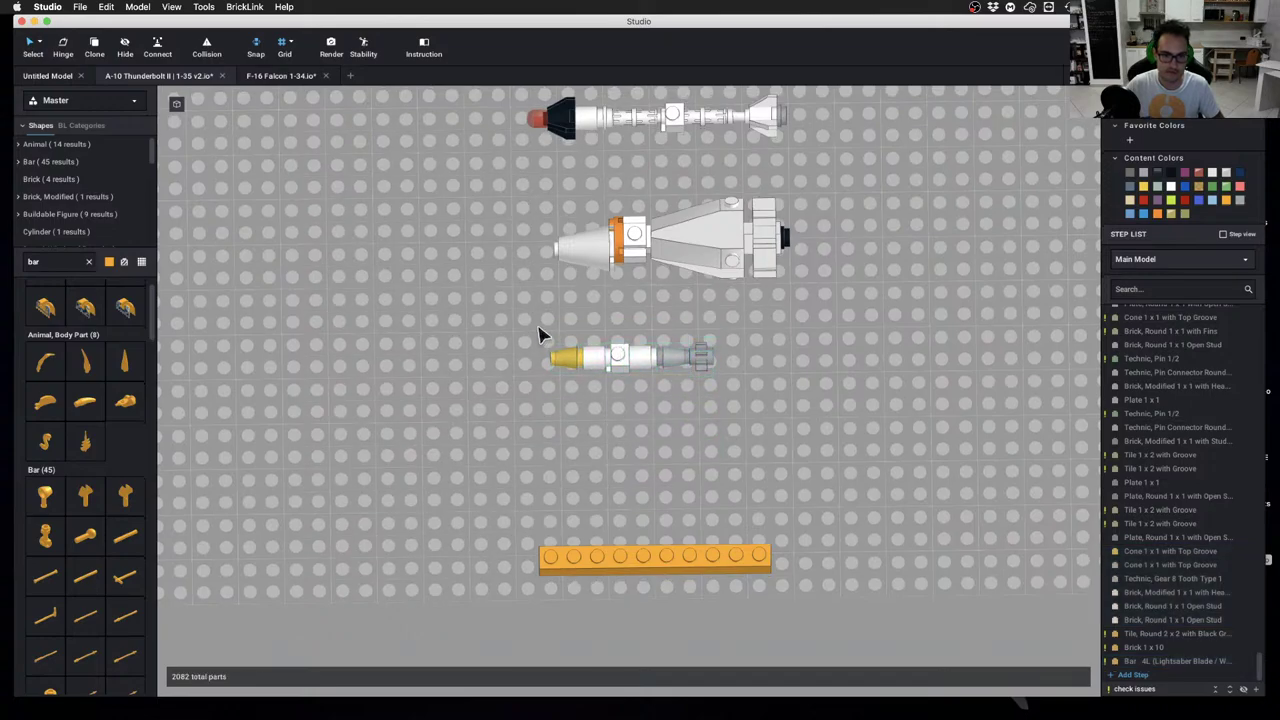
# Clone the small yellow-tipped bomb and place the copy between the original and the 1 x 10 brick
pyautogui.scroll(-6, 526, 414)
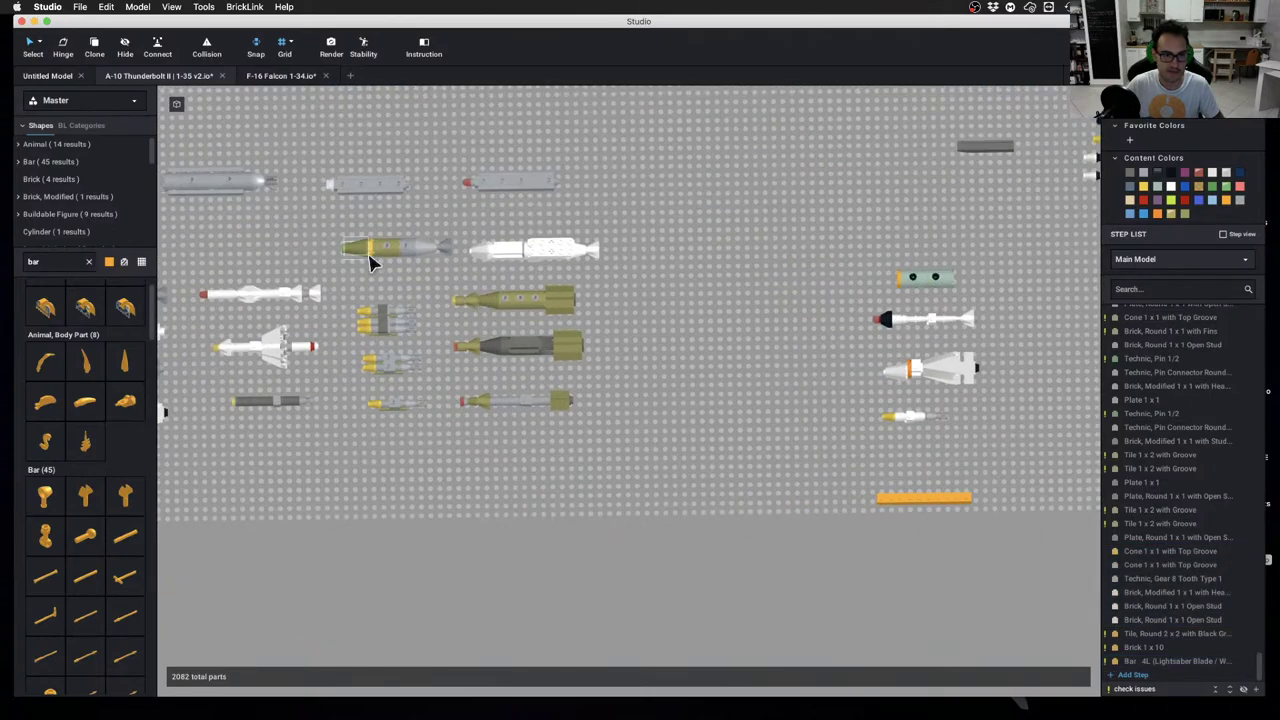
pyautogui.moveTo(845, 415); pyautogui.dragTo(606, 389, button='middle')
pyautogui.scroll(3, 640, 398)
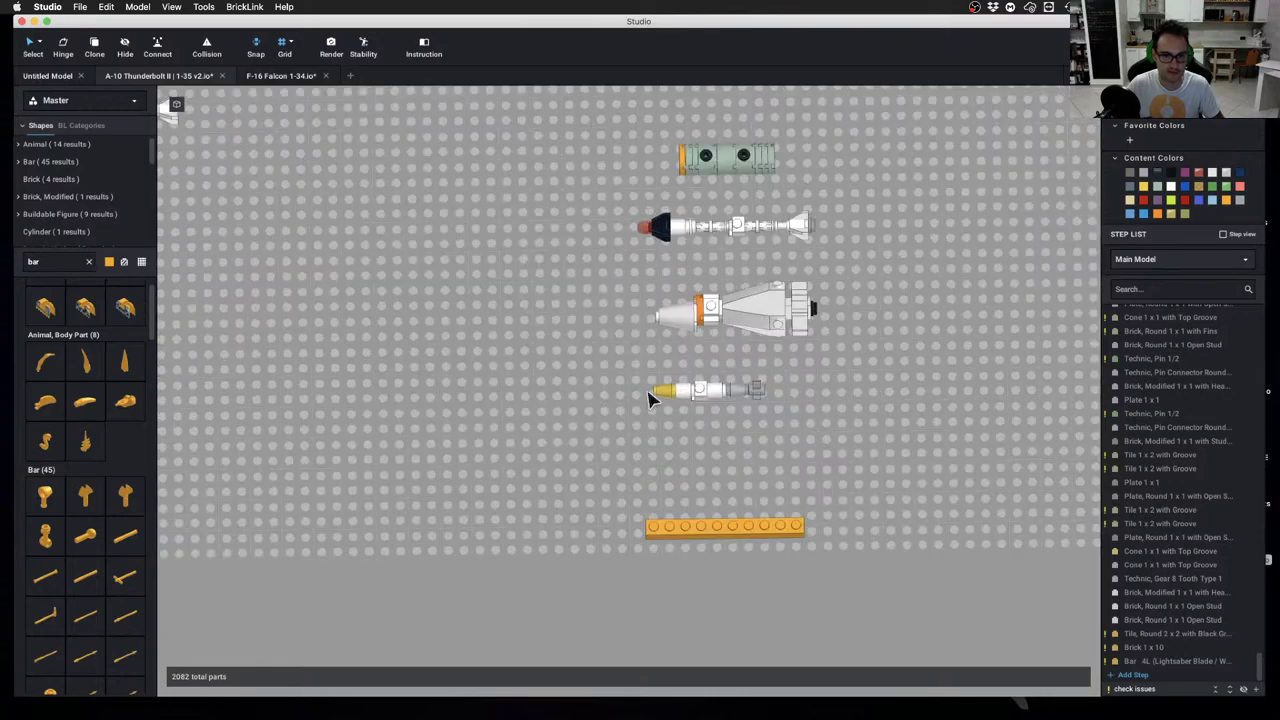
pyautogui.moveTo(607, 366)
pyautogui.mouseDown()
pyautogui.moveTo(780, 423)
pyautogui.moveTo(743, 449)
pyautogui.mouseUp()
pyautogui.press('c')
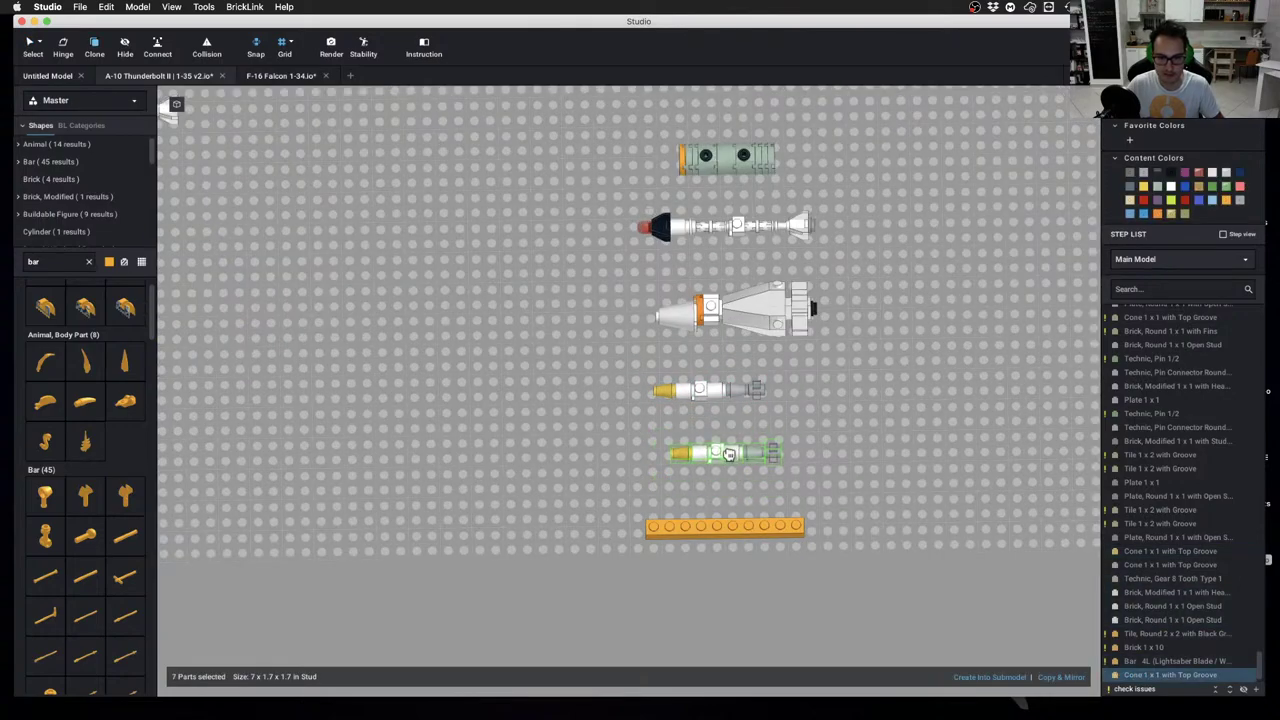
pyautogui.click(722, 452)
# Lengthen the cloned bomb by adding a copied white Brick, Round 1 x 1 Open Stud between its body and yellow nose cone
pyautogui.scroll(3, 703, 497)
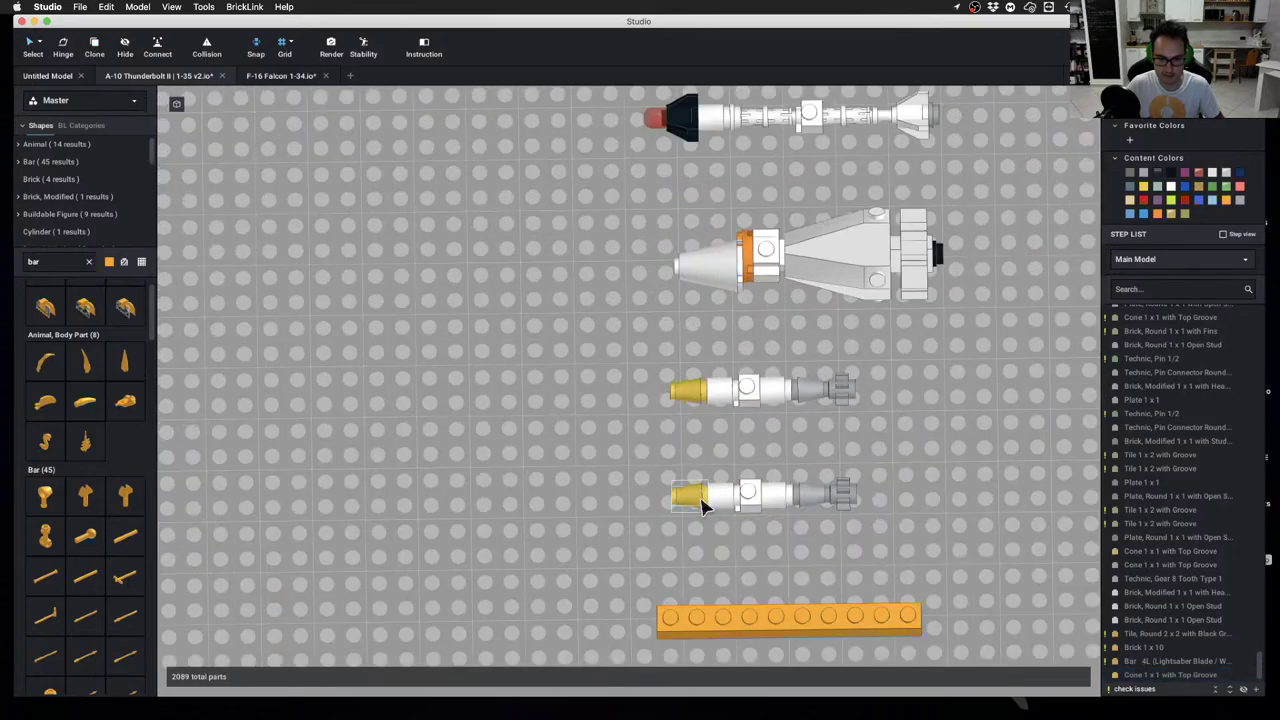
pyautogui.moveTo(701, 499); pyautogui.dragTo(632, 499)
pyautogui.click(761, 503)
pyautogui.press('c')
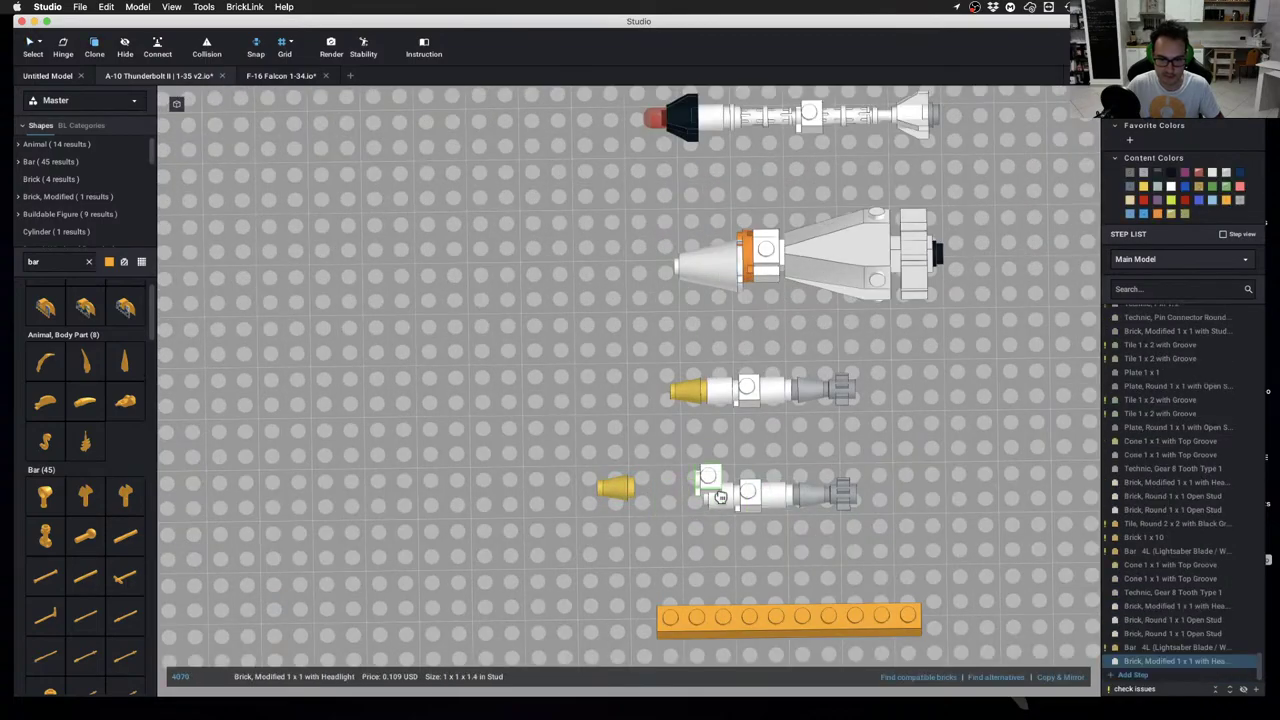
pyautogui.press('Escape')
pyautogui.click(724, 497)
pyautogui.press('c')
pyautogui.click(687, 497)
pyautogui.click(632, 497)
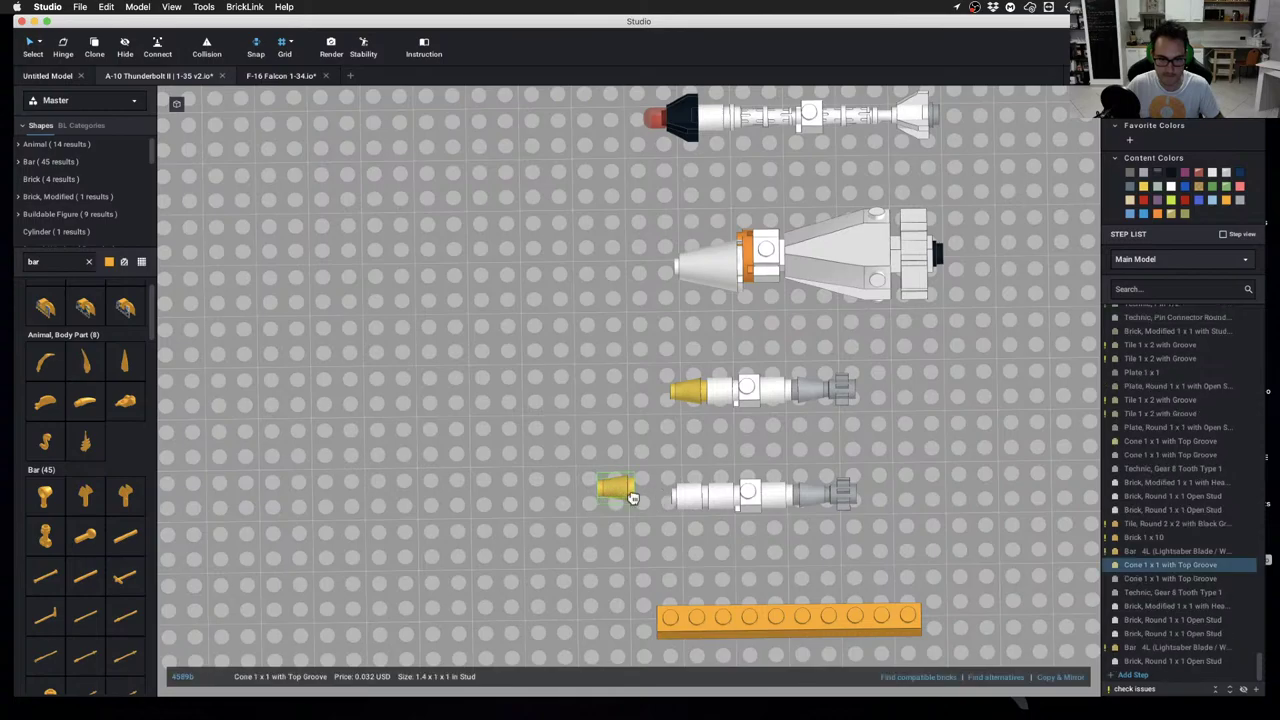
pyautogui.moveTo(632, 497); pyautogui.dragTo(646, 489)
pyautogui.click(629, 434)
# Clone the white Technic Pin Connector Round 2L from the red-tipped white missile and place it in front of the lengthened bomb
pyautogui.scroll(-10, 629, 434)
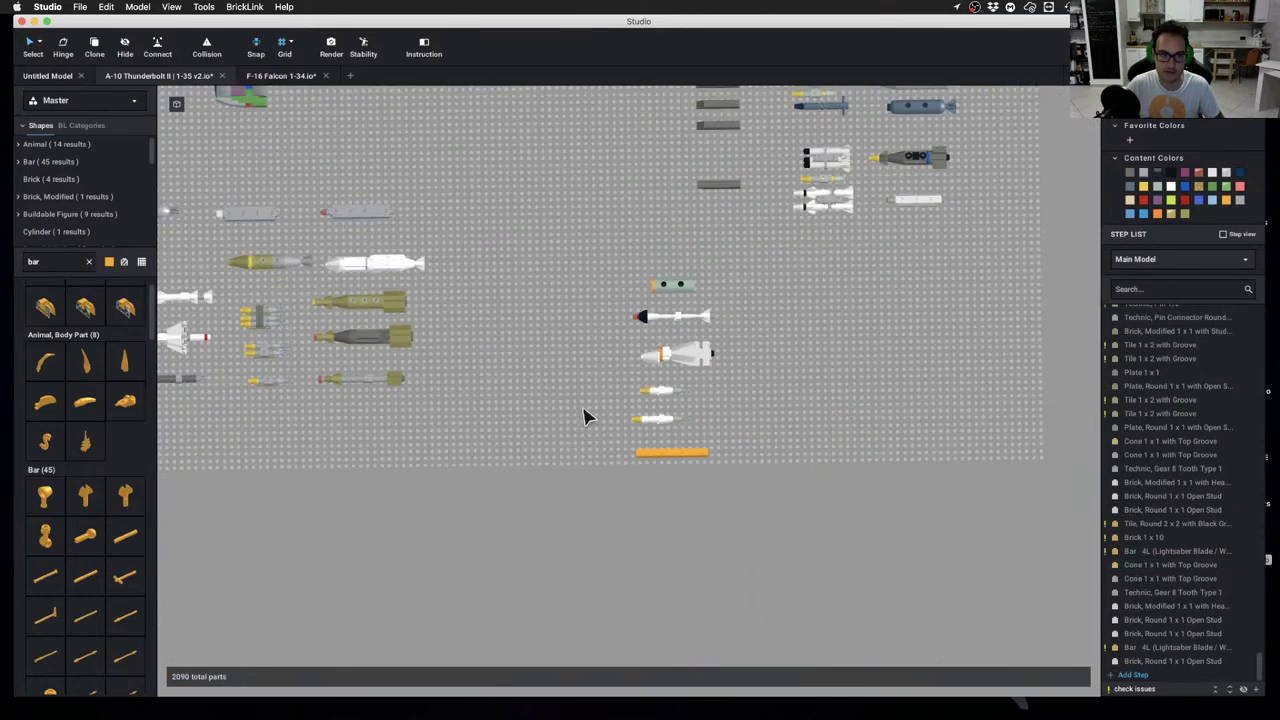
pyautogui.scroll(10, 585, 416)
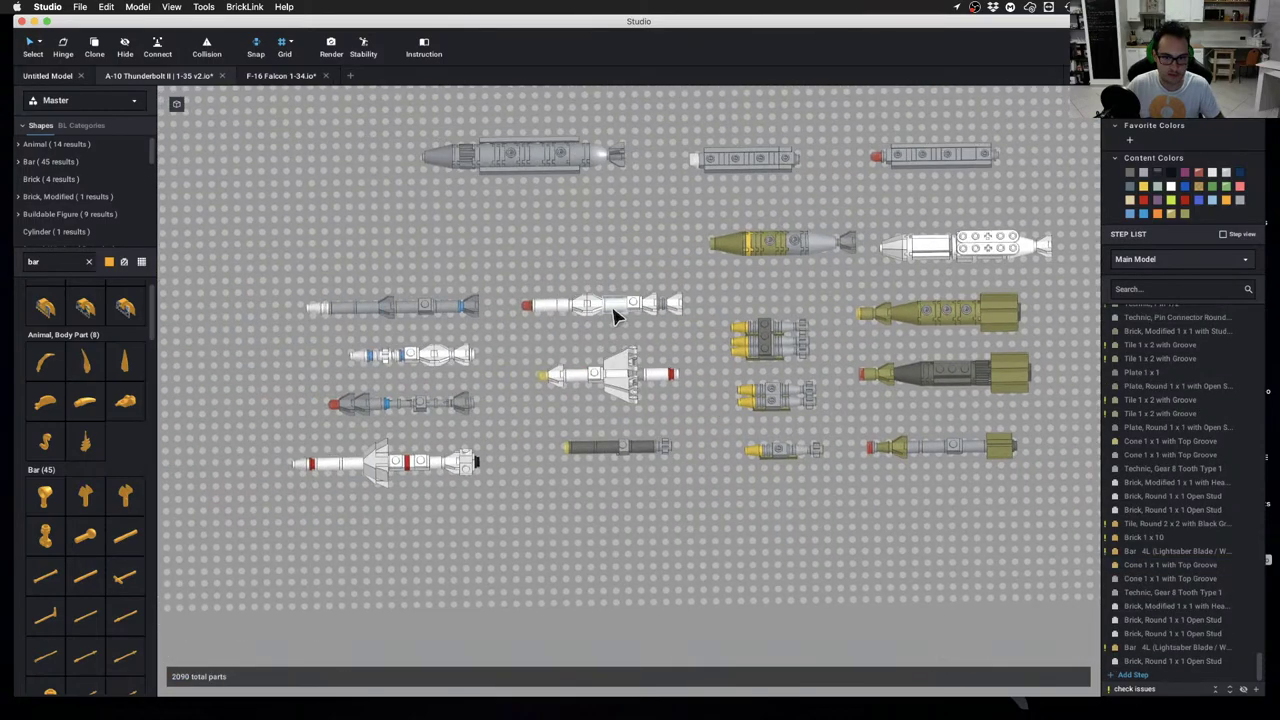
pyautogui.click(614, 312)
pyautogui.press('c')
pyautogui.scroll(-3, 633, 391)
pyautogui.scroll(6, 923, 470)
pyautogui.moveTo(873, 434); pyautogui.dragTo(737, 449, button='middle')
pyautogui.click(815, 485)
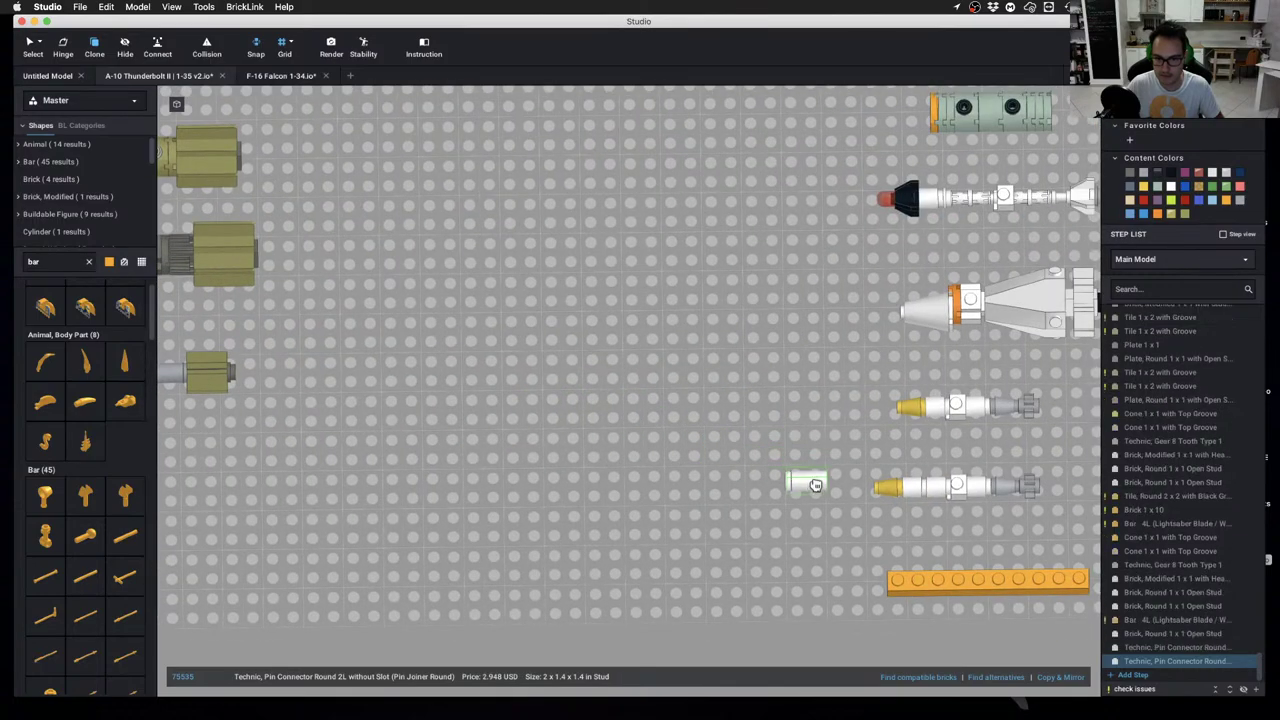
# Replace the lengthened bomb's two front white round bricks with the spare white Technic Pin Connector Round 2L
pyautogui.press('Escape')
pyautogui.click(910, 489)
pyautogui.press('Delete')
pyautogui.click(931, 490)
pyautogui.press('Delete')
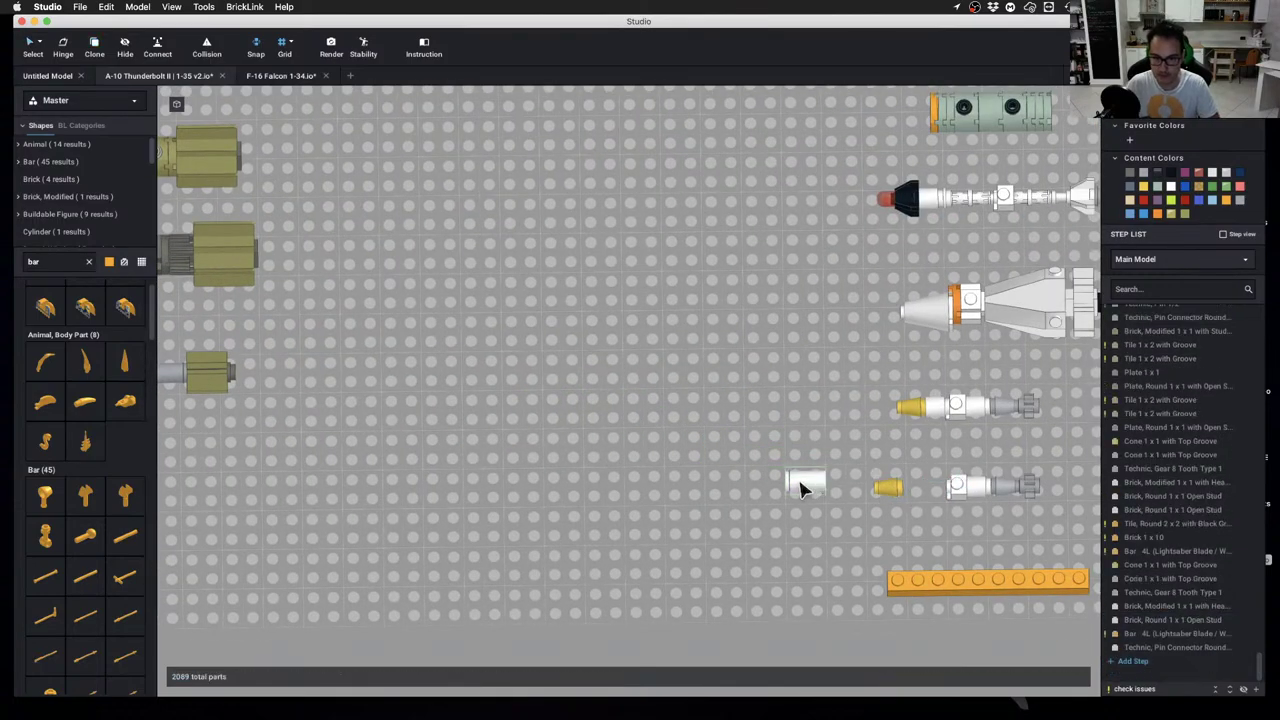
pyautogui.moveTo(800, 482); pyautogui.dragTo(925, 489)
pyautogui.click(991, 527)
pyautogui.scroll(1, 955, 520)
pyautogui.moveTo(973, 518); pyautogui.dragTo(783, 463, button='middle')
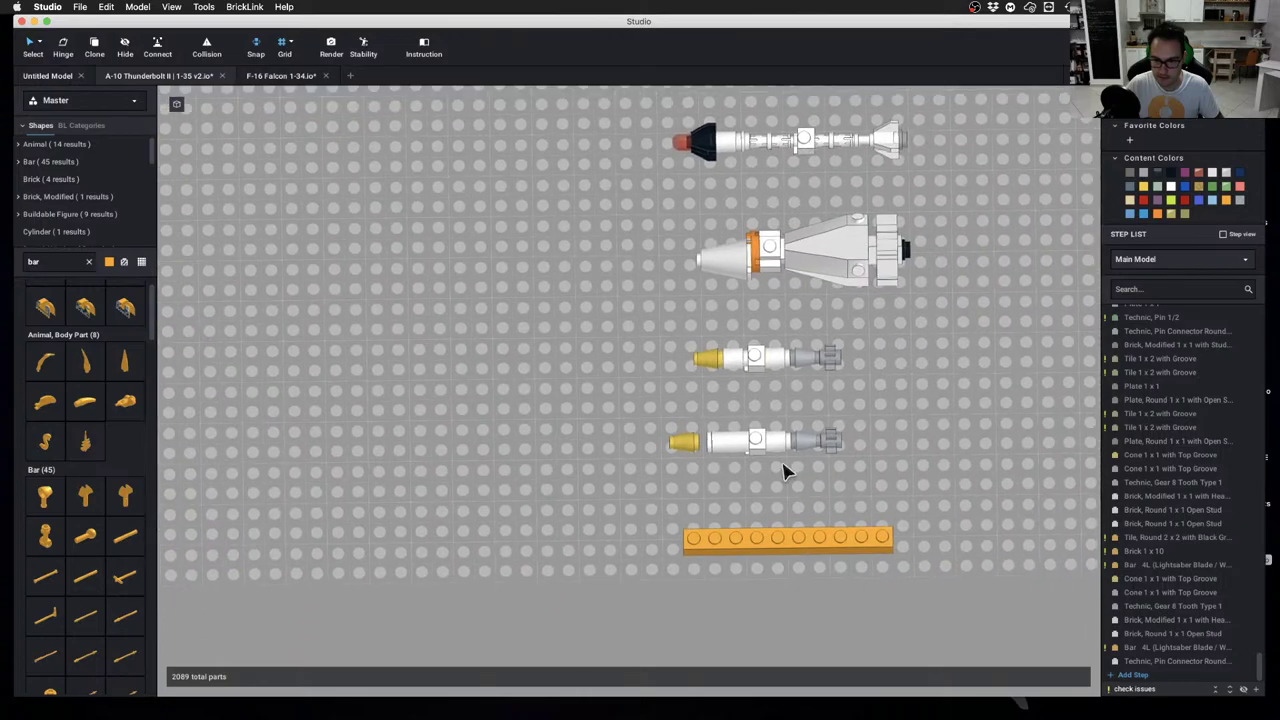
# Hide the front white body parts of the red-tipped missile and clone its exposed green Technic Pin 1/2 in front of the lengthened bomb
pyautogui.scroll(1, 750, 485)
pyautogui.scroll(-4, 589, 434)
pyautogui.moveTo(488, 409); pyautogui.dragTo(817, 521, button='middle')
pyautogui.press('l')
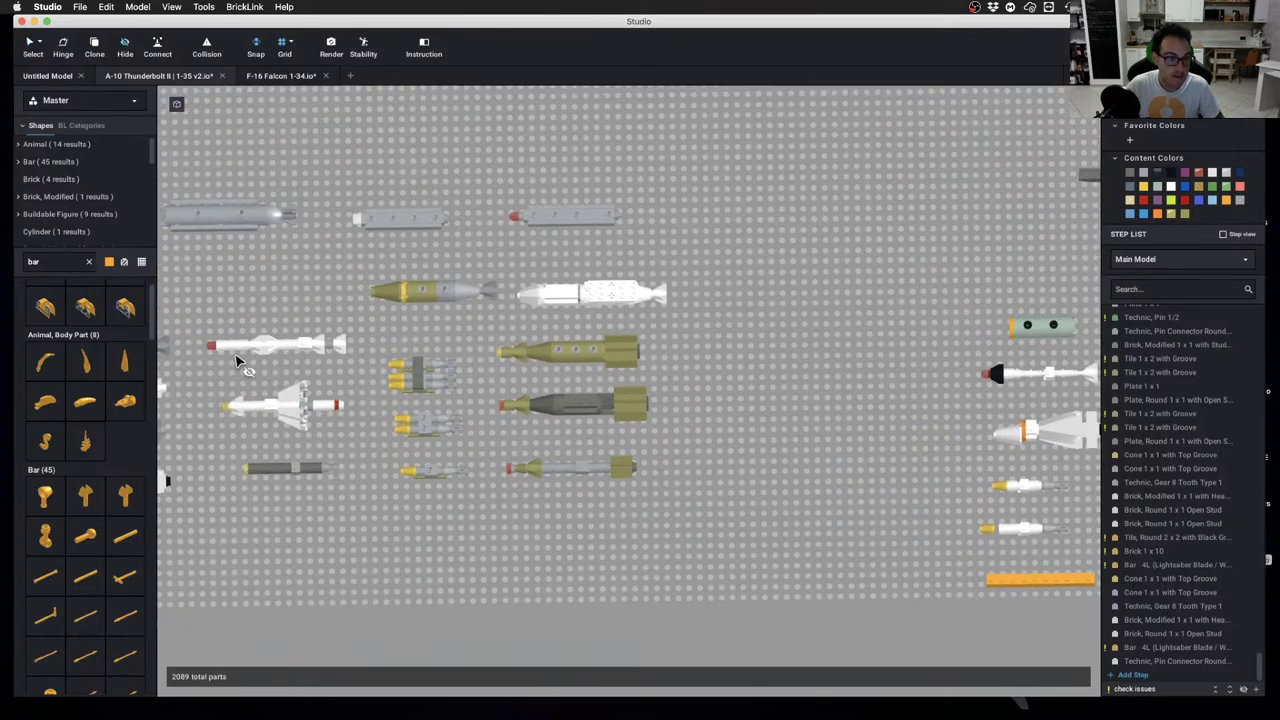
pyautogui.click(235, 350)
pyautogui.click(241, 352)
pyautogui.press('Escape')
pyautogui.click(224, 347)
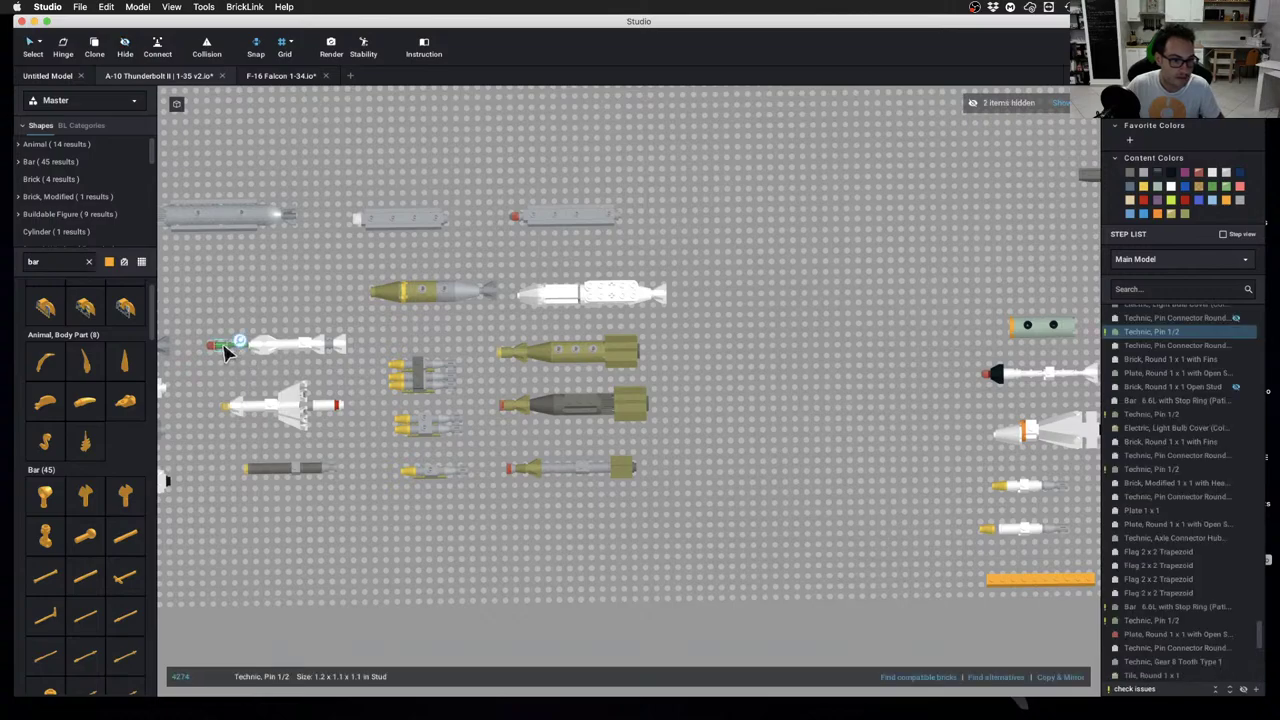
pyautogui.press('c')
pyautogui.click(939, 520)
pyautogui.press('Escape')
# Hide the front body parts of the dark grey missile and the large red-banded white missile to expose their green pins
pyautogui.press('l')
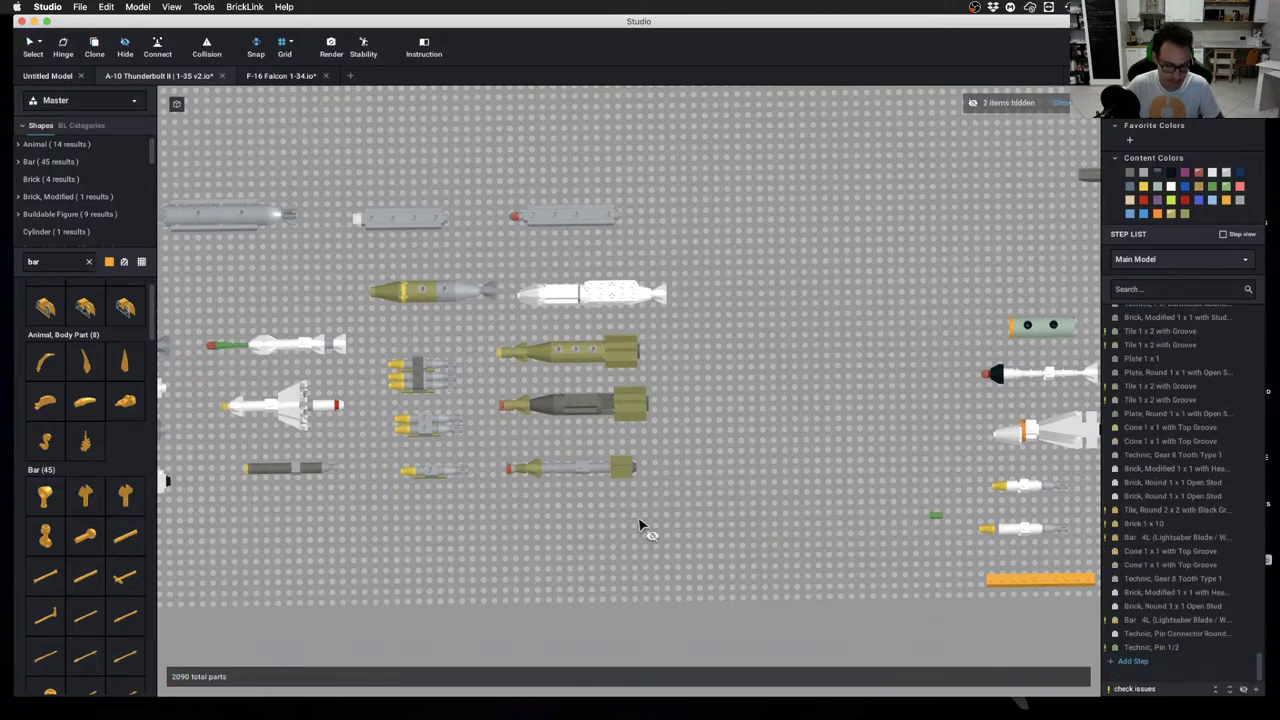
pyautogui.moveTo(263, 432); pyautogui.dragTo(543, 437, button='middle')
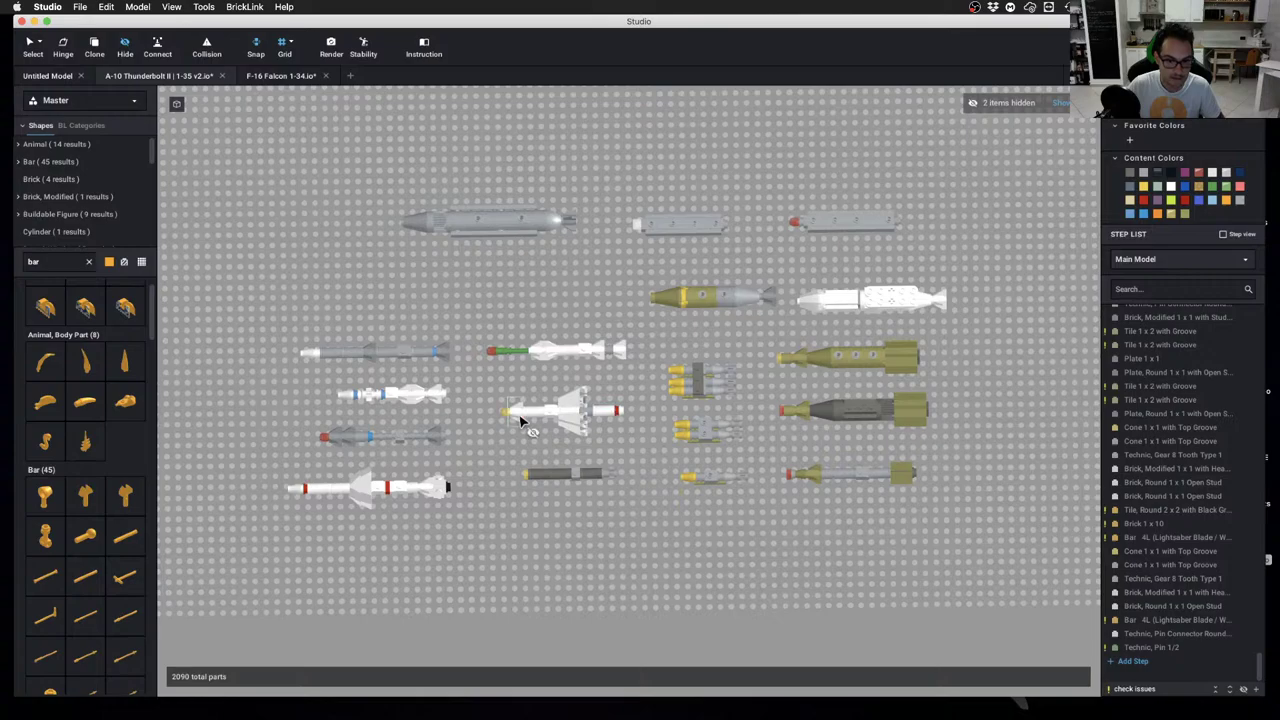
pyautogui.click(556, 480)
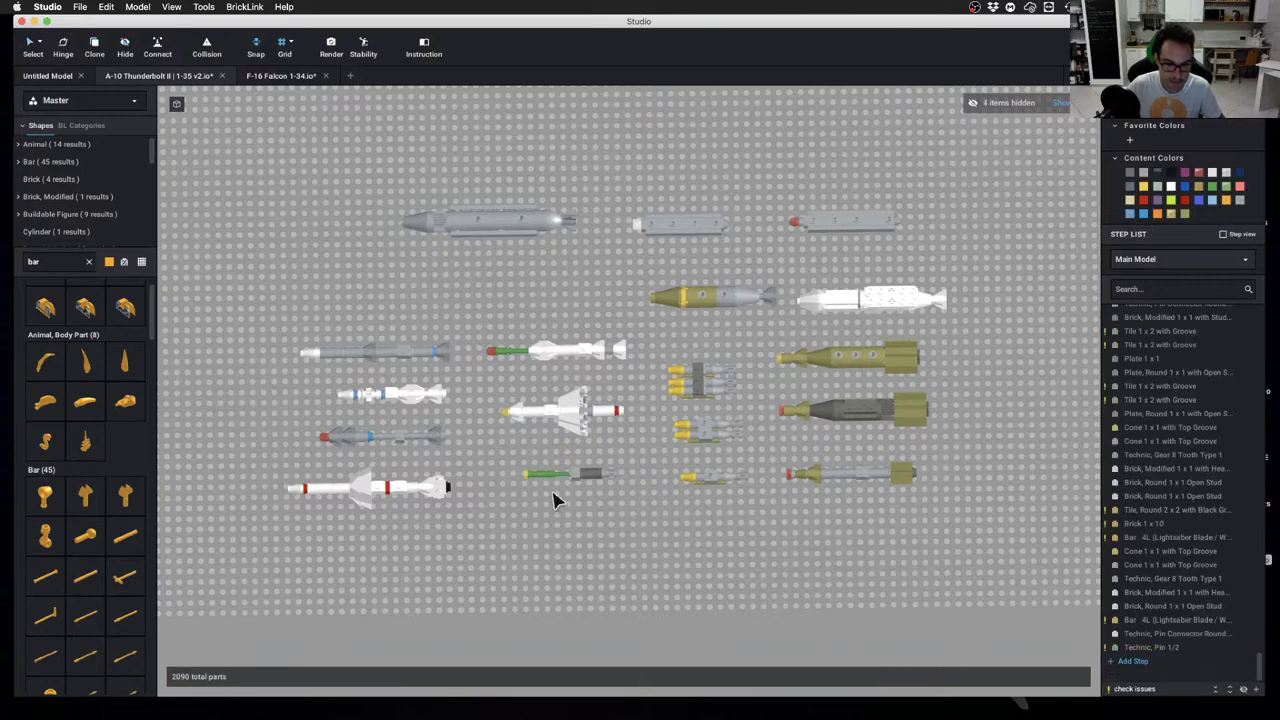
pyautogui.scroll(8, 537, 485)
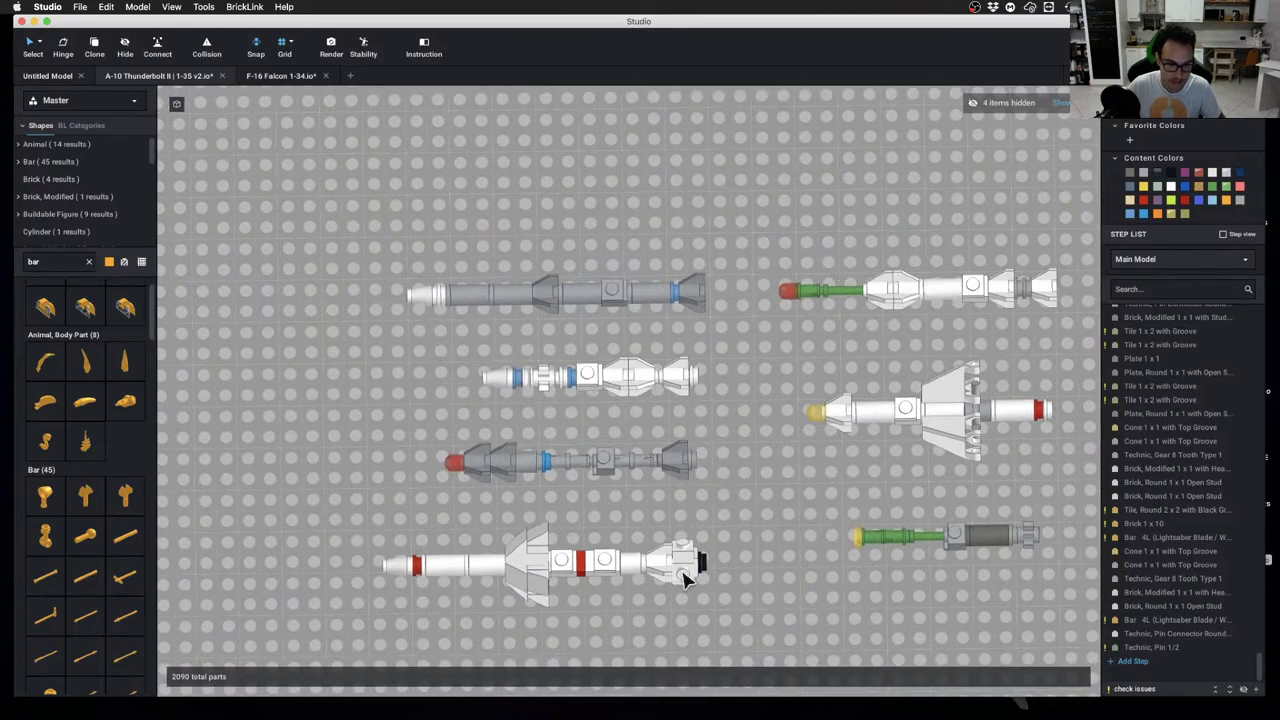
pyautogui.click(452, 572)
pyautogui.click(487, 576)
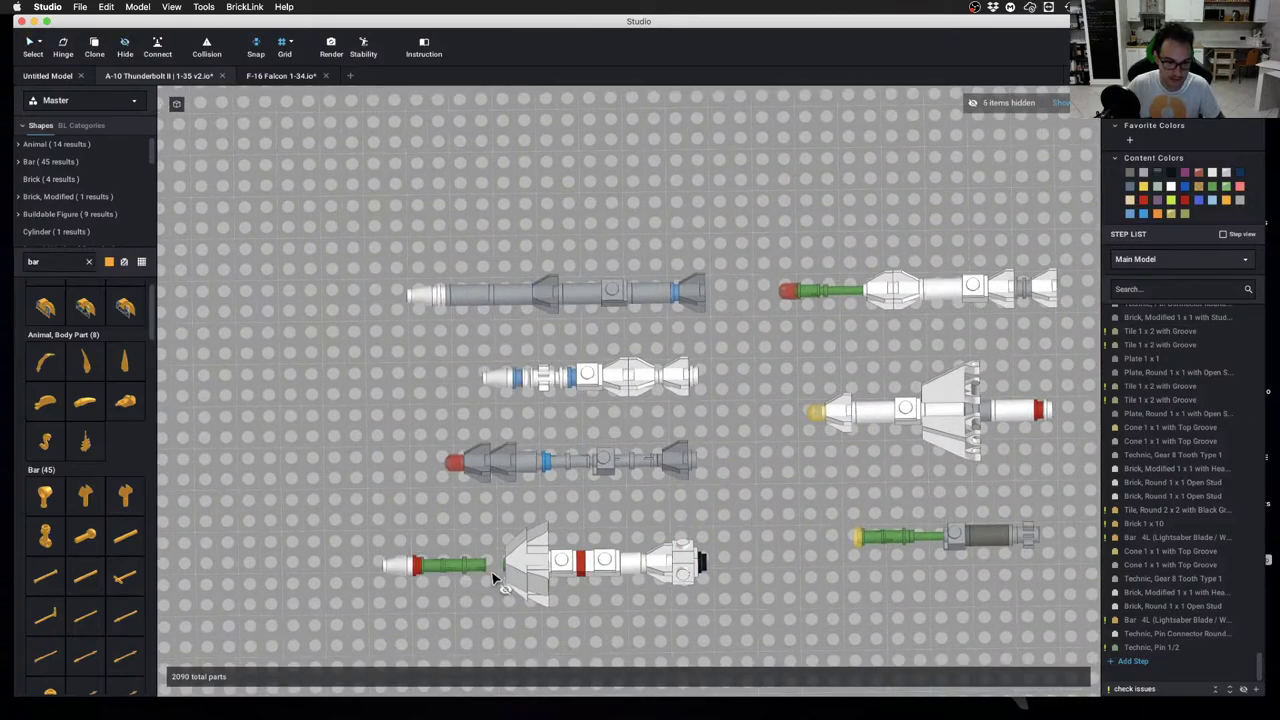
# Clone the Technic Pin without Friction Ridges from the red-banded missile and place it between the two small yellow-tipped bombs
pyautogui.press('c')
pyautogui.click(470, 566)
pyautogui.scroll(-8, 474, 566)
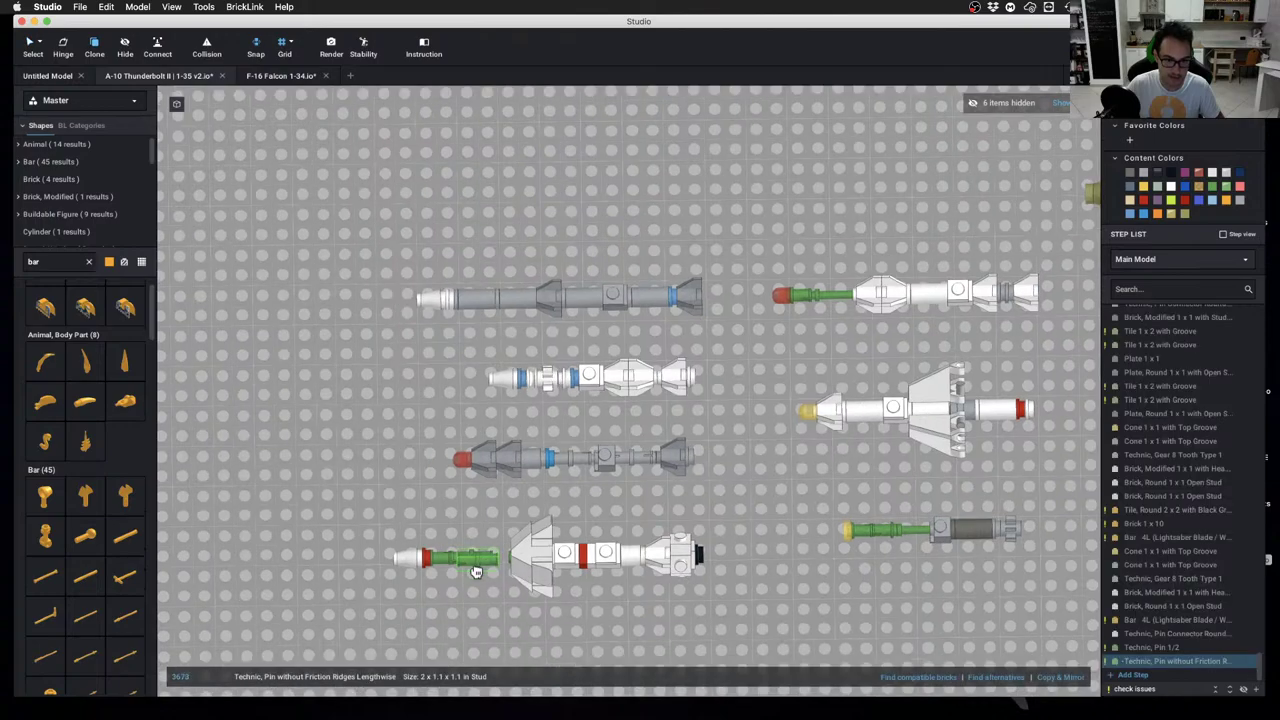
pyautogui.moveTo(955, 536)
pyautogui.mouseDown(button='middle')
pyautogui.moveTo(543, 537)
pyautogui.moveTo(700, 517)
pyautogui.mouseUp(button='middle')
pyautogui.scroll(6, 682, 514)
pyautogui.moveTo(817, 623); pyautogui.dragTo(697, 417, button='middle')
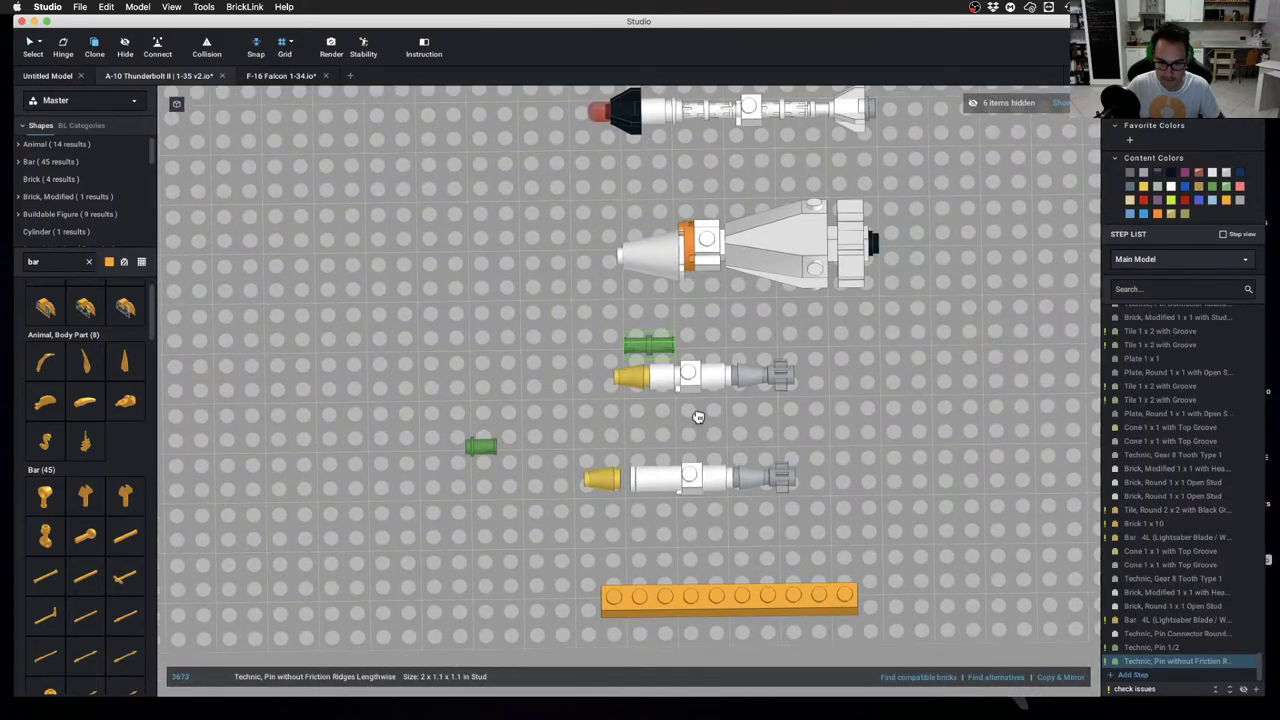
pyautogui.click(675, 424)
pyautogui.press('Escape')
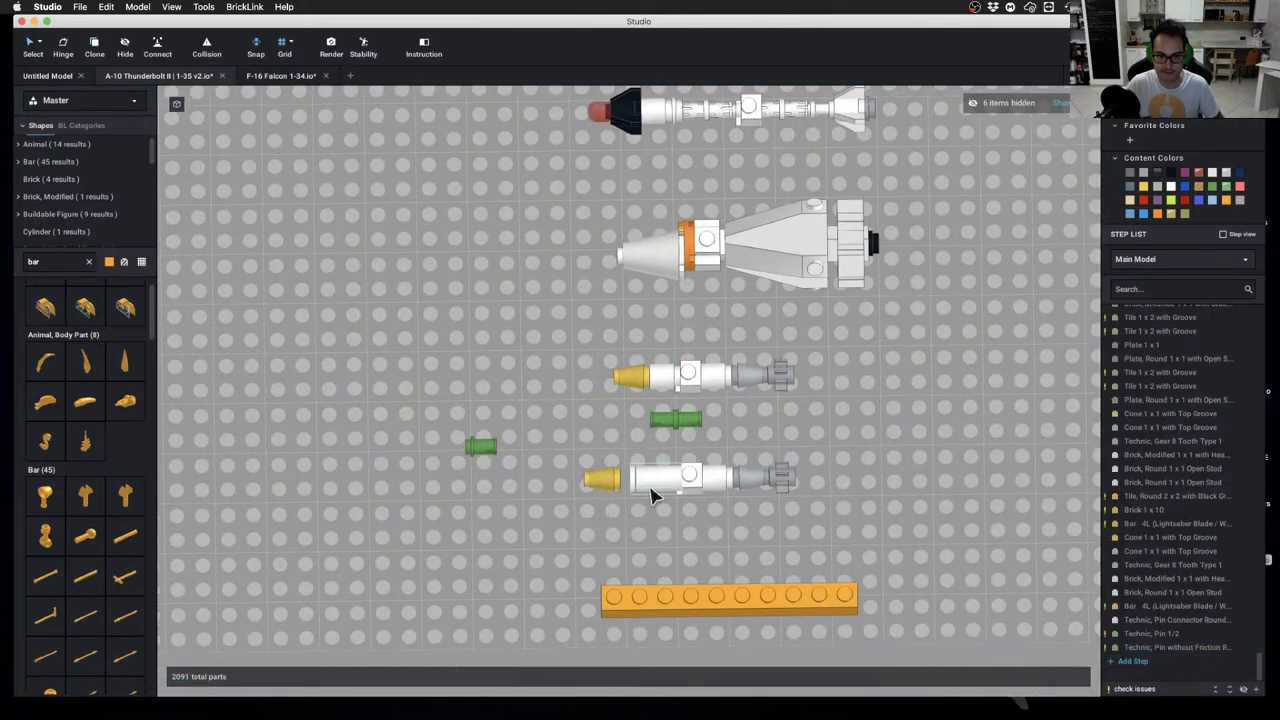
# Detach the rear white round brick and the grey tail assembly with its bar from the lengthened bomb, setting both aside
pyautogui.click(690, 482)
pyautogui.moveTo(715, 485); pyautogui.dragTo(877, 429)
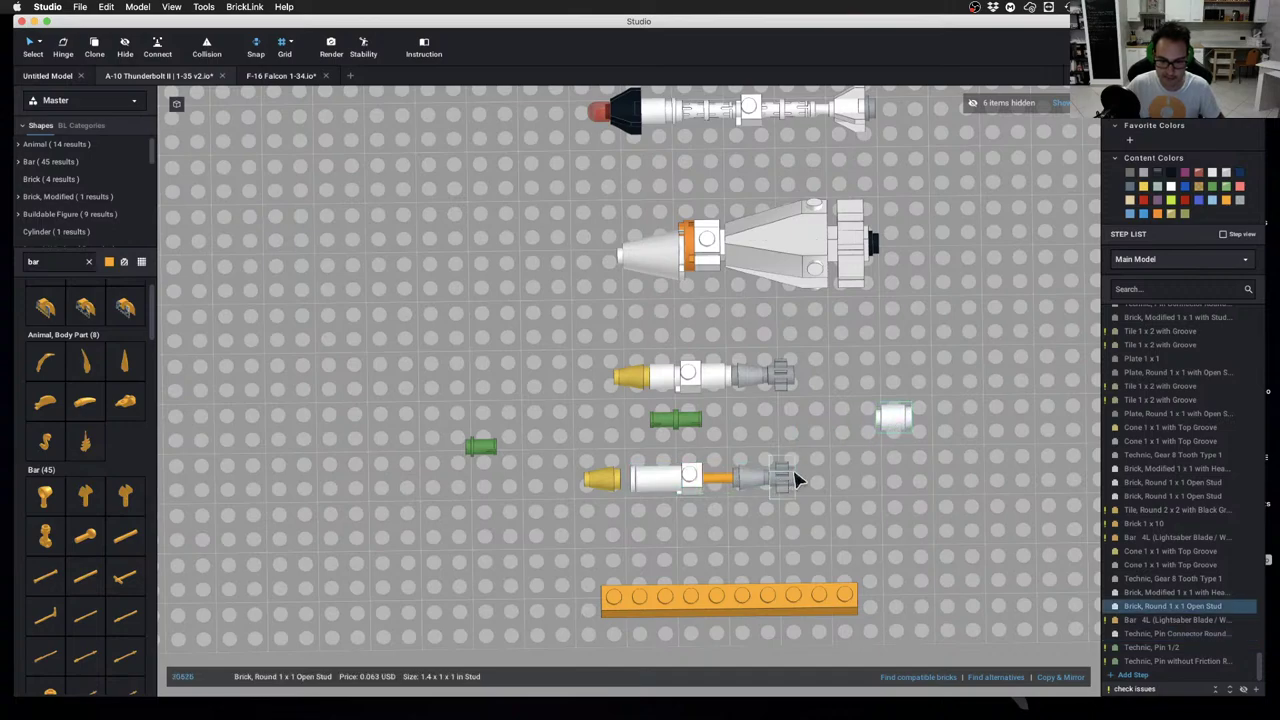
pyautogui.moveTo(811, 469); pyautogui.dragTo(977, 498)
pyautogui.click(820, 508)
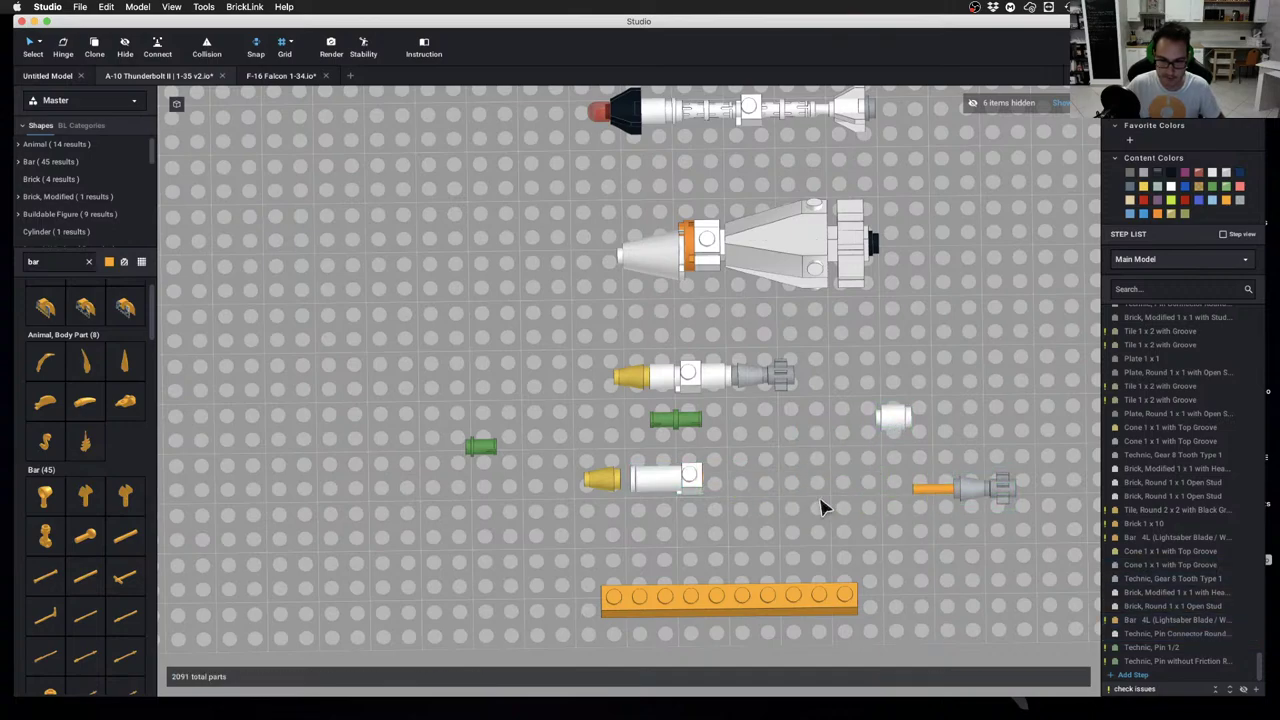
# Insert the green Technic Pin 1/2 behind the bomb's modified brick and add a cloned white pin connector over it
pyautogui.moveTo(480, 447); pyautogui.dragTo(739, 480)
pyautogui.click(798, 437)
pyautogui.click(652, 484)
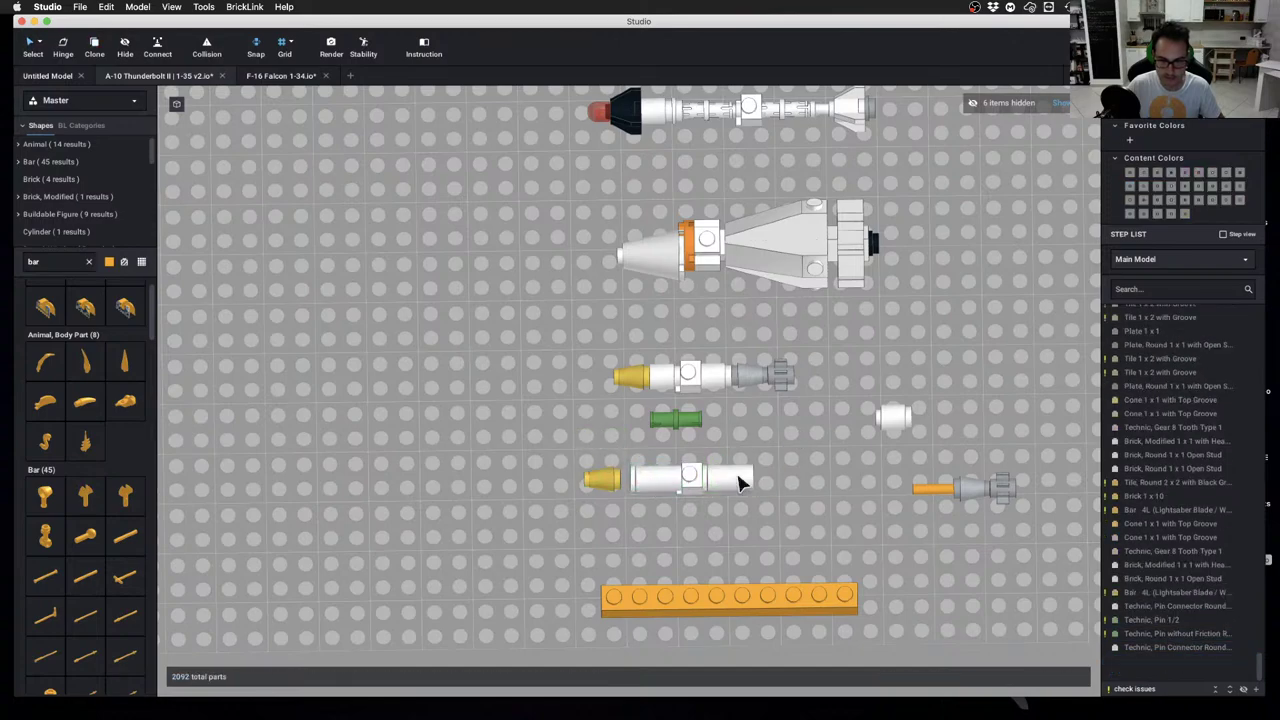
# Set the yellow nose cone aside and copy the Technic Pin 1/2 into the front end of the forward white connector
pyautogui.press('h')
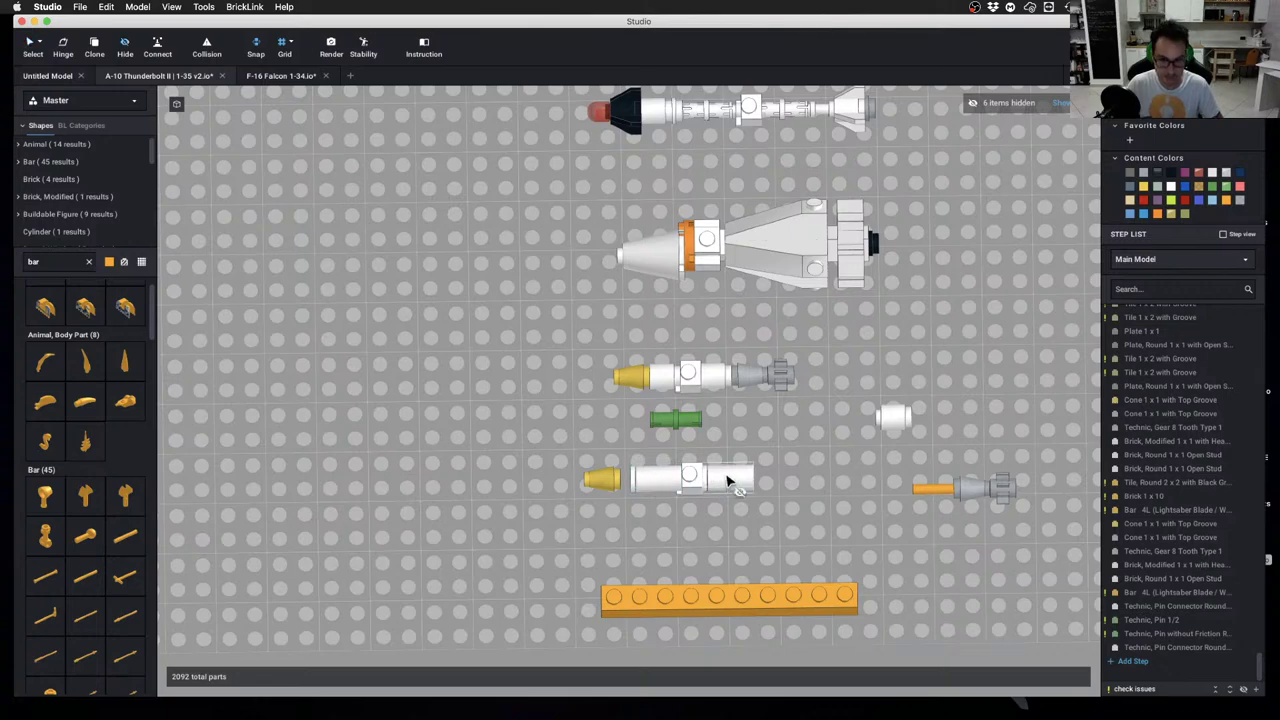
pyautogui.click(726, 483)
pyautogui.press('Escape')
pyautogui.keyDown('alt'); pyautogui.moveTo(721, 482); pyautogui.dragTo(632, 484); pyautogui.keyUp('alt')
pyautogui.click(589, 428)
# Unhide all hidden parts and attach the yellow nose cone to the pin at the bomb's front
pyautogui.click(1060, 102)
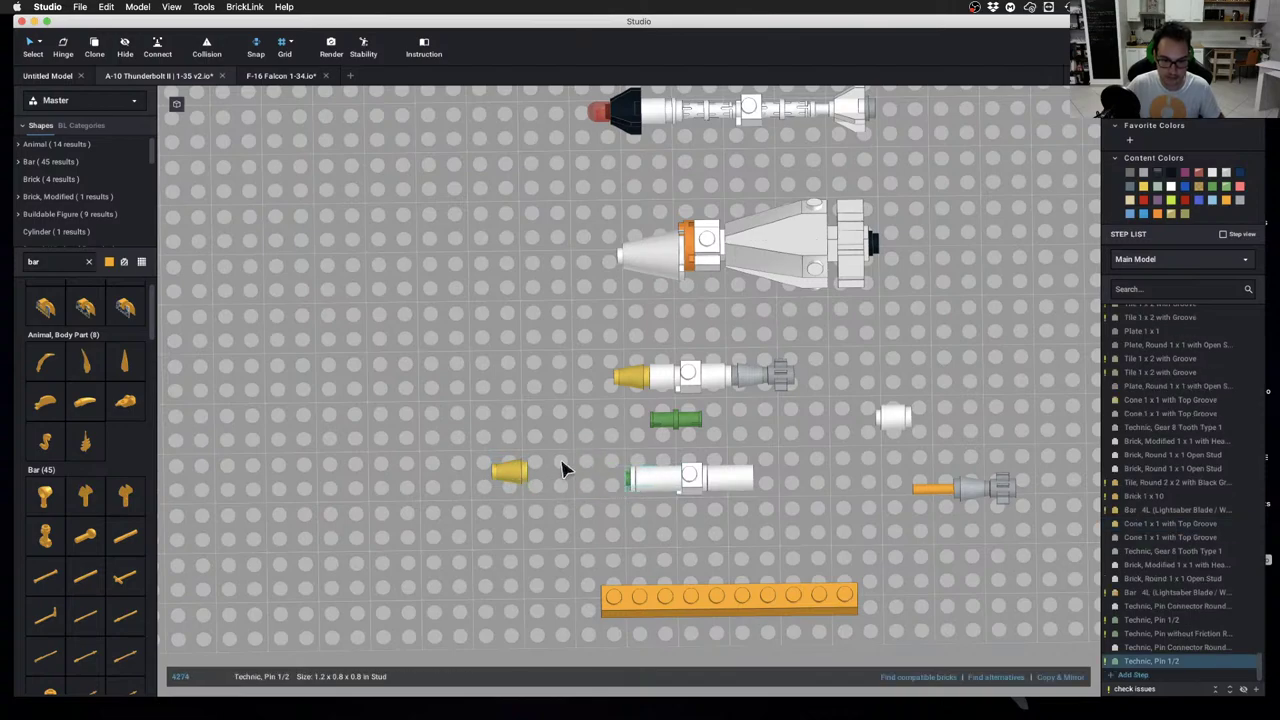
pyautogui.moveTo(512, 476); pyautogui.dragTo(625, 505)
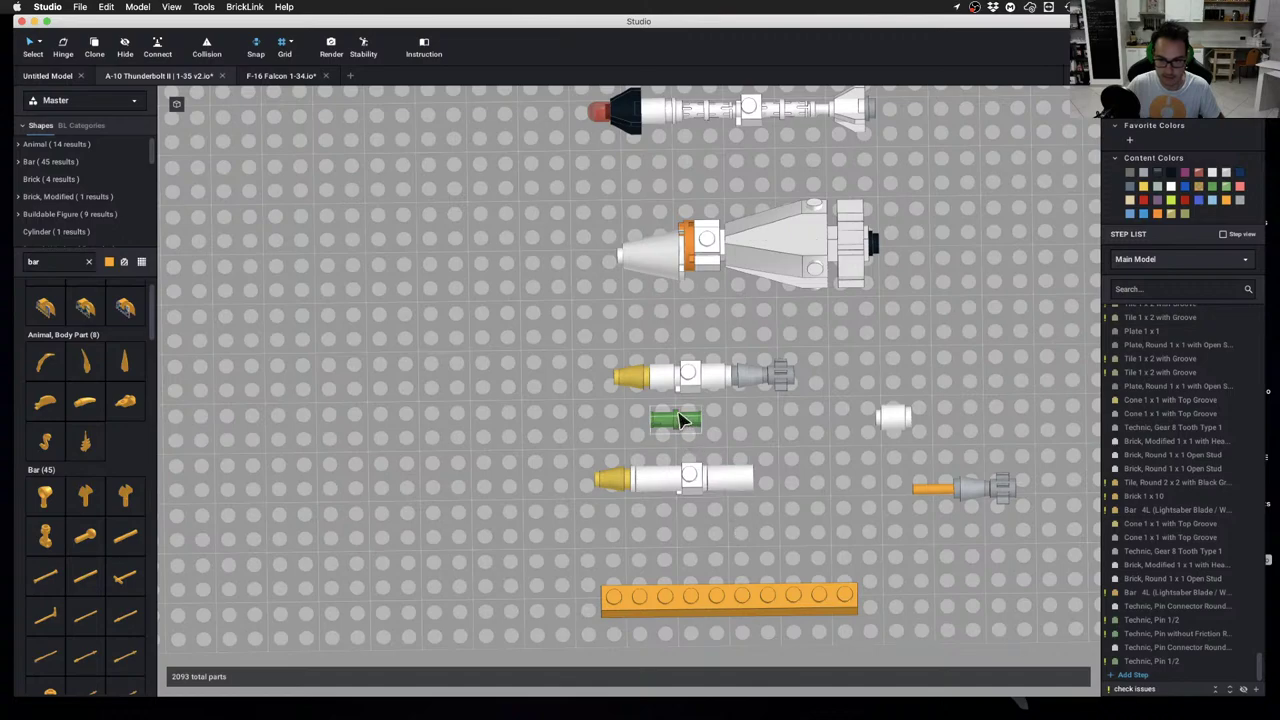
pyautogui.moveTo(608, 486)
pyautogui.mouseDown()
pyautogui.moveTo(560, 484)
pyautogui.moveTo(625, 498)
pyautogui.mouseUp()
# Clone the Technic Pin 1/2, placing one spare copy beside the bomb and another in the rear end of the rear connector
pyautogui.click(628, 484)
pyautogui.press('c')
pyautogui.click(576, 424)
pyautogui.moveTo(593, 430); pyautogui.dragTo(758, 476)
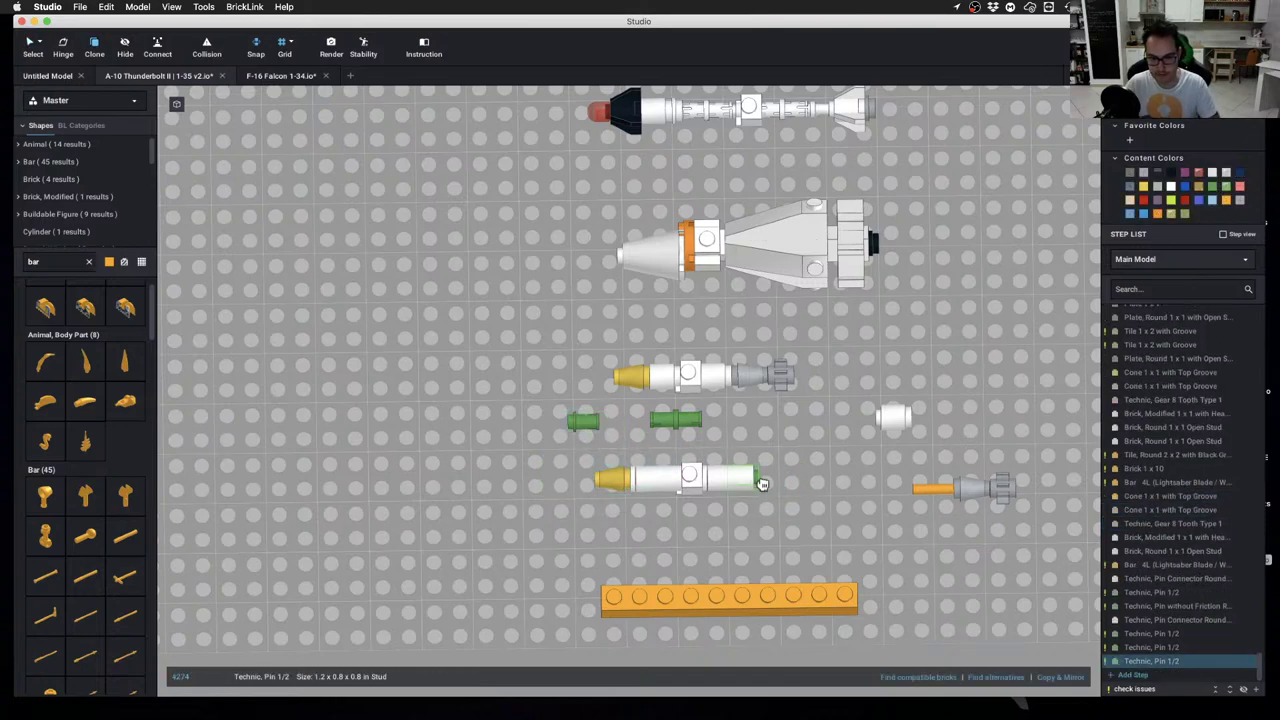
pyautogui.click(755, 484)
pyautogui.press('Escape')
# Reattach the grey Cone 1 x 1 and the Technic Gear 8 Tooth with its bar to the rear of the lengthened bomb
pyautogui.moveTo(966, 489); pyautogui.dragTo(776, 479)
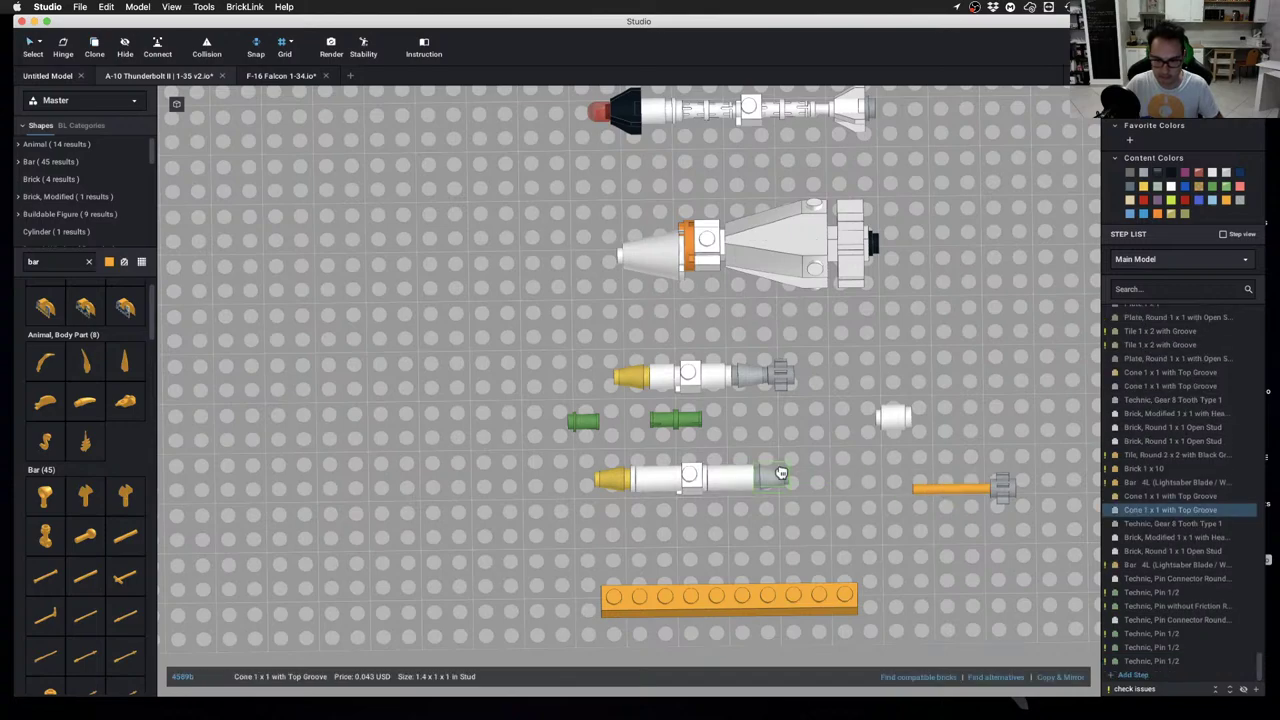
pyautogui.click(940, 468)
pyautogui.moveTo(1012, 502); pyautogui.dragTo(812, 490)
pyautogui.click(872, 494)
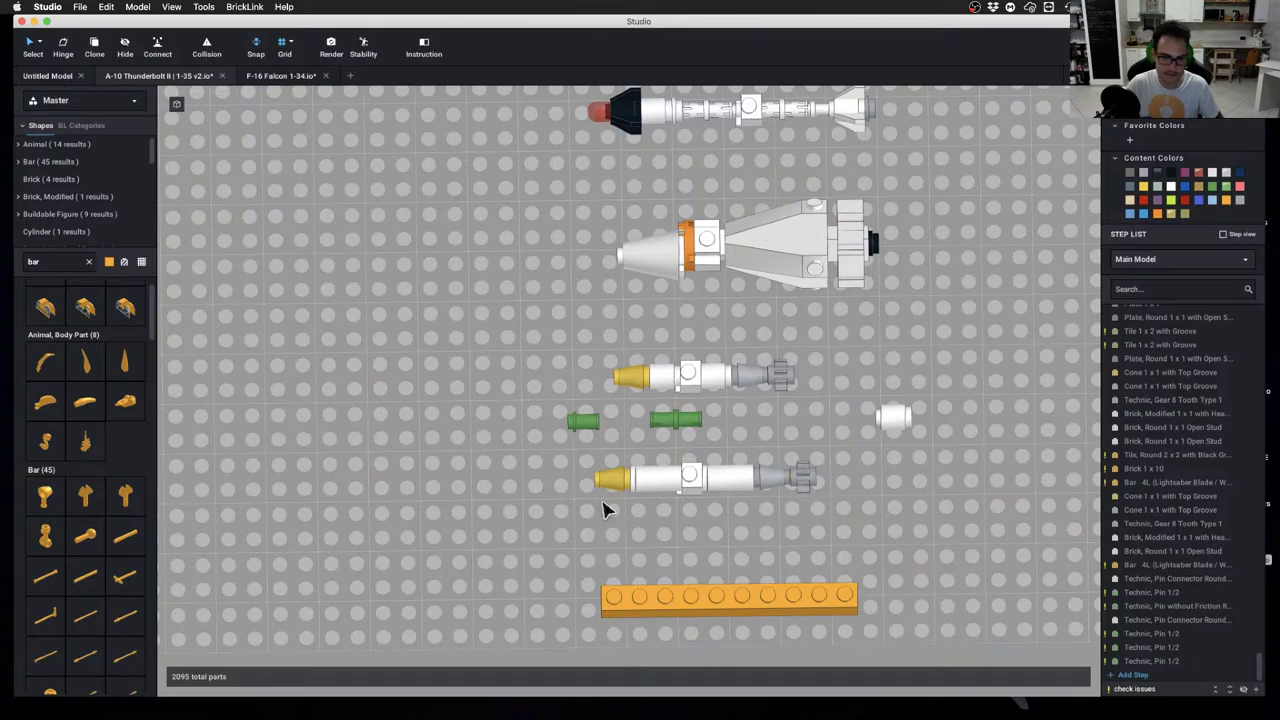
pyautogui.click(812, 481)
pyautogui.moveTo(828, 489); pyautogui.dragTo(810, 464, button='right')
pyautogui.moveTo(790, 478); pyautogui.dragTo(797, 483, button='right')
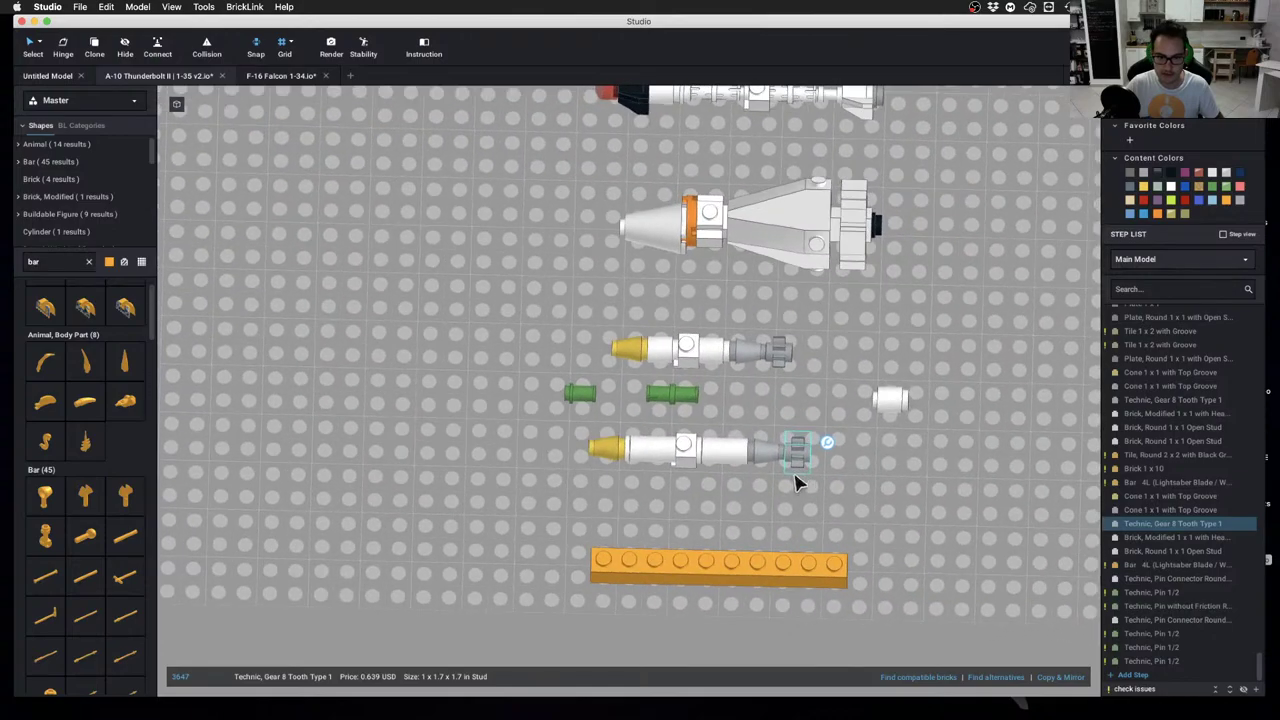
# Move the spare green pins and the loose white round brick behind the tails of the two small bombs
pyautogui.click(868, 506)
pyautogui.click(578, 398)
pyautogui.moveTo(588, 398); pyautogui.dragTo(940, 471)
pyautogui.moveTo(892, 400); pyautogui.dragTo(970, 422)
pyautogui.click(688, 393)
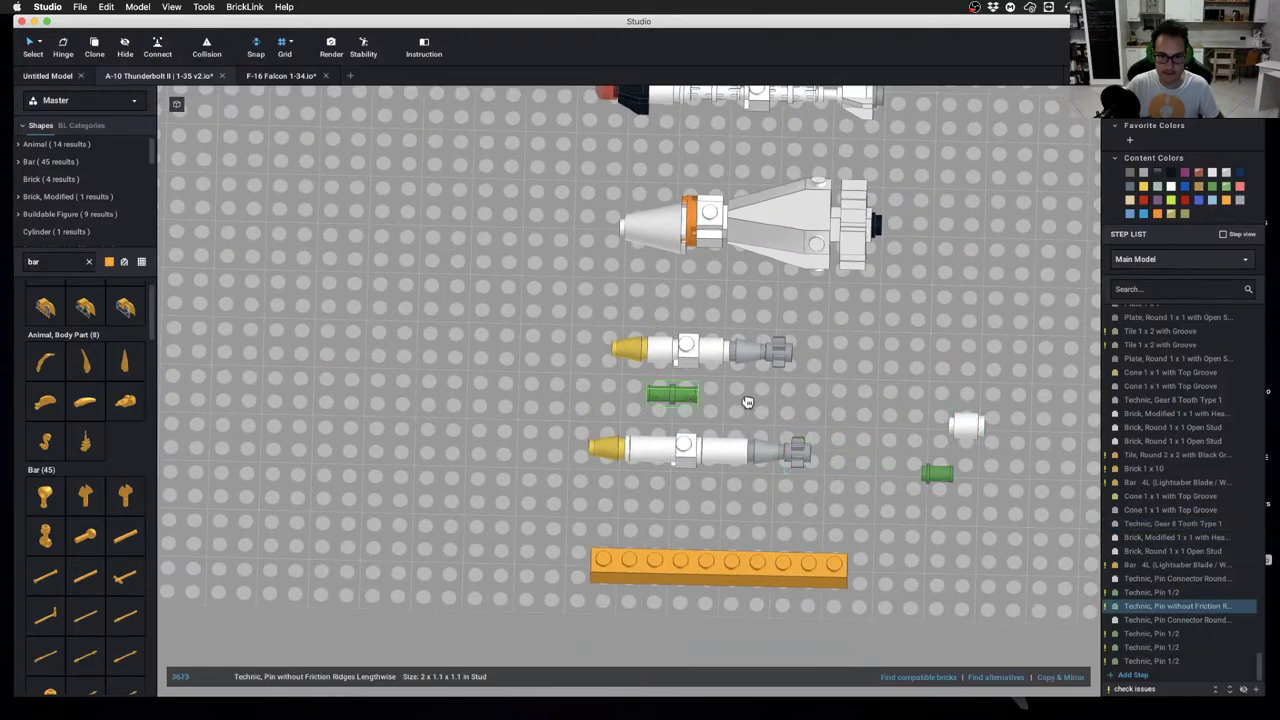
pyautogui.moveTo(688, 393); pyautogui.dragTo(955, 376)
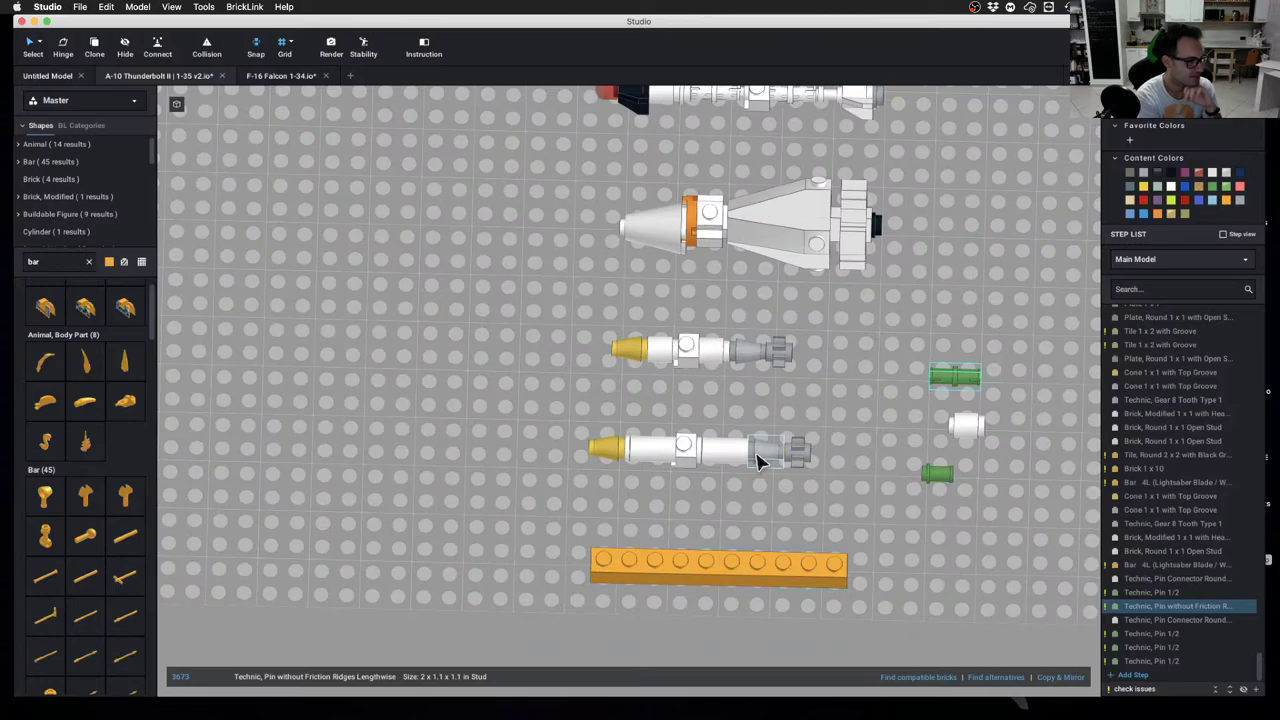
# Switch to the LEGO Unit Converter in Chrome, convert 3 meters at 1:34 scale, and return to Studio
pyautogui.hotkey('ctrl', 'Left')
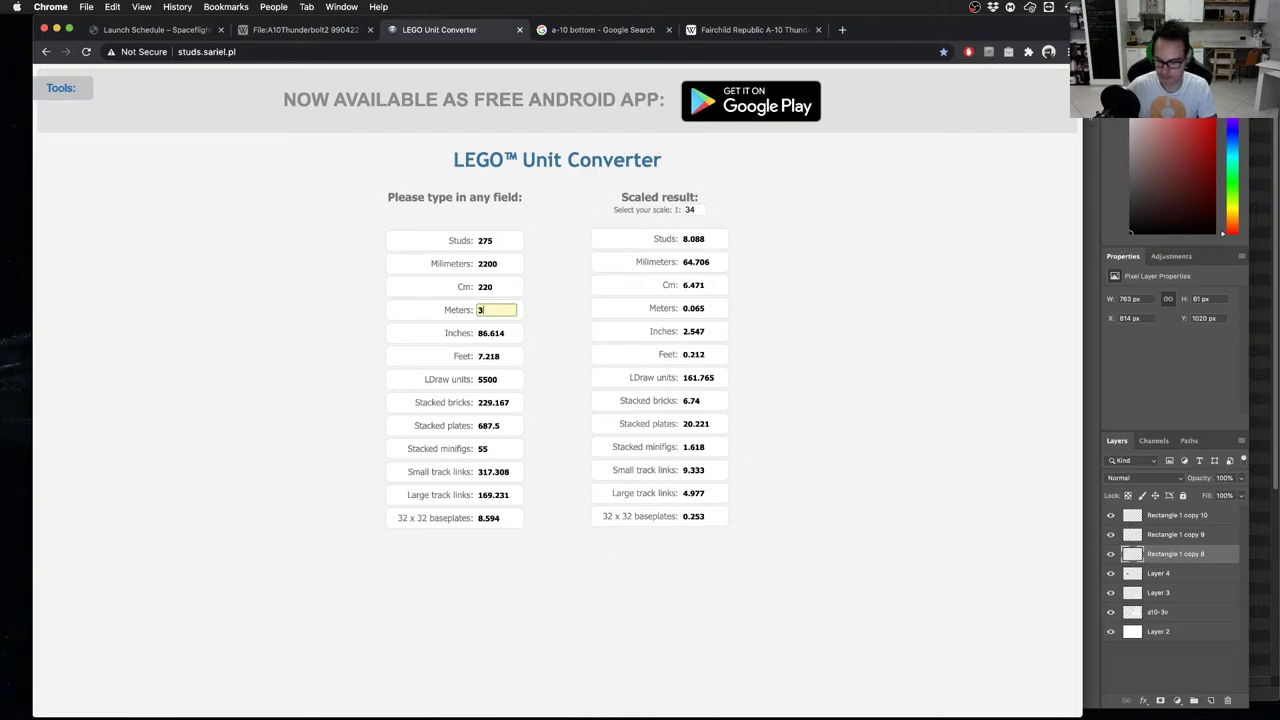
pyautogui.write('3')
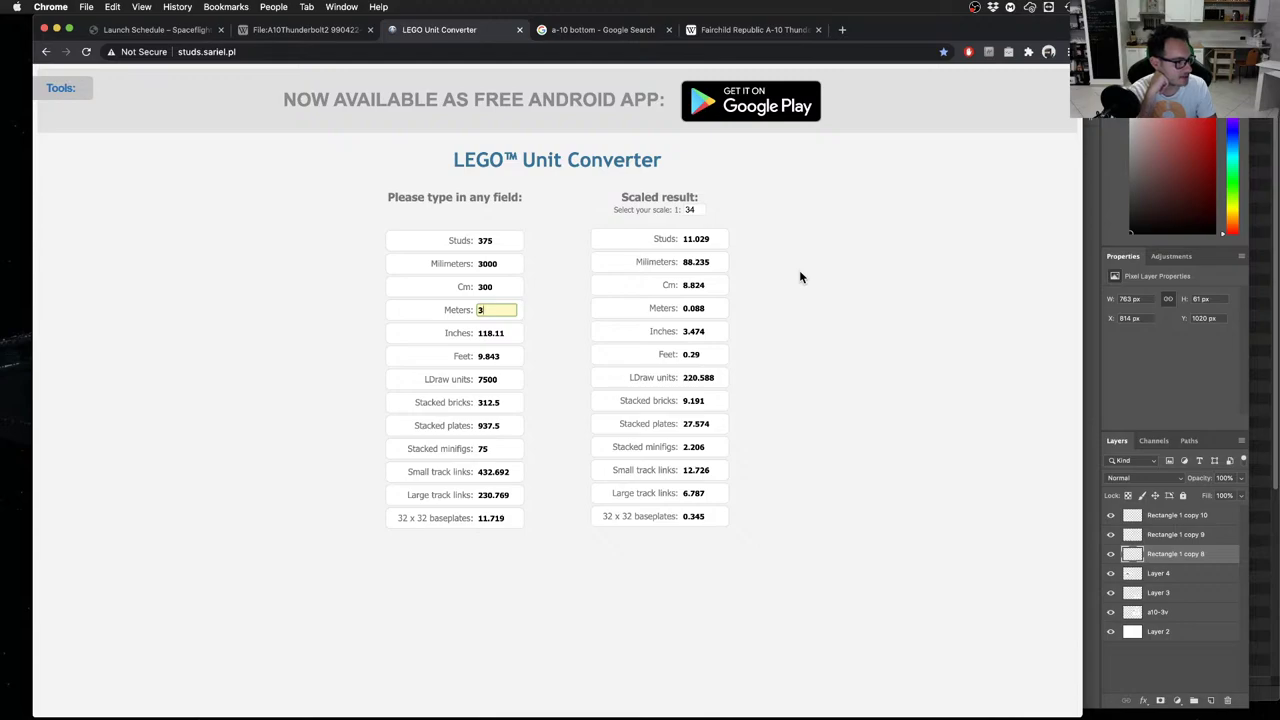
pyautogui.hotkey('ctrl', 'Right')
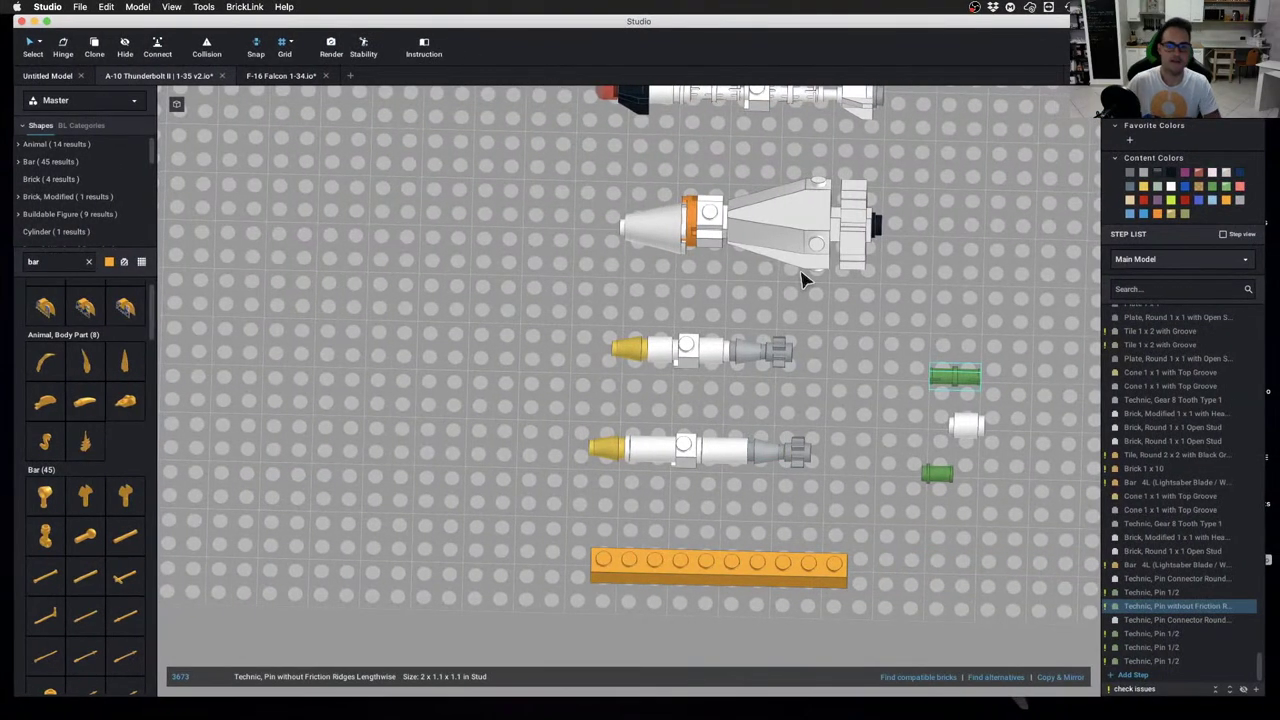
pyautogui.hotkey('ctrl', 'Left')
pyautogui.hotkey('ctrl', 'Right')
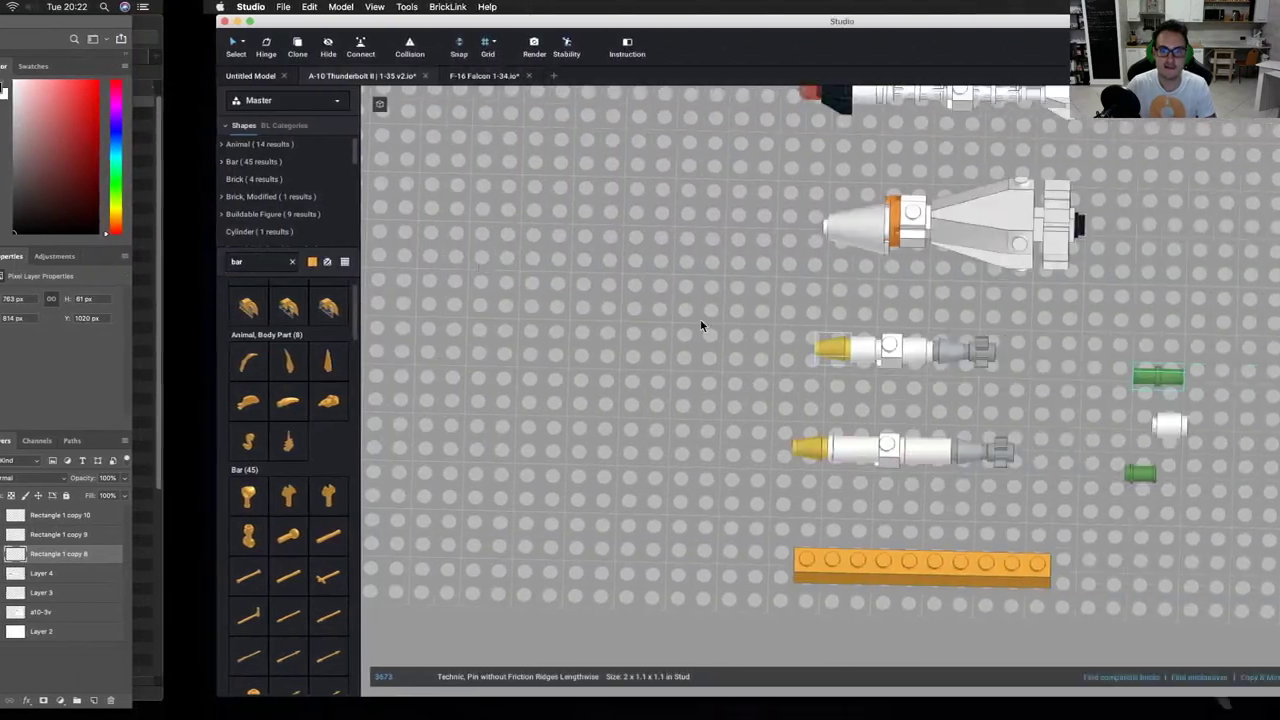
# Examine the existing missiles and bombs, and check the olive-and-grey bomb's size in studs by selecting all its parts
pyautogui.scroll(-3, 587, 333)
pyautogui.scroll(-2, 587, 334)
pyautogui.moveTo(499, 320); pyautogui.dragTo(693, 363, button='middle')
pyautogui.scroll(1, 454, 334)
pyautogui.moveTo(454, 334); pyautogui.dragTo(618, 392, button='middle')
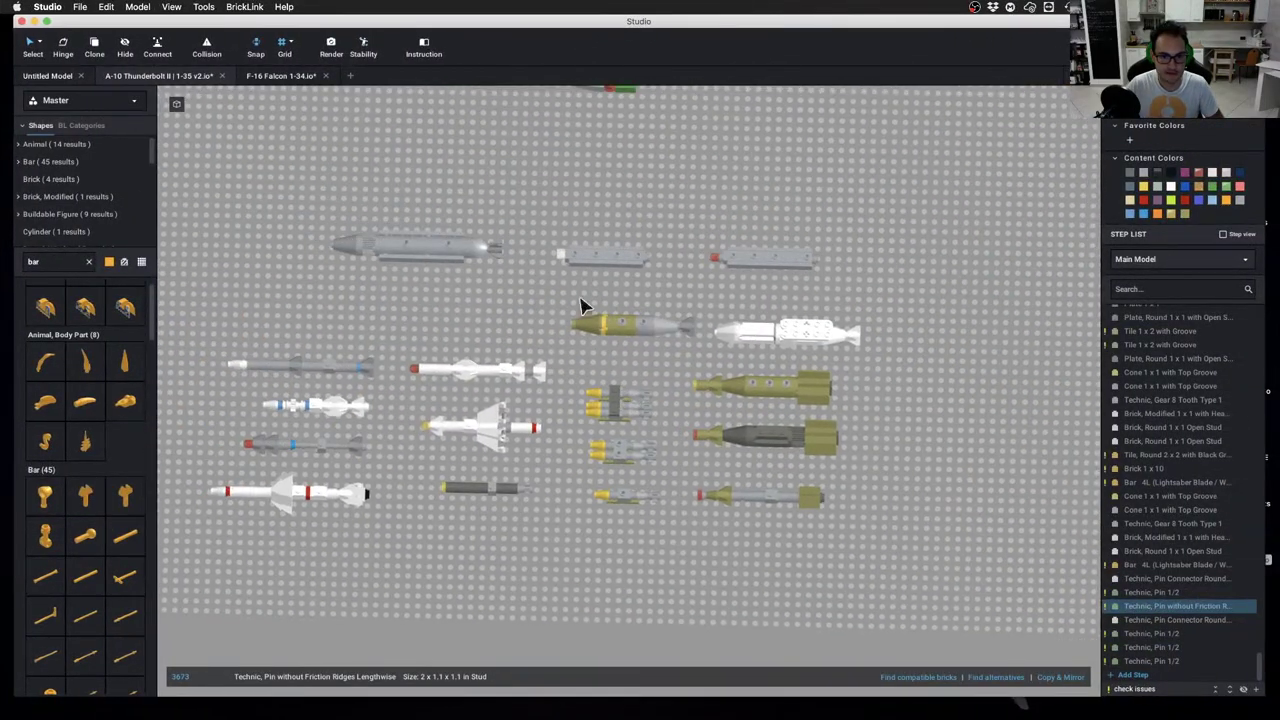
pyautogui.scroll(3, 580, 303)
pyautogui.scroll(1, 578, 311)
pyautogui.scroll(1, 545, 310)
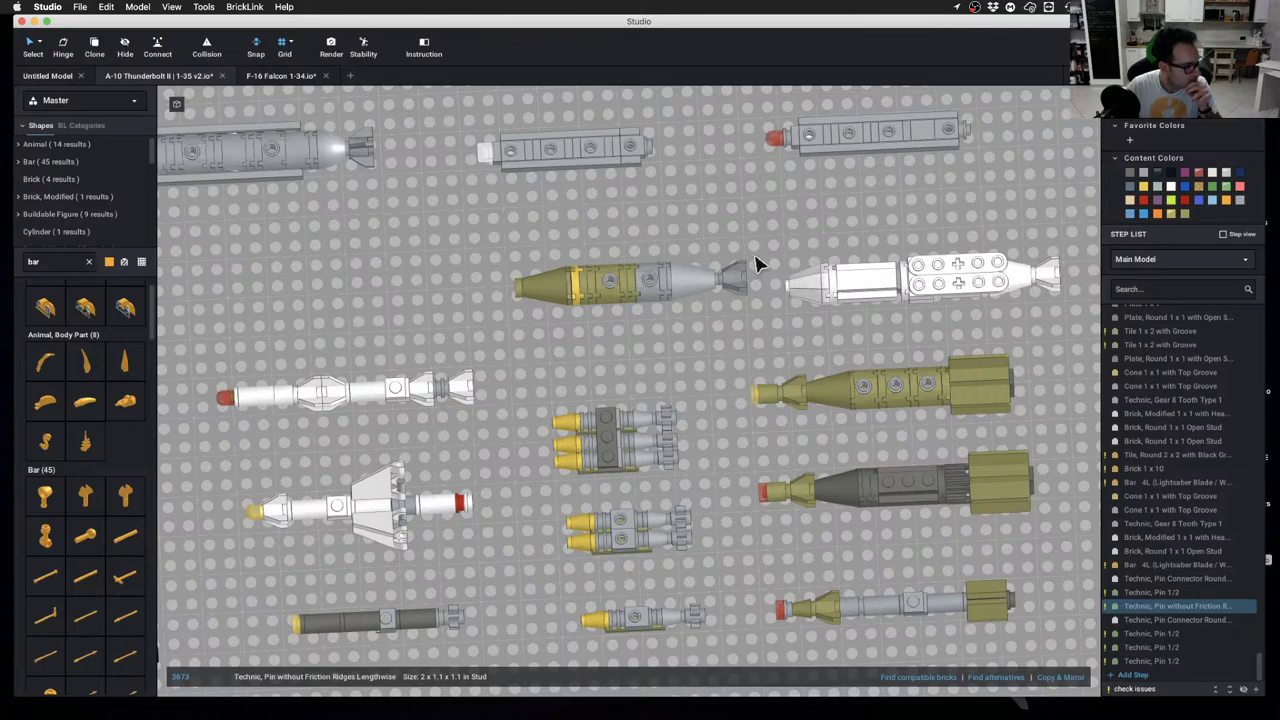
pyautogui.moveTo(480, 231); pyautogui.dragTo(752, 316)
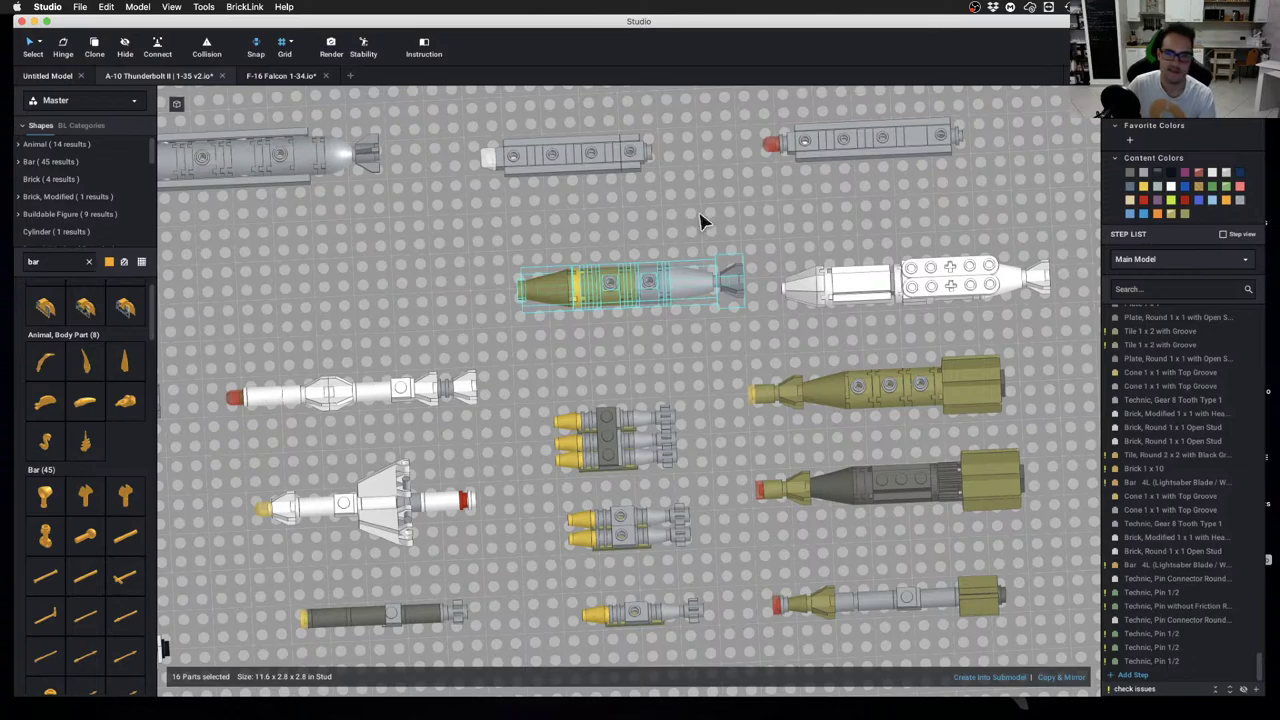
pyautogui.click(700, 222)
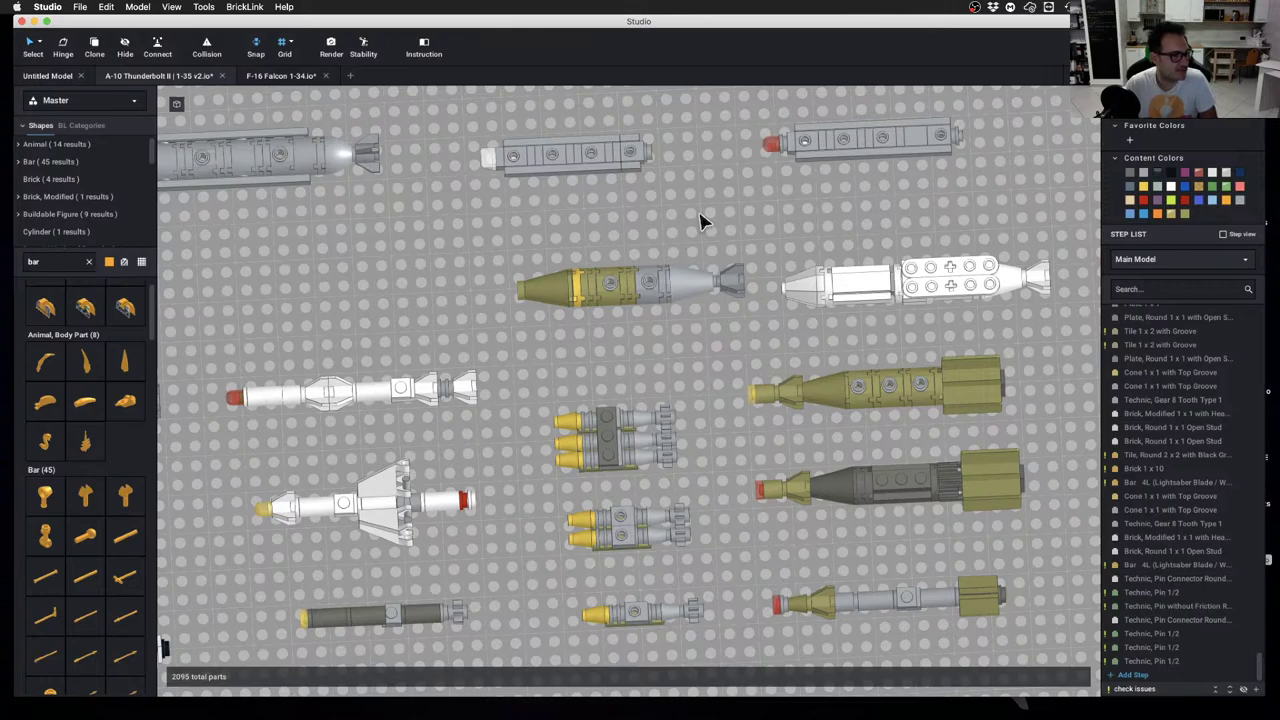
pyautogui.scroll(-8, 686, 252)
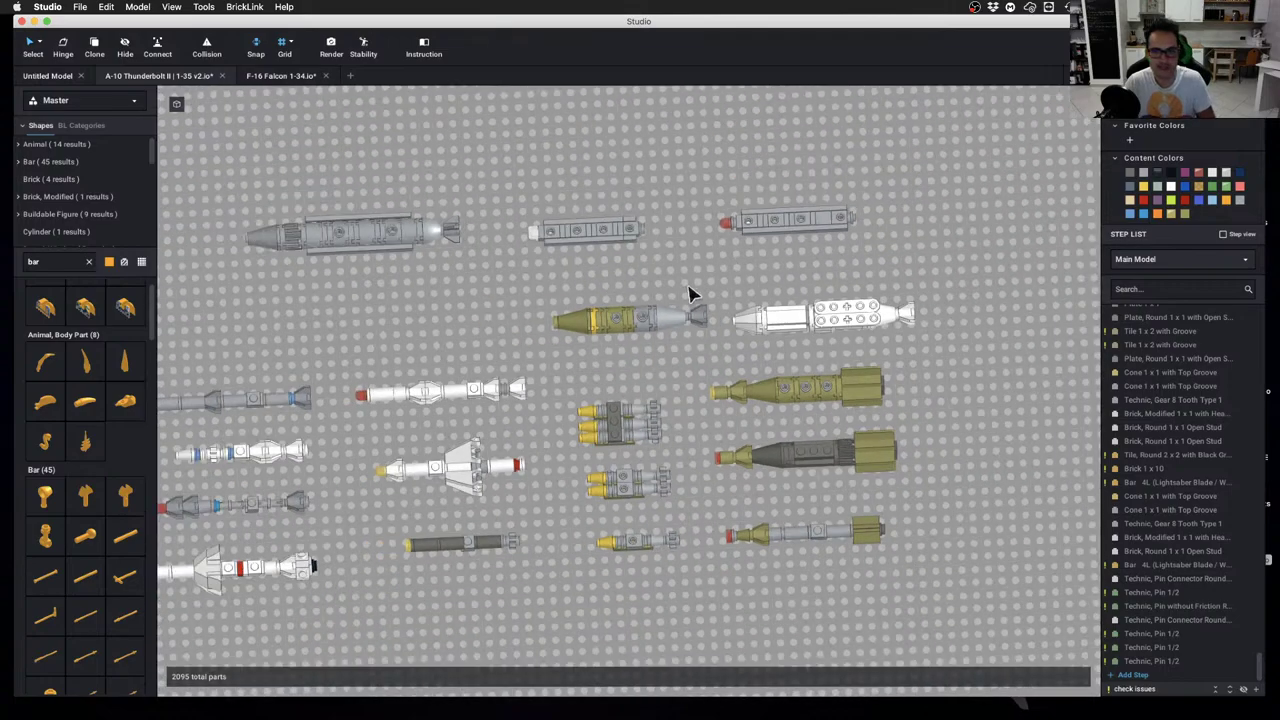
# Move the orange Brick 1 x 10 level with the loose white round brick, and nudge the olive-and-grey bomb forward along its length
pyautogui.moveTo(400, 316); pyautogui.dragTo(814, 572)
pyautogui.scroll(5, 634, 389)
pyautogui.moveTo(820, 503); pyautogui.dragTo(1028, 467)
pyautogui.scroll(-3, 1028, 467)
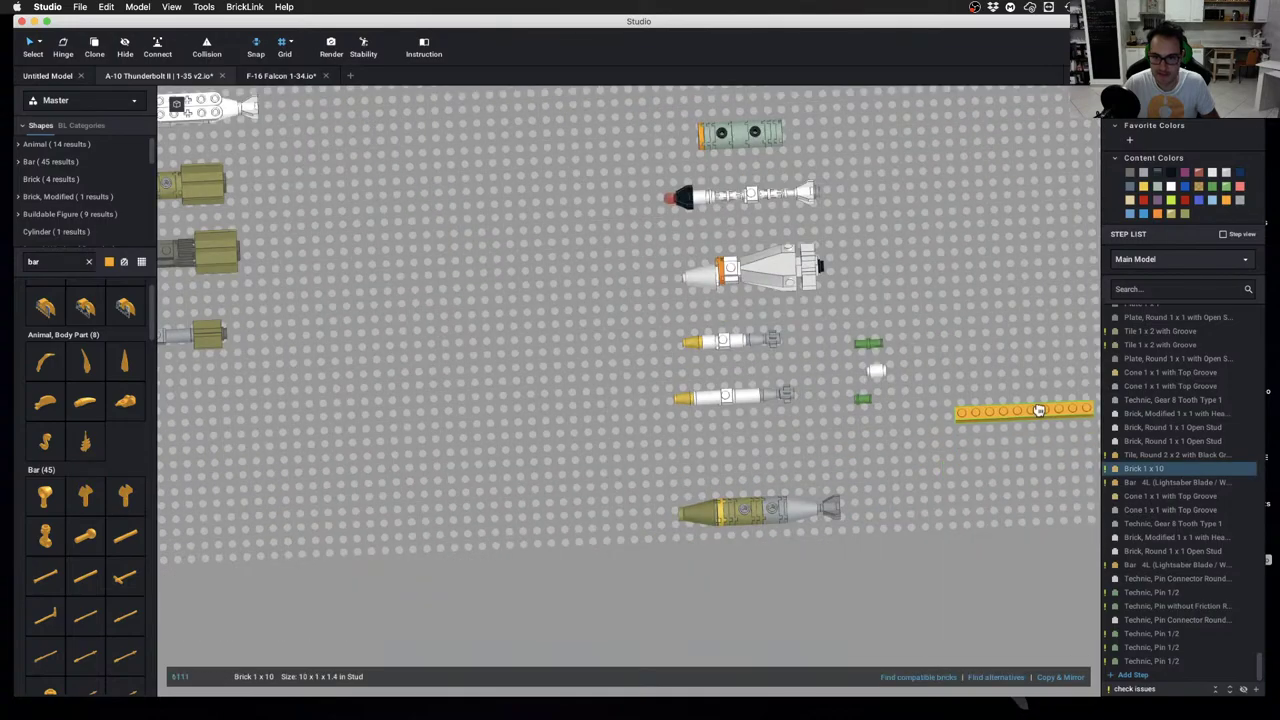
pyautogui.moveTo(654, 451); pyautogui.dragTo(884, 537)
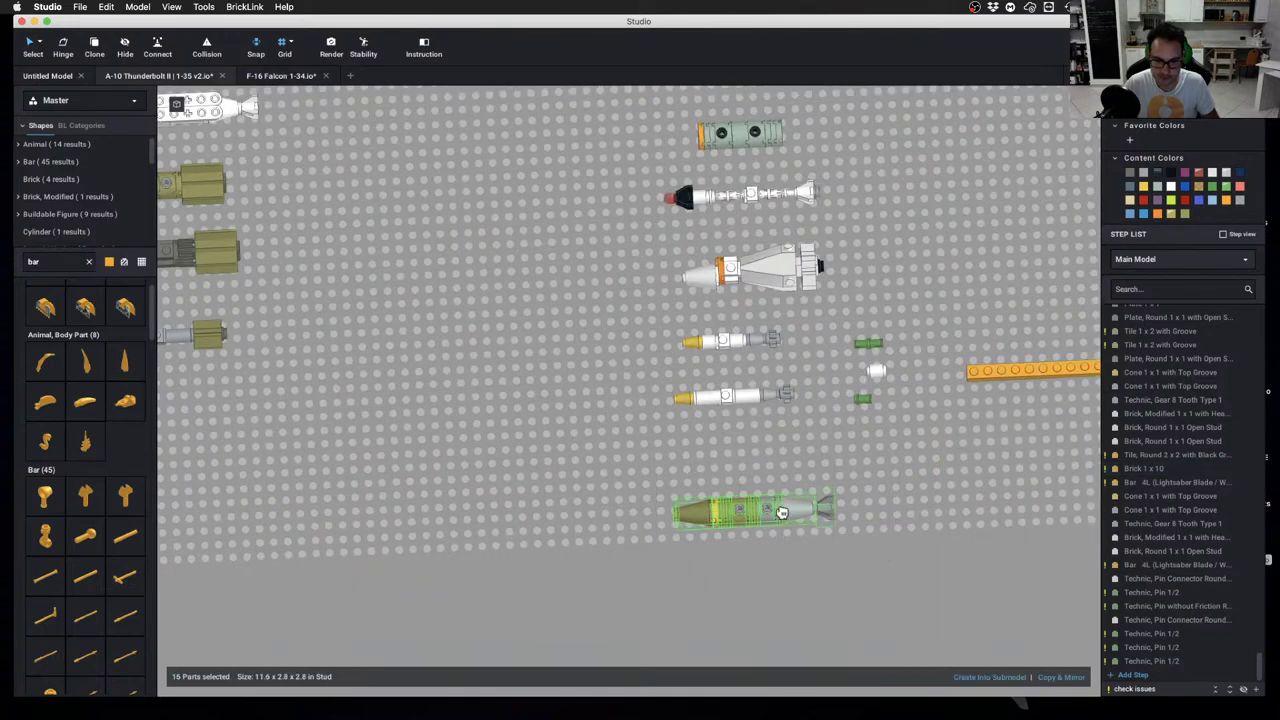
pyautogui.click(749, 428)
pyautogui.scroll(3, 748, 405)
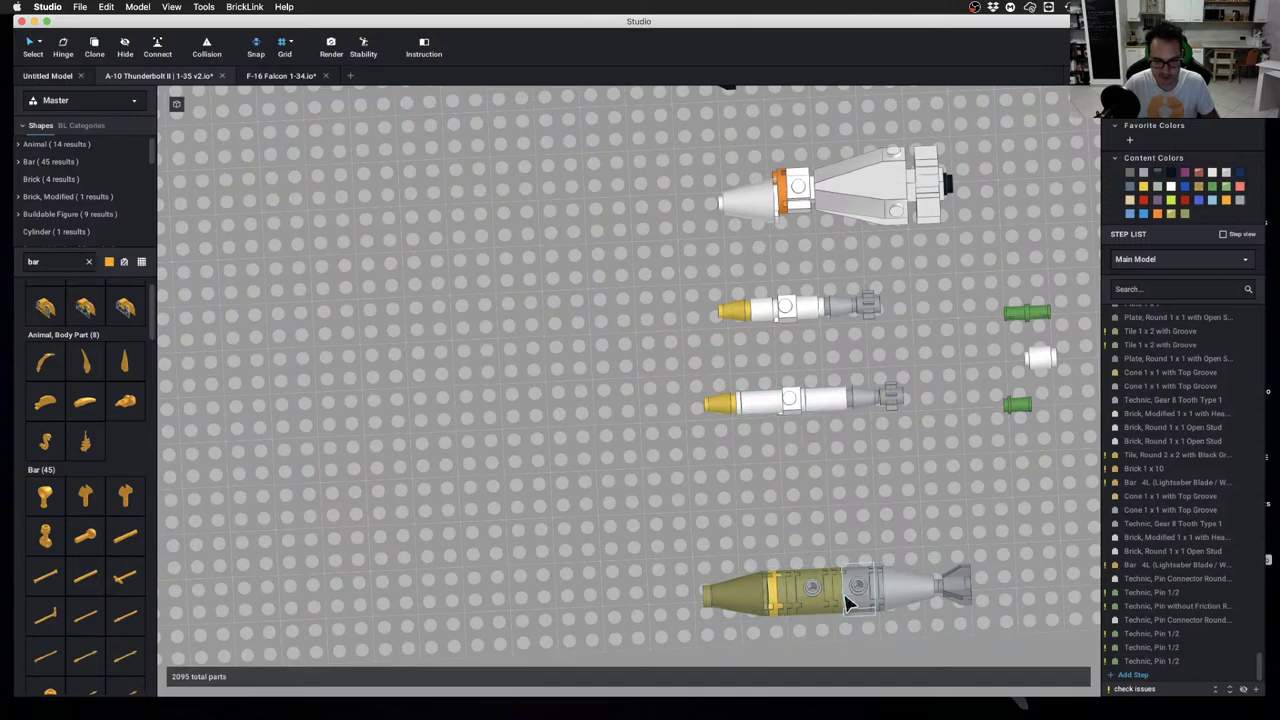
pyautogui.moveTo(814, 586); pyautogui.dragTo(776, 422, button='right')
pyautogui.moveTo(663, 541); pyautogui.dragTo(966, 651)
pyautogui.click(831, 518)
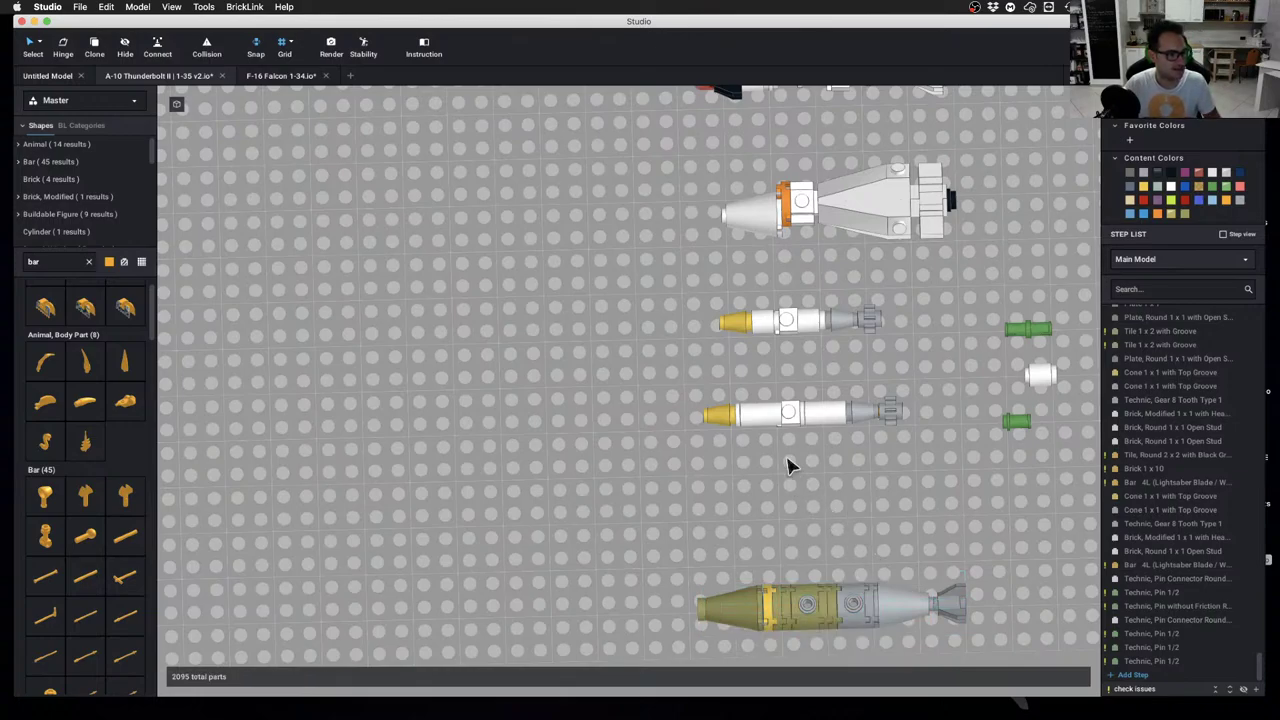
# Examine the rows of existing missiles and bombs, including the white finned missile's Cone 2 x 2 x 2 nose
pyautogui.scroll(-5, 885, 455)
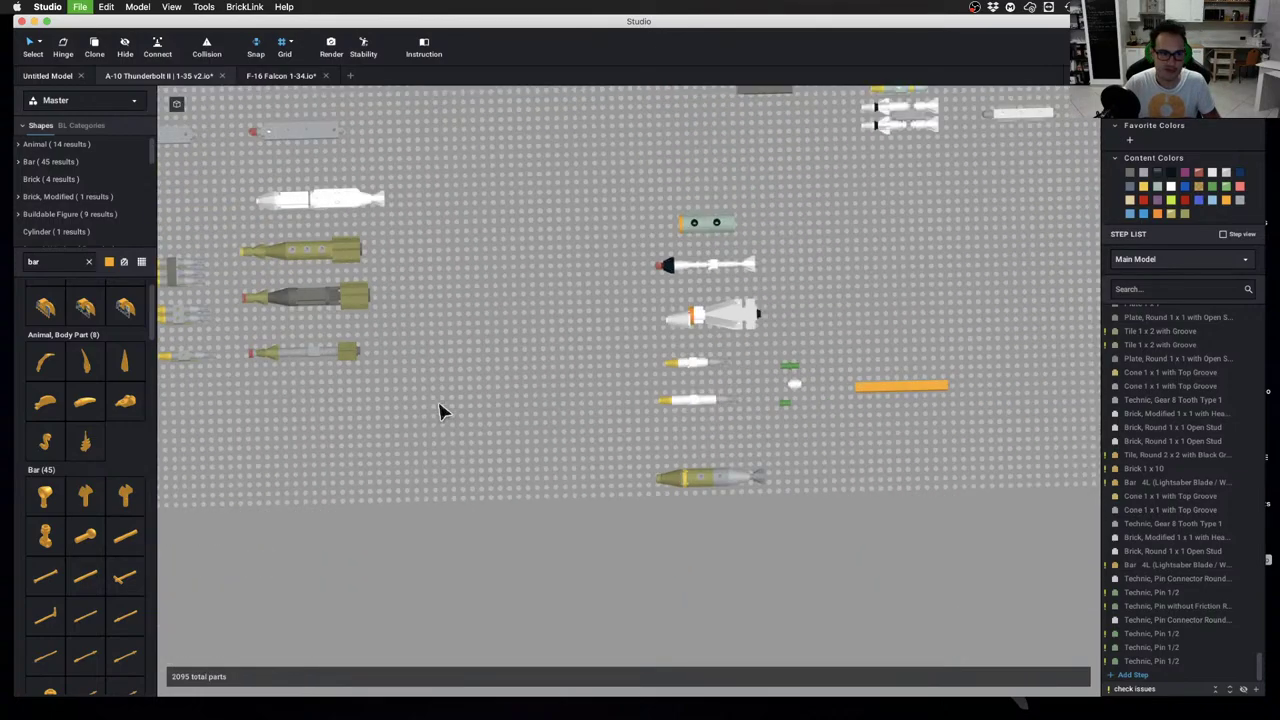
pyautogui.moveTo(439, 404); pyautogui.dragTo(807, 478, button='middle')
pyautogui.scroll(4, 709, 454)
pyautogui.moveTo(644, 474); pyautogui.dragTo(796, 474, button='middle')
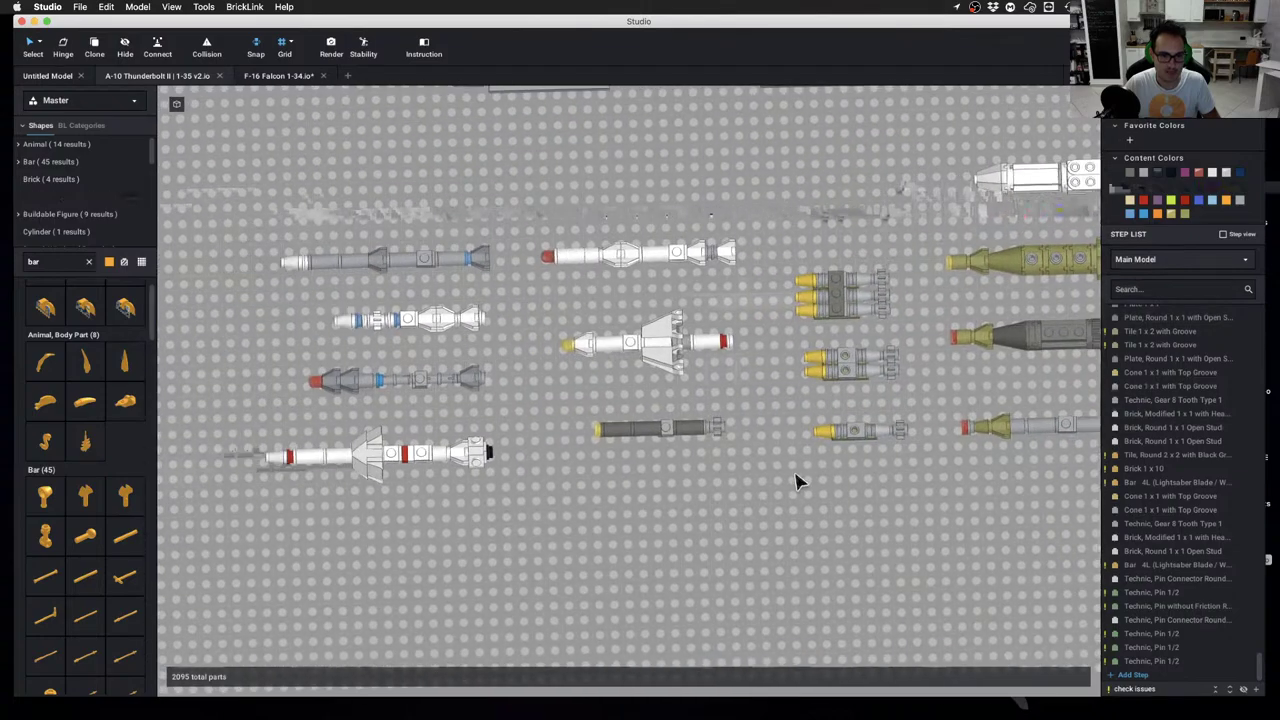
pyautogui.scroll(-2, 739, 487)
pyautogui.moveTo(888, 489); pyautogui.dragTo(487, 435, button='middle')
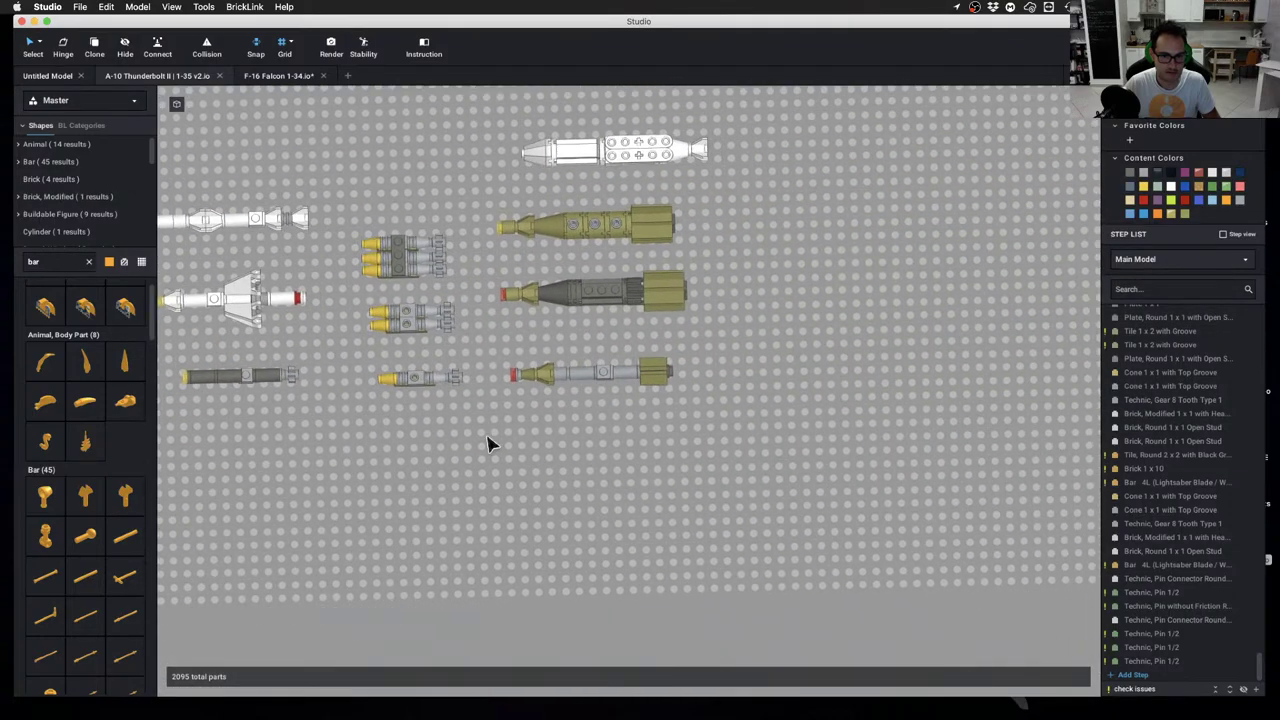
pyautogui.moveTo(929, 462); pyautogui.dragTo(622, 410, button='middle')
pyautogui.scroll(2, 685, 408)
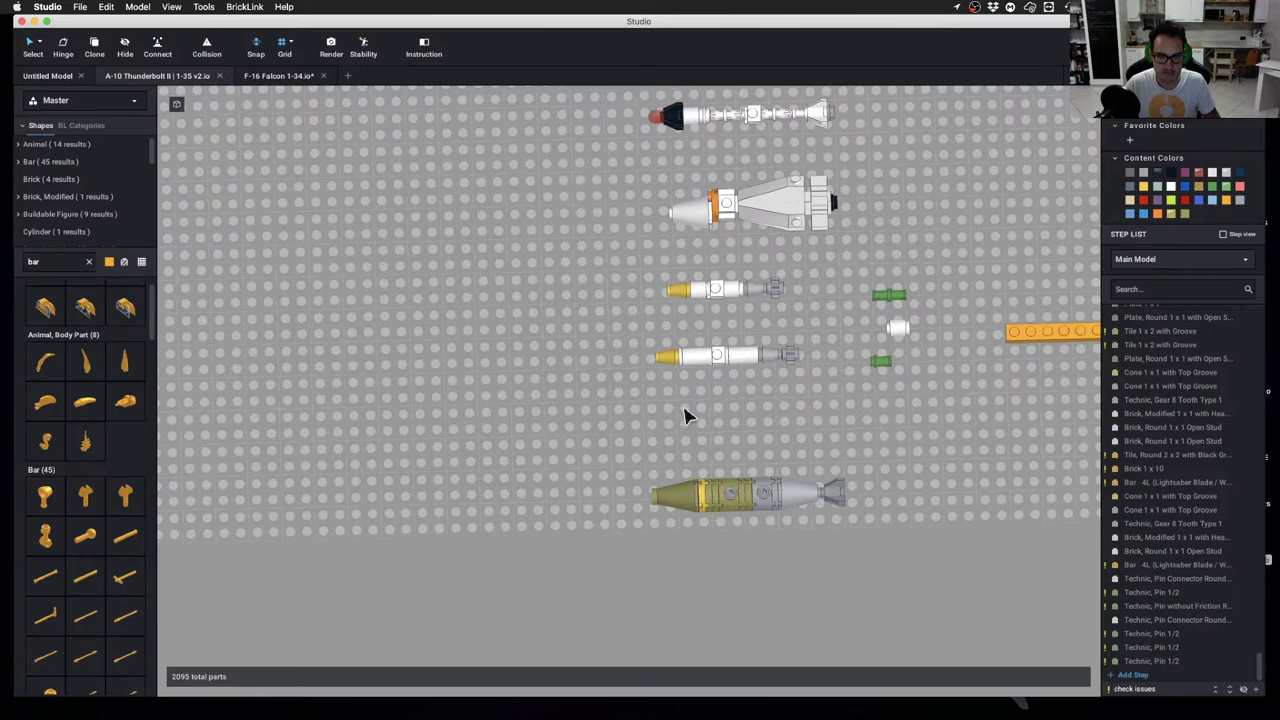
pyautogui.scroll(1, 686, 416)
pyautogui.moveTo(686, 408)
pyautogui.mouseDown(button='right')
pyautogui.moveTo(696, 374)
pyautogui.moveTo(690, 383)
pyautogui.mouseUp(button='right')
pyautogui.scroll(4, 660, 176)
pyautogui.moveTo(660, 183); pyautogui.dragTo(689, 511, button='middle')
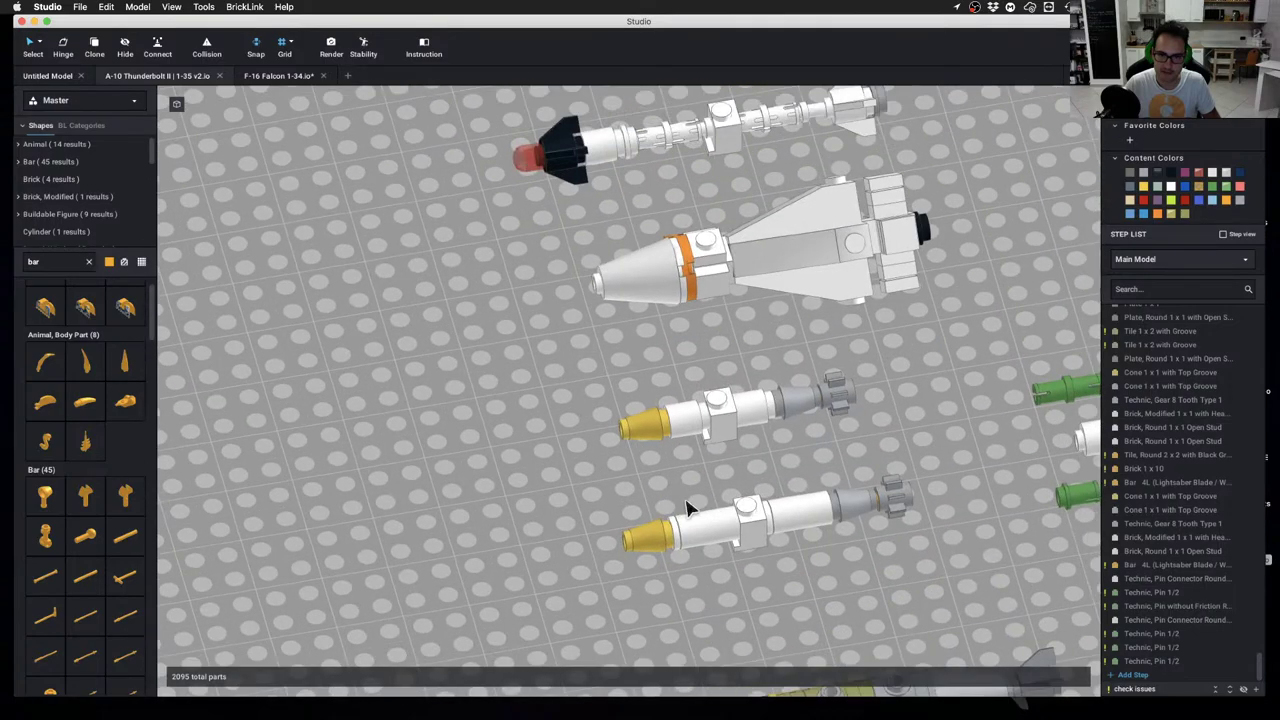
pyautogui.moveTo(689, 511); pyautogui.dragTo(634, 506, button='right')
pyautogui.click(745, 338)
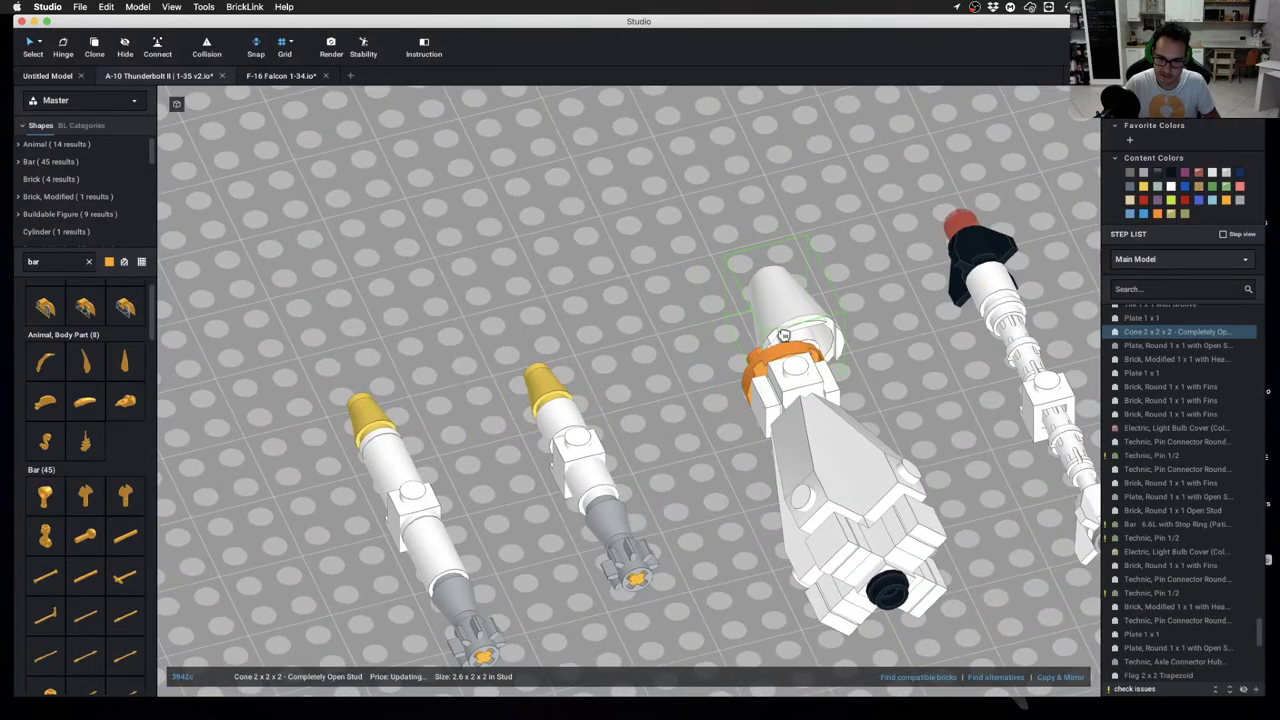
# Select the whole olive-and-grey bomb and move it farther away from the two small white bombs
pyautogui.scroll(-4, 606, 326)
pyautogui.scroll(-2, 535, 450)
pyautogui.moveTo(535, 450); pyautogui.dragTo(595, 558, button='right')
pyautogui.moveTo(622, 551); pyautogui.dragTo(843, 643)
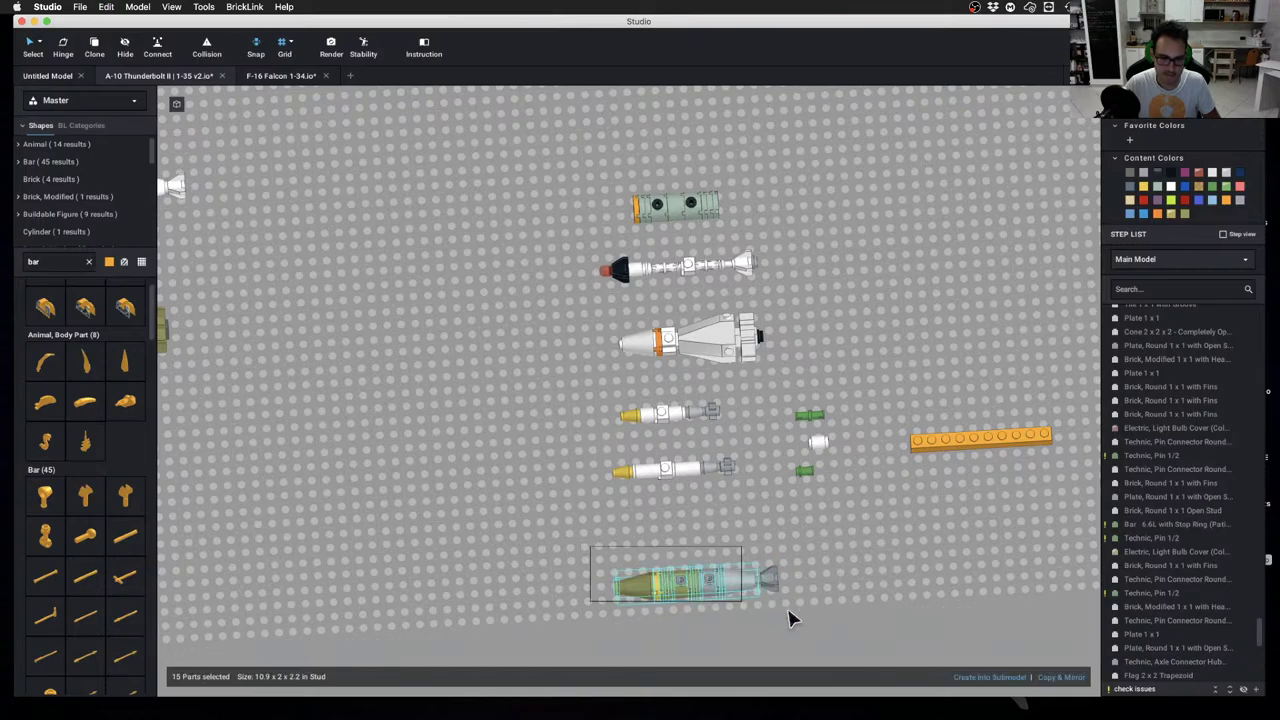
pyautogui.moveTo(680, 597); pyautogui.dragTo(692, 622)
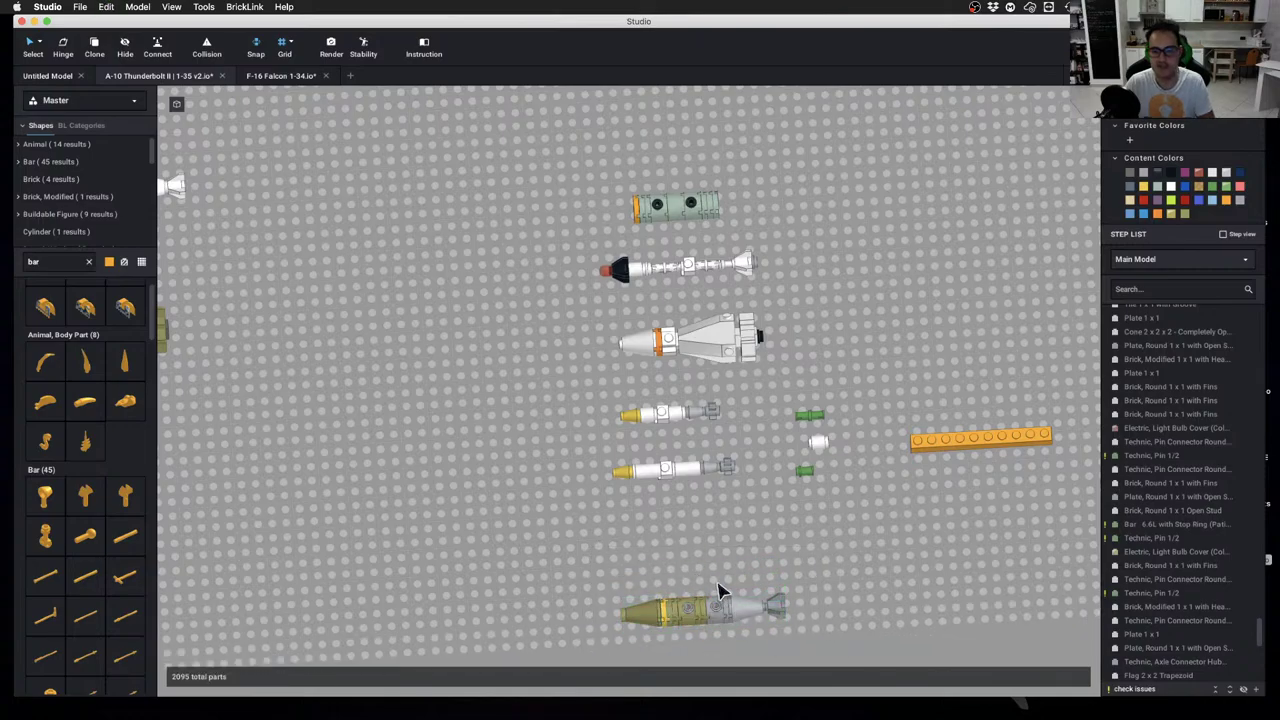
# Switch to the LEGO Unit Converter in Chrome to review the 3-meter conversion at 1:34 scale, and return to Studio
pyautogui.hotkey('ctrl', 'Left')
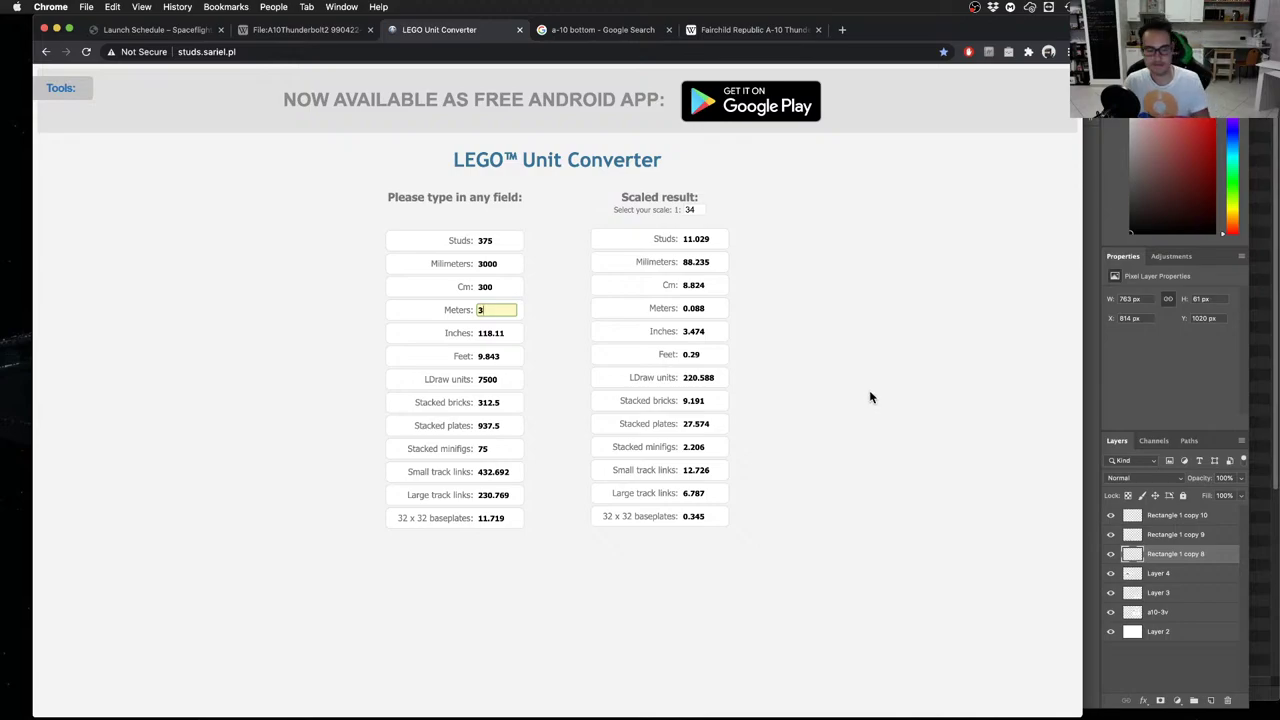
pyautogui.hotkey('ctrl', 'Right')
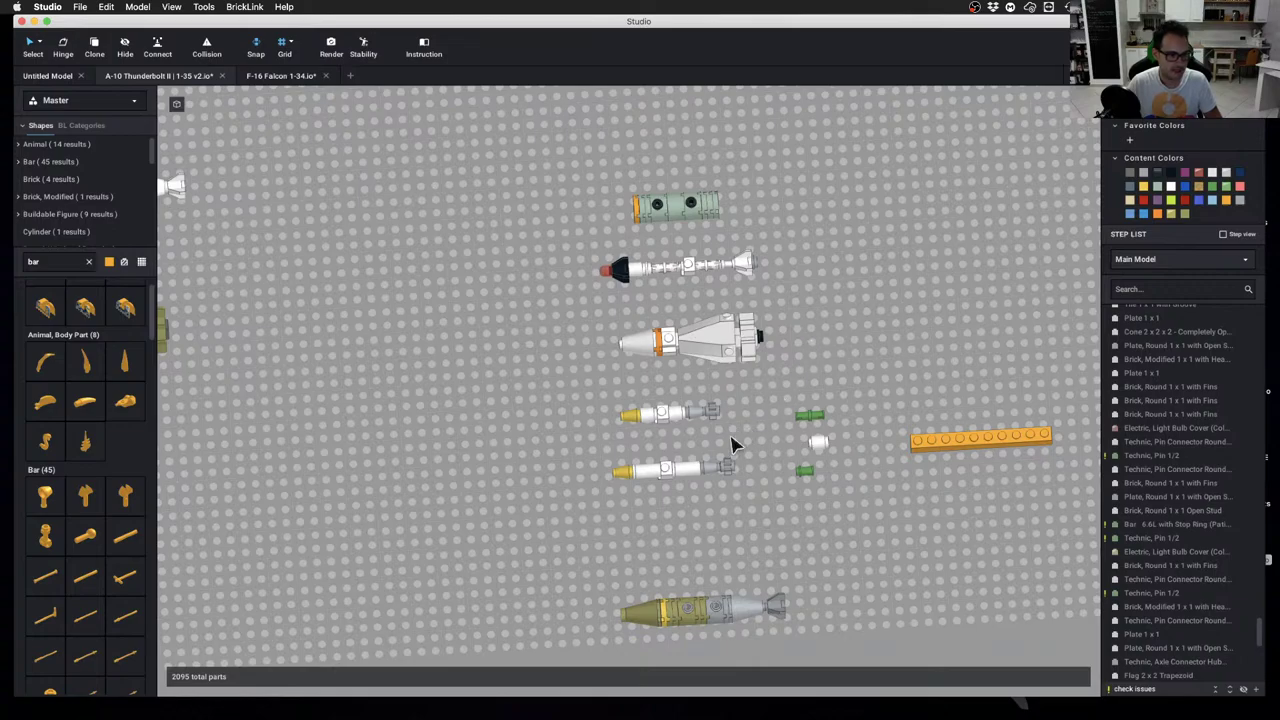
pyautogui.scroll(1, 702, 491)
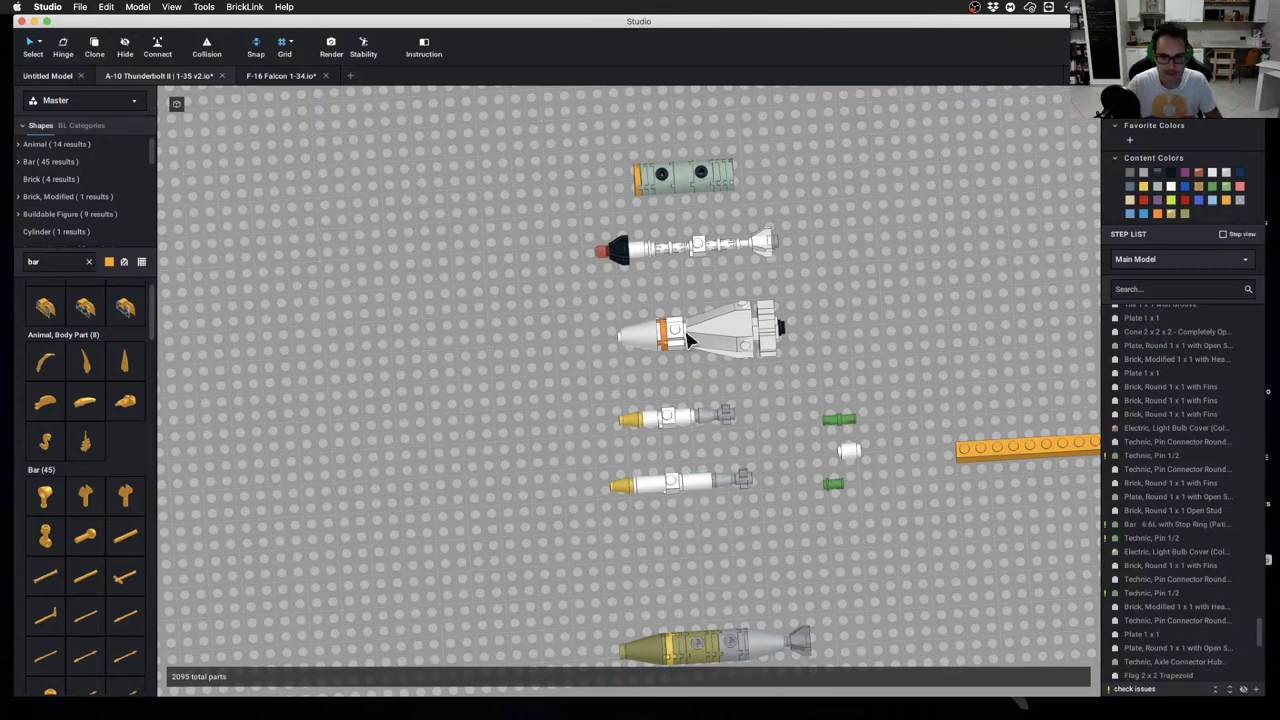
# Clone the white finned missile's Brick, Modified 1 x 1 with Studs on 4 Sides twice, placing both copies beside the olive-and-grey bomb
pyautogui.press('c')
pyautogui.click(680, 333)
pyautogui.click(679, 589)
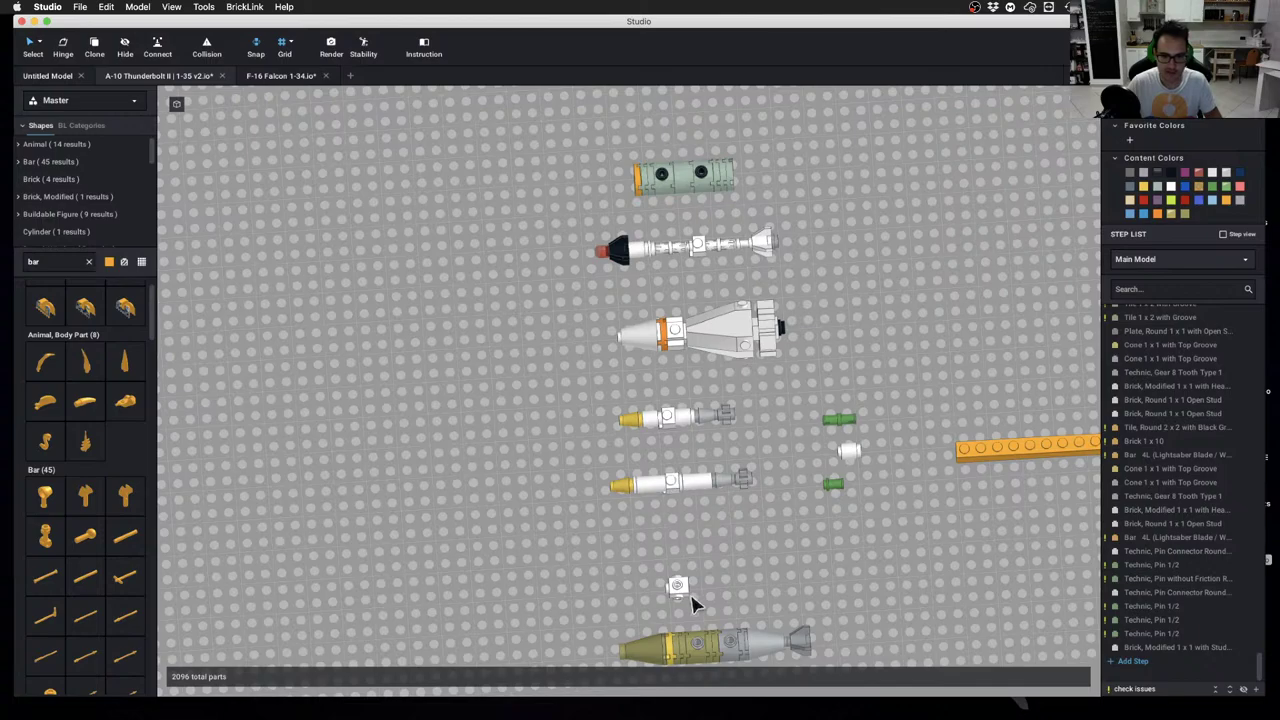
pyautogui.click(740, 588)
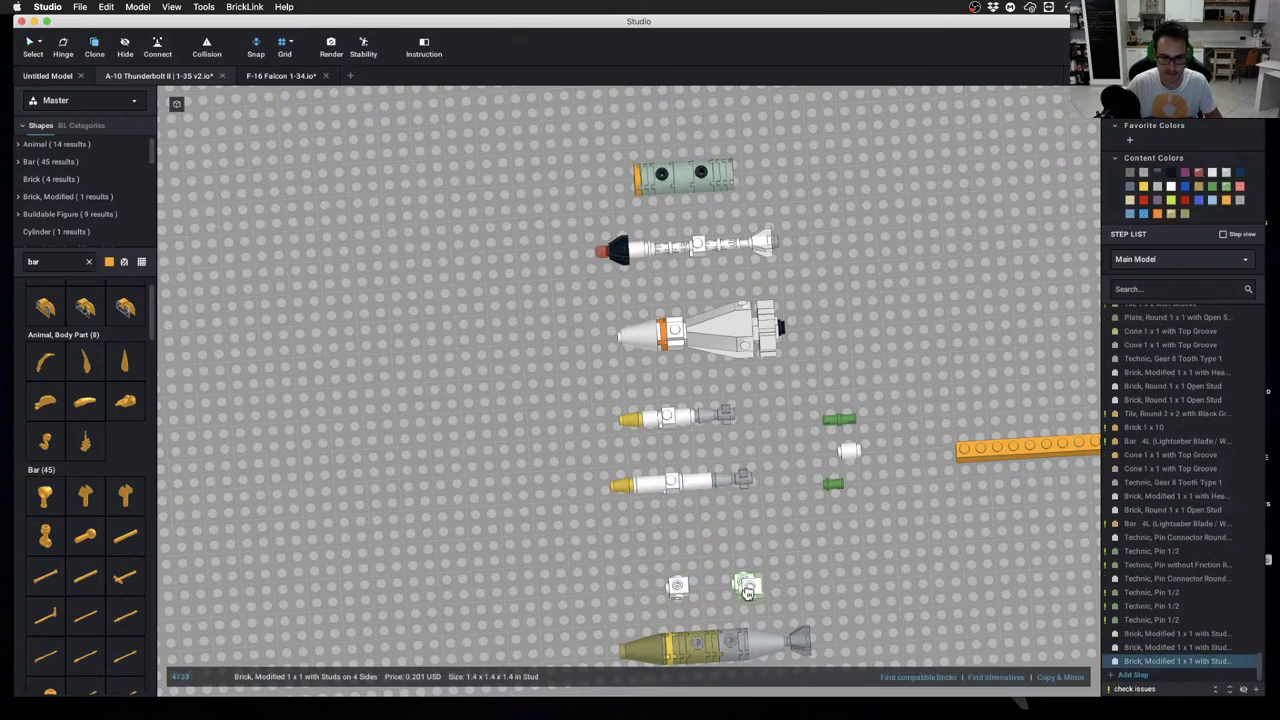
# Clear the part search and attach two Plate 1 x 1 parts from the Plate category to the end of the first cloned brick
pyautogui.click(88, 262)
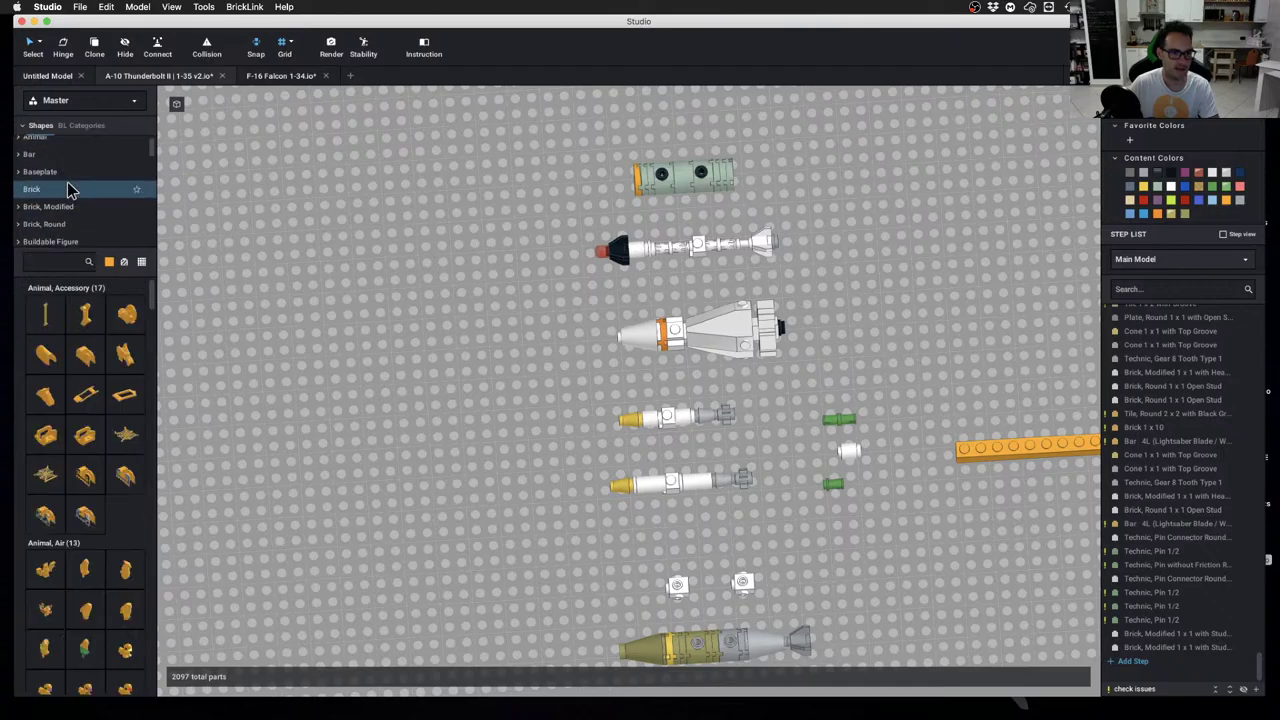
pyautogui.scroll(3, 100, 192)
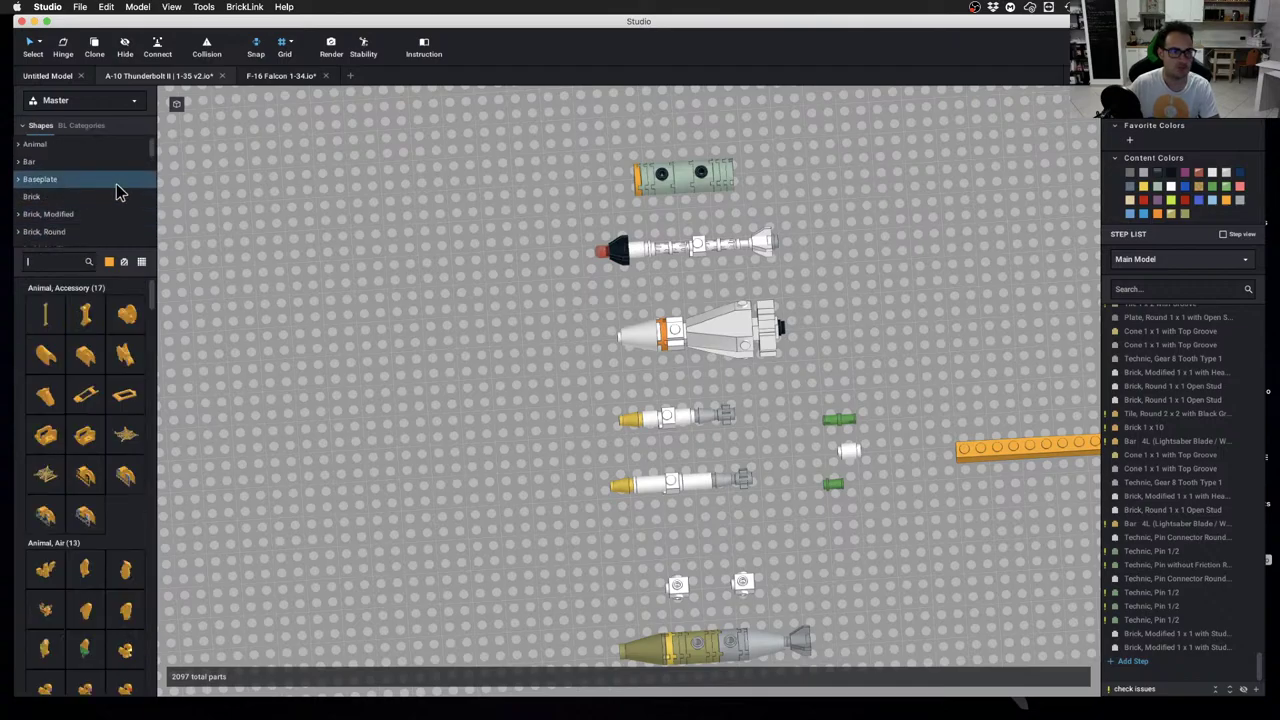
pyautogui.scroll(-3, 118, 192)
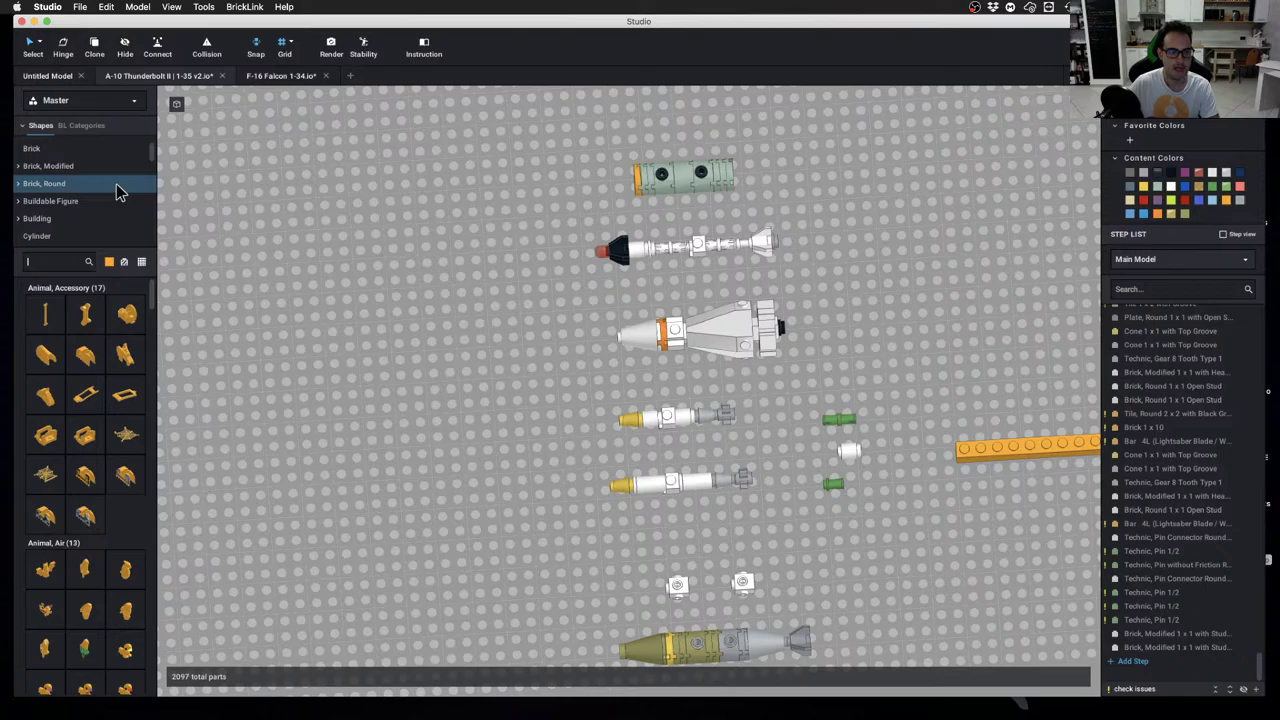
pyautogui.scroll(-10, 117, 190)
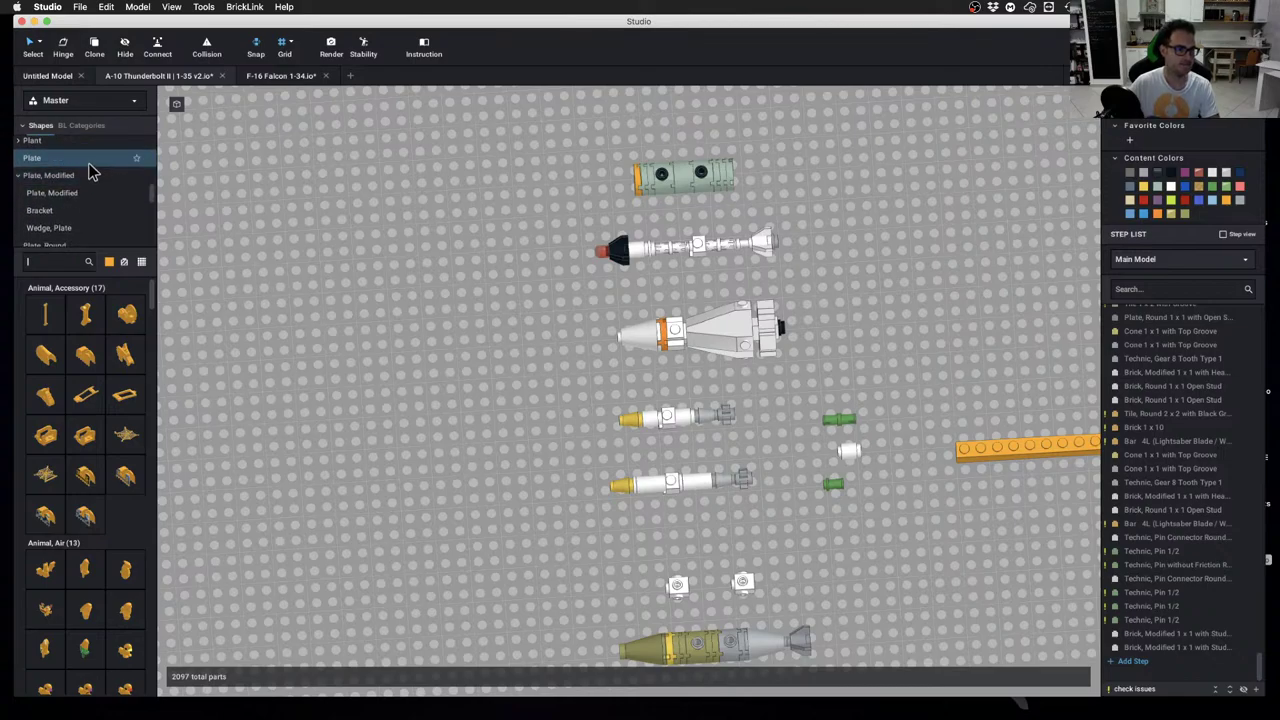
pyautogui.click(89, 172)
pyautogui.moveTo(50, 316); pyautogui.dragTo(707, 592)
pyautogui.moveTo(707, 592); pyautogui.dragTo(672, 545, button='right')
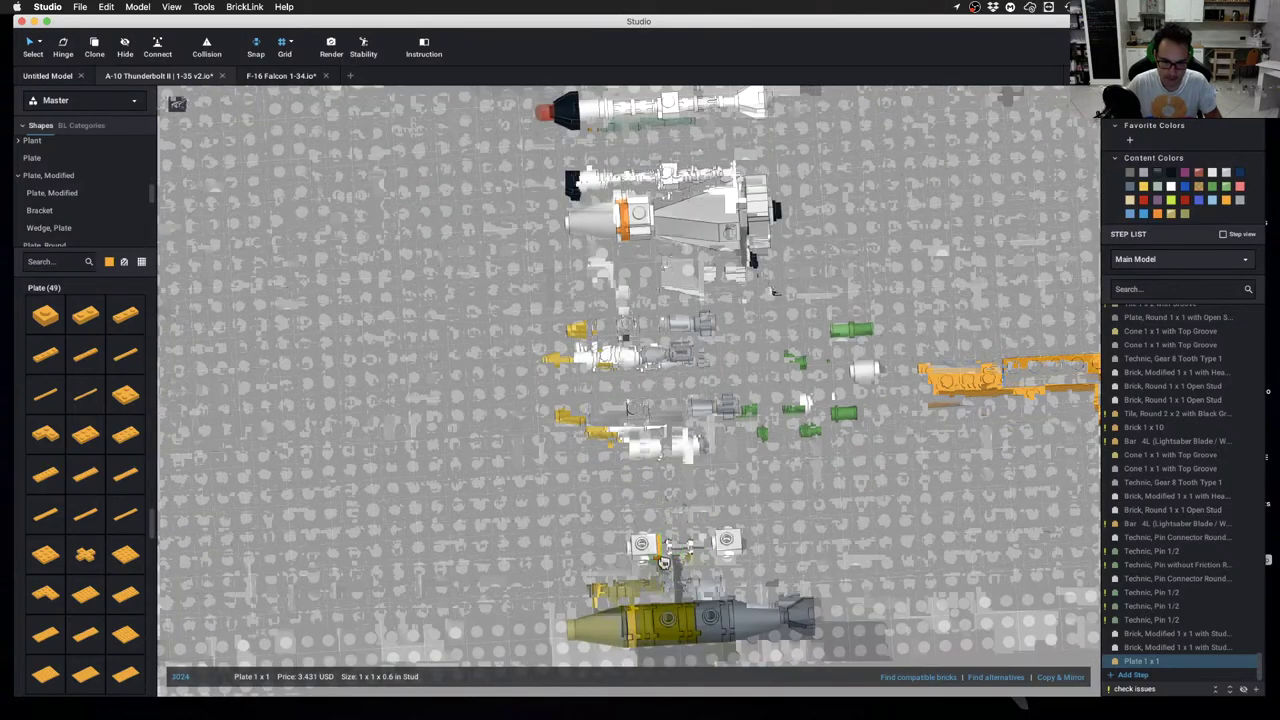
pyautogui.click(662, 556)
pyautogui.click(661, 553)
pyautogui.press('super+d')
pyautogui.press('super+d')
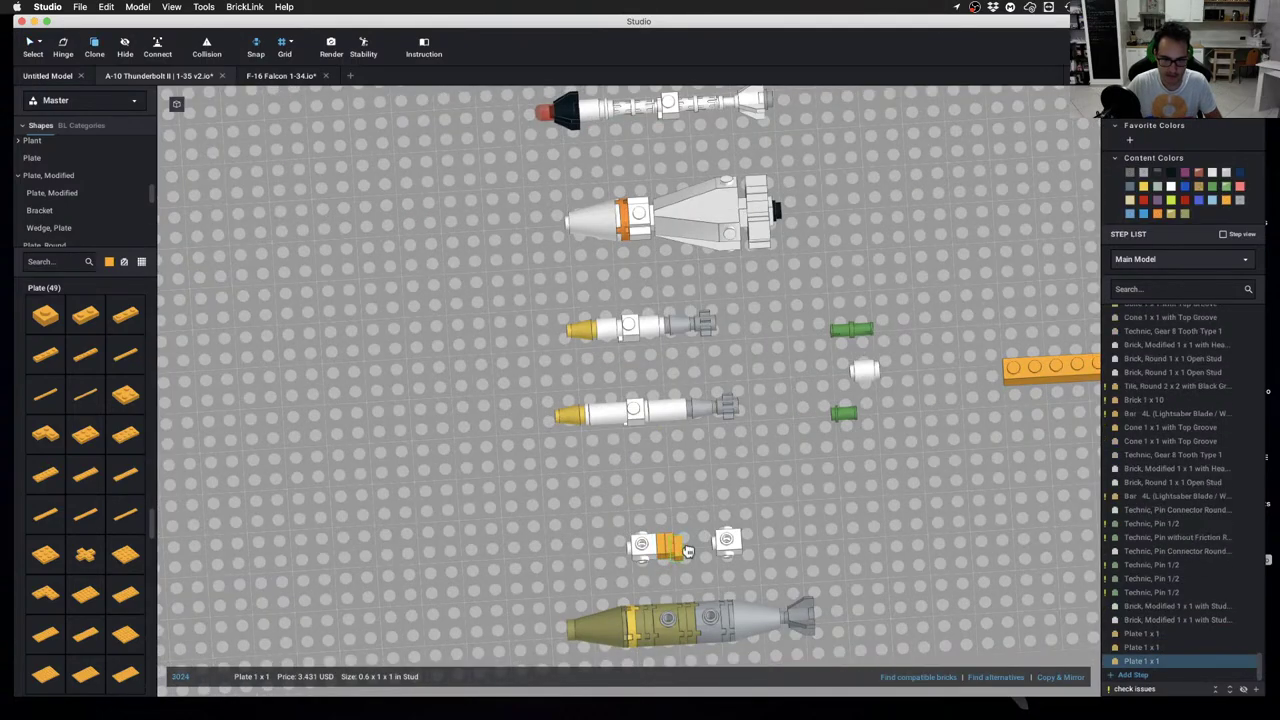
pyautogui.press('BackSpace')
# Attach the second four-sided stud brick to the two plates, and move the four-part body toward the small white bombs
pyautogui.moveTo(723, 549); pyautogui.dragTo(704, 549)
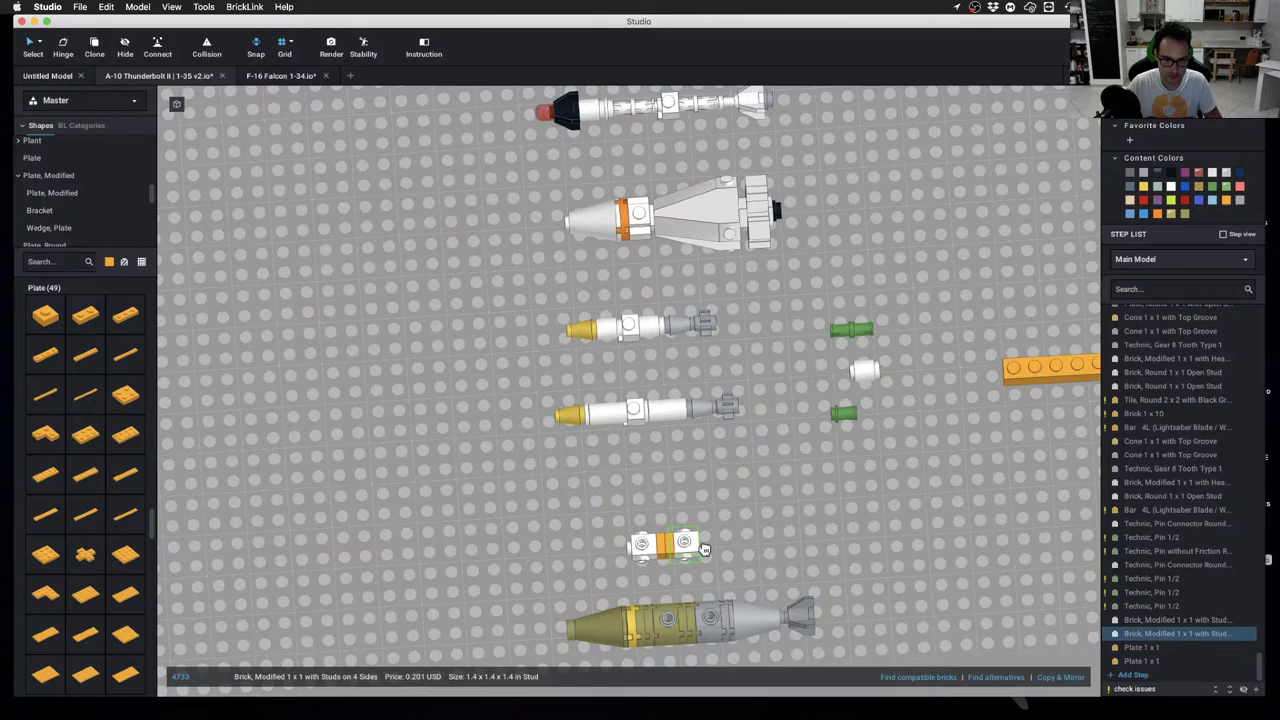
pyautogui.click(704, 501)
pyautogui.moveTo(704, 501); pyautogui.dragTo(600, 431, button='middle')
pyautogui.scroll(3, 590, 433)
pyautogui.moveTo(477, 426); pyautogui.dragTo(603, 406, button='middle')
pyautogui.scroll(-1, 598, 410)
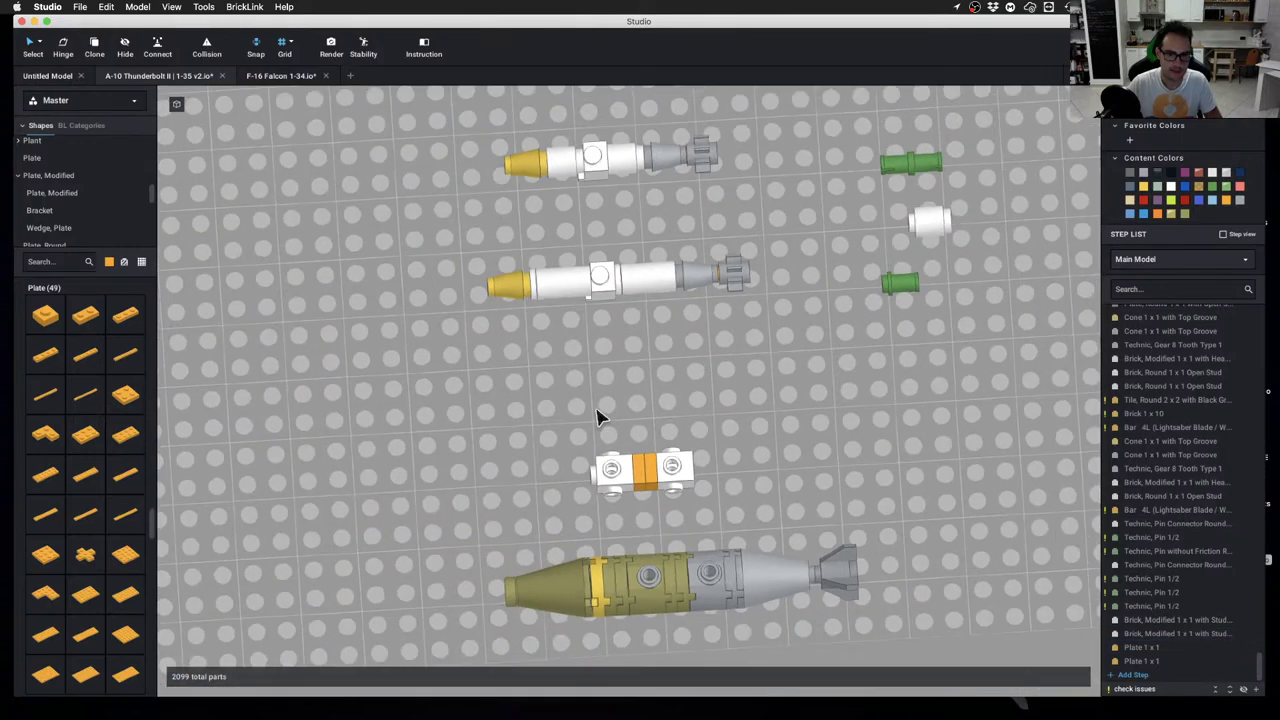
pyautogui.scroll(-1, 597, 412)
pyautogui.moveTo(559, 400); pyautogui.dragTo(706, 509)
pyautogui.moveTo(668, 450); pyautogui.dragTo(668, 405)
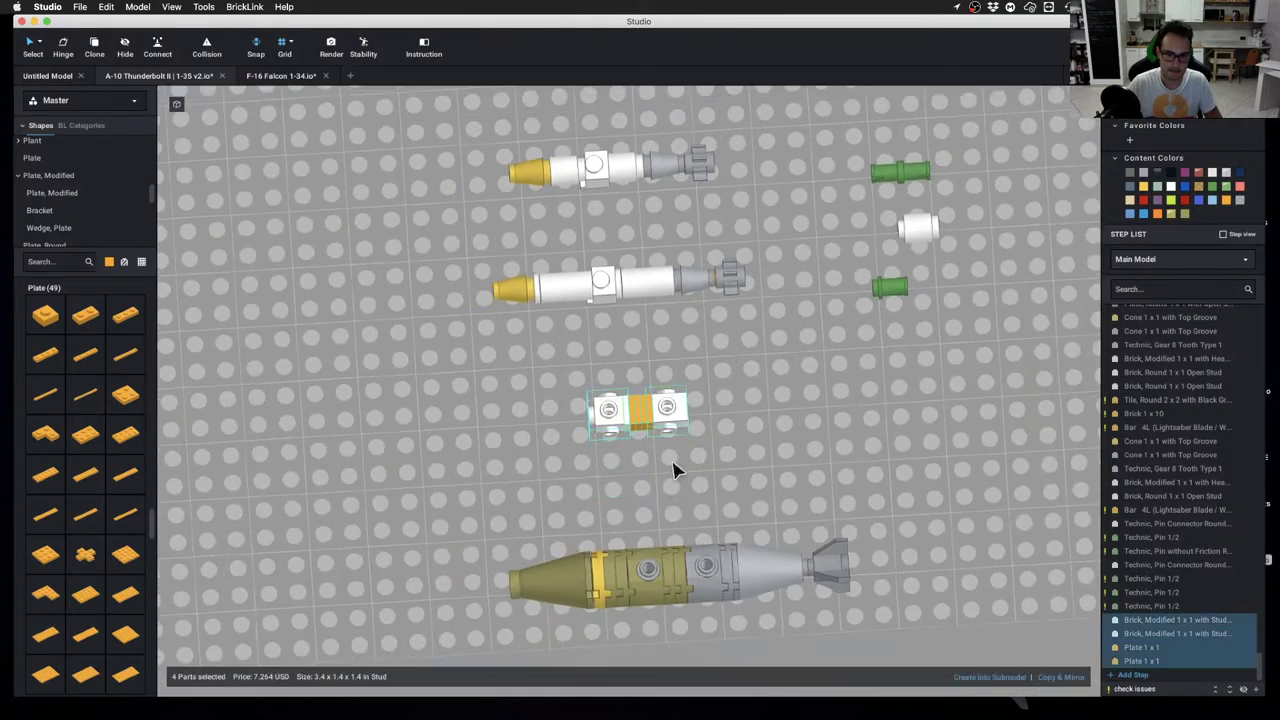
pyautogui.click(672, 470)
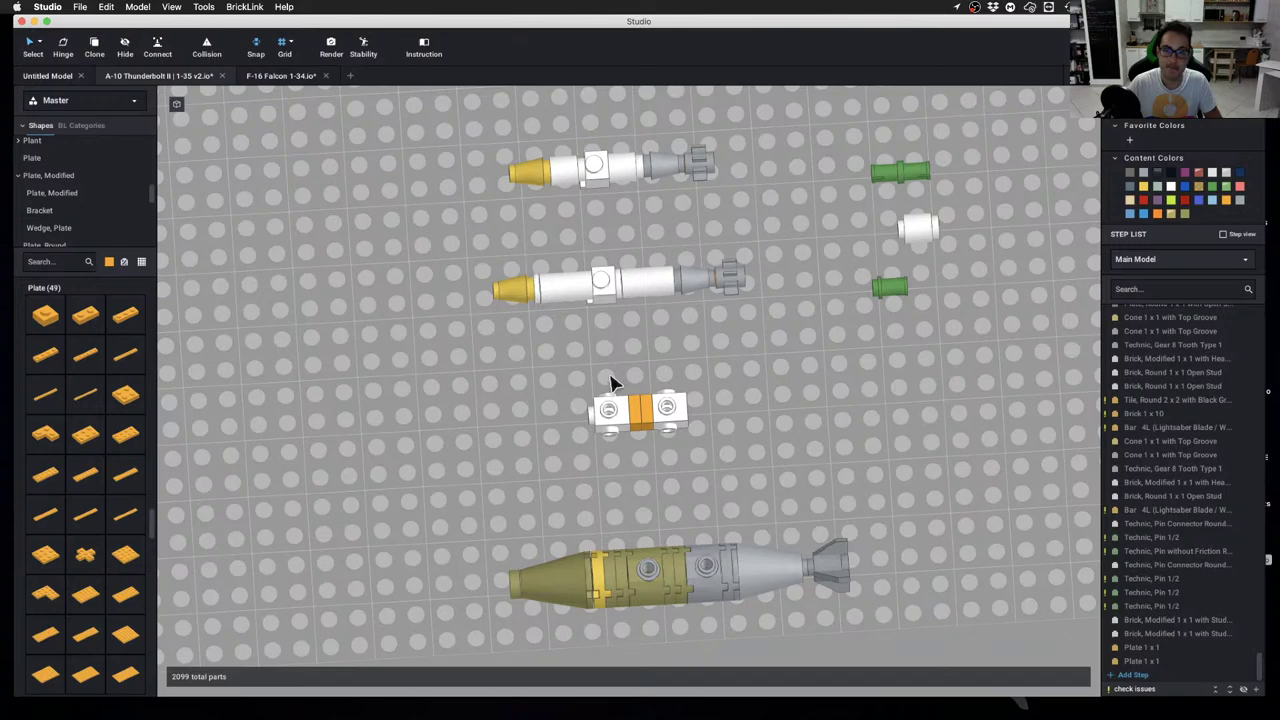
# Clone the longer white bomb's yellow nose cone and front pin connector onto the front of the new body
pyautogui.moveTo(476, 251); pyautogui.dragTo(557, 317)
pyautogui.press('c')
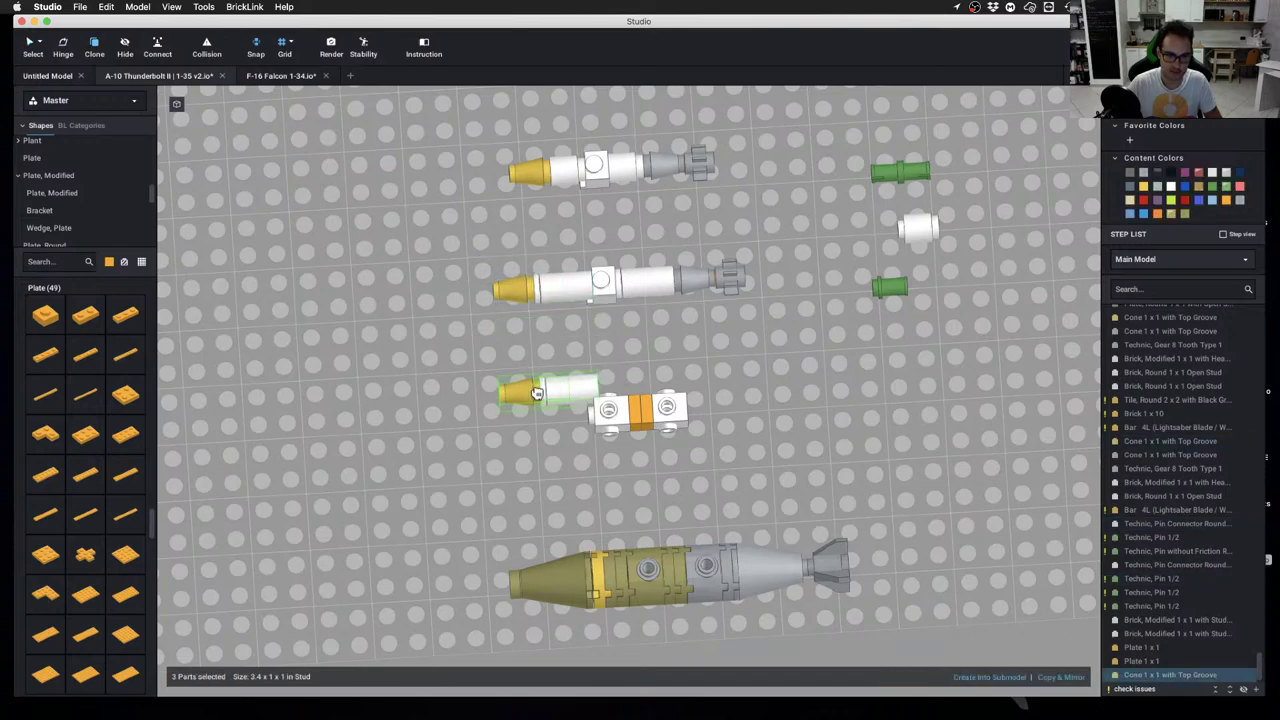
pyautogui.click(543, 422)
pyautogui.press('Escape')
pyautogui.moveTo(472, 374); pyautogui.dragTo(600, 427)
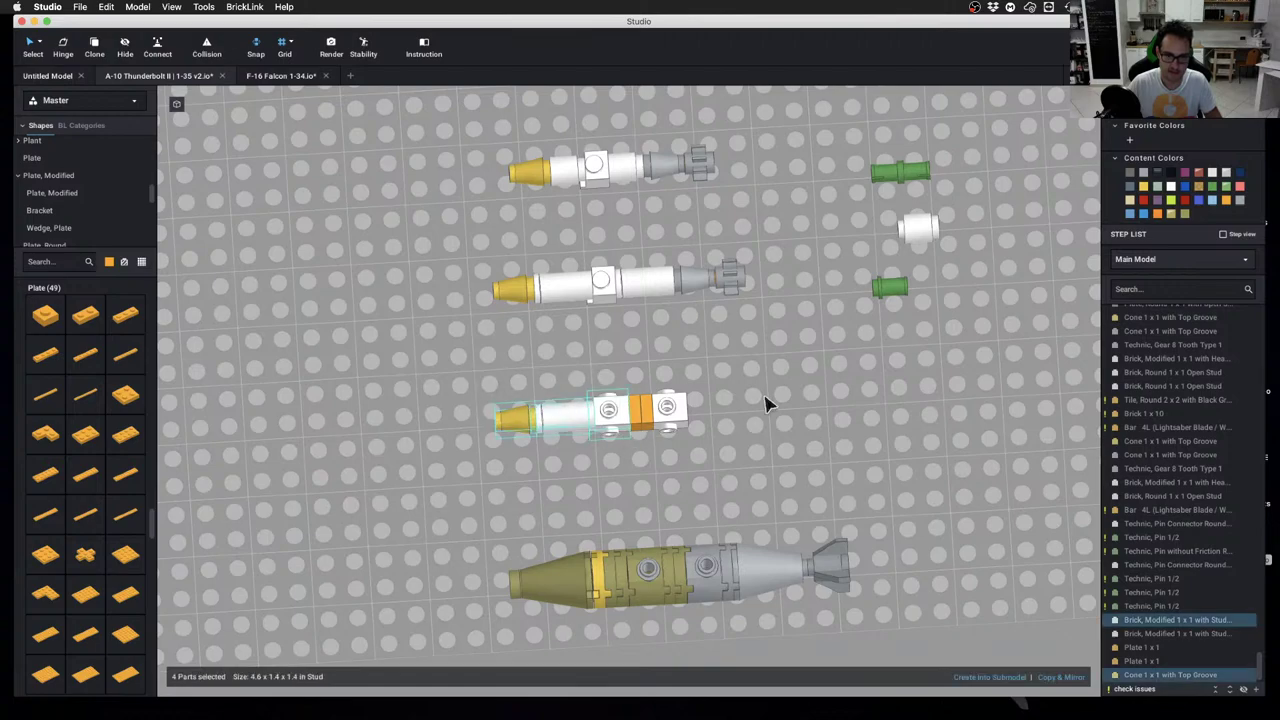
# Clone the longer white bomb's tail section onto the rear of the new body, and move the new bomb closer to the olive-and-grey bomb
pyautogui.click(765, 403)
pyautogui.moveTo(757, 242); pyautogui.dragTo(757, 409)
pyautogui.moveTo(462, 368); pyautogui.dragTo(794, 449)
pyautogui.moveTo(677, 420); pyautogui.dragTo(690, 481)
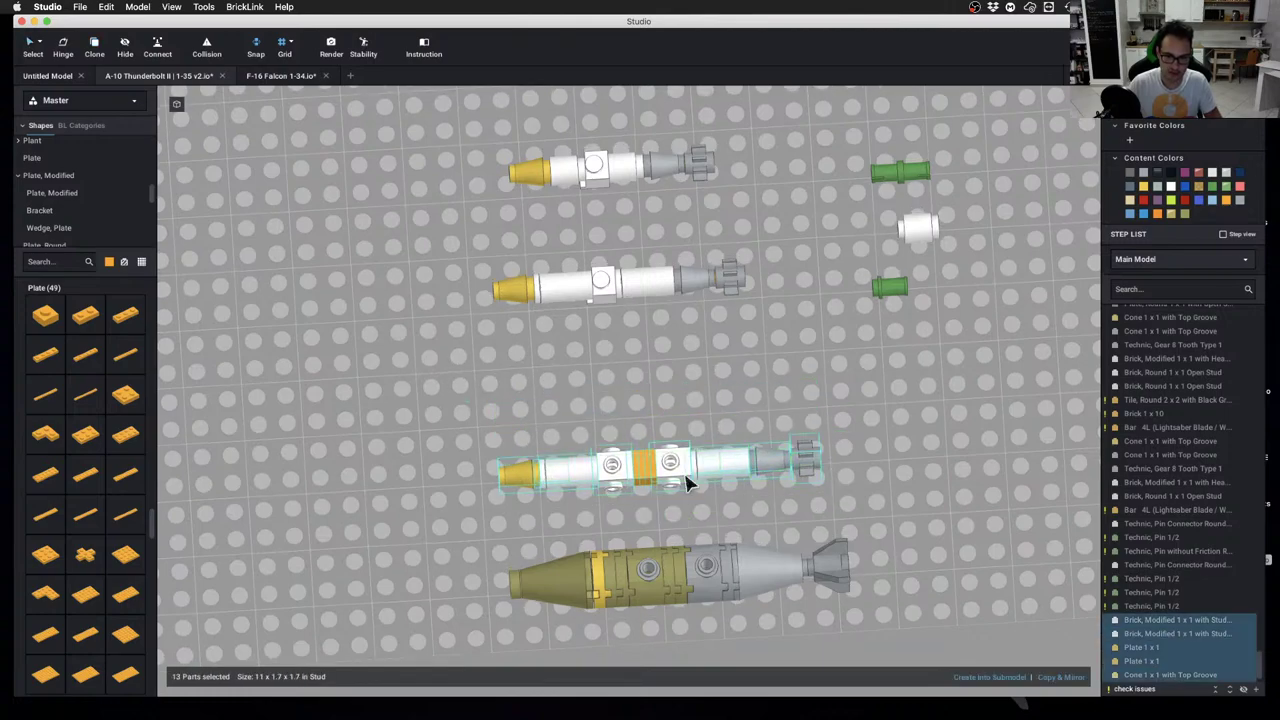
pyautogui.click(757, 500)
# Try removing the rear white pin connector from the new bomb, and undo the deletion
pyautogui.scroll(1, 737, 477)
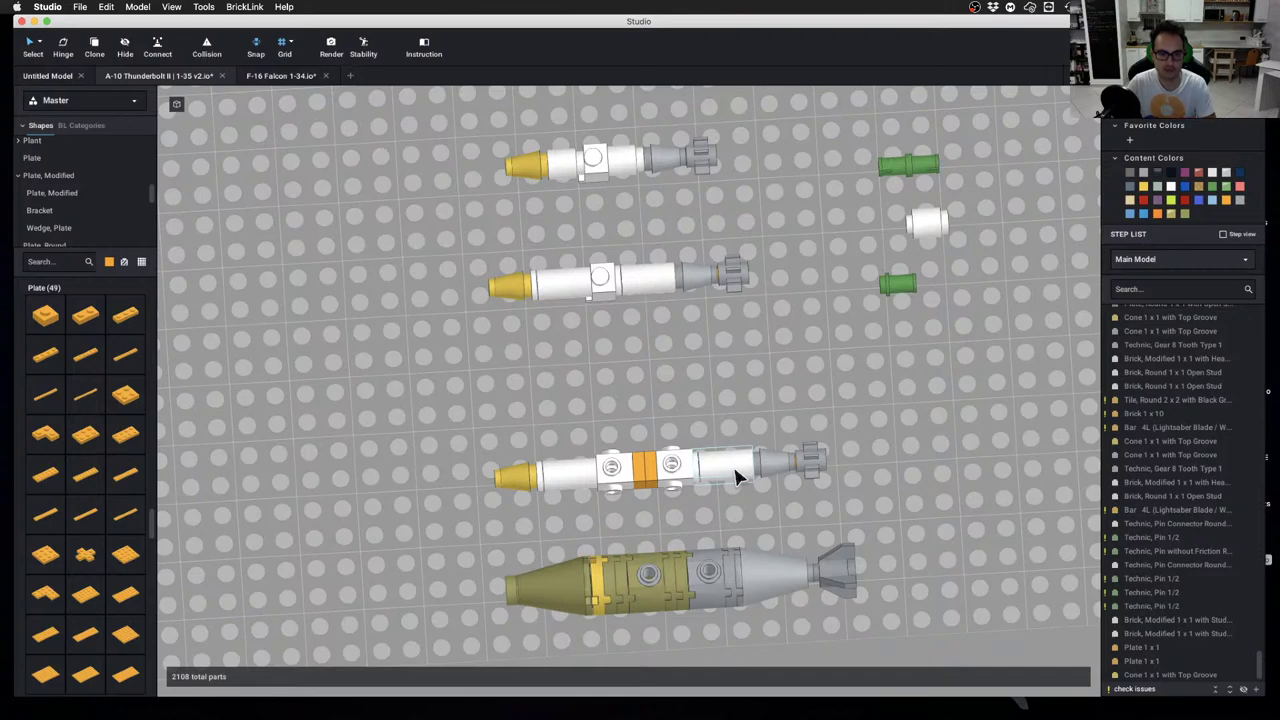
pyautogui.click(735, 477)
pyautogui.press('Delete')
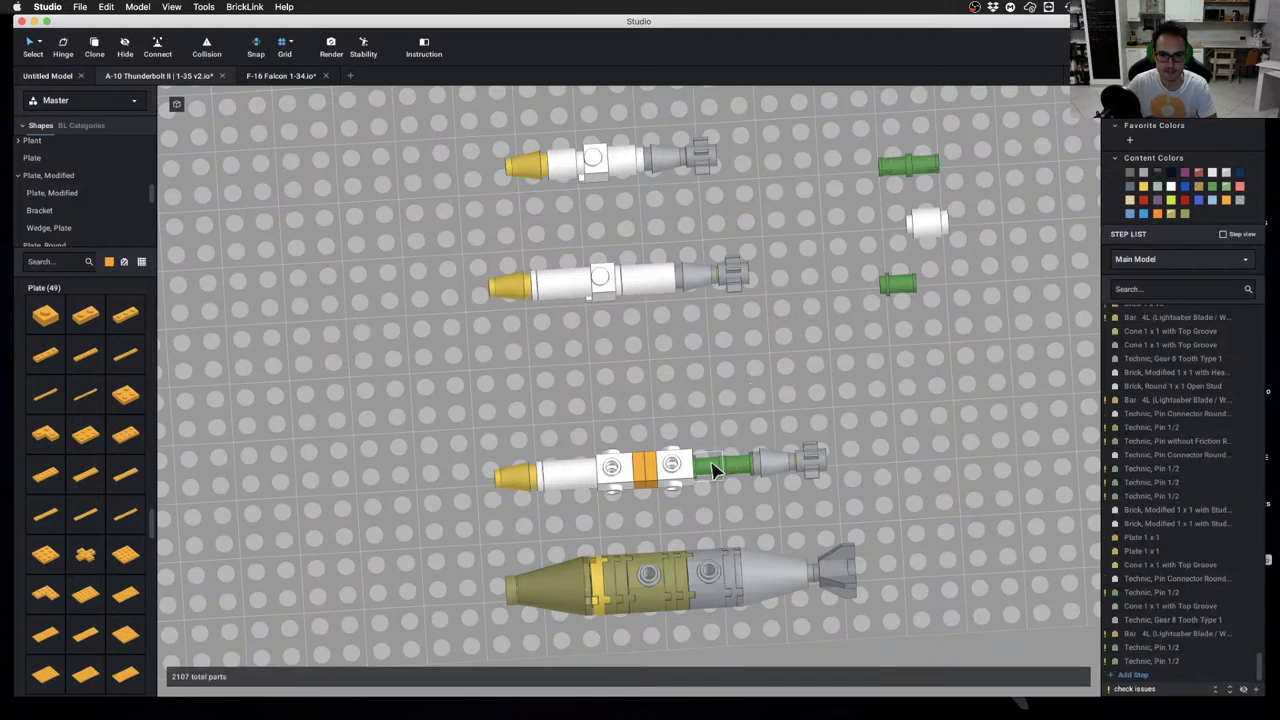
pyautogui.click(713, 470)
pyautogui.click(737, 491)
pyautogui.press('super+z')
pyautogui.moveTo(788, 498); pyautogui.dragTo(793, 499, button='right')
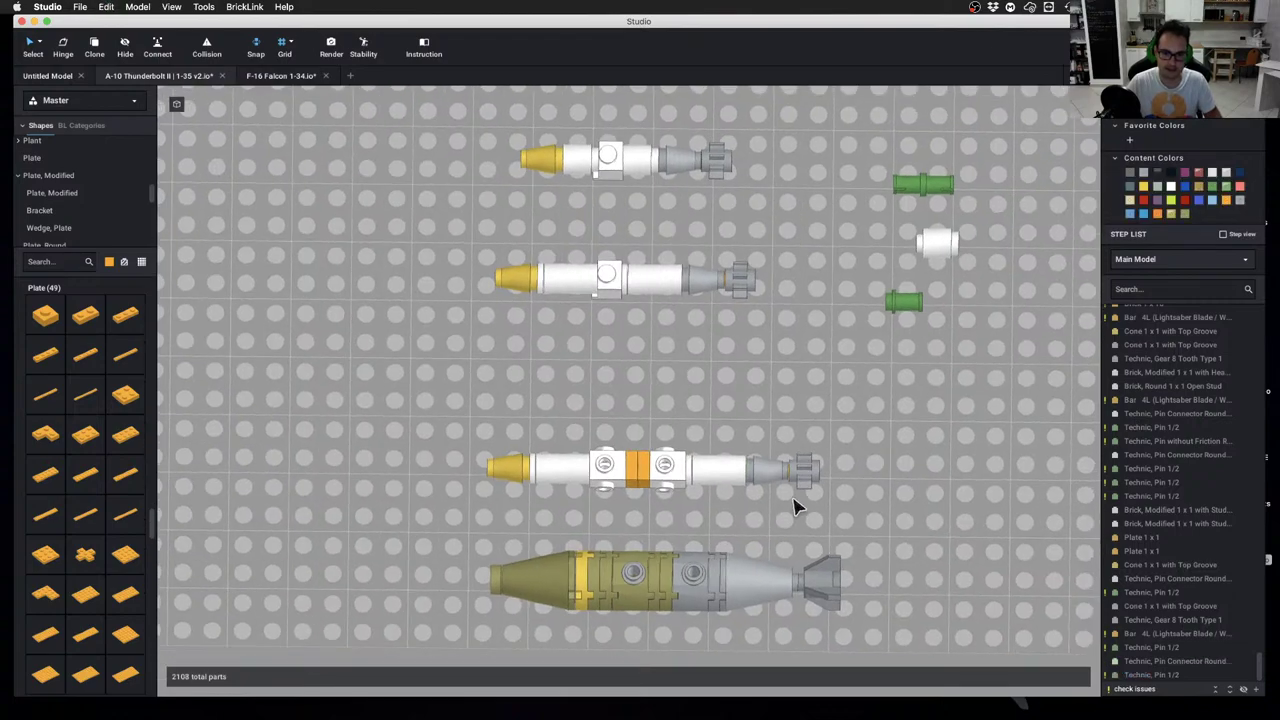
# Delete the grey Cone 1 x 1 from the new bomb's tail and slide the Technic Gear 8 Tooth forward against the green pin
pyautogui.click(768, 476)
pyautogui.press('Delete')
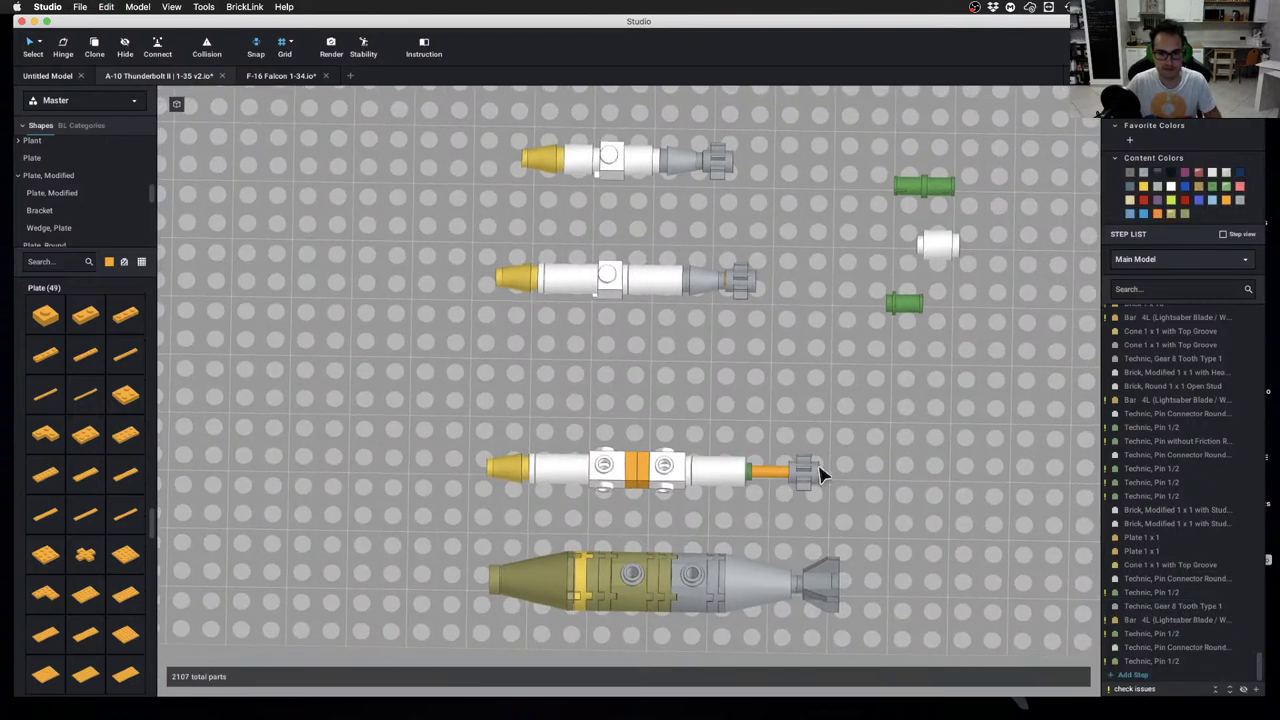
pyautogui.click(798, 472)
pyautogui.click(767, 536)
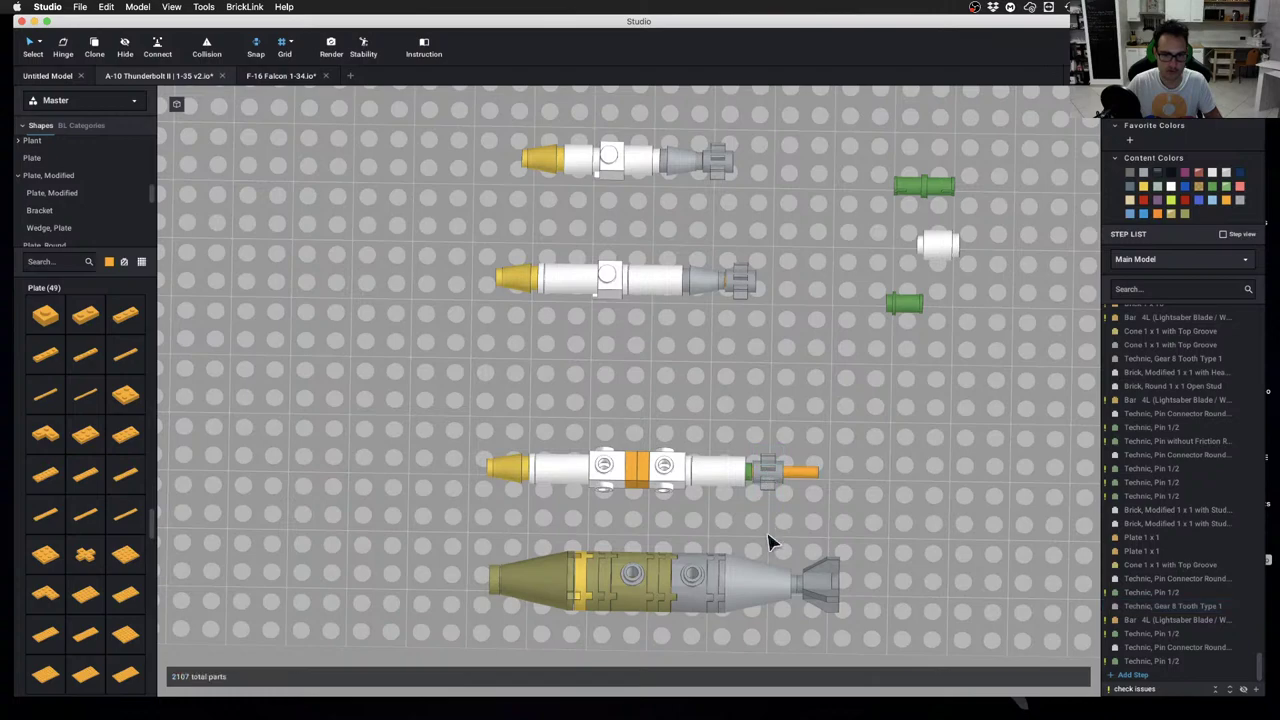
# Delete the green Technic Pin 1/2 at the new bomb's rear, slide the gear against the white connector, and push the orange bar inside
pyautogui.click(751, 484)
pyautogui.press('Delete')
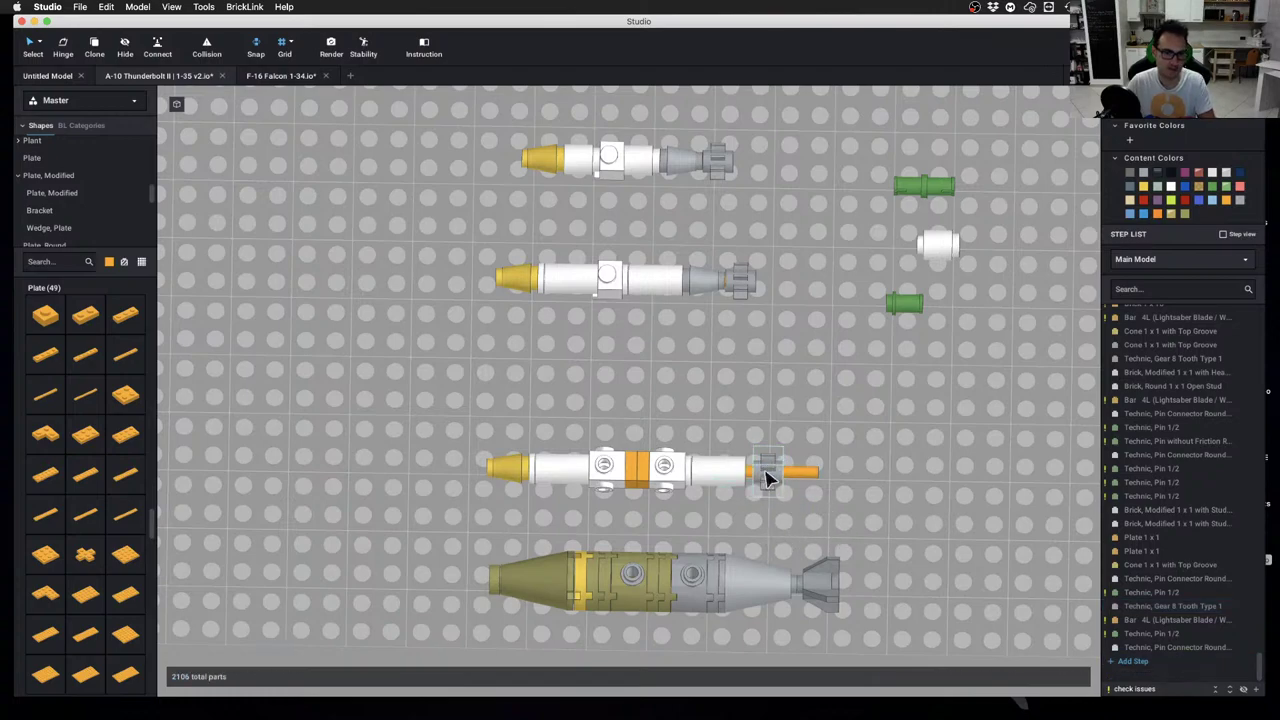
pyautogui.moveTo(718, 477)
pyautogui.mouseDown()
pyautogui.moveTo(712, 398)
pyautogui.moveTo(717, 469)
pyautogui.mouseUp()
pyautogui.click(754, 423)
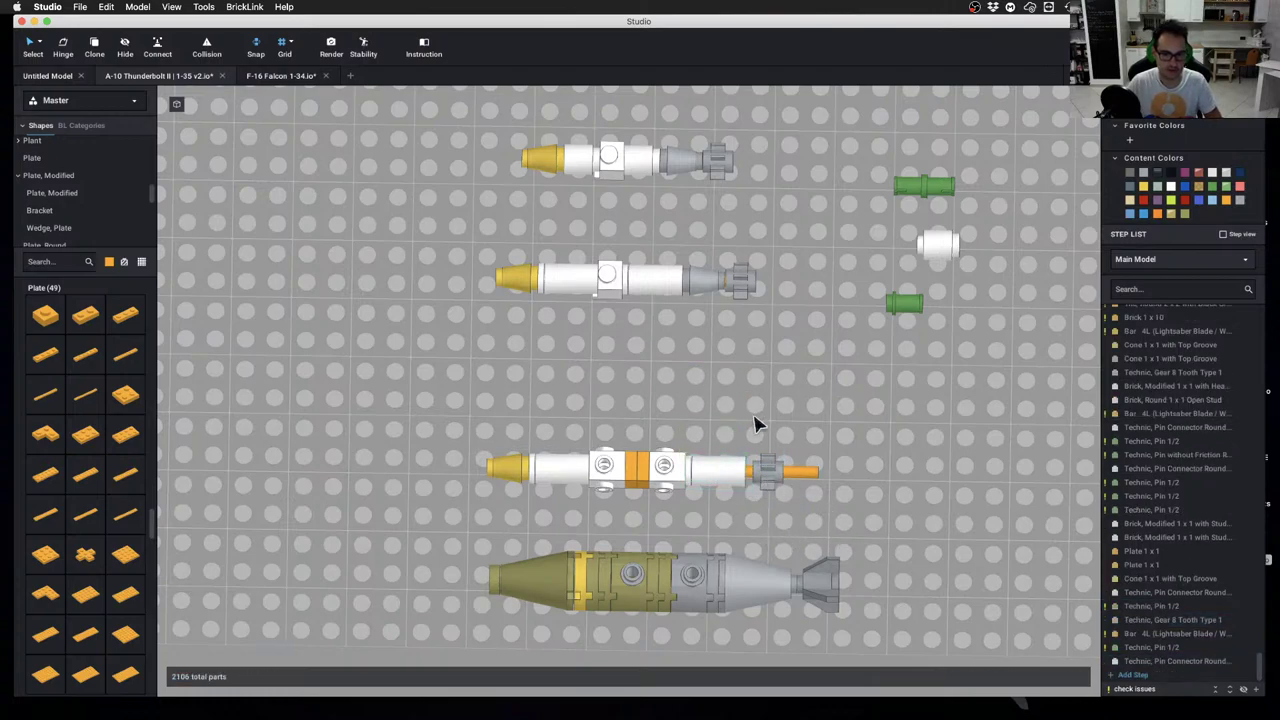
pyautogui.click(763, 470)
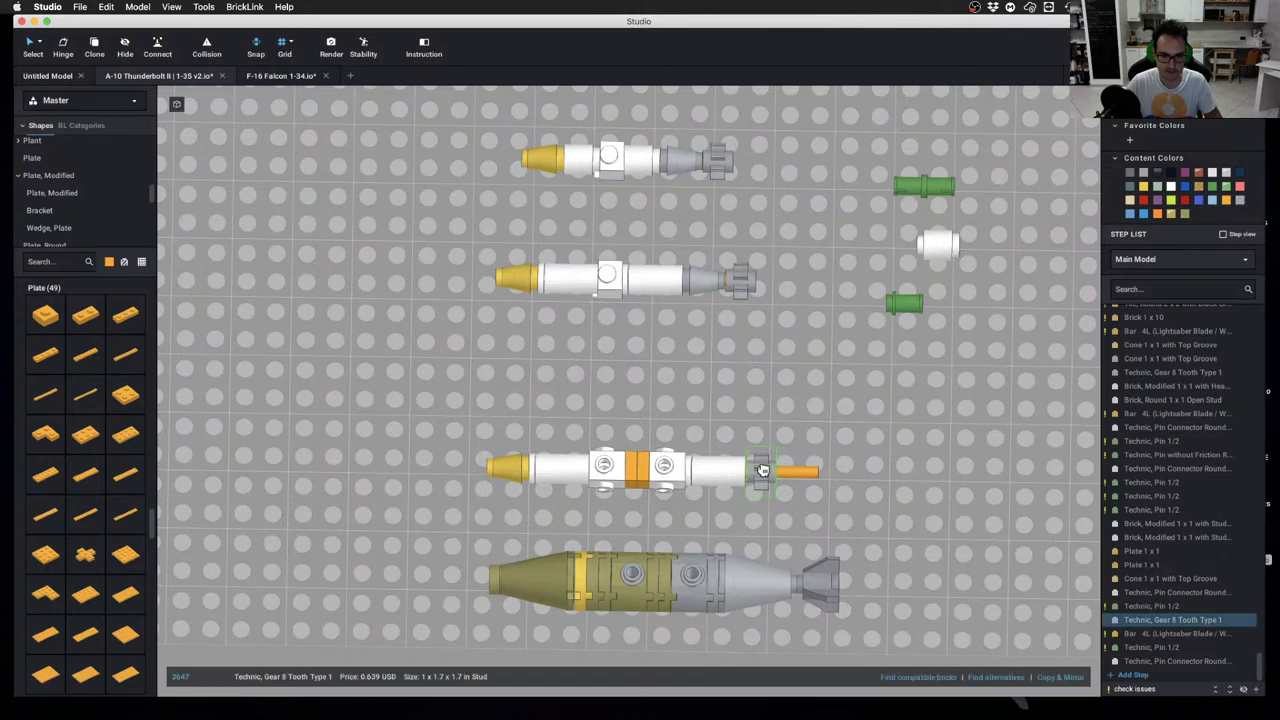
pyautogui.click(834, 449)
pyautogui.moveTo(812, 476); pyautogui.dragTo(788, 481)
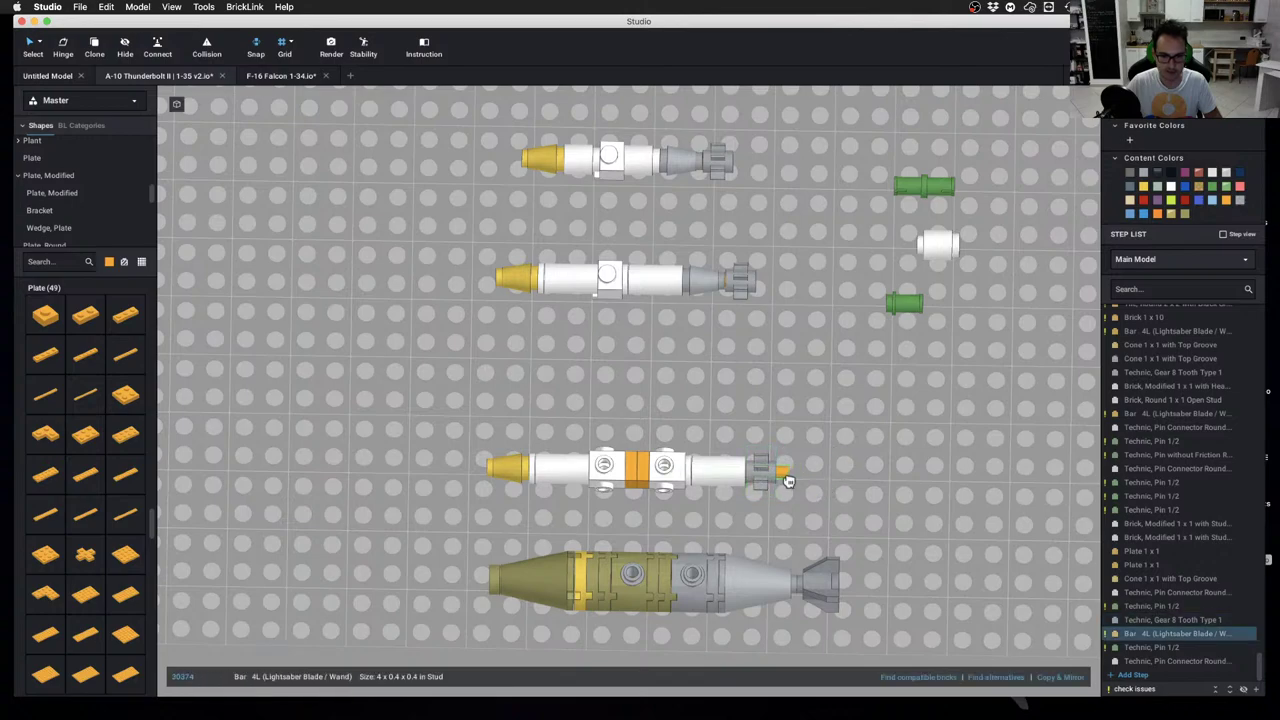
pyautogui.click(850, 492)
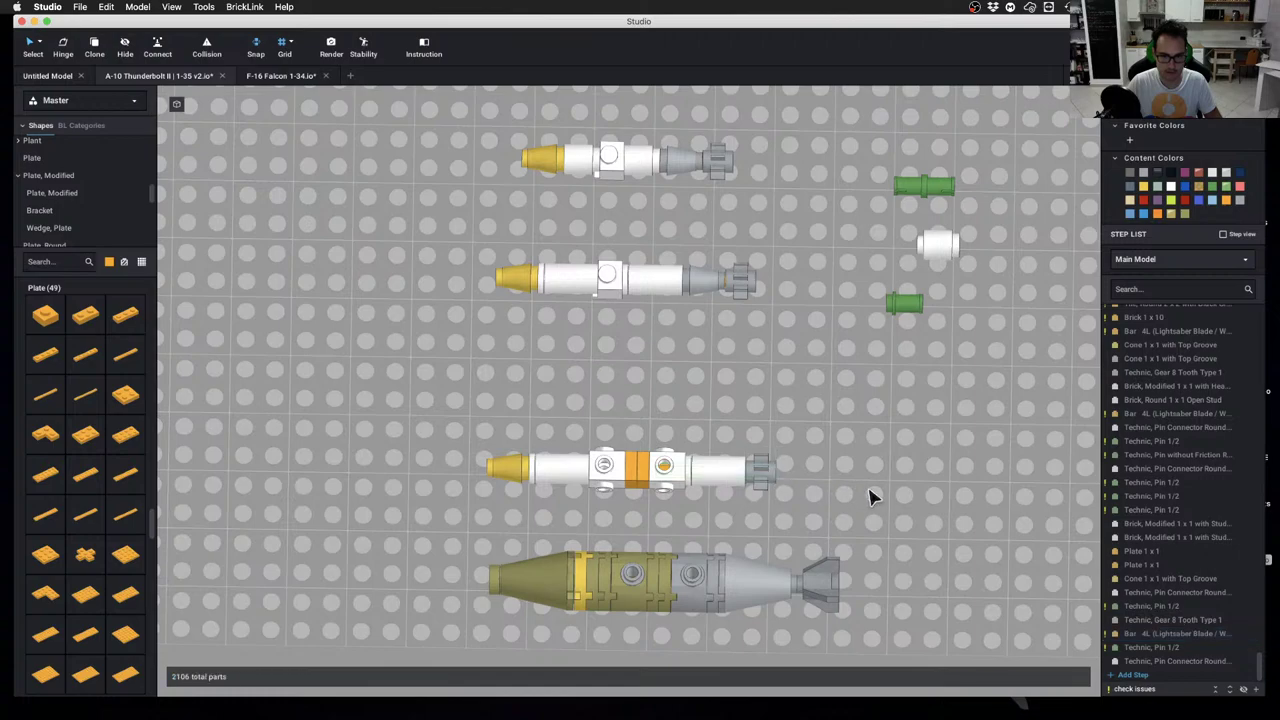
# Search the parts for "tile" and place an orange Tile 1 x 4 on the new bomb's side facing the olive-and-grey bomb
pyautogui.moveTo(871, 494); pyautogui.dragTo(815, 497, button='right')
pyautogui.moveTo(485, 415); pyautogui.dragTo(697, 469)
pyautogui.click(668, 373)
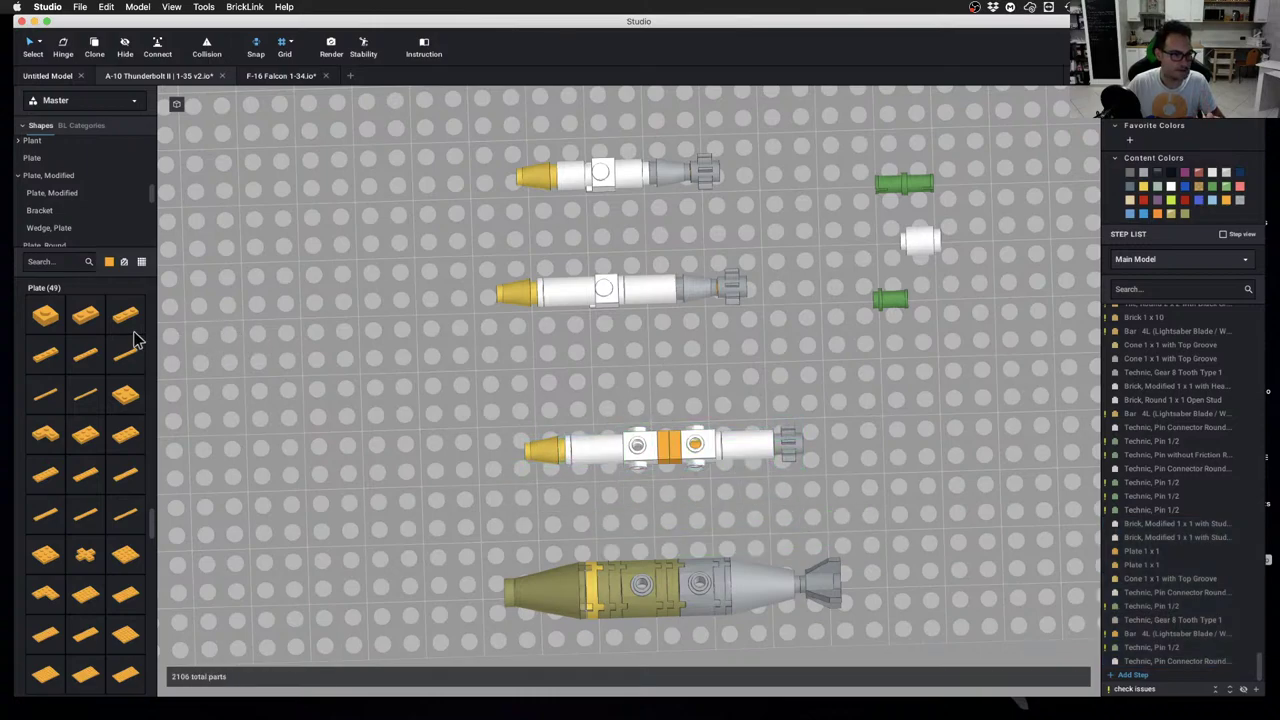
pyautogui.write('tile')
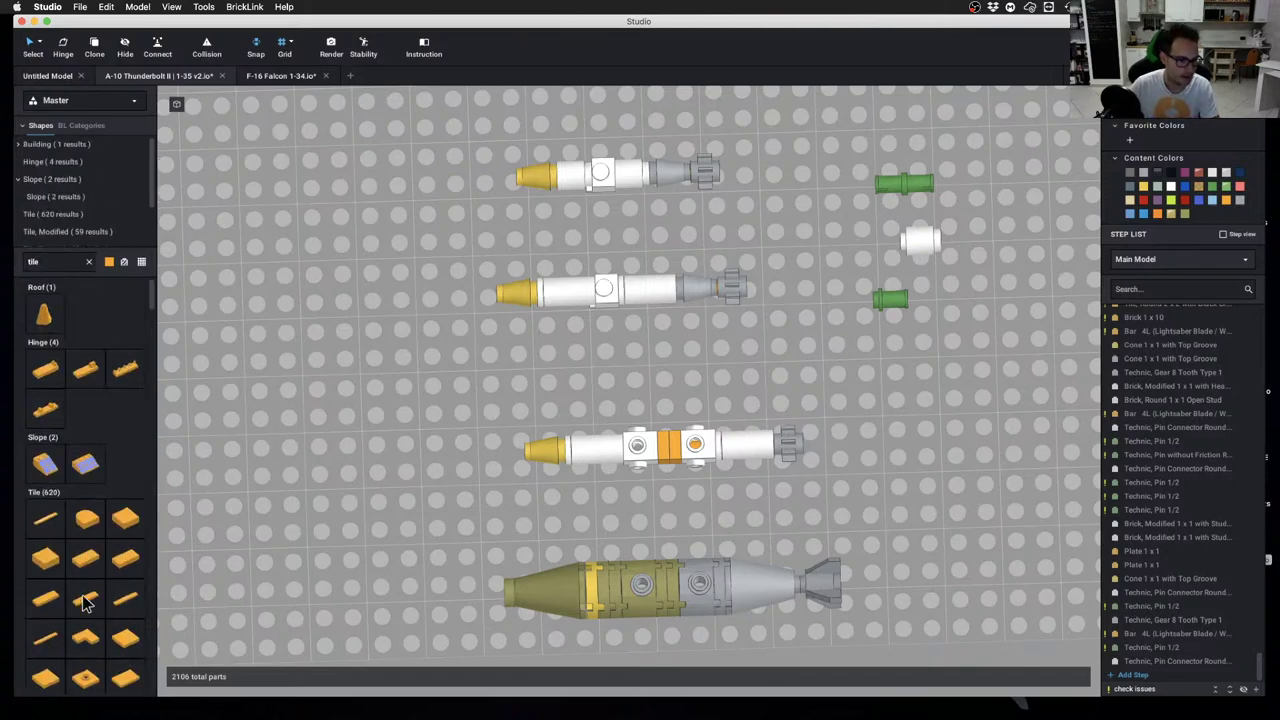
pyautogui.moveTo(86, 600)
pyautogui.mouseDown()
pyautogui.moveTo(520, 531)
pyautogui.moveTo(695, 483)
pyautogui.moveTo(671, 490)
pyautogui.mouseUp()
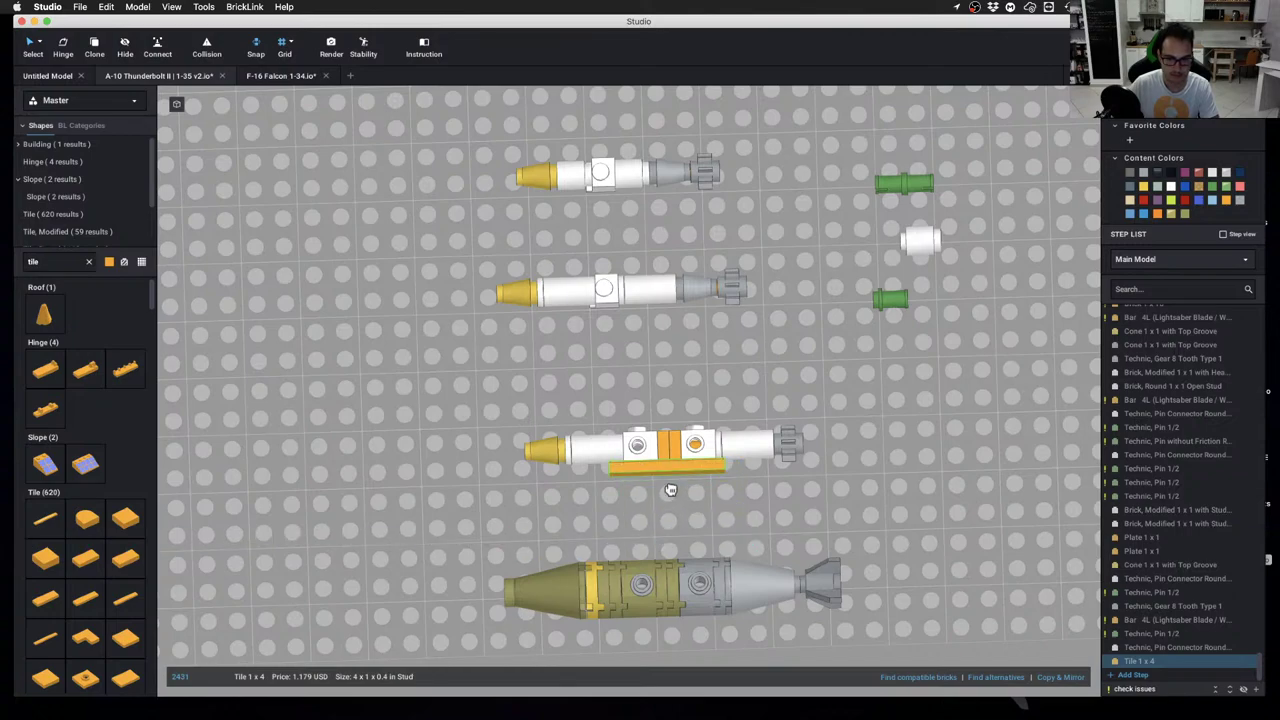
pyautogui.press('Down')
pyautogui.press('Down')
pyautogui.click(670, 490)
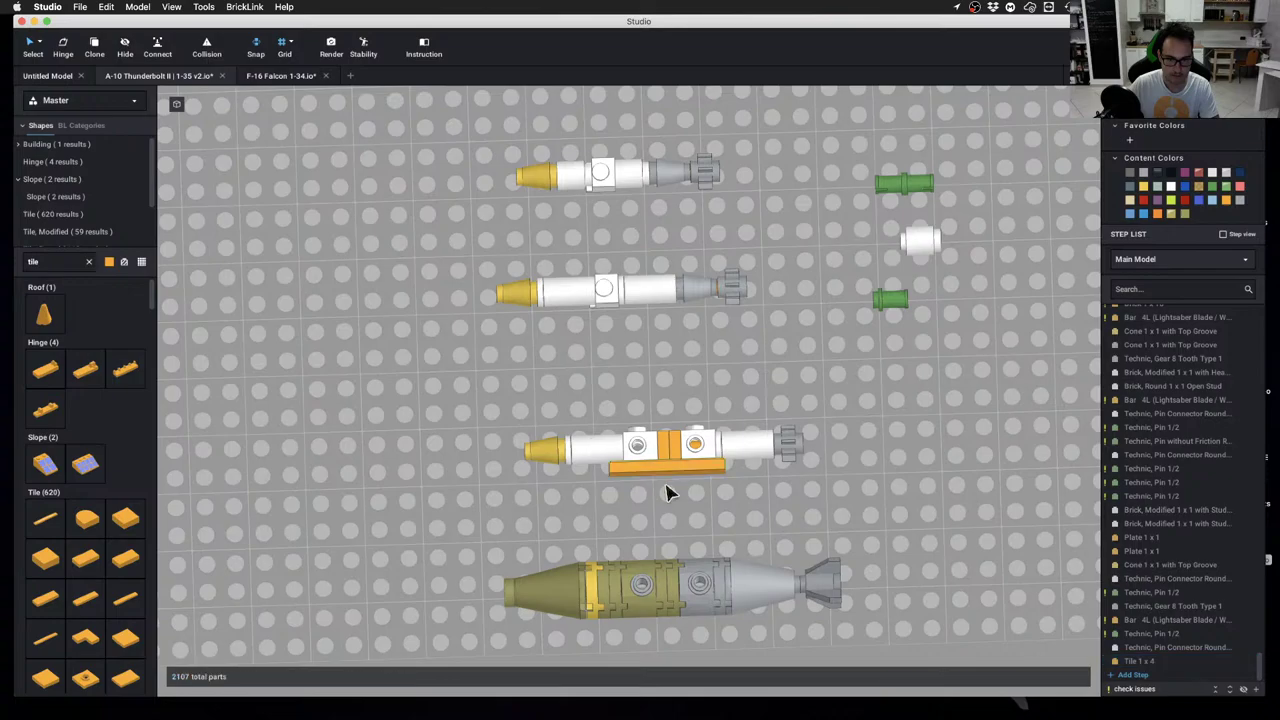
# Try cloning the Tile 1 x 4 onto the new bomb's other faces, and undo all the Tile 1 x 4 placements
pyautogui.press('c')
pyautogui.click(675, 475)
pyautogui.moveTo(701, 516); pyautogui.dragTo(679, 336, button='right')
pyautogui.press('Down')
pyautogui.click(674, 331)
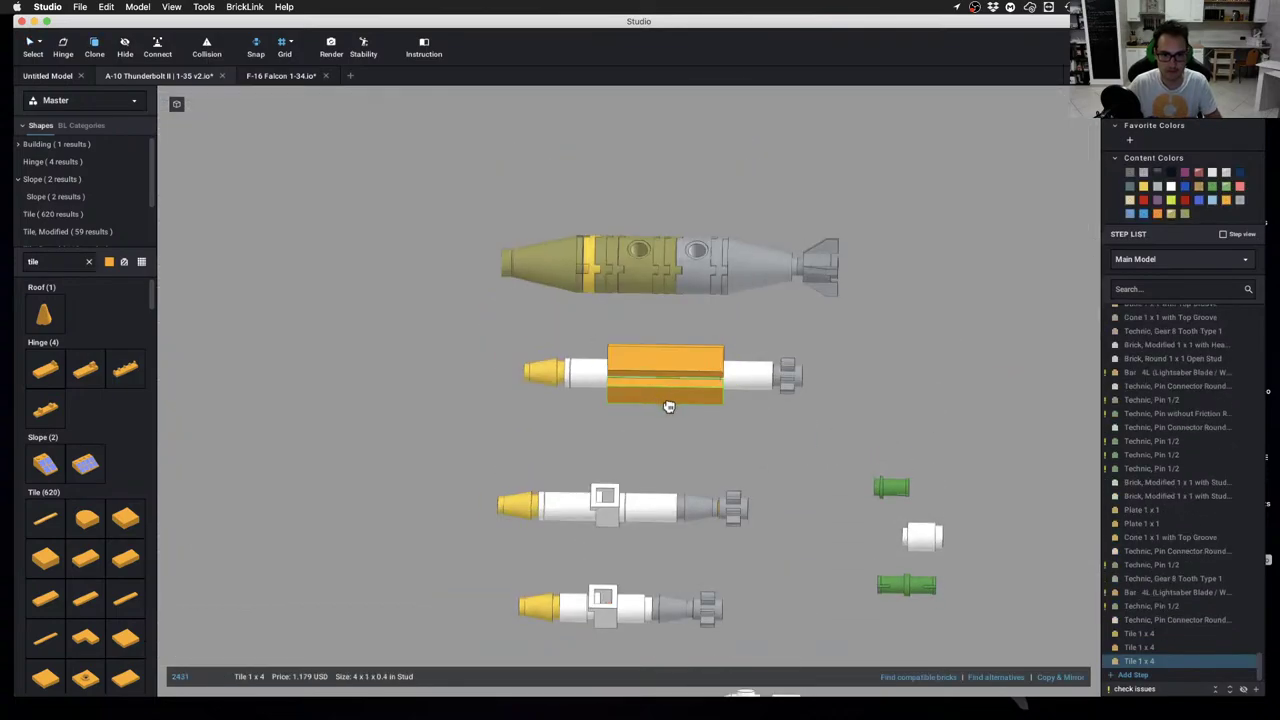
pyautogui.click(669, 403)
pyautogui.moveTo(669, 403)
pyautogui.mouseDown(button='right')
pyautogui.moveTo(713, 537)
pyautogui.moveTo(706, 526)
pyautogui.moveTo(680, 534)
pyautogui.moveTo(748, 493)
pyautogui.moveTo(700, 506)
pyautogui.moveTo(714, 468)
pyautogui.mouseUp(button='right')
pyautogui.press('super+z')
pyautogui.press('super+z')
pyautogui.press('super+z')
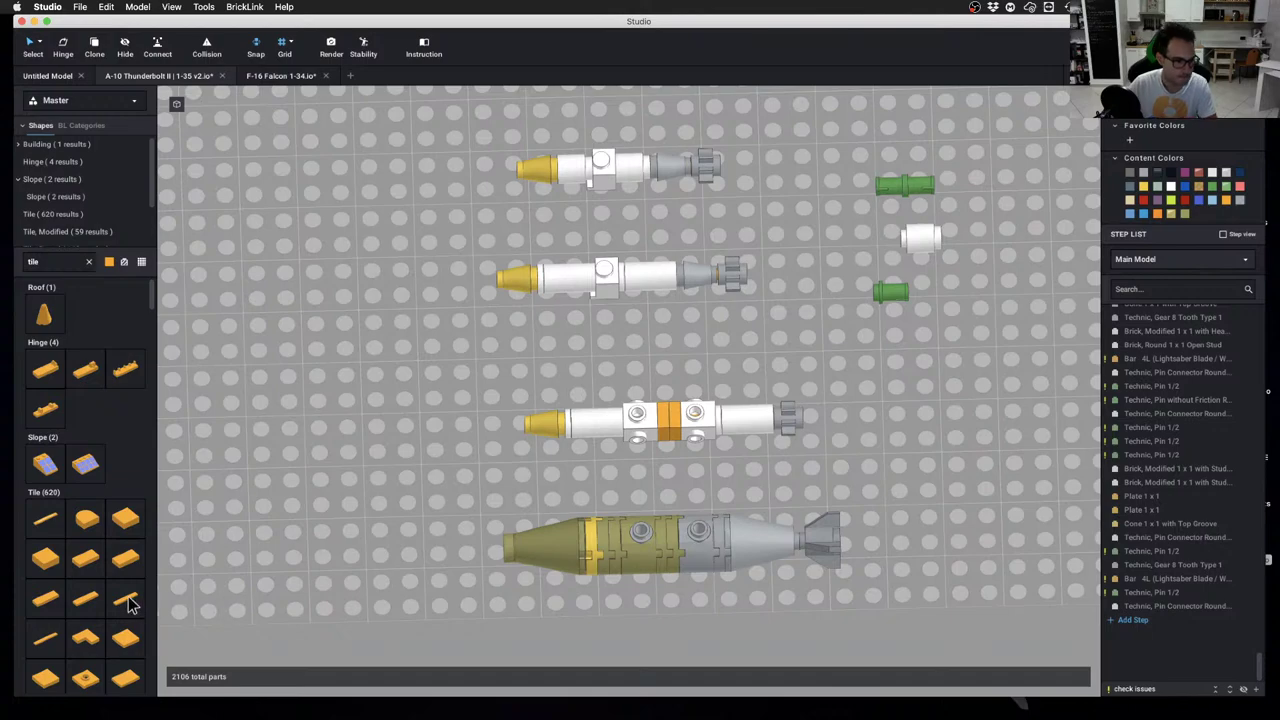
# Place a Tile 1 x 6 on the new bomb's side facing the olive-and-grey bomb, try cloning it to adjacent faces, and undo the clones
pyautogui.moveTo(128, 601); pyautogui.dragTo(671, 484)
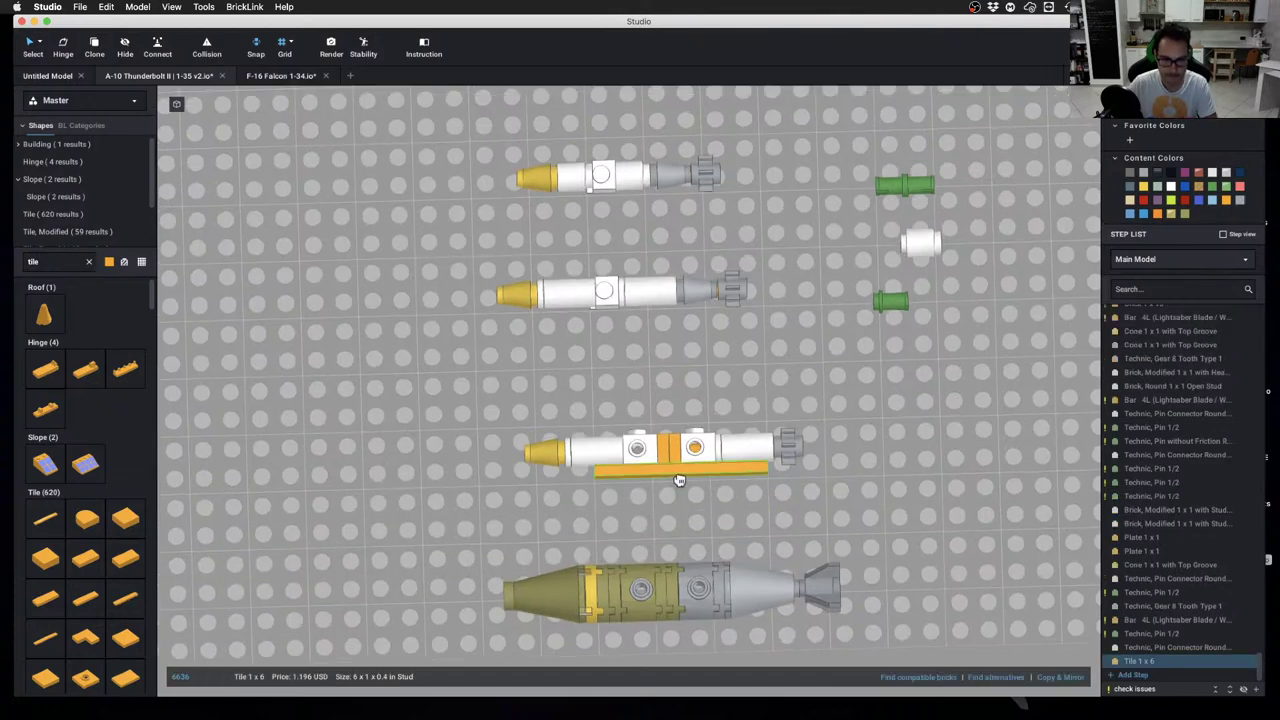
pyautogui.moveTo(689, 531); pyautogui.dragTo(688, 383, button='right')
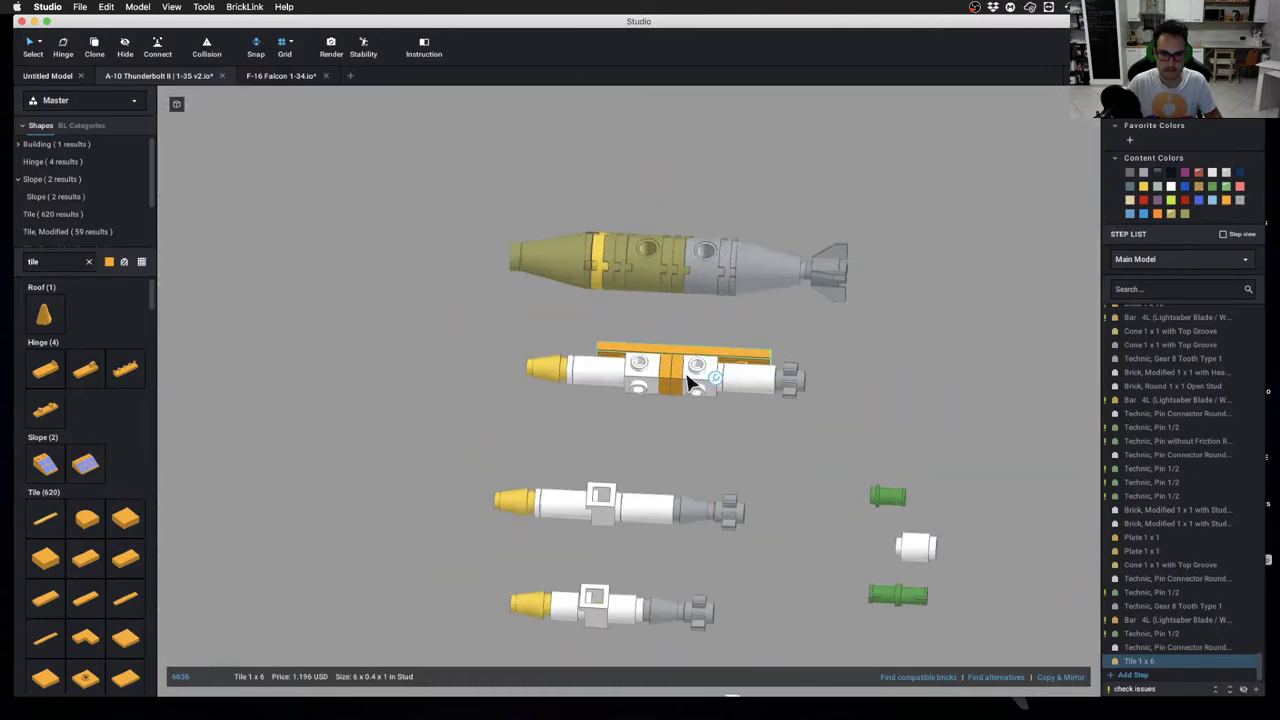
pyautogui.press('c')
pyautogui.click(687, 349)
pyautogui.click(682, 383)
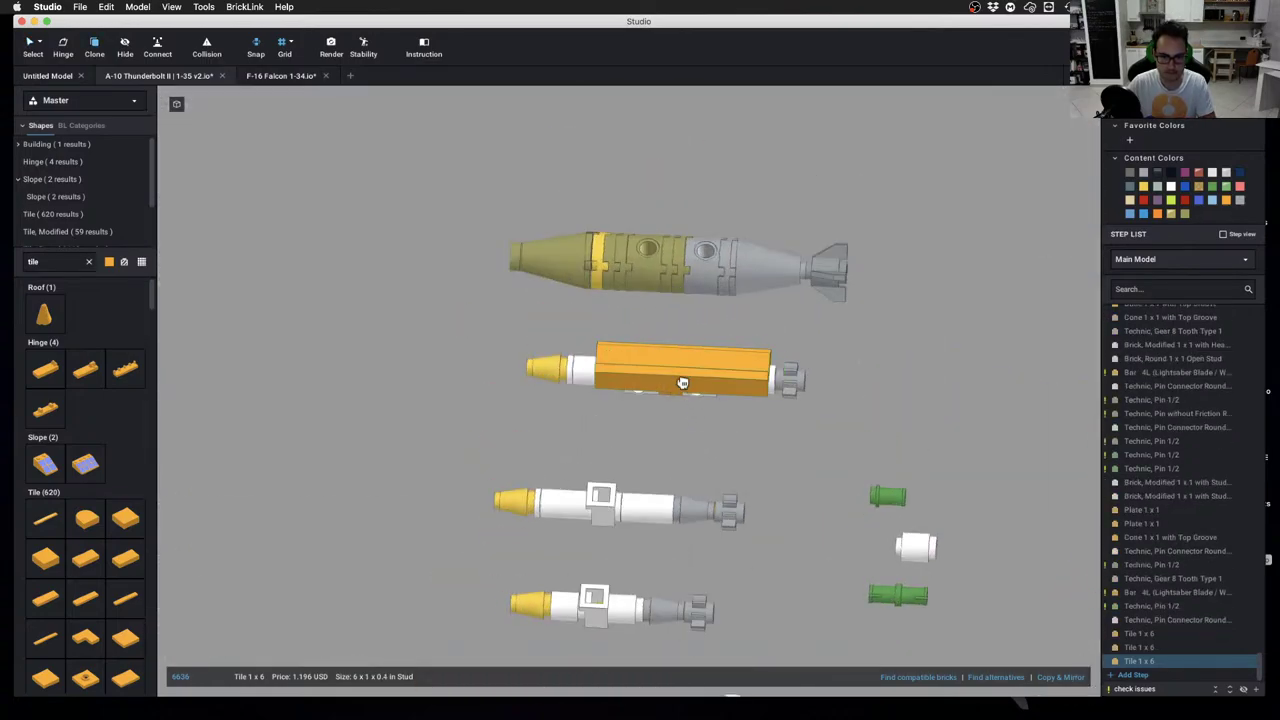
pyautogui.press('Escape')
pyautogui.moveTo(720, 449)
pyautogui.mouseDown(button='right')
pyautogui.moveTo(734, 551)
pyautogui.moveTo(774, 546)
pyautogui.mouseUp(button='right')
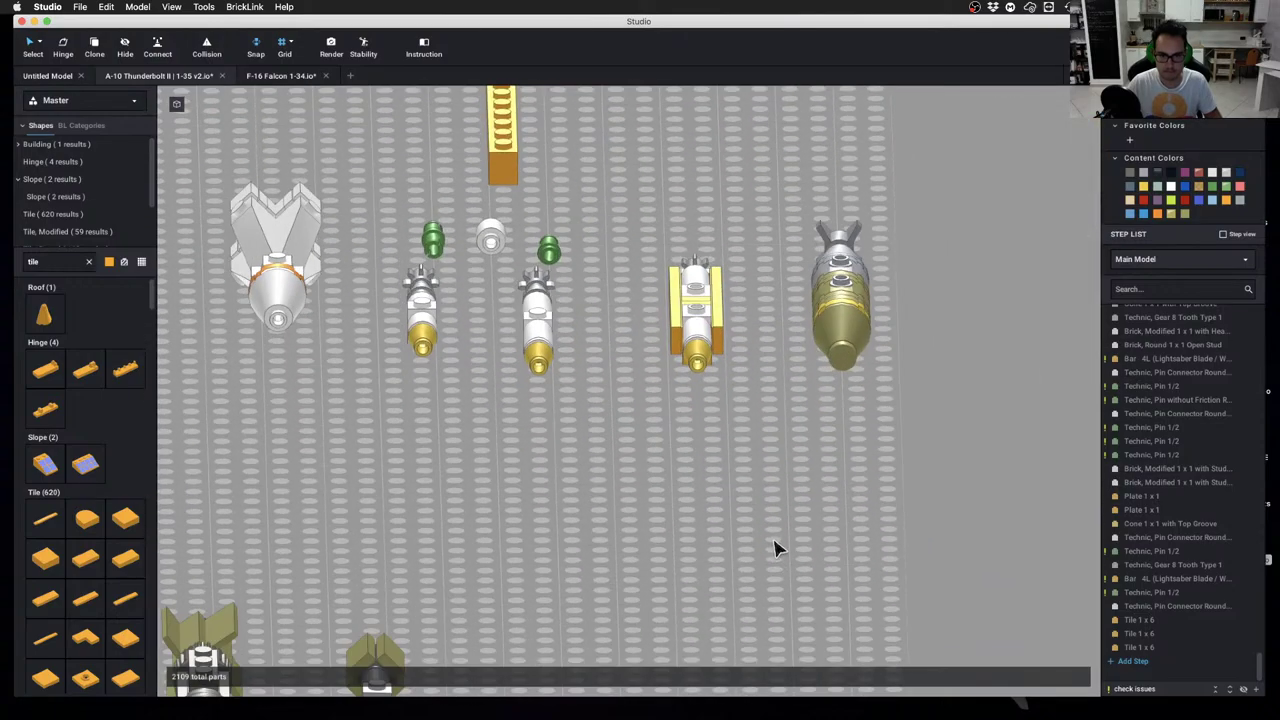
pyautogui.press('super+z')
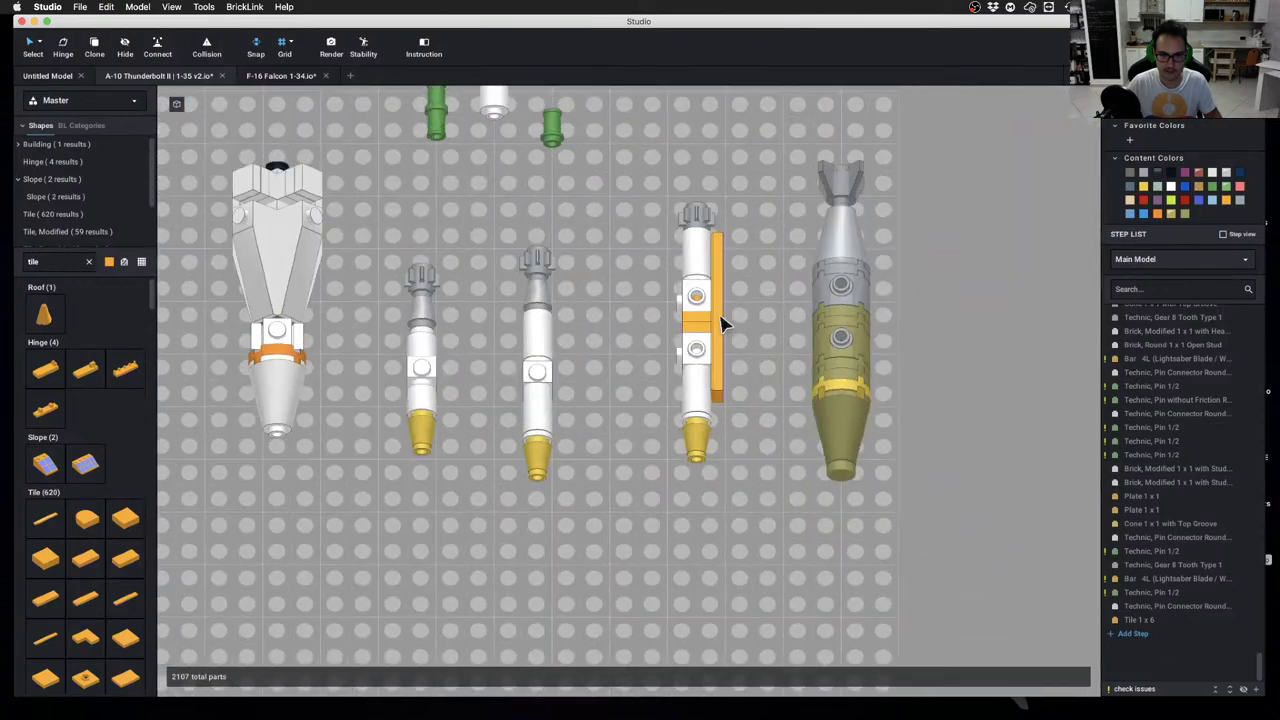
# Clone the Tile 1 x 6 onto the opposite side of the new bomb and slide the first tile forward to line up with it
pyautogui.press('c')
pyautogui.click(720, 322)
pyautogui.moveTo(700, 350); pyautogui.dragTo(777, 380, button='right')
pyautogui.moveTo(606, 366); pyautogui.dragTo(600, 346, button='right')
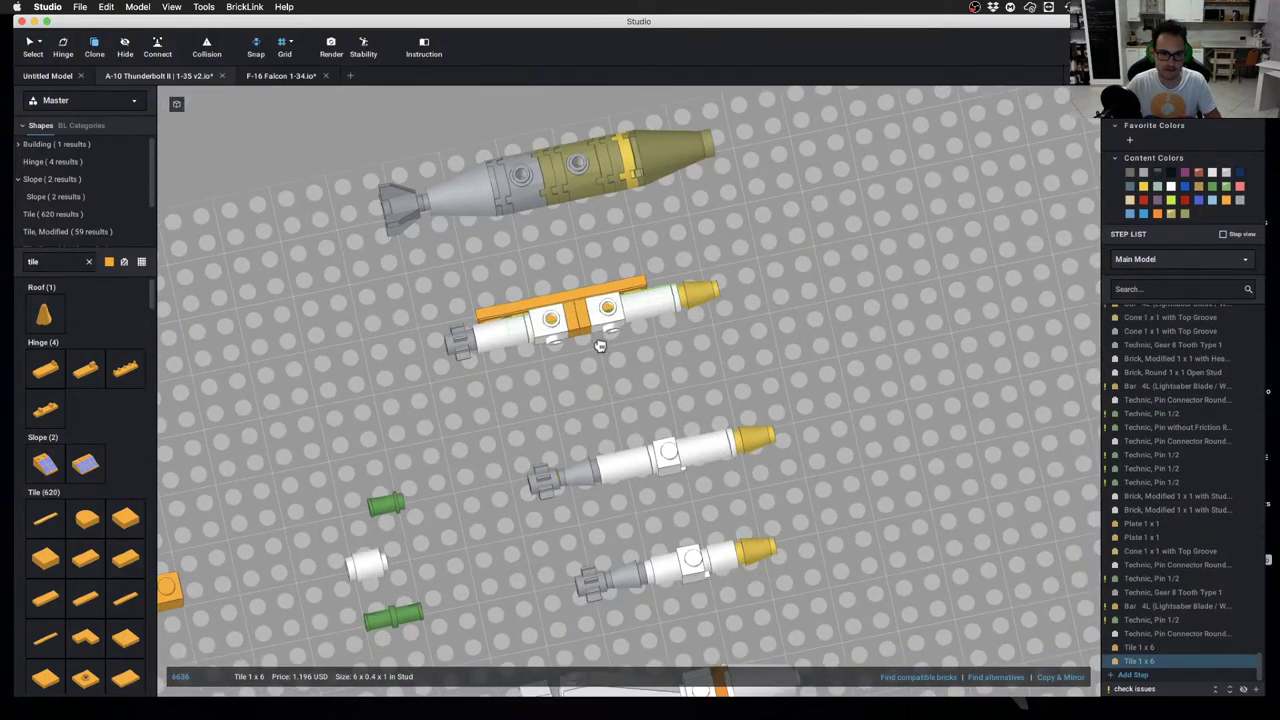
pyautogui.click(590, 350)
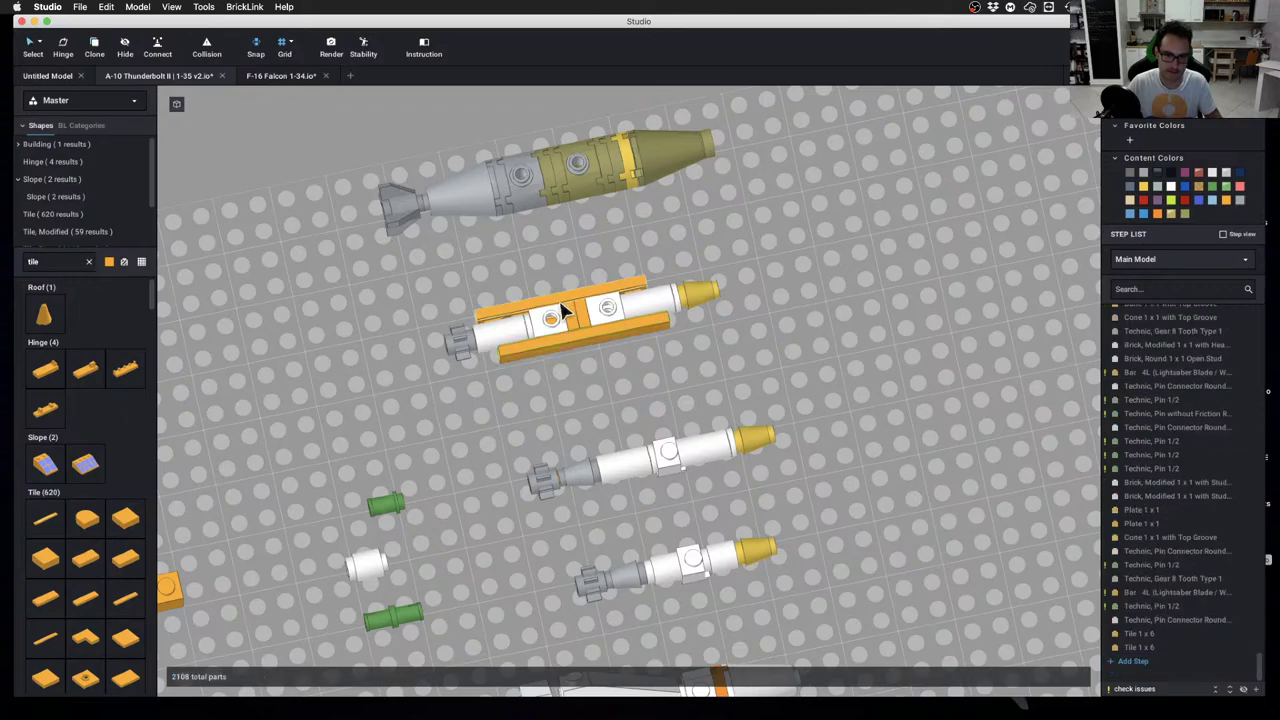
pyautogui.click(575, 303)
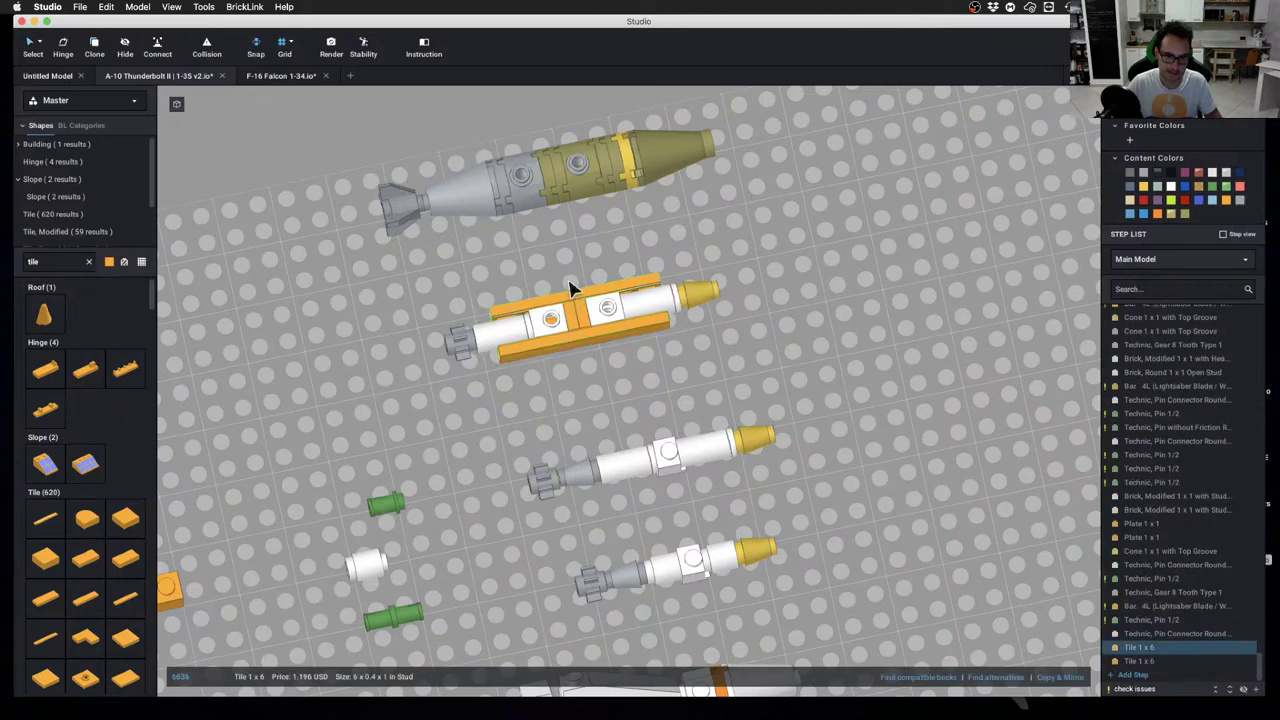
pyautogui.click(569, 288)
pyautogui.moveTo(676, 321); pyautogui.dragTo(578, 390, button='right')
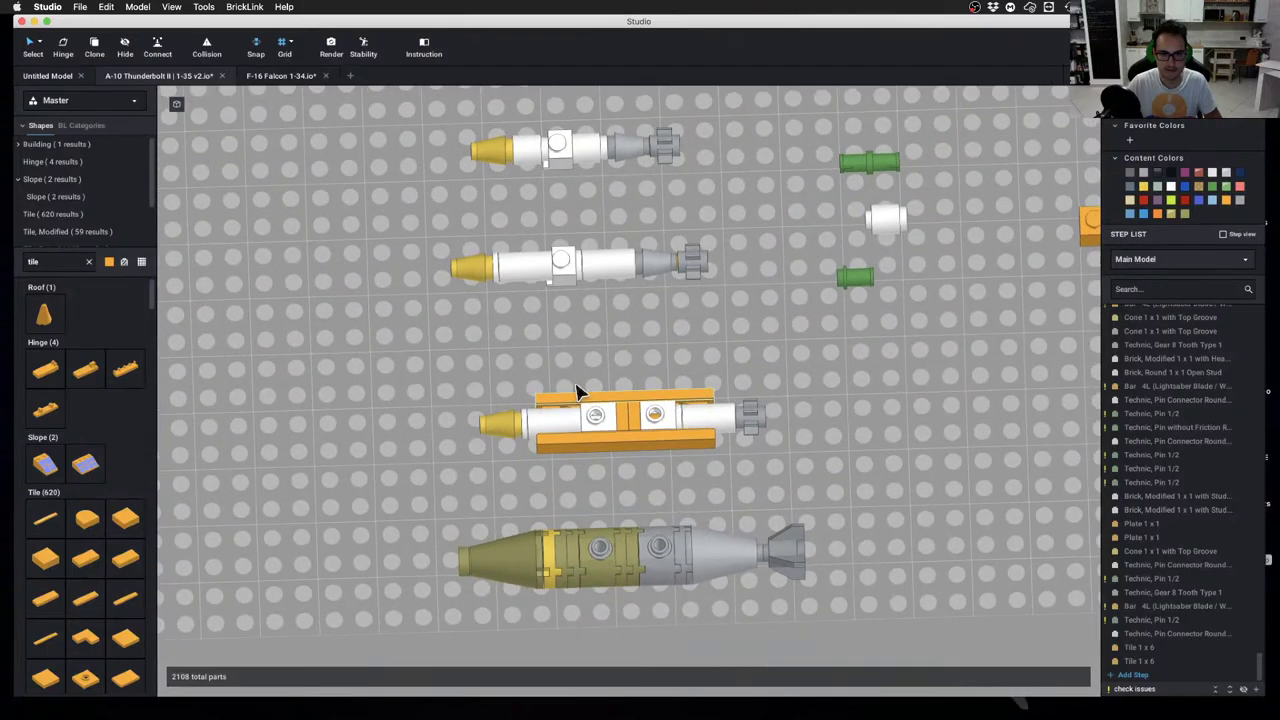
# Delete both orange Tile 1 x 6 pieces from the sides of the new bomb
pyautogui.click(620, 390)
pyautogui.press('Delete')
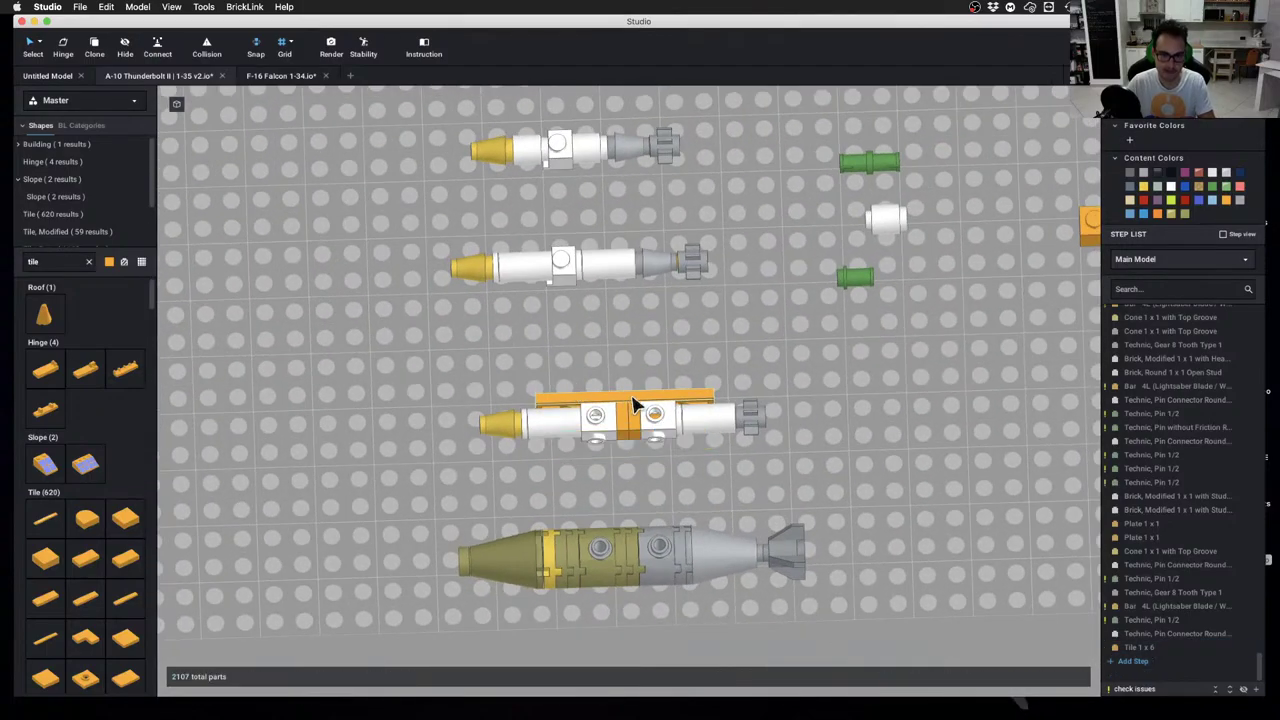
pyautogui.scroll(-3, 634, 408)
pyautogui.moveTo(634, 413)
pyautogui.mouseDown(button='right')
pyautogui.moveTo(694, 354)
pyautogui.moveTo(626, 392)
pyautogui.moveTo(635, 403)
pyautogui.mouseUp(button='right')
pyautogui.scroll(2, 649, 418)
pyautogui.moveTo(447, 374); pyautogui.dragTo(763, 473)
pyautogui.click(763, 473)
pyautogui.scroll(2, 662, 462)
# Try removing the rear white pin connector and the part behind the new bomb's body, and undo both deletions
pyautogui.click(728, 443)
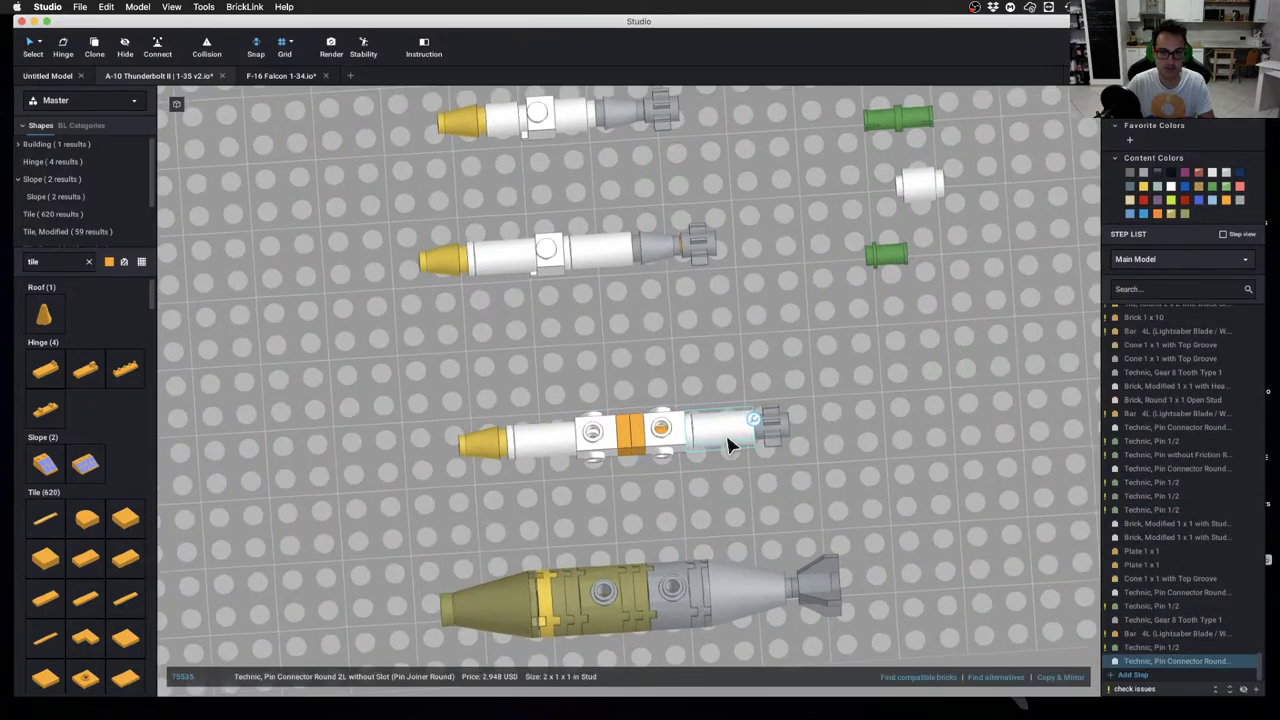
pyautogui.press('Delete')
pyautogui.click(705, 436)
pyautogui.press('Delete')
pyautogui.moveTo(705, 440); pyautogui.dragTo(704, 458, button='right')
pyautogui.press('super+z')
pyautogui.press('super+z')
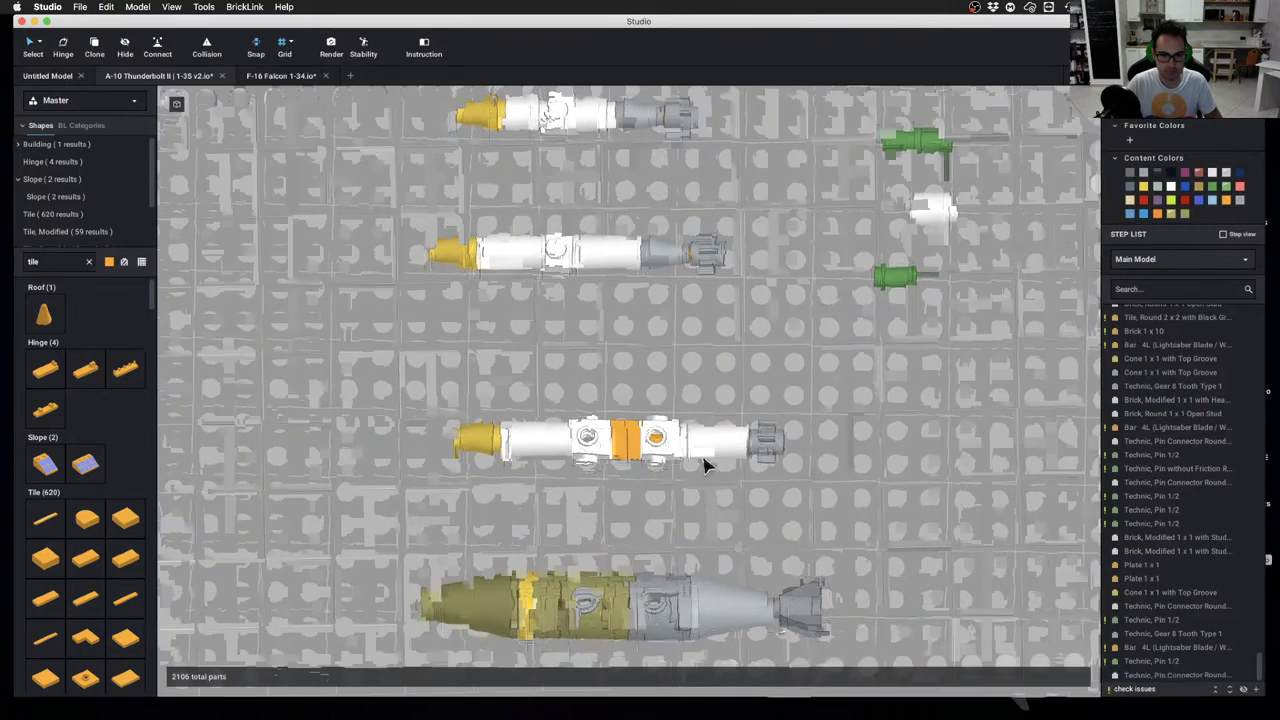
# Replace the new bomb's front pin connector and green pin with a white Brick, Round 1 x 1 Open Stud cloned from the shorter bomb
pyautogui.click(555, 444)
pyautogui.press('Delete')
pyautogui.moveTo(582, 455); pyautogui.dragTo(597, 448, button='right')
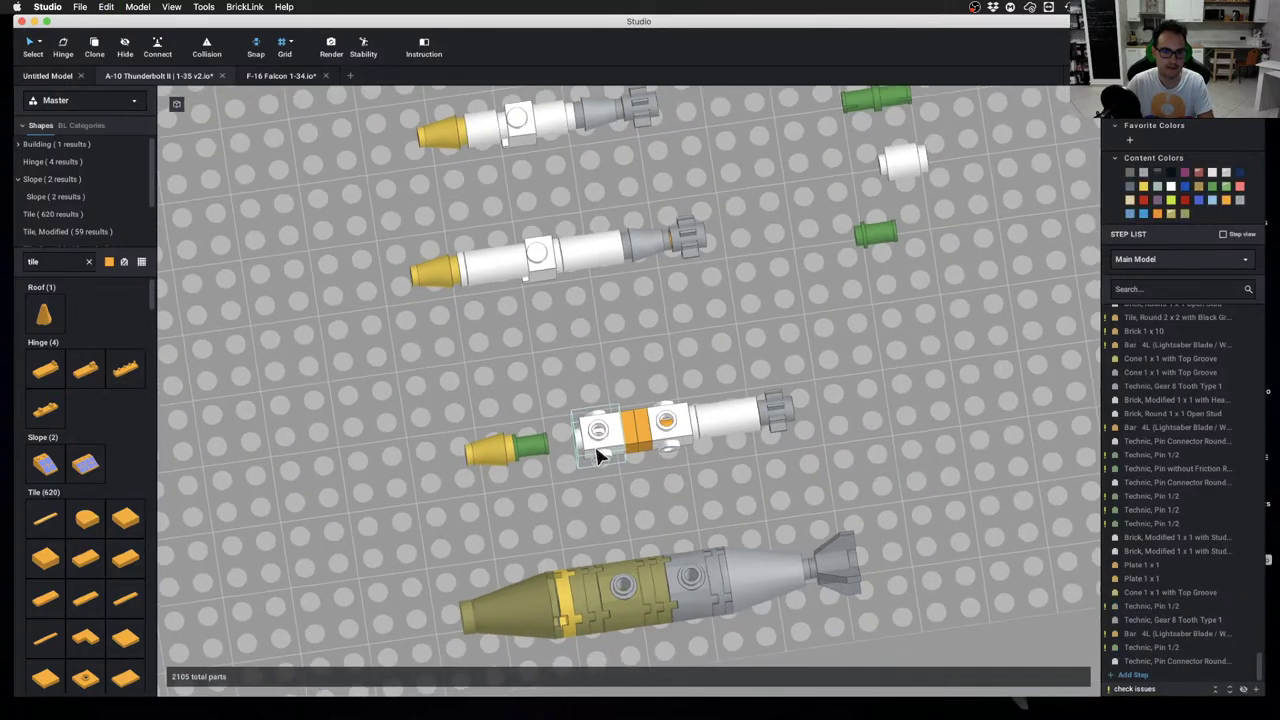
pyautogui.click(542, 452)
pyautogui.press('Delete')
pyautogui.scroll(-2, 606, 470)
pyautogui.press('c')
pyautogui.click(531, 170)
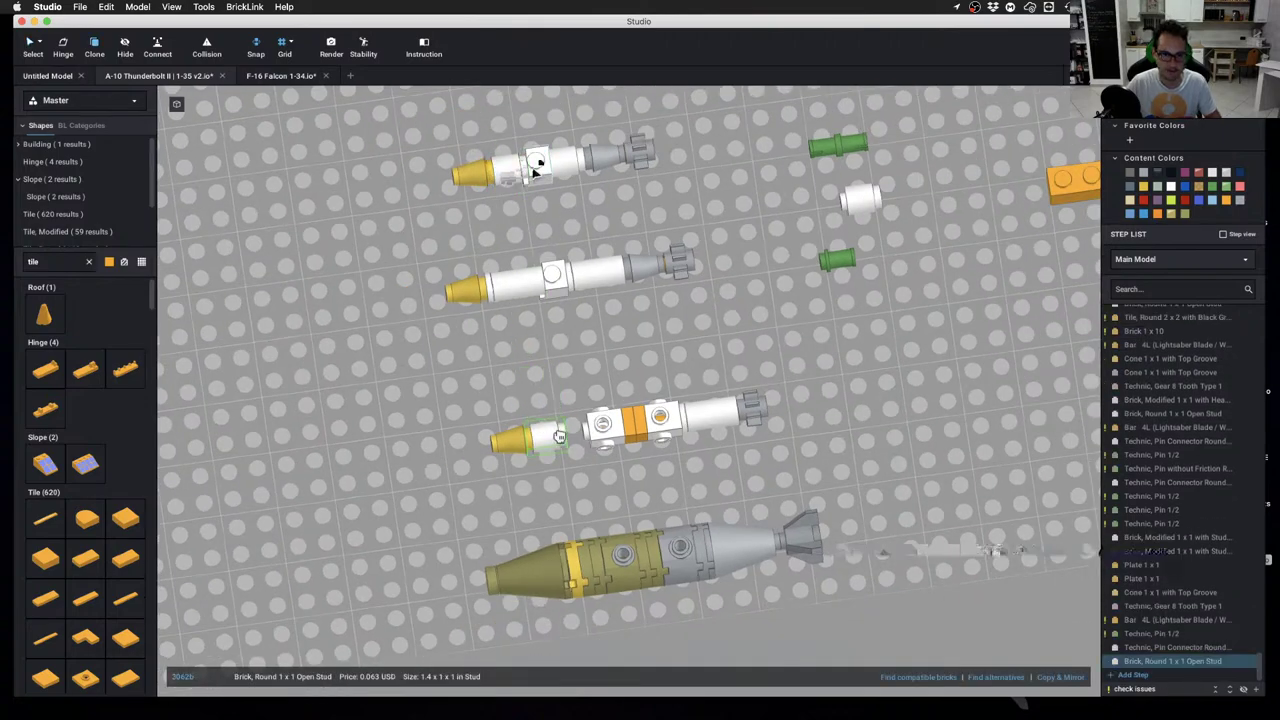
pyautogui.click(549, 434)
# Clone two orange Plate 1 x 1 pieces into the gap between the front round brick and the new bomb's body
pyautogui.click(625, 434)
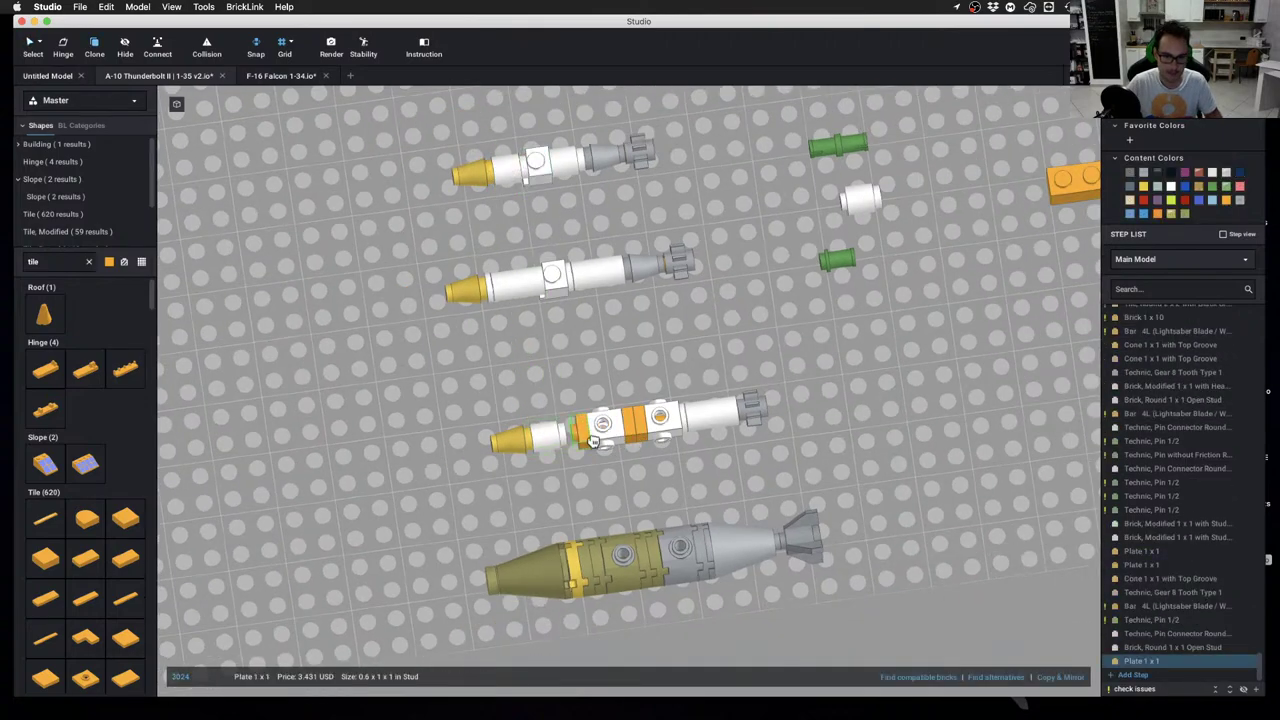
pyautogui.press('super+shift+z')
pyautogui.moveTo(609, 471); pyautogui.dragTo(657, 446, button='right')
pyautogui.scroll(-3, 747, 437)
pyautogui.moveTo(748, 445)
pyautogui.mouseDown(button='right')
pyautogui.moveTo(814, 394)
pyautogui.moveTo(757, 433)
pyautogui.mouseUp(button='right')
pyautogui.scroll(5, 740, 423)
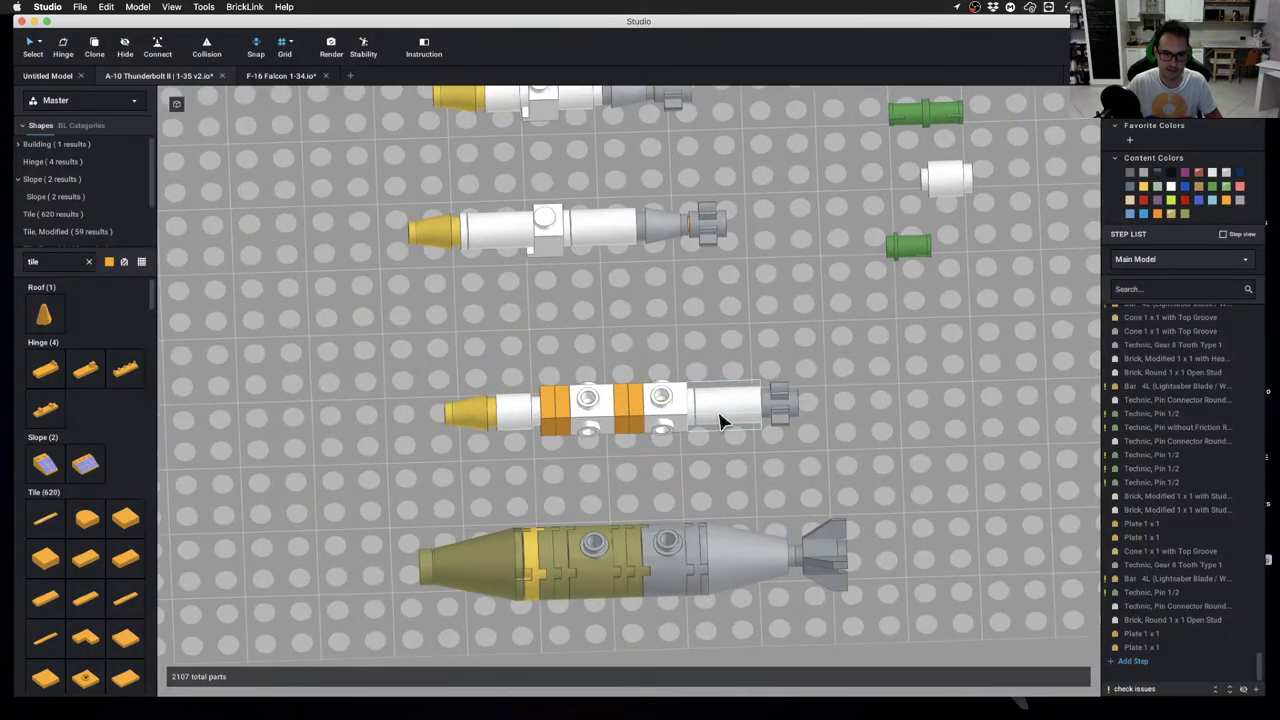
# Delete the new bomb's rear pin connector and green pin, and clone the front Brick, Round 1 x 1 Open Stud onto the exposed orange bar
pyautogui.click(733, 414)
pyautogui.press('Delete')
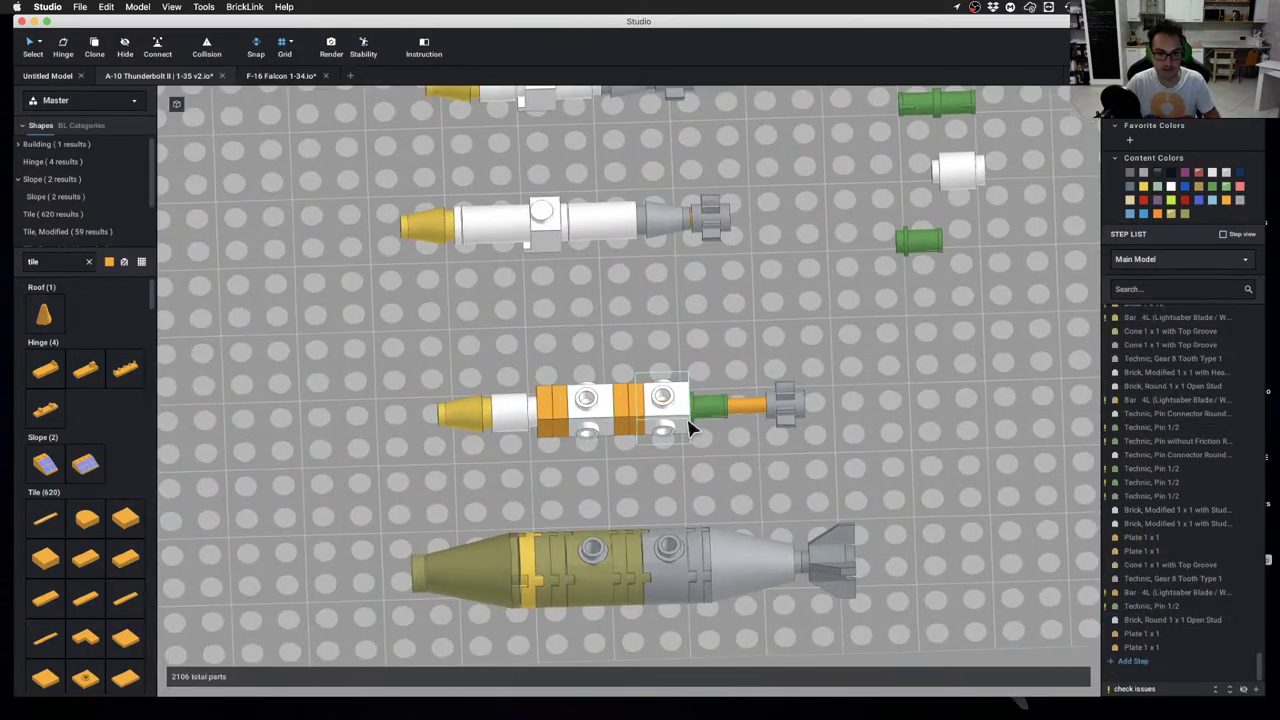
pyautogui.click(524, 414)
pyautogui.press('c')
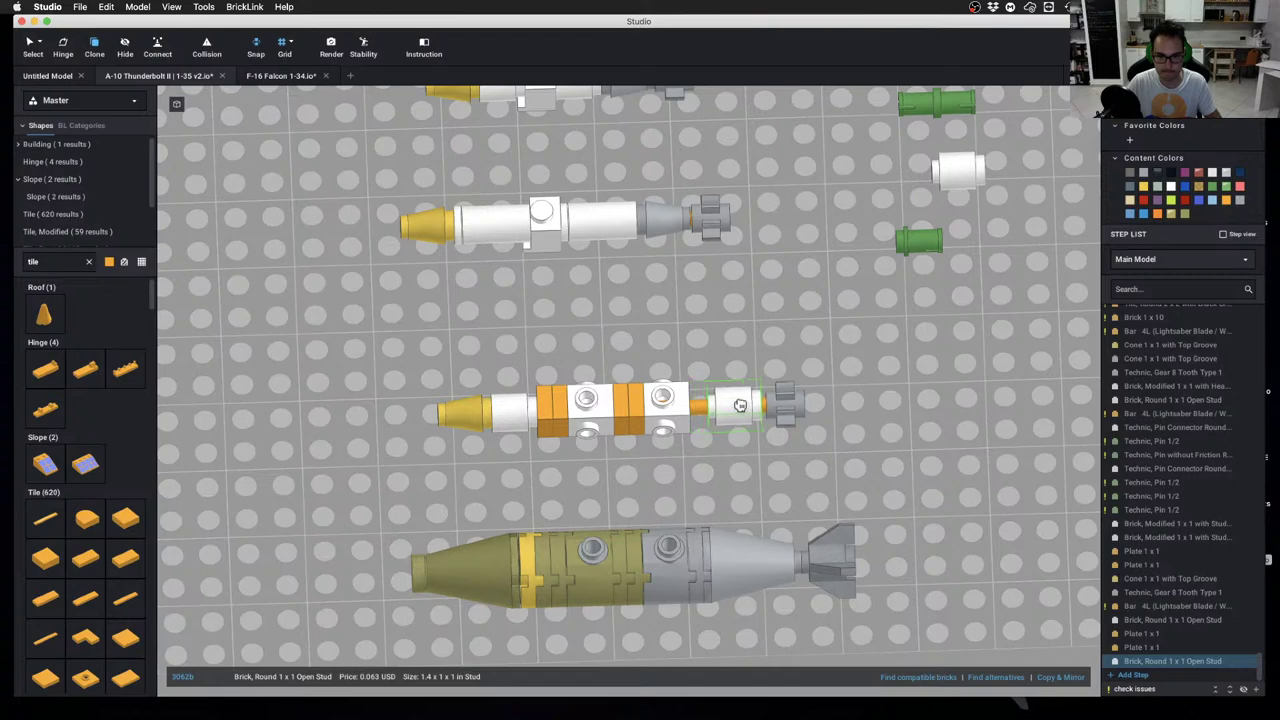
pyautogui.click(745, 406)
pyautogui.press('Escape')
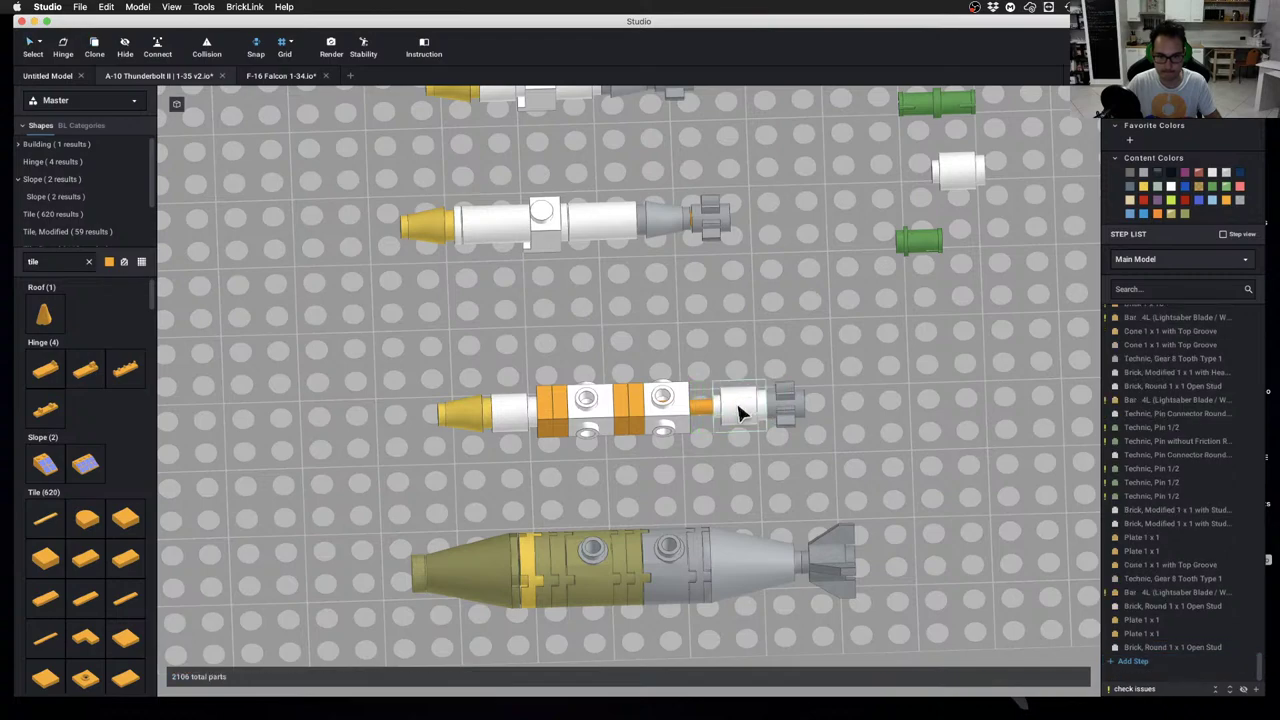
# Undo the round brick's placement on the bar and clone a Brick, Round 1 x 1 Open Stud directly against the body's rear end
pyautogui.moveTo(737, 463)
pyautogui.mouseDown(button='right')
pyautogui.moveTo(651, 450)
pyautogui.moveTo(645, 423)
pyautogui.moveTo(614, 429)
pyautogui.moveTo(654, 433)
pyautogui.mouseUp(button='right')
pyautogui.press('super+z')
pyautogui.press('c')
pyautogui.click(907, 174)
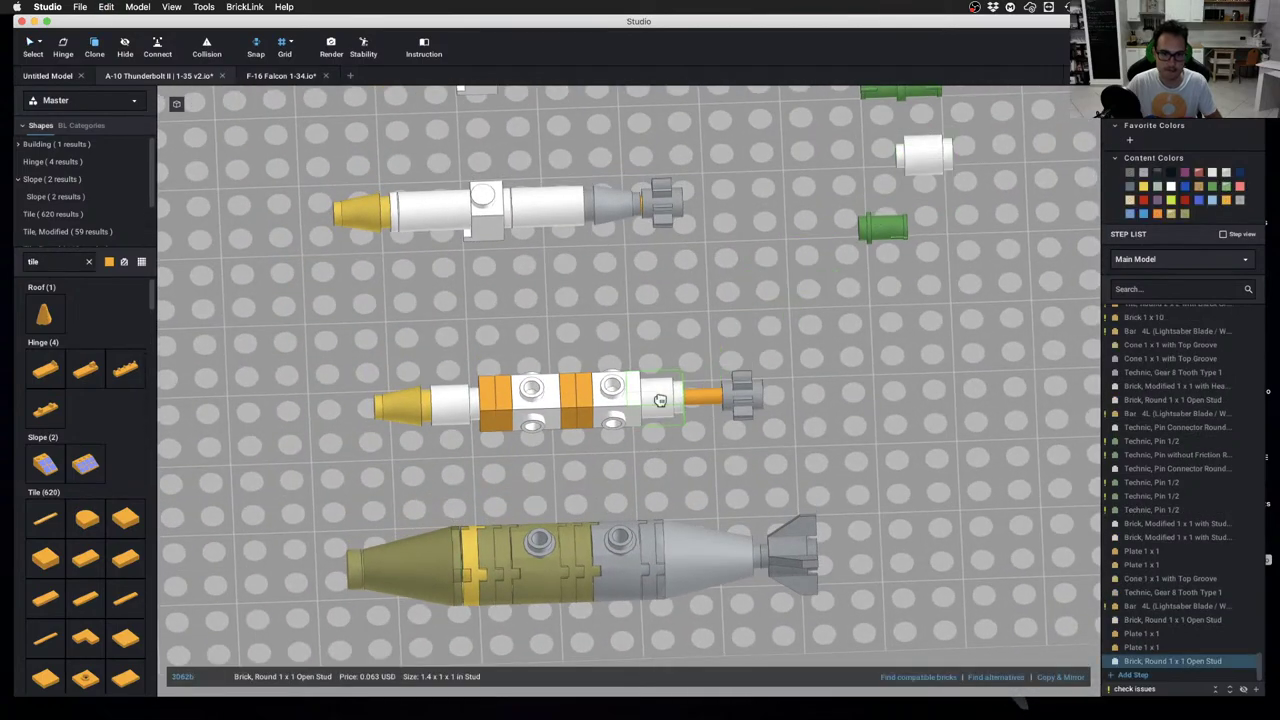
pyautogui.click(672, 397)
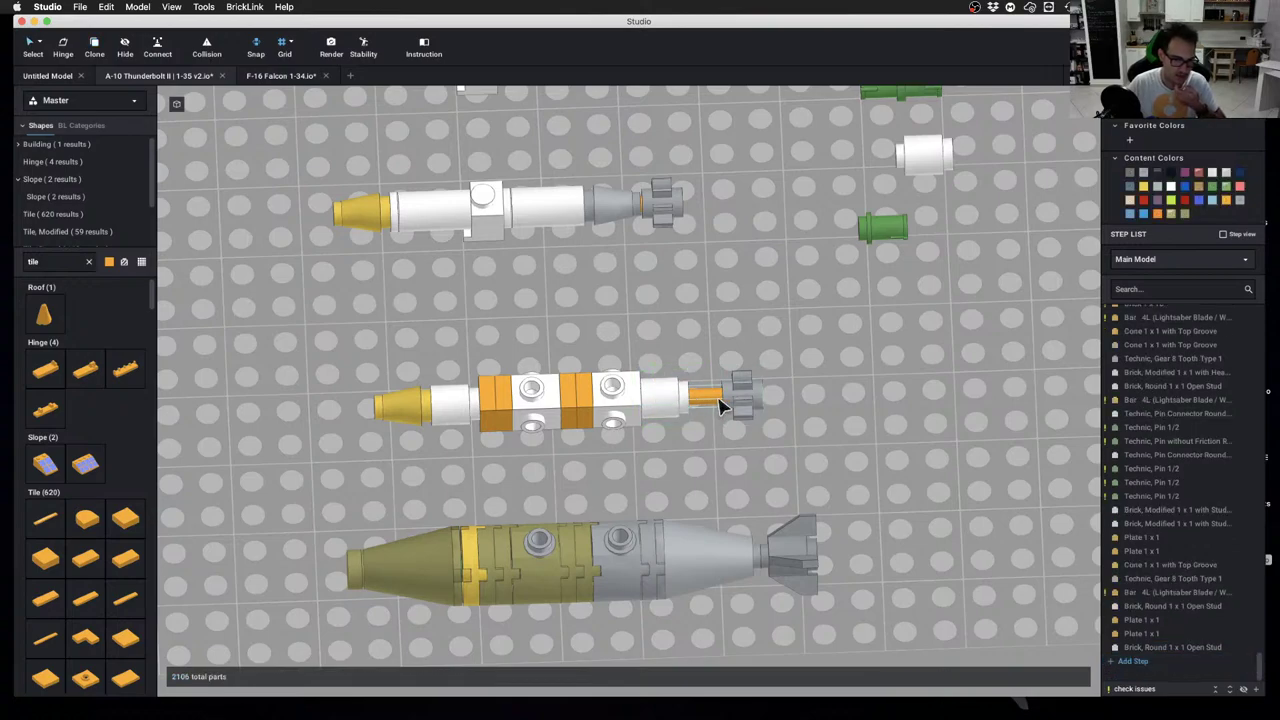
# Clone a gray Plate, Round 1 x 1 with Open Stud from the other weapons and place it beside the new bomb's tail
pyautogui.moveTo(722, 401); pyautogui.dragTo(531, 309, button='right')
pyautogui.scroll(-6, 700, 363)
pyautogui.moveTo(531, 309); pyautogui.dragTo(477, 372, button='middle')
pyautogui.scroll(3, 490, 385)
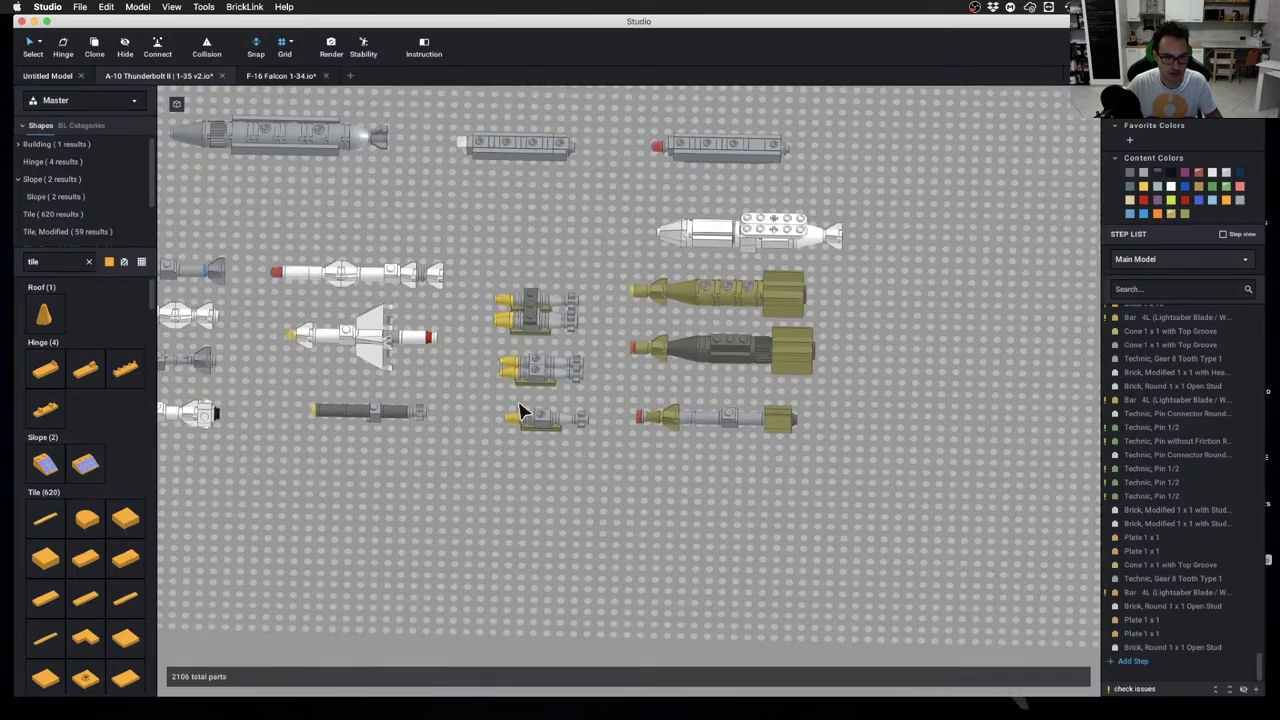
pyautogui.press('super+v')
pyautogui.moveTo(780, 463); pyautogui.dragTo(428, 389, button='middle')
pyautogui.scroll(3, 480, 356)
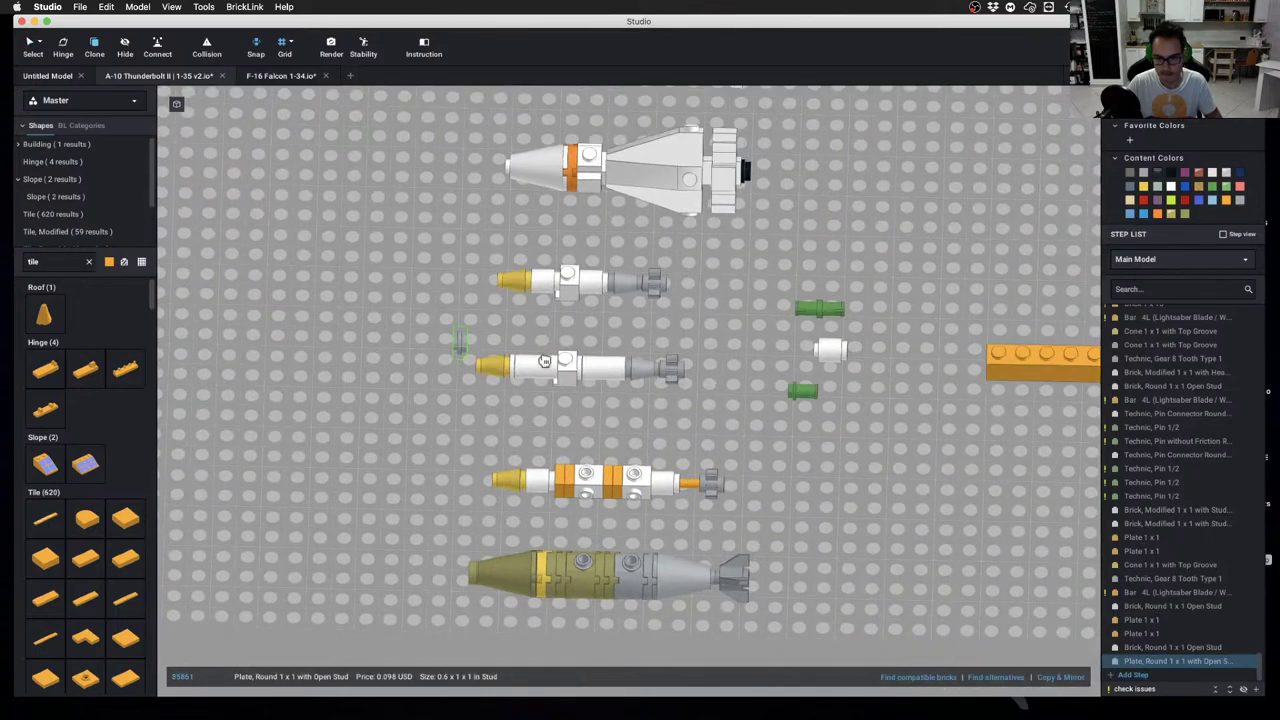
pyautogui.moveTo(718, 427); pyautogui.dragTo(714, 404, button='middle')
pyautogui.scroll(5, 668, 430)
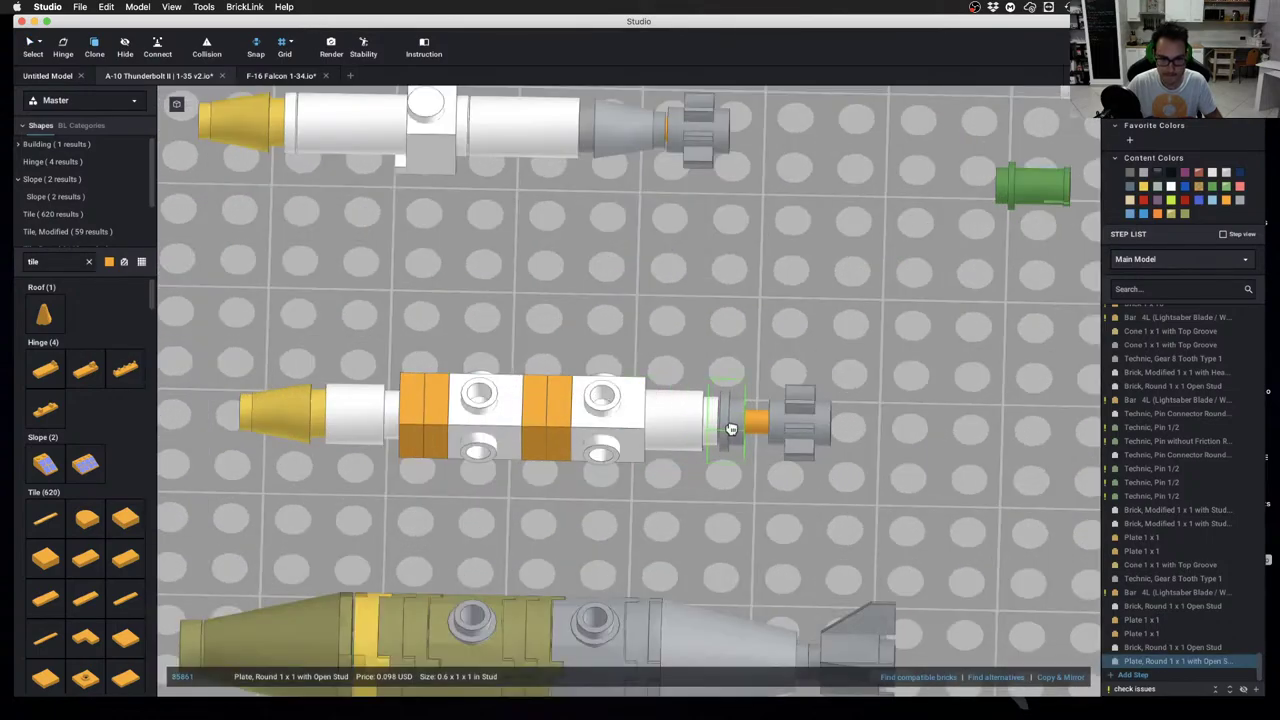
pyautogui.click(774, 311)
pyautogui.press('Escape')
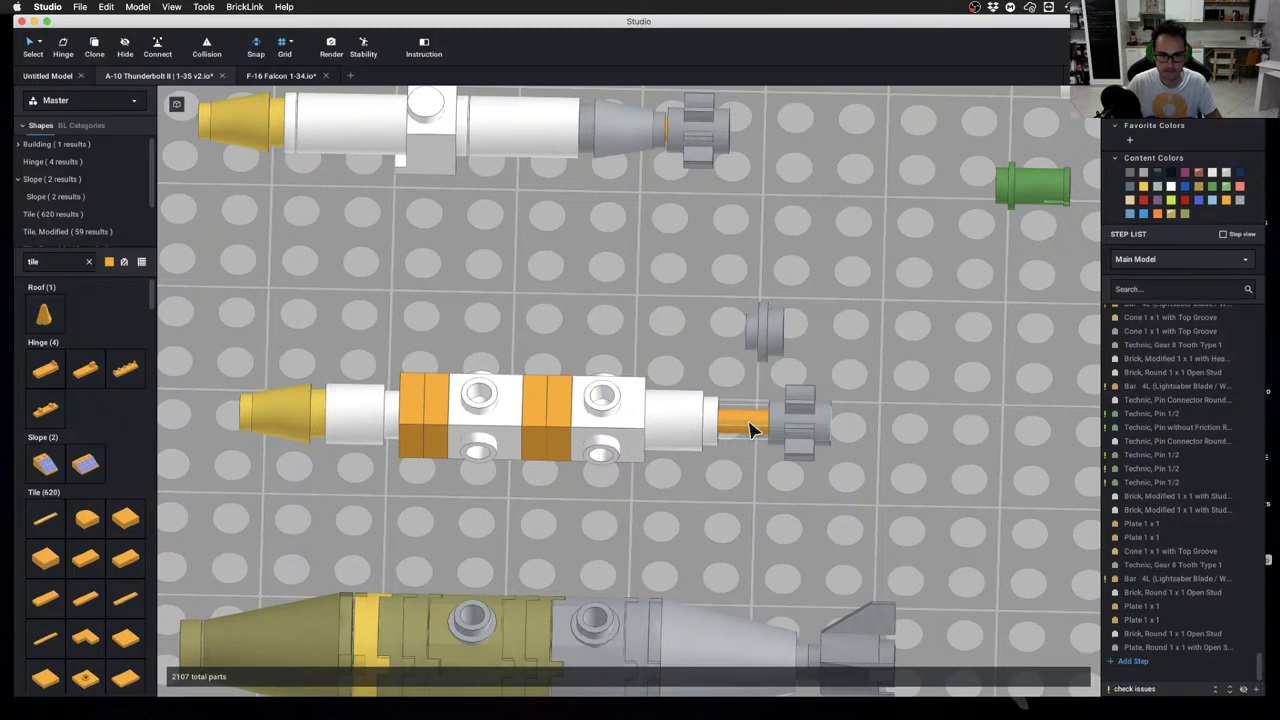
# Hide the new bomb's orange bar and clone two gray Plate, Round 1 x 1 with Open Stud pieces into the gap before the tail gear
pyautogui.click(748, 428)
pyautogui.press('c')
pyautogui.click(766, 331)
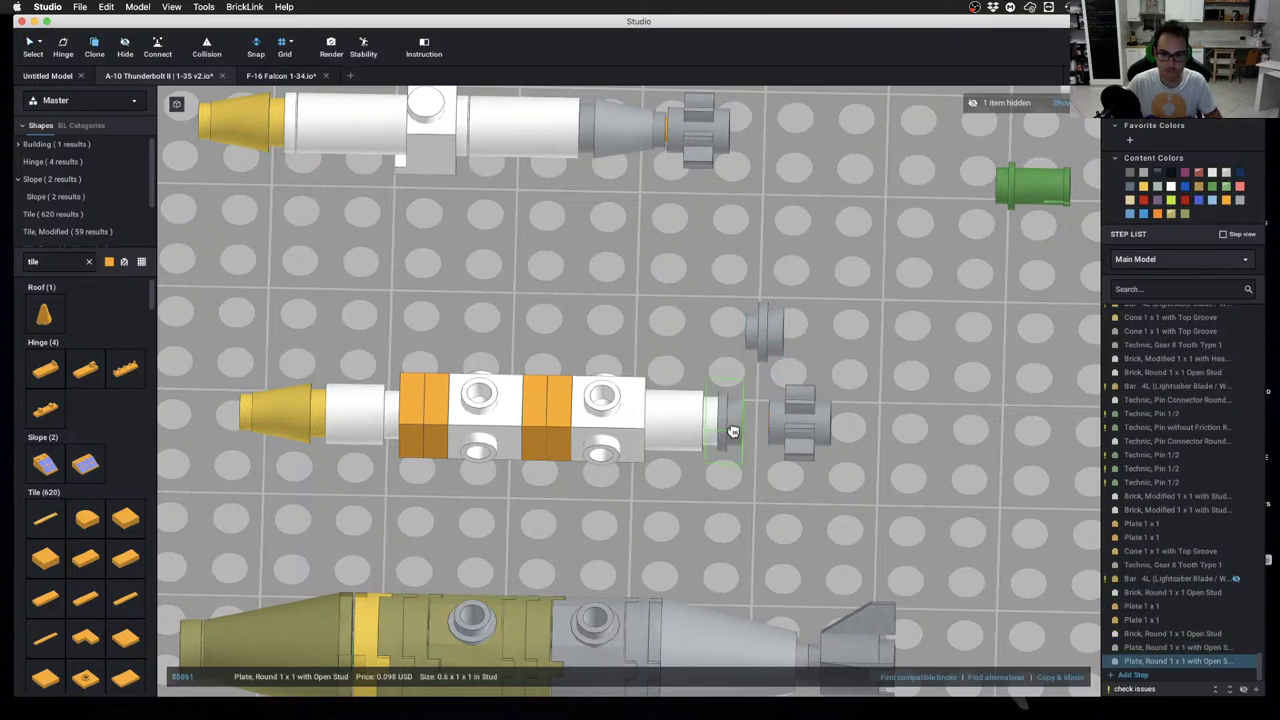
pyautogui.click(735, 432)
pyautogui.click(769, 431)
pyautogui.press('Escape')
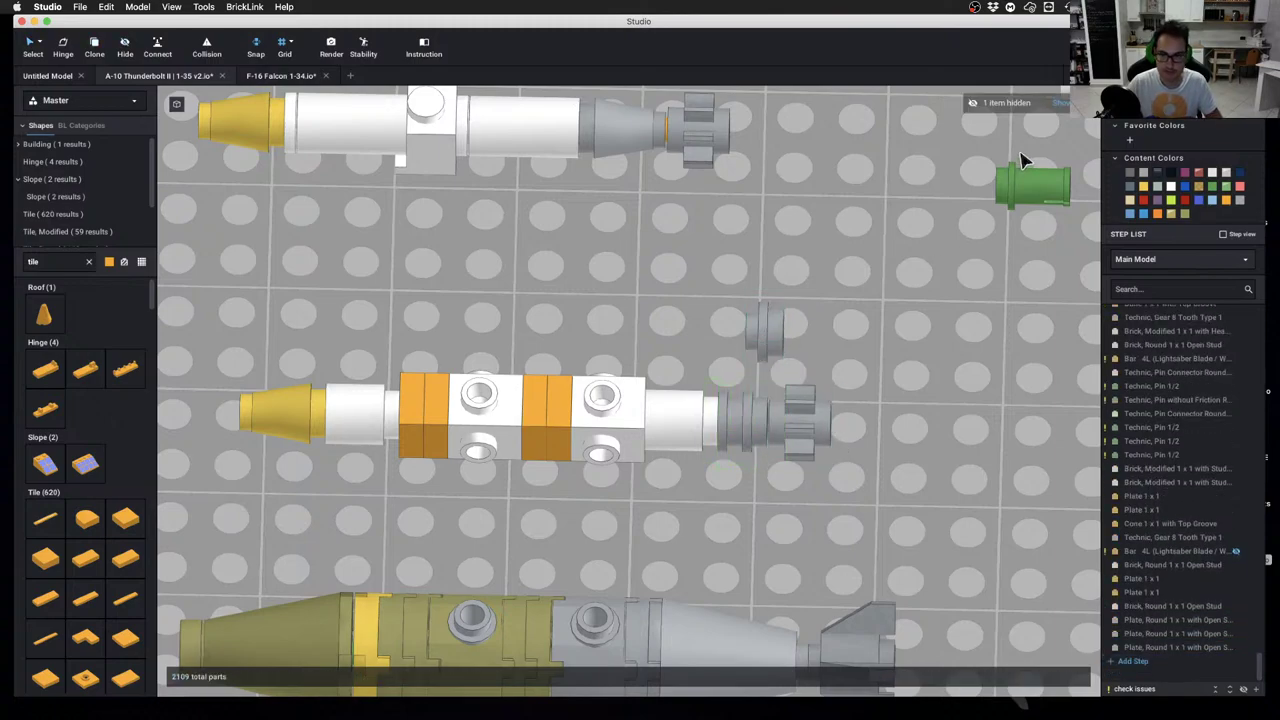
# Set the leftover gray round plate beside the loose spare parts and move the new bomb closer to the white bomb above it
pyautogui.scroll(-10, 640, 323)
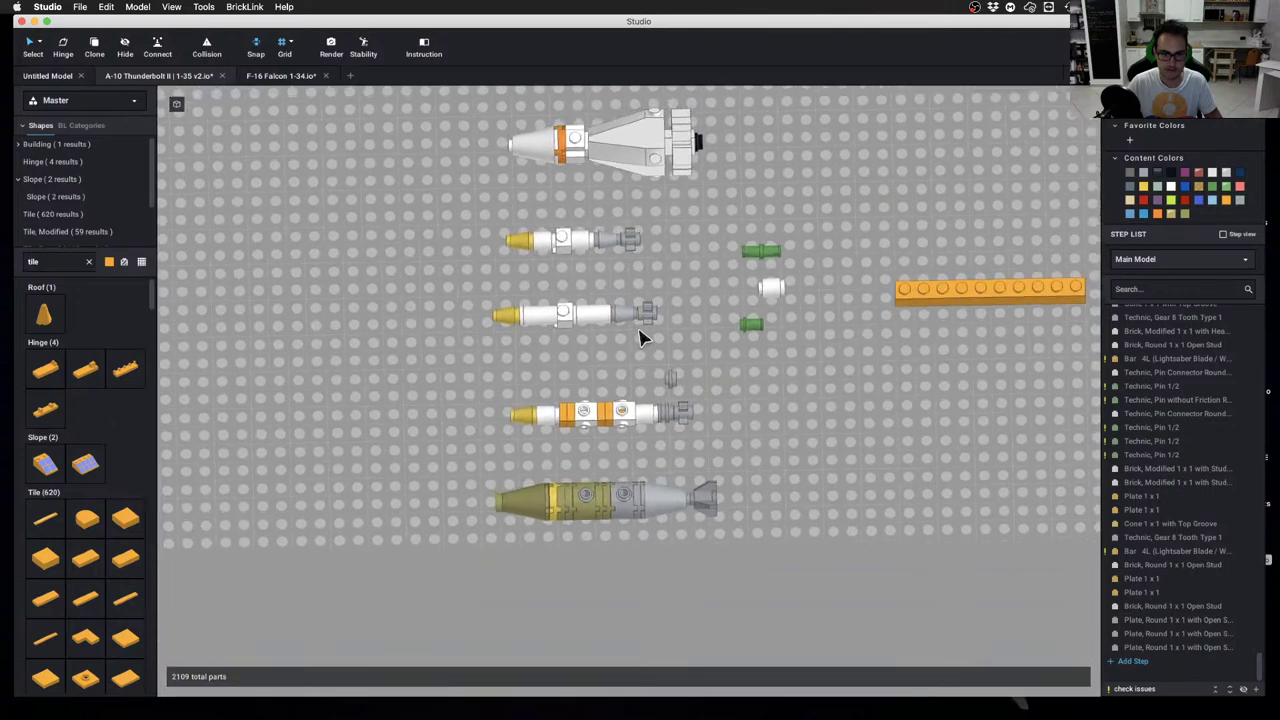
pyautogui.click(788, 370)
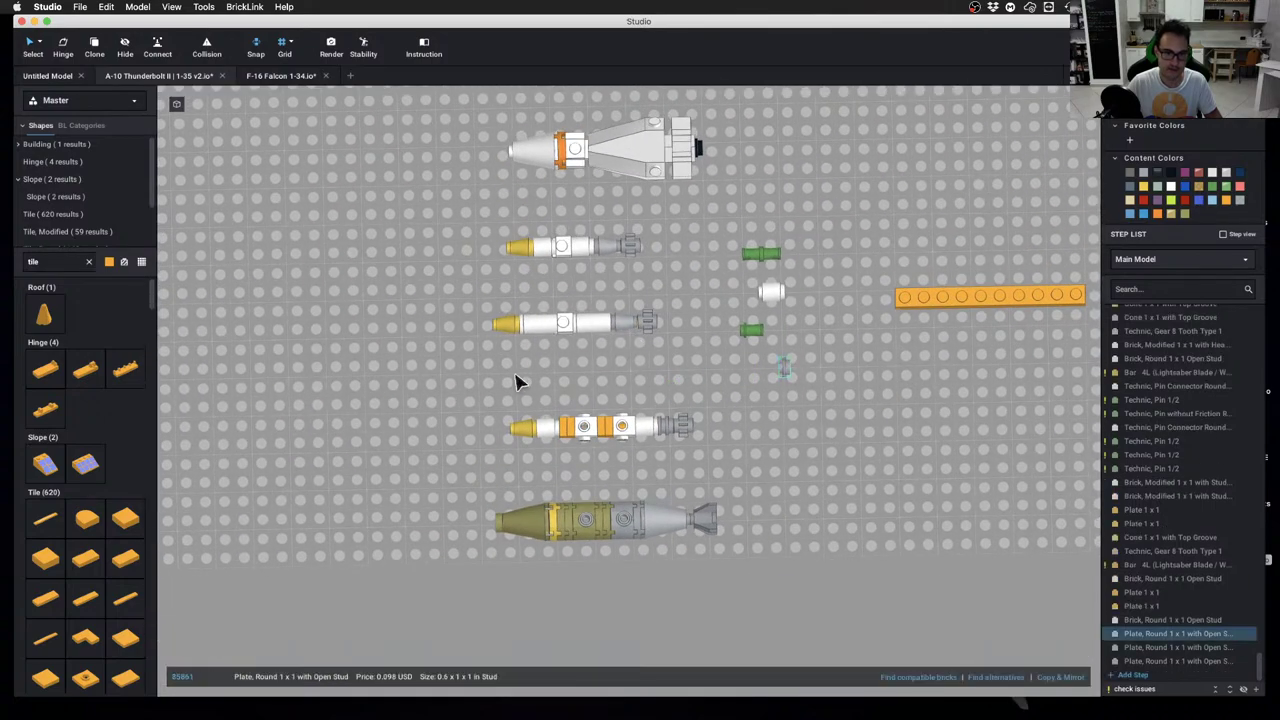
pyautogui.moveTo(502, 393); pyautogui.dragTo(720, 472)
pyautogui.moveTo(614, 434); pyautogui.dragTo(609, 402)
pyautogui.click(643, 450)
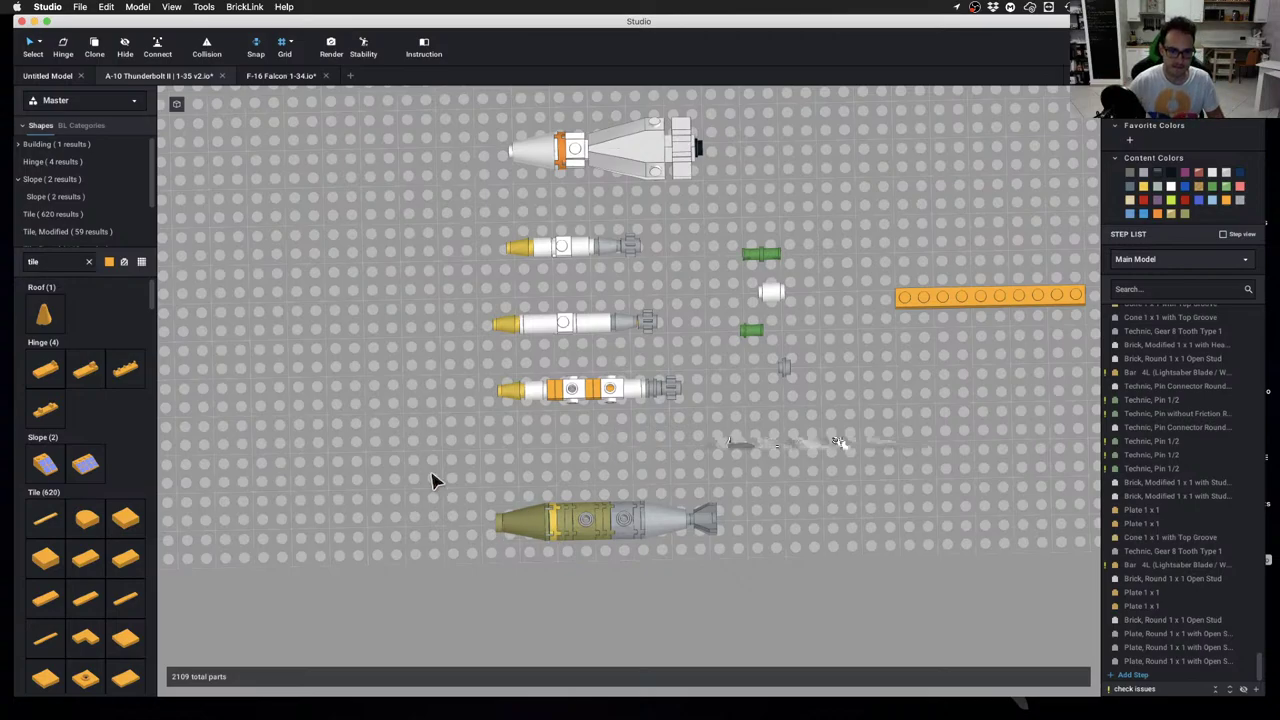
# Move the large olive and gray bomb up closer to the new orange-banded bomb
pyautogui.moveTo(445, 462); pyautogui.dragTo(766, 566)
pyautogui.moveTo(600, 526); pyautogui.dragTo(594, 463)
pyautogui.click(573, 551)
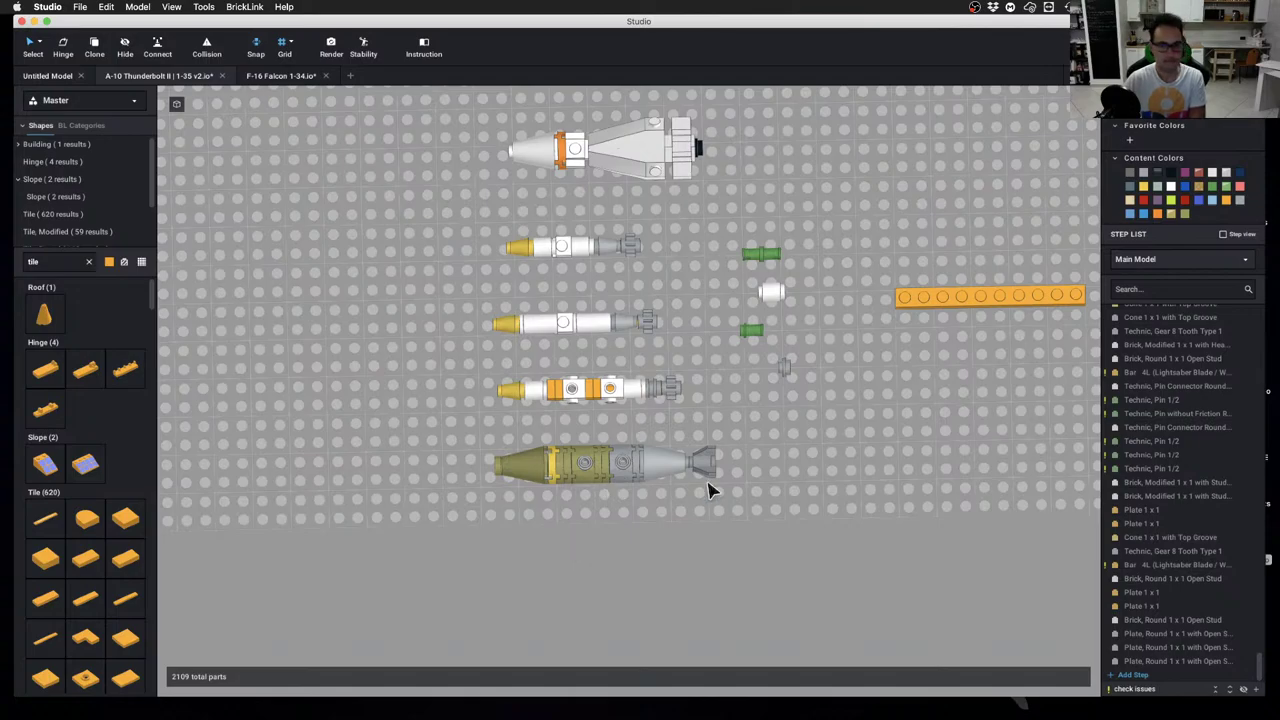
pyautogui.scroll(-5, 708, 490)
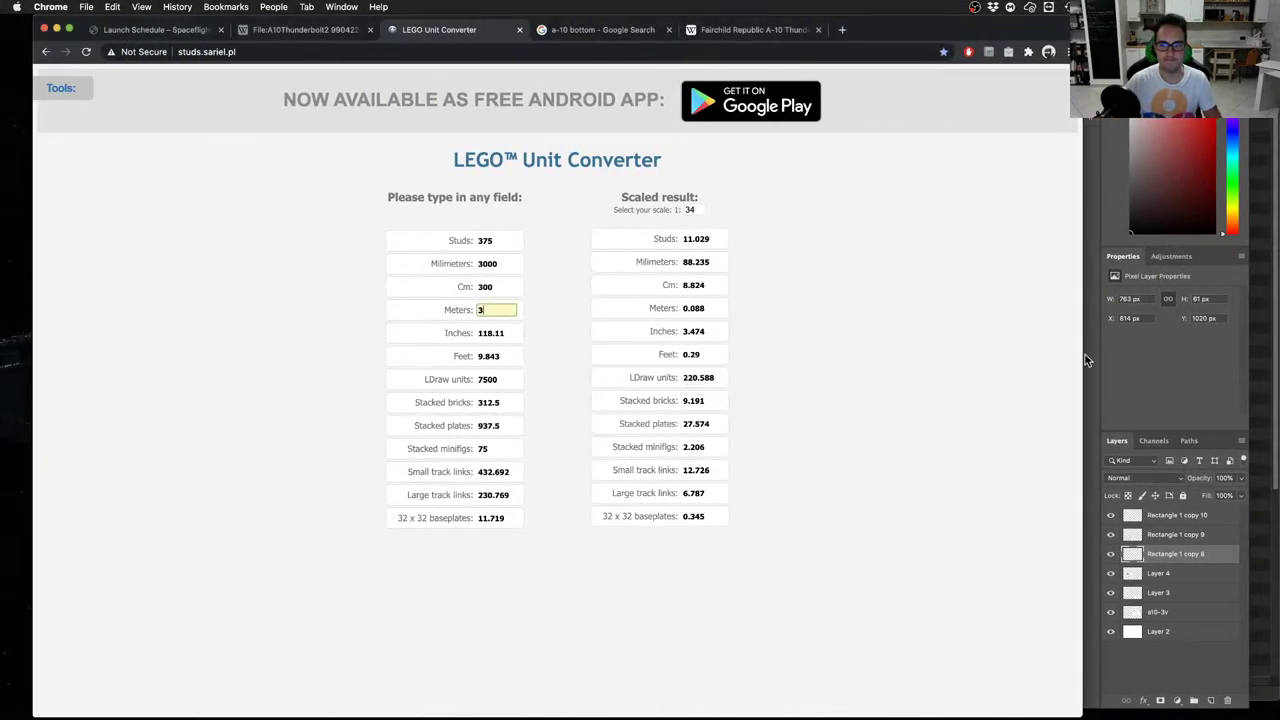
# Switch to Chrome and open the BL755 article from the bomb list on the A-10 Thunderbolt II Wikipedia page
pyautogui.click(1162, 372)
pyautogui.click(74, 297)
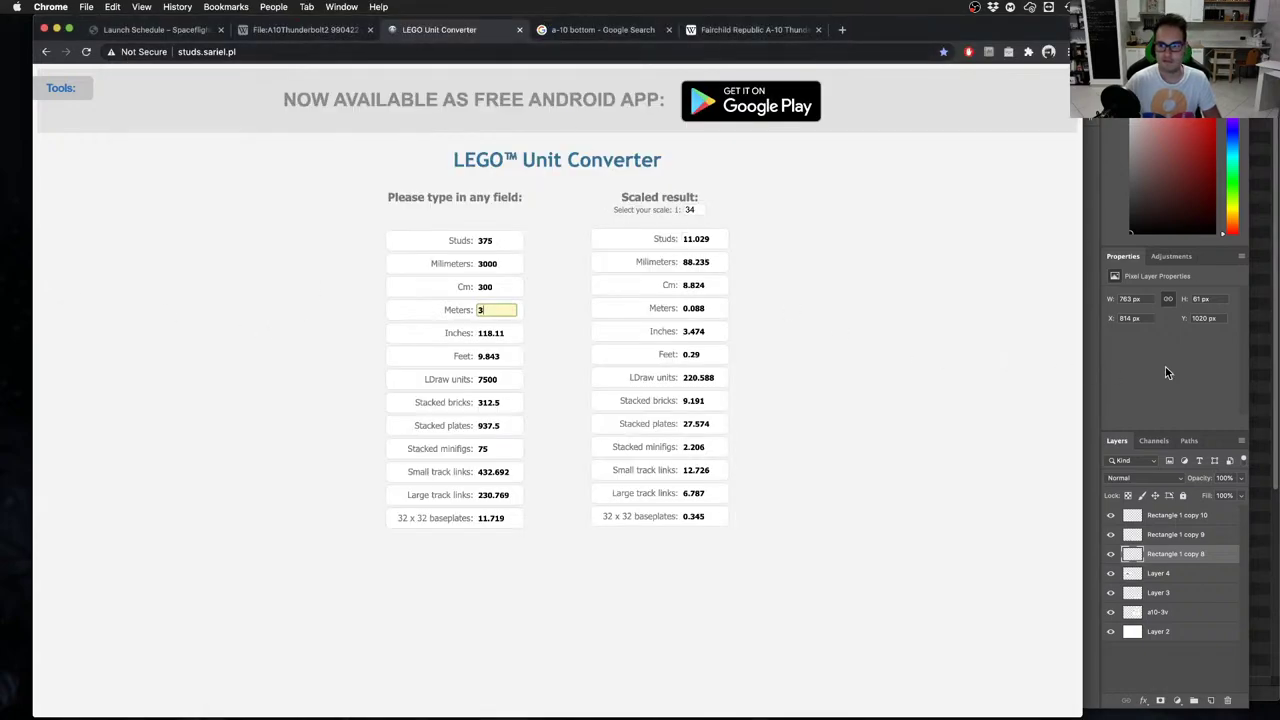
pyautogui.click(757, 30)
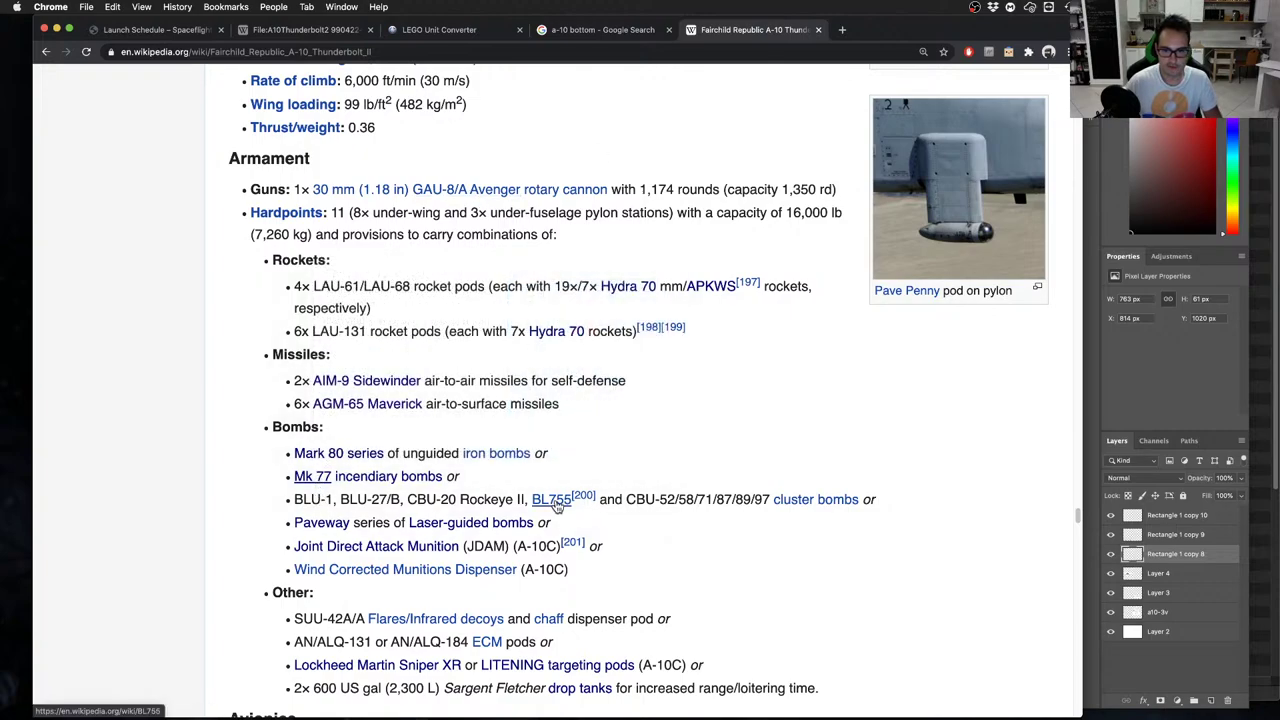
pyautogui.moveTo(557, 507)
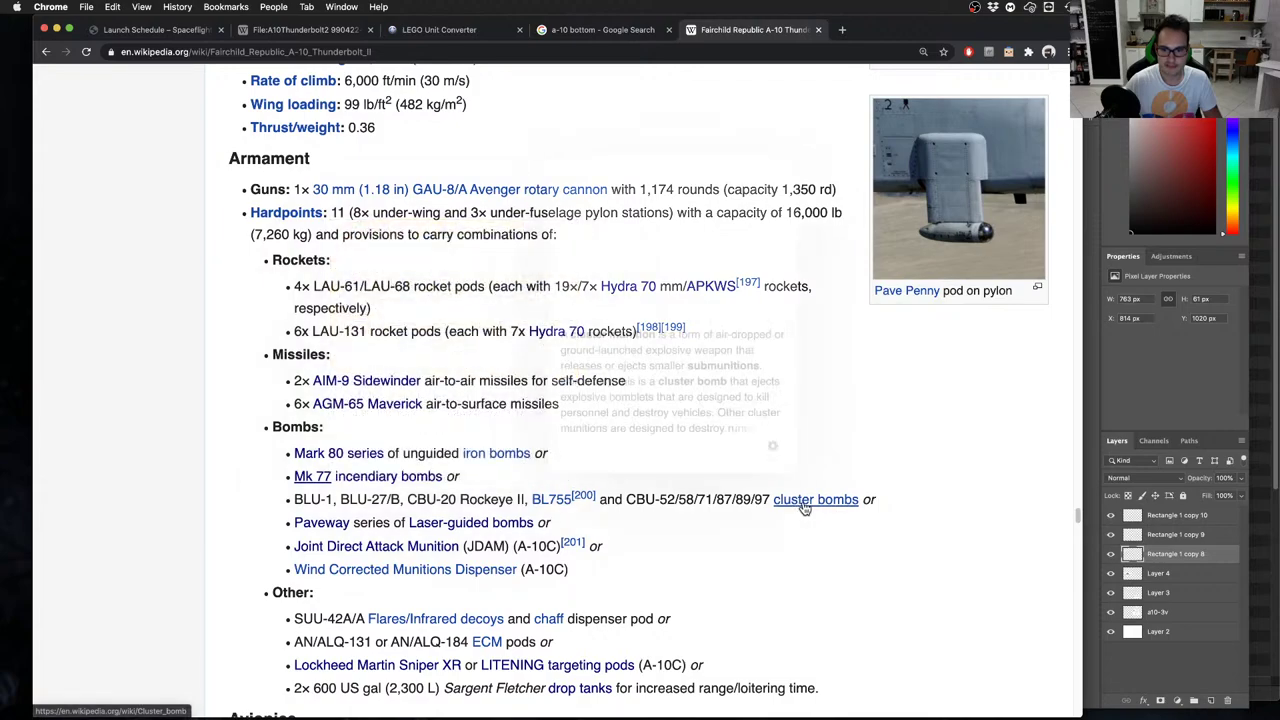
pyautogui.moveTo(805, 508)
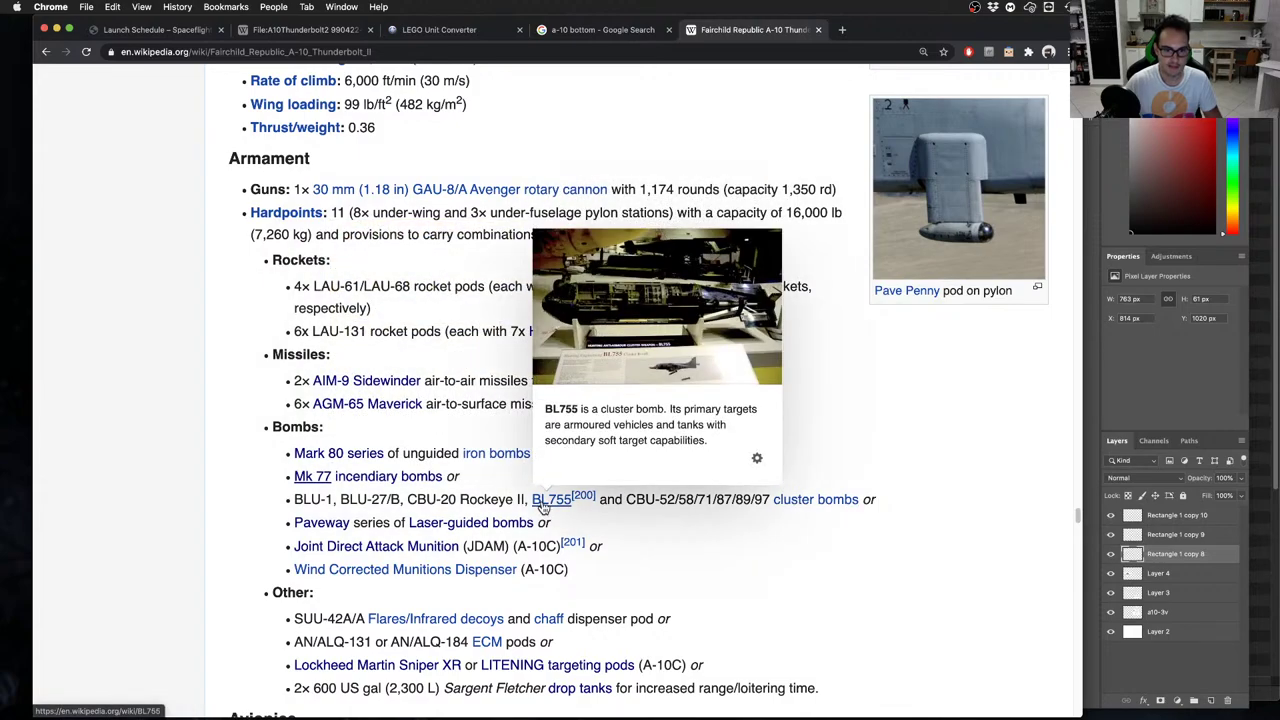
pyautogui.middleClick(542, 505)
pyautogui.click(884, 35)
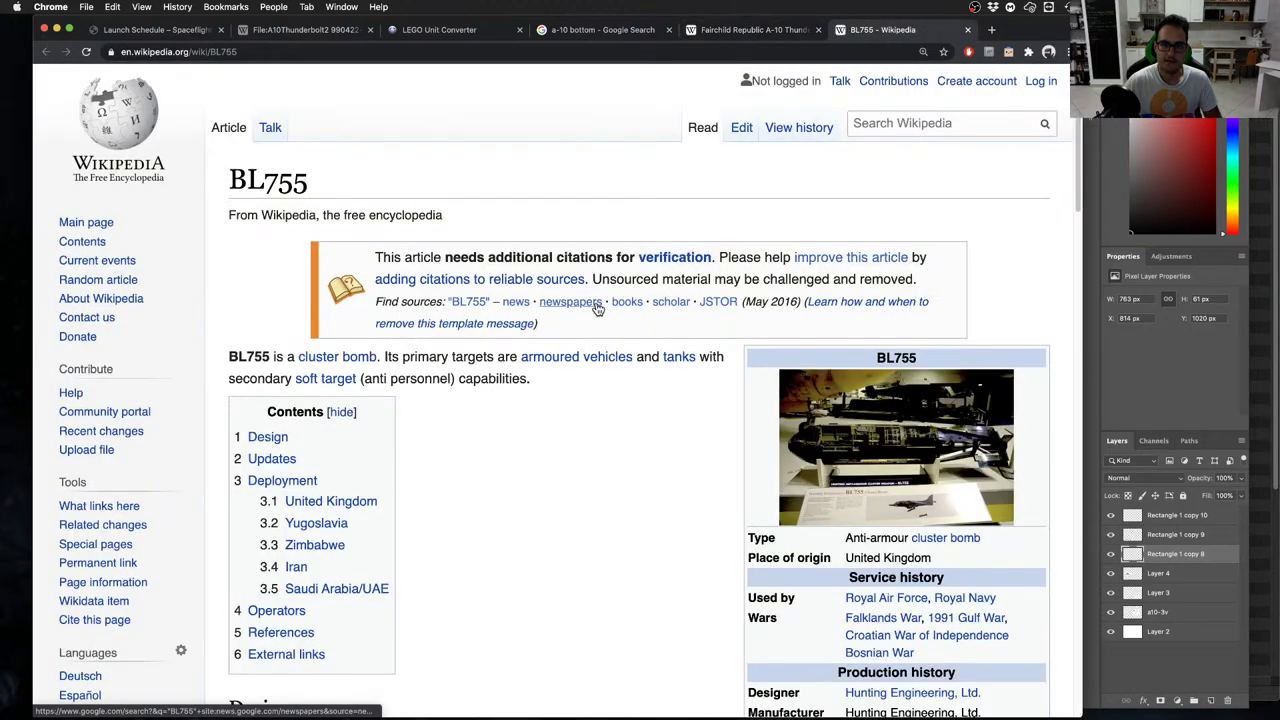
# Check the BL755's length in its specifications and convert 2.4 meters at 1:34 scale in the LEGO Unit Converter
pyautogui.scroll(-7, 380, 418)
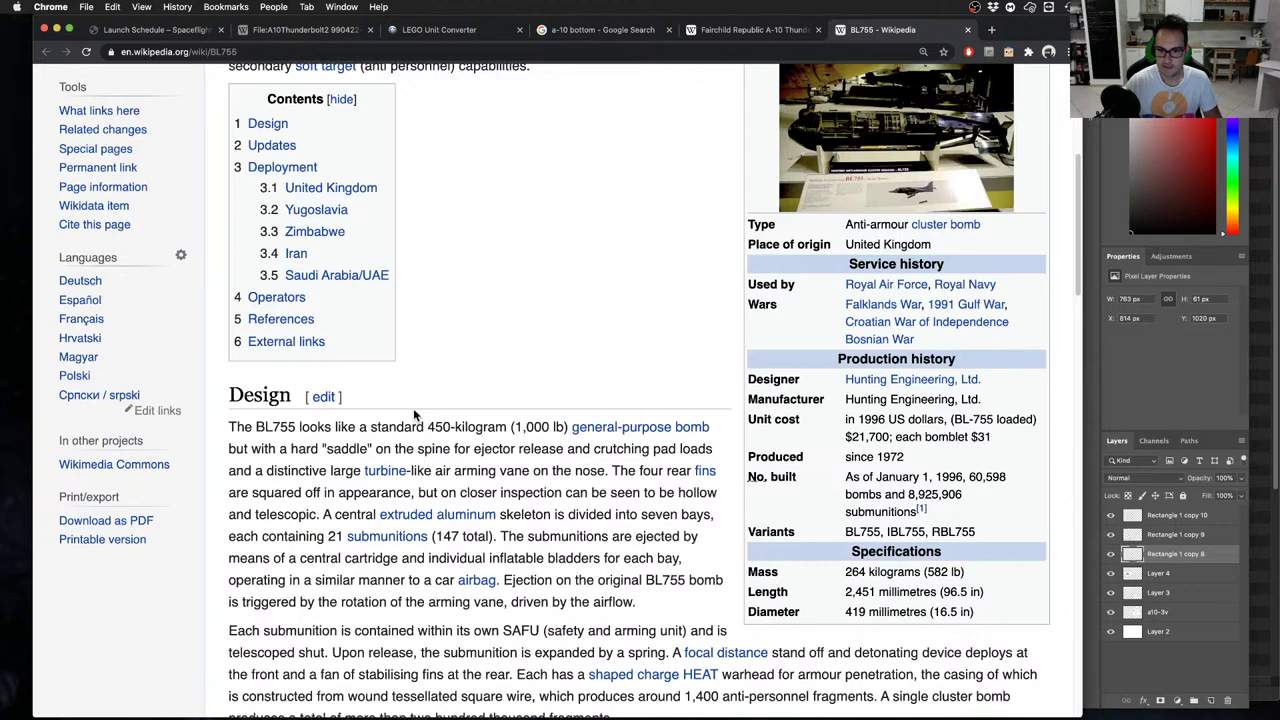
pyautogui.hotkey('ctrl', 'Right')
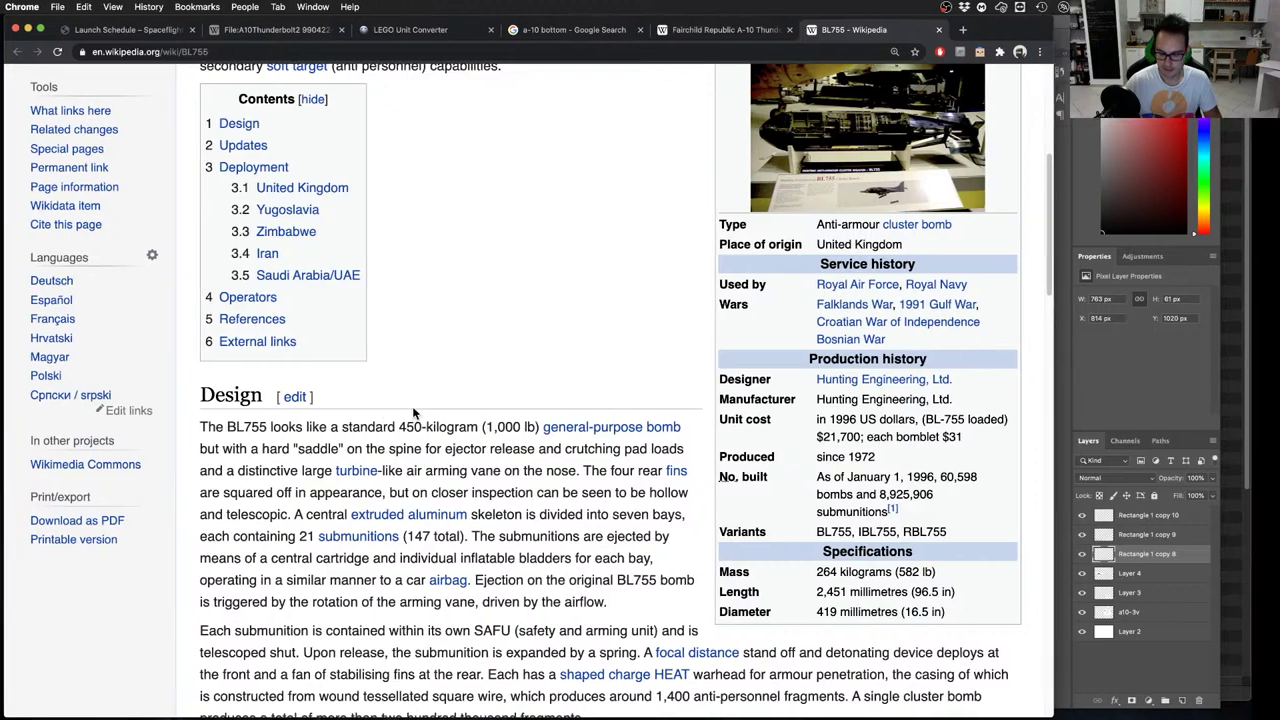
pyautogui.hotkey('ctrl', 'Left')
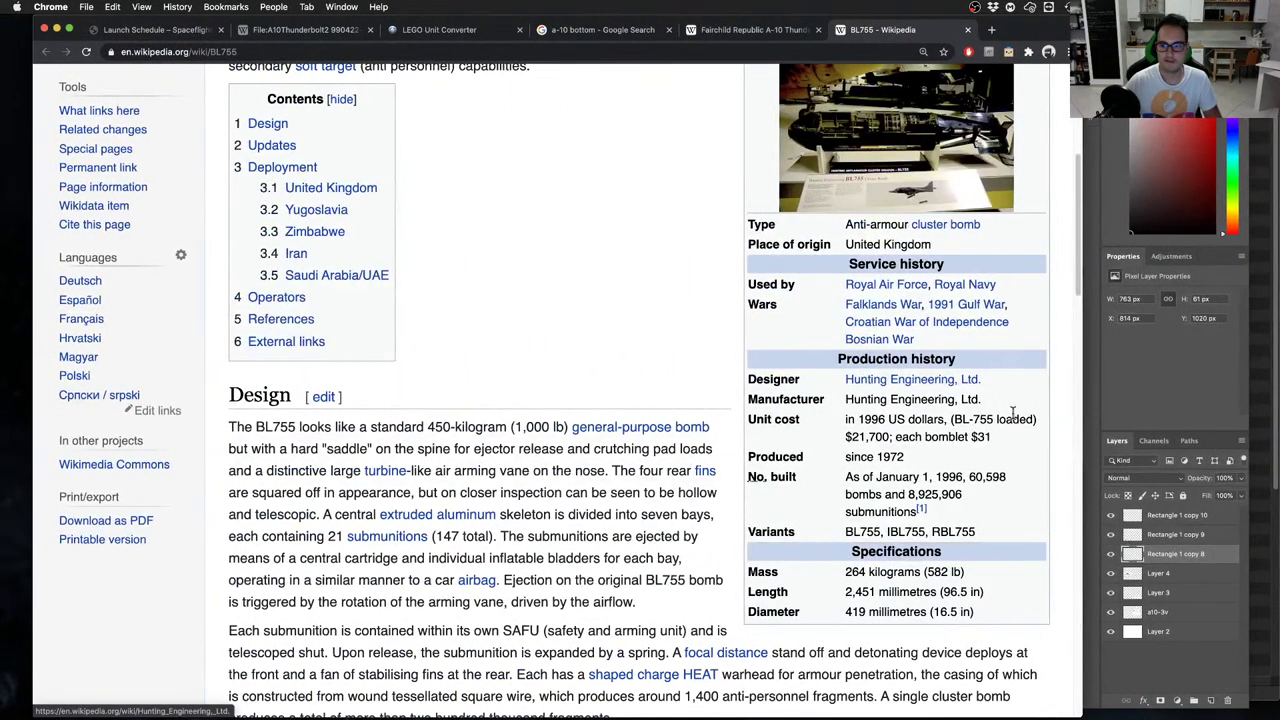
pyautogui.click(440, 29)
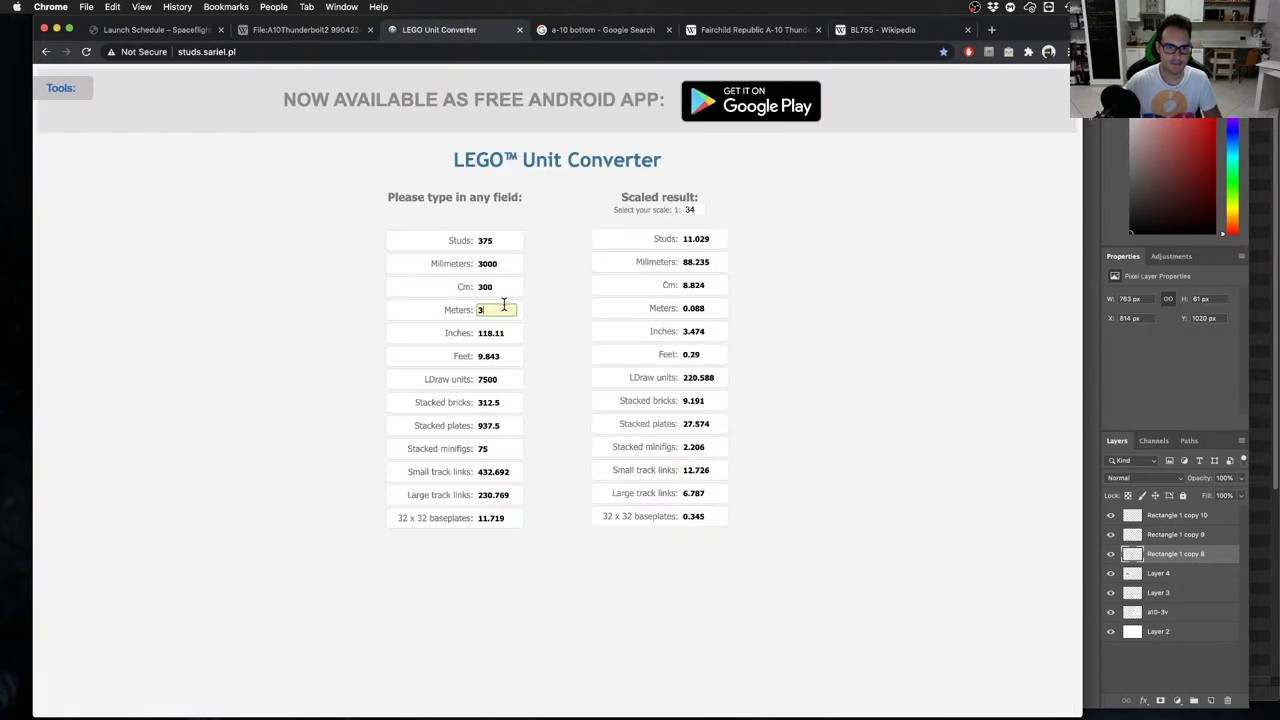
pyautogui.write('2.4')
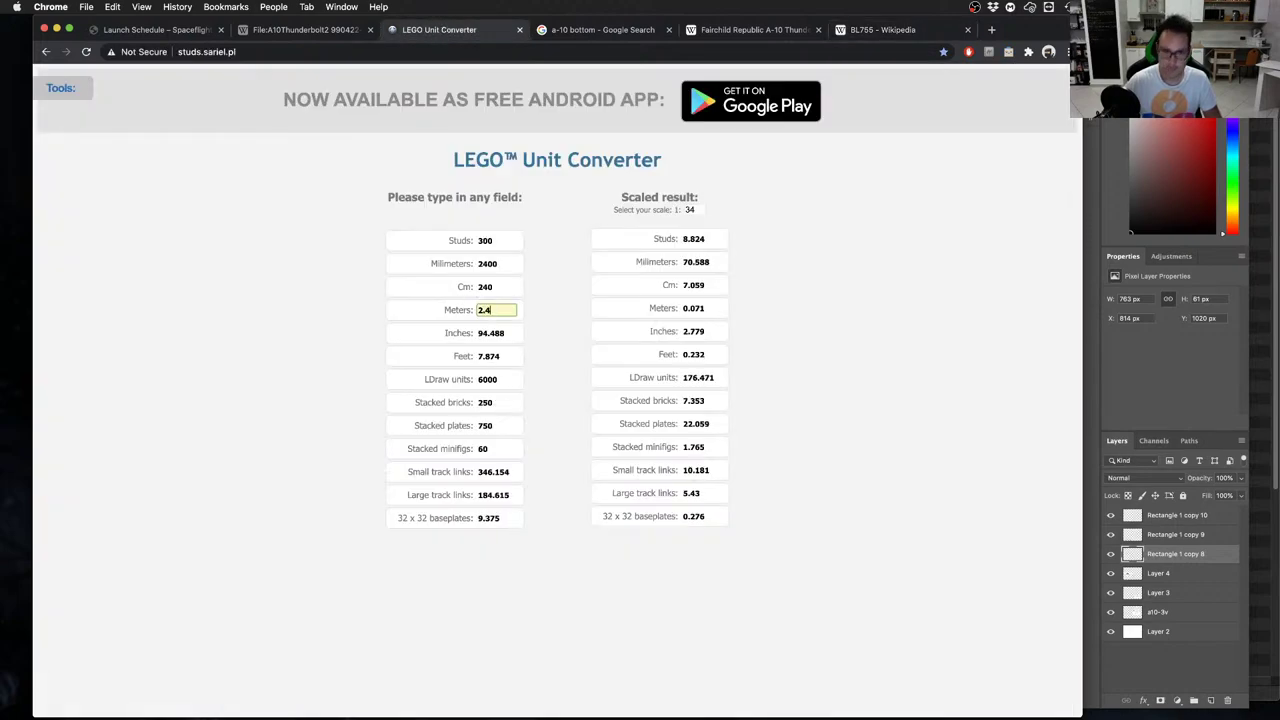
# Switch to Studio and move the slim dark gray weapon with the yellow tip to the head of the A-10 weapon column, above the sand green pod
pyautogui.hotkey('ctrl', 'Right')
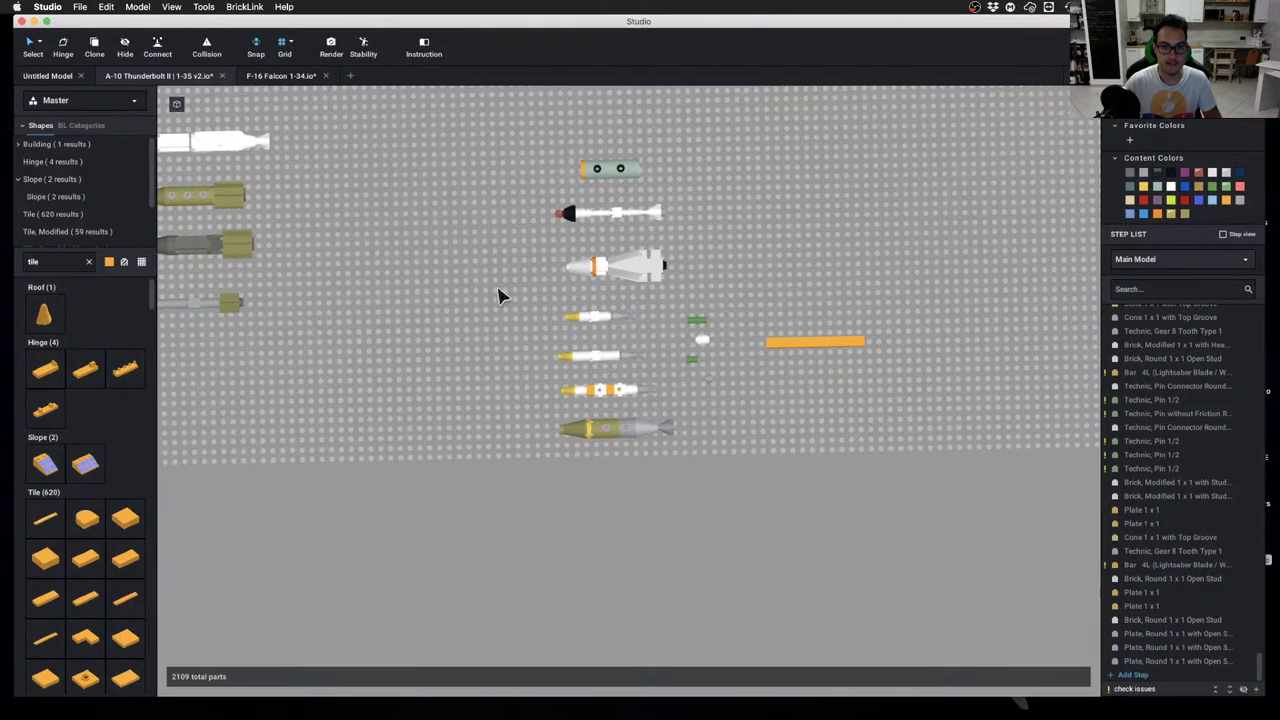
pyautogui.scroll(-3, 460, 294)
pyautogui.moveTo(460, 294); pyautogui.dragTo(605, 321, button='middle')
pyautogui.scroll(5, 605, 325)
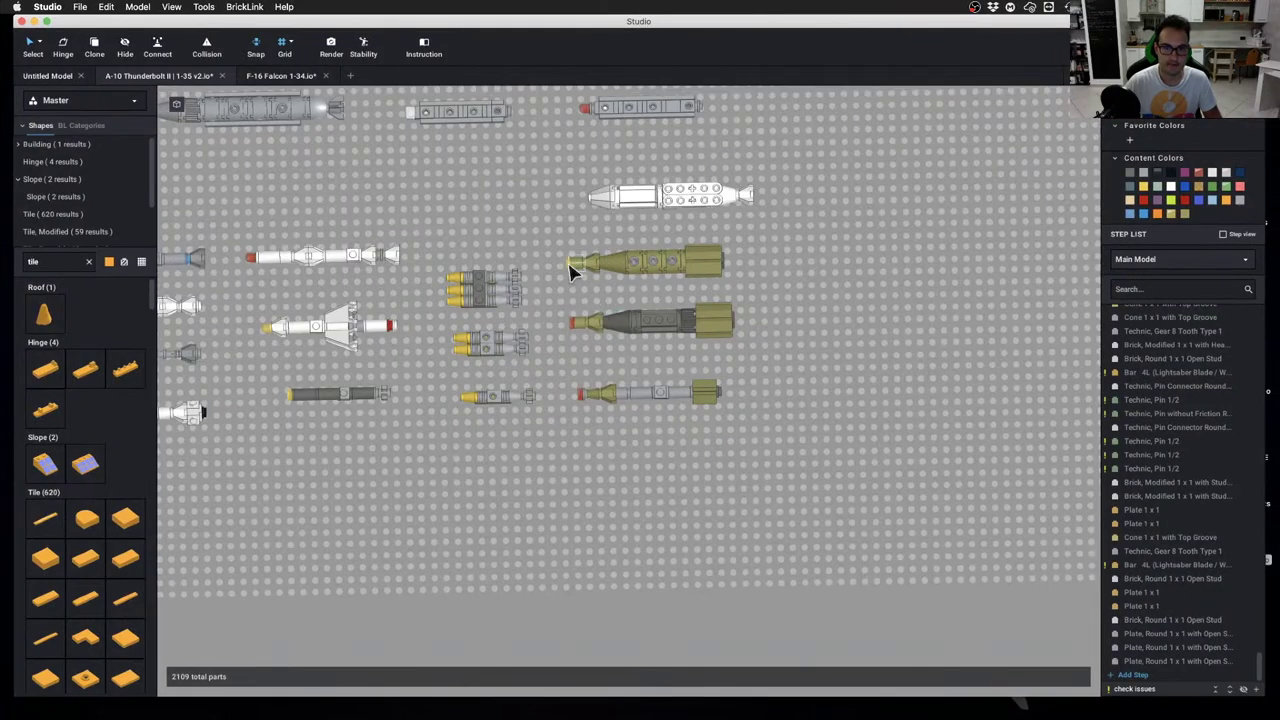
pyautogui.hscroll(-5, 535, 284)
pyautogui.moveTo(584, 402); pyautogui.dragTo(724, 458)
pyautogui.moveTo(666, 424); pyautogui.dragTo(661, 386)
pyautogui.hscroll(10, 890, 470)
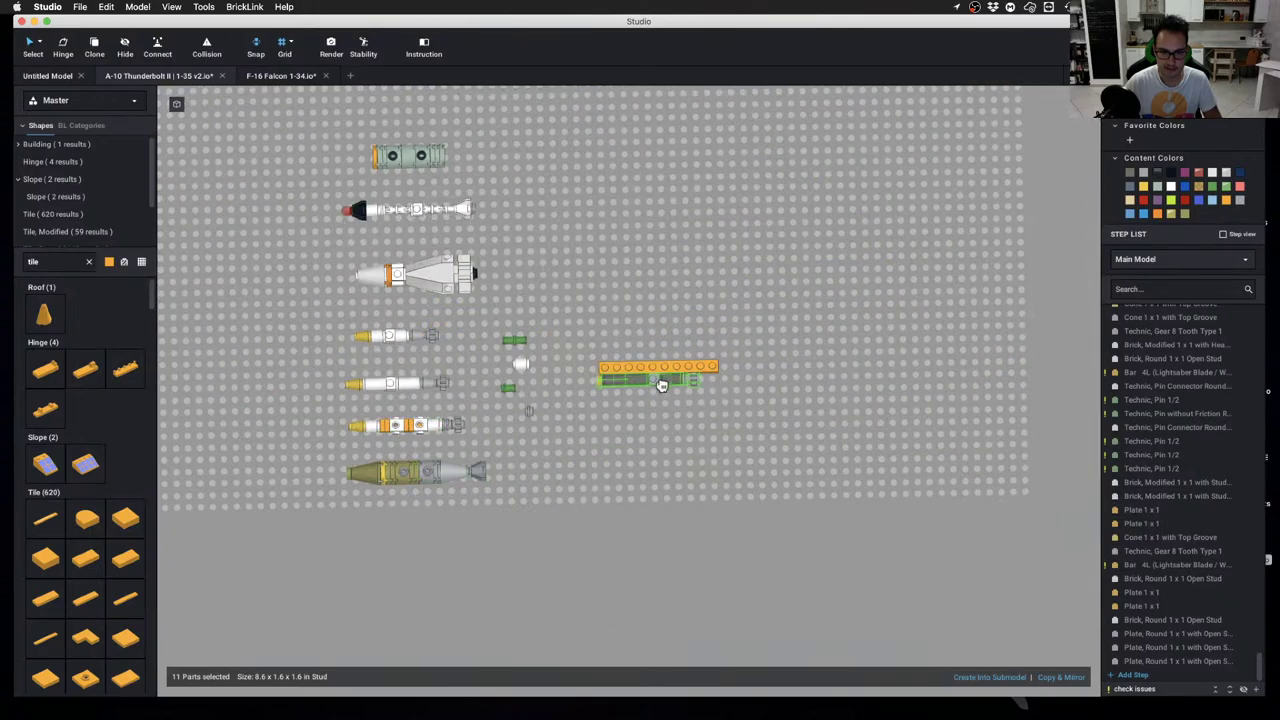
pyautogui.moveTo(661, 385); pyautogui.dragTo(629, 409)
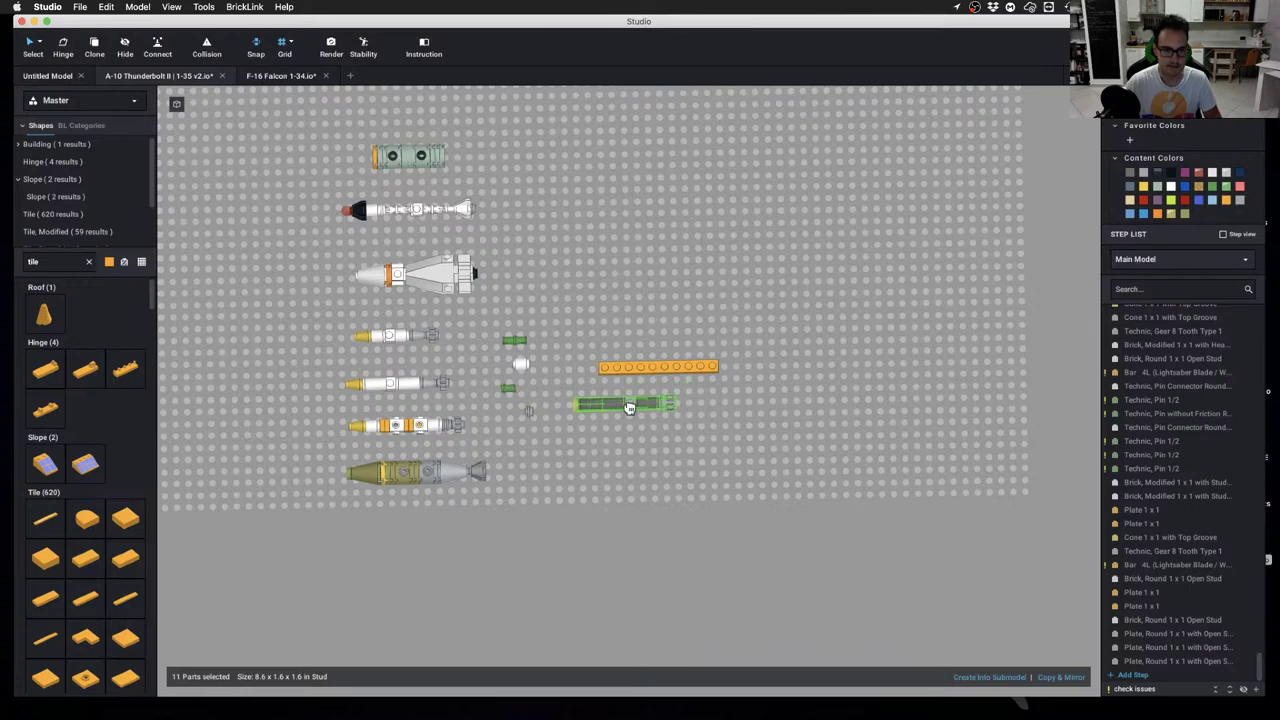
pyautogui.moveTo(629, 409); pyautogui.dragTo(777, 439, button='middle')
pyautogui.moveTo(777, 439); pyautogui.dragTo(554, 143)
pyautogui.click(441, 203)
pyautogui.moveTo(445, 205); pyautogui.dragTo(362, 230, button='right')
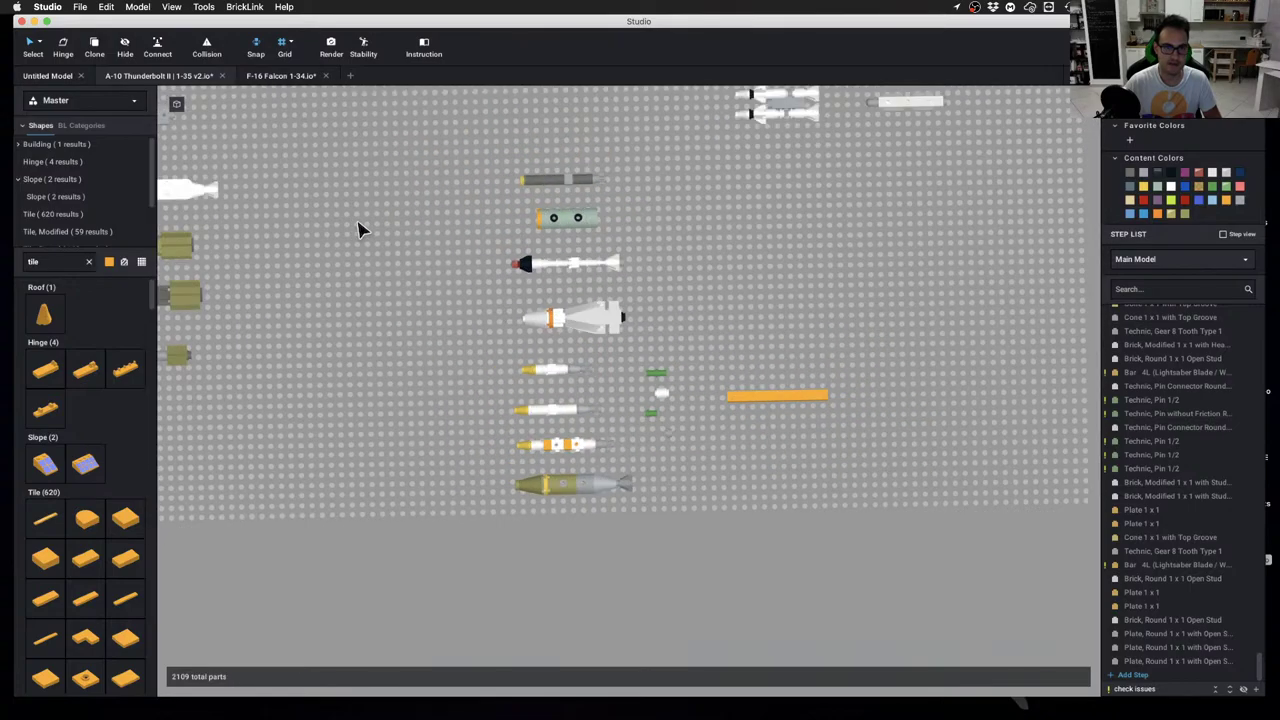
# Switch to Chrome, close the BL755 article and preview the Paveway entry in the A-10 armament list
pyautogui.hotkey('ctrl', 'Left')
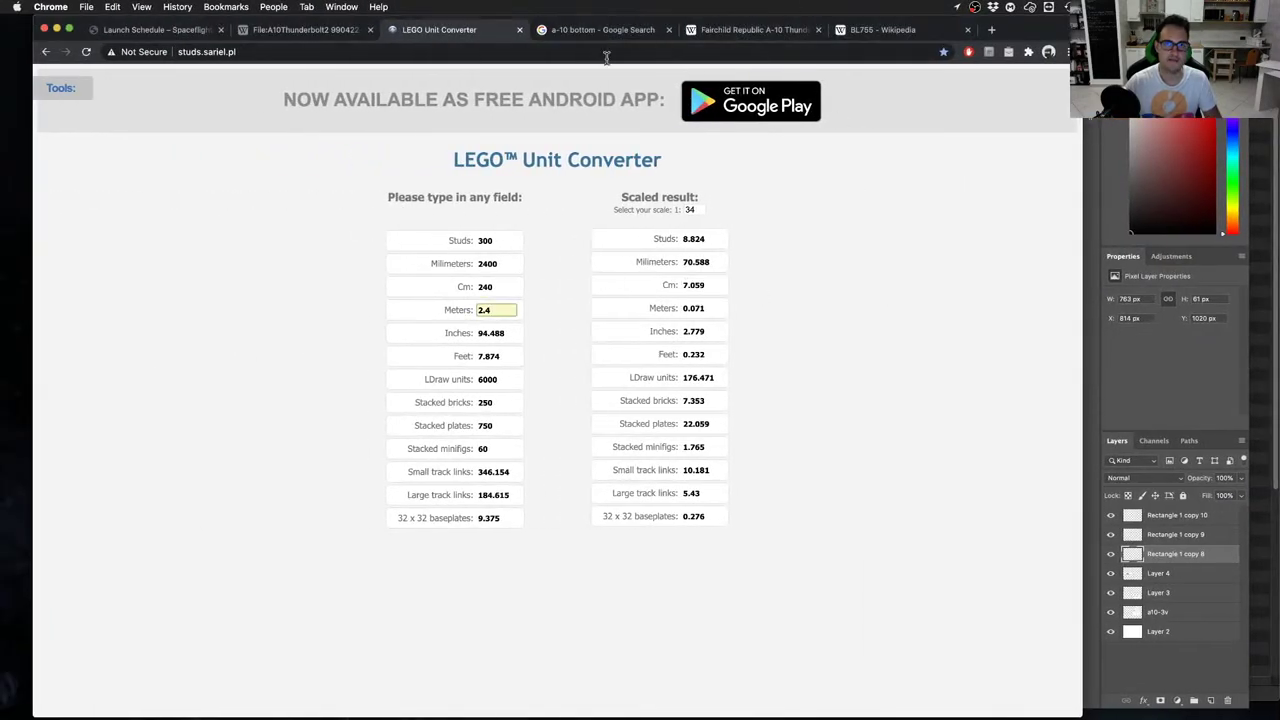
pyautogui.click(882, 30)
pyautogui.press('super+w')
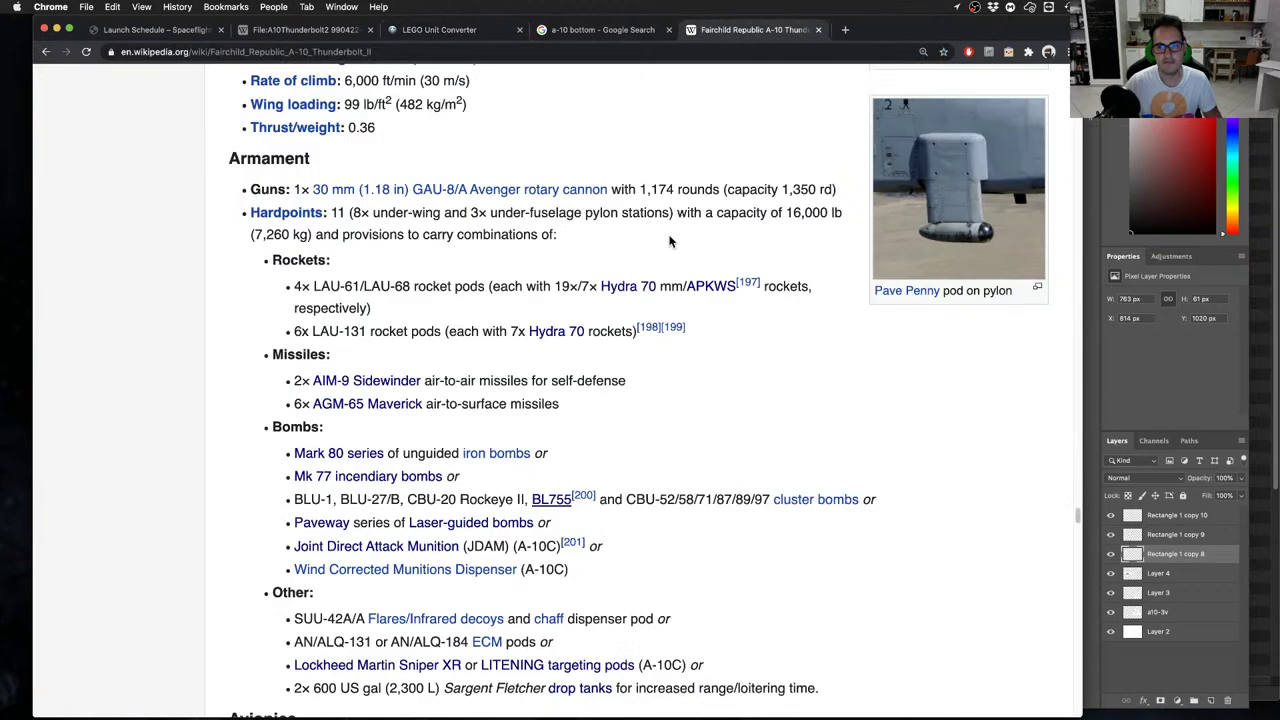
pyautogui.scroll(-1, 226, 413)
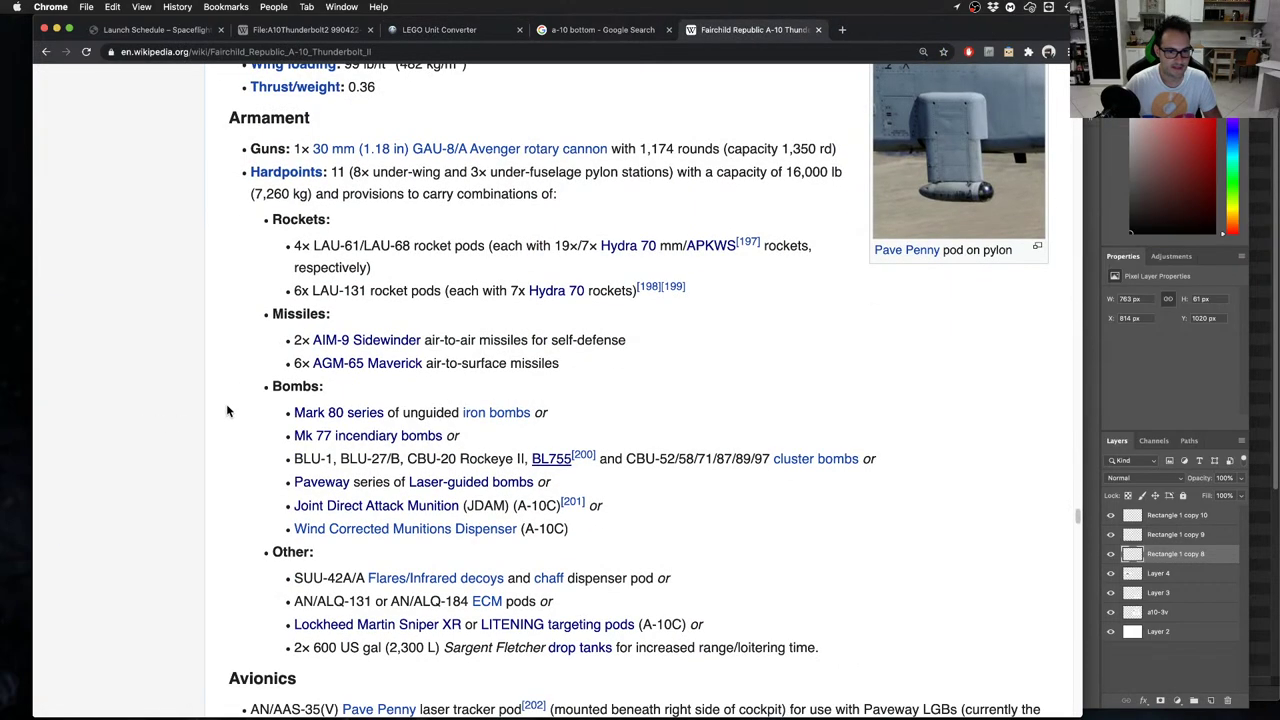
pyautogui.moveTo(342, 491)
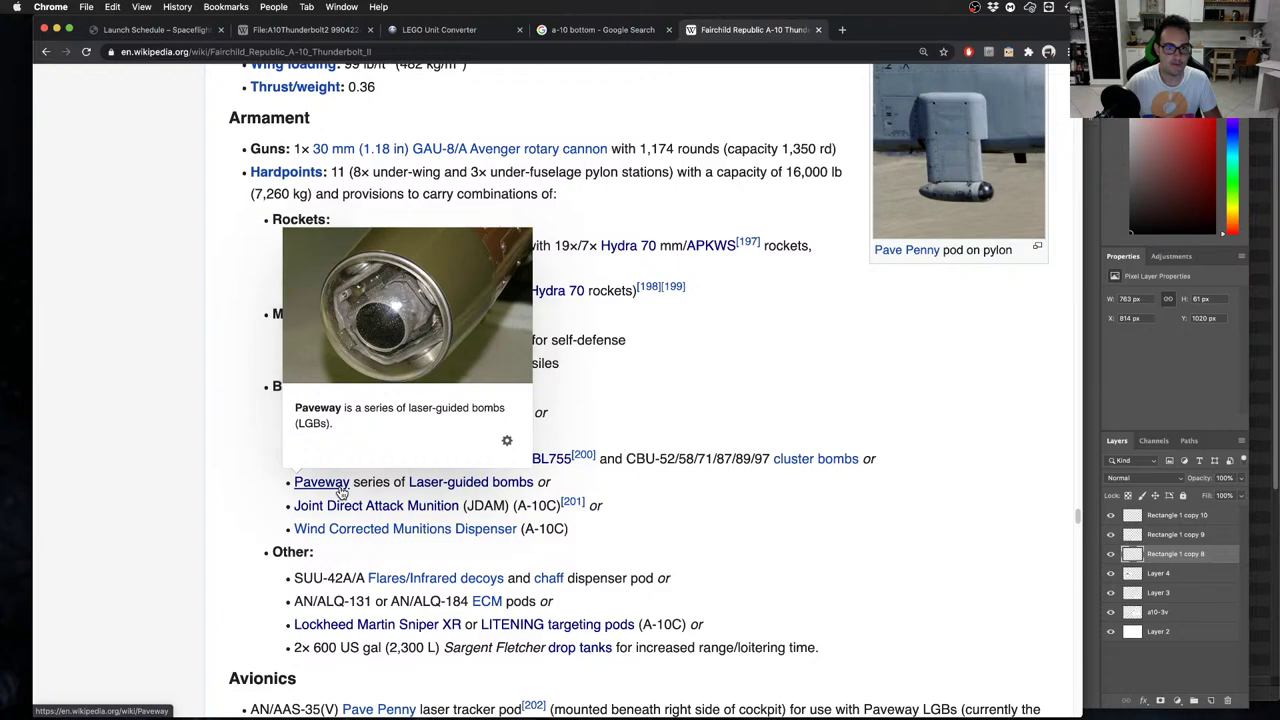
# Switch to Studio and move the three olive-finned guided bombs together toward the A-10 weapon column
pyautogui.hotkey('ctrl', 'Right')
pyautogui.moveTo(375, 429); pyautogui.dragTo(654, 445, button='middle')
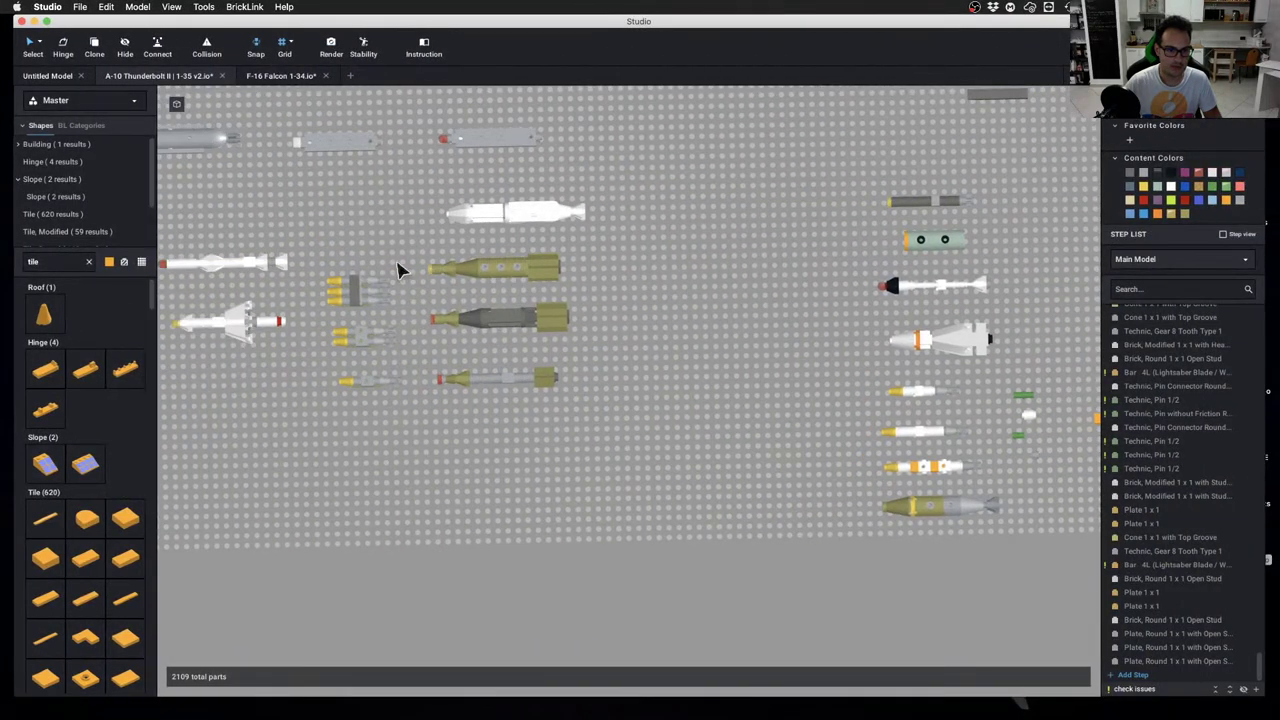
pyautogui.moveTo(422, 267); pyautogui.dragTo(645, 430)
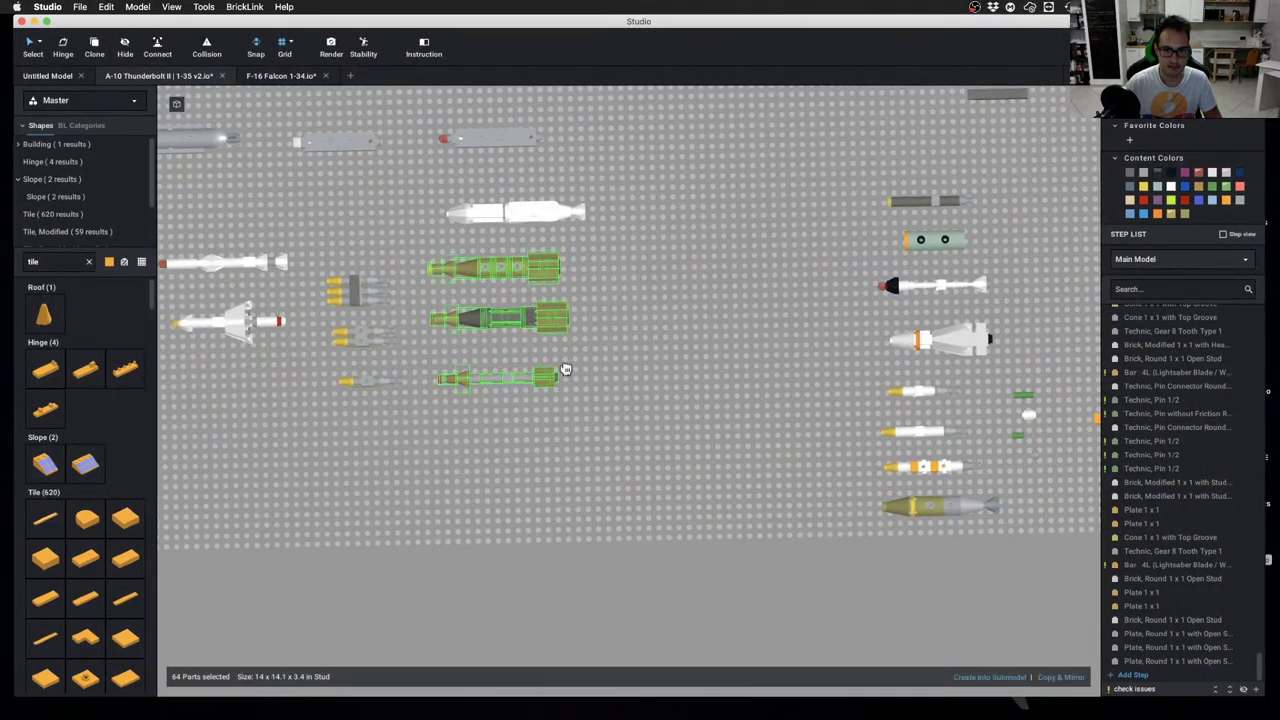
pyautogui.moveTo(499, 320); pyautogui.dragTo(771, 447)
pyautogui.click(691, 289)
# Switch to Chrome and open the Wind Corrected Munitions Dispenser article from the A-10 armament list
pyautogui.hotkey('ctrl', 'Left')
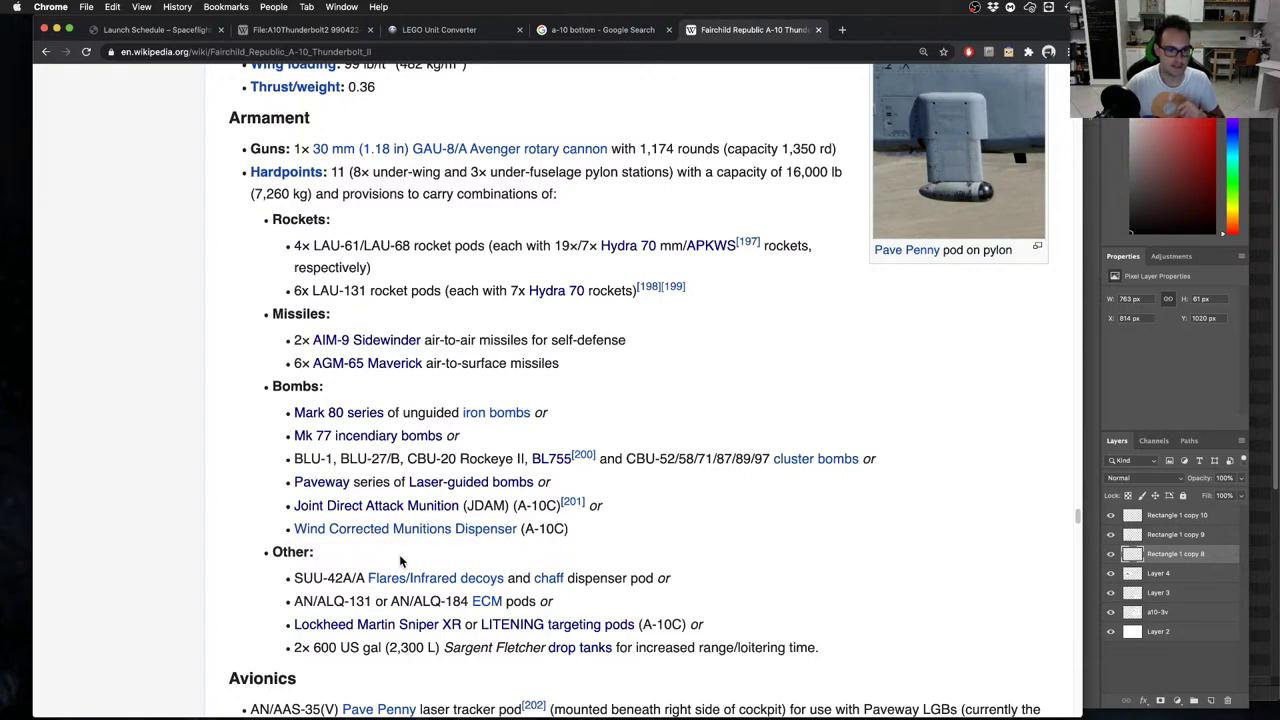
pyautogui.moveTo(404, 539)
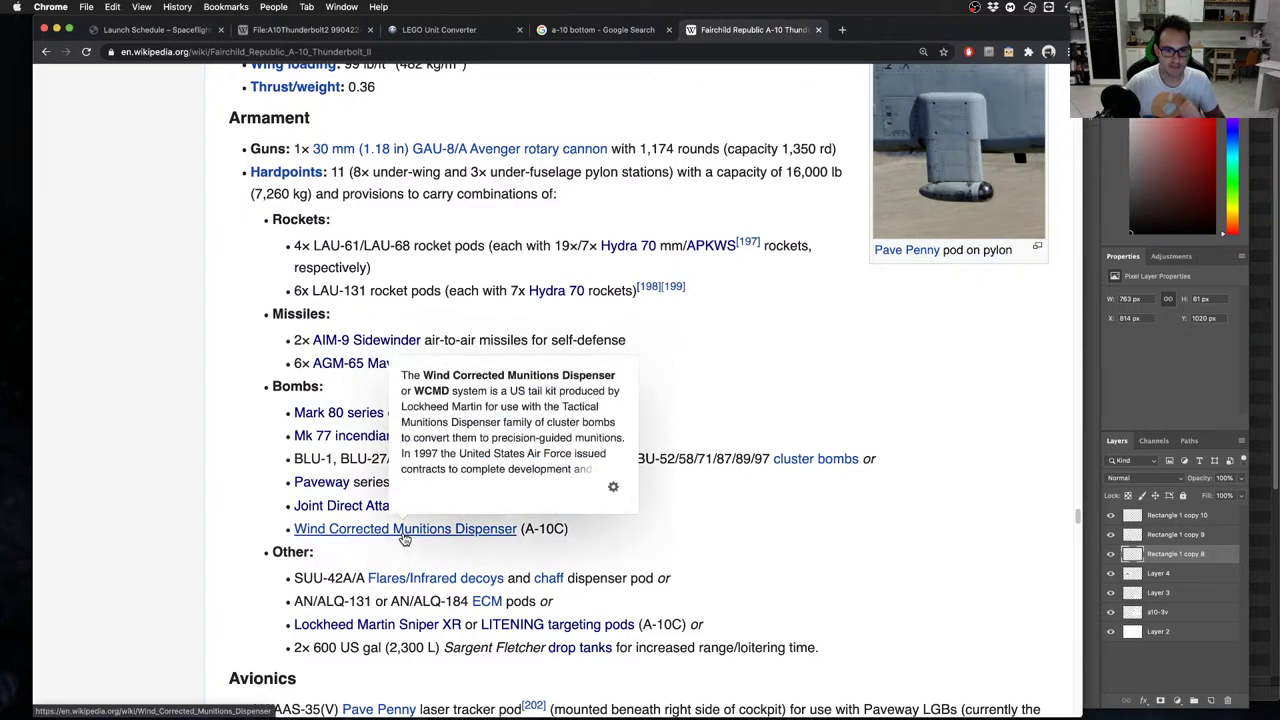
pyautogui.click(890, 29)
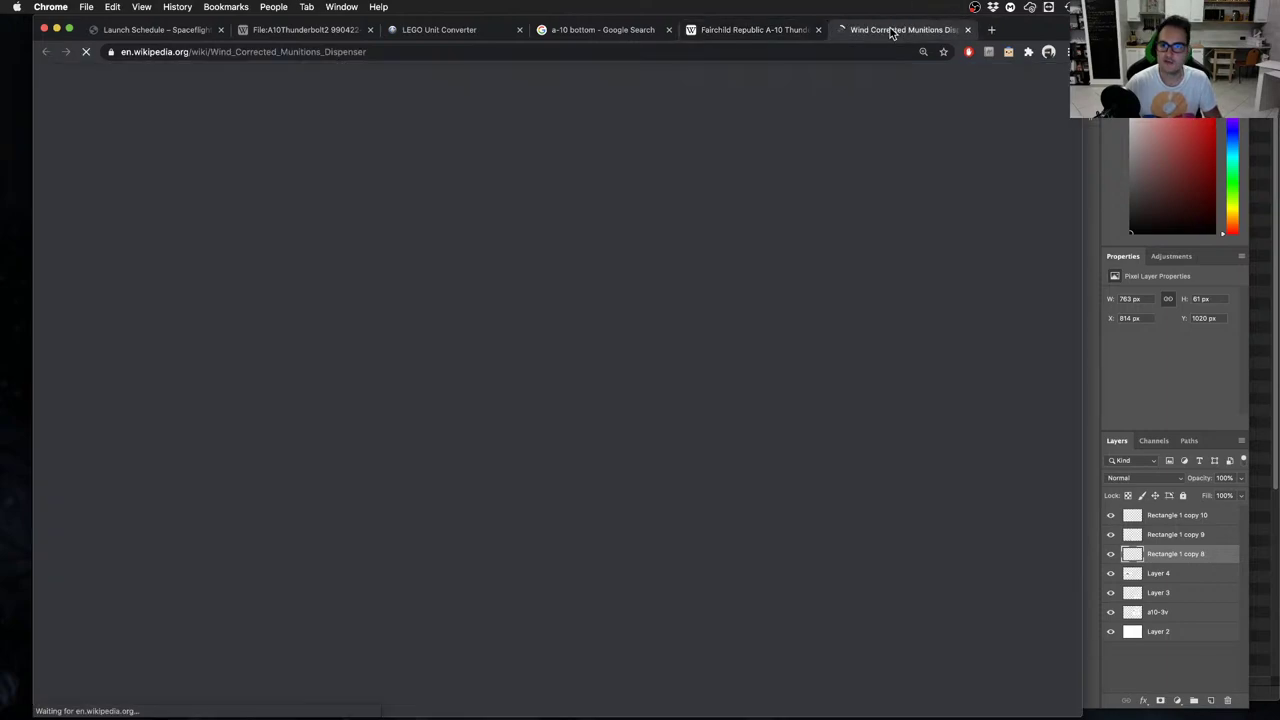
# Skim the Wind Corrected Munitions Dispenser article down through its variants and close it
pyautogui.scroll(-10, 723, 360)
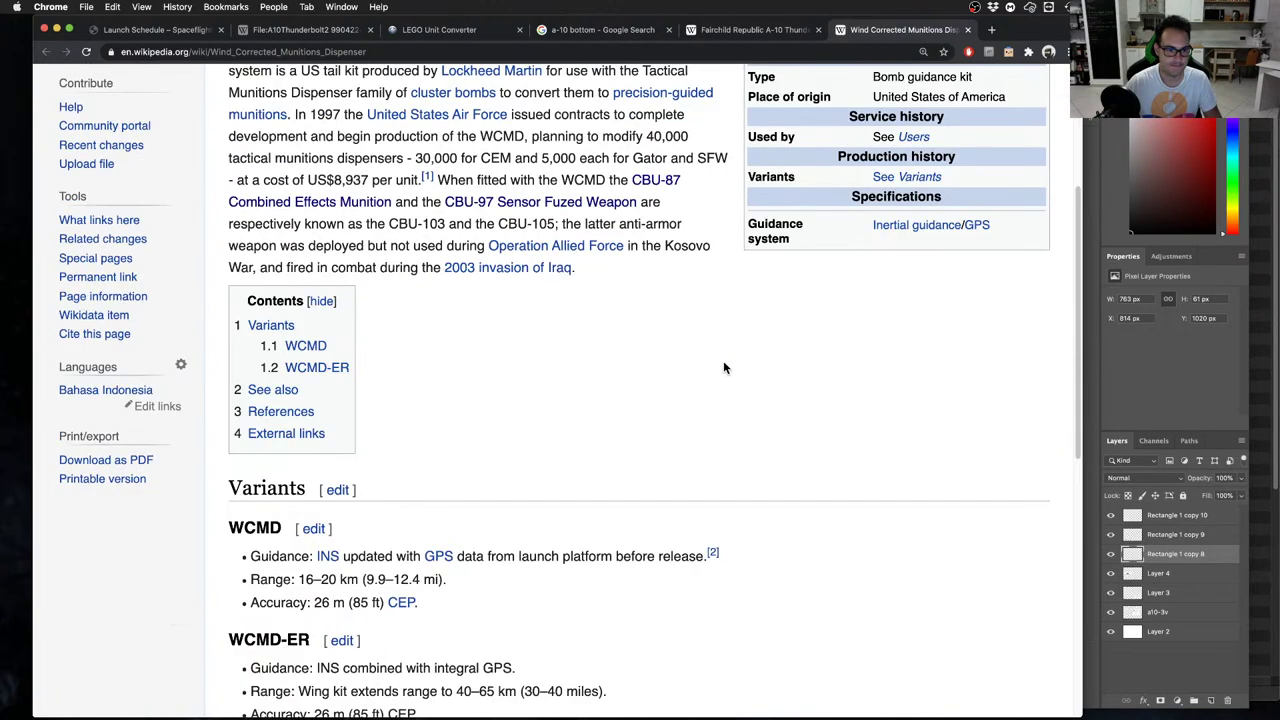
pyautogui.scroll(-5, 723, 368)
pyautogui.press('super+w')
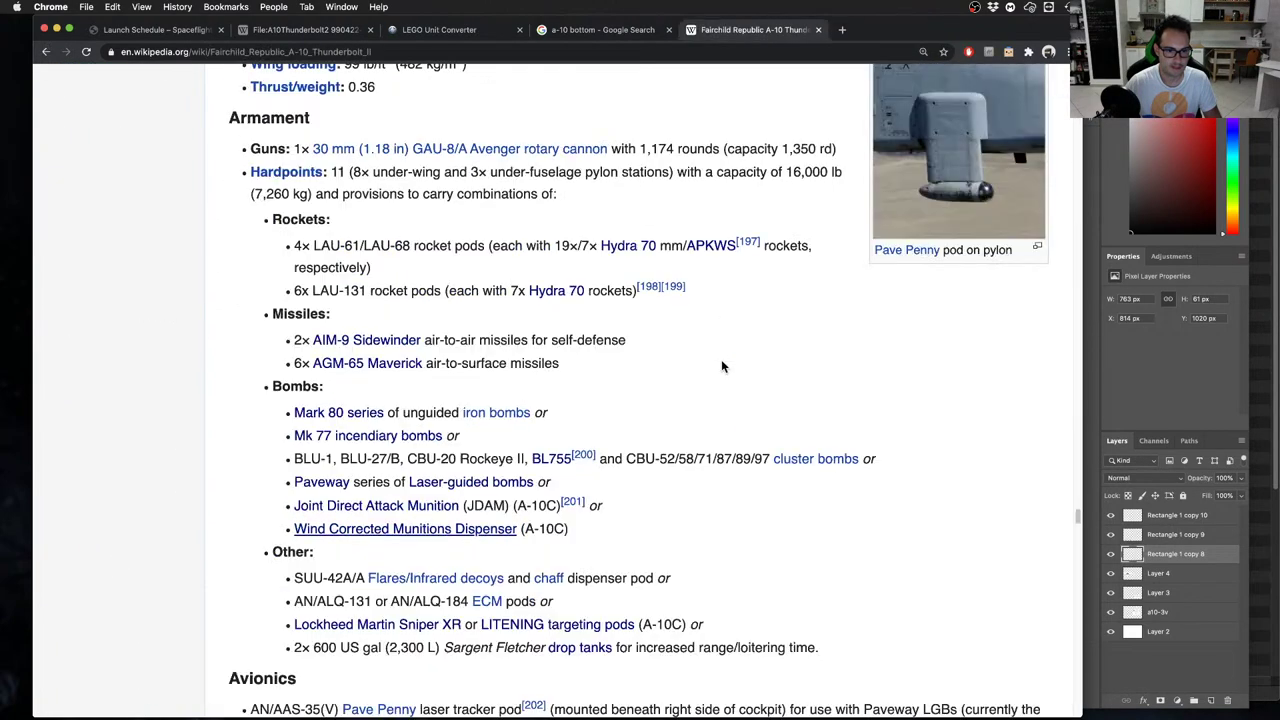
# Switch to Studio and move the three groups of small yellow-tipped bombs together to just above the olive-finned guided bombs
pyautogui.press('super+Tab')
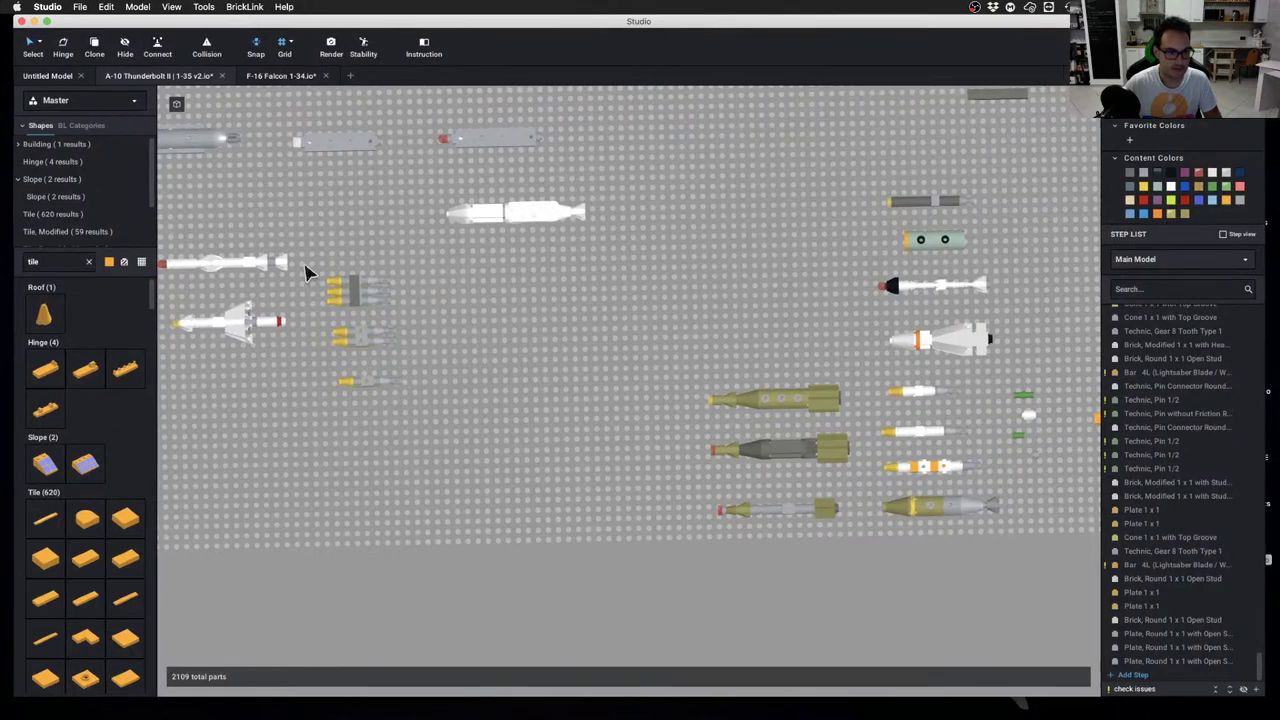
pyautogui.moveTo(306, 263); pyautogui.dragTo(430, 395)
pyautogui.moveTo(378, 333); pyautogui.dragTo(808, 311)
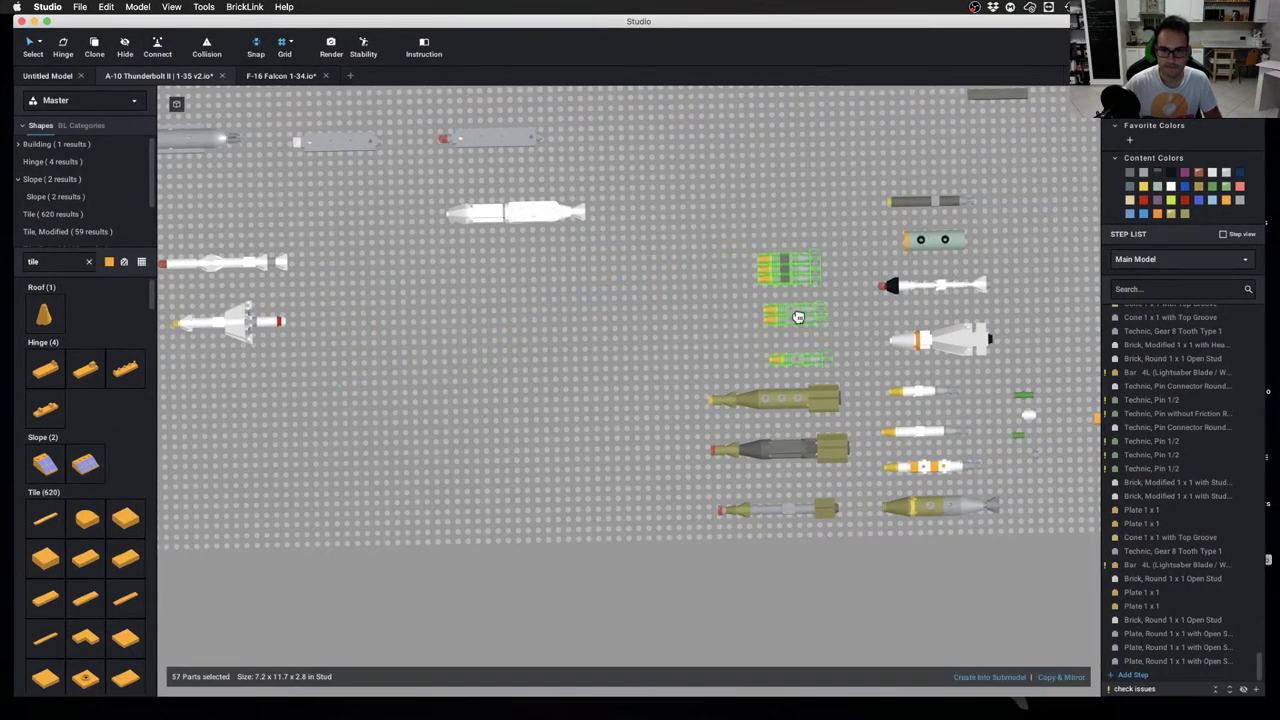
pyautogui.click(665, 300)
pyautogui.scroll(-2, 679, 298)
pyautogui.moveTo(679, 298); pyautogui.dragTo(770, 316, button='middle')
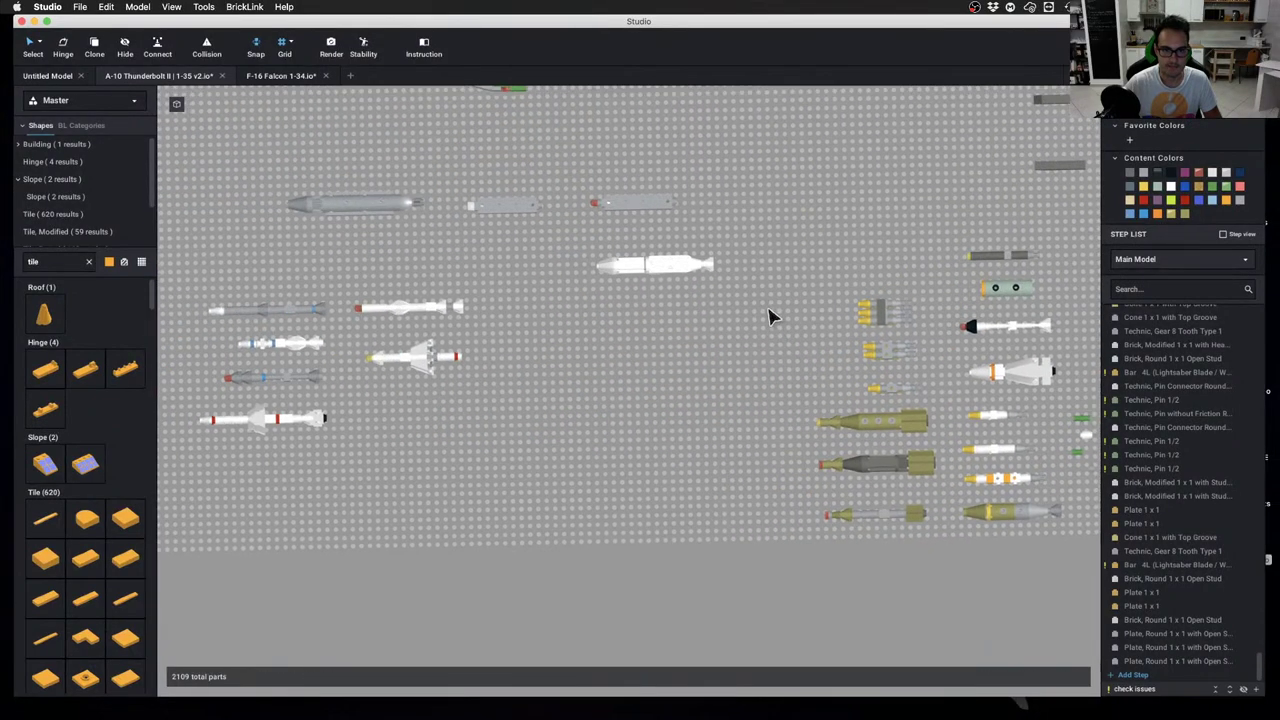
pyautogui.moveTo(770, 316); pyautogui.dragTo(832, 318, button='right')
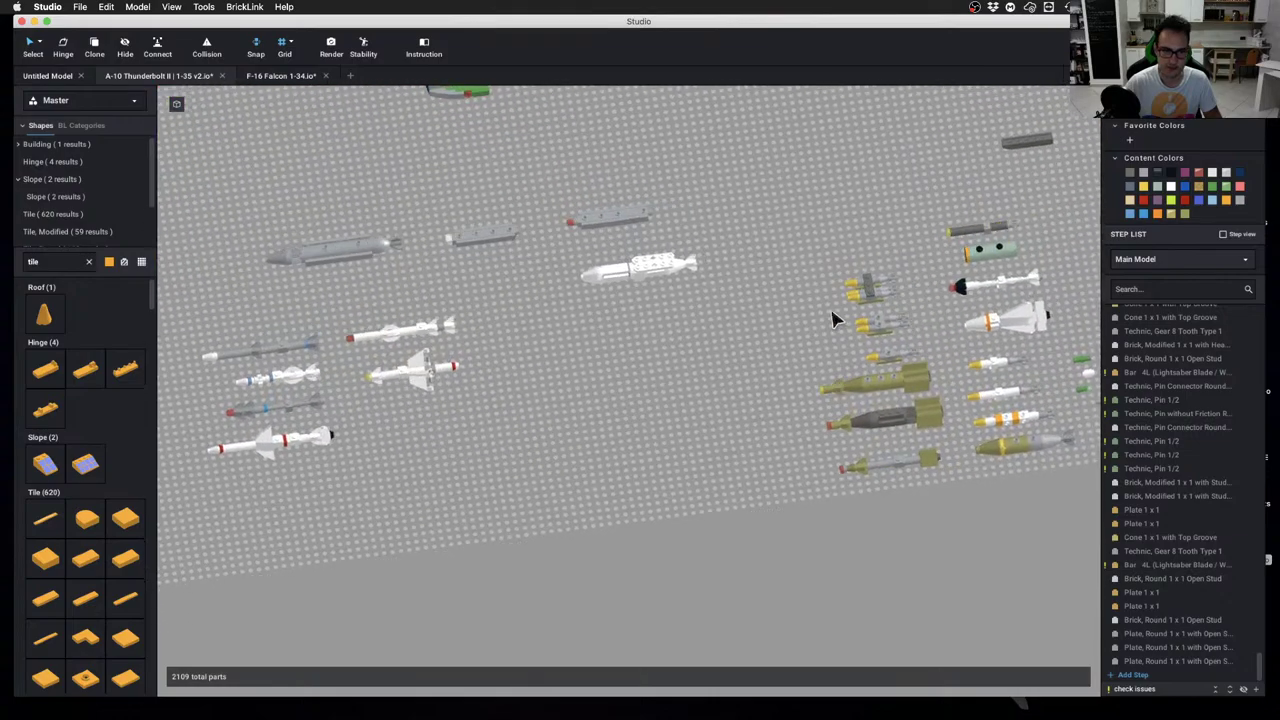
# Preview the ECM entry in Chrome's A-10 armament list, and in Studio move the red-tipped gray pod above the small yellow-tipped bombs
pyautogui.hotkey('ctrl', 'Left')
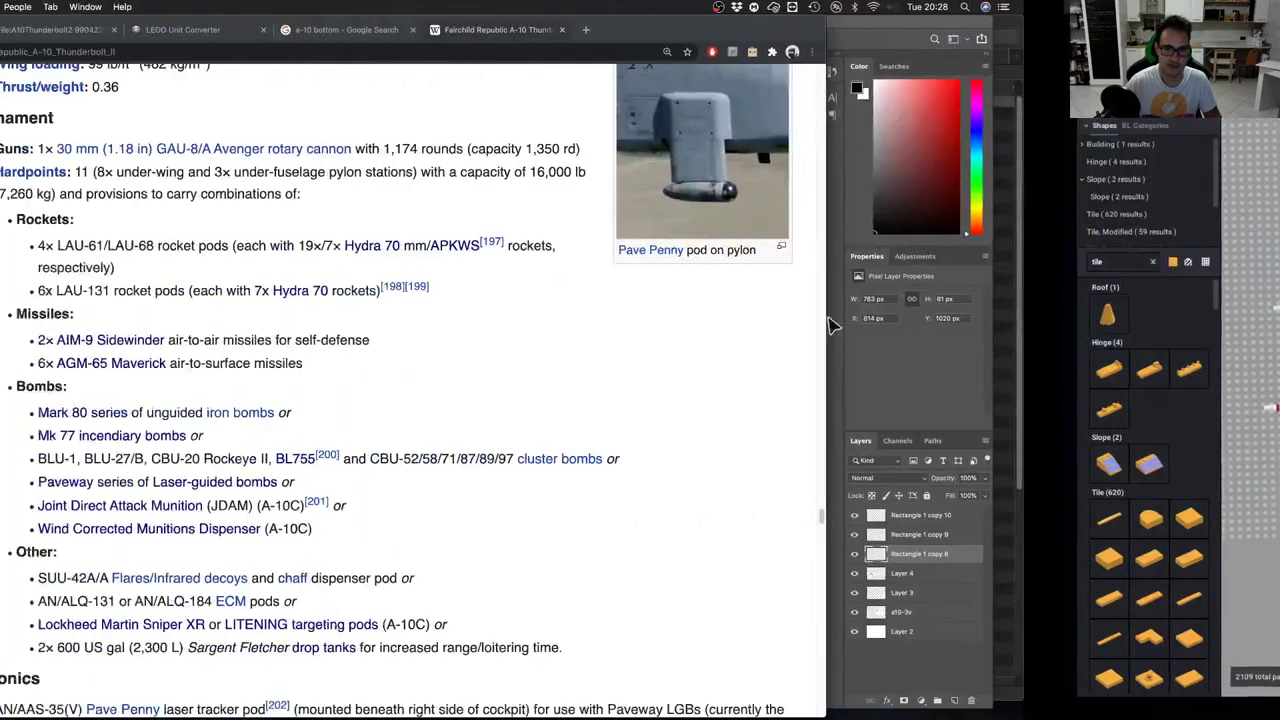
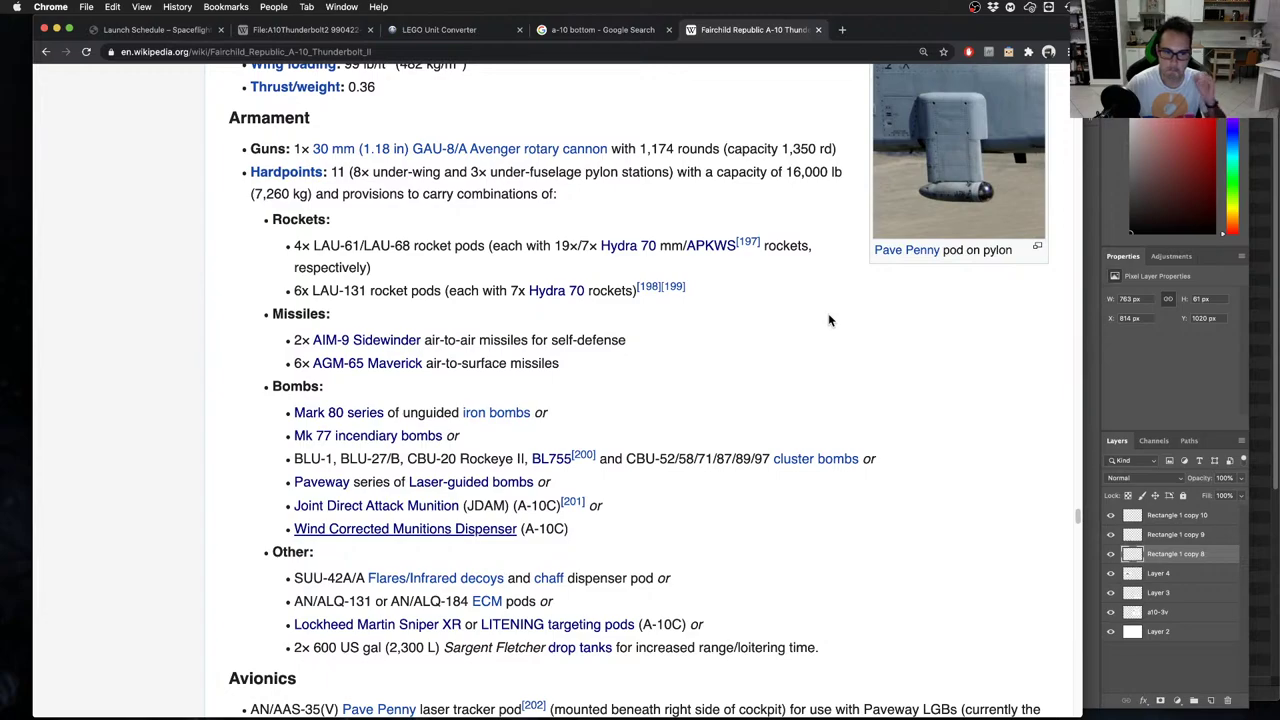
pyautogui.moveTo(424, 580)
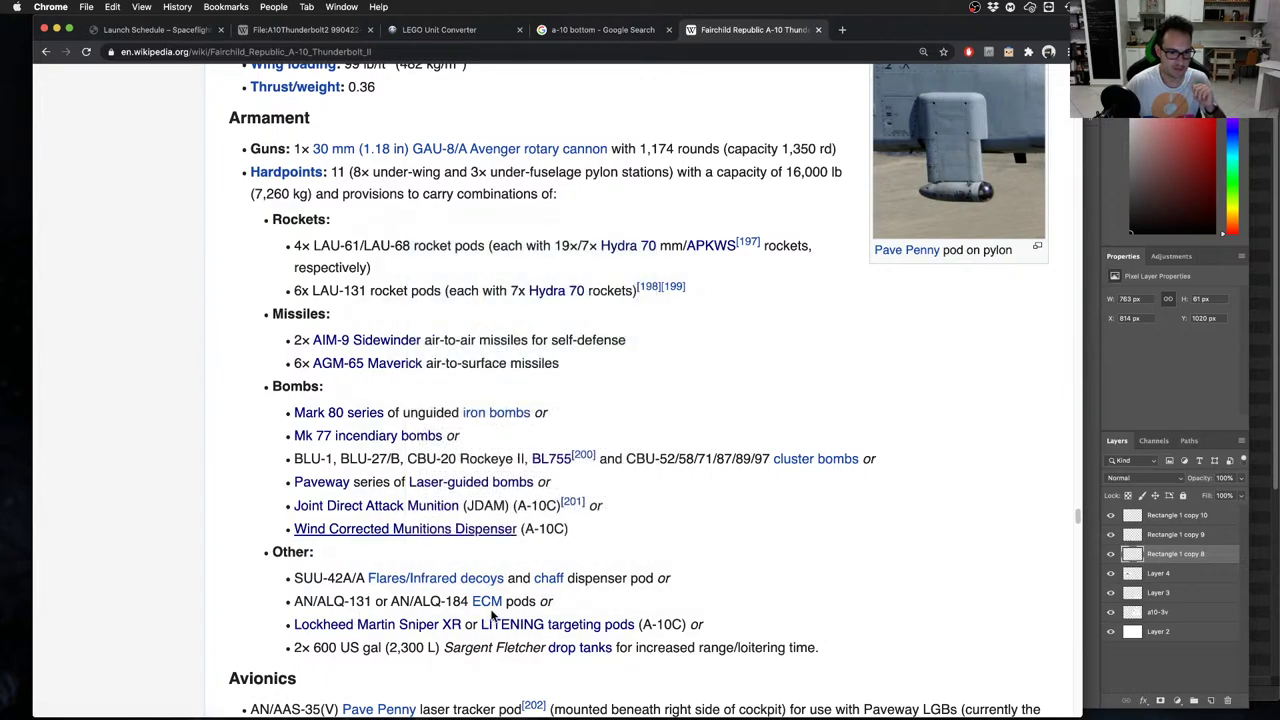
pyautogui.moveTo(487, 608)
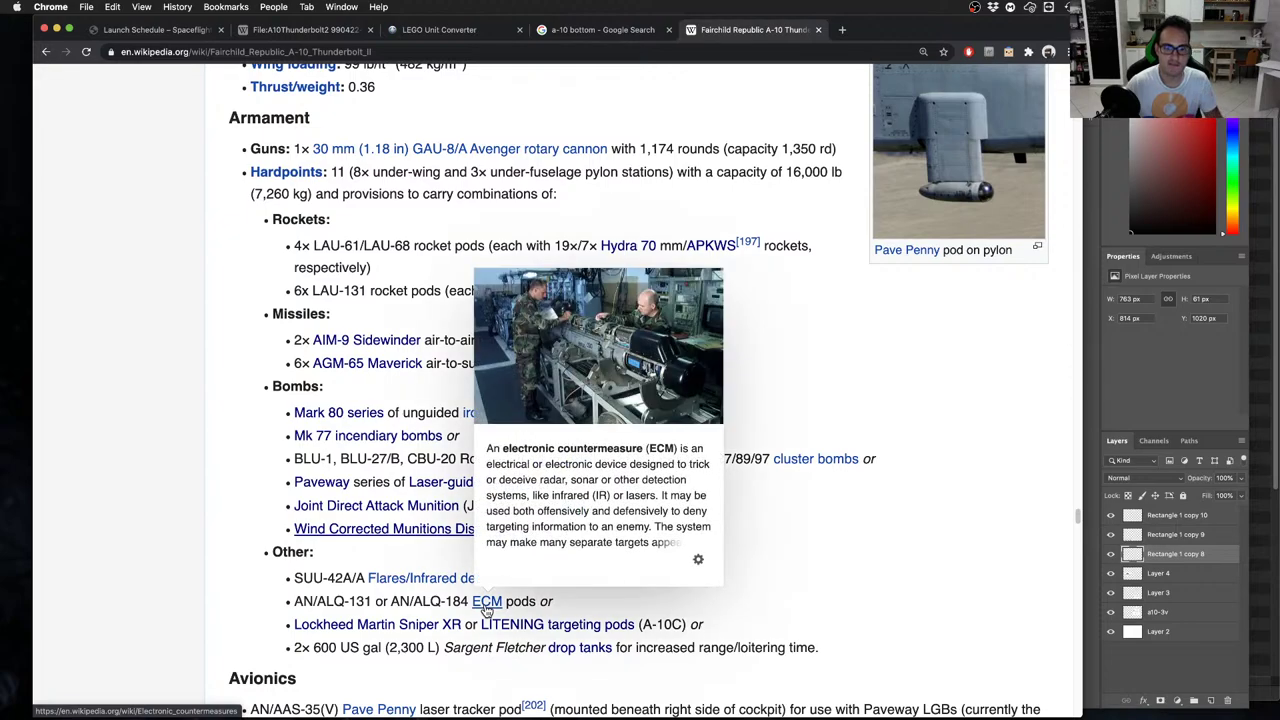
pyautogui.hotkey('ctrl', 'Right')
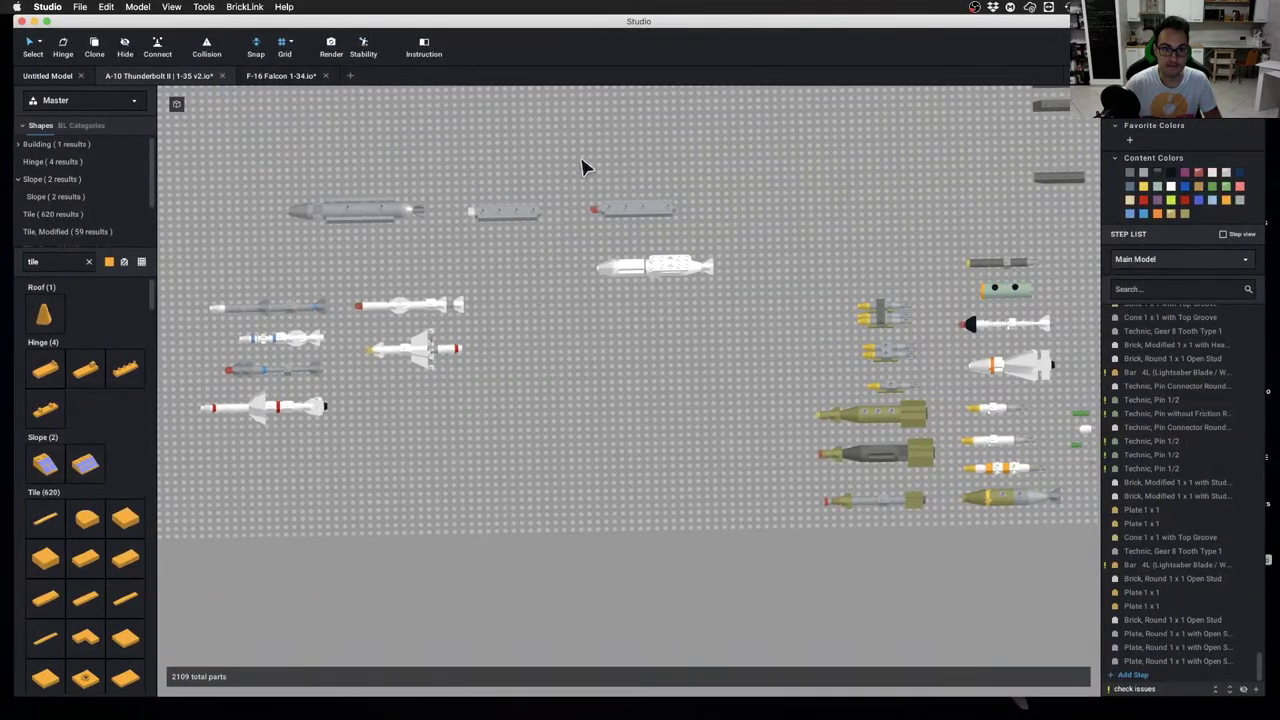
pyautogui.moveTo(583, 168); pyautogui.dragTo(850, 251)
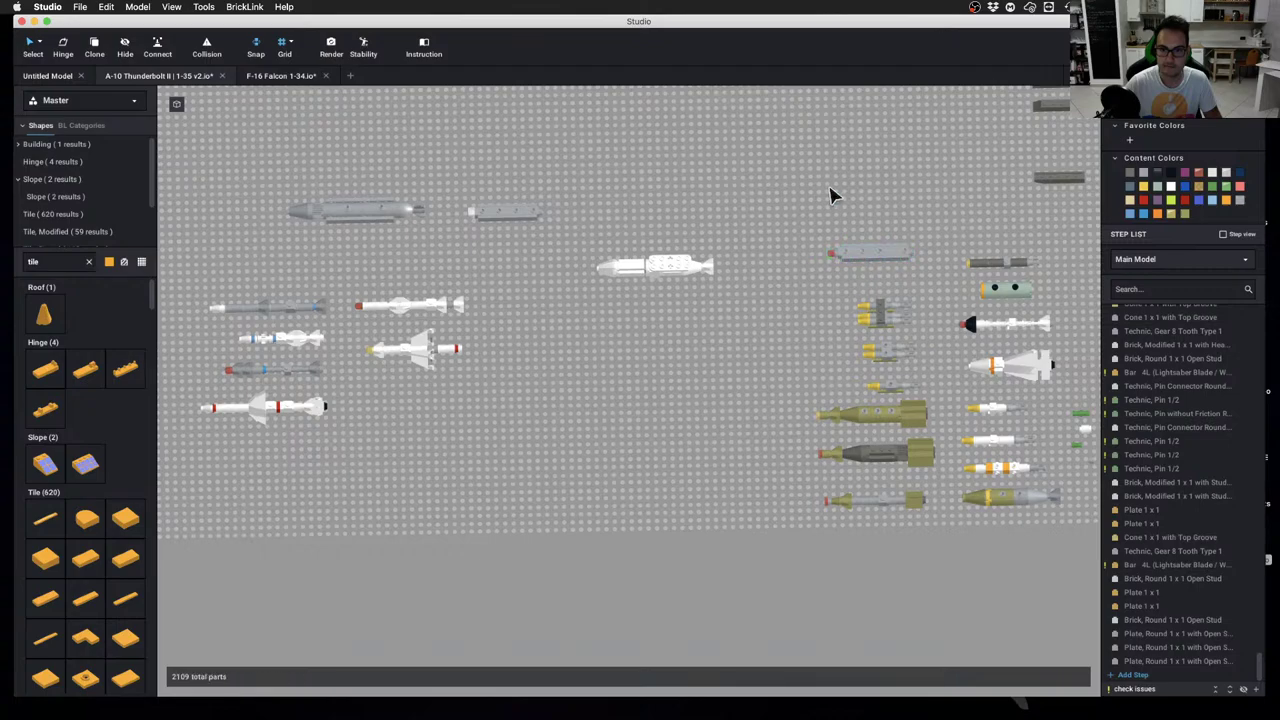
# Recheck the ECM pods line in Chrome, and in Studio place the white-tipped gray pod directly above the red-tipped one
pyautogui.hotkey('ctrl', 'Left')
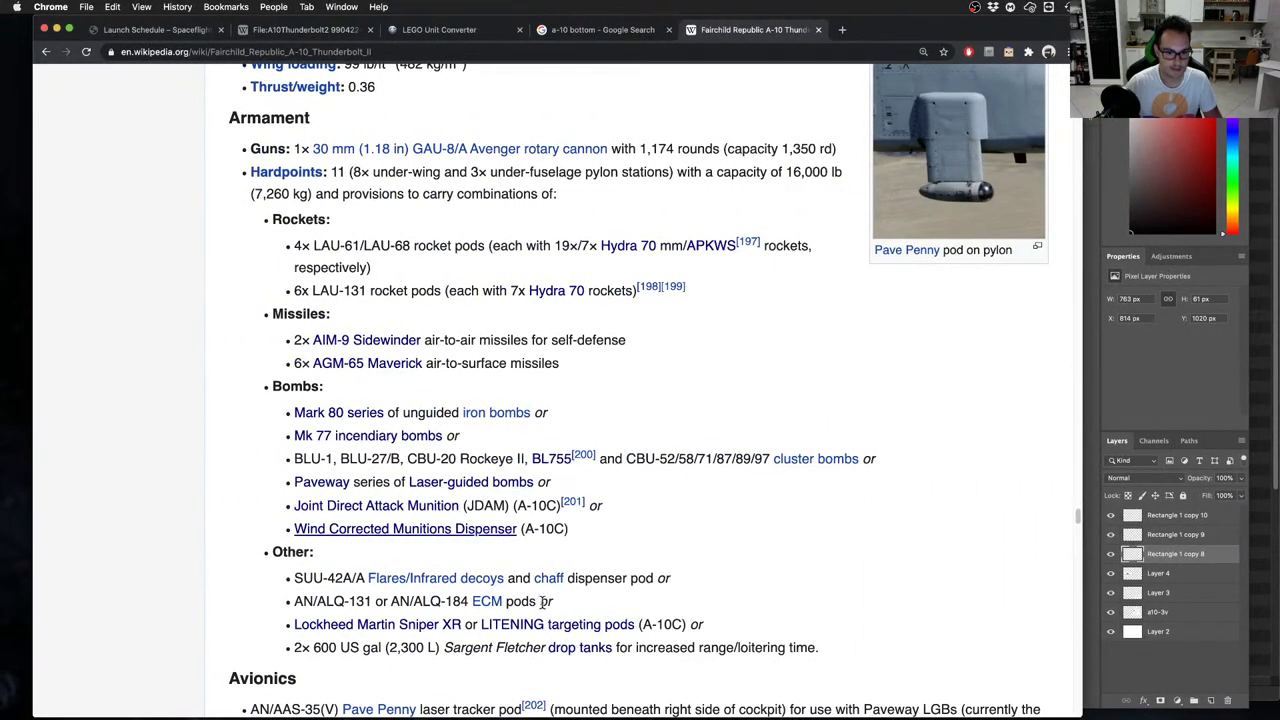
pyautogui.moveTo(498, 607)
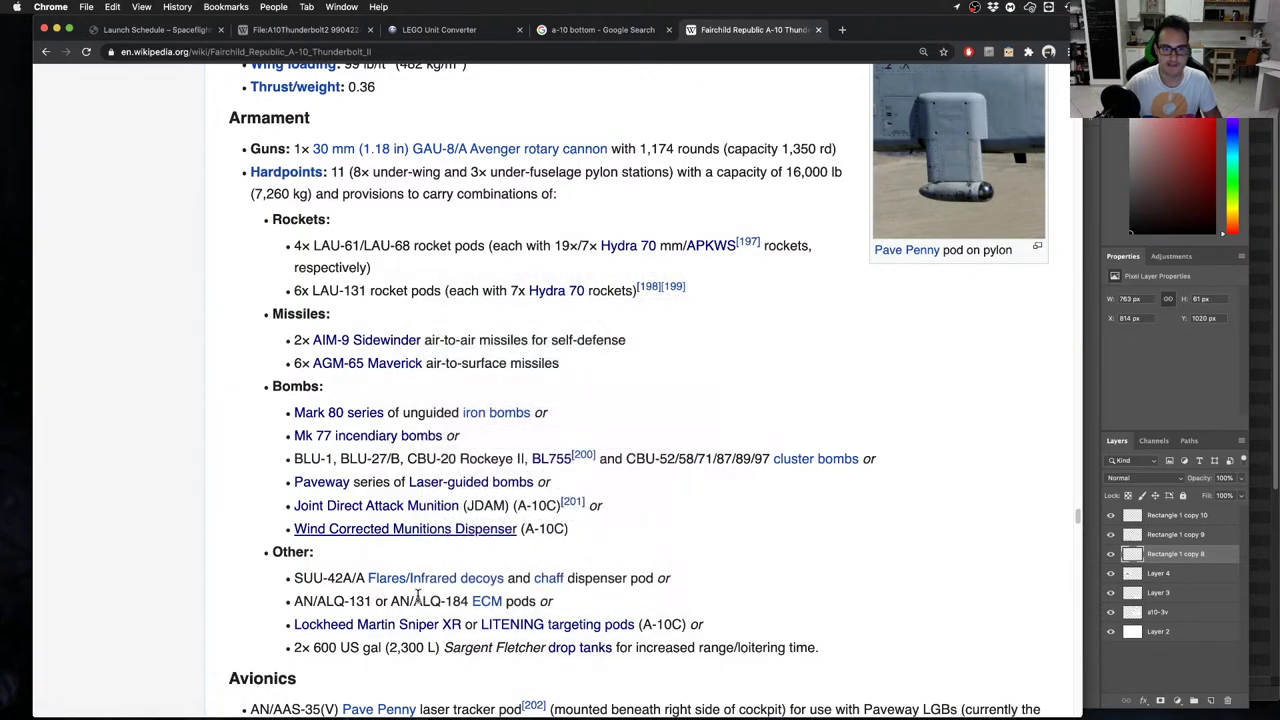
pyautogui.hotkey('ctrl', 'Right')
pyautogui.moveTo(447, 178); pyautogui.dragTo(863, 235)
pyautogui.click(765, 193)
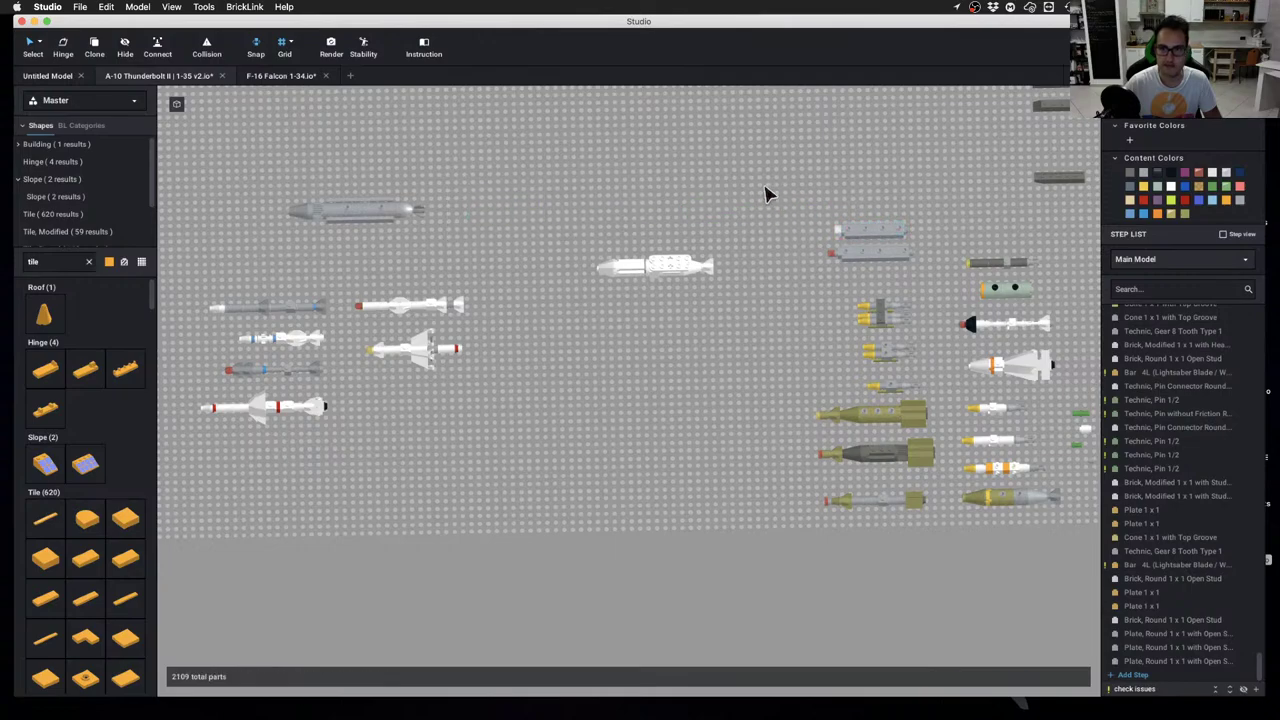
# Preview the drop tanks entry in Chrome, and in Studio move the long gray tank below the olive-finned guided bombs
pyautogui.hotkey('ctrl', 'Left')
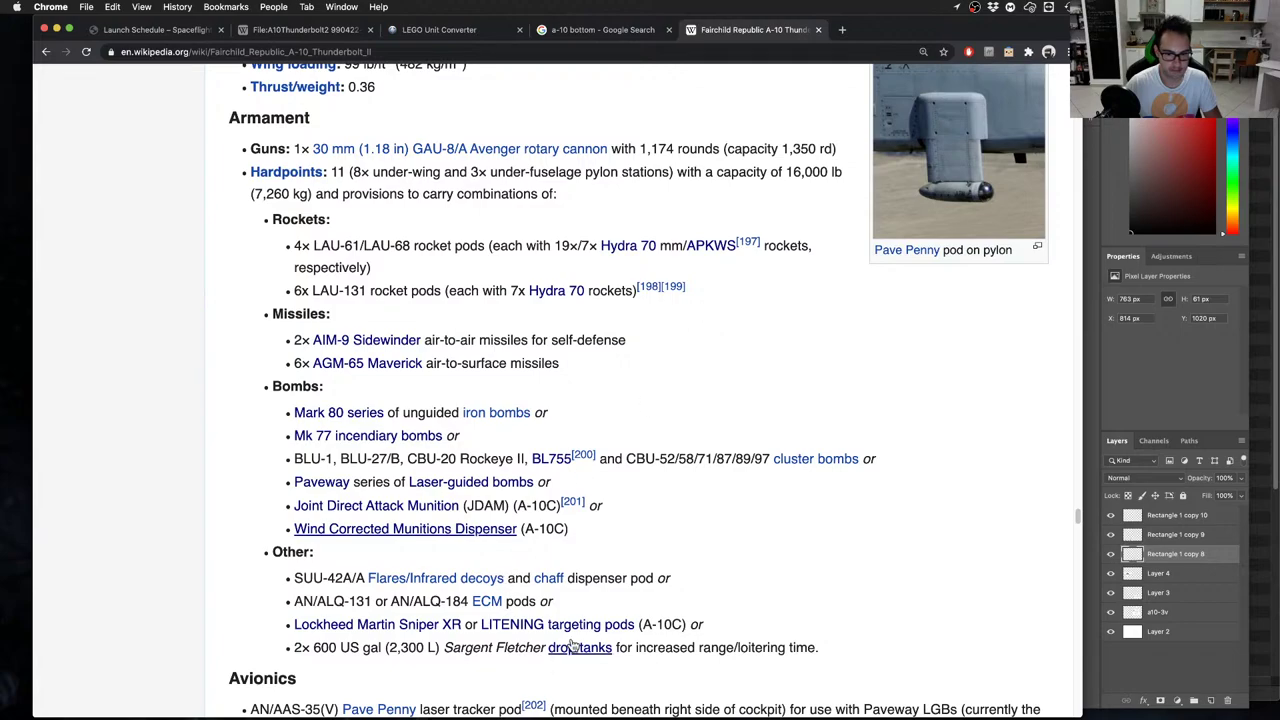
pyautogui.moveTo(596, 652)
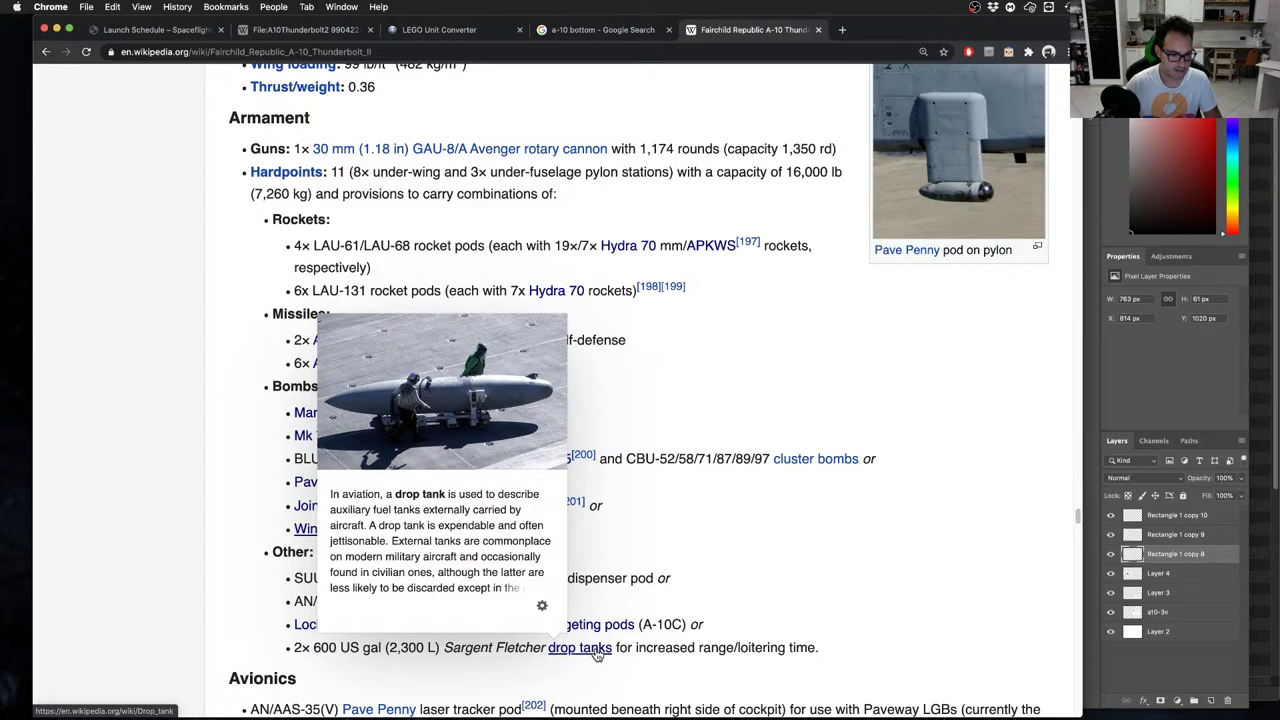
pyautogui.hotkey('ctrl', 'Right')
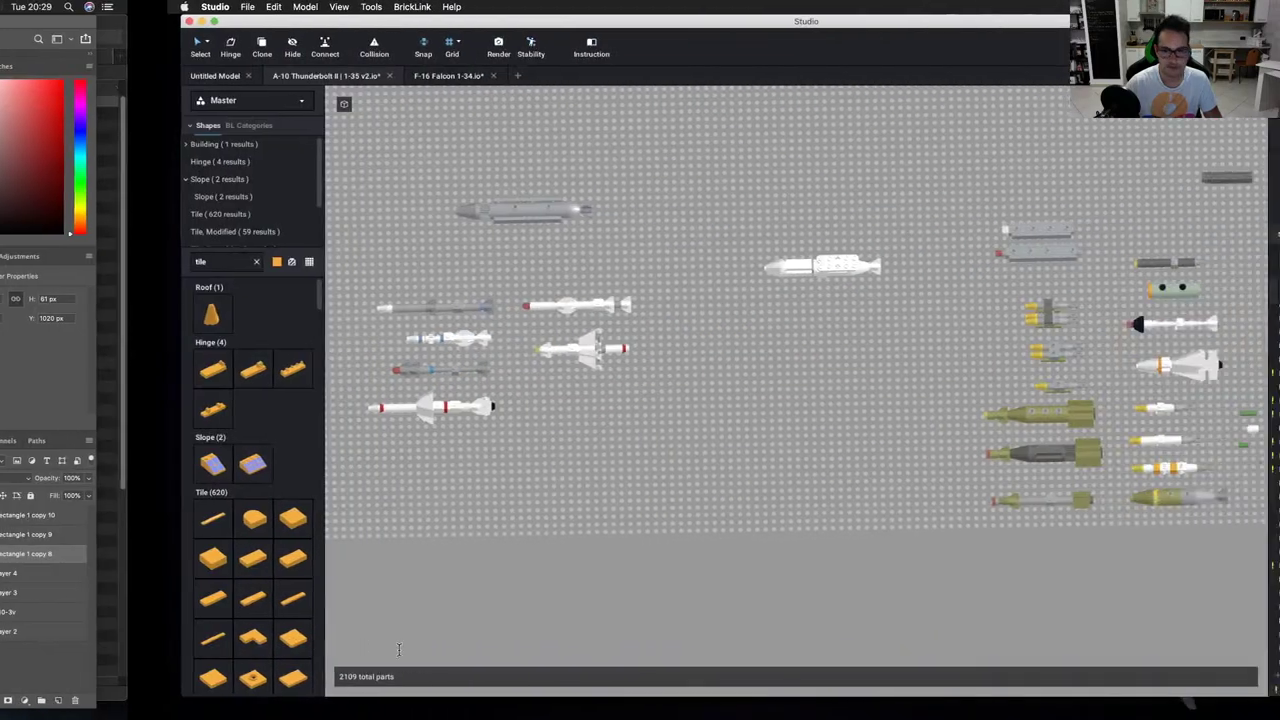
pyautogui.click(312, 220)
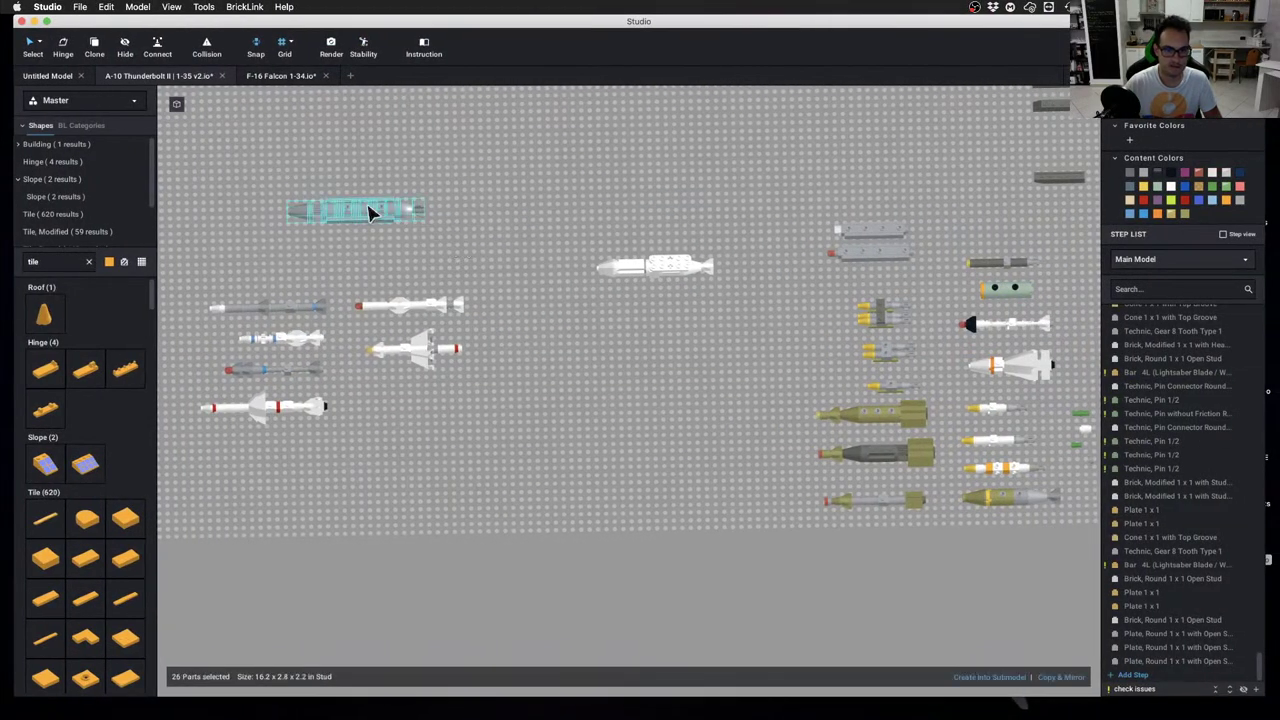
pyautogui.moveTo(370, 212); pyautogui.dragTo(905, 550)
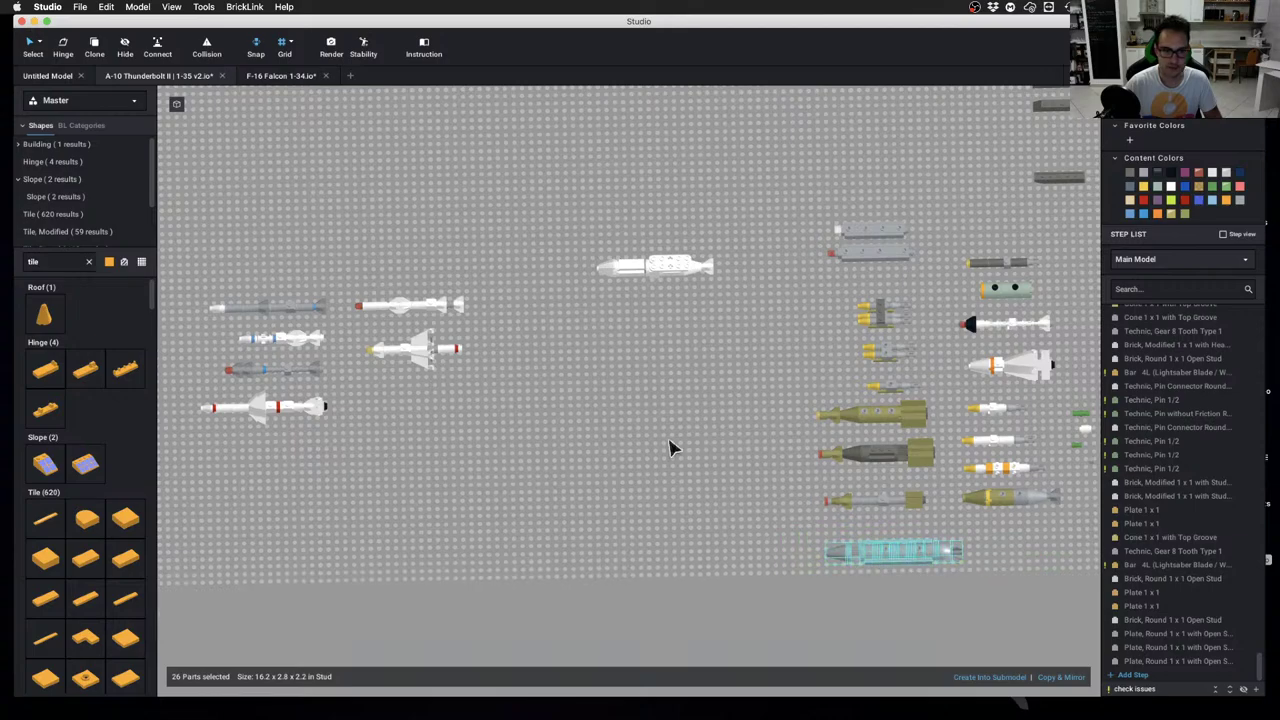
pyautogui.click(670, 447)
# Switch to Chrome and review the A-10 armament list together with the Avionics section below it
pyautogui.hotkey('ctrl', 'Left')
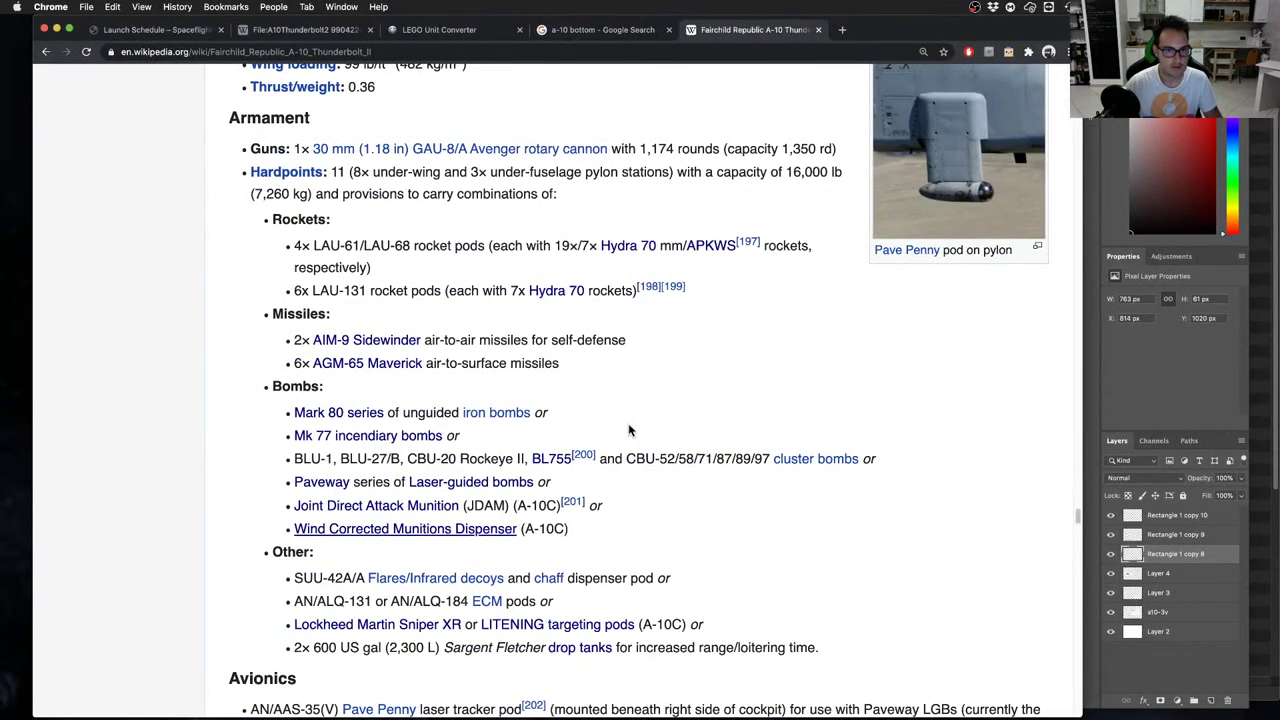
pyautogui.scroll(-3, 629, 430)
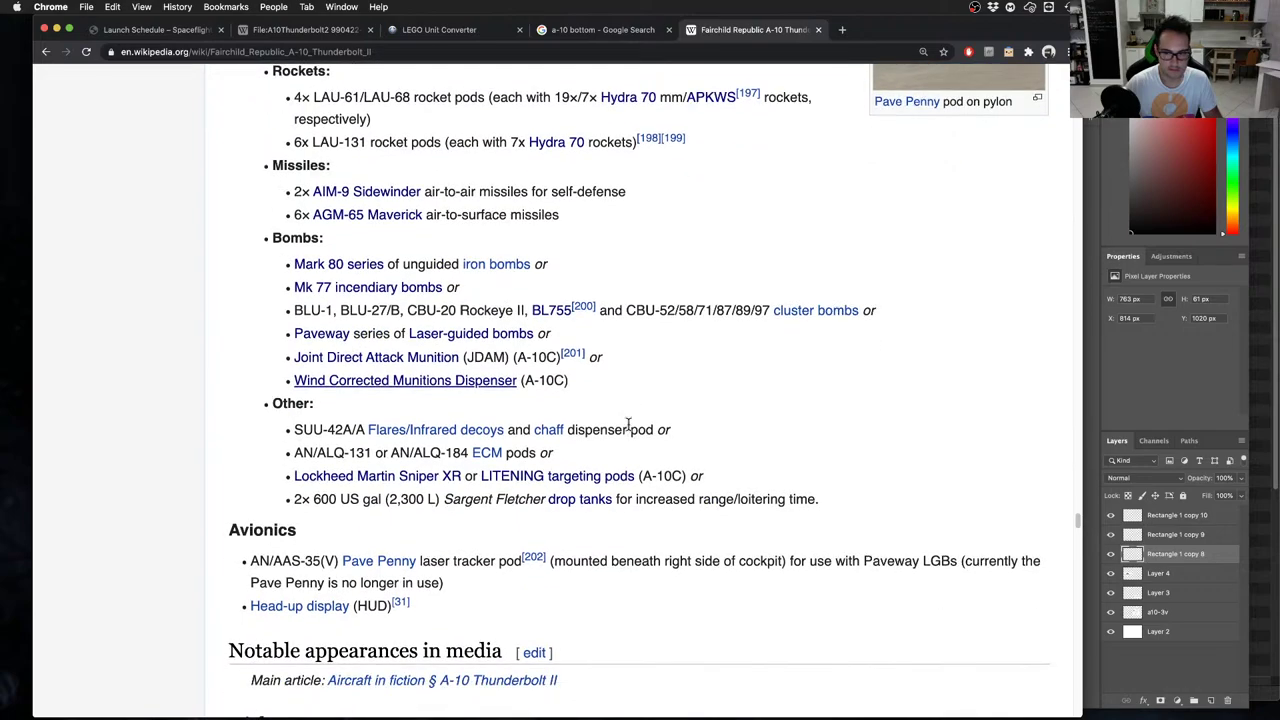
pyautogui.scroll(-1, 629, 430)
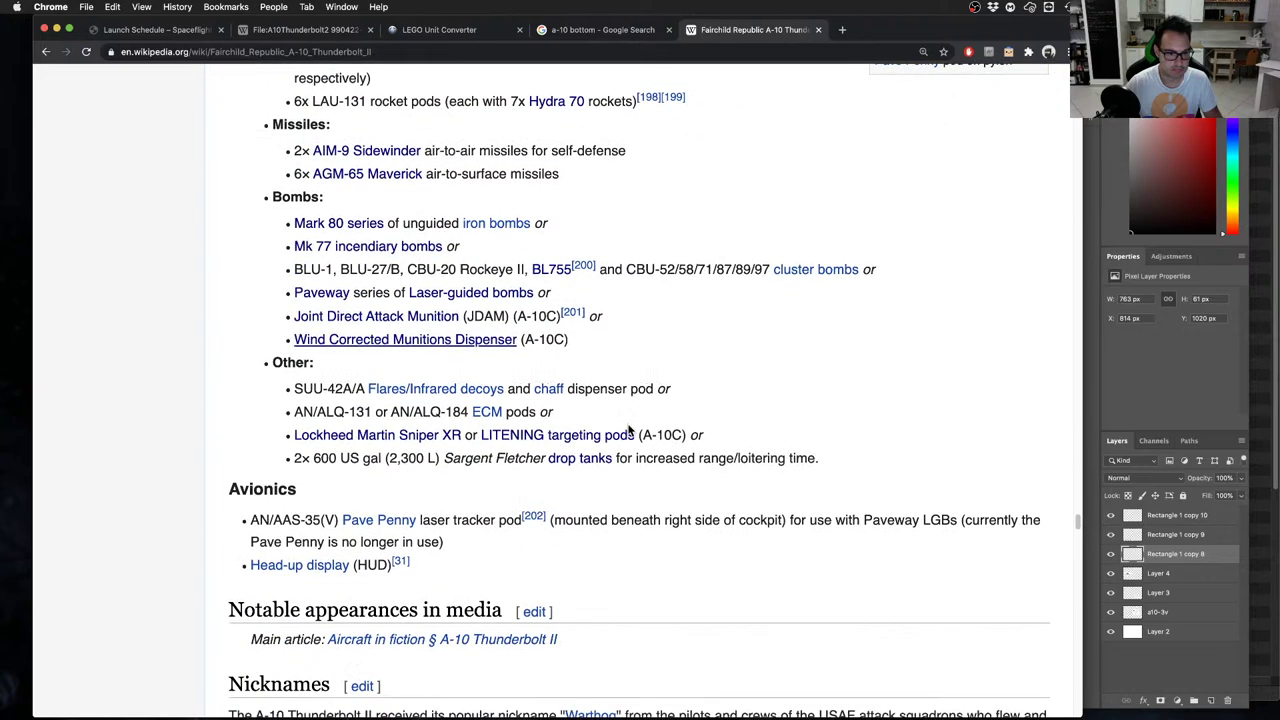
pyautogui.scroll(5, 629, 430)
# Switch to Studio and delete the thick white bomb standing alone between the missiles and the gathered weapons
pyautogui.hotkey('ctrl', 'Right')
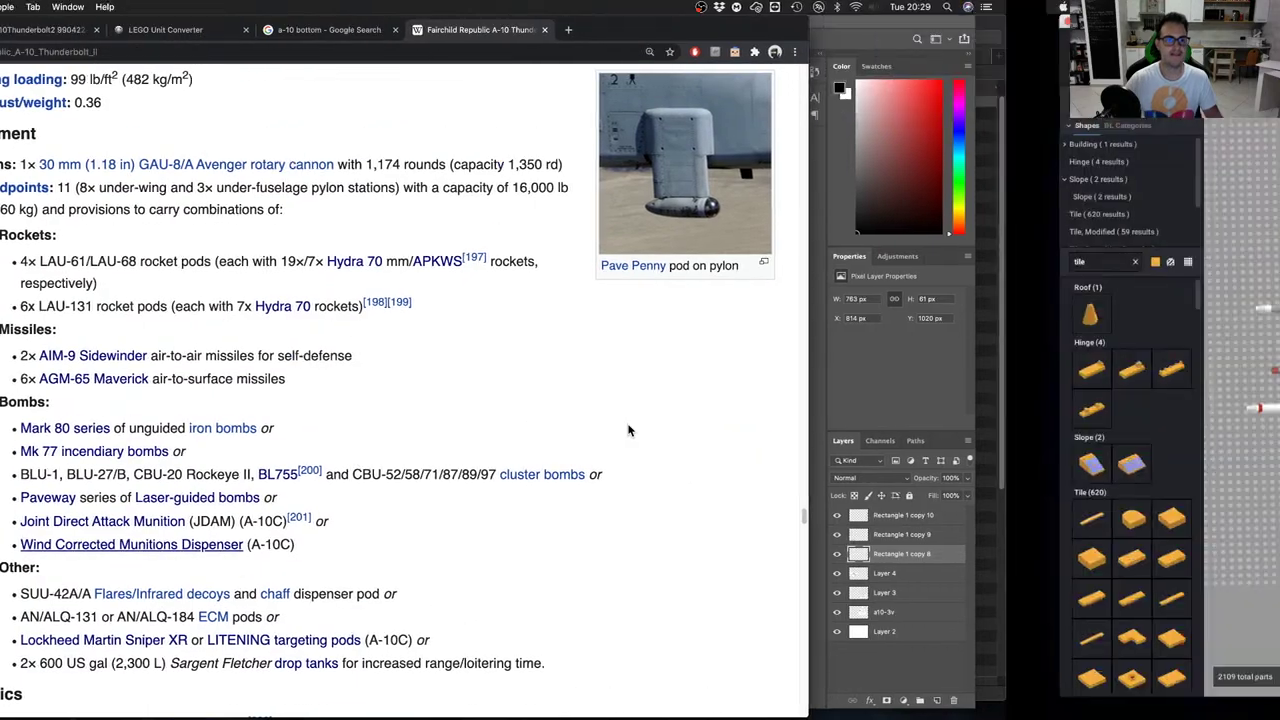
pyautogui.moveTo(557, 206); pyautogui.dragTo(731, 320)
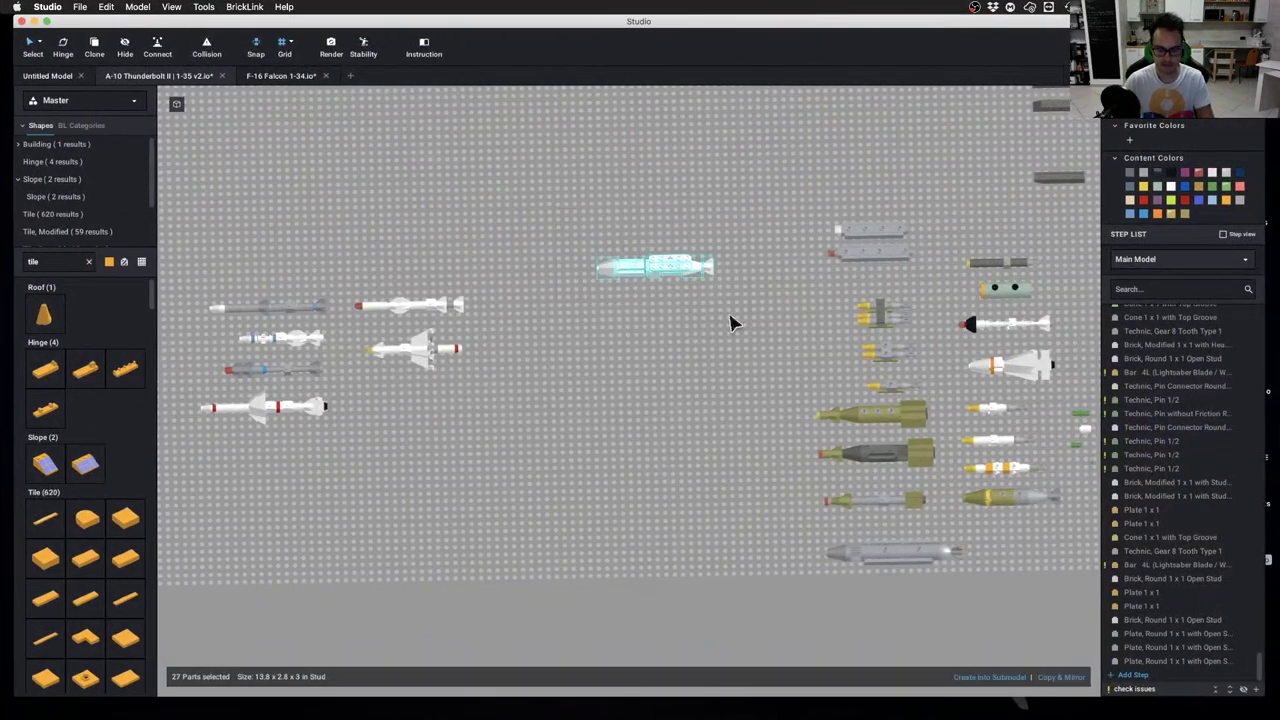
pyautogui.press('Delete')
# Delete the white winged missile with the yellow tip and the slim white missile with the red tip
pyautogui.scroll(-2, 646, 349)
pyautogui.scroll(3, 518, 402)
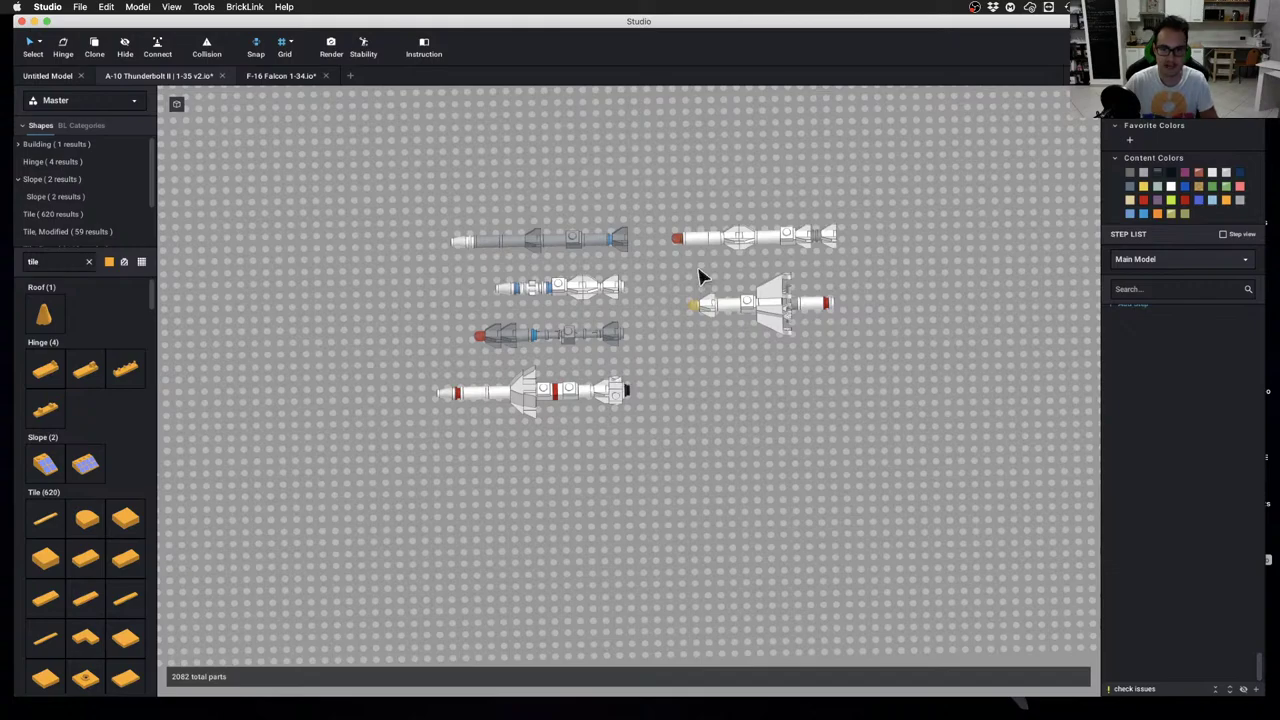
pyautogui.moveTo(700, 277); pyautogui.dragTo(860, 342)
pyautogui.moveTo(680, 206); pyautogui.dragTo(930, 358)
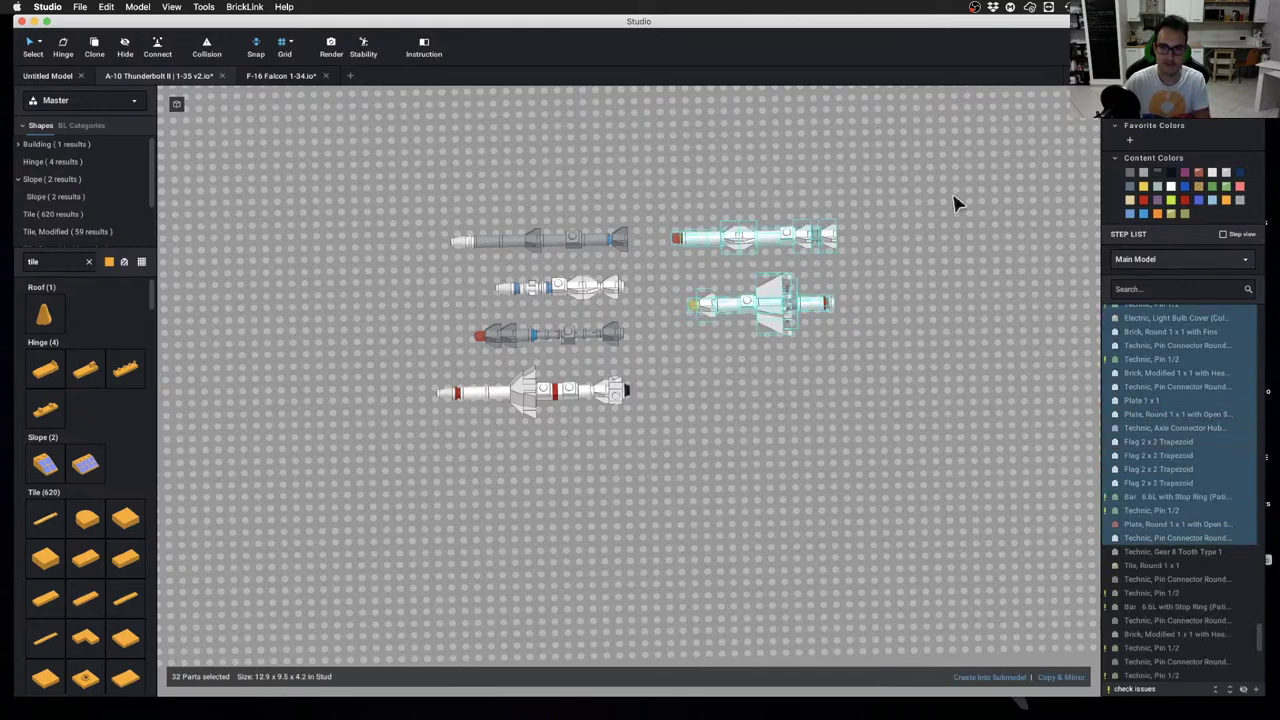
pyautogui.click(930, 205)
pyautogui.moveTo(690, 275); pyautogui.dragTo(874, 363)
pyautogui.press('Delete')
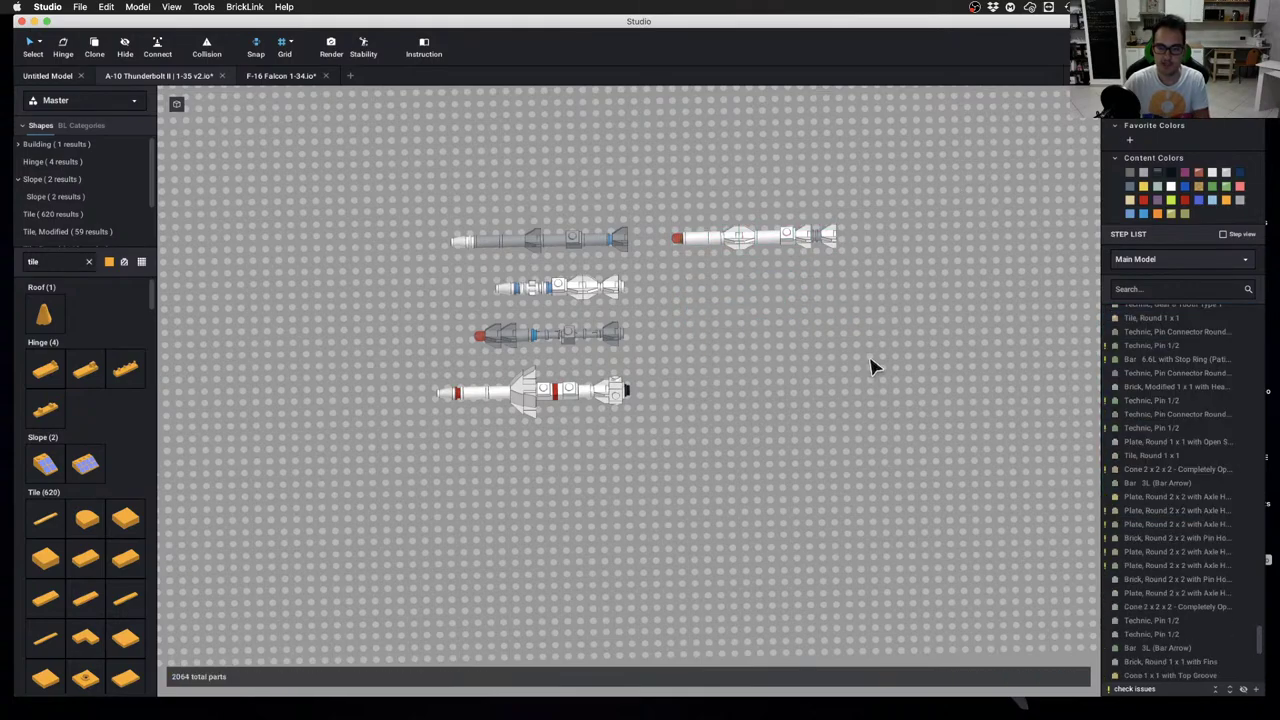
pyautogui.moveTo(670, 208); pyautogui.dragTo(877, 272)
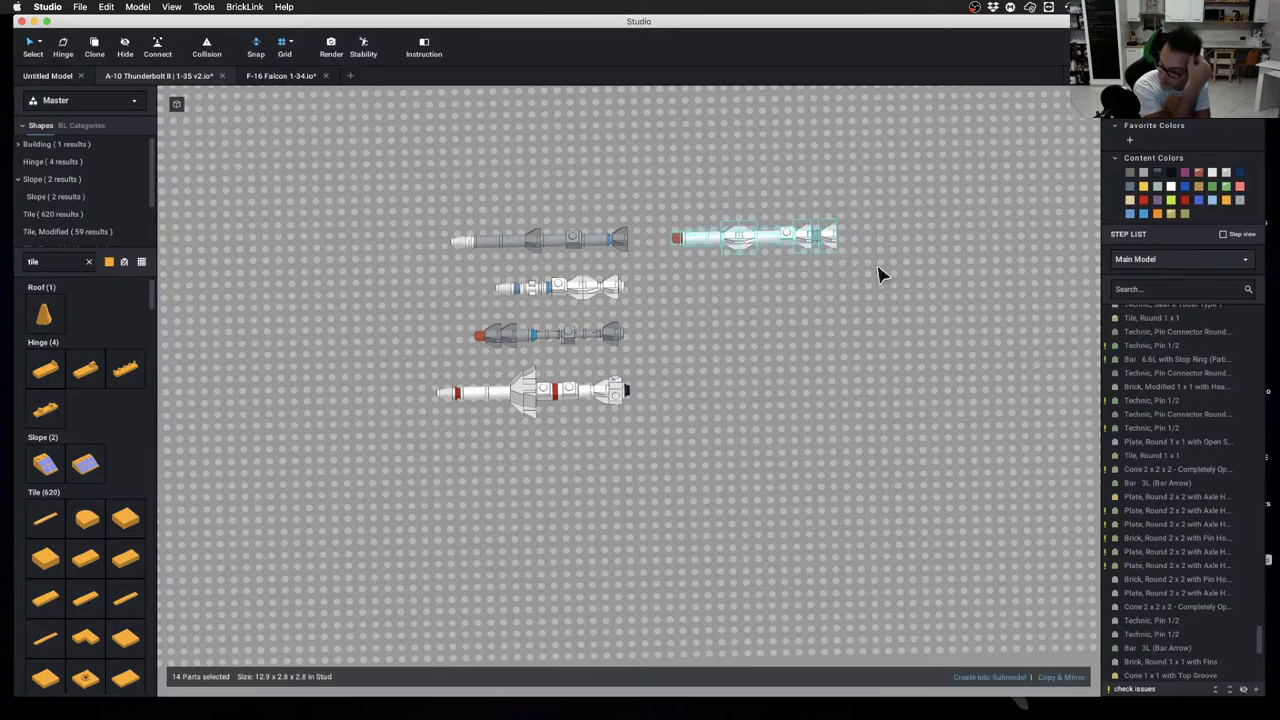
pyautogui.press('Delete')
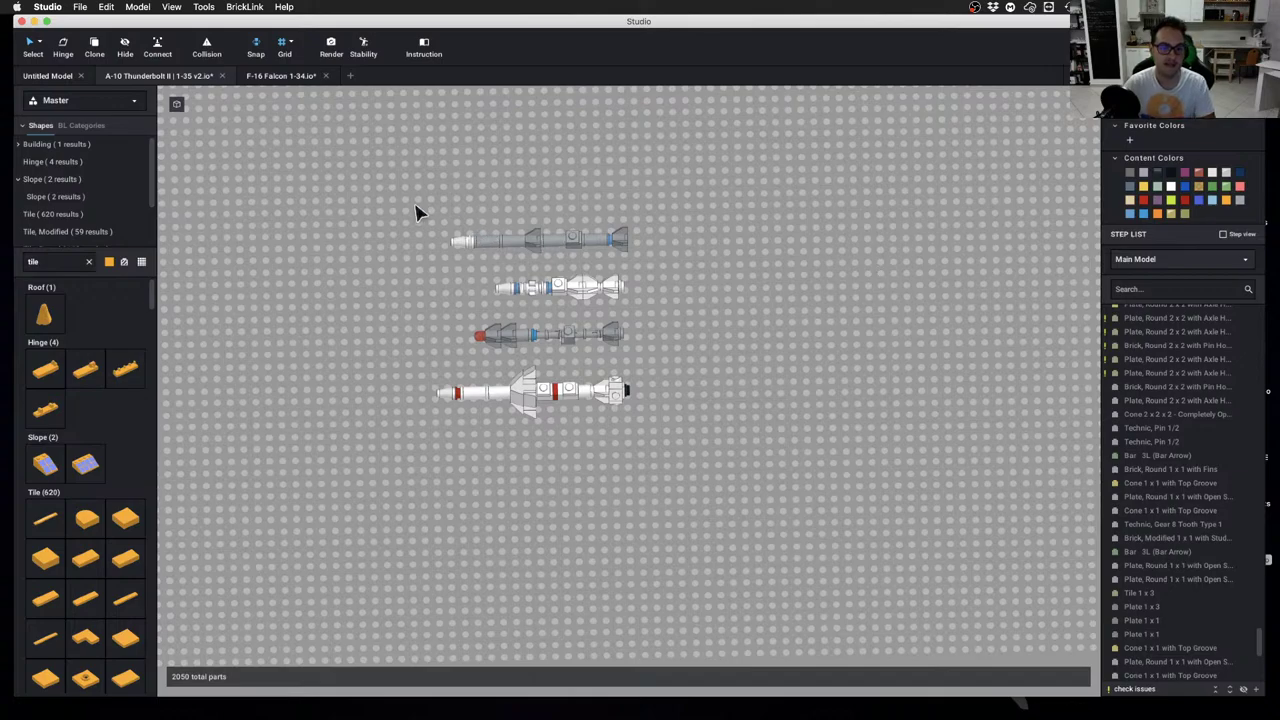
# Delete the four remaining unused missiles one by one, ending with the white winged missile with red bands
pyautogui.moveTo(434, 208); pyautogui.dragTo(670, 272)
pyautogui.press('Delete')
pyautogui.moveTo(470, 248); pyautogui.dragTo(689, 314)
pyautogui.press('Delete')
pyautogui.moveTo(455, 304); pyautogui.dragTo(645, 358)
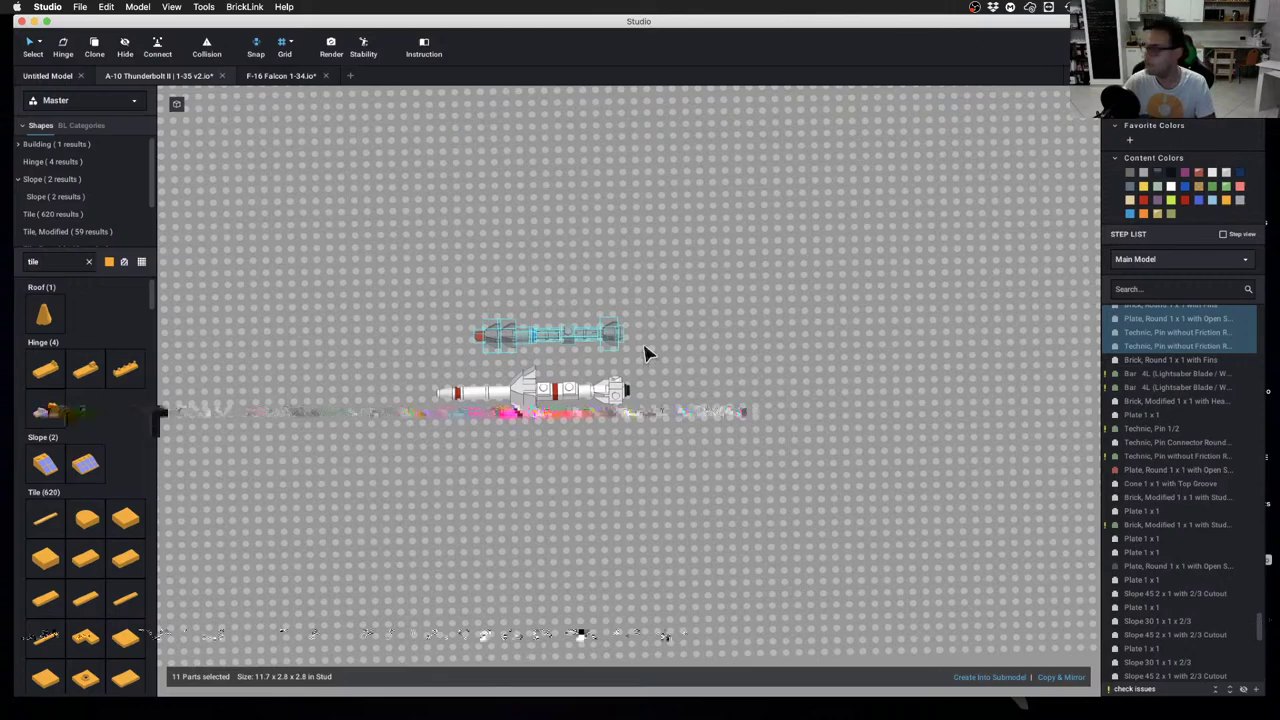
pyautogui.press('Delete')
pyautogui.moveTo(362, 323); pyautogui.dragTo(679, 505)
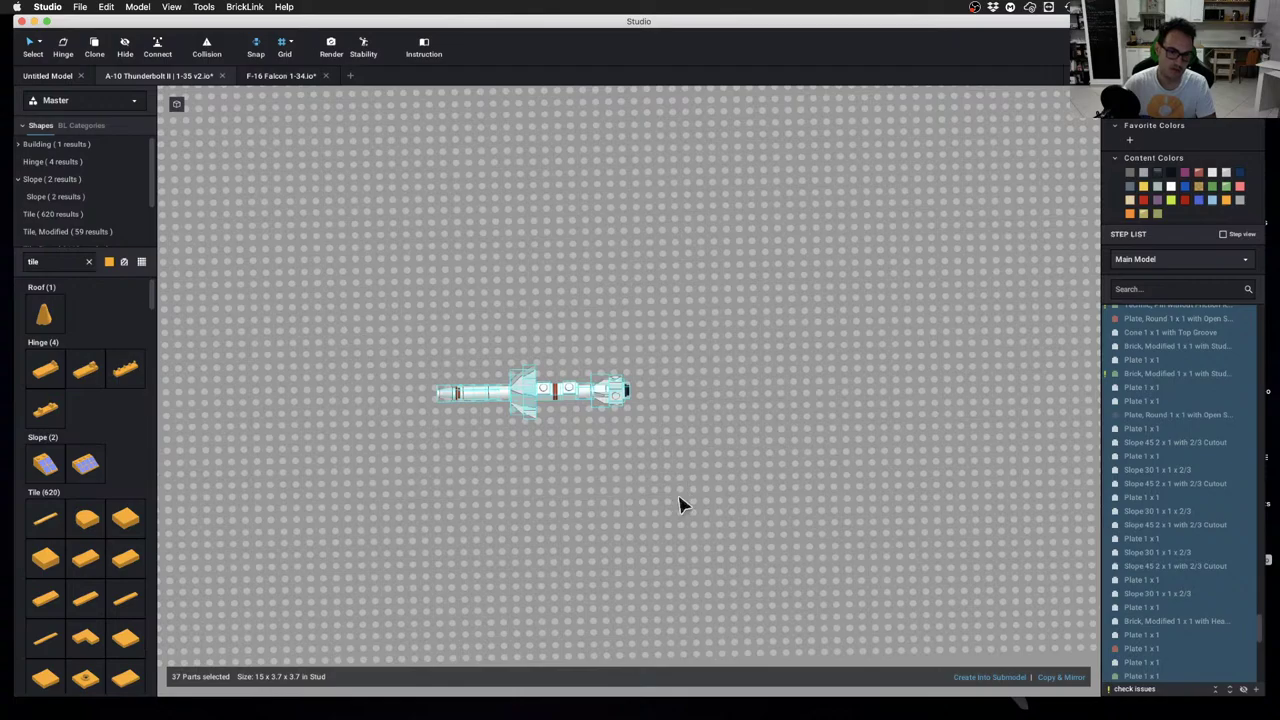
pyautogui.press('Delete')
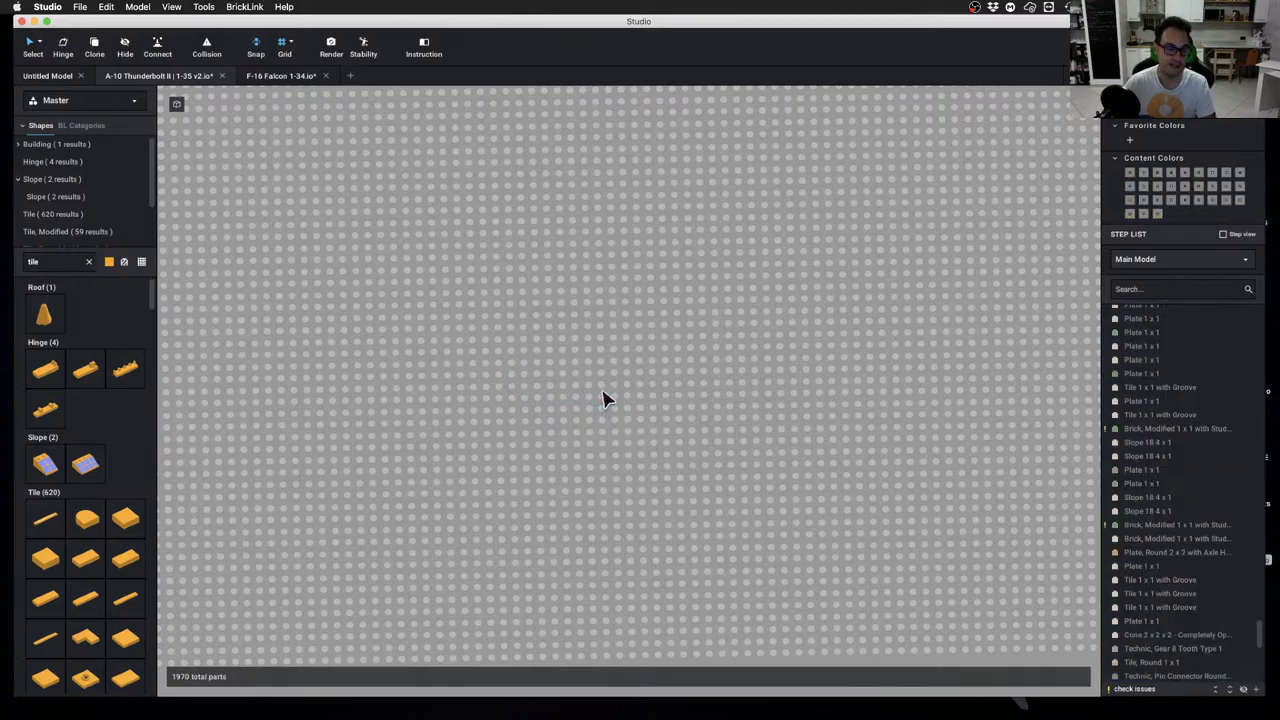
# Inspect the gathered A-10 weapons alongside the neighbouring loadout weapon sets on the baseplate
pyautogui.scroll(-3, 640, 410)
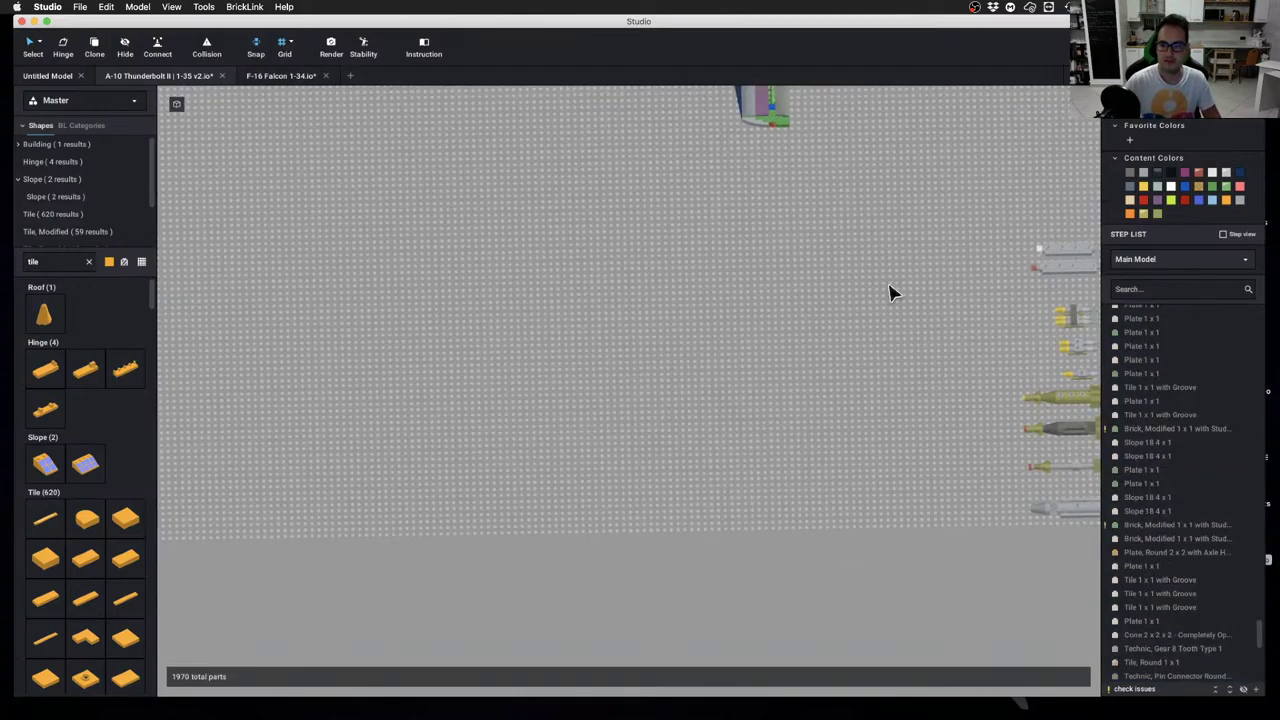
pyautogui.scroll(-3, 891, 291)
pyautogui.moveTo(891, 291); pyautogui.dragTo(688, 415, button='middle')
pyautogui.scroll(3, 717, 297)
pyautogui.moveTo(746, 376); pyautogui.dragTo(703, 363, button='right')
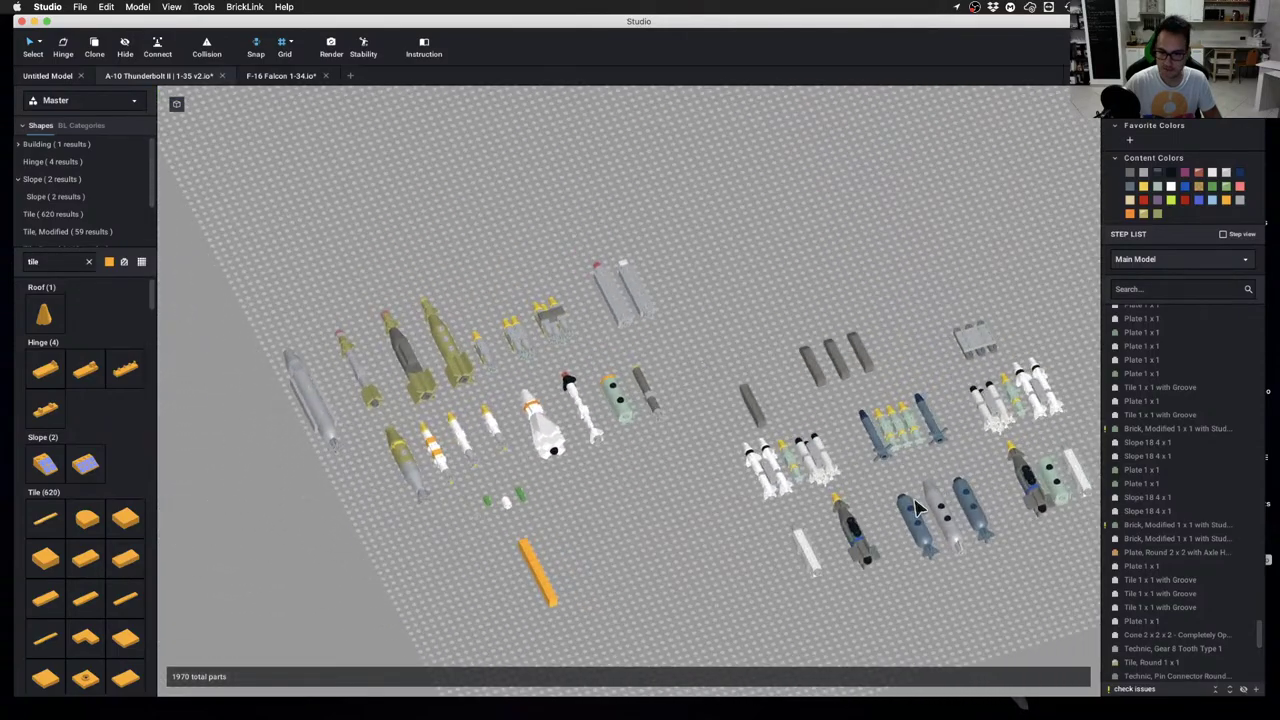
# Move the lower dark blue bomb from the loadout set to just behind the long grey bomb in the gathered weapons
pyautogui.press('5')
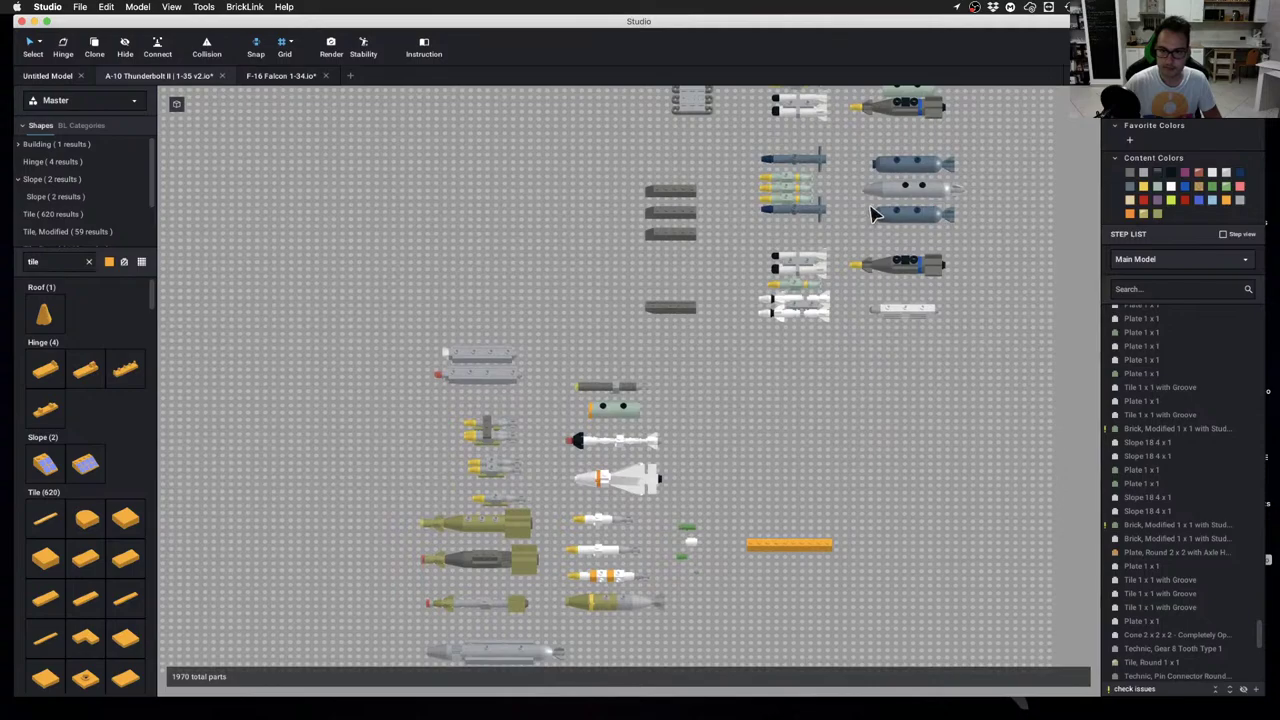
pyautogui.click(885, 214)
pyautogui.moveTo(905, 220); pyautogui.dragTo(622, 645)
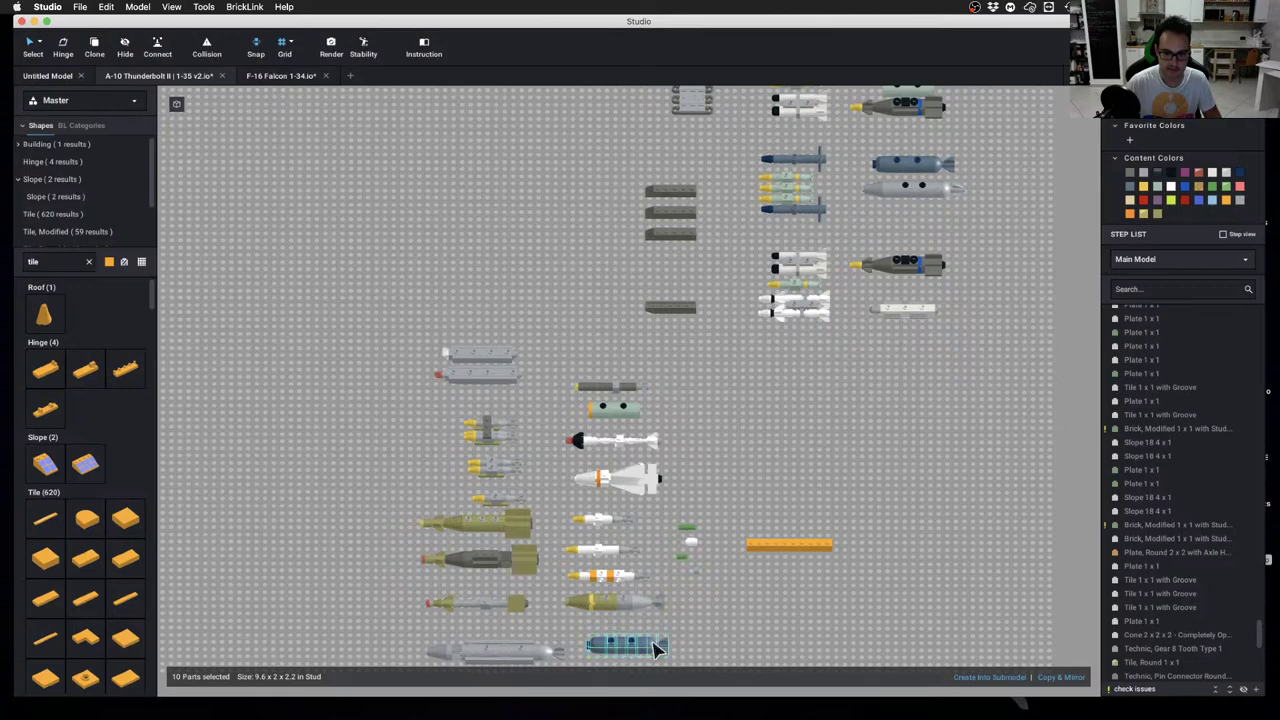
pyautogui.click(845, 441)
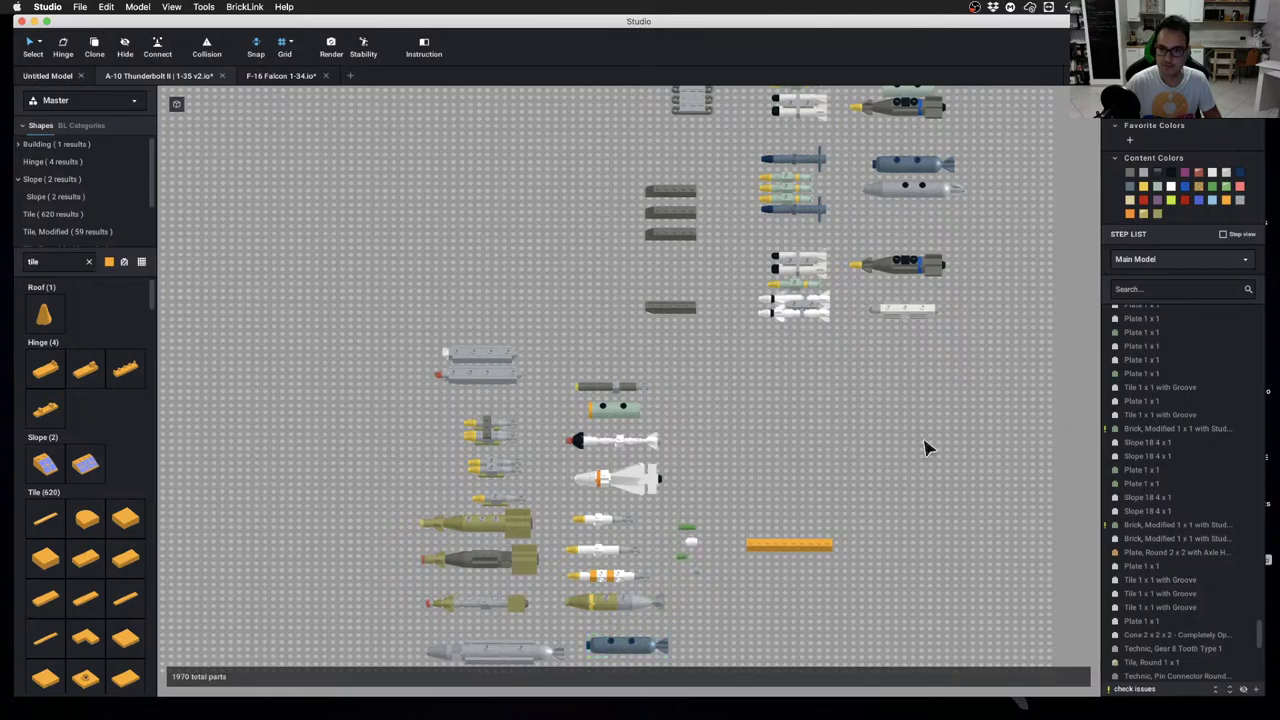
# Select the whole grey bomb, including its tail, from the loadout set and move it to the open area near the orange brick
pyautogui.moveTo(925, 440); pyautogui.dragTo(928, 393, button='right')
pyautogui.moveTo(970, 314); pyautogui.dragTo(985, 312, button='right')
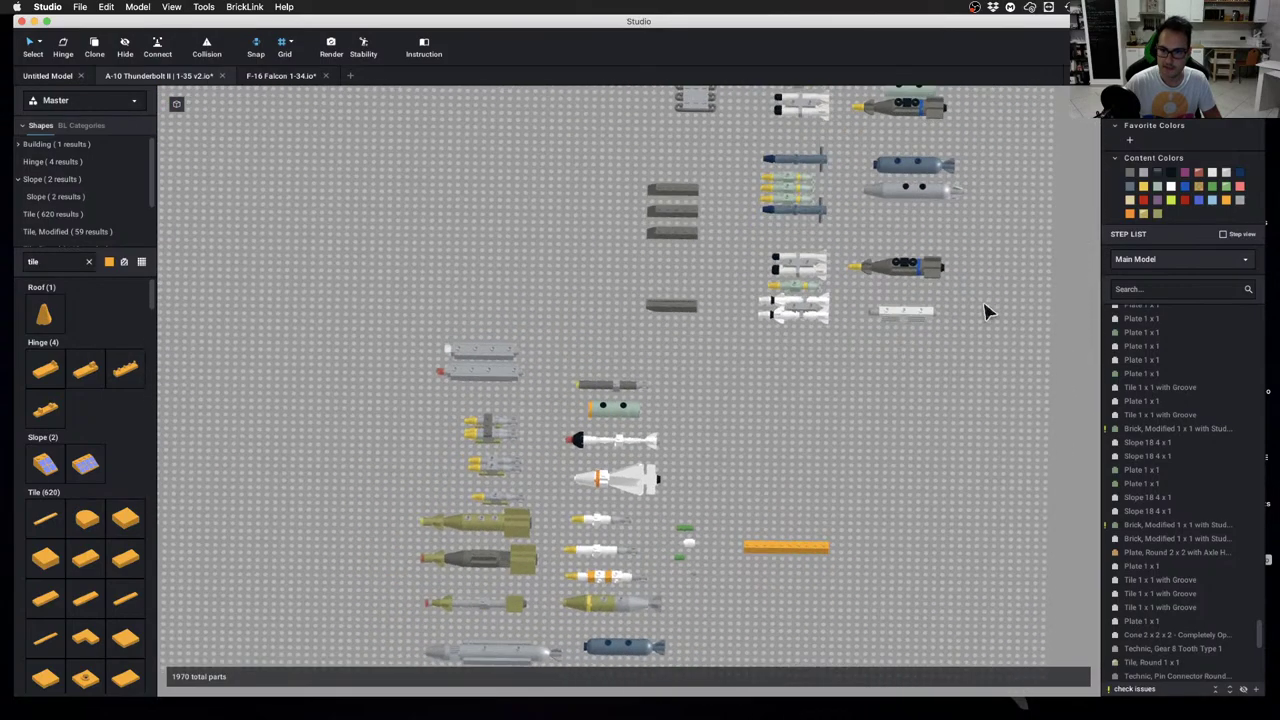
pyautogui.moveTo(864, 181); pyautogui.dragTo(949, 214)
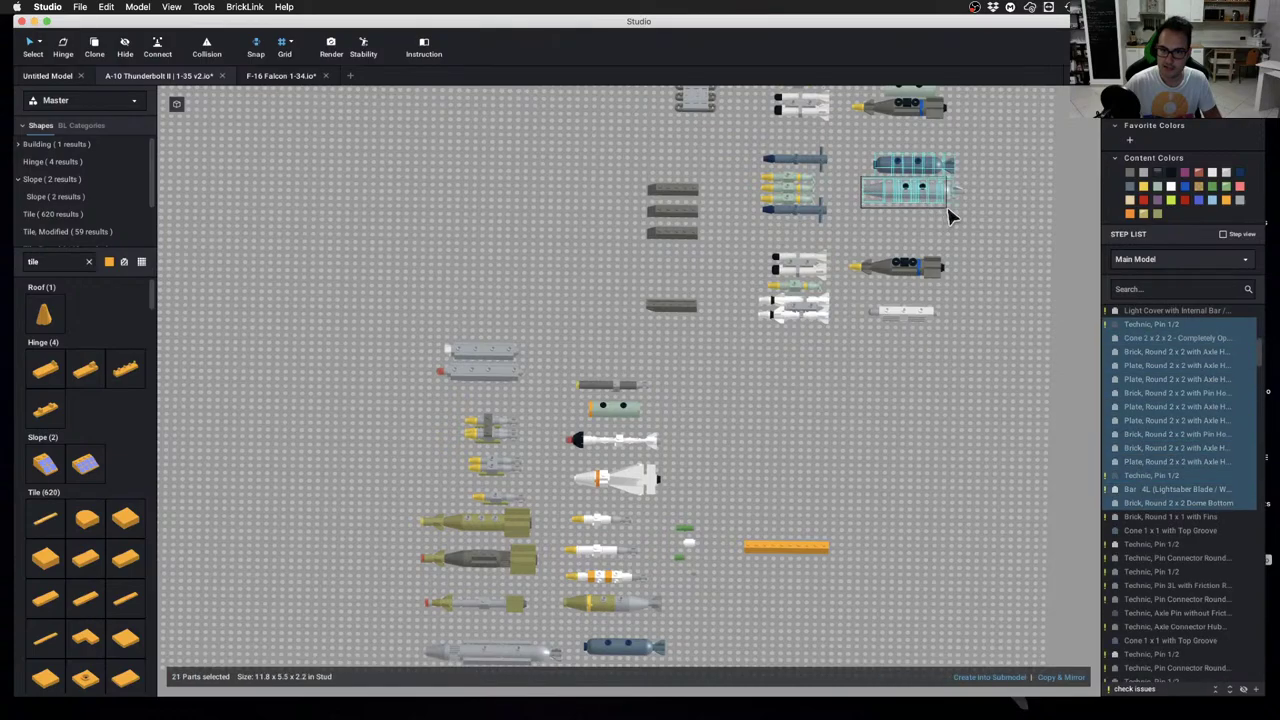
pyautogui.click(968, 197)
pyautogui.click(898, 192)
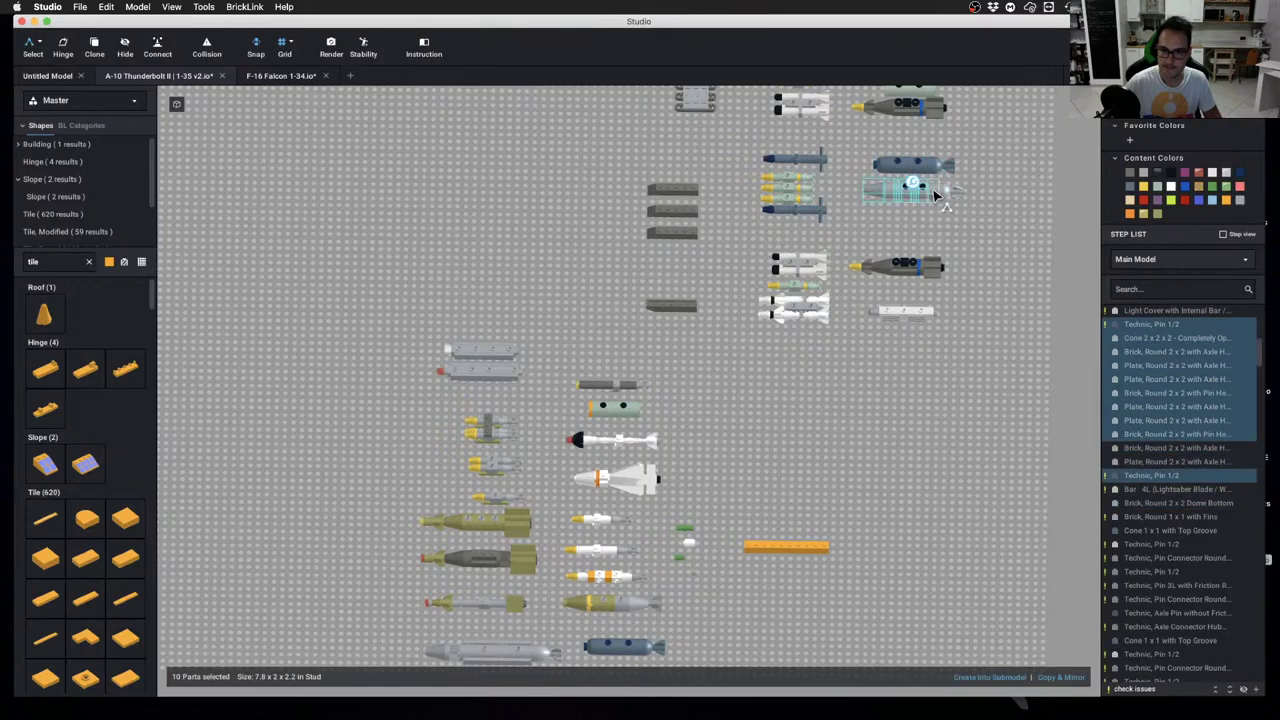
pyautogui.keyDown('shift'); pyautogui.click(935, 196); pyautogui.keyUp('shift')
pyautogui.scroll(-3, 830, 620)
pyautogui.moveTo(934, 203); pyautogui.dragTo(950, 340)
pyautogui.scroll(5, 815, 600)
pyautogui.click(878, 426)
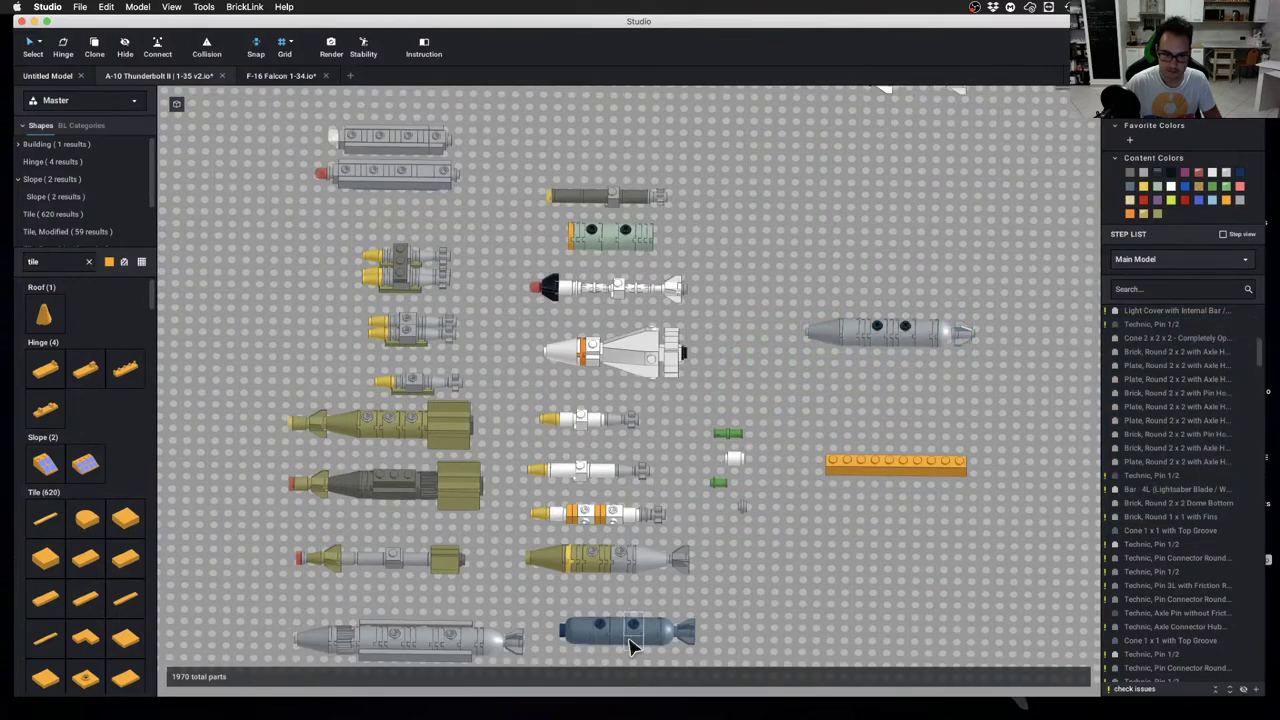
pyautogui.moveTo(630, 643); pyautogui.dragTo(601, 650)
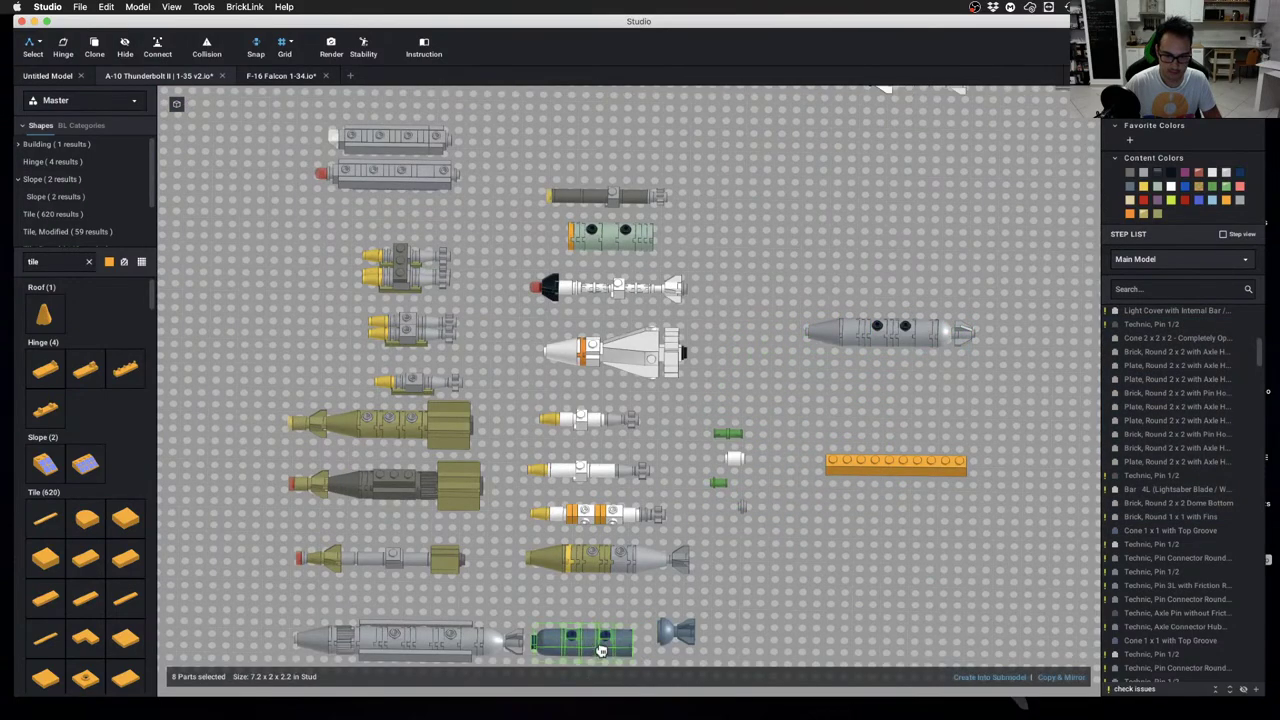
pyautogui.press('super+z')
pyautogui.click(780, 599)
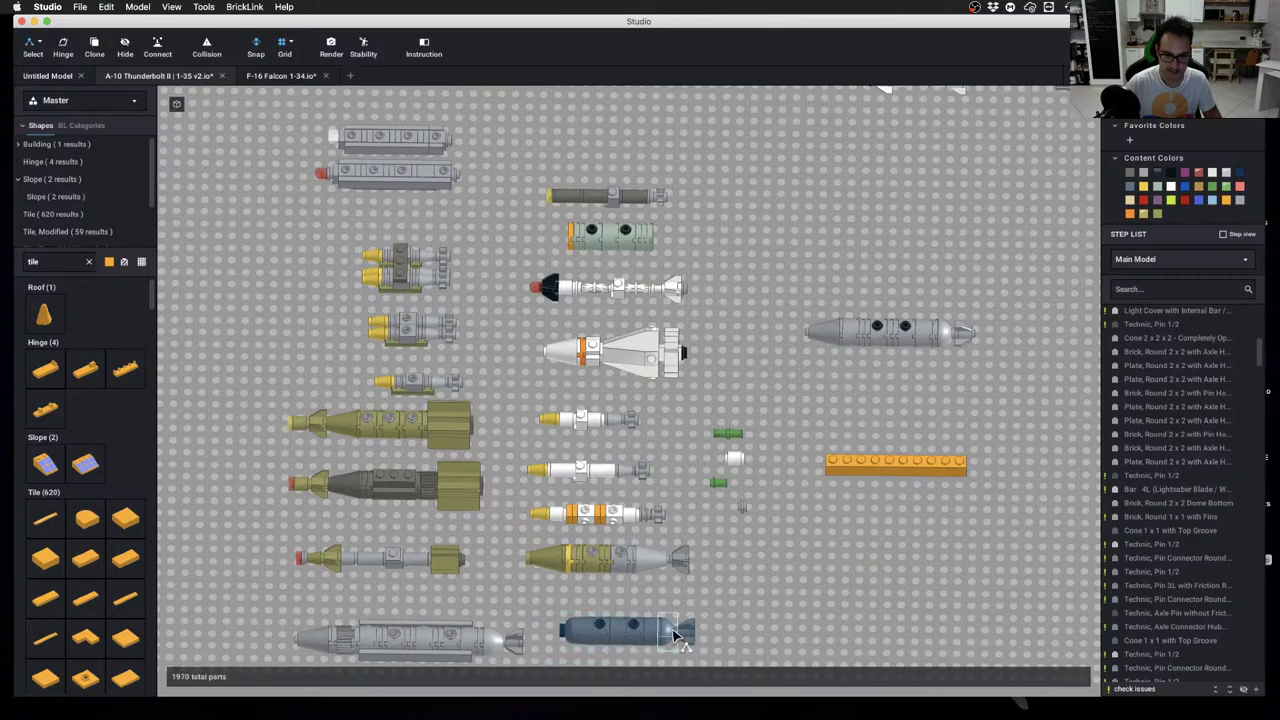
# Detach the tail section from the gathered dark blue bomb and set it on the baseplate just behind the body
pyautogui.doubleClick(684, 636)
pyautogui.moveTo(684, 636)
pyautogui.mouseDown()
pyautogui.moveTo(728, 651)
pyautogui.moveTo(672, 637)
pyautogui.moveTo(697, 634)
pyautogui.mouseUp()
pyautogui.click(810, 585)
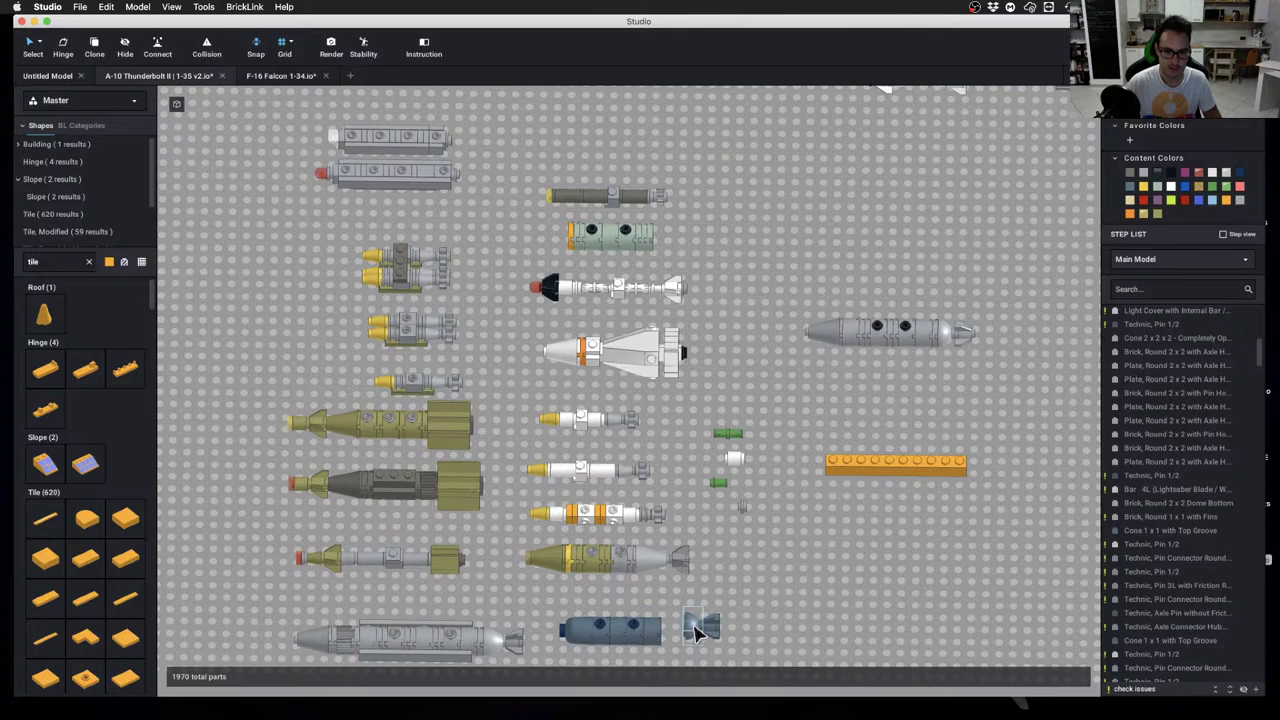
pyautogui.click(692, 630)
pyautogui.click(893, 556)
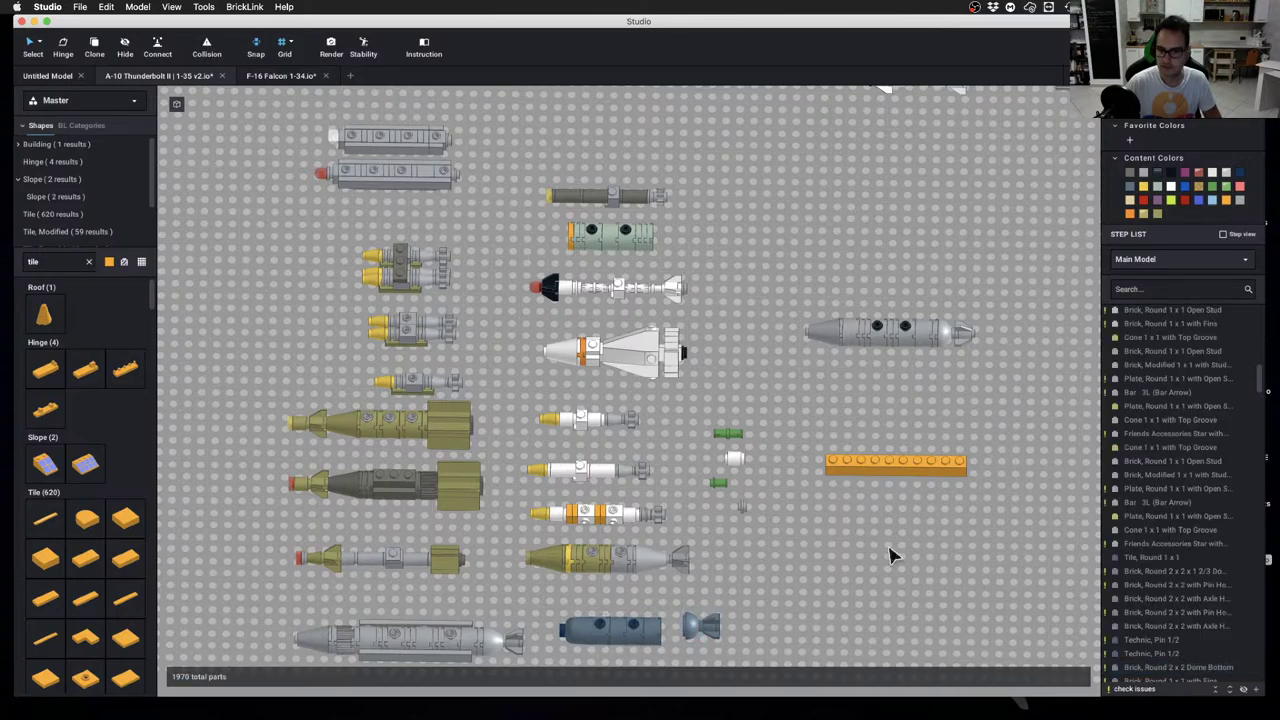
pyautogui.moveTo(889, 548); pyautogui.dragTo(735, 636, button='middle')
pyautogui.moveTo(718, 418); pyautogui.dragTo(838, 286, button='middle')
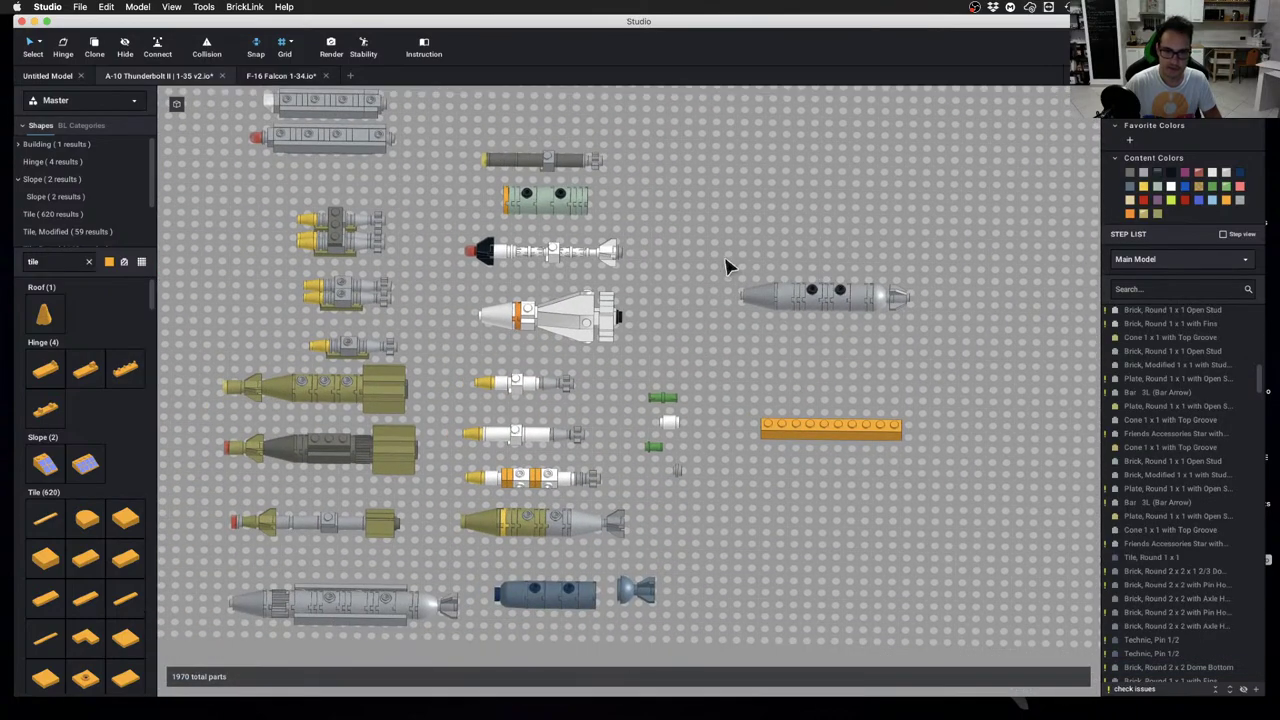
# Delete the spare grey bomb beside the lineup, and clone the long grey bomb's tail dome into the space near the blue bomb
pyautogui.moveTo(727, 266); pyautogui.dragTo(930, 333)
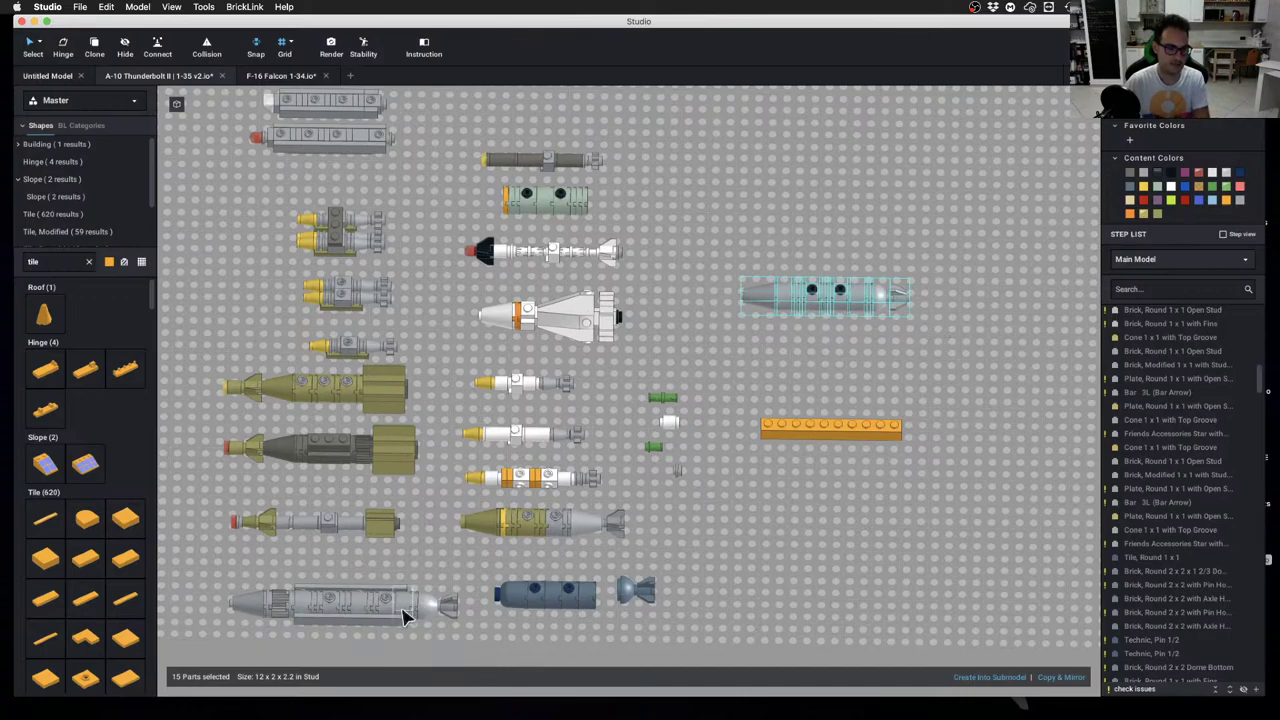
pyautogui.press('Delete')
pyautogui.click(435, 607)
pyautogui.press('c')
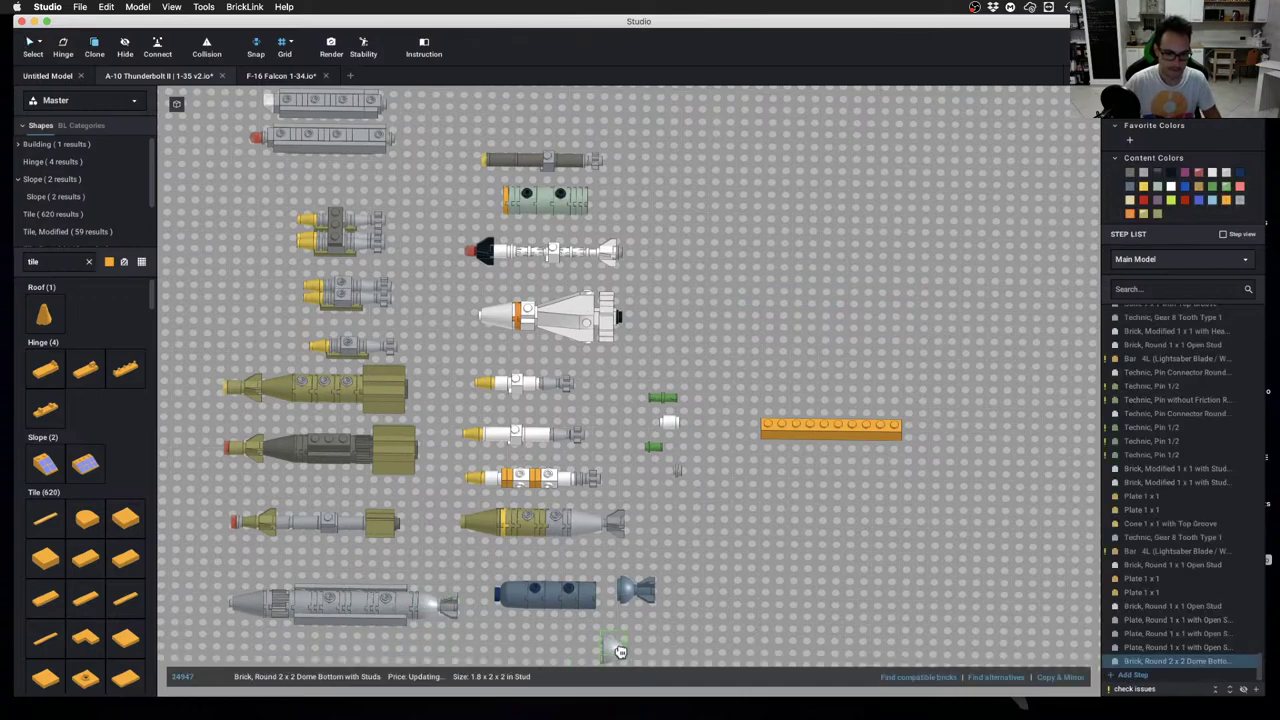
pyautogui.click(640, 620)
# Remove the blue tail dome and fit the cloned Brick, Round 2 x 2 Dome Bottom with Studs to the blue bomb's rear end
pyautogui.scroll(-3, 636, 570)
pyautogui.click(638, 530)
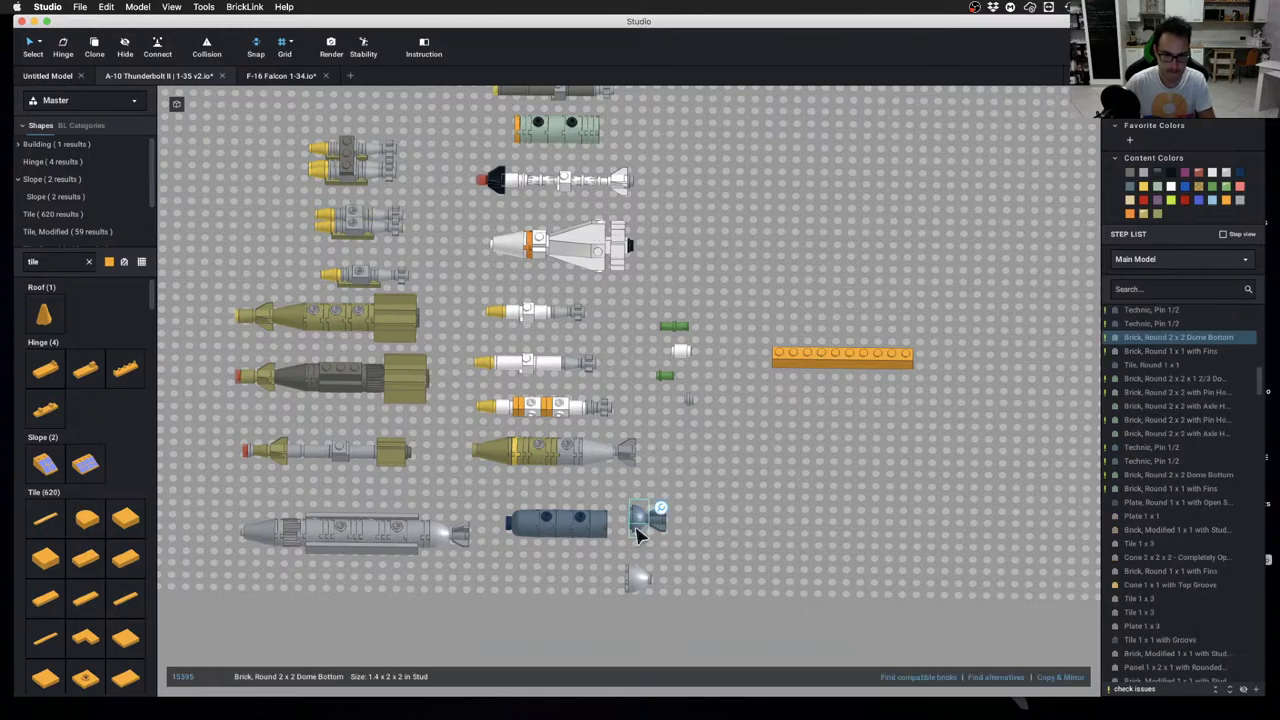
pyautogui.moveTo(636, 578); pyautogui.dragTo(623, 530)
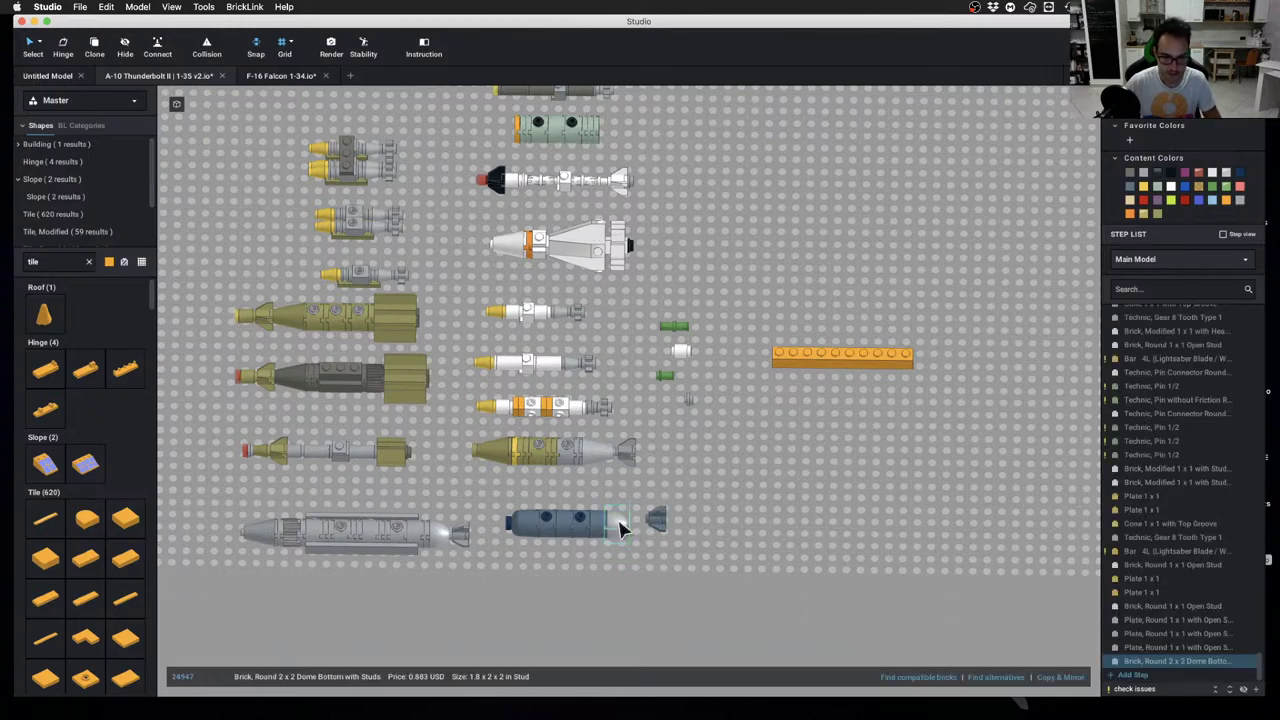
# Attach the loose blue finned brick to the back of the blue bomb's new tail dome
pyautogui.click(648, 565)
pyautogui.click(658, 520)
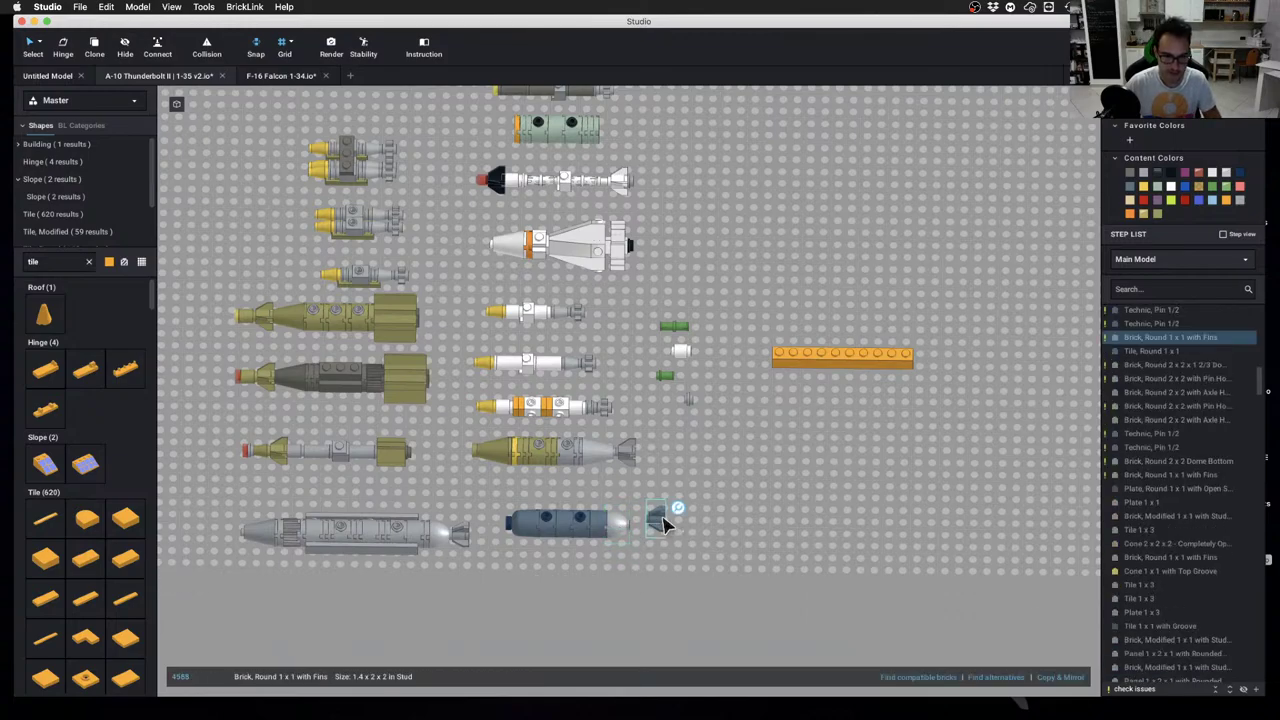
pyautogui.moveTo(663, 523); pyautogui.dragTo(454, 529, button='right')
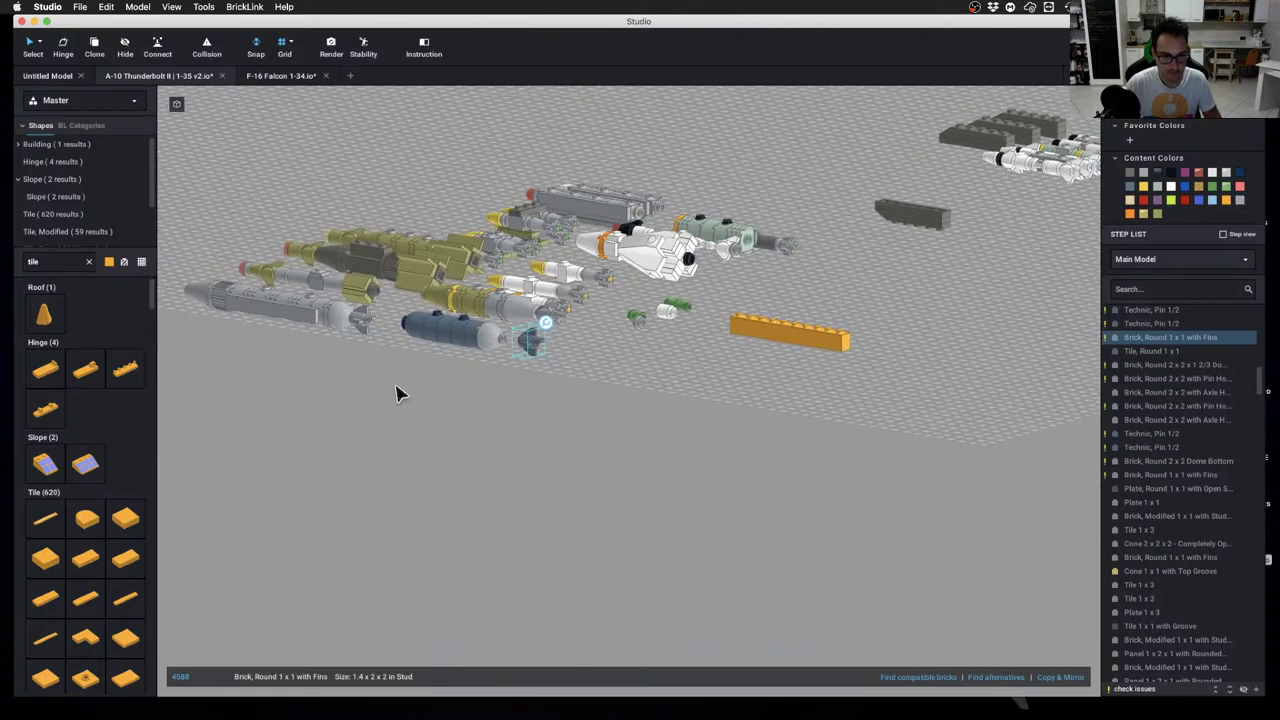
pyautogui.press('l')
pyautogui.moveTo(360, 388); pyautogui.dragTo(688, 518, button='right')
pyautogui.click(630, 450)
pyautogui.press('Escape')
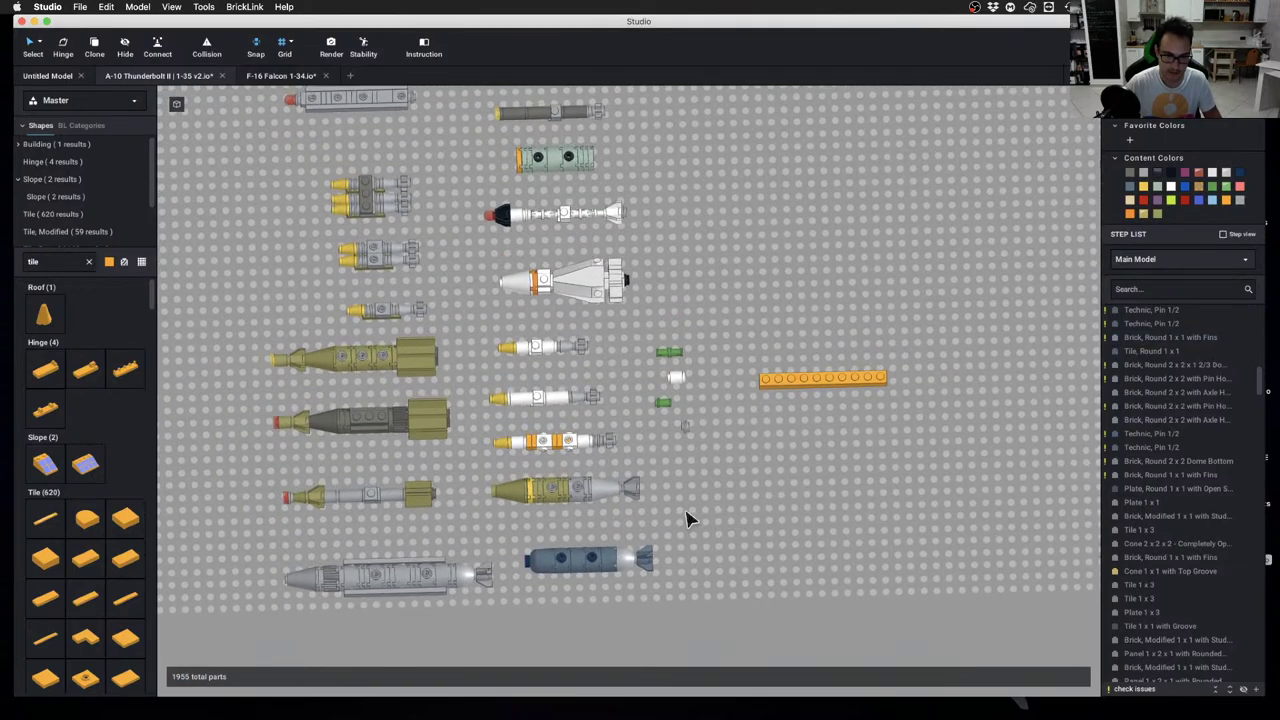
# Move the complete olive and grey bomb out of its row into the free space beside the blue bomb
pyautogui.moveTo(520, 518); pyautogui.dragTo(709, 592)
pyautogui.click(709, 547)
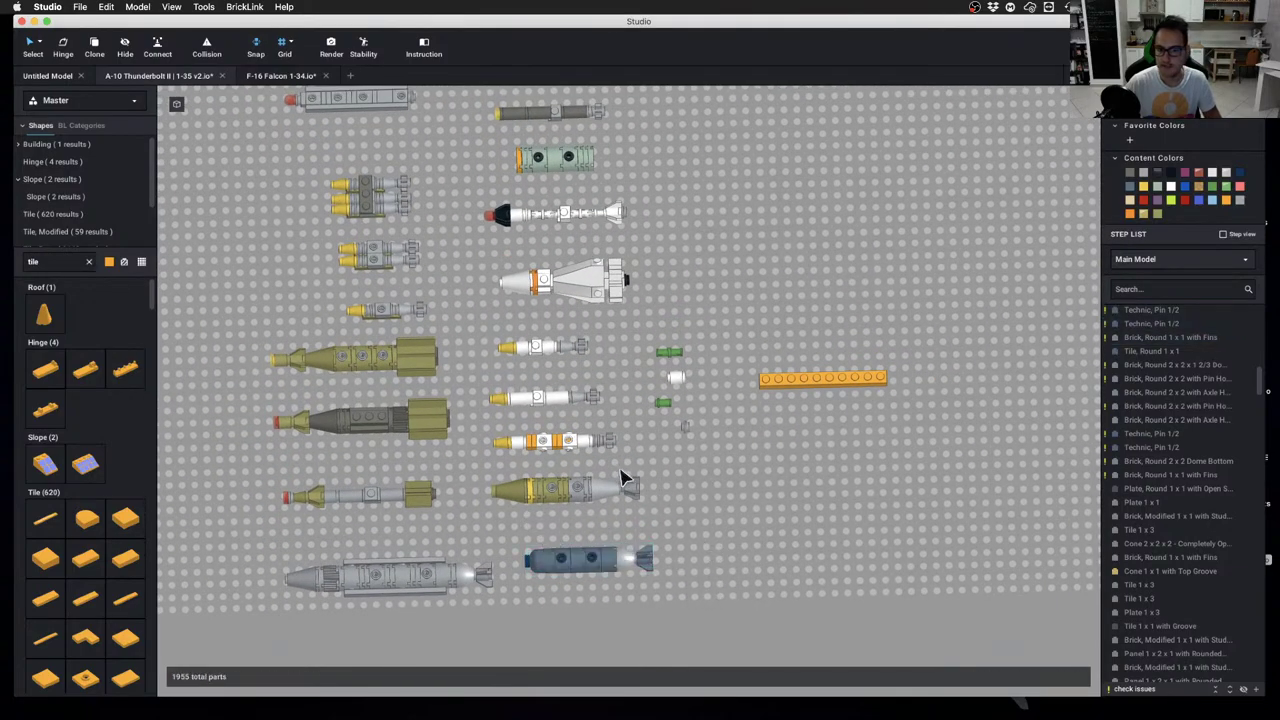
pyautogui.moveTo(478, 466); pyautogui.dragTo(666, 512)
pyautogui.moveTo(563, 496); pyautogui.dragTo(757, 529)
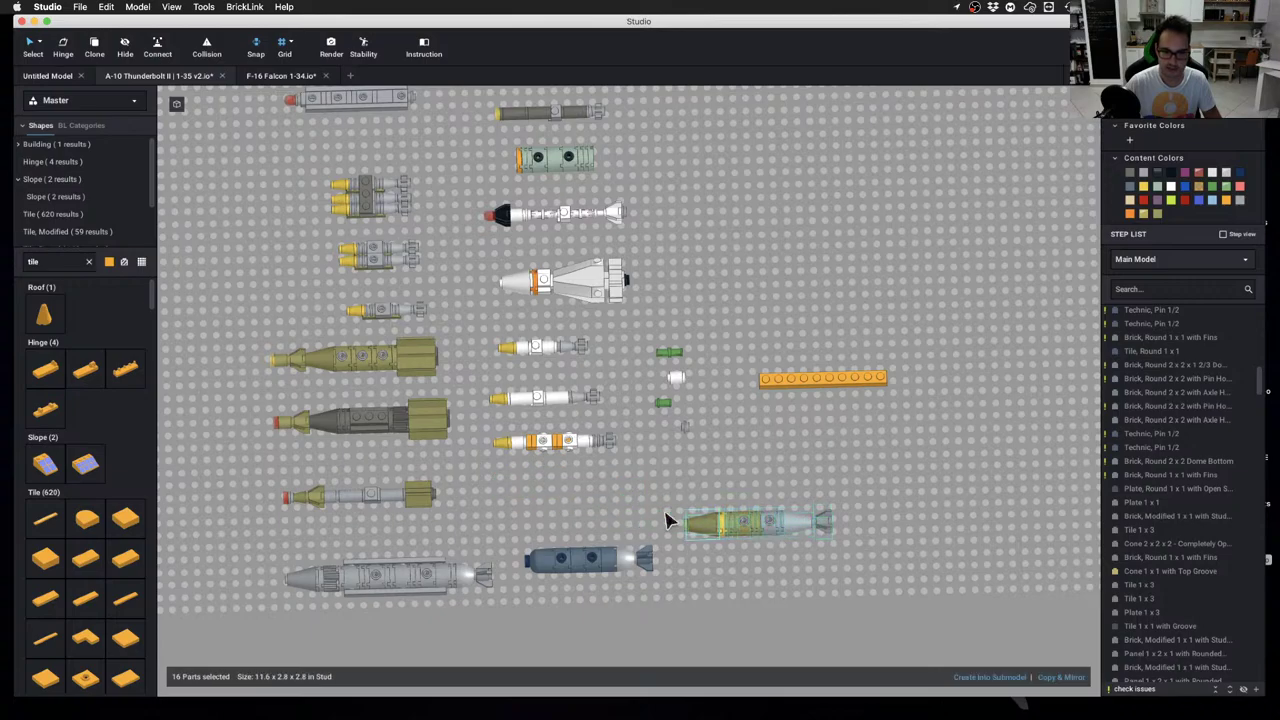
# Move the entire blue bomb, including its nose tile, into the row directly below the orange-banded missile
pyautogui.moveTo(512, 526); pyautogui.dragTo(666, 584)
pyautogui.moveTo(594, 563); pyautogui.dragTo(566, 503)
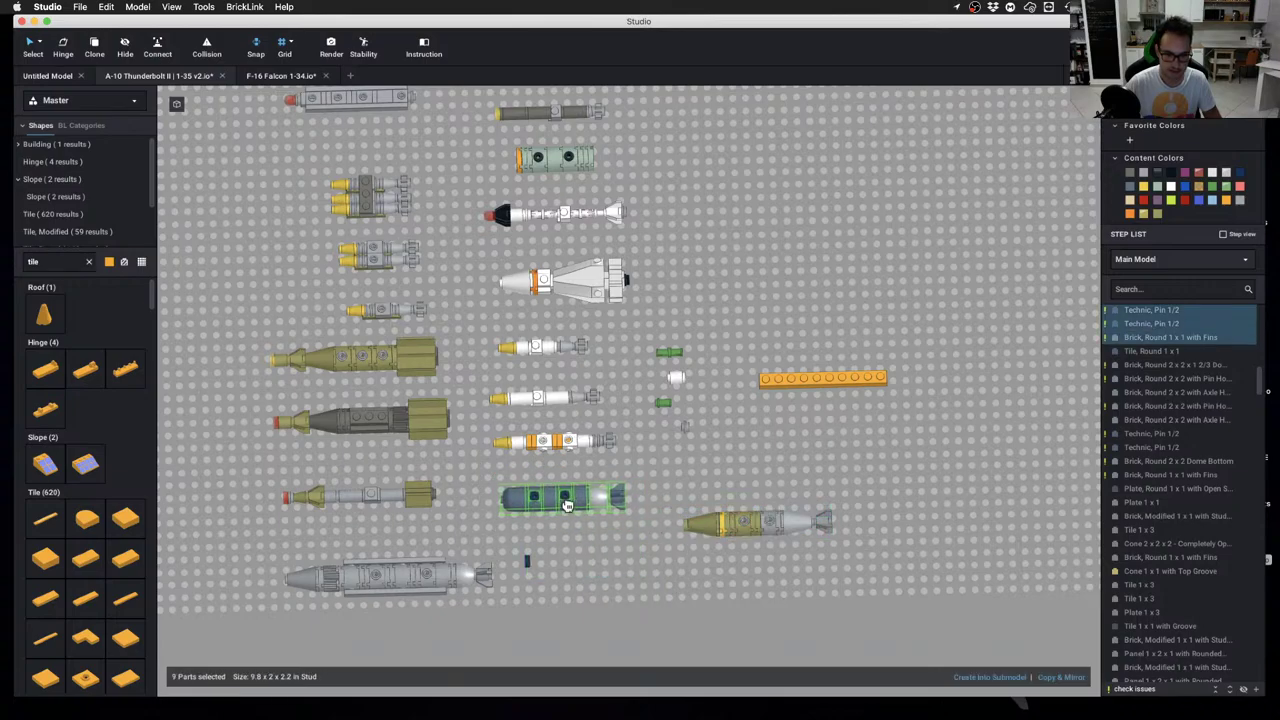
pyautogui.press('super+z')
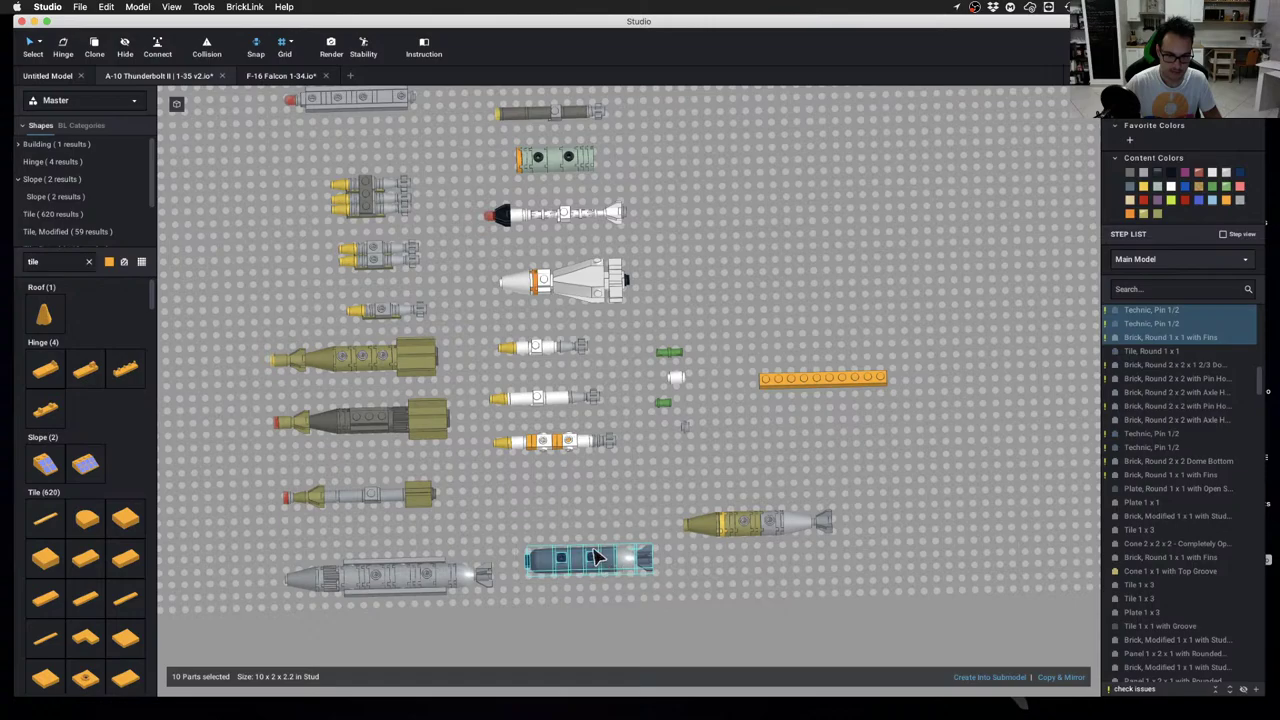
pyautogui.moveTo(598, 570); pyautogui.dragTo(580, 506)
pyautogui.click(712, 498)
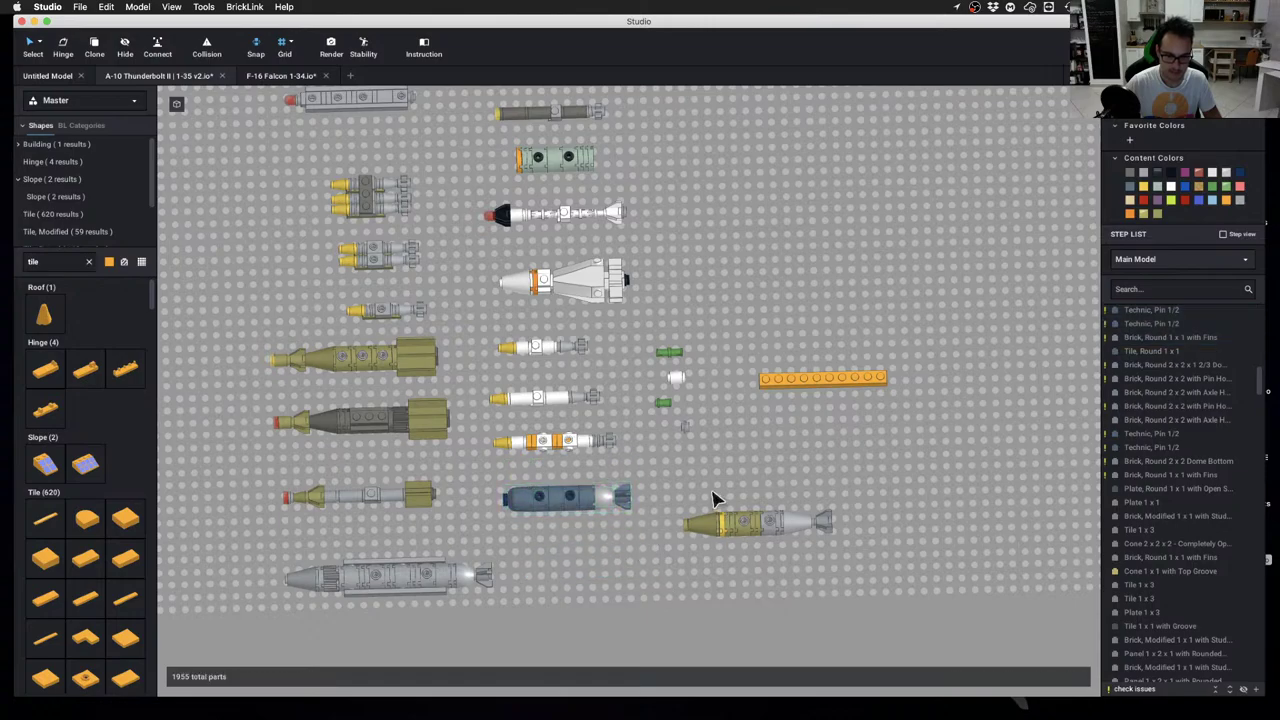
# Move the olive and grey bomb into the last row, directly below the blue bomb
pyautogui.moveTo(678, 485); pyautogui.dragTo(905, 586)
pyautogui.moveTo(754, 531); pyautogui.dragTo(604, 568)
pyautogui.scroll(2, 540, 542)
pyautogui.click(557, 589)
pyautogui.scroll(3, 557, 589)
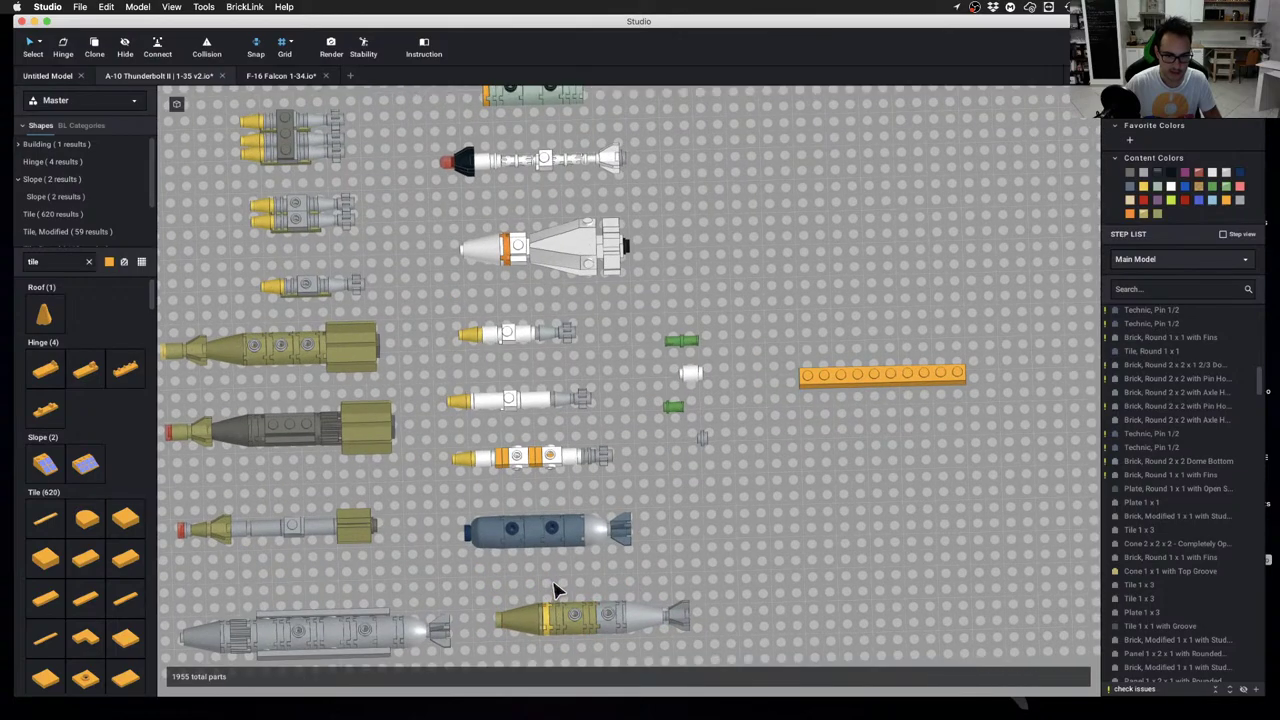
# Clear the part search and try an orange Tile 1 x 4 along the top of the blue bomb
pyautogui.moveTo(500, 586); pyautogui.dragTo(686, 514, button='middle')
pyautogui.scroll(2, 683, 505)
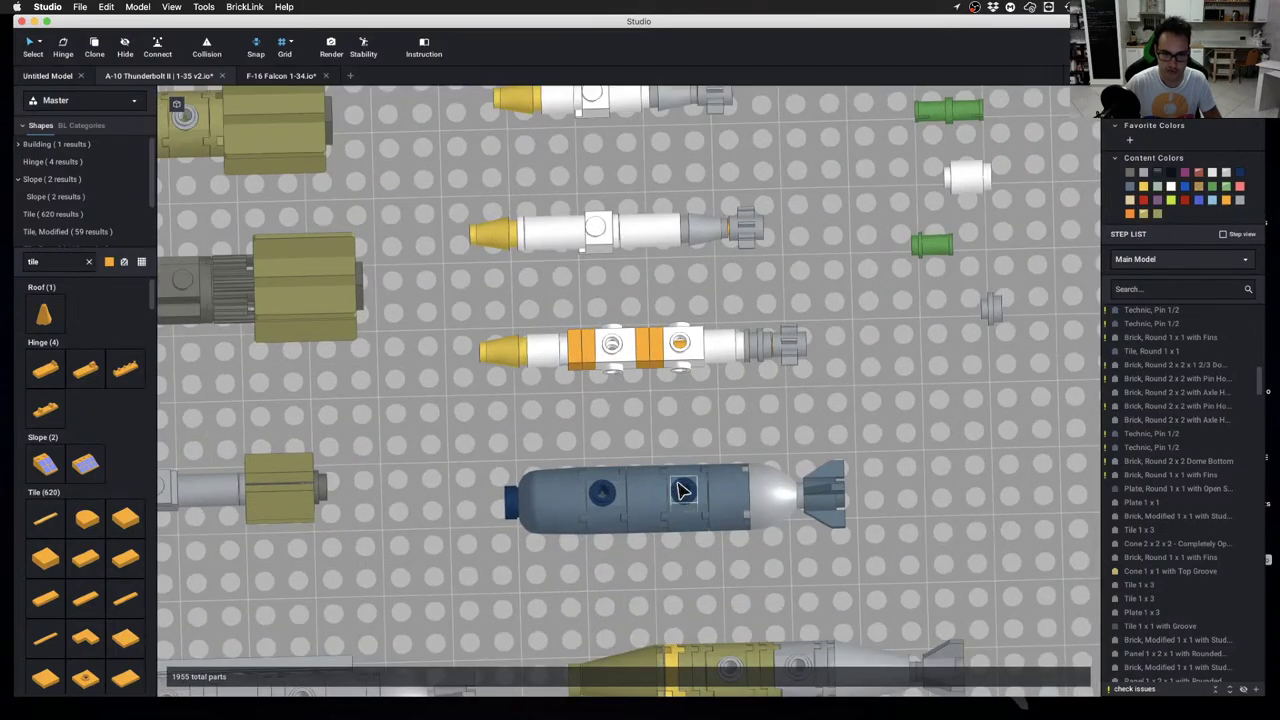
pyautogui.moveTo(680, 489); pyautogui.dragTo(658, 363, button='right')
pyautogui.scroll(-2, 656, 355)
pyautogui.moveTo(656, 355); pyautogui.dragTo(649, 472, button='middle')
pyautogui.scroll(3, 673, 486)
pyautogui.moveTo(779, 516); pyautogui.dragTo(779, 518, button='right')
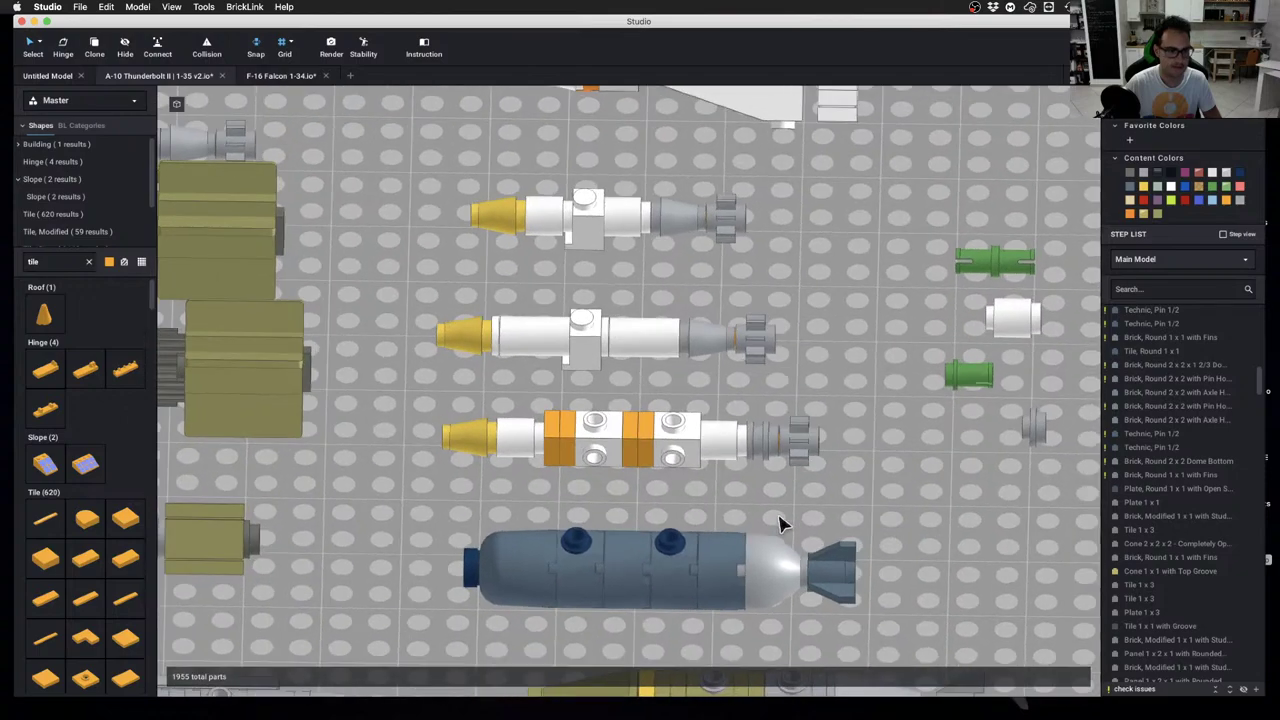
pyautogui.scroll(-2, 88, 200)
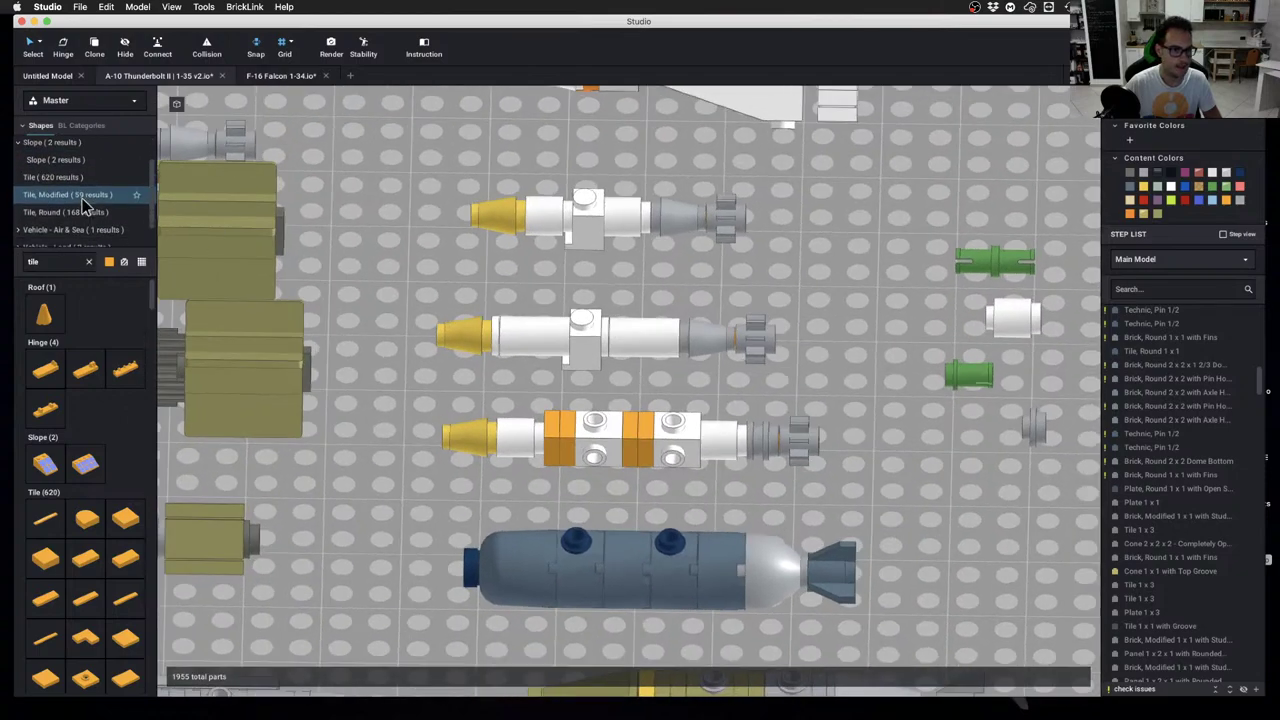
pyautogui.click(89, 262)
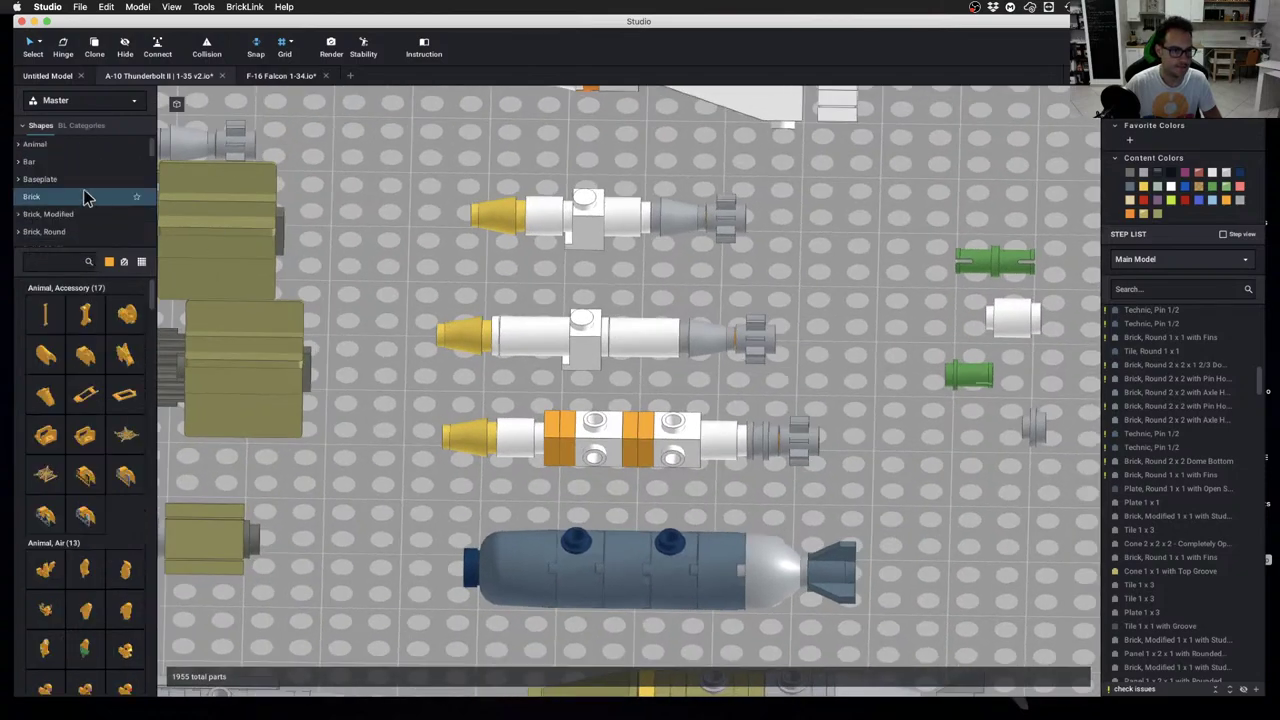
pyautogui.scroll(-5, 70, 190)
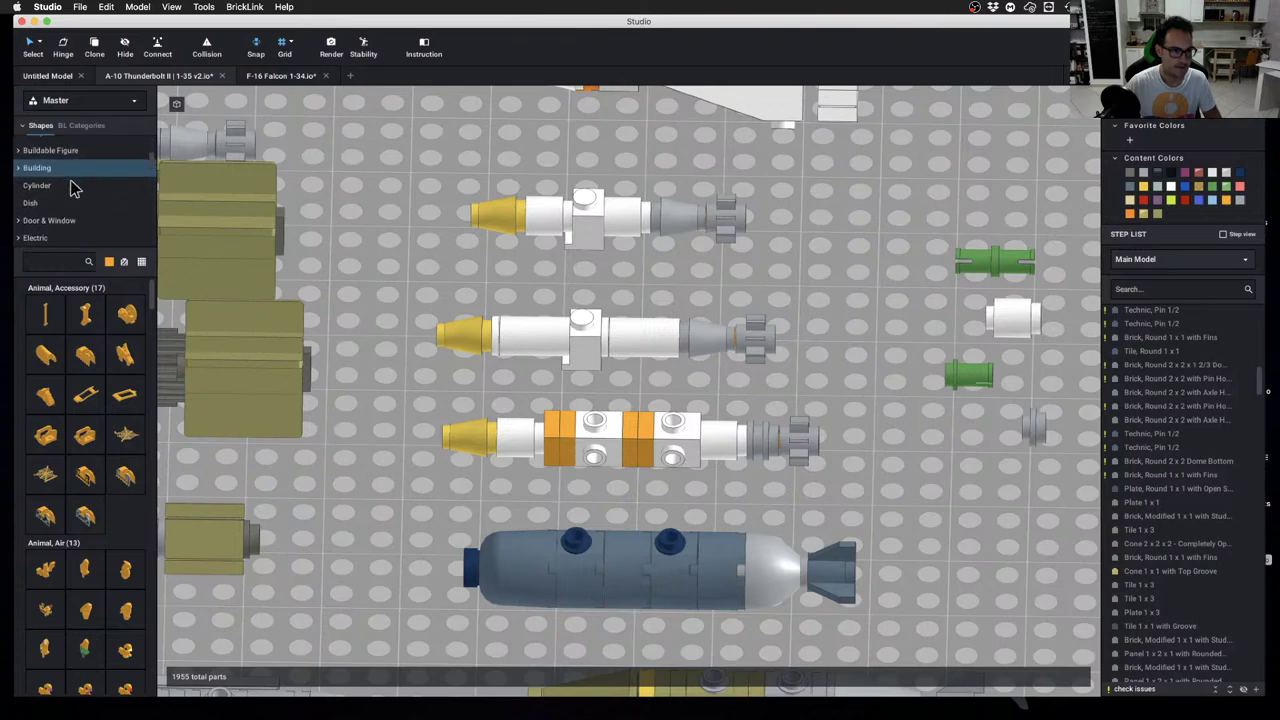
pyautogui.scroll(-10, 72, 188)
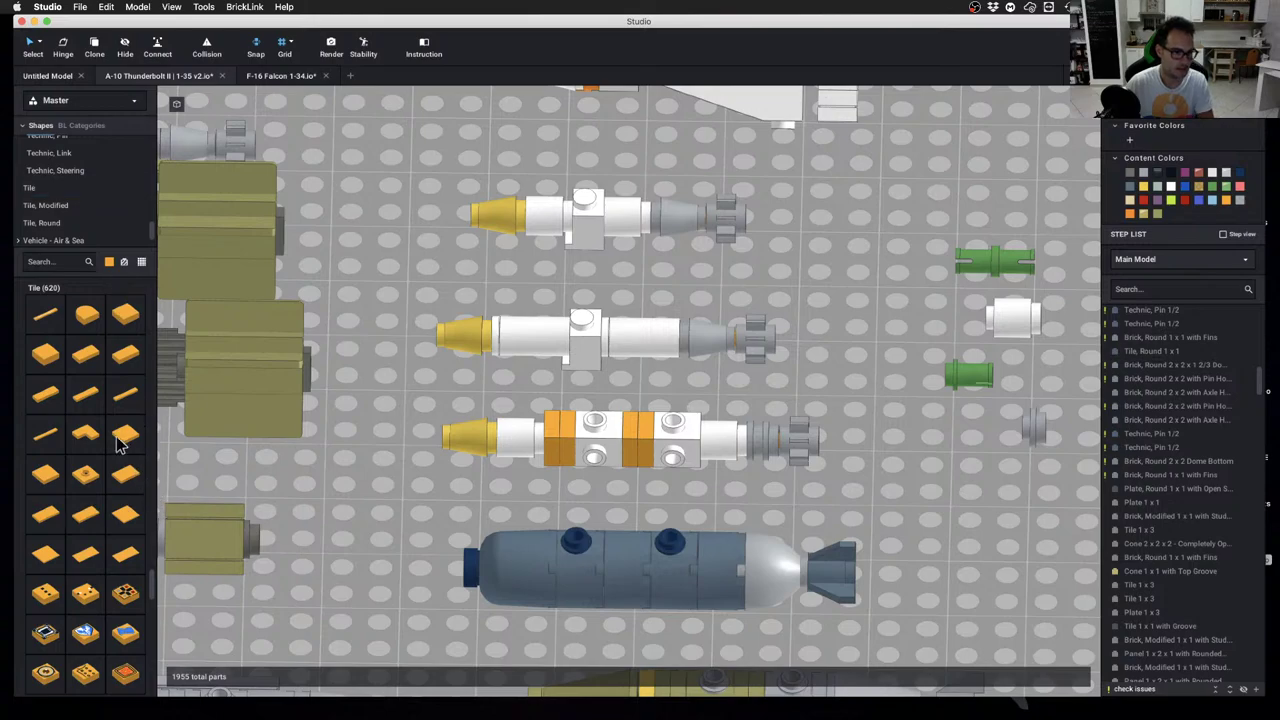
pyautogui.moveTo(97, 392); pyautogui.dragTo(669, 524)
# Hide two of the blue bomb's body bricks to inspect the tile's fit, restore them and delete the tile
pyautogui.click(667, 589)
pyautogui.click(583, 589)
pyautogui.moveTo(583, 589); pyautogui.dragTo(591, 476, button='right')
pyautogui.moveTo(669, 215); pyautogui.dragTo(611, 518, button='middle')
pyautogui.scroll(3, 609, 511)
pyautogui.moveTo(606, 497); pyautogui.dragTo(603, 480, button='right')
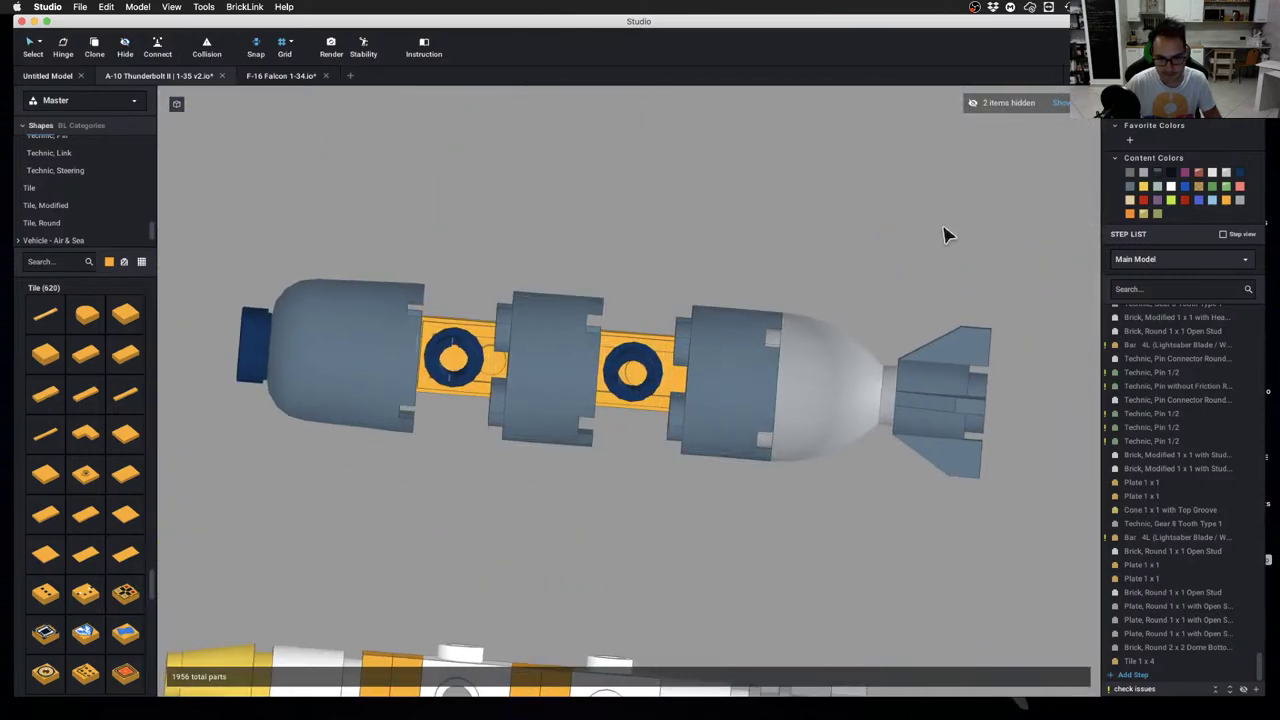
pyautogui.click(1062, 104)
pyautogui.moveTo(751, 298); pyautogui.dragTo(570, 520, button='right')
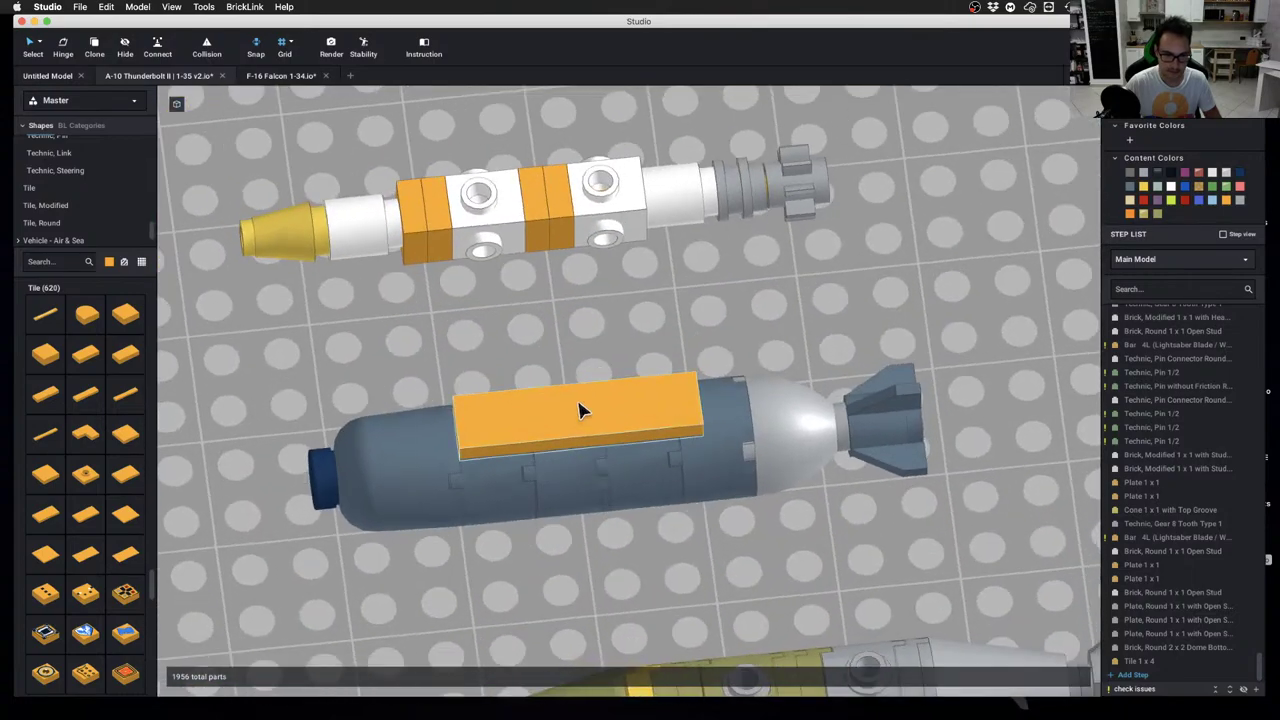
pyautogui.click(578, 405)
pyautogui.press('Delete')
# Delete the blue bomb's middle round brick and place two clones of the olive Plate, Round 2 x 2 with Axle Hole in the gap
pyautogui.click(565, 484)
pyautogui.press('Delete')
pyautogui.scroll(-5, 589, 506)
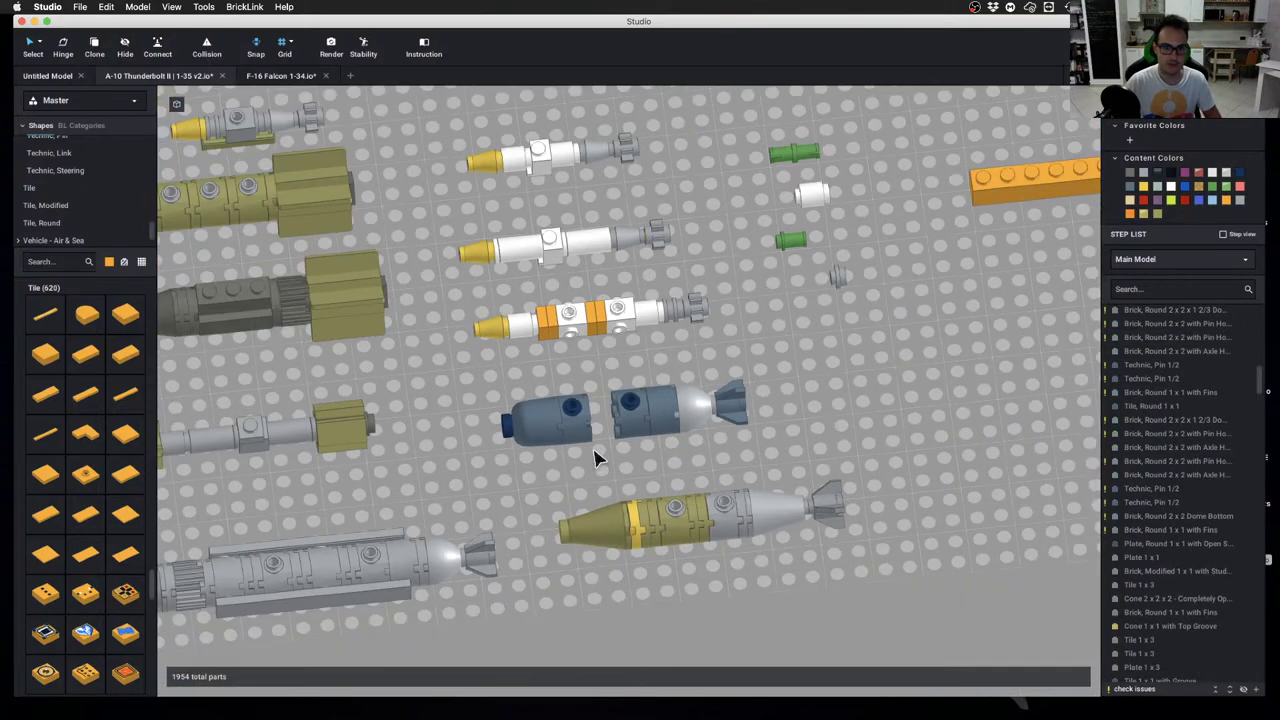
pyautogui.click(649, 523)
pyautogui.press('c')
pyautogui.scroll(5, 629, 392)
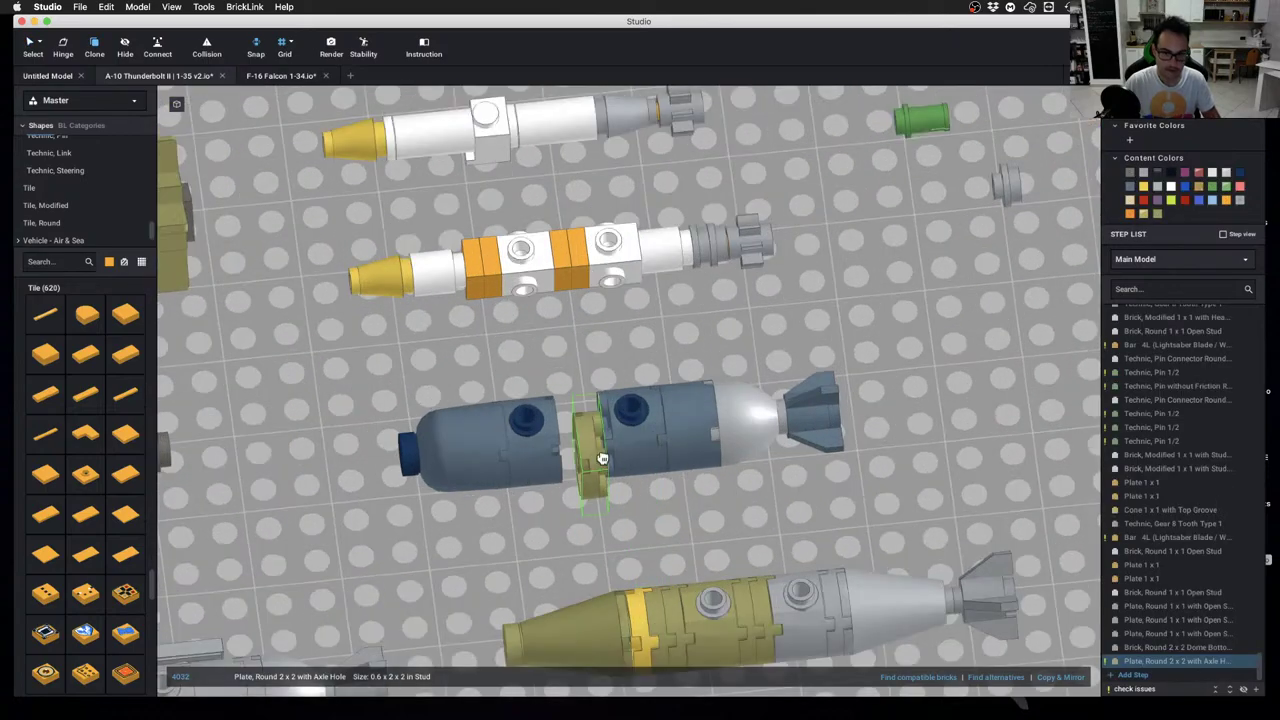
pyautogui.click(585, 436)
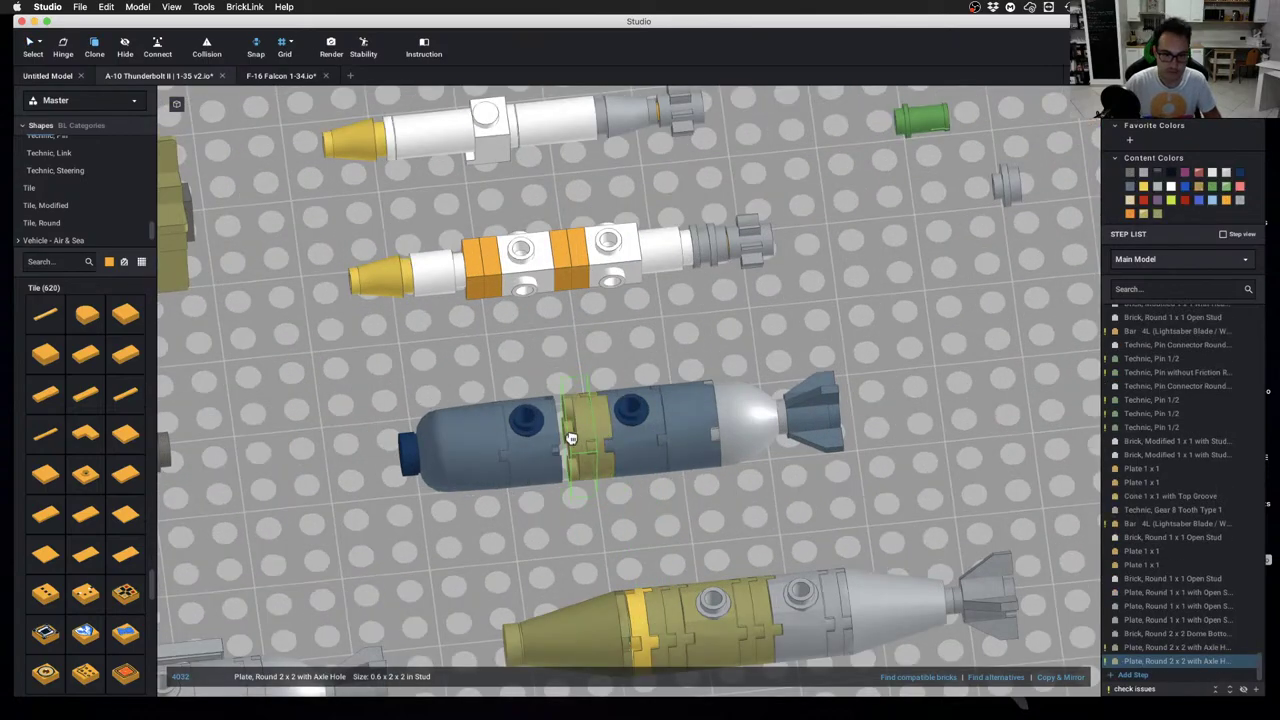
pyautogui.press('Escape')
# Shift the blue bomb's front pin-hole brick together with its Technic pin back against the olive plates
pyautogui.click(543, 438)
pyautogui.keyDown('shift'); pyautogui.click(537, 428); pyautogui.keyUp('shift')
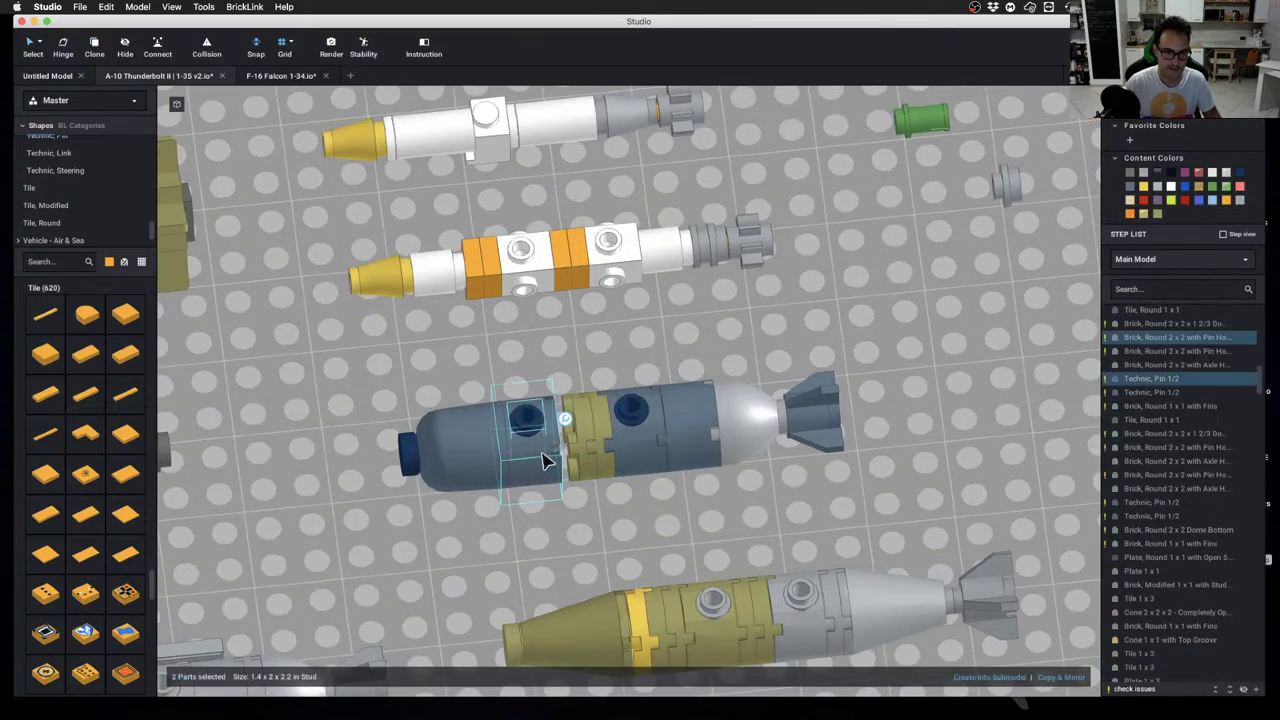
pyautogui.press('c')
# Clone another olive round plate between the blue bomb's nose and front pin-hole brick, closing up the body
pyautogui.click(593, 457)
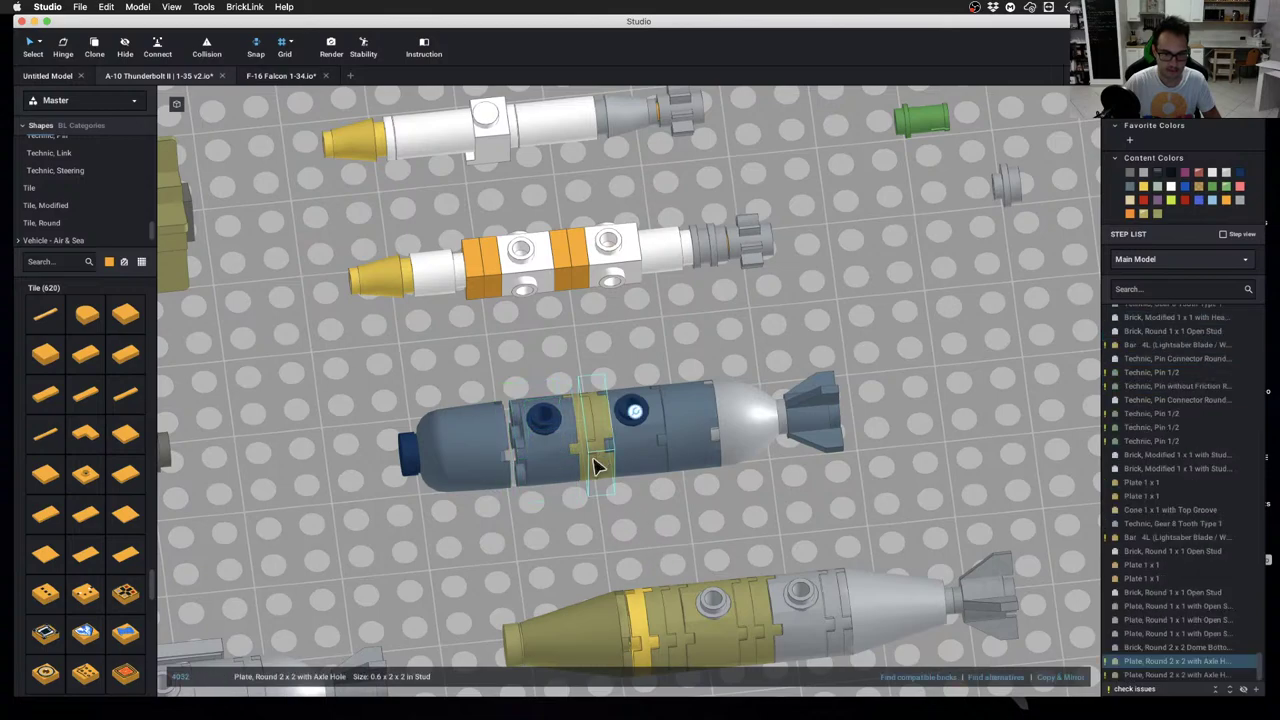
pyautogui.click(543, 533)
pyautogui.moveTo(437, 463)
pyautogui.mouseDown()
pyautogui.moveTo(427, 529)
pyautogui.moveTo(520, 543)
pyautogui.moveTo(478, 467)
pyautogui.mouseUp()
pyautogui.keyDown('shift'); pyautogui.click(520, 543); pyautogui.keyUp('shift')
pyautogui.click(491, 523)
pyautogui.scroll(-4, 491, 523)
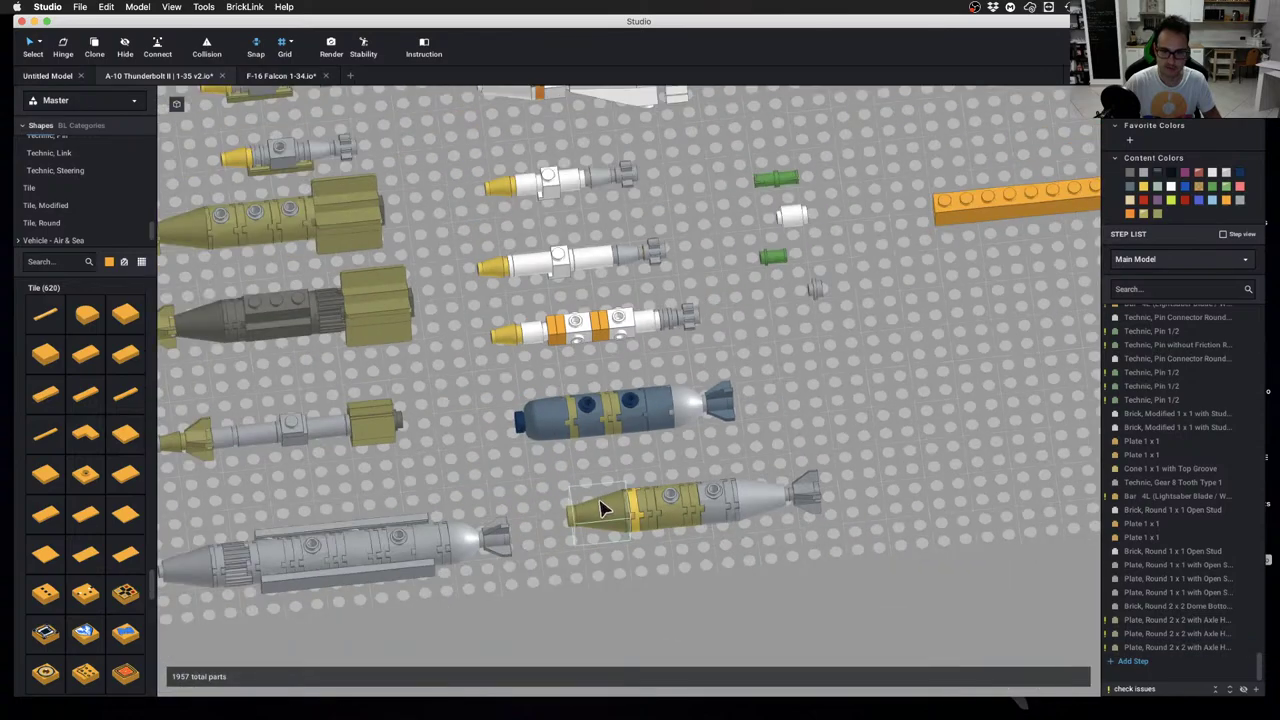
# Compare the rebuilt blue bomb with the neighbouring orange-banded missile and olive bomb, selecting each as a whole
pyautogui.moveTo(598, 508); pyautogui.dragTo(590, 520, button='right')
pyautogui.moveTo(593, 387); pyautogui.dragTo(560, 283, button='right')
pyautogui.moveTo(490, 282); pyautogui.dragTo(731, 338)
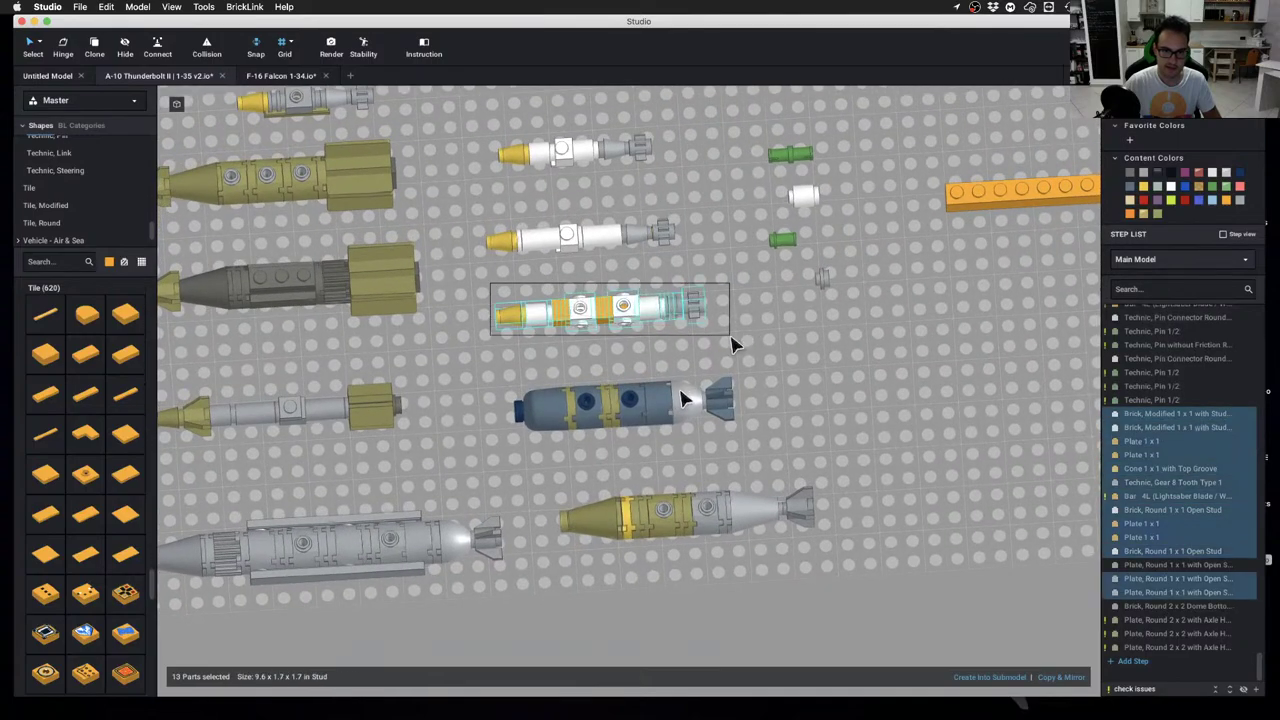
pyautogui.press('f')
pyautogui.click(749, 383)
pyautogui.scroll(-4, 722, 414)
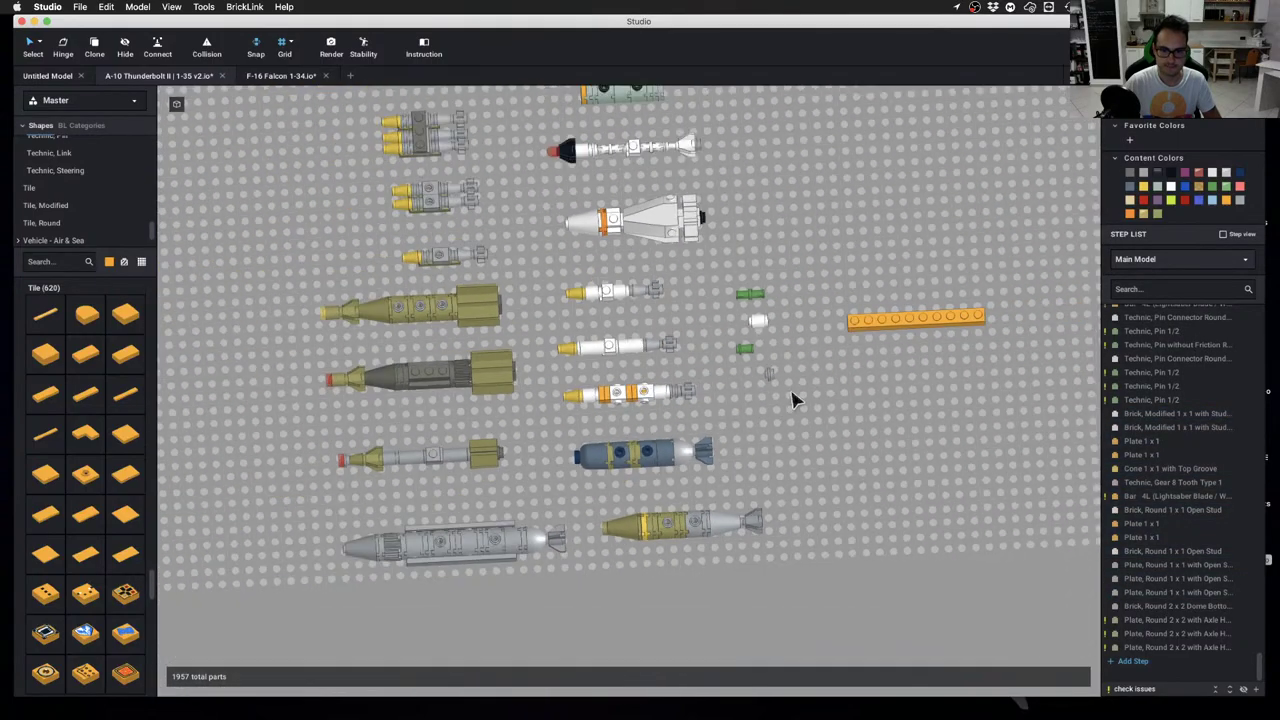
pyautogui.moveTo(790, 390); pyautogui.dragTo(698, 450, button='middle')
pyautogui.scroll(-2, 711, 411)
pyautogui.click(540, 510)
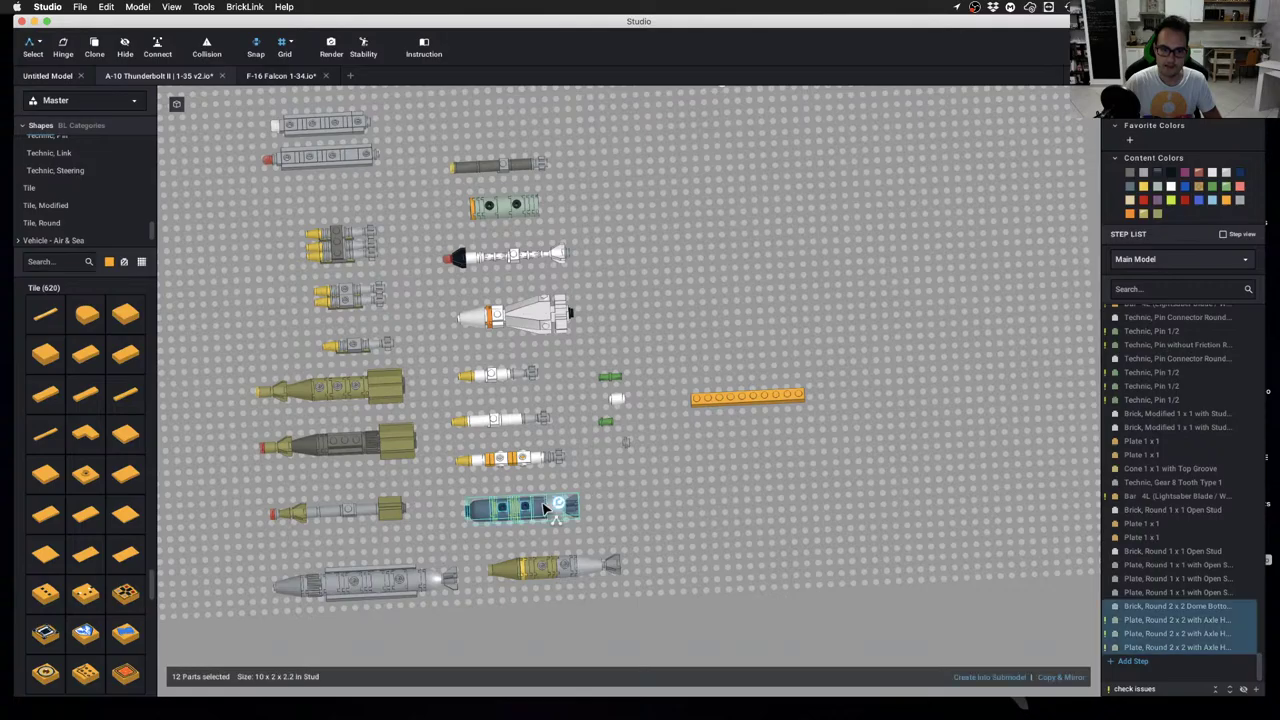
pyautogui.click(562, 578)
pyautogui.click(674, 536)
# Examine the other weapons group on the baseplate, checking its blue finned bombs and small green rockets
pyautogui.moveTo(763, 300); pyautogui.dragTo(697, 437, button='middle')
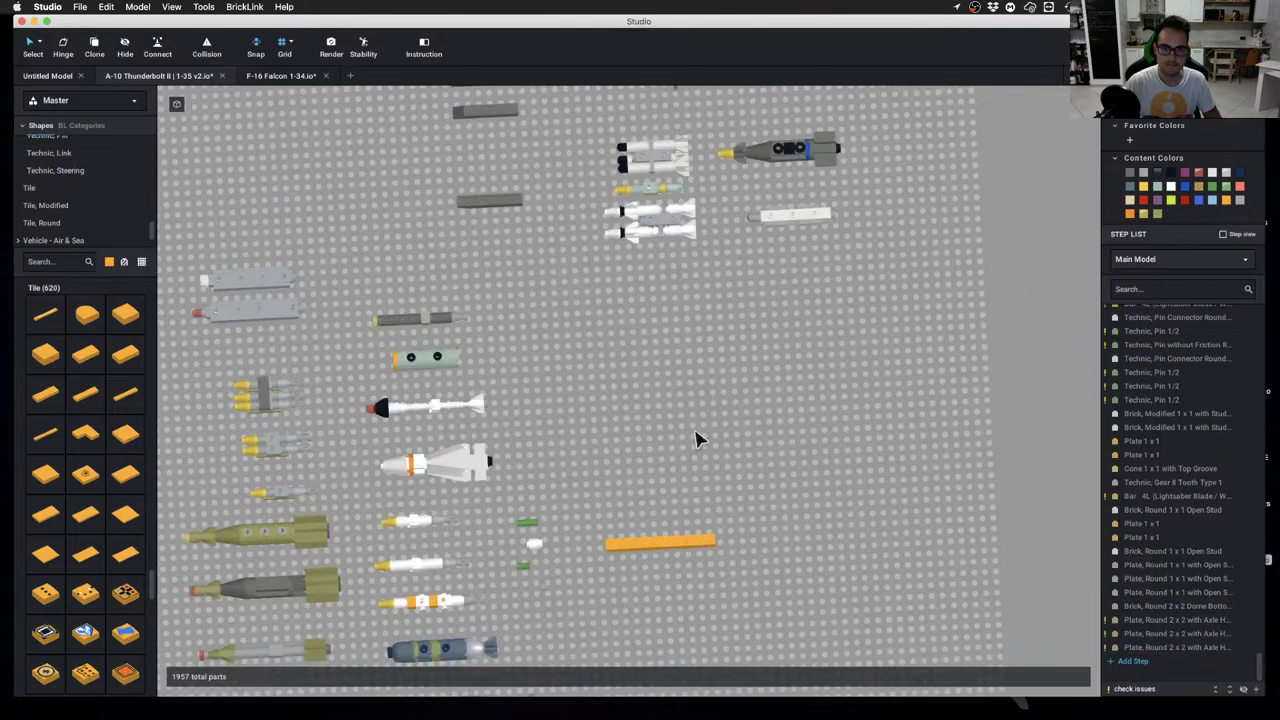
pyautogui.moveTo(800, 280); pyautogui.dragTo(800, 489, button='middle')
pyautogui.scroll(2, 670, 428)
pyautogui.moveTo(672, 430); pyautogui.dragTo(665, 245, button='right')
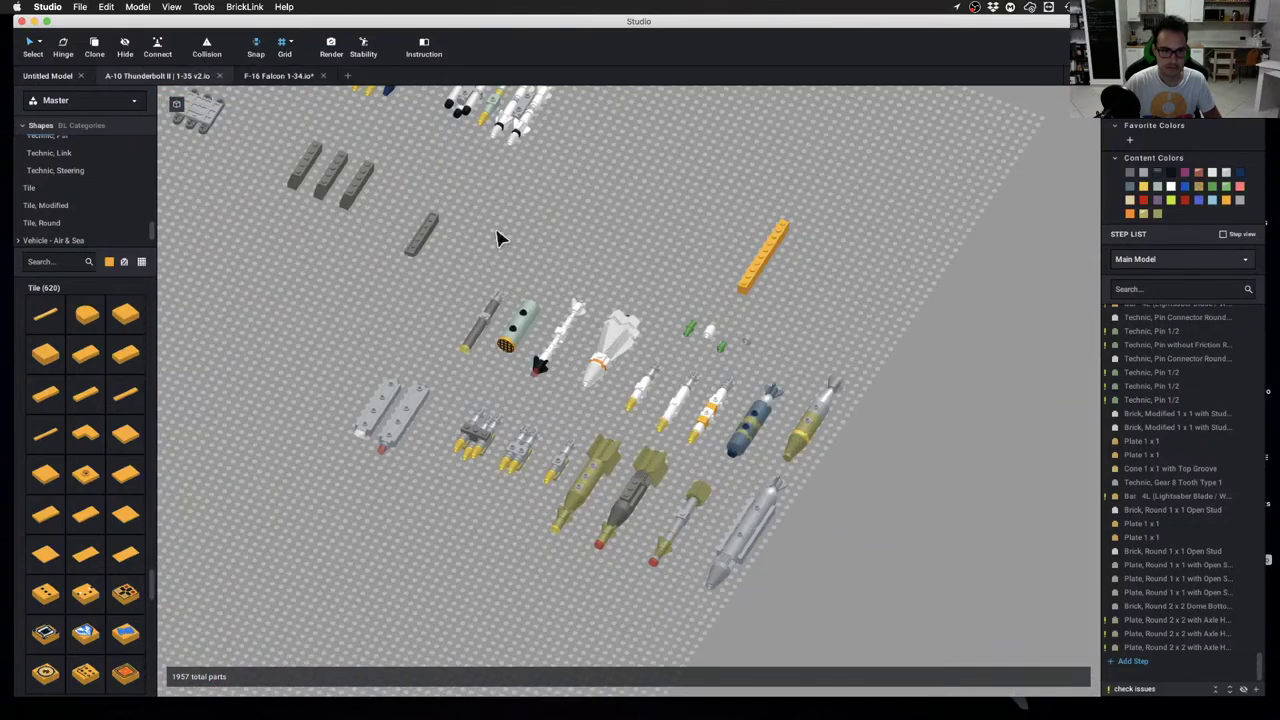
pyautogui.moveTo(497, 232); pyautogui.dragTo(641, 404, button='middle')
pyautogui.scroll(1, 577, 375)
pyautogui.moveTo(577, 375); pyautogui.dragTo(591, 383, button='right')
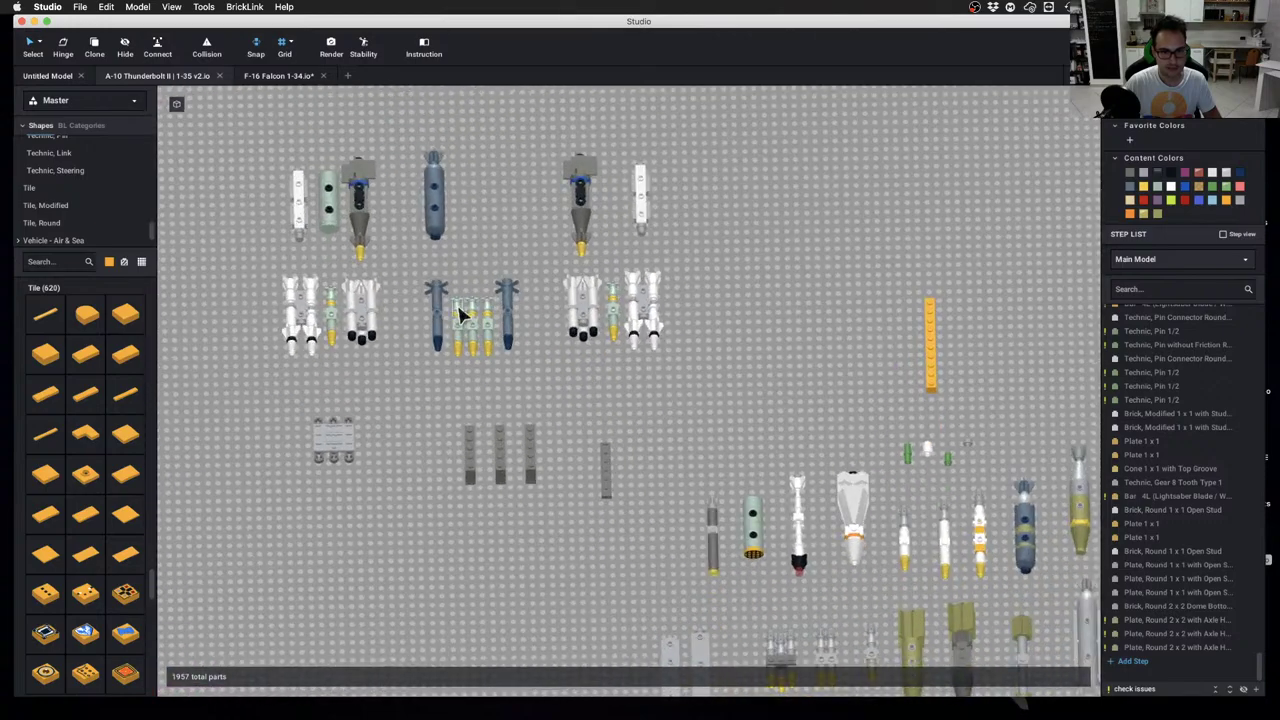
pyautogui.click(508, 318)
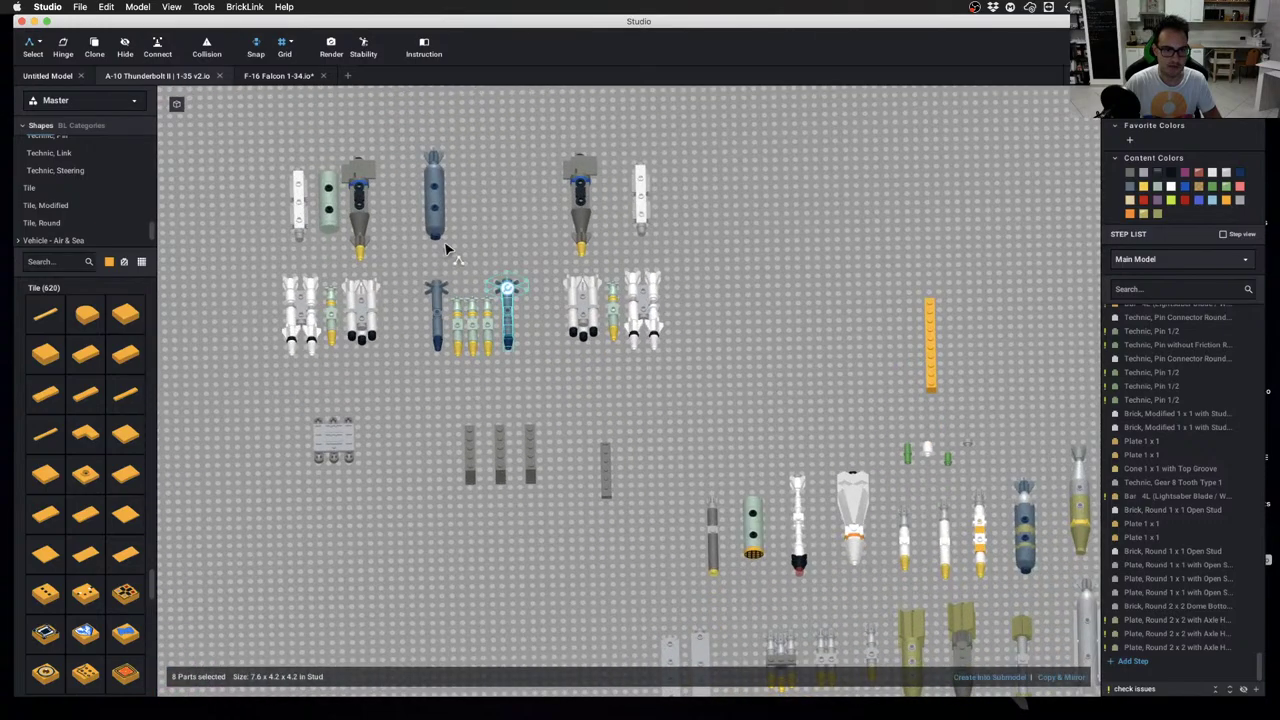
pyautogui.click(471, 212)
pyautogui.click(462, 332)
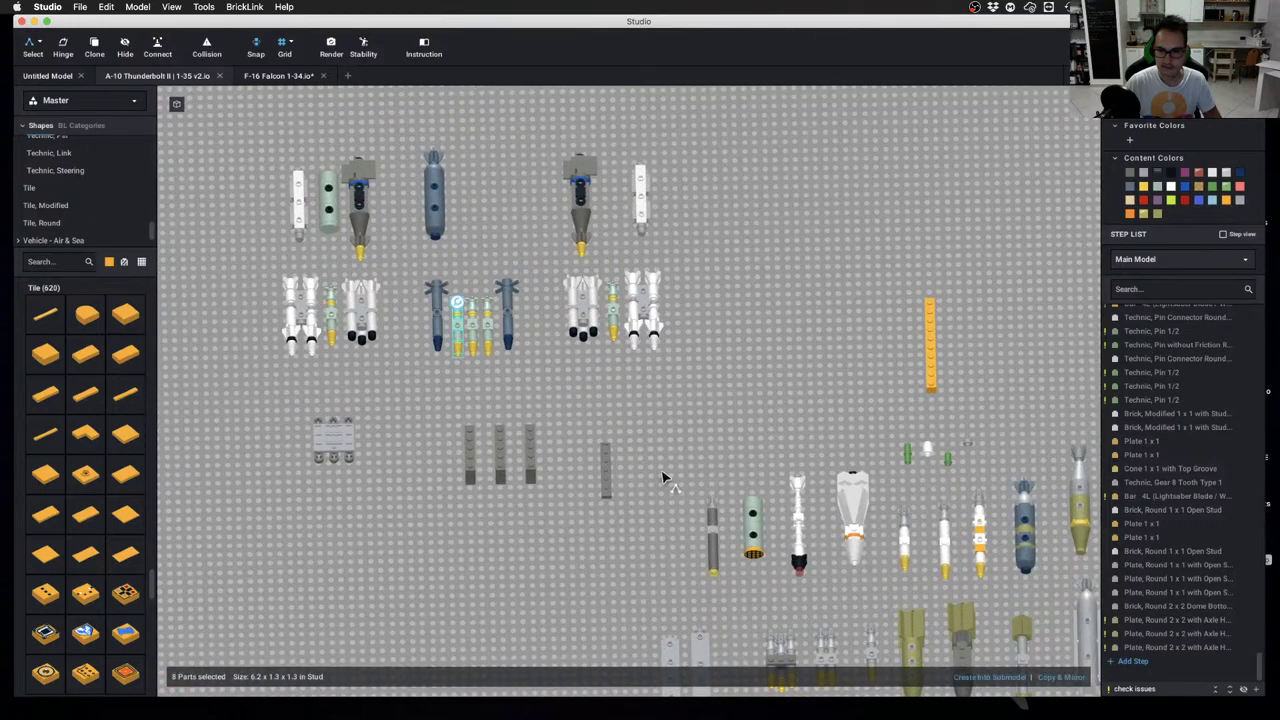
# Compare the lower weapons lineup with the upper group of white missiles, finned bombs and green rockets on the baseplate
pyautogui.moveTo(968, 615); pyautogui.dragTo(692, 418, button='middle')
pyautogui.scroll(1, 646, 424)
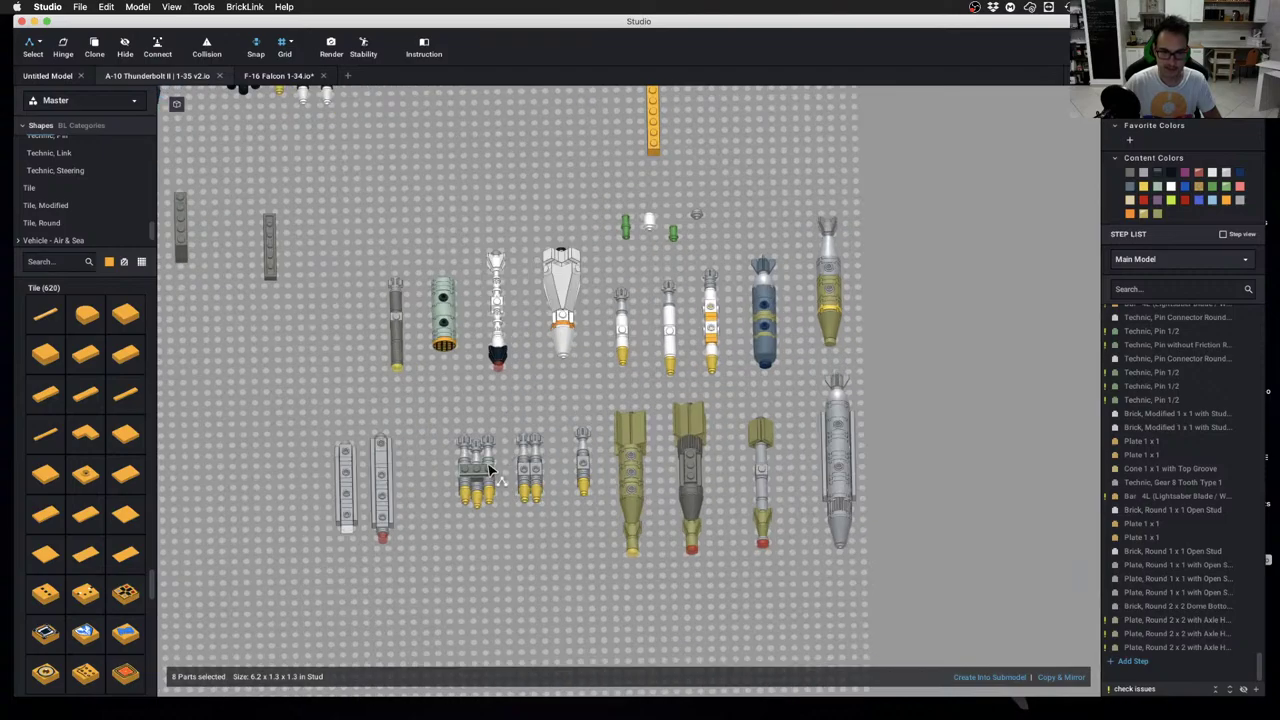
pyautogui.scroll(3, 600, 523)
pyautogui.hscroll(-3, 600, 523)
pyautogui.scroll(4, 705, 403)
pyautogui.hscroll(-4, 705, 403)
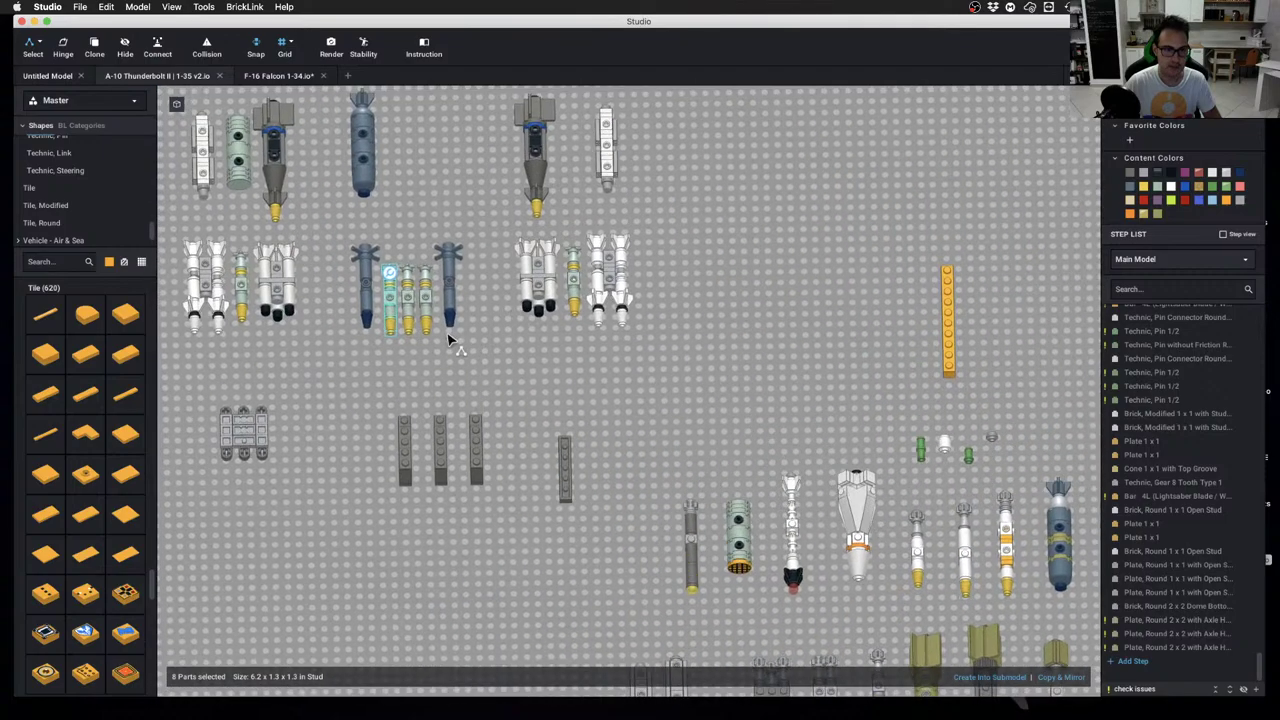
pyautogui.hscroll(-3, 446, 334)
pyautogui.click(510, 380)
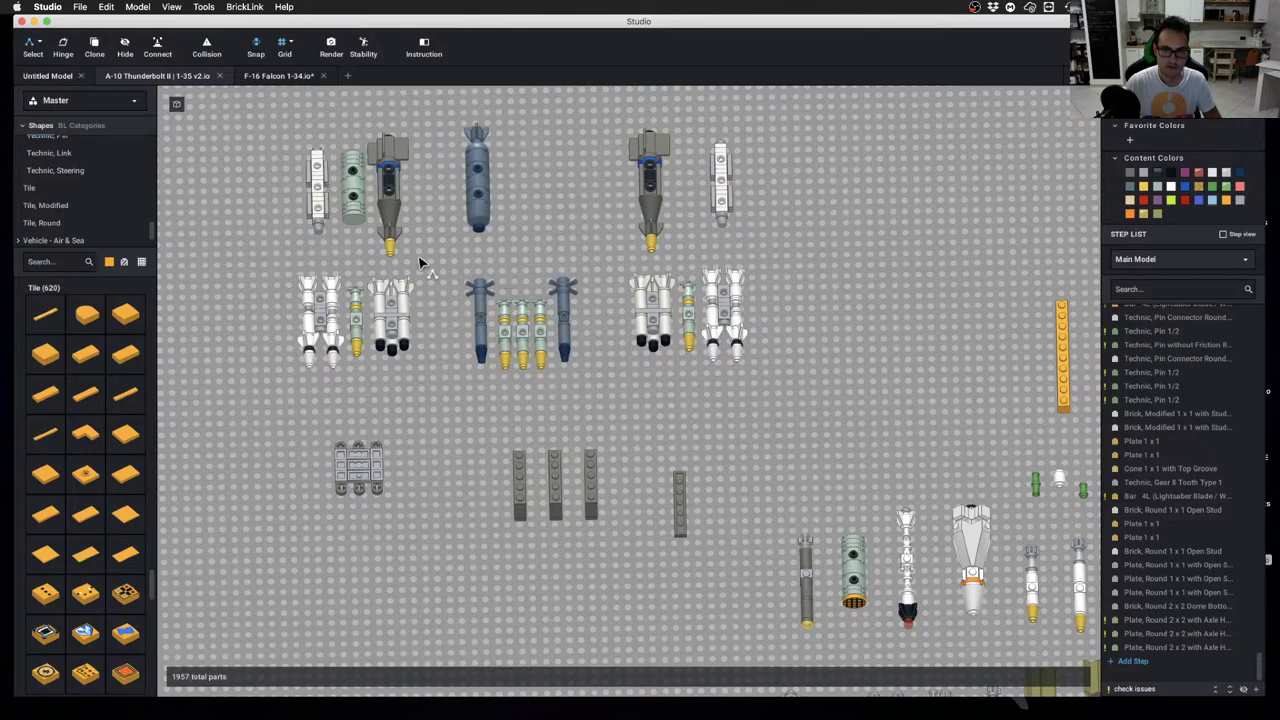
# Move the white pod at the end of the upper weapons group next to the two grey pods in the lower lineup
pyautogui.click(316, 192)
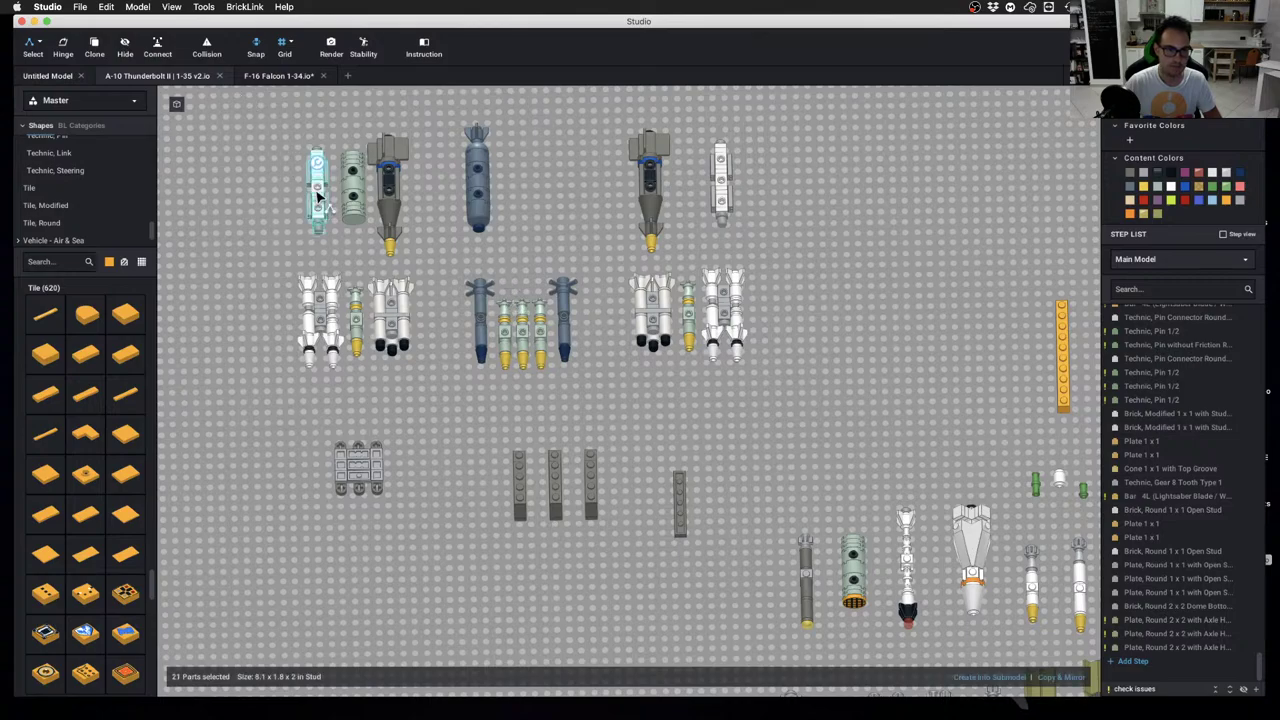
pyautogui.moveTo(318, 198); pyautogui.dragTo(385, 185, button='right')
pyautogui.moveTo(455, 148); pyautogui.dragTo(537, 371)
pyautogui.click(491, 274)
pyautogui.scroll(-3, 520, 282)
pyautogui.scroll(-5, 636, 277)
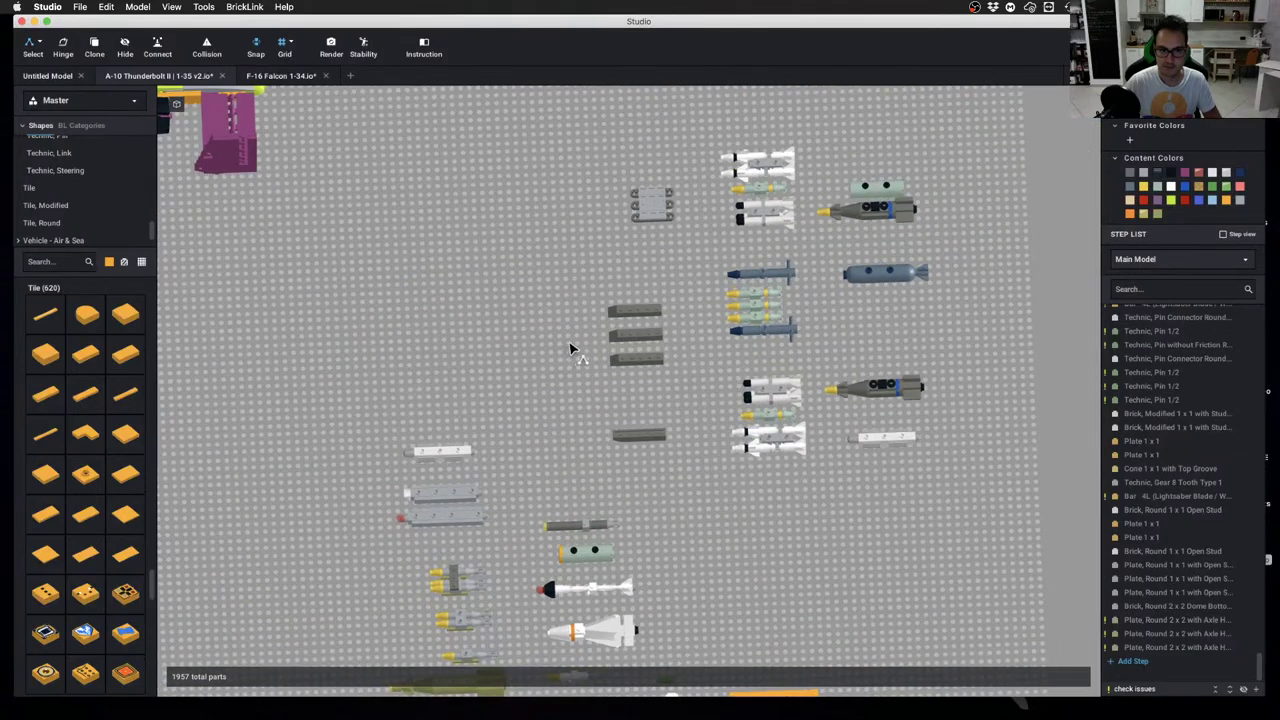
# Move the light grey triple rack closer to the three dark grey sloped pylons
pyautogui.scroll(5, 505, 316)
pyautogui.moveTo(506, 308); pyautogui.dragTo(663, 323, button='middle')
pyautogui.moveTo(412, 164); pyautogui.dragTo(578, 288)
pyautogui.moveTo(505, 233); pyautogui.dragTo(708, 304)
pyautogui.scroll(-2, 470, 390)
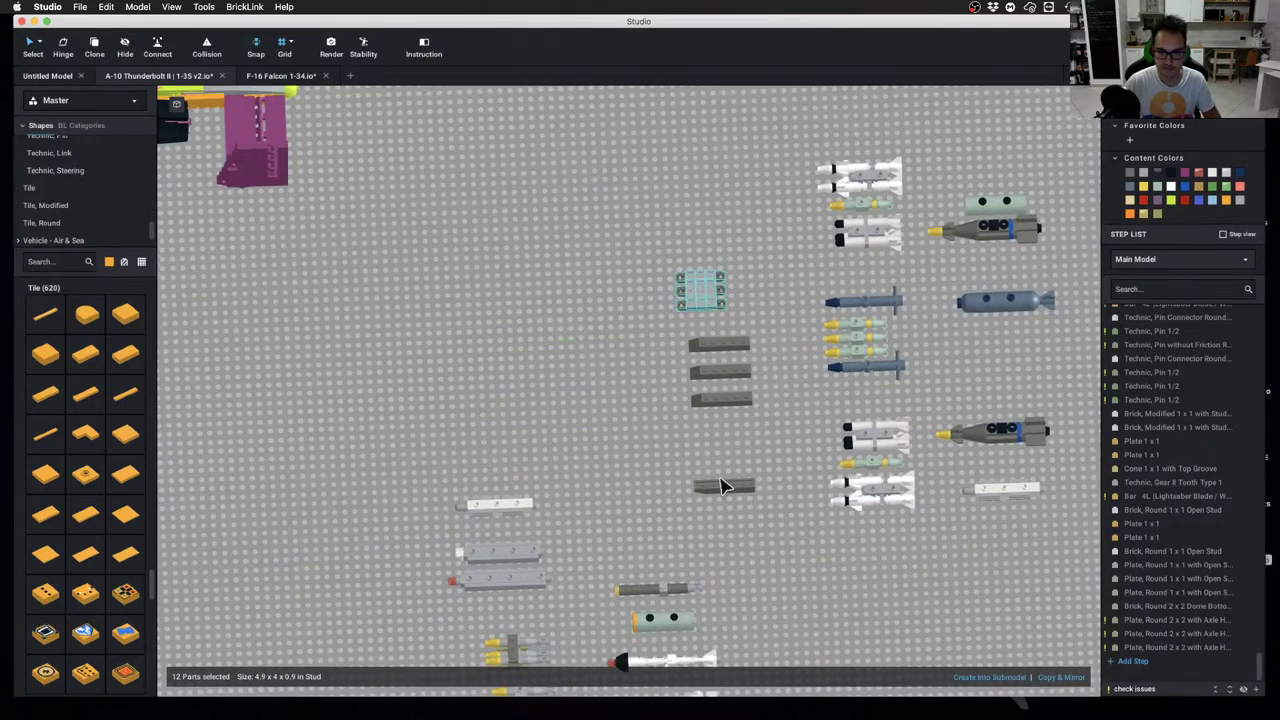
pyautogui.hscroll(3, 682, 390)
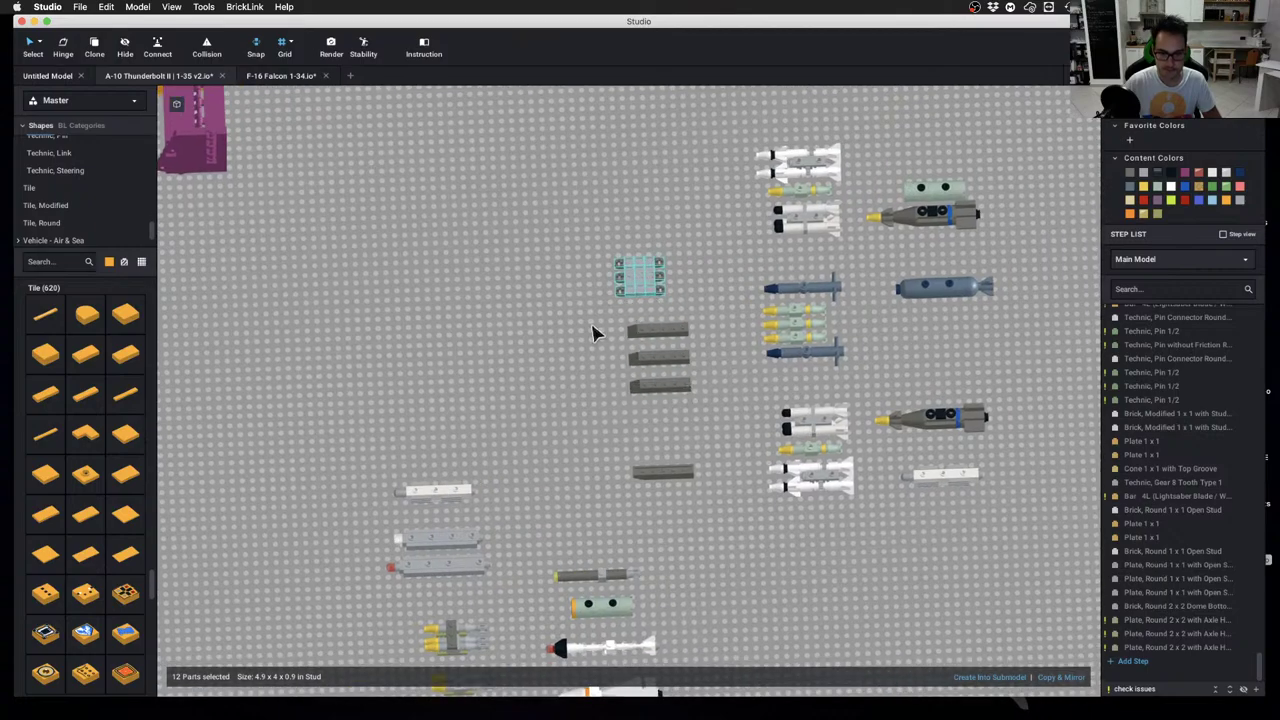
pyautogui.hscroll(5, 592, 333)
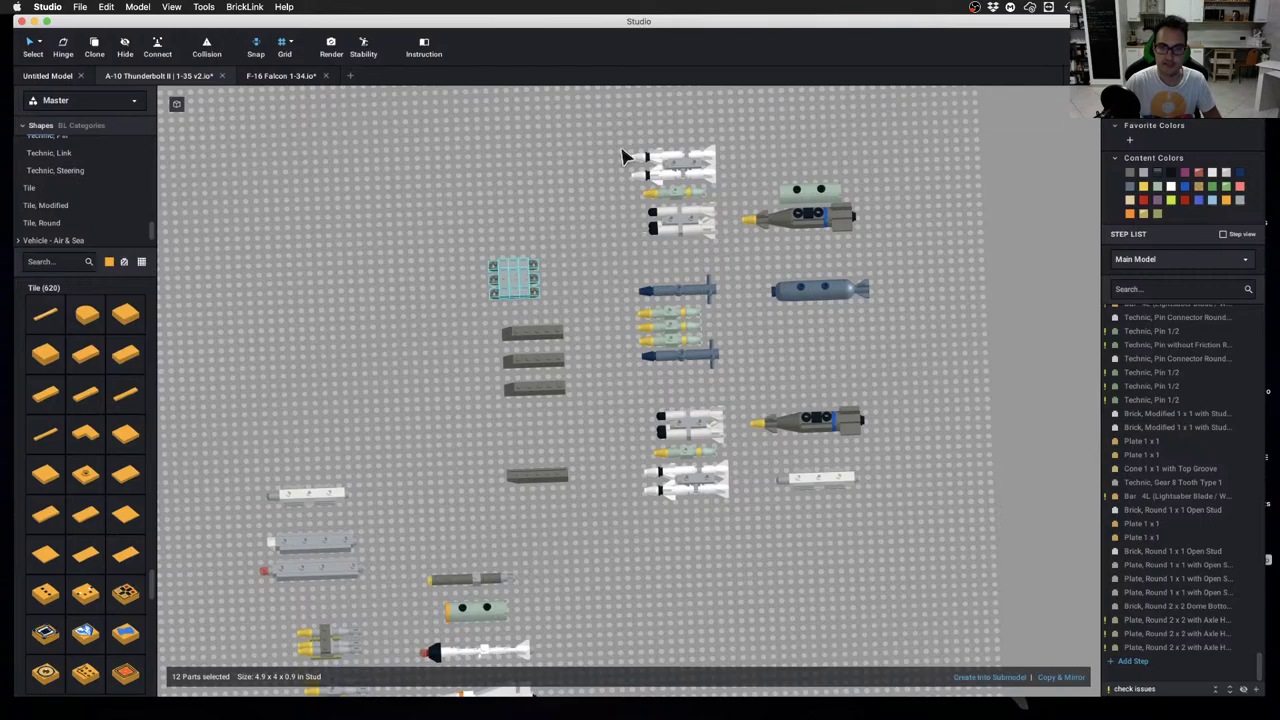
# Delete one duplicate set of white missile racks and its green rocket, one blue finned bomb and the three green rockets beside it
pyautogui.click(645, 165)
pyautogui.press('Delete')
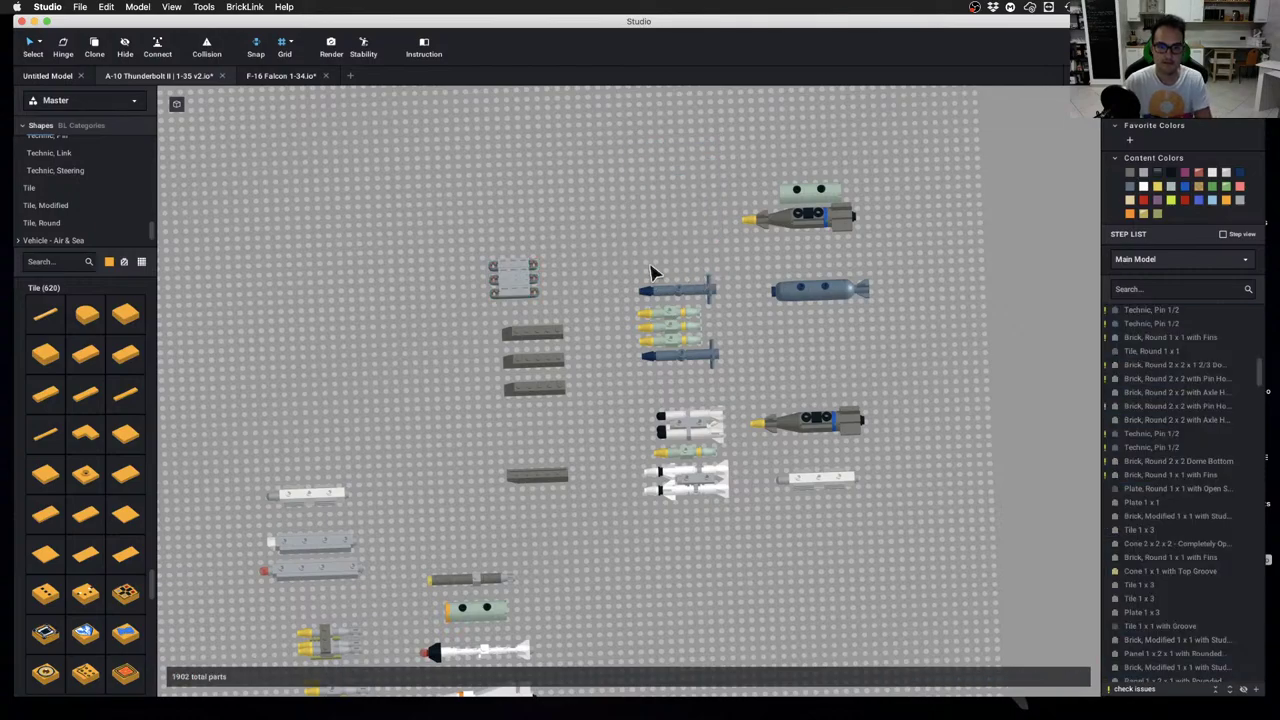
pyautogui.moveTo(650, 272); pyautogui.dragTo(749, 340)
pyautogui.press('Delete')
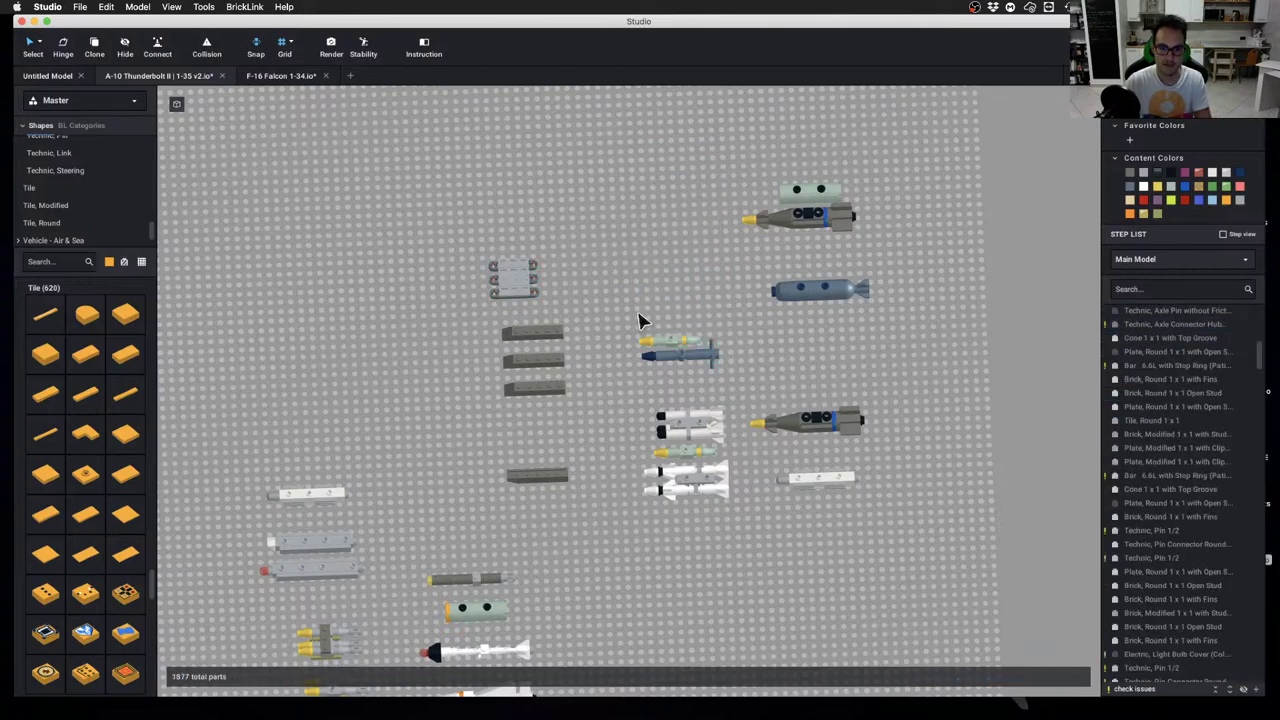
pyautogui.moveTo(641, 320); pyautogui.dragTo(700, 343)
pyautogui.press('Delete')
# Delete the upper group's large munitions: both grey guided bombs, the green pod, the blue bomb and the remaining white pod
pyautogui.moveTo(737, 177); pyautogui.dragTo(786, 242)
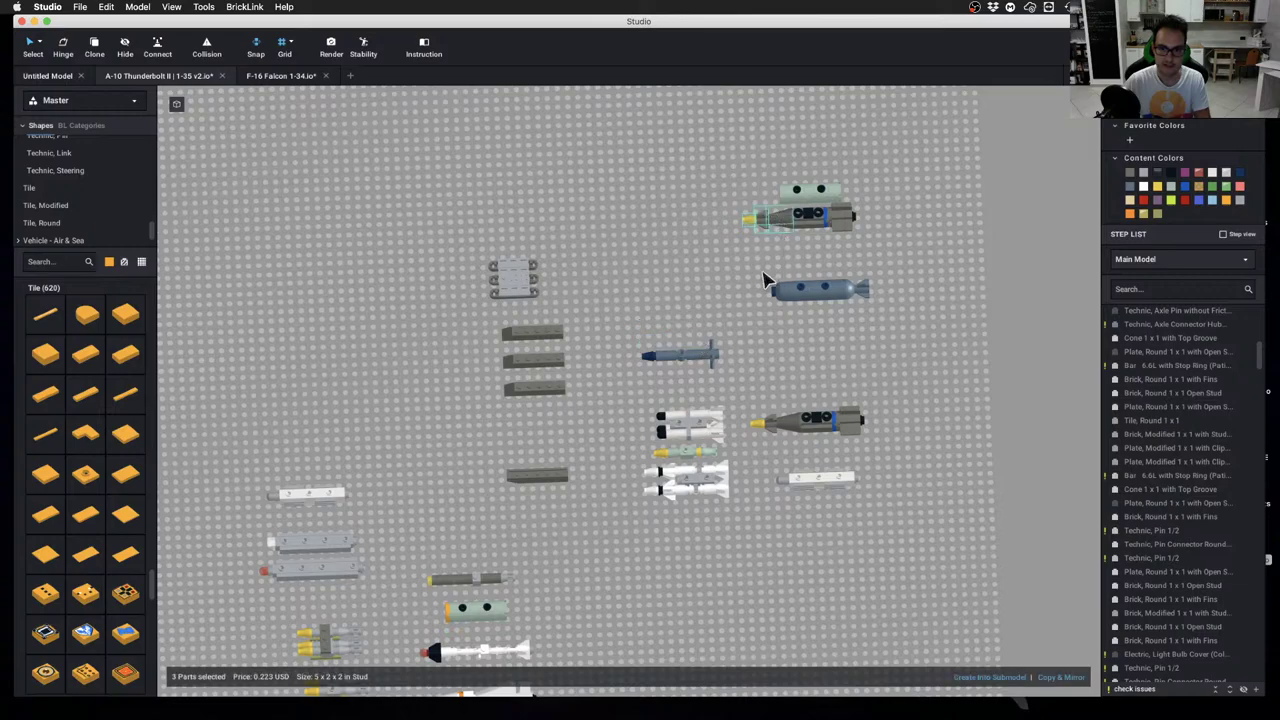
pyautogui.scroll(-3, 763, 280)
pyautogui.moveTo(680, 244); pyautogui.dragTo(834, 366)
pyautogui.press('Delete')
pyautogui.press('Delete')
pyautogui.press('Delete')
pyautogui.moveTo(705, 388); pyautogui.dragTo(724, 485)
pyautogui.press('Delete')
# Delete the last small green rocket between the two white missile racks
pyautogui.scroll(5, 724, 485)
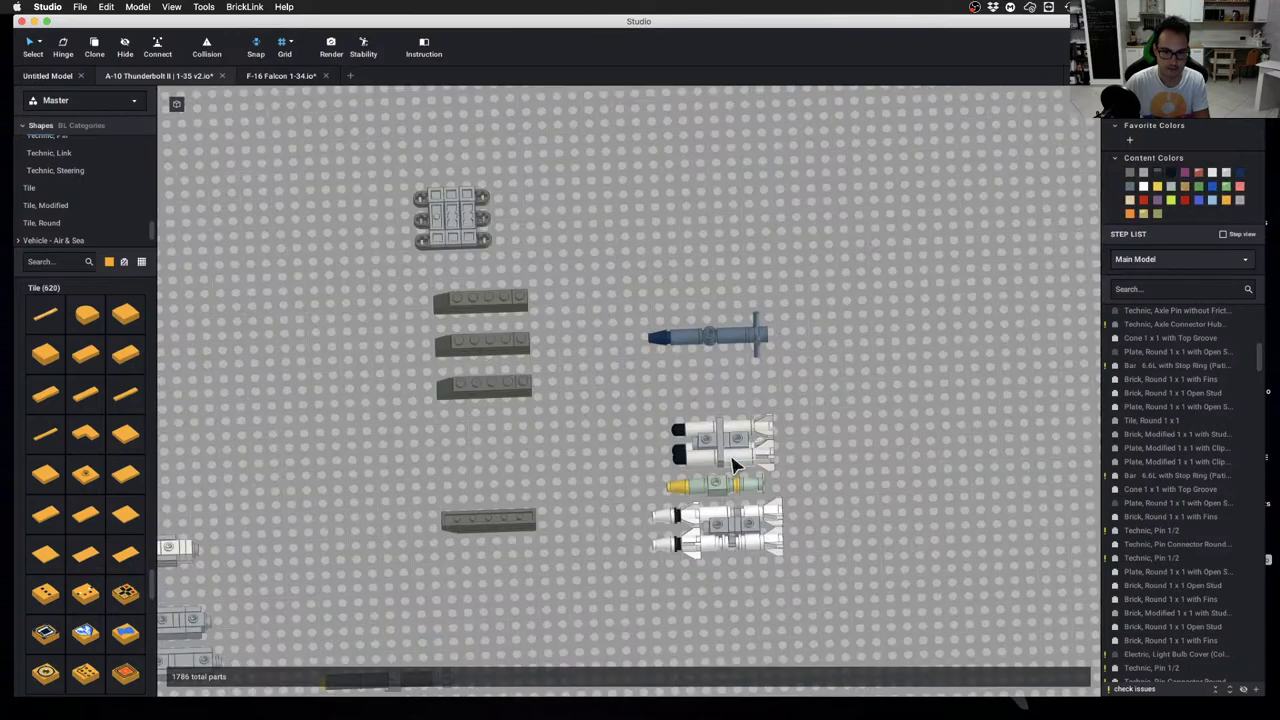
pyautogui.moveTo(713, 475); pyautogui.dragTo(713, 444, button='middle')
pyautogui.moveTo(713, 444); pyautogui.dragTo(707, 458, button='right')
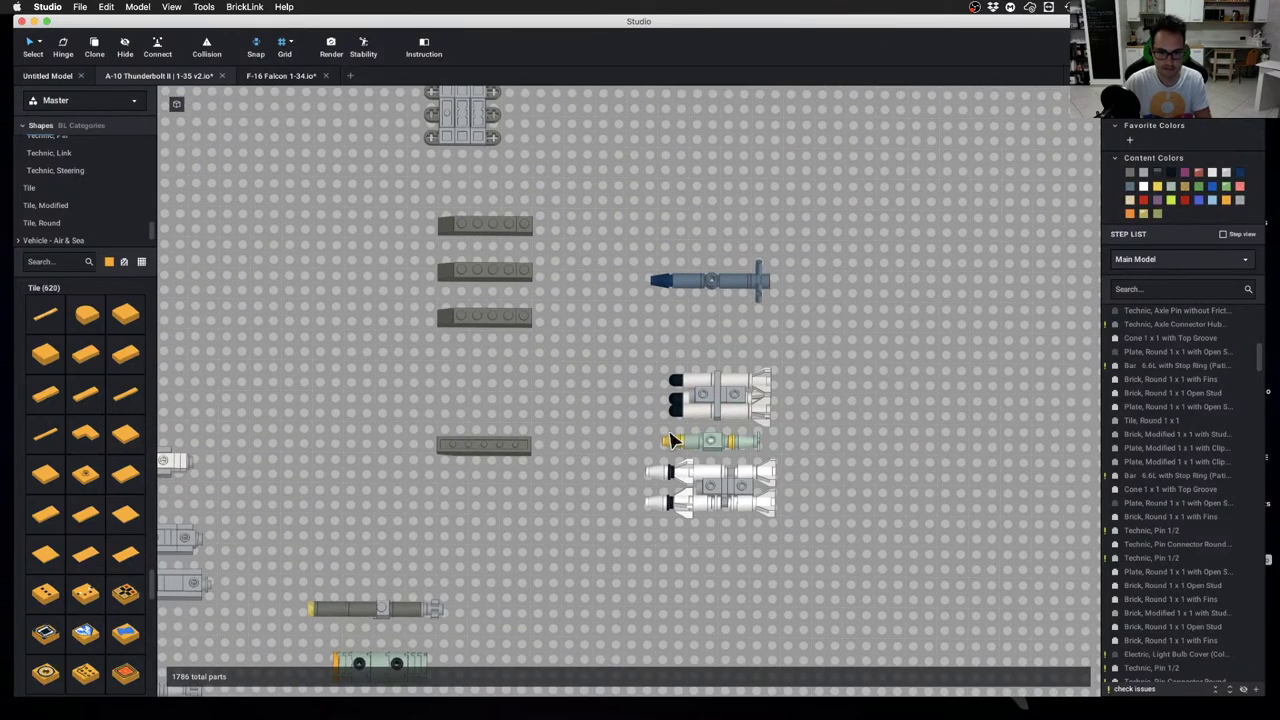
pyautogui.moveTo(672, 440); pyautogui.dragTo(766, 451)
pyautogui.press('Delete')
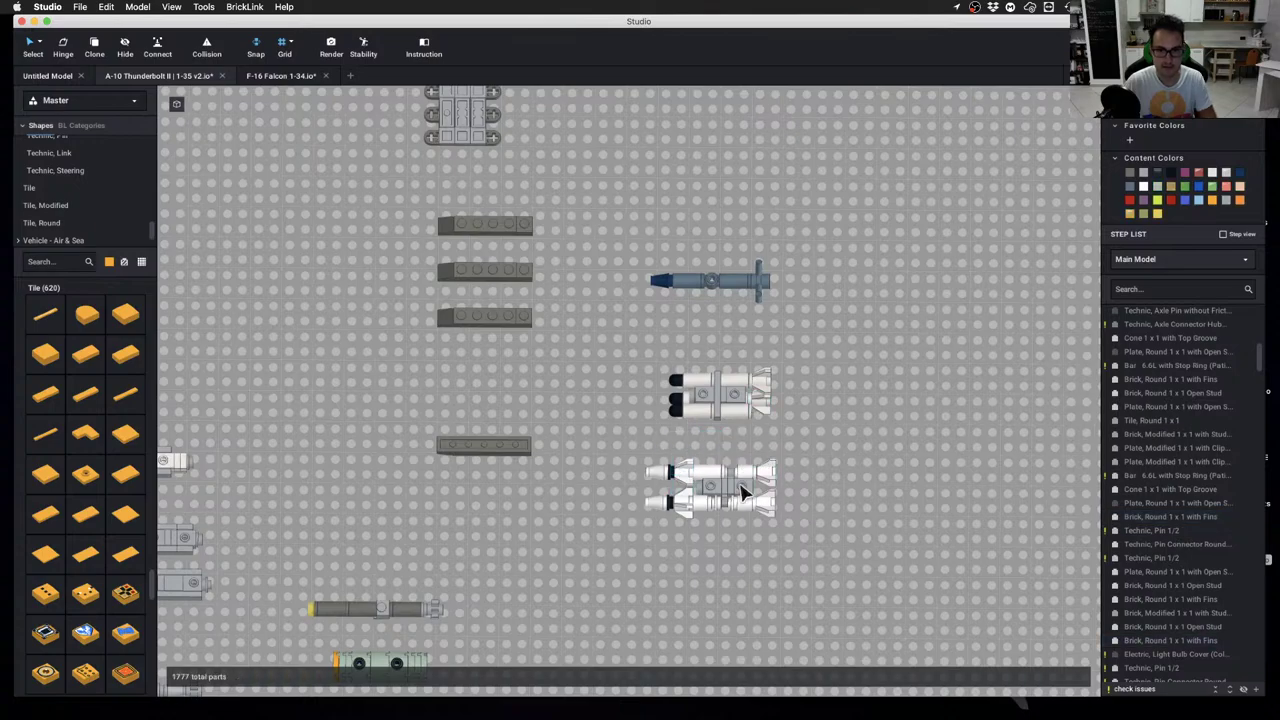
# Examine the remaining blue finned bomb and white missile racks alongside the lineup of pods and missiles
pyautogui.moveTo(742, 490); pyautogui.dragTo(740, 375, button='right')
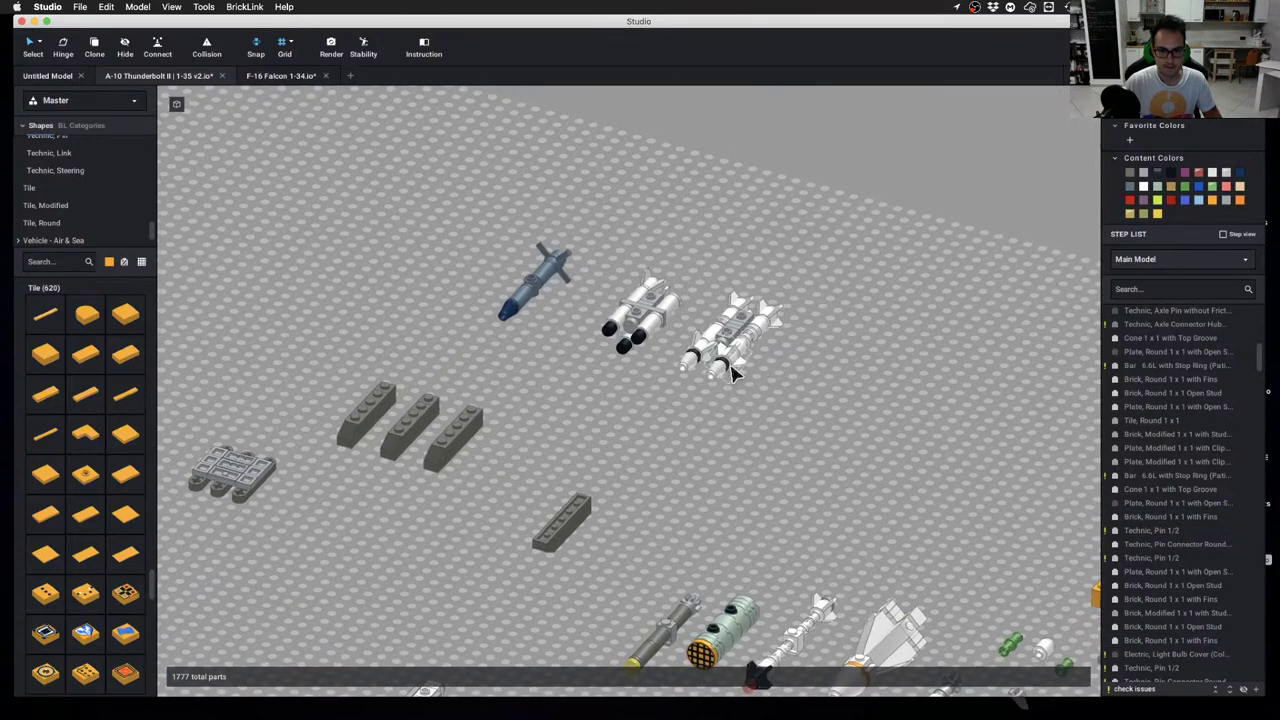
pyautogui.scroll(-3, 734, 365)
pyautogui.moveTo(717, 373); pyautogui.dragTo(757, 277, button='middle')
pyautogui.moveTo(714, 293); pyautogui.dragTo(699, 324, button='right')
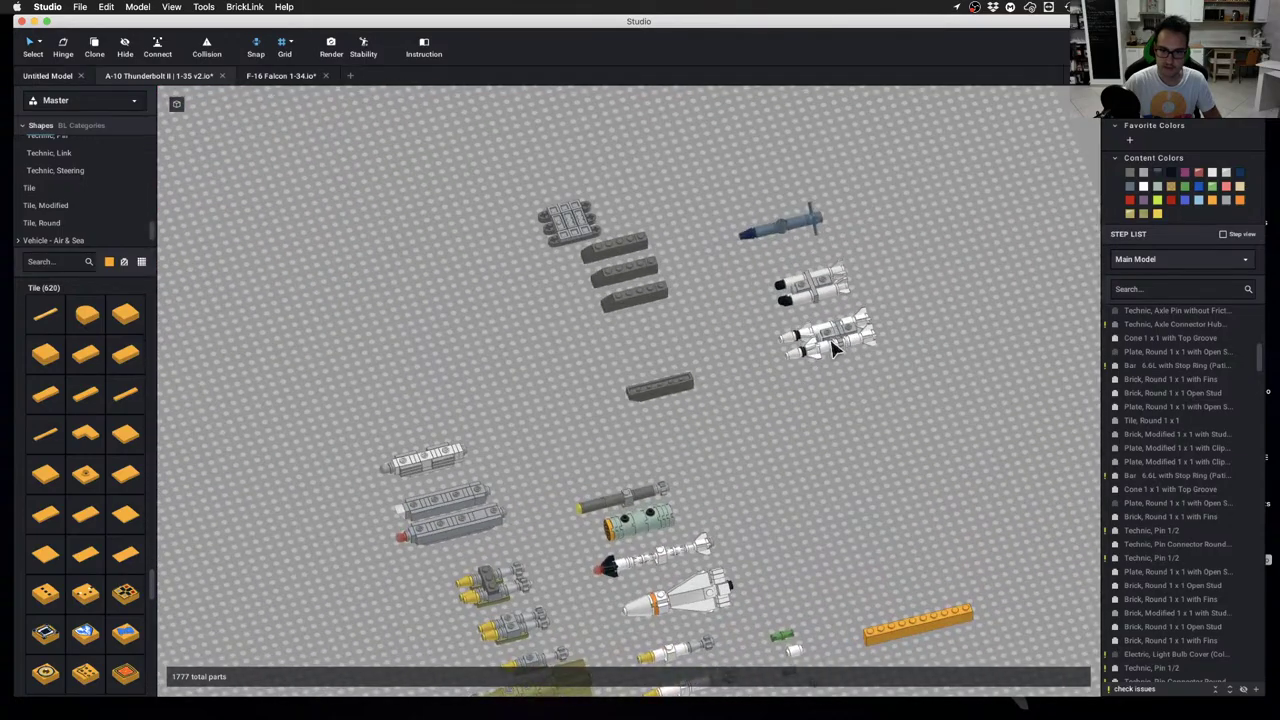
pyautogui.scroll(3, 832, 342)
pyautogui.moveTo(847, 366); pyautogui.dragTo(839, 368, button='right')
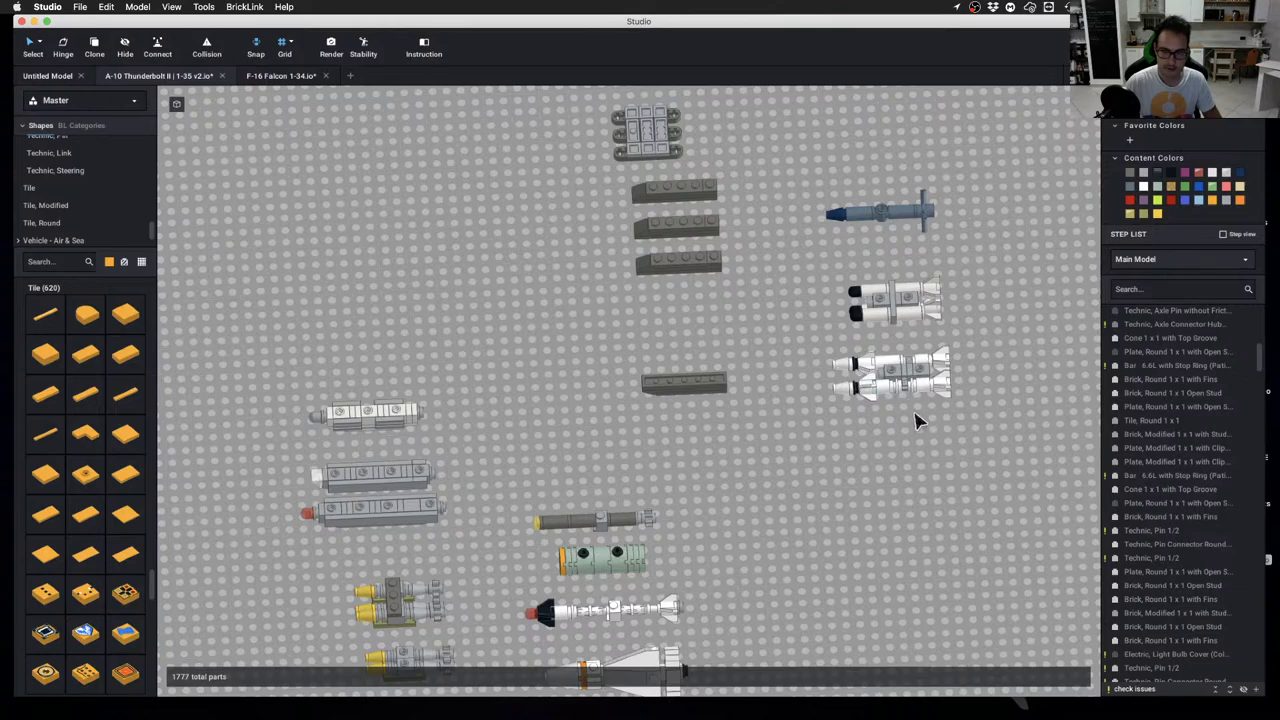
pyautogui.moveTo(934, 422); pyautogui.dragTo(896, 411, button='middle')
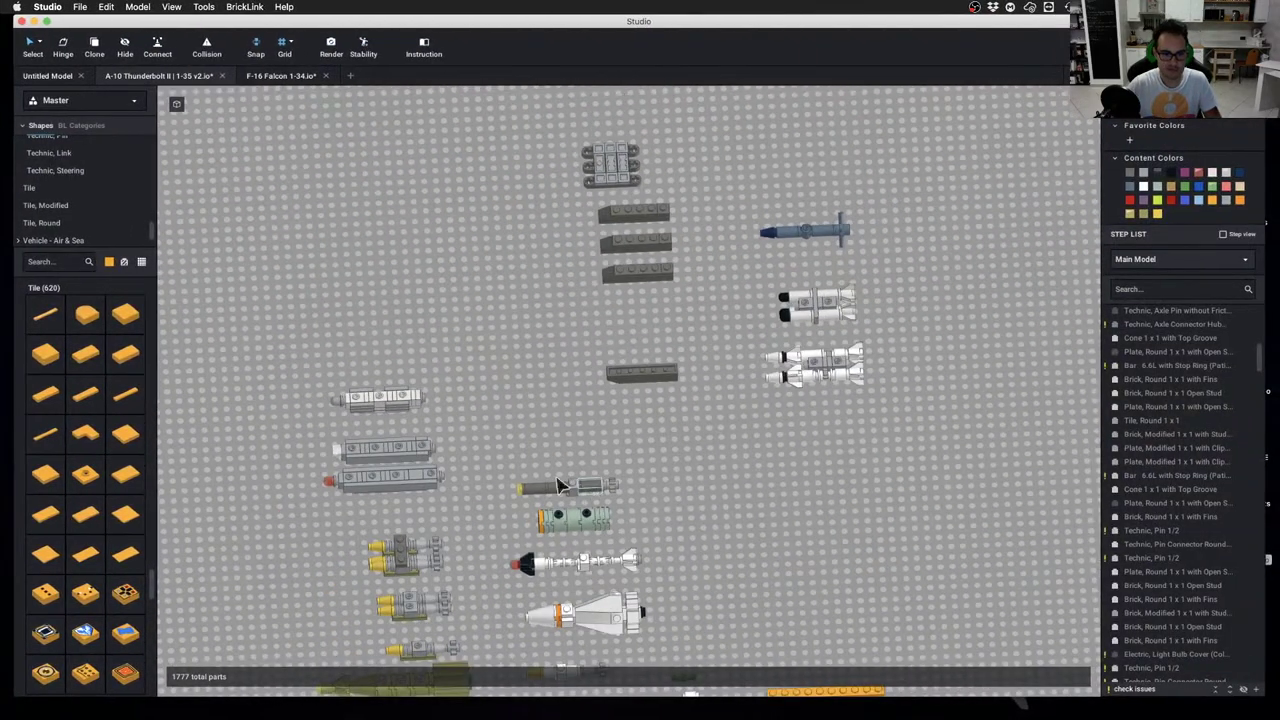
pyautogui.moveTo(497, 461); pyautogui.dragTo(612, 486)
pyautogui.click(610, 445)
pyautogui.scroll(-5, 783, 370)
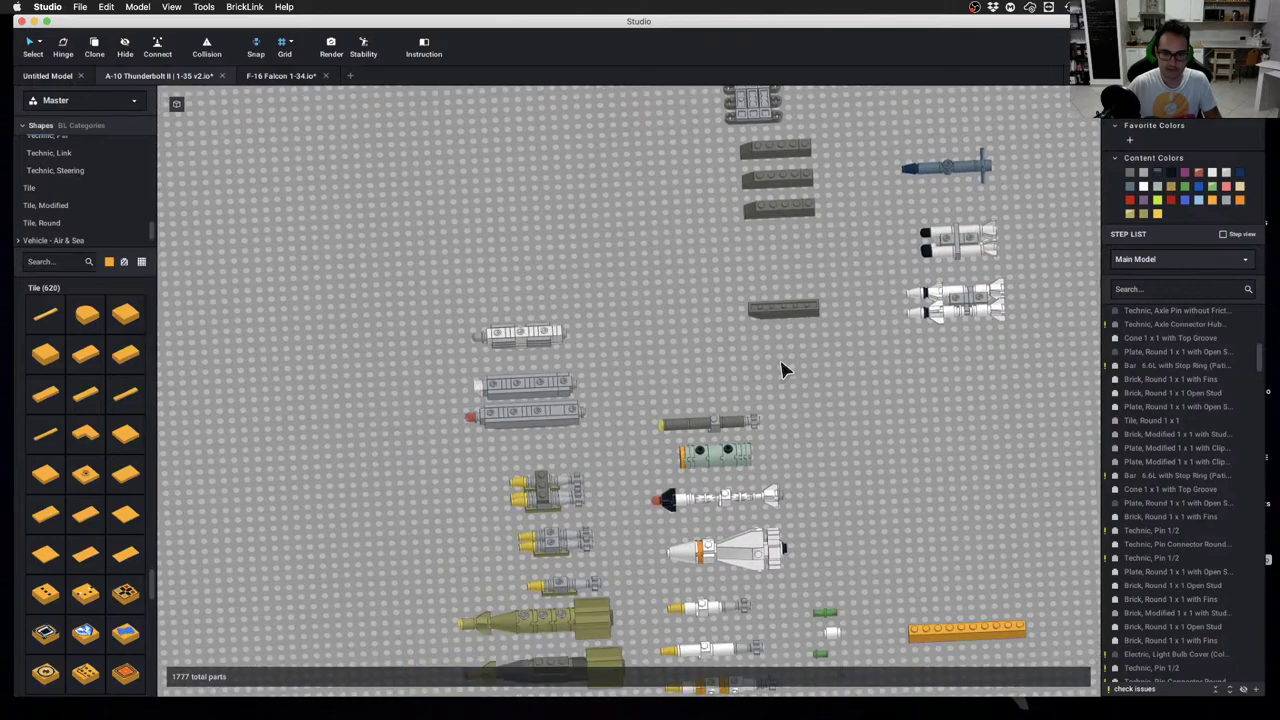
pyautogui.scroll(3, 795, 335)
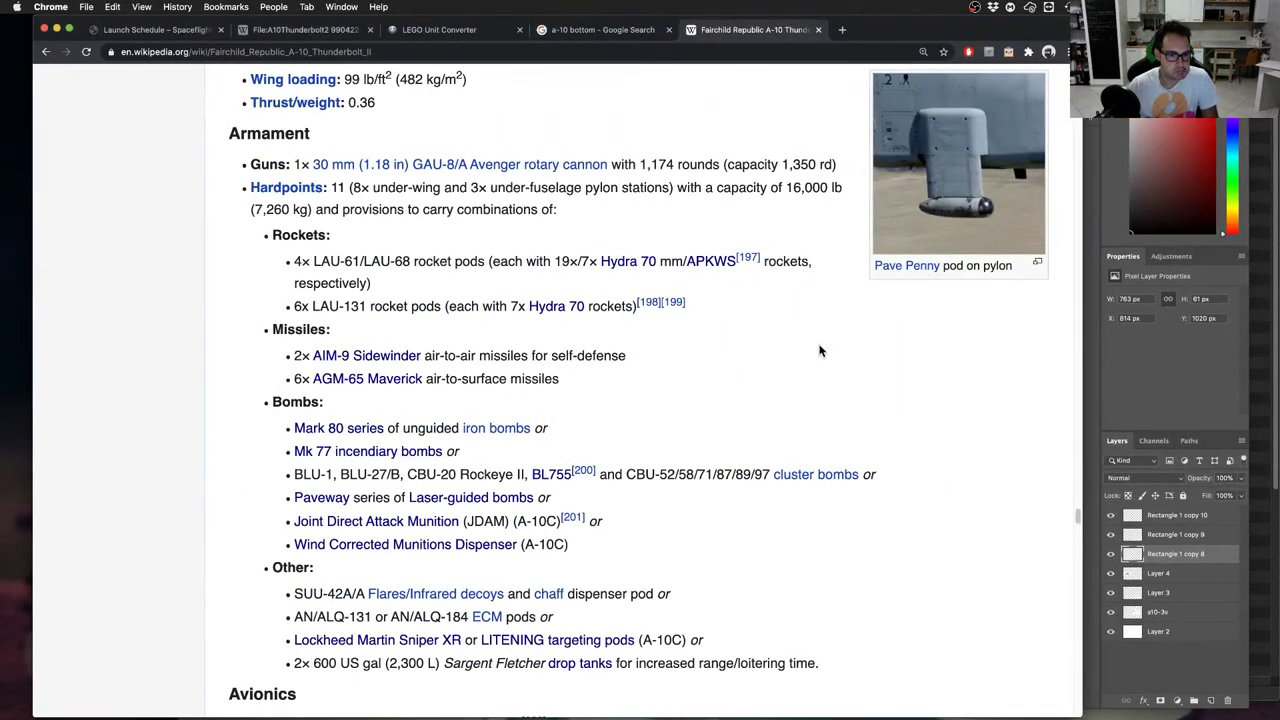
# Switch to Chrome and search Google for "a-10 weapons" in a new tab
pyautogui.click(845, 31)
pyautogui.write('a')
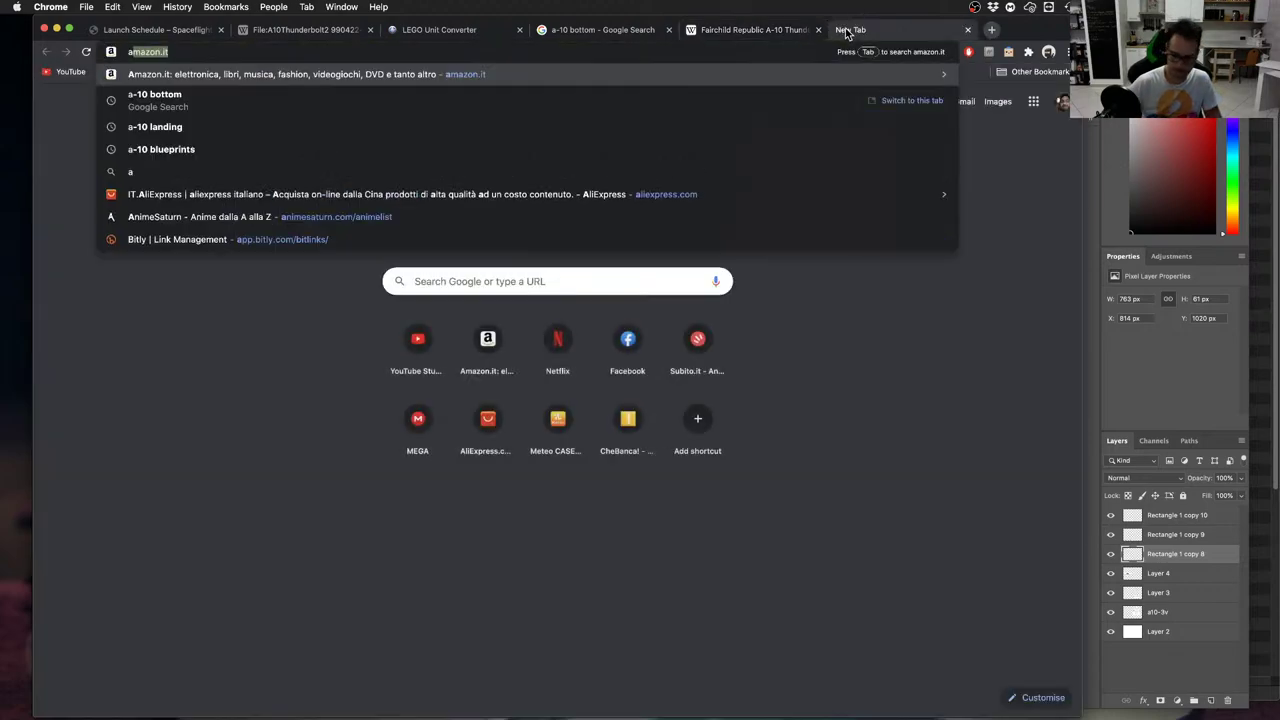
pyautogui.write('-10 weapons')
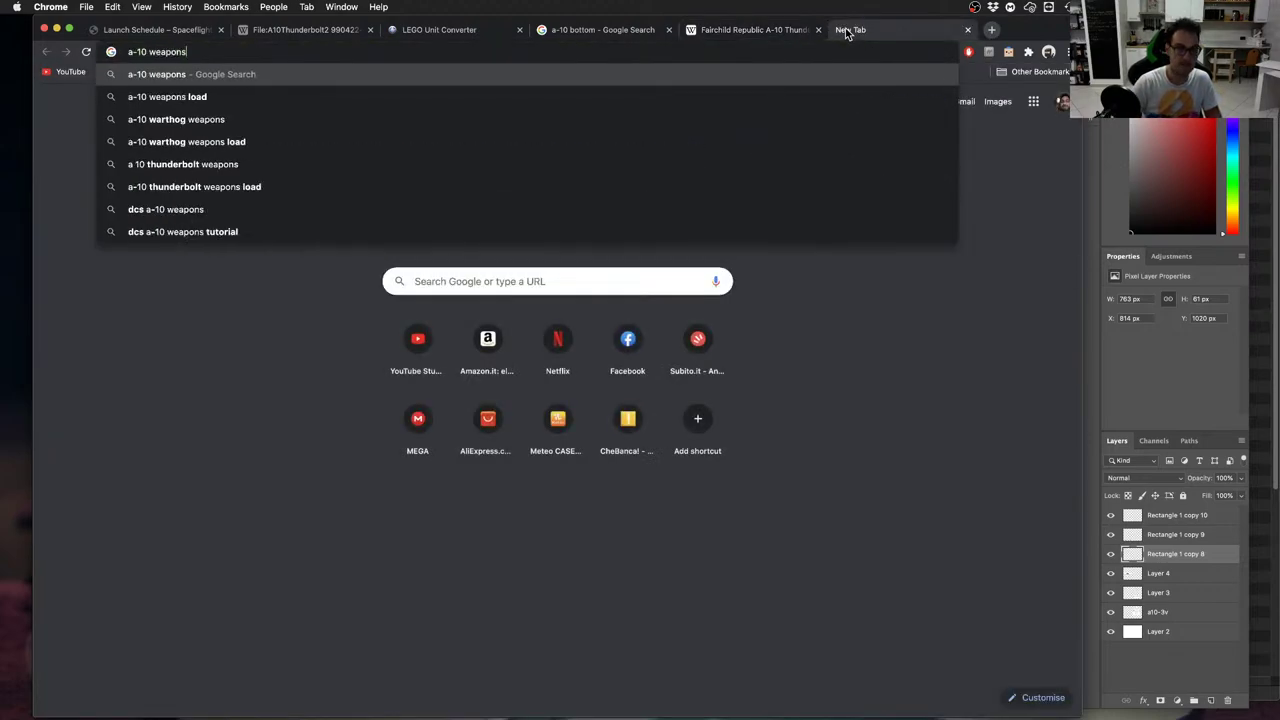
pyautogui.press('Return')
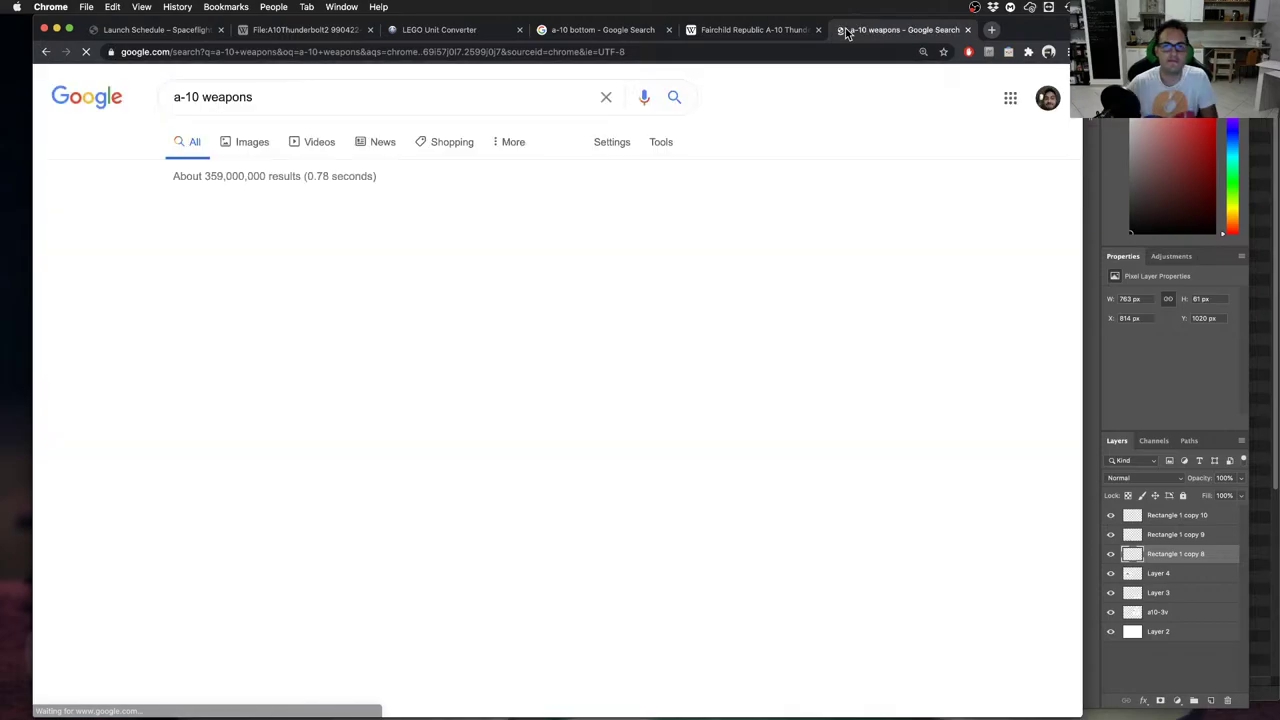
pyautogui.scroll(-3, 128, 421)
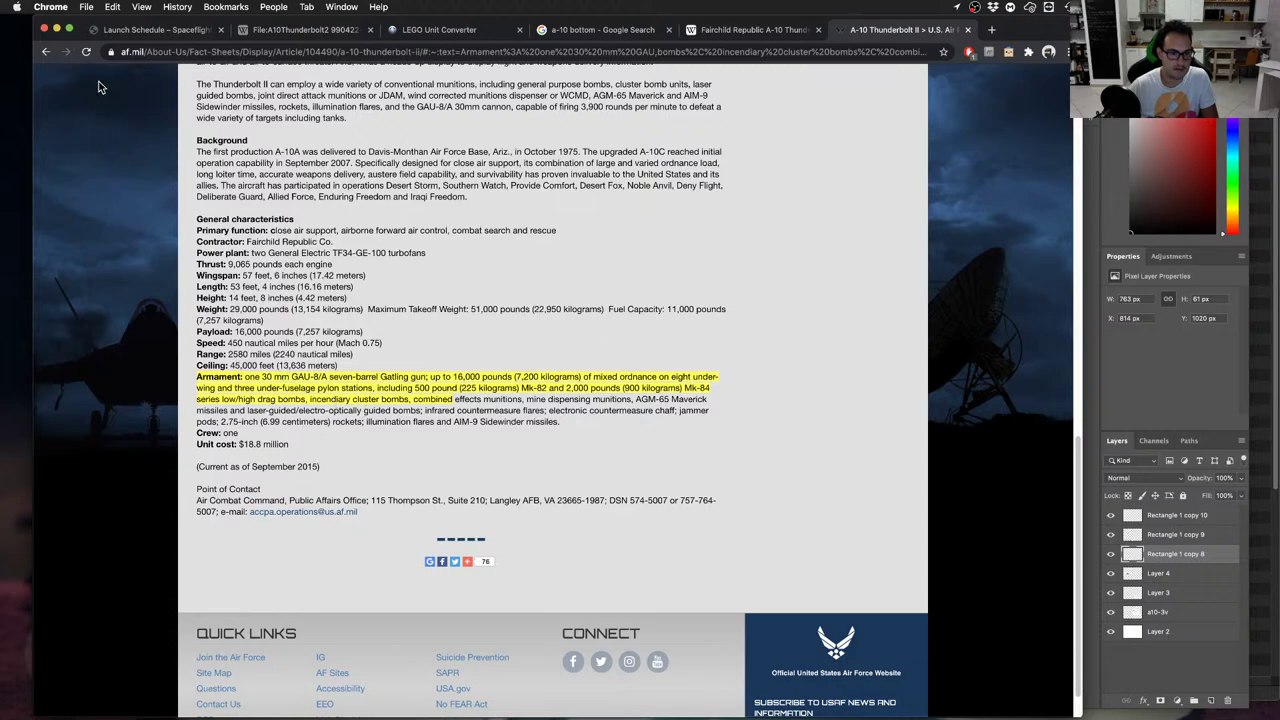
# Return from the Air Force fact sheet to the search results and open the Military.com and Northrop Grumman A-10 pages in new tabs
pyautogui.press('super+bracketleft')
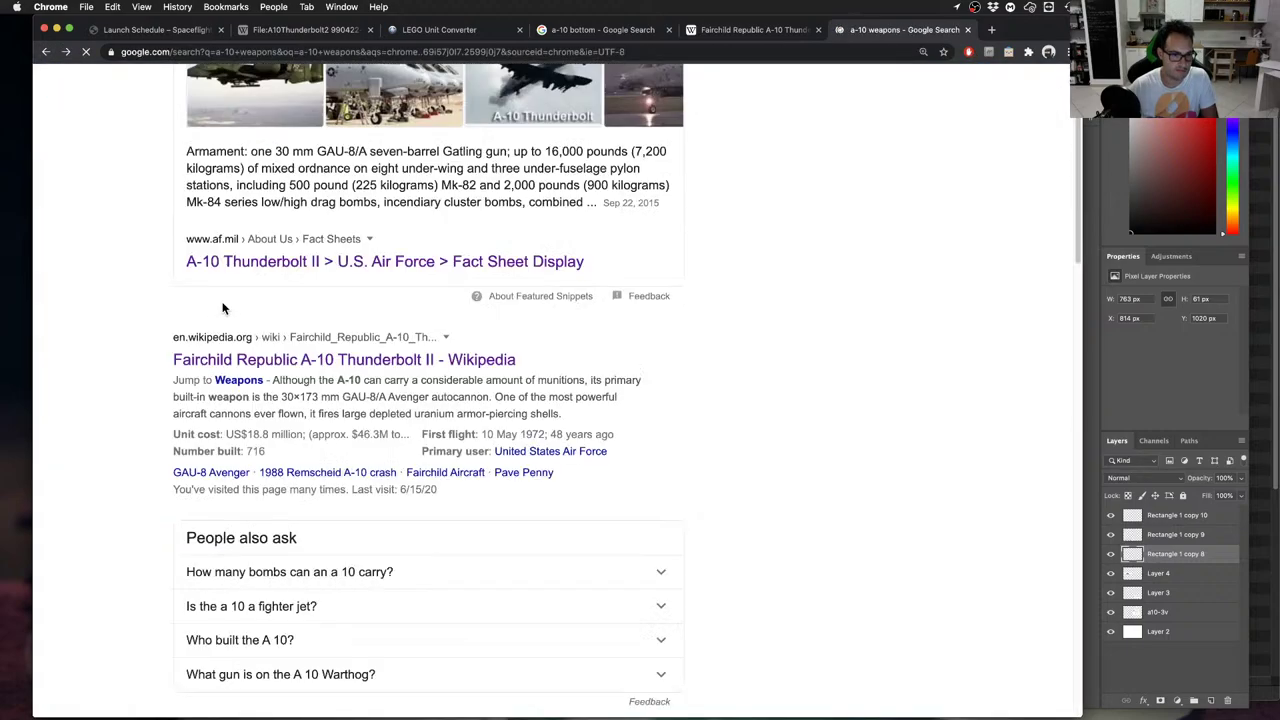
pyautogui.scroll(-3, 149, 371)
pyautogui.scroll(-5, 130, 374)
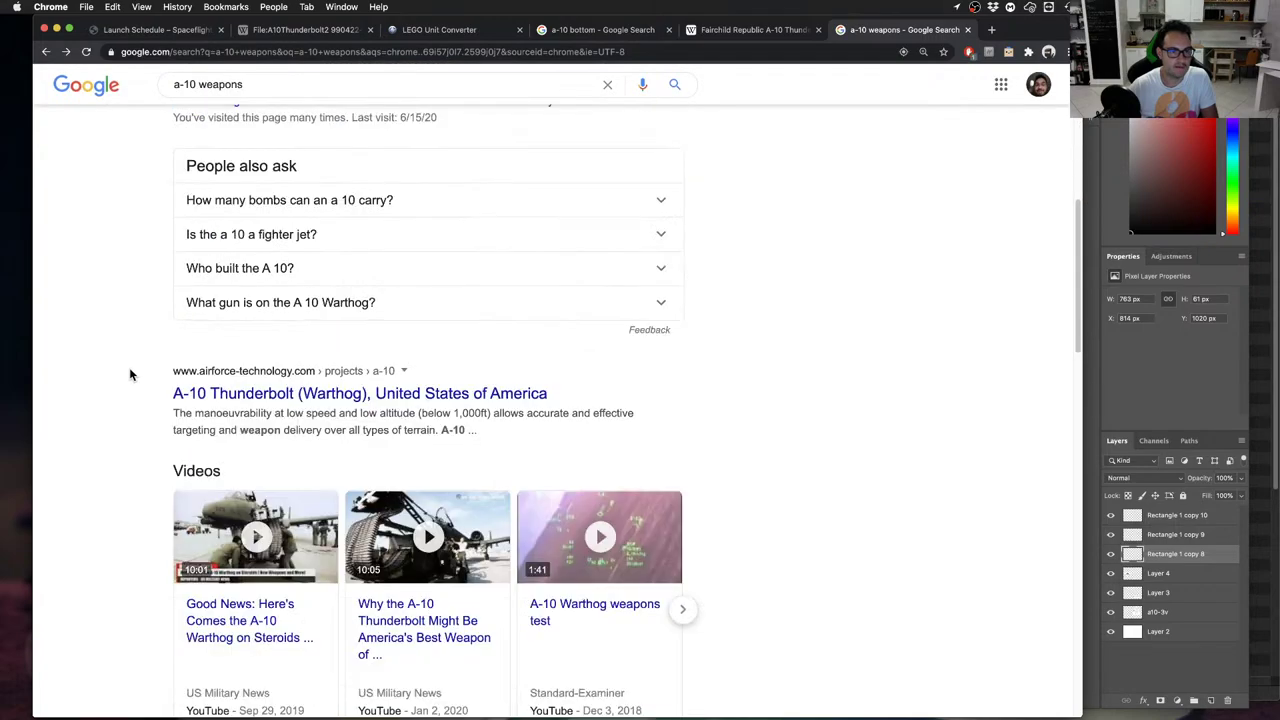
pyautogui.scroll(-10, 130, 374)
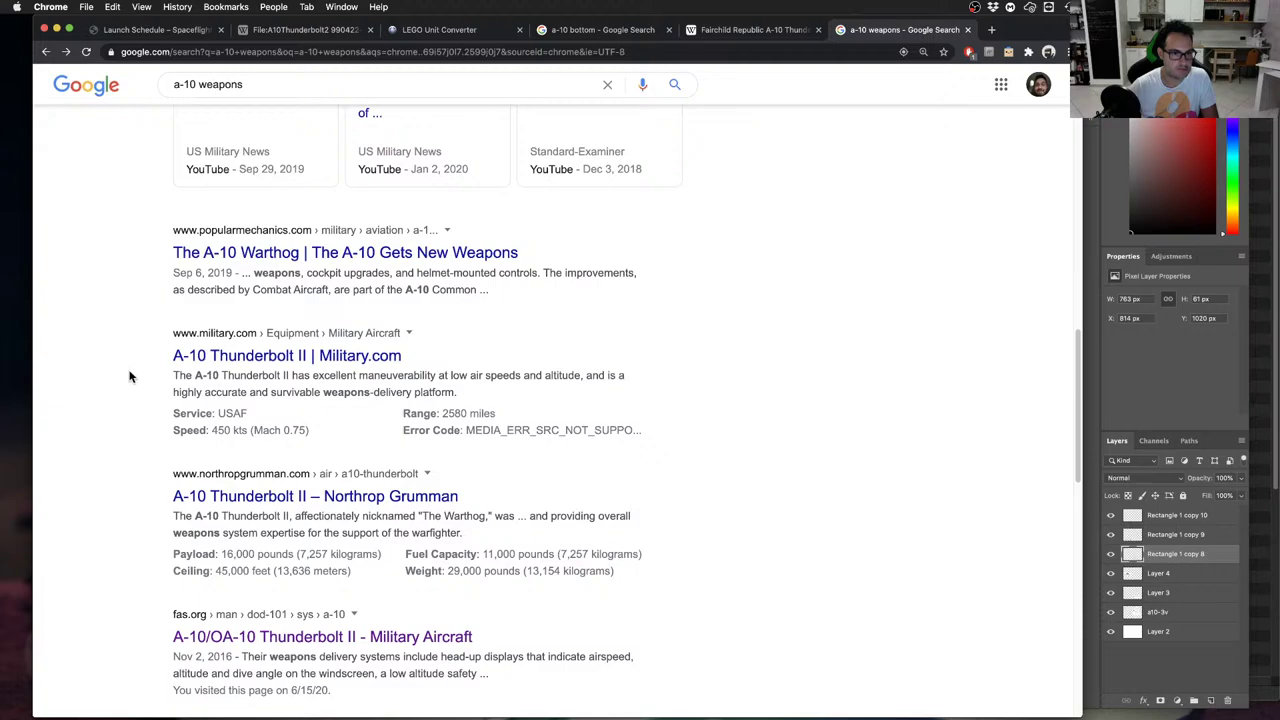
pyautogui.scroll(-1, 130, 376)
pyautogui.keyDown('super'); pyautogui.click(217, 331); pyautogui.keyUp('super')
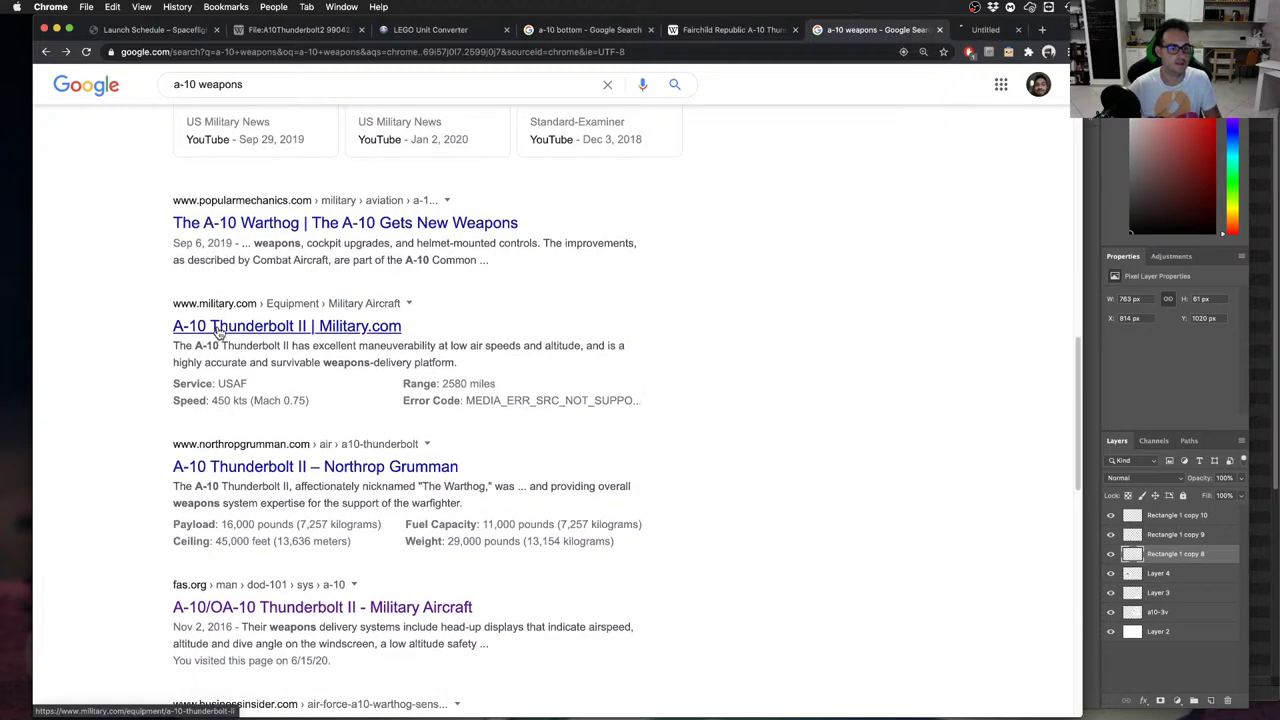
pyautogui.keyDown('super'); pyautogui.click(278, 467); pyautogui.keyUp('super')
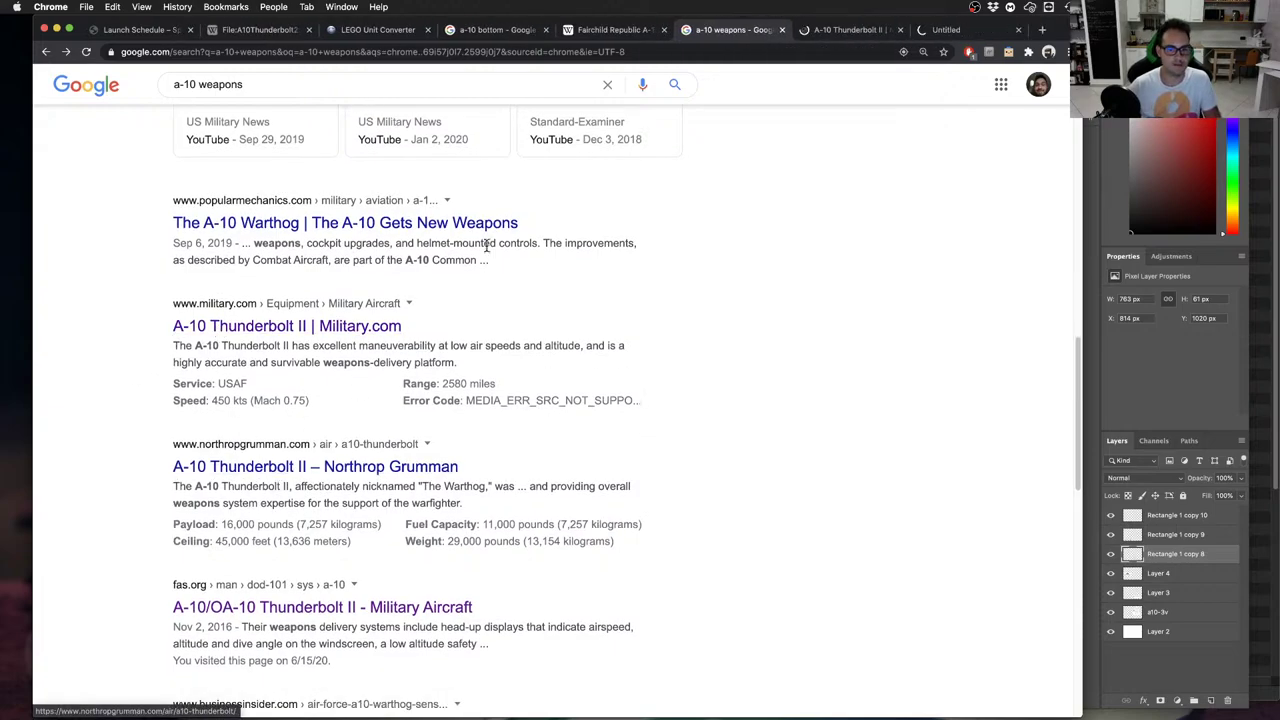
# Read the armament section of the Military.com A-10 page and close that page
pyautogui.hotkey('ctrl', 'Tab')
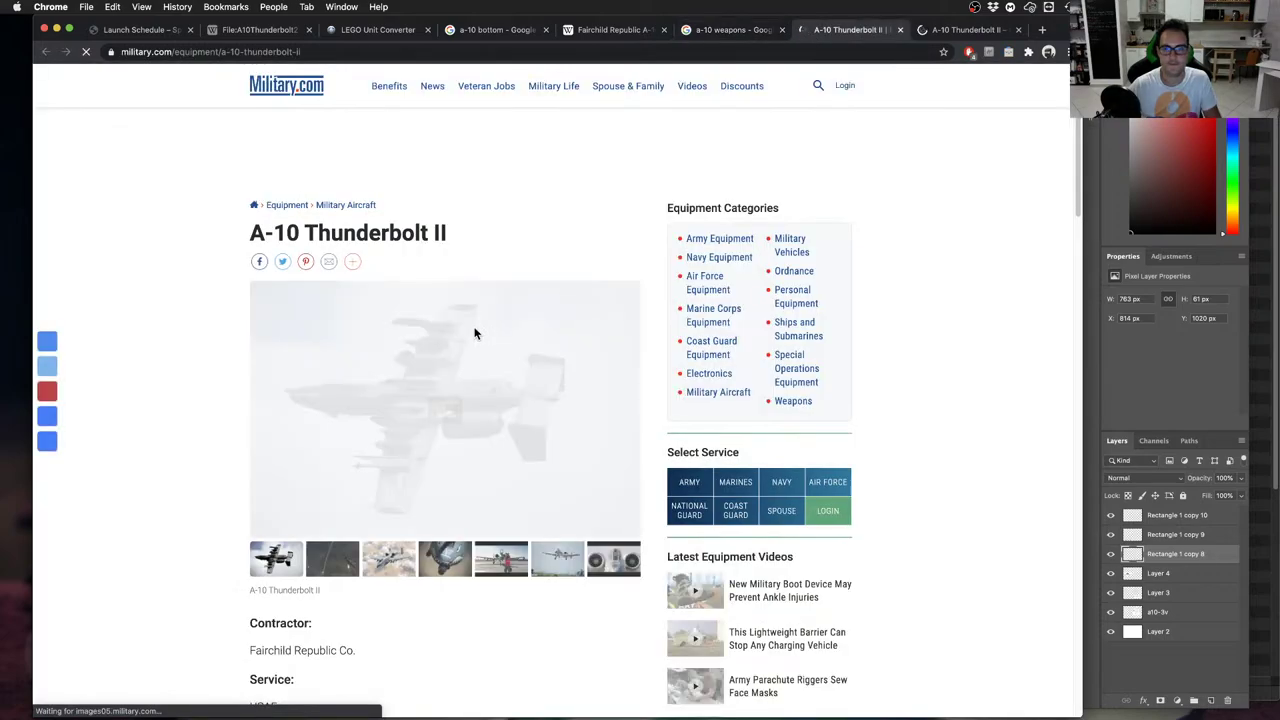
pyautogui.scroll(-5, 474, 334)
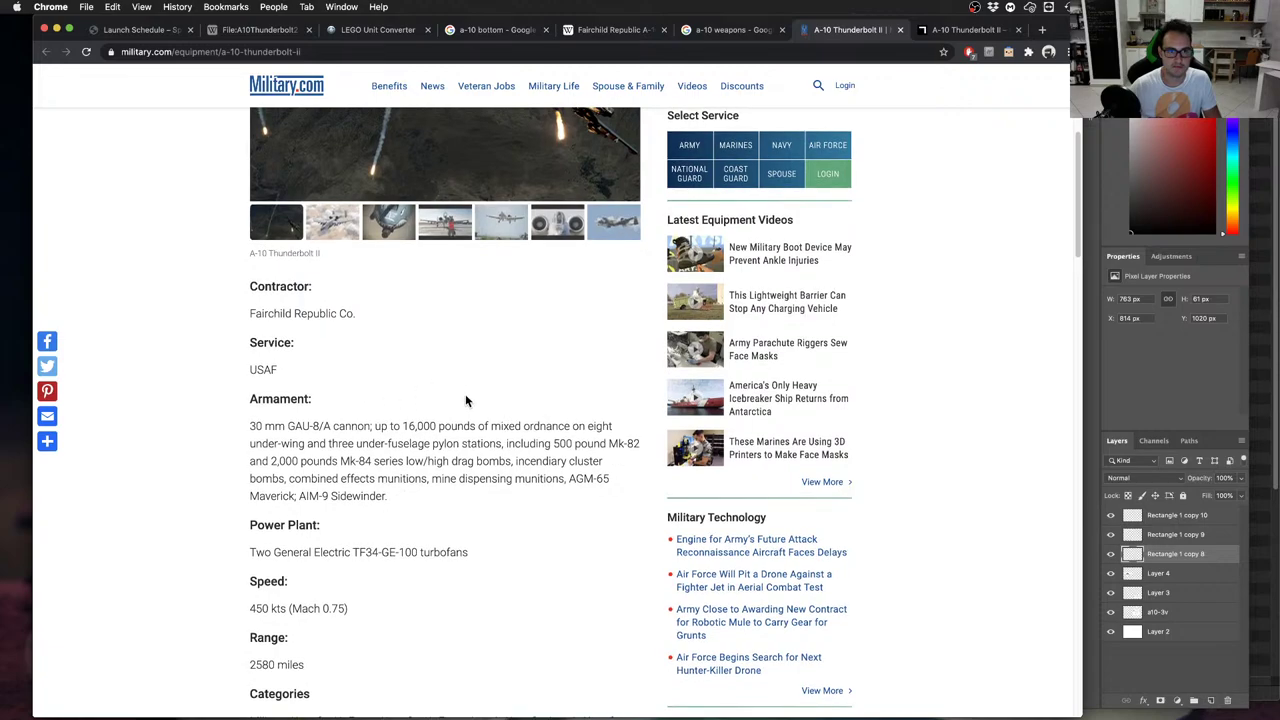
pyautogui.press('super+w')
# Read the armament entry in the Northrop Grumman page's A-10 Thunderbolt II specifications
pyautogui.scroll(-5, 354, 372)
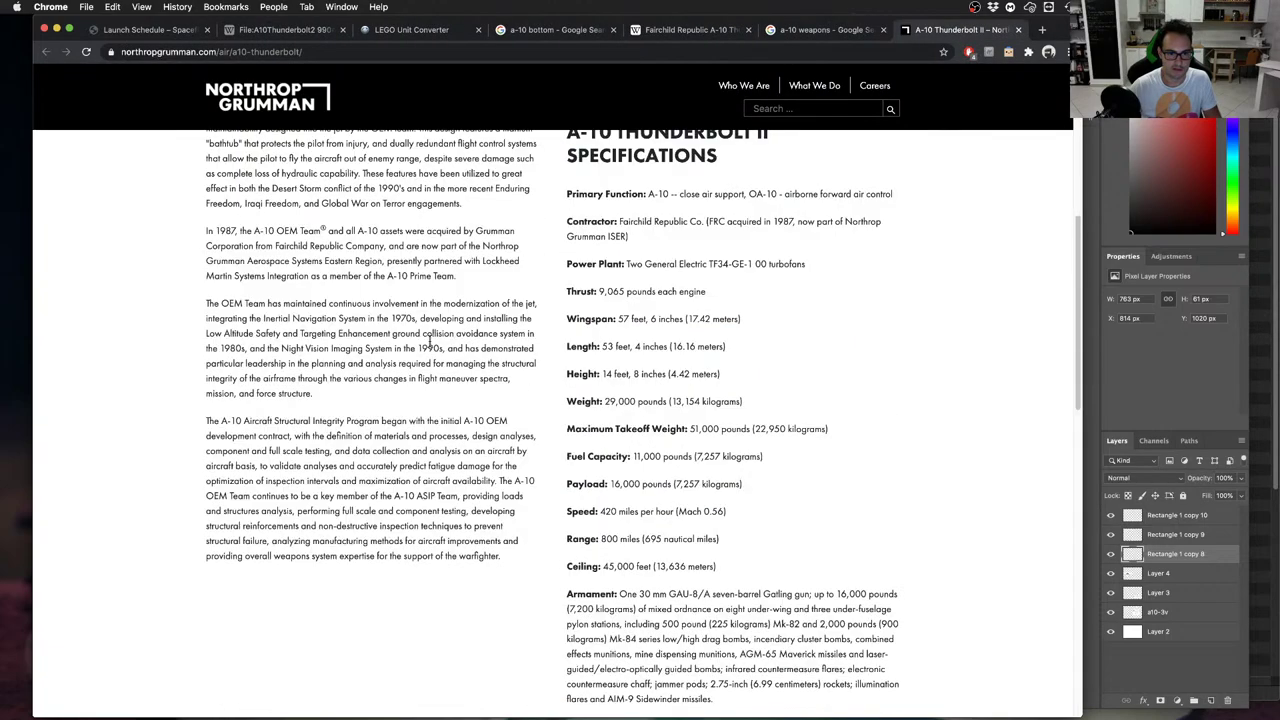
pyautogui.scroll(-1, 574, 454)
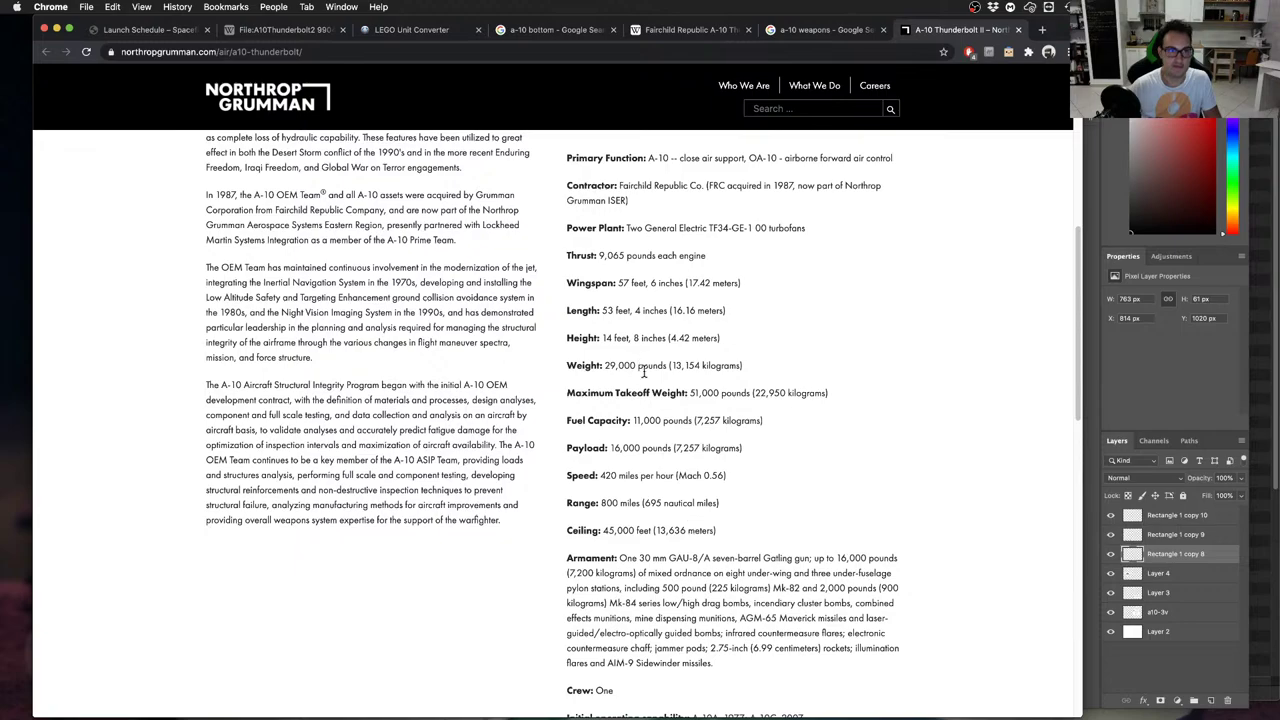
pyautogui.scroll(-1, 644, 372)
pyautogui.scroll(-1, 738, 423)
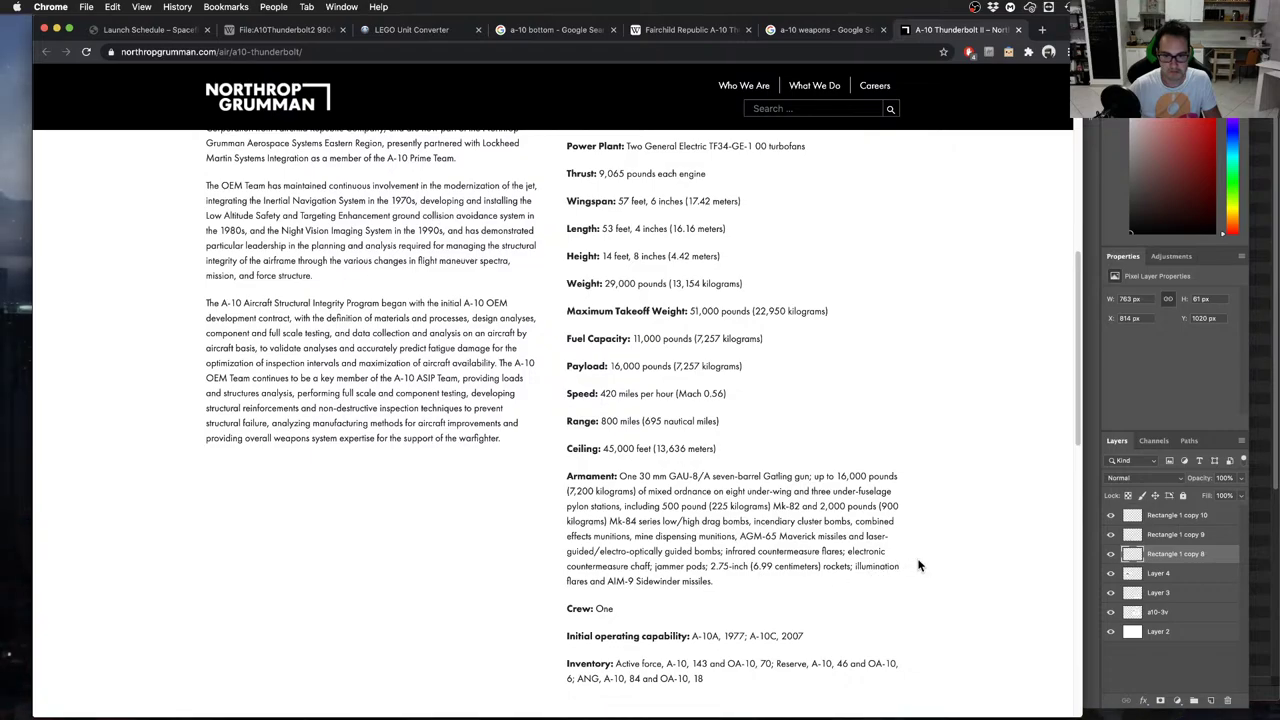
pyautogui.scroll(-1, 919, 566)
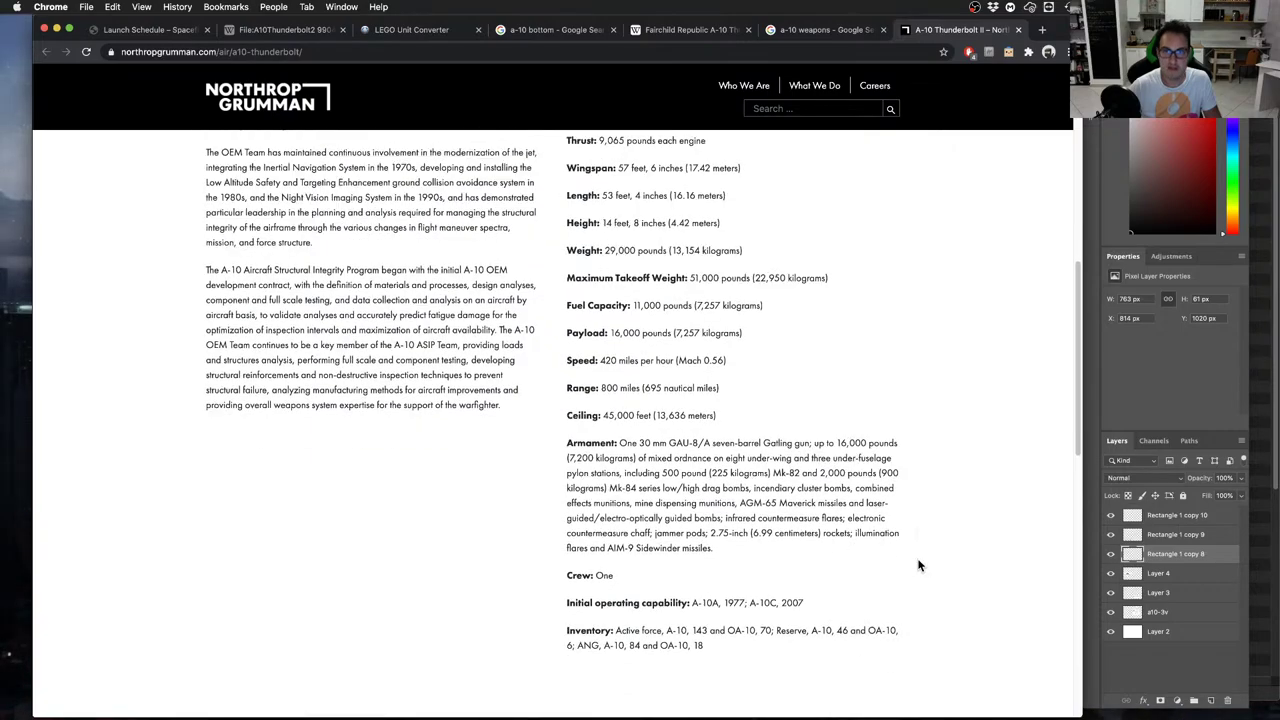
# Close the Northrop Grumman page and look through the image results for "a-10 weapons"
pyautogui.press('super+w')
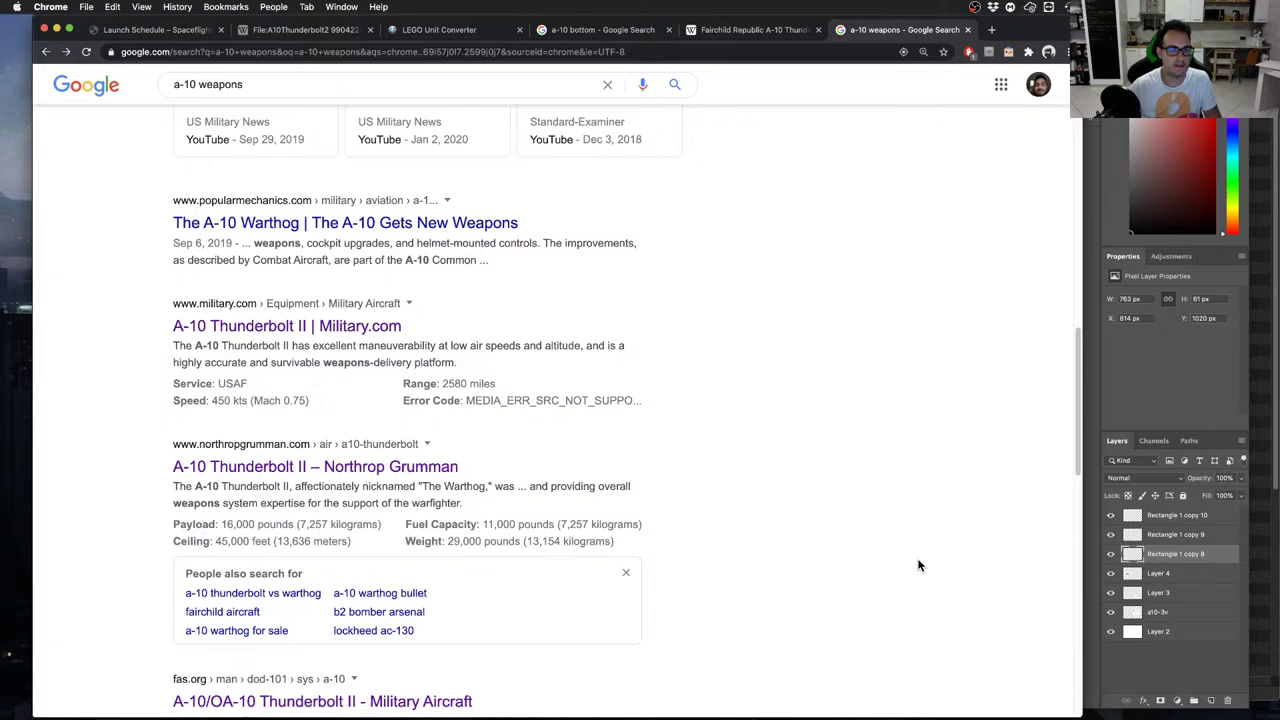
pyautogui.scroll(10, 919, 566)
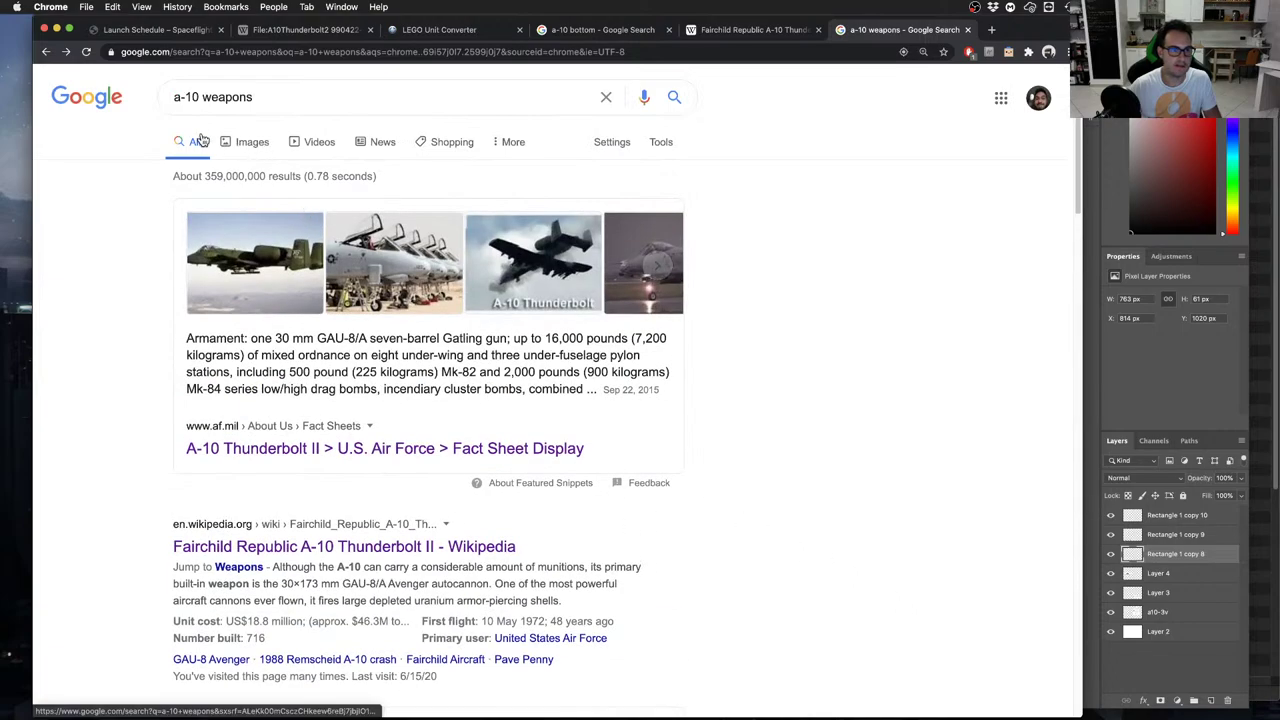
pyautogui.click(224, 142)
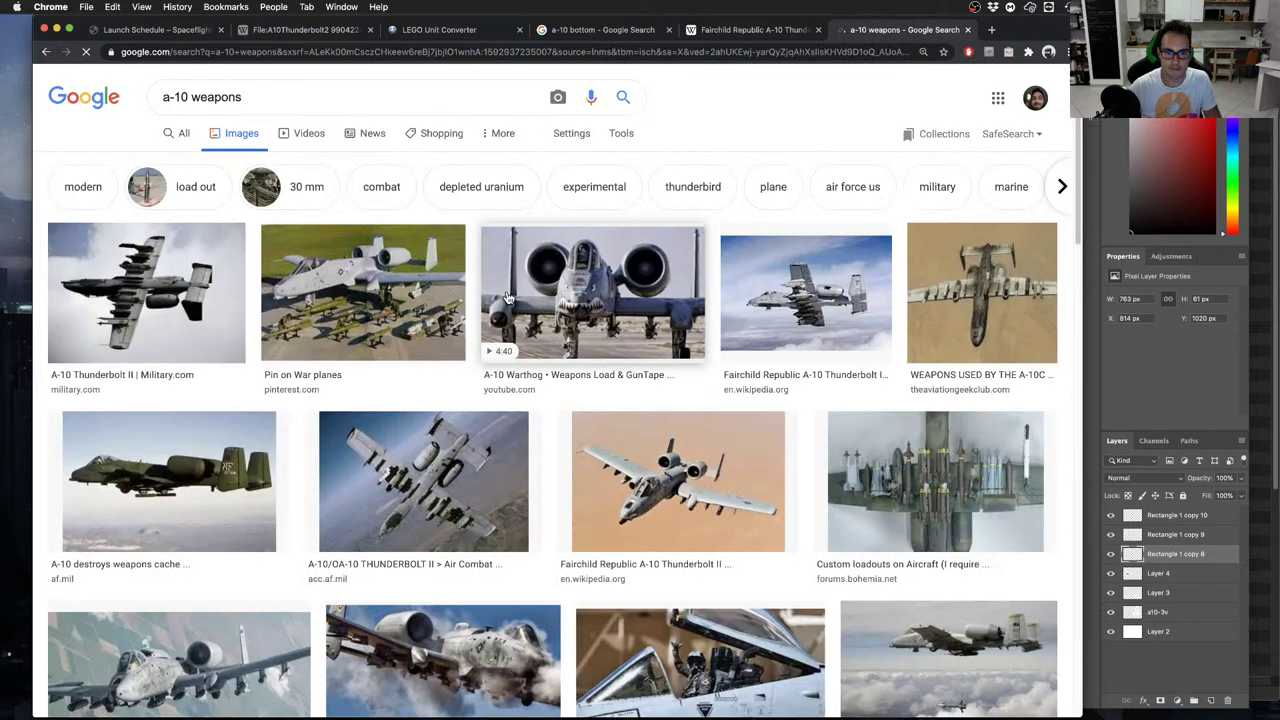
pyautogui.scroll(-1, 717, 366)
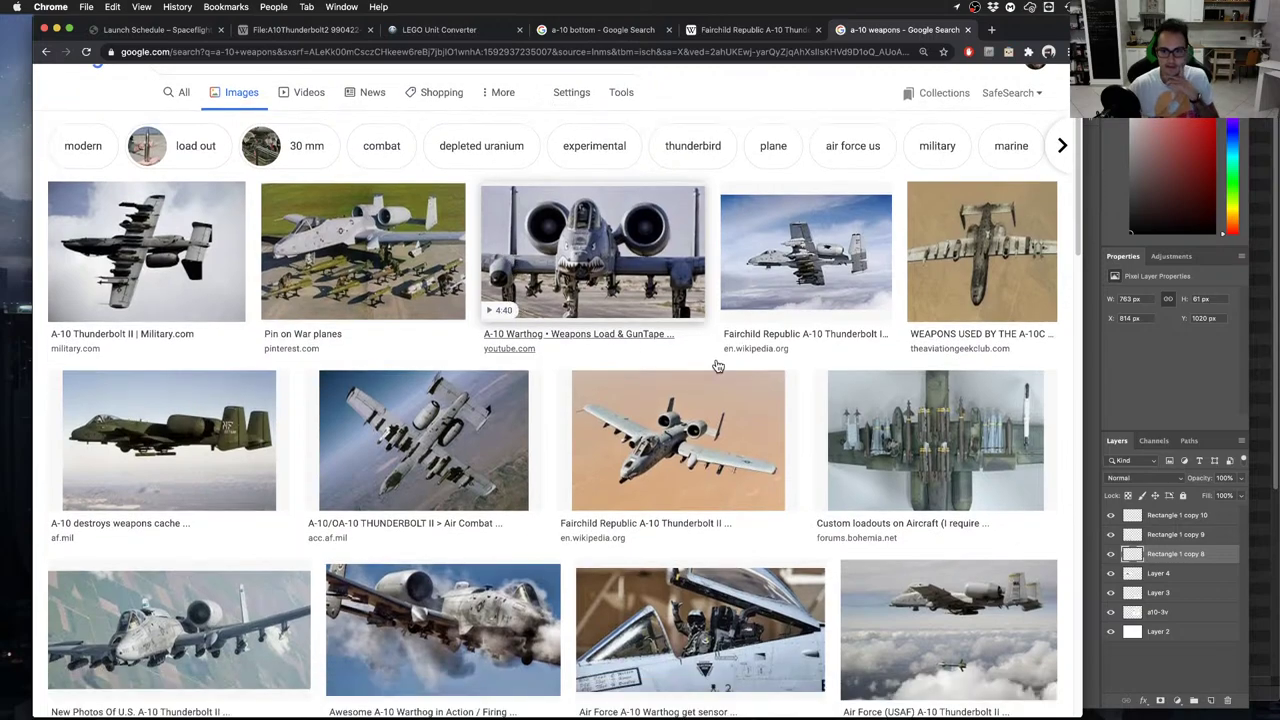
pyautogui.click(970, 441)
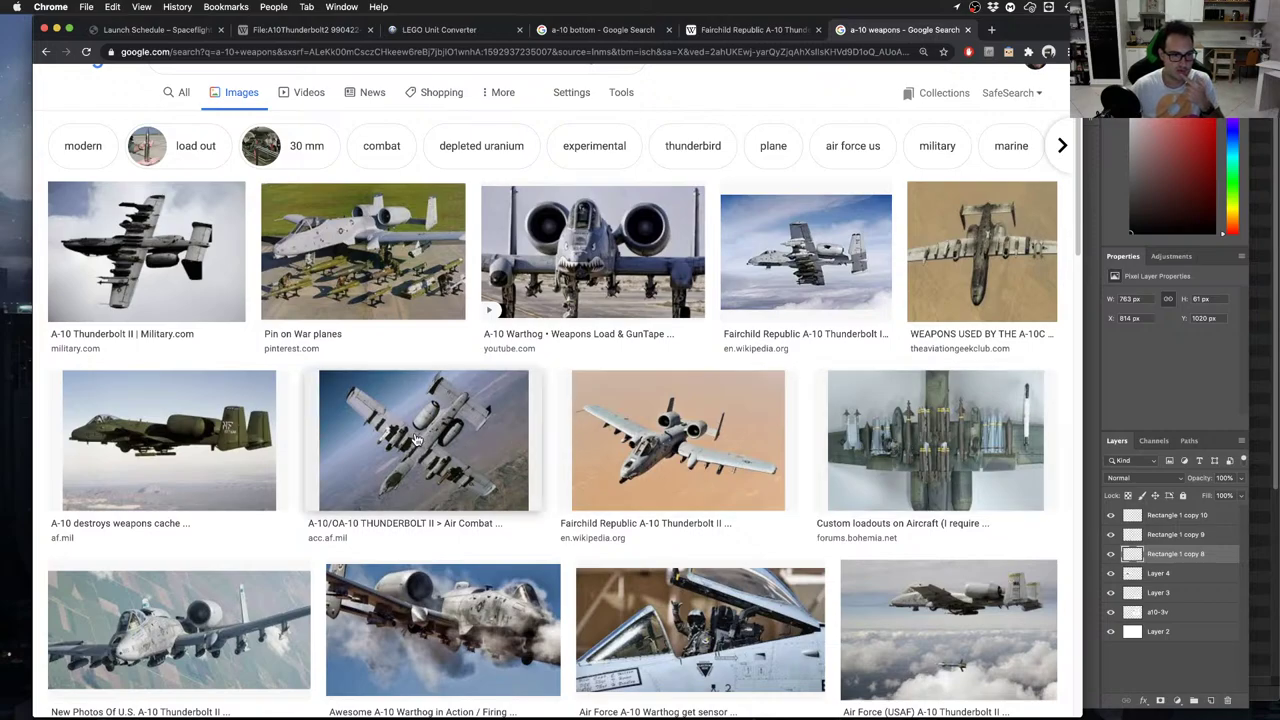
pyautogui.scroll(-4, 417, 440)
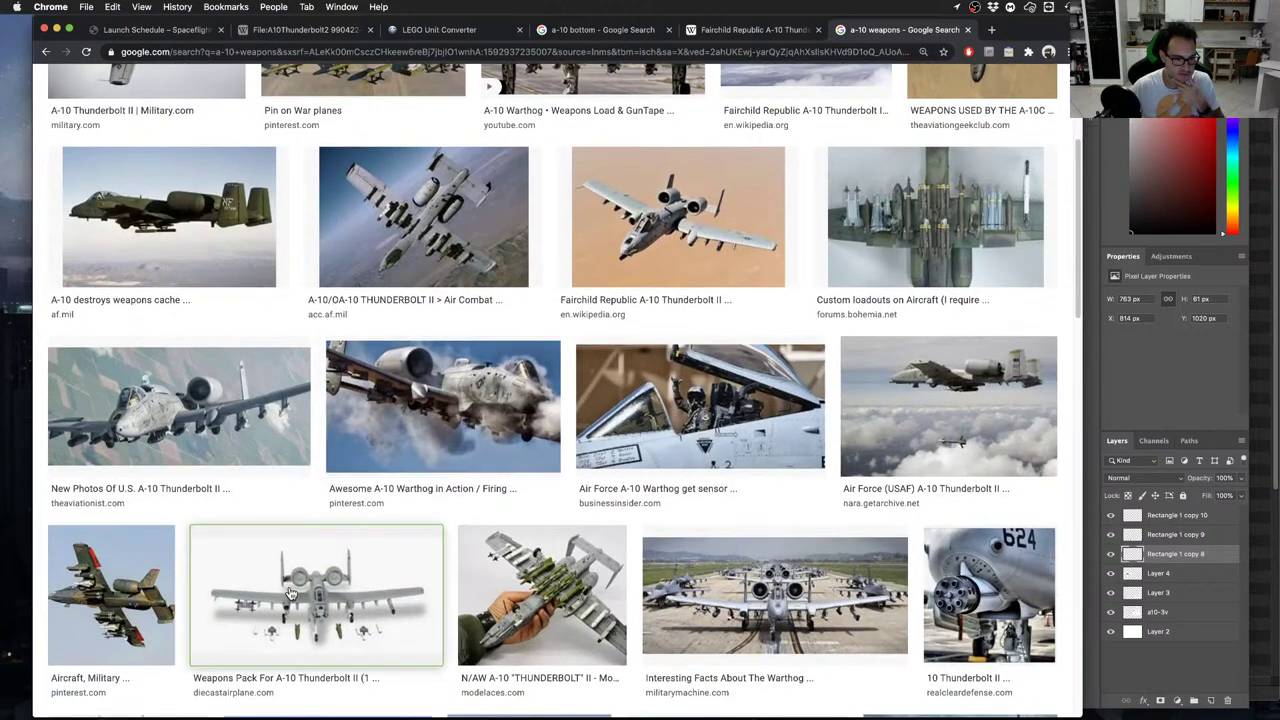
# Open the Weapons Pack For A-10 Thunderbolt II image and examine the remaining image results for weapon loadouts
pyautogui.click(291, 594)
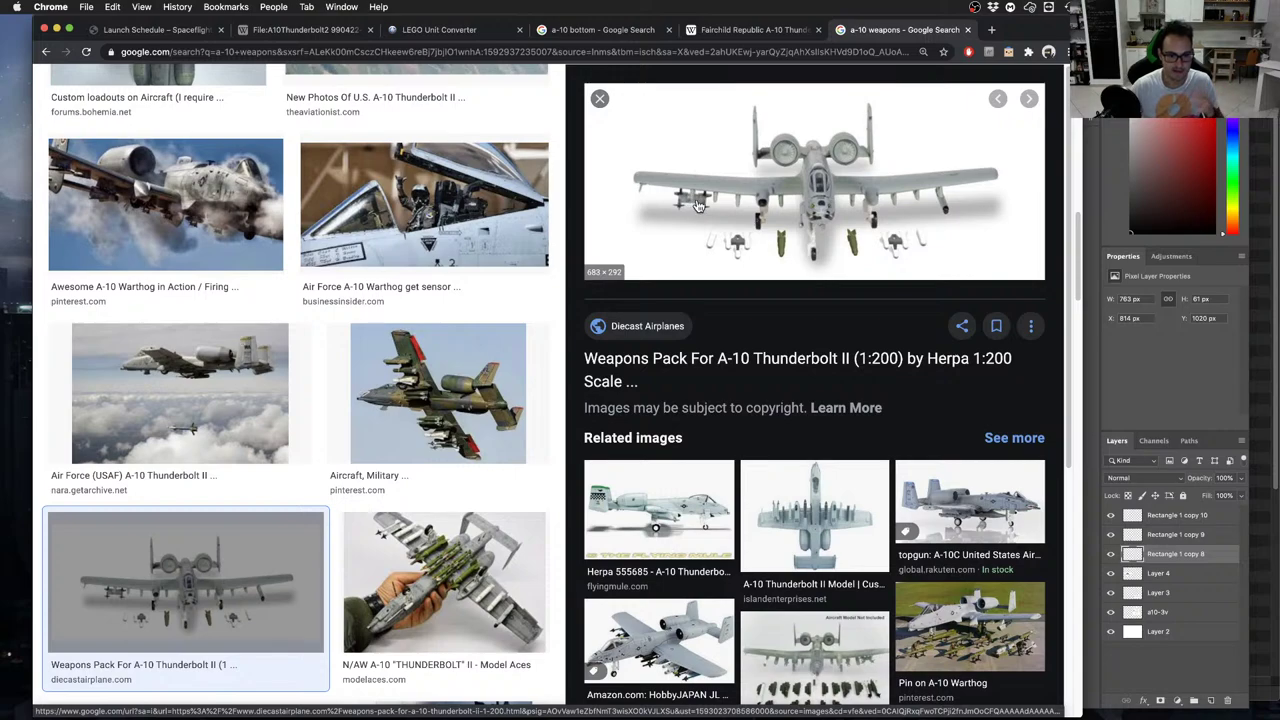
pyautogui.scroll(-5, 508, 513)
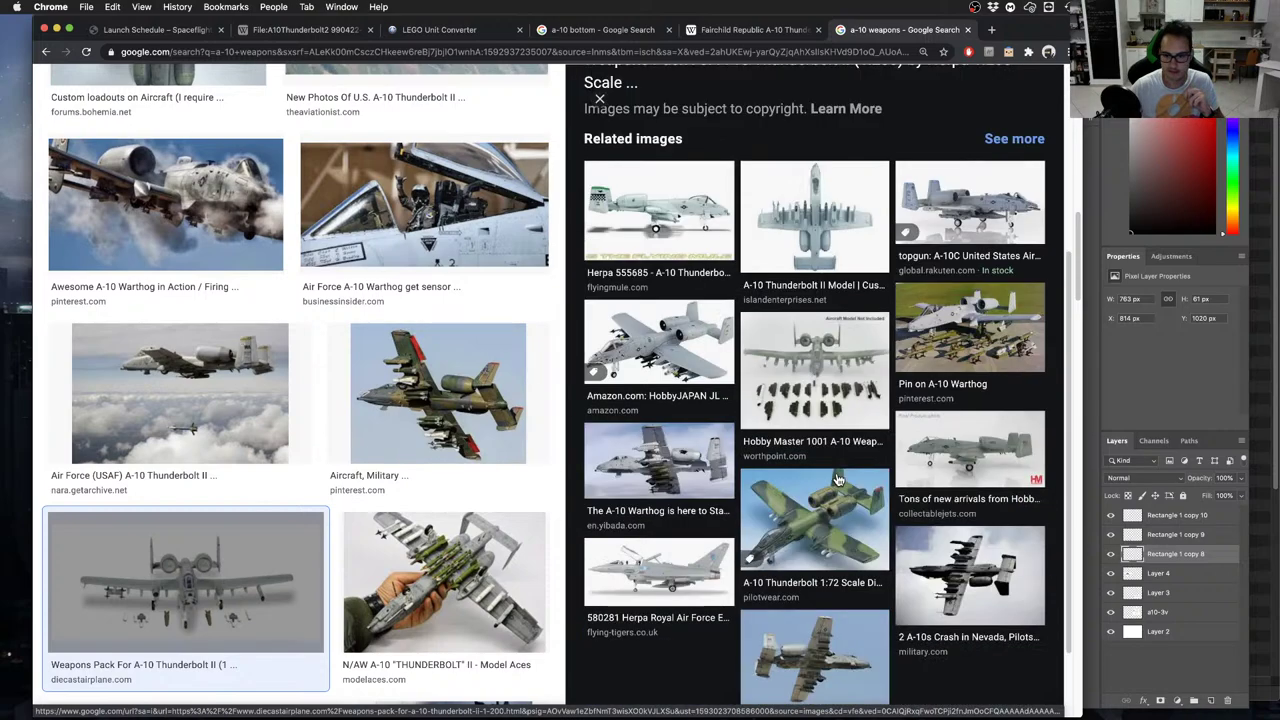
pyautogui.scroll(-10, 395, 469)
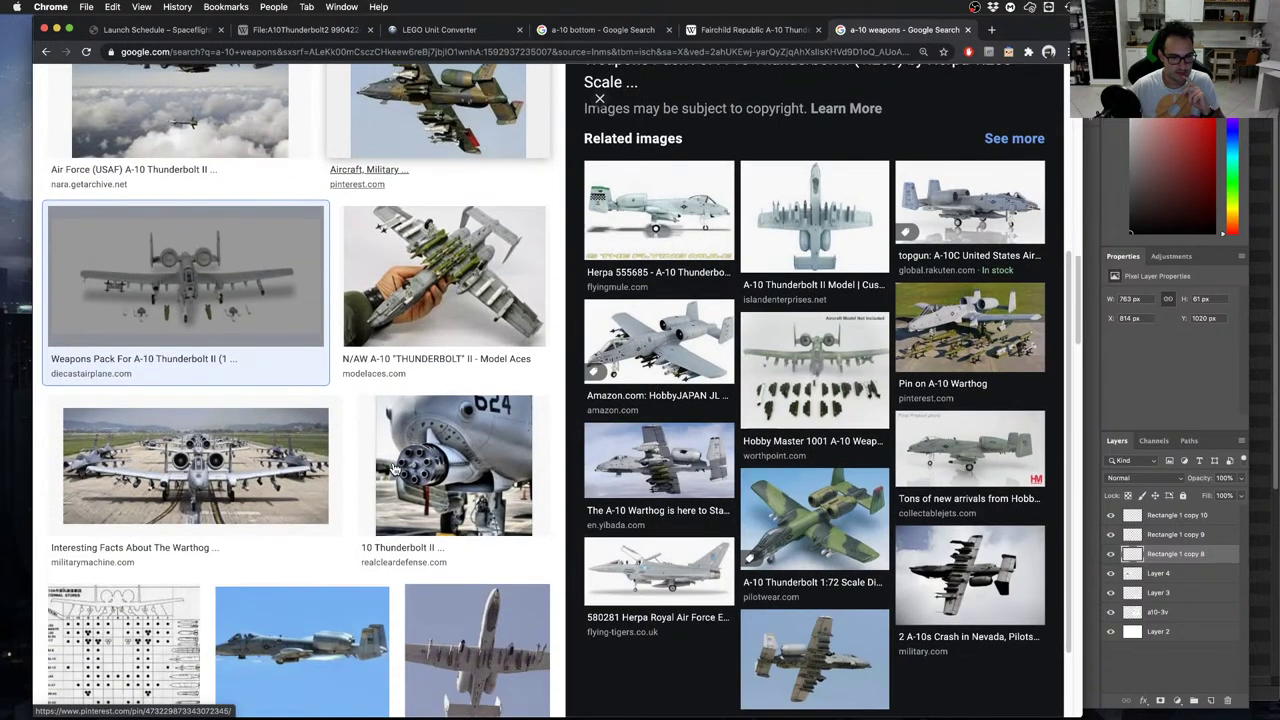
pyautogui.scroll(-15, 395, 469)
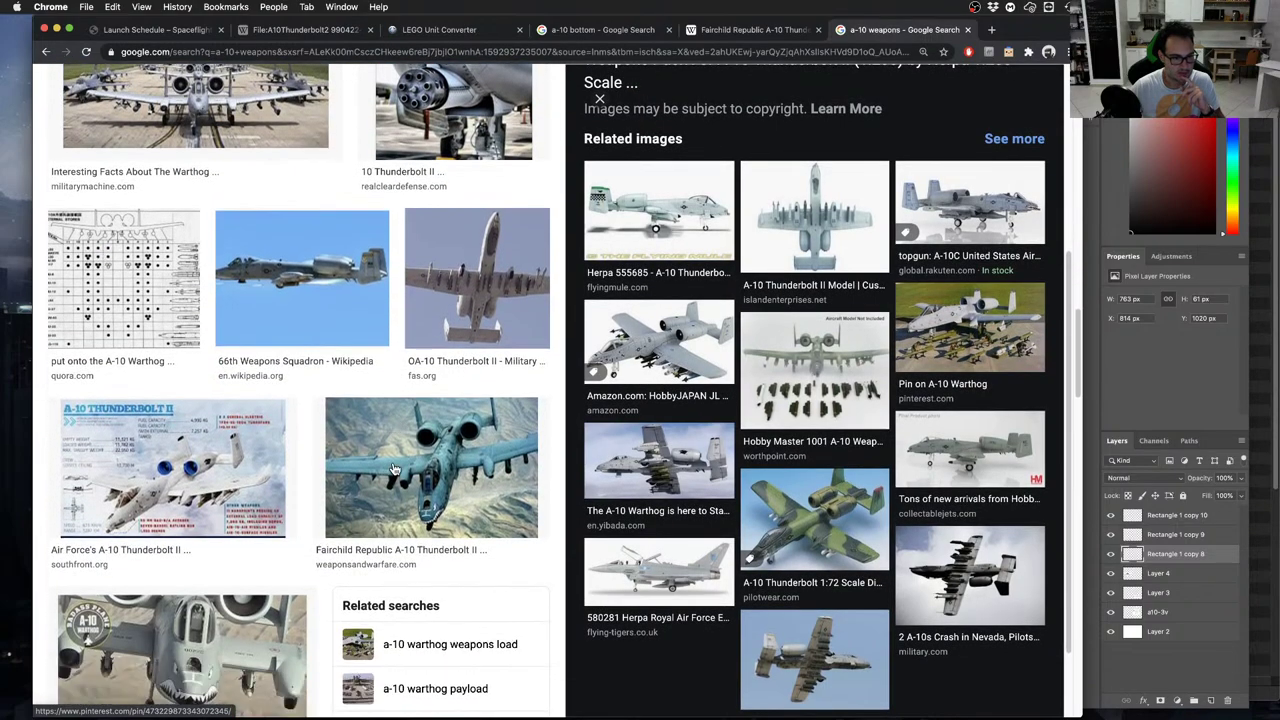
pyautogui.scroll(-1, 395, 469)
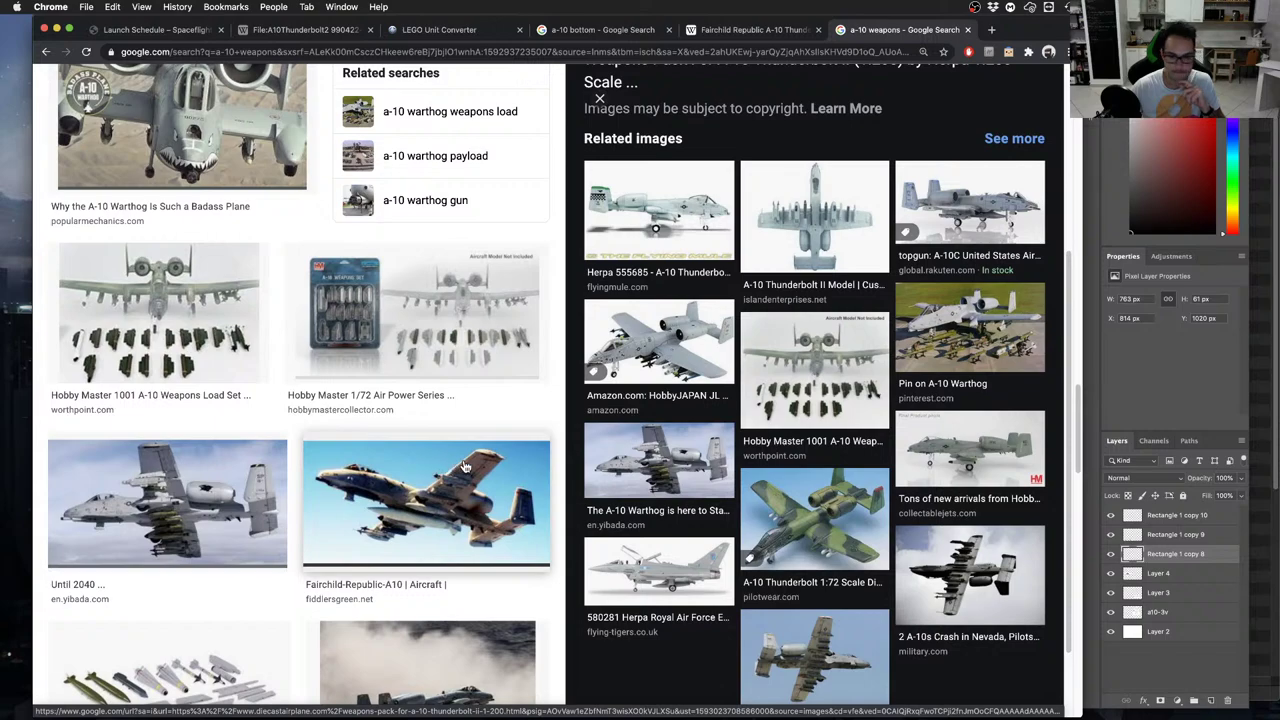
pyautogui.scroll(-3, 450, 468)
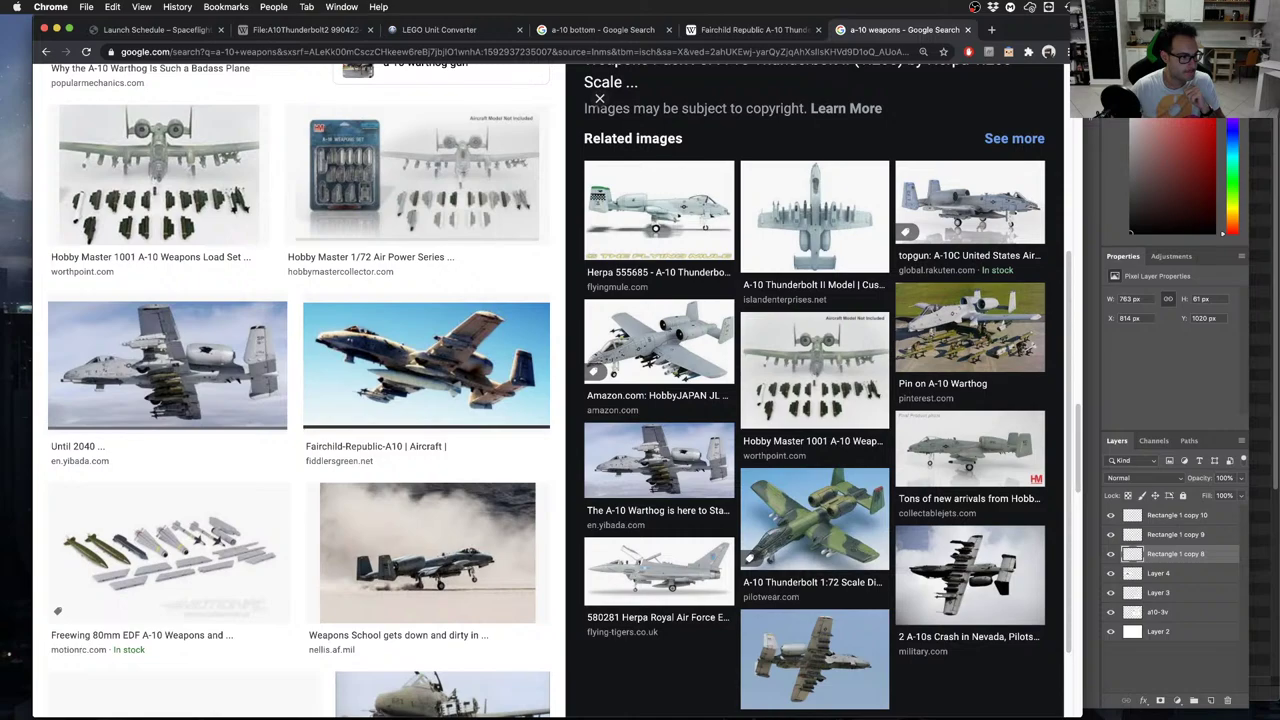
pyautogui.scroll(-3, 452, 385)
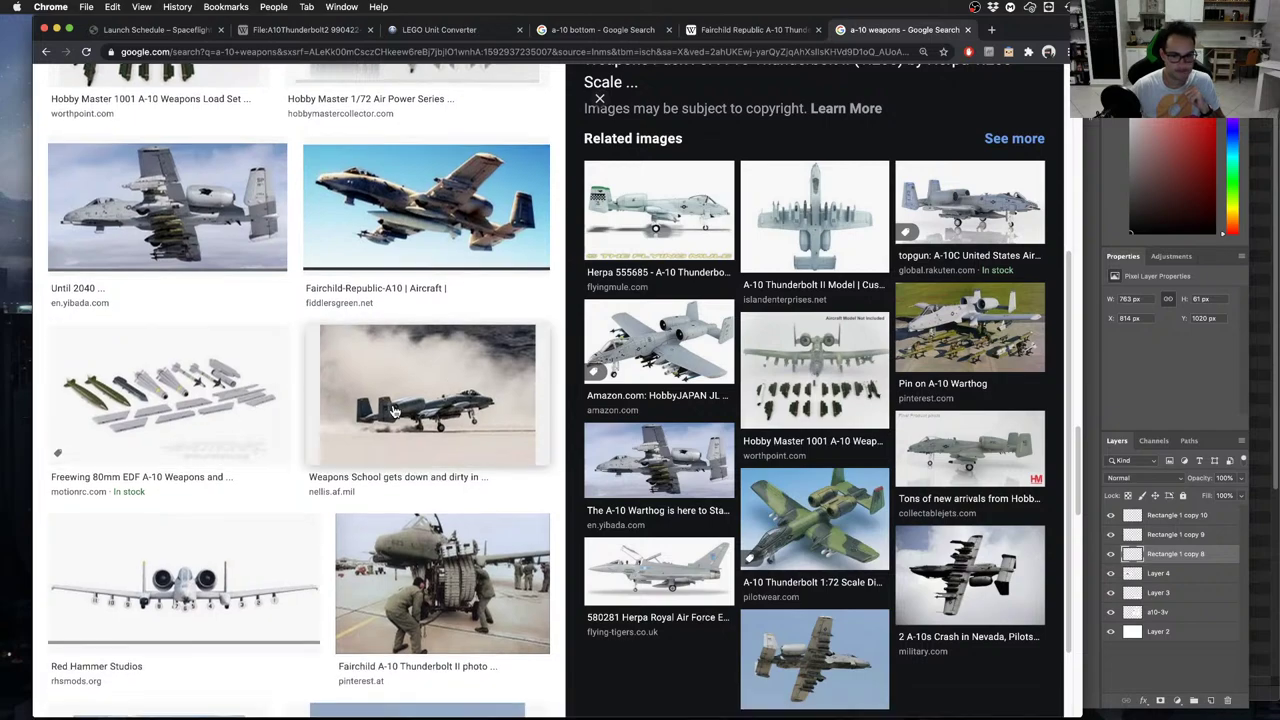
pyautogui.scroll(-1, 380, 390)
pyautogui.scroll(-10, 380, 390)
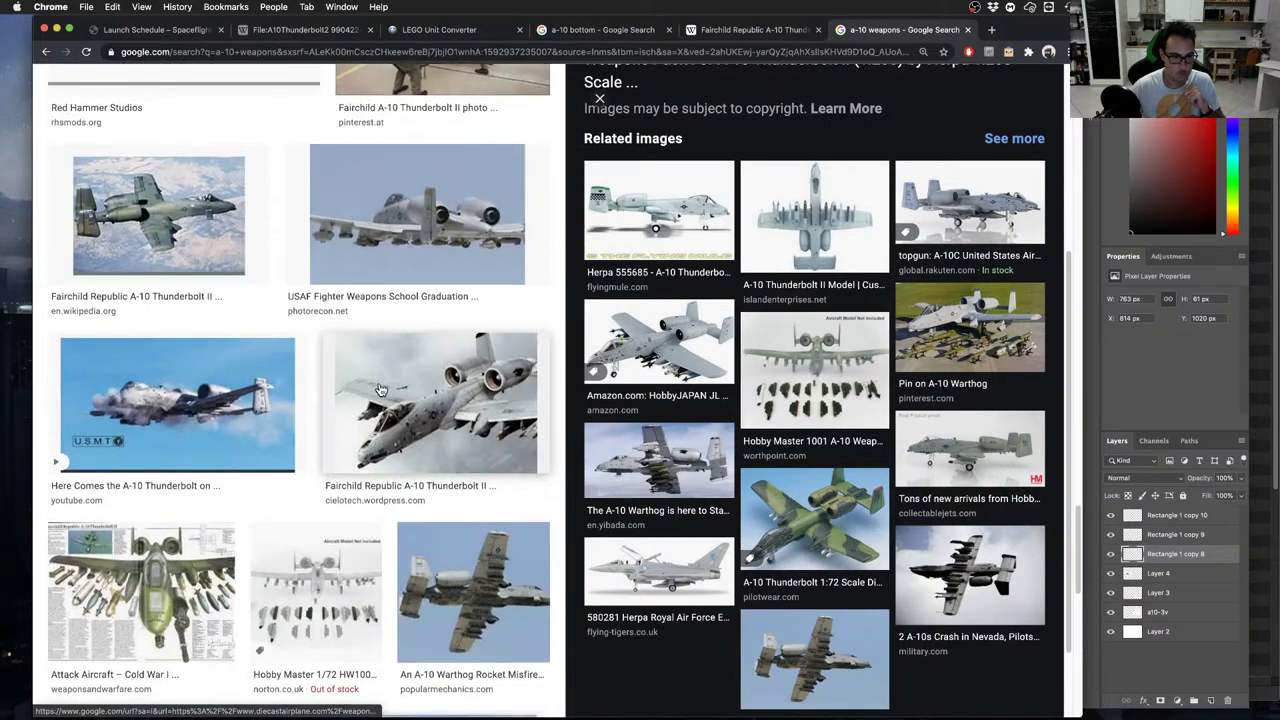
pyautogui.scroll(-5, 380, 390)
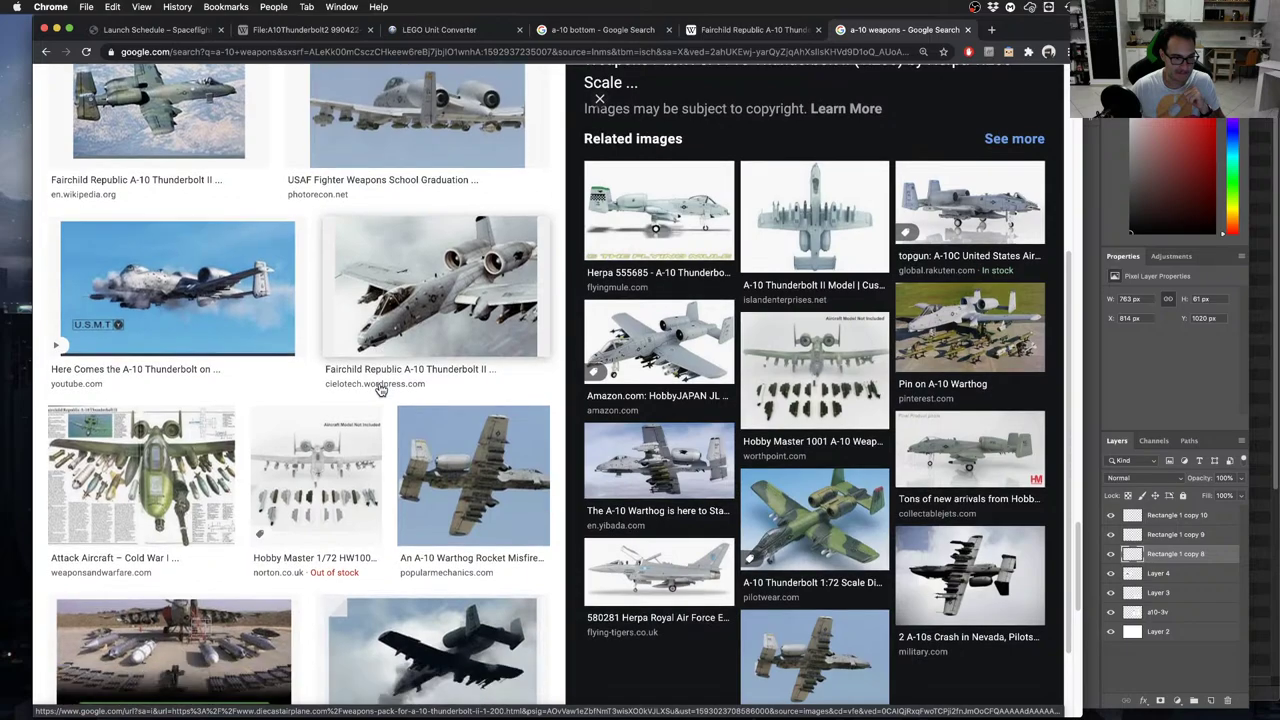
pyautogui.scroll(-4, 380, 390)
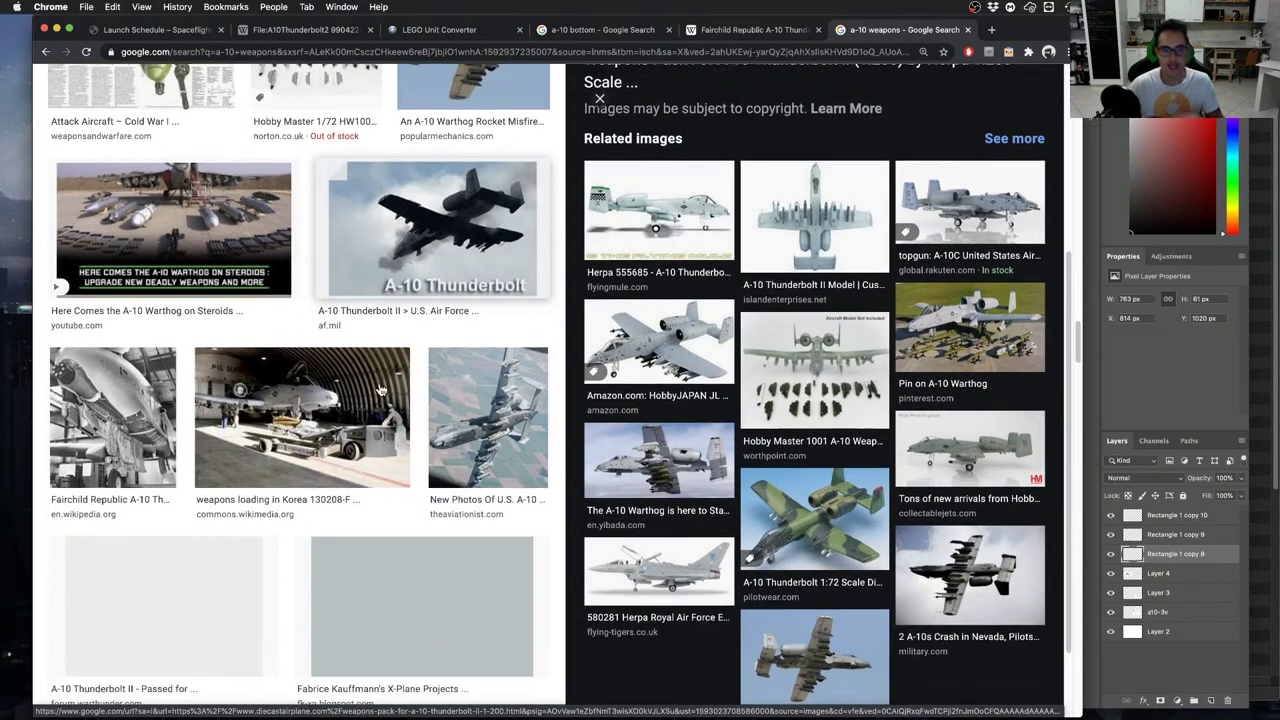
# Switch to Studio and move the group of dark grey pylons to the other side of the lineup, beside the olive bombs
pyautogui.hotkey('ctrl', 'Right')
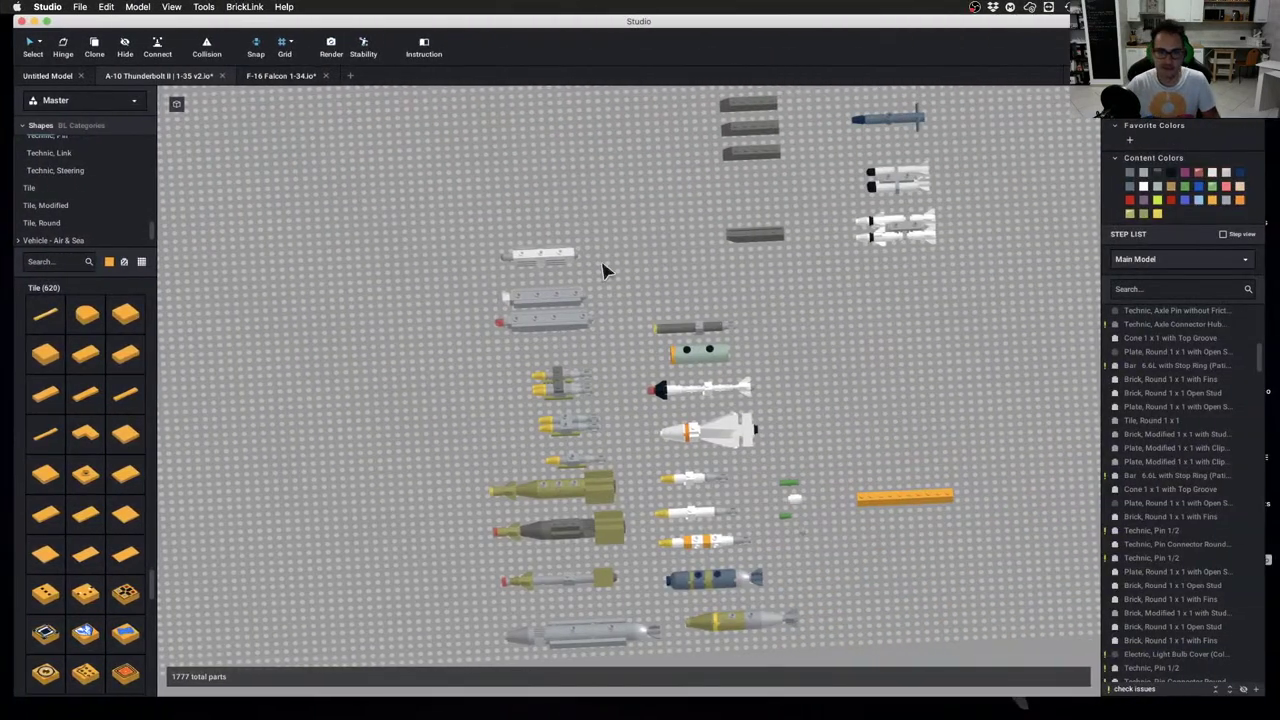
pyautogui.scroll(-4, 769, 354)
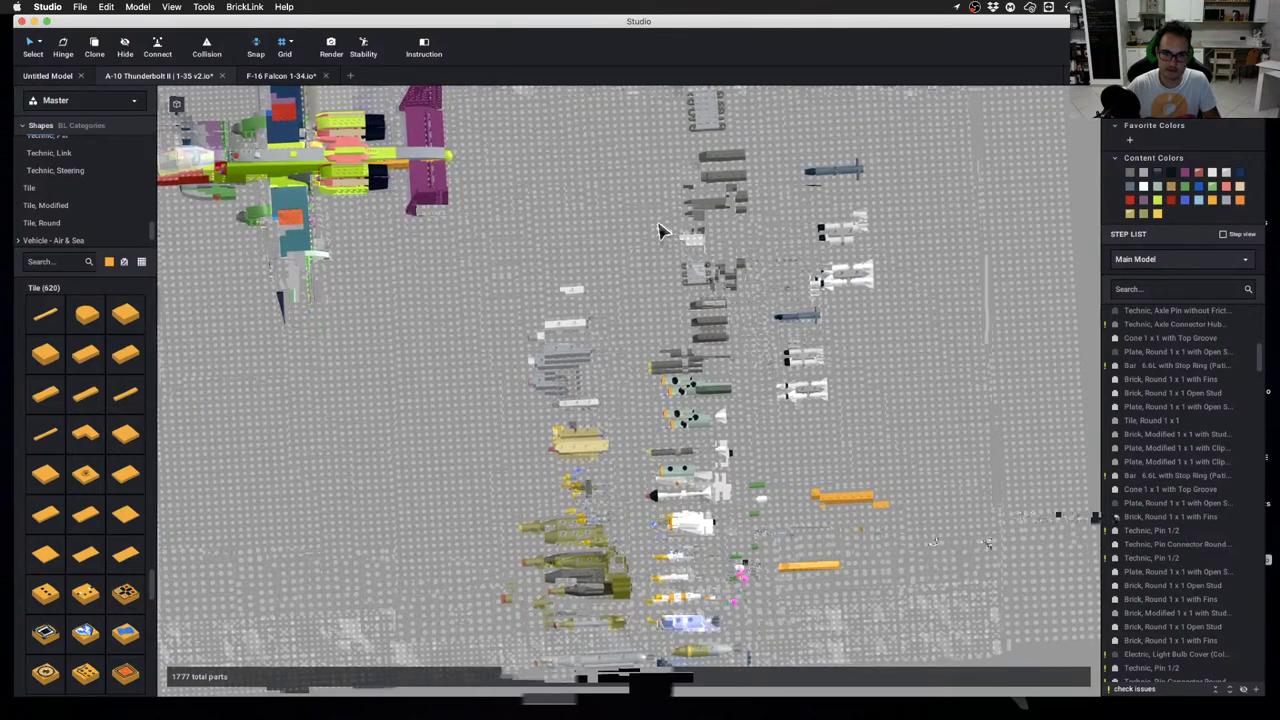
pyautogui.moveTo(658, 223); pyautogui.dragTo(494, 660)
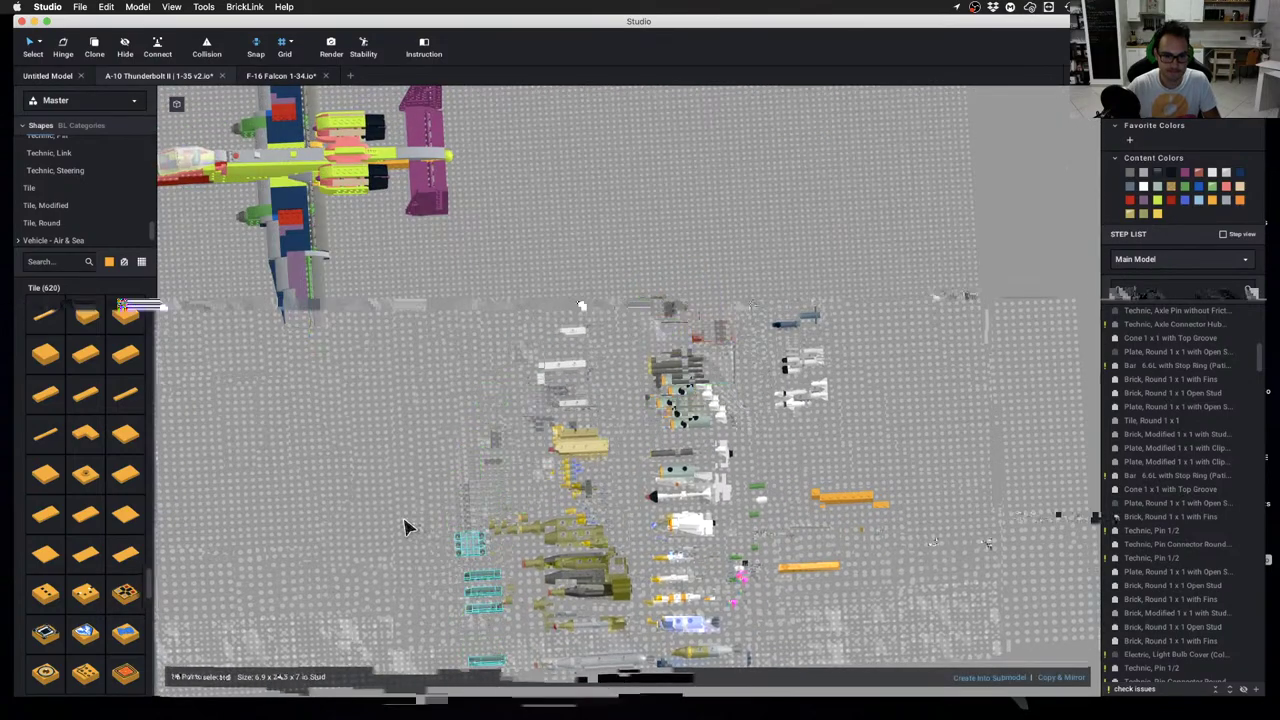
pyautogui.click(403, 519)
pyautogui.scroll(-3, 392, 499)
pyautogui.scroll(6, 900, 470)
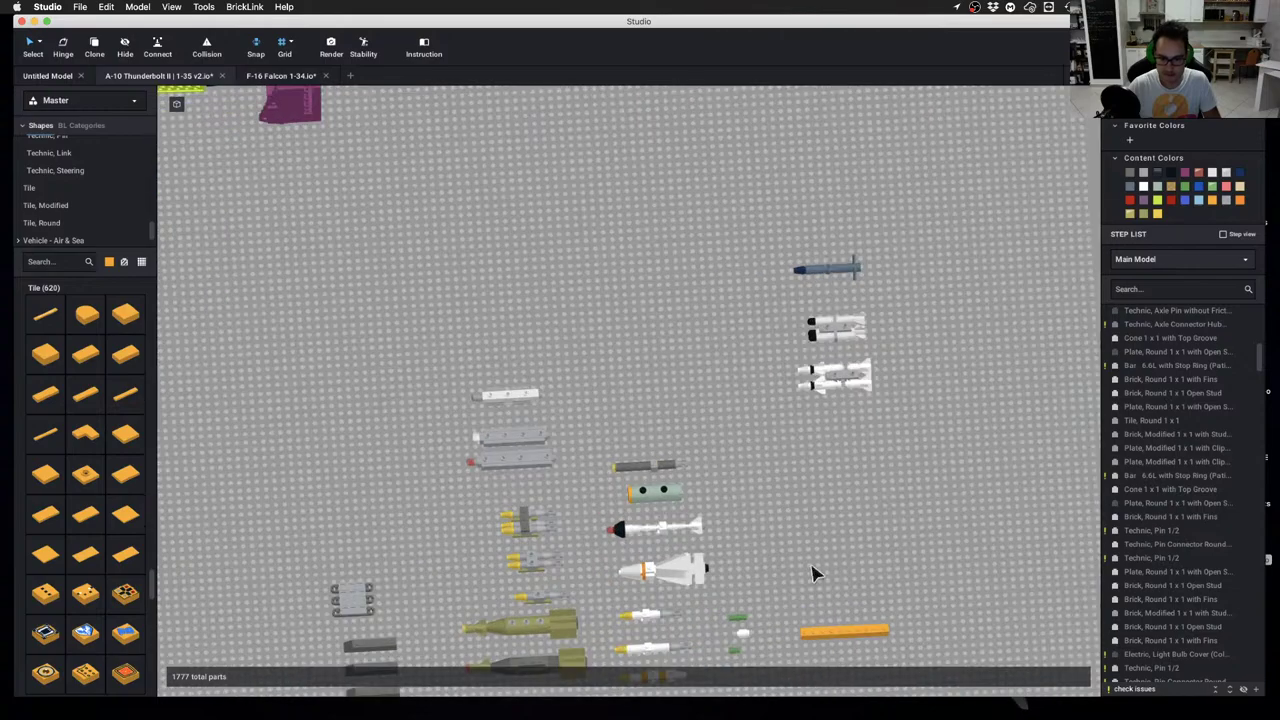
# Delete the orange brick and the small loose green and white parts beside the weapon lineup
pyautogui.moveTo(840, 628); pyautogui.dragTo(840, 569)
pyautogui.press('Delete')
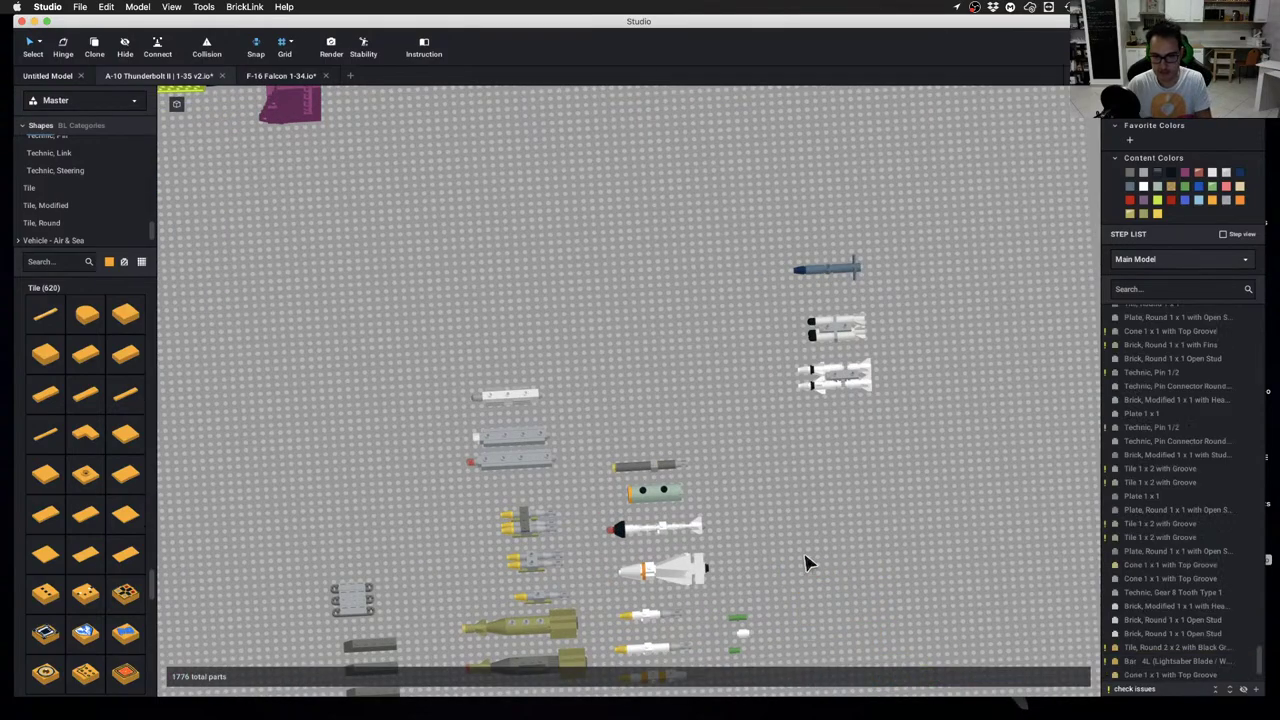
pyautogui.scroll(-3, 806, 556)
pyautogui.click(721, 578)
pyautogui.press('Delete')
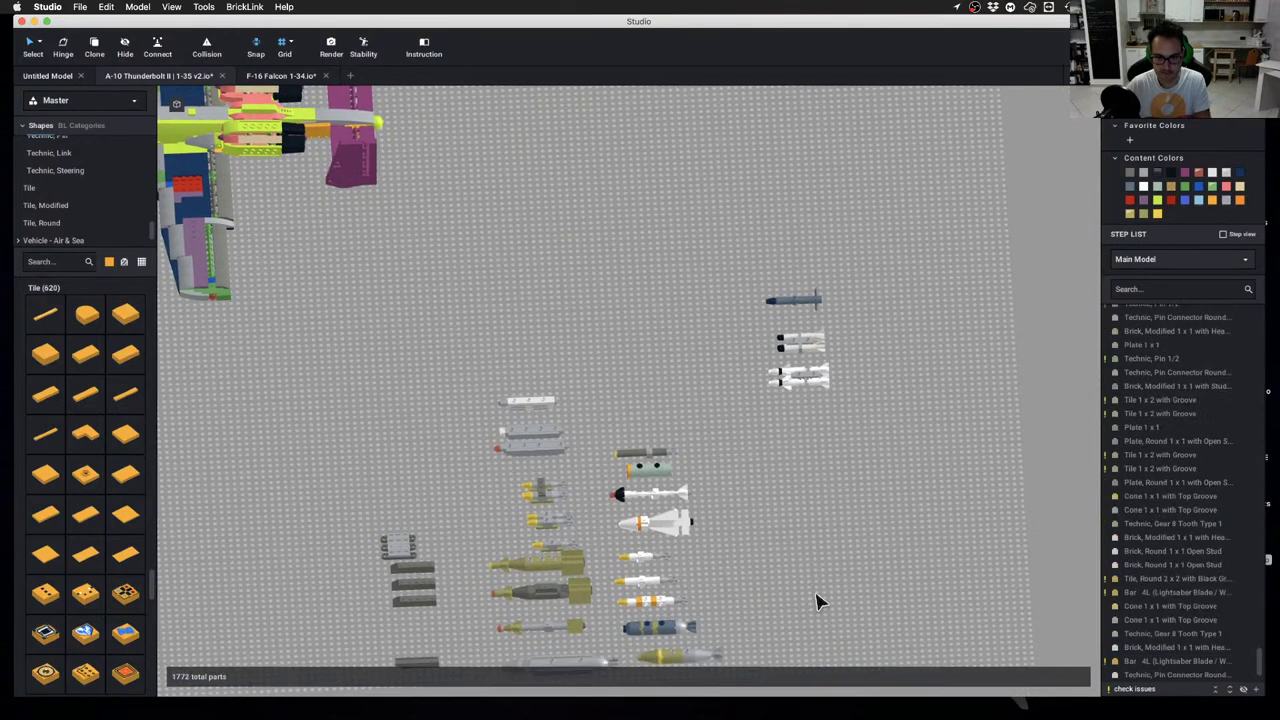
pyautogui.scroll(-4, 836, 575)
pyautogui.scroll(3, 805, 558)
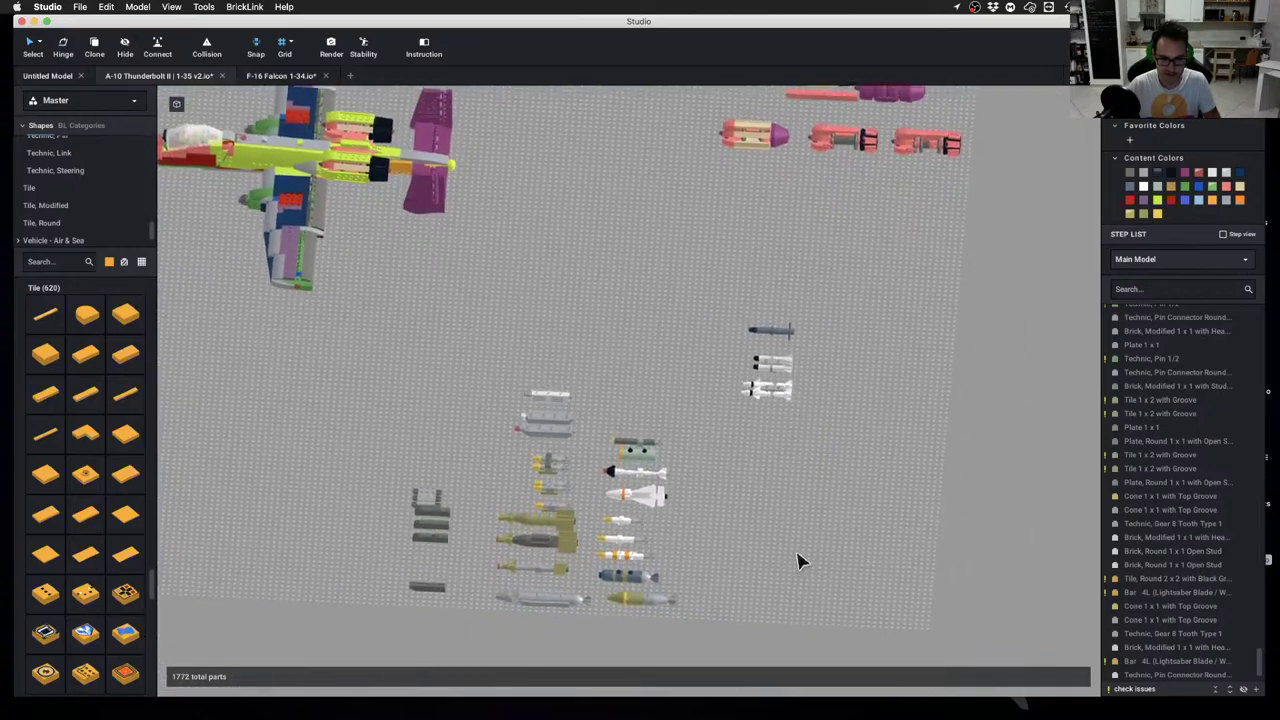
# Examine the blue missile and its tail fin hub up close, beside the two white missile clusters
pyautogui.scroll(5, 640, 449)
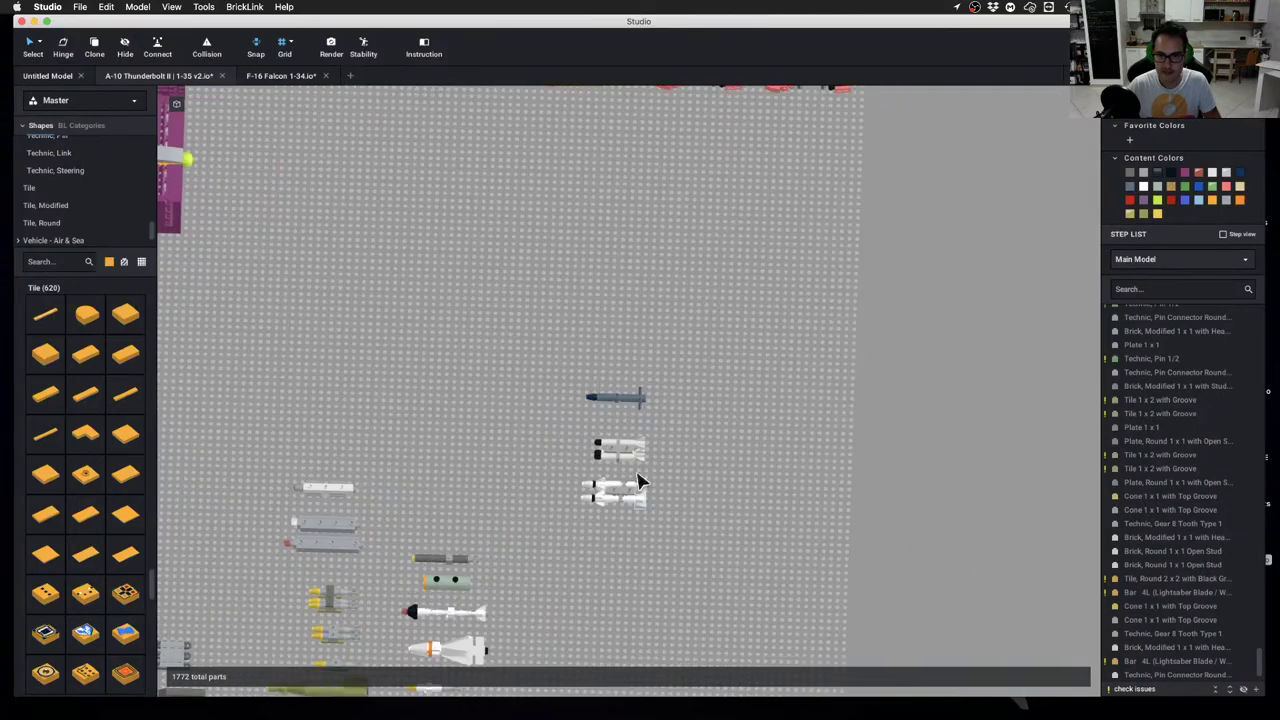
pyautogui.moveTo(678, 490); pyautogui.dragTo(620, 322, button='right')
pyautogui.moveTo(582, 285); pyautogui.dragTo(700, 494)
pyautogui.moveTo(700, 494); pyautogui.dragTo(813, 542, button='middle')
pyautogui.click(843, 411)
pyautogui.moveTo(843, 411); pyautogui.dragTo(731, 431, button='middle')
pyautogui.moveTo(731, 431); pyautogui.dragTo(706, 445, button='right')
pyautogui.click(706, 445)
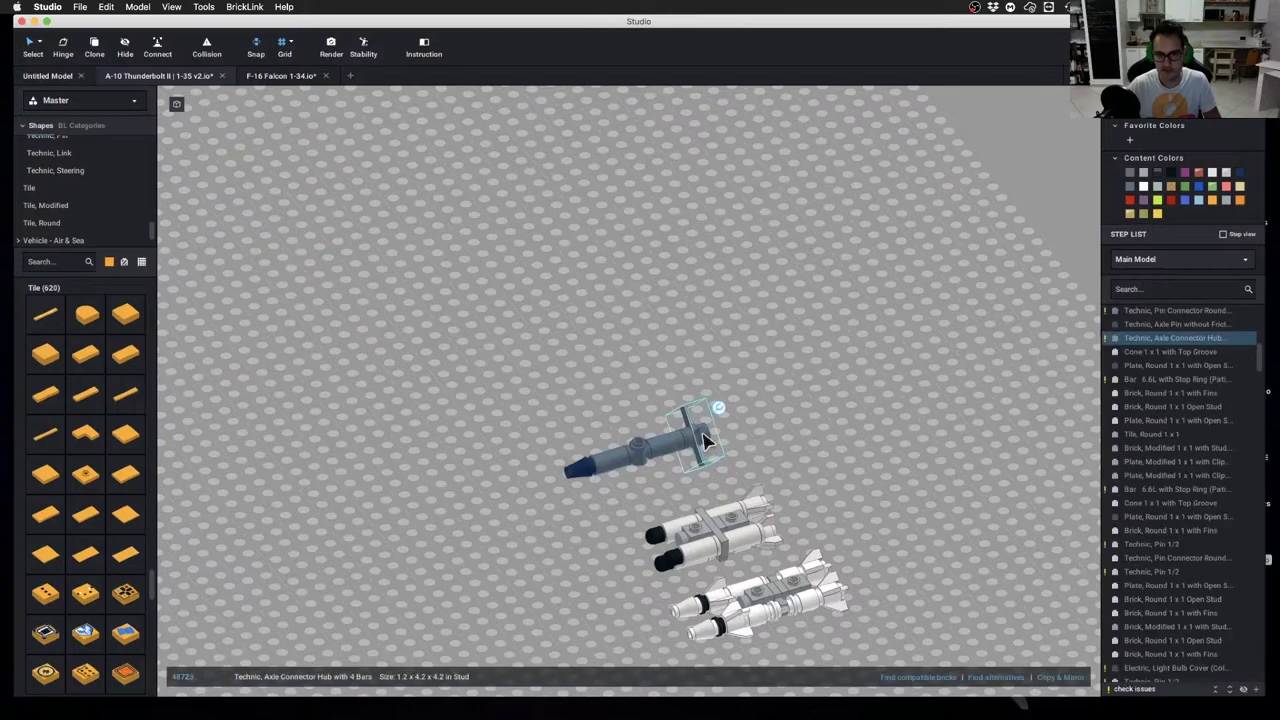
pyautogui.click(893, 447)
pyautogui.moveTo(893, 447); pyautogui.dragTo(787, 441, button='right')
# Move the whole blue missile to the end of the second weapon row, beside the slim dark grey rocket
pyautogui.moveTo(560, 354); pyautogui.dragTo(771, 423)
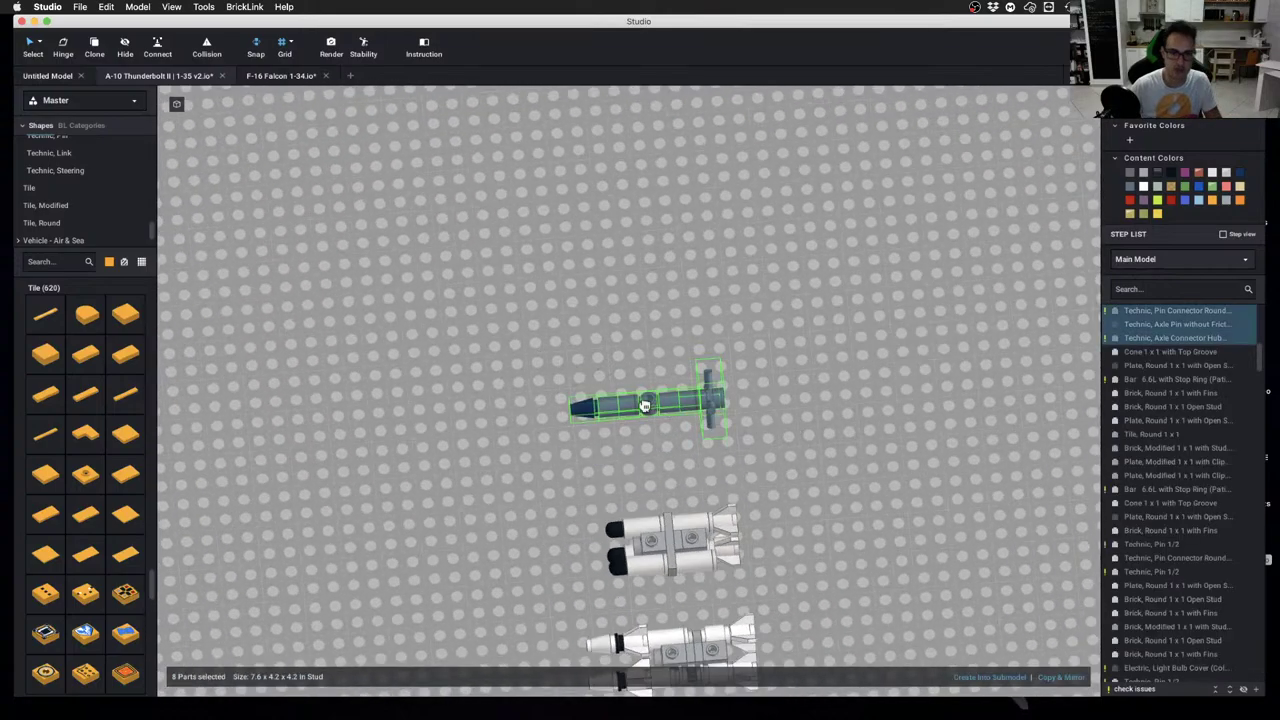
pyautogui.moveTo(645, 405); pyautogui.dragTo(509, 530)
pyautogui.scroll(-3, 509, 530)
pyautogui.moveTo(509, 530); pyautogui.dragTo(870, 215, button='middle')
pyautogui.moveTo(870, 215); pyautogui.dragTo(706, 386)
pyautogui.click(738, 303)
pyautogui.scroll(3, 739, 349)
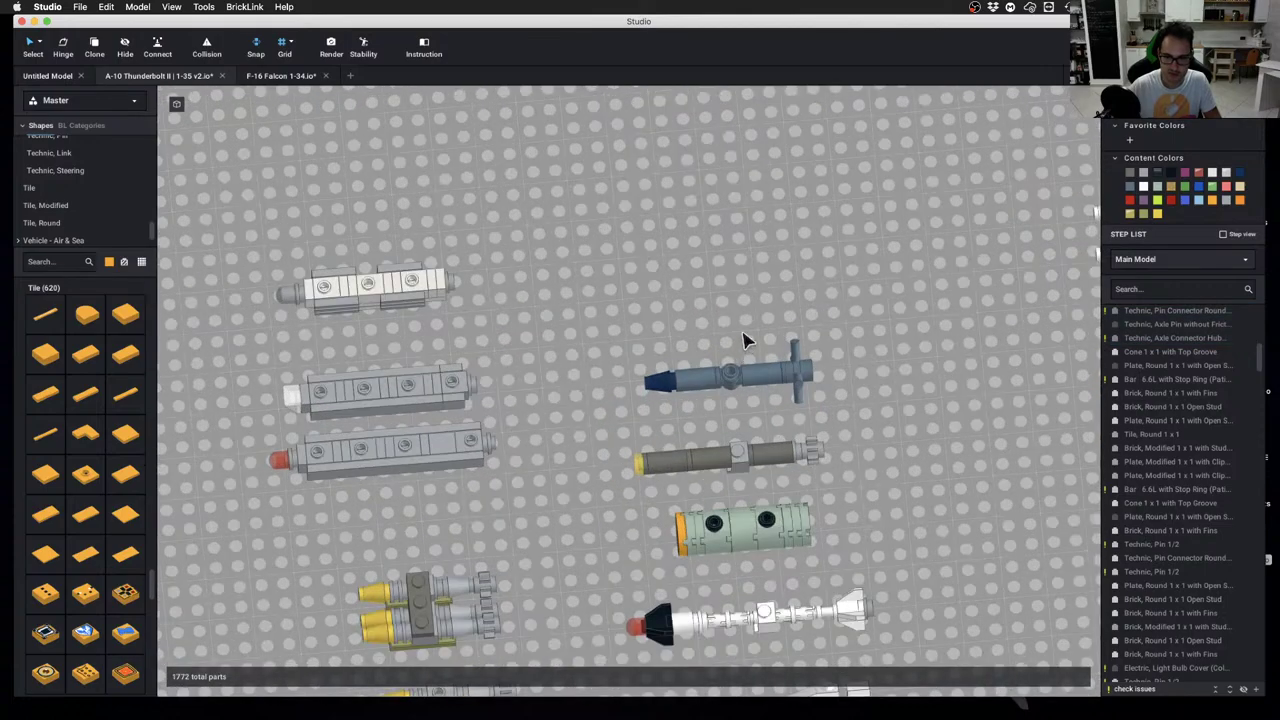
# Shift the blue missile farther from the slim dark grey rocket, leaving a wider gap in the row
pyautogui.moveTo(743, 337); pyautogui.dragTo(628, 353, button='right')
pyautogui.moveTo(624, 352); pyautogui.dragTo(843, 423)
pyautogui.moveTo(843, 423); pyautogui.dragTo(757, 398, button='right')
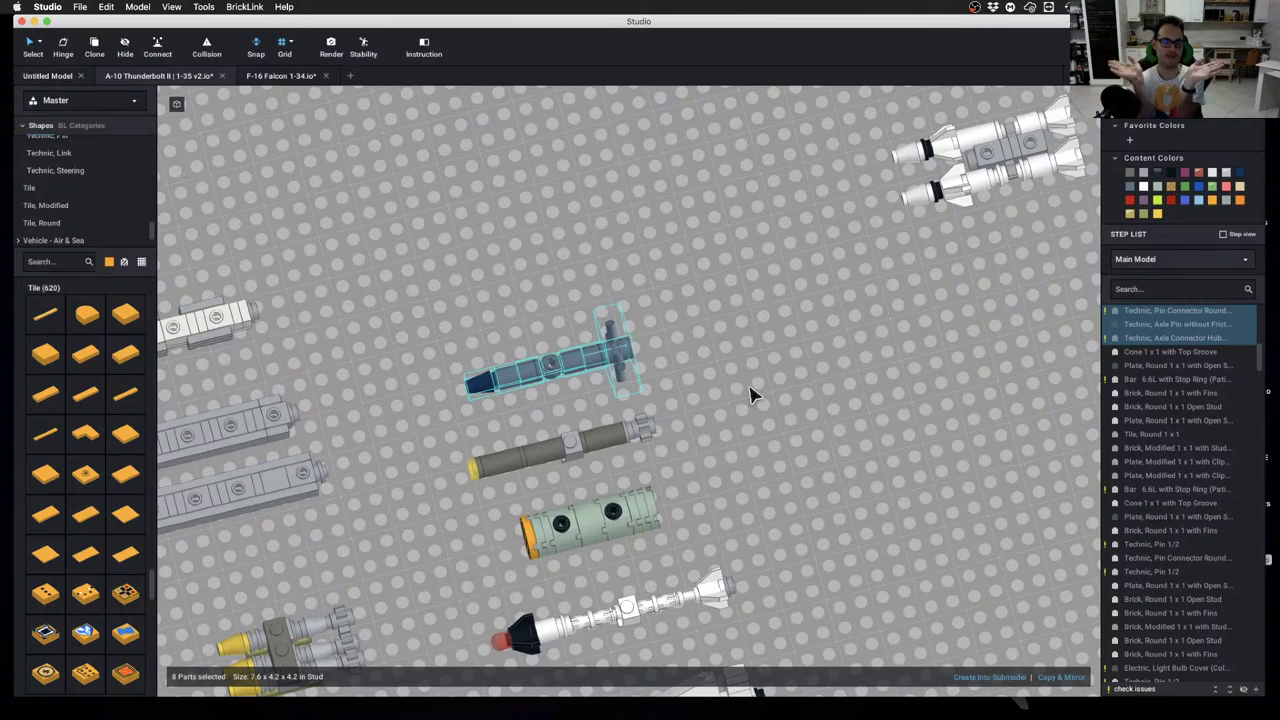
pyautogui.scroll(-3, 750, 388)
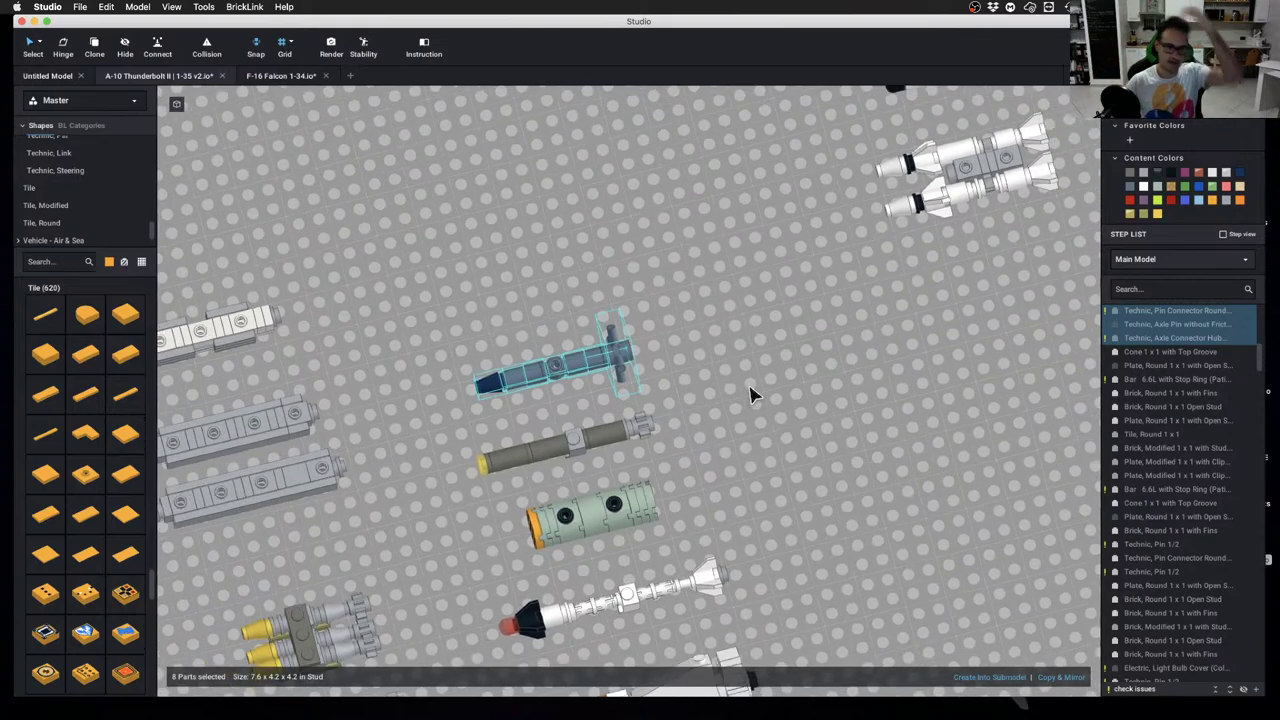
pyautogui.click(743, 388)
pyautogui.scroll(4, 740, 390)
pyautogui.moveTo(452, 309); pyautogui.dragTo(548, 297)
pyautogui.click(680, 311)
pyautogui.moveTo(680, 311); pyautogui.dragTo(727, 303, button='right')
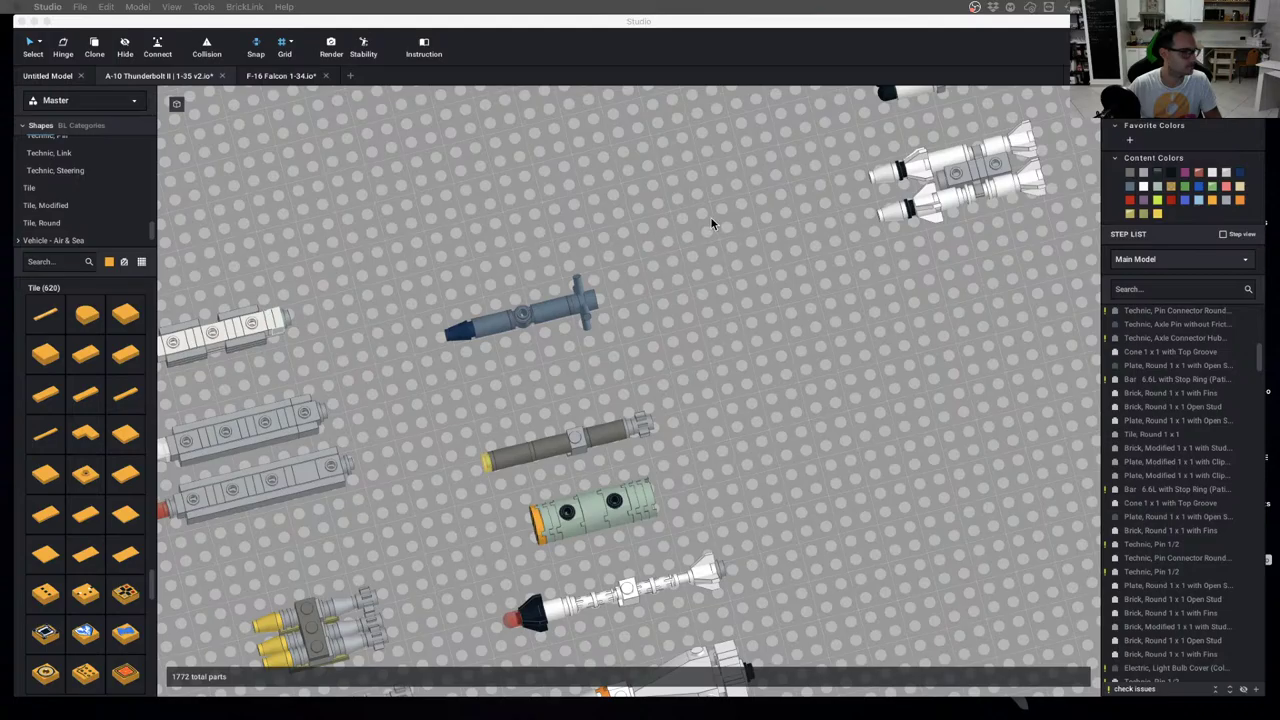
# Delete the two white missile clusters that stand apart below the second weapon row
pyautogui.click(769, 211)
pyautogui.scroll(-2, 777, 354)
pyautogui.moveTo(777, 354); pyautogui.dragTo(811, 291, button='right')
pyautogui.moveTo(811, 291); pyautogui.dragTo(687, 379, button='middle')
pyautogui.scroll(5, 687, 379)
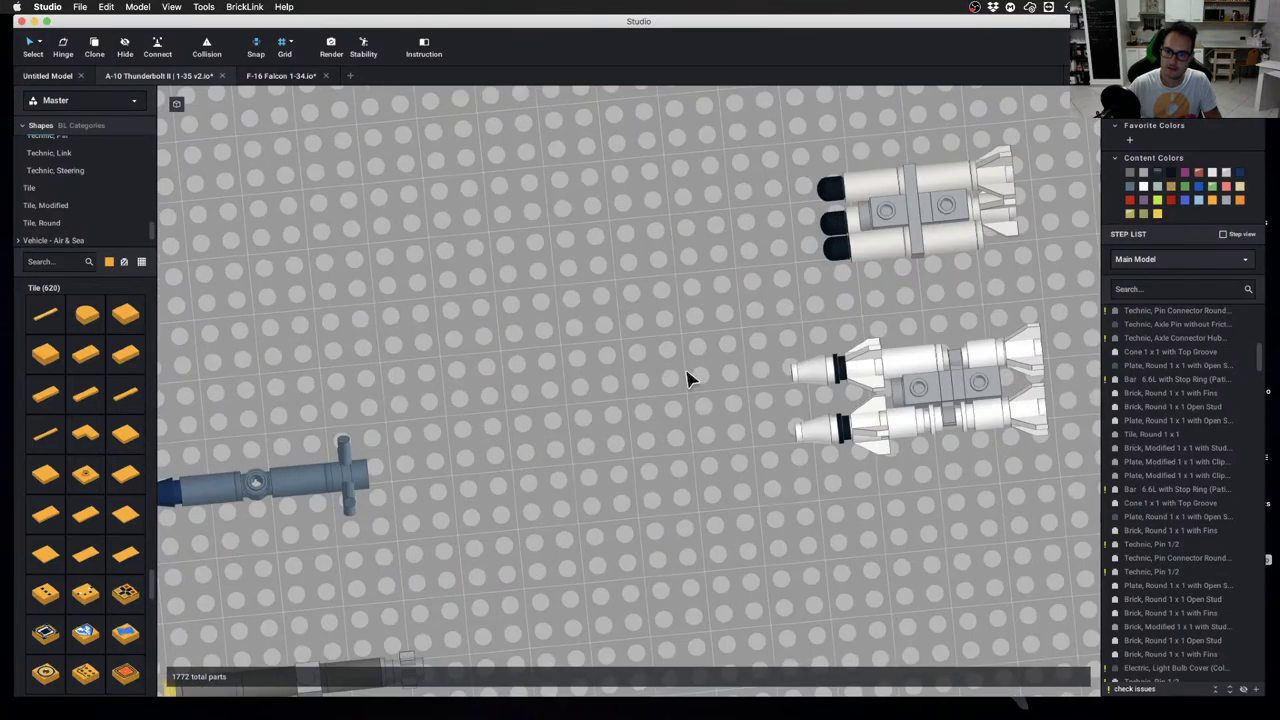
pyautogui.moveTo(686, 371); pyautogui.dragTo(744, 326, button='right')
pyautogui.moveTo(424, 288); pyautogui.dragTo(815, 605, button='right')
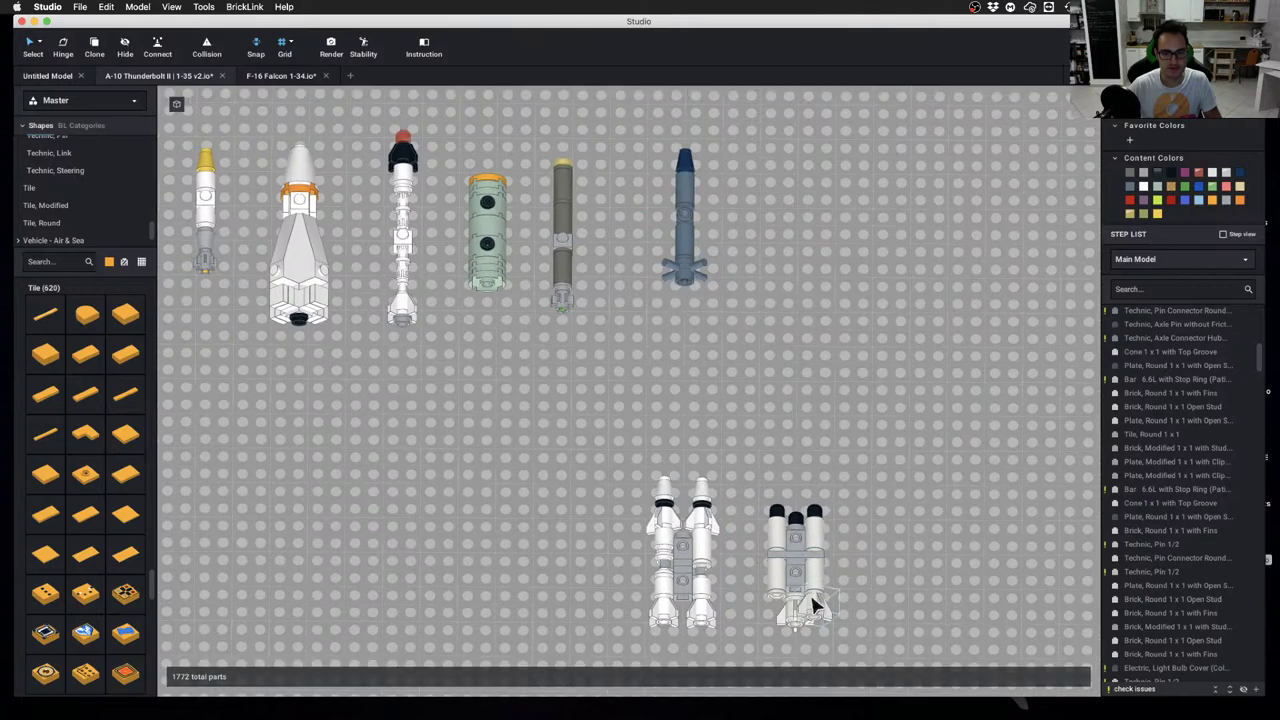
pyautogui.scroll(-4, 808, 591)
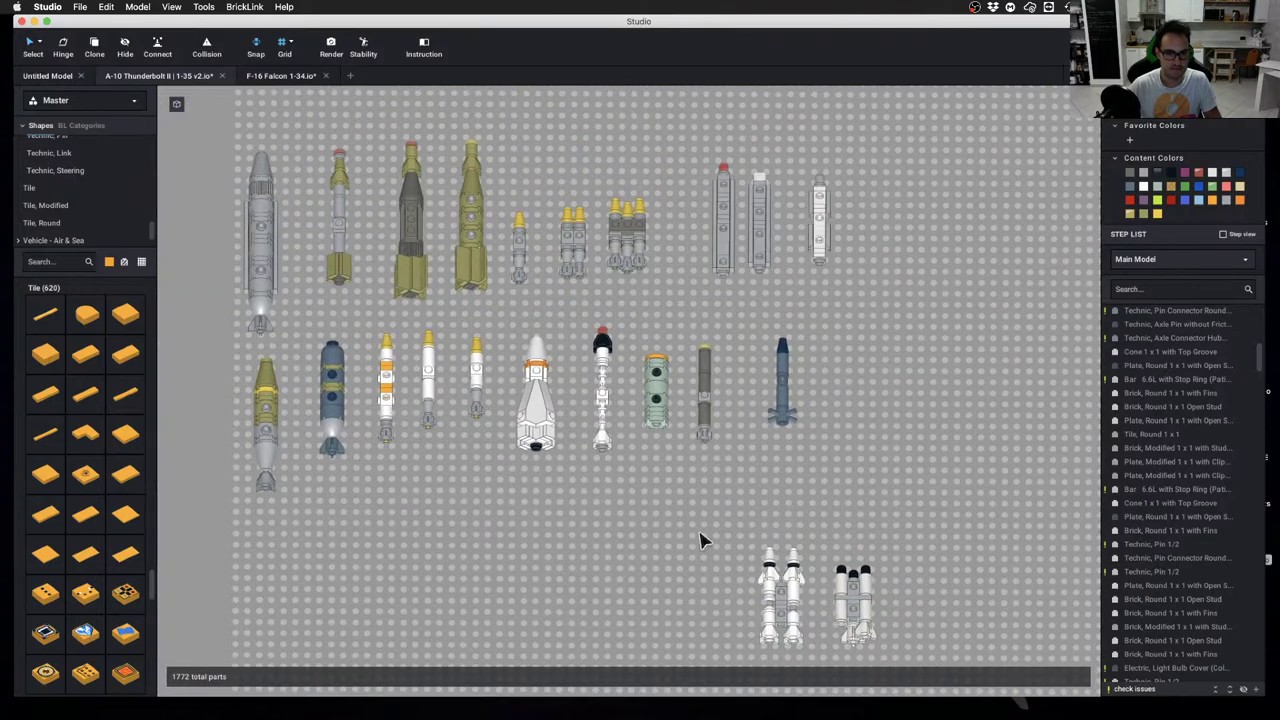
pyautogui.moveTo(760, 506); pyautogui.dragTo(716, 484, button='middle')
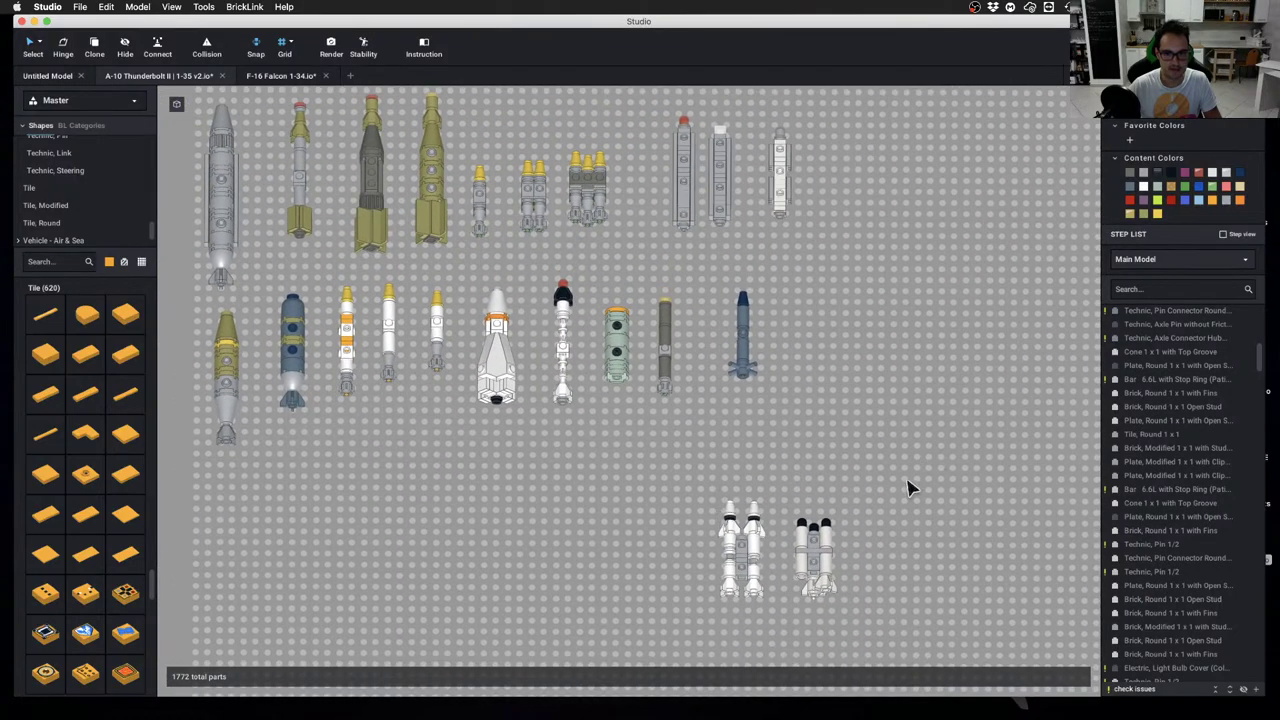
pyautogui.moveTo(910, 478); pyautogui.dragTo(700, 617)
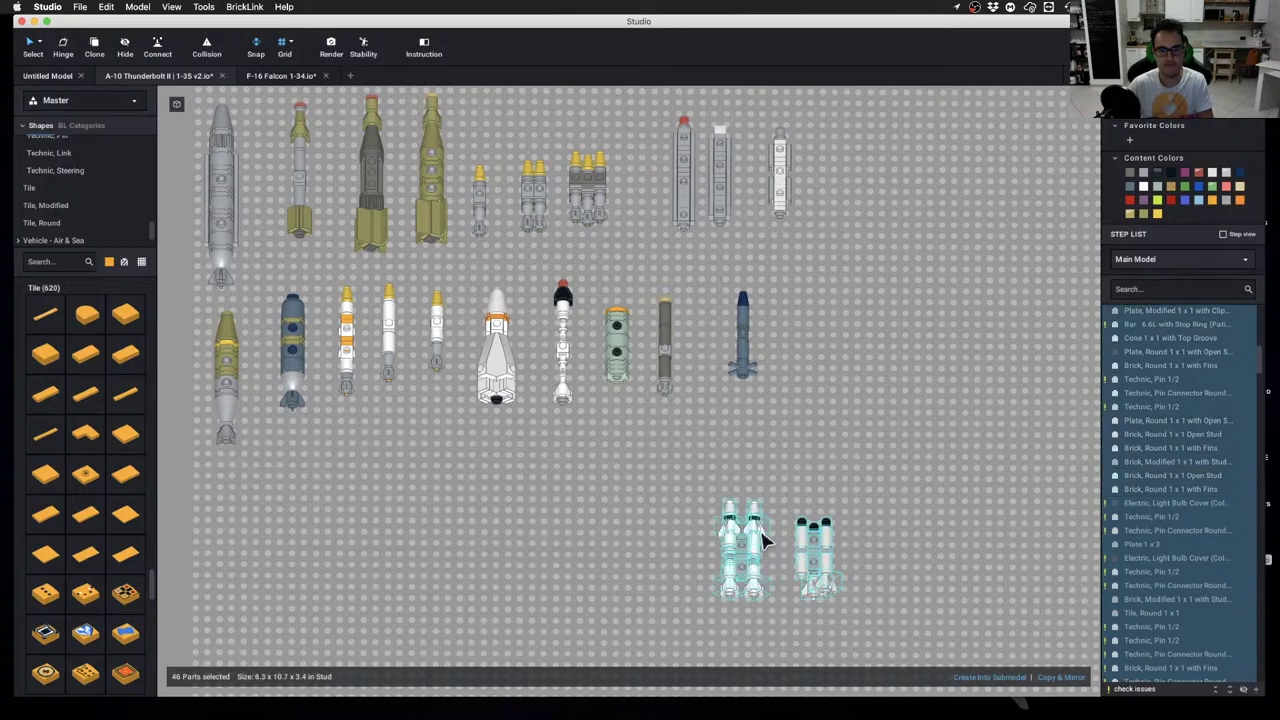
pyautogui.scroll(2, 765, 540)
pyautogui.press('Delete')
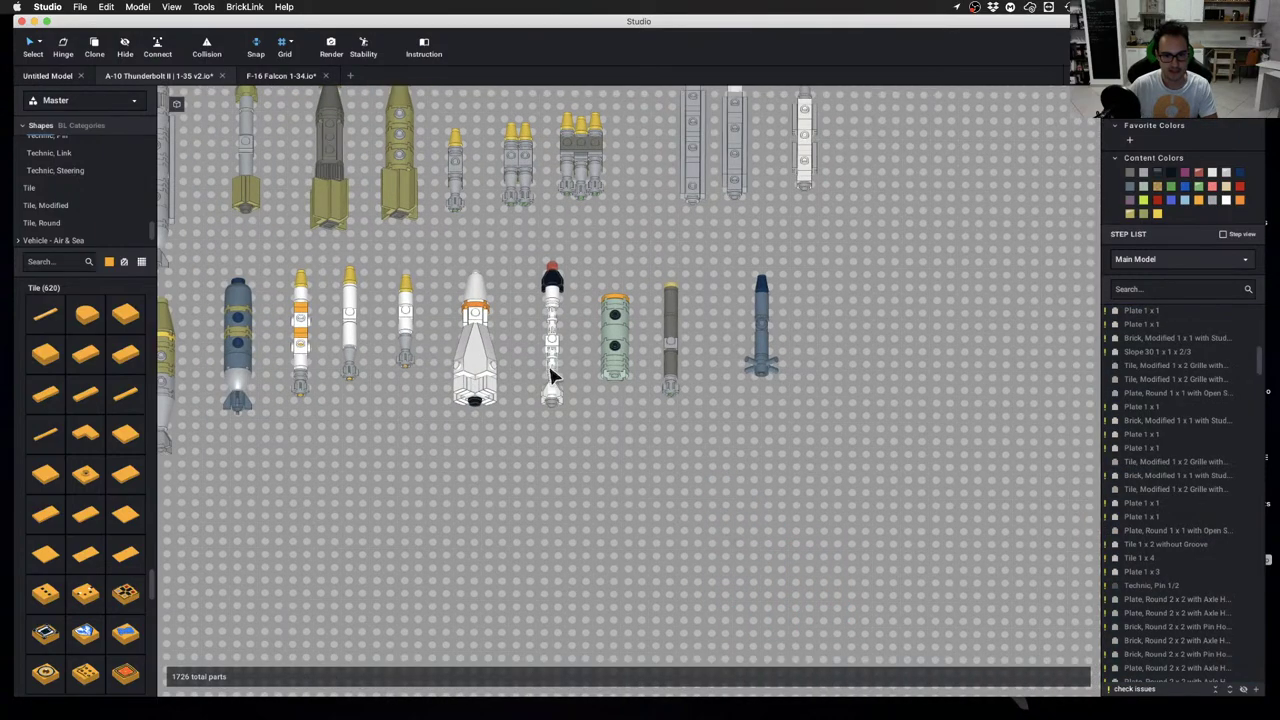
# Examine both weapon rows and the dark grey pylons beside them from above and at an angle
pyautogui.scroll(3, 556, 378)
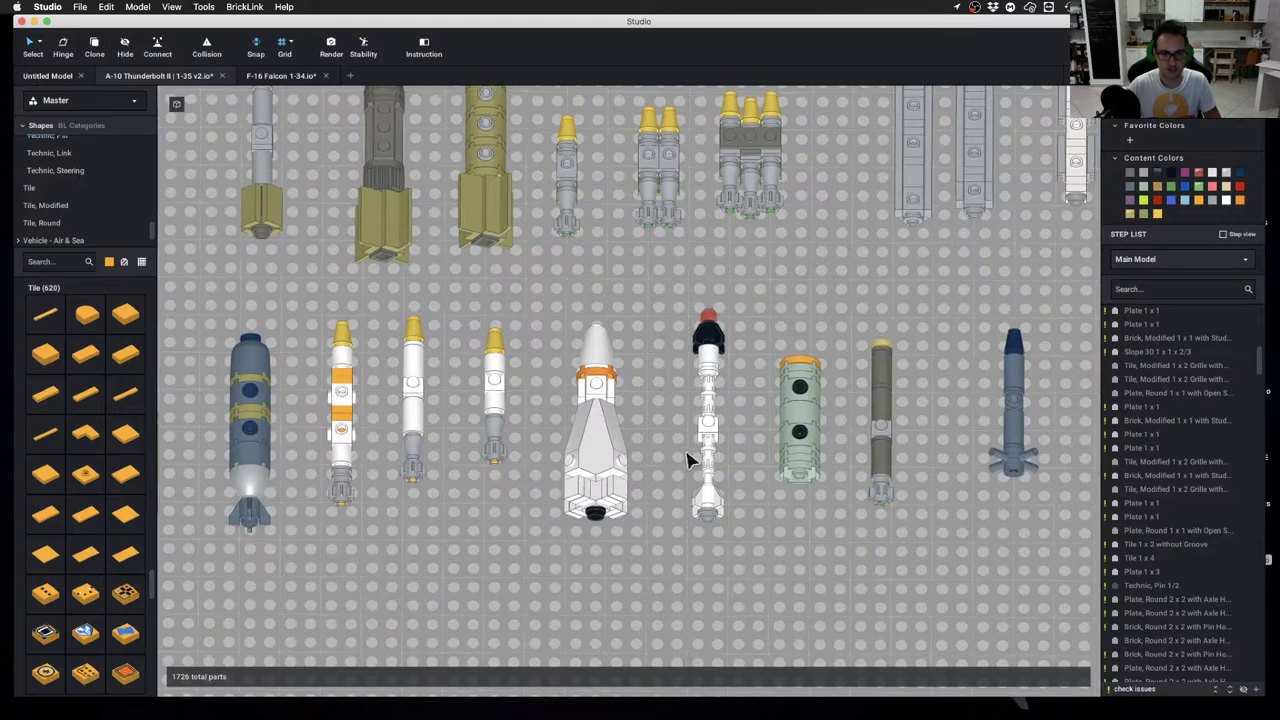
pyautogui.scroll(-3, 688, 460)
pyautogui.moveTo(660, 497); pyautogui.dragTo(529, 509, button='right')
pyautogui.moveTo(529, 509); pyautogui.dragTo(692, 497, button='middle')
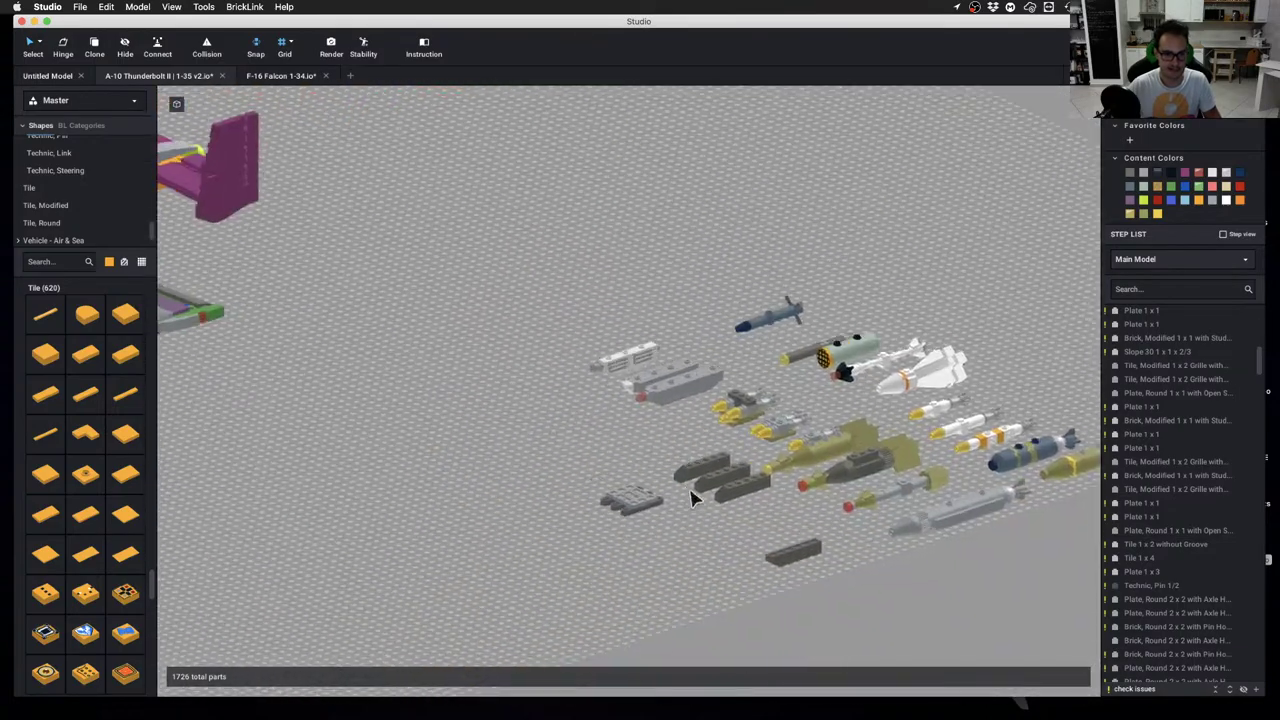
pyautogui.moveTo(693, 500); pyautogui.dragTo(663, 528, button='right')
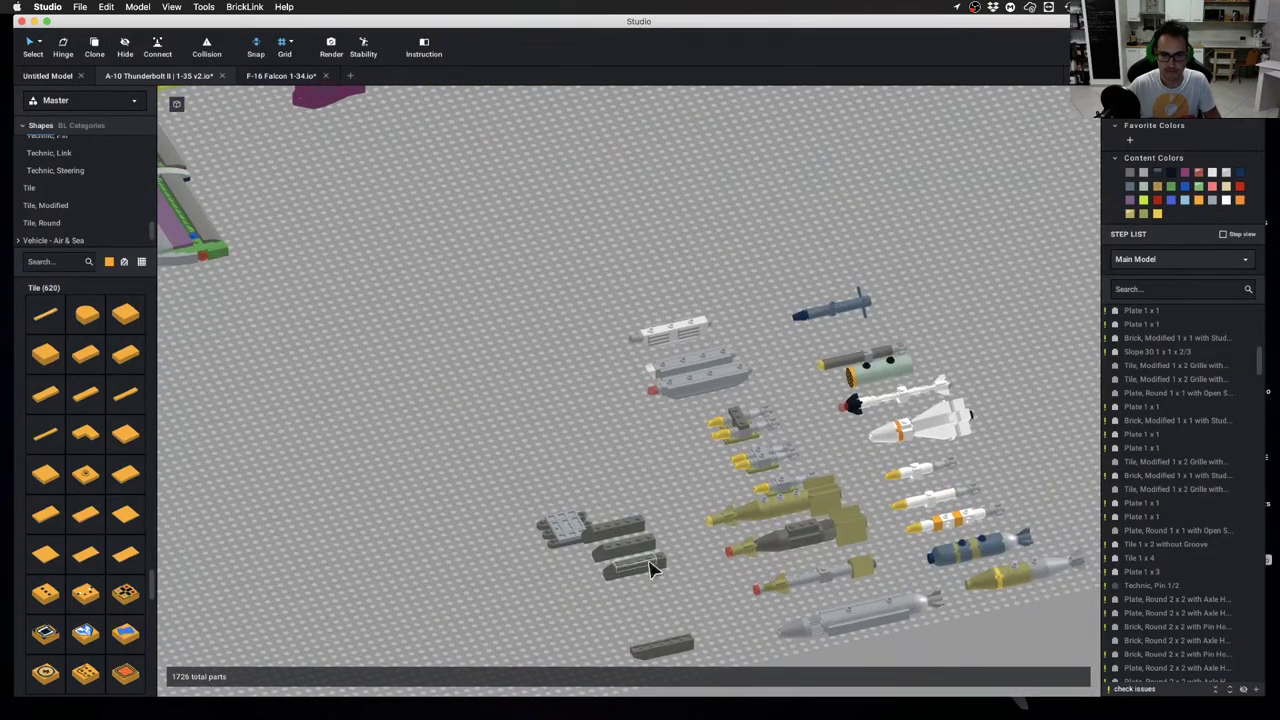
pyautogui.scroll(-2, 803, 534)
pyautogui.scroll(3, 688, 490)
pyautogui.moveTo(687, 488); pyautogui.dragTo(688, 504, button='right')
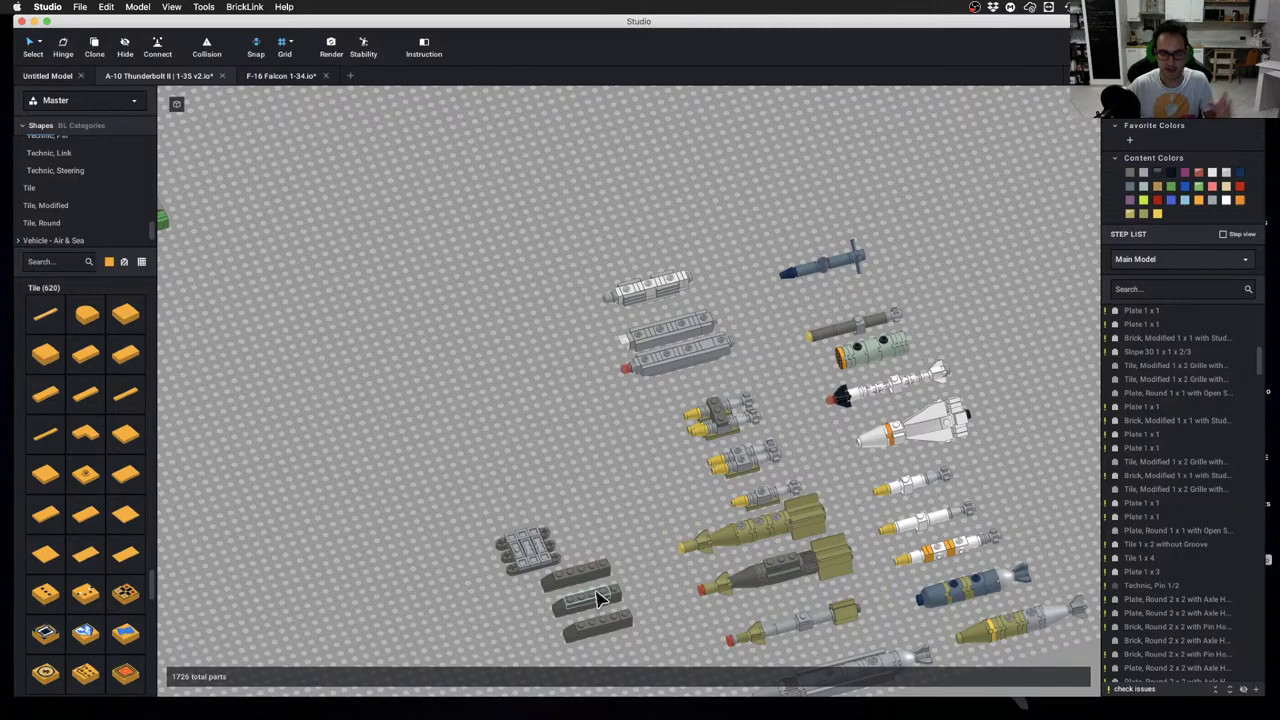
pyautogui.scroll(-2, 626, 486)
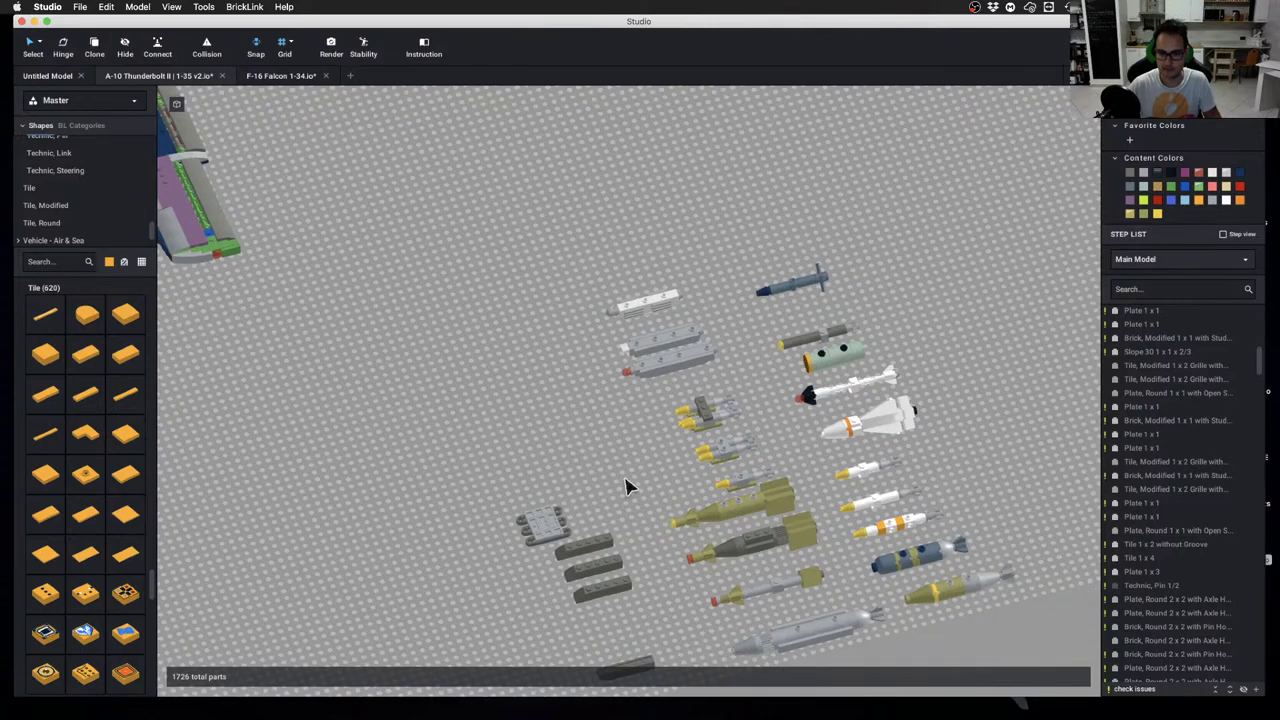
pyautogui.scroll(3, 626, 486)
pyautogui.scroll(-2, 641, 490)
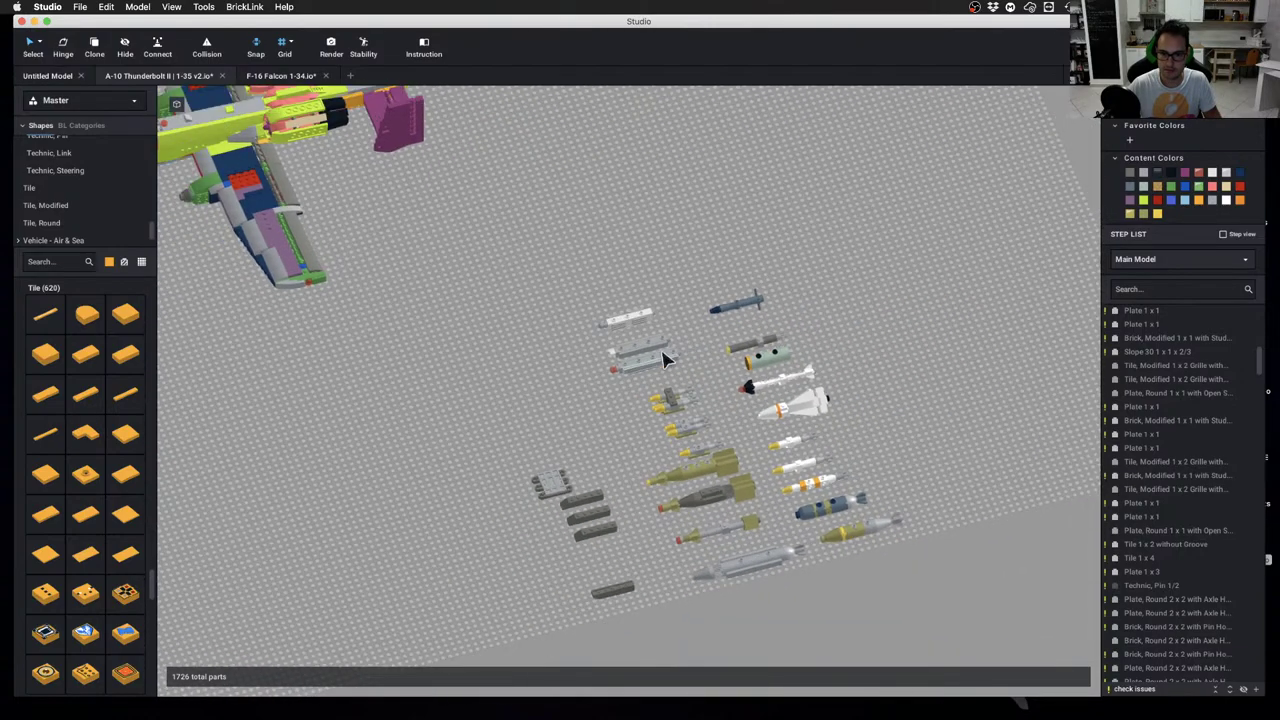
pyautogui.scroll(2, 620, 462)
# Move the white pod at the end of the first weapon row closer to the two light grey pods
pyautogui.moveTo(636, 478); pyautogui.dragTo(611, 443, button='right')
pyautogui.scroll(-2, 614, 500)
pyautogui.scroll(2, 614, 438)
pyautogui.click(645, 220)
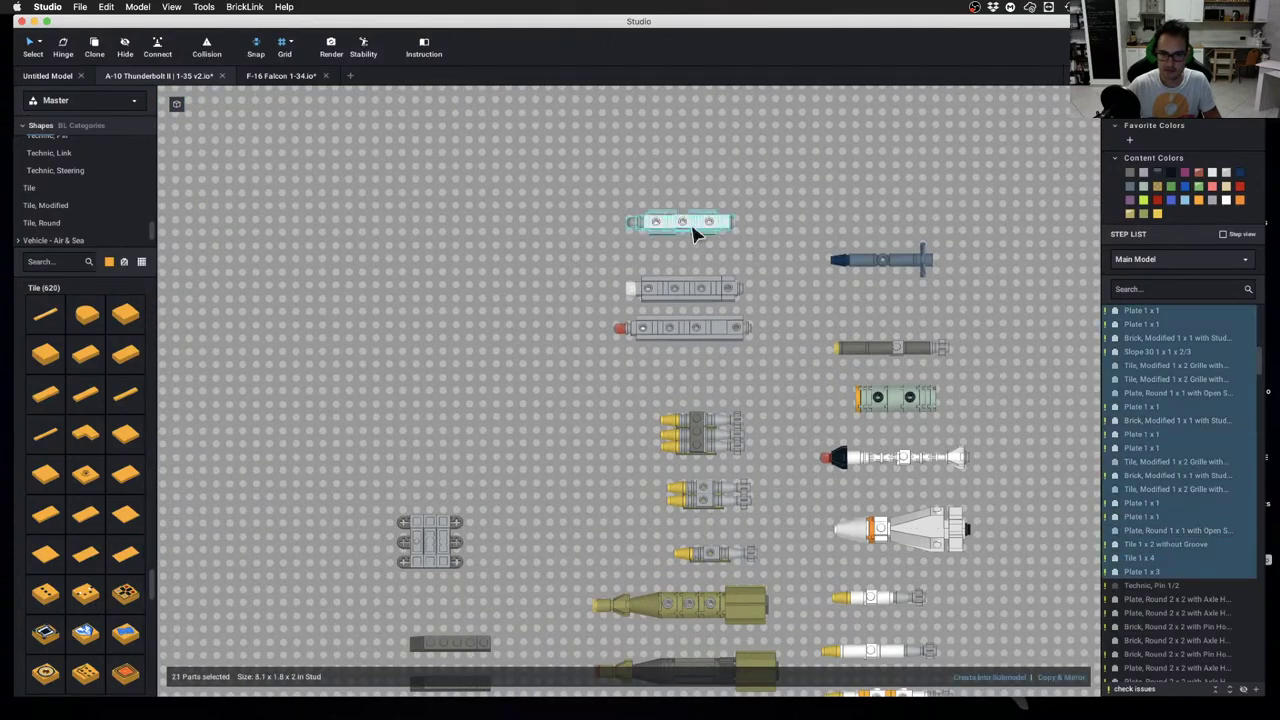
pyautogui.moveTo(694, 231); pyautogui.dragTo(697, 258)
pyautogui.click(620, 226)
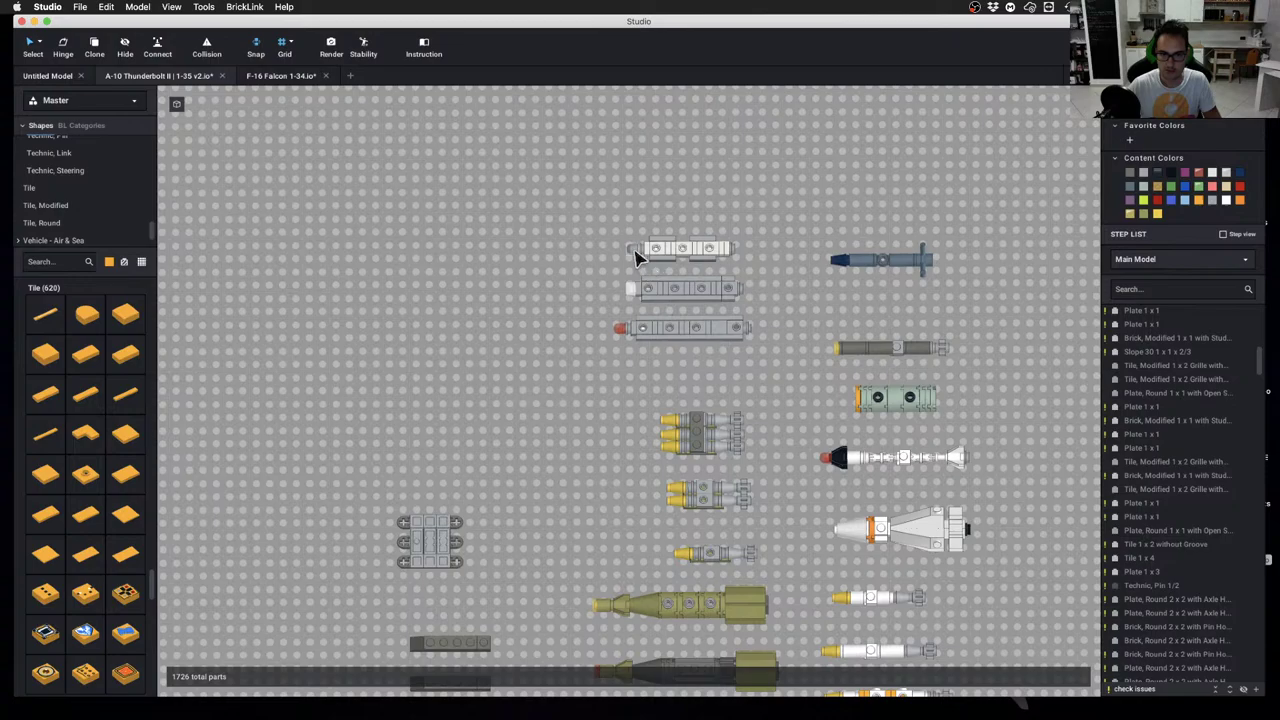
pyautogui.click(638, 256)
pyautogui.click(543, 289)
# Save the A-10 Thunderbolt II model with the rearranged weapon rows
pyautogui.scroll(-2, 685, 415)
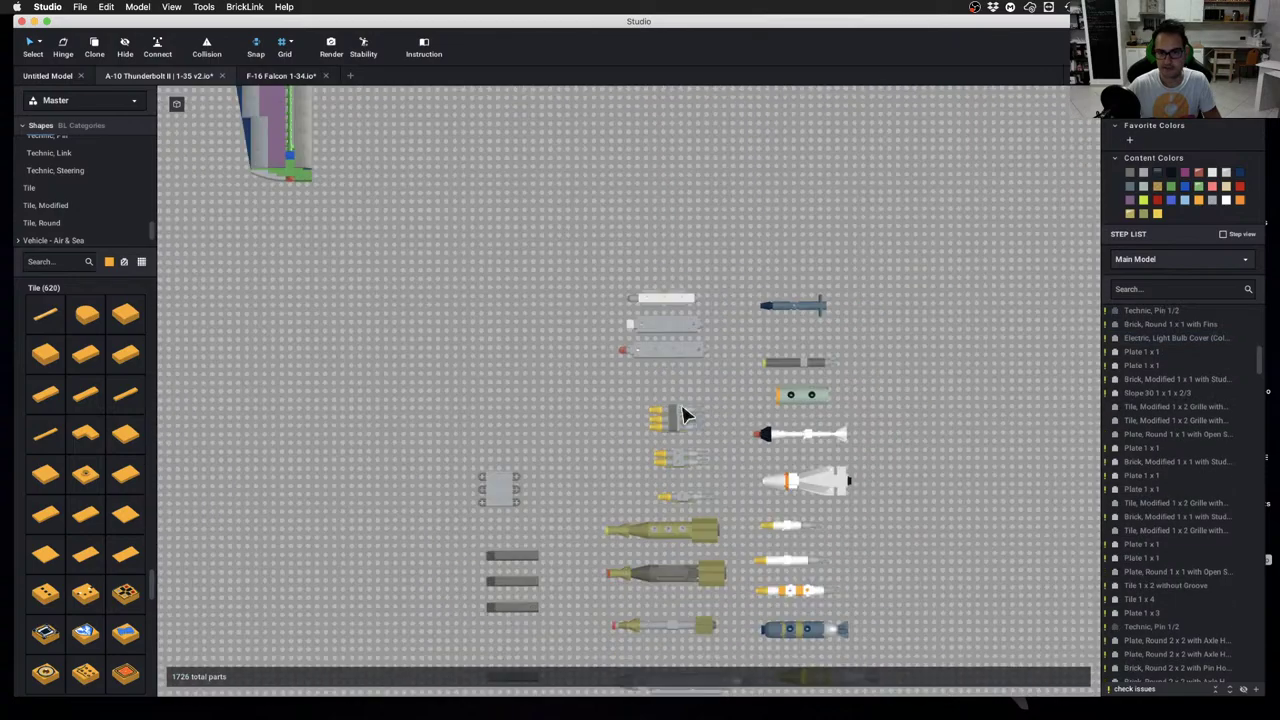
pyautogui.moveTo(650, 414); pyautogui.dragTo(663, 251, button='middle')
pyautogui.scroll(3, 706, 334)
pyautogui.moveTo(663, 251); pyautogui.dragTo(670, 325, button='right')
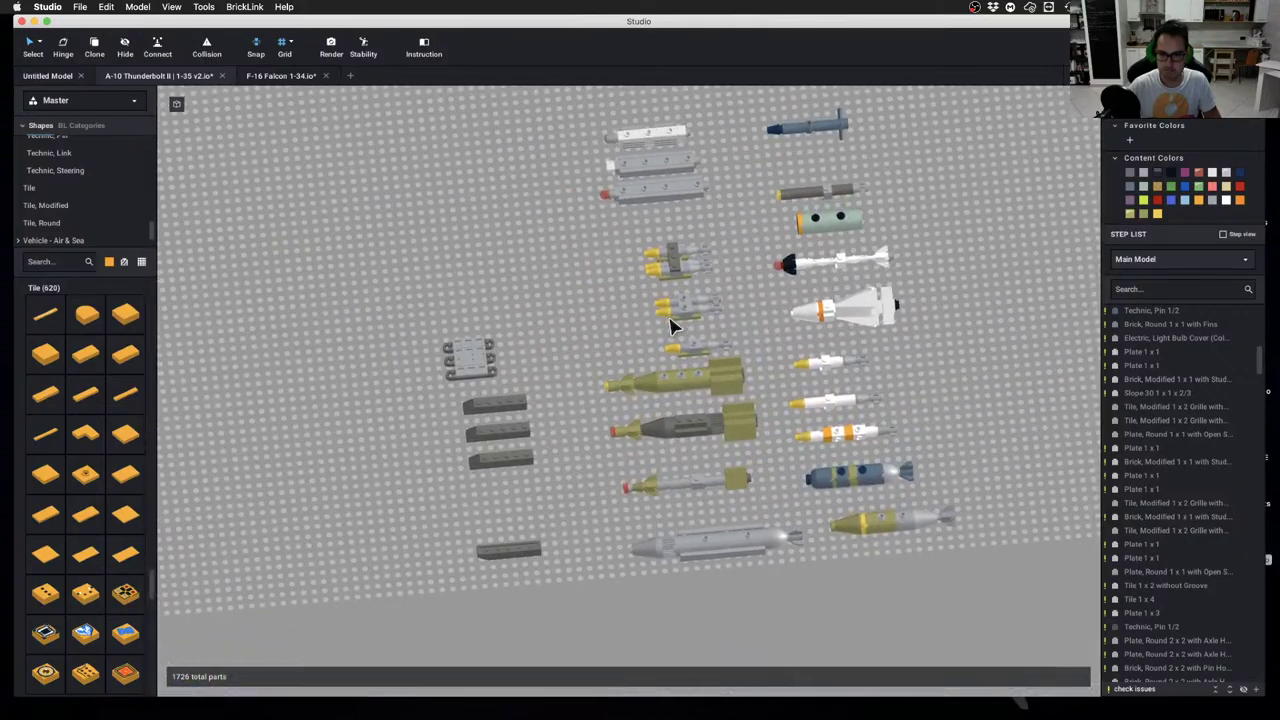
pyautogui.press('super+s')
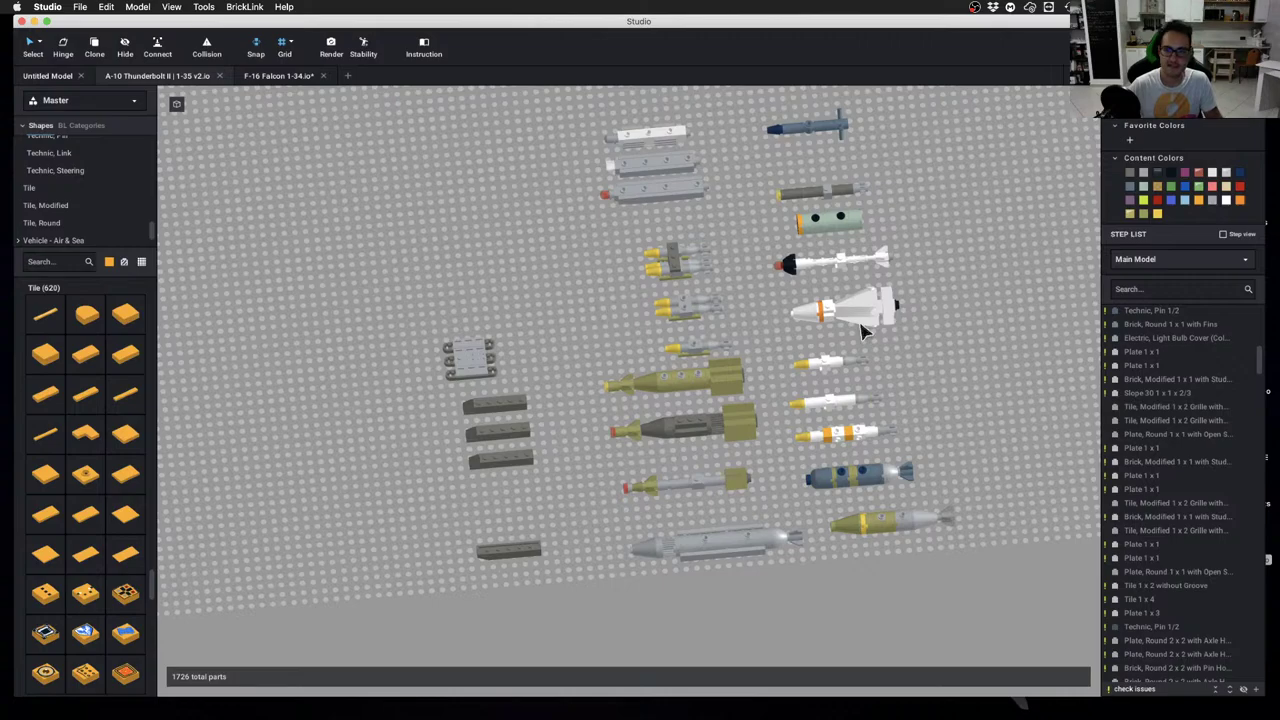
# Highlight the whole white winged missile with the orange band in the second row, leaving it in place
pyautogui.moveTo(785, 296); pyautogui.dragTo(962, 341)
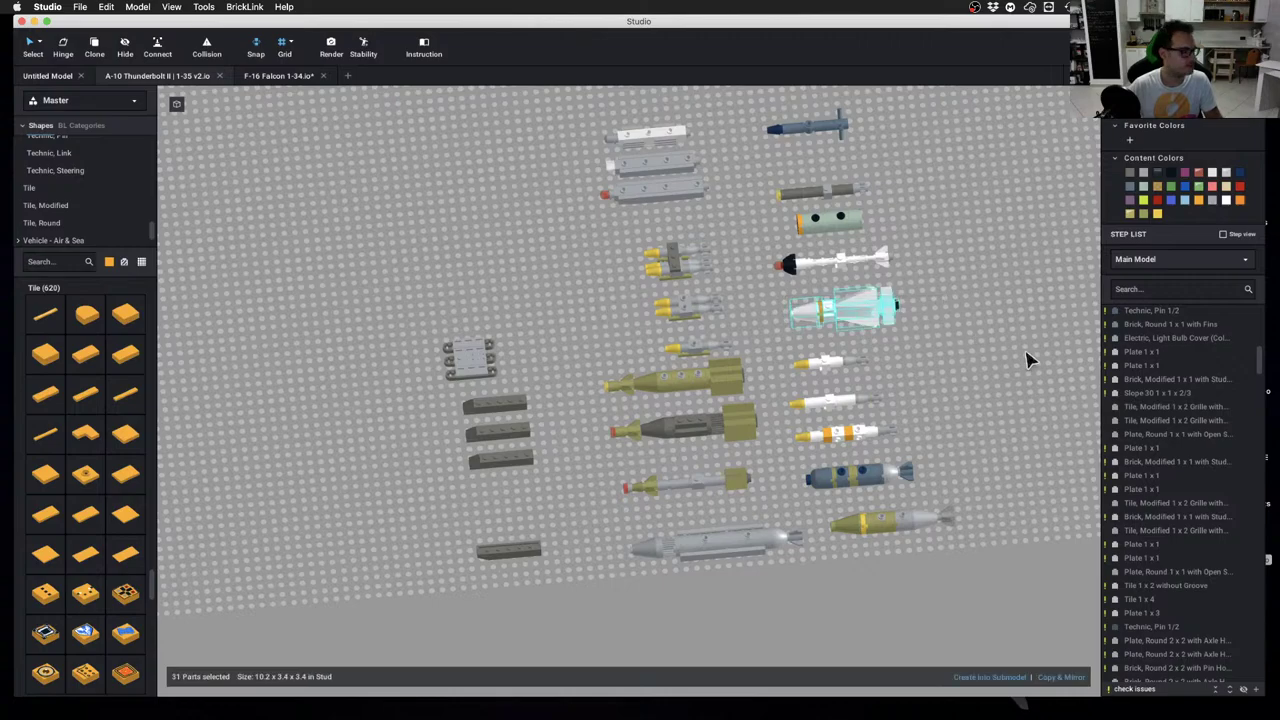
pyautogui.click(1026, 352)
pyautogui.scroll(2, 978, 348)
pyautogui.moveTo(798, 261); pyautogui.dragTo(1016, 338)
pyautogui.click(1029, 353)
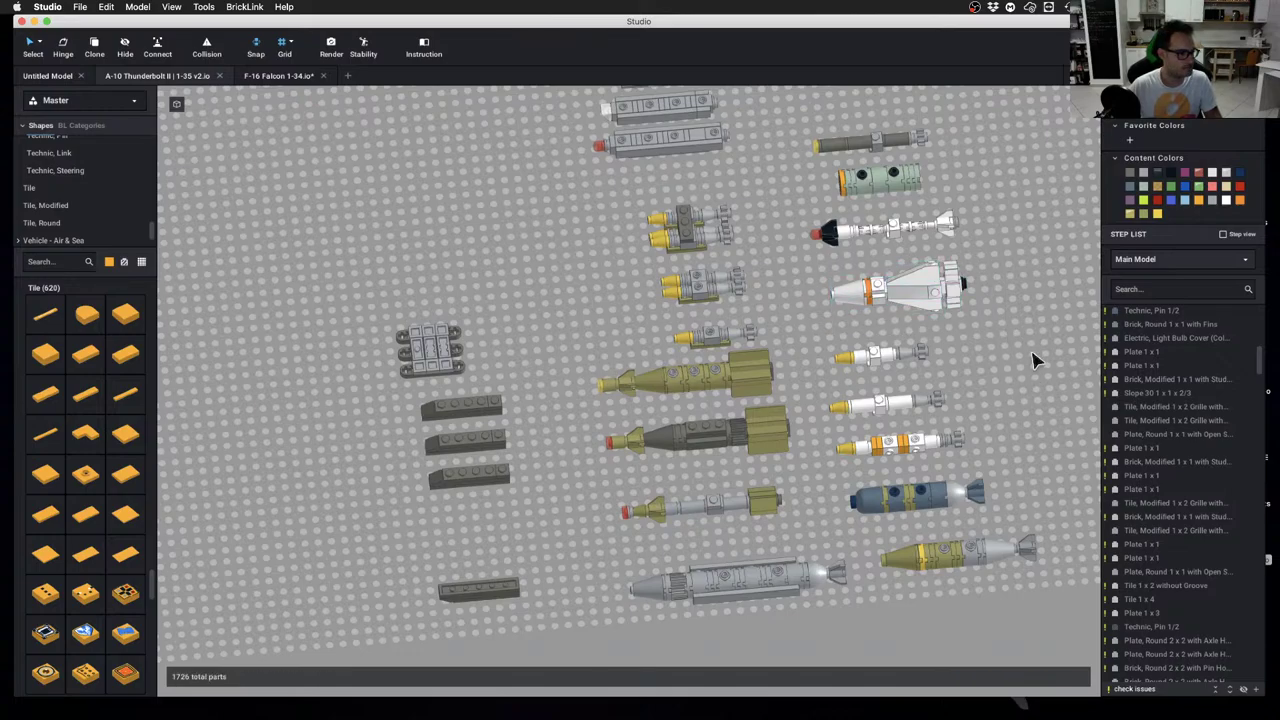
pyautogui.scroll(-1, 1033, 360)
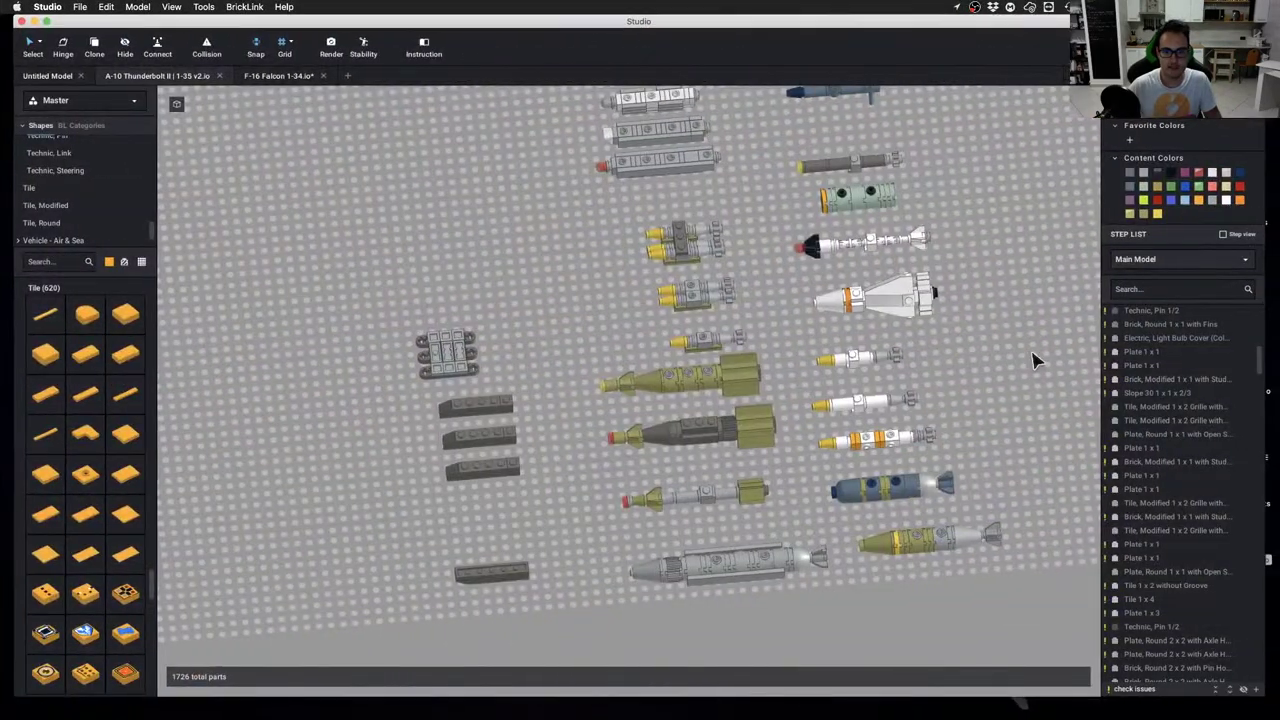
# Carry one whole dark grey pylon from the lineup to the aircraft's underside, onto the red wing section beside the orange belly plates
pyautogui.scroll(3, 505, 368)
pyautogui.moveTo(370, 573); pyautogui.dragTo(272, 542)
pyautogui.scroll(-2, 362, 562)
pyautogui.moveTo(272, 542); pyautogui.dragTo(550, 572, button='middle')
pyautogui.moveTo(550, 572); pyautogui.dragTo(493, 536)
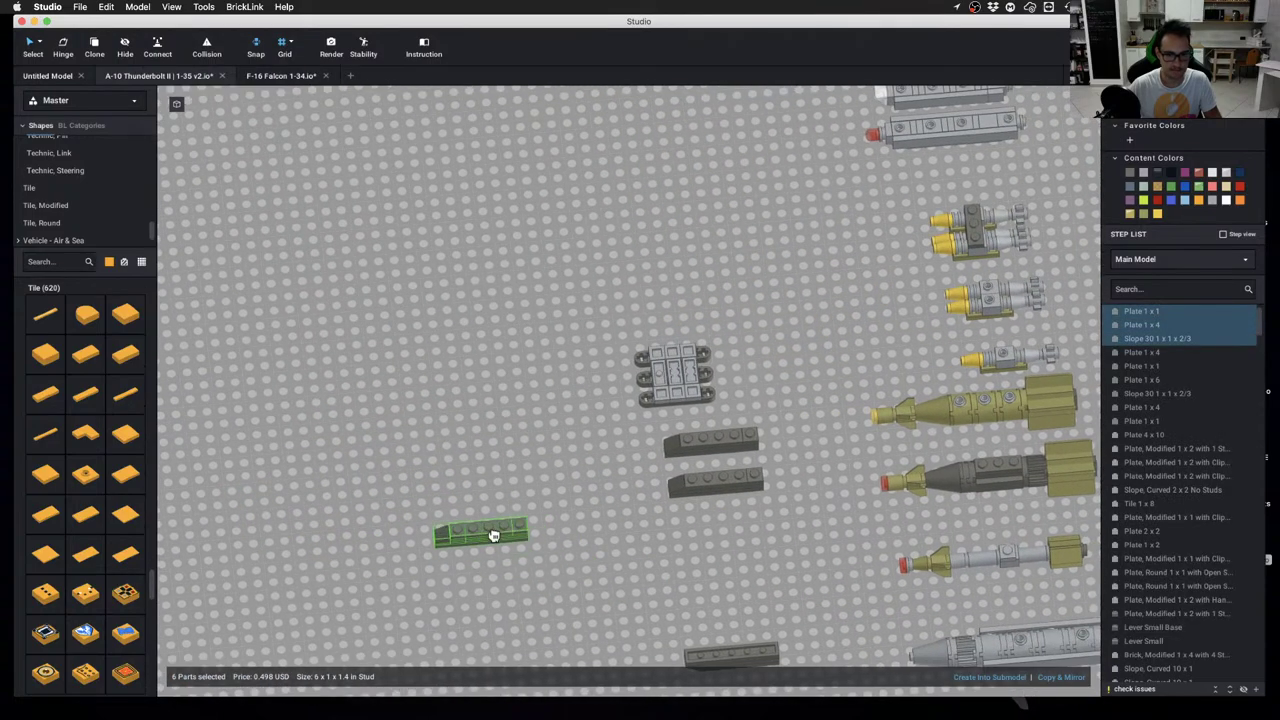
pyautogui.moveTo(598, 527); pyautogui.dragTo(573, 428)
pyautogui.scroll(-5, 809, 400)
pyautogui.scroll(5, 573, 428)
pyautogui.moveTo(573, 428); pyautogui.dragTo(617, 452, button='right')
pyautogui.moveTo(595, 385); pyautogui.dragTo(566, 389)
pyautogui.scroll(2, 566, 389)
pyautogui.moveTo(566, 389); pyautogui.dragTo(790, 395, button='middle')
pyautogui.moveTo(790, 395); pyautogui.dragTo(670, 405)
pyautogui.moveTo(670, 405); pyautogui.dragTo(632, 415, button='right')
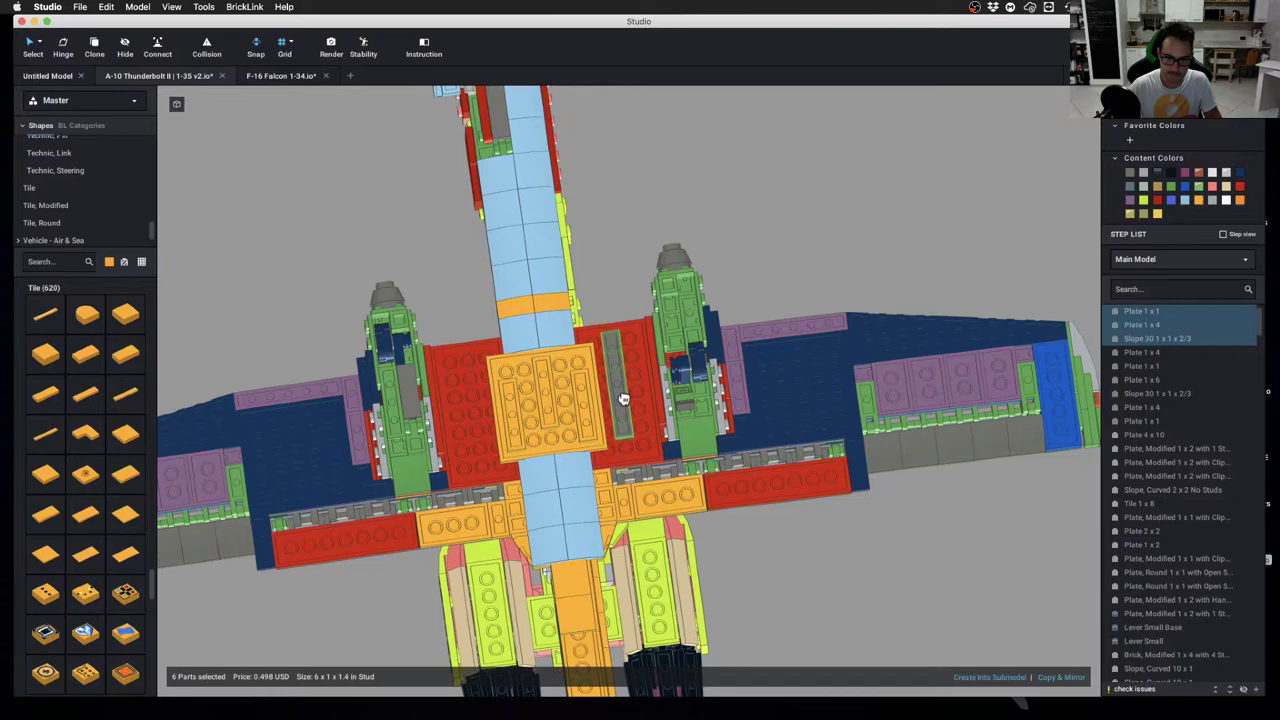
# Check the pylon's fit from the front and below, turn on Collision, and reposition it under the red wing section
pyautogui.moveTo(720, 440); pyautogui.dragTo(729, 543, button='right')
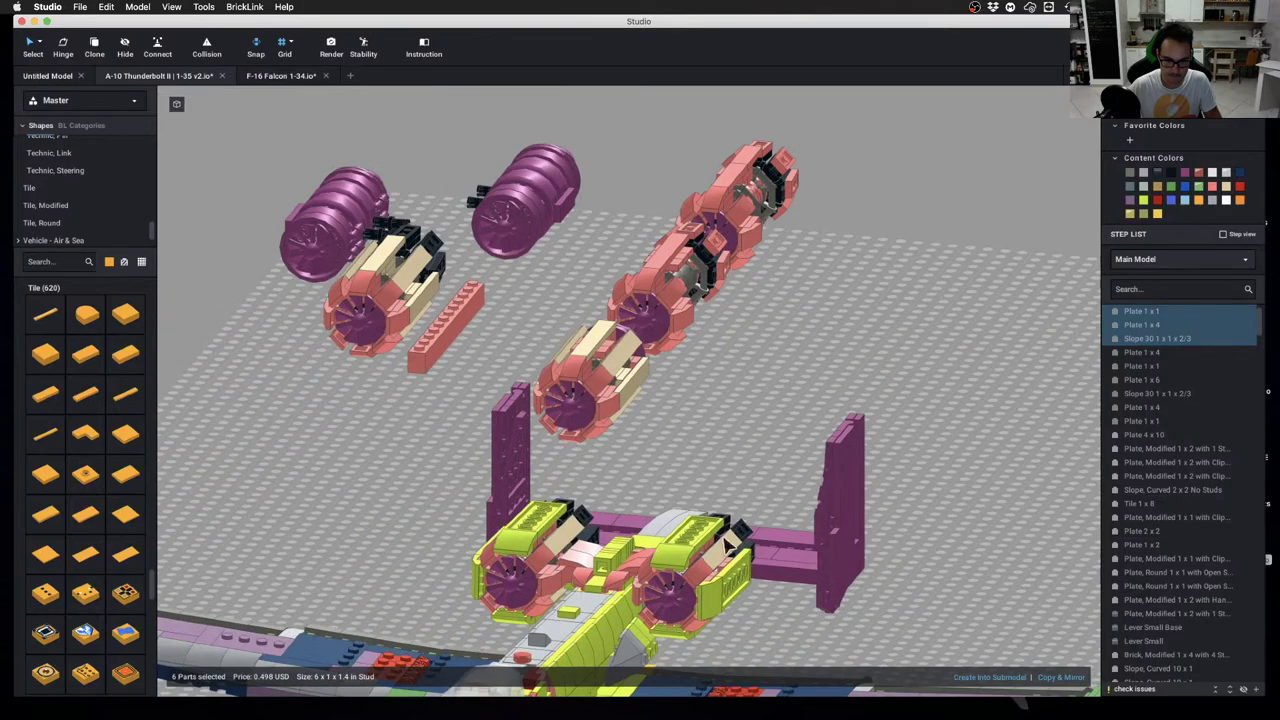
pyautogui.moveTo(729, 543); pyautogui.dragTo(749, 240, button='middle')
pyautogui.scroll(3, 722, 390)
pyautogui.moveTo(716, 403); pyautogui.dragTo(723, 386, button='right')
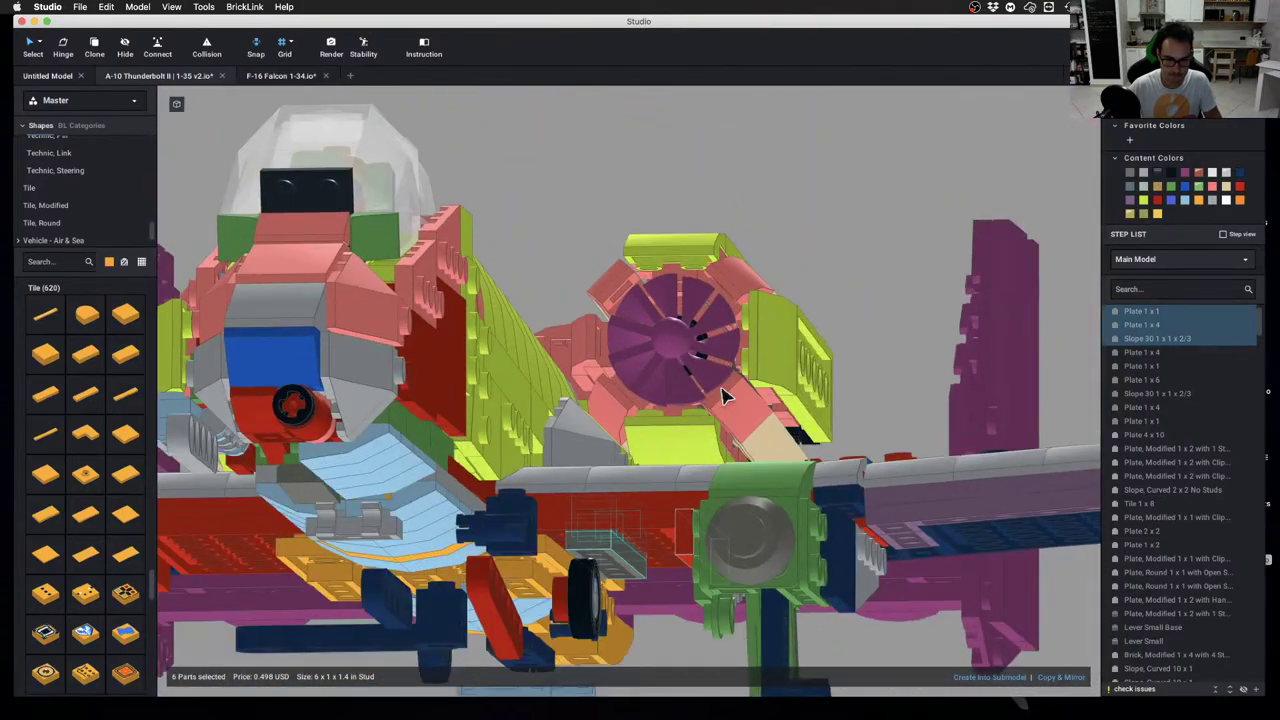
pyautogui.moveTo(667, 586); pyautogui.dragTo(612, 420, button='right')
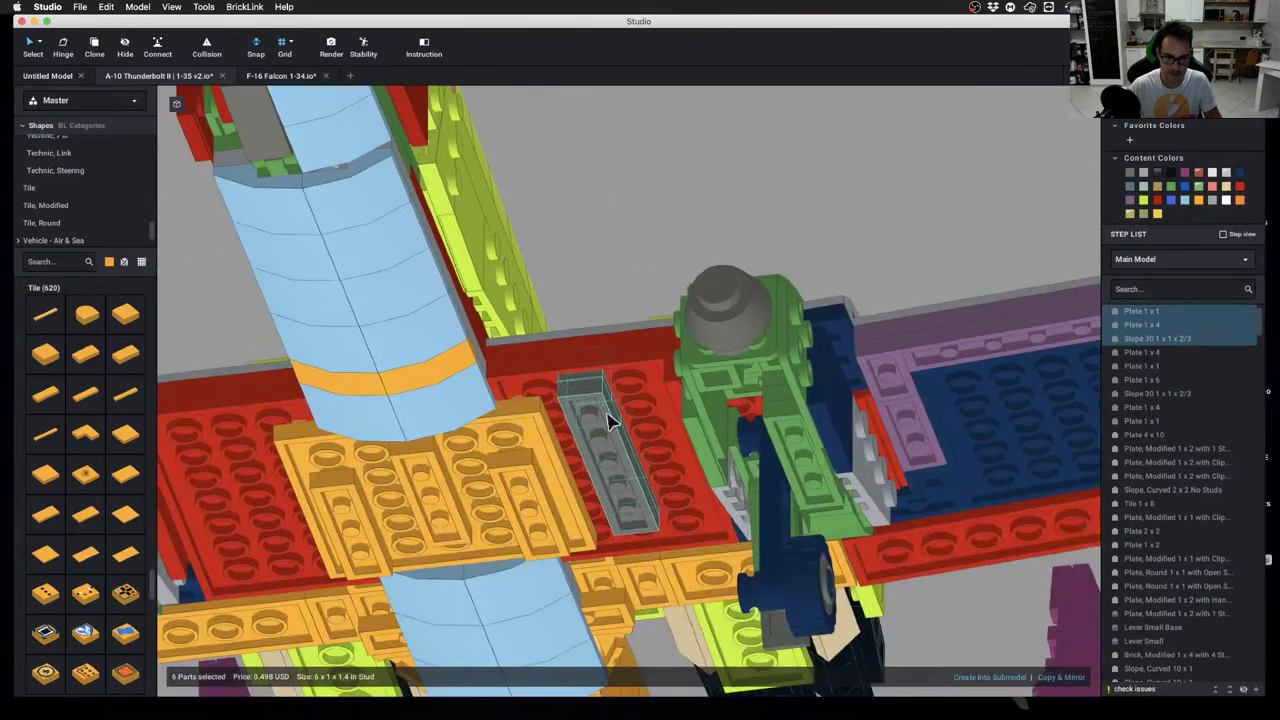
pyautogui.moveTo(608, 440); pyautogui.dragTo(145, 66)
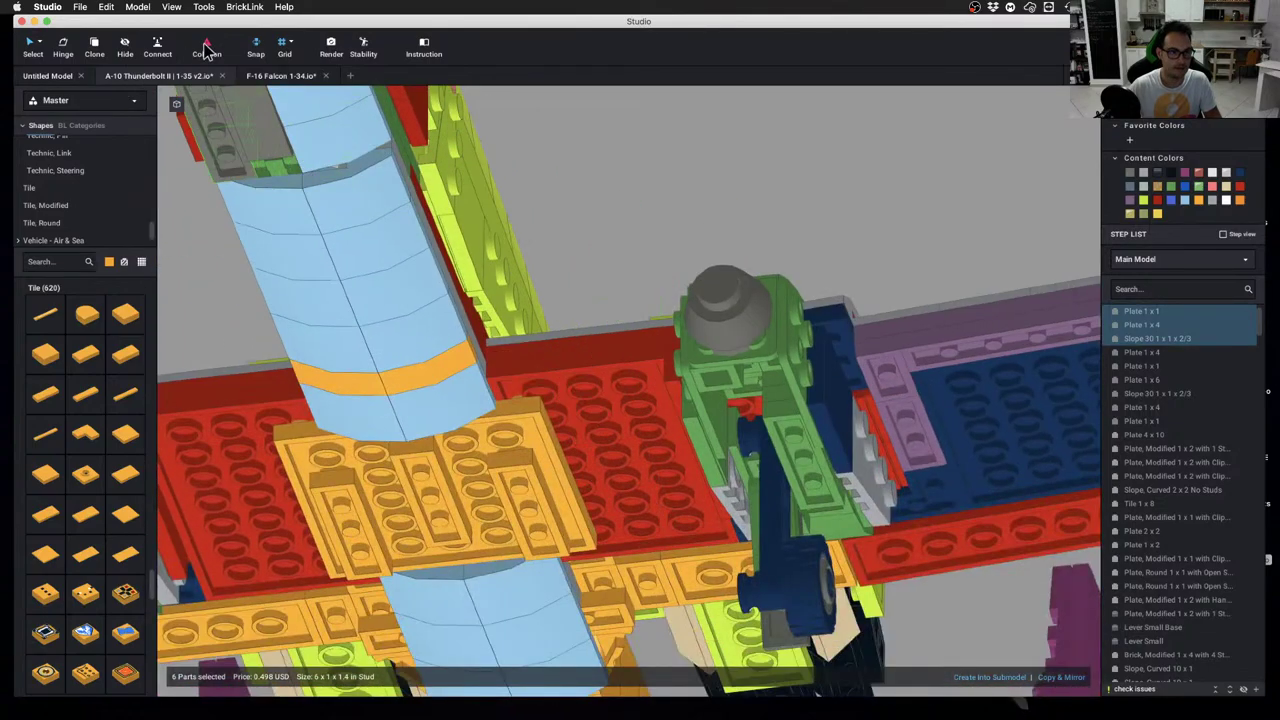
pyautogui.moveTo(437, 150); pyautogui.dragTo(611, 340)
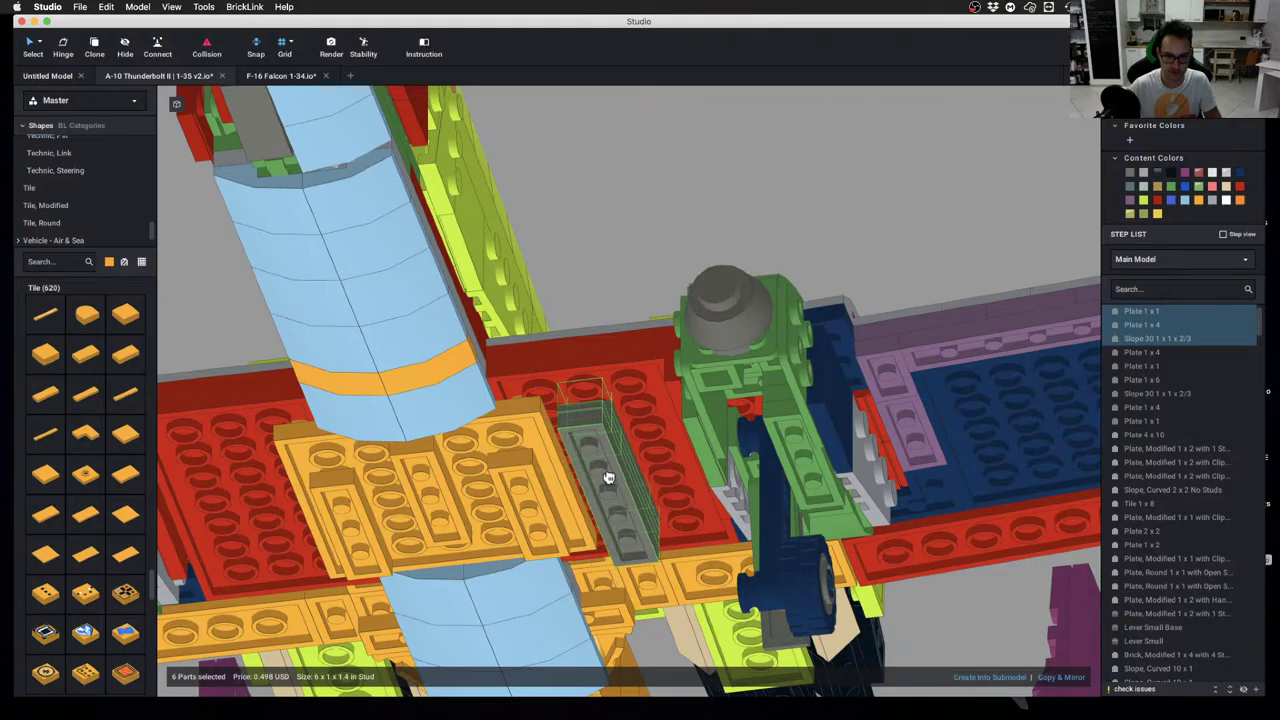
# Inspect the pylon under the wing, then return it to the baseplate beside the upside-down dark grey pylon
pyautogui.moveTo(608, 477); pyautogui.dragTo(620, 505, button='right')
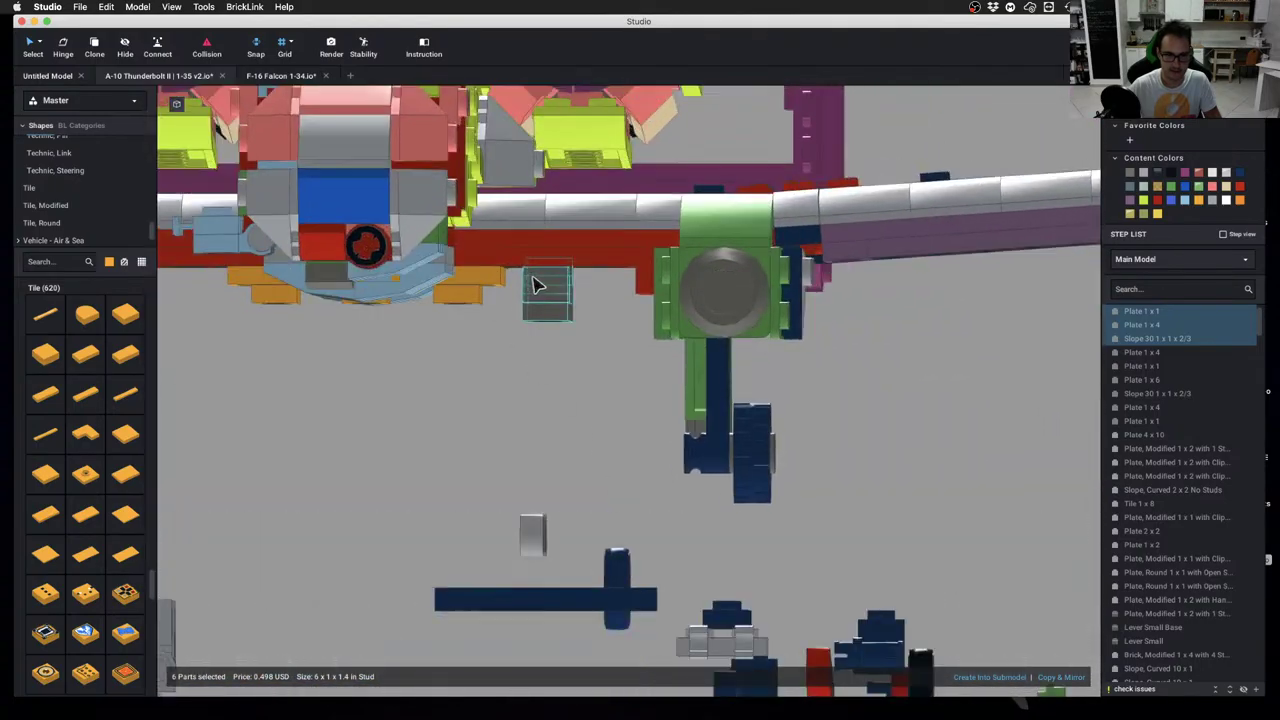
pyautogui.moveTo(544, 308); pyautogui.dragTo(526, 286, button='right')
pyautogui.moveTo(716, 363); pyautogui.dragTo(605, 397, button='right')
pyautogui.scroll(-5, 748, 354)
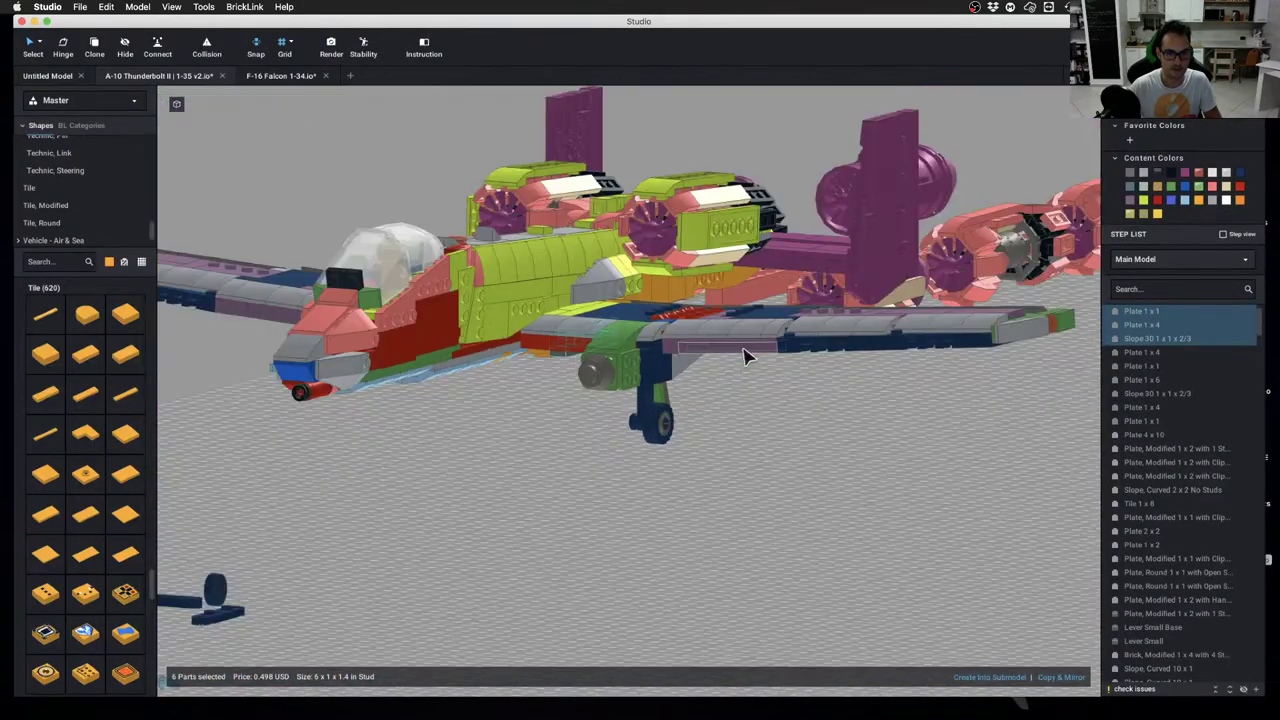
pyautogui.moveTo(748, 354); pyautogui.dragTo(590, 355, button='right')
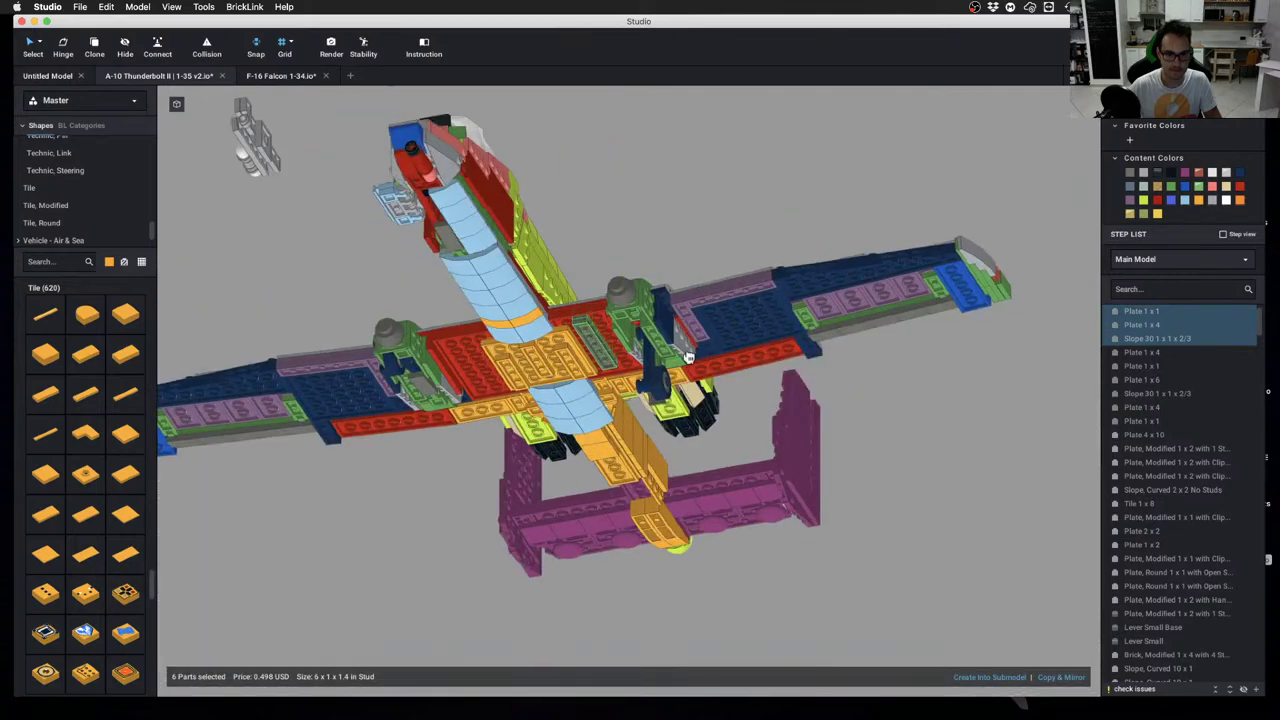
pyautogui.scroll(-5, 688, 356)
pyautogui.moveTo(931, 369); pyautogui.dragTo(989, 451, button='right')
pyautogui.moveTo(989, 451); pyautogui.dragTo(719, 274, button='middle')
pyautogui.scroll(4, 708, 315)
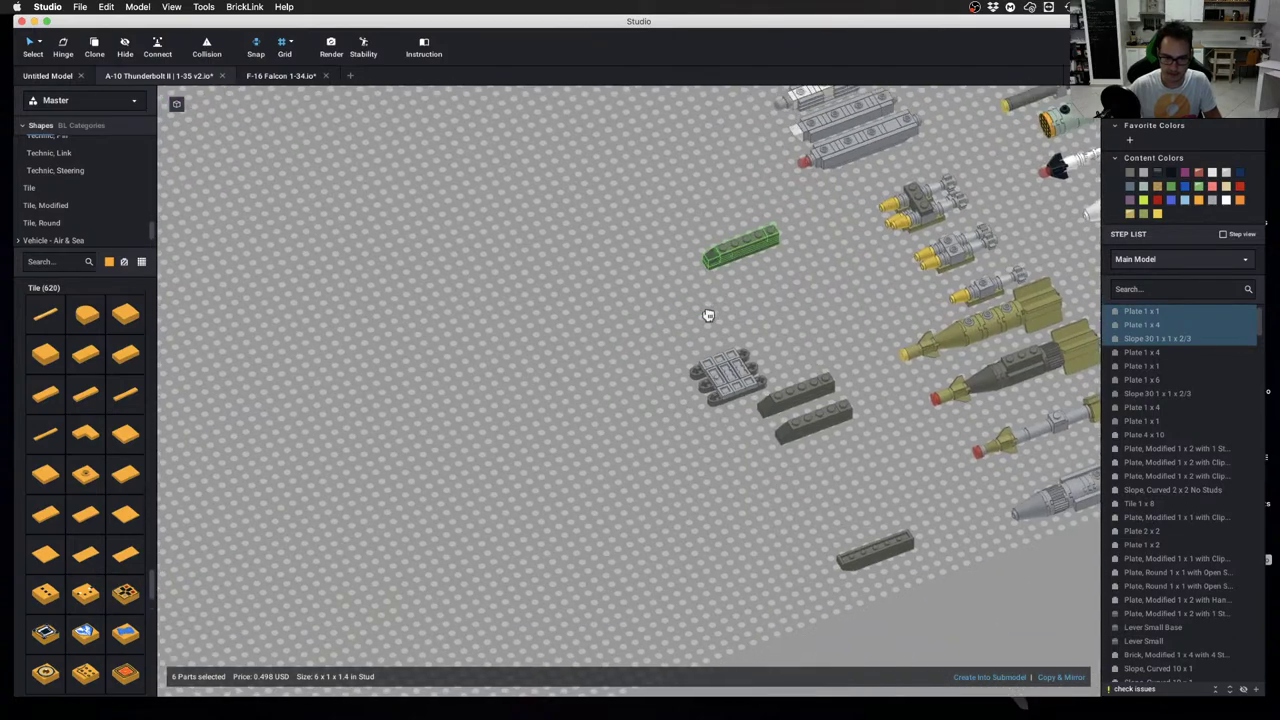
pyautogui.scroll(3, 640, 380)
pyautogui.moveTo(748, 567); pyautogui.dragTo(614, 448, button='middle')
pyautogui.click(646, 446)
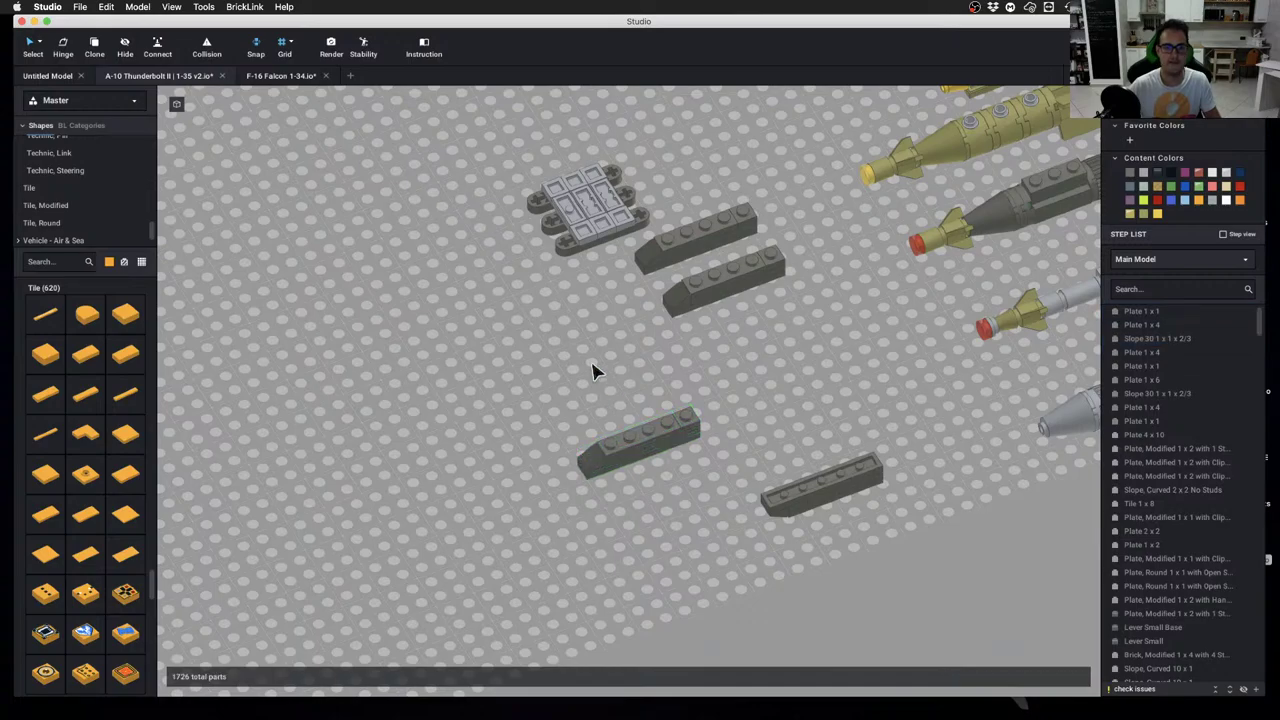
pyautogui.scroll(-5, 809, 309)
pyautogui.scroll(5, 817, 304)
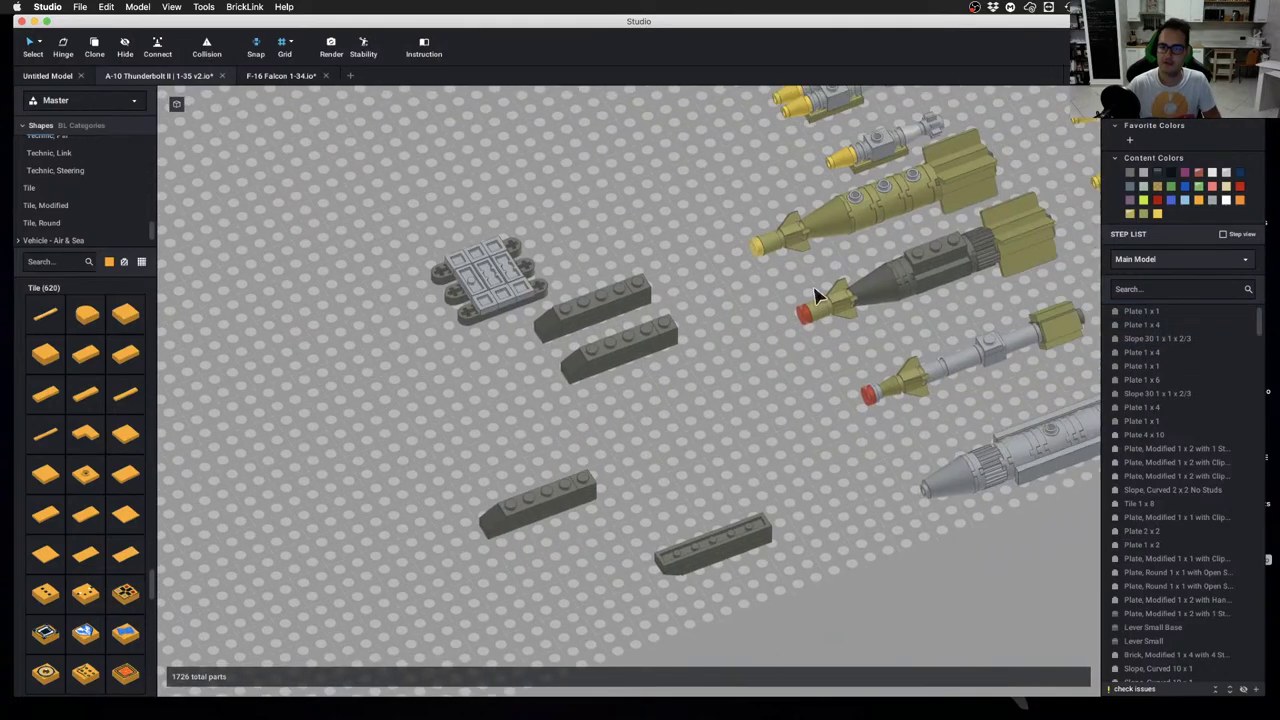
pyautogui.scroll(-3, 812, 297)
pyautogui.moveTo(808, 297); pyautogui.dragTo(770, 334, button='middle')
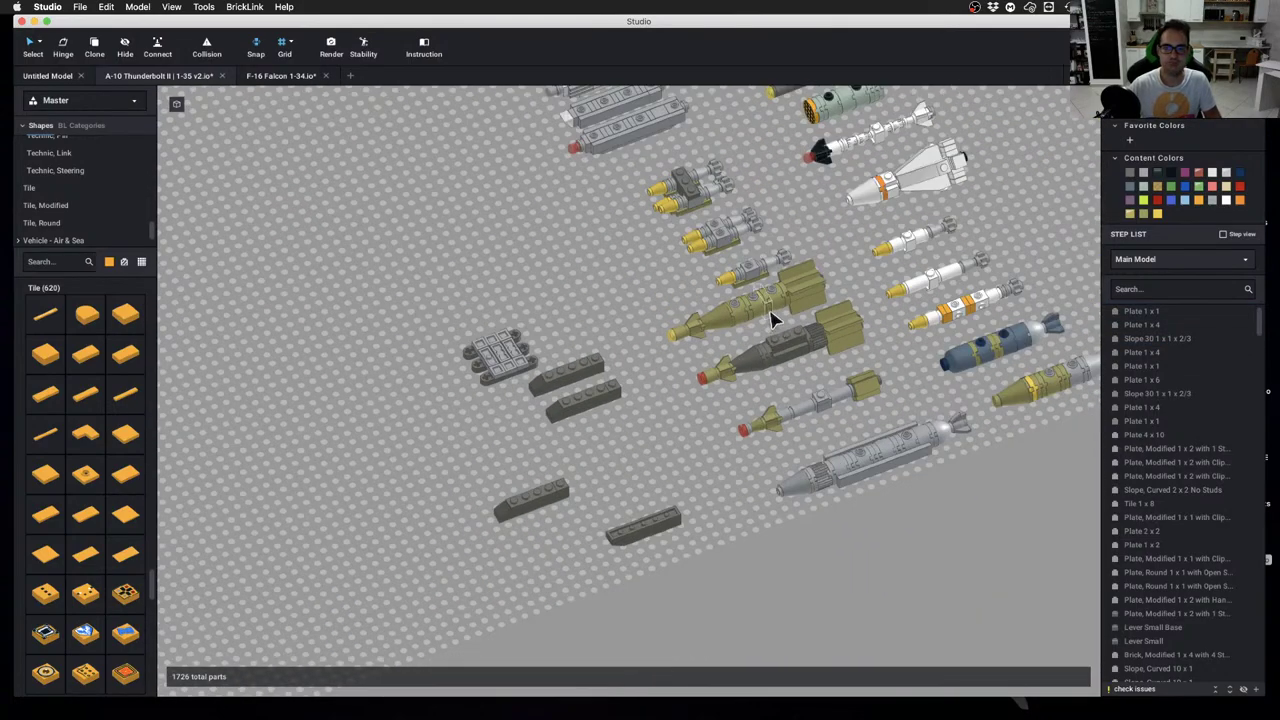
pyautogui.press('c')
pyautogui.click(876, 142)
pyautogui.scroll(1, 615, 482)
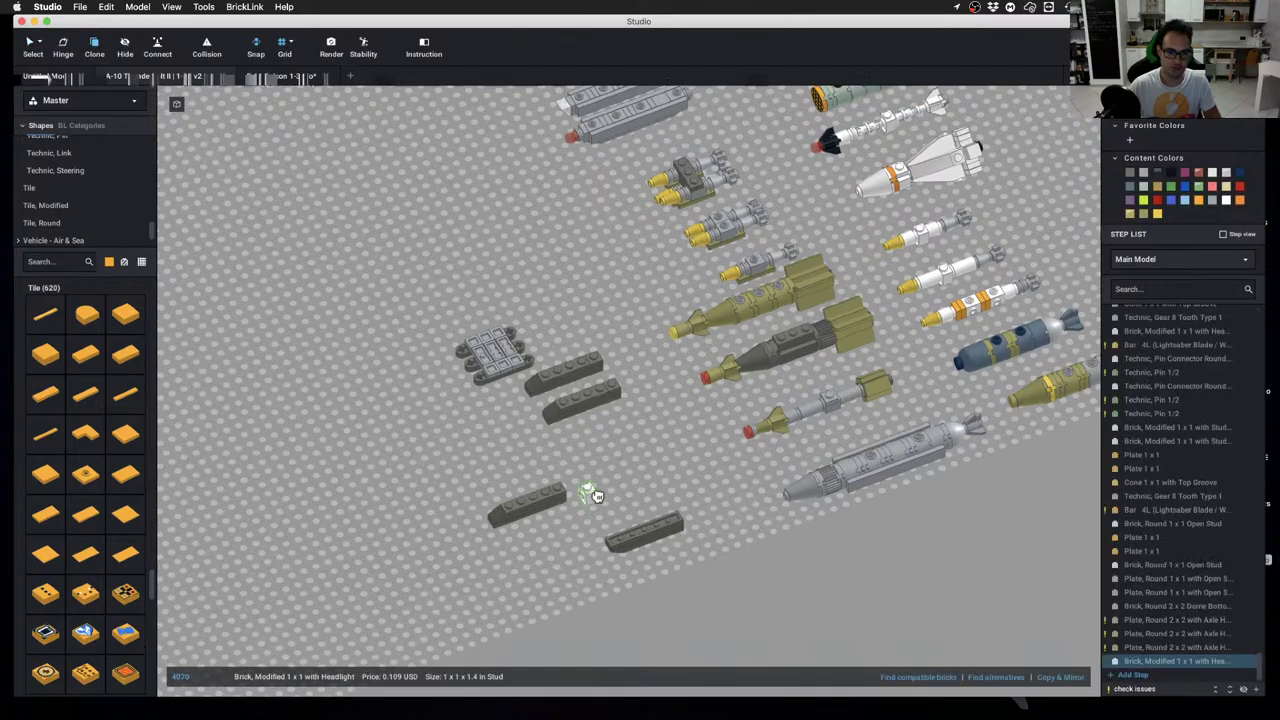
pyautogui.press('Escape')
# Clone the whole white missile with black front fins and red tip, placing the copy between the separate pylon and the upside-down pylon
pyautogui.moveTo(905, 112); pyautogui.dragTo(833, 318, button='right')
pyautogui.scroll(-2, 897, 131)
pyautogui.press('c')
pyautogui.moveTo(799, 321); pyautogui.dragTo(962, 357)
pyautogui.press('c')
pyautogui.moveTo(615, 455); pyautogui.dragTo(787, 274, button='middle')
pyautogui.scroll(8, 690, 390)
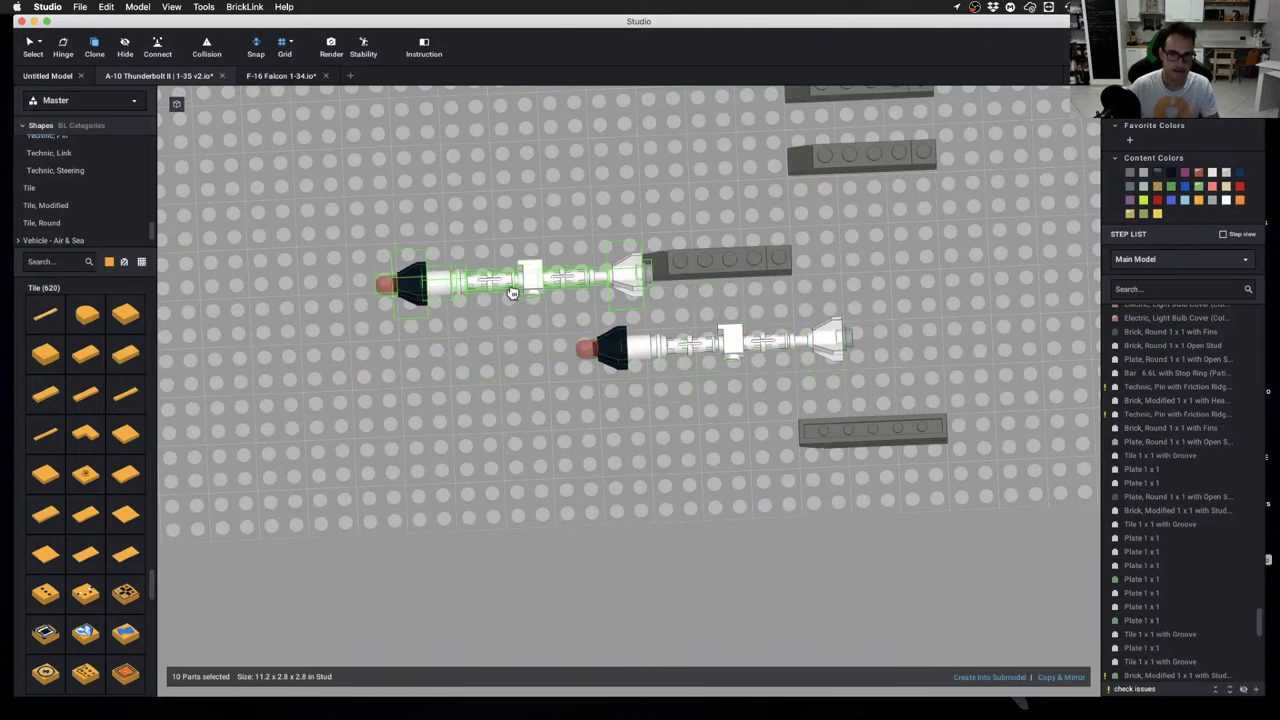
pyautogui.press('Escape')
pyautogui.moveTo(638, 312); pyautogui.dragTo(485, 257, button='right')
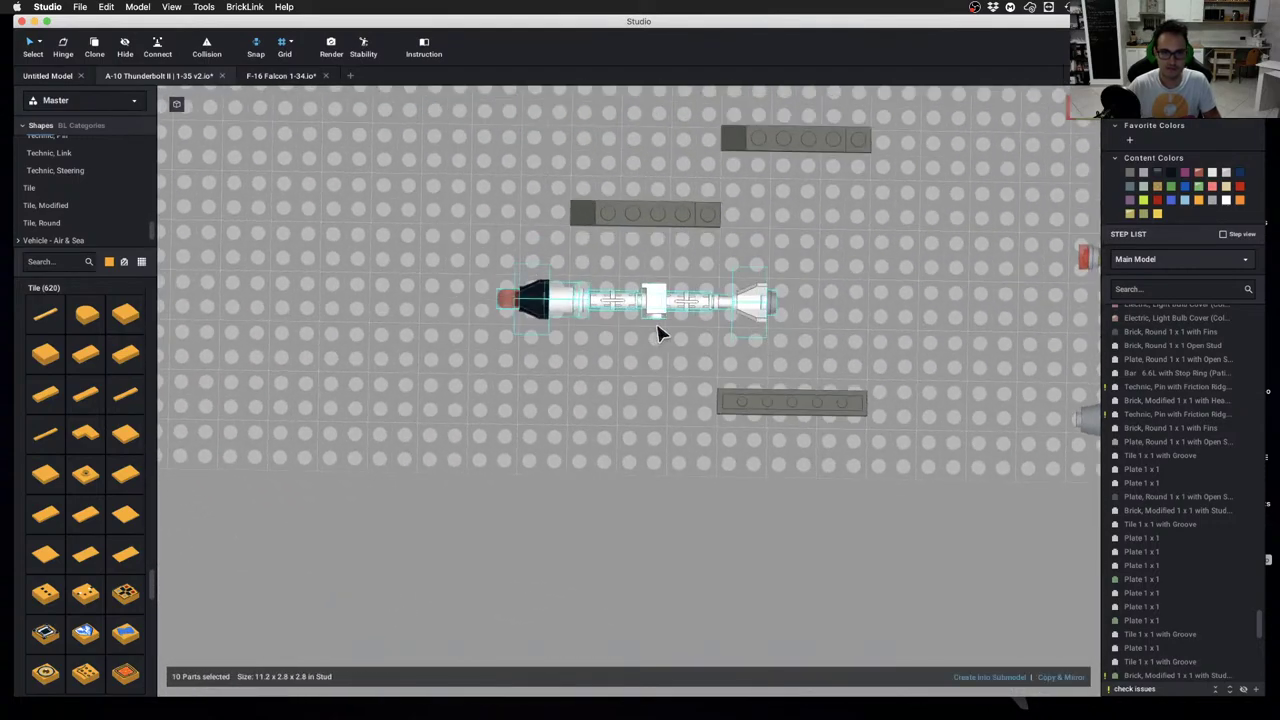
pyautogui.moveTo(657, 325); pyautogui.dragTo(590, 326, button='middle')
pyautogui.click(577, 247)
# Examine the copied missile, the dark grey pylons and the neighbouring rows of bombs and missiles
pyautogui.scroll(2, 571, 250)
pyautogui.moveTo(571, 250)
pyautogui.mouseDown(button='right')
pyautogui.moveTo(604, 234)
pyautogui.moveTo(643, 260)
pyautogui.moveTo(577, 255)
pyautogui.mouseUp(button='right')
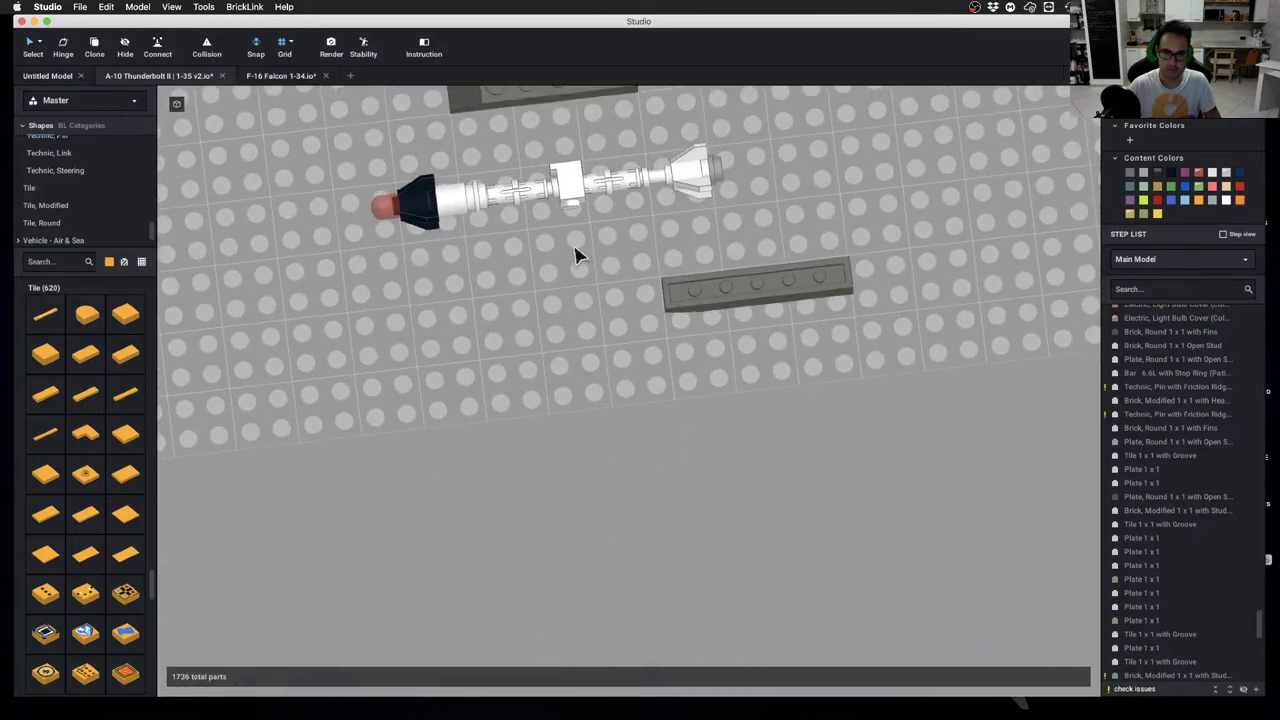
pyautogui.scroll(-2, 809, 217)
pyautogui.moveTo(950, 282); pyautogui.dragTo(760, 343, button='middle')
pyautogui.scroll(-2, 800, 295)
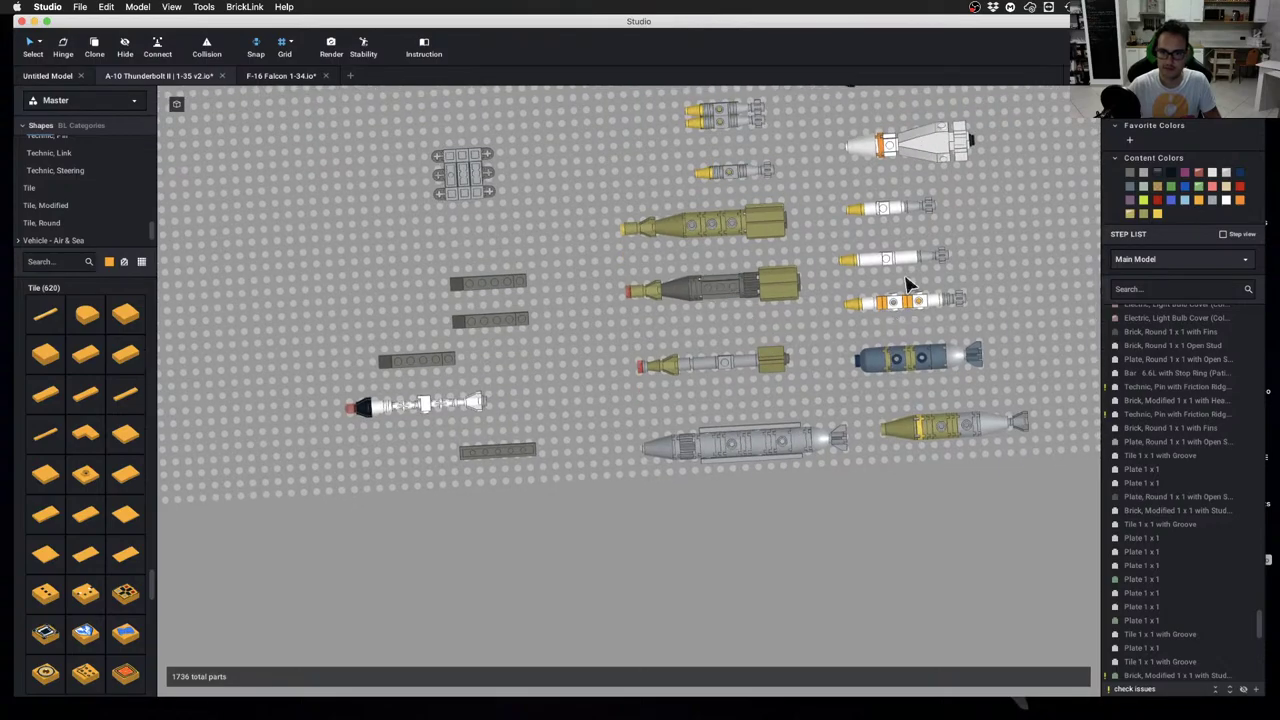
pyautogui.moveTo(546, 360); pyautogui.dragTo(754, 314, button='middle')
pyautogui.scroll(2, 748, 338)
pyautogui.moveTo(754, 314); pyautogui.dragTo(764, 293, button='right')
pyautogui.scroll(-5, 623, 397)
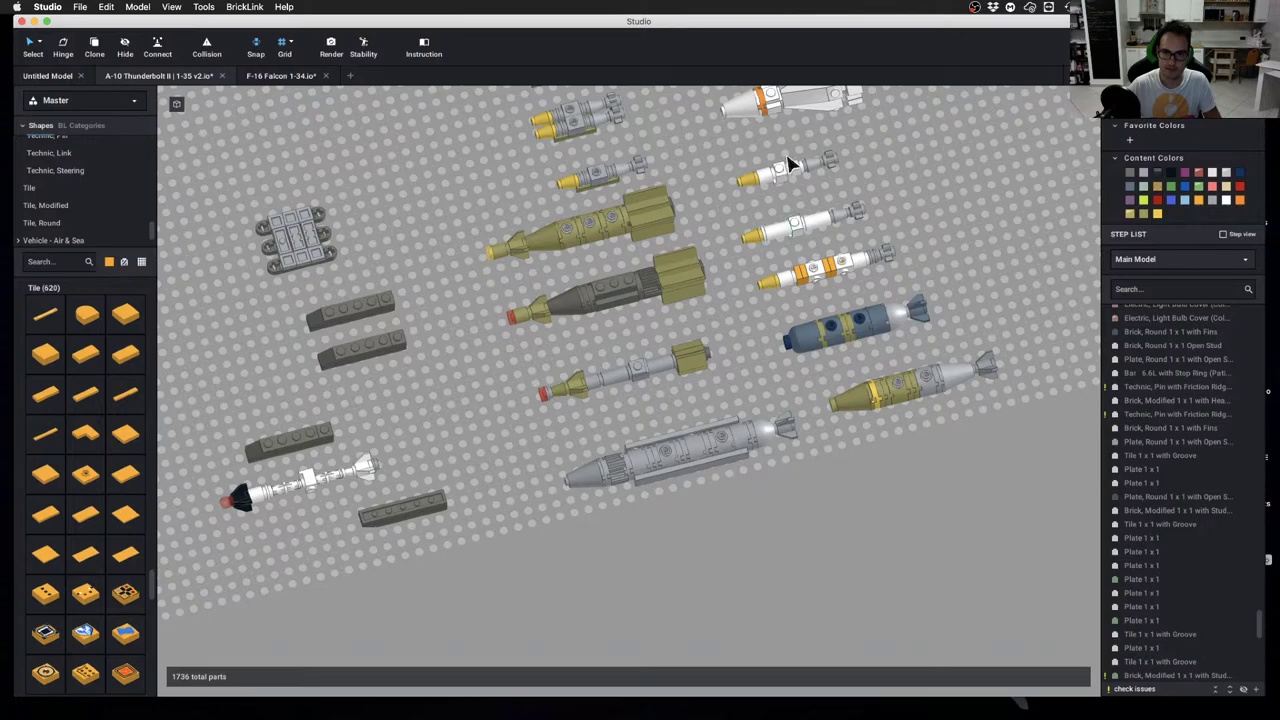
pyautogui.moveTo(795, 184); pyautogui.dragTo(880, 309, button='middle')
pyautogui.moveTo(760, 360); pyautogui.dragTo(960, 137, button='middle')
pyautogui.scroll(-2, 960, 137)
pyautogui.scroll(2, 960, 137)
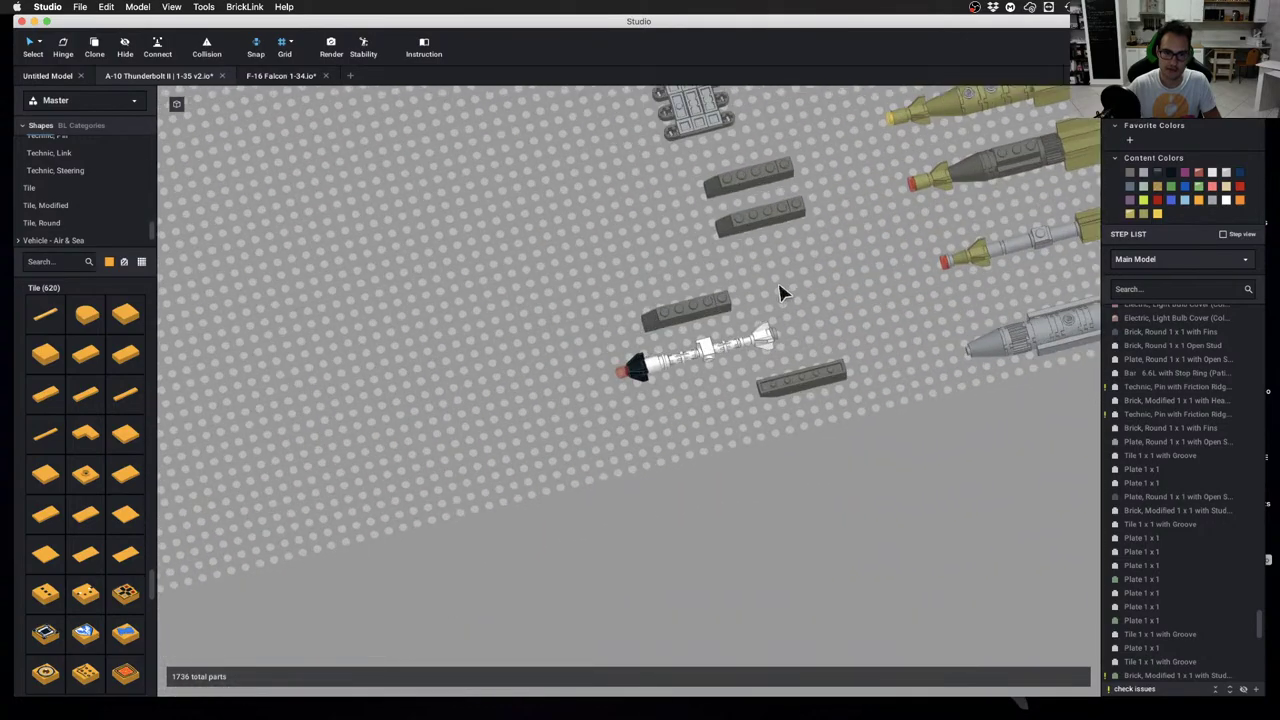
pyautogui.scroll(4, 781, 293)
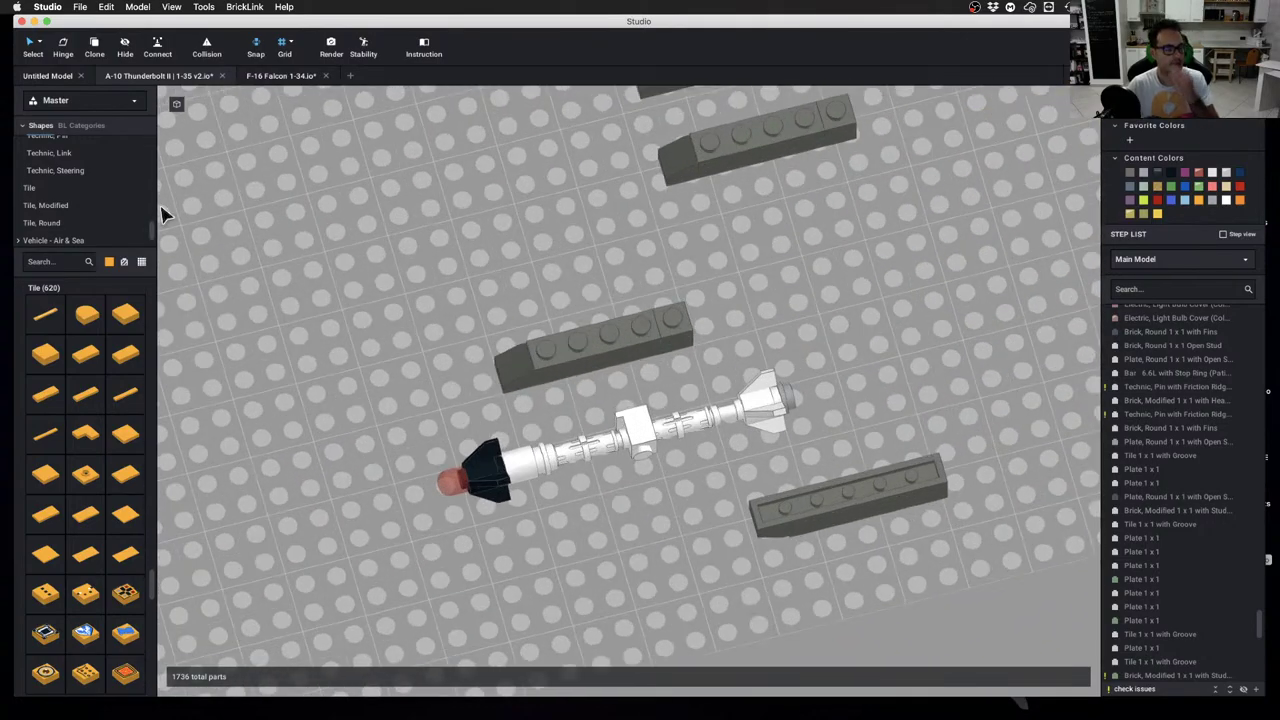
# Search the parts for "modified" and place a Brick, Modified 1 x 1 with Studs on 2 Sides on the baseplate near the pylons
pyautogui.scroll(10, 105, 180)
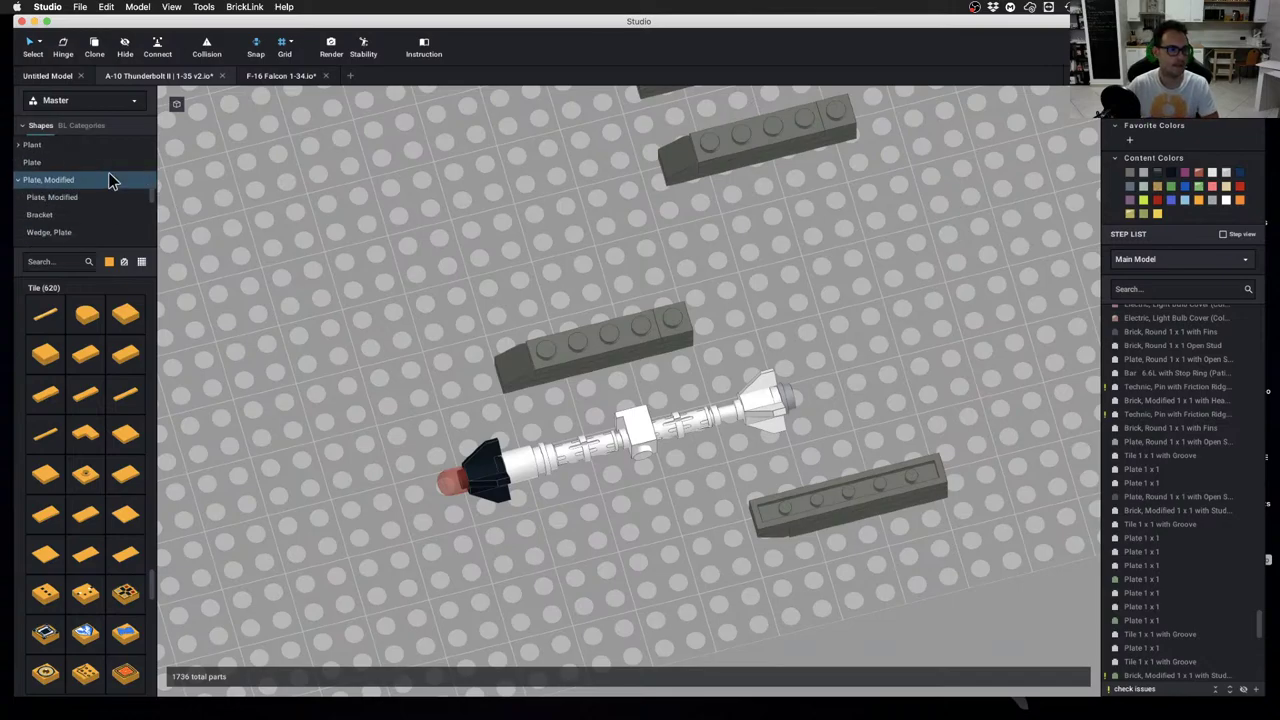
pyautogui.scroll(5, 102, 188)
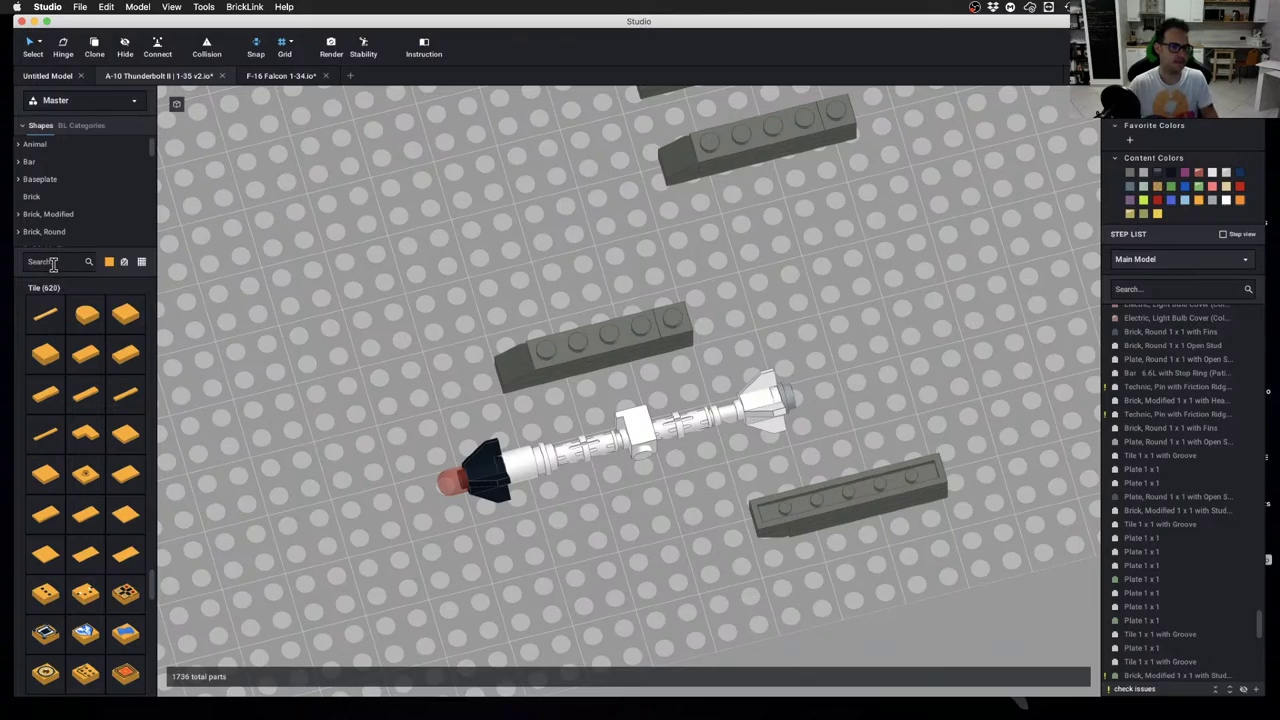
pyautogui.write('odified')
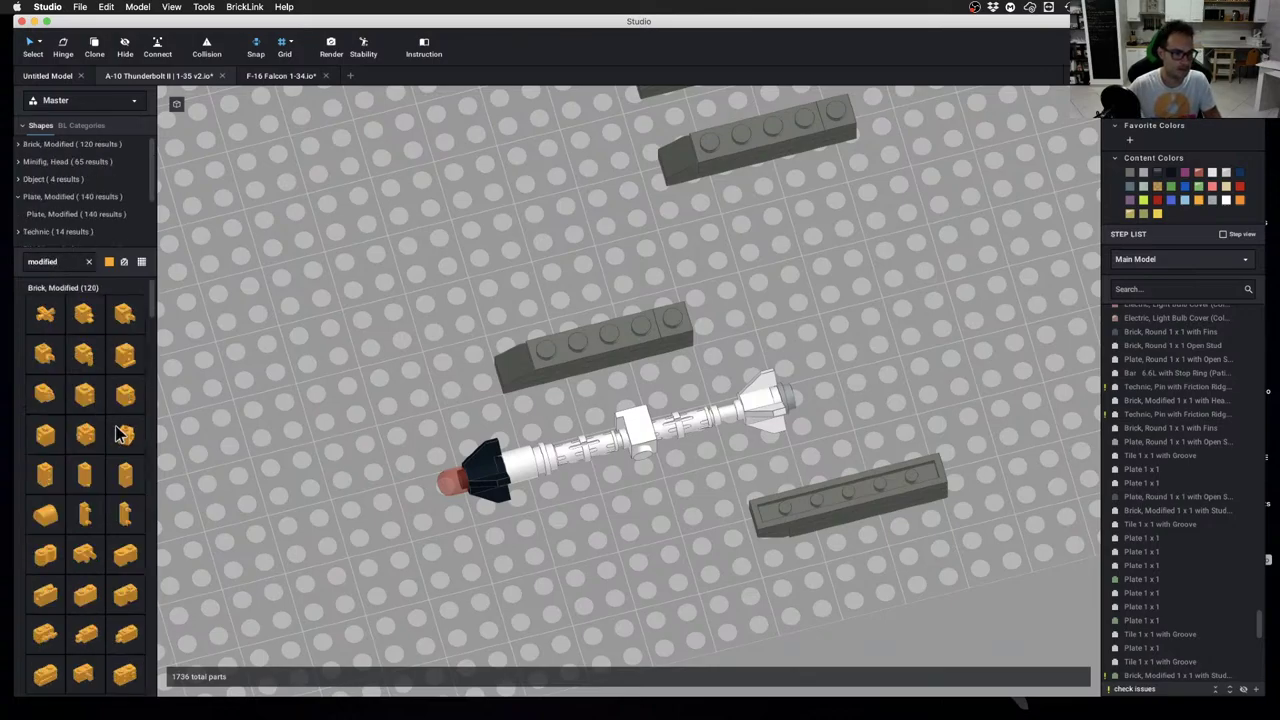
pyautogui.moveTo(52, 438); pyautogui.dragTo(830, 270)
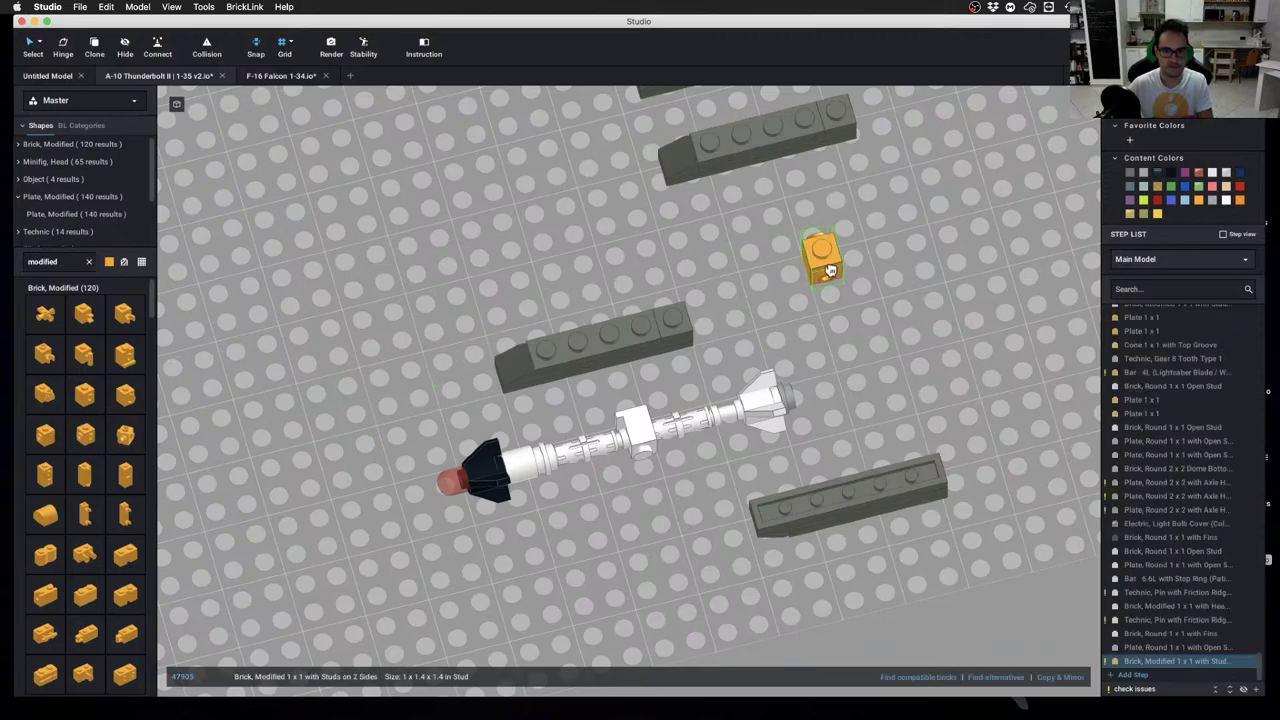
pyautogui.click(835, 334)
pyautogui.moveTo(835, 334); pyautogui.dragTo(828, 334, button='right')
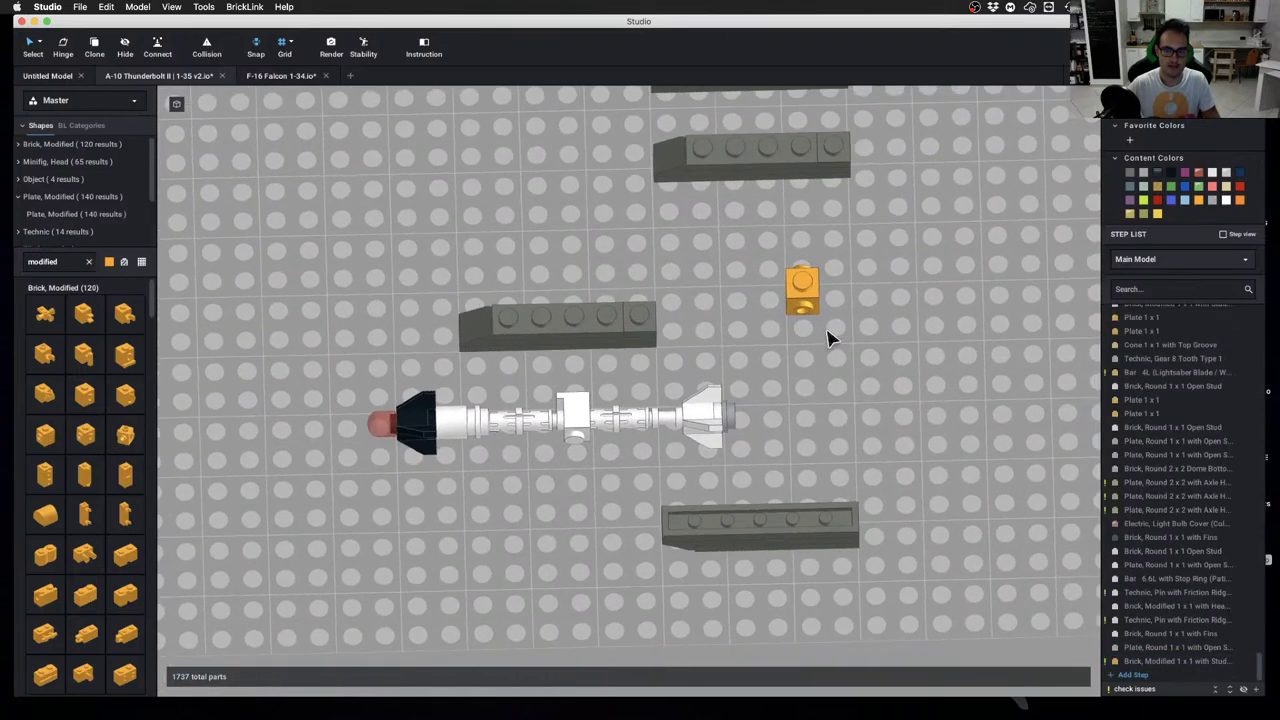
pyautogui.moveTo(828, 334); pyautogui.dragTo(791, 339, button='middle')
pyautogui.scroll(-3, 790, 347)
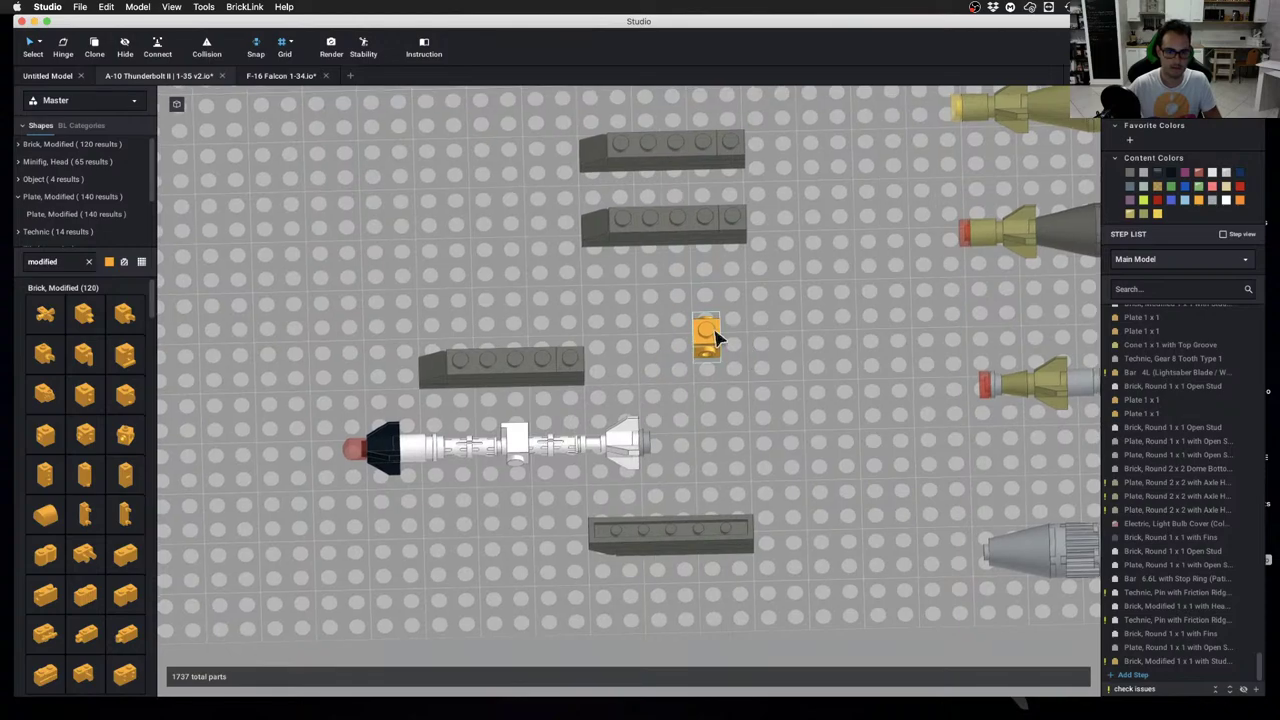
pyautogui.click(709, 336)
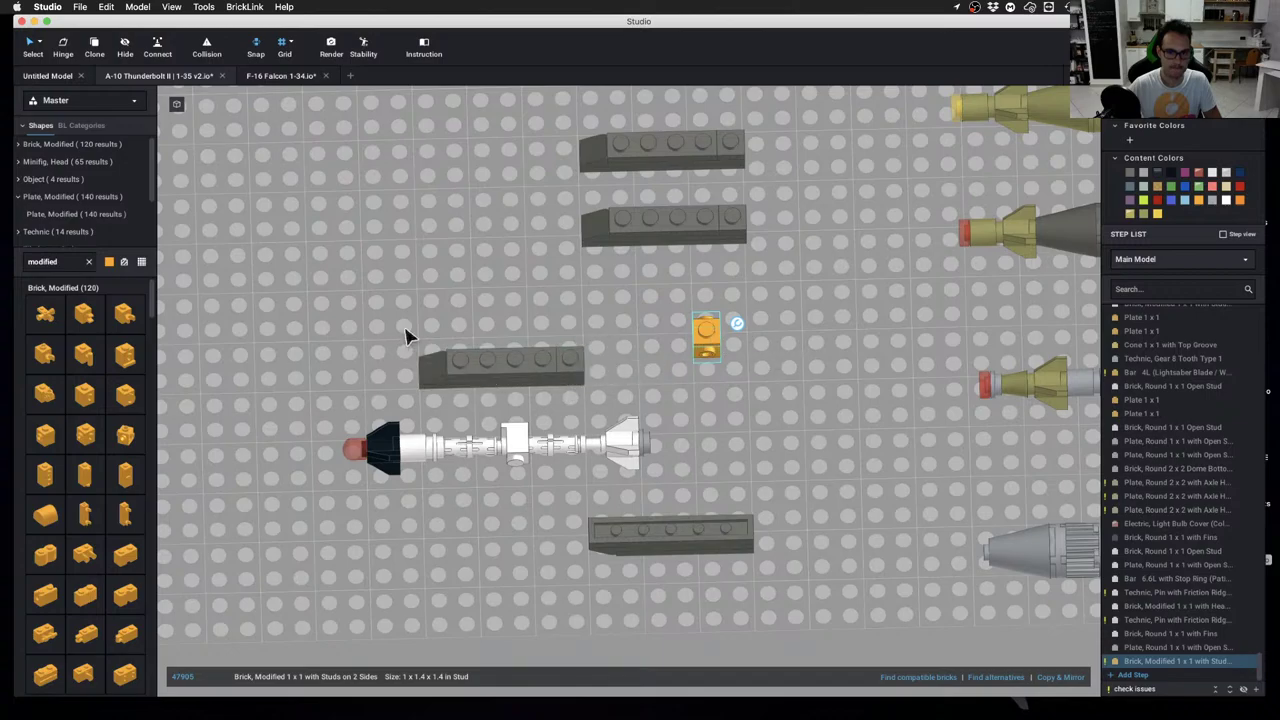
pyautogui.moveTo(405, 329); pyautogui.dragTo(584, 386)
pyautogui.press('super+d')
pyautogui.press('Escape')
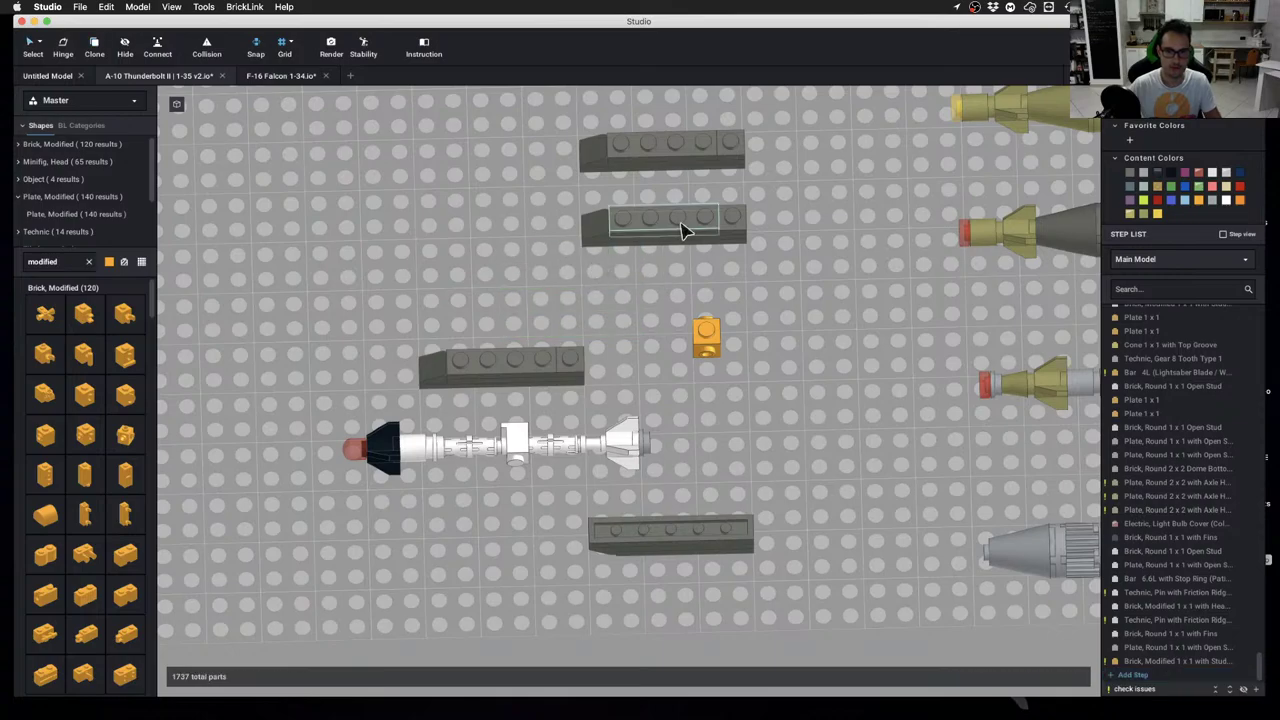
# Remove two stacked 1 x 4 plates from the middle of the pylon nearest the orange brick, undoing the extra deletion
pyautogui.click(683, 231)
pyautogui.press('Delete')
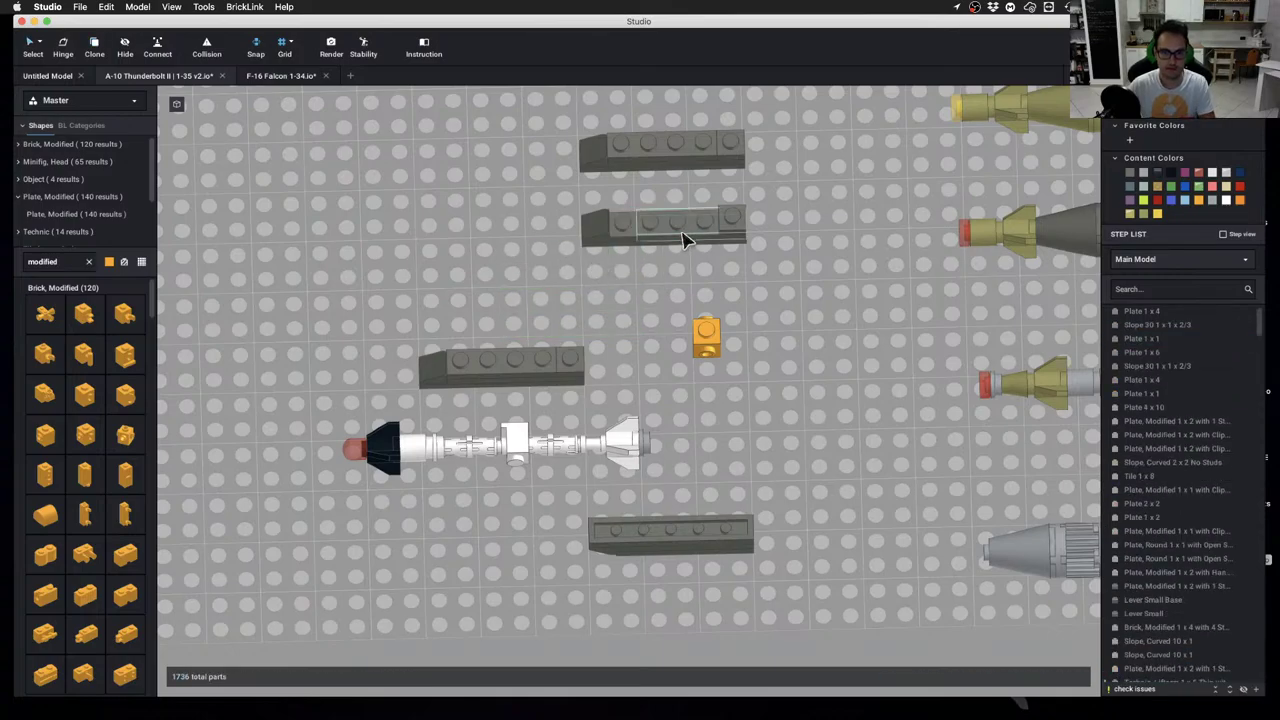
pyautogui.click(683, 235)
pyautogui.press('Delete')
pyautogui.click(686, 240)
pyautogui.press('Delete')
pyautogui.press('super+z')
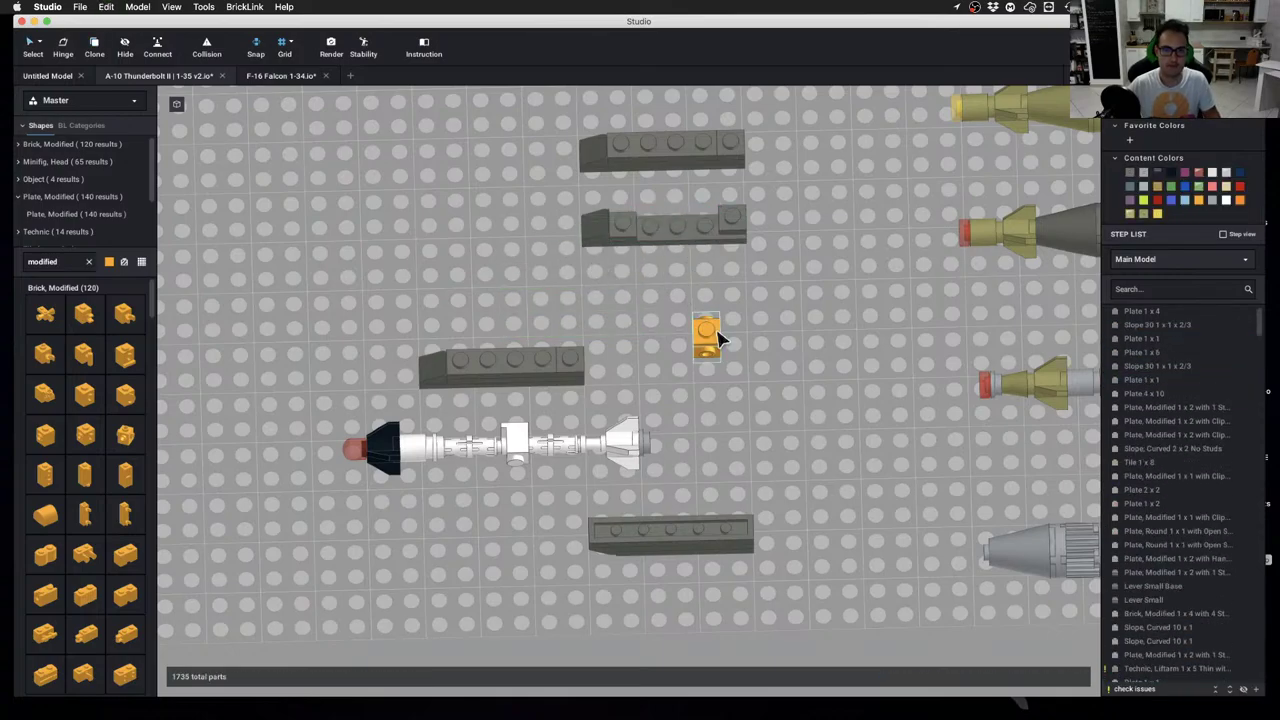
# Seat the orange side-stud brick in the gap of the opened pylon, with a side stud facing outward
pyautogui.moveTo(717, 338); pyautogui.dragTo(697, 235)
pyautogui.moveTo(692, 216); pyautogui.dragTo(680, 270, button='right')
pyautogui.moveTo(680, 270); pyautogui.dragTo(685, 415, button='middle')
pyautogui.scroll(5, 691, 323)
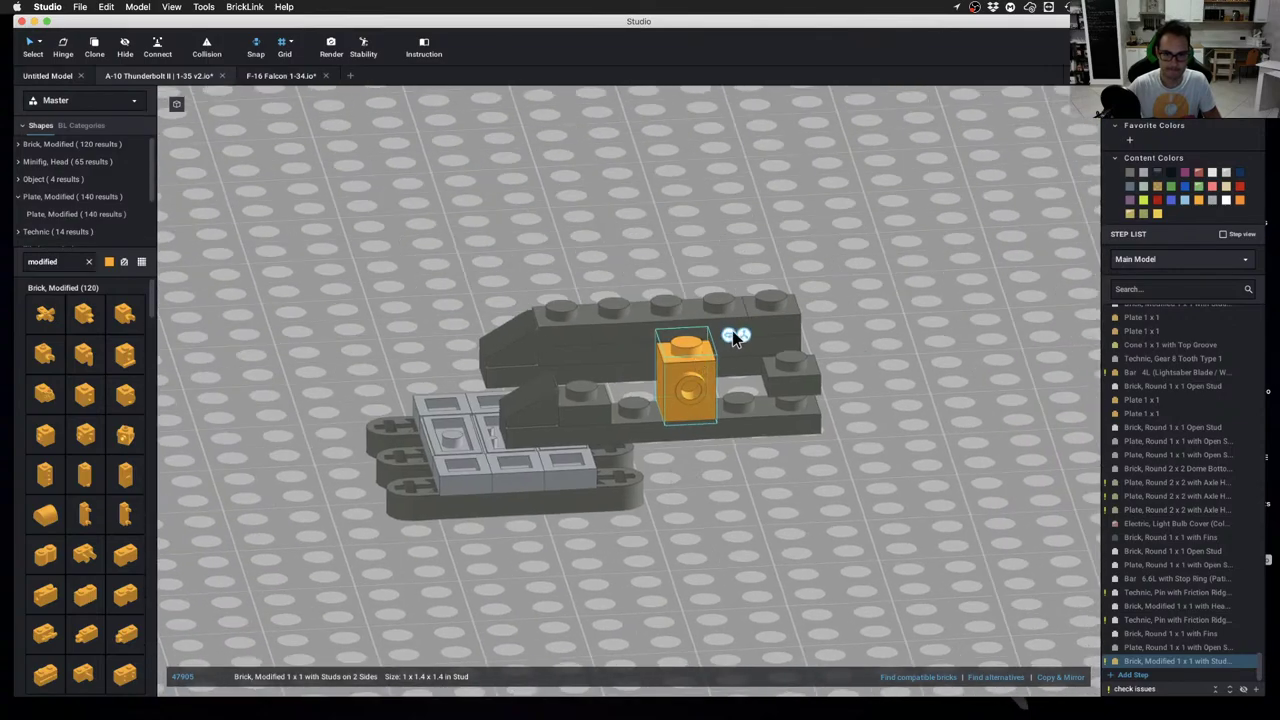
pyautogui.click(743, 337)
pyautogui.press('s')
pyautogui.press('s')
# Delete the dark grey 1 x 6 base plate from the opened pylon
pyautogui.click(846, 451)
pyautogui.scroll(-2, 760, 435)
pyautogui.moveTo(700, 395); pyautogui.dragTo(632, 536, button='right')
pyautogui.click(617, 578)
pyautogui.press('Delete')
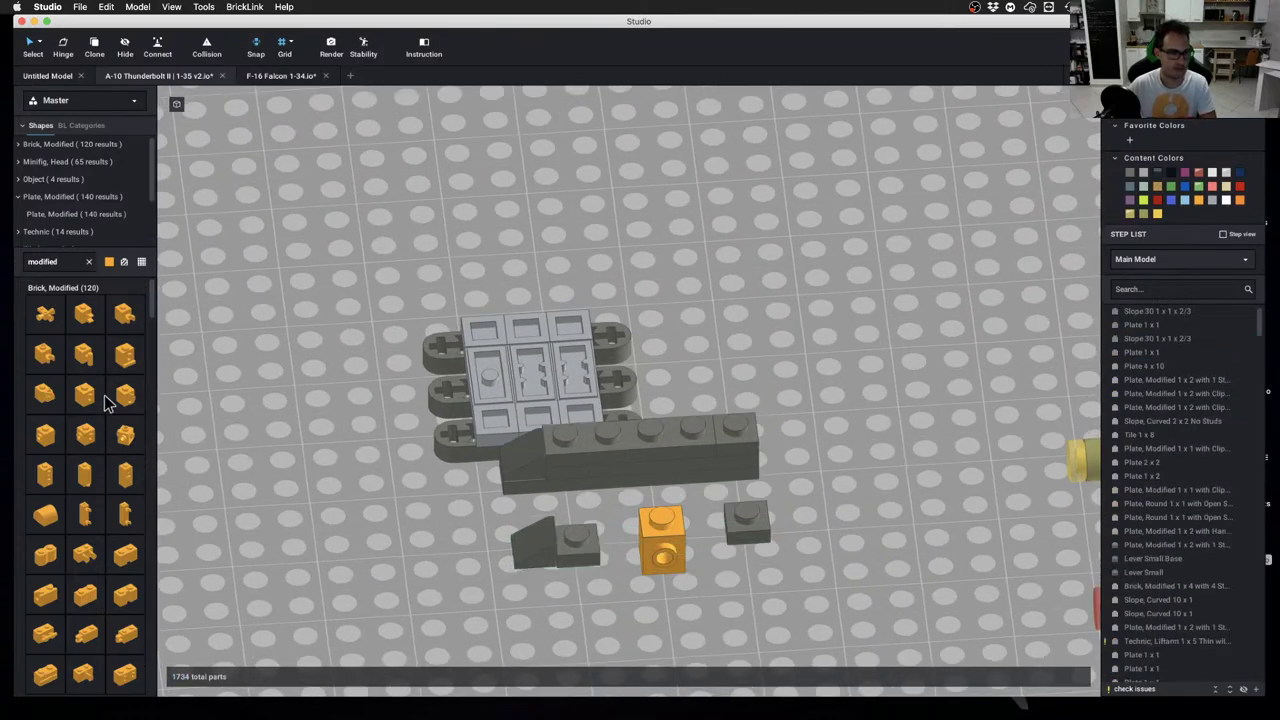
# Add a Plate 1 x 3 beneath the pylon's front slope, reaching the side-stud brick, and remove the grey 1 x 1 plate beside the slope
pyautogui.click(80, 196)
pyautogui.click(88, 261)
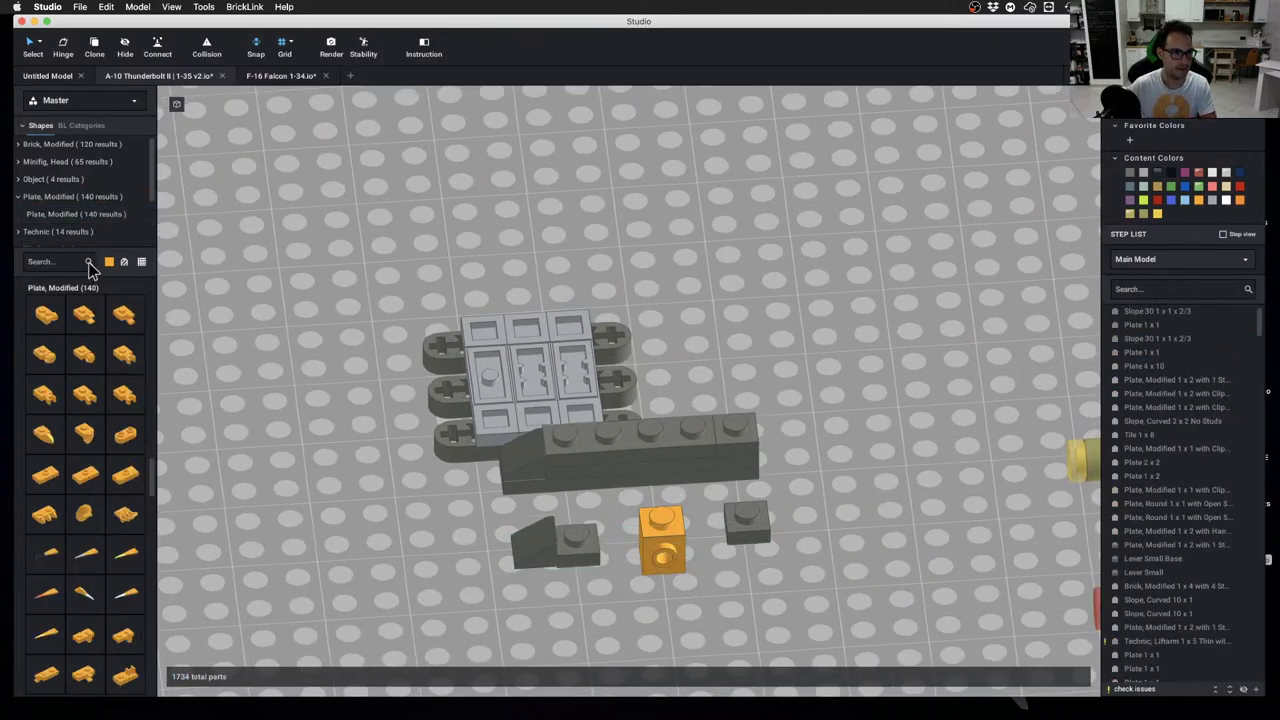
pyautogui.scroll(-10, 72, 220)
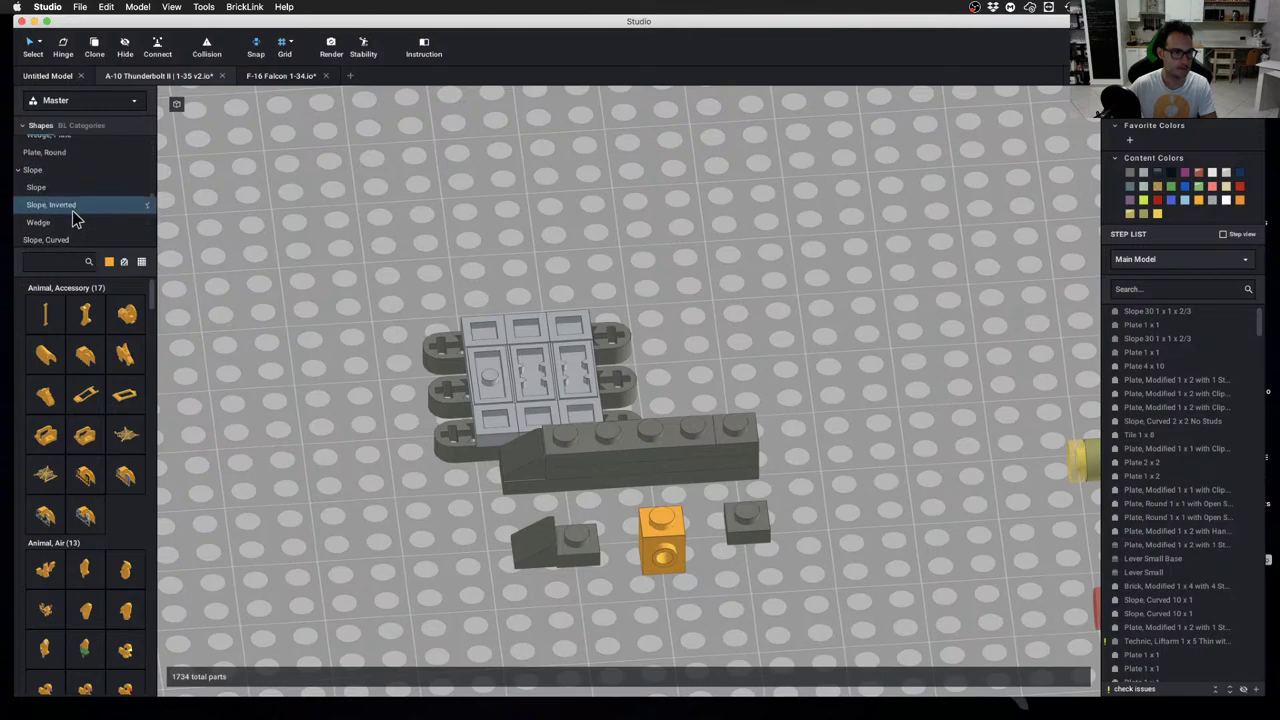
pyautogui.scroll(5, 66, 210)
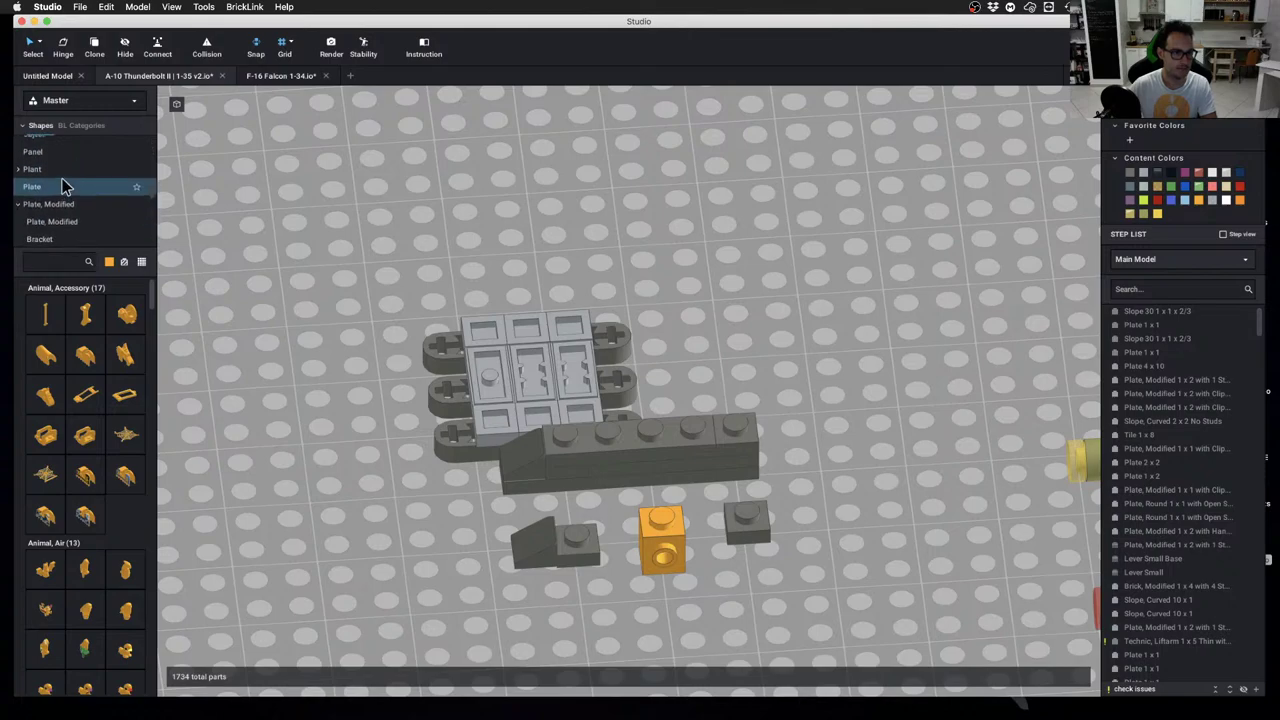
pyautogui.click(58, 190)
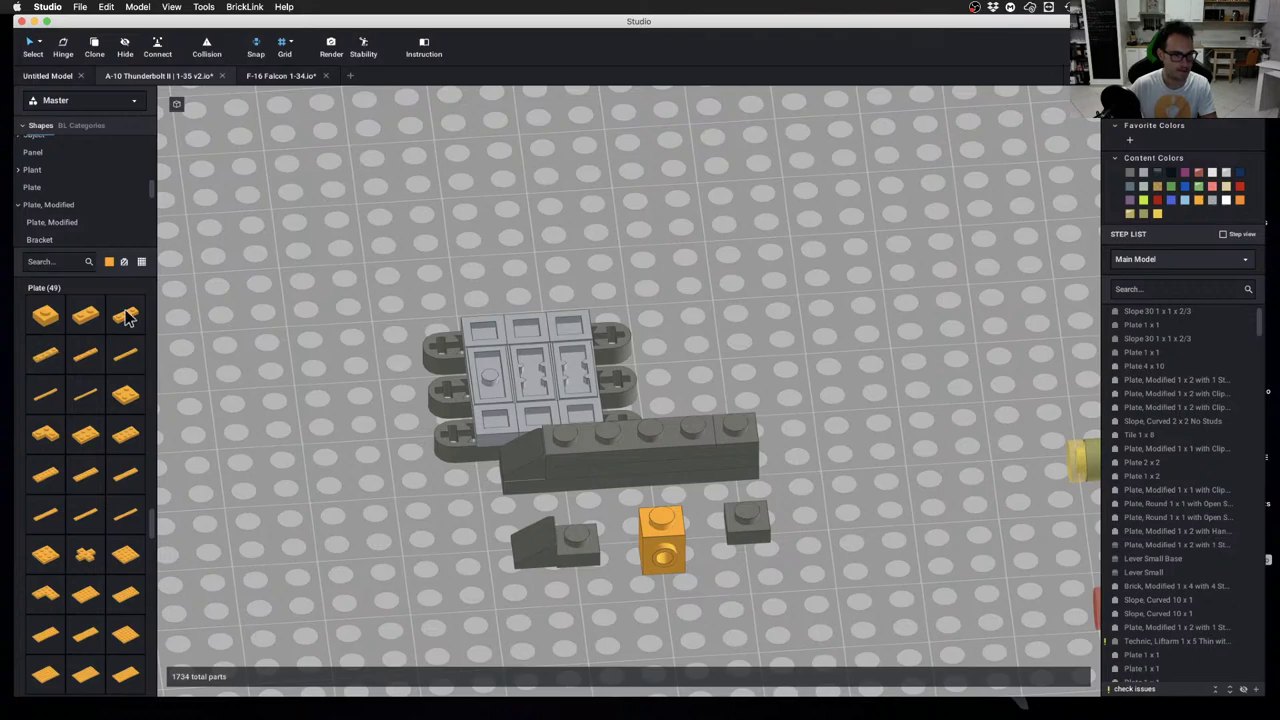
pyautogui.moveTo(125, 322); pyautogui.dragTo(588, 545)
pyautogui.press('Delete')
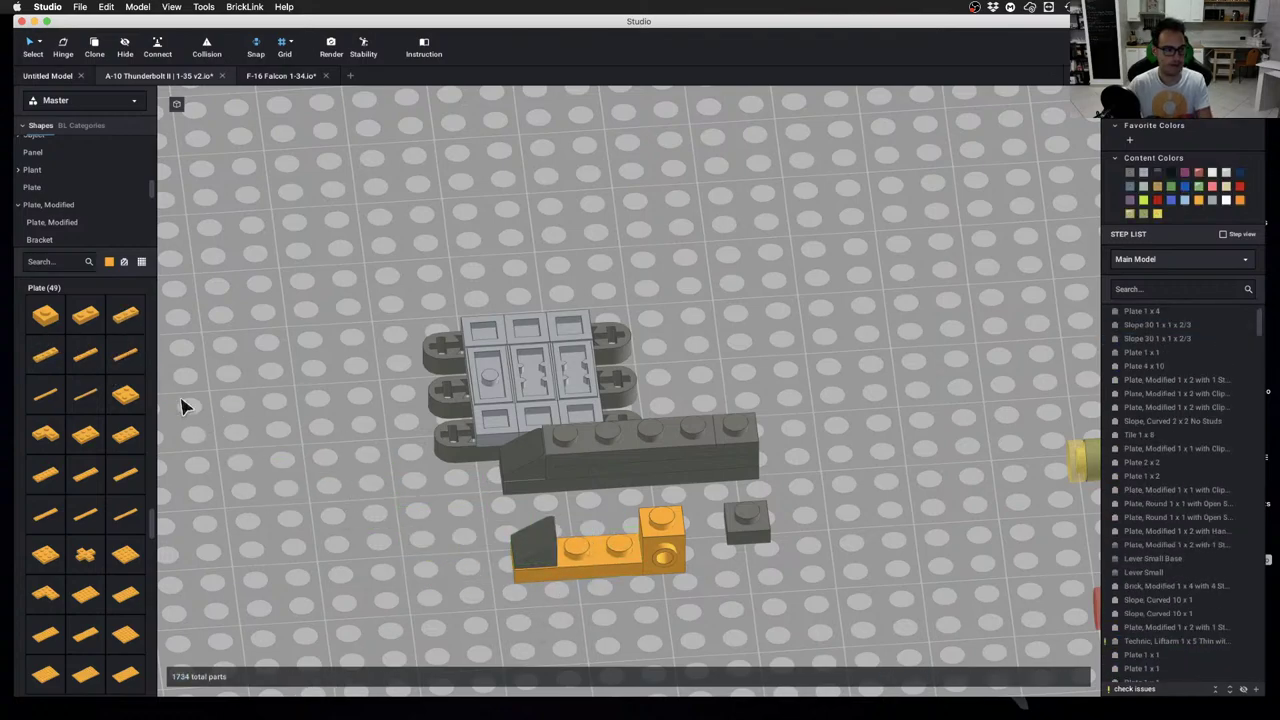
# Add a Plate 1 x 2 on the 1 x 3 plate beside the slope, and stack two copies behind the side-stud brick
pyautogui.moveTo(88, 314); pyautogui.dragTo(604, 556)
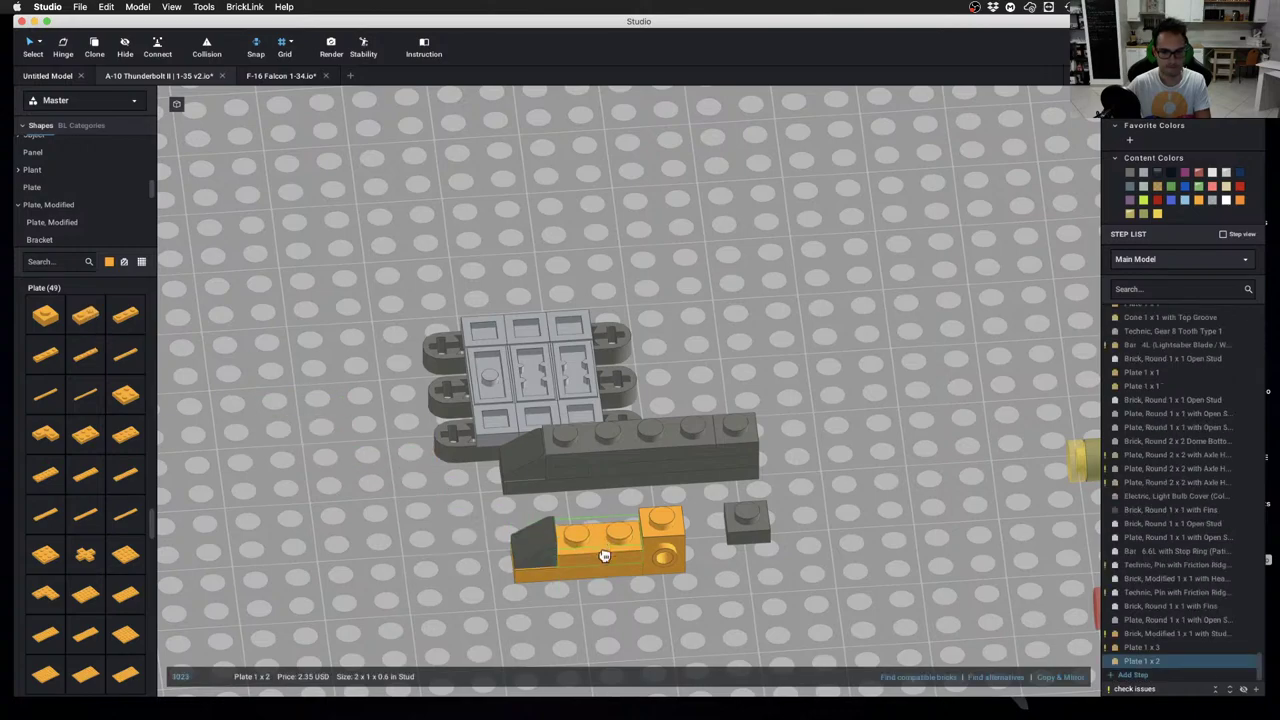
pyautogui.press('c')
pyautogui.click(736, 545)
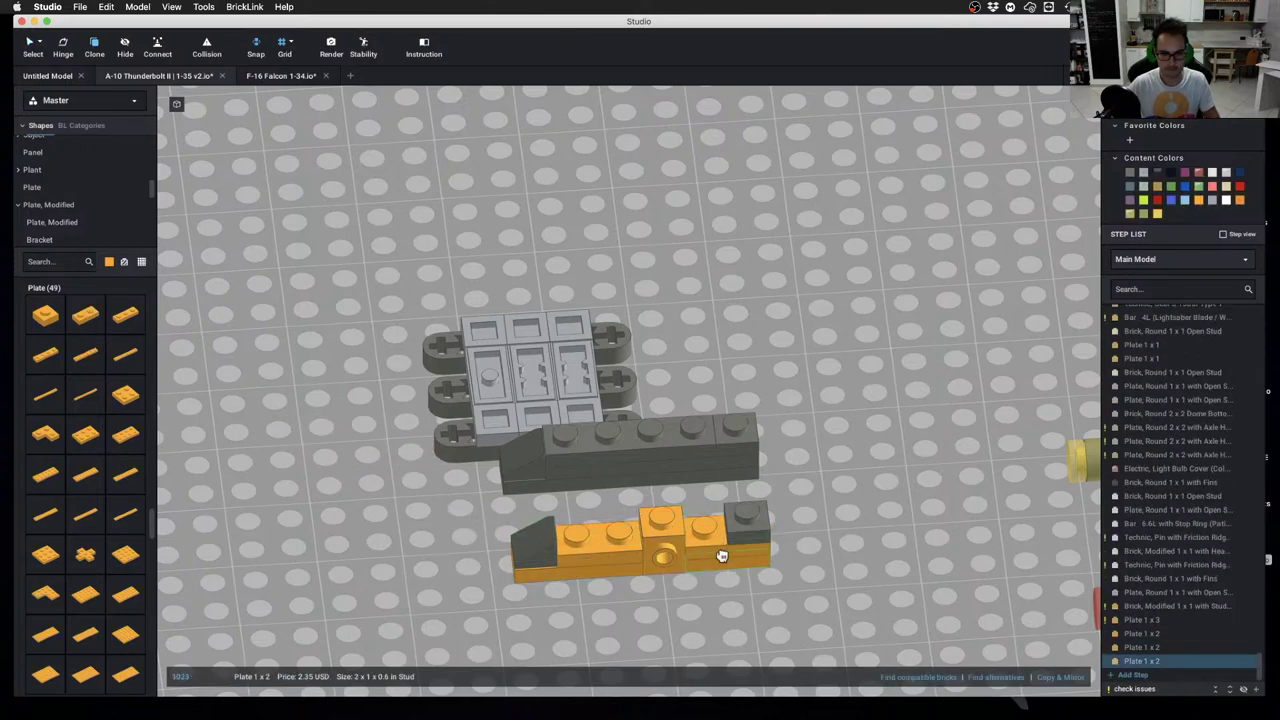
pyautogui.press('Escape')
# Remove the grey 1 x 1 end plate and both orange 1 x 2 plates behind the side-stud brick
pyautogui.click(746, 534)
pyautogui.press('Delete')
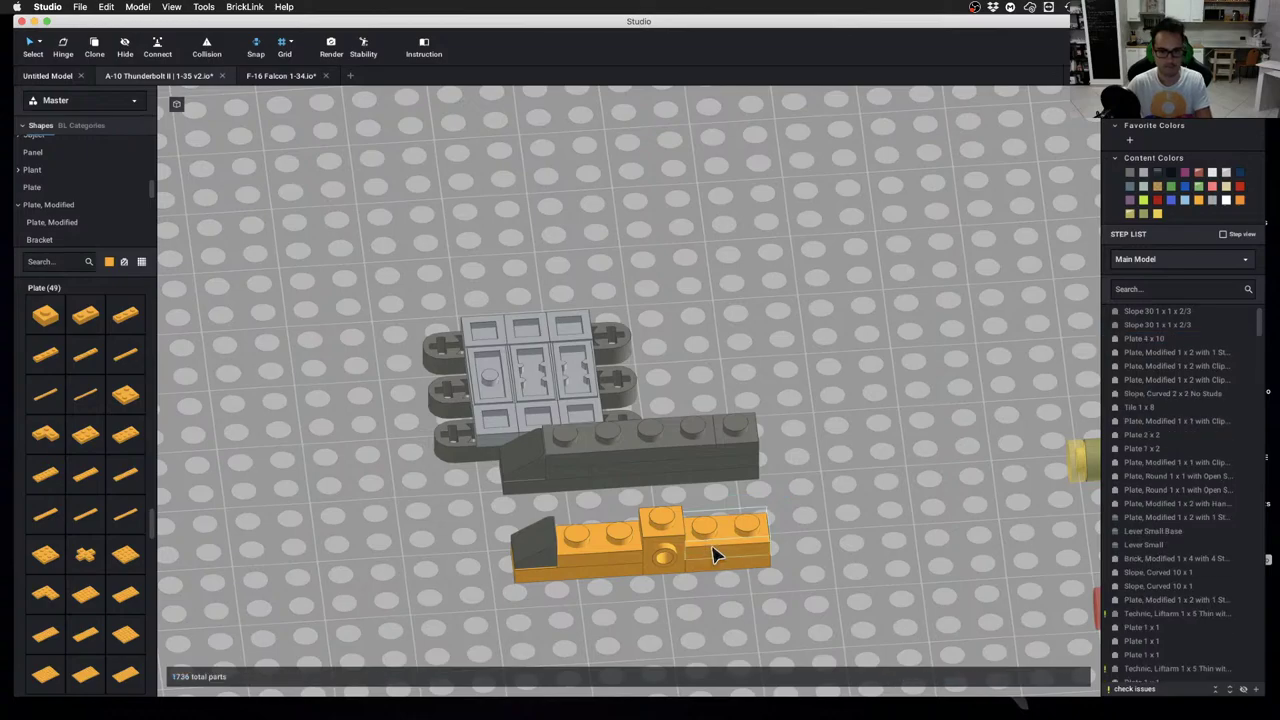
pyautogui.click(713, 548)
pyautogui.press('Delete')
pyautogui.click(725, 560)
pyautogui.press('Delete')
# Clone the remaining orange 1 x 2 plate and stack the copy on top of it, between the slope and the side-stud brick
pyautogui.click(606, 543)
pyautogui.press('c')
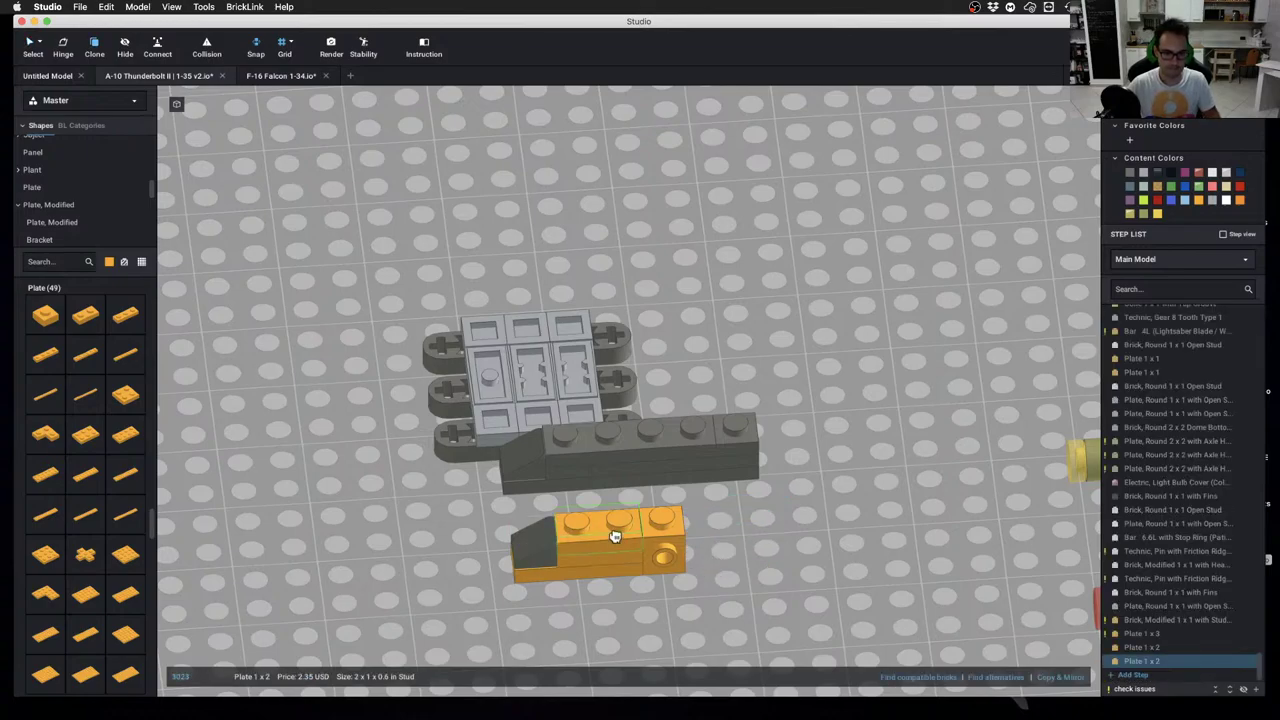
pyautogui.click(614, 534)
pyautogui.press('Escape')
pyautogui.scroll(-2, 754, 571)
pyautogui.moveTo(754, 571)
pyautogui.mouseDown(button='right')
pyautogui.moveTo(749, 554)
pyautogui.moveTo(749, 565)
pyautogui.mouseUp(button='right')
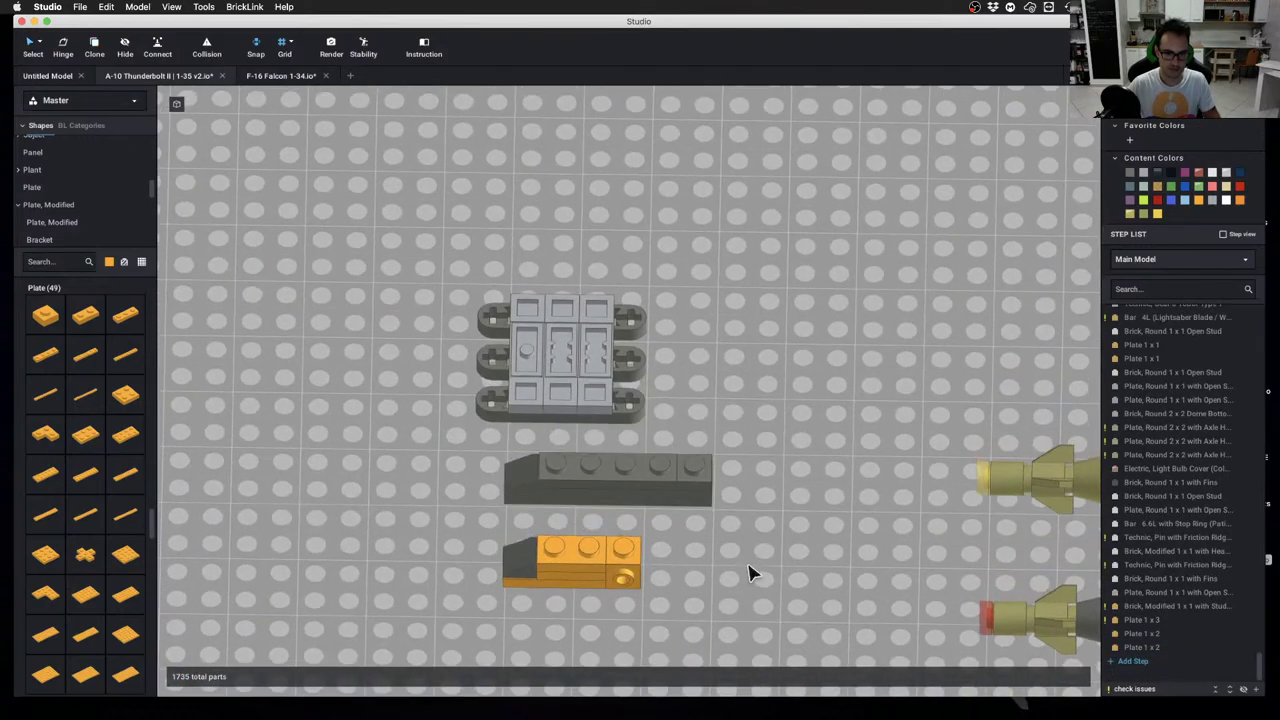
# Place a Brick 1 x 3 from the Brick category on the baseplate next to the rear end of the orange pylon section
pyautogui.scroll(6, 62, 193)
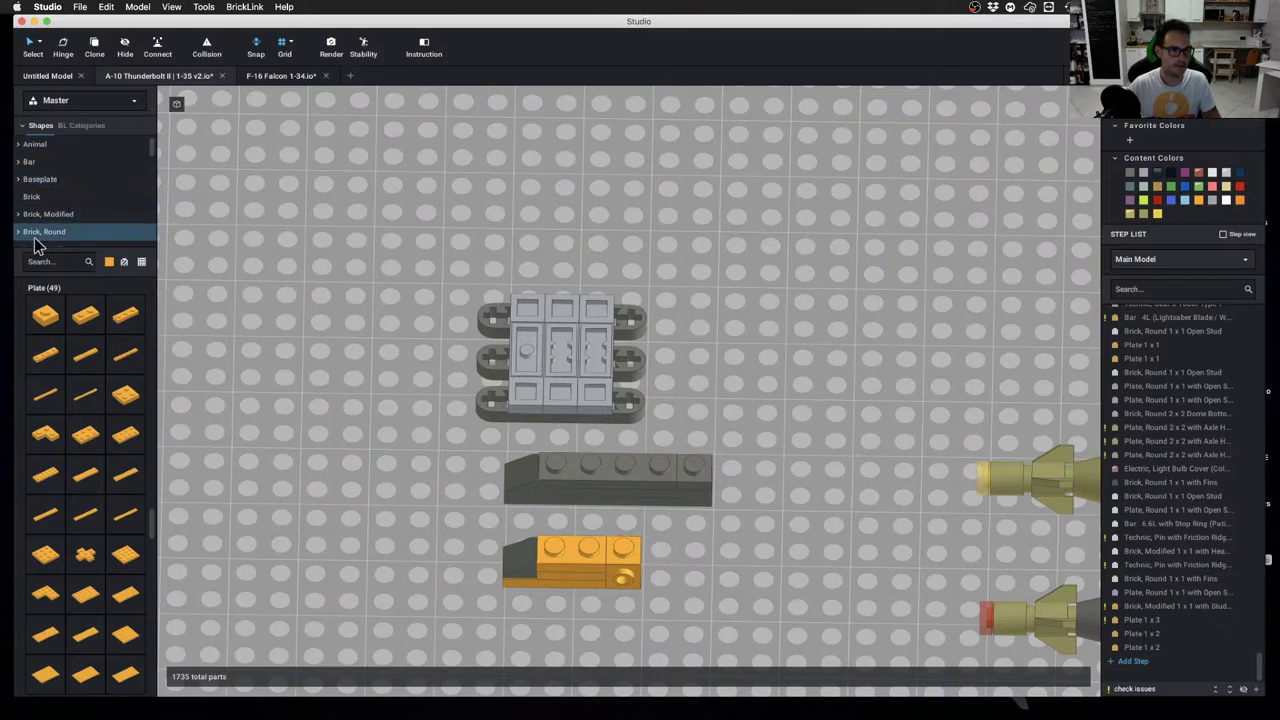
pyautogui.click(61, 194)
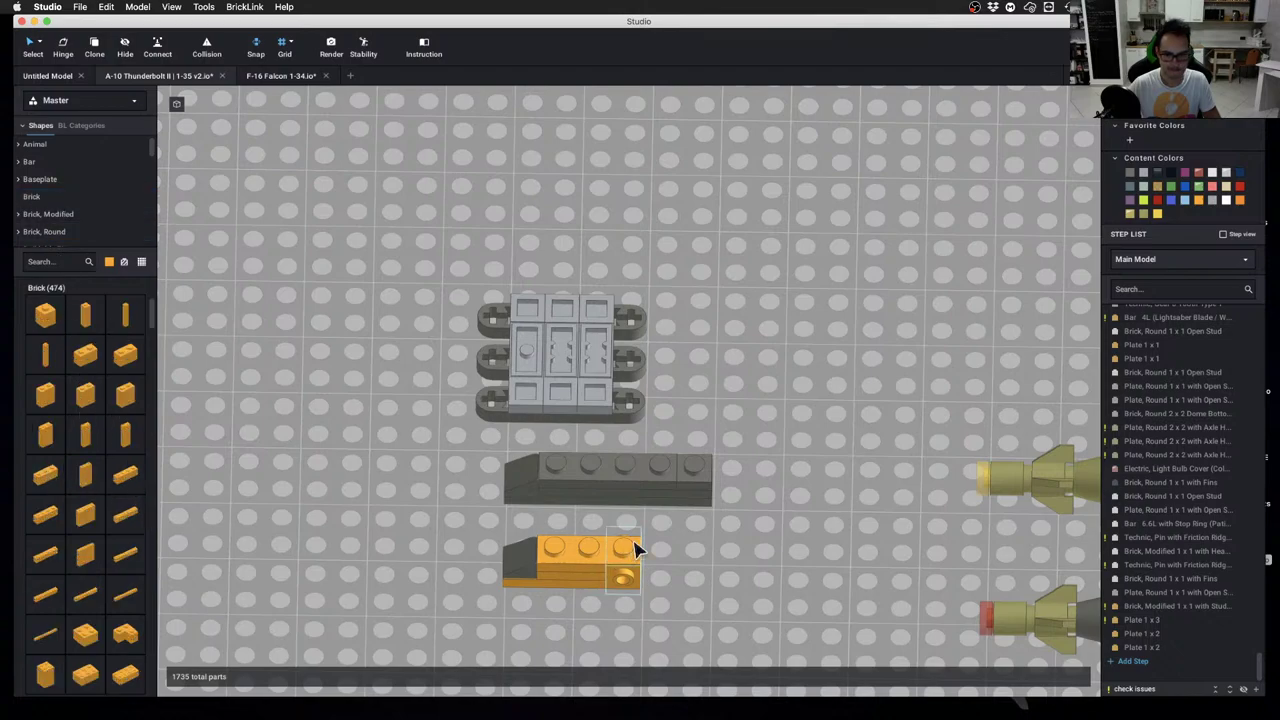
pyautogui.moveTo(85, 475); pyautogui.dragTo(677, 544)
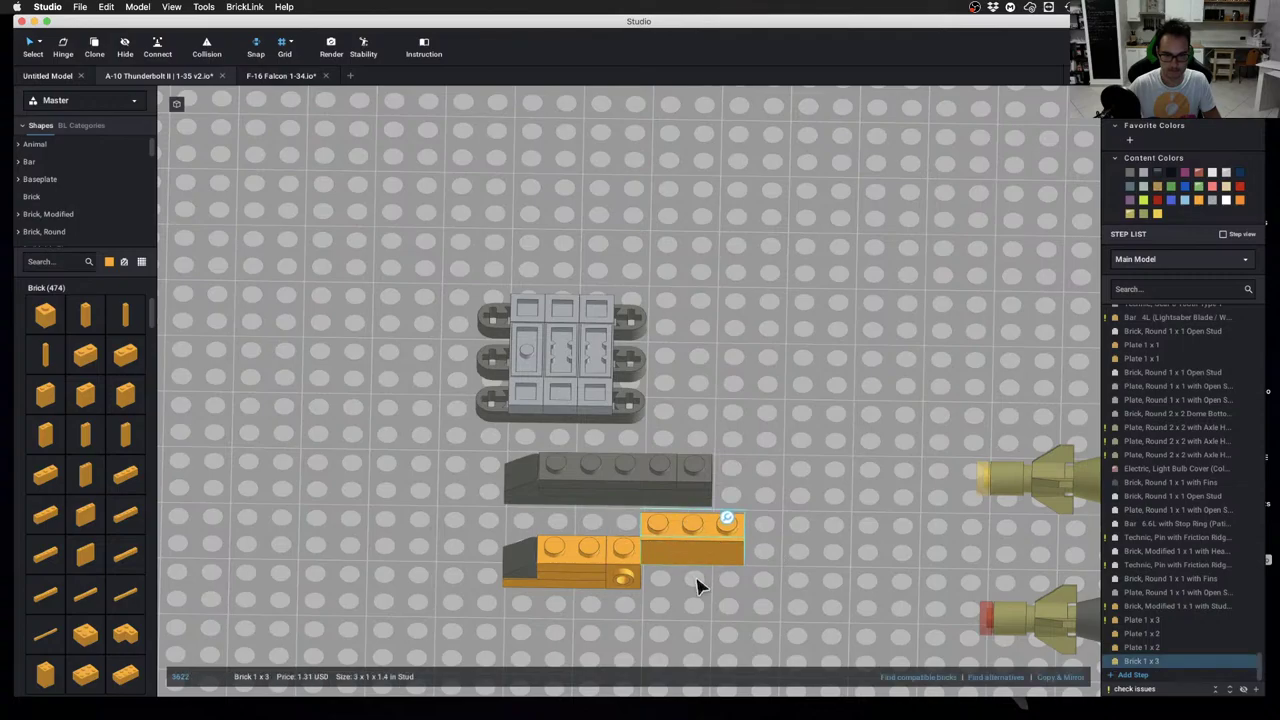
# Move the orange Brick 1 x 3 directly behind the side-stud brick, in line with the rest of the orange pylon
pyautogui.moveTo(697, 577); pyautogui.dragTo(699, 552, button='right')
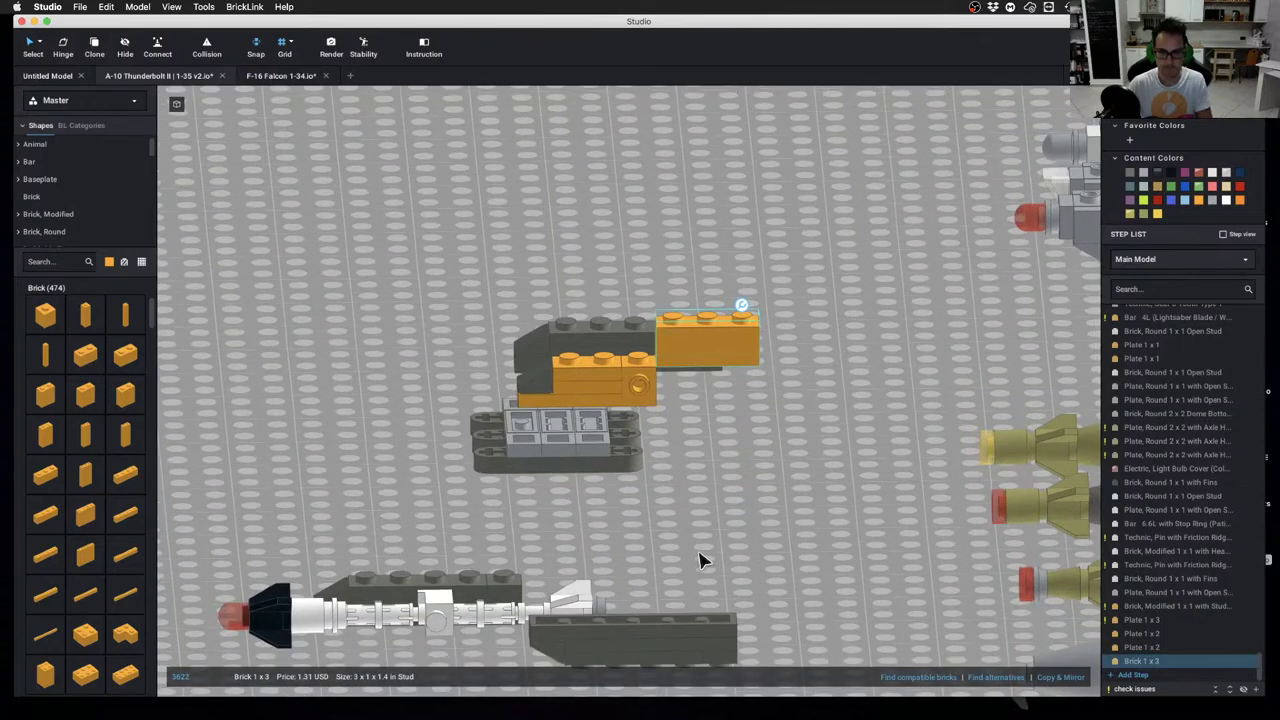
pyautogui.press('d')
pyautogui.press('s')
pyautogui.press('a')
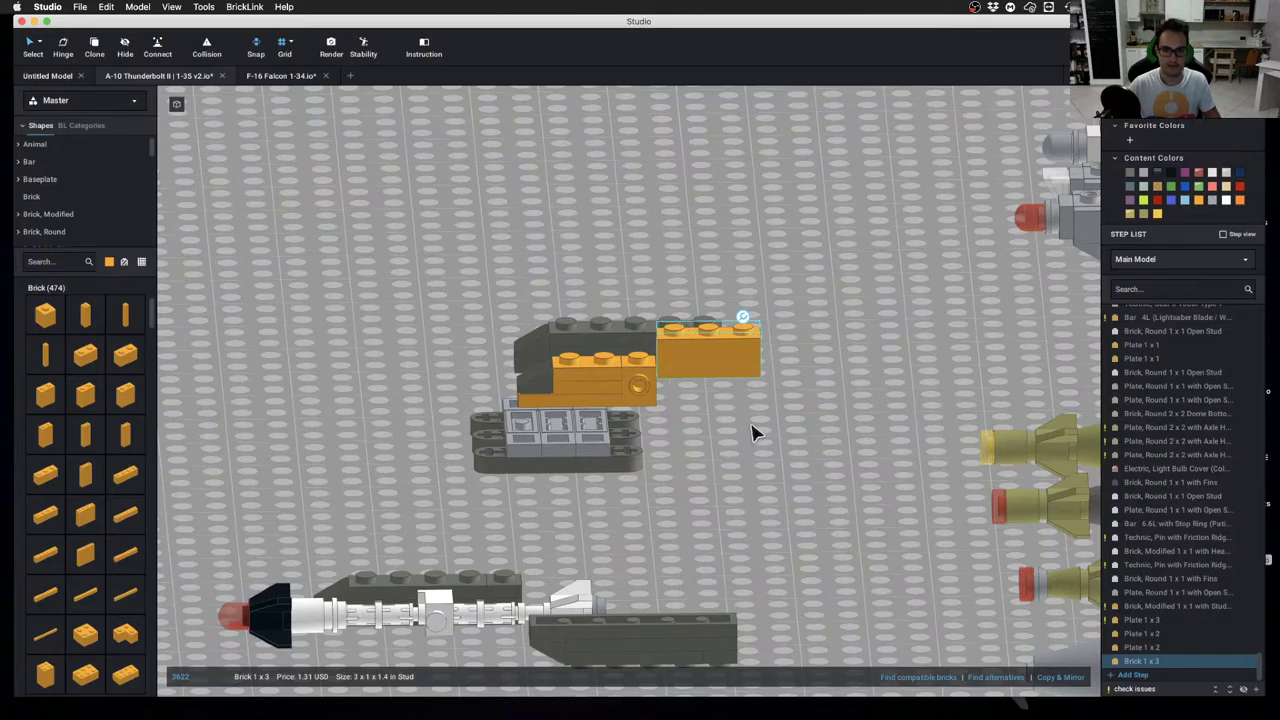
pyautogui.press('s')
pyautogui.press('s')
pyautogui.press('s')
pyautogui.moveTo(751, 424); pyautogui.dragTo(696, 453, button='right')
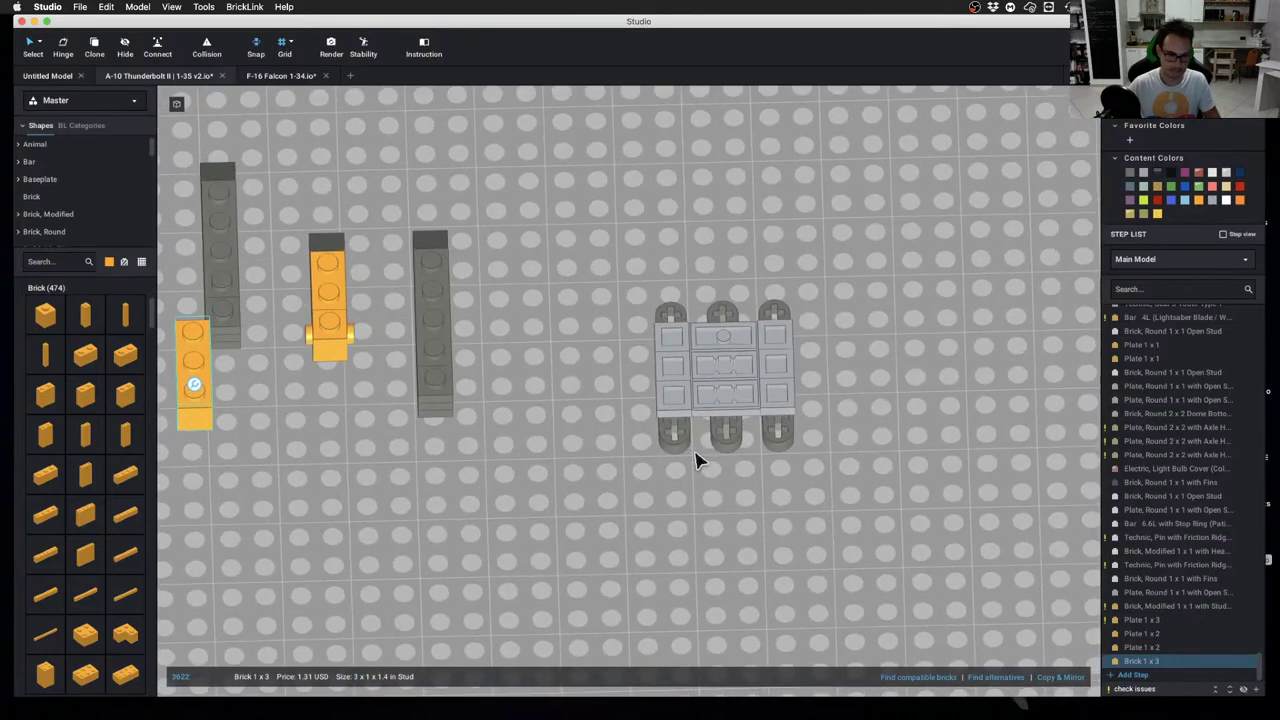
pyautogui.press('d')
pyautogui.press('d')
pyautogui.press('d')
pyautogui.press('d')
pyautogui.moveTo(350, 462); pyautogui.dragTo(650, 296, button='right')
pyautogui.press('s')
pyautogui.press('s')
pyautogui.press('s')
pyautogui.press('s')
pyautogui.press('s')
pyautogui.press('s')
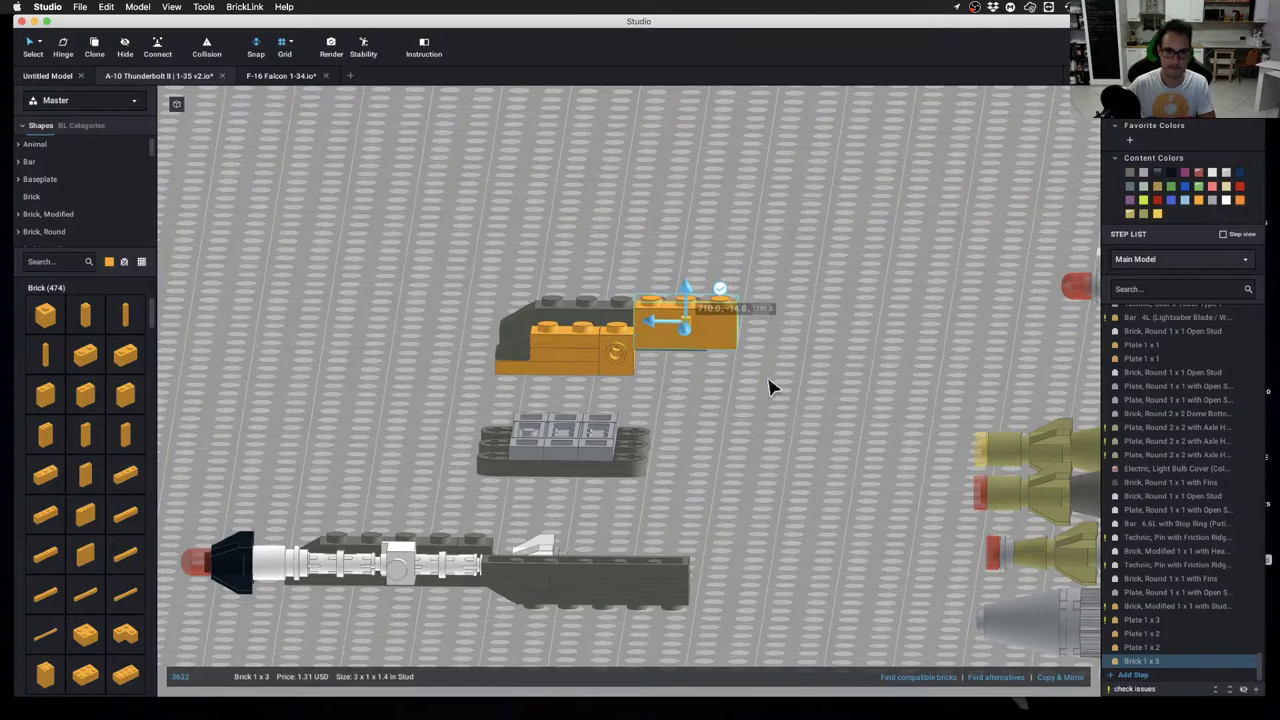
pyautogui.press('w')
pyautogui.click(771, 432)
# Move the six-part orange pylon next to the white missile's tail, between the dark grey pylons
pyautogui.moveTo(770, 432); pyautogui.dragTo(527, 520, button='right')
pyautogui.moveTo(527, 520); pyautogui.dragTo(702, 497)
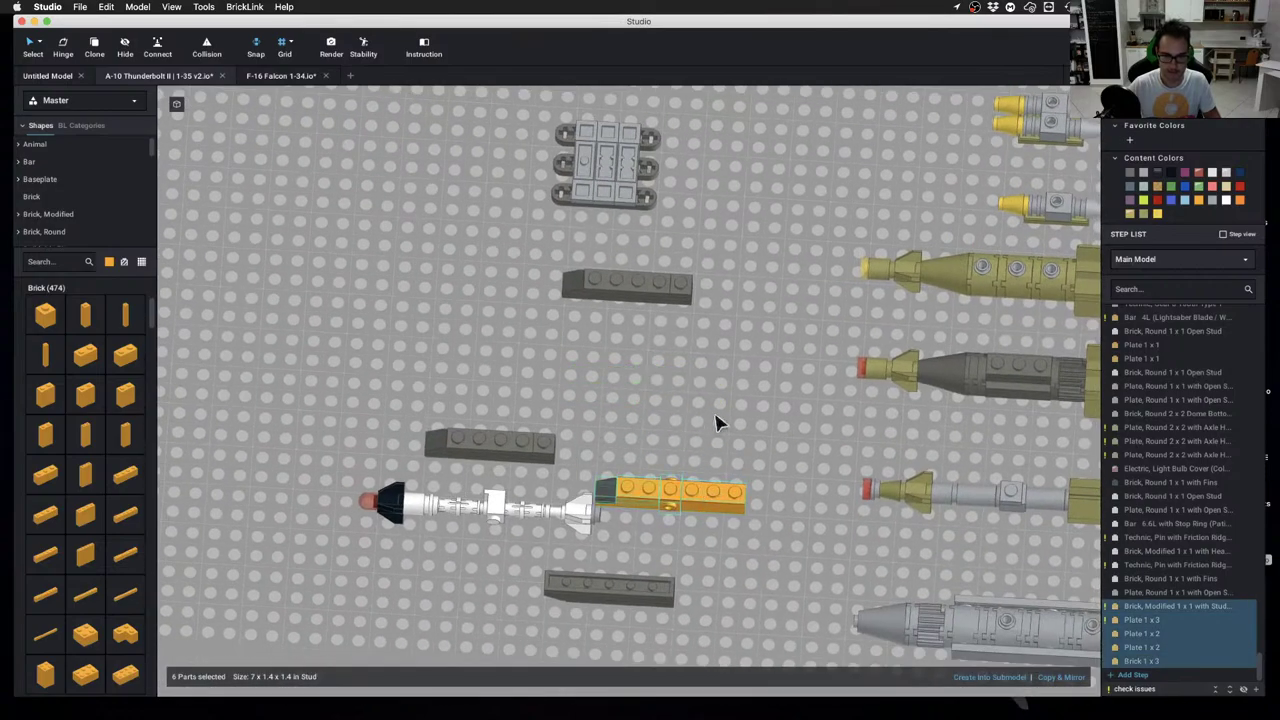
pyautogui.click(714, 423)
pyautogui.moveTo(676, 481); pyautogui.dragTo(662, 574, button='right')
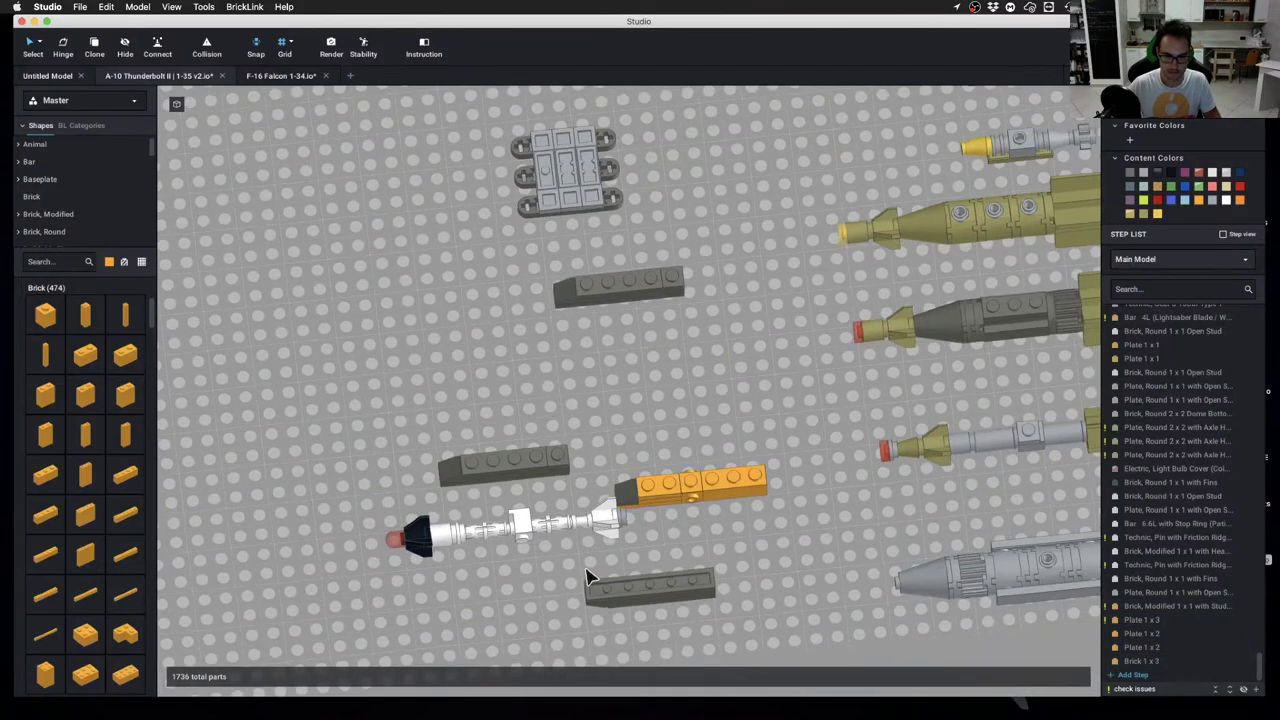
# Move the upside-down dark grey pylon out of the way and mount the white missile against the orange pylon's side stud
pyautogui.moveTo(672, 592); pyautogui.dragTo(468, 345)
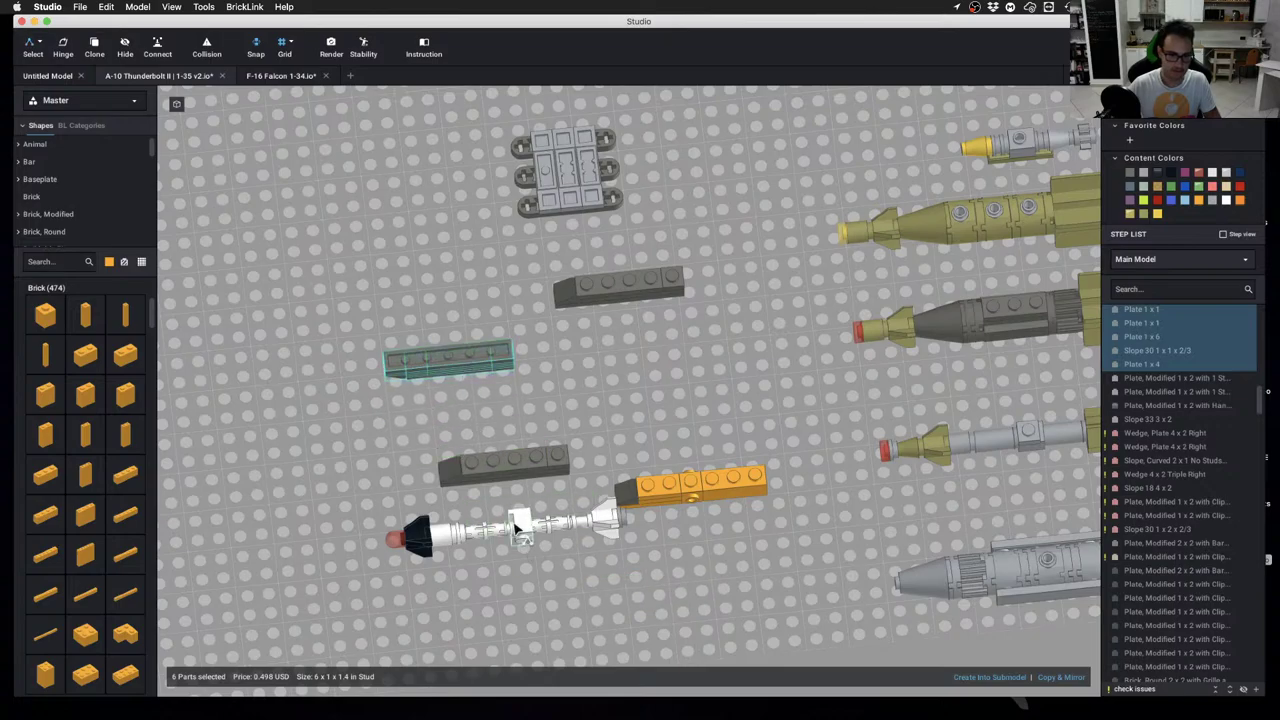
pyautogui.moveTo(516, 527); pyautogui.dragTo(704, 514)
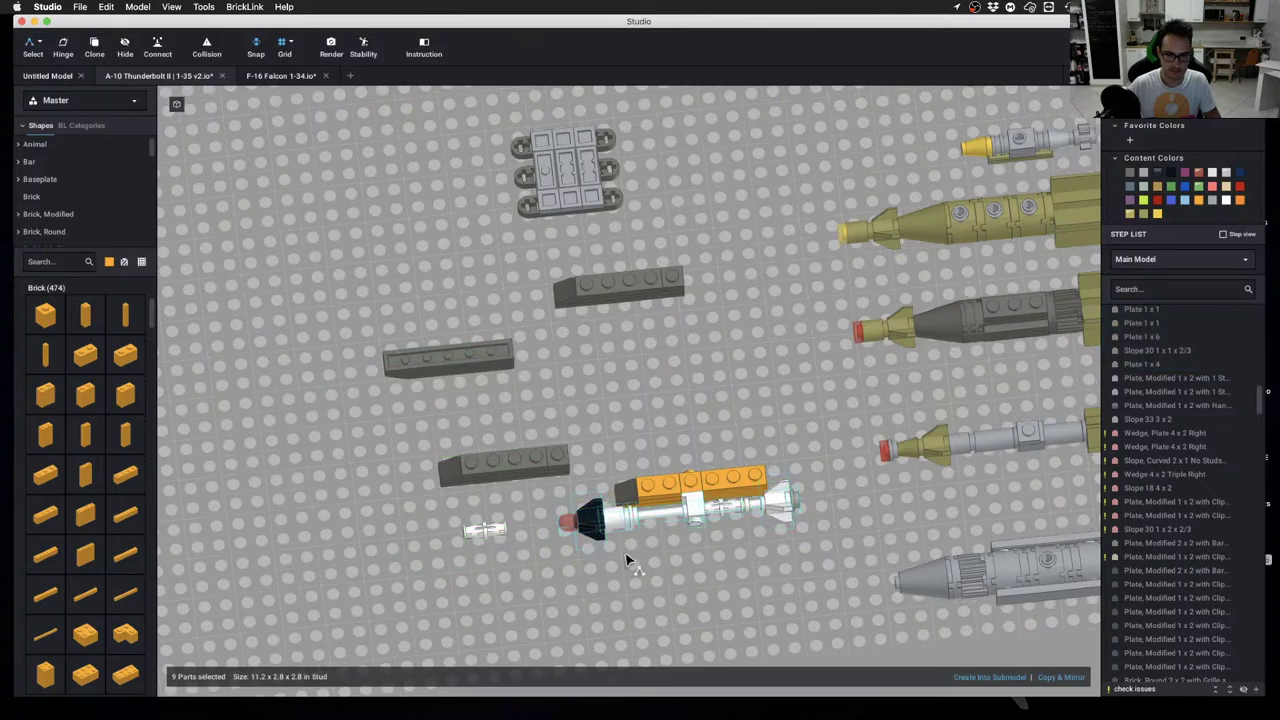
pyautogui.moveTo(694, 595); pyautogui.dragTo(691, 603, button='right')
# Clone the nine-part white missile onto the opposite side of the orange pylon and underneath it
pyautogui.press('c')
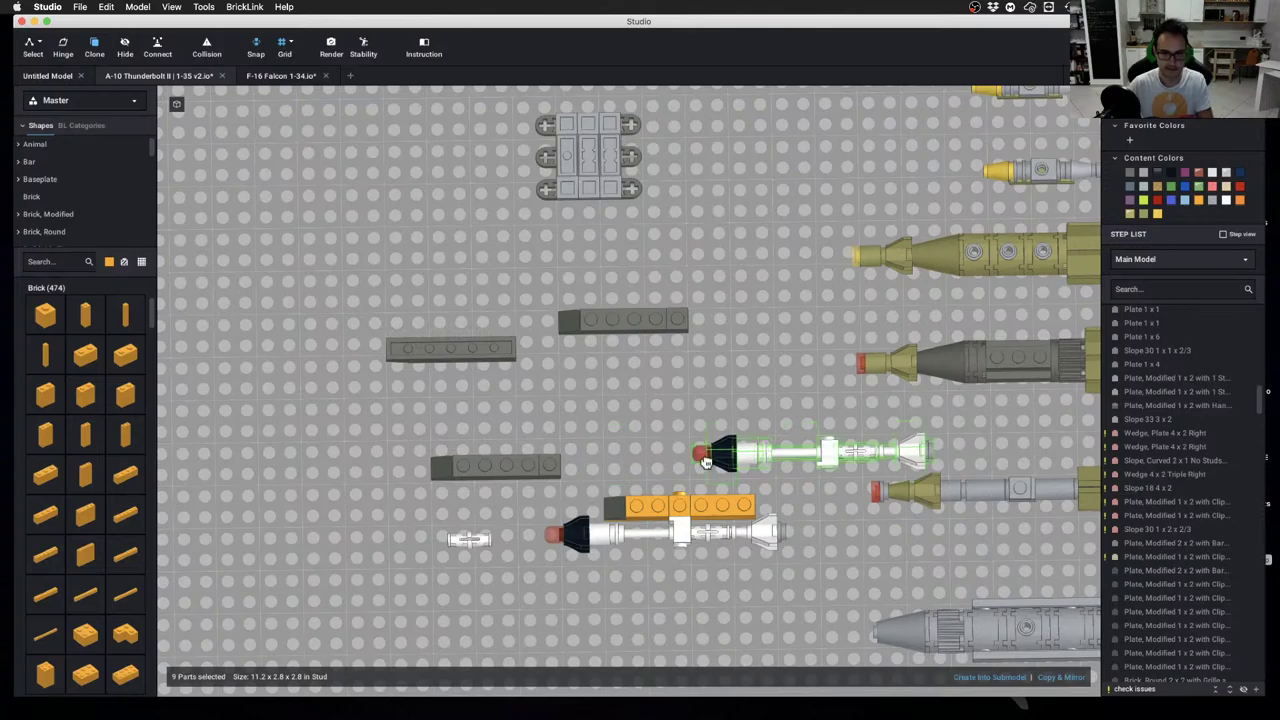
pyautogui.click(565, 485)
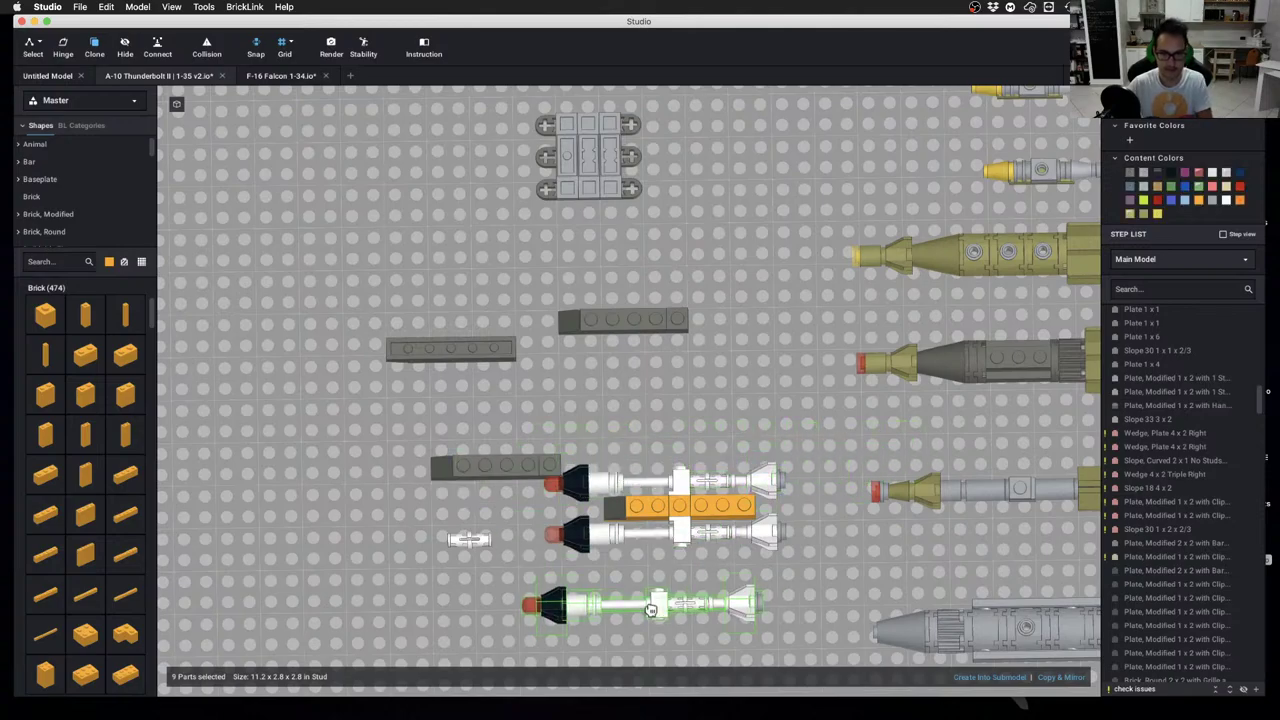
pyautogui.moveTo(652, 610); pyautogui.dragTo(620, 230, button='right')
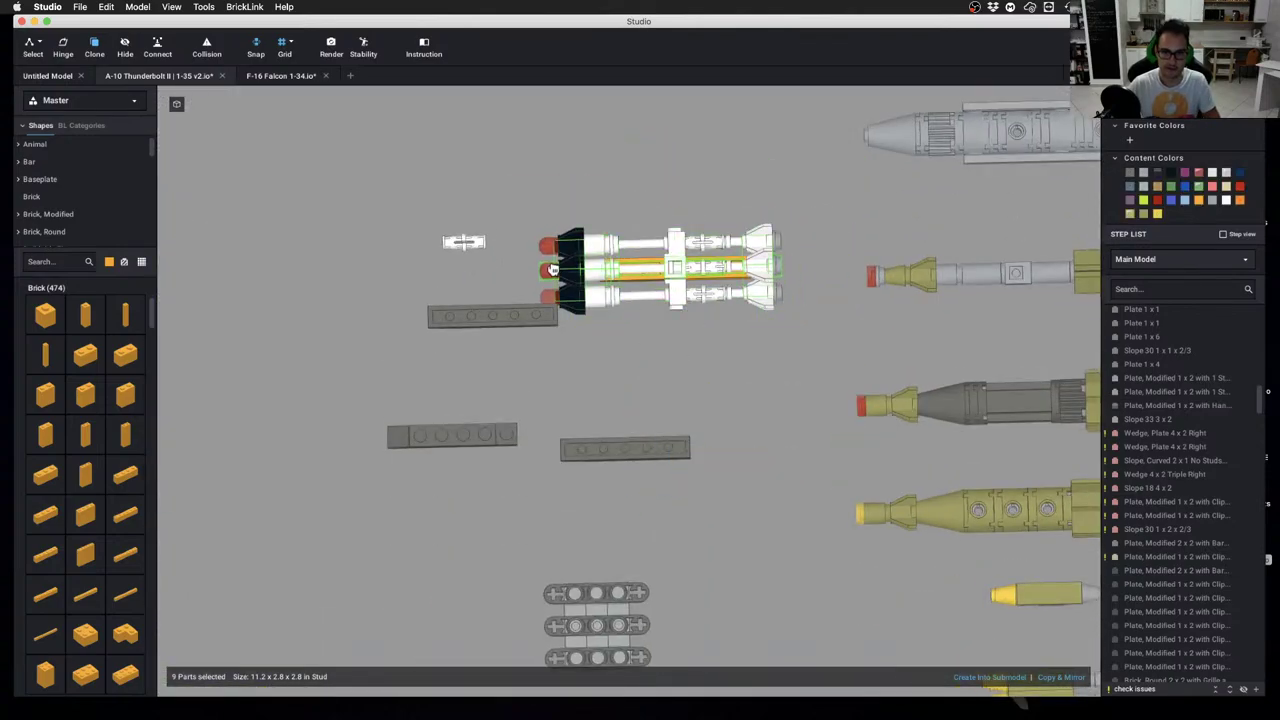
pyautogui.click(561, 268)
pyautogui.moveTo(606, 391)
pyautogui.mouseDown(button='right')
pyautogui.moveTo(566, 469)
pyautogui.moveTo(649, 466)
pyautogui.moveTo(529, 389)
pyautogui.mouseUp(button='right')
pyautogui.press('Escape')
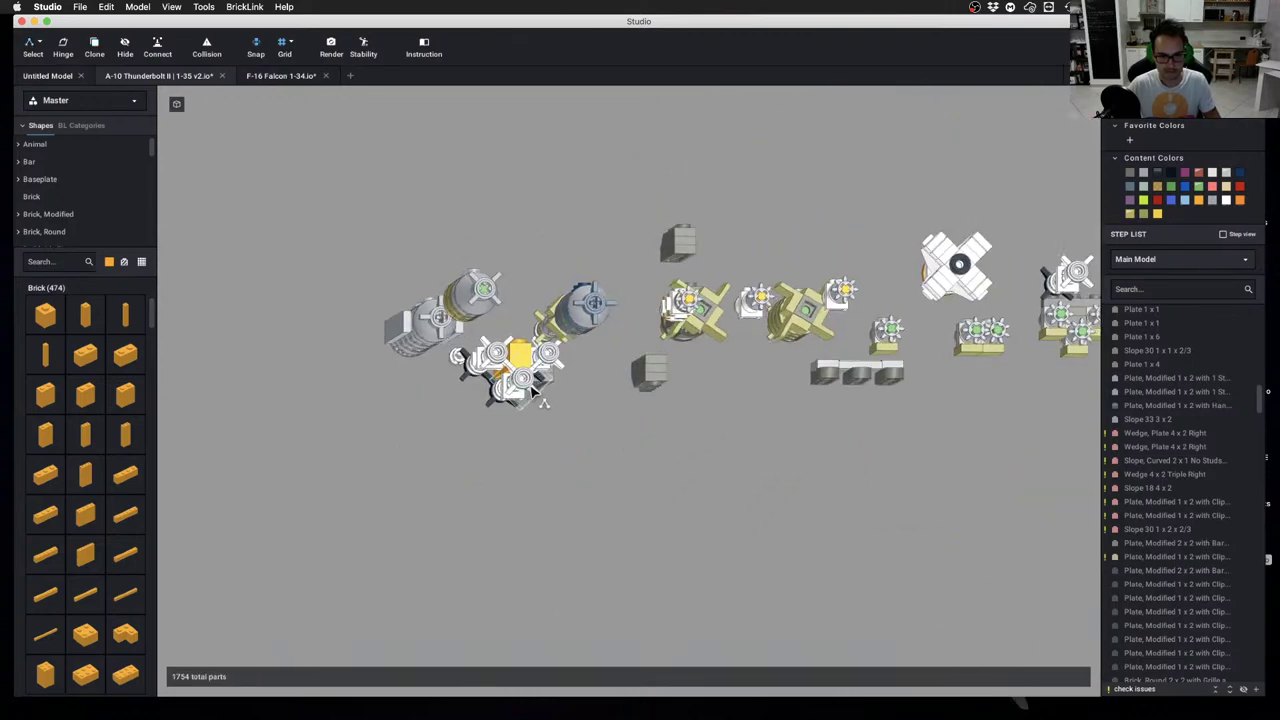
# Try rotating the black finned 1 x 1 round brick on the lower missile by 15 degrees
pyautogui.click(533, 393)
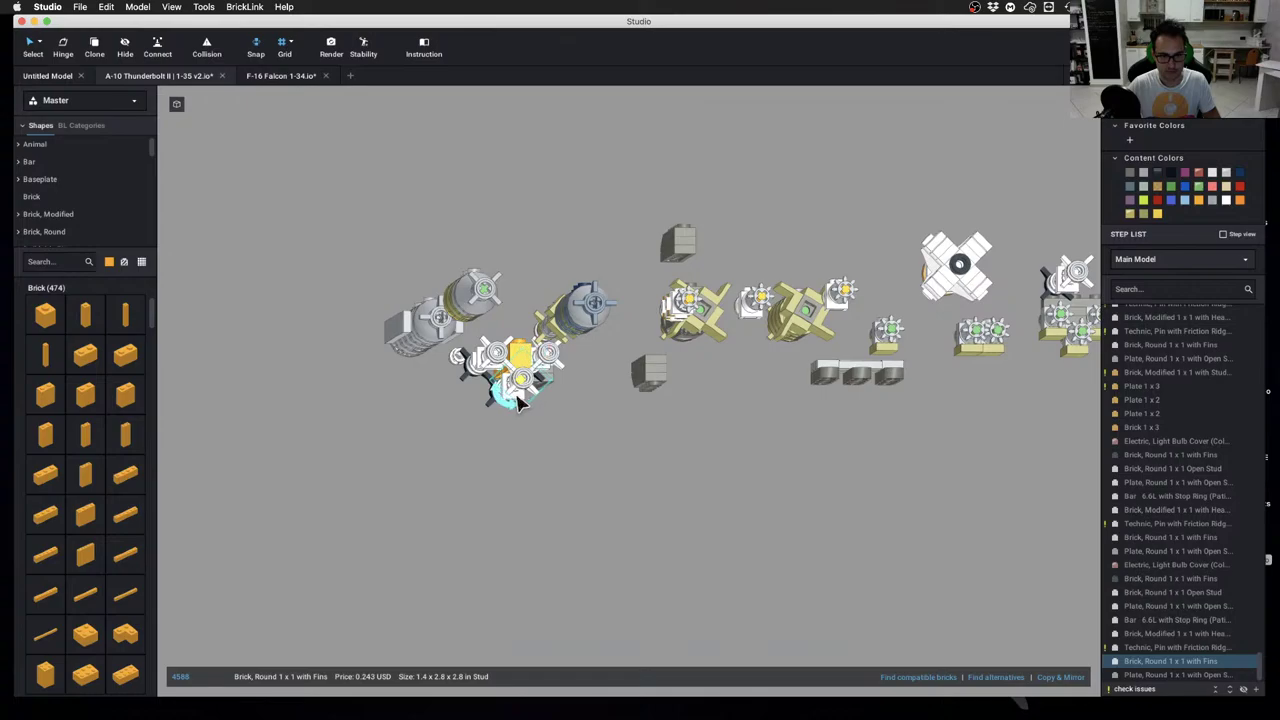
pyautogui.click(571, 418)
pyautogui.moveTo(571, 418); pyautogui.dragTo(740, 390, button='right')
pyautogui.click(755, 397)
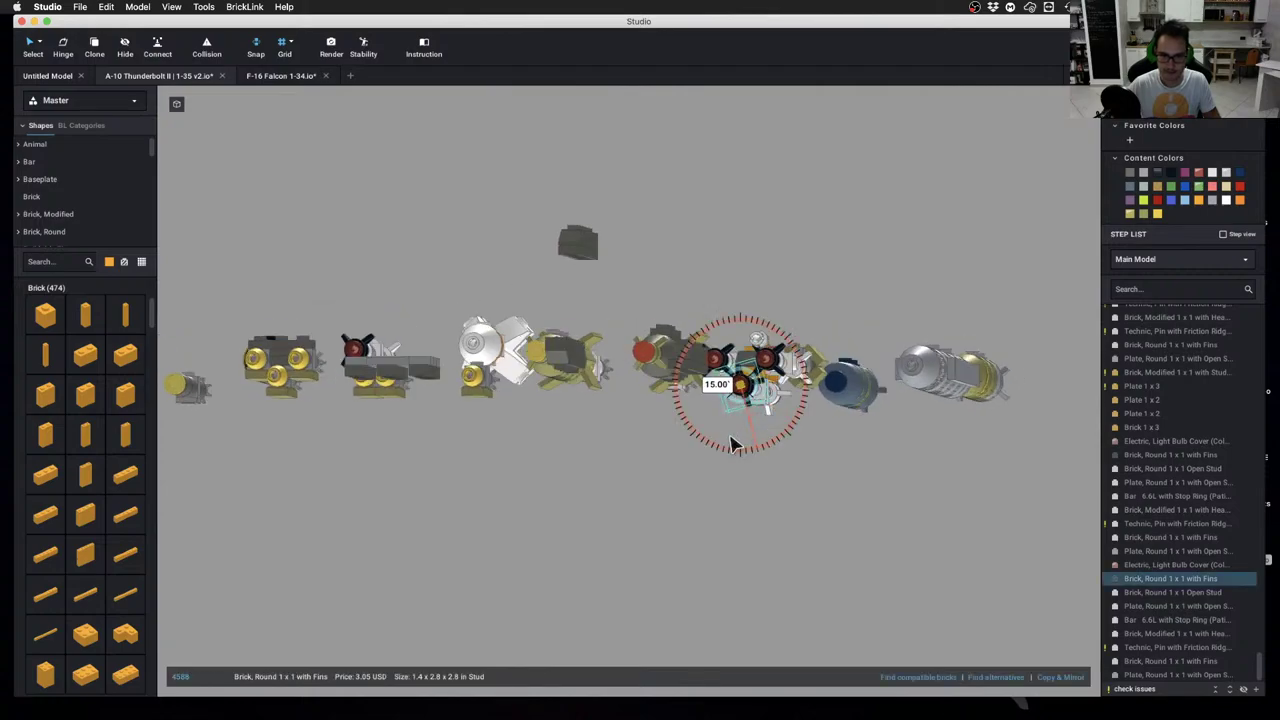
pyautogui.click(869, 477)
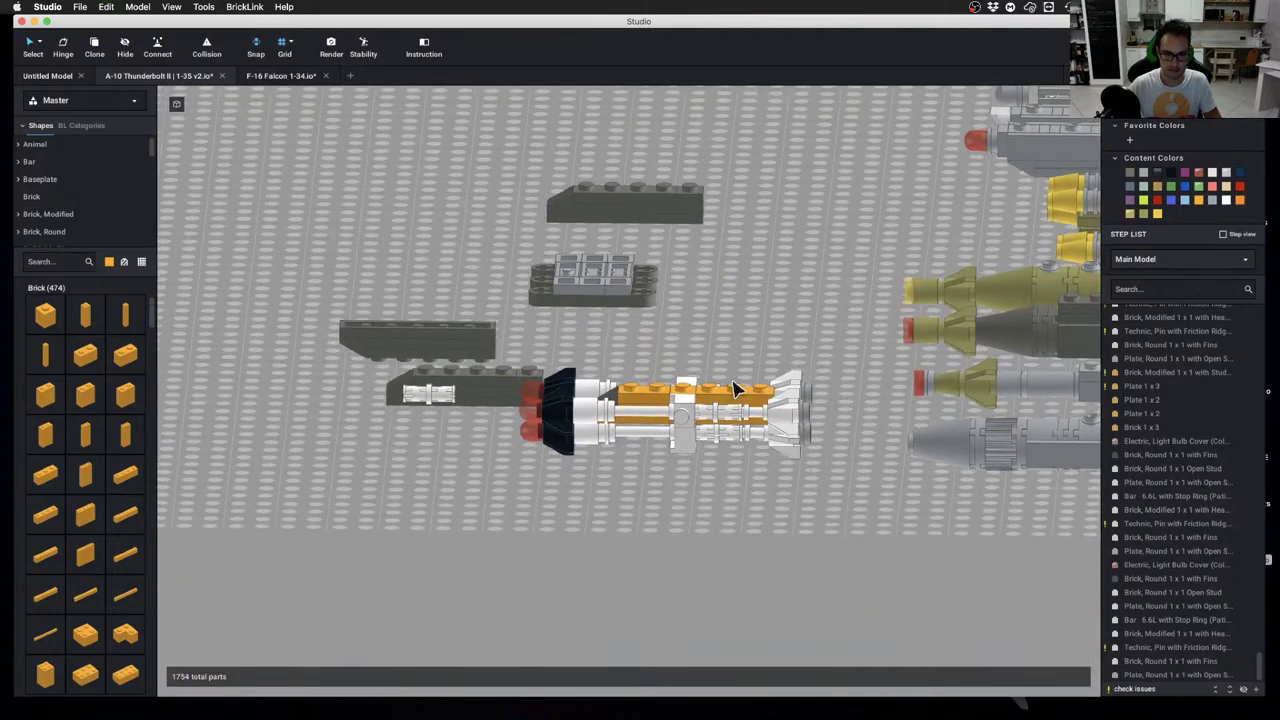
# Undo the missile clones and the moves of the missile, the upside-down grey pylon and the orange pylon
pyautogui.press('super+z')
pyautogui.press('super+z')
pyautogui.moveTo(716, 415); pyautogui.dragTo(622, 507, button='right')
pyautogui.press('super+z')
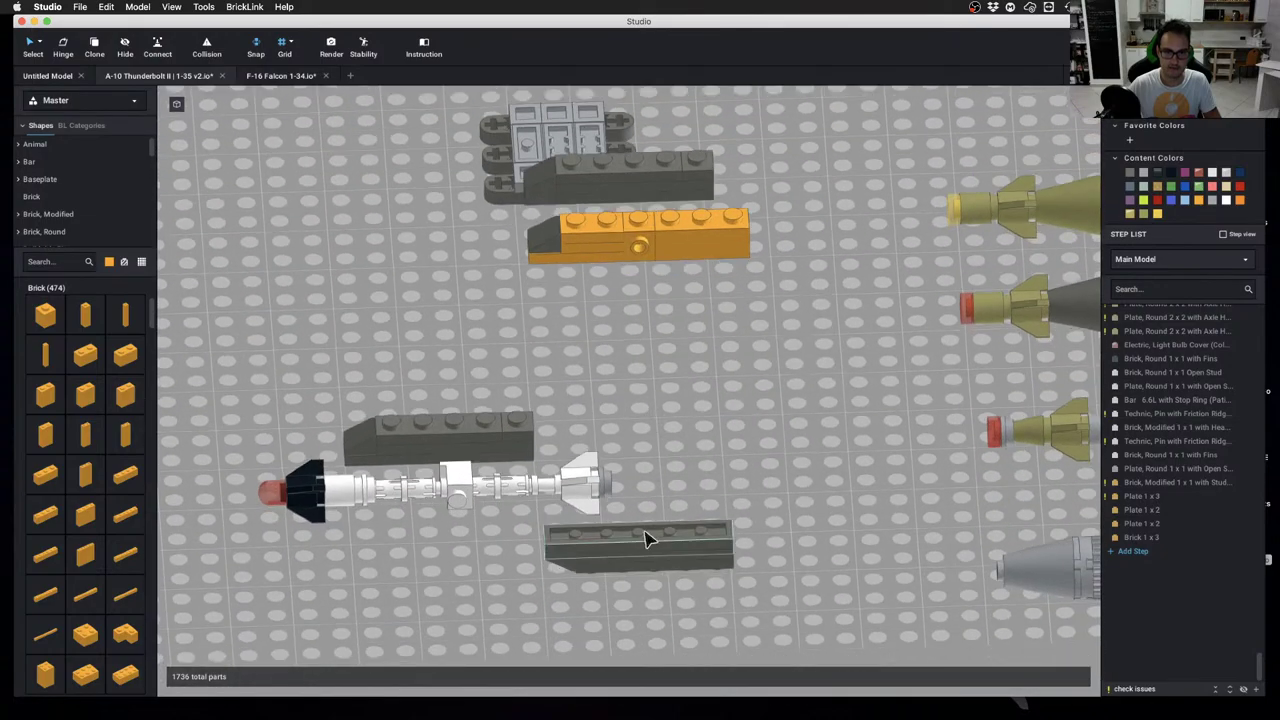
# Clone the dark grey Plate 1 x 6 from the upside-down pylon and attach the copy beneath the orange pylon, starting at its front
pyautogui.press('c')
pyautogui.click(648, 542)
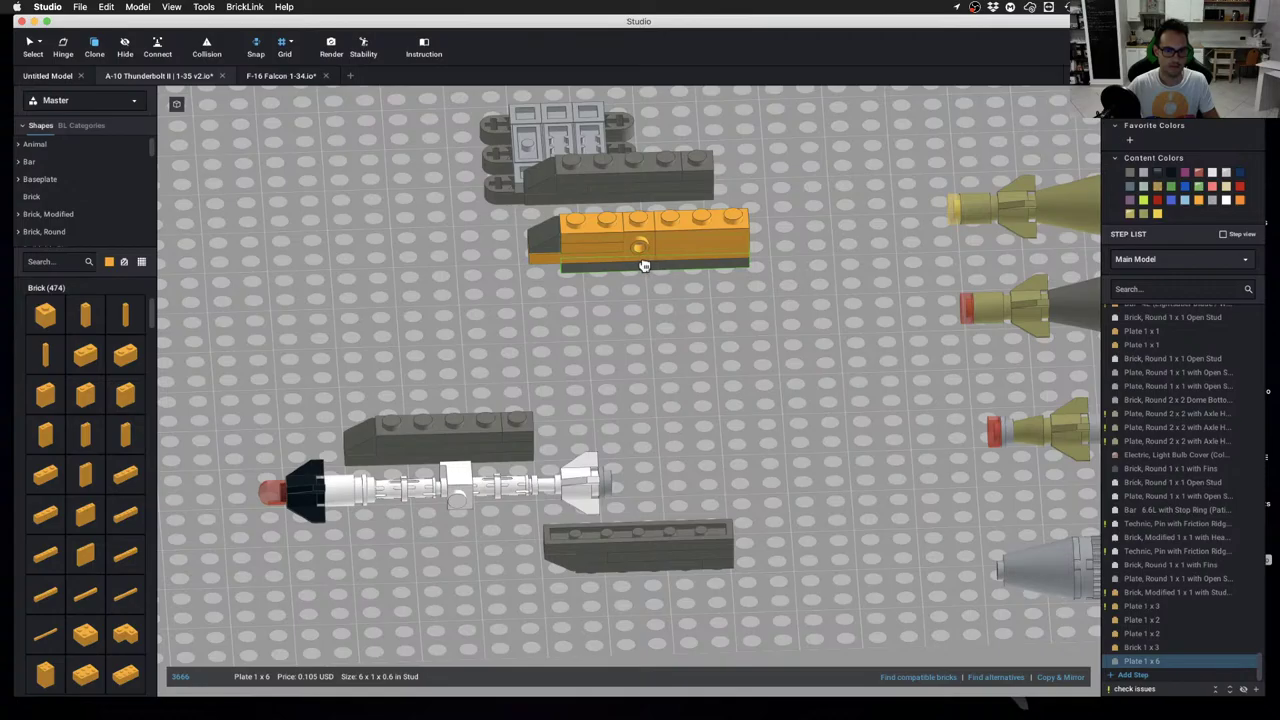
pyautogui.click(636, 267)
pyautogui.press('Escape')
pyautogui.moveTo(687, 328); pyautogui.dragTo(700, 458, button='middle')
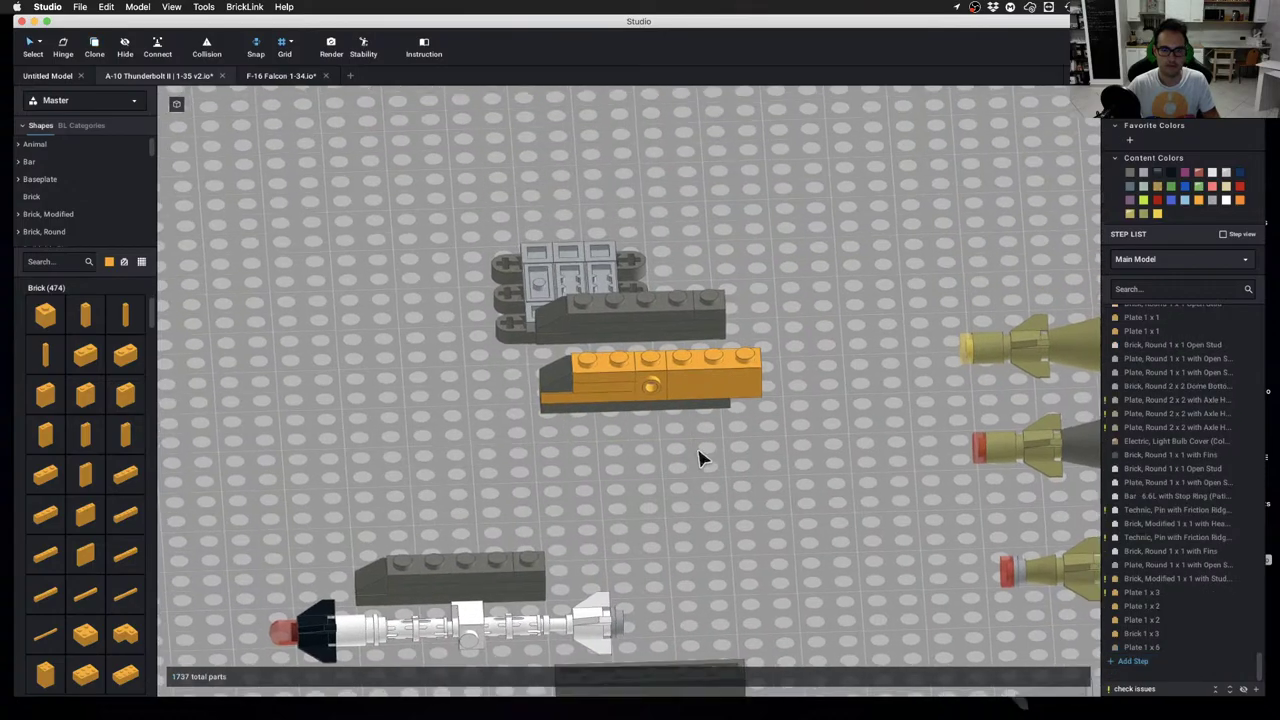
# Detach the dark grey 1 x 1 slope and the orange Plate 1 x 3 from the pylon's front and set them aside
pyautogui.scroll(2, 646, 398)
pyautogui.moveTo(646, 395); pyautogui.dragTo(614, 350, button='right')
pyautogui.click(612, 348)
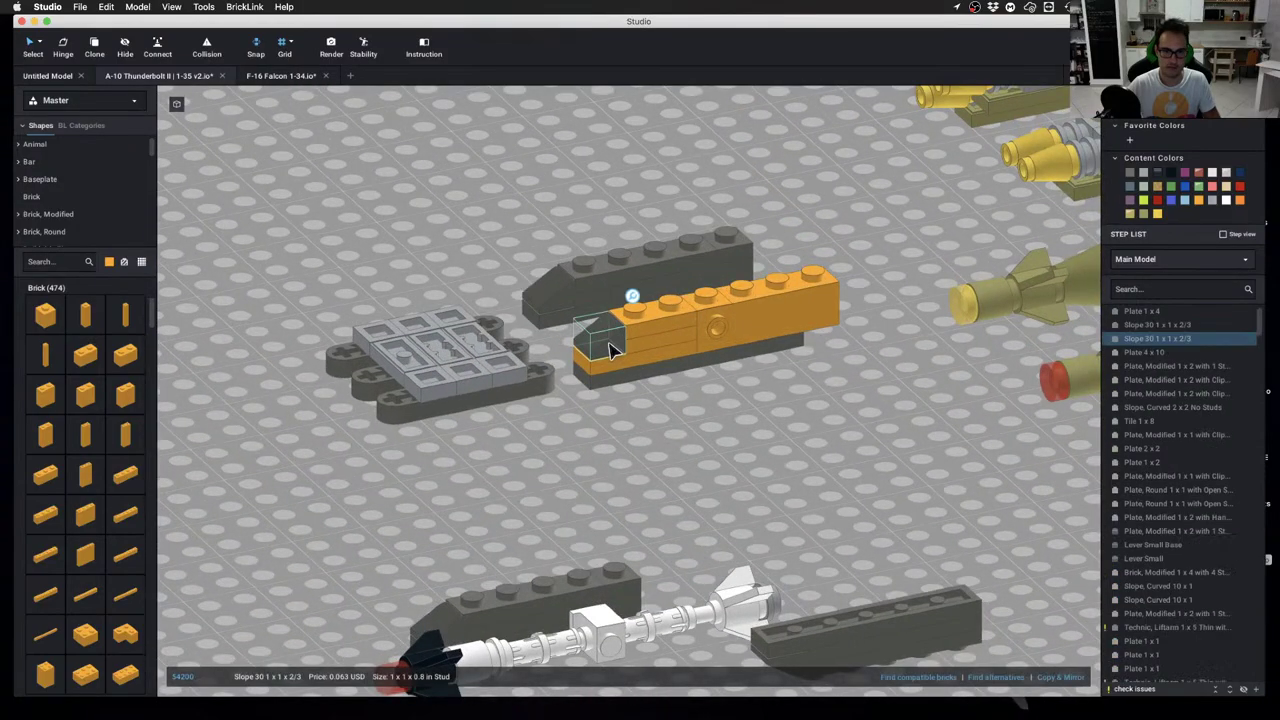
pyautogui.keyDown('shift'); pyautogui.click(607, 362); pyautogui.keyUp('shift')
pyautogui.moveTo(607, 362); pyautogui.dragTo(485, 524)
pyautogui.click(608, 517)
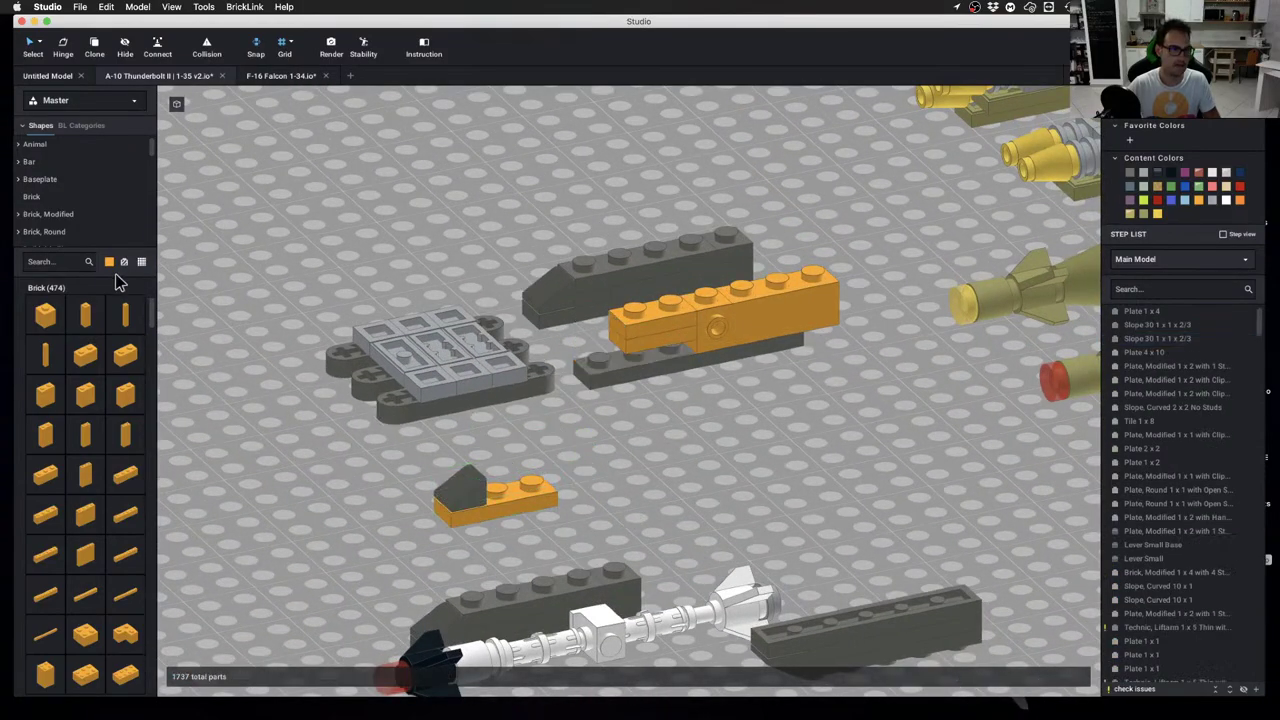
# Search the parts for "slope" and fit a Slope 45 2 x 1 with 2/3 Cutout at the front of the orange pylon
pyautogui.click(61, 260)
pyautogui.write('slope')
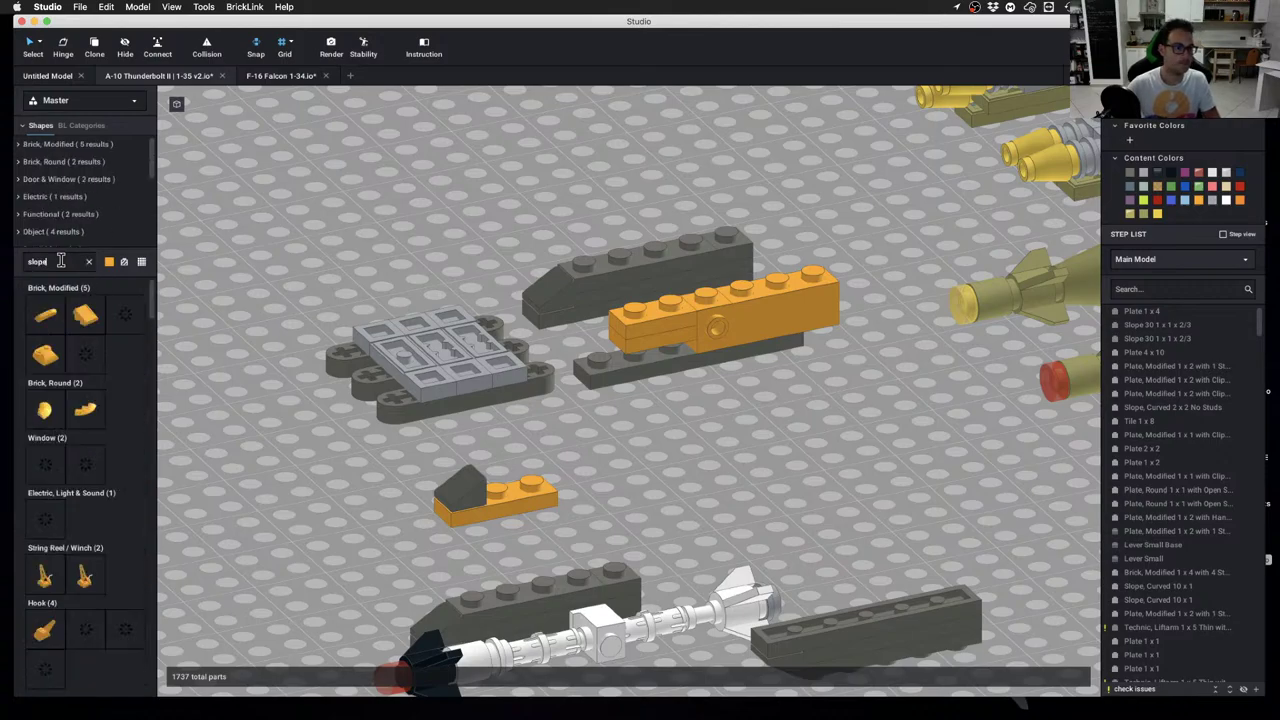
pyautogui.scroll(-2, 102, 375)
pyautogui.scroll(-10, 103, 380)
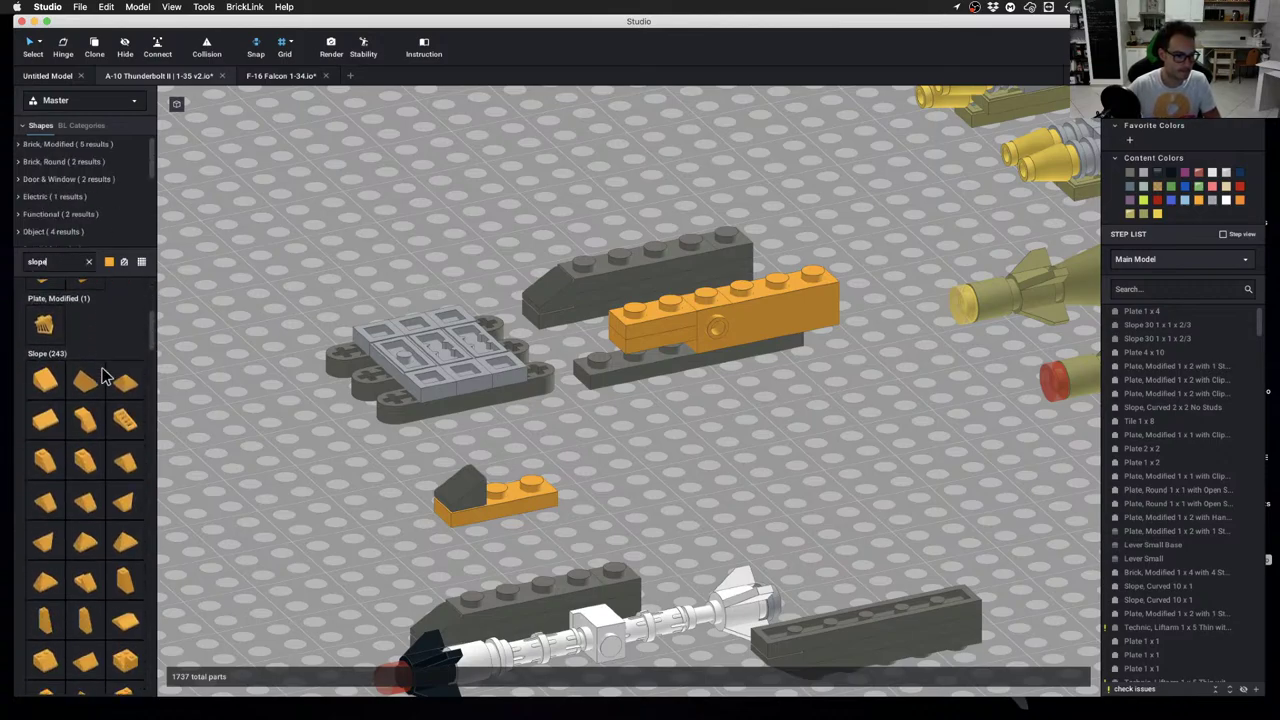
pyautogui.scroll(-3, 87, 413)
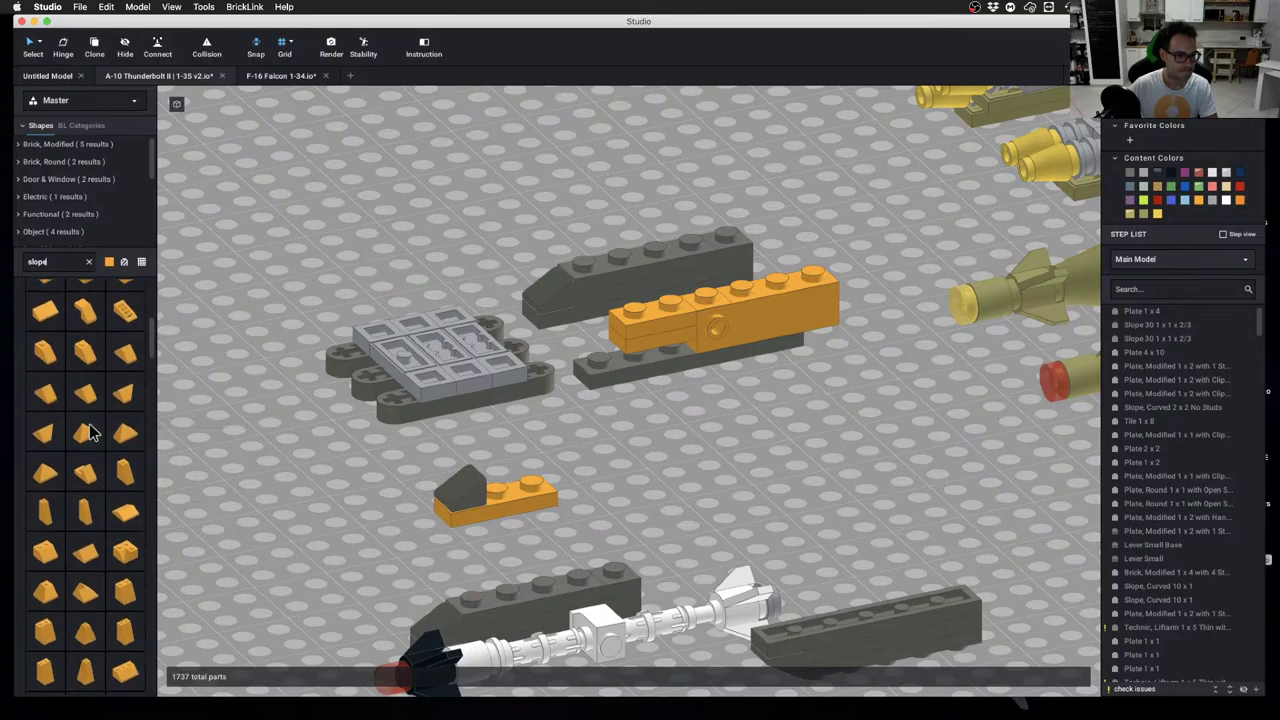
pyautogui.moveTo(85, 408); pyautogui.dragTo(623, 357)
pyautogui.press('Right')
pyautogui.click(748, 455)
pyautogui.moveTo(748, 455); pyautogui.dragTo(745, 420, button='right')
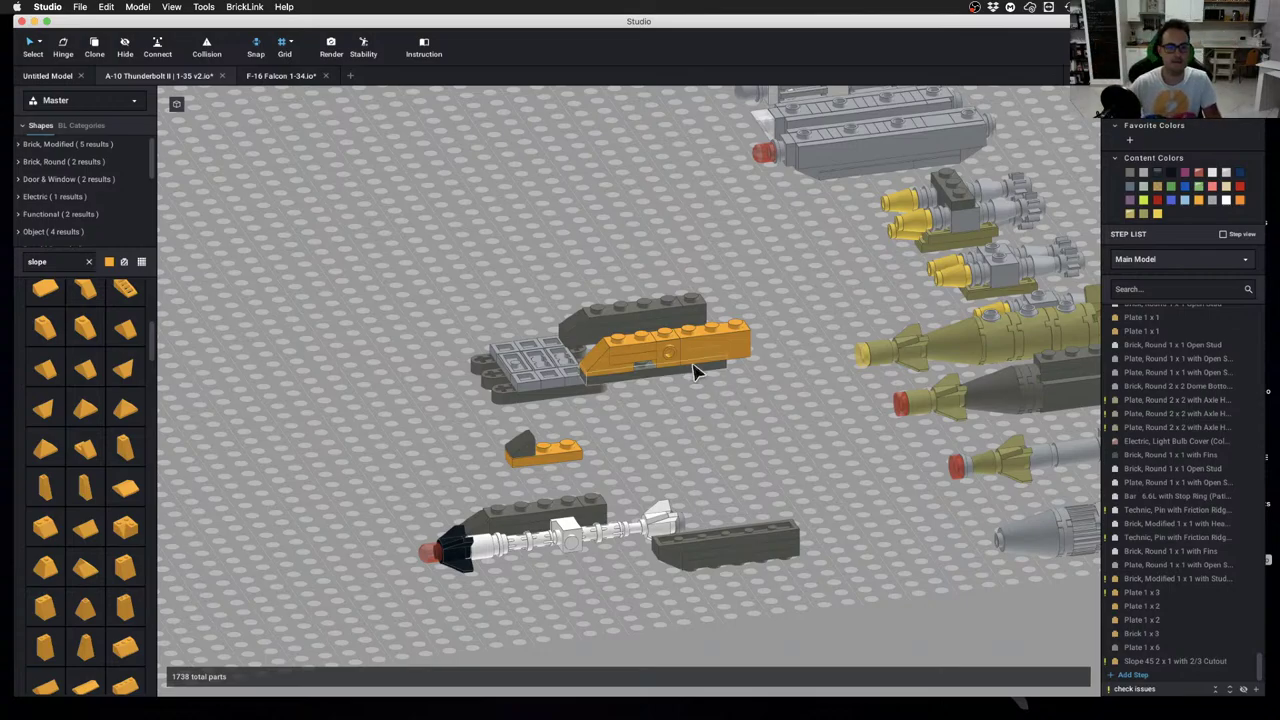
# Examine the rebuilt orange pylon alongside the neighbouring bombs and missiles, and clear the part search
pyautogui.scroll(5, 711, 409)
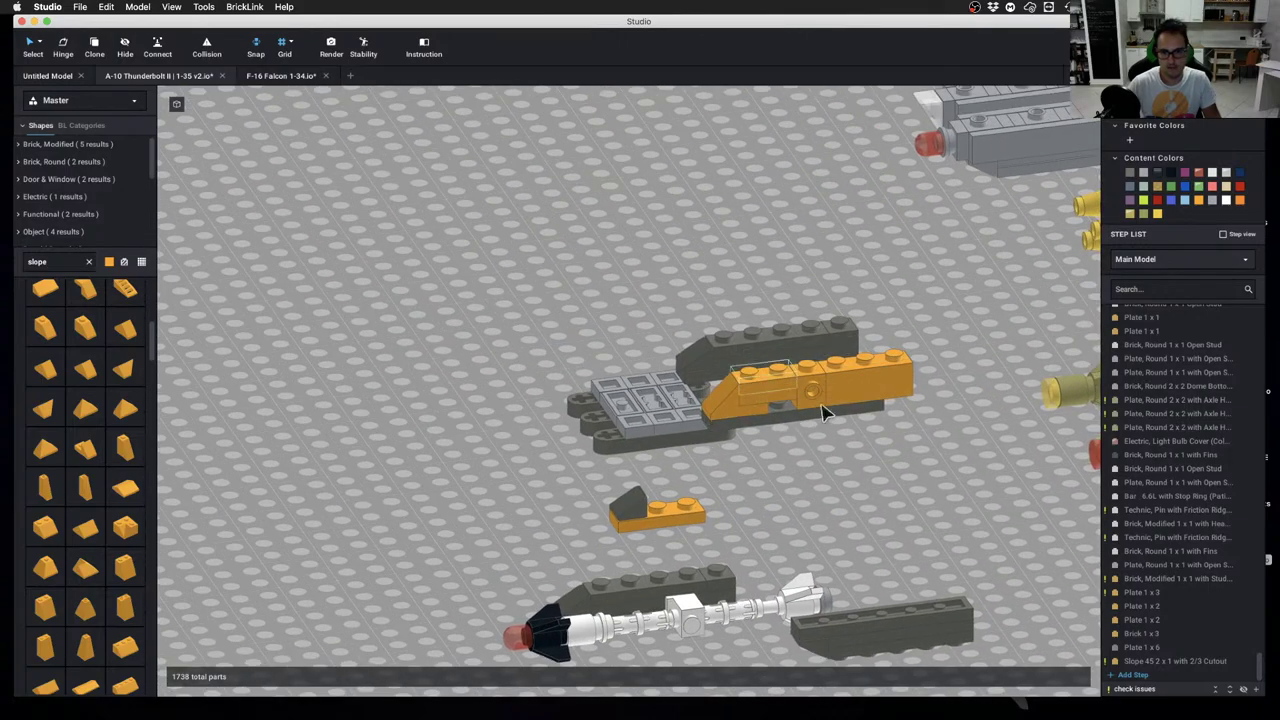
pyautogui.scroll(-2, 880, 490)
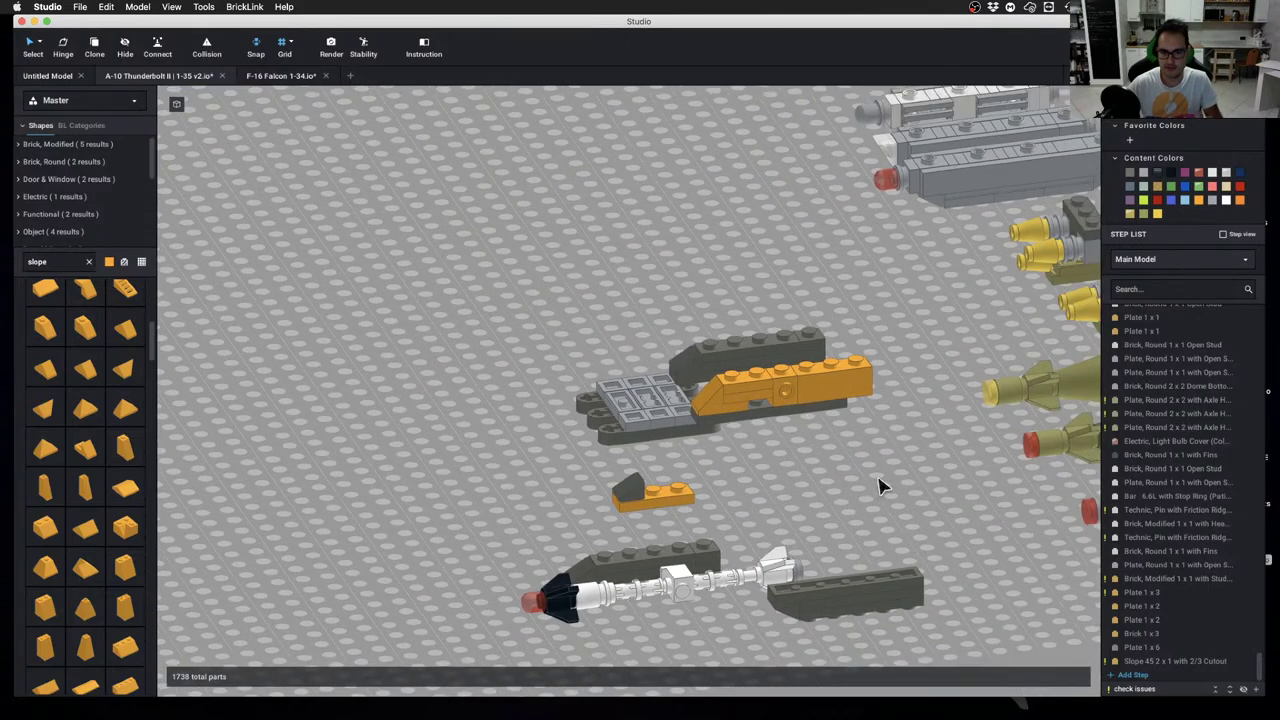
pyautogui.moveTo(714, 445); pyautogui.dragTo(573, 448, button='right')
pyautogui.scroll(-3, 505, 453)
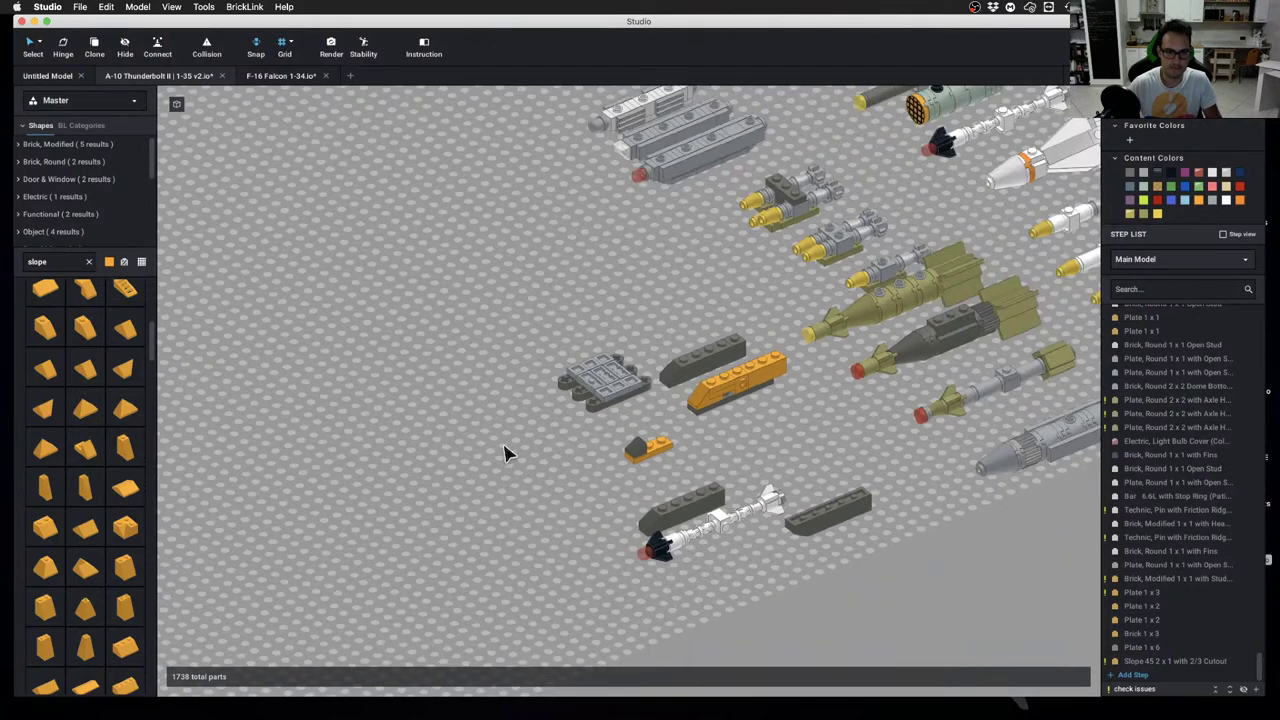
pyautogui.click(88, 263)
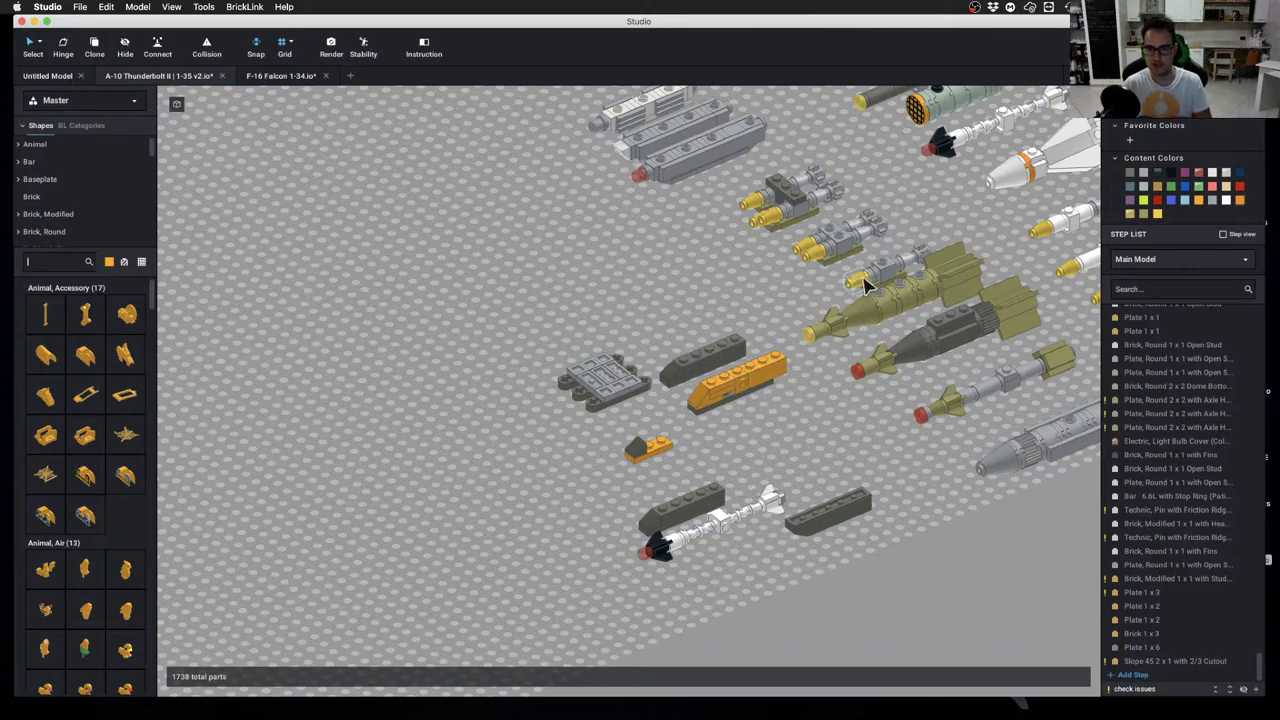
pyautogui.scroll(-2, 865, 285)
pyautogui.moveTo(863, 275); pyautogui.dragTo(840, 429, button='middle')
pyautogui.moveTo(840, 429); pyautogui.dragTo(812, 460, button='right')
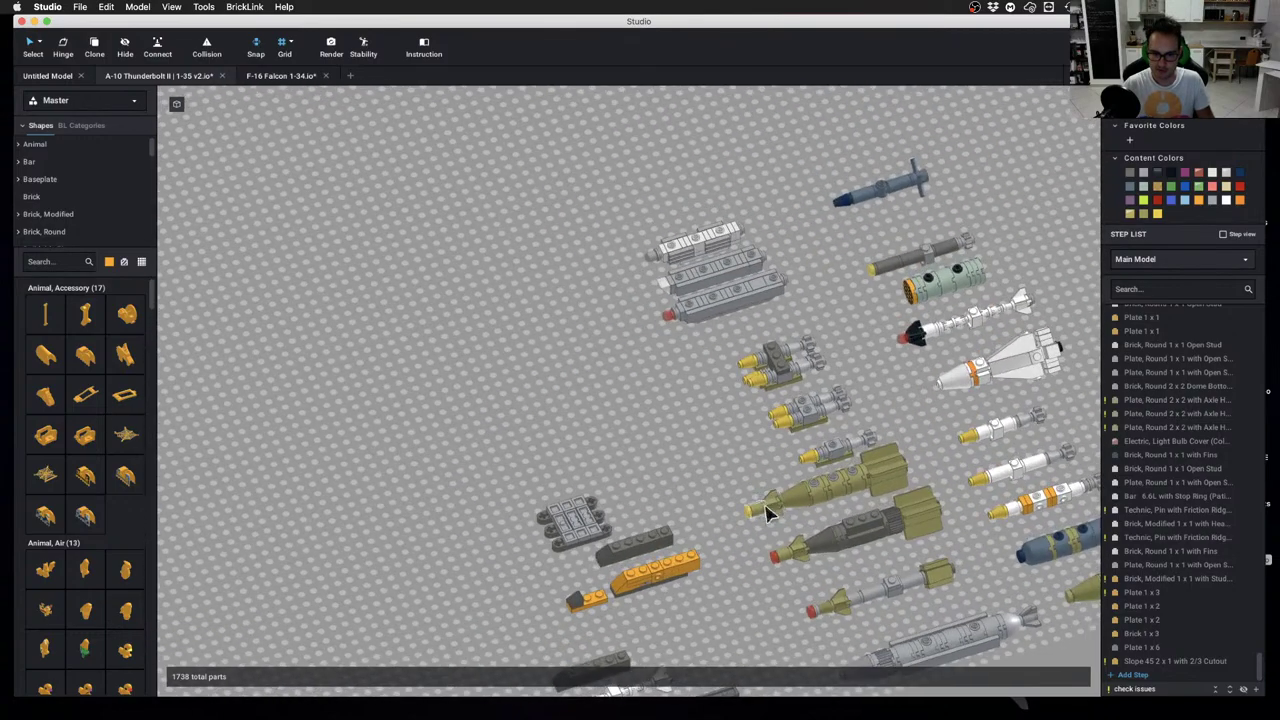
pyautogui.scroll(-2, 740, 518)
pyautogui.scroll(2, 672, 458)
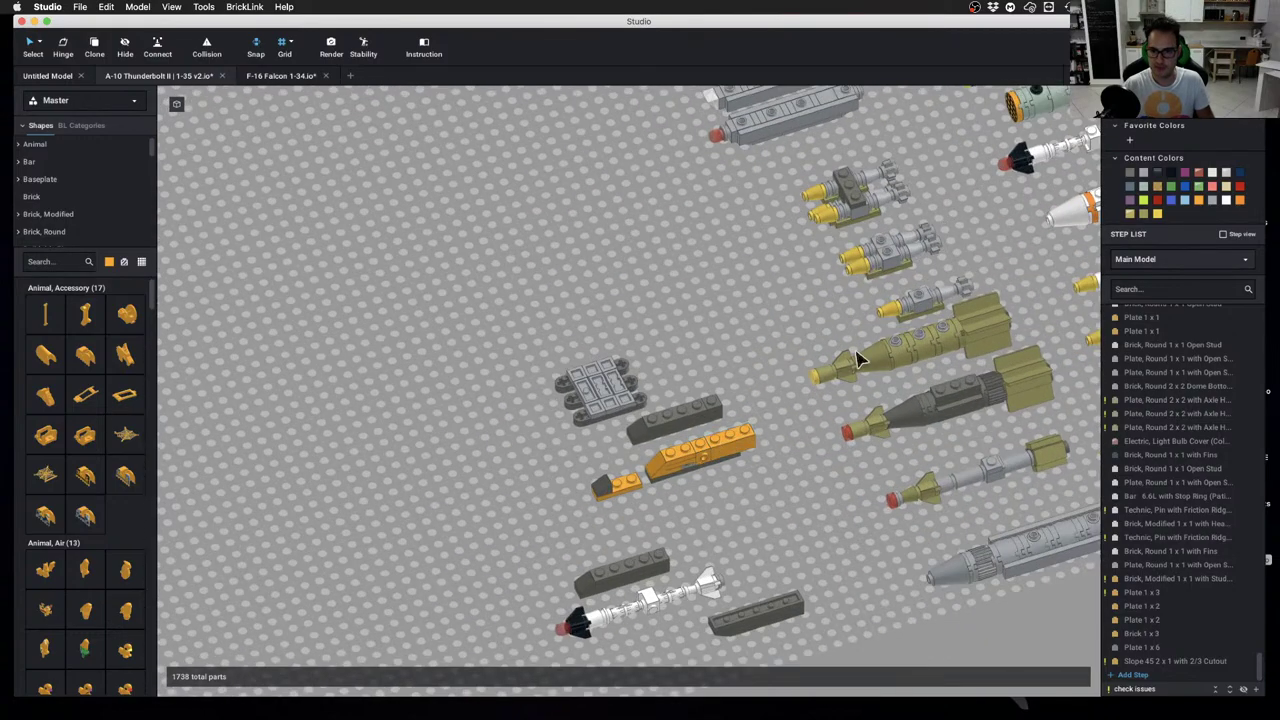
pyautogui.scroll(-3, 965, 342)
pyautogui.scroll(3, 669, 346)
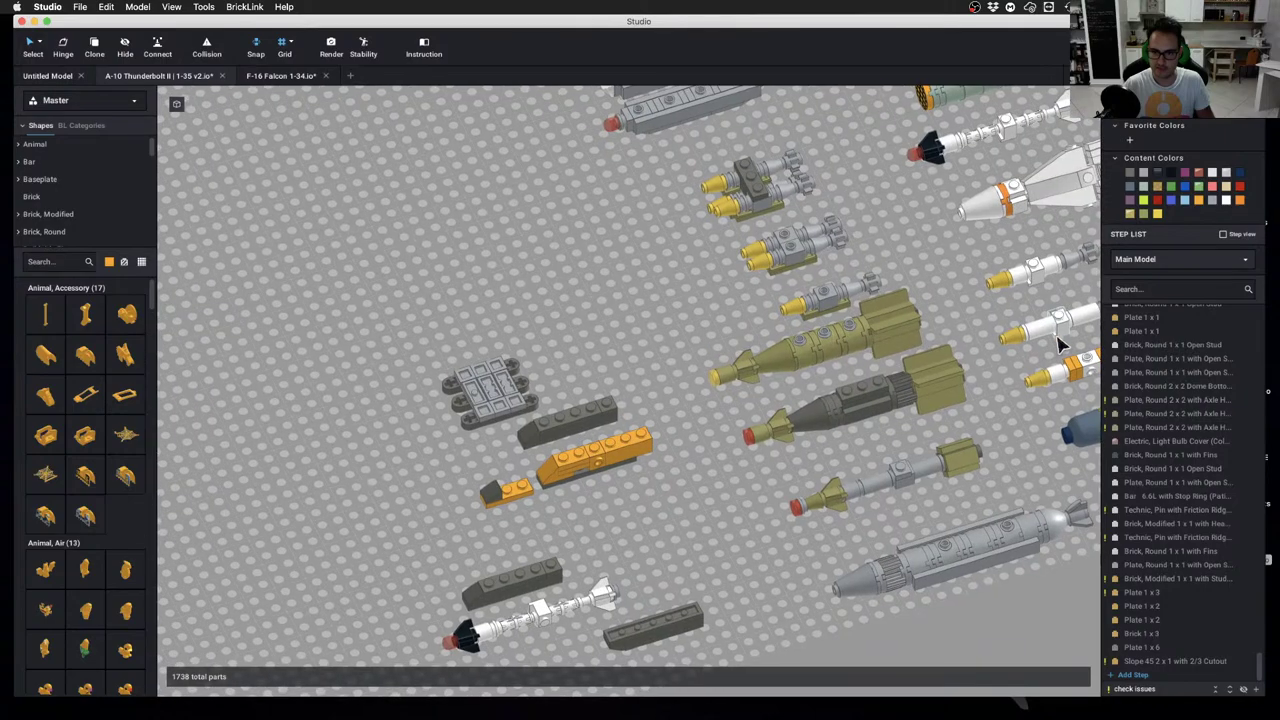
pyautogui.press('c')
pyautogui.click(1039, 275)
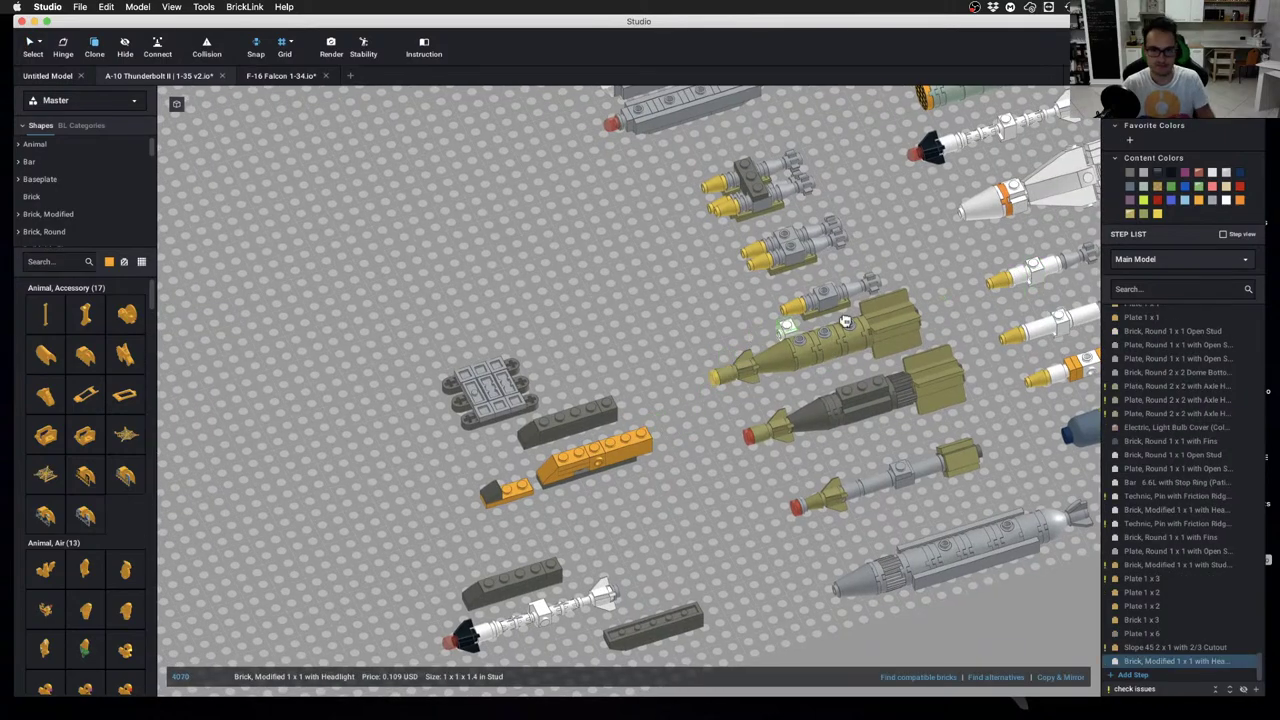
pyautogui.press('Escape')
# Clone the white bomb with the yellow nose and attach three copies to the sides and underside of the orange pylon
pyautogui.press('c')
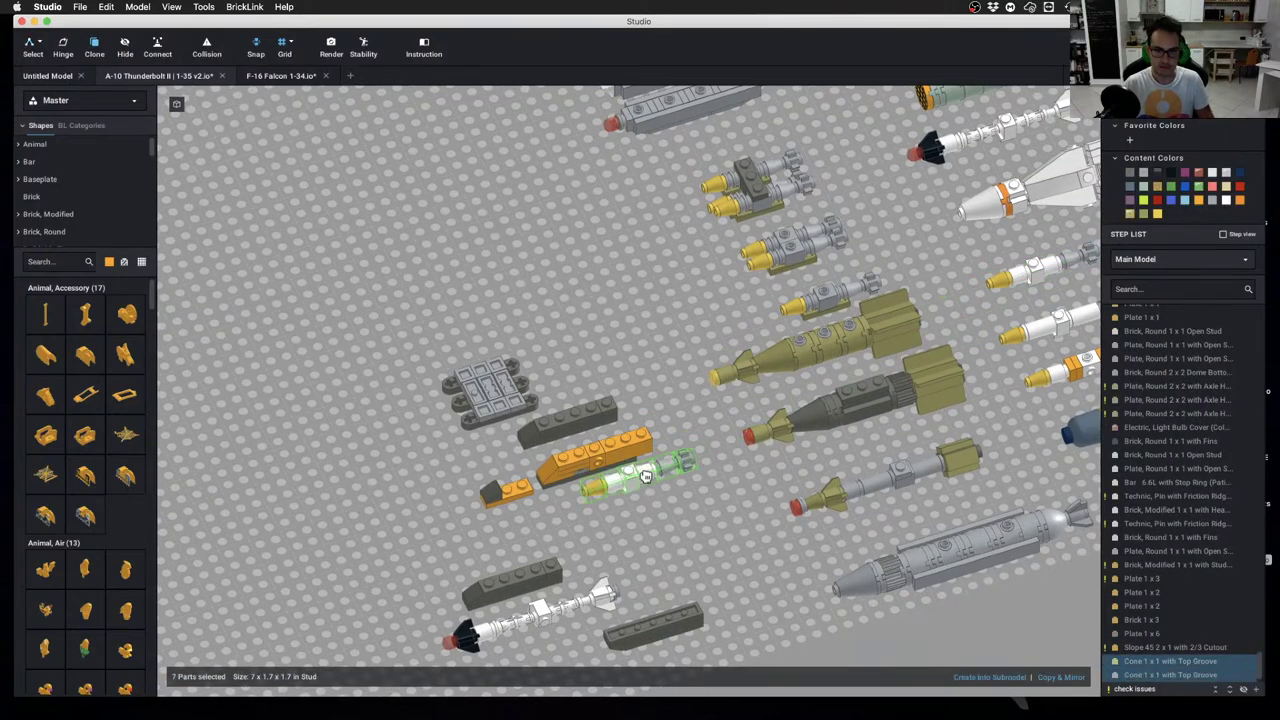
pyautogui.click(572, 482)
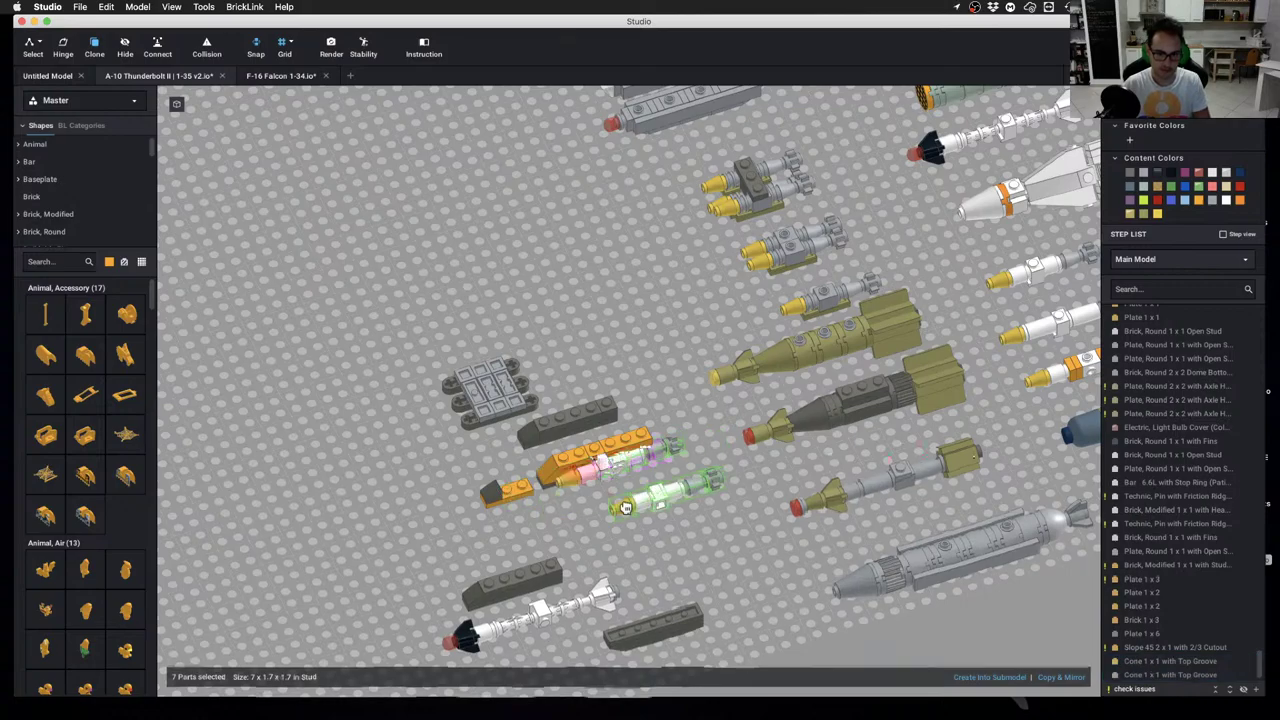
pyautogui.moveTo(660, 497)
pyautogui.mouseDown(button='right')
pyautogui.moveTo(672, 530)
pyautogui.moveTo(629, 500)
pyautogui.moveTo(585, 356)
pyautogui.mouseUp(button='right')
pyautogui.click(559, 462)
pyautogui.moveTo(563, 420); pyautogui.dragTo(540, 390)
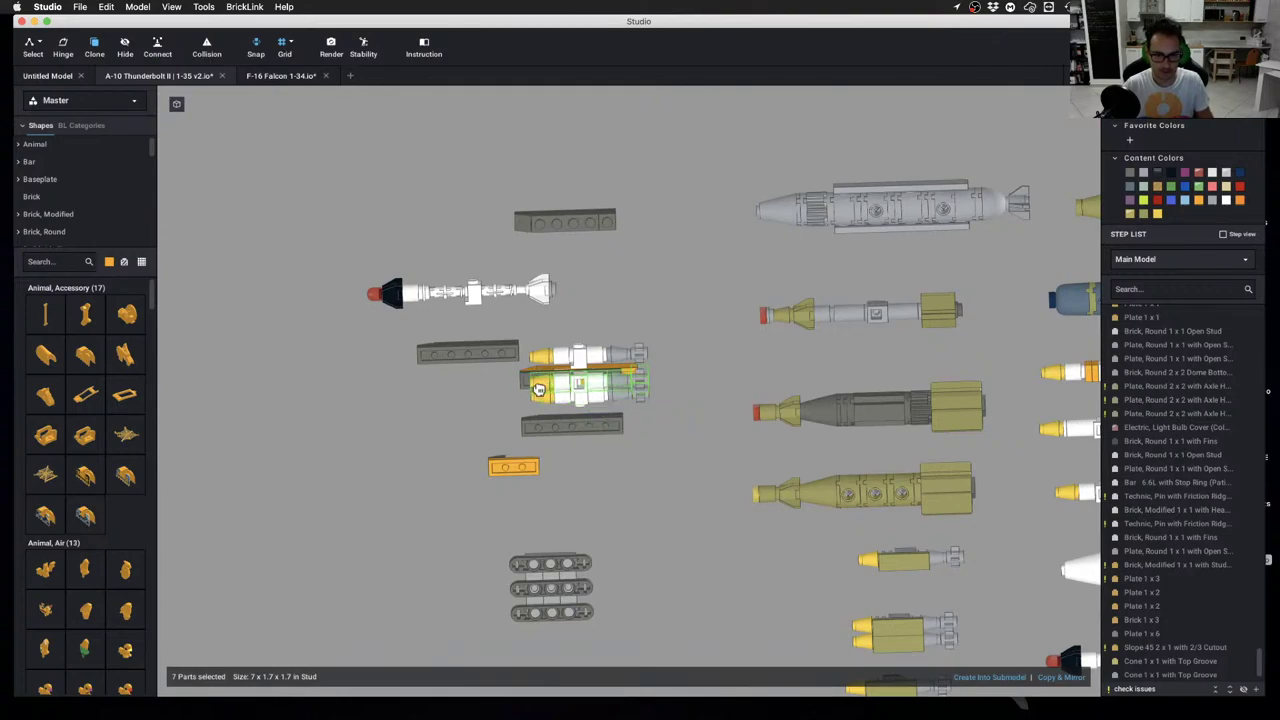
pyautogui.click(649, 507)
pyautogui.moveTo(649, 507); pyautogui.dragTo(683, 549, button='right')
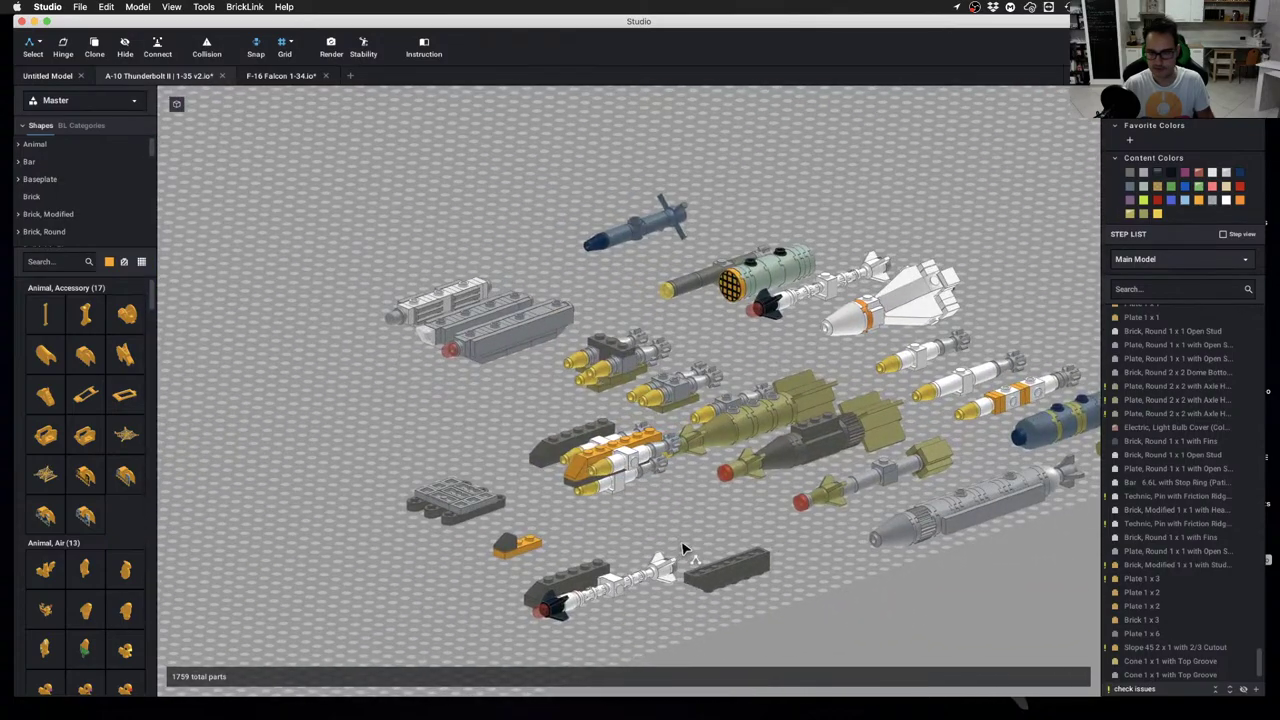
# Examine the orange side-stud pylon next to the dark grey pylons and the neighbouring weapons
pyautogui.scroll(5, 690, 540)
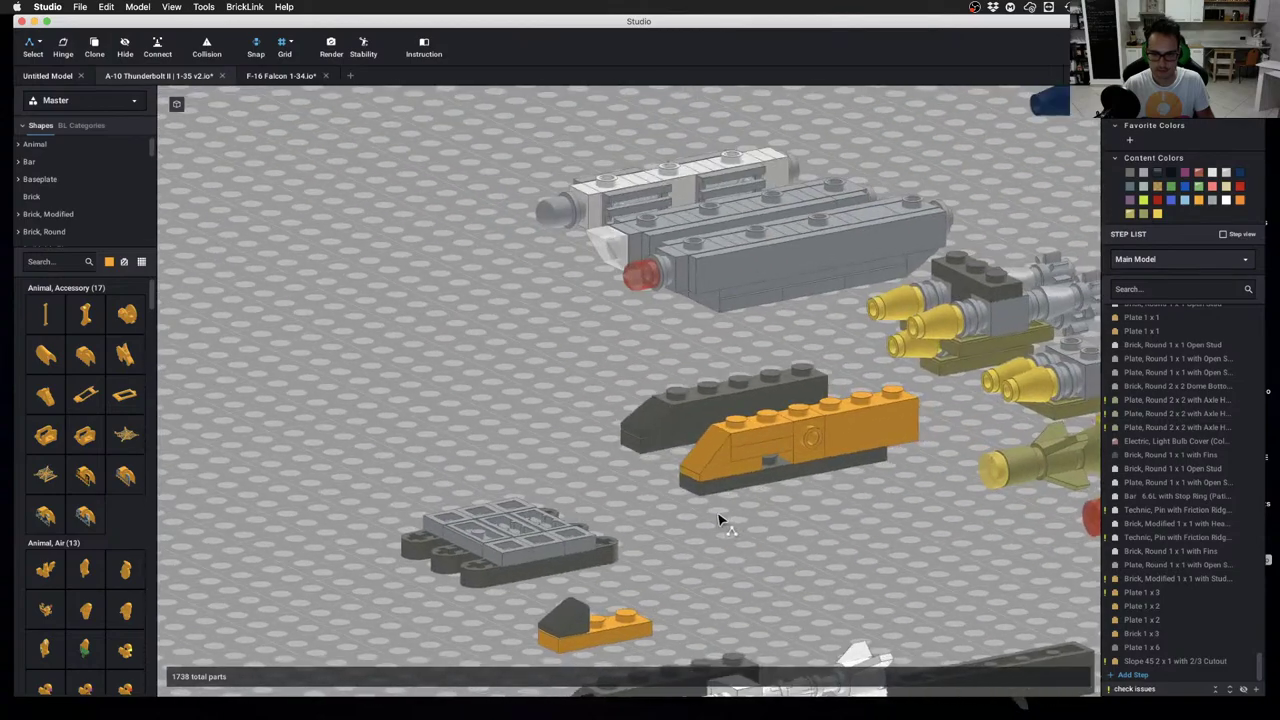
pyautogui.moveTo(718, 520); pyautogui.dragTo(758, 447, button='right')
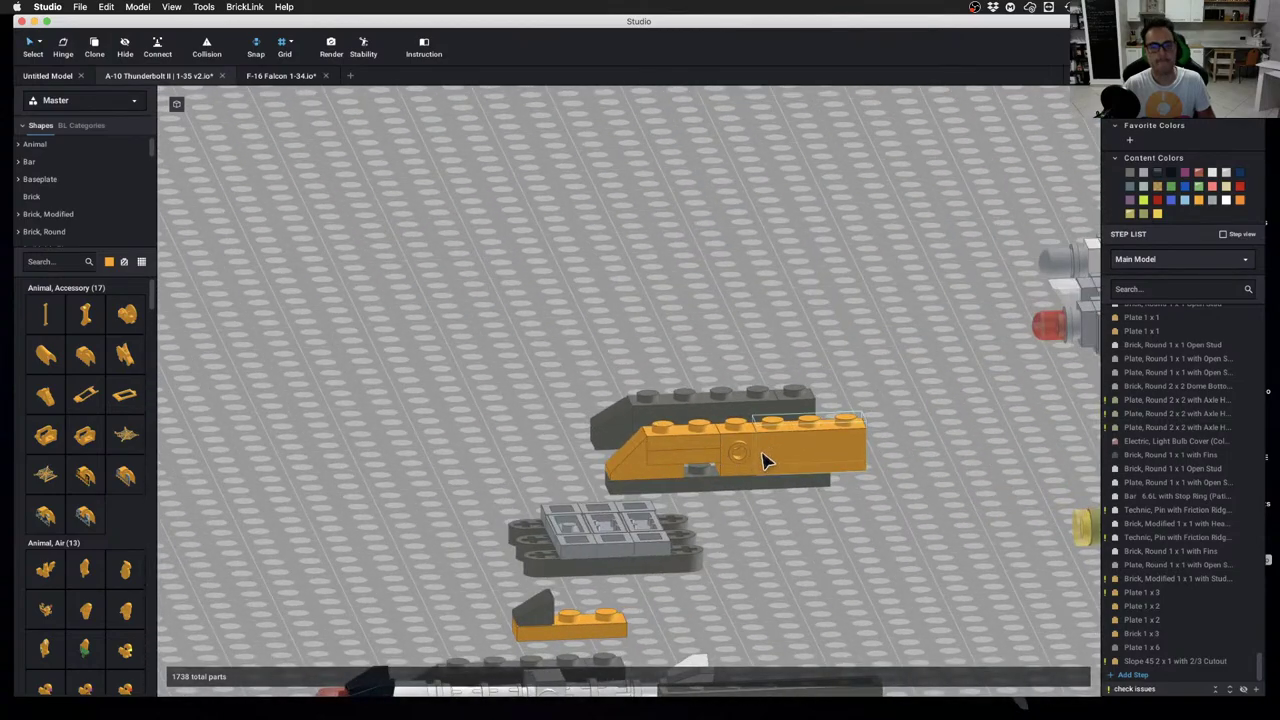
pyautogui.scroll(-5, 754, 446)
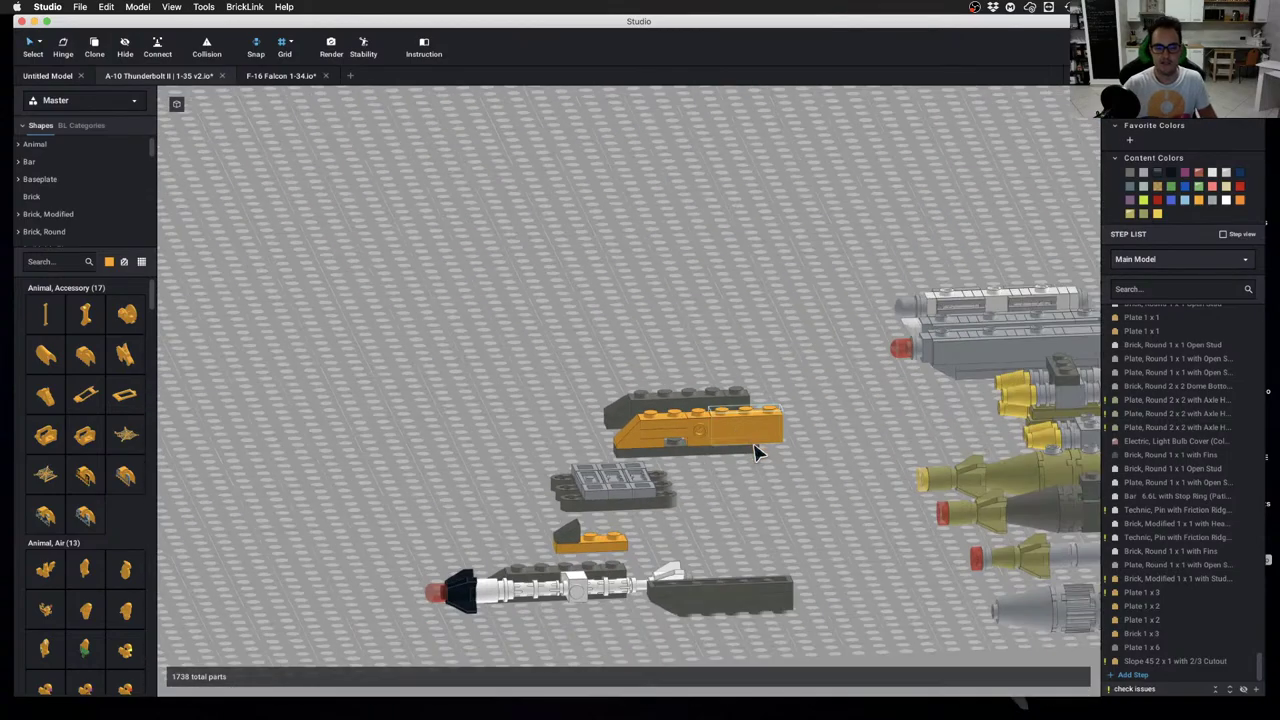
pyautogui.moveTo(752, 444); pyautogui.dragTo(754, 489, button='right')
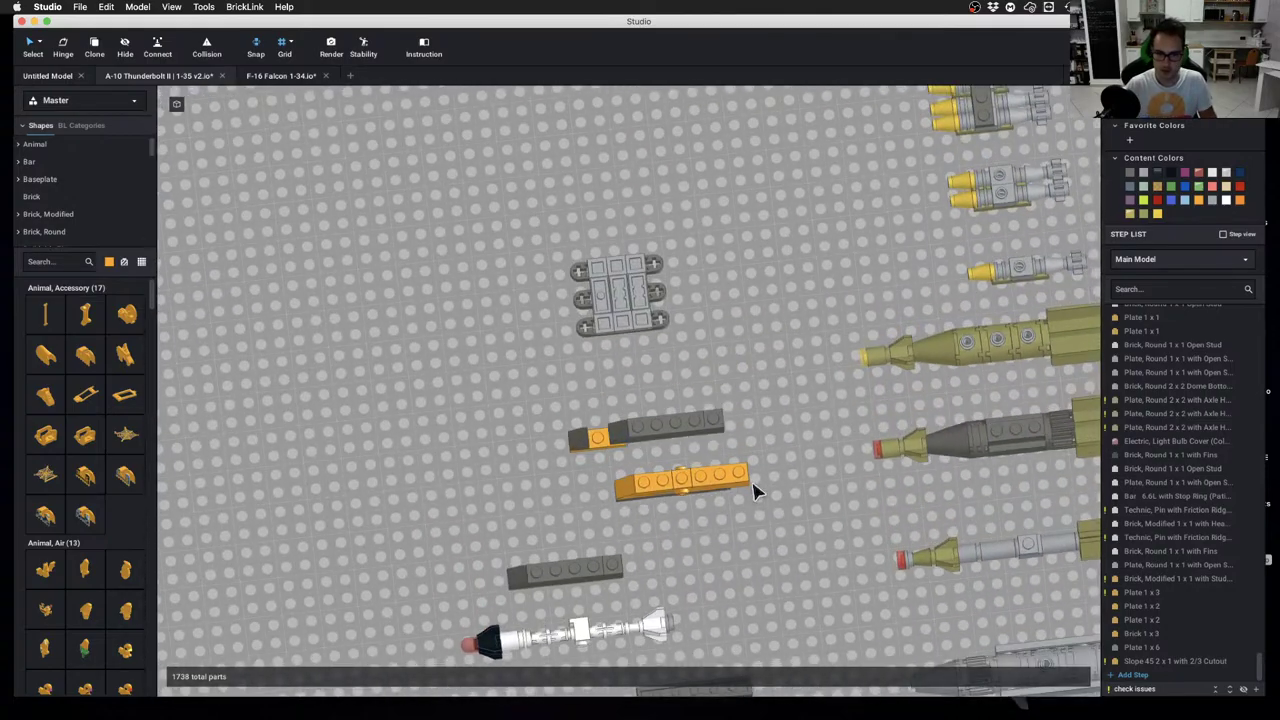
pyautogui.scroll(-3, 760, 450)
pyautogui.scroll(3, 766, 372)
pyautogui.moveTo(766, 414); pyautogui.dragTo(666, 363, button='middle')
pyautogui.moveTo(668, 370); pyautogui.dragTo(580, 290, button='right')
# Delete the orange 1 x 1 brick with studs on two sides from the pylon, and undo the deletion
pyautogui.click(583, 291)
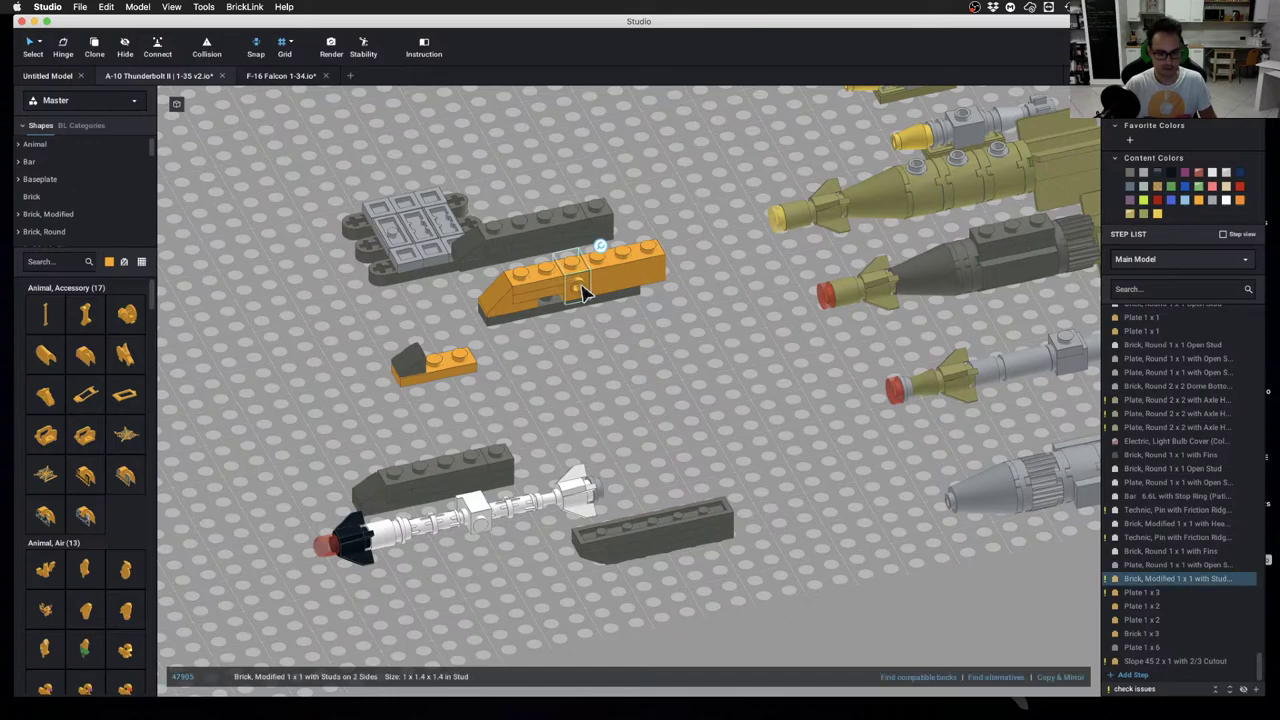
pyautogui.press('Delete')
pyautogui.scroll(3, 590, 300)
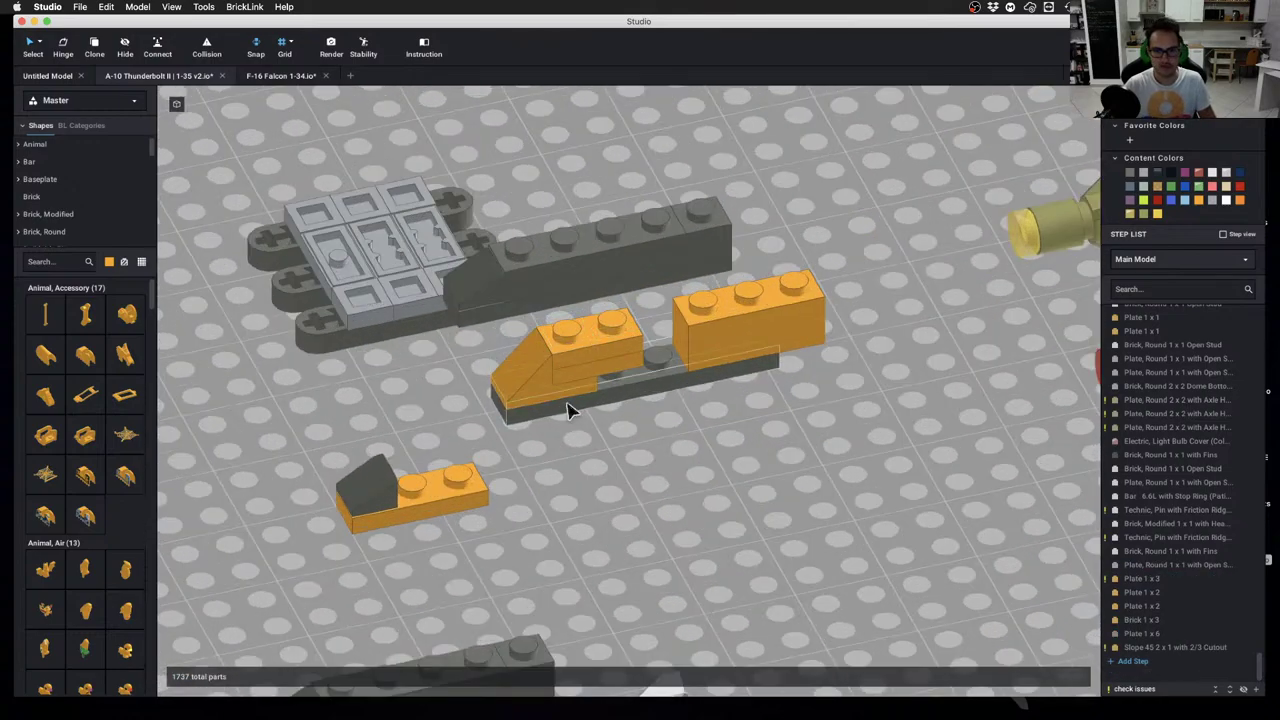
pyautogui.press('super+z')
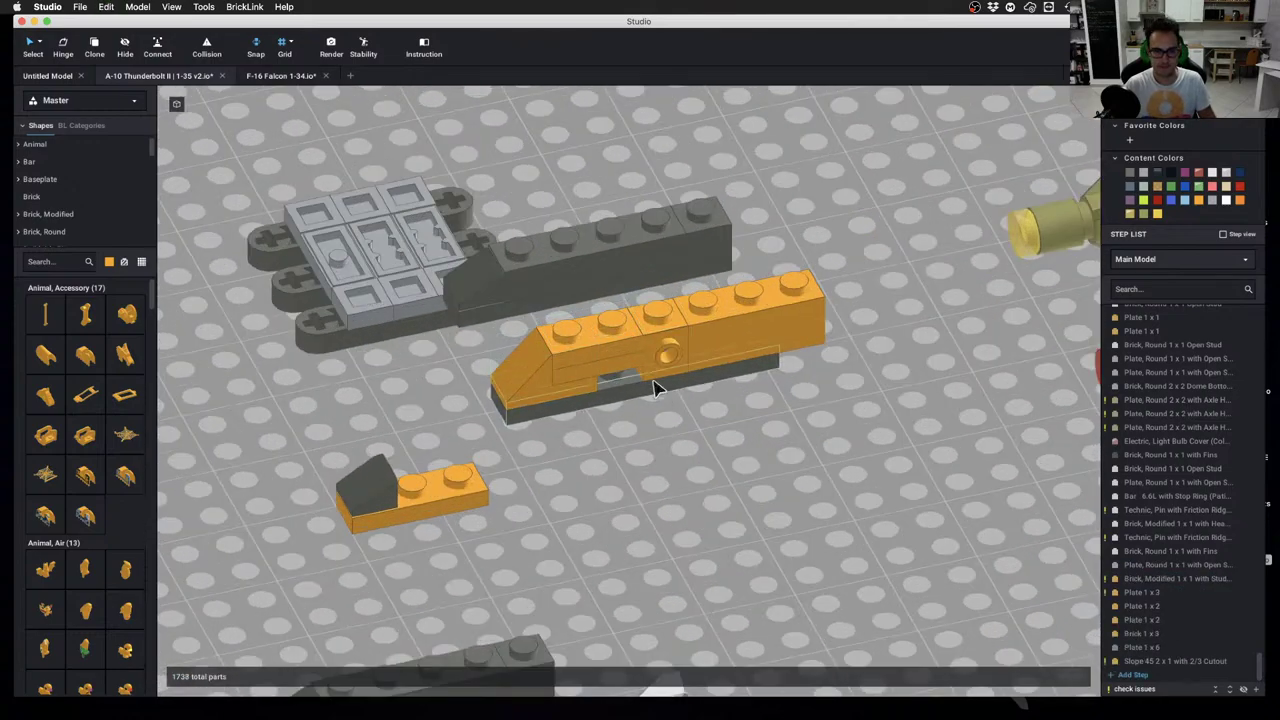
pyautogui.scroll(1, 634, 380)
# Clone the six-part dark grey pylon and place the copy on the free area ahead of the white missile
pyautogui.scroll(-5, 634, 297)
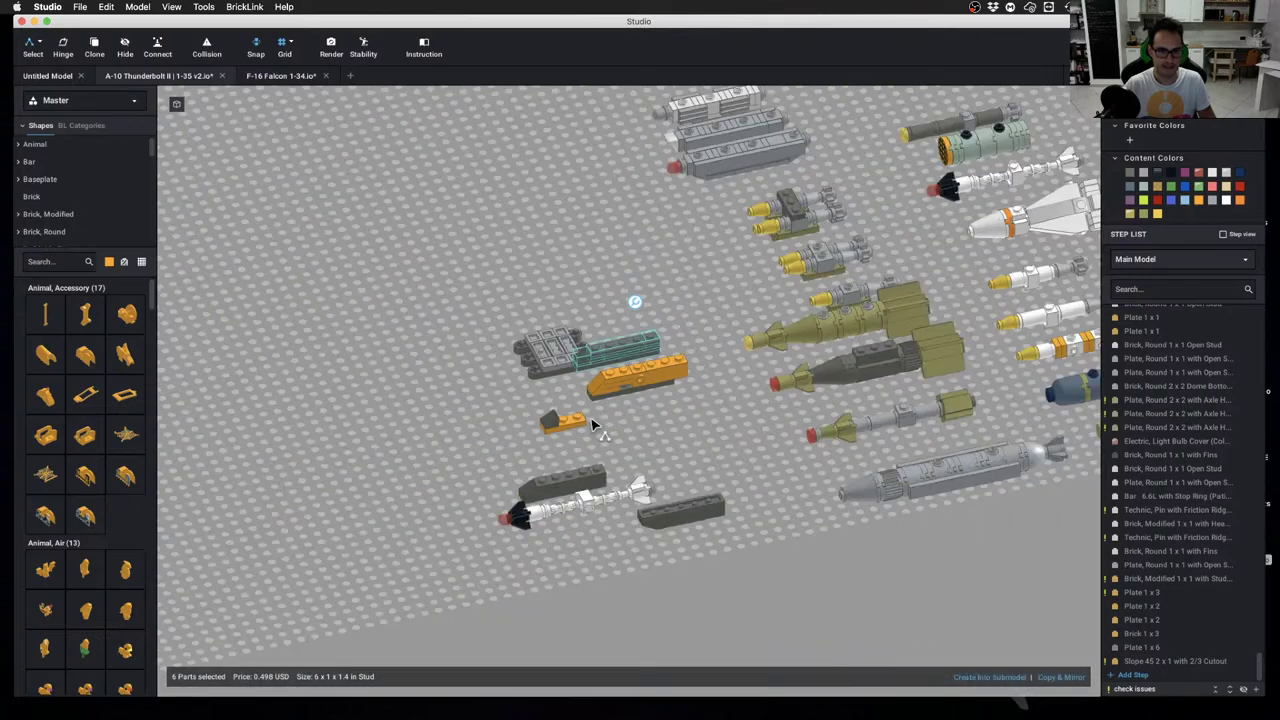
pyautogui.click(545, 478)
pyautogui.scroll(5, 424, 440)
pyautogui.click(457, 414)
pyautogui.moveTo(480, 420); pyautogui.dragTo(568, 402, button='middle')
pyautogui.scroll(2, 537, 330)
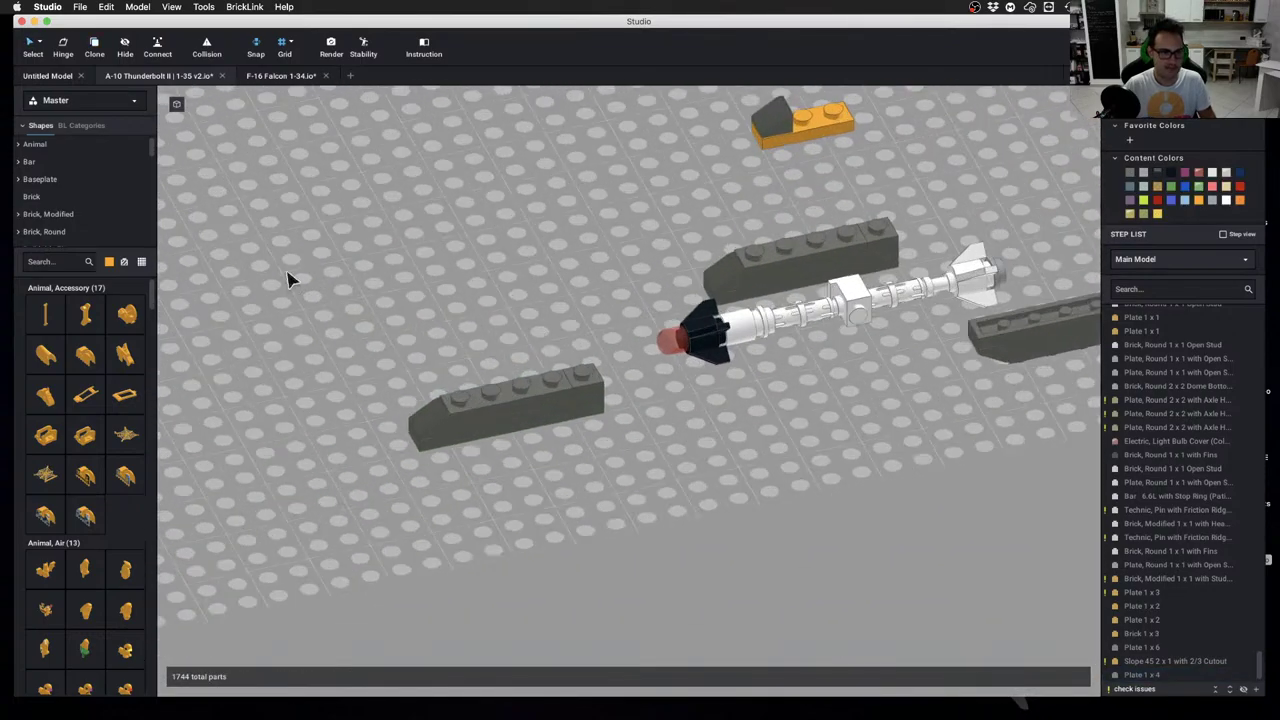
# Search the parts for "bracket" and place a Bracket 1 x 1 - 1 x 1 and its inverted version beside the copied pylon
pyautogui.click(54, 267)
pyautogui.write('bracket')
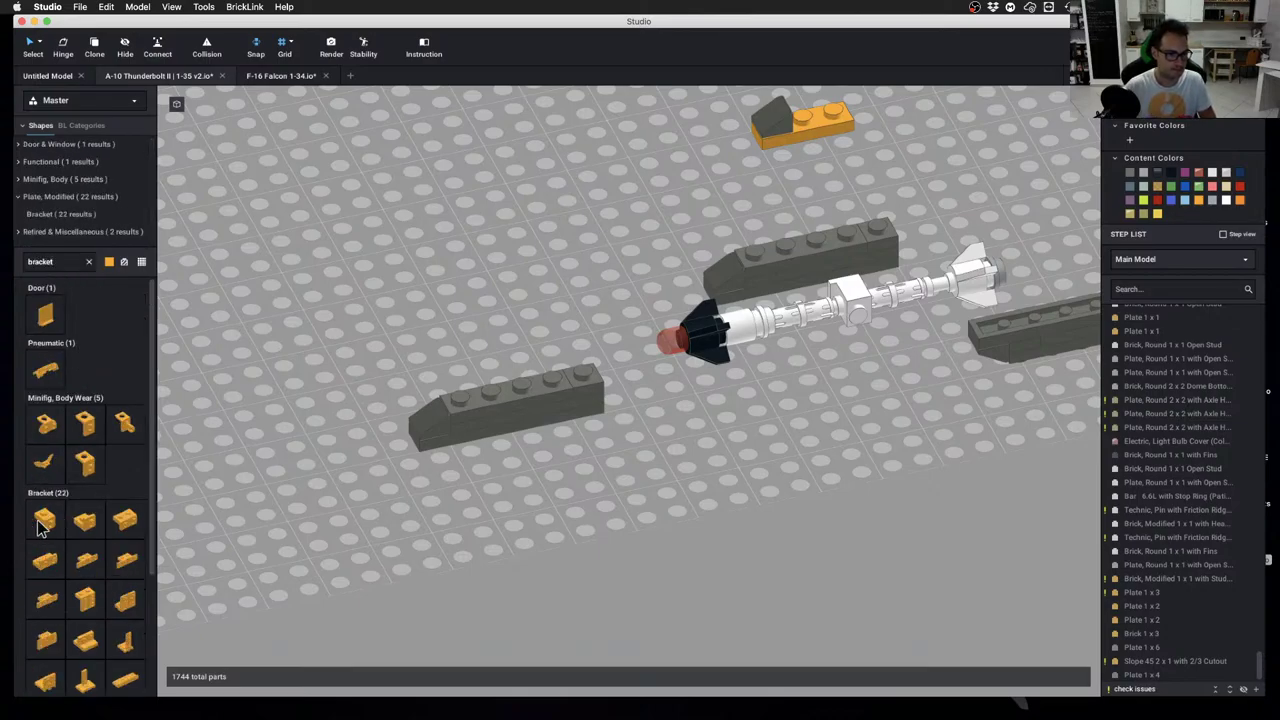
pyautogui.moveTo(40, 527); pyautogui.dragTo(525, 500)
pyautogui.click(371, 554)
pyautogui.moveTo(125, 522); pyautogui.dragTo(439, 508)
pyautogui.press('Right')
# Remove the copied pylon's Plate 1 x 6 and upper Plate 1 x 4, and fit both brackets back to back at its middle
pyautogui.click(492, 458)
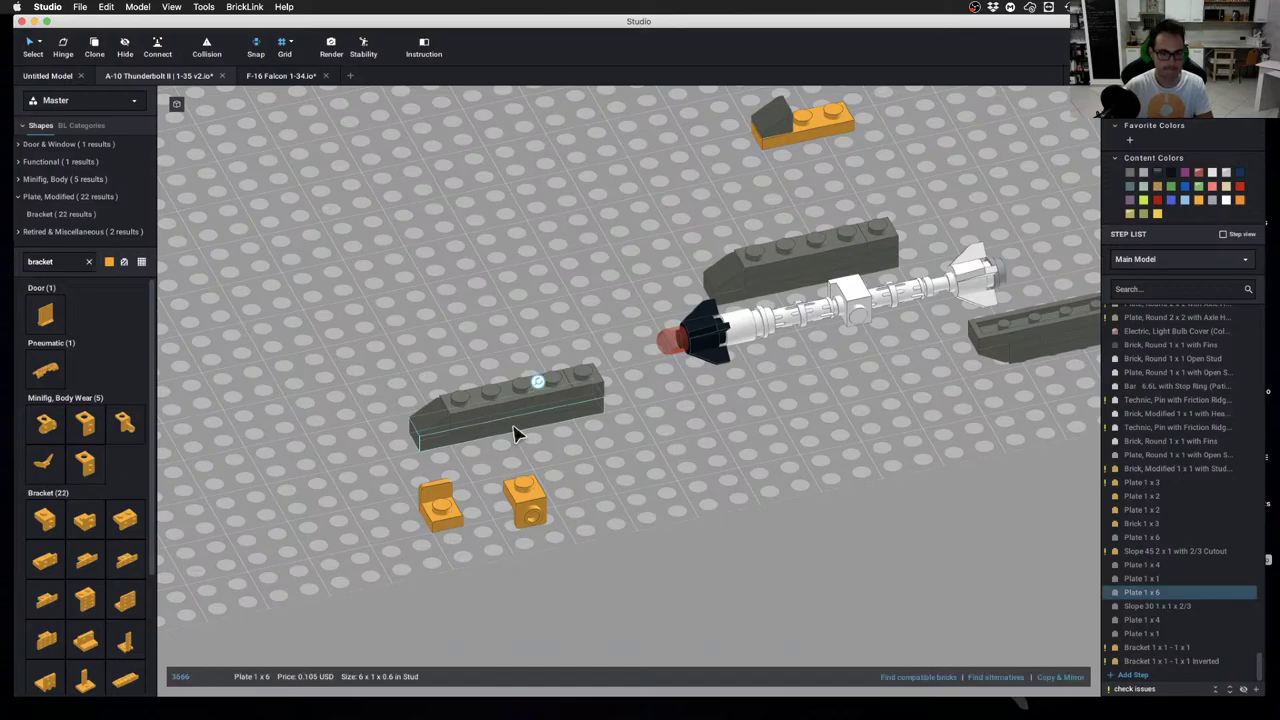
pyautogui.moveTo(524, 495); pyautogui.dragTo(535, 410)
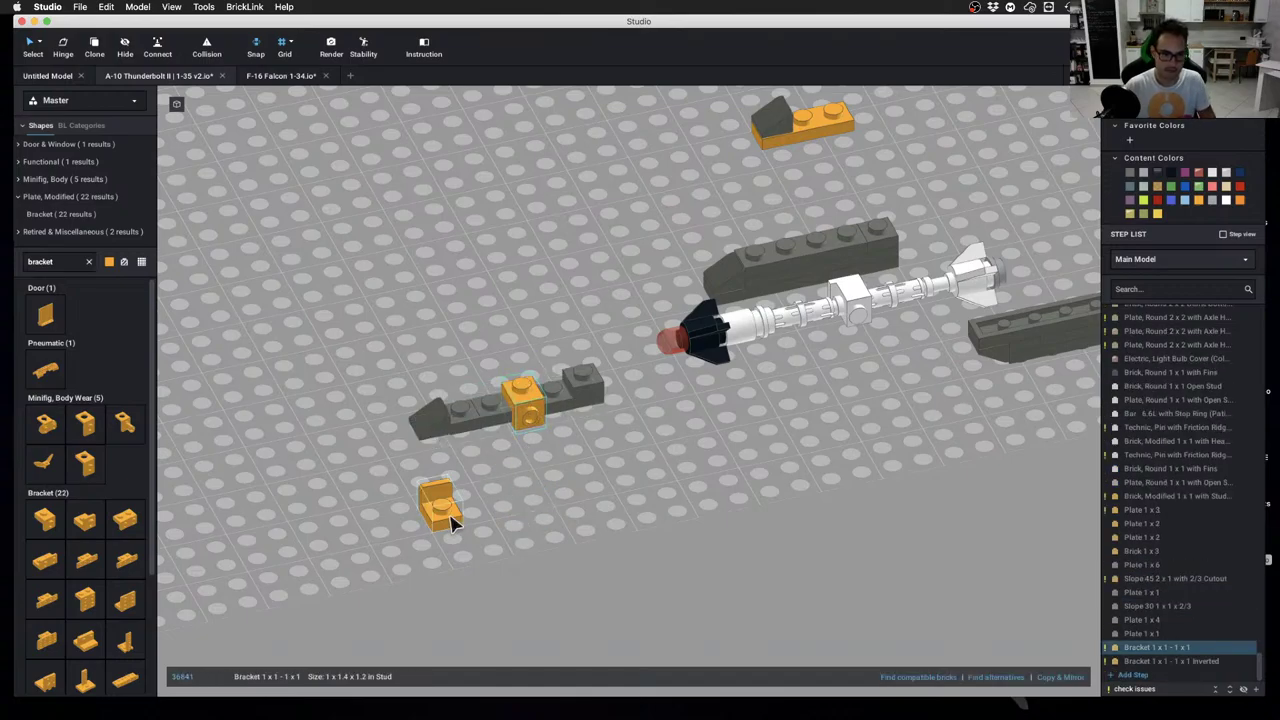
pyautogui.moveTo(451, 523); pyautogui.dragTo(517, 422)
pyautogui.click(526, 487)
pyautogui.moveTo(526, 487); pyautogui.dragTo(581, 476, button='right')
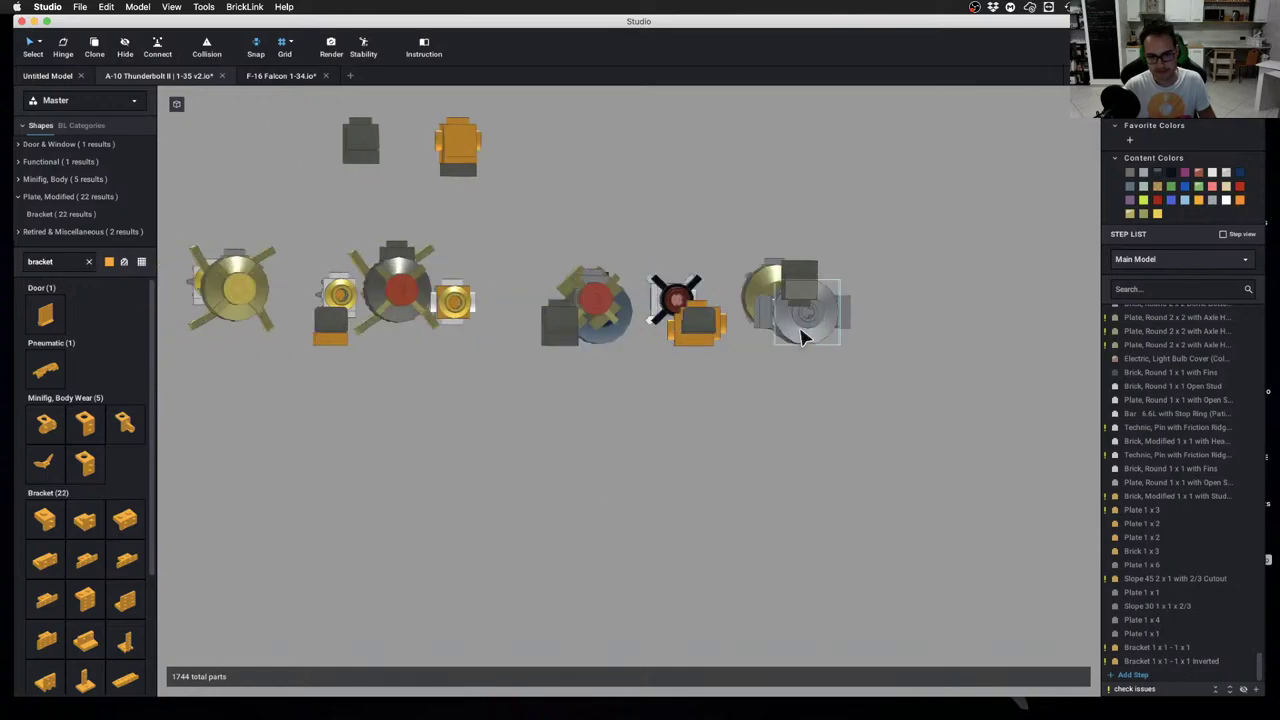
pyautogui.moveTo(758, 331); pyautogui.dragTo(687, 376, button='right')
pyautogui.scroll(4, 703, 374)
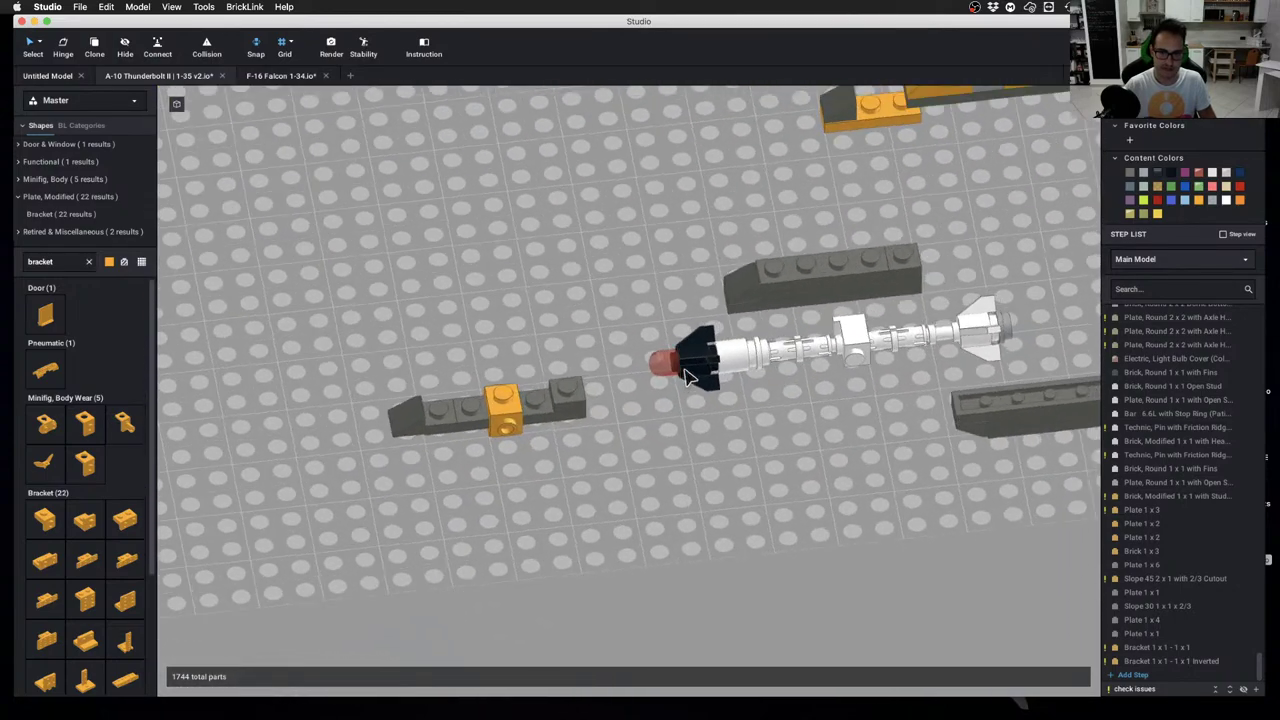
# Clear the part search, browse the Plate category, and fit an orange Plate 1 x 2 between the front slope and the bracket
pyautogui.scroll(1, 311, 384)
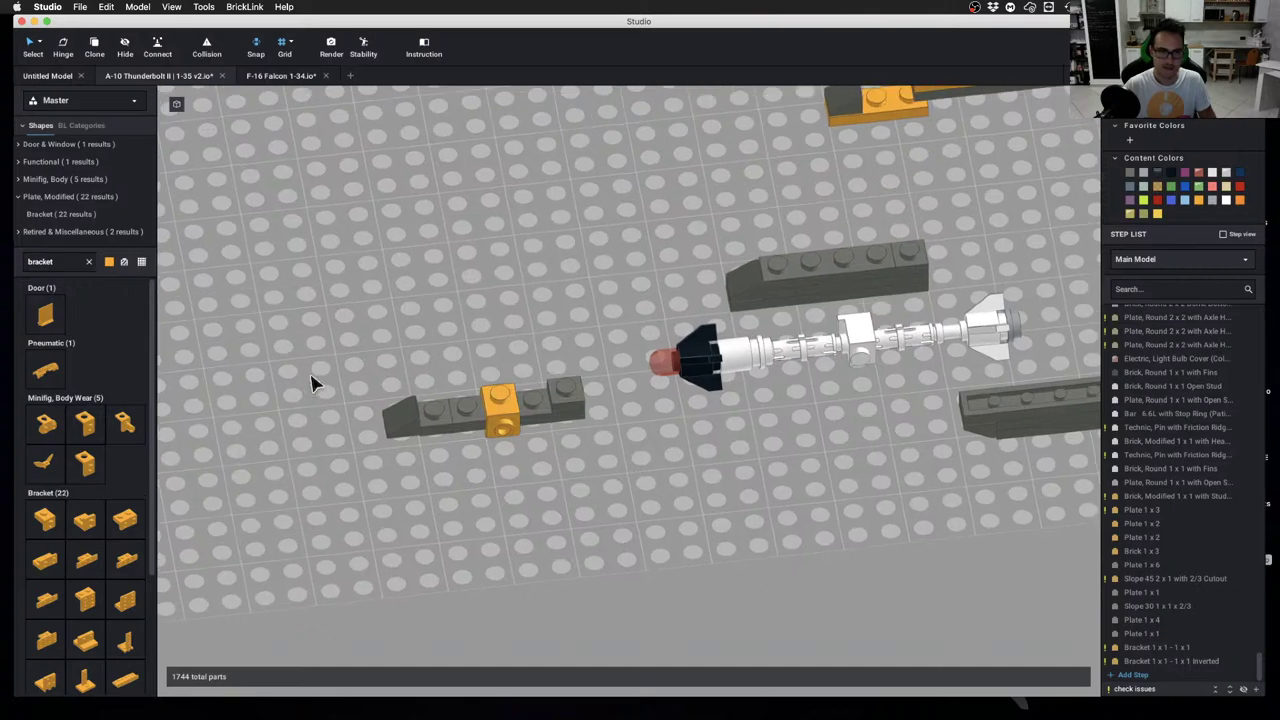
pyautogui.scroll(-1, 726, 246)
pyautogui.moveTo(726, 246); pyautogui.dragTo(757, 248, button='middle')
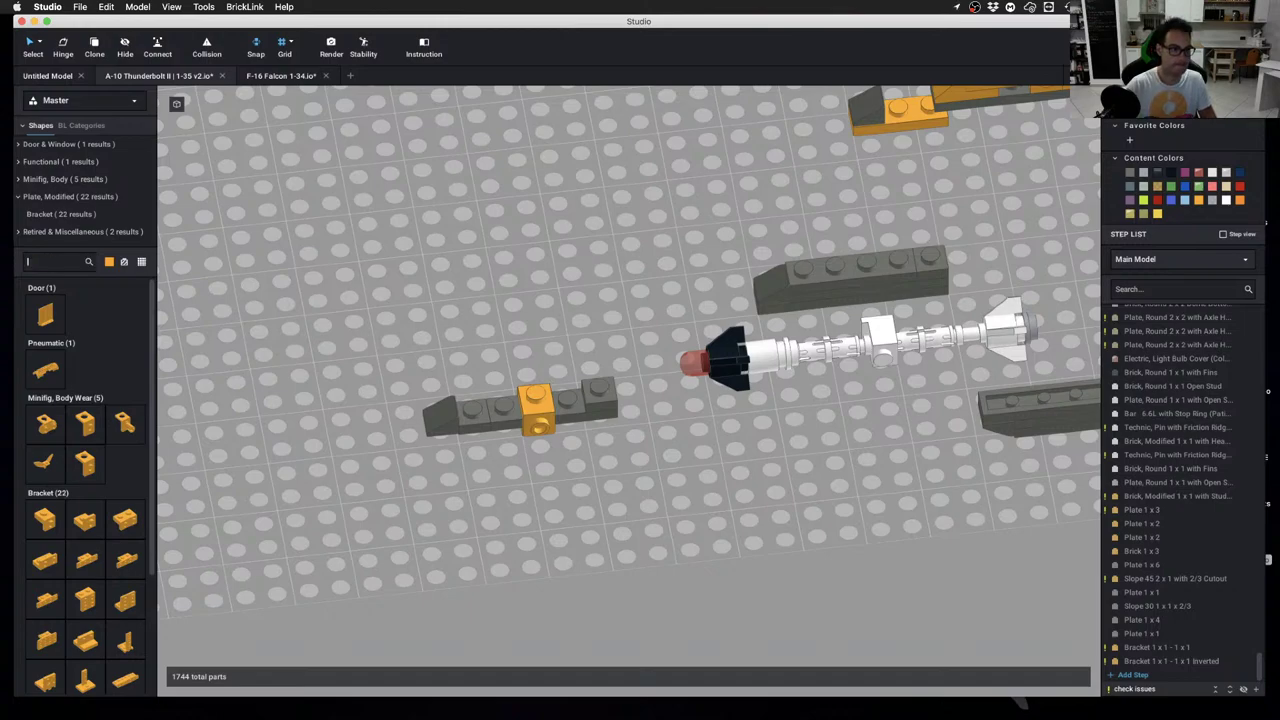
pyautogui.scroll(-10, 125, 165)
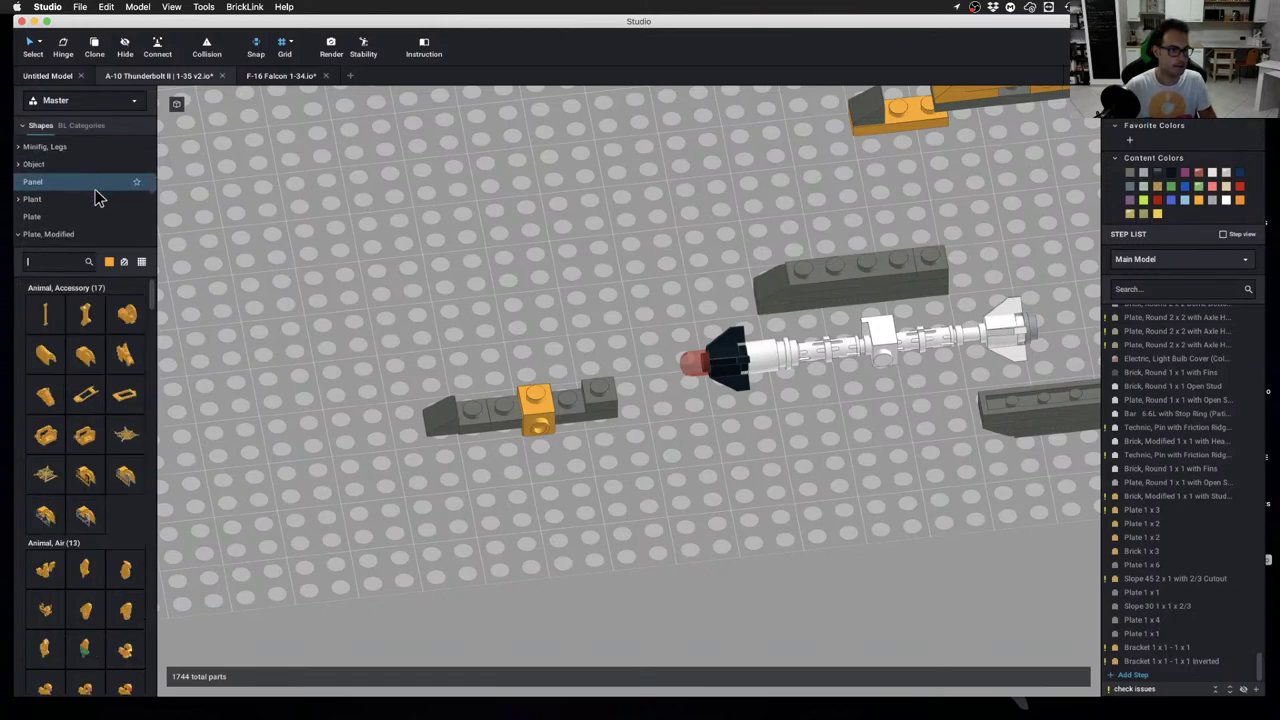
pyautogui.scroll(-1, 97, 197)
pyautogui.click(98, 190)
pyautogui.moveTo(85, 316); pyautogui.dragTo(469, 414)
pyautogui.scroll(3, 329, 337)
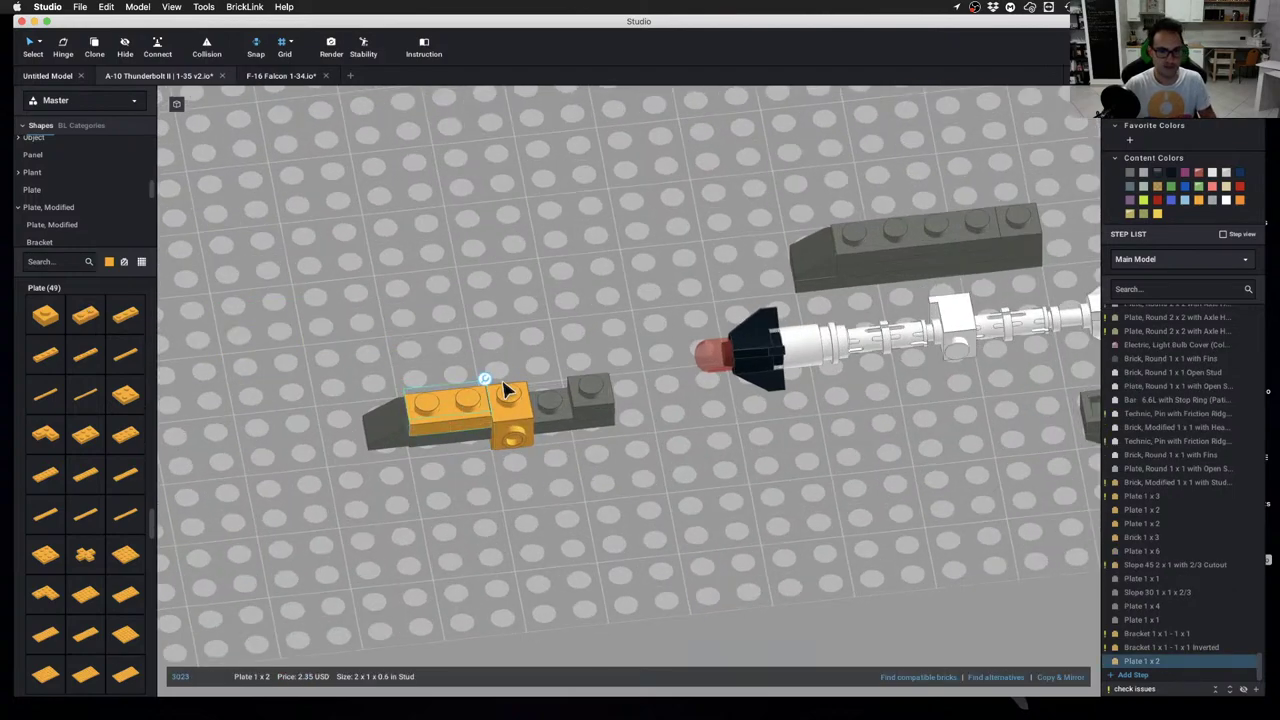
# Replace the dark grey Plate 1 x 1 at the pylon's rear with a copy of the orange Plate 1 x 2
pyautogui.click(606, 391)
pyautogui.press('Delete')
pyautogui.click(437, 408)
pyautogui.press('c')
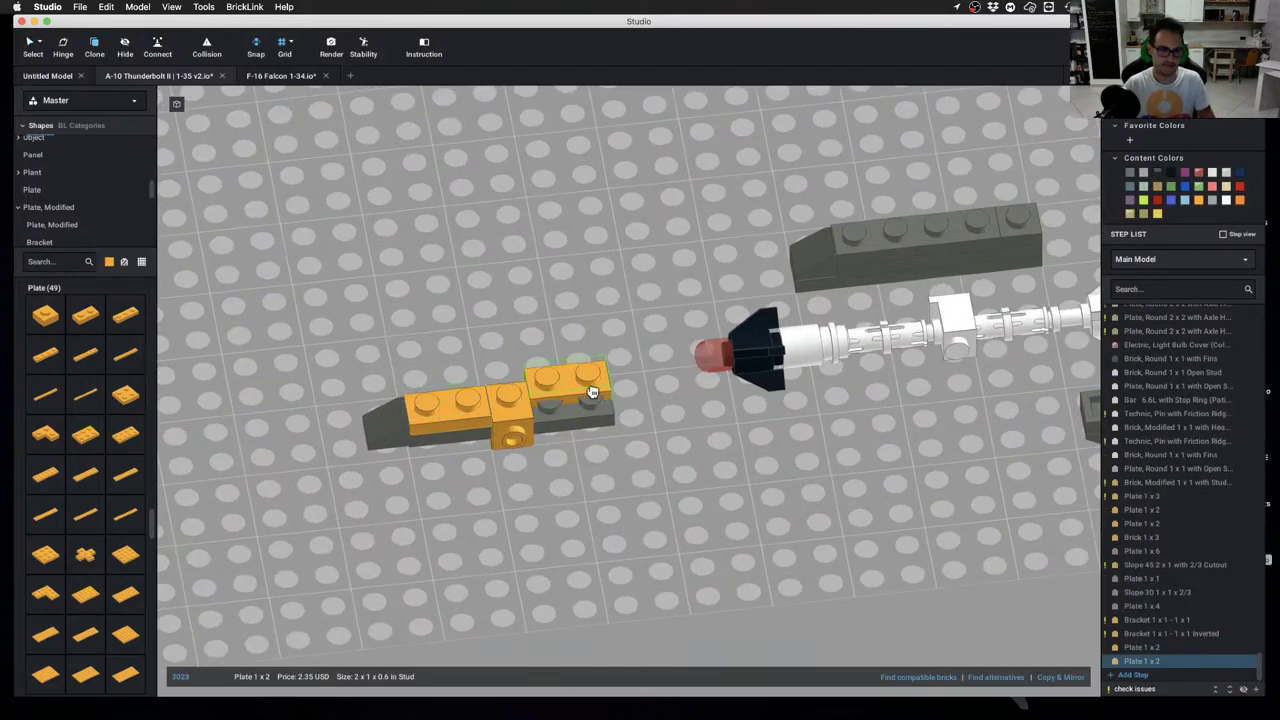
pyautogui.click(591, 394)
pyautogui.press('Escape')
pyautogui.press('c')
pyautogui.click(868, 282)
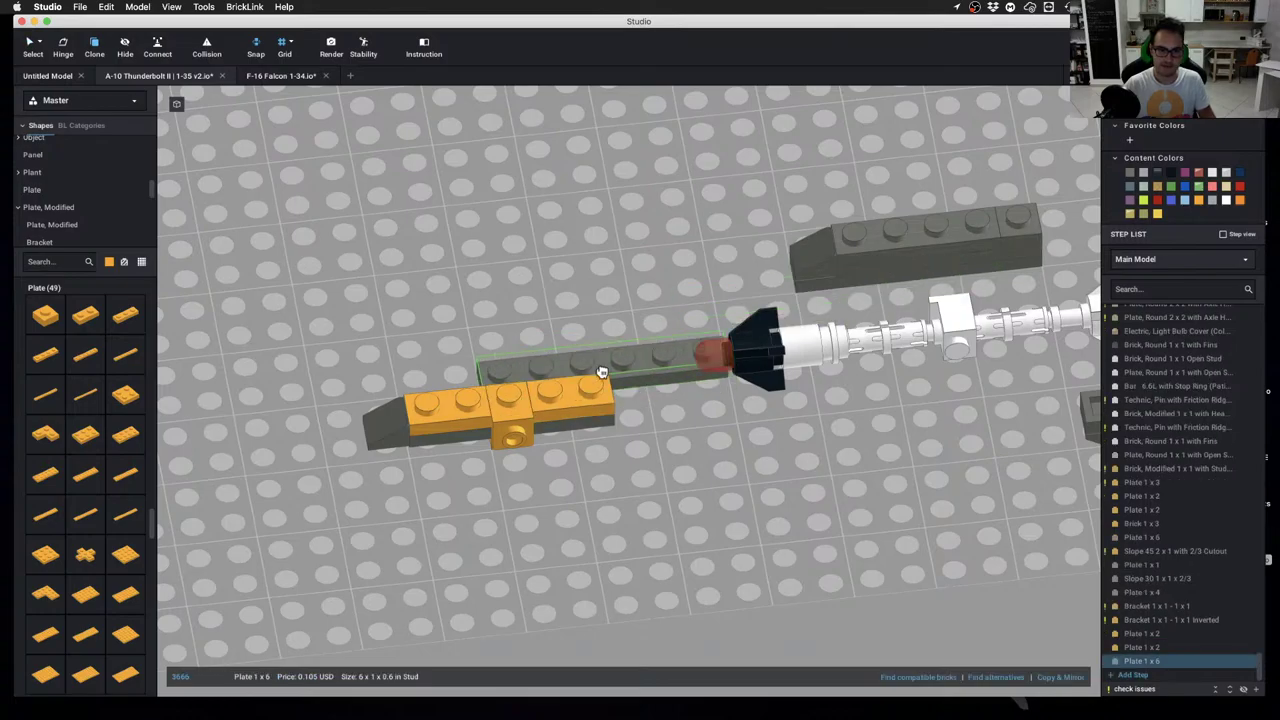
pyautogui.moveTo(603, 371); pyautogui.dragTo(554, 289, button='right')
pyautogui.press('Escape')
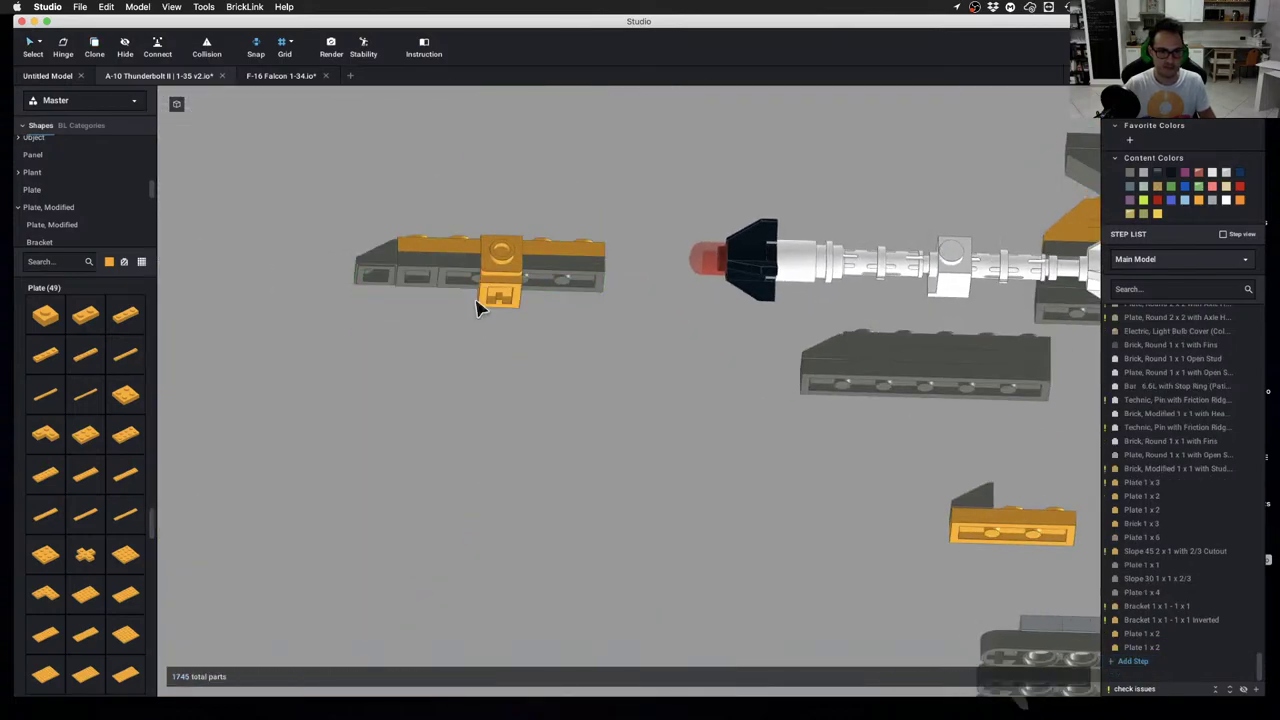
# Add an orange Plate 1 x 3 and an orange Plate 1 x 2 beneath the bracket pylon
pyautogui.moveTo(943, 394)
pyautogui.mouseDown(button='right')
pyautogui.moveTo(1014, 320)
pyautogui.moveTo(1036, 166)
pyautogui.moveTo(974, 371)
pyautogui.moveTo(906, 382)
pyautogui.mouseUp(button='right')
pyautogui.moveTo(812, 424)
pyautogui.keyDown('alt'); pyautogui.mouseDown()
pyautogui.moveTo(517, 531)
pyautogui.moveTo(450, 595)
pyautogui.mouseUp(); pyautogui.keyUp('alt')
pyautogui.keyDown('alt'); pyautogui.moveTo(540, 547); pyautogui.dragTo(549, 583); pyautogui.keyUp('alt')
pyautogui.moveTo(549, 583)
pyautogui.mouseDown(button='right')
pyautogui.moveTo(590, 530)
pyautogui.moveTo(629, 563)
pyautogui.moveTo(666, 569)
pyautogui.moveTo(585, 590)
pyautogui.mouseUp(button='right')
# Clone the white missile with the black fins and attach one copy to each side of the bracket pylon
pyautogui.keyDown('alt'); pyautogui.moveTo(804, 546); pyautogui.dragTo(520, 566); pyautogui.keyUp('alt')
pyautogui.moveTo(520, 540); pyautogui.dragTo(514, 569, button='right')
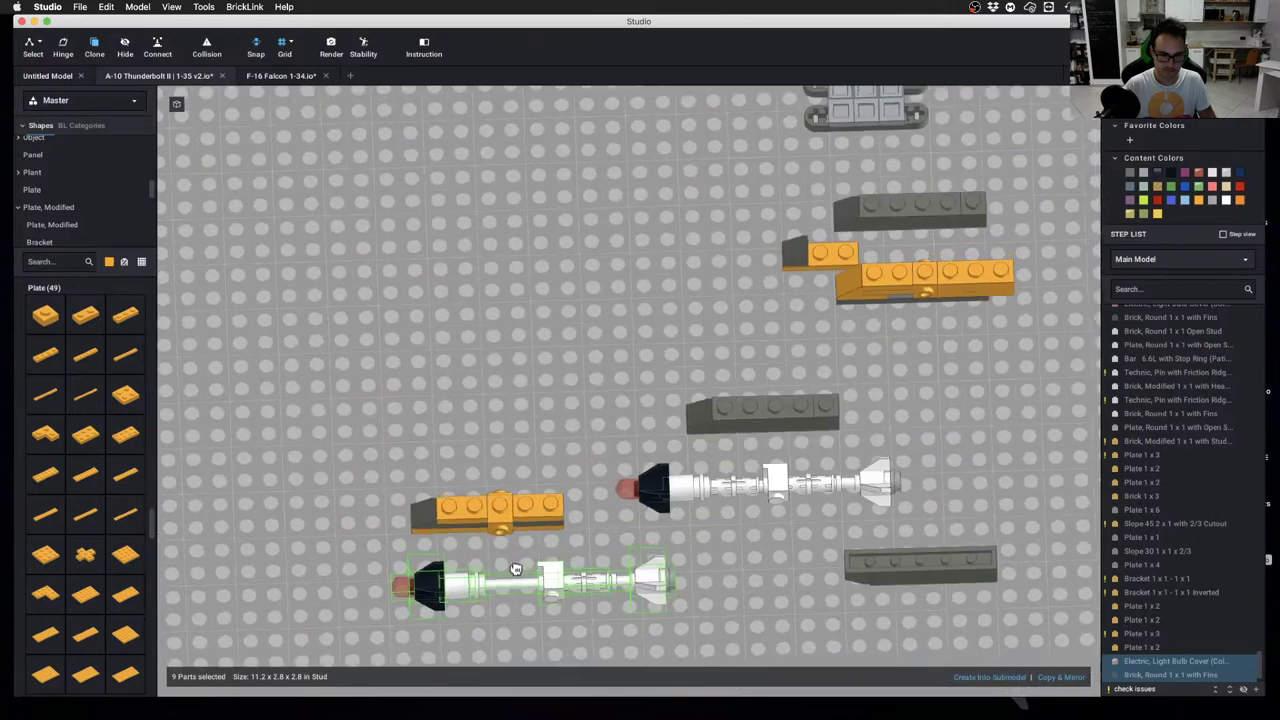
pyautogui.moveTo(514, 569)
pyautogui.mouseDown()
pyautogui.moveTo(489, 554)
pyautogui.moveTo(505, 439)
pyautogui.moveTo(466, 474)
pyautogui.moveTo(367, 475)
pyautogui.mouseUp()
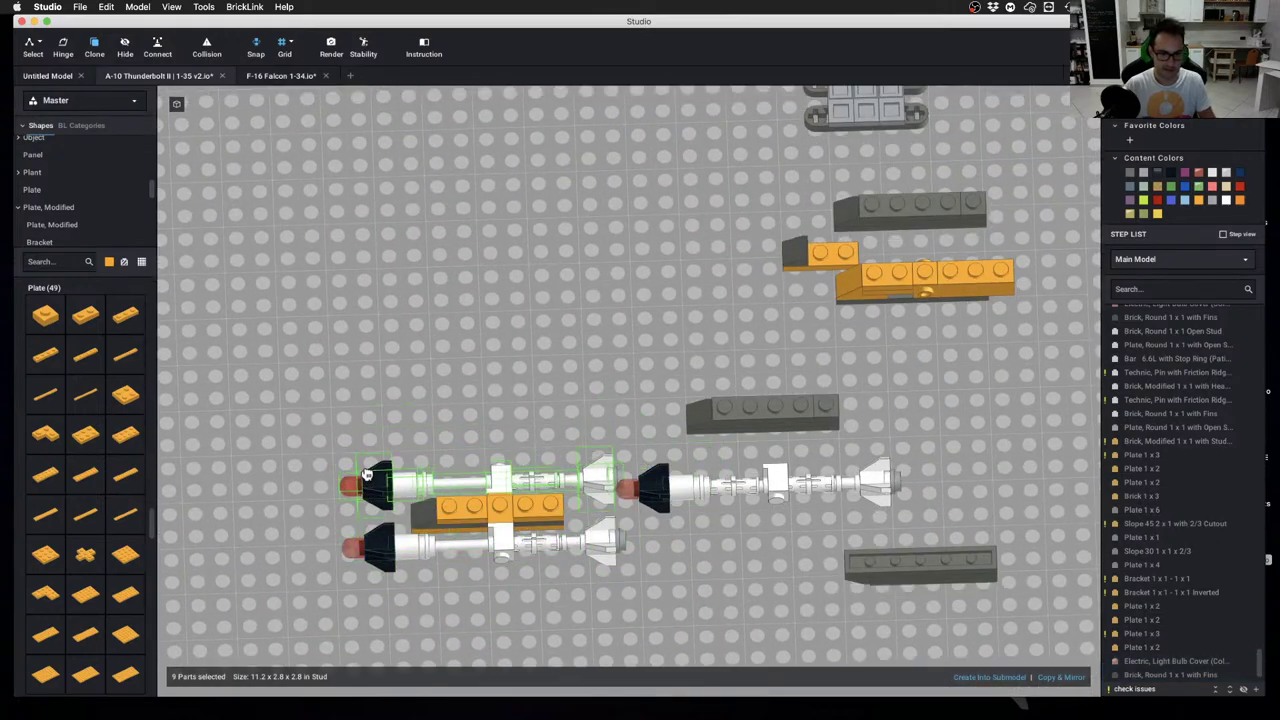
pyautogui.click(406, 467)
pyautogui.moveTo(406, 467)
pyautogui.mouseDown(button='right')
pyautogui.moveTo(520, 420)
pyautogui.moveTo(548, 545)
pyautogui.mouseUp(button='right')
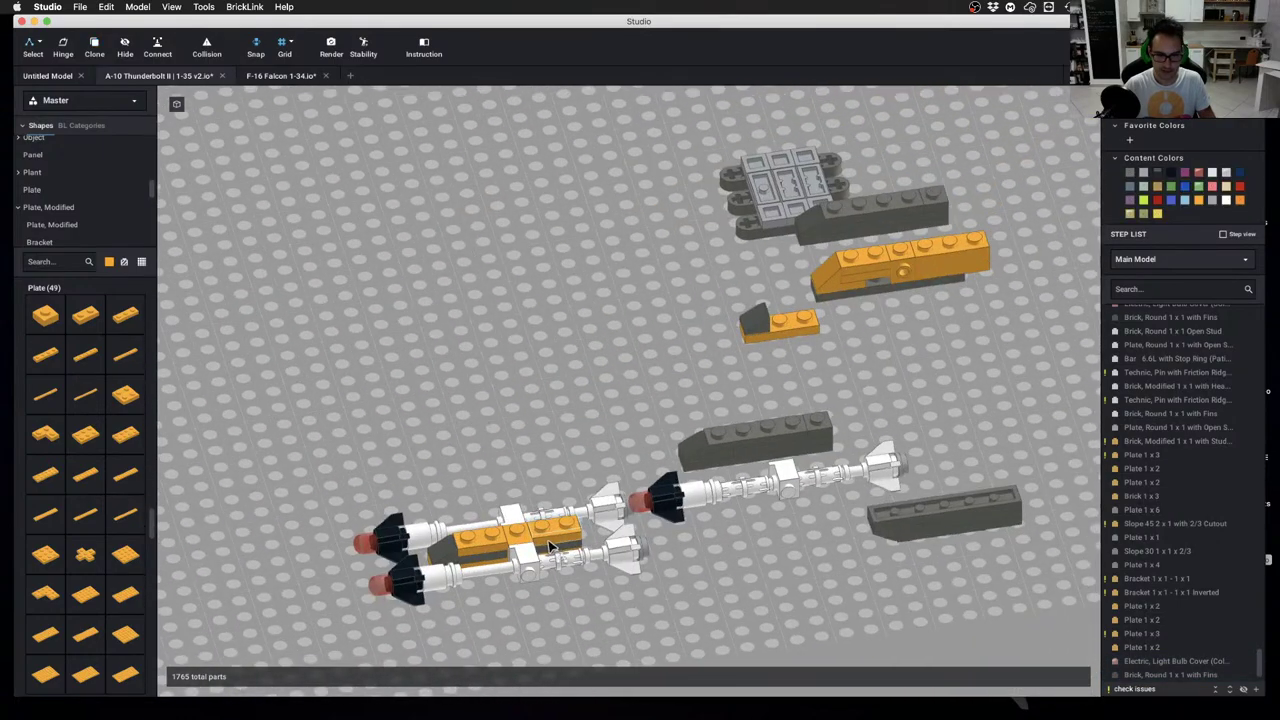
# Inspect the pylon carrying the two white missiles from several angles, and undo the missile placements
pyautogui.moveTo(780, 490); pyautogui.dragTo(672, 510, button='right')
pyautogui.moveTo(800, 518); pyautogui.dragTo(720, 580, button='right')
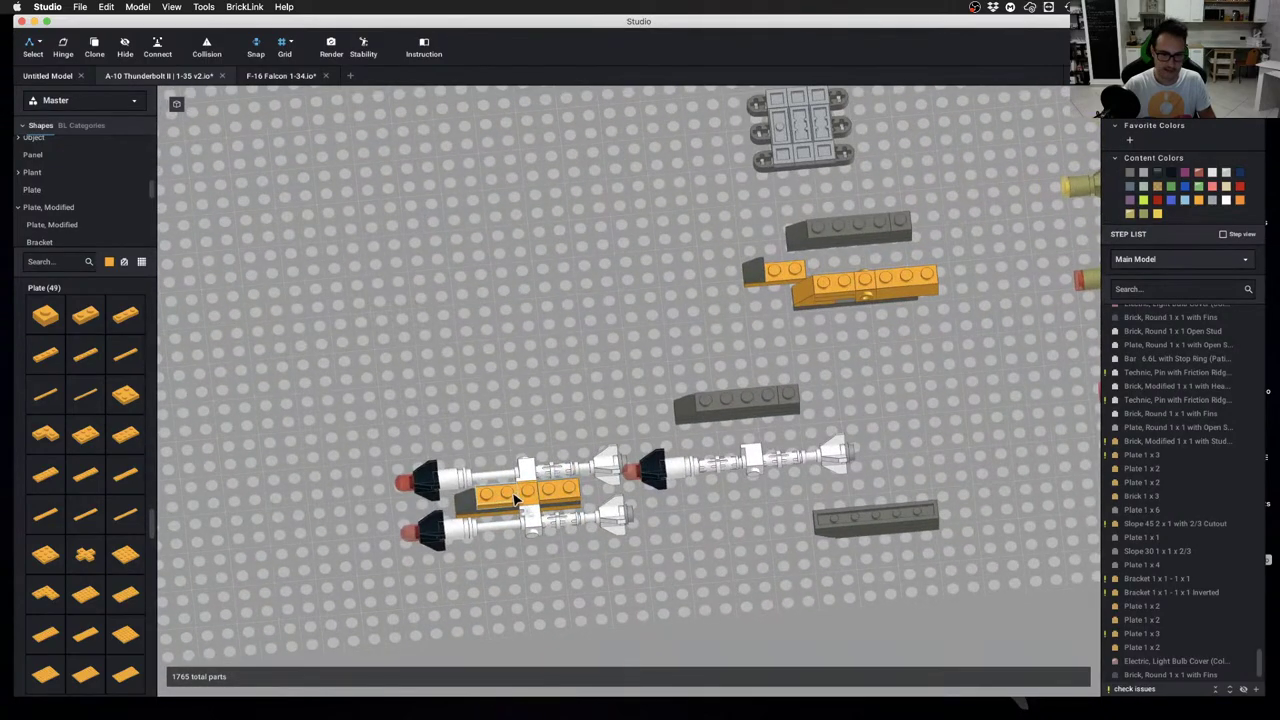
pyautogui.moveTo(515, 500); pyautogui.dragTo(664, 403, button='right')
pyautogui.moveTo(702, 410); pyautogui.dragTo(600, 417, button='right')
pyautogui.press('super+z')
pyautogui.press('super+z')
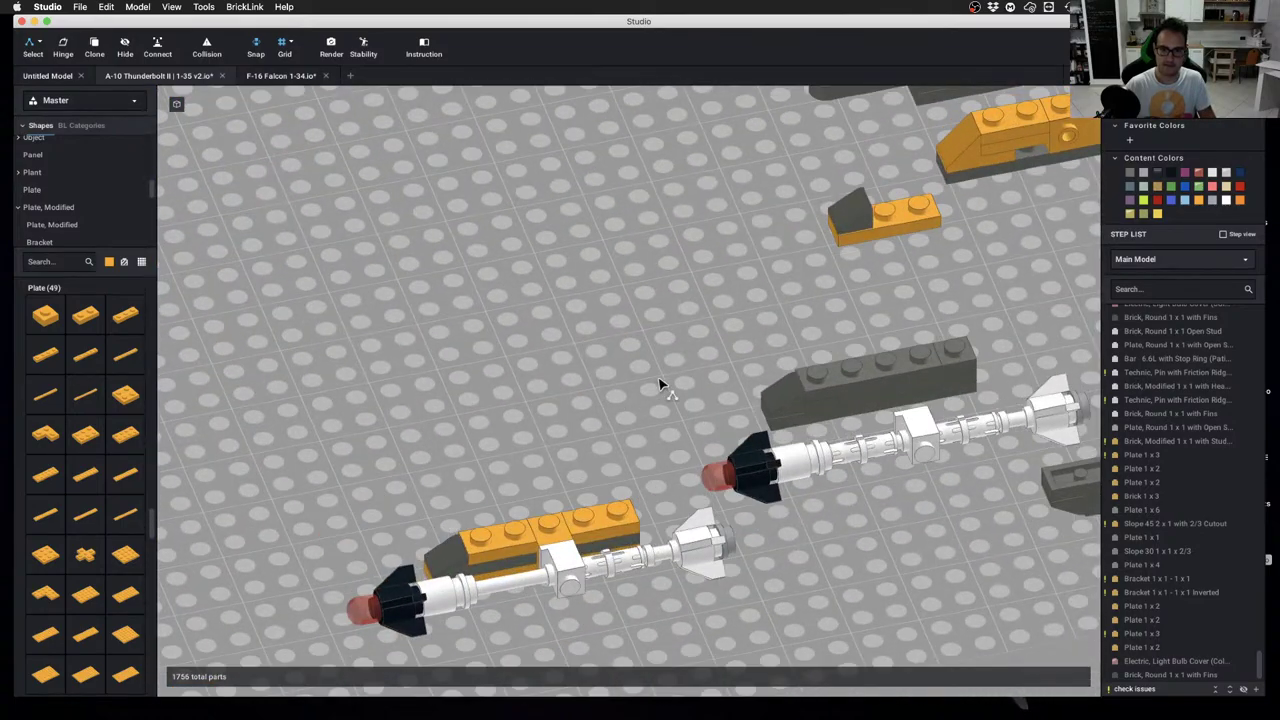
# Clone the 19-part grey guided bomb with olive fins and attach a copy to one side of the bracket pylon
pyautogui.scroll(-4, 698, 367)
pyautogui.moveTo(700, 366); pyautogui.dragTo(617, 413, button='middle')
pyautogui.scroll(-2, 616, 412)
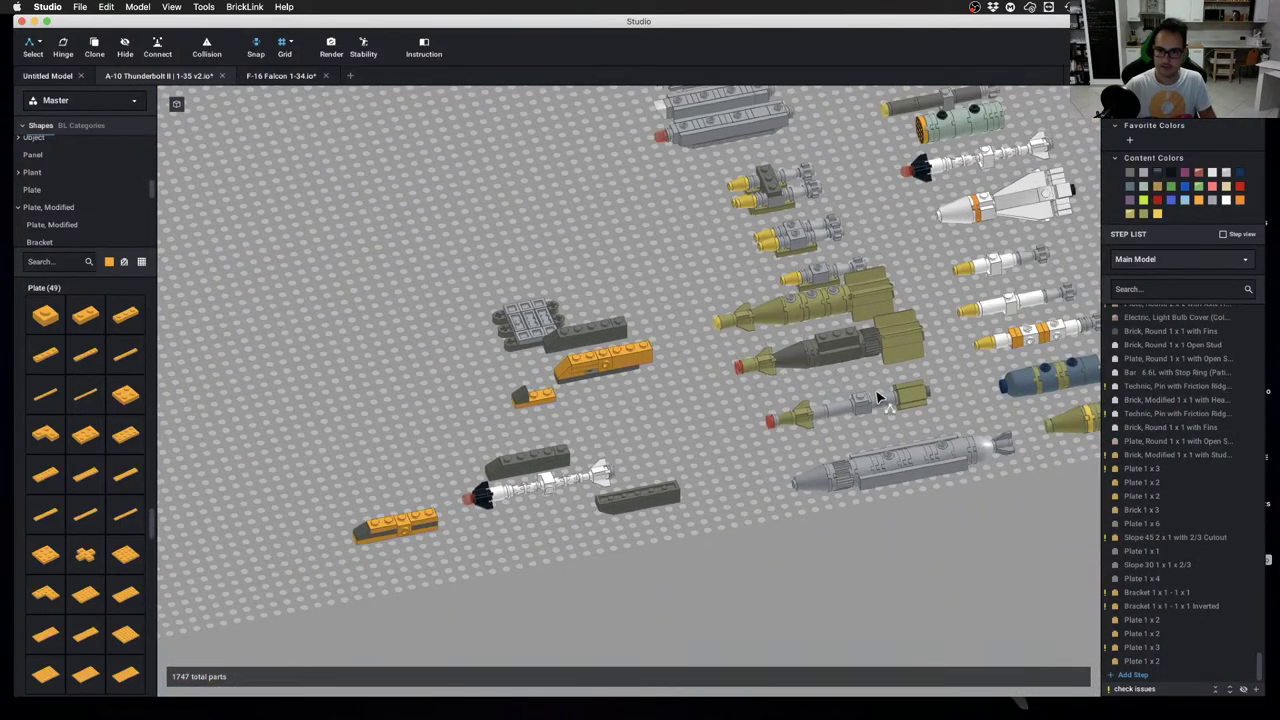
pyautogui.moveTo(858, 408); pyautogui.dragTo(429, 534)
pyautogui.scroll(5, 520, 515)
pyautogui.moveTo(429, 534); pyautogui.dragTo(426, 546, button='right')
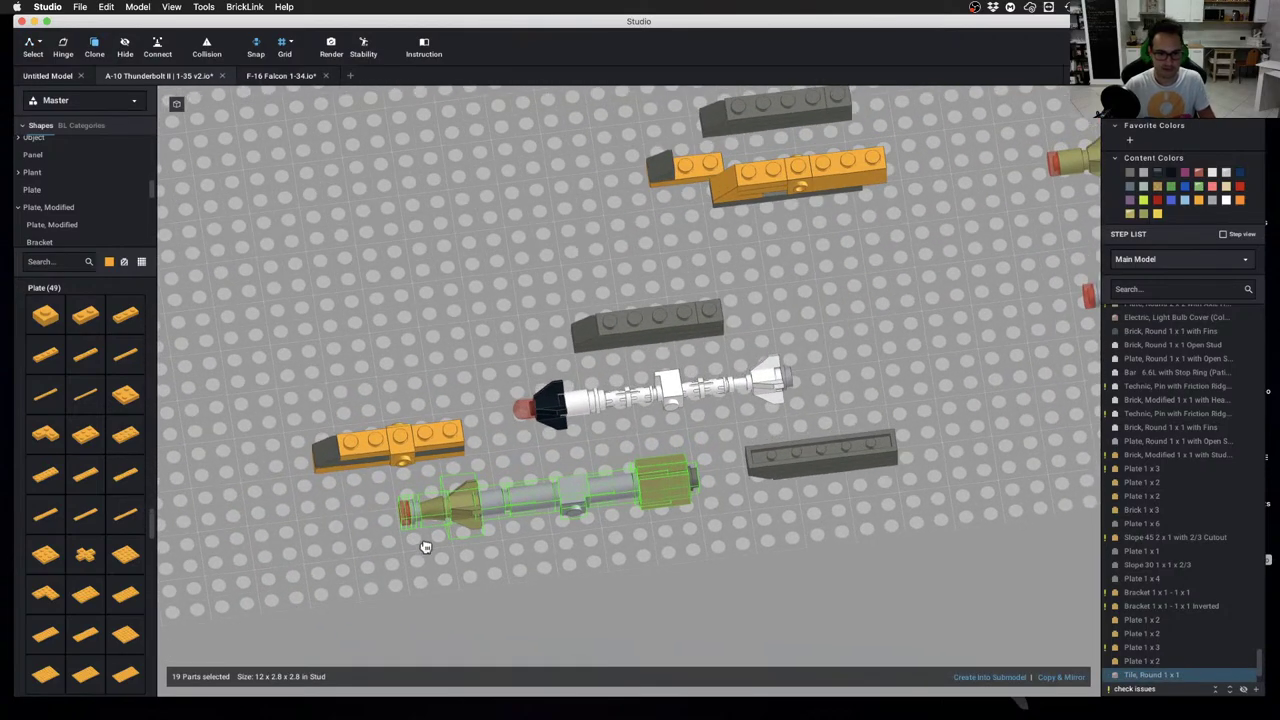
pyautogui.moveTo(426, 546); pyautogui.dragTo(236, 514)
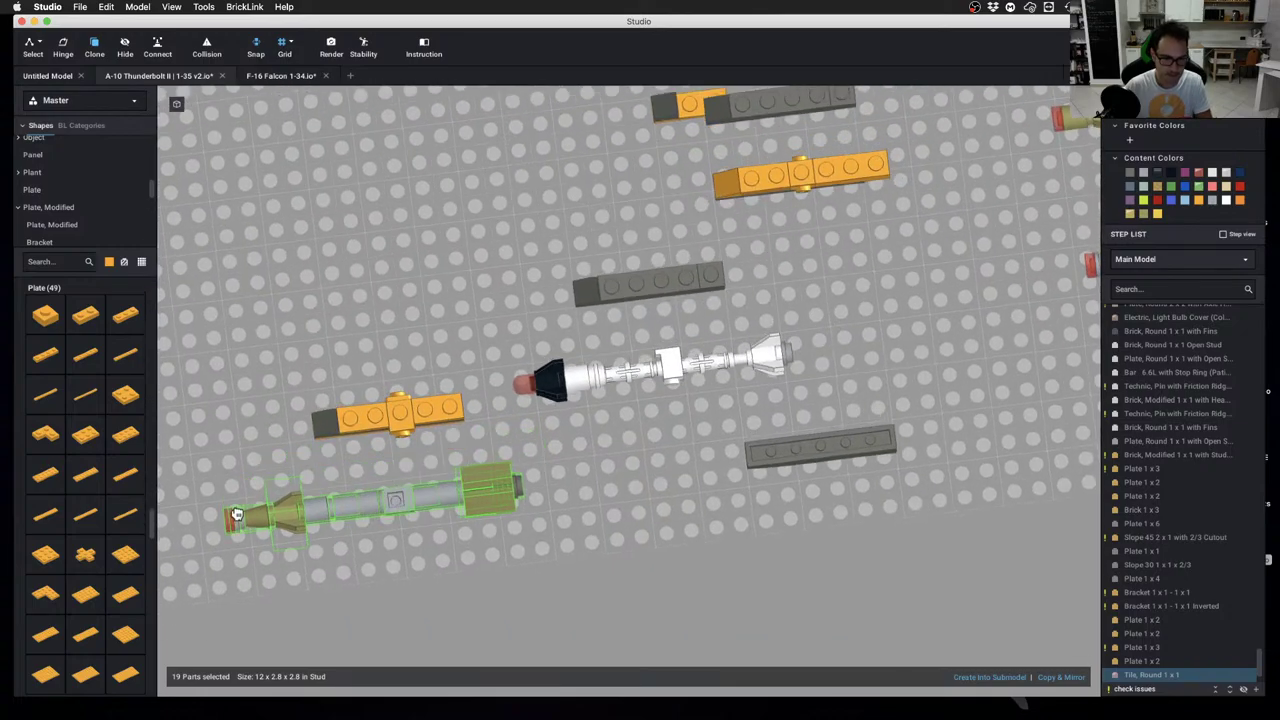
pyautogui.click(235, 464)
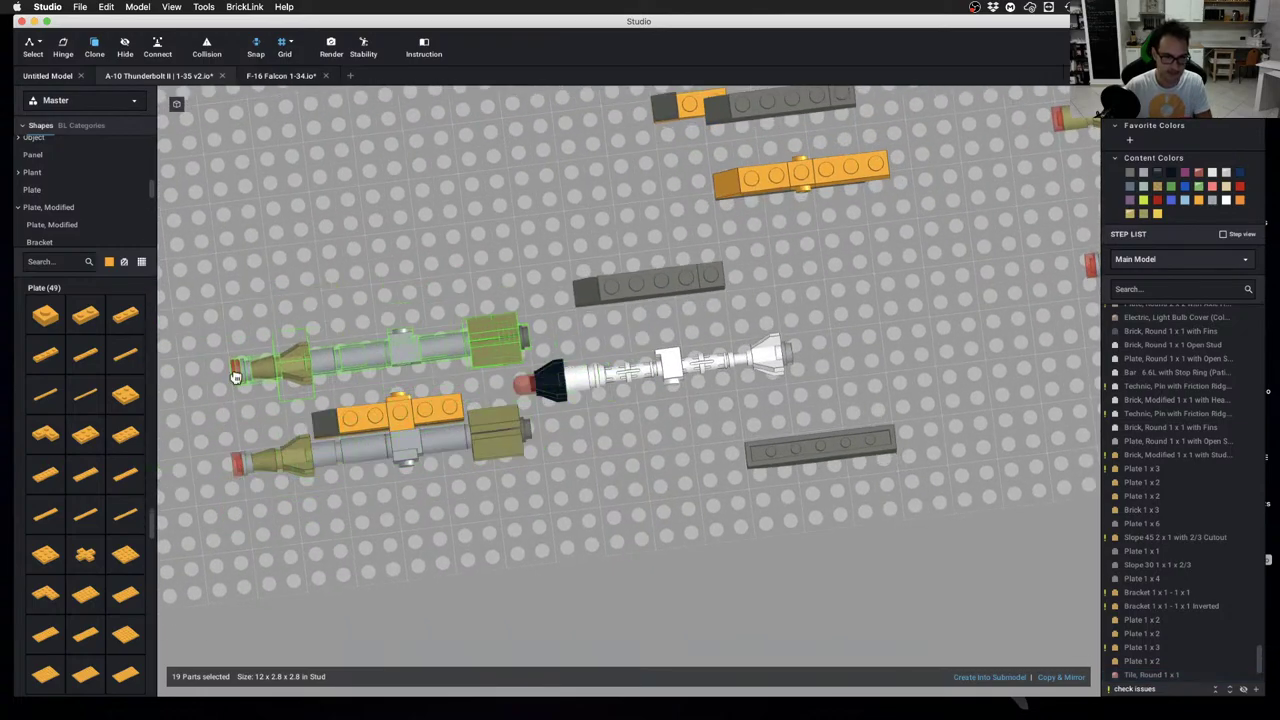
# Attach a second guided bomb copy to the pylon's opposite side and place one more copy from underneath
pyautogui.click(228, 405)
pyautogui.moveTo(280, 531)
pyautogui.mouseDown(button='right')
pyautogui.moveTo(280, 480)
pyautogui.moveTo(263, 463)
pyautogui.mouseUp(button='right')
pyautogui.click(229, 453)
pyautogui.press('Escape')
pyautogui.scroll(-4, 550, 493)
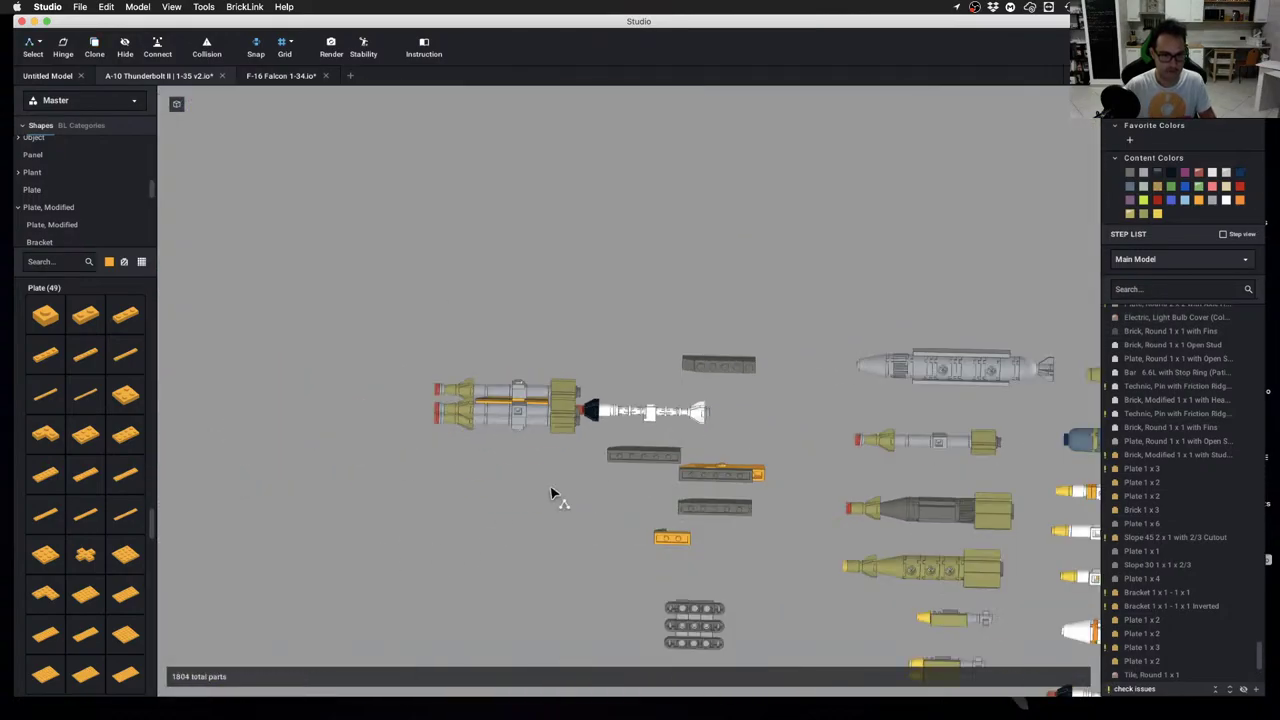
# Check the bracket pylon from several angles and delete the guided bomb copy on its underside
pyautogui.moveTo(550, 493); pyautogui.dragTo(659, 433, button='right')
pyautogui.click(737, 404)
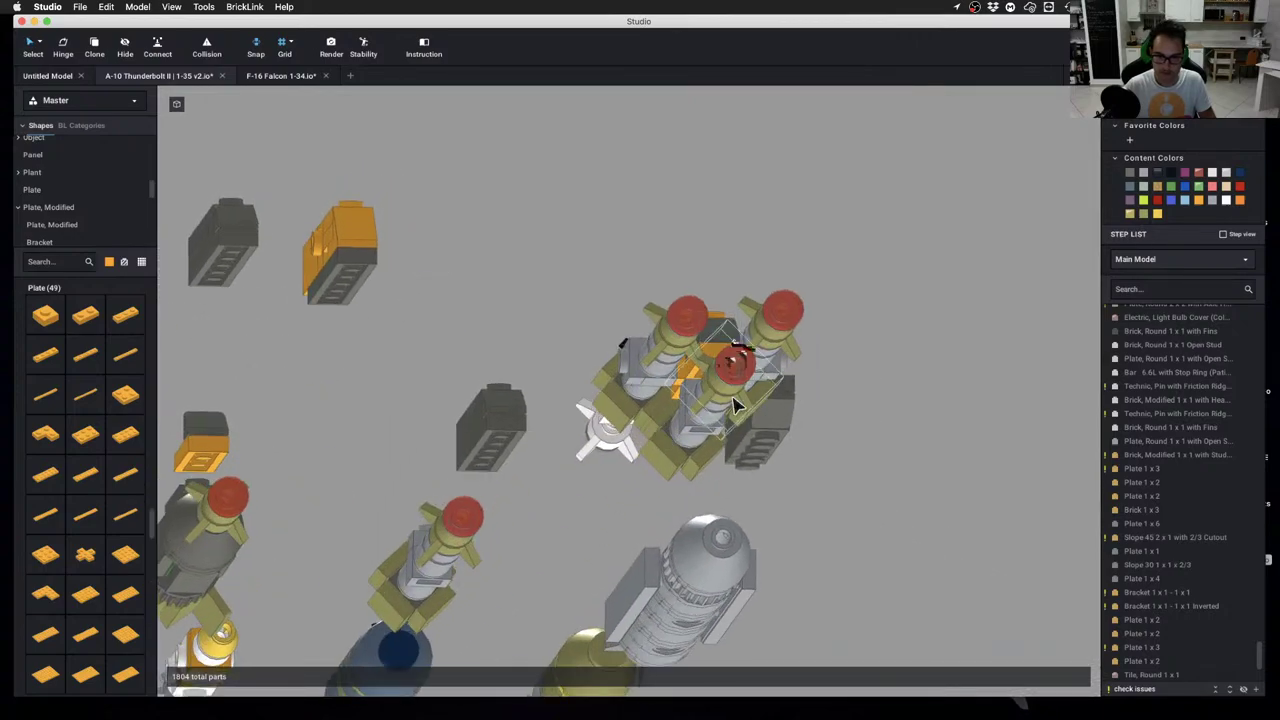
pyautogui.click(652, 411)
pyautogui.click(908, 408)
pyautogui.moveTo(879, 437); pyautogui.dragTo(863, 454, button='right')
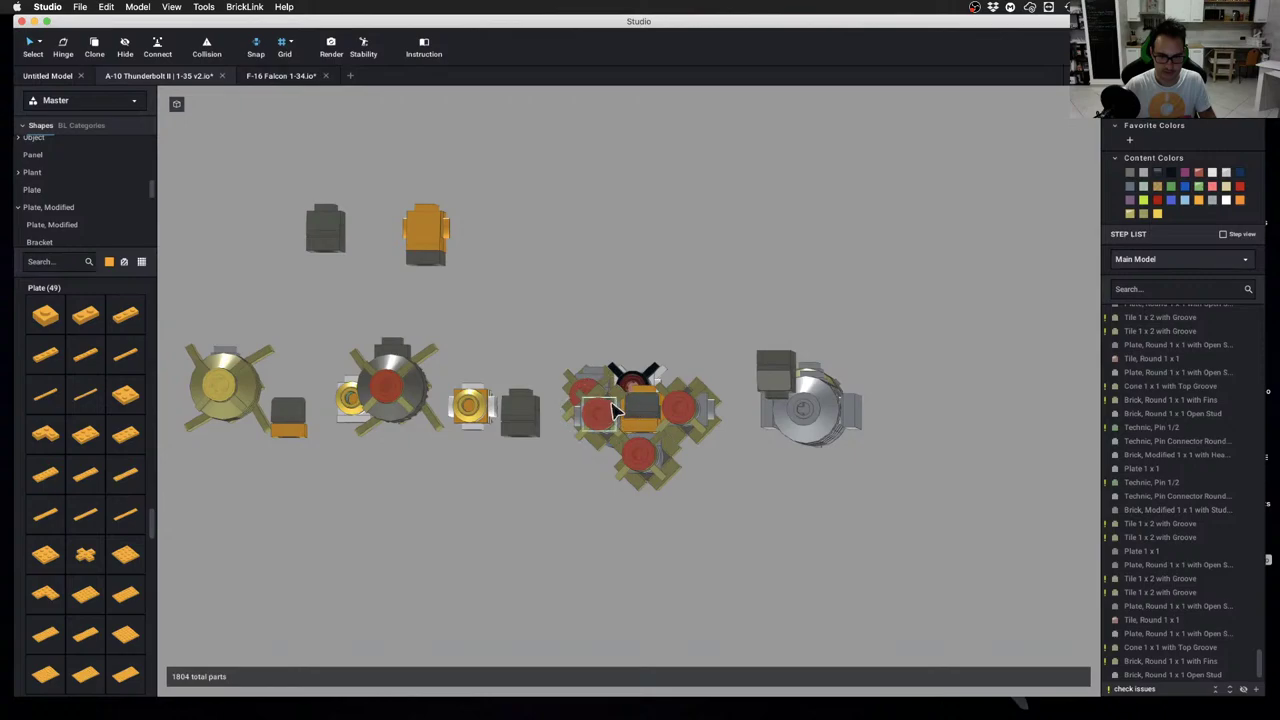
pyautogui.moveTo(610, 448); pyautogui.dragTo(789, 484)
pyautogui.press('Delete')
pyautogui.moveTo(789, 484); pyautogui.dragTo(744, 511, button='right')
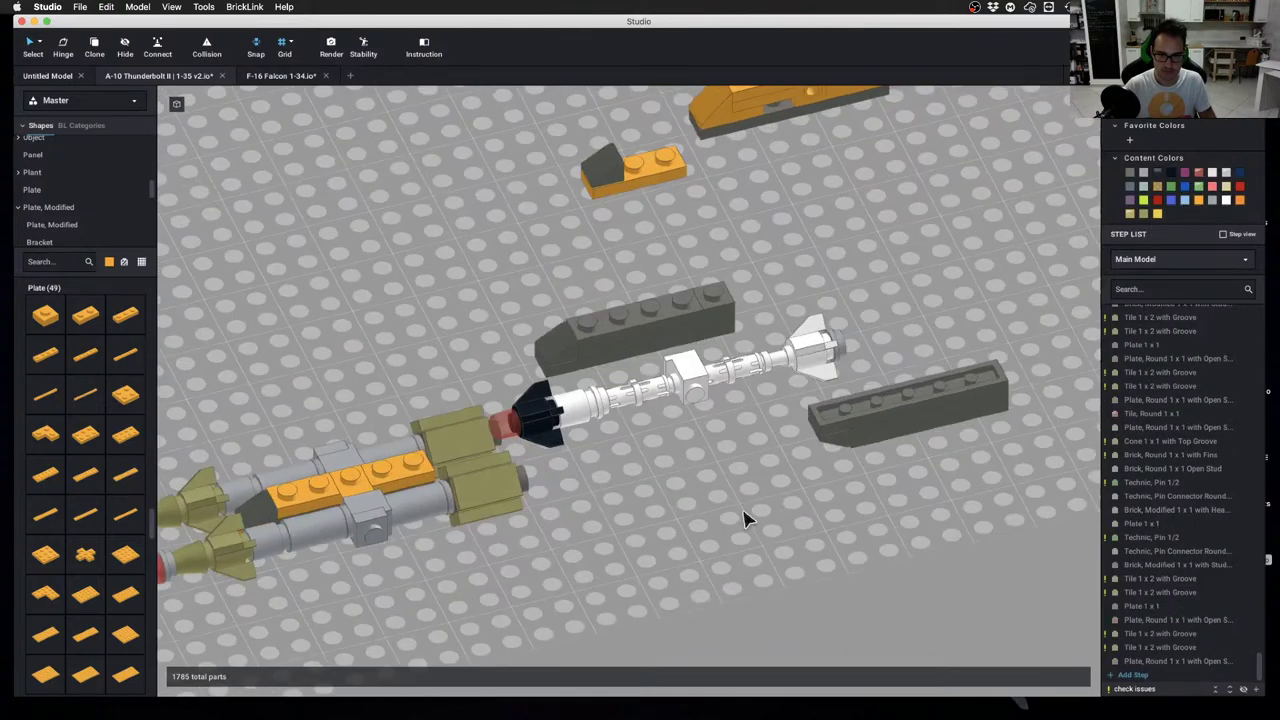
# Try to attach the original guided bomb to the bracket pylon beside the two copies
pyautogui.scroll(-3, 704, 468)
pyautogui.scroll(-5, 705, 478)
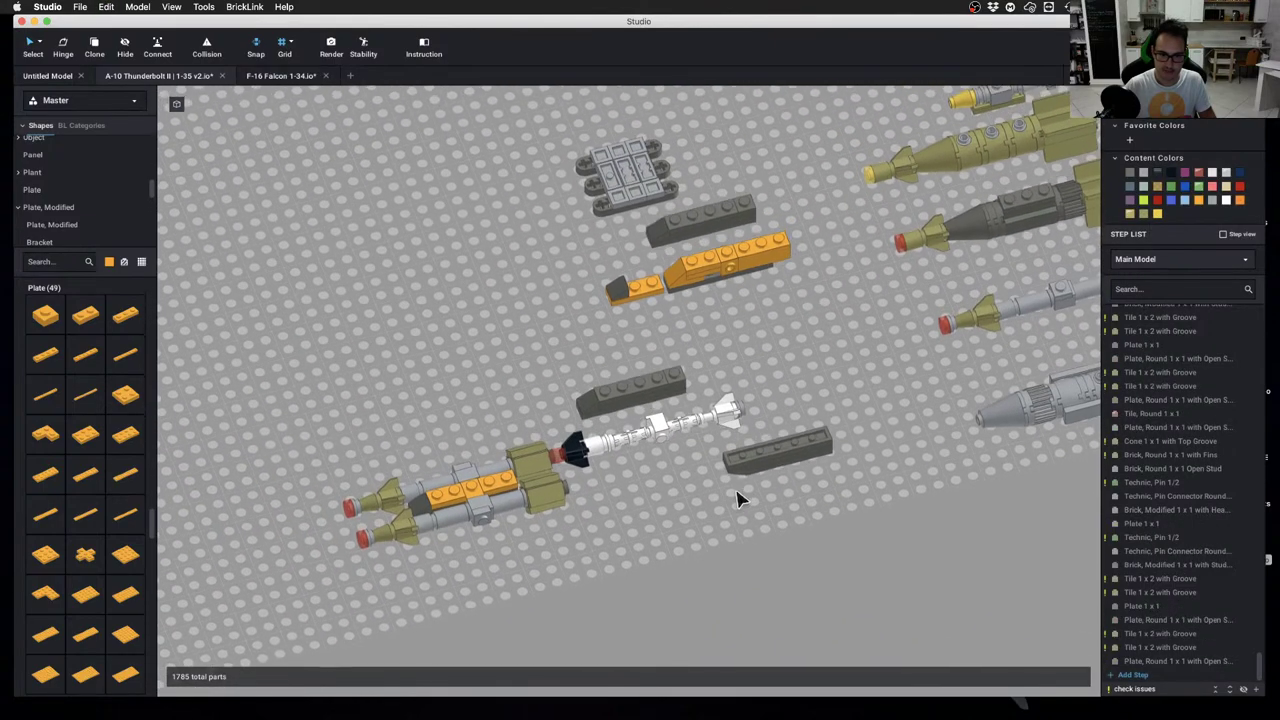
pyautogui.moveTo(862, 413); pyautogui.dragTo(755, 467, button='middle')
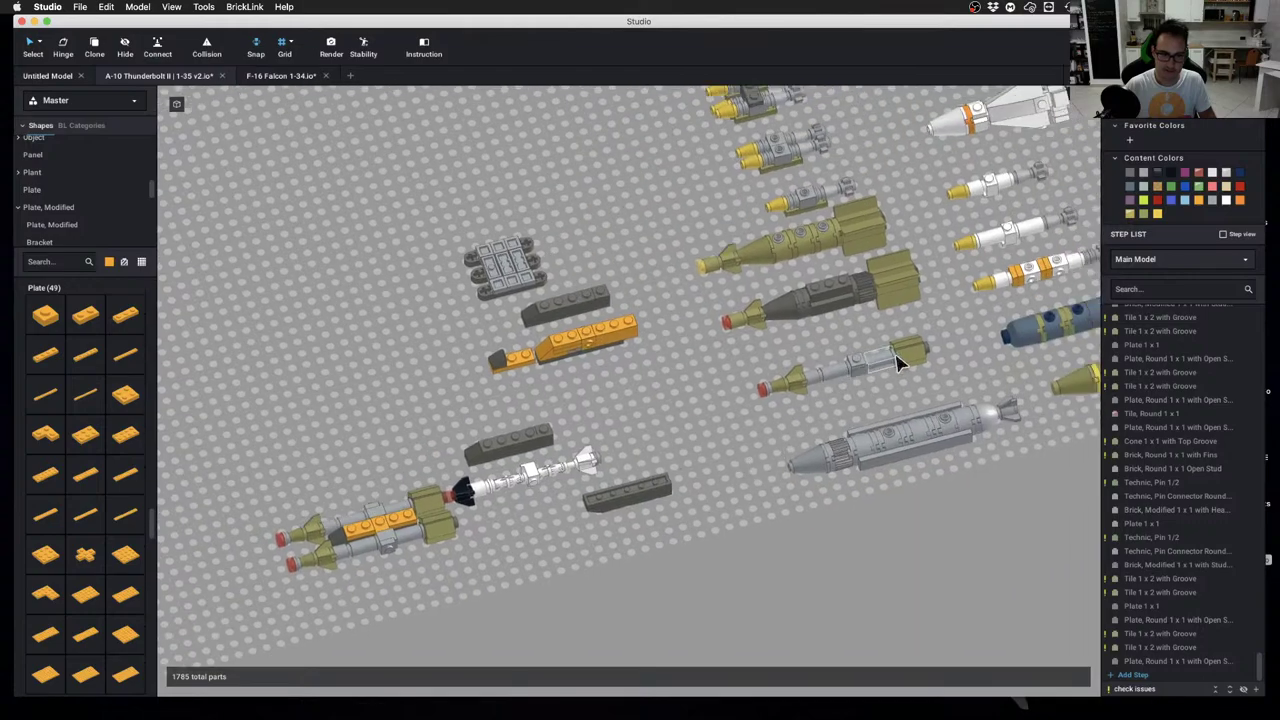
pyautogui.click(860, 368)
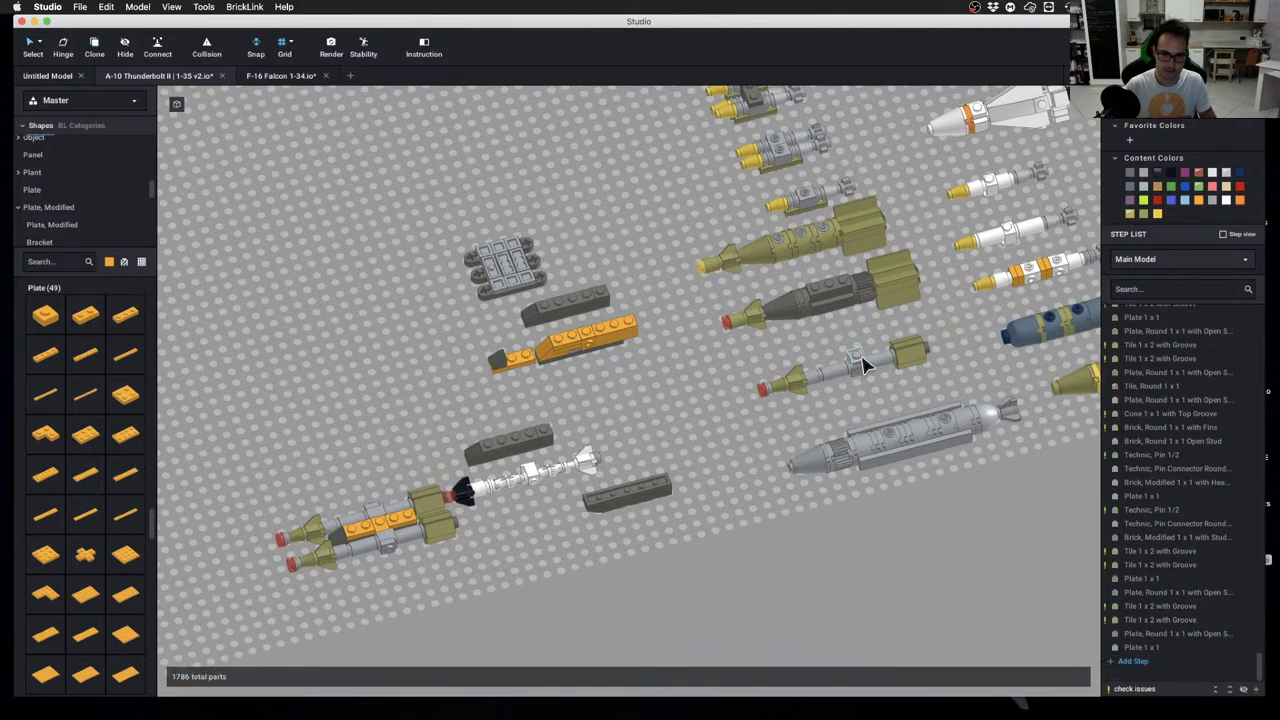
pyautogui.doubleClick(862, 362)
pyautogui.moveTo(862, 362); pyautogui.dragTo(609, 508)
pyautogui.scroll(3, 609, 508)
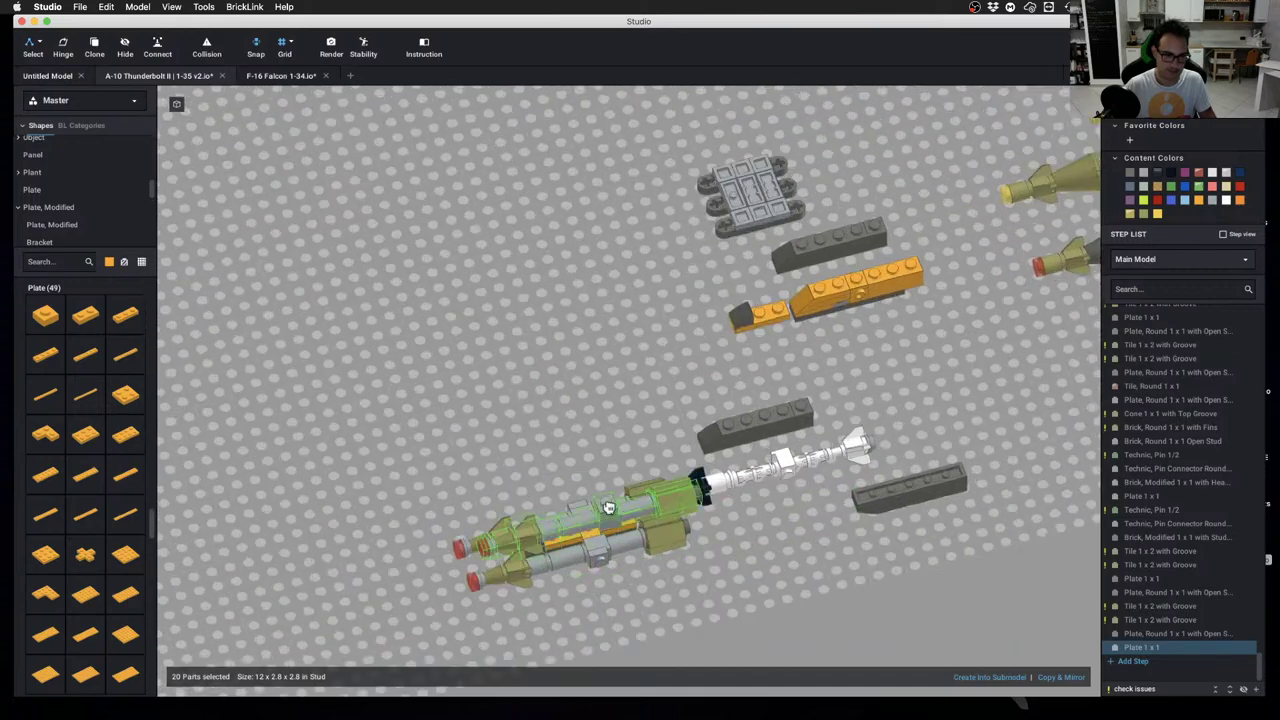
pyautogui.moveTo(609, 508); pyautogui.dragTo(580, 408, button='right')
pyautogui.click(543, 334)
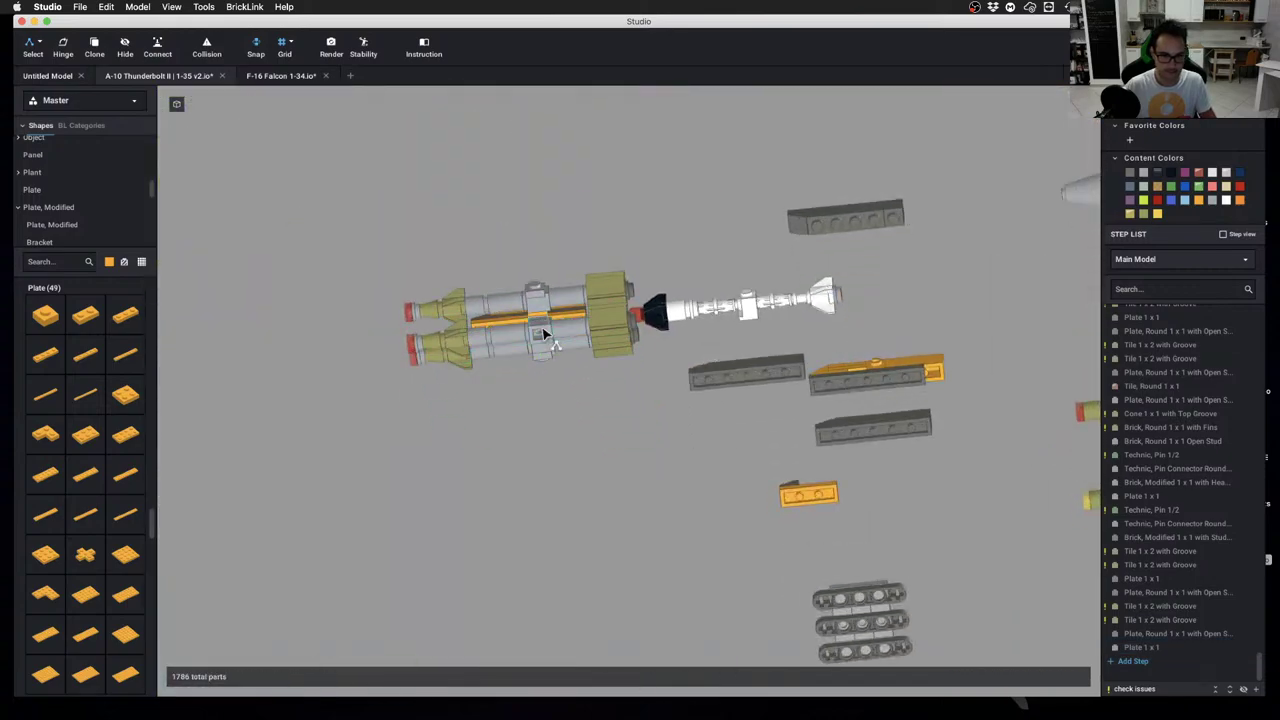
# Undo the guided bomb placements on the bracket pylon
pyautogui.scroll(-3, 543, 334)
pyautogui.moveTo(543, 334); pyautogui.dragTo(591, 517, button='right')
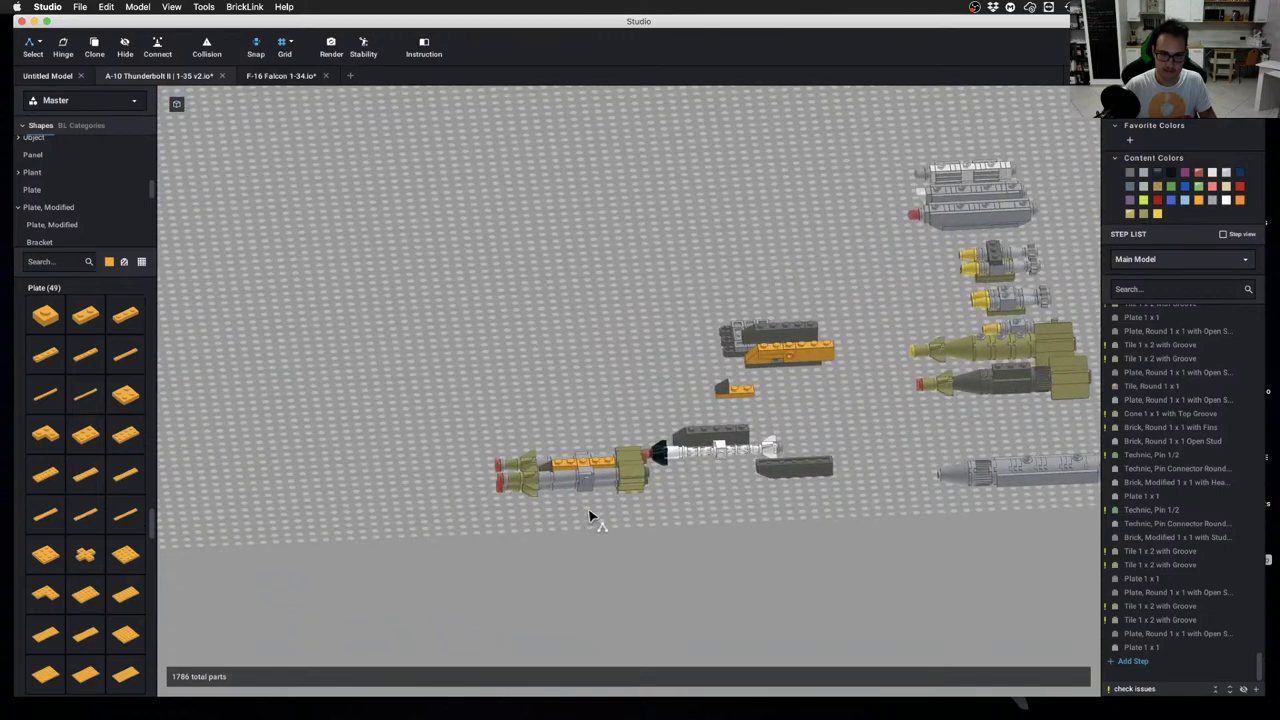
pyautogui.press('super+z')
pyautogui.press('super+z')
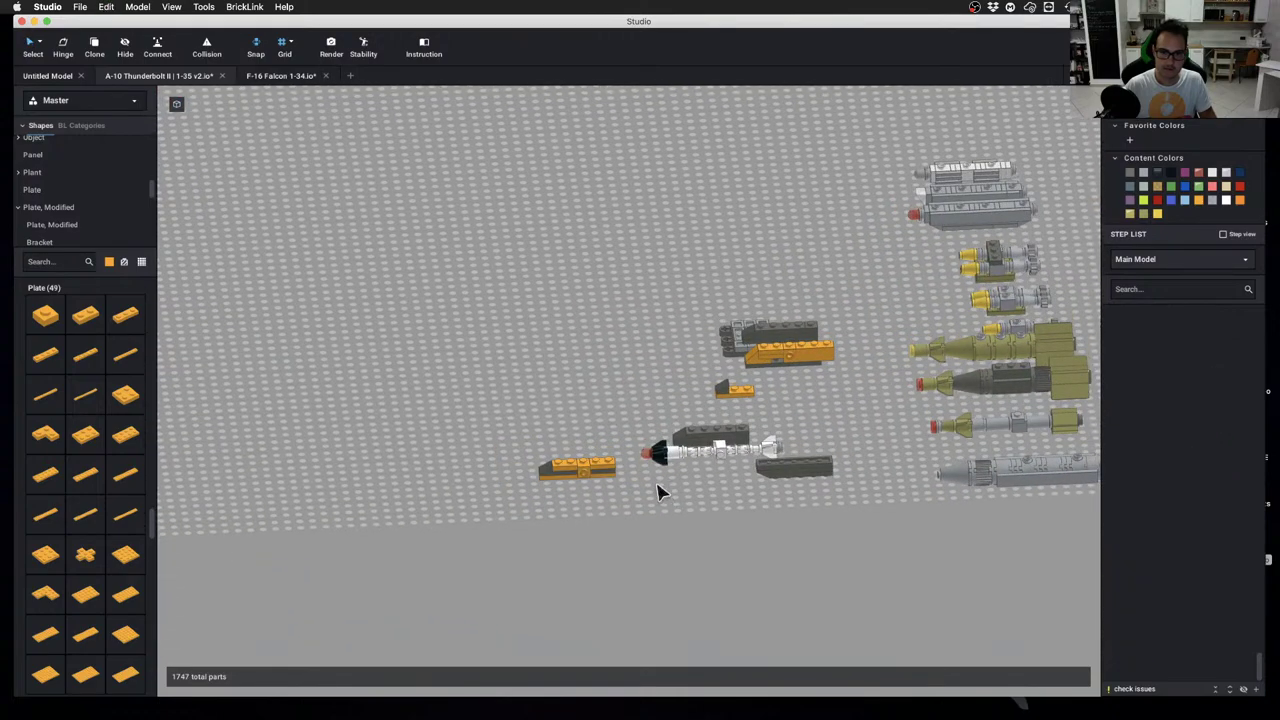
# Replace the rear top plate of the bracket pylon with an orange Plate 1 x 3 to lengthen the top row
pyautogui.moveTo(533, 429); pyautogui.dragTo(609, 499)
pyautogui.click(590, 508)
pyautogui.scroll(3, 590, 509)
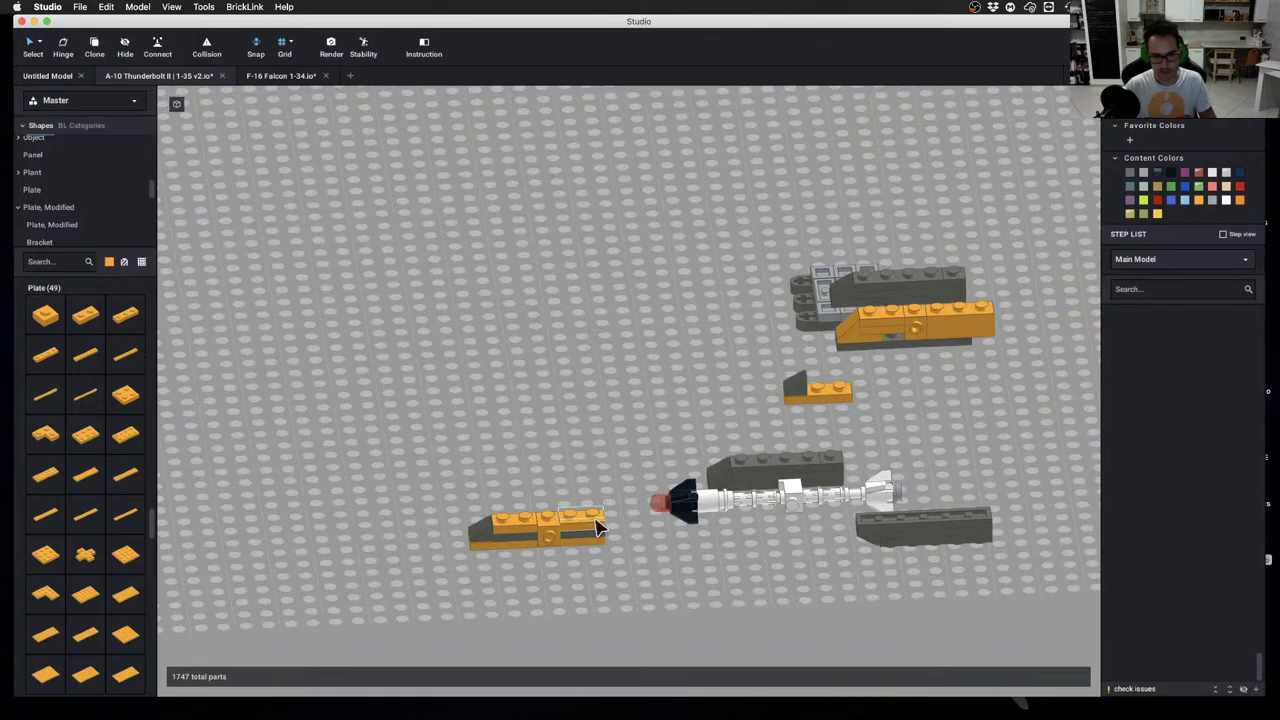
pyautogui.click(597, 527)
pyautogui.scroll(1, 597, 527)
pyautogui.press('Delete')
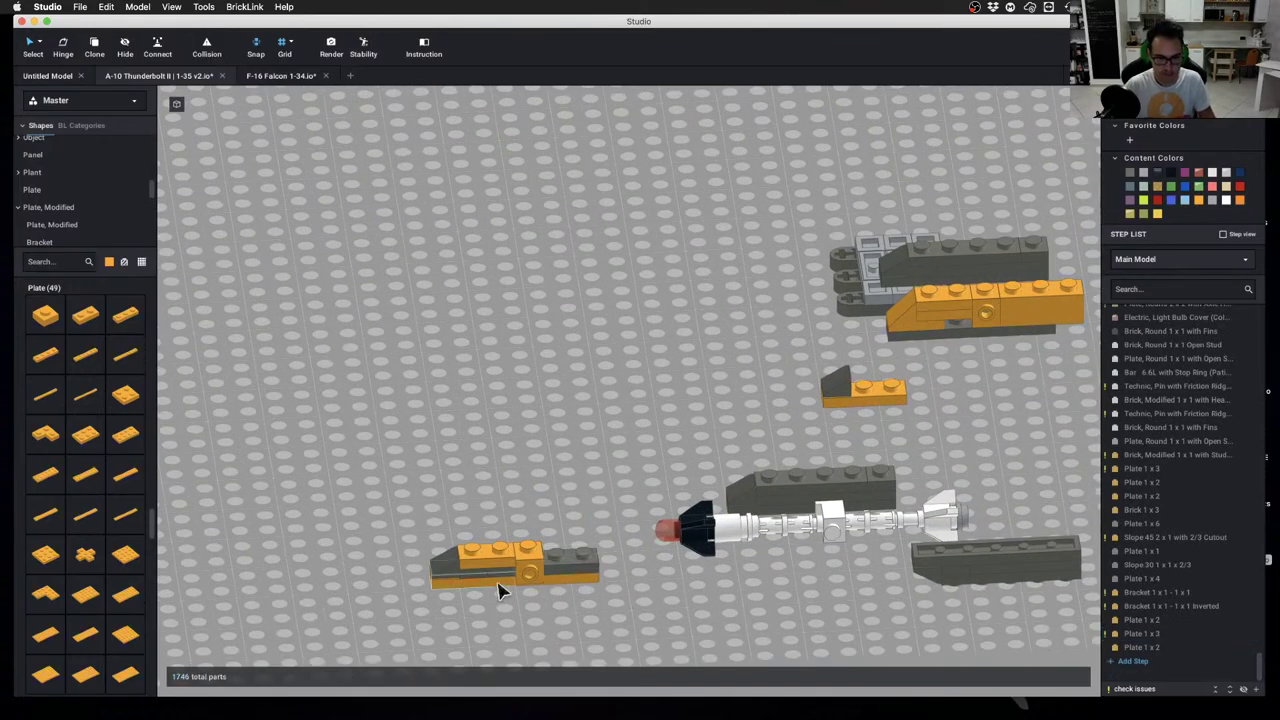
pyautogui.press('super+z')
pyautogui.moveTo(617, 535); pyautogui.dragTo(594, 540)
# Delete the rear bottom Plate 1 x 2 of the bracket pylon and put a copy of the front Plate 1 x 3 there
pyautogui.click(585, 578)
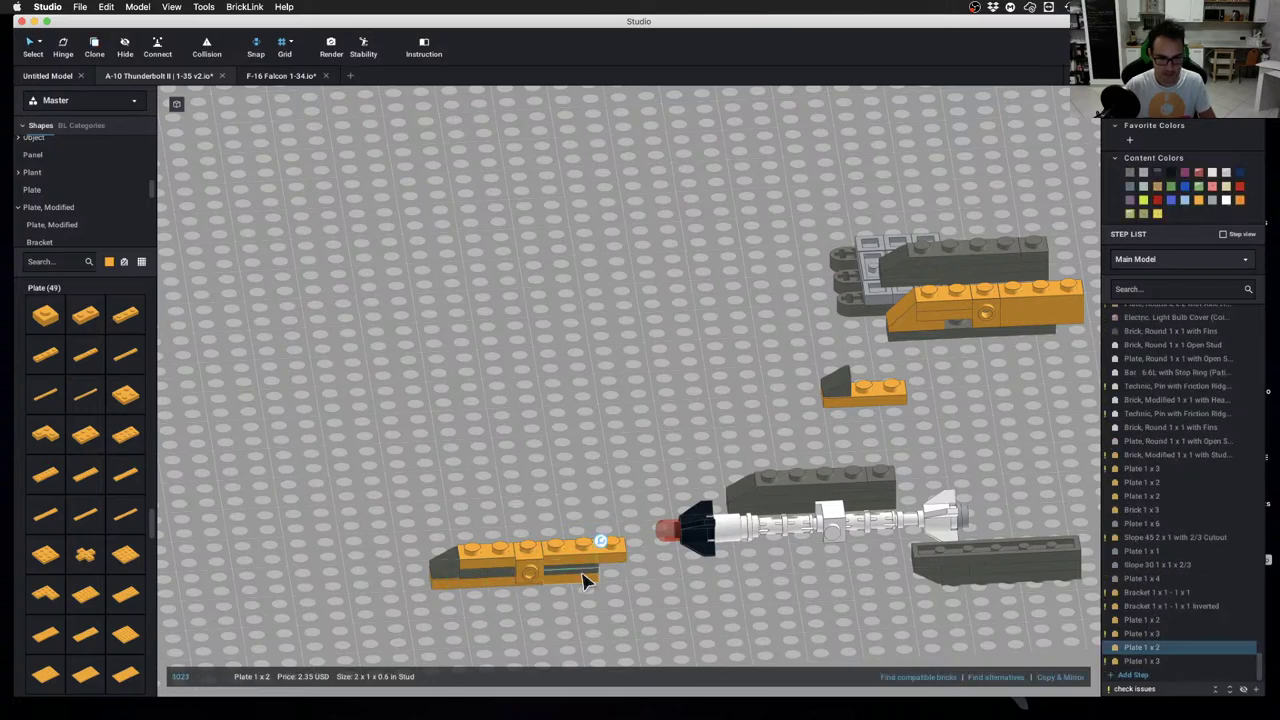
pyautogui.moveTo(585, 578); pyautogui.dragTo(572, 477, button='right')
pyautogui.click(557, 428)
pyautogui.press('Delete')
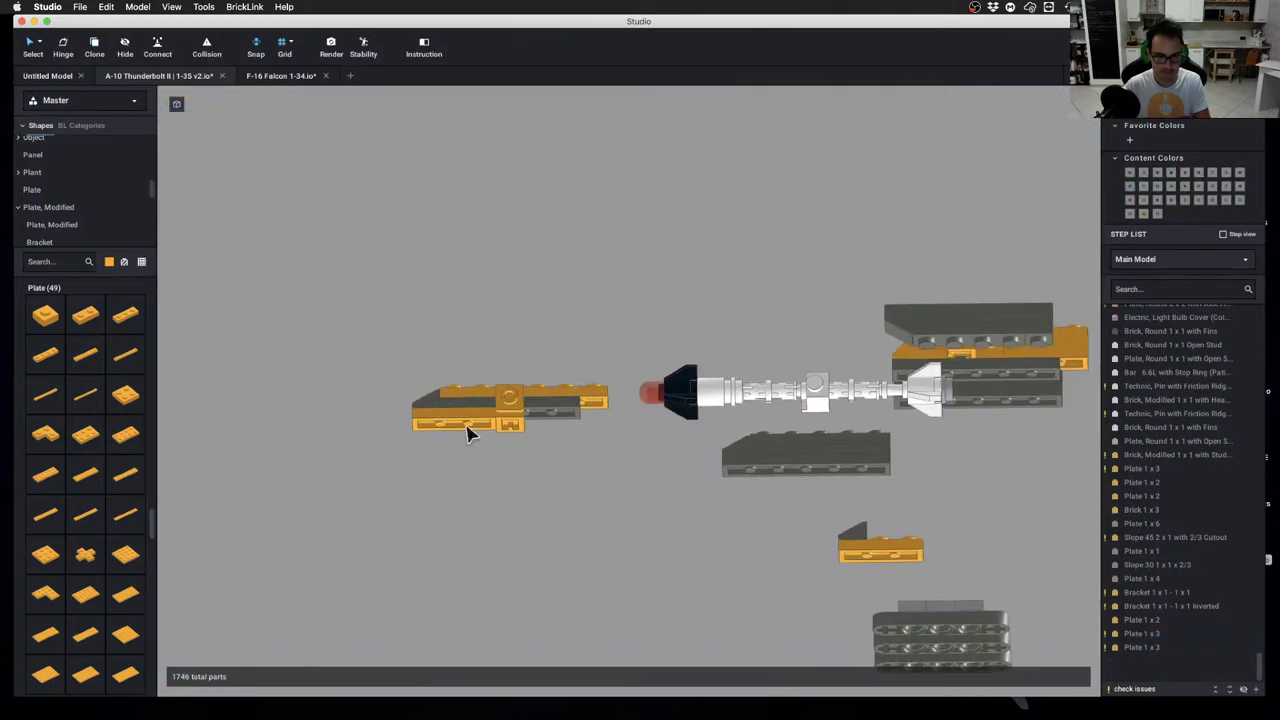
pyautogui.click(449, 424)
pyautogui.press('super+d')
pyautogui.click(583, 420)
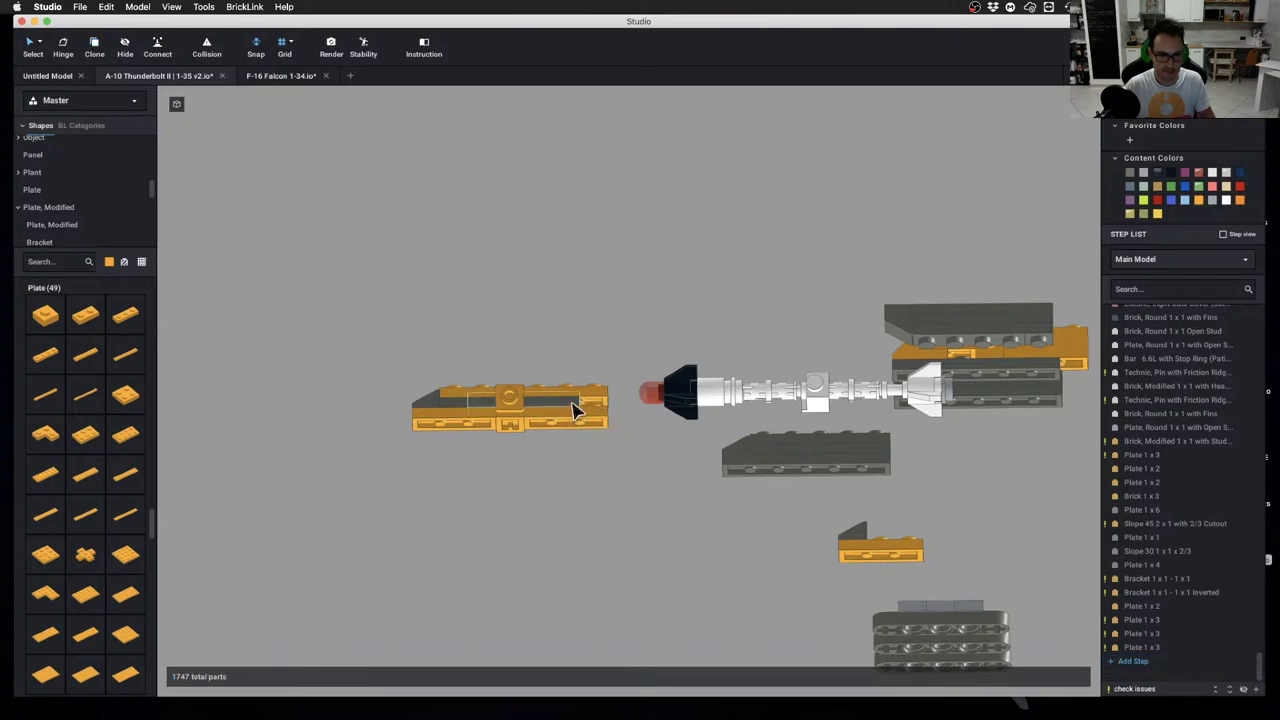
# Replace the pylon's middle-layer Plate 1 x 4 and Plate 1 x 1 with a clone of the dark grey Plate 1 x 6
pyautogui.click(574, 411)
pyautogui.moveTo(574, 411); pyautogui.dragTo(574, 433, button='right')
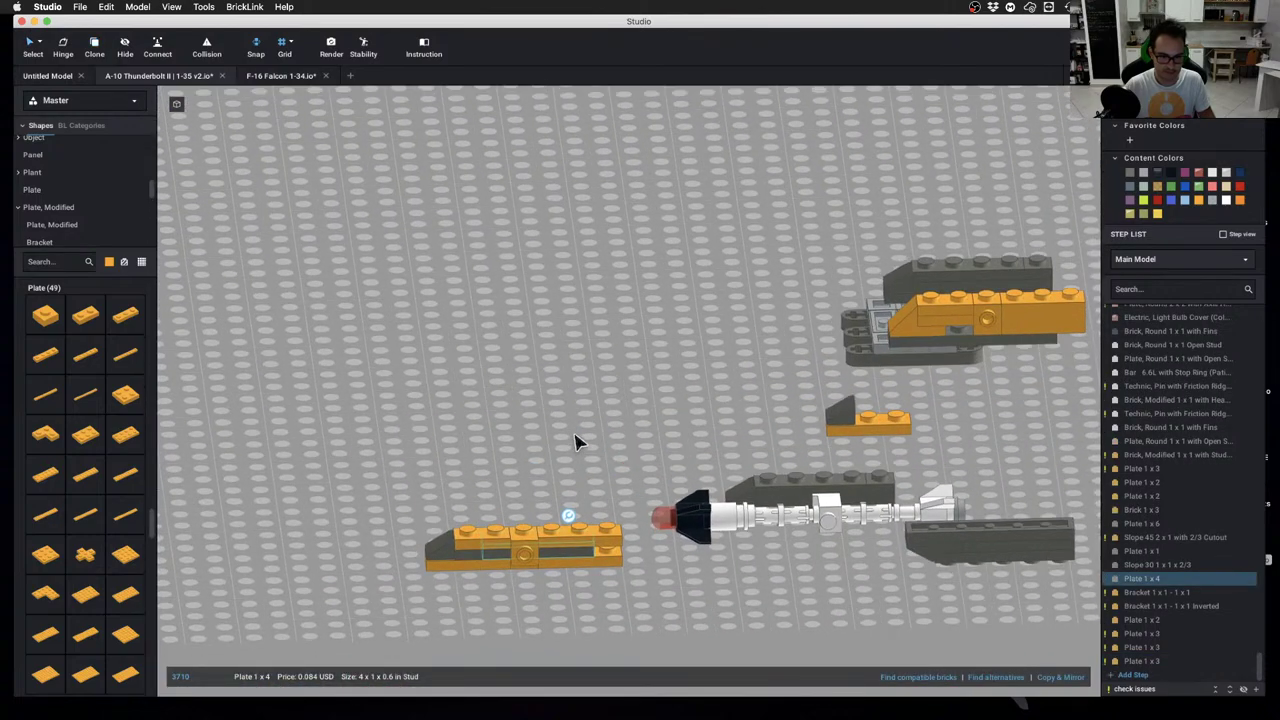
pyautogui.press('Delete')
pyautogui.click(477, 553)
pyautogui.press('Delete')
pyautogui.press('c')
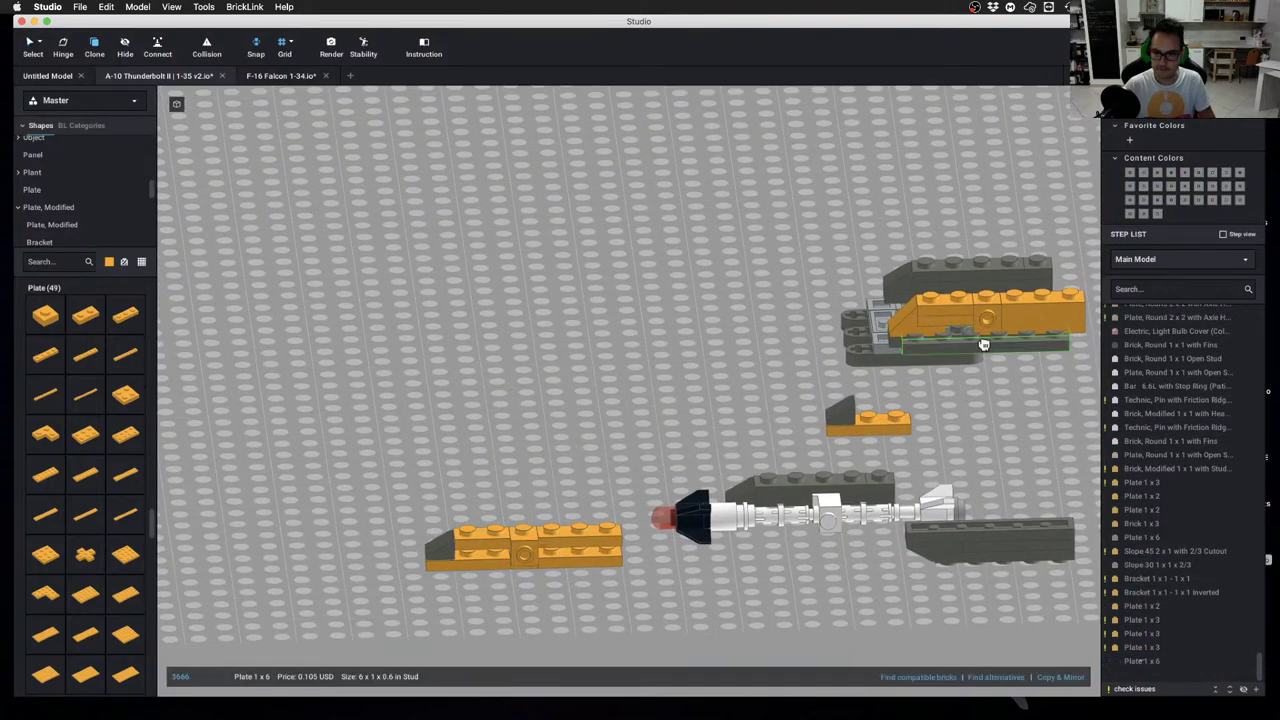
pyautogui.click(983, 350)
pyautogui.click(541, 544)
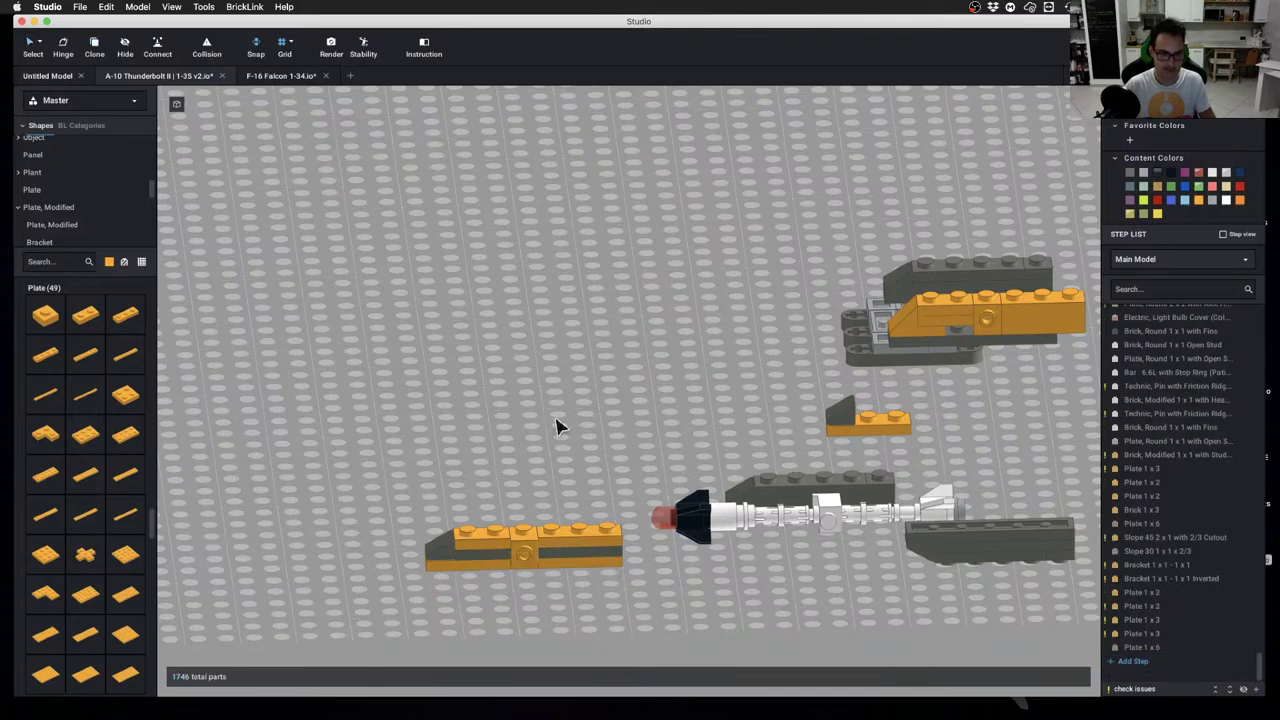
pyautogui.moveTo(557, 423)
pyautogui.mouseDown(button='right')
pyautogui.moveTo(569, 409)
pyautogui.moveTo(580, 423)
pyautogui.moveTo(645, 428)
pyautogui.moveTo(640, 443)
pyautogui.moveTo(573, 436)
pyautogui.mouseUp(button='right')
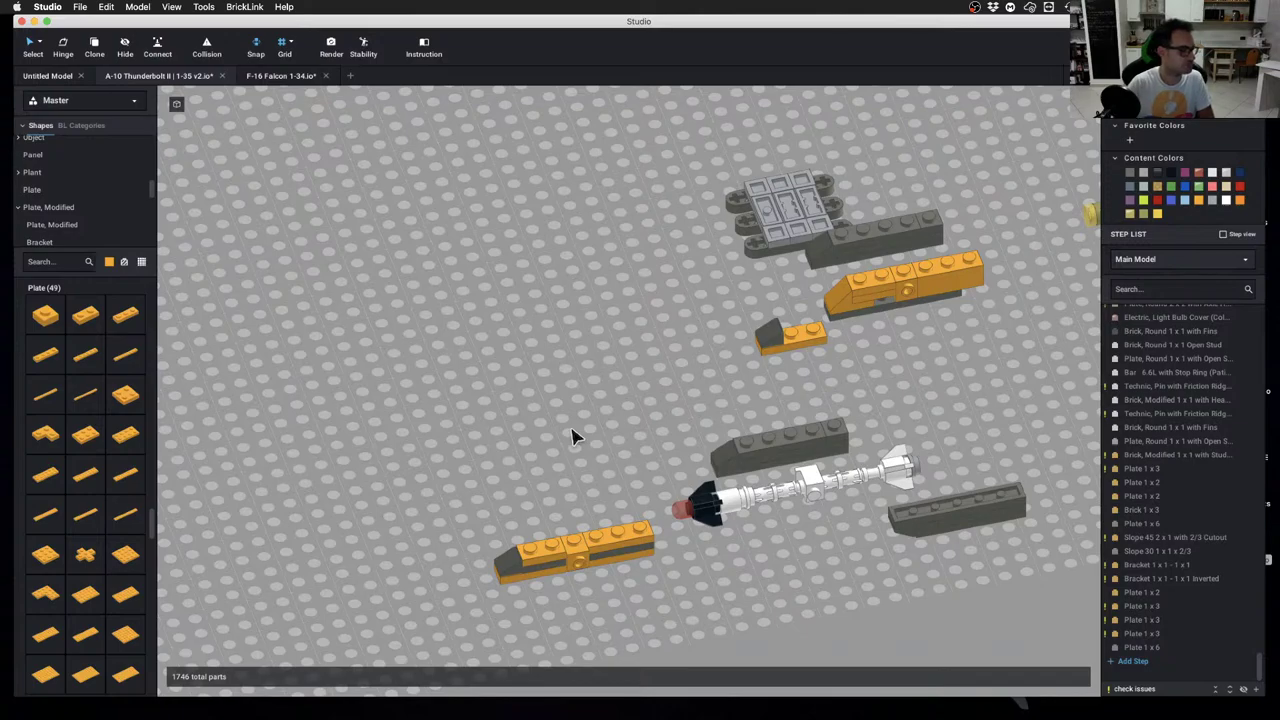
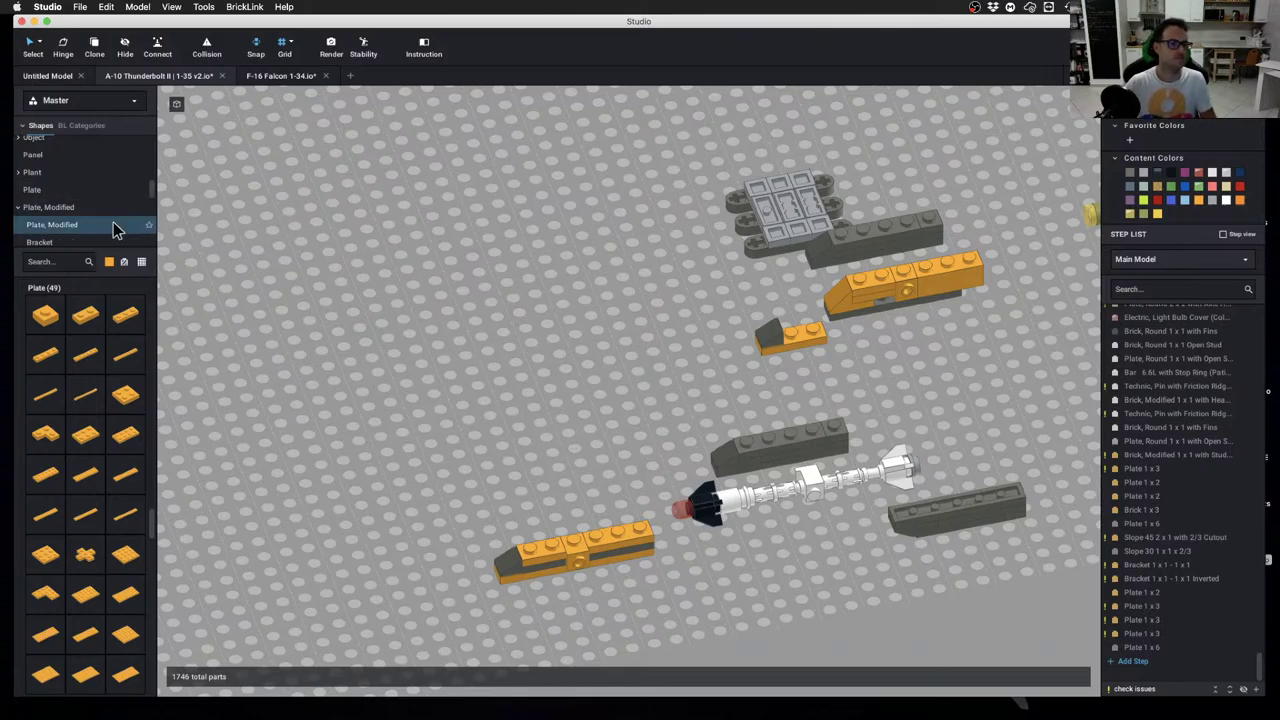
# Try a Plate, Modified 1 x 1 with Clip Light - Thick Ring near the pylon, discard it, and browse the modified plates
pyautogui.click(106, 223)
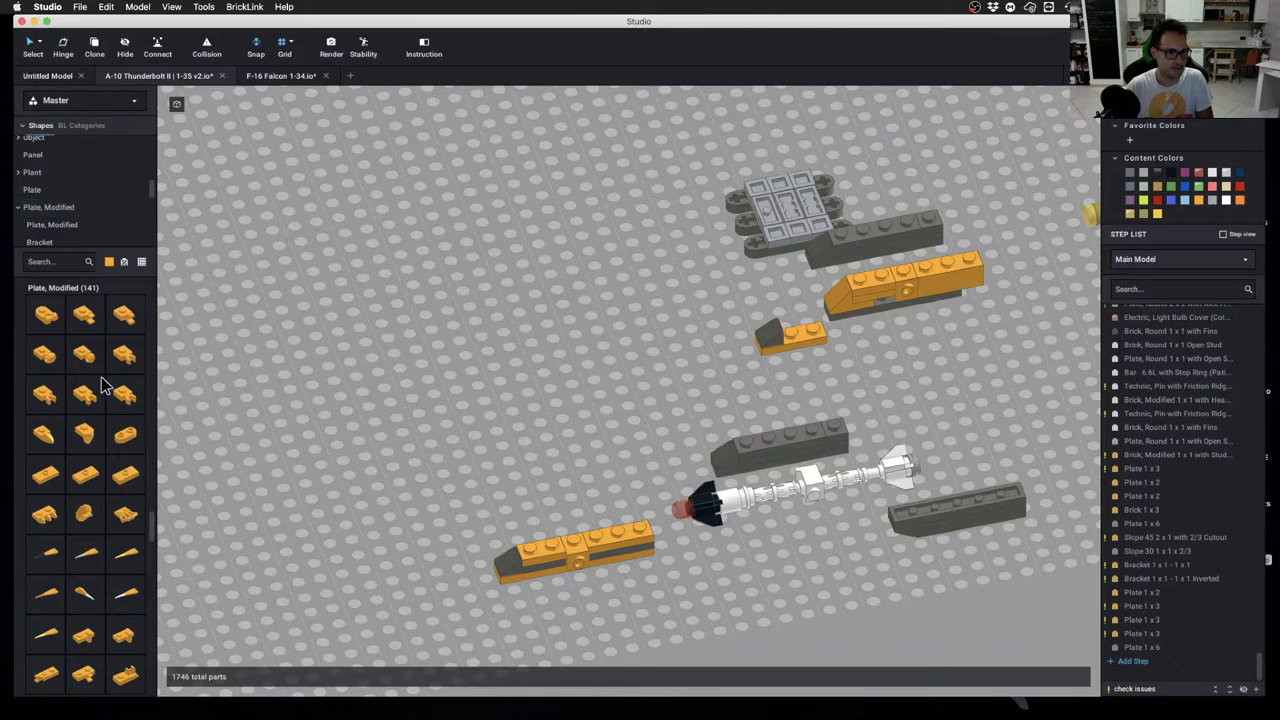
pyautogui.moveTo(44, 357); pyautogui.dragTo(843, 420)
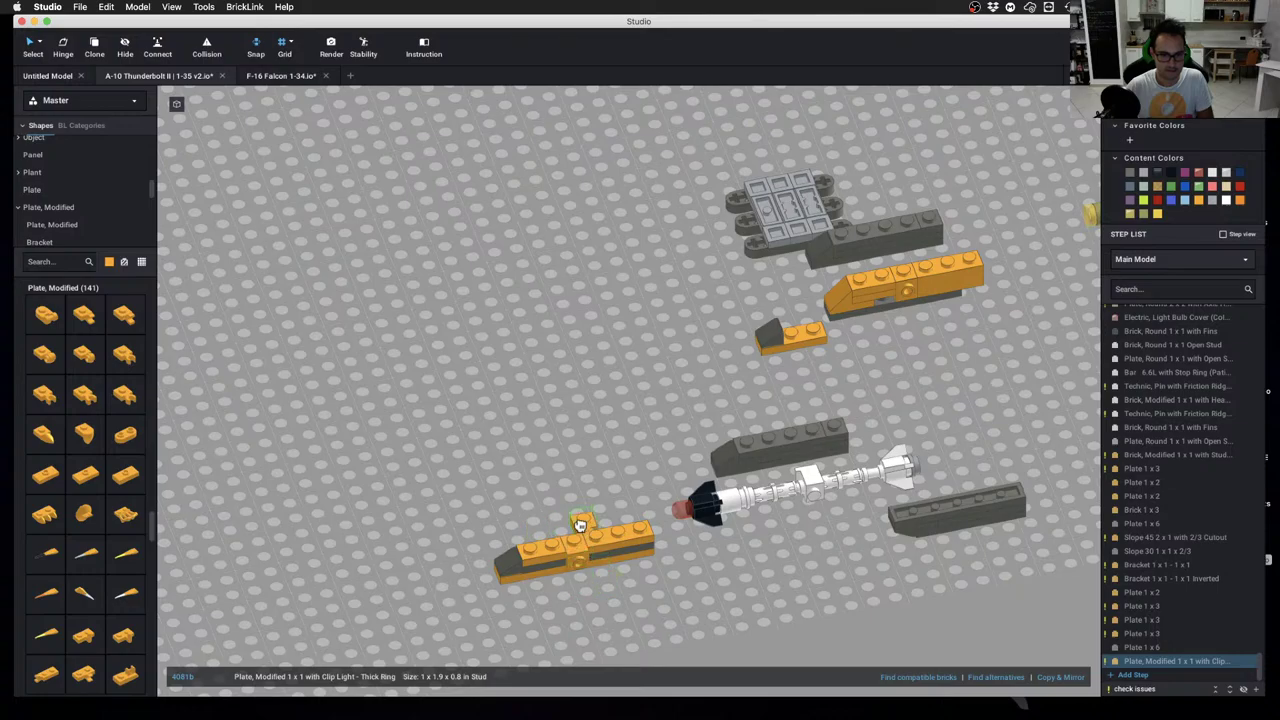
pyautogui.moveTo(803, 472); pyautogui.dragTo(696, 438)
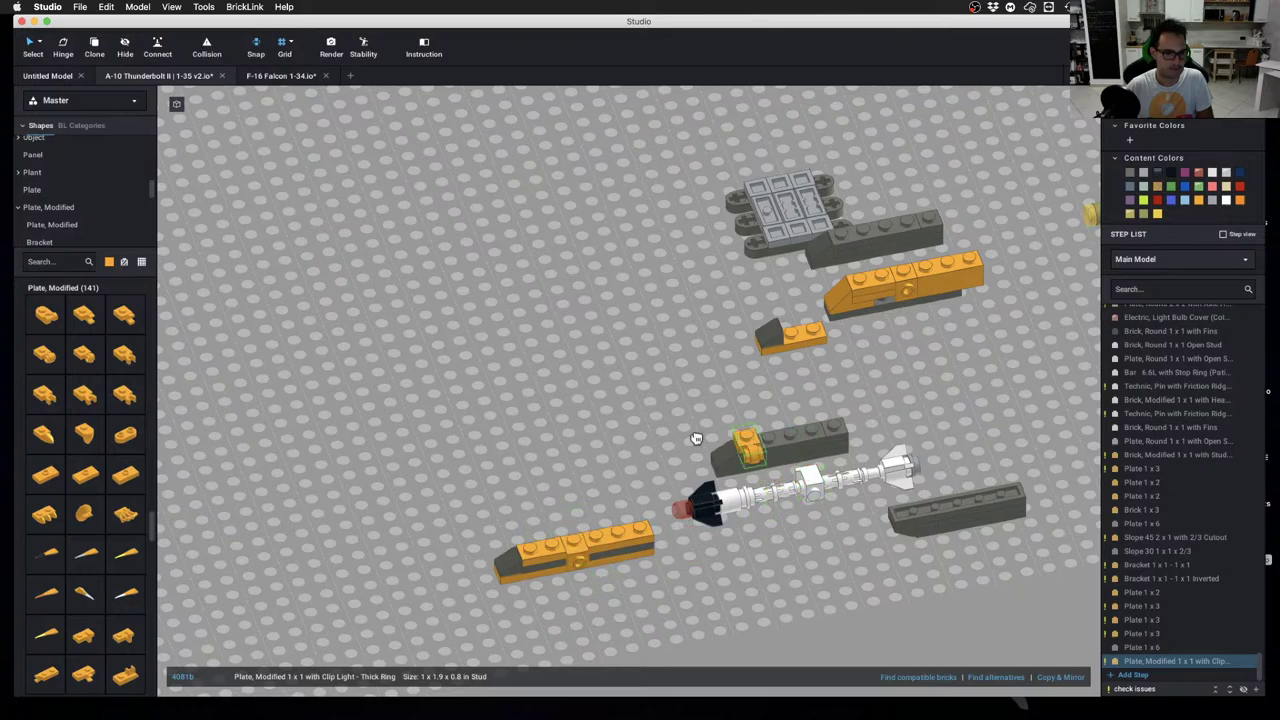
pyautogui.moveTo(502, 436); pyautogui.dragTo(128, 409)
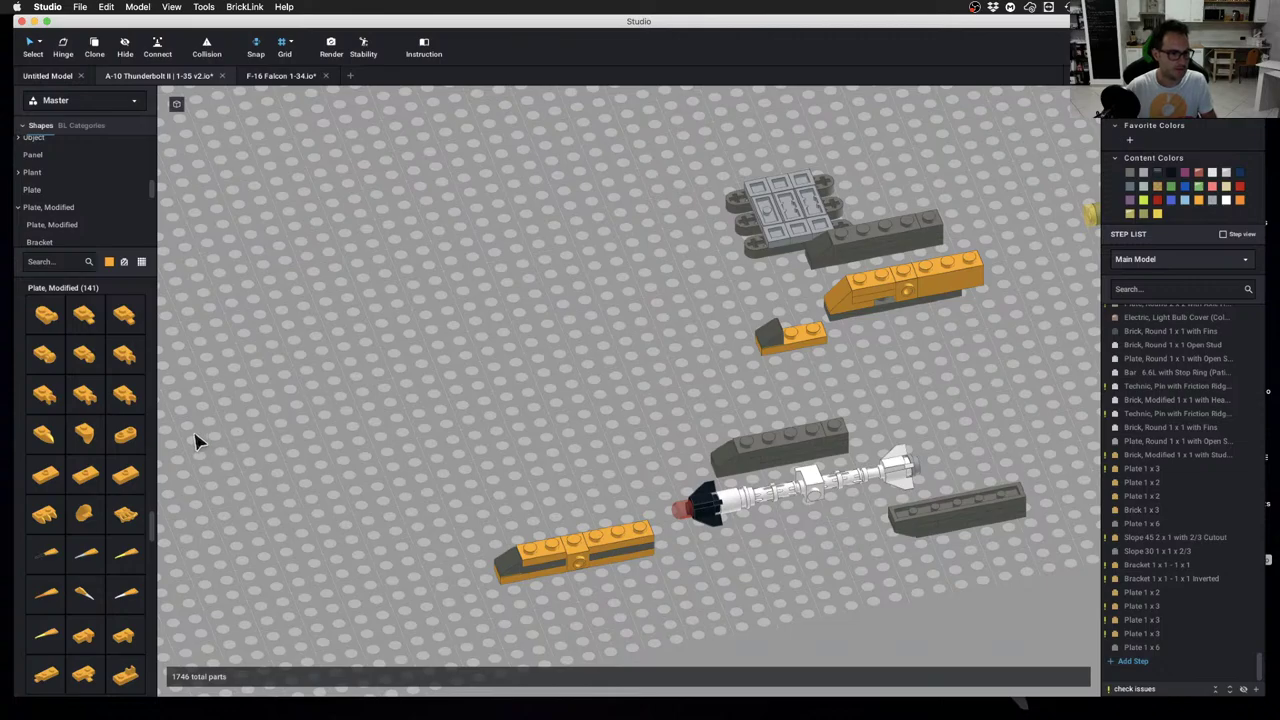
pyautogui.scroll(-2, 68, 474)
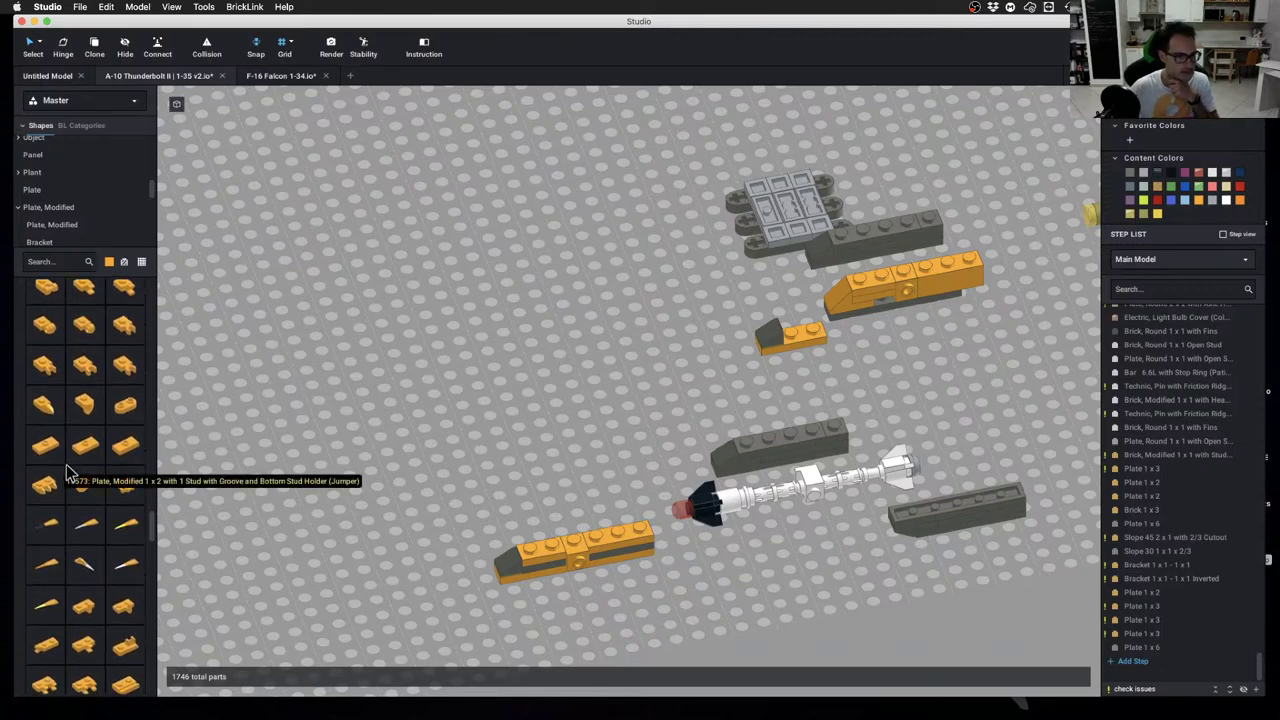
pyautogui.scroll(-8, 68, 474)
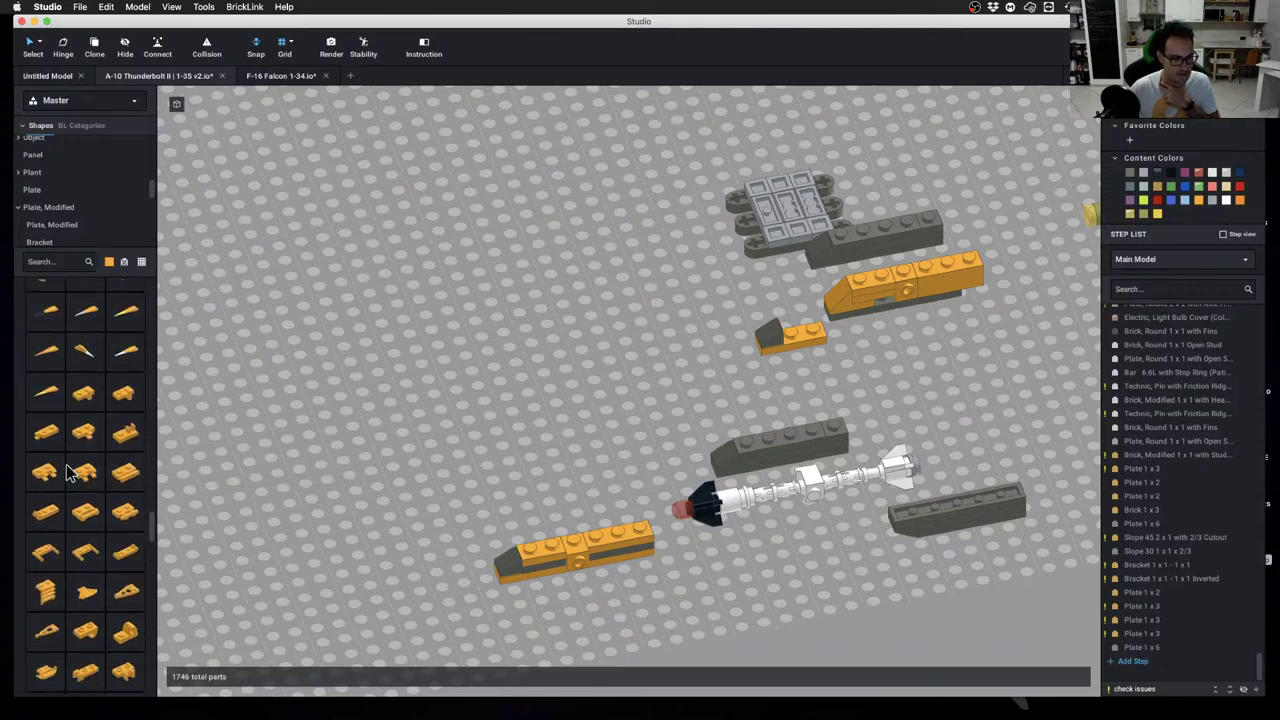
pyautogui.scroll(-10, 68, 474)
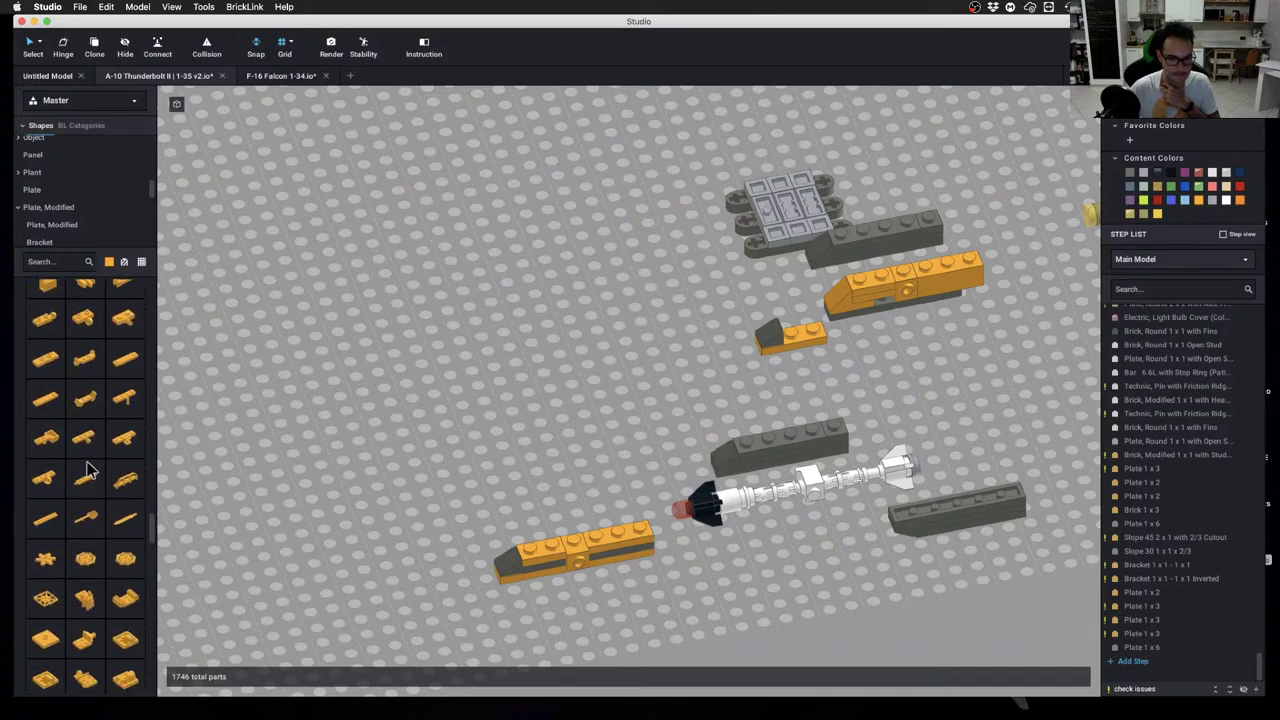
# Try to place the white missile without its Technic pin beneath the bracket pylon, and return it to its original spot
pyautogui.click(820, 497)
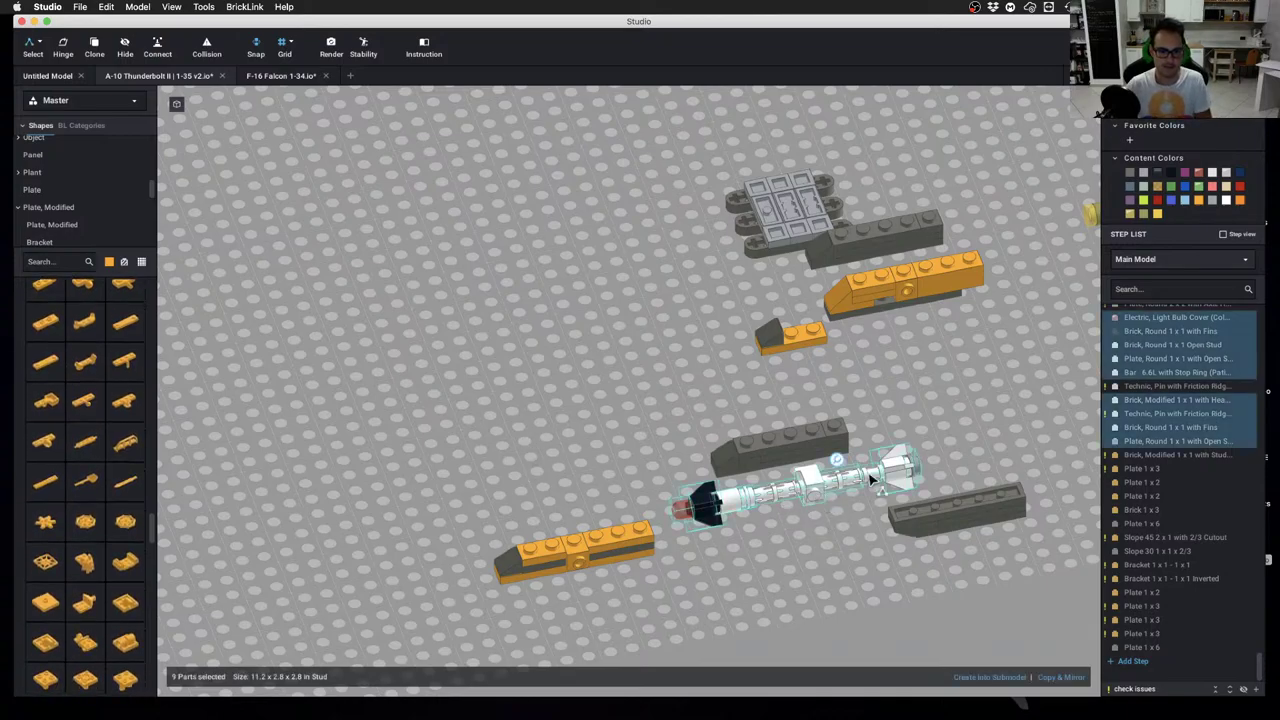
pyautogui.moveTo(813, 487); pyautogui.dragTo(623, 571)
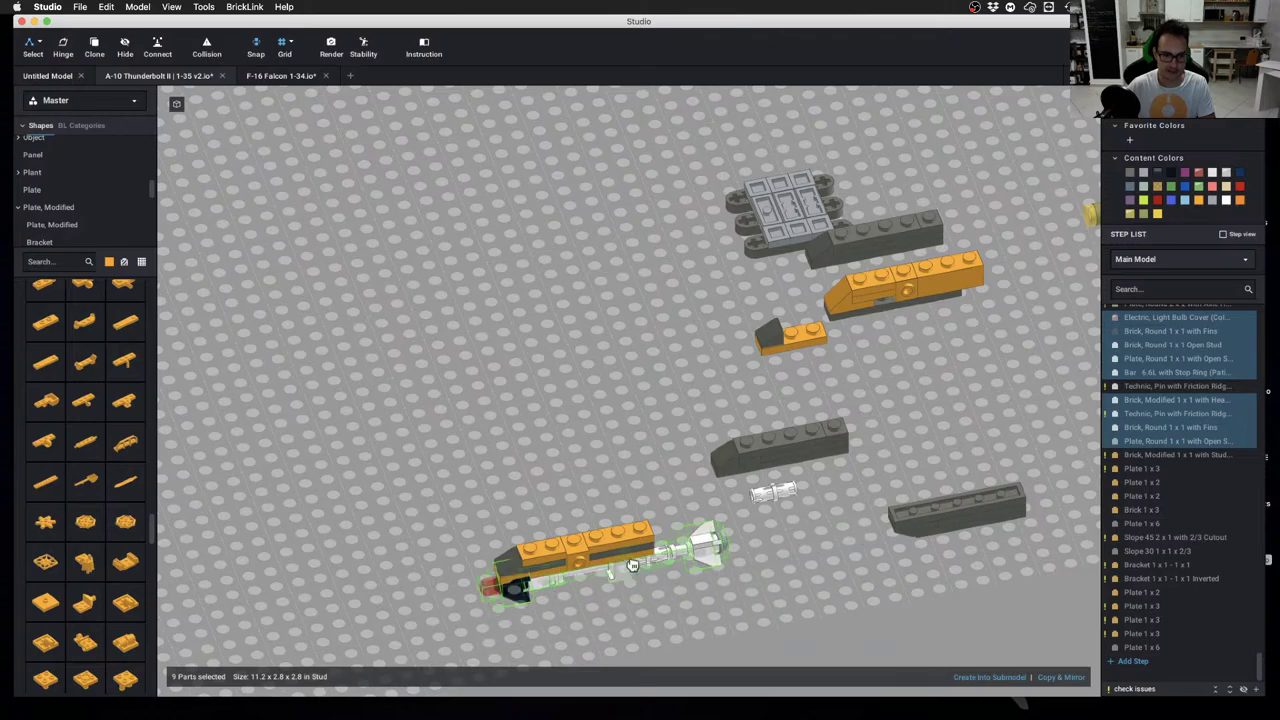
pyautogui.moveTo(623, 571); pyautogui.dragTo(609, 455, button='right')
pyautogui.moveTo(609, 455)
pyautogui.mouseDown()
pyautogui.moveTo(627, 466)
pyautogui.moveTo(616, 423)
pyautogui.moveTo(620, 443)
pyautogui.mouseUp()
pyautogui.moveTo(620, 443); pyautogui.dragTo(621, 397, button='right')
pyautogui.moveTo(620, 397); pyautogui.dragTo(634, 366)
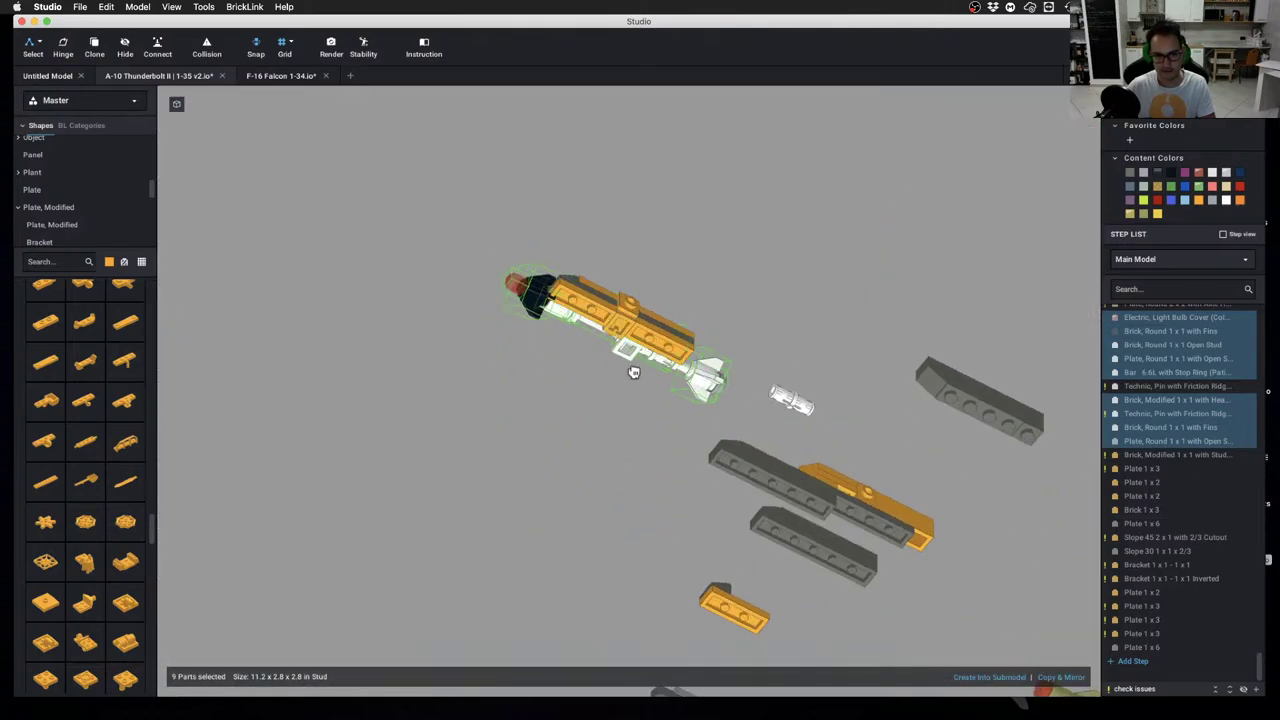
pyautogui.moveTo(634, 366); pyautogui.dragTo(782, 577, button='right')
pyautogui.click(851, 614)
# Turn on collision detection and position the nine selected white missile parts against the underside of the bracket pylon
pyautogui.moveTo(851, 614); pyautogui.dragTo(803, 575, button='right')
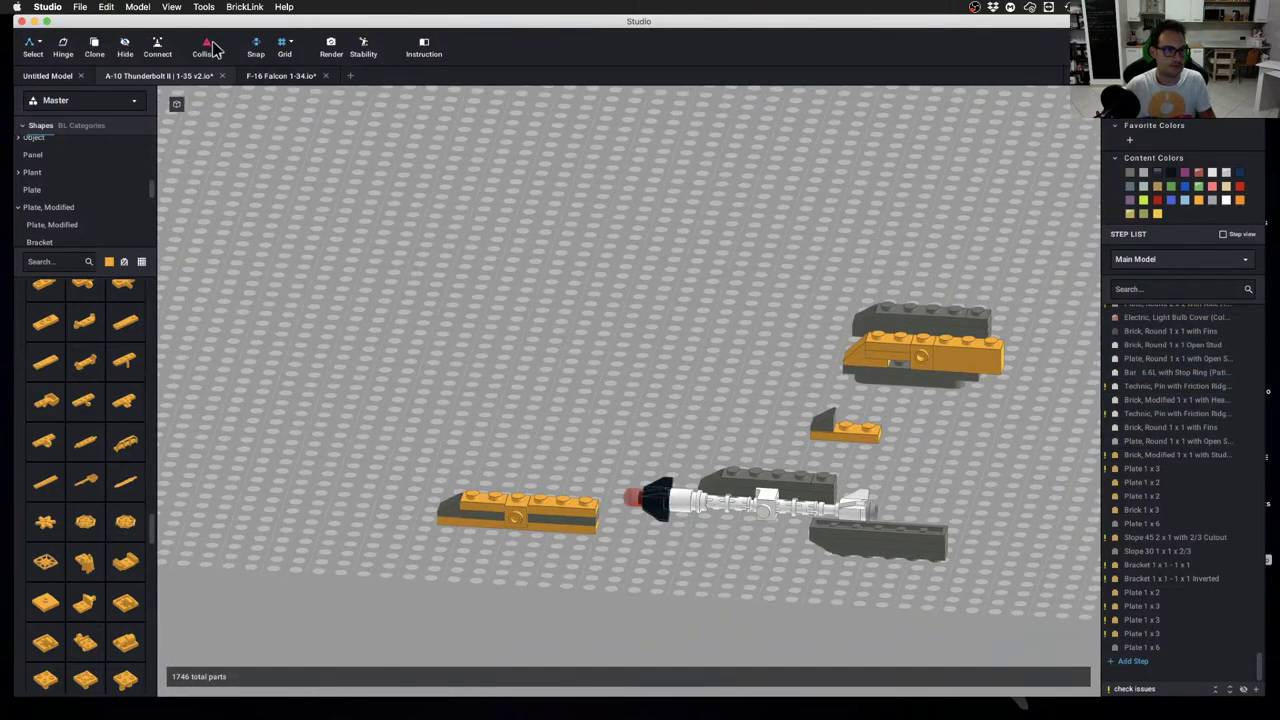
pyautogui.moveTo(775, 418); pyautogui.dragTo(811, 449, button='right')
pyautogui.moveTo(763, 543); pyautogui.dragTo(789, 517, button='right')
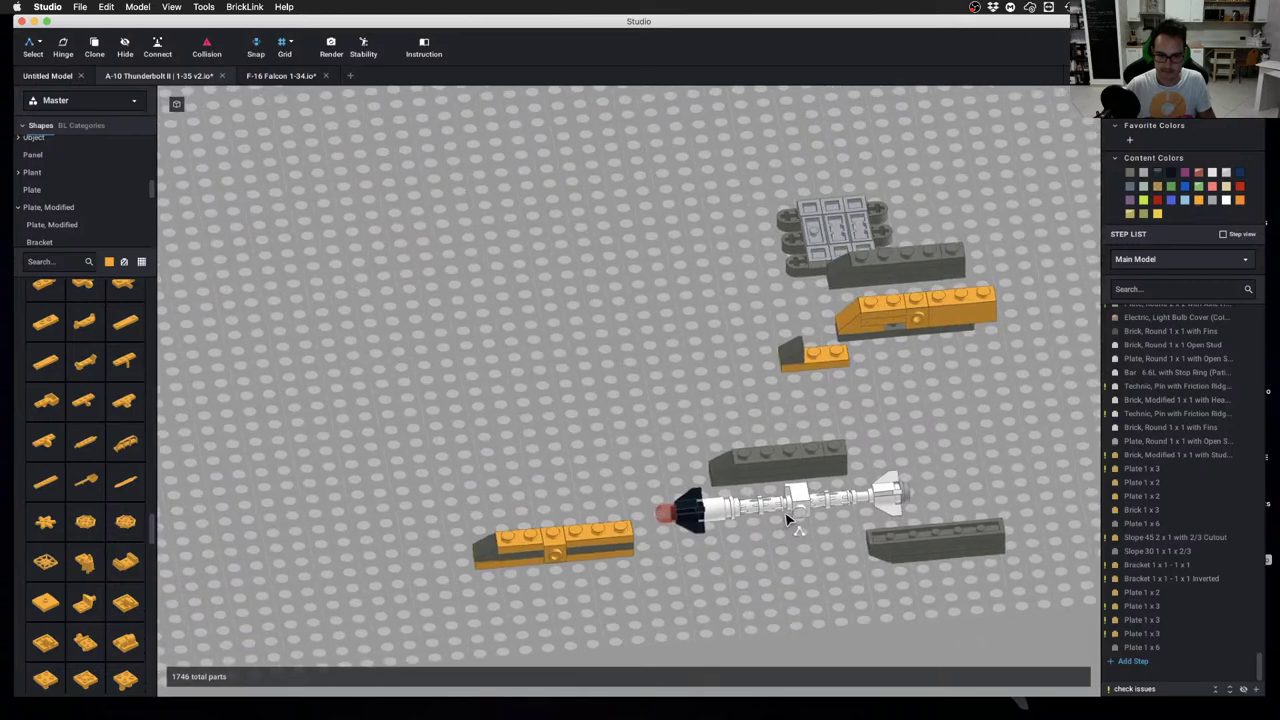
pyautogui.click(803, 512)
pyautogui.moveTo(803, 512); pyautogui.dragTo(600, 546)
pyautogui.moveTo(600, 546); pyautogui.dragTo(523, 323, button='right')
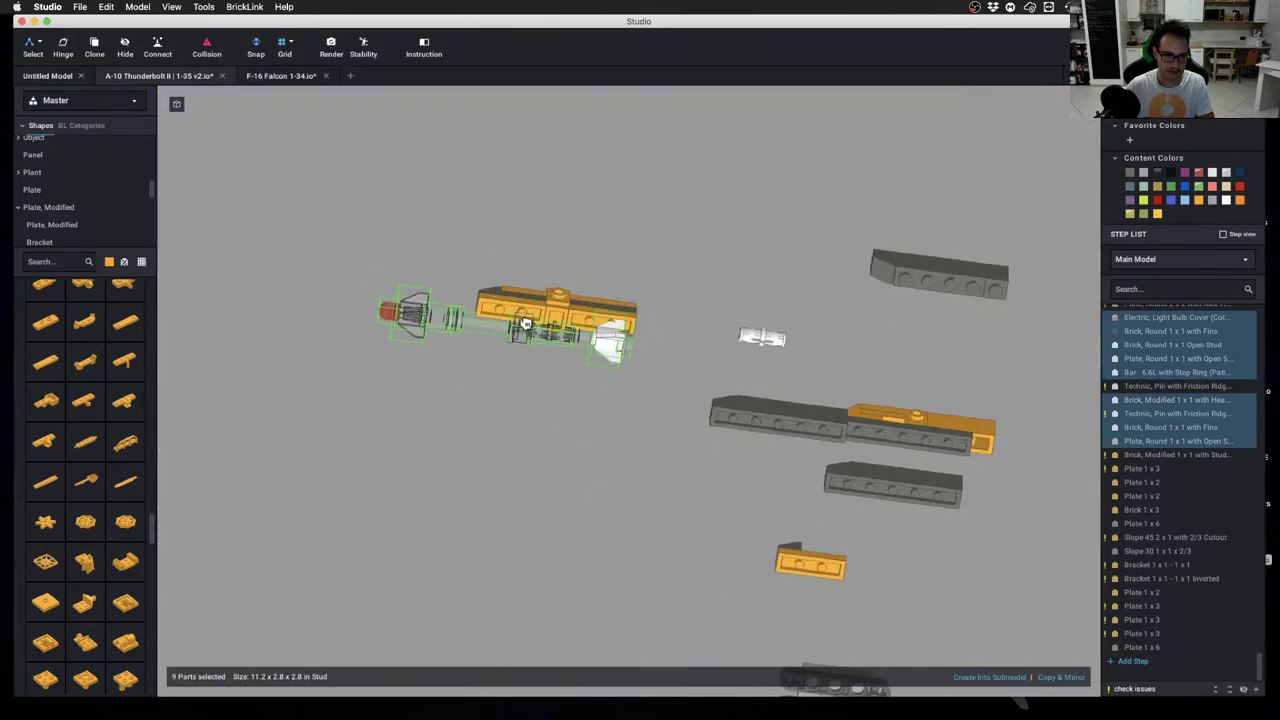
pyautogui.moveTo(523, 323); pyautogui.dragTo(571, 360)
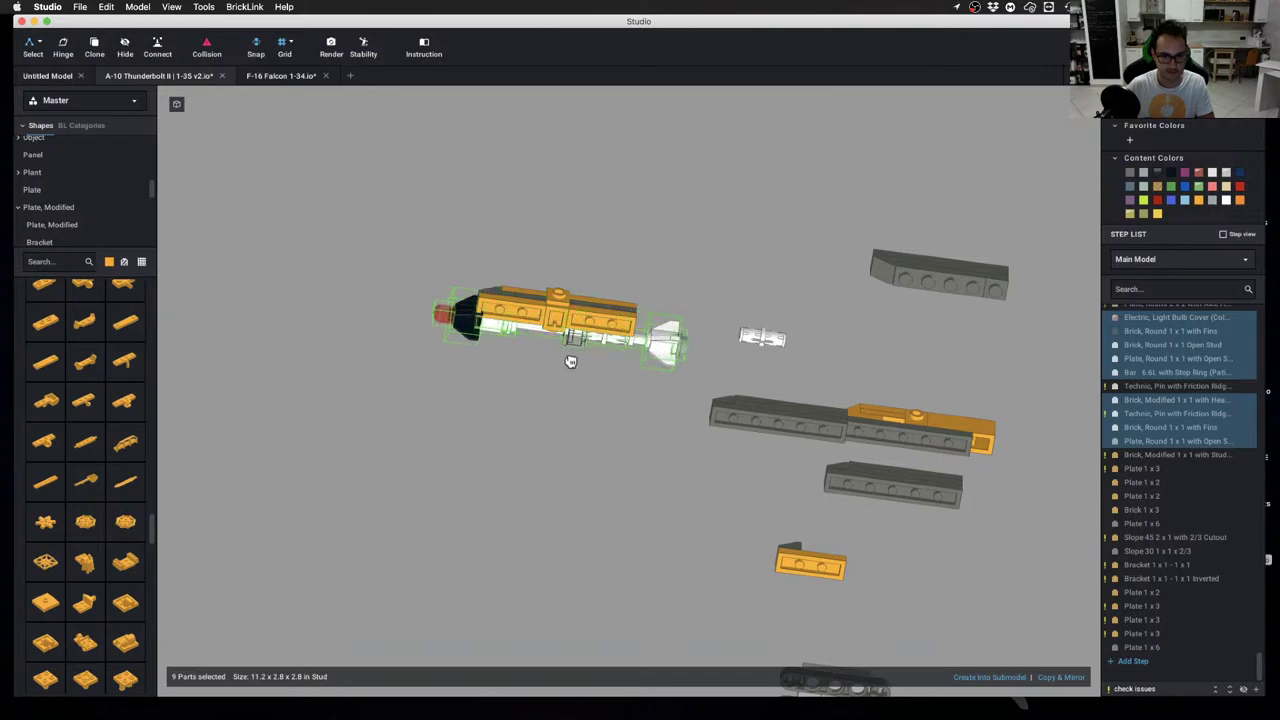
pyautogui.moveTo(571, 362); pyautogui.dragTo(584, 546, button='right')
pyautogui.moveTo(584, 546); pyautogui.dragTo(595, 514)
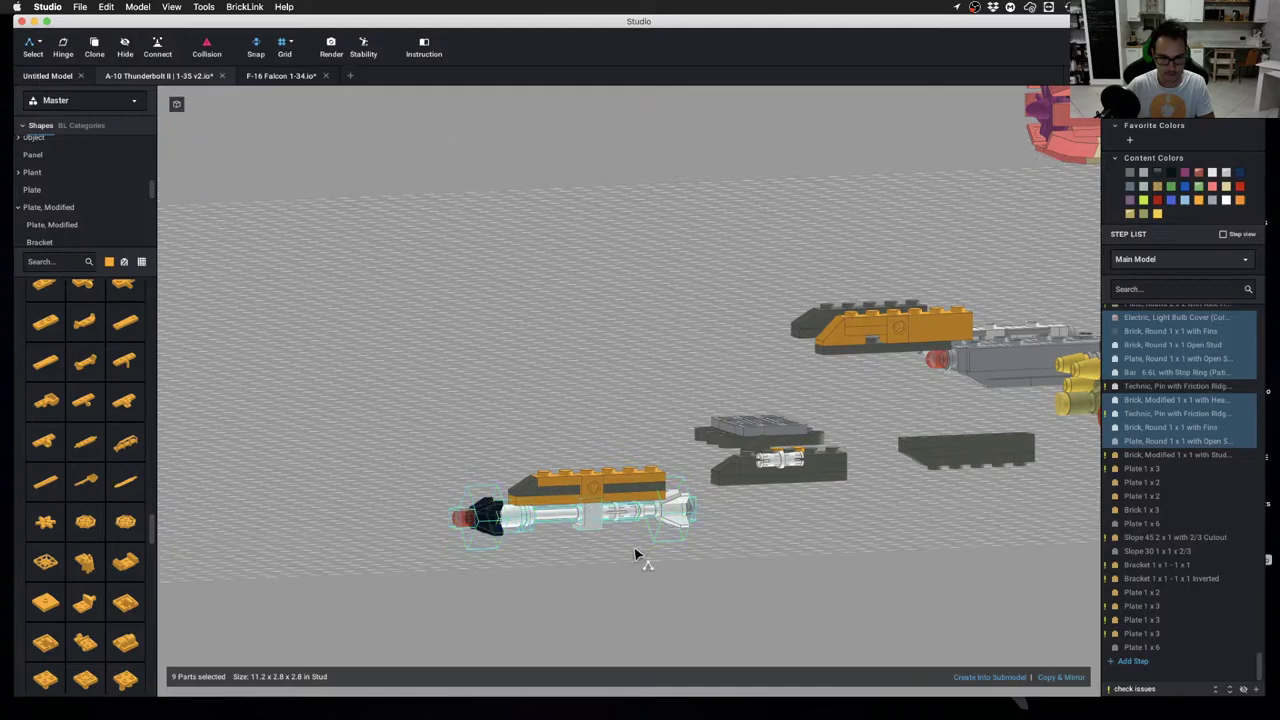
# Try mounting two clones of the nine-part white missile, one on each side of the bracket pylon
pyautogui.moveTo(637, 554); pyautogui.dragTo(646, 594, button='right')
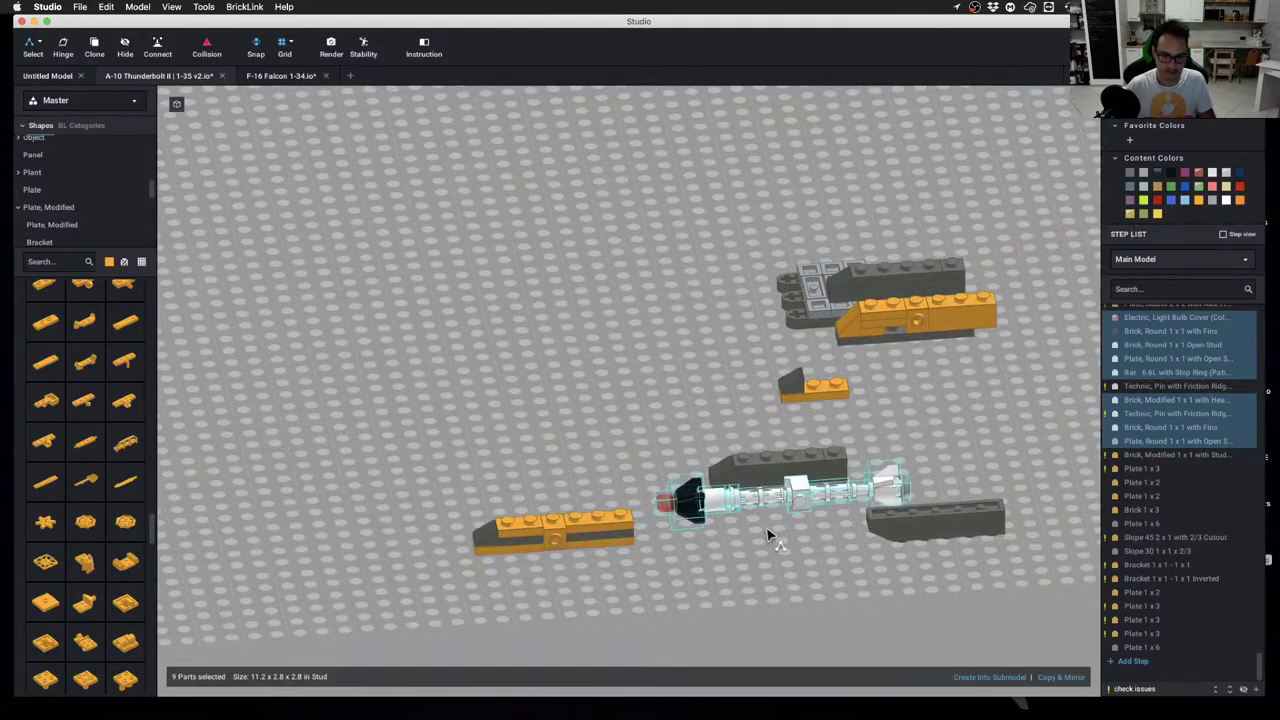
pyautogui.press('c')
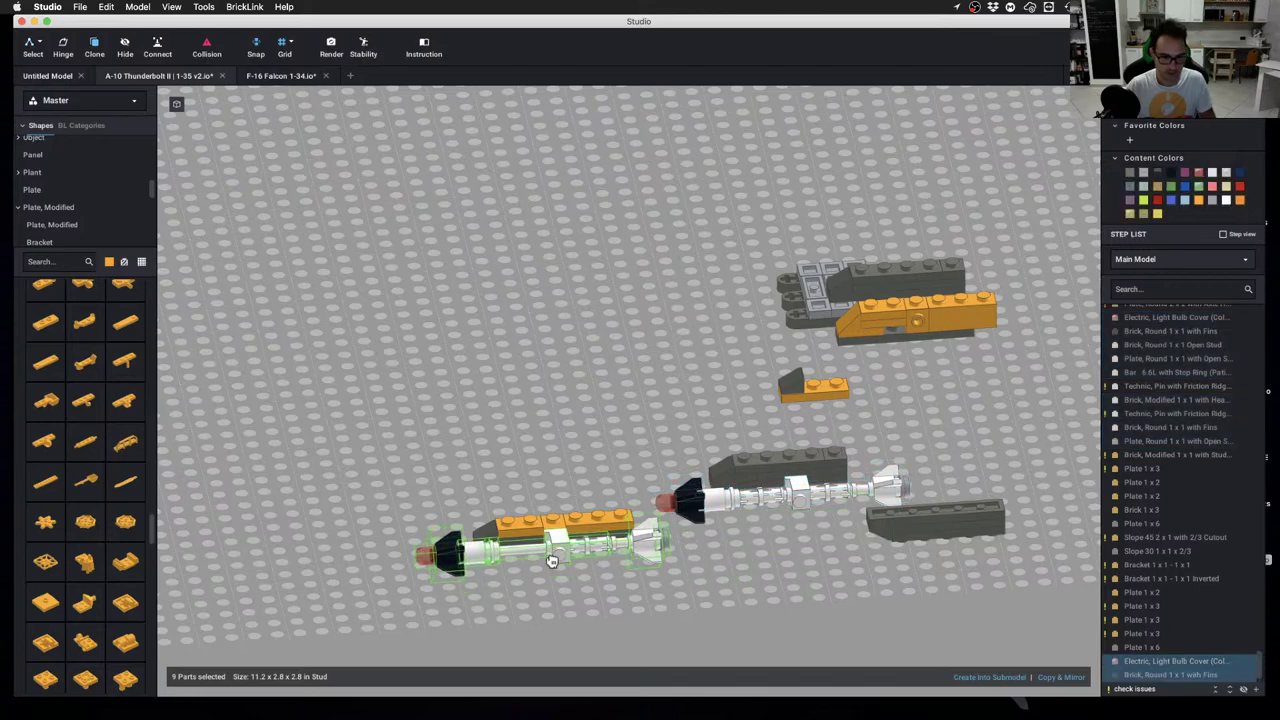
pyautogui.click(551, 560)
pyautogui.moveTo(430, 520); pyautogui.dragTo(430, 563, button='right')
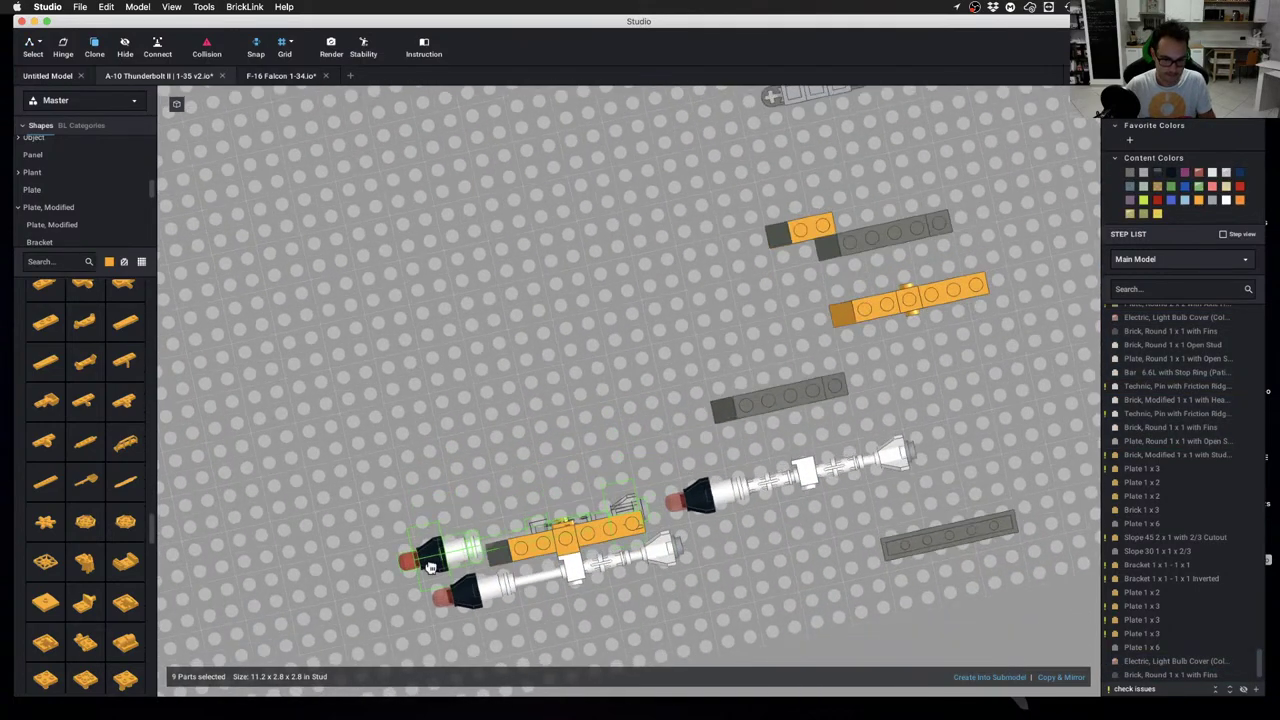
pyautogui.click(437, 532)
pyautogui.press('Escape')
# Inspect the spacing of the two side-mounted missile clones against the bracket pylon and undo both placements
pyautogui.moveTo(509, 523)
pyautogui.mouseDown(button='right')
pyautogui.moveTo(726, 526)
pyautogui.moveTo(752, 476)
pyautogui.moveTo(730, 464)
pyautogui.mouseUp(button='right')
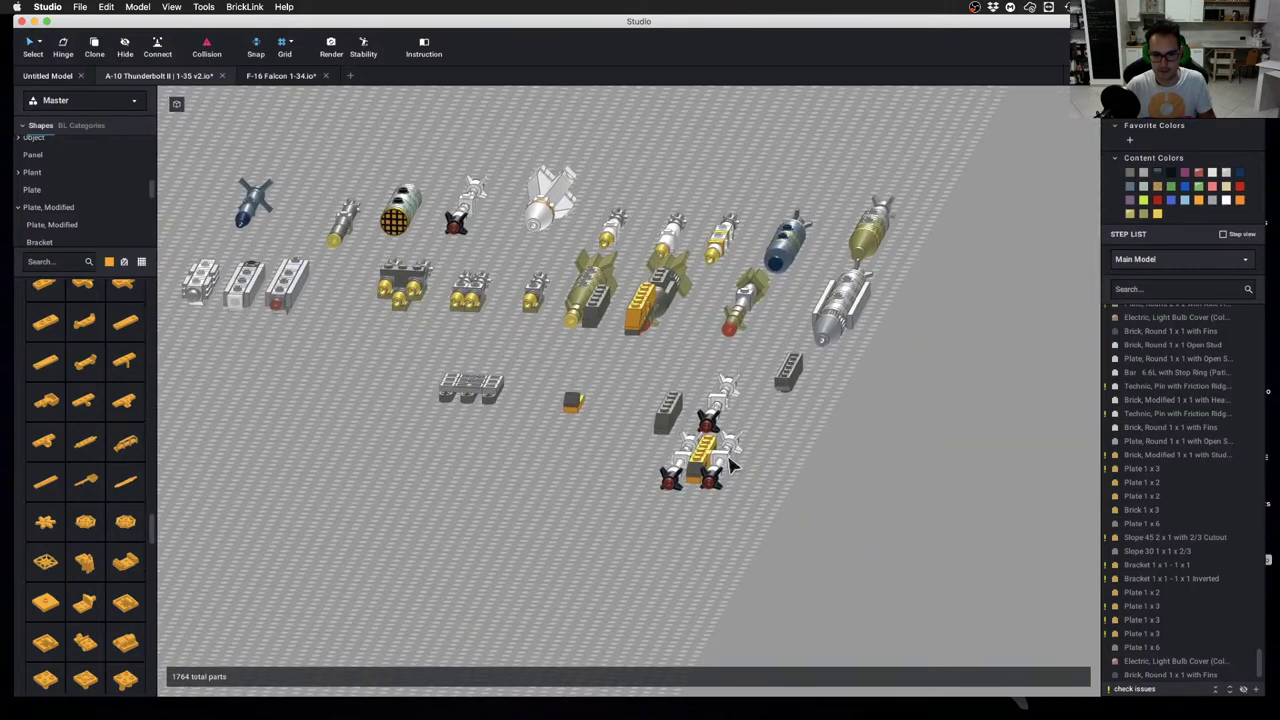
pyautogui.scroll(-3, 773, 555)
pyautogui.scroll(6, 771, 580)
pyautogui.moveTo(771, 580); pyautogui.dragTo(600, 600, button='right')
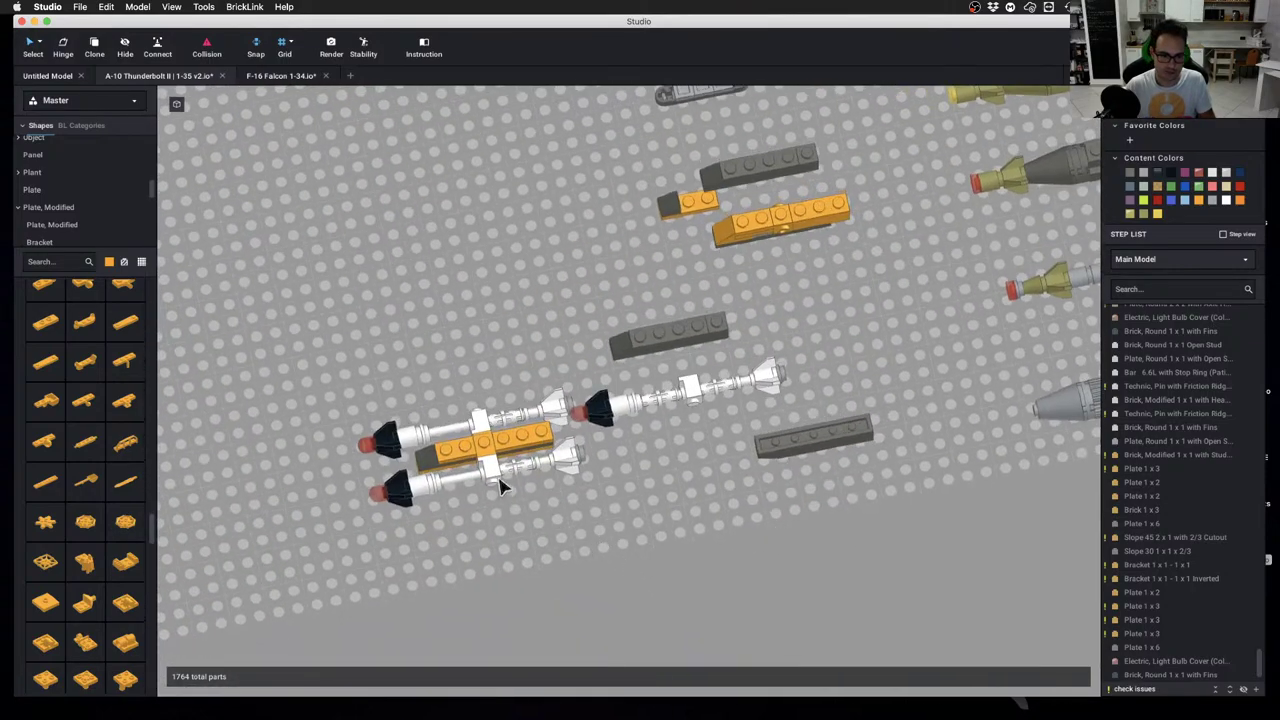
pyautogui.press('super+z')
pyautogui.press('super+z')
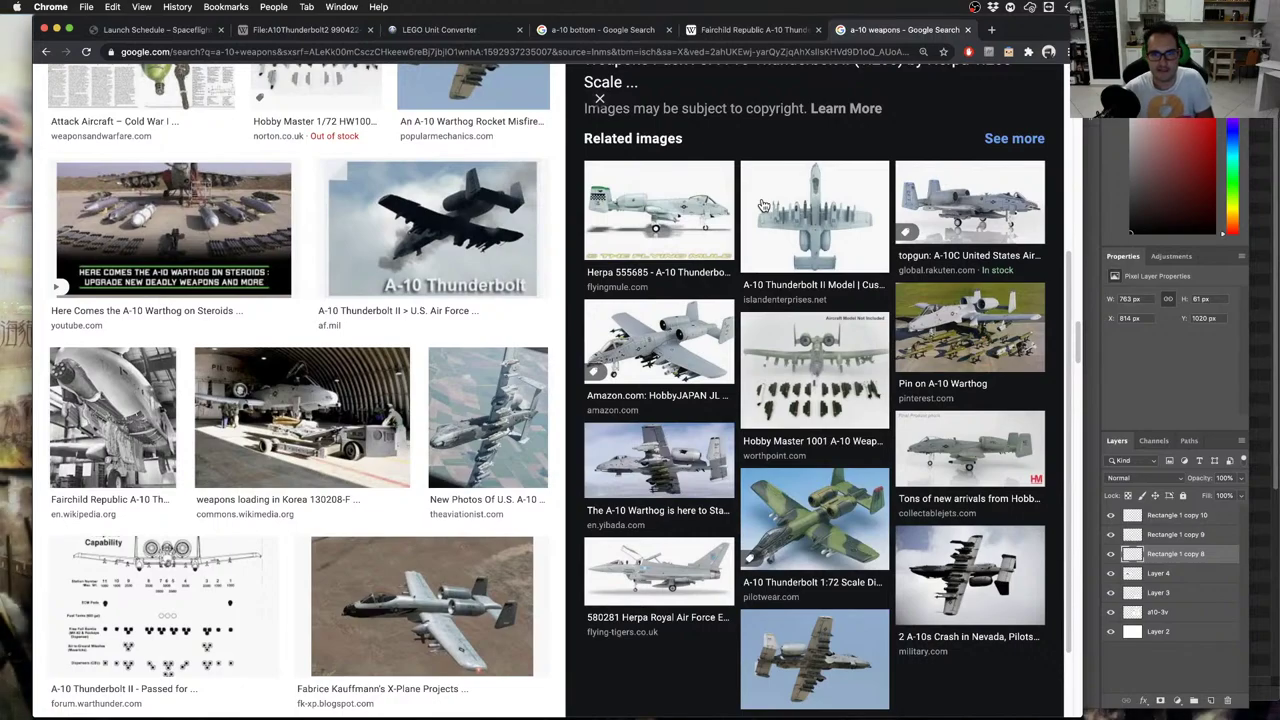
# Switch to Chrome and examine A-10 weapons photos to see how missiles are mounted beneath the wings
pyautogui.click(813, 350)
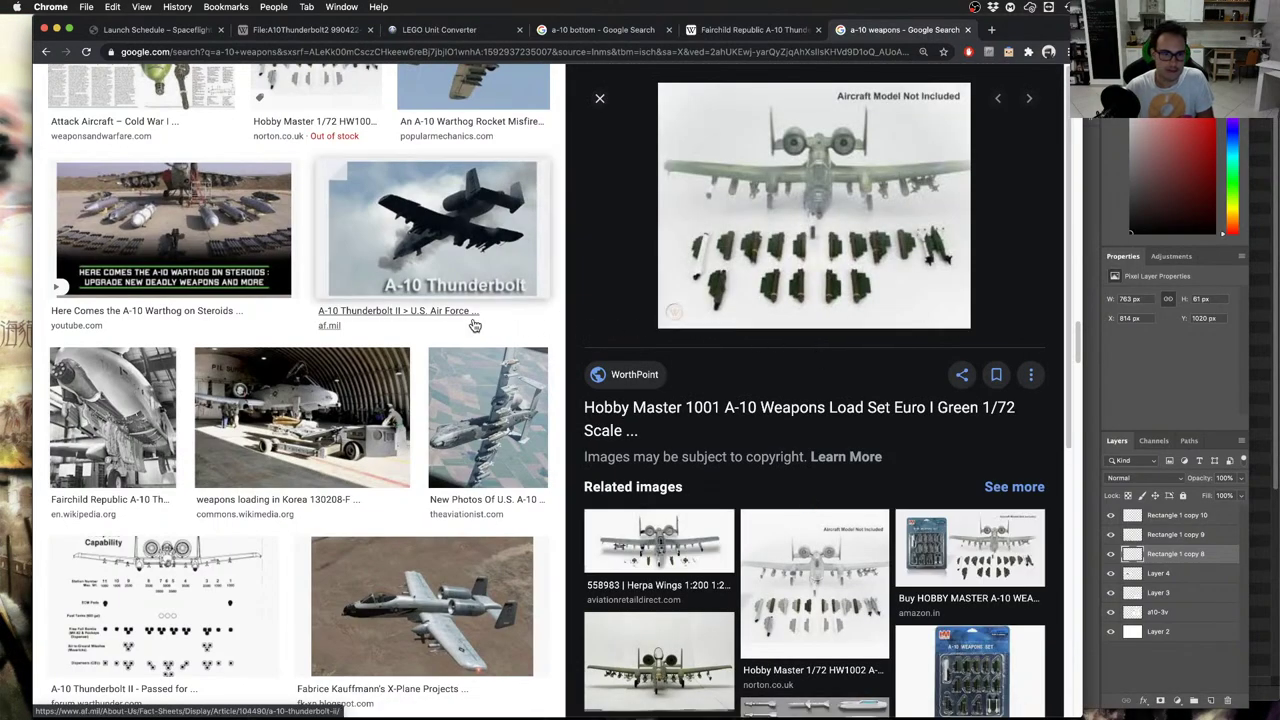
pyautogui.click(362, 385)
pyautogui.click(482, 405)
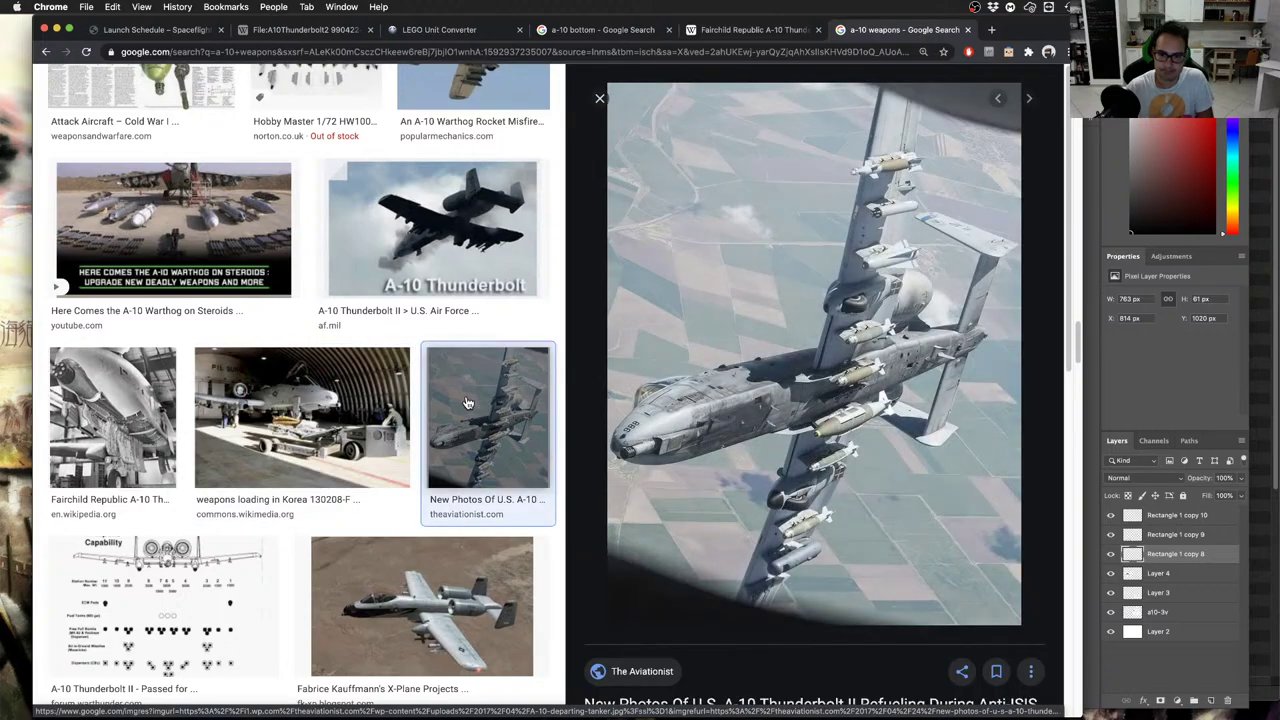
pyautogui.scroll(5, 467, 403)
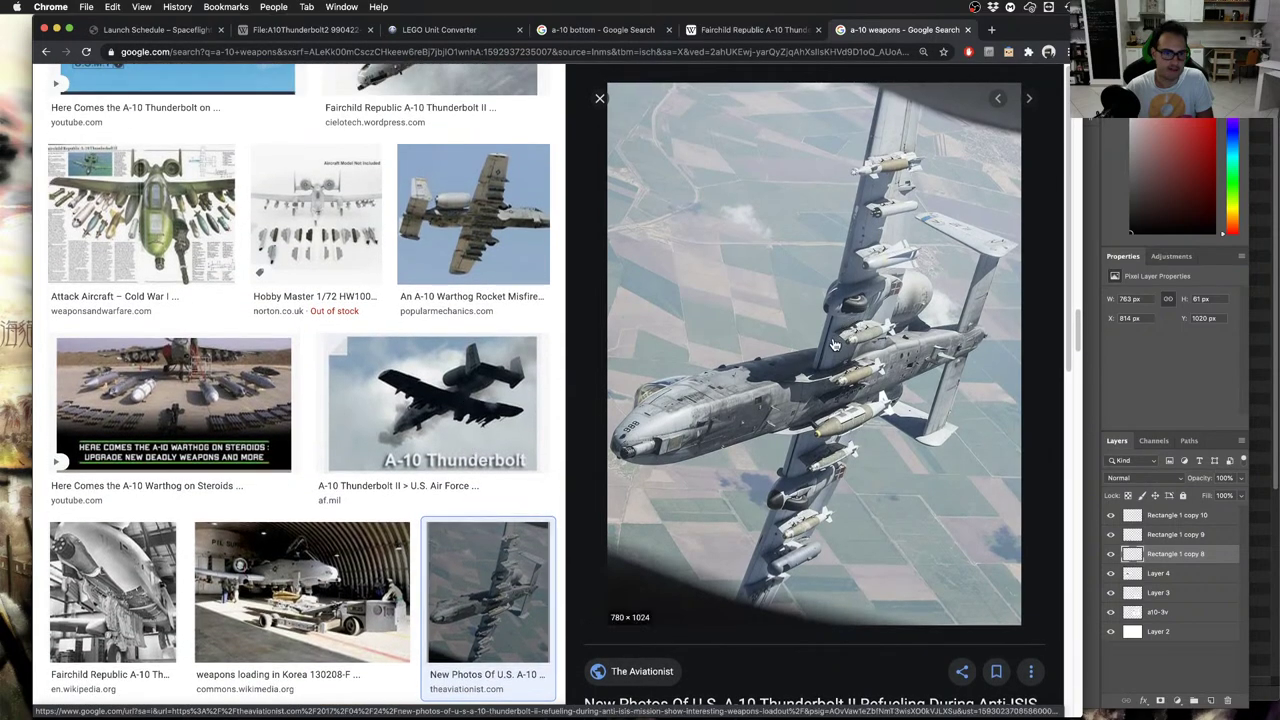
pyautogui.scroll(10, 467, 403)
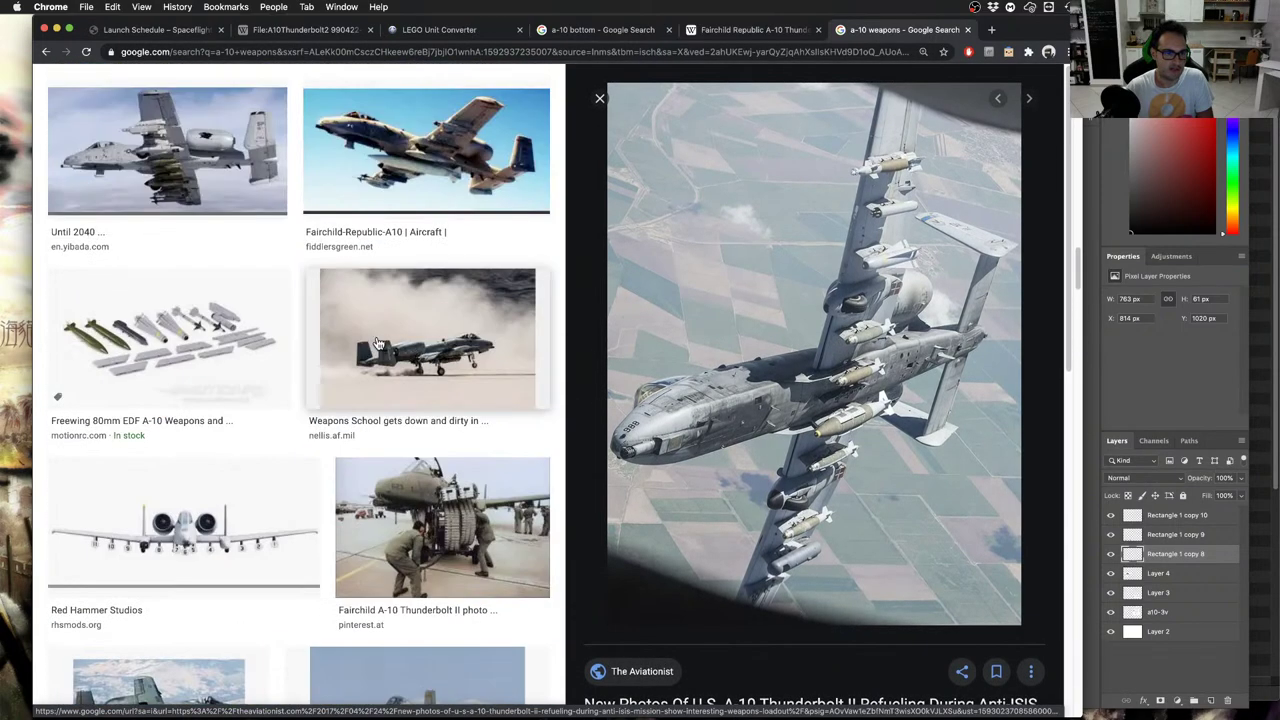
pyautogui.scroll(7, 418, 355)
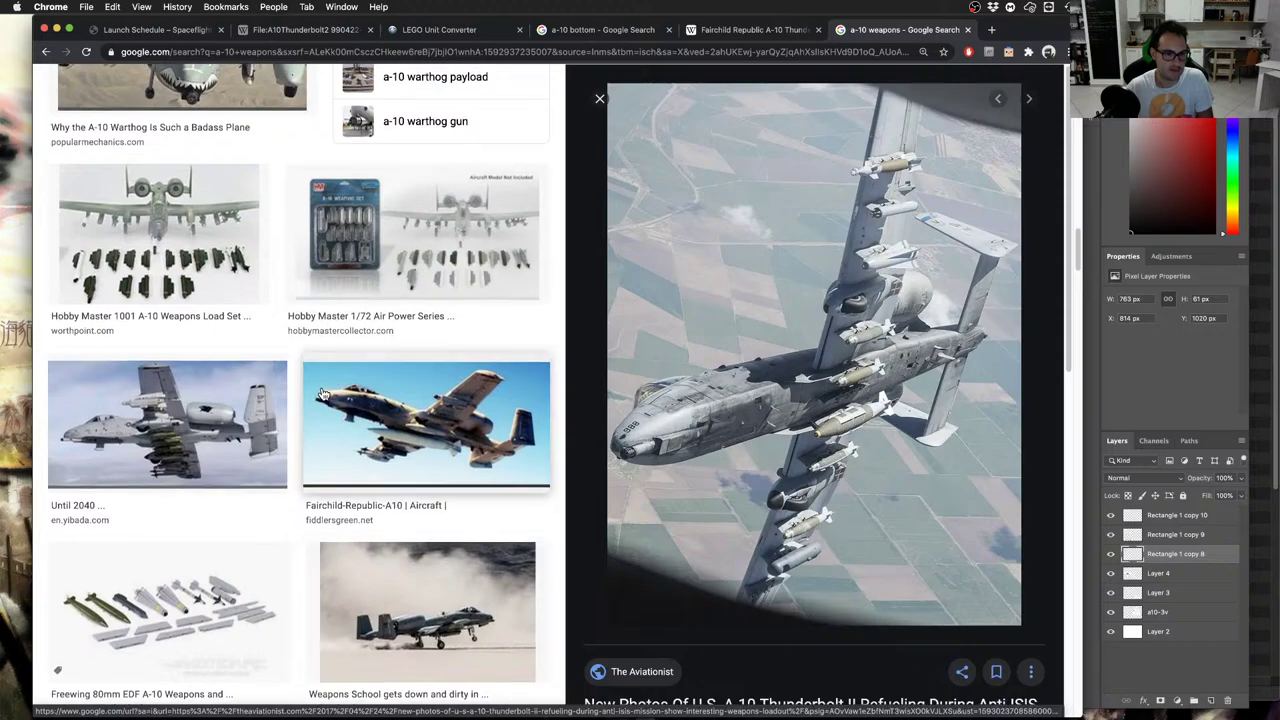
pyautogui.scroll(12, 322, 393)
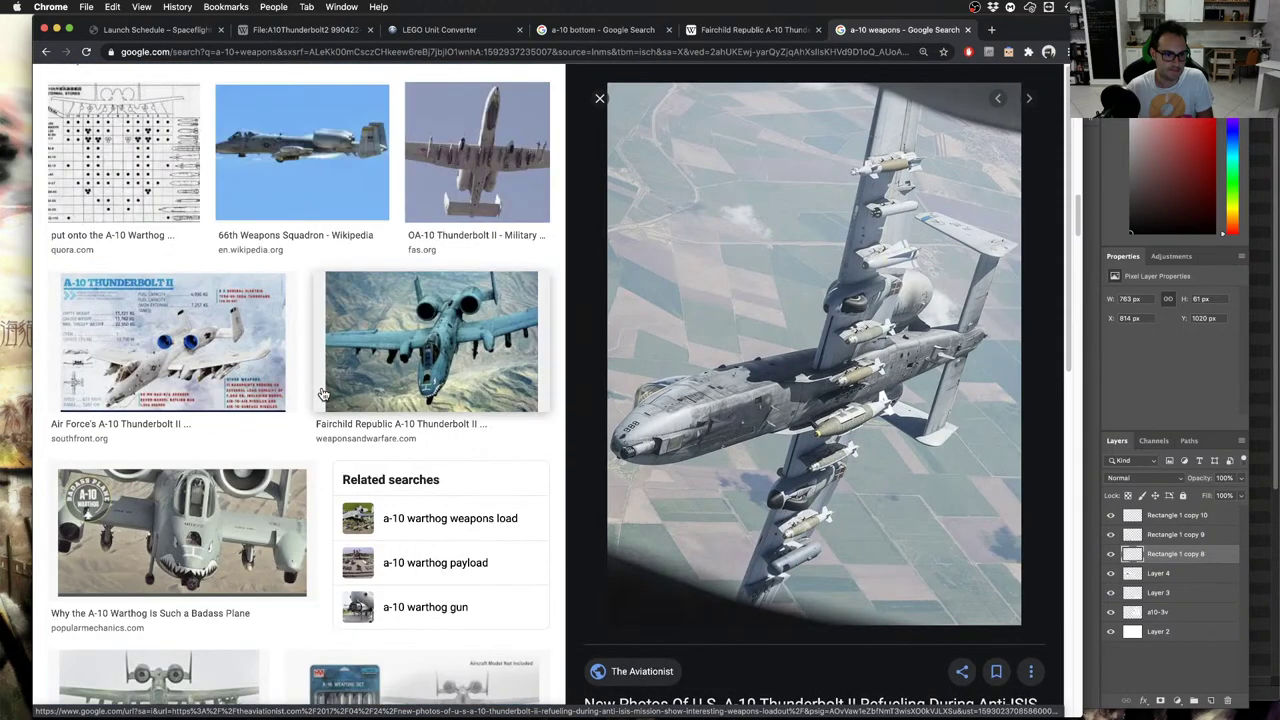
pyautogui.scroll(20, 322, 393)
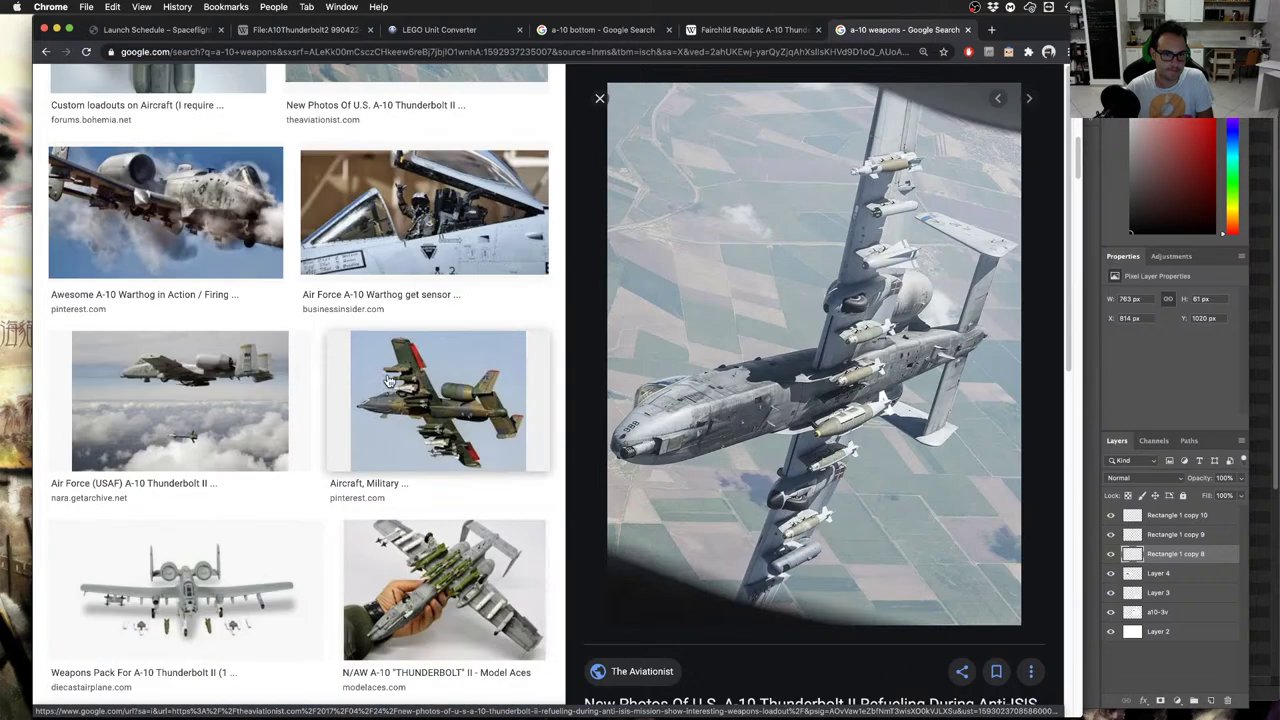
pyautogui.click(391, 360)
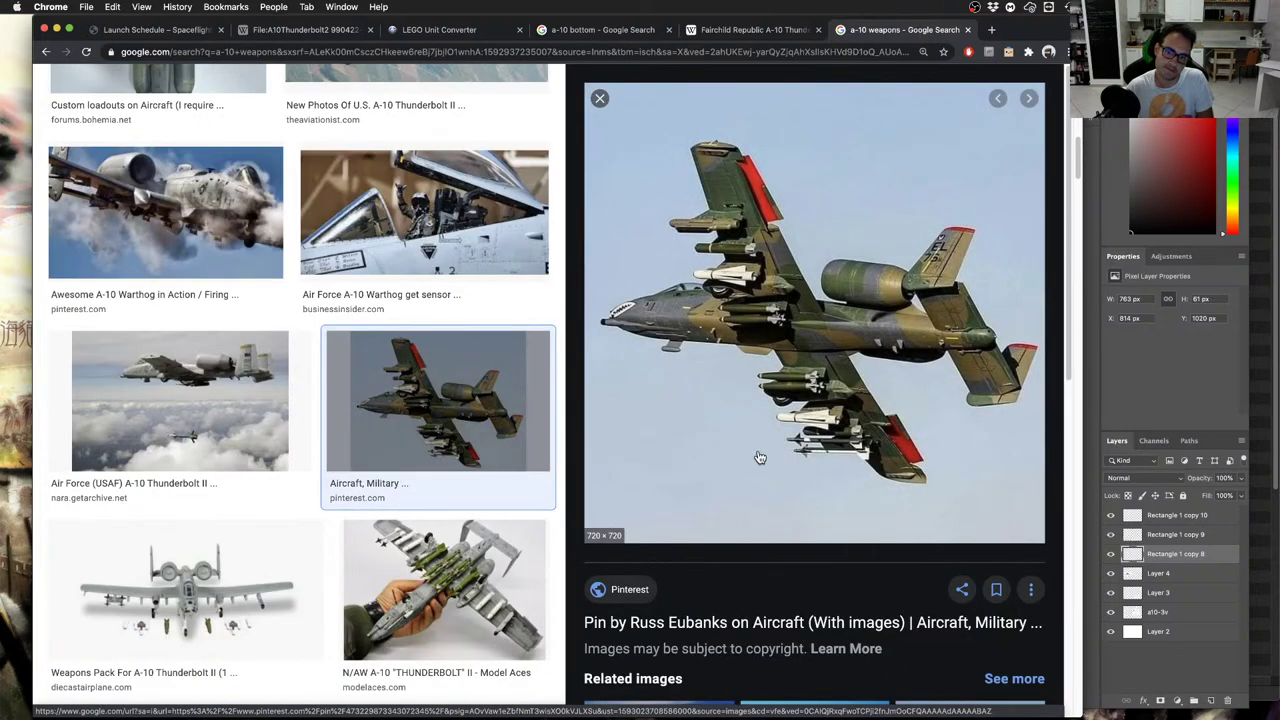
# Switch back to Studio and try adding a Plate 1 x 3 to each side of the bracket pylon
pyautogui.hotkey('ctrl', 'Right')
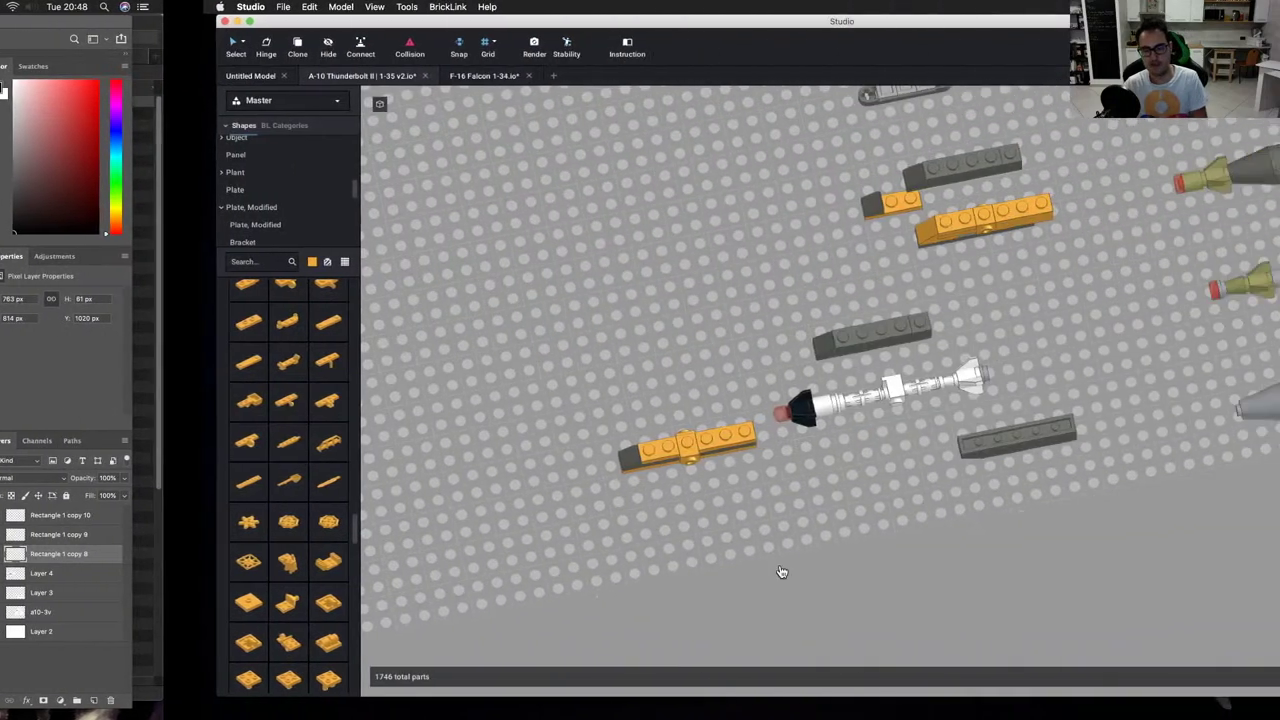
pyautogui.moveTo(720, 511); pyautogui.dragTo(640, 514, button='right')
pyautogui.click(628, 487)
pyautogui.moveTo(628, 487); pyautogui.dragTo(573, 462)
pyautogui.press('super+d')
pyautogui.click(581, 465)
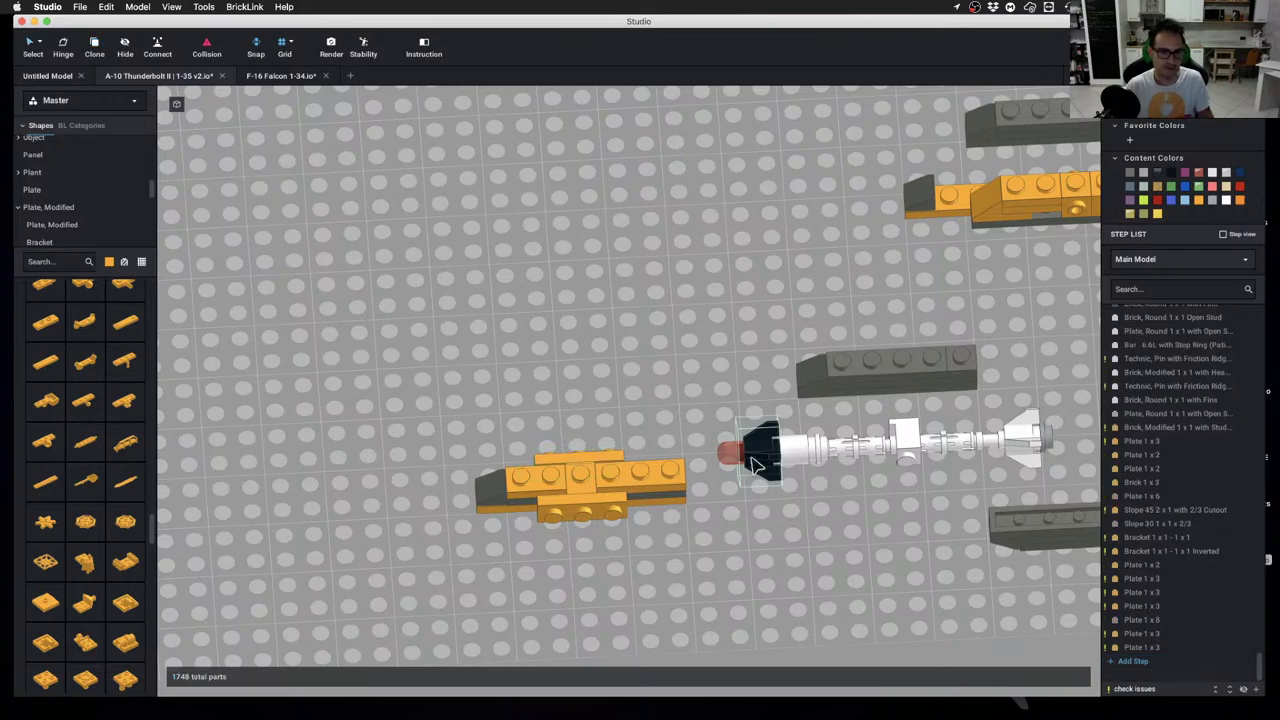
# Try mounting the white missile and a clone of it on the Plate 1 x 3 spacers on either side of the pylon
pyautogui.click(907, 470)
pyautogui.moveTo(908, 457); pyautogui.dragTo(580, 540)
pyautogui.hotkey('ctrl', 'c')
pyautogui.hotkey('ctrl', 'v')
pyautogui.moveTo(568, 428); pyautogui.dragTo(549, 451)
pyautogui.click(540, 401)
# Inspect the twin-missile arrangement and undo the missile placements and the two Plate 1 x 3 spacers
pyautogui.scroll(-4, 600, 430)
pyautogui.moveTo(602, 432); pyautogui.dragTo(577, 399, button='right')
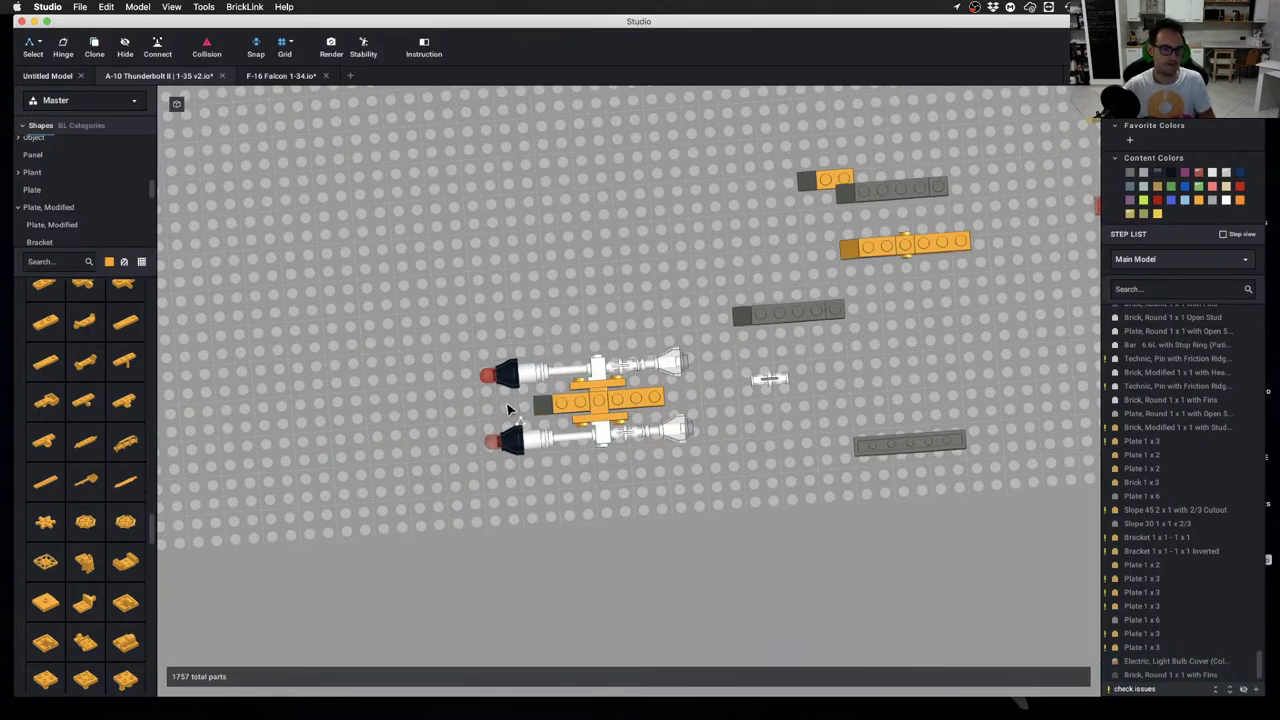
pyautogui.scroll(2, 510, 408)
pyautogui.scroll(2, 519, 403)
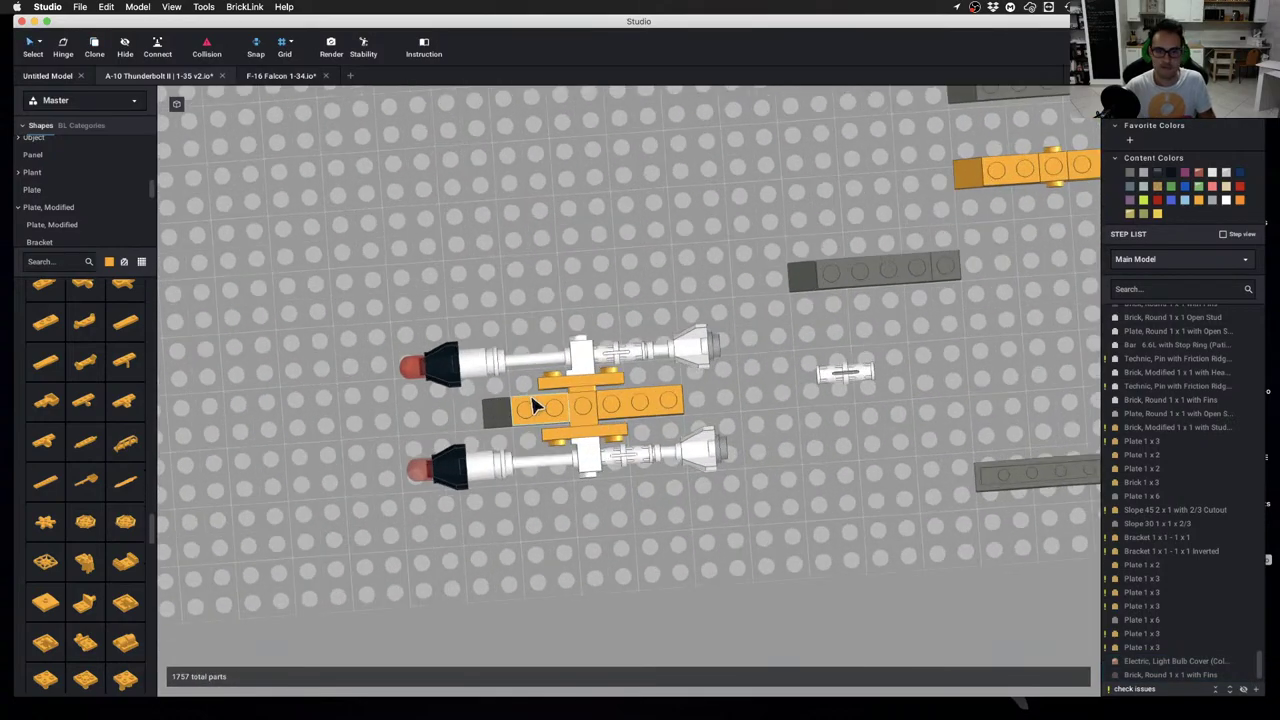
pyautogui.scroll(2, 533, 404)
pyautogui.scroll(-5, 620, 427)
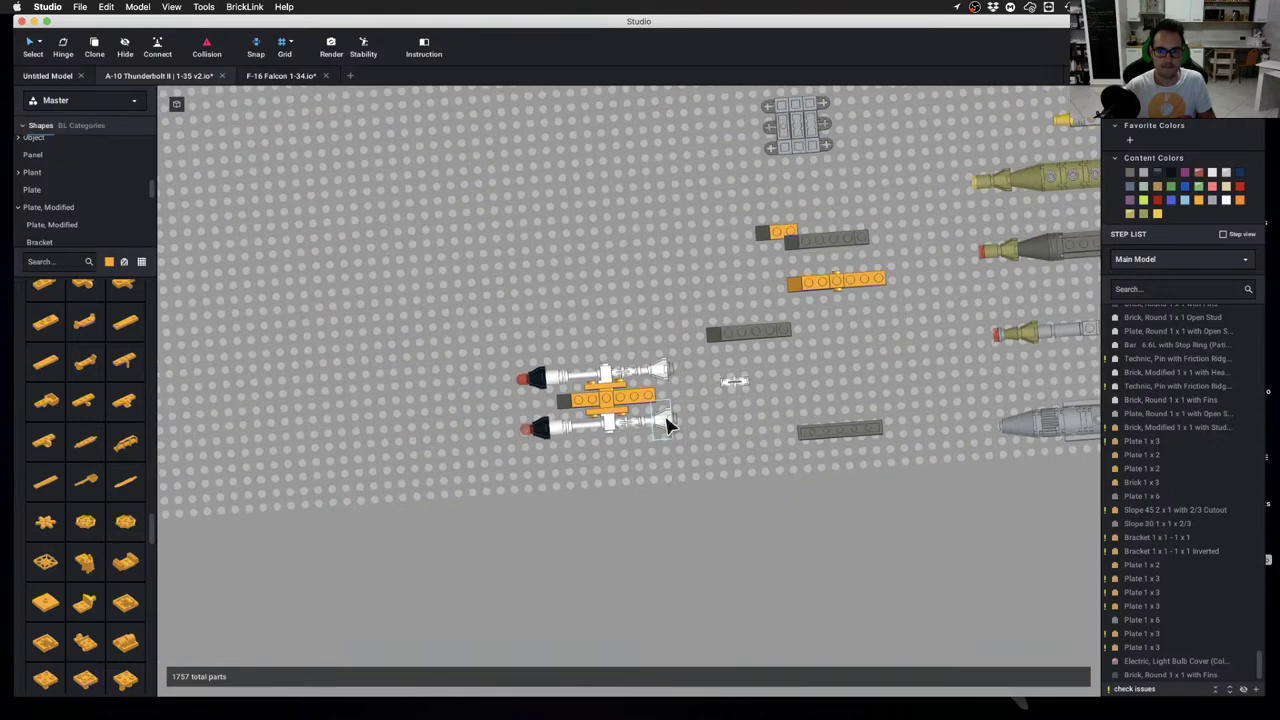
pyautogui.press('super+z')
pyautogui.press('super+z')
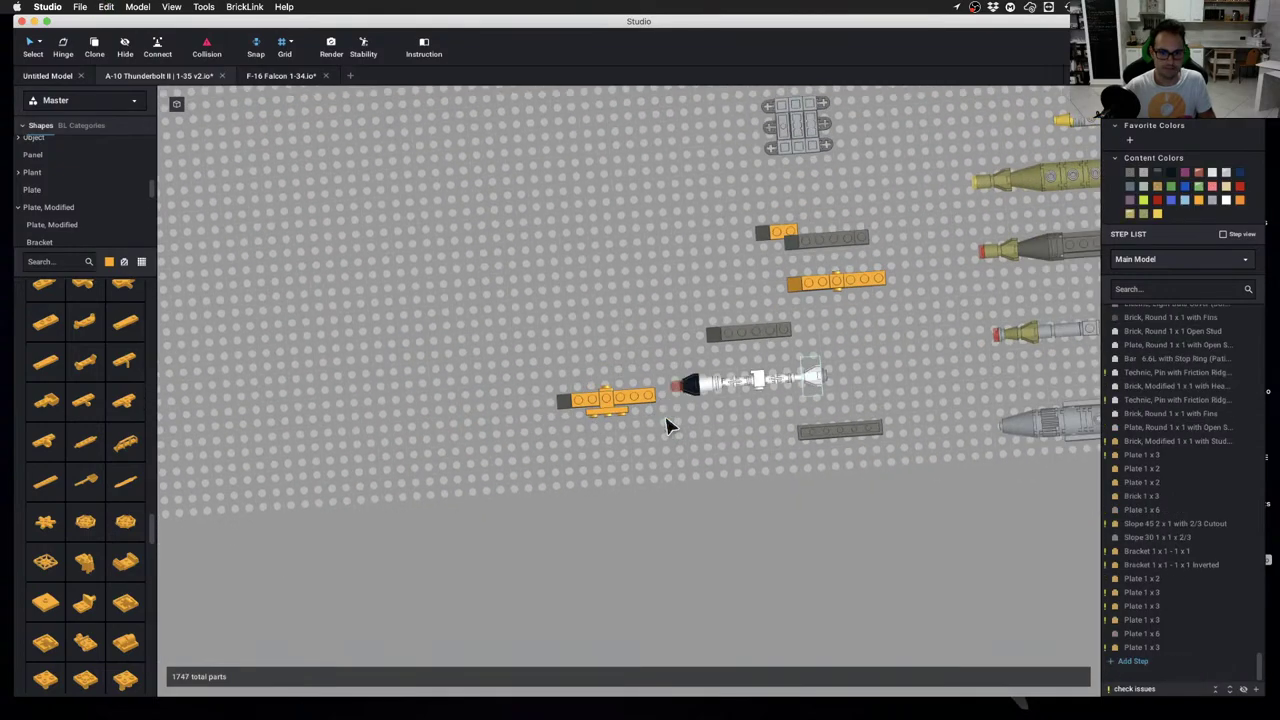
pyautogui.scroll(3, 640, 435)
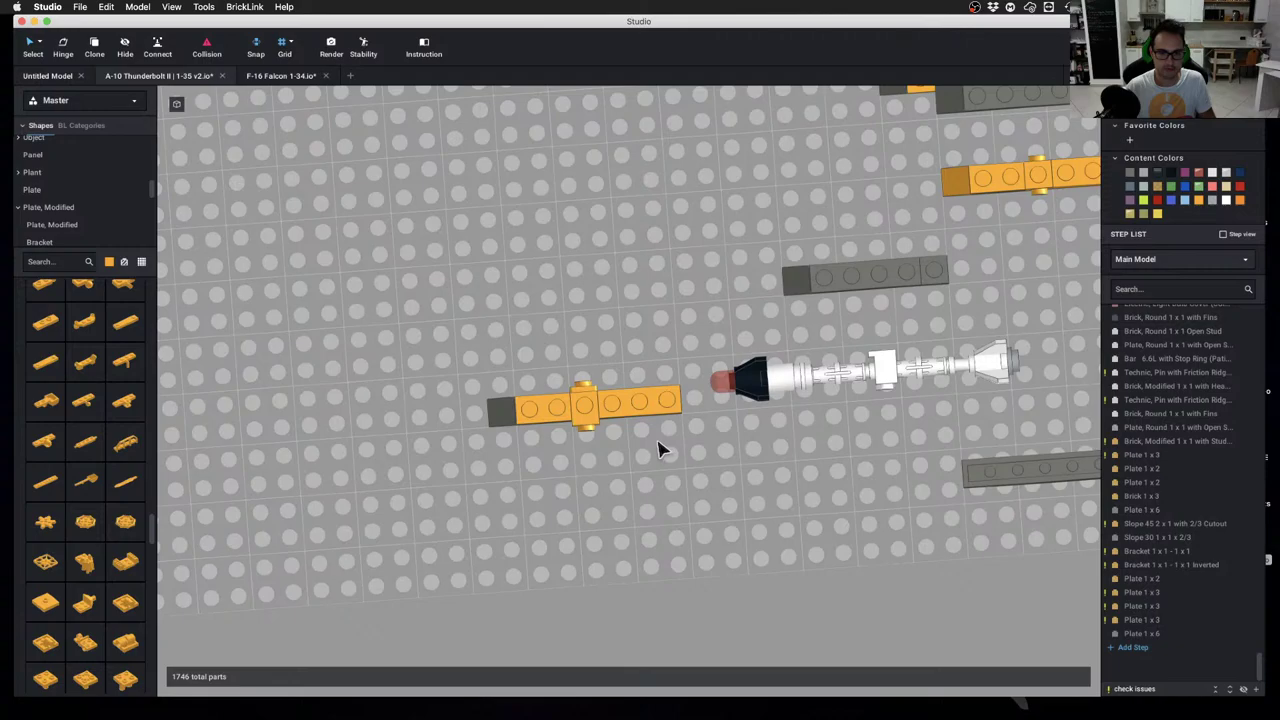
# Select the spare white missile beside the bracket pylon together with its Technic pin and delete it
pyautogui.moveTo(658, 450); pyautogui.dragTo(678, 548, button='right')
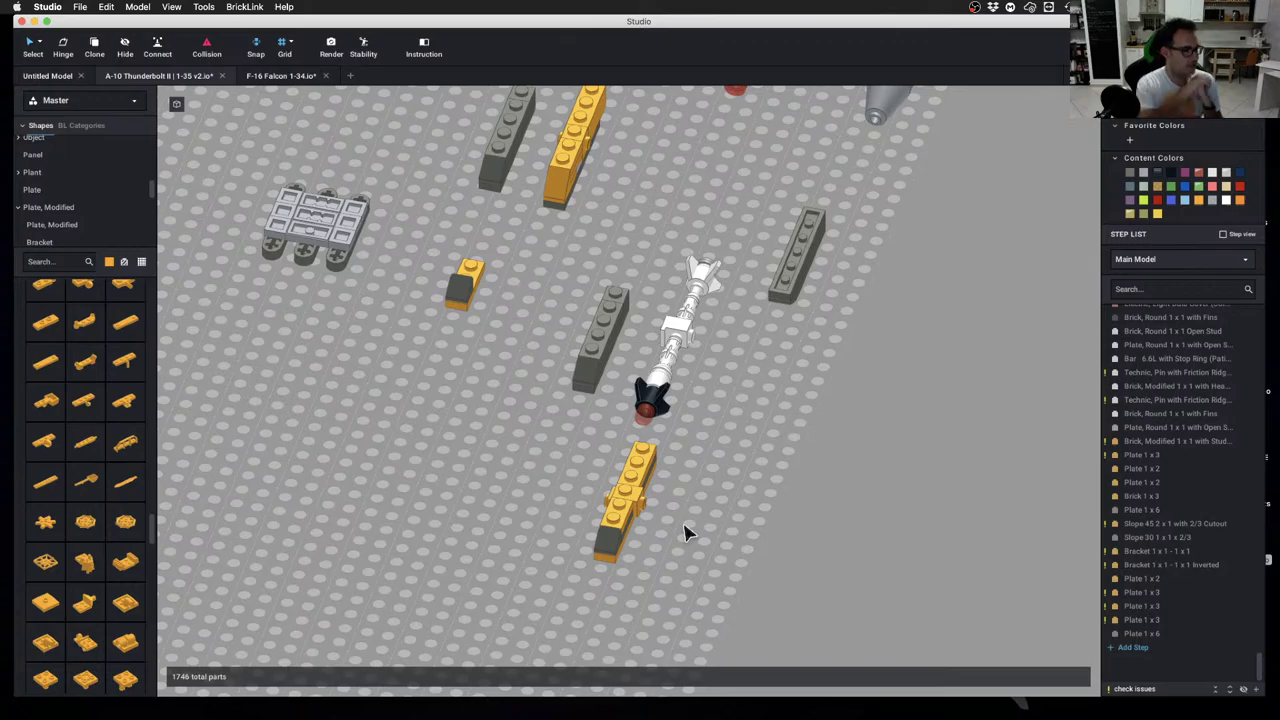
pyautogui.scroll(-5, 838, 374)
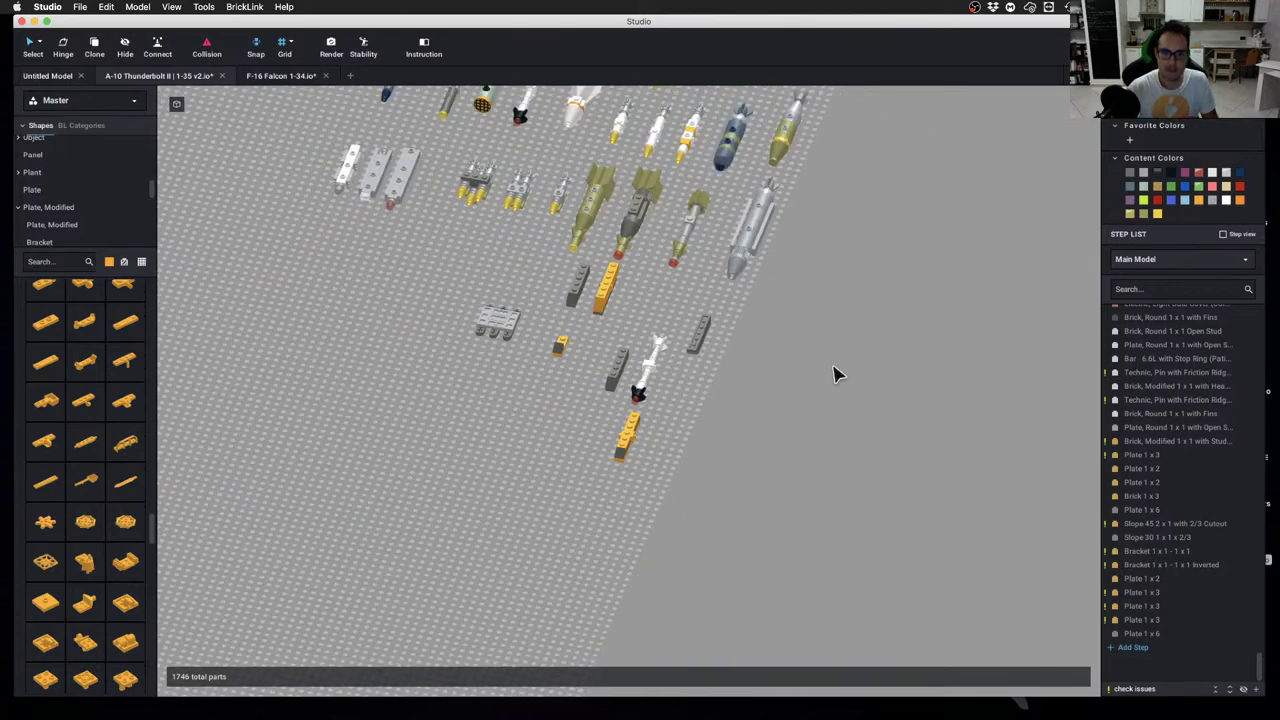
pyautogui.moveTo(835, 374); pyautogui.dragTo(843, 506, button='middle')
pyautogui.scroll(-4, 841, 494)
pyautogui.moveTo(840, 486); pyautogui.dragTo(563, 522, button='right')
pyautogui.click(566, 518)
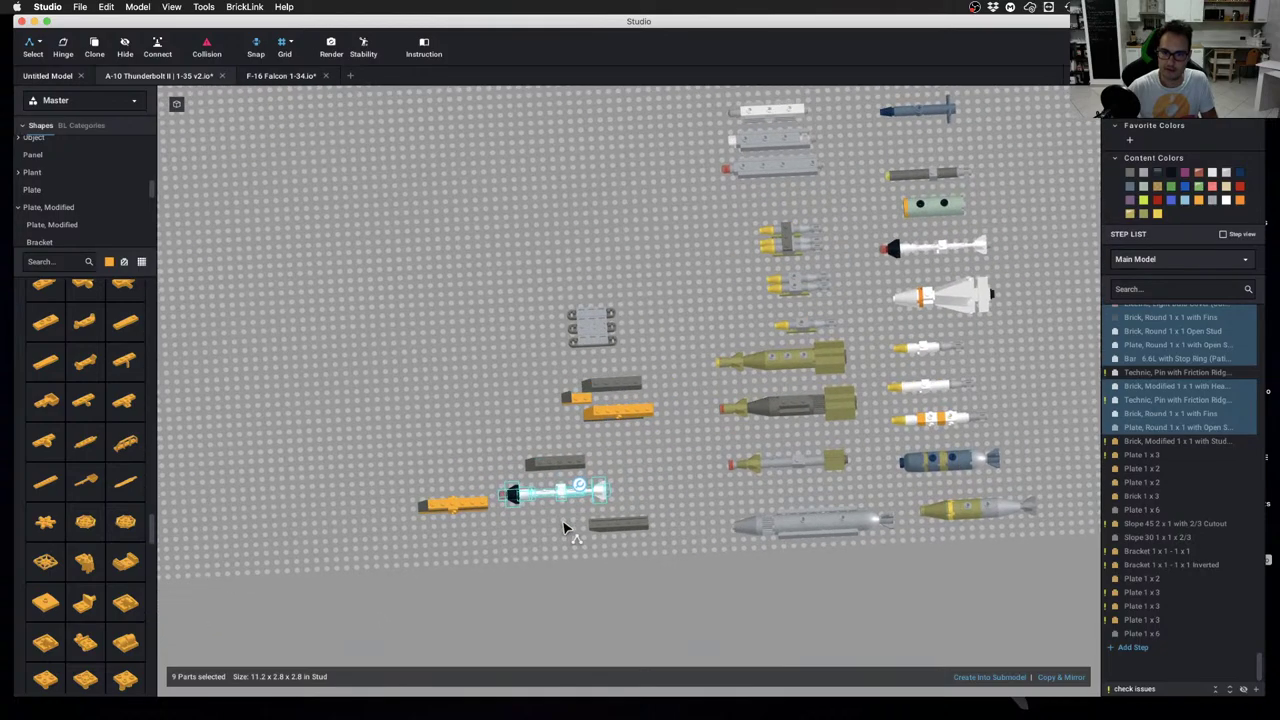
pyautogui.moveTo(522, 479); pyautogui.dragTo(519, 484, button='right')
pyautogui.keyDown('shift'); pyautogui.click(505, 473); pyautogui.keyUp('shift')
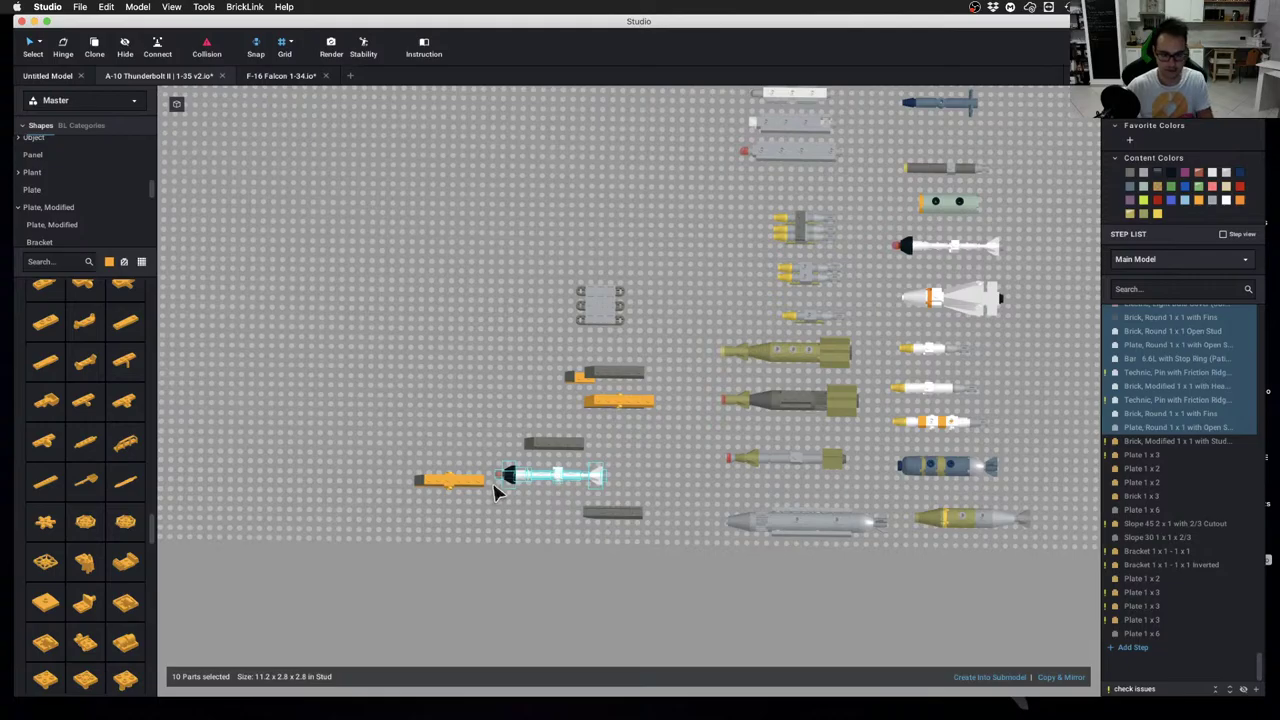
pyautogui.press('Delete')
# Delete the spare dark grey pylons, the short orange pylon piece and the older orange pylon, keeping only the bracket pylon
pyautogui.moveTo(546, 500); pyautogui.dragTo(626, 594, button='right')
pyautogui.scroll(2, 626, 594)
pyautogui.moveTo(618, 551); pyautogui.dragTo(722, 641)
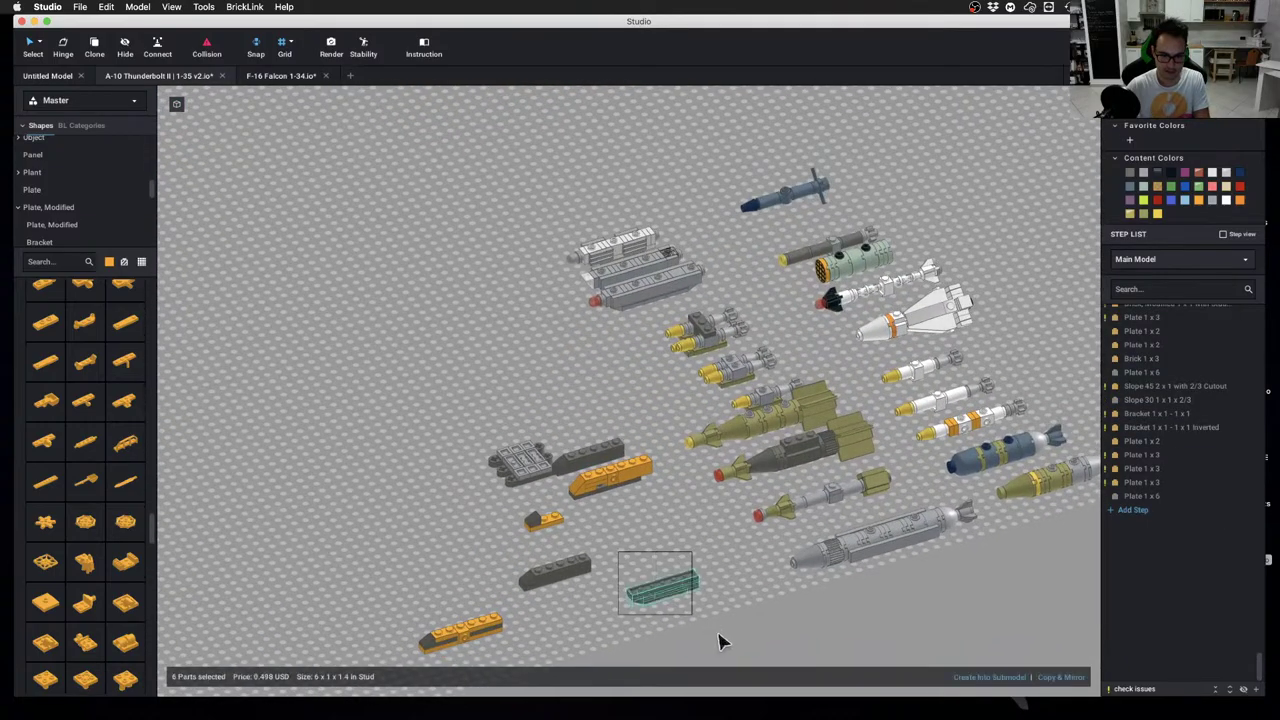
pyautogui.press('Delete')
pyautogui.moveTo(718, 626); pyautogui.dragTo(632, 563, button='right')
pyautogui.moveTo(507, 478); pyautogui.dragTo(562, 499)
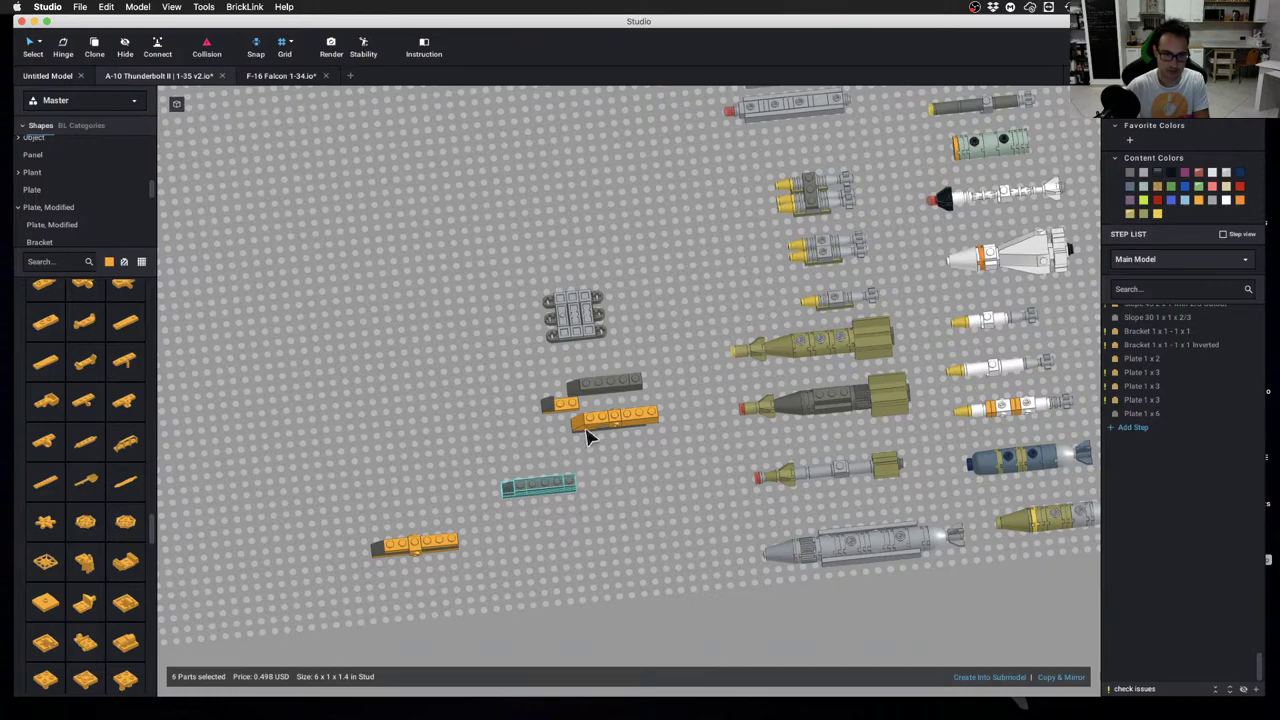
pyautogui.moveTo(514, 355); pyautogui.dragTo(636, 466)
pyautogui.press('Delete')
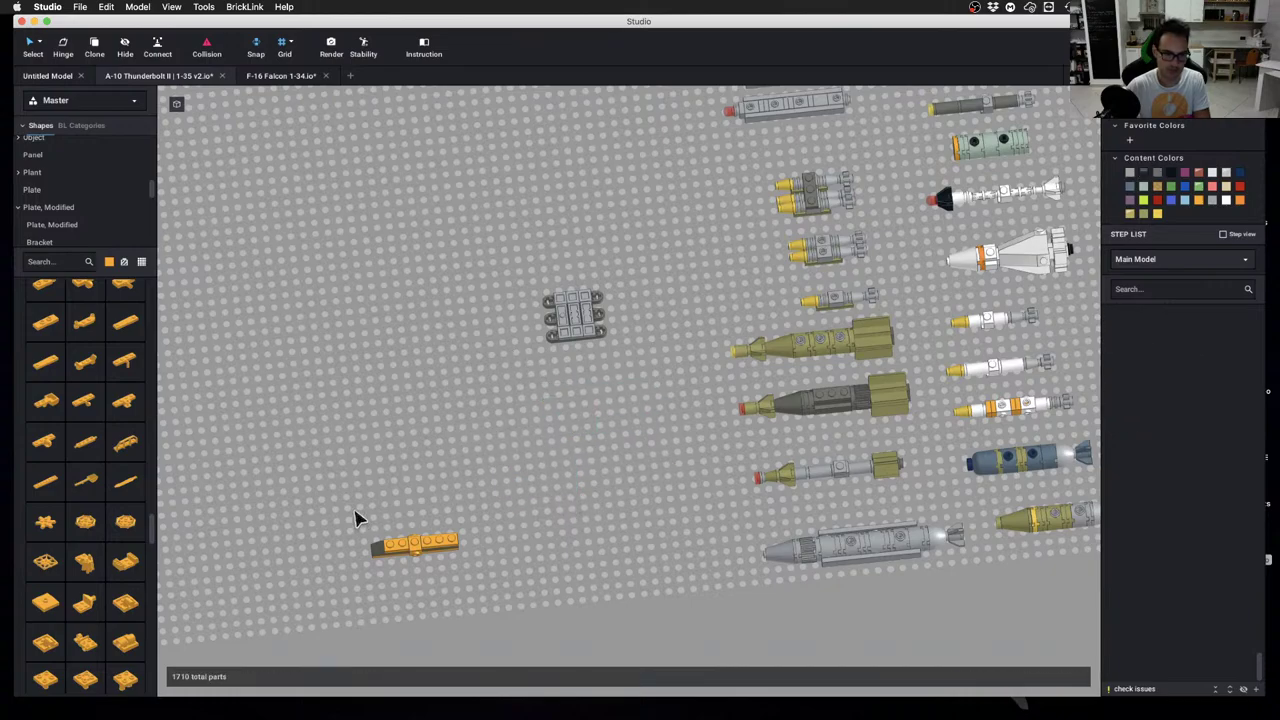
# Move the eight-part bracket pylon beside the grey Technic liftarm assembly, nearer the row of weapons
pyautogui.moveTo(355, 509); pyautogui.dragTo(511, 573)
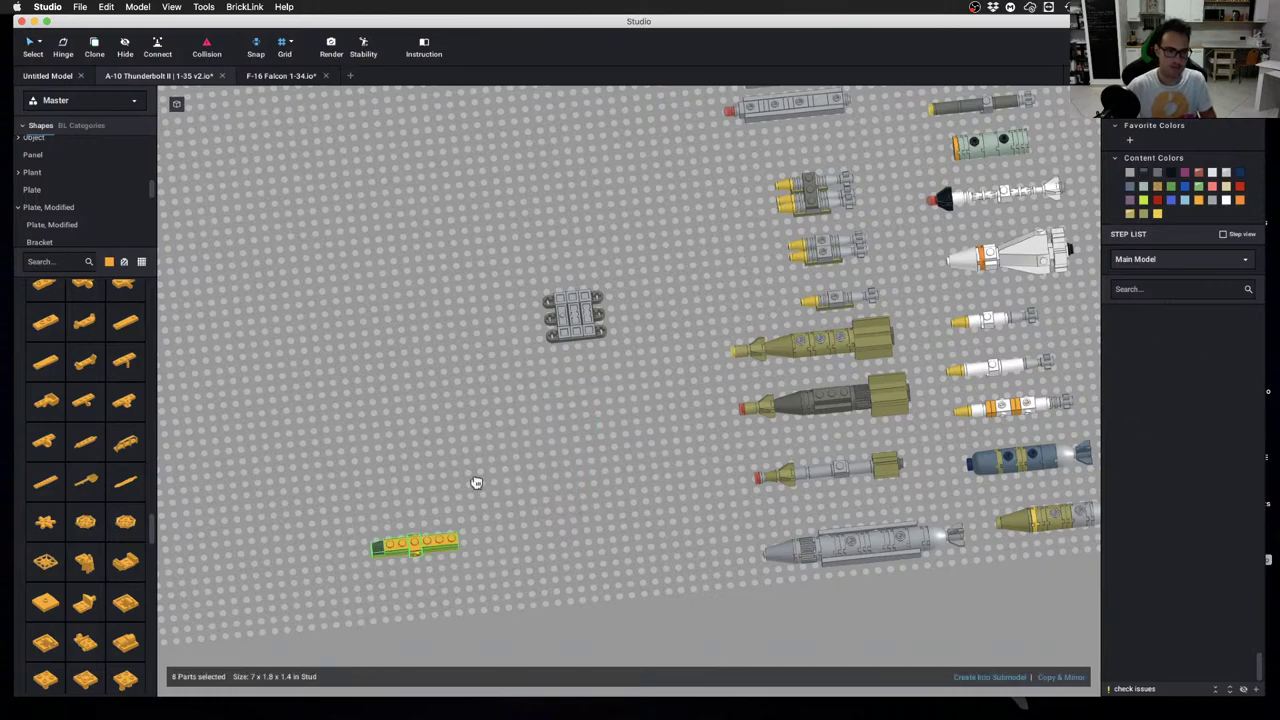
pyautogui.moveTo(476, 482); pyautogui.dragTo(646, 234)
pyautogui.click(646, 371)
# Examine the aircraft and its wing in relation to the laid-out pylon and weapons
pyautogui.moveTo(646, 371); pyautogui.dragTo(640, 321, button='right')
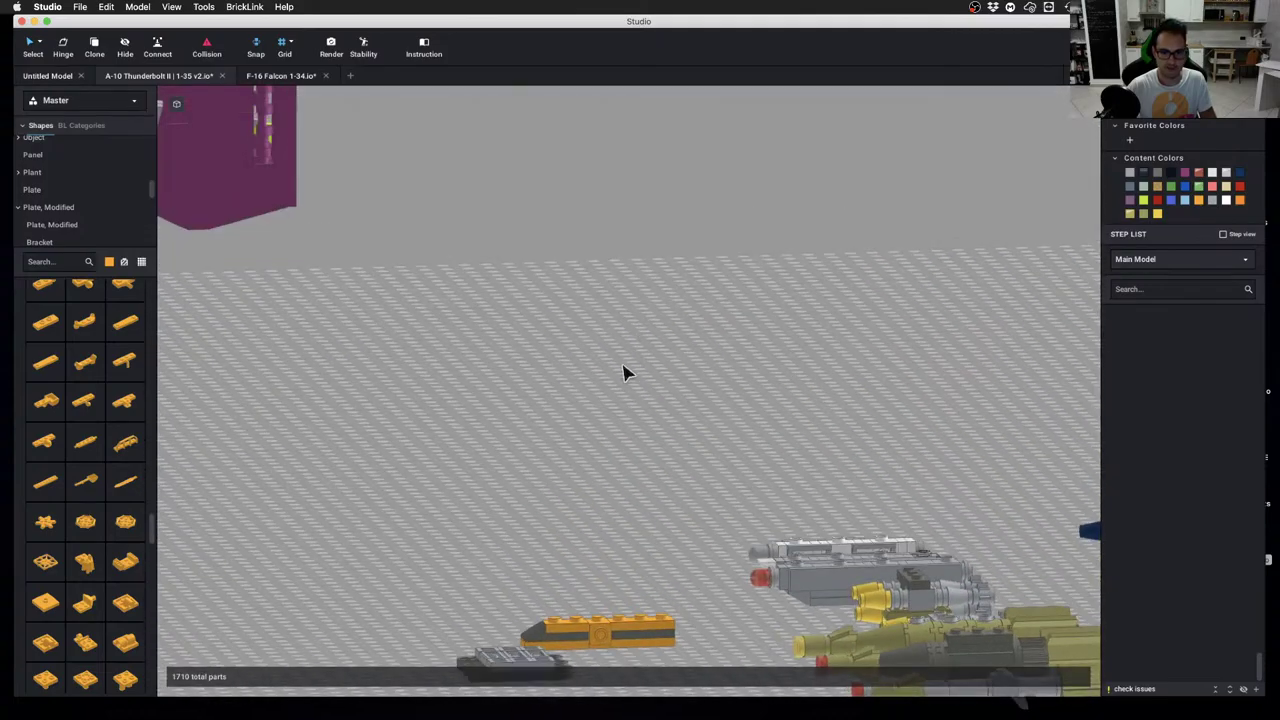
pyautogui.scroll(-6, 623, 643)
pyautogui.moveTo(642, 553); pyautogui.dragTo(714, 592, button='middle')
pyautogui.scroll(-1, 667, 500)
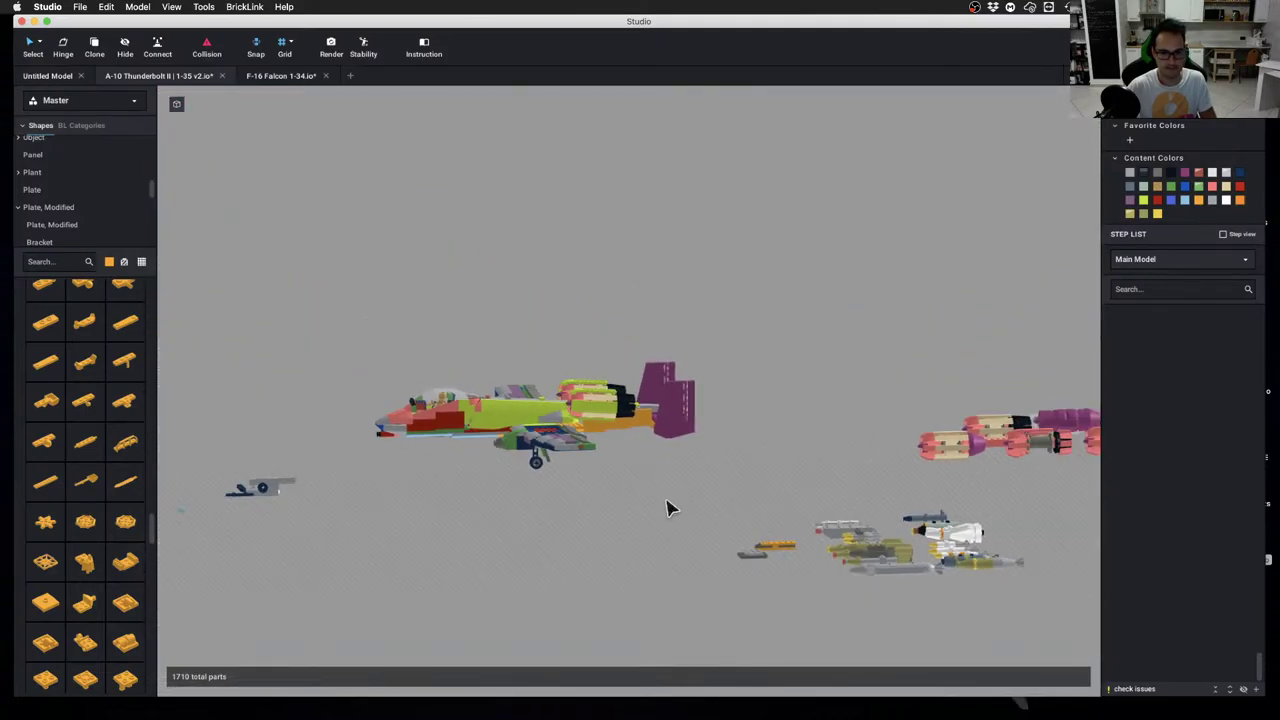
pyautogui.moveTo(667, 499); pyautogui.dragTo(672, 542, button='right')
pyautogui.scroll(3, 716, 470)
pyautogui.moveTo(632, 426); pyautogui.dragTo(656, 464, button='middle')
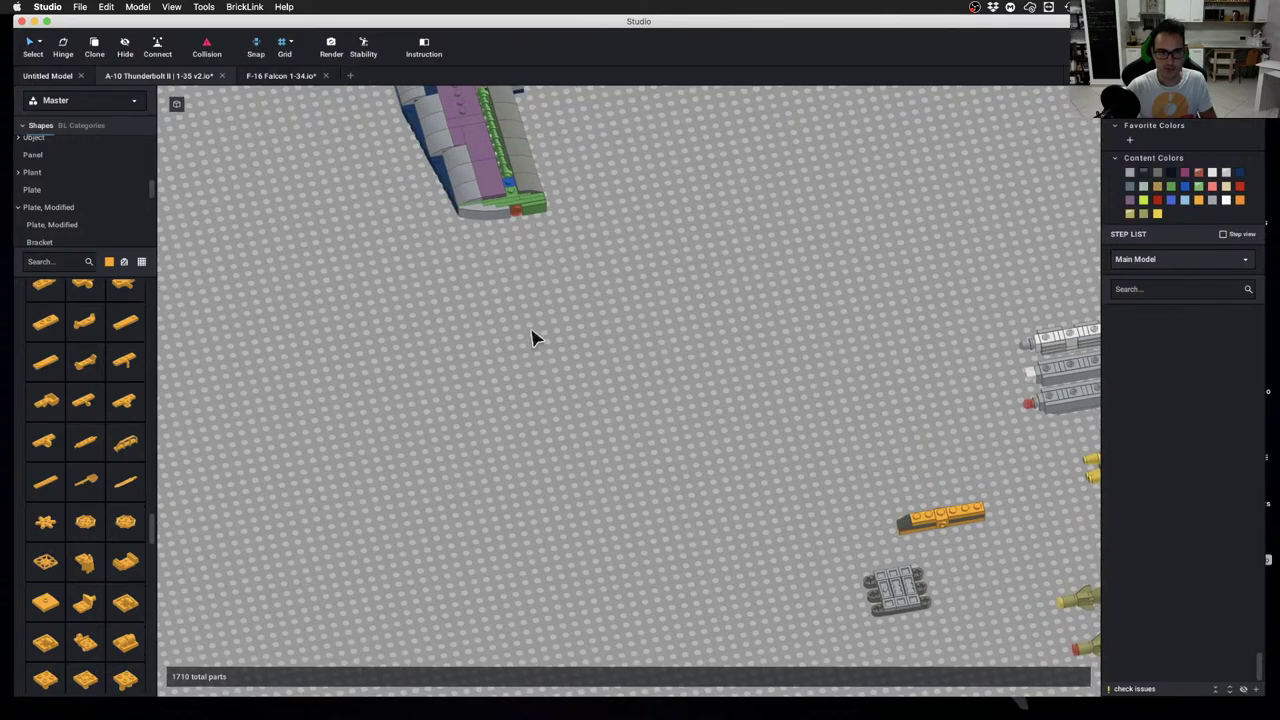
# Delete the grey plate assembly with Technic liftarms lying beside the bracket pylon
pyautogui.moveTo(531, 334); pyautogui.dragTo(554, 257, button='right')
pyautogui.moveTo(548, 486); pyautogui.dragTo(667, 507, button='right')
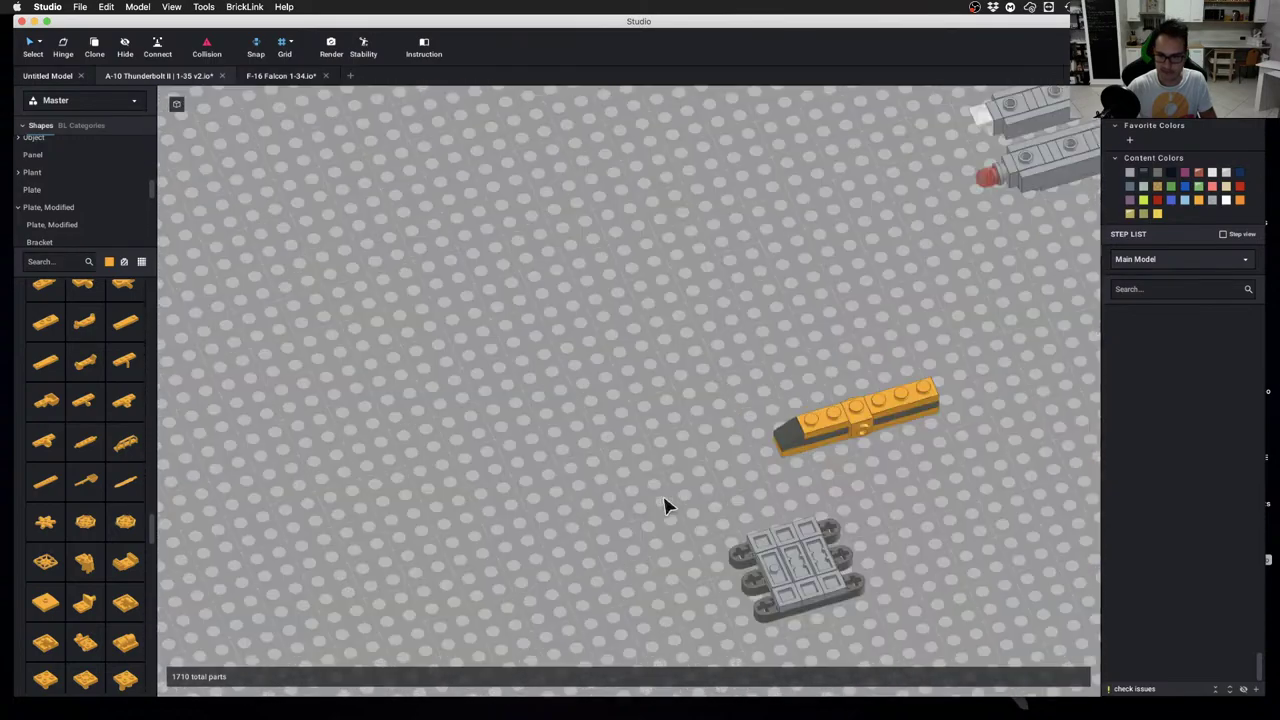
pyautogui.click(750, 530)
pyautogui.press('Delete')
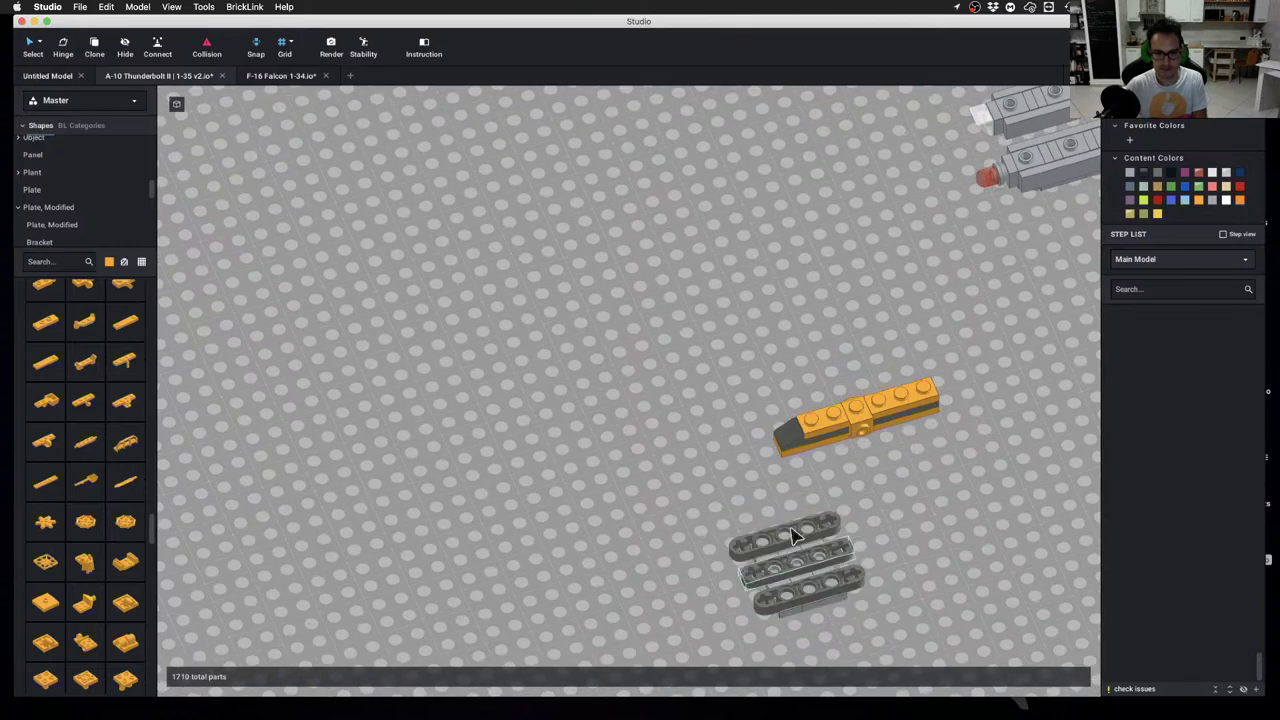
pyautogui.click(752, 543)
pyautogui.press('Delete')
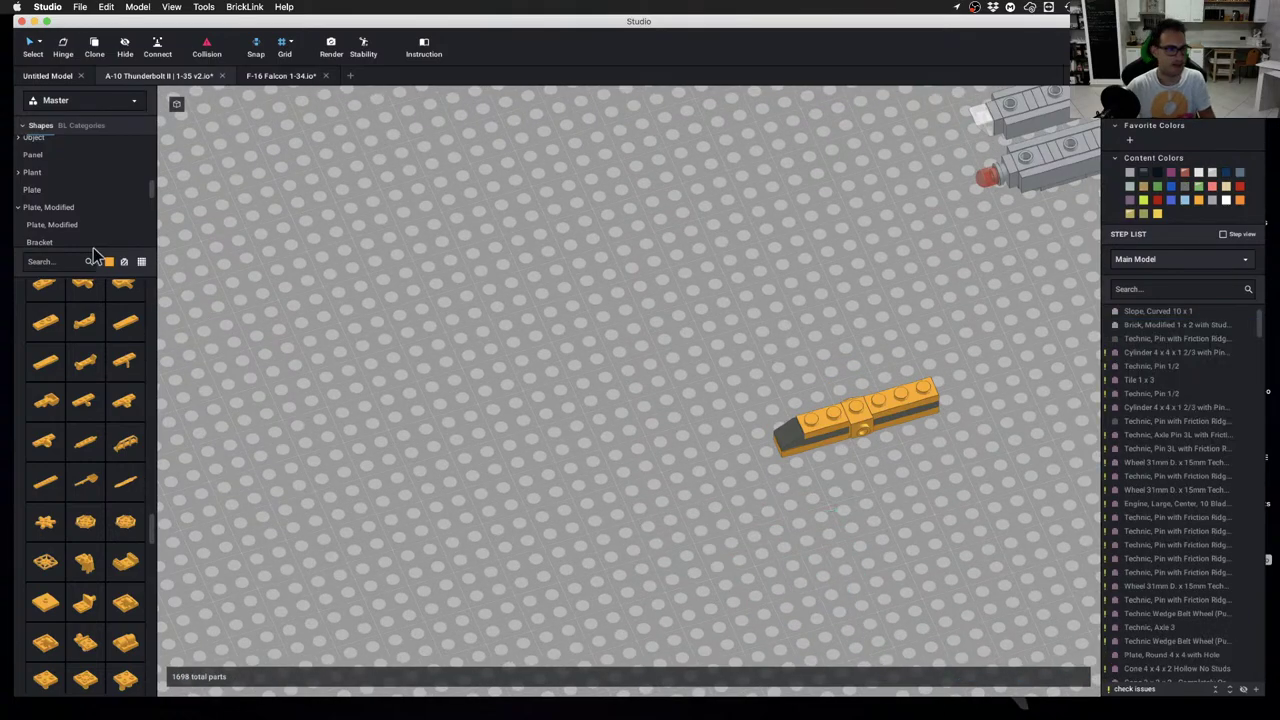
# Look through the Technic Steering, Pin, Connector and Axle parts for a suitable pylon piece
pyautogui.scroll(-5, 70, 209)
pyautogui.scroll(1, 81, 209)
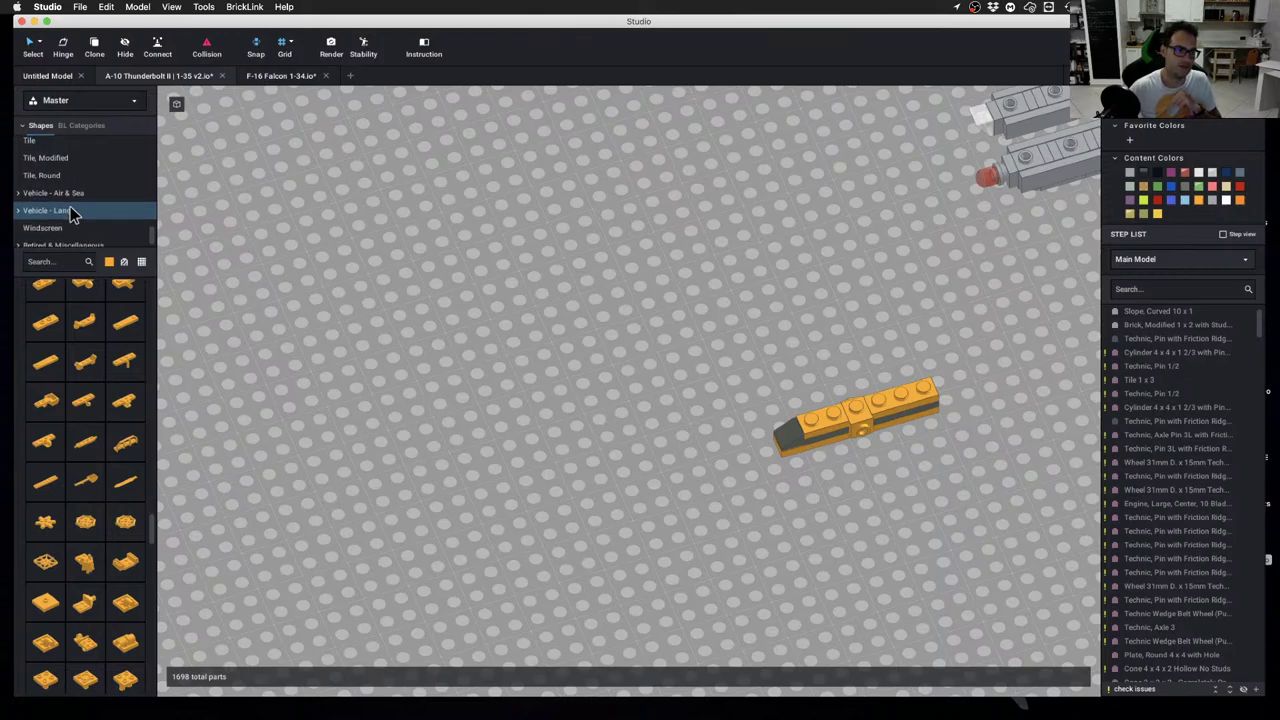
pyautogui.scroll(3, 84, 208)
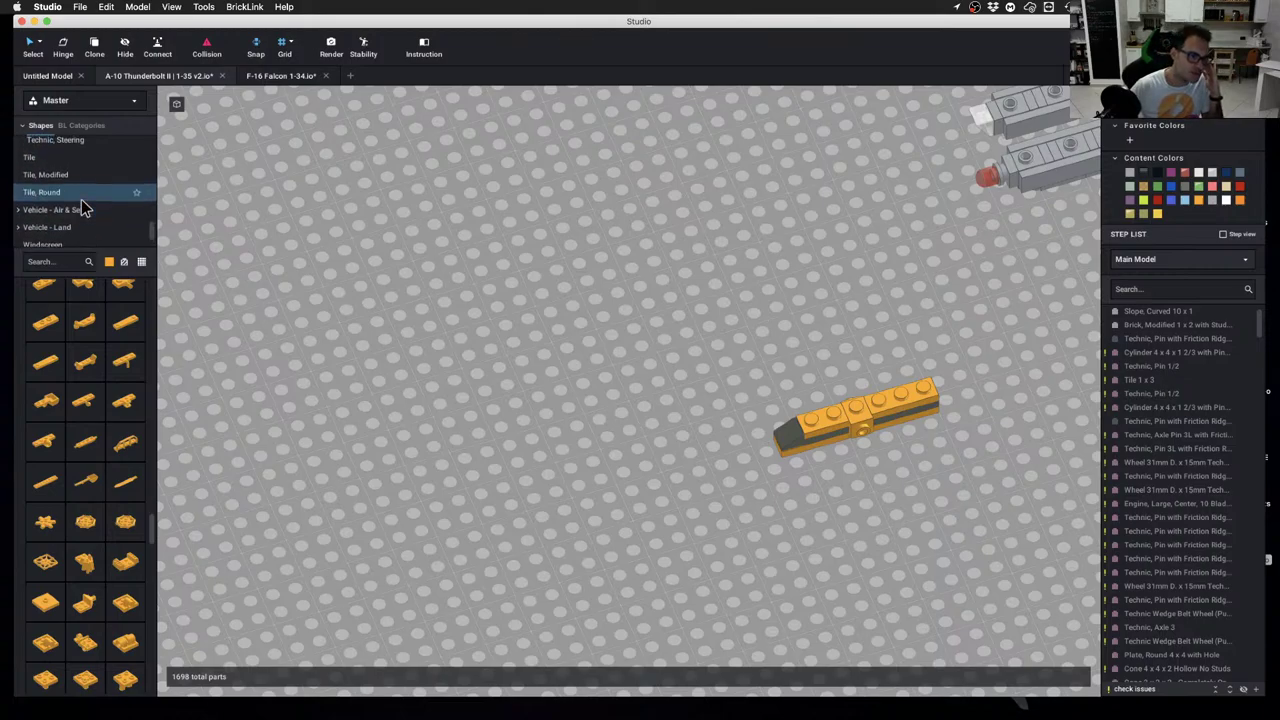
pyautogui.scroll(6, 84, 204)
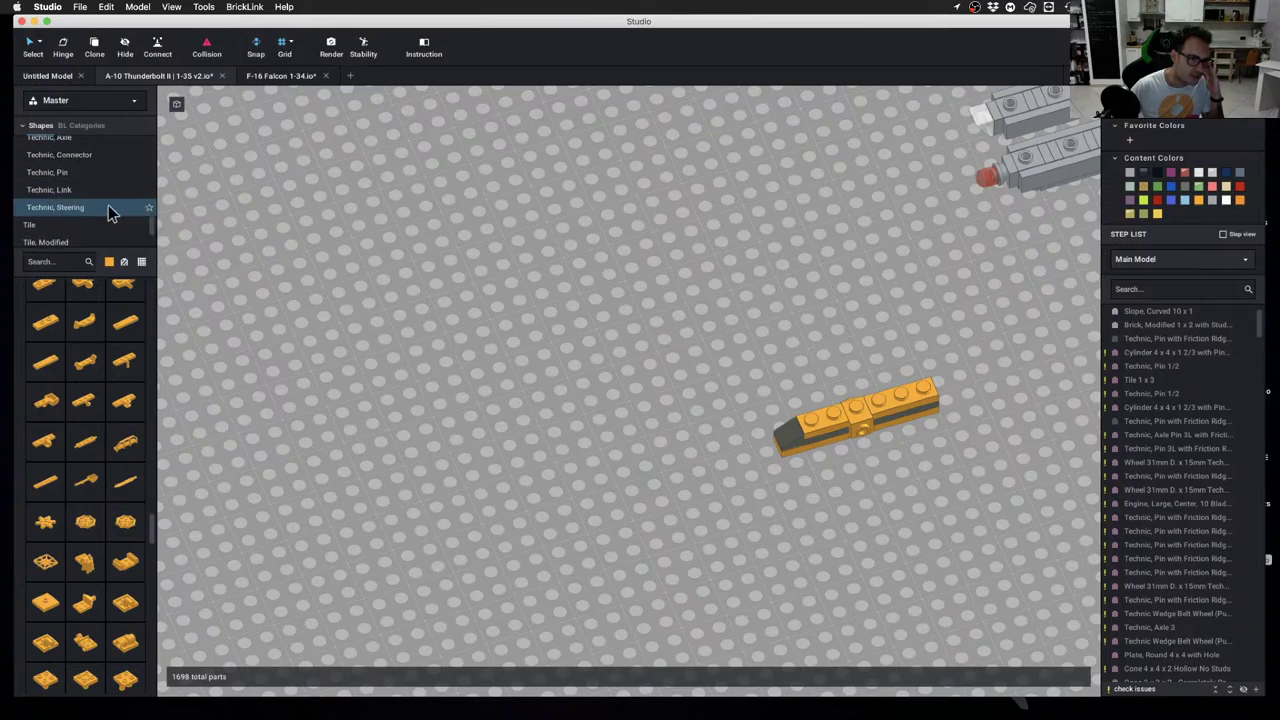
pyautogui.click(104, 200)
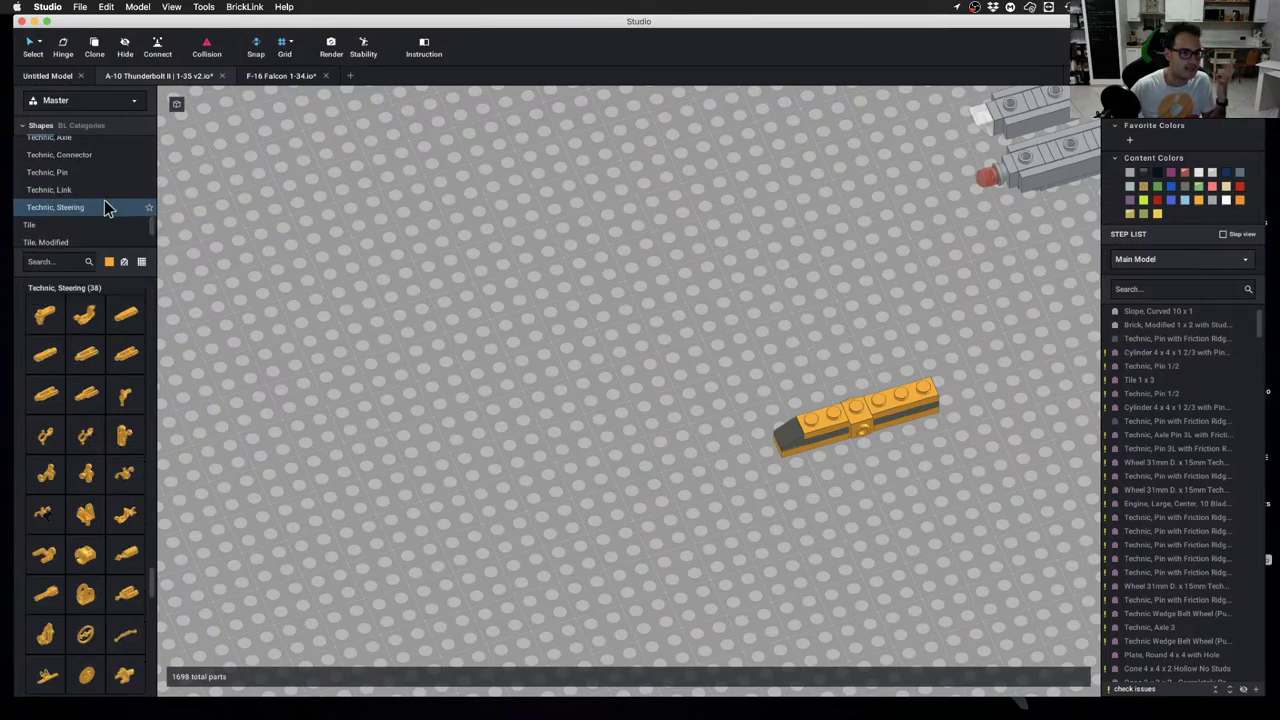
pyautogui.click(103, 196)
pyautogui.click(97, 174)
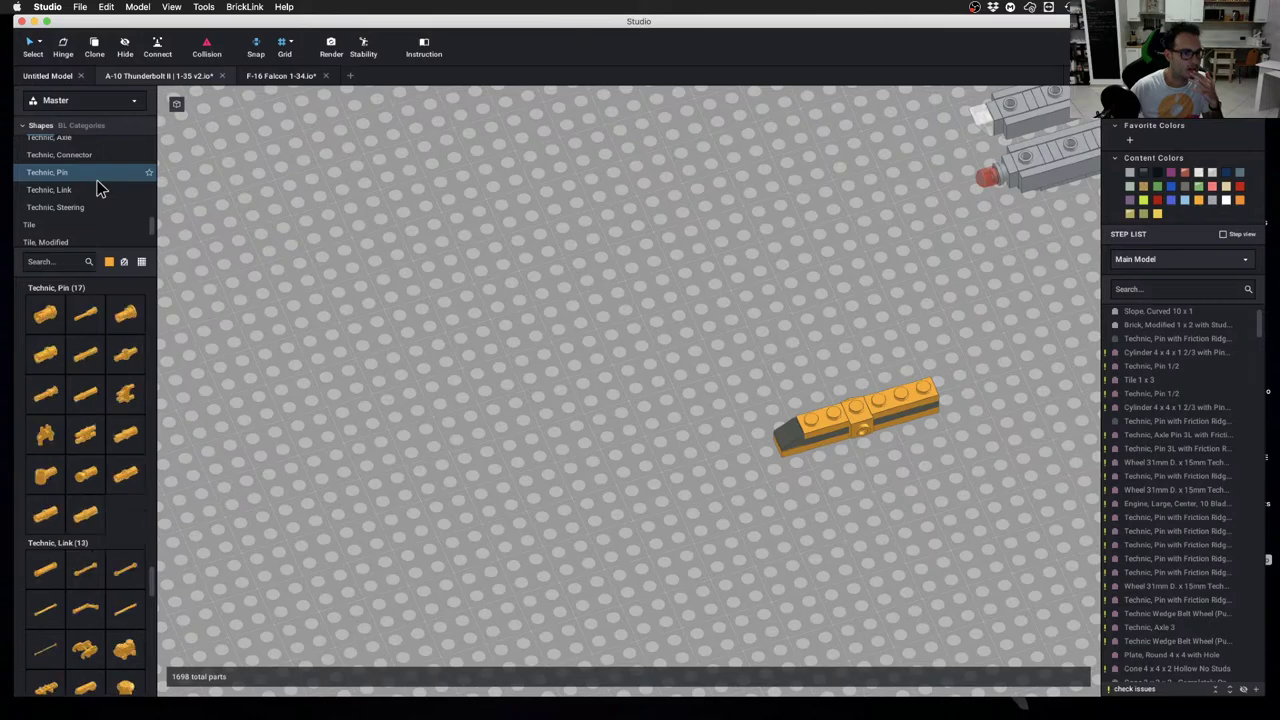
pyautogui.click(97, 157)
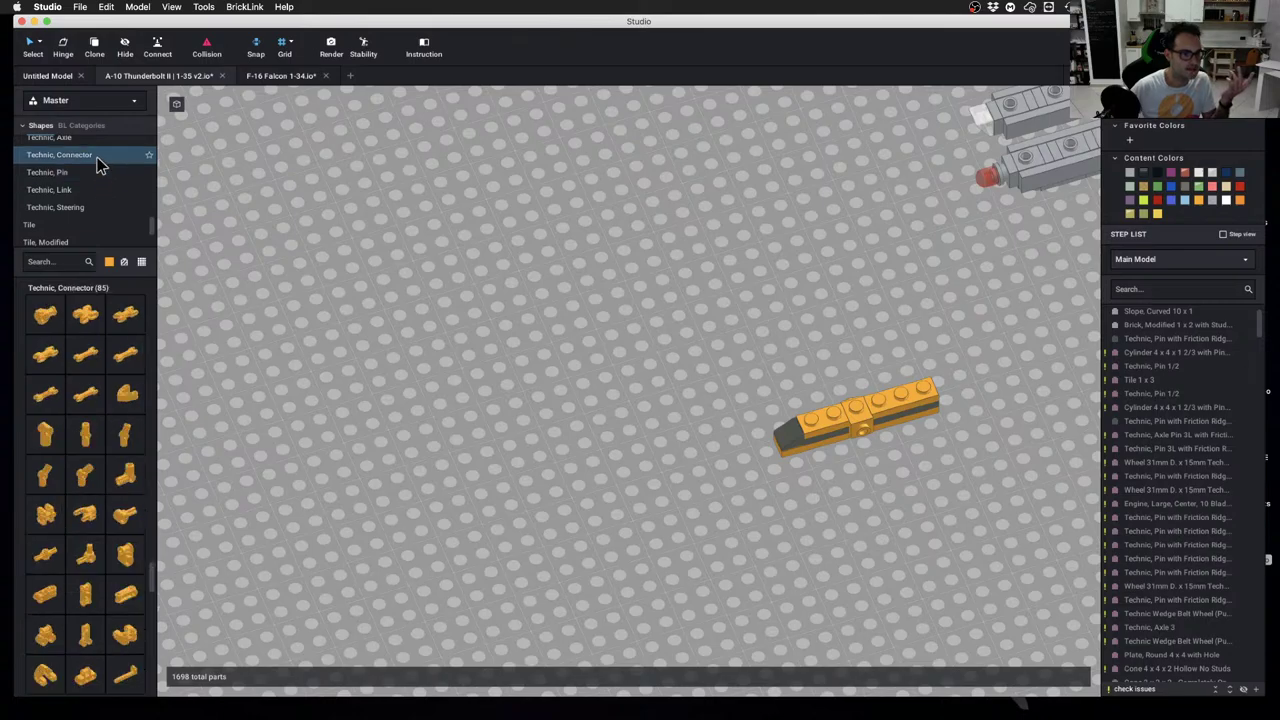
pyautogui.click(99, 142)
pyautogui.scroll(3, 87, 189)
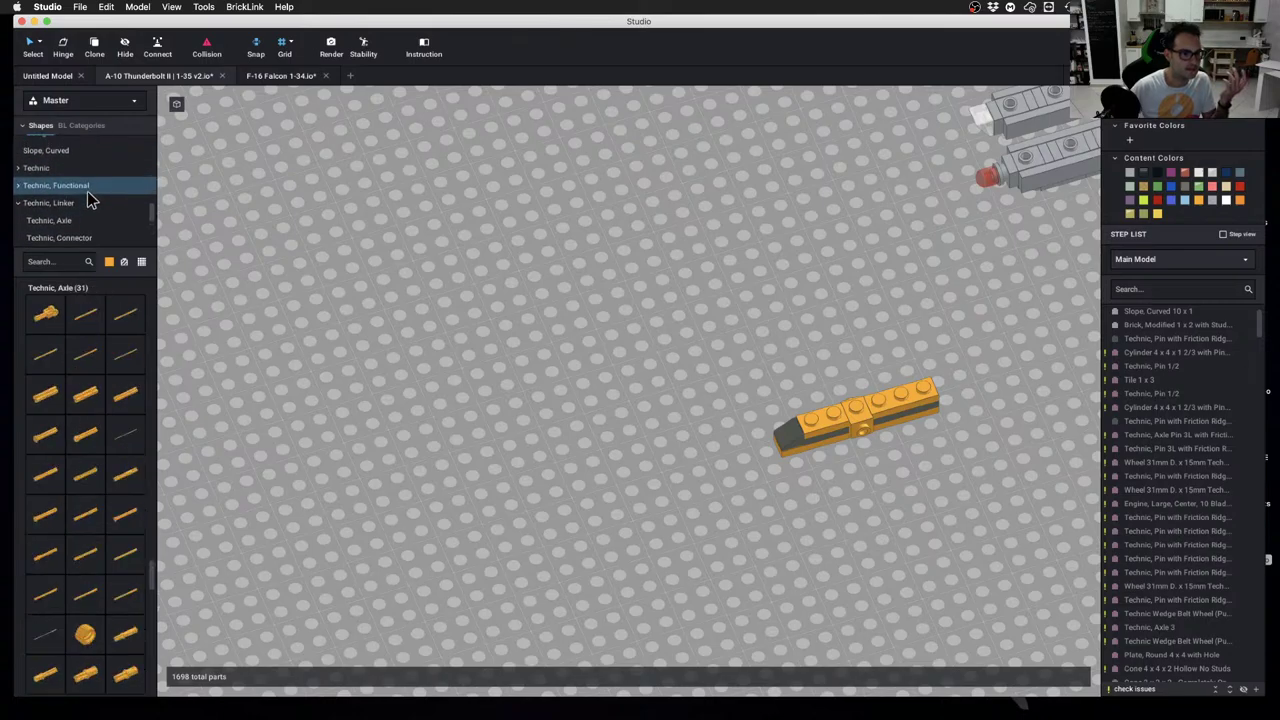
# Browse the Technic functional parts, then the Technic bricks, plates and liftarms
pyautogui.click(88, 188)
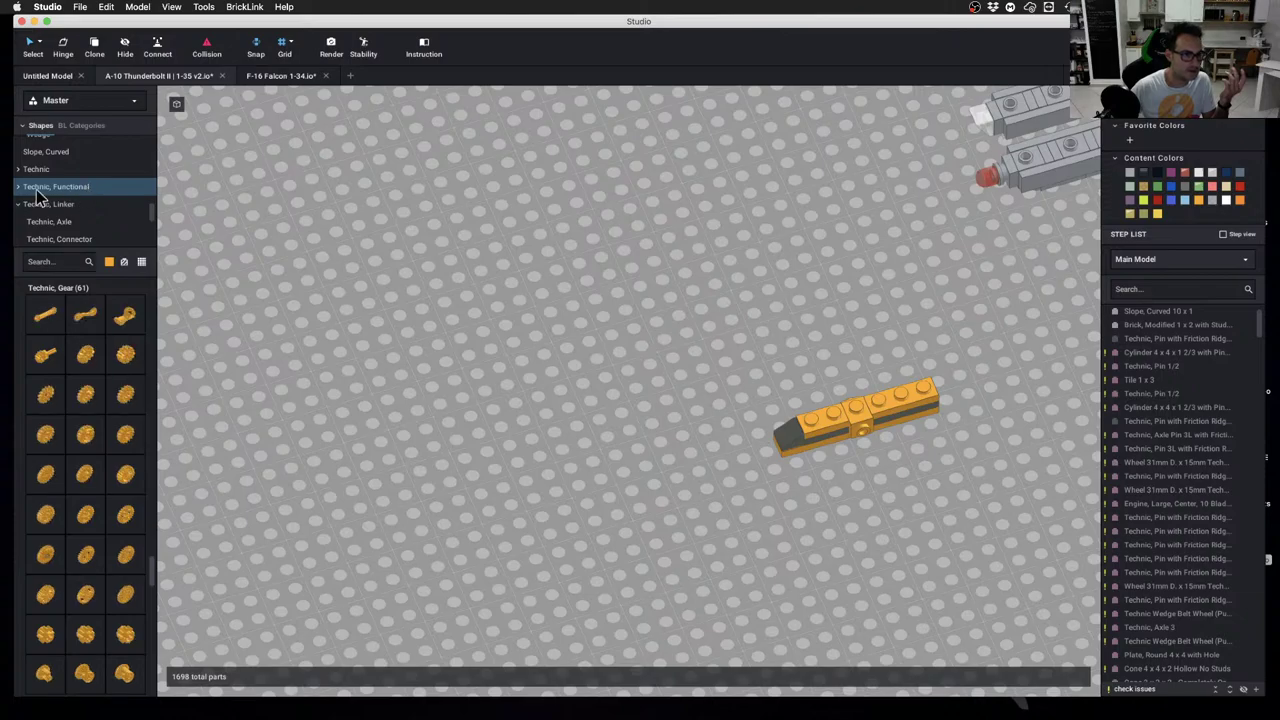
pyautogui.scroll(-1, 116, 200)
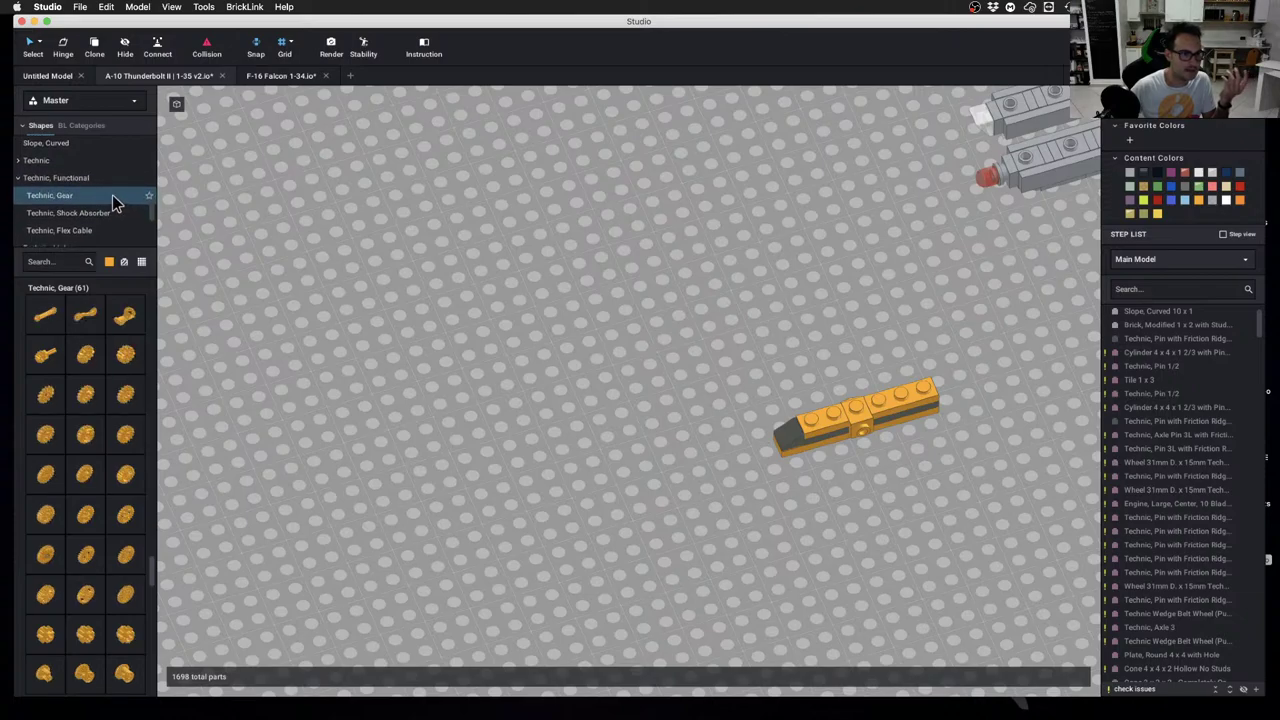
pyautogui.click(103, 211)
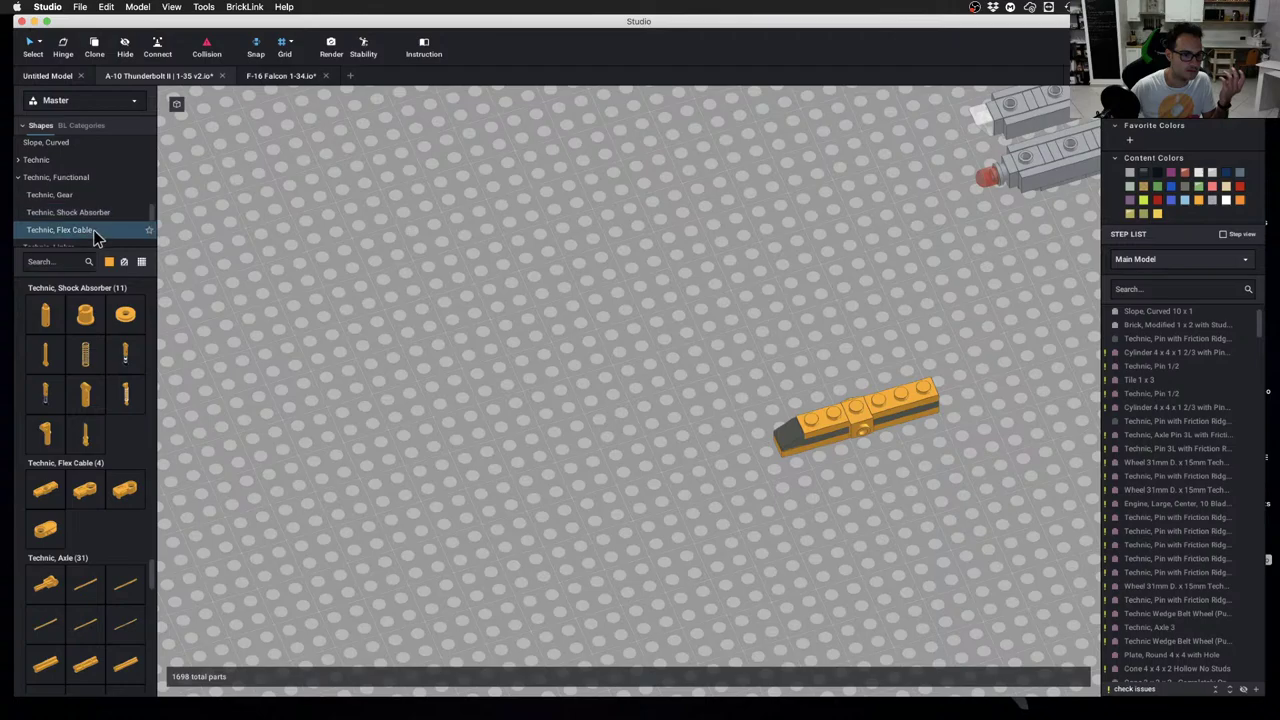
pyautogui.click(94, 234)
pyautogui.scroll(-3, 93, 228)
pyautogui.scroll(3, 78, 214)
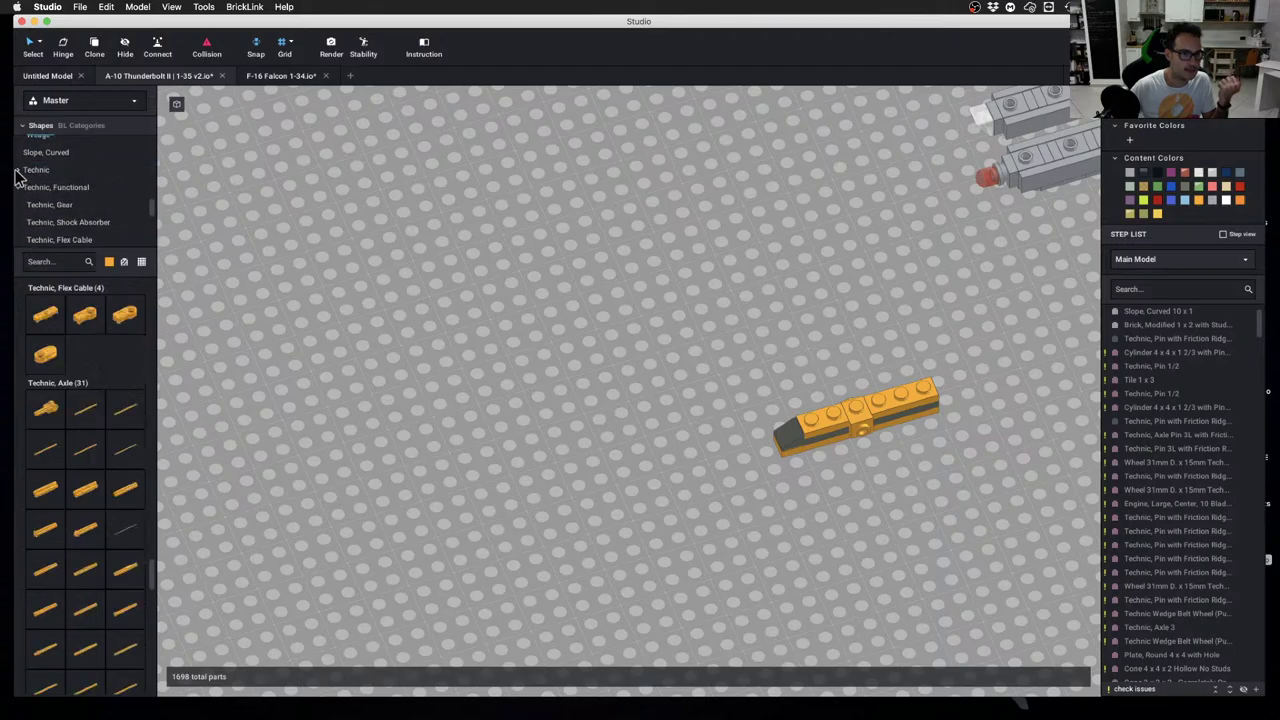
pyautogui.click(18, 169)
pyautogui.click(43, 186)
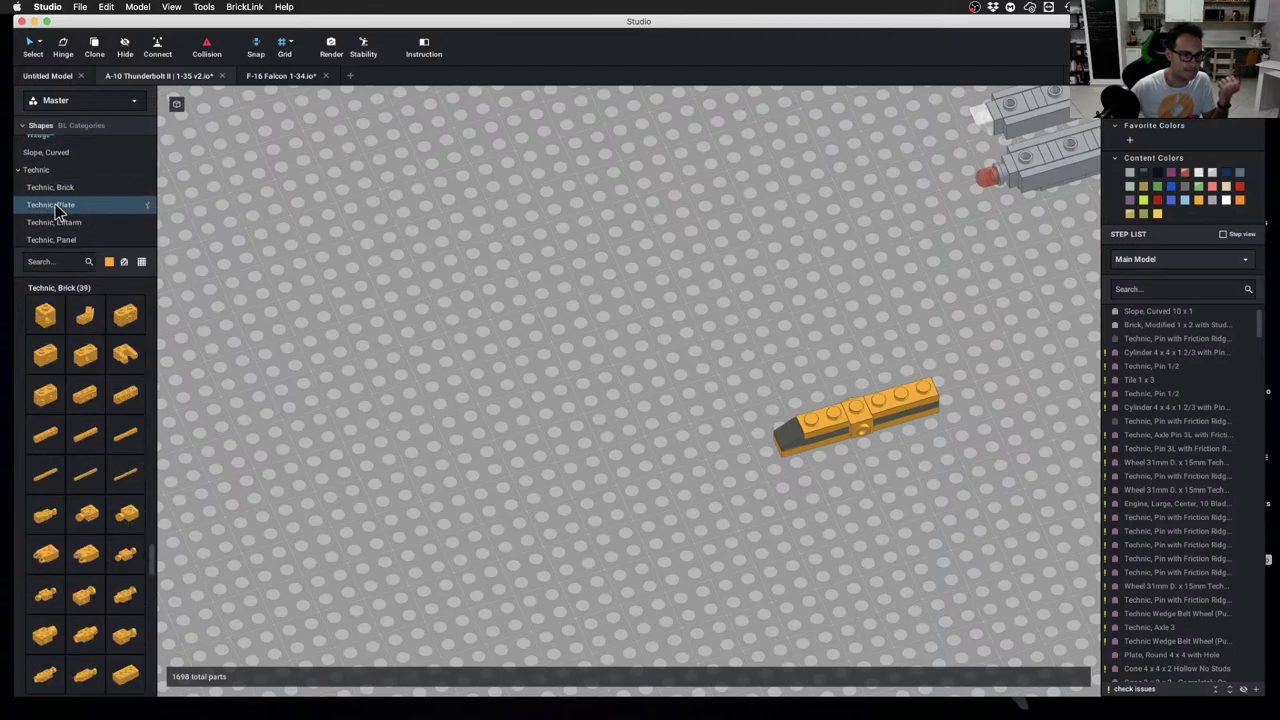
pyautogui.click(55, 204)
pyautogui.scroll(-2, 100, 410)
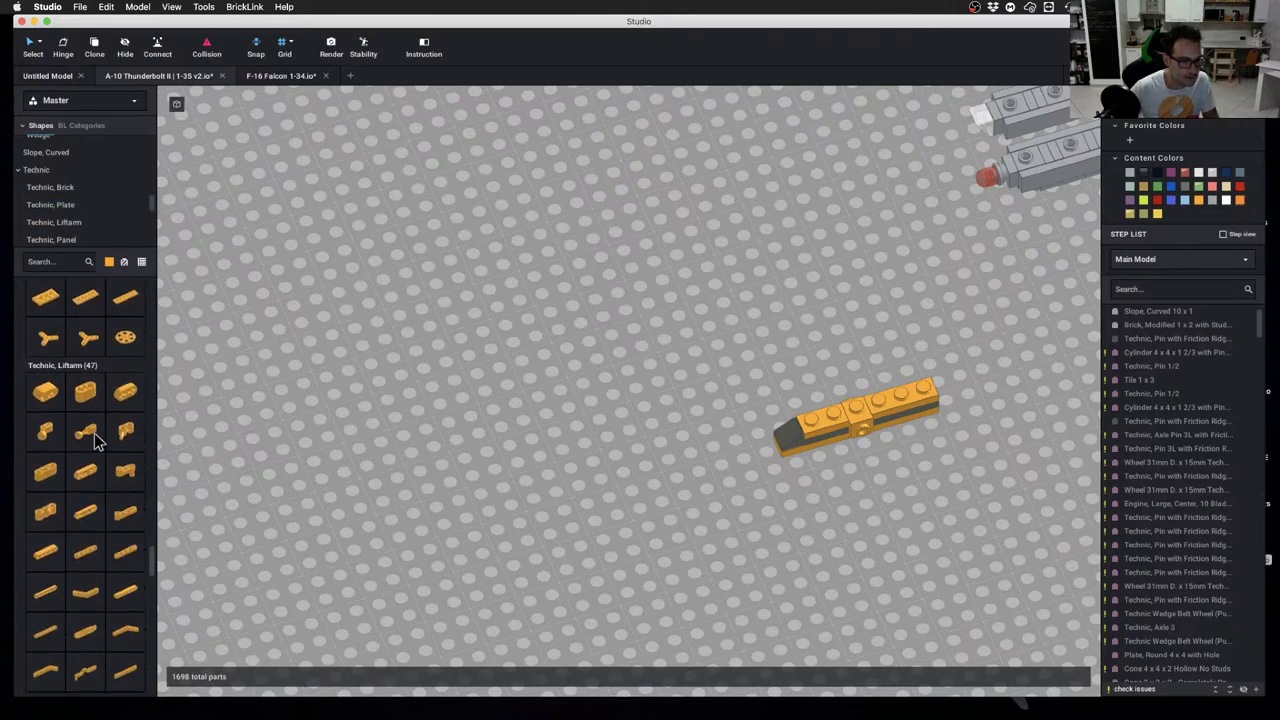
pyautogui.scroll(-1, 100, 513)
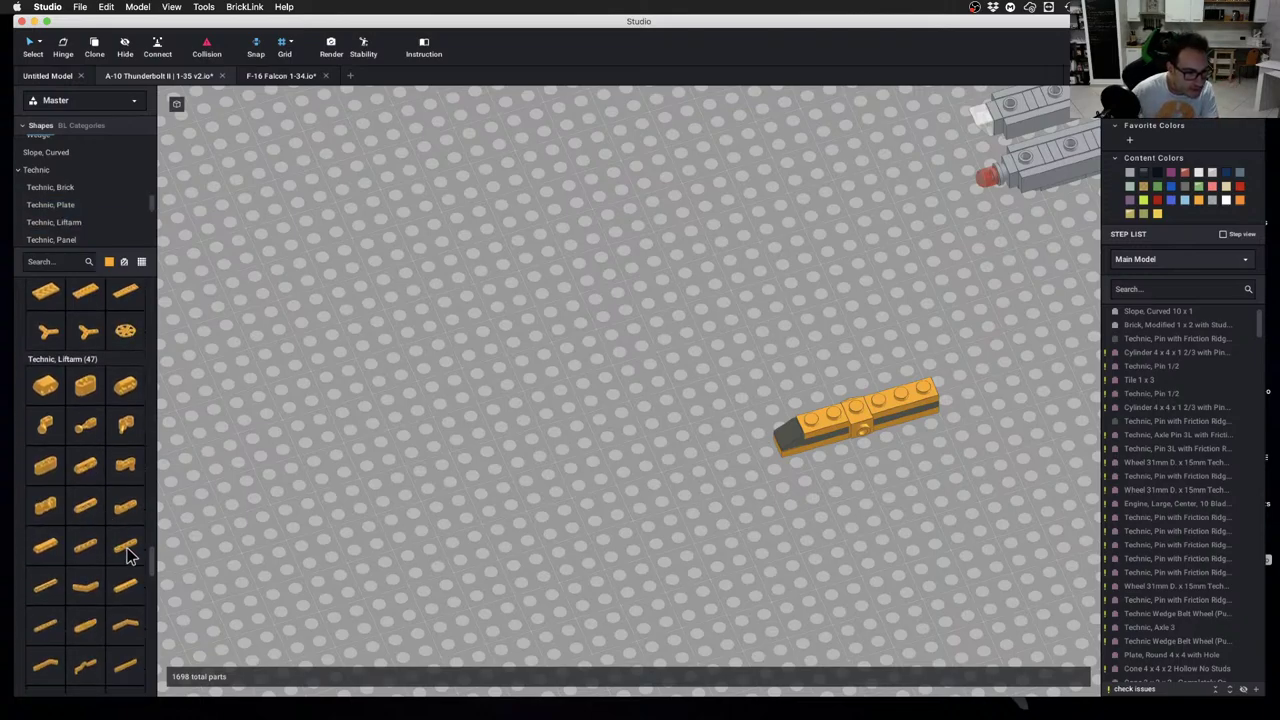
pyautogui.scroll(-1, 128, 560)
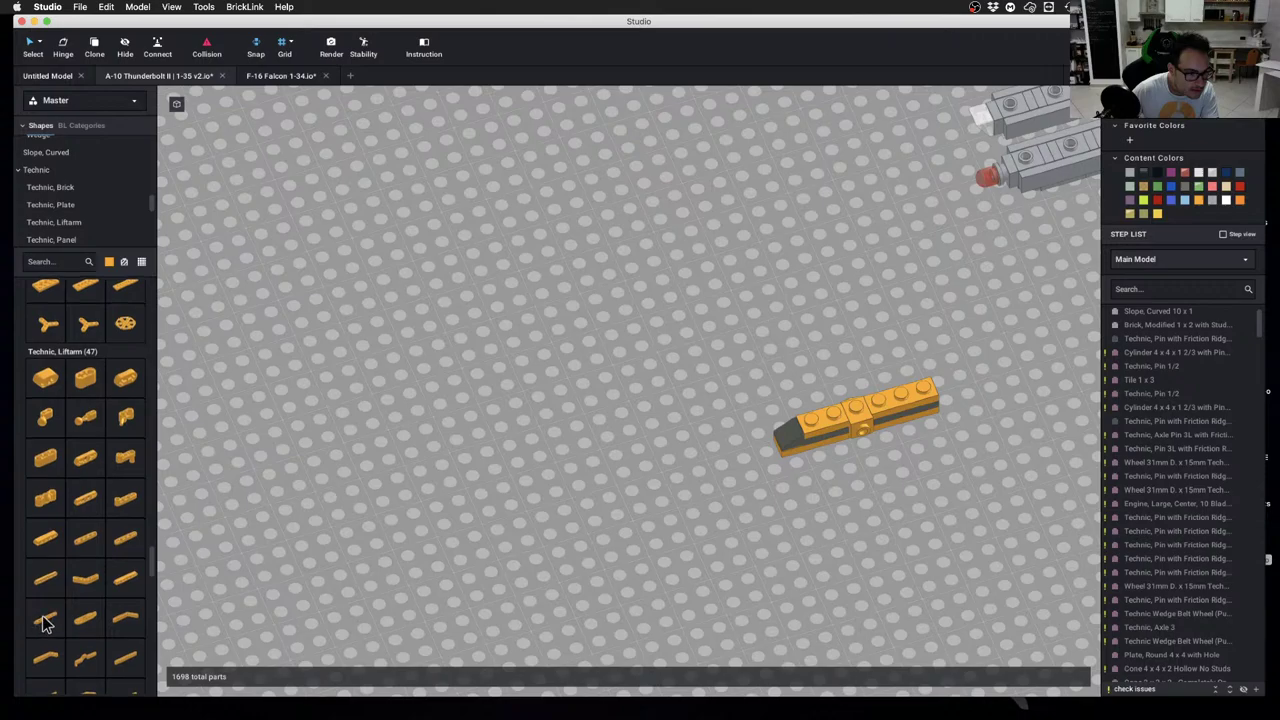
pyautogui.click(43, 617)
pyautogui.press('Right')
pyautogui.press('Escape')
pyautogui.scroll(-2, 80, 565)
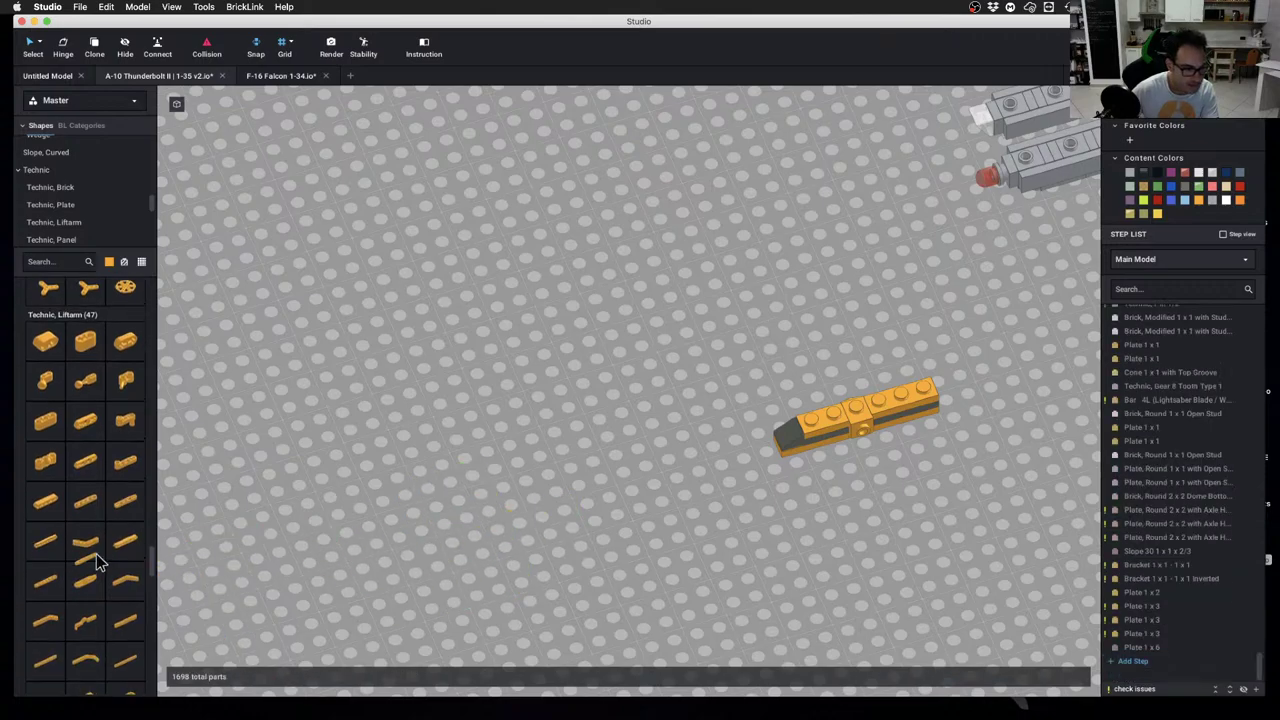
pyautogui.scroll(-2, 96, 560)
pyautogui.click(134, 614)
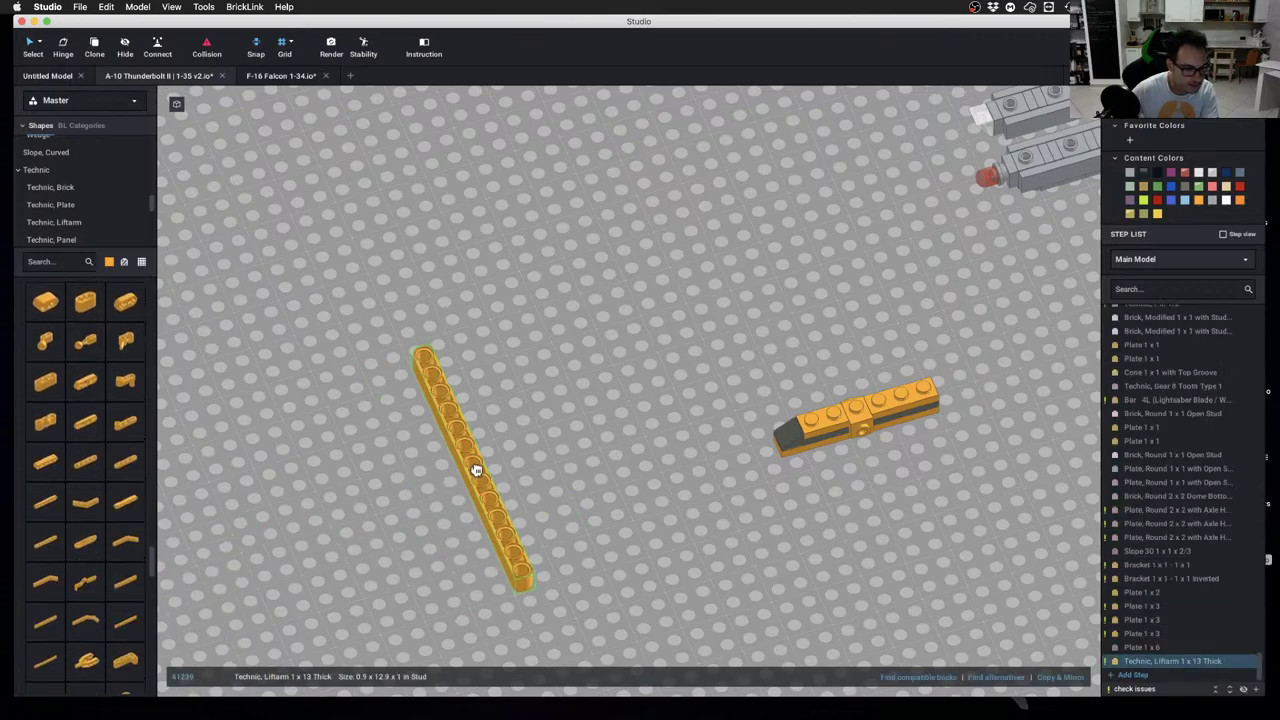
pyautogui.press('Down')
pyautogui.press('Escape')
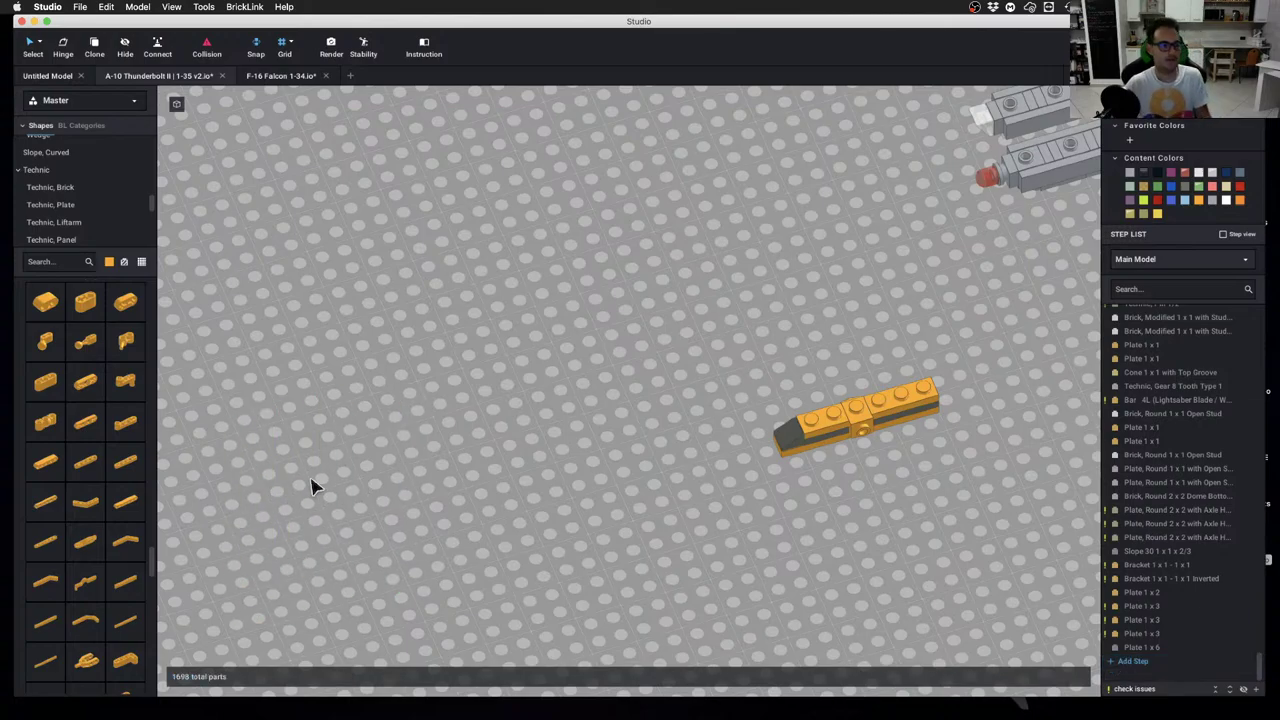
# Turn the whole A-10 aircraft upside down so the underside of its wings and fuselage faces up
pyautogui.scroll(-5, 363, 446)
pyautogui.moveTo(417, 426); pyautogui.dragTo(666, 443, button='middle')
pyautogui.scroll(1, 557, 401)
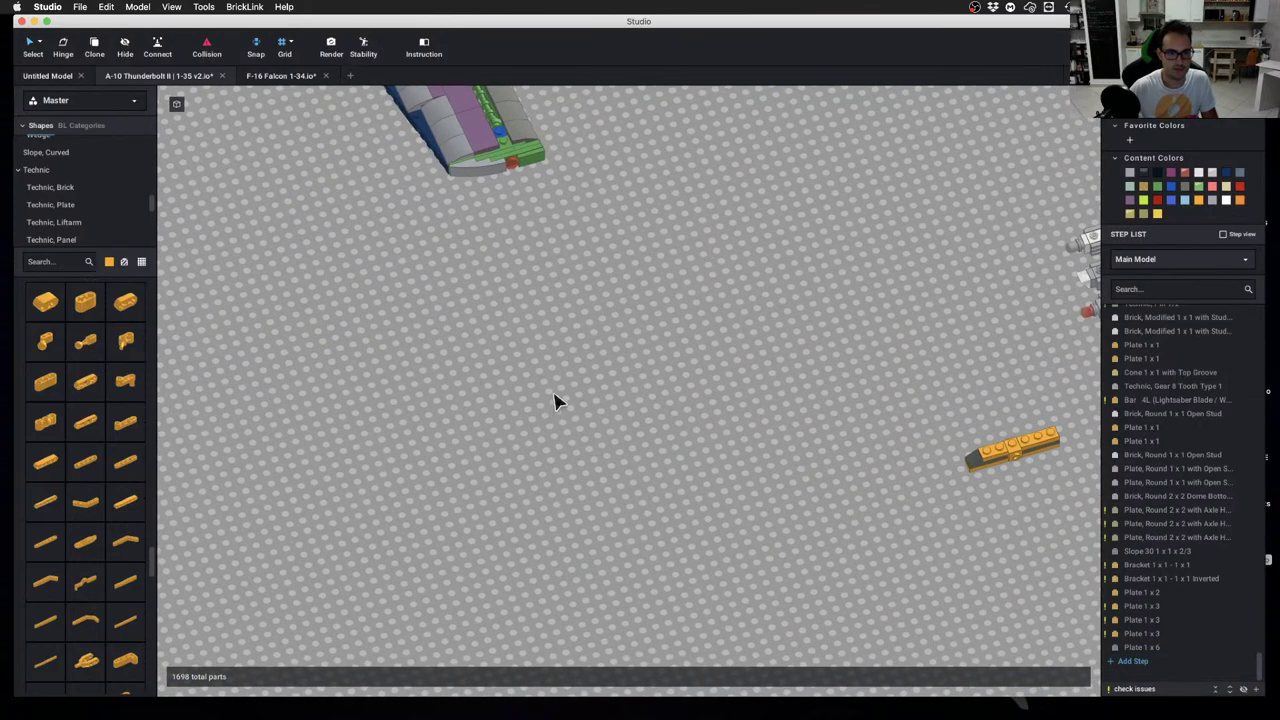
pyautogui.scroll(-5, 557, 401)
pyautogui.scroll(8, 560, 437)
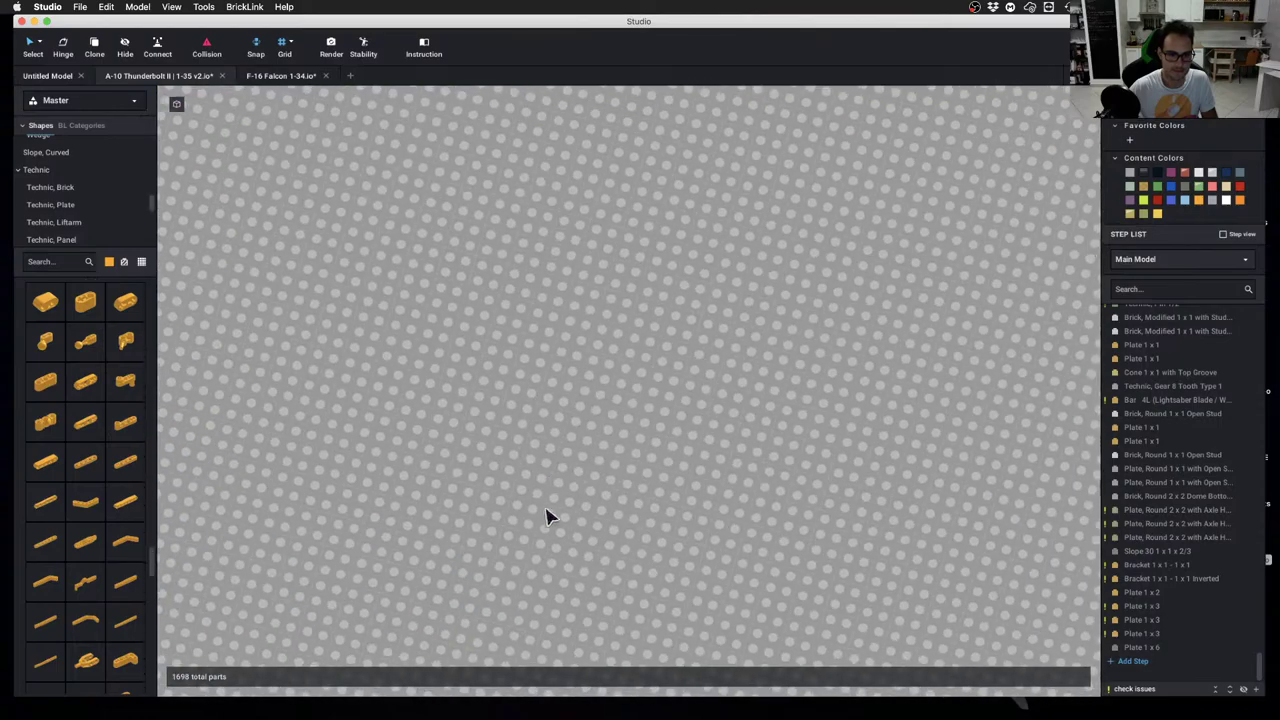
pyautogui.scroll(-5, 548, 516)
pyautogui.scroll(6, 614, 409)
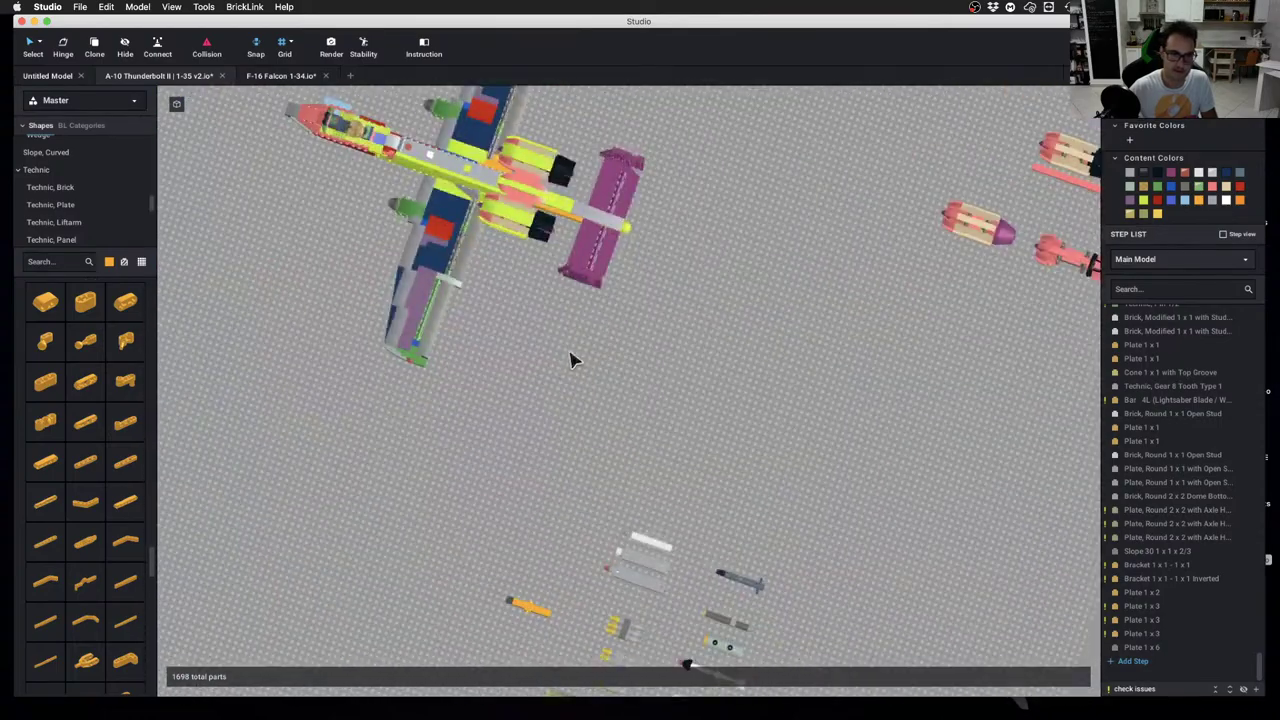
pyautogui.moveTo(570, 355); pyautogui.dragTo(668, 486, button='middle')
pyautogui.moveTo(668, 486); pyautogui.dragTo(686, 489, button='right')
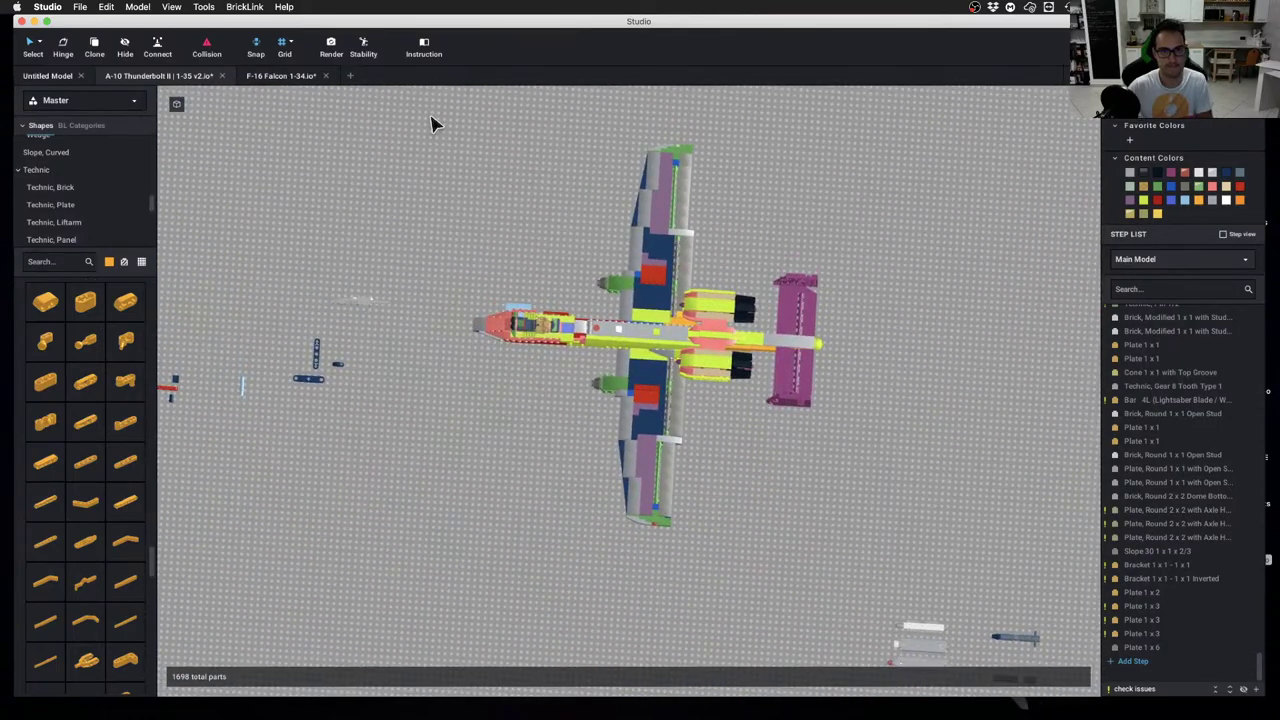
pyautogui.moveTo(430, 122); pyautogui.dragTo(869, 591)
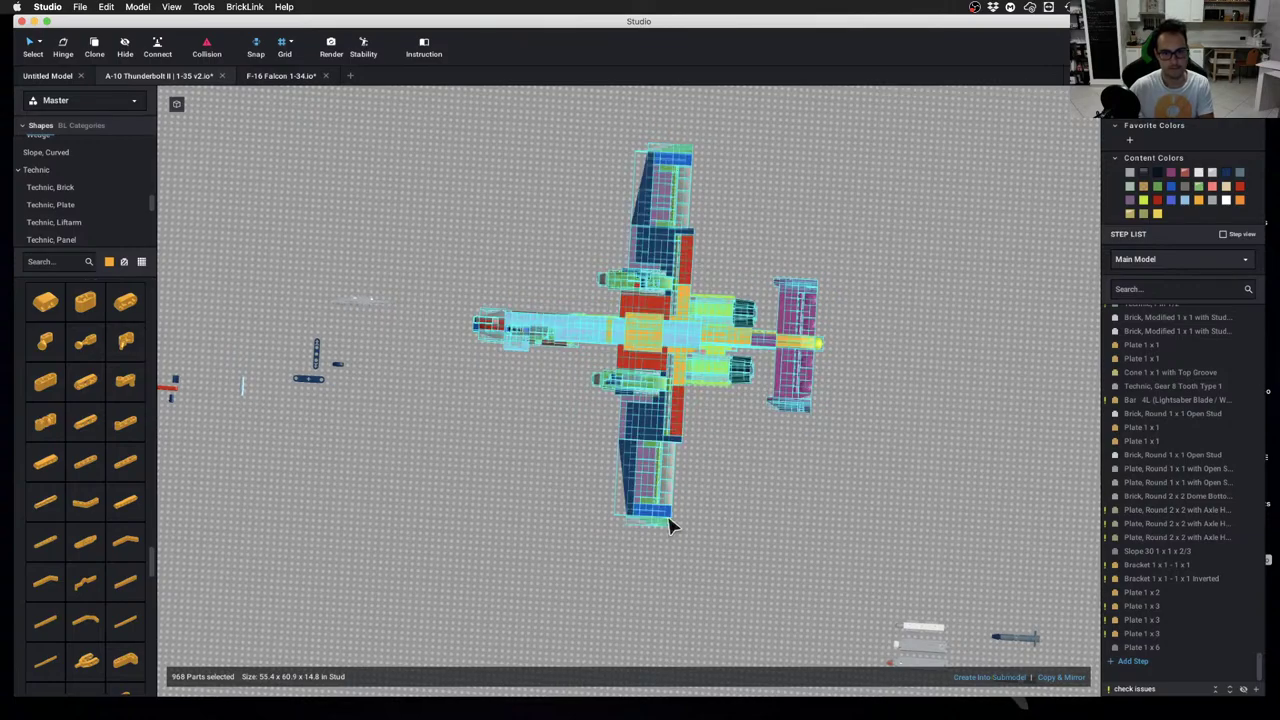
pyautogui.click(750, 523)
# Clone the eight-part bracket pylon onto the red underside plates, between the orange centre plate and one landing gear pod
pyautogui.scroll(-3, 750, 523)
pyautogui.moveTo(750, 523); pyautogui.dragTo(876, 359, button='right')
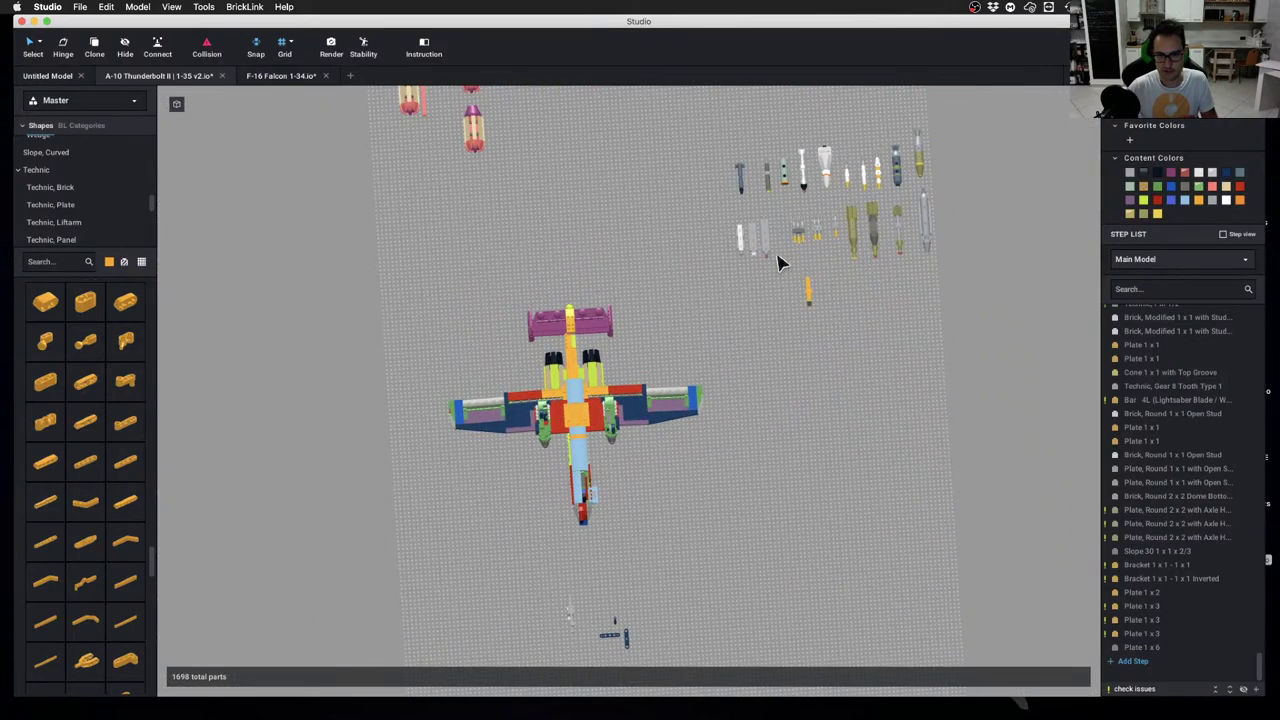
pyautogui.moveTo(779, 261); pyautogui.dragTo(837, 340)
pyautogui.press('c')
pyautogui.scroll(4, 819, 268)
pyautogui.moveTo(235, 400); pyautogui.dragTo(574, 410, button='middle')
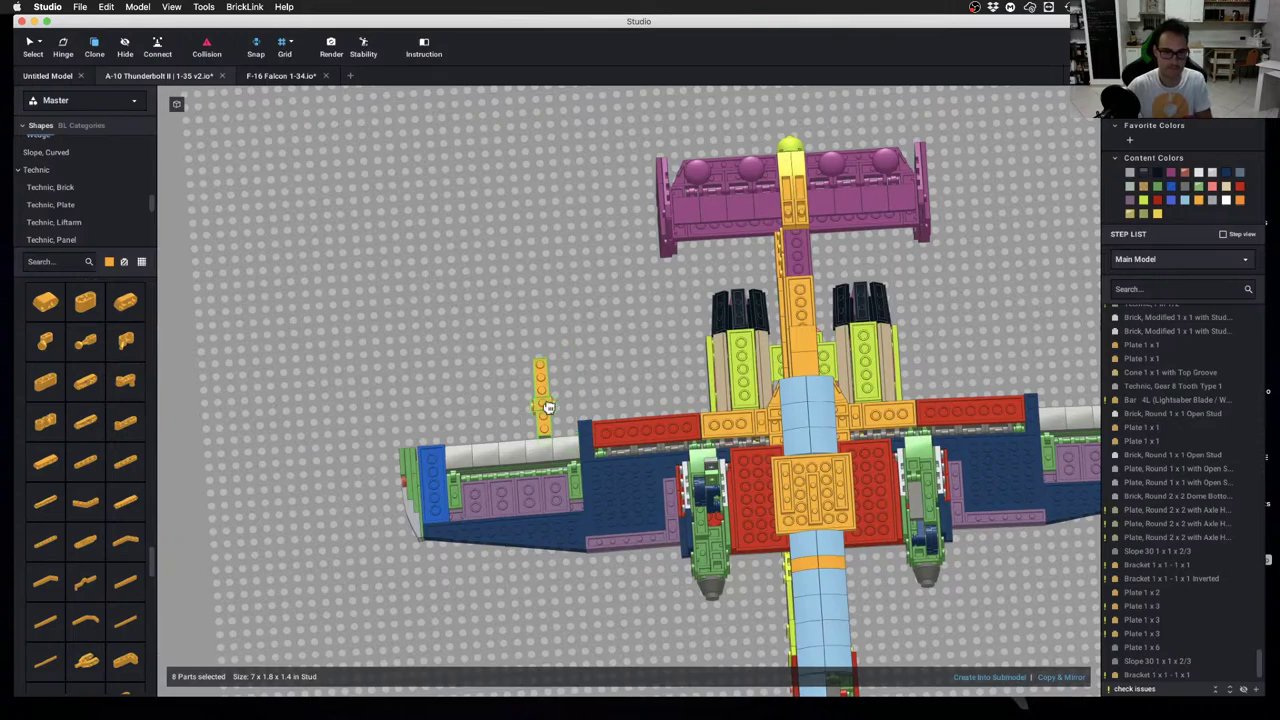
pyautogui.moveTo(761, 494); pyautogui.dragTo(571, 409, button='middle')
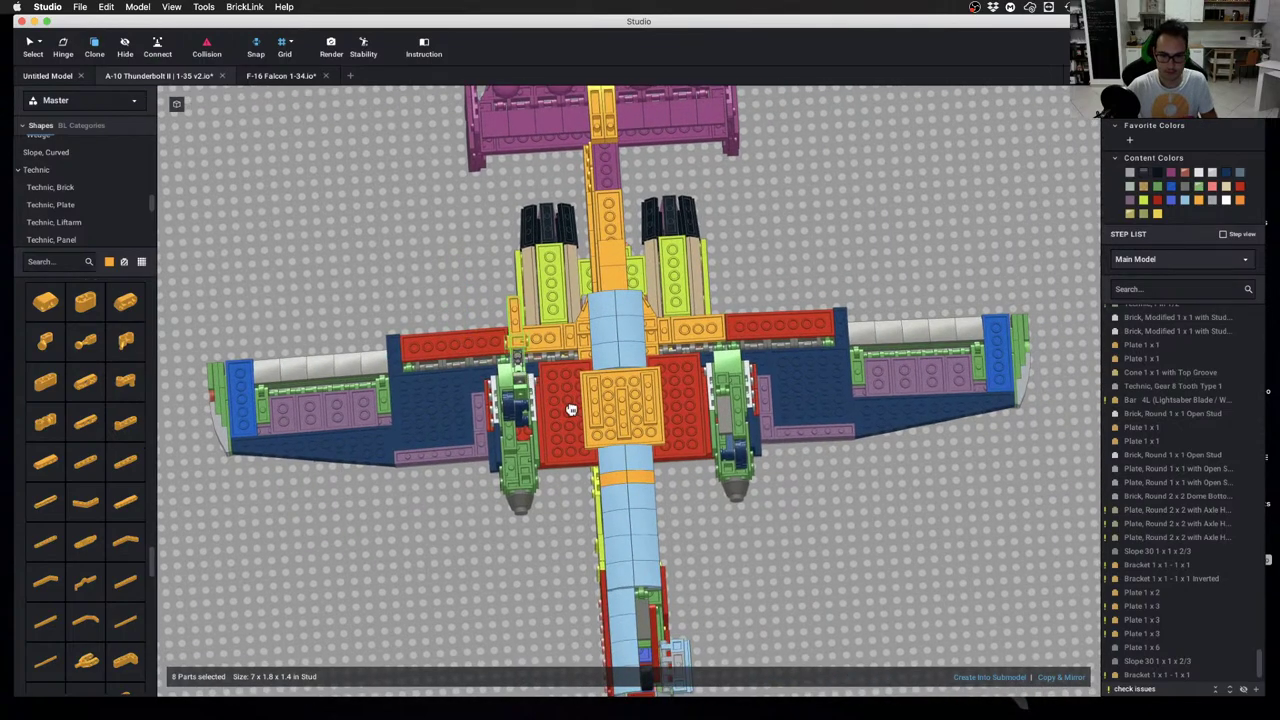
pyautogui.scroll(5, 586, 437)
pyautogui.scroll(-3, 586, 437)
pyautogui.moveTo(480, 500); pyautogui.dragTo(480, 660, button='middle')
pyautogui.moveTo(509, 556); pyautogui.dragTo(514, 577, button='right')
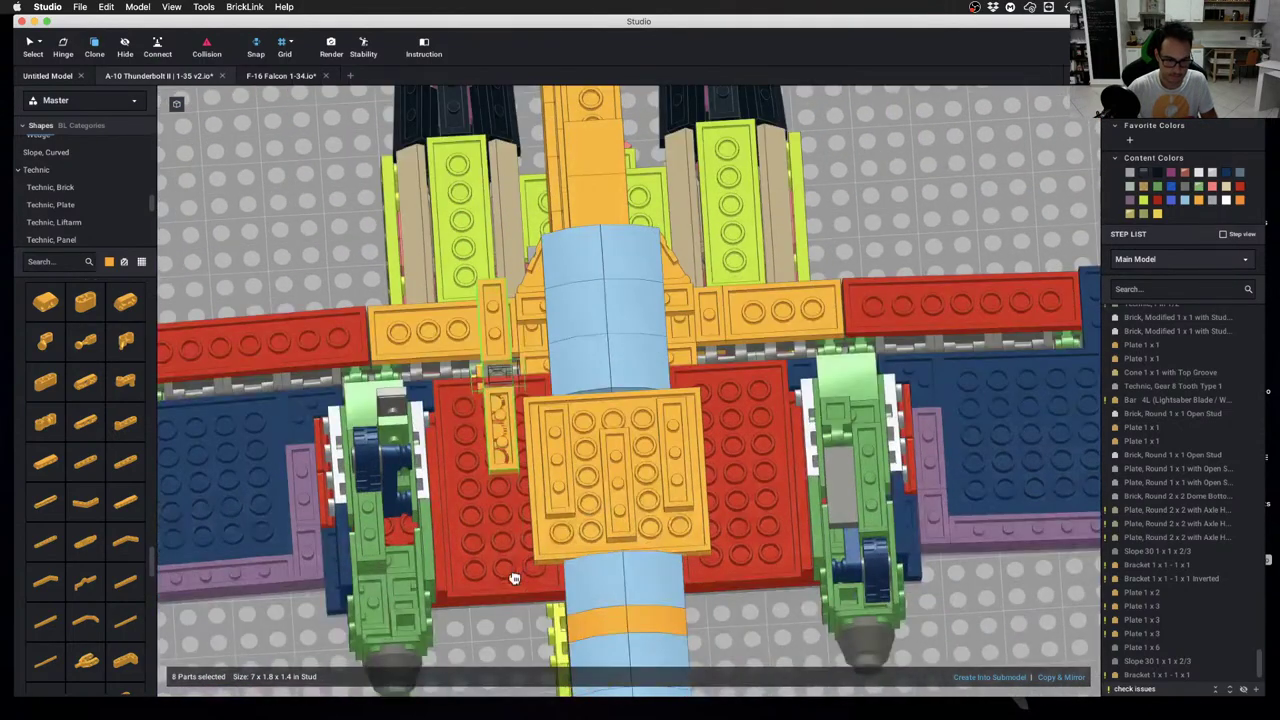
pyautogui.moveTo(514, 577); pyautogui.dragTo(511, 505, button='middle')
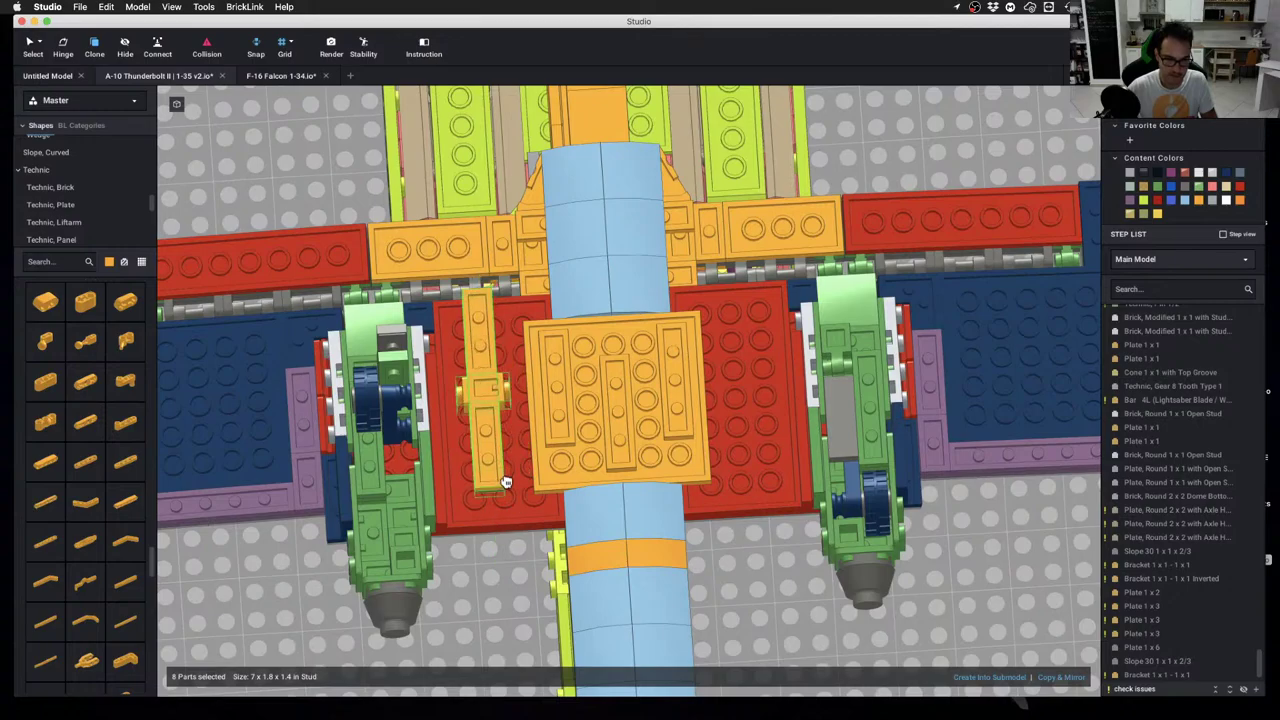
pyautogui.moveTo(506, 482); pyautogui.dragTo(509, 483)
pyautogui.click(509, 484)
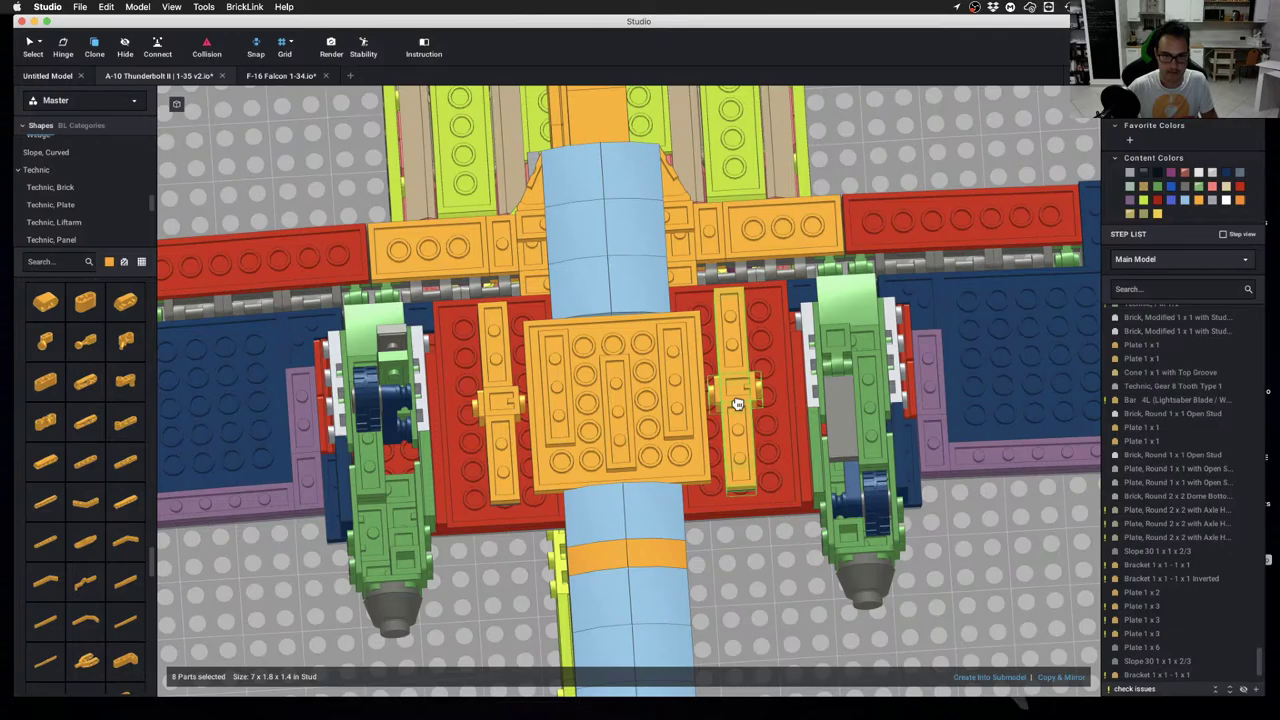
# Place a second pylon copy on the red plates at the opposite side of the orange centre plate, then finish cloning
pyautogui.click(737, 404)
pyautogui.press('Escape')
pyautogui.moveTo(737, 543); pyautogui.dragTo(731, 517, button='right')
pyautogui.scroll(-4, 720, 540)
pyautogui.moveTo(706, 566); pyautogui.dragTo(724, 408, button='right')
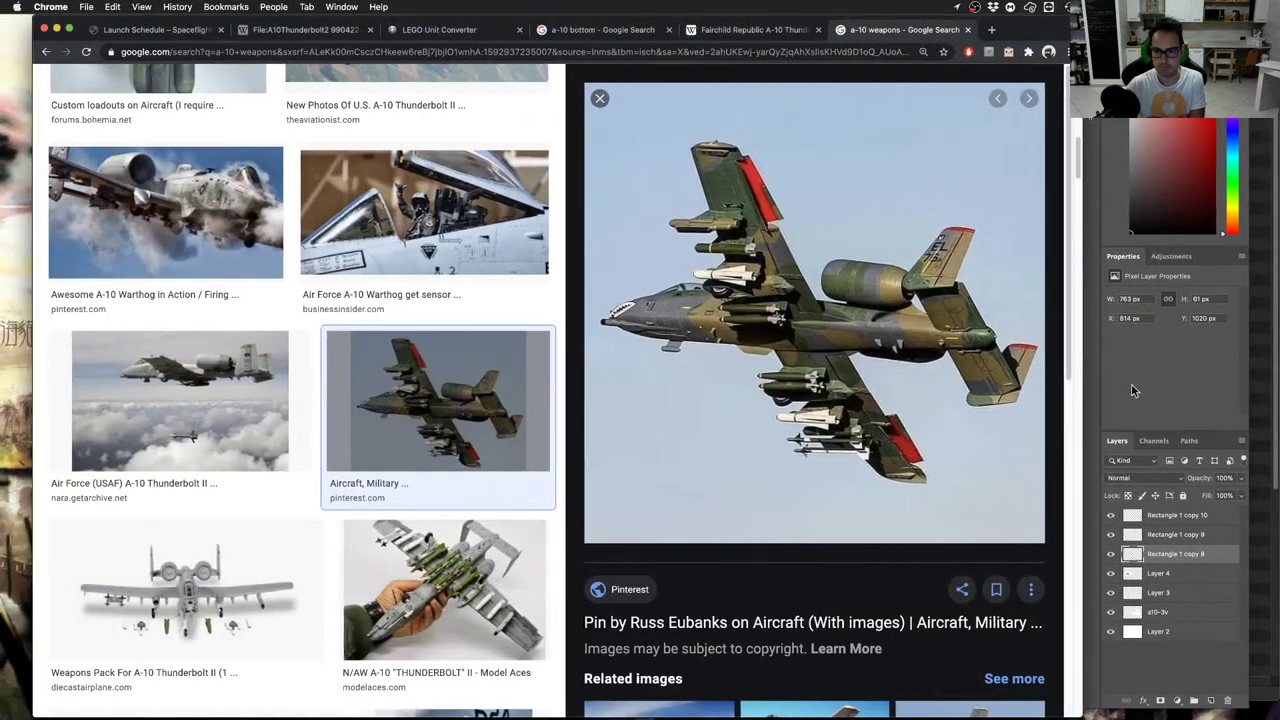
# In the browser, replace the weapons image search with one for "a-10 hardpoints"
pyautogui.scroll(10, 316, 514)
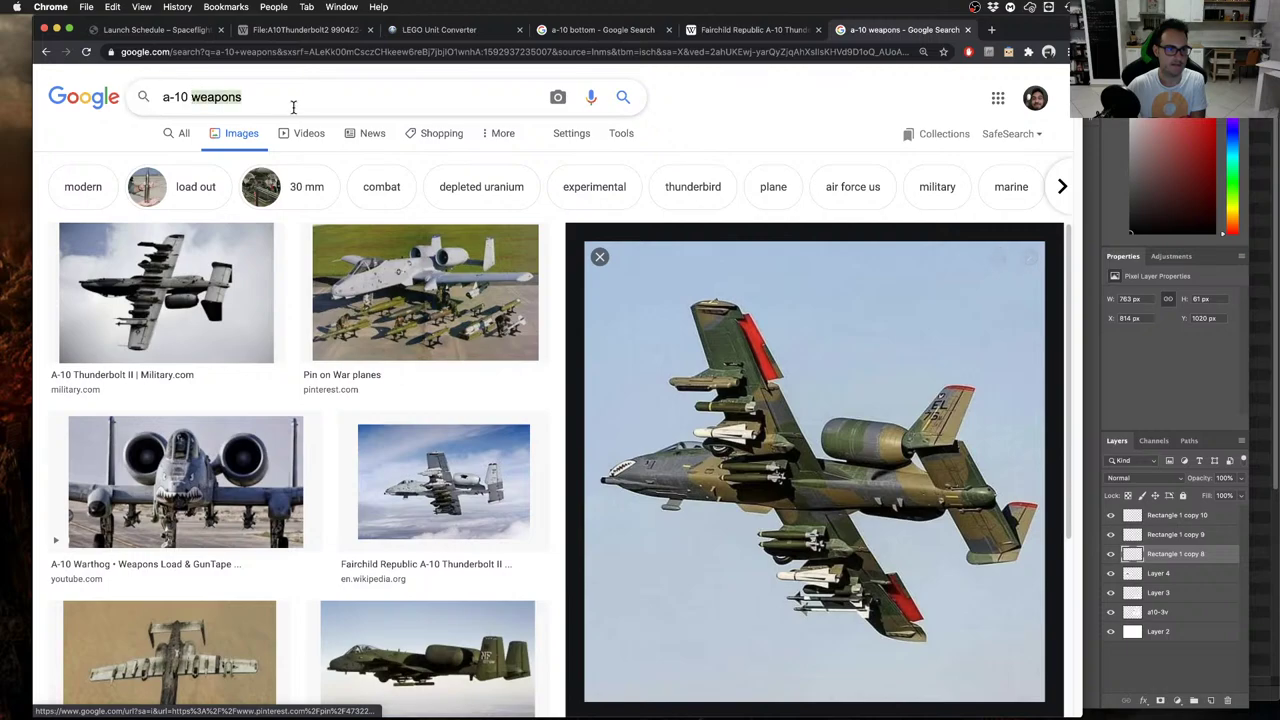
pyautogui.write('hardpoi')
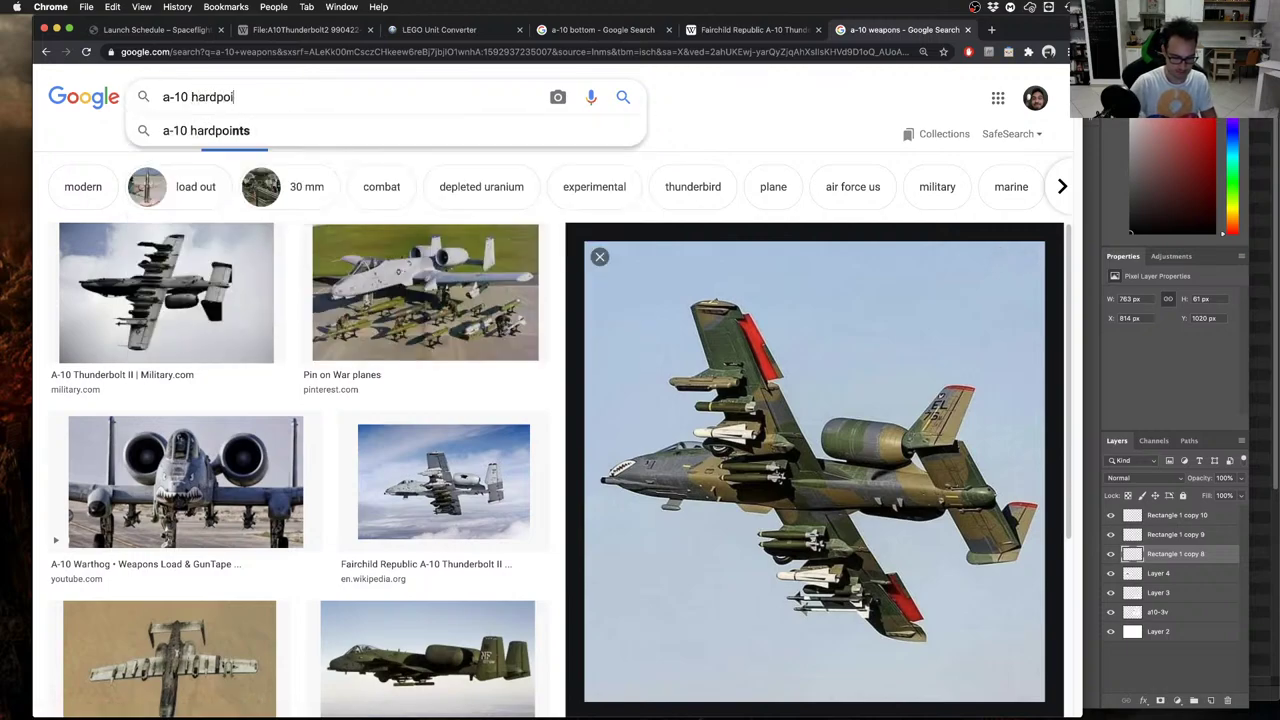
pyautogui.write('nts')
pyautogui.press('Return')
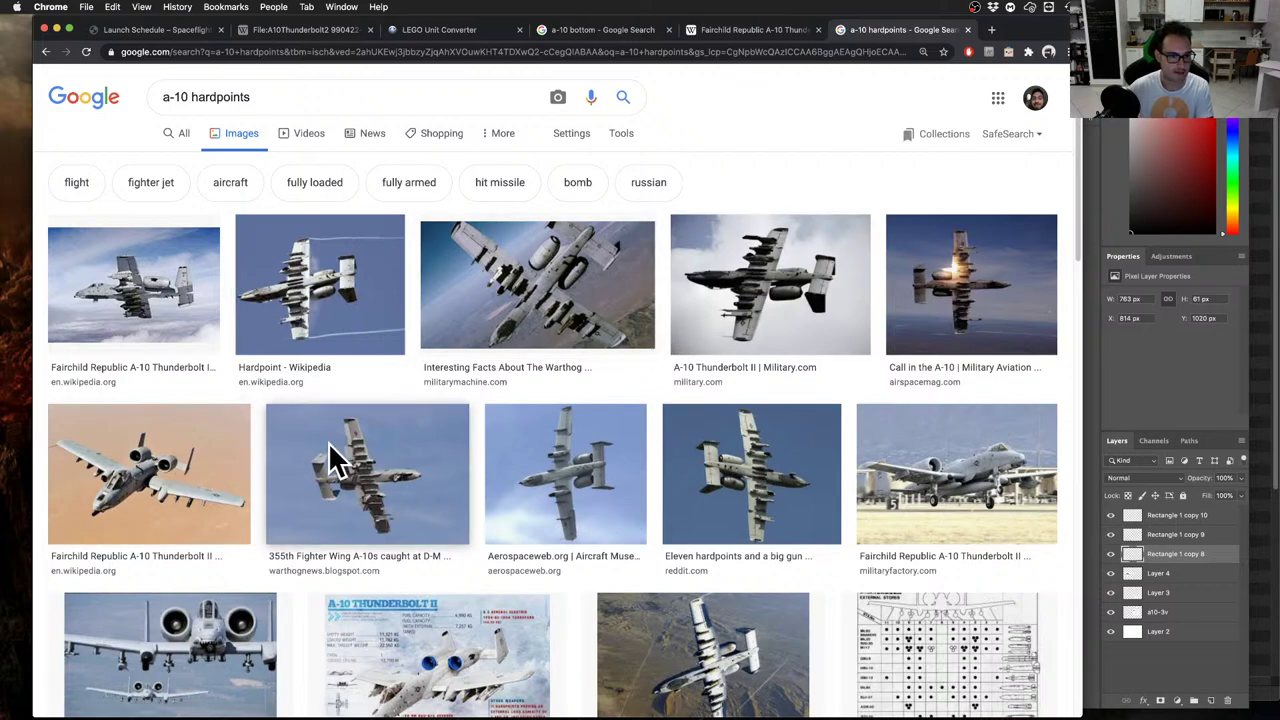
# Open the 355th Fighter Wing A-10 photo and the related Flickr photo of the A-10's hard points
pyautogui.click(366, 467)
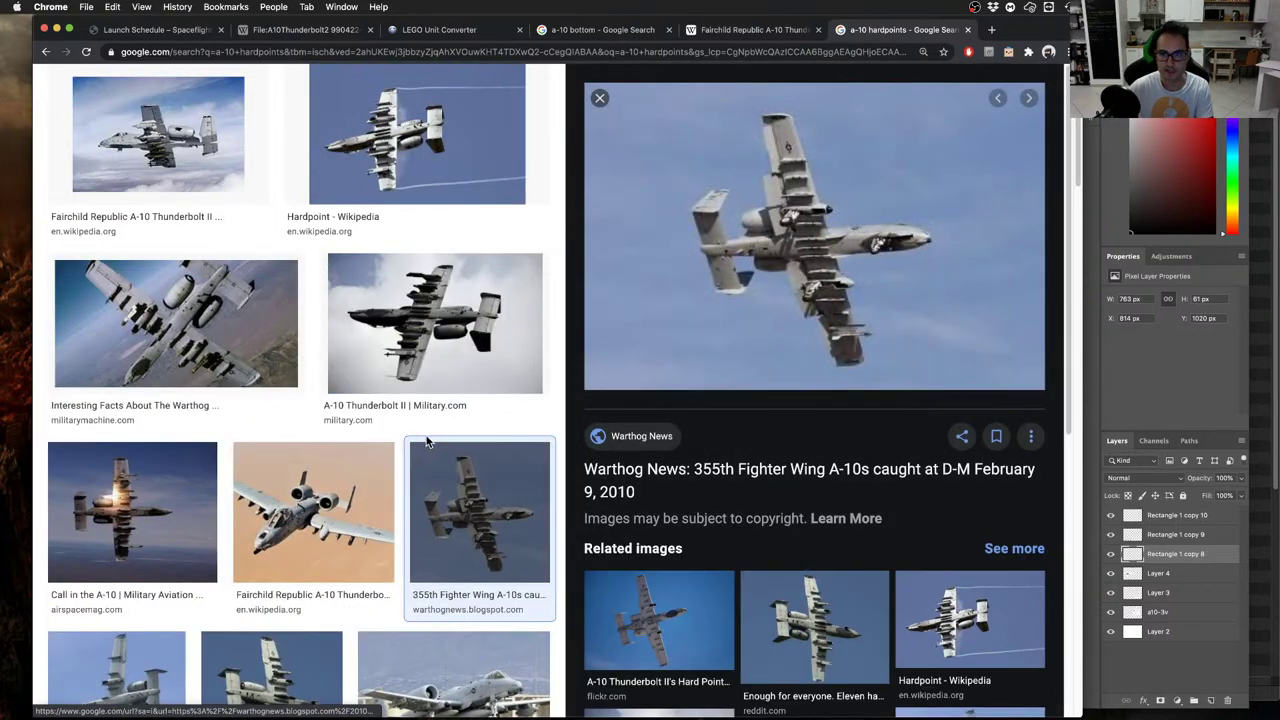
pyautogui.scroll(-3, 118, 150)
pyautogui.click(674, 614)
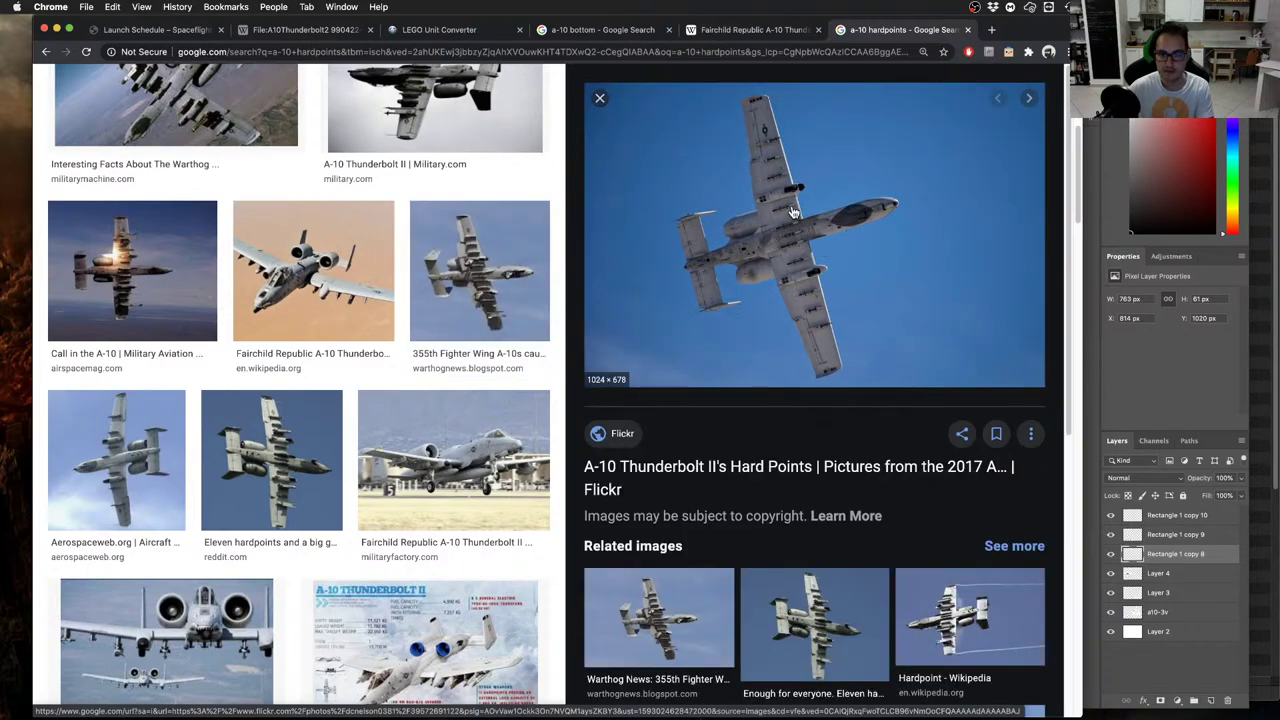
# Compare the hardpoint positions in the Flickr photo, switch back to Studio and bring the A-10's underside and spare pylons into view
pyautogui.hotkey('ctrl', 'Right')
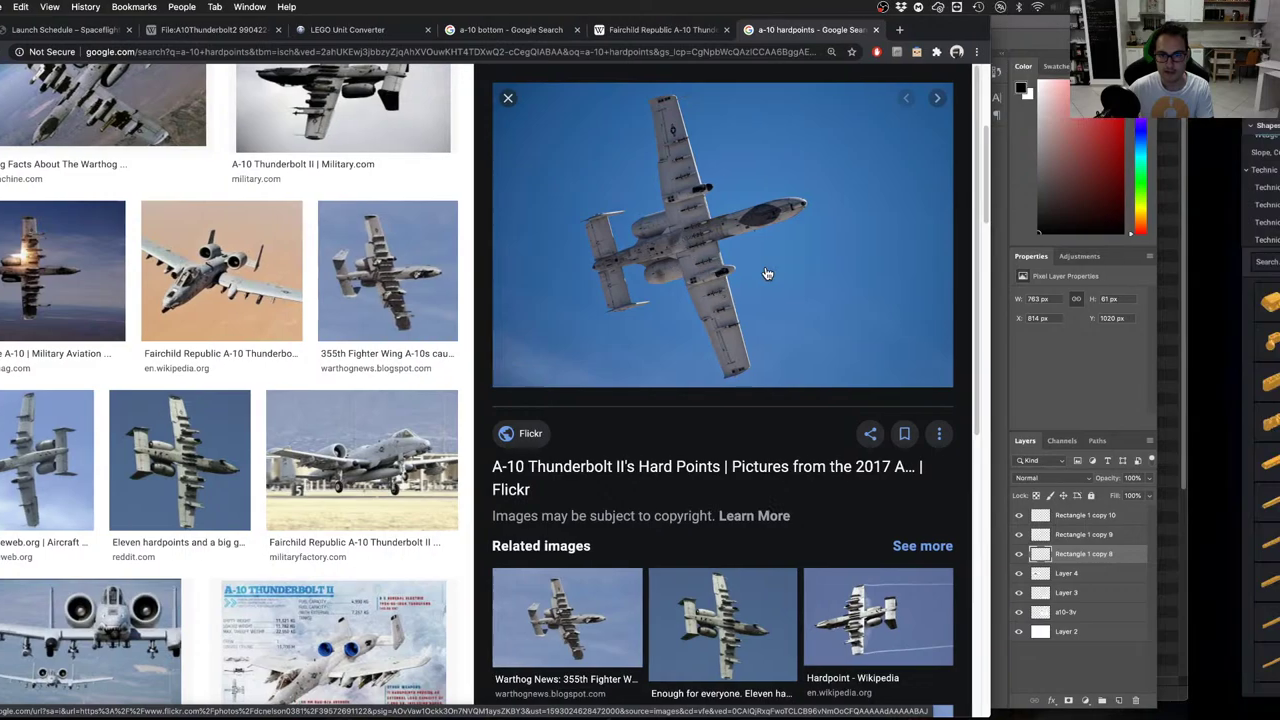
pyautogui.press('super+Tab')
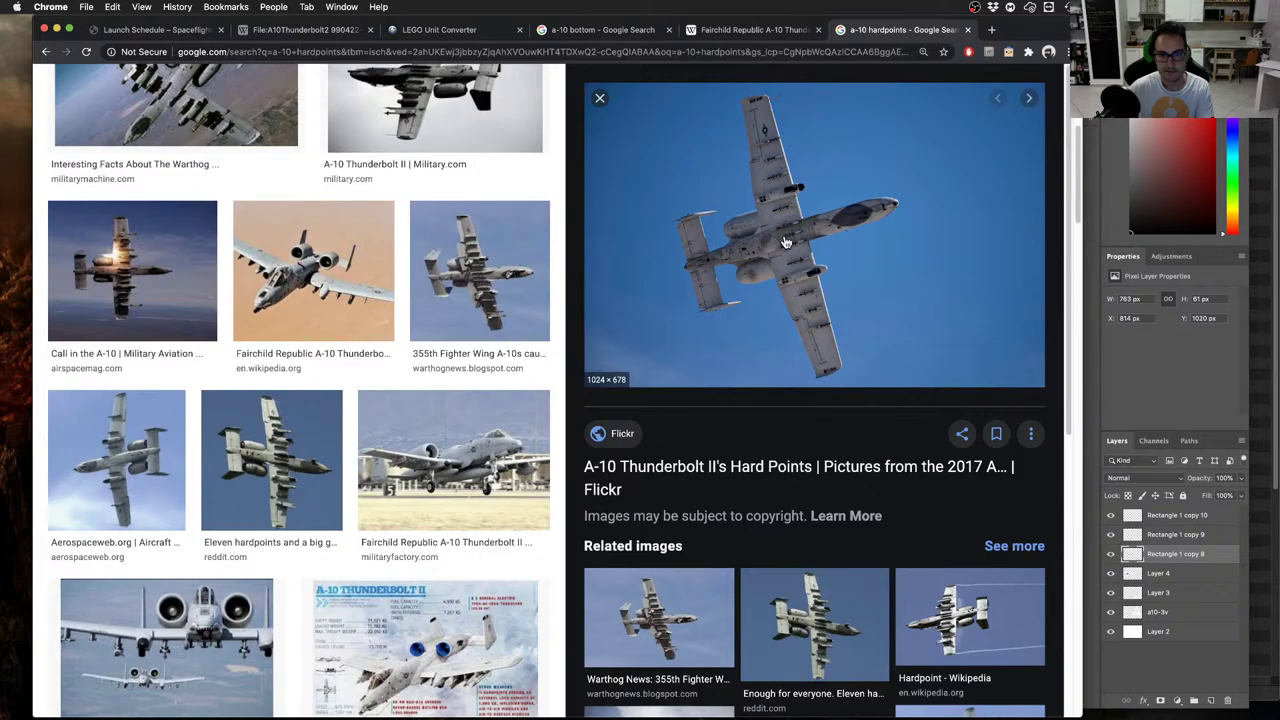
pyautogui.hotkey('ctrl', 'Right')
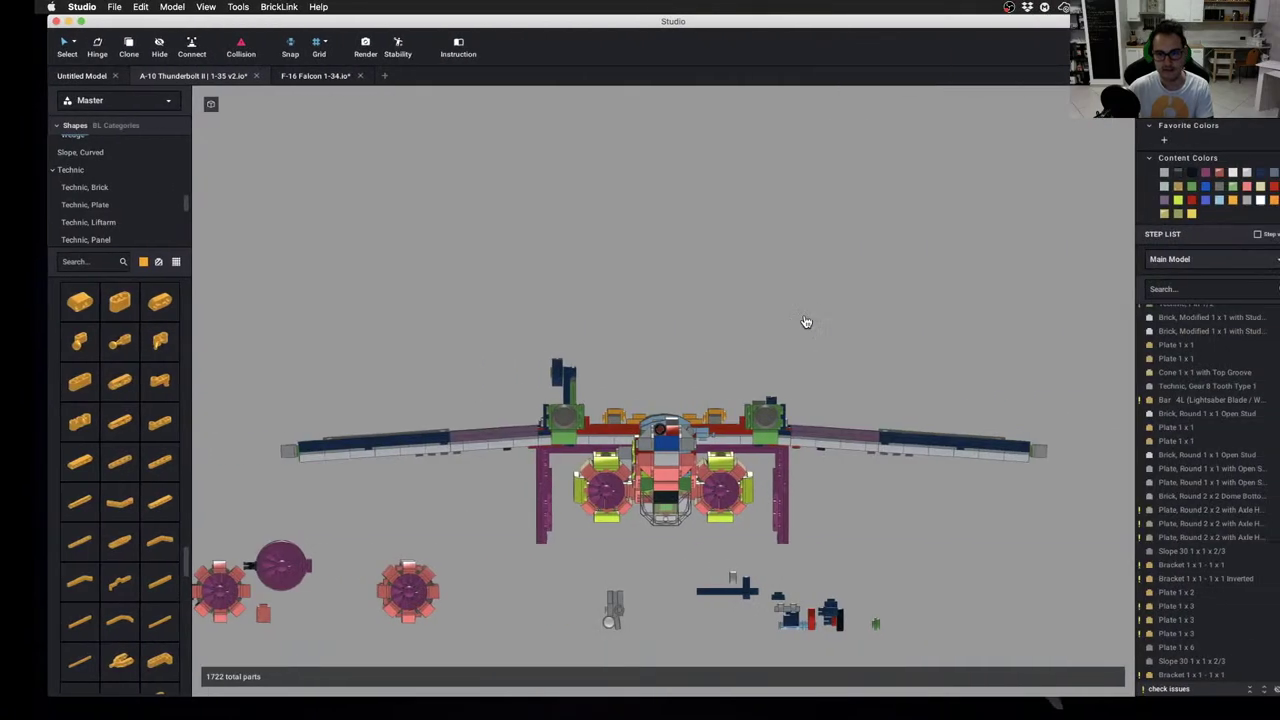
pyautogui.moveTo(806, 320); pyautogui.dragTo(709, 366, button='right')
pyautogui.scroll(-5, 815, 329)
pyautogui.scroll(3, 815, 337)
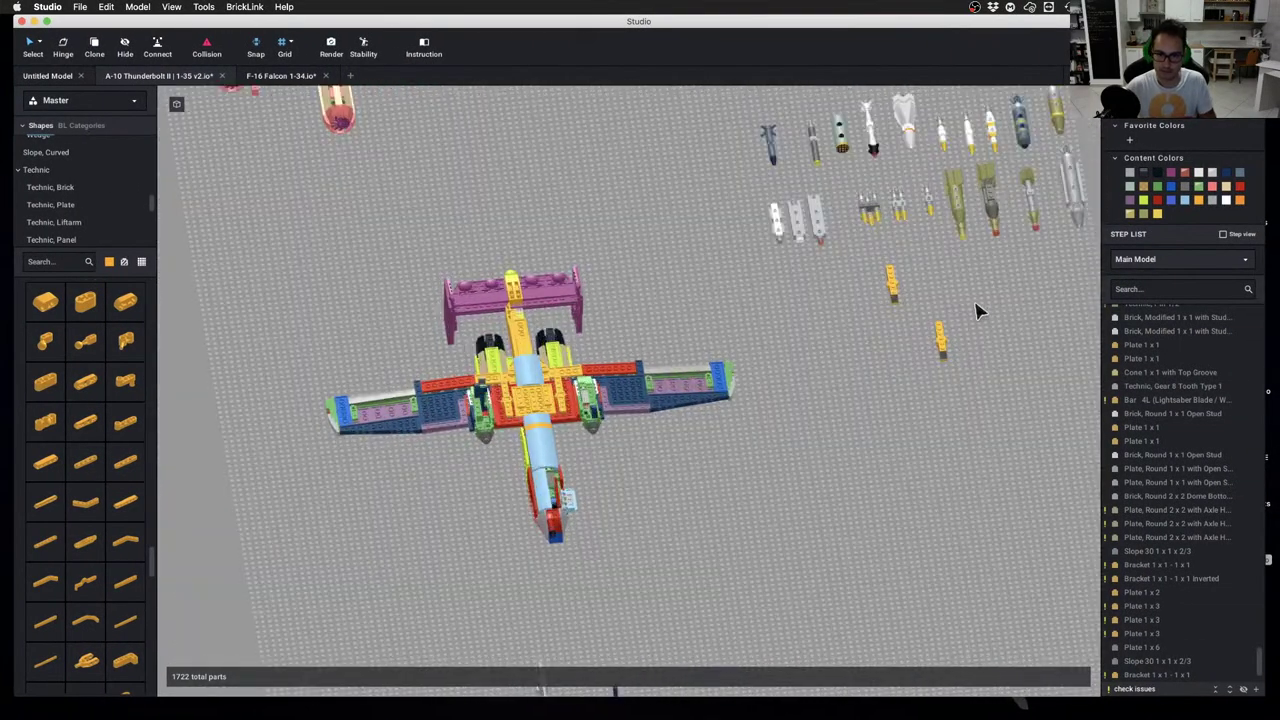
# Clone the spare eight-part bracket pylon onto the wing underside just outboard of one landing gear pod, checking its position against the hardpoint photo
pyautogui.moveTo(967, 304); pyautogui.dragTo(917, 386)
pyautogui.press('c')
pyautogui.scroll(6, 708, 382)
pyautogui.moveTo(708, 382); pyautogui.dragTo(807, 405, button='middle')
pyautogui.moveTo(807, 405); pyautogui.dragTo(811, 414, button='right')
pyautogui.scroll(3, 811, 414)
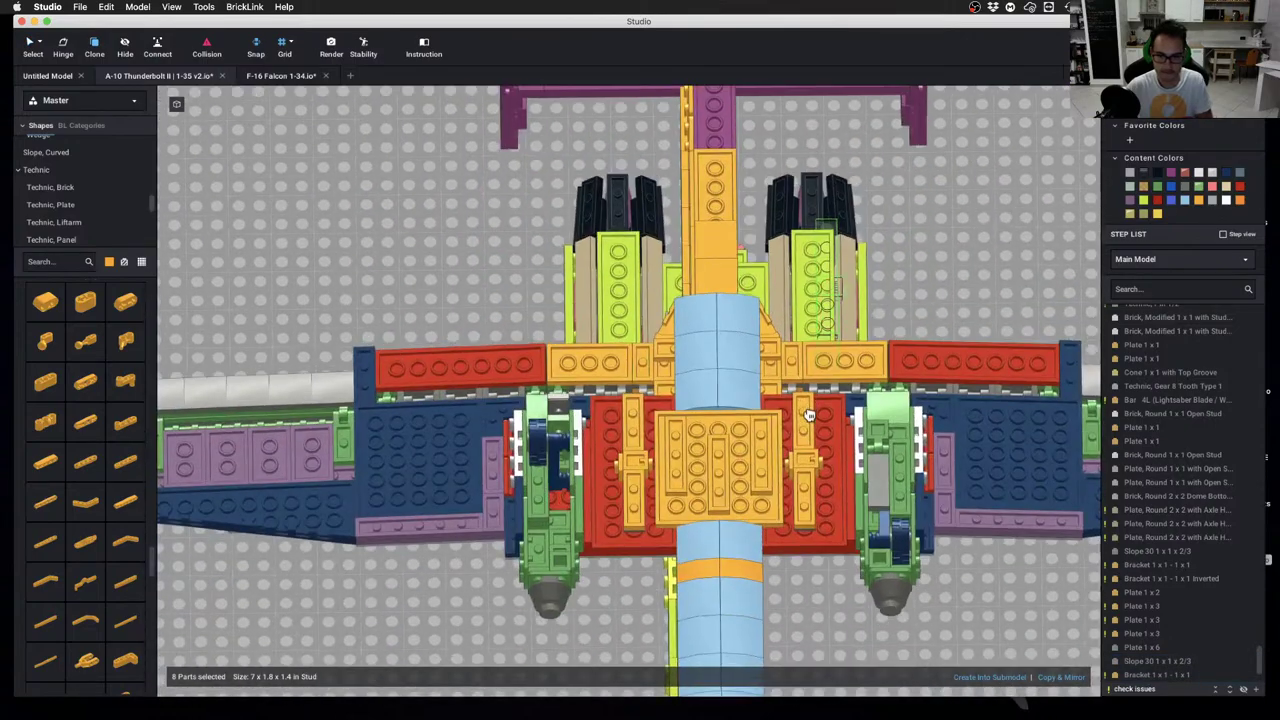
pyautogui.moveTo(988, 503); pyautogui.dragTo(971, 515)
pyautogui.hotkey('ctrl', 'Left')
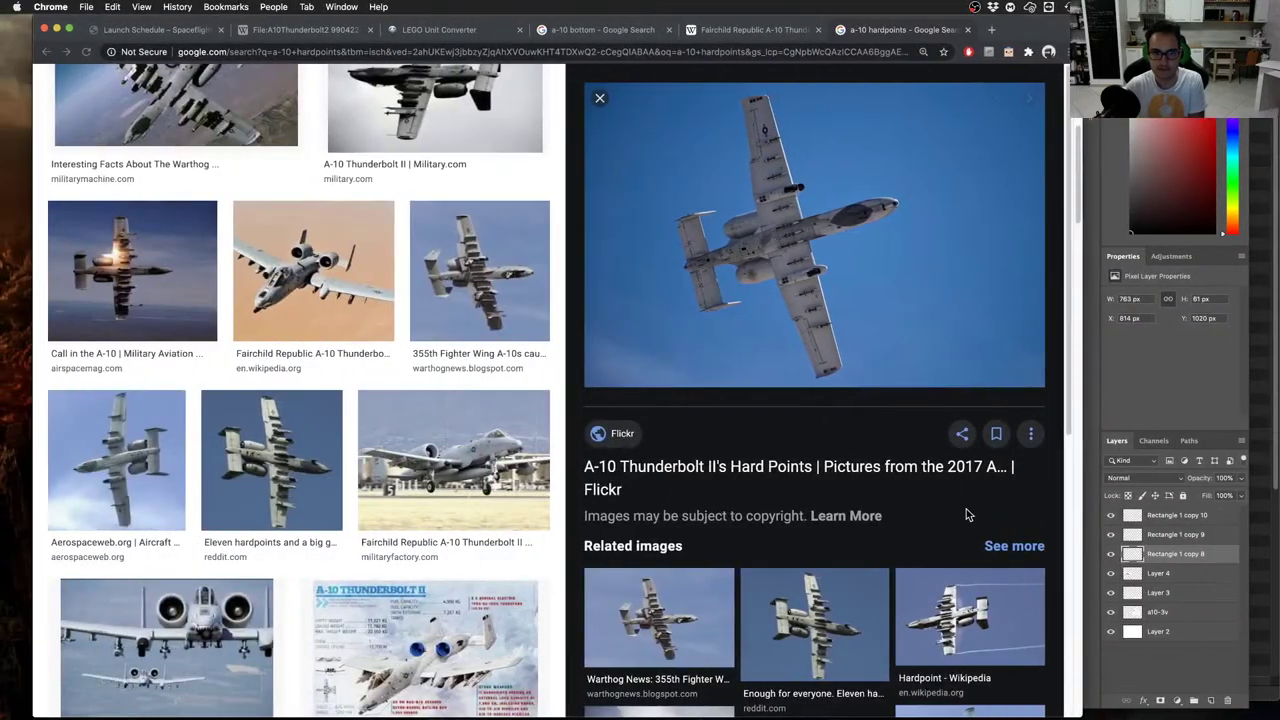
pyautogui.hotkey('ctrl', 'Right')
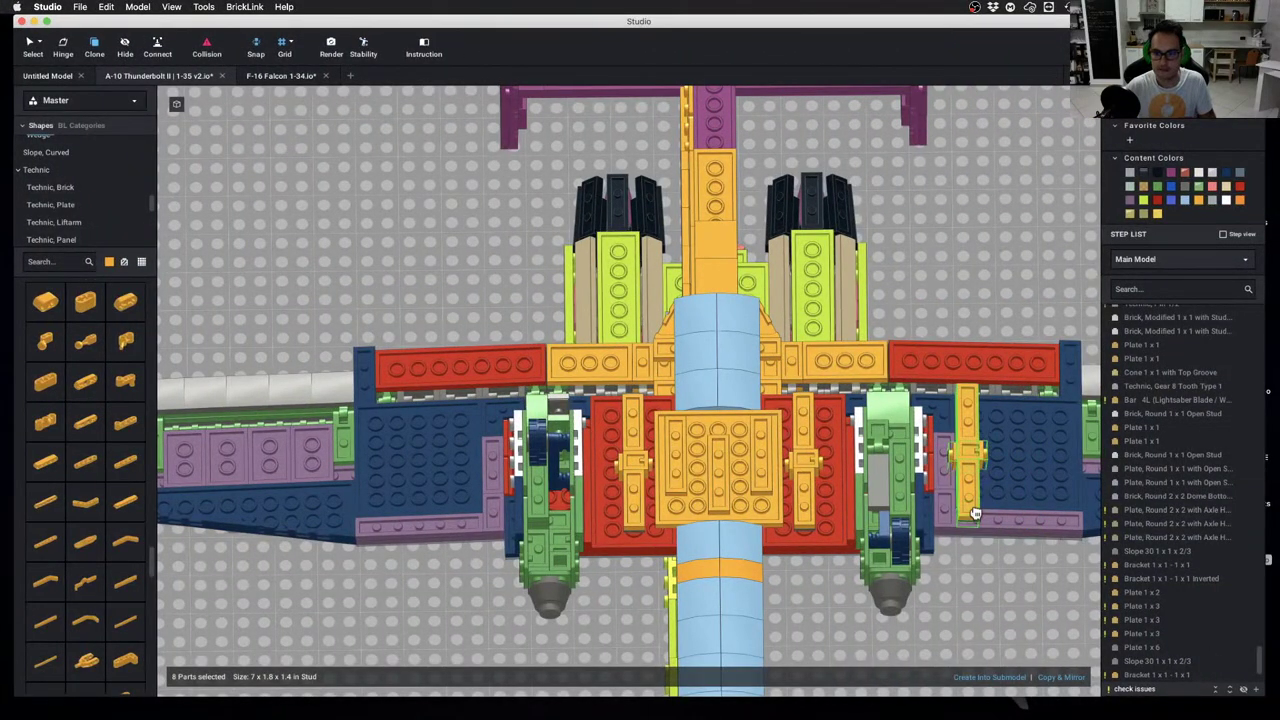
# Duplicate the wing pylon and place the copy at the inner end of the outer wing panel, following the hardpoint photo
pyautogui.press('super+d')
pyautogui.moveTo(1020, 468); pyautogui.dragTo(866, 469, button='middle')
pyautogui.hotkey('ctrl', 'Left')
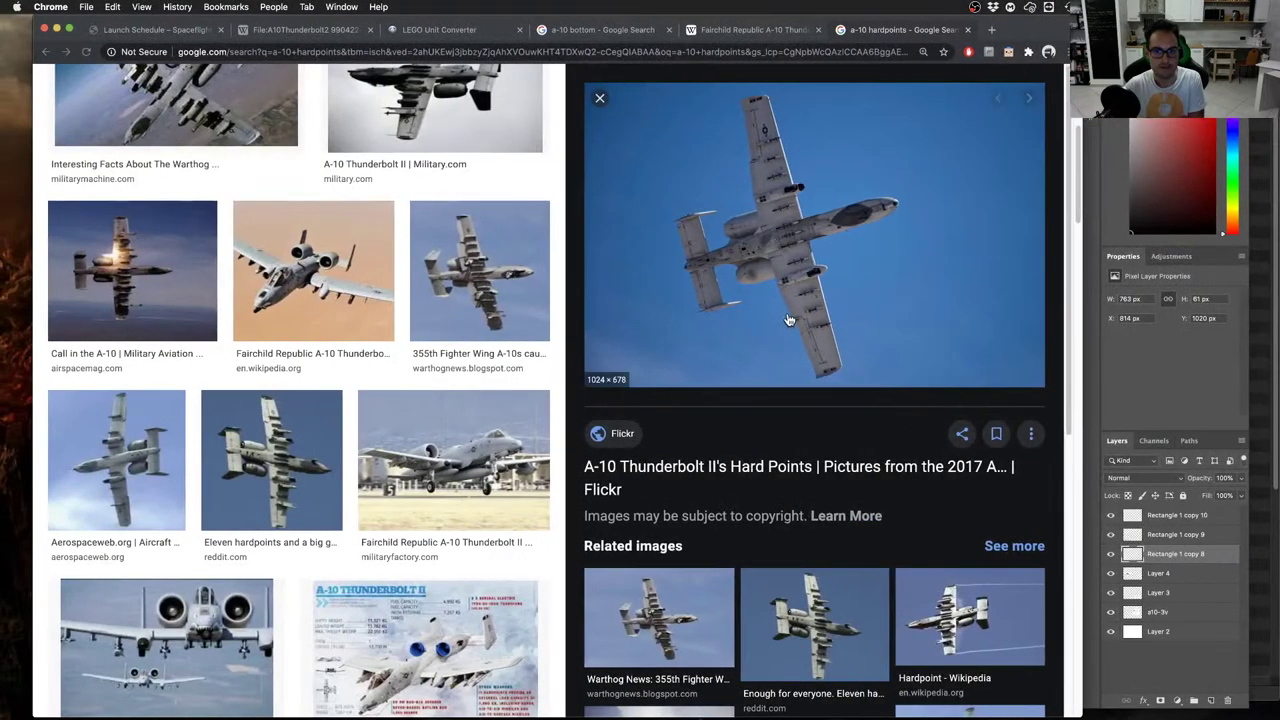
pyautogui.hotkey('ctrl', 'Right')
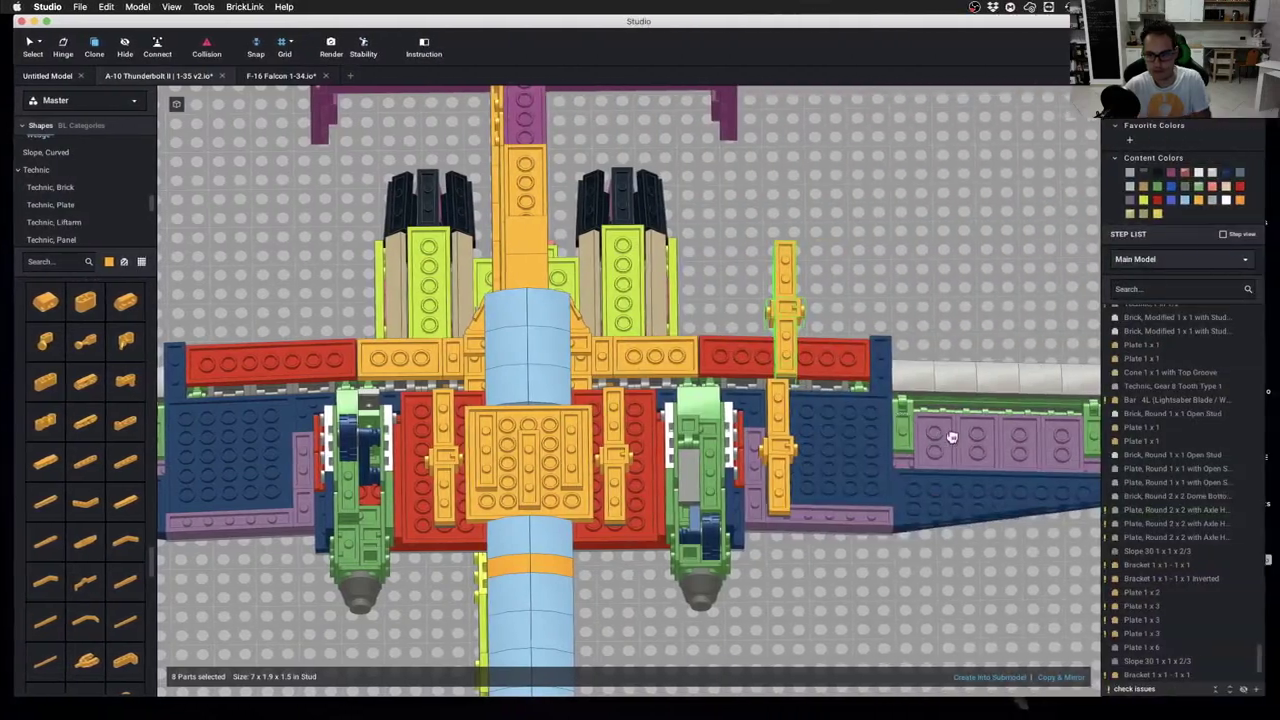
pyautogui.moveTo(975, 436); pyautogui.dragTo(831, 434, button='middle')
pyautogui.moveTo(831, 434); pyautogui.dragTo(805, 422, button='right')
pyautogui.moveTo(797, 403); pyautogui.dragTo(766, 368)
pyautogui.hotkey('ctrl', 'Left')
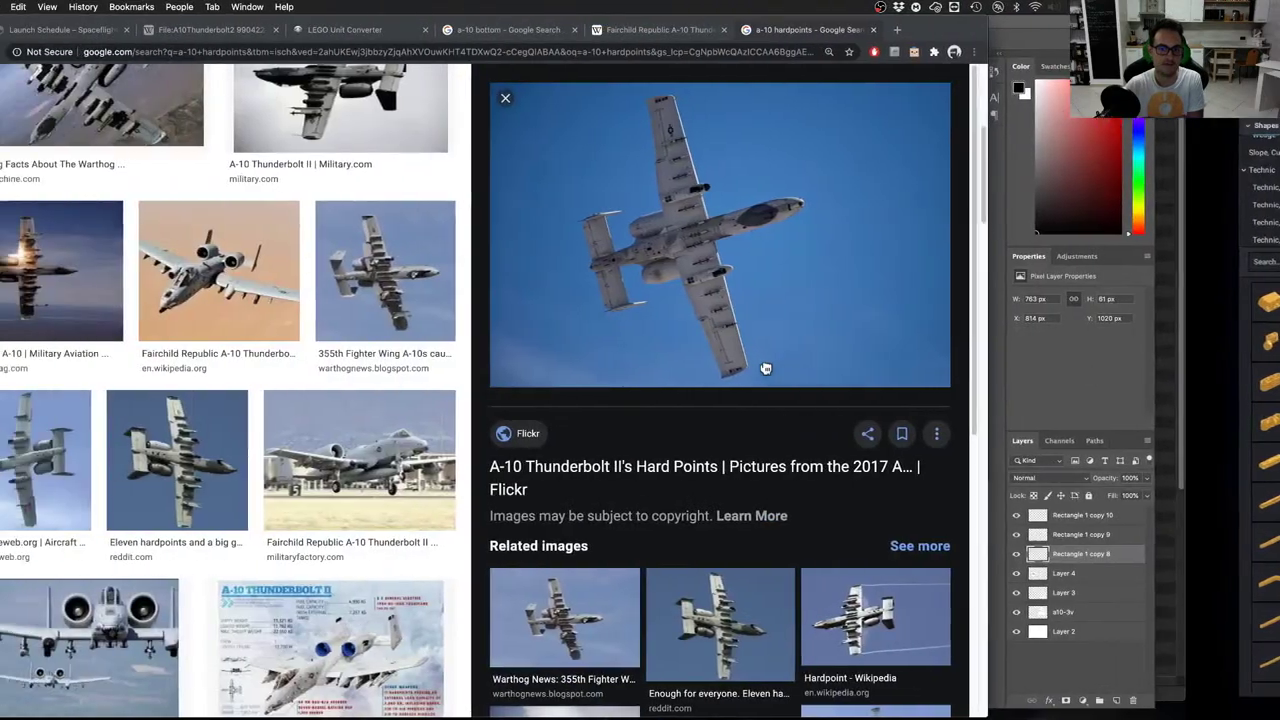
pyautogui.hotkey('ctrl', 'Right')
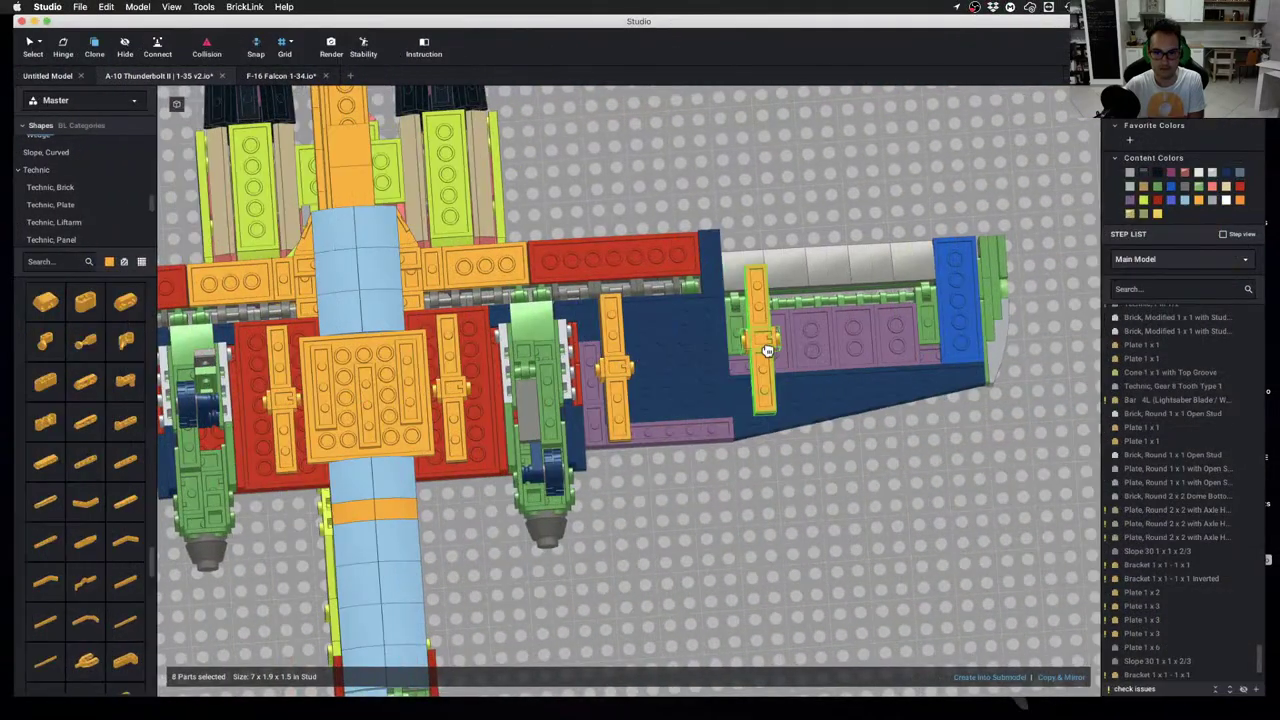
pyautogui.moveTo(767, 350); pyautogui.dragTo(783, 360)
# Place another pylon copy on the dark blue wing plates between the two wing pylons, in line with them
pyautogui.moveTo(783, 360); pyautogui.dragTo(826, 340, button='right')
pyautogui.moveTo(826, 340); pyautogui.dragTo(654, 480)
pyautogui.moveTo(654, 480); pyautogui.dragTo(701, 362, button='right')
pyautogui.moveTo(701, 362); pyautogui.dragTo(704, 368)
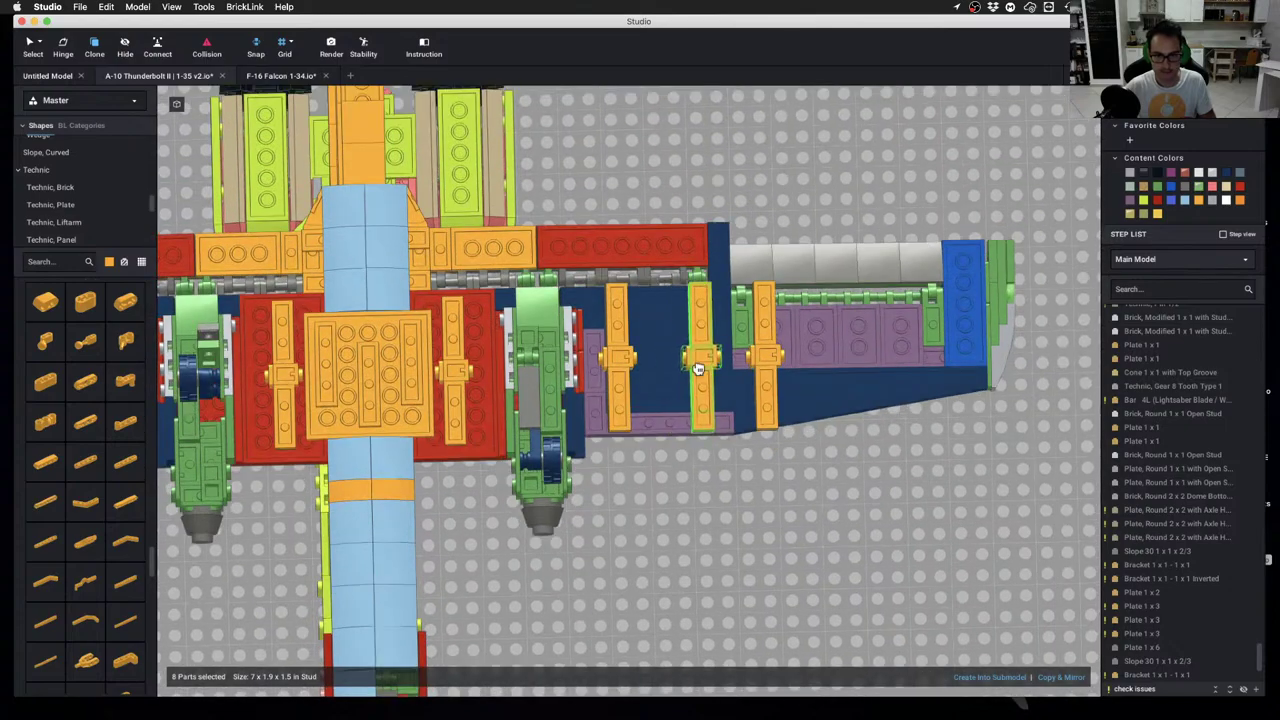